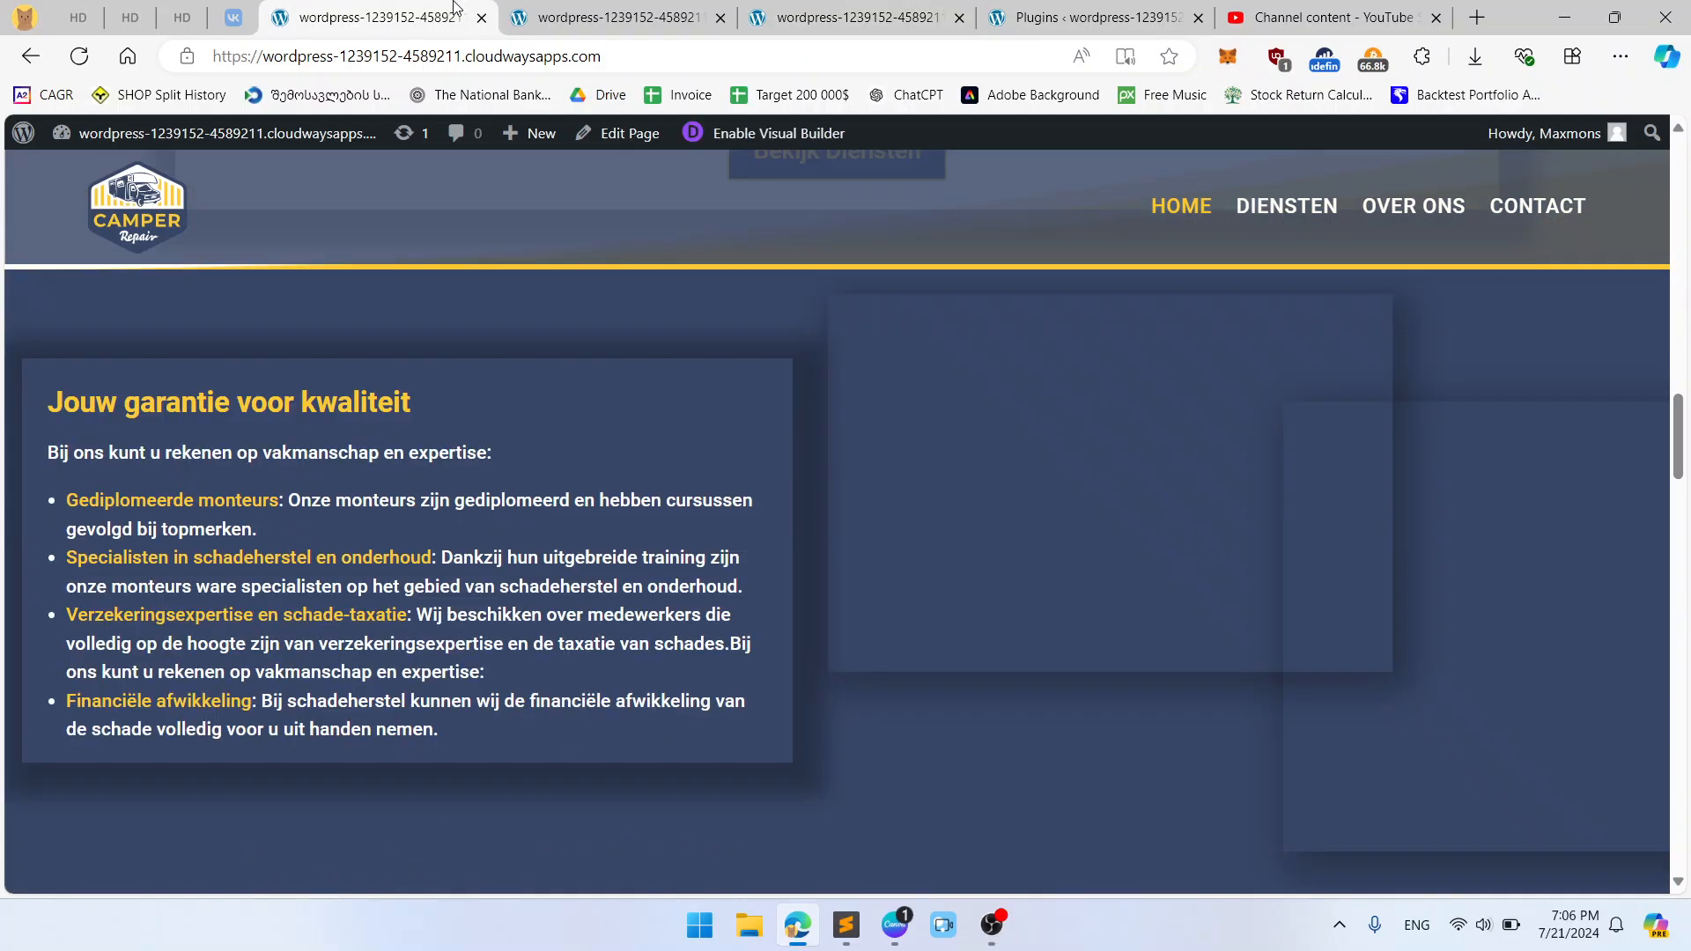
Step: Switch to the page's Visual Builder view and compare the duplicate "Jouw garantie voor kwaliteit" sections
left_click(581, 13)
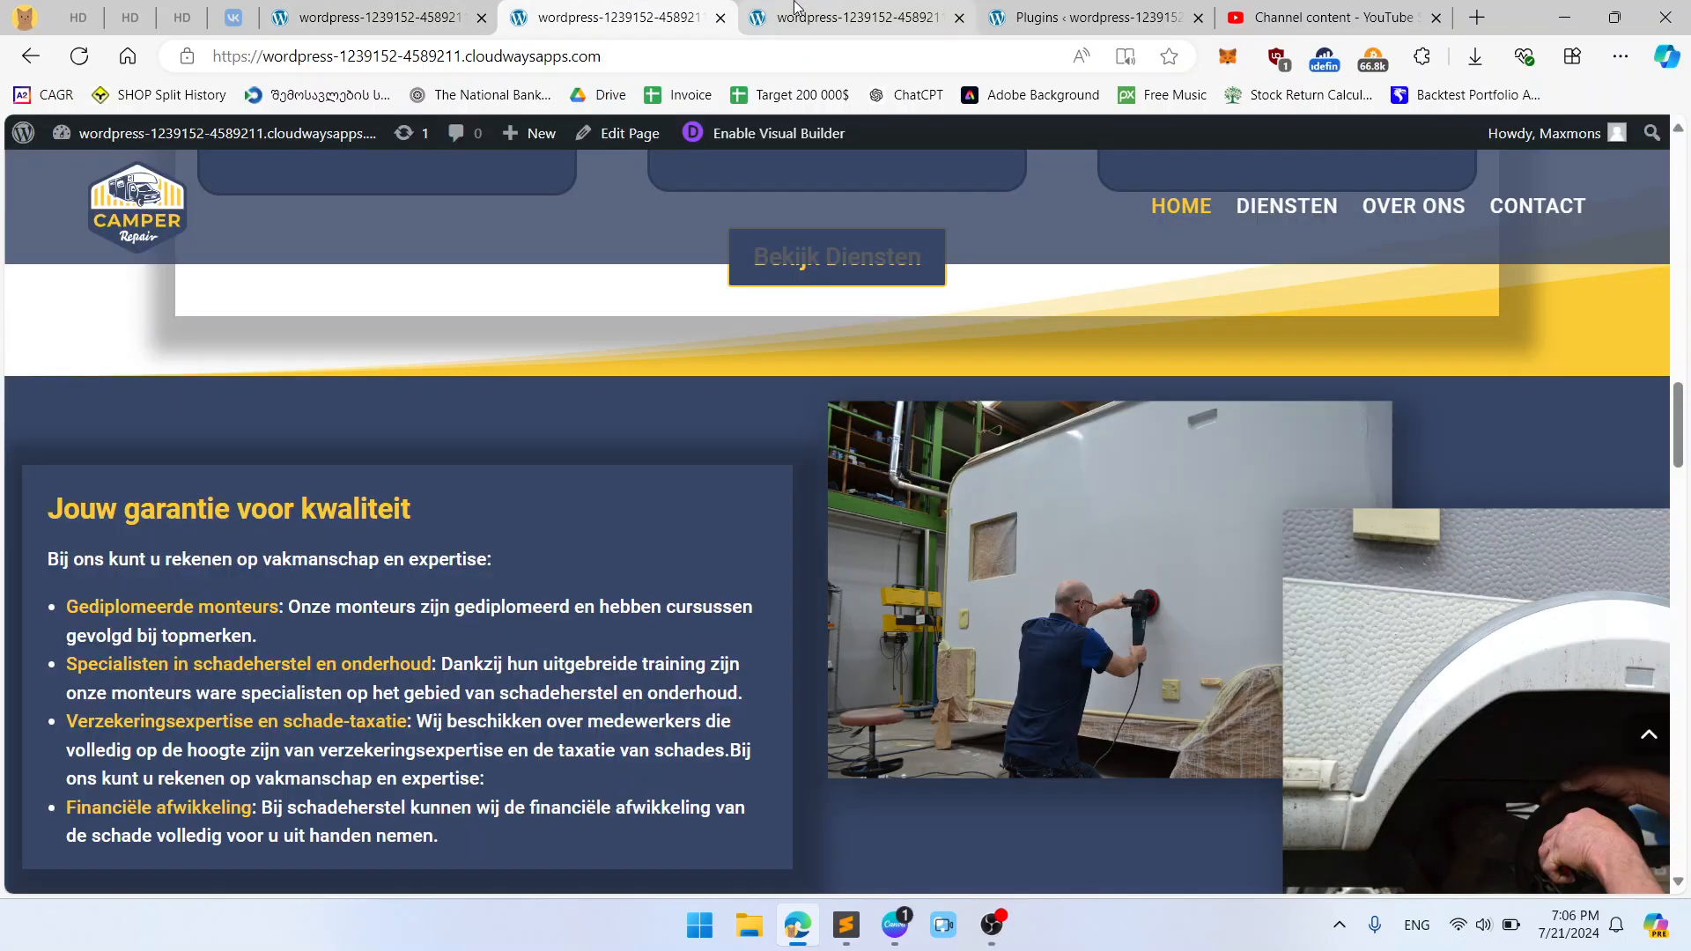
left_click(795, 12)
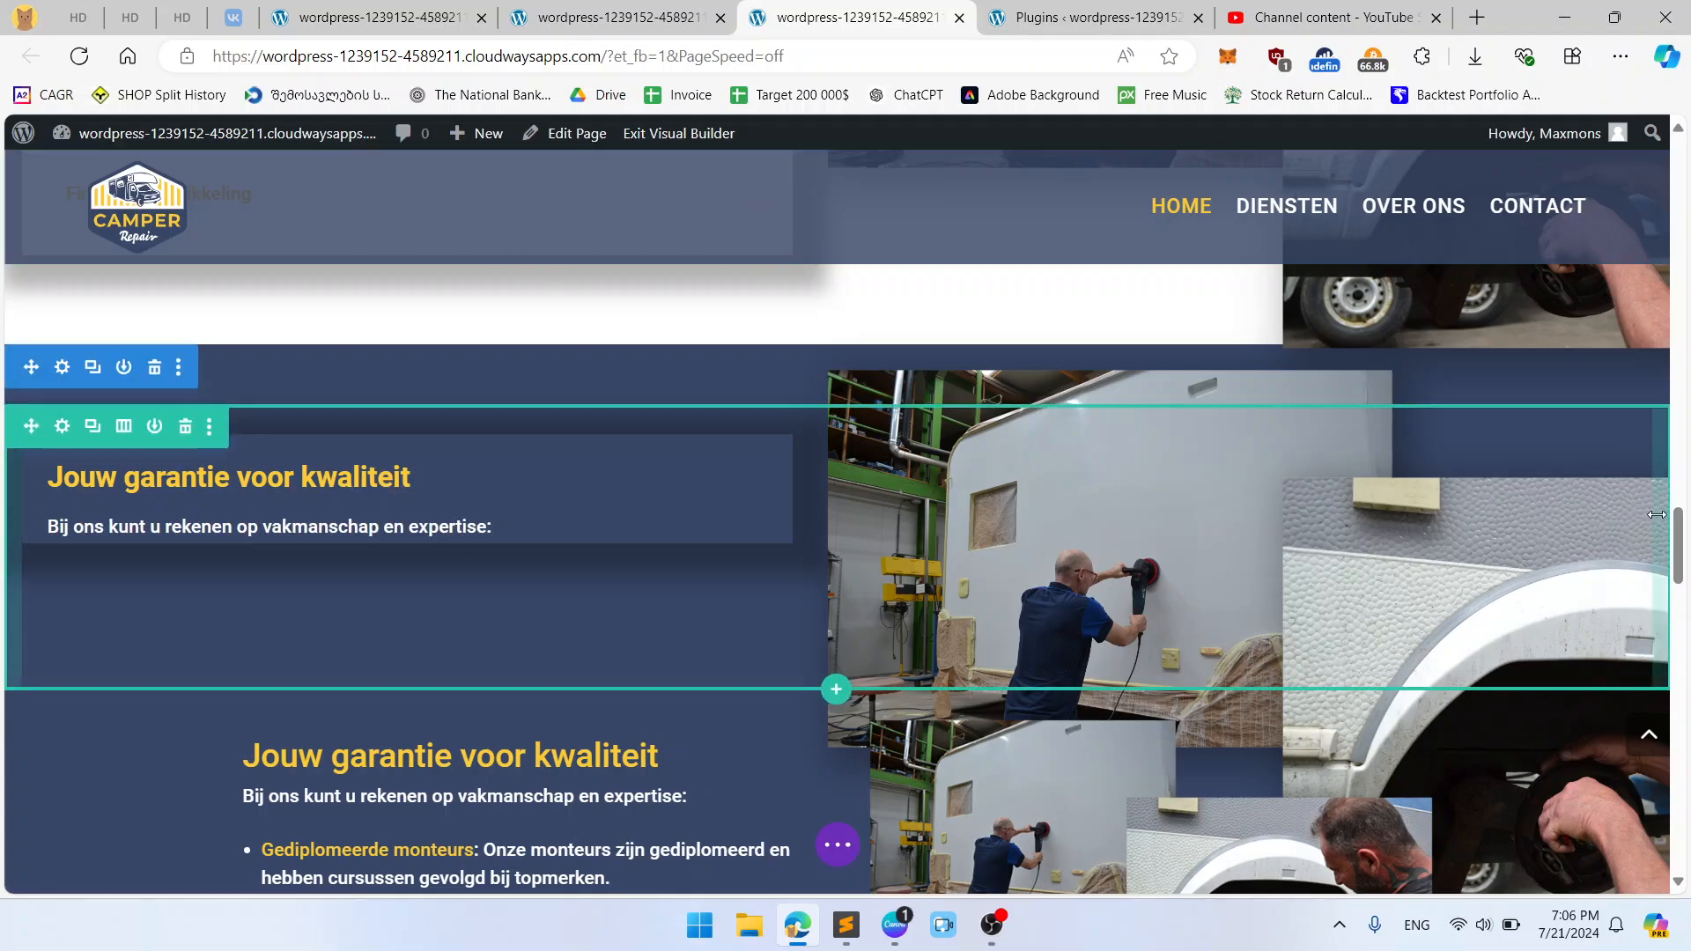
scroll(1688, 480, "down", 2)
scroll(1689, 484, "up", 1)
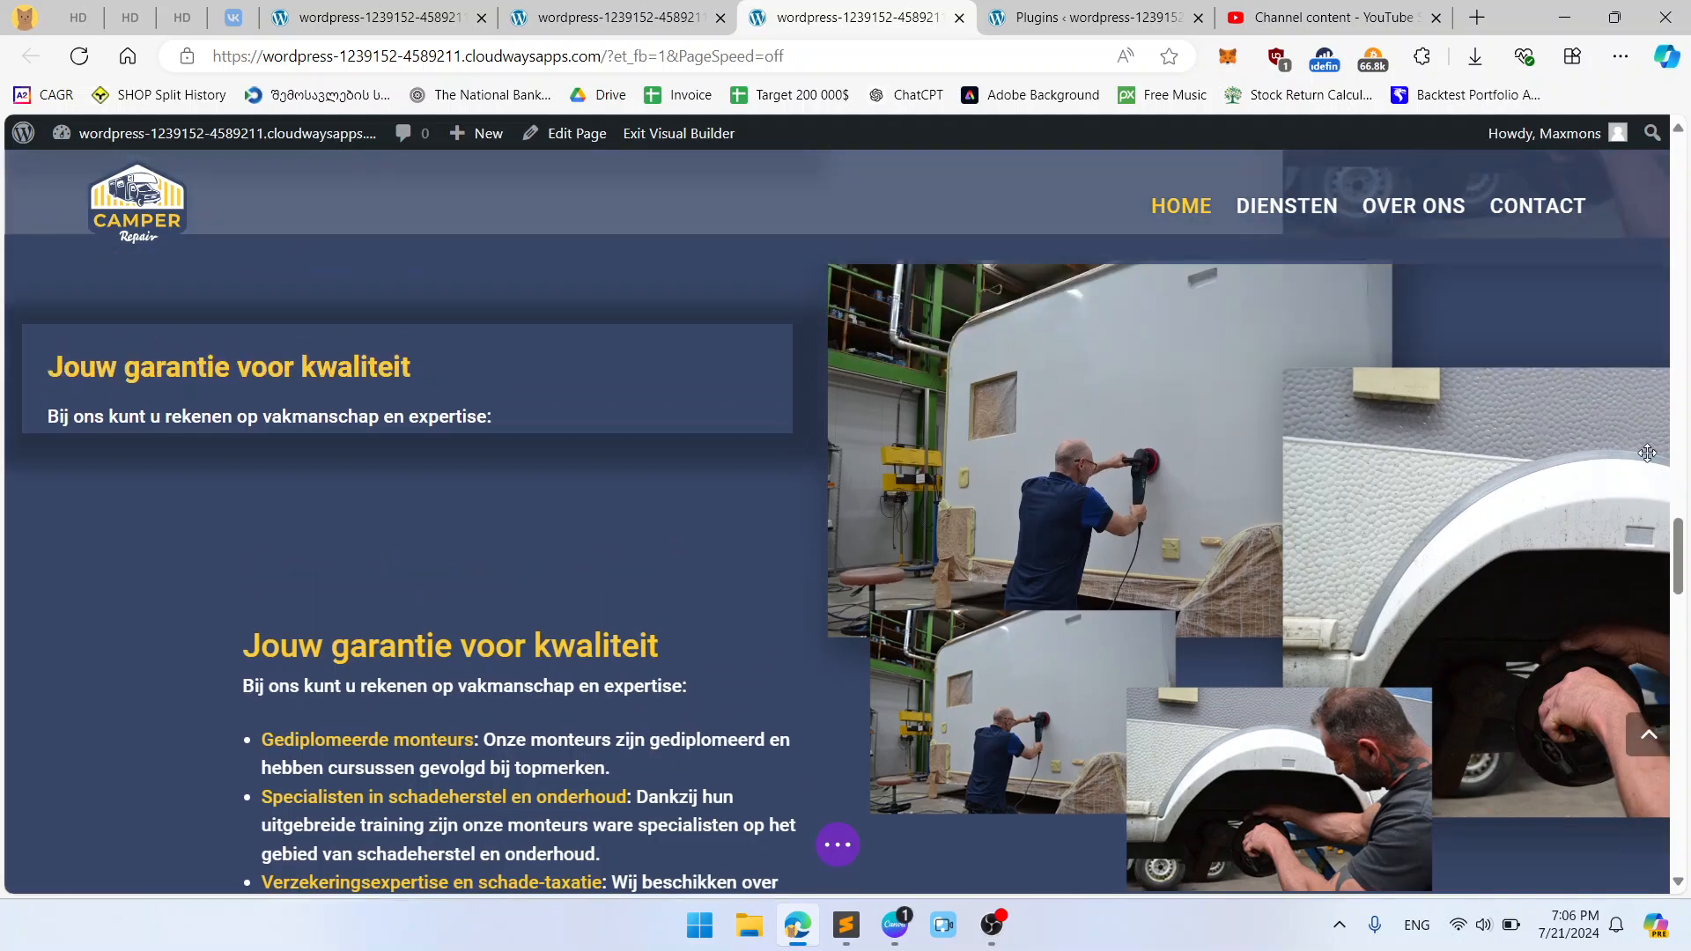
scroll(1690, 432, "up", 6)
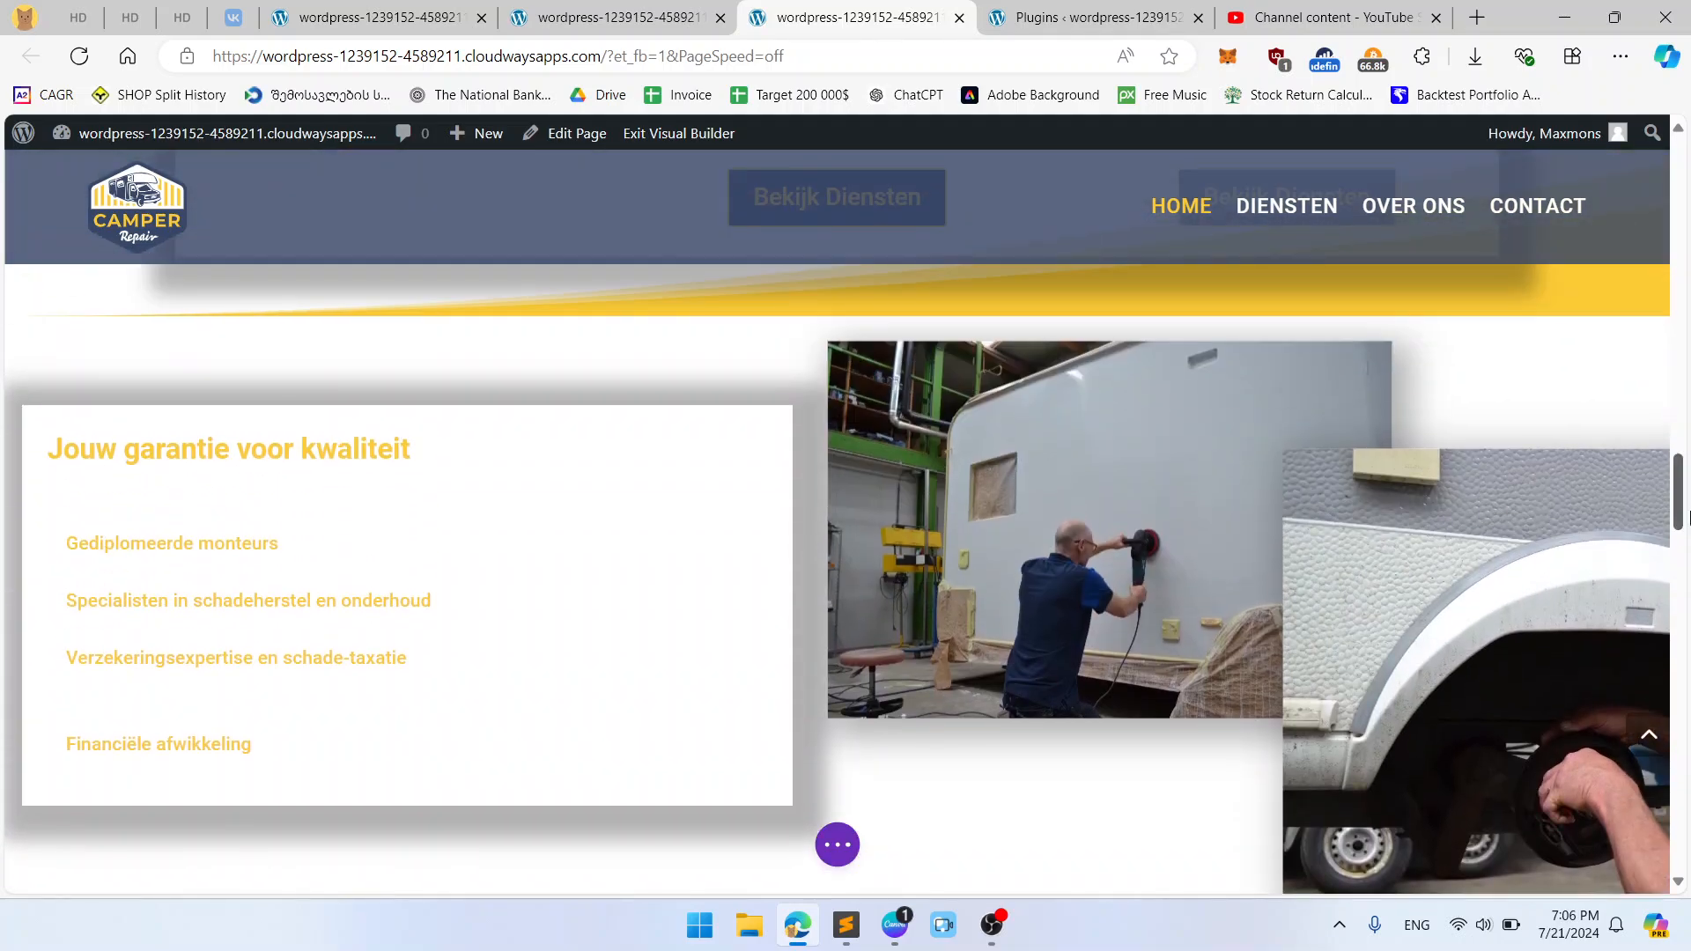
scroll(1688, 517, "down", 5)
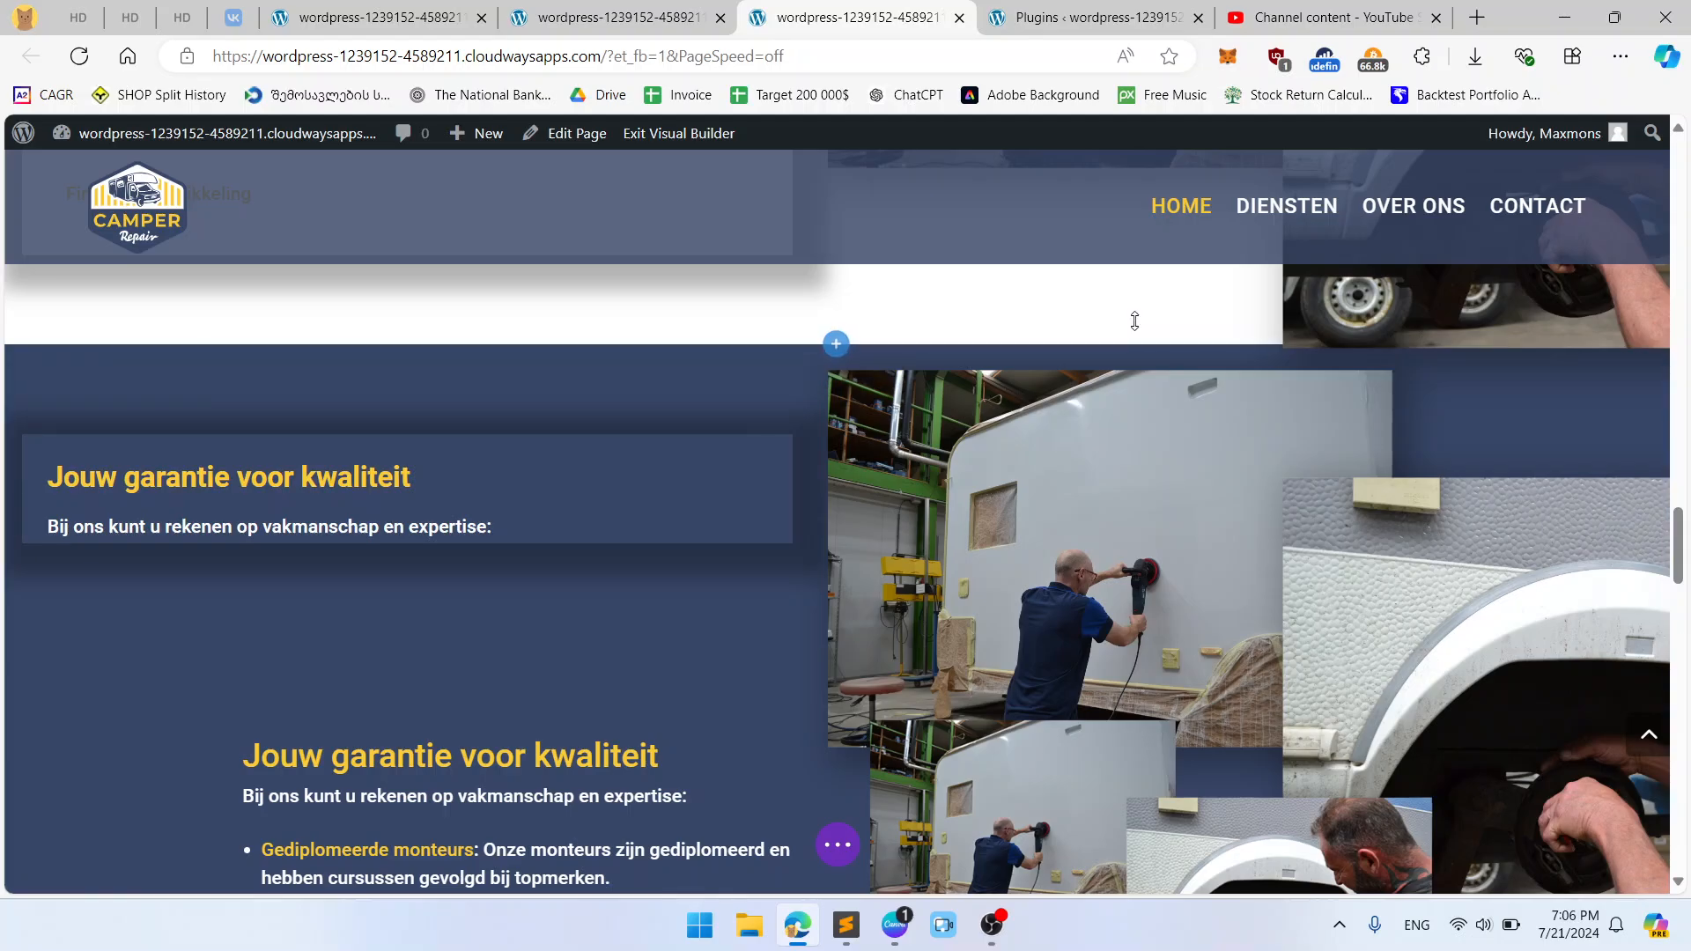
scroll(1134, 321, "down", 2)
scroll(1135, 322, "up", 7)
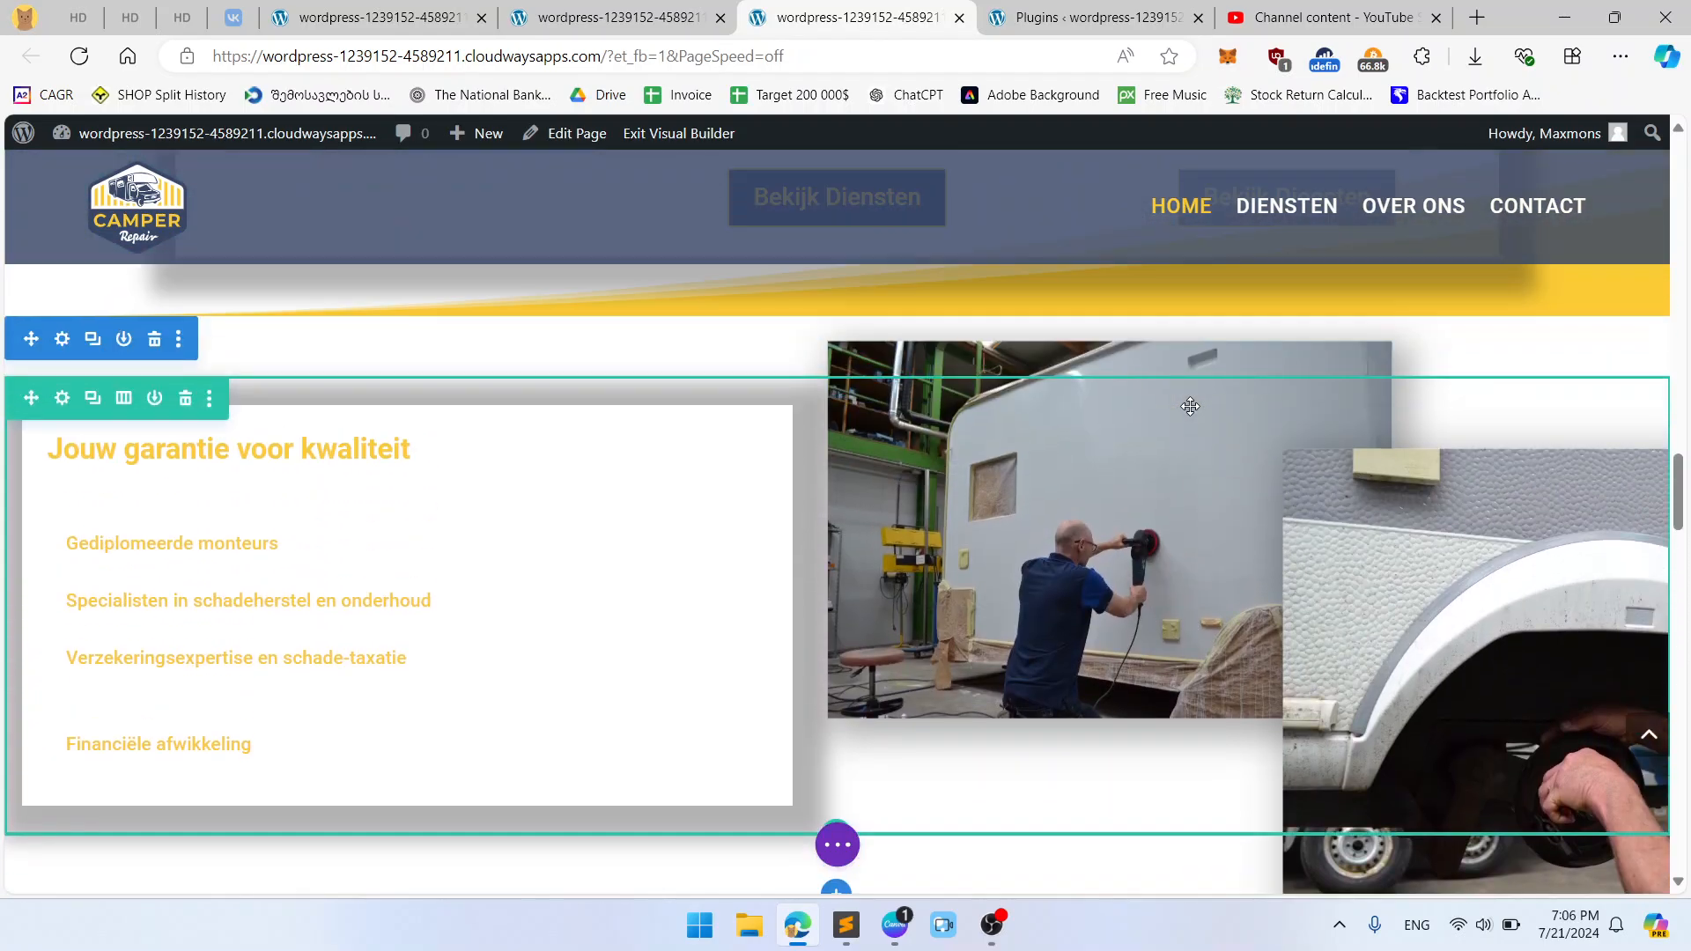
Step: Delete the duplicate "Jouw garantie voor kwaliteit" section that has the white background
scroll(1190, 406, "up", 3)
scroll(1190, 406, "down", 3)
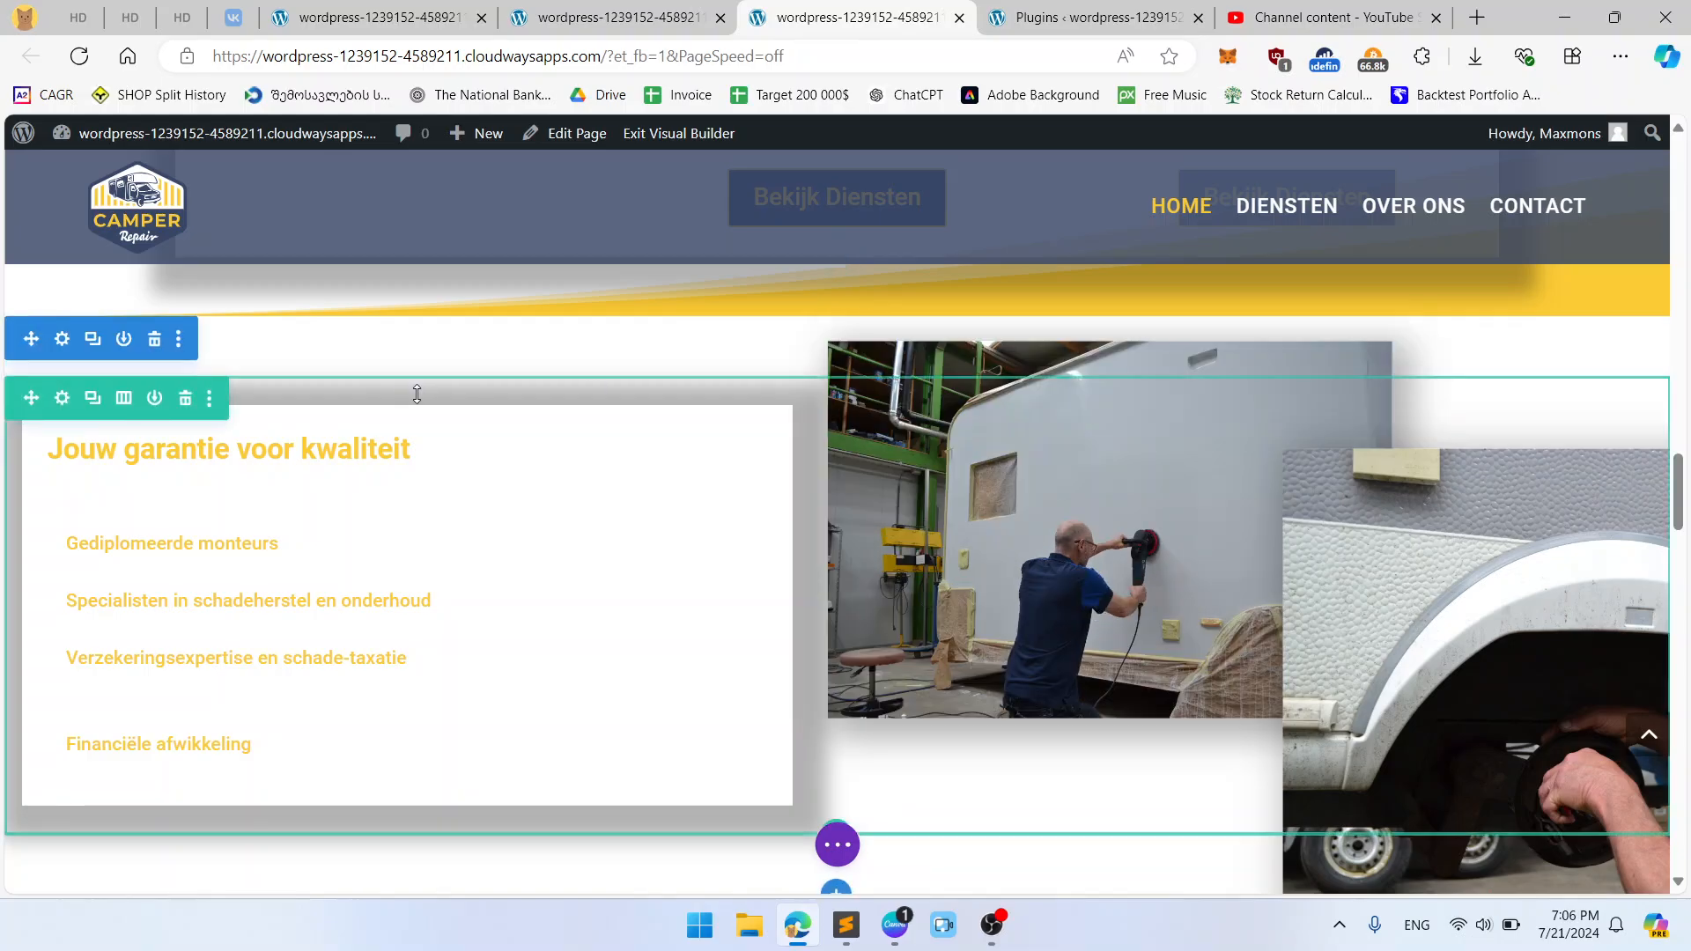
scroll(491, 404, "down", 4)
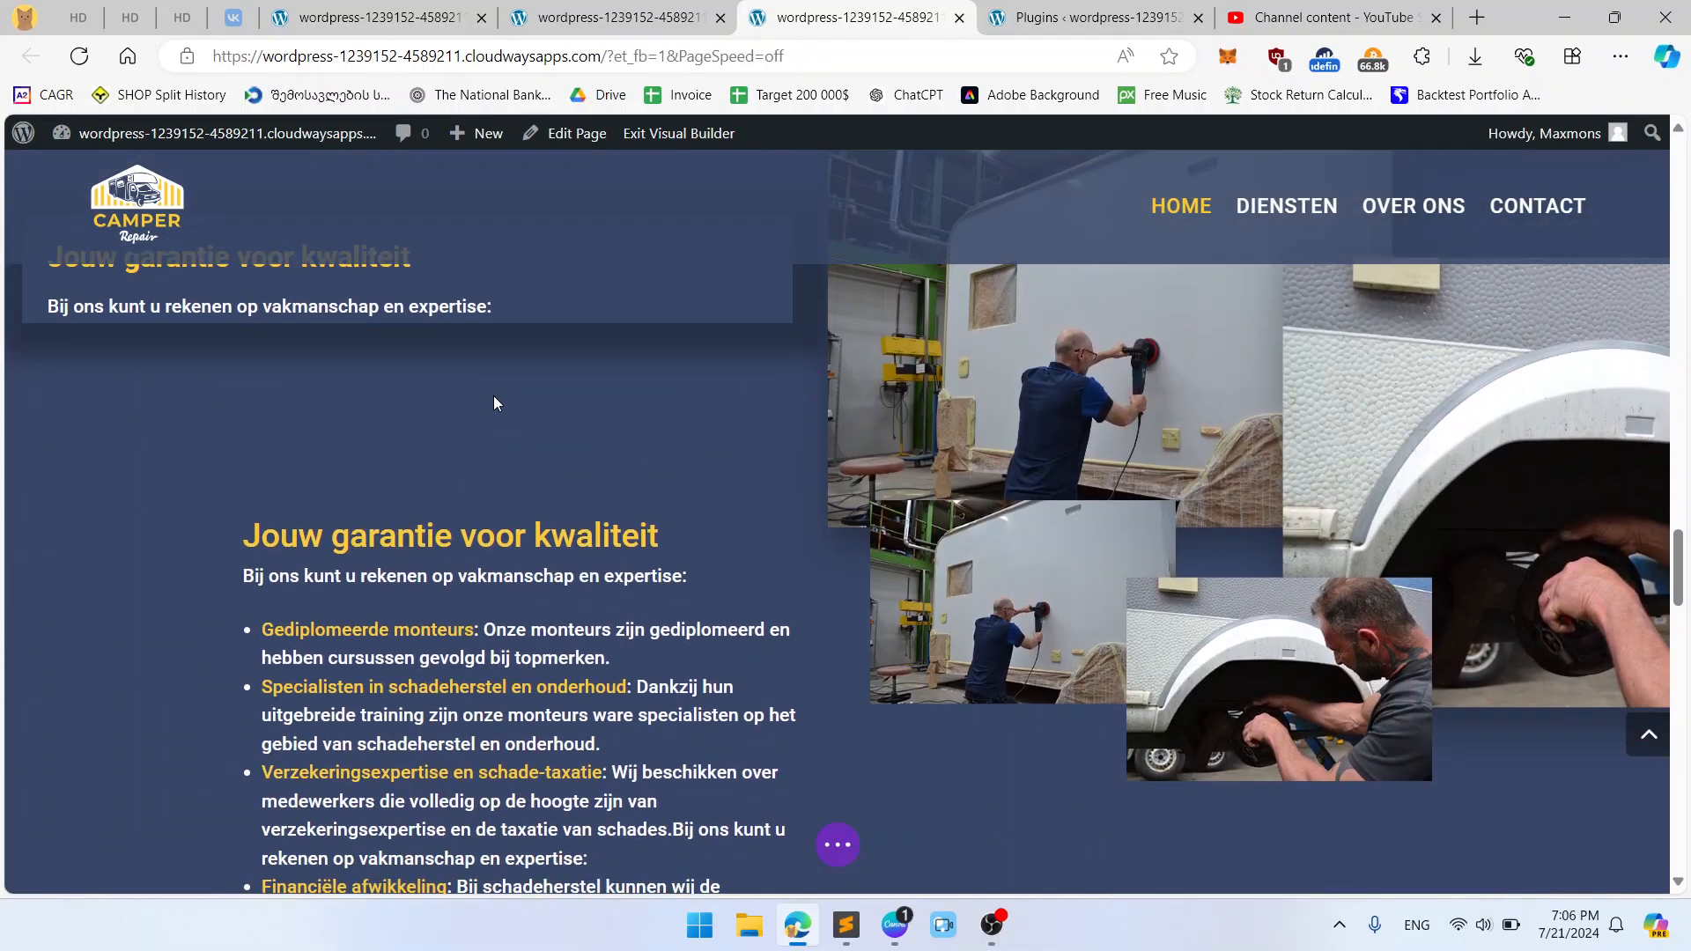
scroll(493, 403, "up", 4)
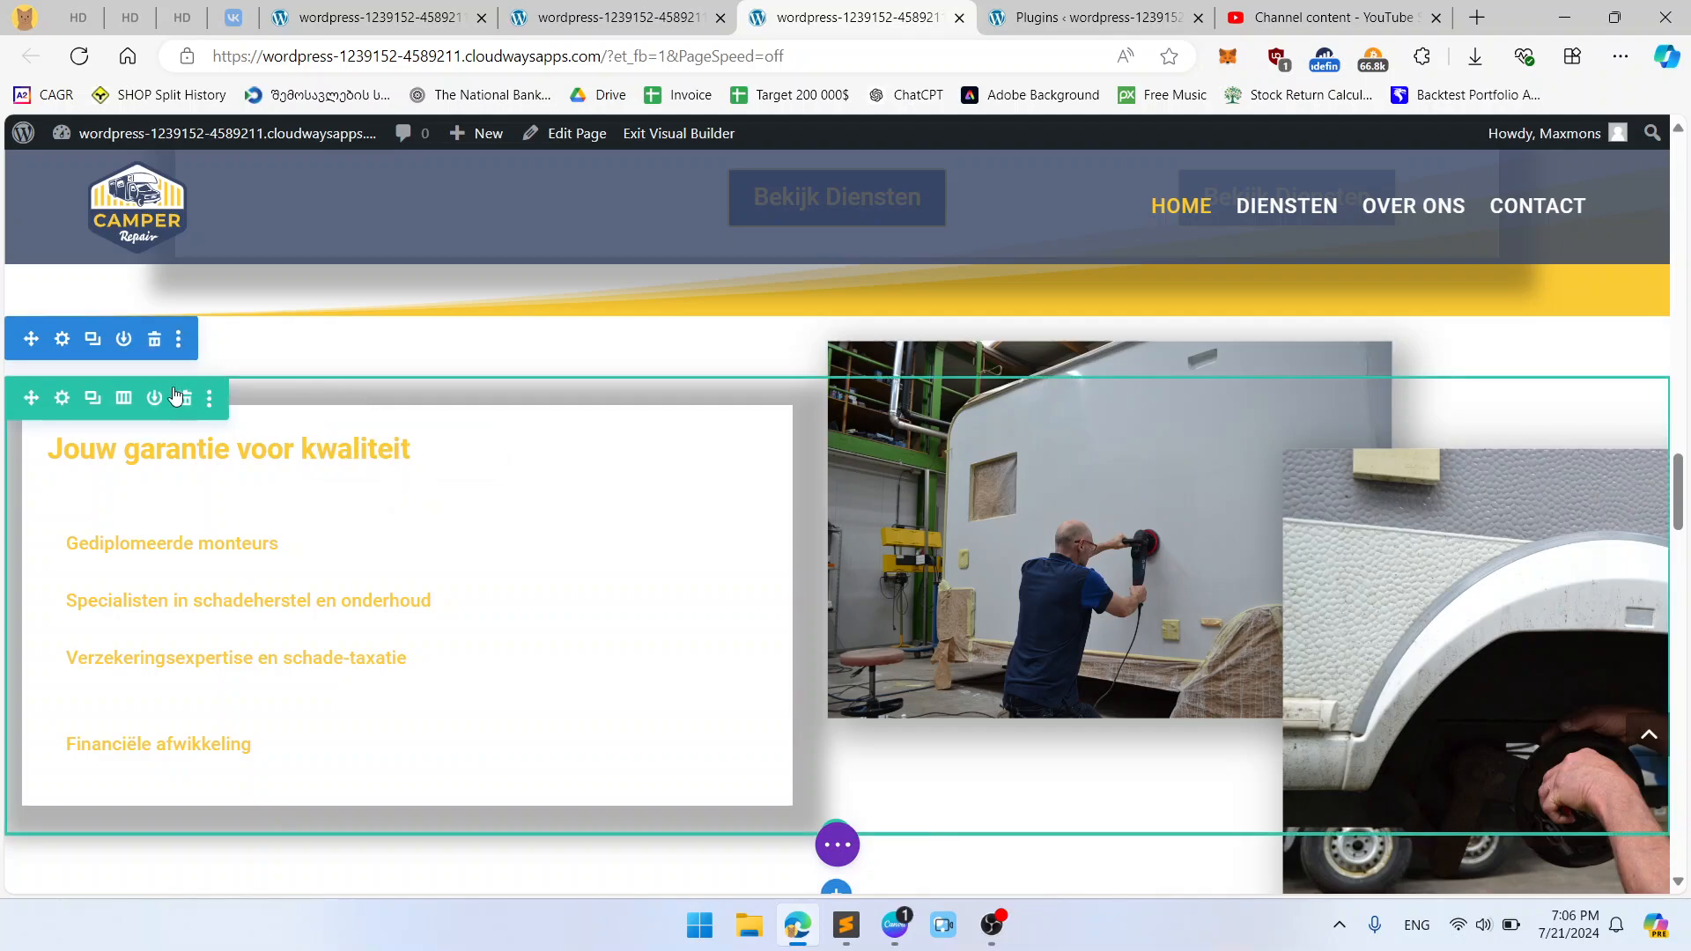
left_click(154, 346)
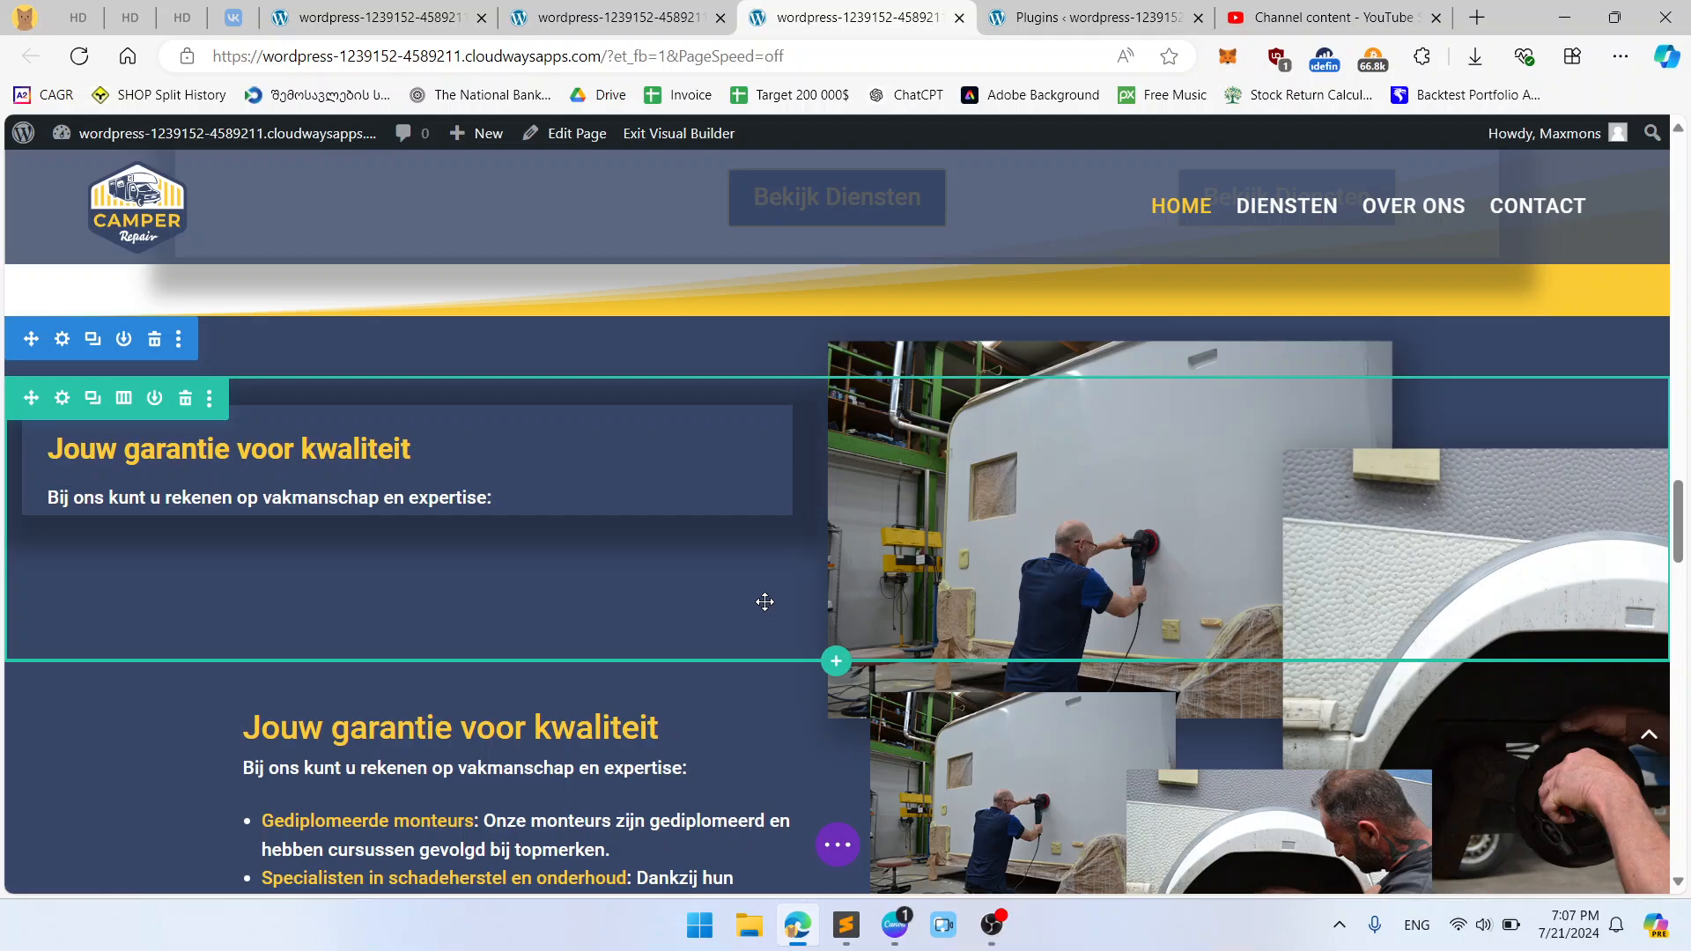
Step: Review the column structure in the settings of the upper "Jouw garantie voor kwaliteit" row, without changing it
scroll(797, 606, "down", 1)
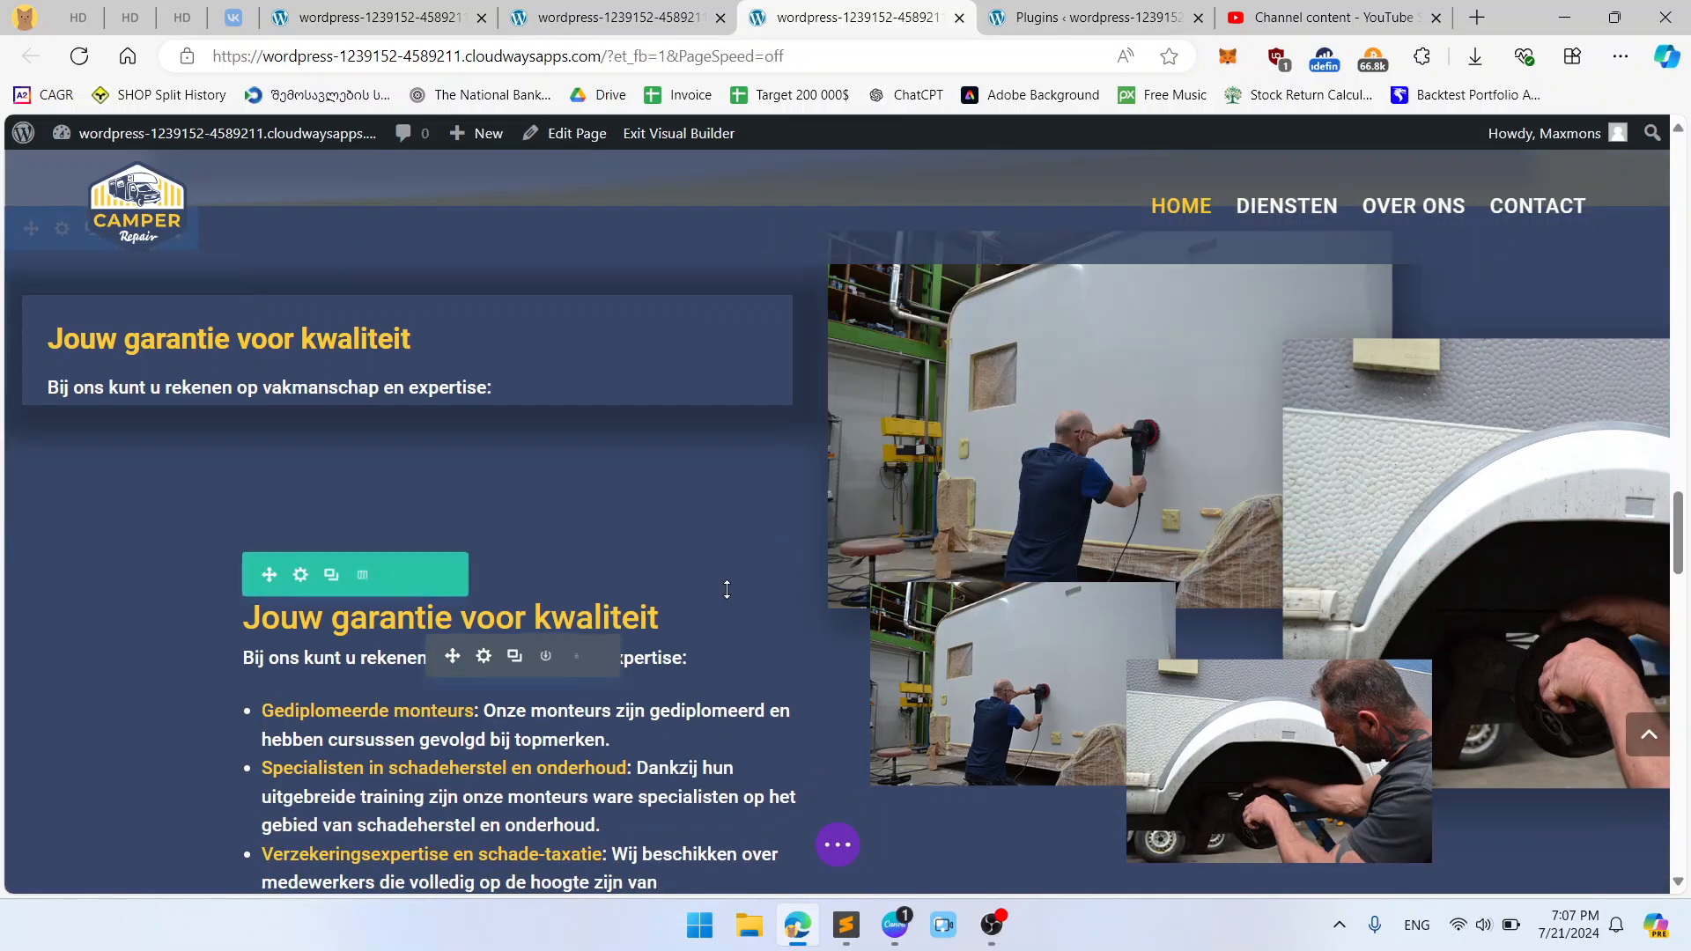
scroll(669, 568, "up", 1)
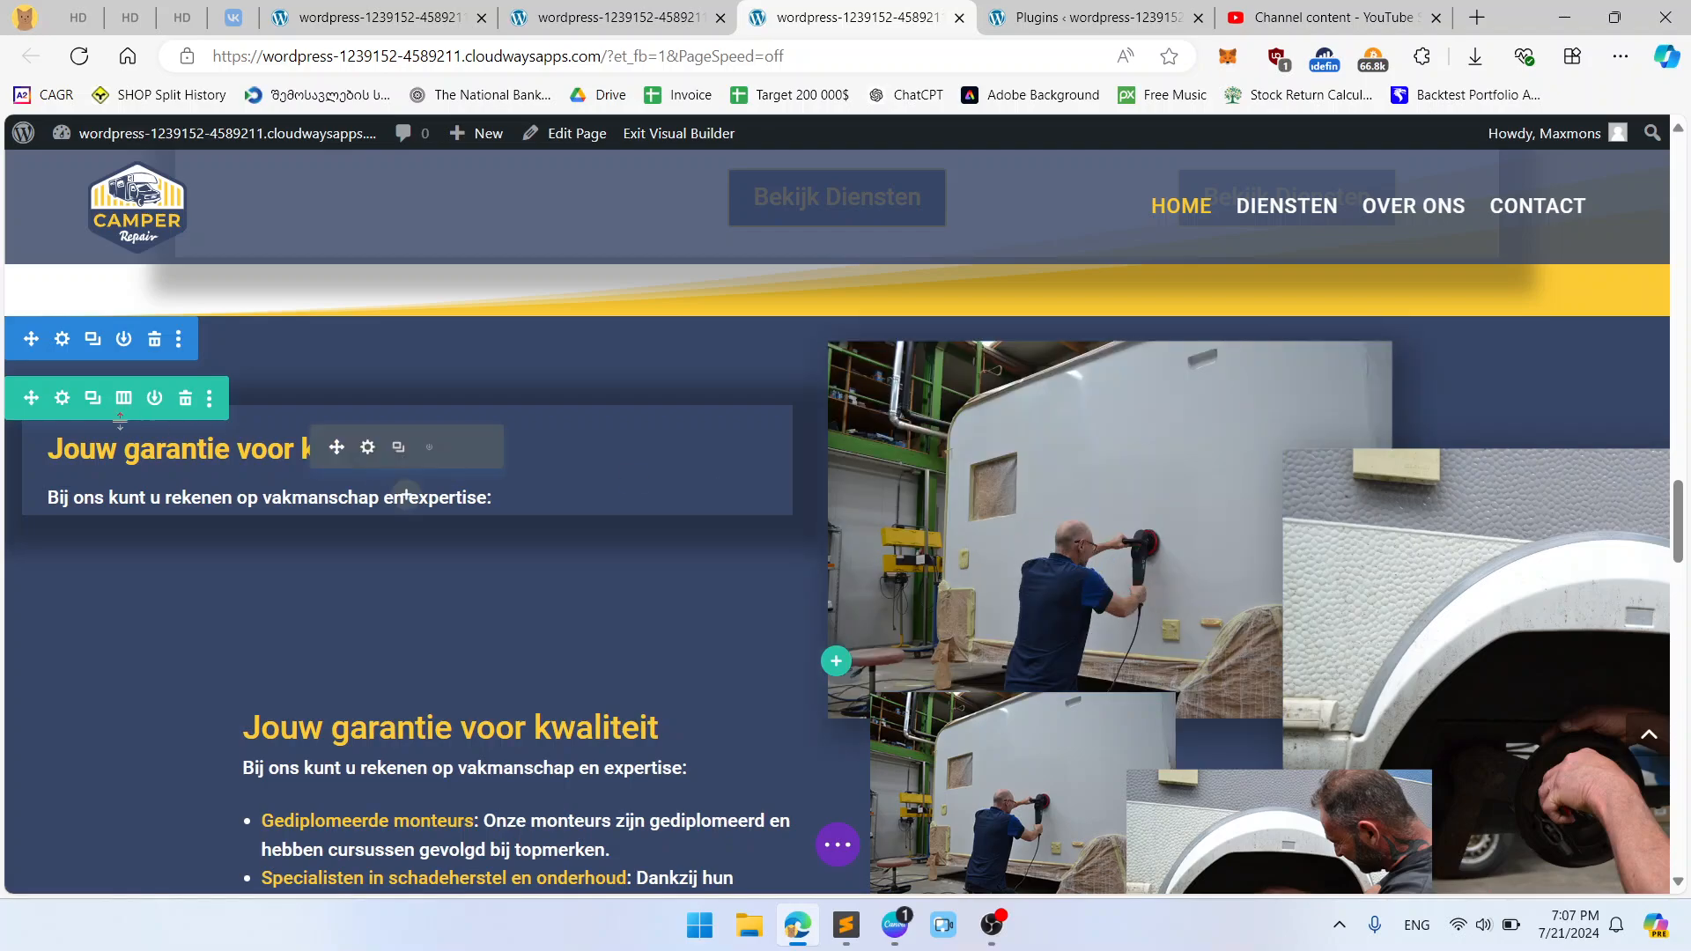
left_click(61, 398)
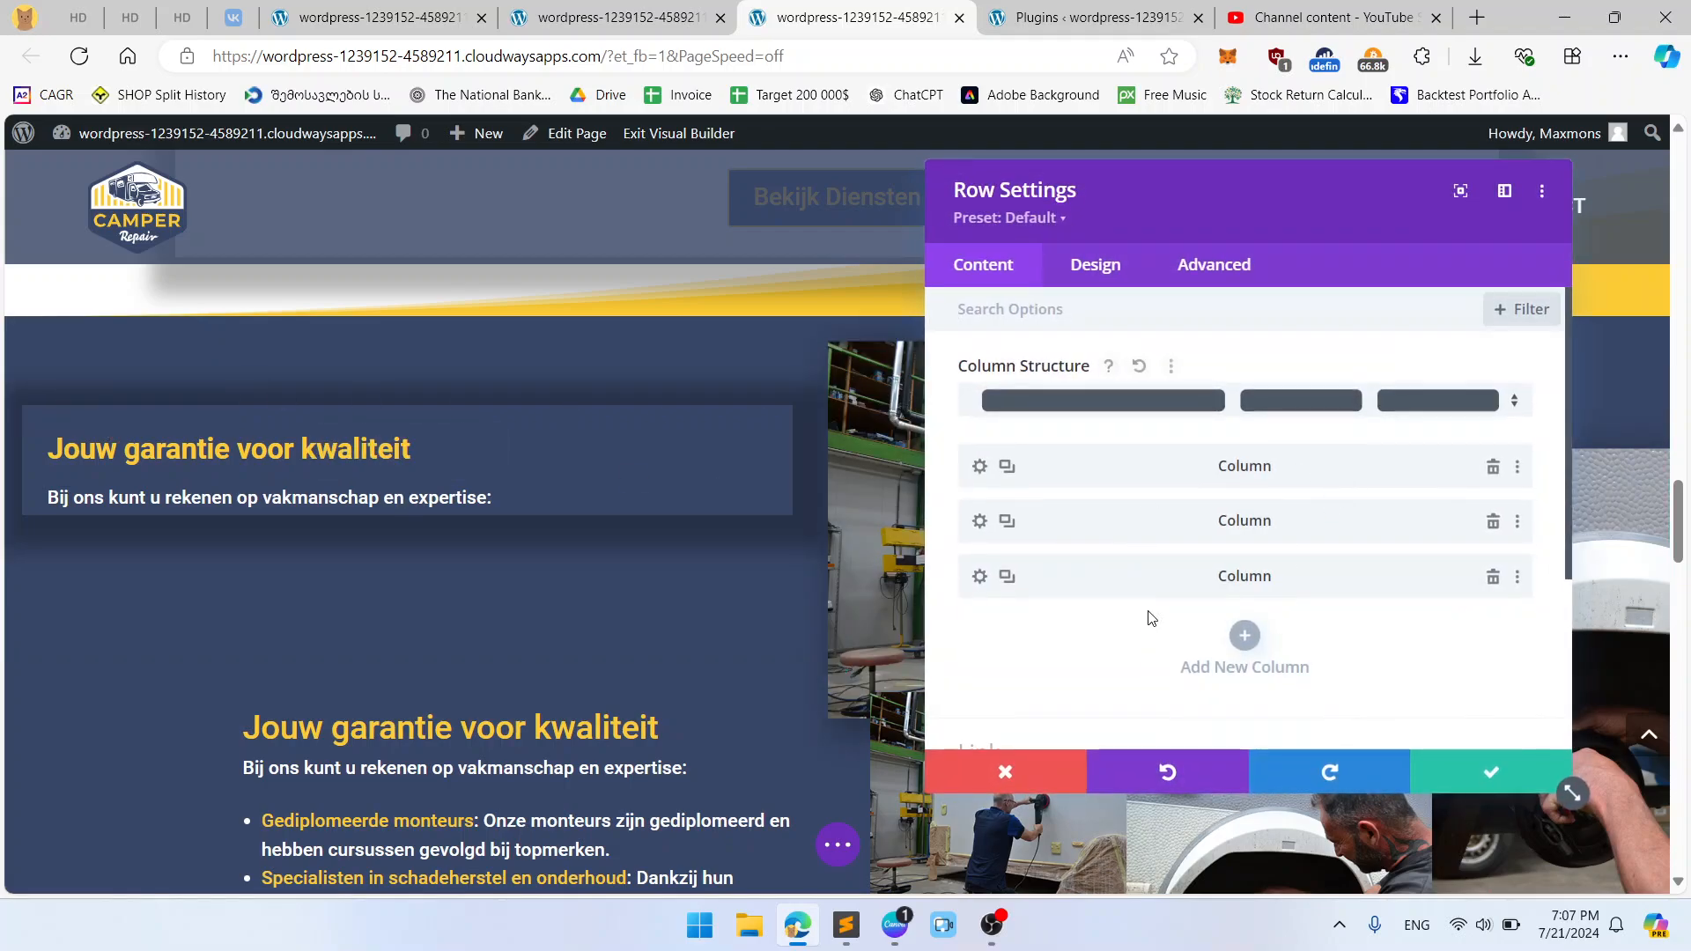
left_click(976, 772)
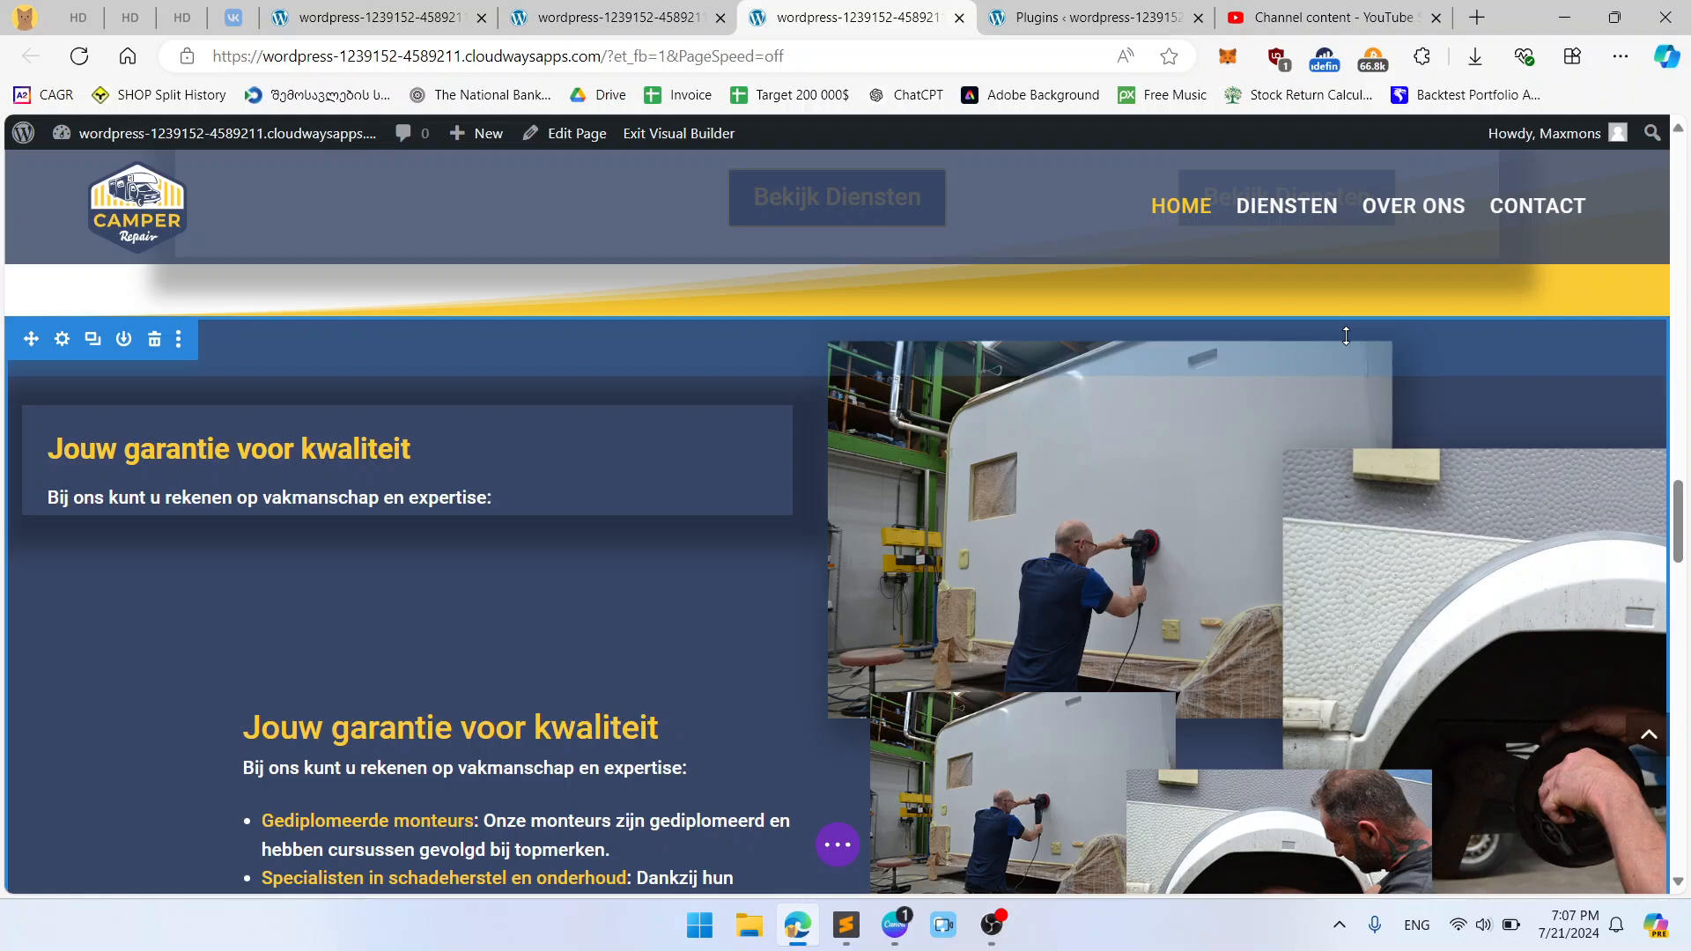
Step: Inspect the combined photo used in the lower row through its image settings and the media library
scroll(1346, 335, "down", 3)
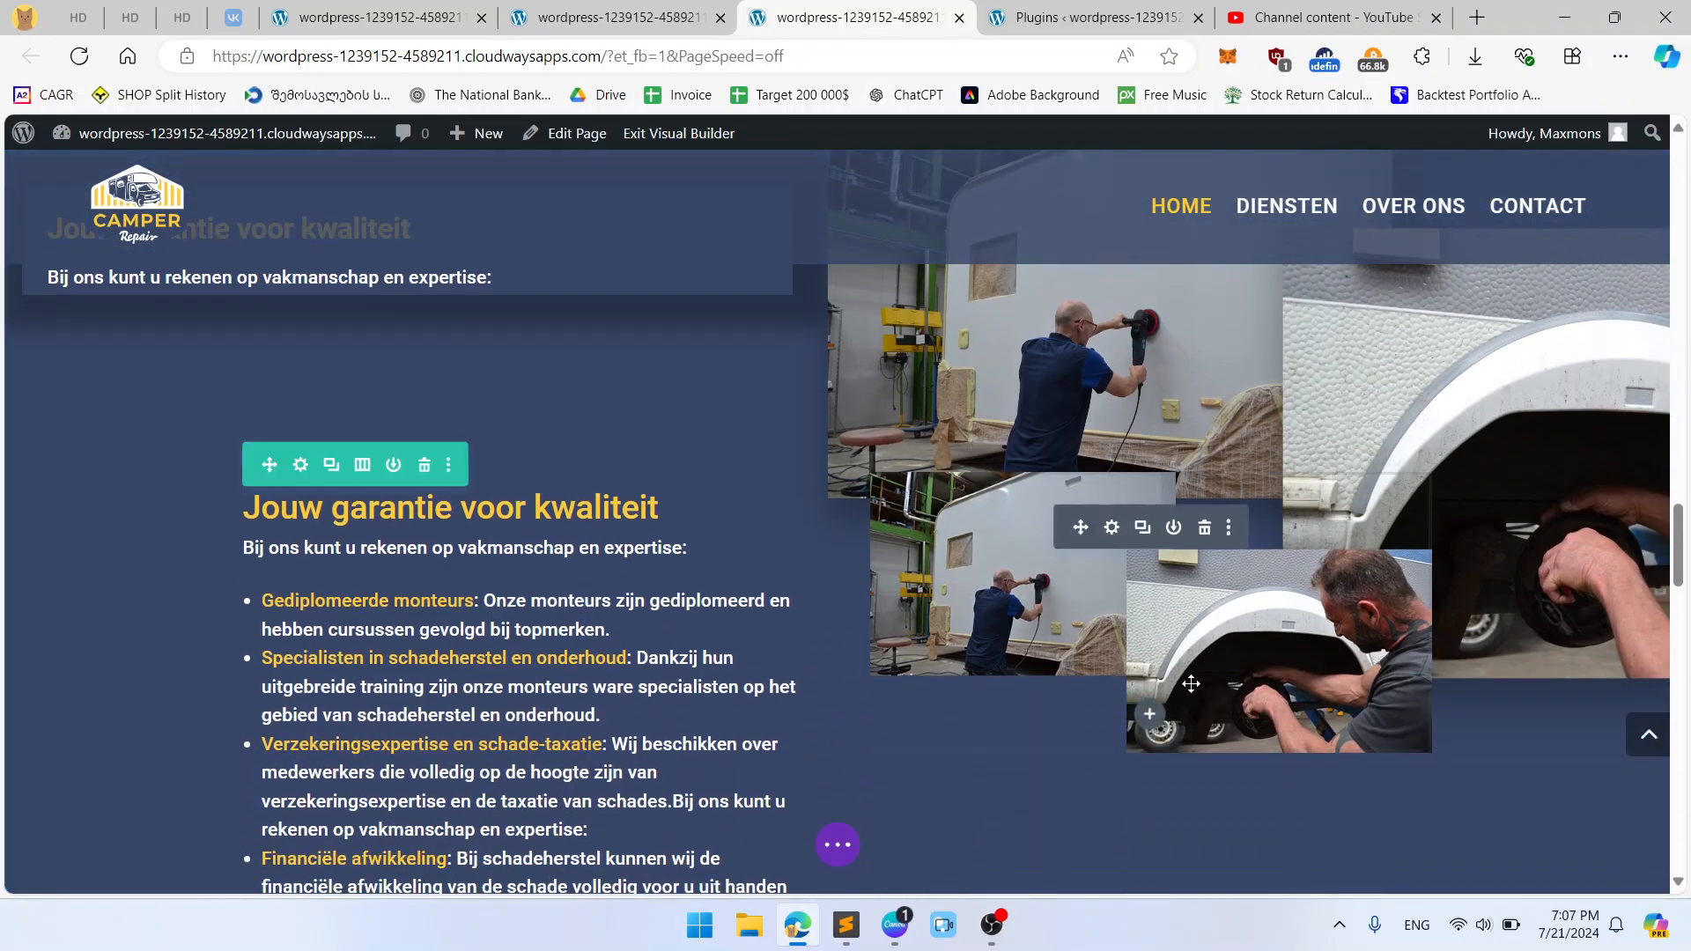
left_click(1111, 526)
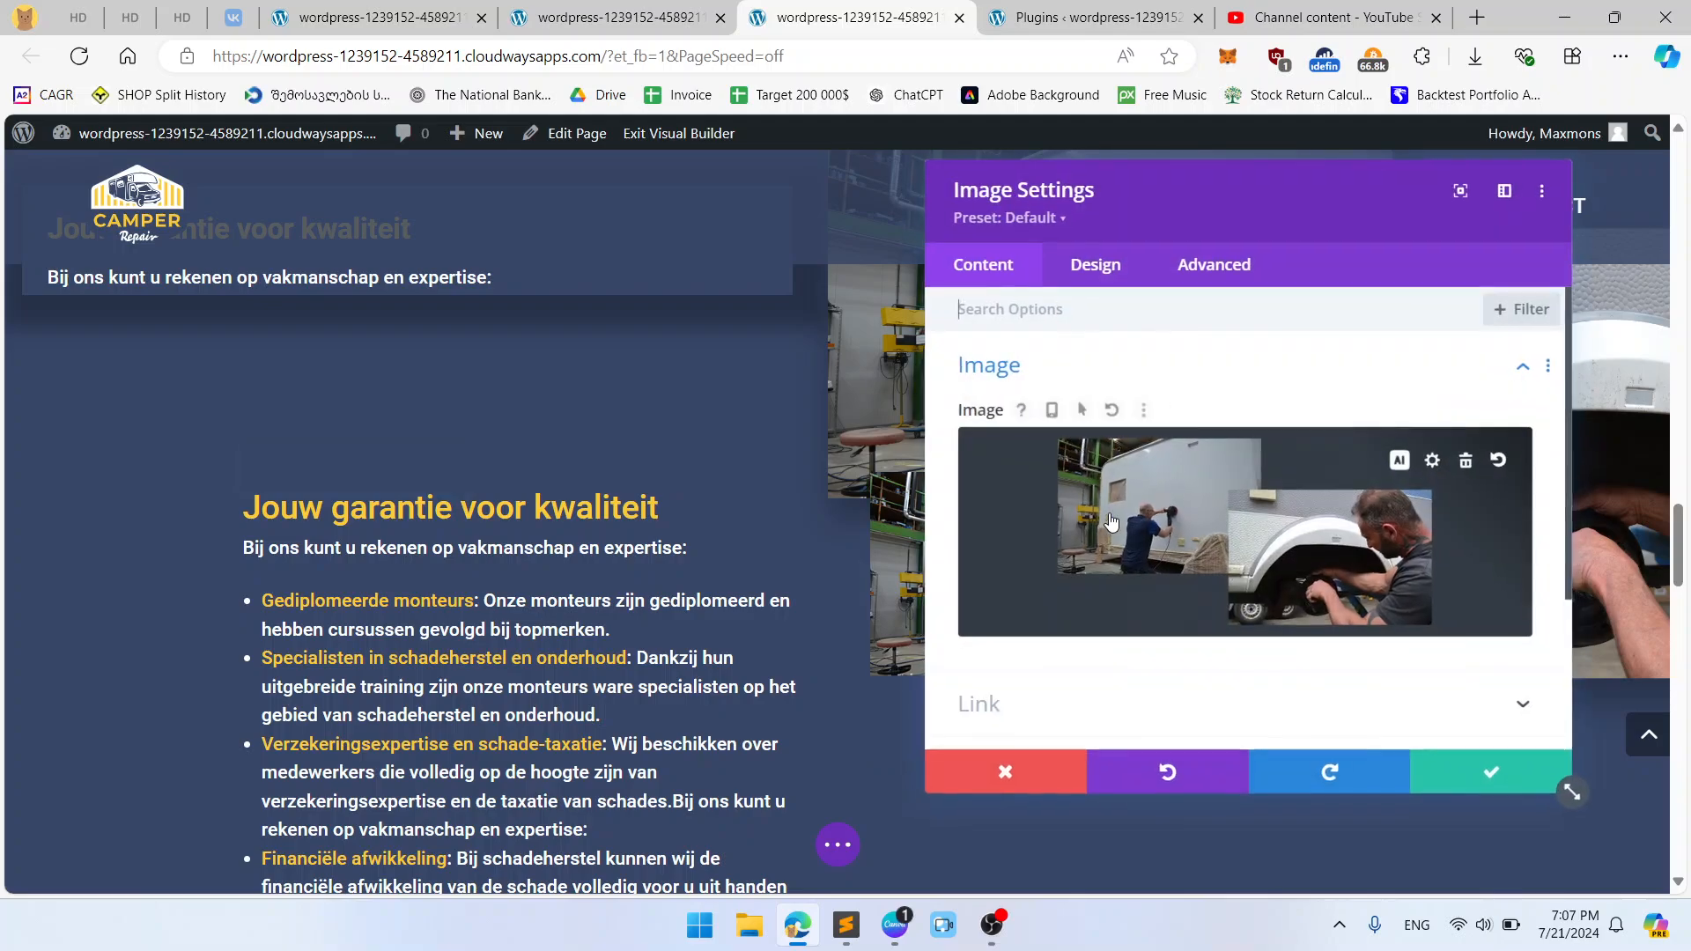
left_click(1208, 561)
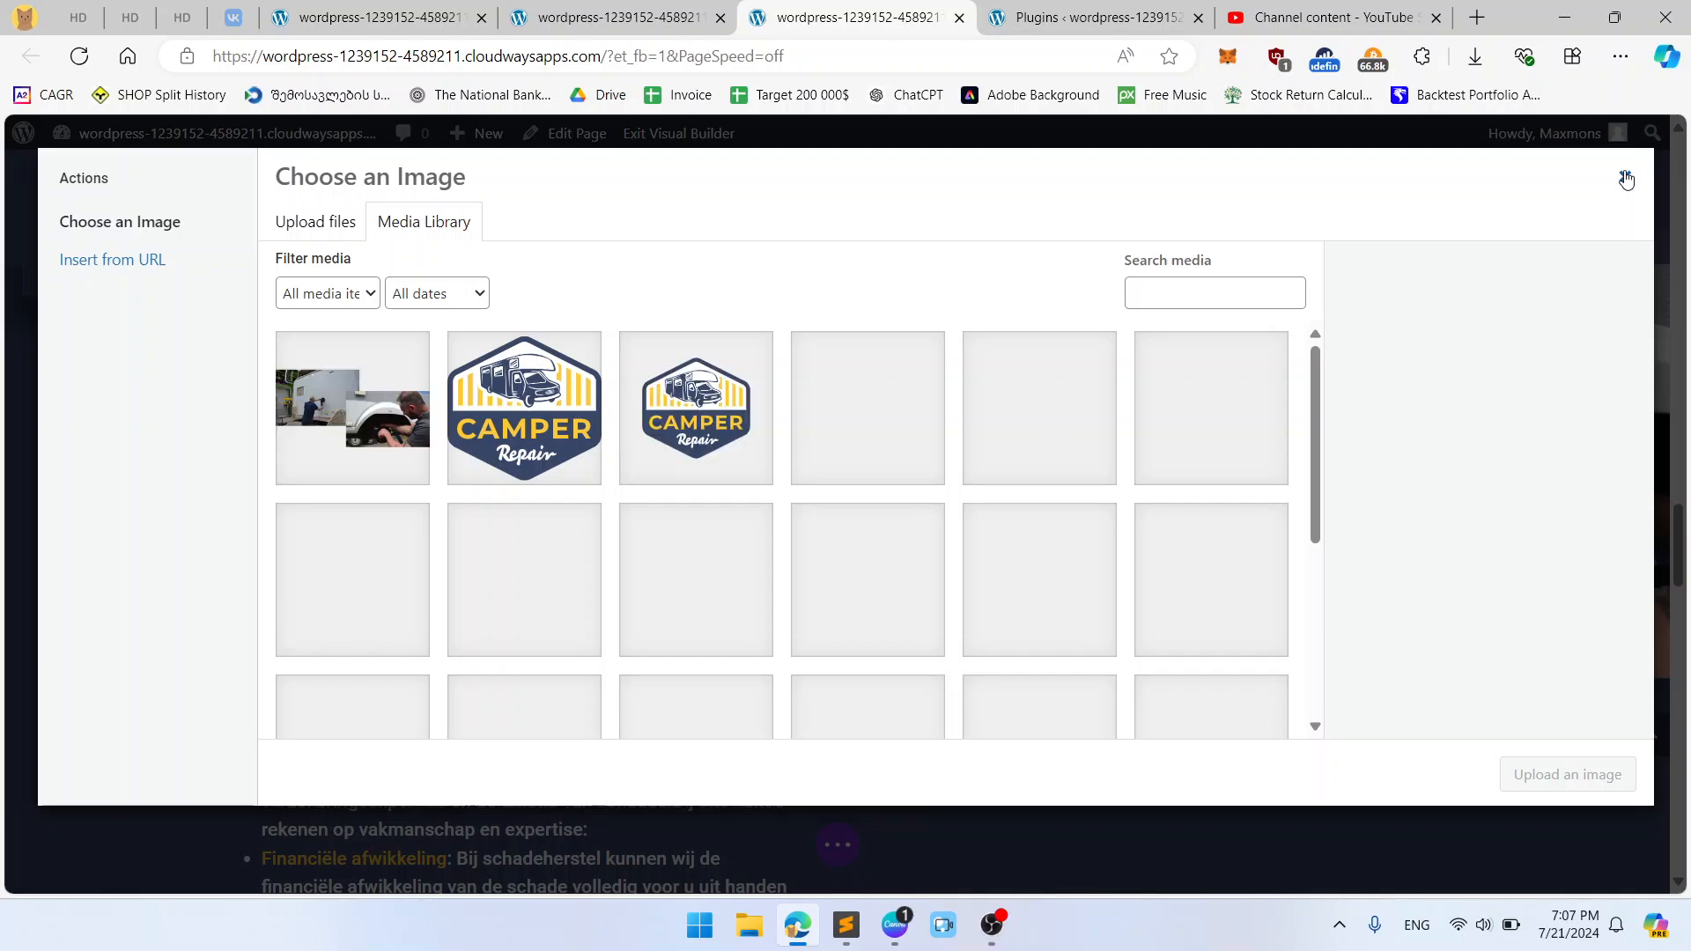
left_click(399, 427)
left_click(1627, 180)
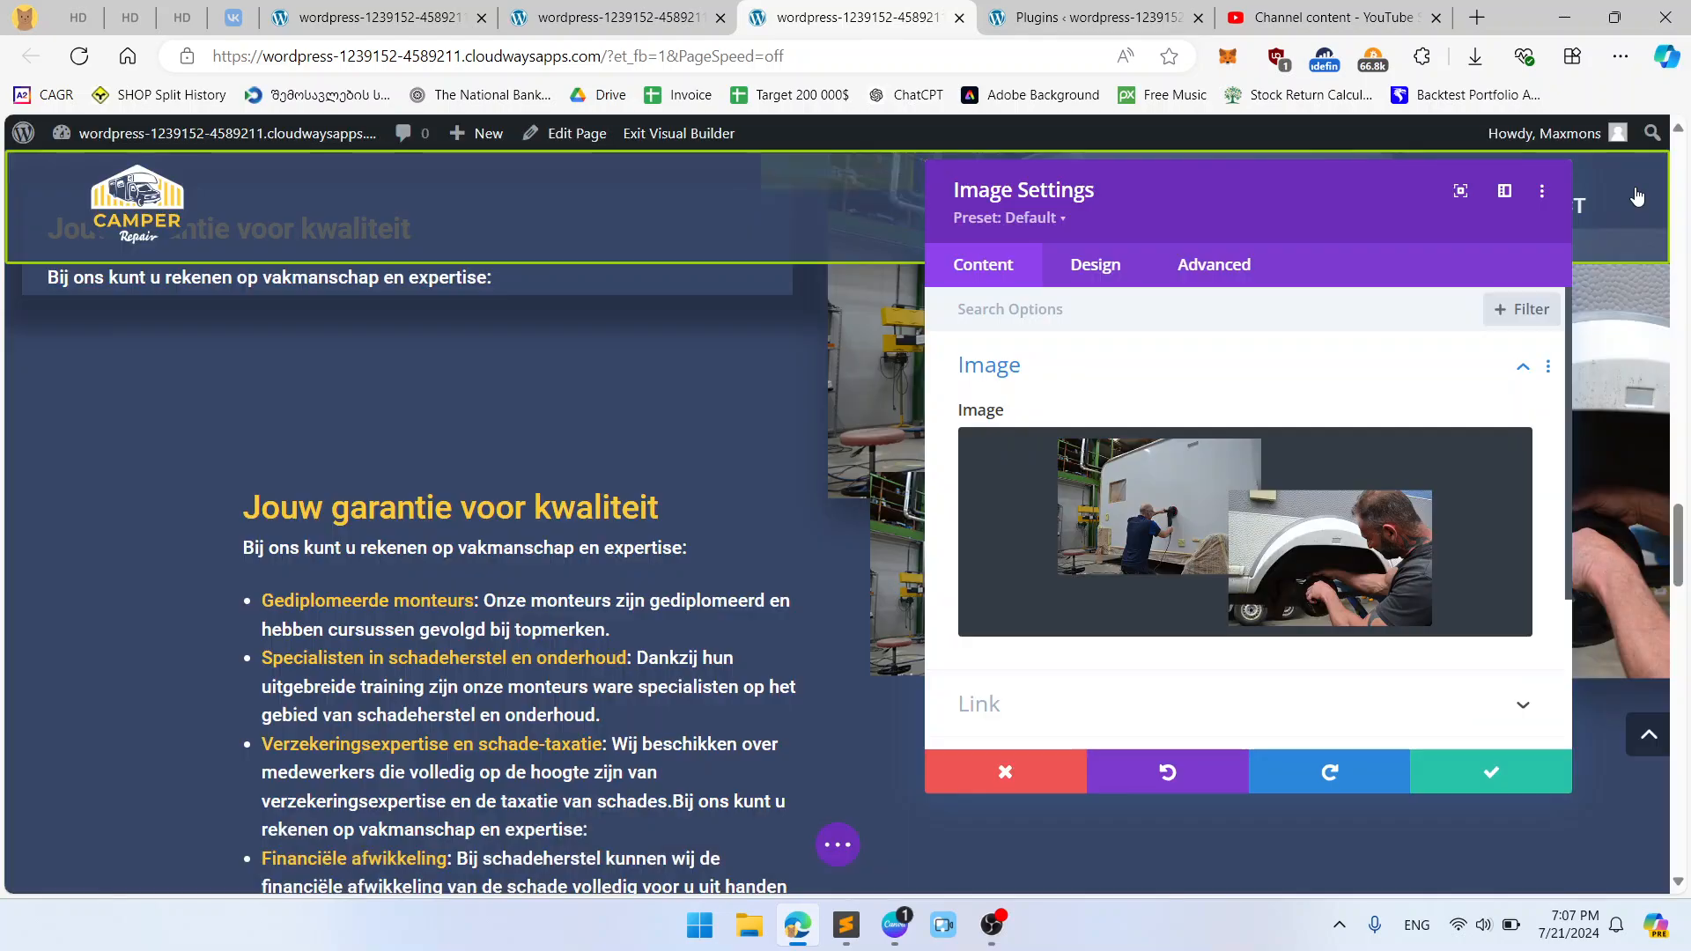
left_click(1488, 784)
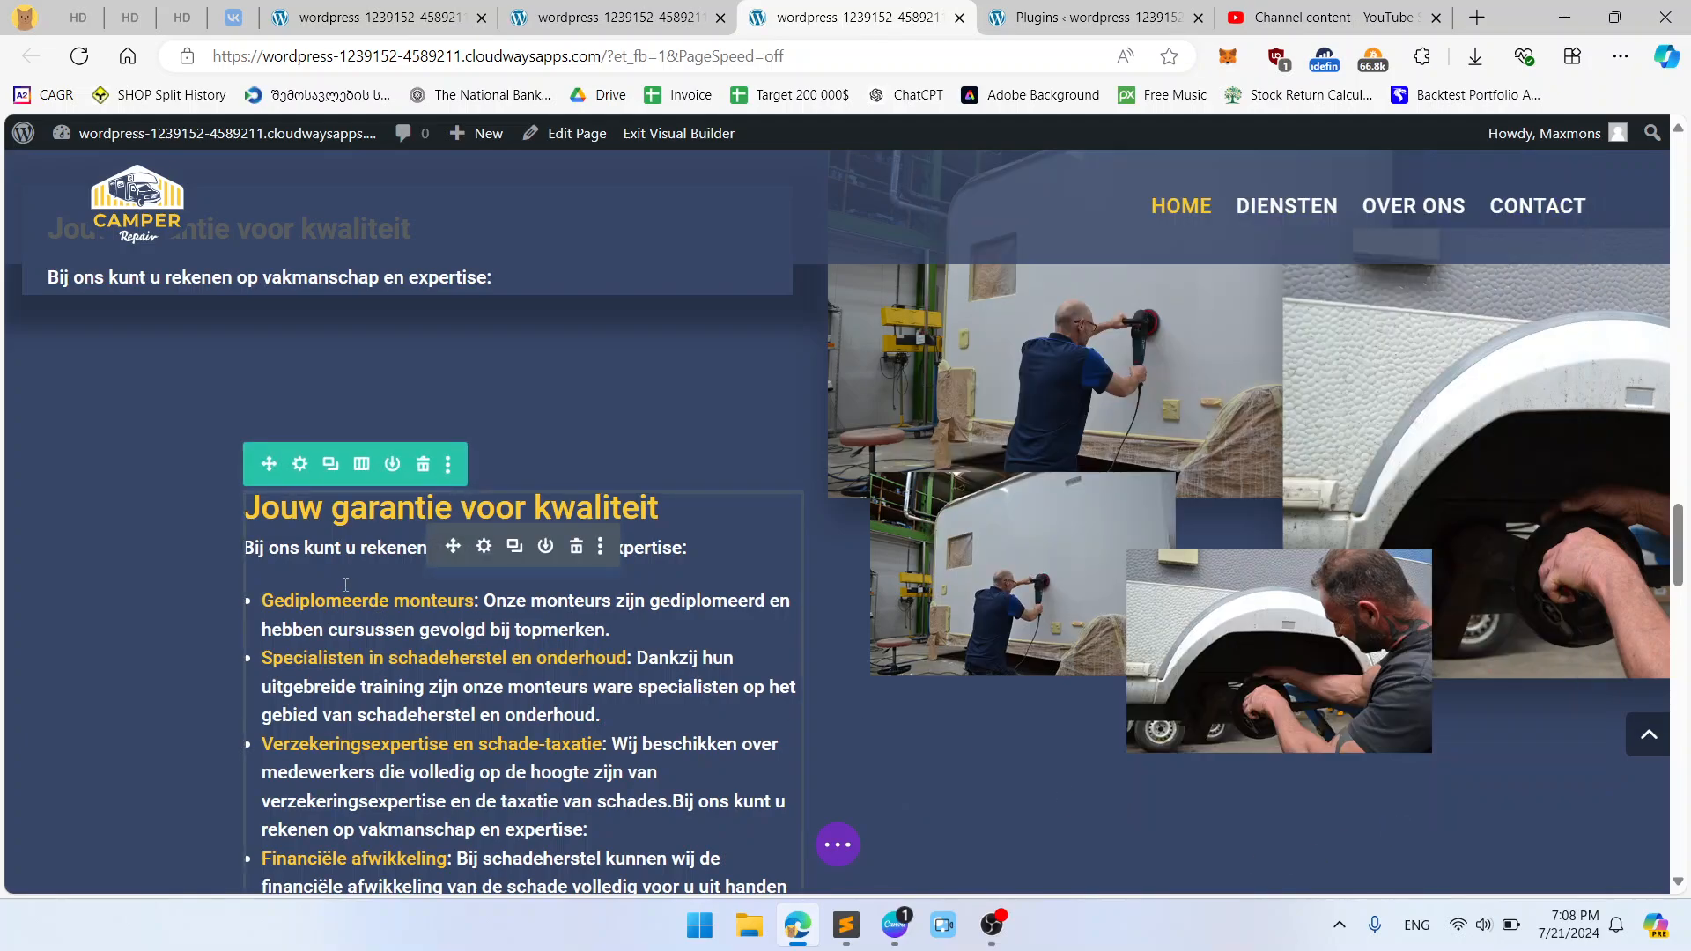
Step: Enable Equalize Column Heights in the sizing options of the lower "Jouw garantie voor kwaliteit" row
scroll(846, 480, "up", 1)
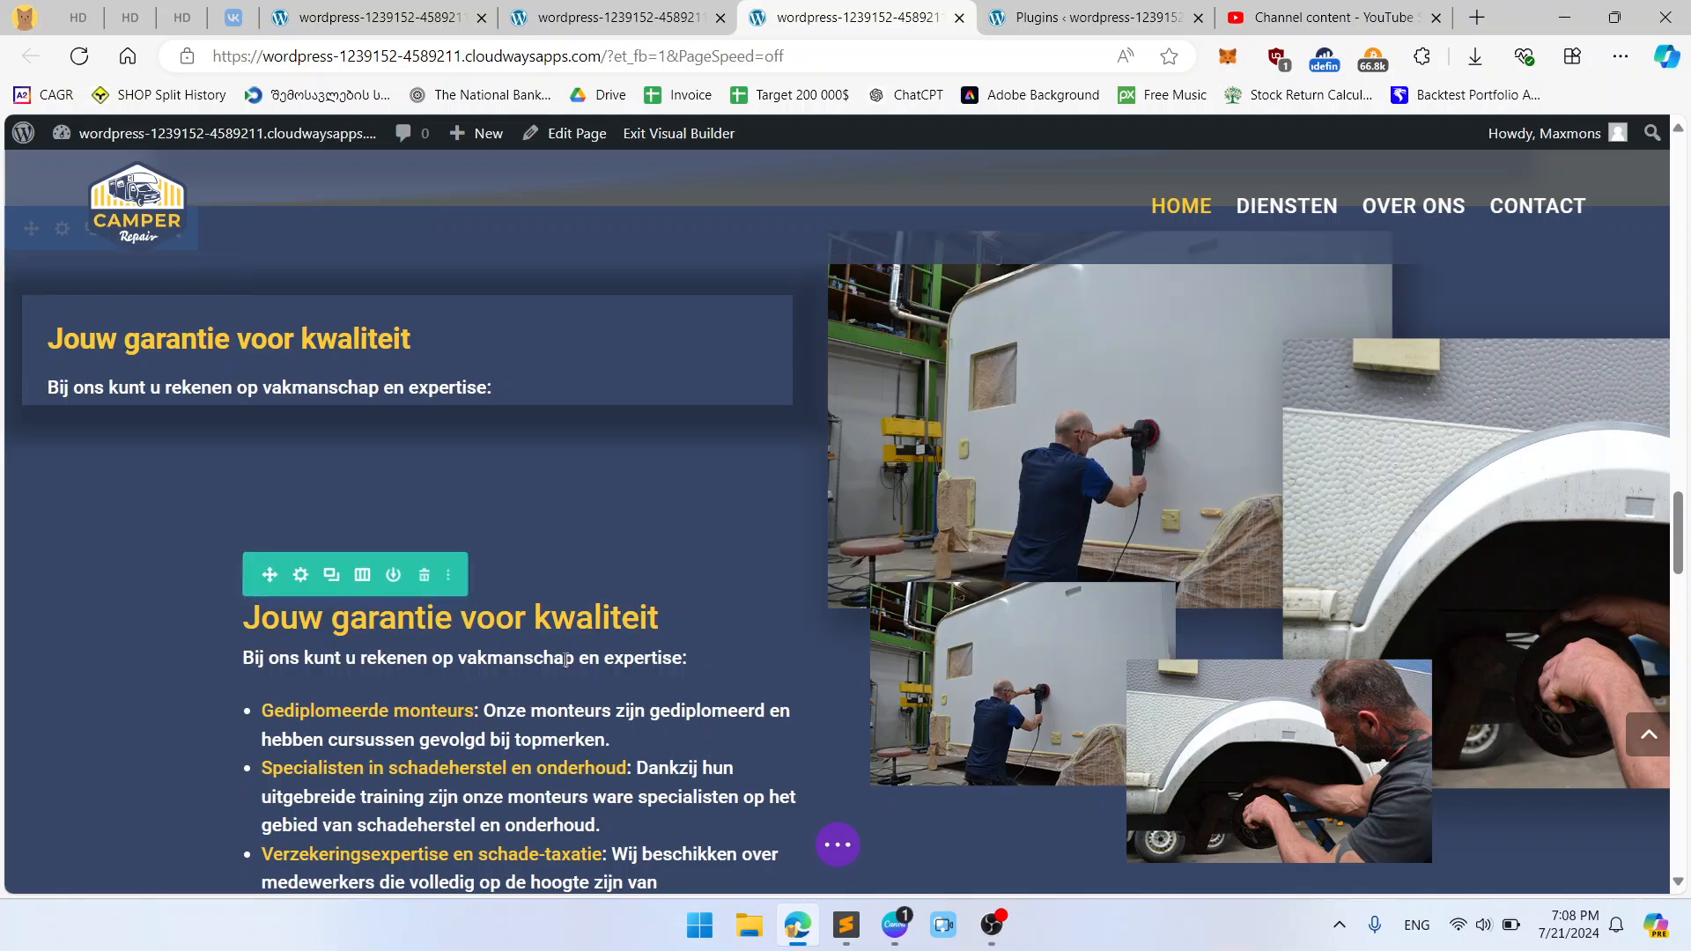
scroll(477, 535, "up", 1)
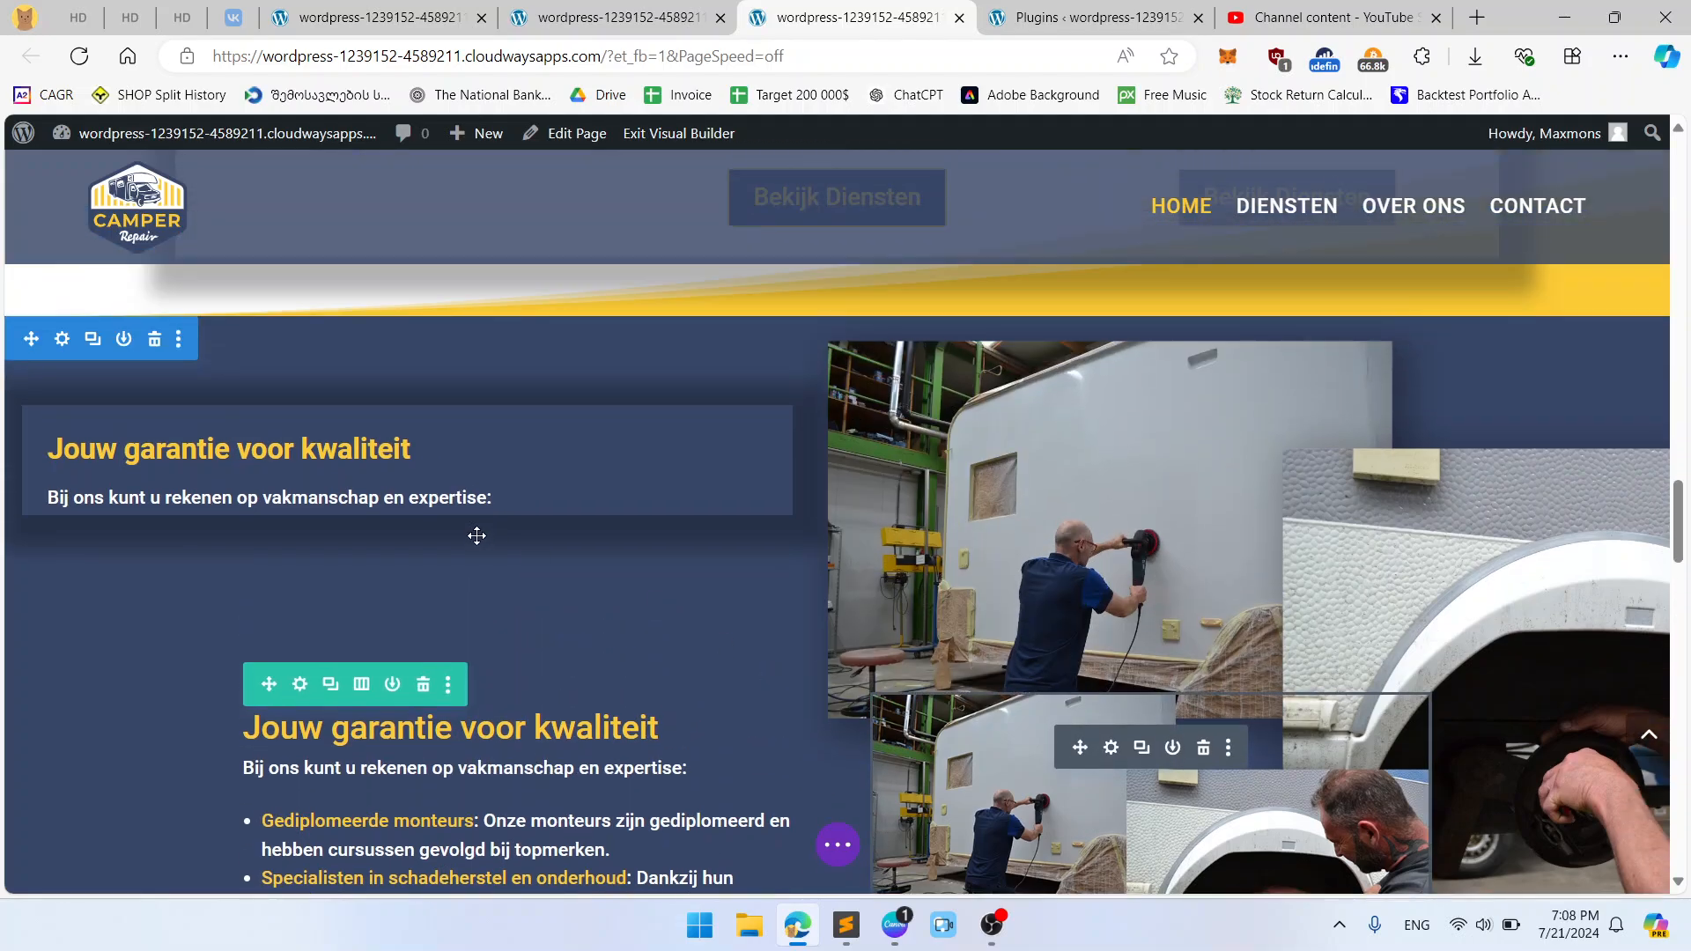
scroll(477, 535, "down", 7)
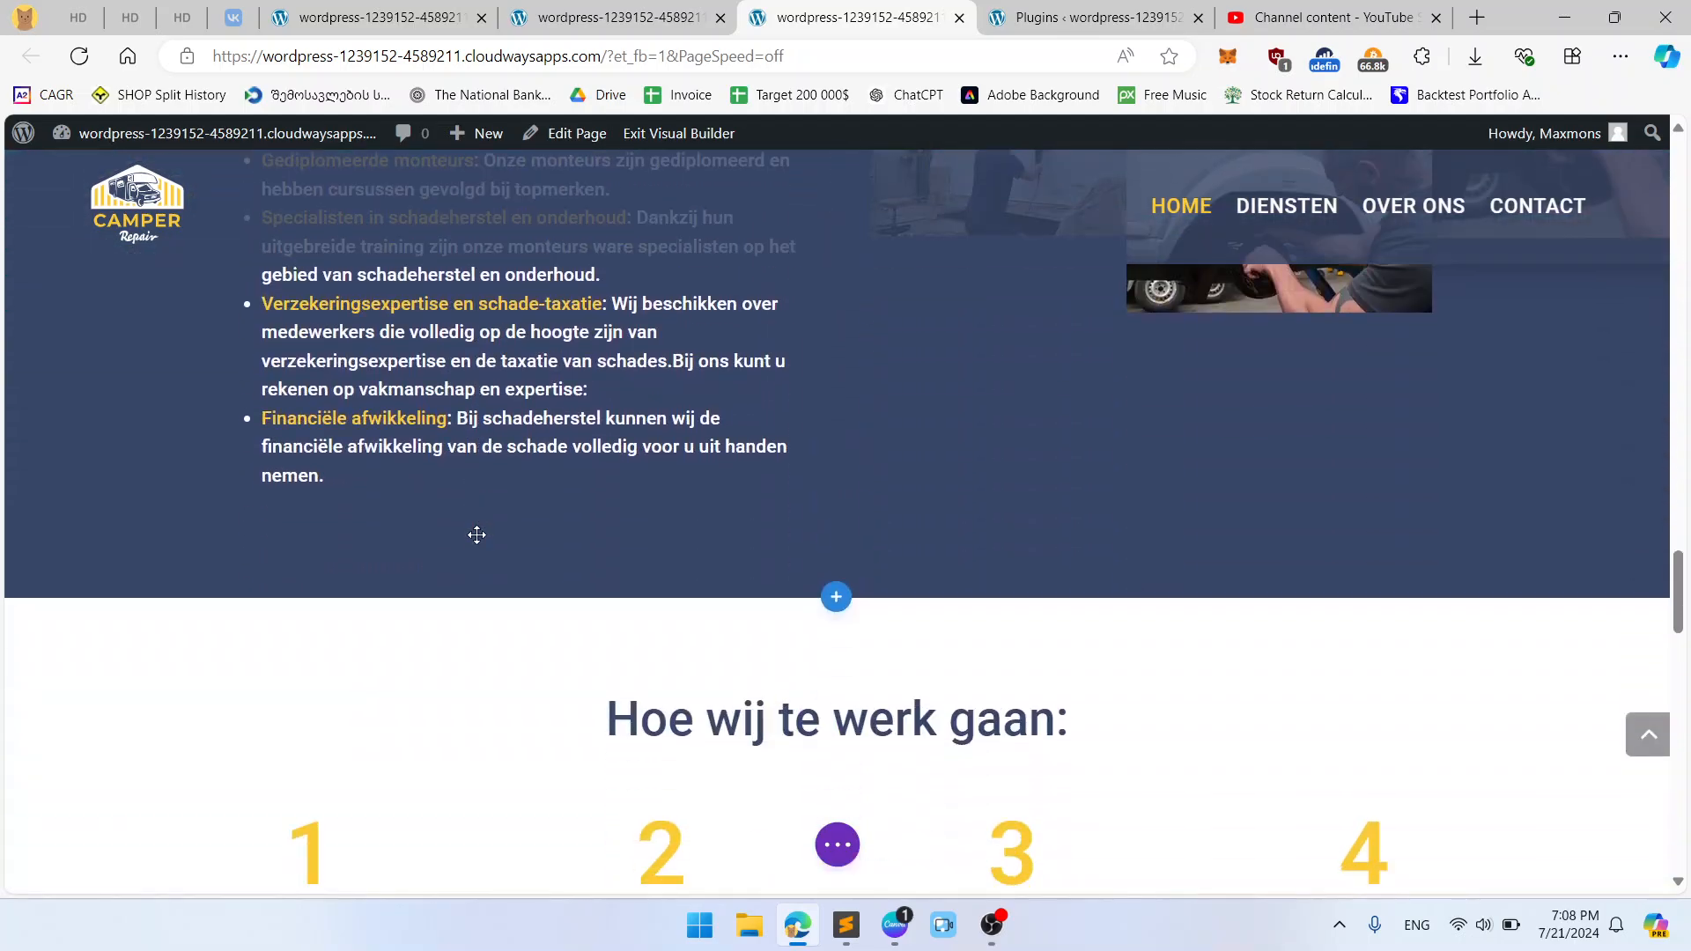
scroll(477, 536, "up", 5)
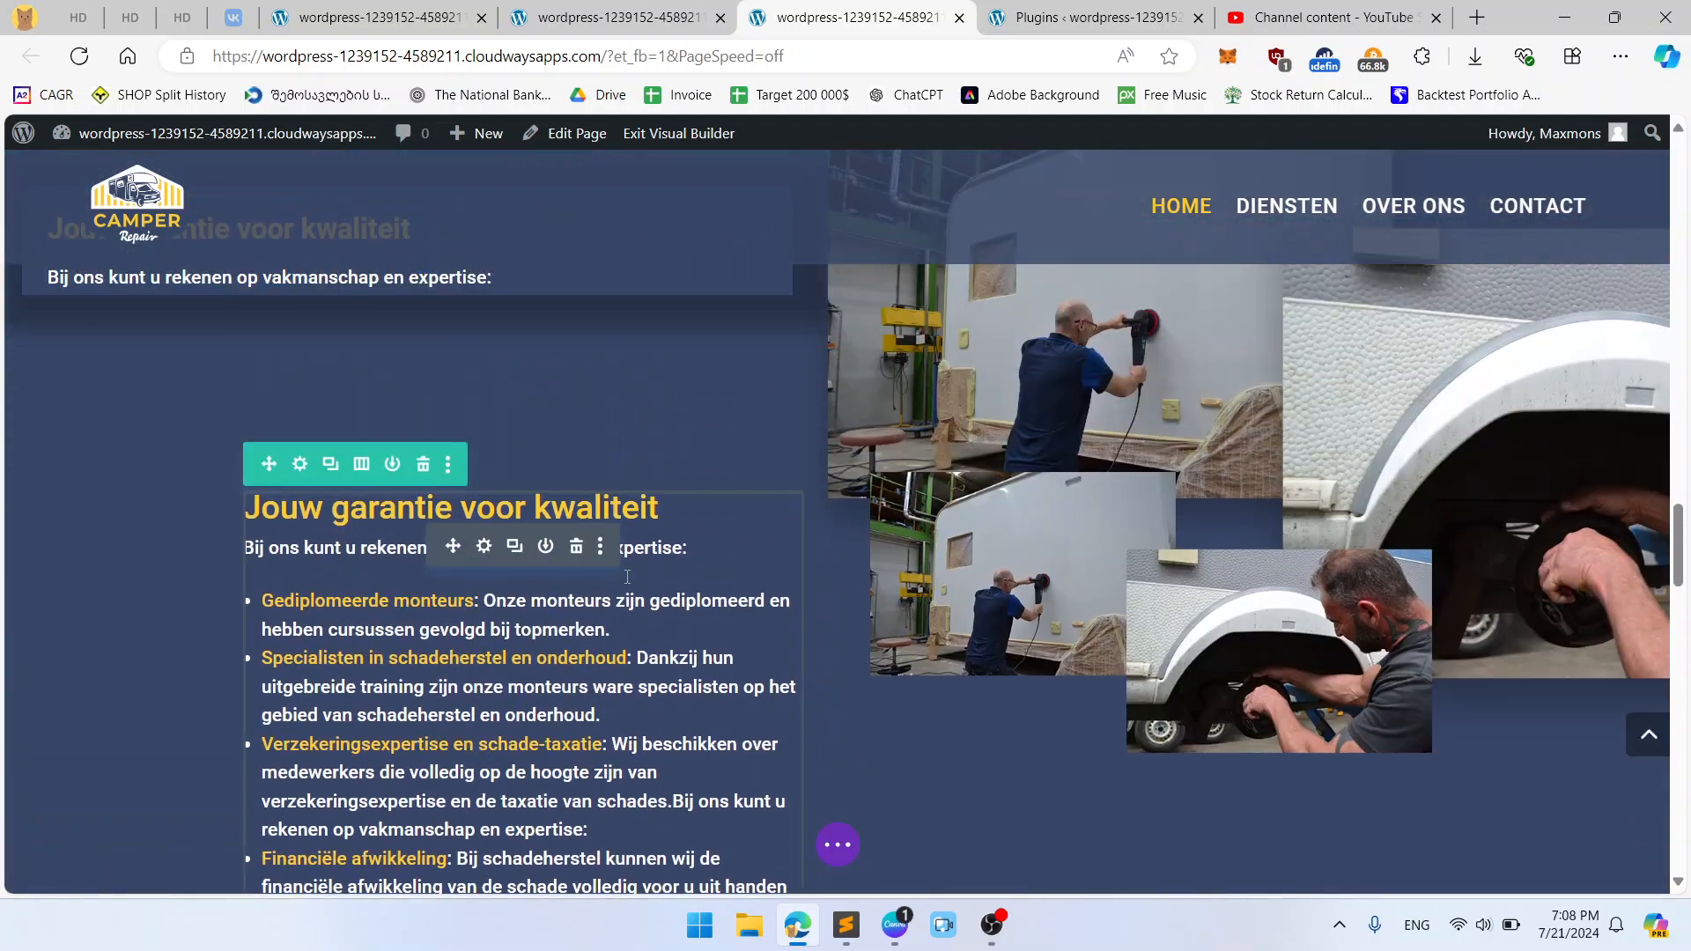
left_click(300, 467)
left_click(1094, 270)
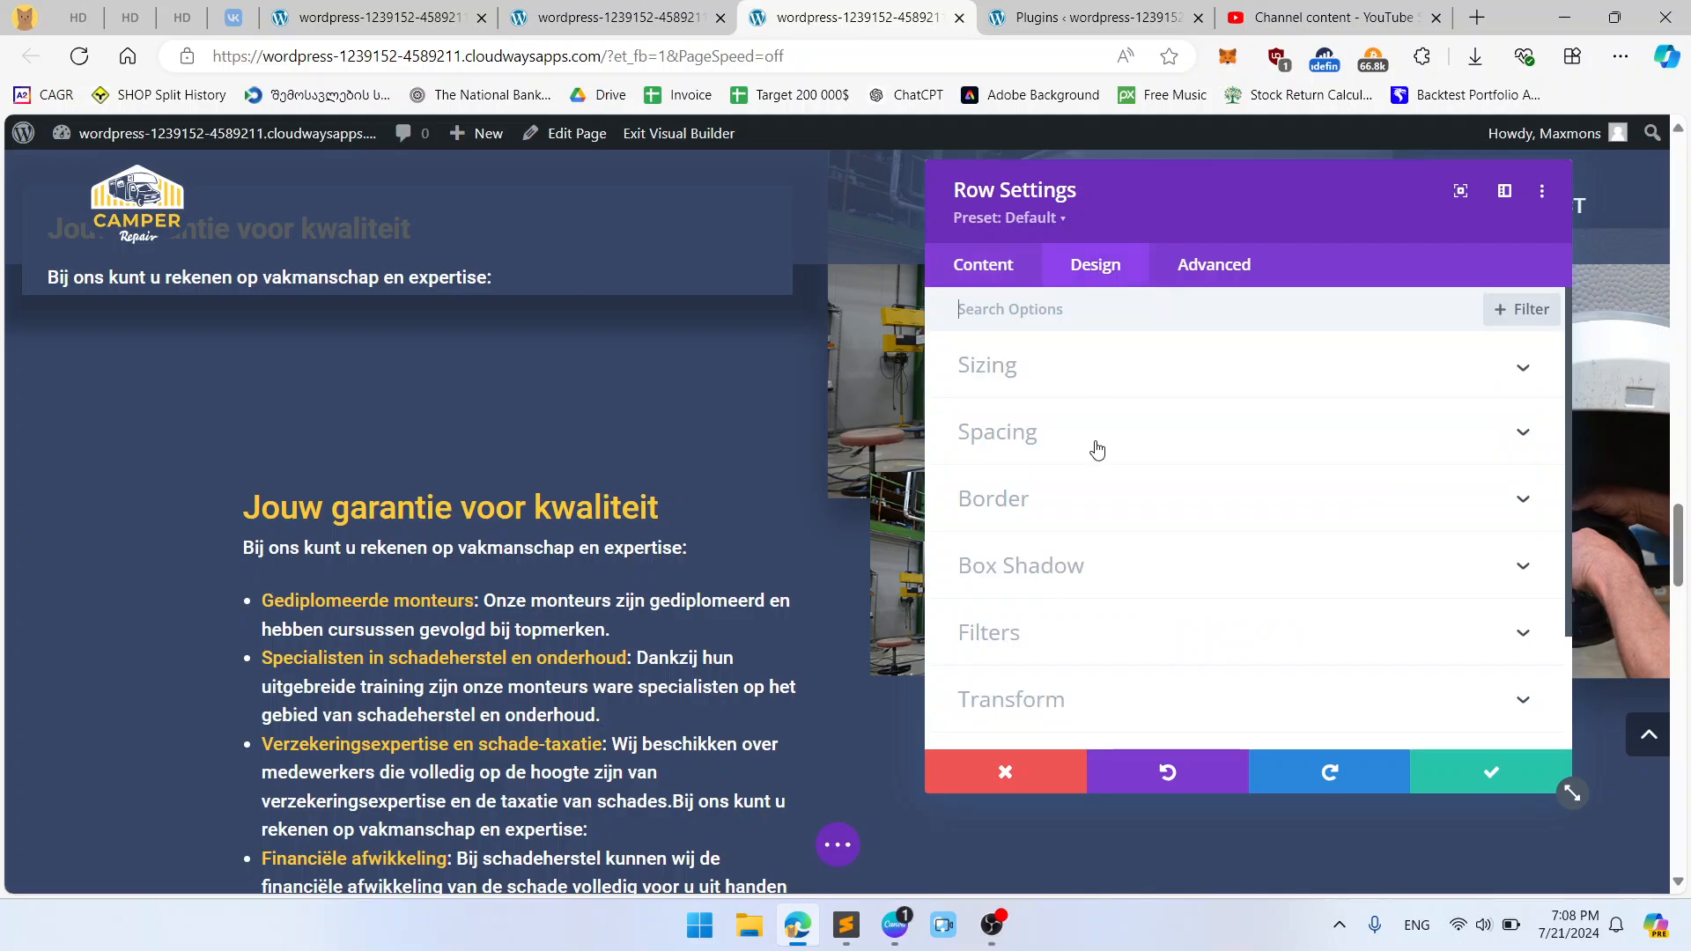
left_click(1079, 389)
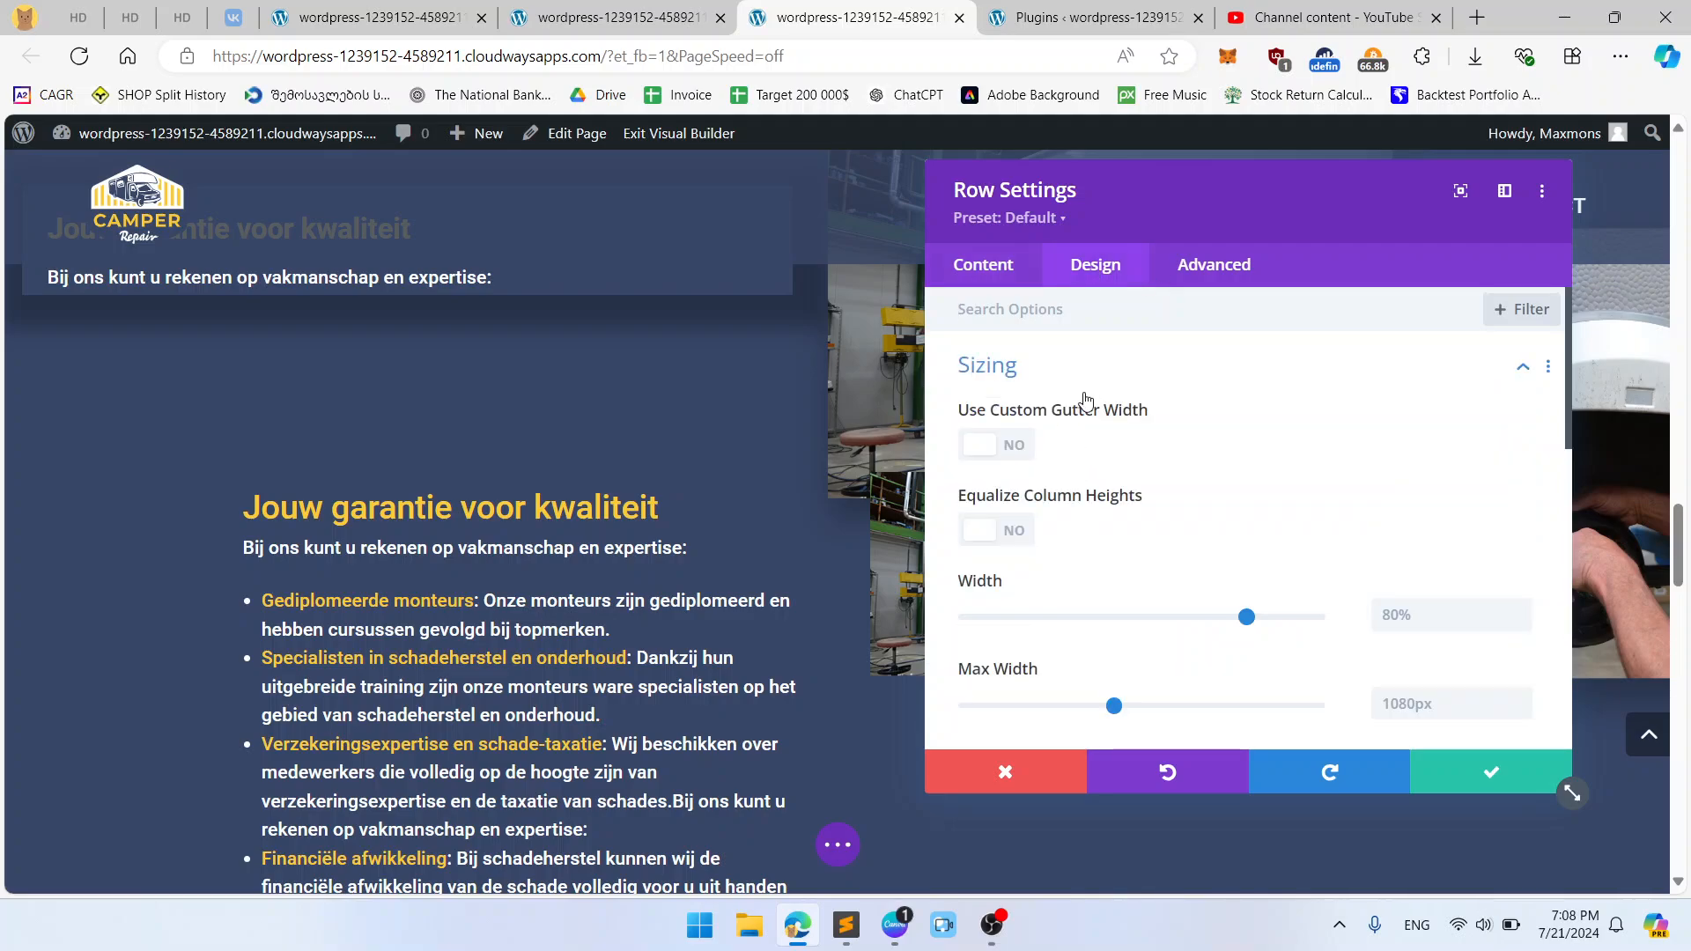
left_click(996, 532)
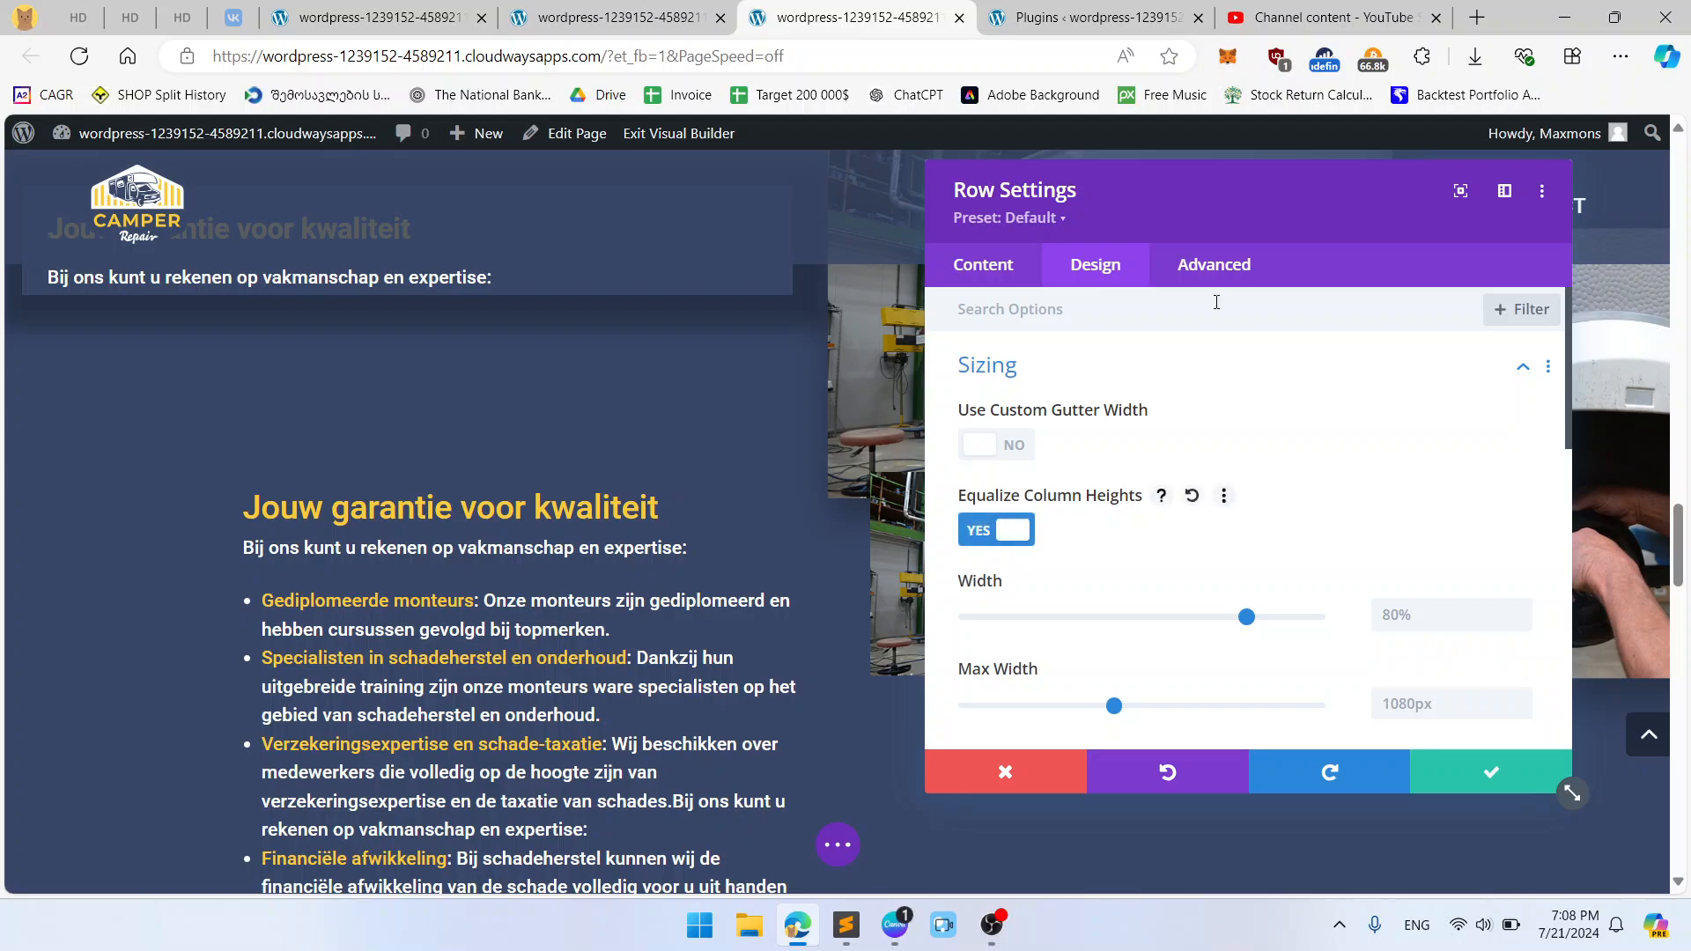
Step: Add the custom CSS "align-items:center;" to the lower row's main element and save the row settings
left_click(1213, 280)
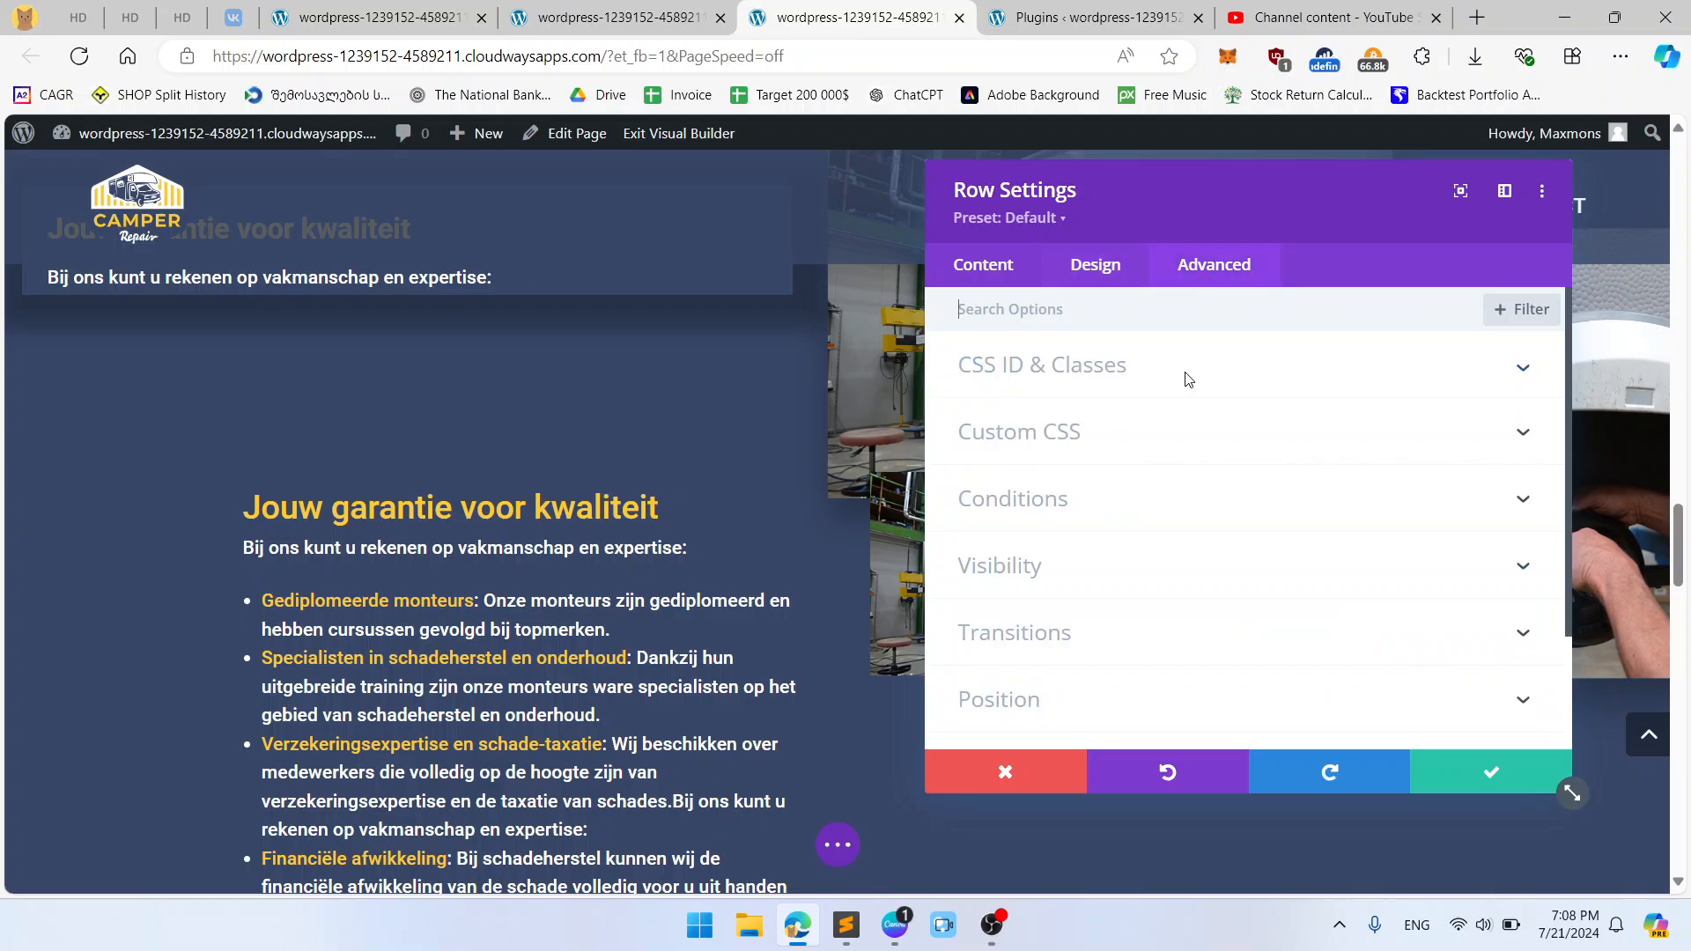
left_click(1125, 434)
left_click_drag(1242, 199, 811, 207)
left_click(883, 394)
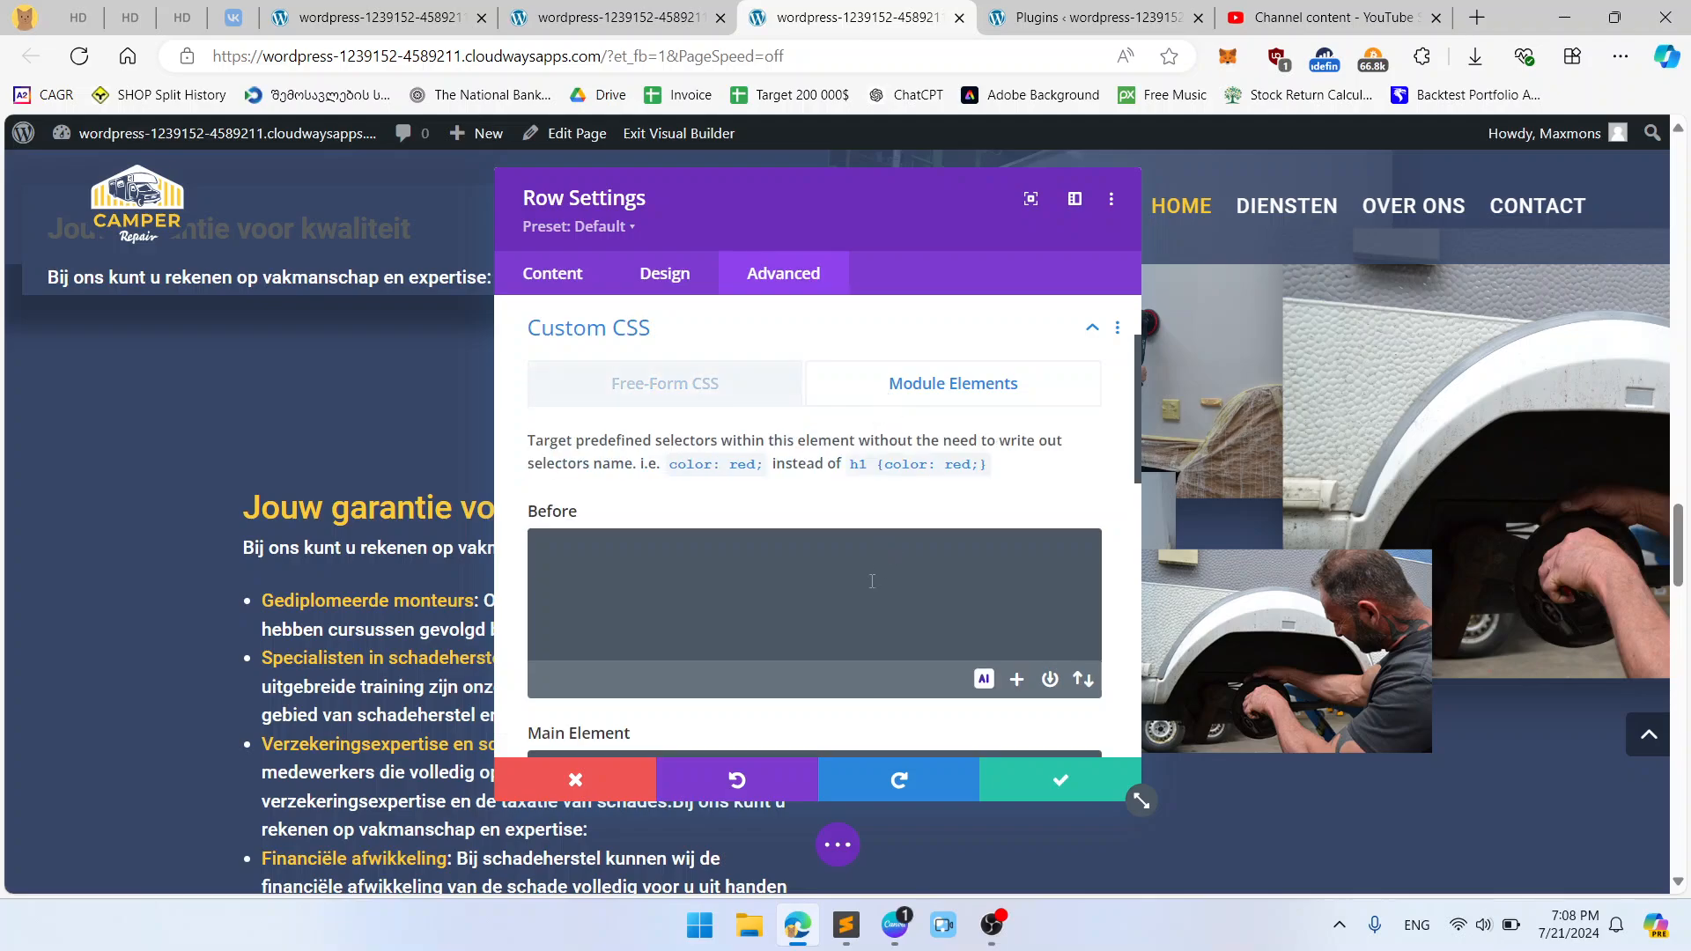
scroll(863, 599, "down", 2)
left_click(828, 601)
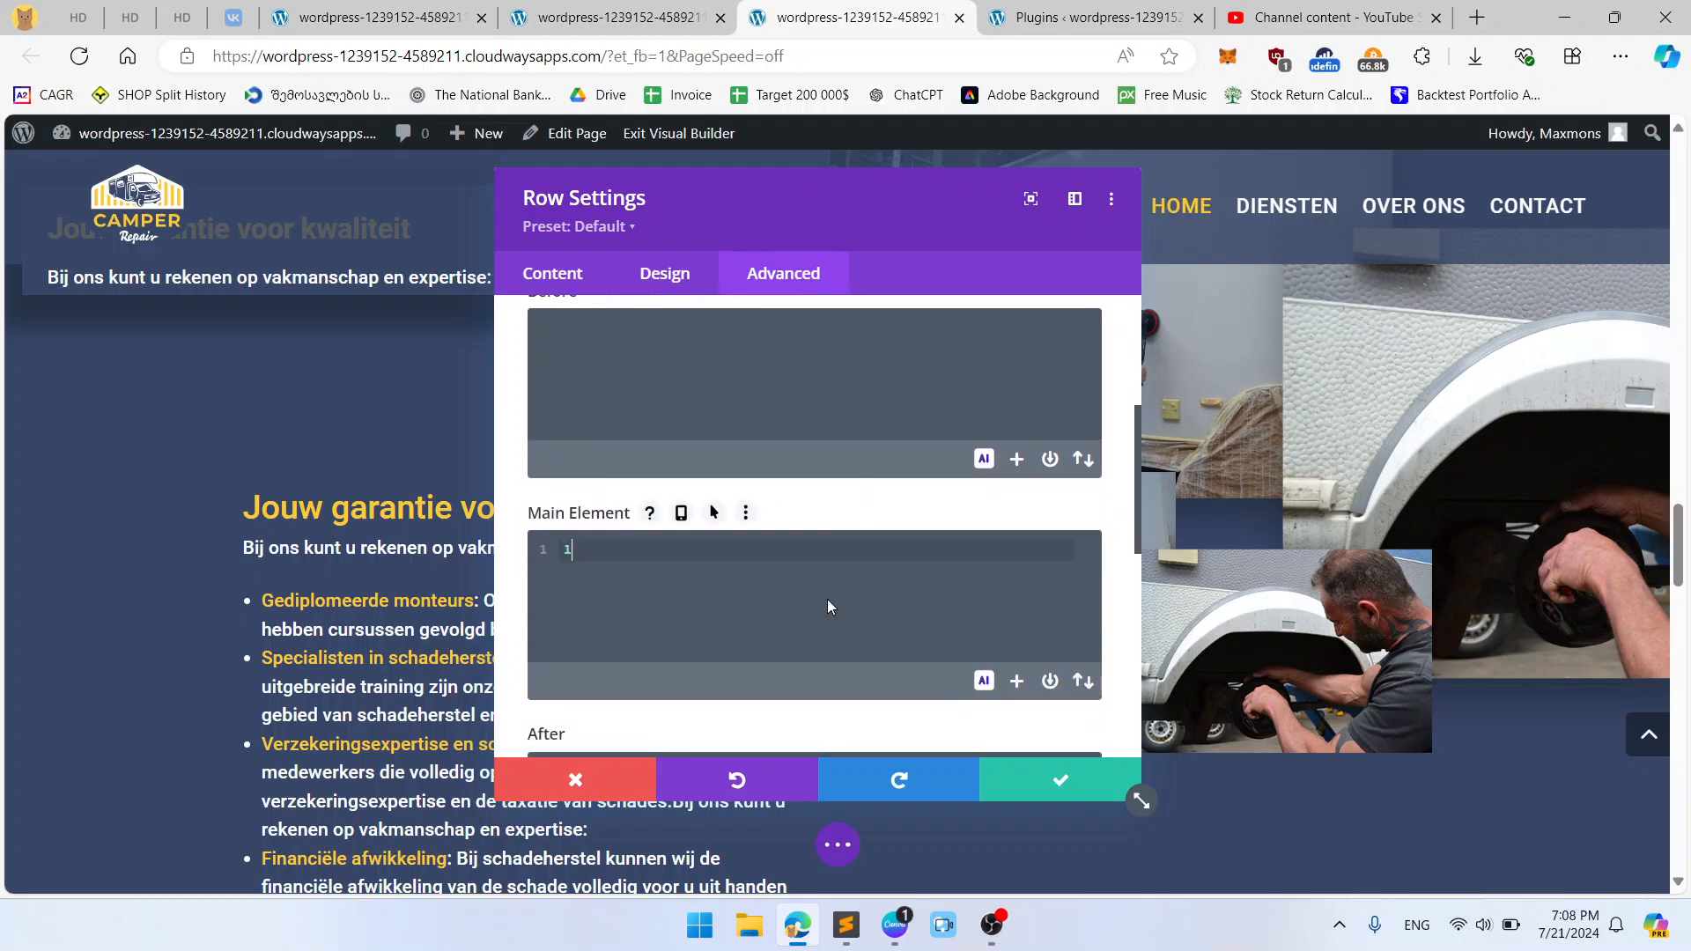
type("align-items:center;")
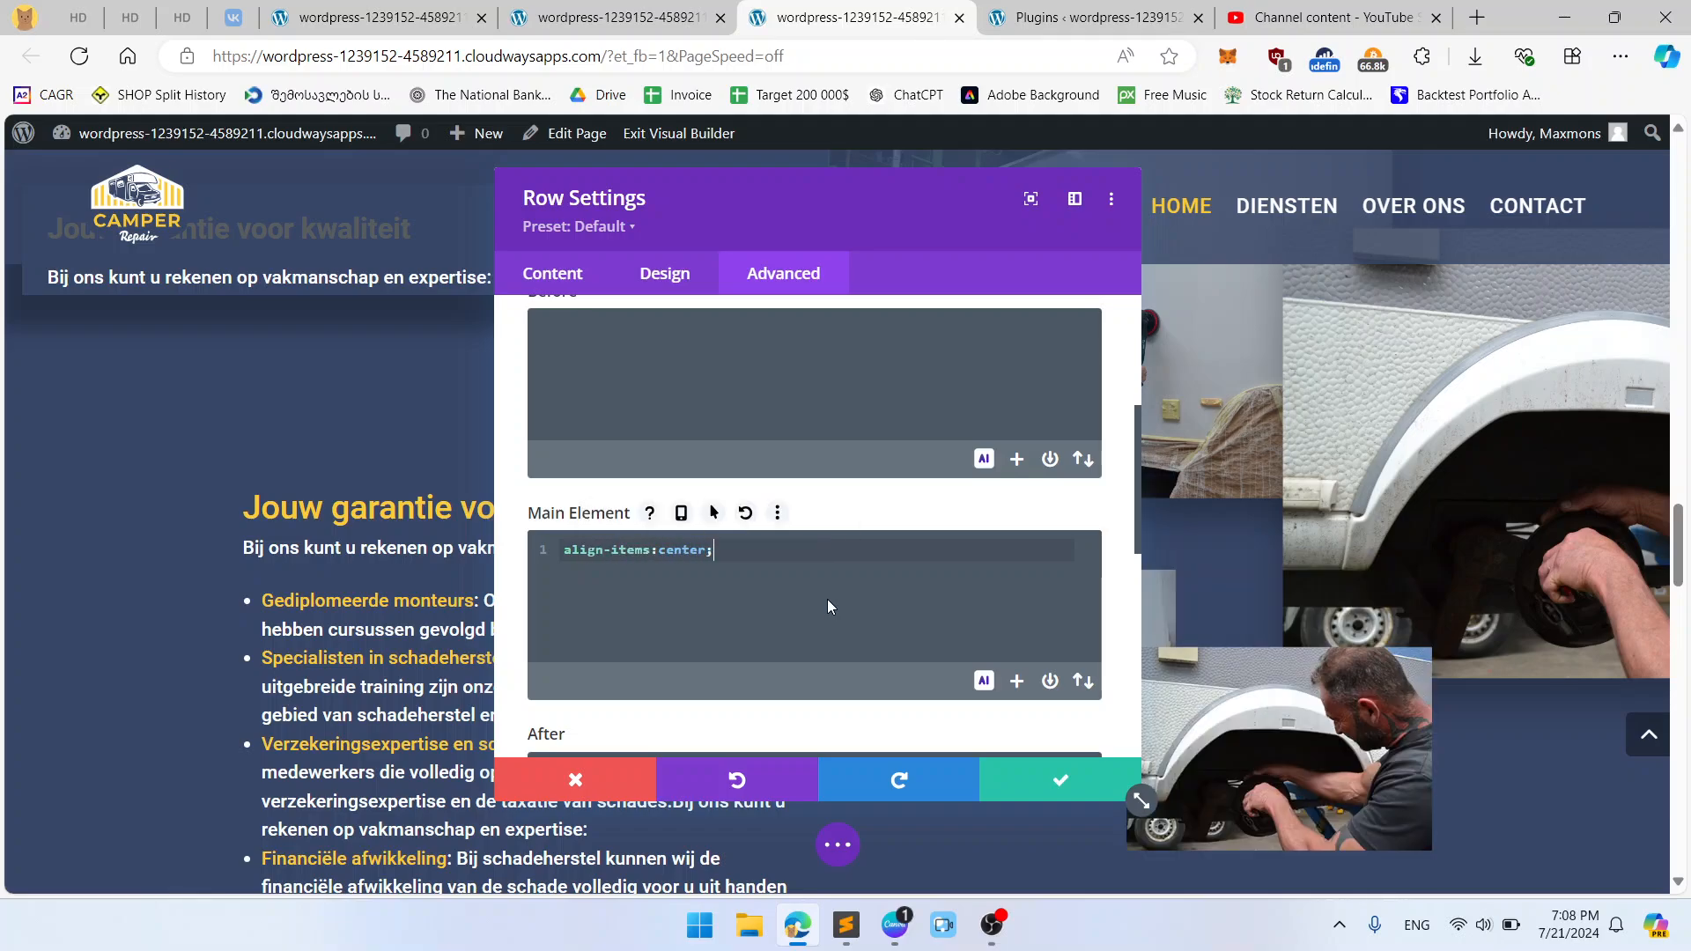
left_click(1019, 797)
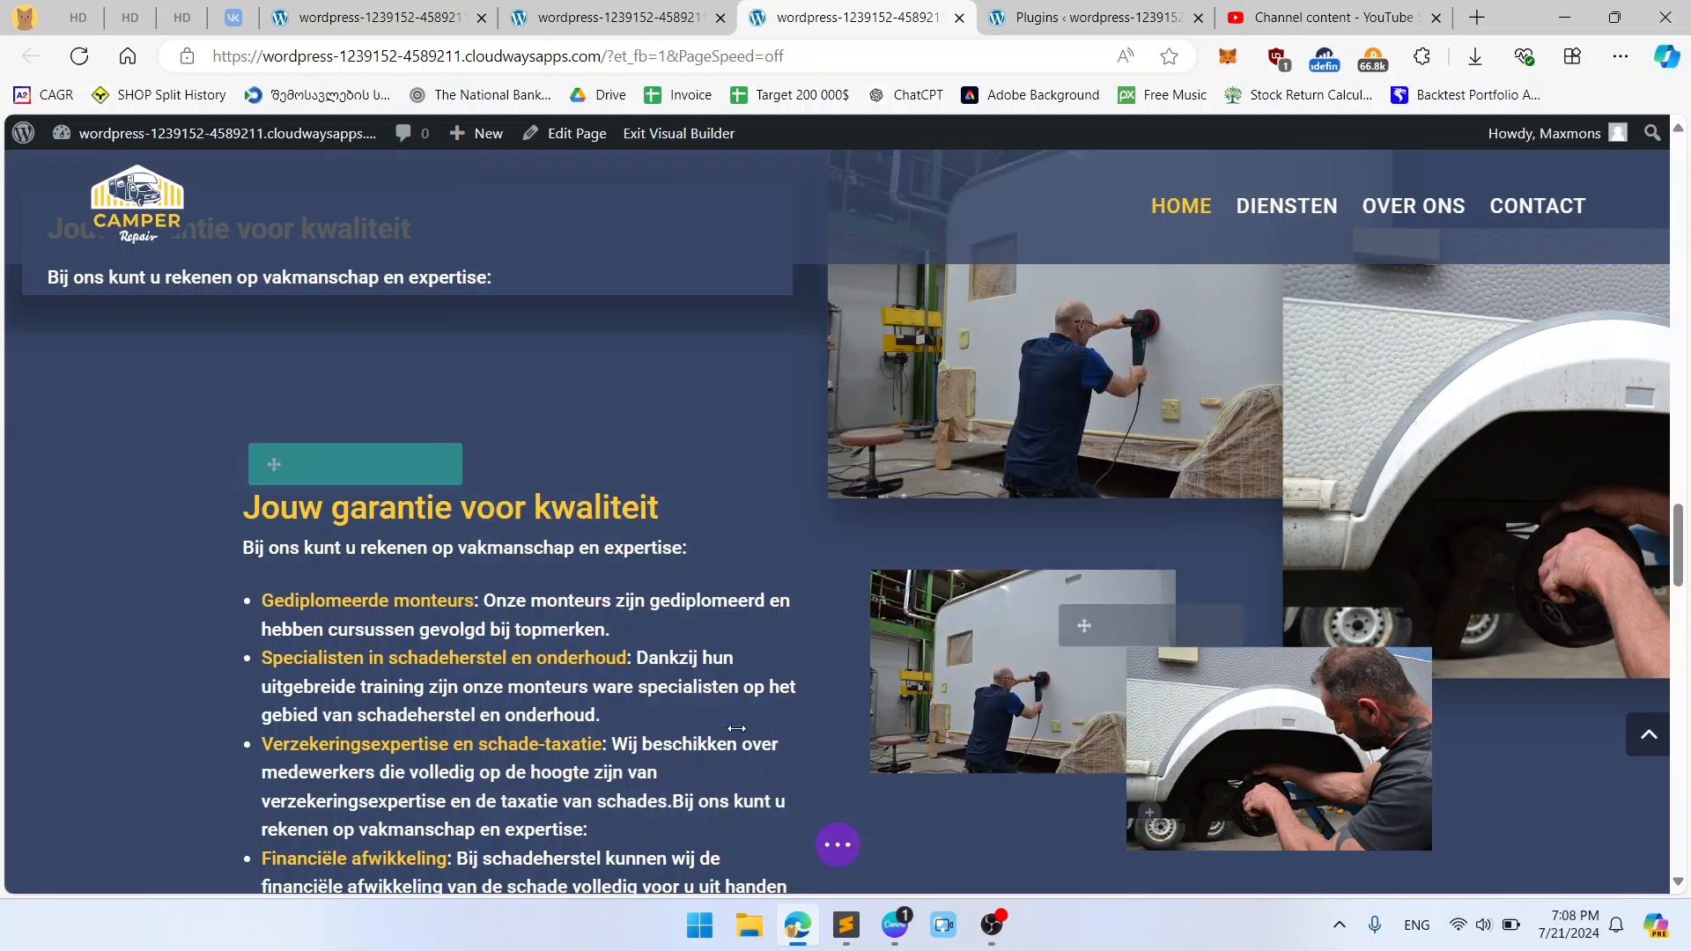
Step: Check the image's vertical alignment beside the text in the lower row and compare it with the upper row
scroll(346, 507, "down", 1)
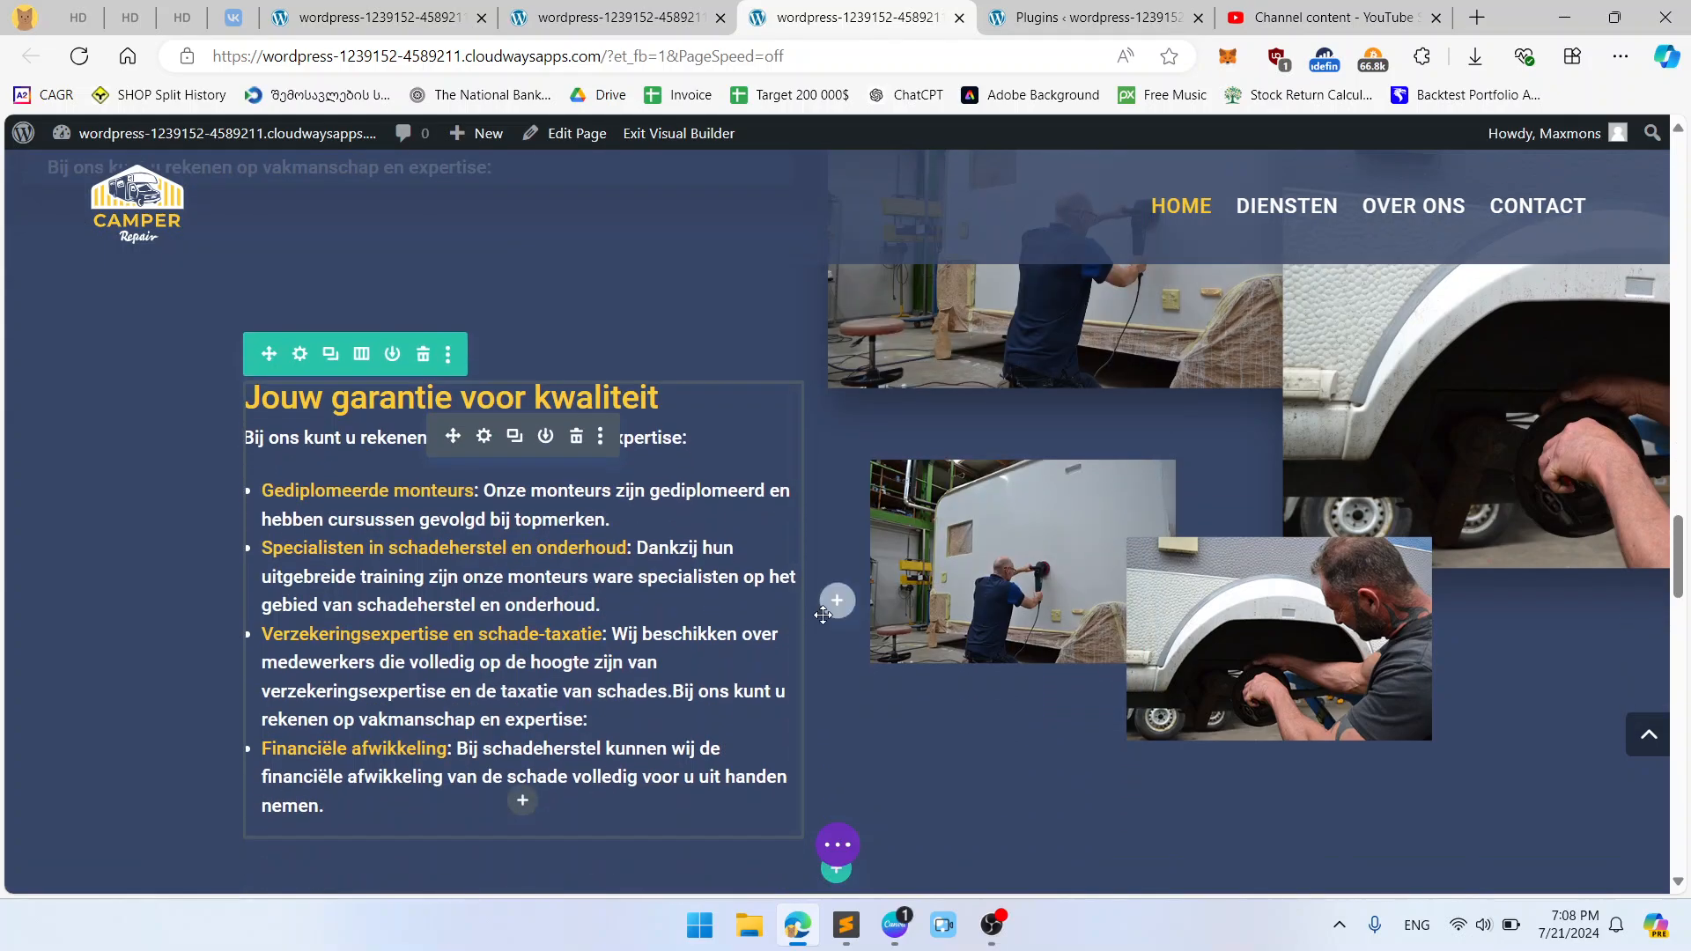
scroll(809, 585, "down", 5)
scroll(809, 585, "up", 5)
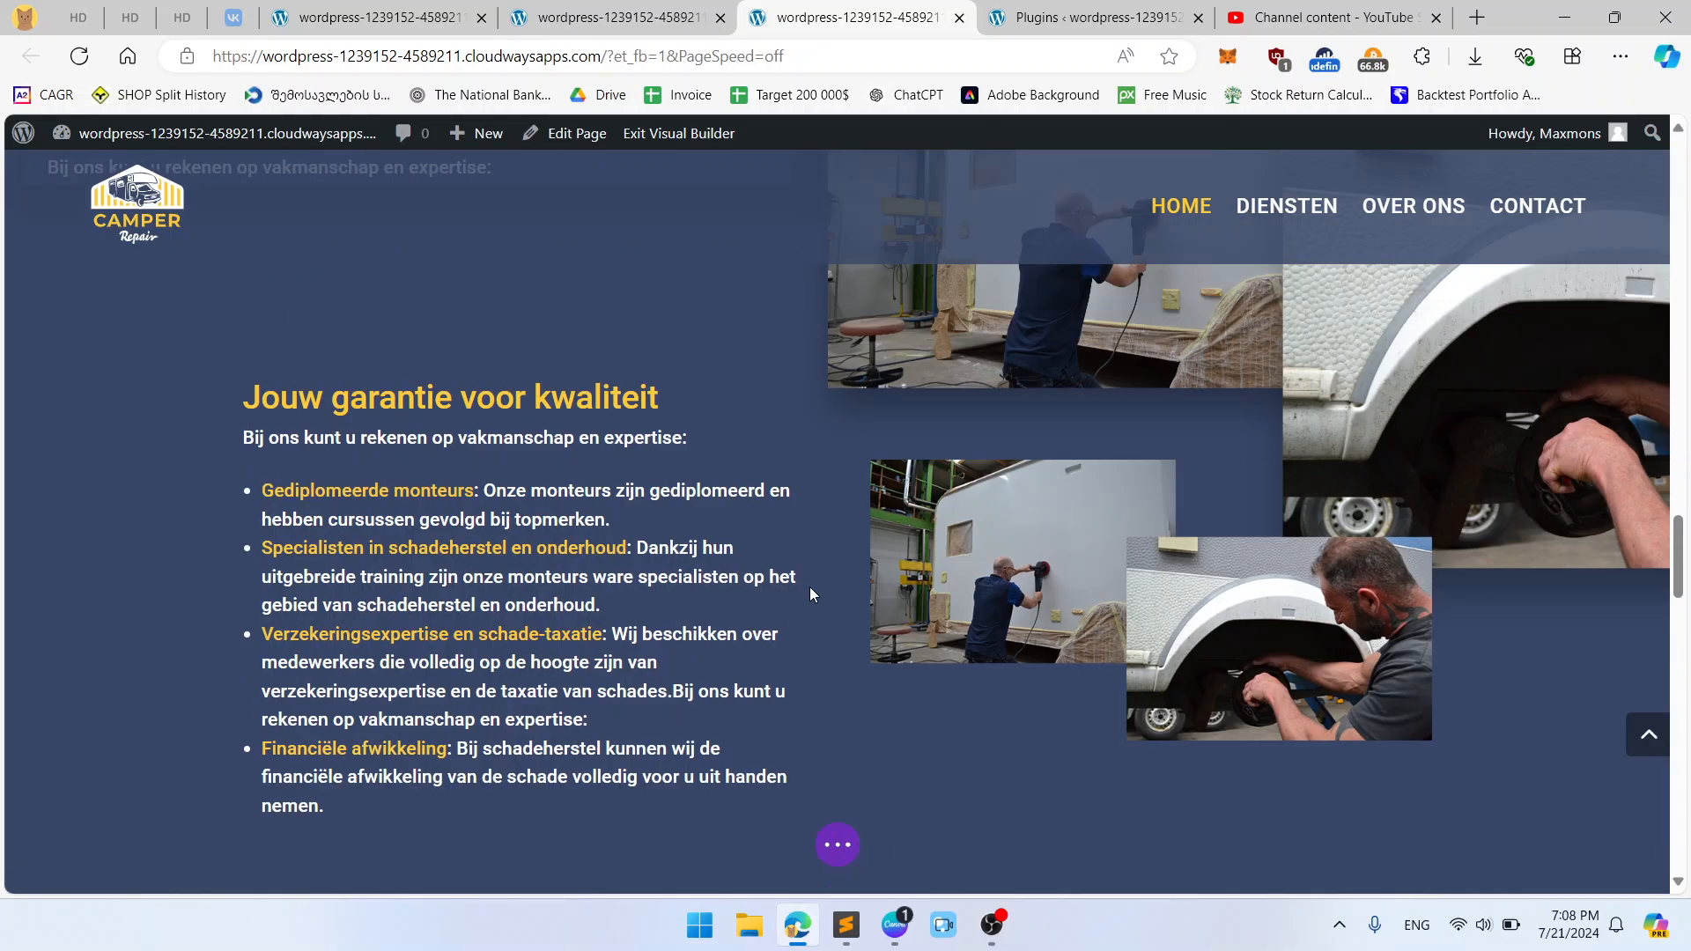
scroll(766, 521, "up", 3)
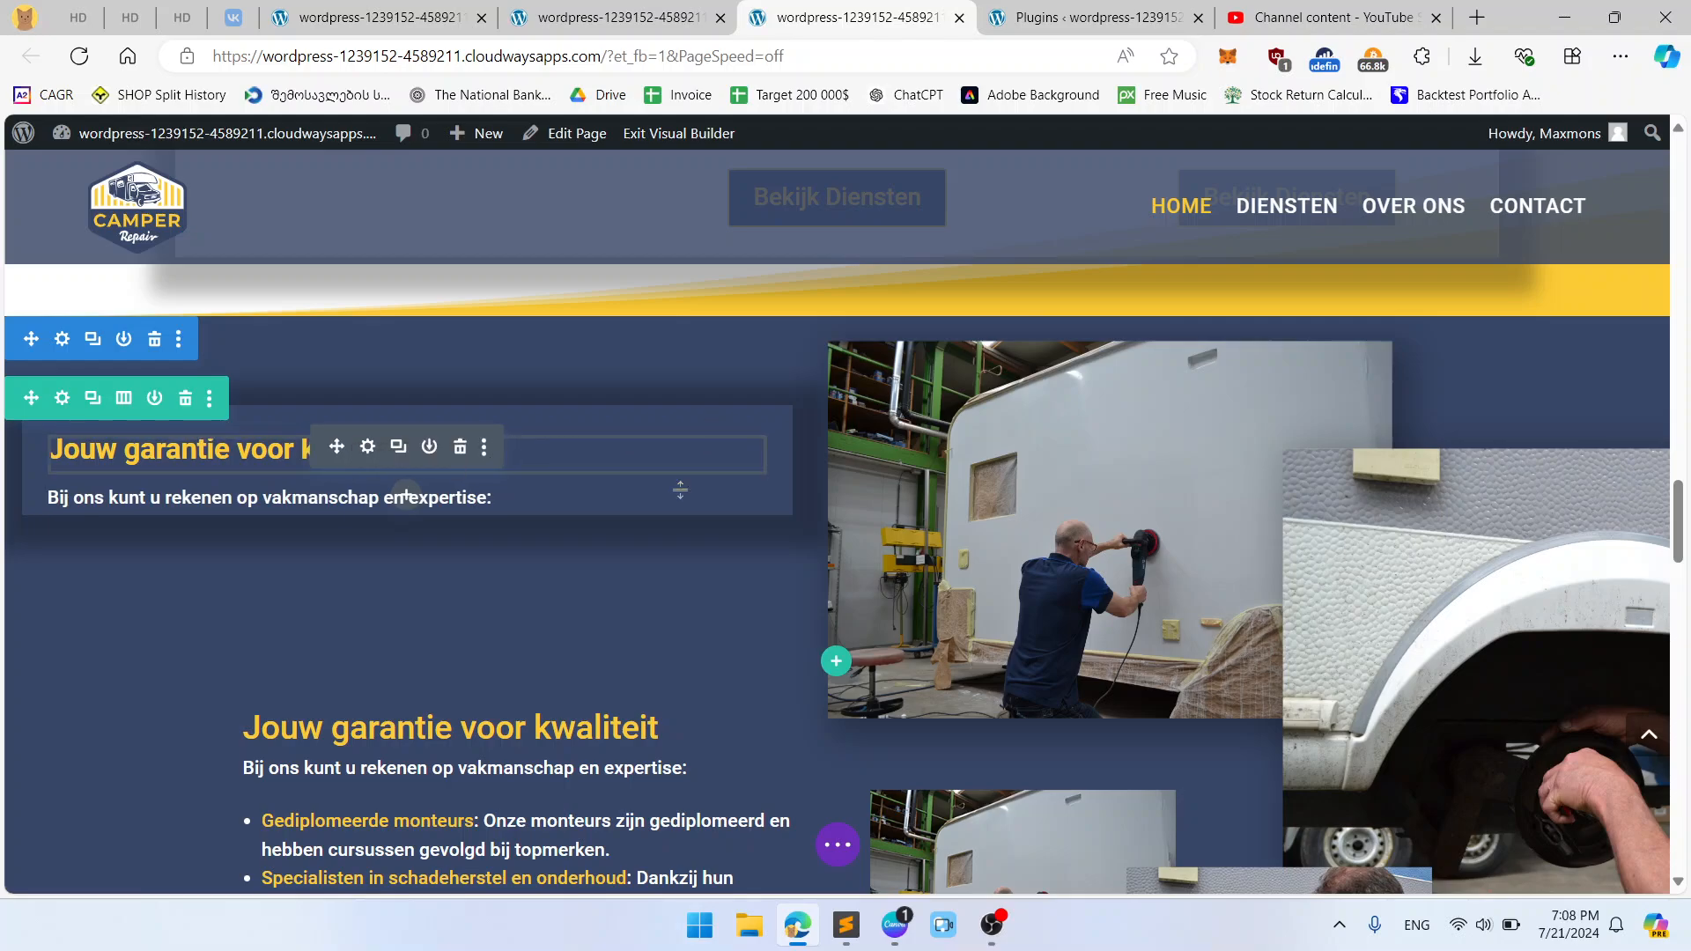
left_click(543, 45)
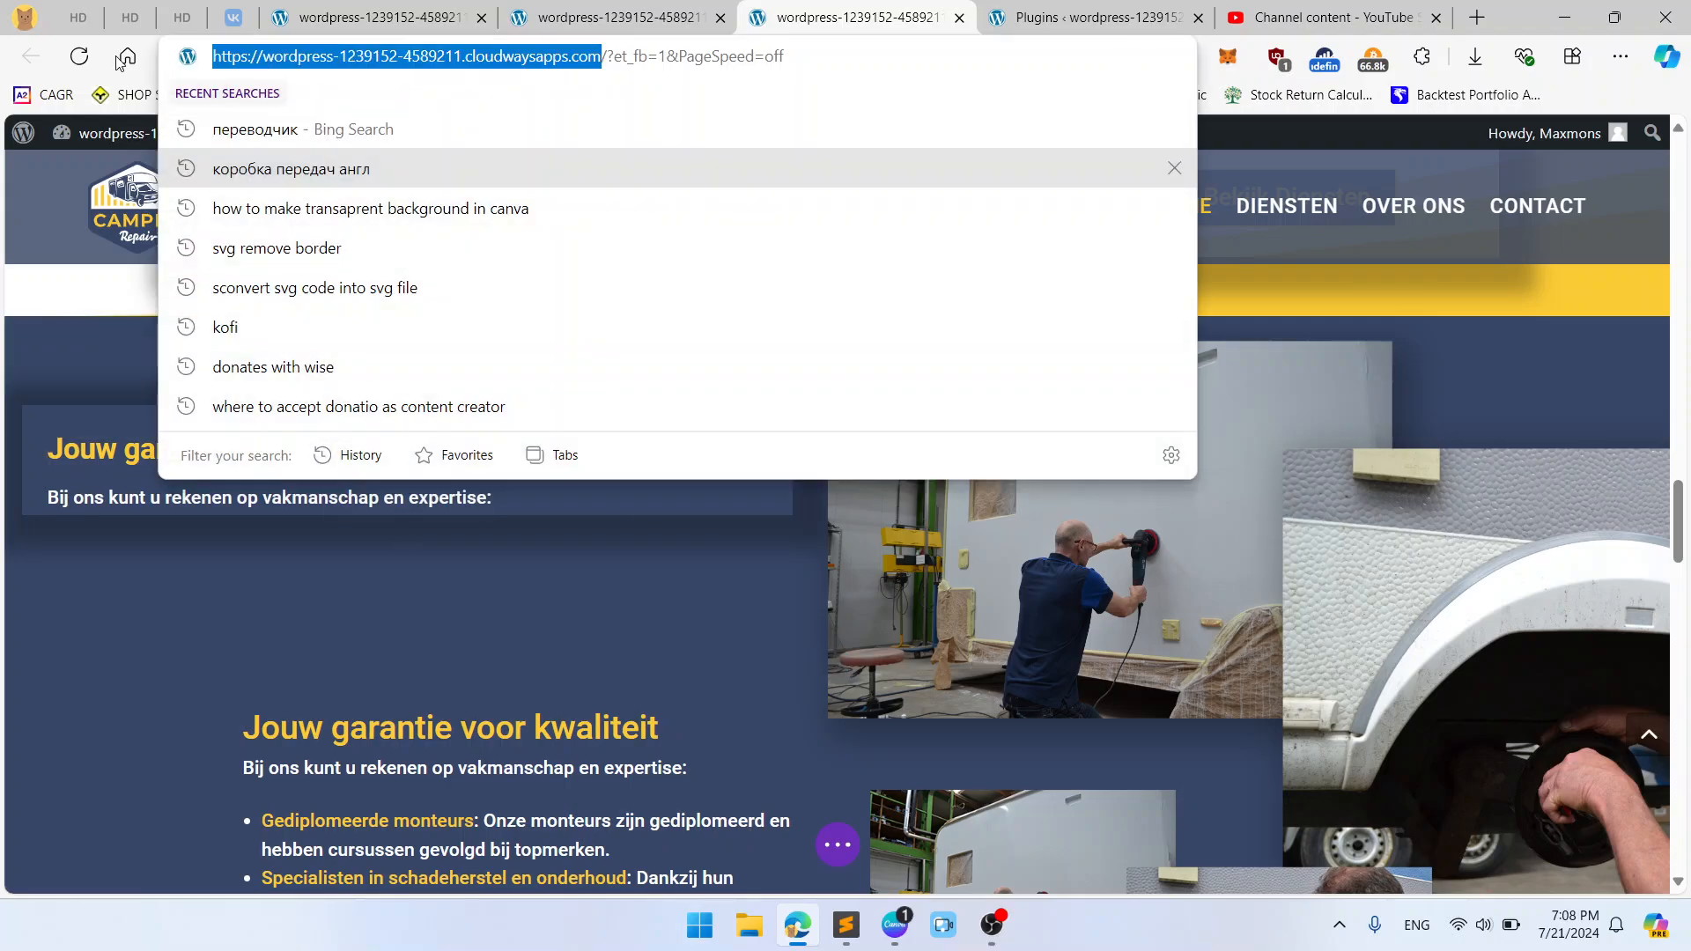
Step: Compare the stacked "Jouw garantie voor kwaliteit" rows on the published home page
left_click(370, 17)
scroll(701, 520, "down", 1)
scroll(701, 521, "up", 1)
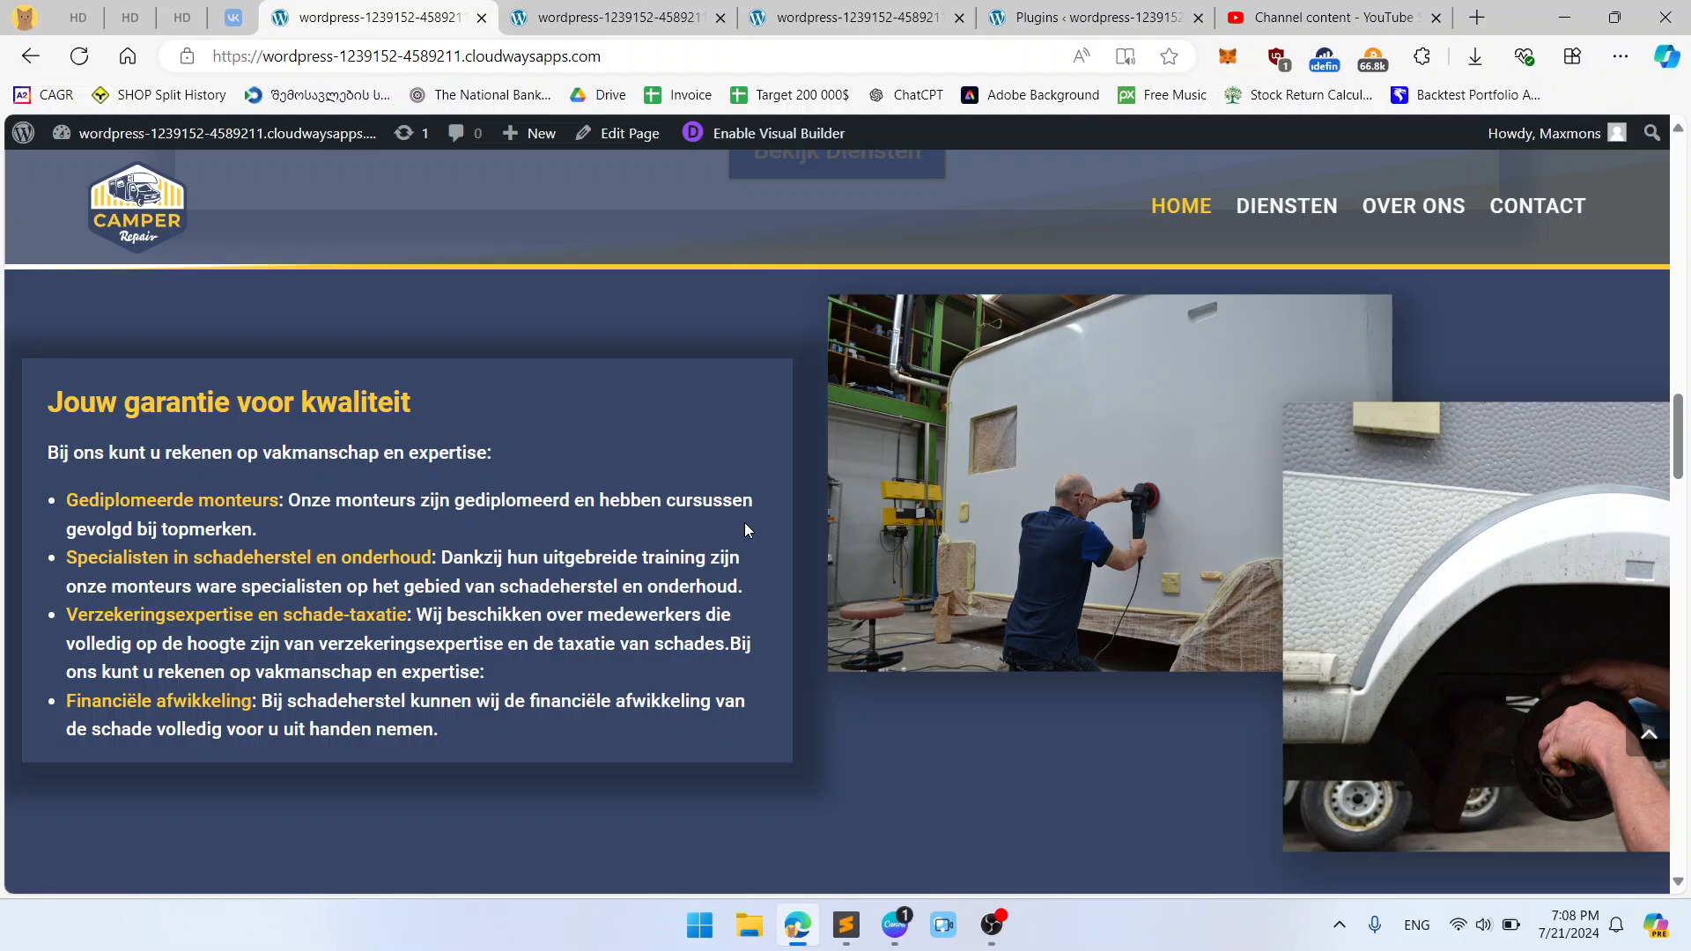
scroll(744, 521, "down", 5, "ctrl")
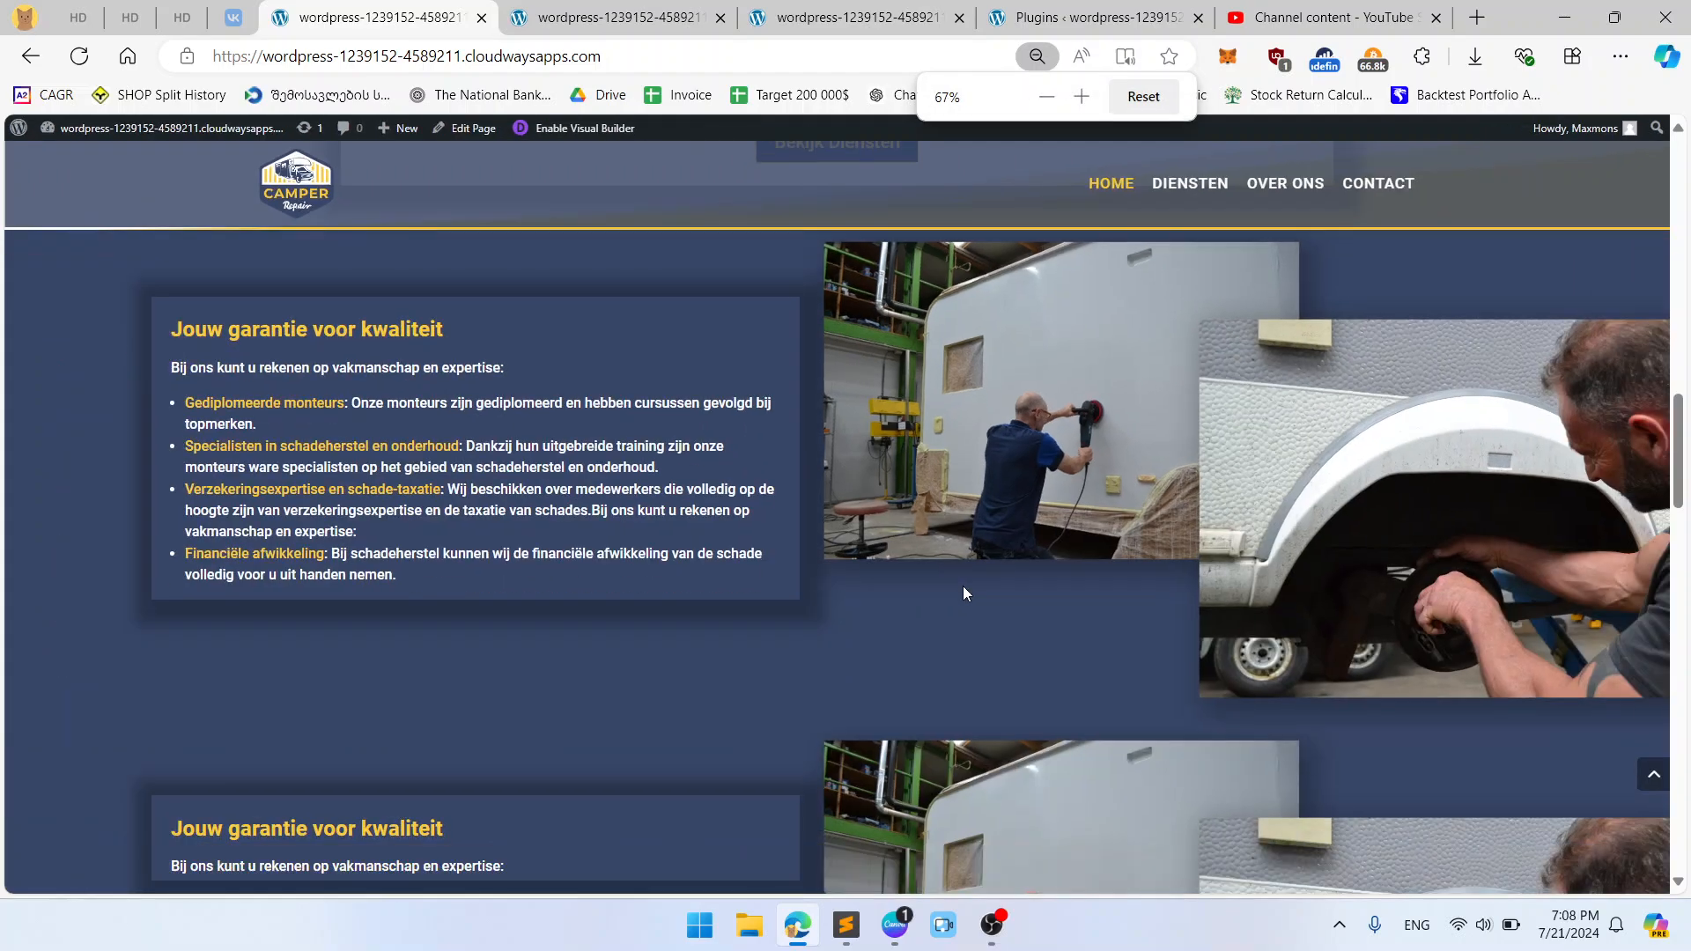
scroll(970, 593, "down", 2)
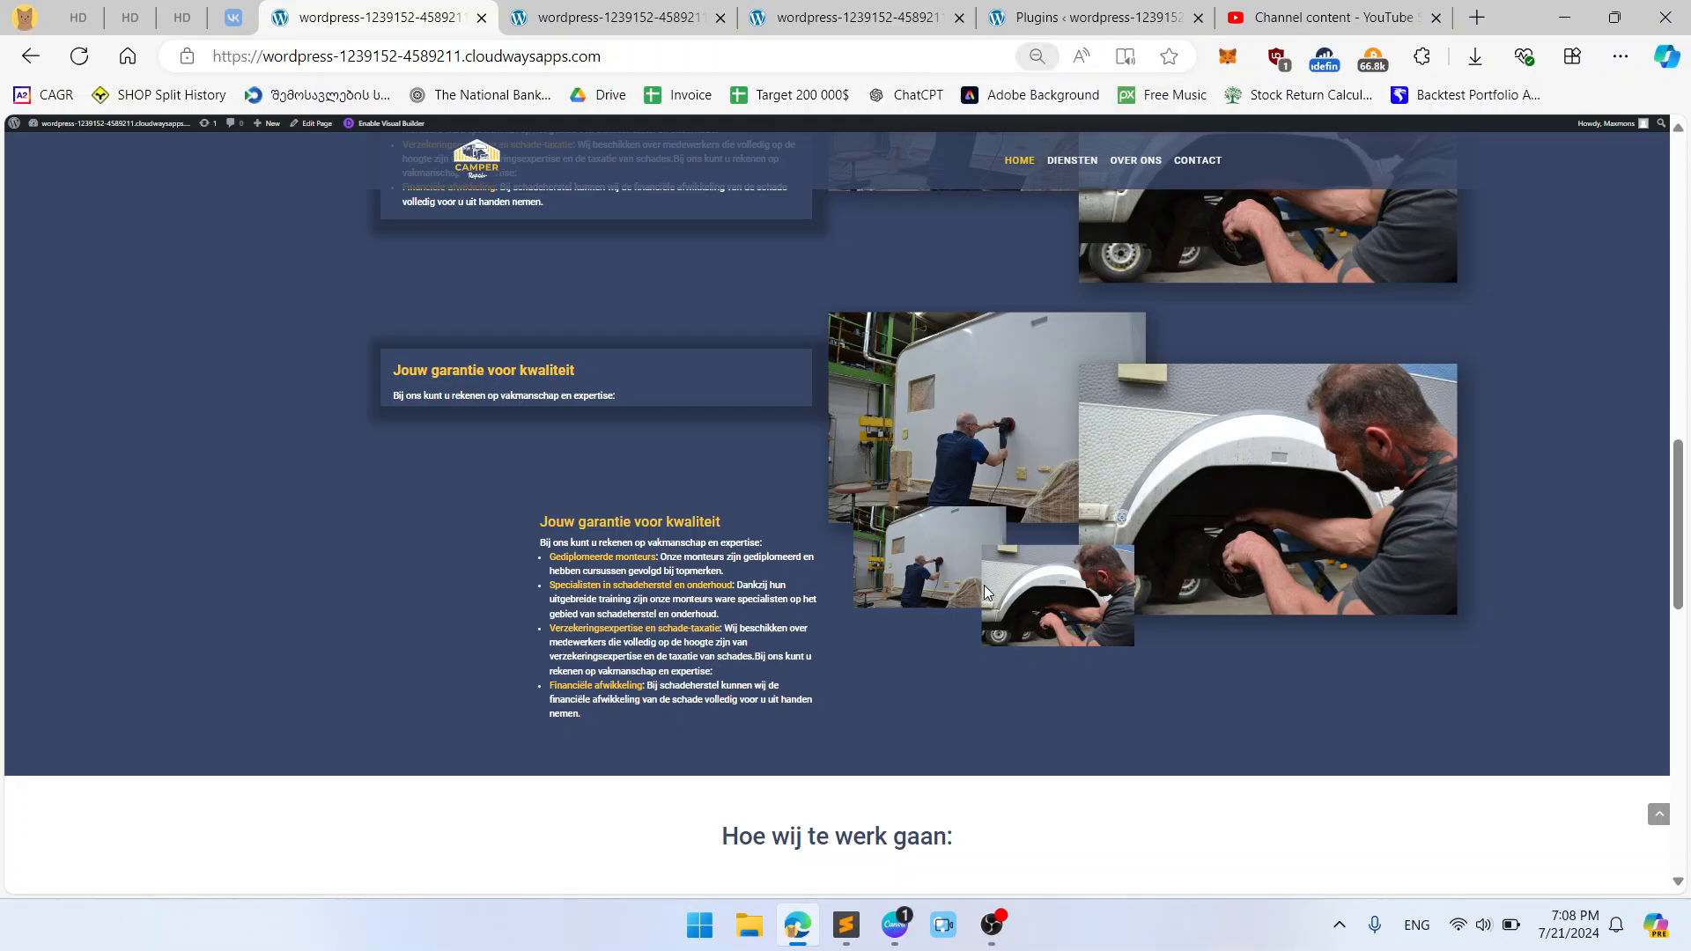
scroll(1017, 549, "up", 4)
scroll(1018, 549, "down", 1)
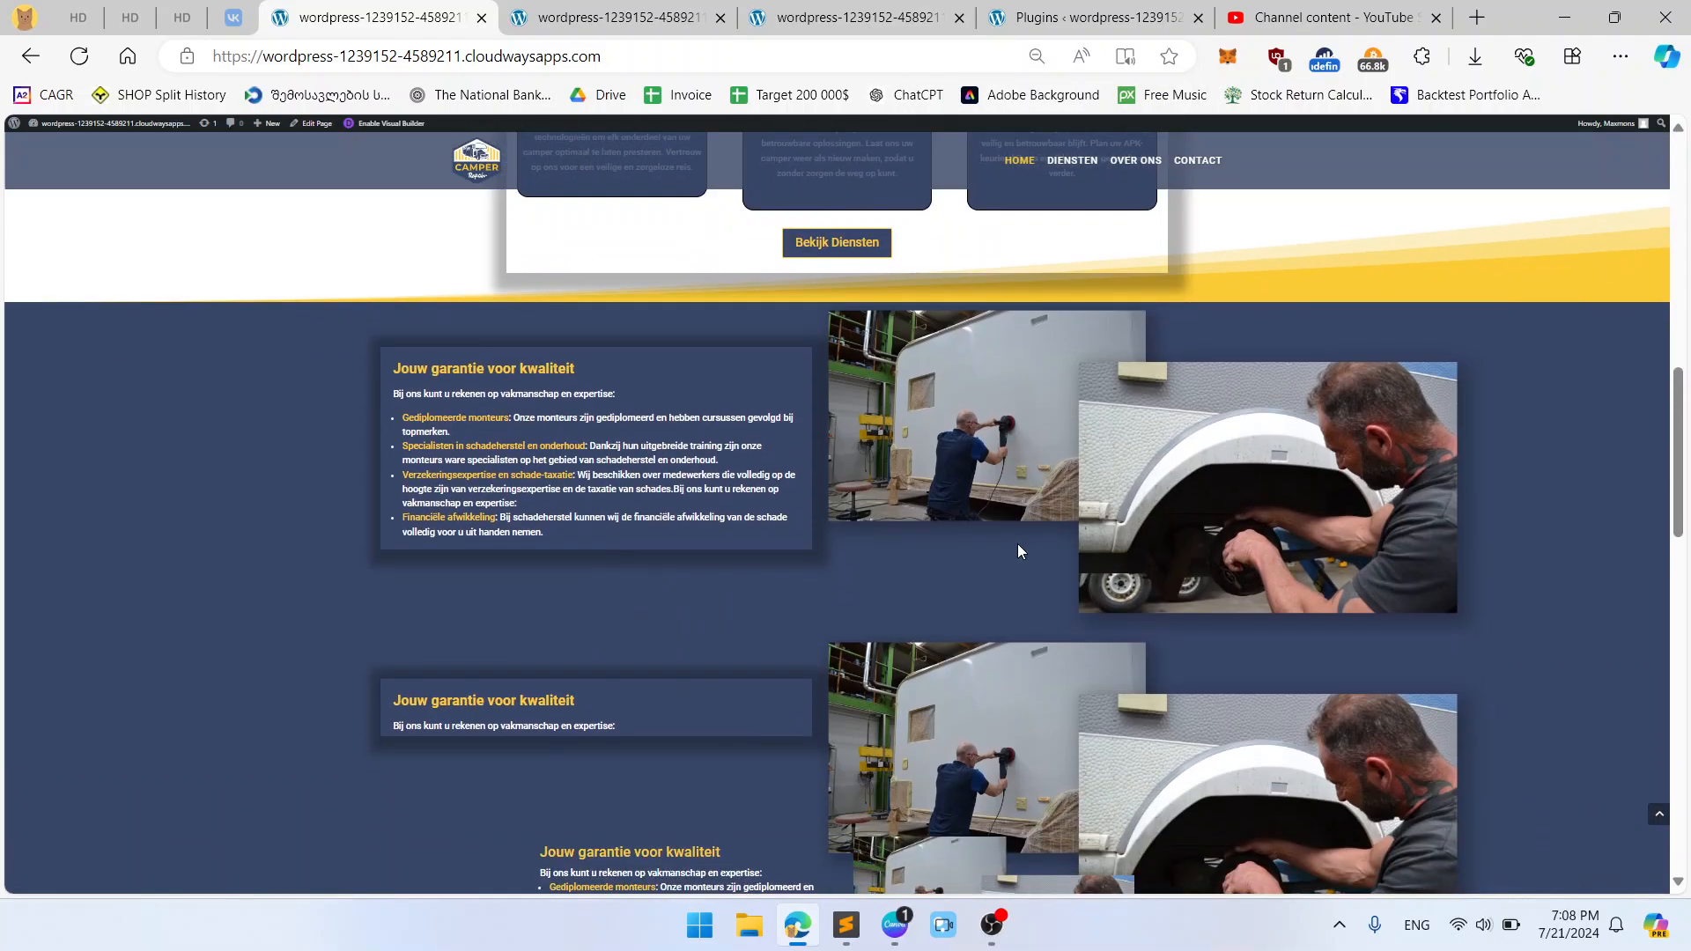
scroll(588, 541, "down", 1)
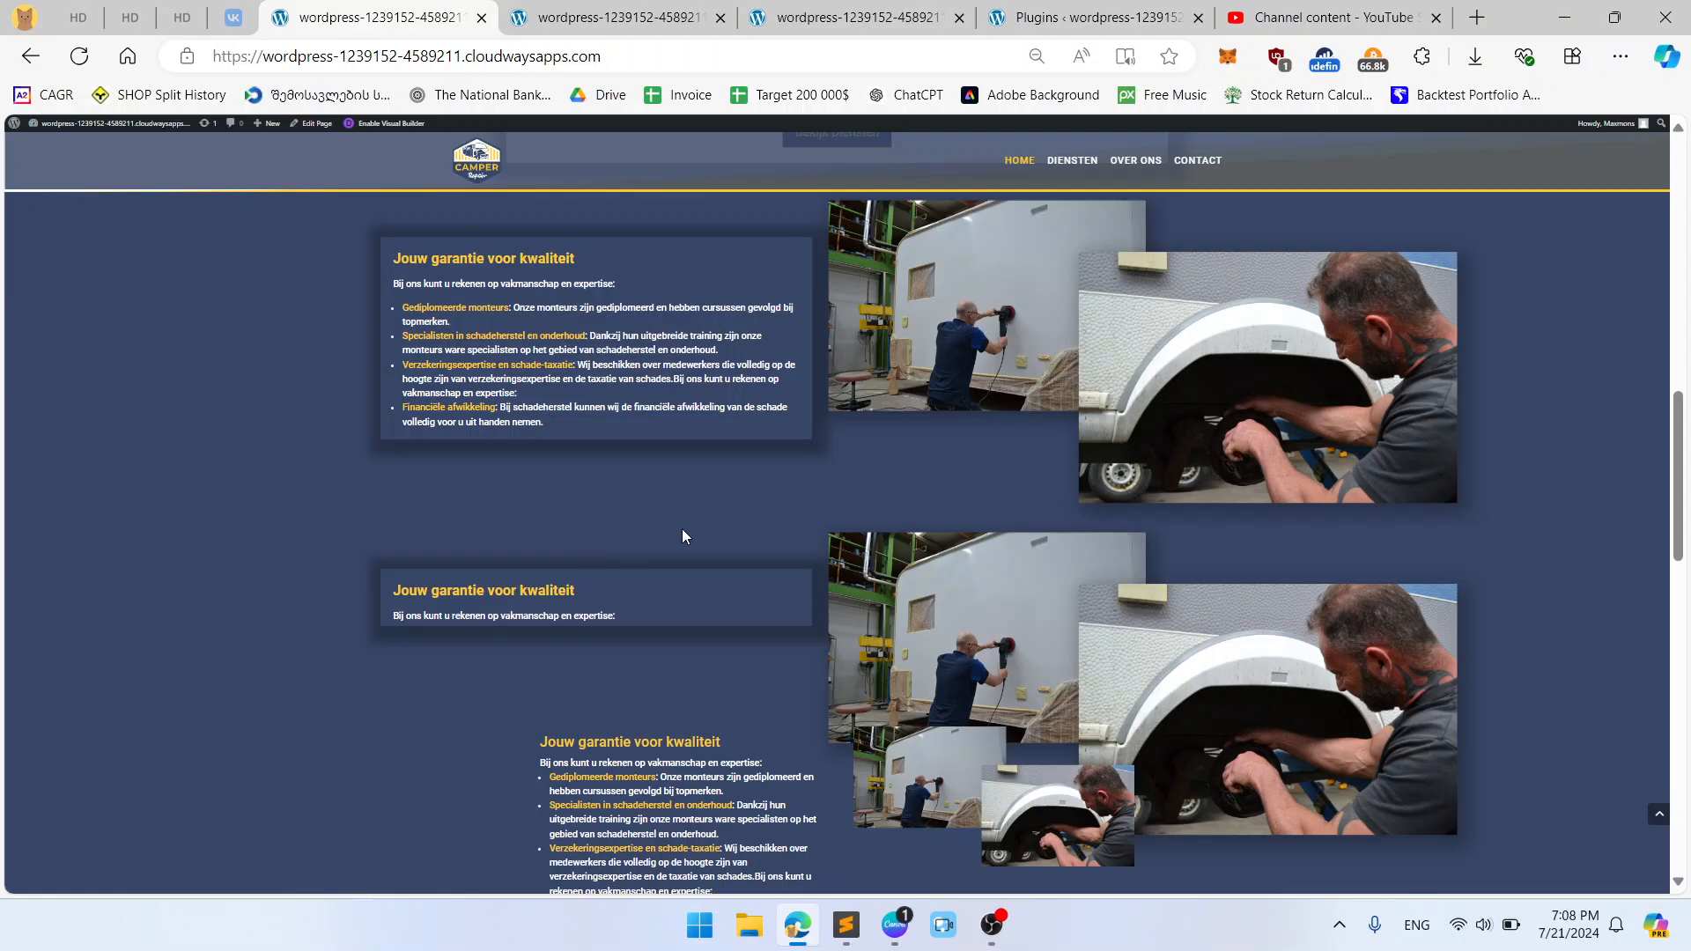
Step: In the Divi builder, delete the upper "Jouw garantie voor kwaliteit" row with the large overlapping photos, keeping only the lower row
left_click(846, 18)
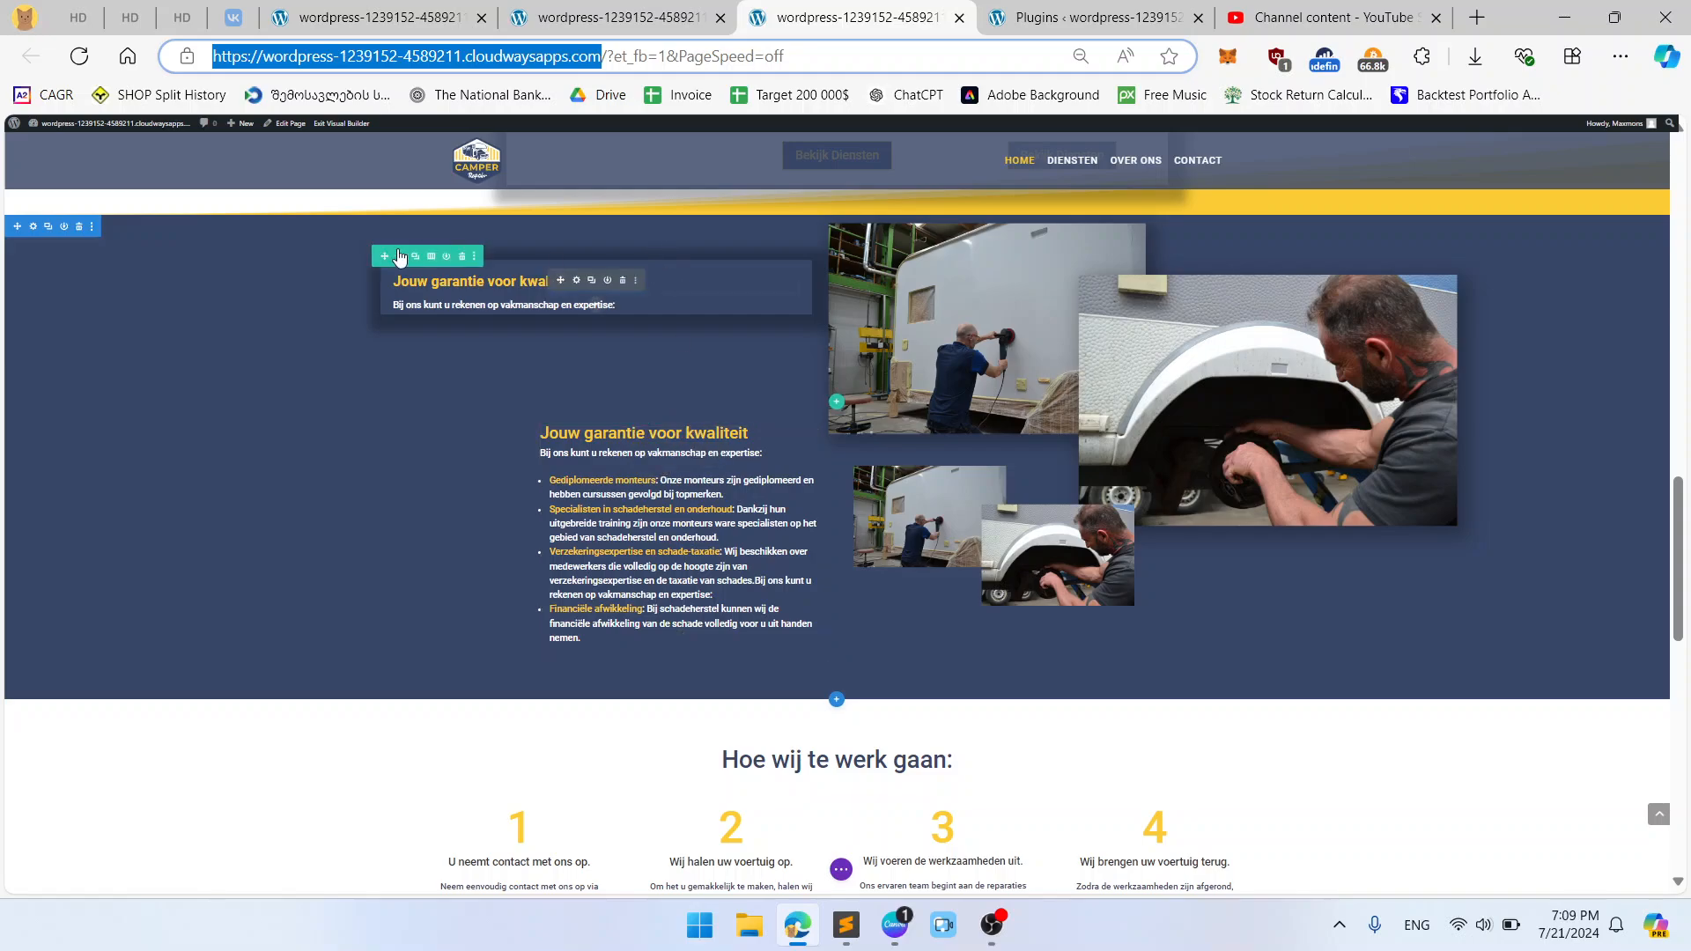
left_click(464, 261)
left_click(464, 260)
scroll(913, 402, "up", 2)
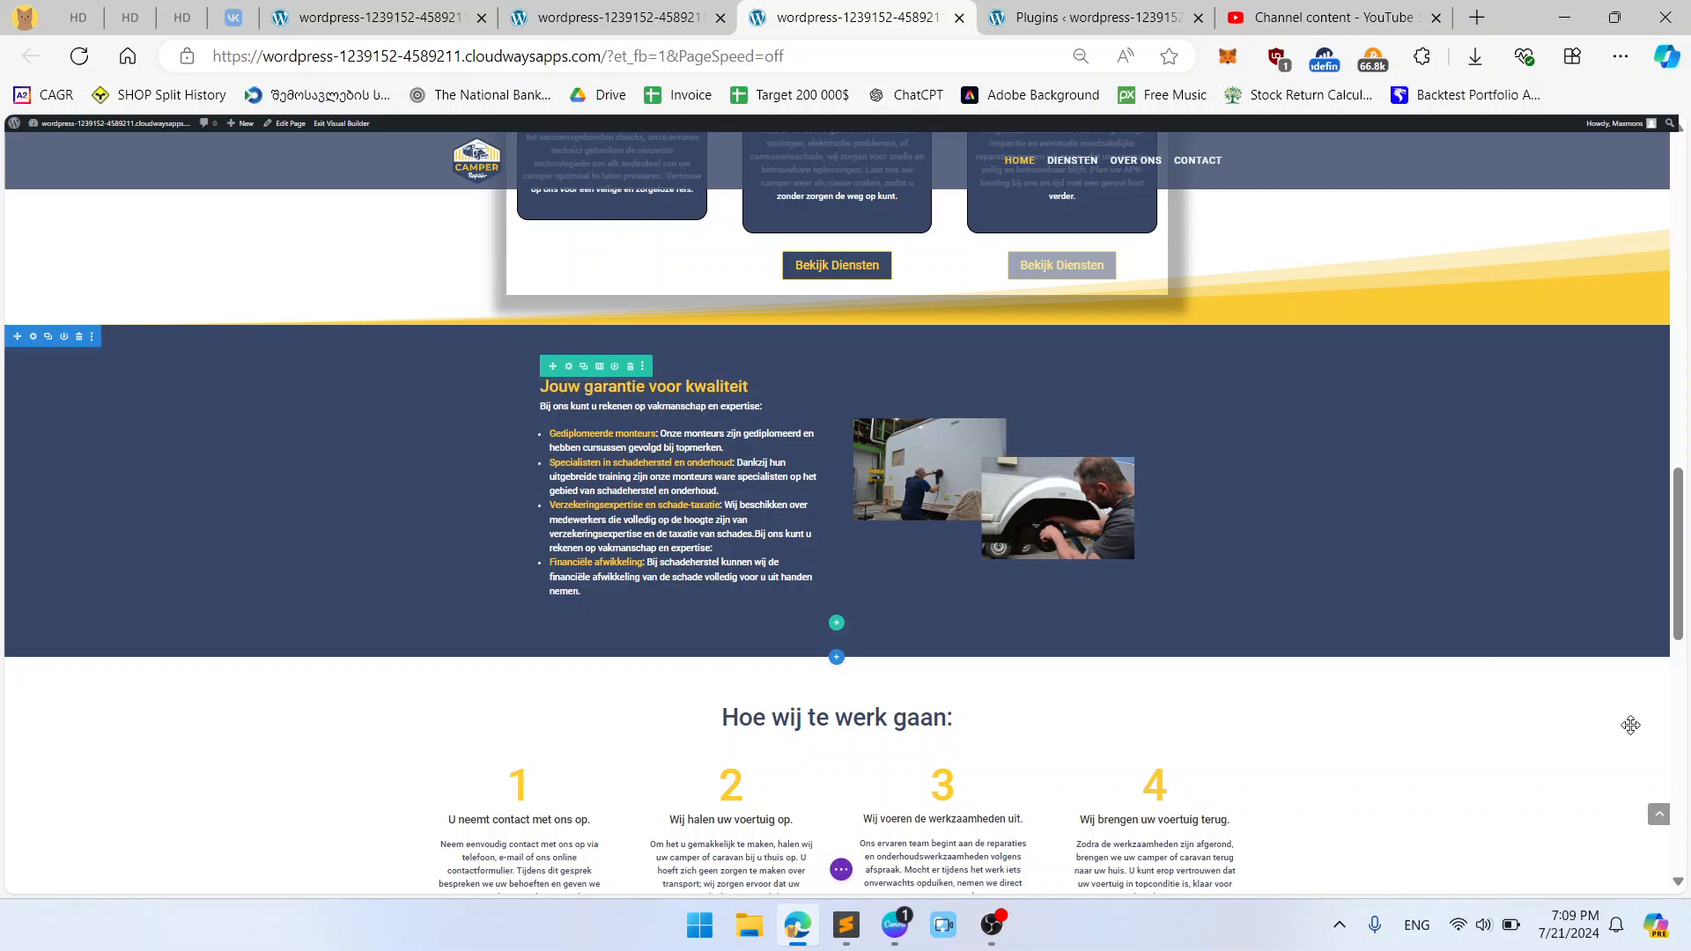
Step: Open a duplicate of the published home page in a new tab and close the Plugins tab
left_click(622, 32)
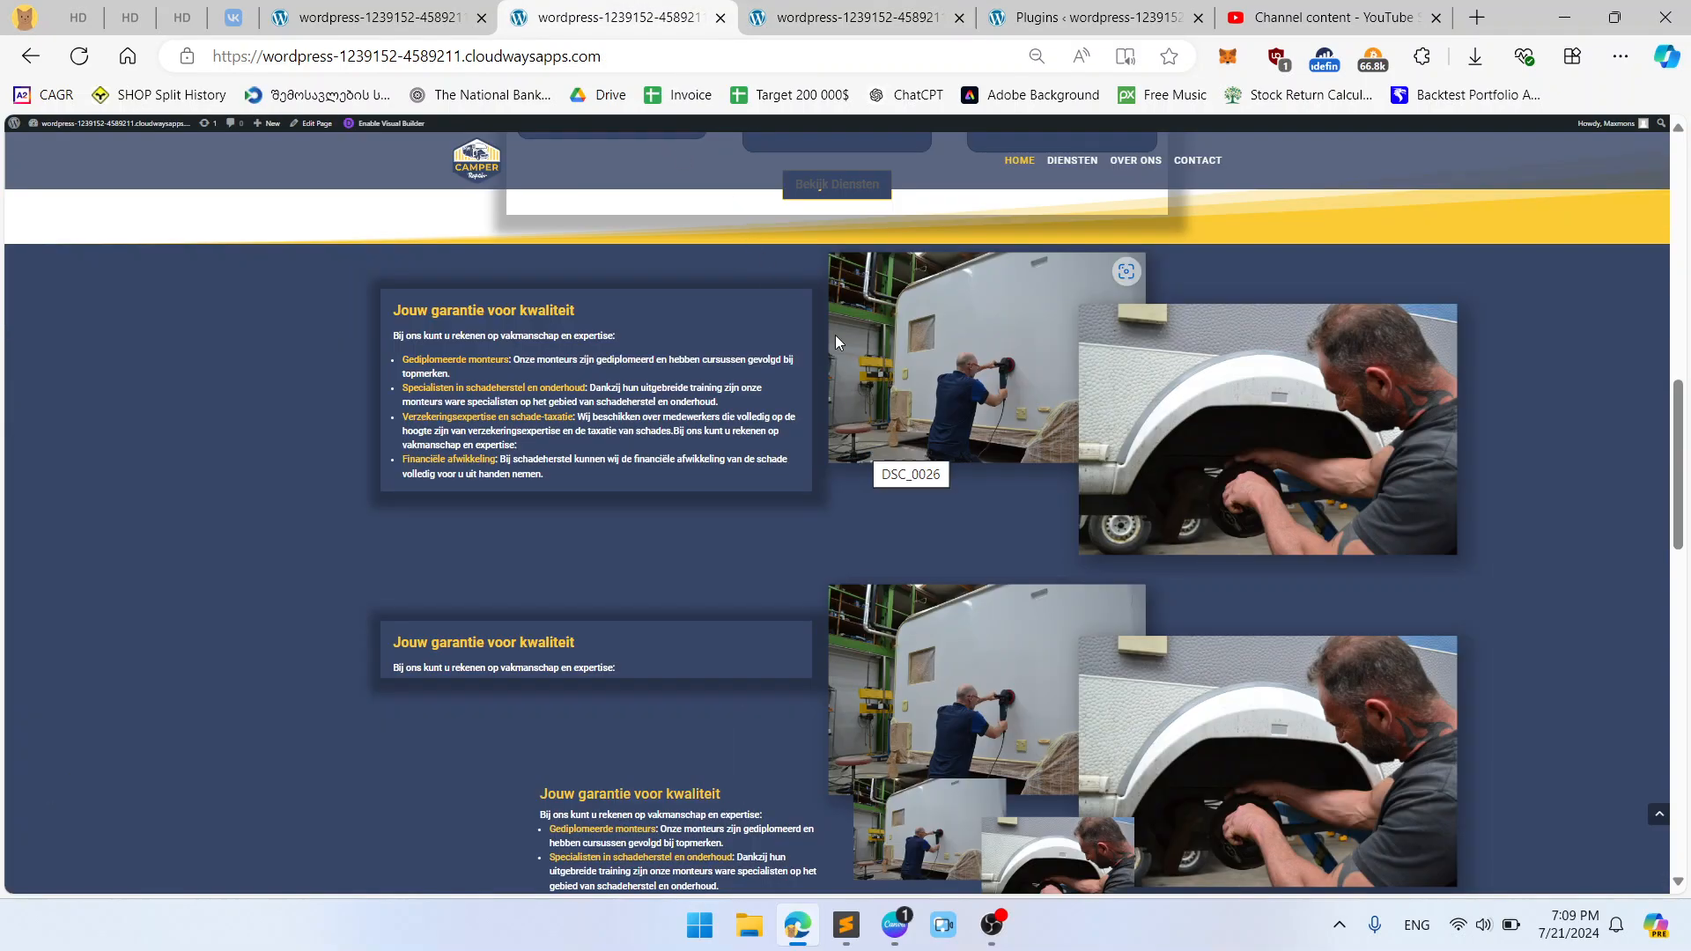
scroll(881, 348, "down", 5)
scroll(968, 352, "up", 3)
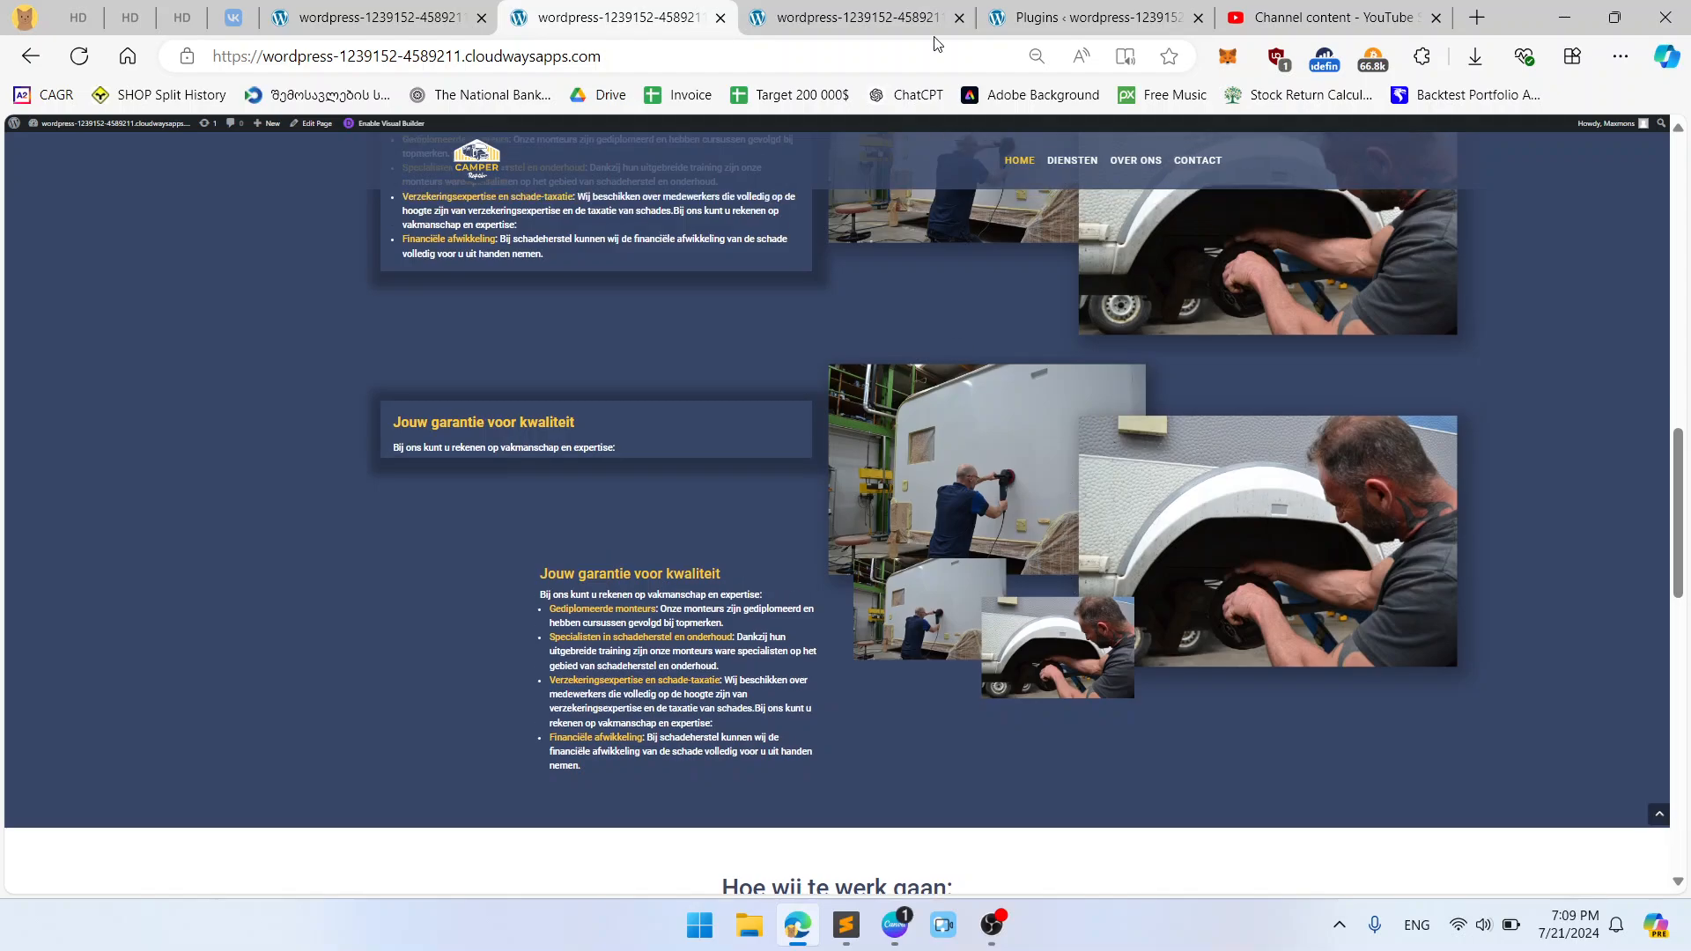
left_click(936, 21)
left_click(620, 13)
middle_click(75, 58)
left_click(735, 11)
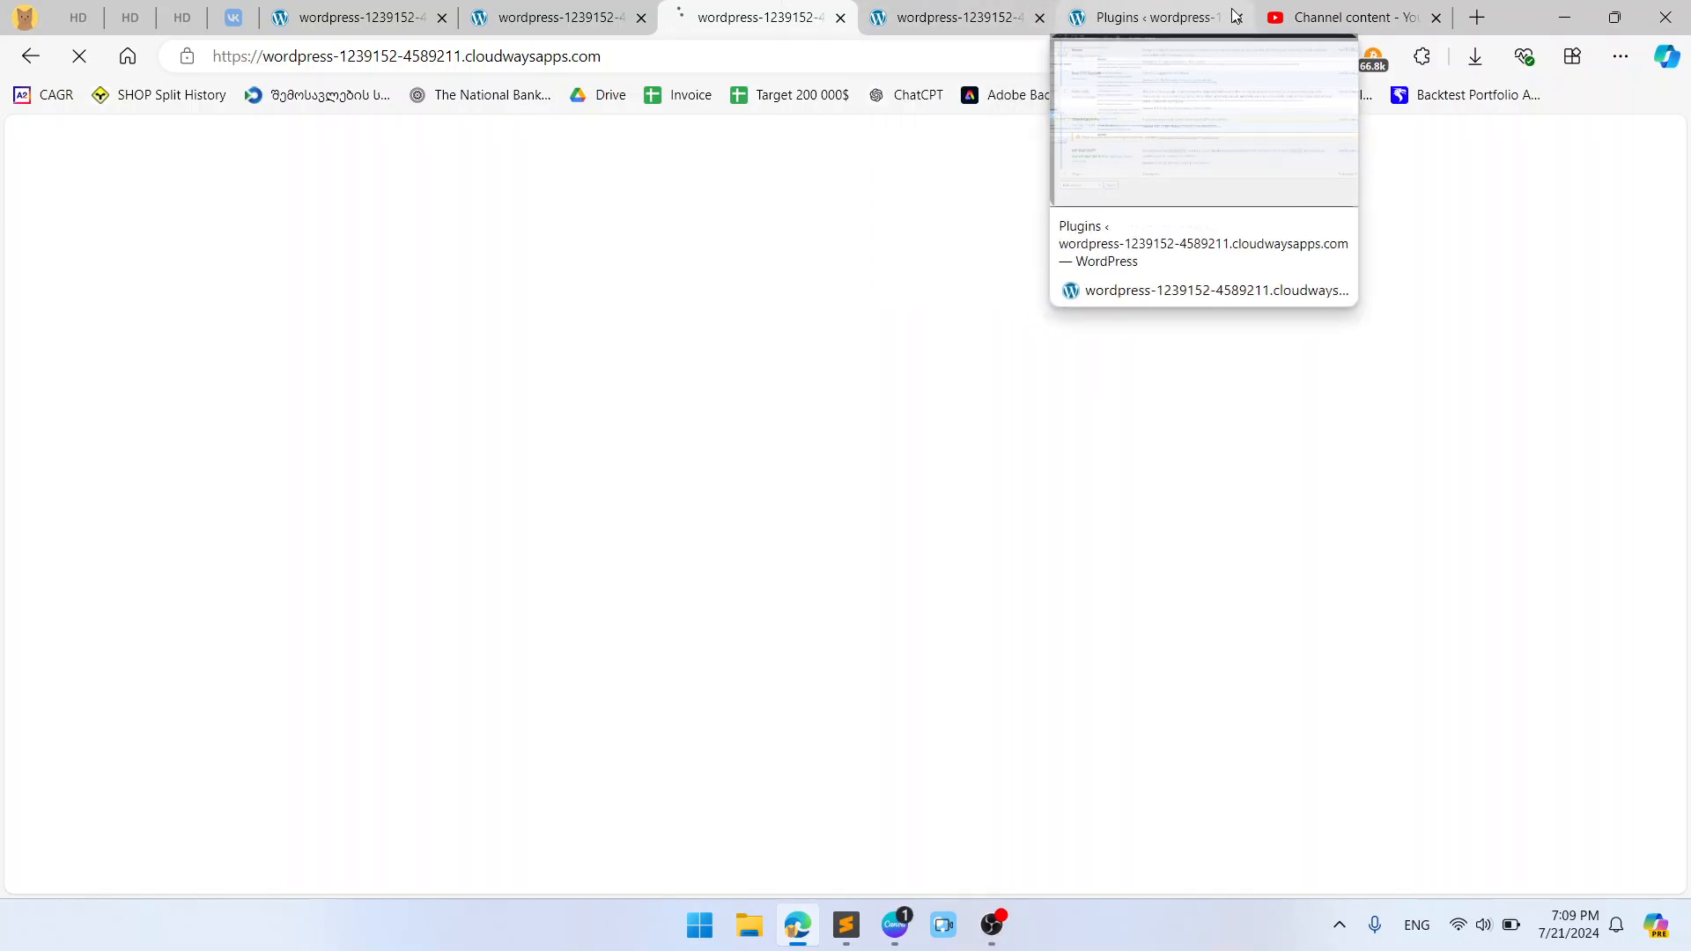
left_click(1238, 16)
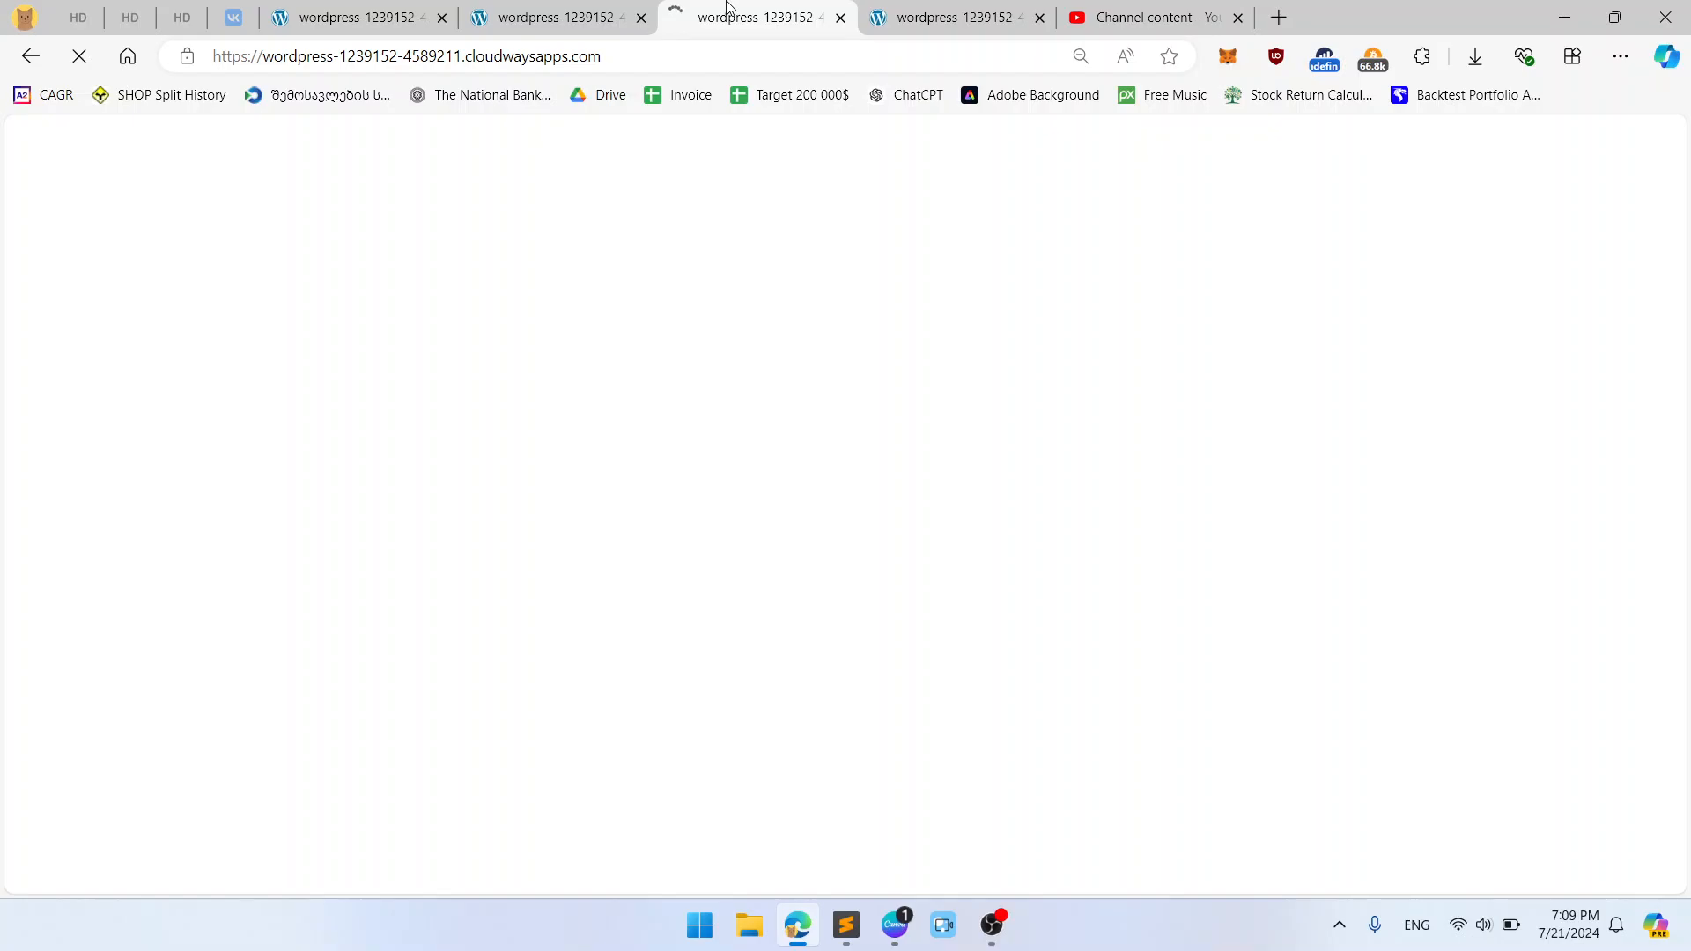
left_click(937, 10)
left_click(766, 12)
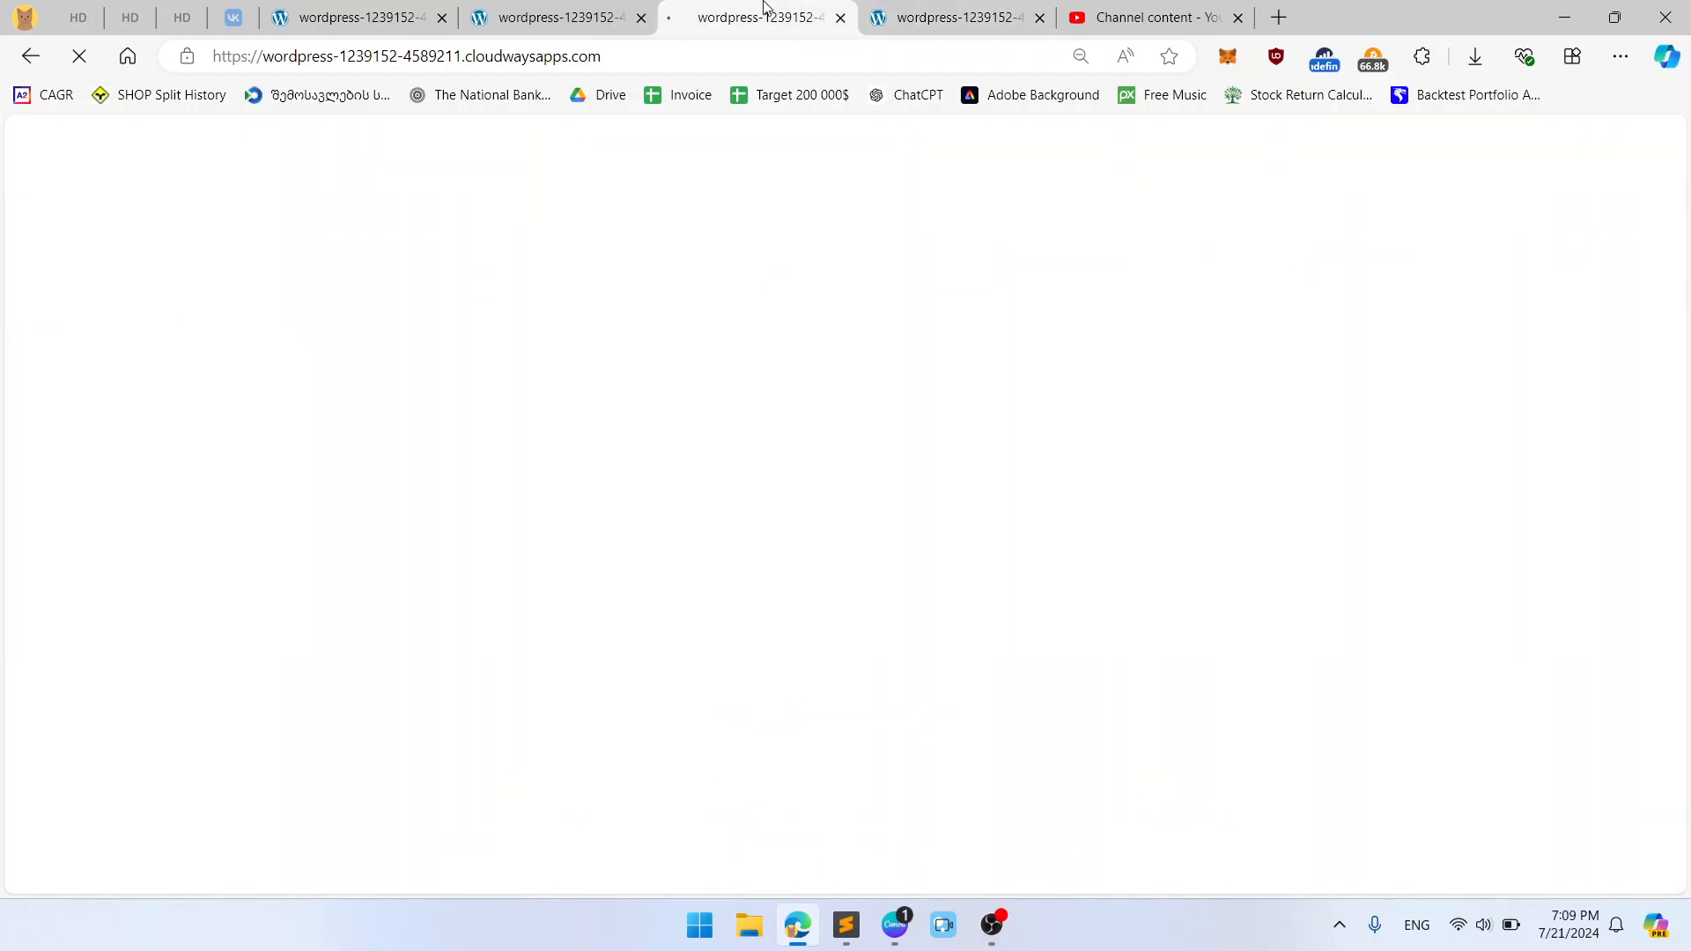
left_click(934, 9)
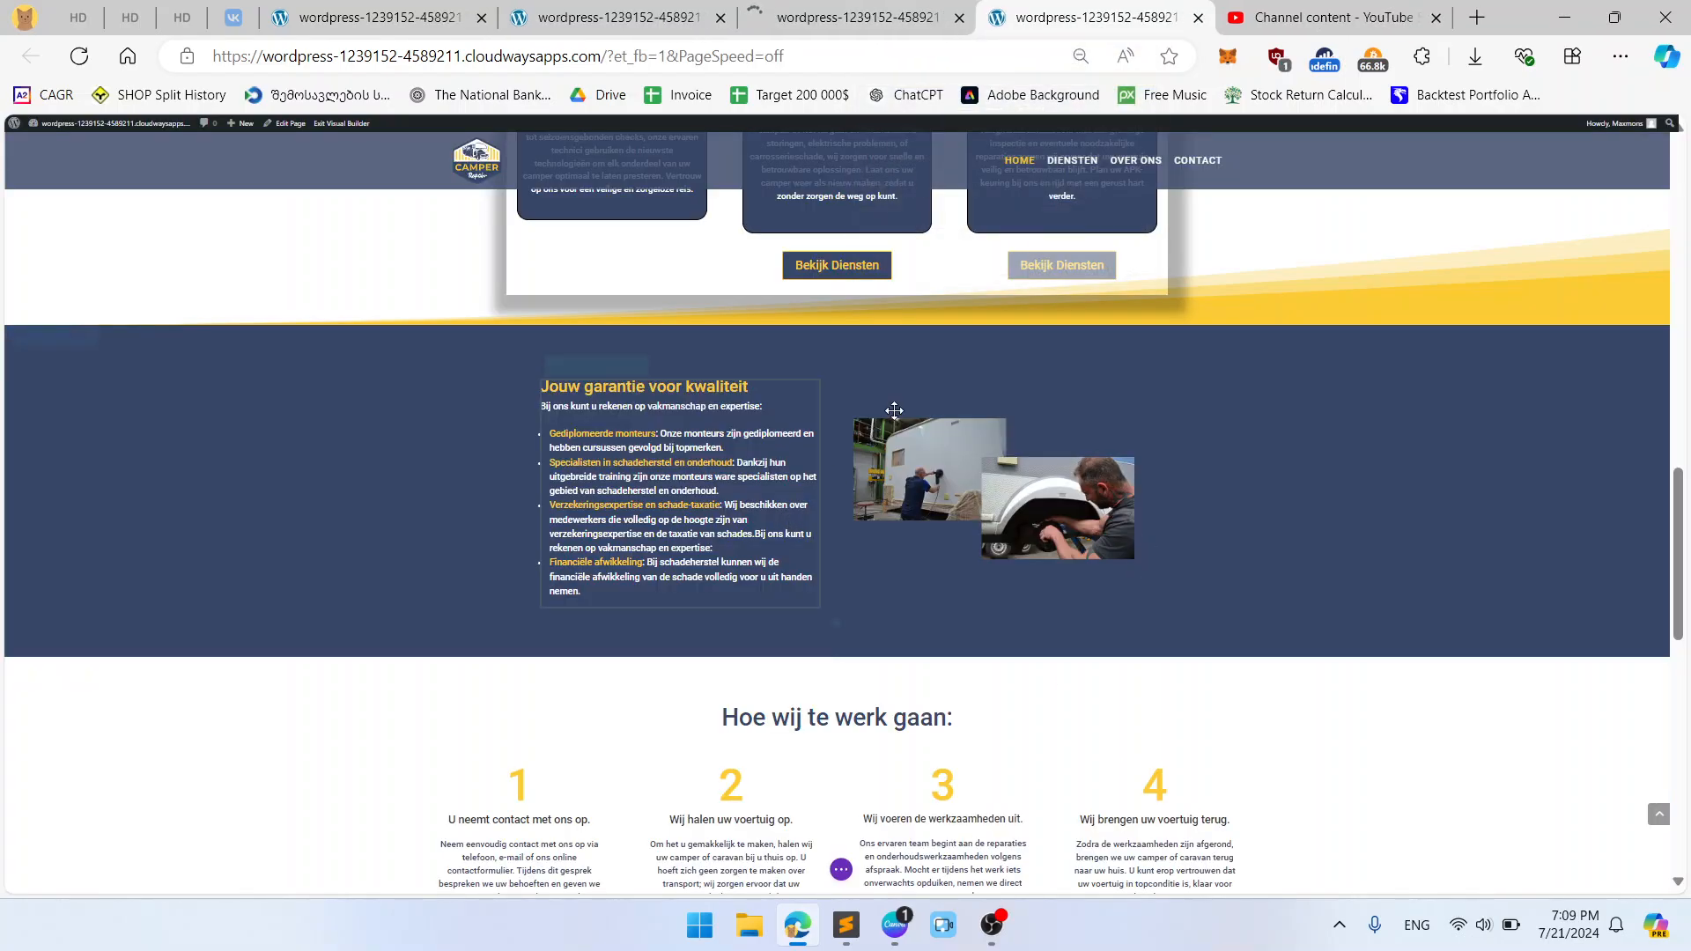
left_click(947, 11)
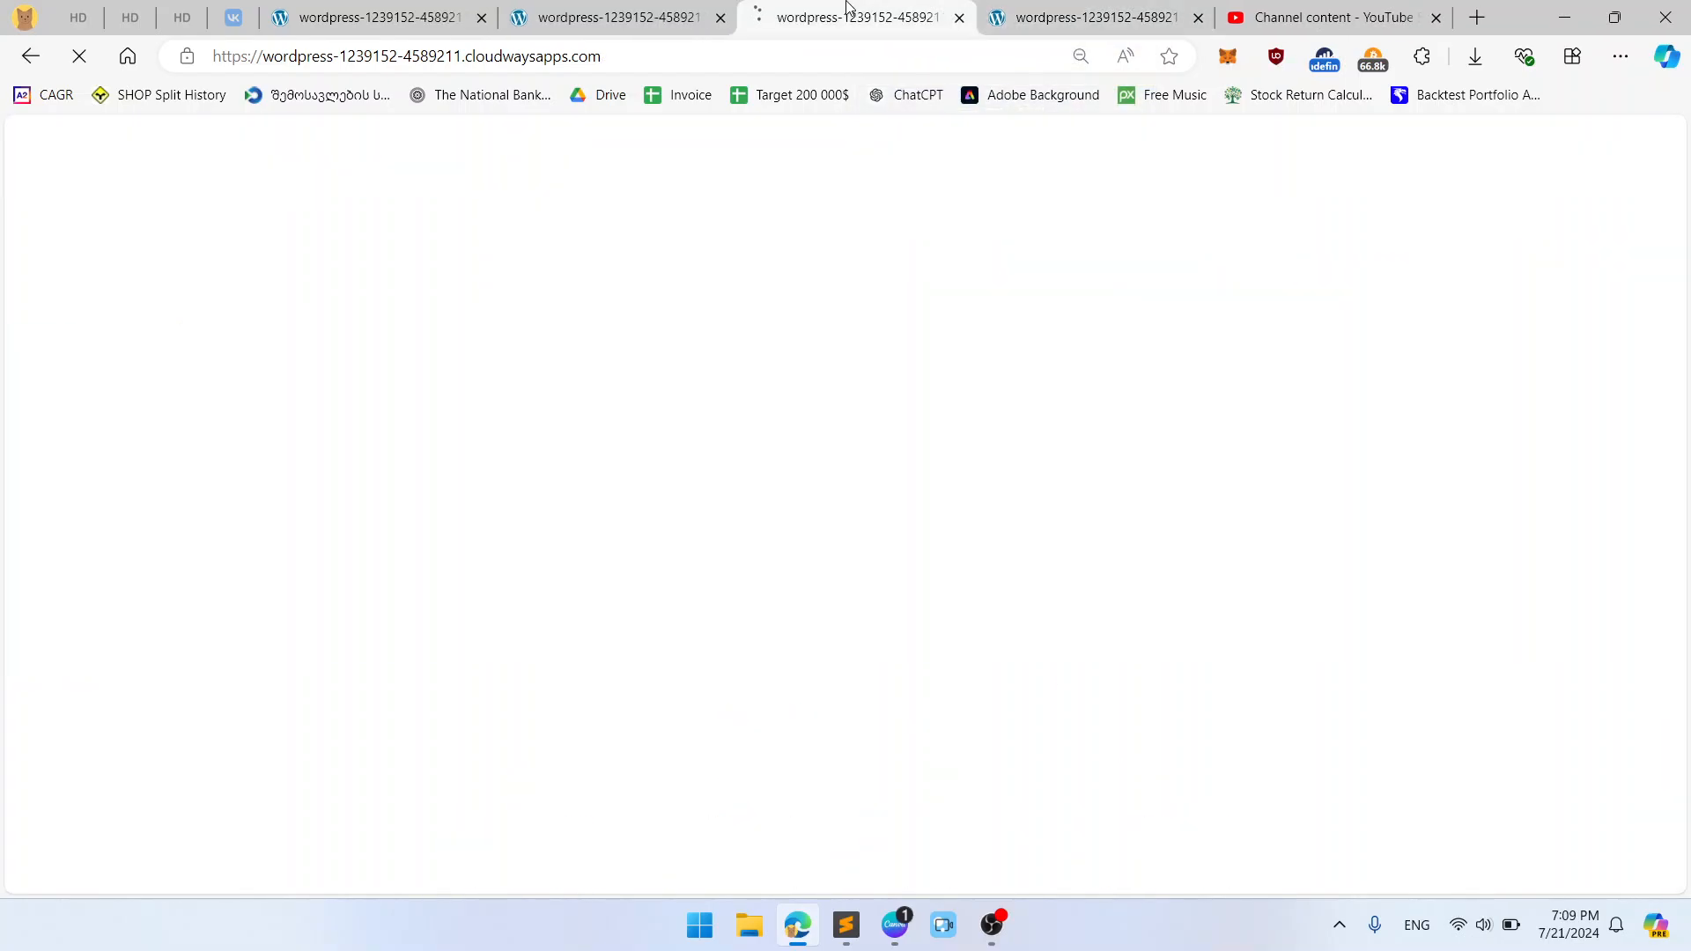
left_click(1061, 11)
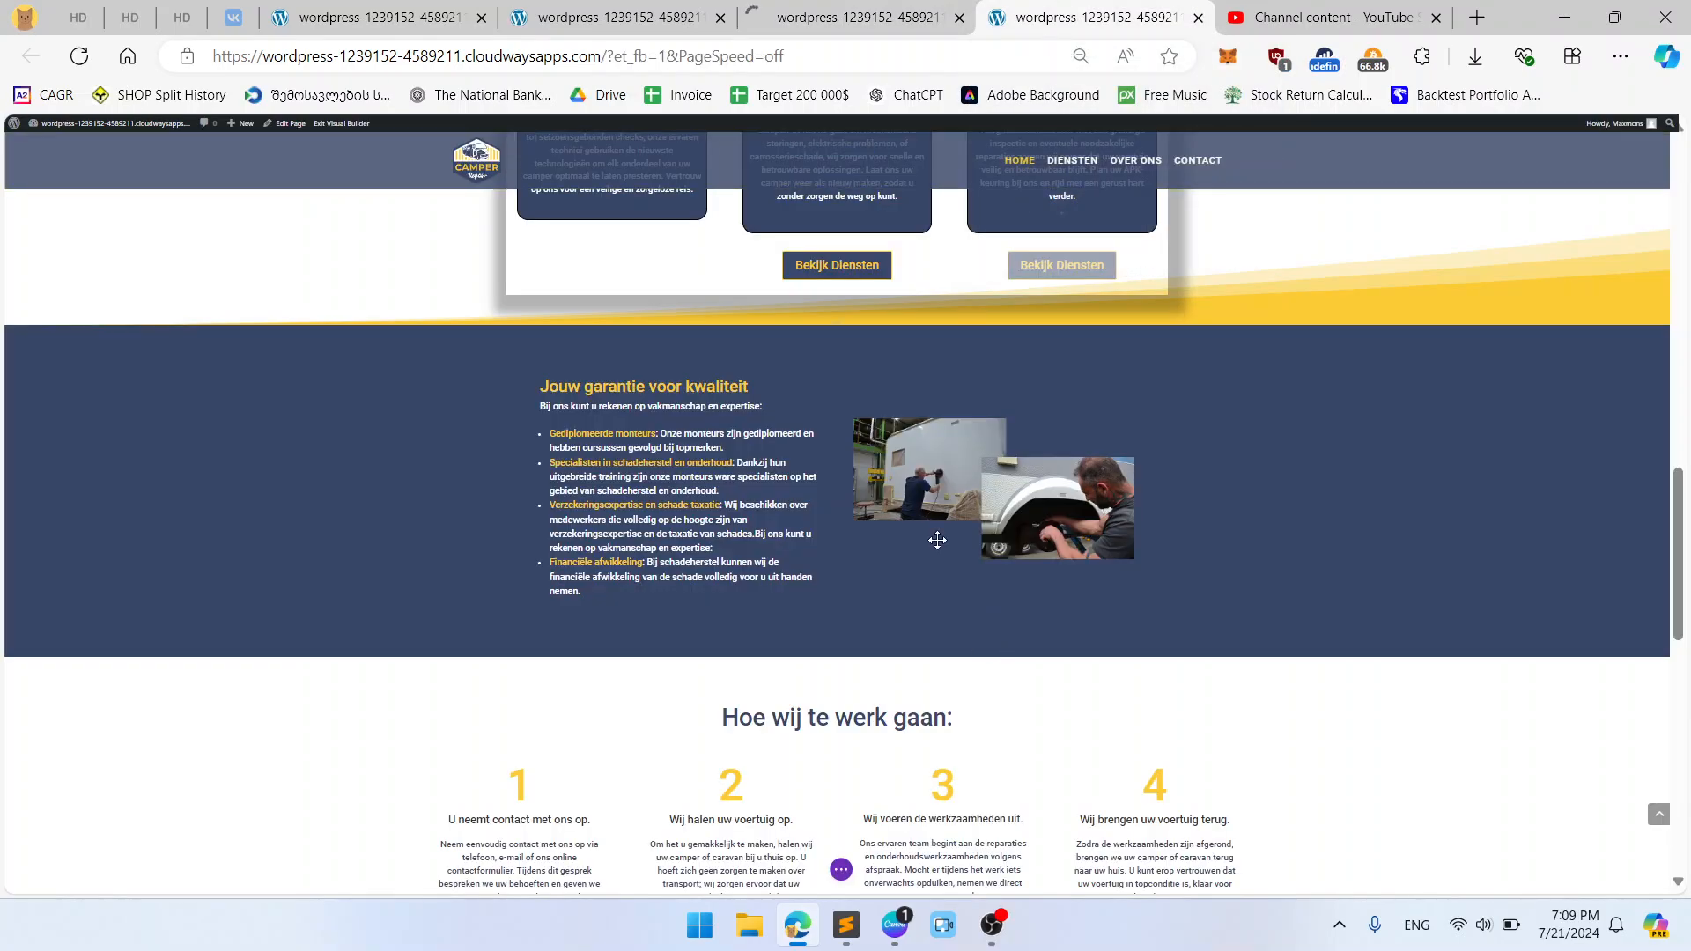
mouse_move(1000, 544)
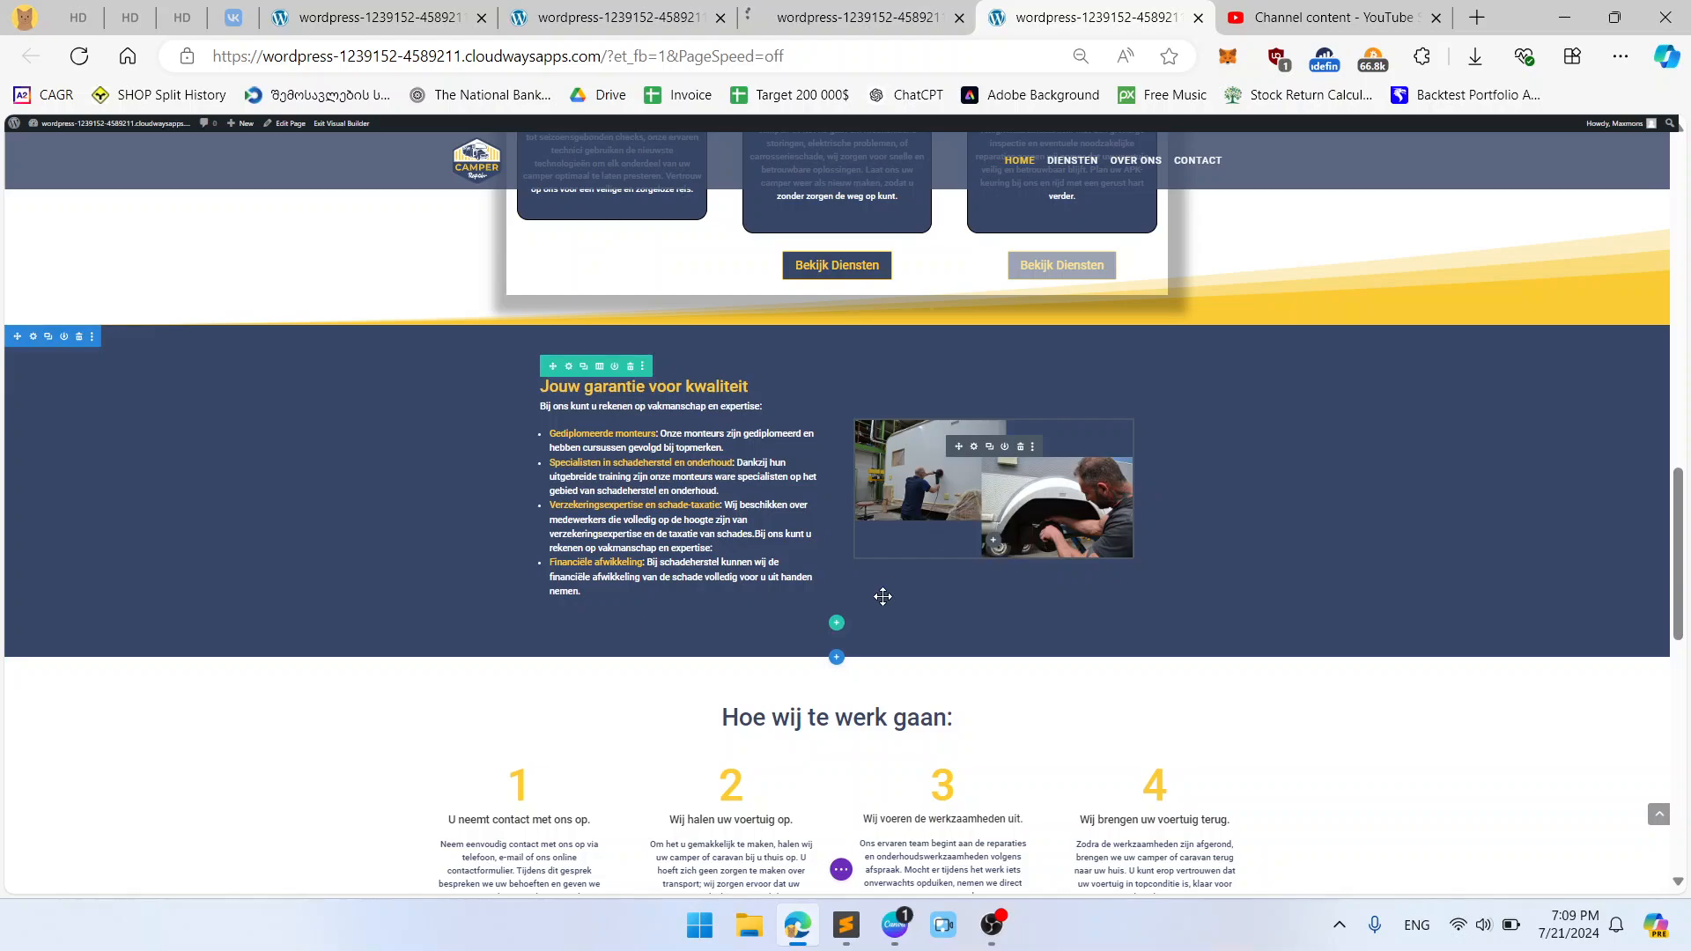
left_click(568, 366)
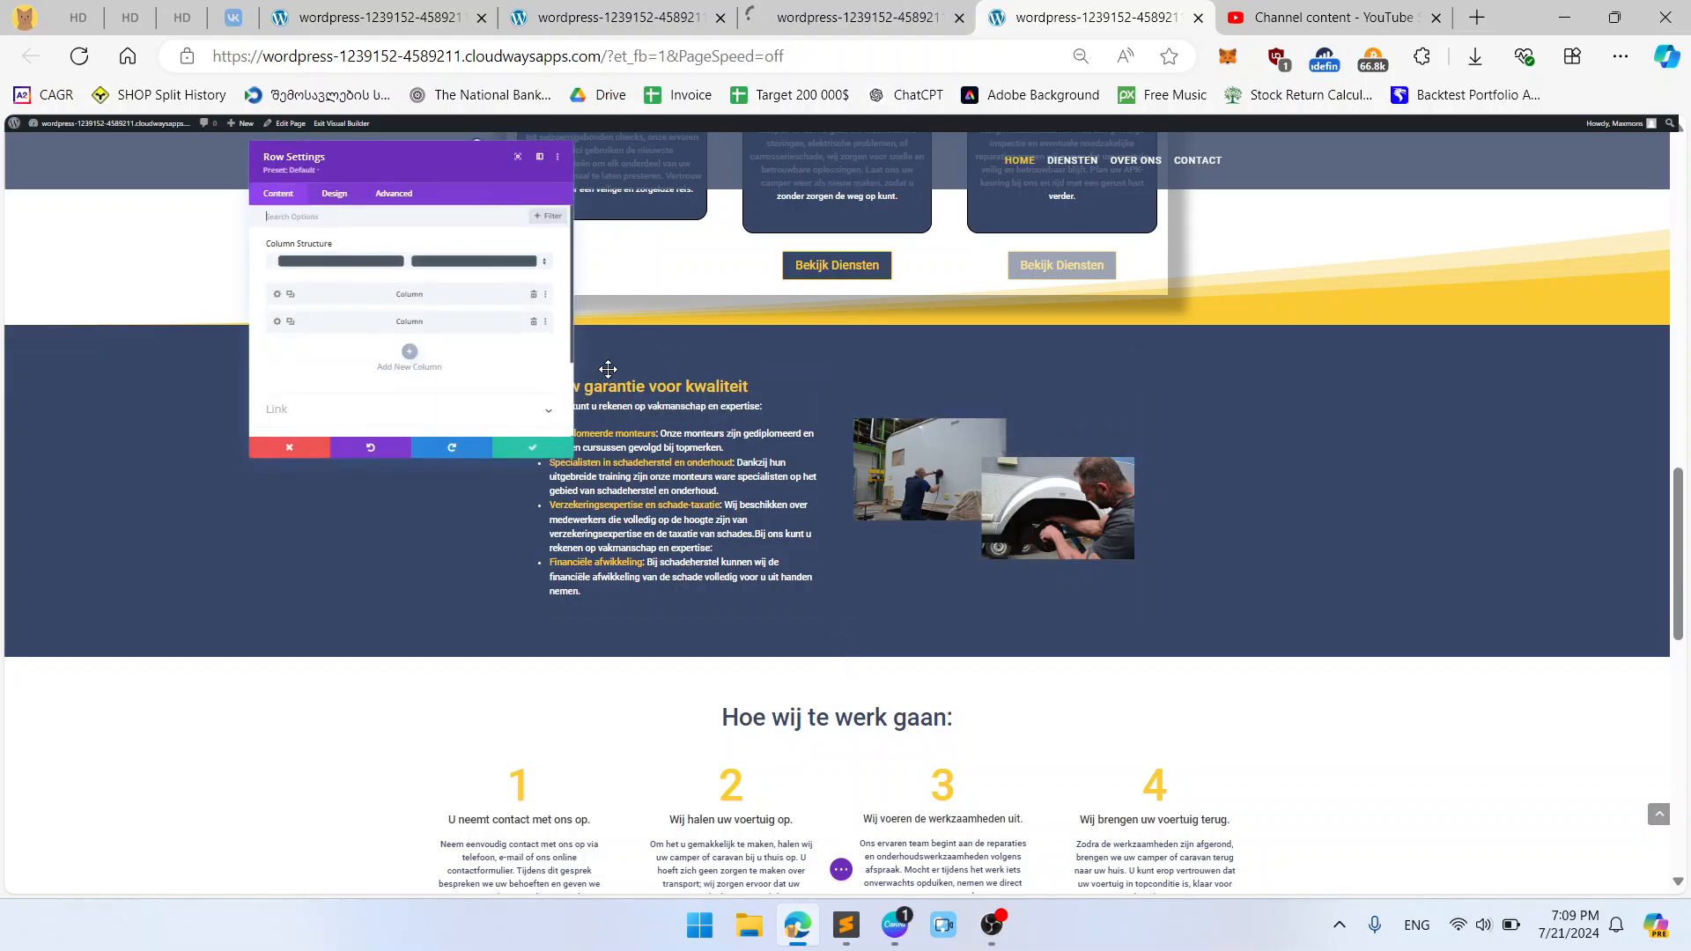
left_click(335, 193)
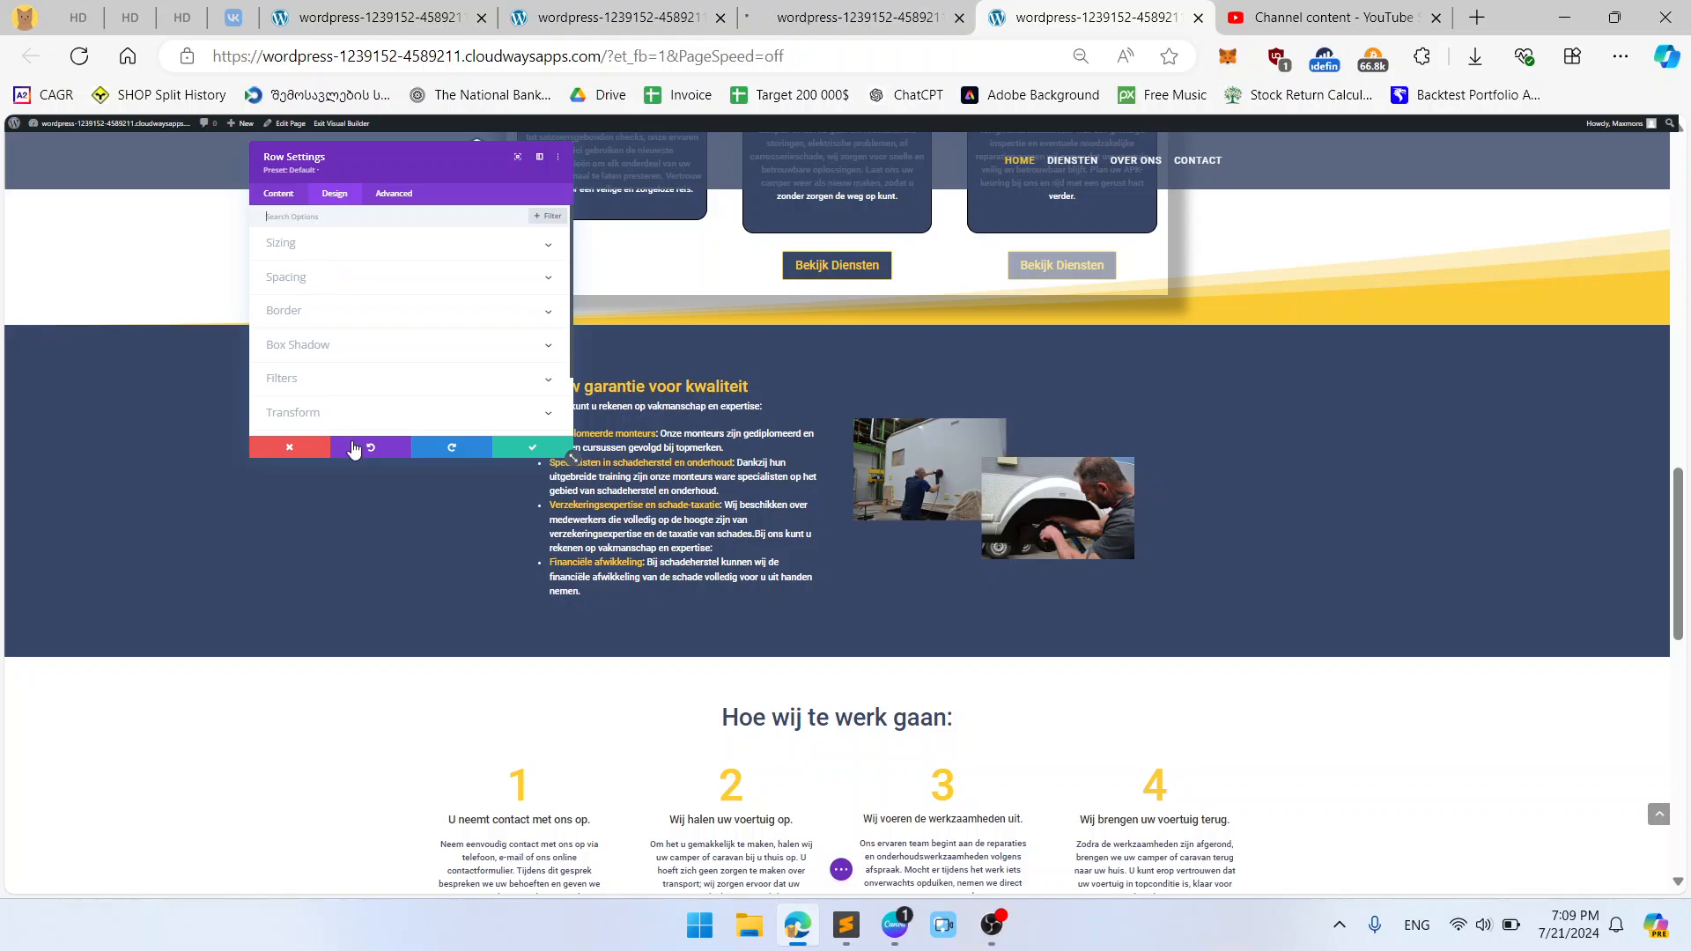
left_click(291, 448)
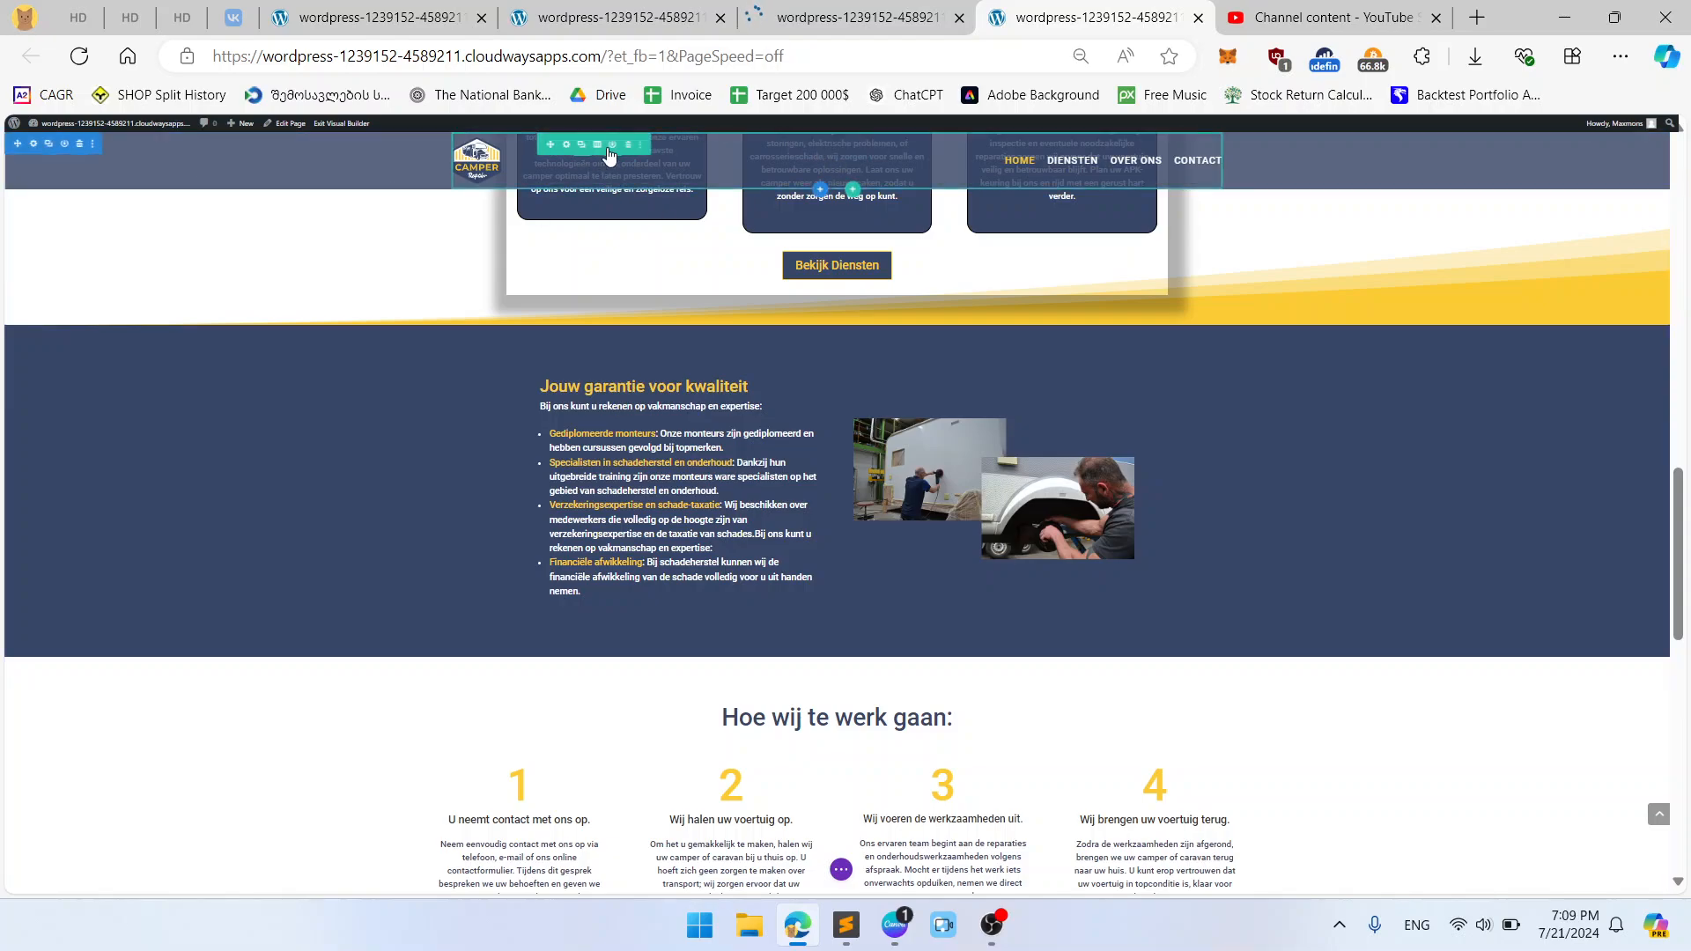
Step: Copy the max width value from the header row's sizing settings and close its settings
left_click(568, 141)
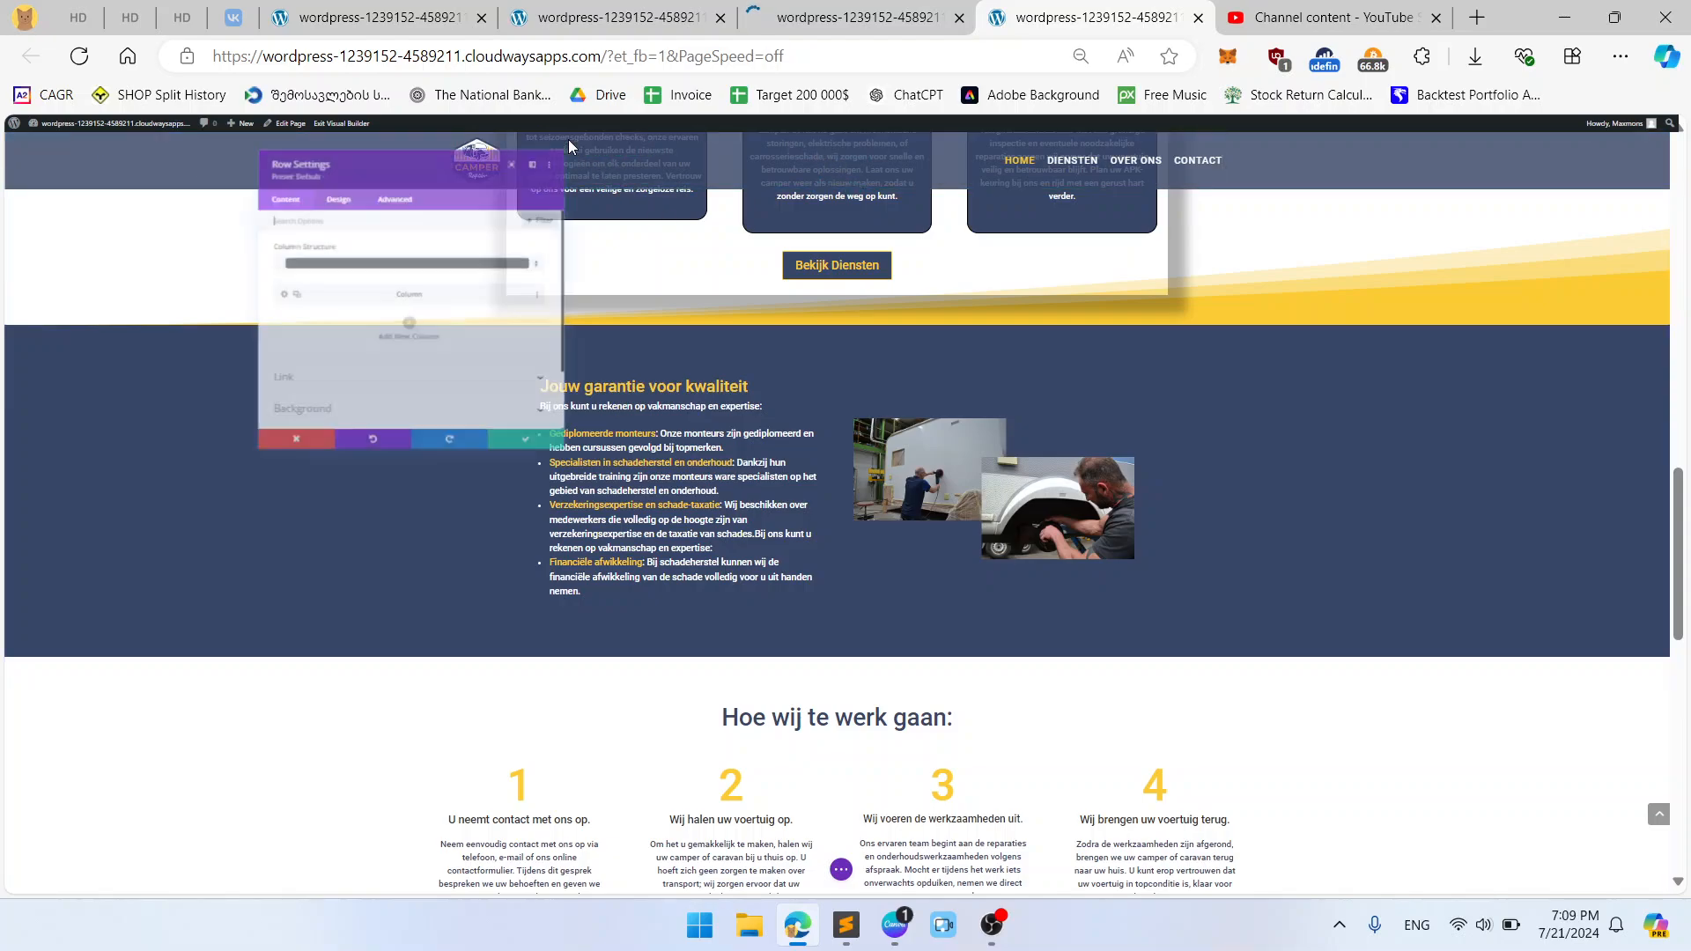
left_click(331, 194)
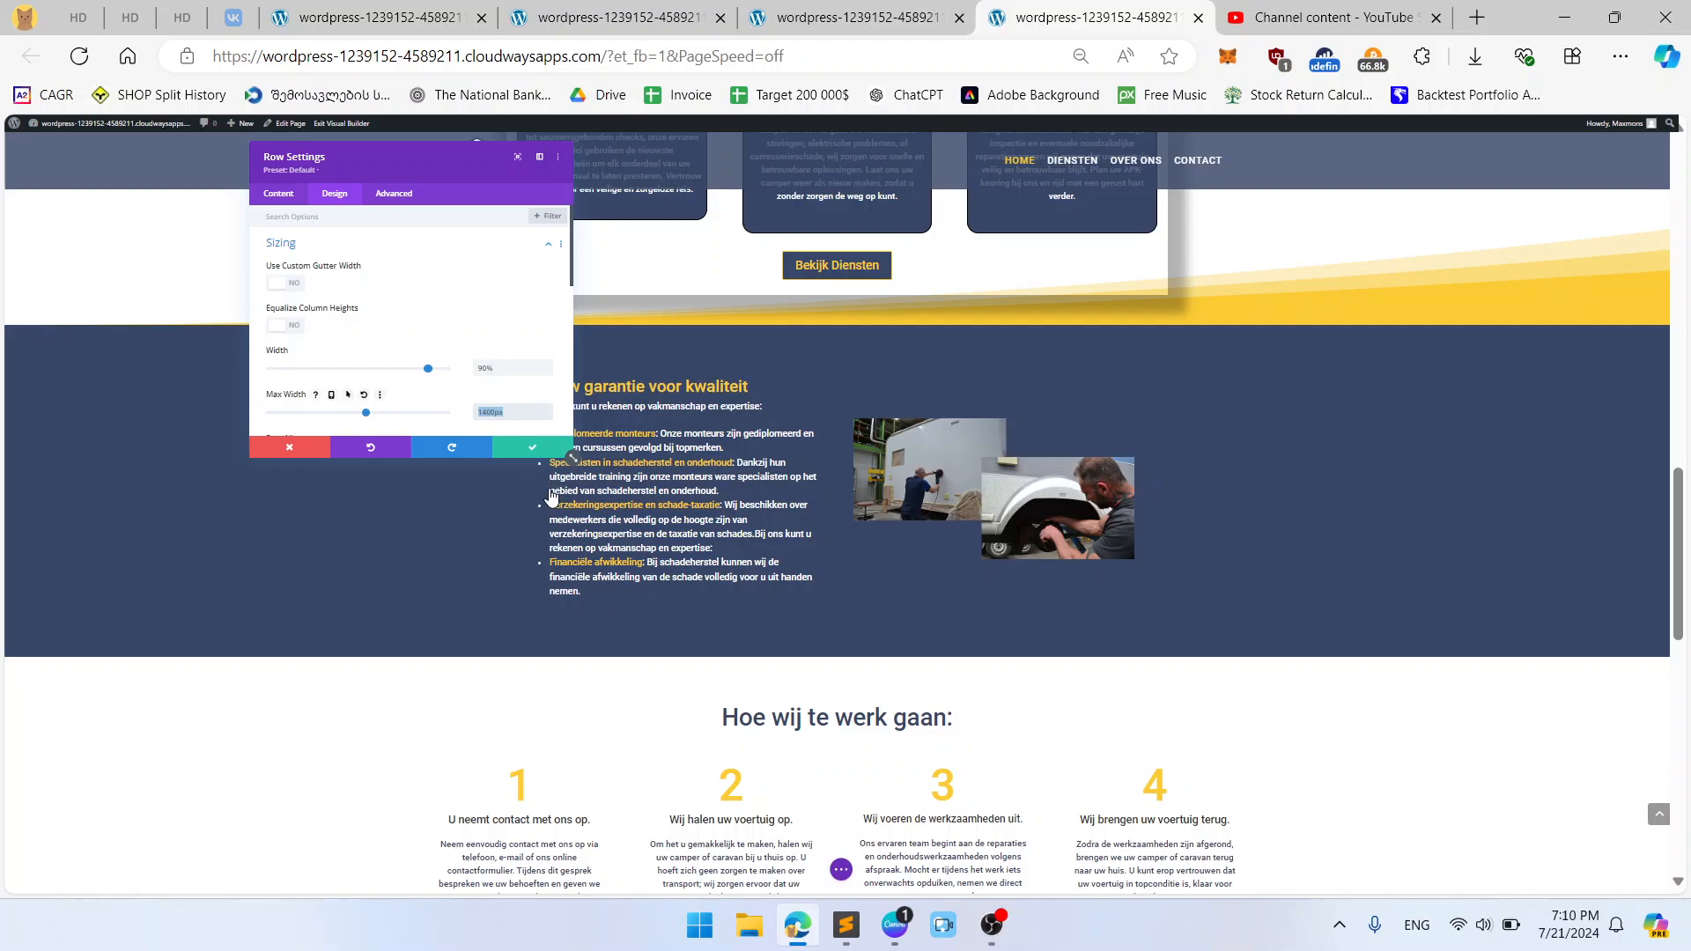
left_click(548, 447)
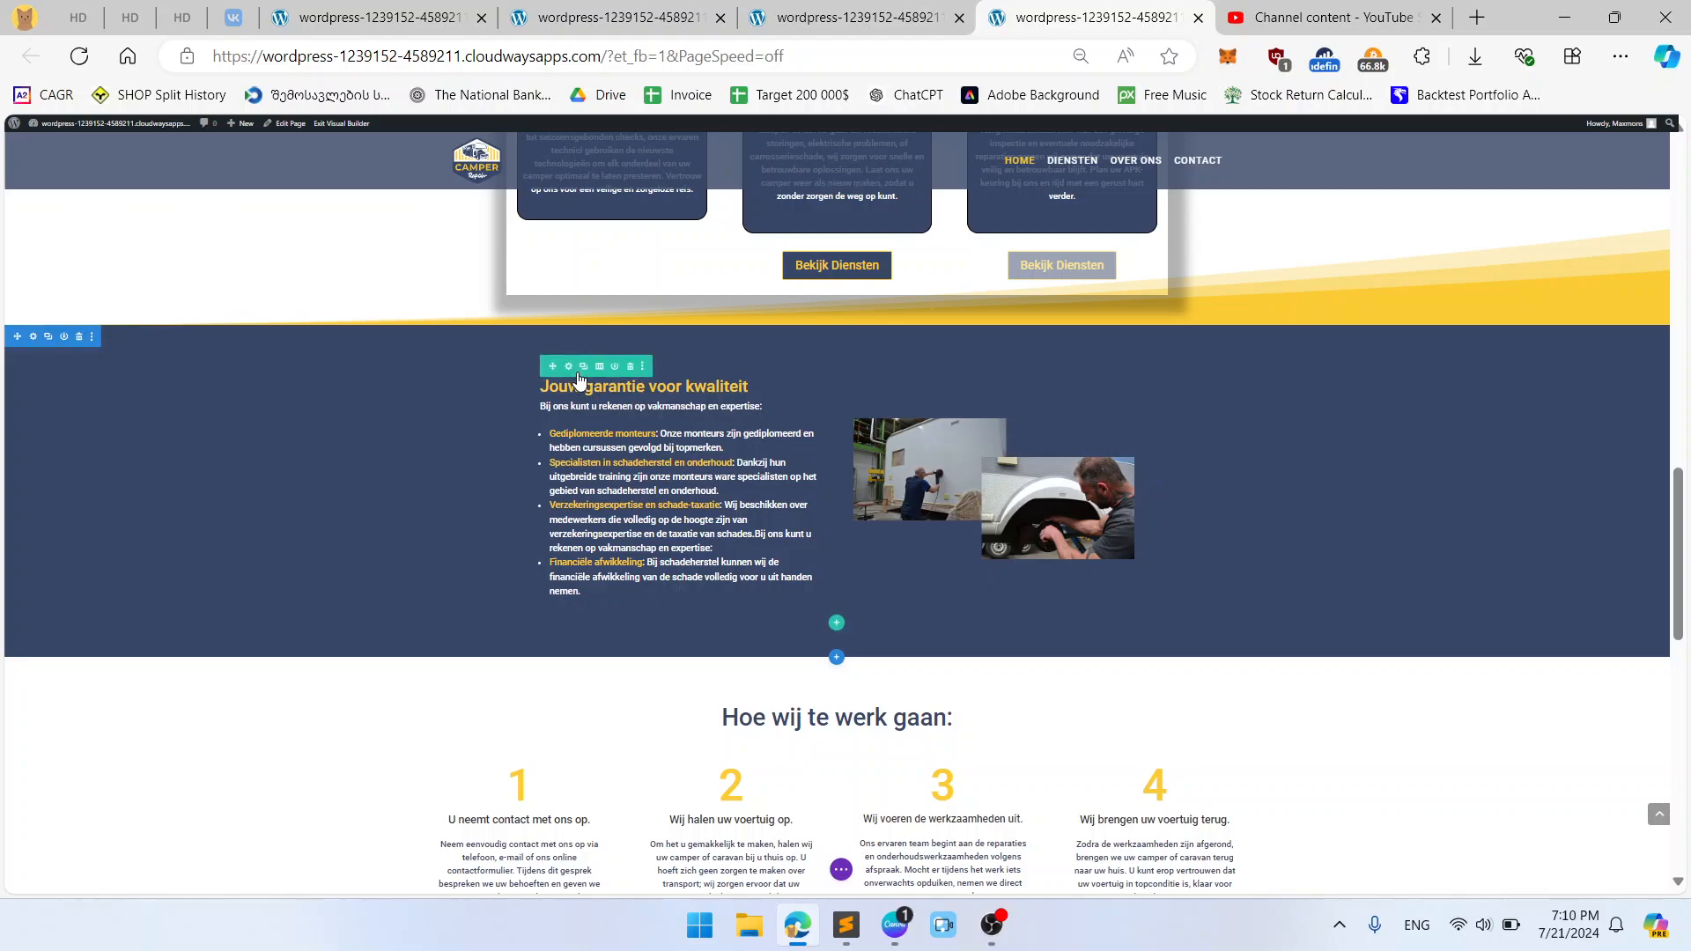
Step: Set the "Jouw garantie voor kwaliteit" row's max width to 1400px and its width to 90%, then save the row settings
left_click(573, 369)
left_click(336, 195)
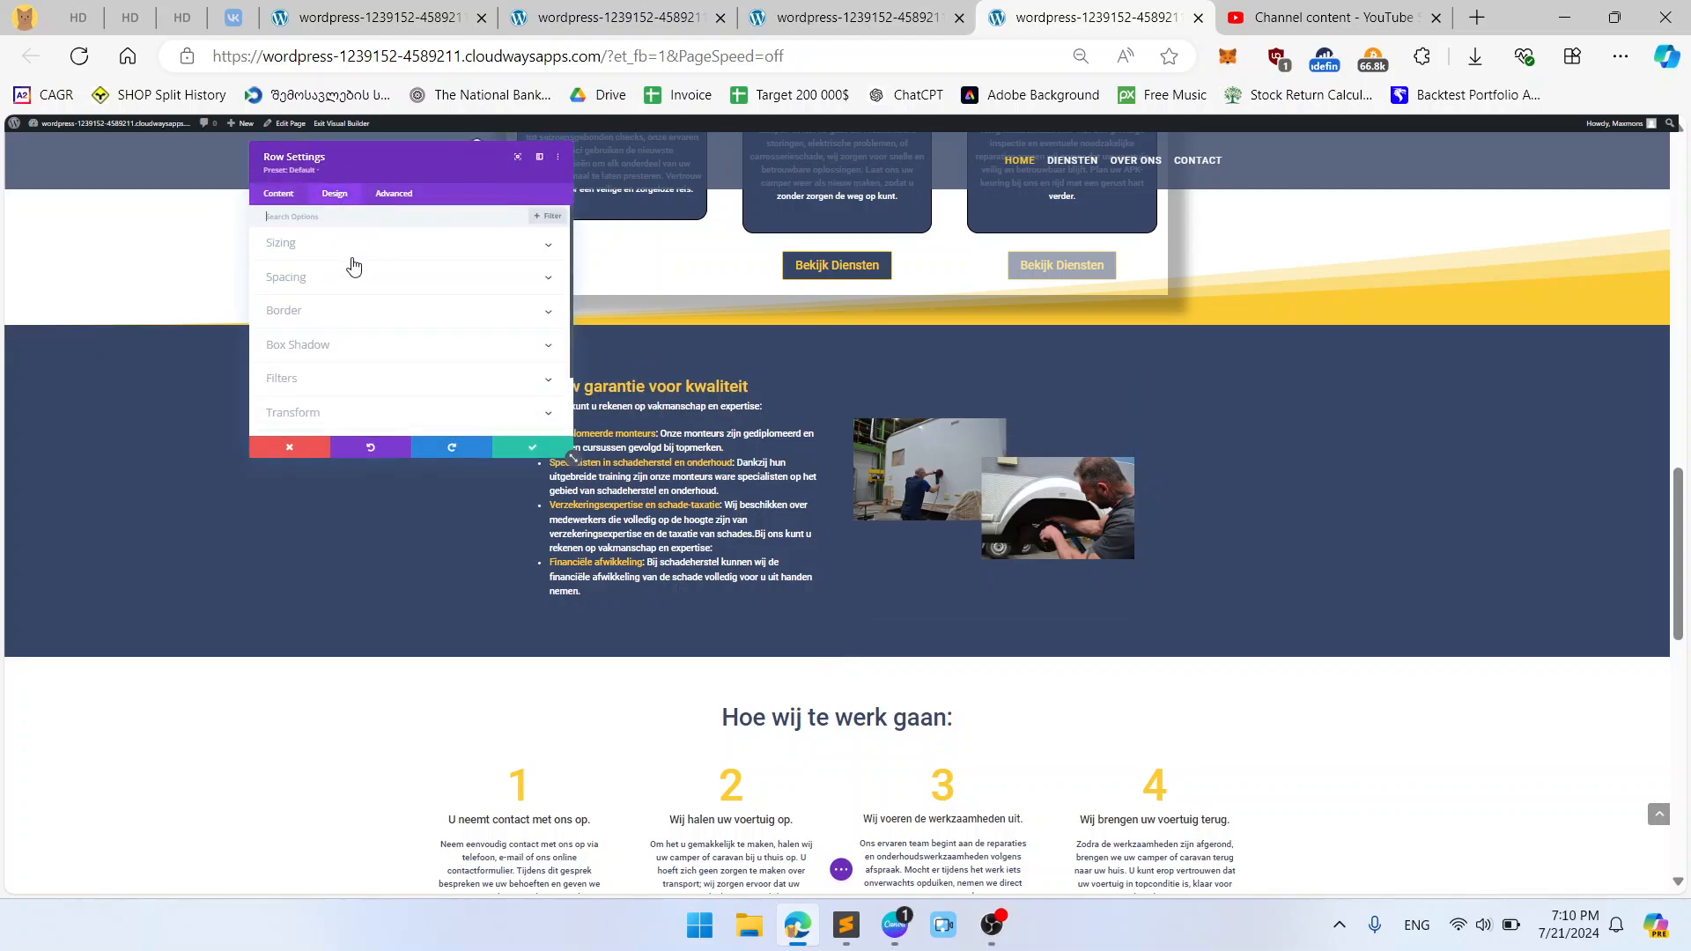
left_click(339, 247)
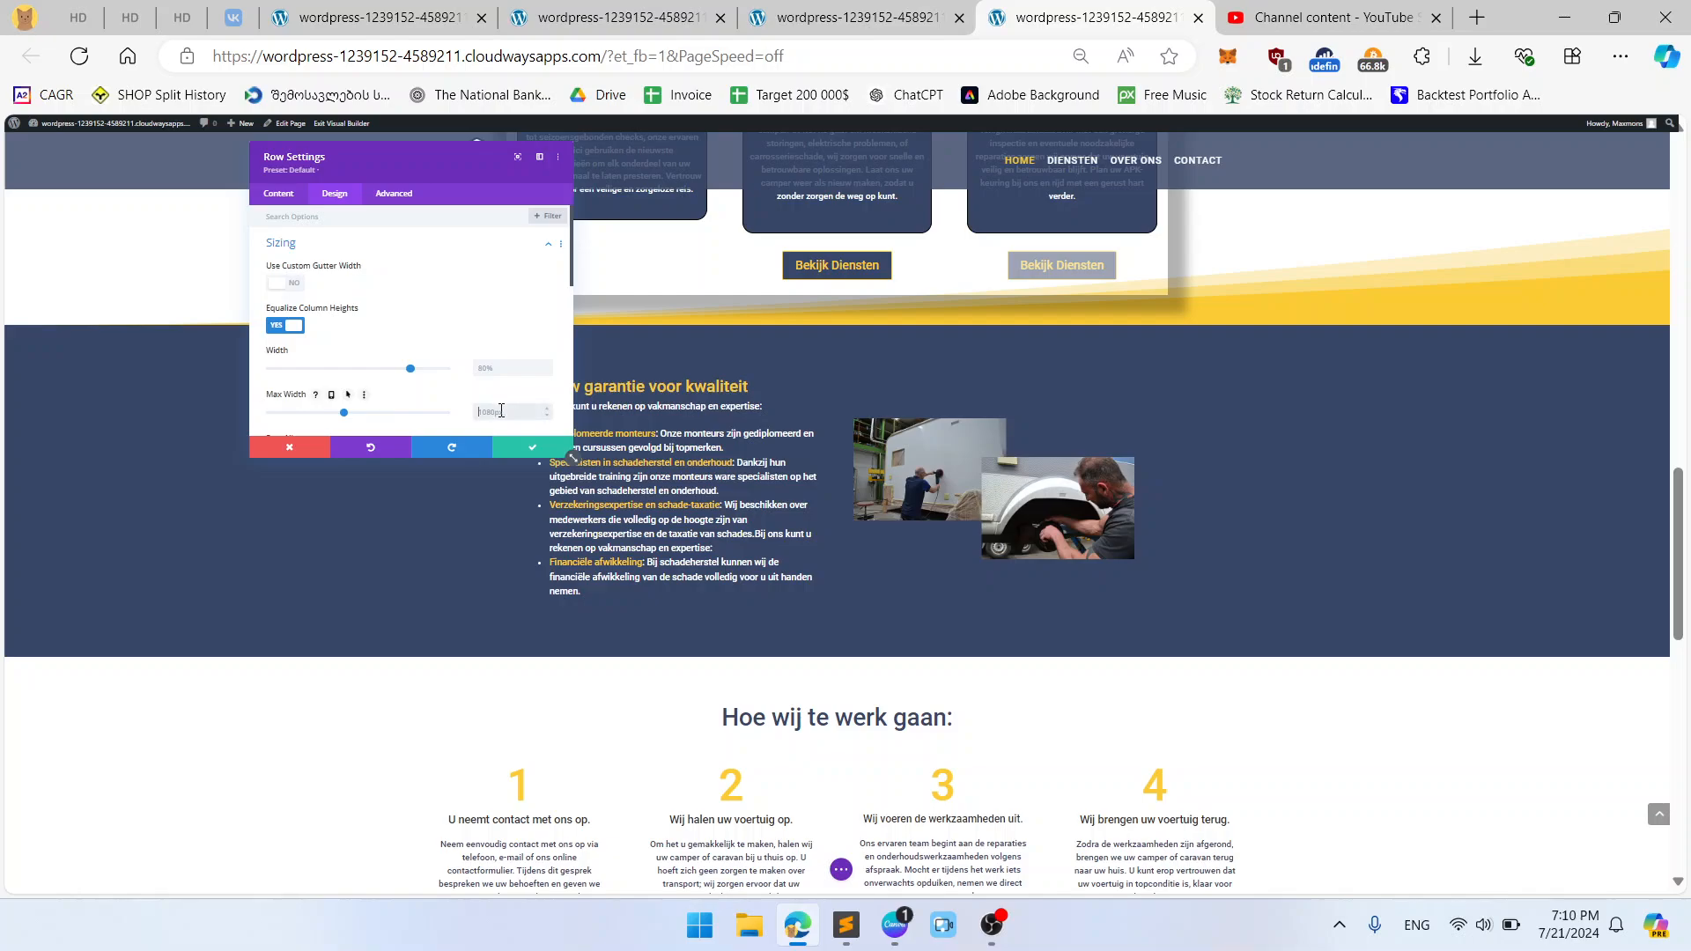
left_click(509, 367)
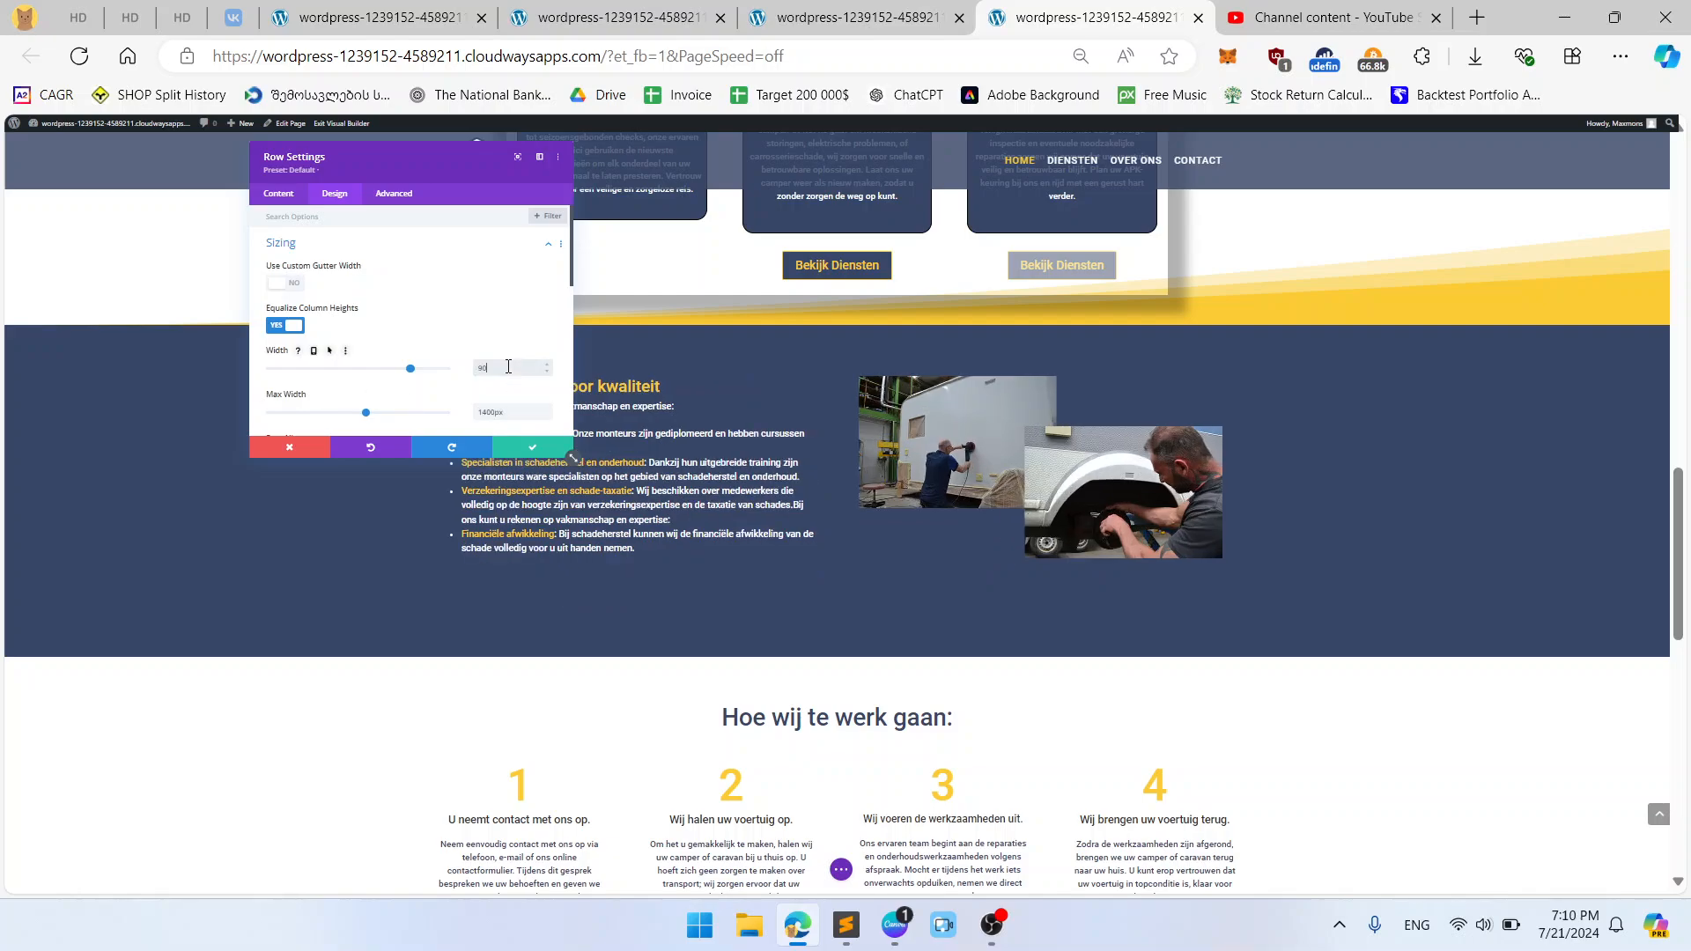
left_click(532, 451)
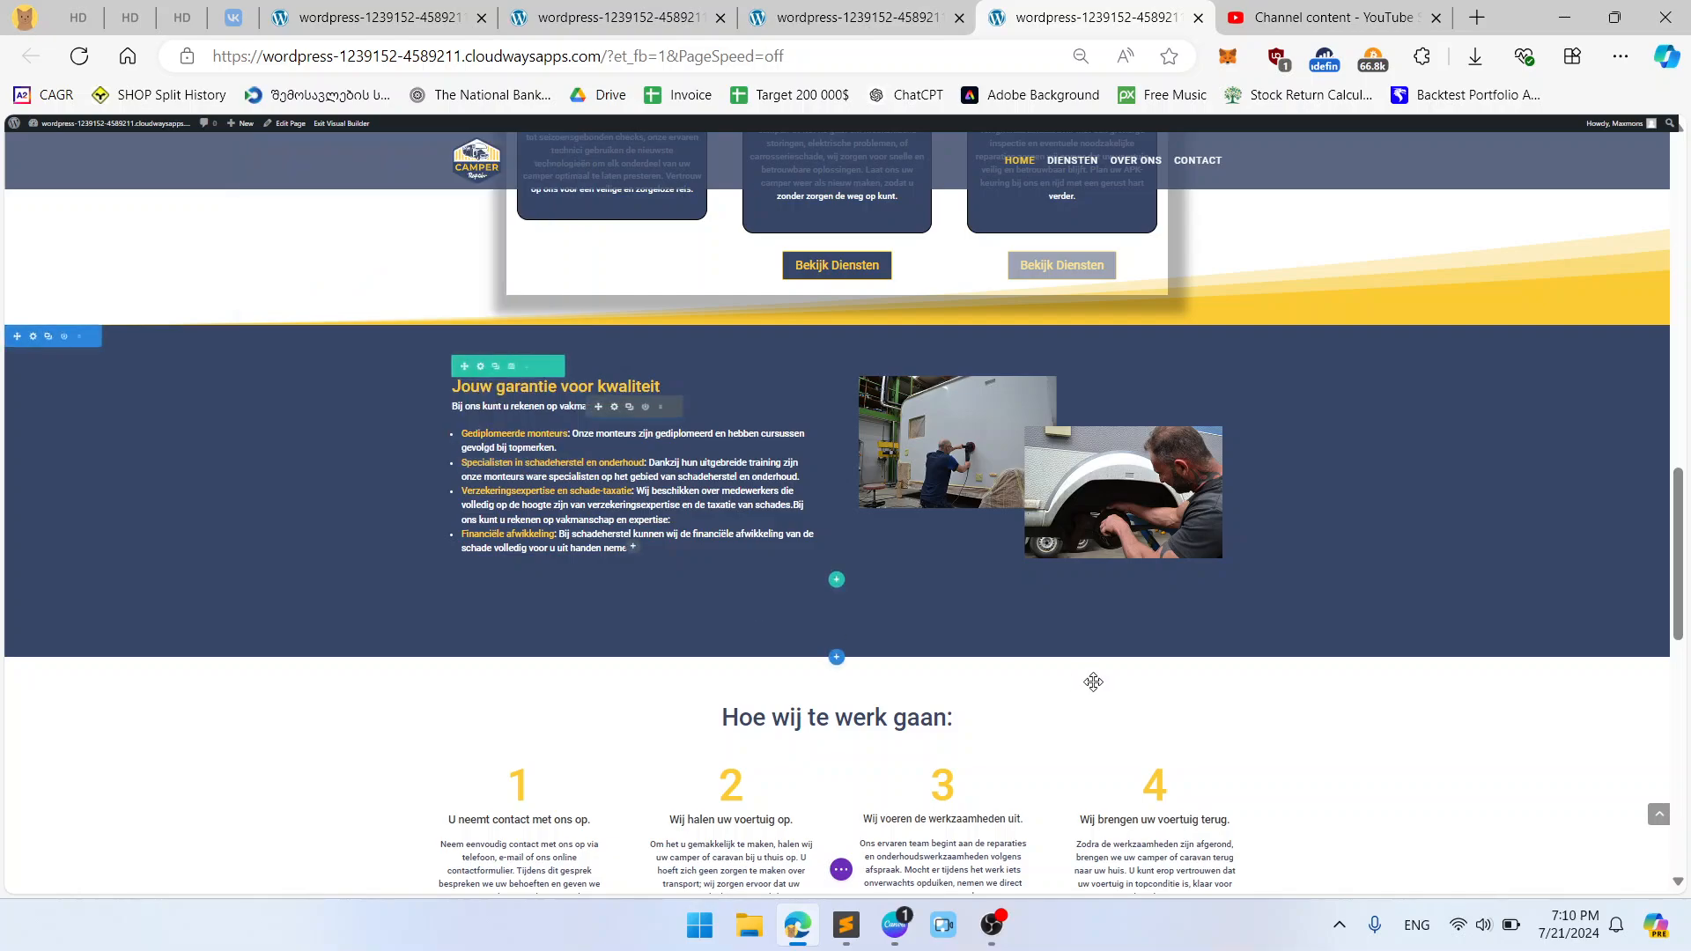
Step: Save the page in the Divi builder and review the widened row above the "Hoe wij te werk gaan" section
left_click(832, 866)
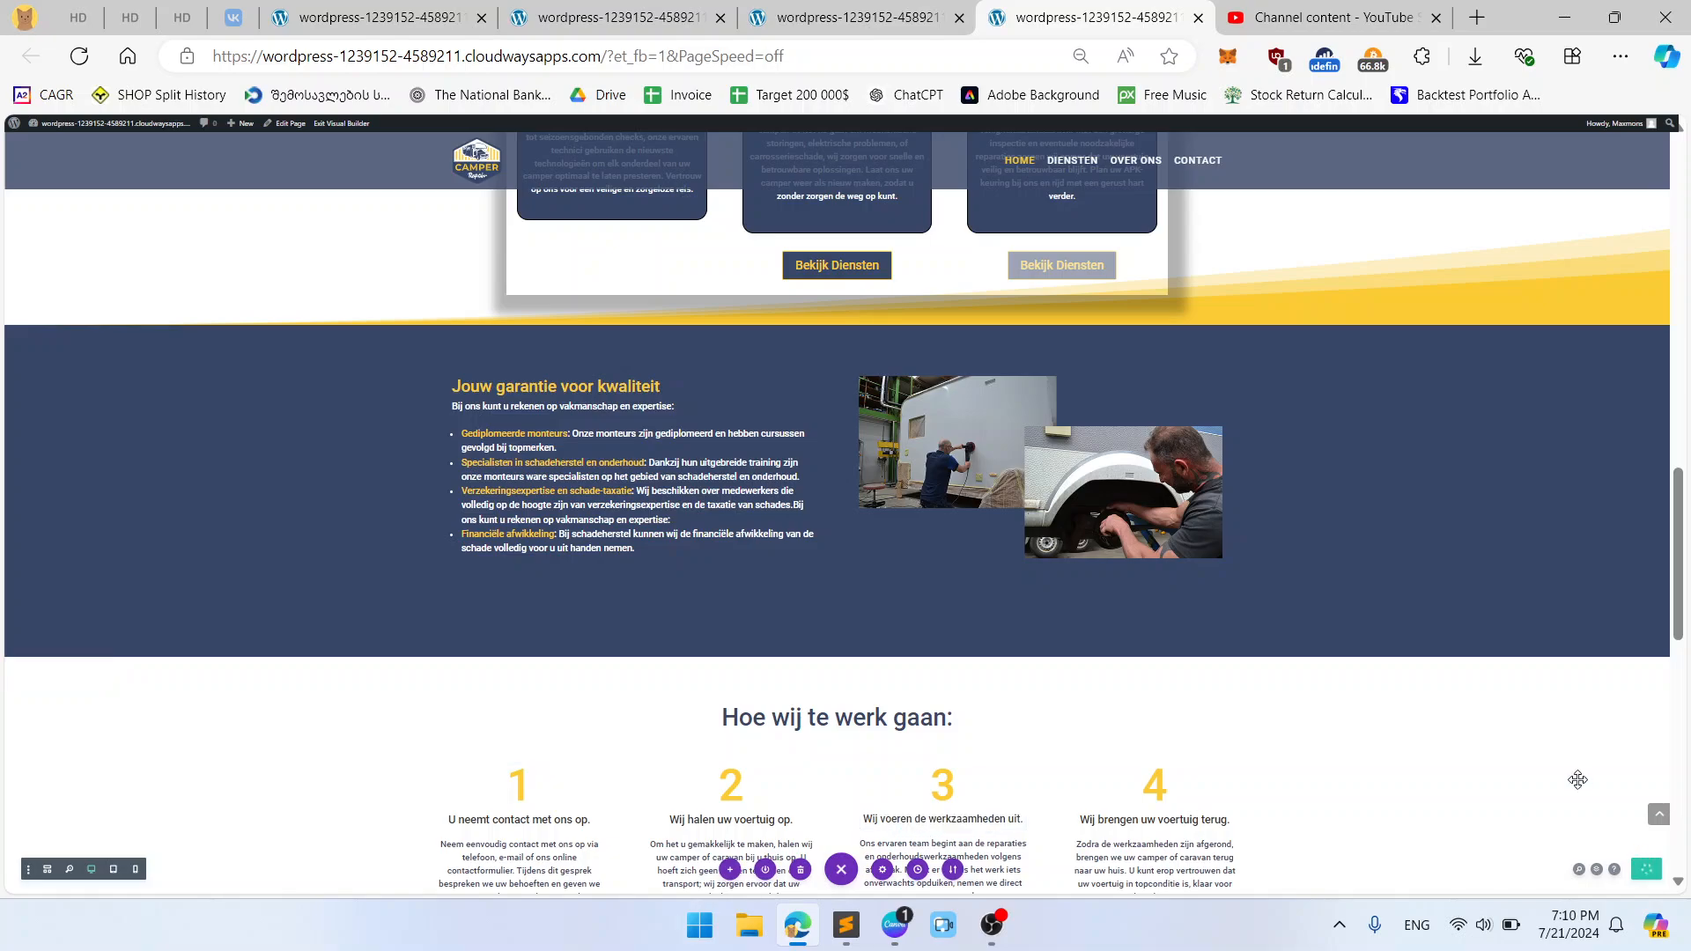
scroll(1185, 442, "up", 1)
scroll(1185, 442, "down", 4)
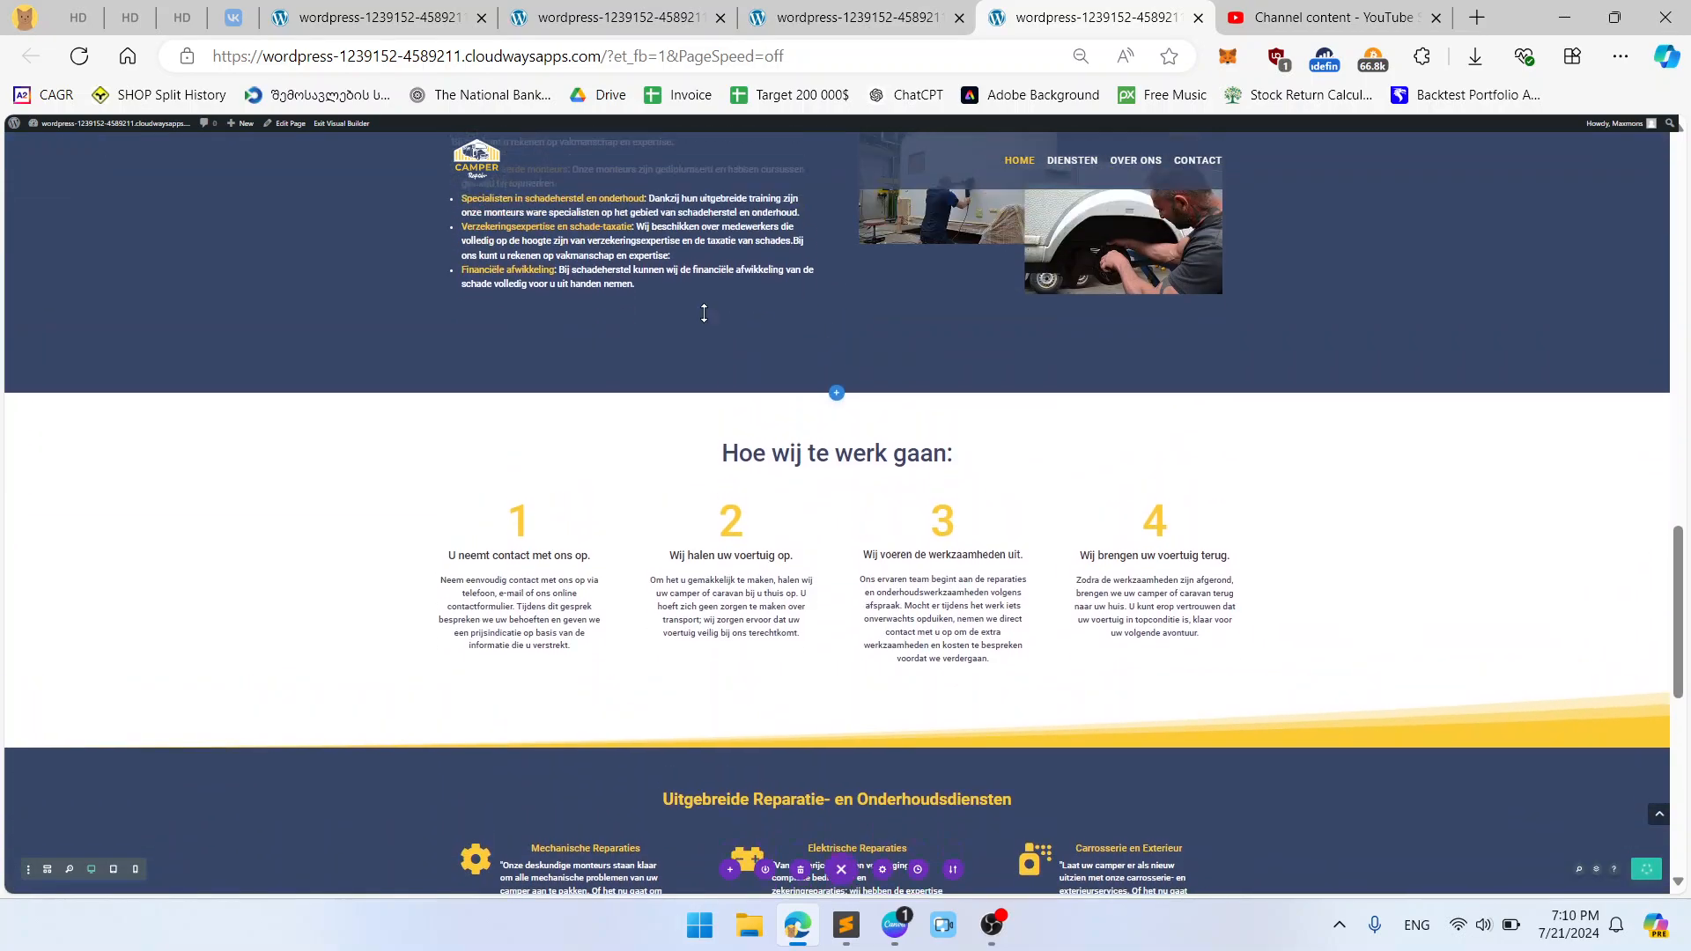
scroll(703, 313, "up", 1)
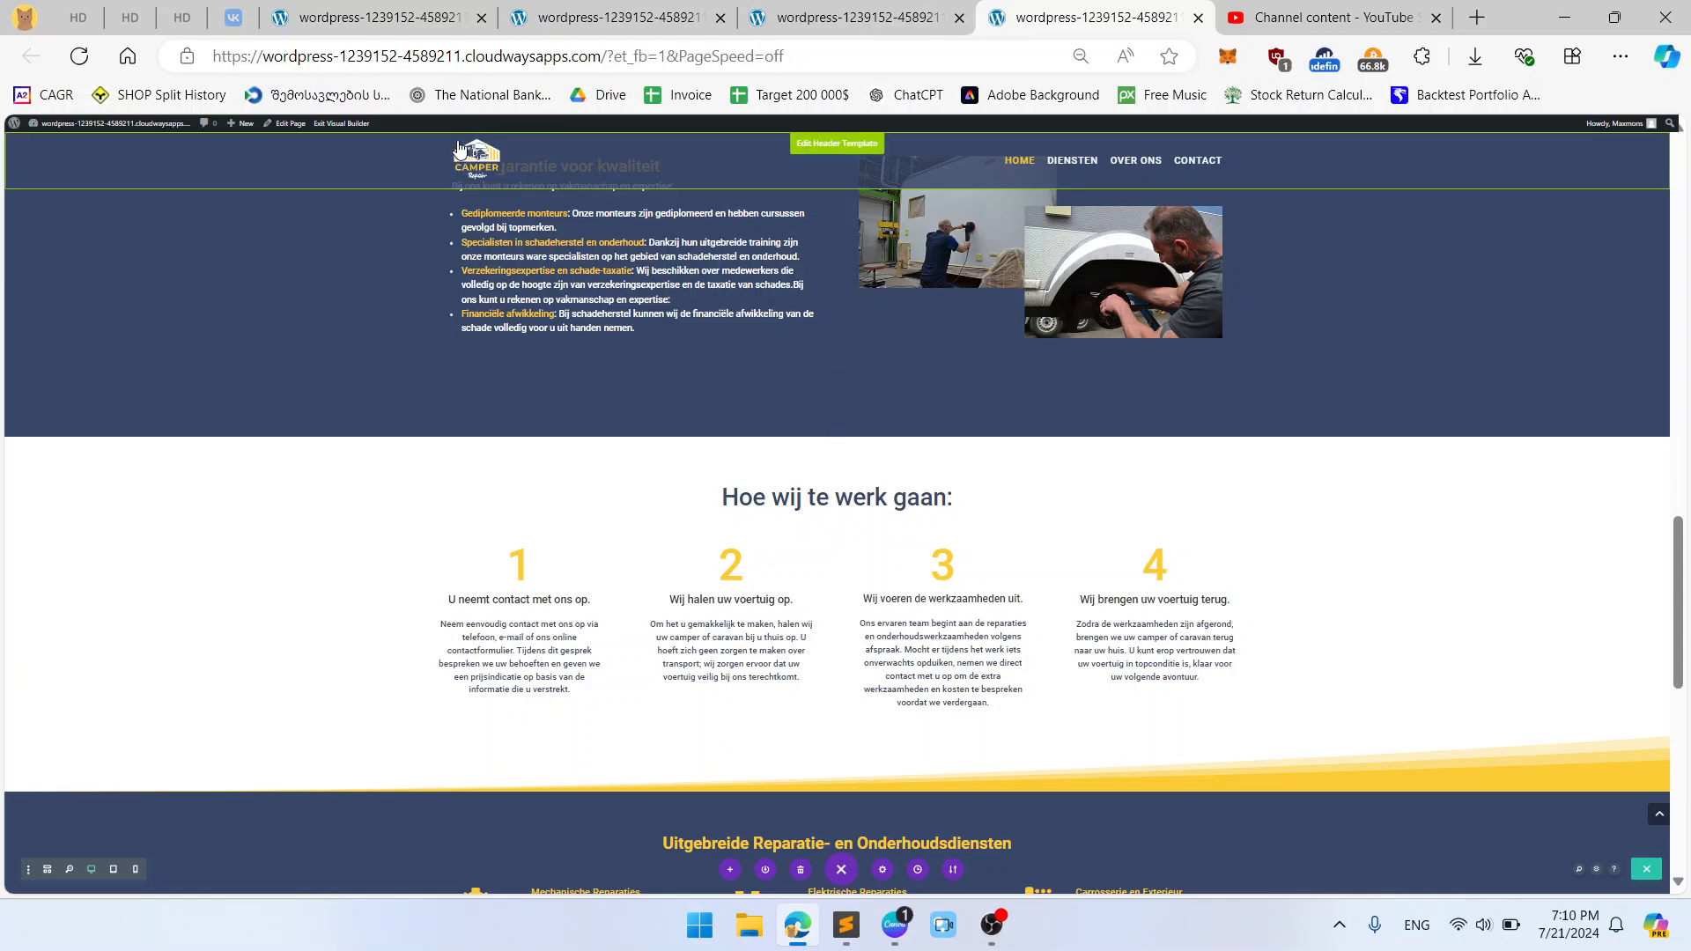
scroll(519, 397, "up", 2)
scroll(521, 393, "down", 2)
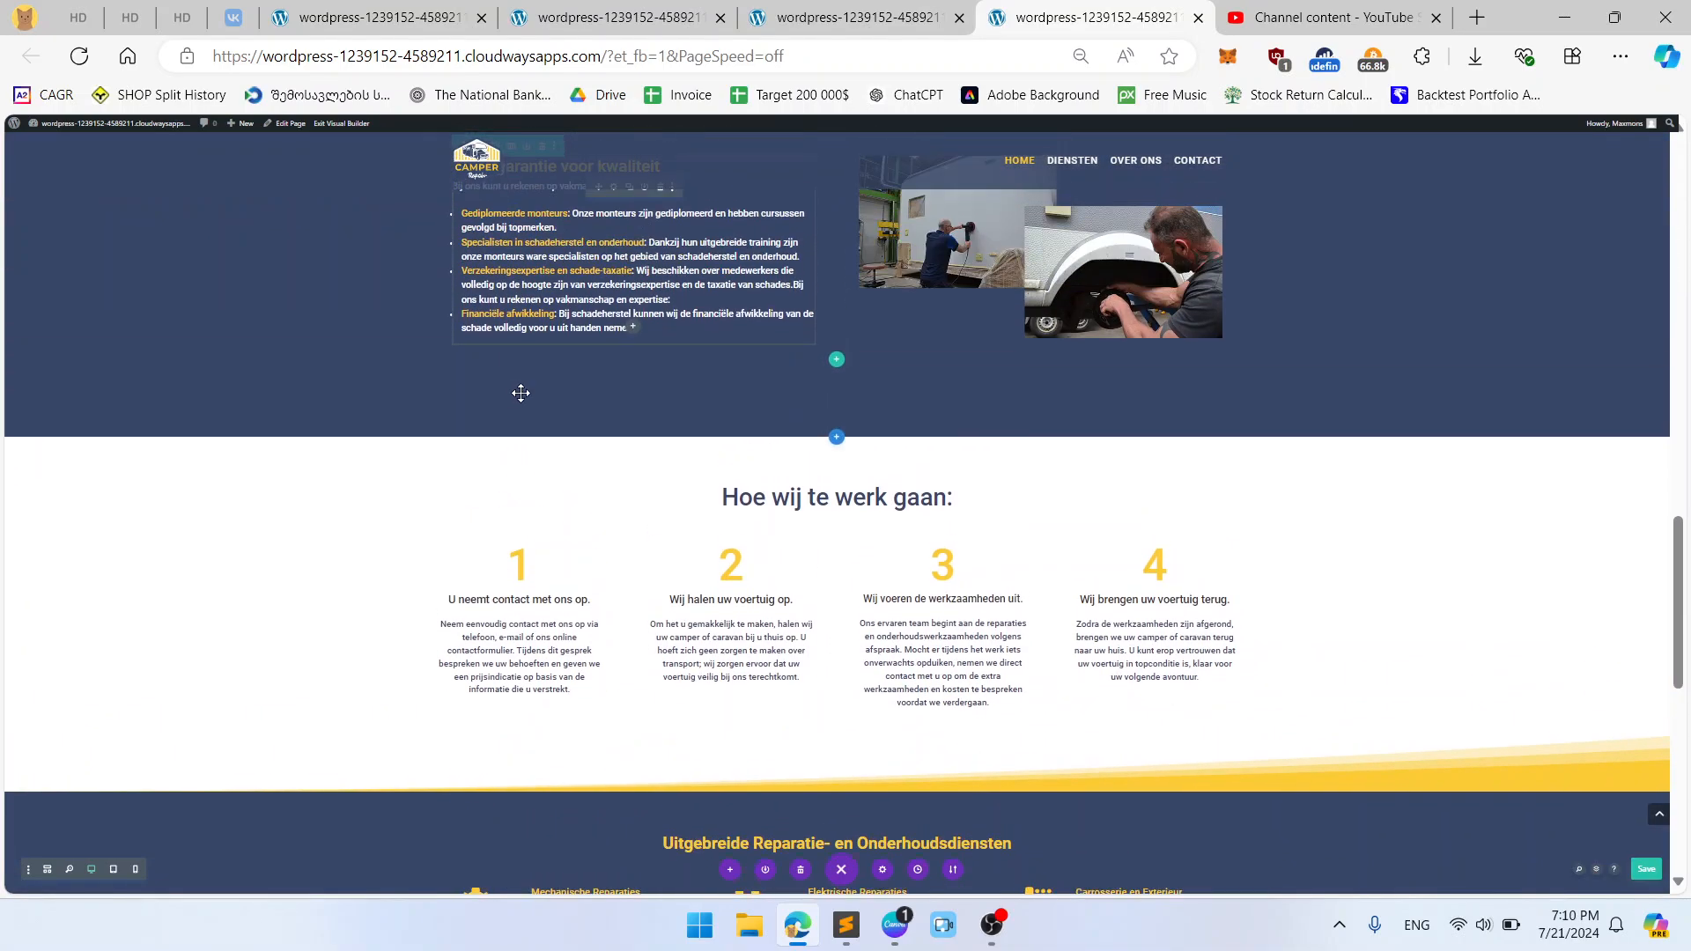
Step: Reload the duplicate published page at the "Jouw garantie voor kwaliteit" section for comparison with the older copy
left_click(846, 18)
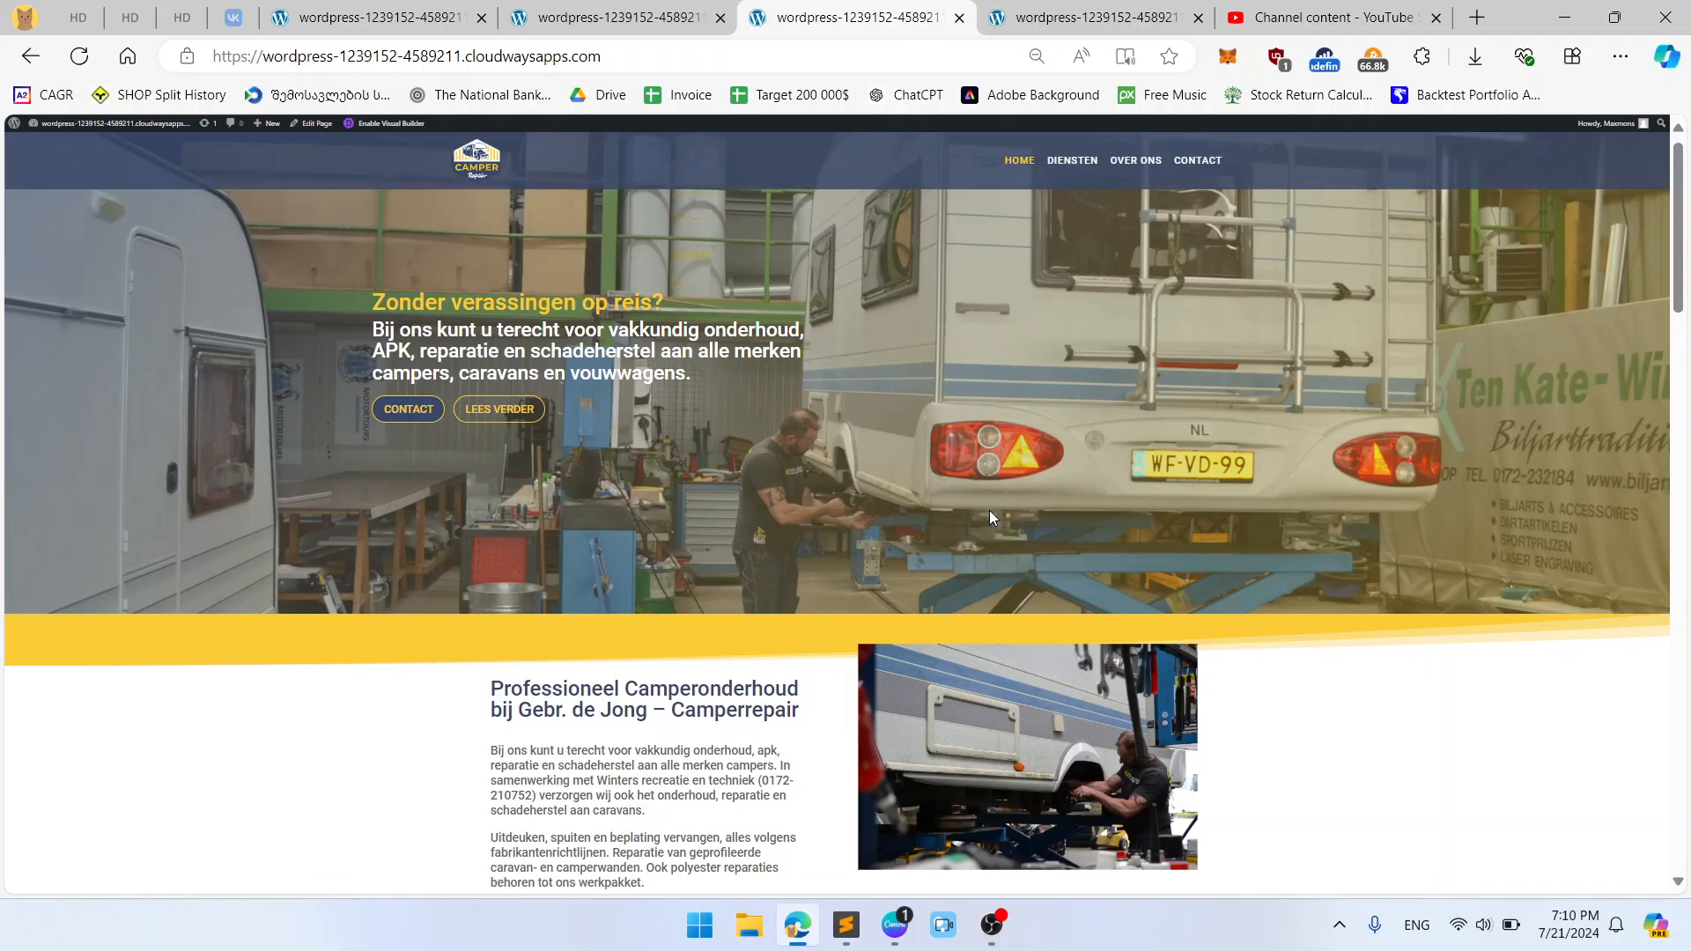
scroll(986, 504, "down", 15)
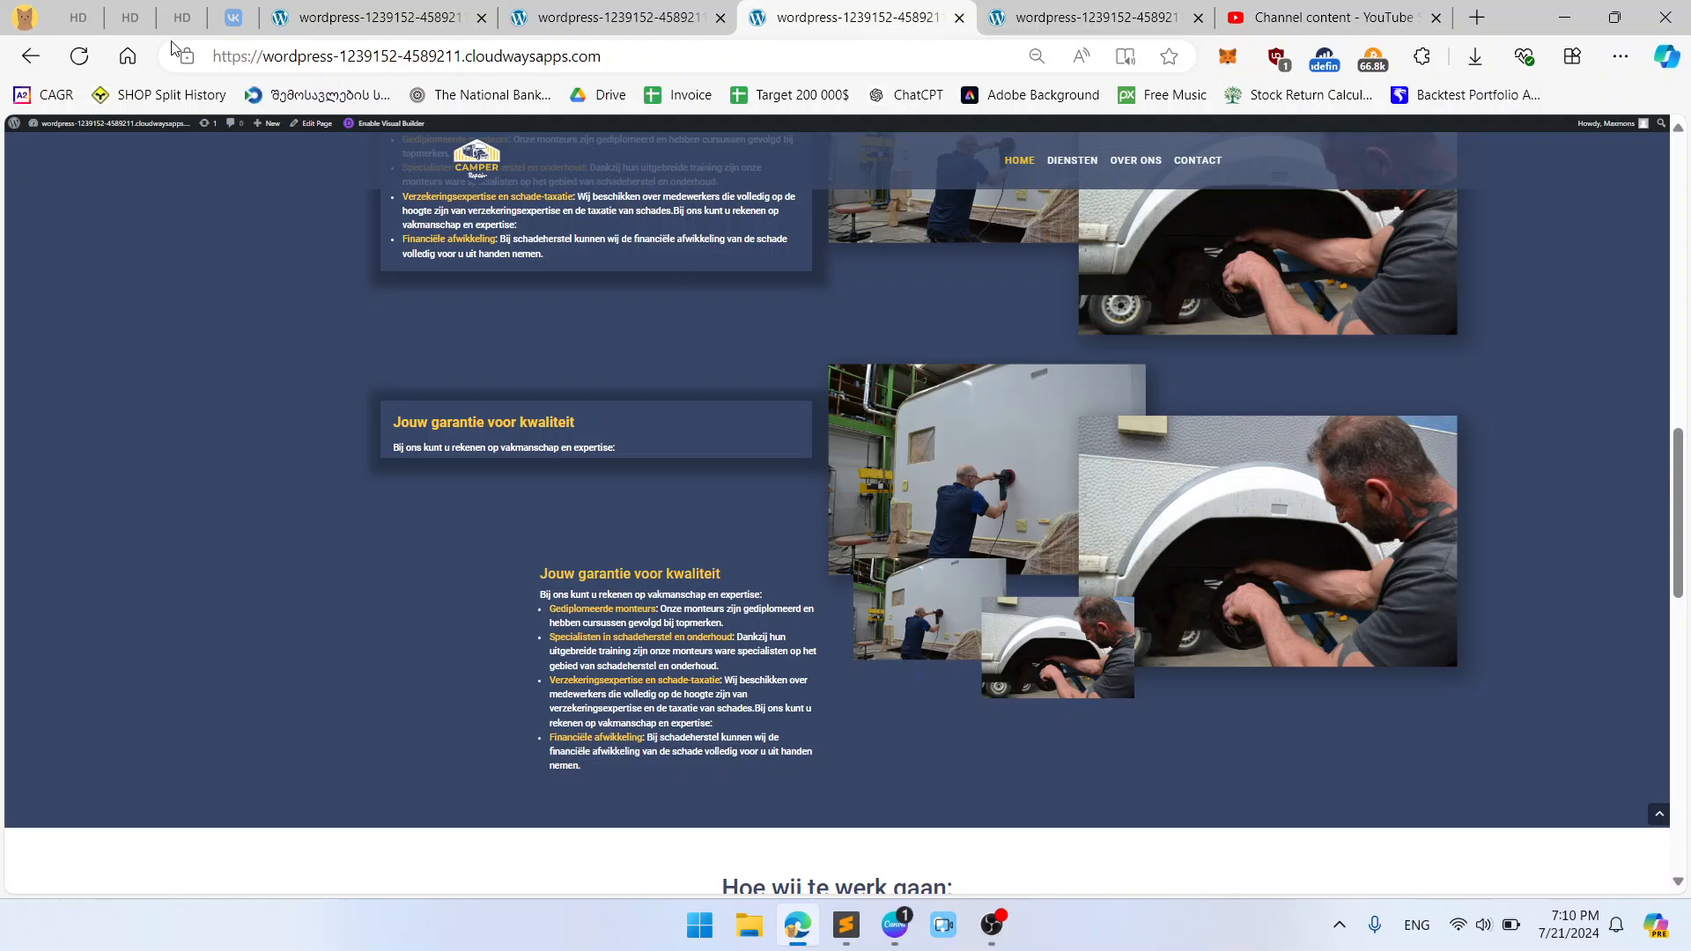
left_click(79, 55)
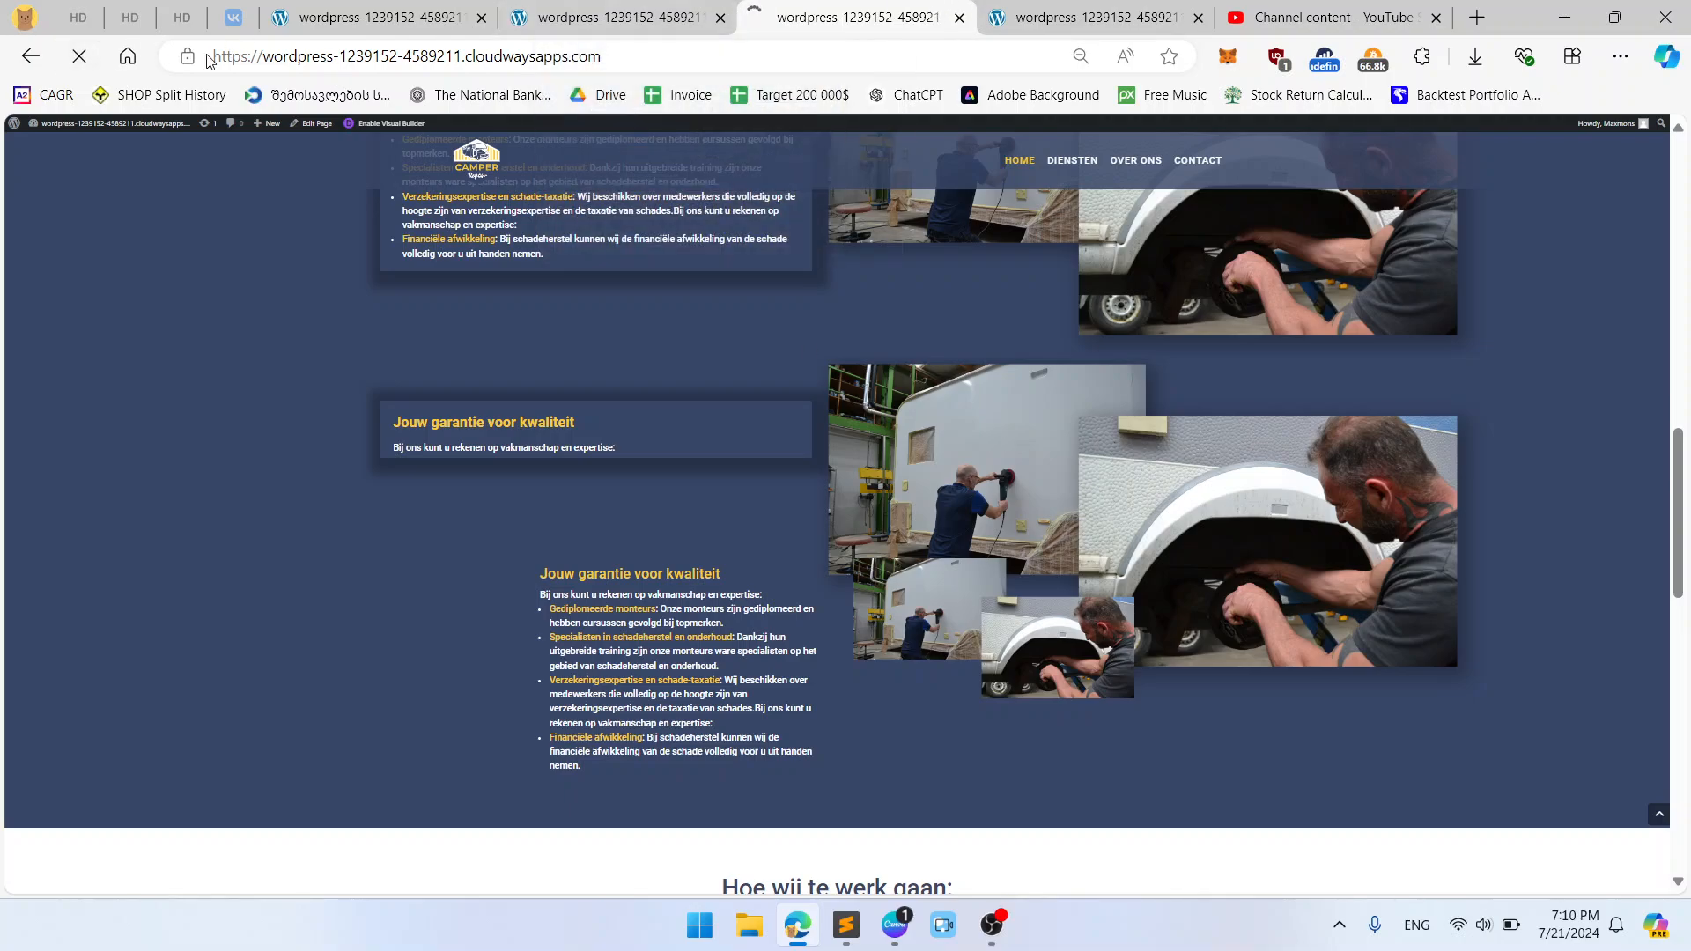
left_click(632, 7)
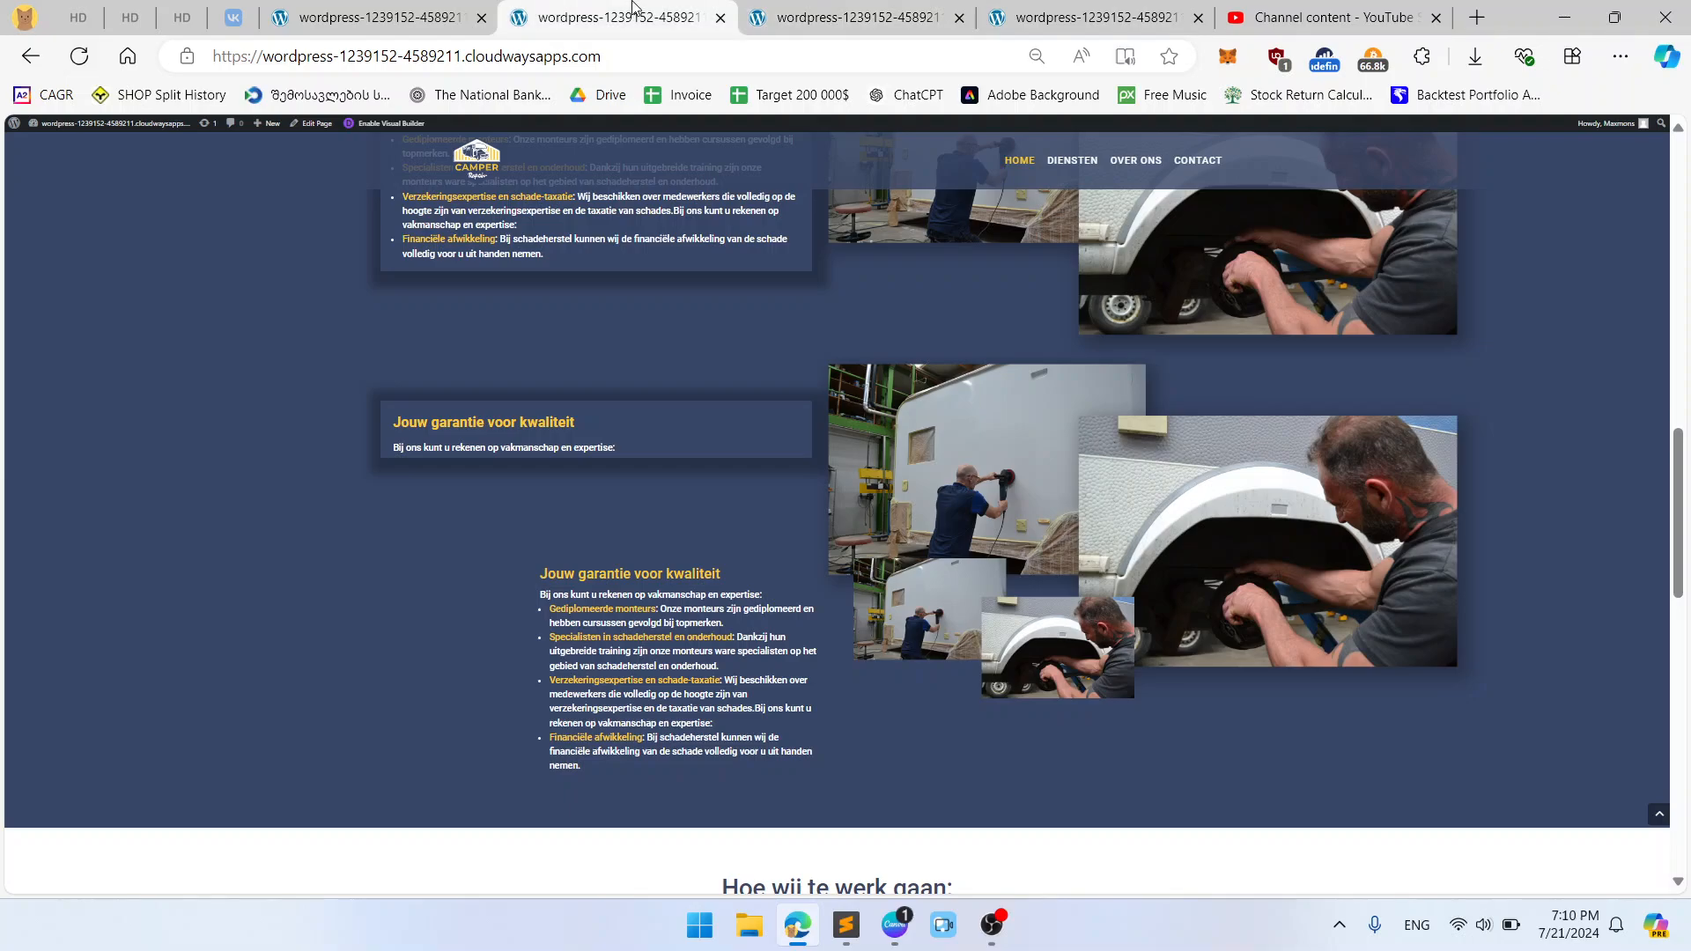
left_click(784, 13)
left_click(79, 55)
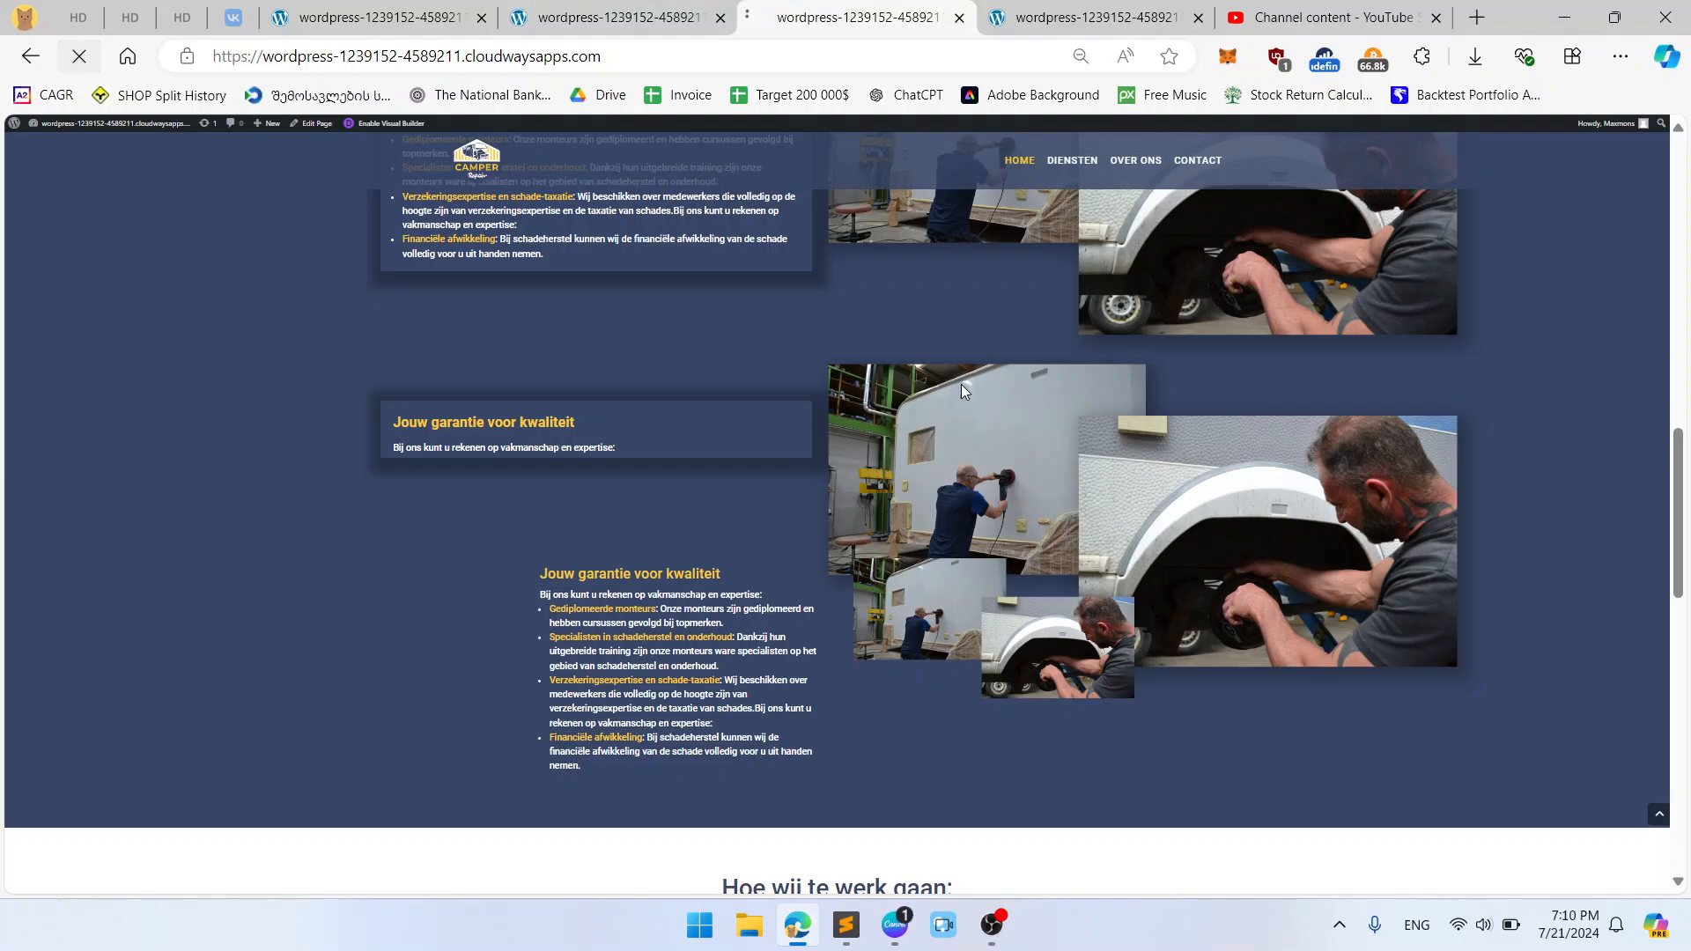
Step: Return to the Divi builder, check the settings of the "Jouw garantie voor kwaliteit" row and close them without changes
left_click(1082, 11)
scroll(1135, 544, "up", 4)
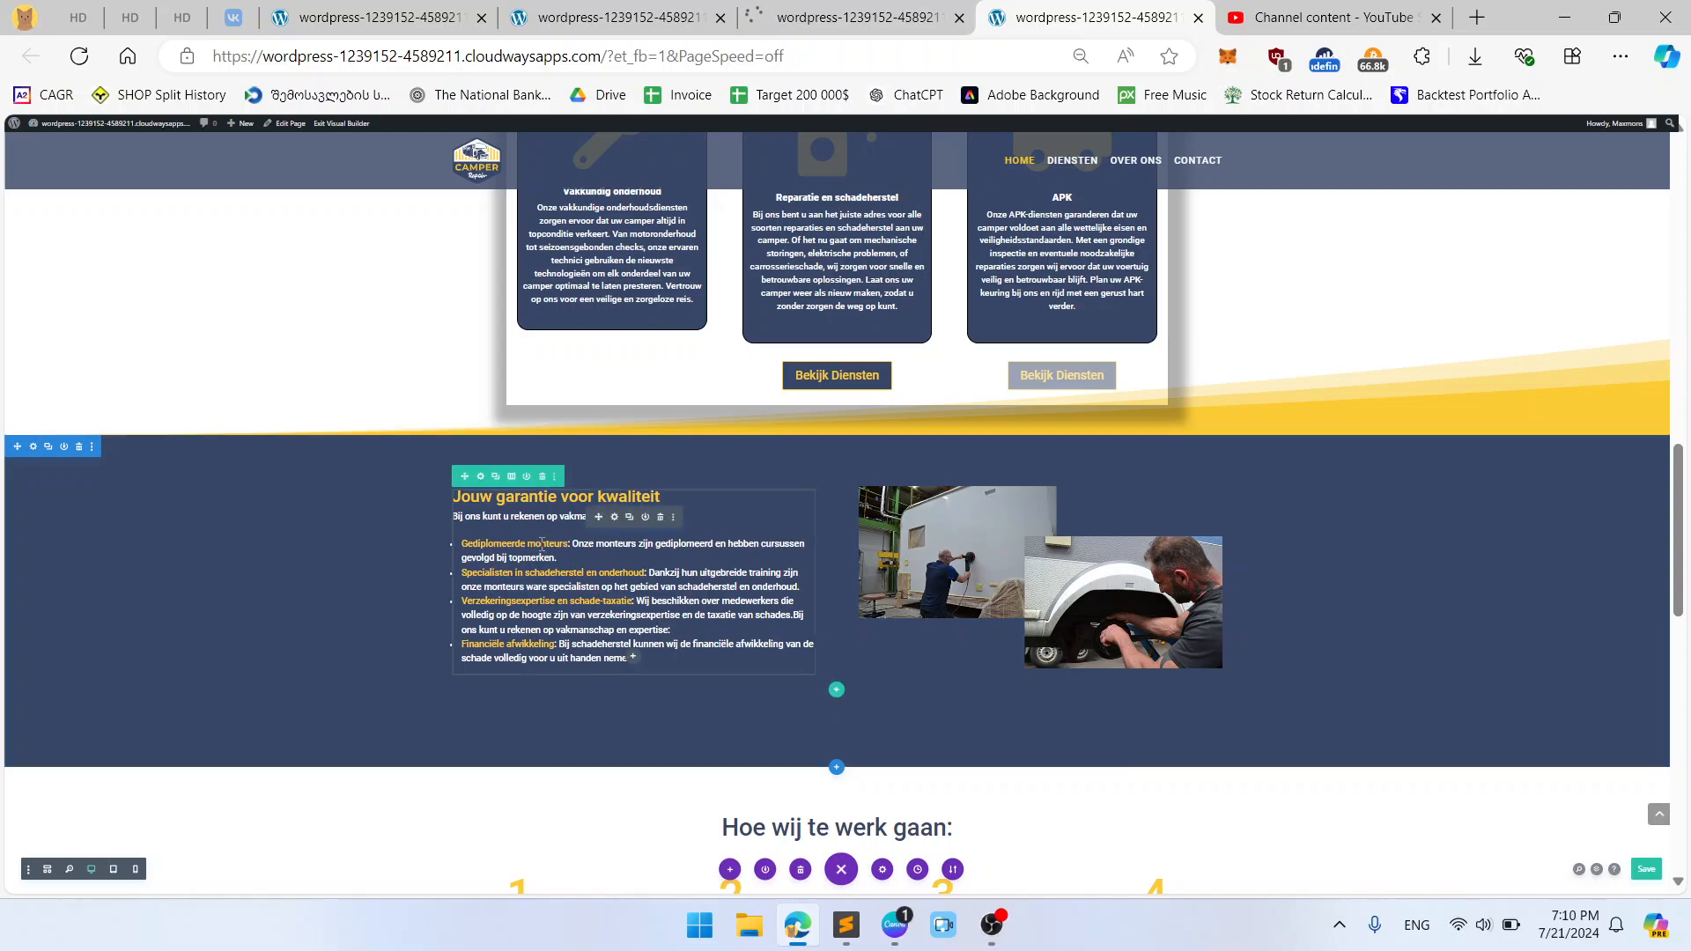
left_click(481, 477)
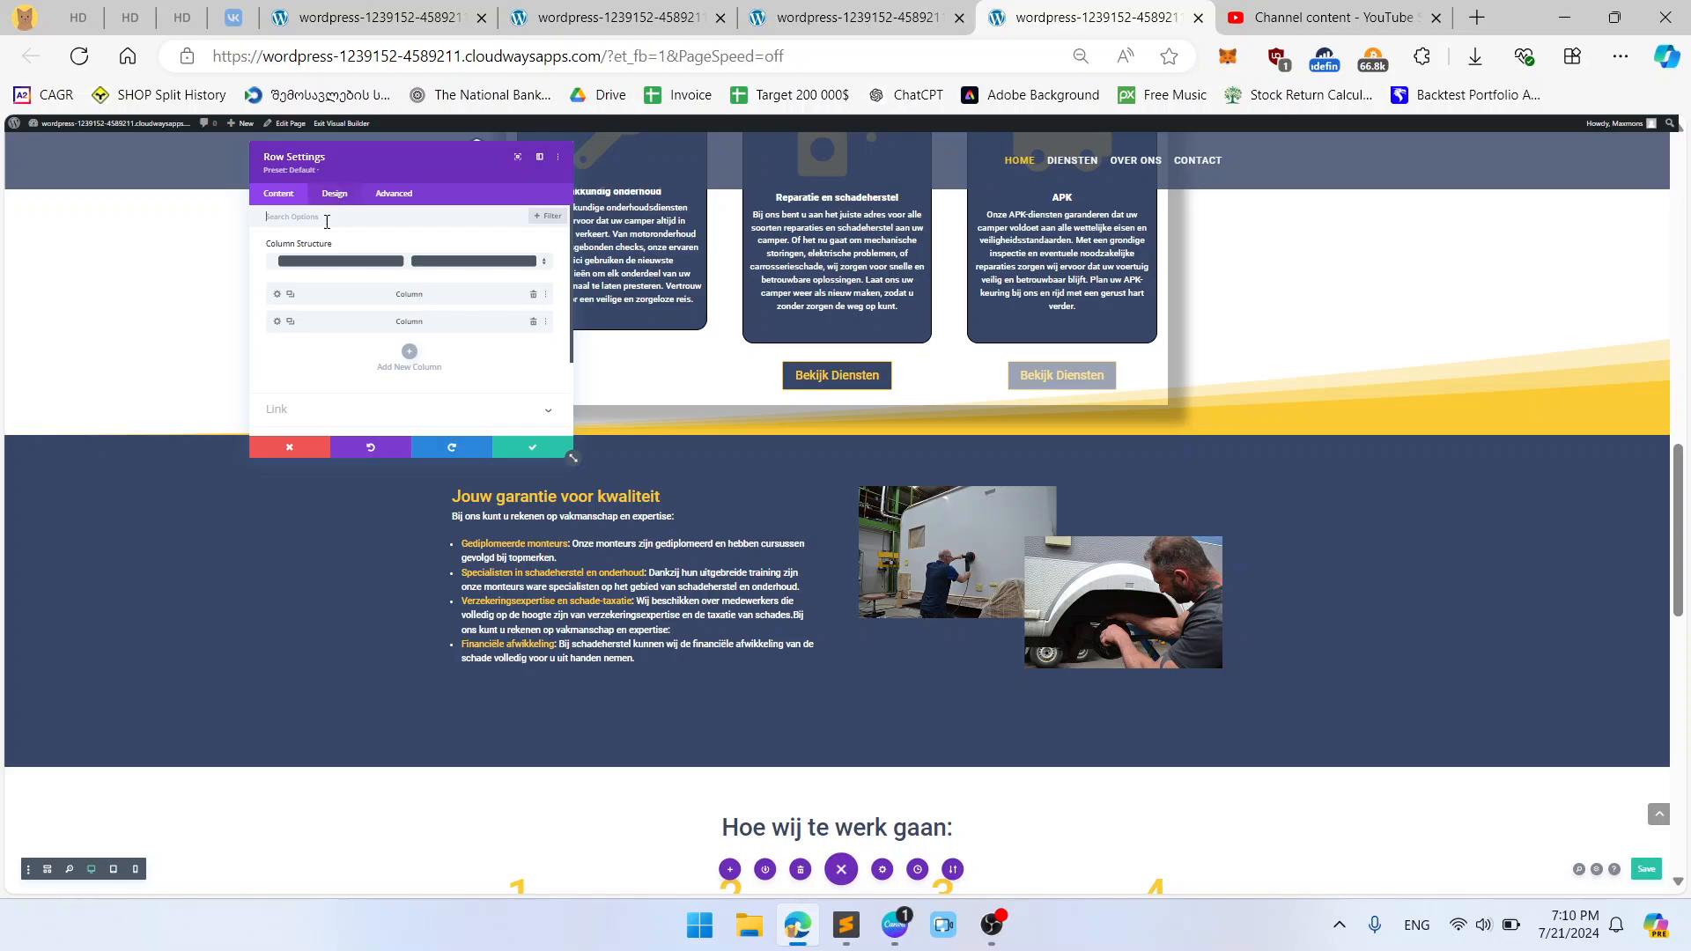
left_click(293, 449)
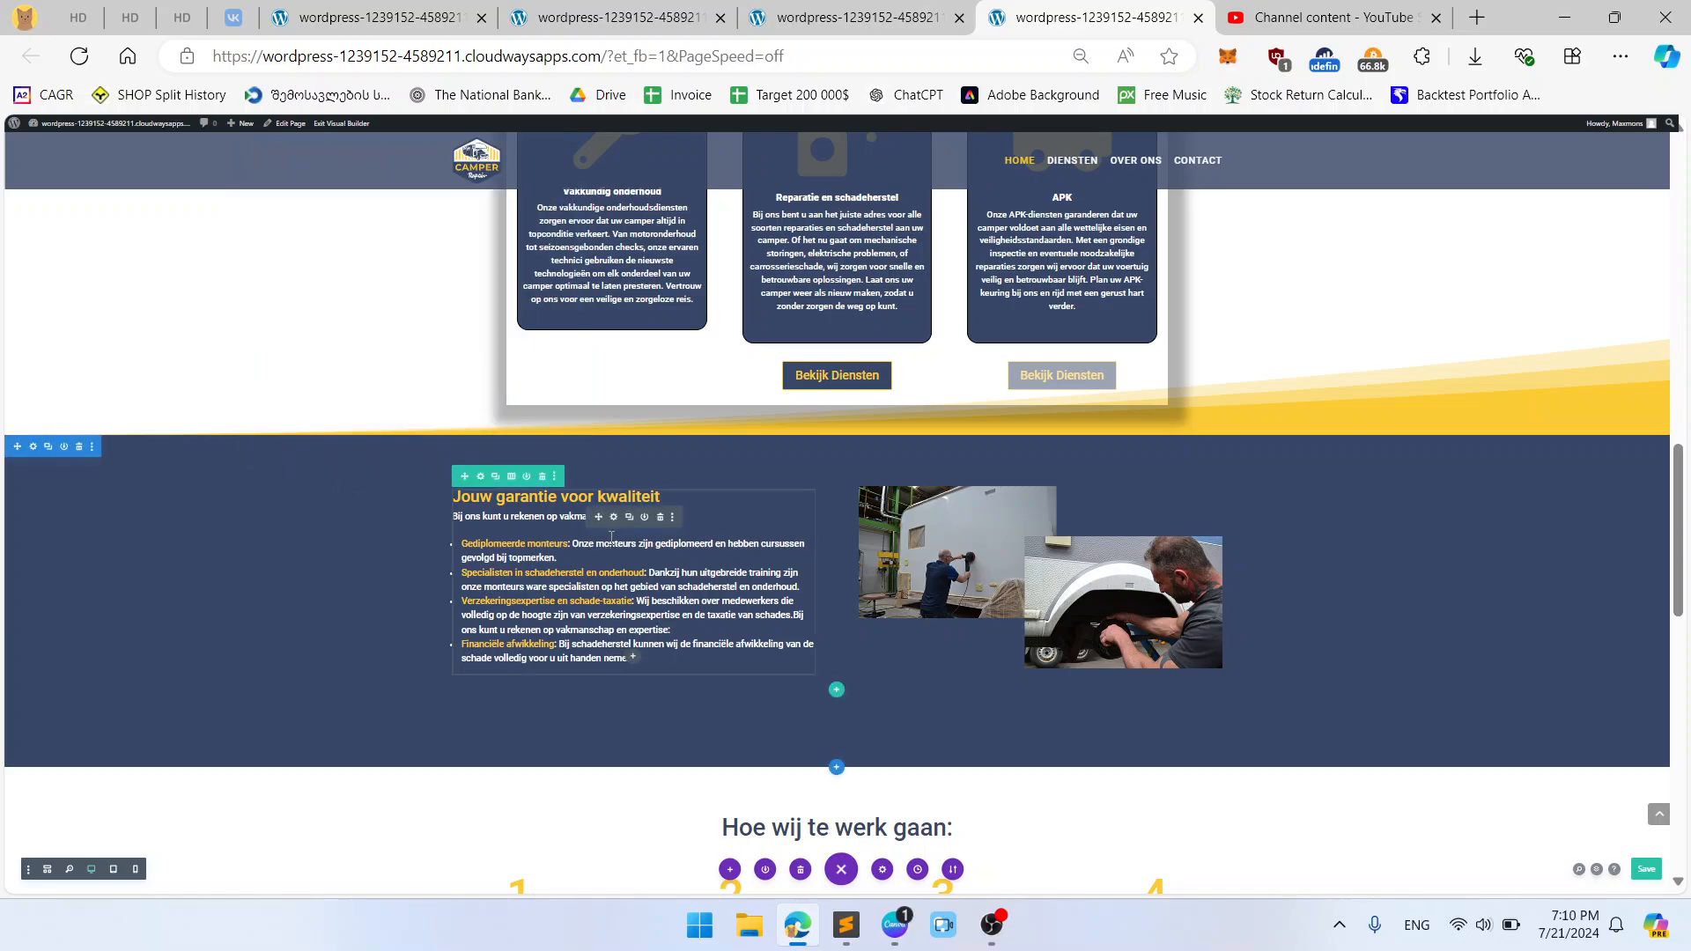
Step: Set the top margin of the "Jouw garantie voor kwaliteit" text module to 0px and save the module settings
left_click(614, 518)
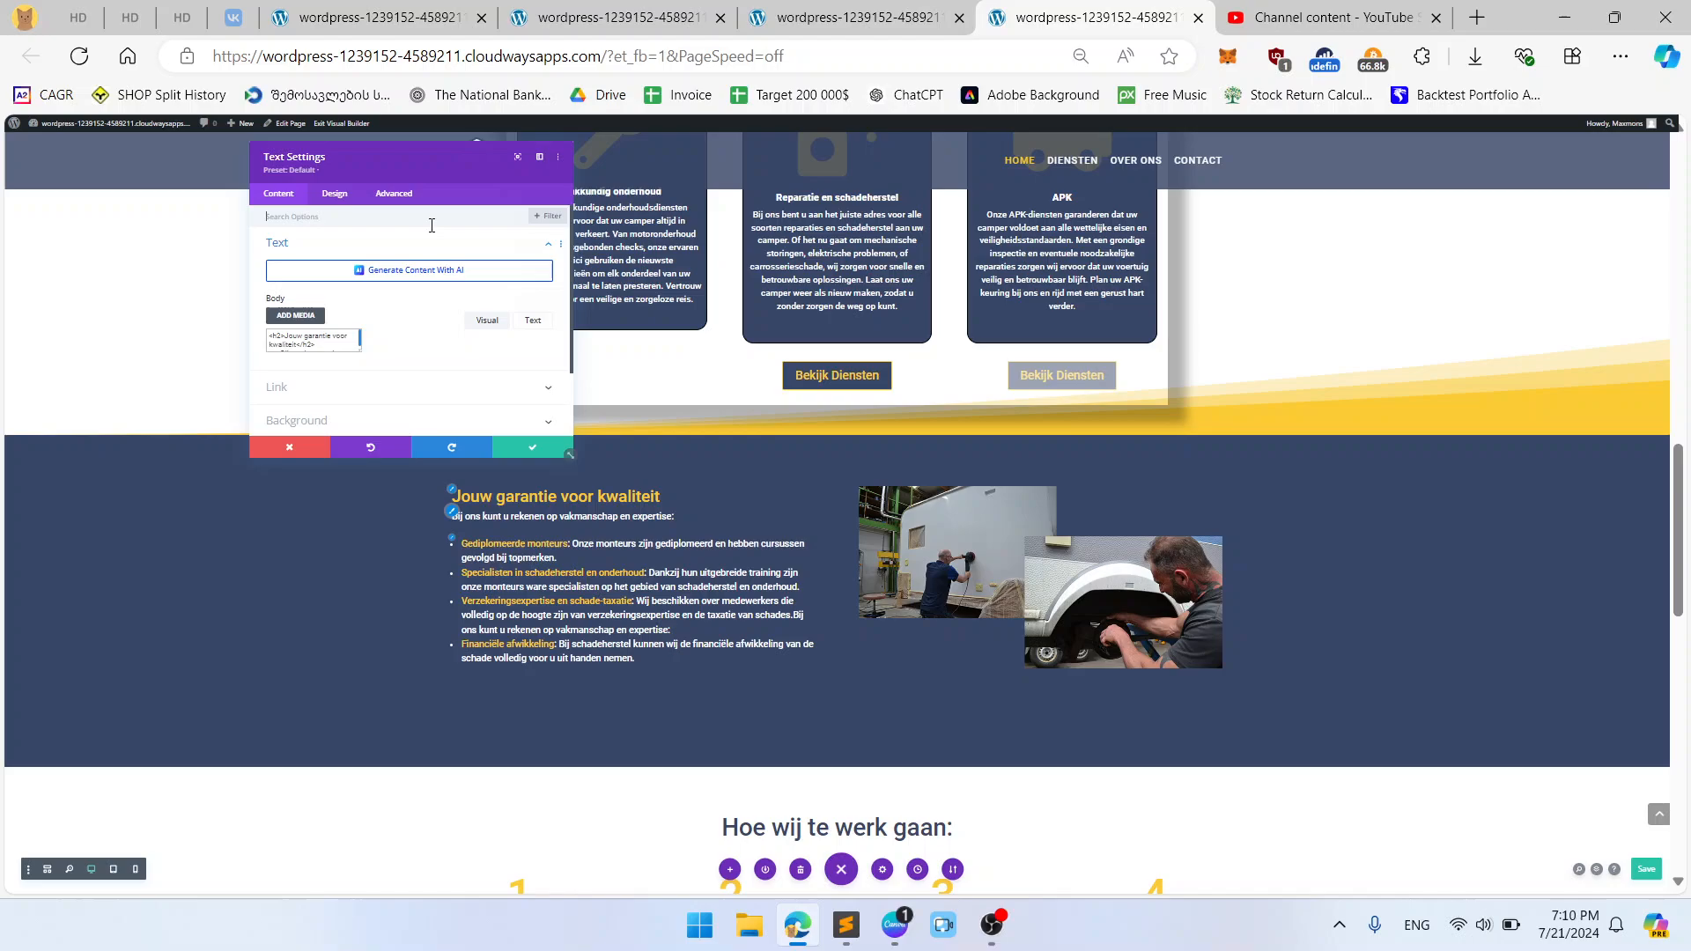
left_click(351, 205)
left_click(327, 362)
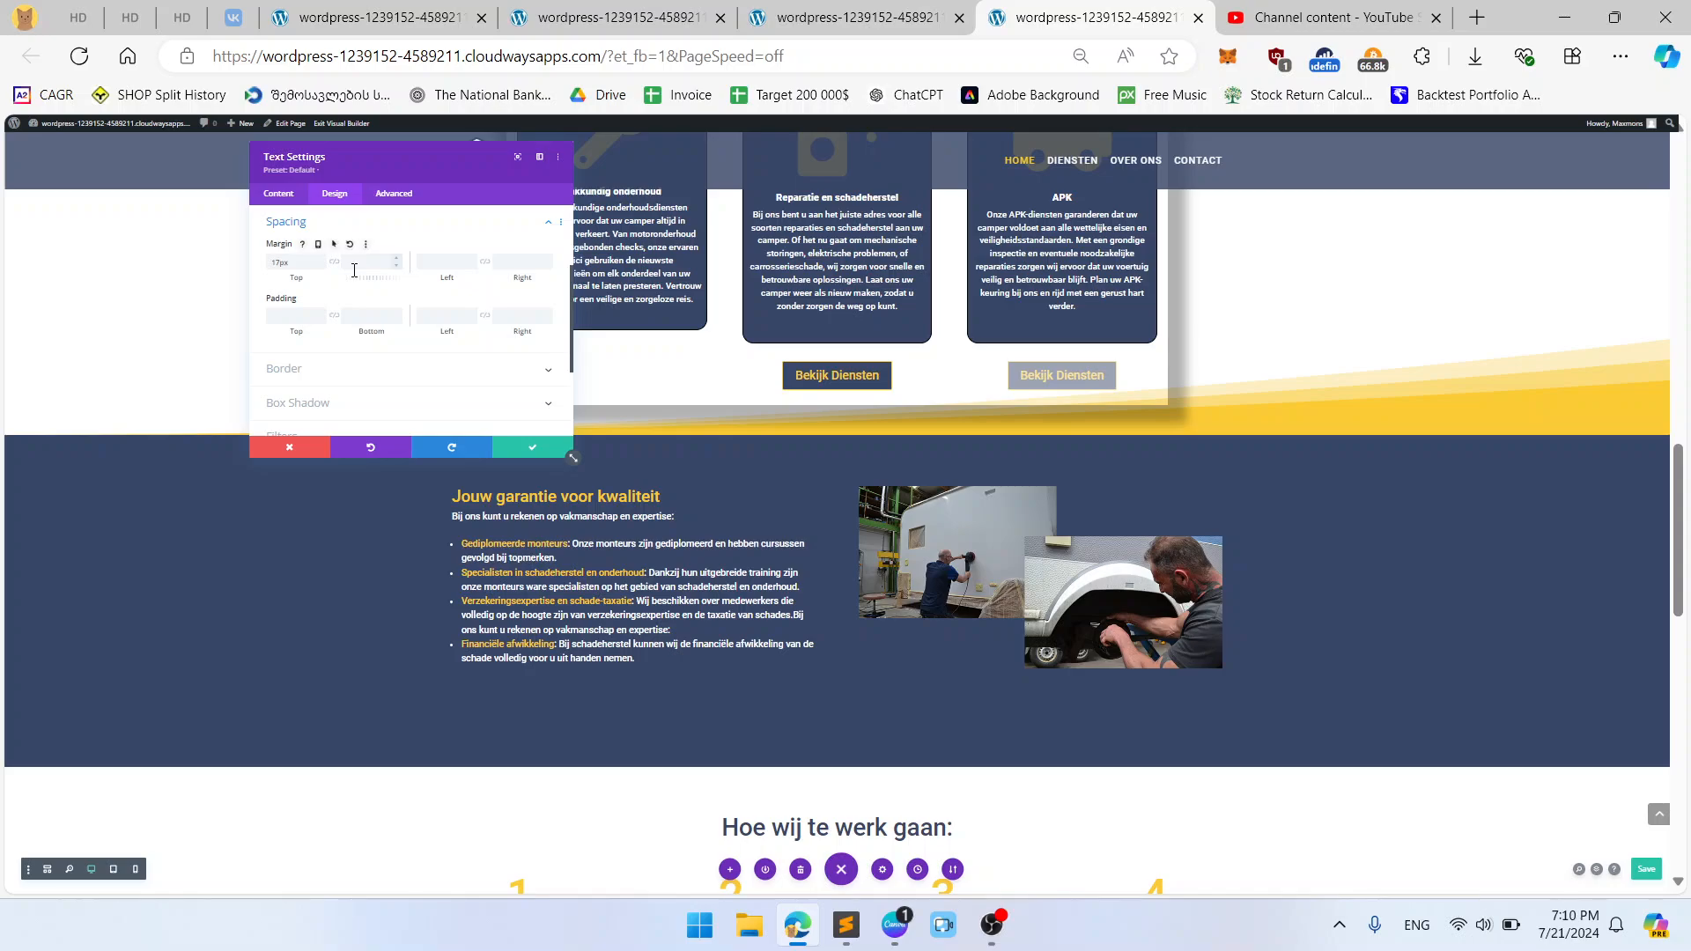
key("ctrl+0")
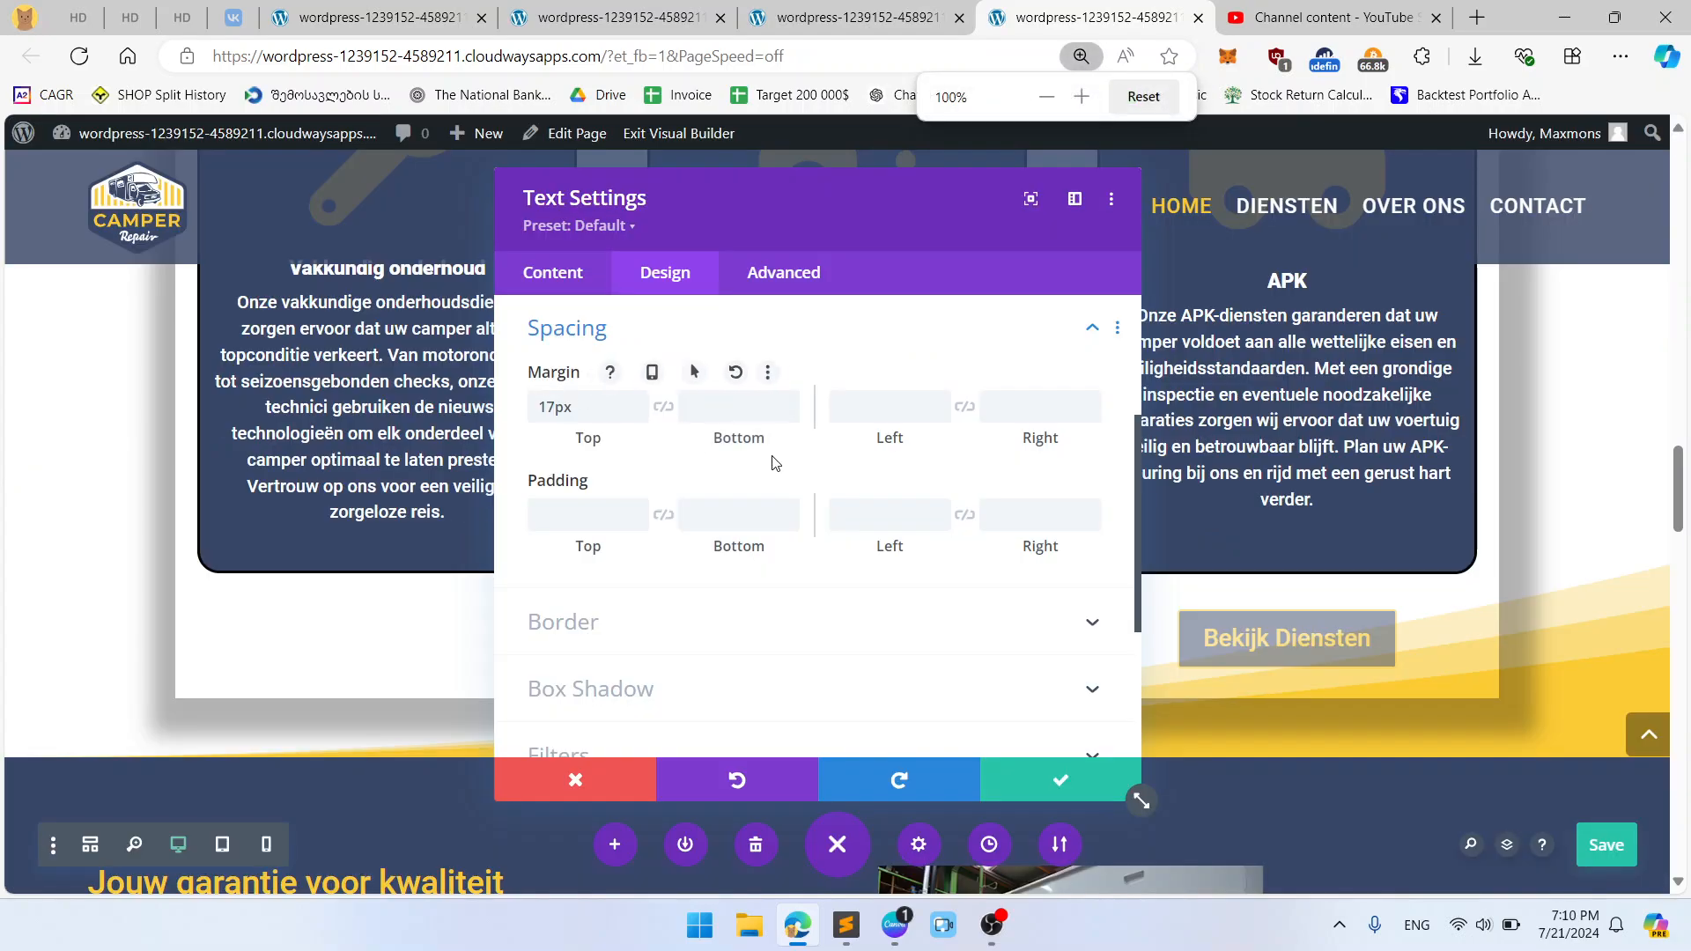
left_click(598, 415)
key("ctrl+a")
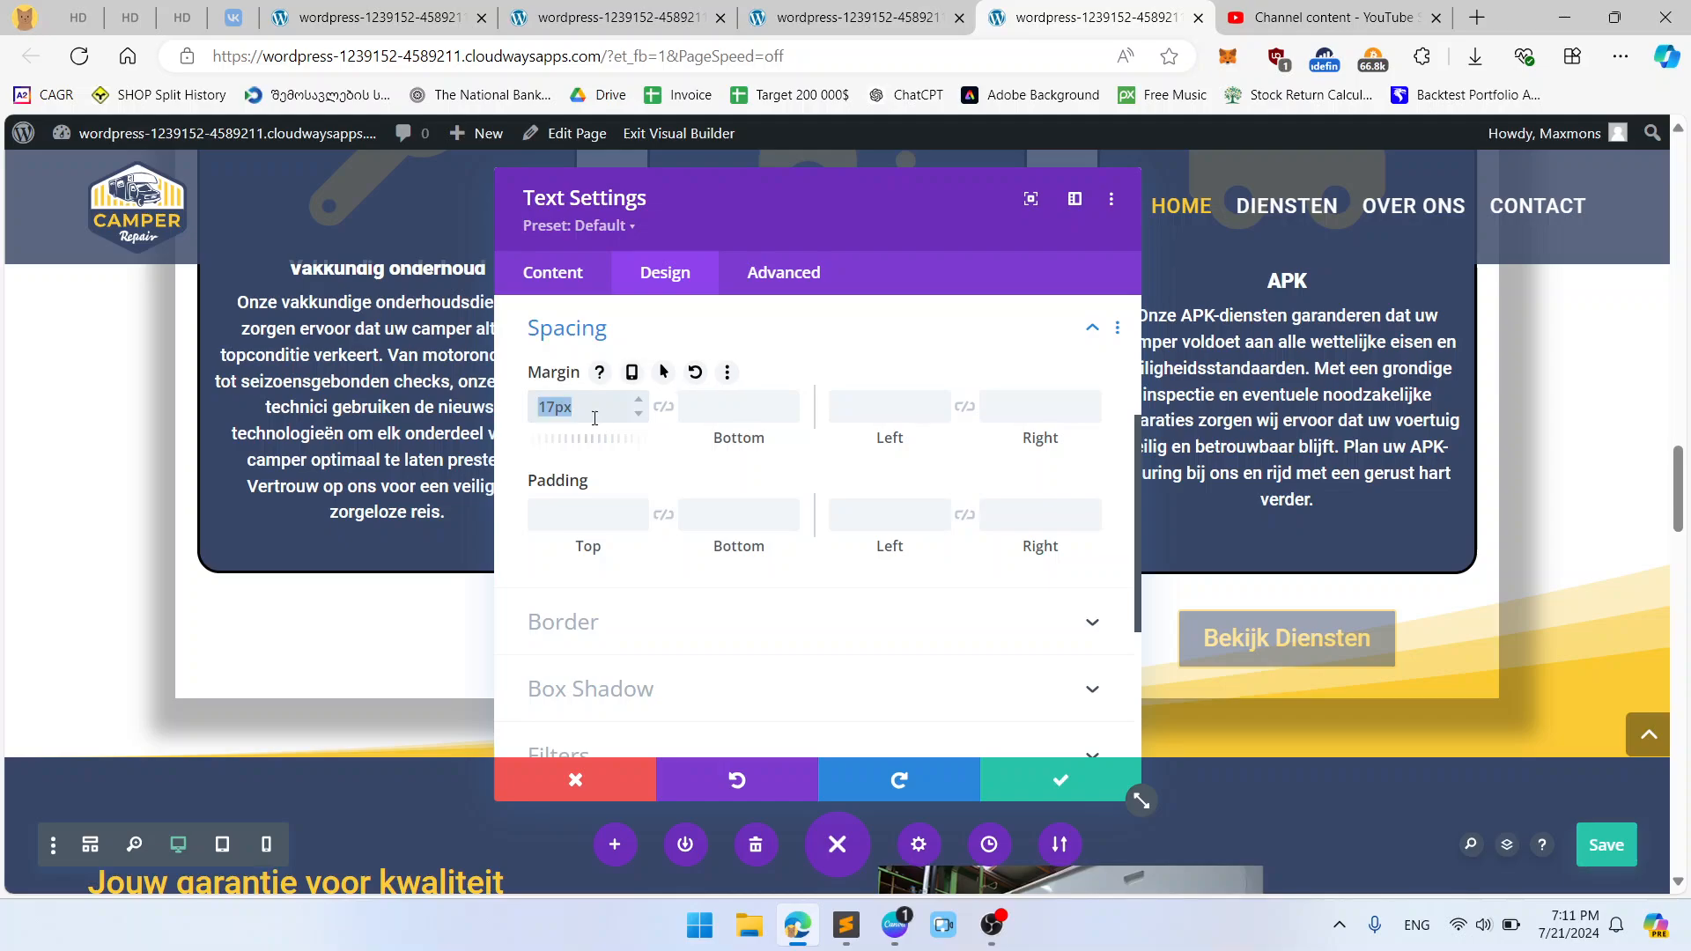
key("BackSpace")
scroll(256, 528, "down", 3)
scroll(467, 542, "down", 2)
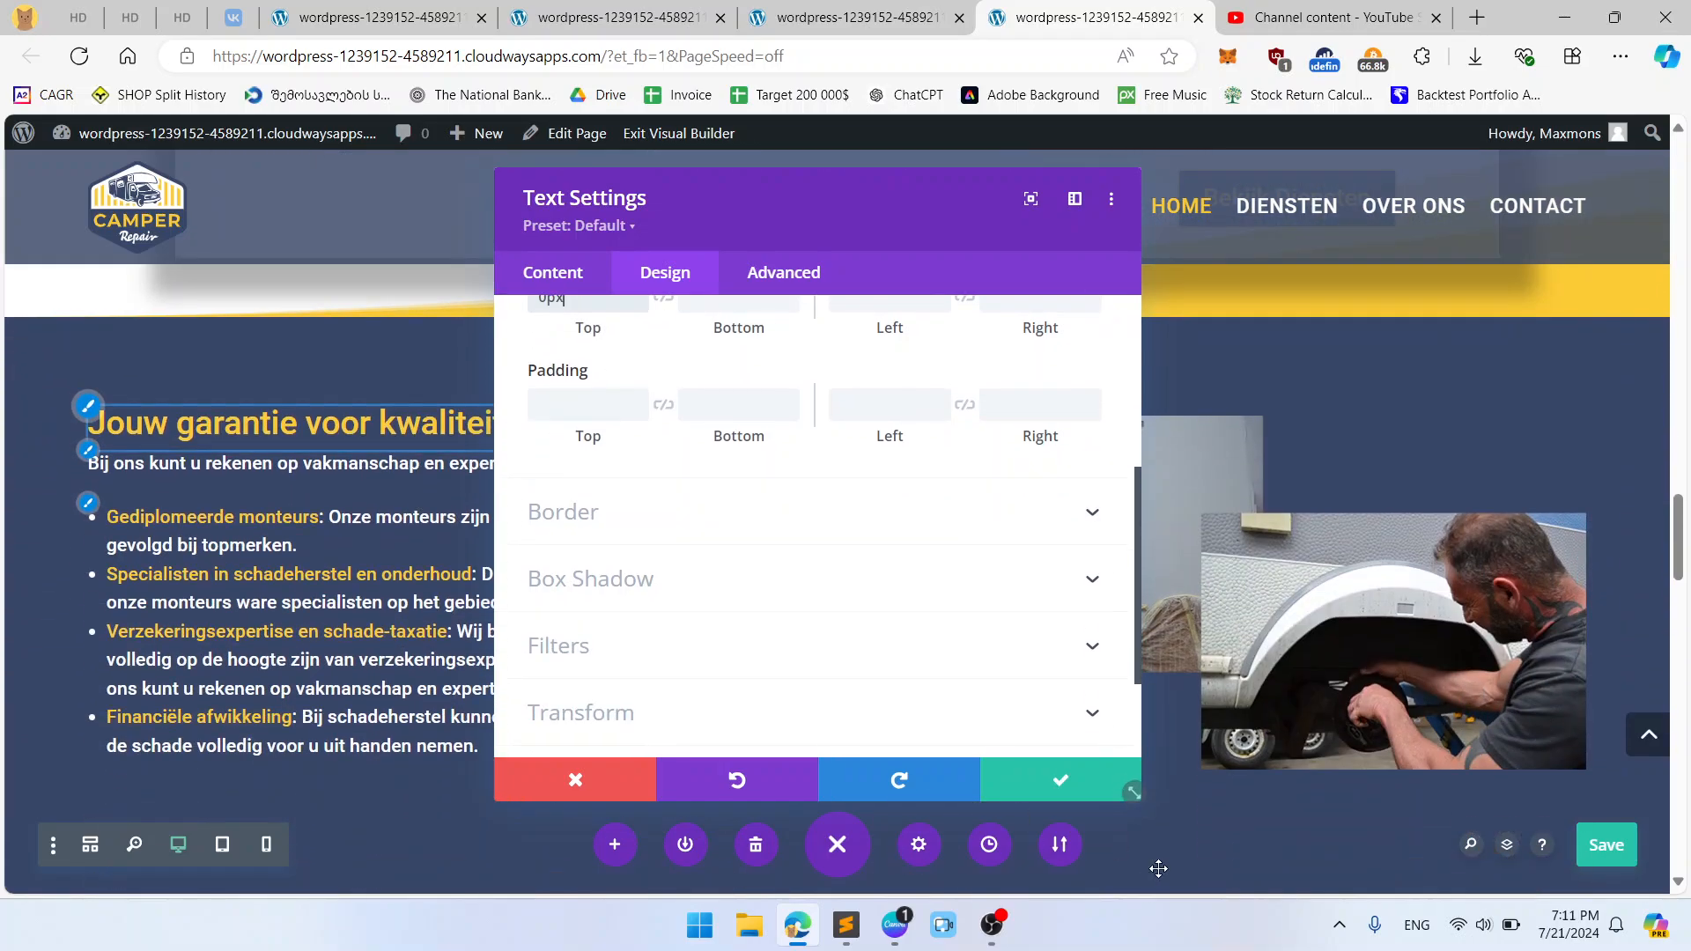
left_click(1076, 781)
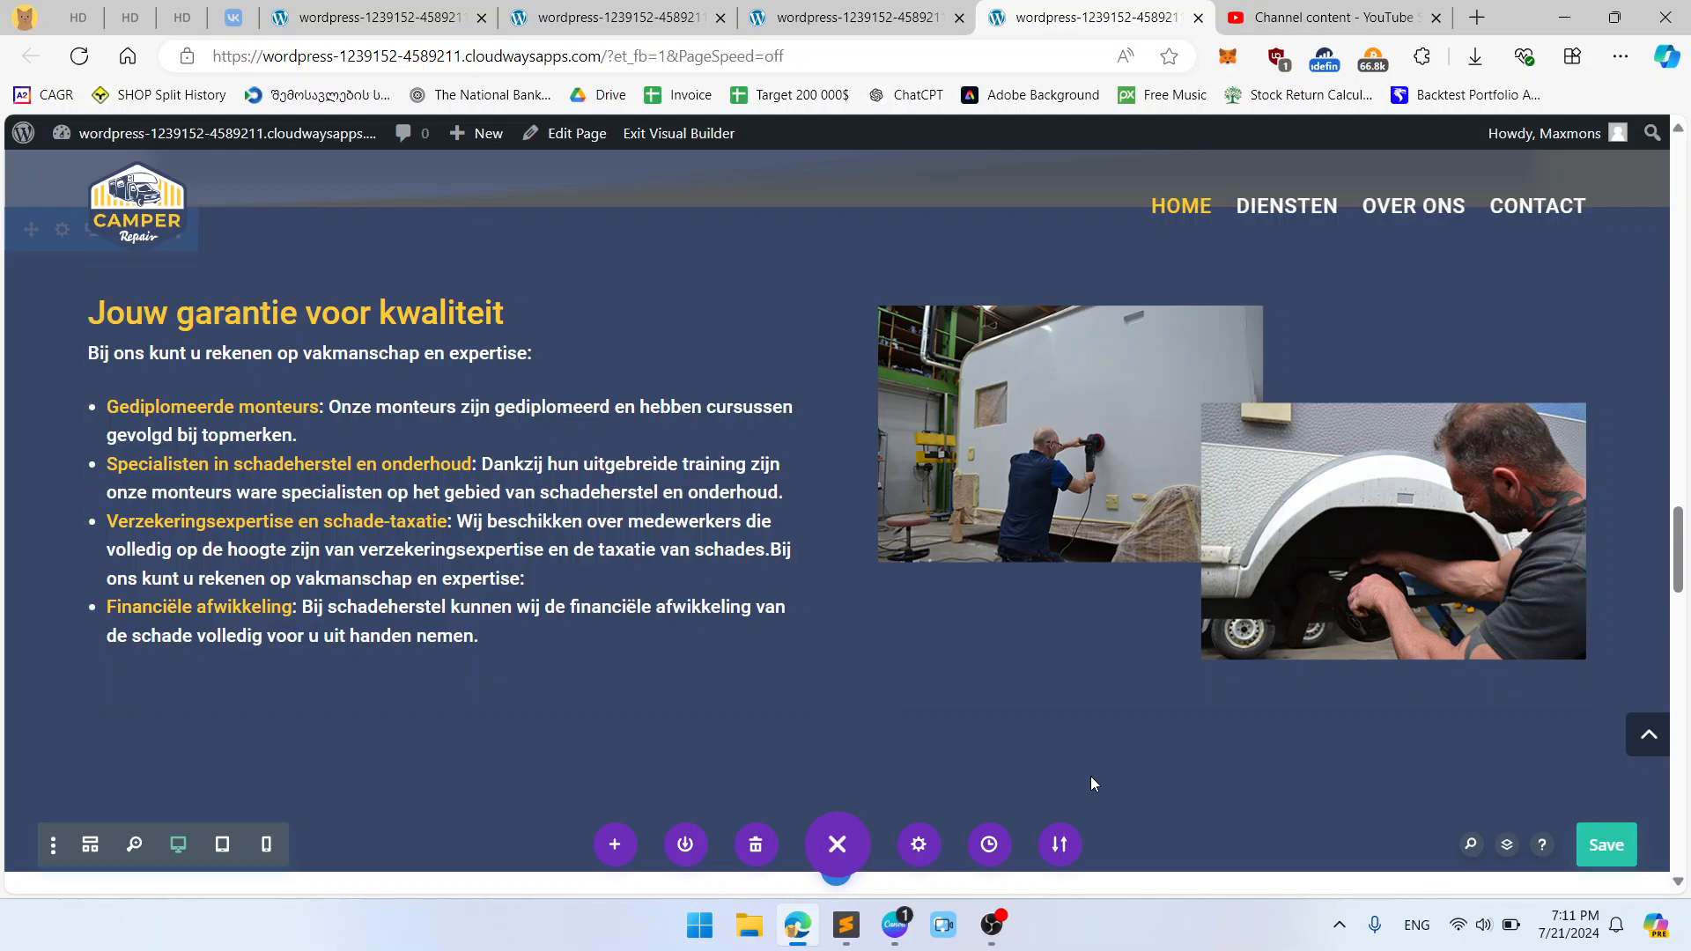
Step: Clear the minimum height in the "Jouw garantie voor kwaliteit" section's sizing settings and save the section settings
scroll(910, 567, "down", 2)
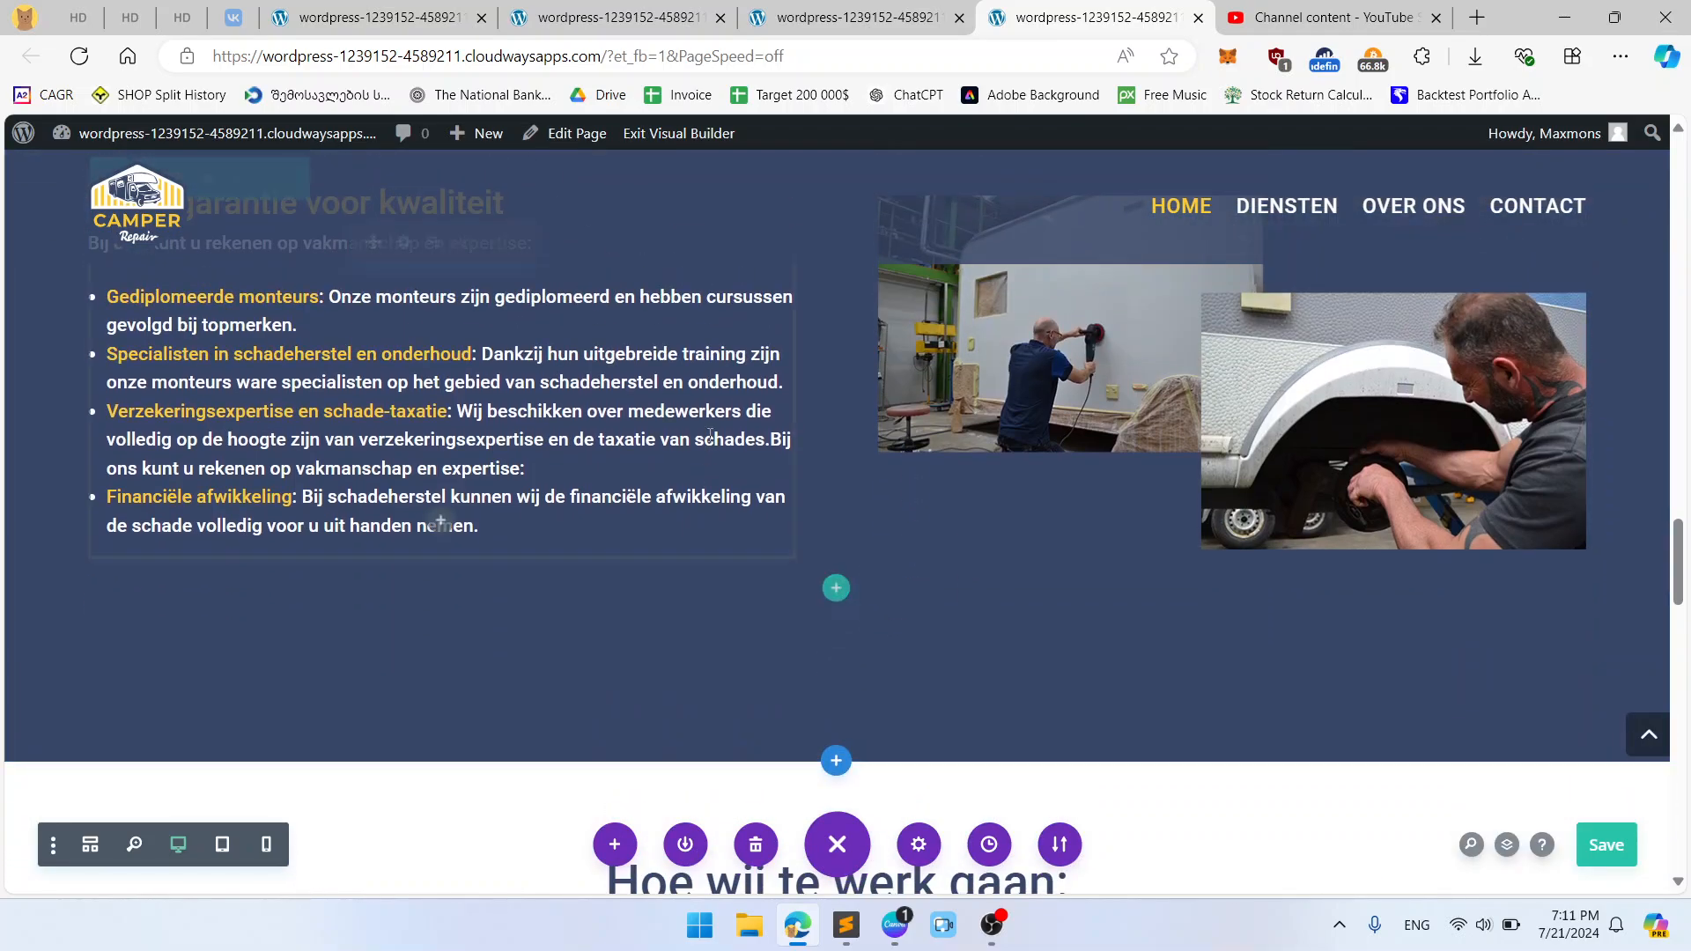
scroll(830, 538, "up", 3)
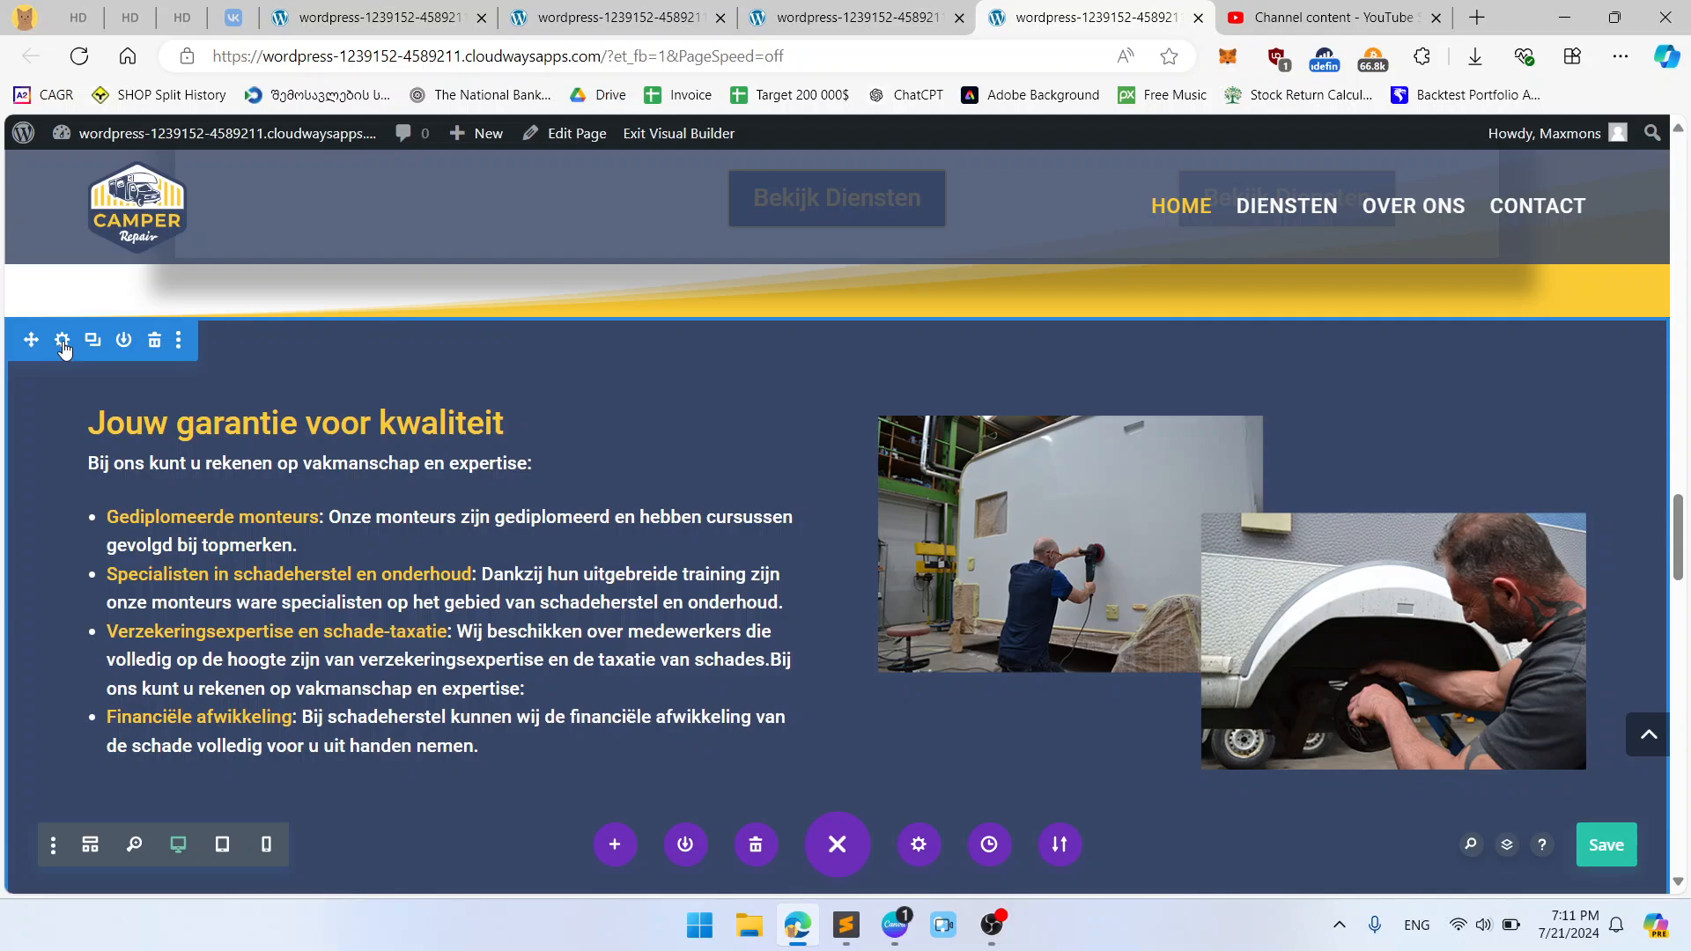
left_click(62, 343)
left_click(624, 440)
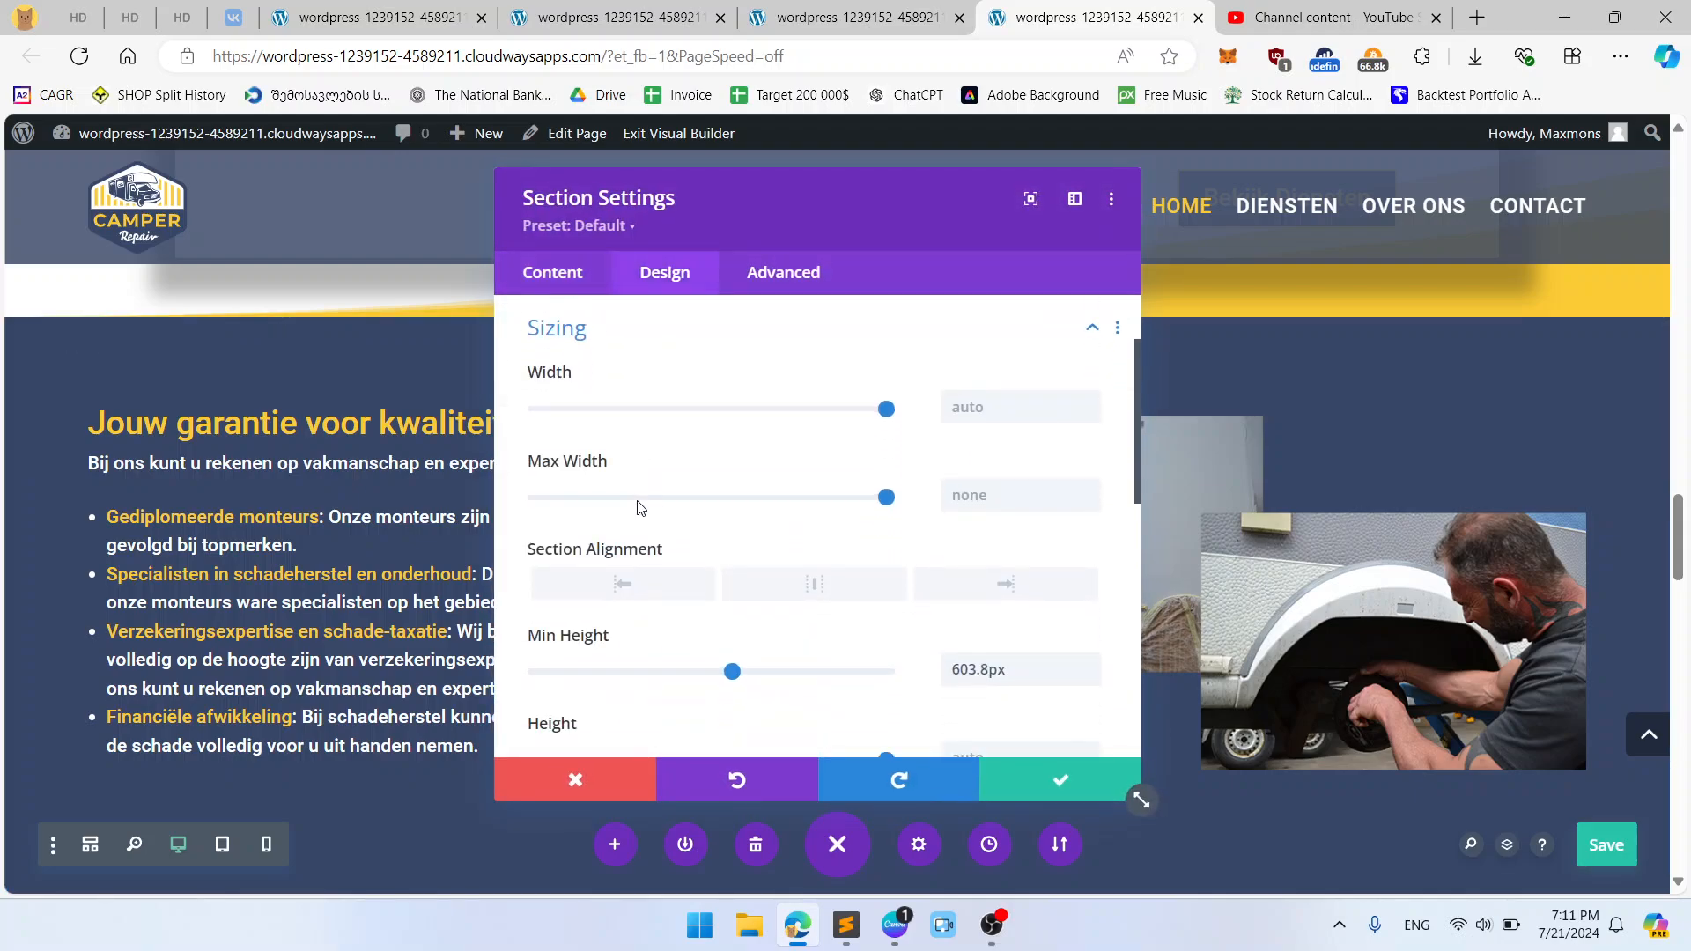
scroll(635, 502, "down", 4)
scroll(639, 507, "up", 2)
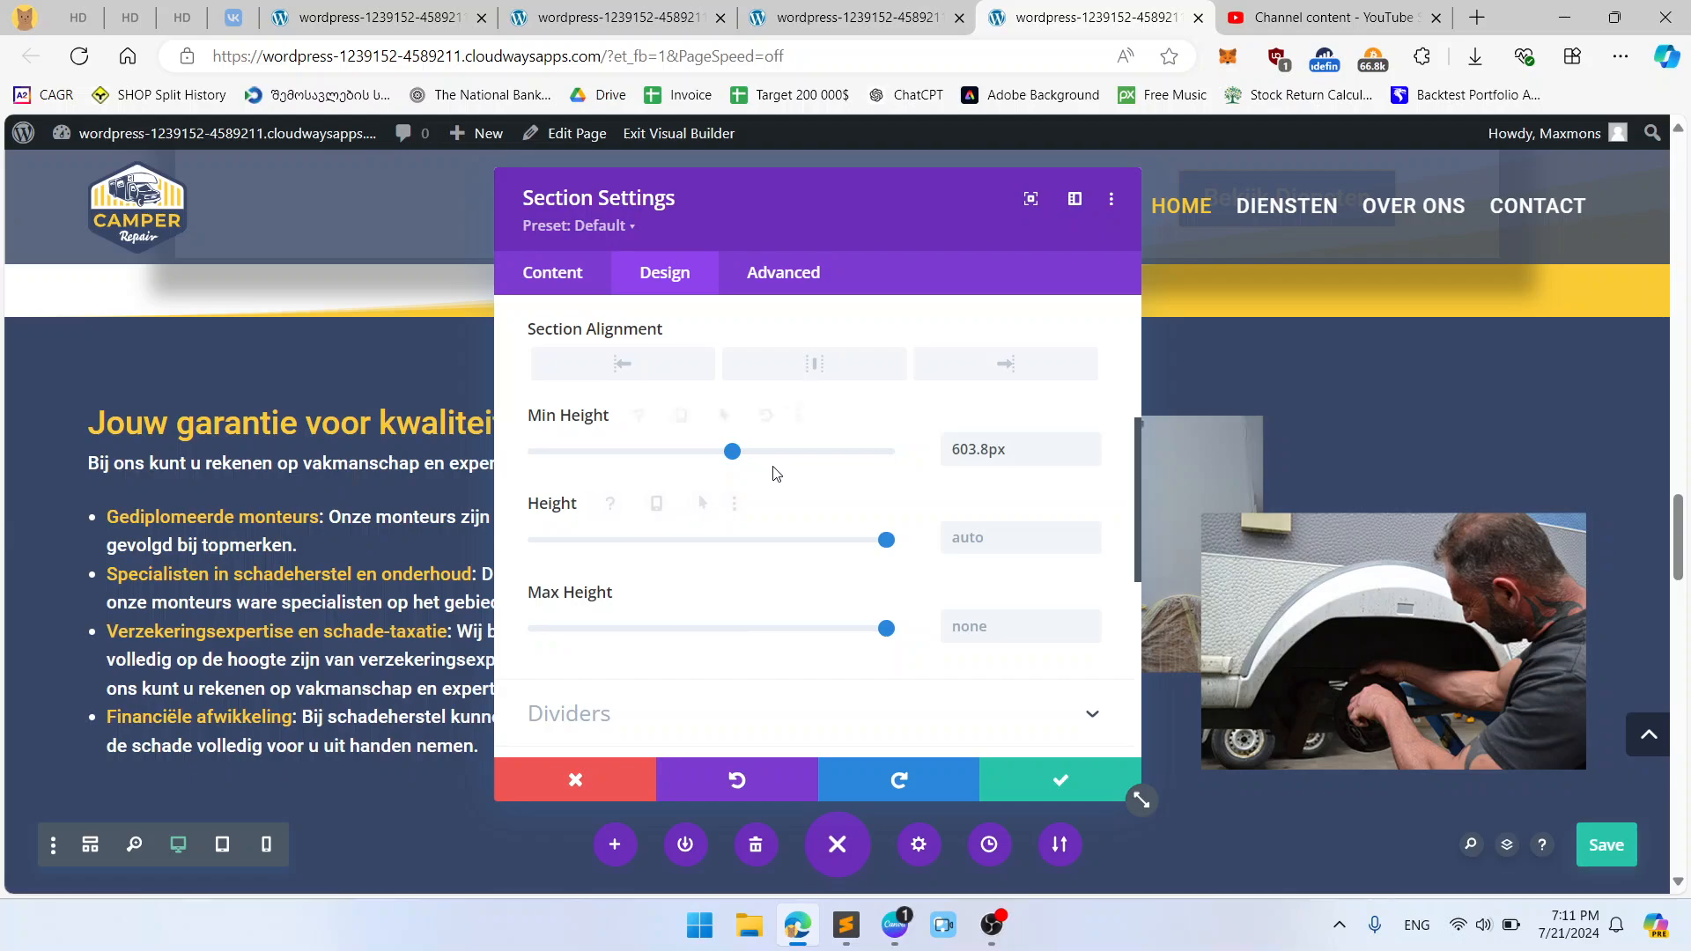
double_click(1020, 450)
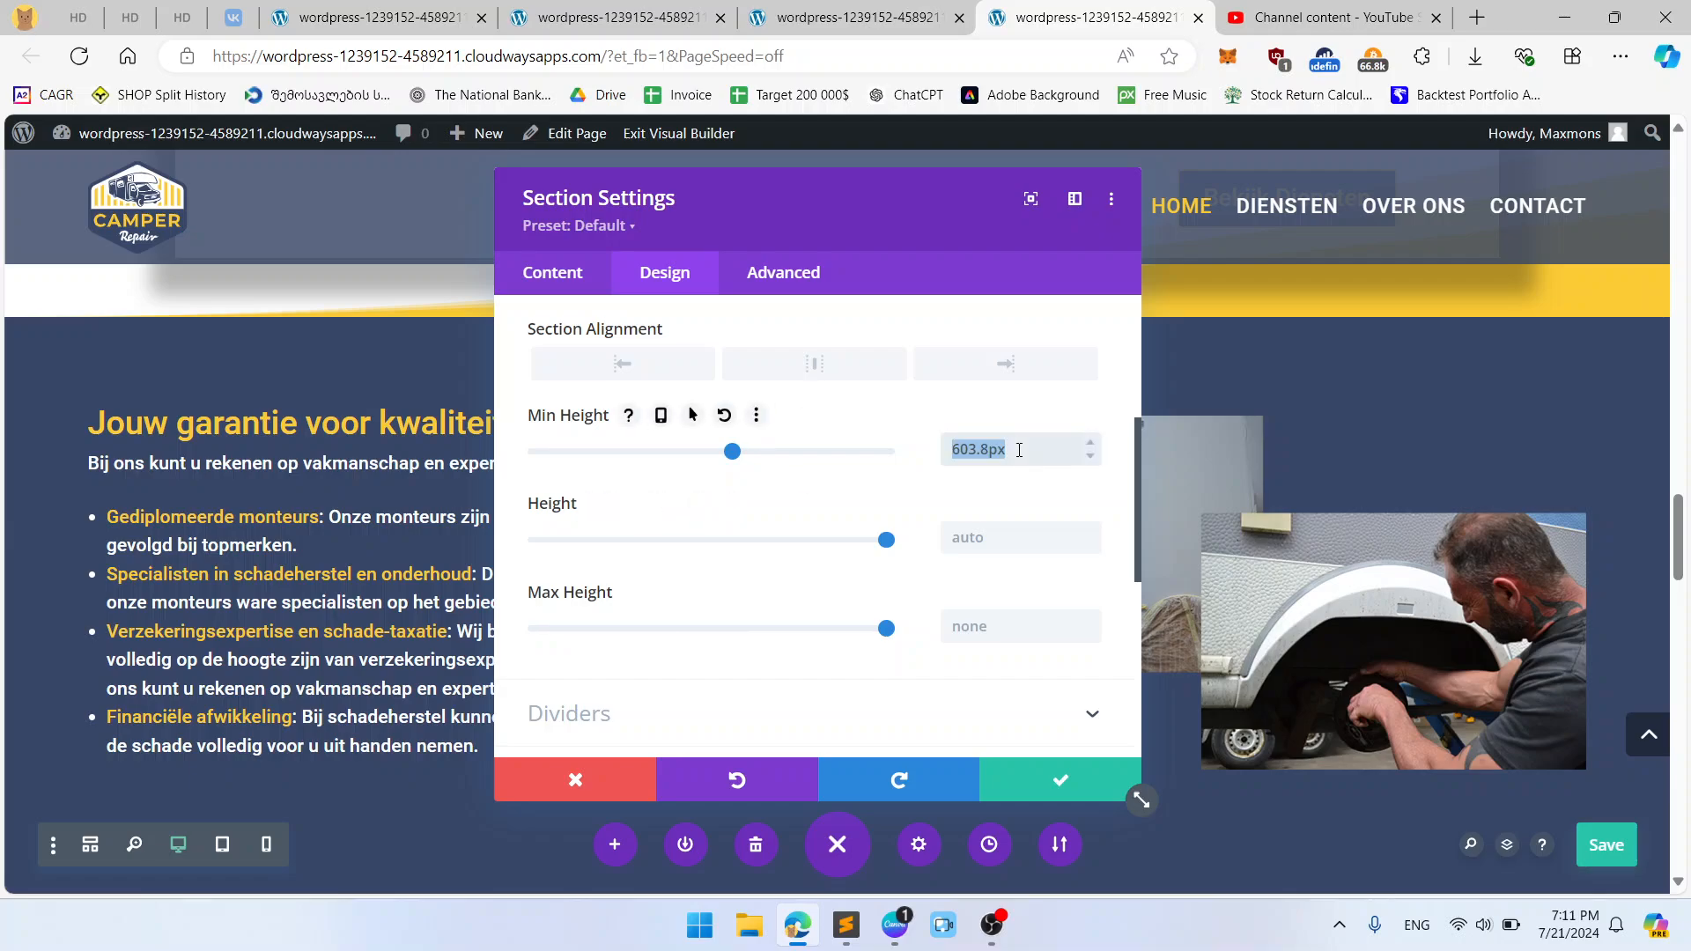
scroll(1023, 434, "up", 3)
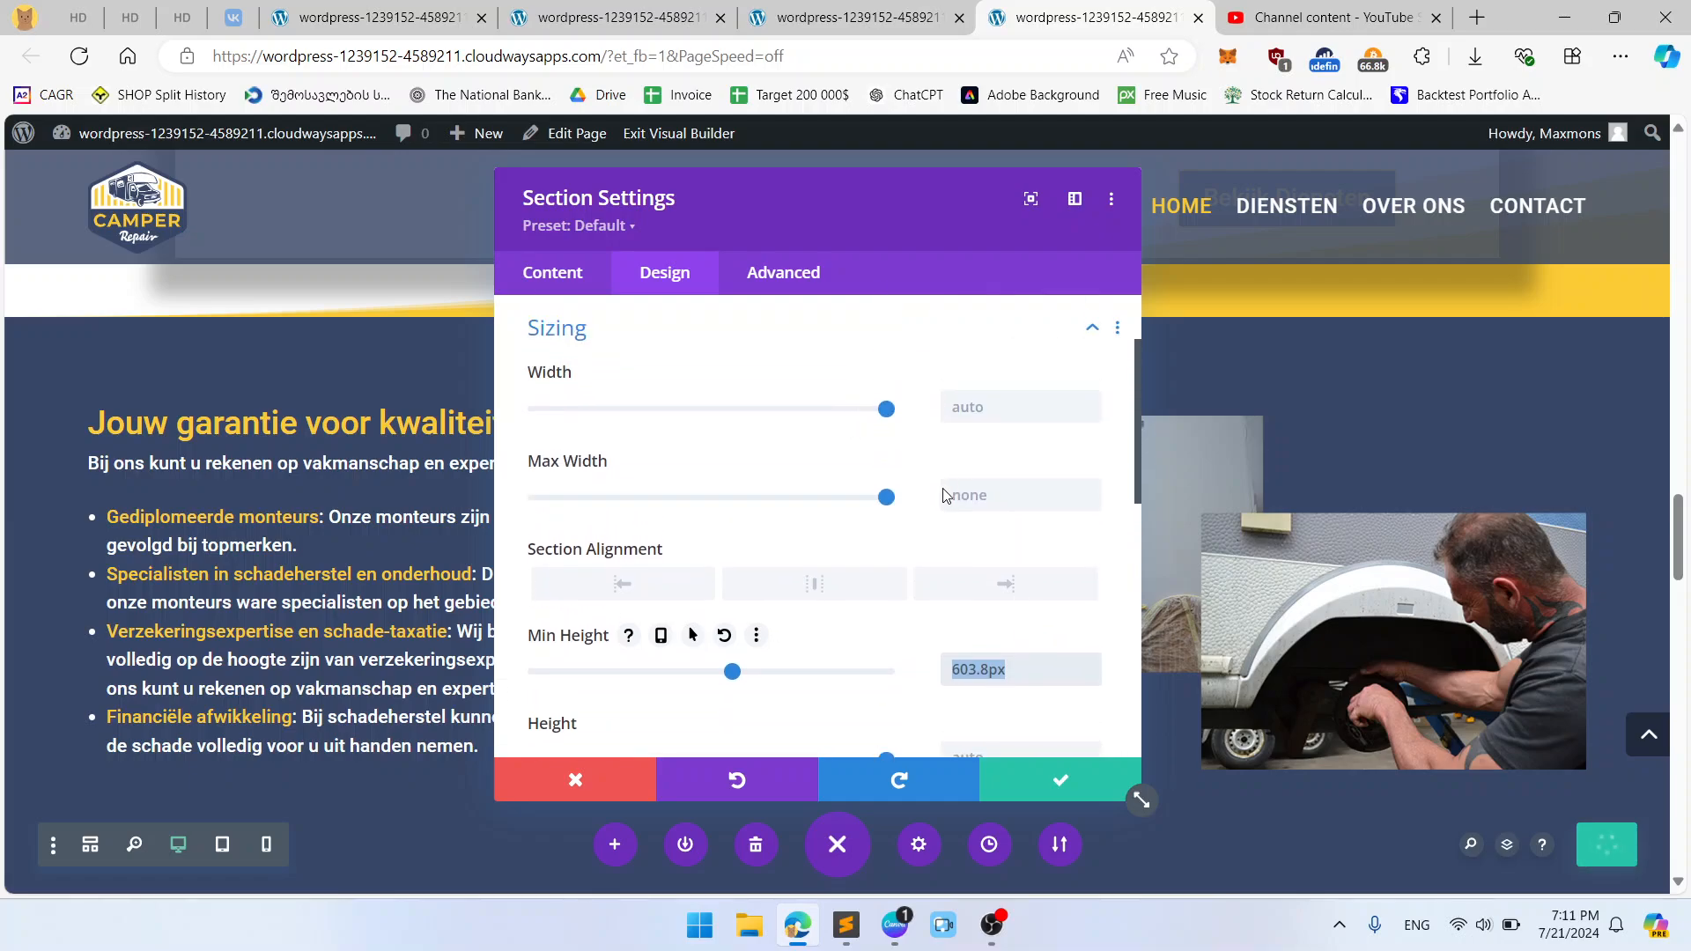
key("BackSpace")
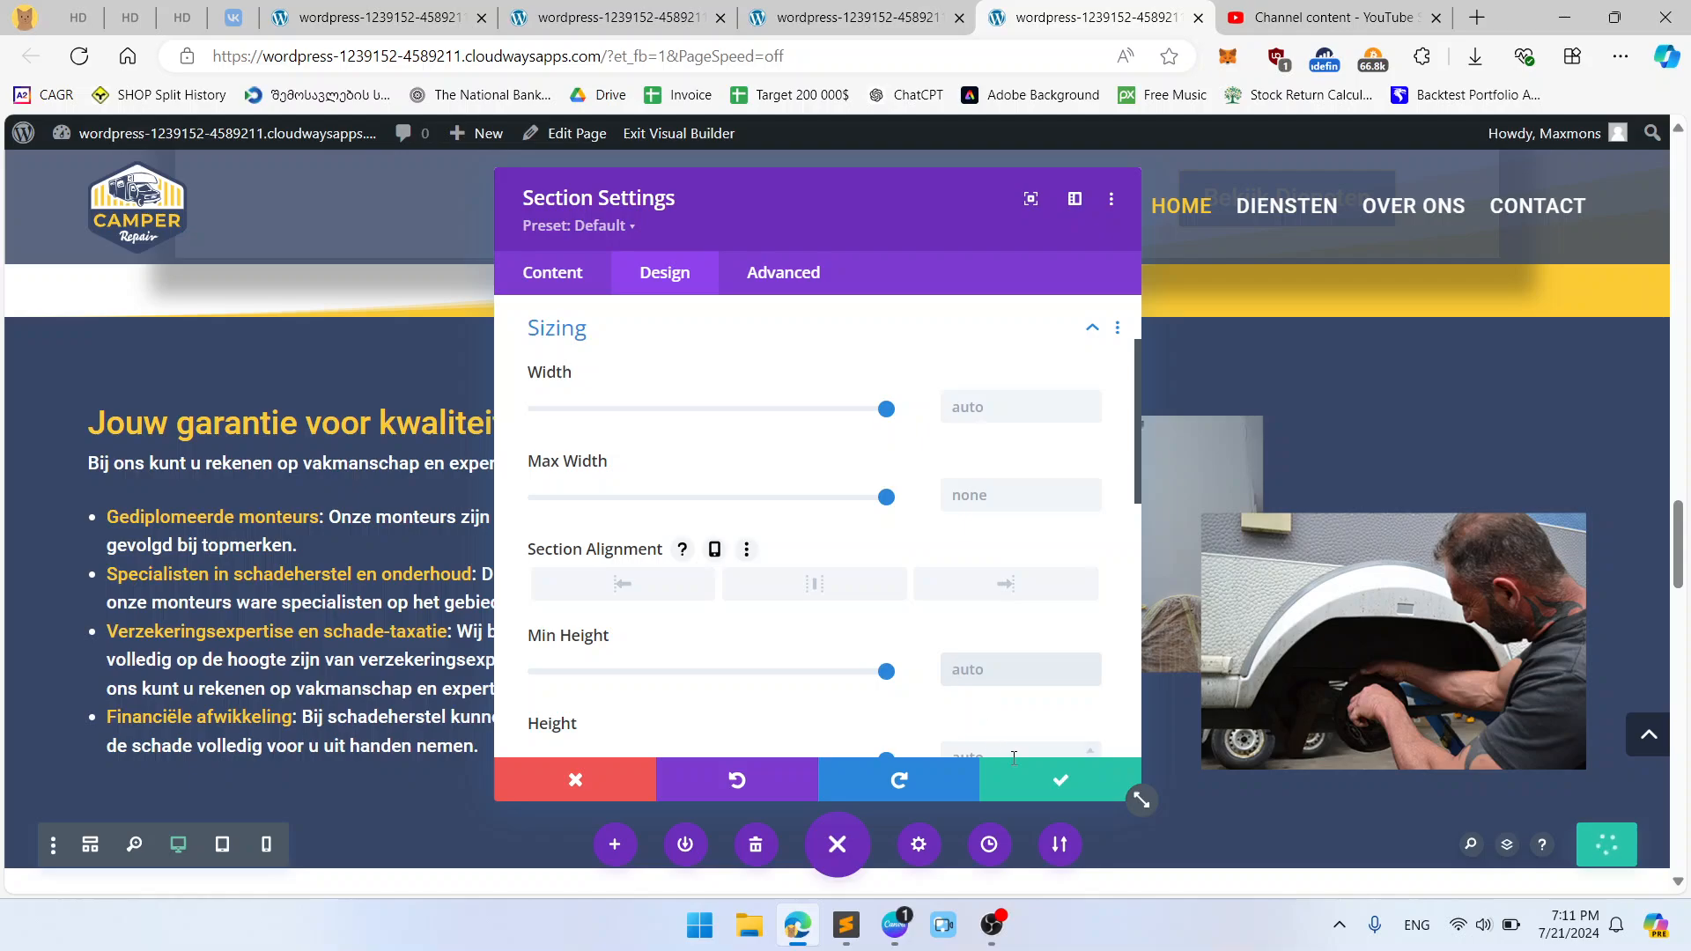
left_click(1052, 780)
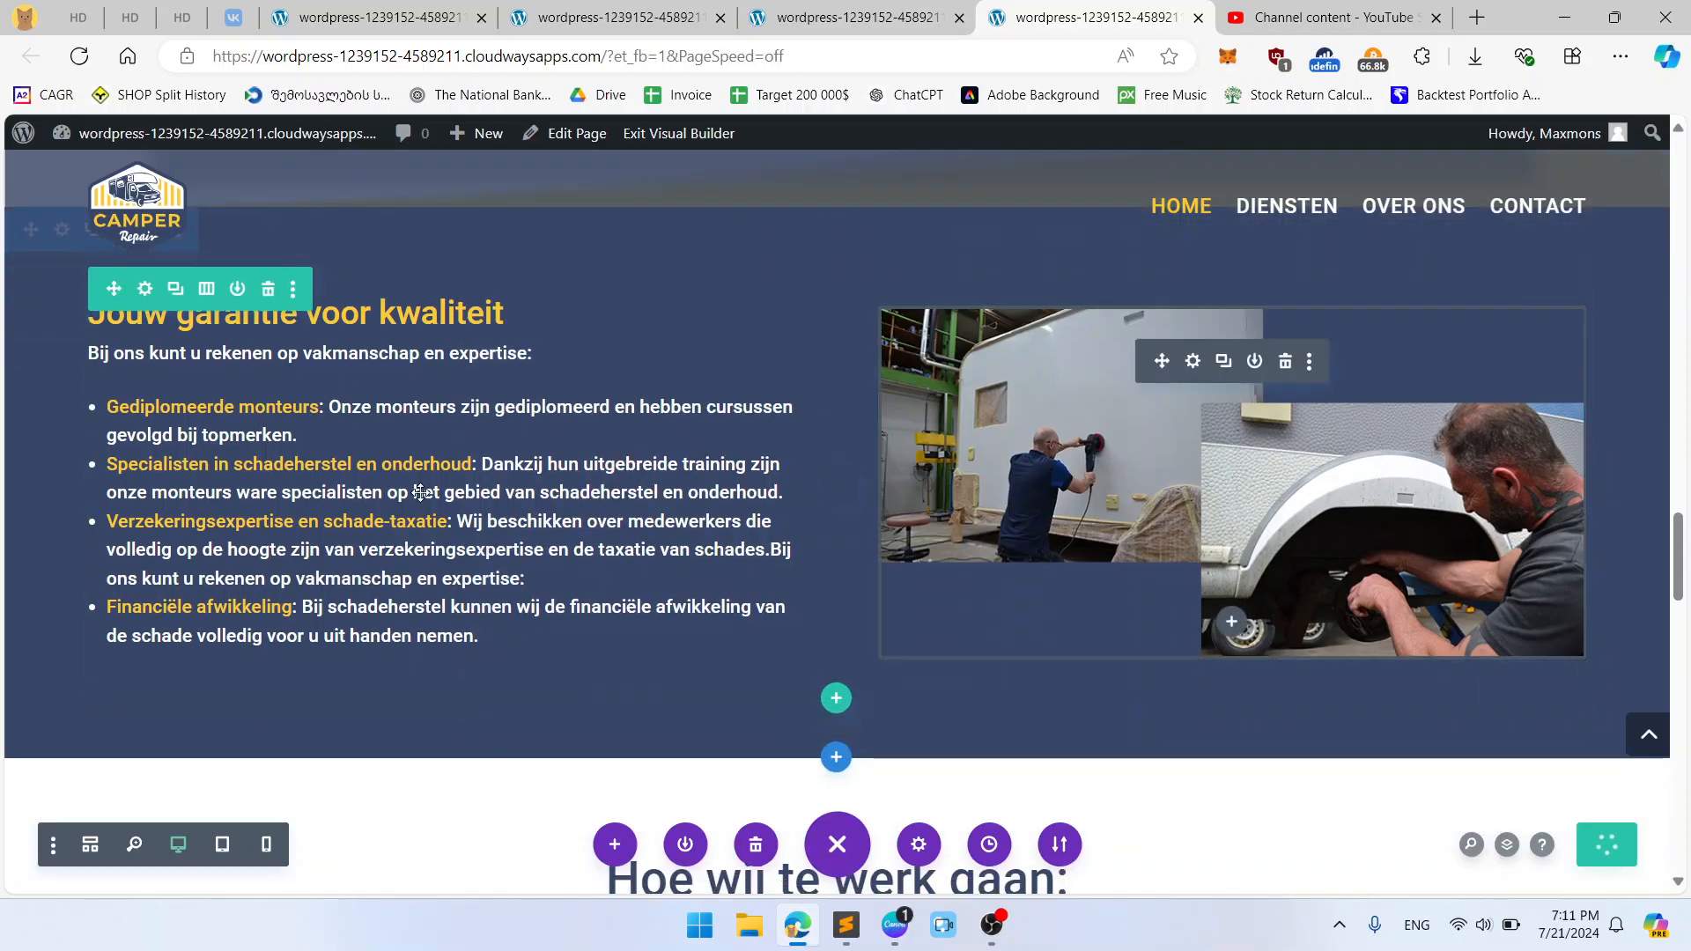
Step: Check the margin and padding in the "Jouw garantie voor kwaliteit" section's spacing settings and close them
scroll(69, 348, "up", 1)
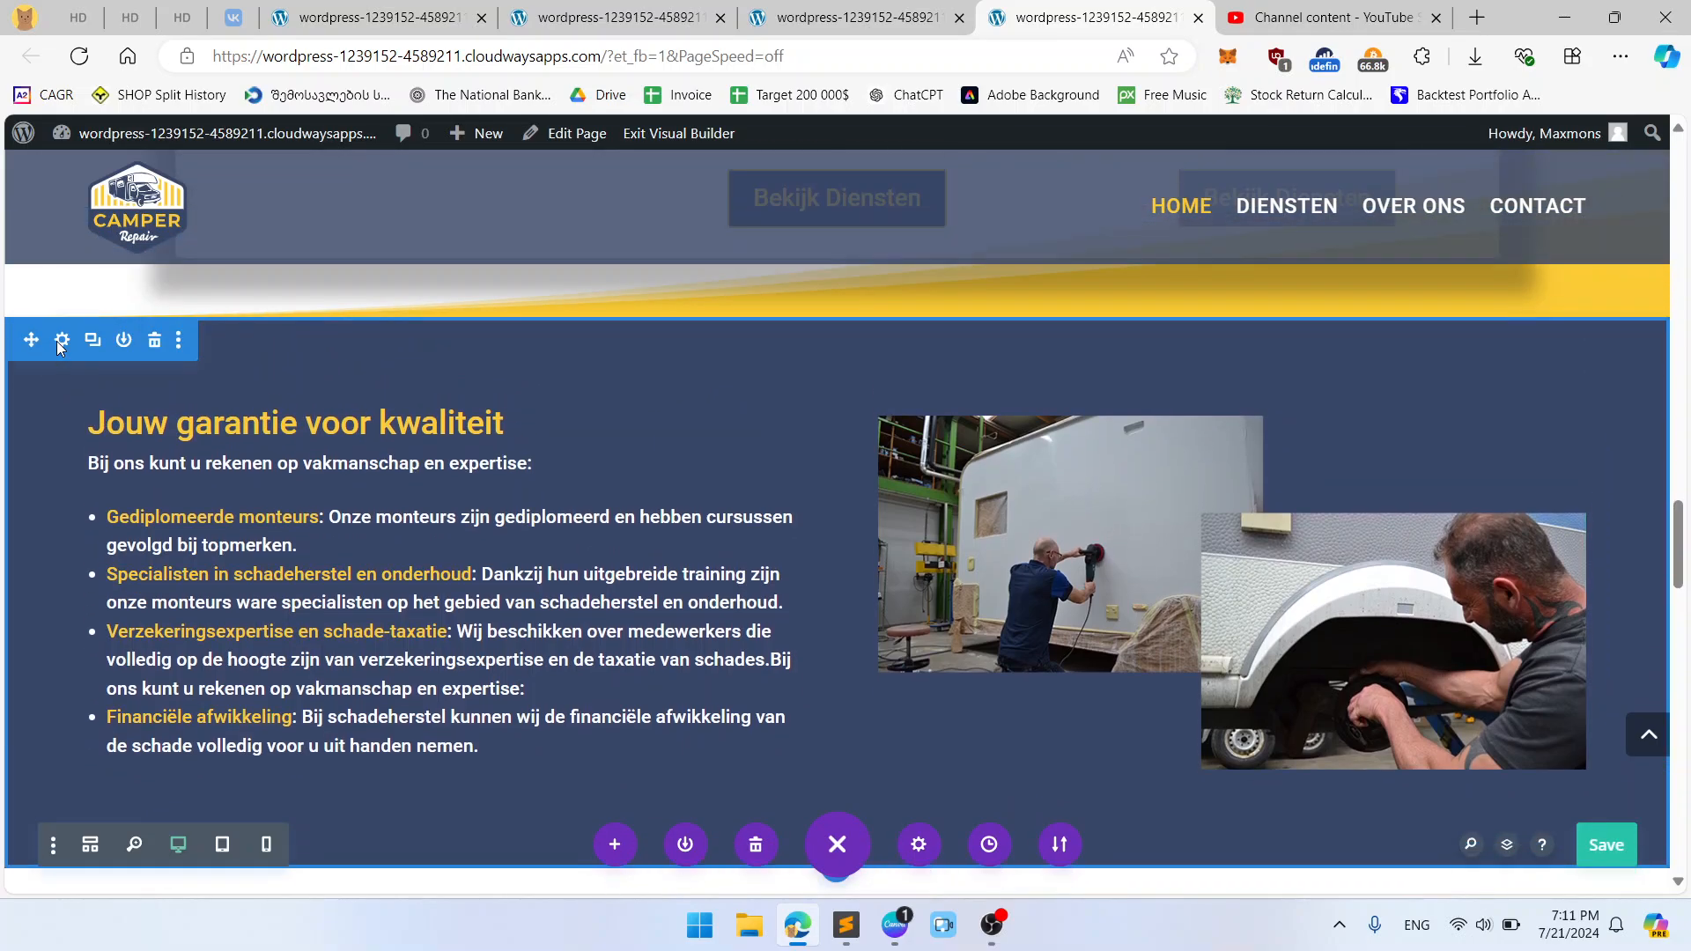
scroll(511, 536, "down", 1)
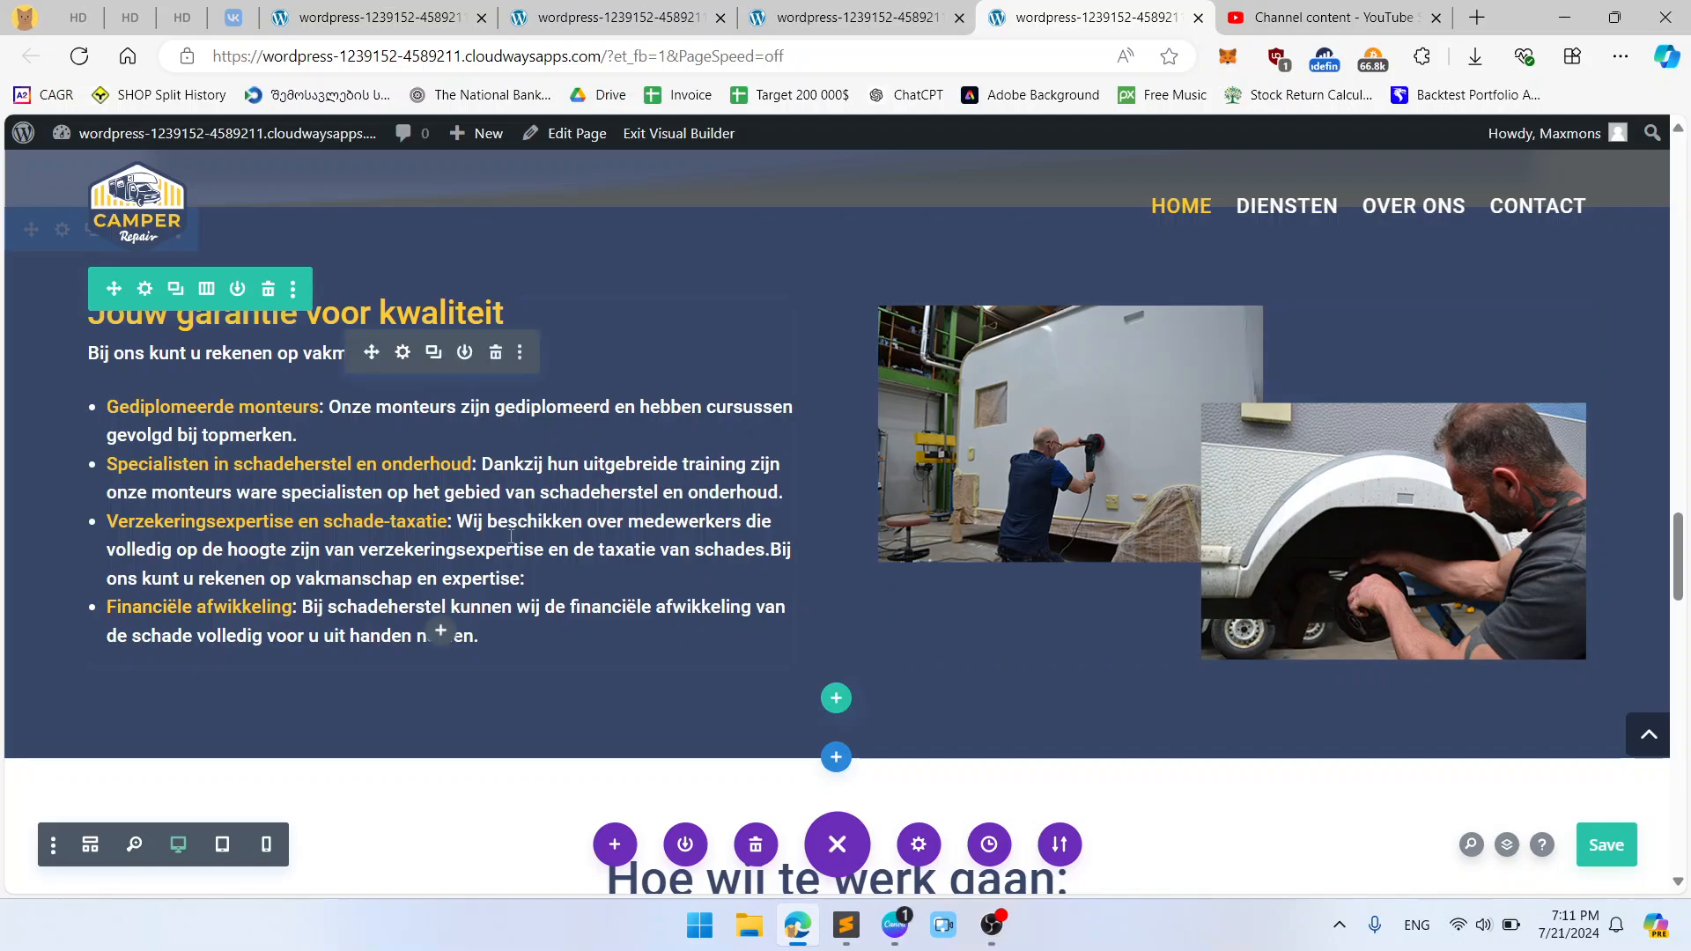
scroll(511, 536, "up", 1)
left_click(61, 346)
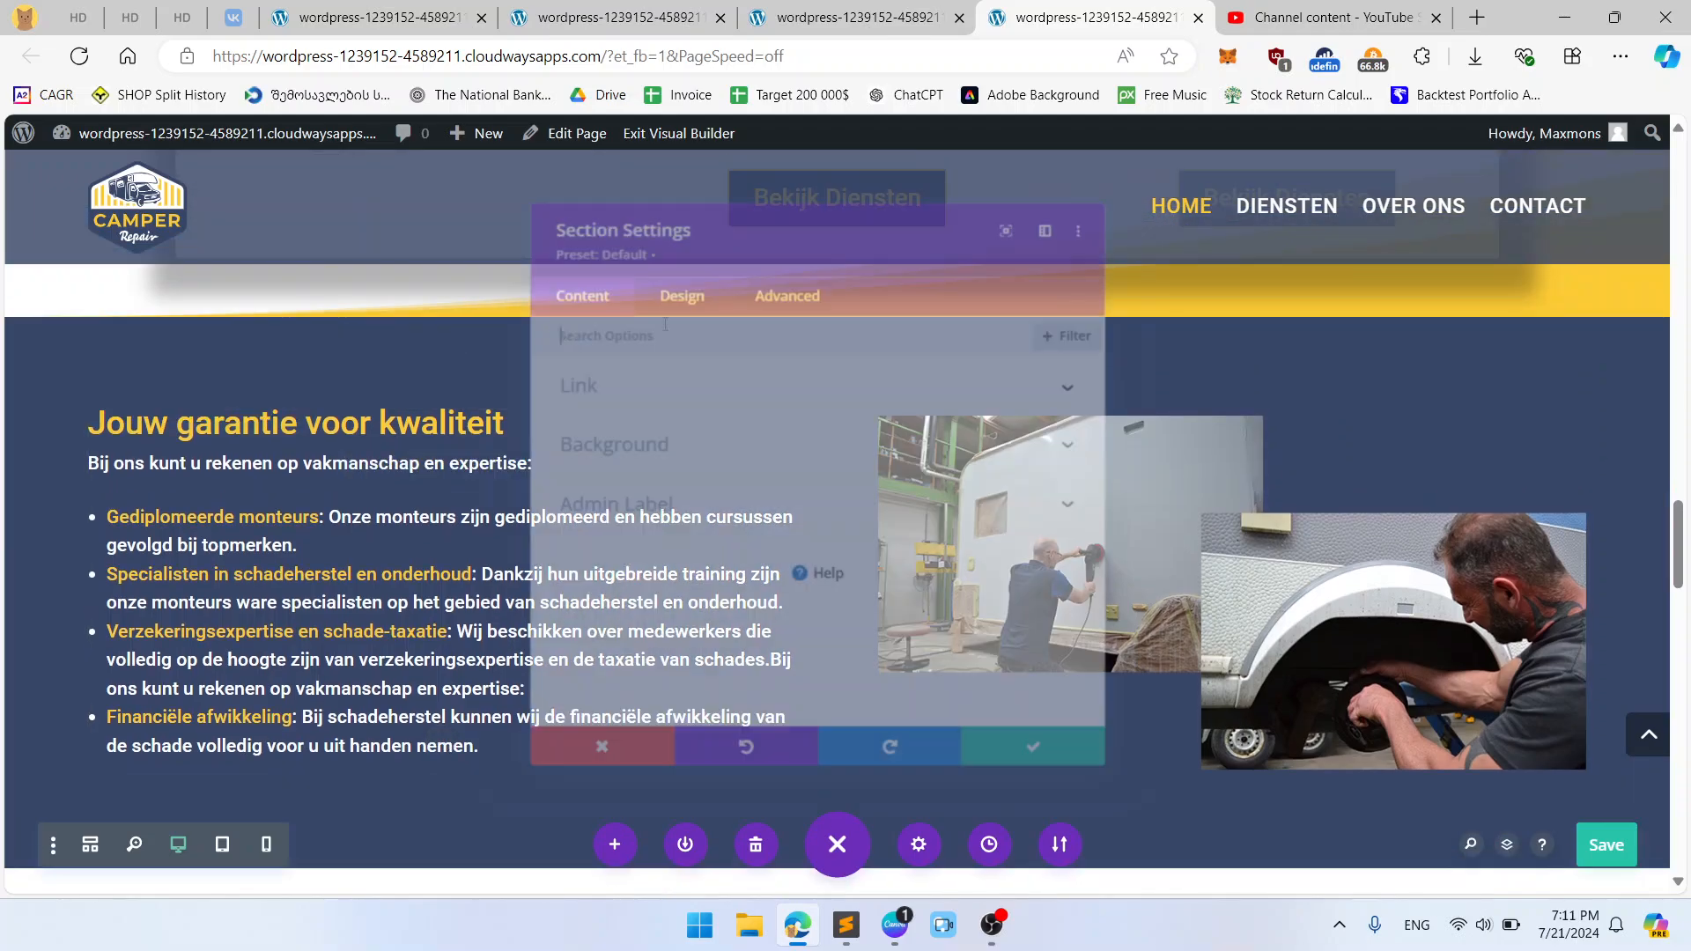
left_click(669, 274)
left_click(648, 579)
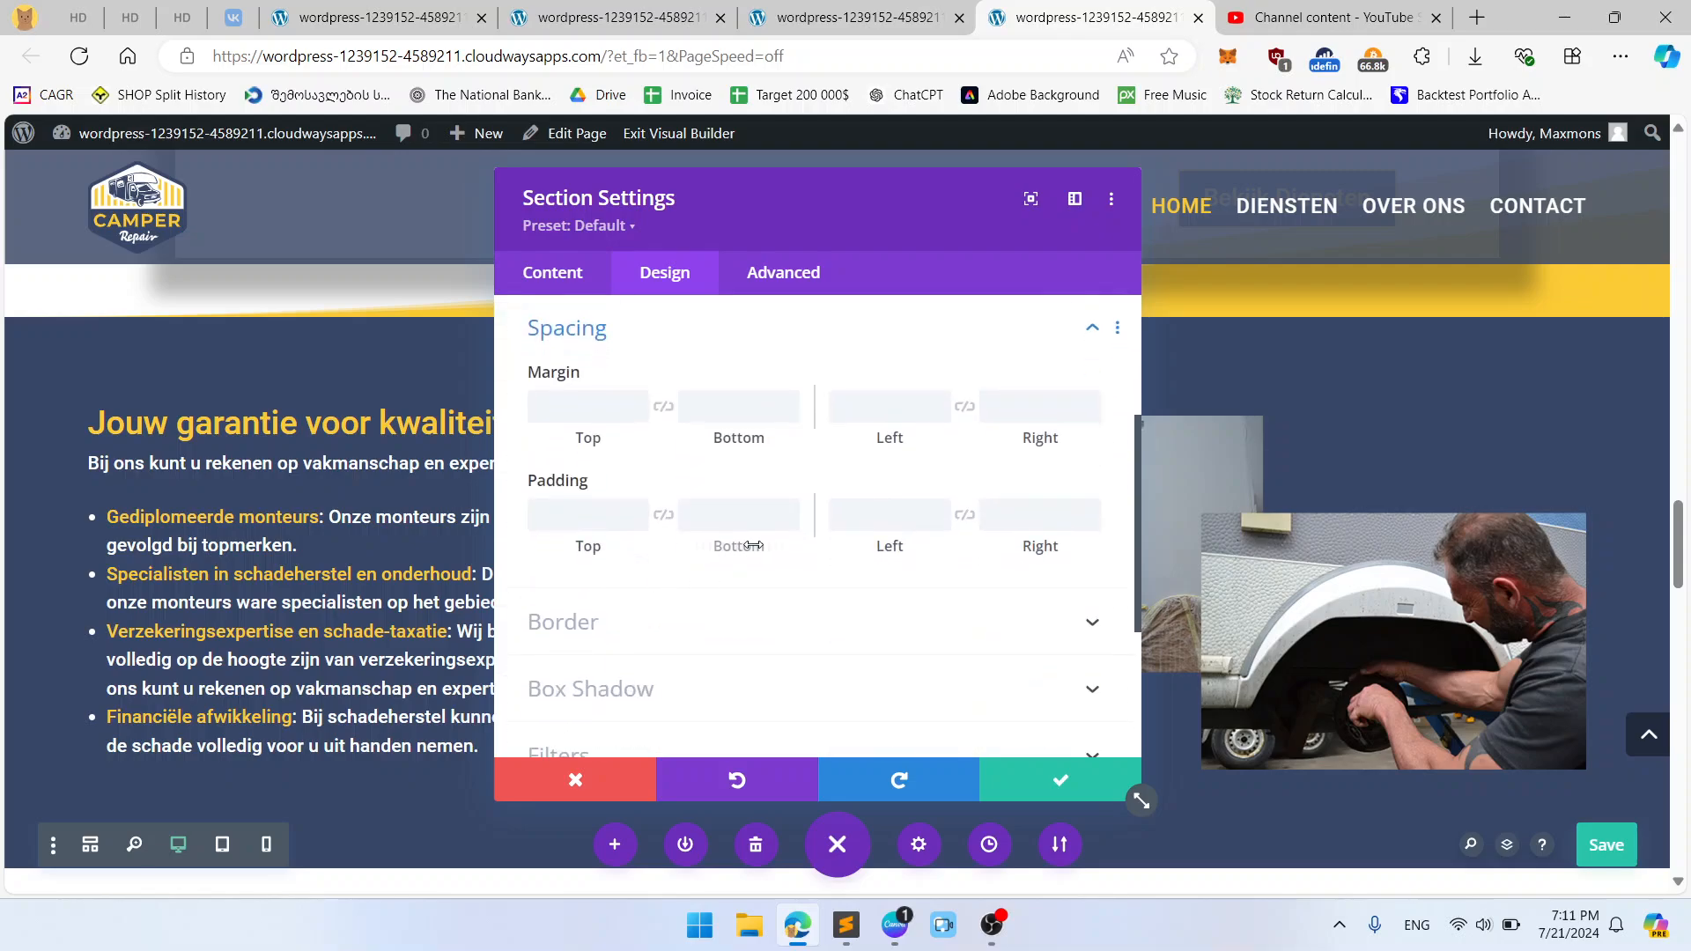
left_click(1052, 784)
Step: Save the page in the Divi builder and reload the published page around the "Jouw garantie voor kwaliteit" sections
left_click(1606, 845)
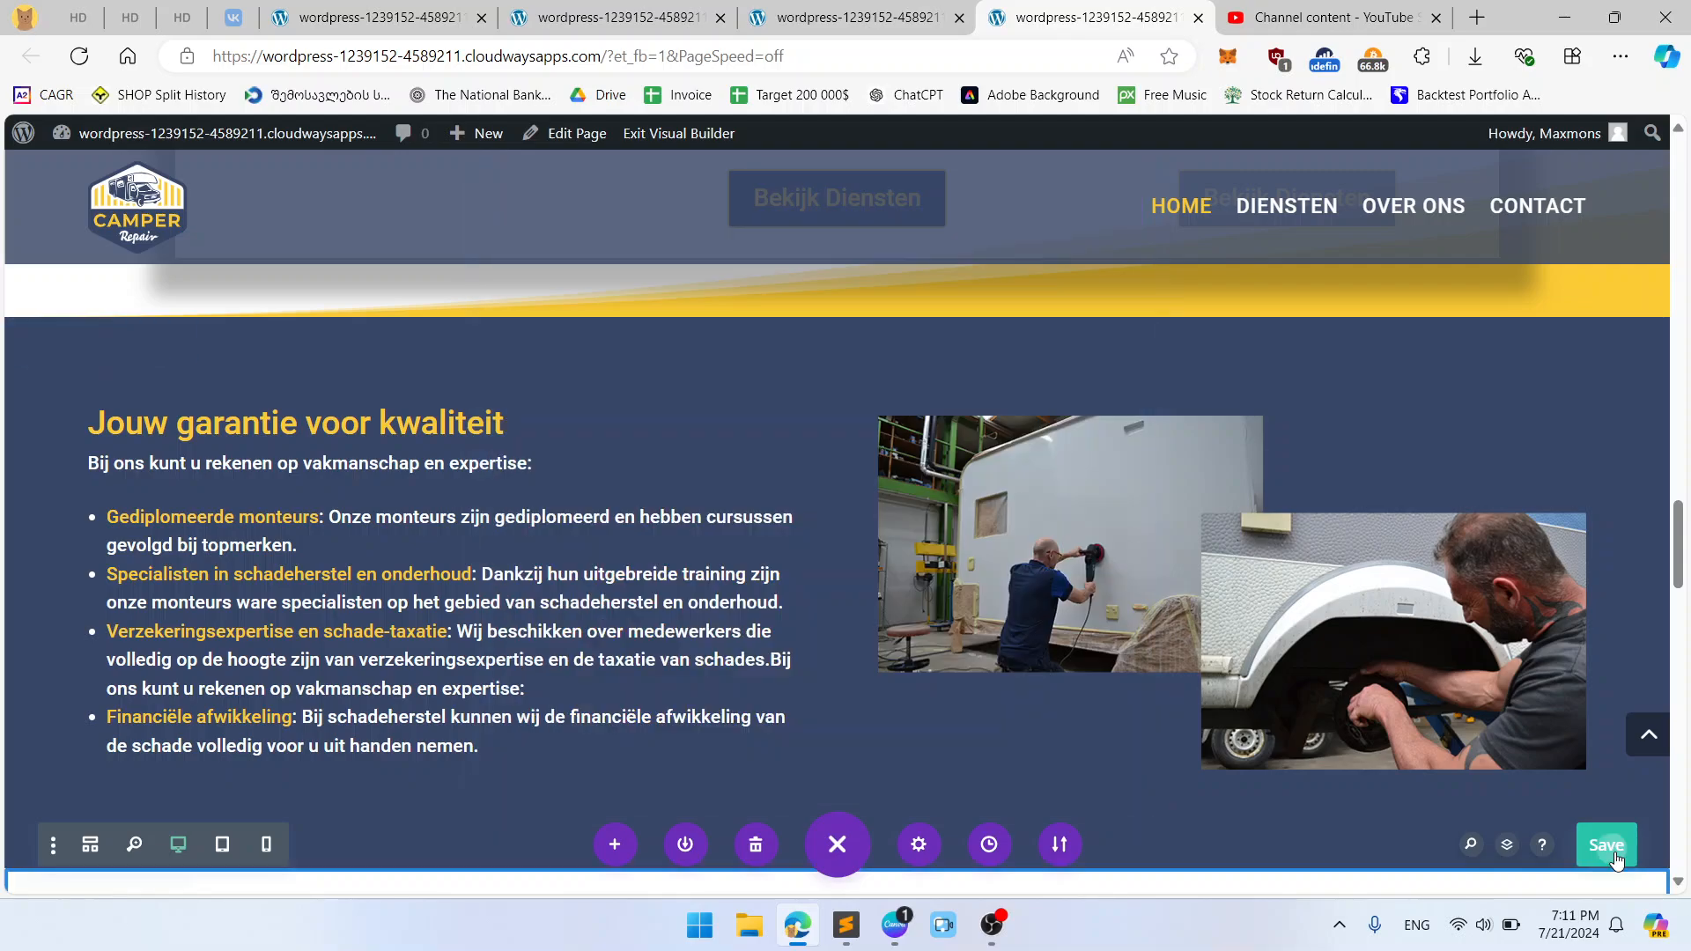
left_click(846, 17)
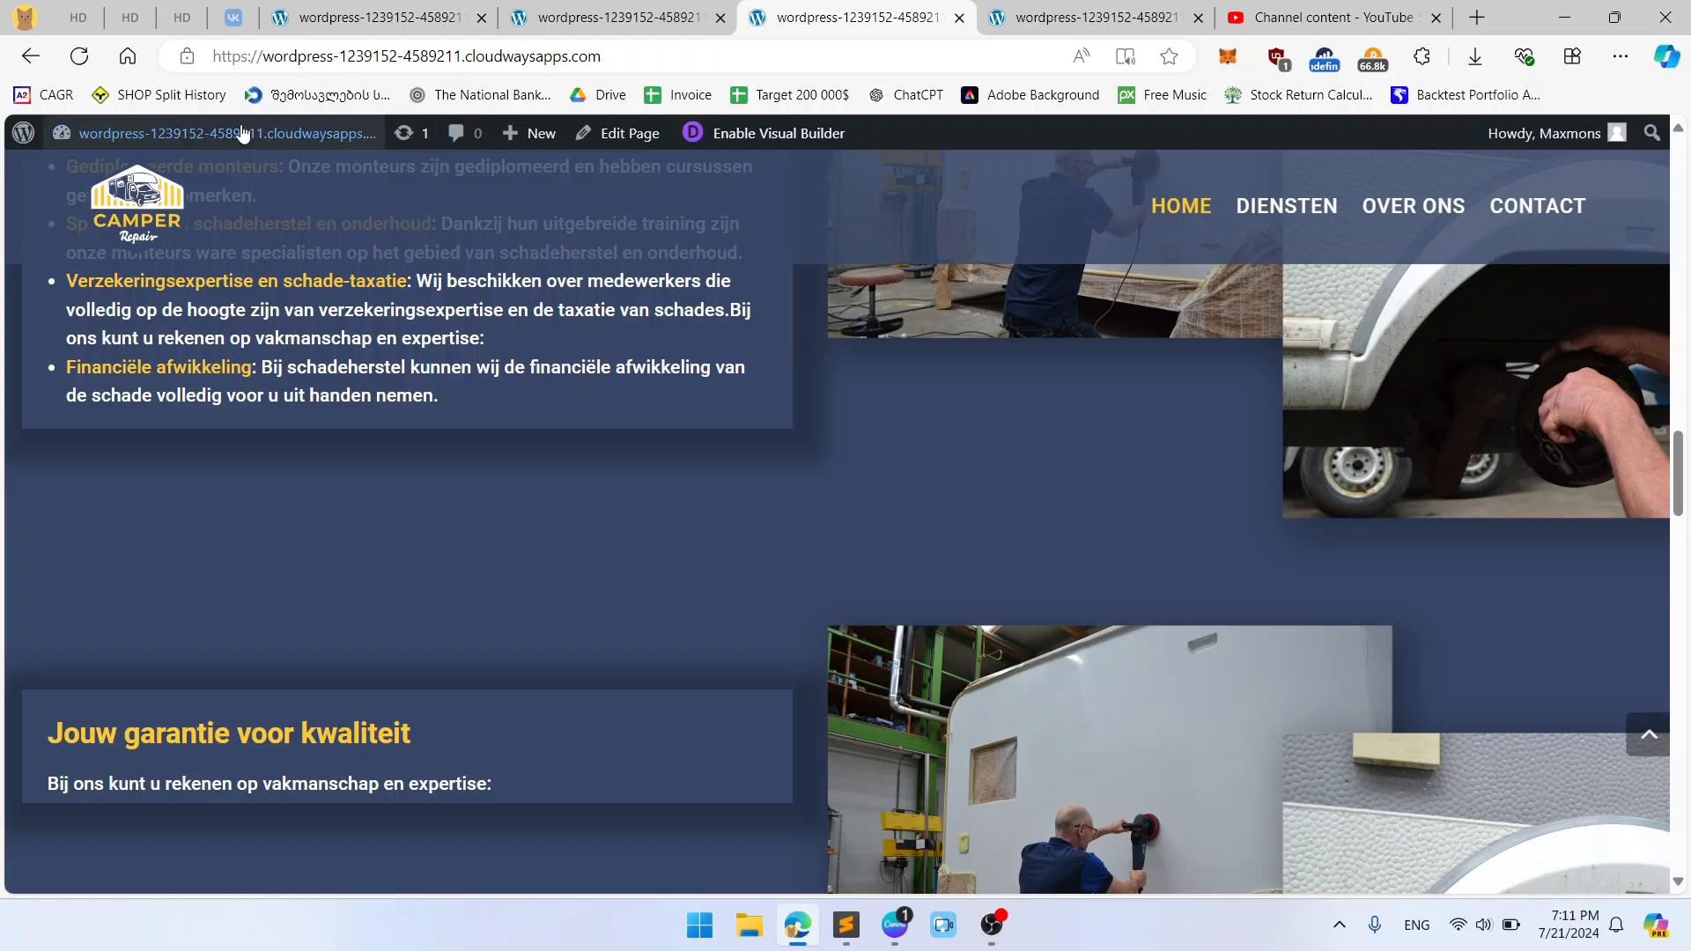
left_click(79, 55)
scroll(1174, 465, "down", 2)
scroll(1215, 480, "down", 1)
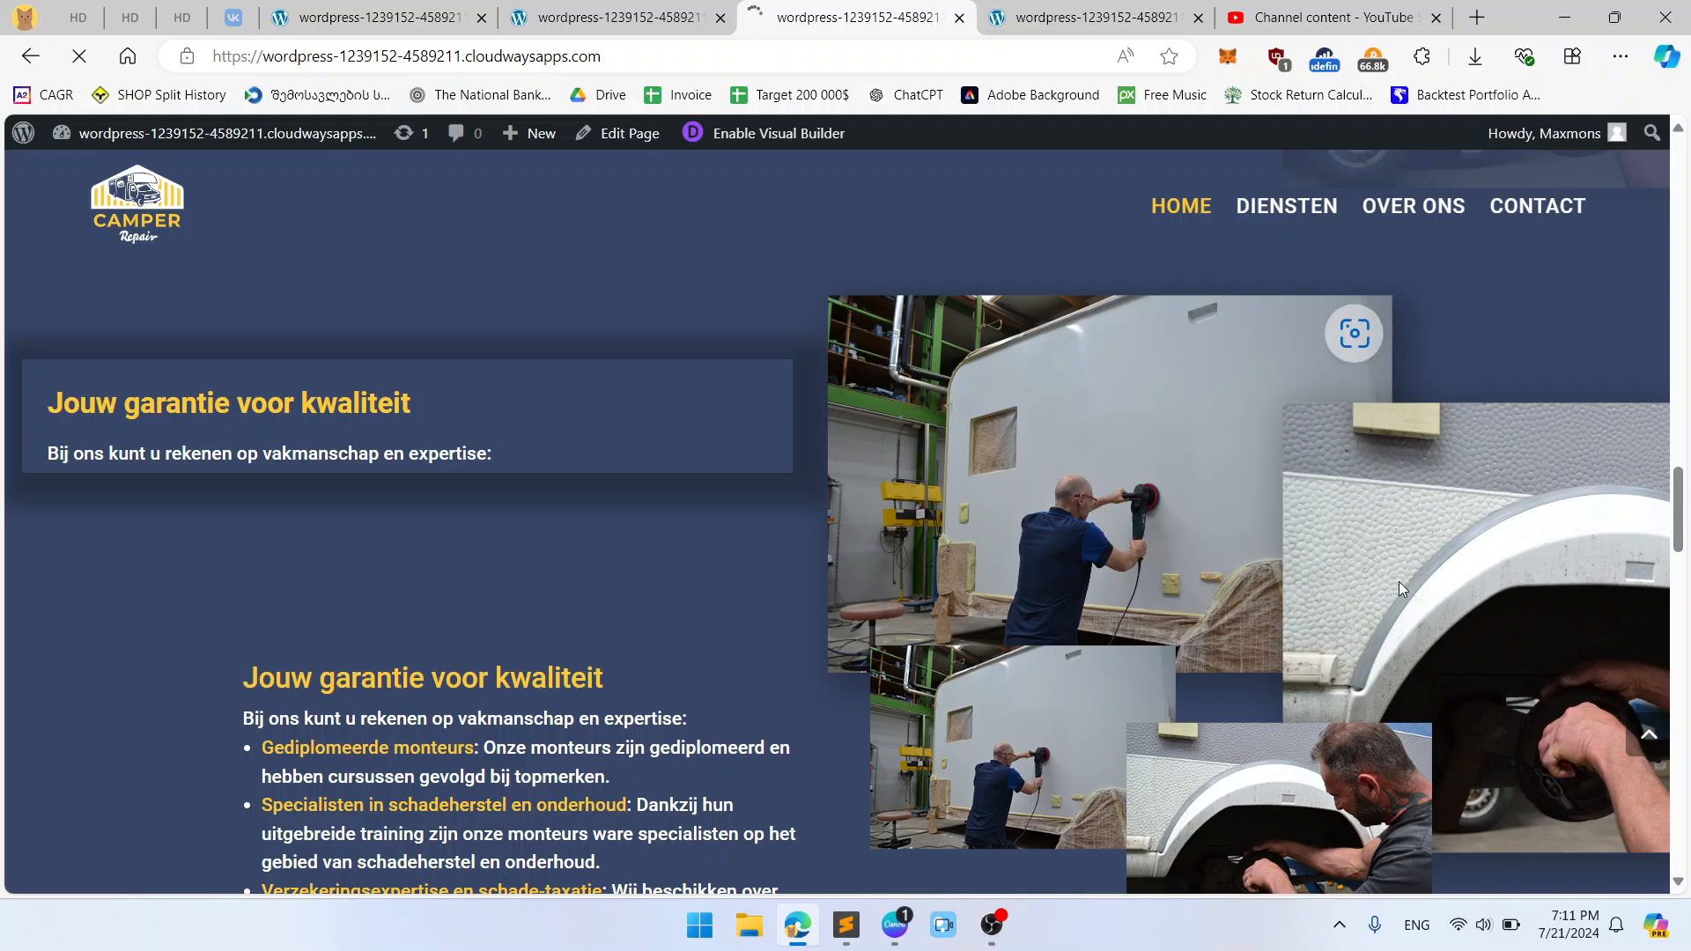
scroll(1680, 497, "down", 1)
scroll(1680, 498, "down", 1)
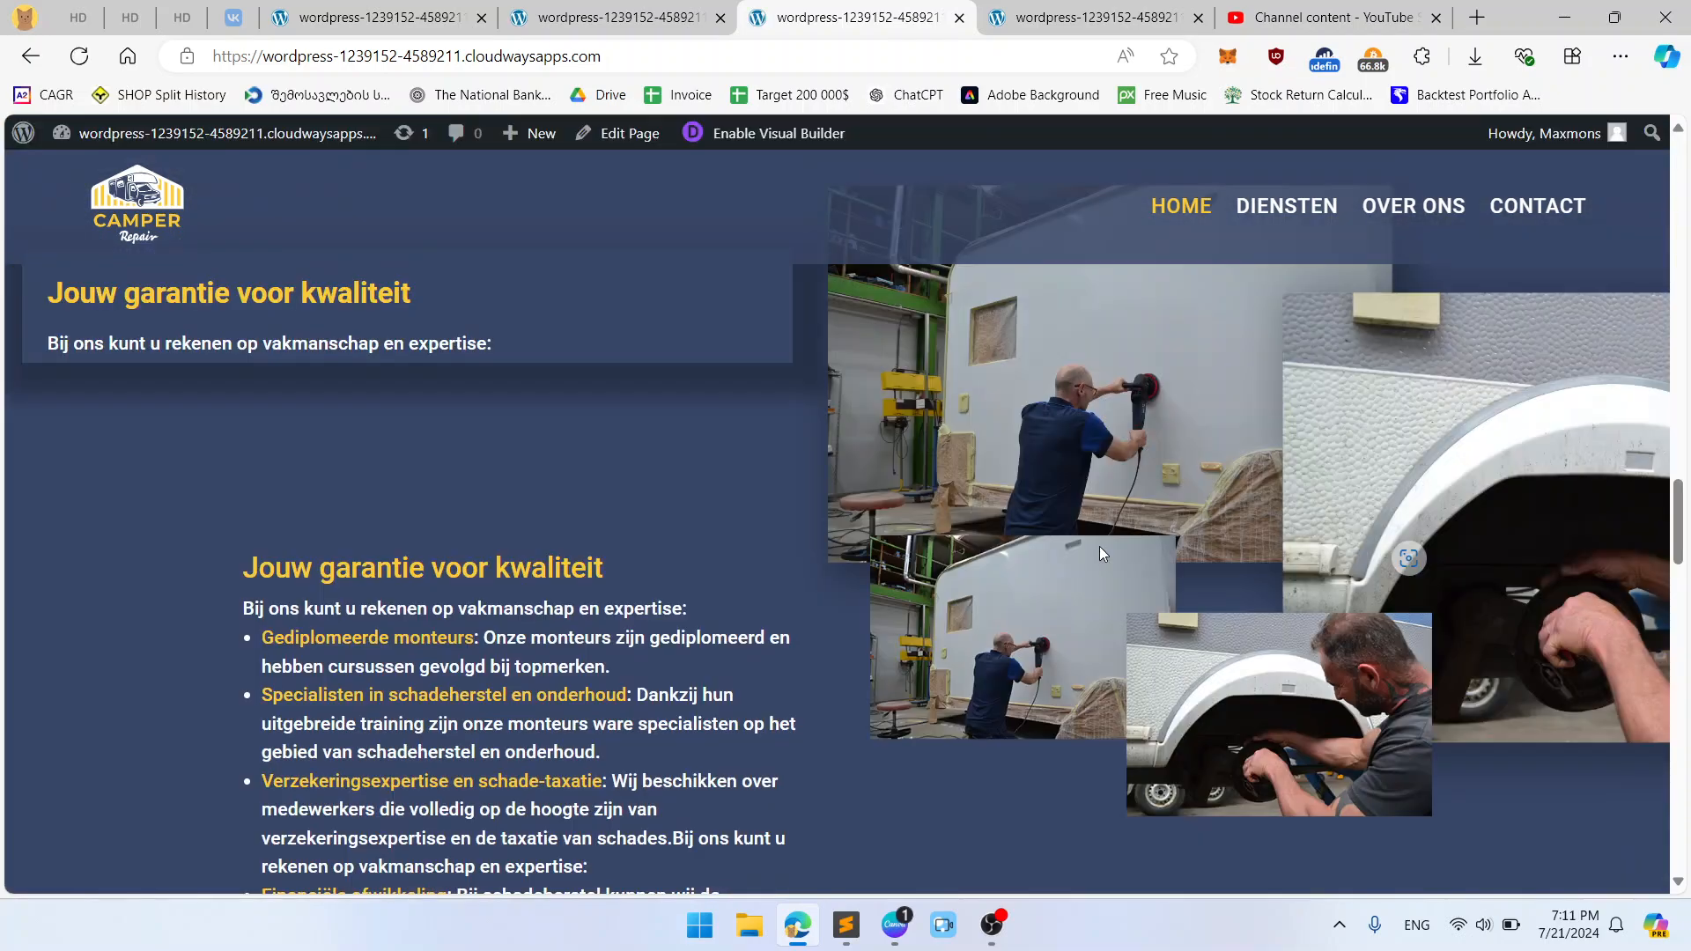
Step: Compare the "Jouw garantie voor kwaliteit" section in the Divi builder with its published version
left_click(1062, 8)
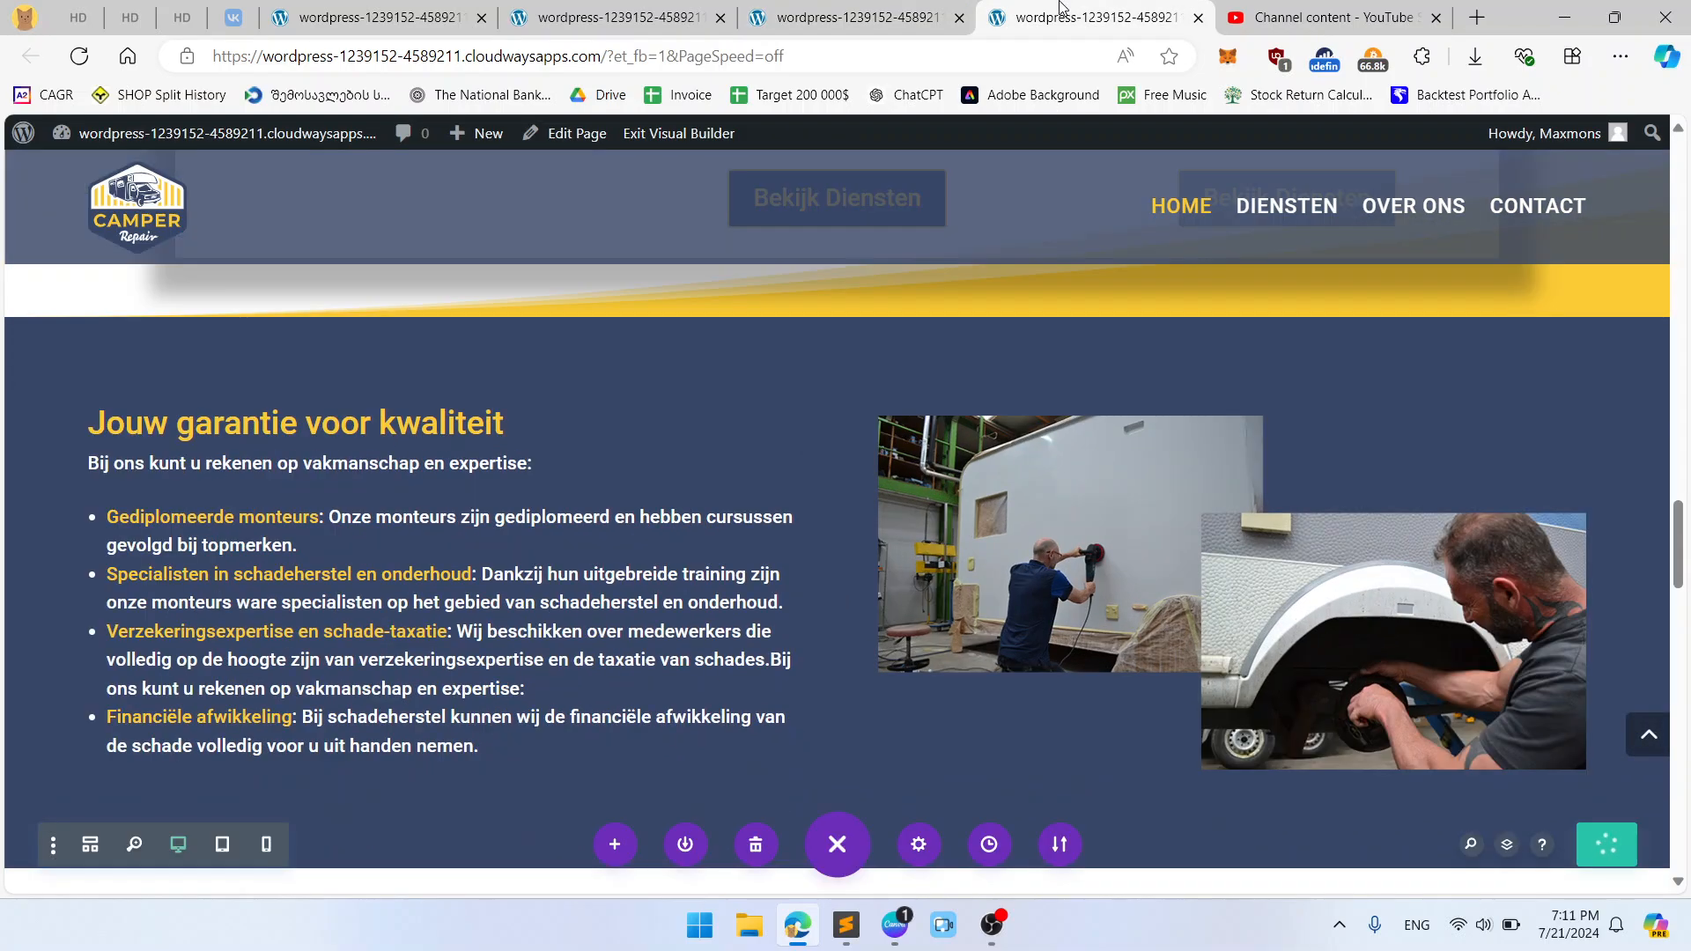
left_click(899, 12)
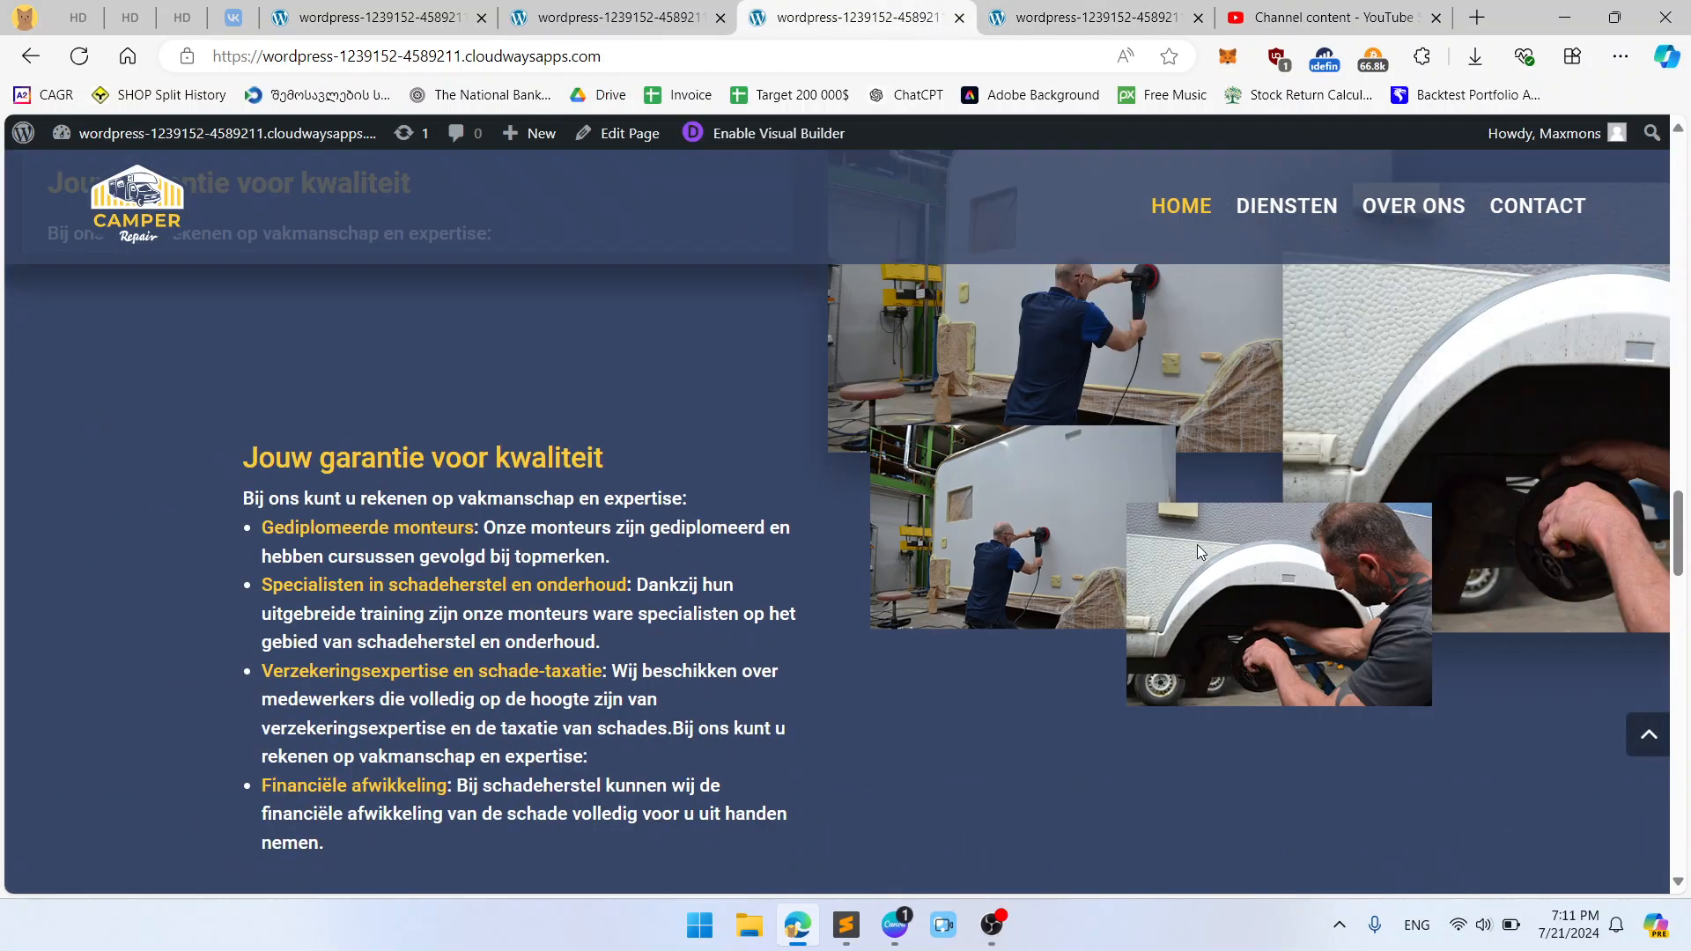
left_click(1031, 11)
mouse_move(1276, 721)
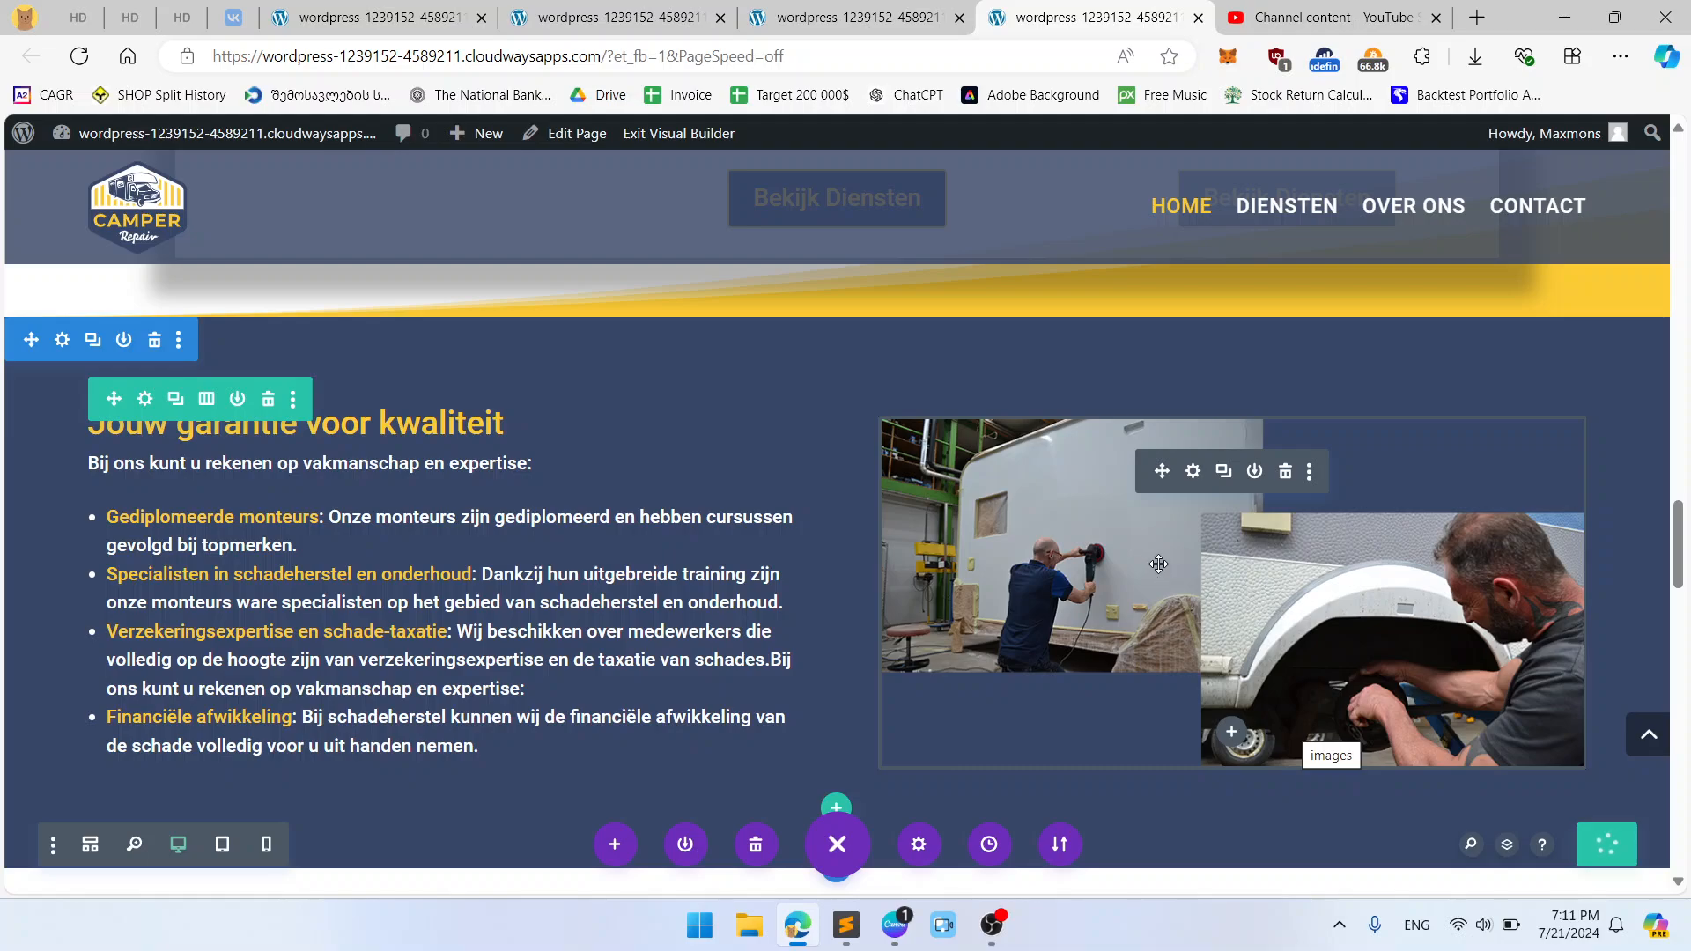
left_click(821, 11)
left_click(1039, 7)
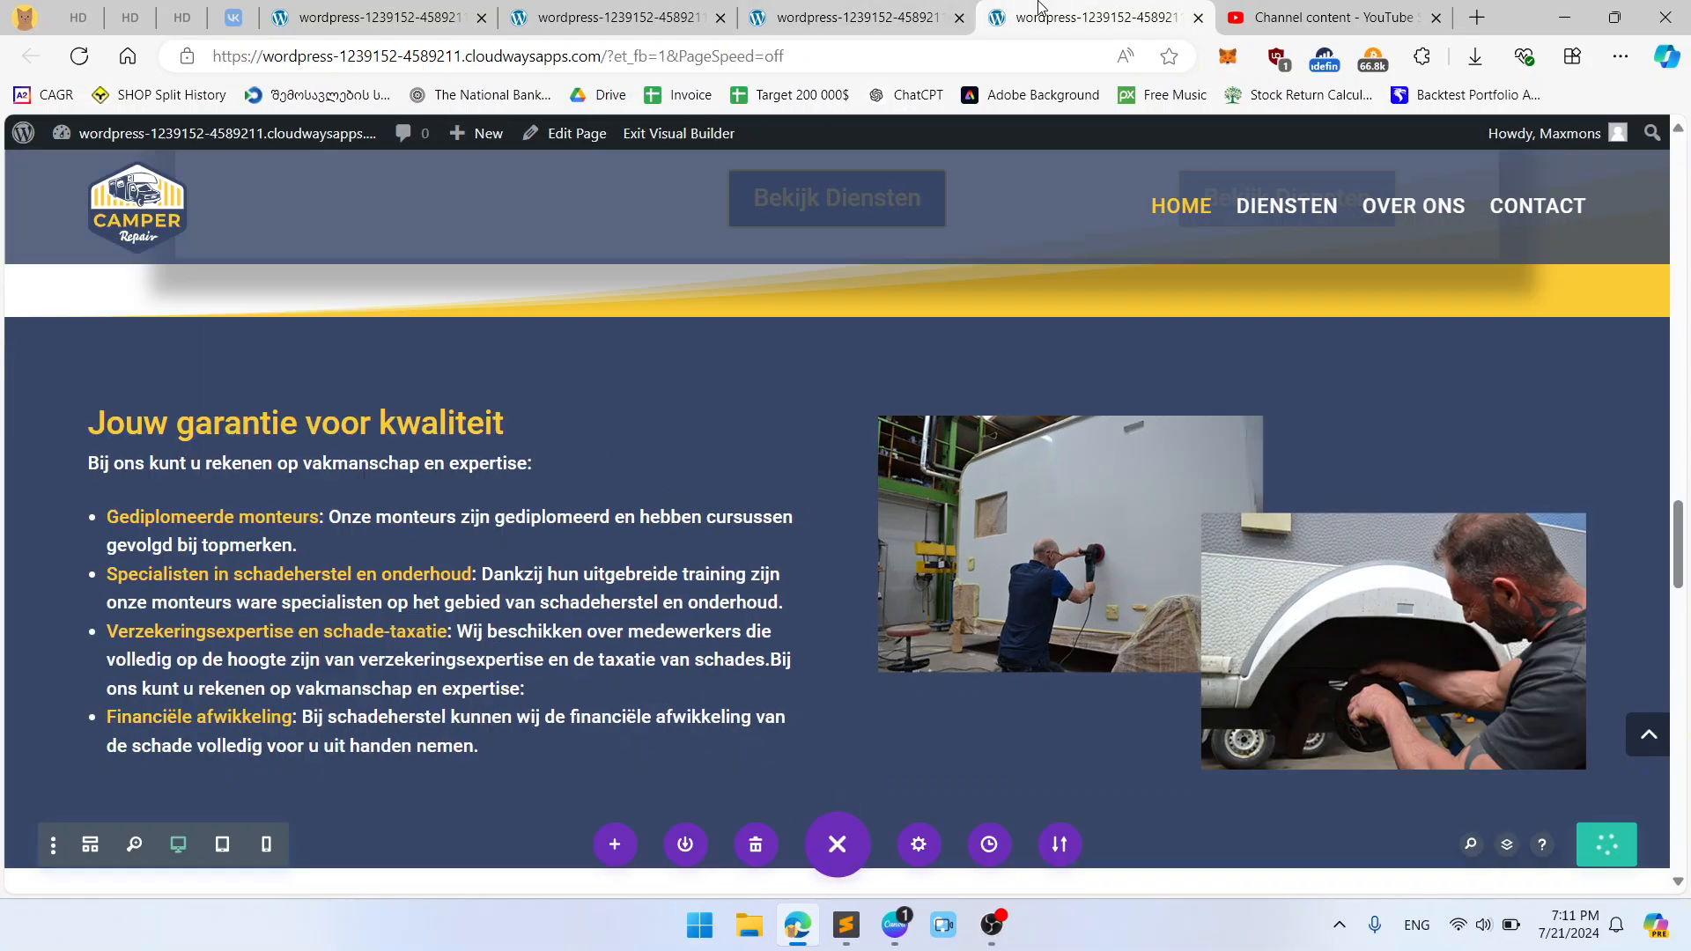
Step: Reload the published page once more and look through it around the "Hoe wij te werk gaan" section
left_click(968, 12)
key("F5")
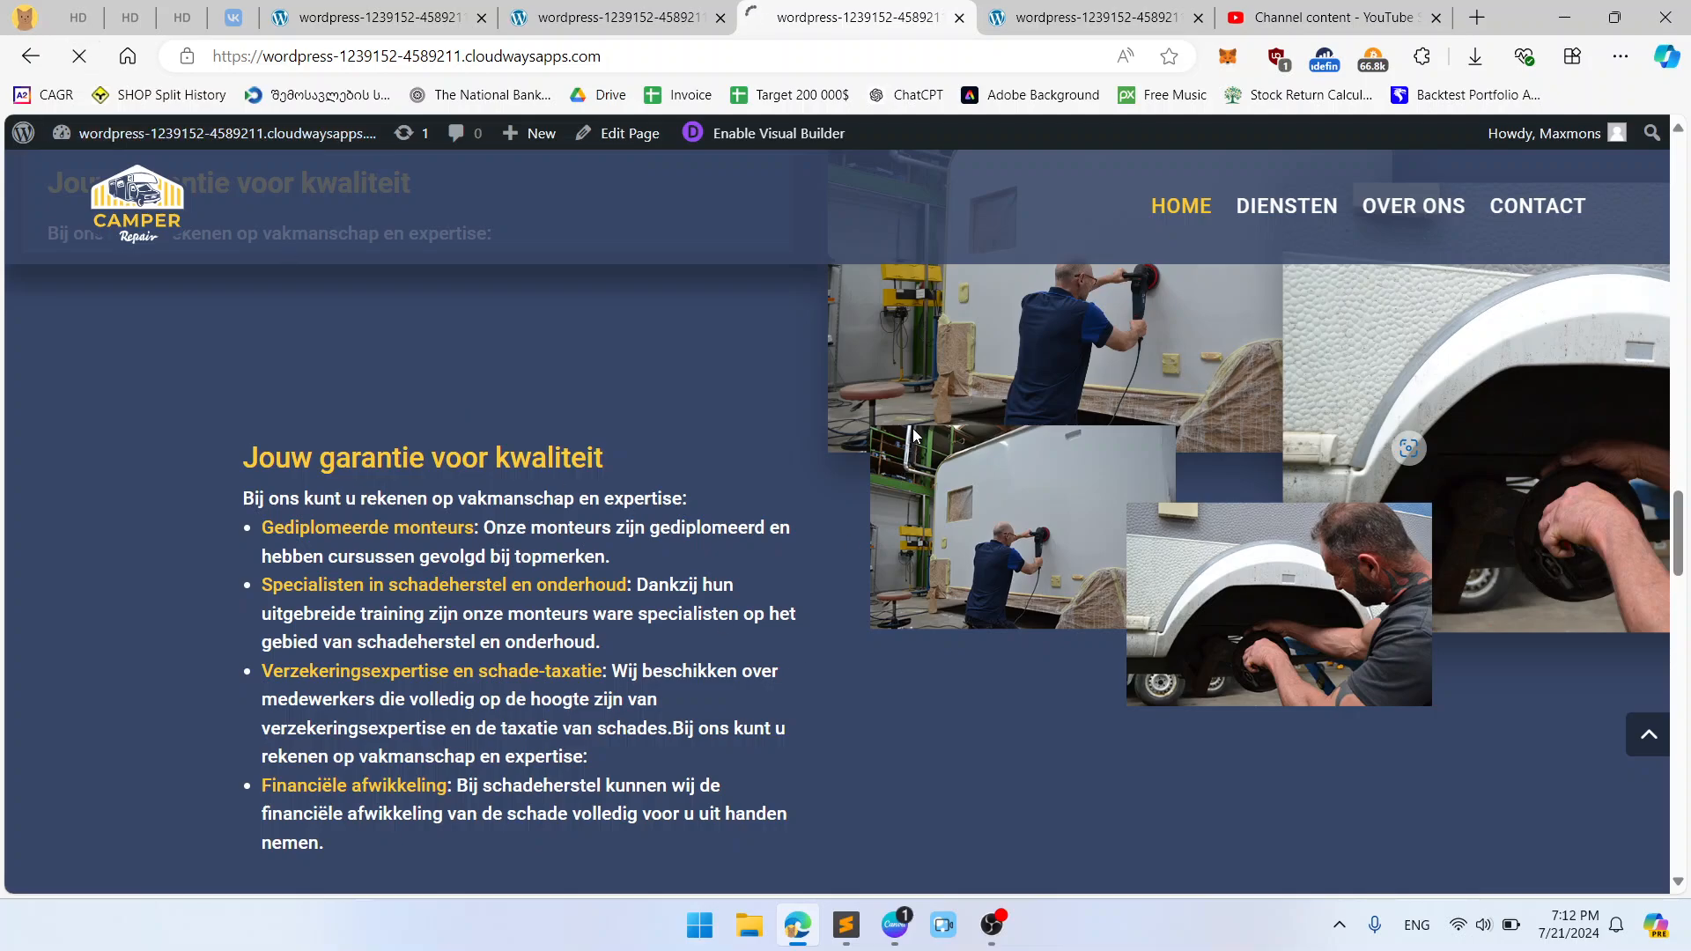
scroll(1073, 495, "up", 3)
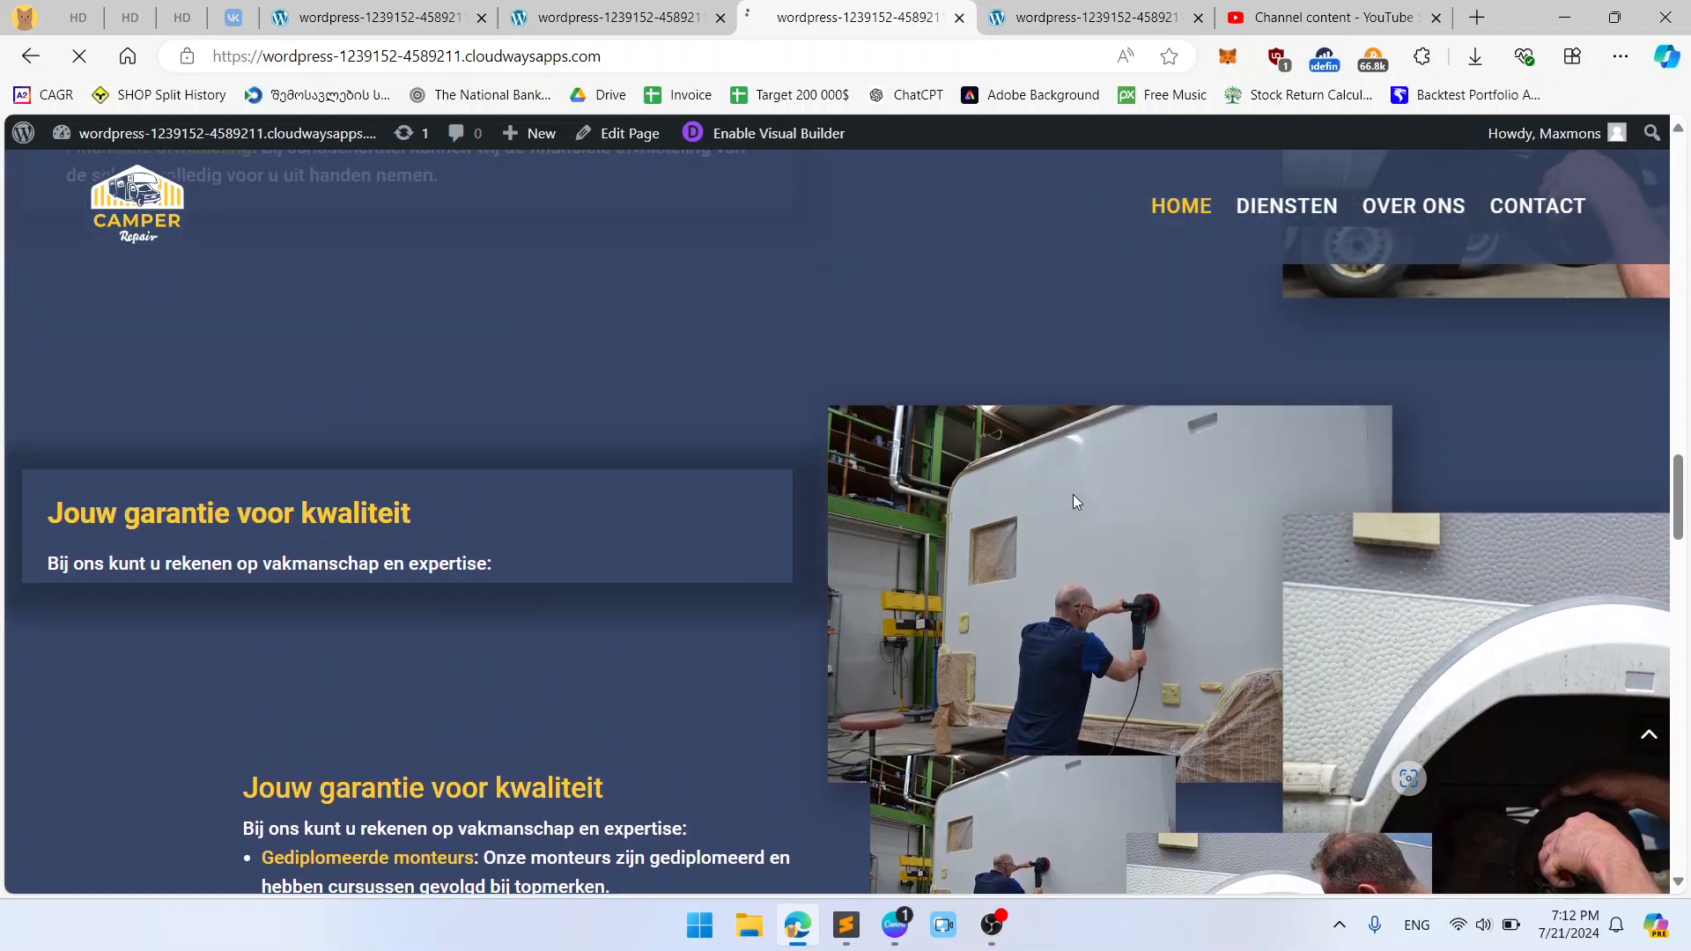
scroll(1072, 494, "up", 5)
scroll(1148, 592, "down", 4)
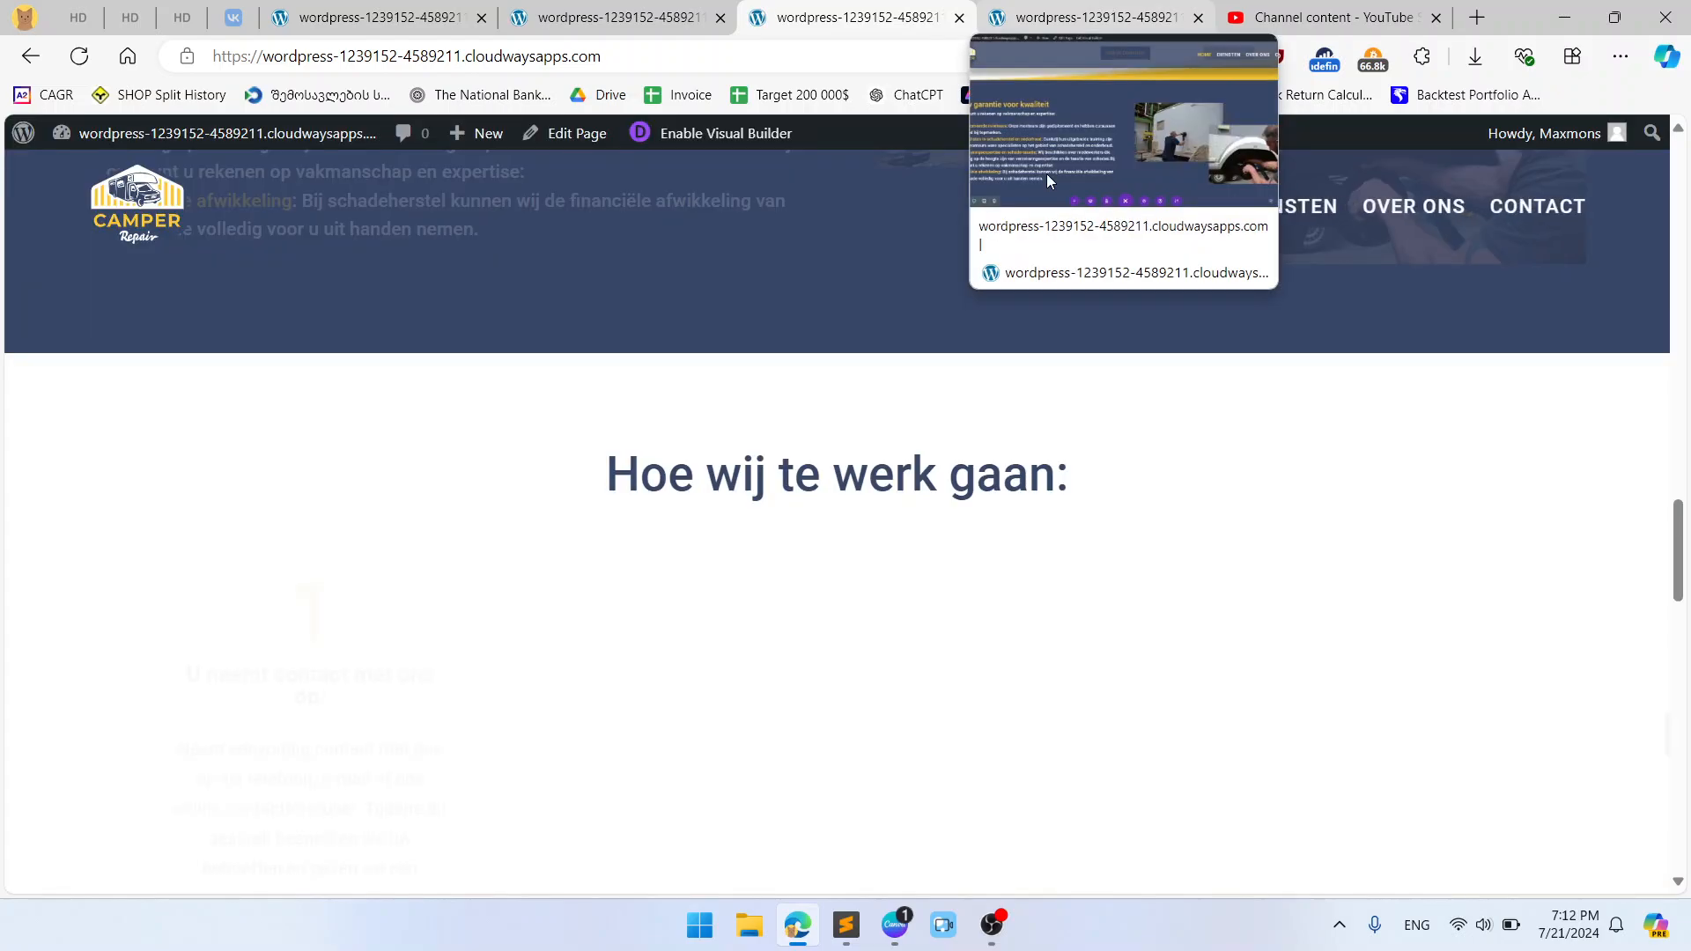
Step: Review the published "Jouw garantie voor kwaliteit" section's text and image alignment, and switch back to the Divi builder
scroll(1136, 484, "up", 5)
scroll(1136, 485, "up", 1)
scroll(1136, 485, "down", 1)
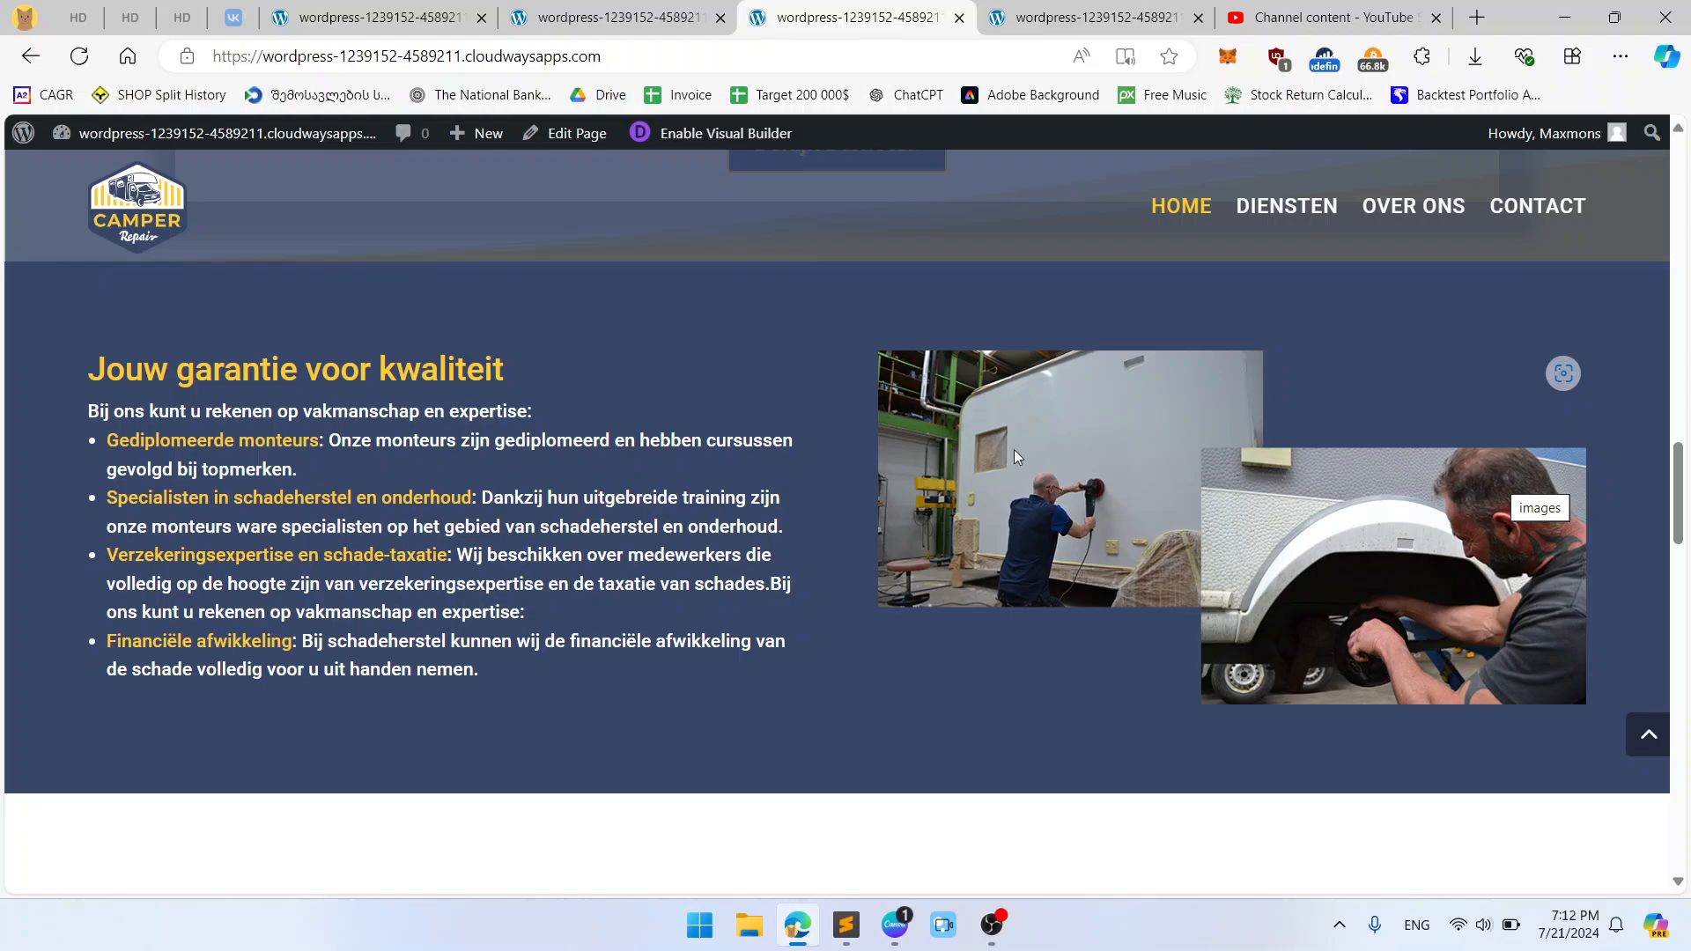
scroll(1013, 449, "up", 1)
scroll(1013, 449, "down", 1)
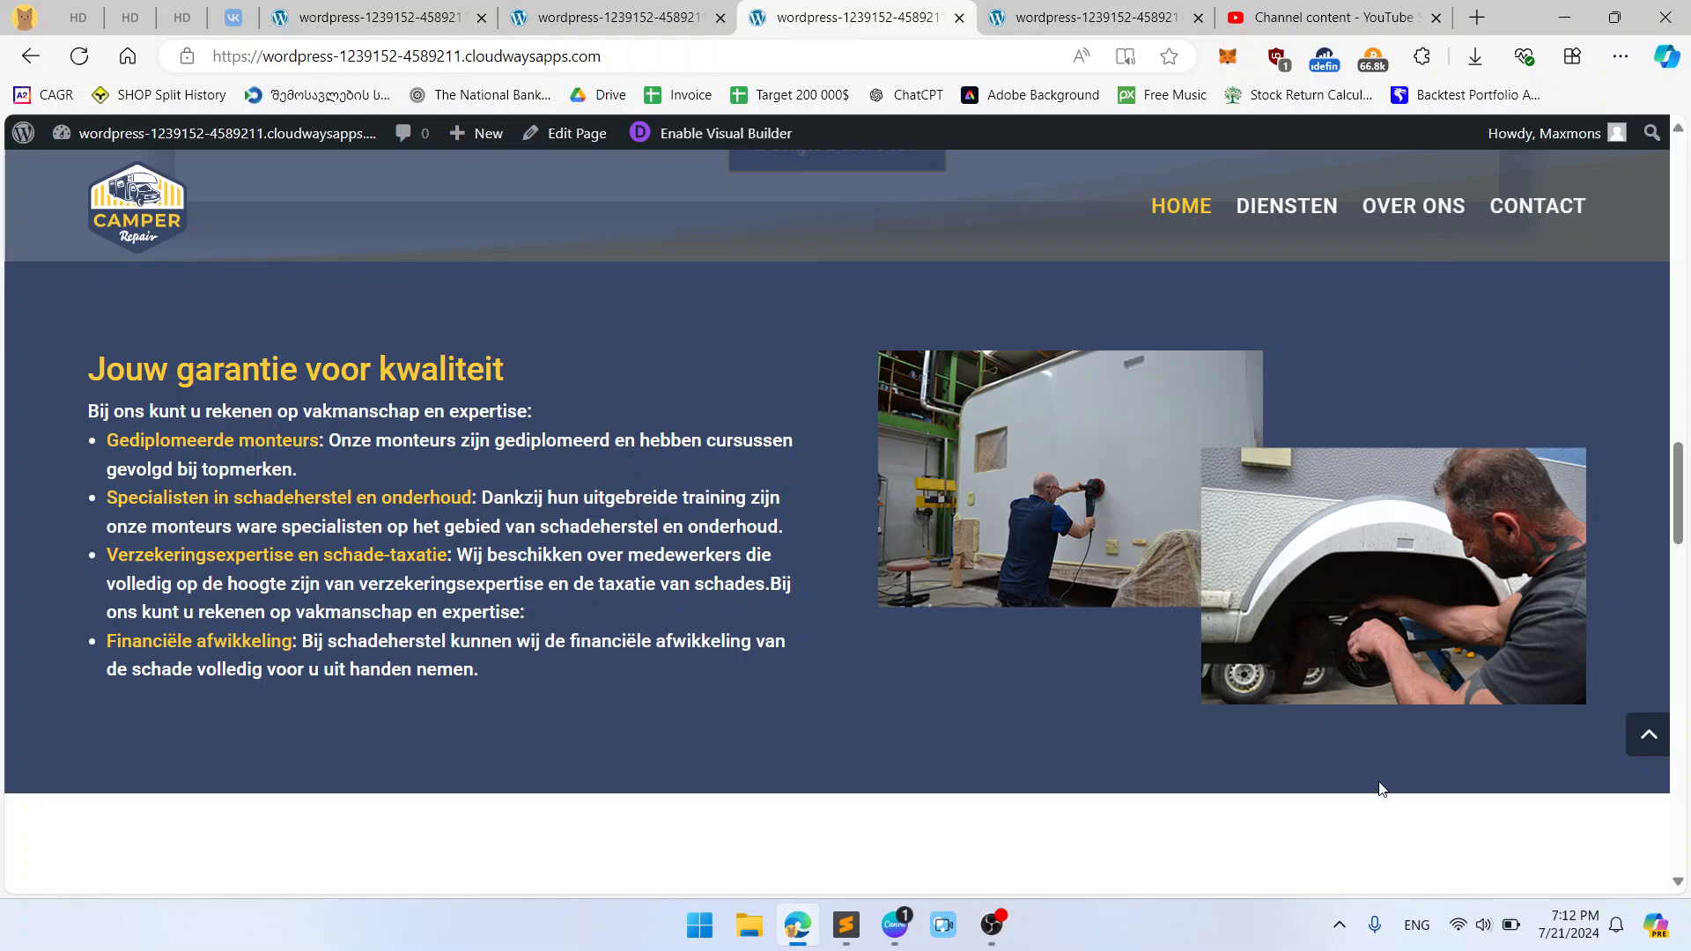
left_click(1046, 10)
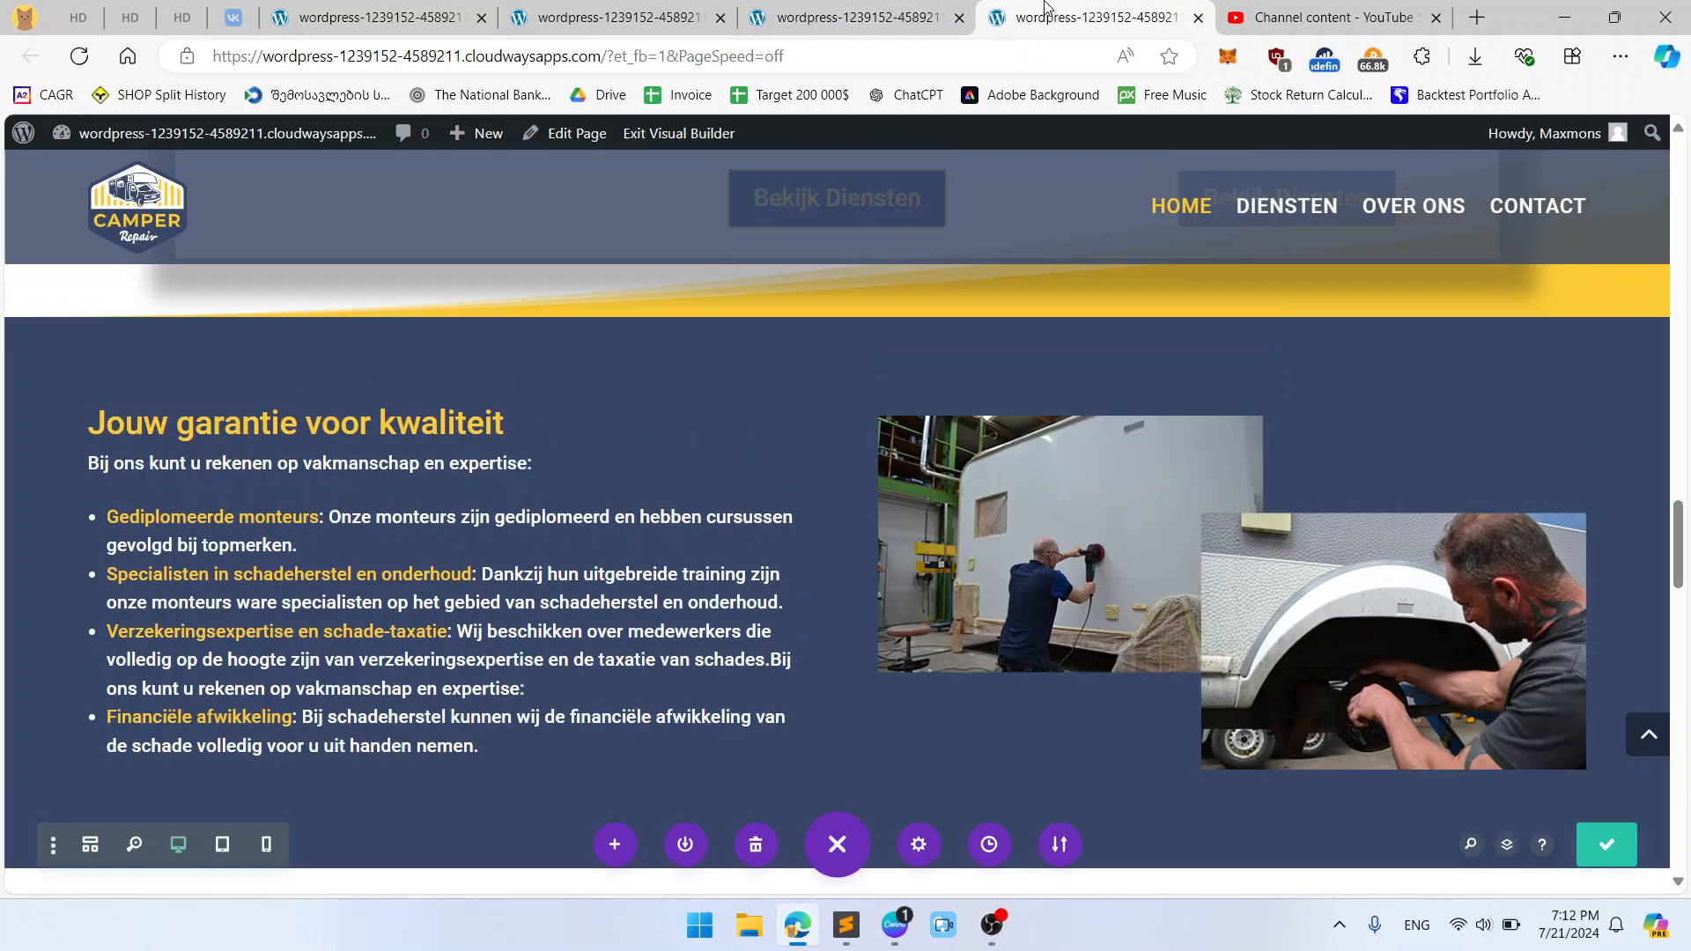
Step: Enable a custom gutter width for the "Jouw garantie voor kwaliteit" row and set it to 2
left_click(141, 398)
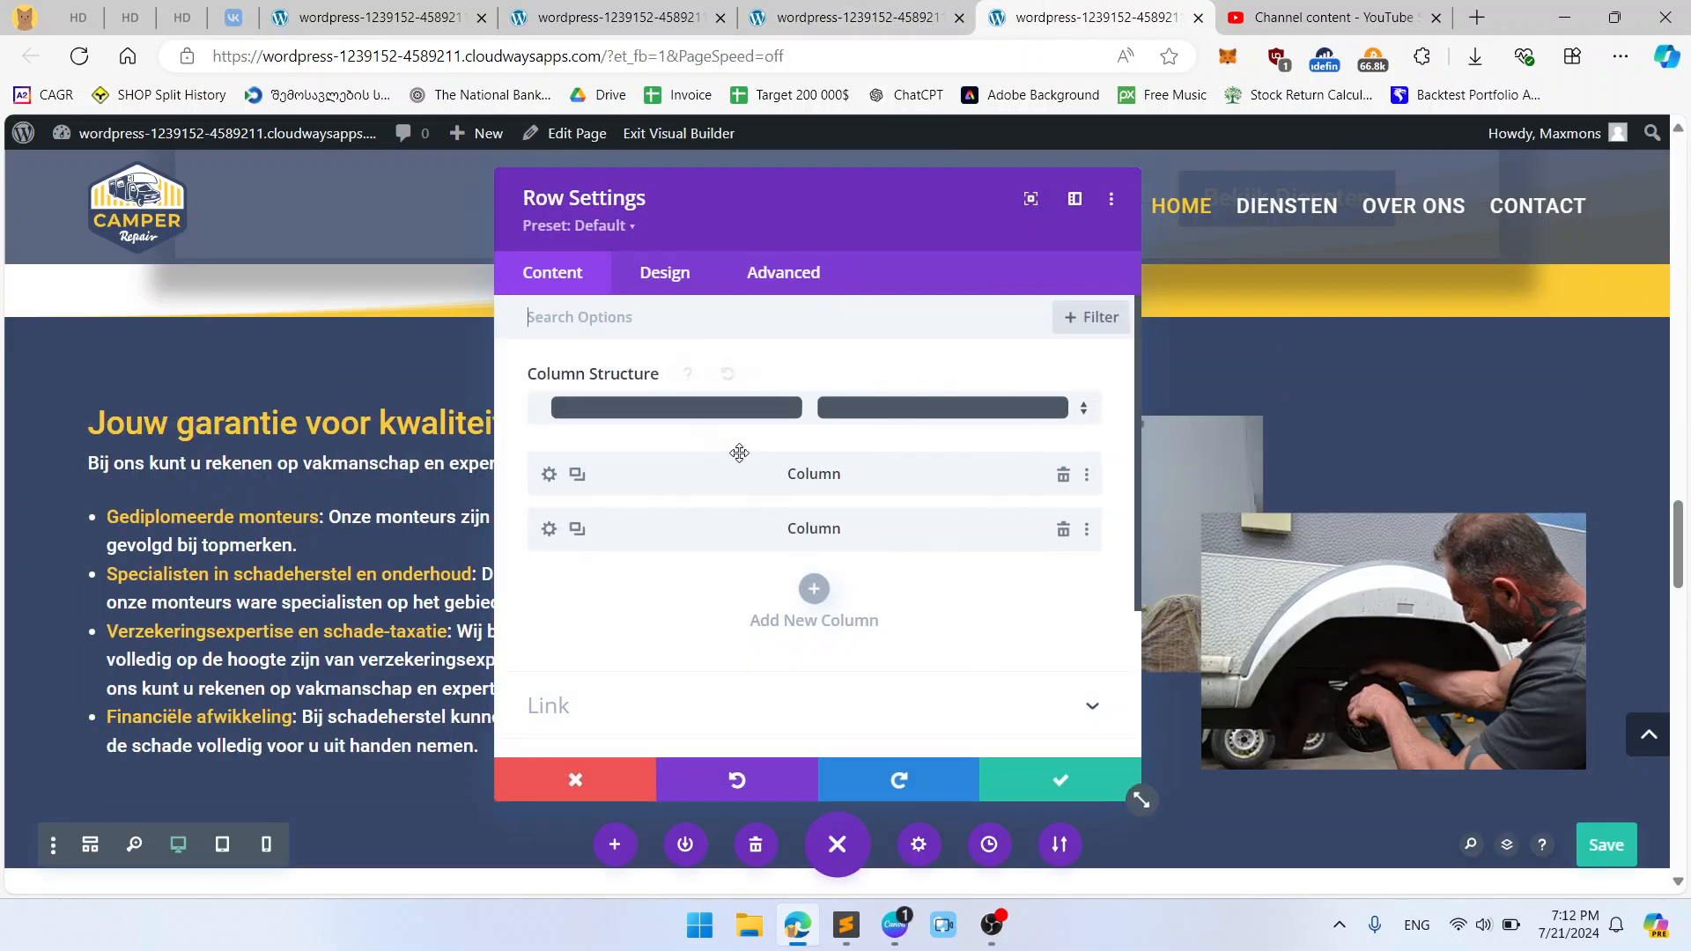
left_click(682, 295)
left_click(661, 390)
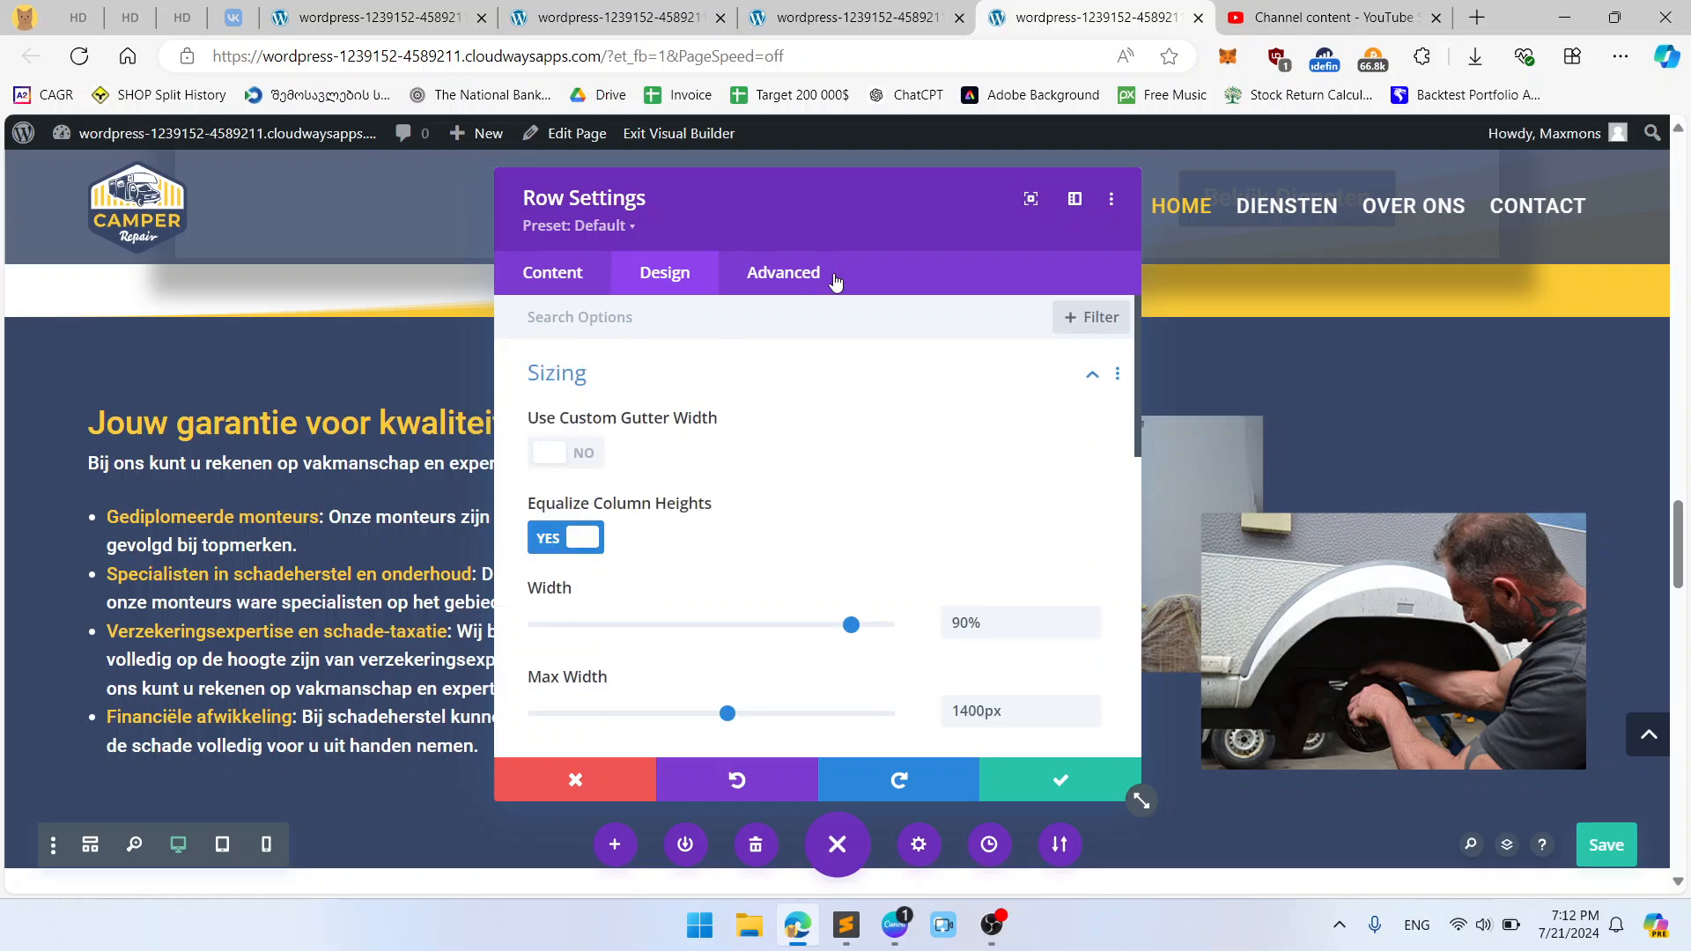
left_click_drag(841, 282, 1343, 264)
scroll(1335, 575, "down", 1)
scroll(1332, 575, "down", 2)
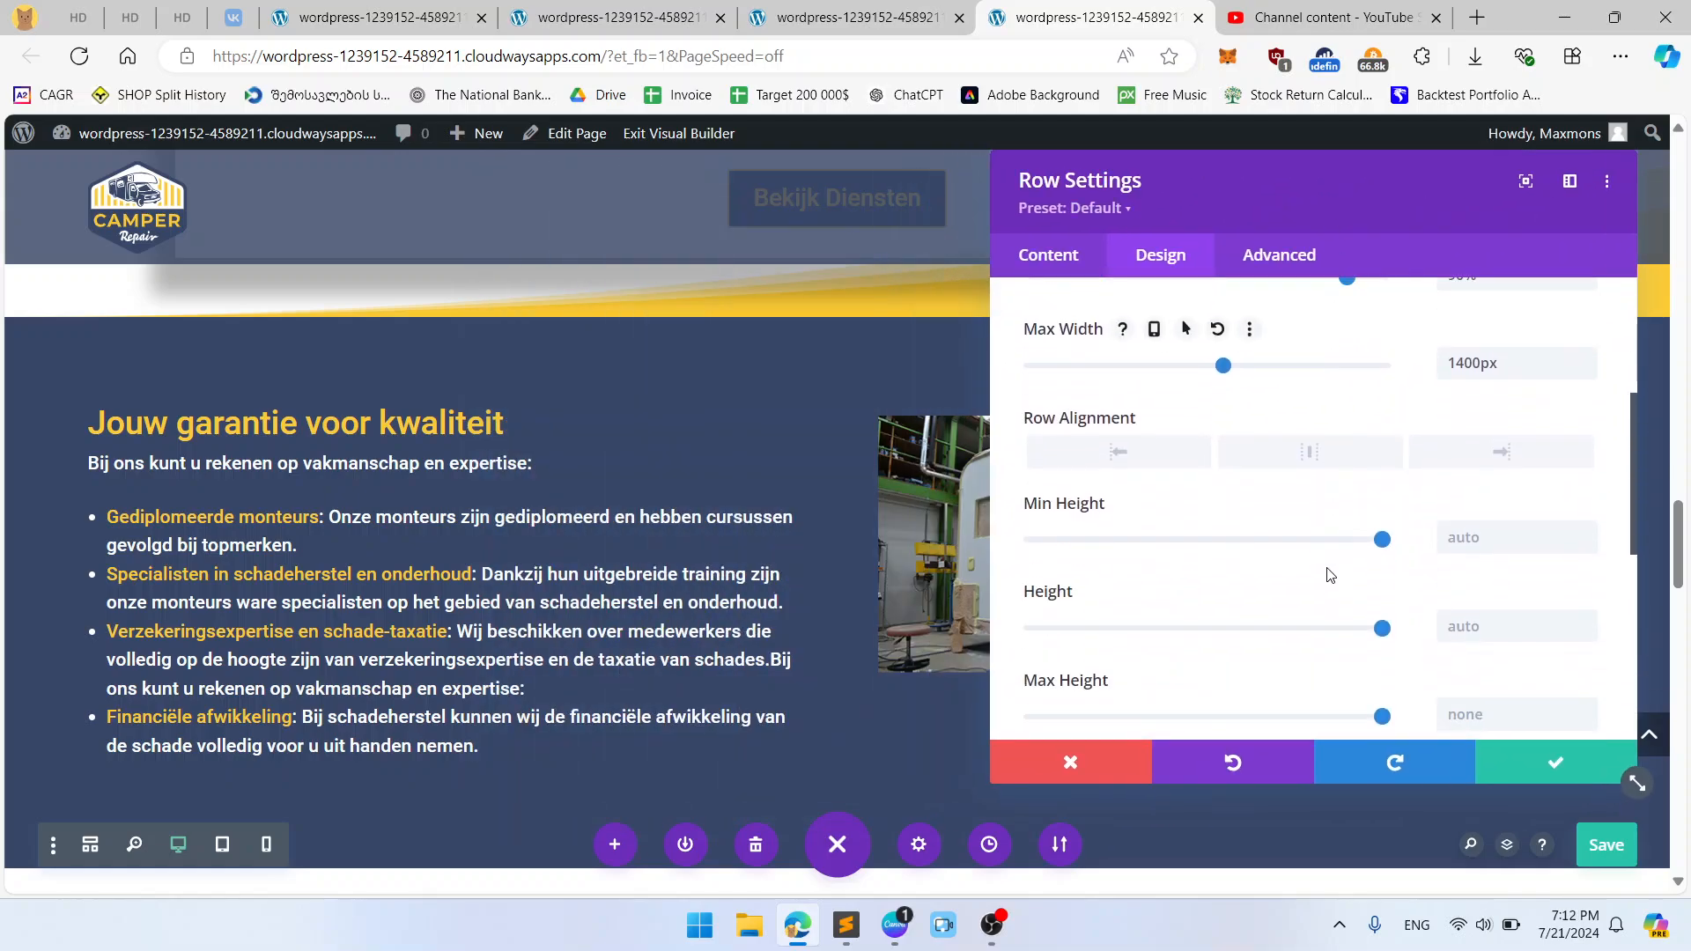
scroll(1317, 575, "up", 3)
left_click(1061, 434)
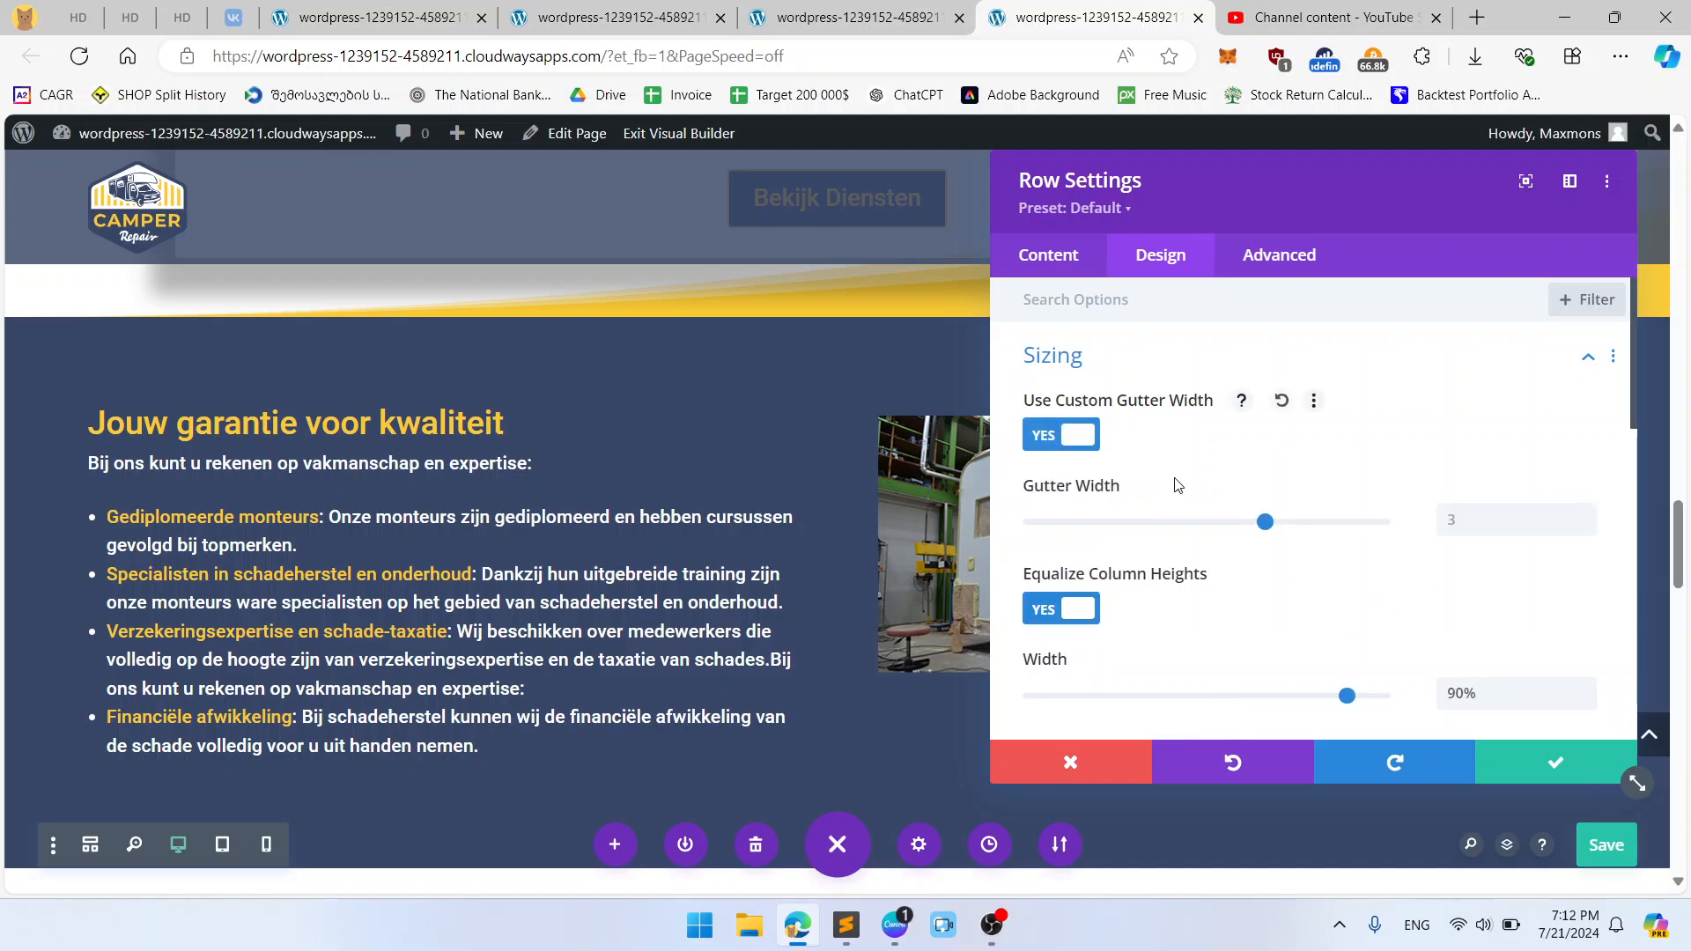
left_click_drag(1259, 523, 1123, 535)
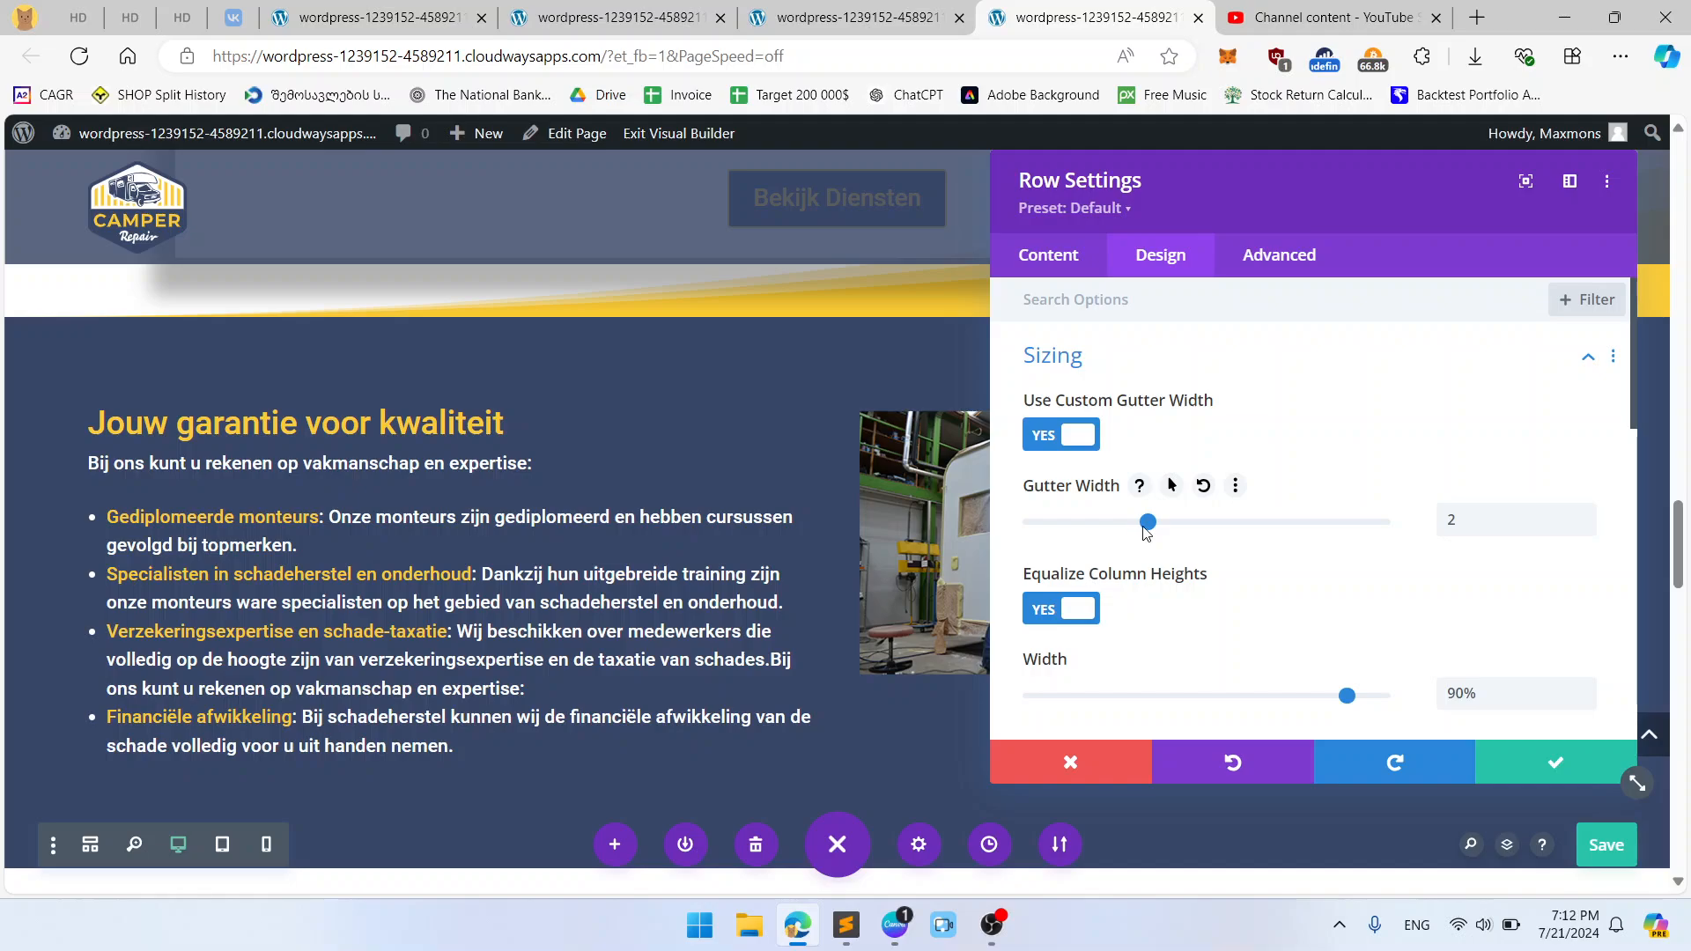
left_click(1556, 779)
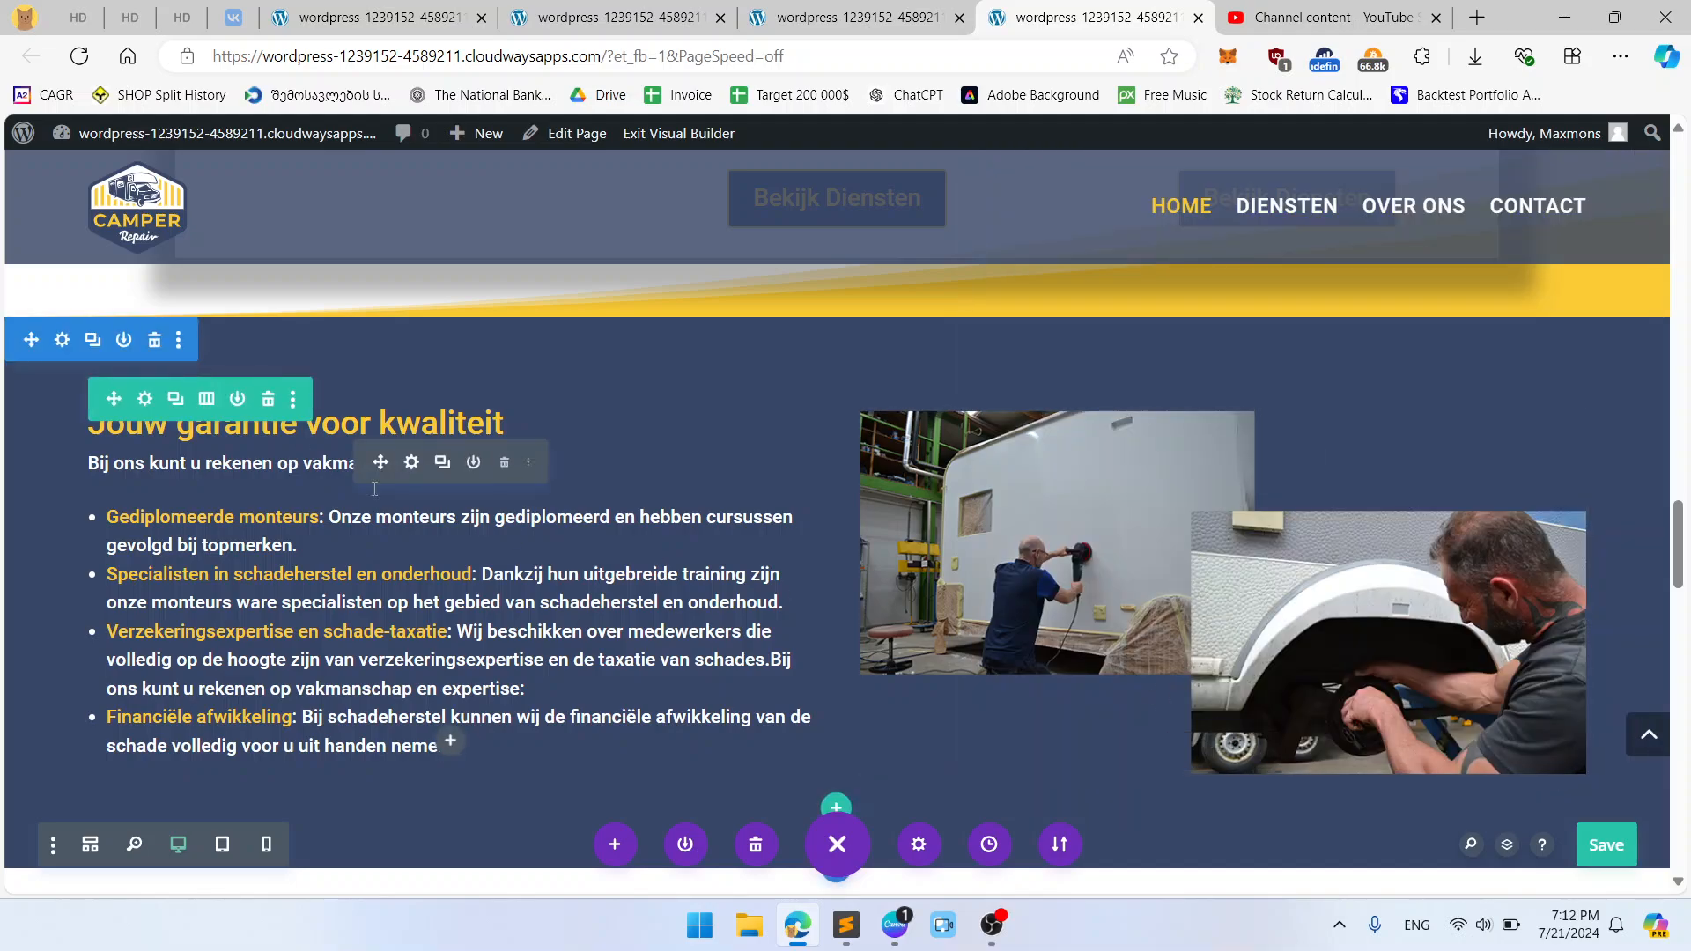
Step: Change the row's column structure to a two-fifths text column and a three-fifths image column
left_click(145, 401)
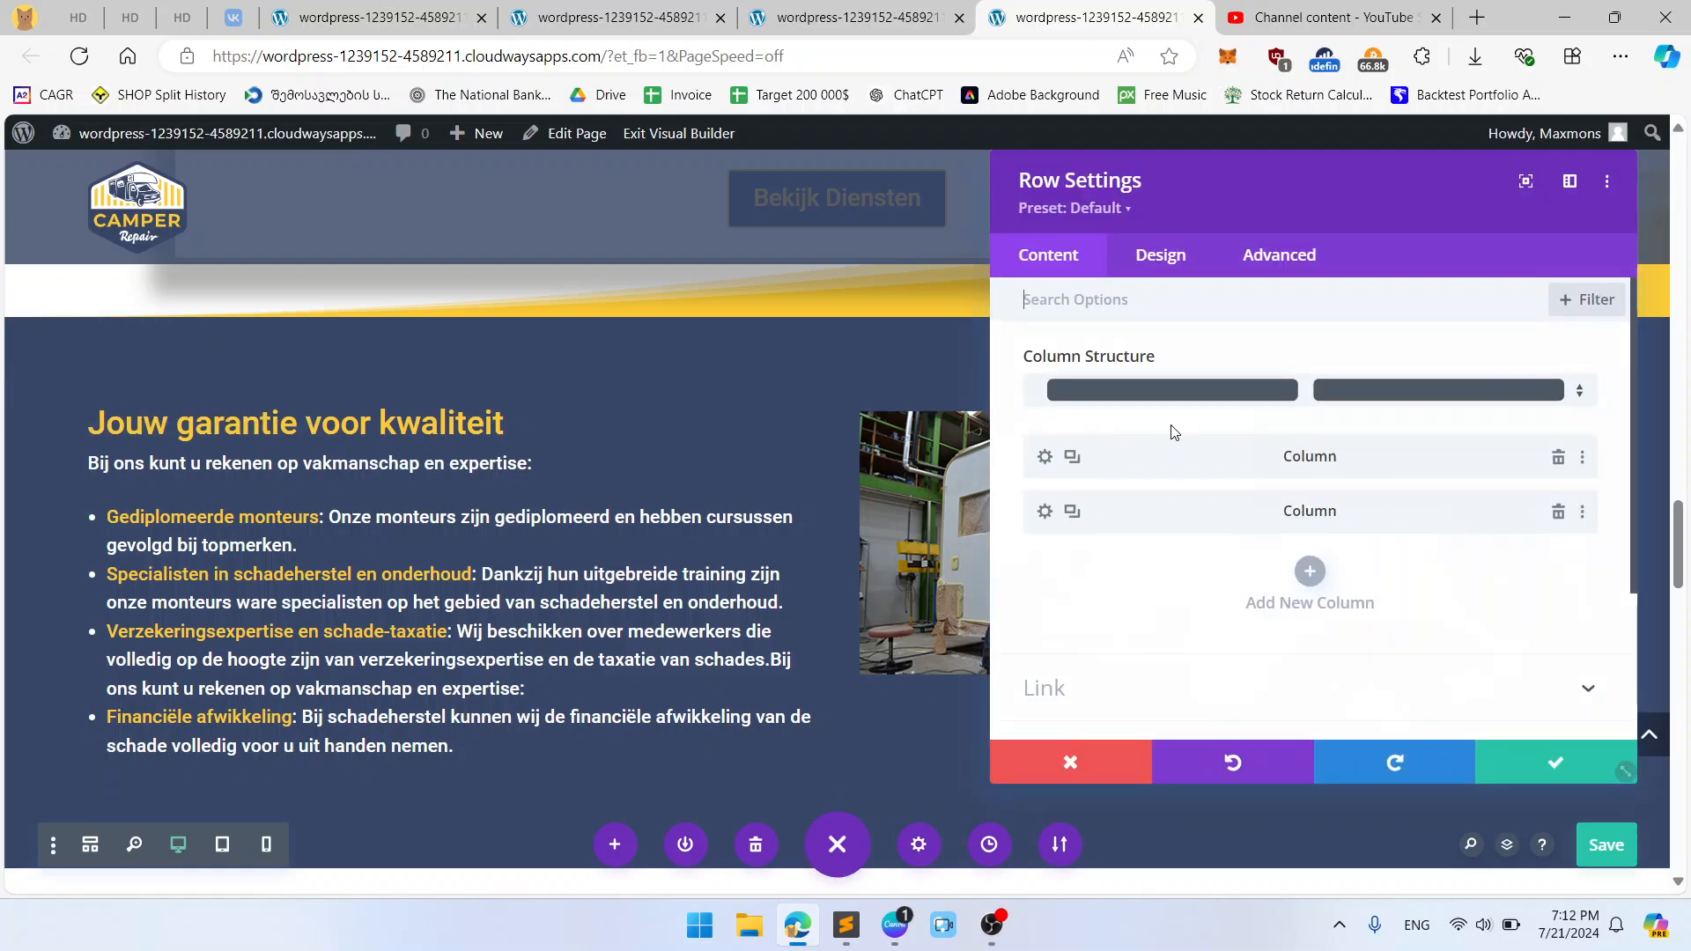
left_click(1202, 408)
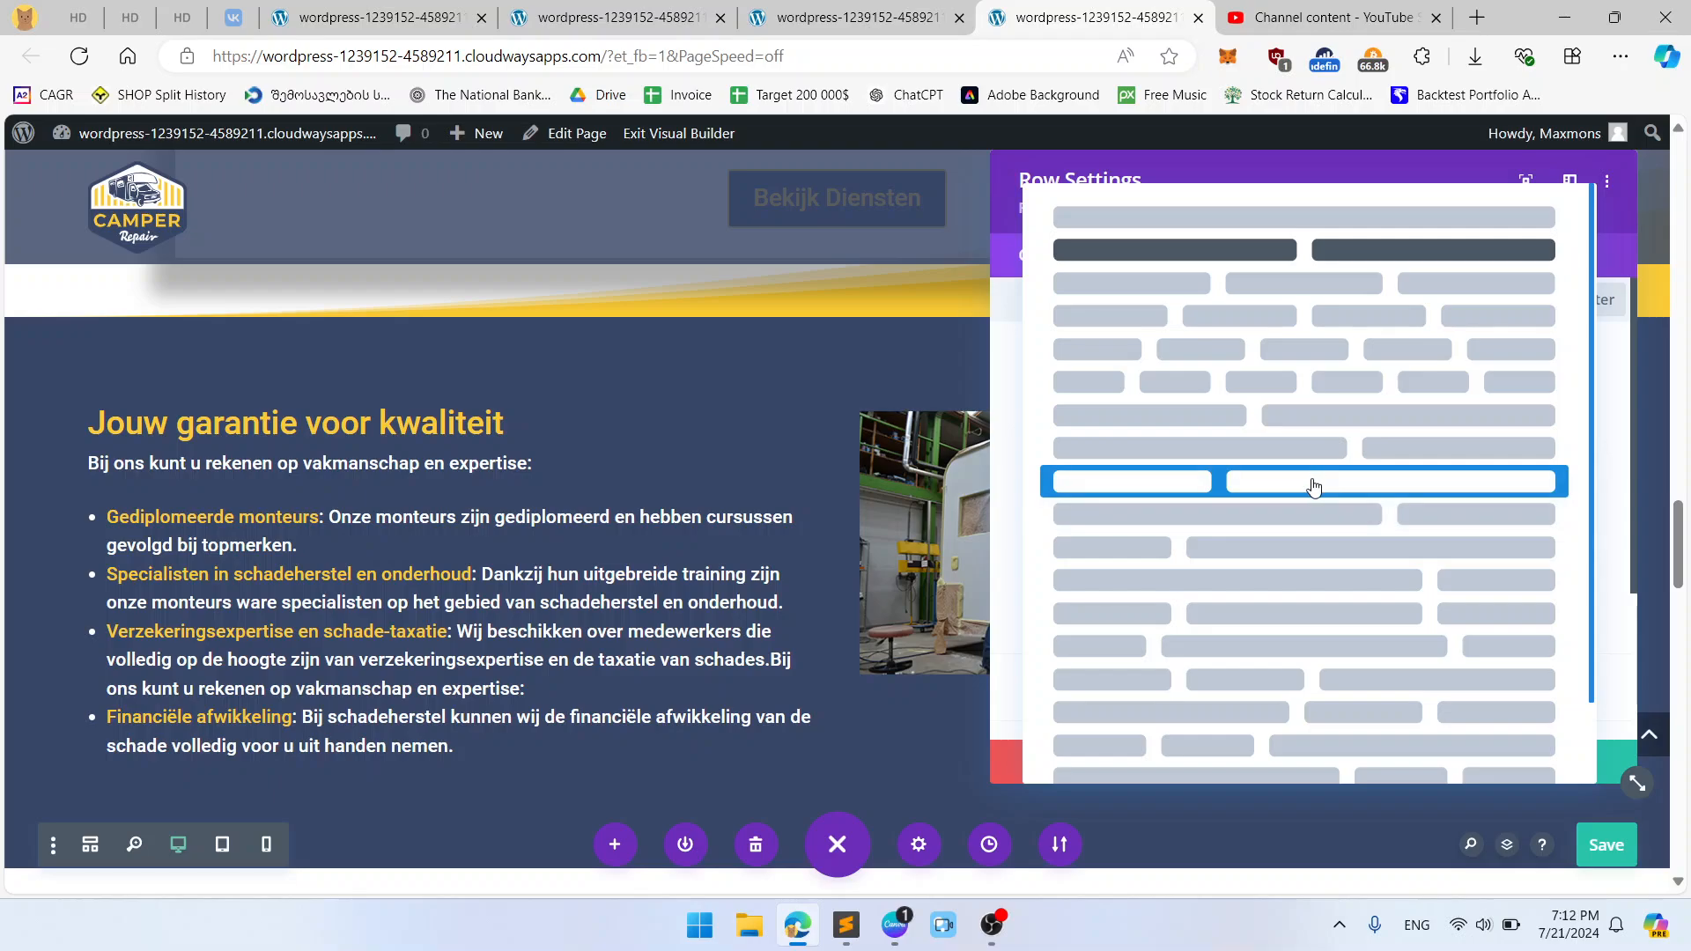
left_click(1305, 429)
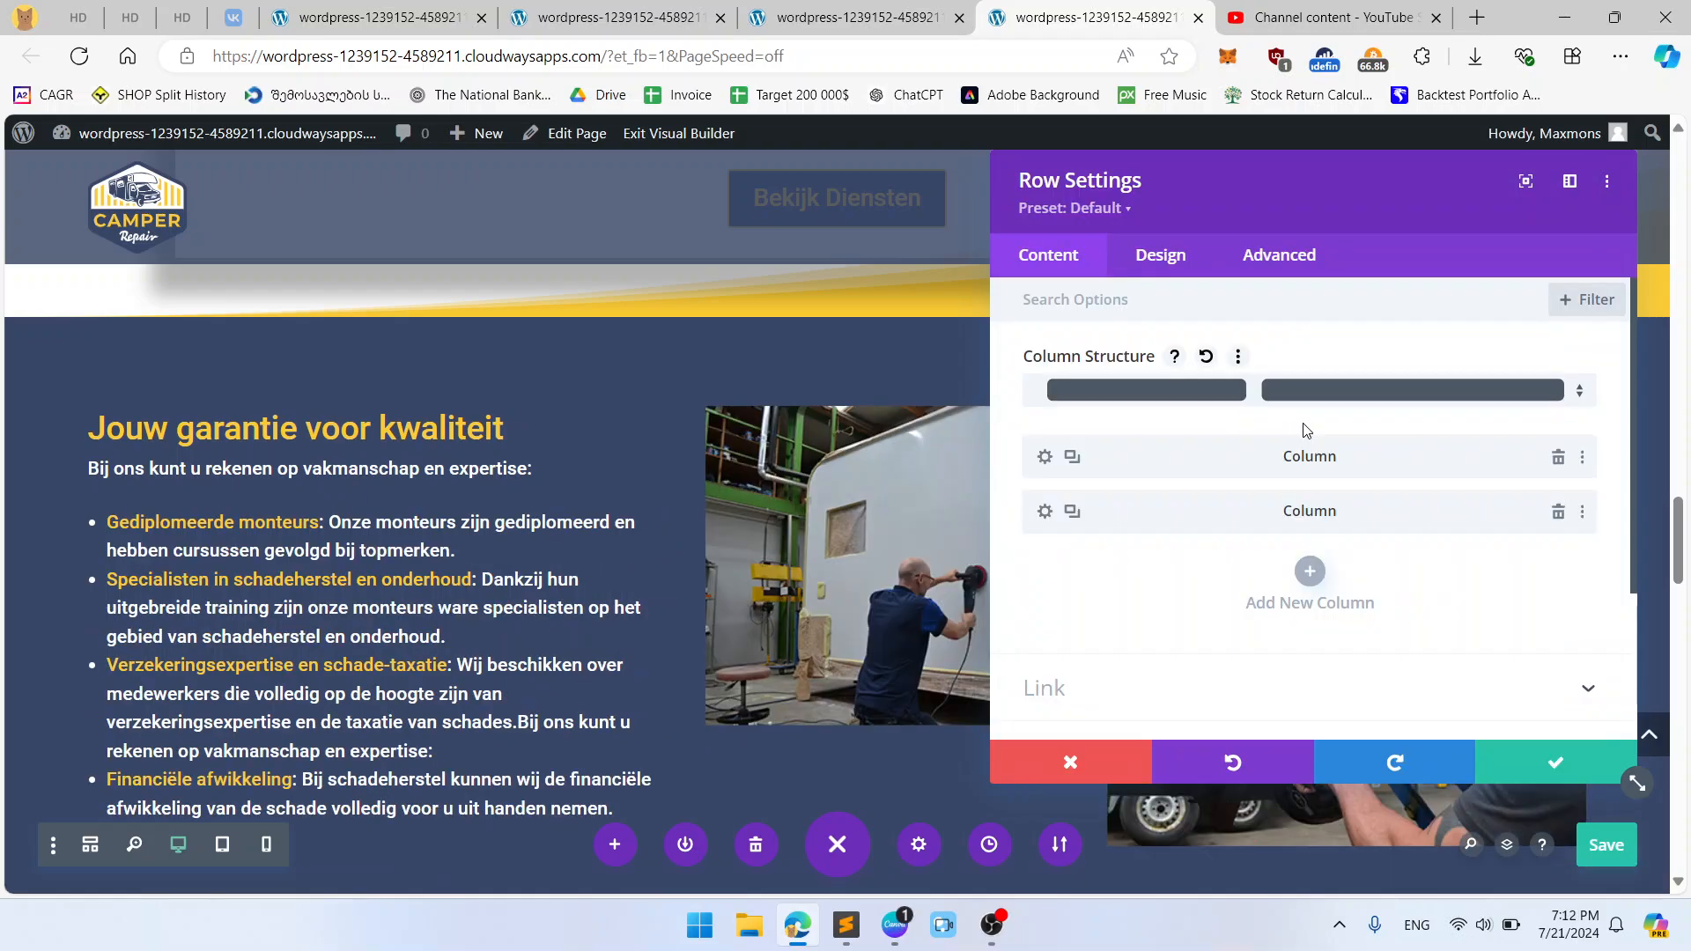
scroll(916, 519, "down", 1)
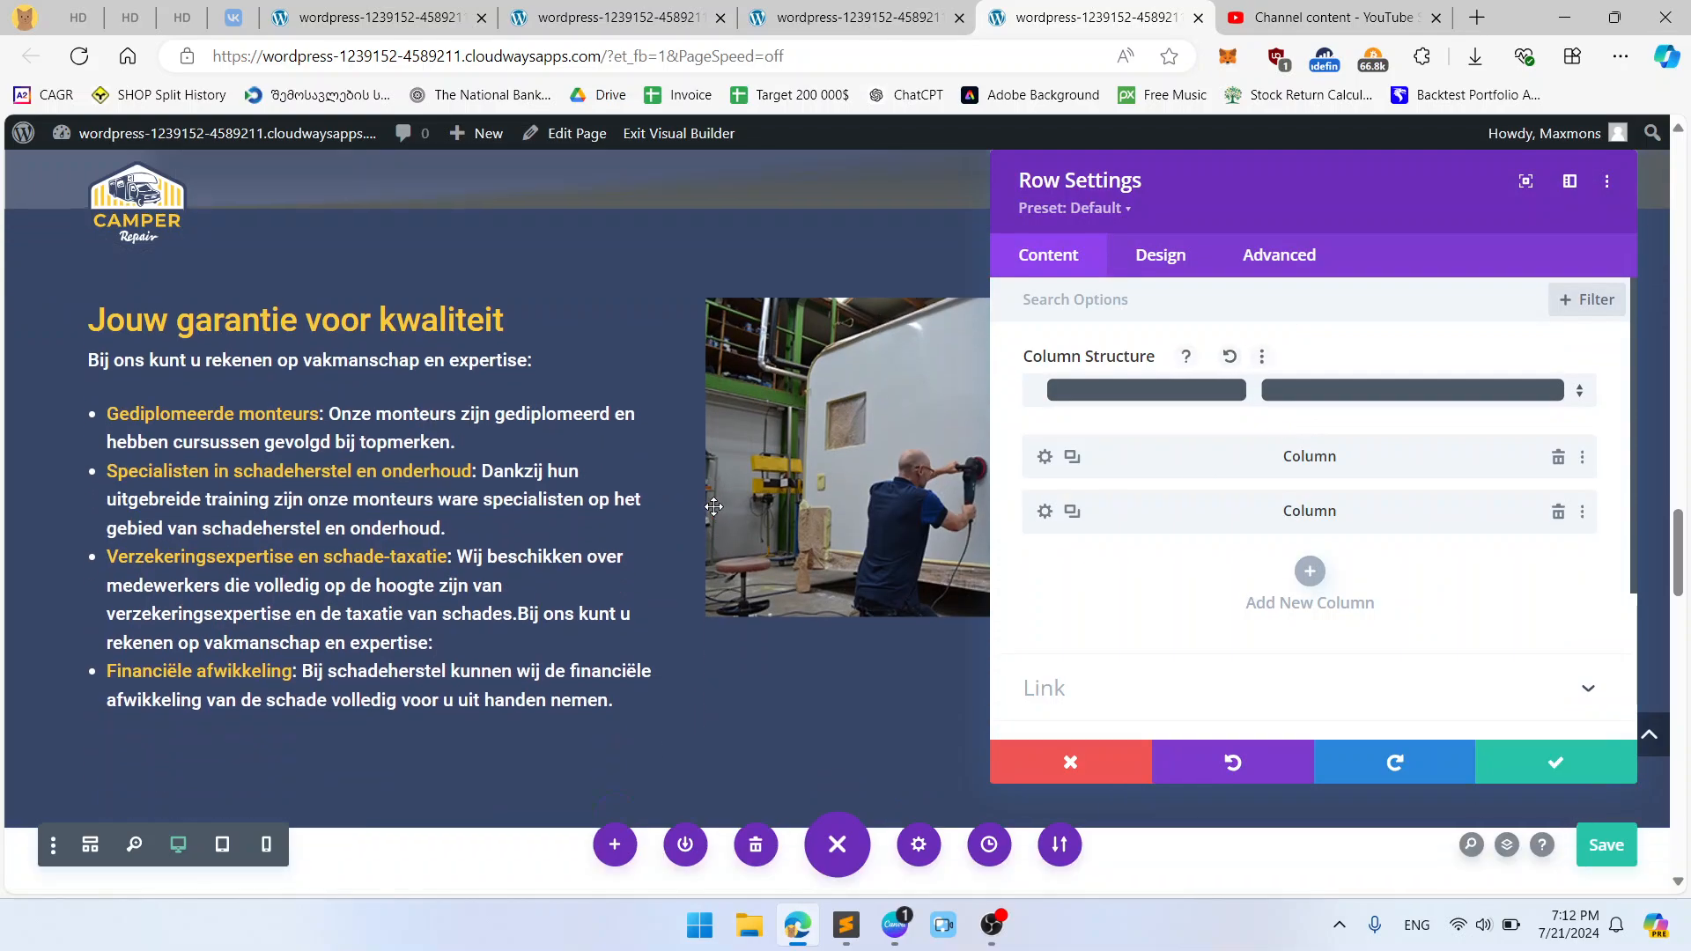
left_click(1551, 766)
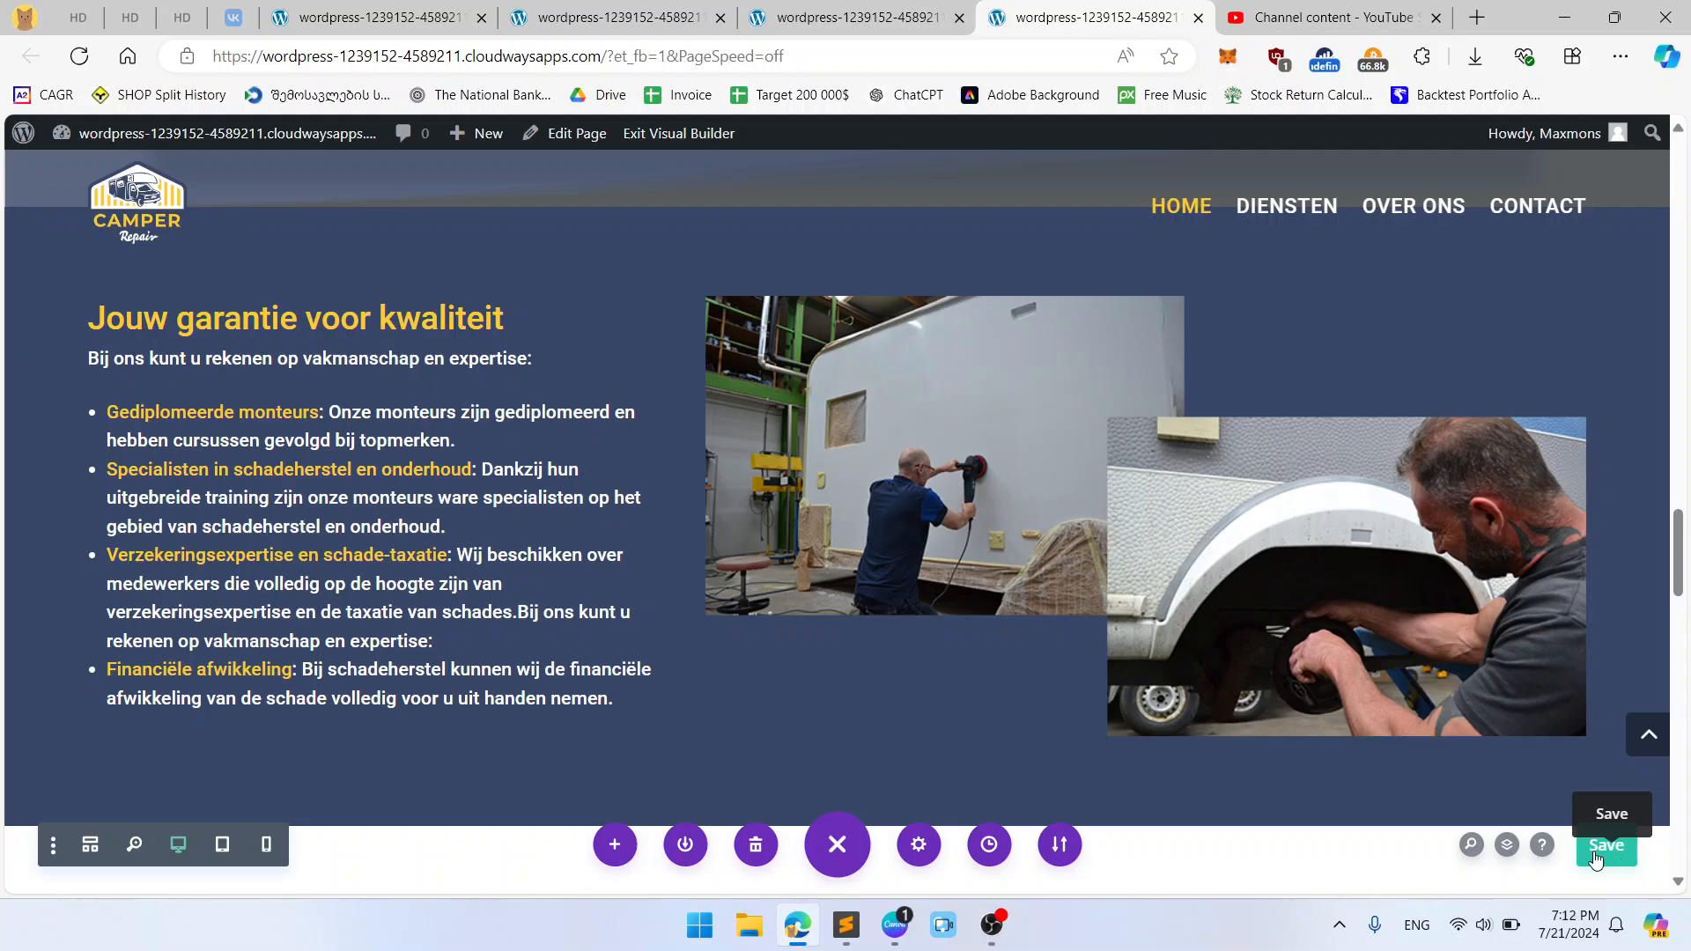
Step: Try two equal columns for the row and restore the two-fifths and three-fifths column structure
left_click(143, 286)
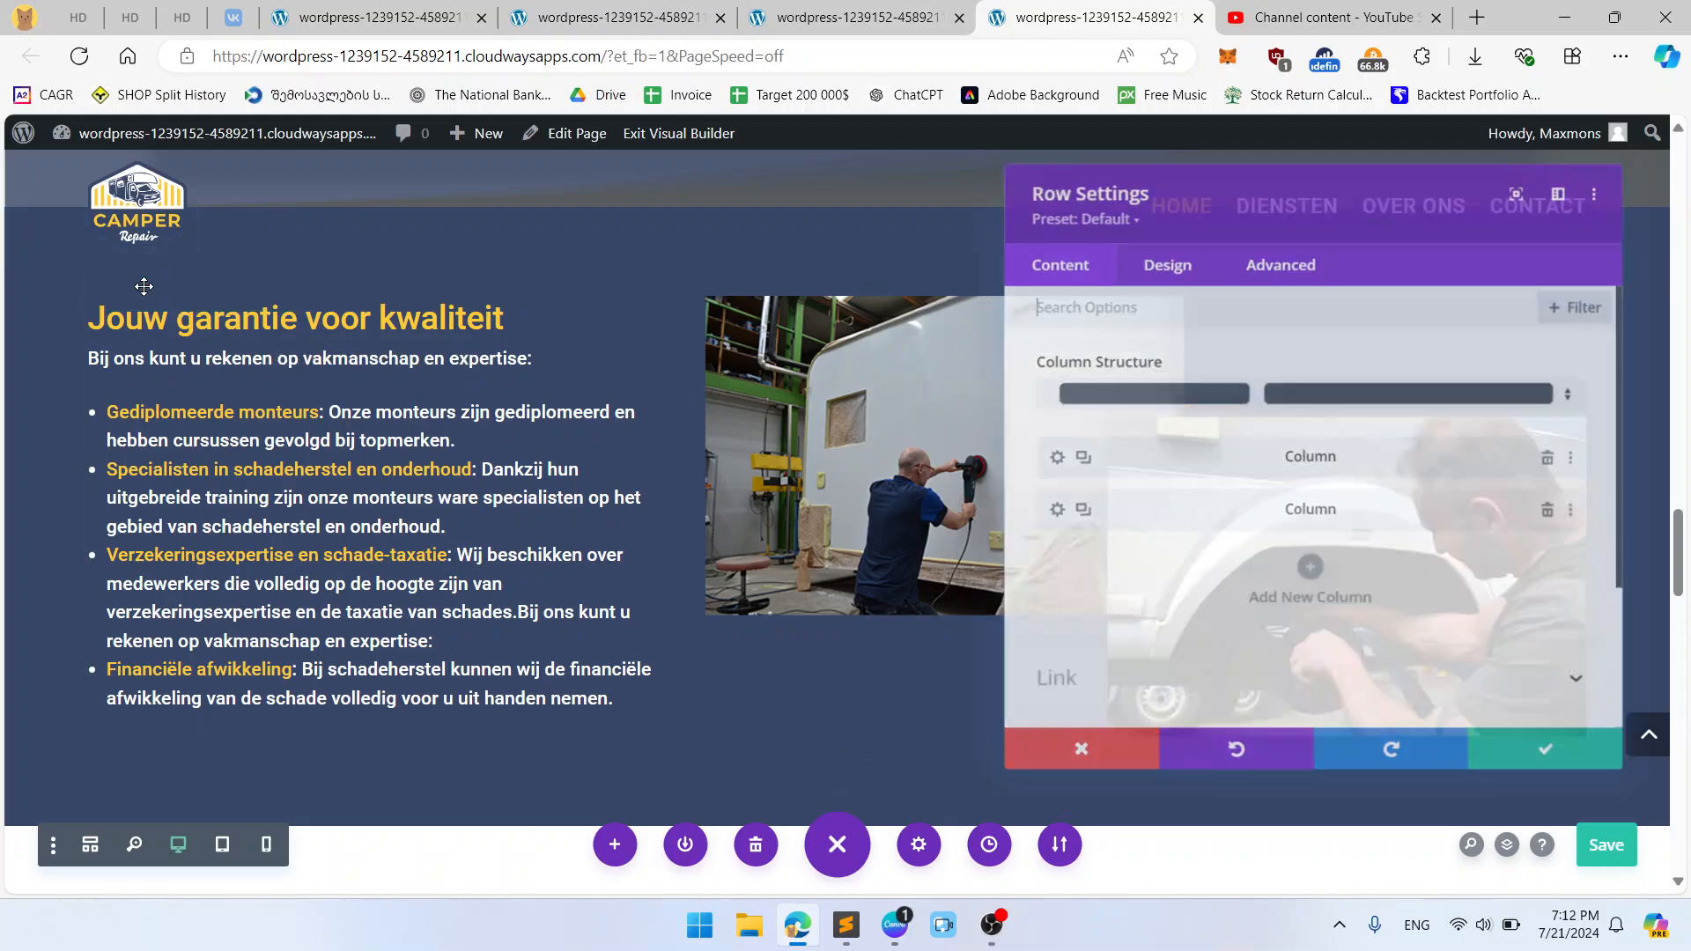
left_click(1152, 251)
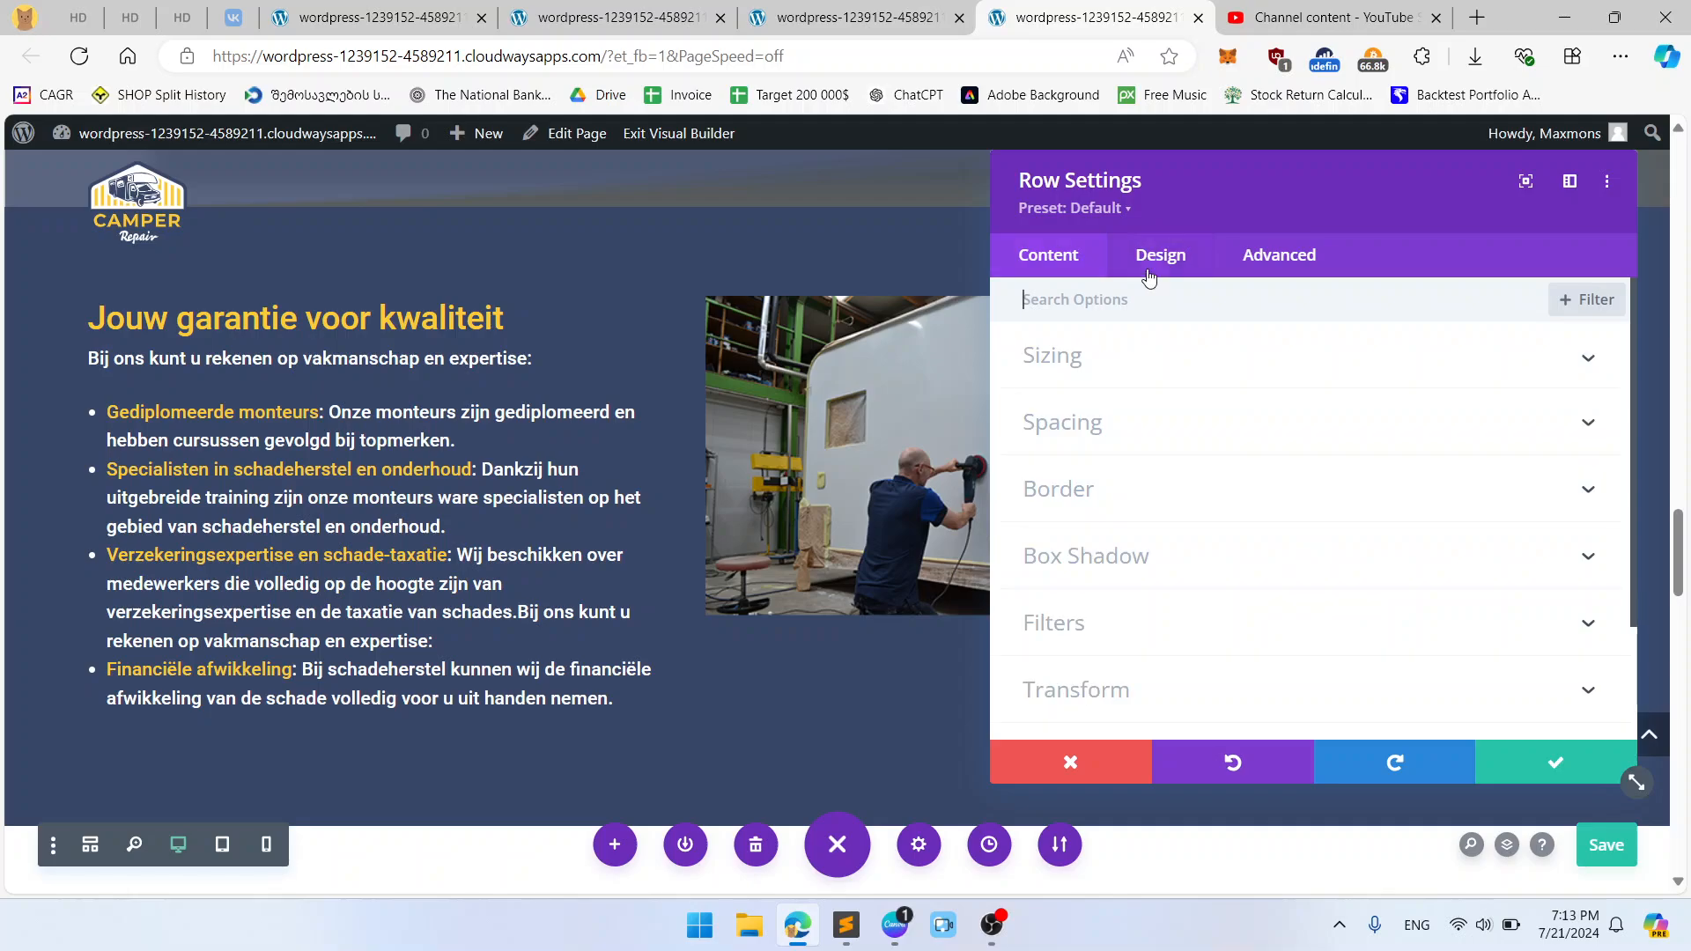
left_click(1057, 265)
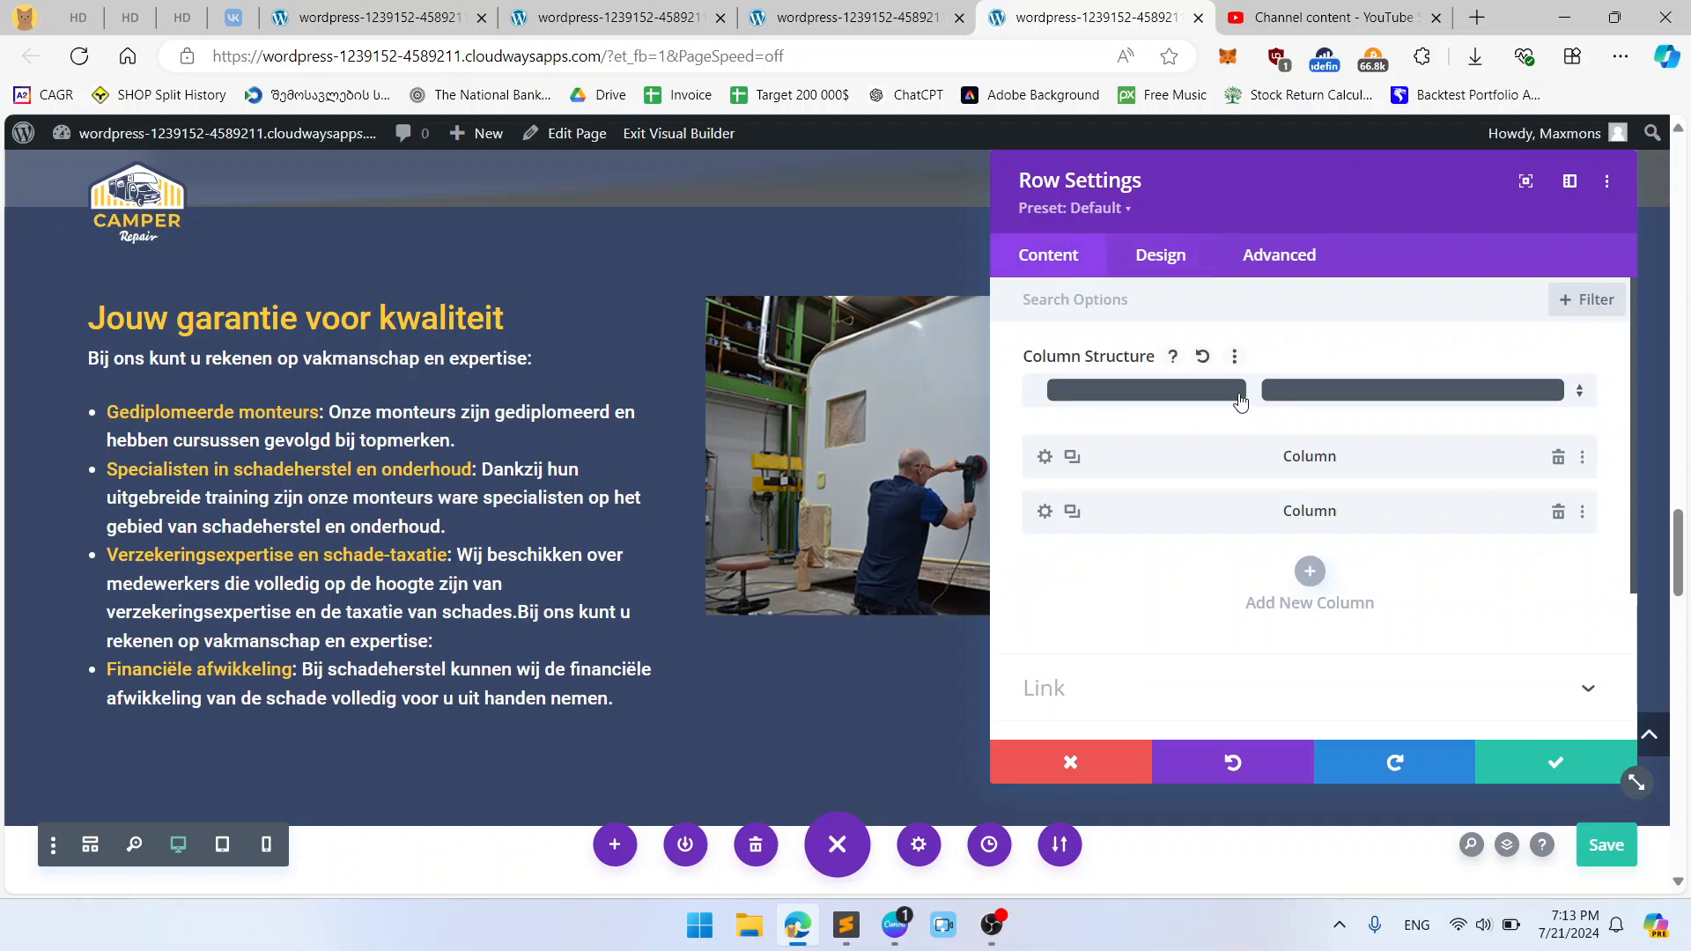
left_click(1241, 402)
left_click(1227, 256)
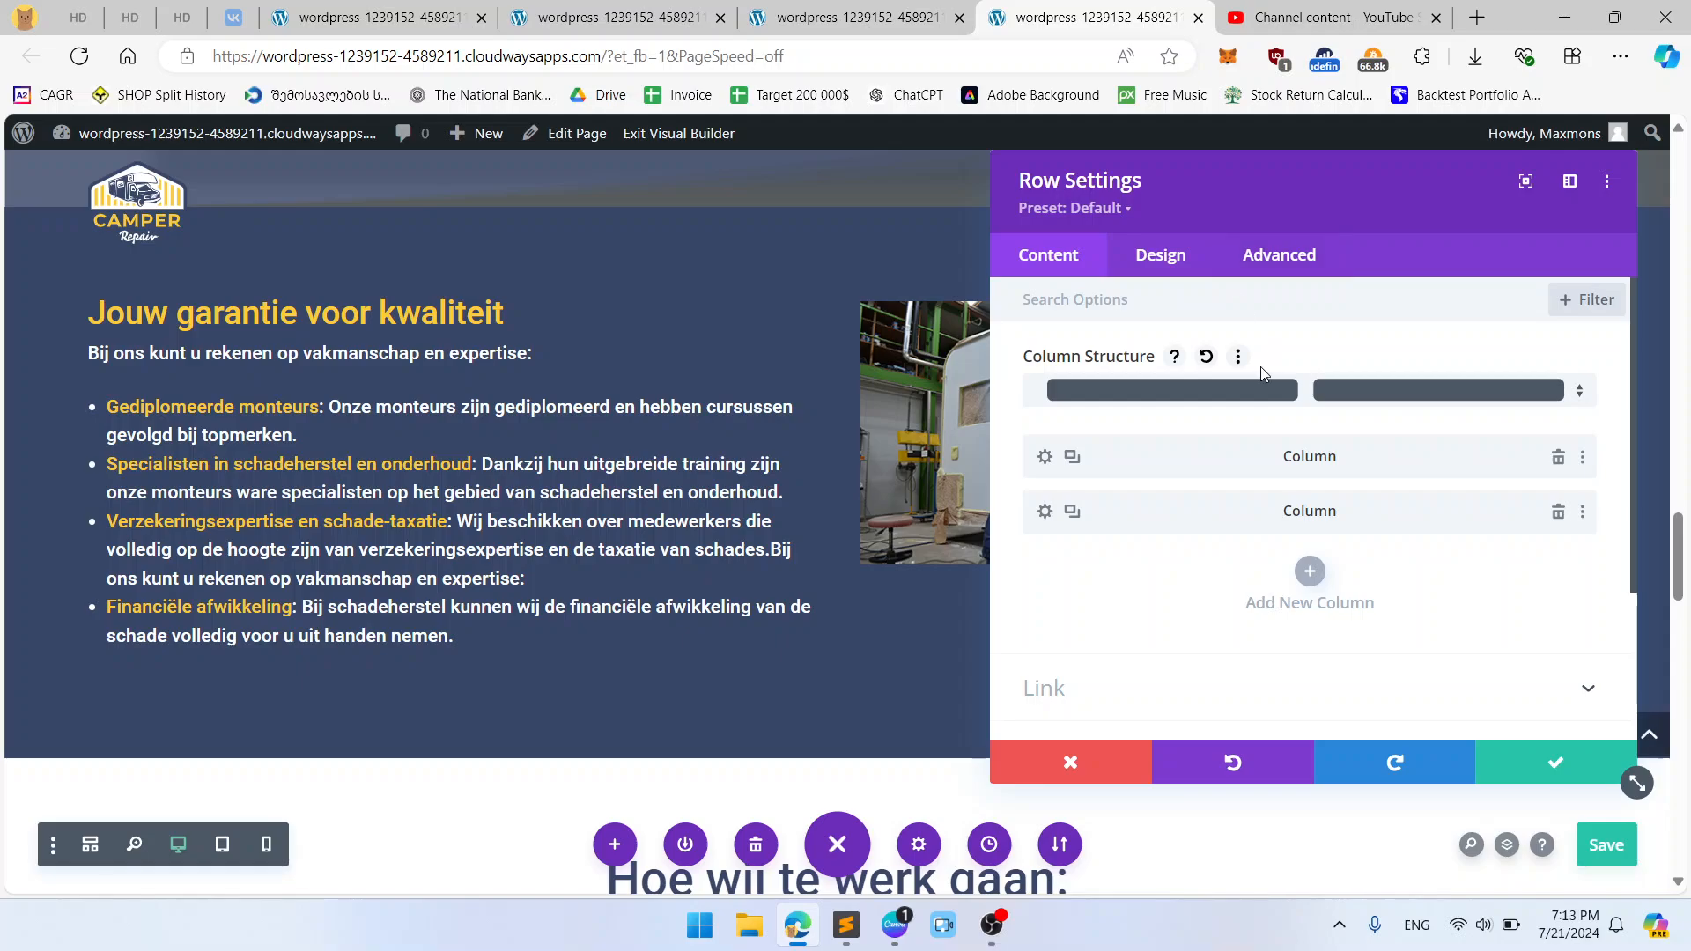
left_click(1261, 394)
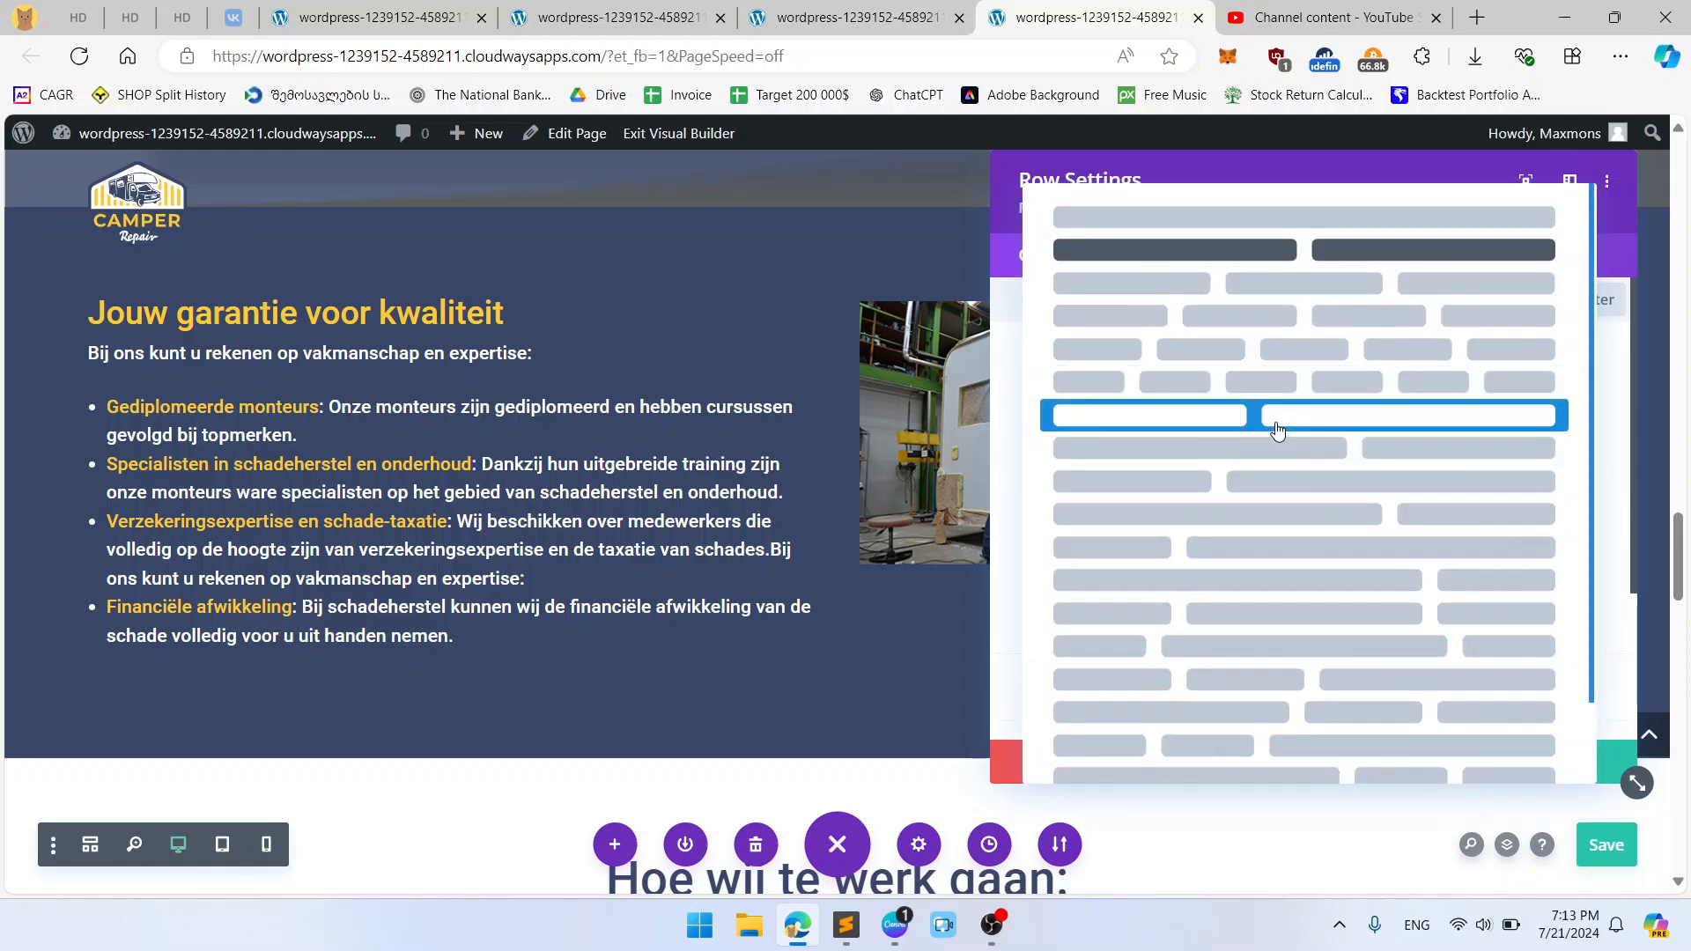
left_click(1278, 428)
left_click(1537, 762)
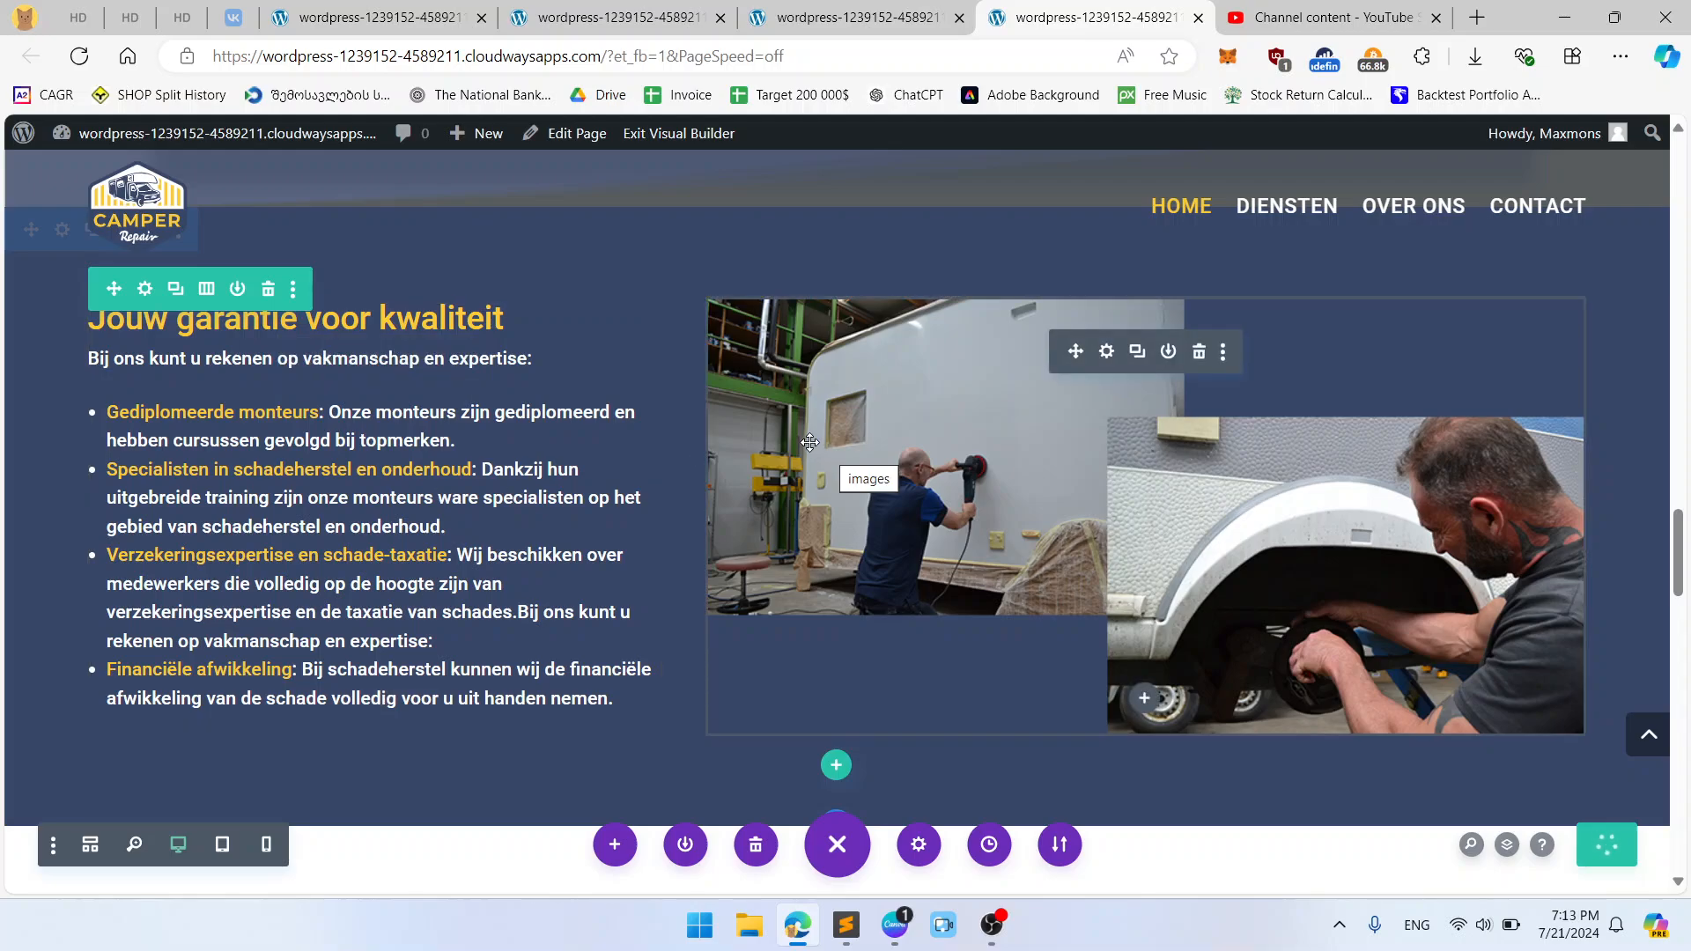
Step: Reload the published page and review the new column widths in the "Jouw garantie voor kwaliteit" section
left_click(841, 17)
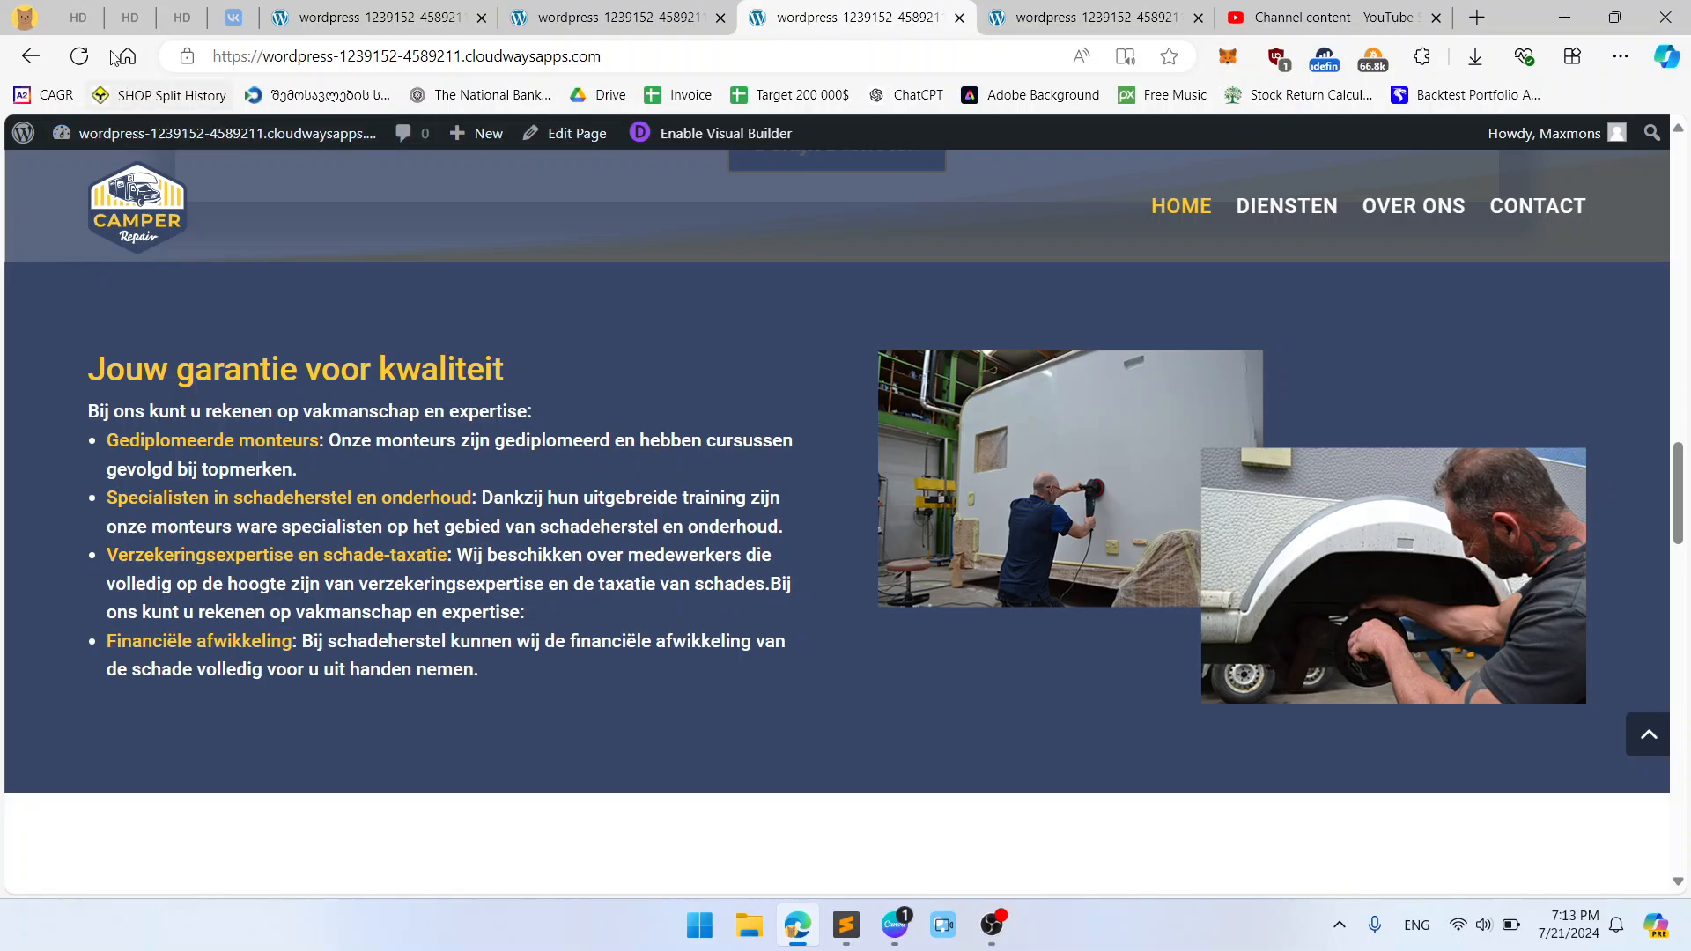
left_click(83, 60)
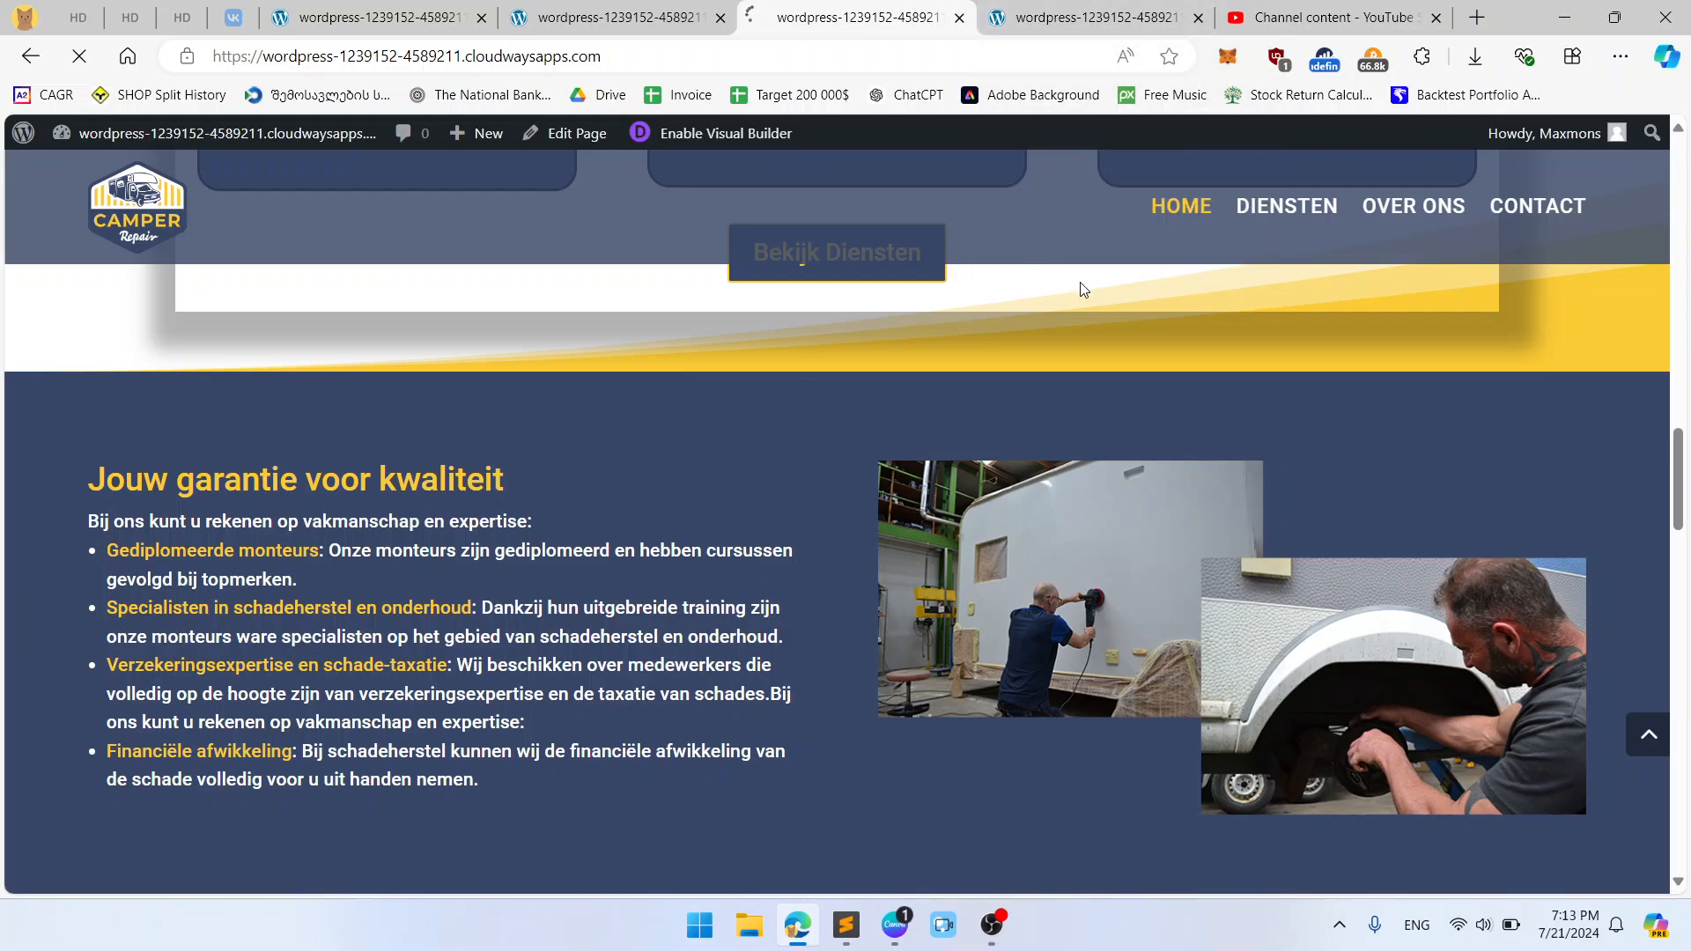
scroll(870, 555, "down", 10)
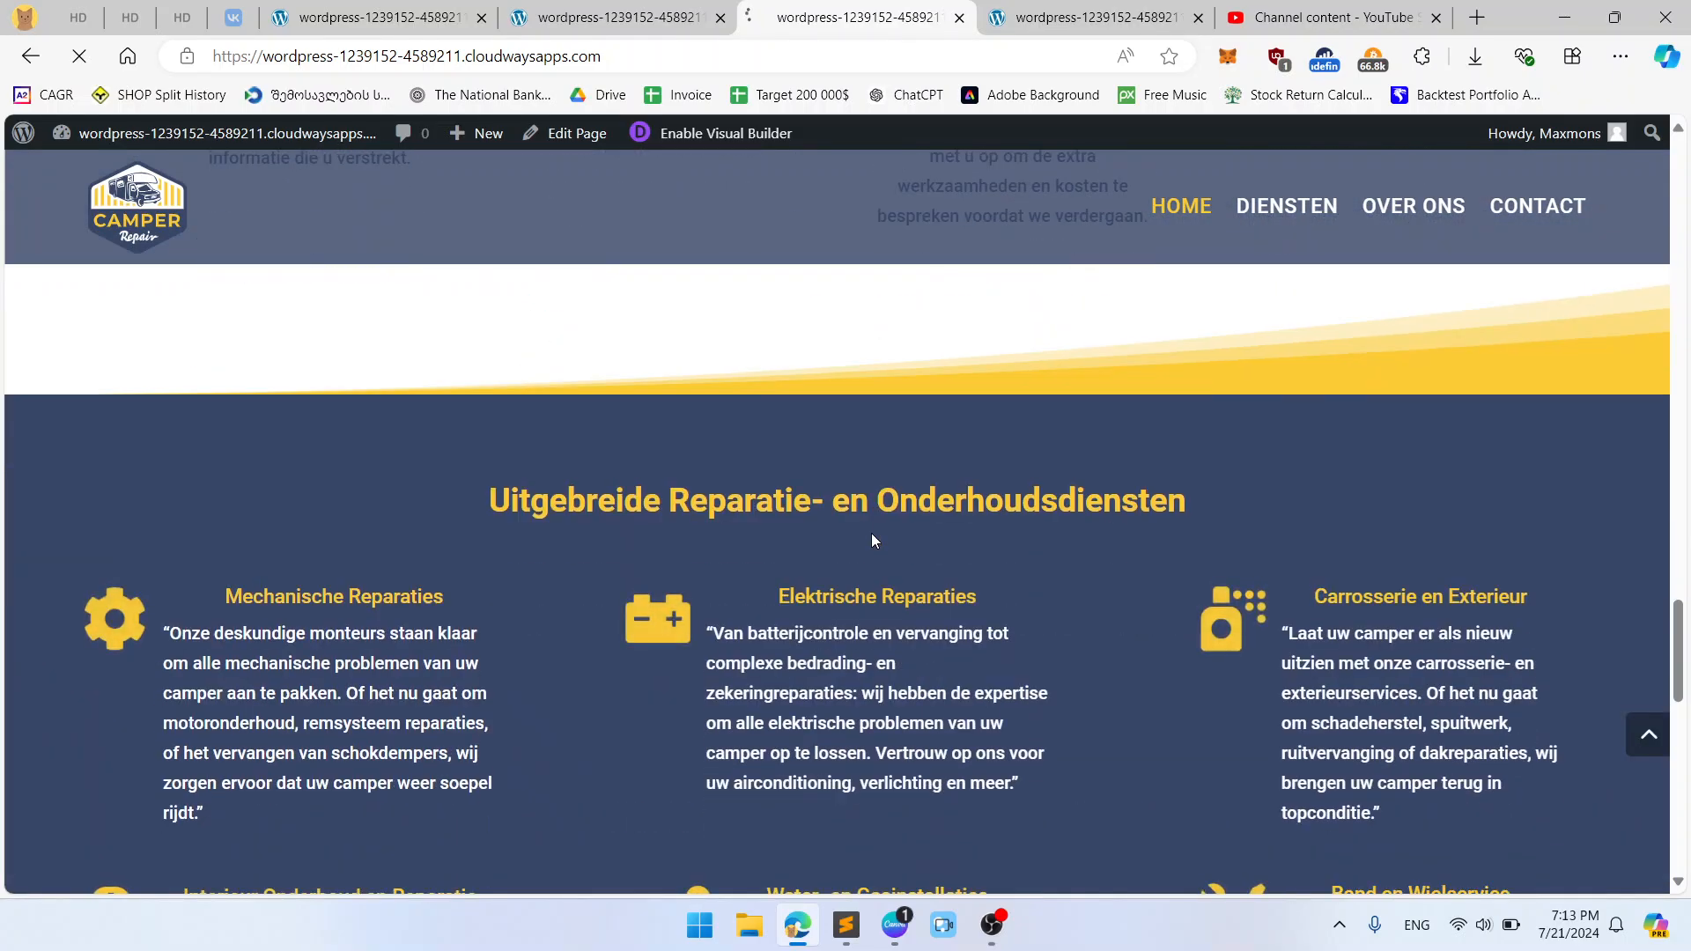
scroll(872, 535, "up", 10)
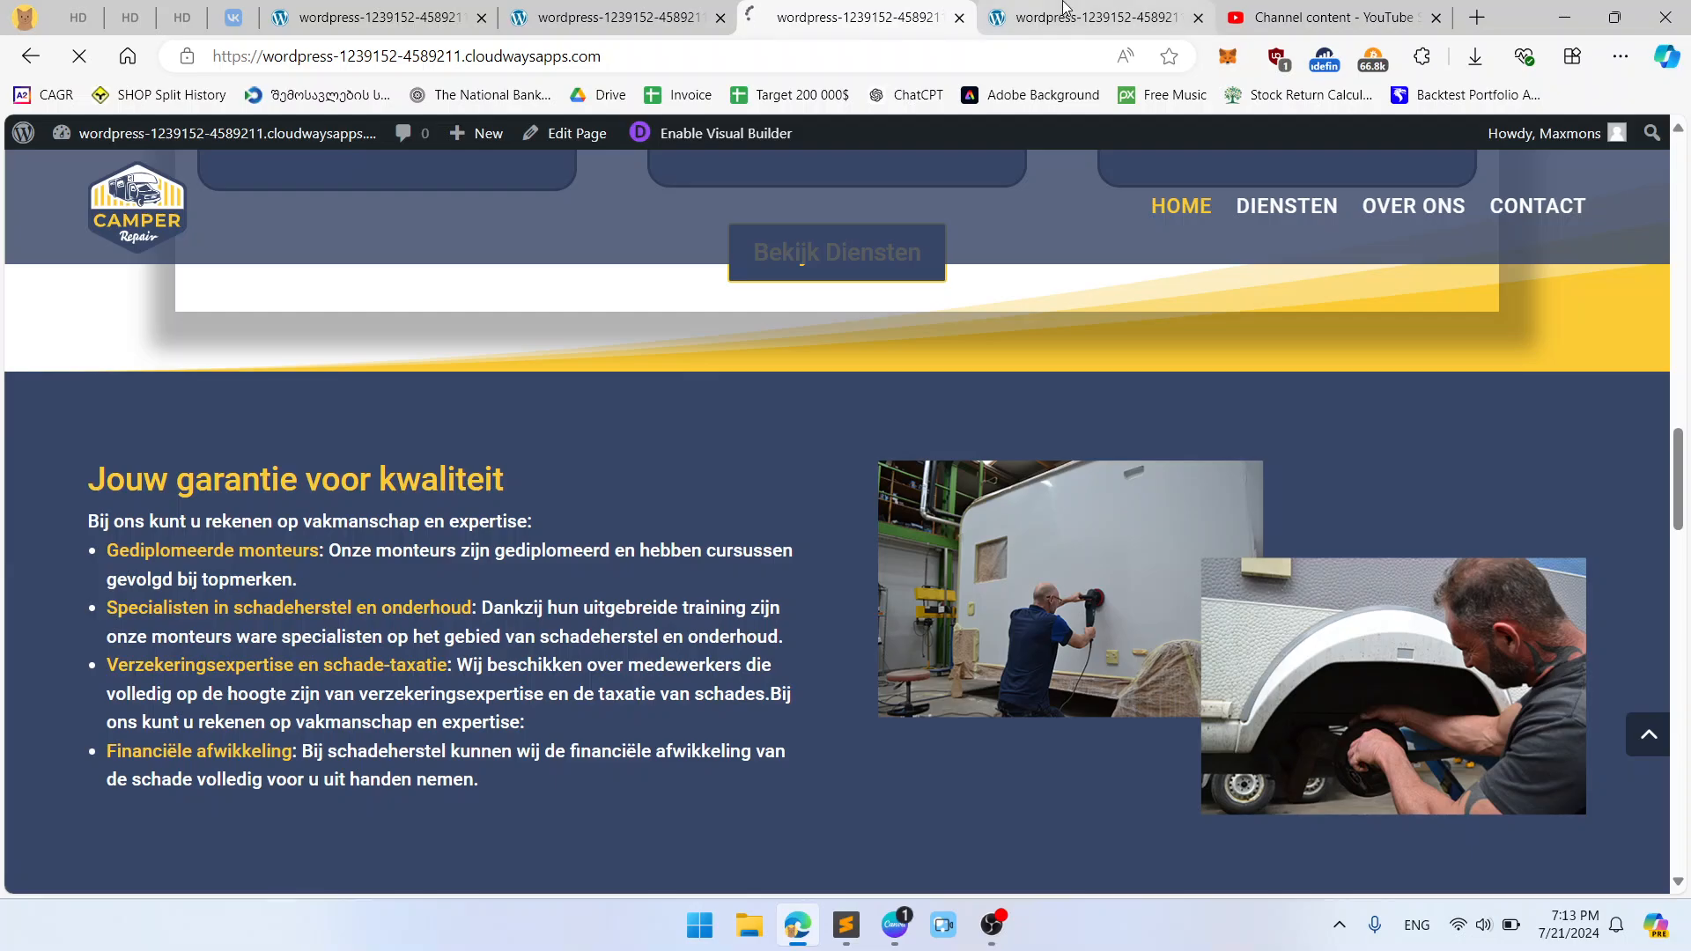
scroll(1029, 513, "up", 10)
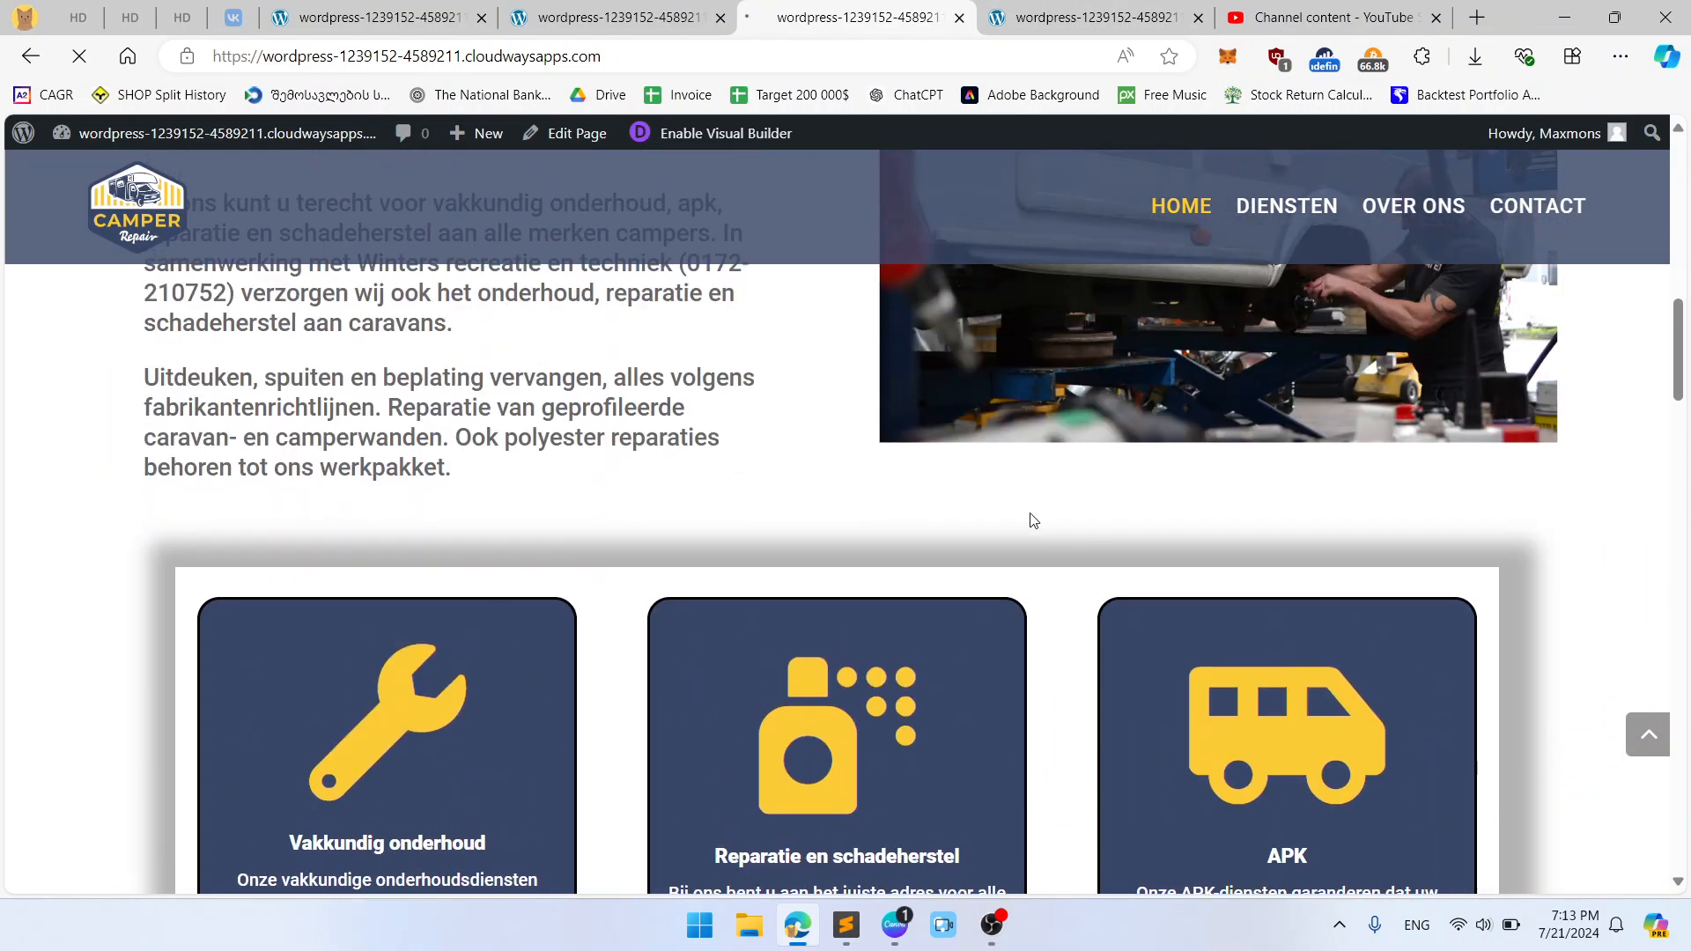
scroll(1034, 520, "down", 10)
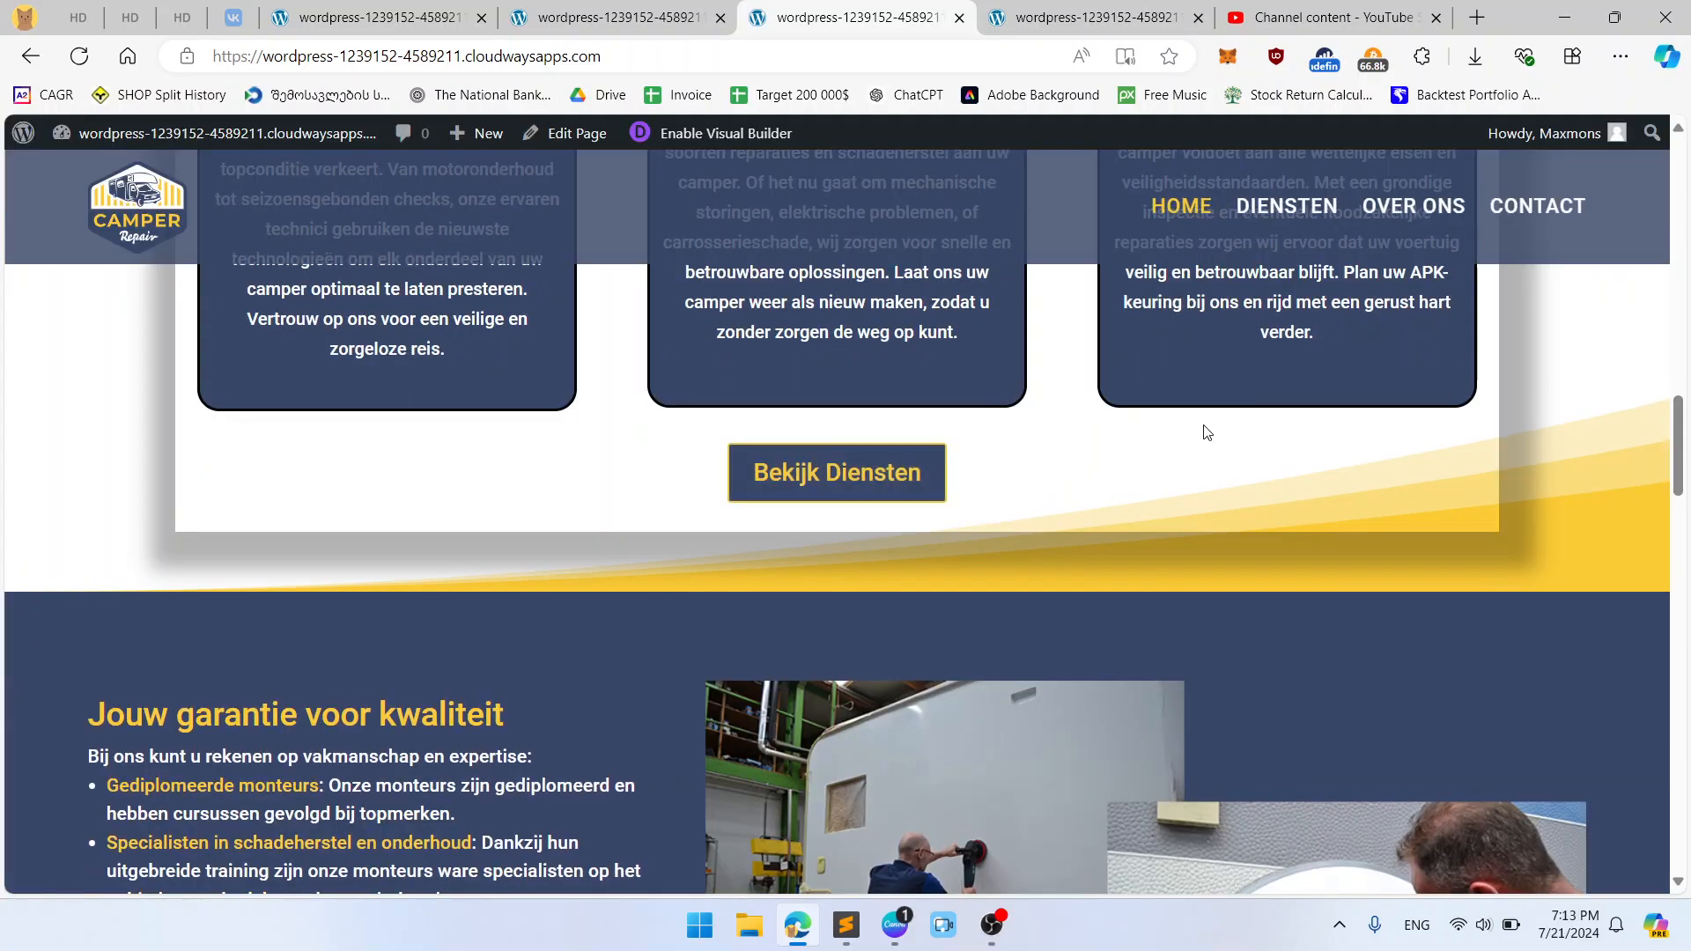
scroll(1179, 500, "down", 5)
scroll(1178, 498, "up", 2)
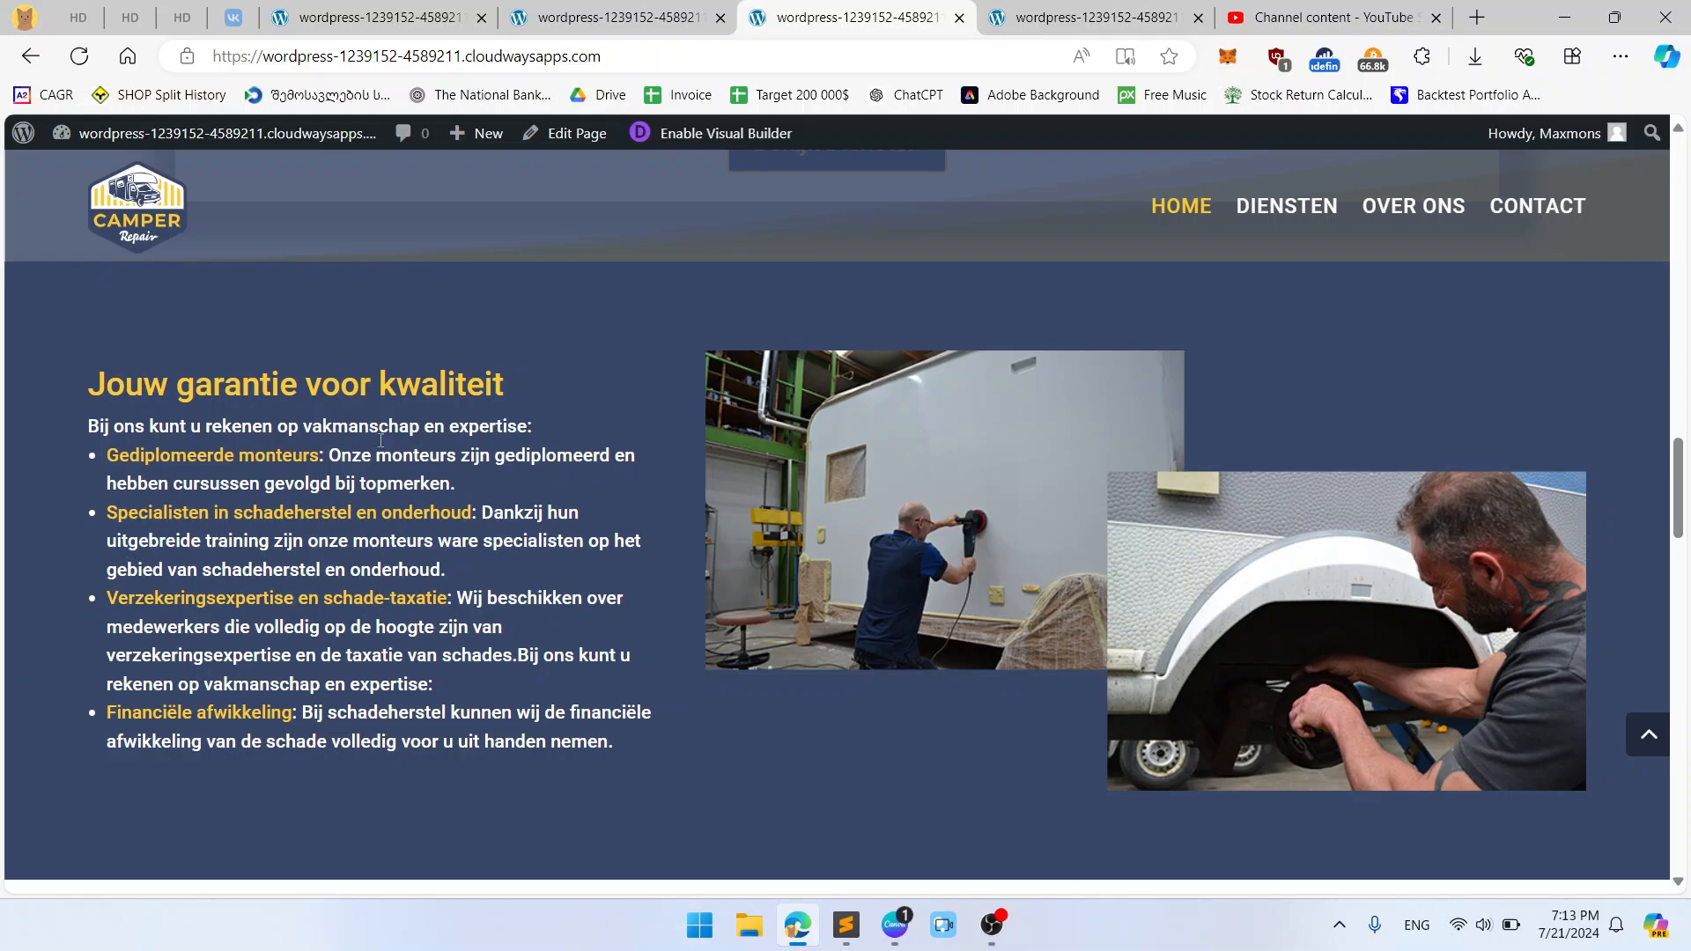
Step: Compare the spacing below the intro line of "Jouw garantie voor kwaliteit" between the builder and the published page
key("ctrl+Tab")
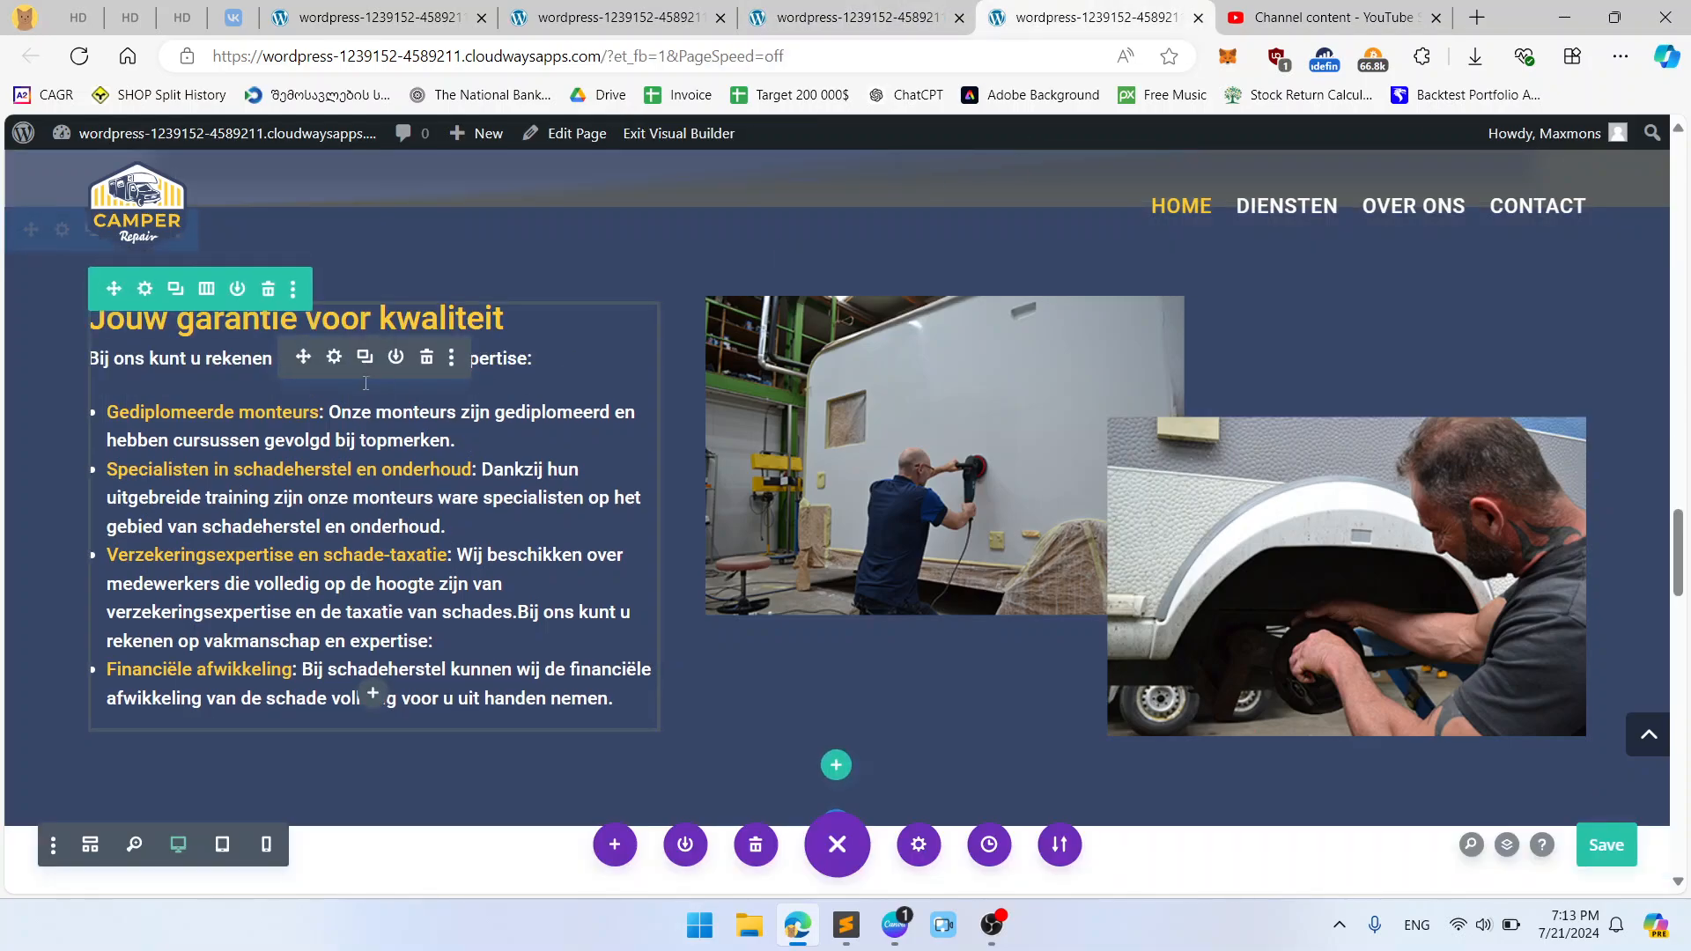
key("ctrl+shift+Tab")
key("ctrl+Tab")
key("ctrl+shift+Tab")
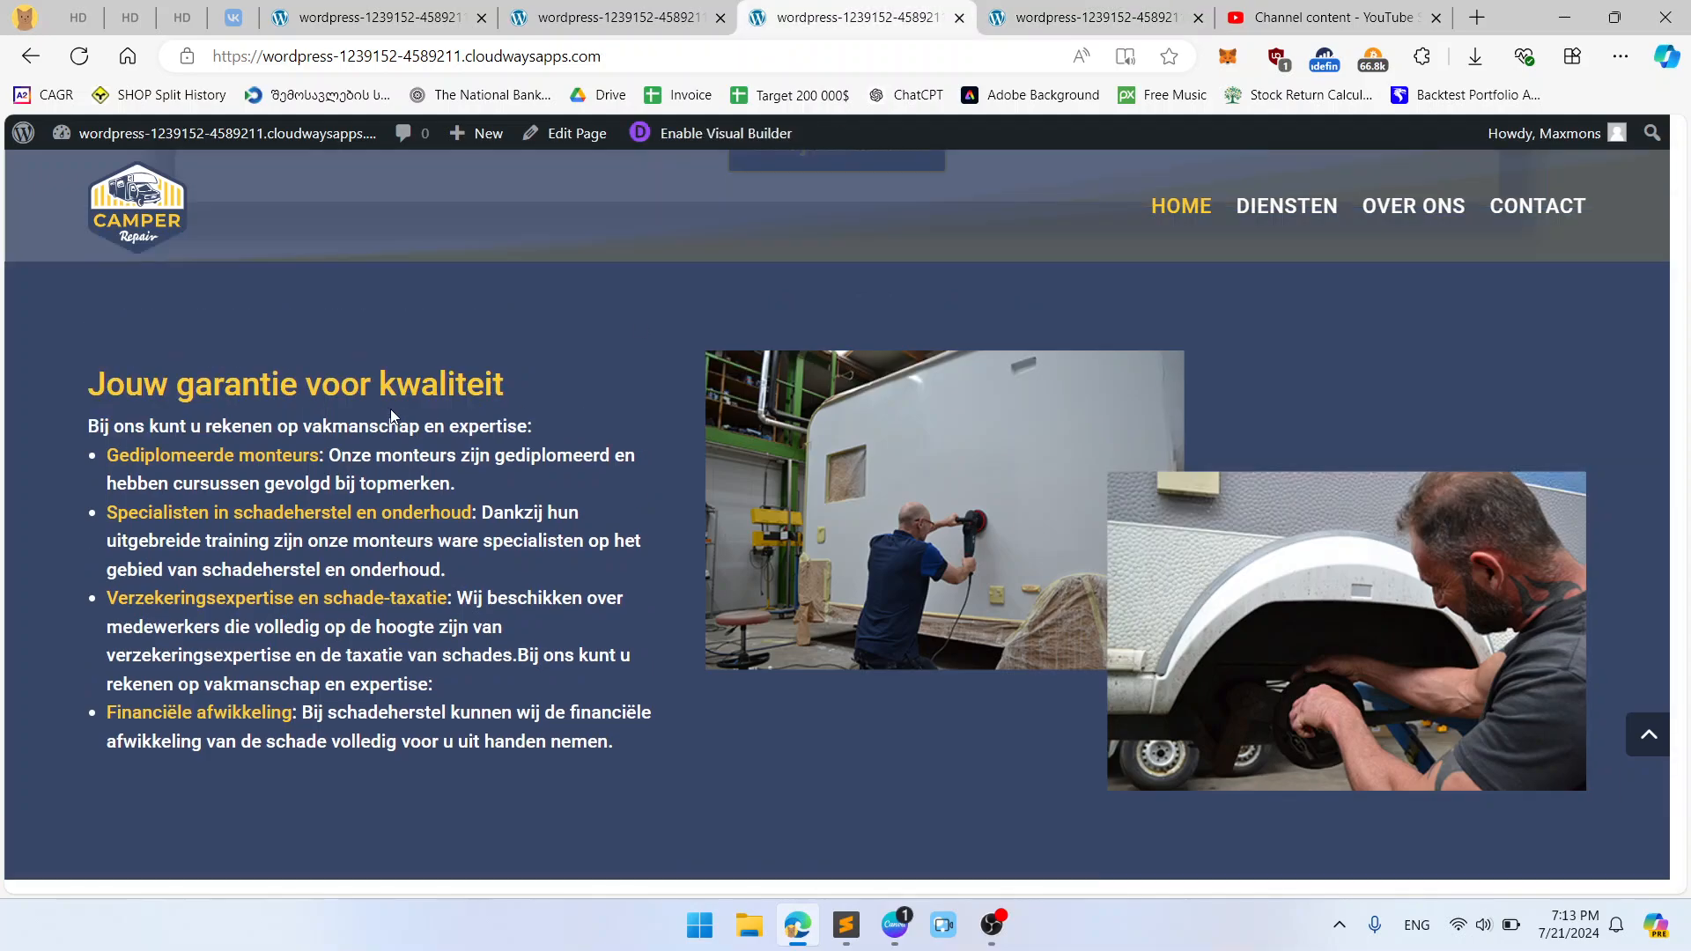
Step: Inspect the HTML of the published section's intro paragraph and h2 heading in the developer tools, and close them
right_click(379, 423)
left_click(479, 874)
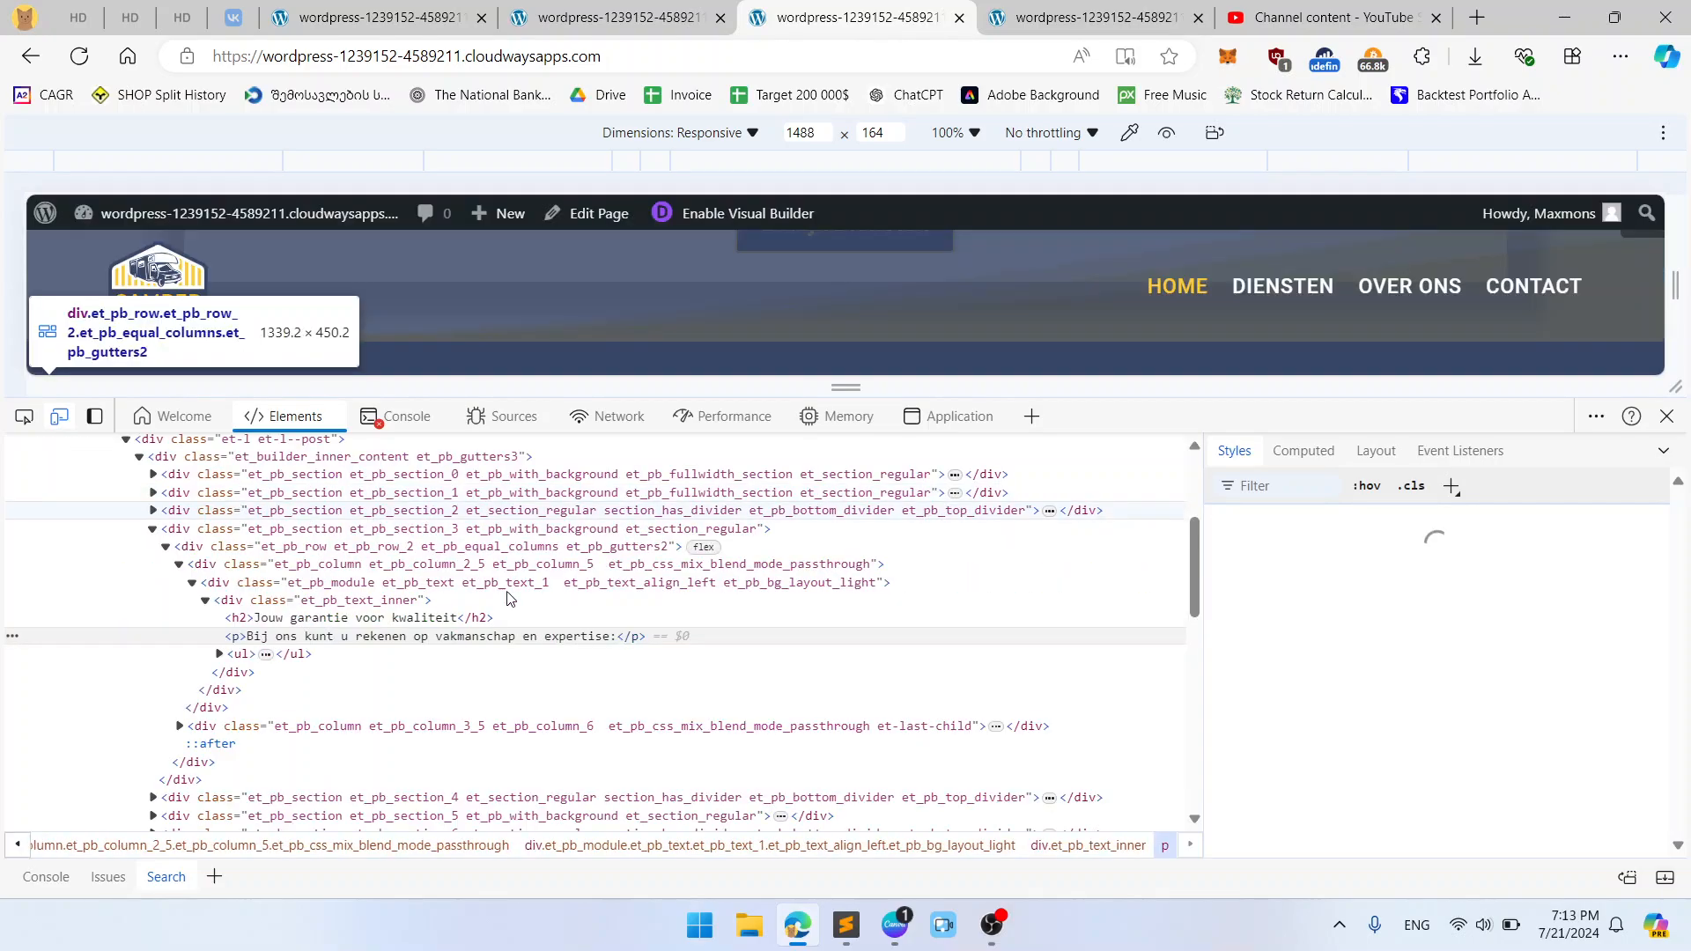
left_click(396, 416)
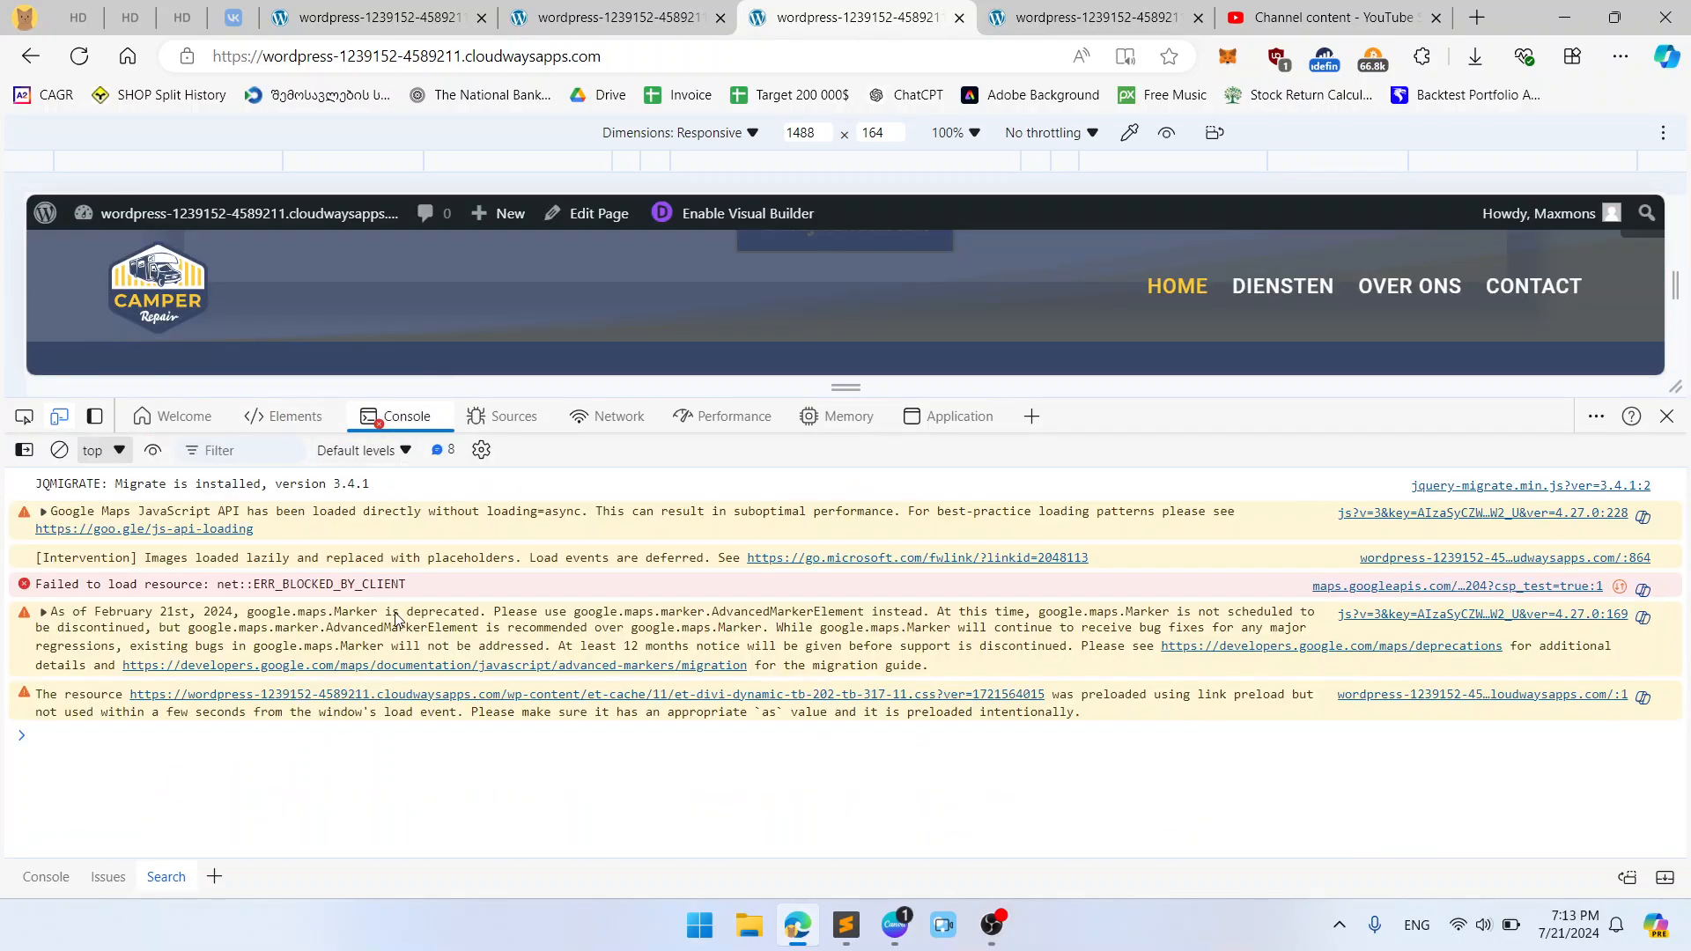
left_click(249, 417)
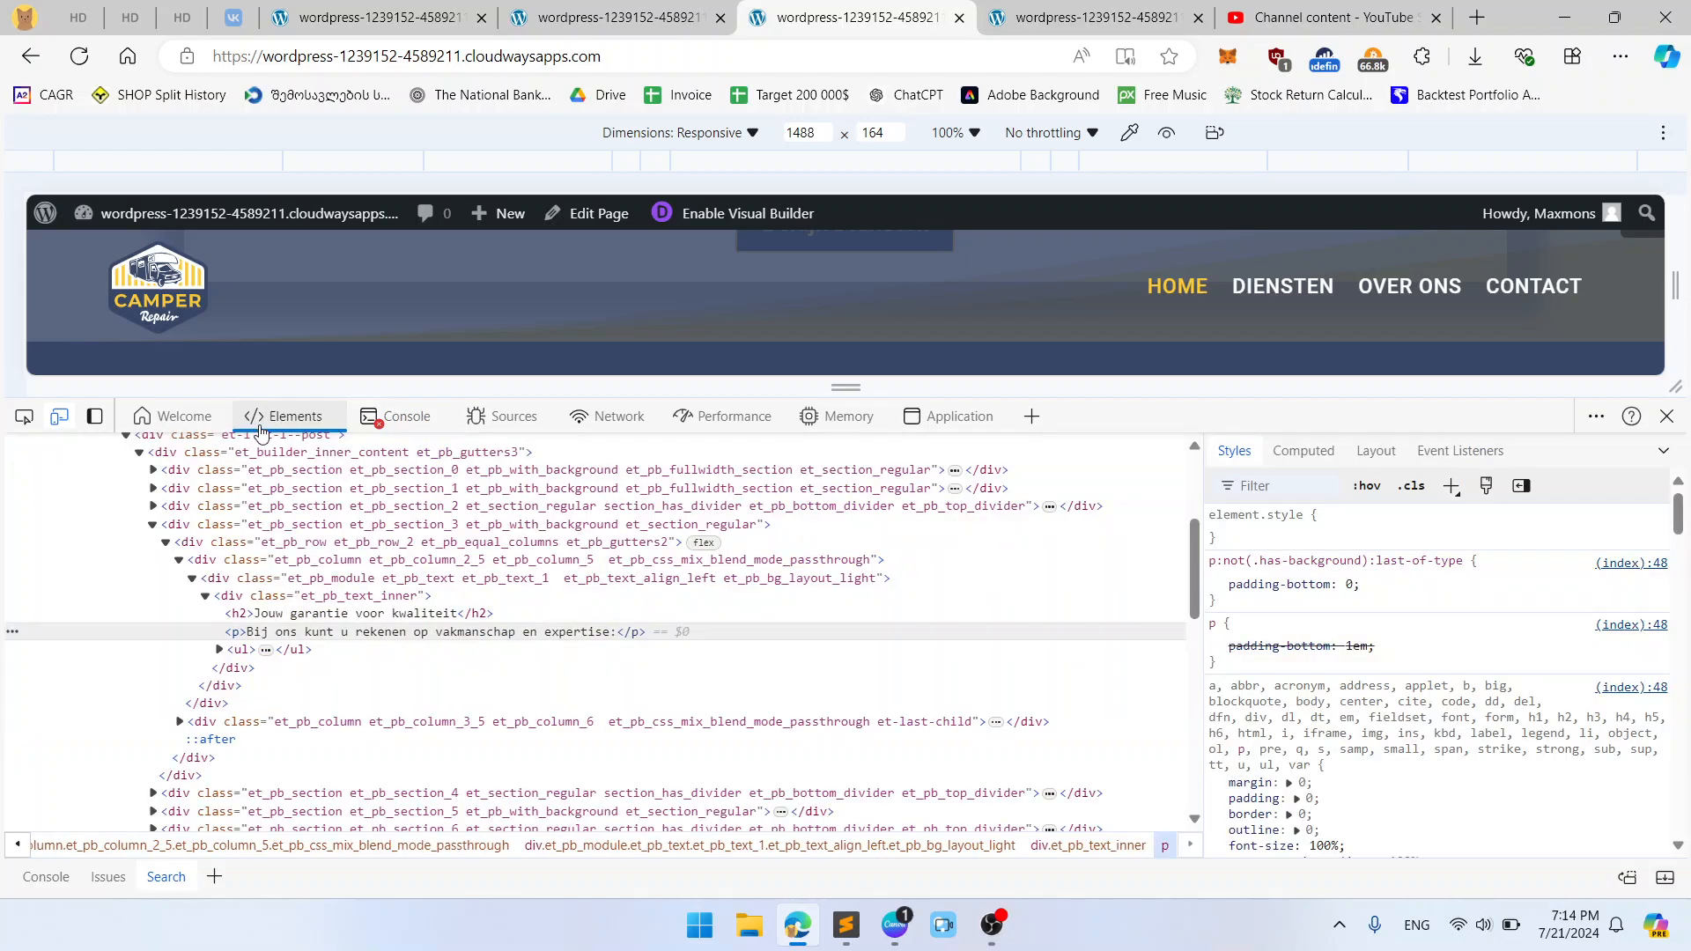
left_click(401, 614)
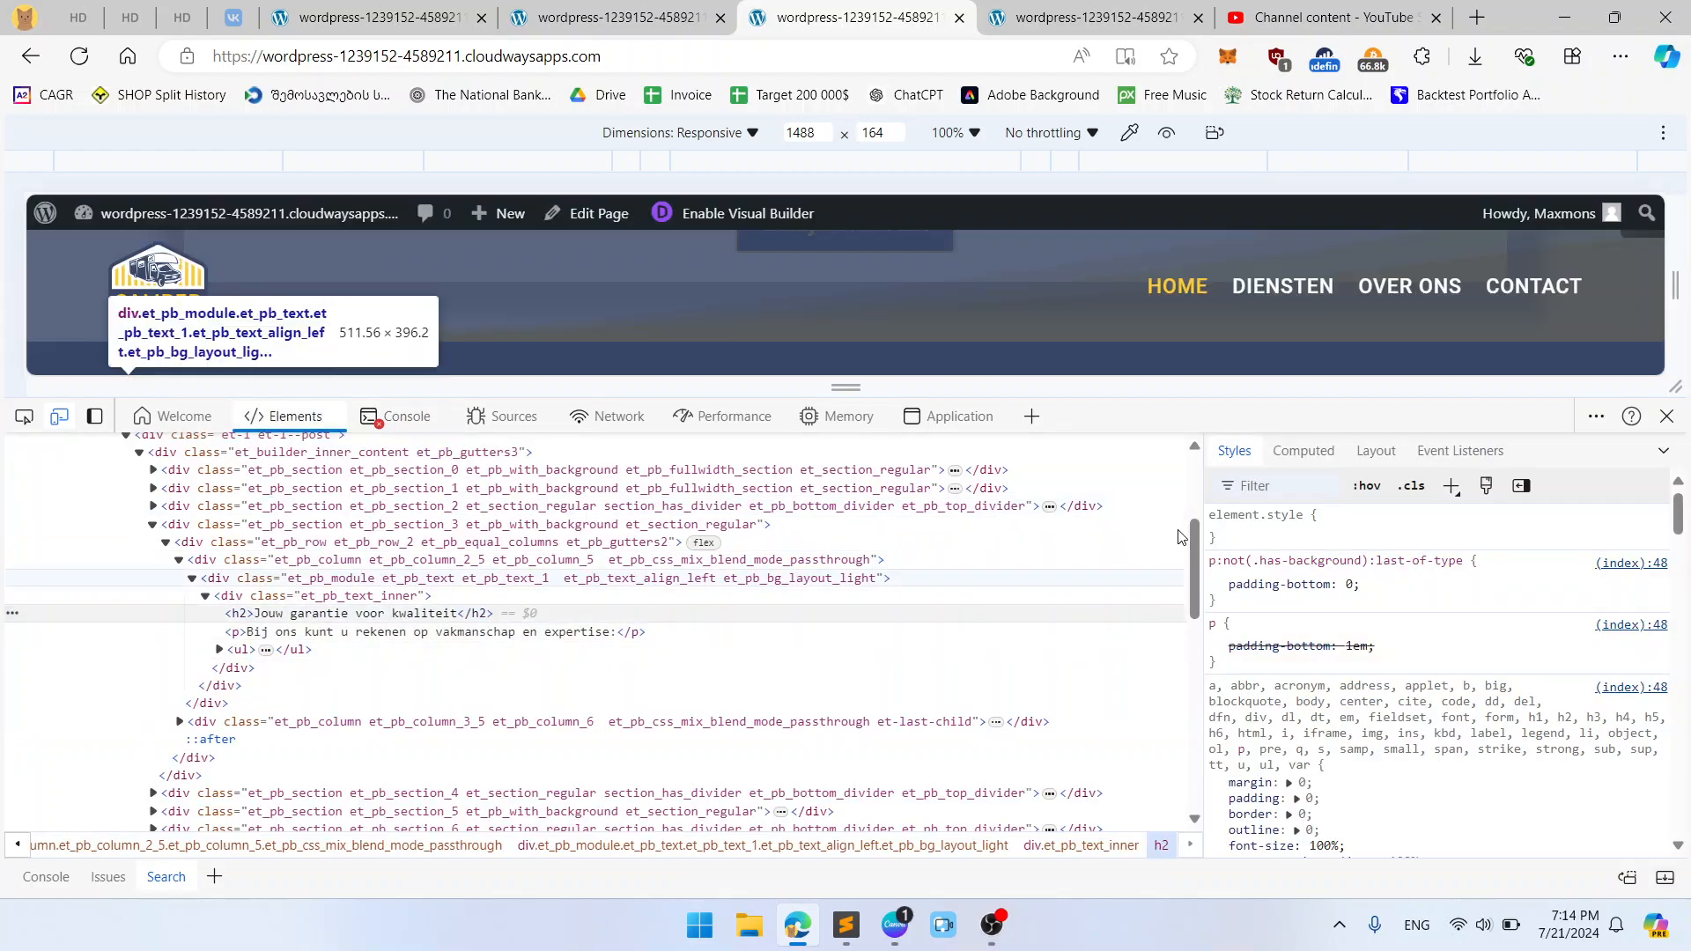
left_click(1666, 415)
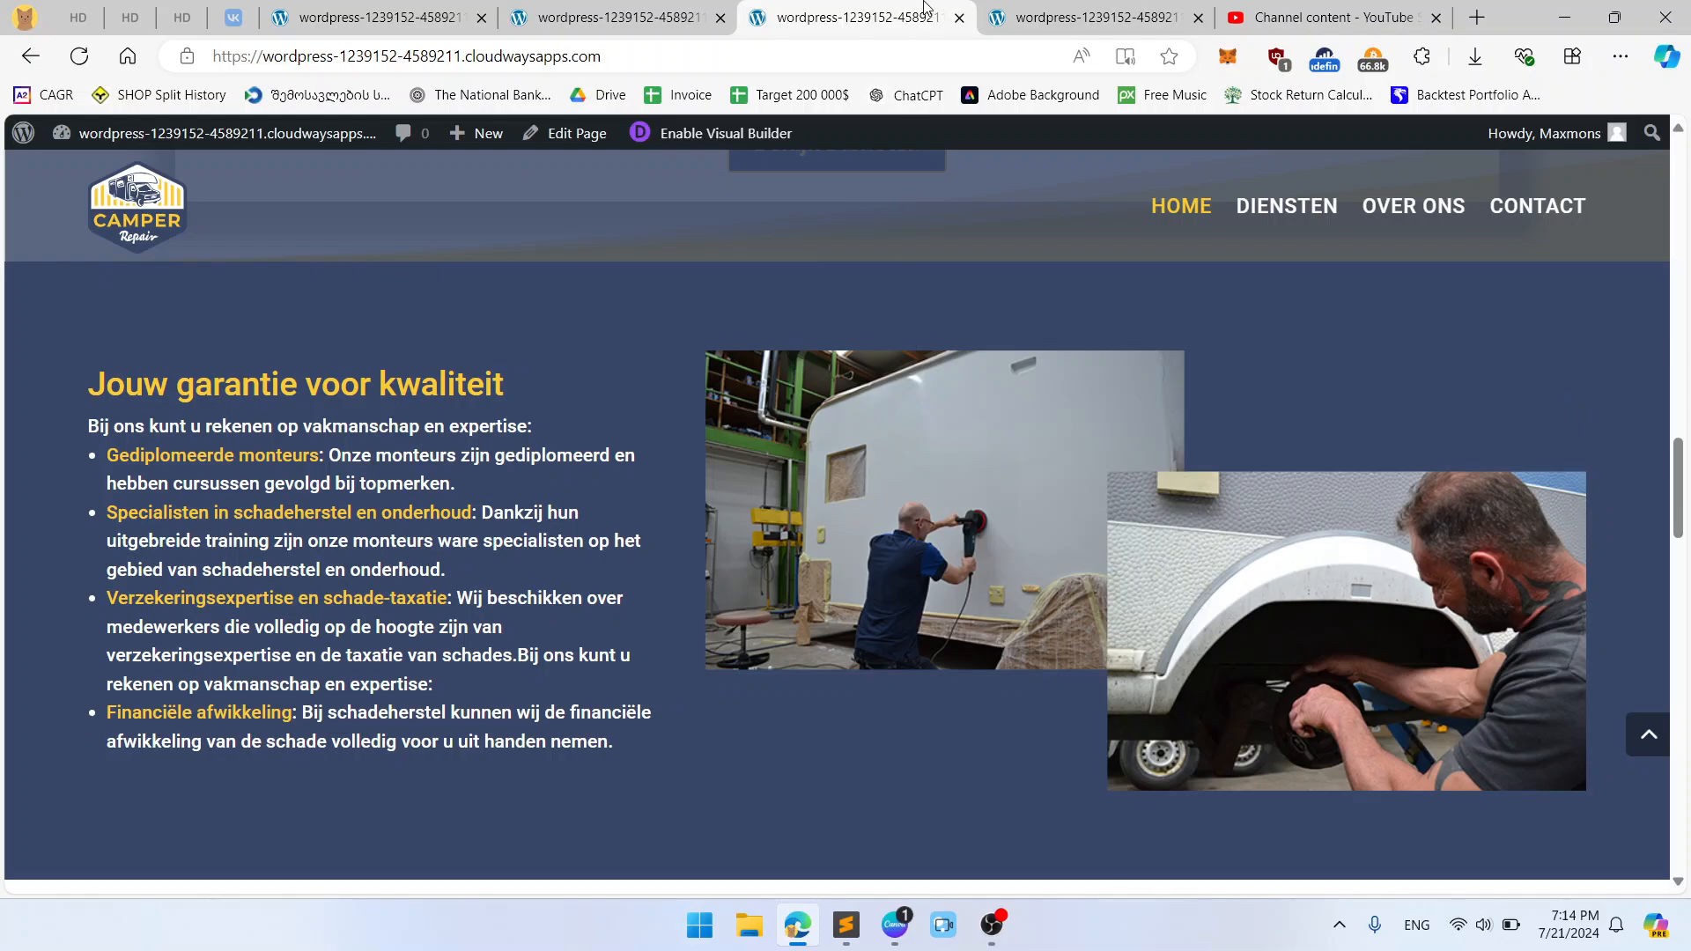
Step: Examine the body source, heading text and spacing settings of the builder's "Jouw garantie voor kwaliteit" text module, and close them
left_click(1049, 15)
left_click(330, 384)
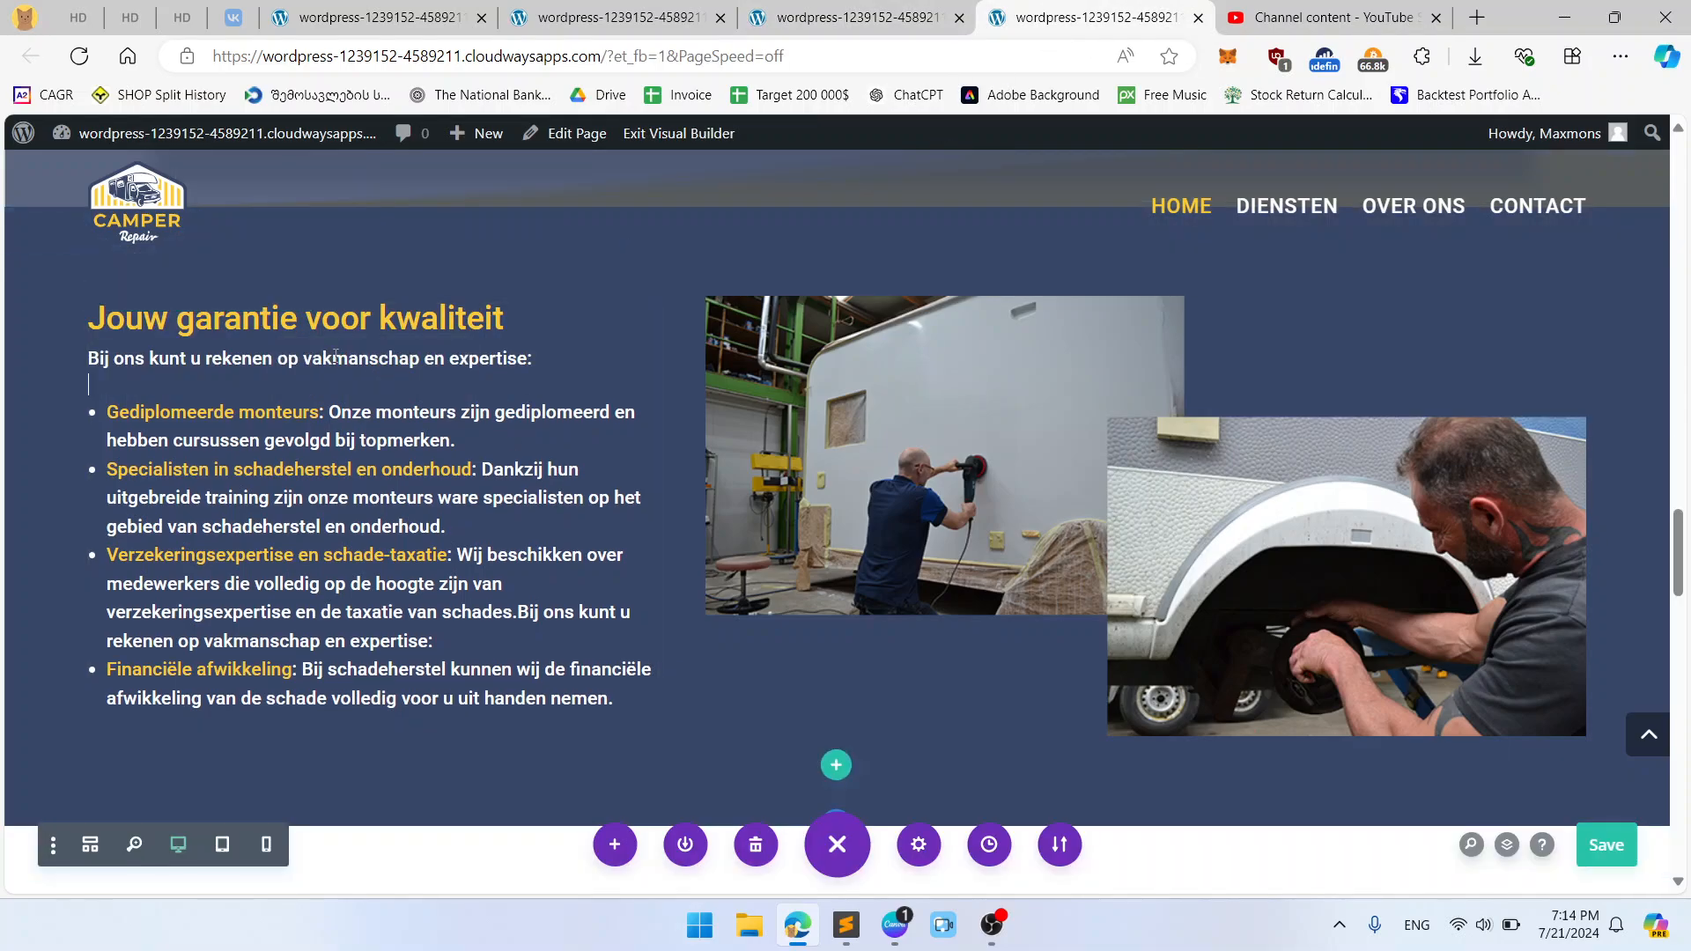
left_click(509, 274)
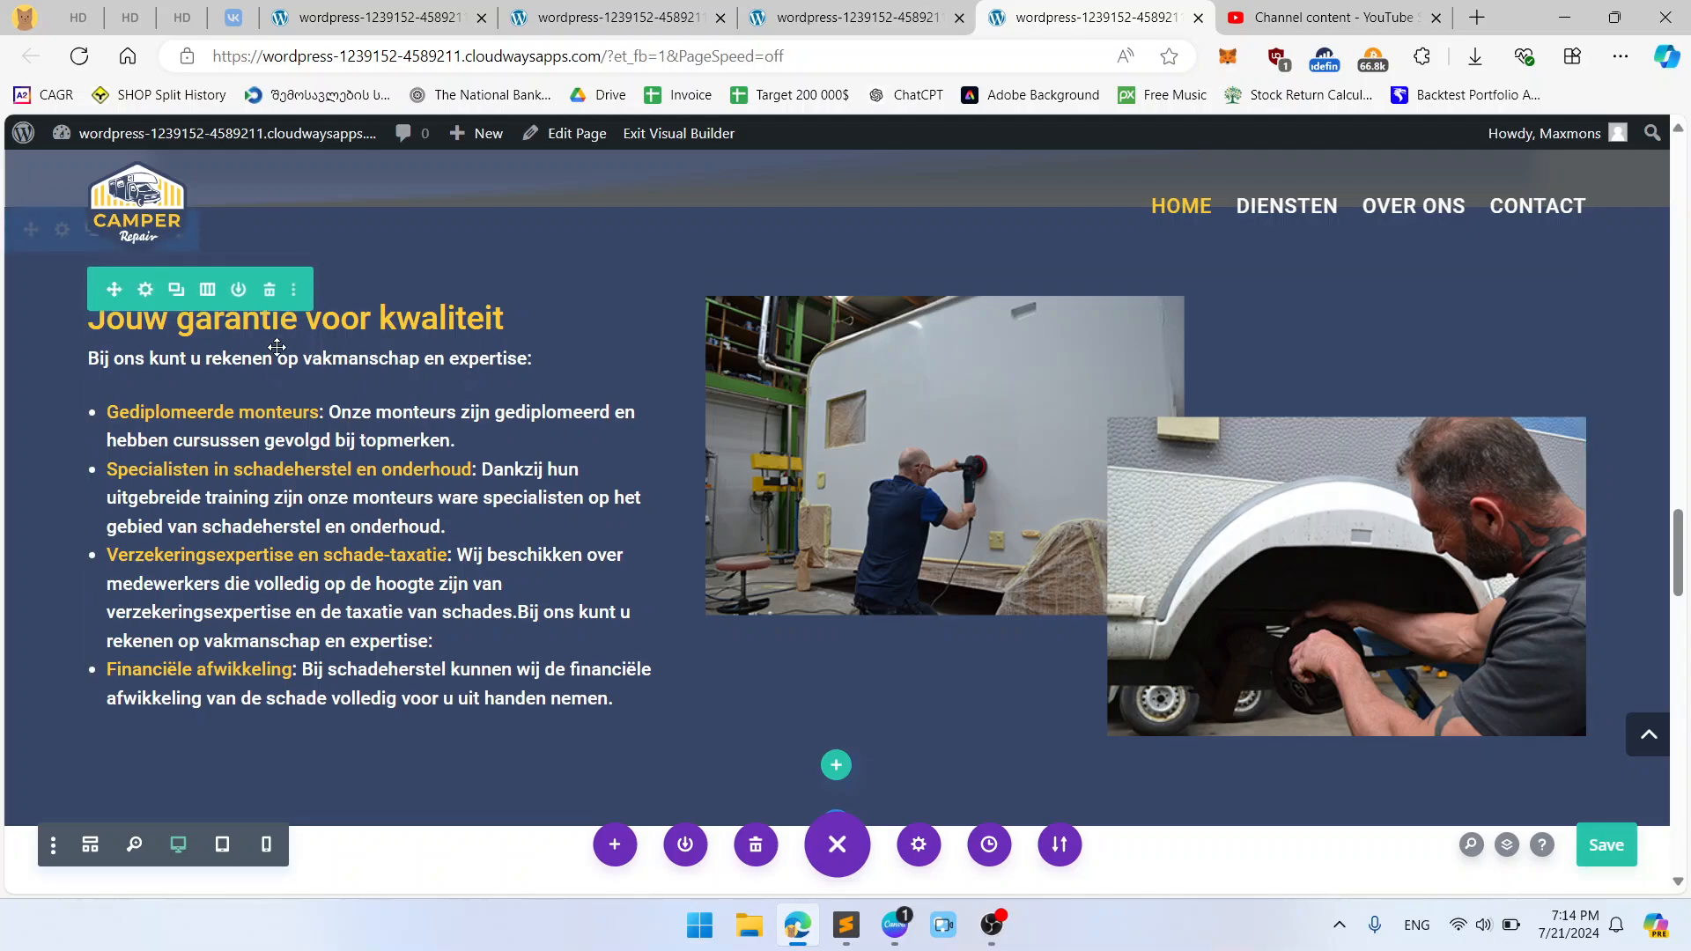
left_click(334, 356)
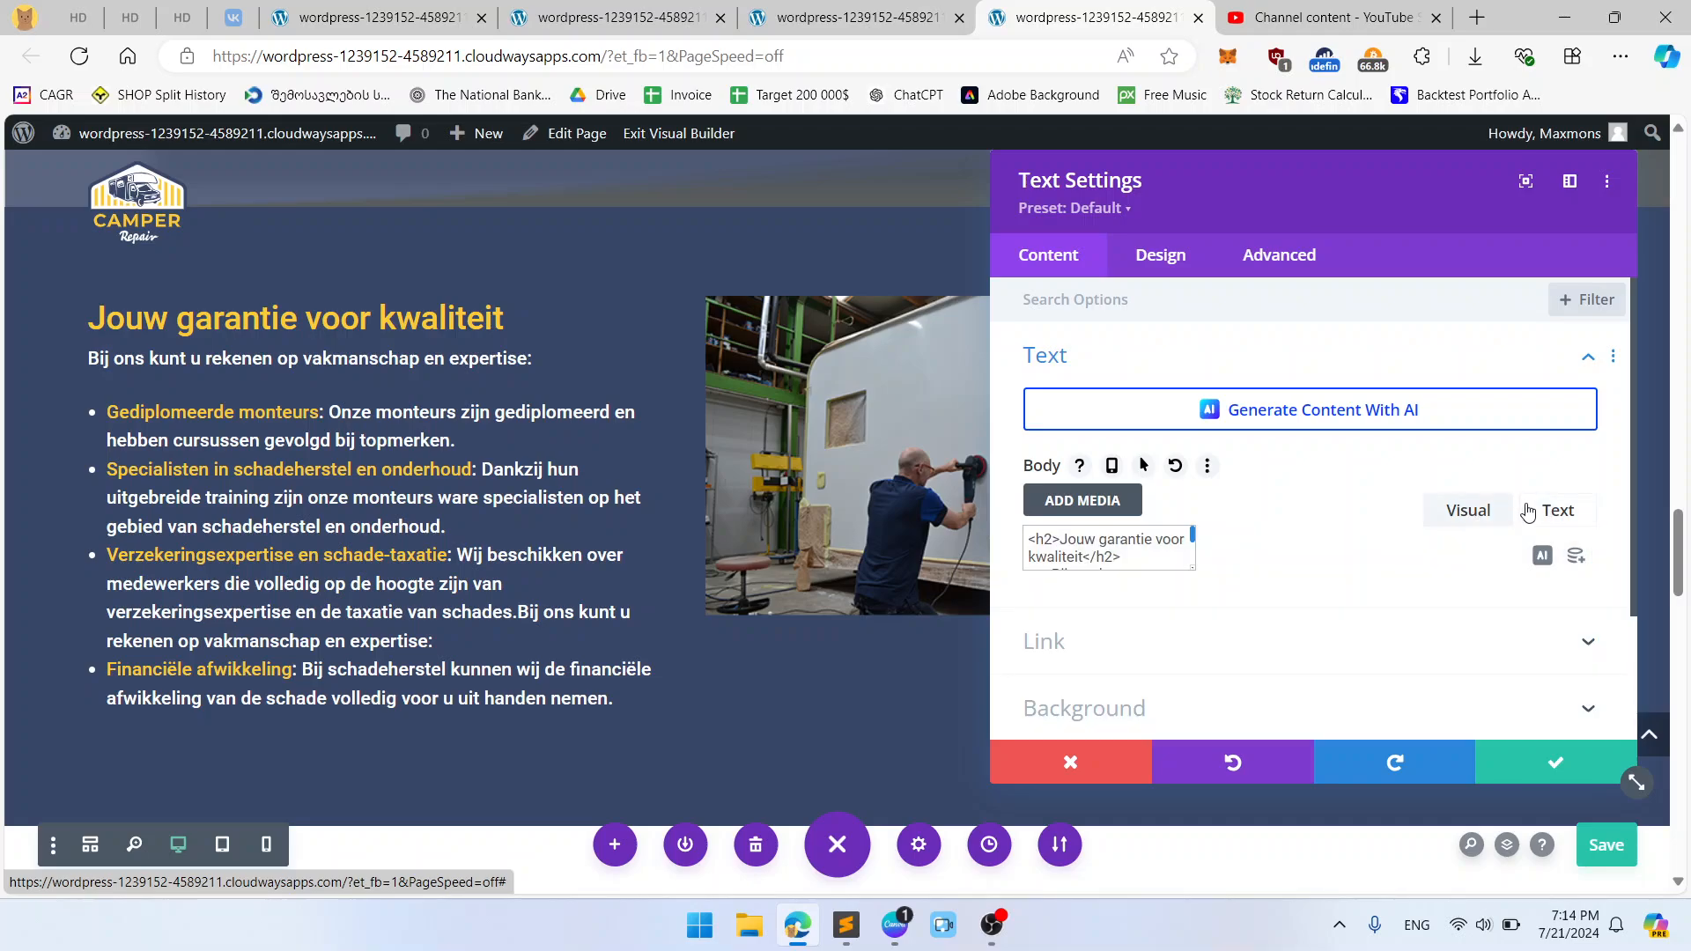
left_click(1555, 513)
left_click(1156, 256)
left_click(1154, 422)
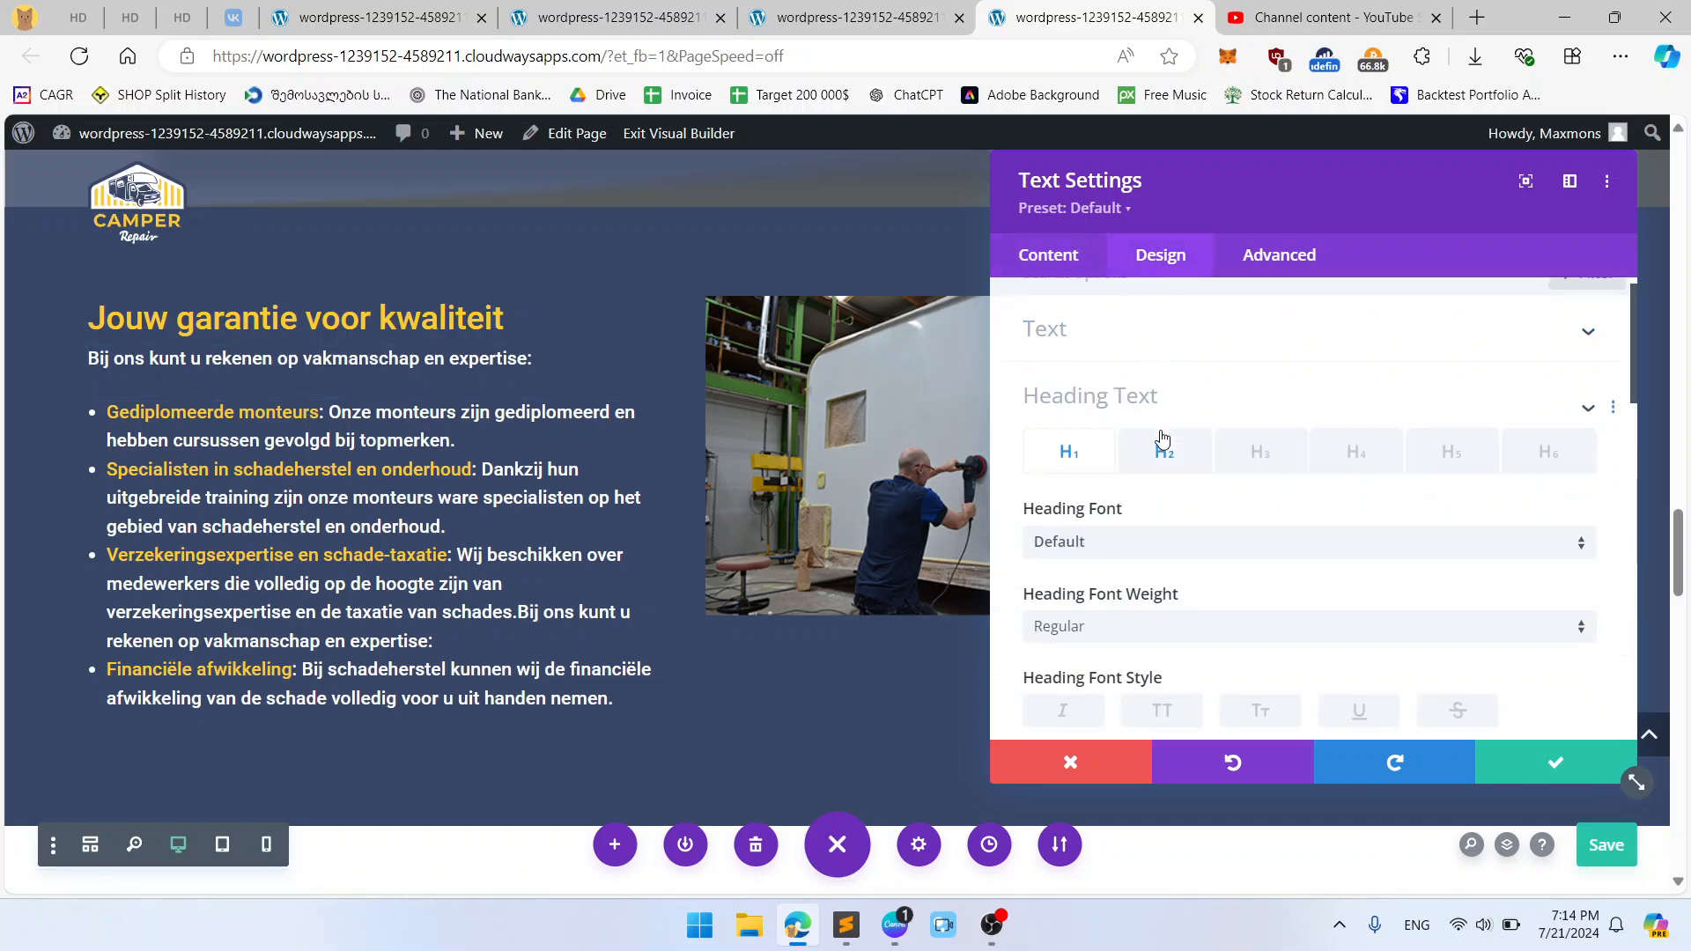
left_click(1129, 313)
left_click(1143, 438)
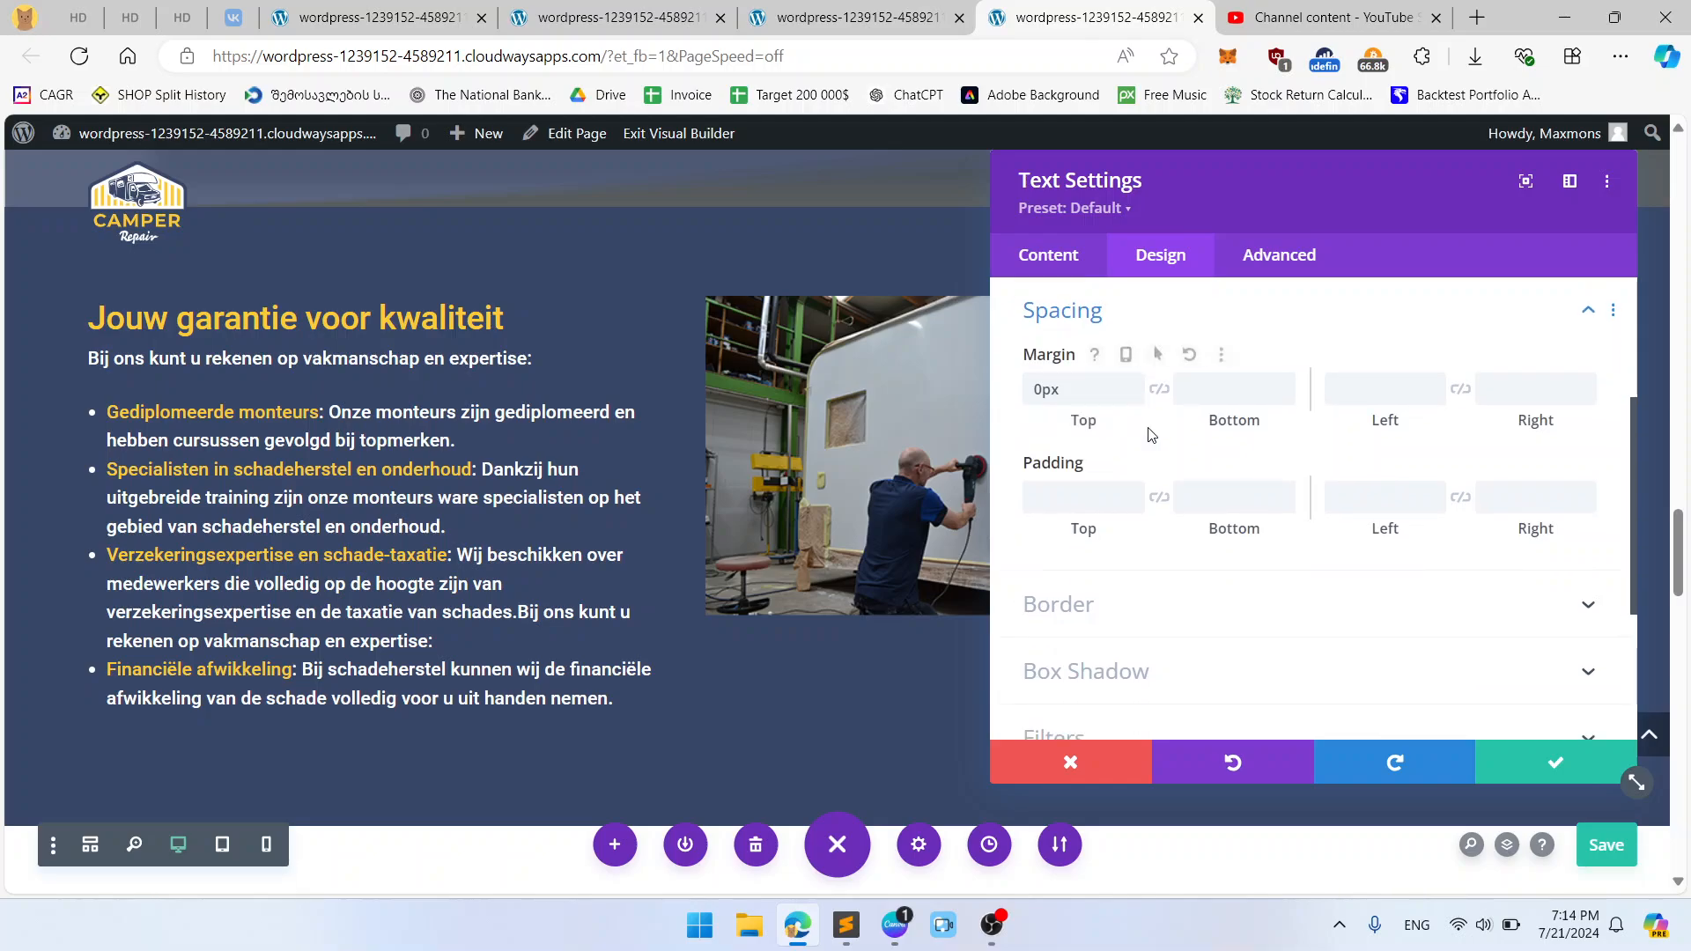
scroll(1145, 438, "down", 3)
left_click(1047, 756)
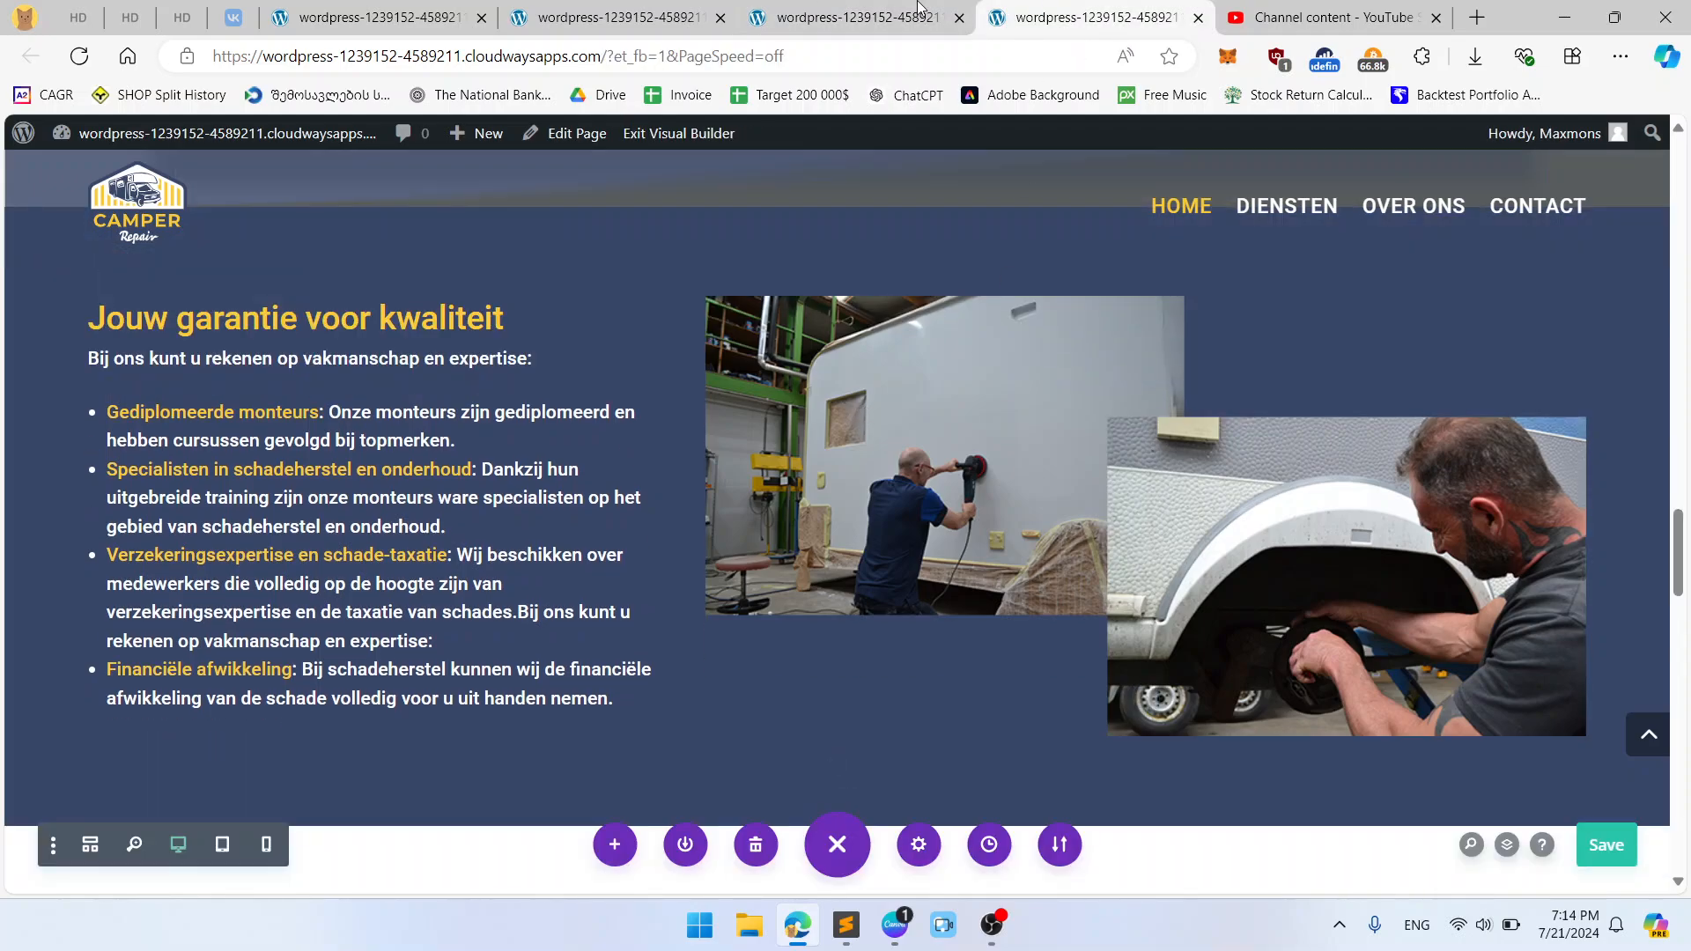
Step: Open the site's WordPress dashboard in a new browser tab and return to the visual builder
left_click(607, 17)
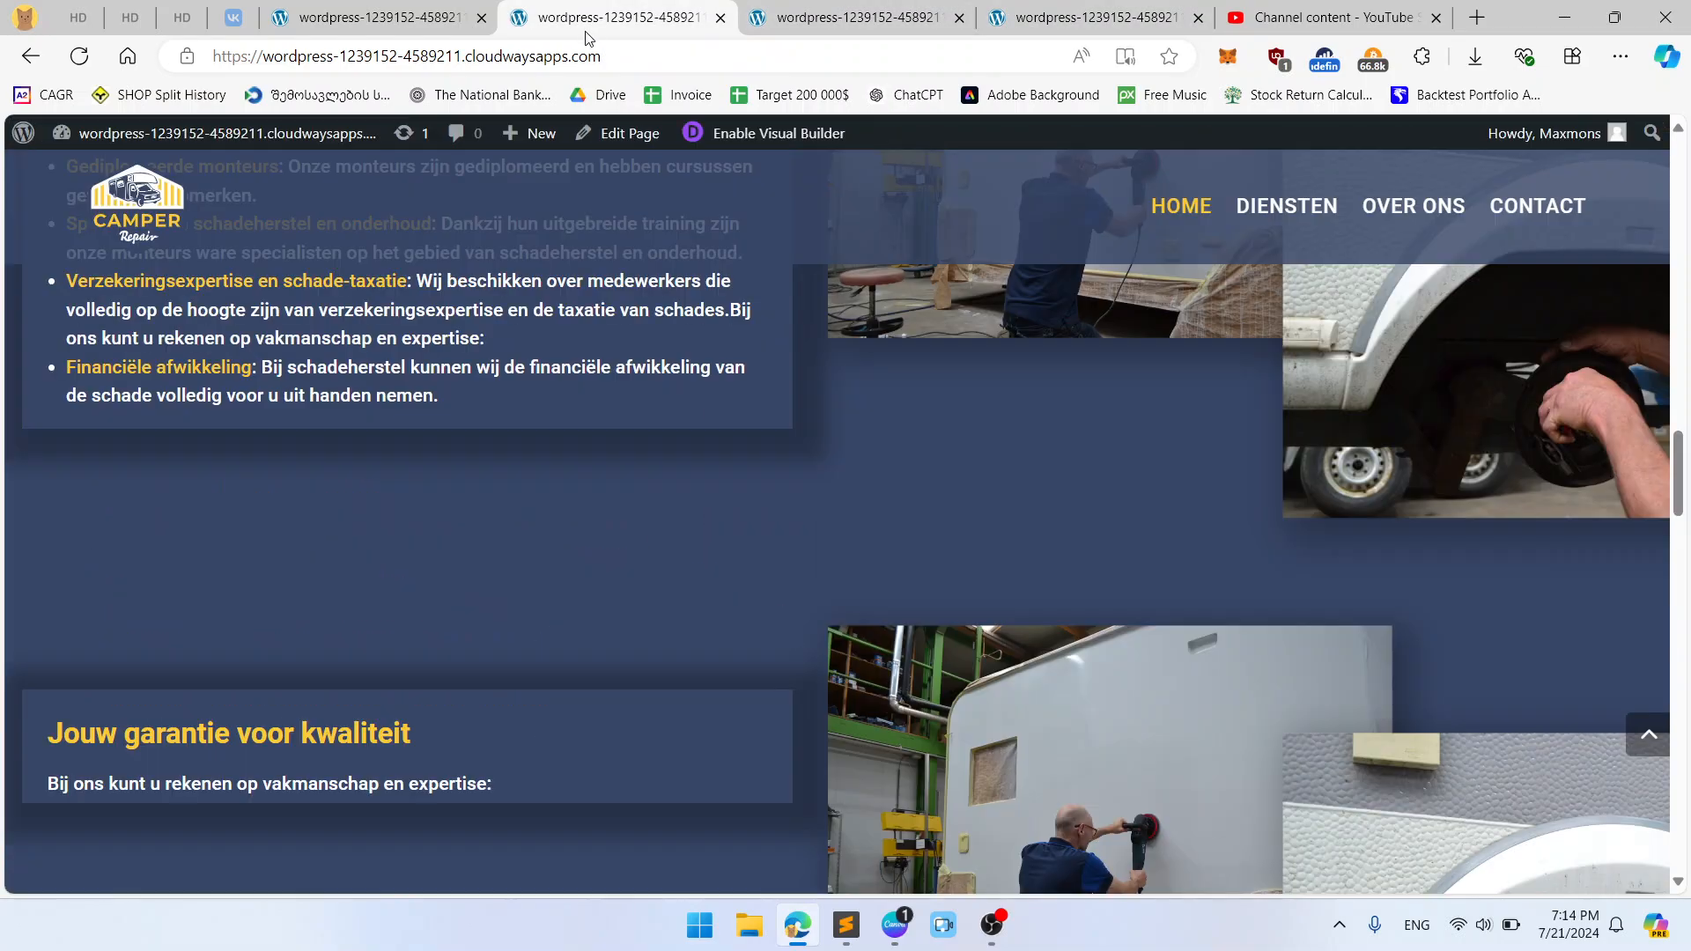
middle_click(130, 145)
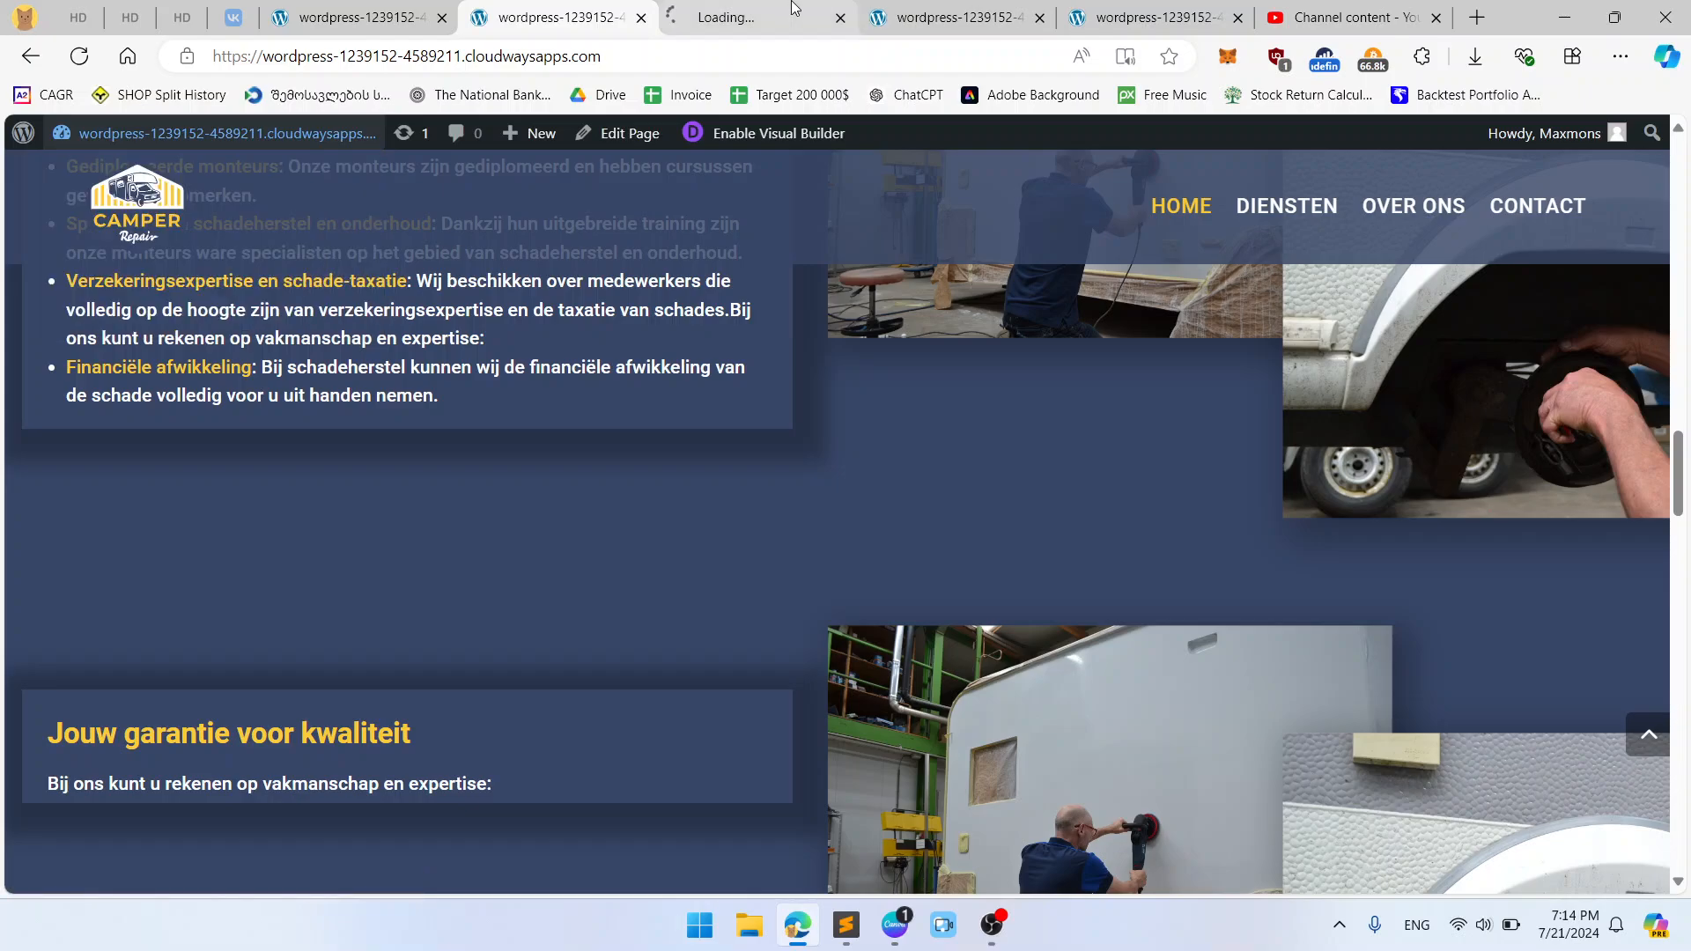
left_click(794, 7)
left_click(1172, 7)
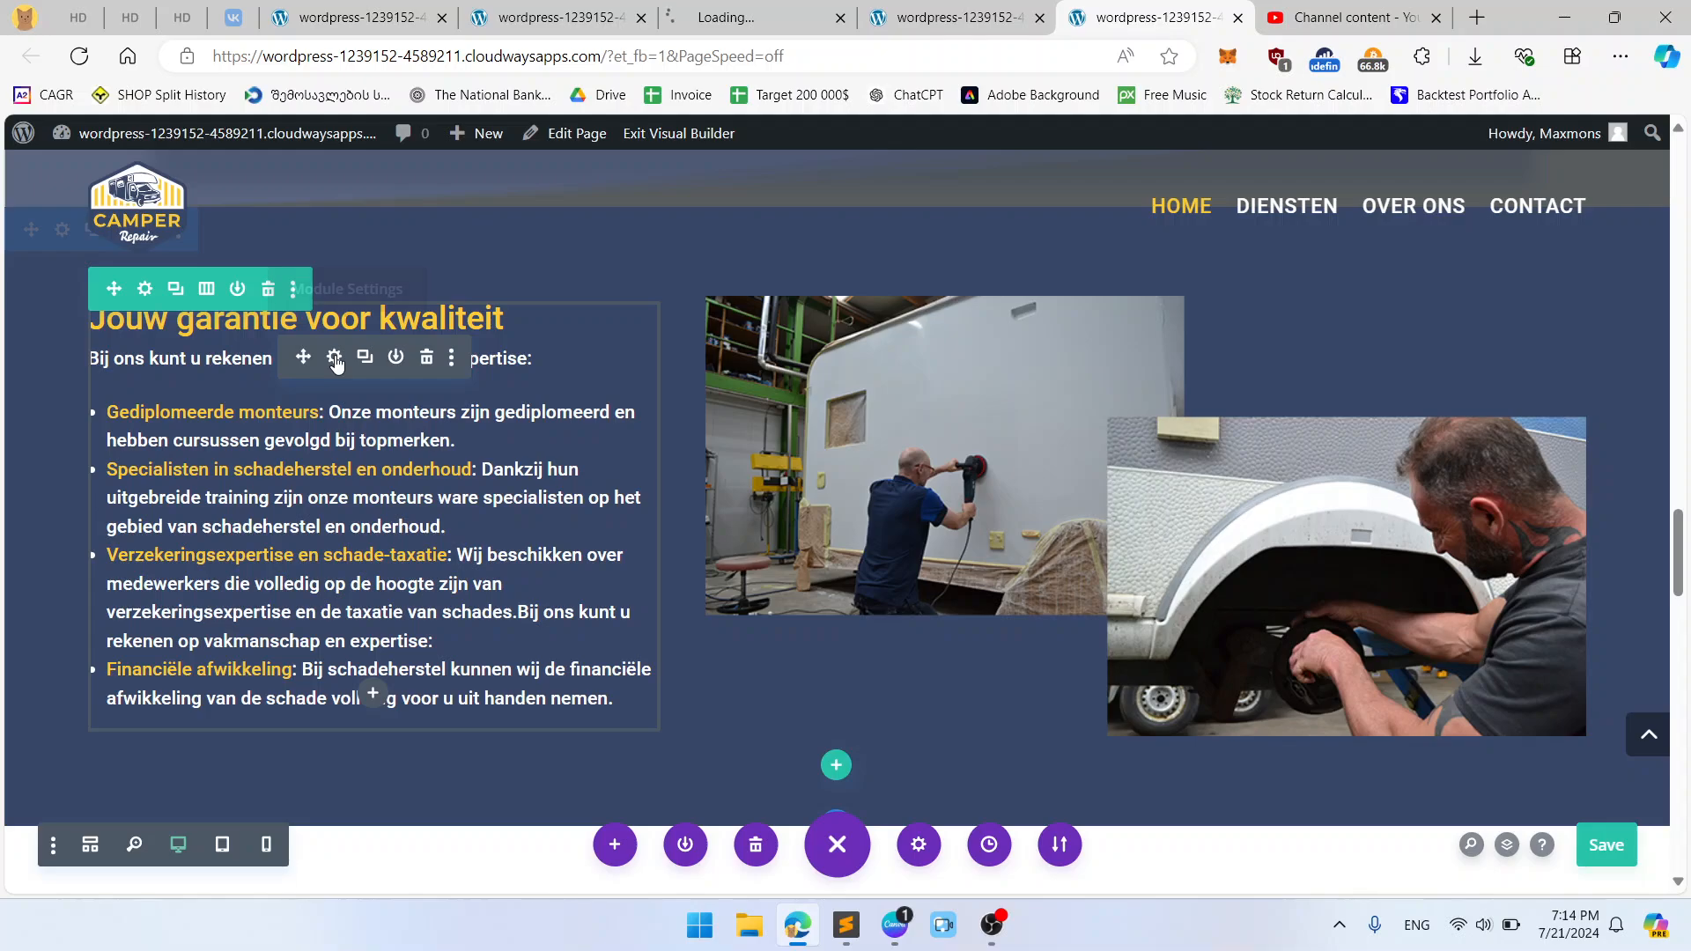
Step: Examine the "Jouw garantie voor kwaliteit" text module's body in visual and HTML views and look through its design options
left_click(335, 361)
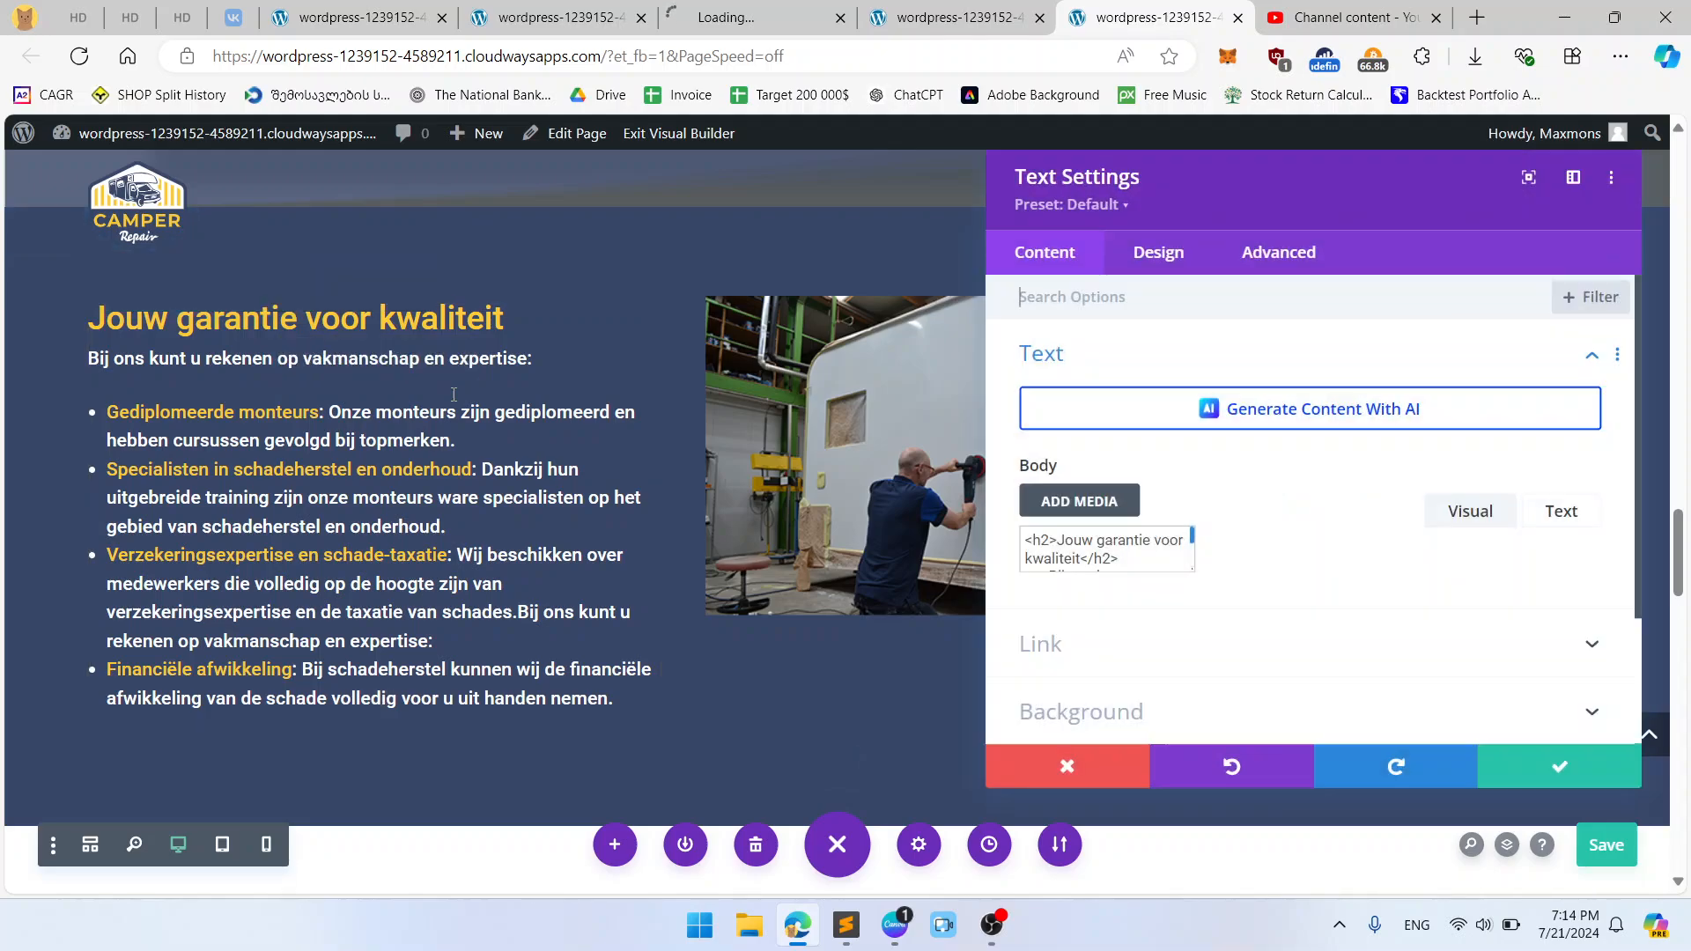
left_click(1547, 510)
left_click(1475, 511)
left_click(1552, 513)
left_click(1452, 512)
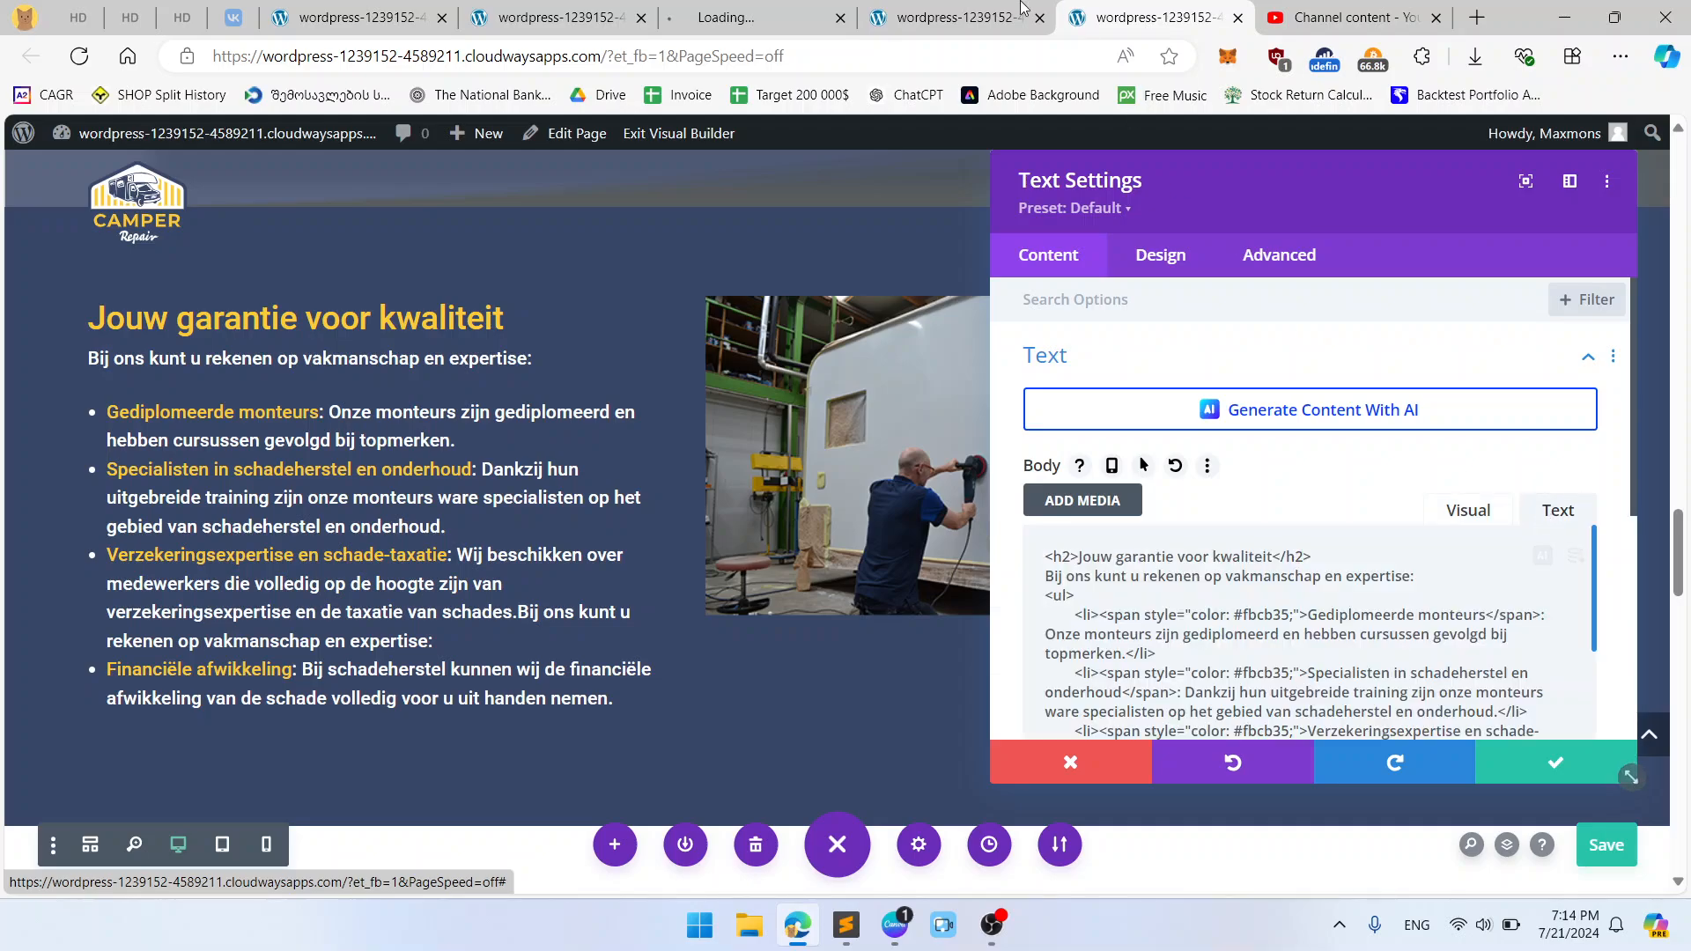
left_click(1169, 253)
scroll(1189, 476, "down", 2)
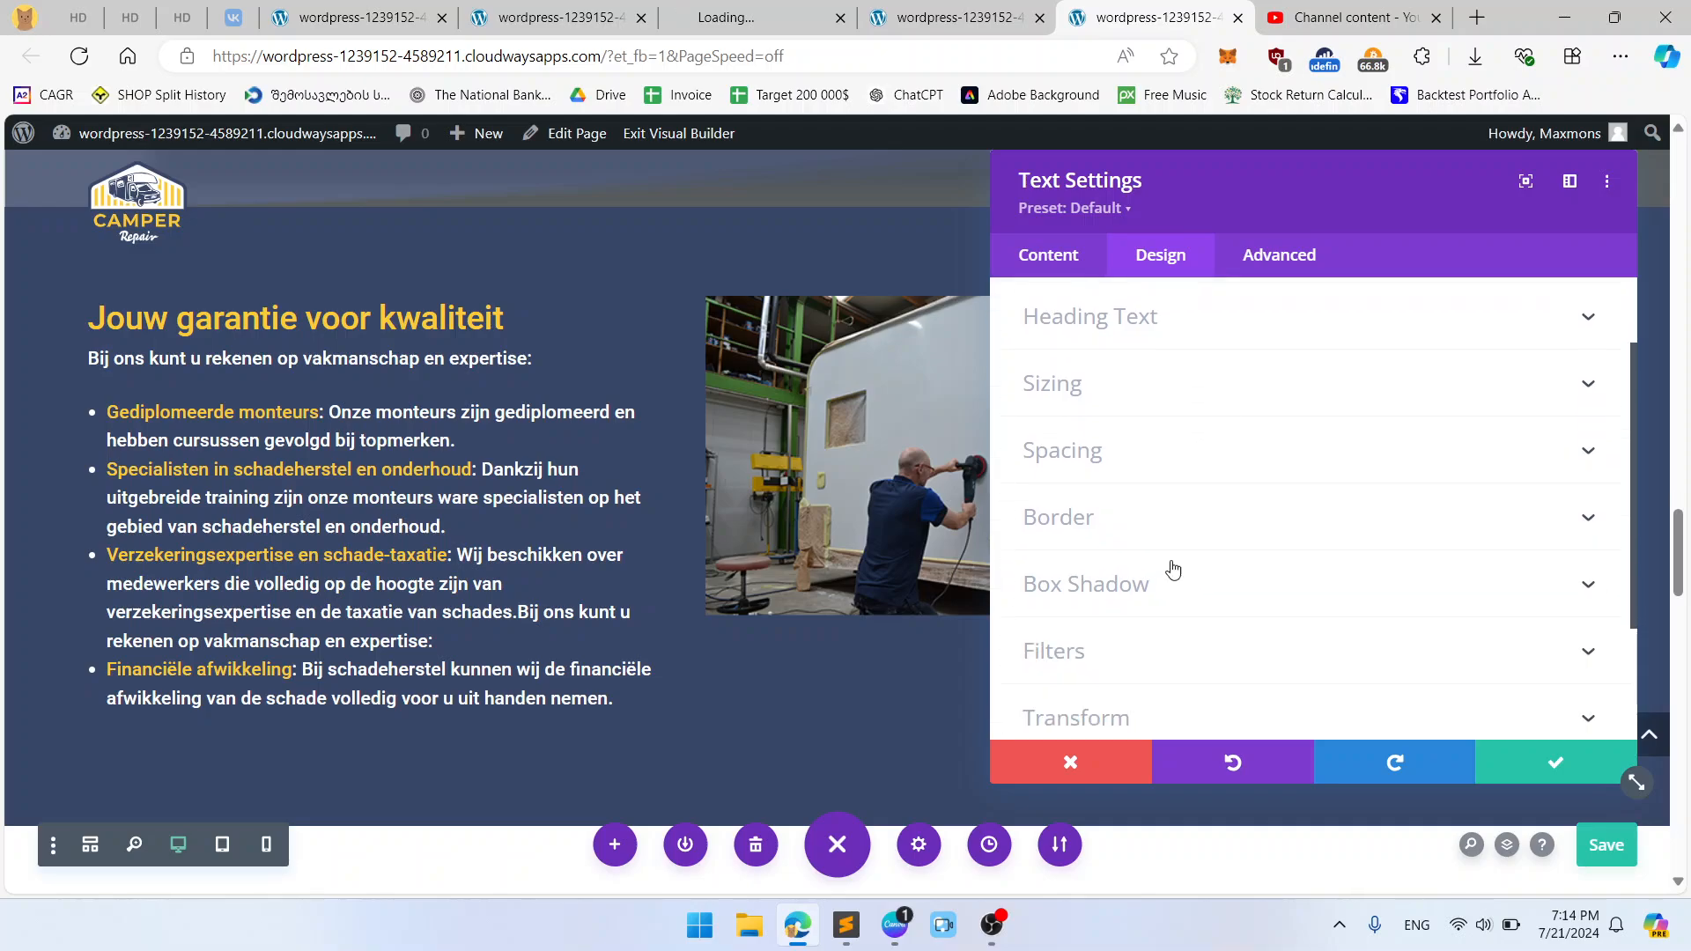
Step: Compare the "Jouw garantie voor kwaliteit" text on the published page with the builder and check the WordPress dashboard
left_click(744, 7)
left_click(1019, 7)
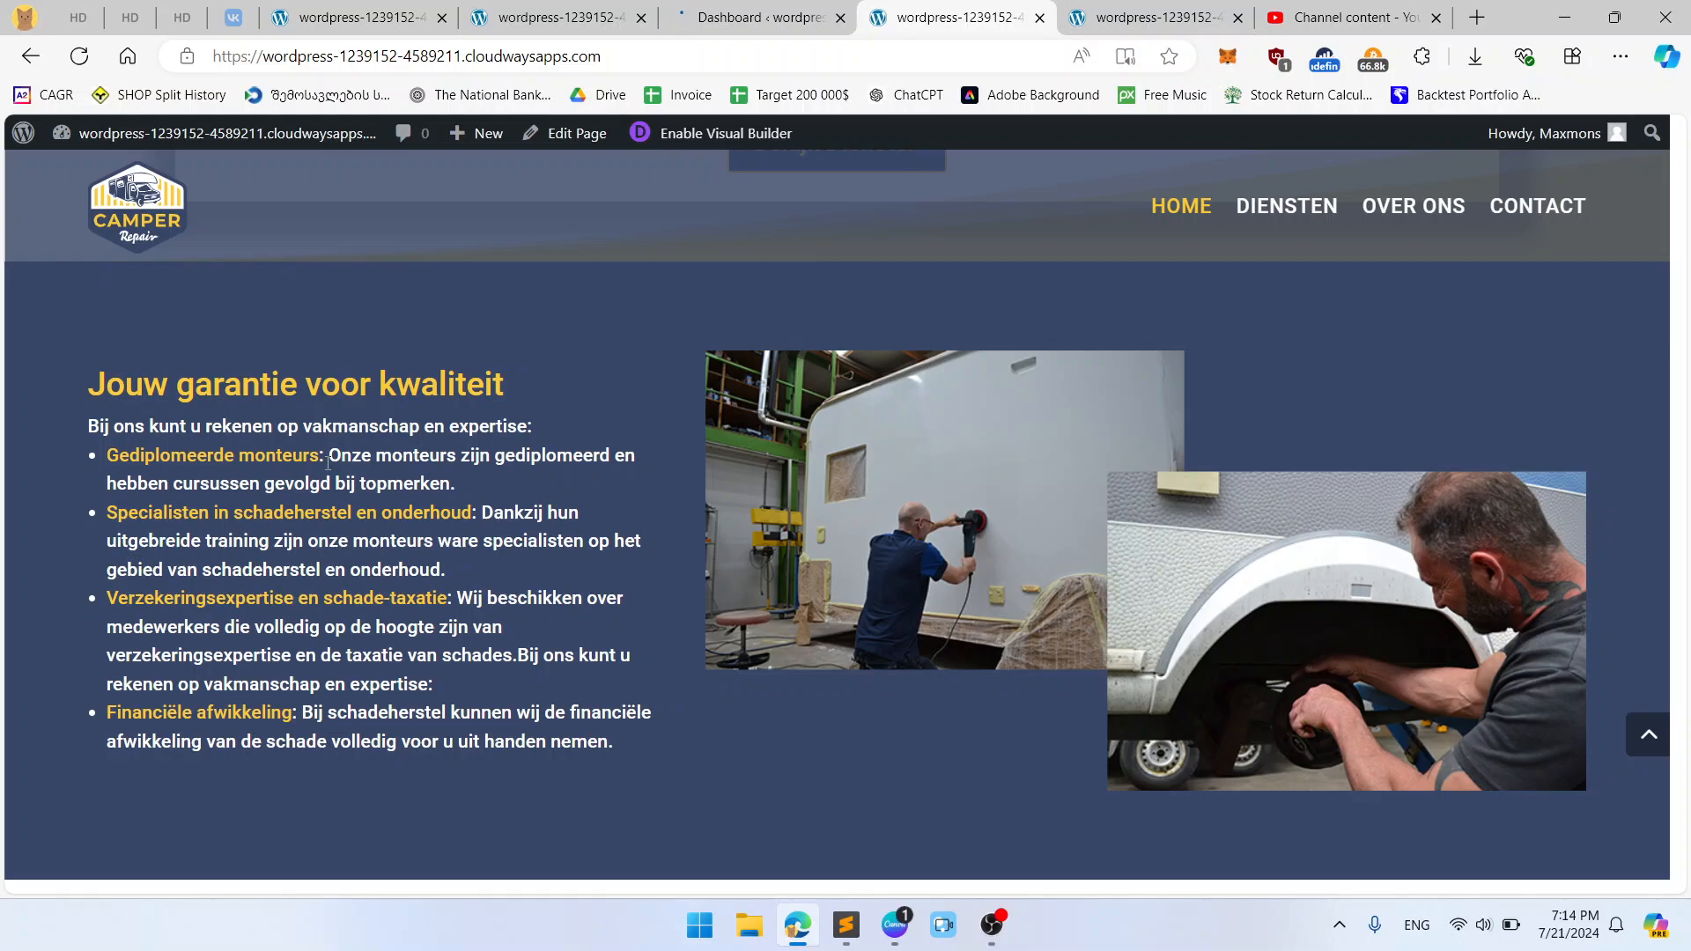
left_click(755, 7)
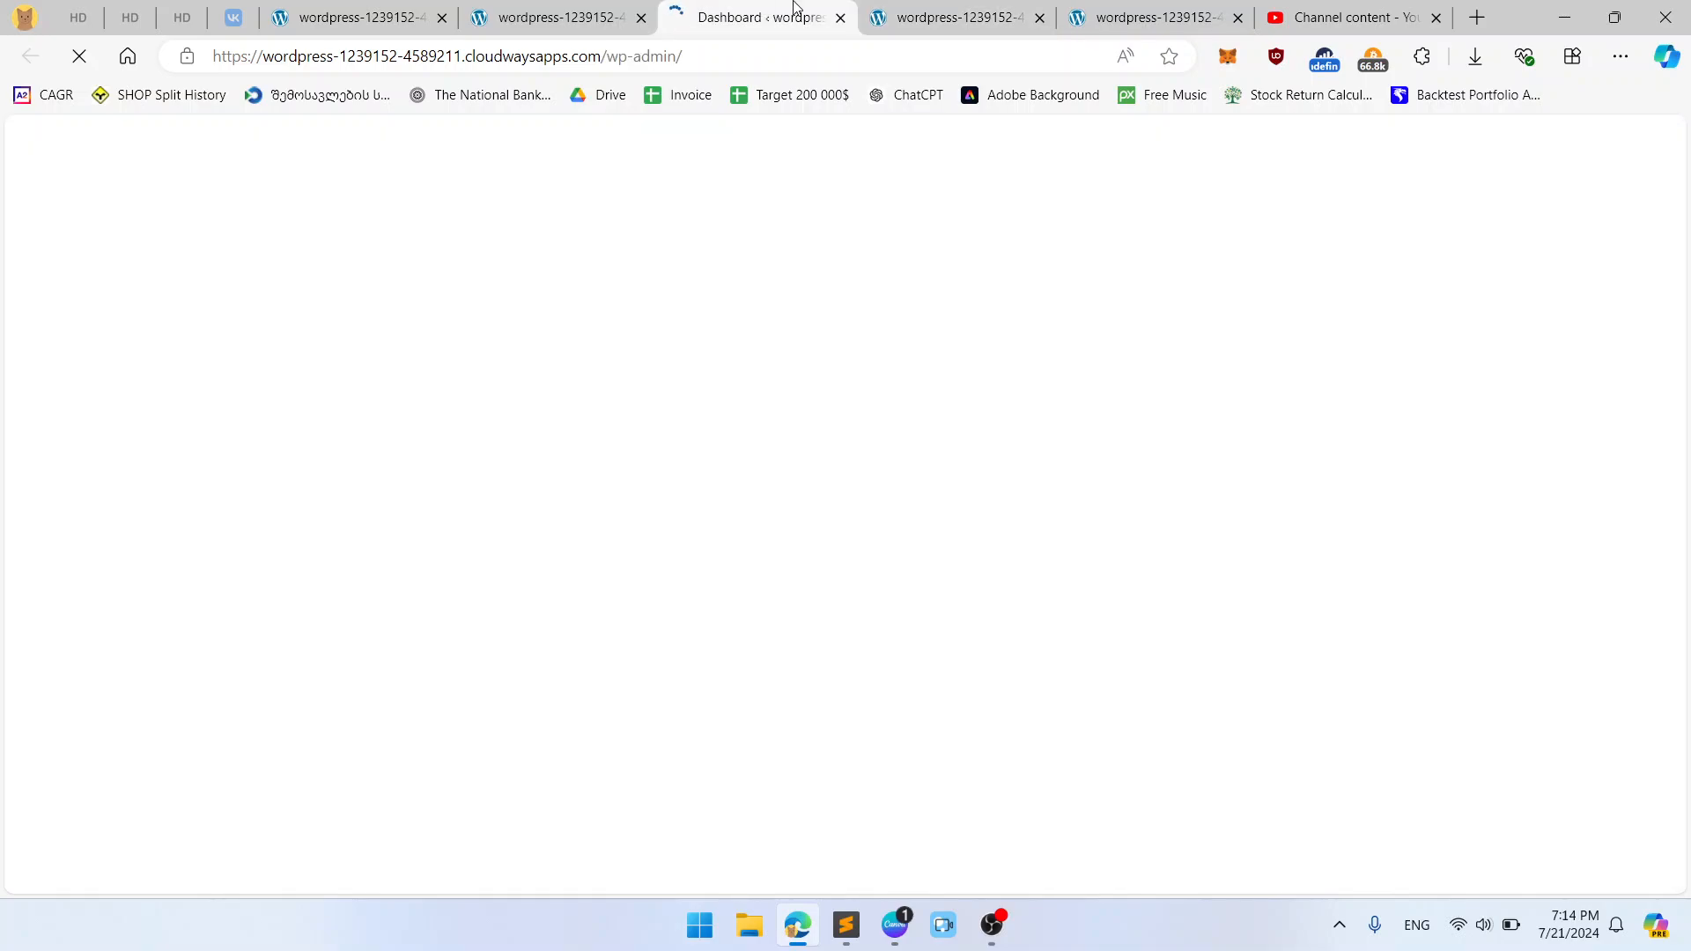
left_click(1136, 11)
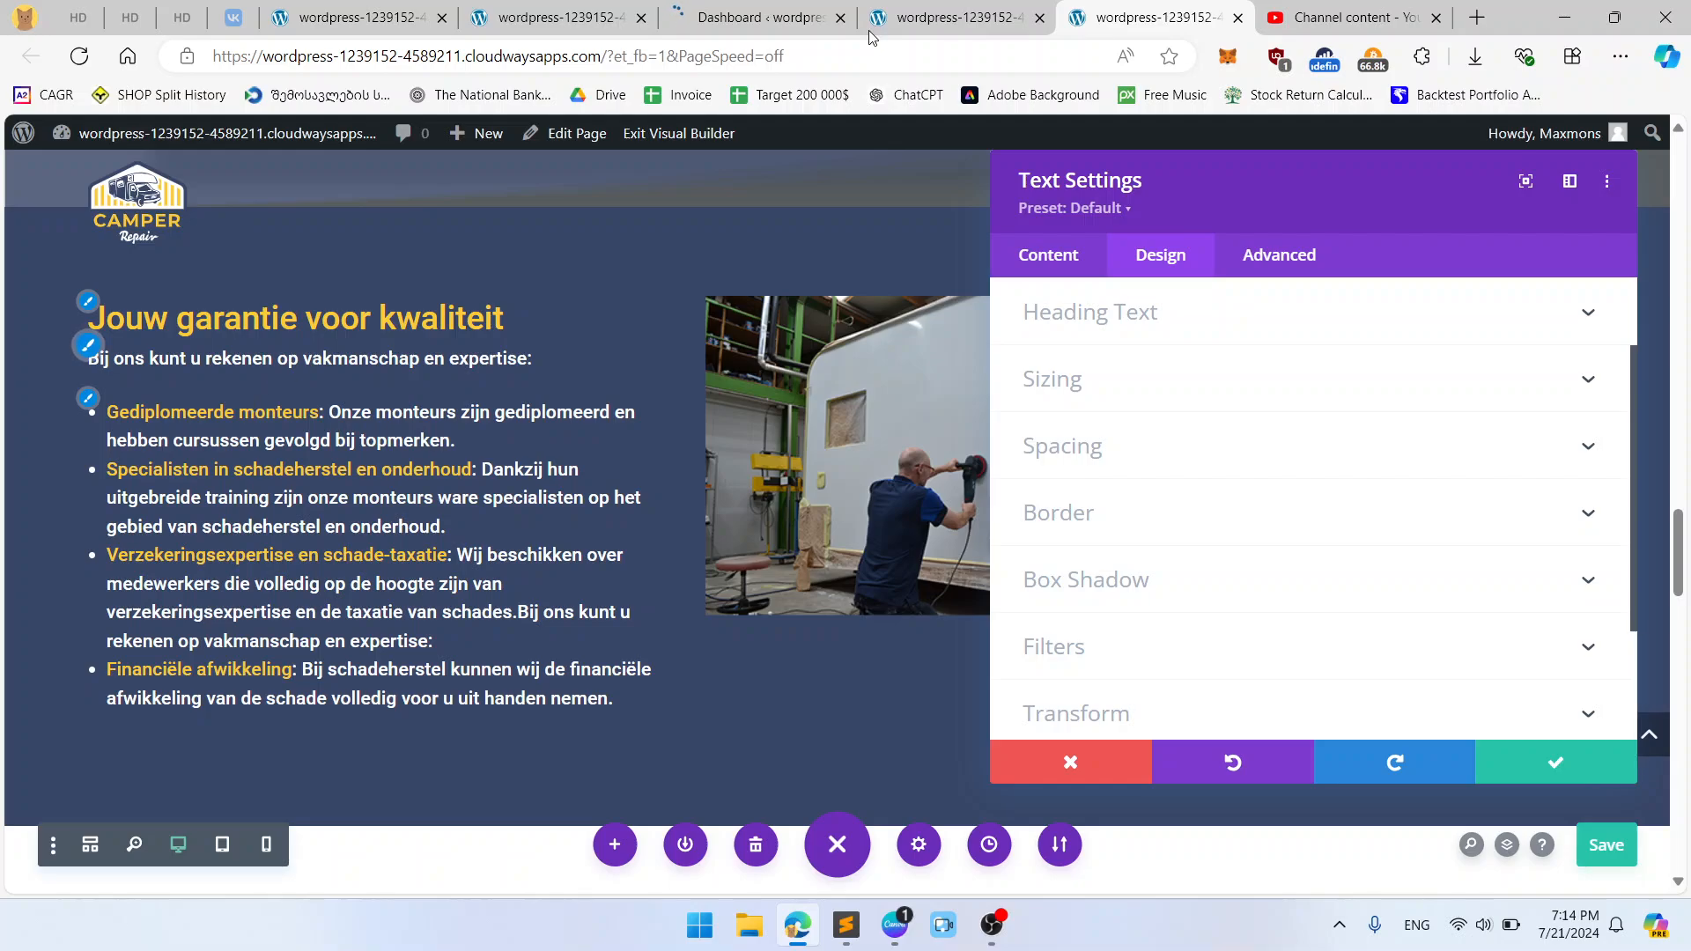
left_click(916, 11)
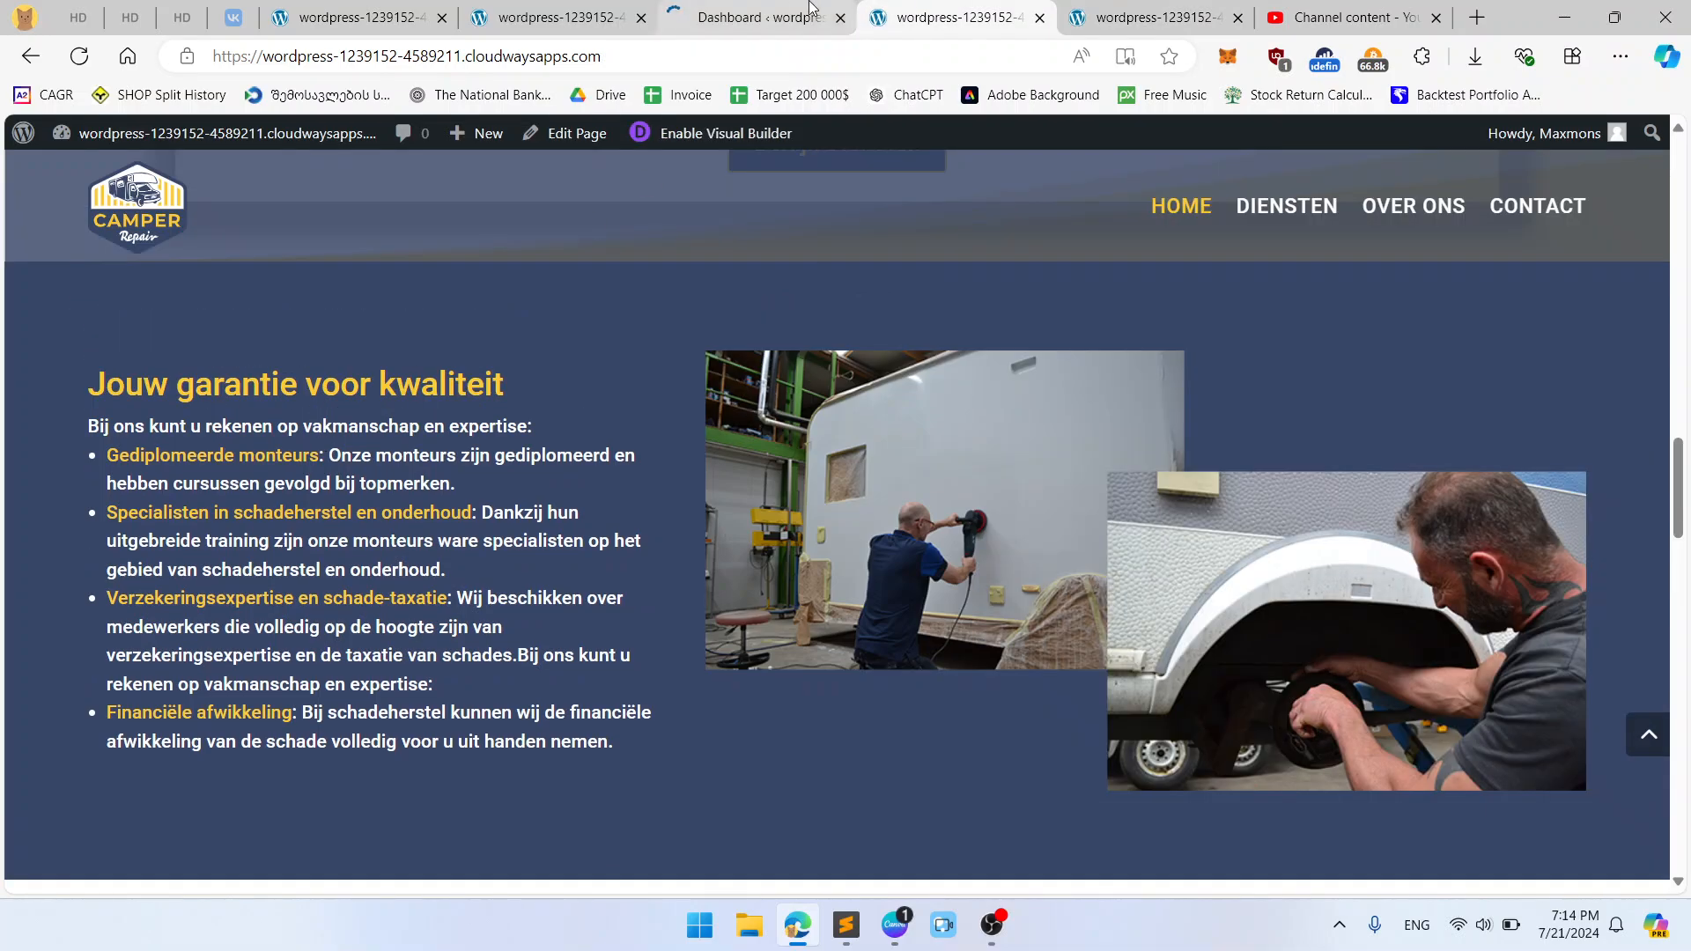
scroll(911, 550, "up", 1)
scroll(911, 550, "down", 1)
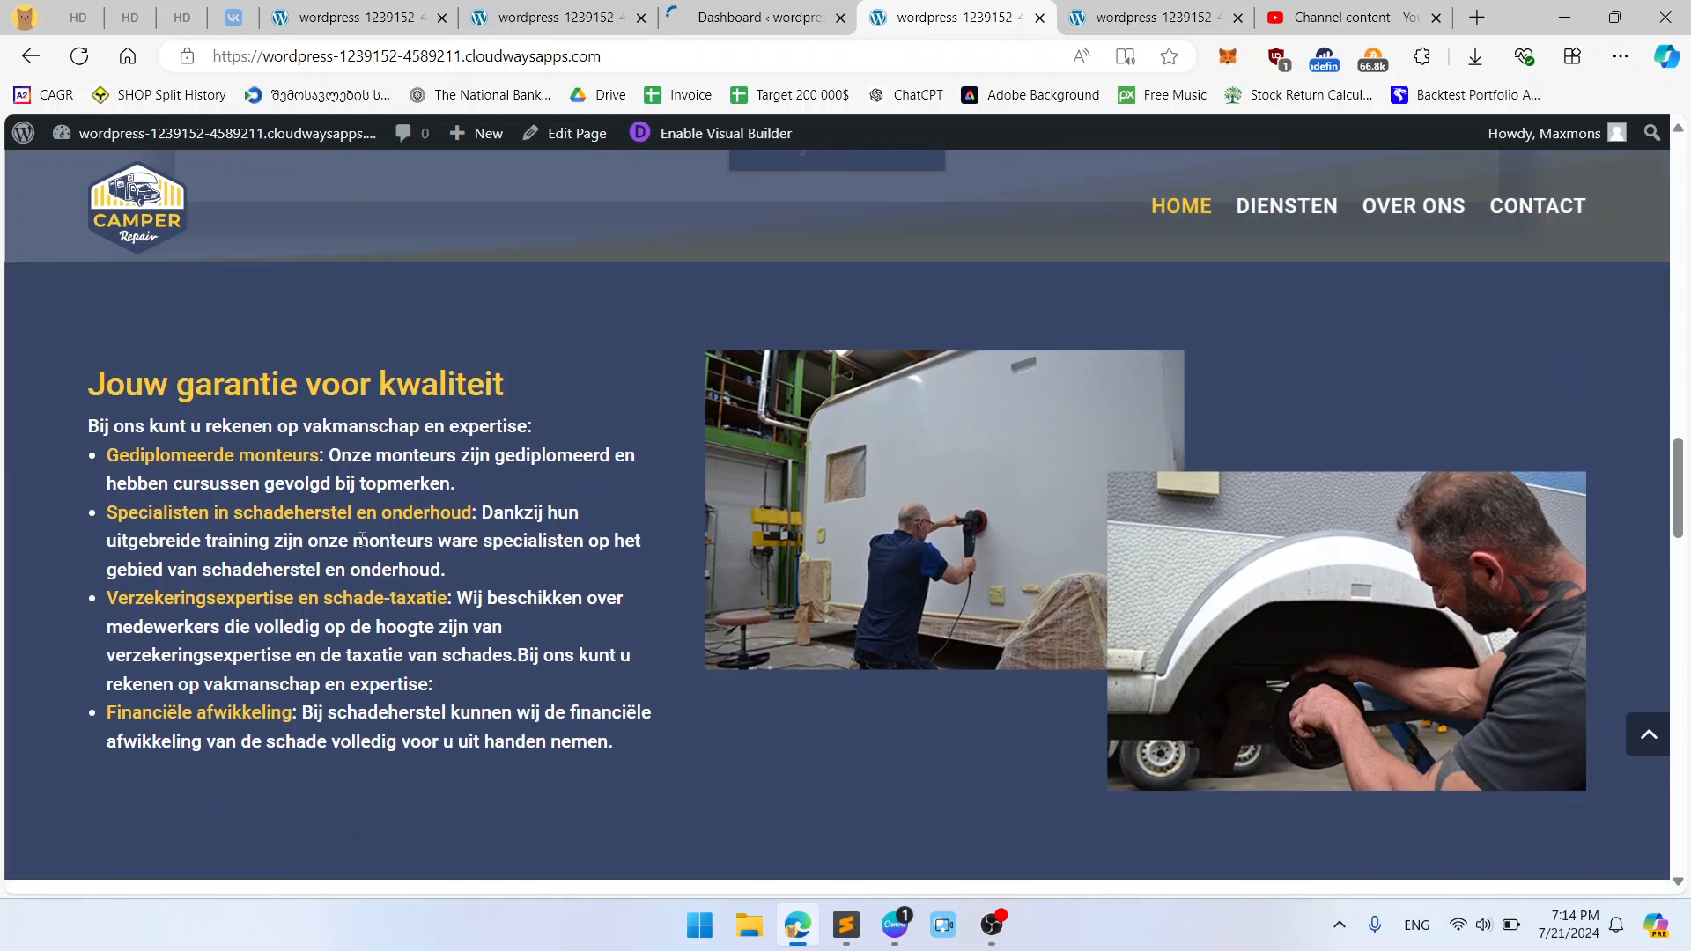
left_click(761, 11)
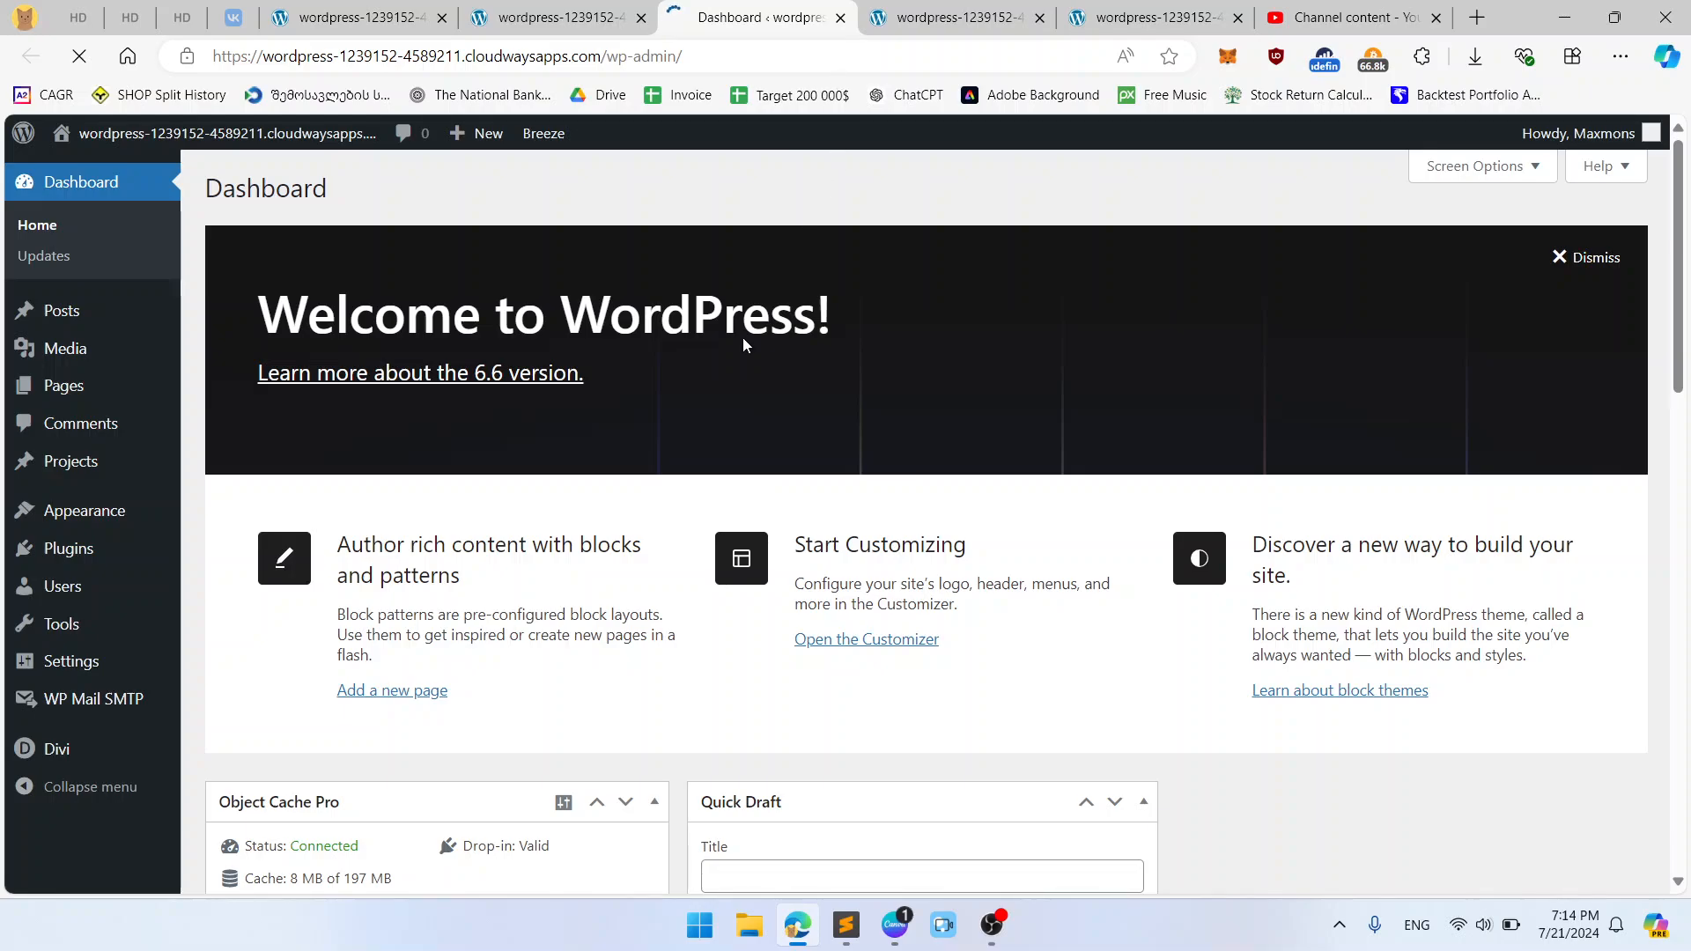
scroll(705, 379, "down", 1)
scroll(305, 679, "up", 1)
Step: Accept the text module's settings in the builder and save the page
left_click(1154, 16)
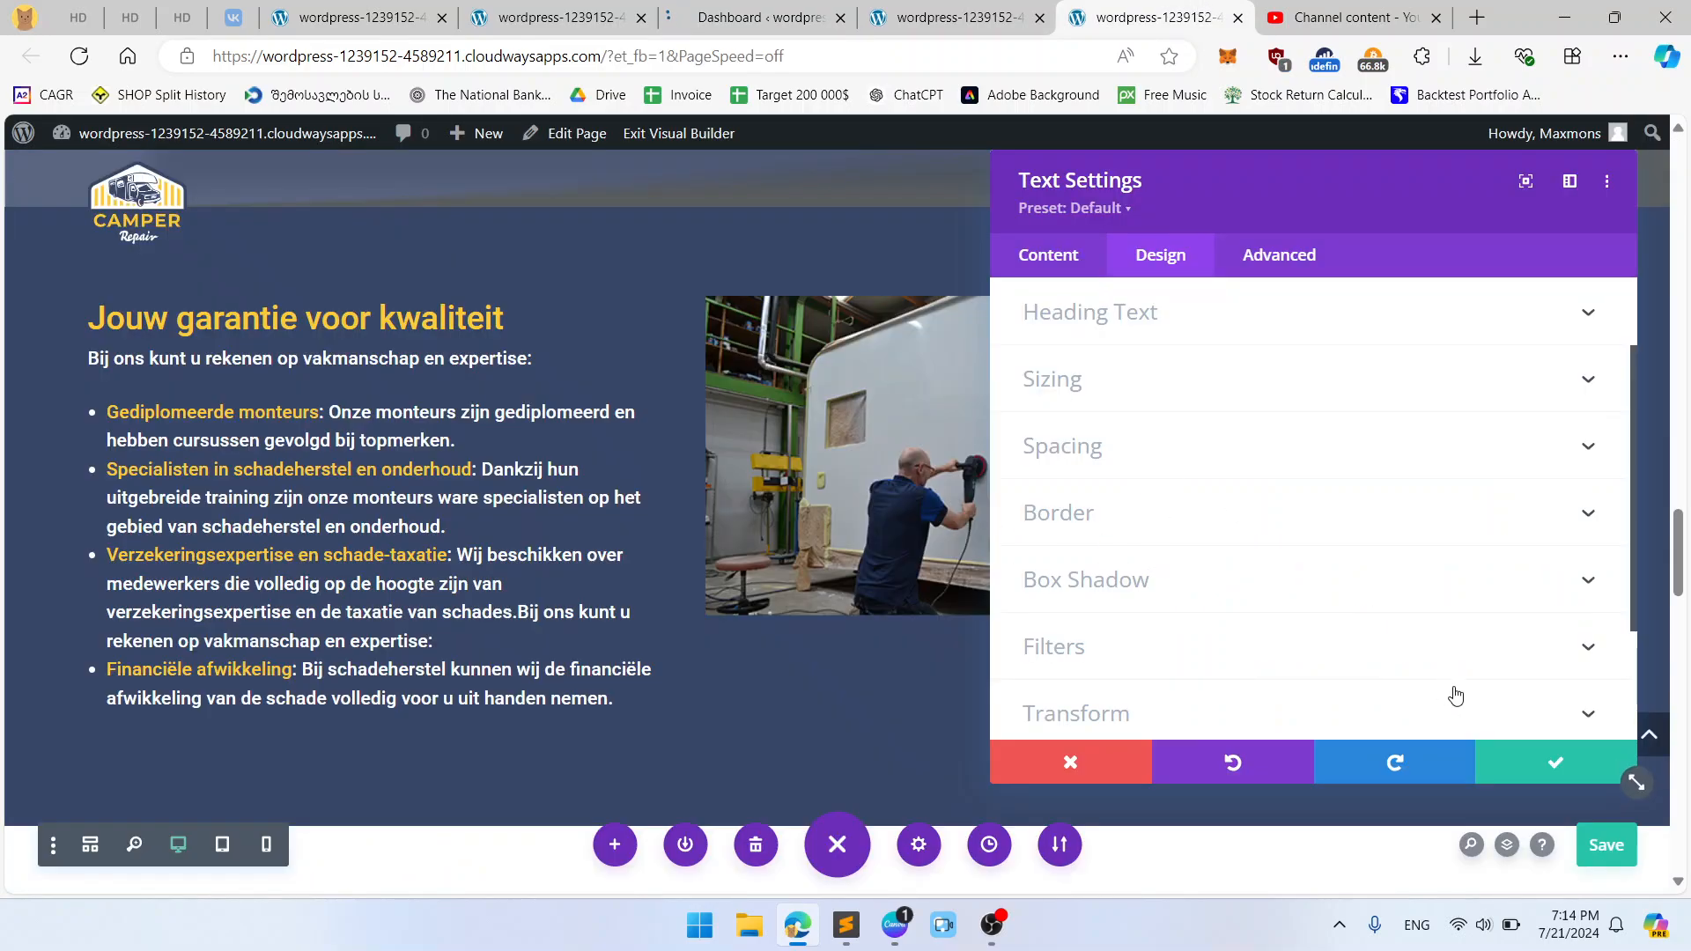
left_click(1549, 763)
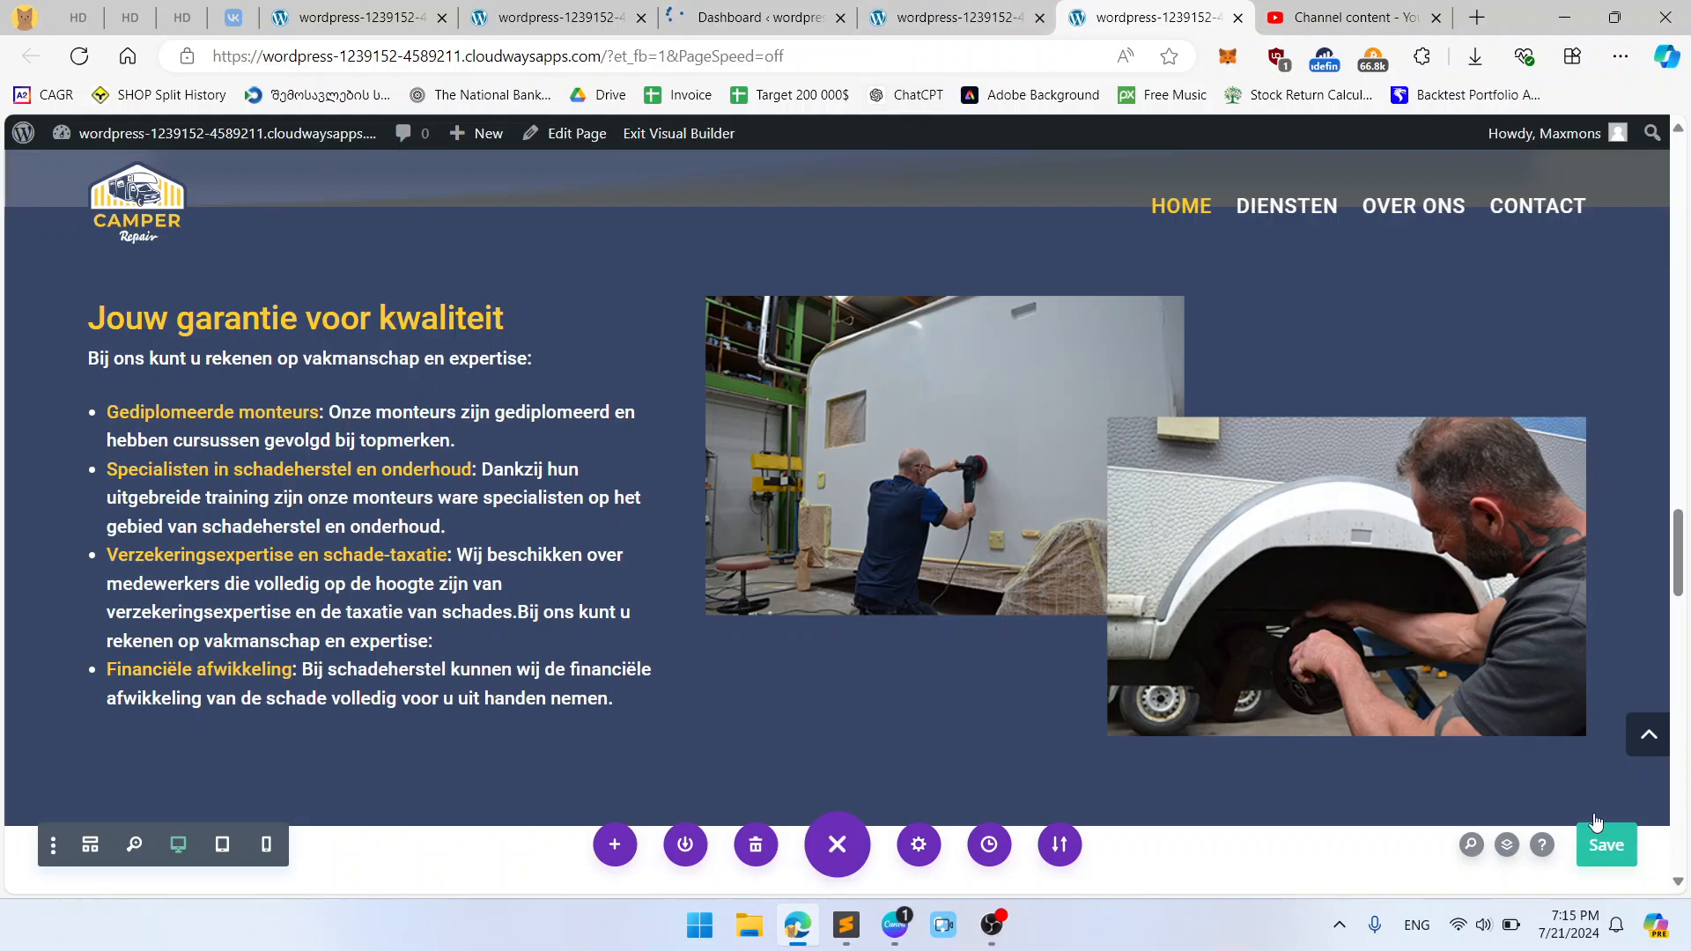
left_click(1606, 846)
scroll(1439, 347, "up", 3)
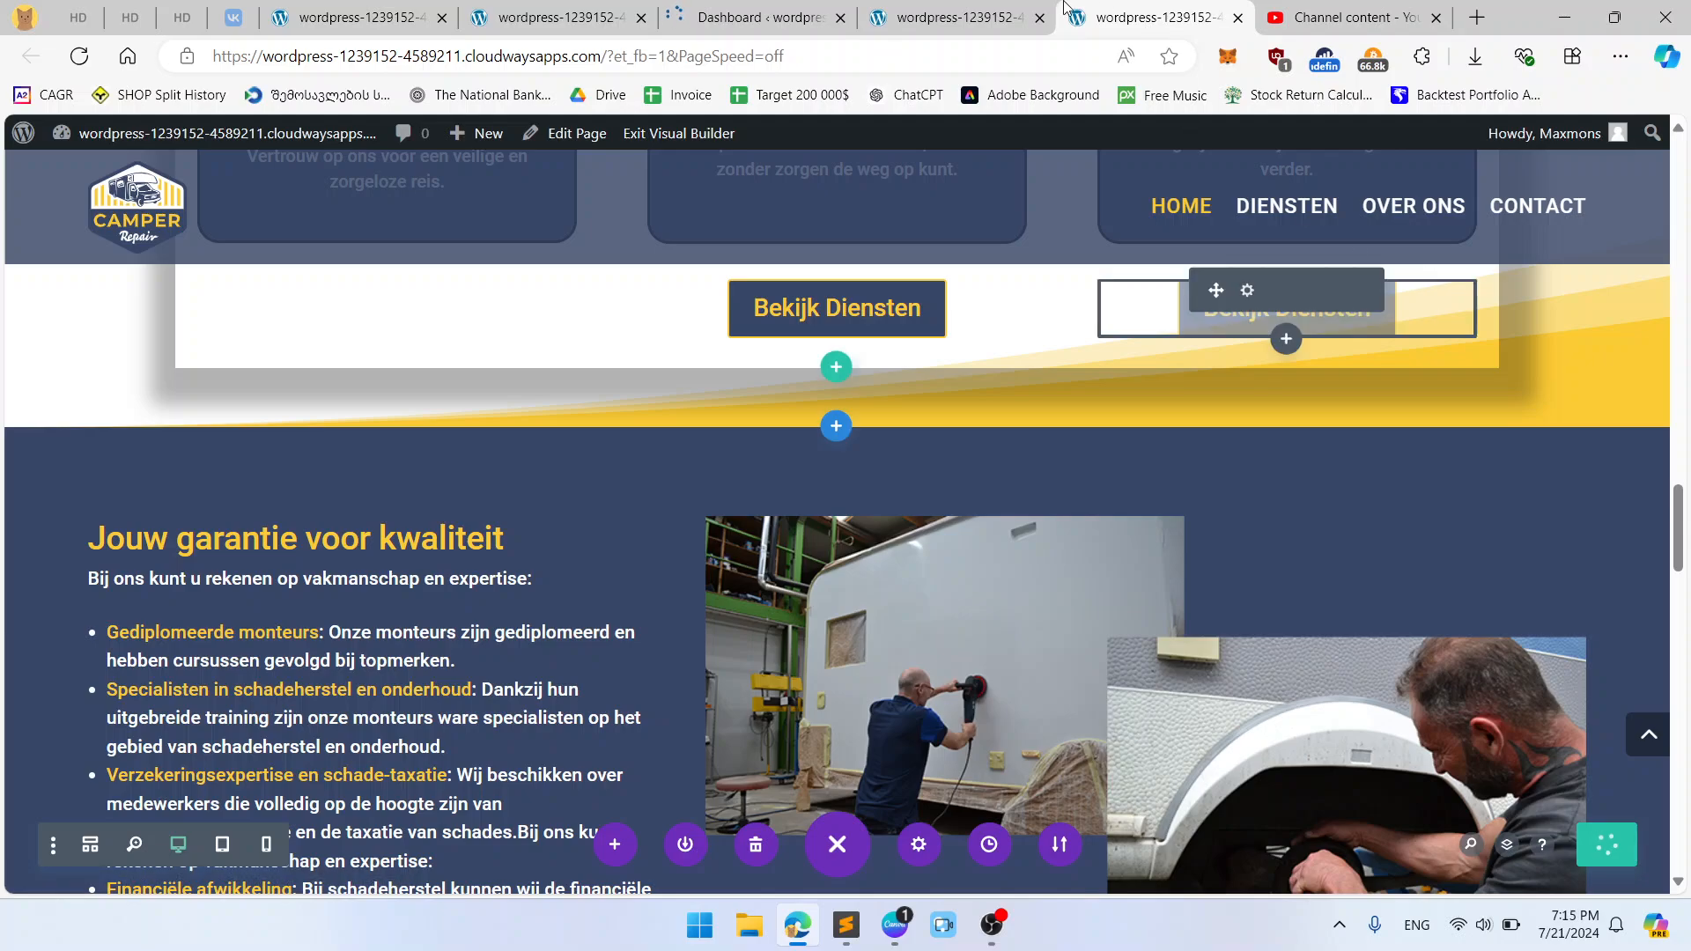
Step: Compare the service cards and the "Bekijk Diensten" button area between the builder and the published page
left_click(956, 17)
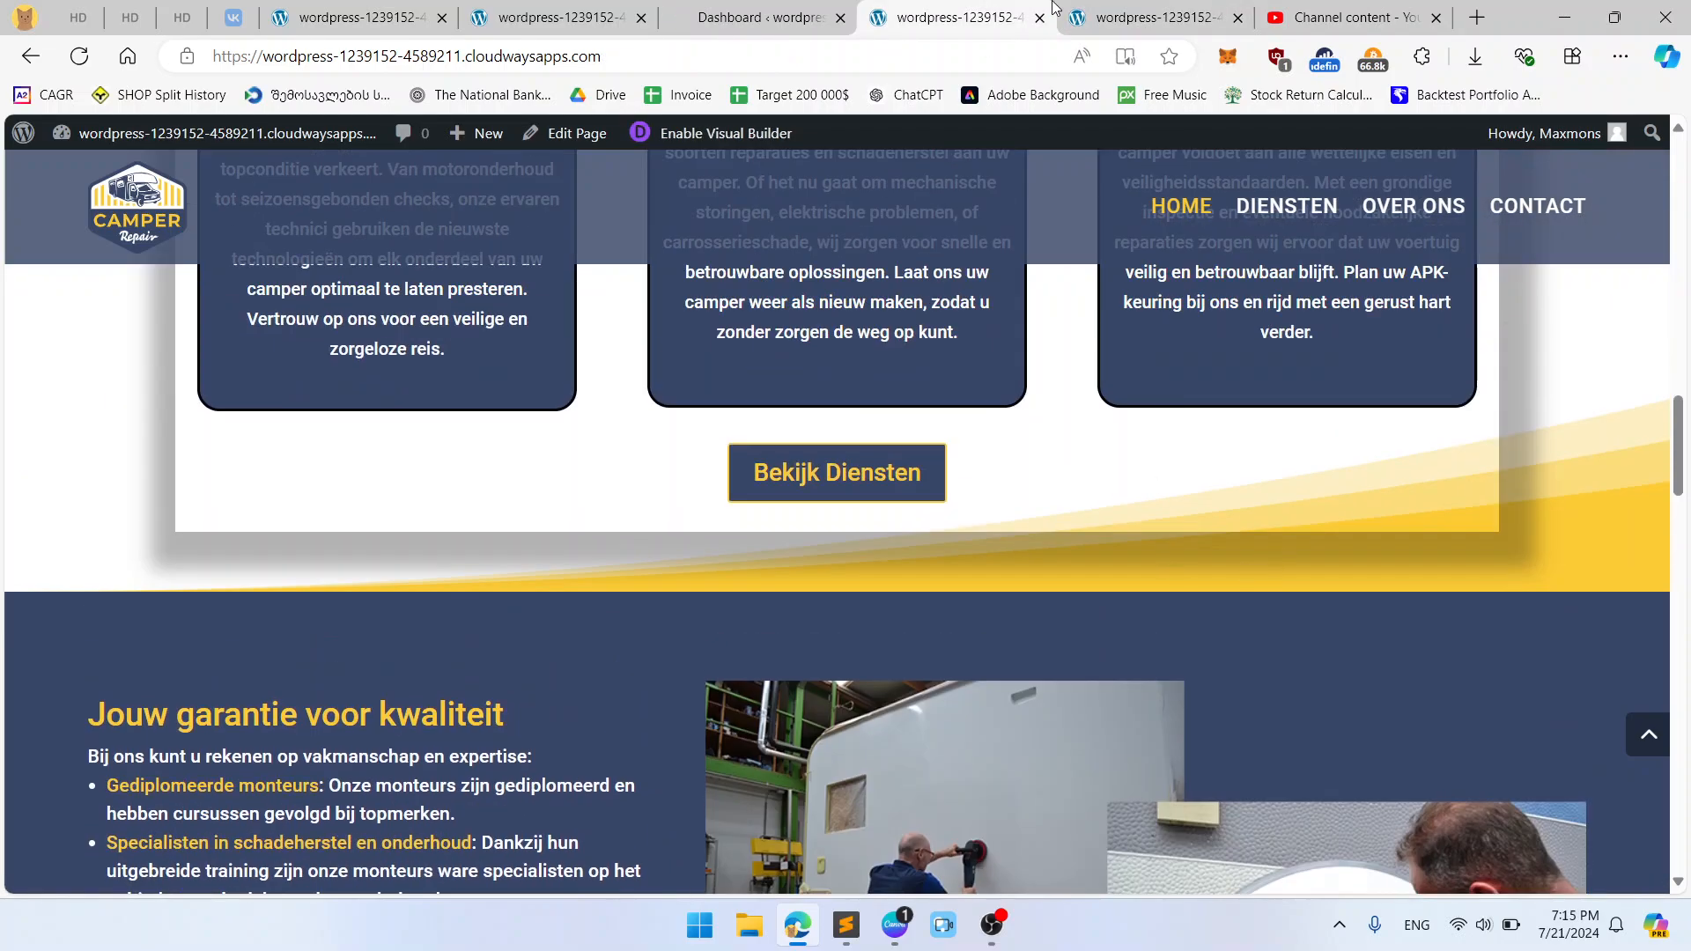
left_click(1126, 9)
left_click(991, 8)
left_click(1136, 13)
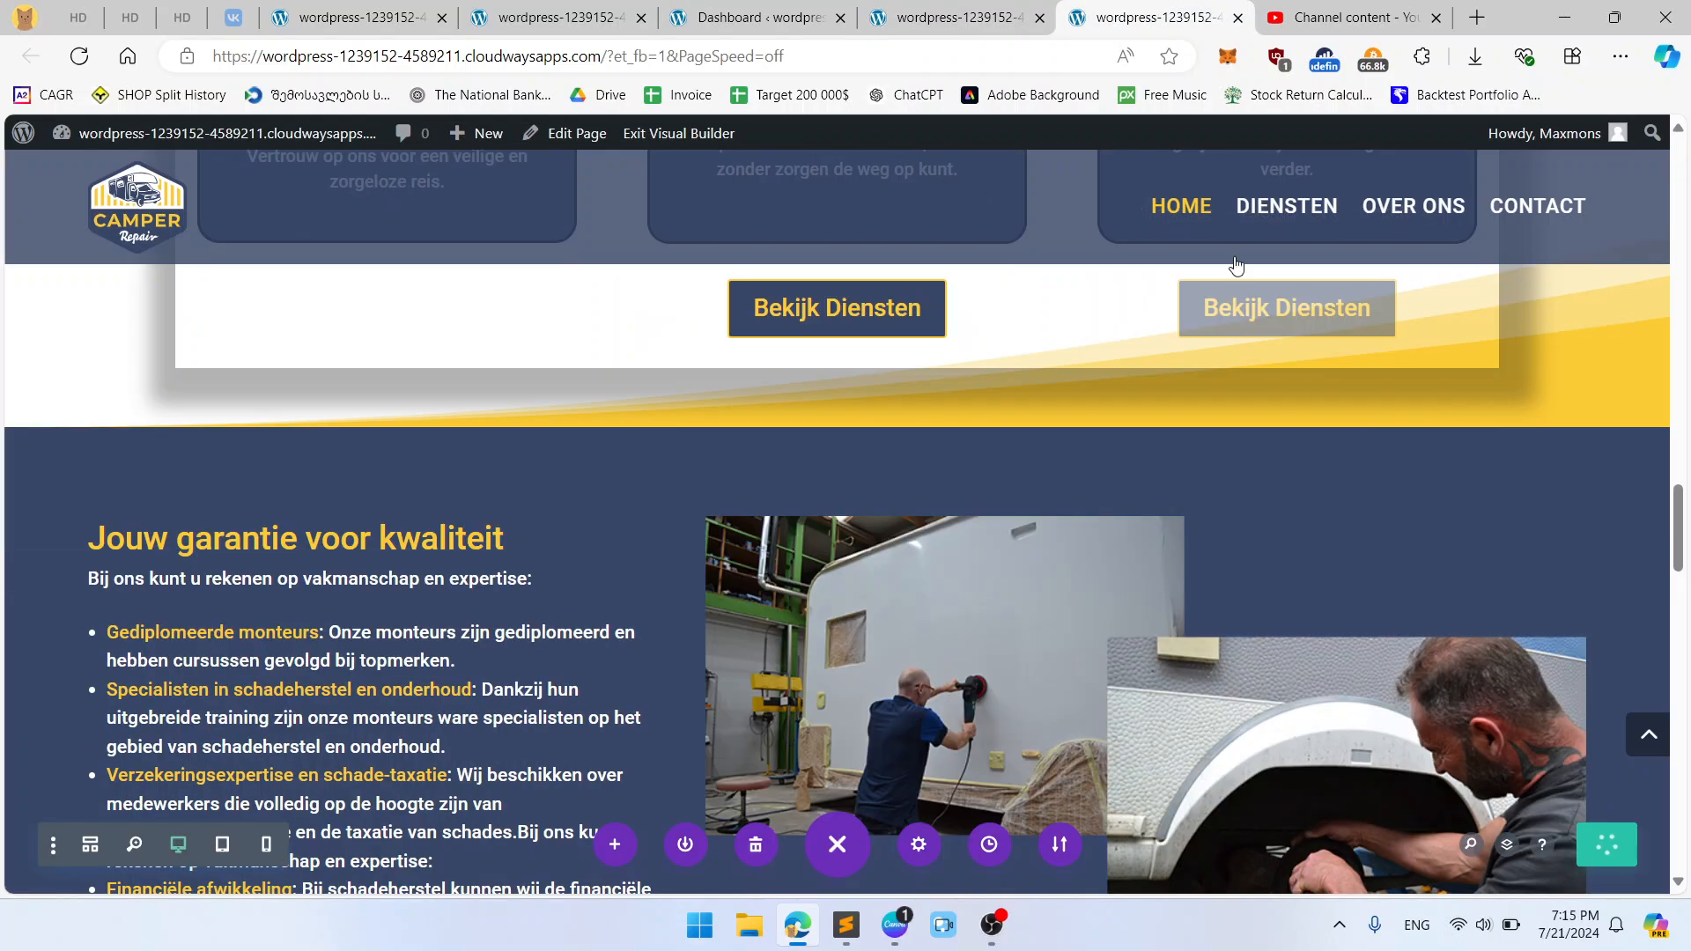
scroll(1136, 352, "up", 2)
left_click(932, 9)
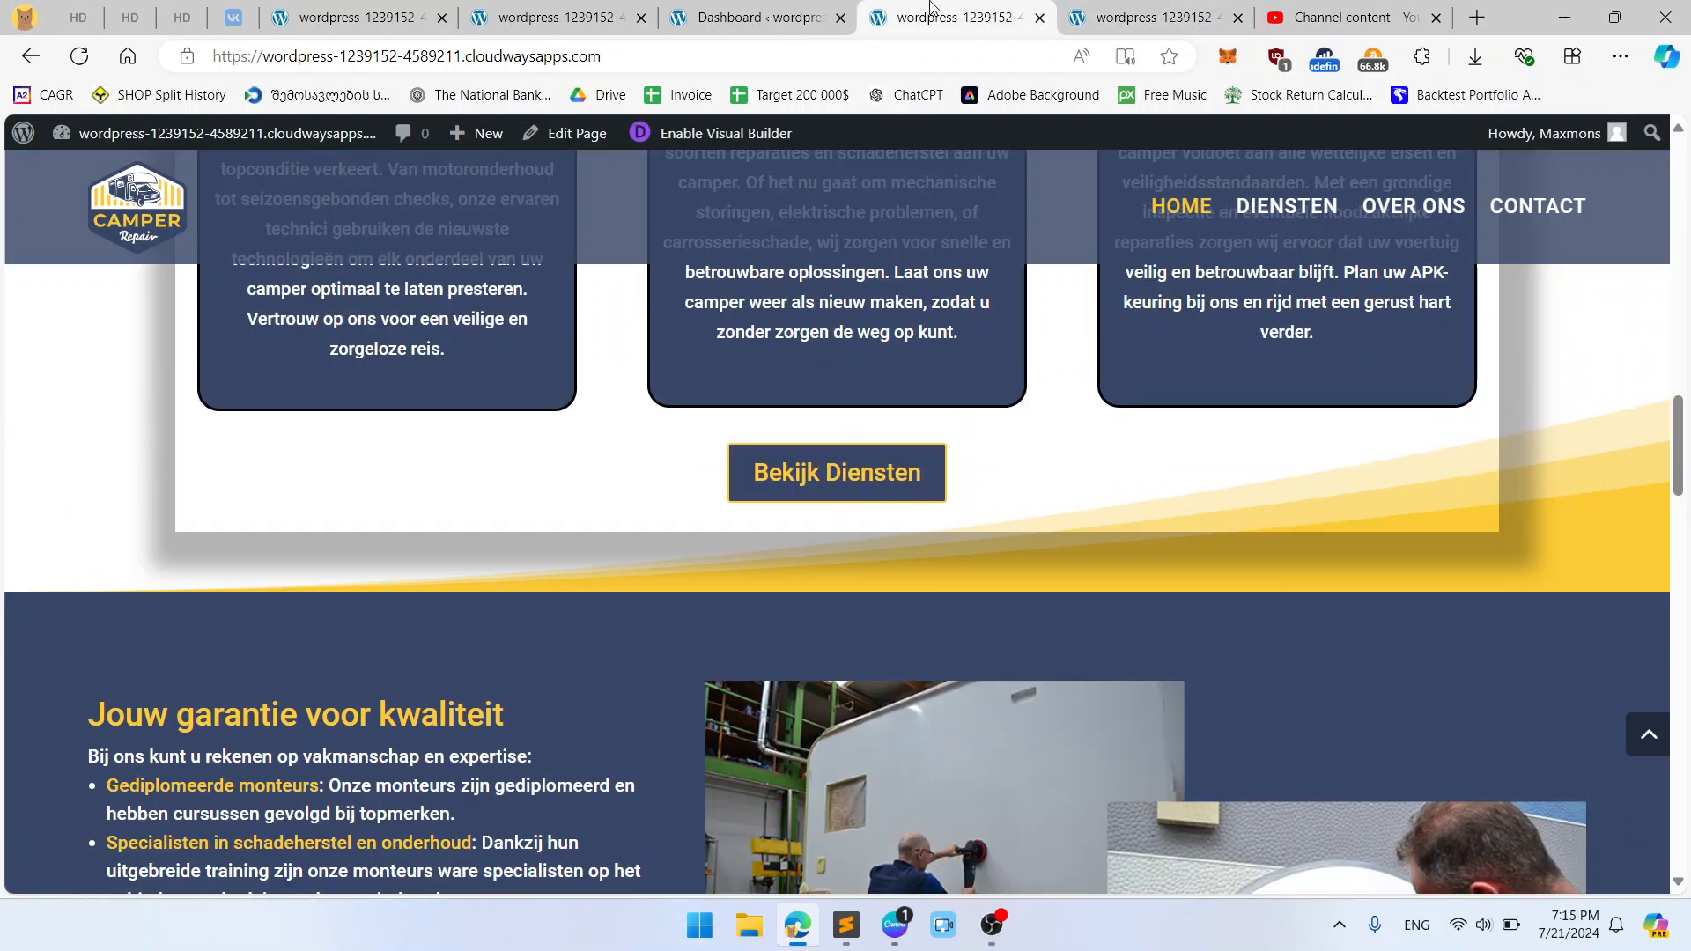
left_click(1128, 8)
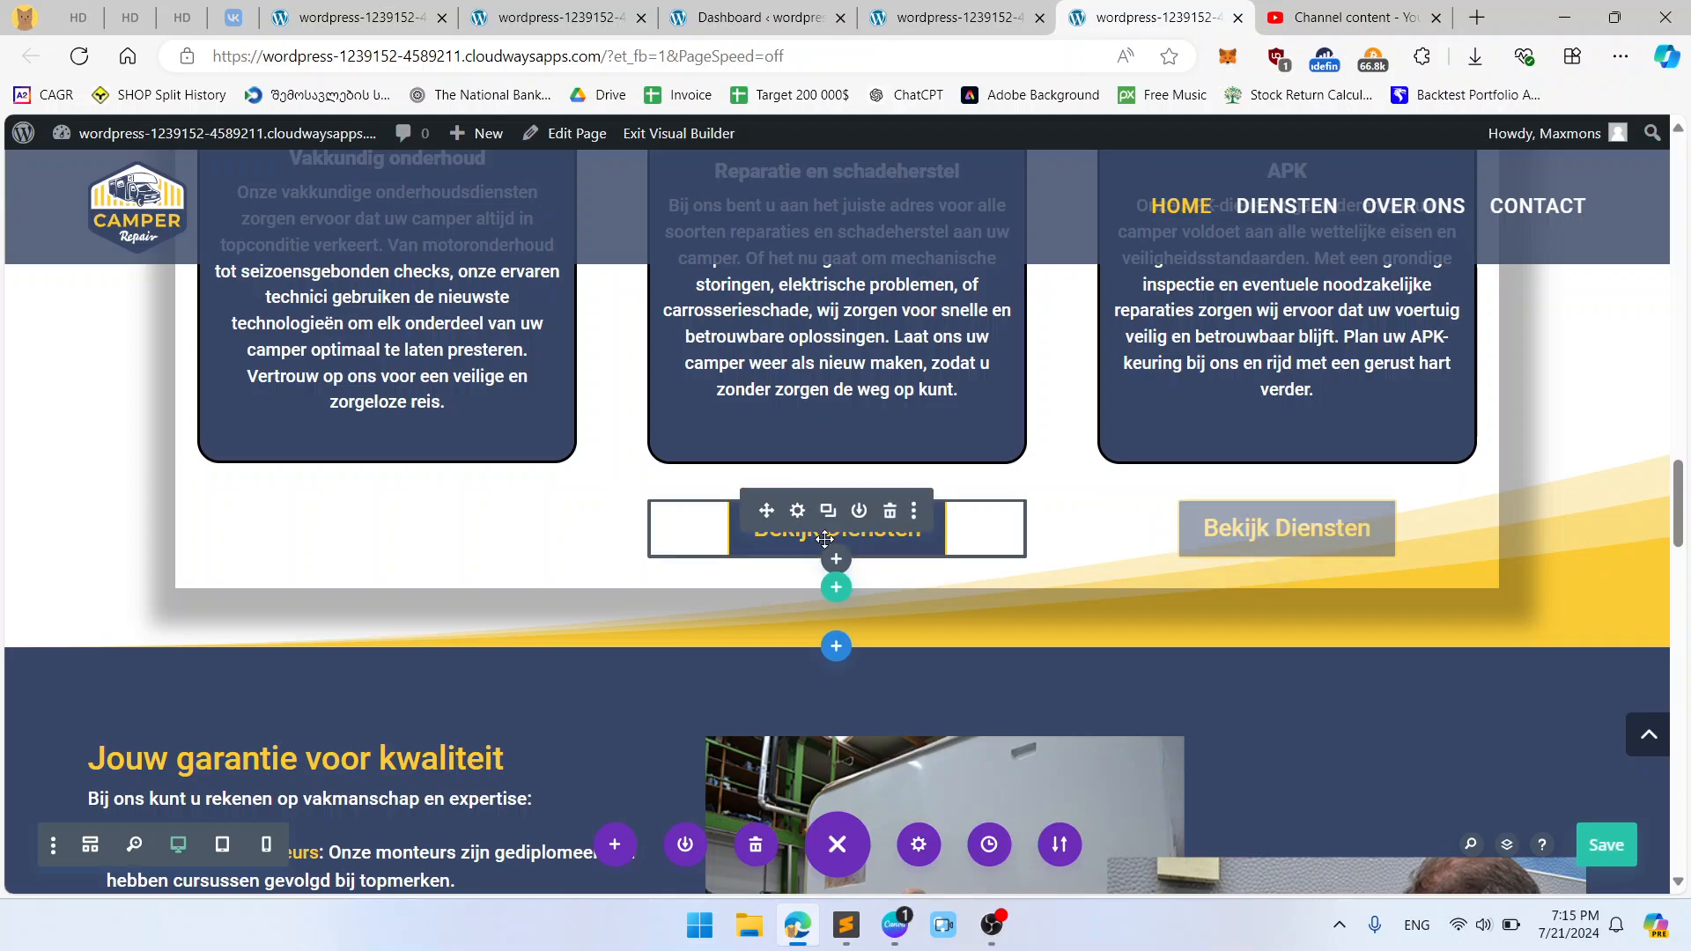
scroll(827, 434, "up", 5)
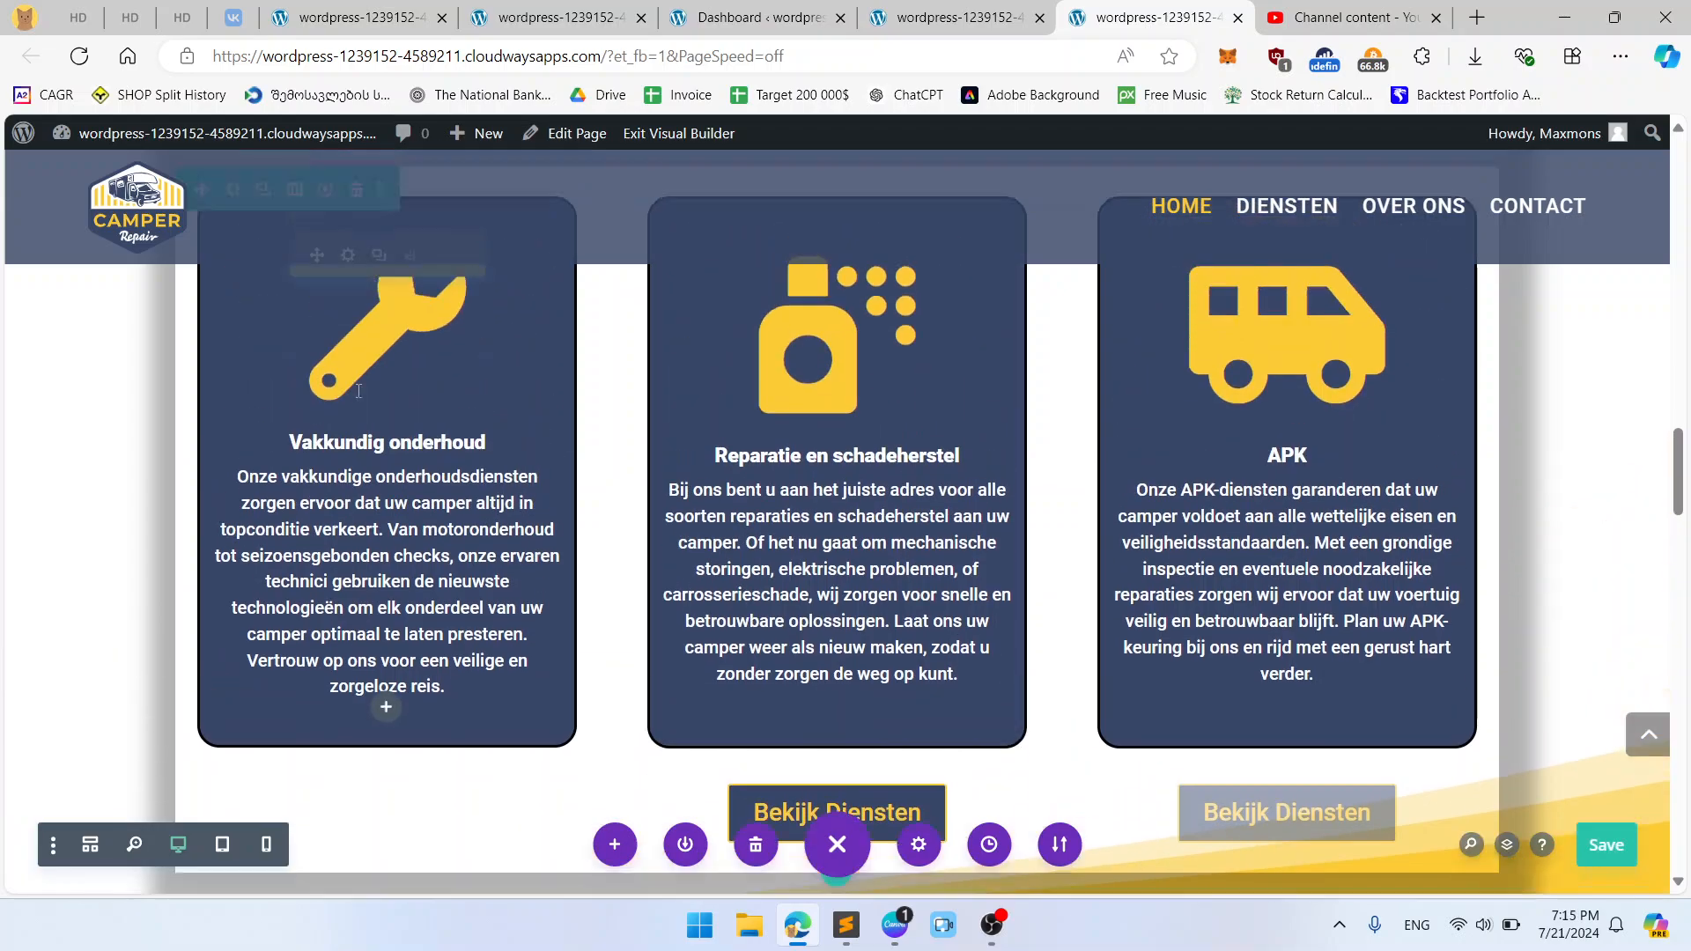
scroll(1051, 484, "down", 7)
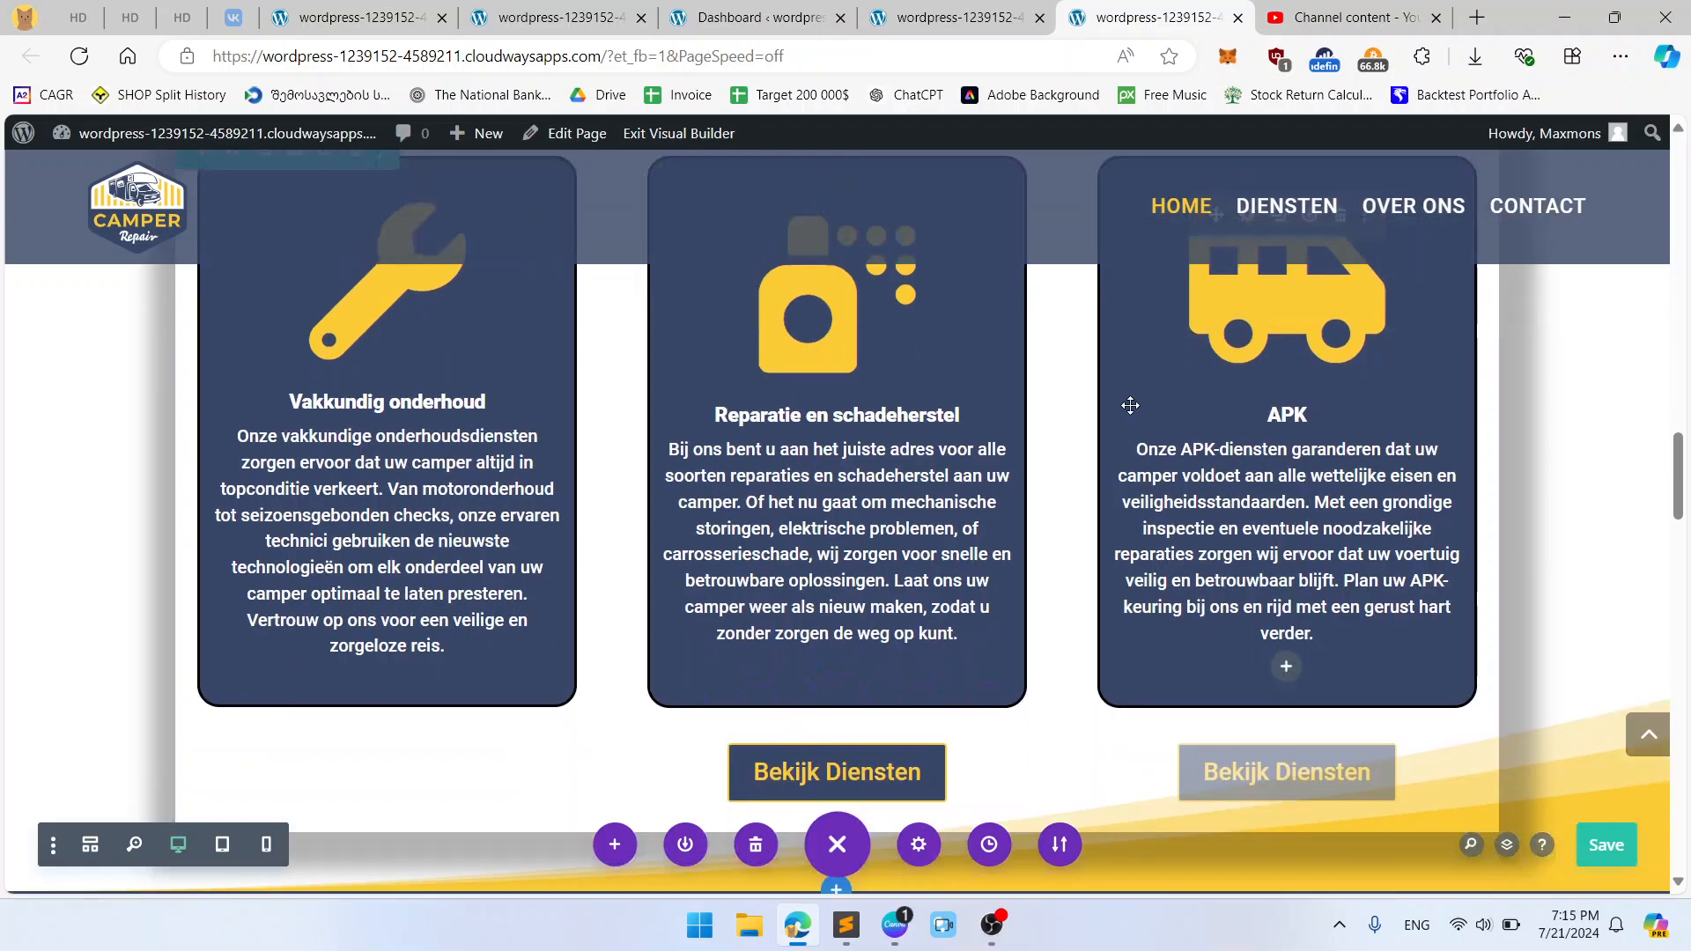
scroll(1052, 484, "down", 2)
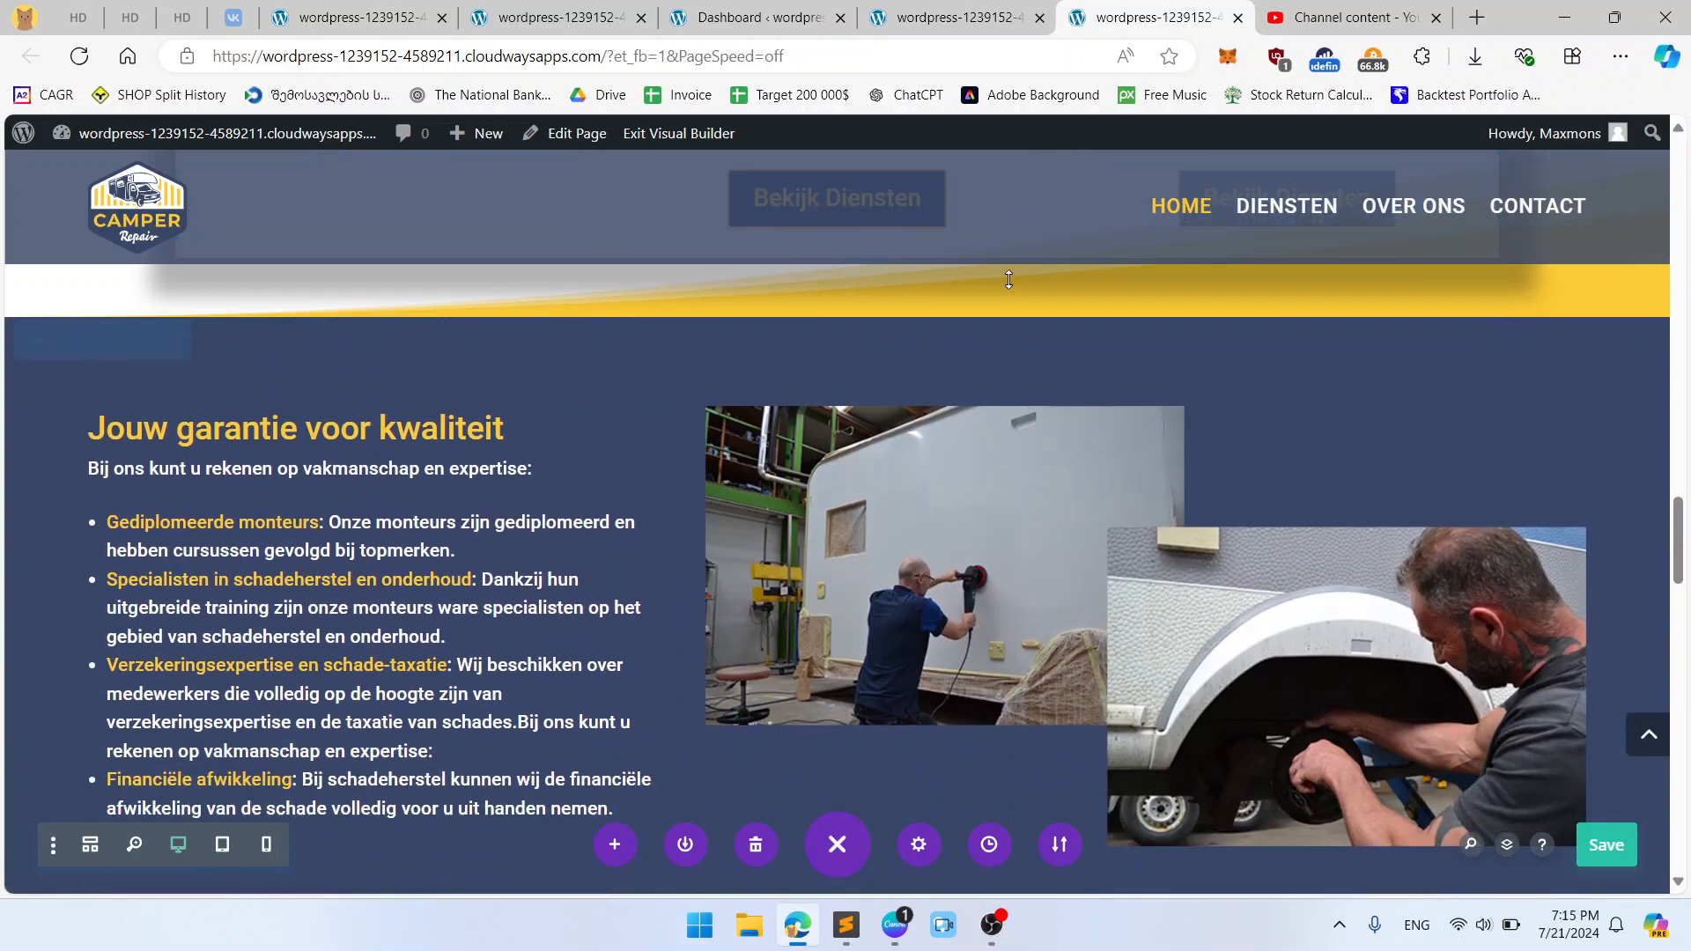
Step: Check the published "Jouw garantie voor kwaliteit" section, and reopen and close its text module's settings in the builder
left_click(890, 8)
left_click(758, 8)
left_click(955, 10)
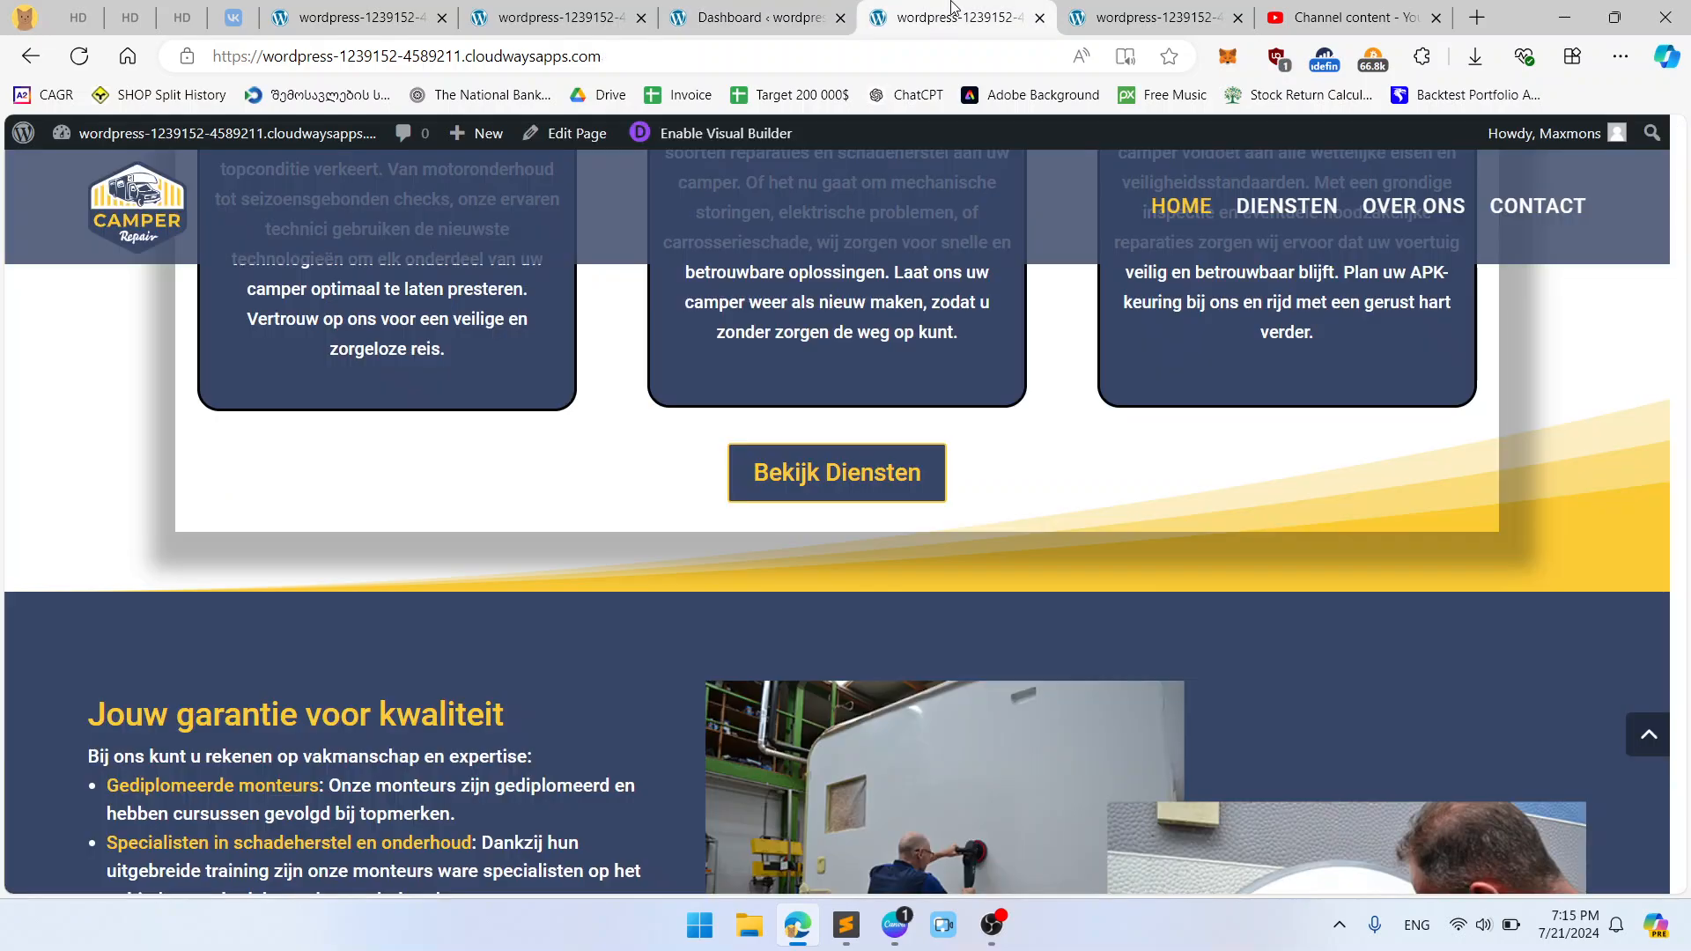
scroll(978, 440, "down", 4)
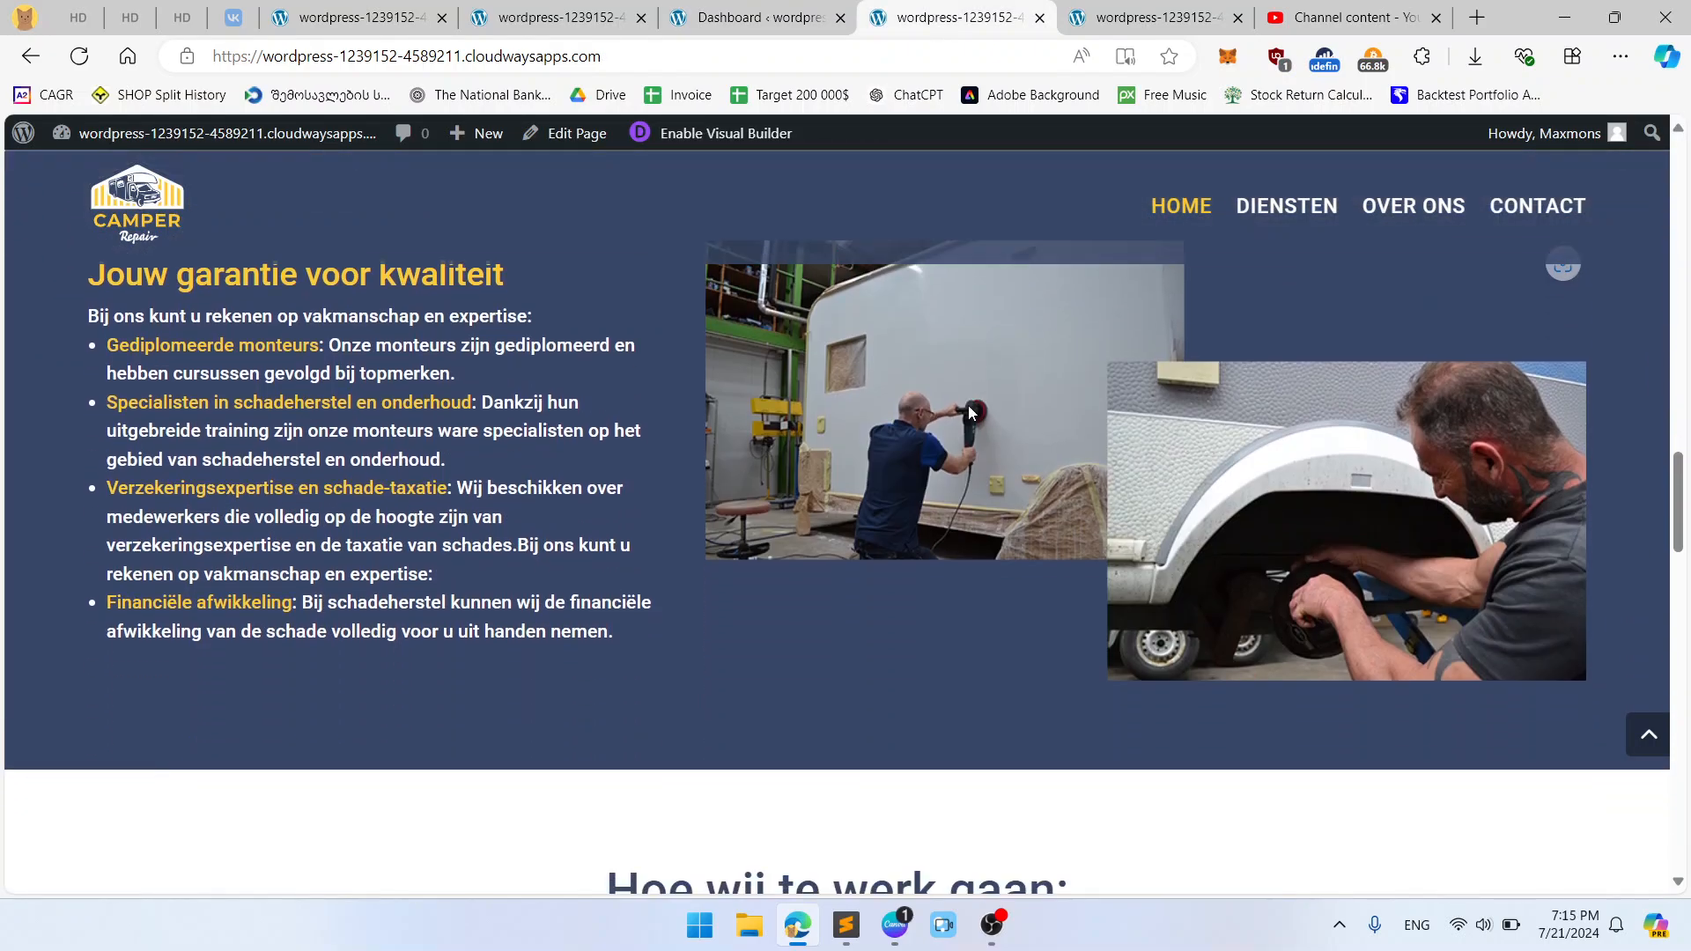
left_click(1145, 17)
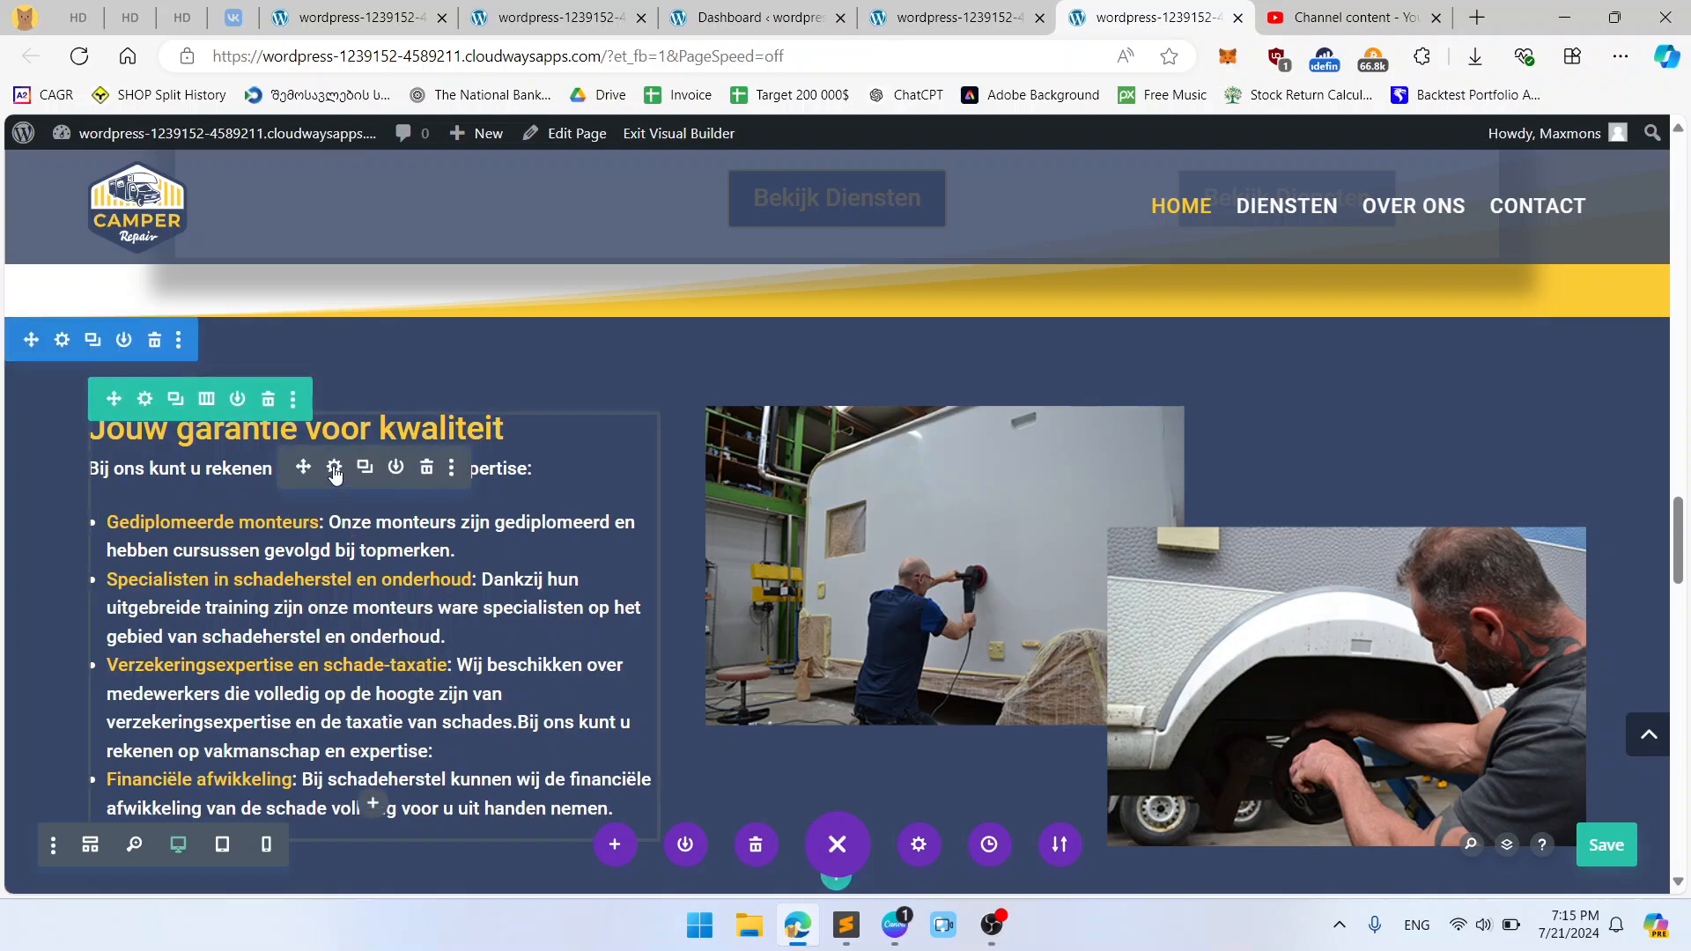
left_click(334, 467)
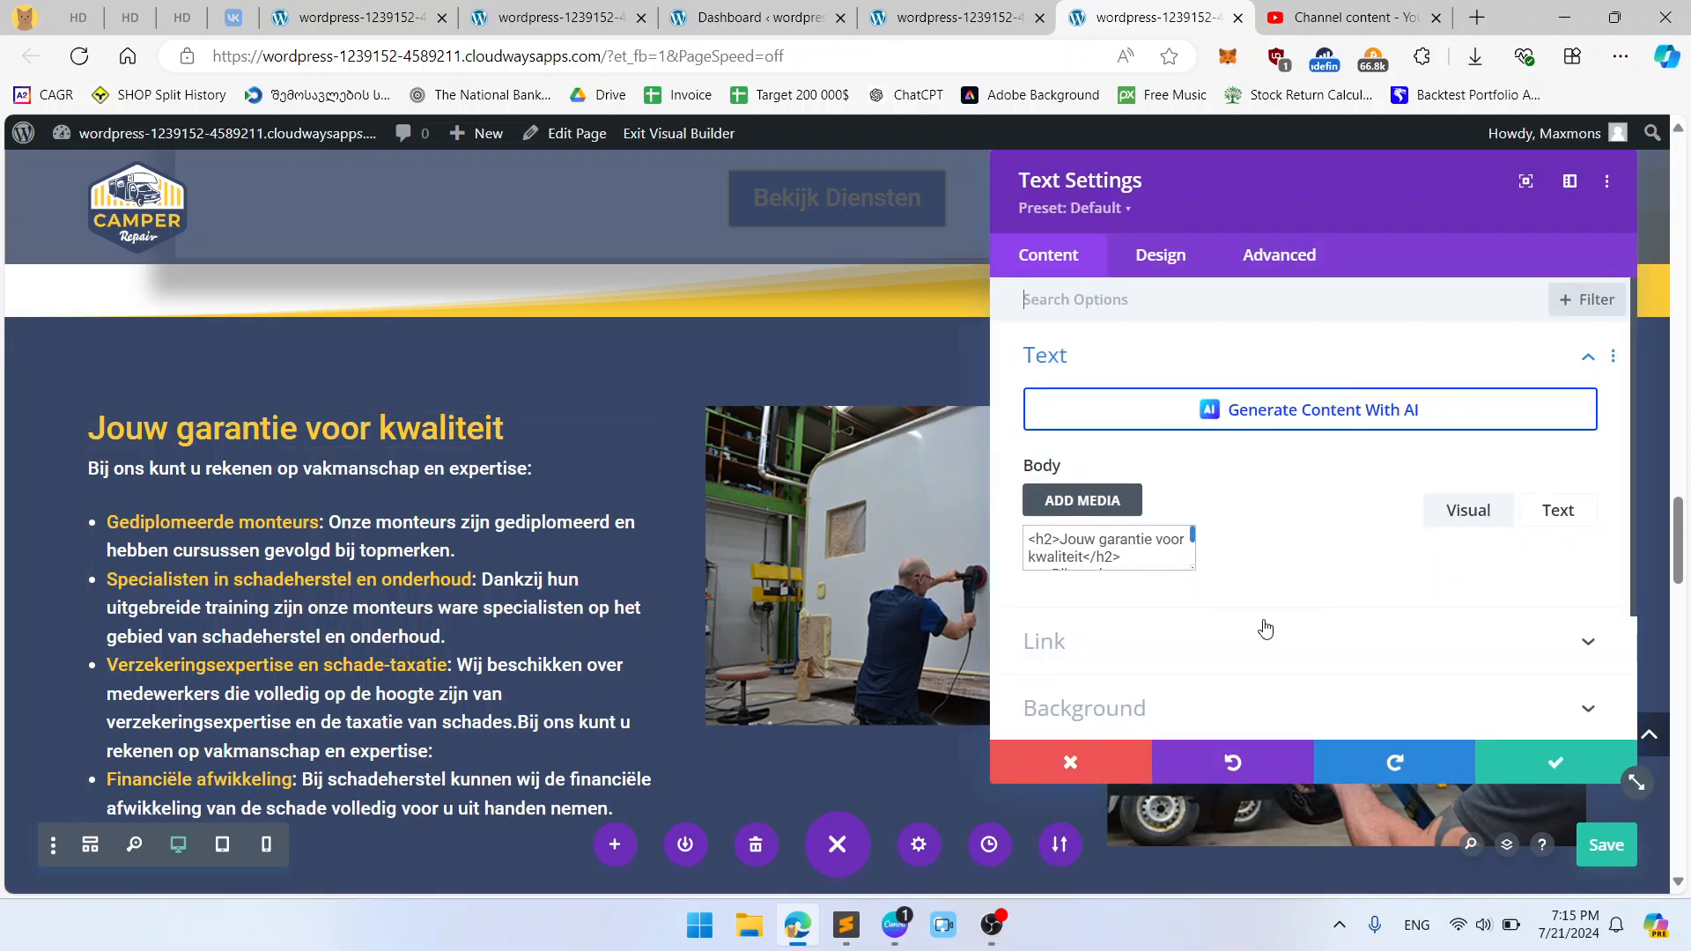
left_click(1556, 763)
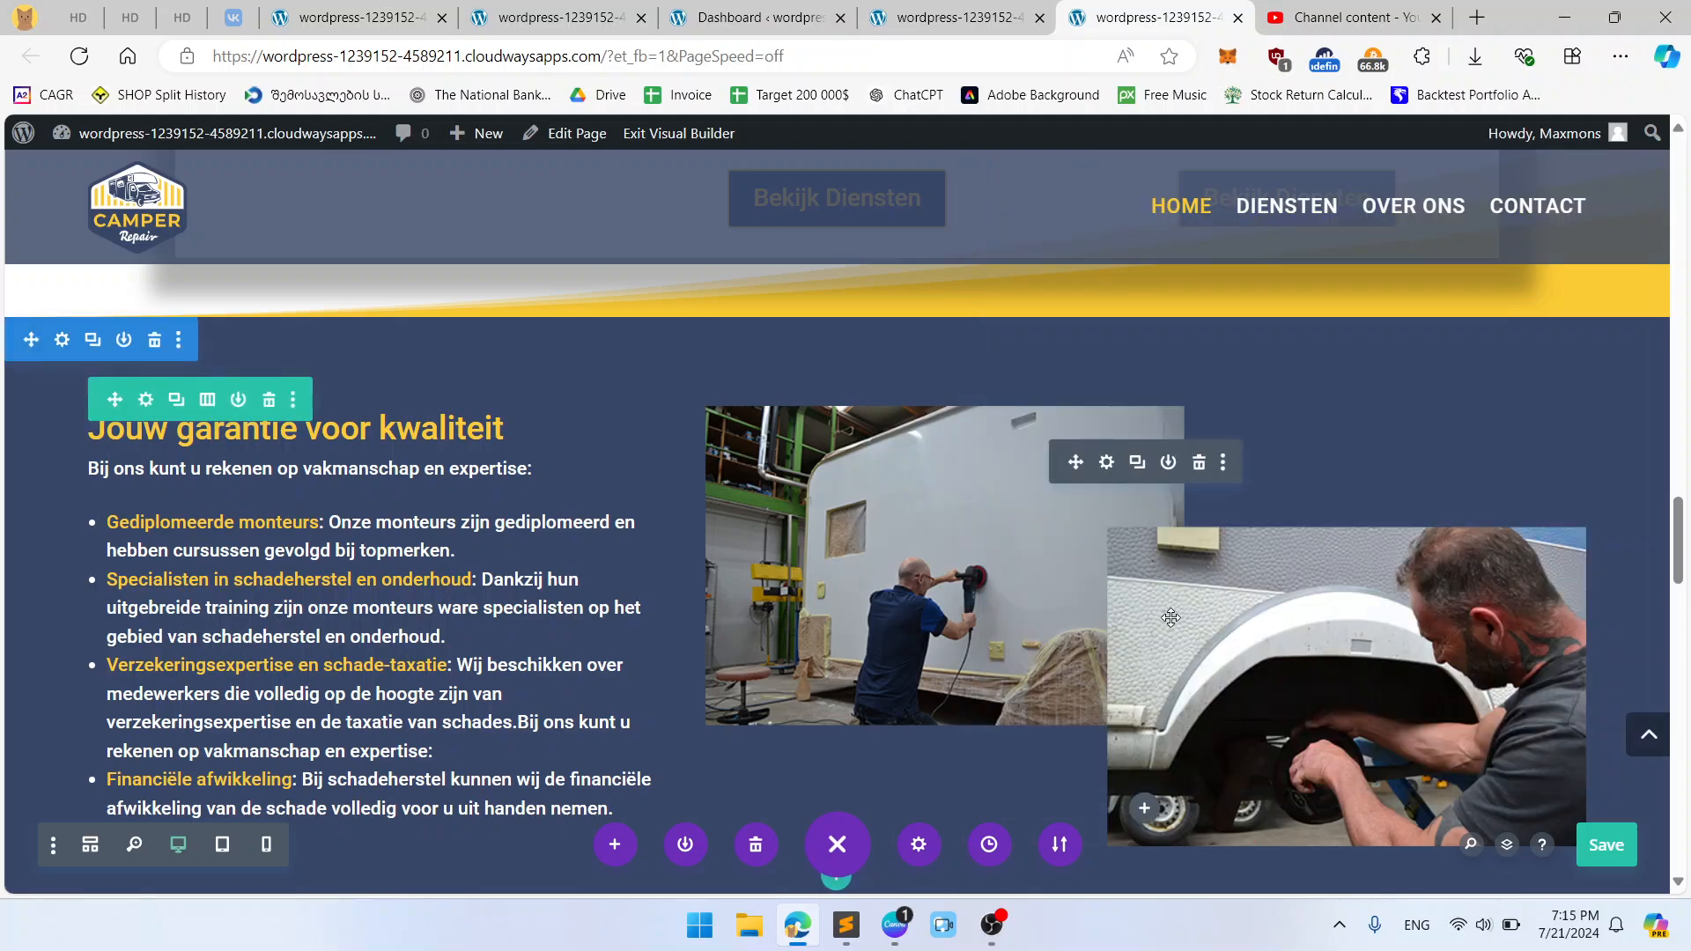
Step: Review the published page around the "Jouw garantie voor kwaliteit" and "Hoe wij te werk gaan:" sections
left_click(808, 14)
left_click(1013, 16)
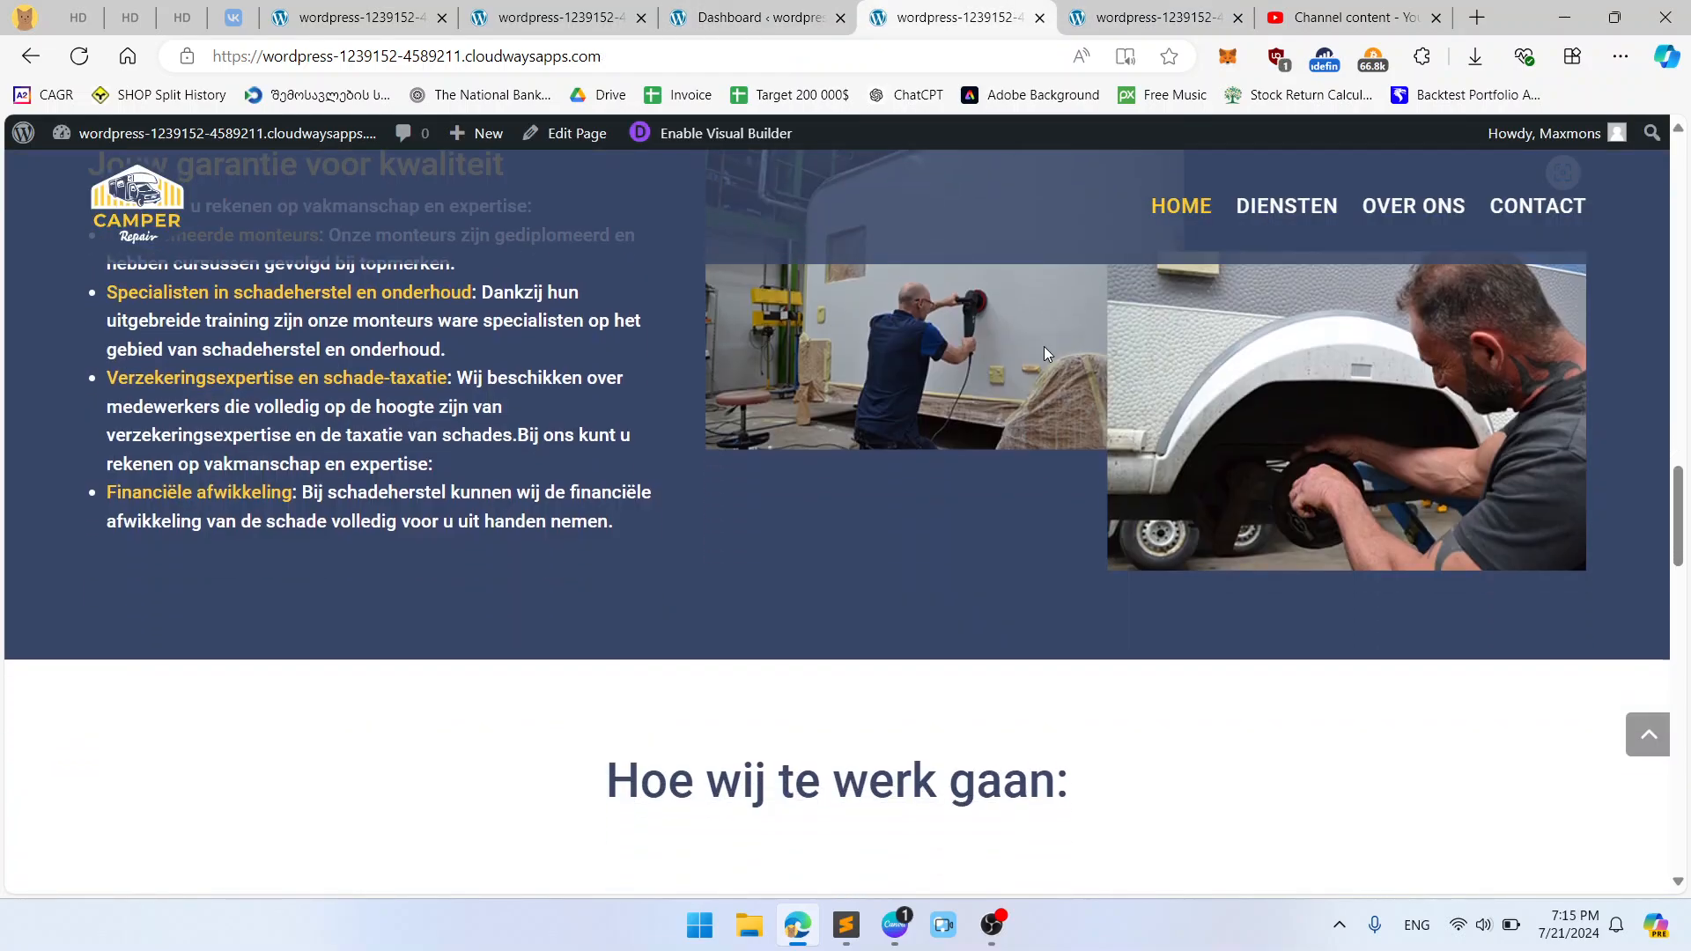
scroll(1043, 346, "down", 3)
scroll(1043, 346, "up", 8)
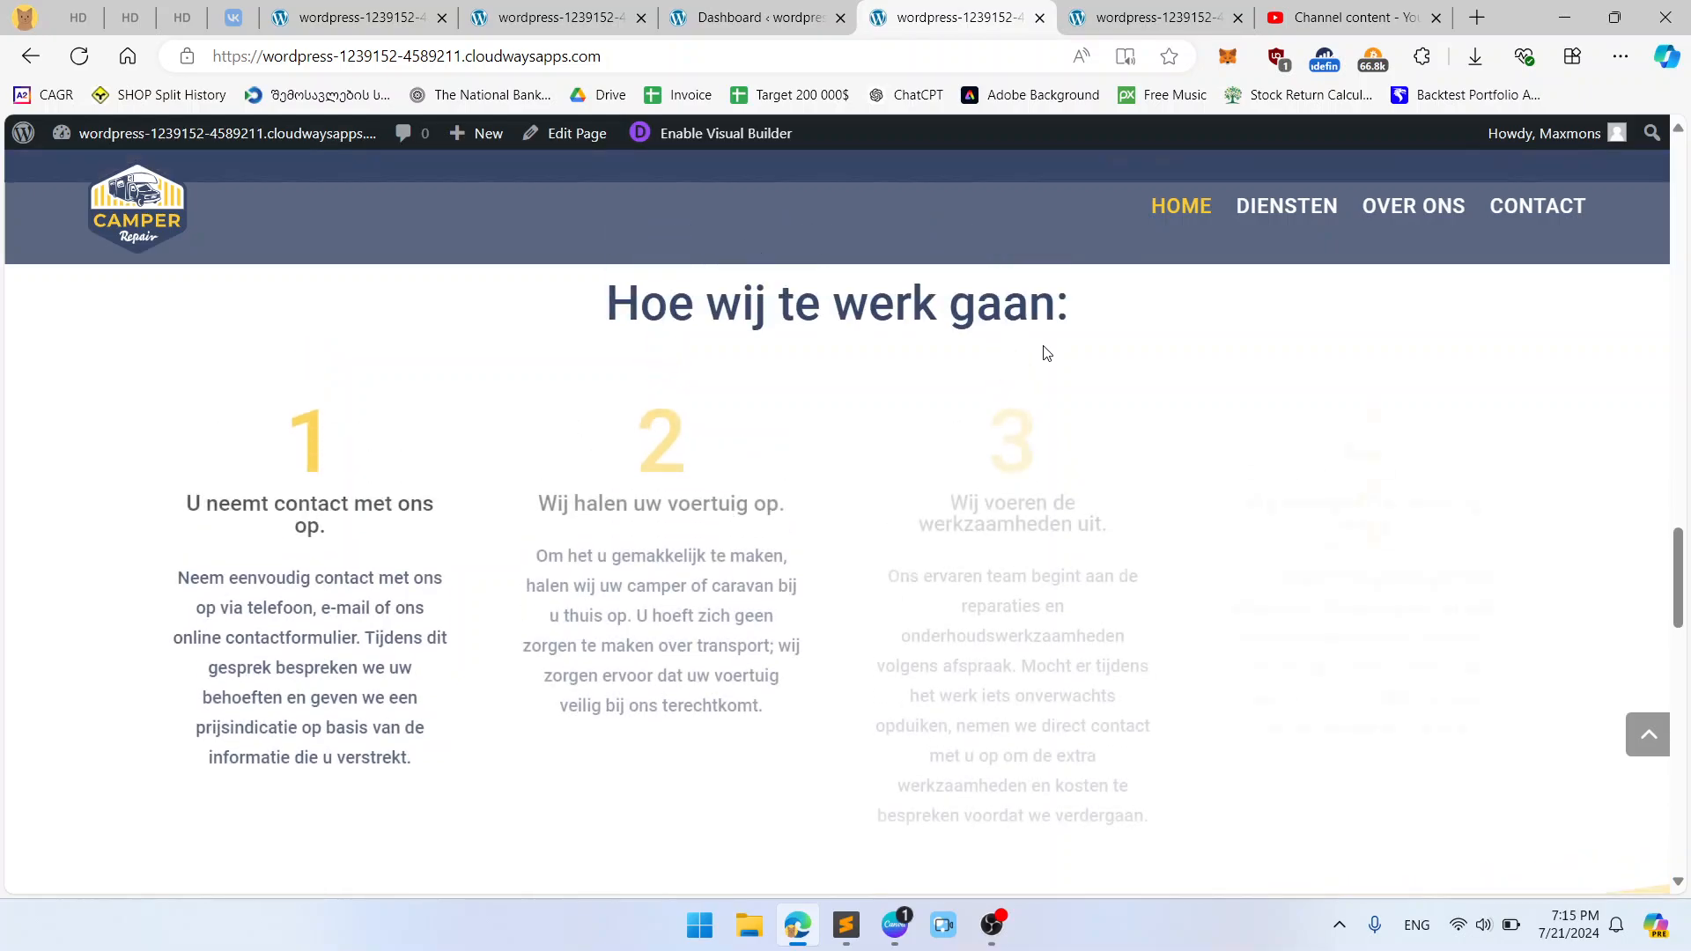
Step: Return from the published page to the visual builder and reload it, discarding any unsaved changes
scroll(1044, 352, "down", 1)
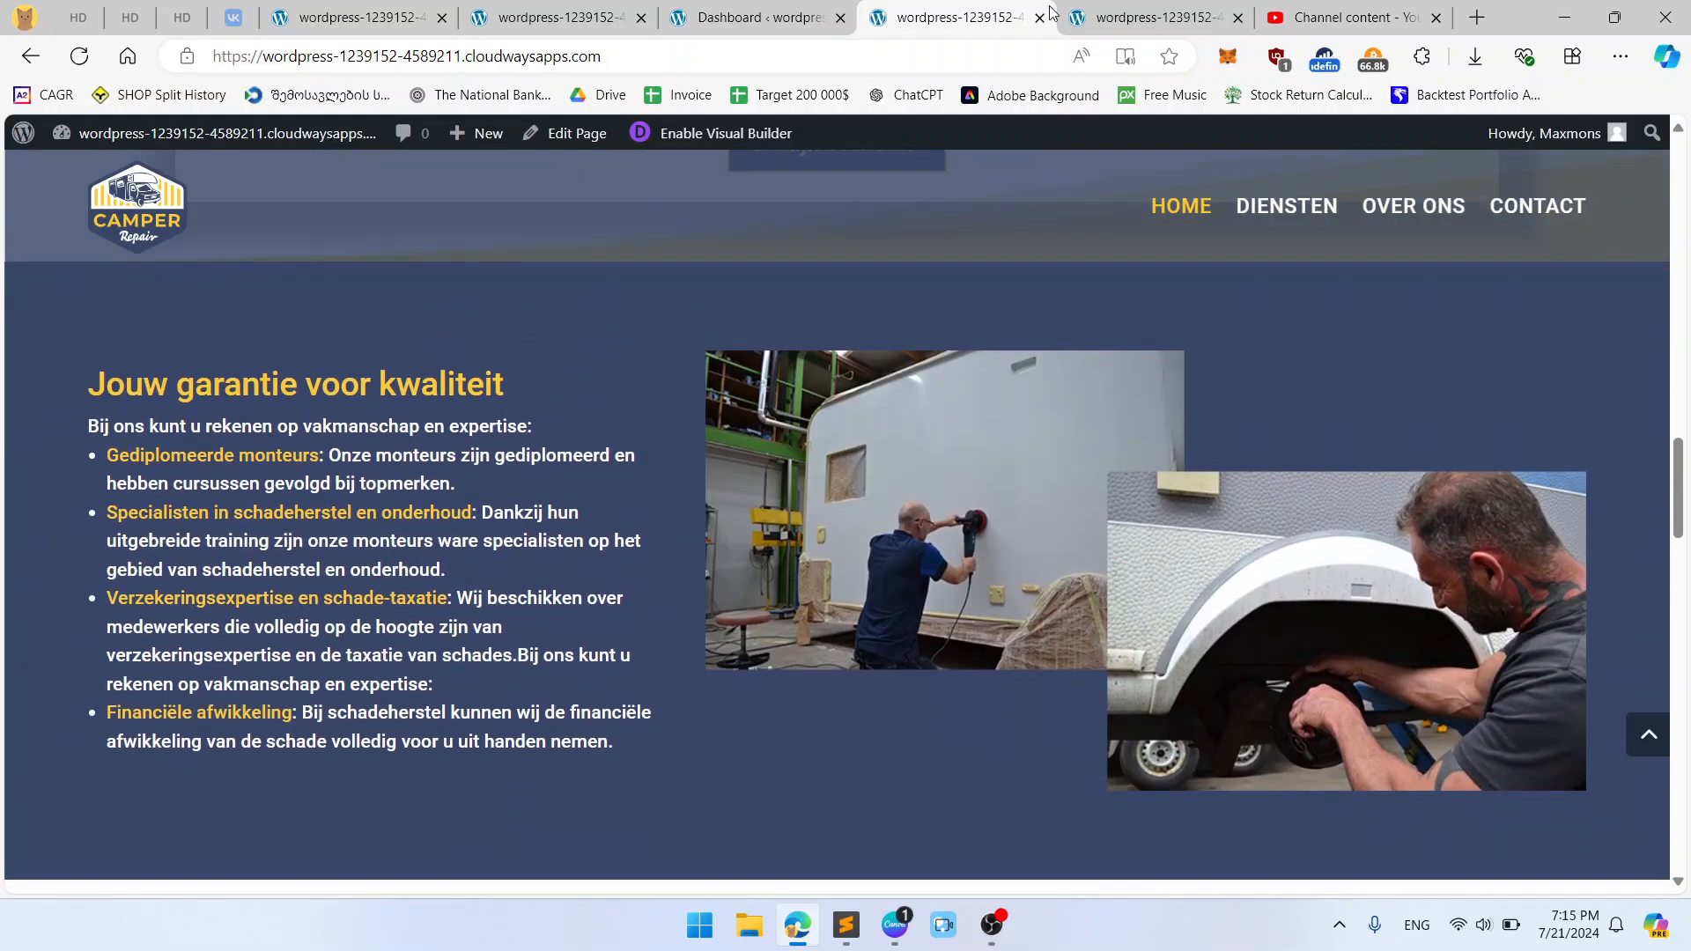
left_click(1131, 12)
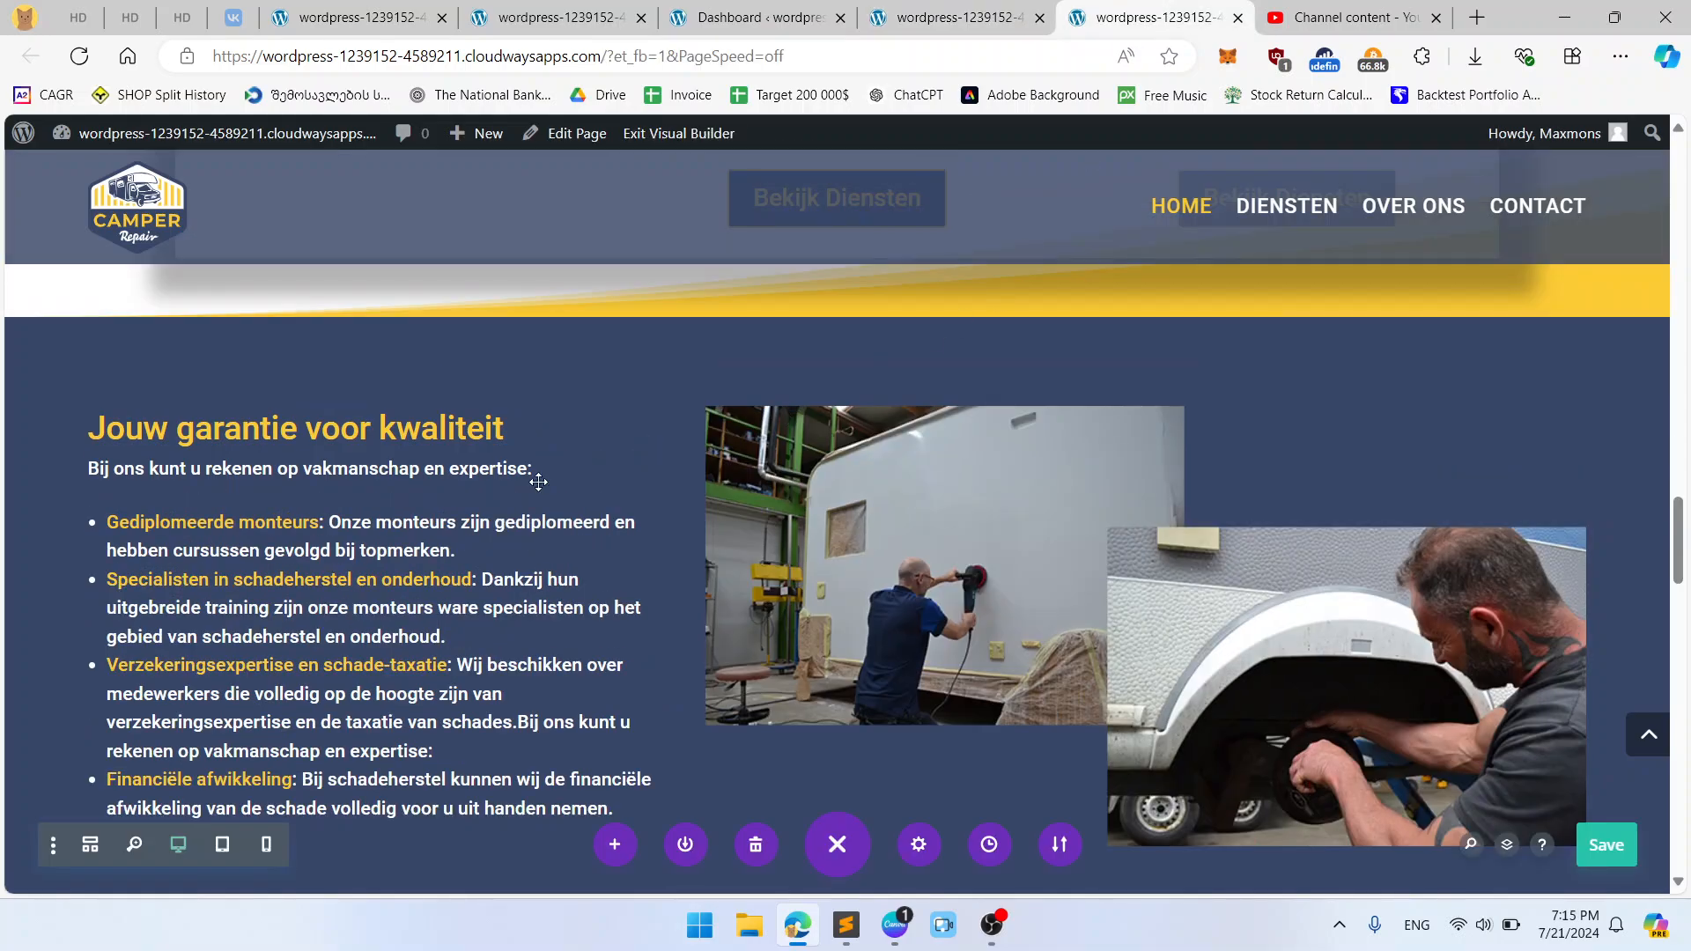
mouse_move(396, 498)
key("F5")
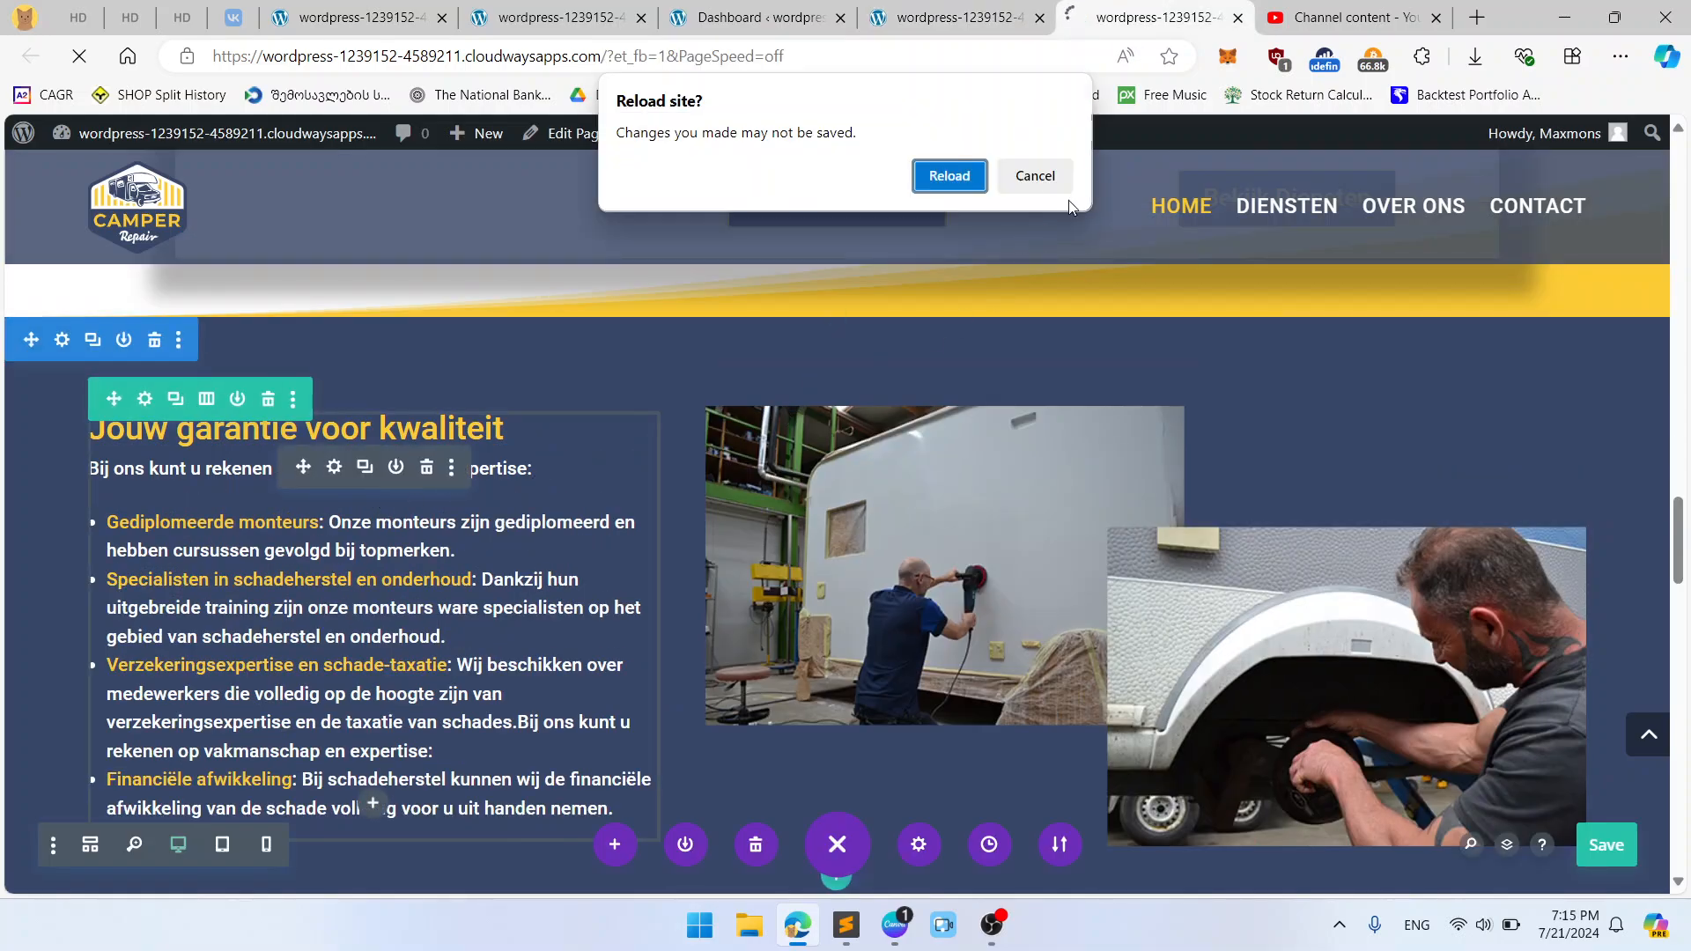
left_click(950, 176)
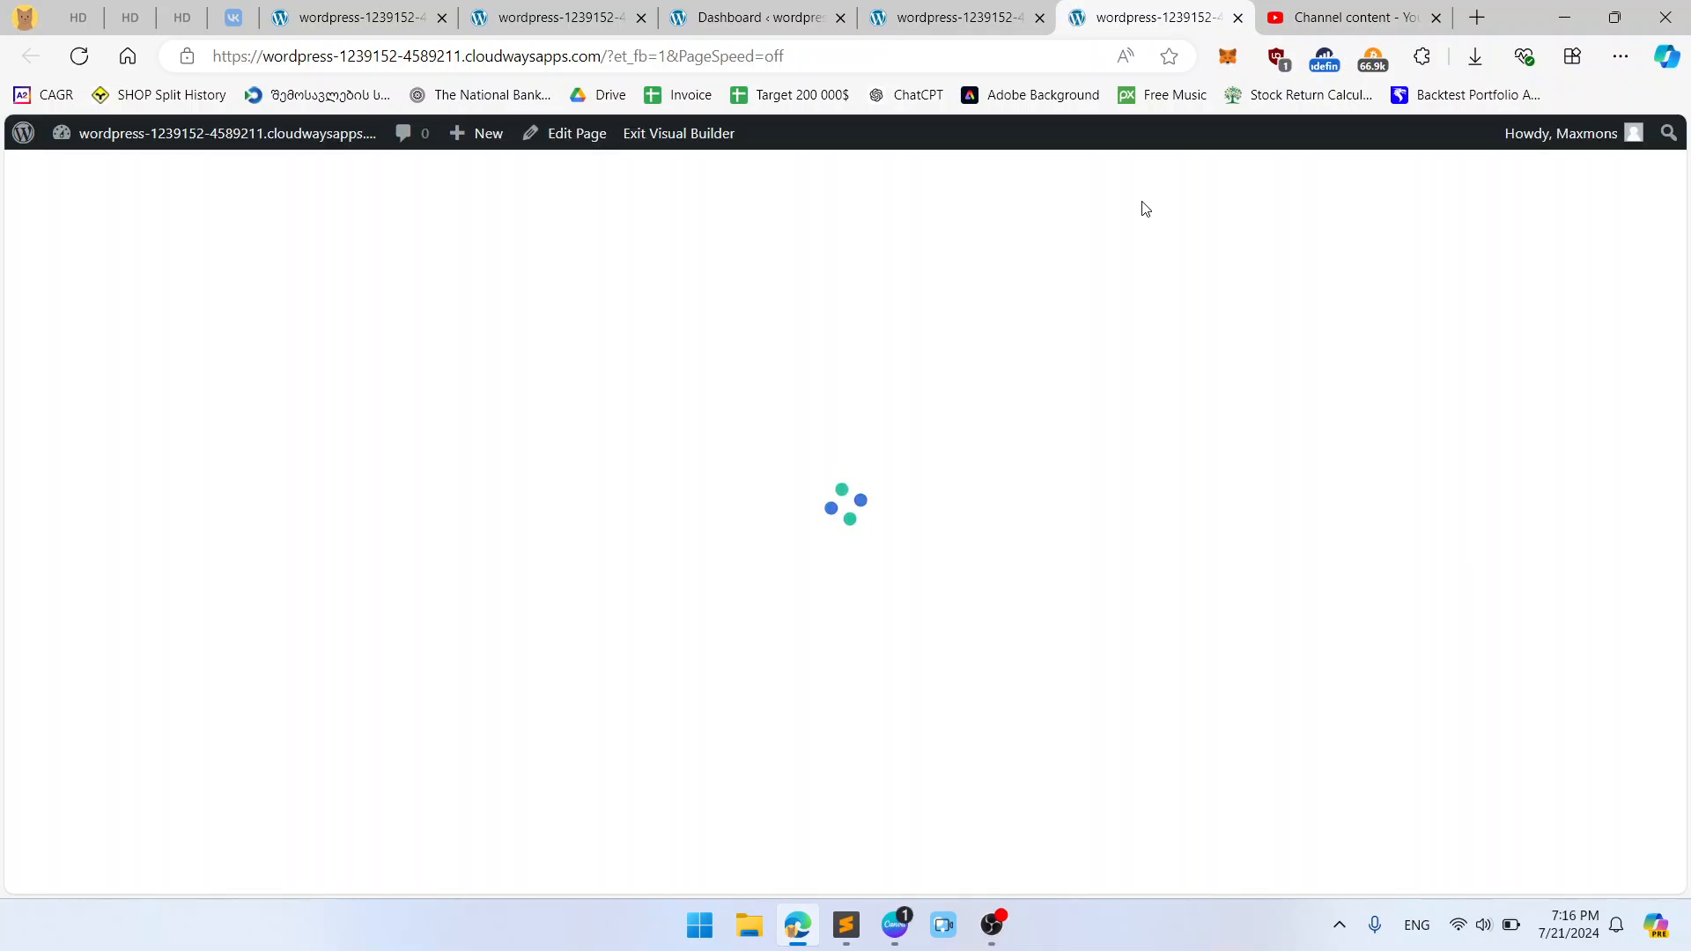
Step: Review the published page from the service cards down to the "Centraal gelegen, altijd binnen bereik" section with the map
left_click(956, 18)
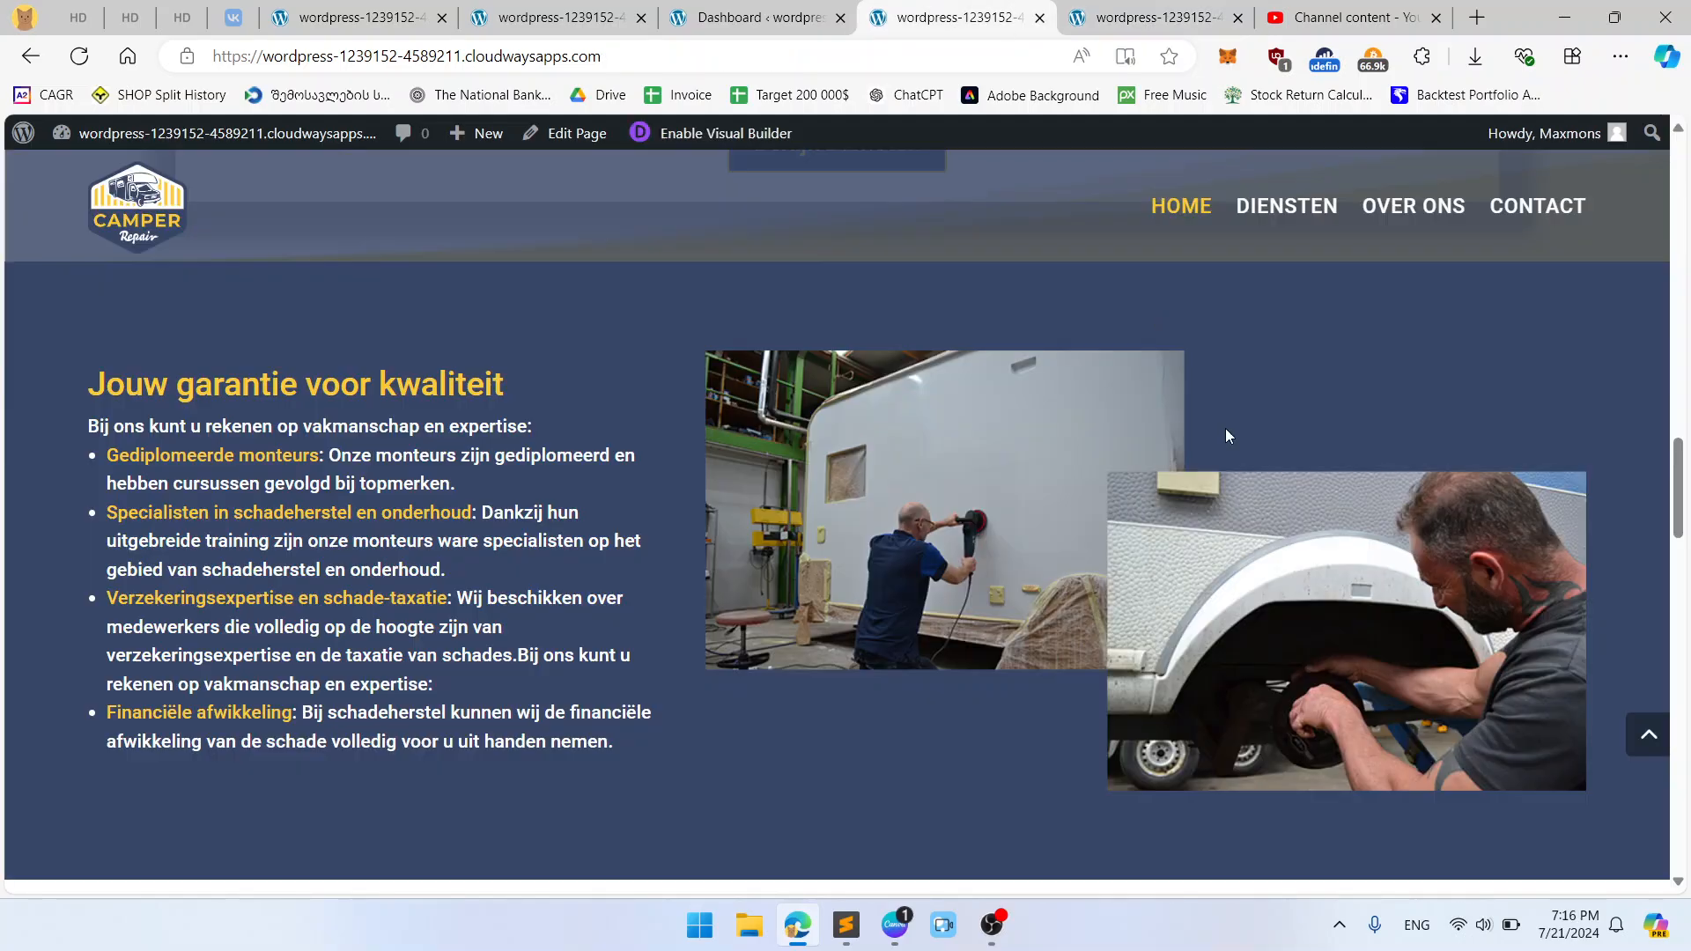
scroll(1094, 592, "down", 10)
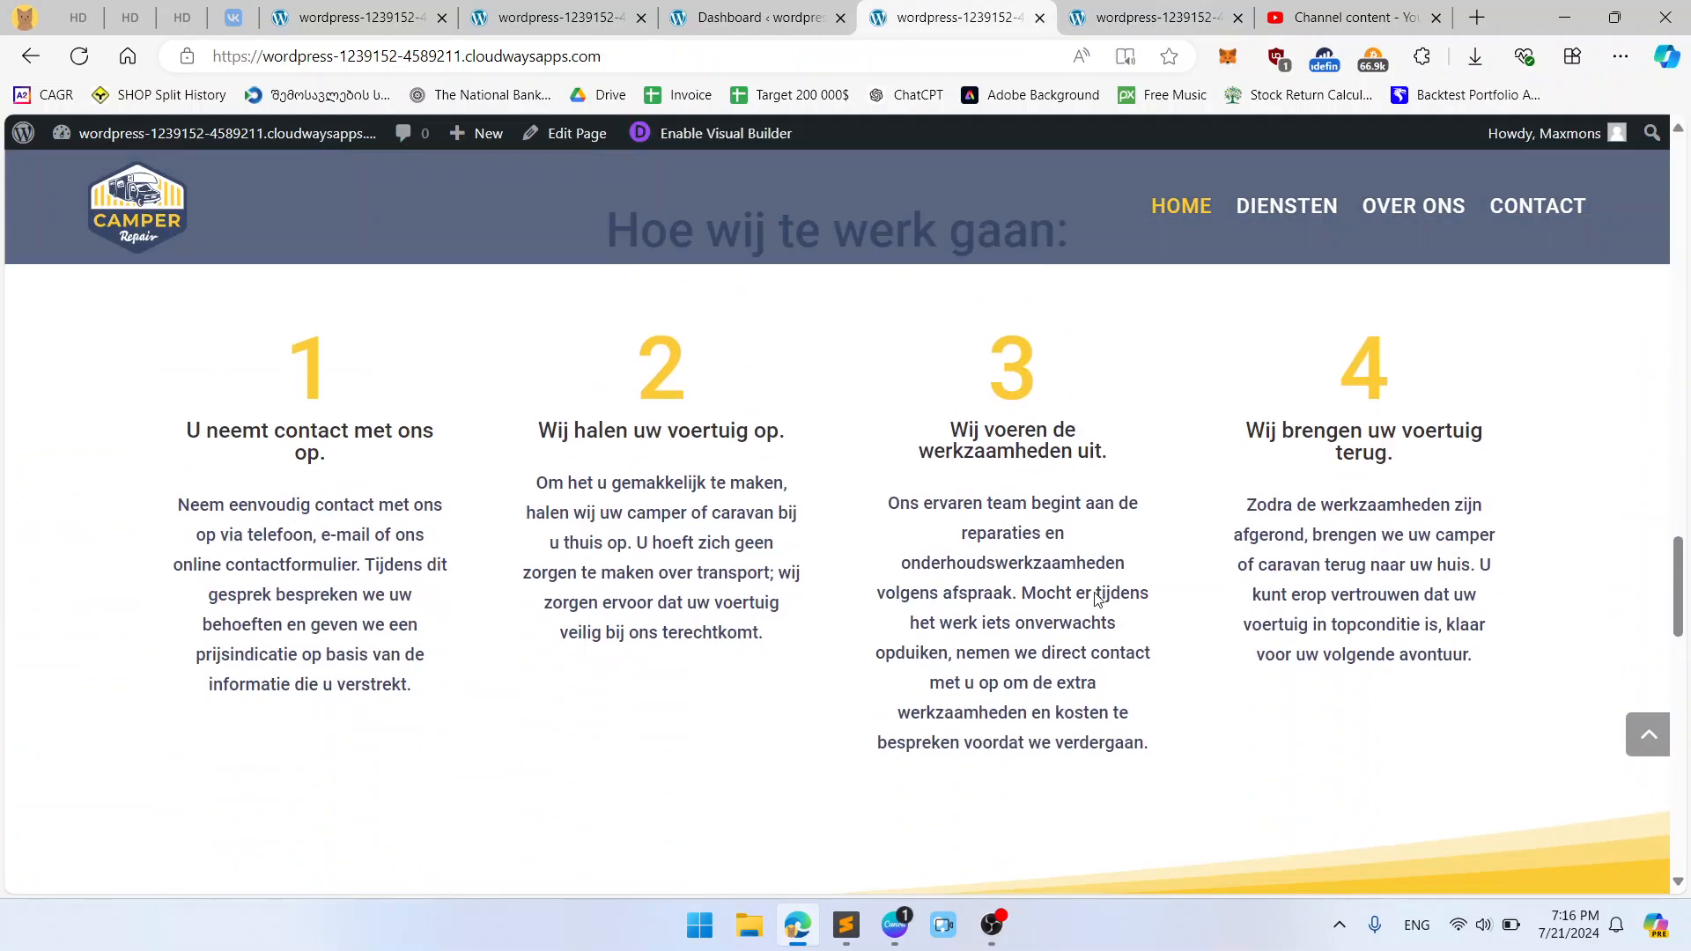
scroll(1094, 592, "up", 5)
scroll(1094, 592, "down", 6)
scroll(1096, 592, "up", 3)
scroll(1094, 591, "down", 8)
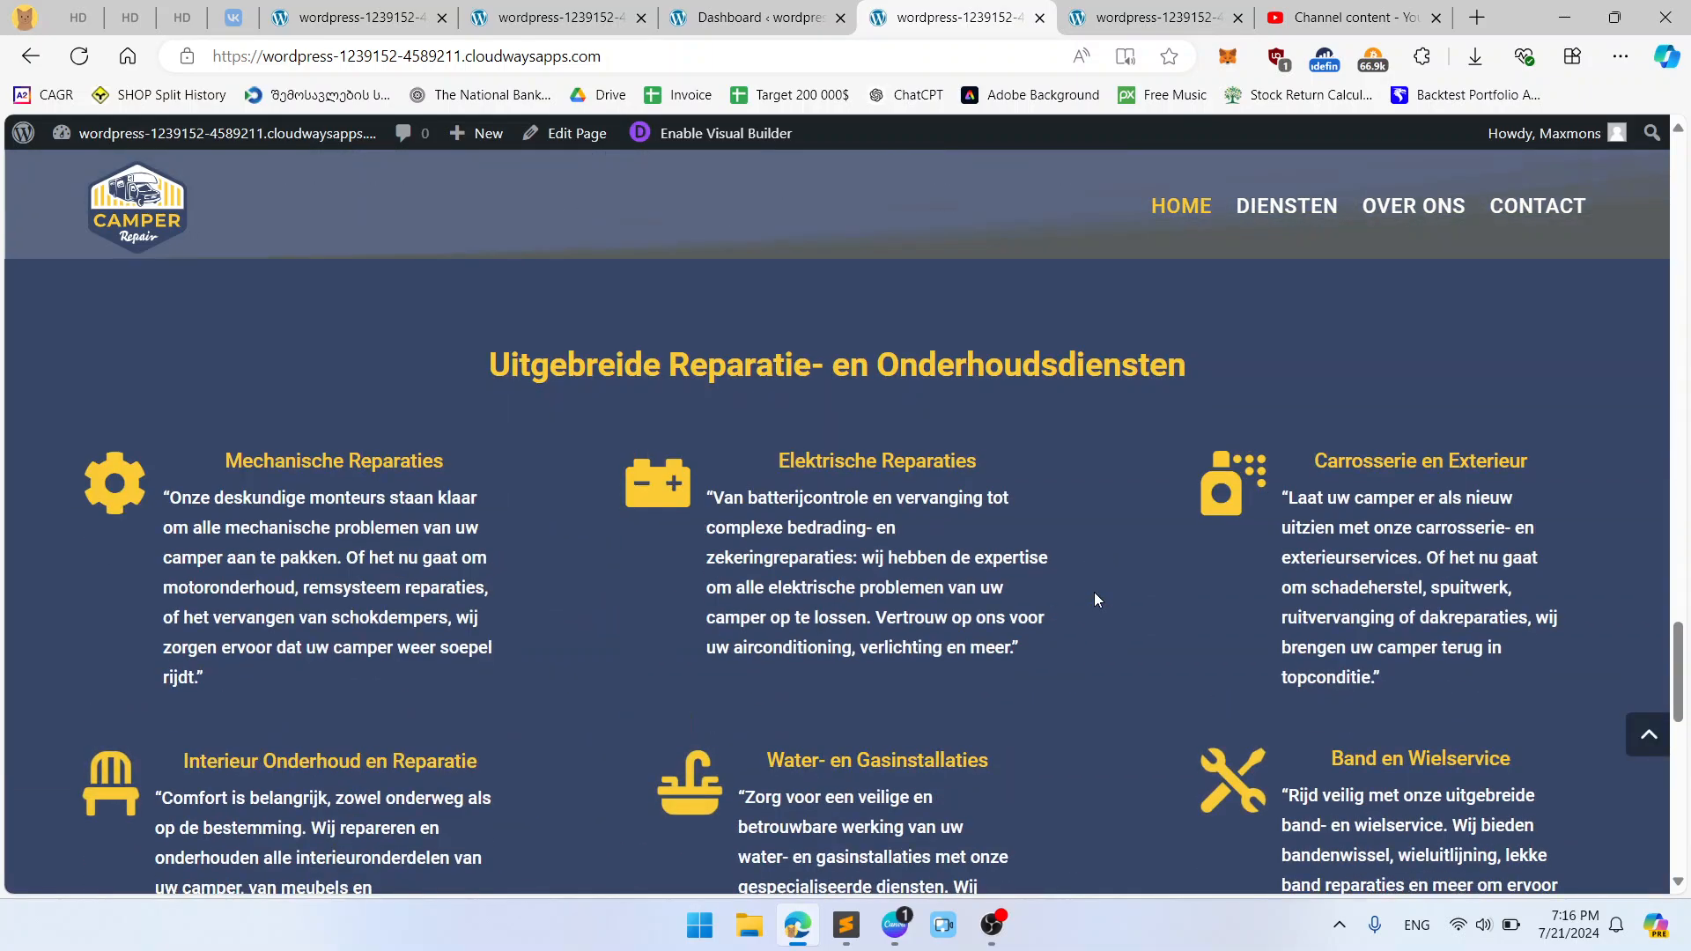
scroll(1094, 594, "down", 4)
scroll(1093, 597, "down", 6)
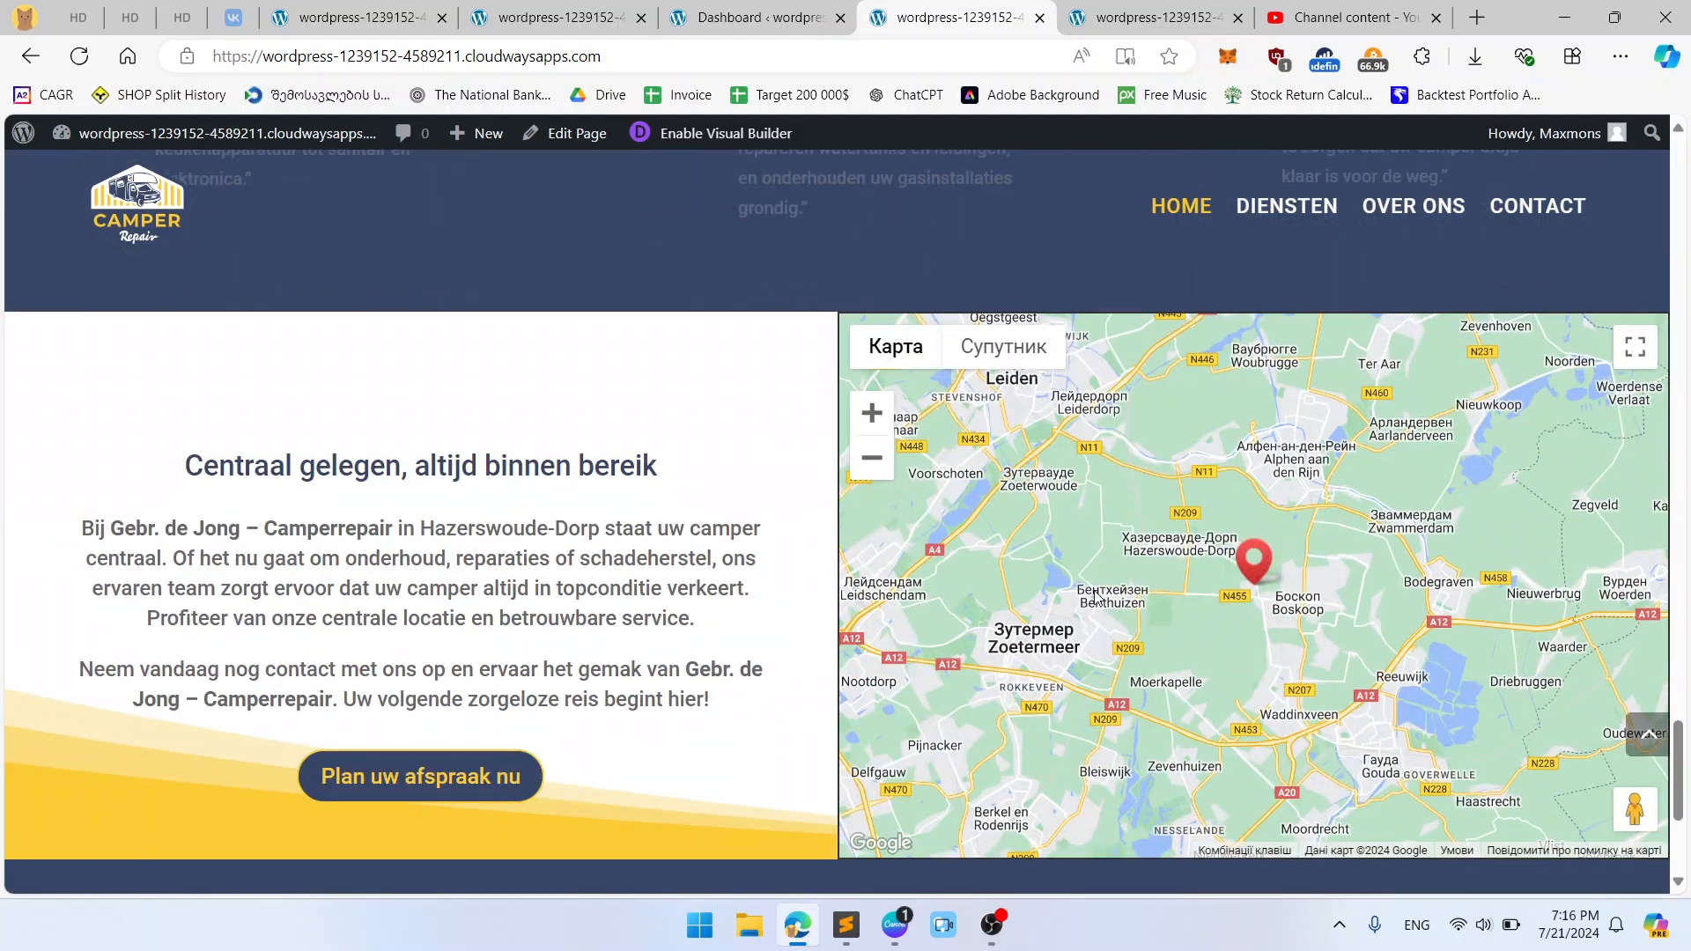
scroll(1094, 597, "up", 18)
scroll(1094, 595, "down", 10)
scroll(1095, 593, "up", 3)
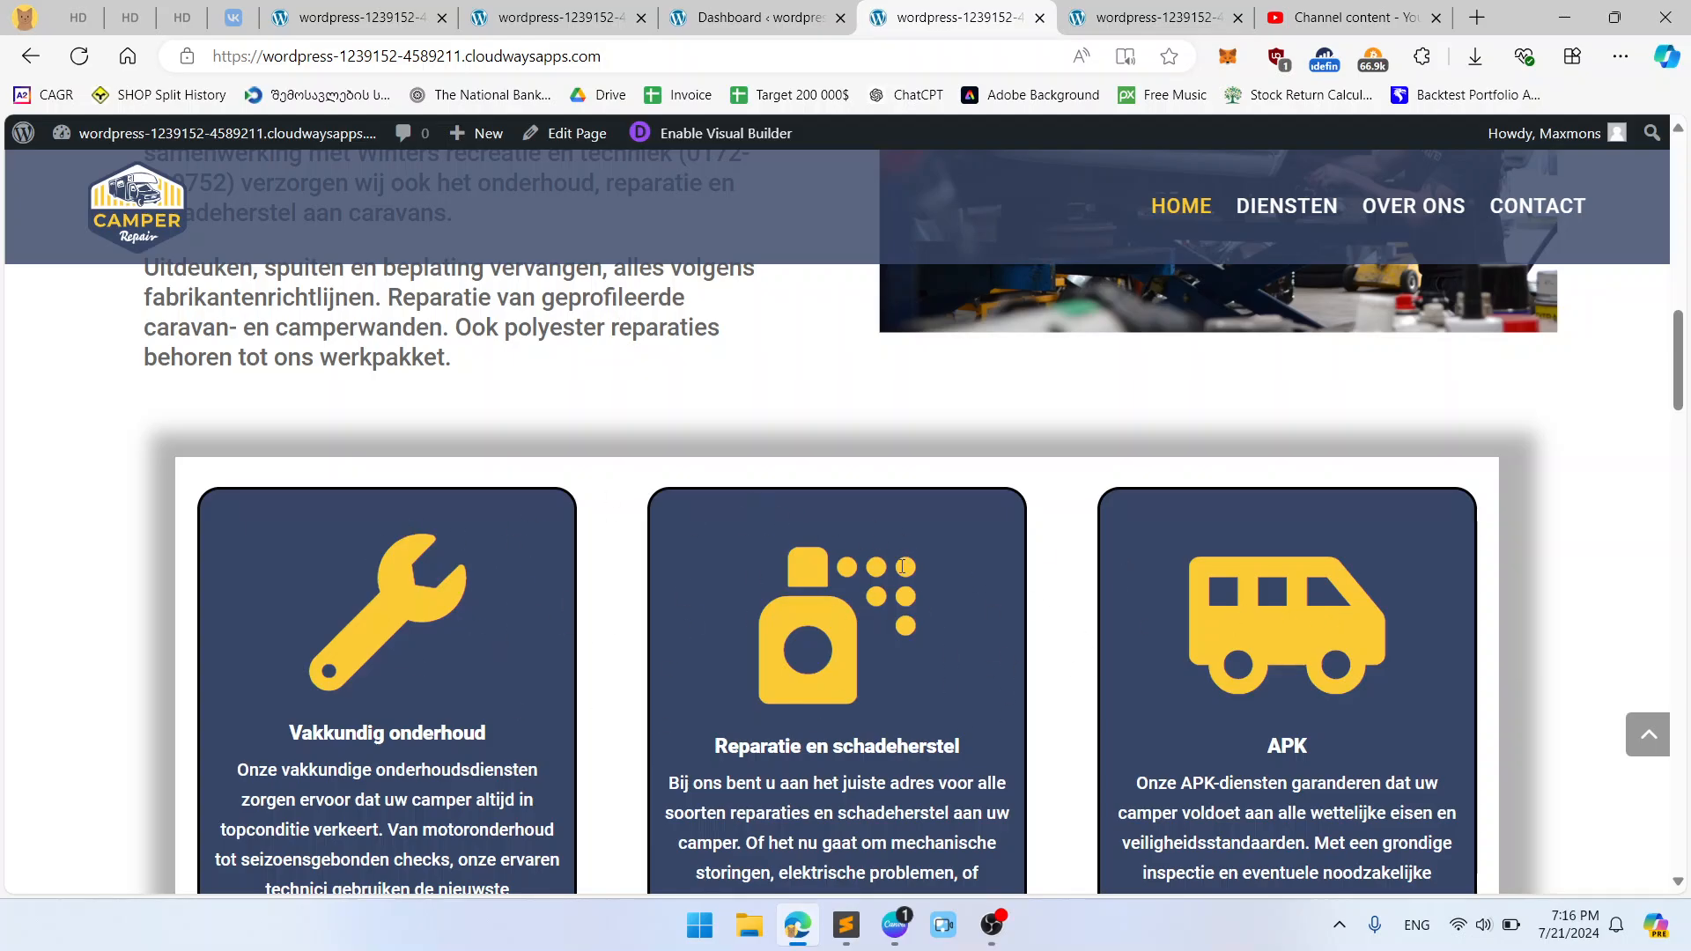
scroll(959, 537, "down", 20)
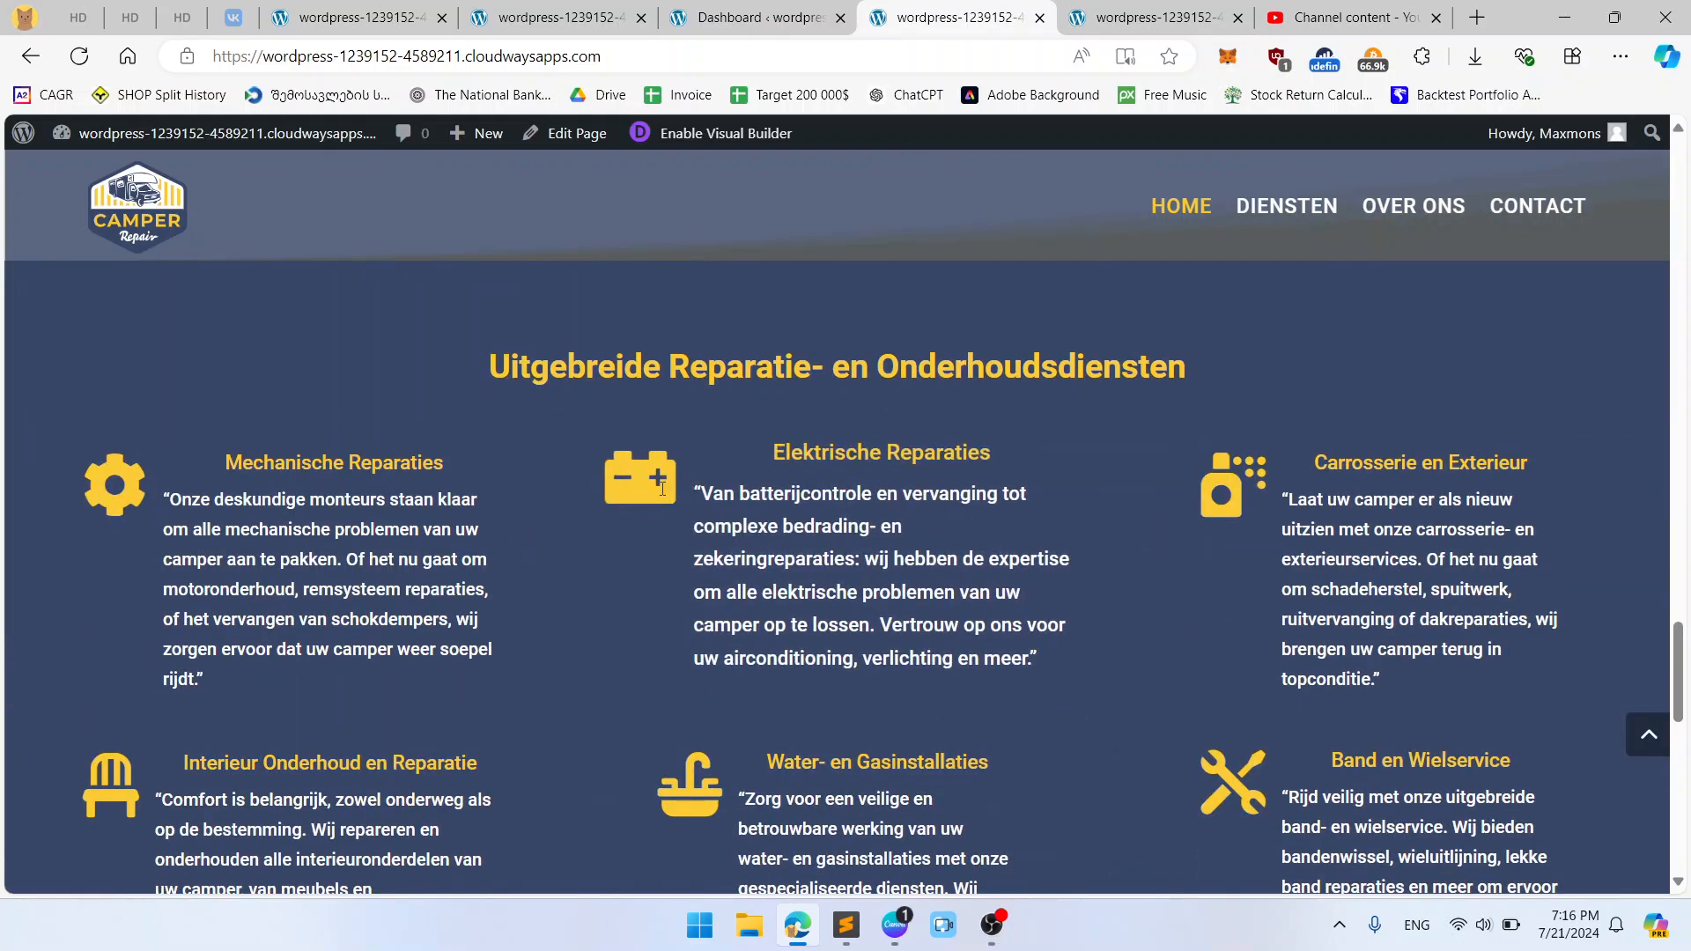
Step: Examine the reloaded builder page's service cards, "Jouw garantie voor kwaliteit" section and "Hoe wij te werk gaan:" section
key("ctrl+Tab")
scroll(1008, 496, "down", 5)
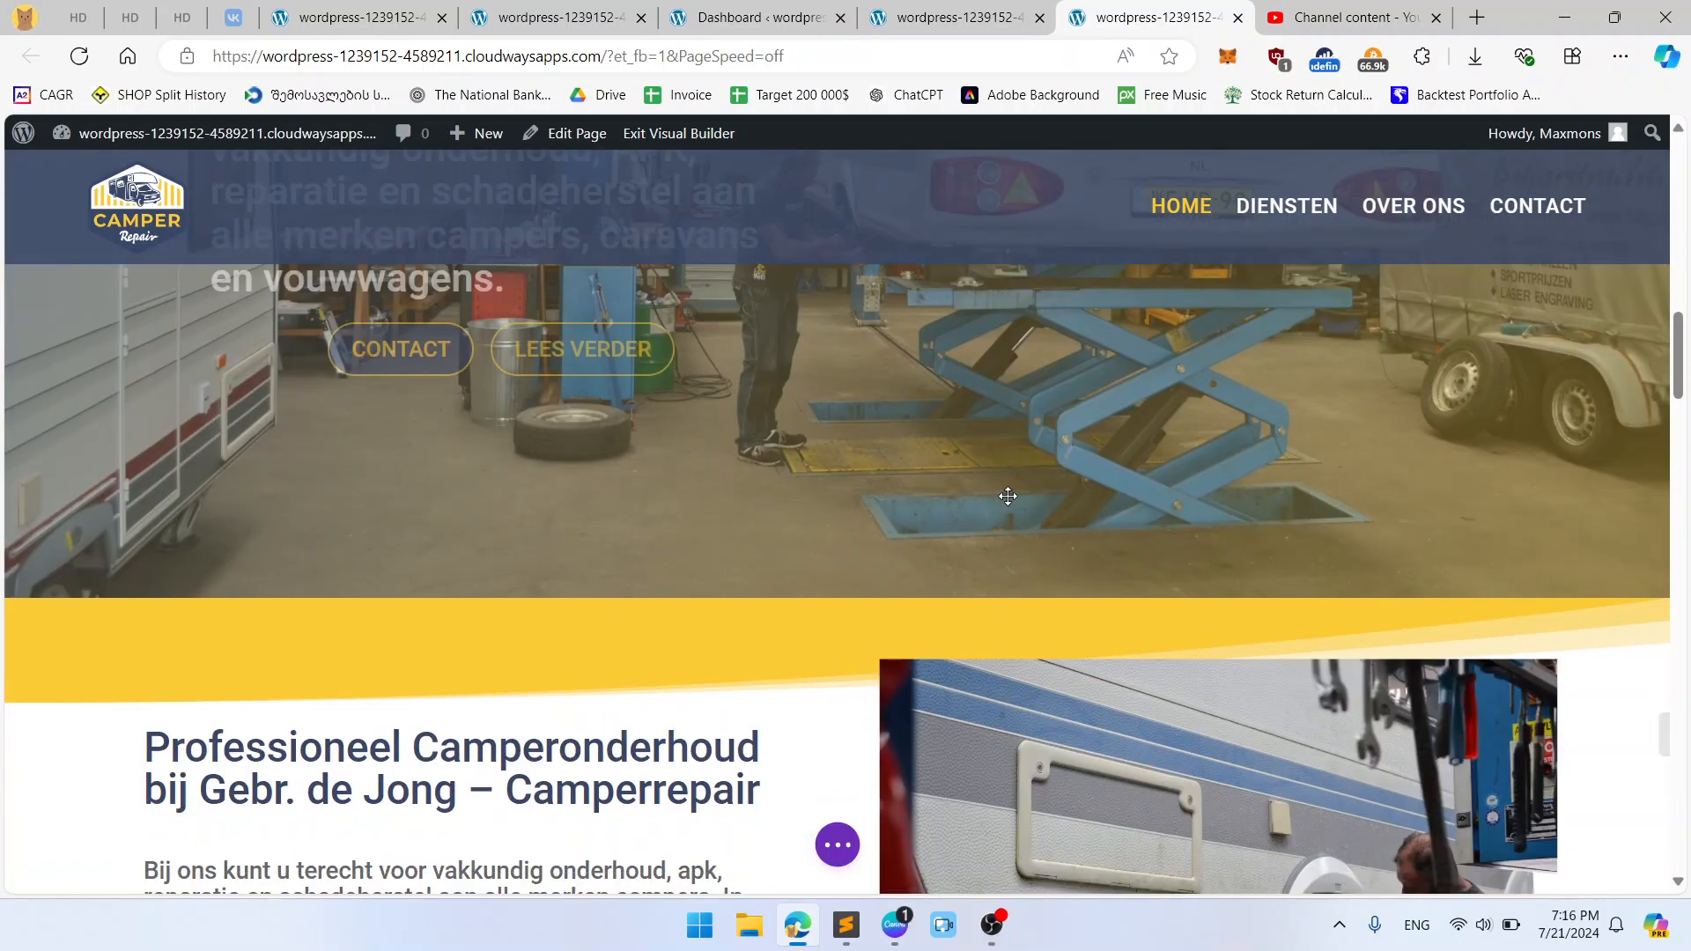
scroll(1008, 496, "down", 5)
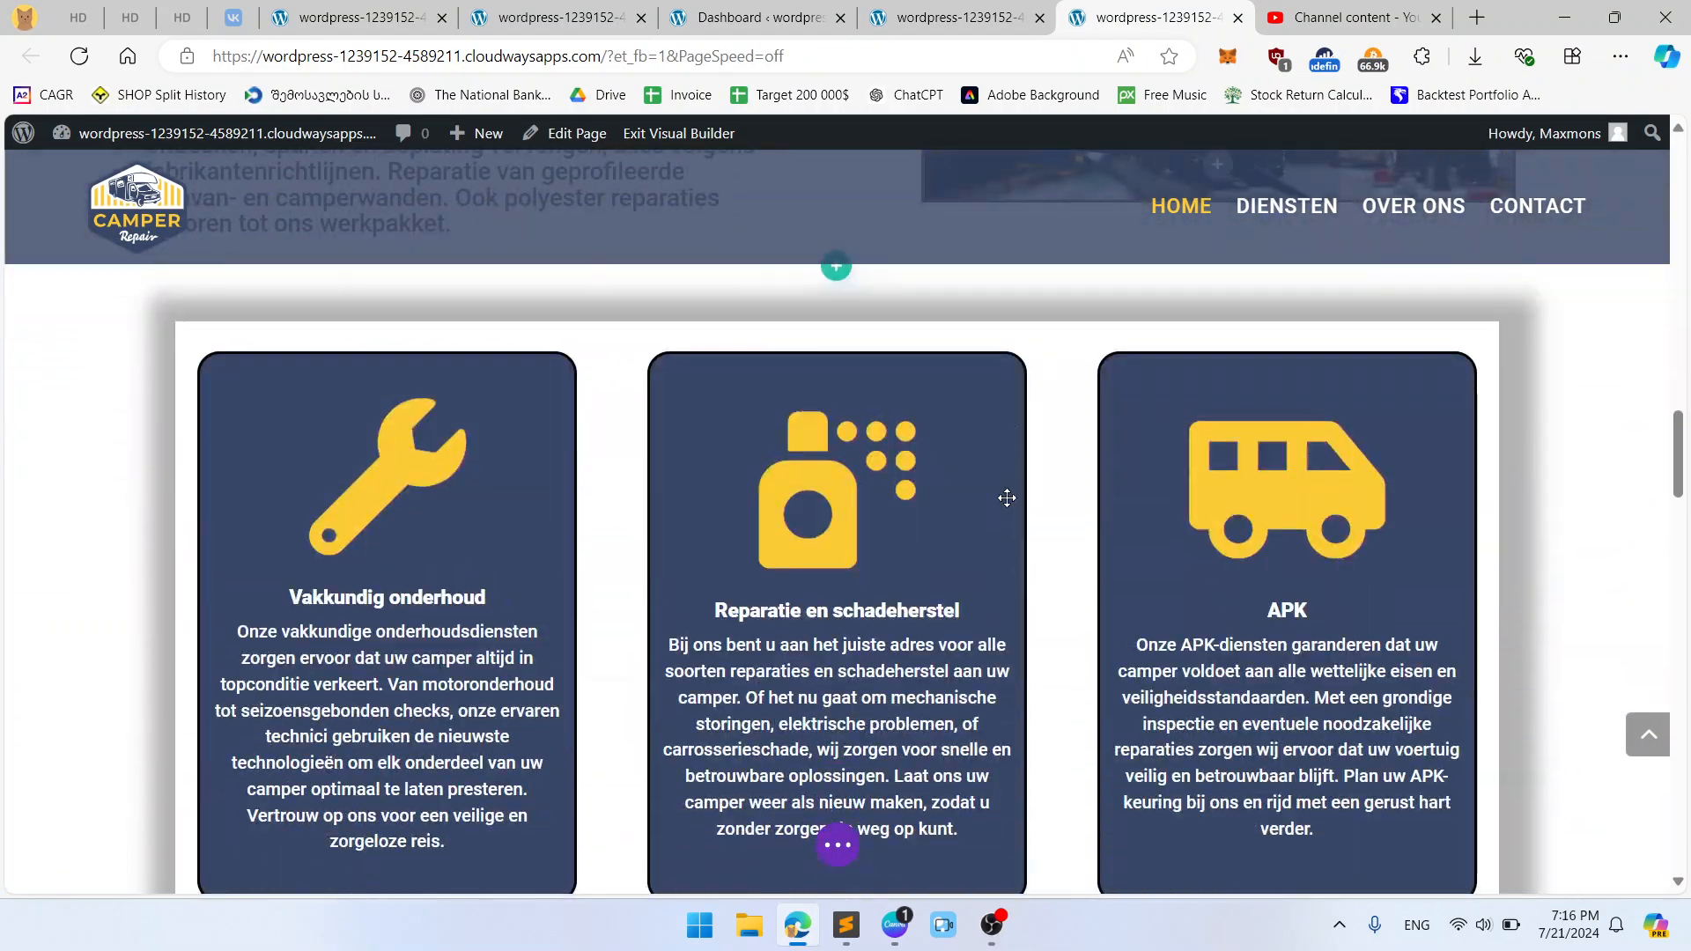
scroll(1007, 497, "down", 6)
scroll(952, 525, "down", 3)
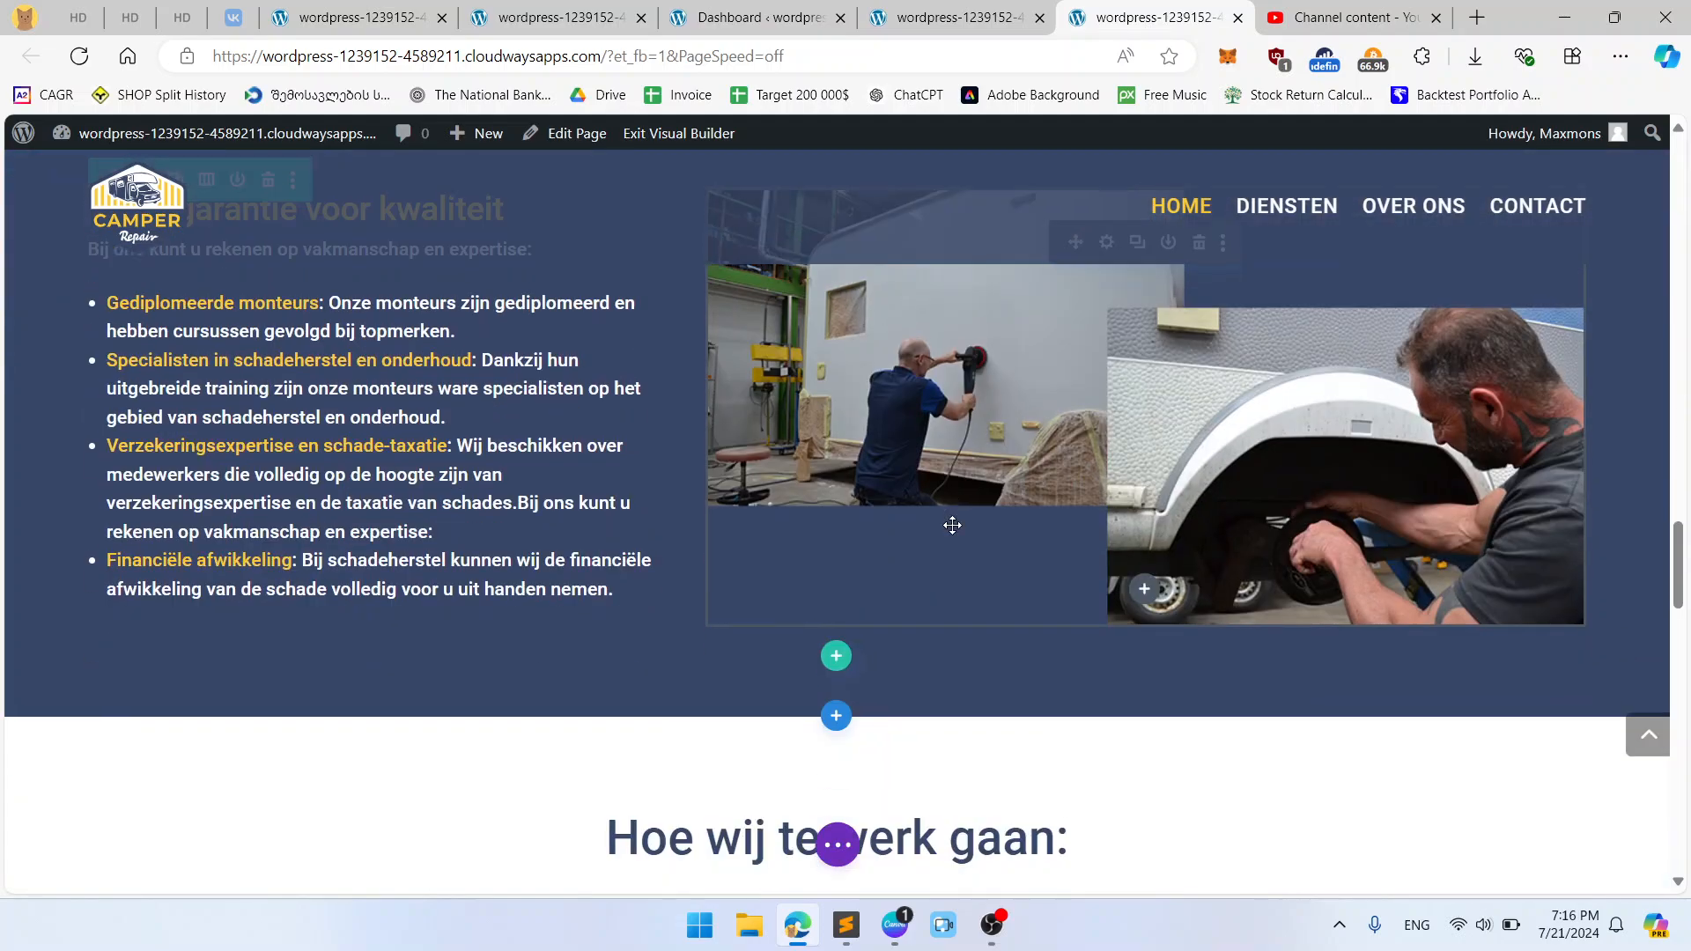
scroll(952, 525, "up", 3)
scroll(504, 618, "down", 5)
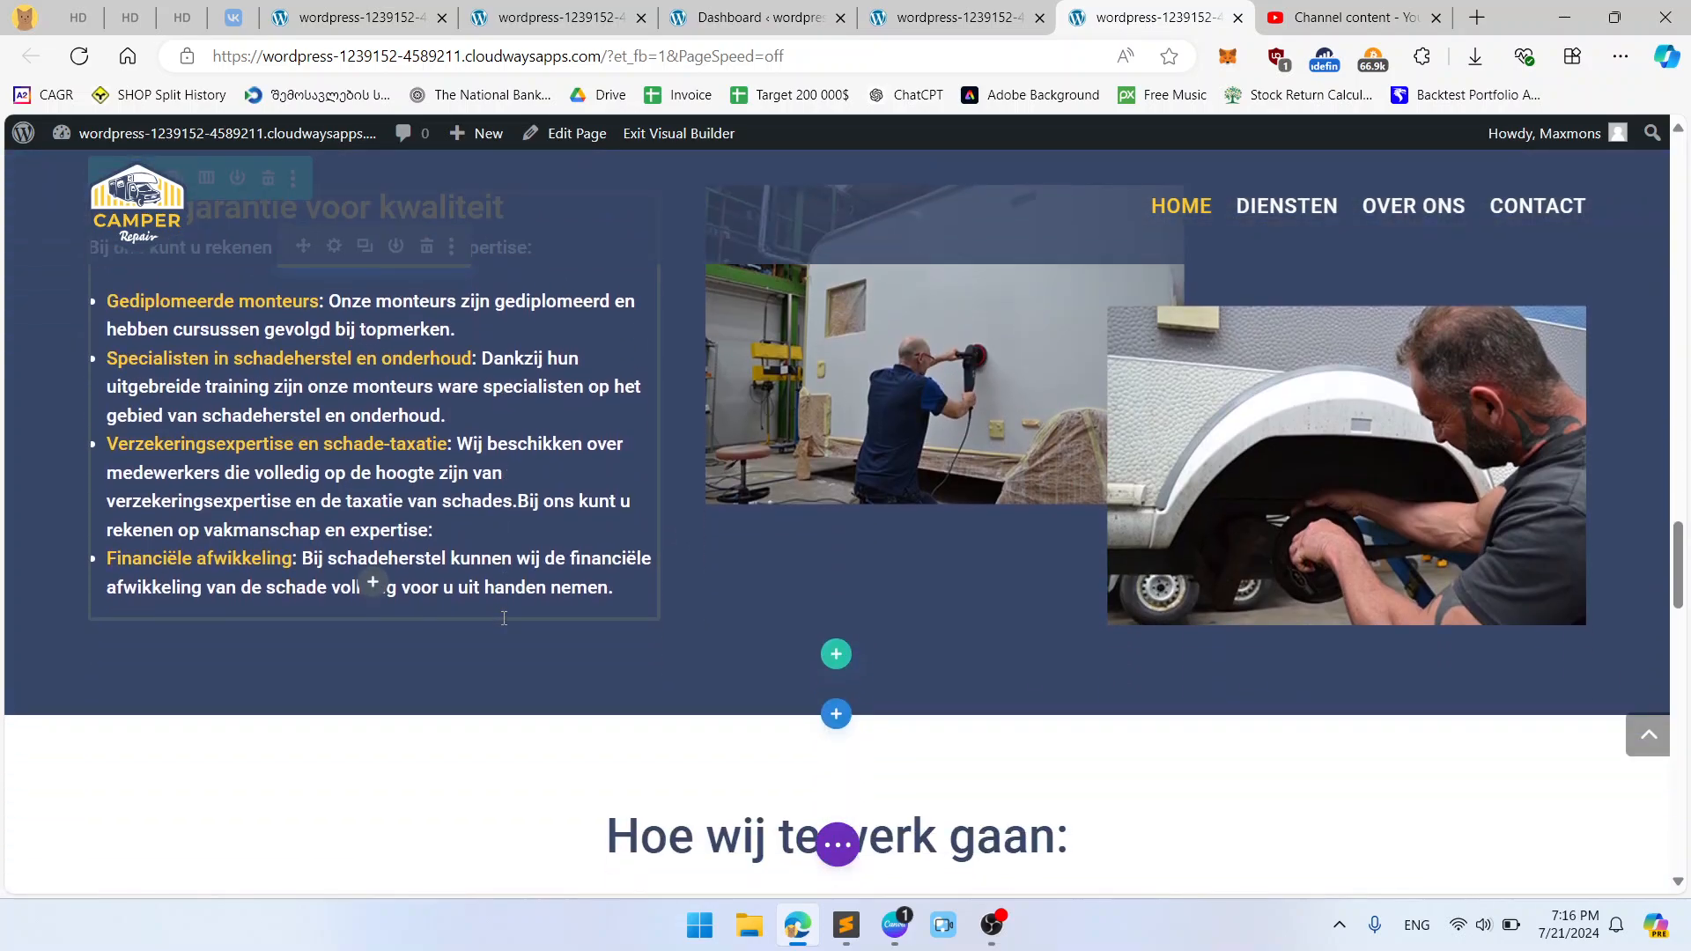
scroll(502, 618, "down", 3)
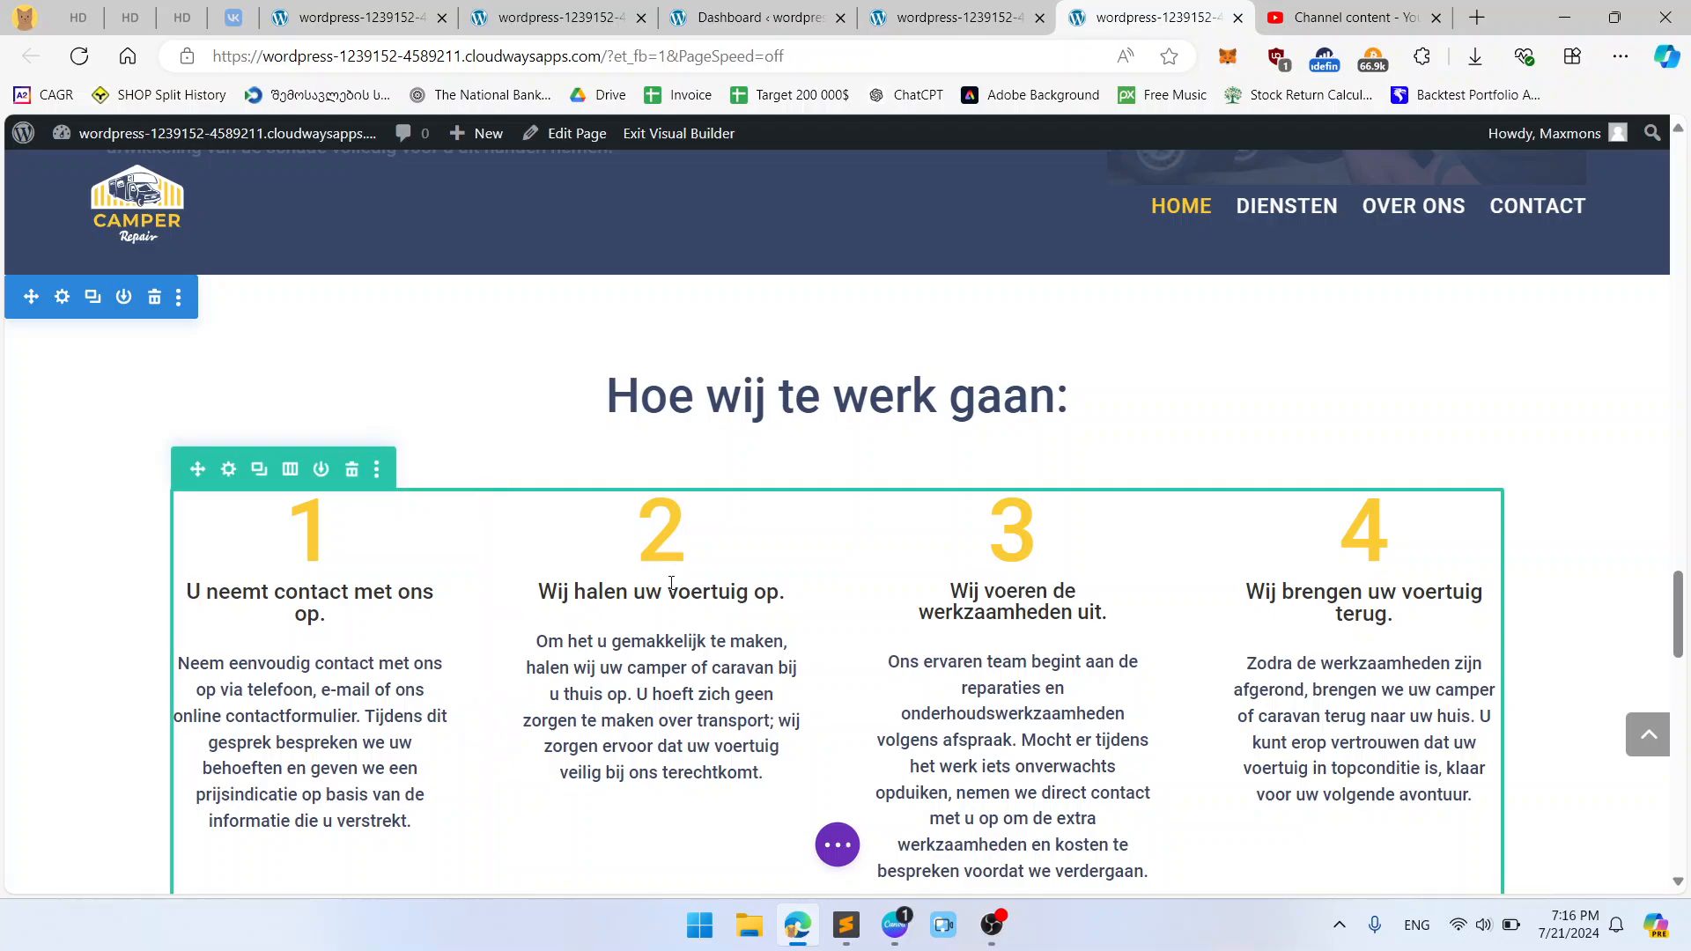
scroll(660, 498, "down", 5)
scroll(701, 566, "down", 10)
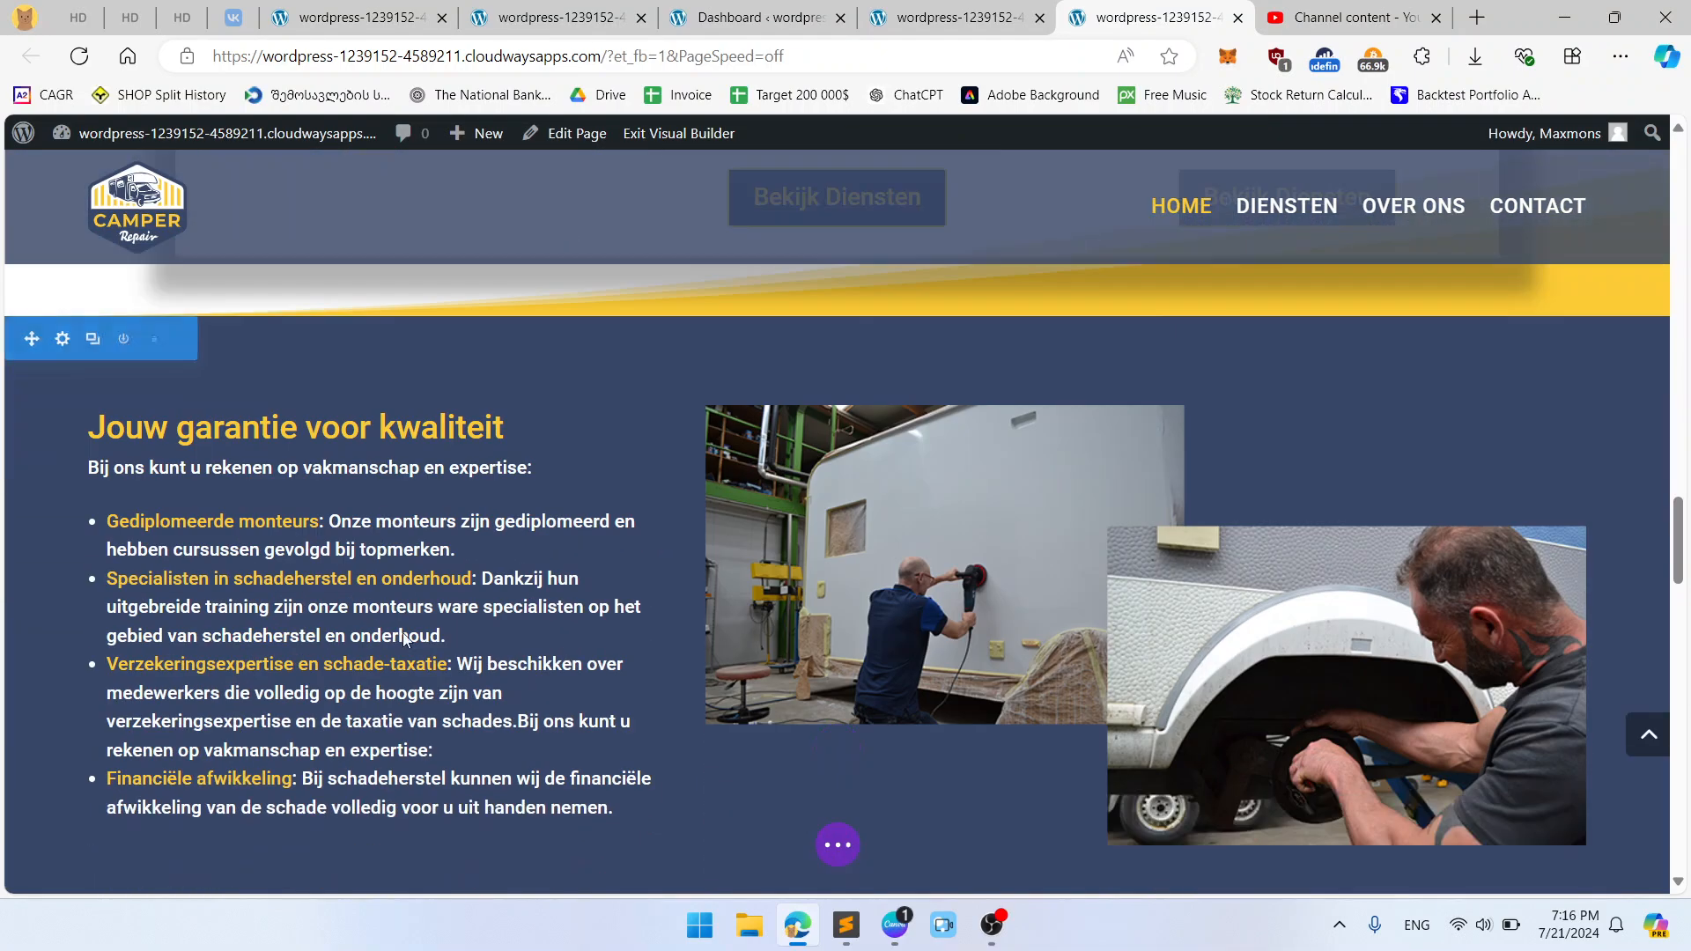
Step: Open the settings of the "Jouw garantie voor kwaliteit" text module and bring its body text into view
left_click(331, 474)
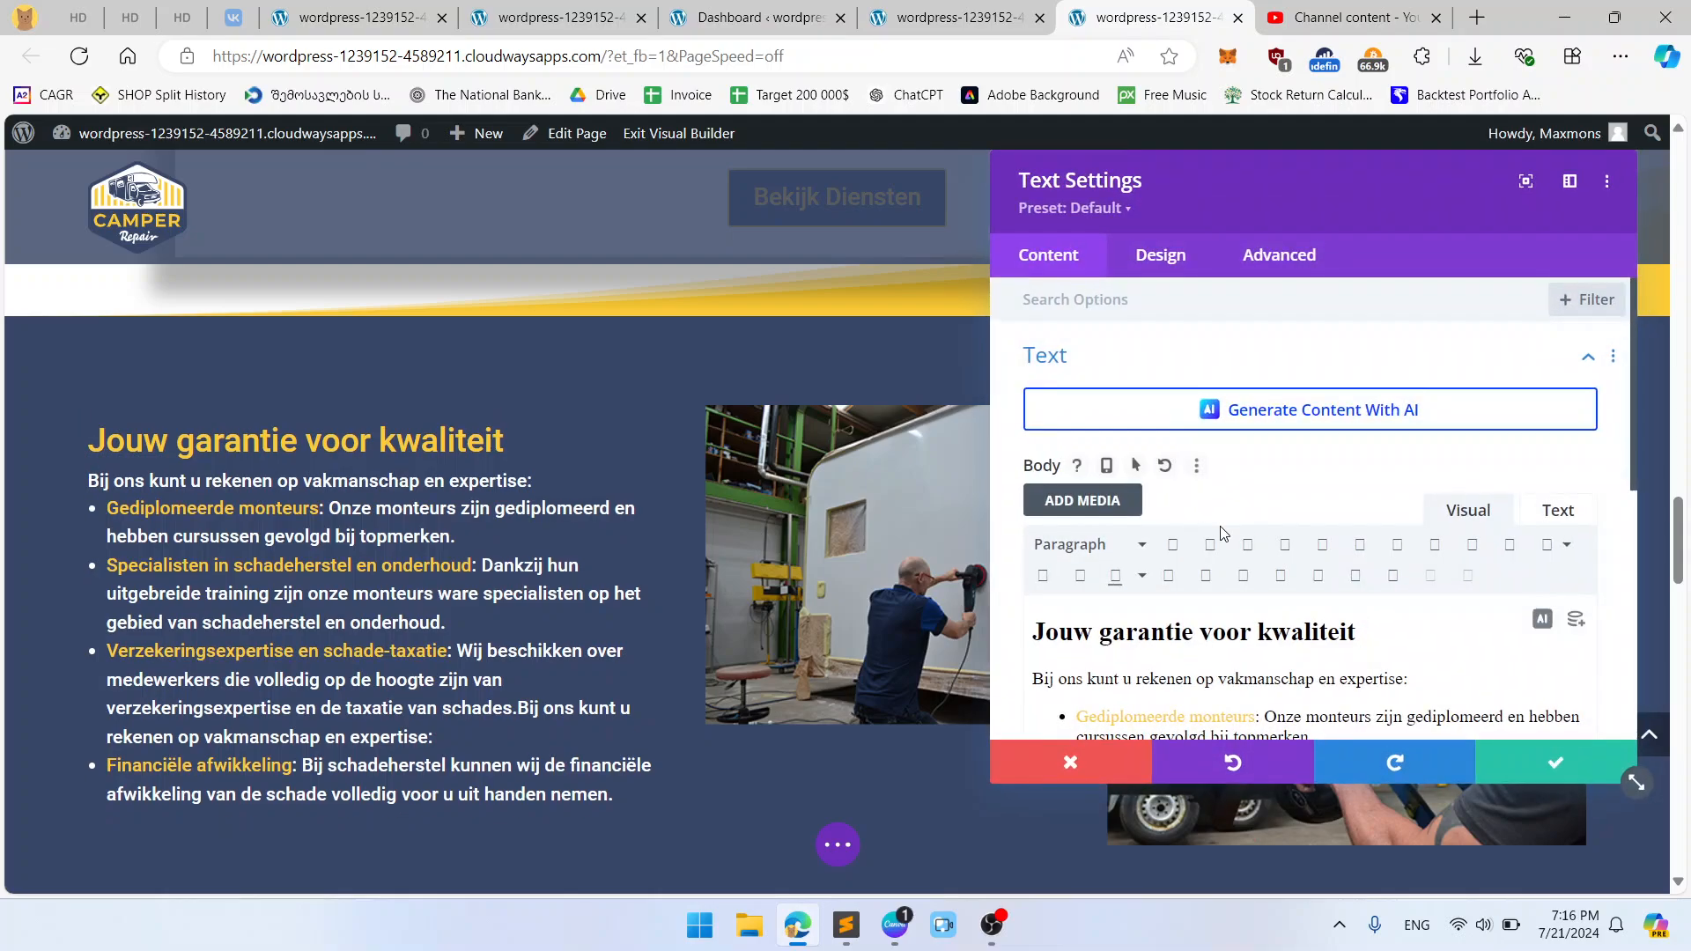
scroll(1334, 557, "down", 1)
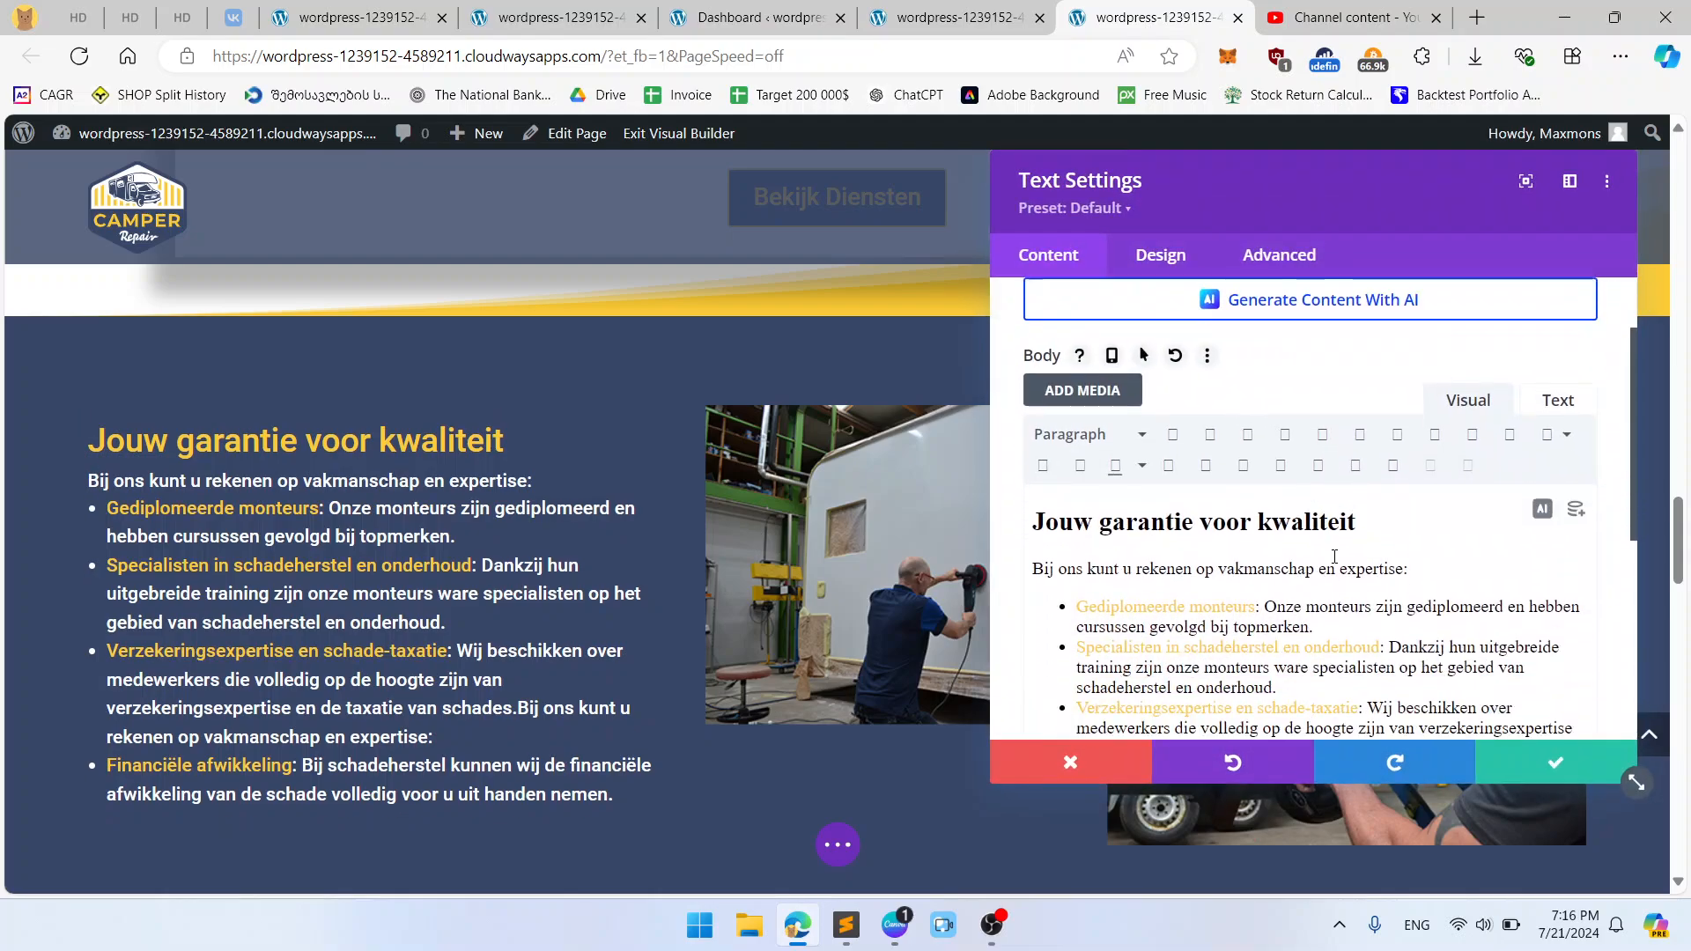
Step: Try blank lines above and below the intro sentence "Bij ons kunt u rekenen op vakmanschap en expertise:", and remove them
left_click(1462, 576)
key("Return")
key("Return")
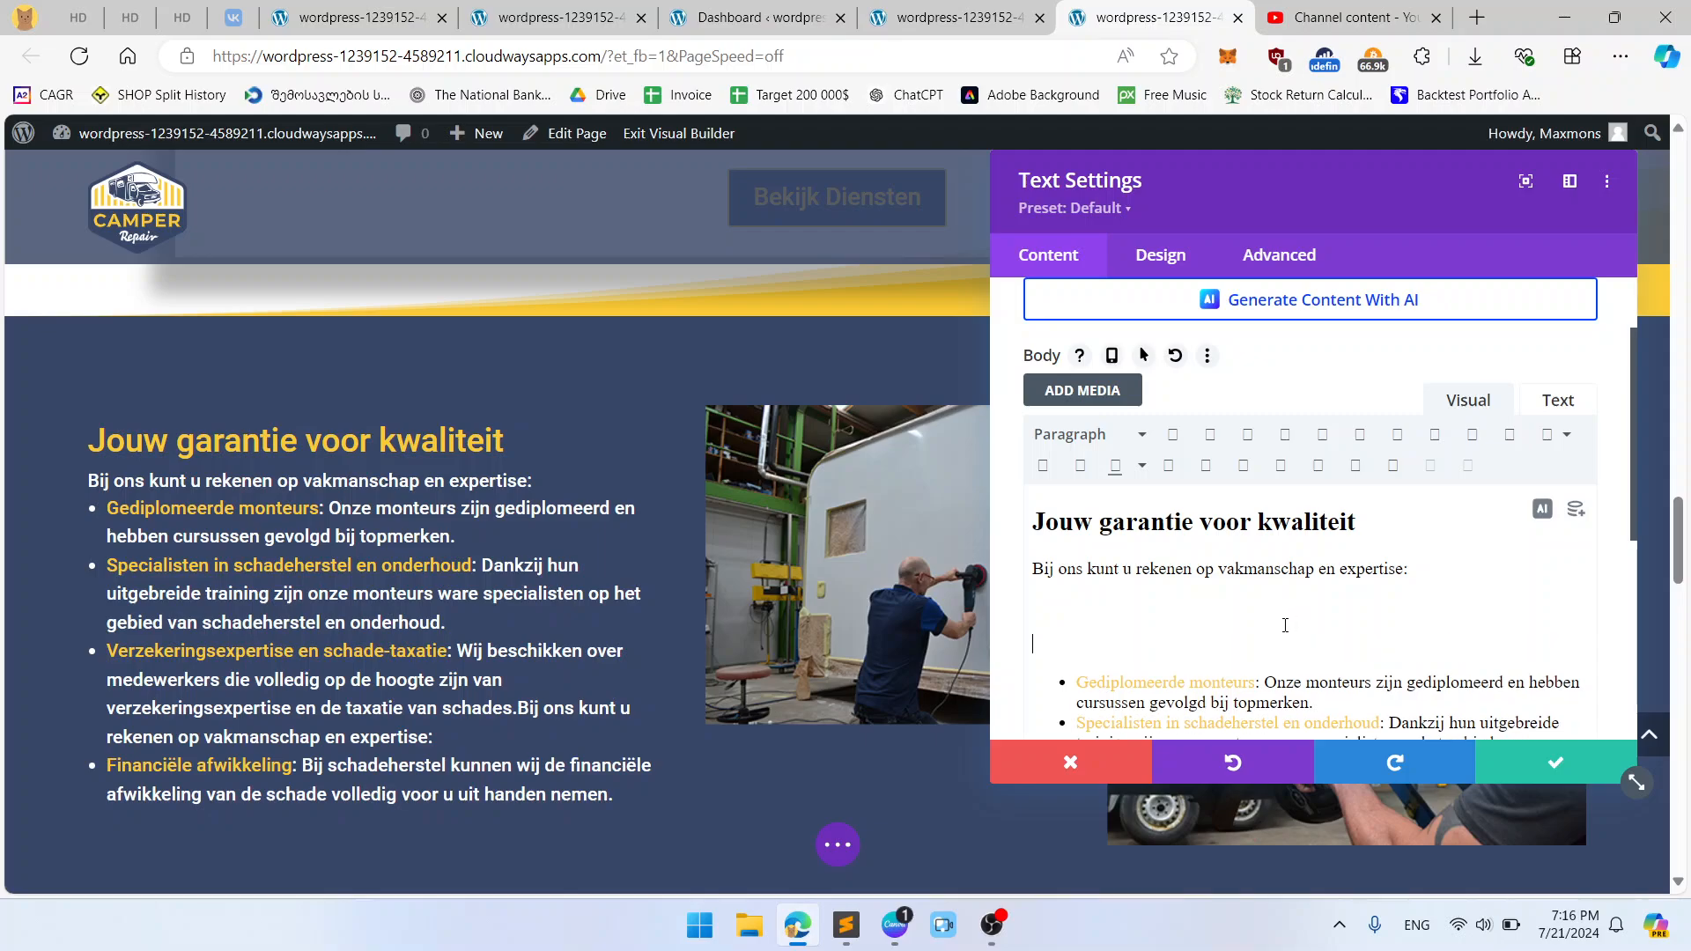
key("Delete")
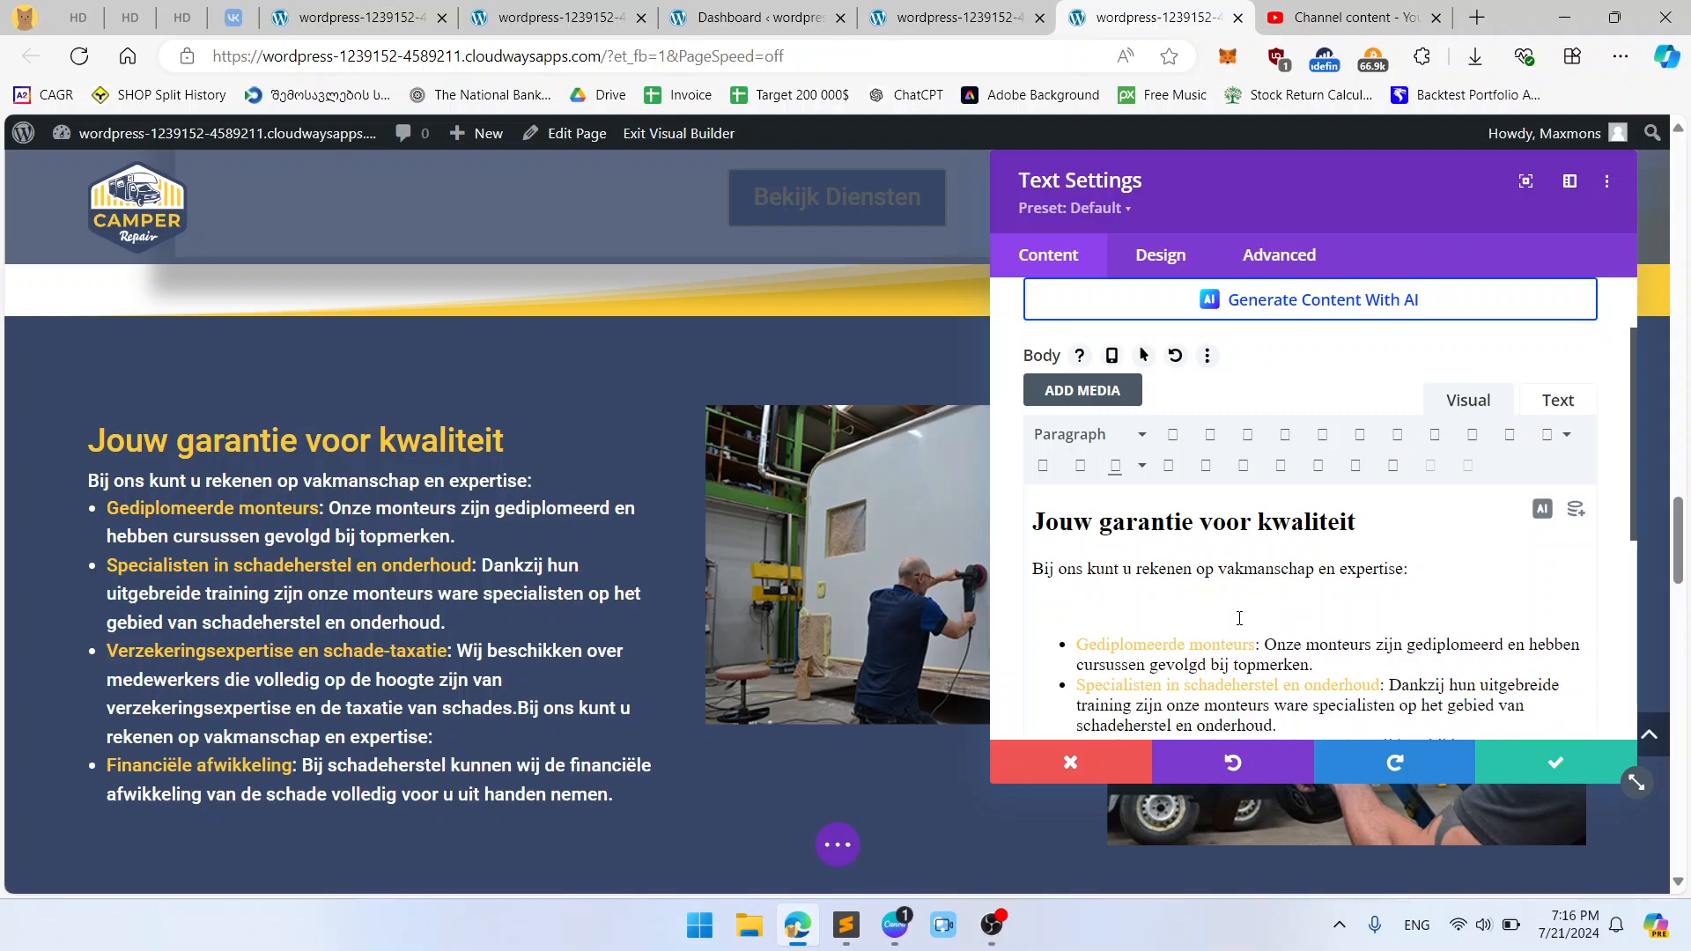
left_click_drag(1236, 619, 1212, 593)
left_click(1221, 602)
key("BackSpace")
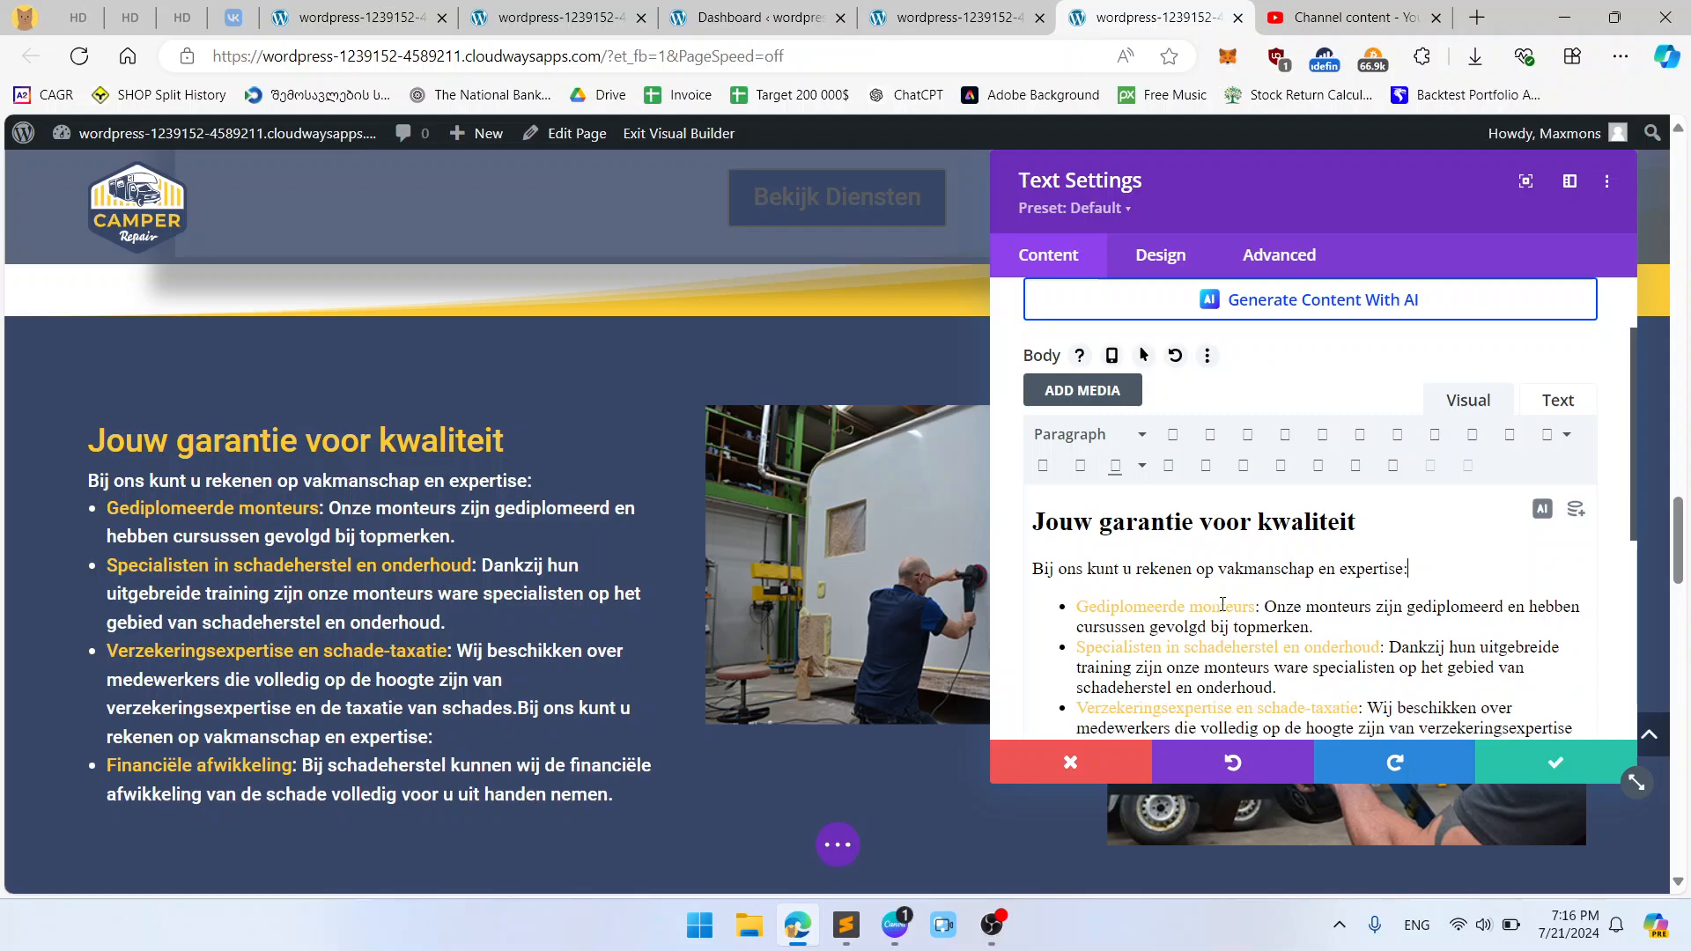
key("Return")
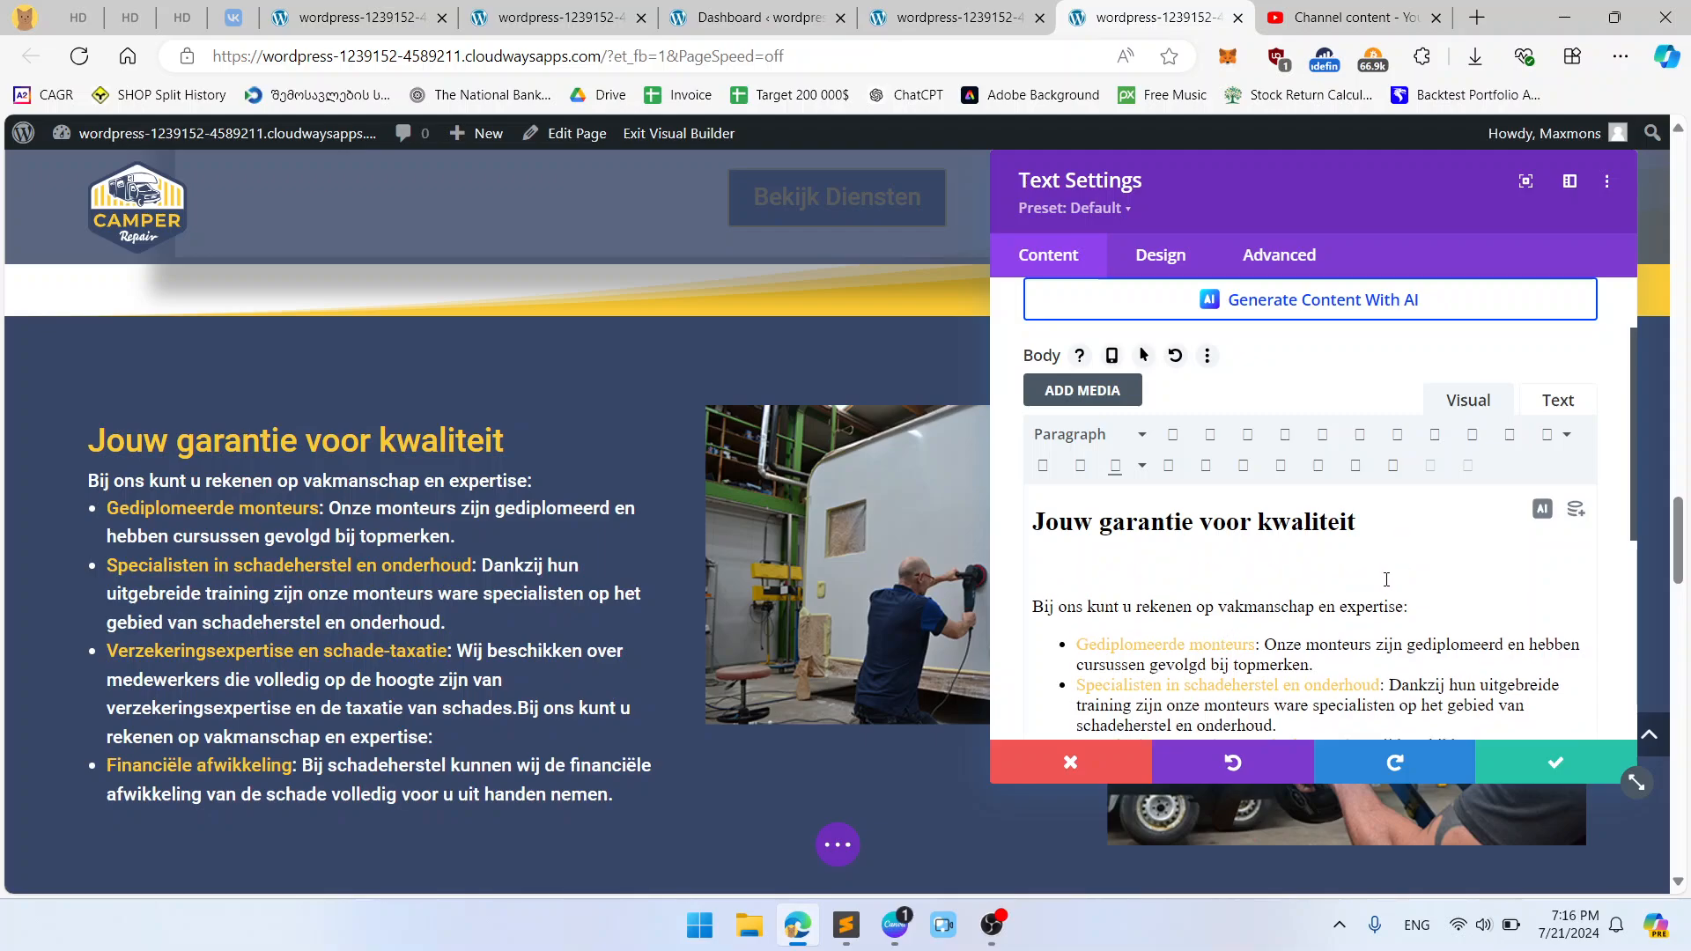
key("BackSpace")
Step: Try different numbers of blank lines between the intro sentence and the bullet list, deleting the extra ones
left_click(1455, 578)
key("Return")
key("Return")
key("Return")
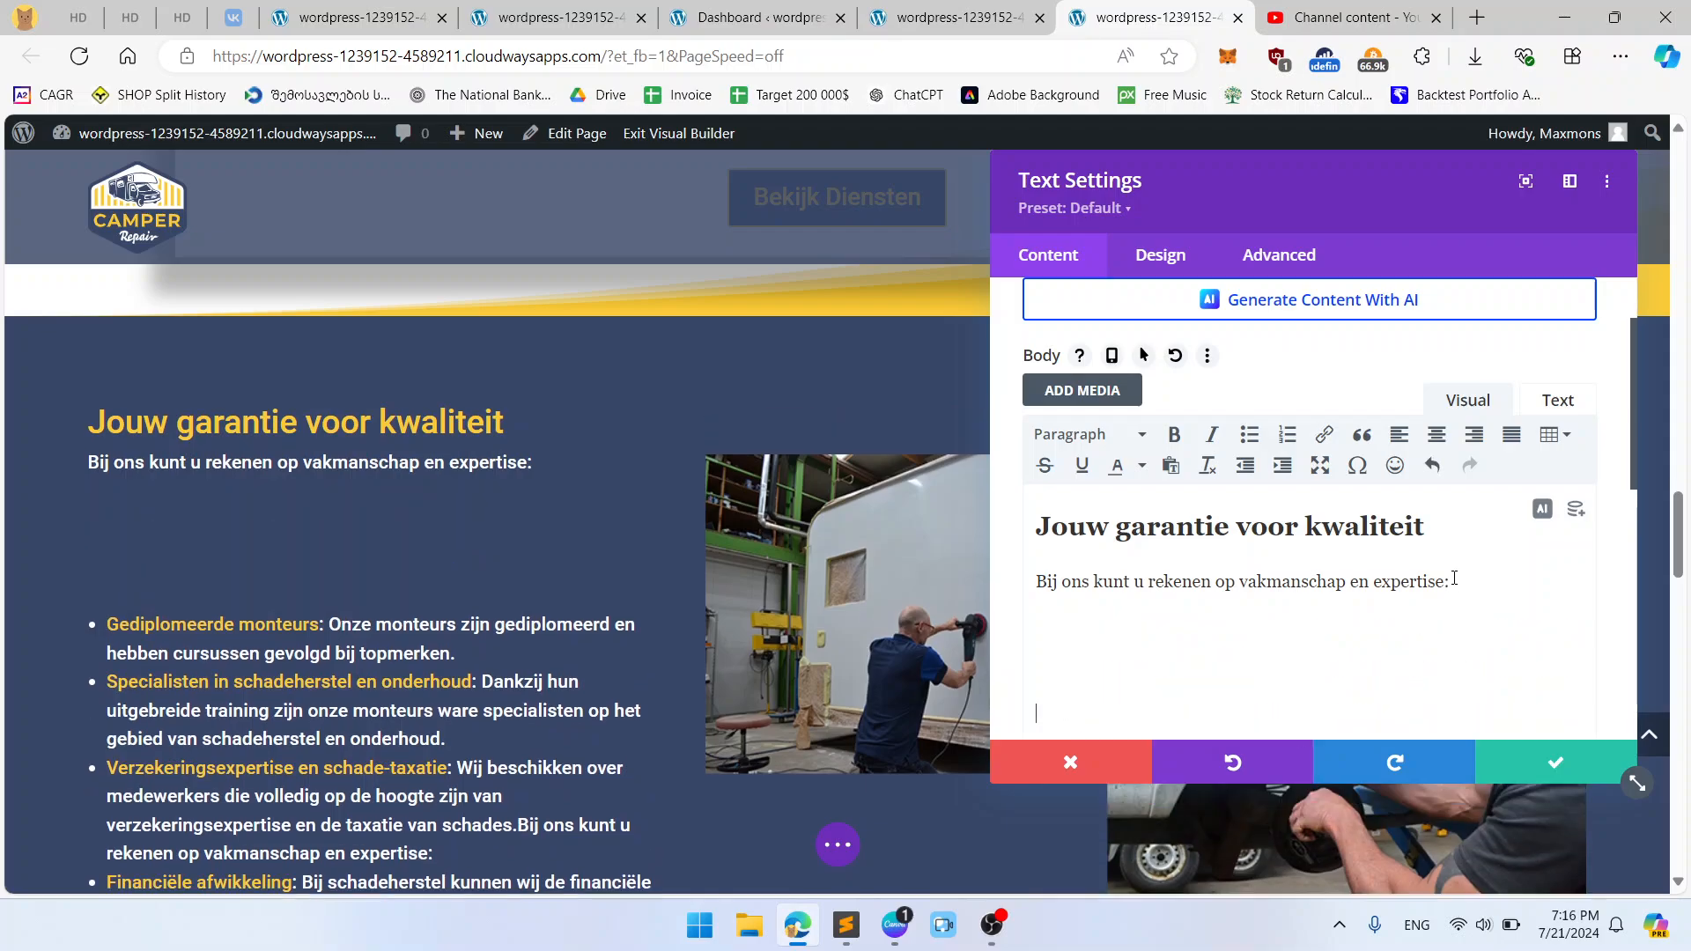
key("BackSpace")
key("BackSpace")
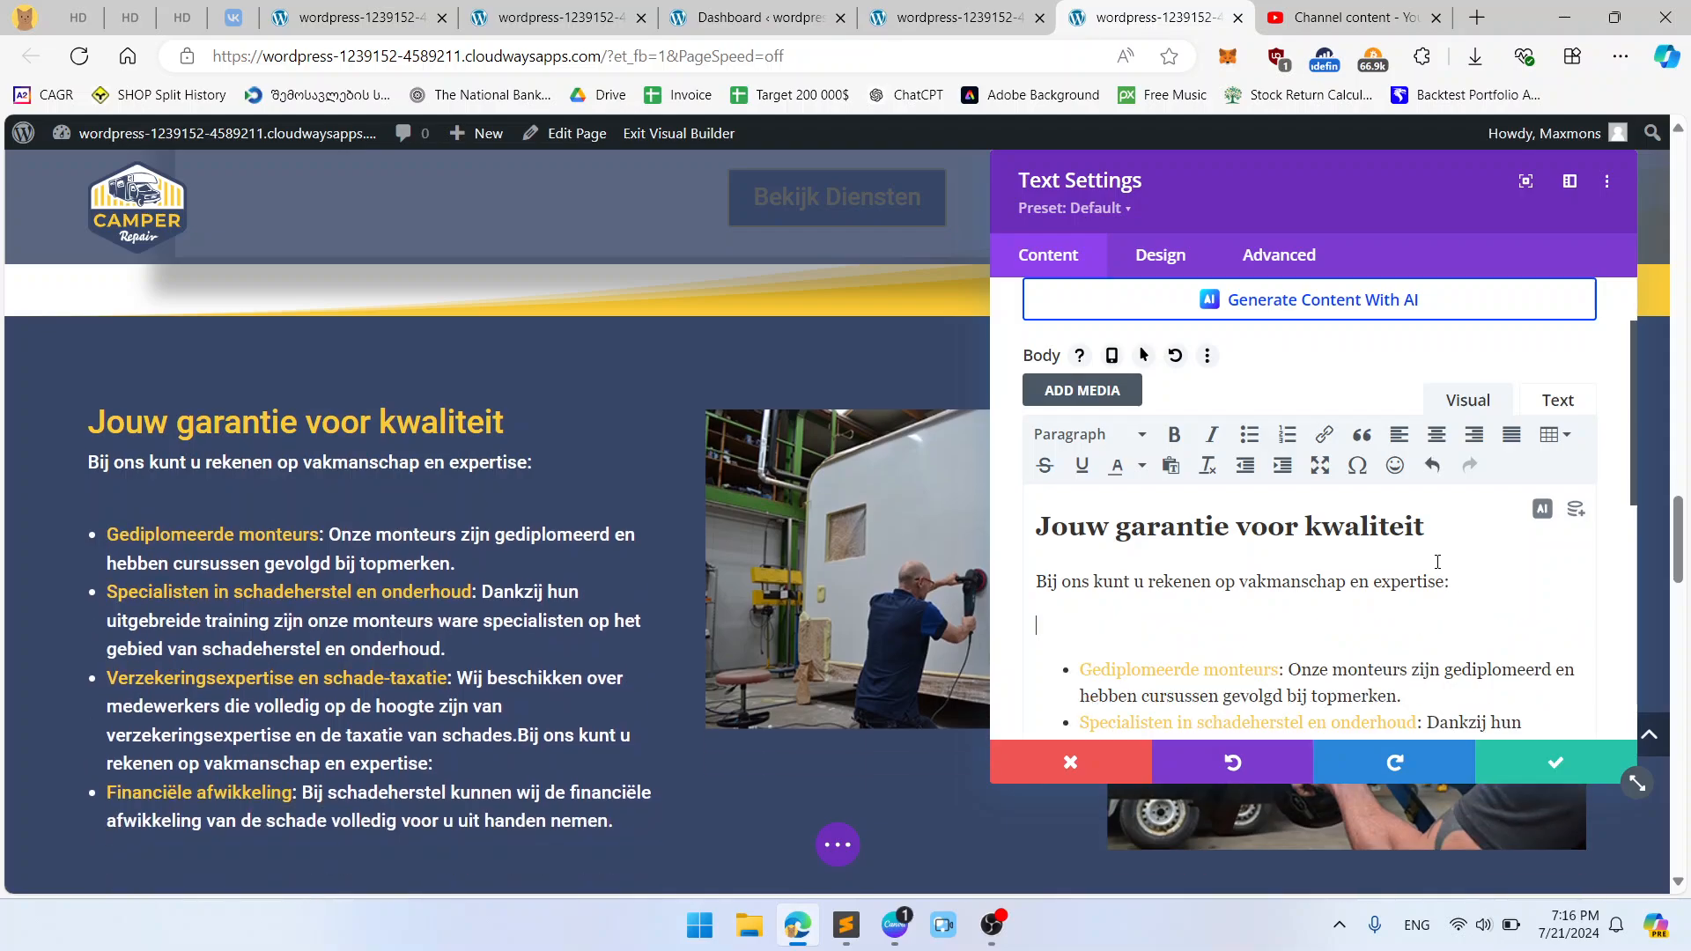
key("BackSpace")
key("Return")
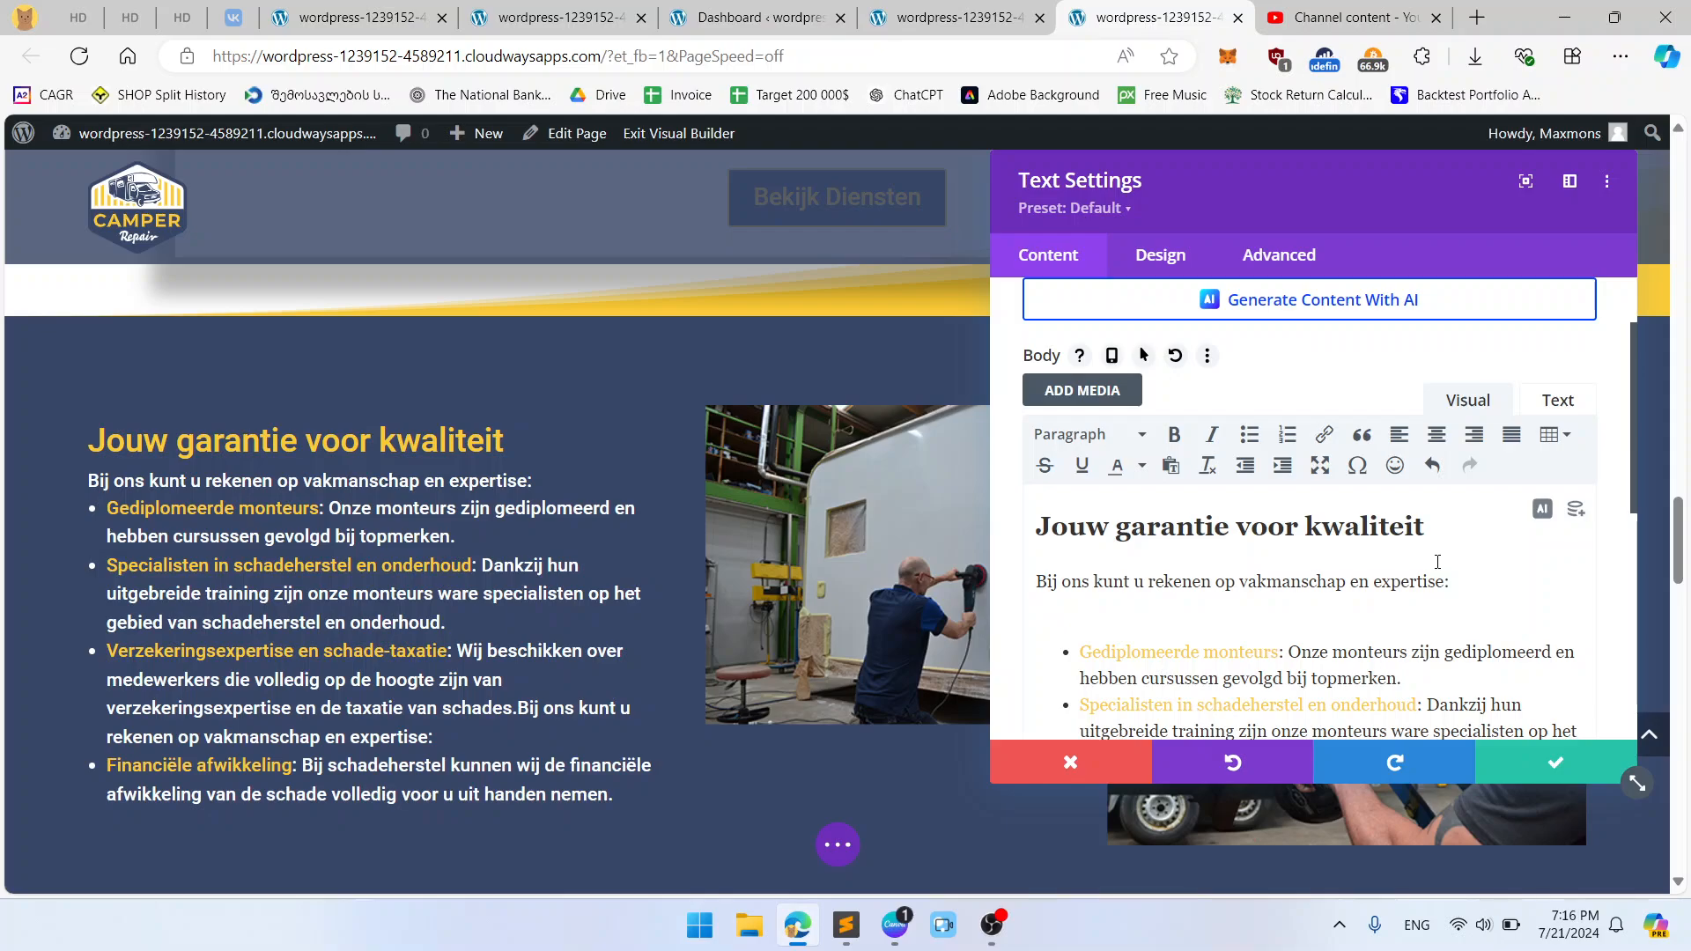
key("Return")
key("Return")
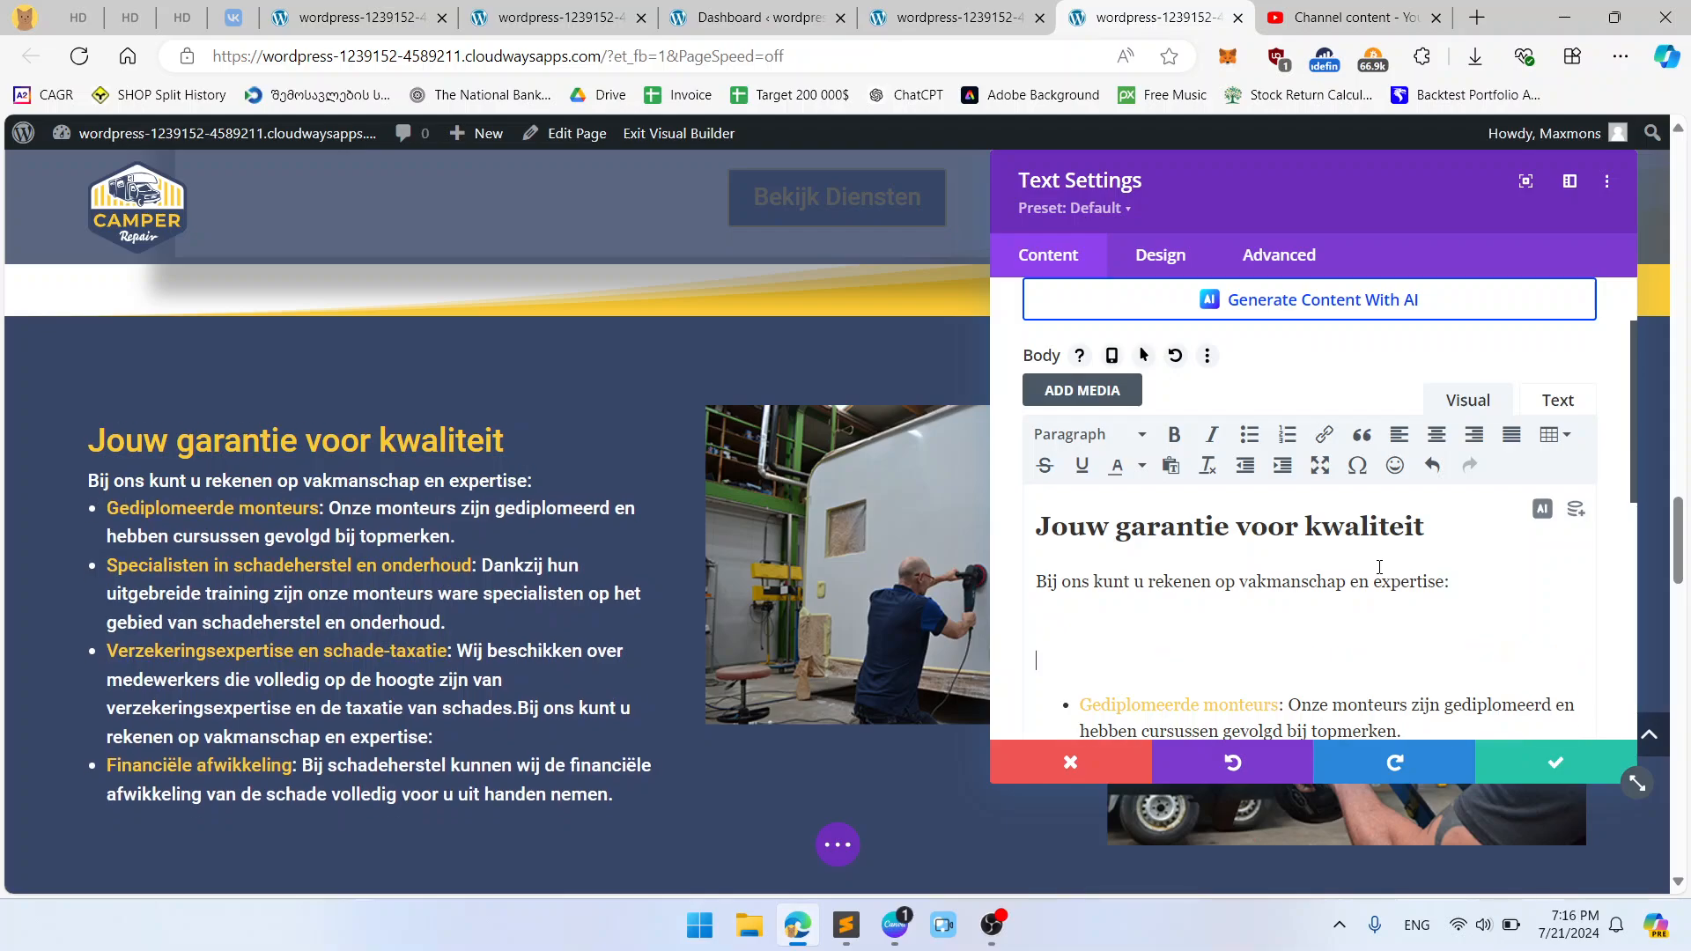
key("Return")
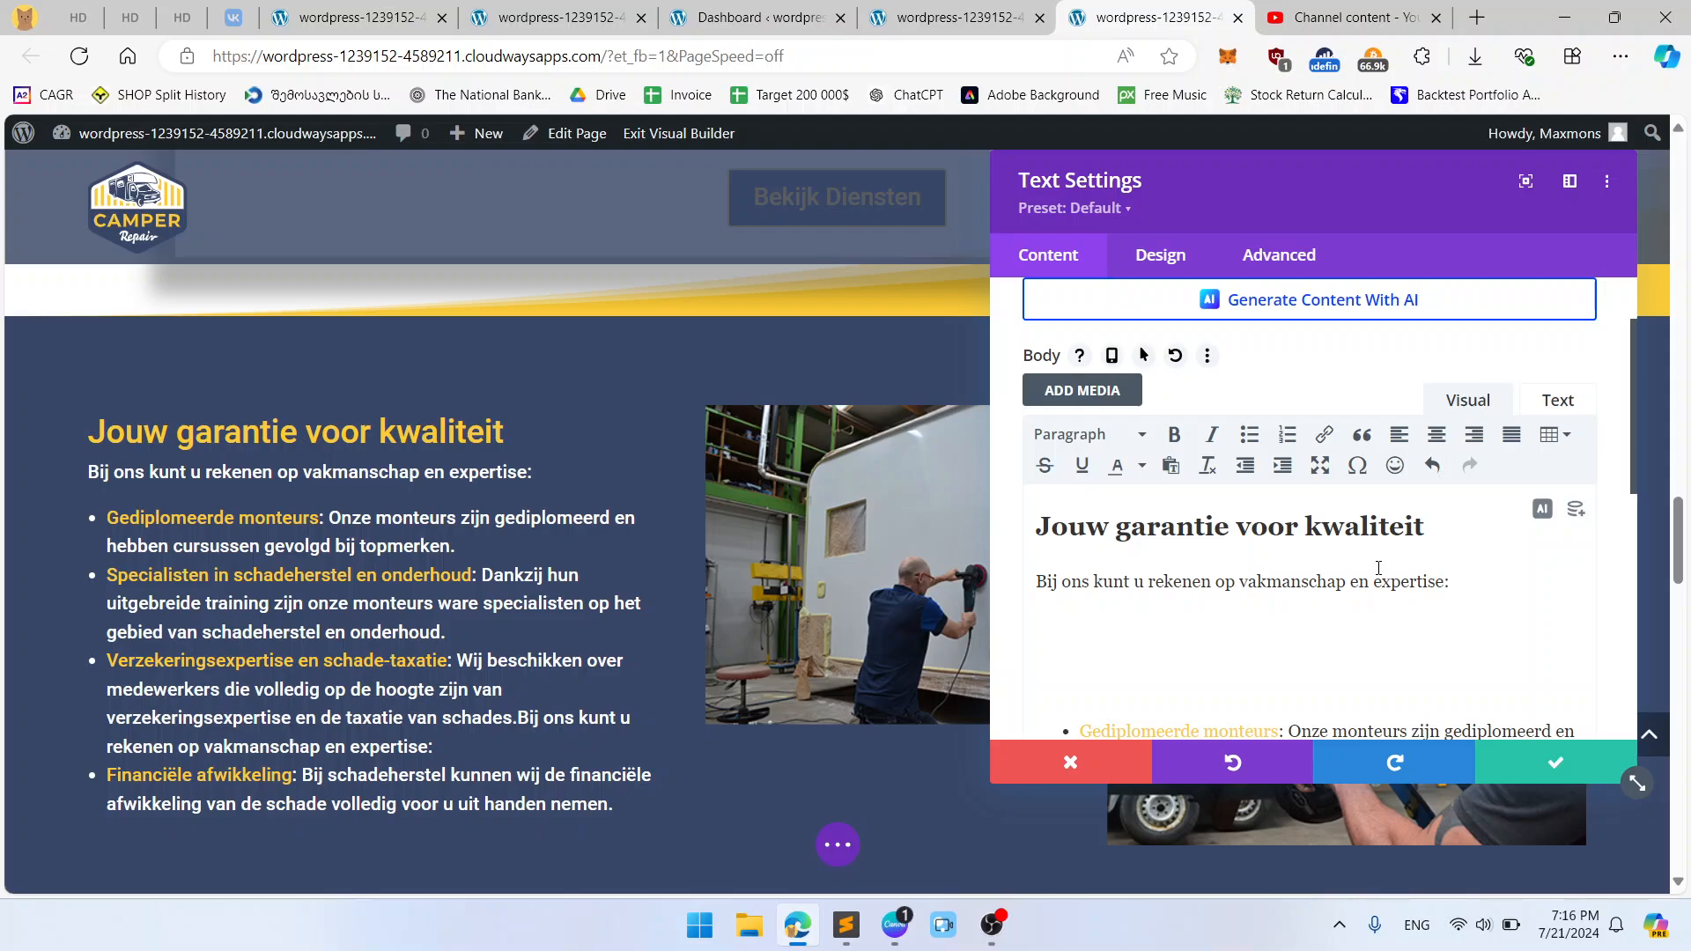
key("BackSpace")
key("BackSpace")
key("BackSpace")
key("BackSpace")
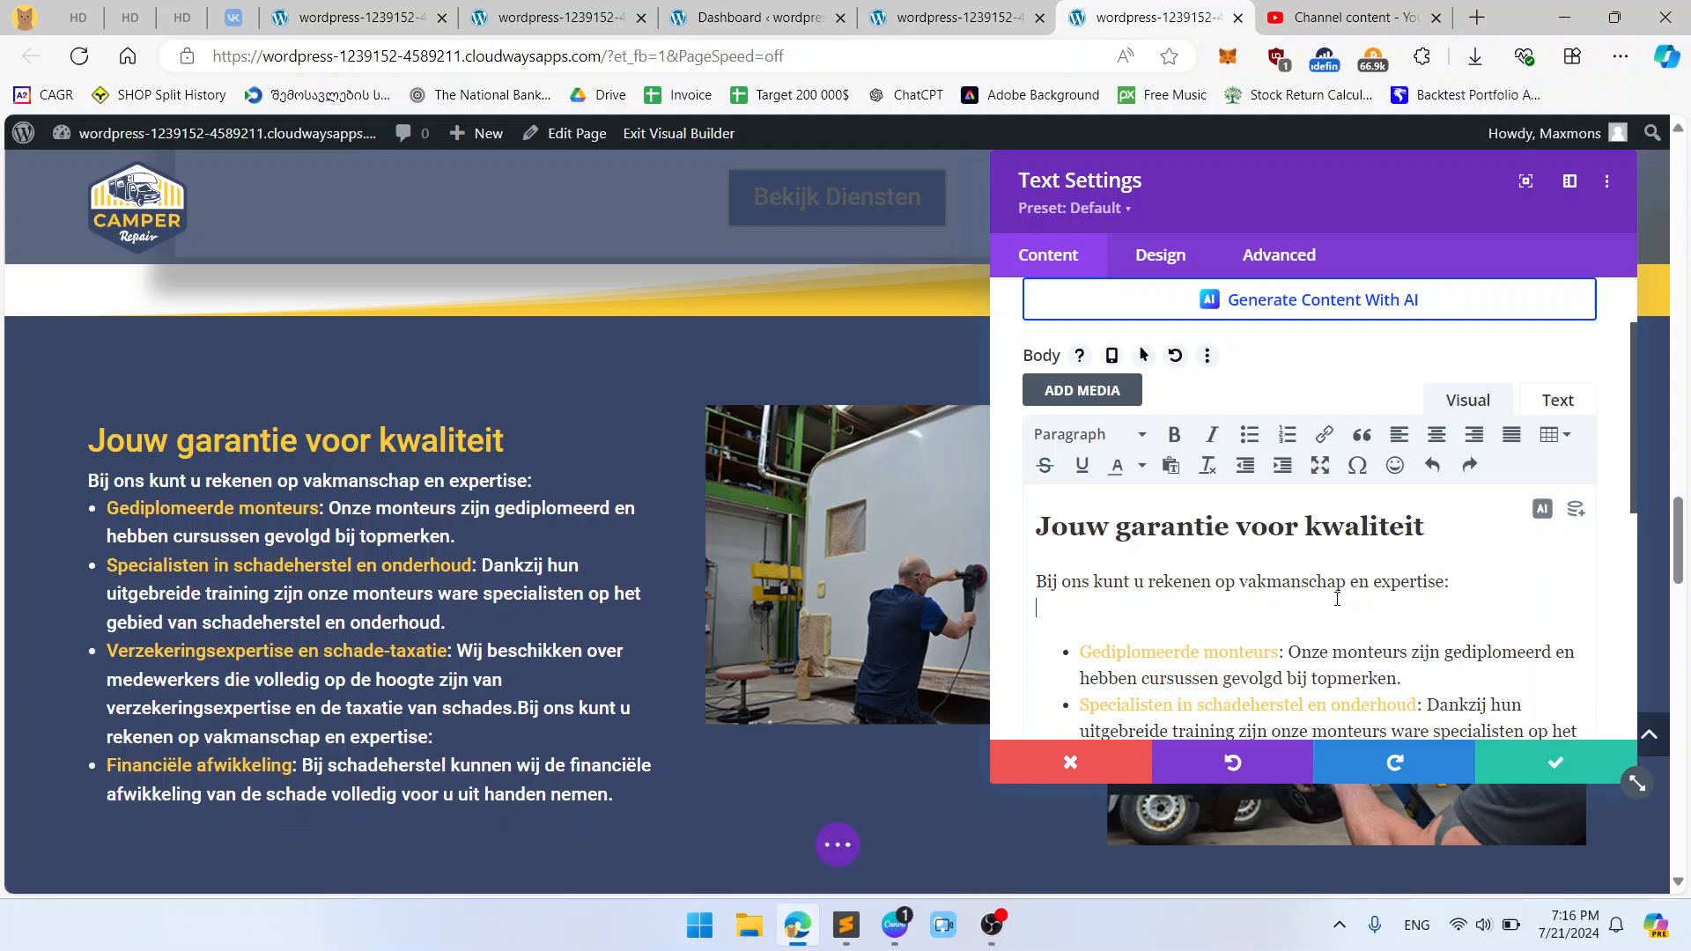
Step: Add a blank line between the intro sentence and the bullet list, accept the text settings and save the page
key("Return")
key("Return")
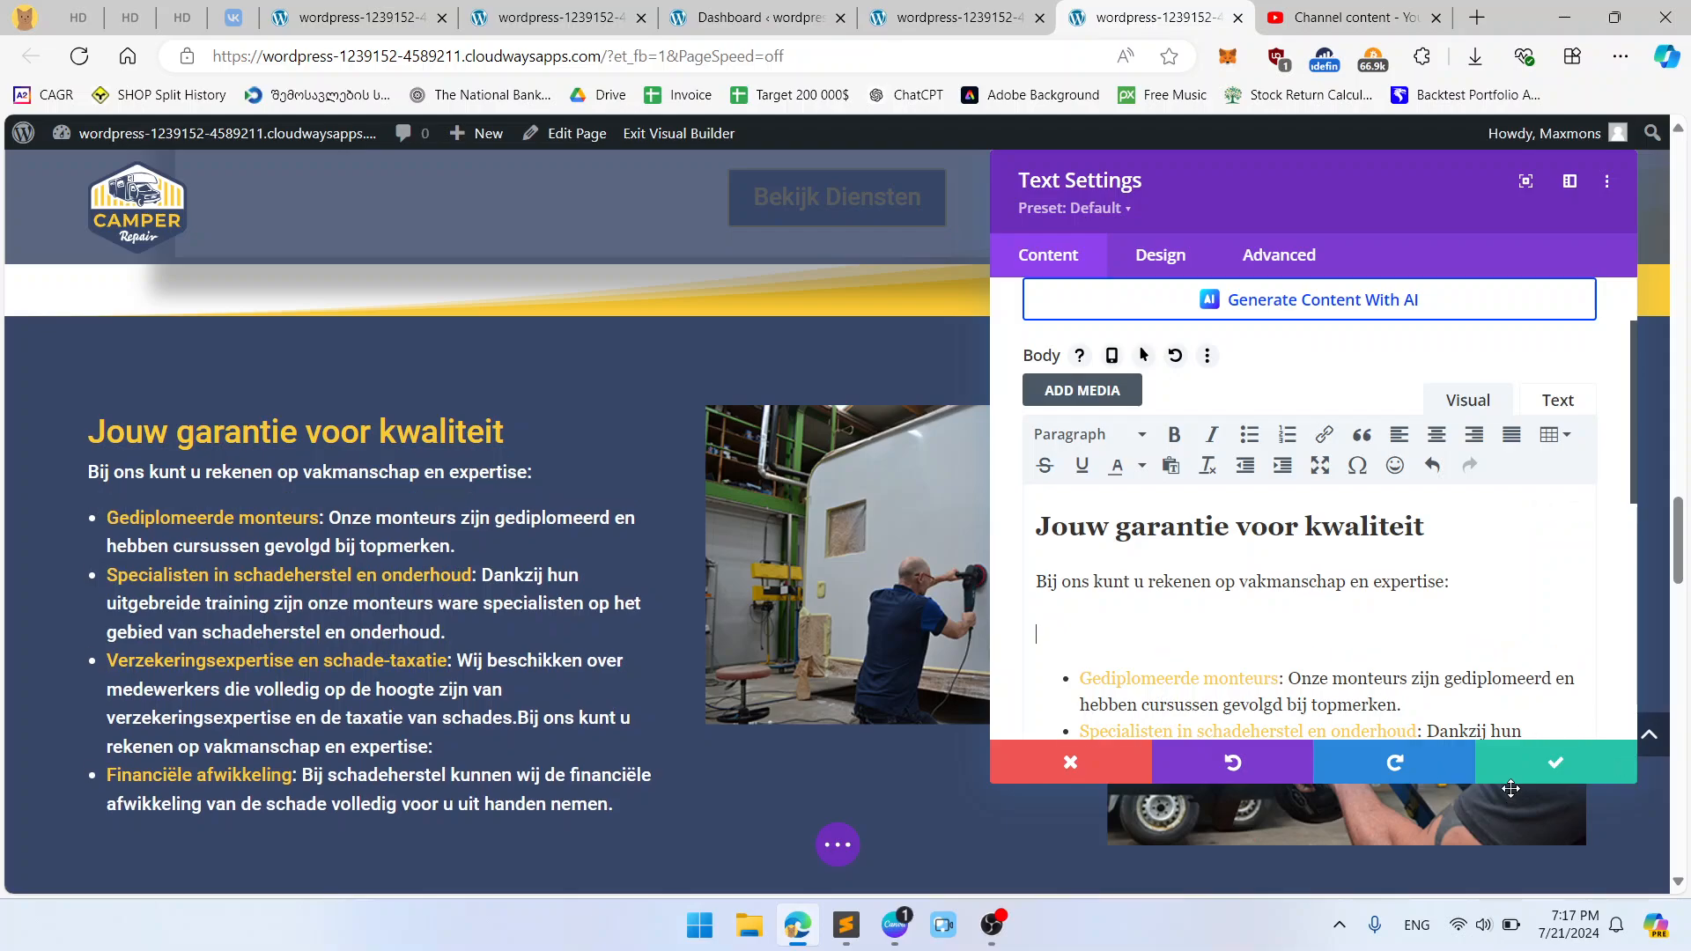
left_click(1535, 765)
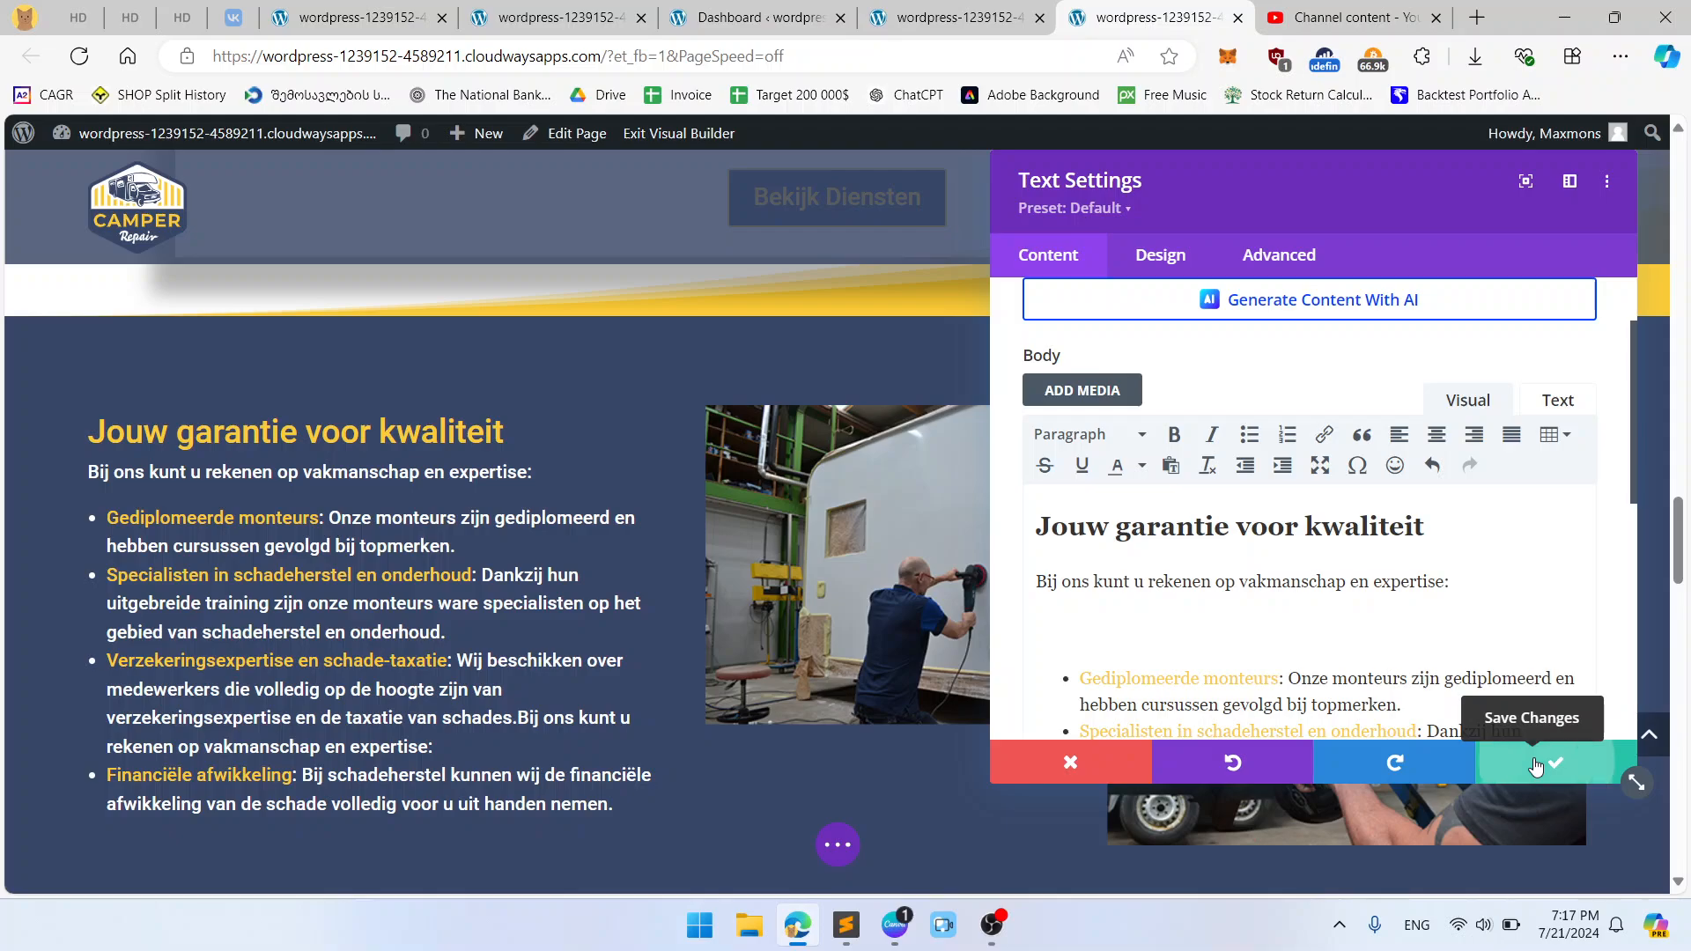
left_click(841, 847)
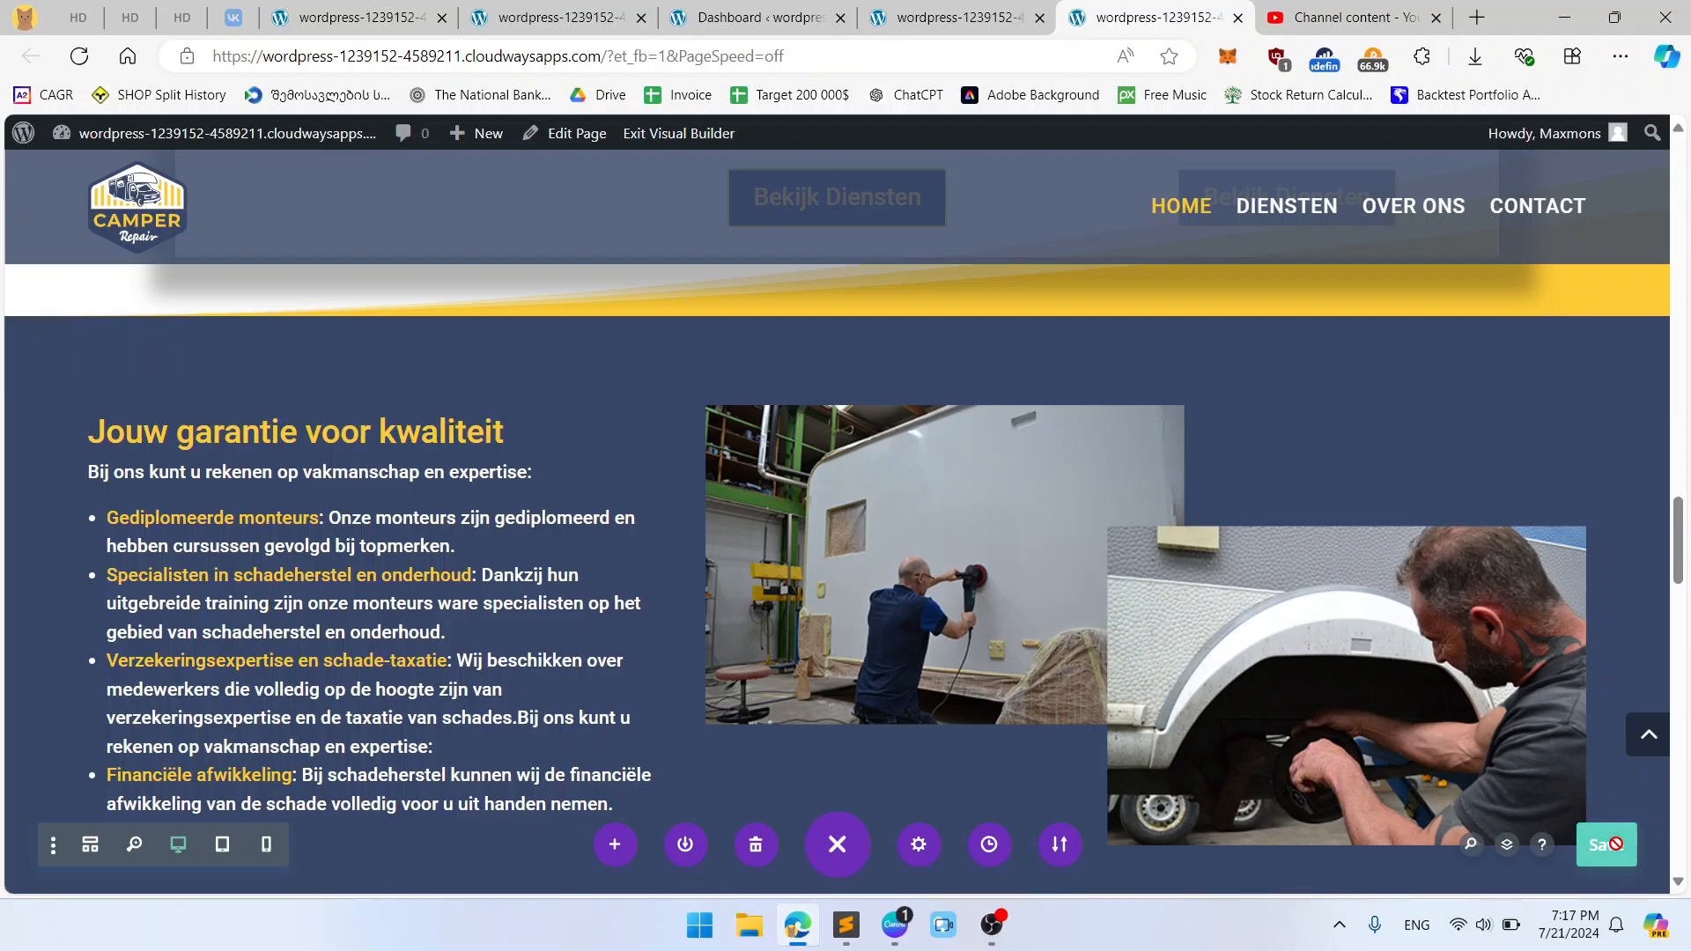
left_click(1614, 844)
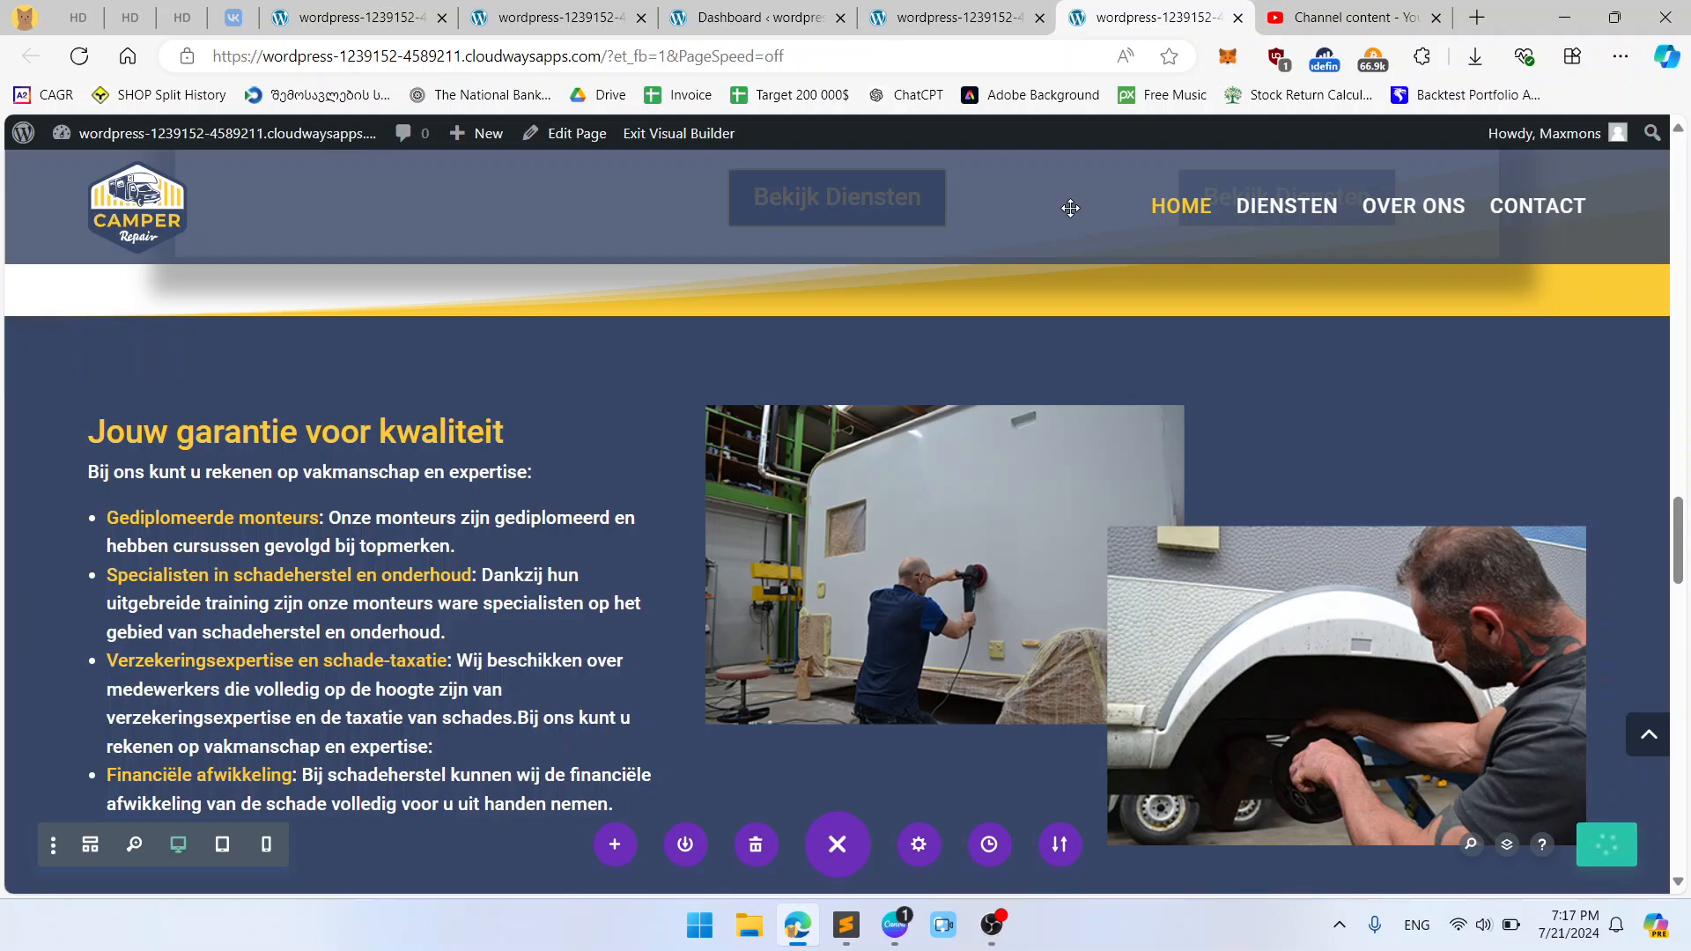
Step: Compare the "Jouw garantie voor kwaliteit" and "Hoe wij te werk gaan:" area of the published page with the builder
left_click(1008, 14)
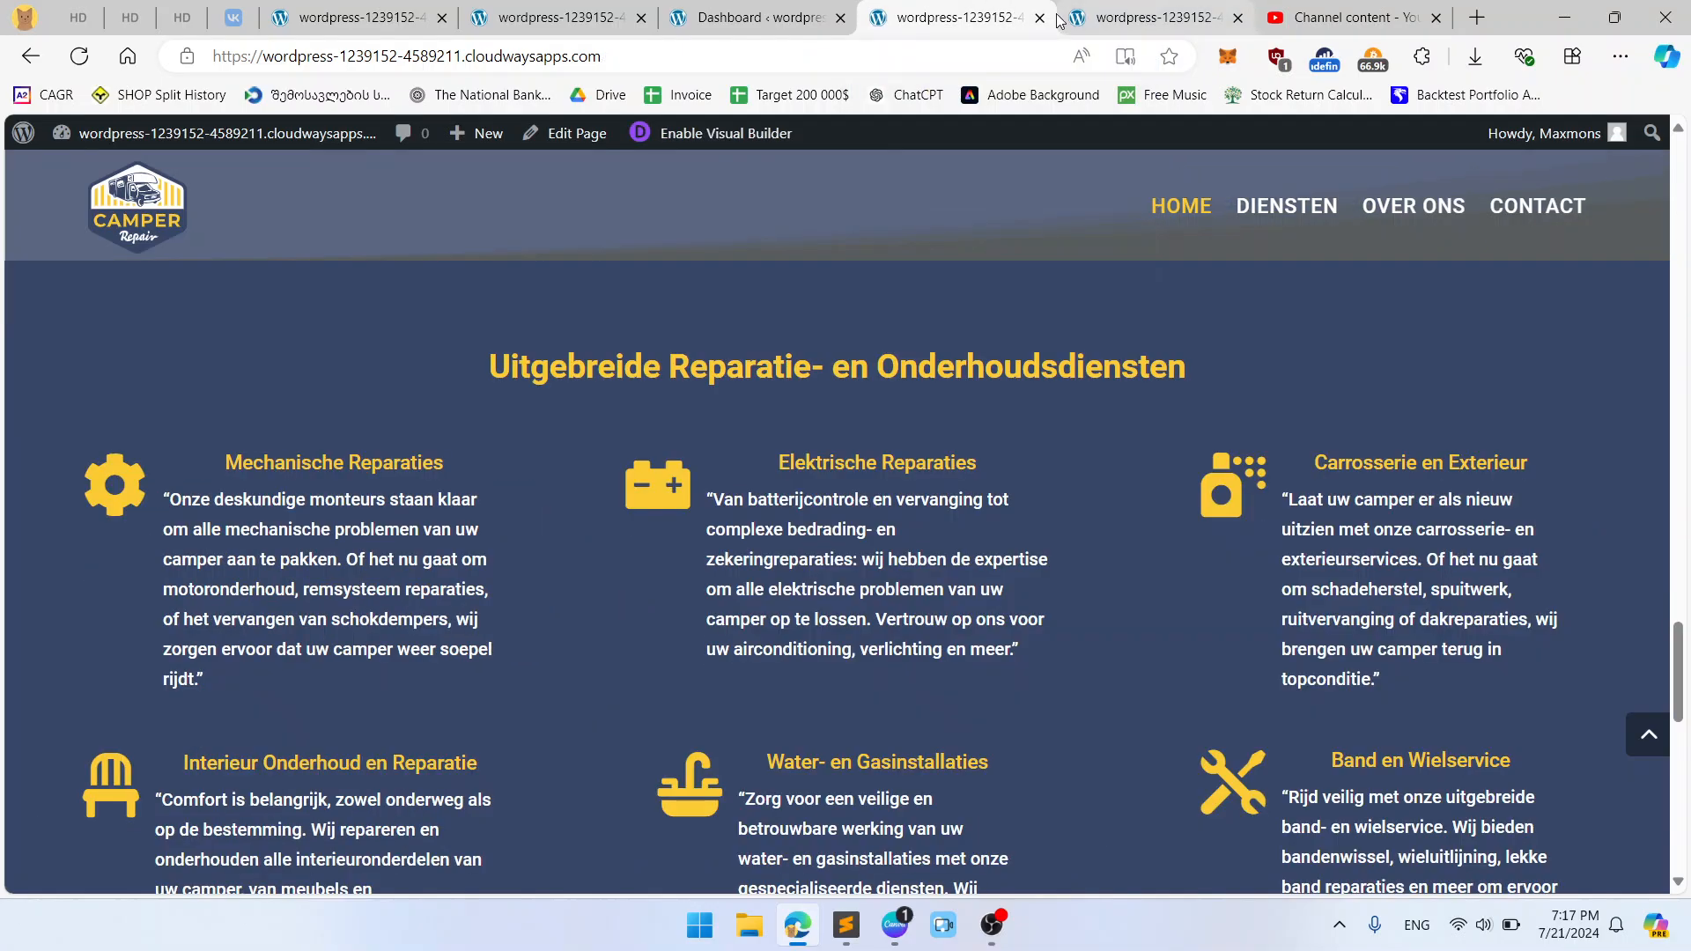
scroll(1131, 398, "down", 5)
scroll(1131, 395, "down", 5)
scroll(1131, 395, "up", 16)
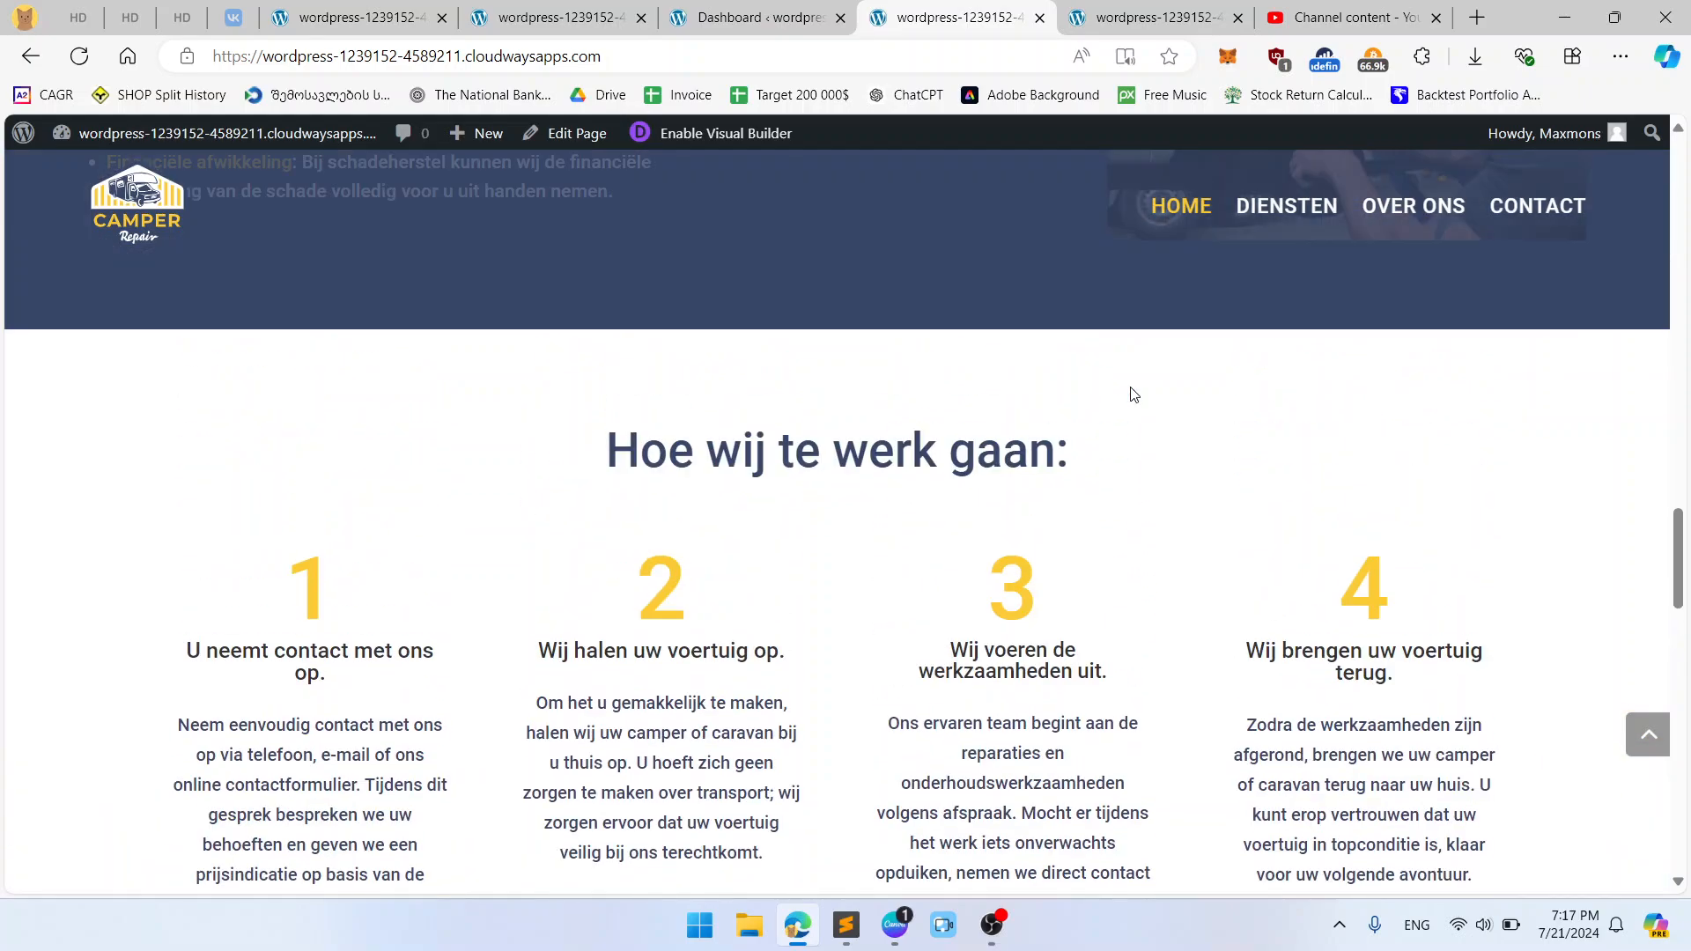
left_click(1117, 14)
left_click(1031, 9)
left_click(1114, 10)
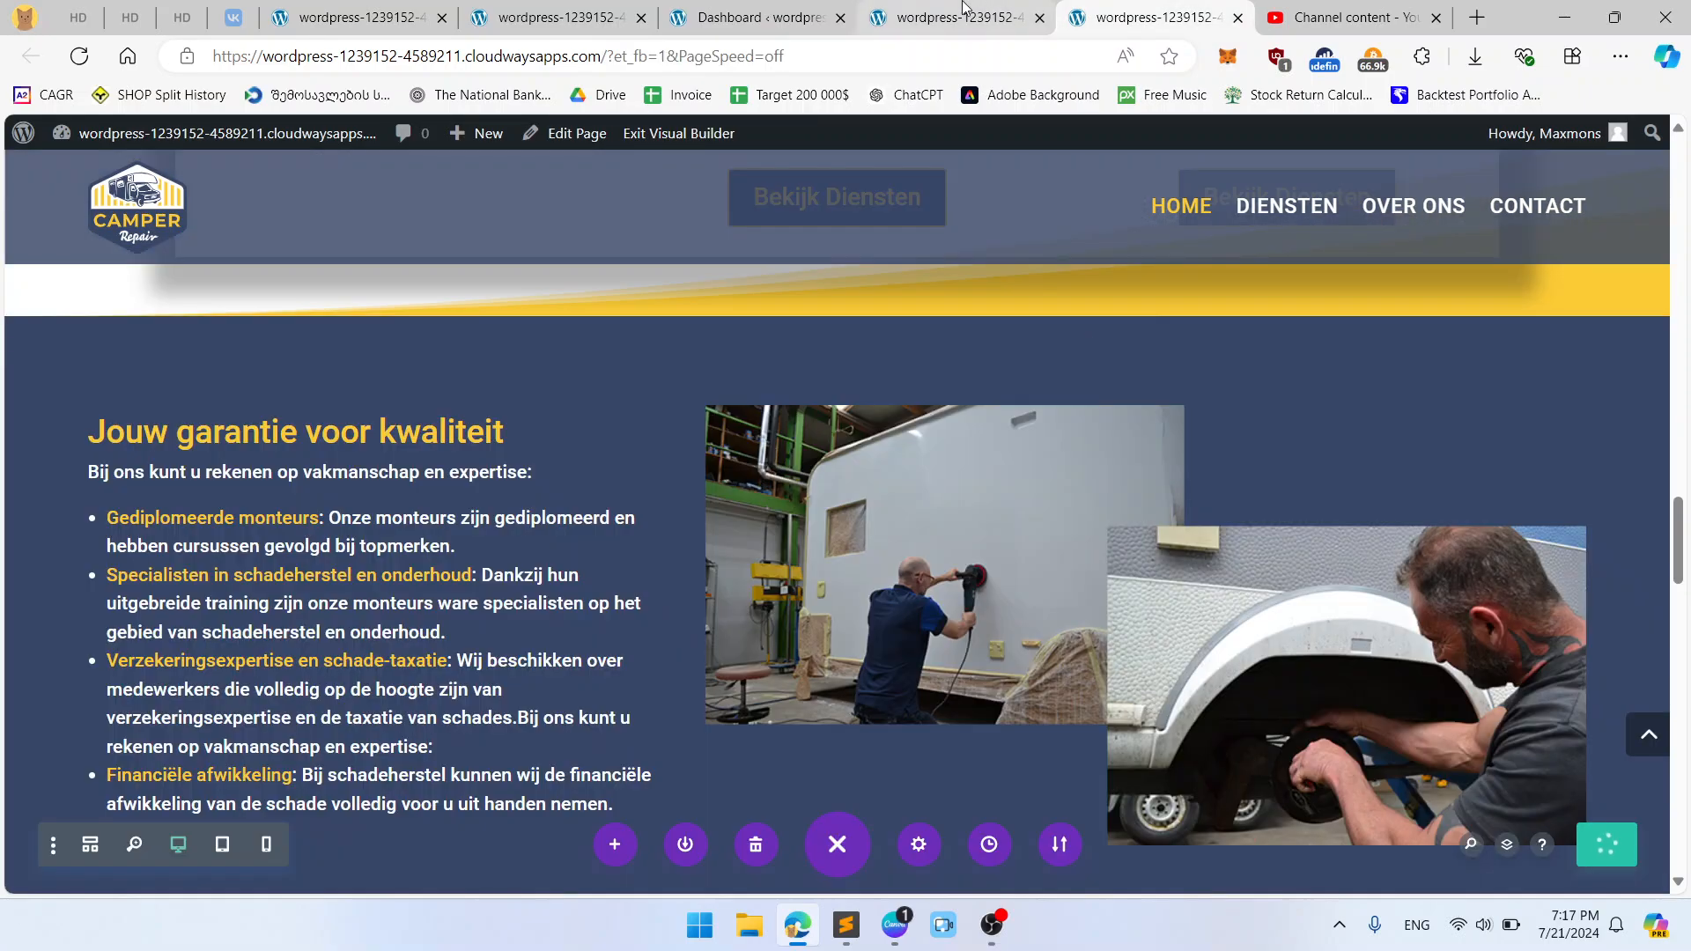
Step: Compare the spacing between the intro sentence and the bullet list on the published page and in the builder, reloading the published page
left_click(965, 11)
scroll(1092, 454, "up", 9)
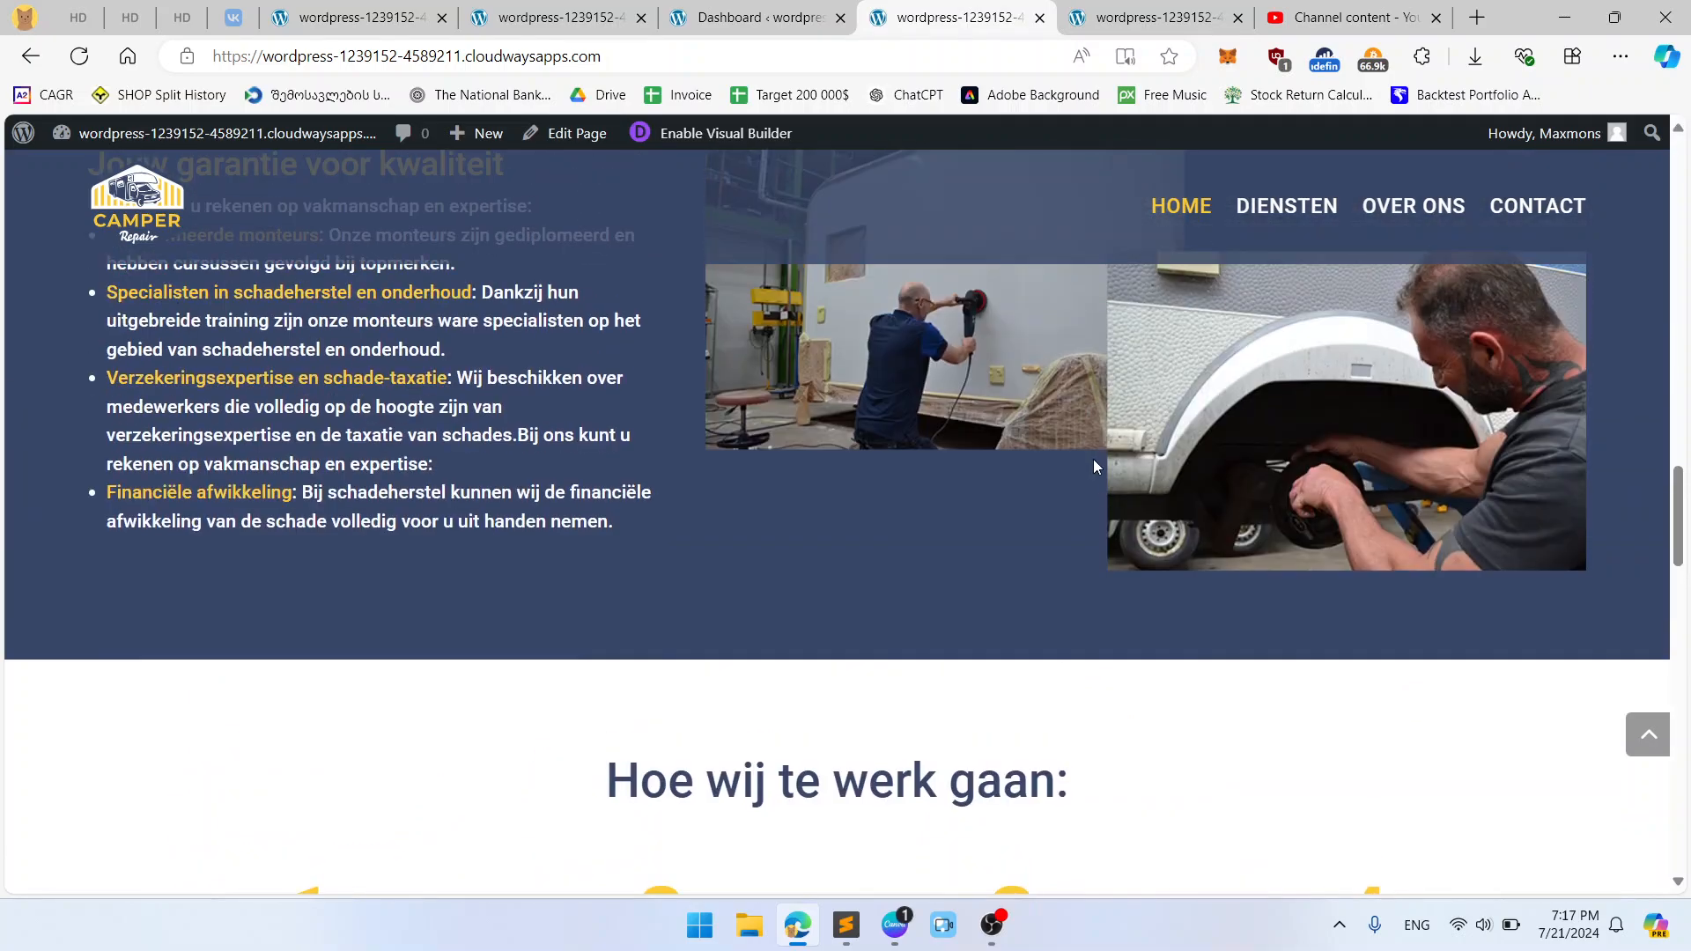
left_click(1136, 16)
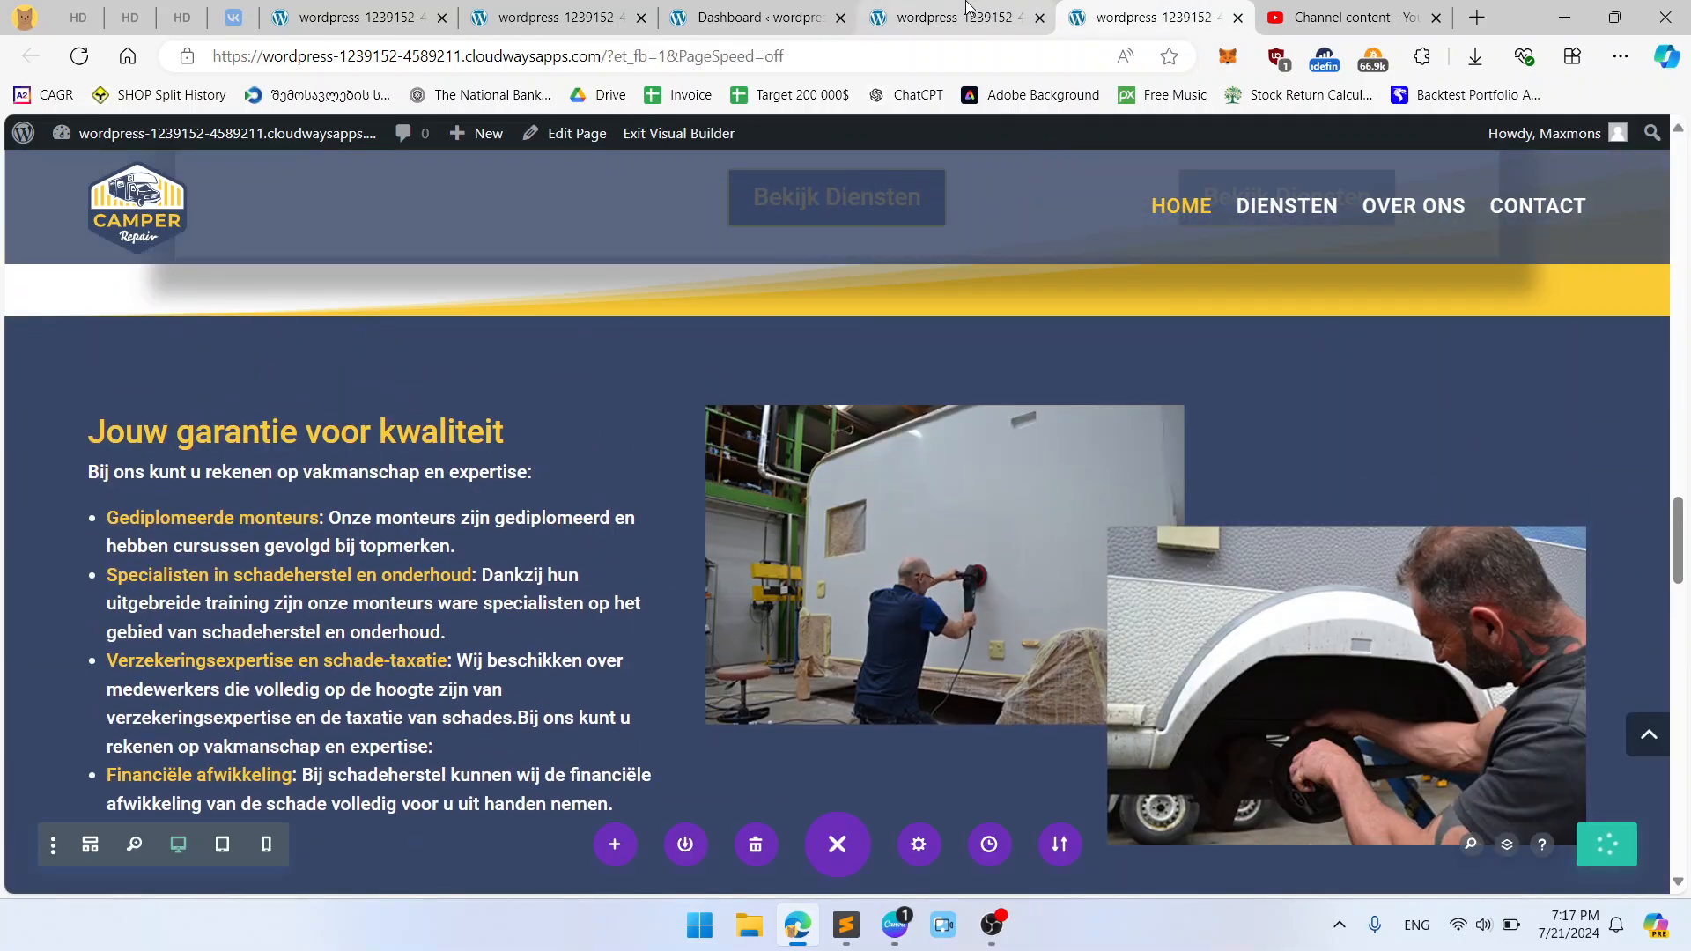
left_click(969, 8)
key("F5")
left_click(1120, 11)
left_click(993, 8)
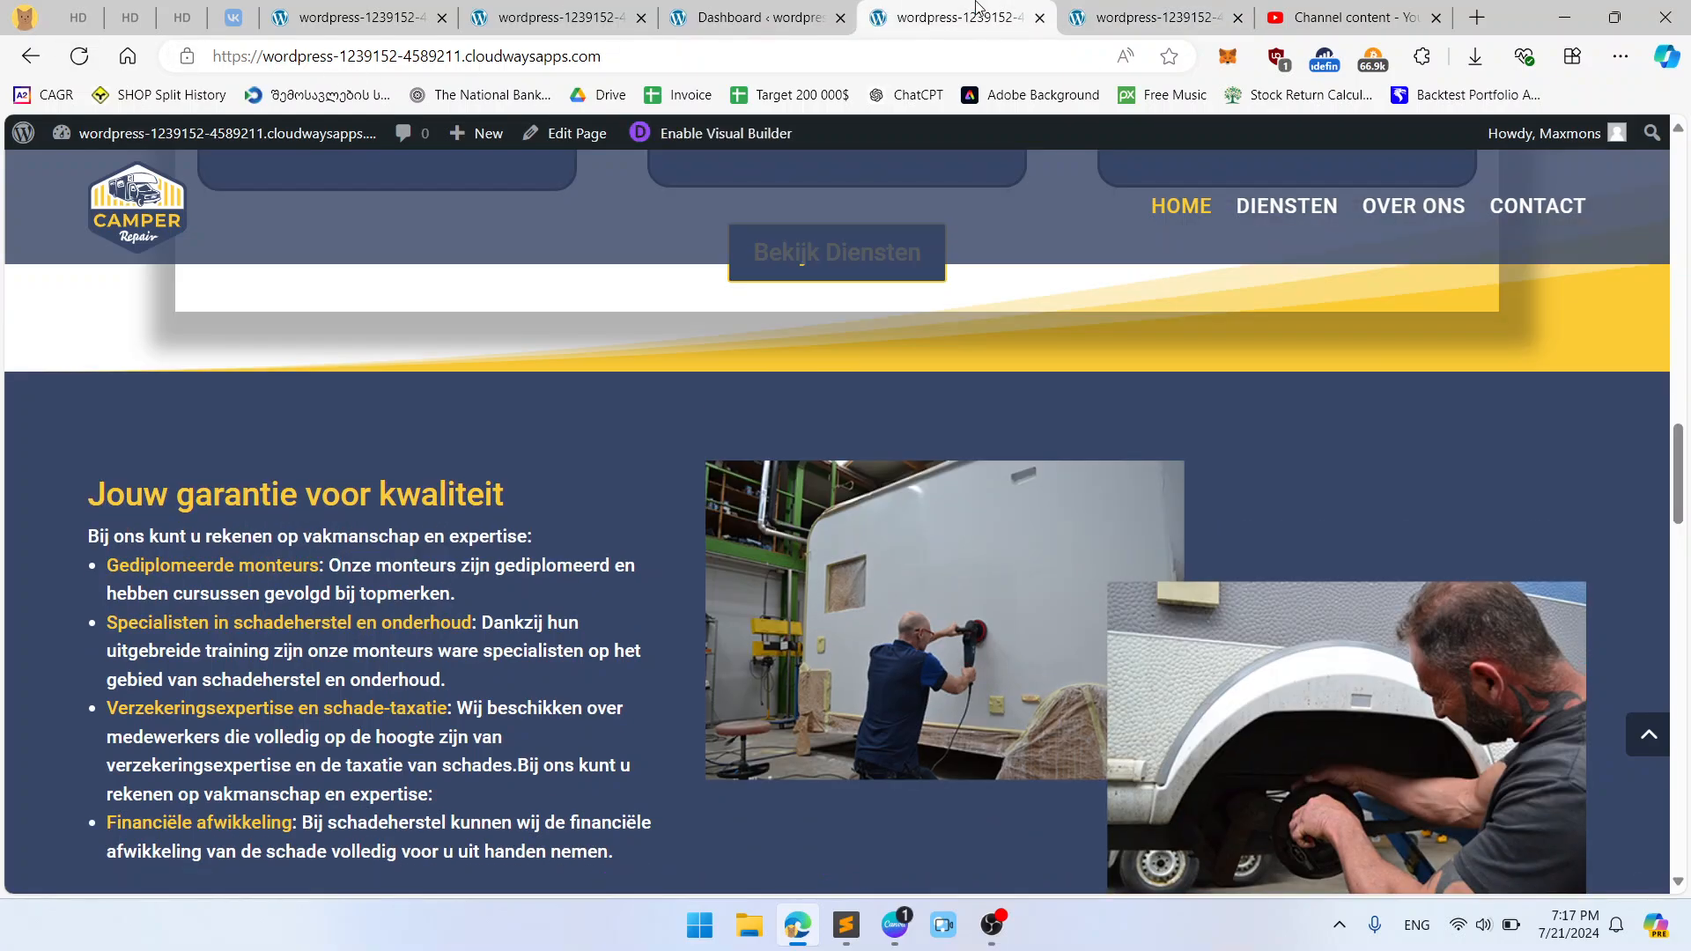
left_click(1171, 9)
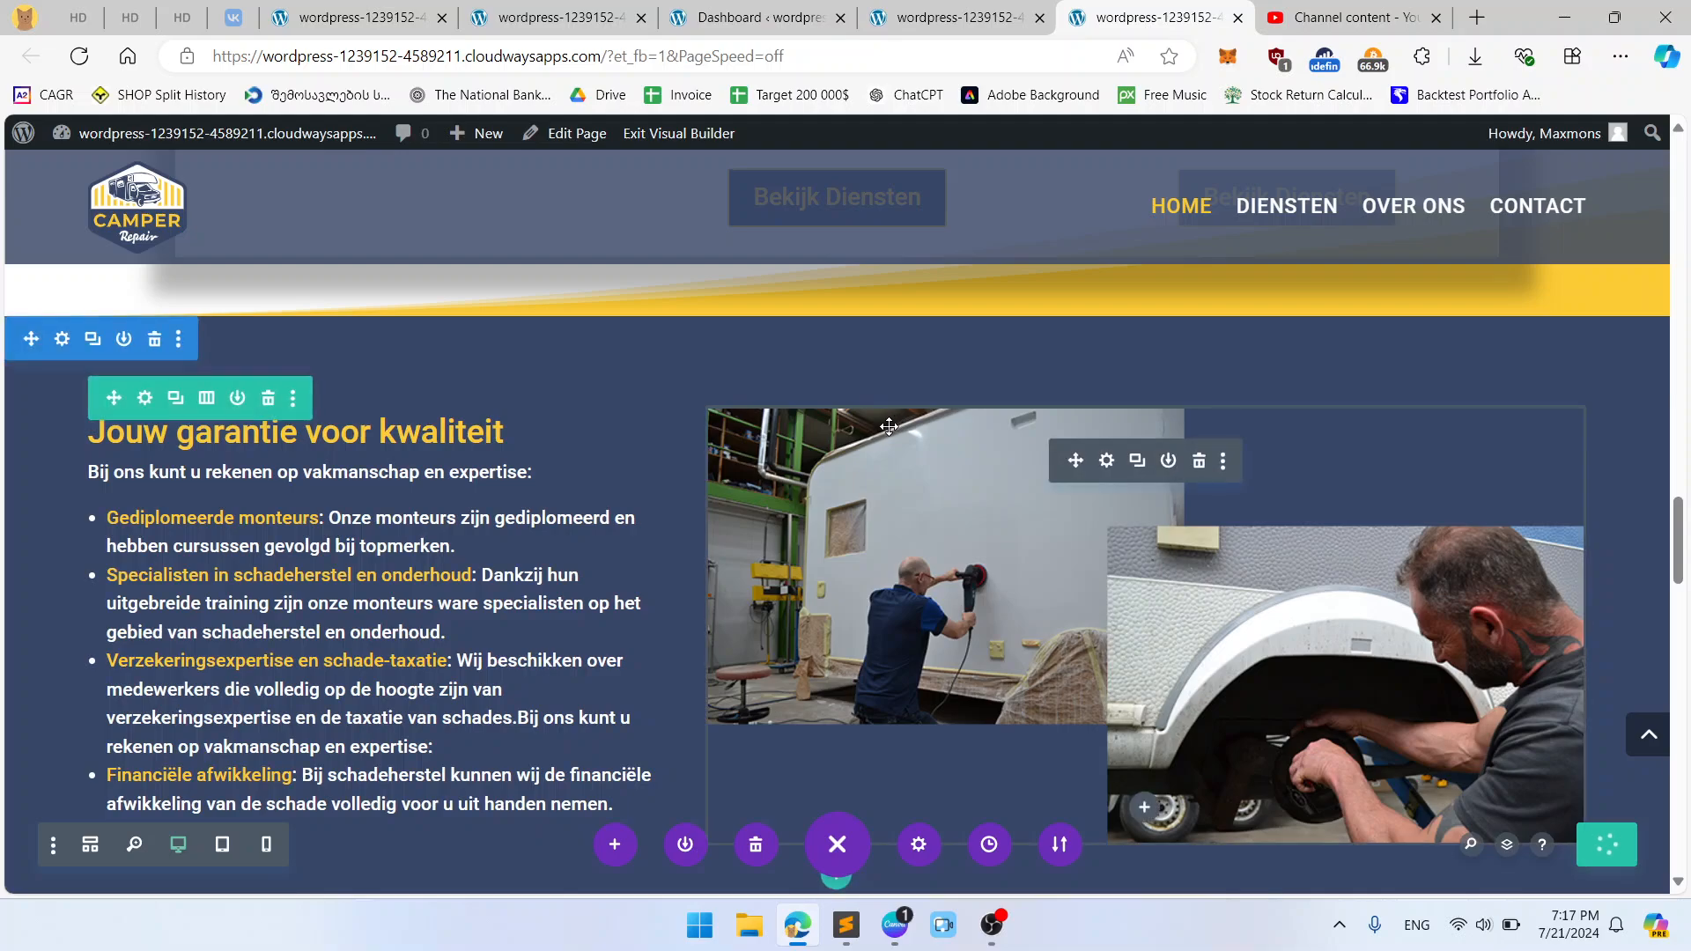
scroll(889, 427, "down", 1)
scroll(986, 483, "up", 1)
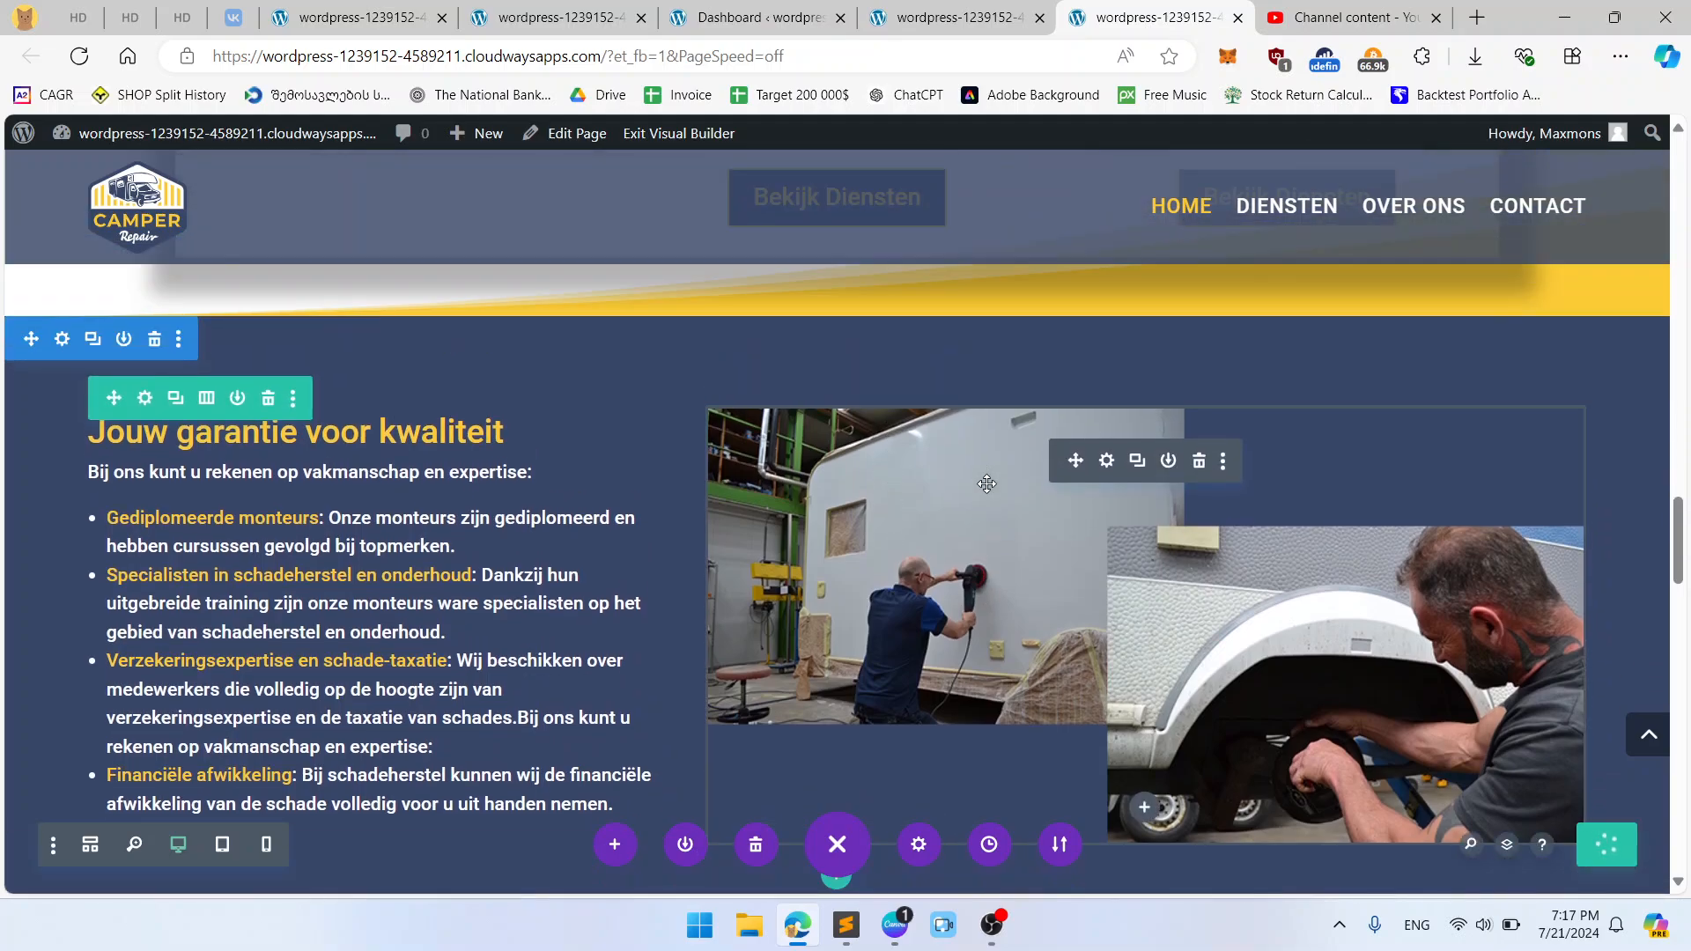
left_click(972, 13)
left_click(1142, 13)
left_click(976, 14)
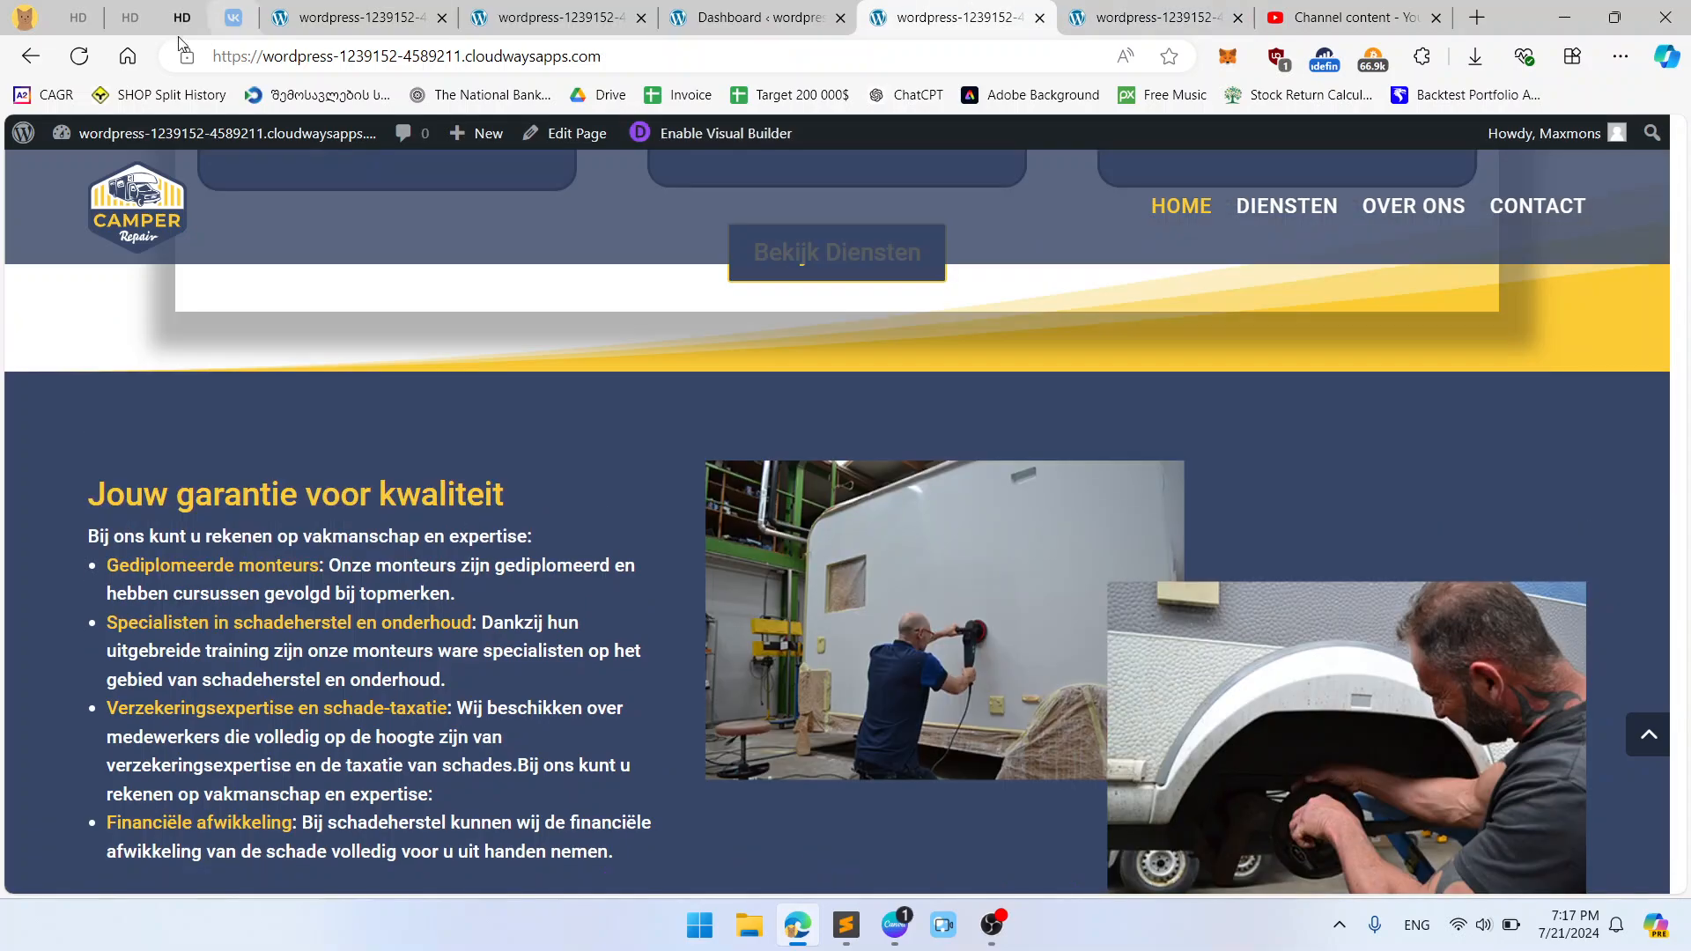
Step: Reload the published page again and check the text spacing and images of the "Jouw garantie voor kwaliteit" section
left_click(80, 55)
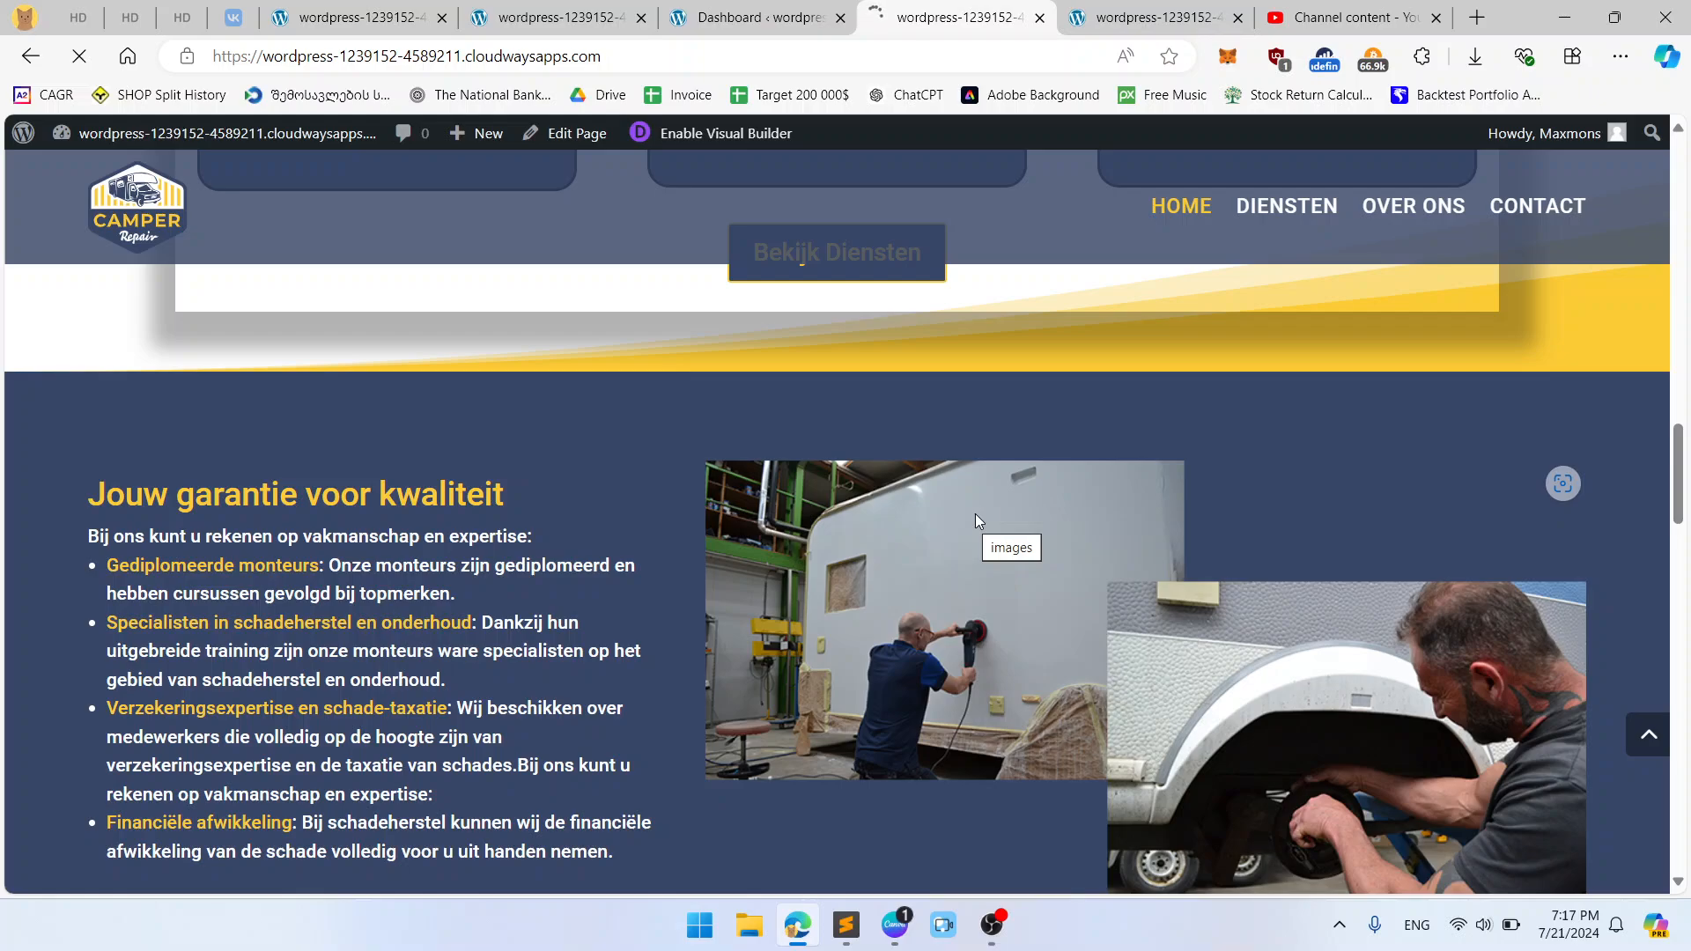
scroll(1224, 474, "down", 3)
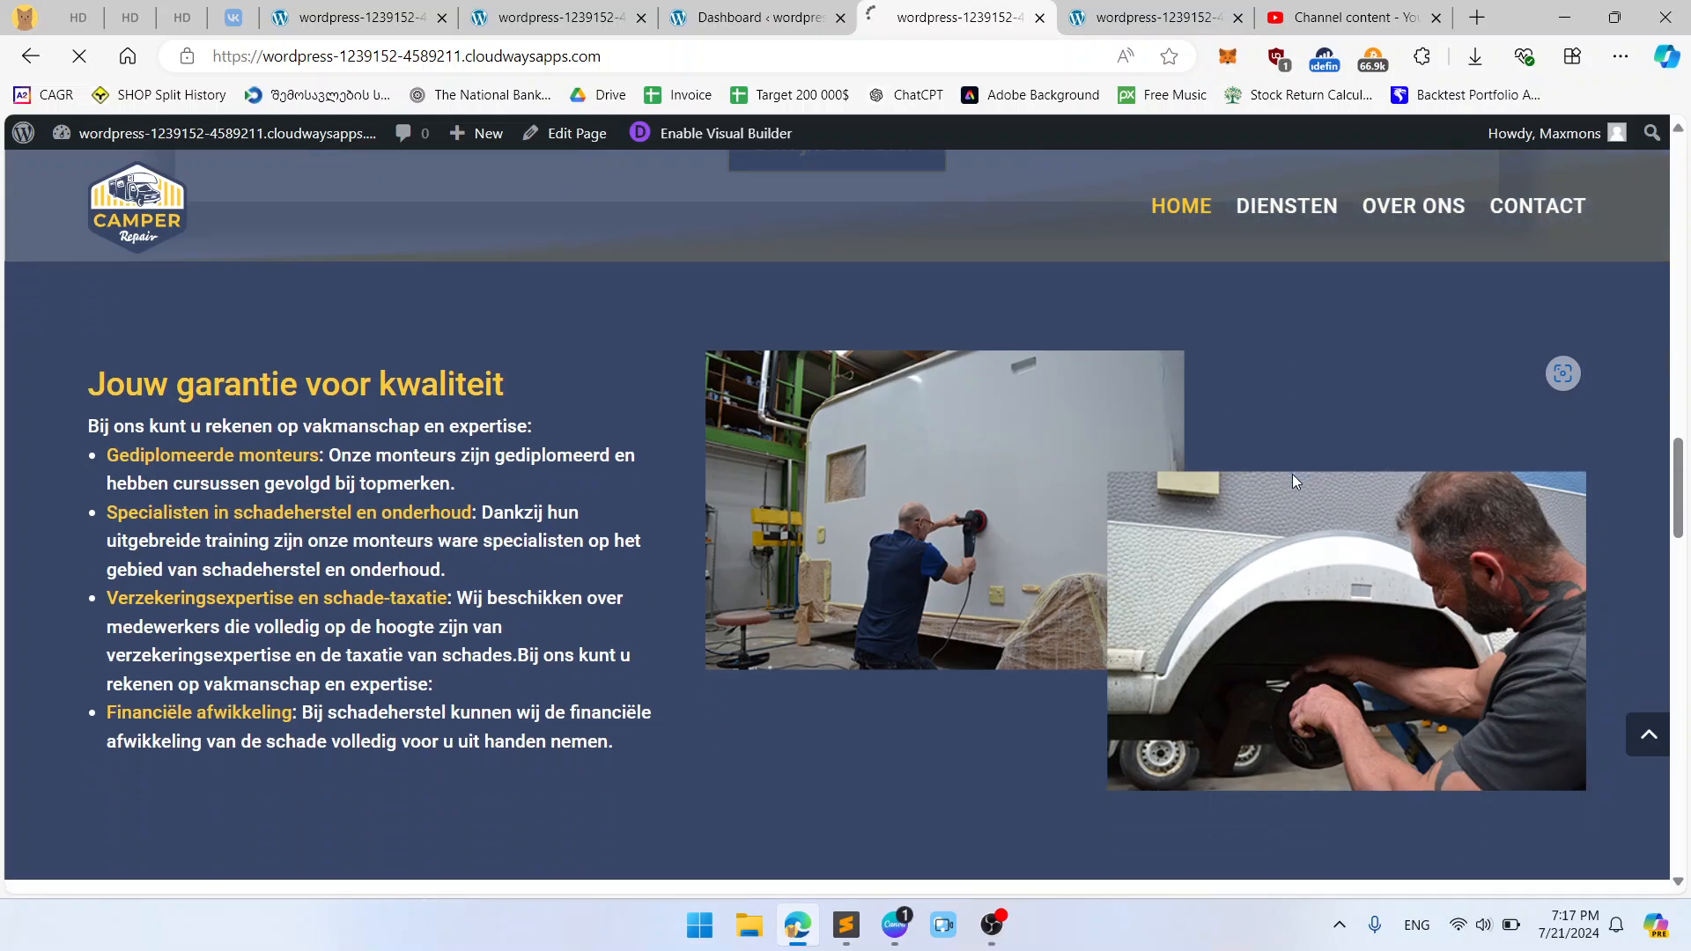
scroll(939, 627, "down", 1)
scroll(939, 627, "up", 2)
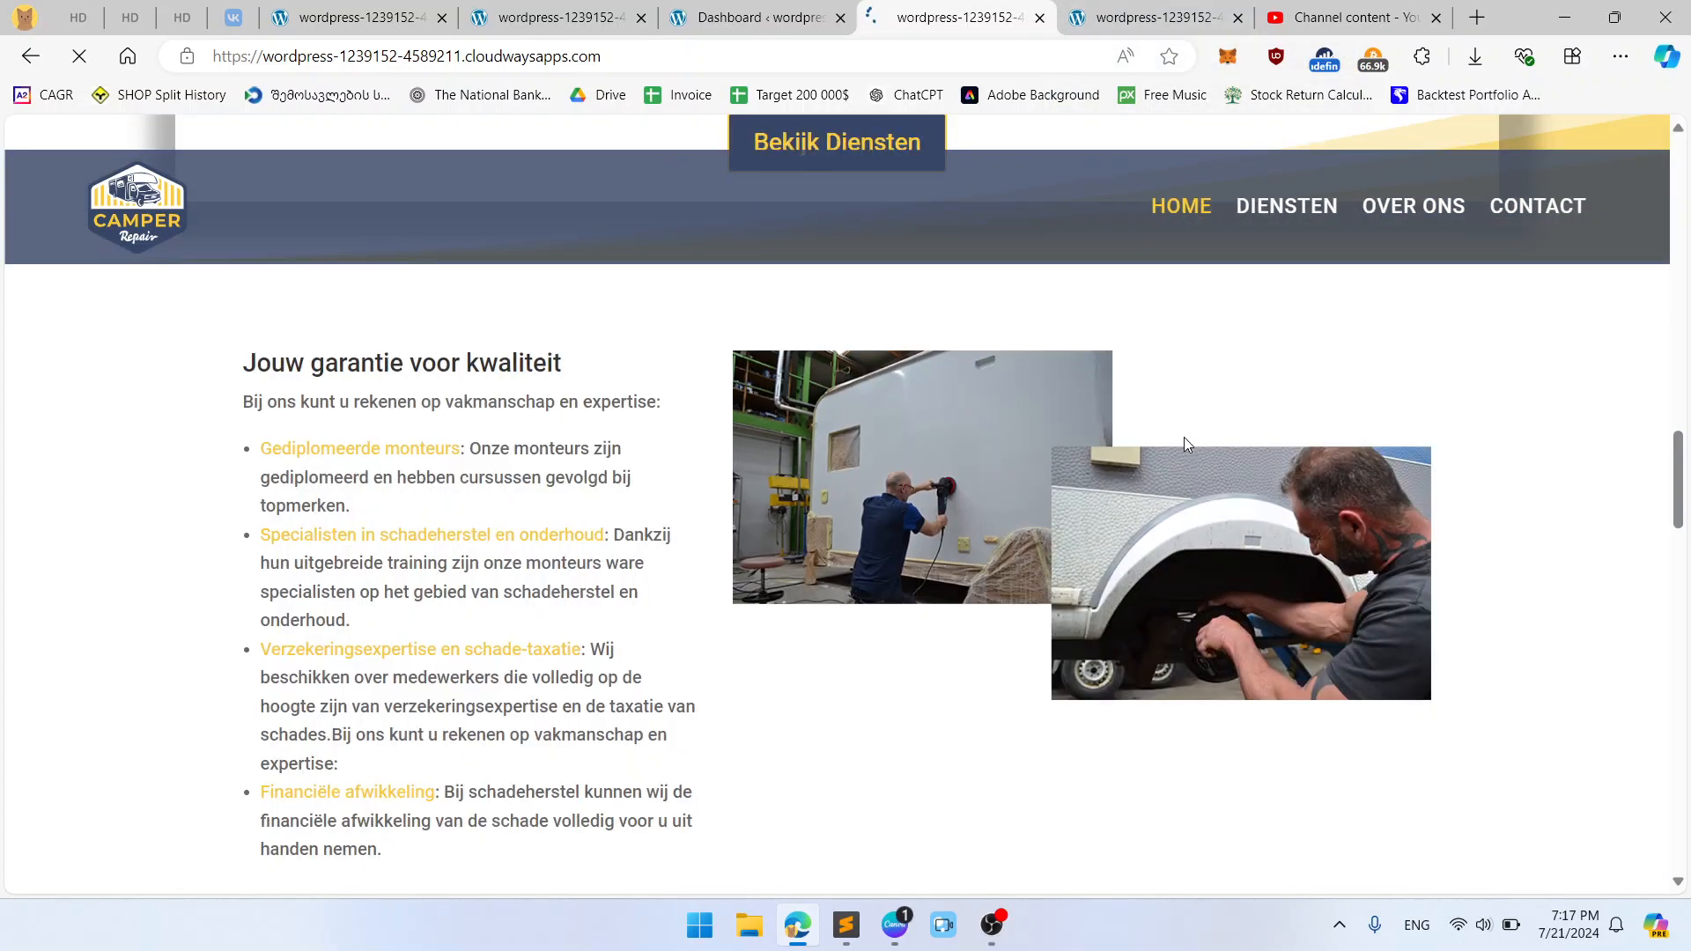
scroll(872, 536, "up", 1)
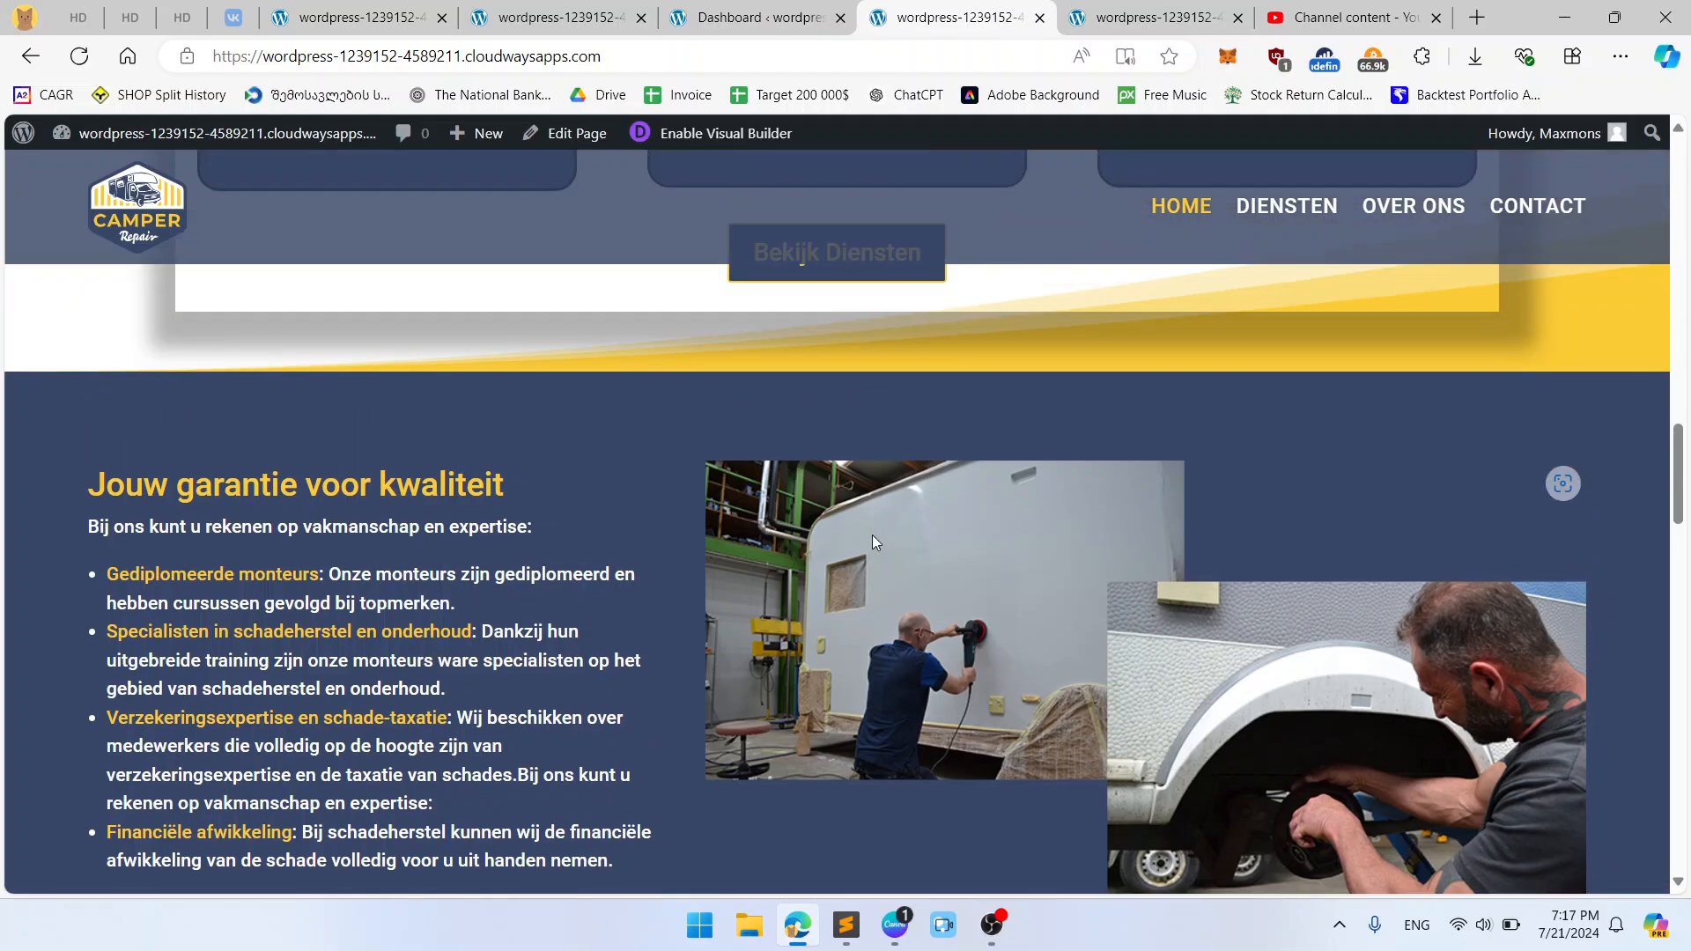
scroll(872, 535, "down", 3)
scroll(872, 535, "up", 3)
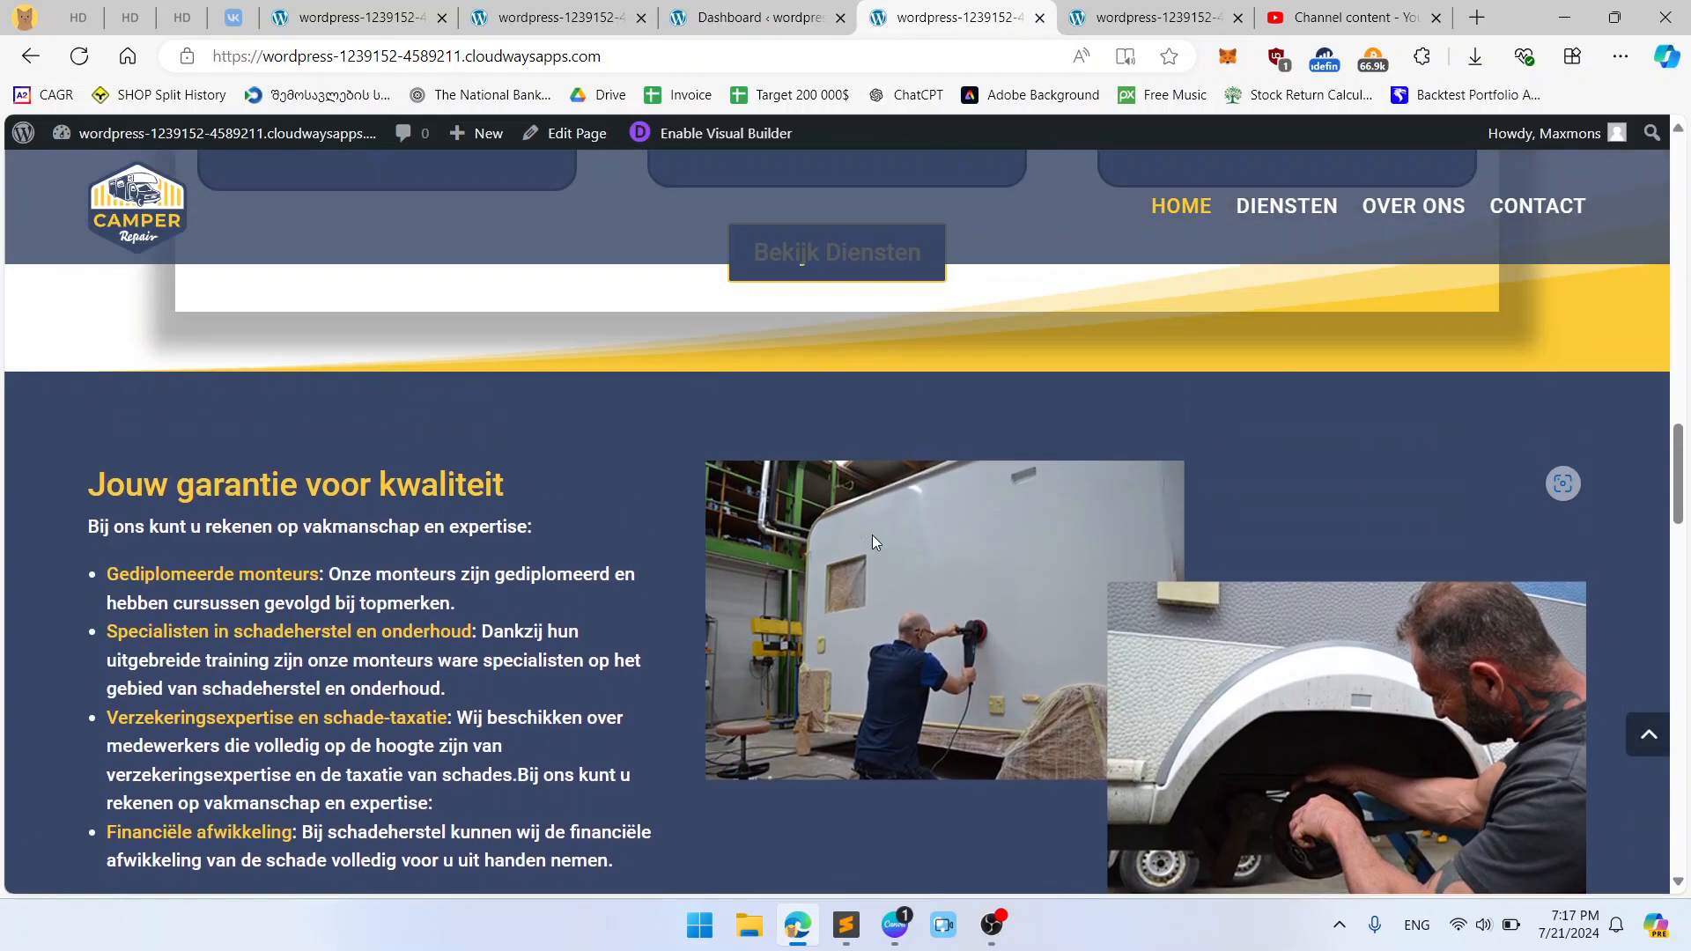
scroll(872, 536, "down", 1)
Step: Locate the services cards in the builder and read the request about the services section with icons in the Sublime Text task list
left_click(1095, 16)
scroll(800, 566, "up", 3)
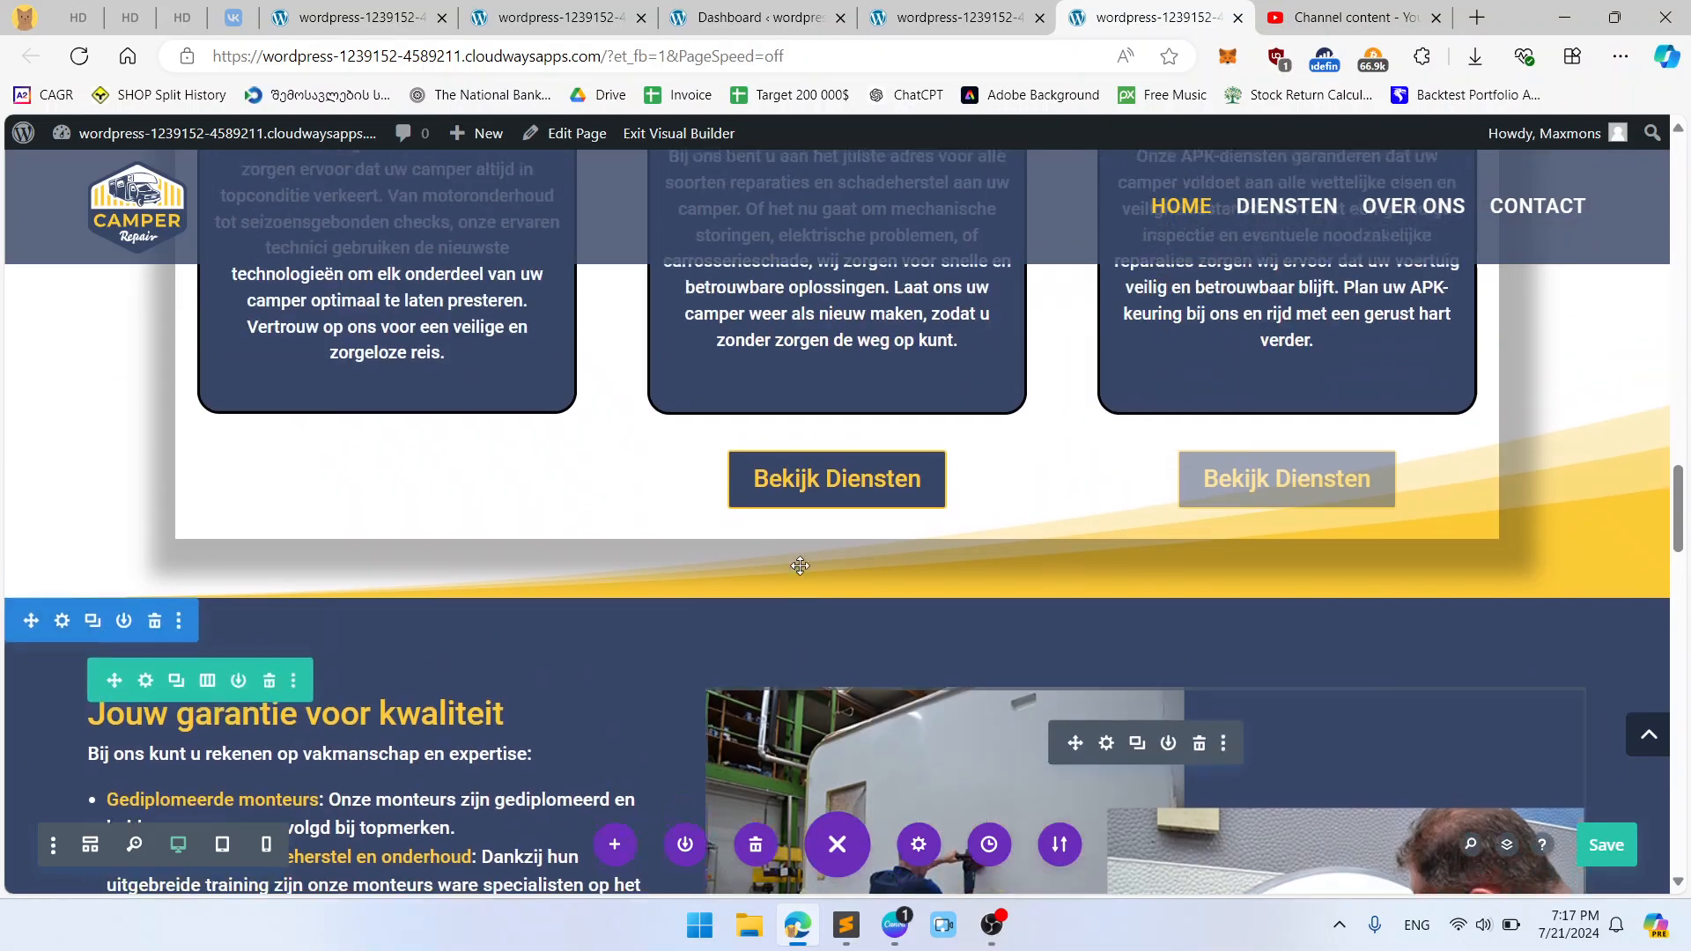
scroll(800, 567, "up", 5)
left_click(833, 936)
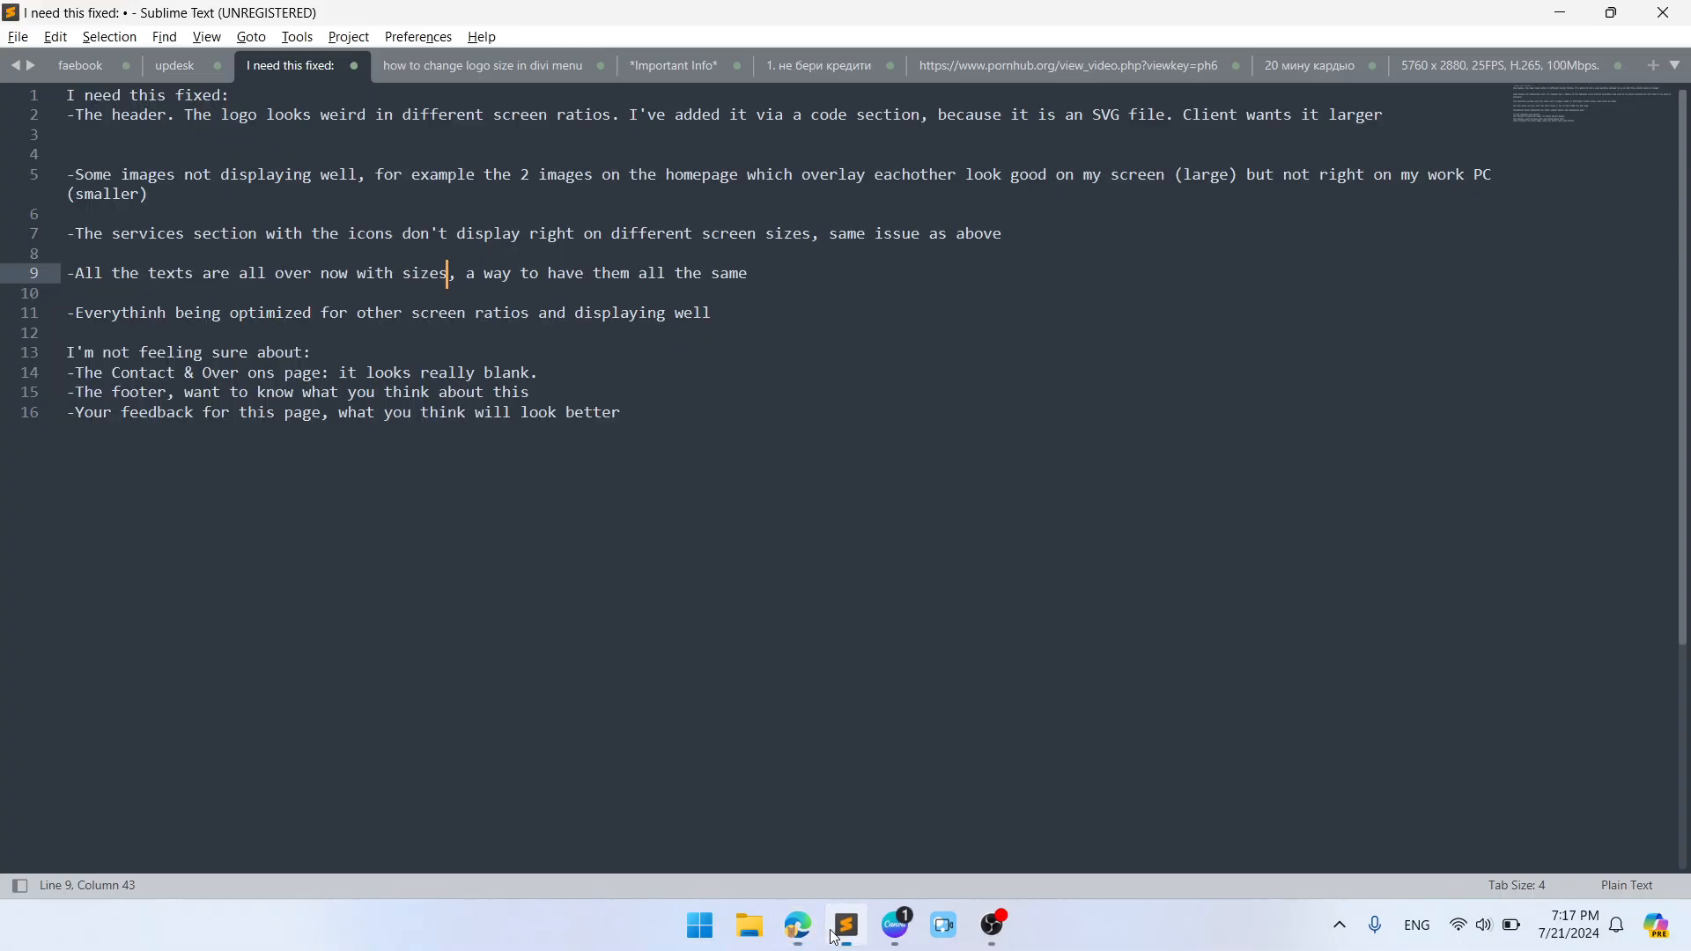
left_click(215, 174)
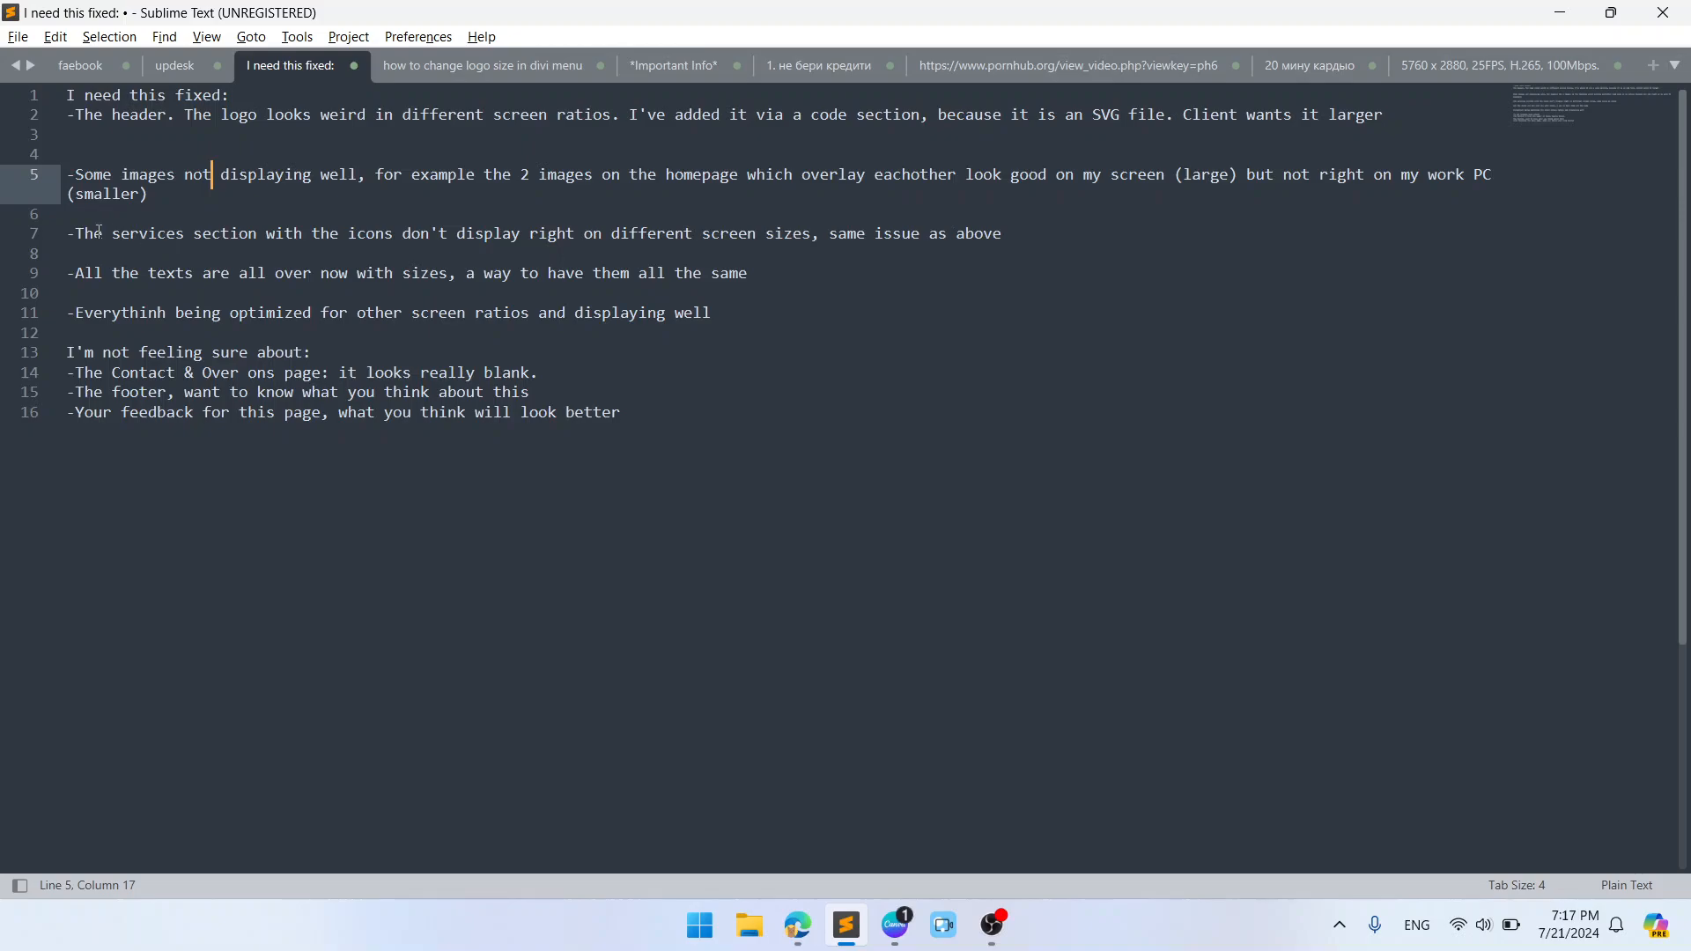
left_click_drag(95, 233, 1043, 236)
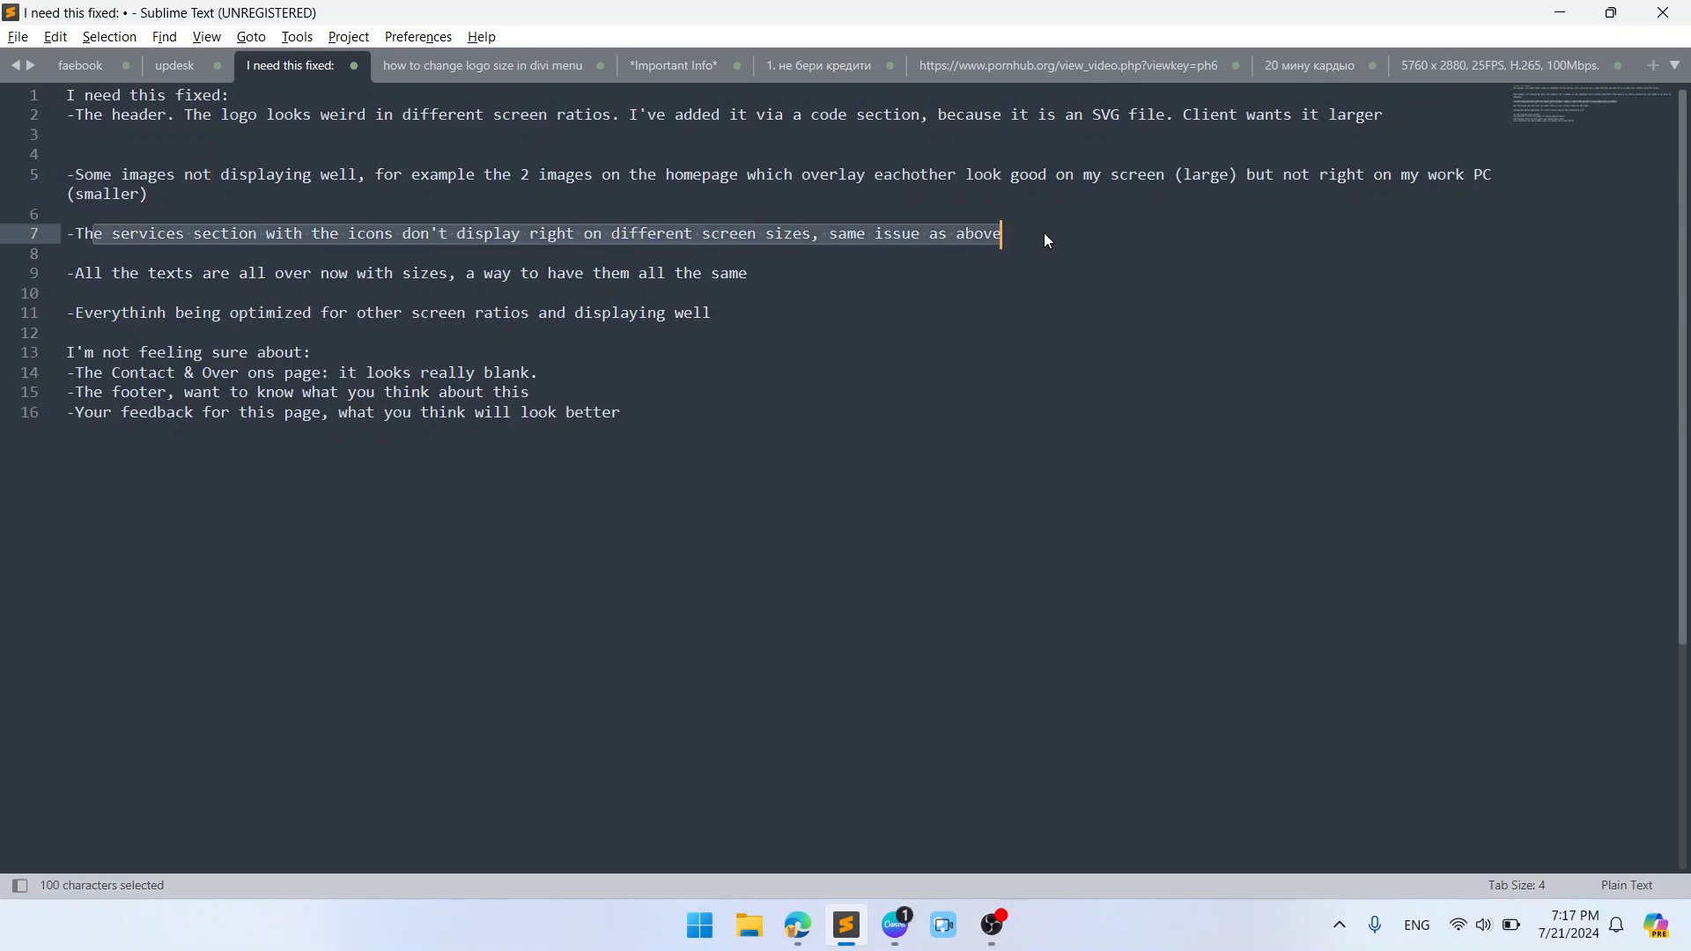
Step: Switch back to the page builder and view the settings of the "Reparatie en schadeherstel" blurb, closing them without changes
key("alt+Tab")
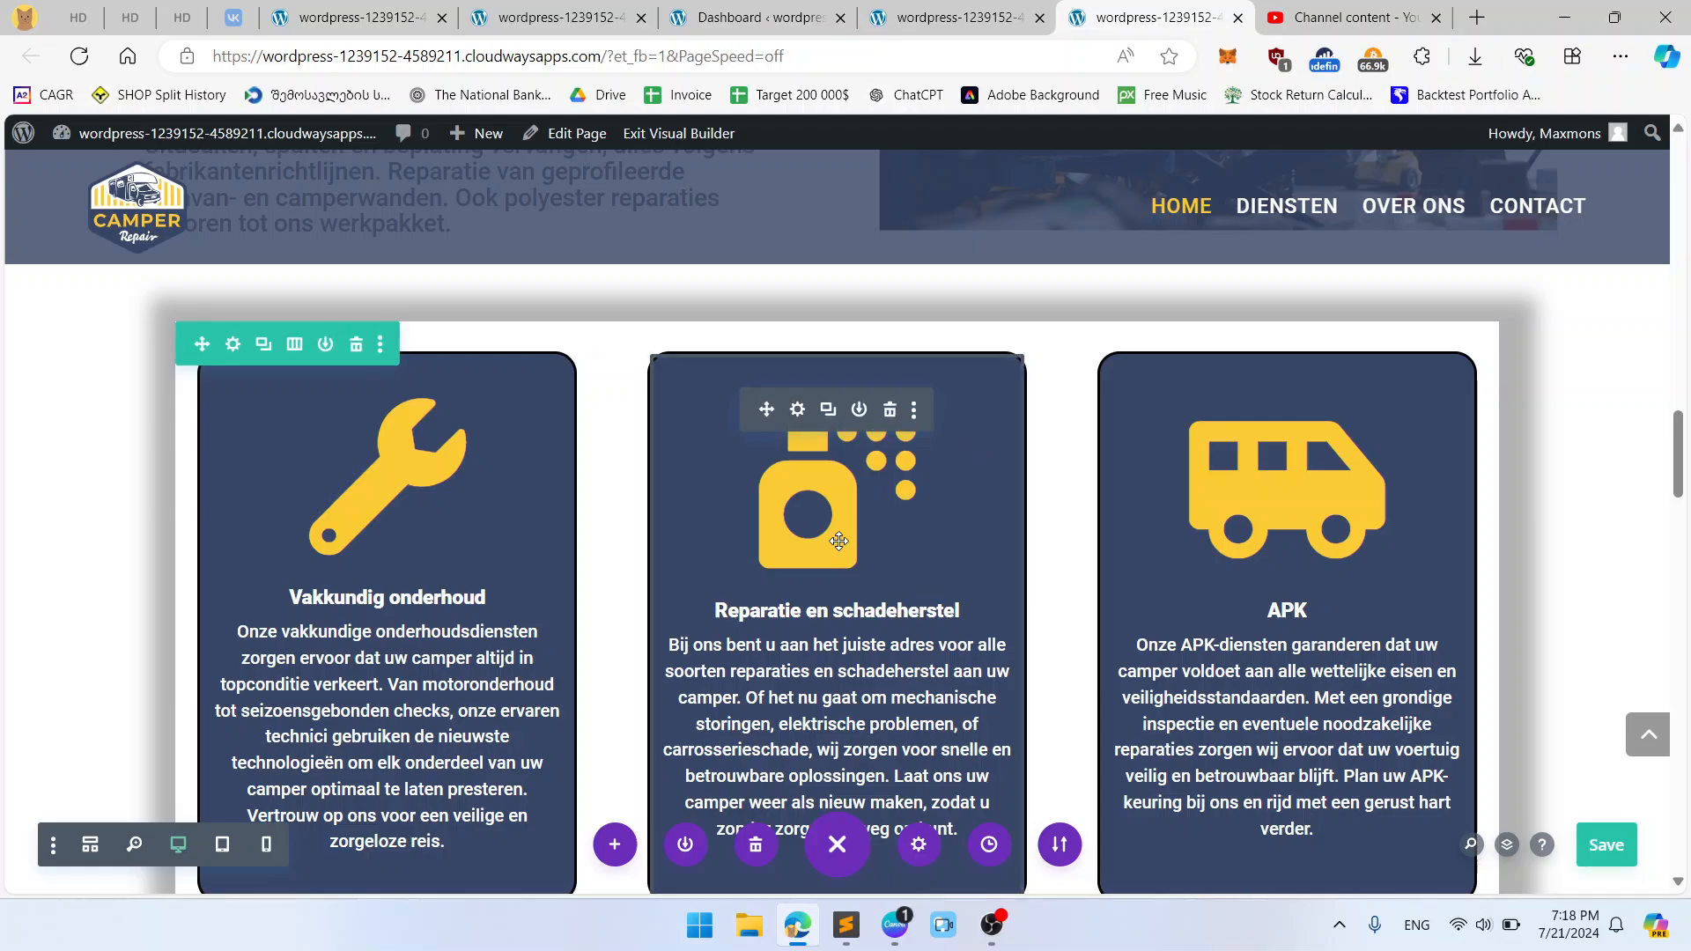
left_click(795, 411)
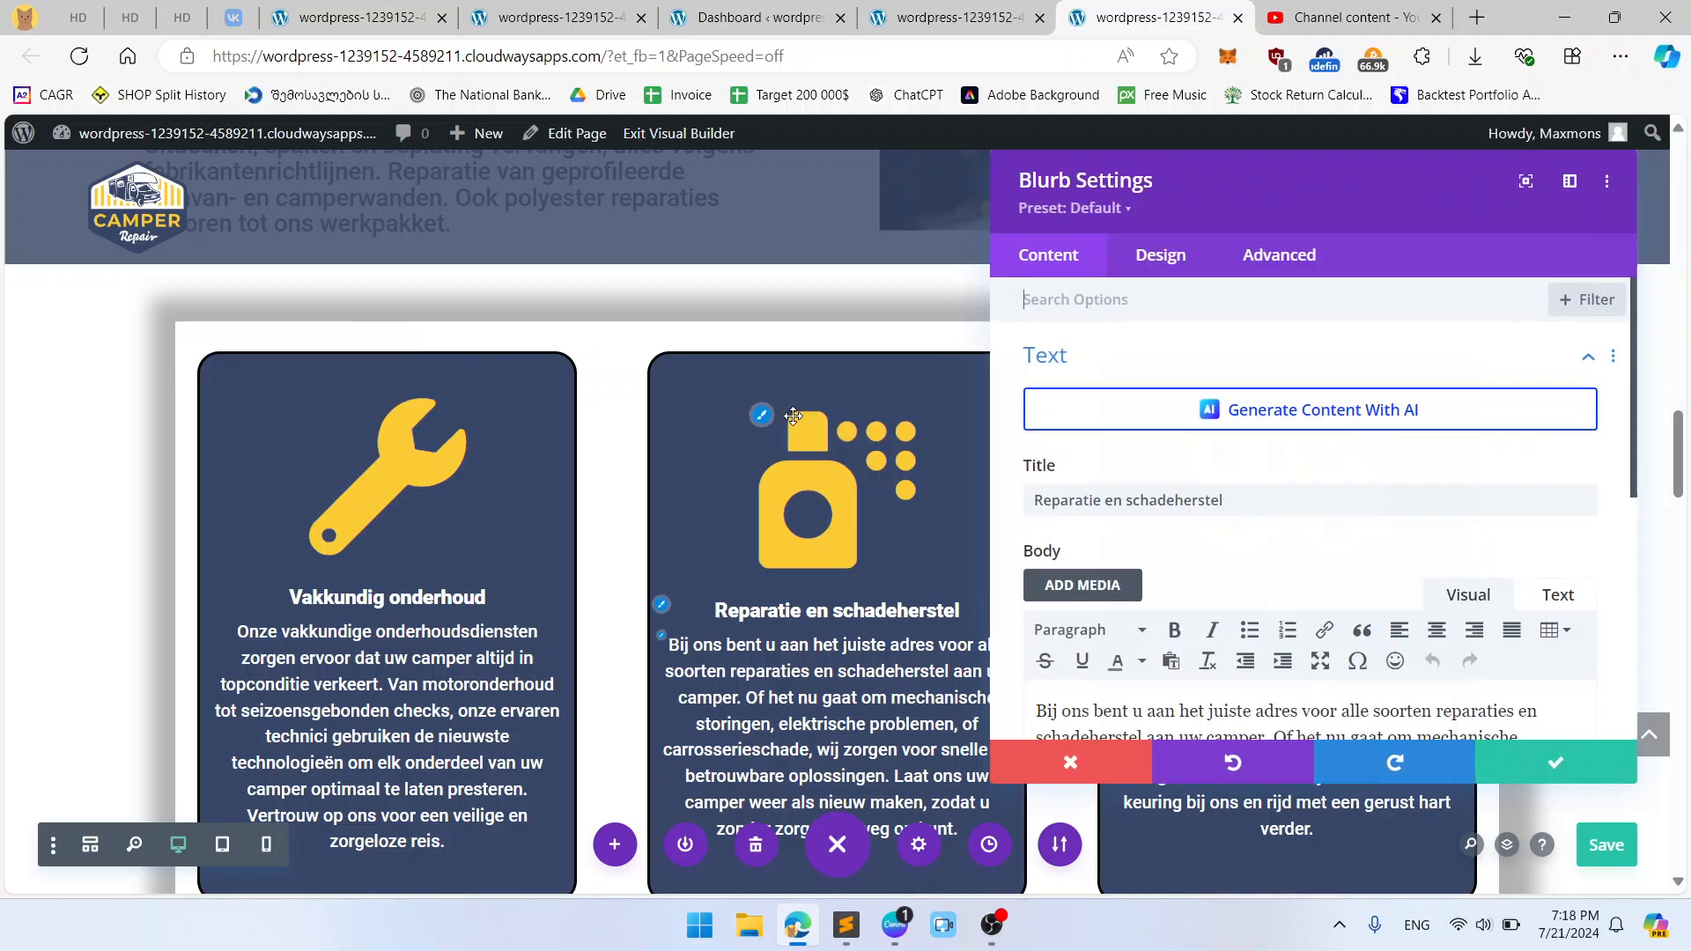
left_click(1072, 762)
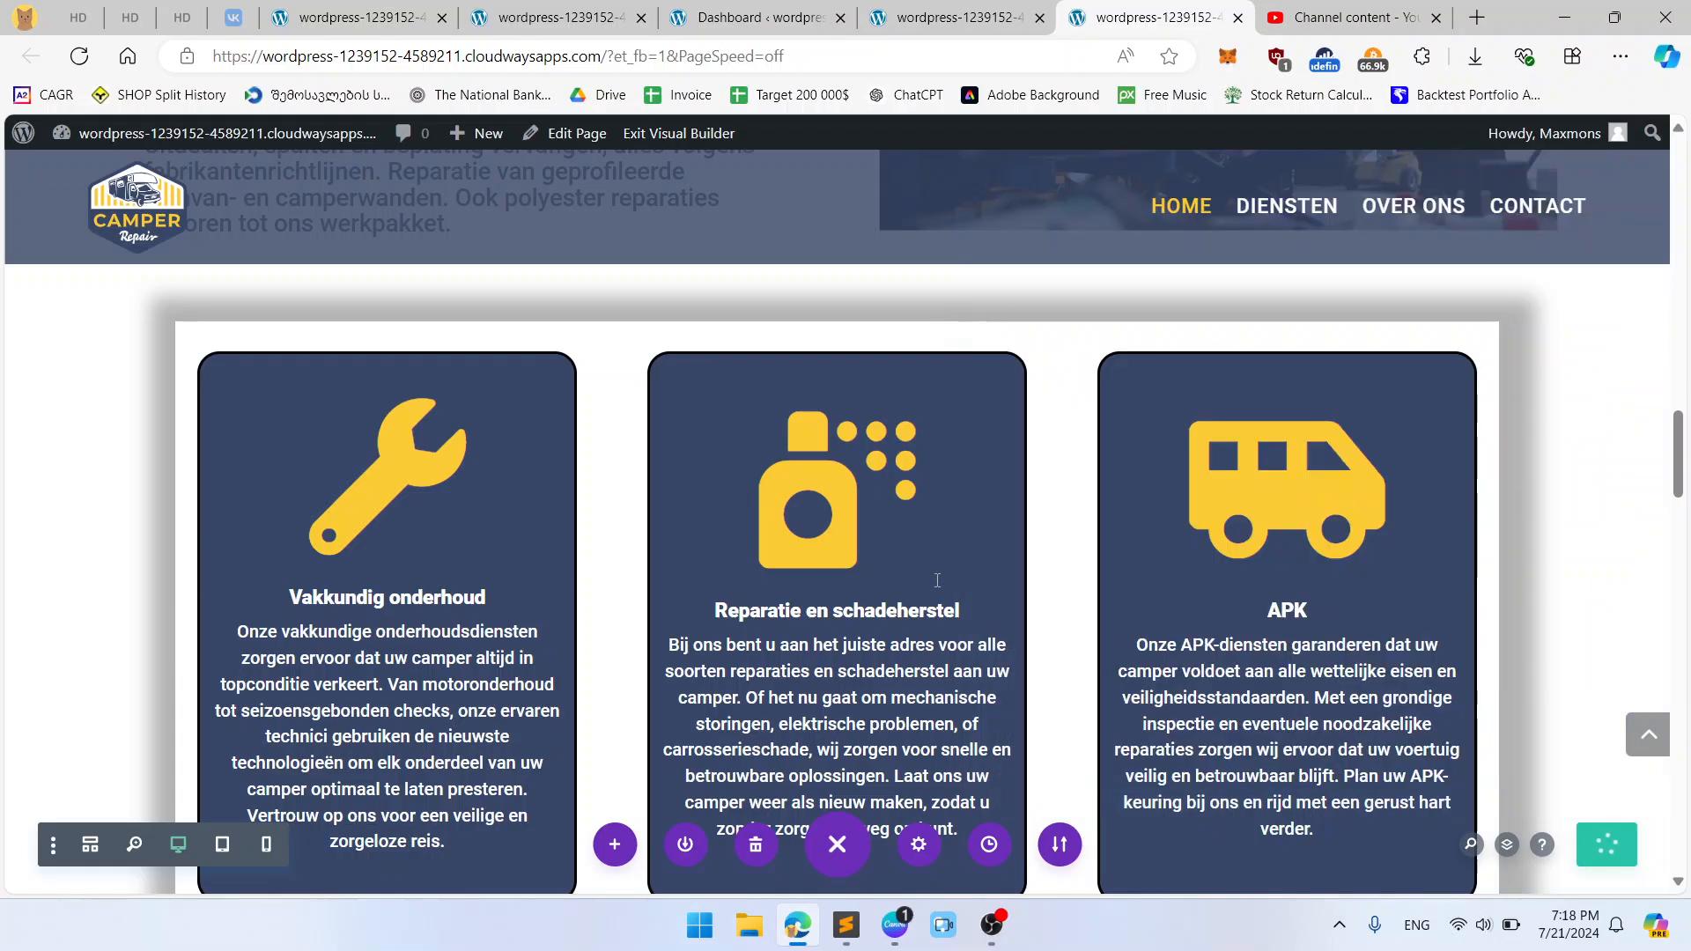
Step: Preview the services and "Jouw garantie voor kwaliteit" sections in tablet and phone views, and return to desktop view
scroll(227, 846, "down", 7)
left_click(224, 848)
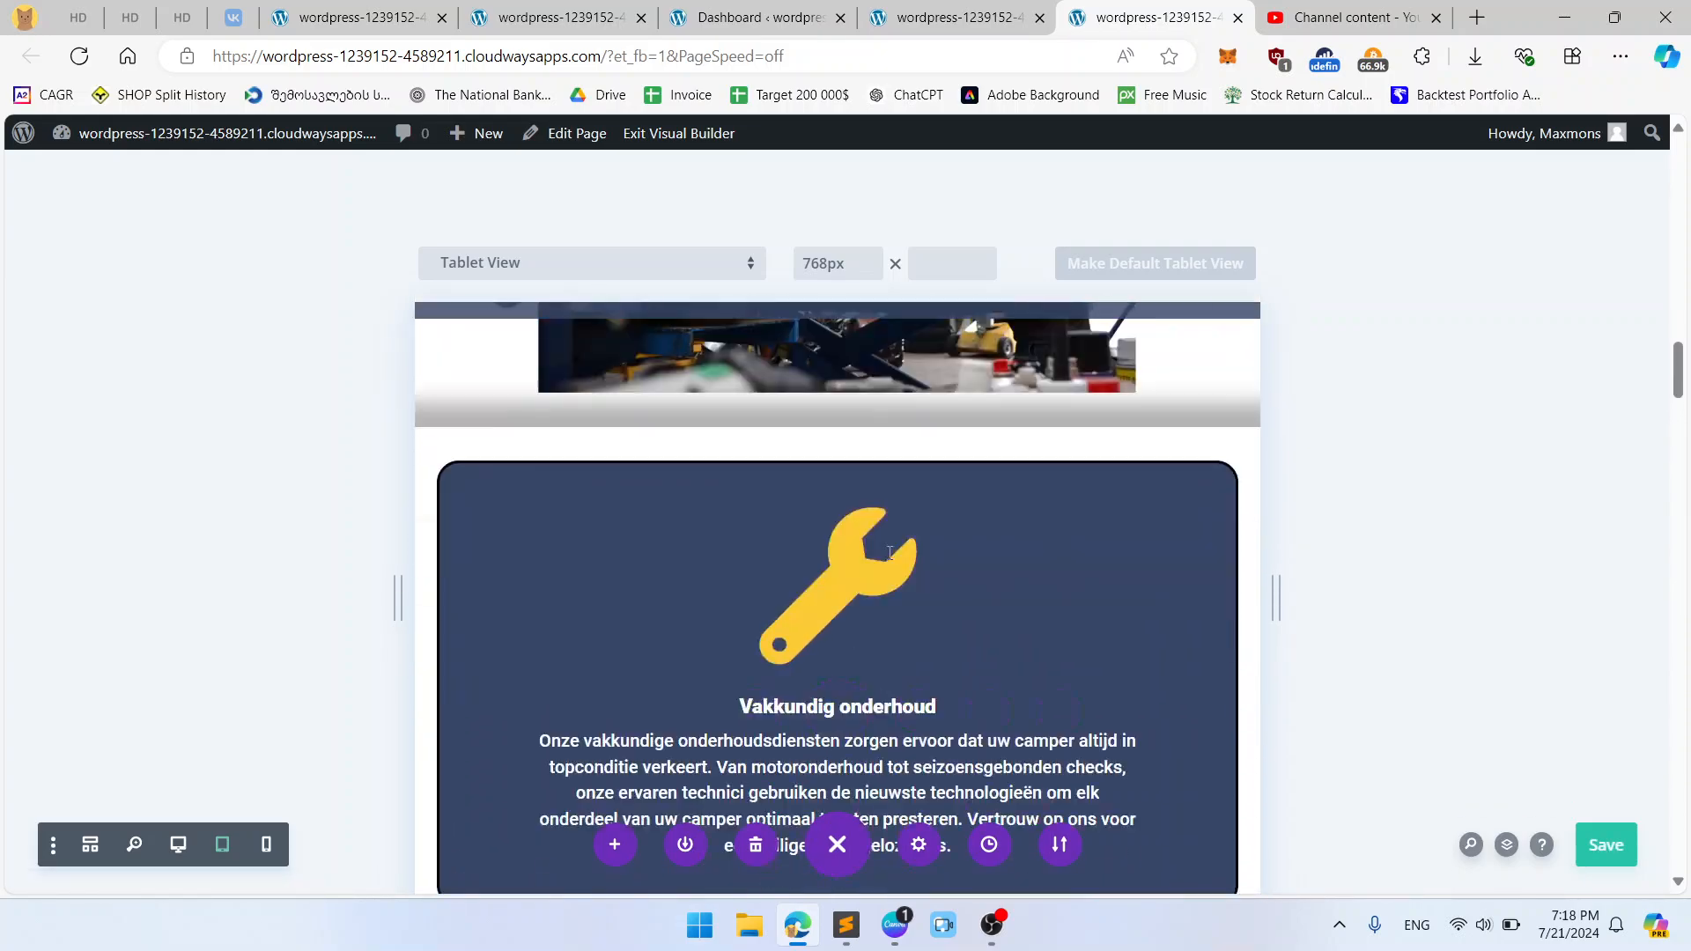
scroll(889, 553, "down", 15)
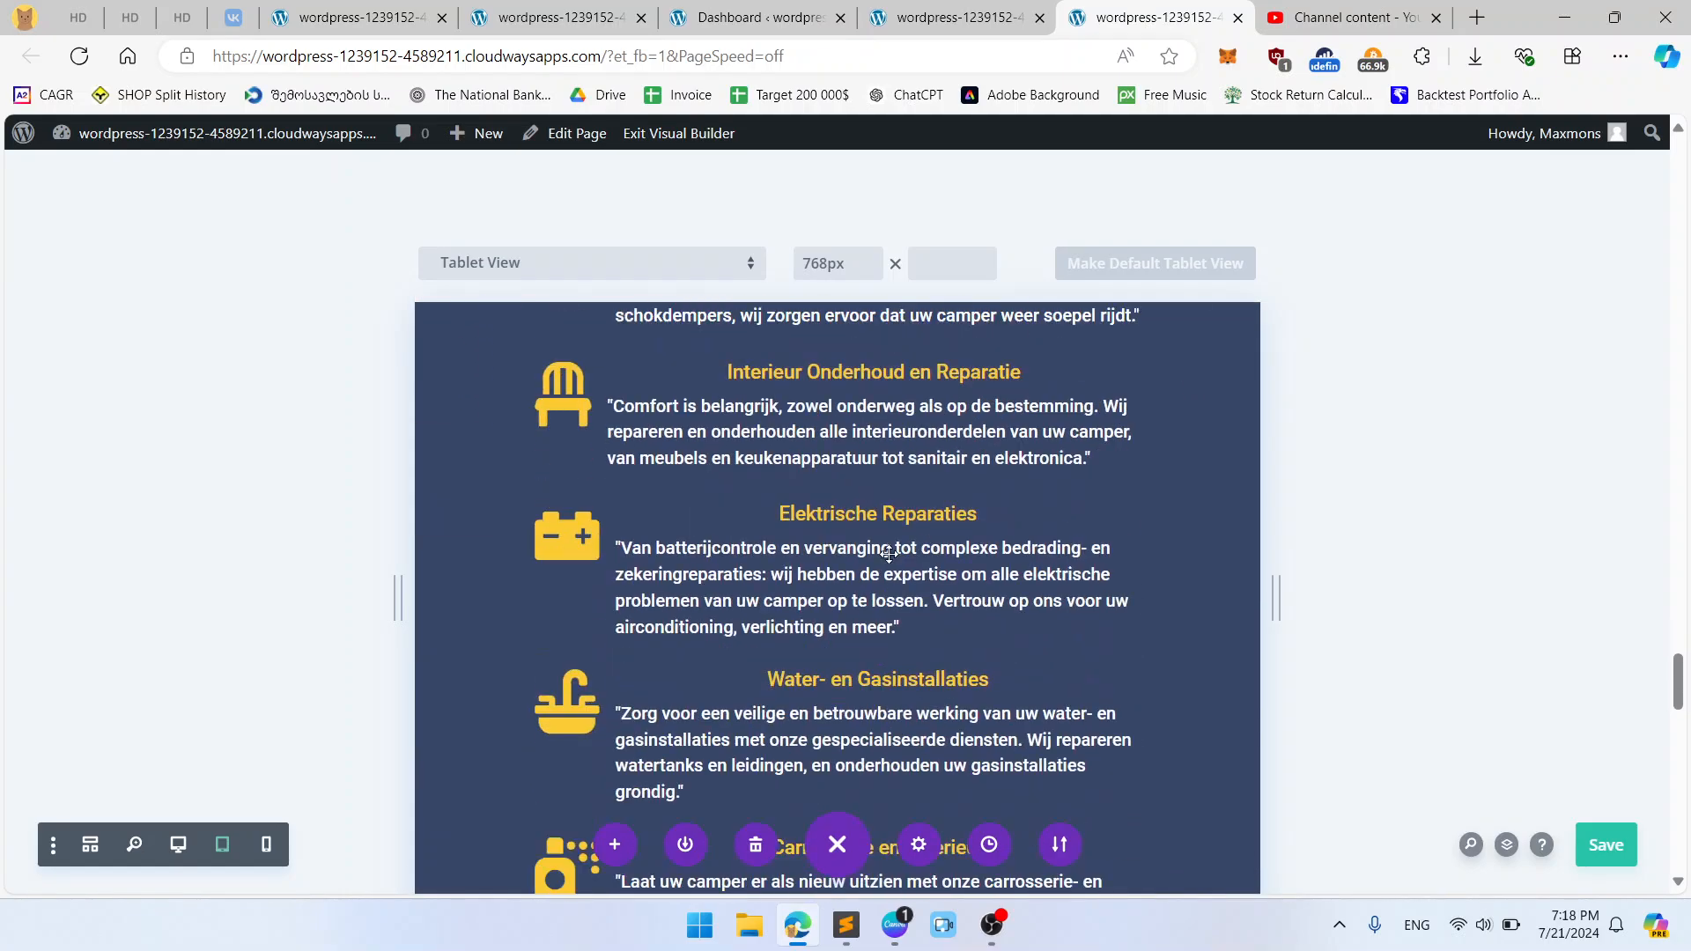
left_click(266, 844)
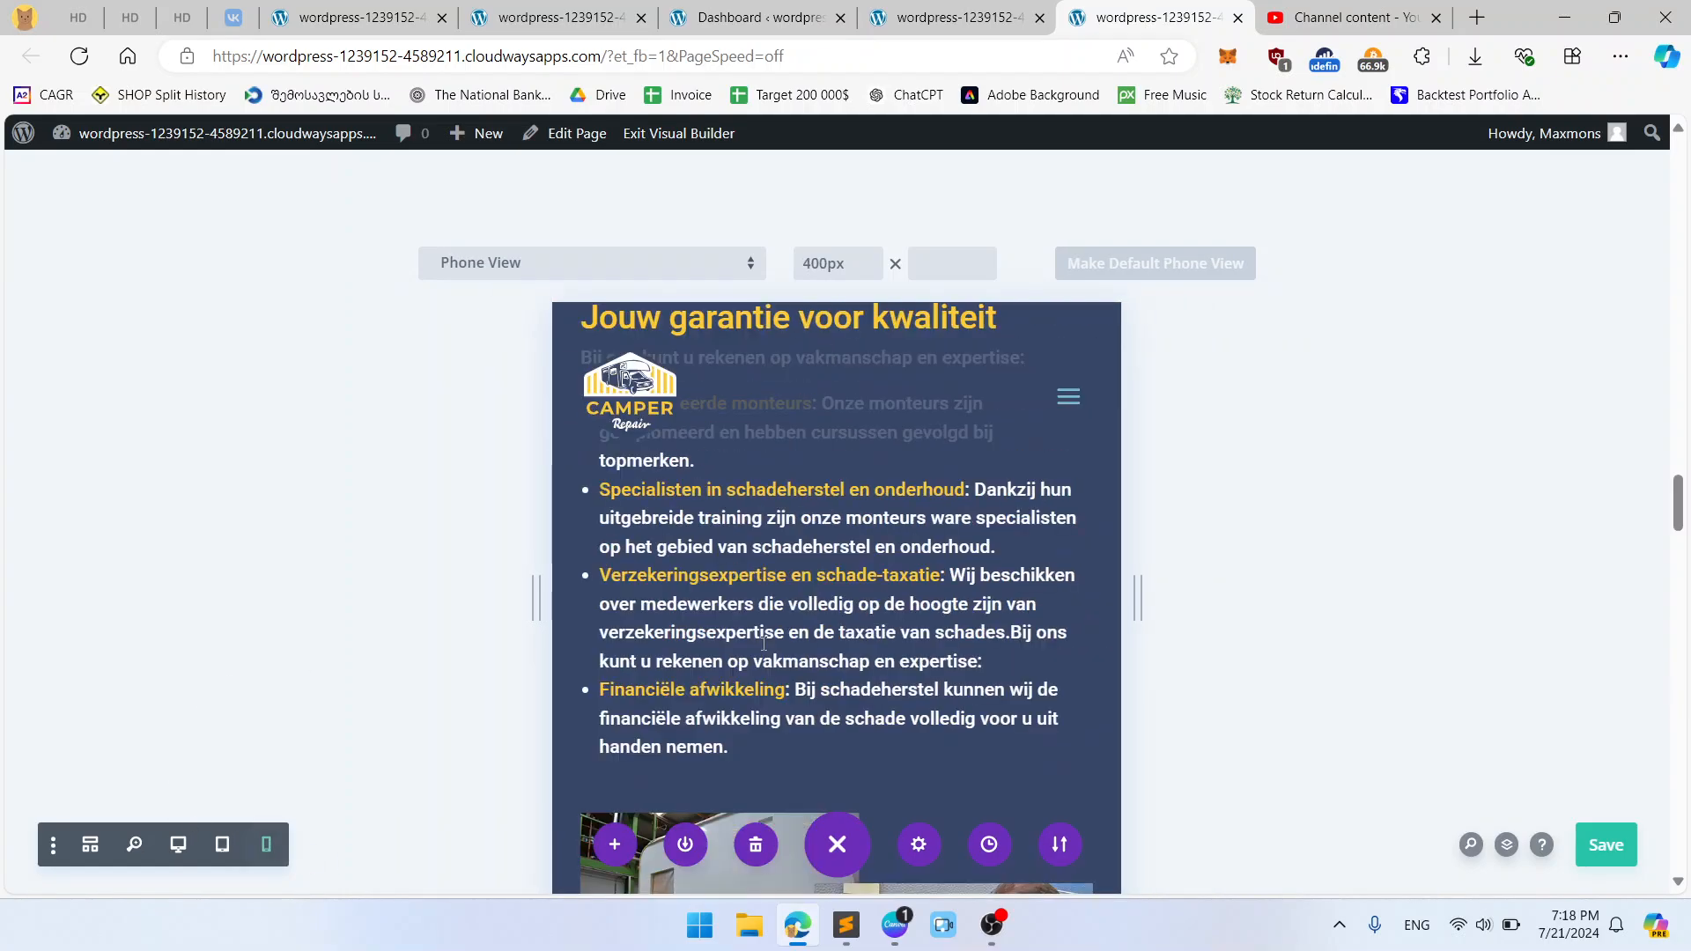
scroll(846, 626, "up", 5)
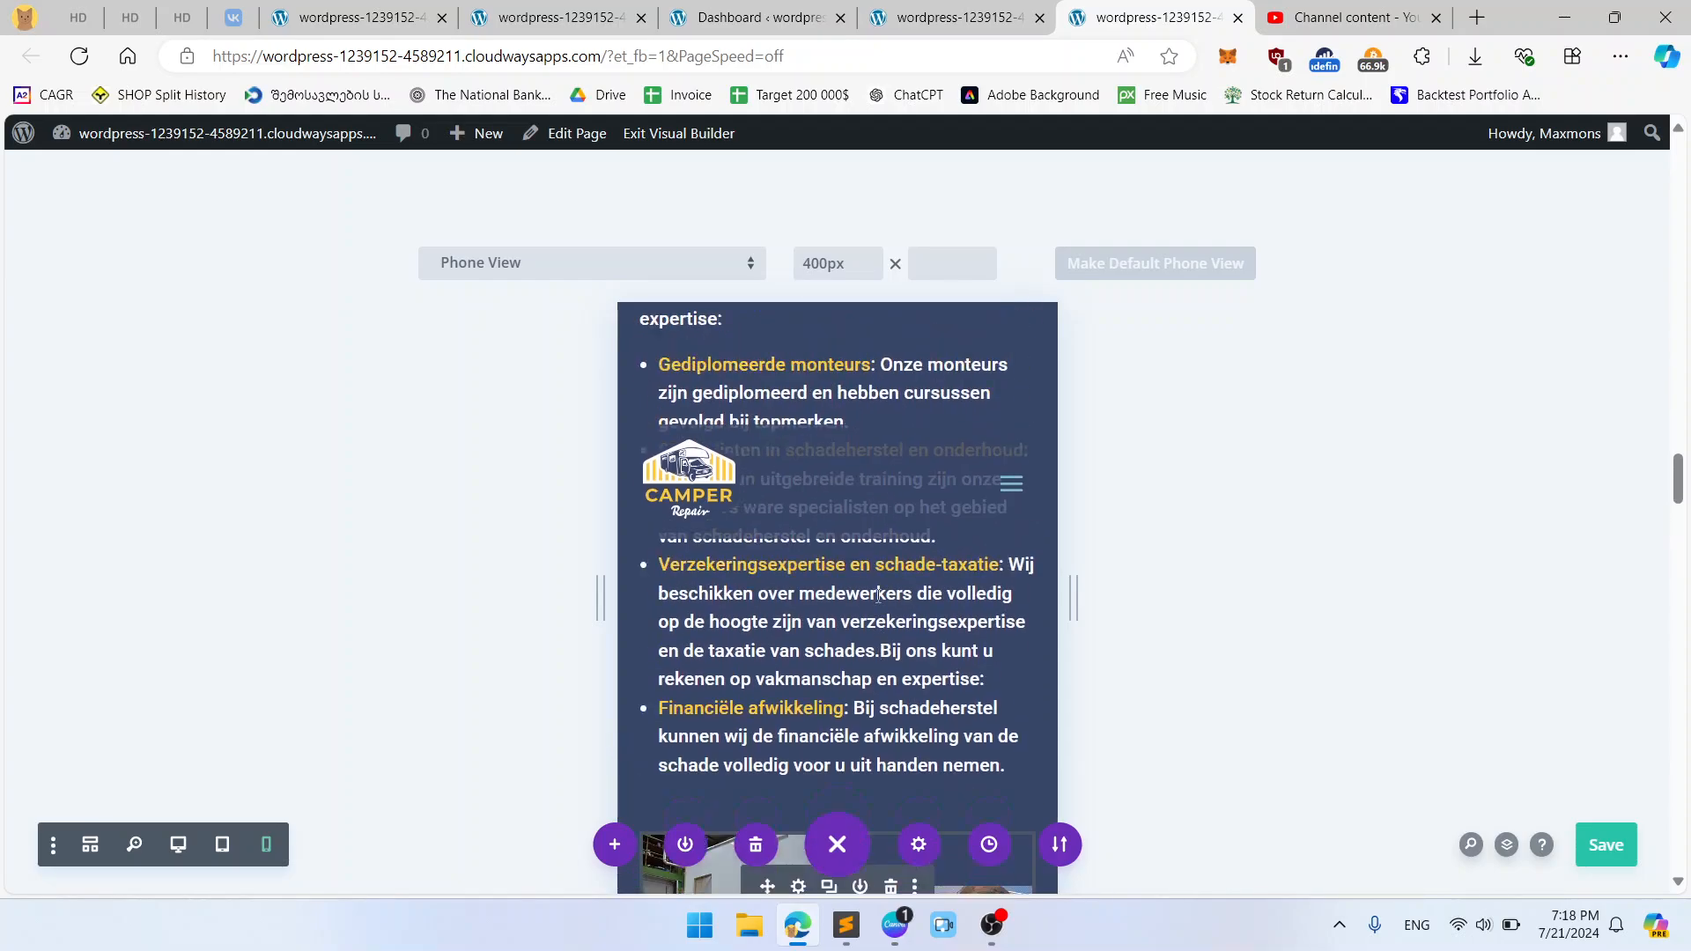
scroll(877, 595, "down", 2)
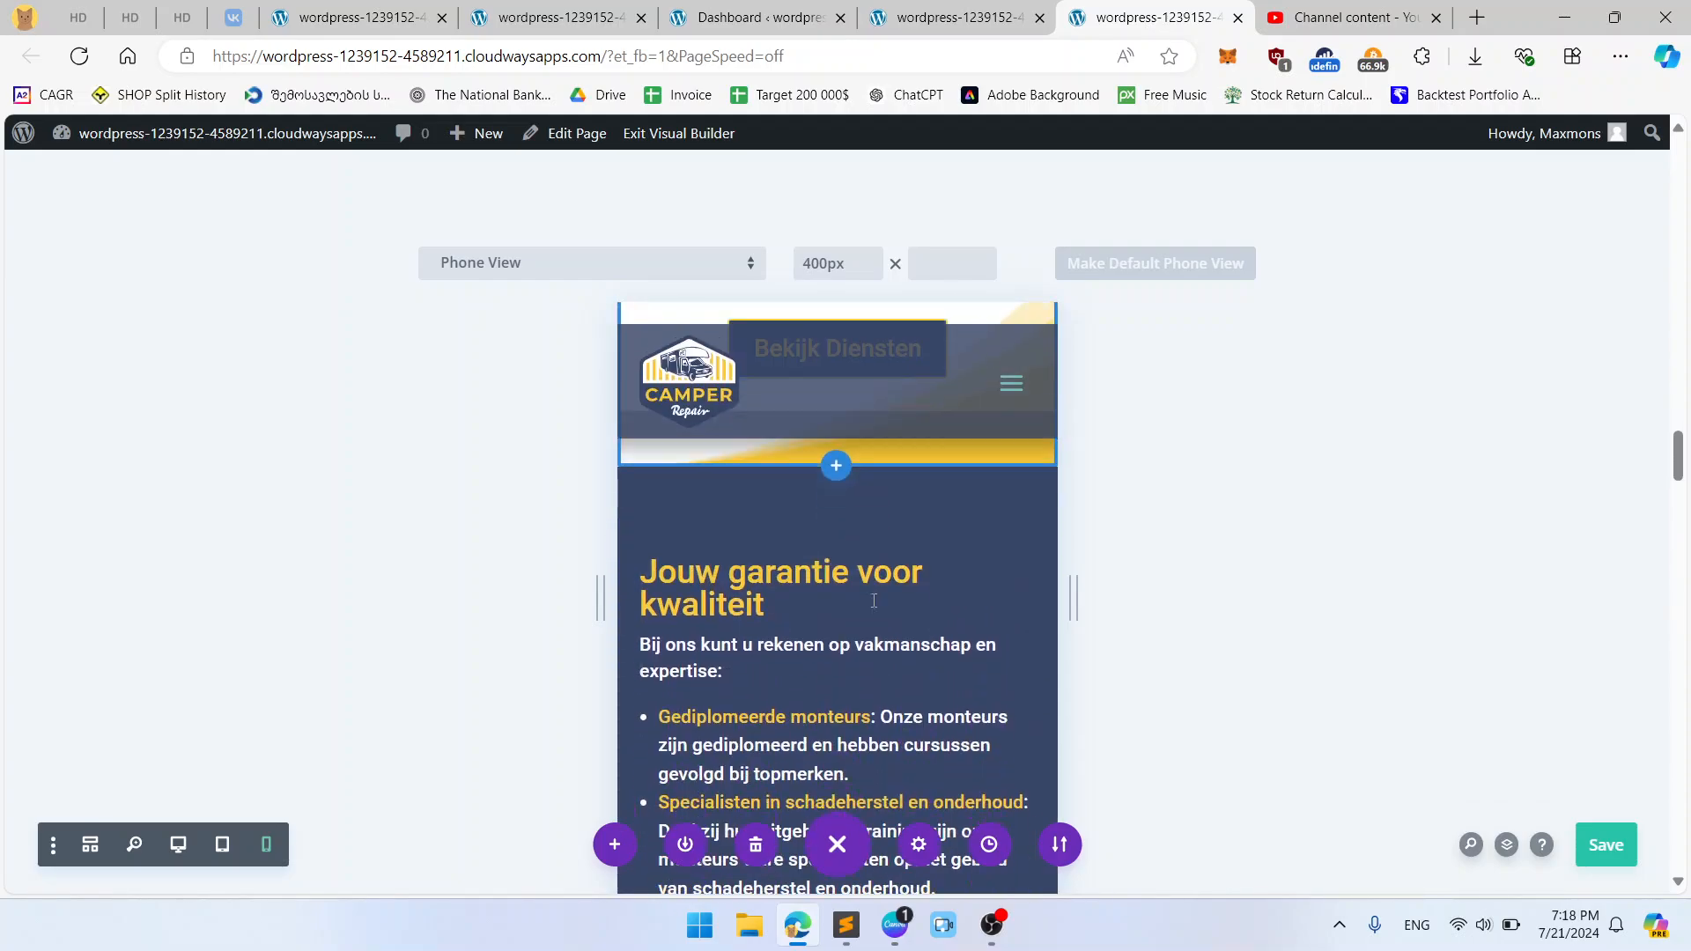
left_click(179, 847)
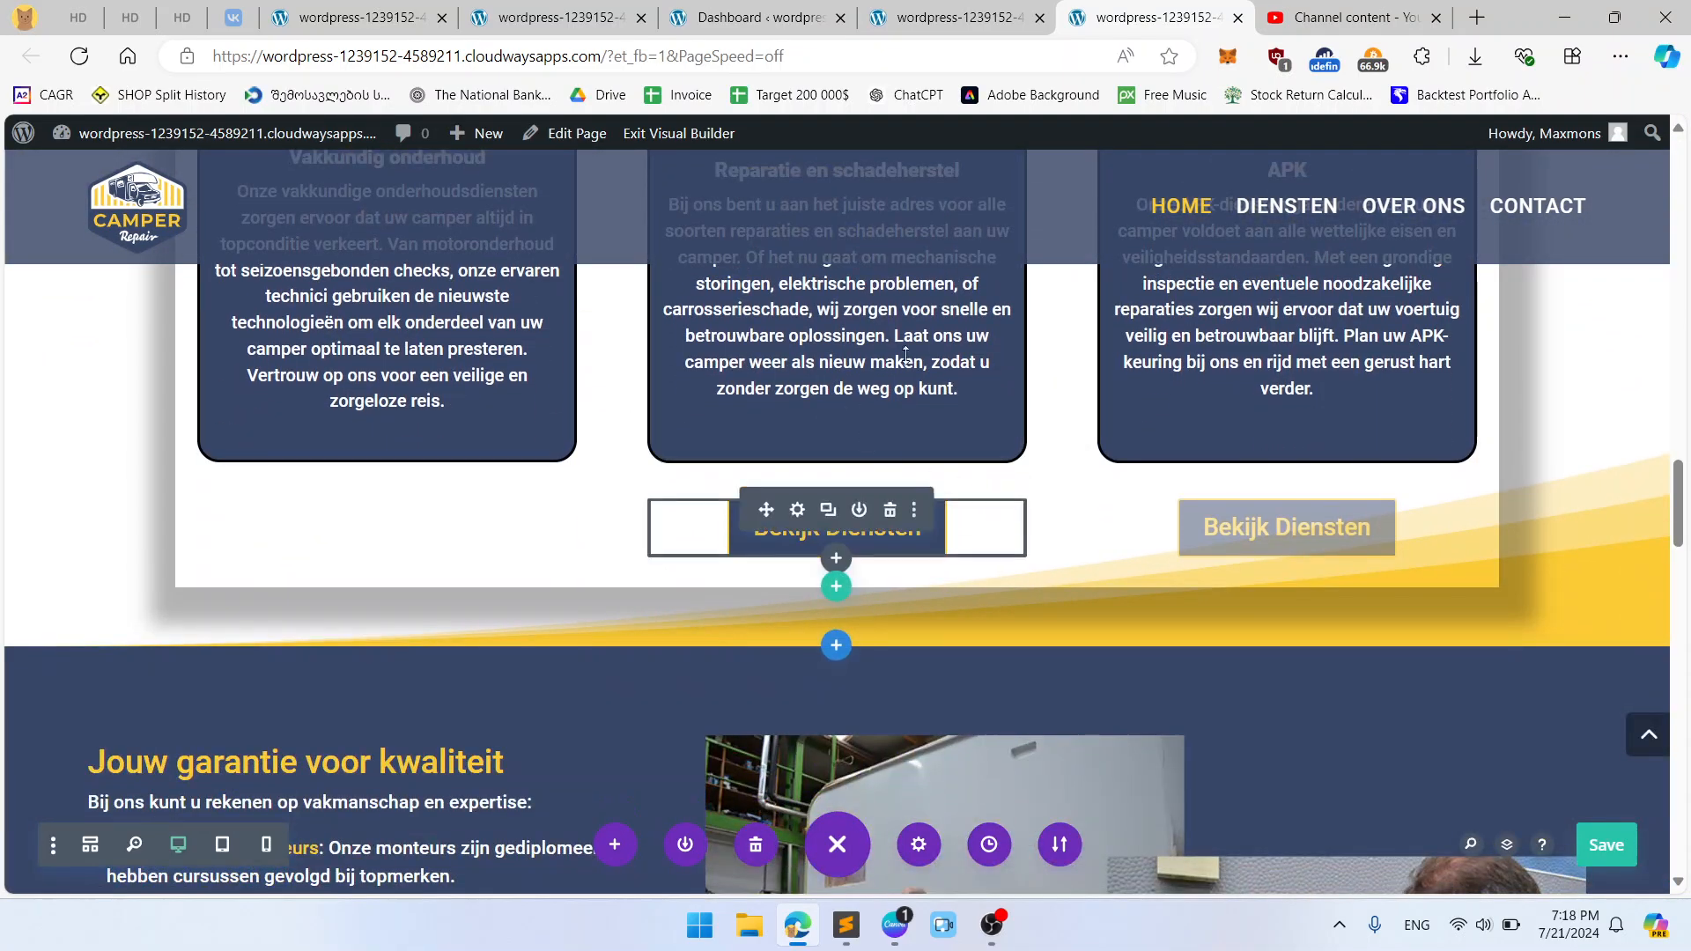
Step: Read the request about optimizing everything for other screen ratios in the Sublime Text task list
scroll(907, 354, "up", 4)
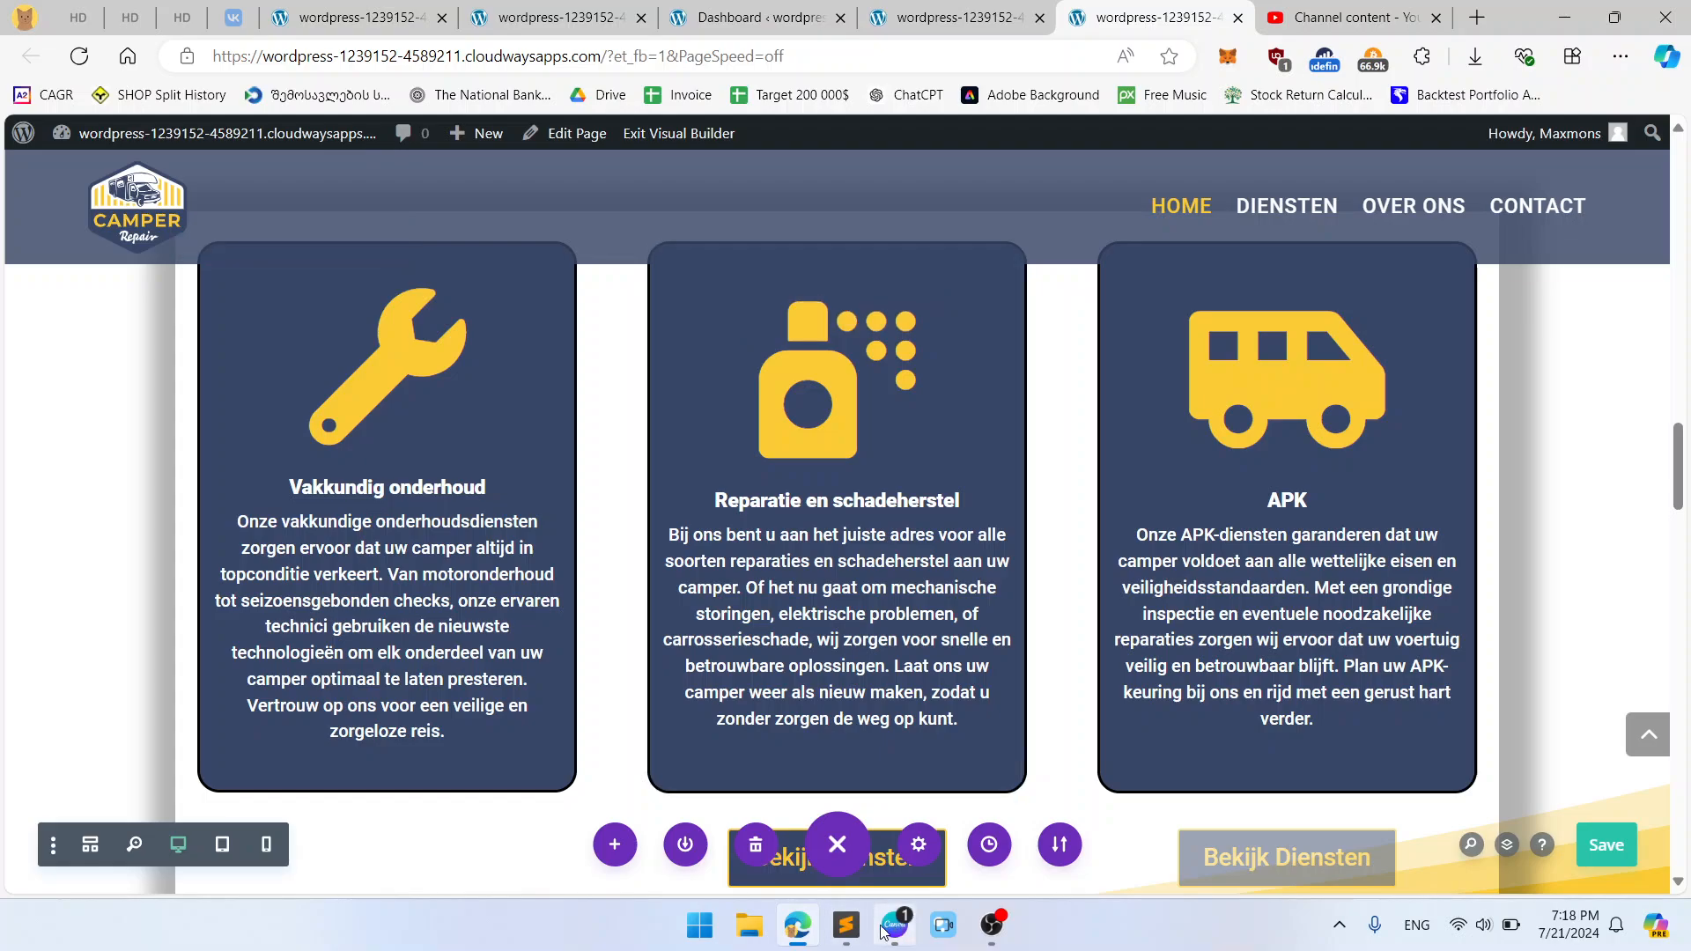
left_click(846, 927)
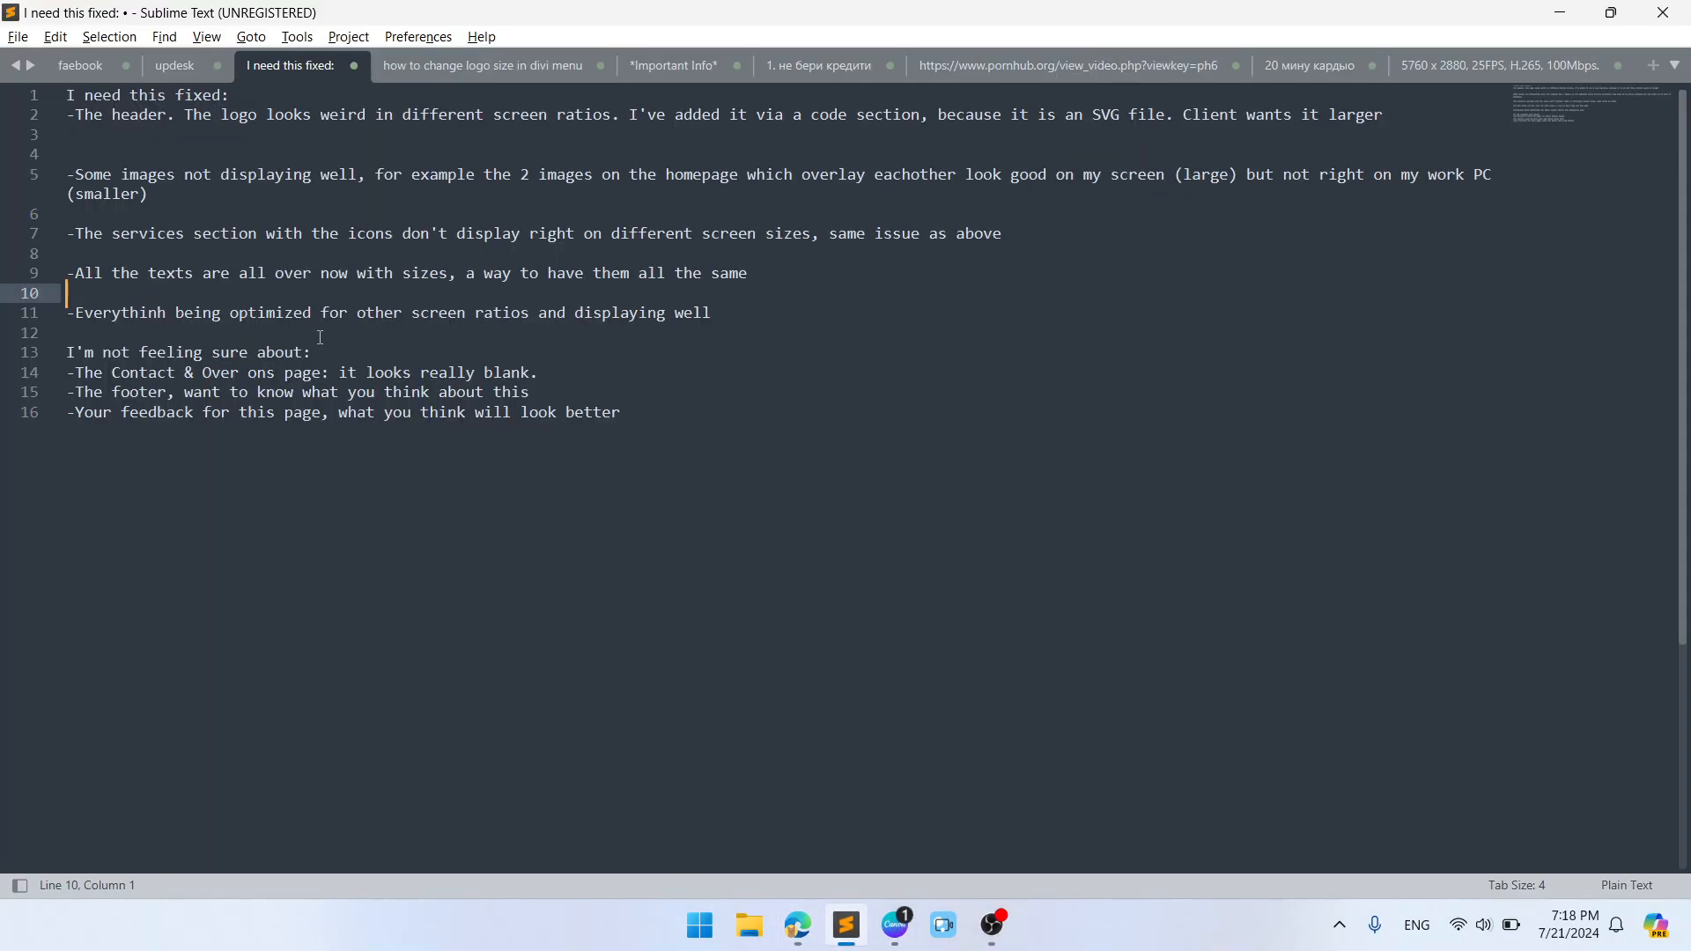
left_click_drag(167, 314, 786, 313)
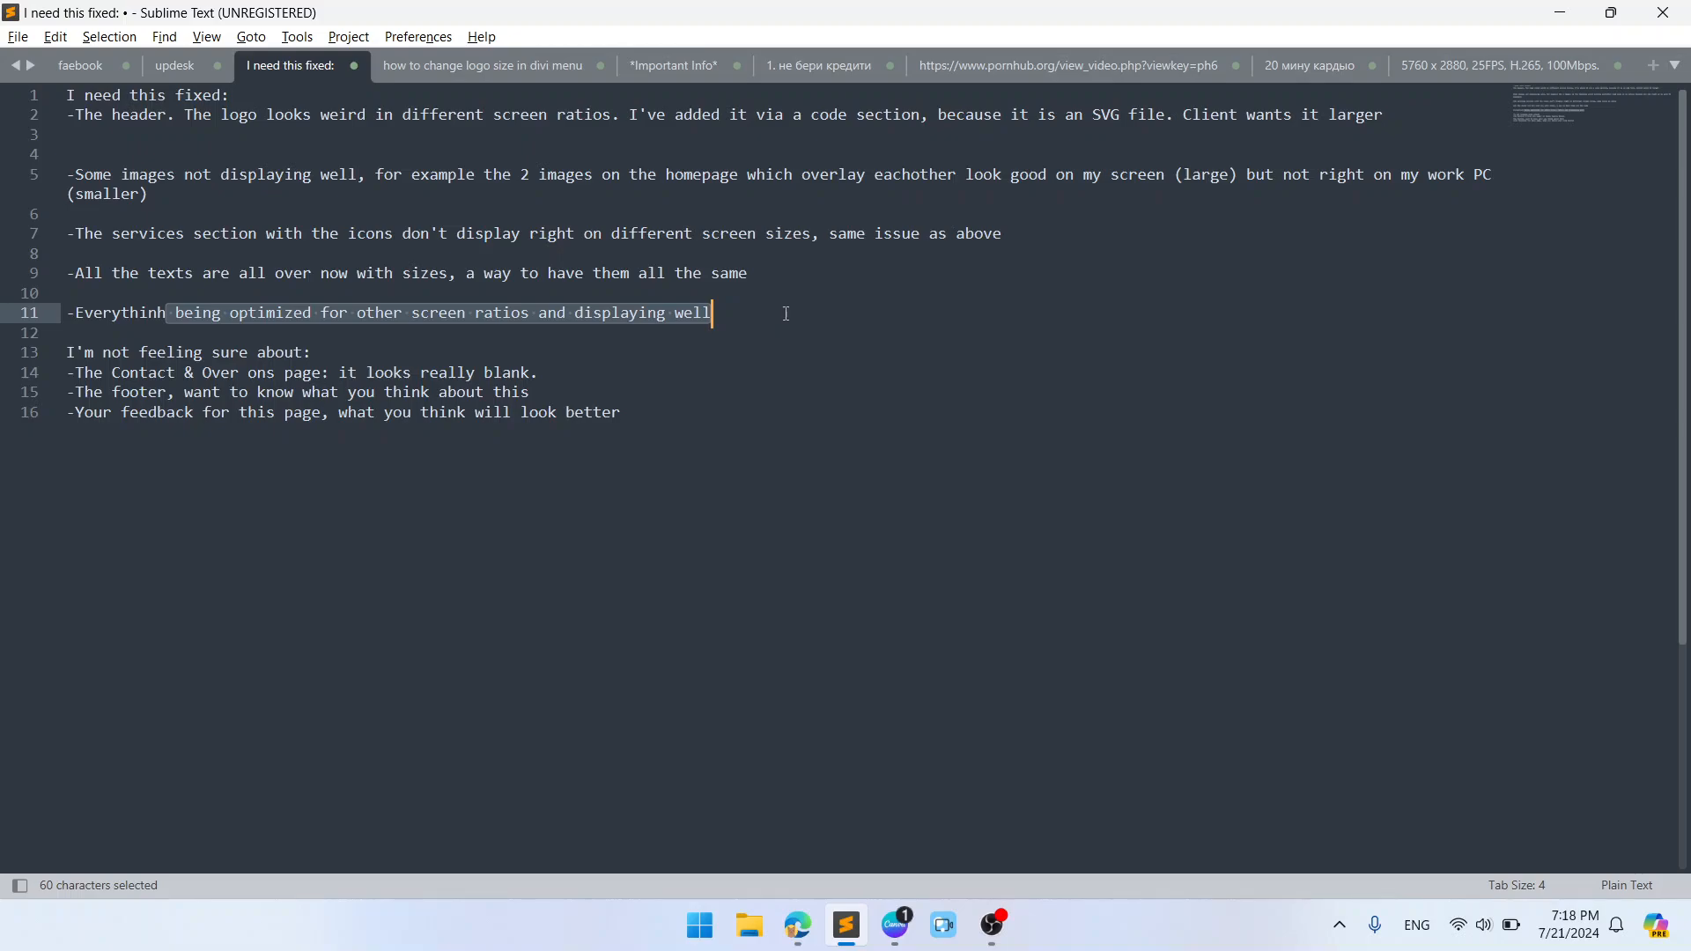
left_click(786, 313)
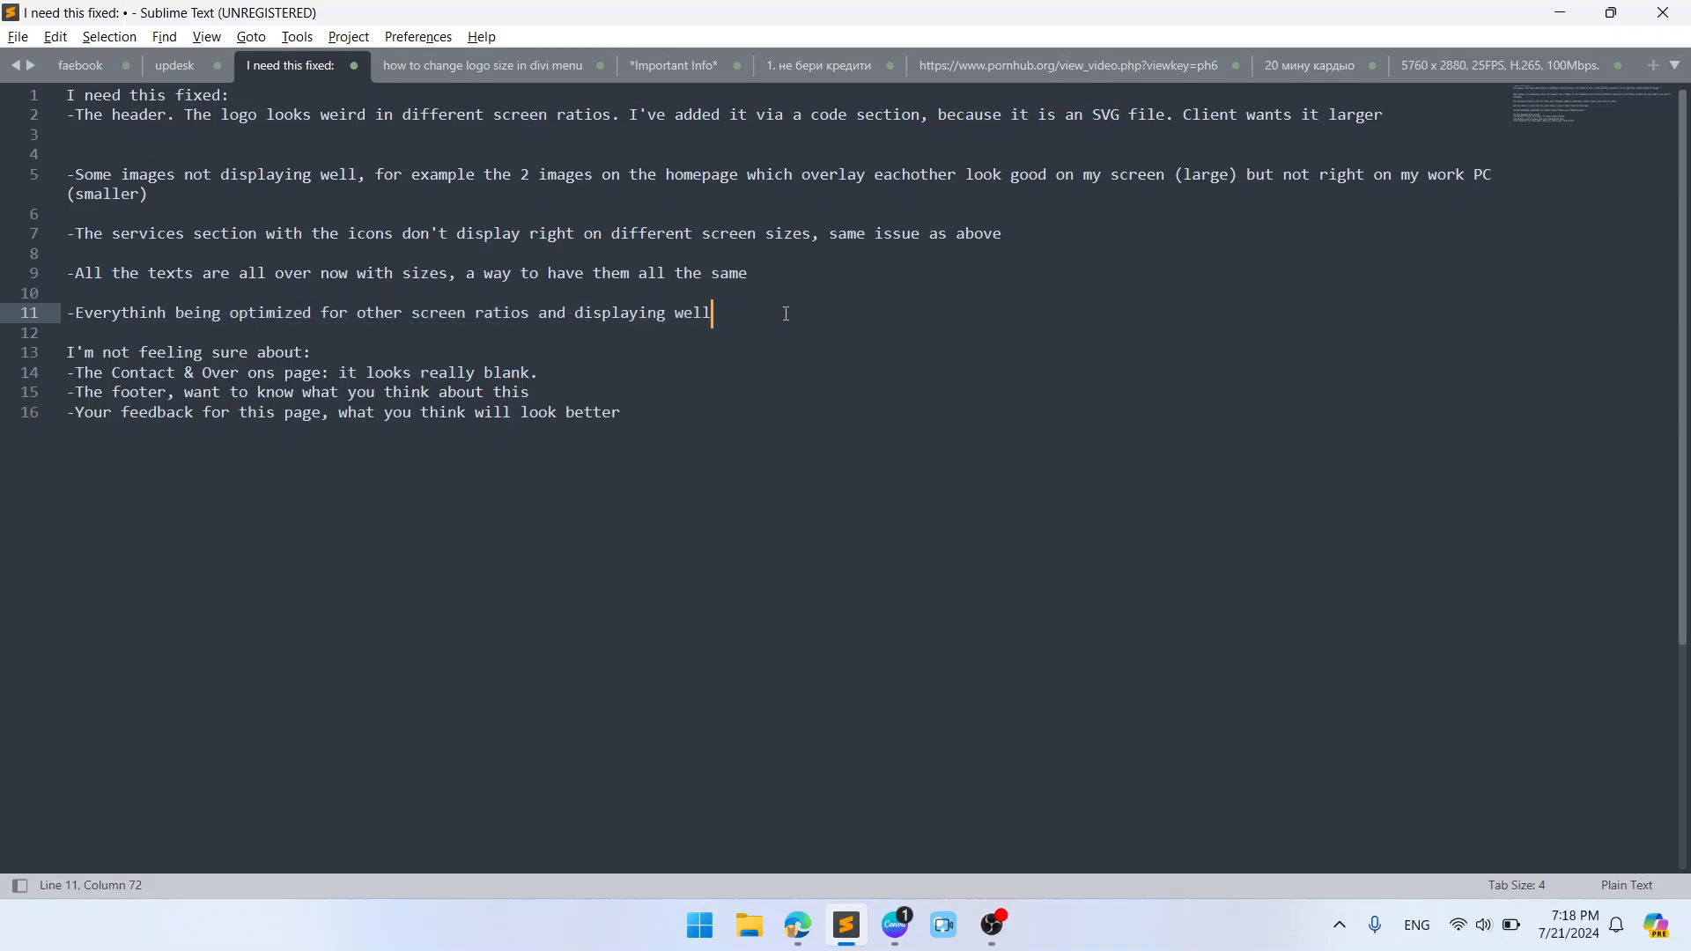
Step: Switch back to the page builder, review the whole homepage in phone view from hero to footer, and return to desktop view
key("alt+Tab")
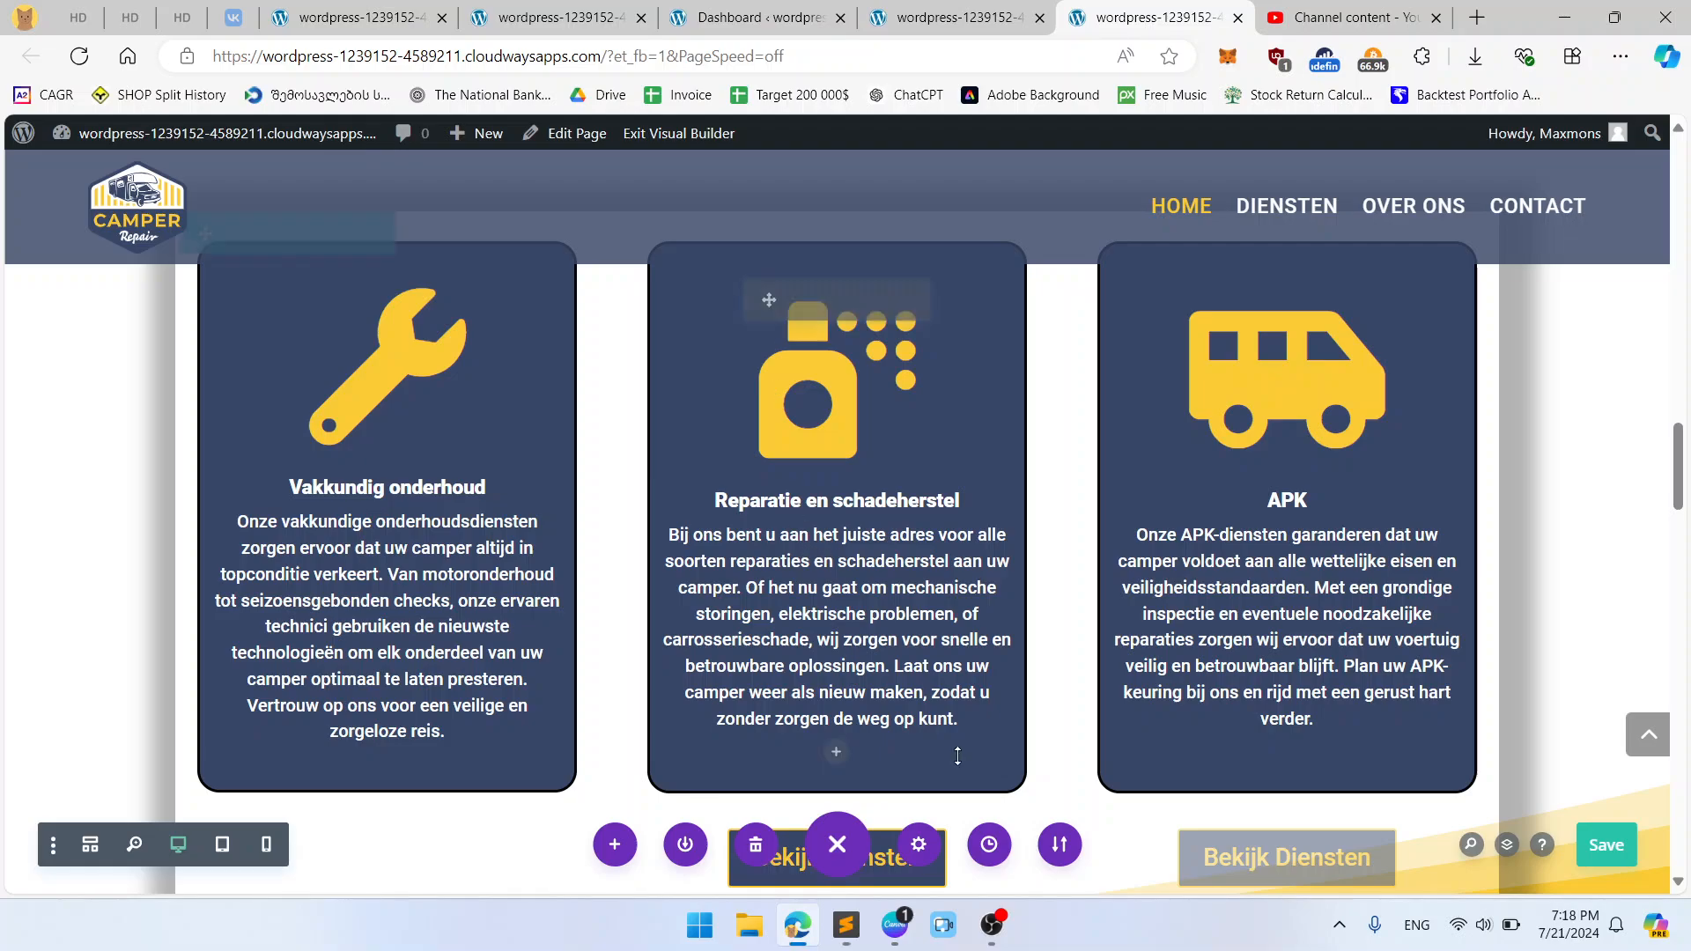
left_click(266, 844)
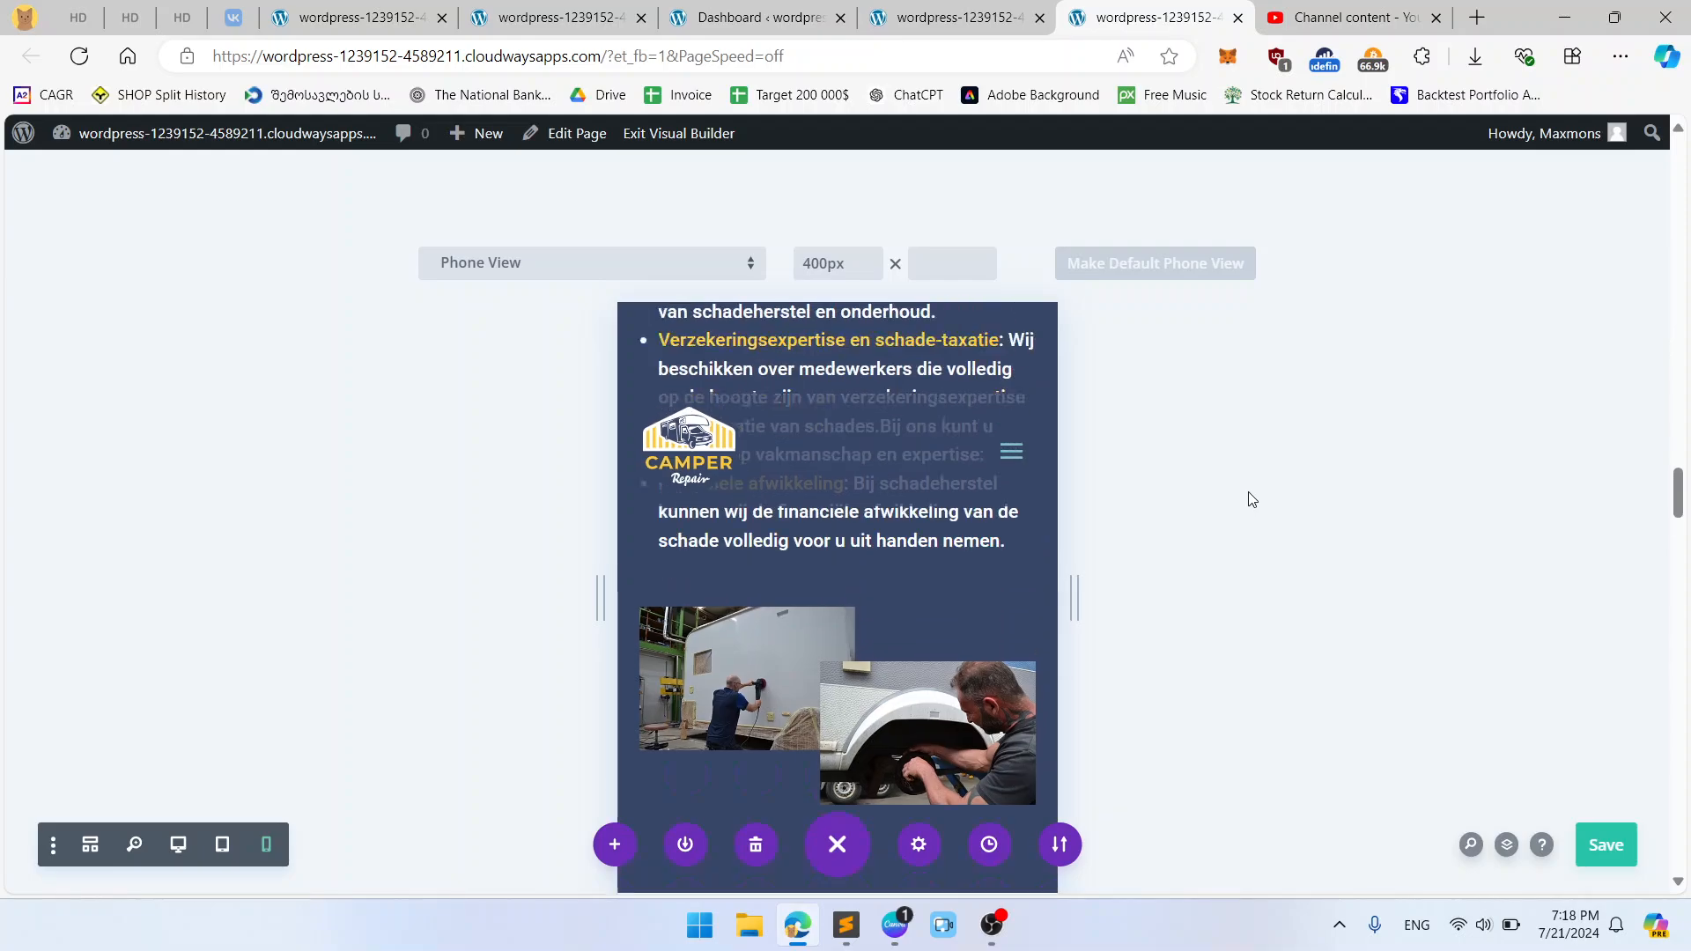
scroll(832, 616, "up", 10)
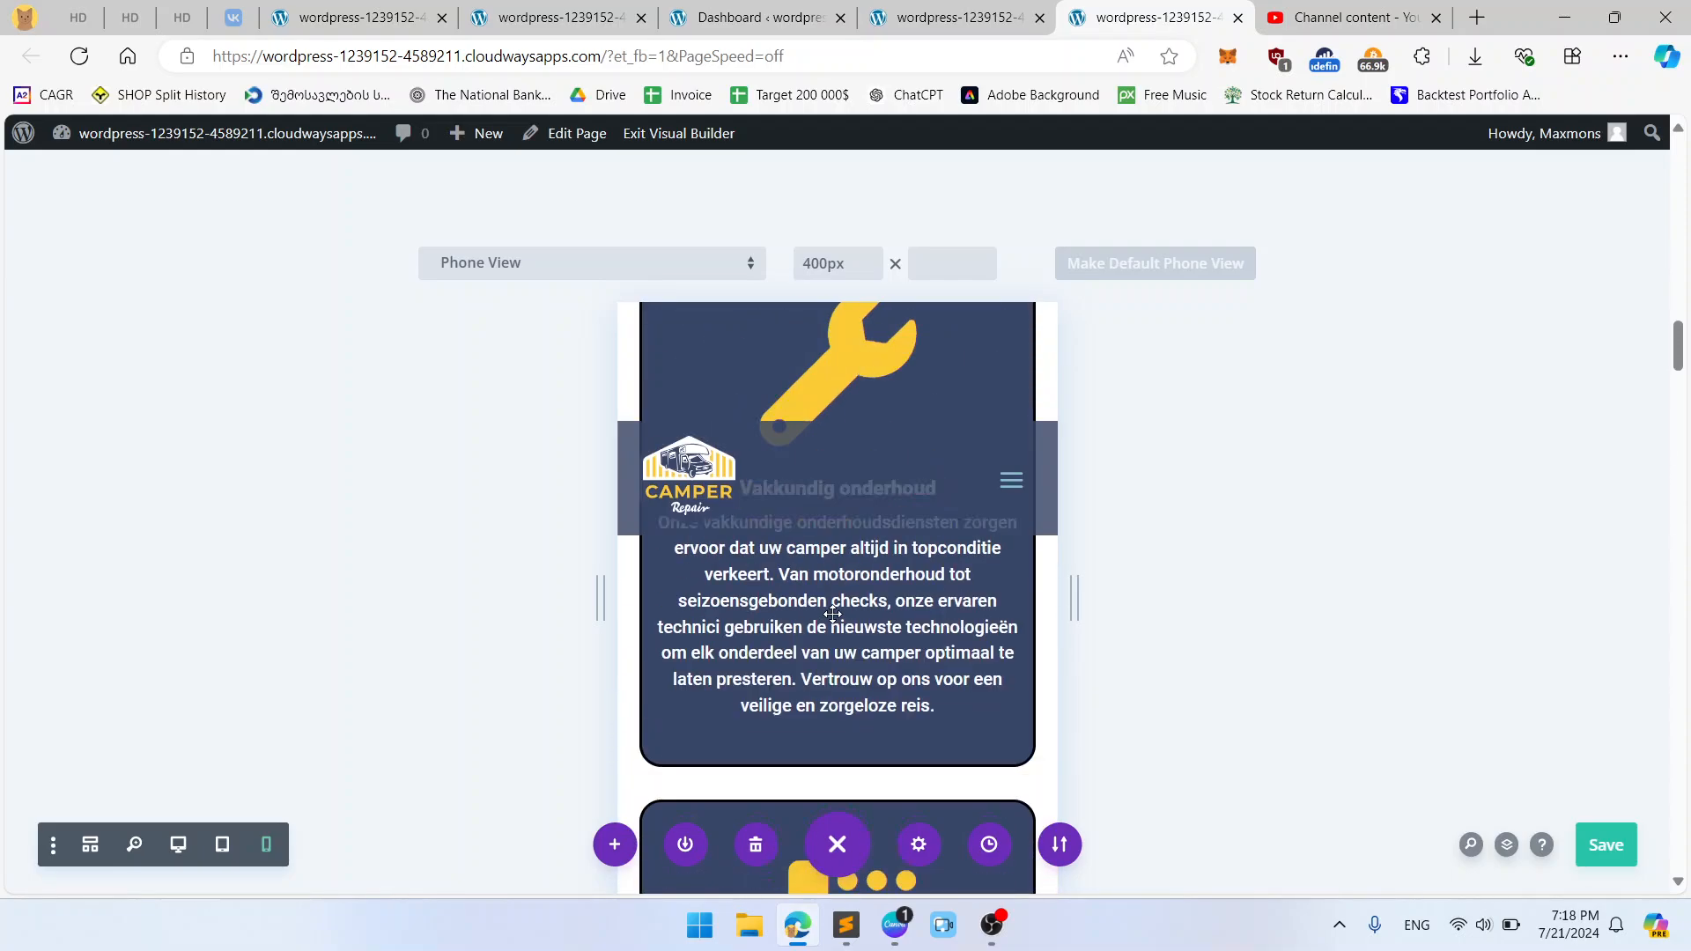
scroll(835, 622, "up", 10)
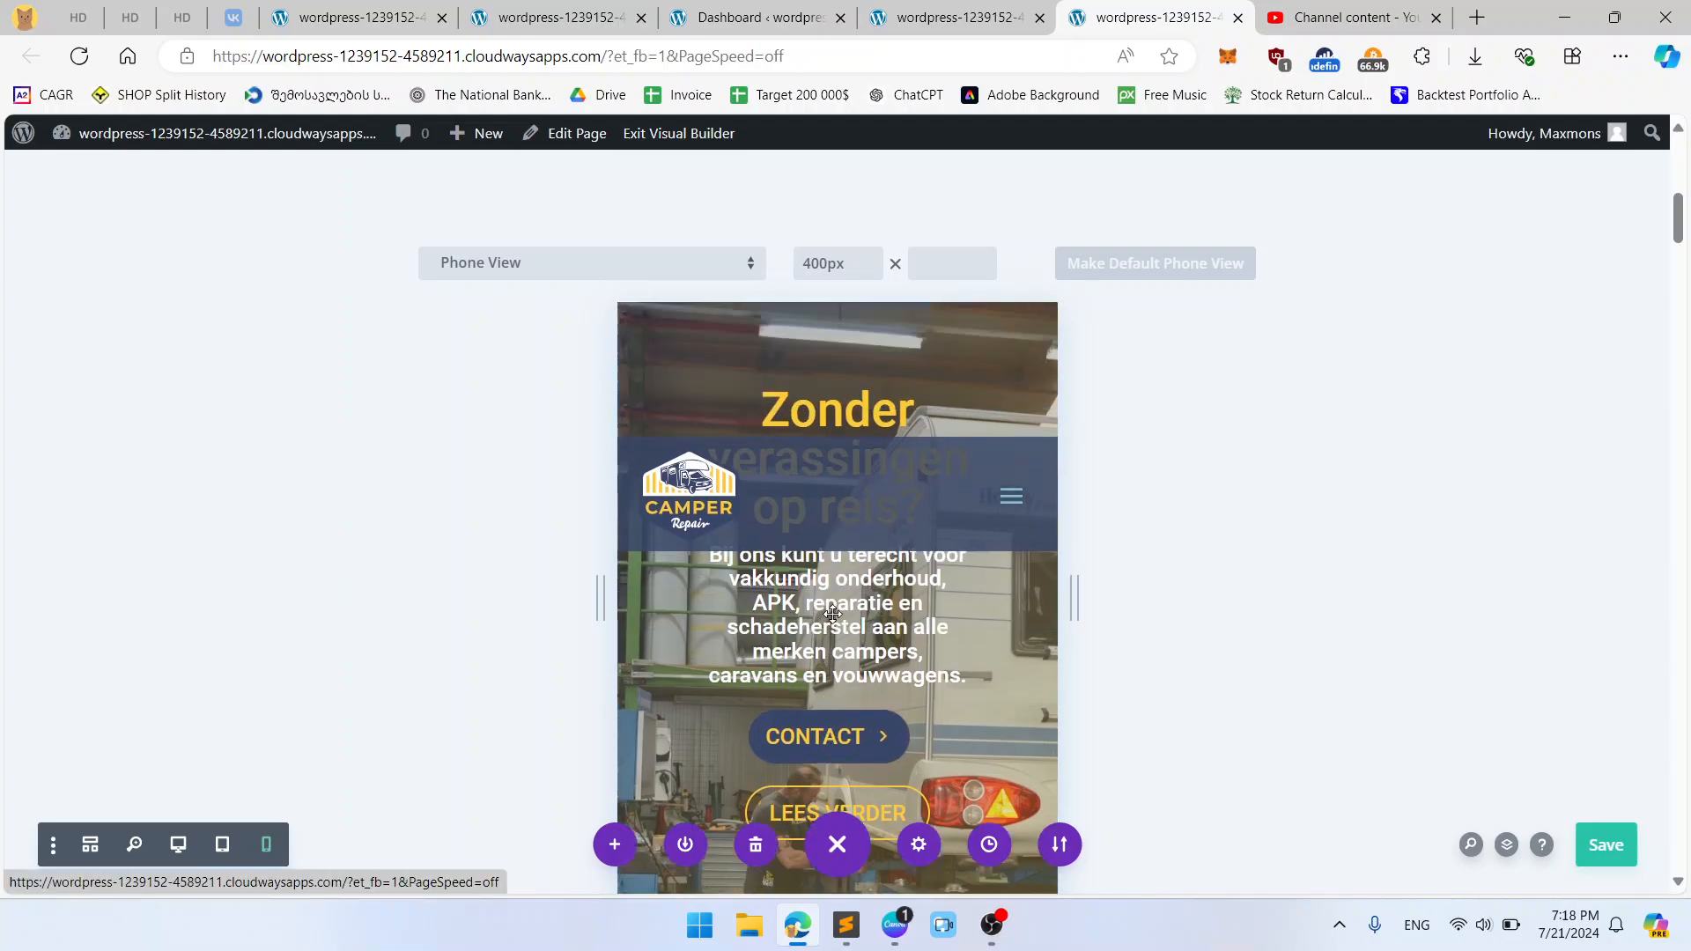
scroll(833, 614, "down", 15)
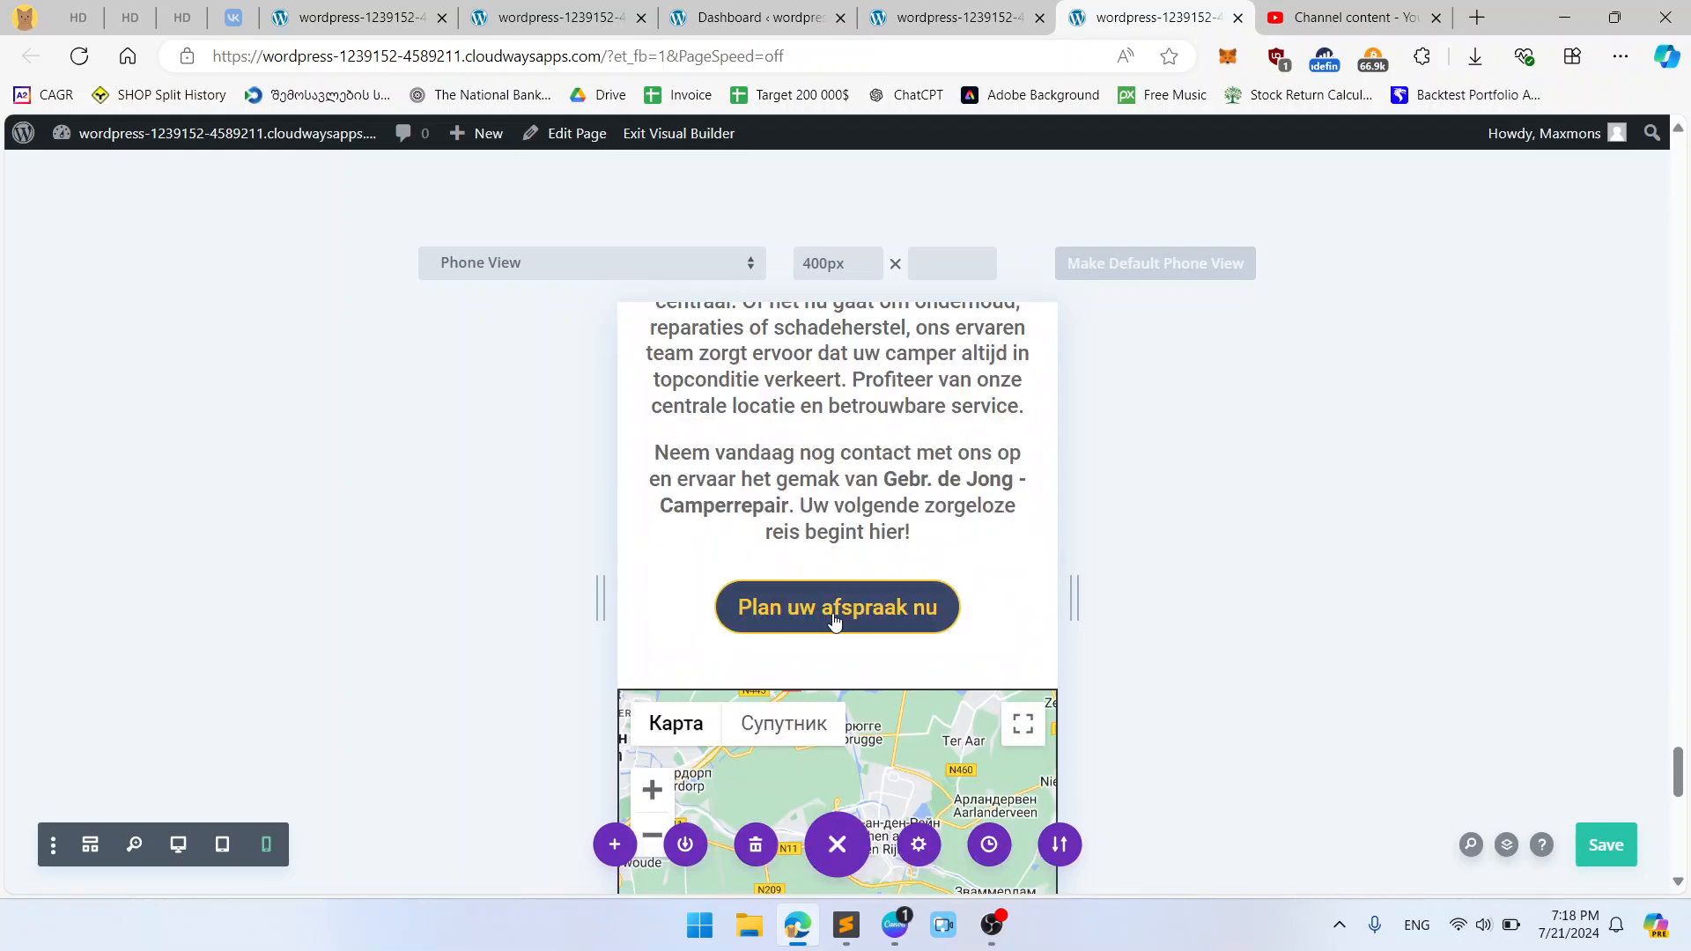
scroll(835, 621, "down", 10)
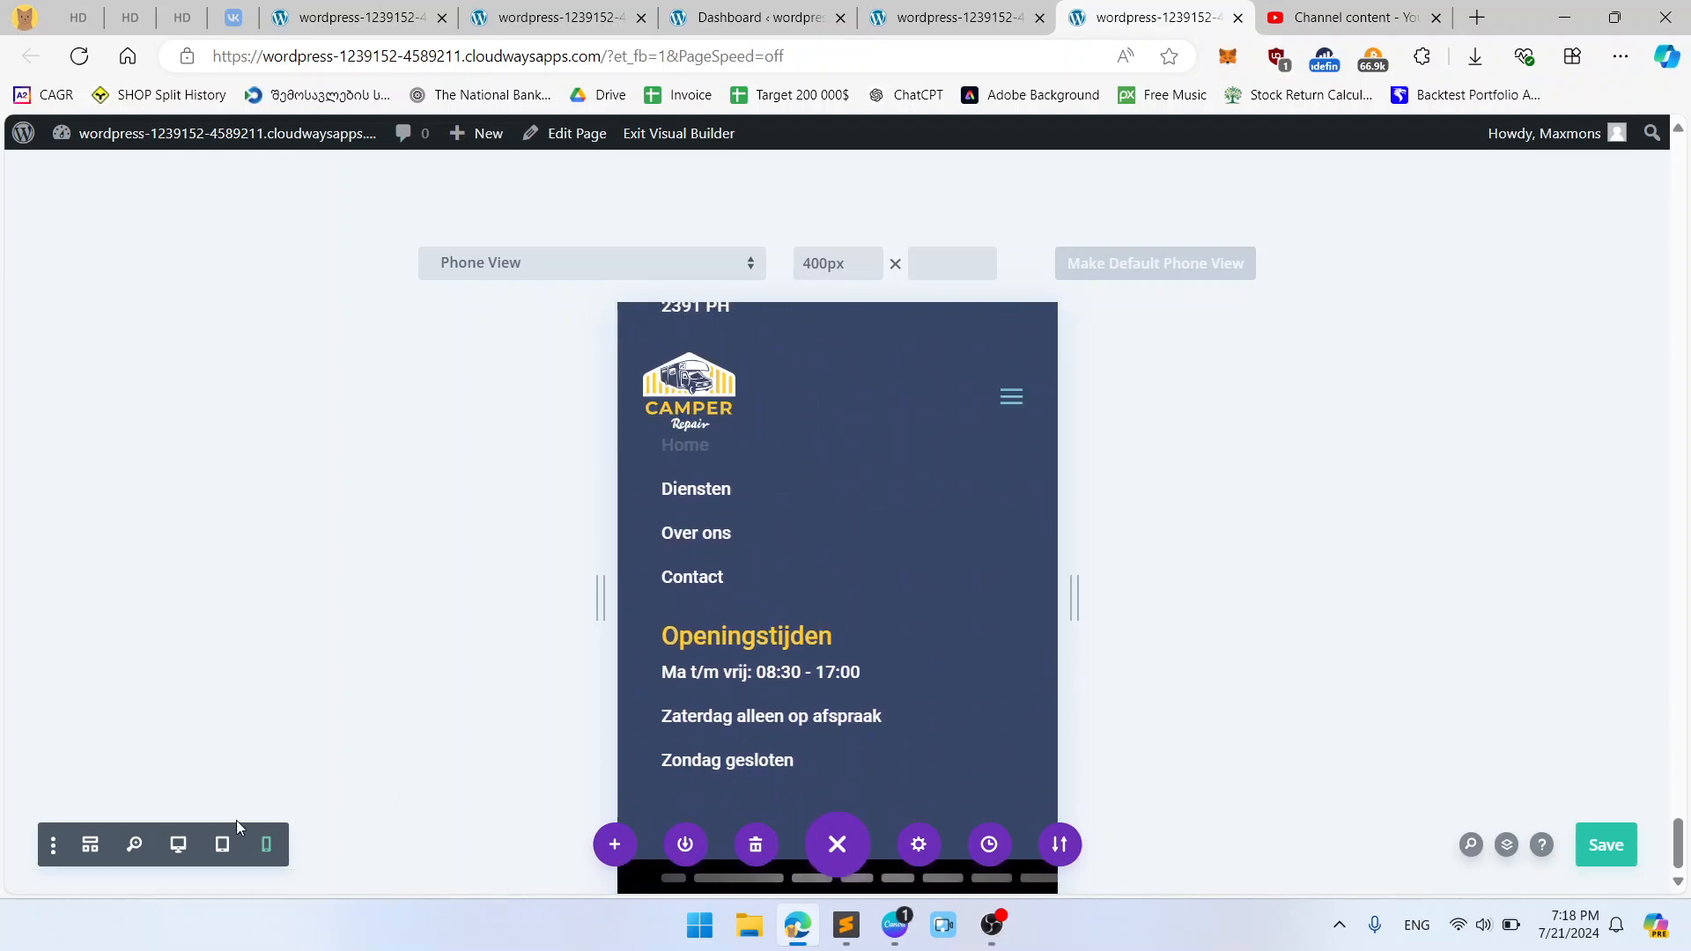
left_click(178, 845)
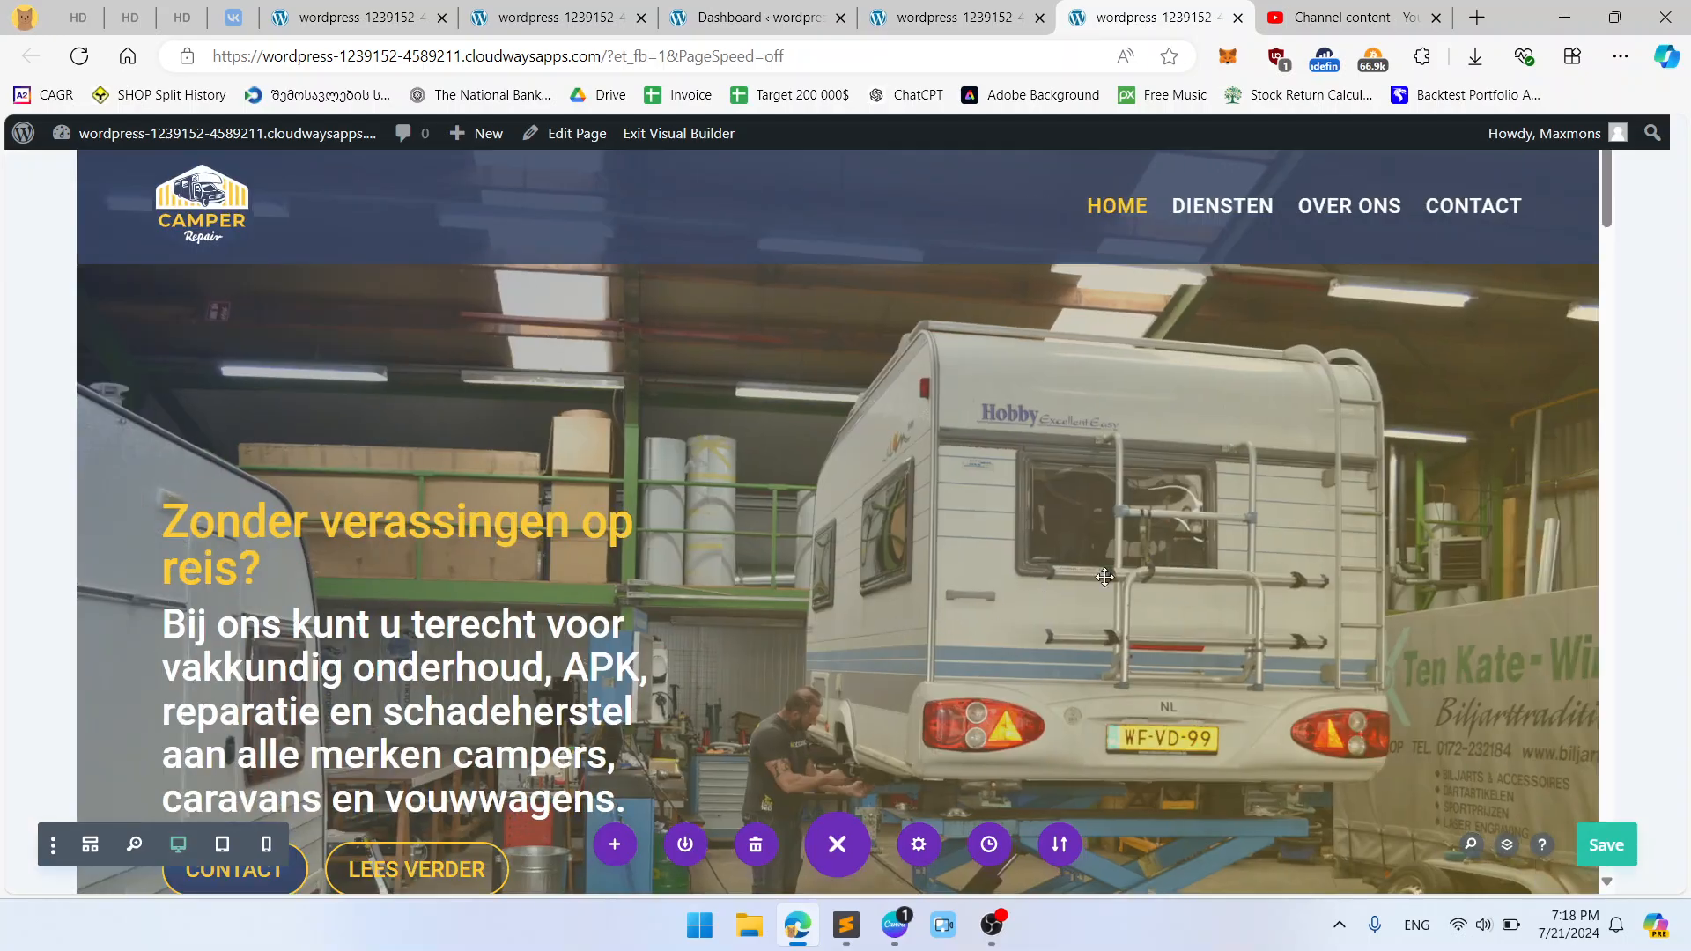
Step: Review the homepage in desktop view from the hero to the "Hoe wij te werk gaan:" section and save the page
scroll(1281, 556, "down", 10)
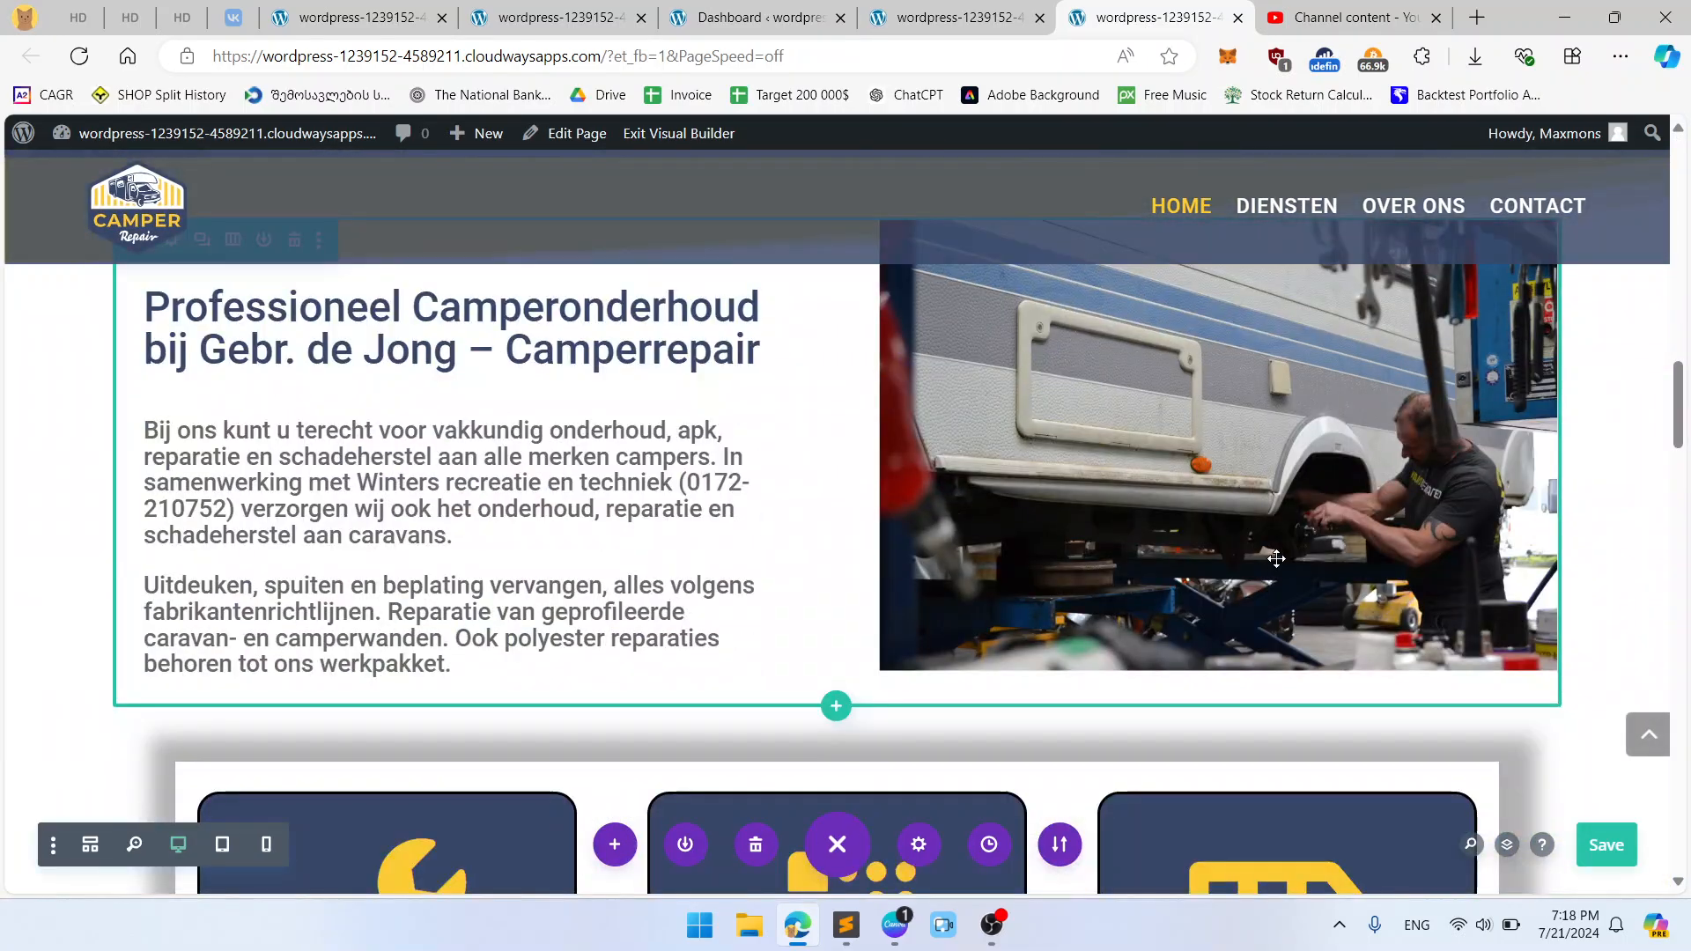
scroll(1276, 559, "down", 5)
scroll(1277, 558, "up", 10)
scroll(639, 458, "down", 15)
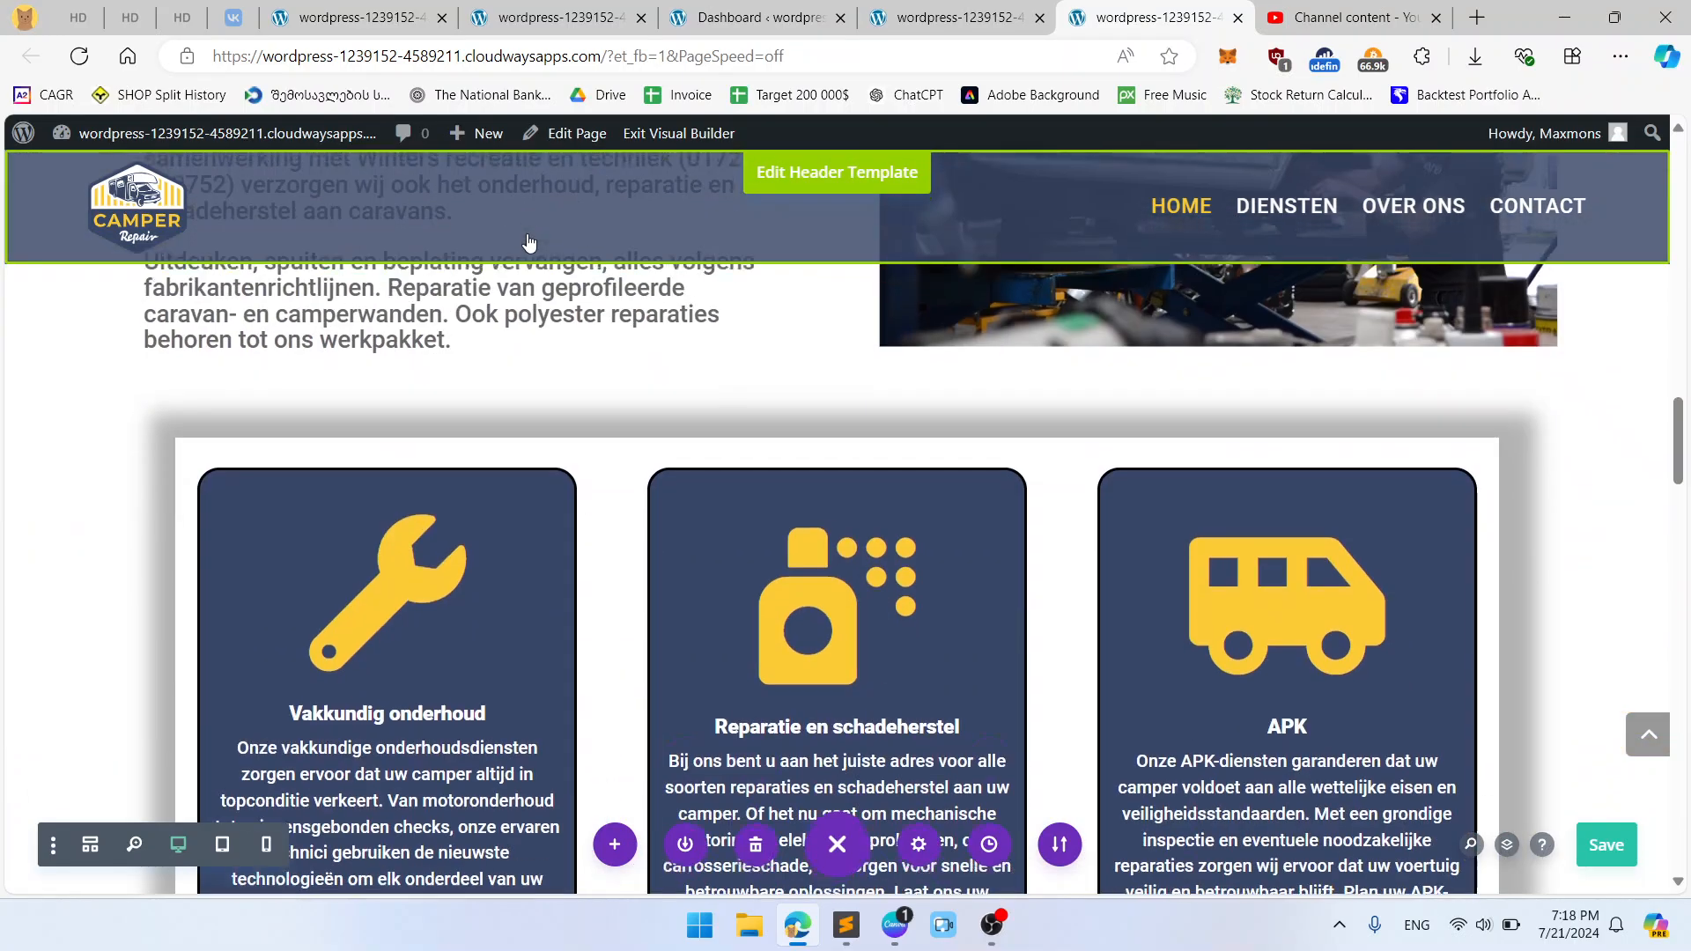
scroll(639, 458, "down", 5)
scroll(898, 570, "up", 6)
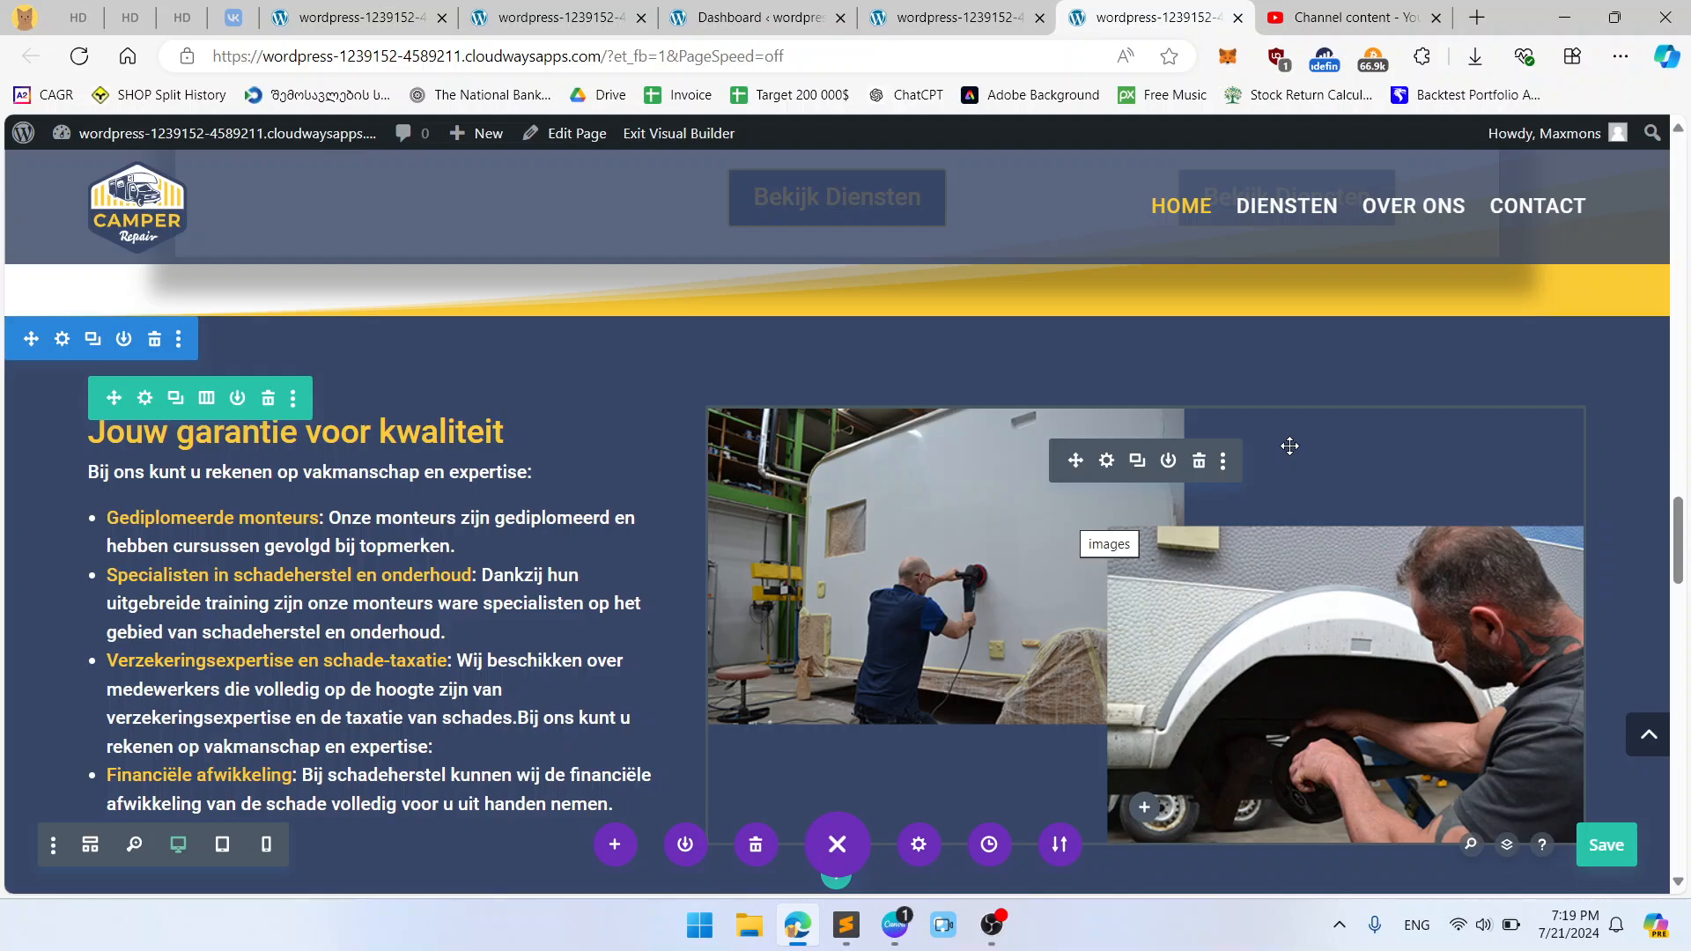
scroll(1289, 445, "down", 8)
scroll(1289, 446, "up", 3)
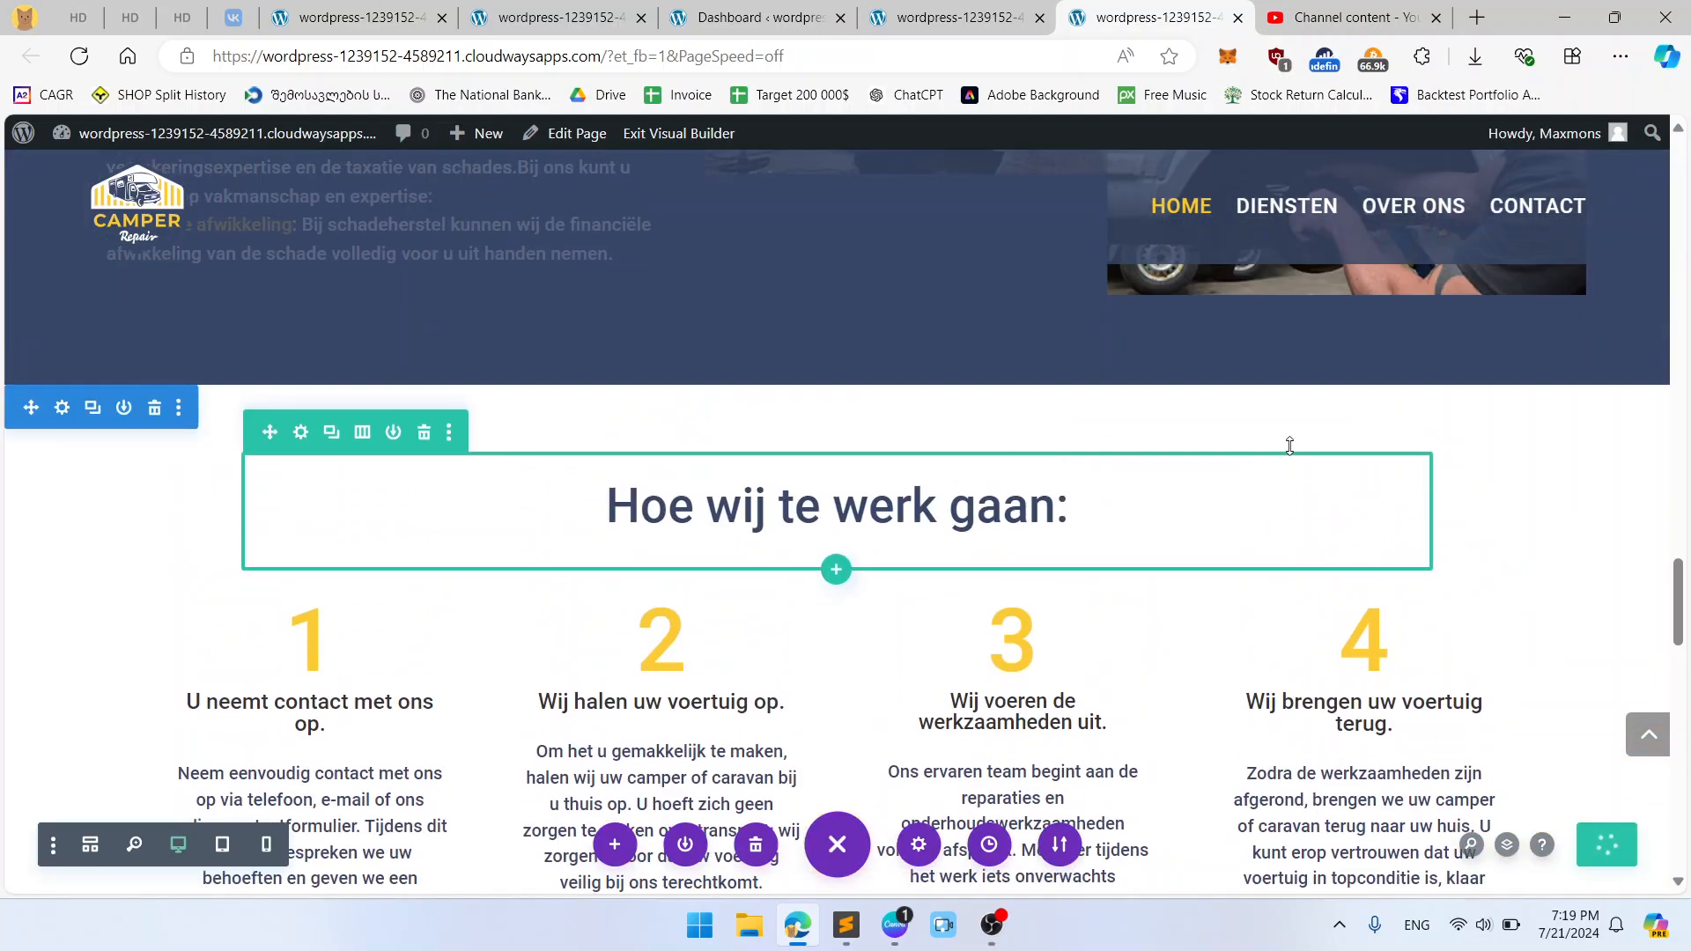
scroll(1289, 446, "up", 3)
scroll(1188, 502, "down", 3)
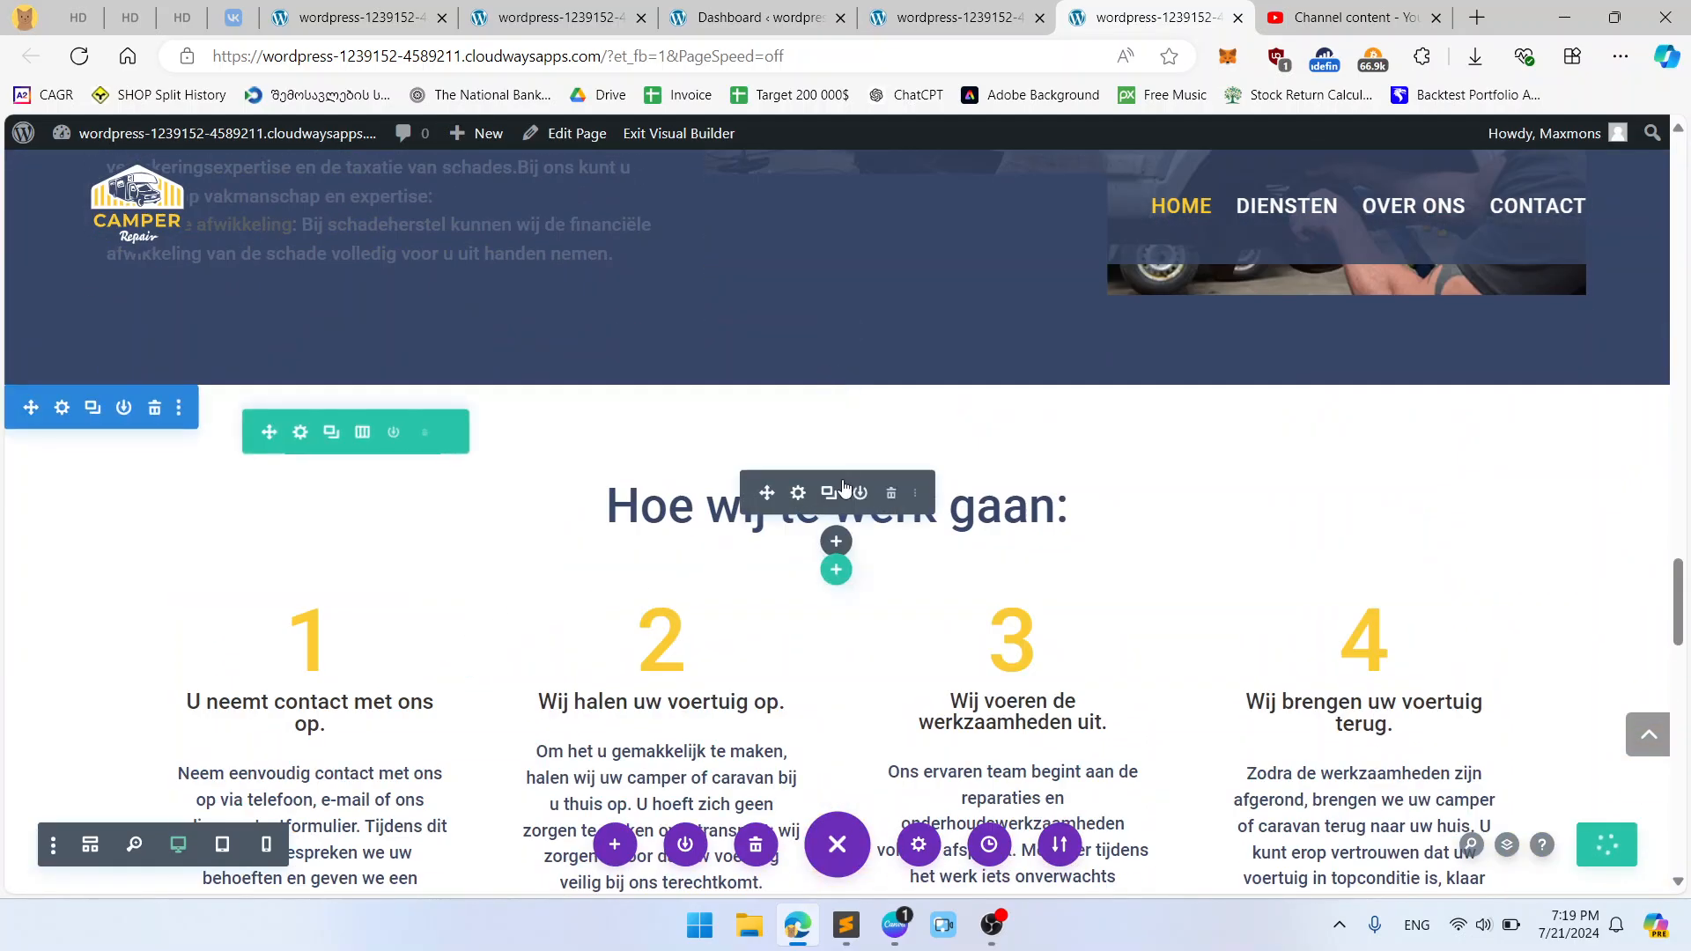
scroll(848, 483, "up", 7)
scroll(848, 483, "up", 12)
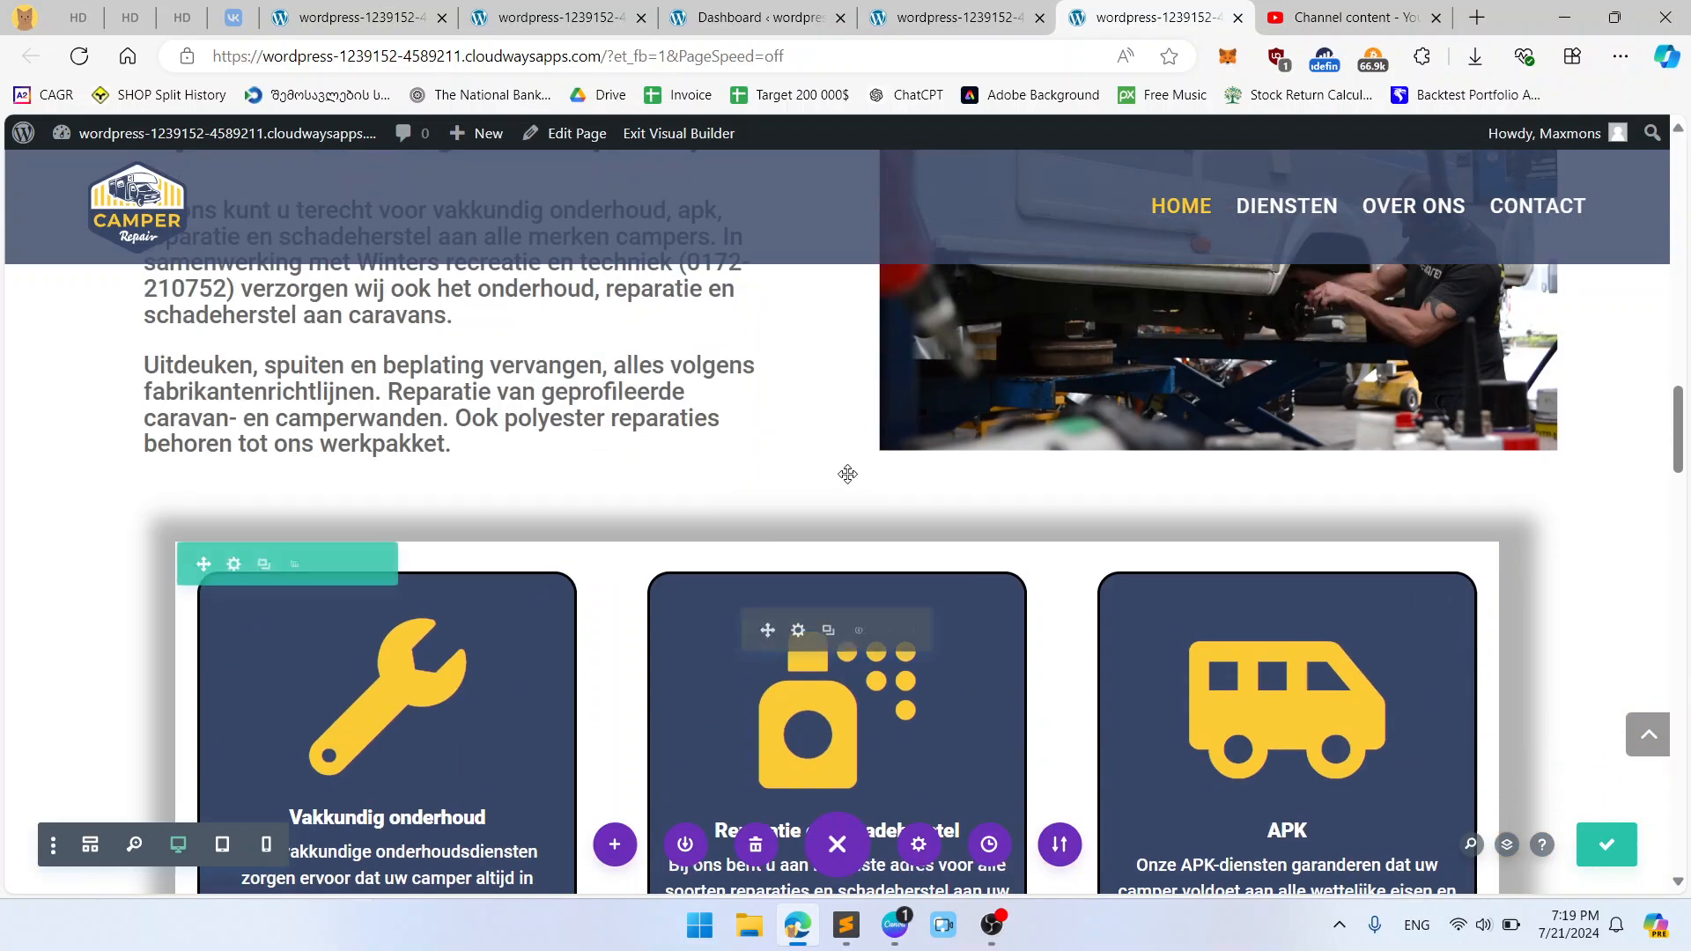
scroll(847, 473, "down", 1)
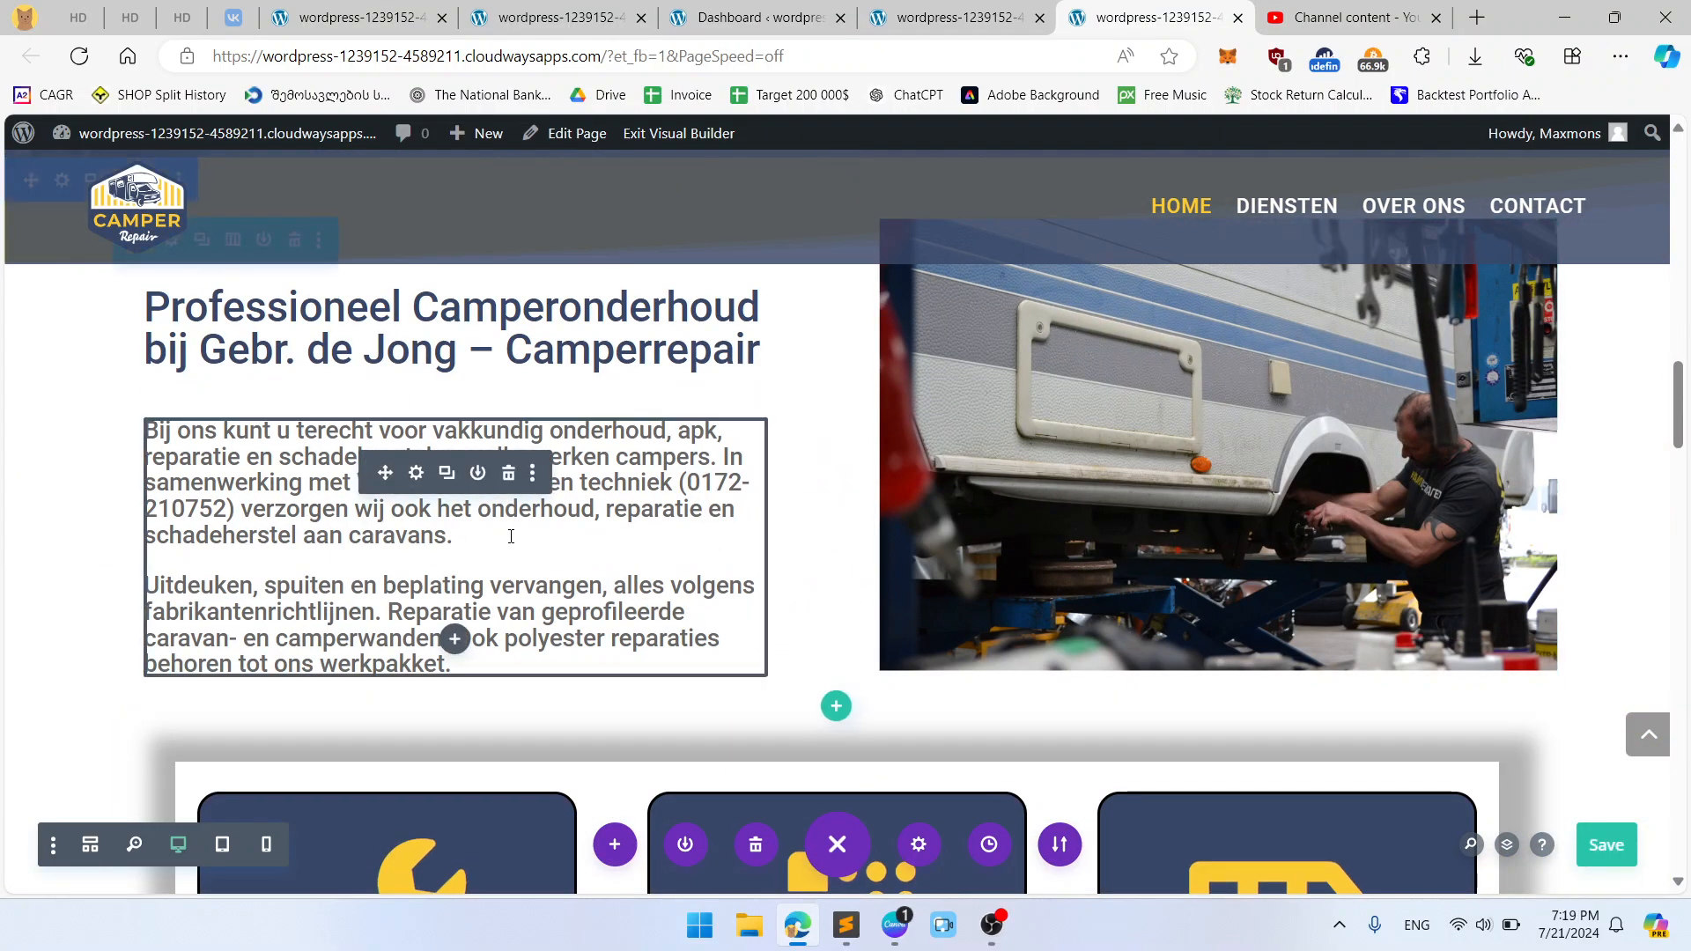
Step: Read the request for feedback on the page in the Sublime Text task list and return to the page builder
left_click(830, 918)
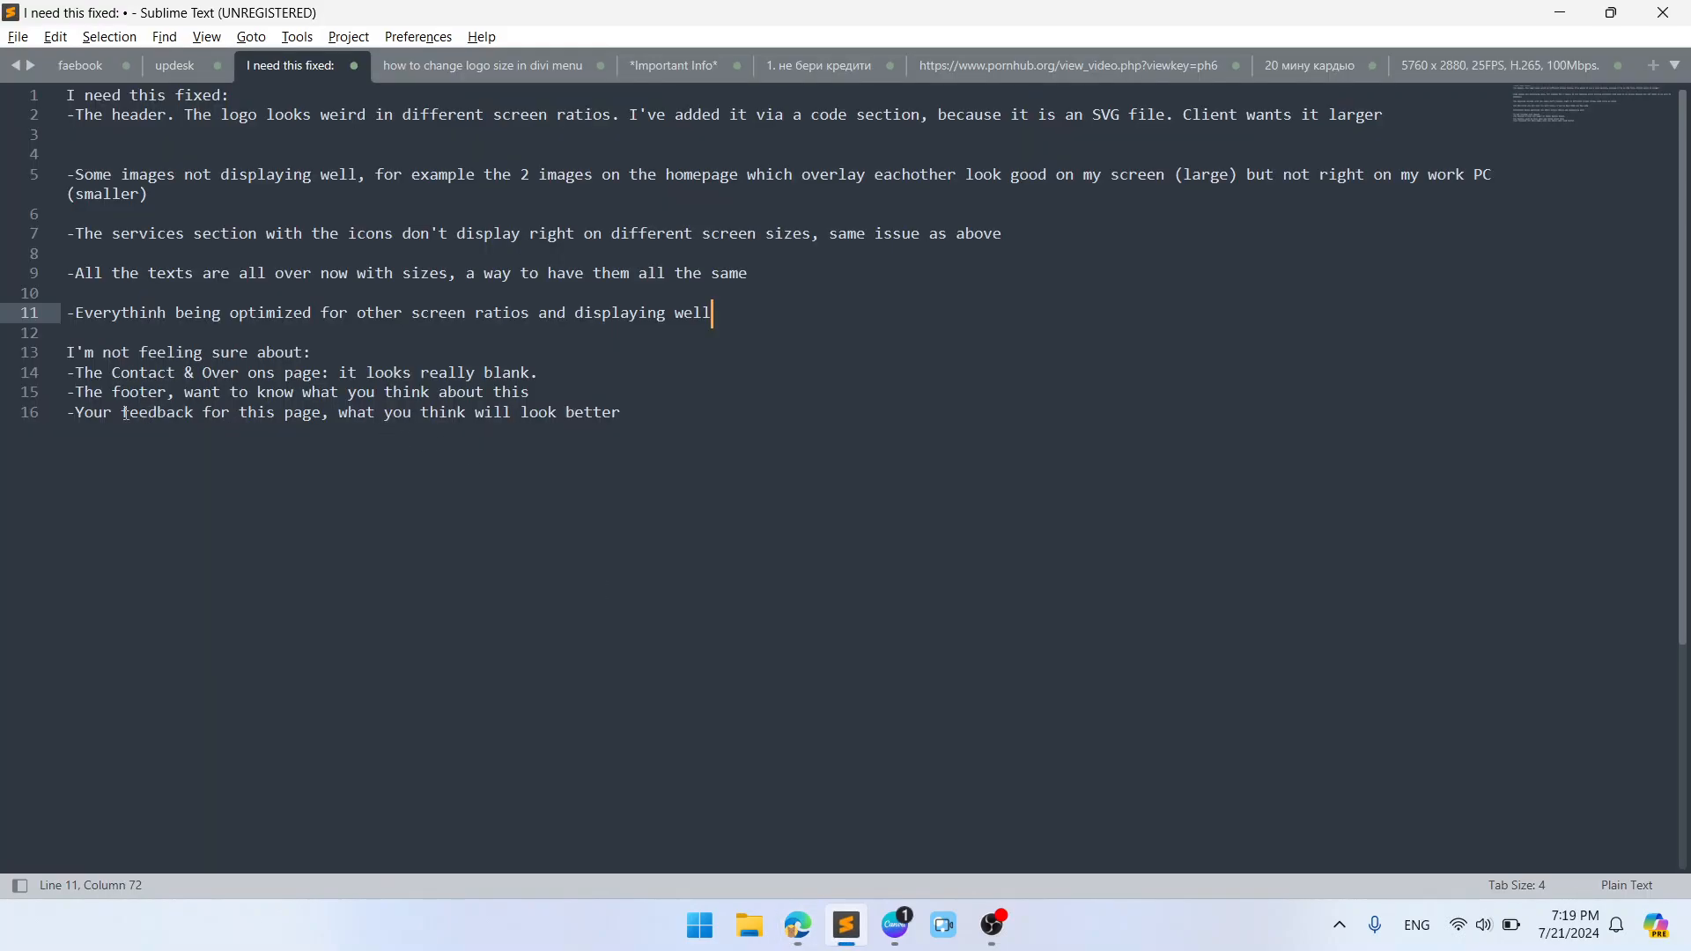
left_click_drag(124, 413, 628, 430)
key("alt+Tab")
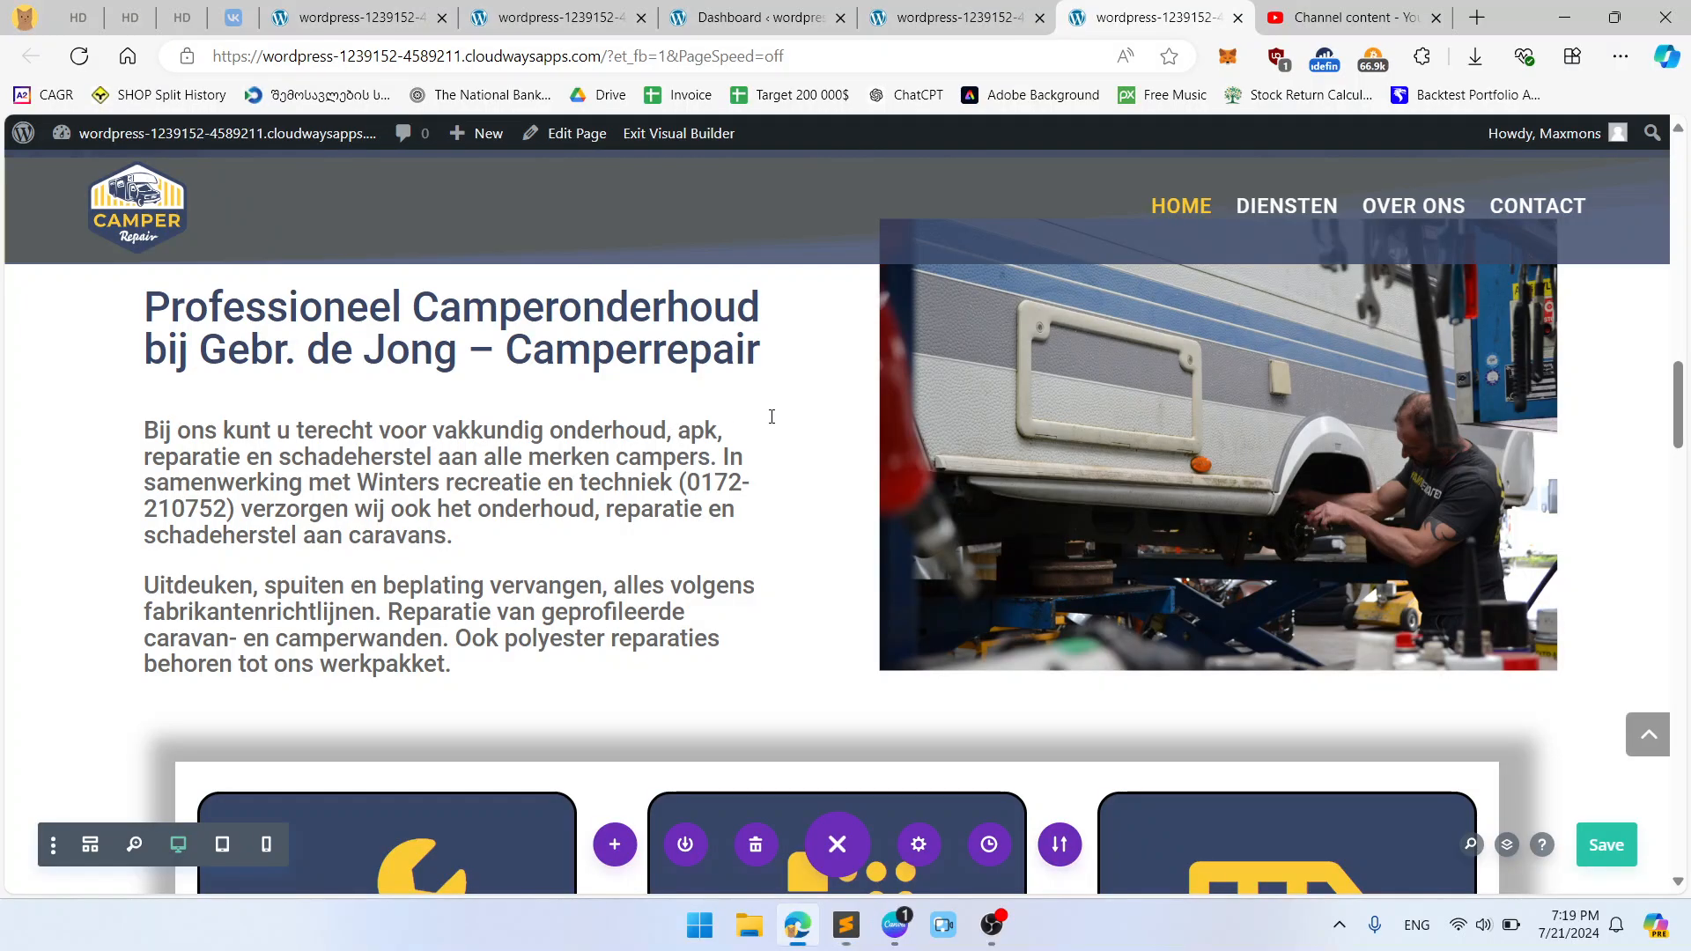
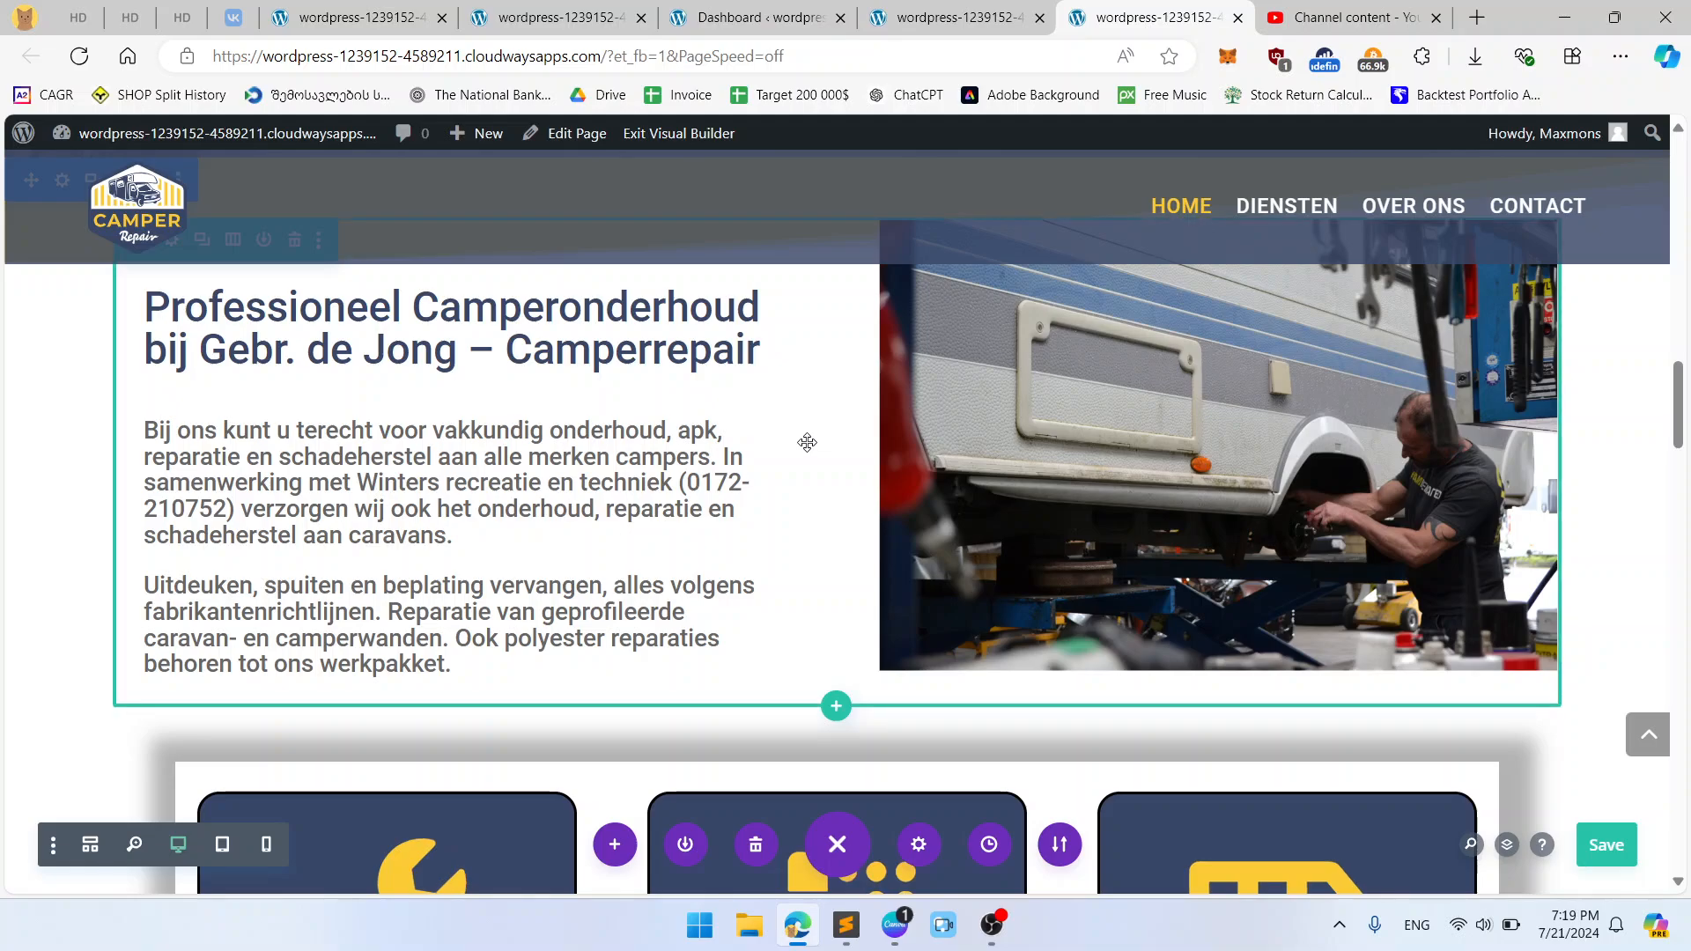
Step: Reset the text size of the paragraphs under the "Professioneel Camperonderhoud" heading to the default 16px and save the module settings
scroll(807, 442, "up", 1)
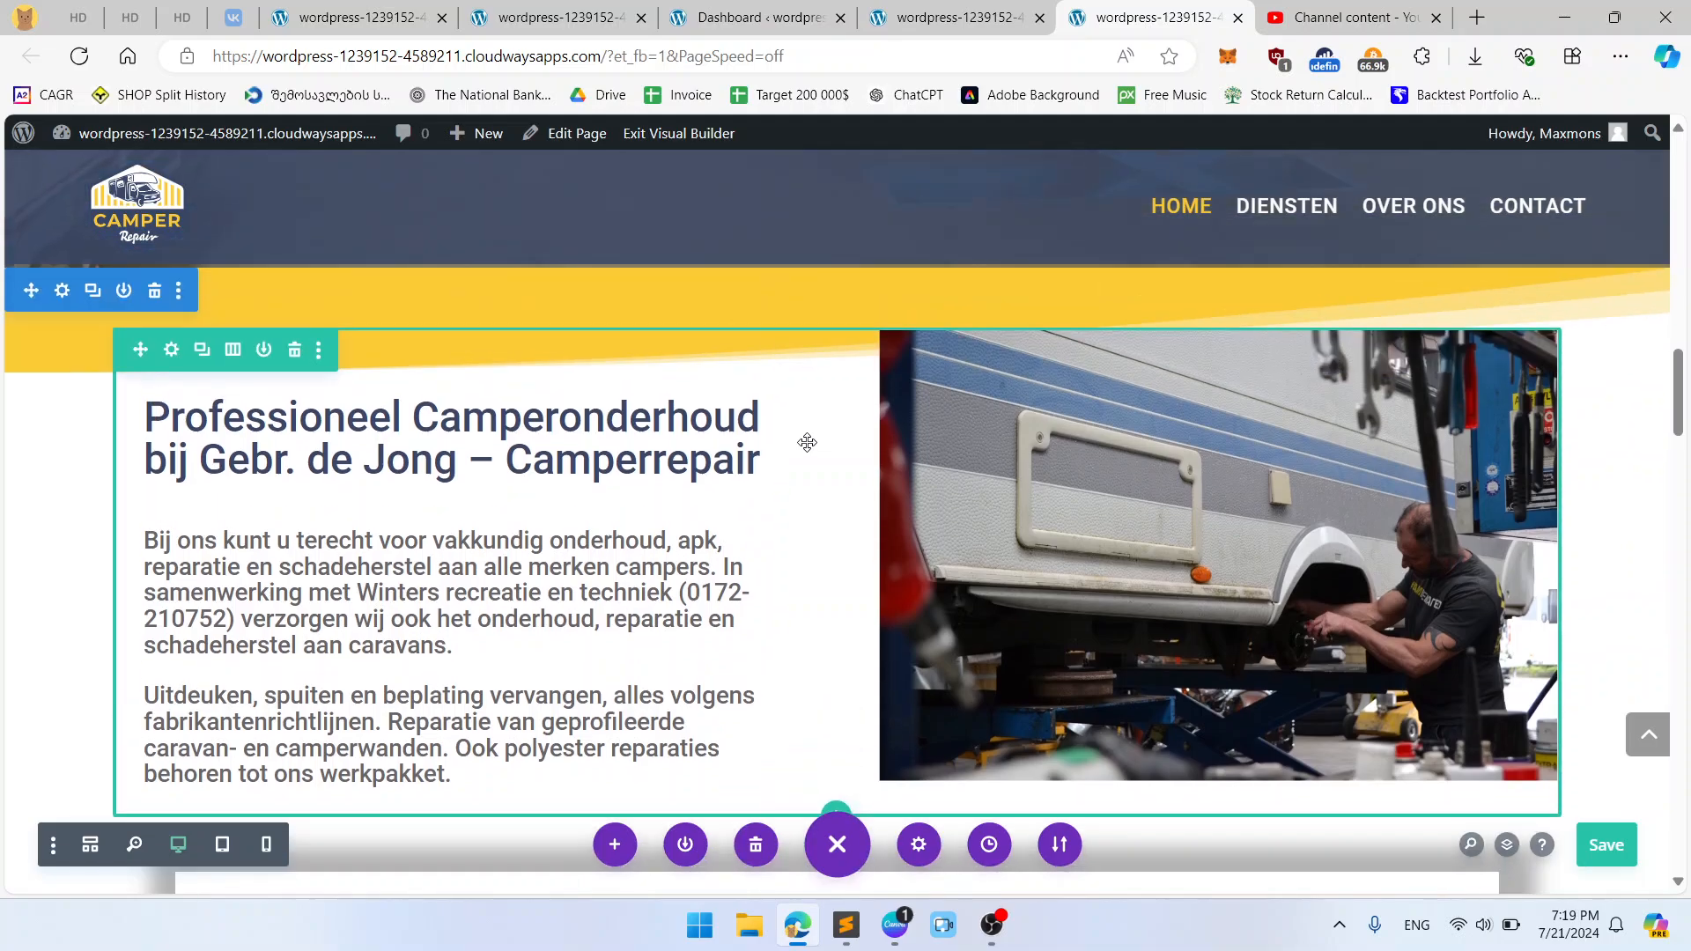
scroll(418, 598, "down", 8)
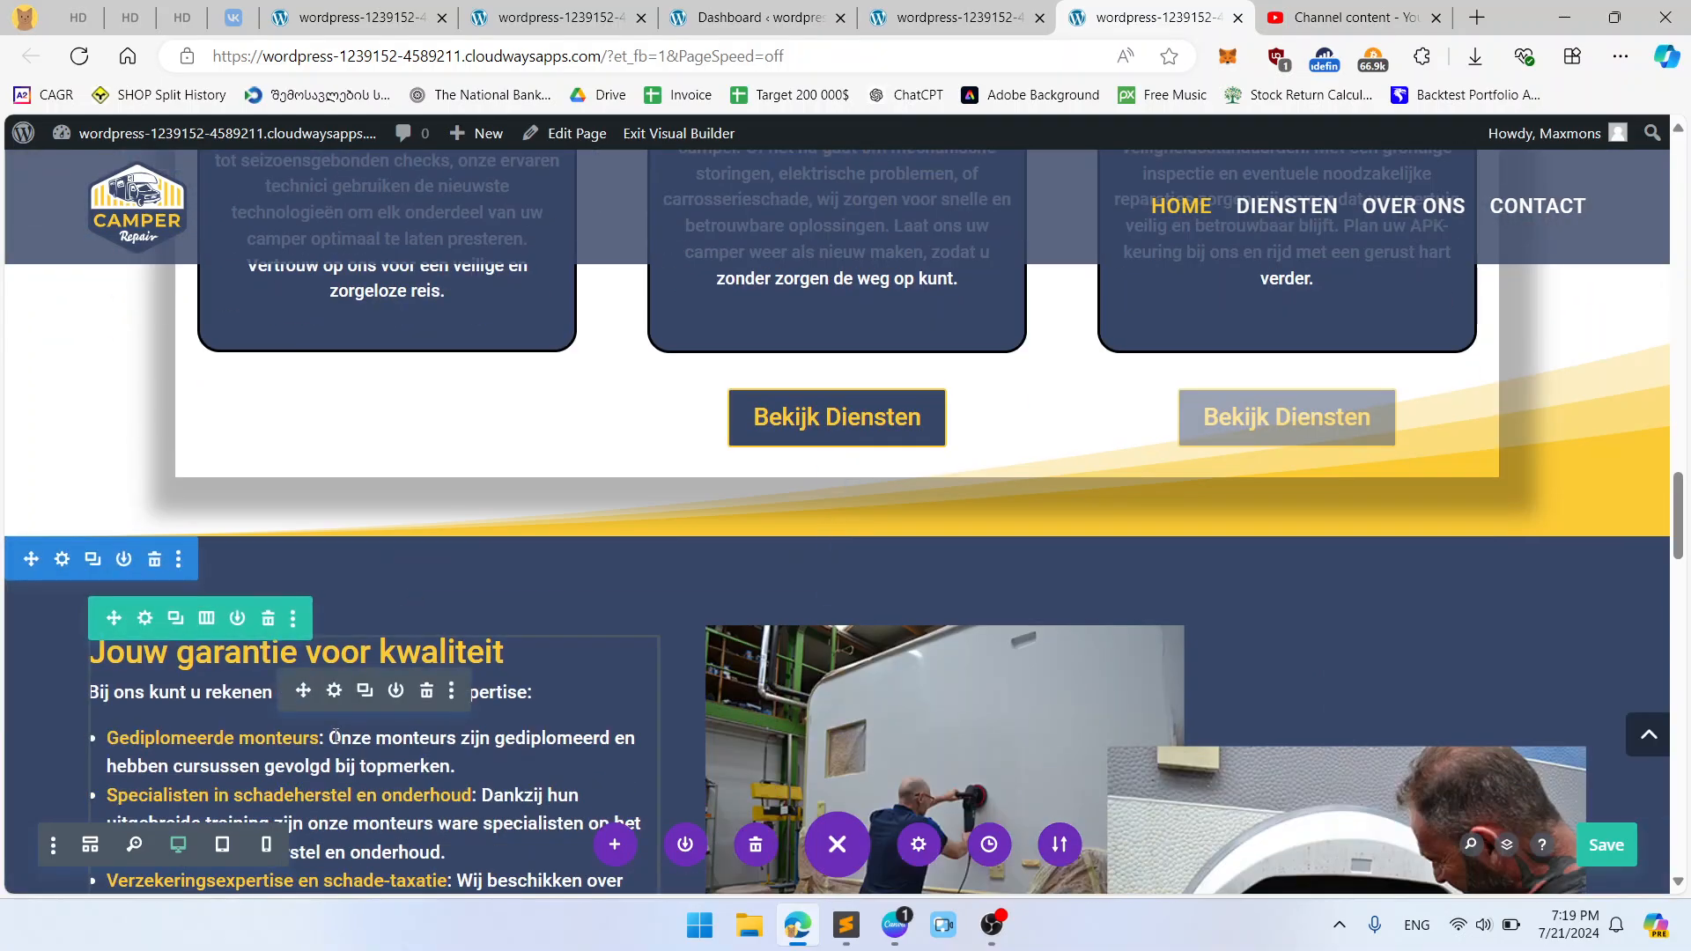
scroll(334, 739, "up", 10)
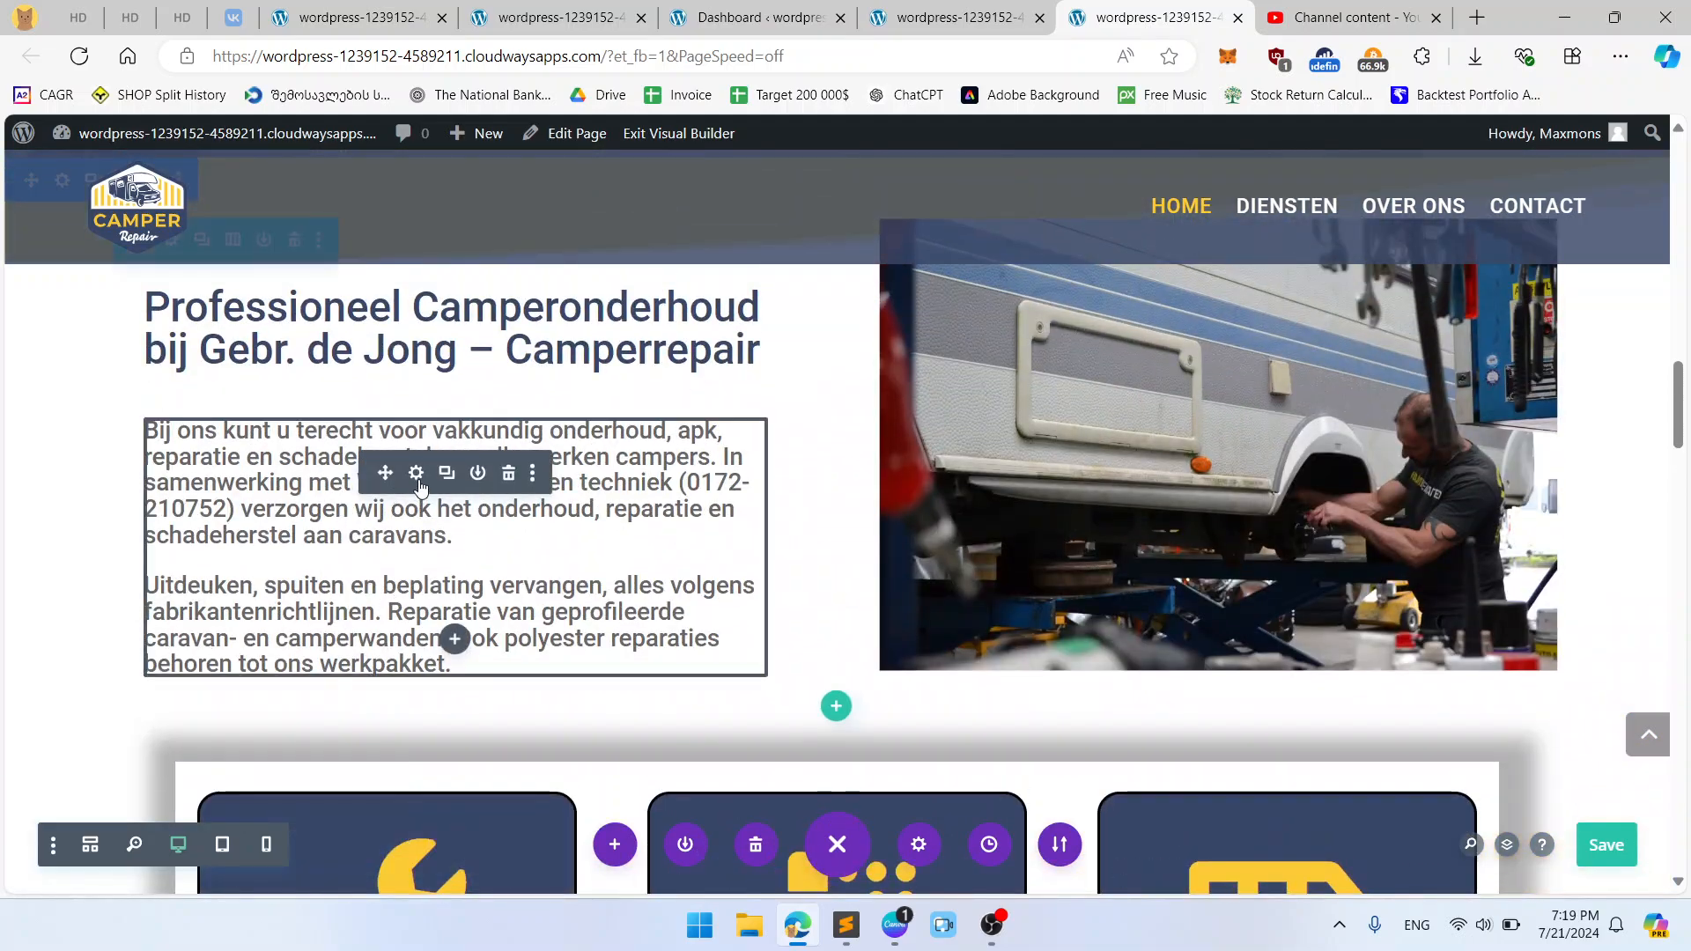
left_click(417, 474)
left_click(1170, 264)
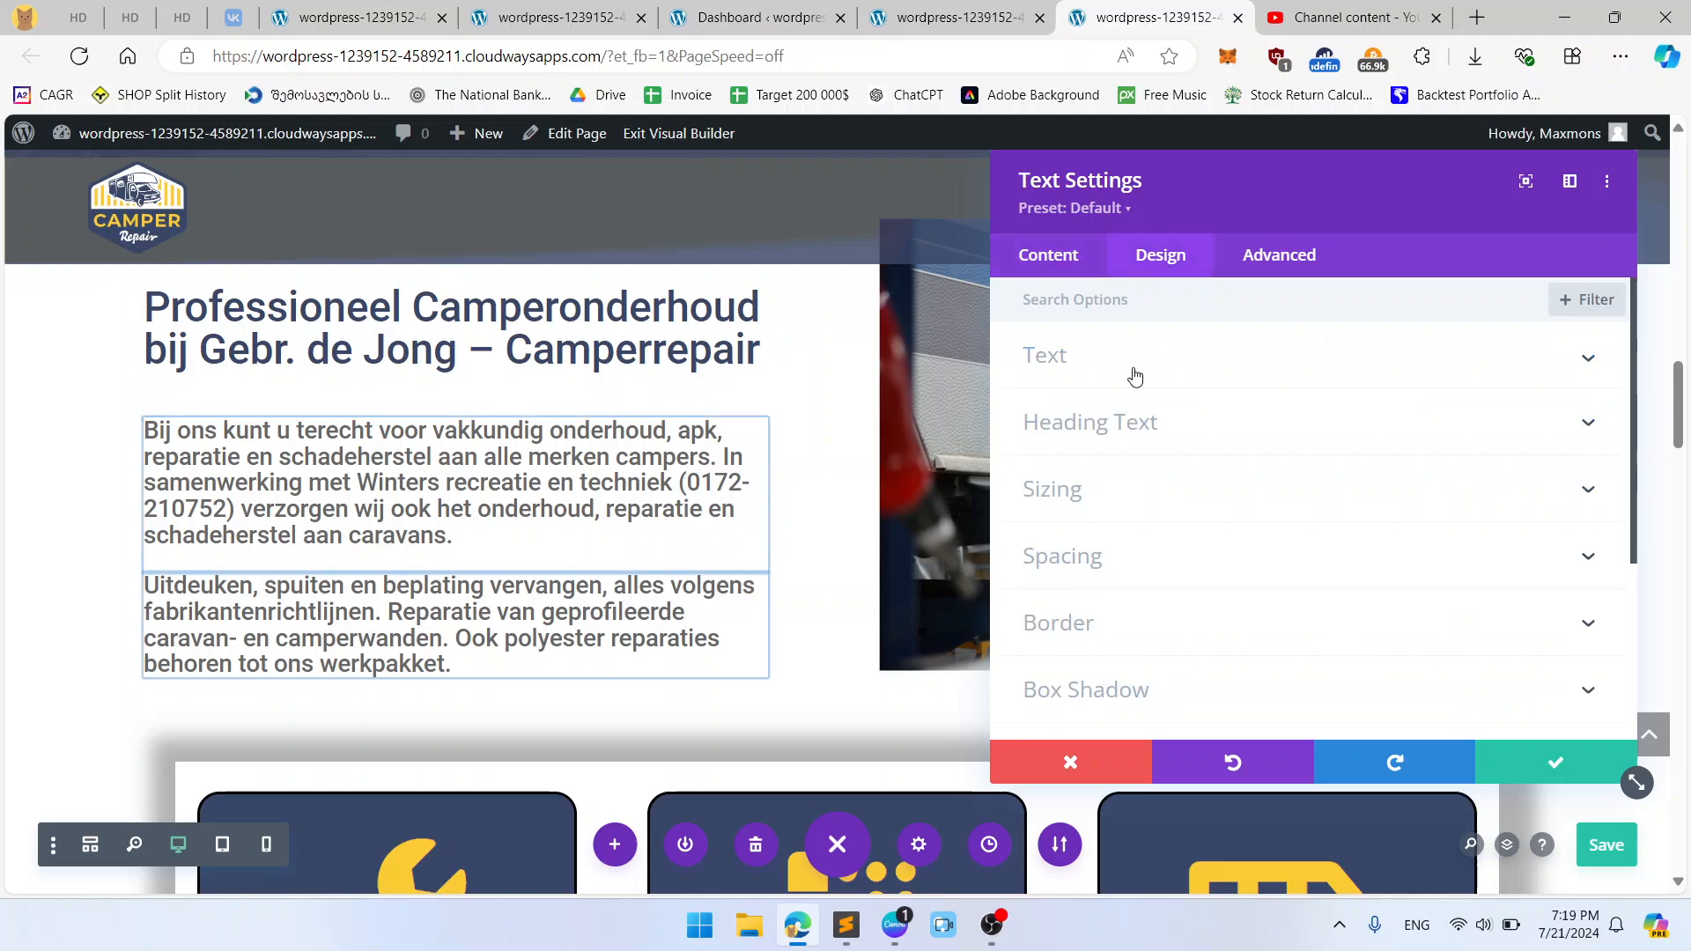
left_click(1134, 359)
scroll(1438, 447, "down", 5)
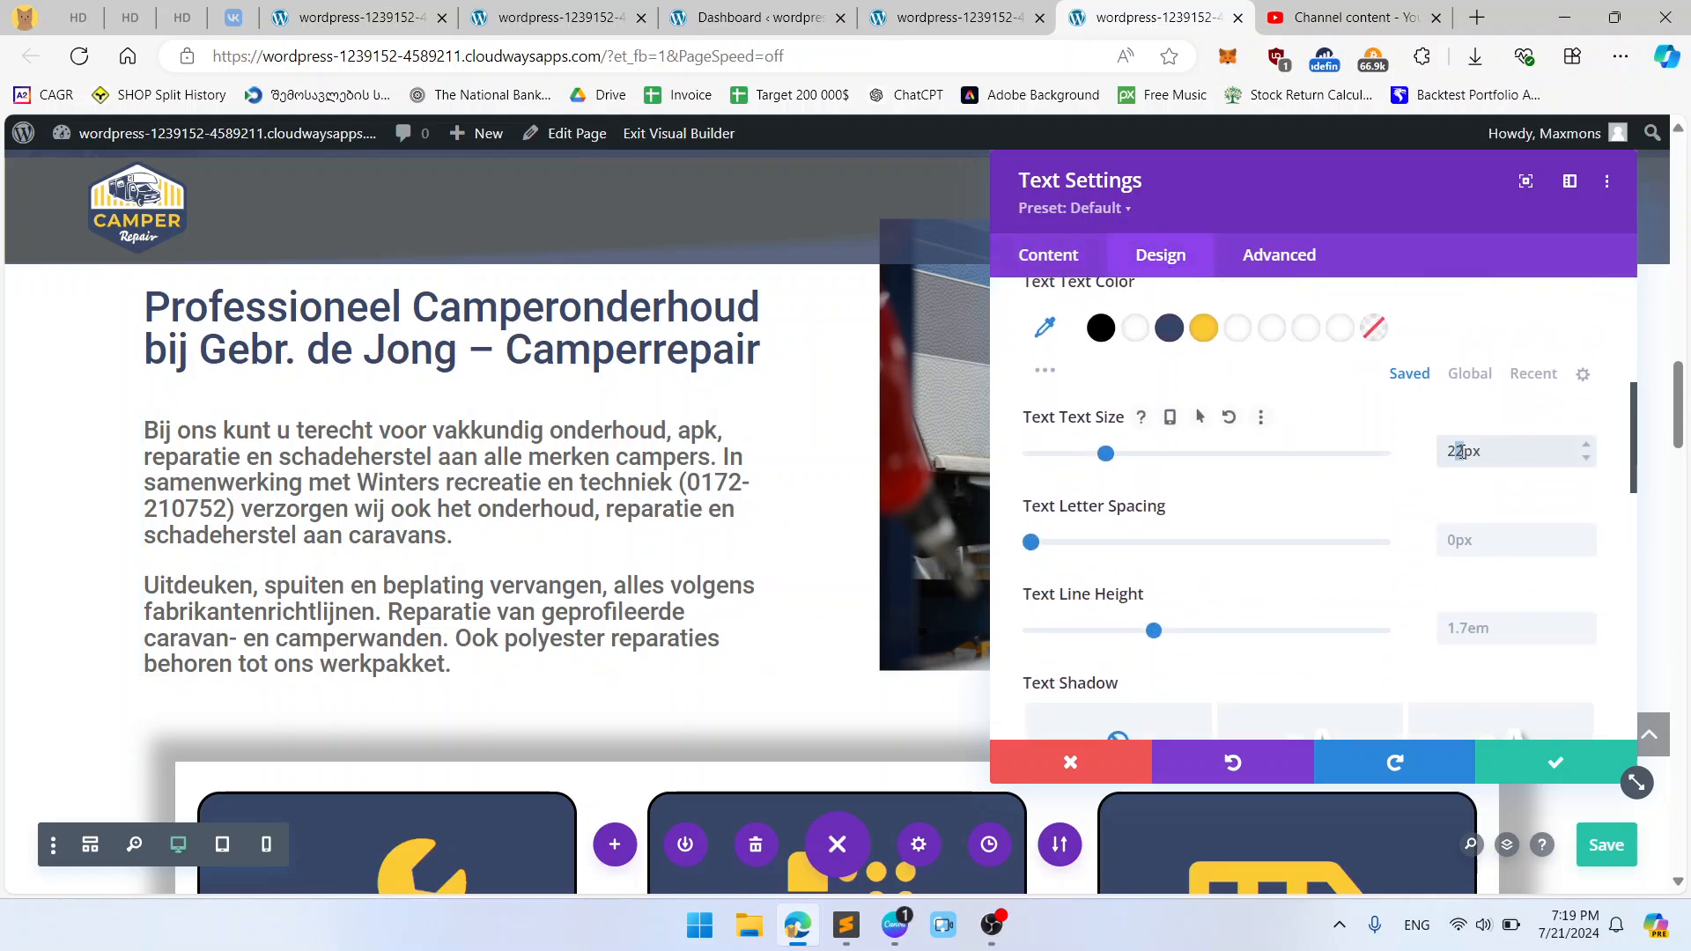
key("BackSpace")
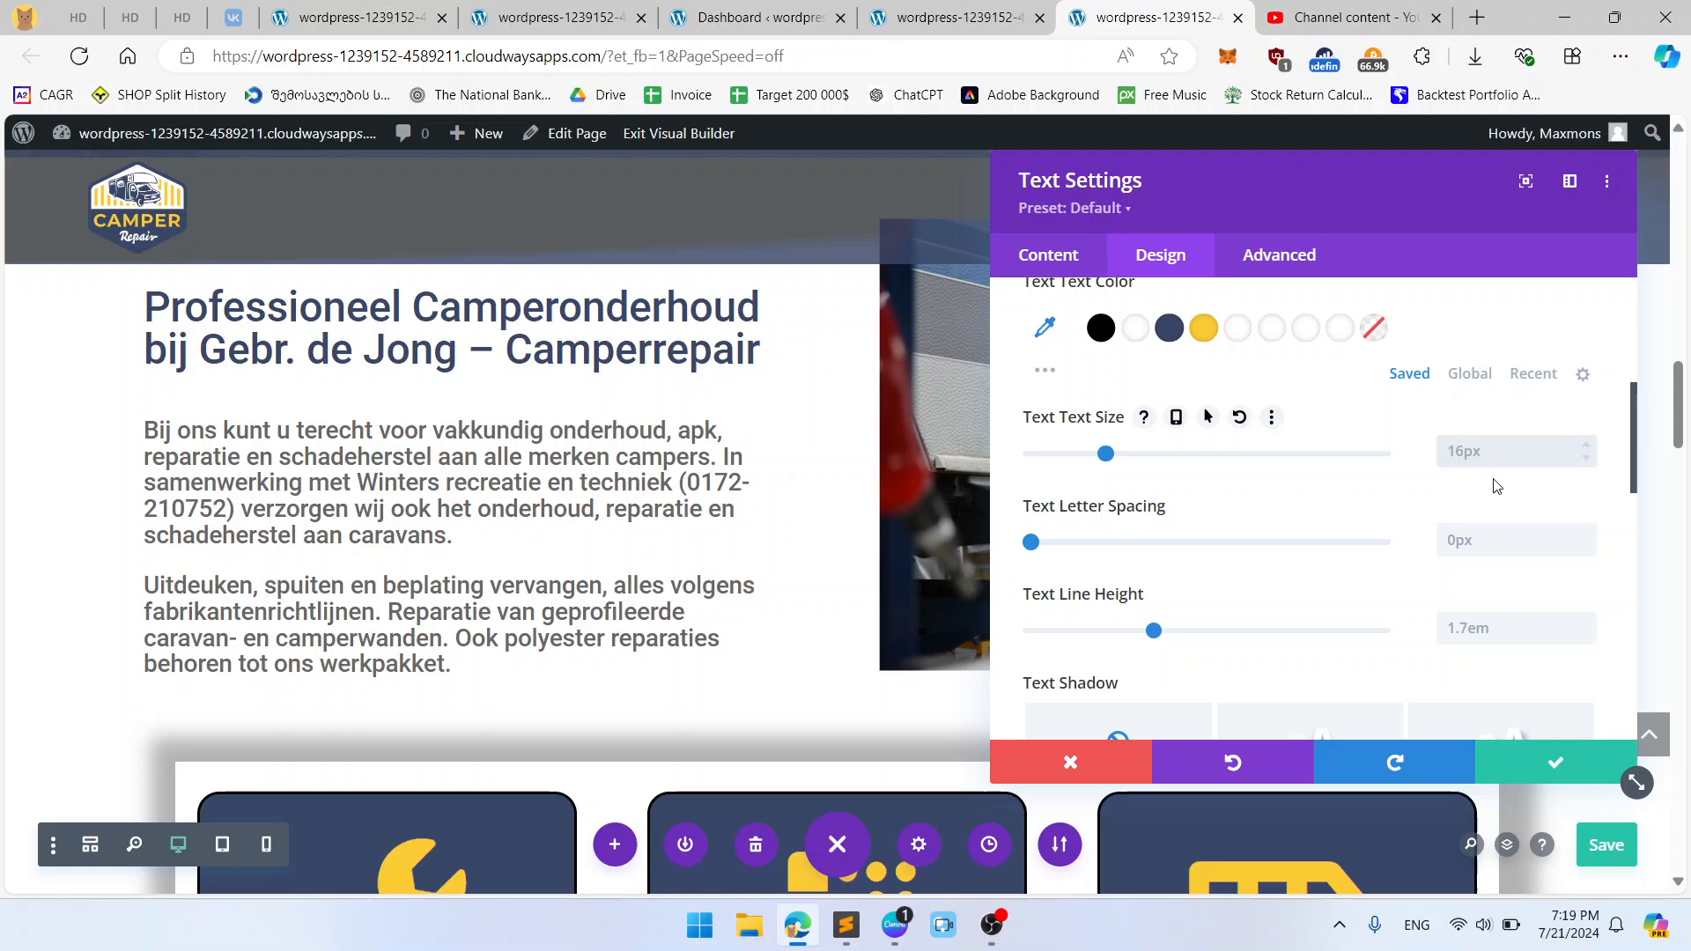
left_click(1554, 763)
Step: Compare the "Jouw garantie voor kwaliteit" text, and examine the design and content settings of the "Professioneel Camperonderhoud" heading
scroll(281, 431, "down", 10)
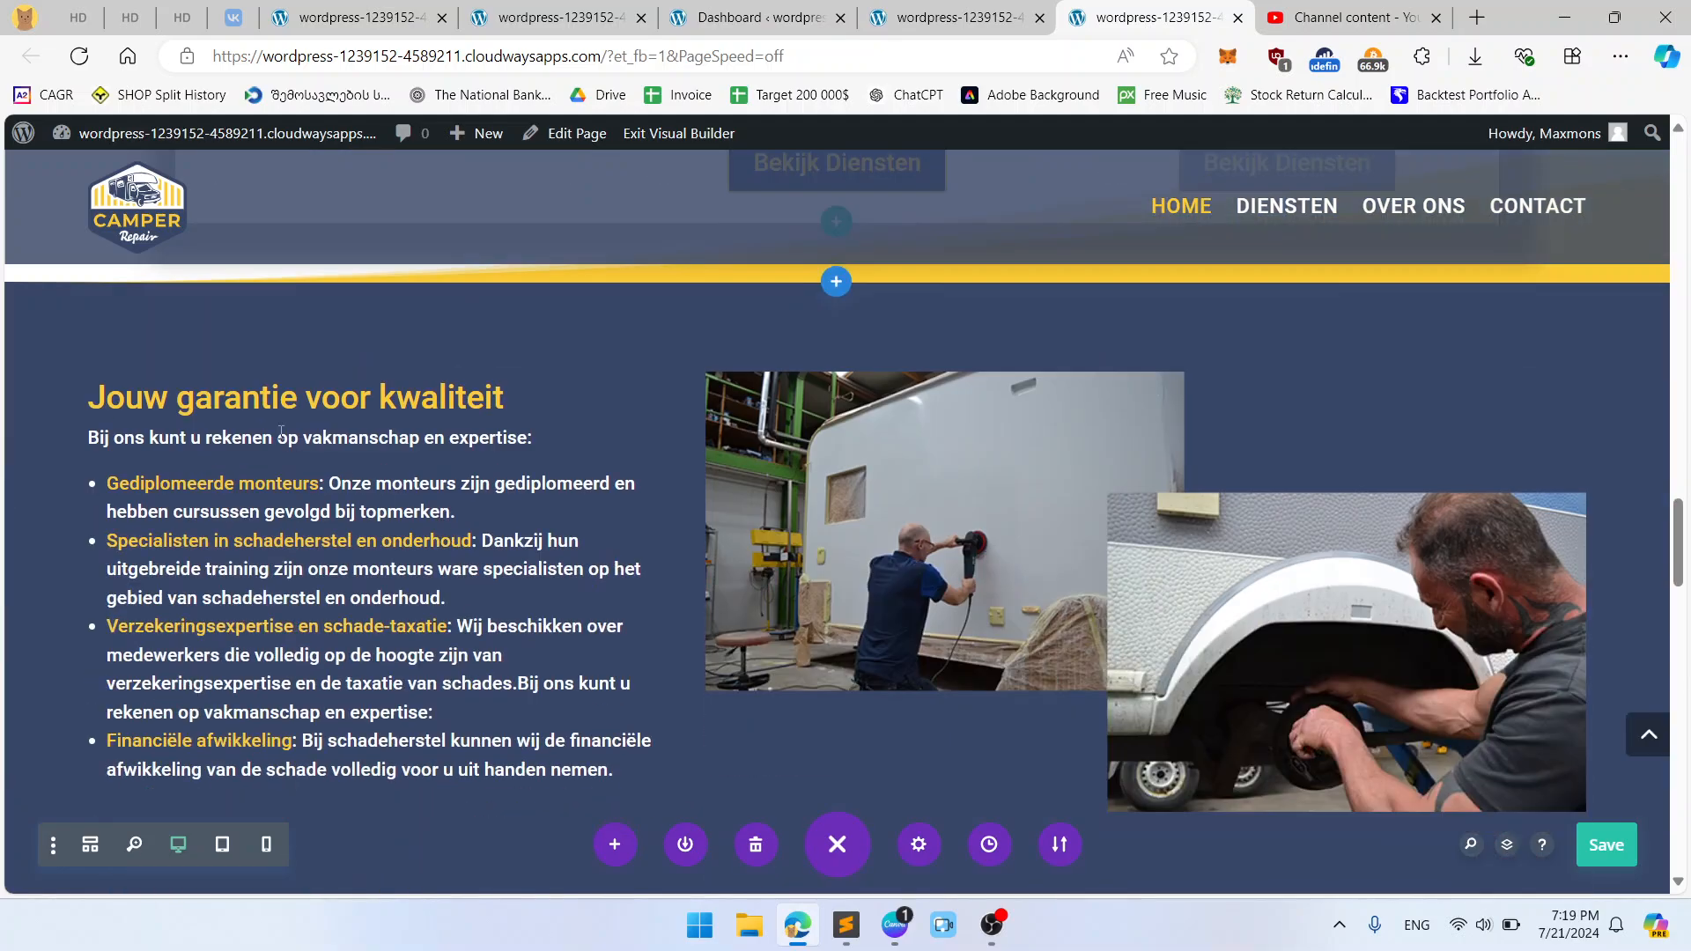
mouse_move(290, 432)
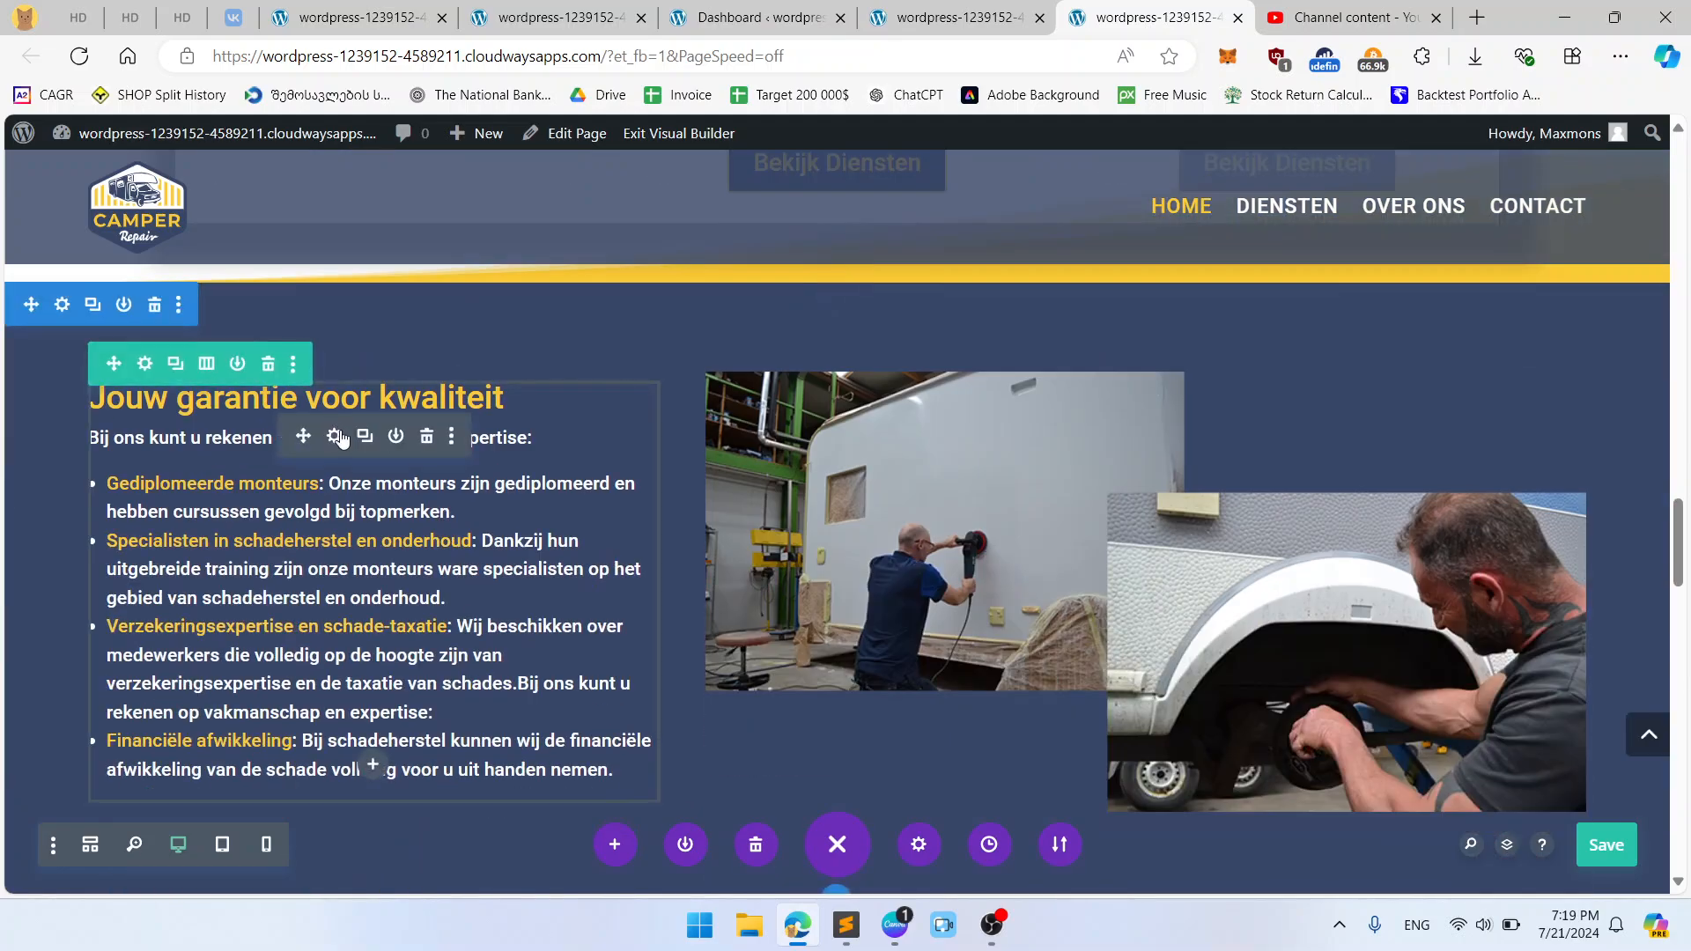
scroll(343, 441, "up", 5)
scroll(330, 426, "up", 5)
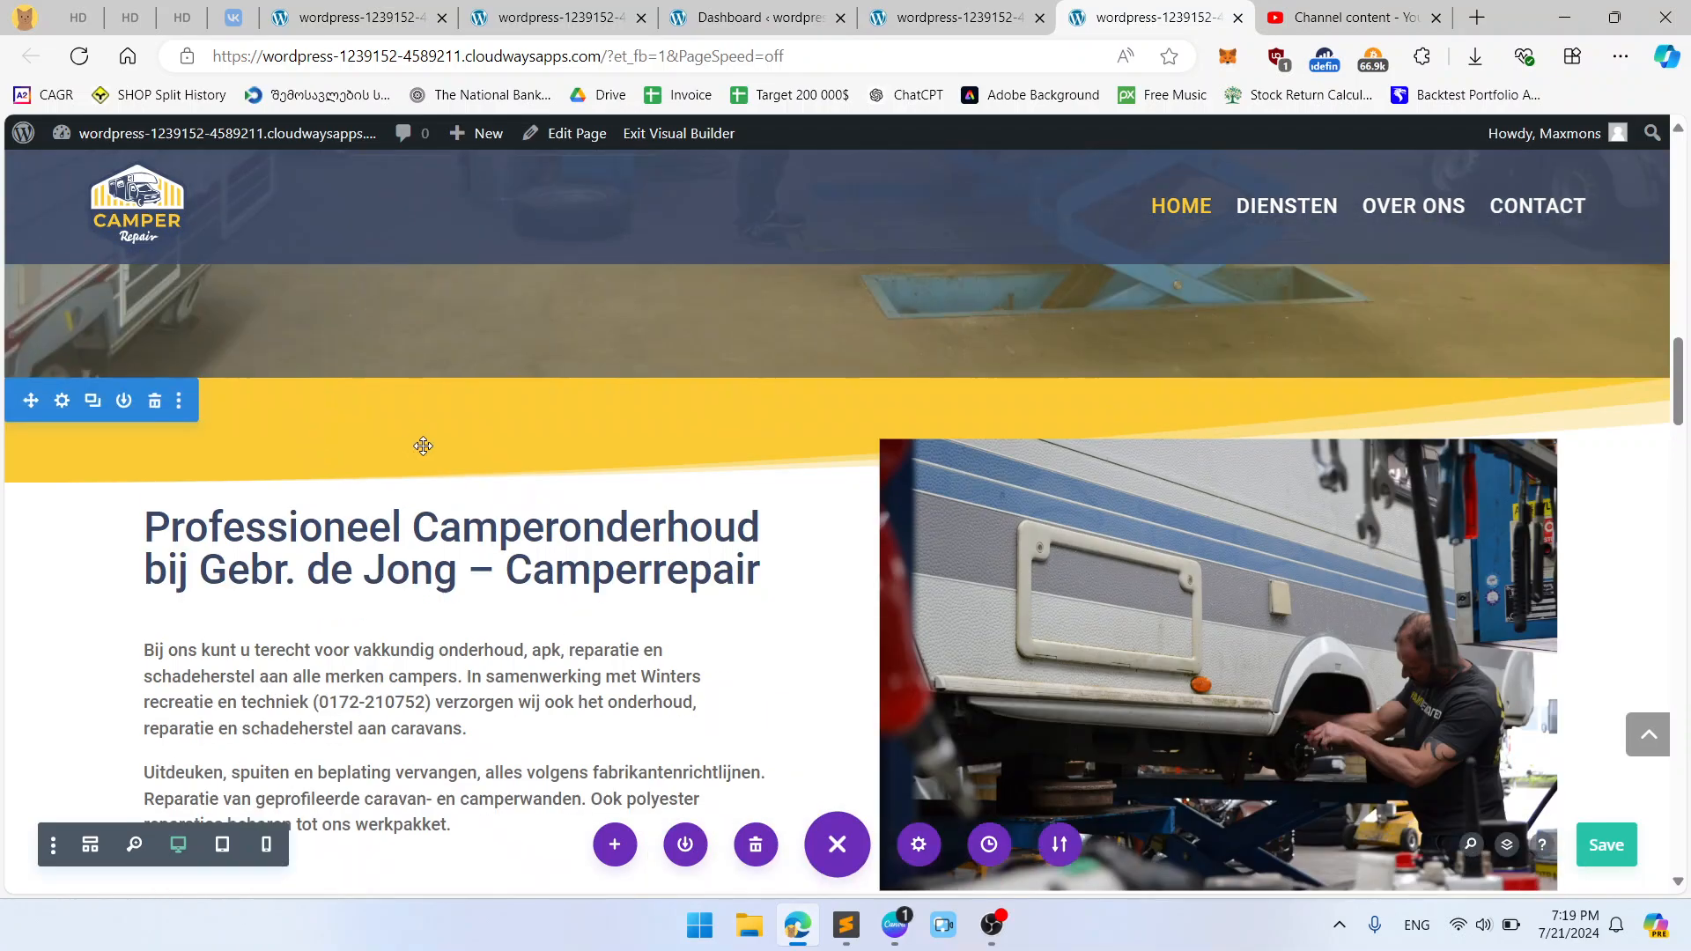
left_click(410, 513)
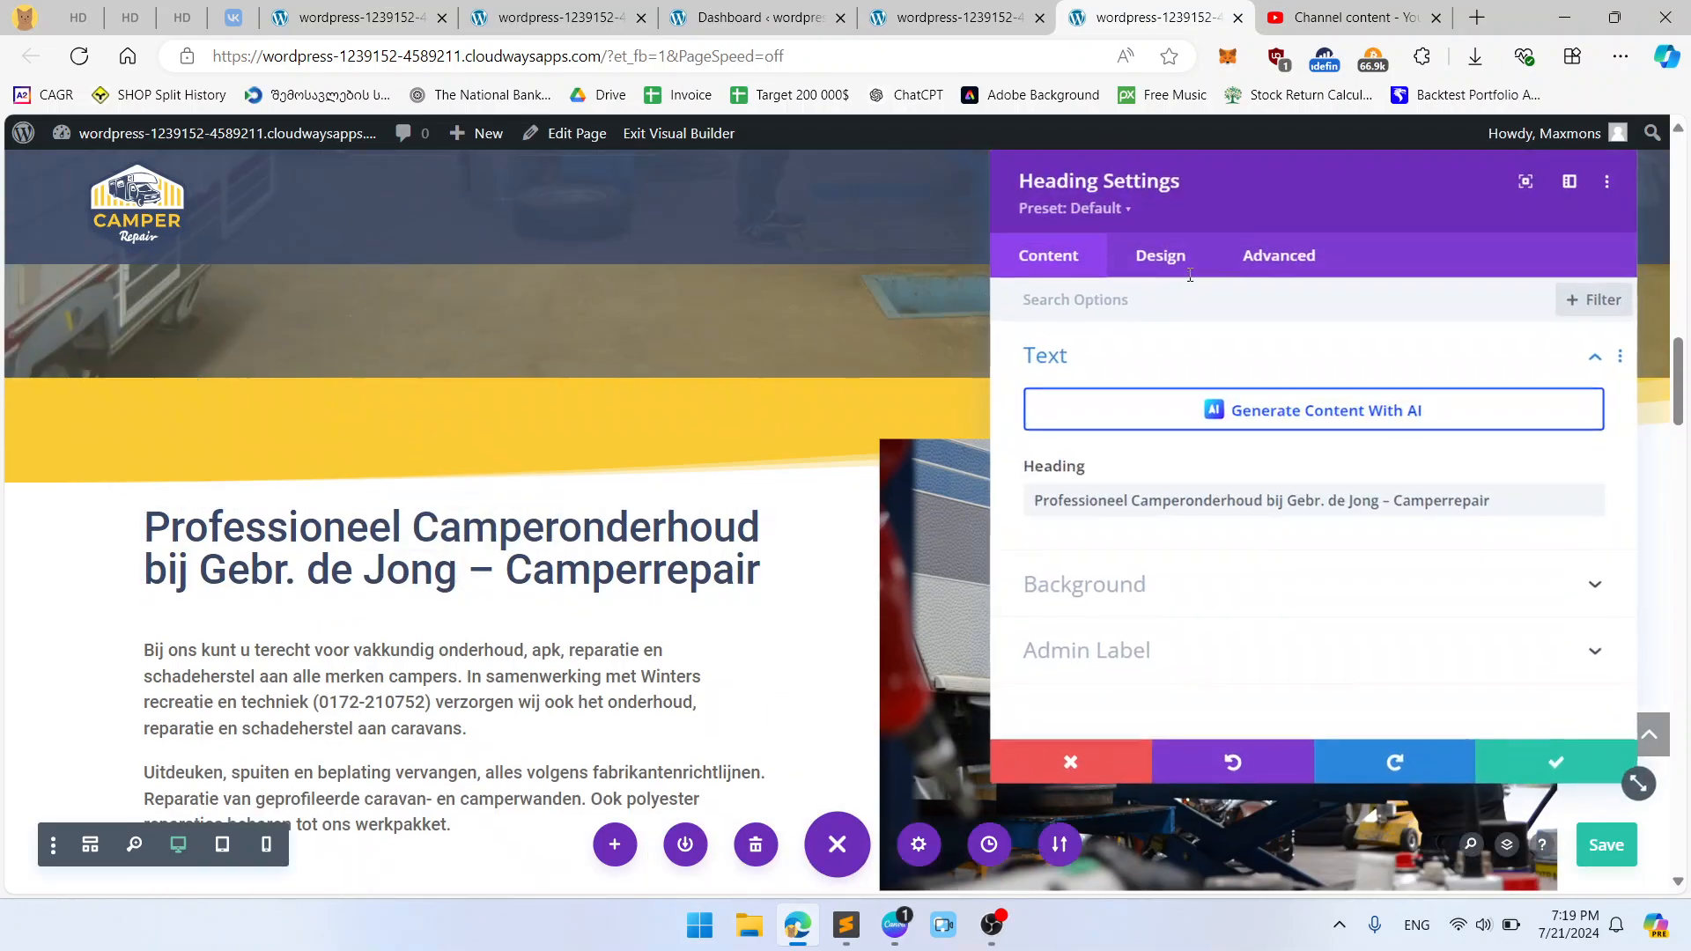
left_click(1151, 255)
left_click(1150, 361)
scroll(1165, 427, "down", 3)
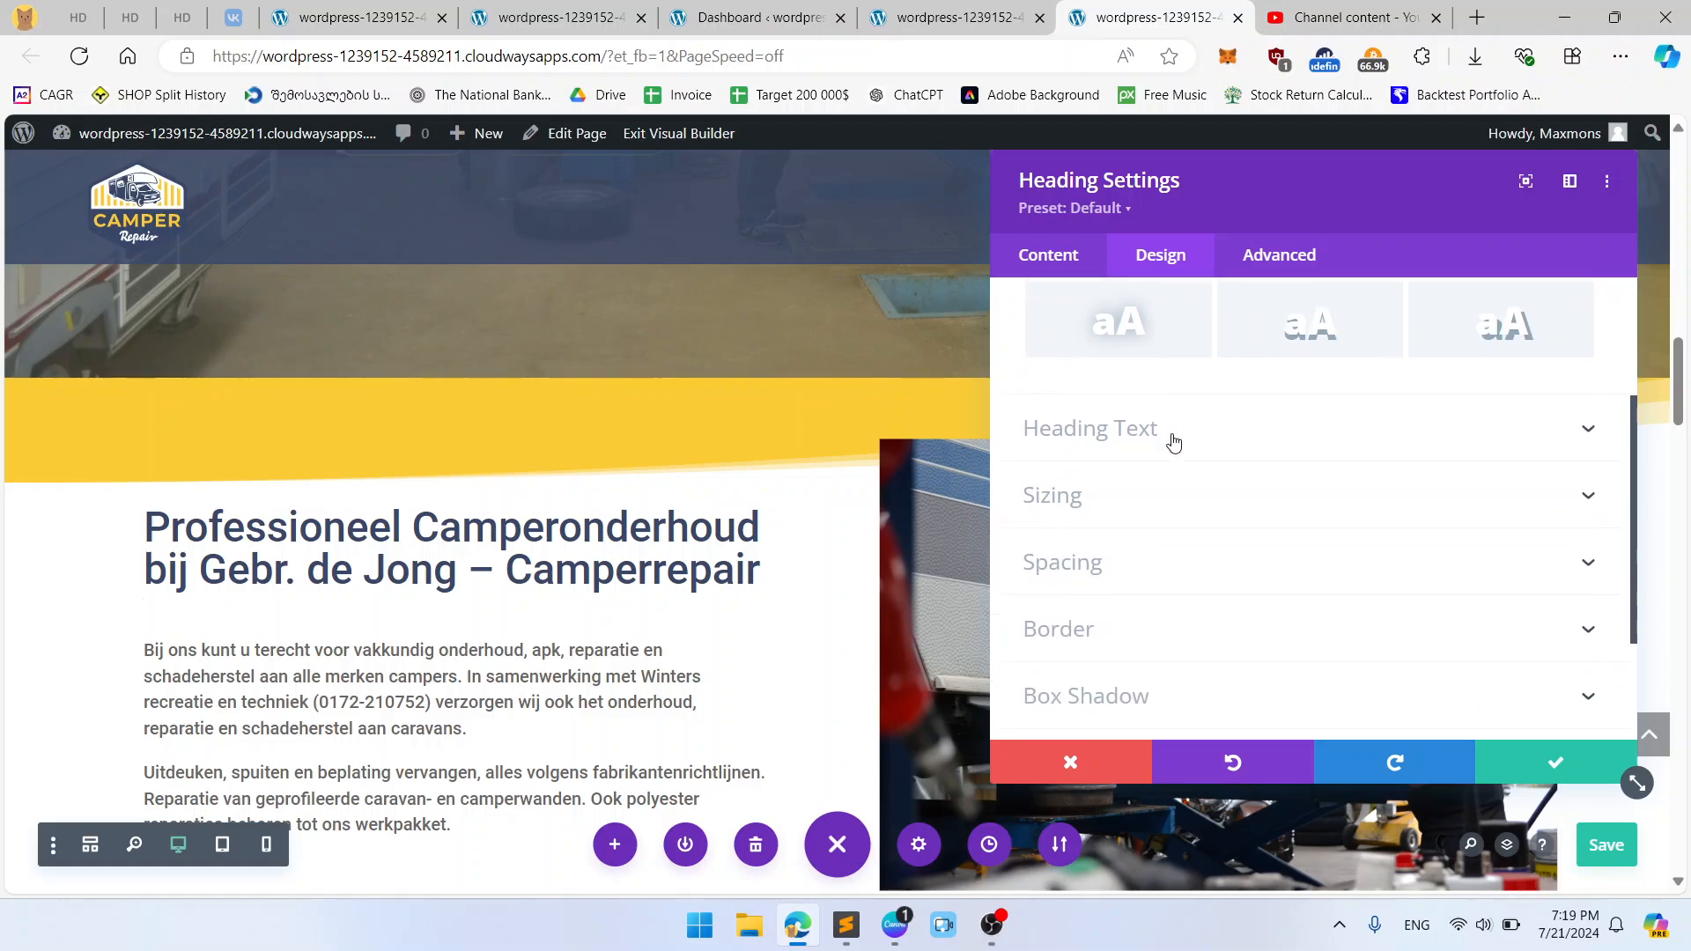
scroll(1164, 427, "up", 3)
left_click(1164, 388)
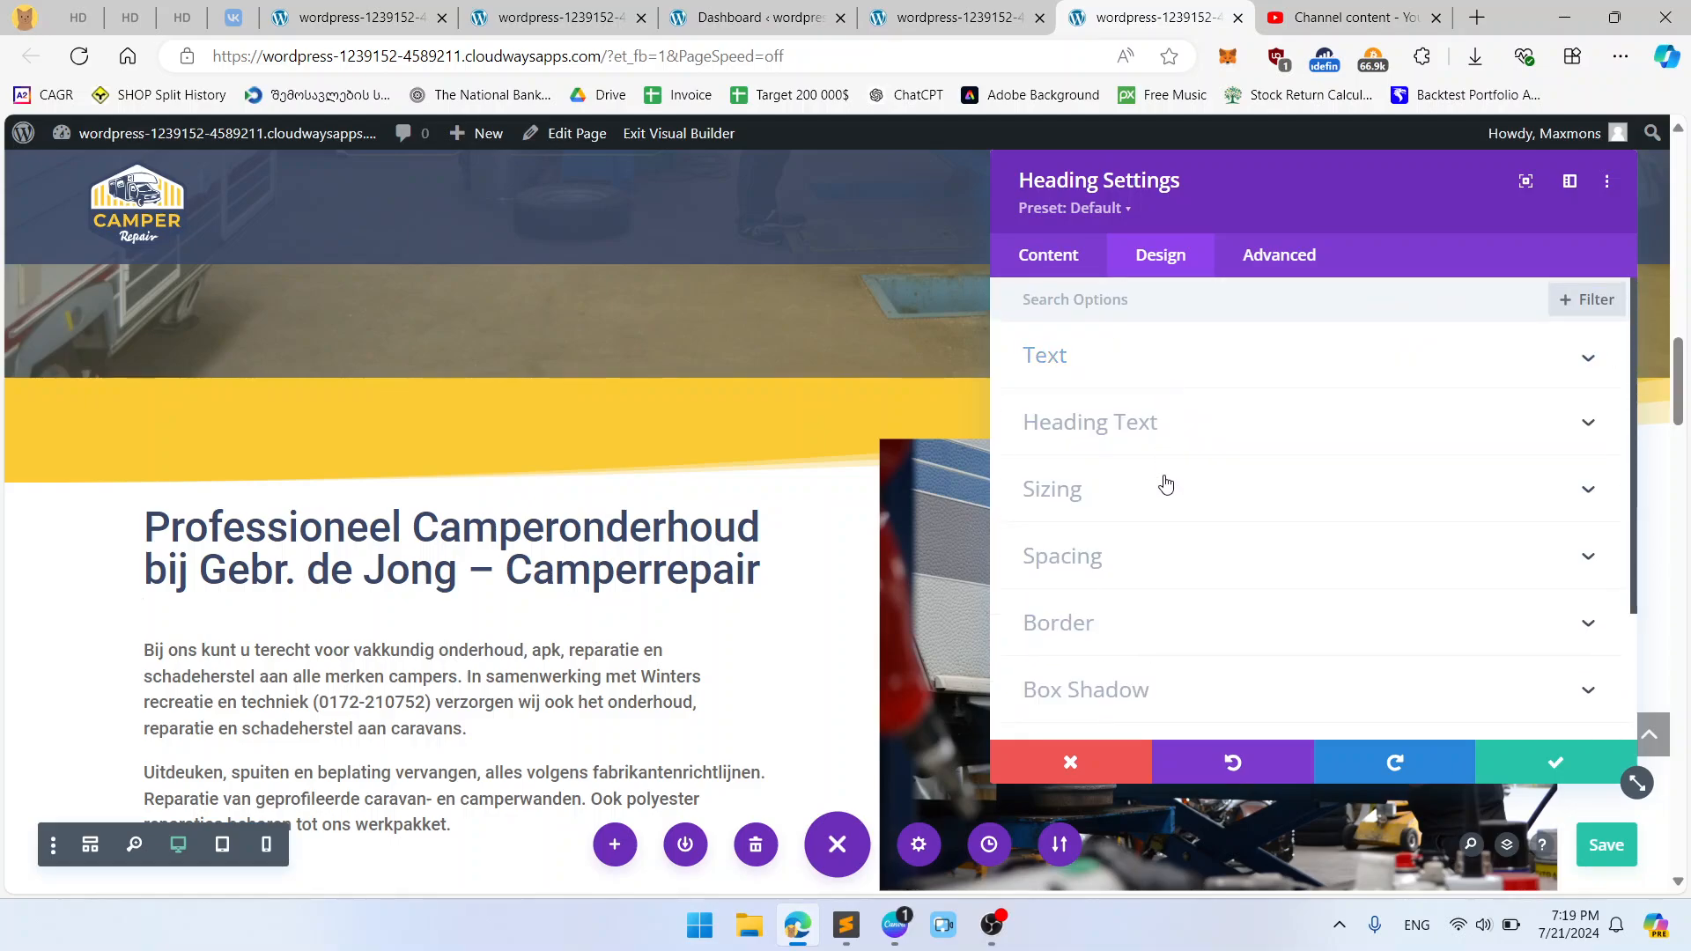
left_click(1166, 484)
scroll(1163, 441, "up", 3)
left_click(1159, 426)
scroll(1182, 453, "down", 2)
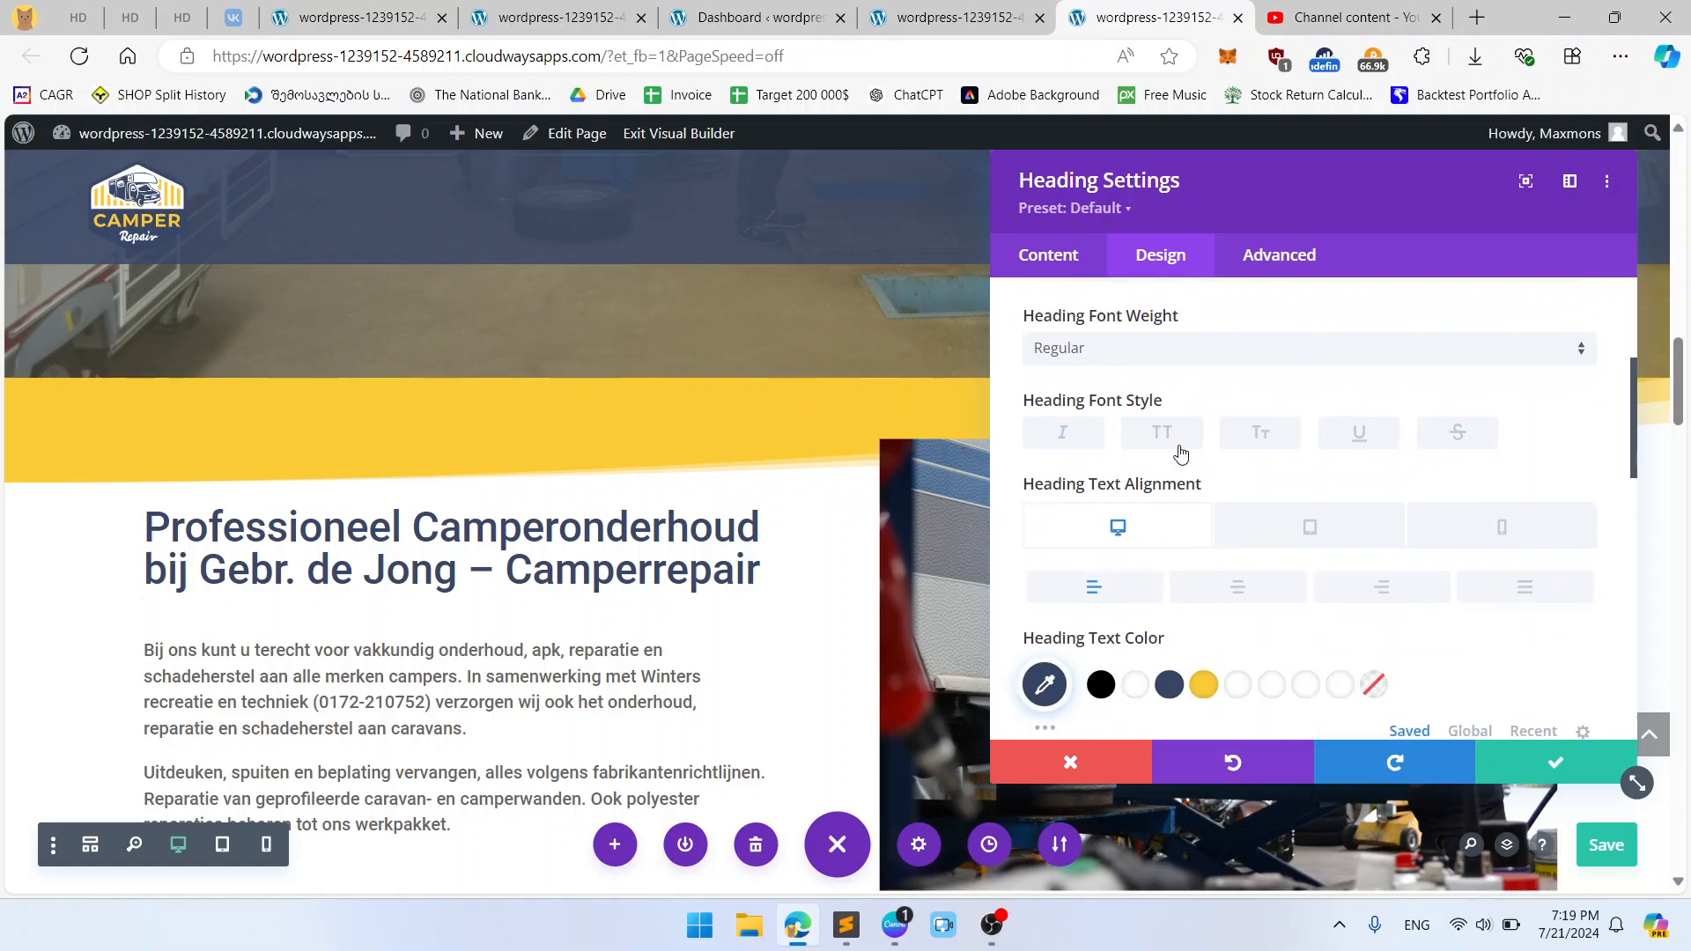
left_click(1064, 257)
left_click(1082, 357)
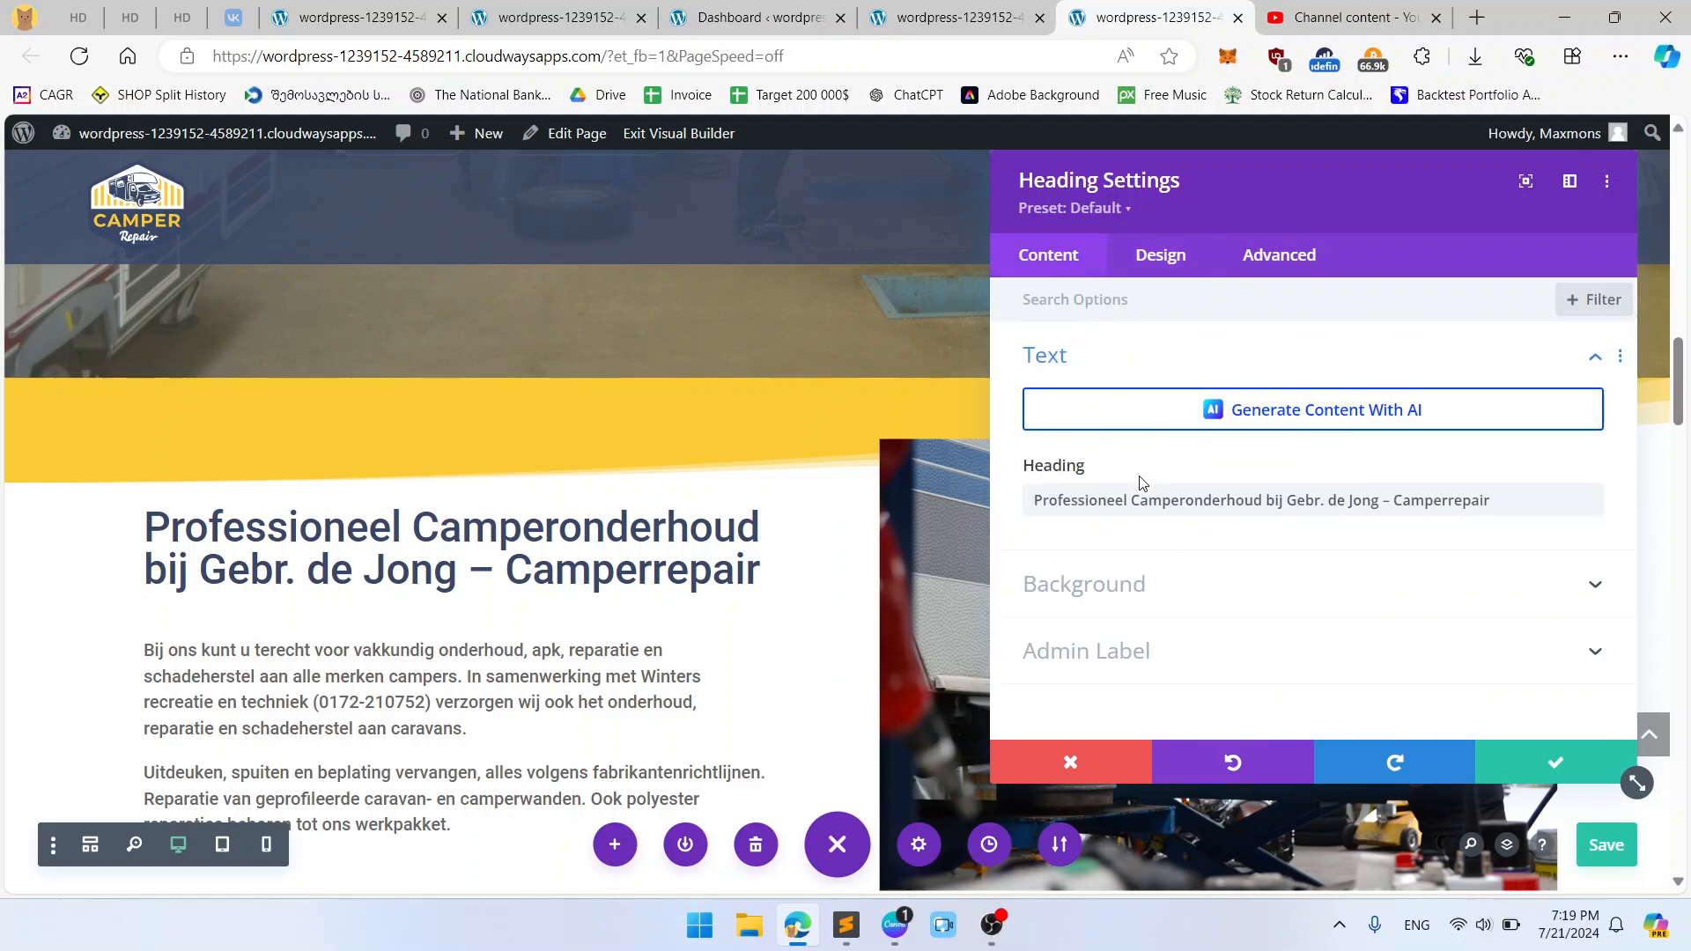
left_click(1159, 503)
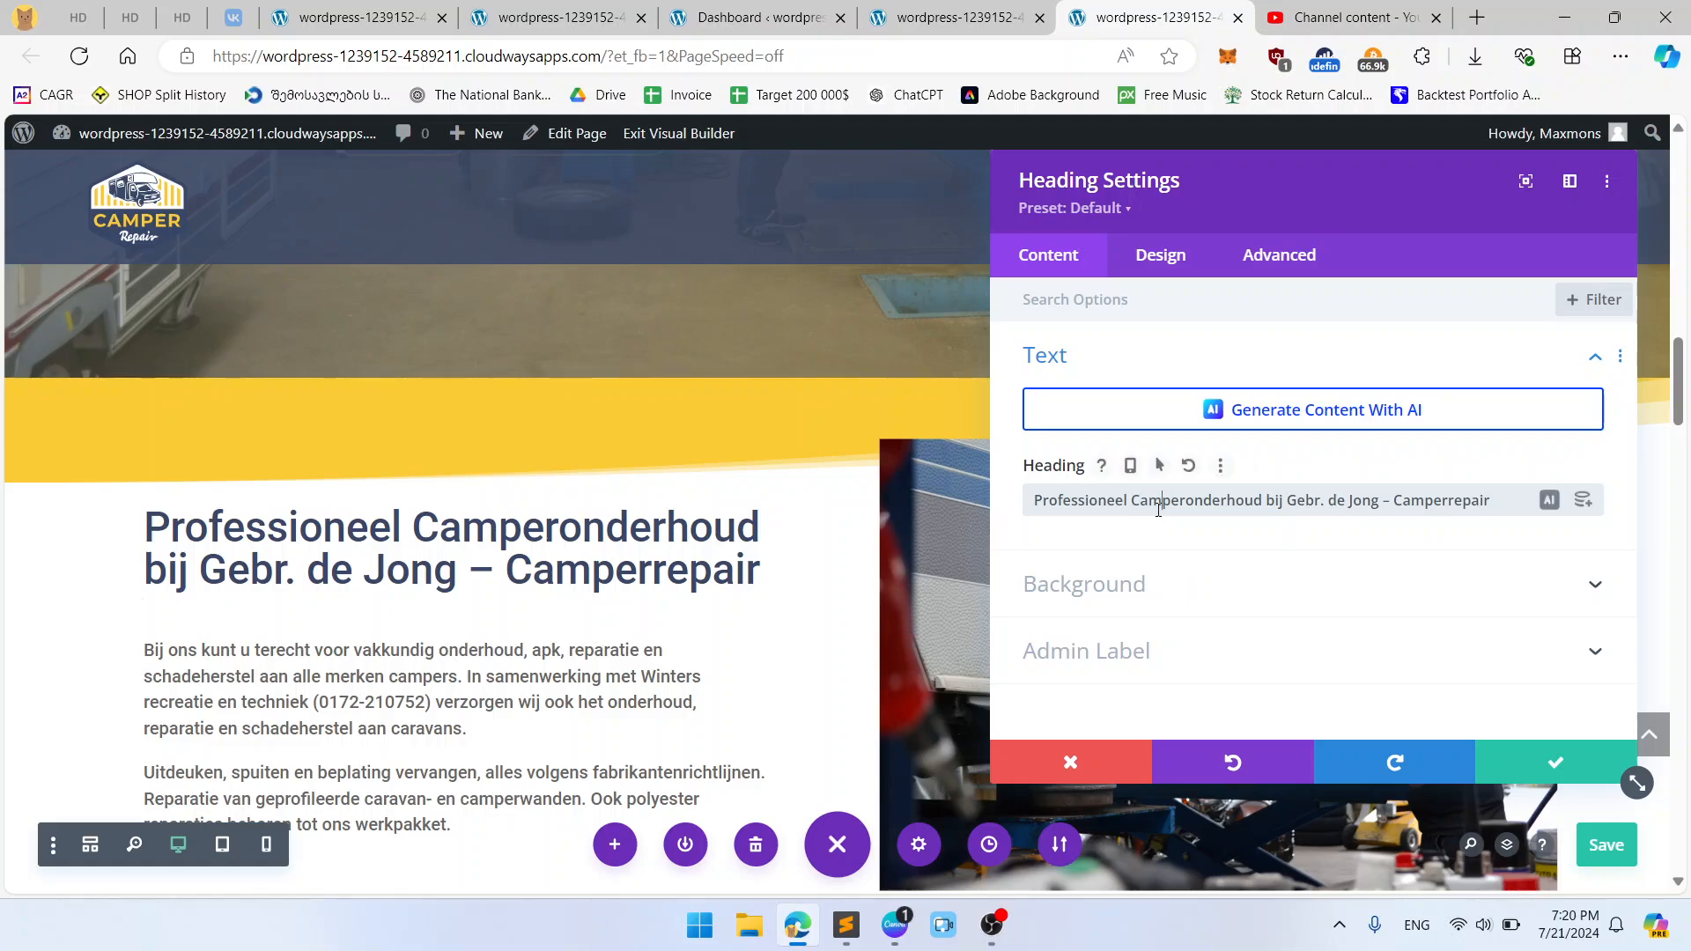
Step: Set the "Professioneel Camperonderhoud" heading's text size to 26px and compare it with the "Jouw garantie voor kwaliteit" heading
left_click(1154, 255)
left_click(1106, 422)
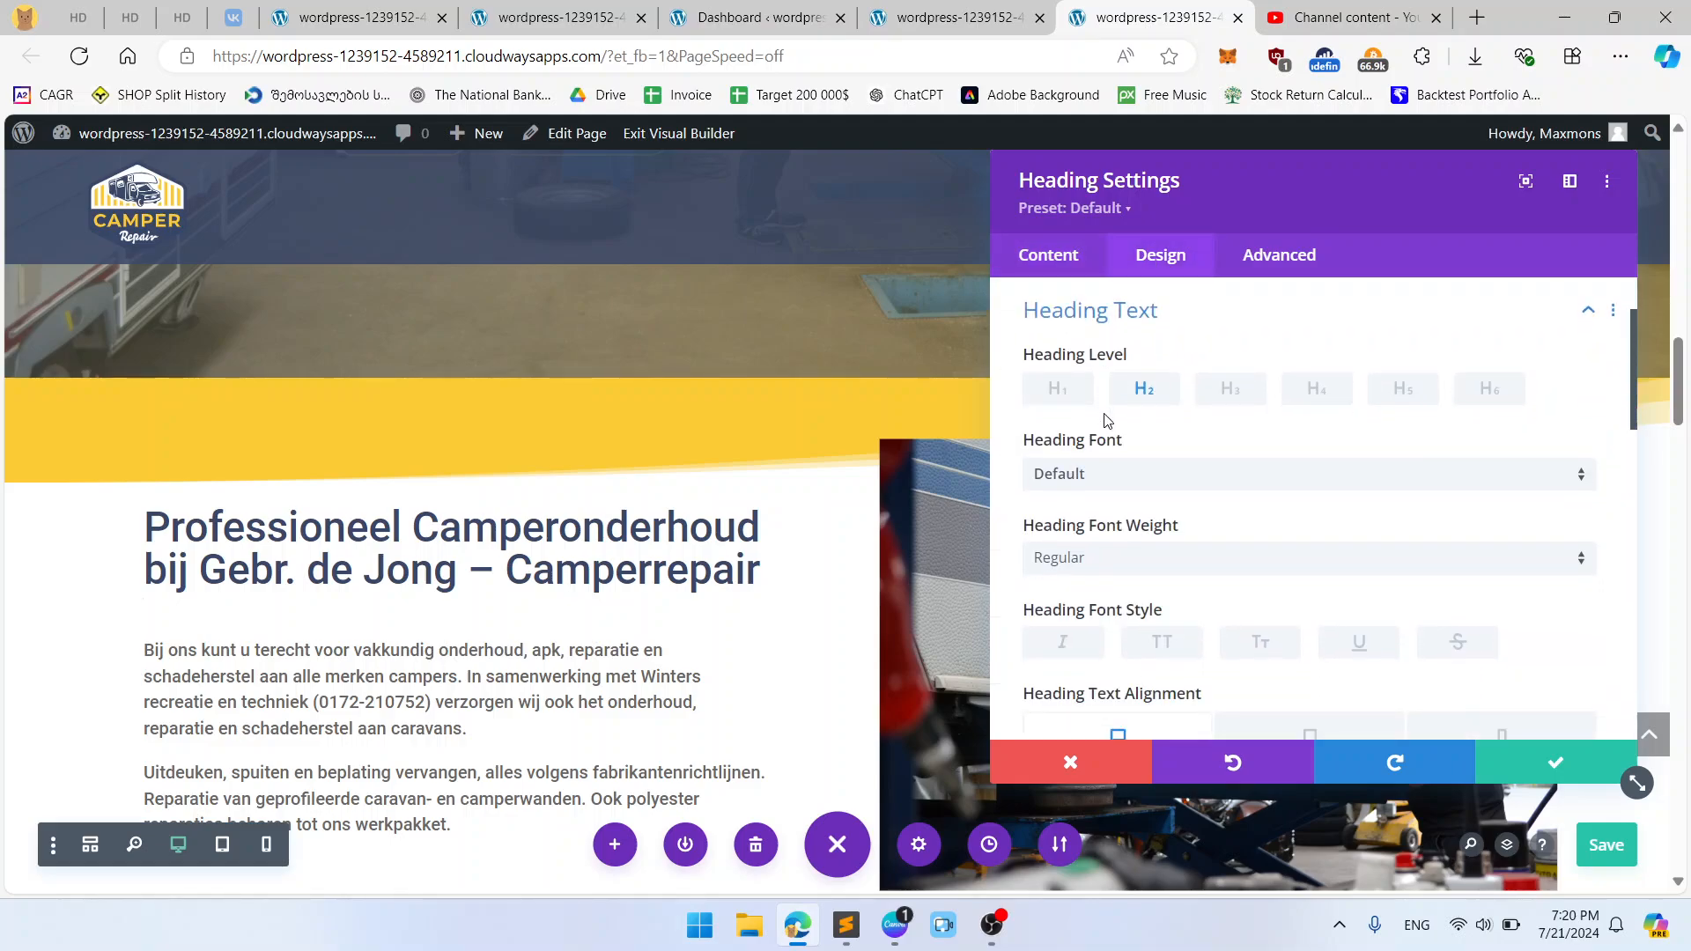
scroll(1191, 497, "down", 5)
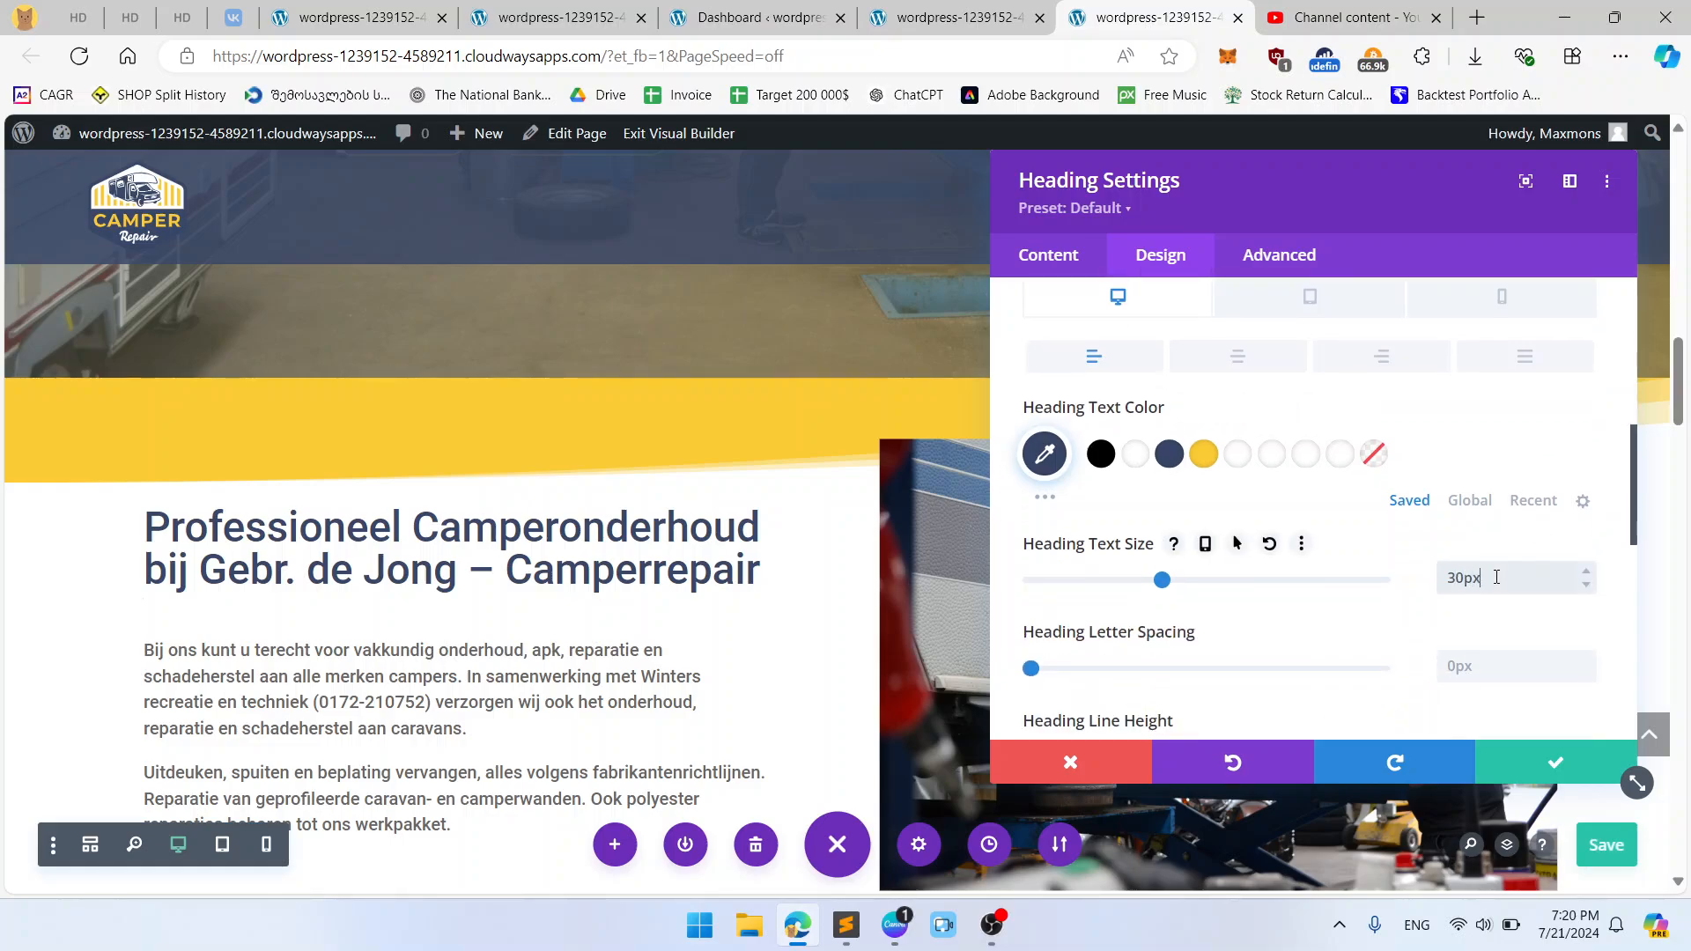
key("Down")
key("Down")
key("Down")
key("Down")
scroll(571, 547, "down", 11)
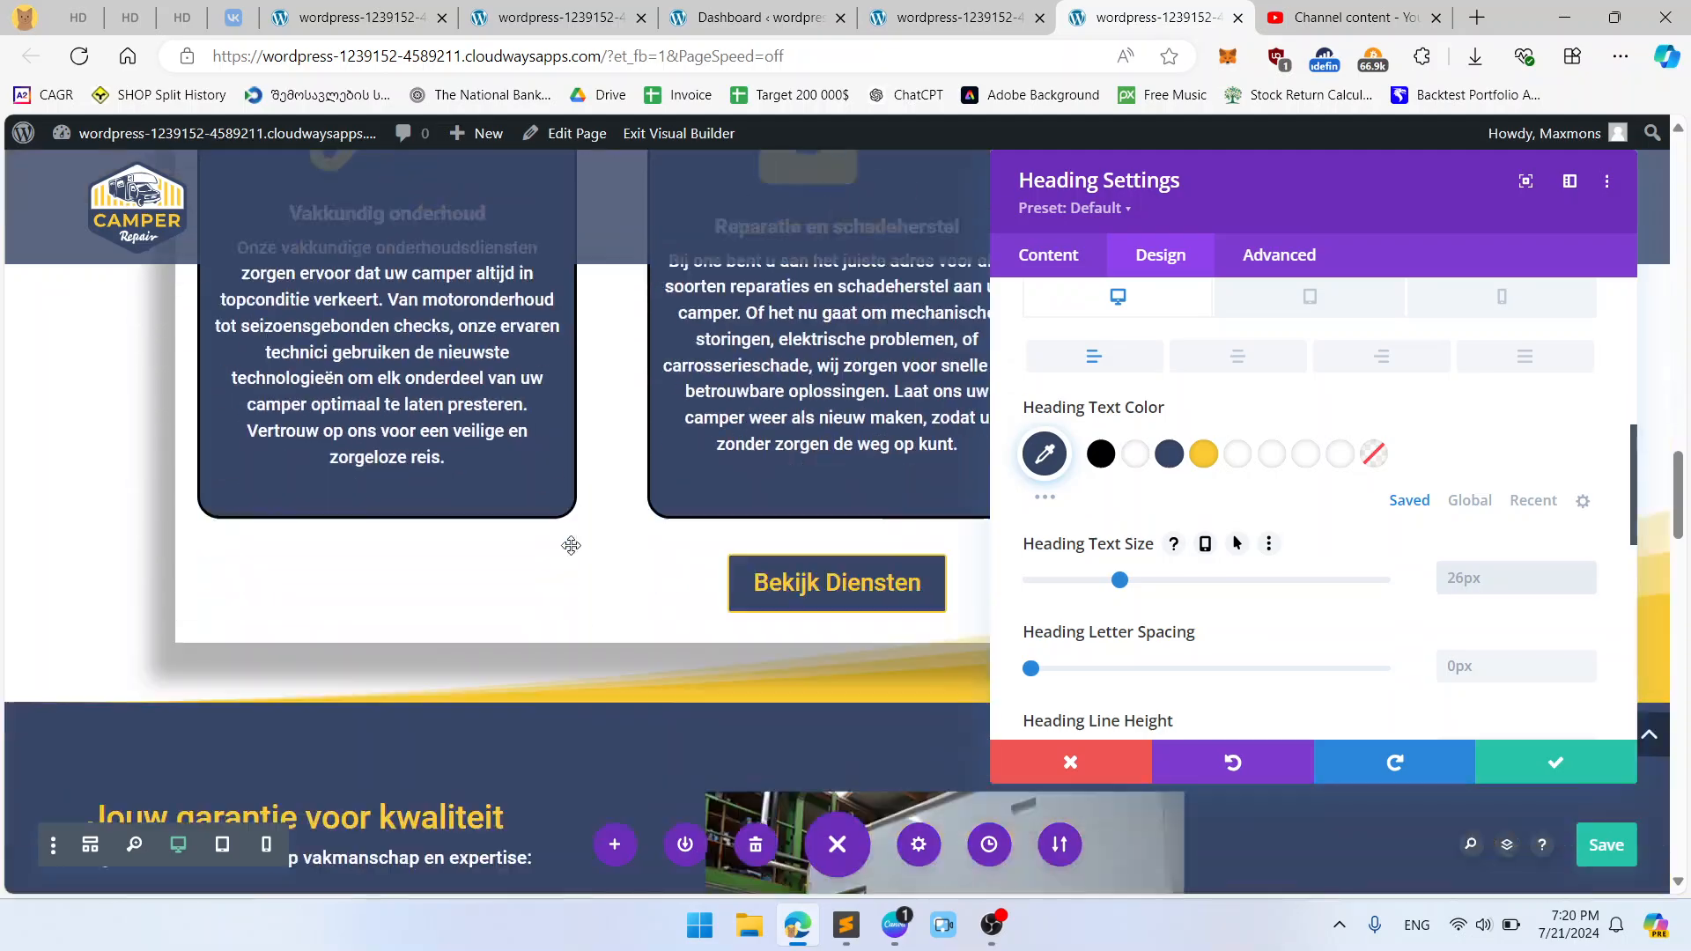
scroll(232, 671, "up", 11)
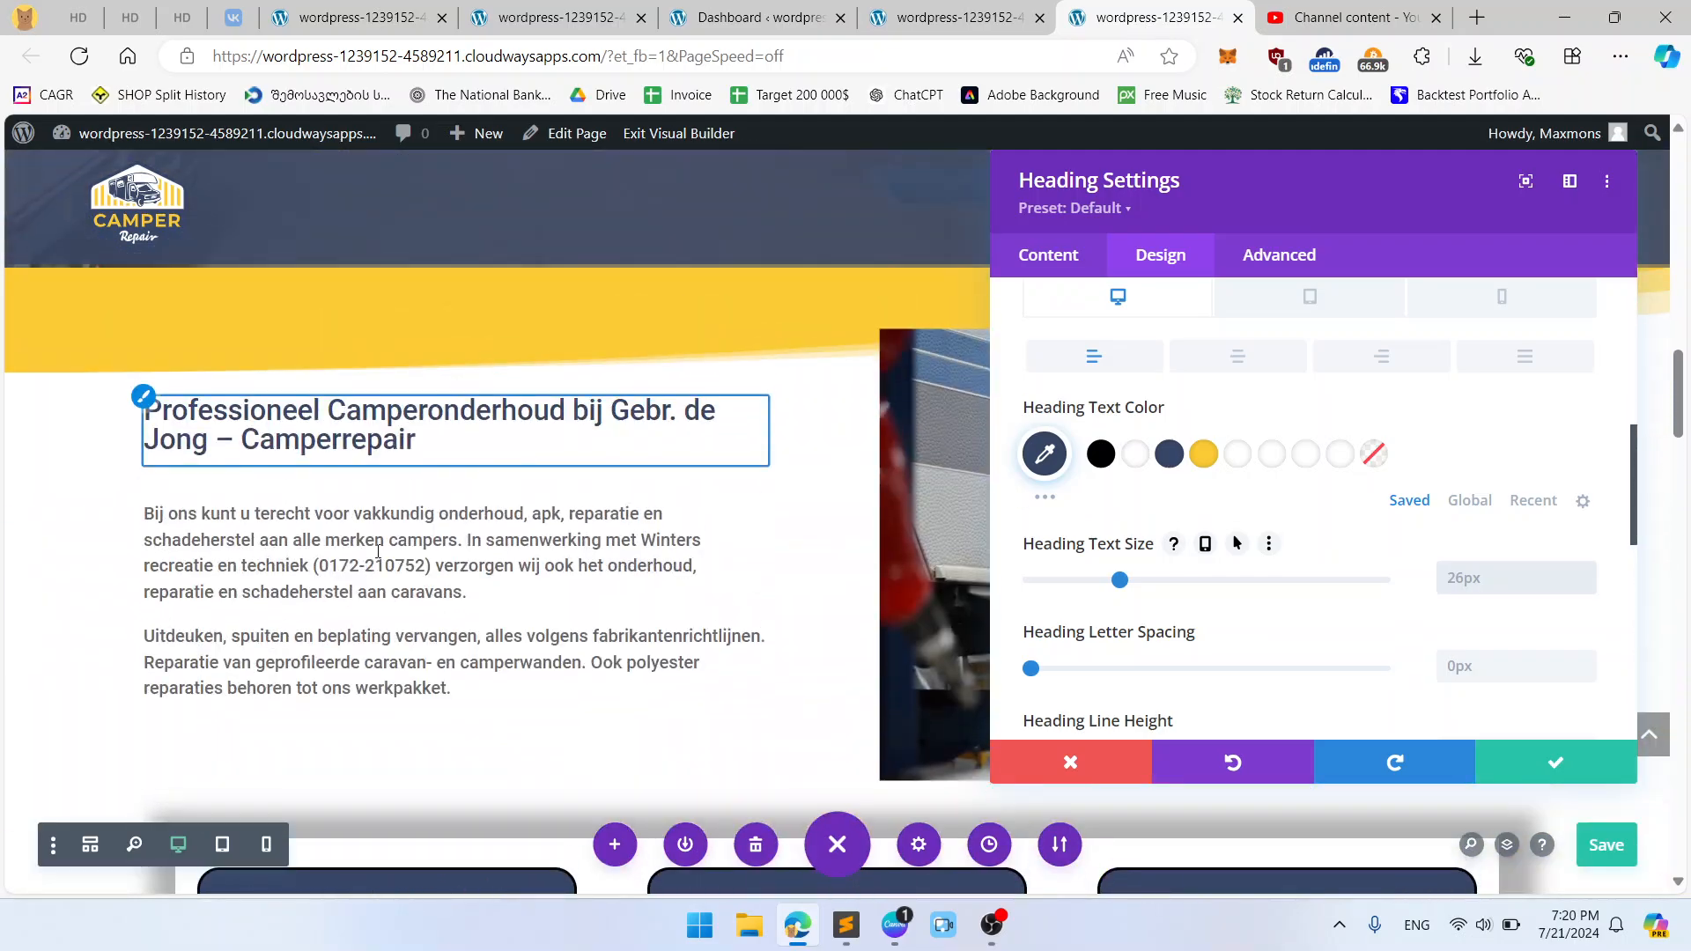
scroll(394, 495, "down", 6)
scroll(394, 495, "down", 5)
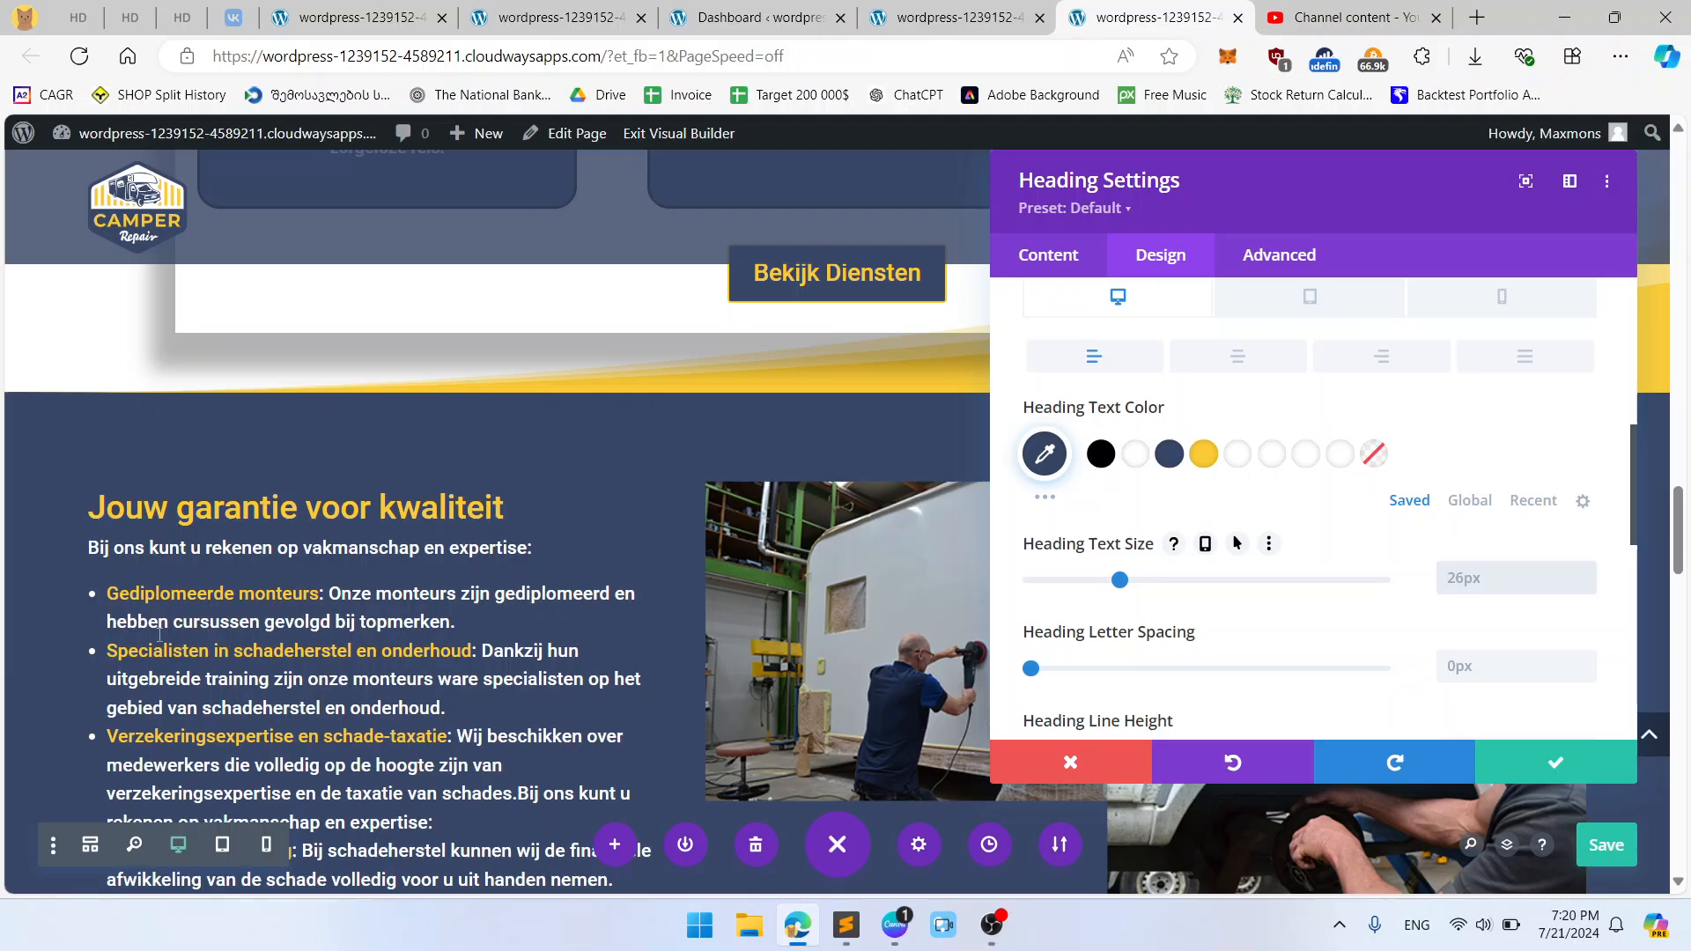
scroll(159, 633, "down", 5)
scroll(121, 624, "up", 15)
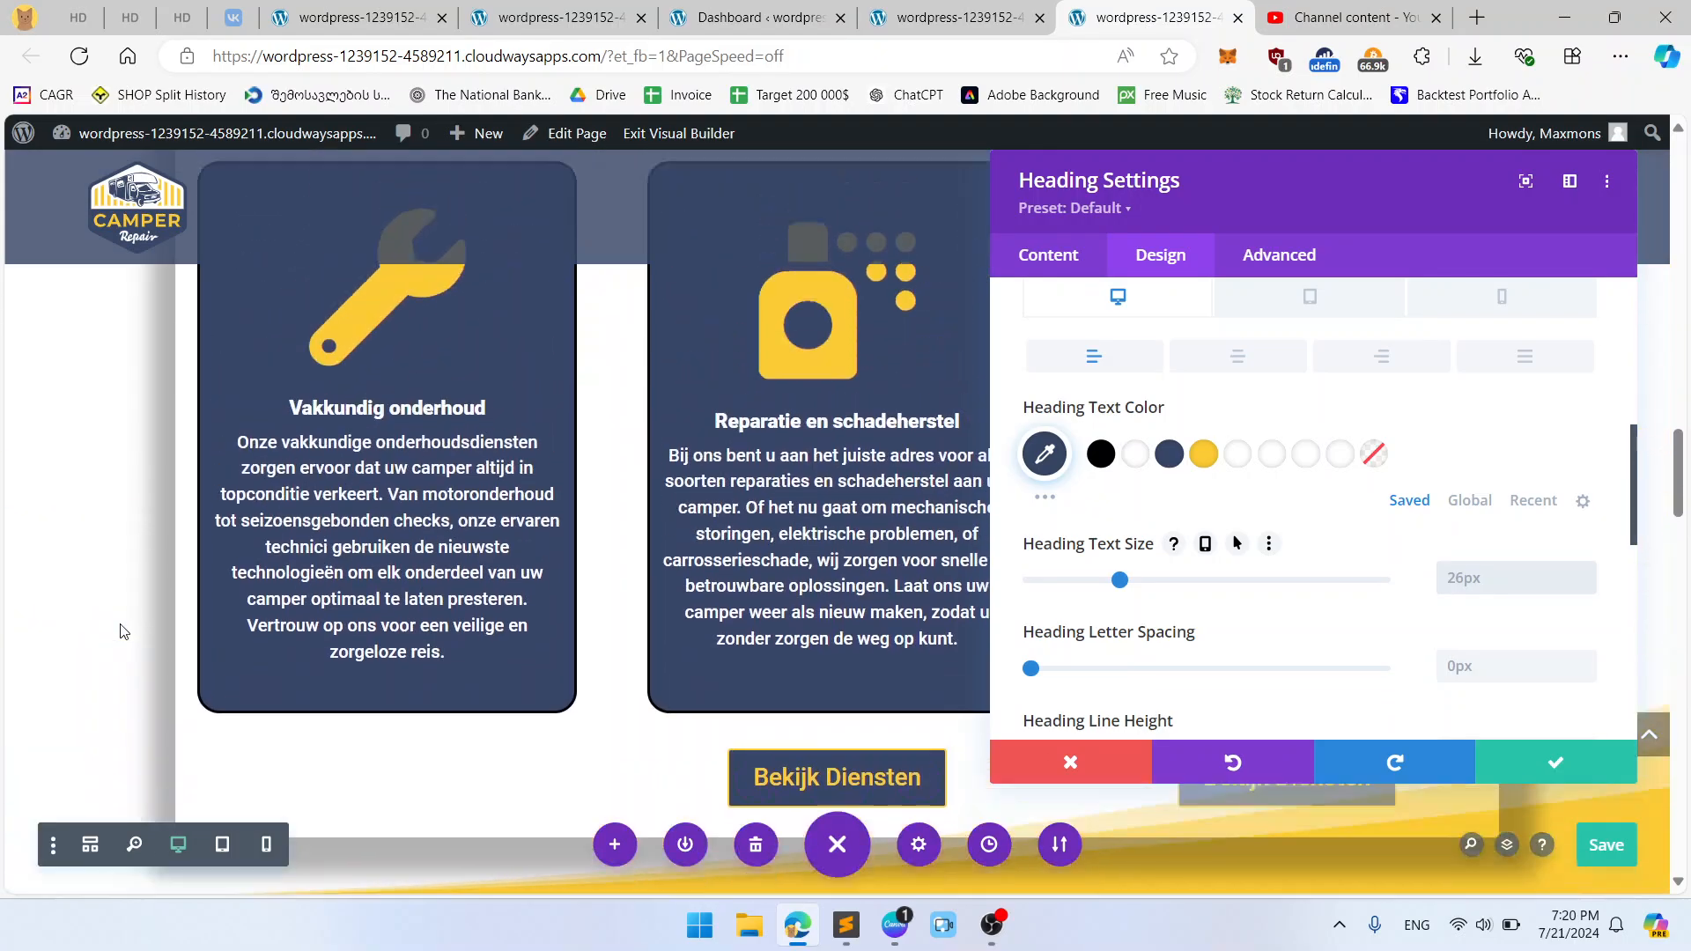
scroll(109, 488, "up", 3)
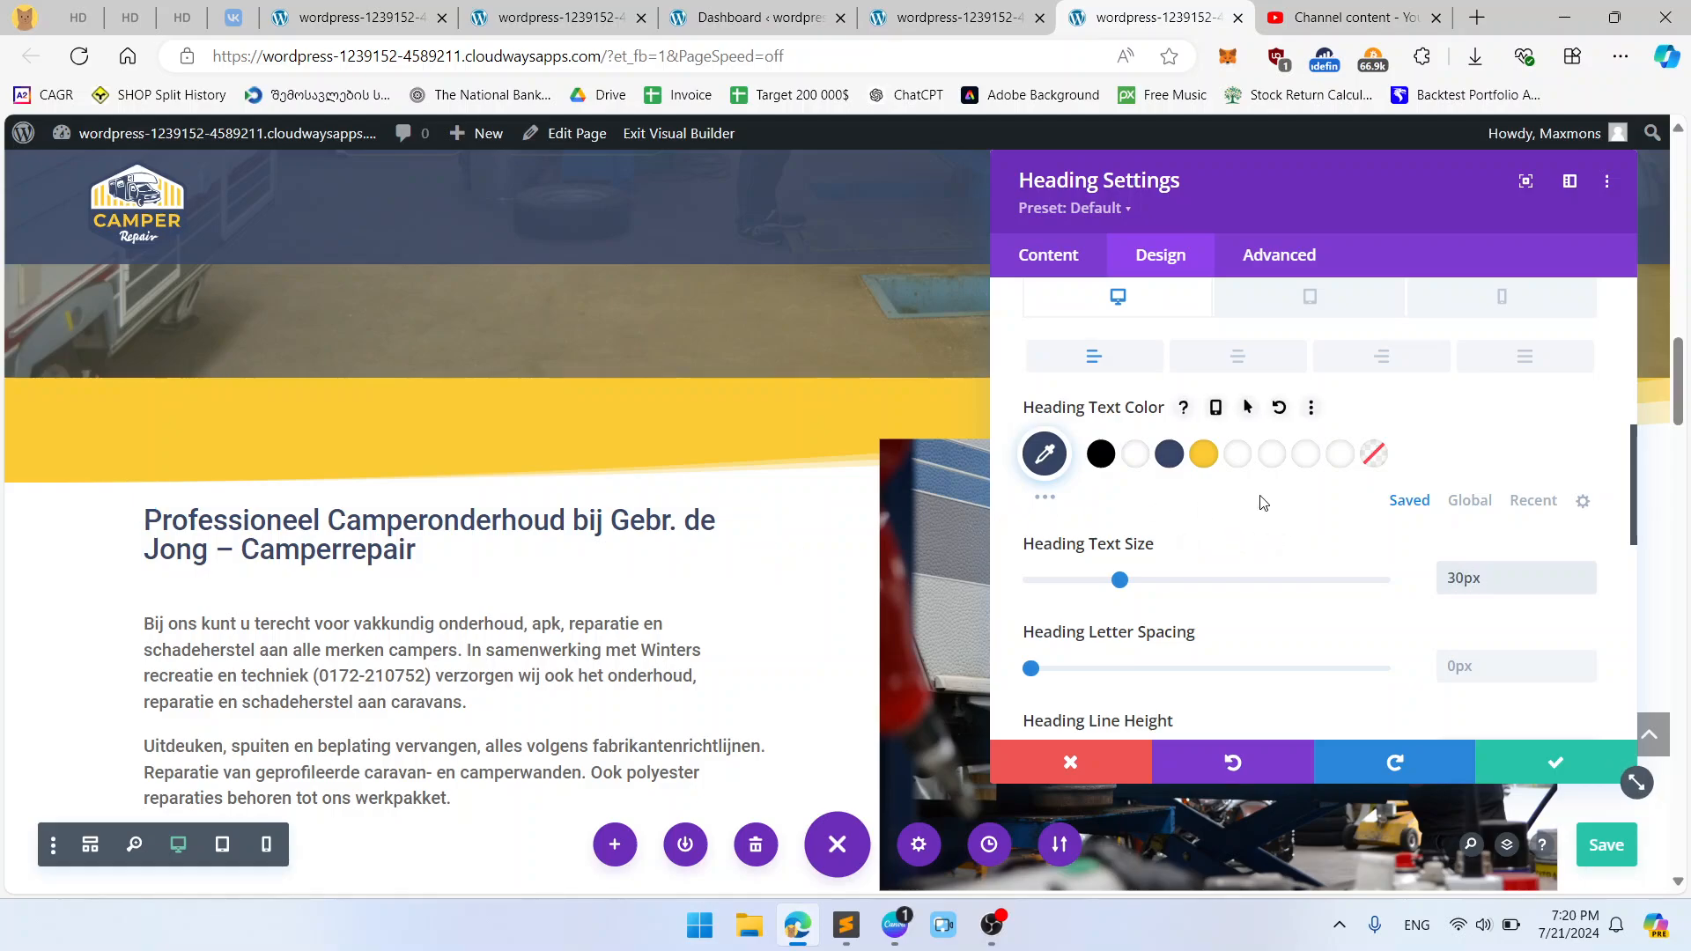
Step: Try adjusting the "Professioneel Camperonderhoud" heading's text size up and down, and undo the last change
left_click(1487, 578)
triple_click(1587, 573)
triple_click(1587, 583)
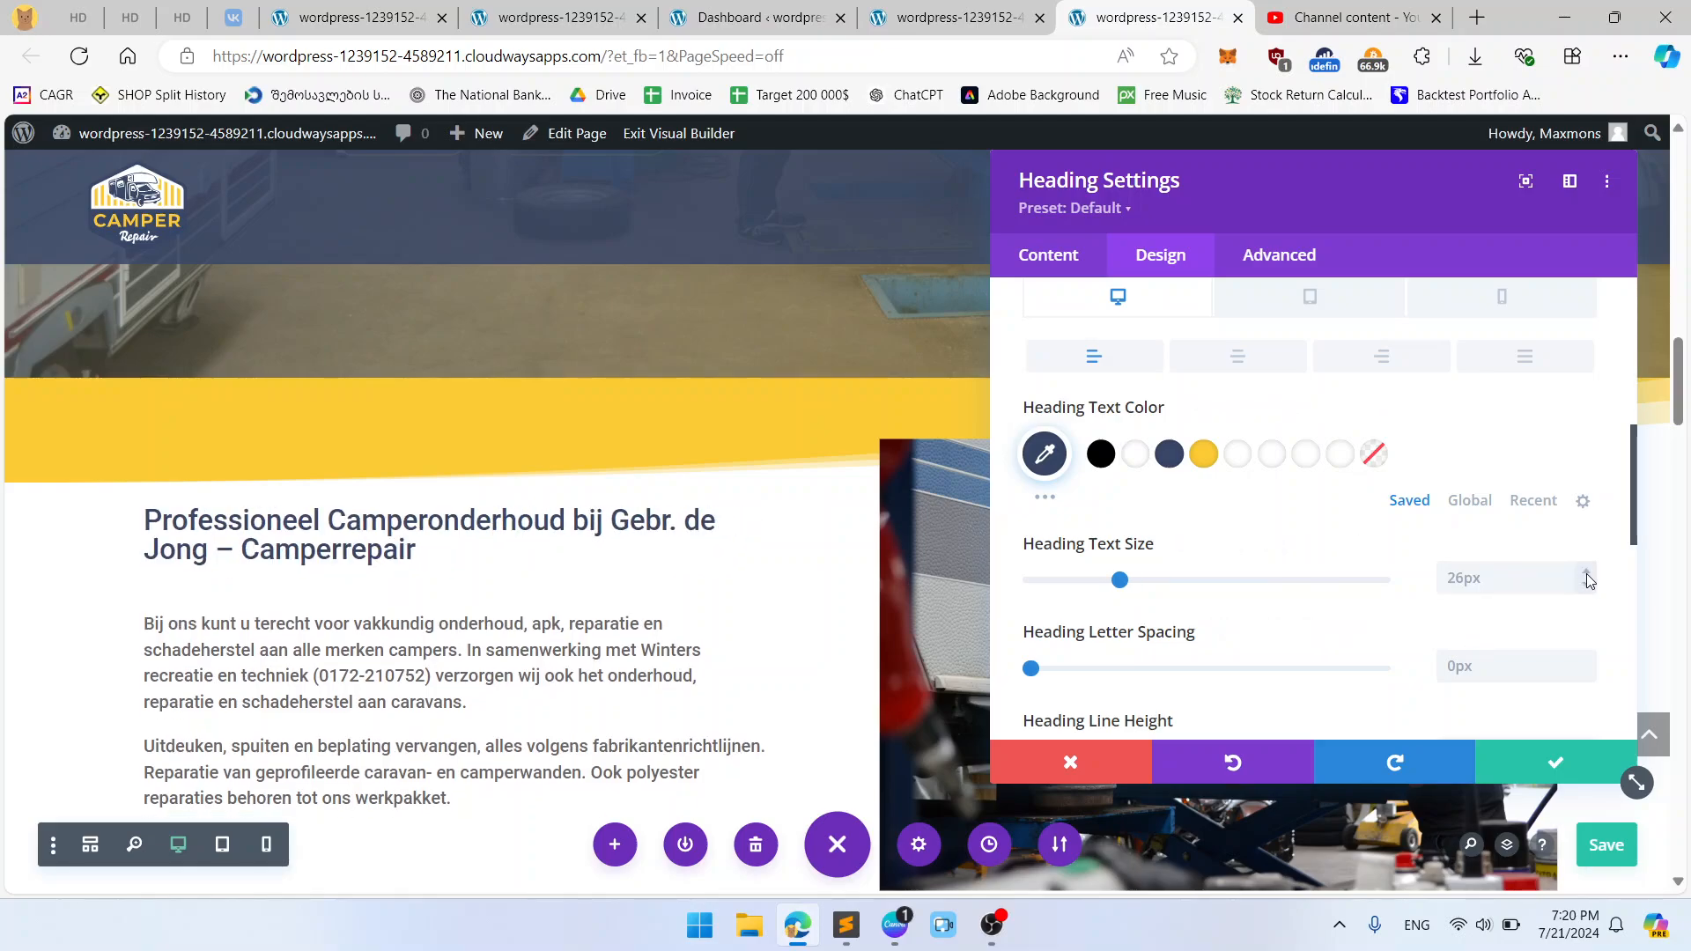
left_click(1586, 574)
double_click(1587, 574)
key("ctrl+z")
Step: Examine the design and content settings of the "Professioneel Camperonderhoud" heading
scroll(1502, 558, "up", 4)
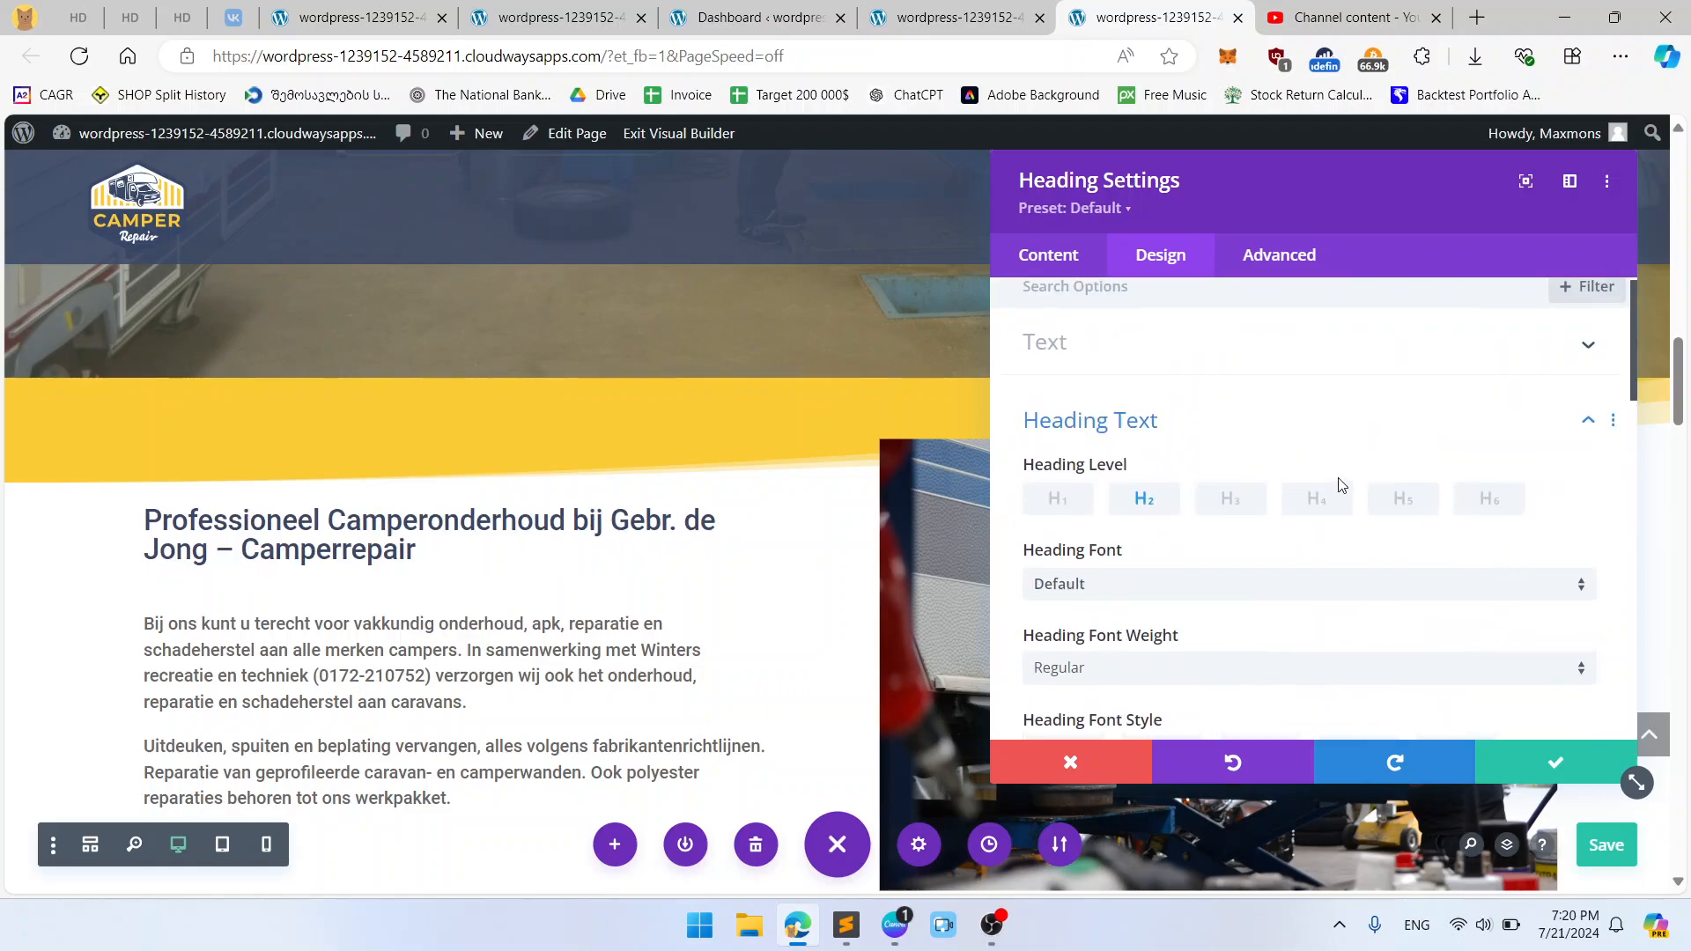
scroll(1203, 436, "down", 3)
left_click(1077, 251)
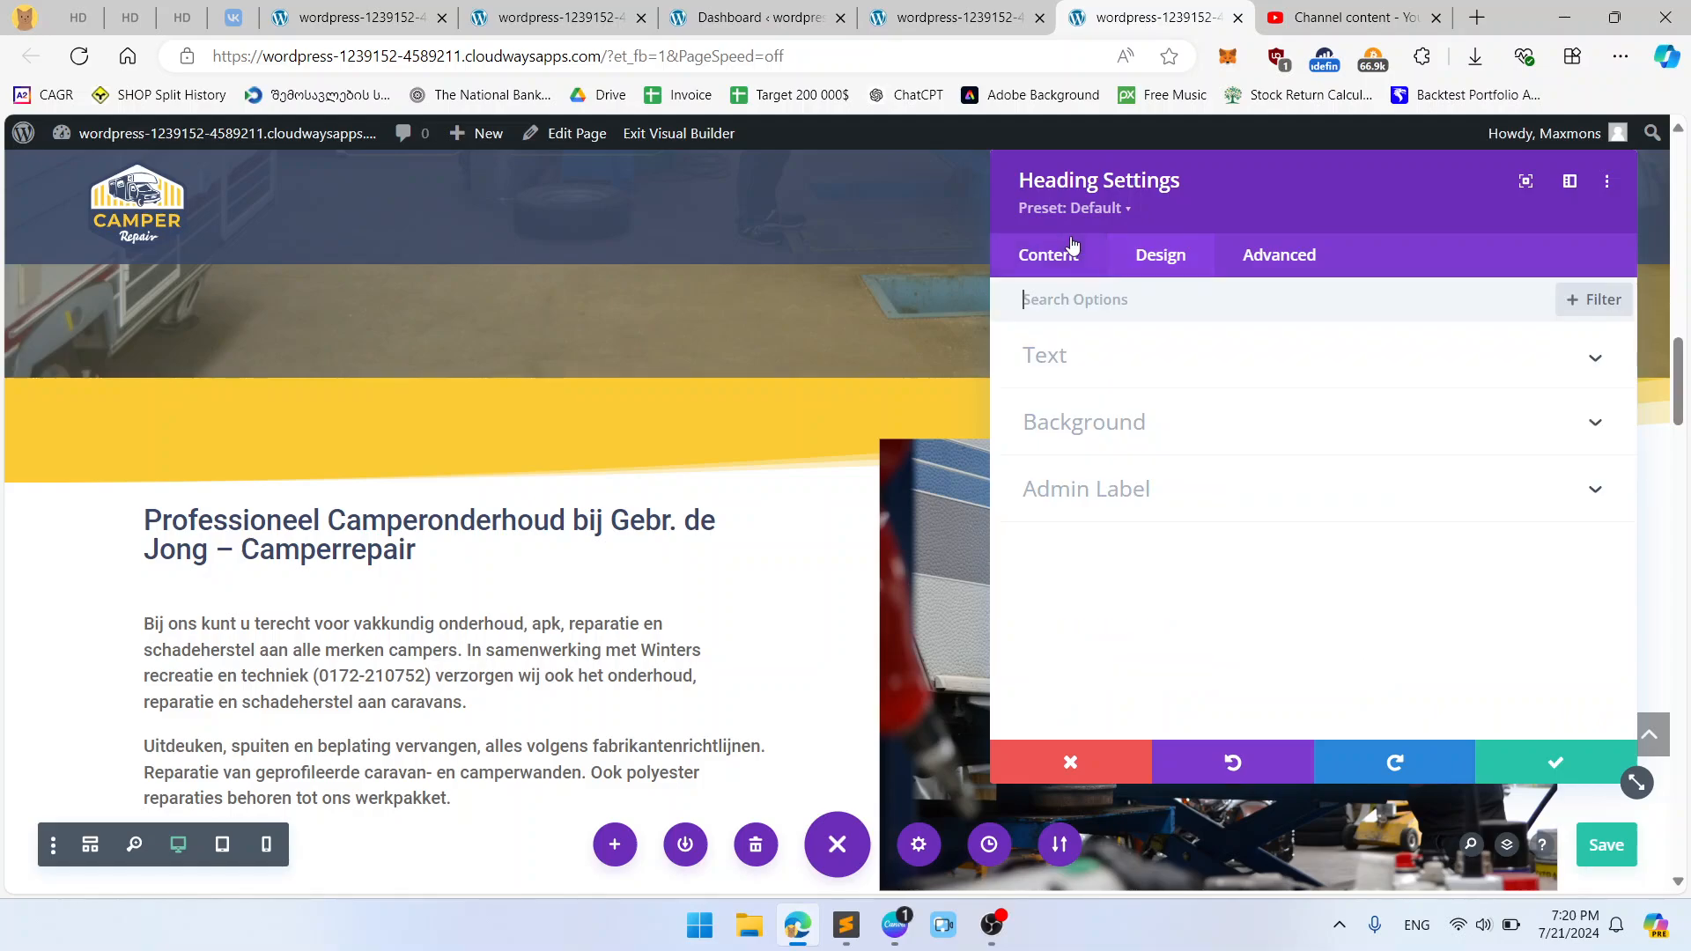
left_click(1170, 356)
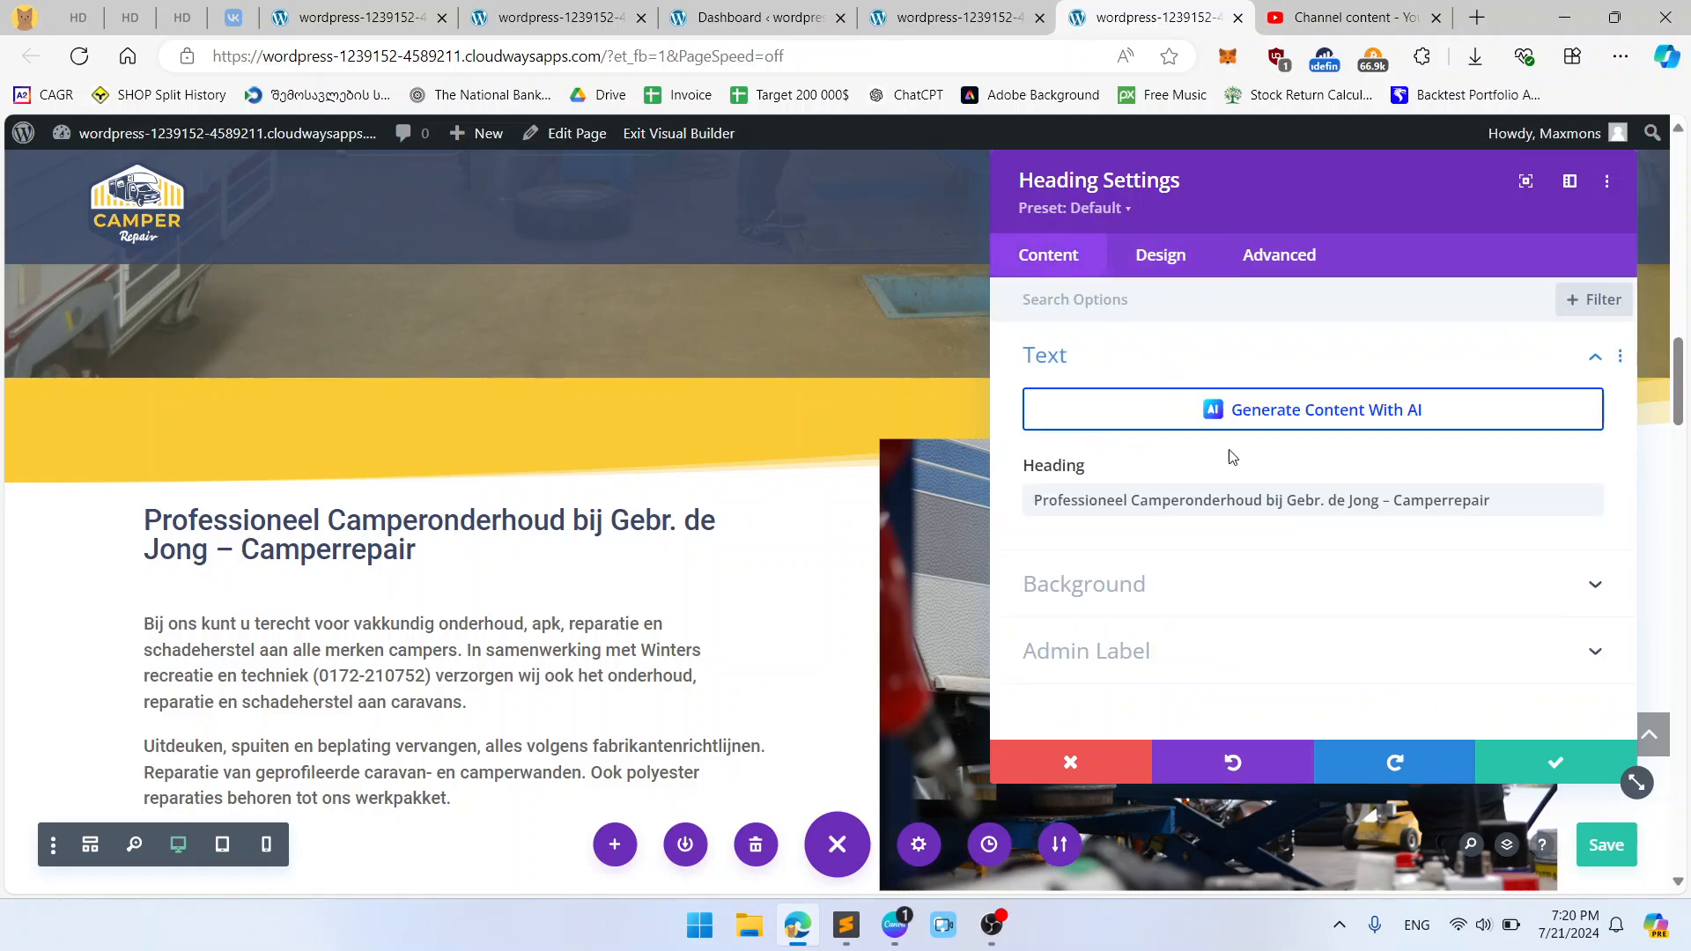
left_click(1269, 500)
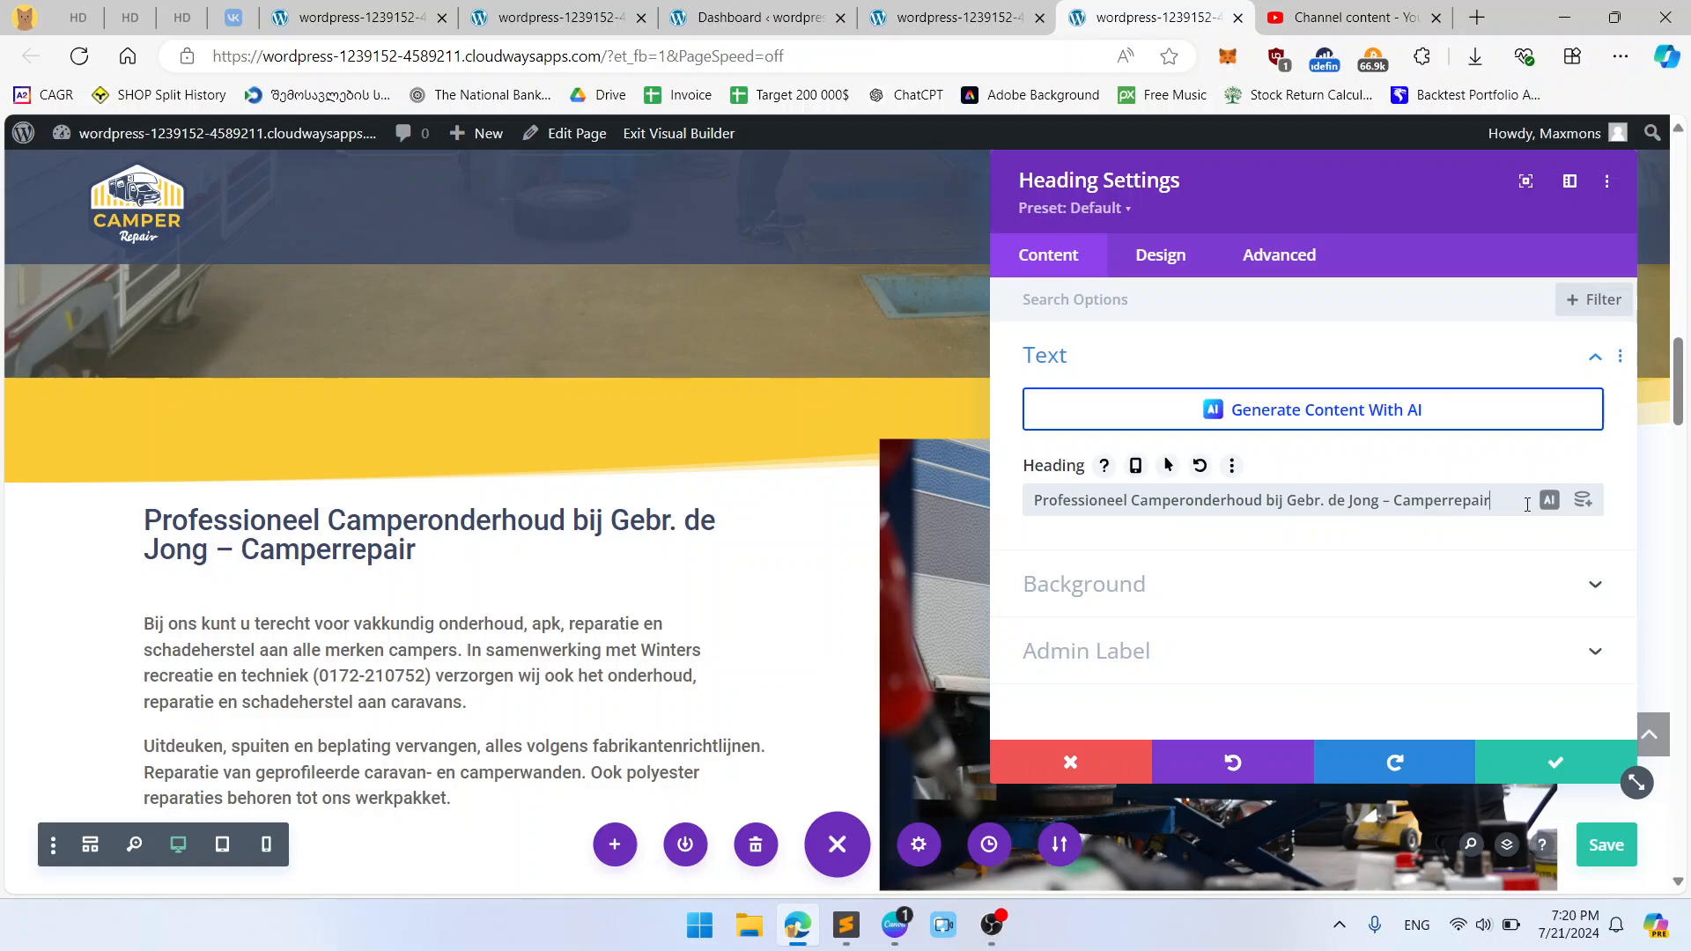
left_click(1160, 255)
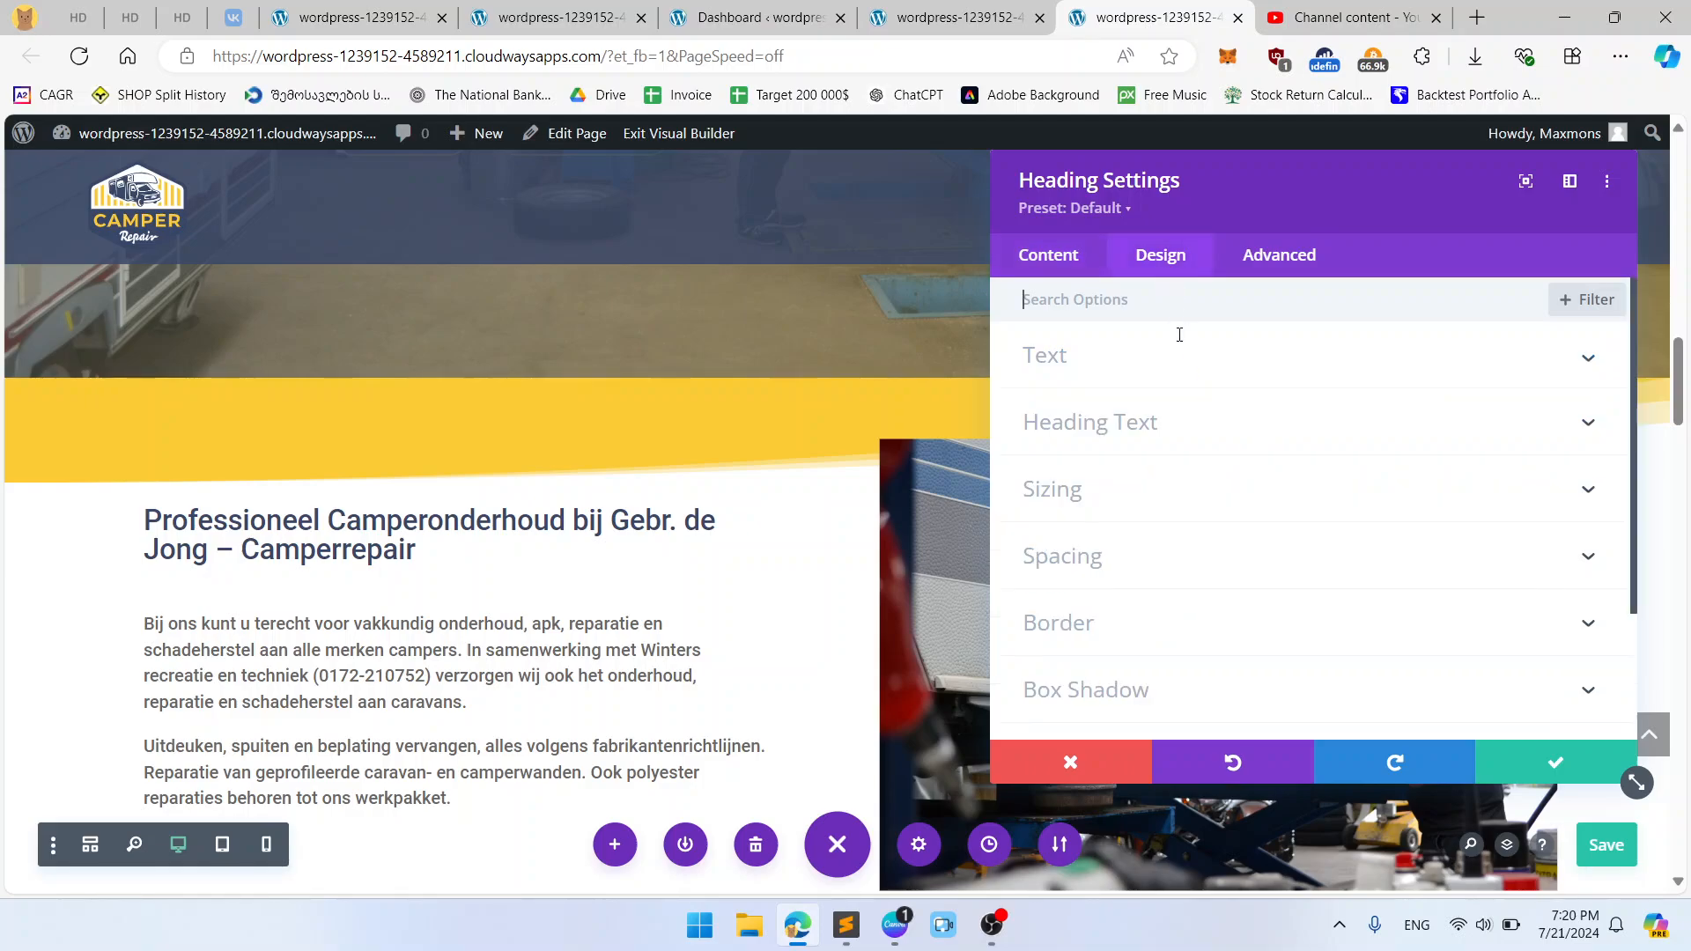
Step: Change the "Professioneel Camperonderhoud" heading's level to H3
left_click(1175, 432)
scroll(1321, 515, "down", 2)
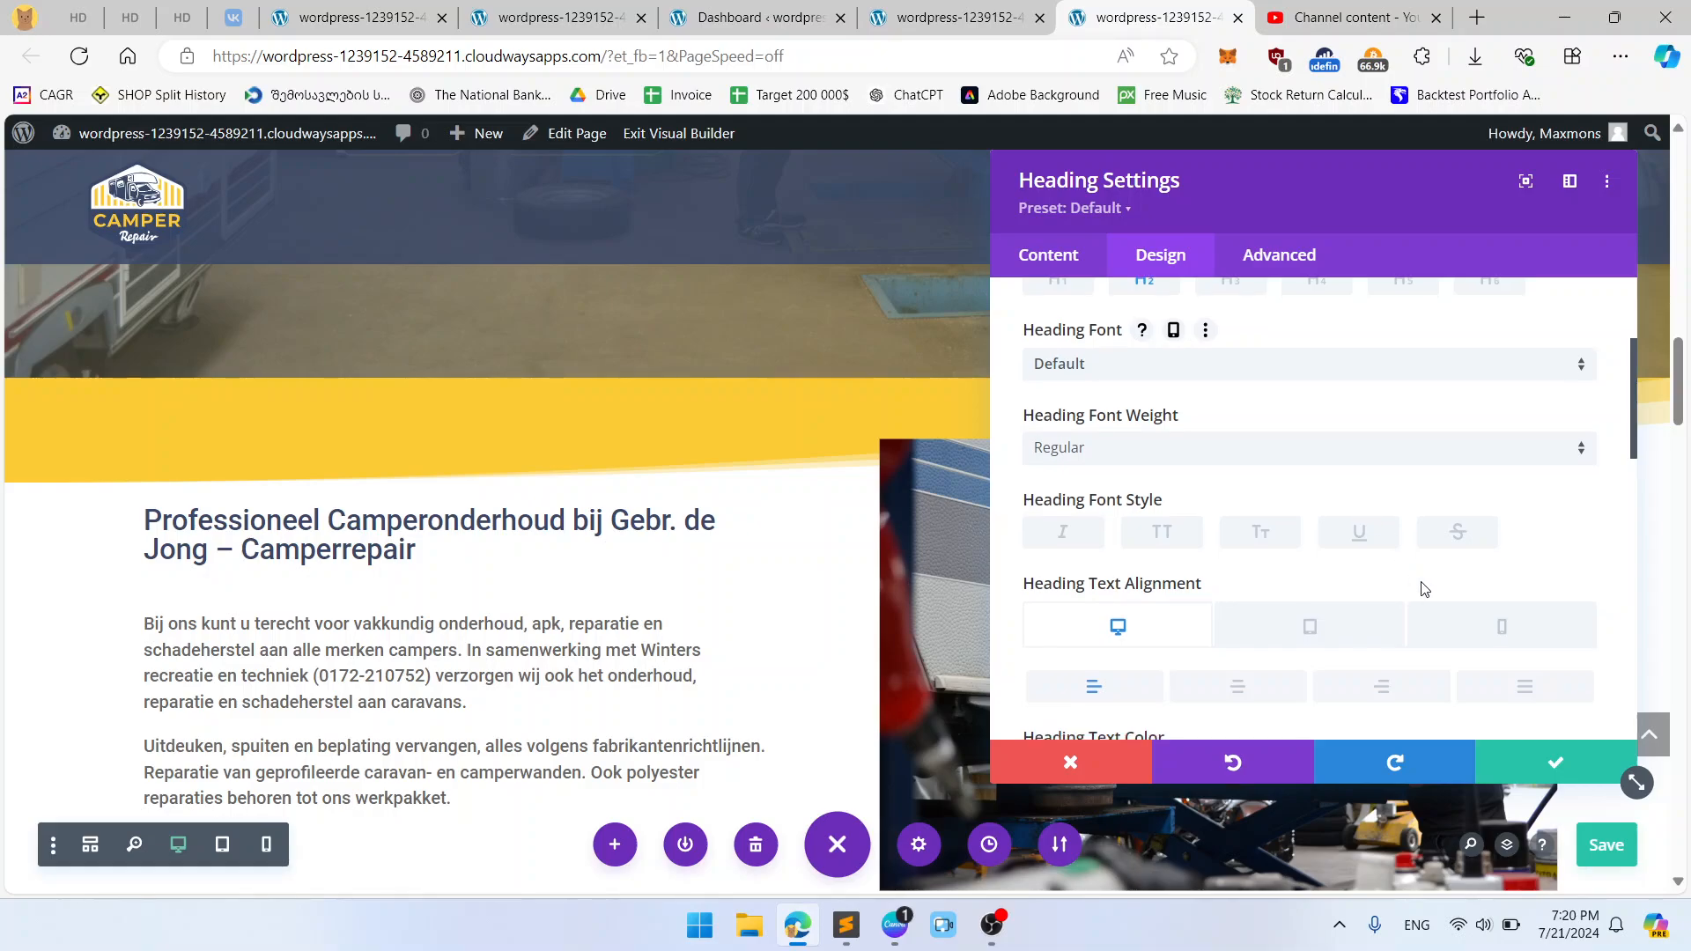
scroll(1424, 588, "down", 1)
scroll(1283, 491, "up", 3)
left_click(1207, 513)
scroll(1356, 563, "down", 3)
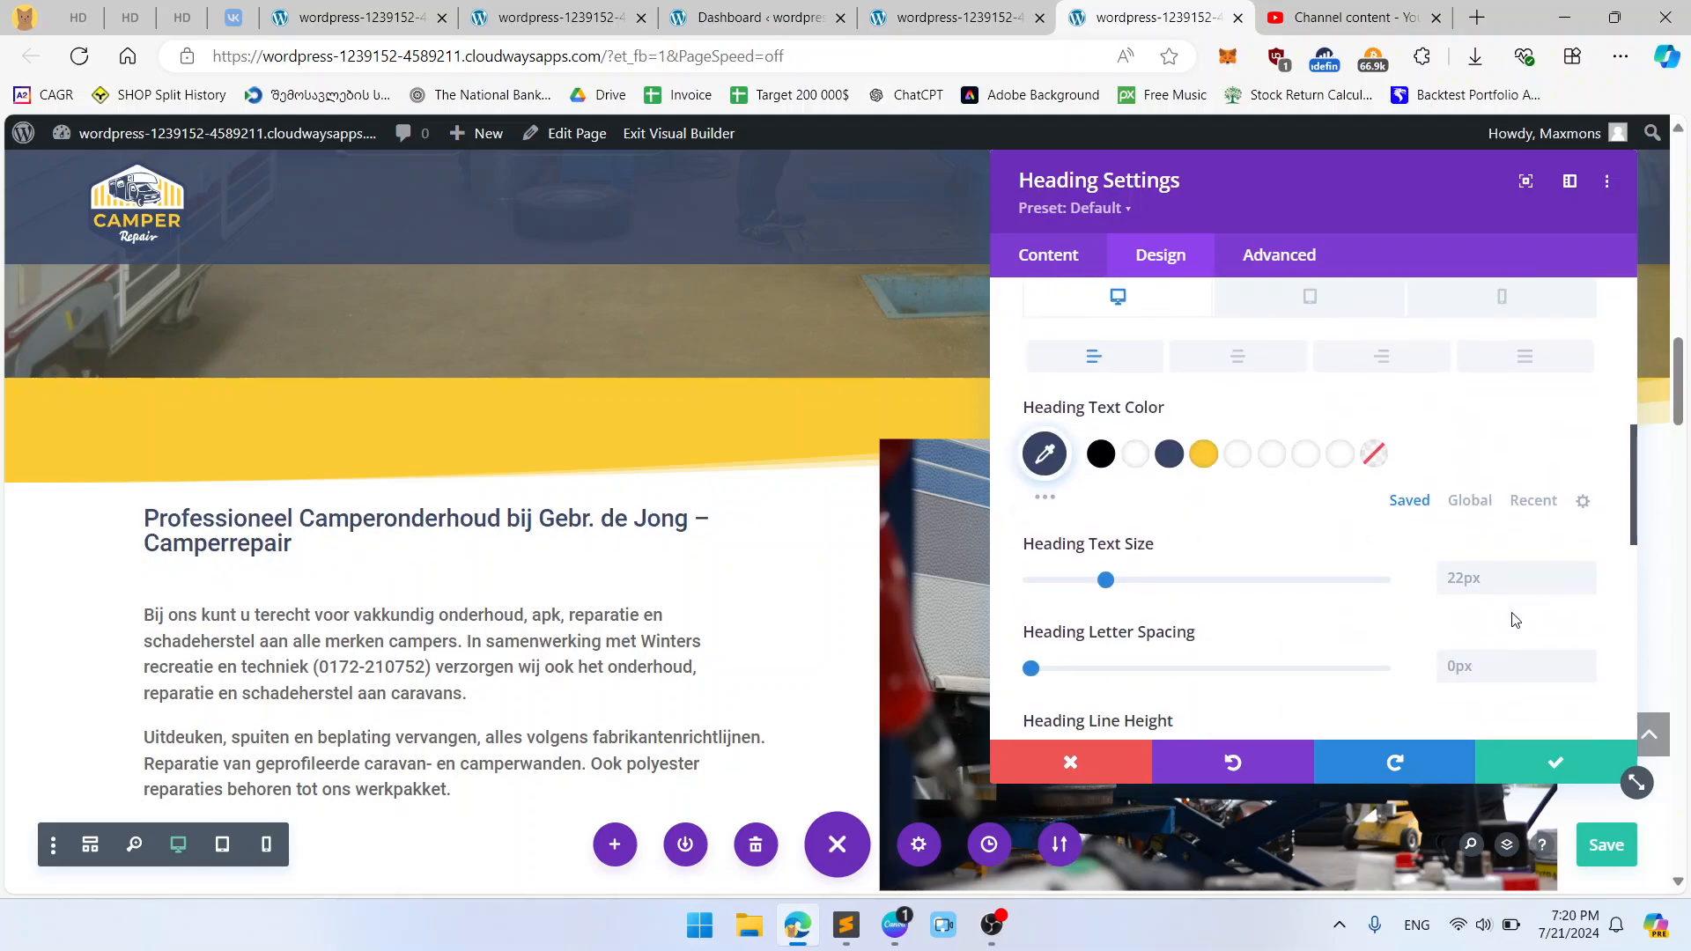
Step: Try raising the H3 heading's text size step by step to 26px, and undo the size change
left_click(1532, 575)
left_click(1585, 572)
left_click(1586, 572)
left_click(1585, 571)
left_click(1585, 571)
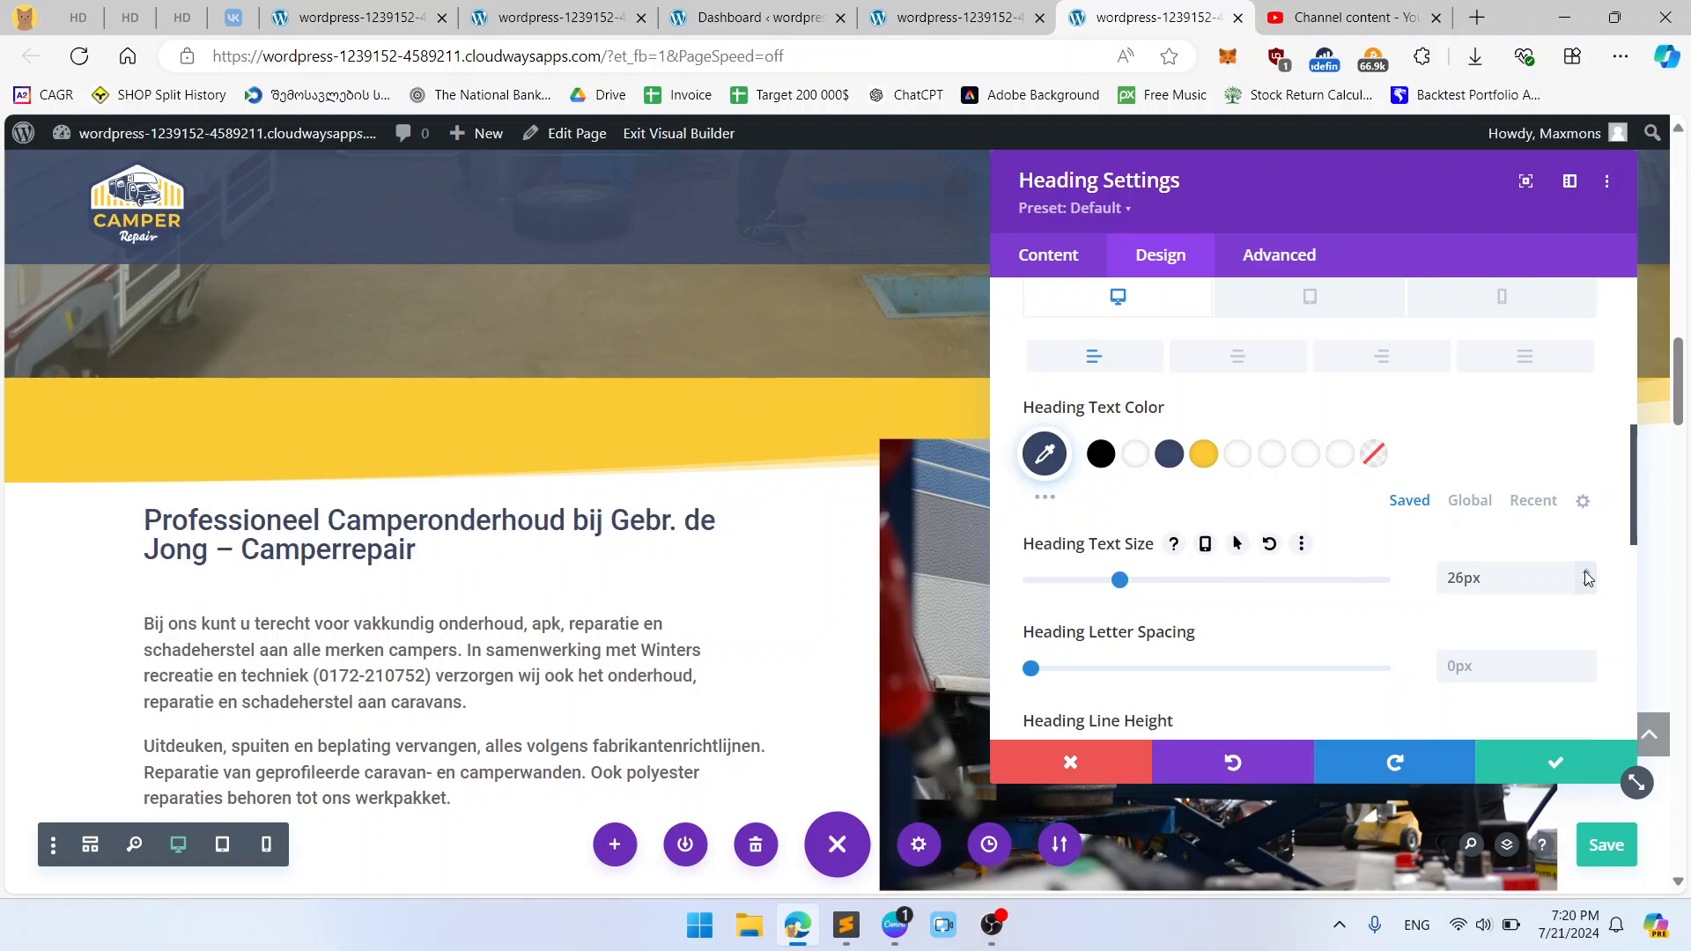
left_click(1585, 571)
left_click(1585, 571)
left_click(1586, 572)
key("ctrl+z")
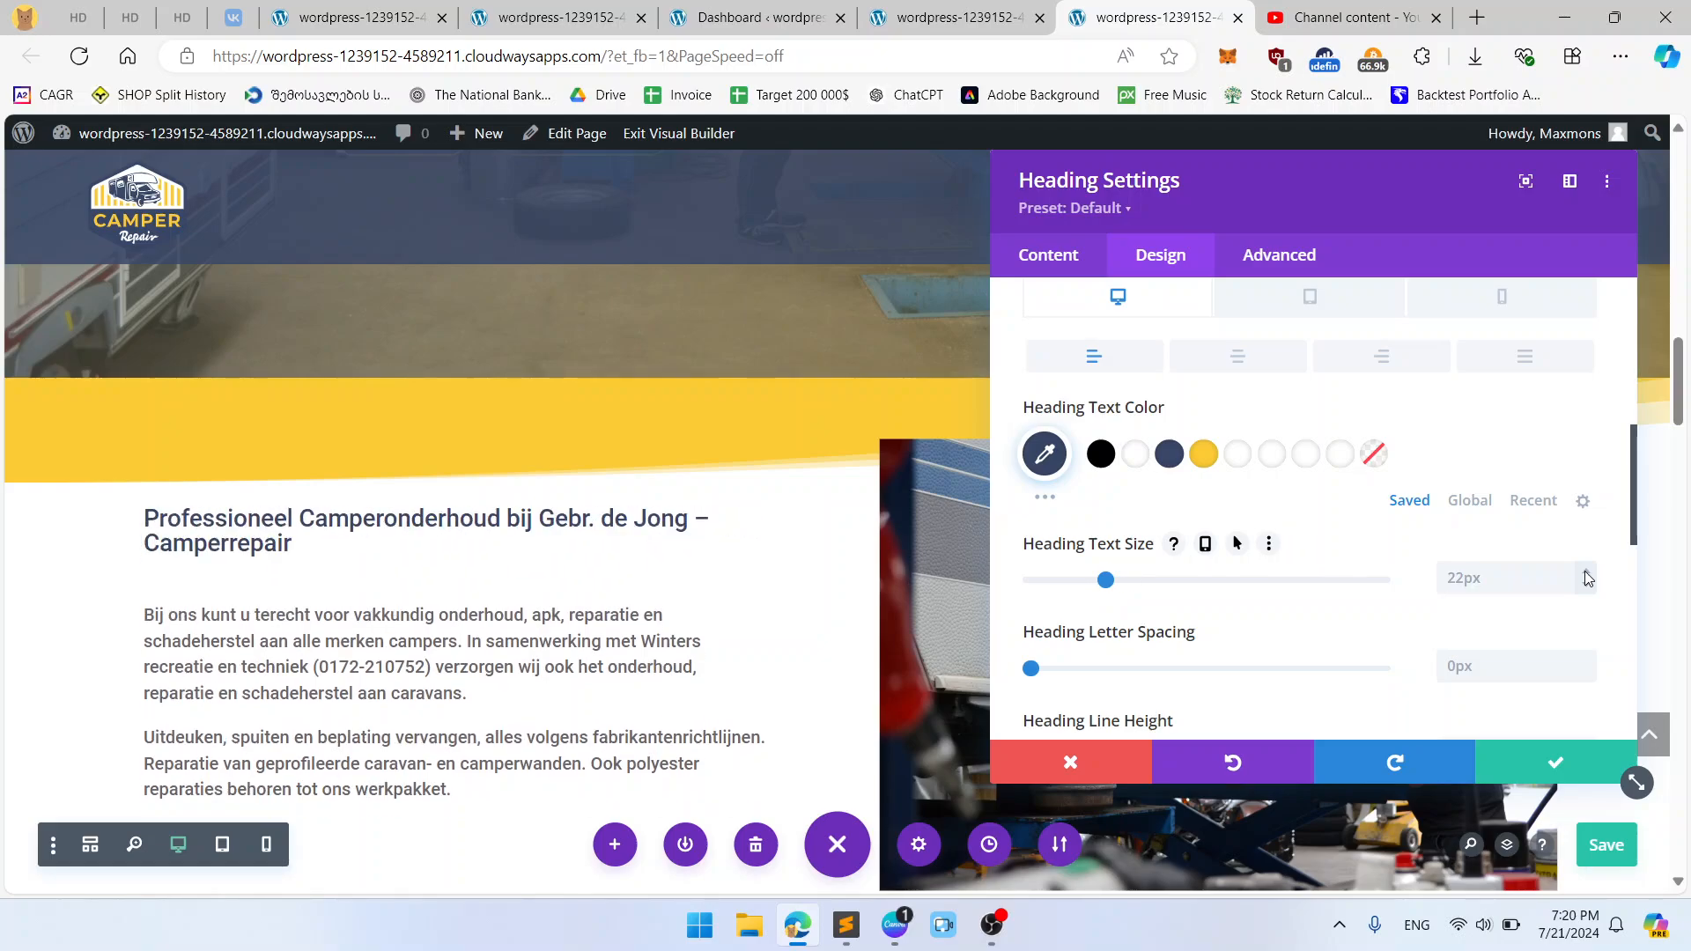
Step: Save the heading's settings and the page, and compare the heading with the sections below it
left_click(1543, 764)
scroll(1521, 834, "down", 8)
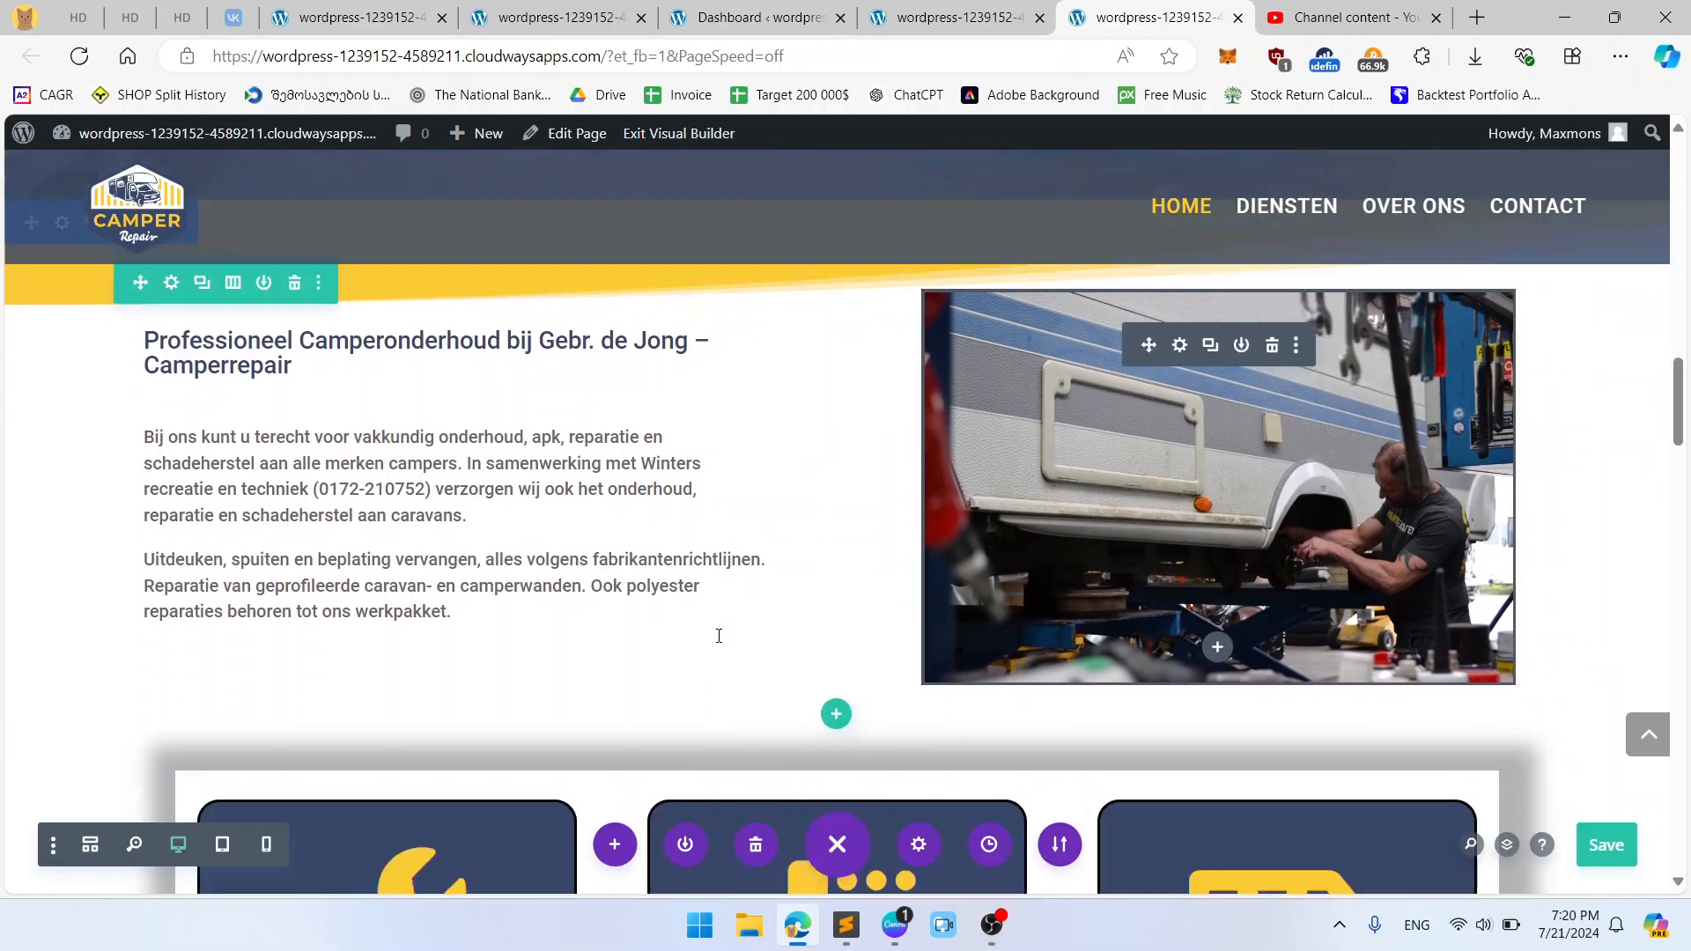
scroll(1521, 833, "up", 3)
scroll(1069, 616, "up", 6)
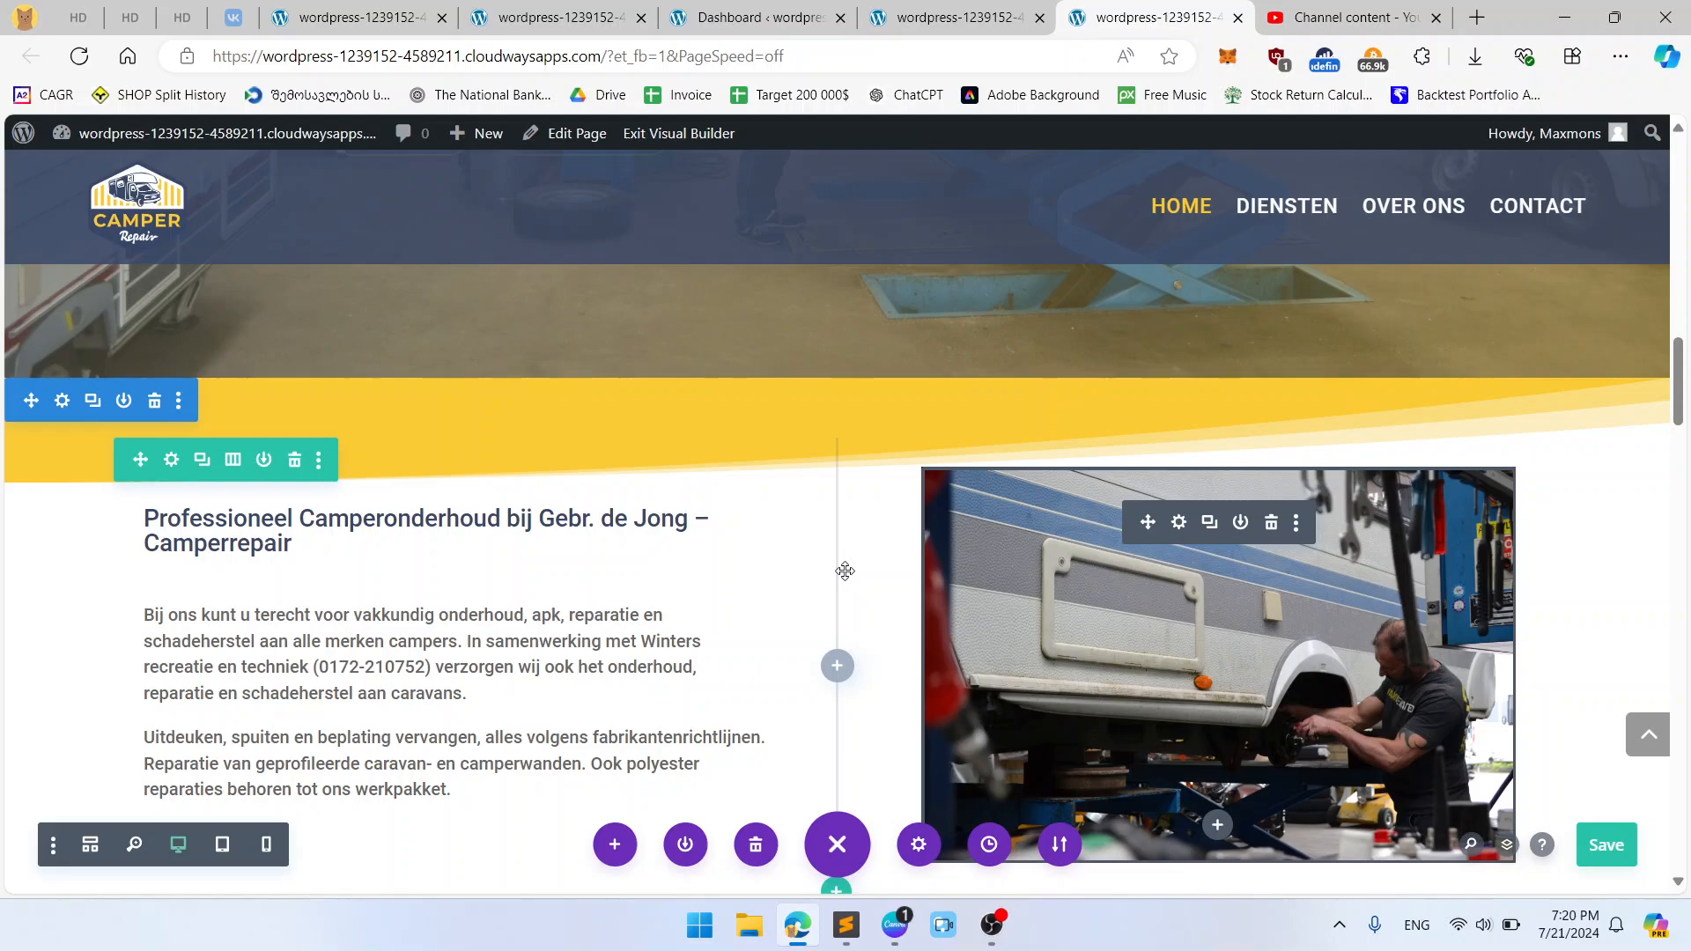
scroll(765, 530, "down", 2)
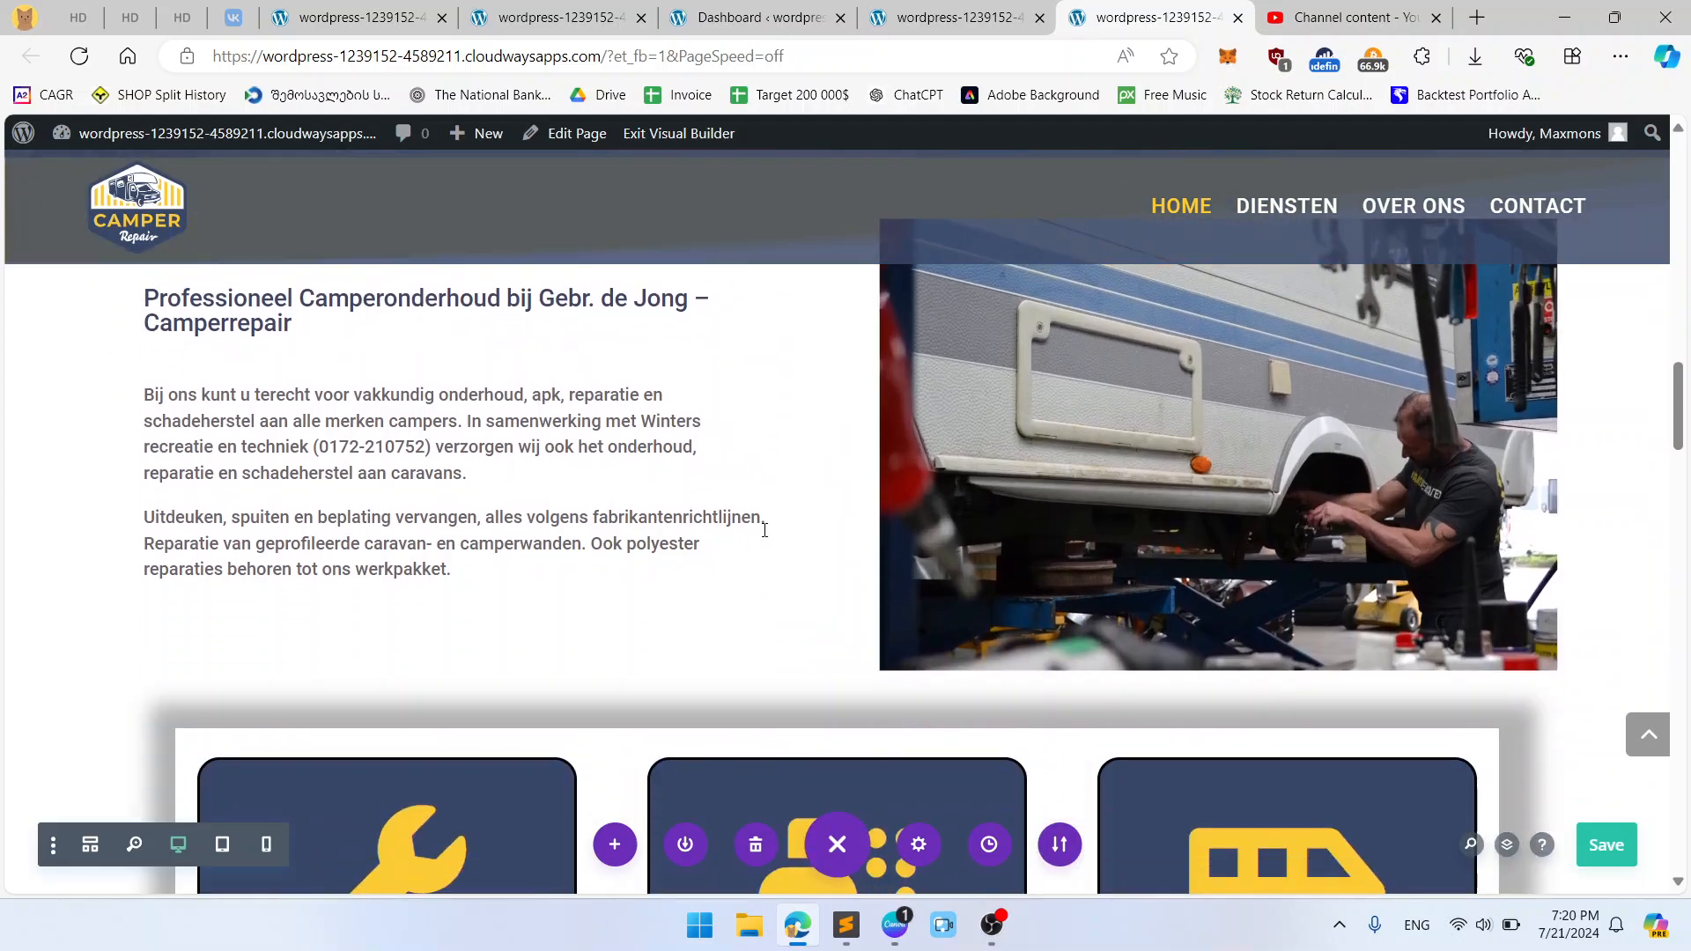
mouse_move(656, 517)
scroll(655, 512, "down", 12)
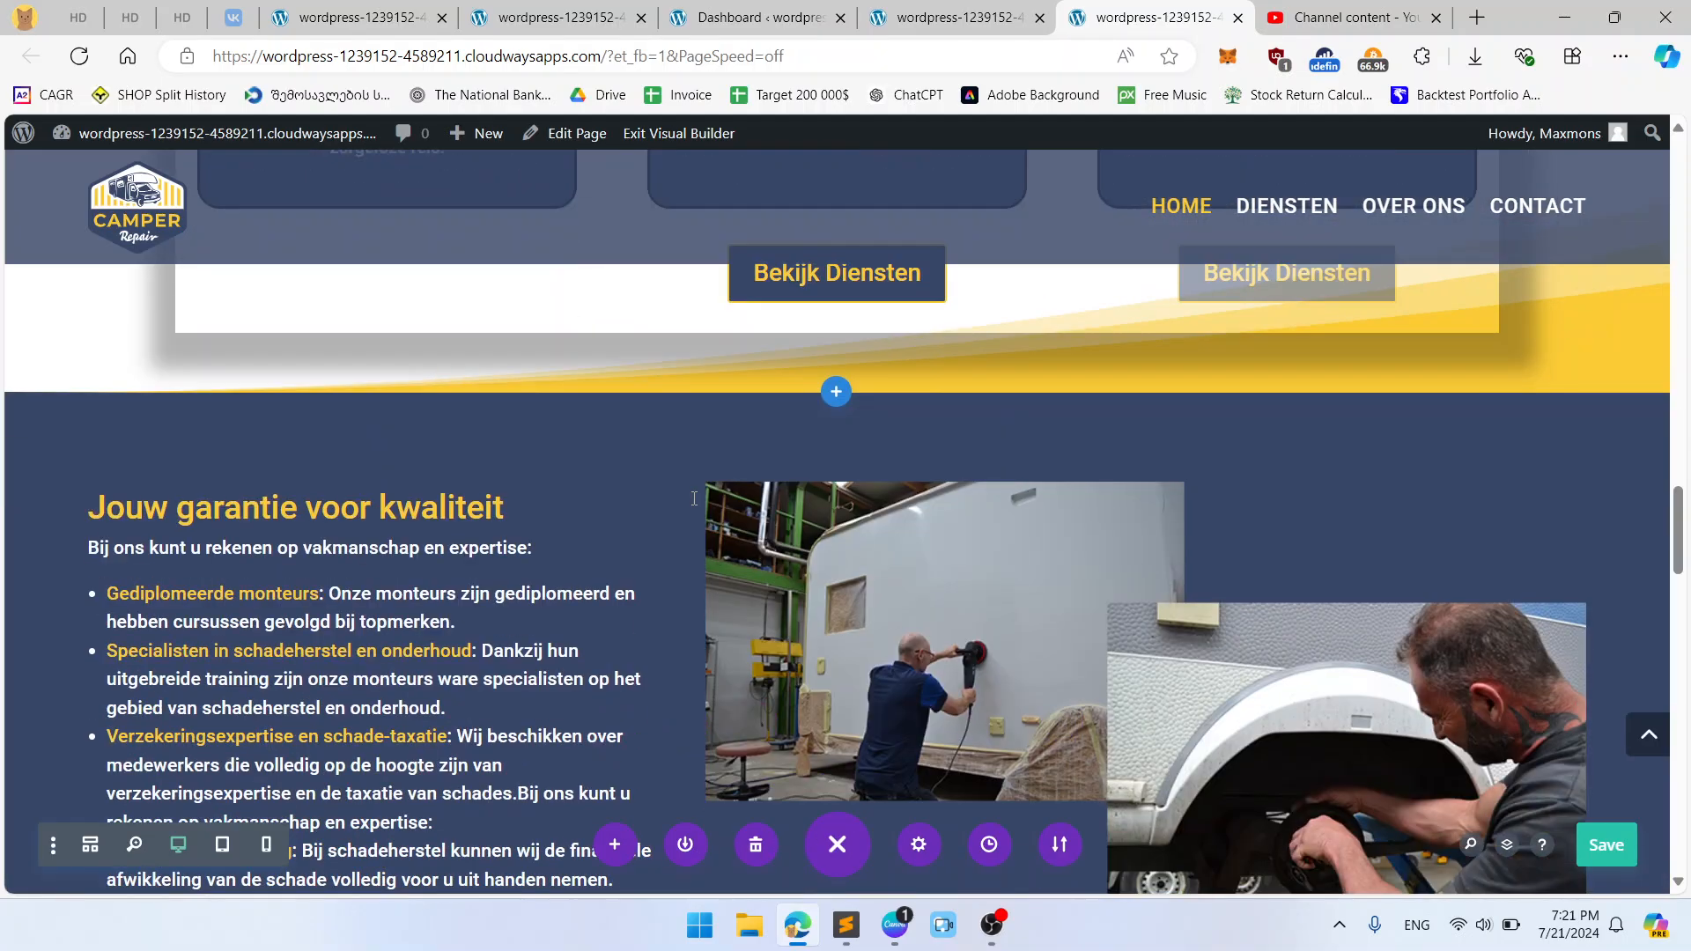
scroll(693, 503, "up", 10)
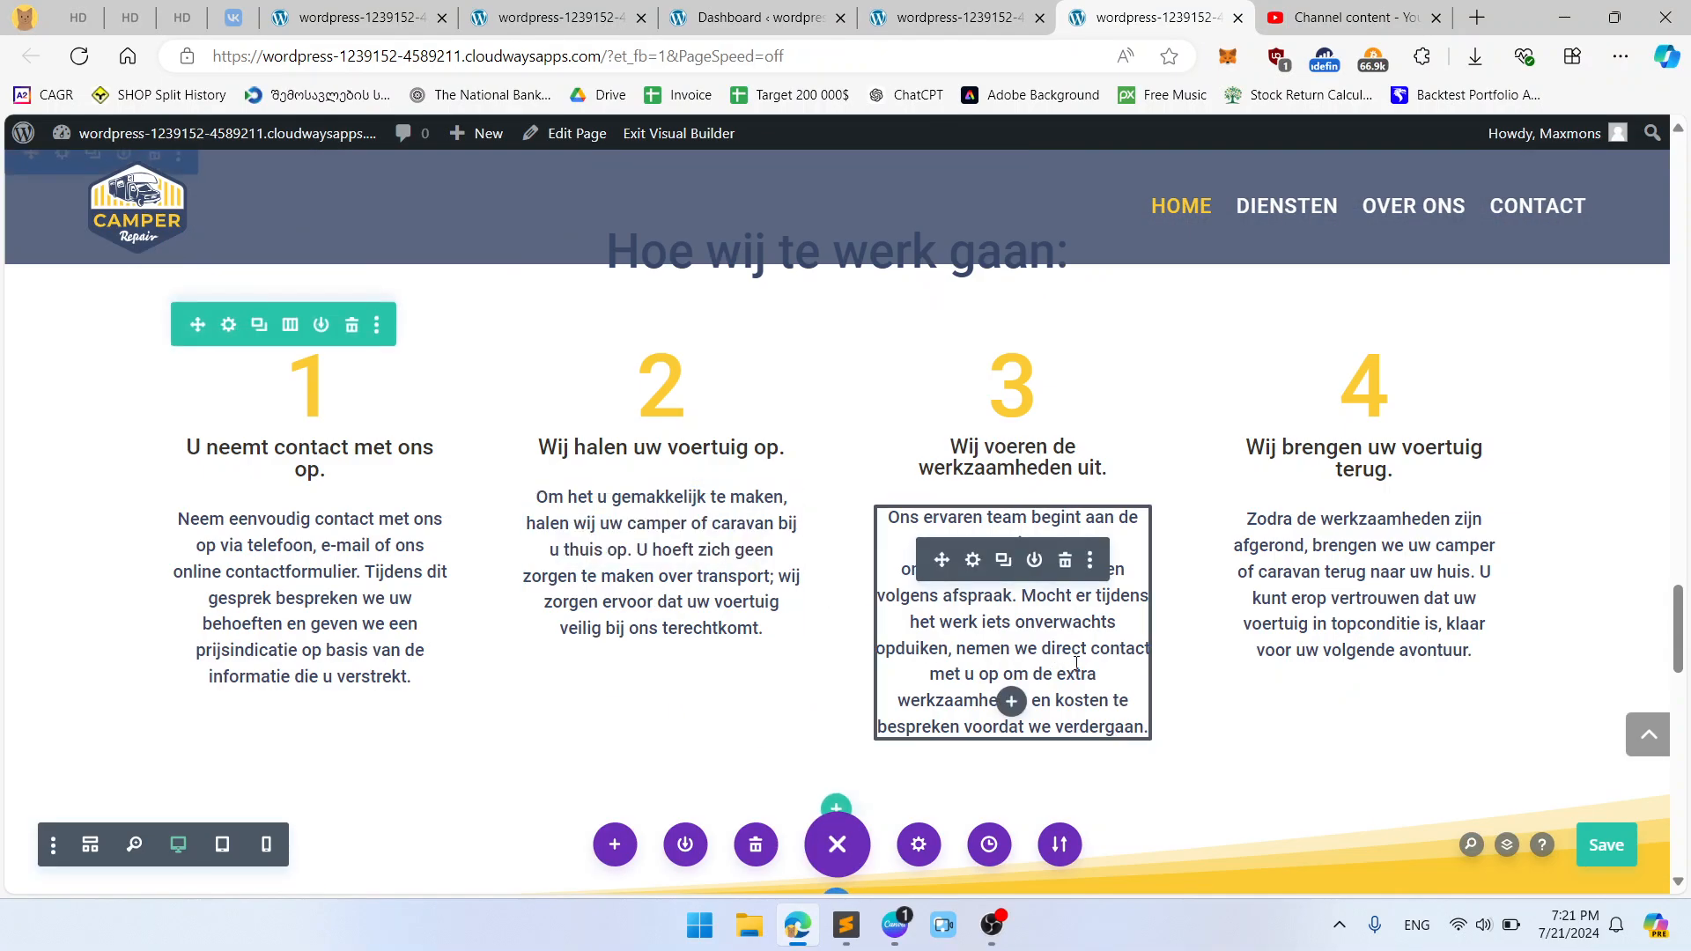
scroll(1075, 663, "down", 4)
scroll(1074, 662, "up", 10)
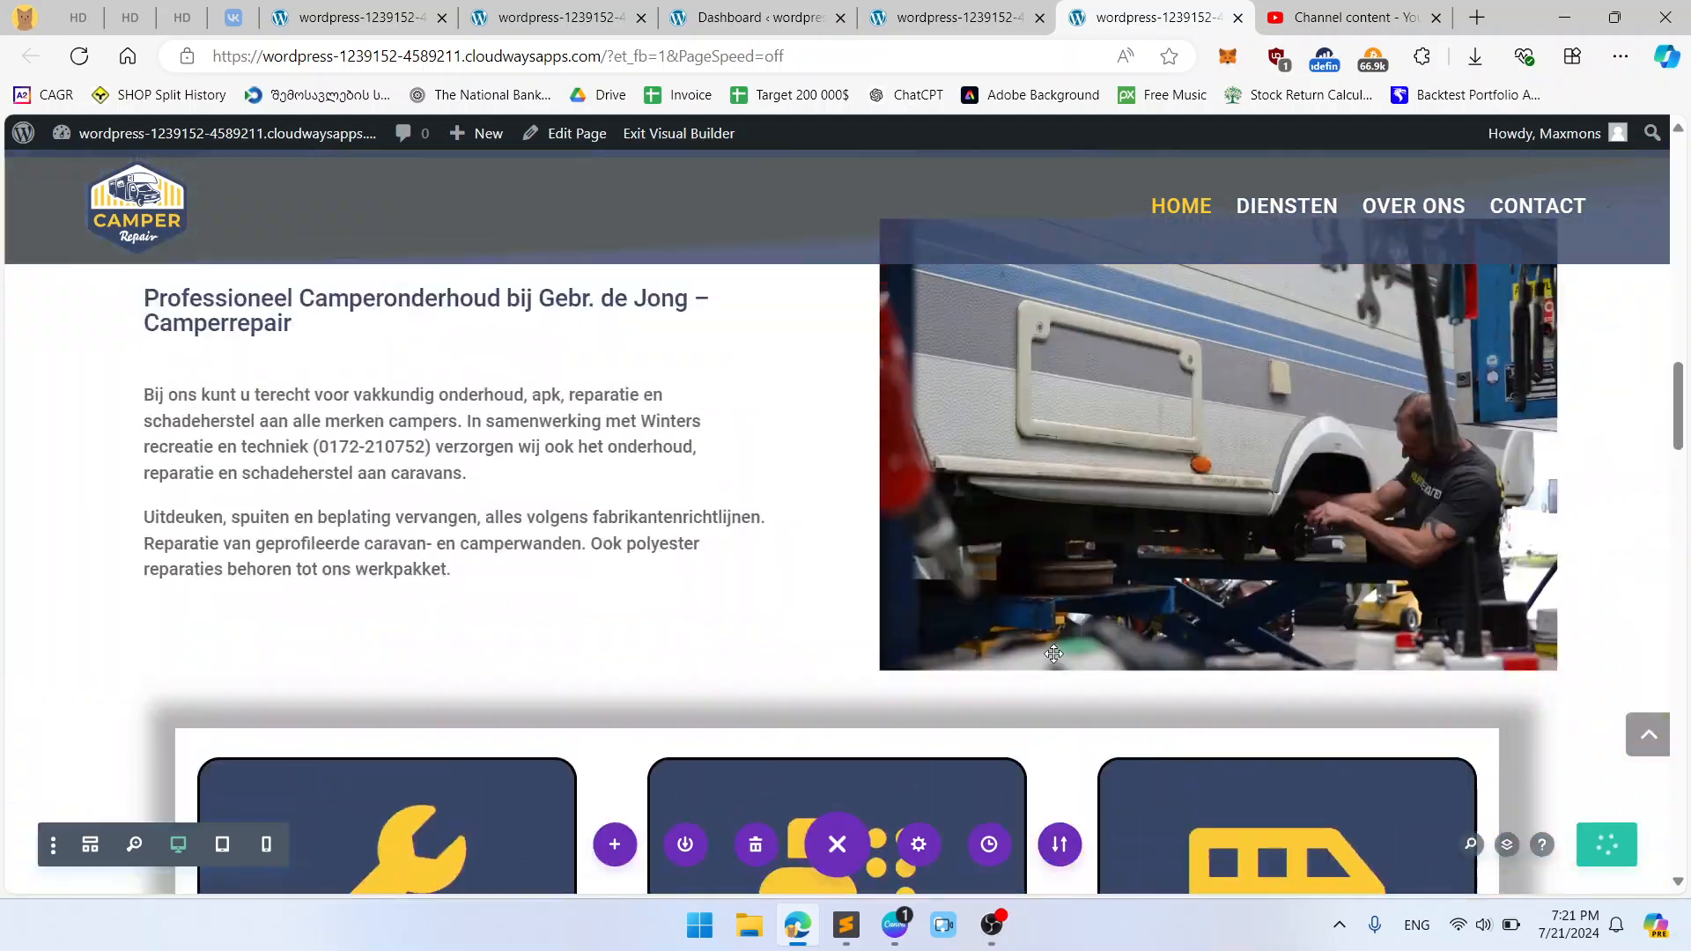
scroll(850, 667, "down", 2)
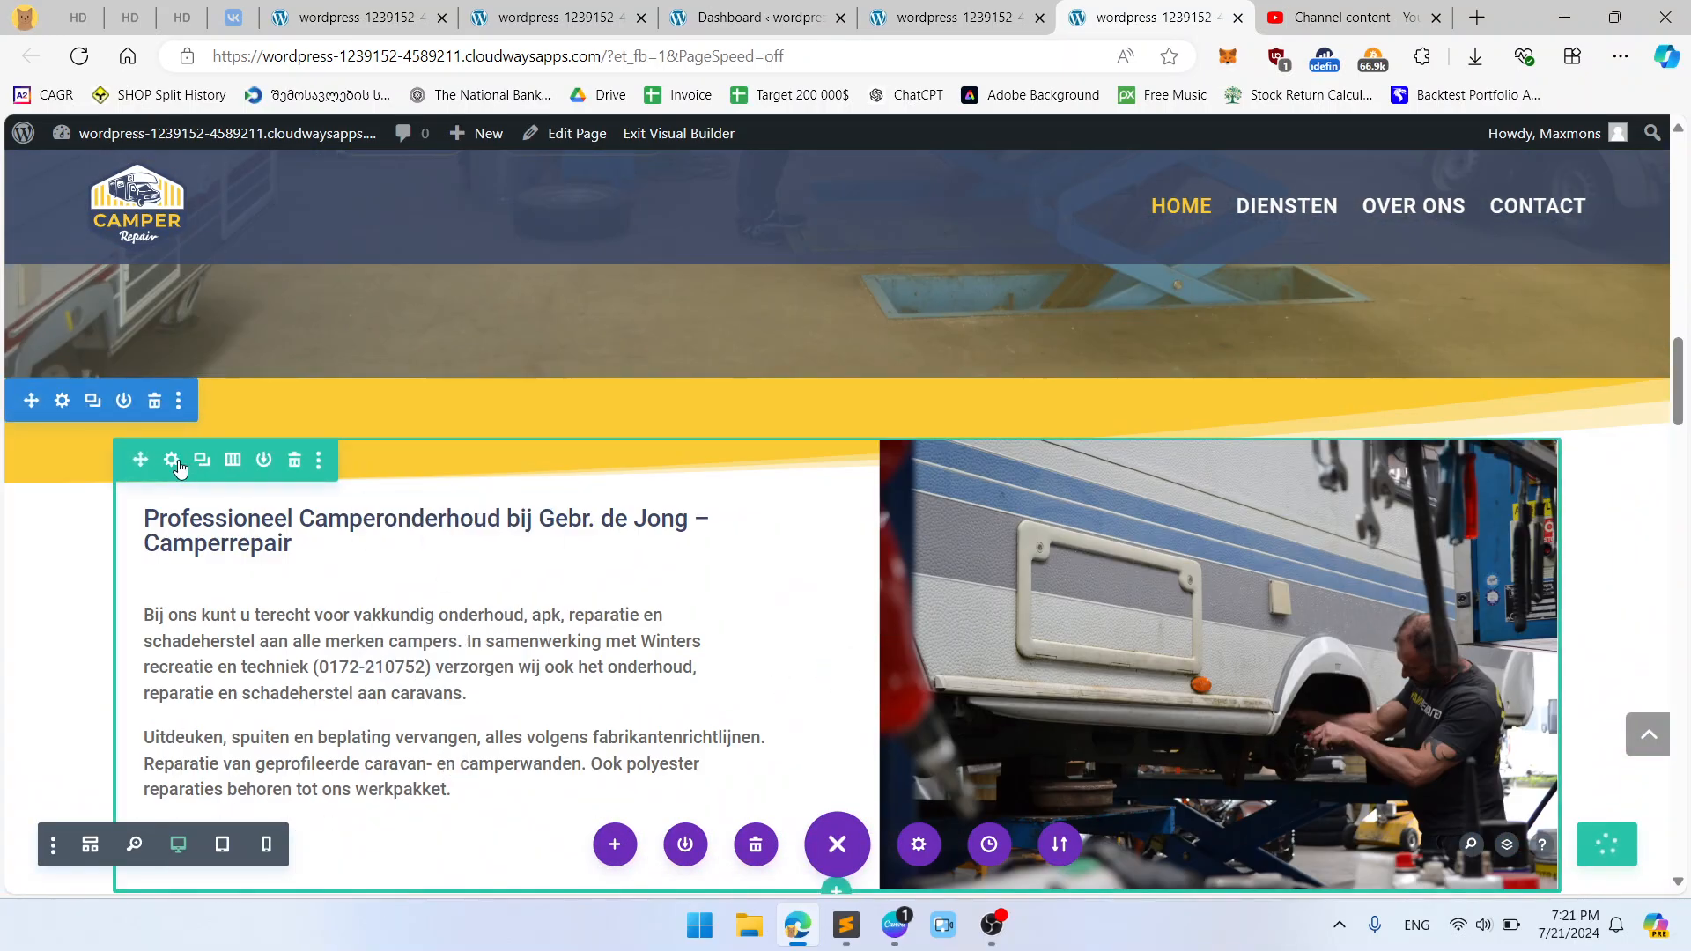
scroll(171, 467, "down", 6)
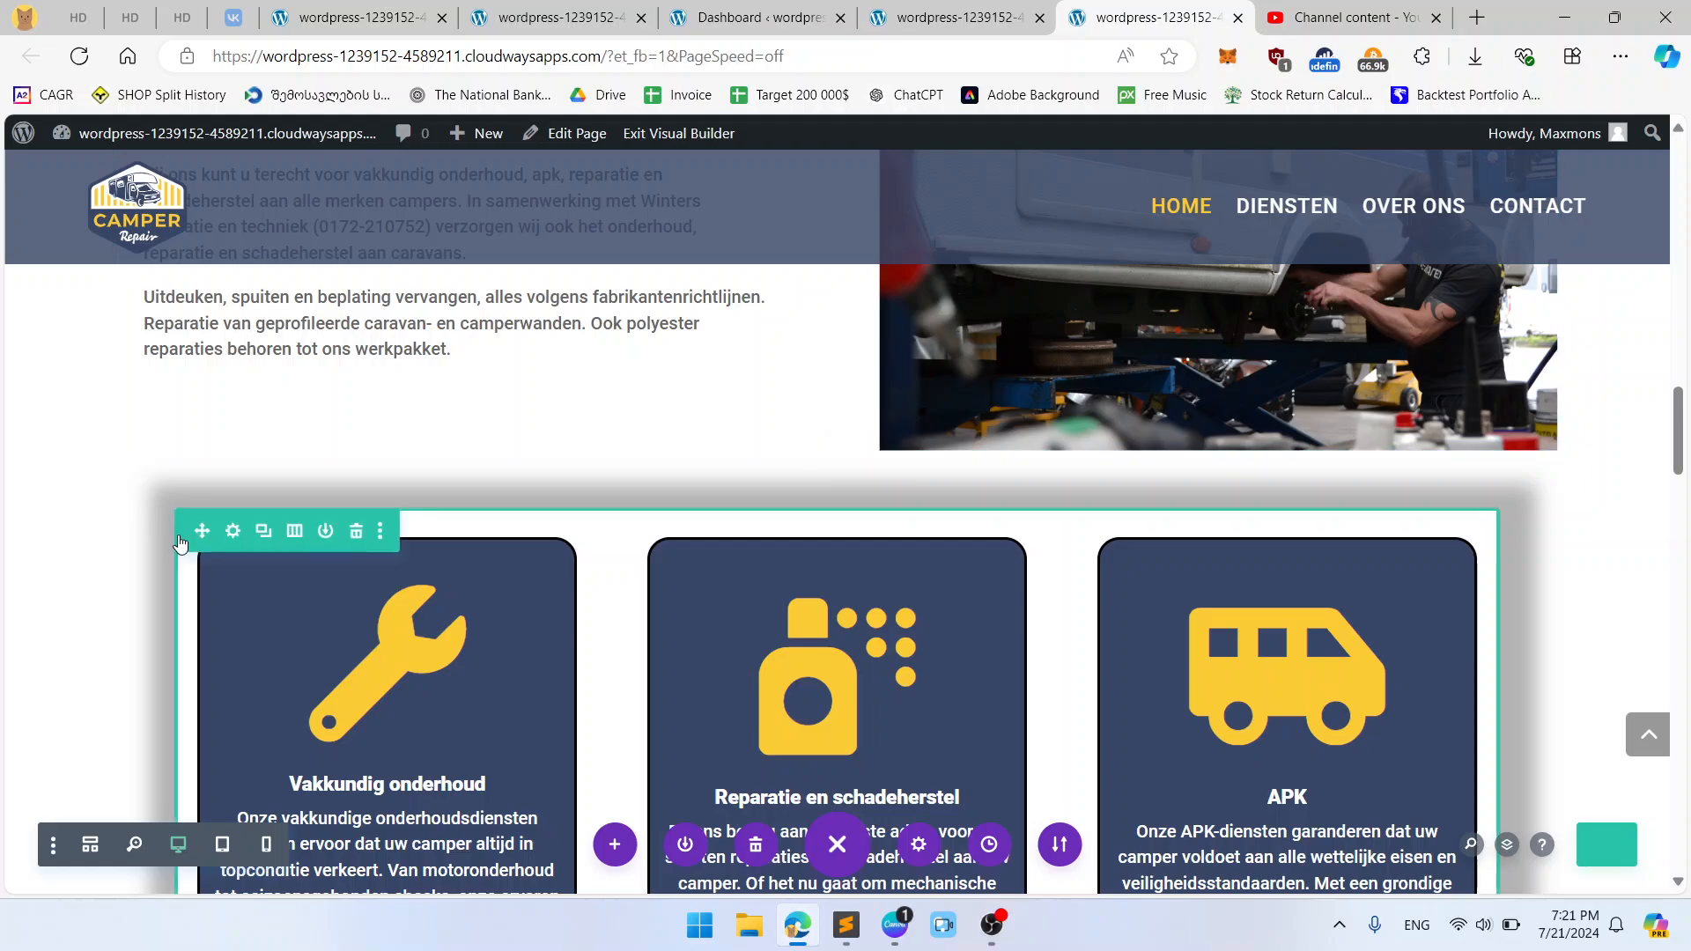
scroll(190, 486, "up", 5)
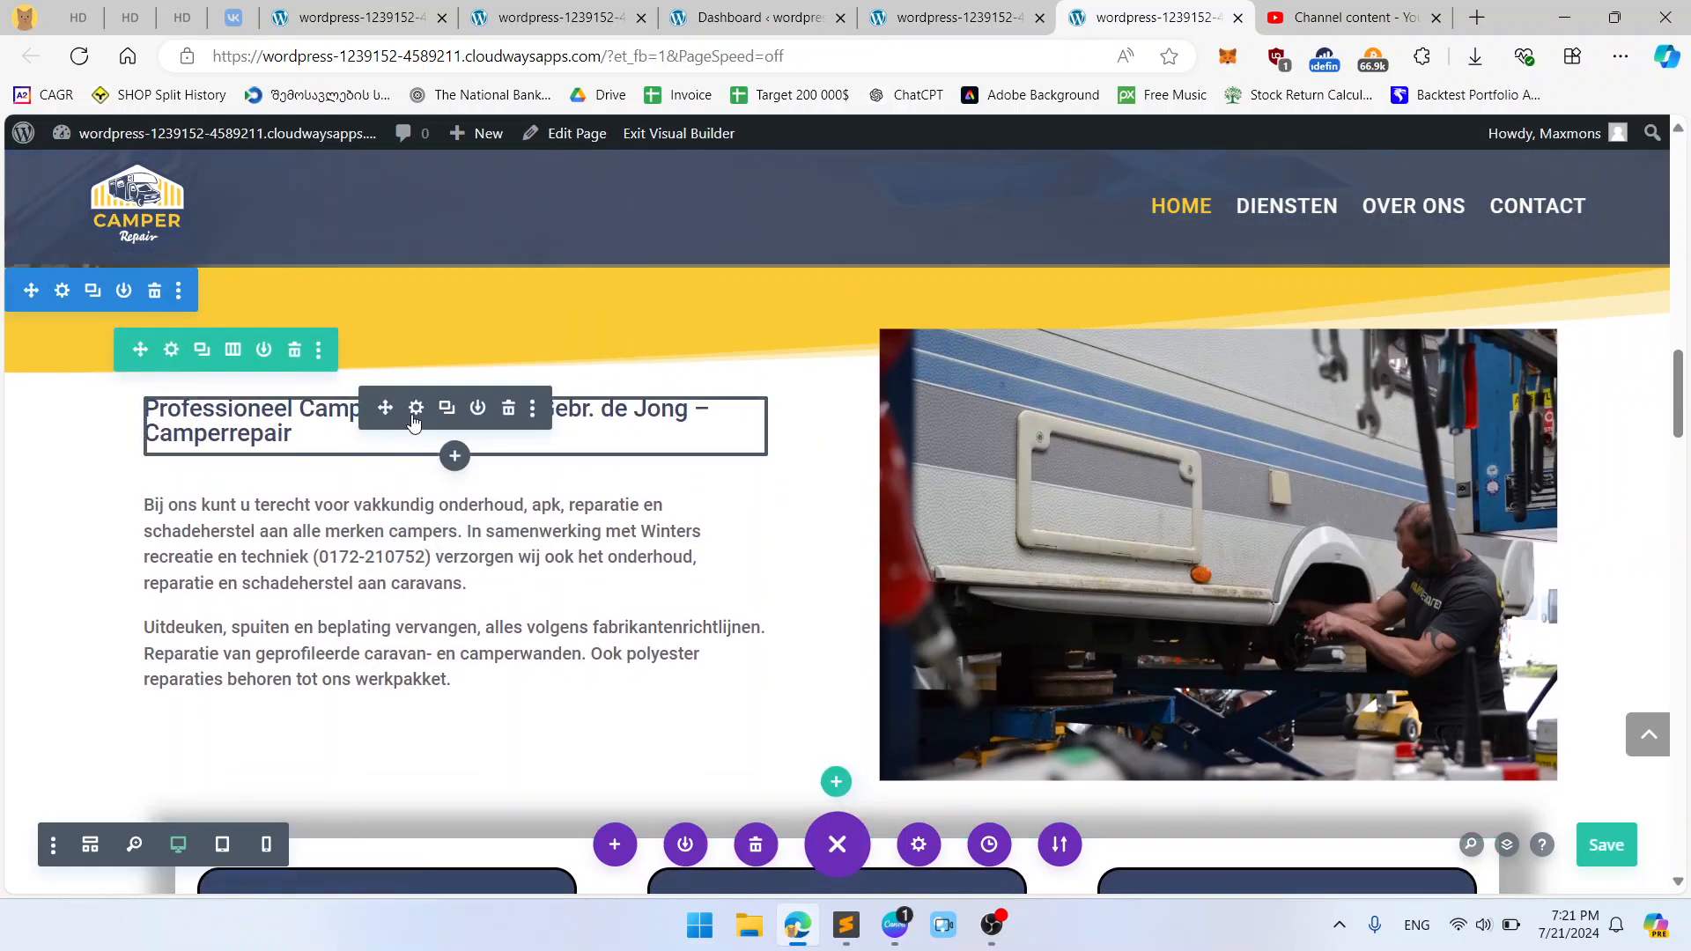
Step: Examine the margin and padding settings of the row containing the "Professioneel Camperonderhoud" heading, leaving the heading's own settings closed
left_click(414, 417)
left_click(1069, 763)
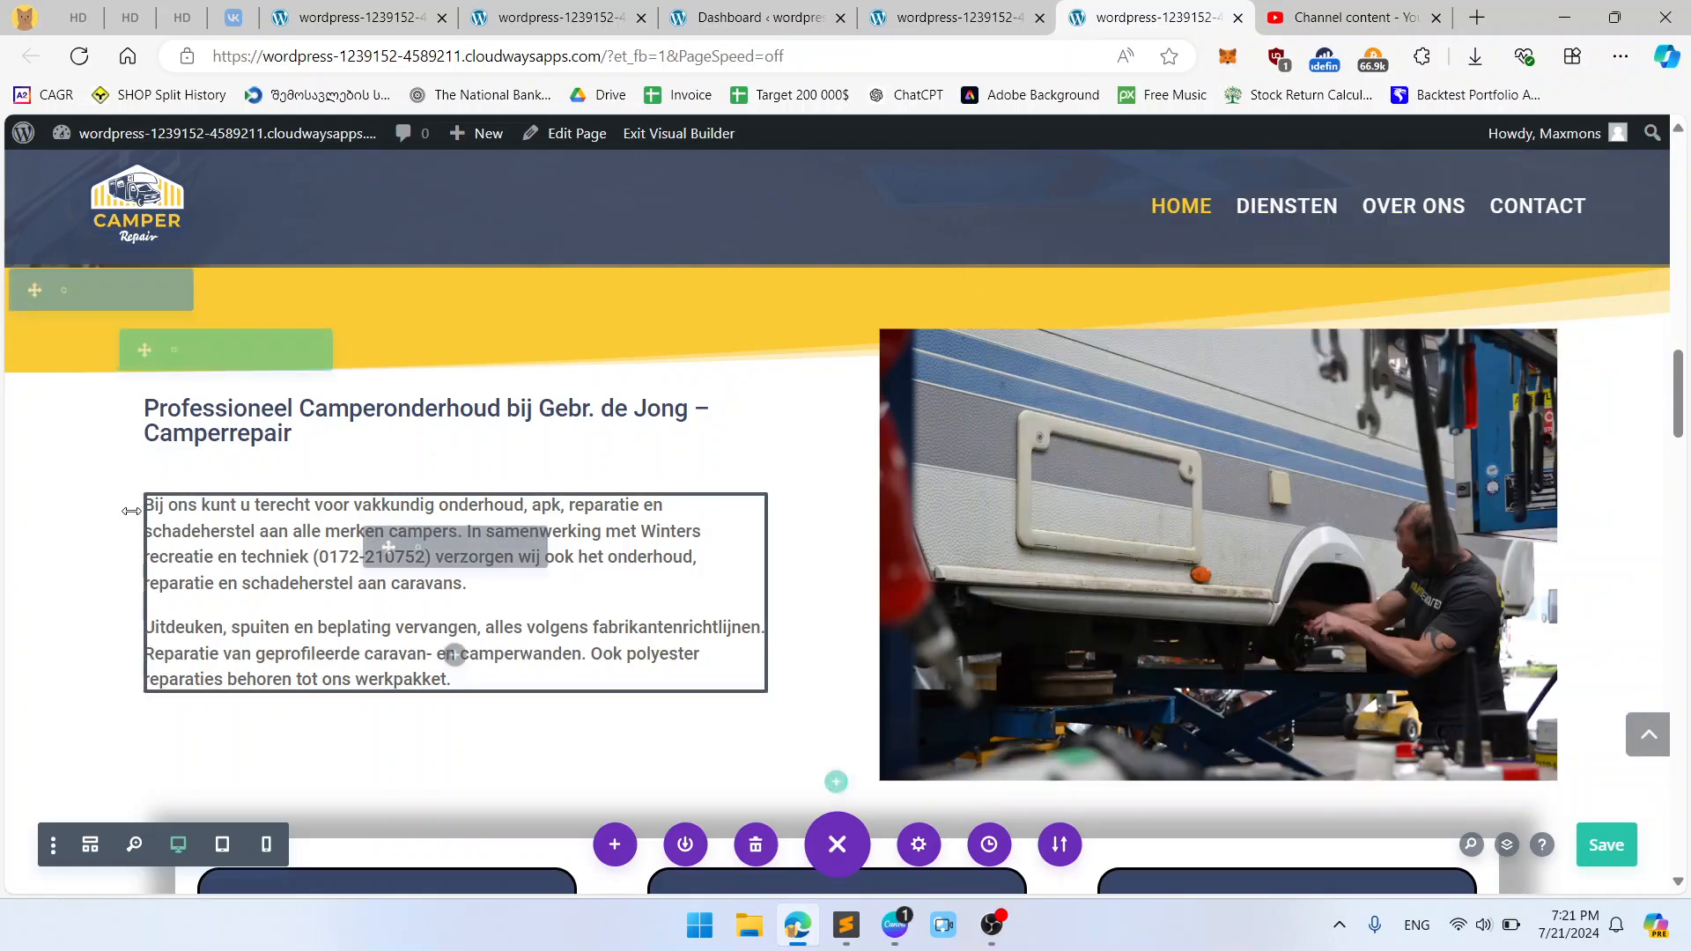
left_click(171, 346)
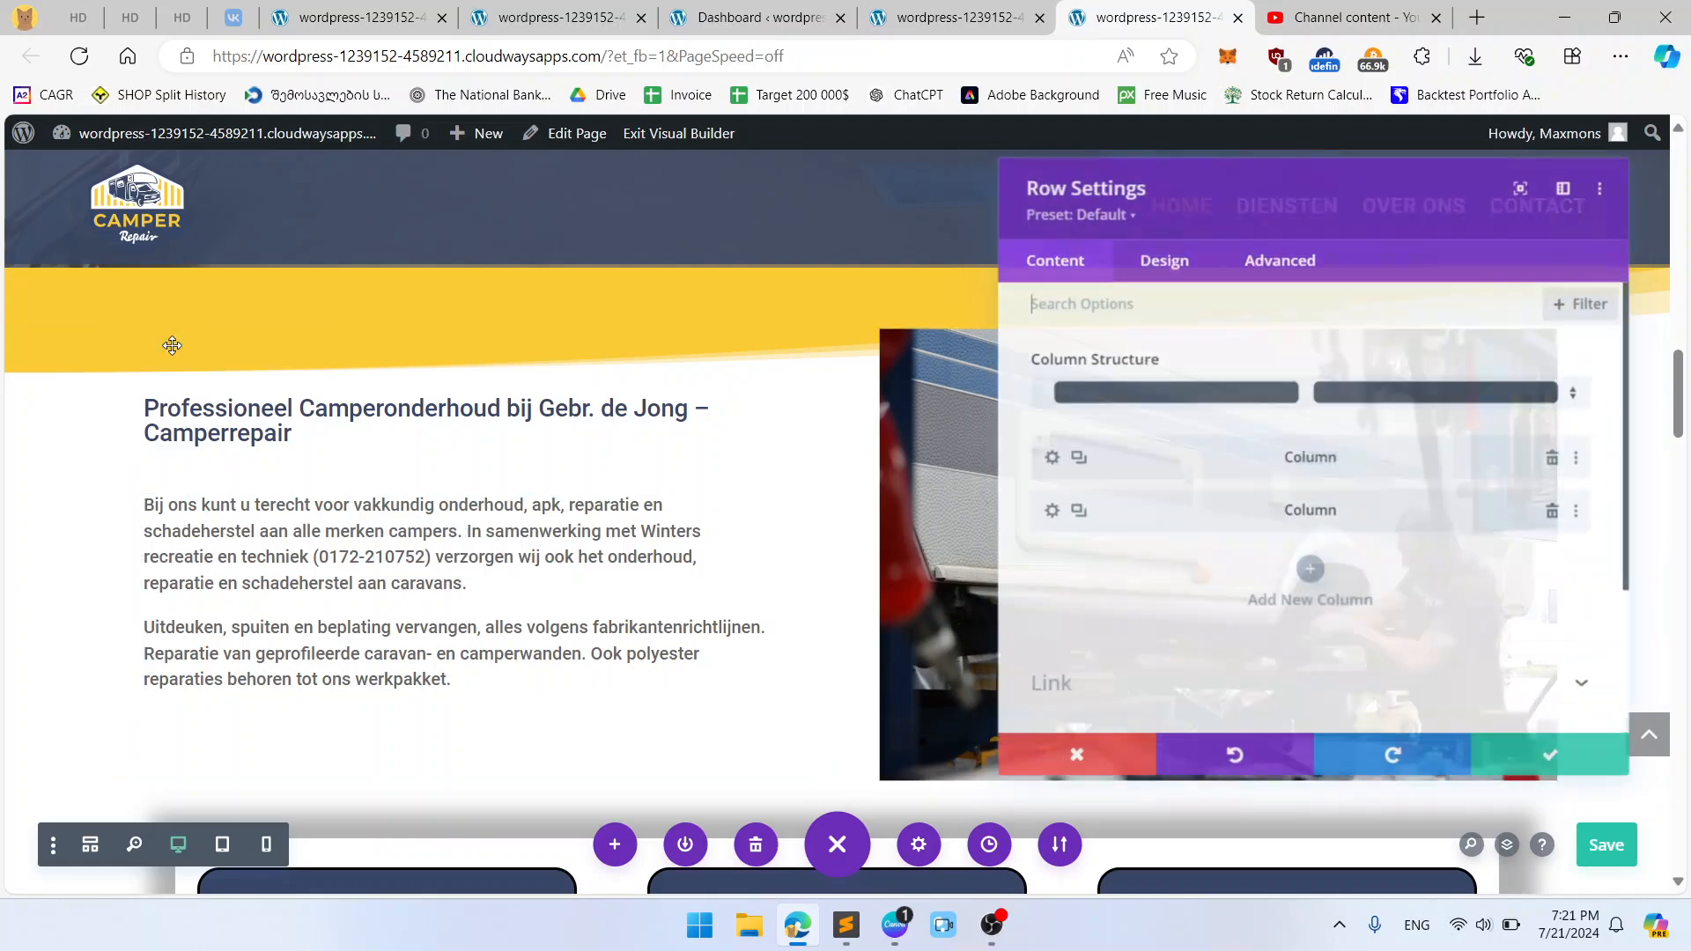
left_click(1154, 262)
left_click(1170, 425)
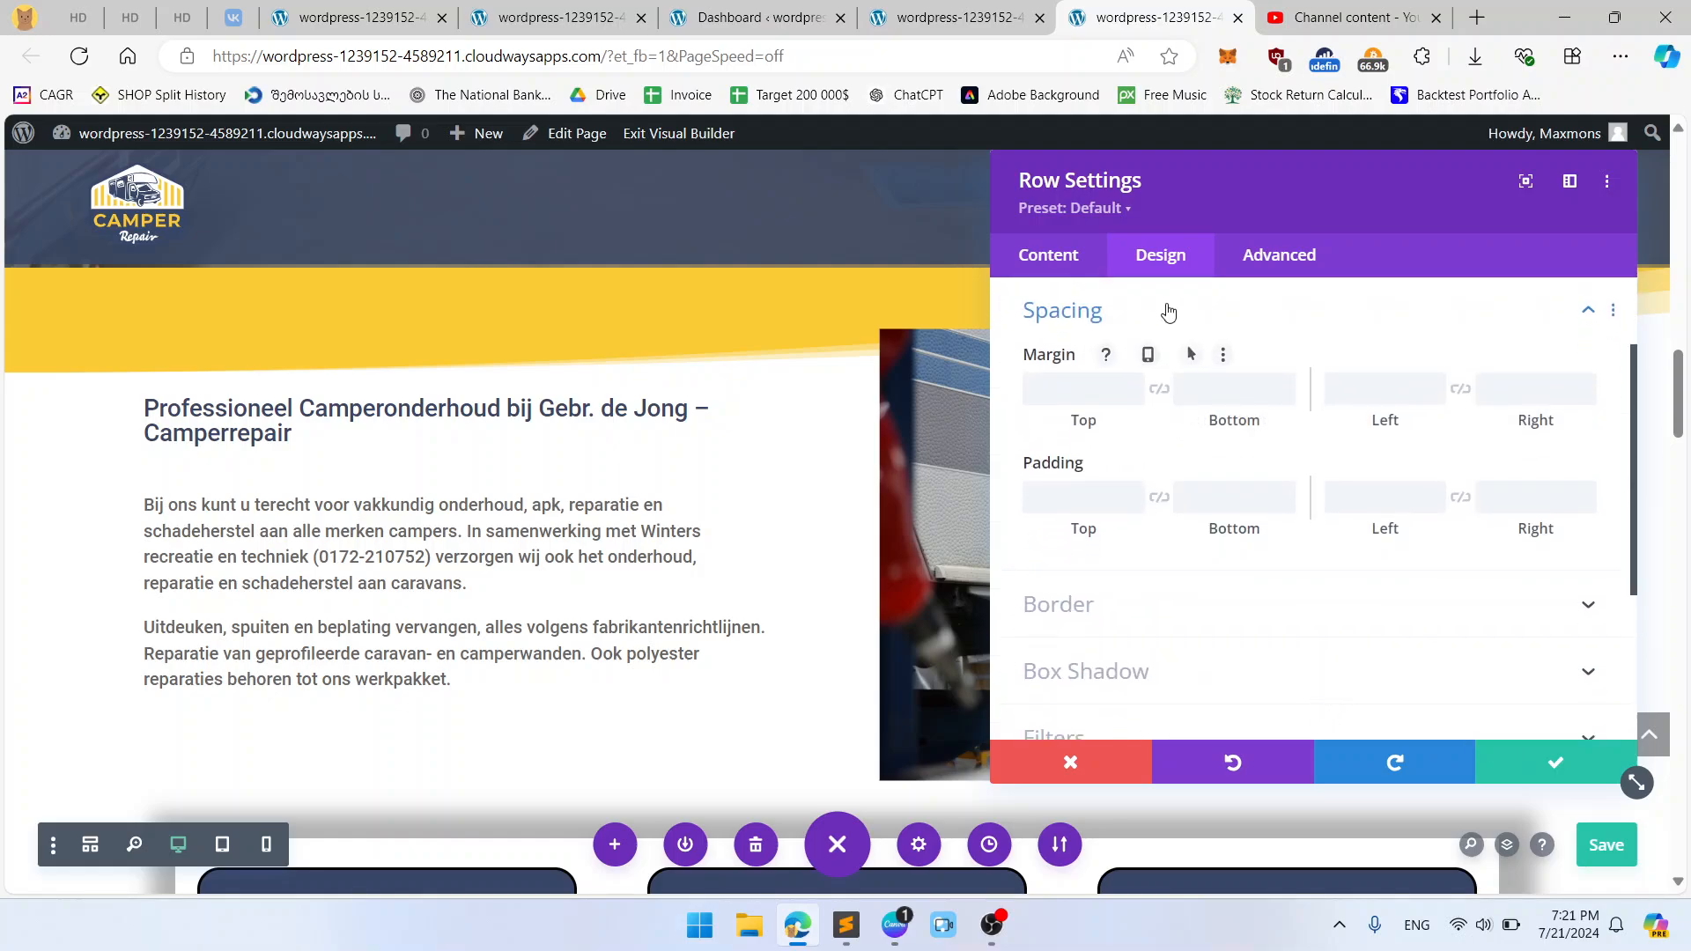
scroll(1180, 352, "up", 2)
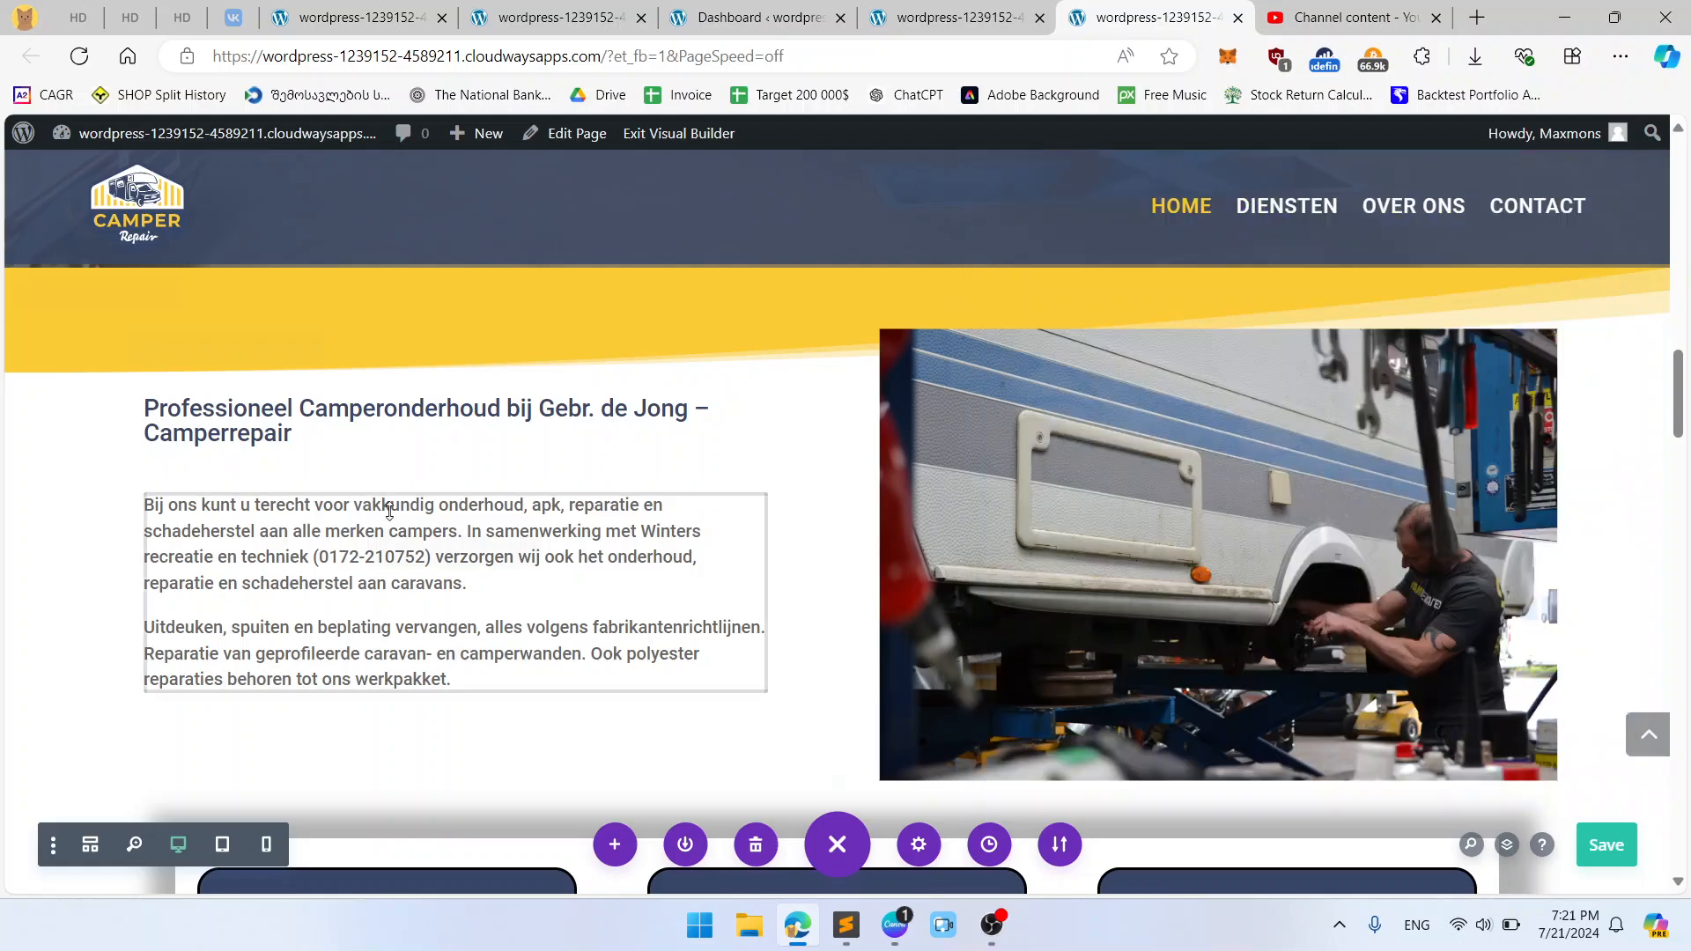
Step: Remove the left and right padding from the row's first column, which holds the heading and paragraphs, and save the settings
mouse_move(295, 434)
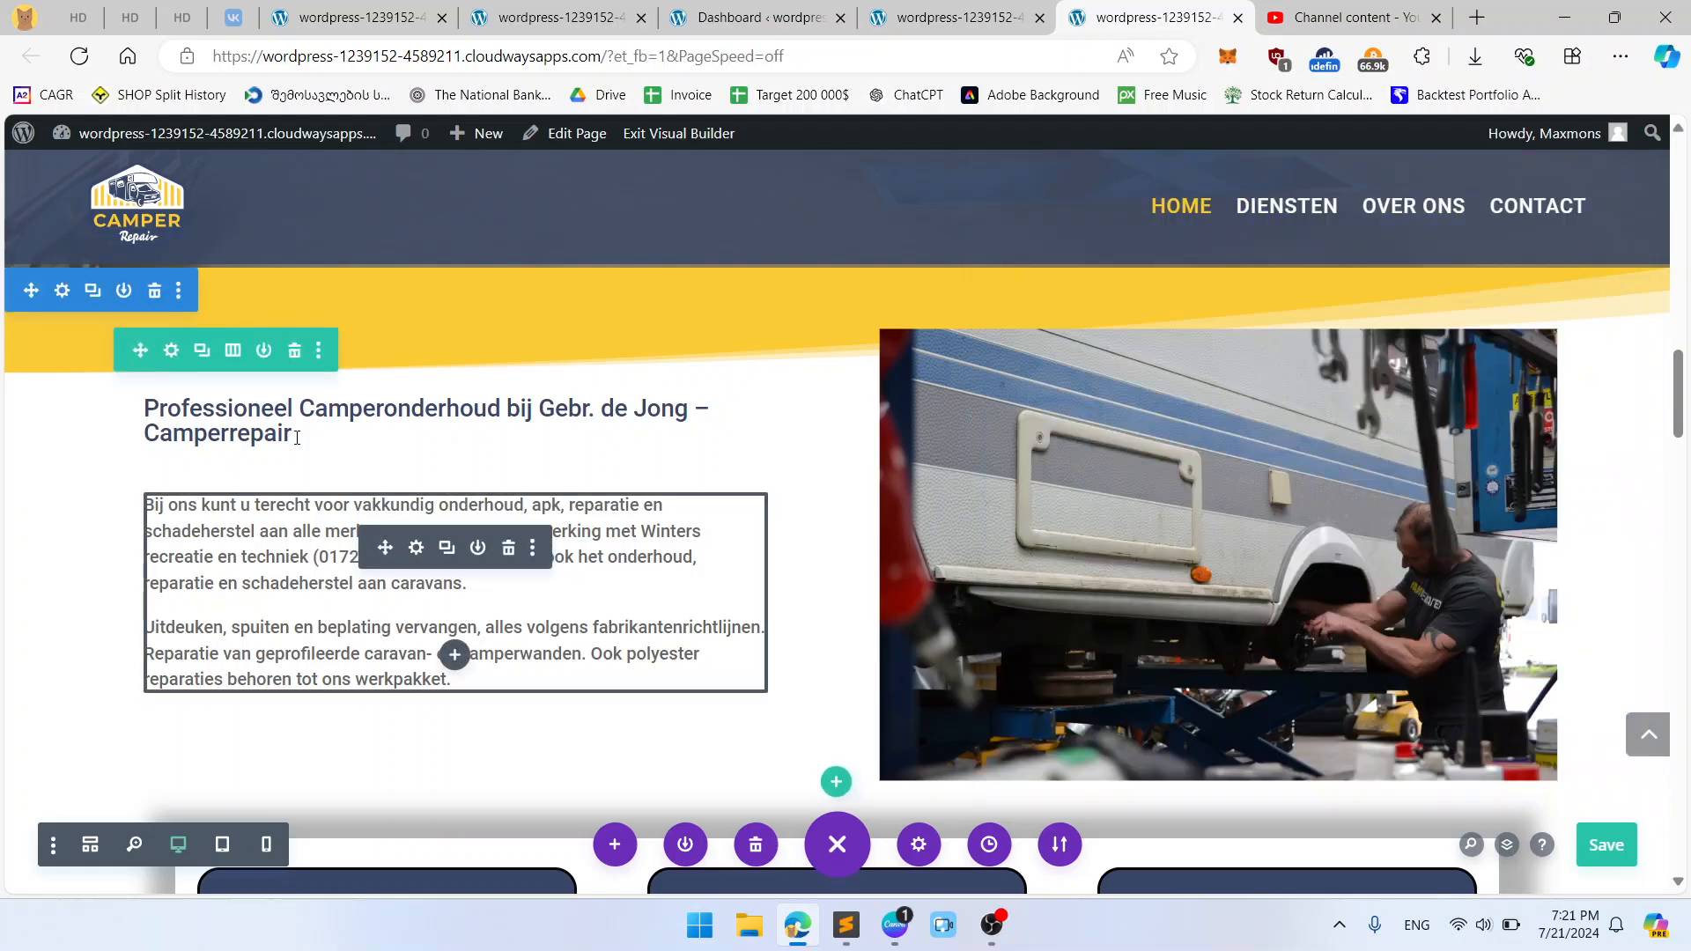
left_click(172, 353)
left_click(1046, 458)
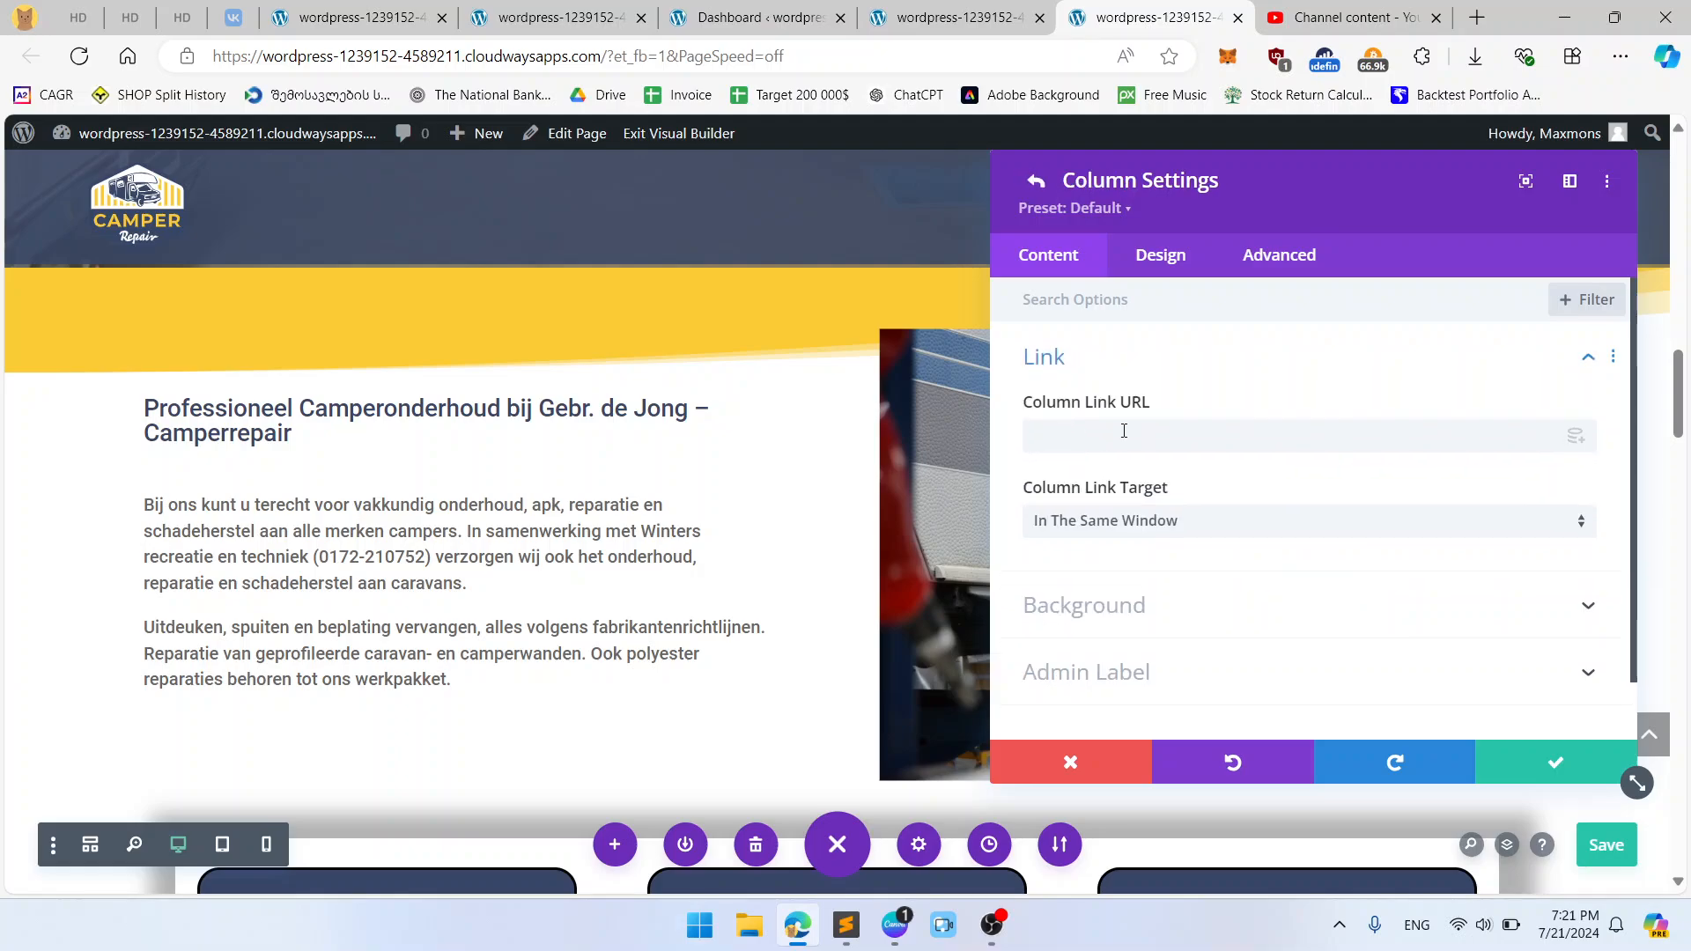
left_click(1160, 257)
left_click(1122, 384)
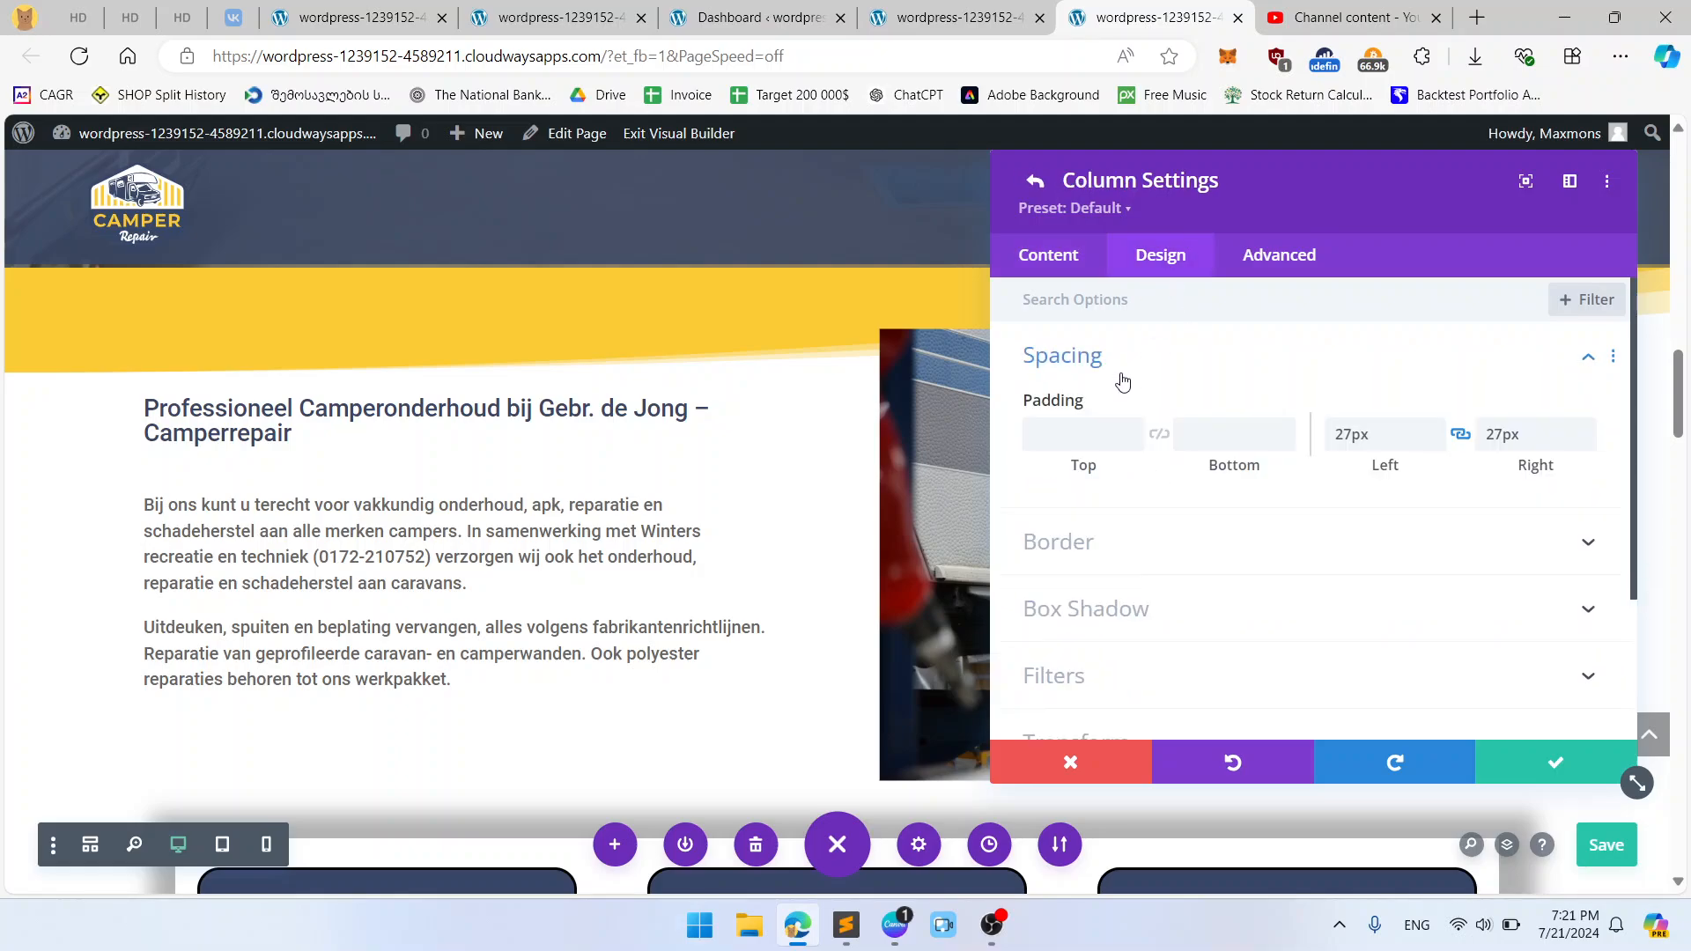
double_click(1355, 431)
key("BackSpace")
left_click(1506, 436)
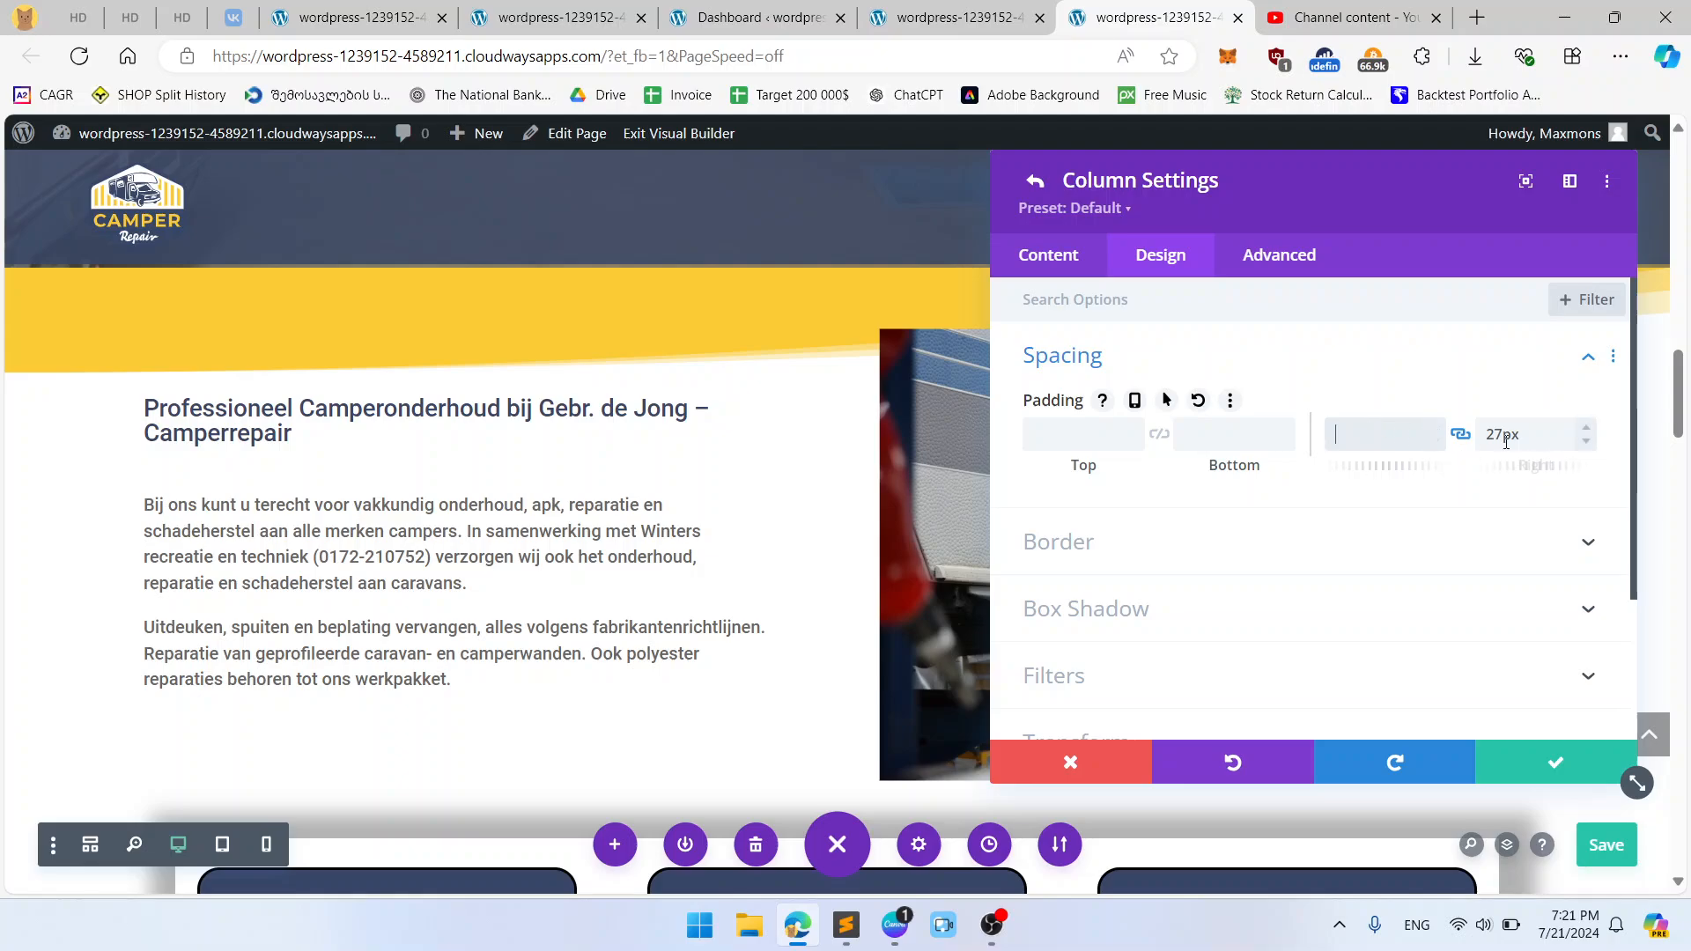
left_click(1572, 773)
left_click(1570, 774)
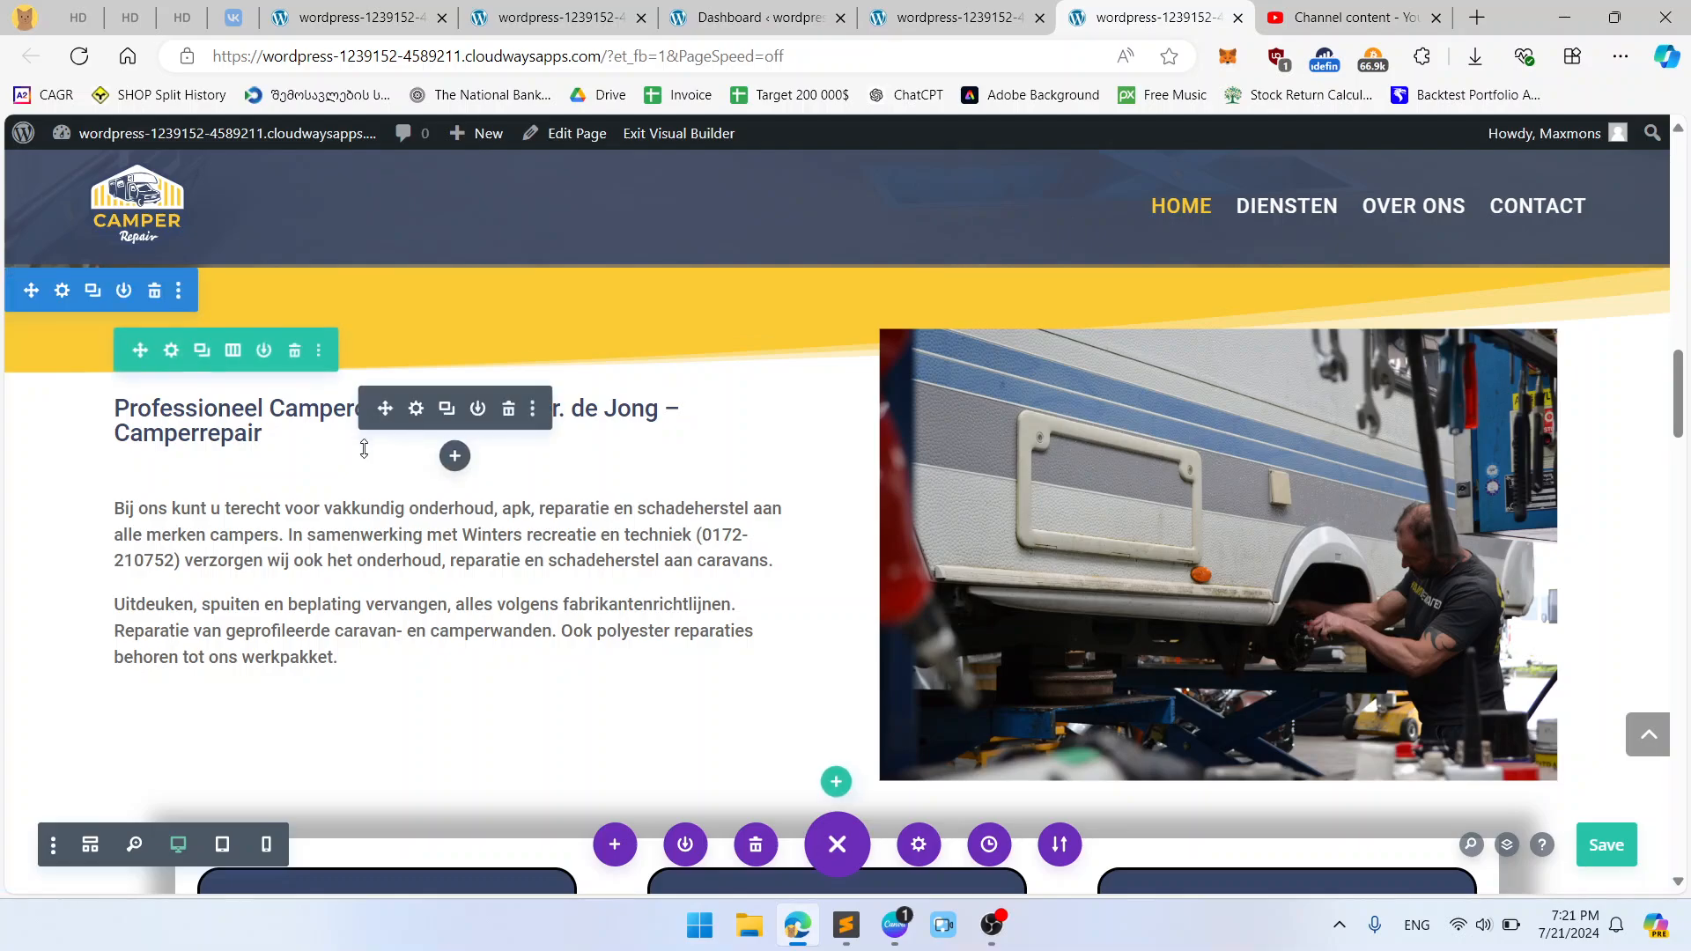
Step: Set the row's maximum width to 1300px and its width to 90%, and save the row settings
scroll(254, 458, "down", 1)
scroll(254, 462, "up", 2)
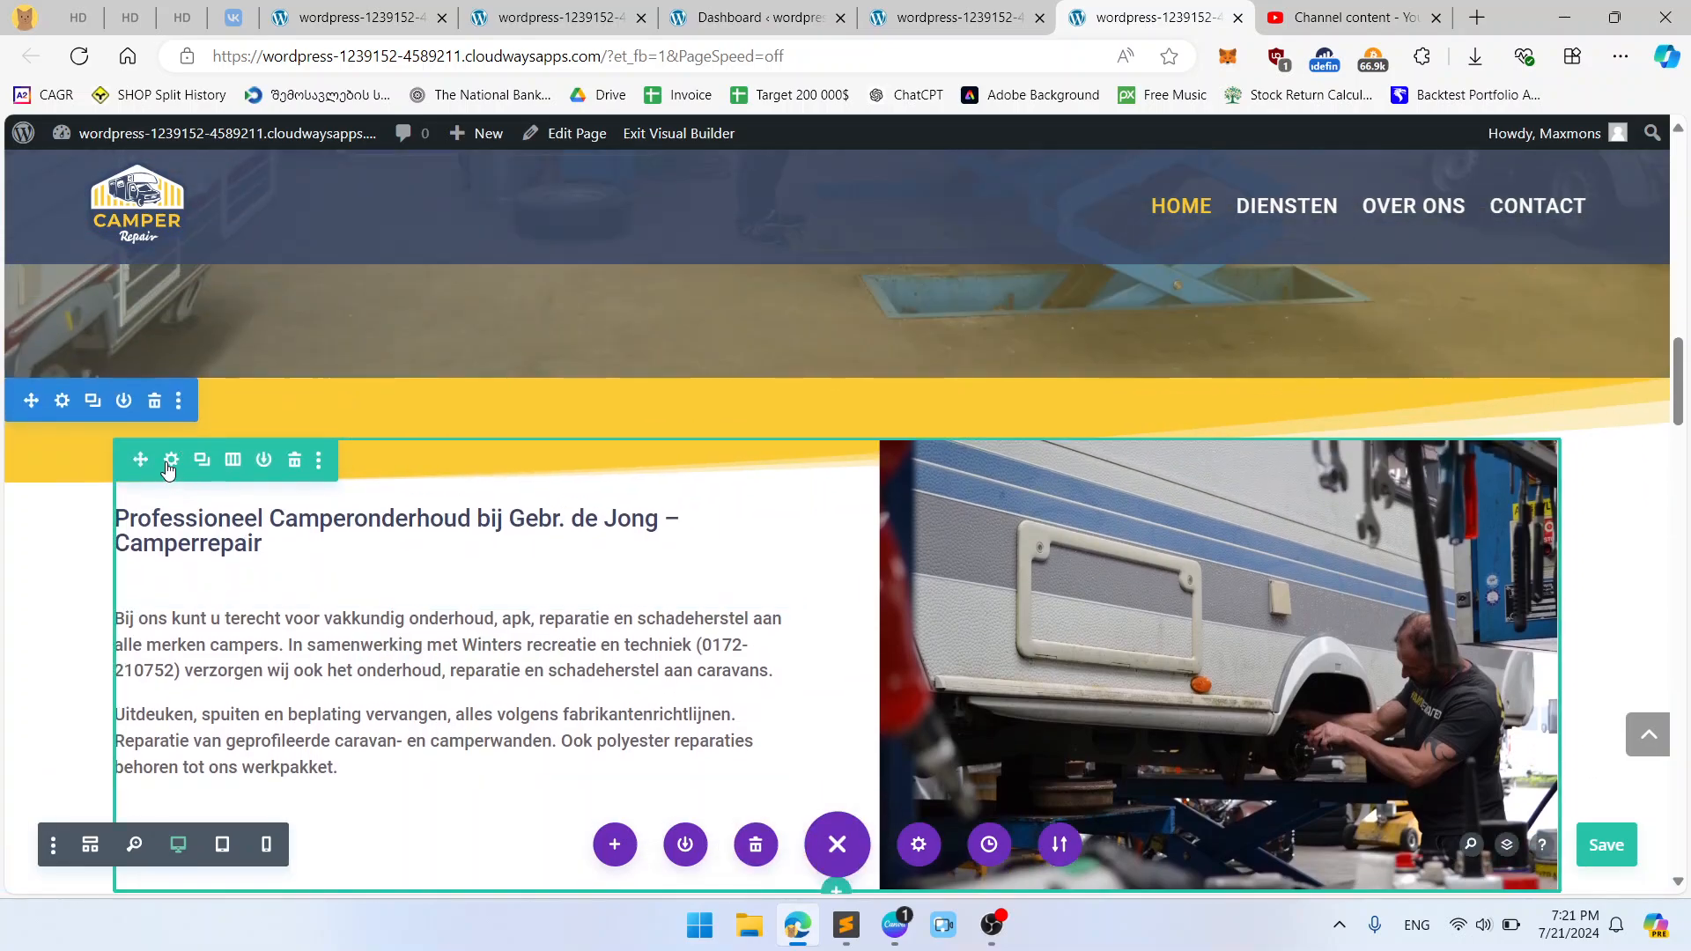
left_click(170, 458)
left_click(1181, 266)
left_click(1121, 365)
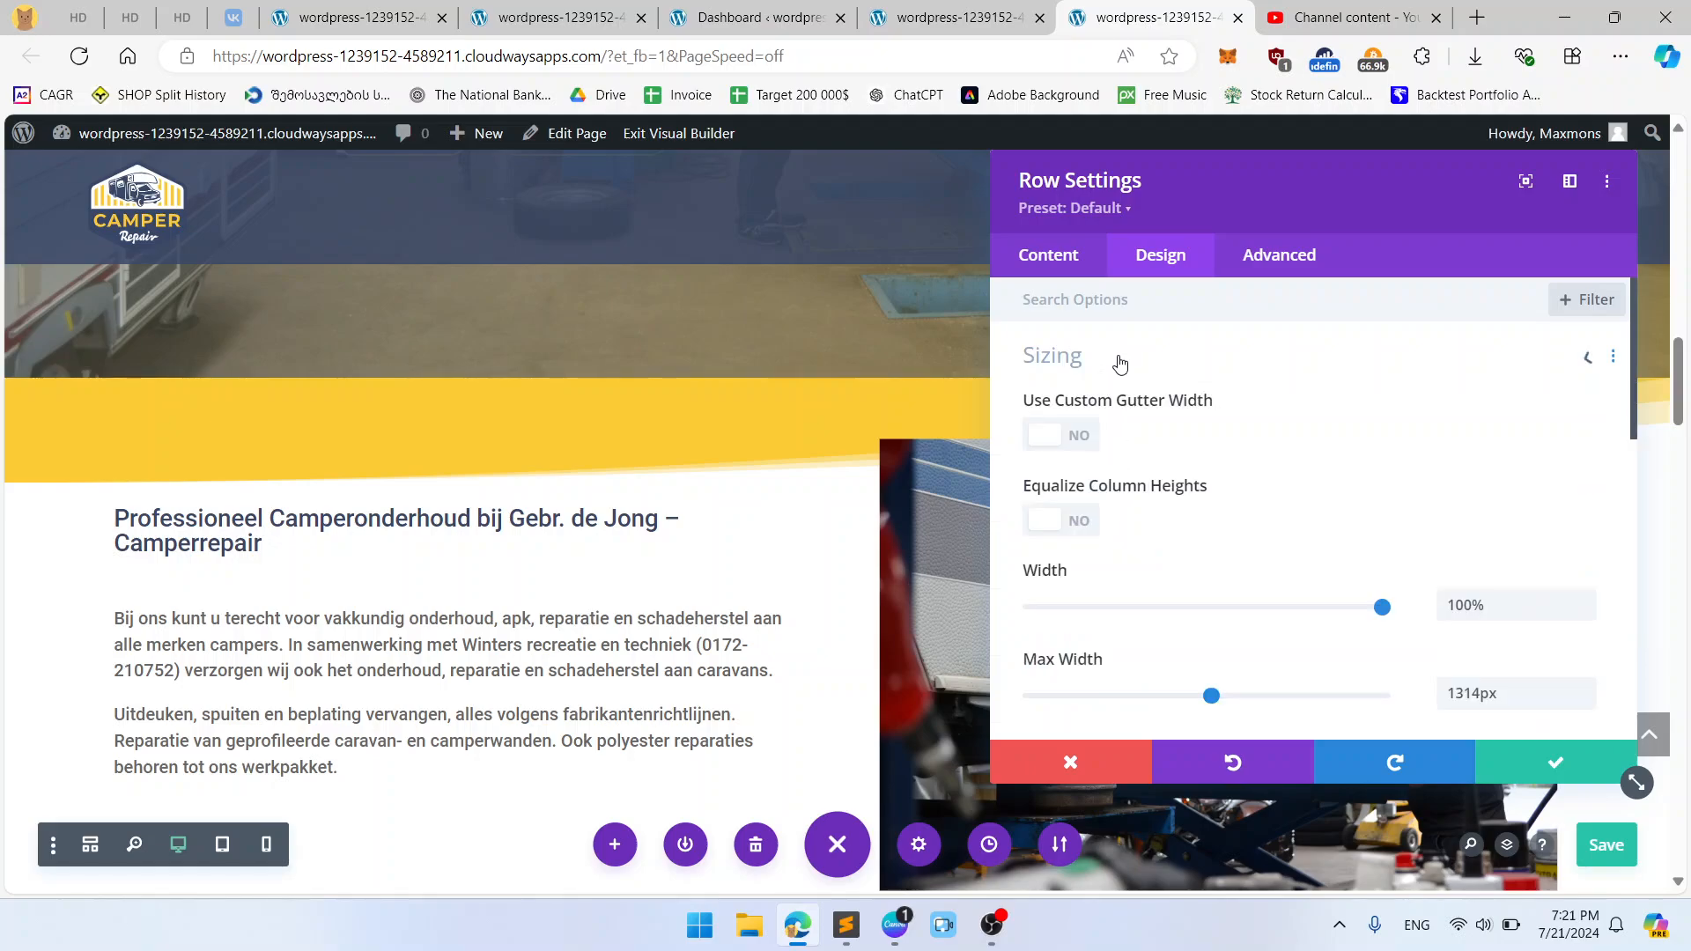
double_click(1497, 682)
type("13")
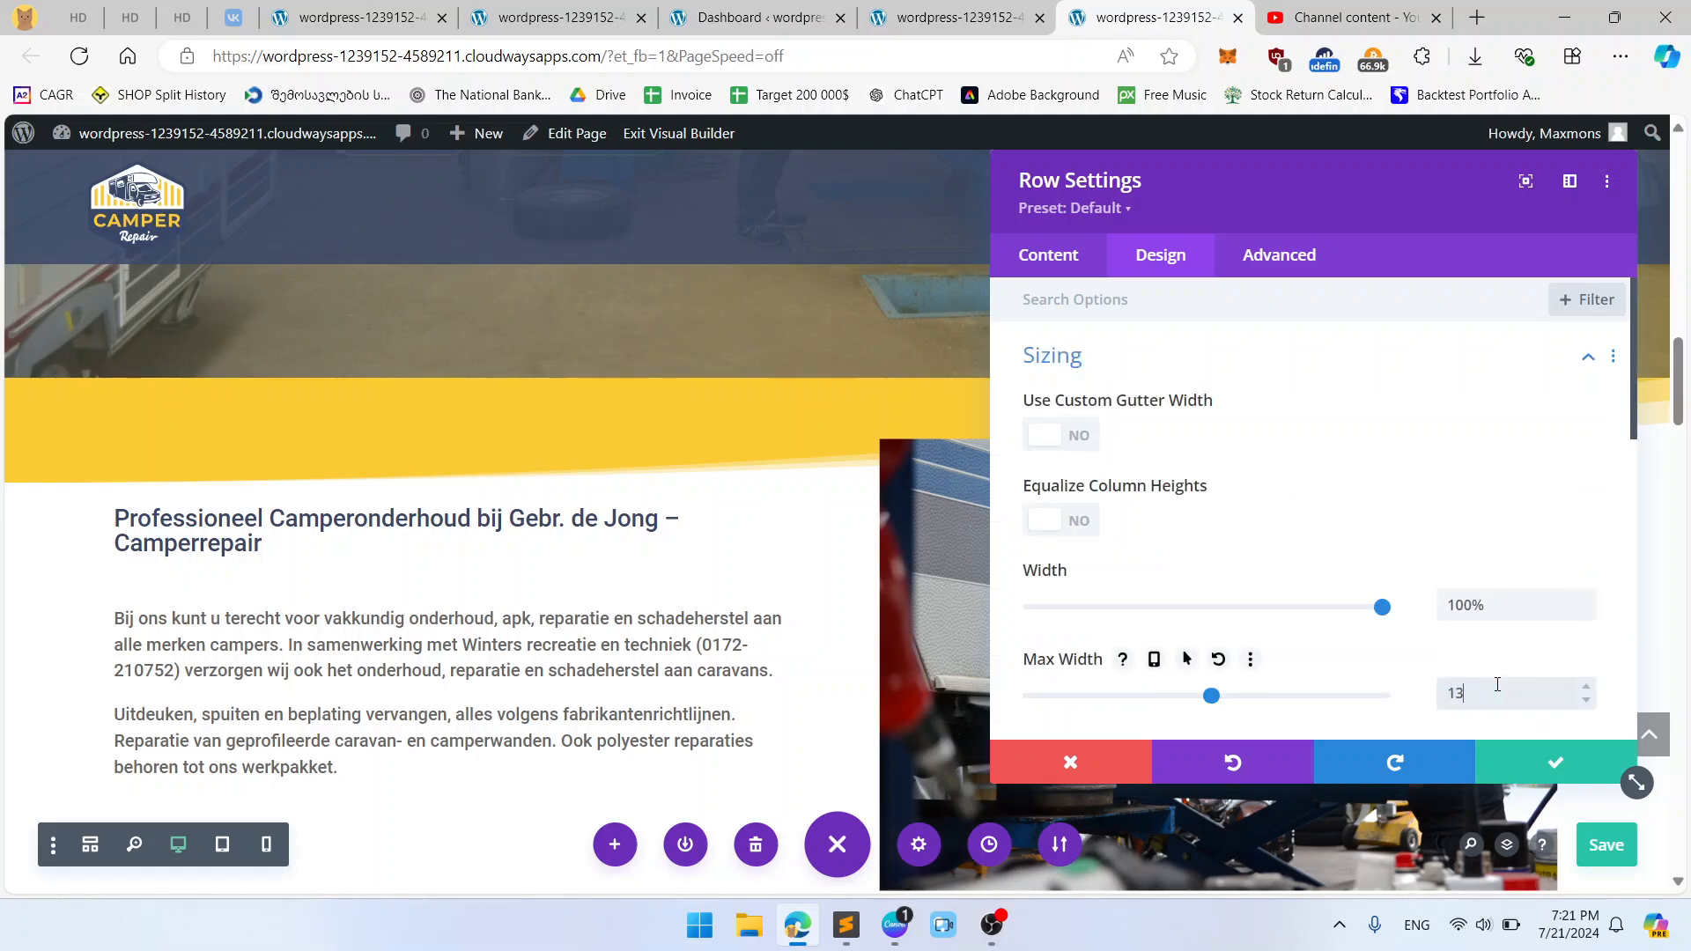
double_click(1473, 616)
type("90%")
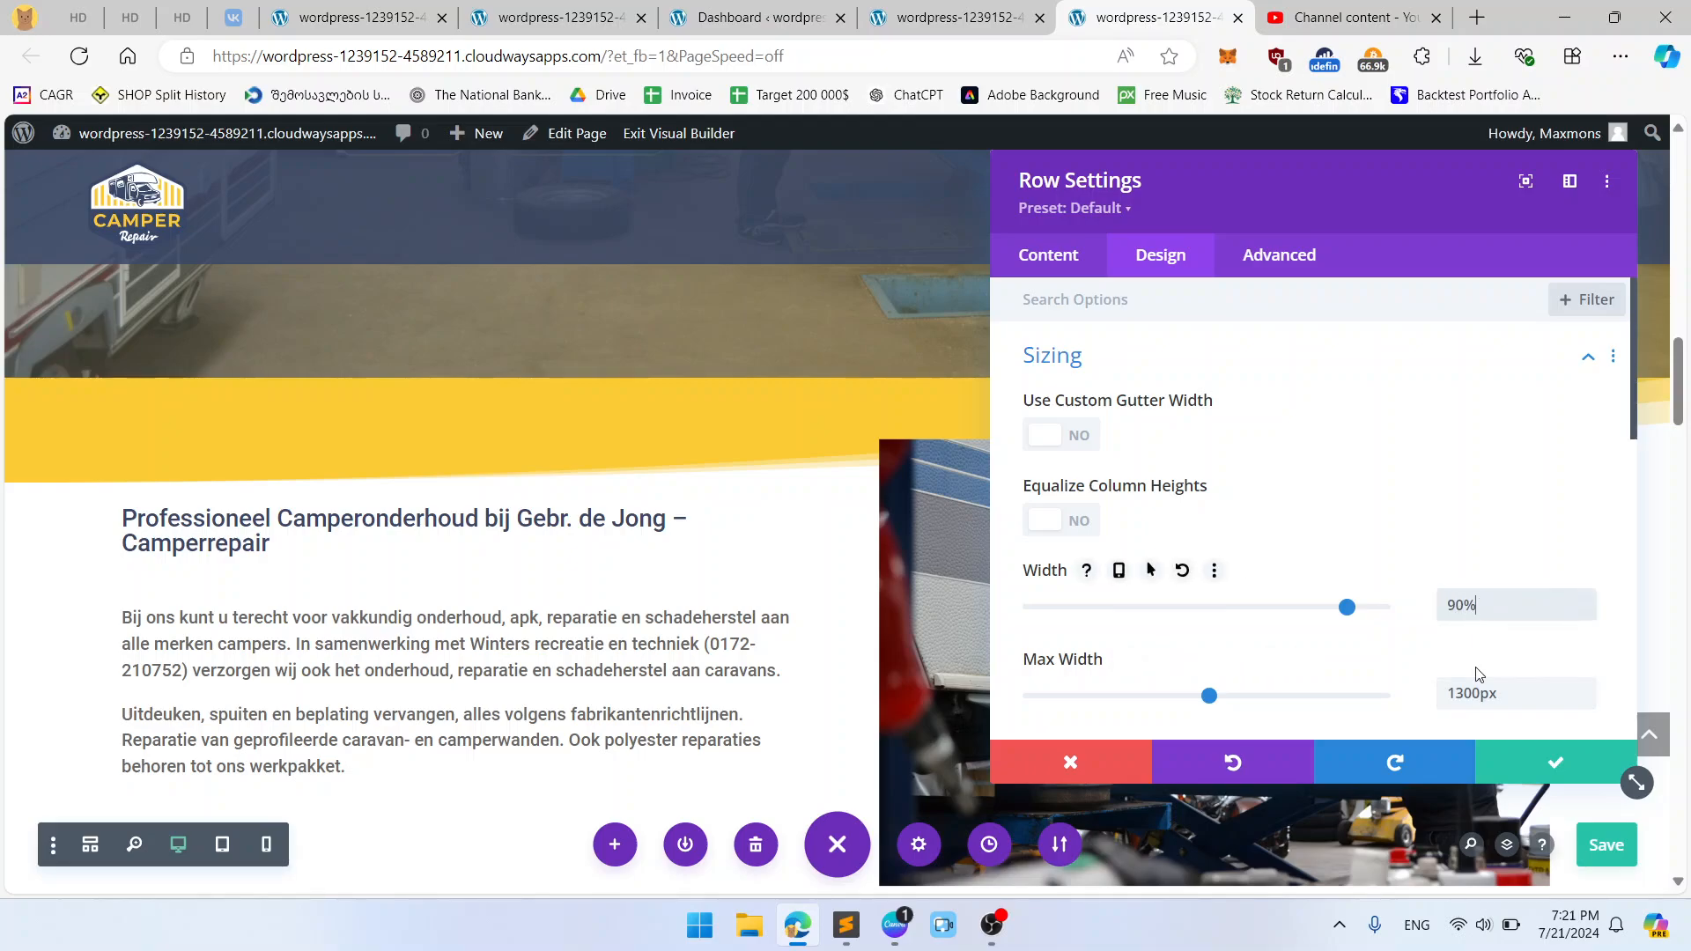
left_click(1557, 765)
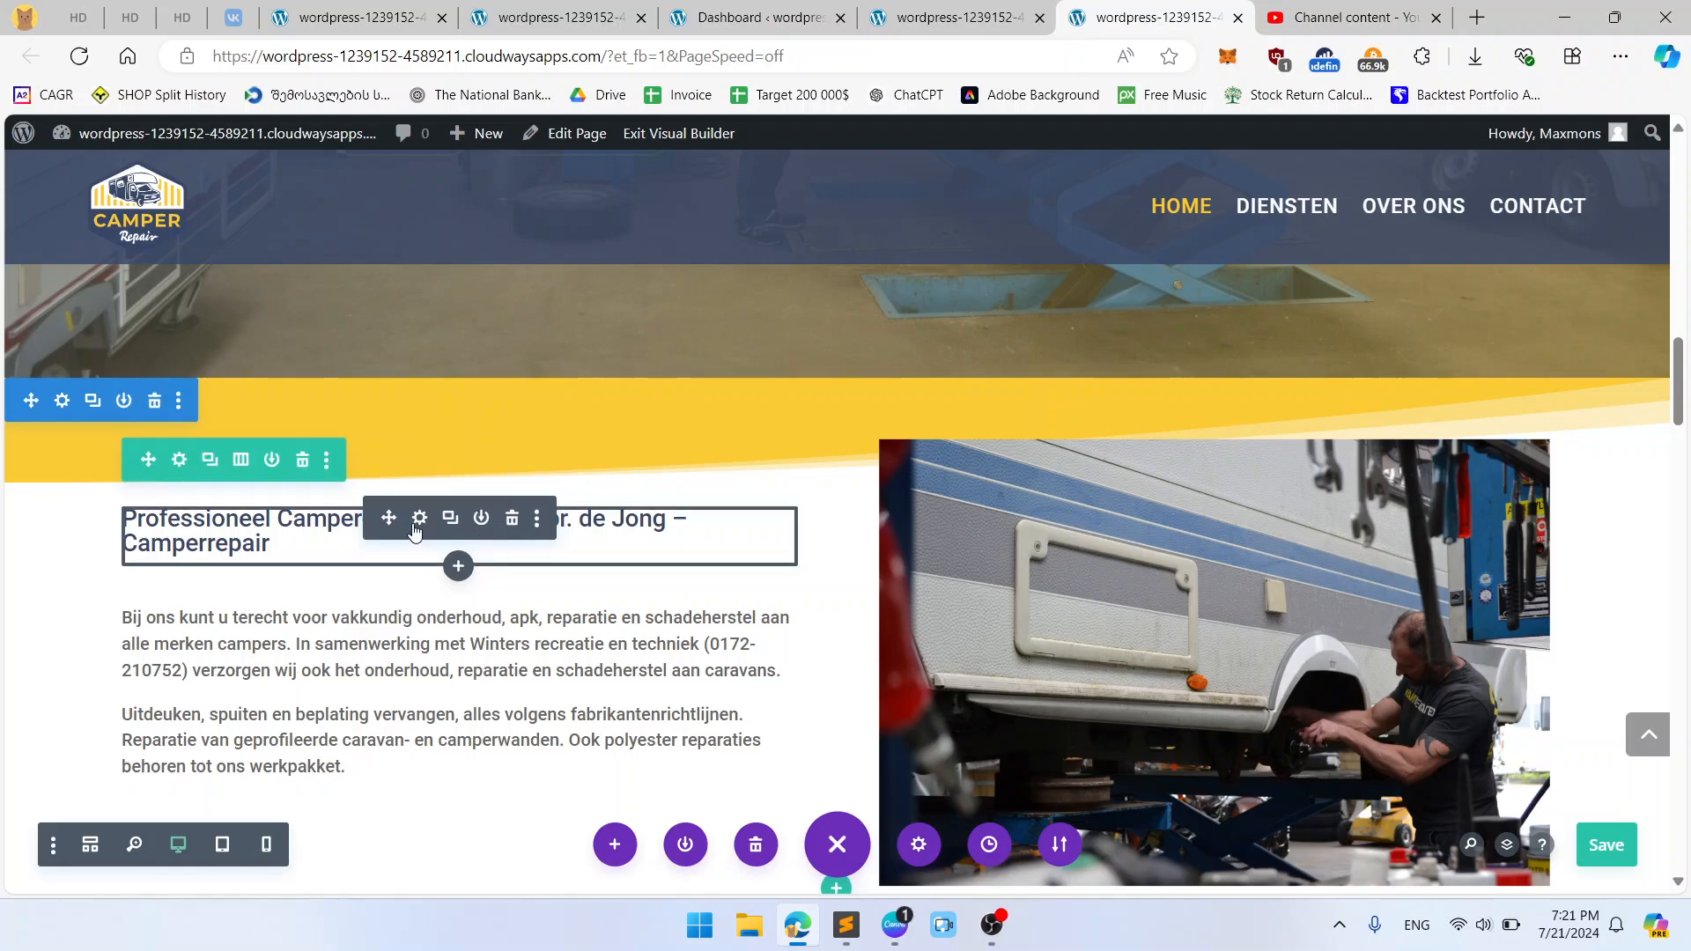
Step: Try heading level H2 on the "Professioneel Camperonderhoud" heading and discard the change
left_click(418, 519)
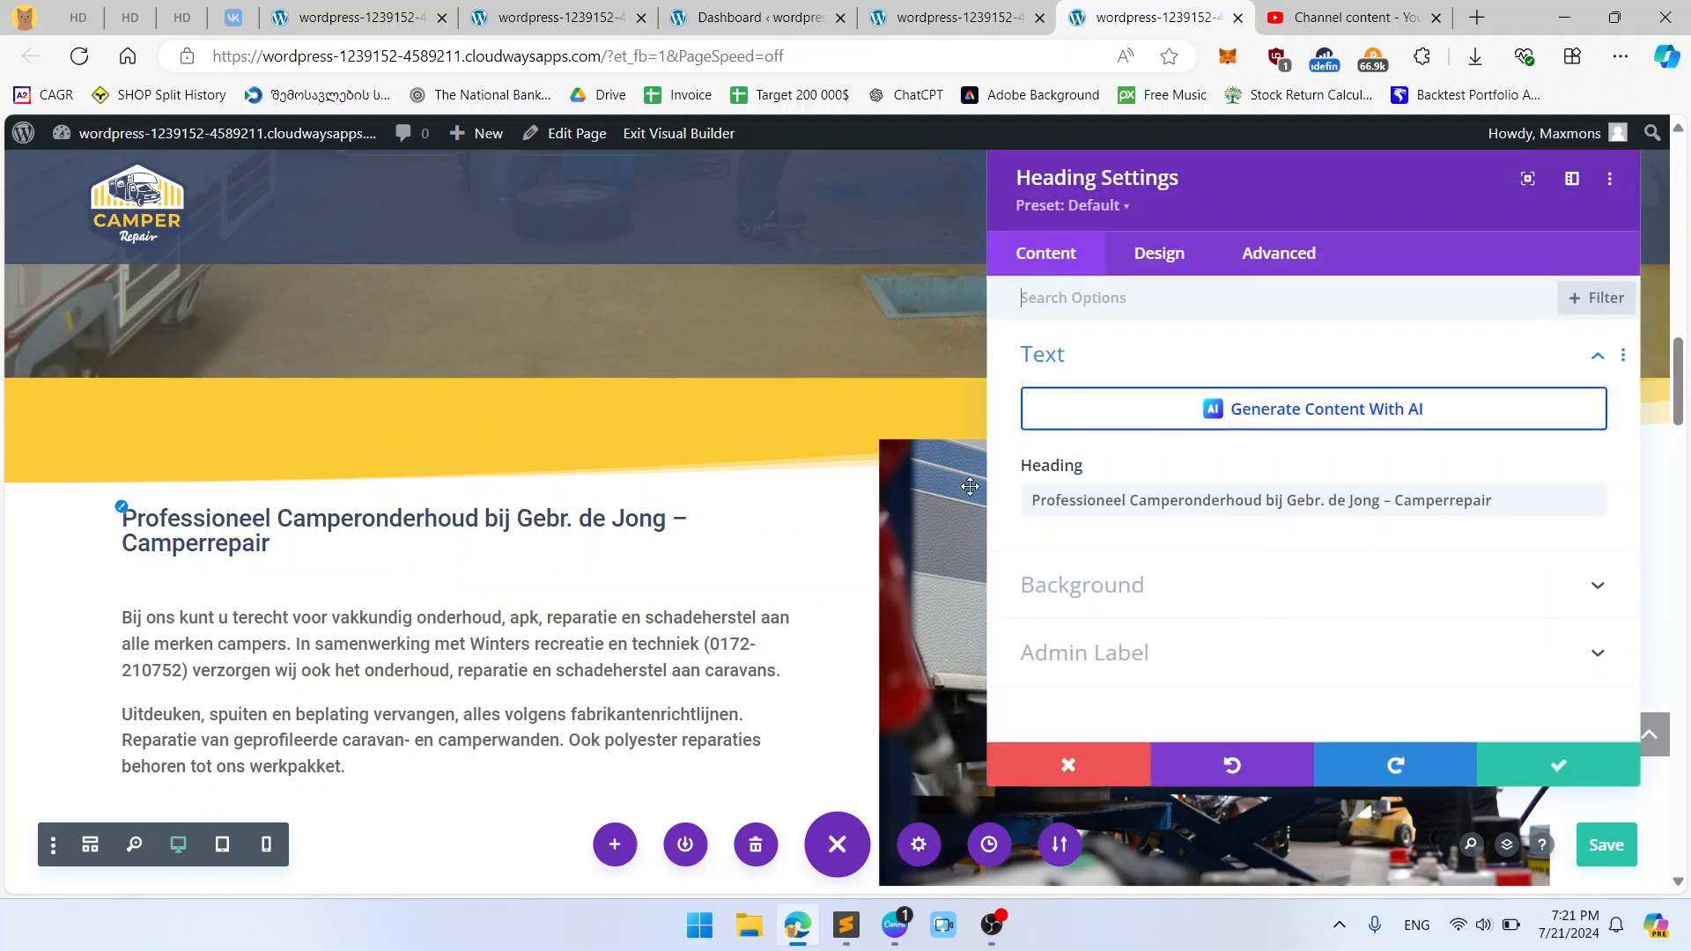
left_click(1163, 256)
left_click(1075, 424)
left_click(1144, 388)
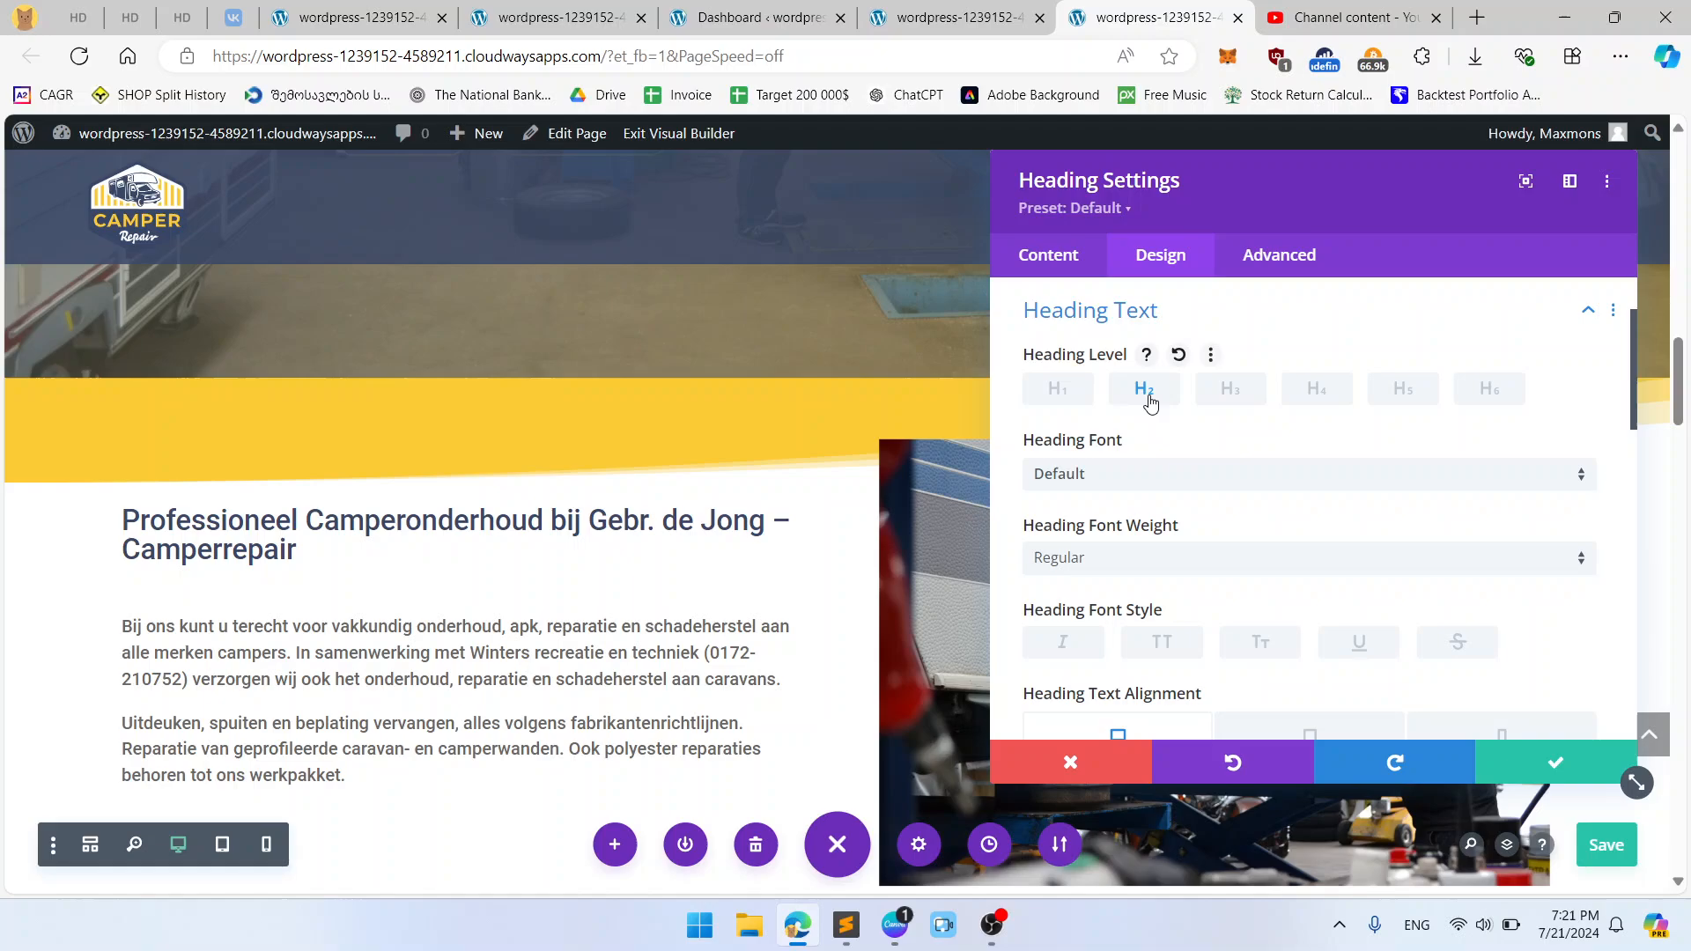
left_click(1093, 764)
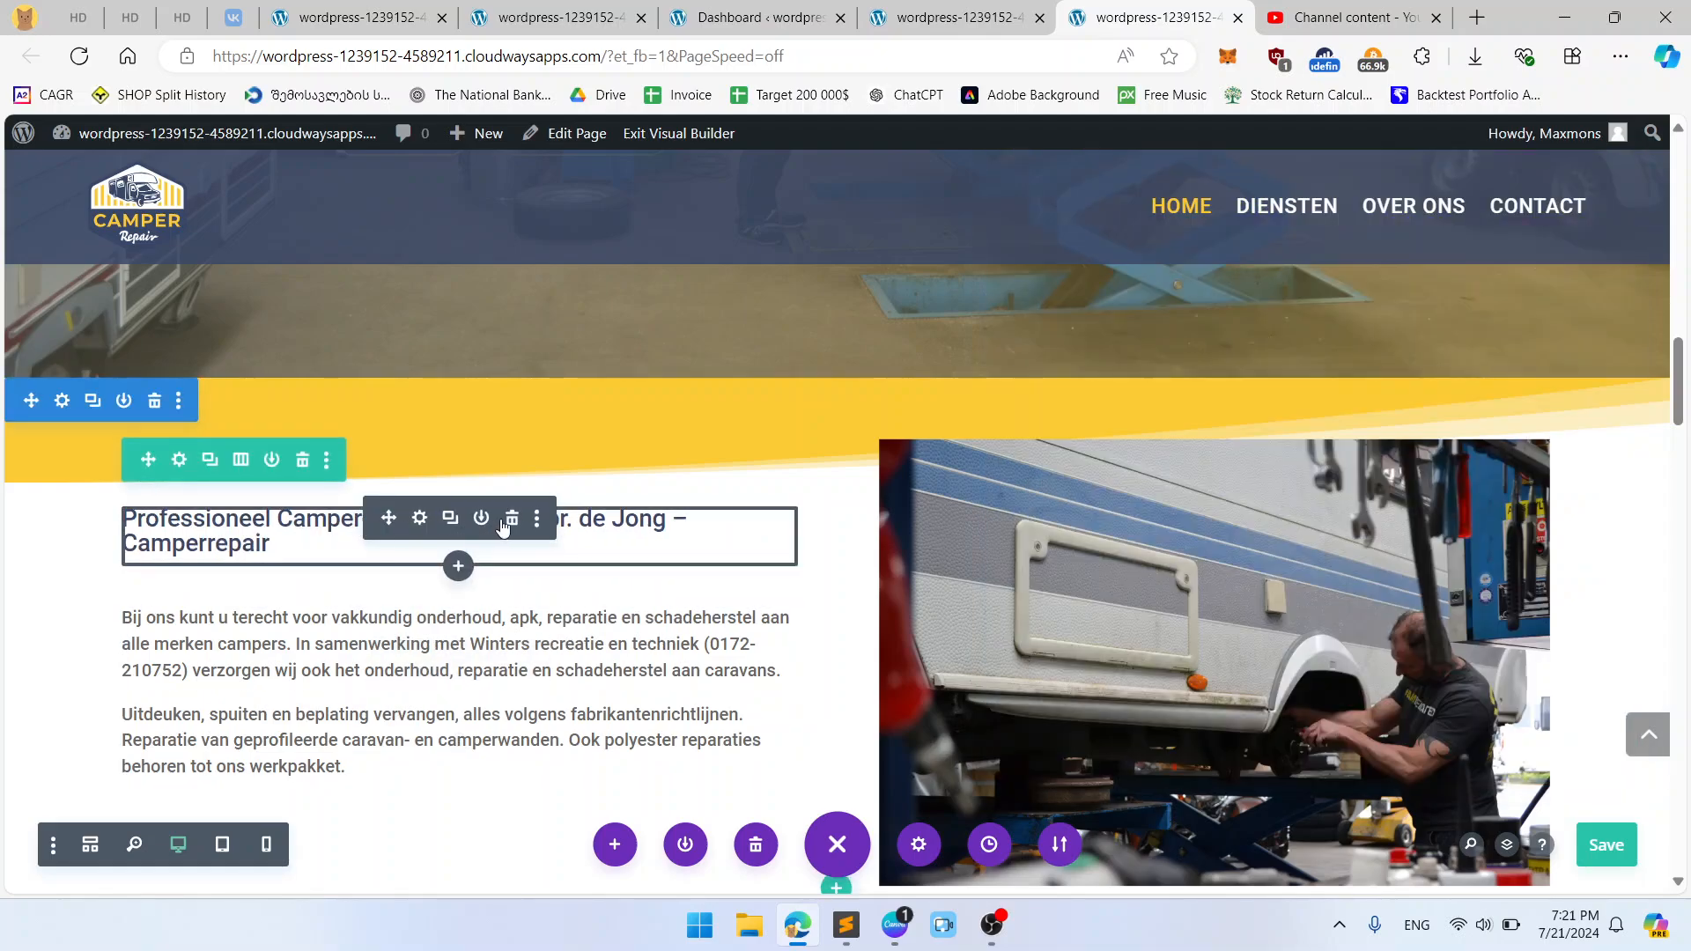
Step: Copy the text of the "Professioneel Camperonderhoud" heading module and paste it above the first paragraph in the text module below it
left_click(627, 527)
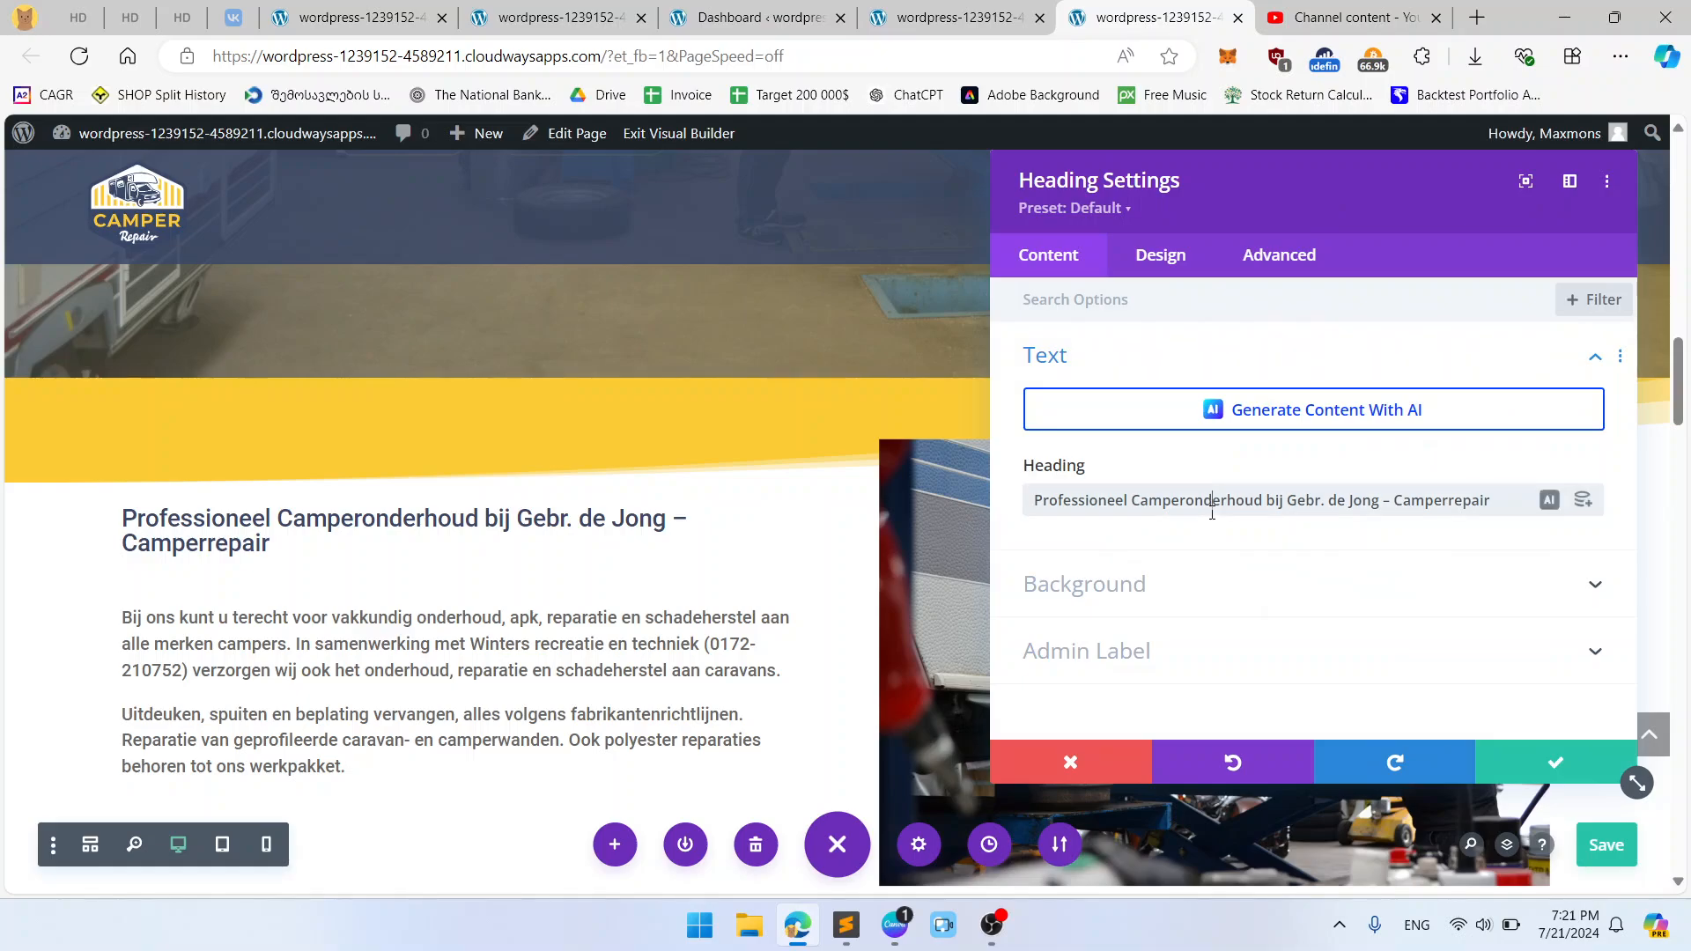
key("ctrl+a")
key("ctrl+c")
left_click(1555, 762)
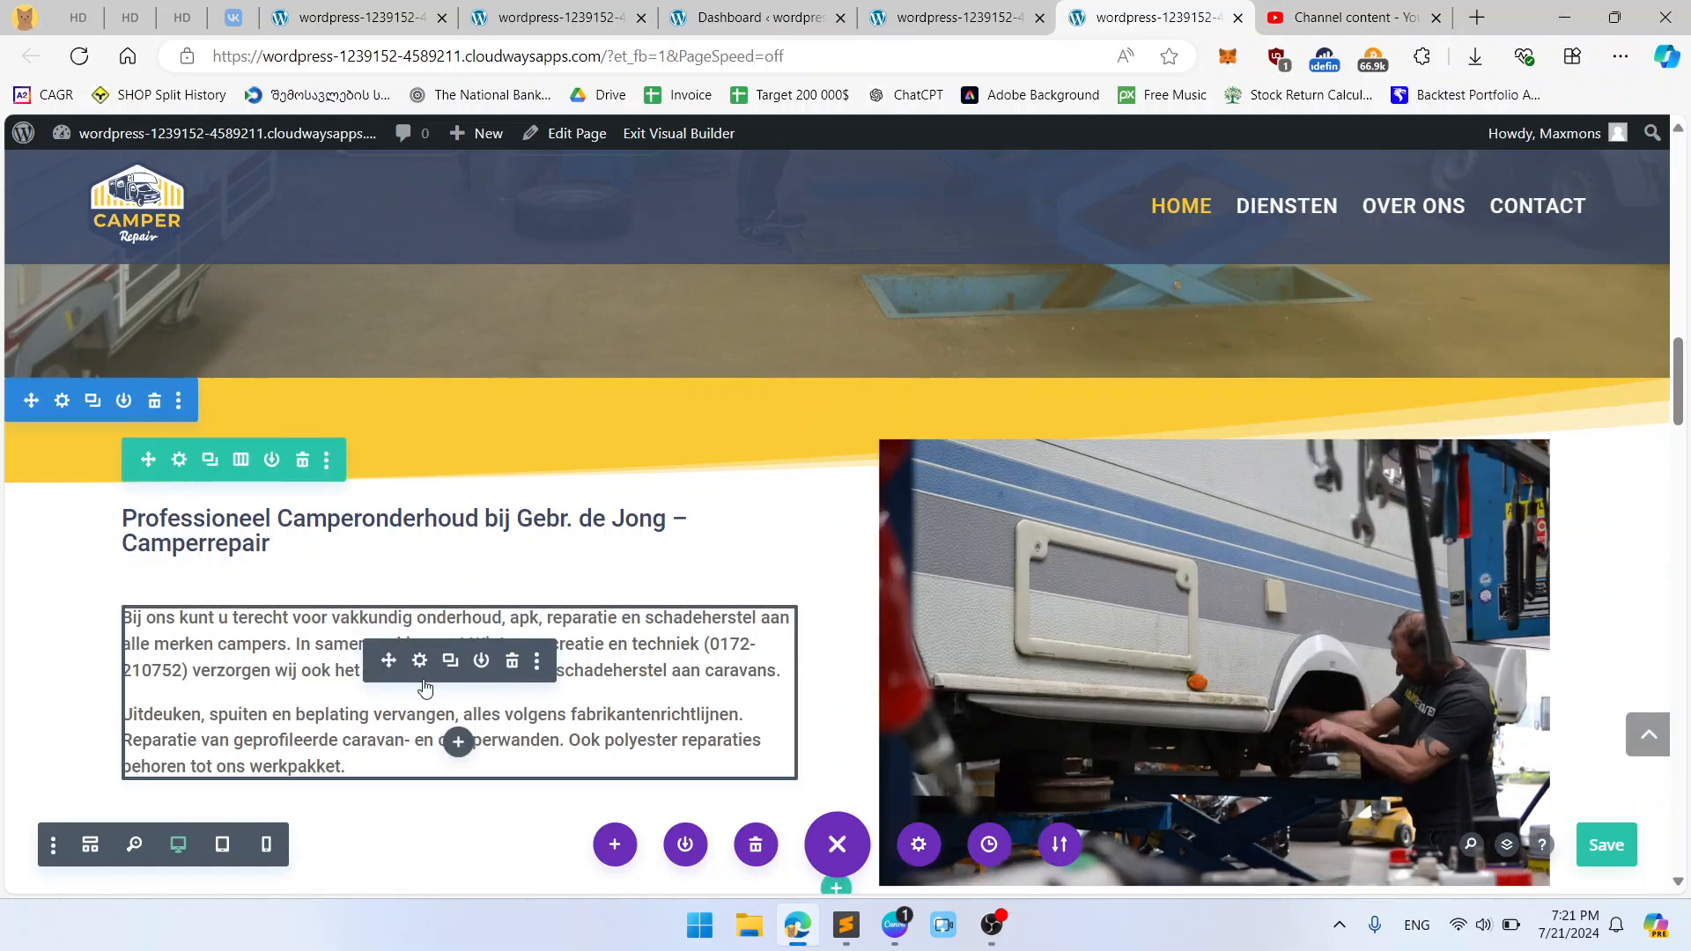
left_click(744, 654)
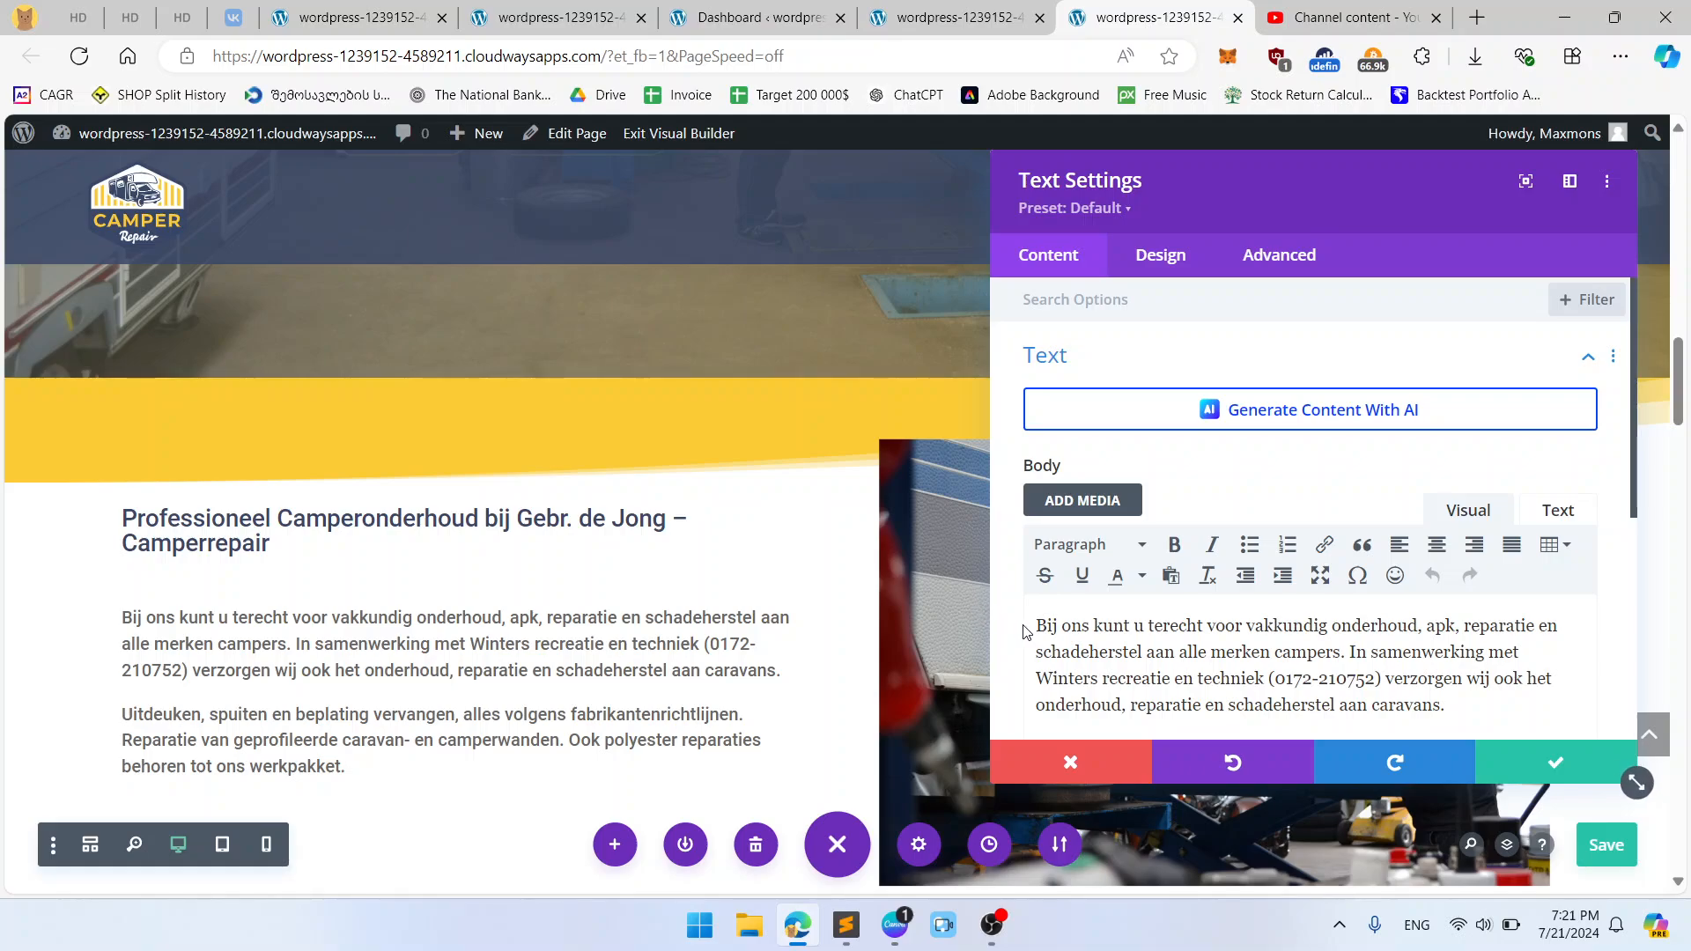
key("Return")
key("Return")
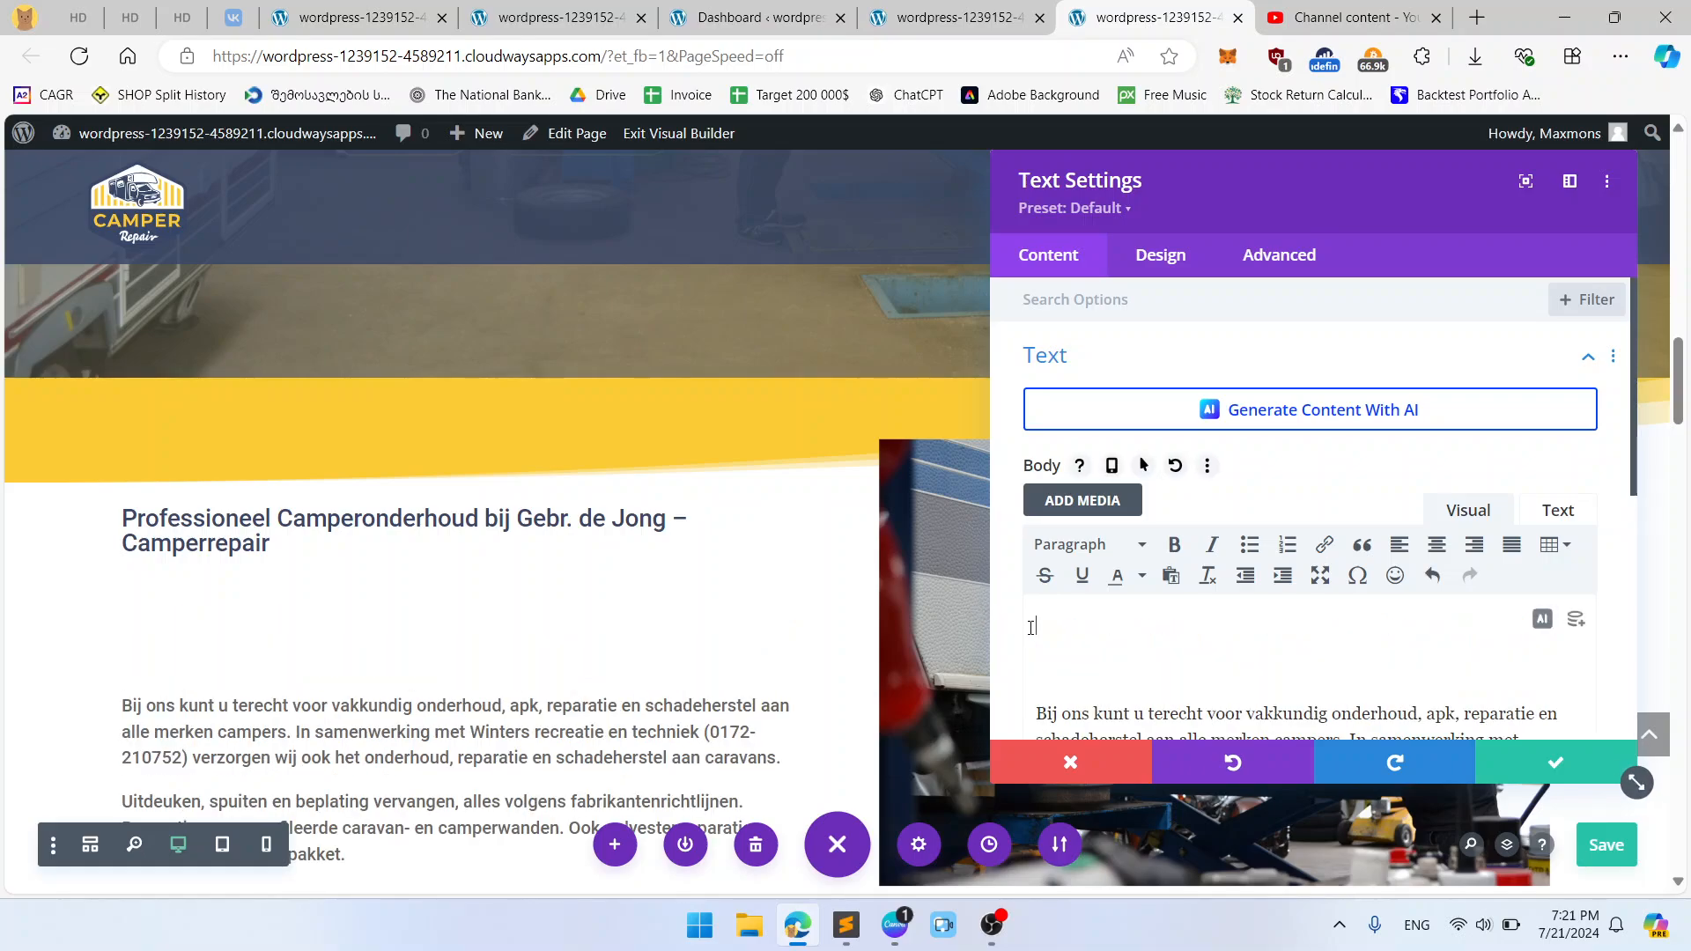
key("ctrl+v")
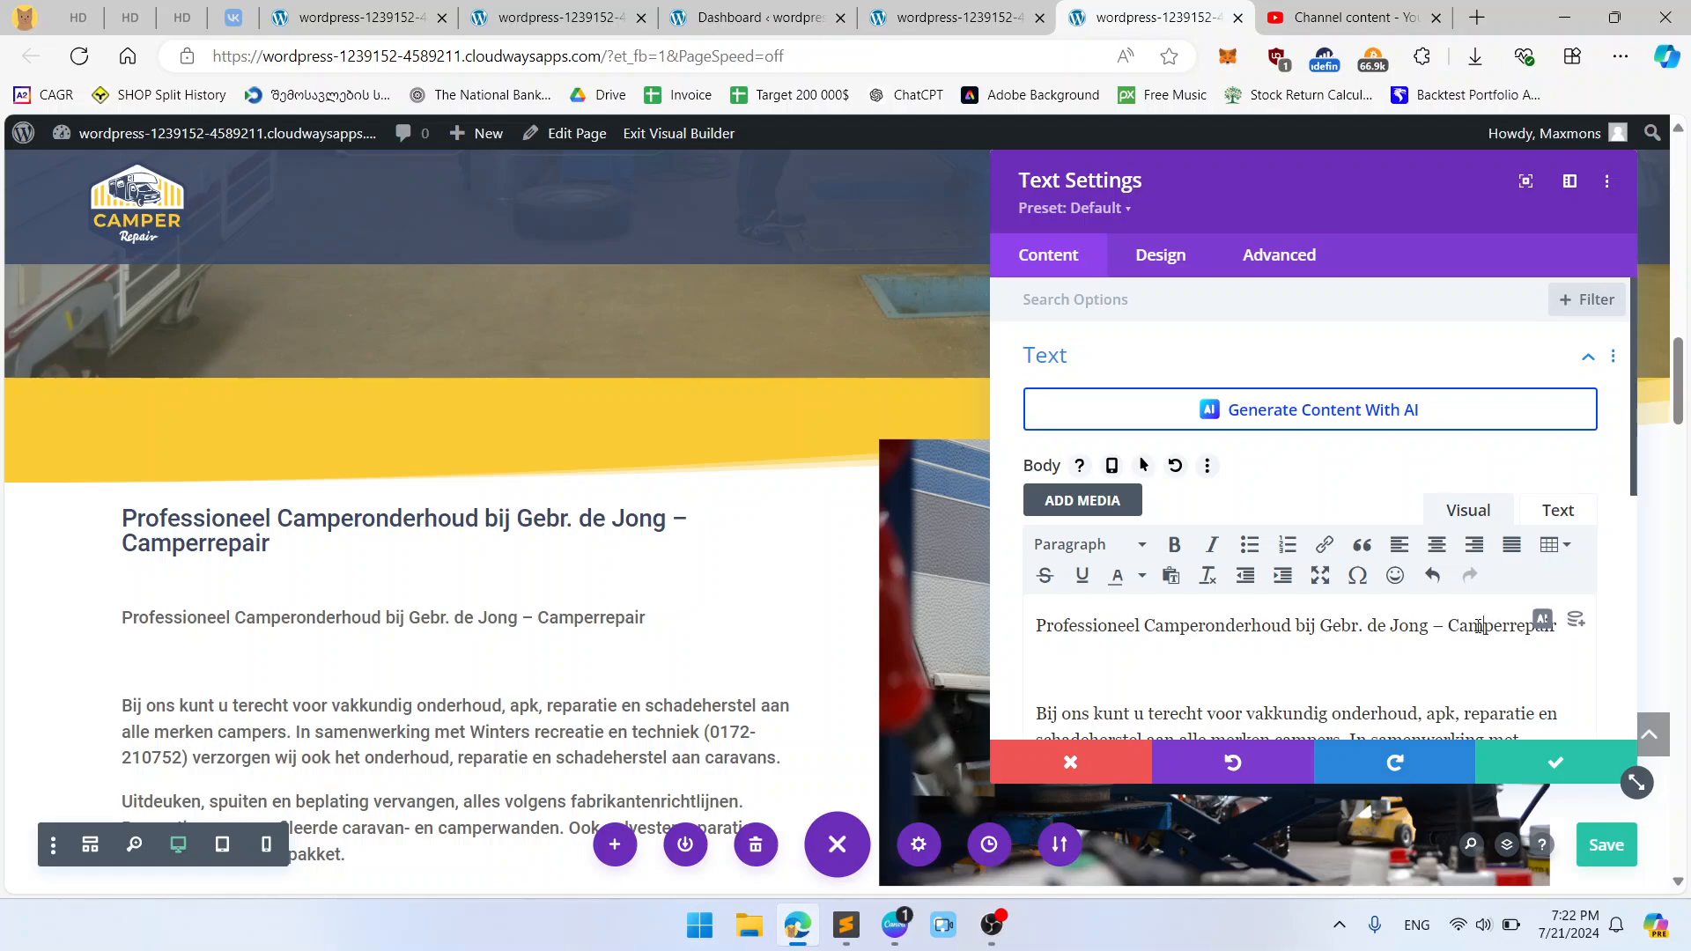
Step: Format the pasted "Professioneel Camperonderhoud" line in the text module as Heading 3
left_click_drag(1038, 625, 1557, 627)
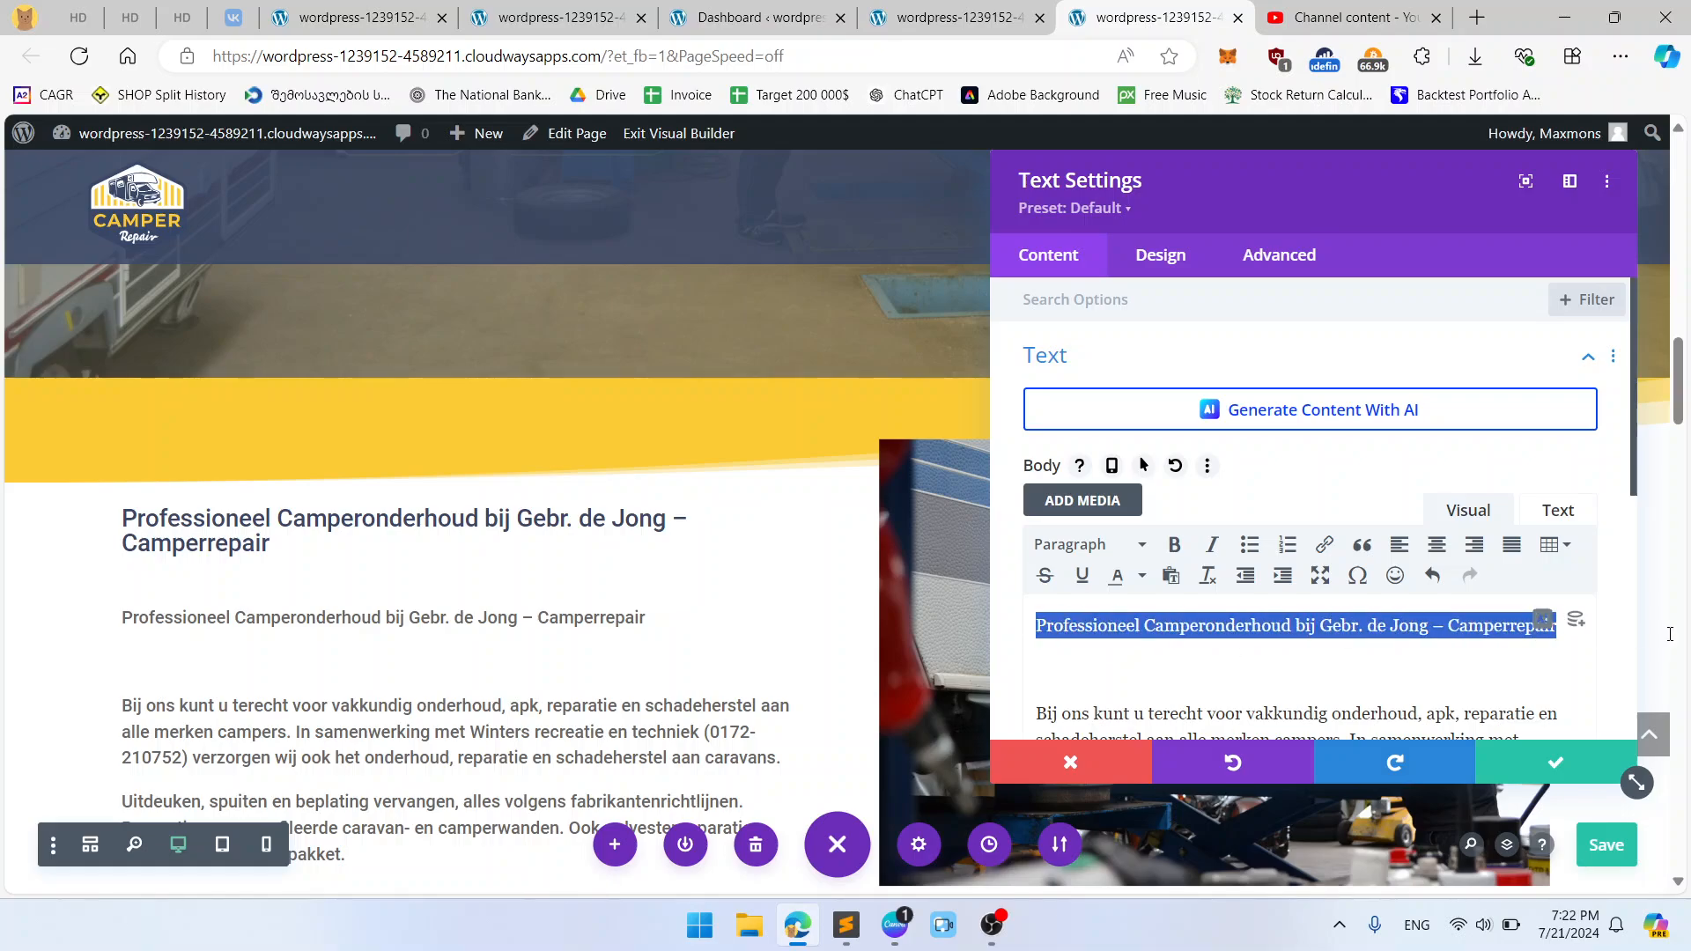
left_click(1106, 544)
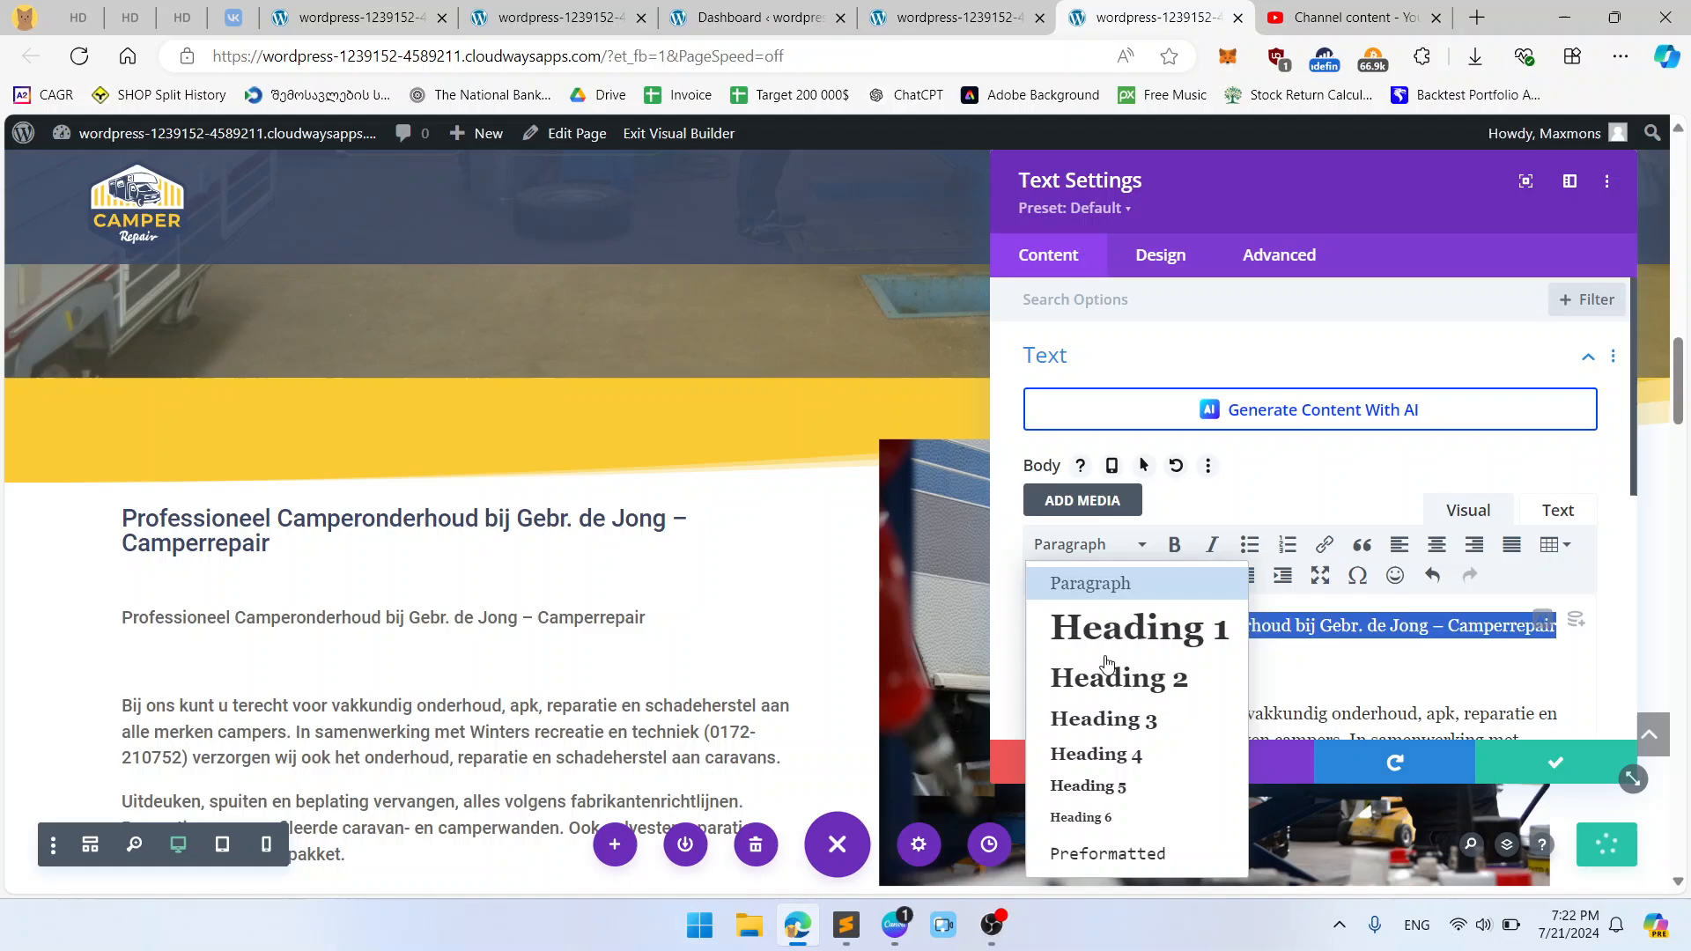
left_click(1117, 719)
Step: Set the text module's Heading 3 colour to the saved dark blue and its text size to 30px, and save the module settings
left_click(1160, 255)
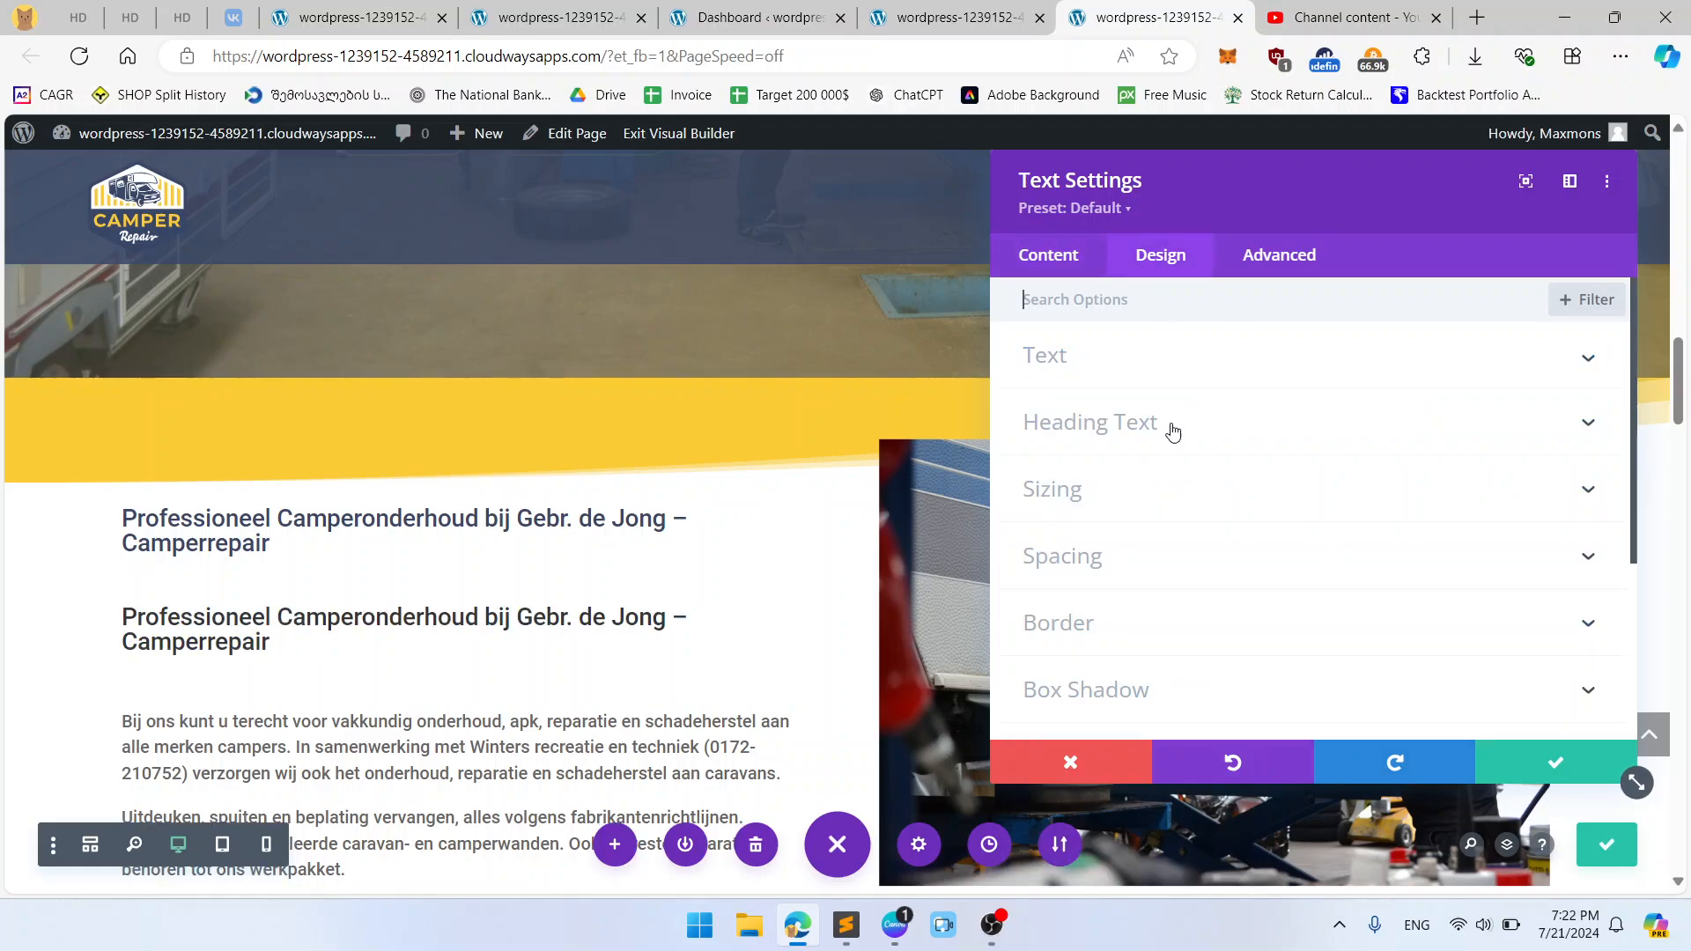
left_click(1171, 426)
left_click(1261, 362)
scroll(1254, 504, "down", 2)
scroll(1254, 504, "down", 1)
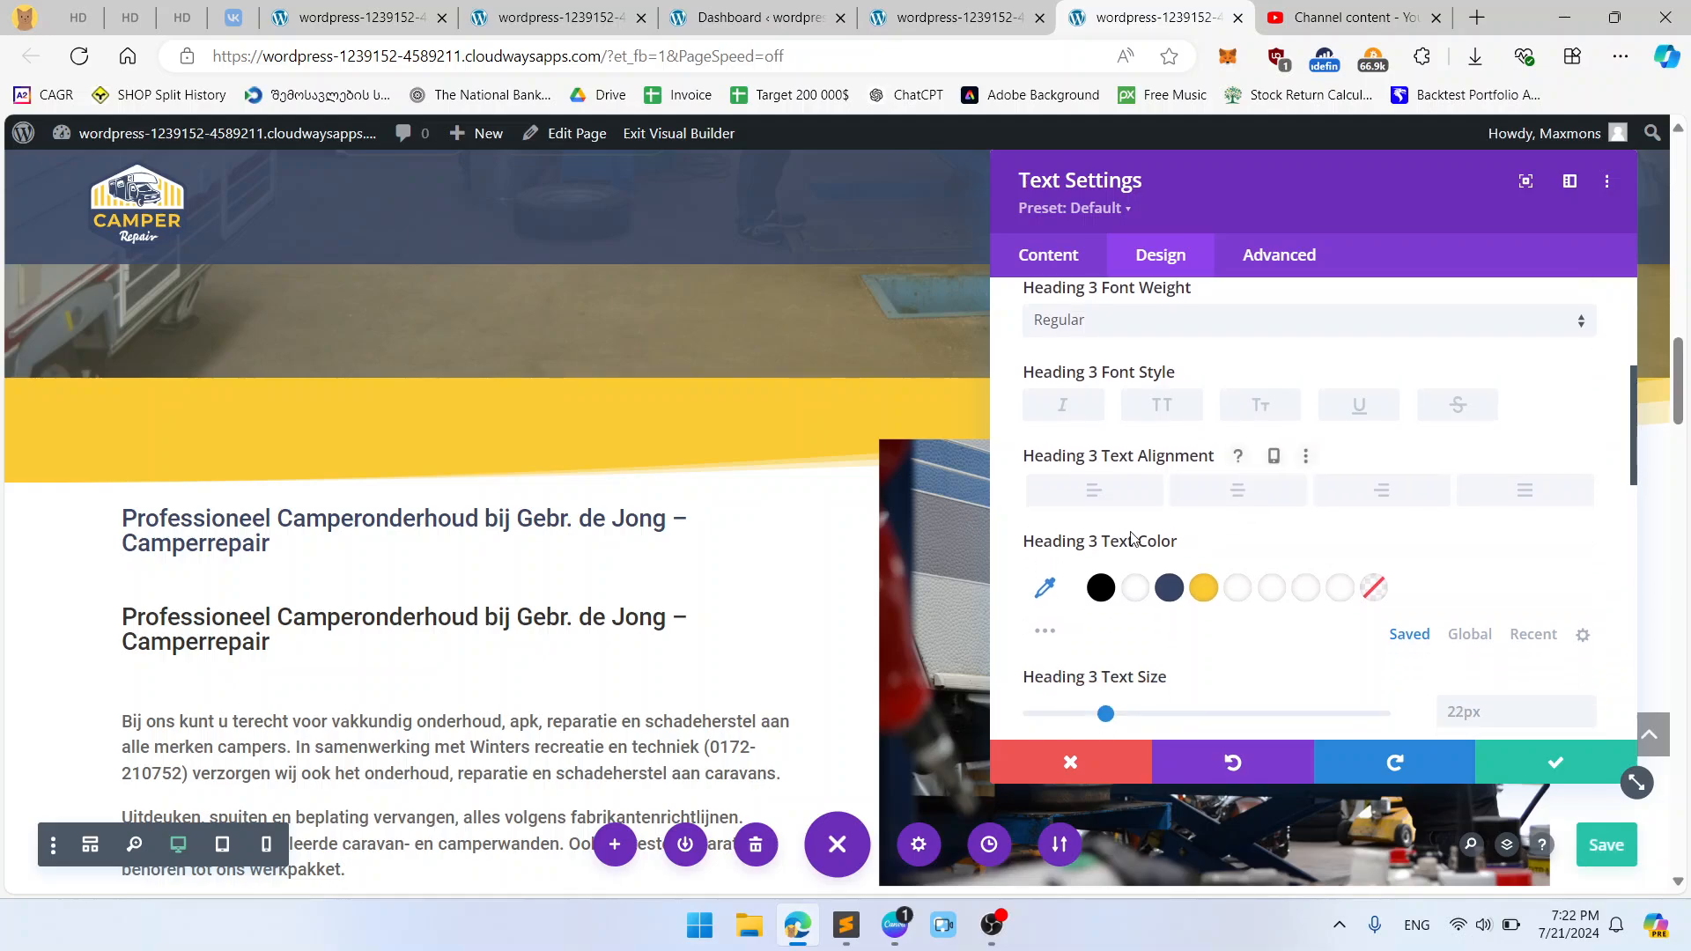
left_click(1169, 585)
scroll(1409, 665, "down", 1)
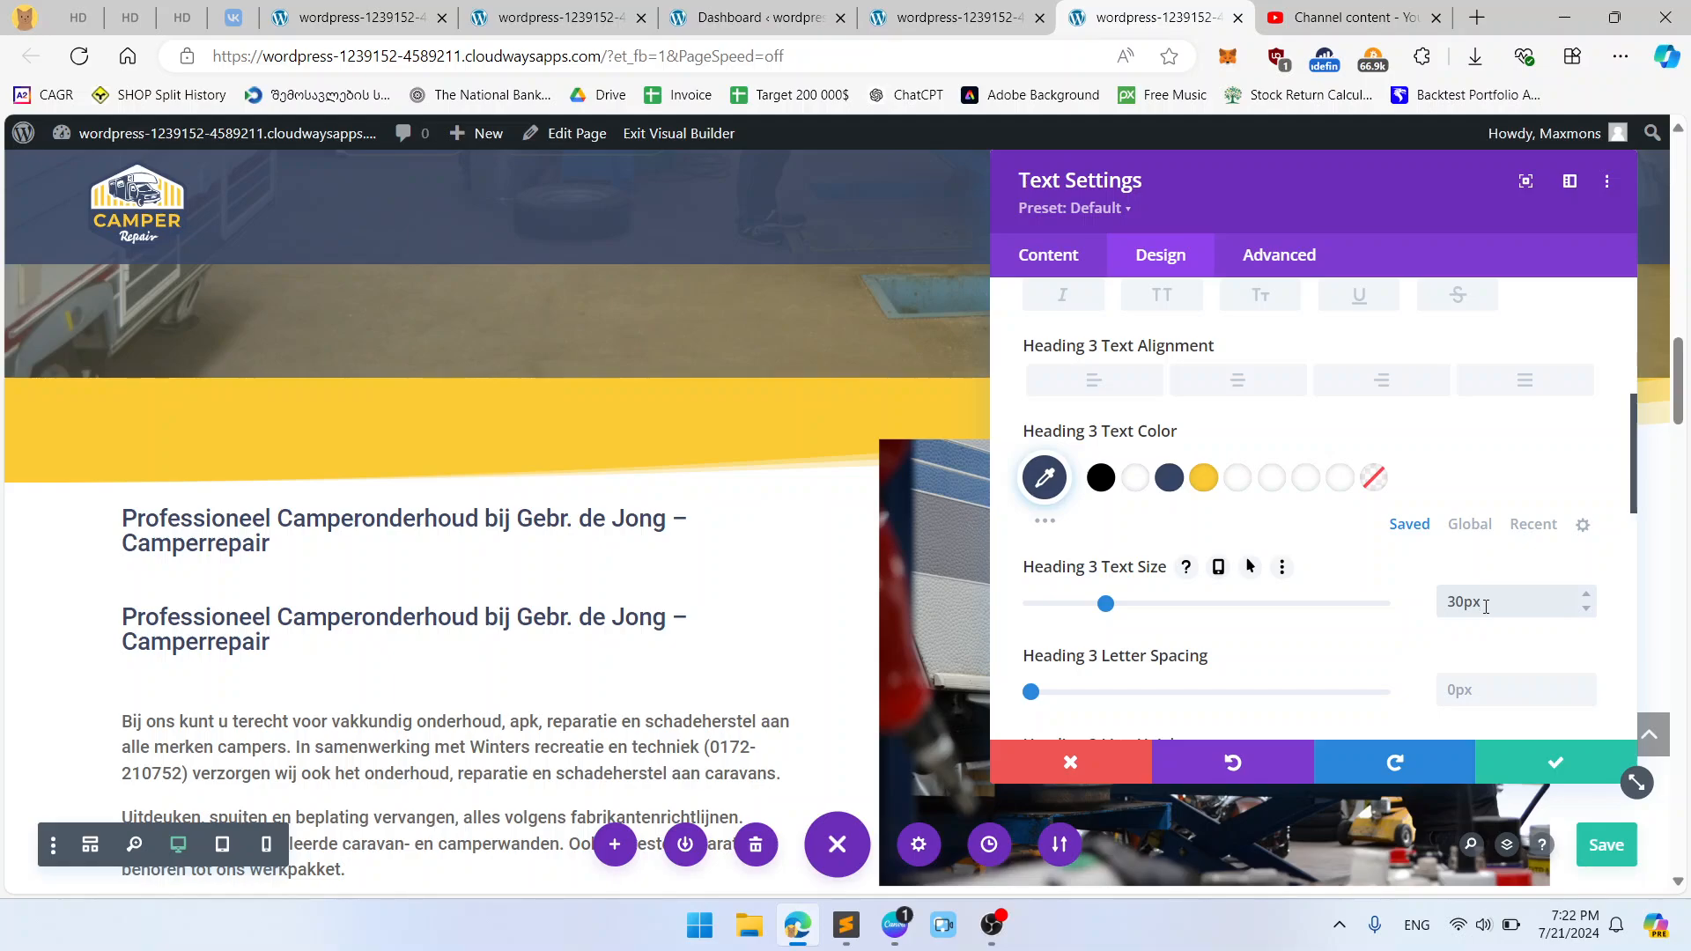
scroll(510, 610, "down", 14)
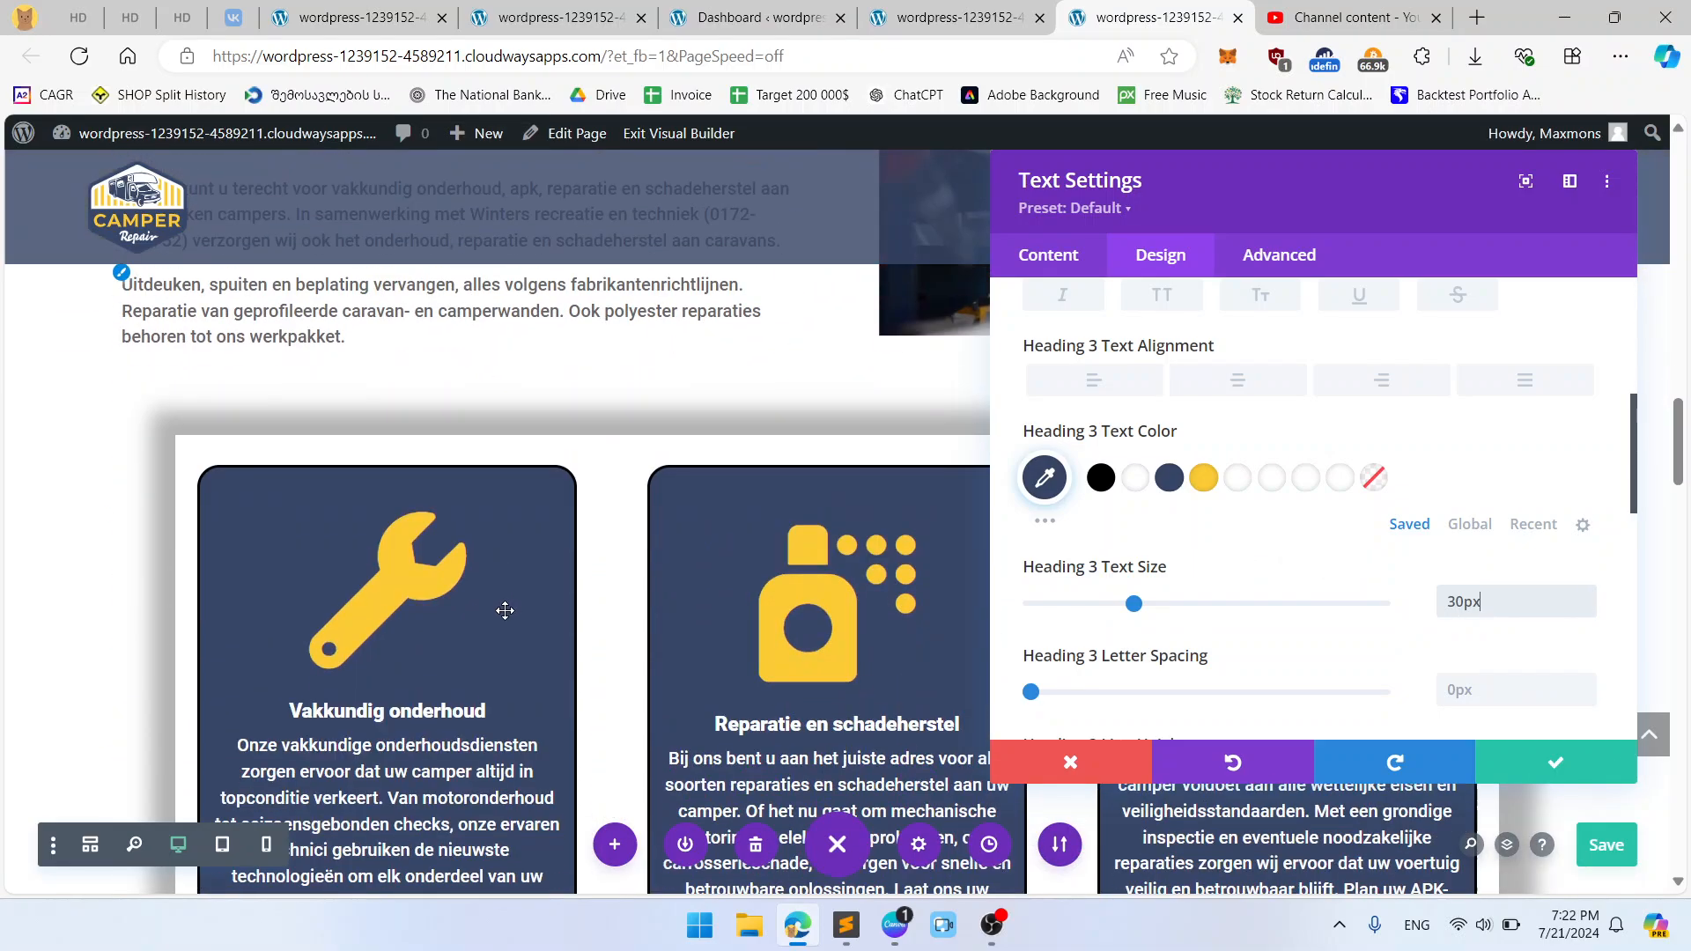
scroll(510, 610, "up", 8)
scroll(510, 610, "up", 5)
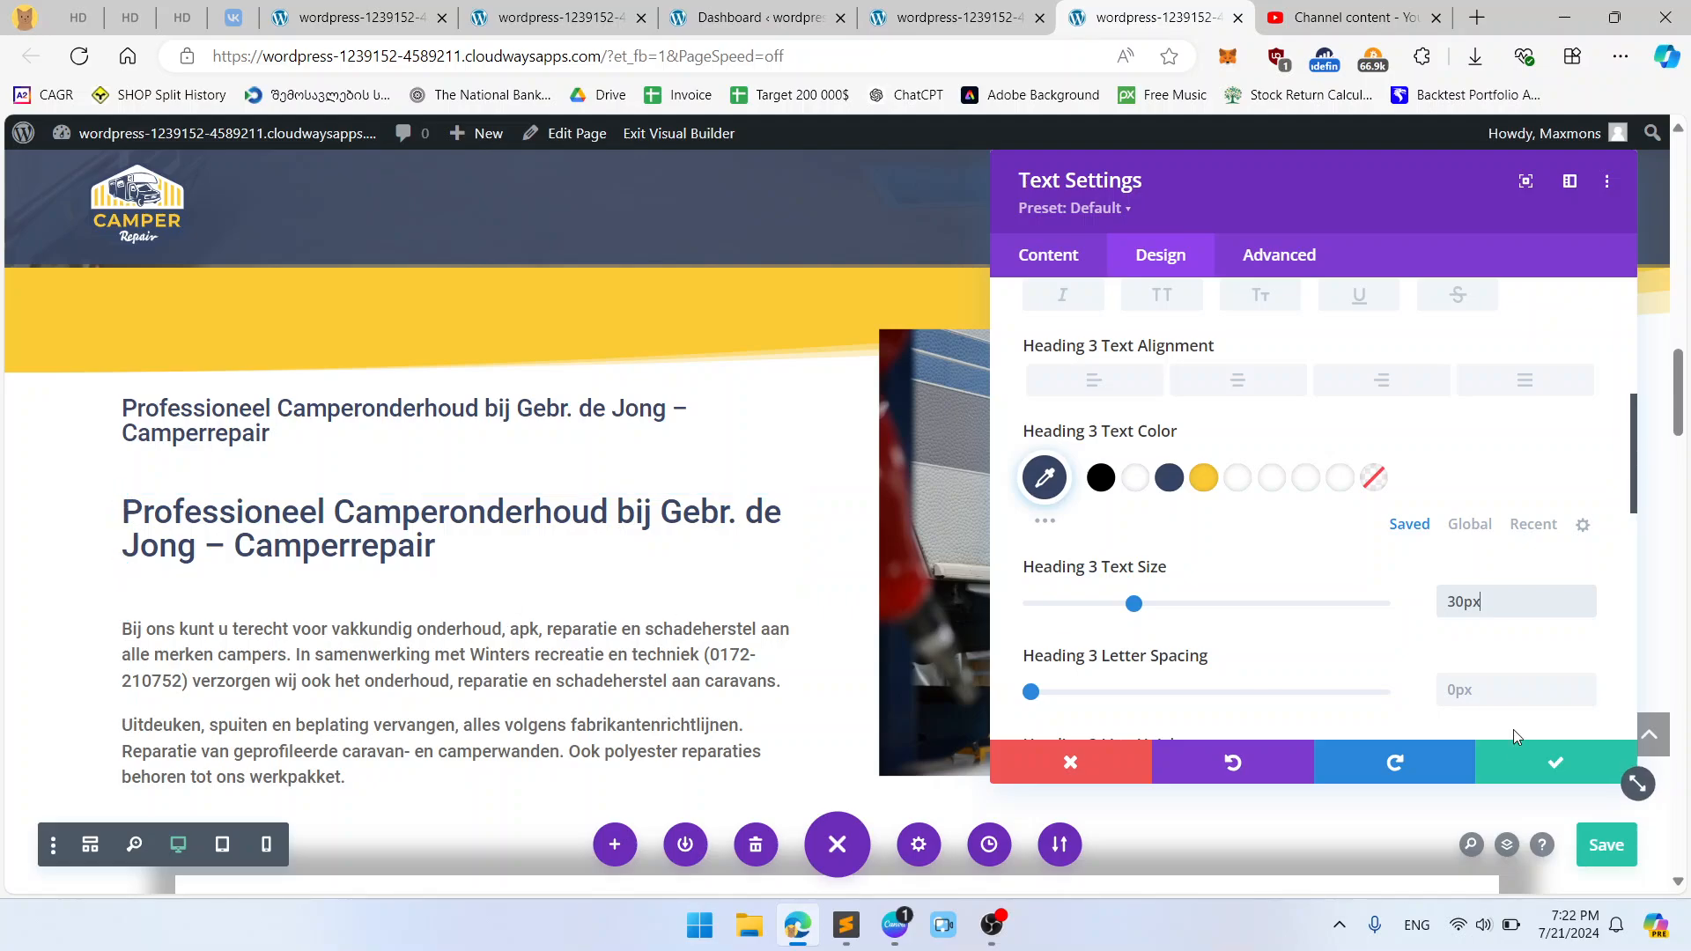
left_click(1526, 775)
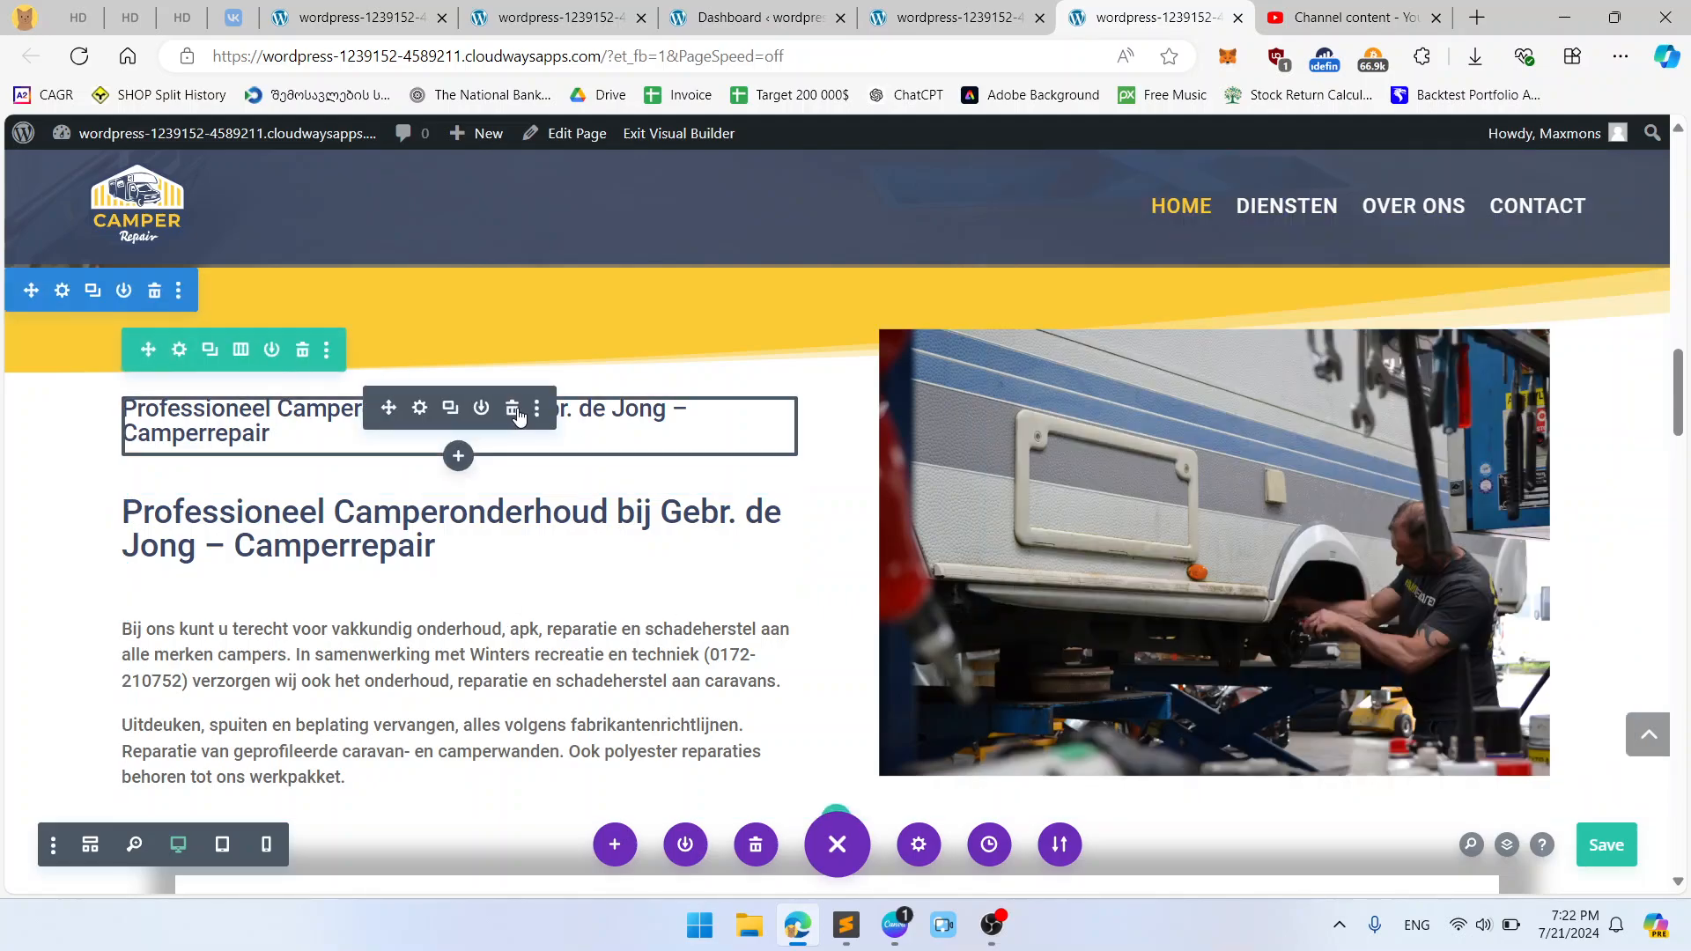
Step: Delete the original heading module above the text module, and check the text module's spacing settings
left_click(513, 410)
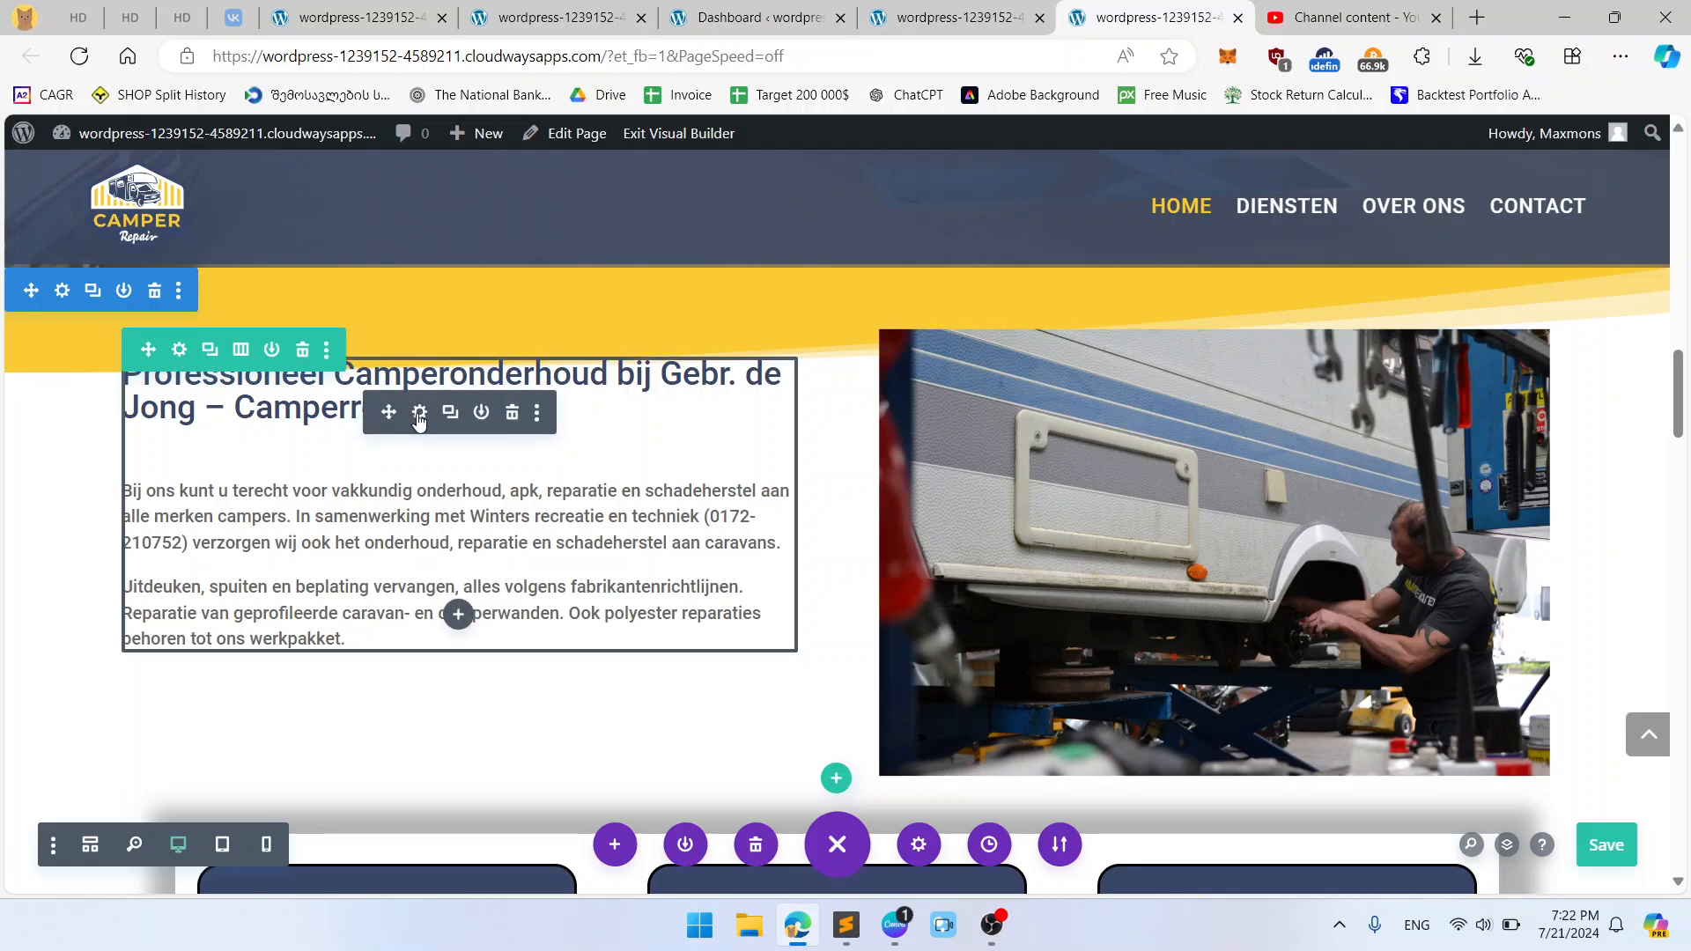
left_click(419, 412)
left_click(1161, 254)
left_click(1141, 557)
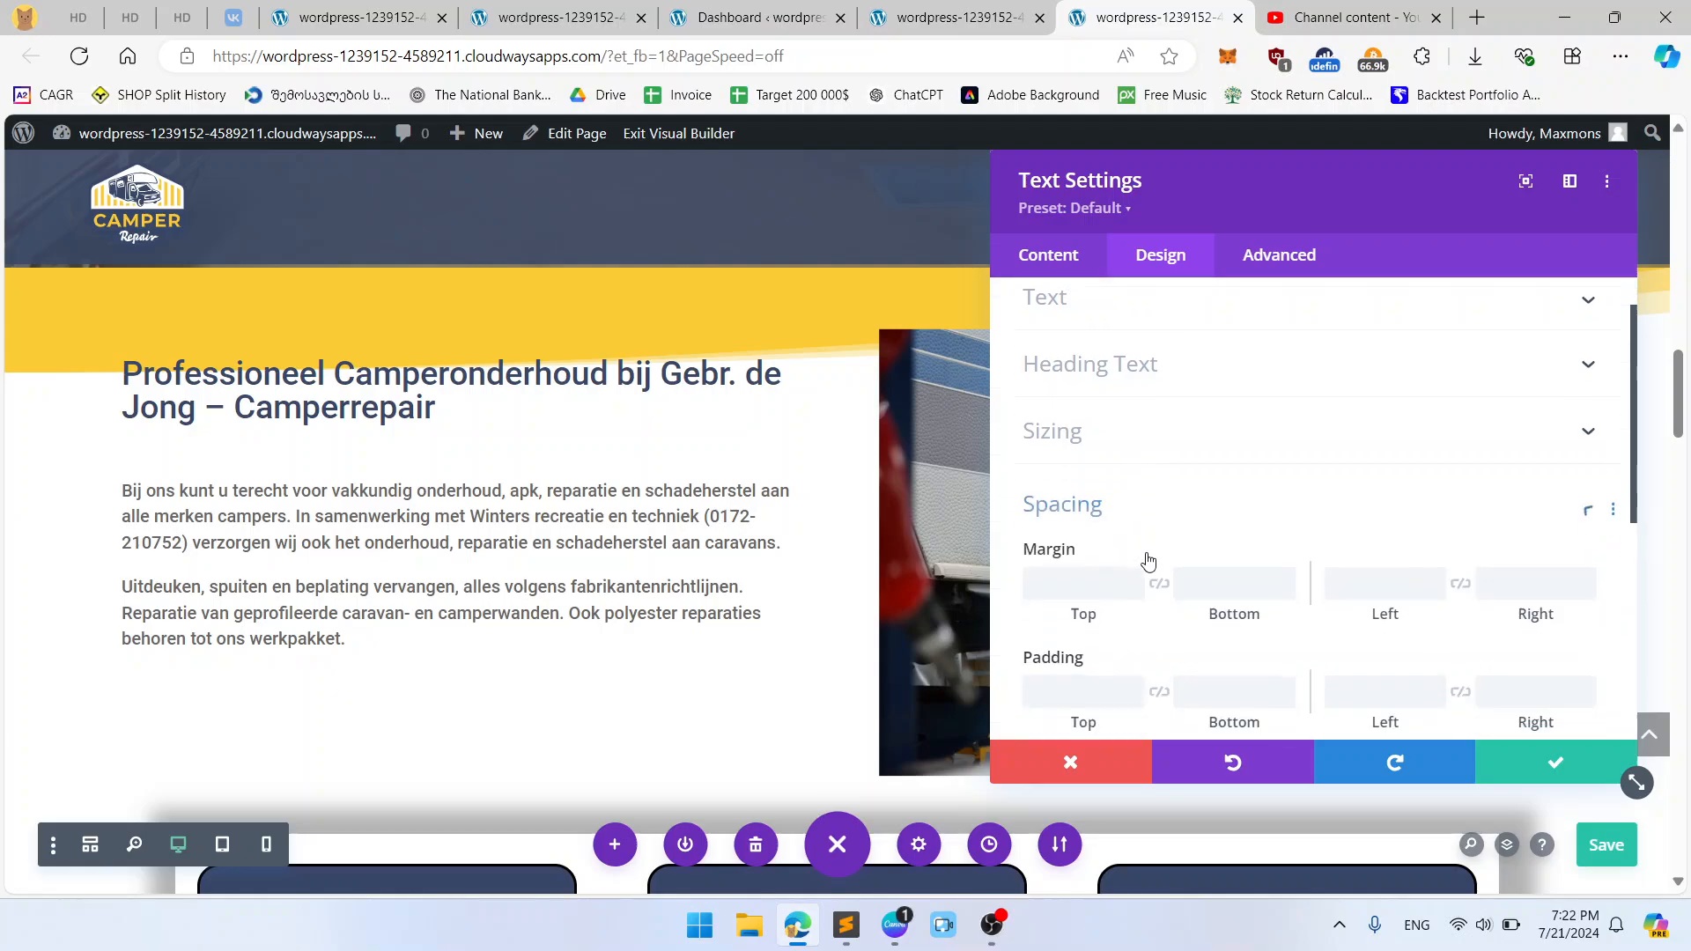
left_click(1581, 780)
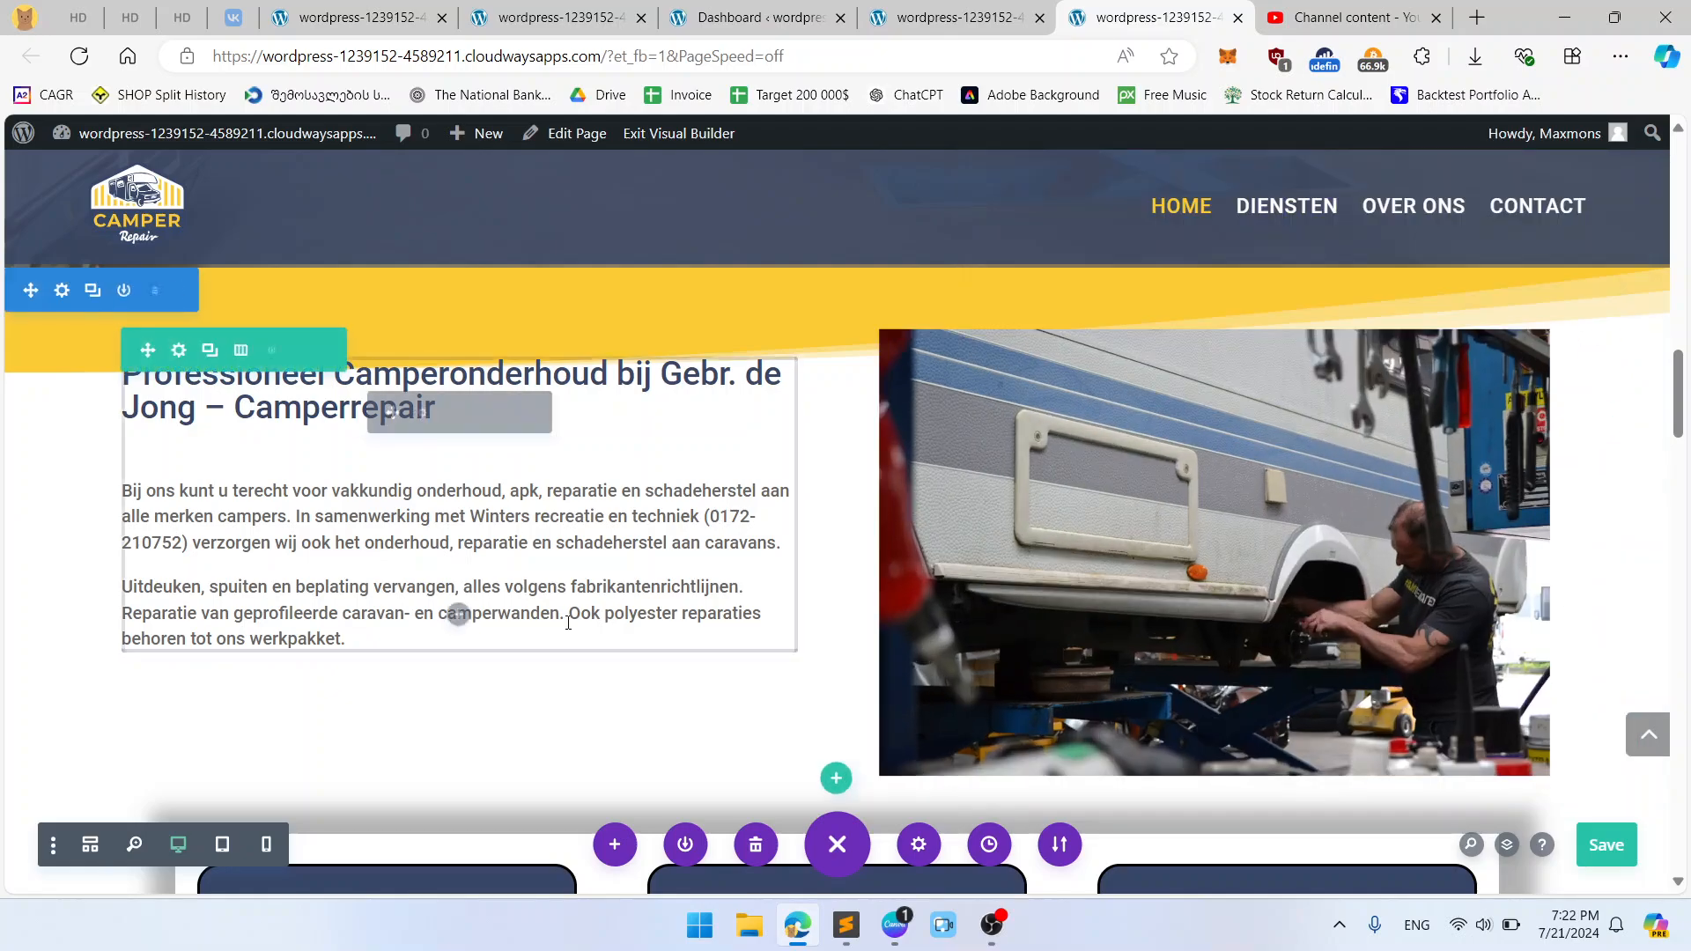
scroll(353, 617, "up", 1)
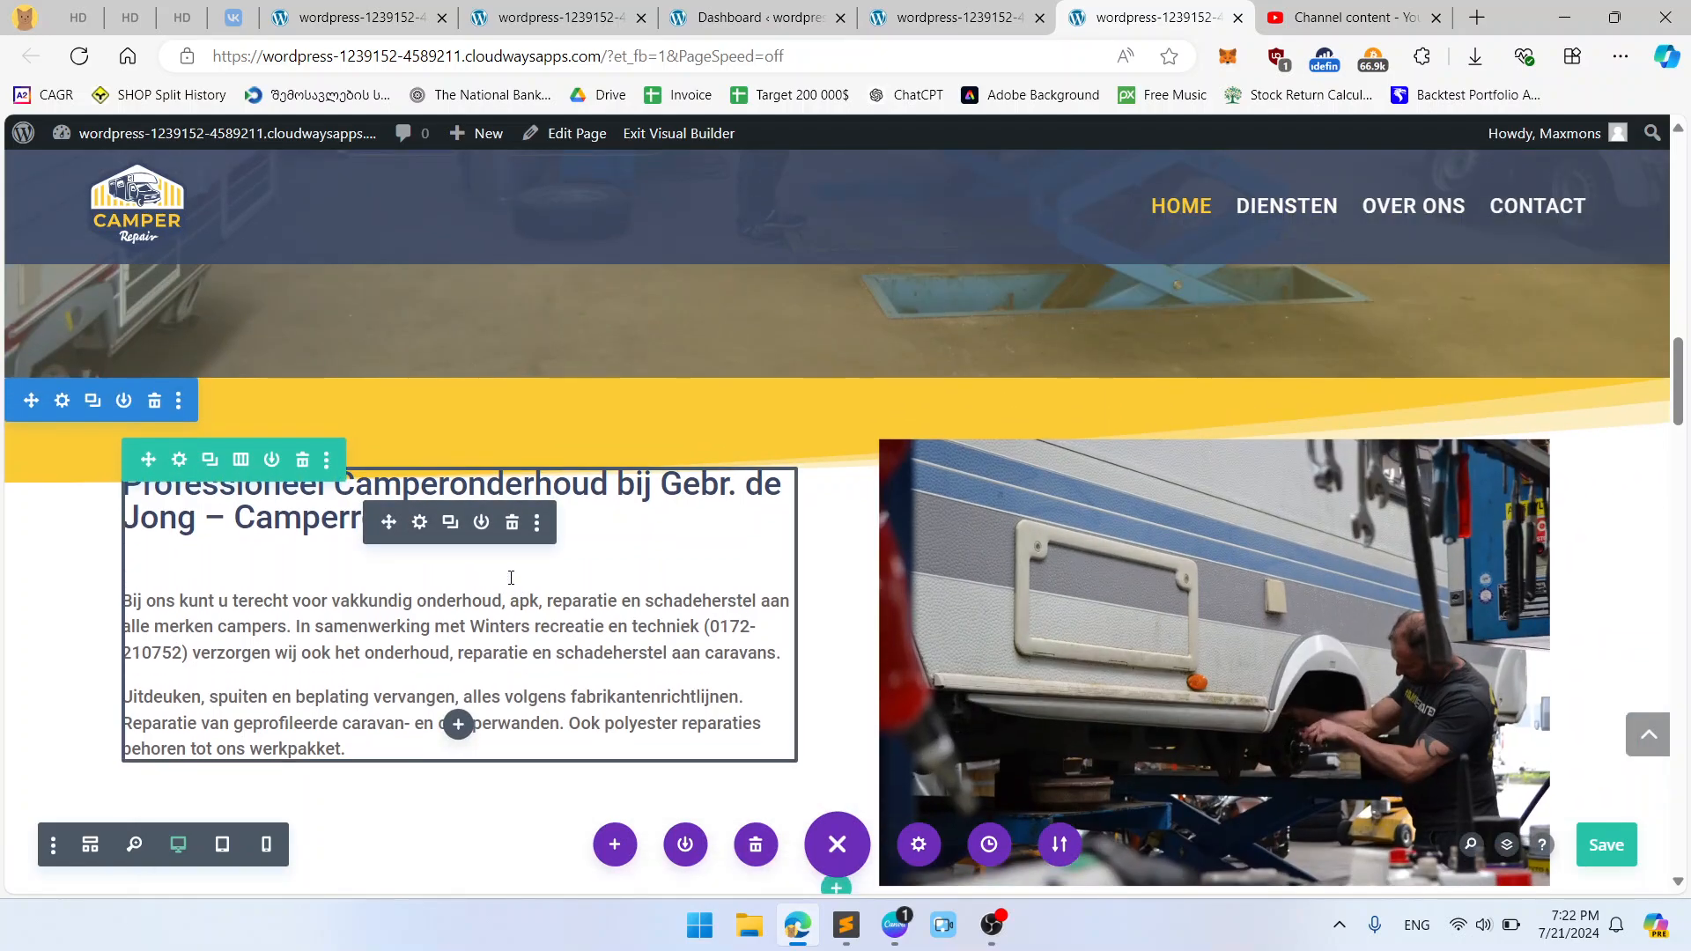
Step: Enable Equalize Column Heights in the row's sizing settings, leaving the custom gutter width off
left_click(180, 461)
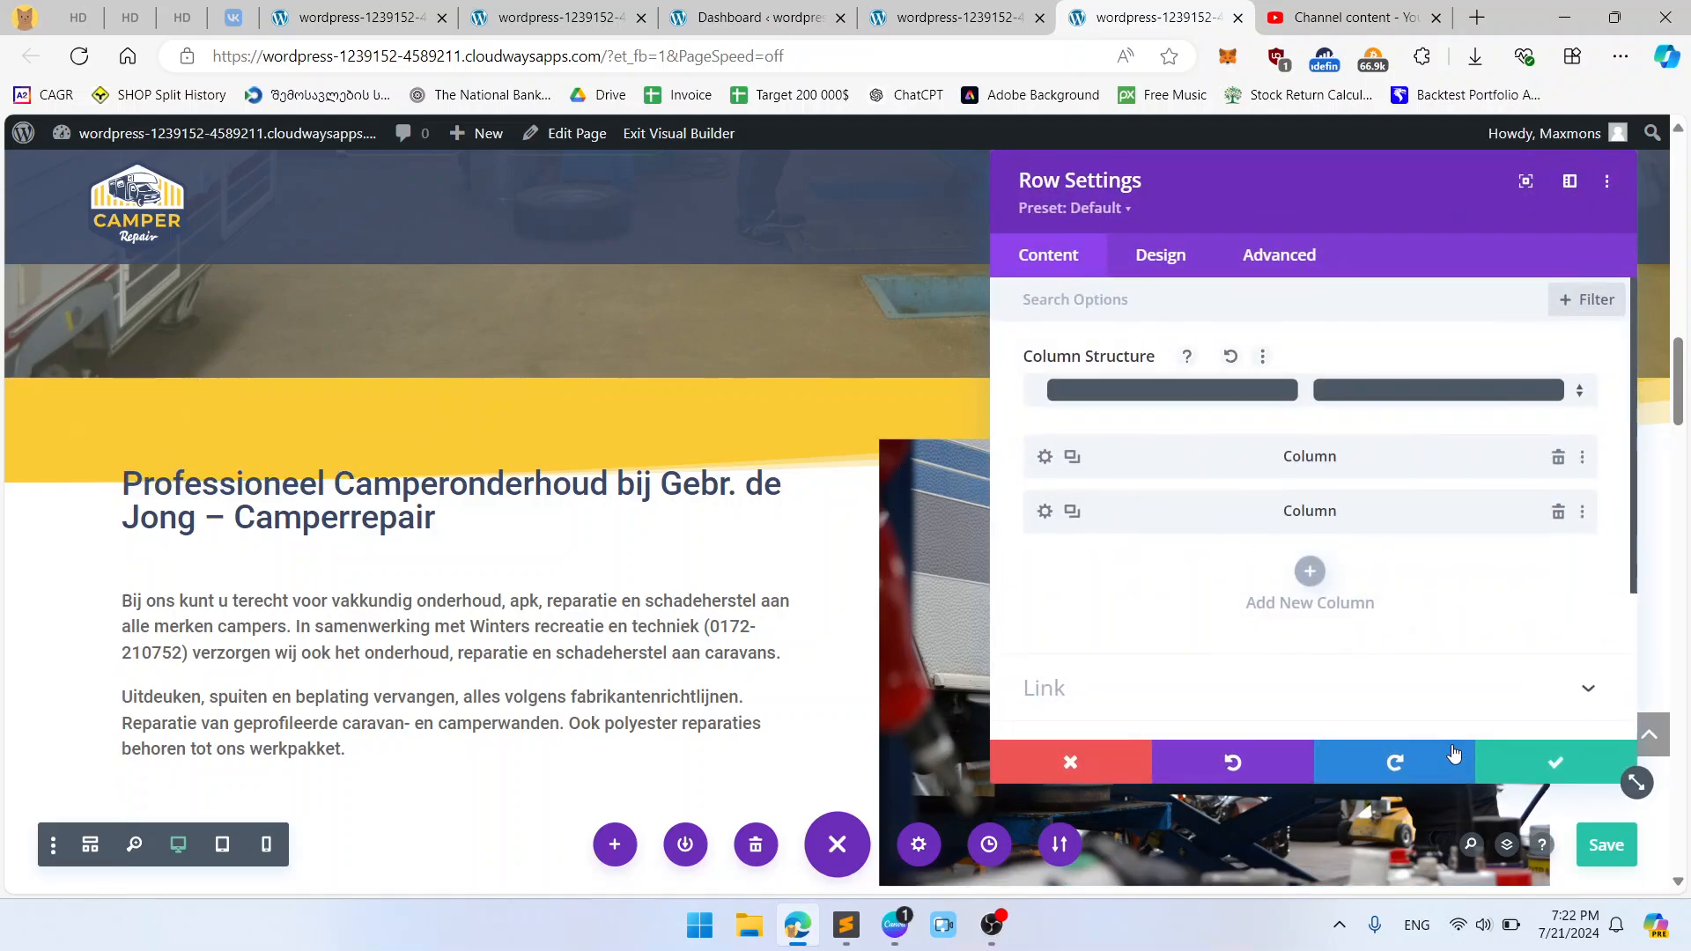
left_click(1160, 264)
left_click(1150, 381)
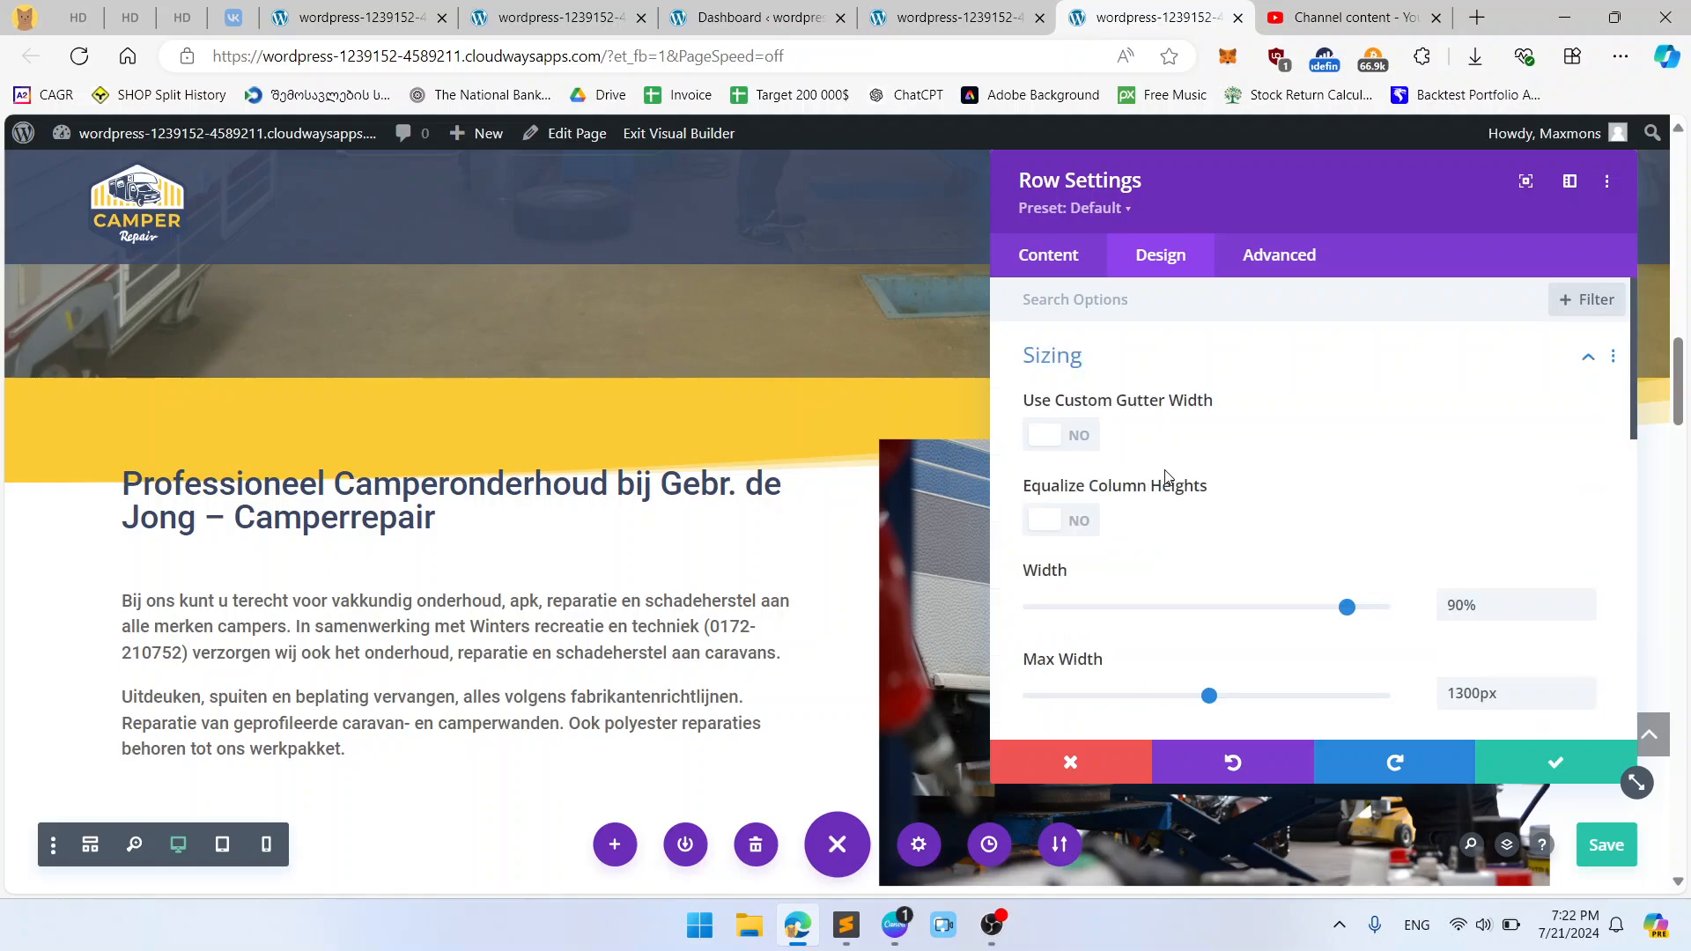
left_click(1077, 438)
left_click(1279, 255)
left_click(1160, 255)
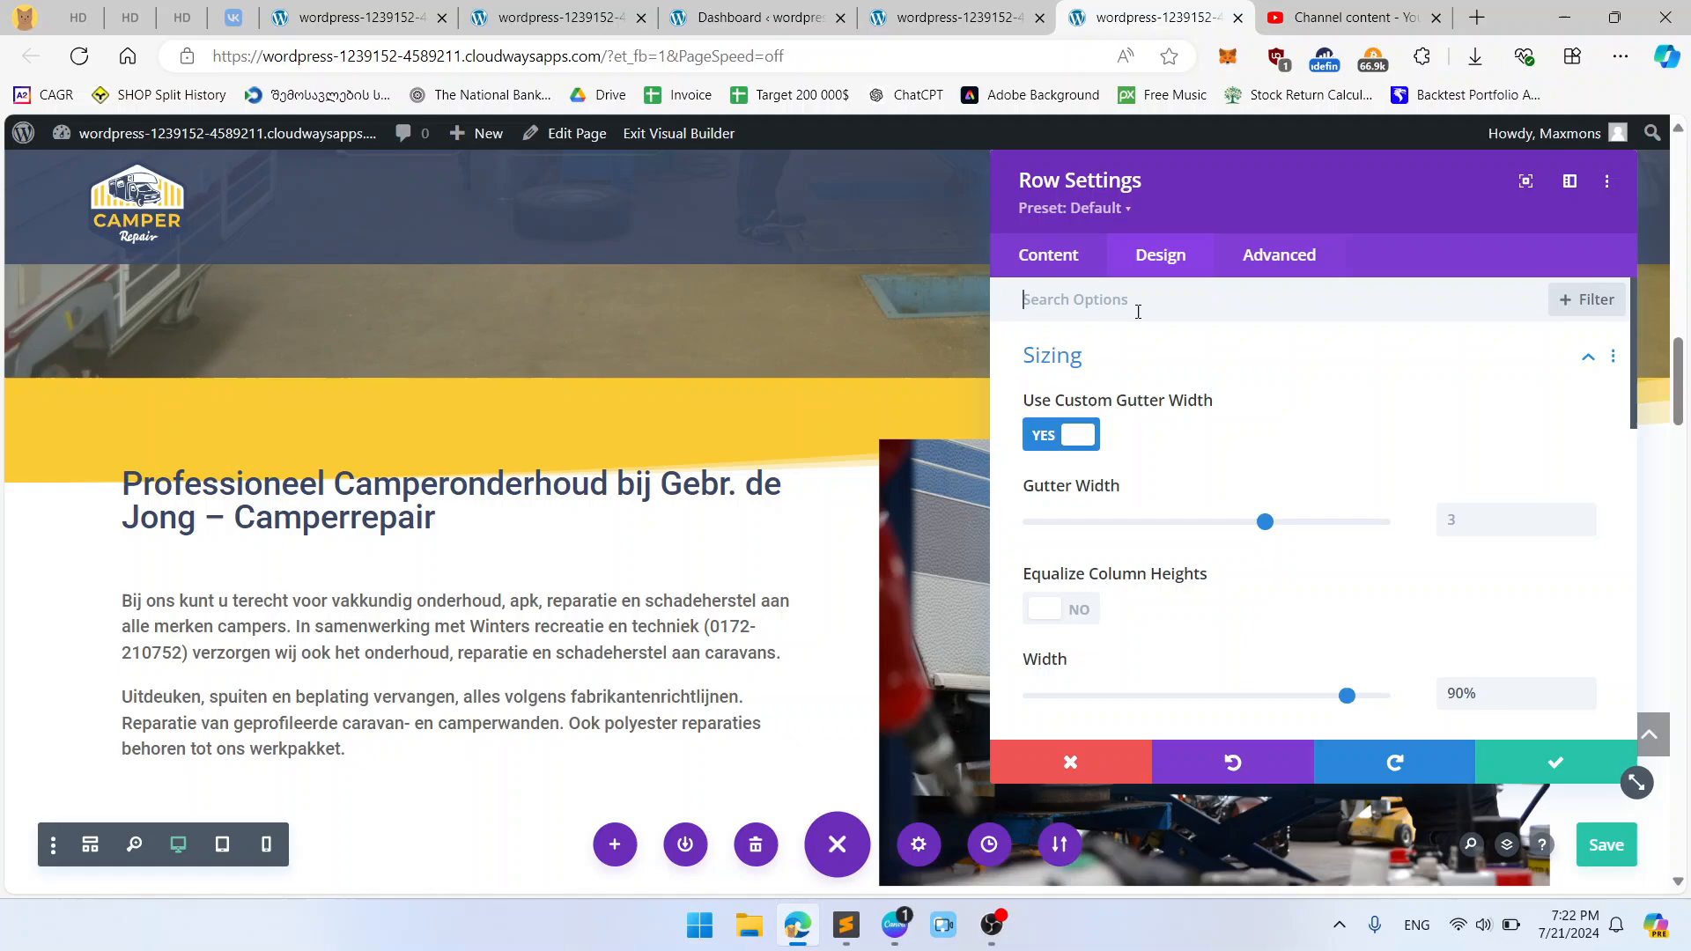
left_click(1062, 438)
left_click(1063, 518)
Step: Add the custom CSS "align-items:center;" to the row's main element and save the row settings
left_click(1247, 265)
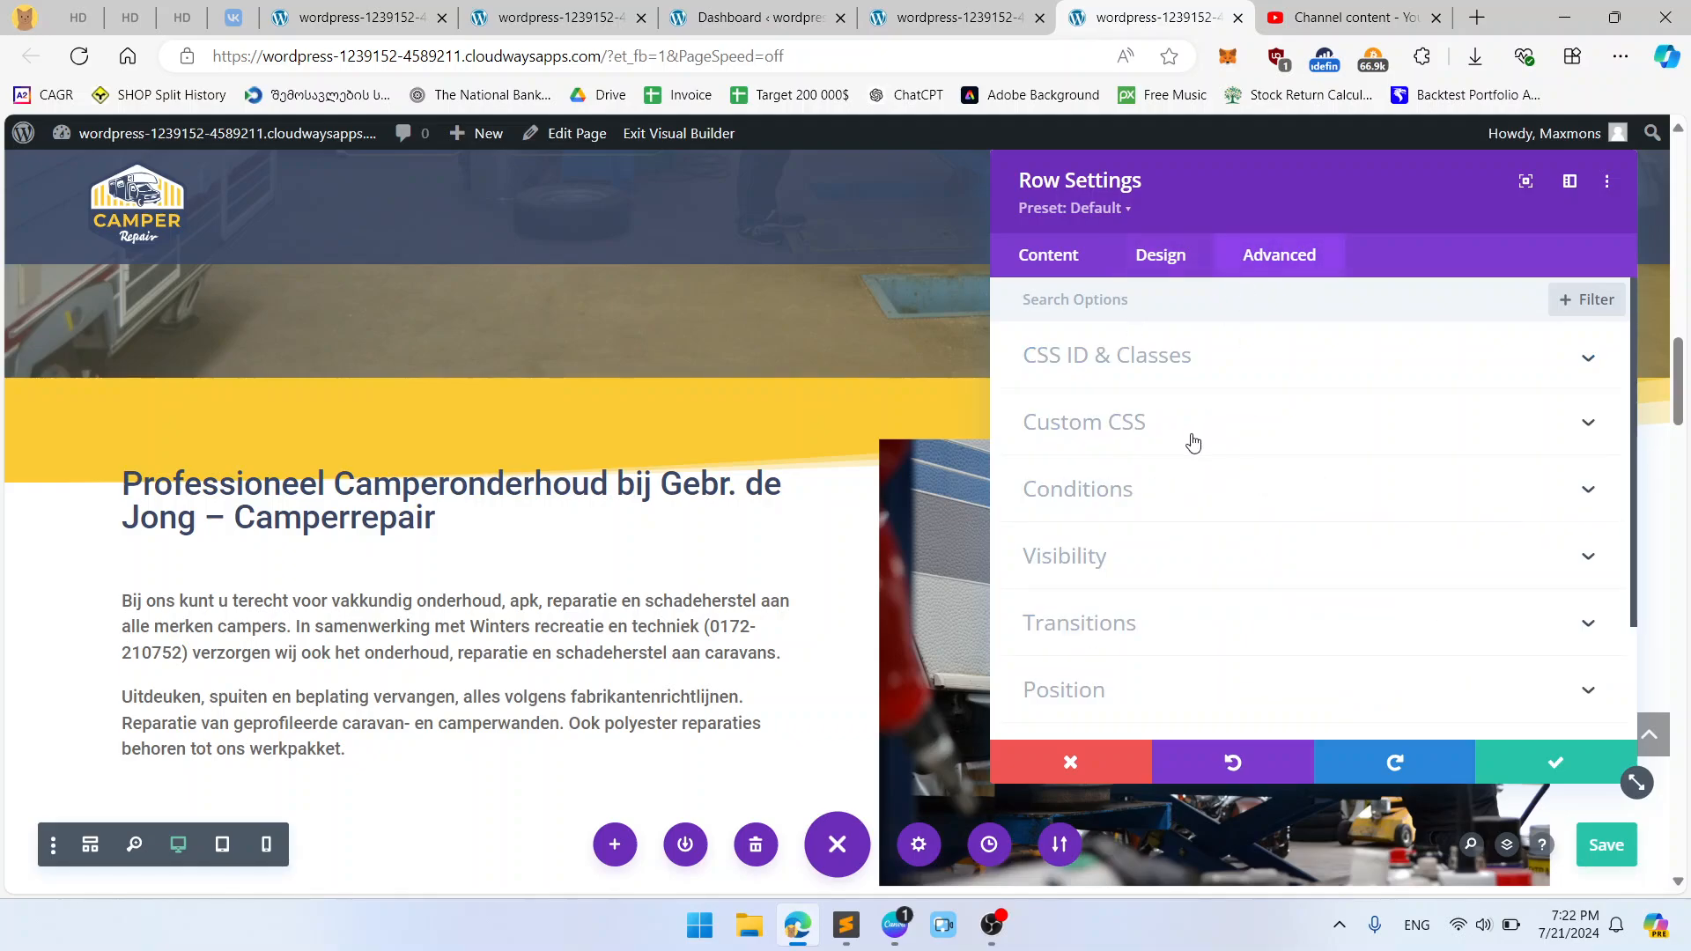
left_click(1194, 442)
left_click(1449, 365)
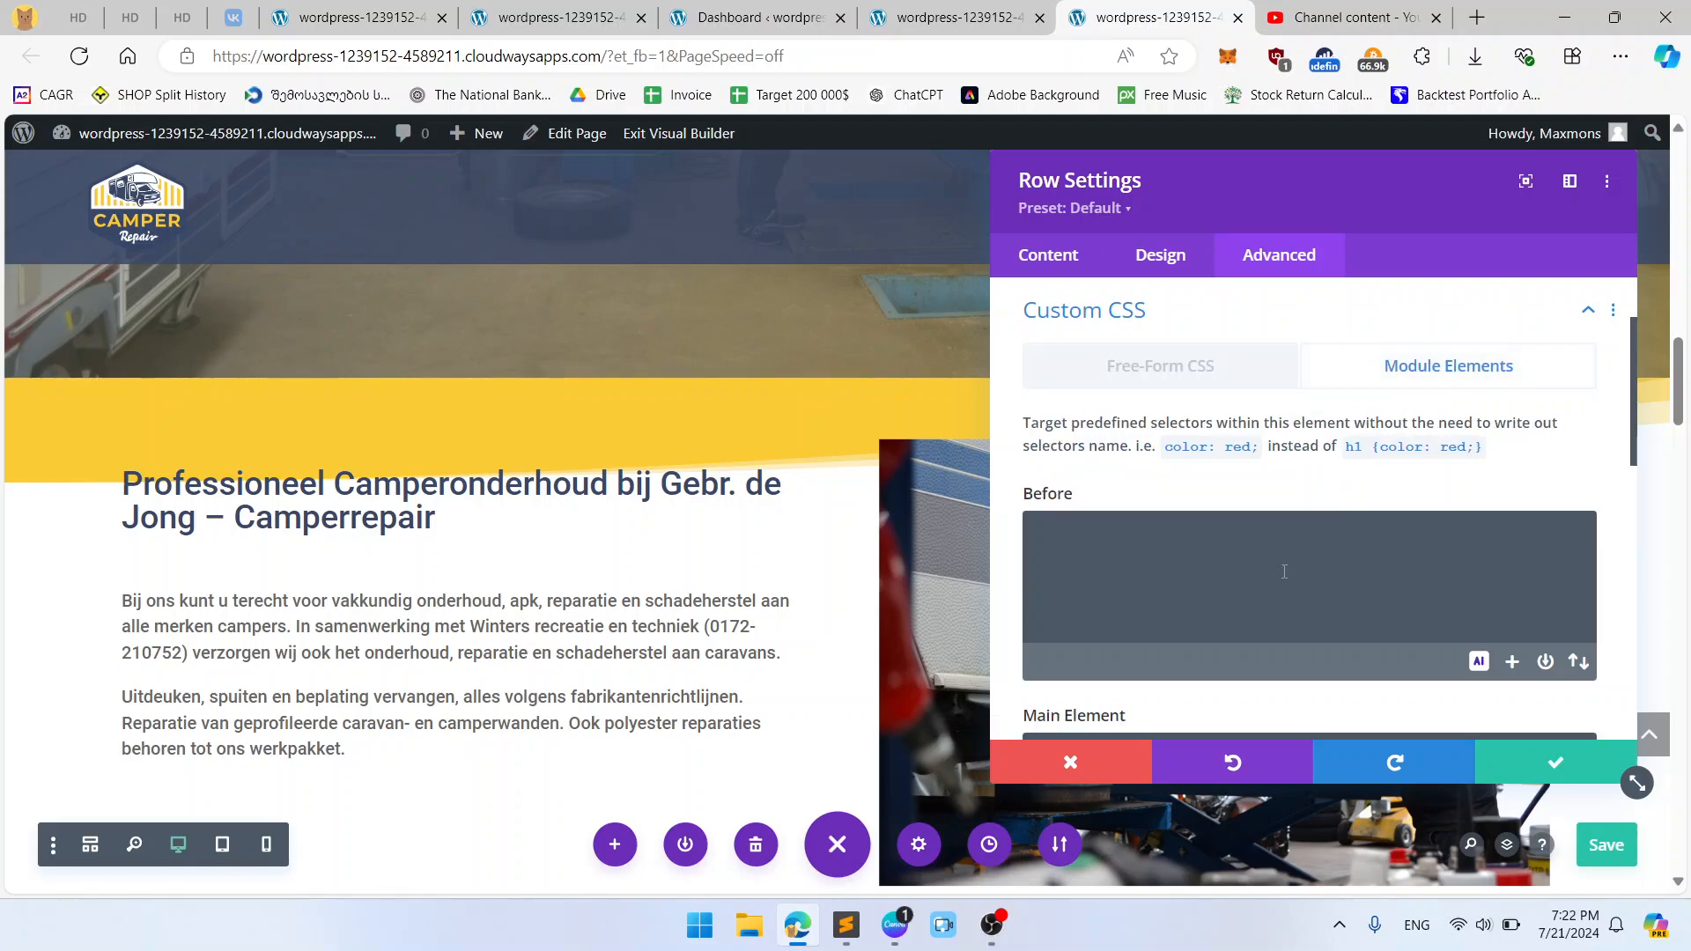
scroll(1192, 615, "down", 3)
left_click(1191, 615)
type("agn")
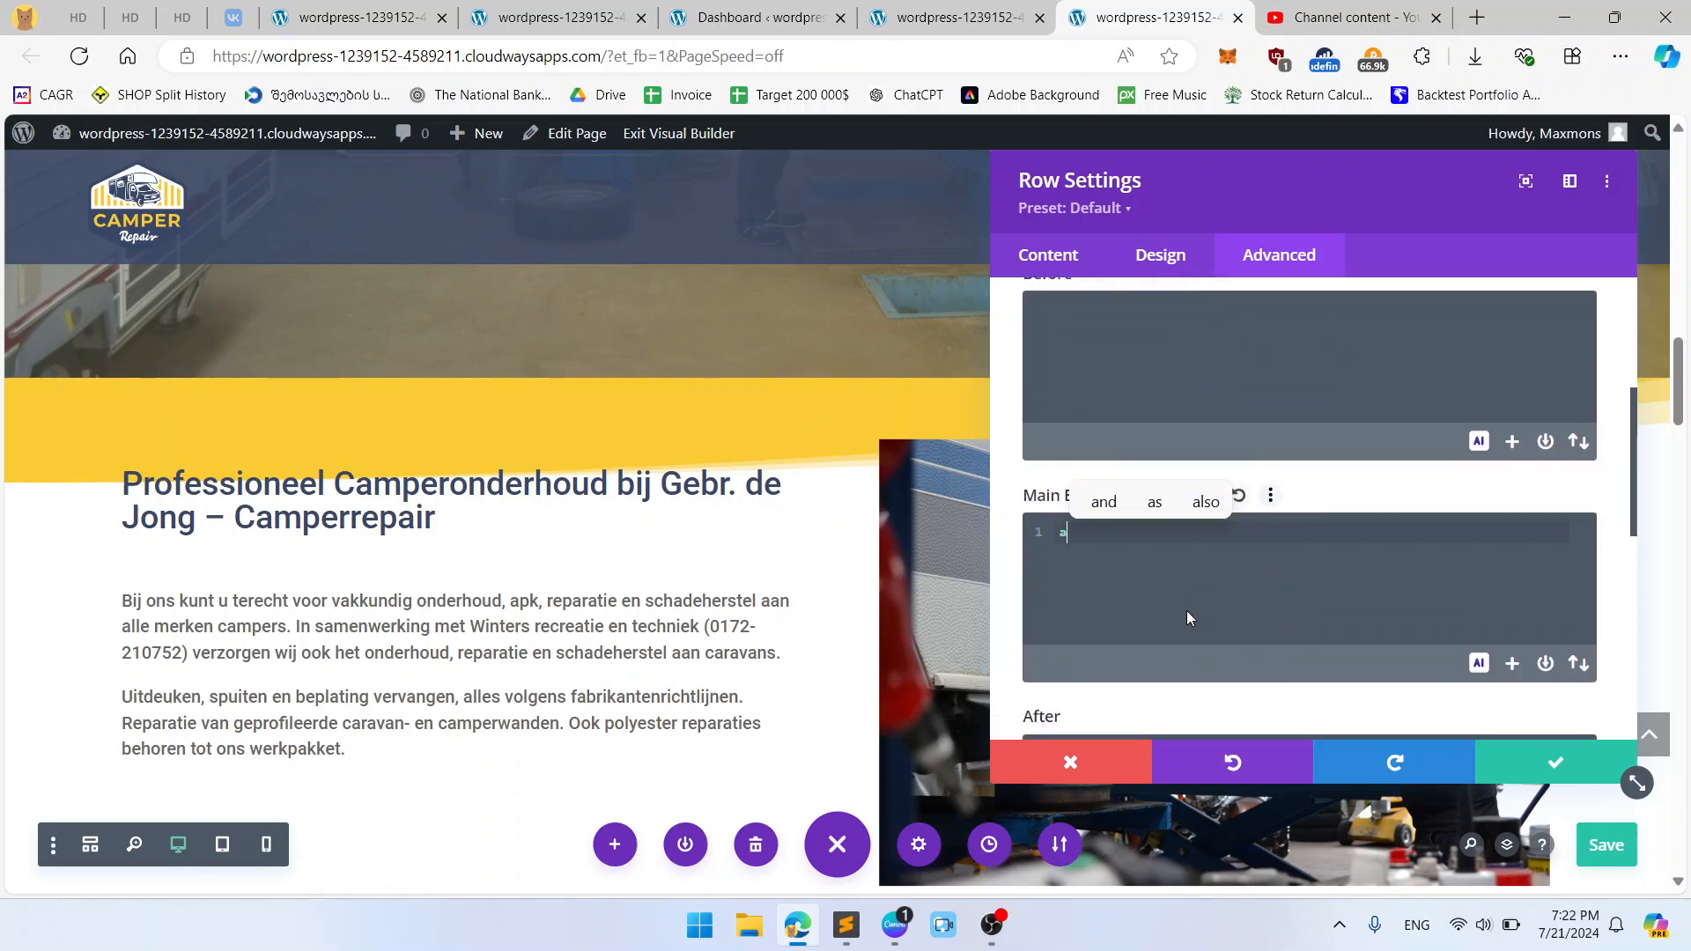
key("BackSpace")
key("BackSpace")
type("lign")
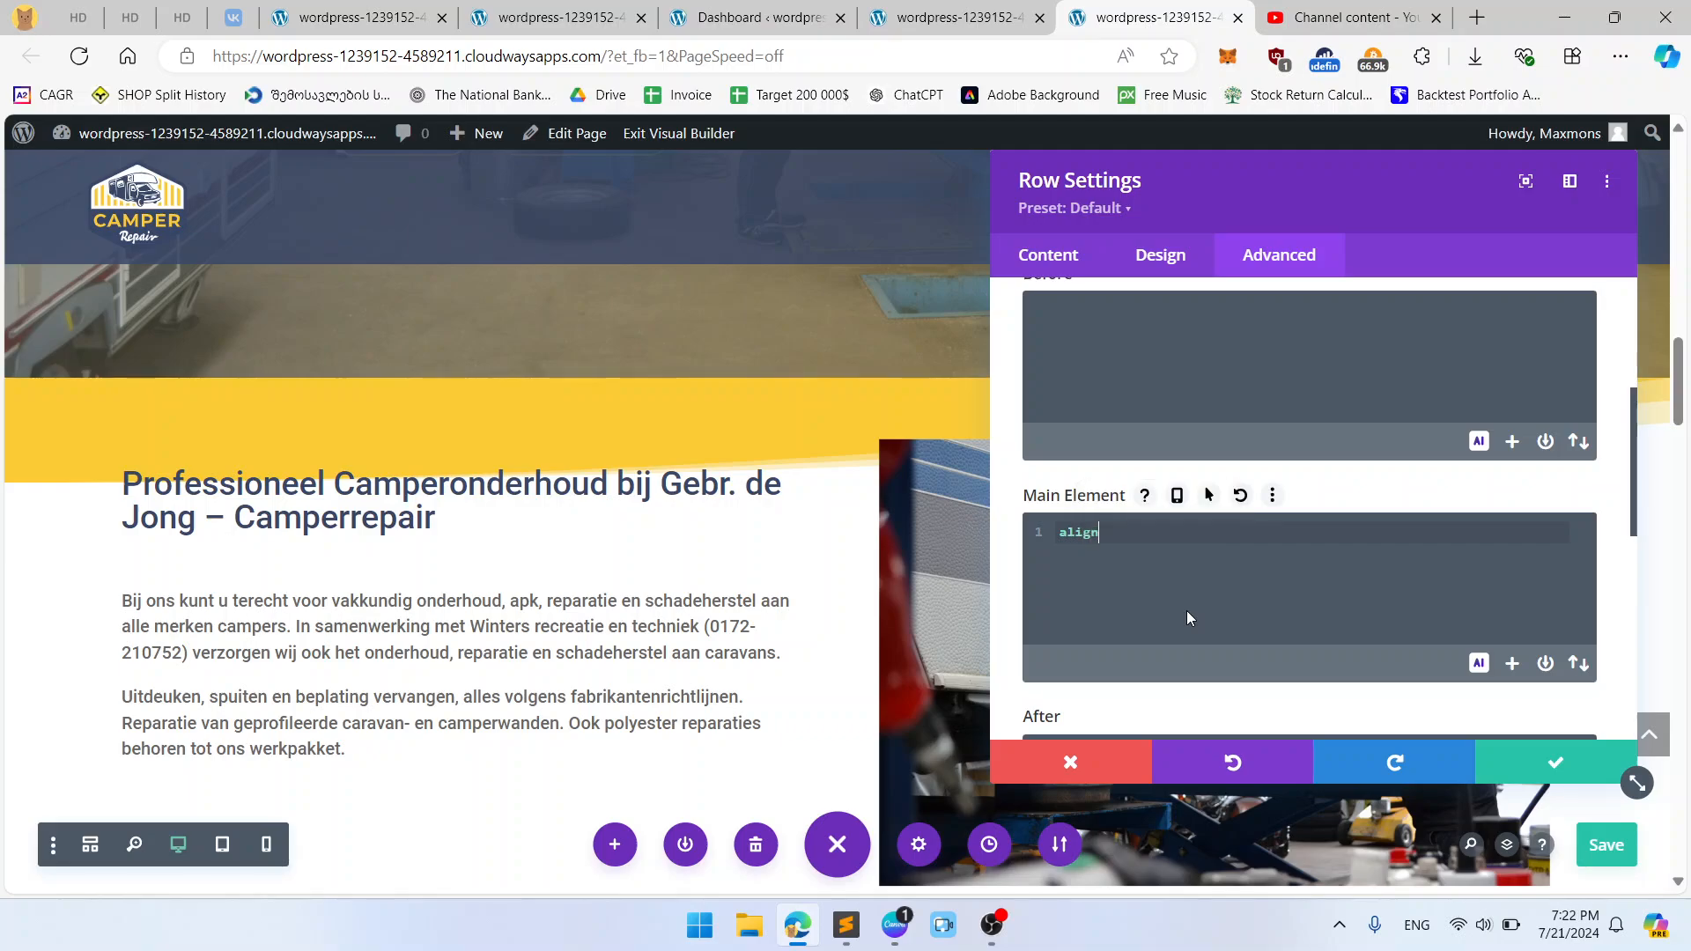
type("-items:center;")
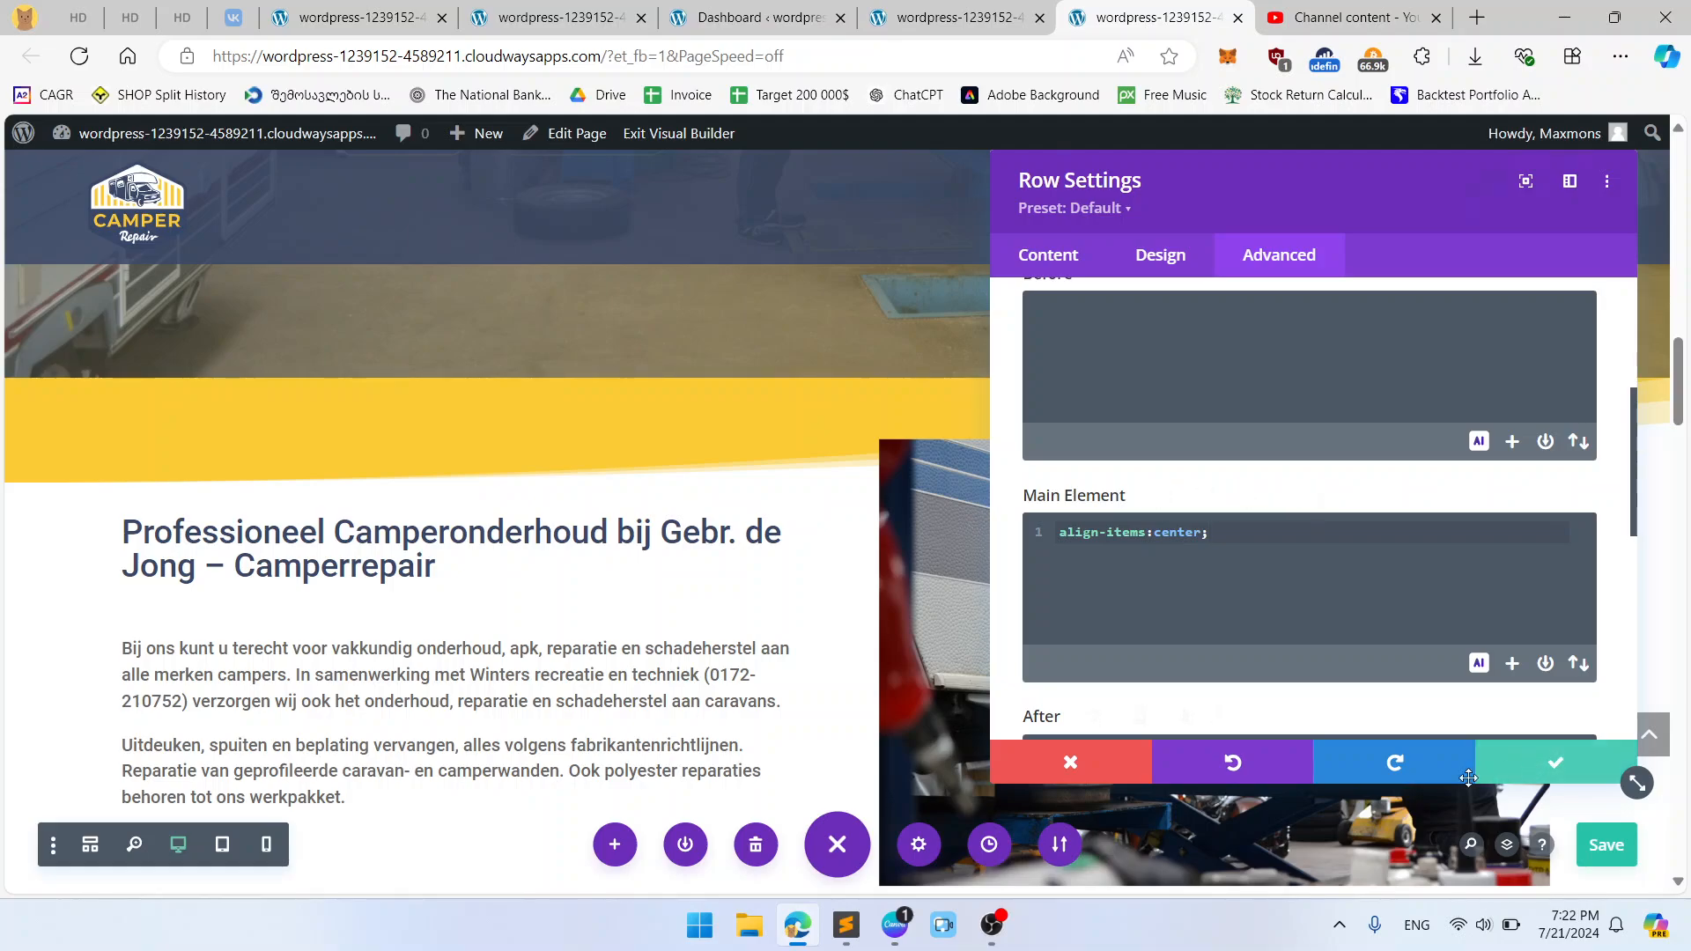
left_click(1555, 763)
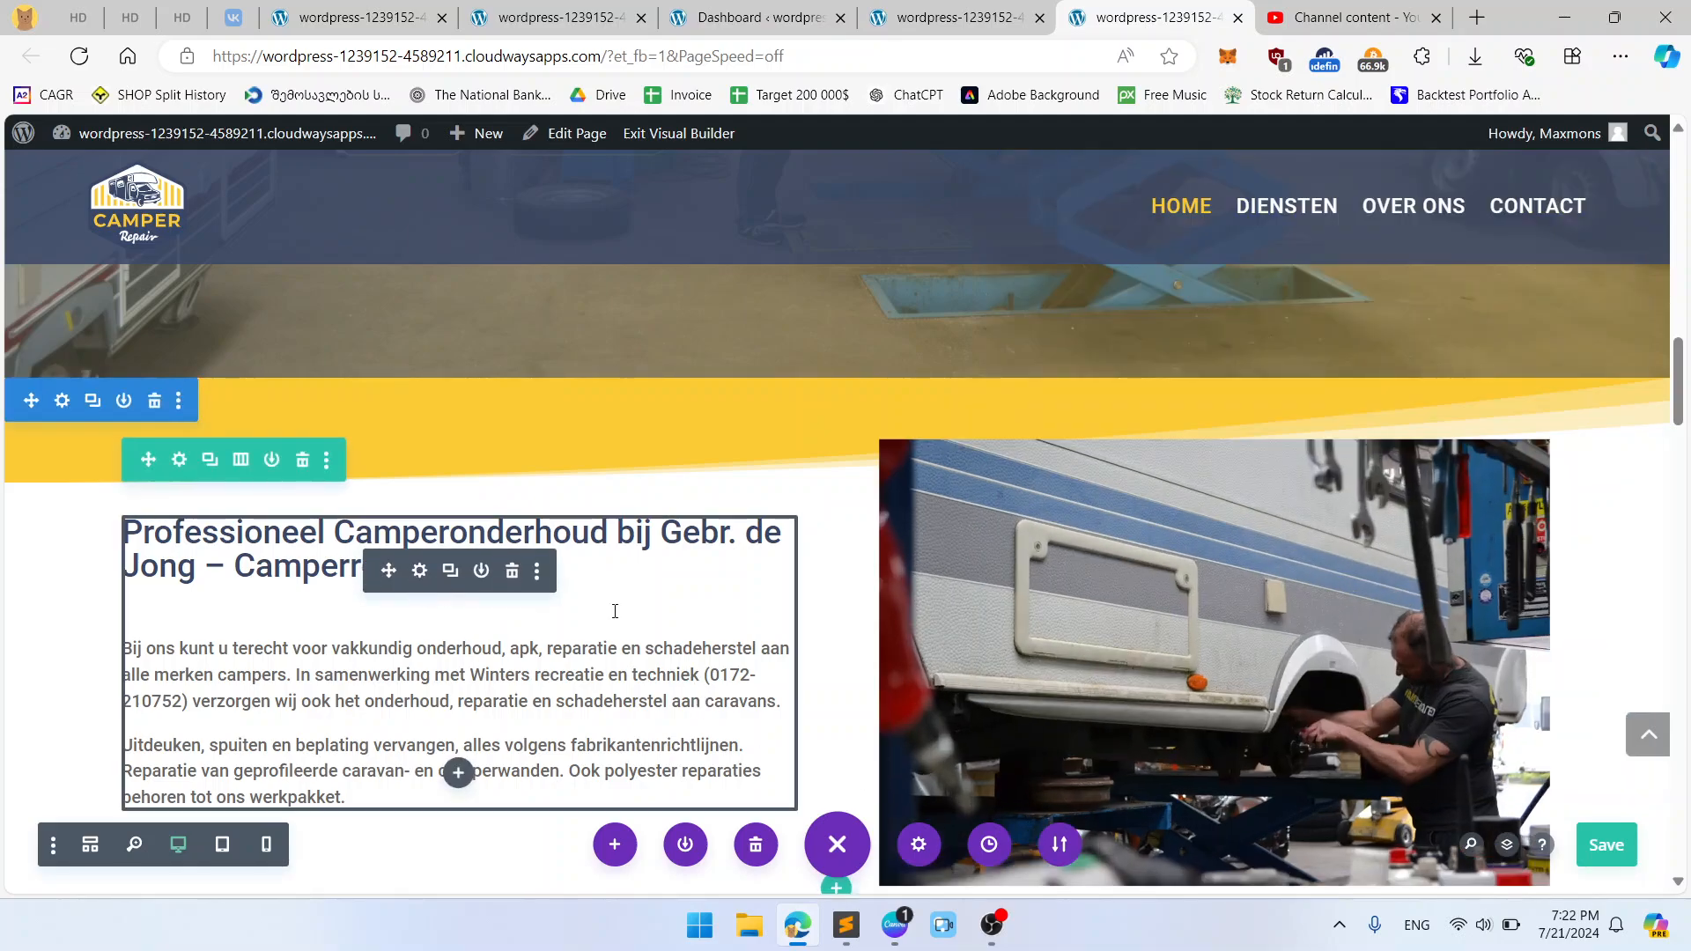
Step: Try removing the blank line between the Heading 3 and the first paragraph, restore it, and save the text module
left_click(615, 612)
scroll(1167, 578, "down", 1)
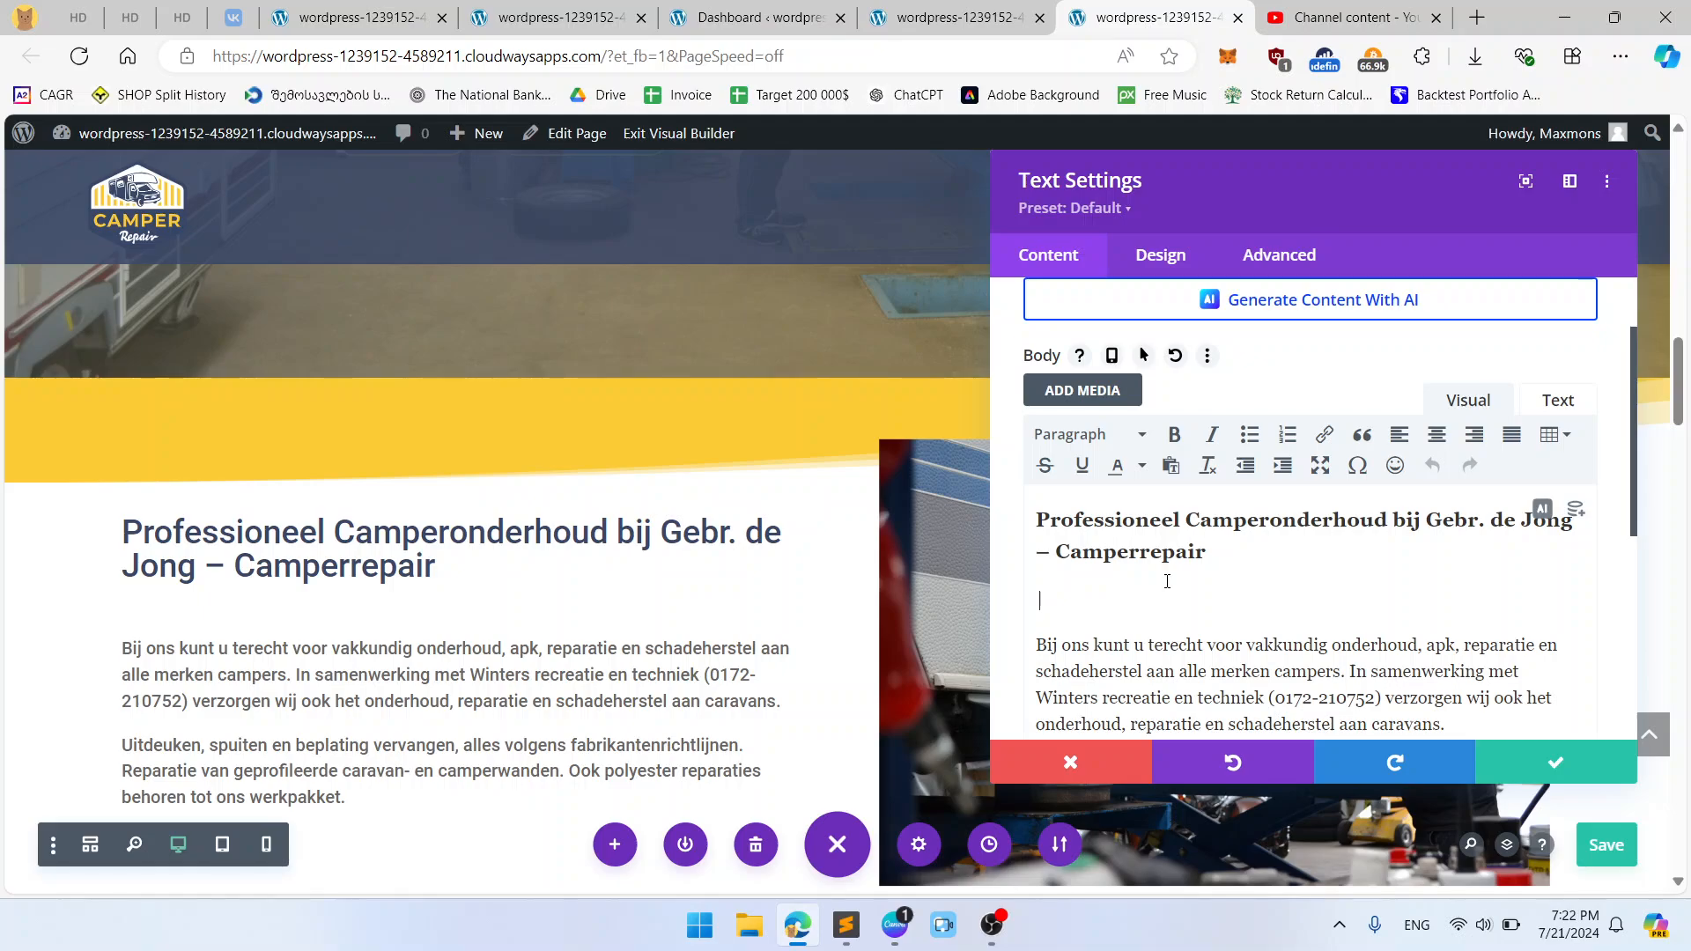
key("BackSpace")
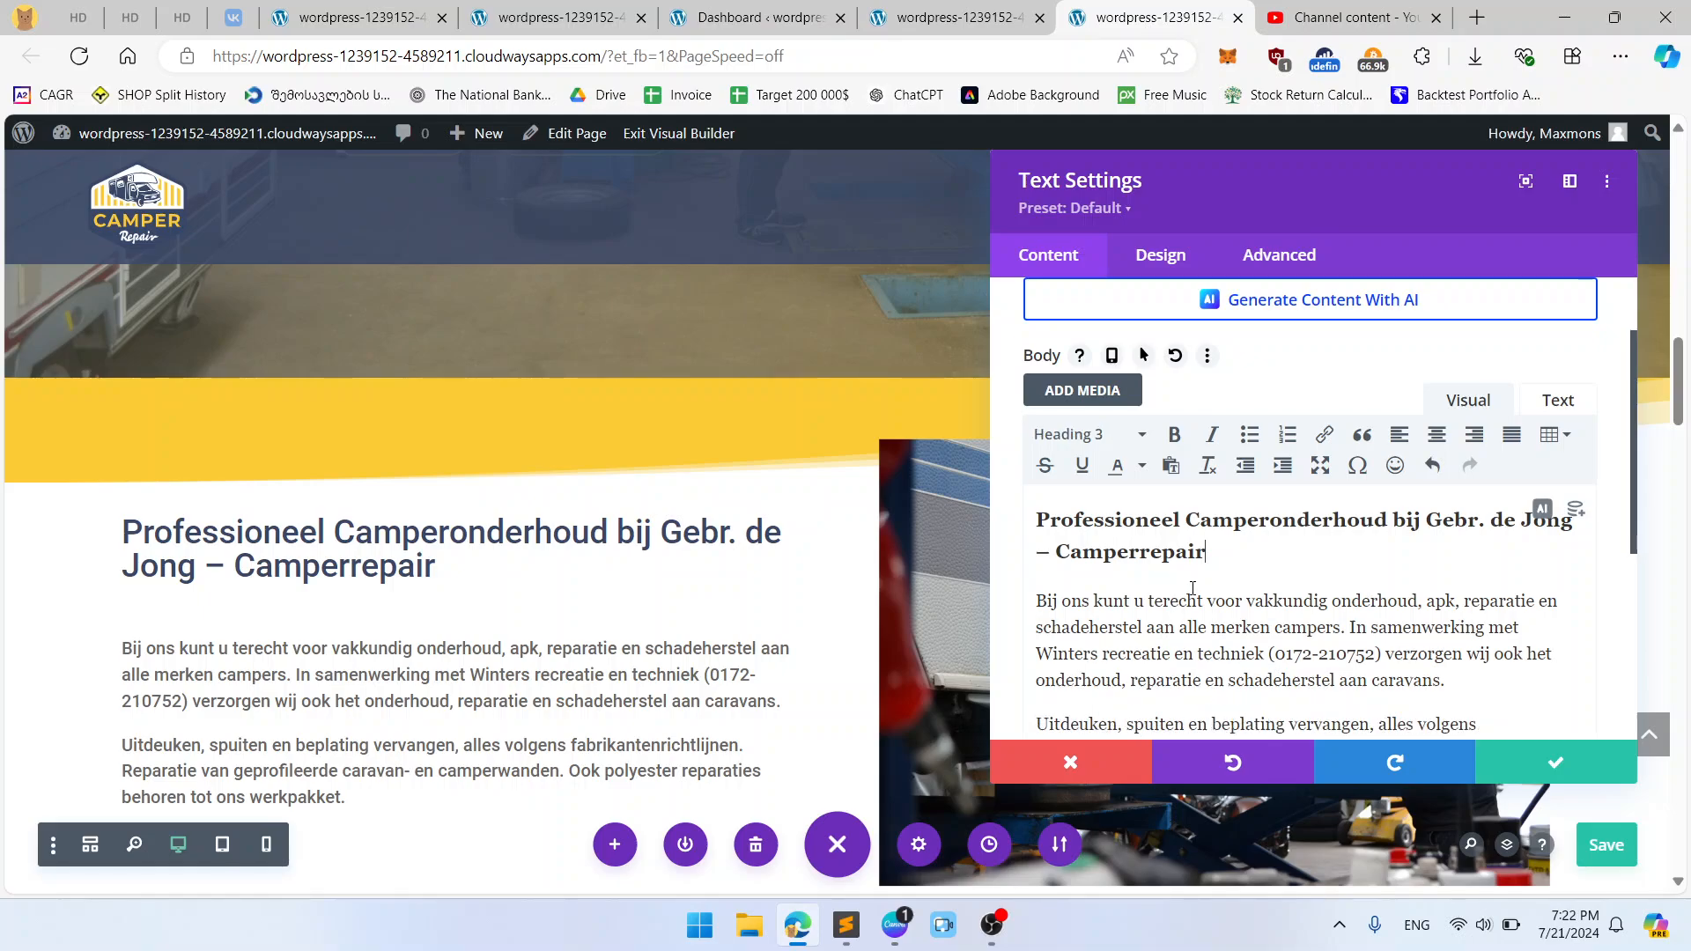
key("Return")
key("Return")
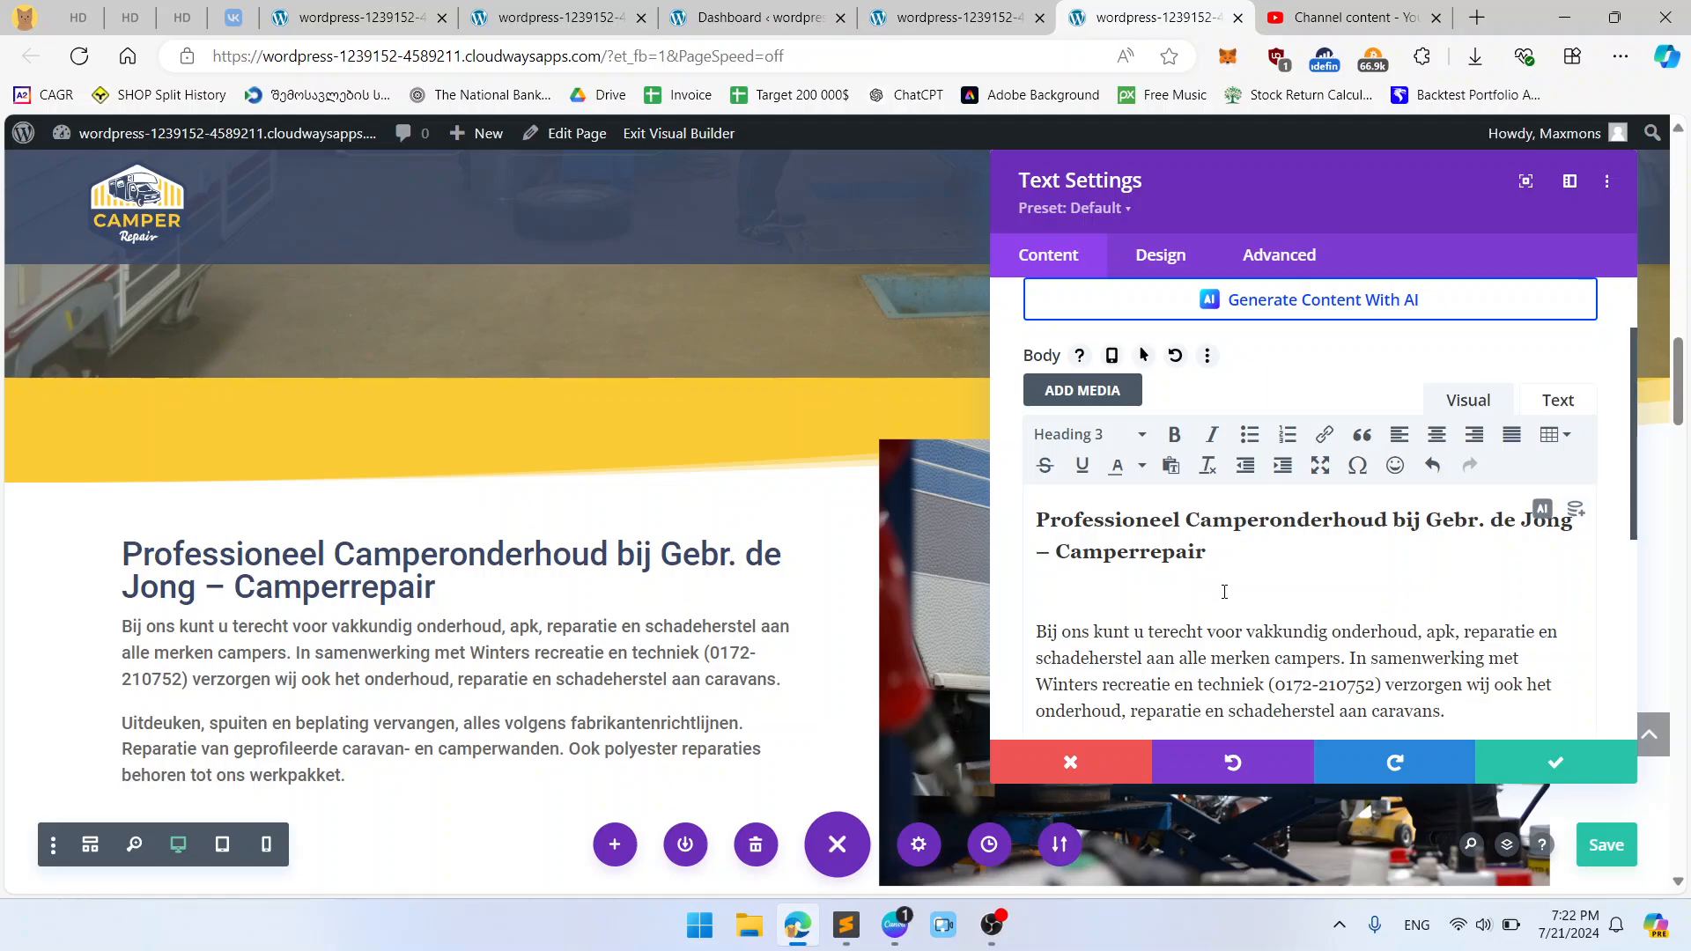
key("Return")
key("BackSpace")
key("BackSpace")
key("BackSpace")
key("Return")
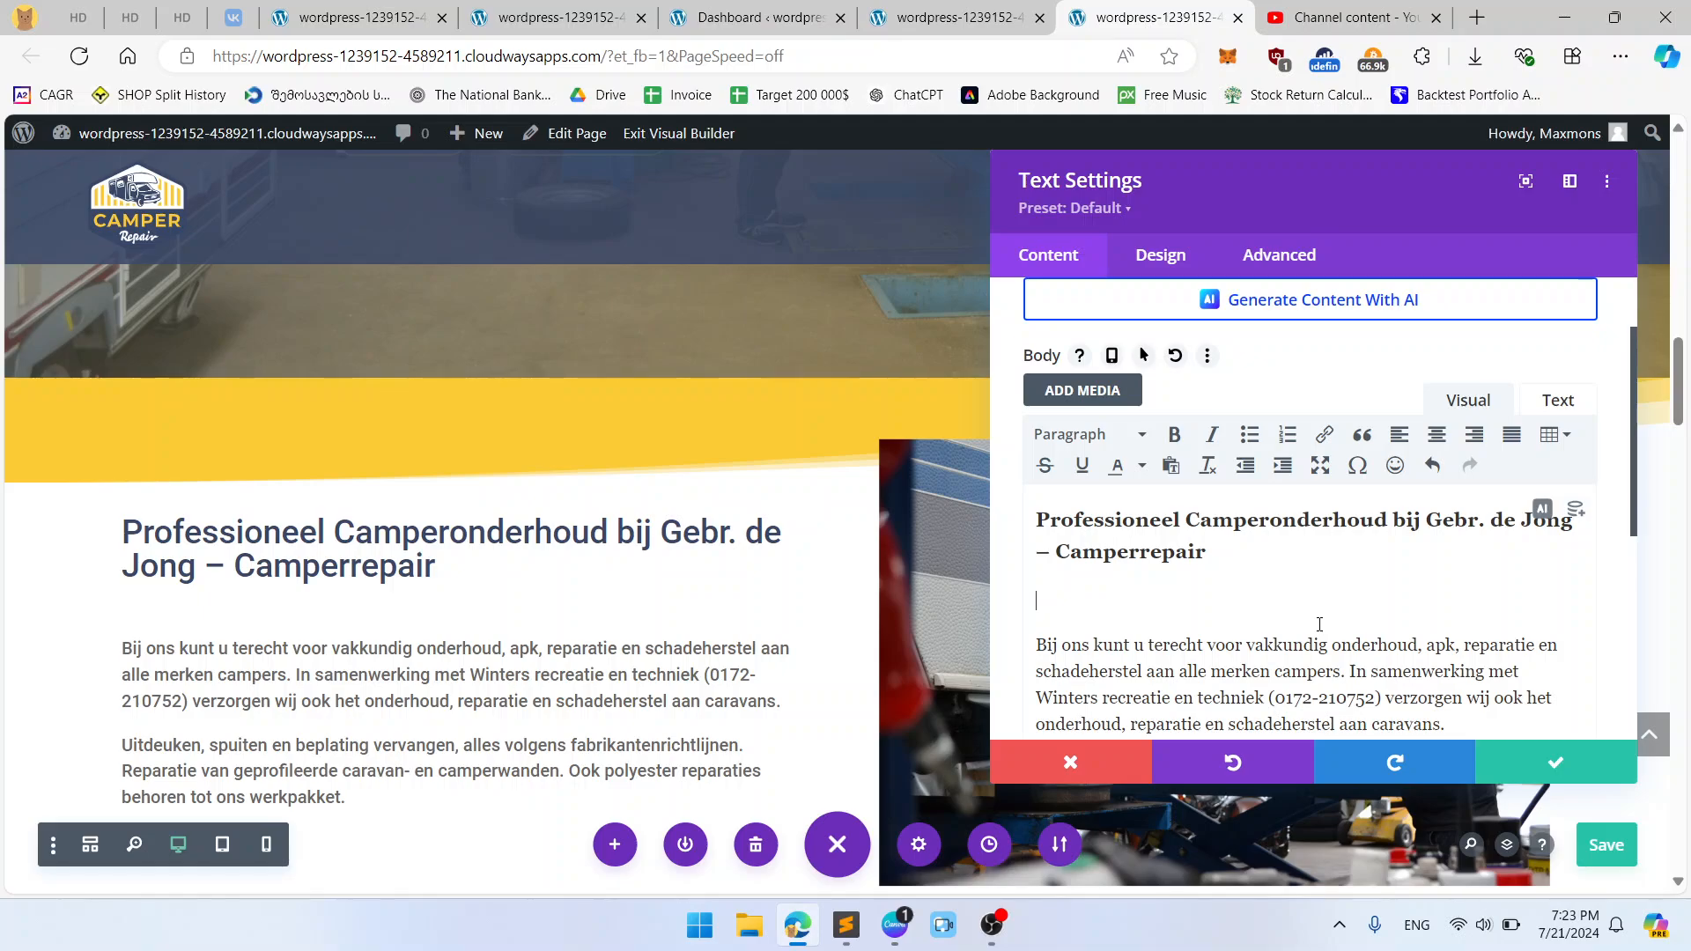
key("Delete")
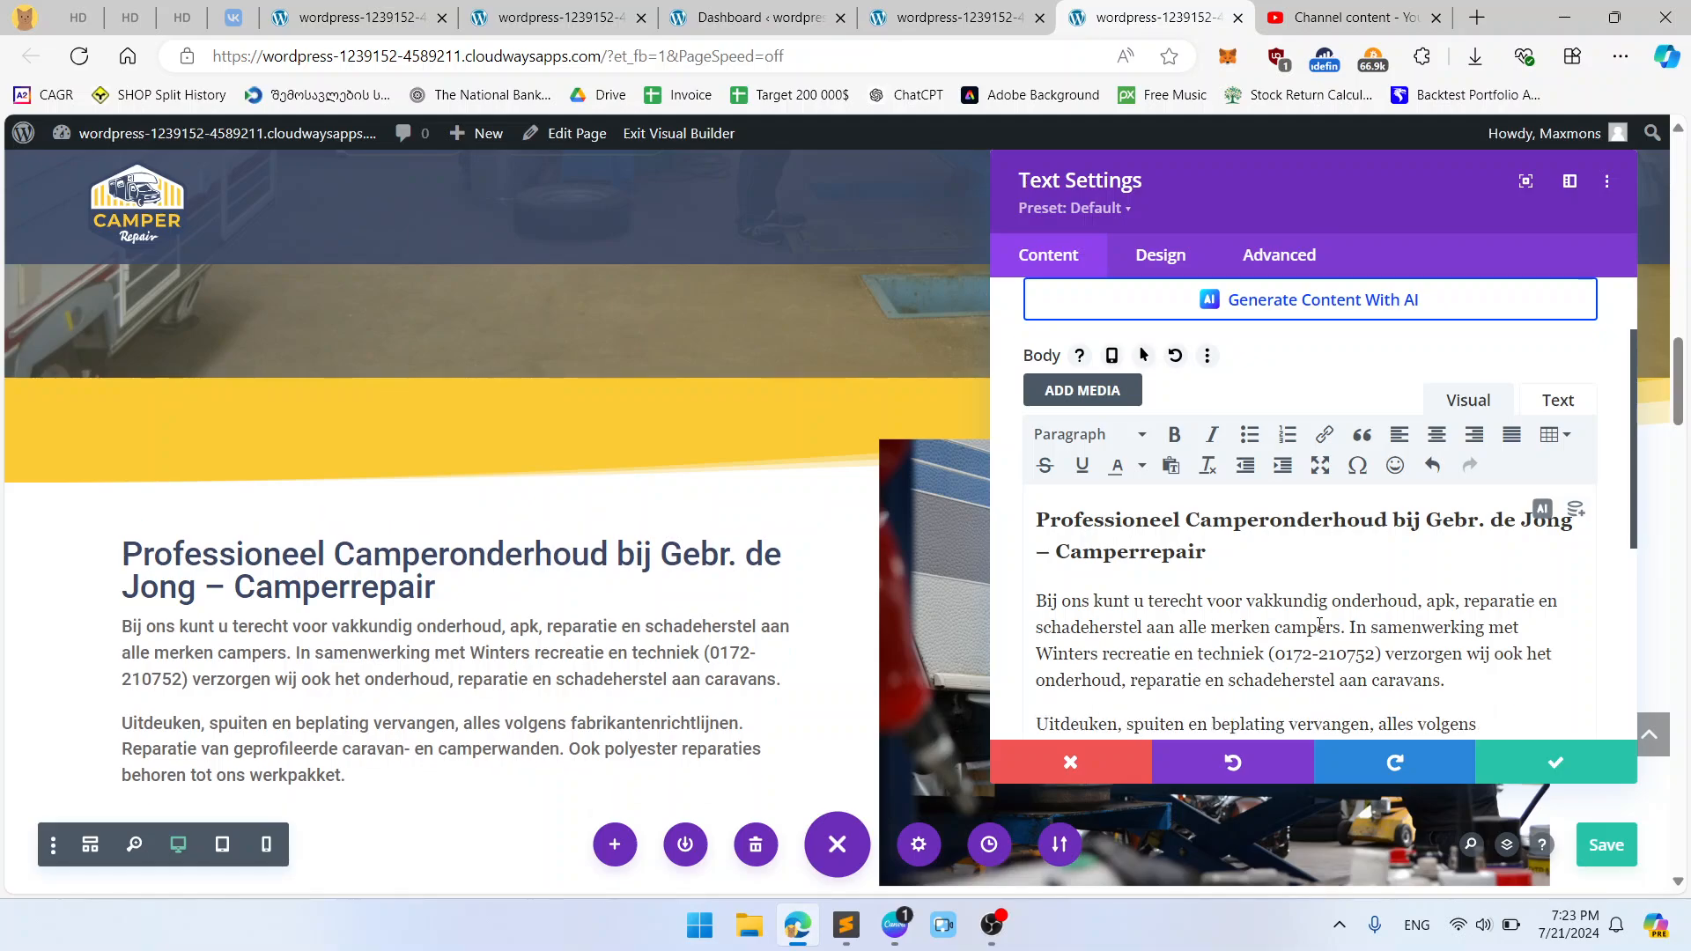
key("Return")
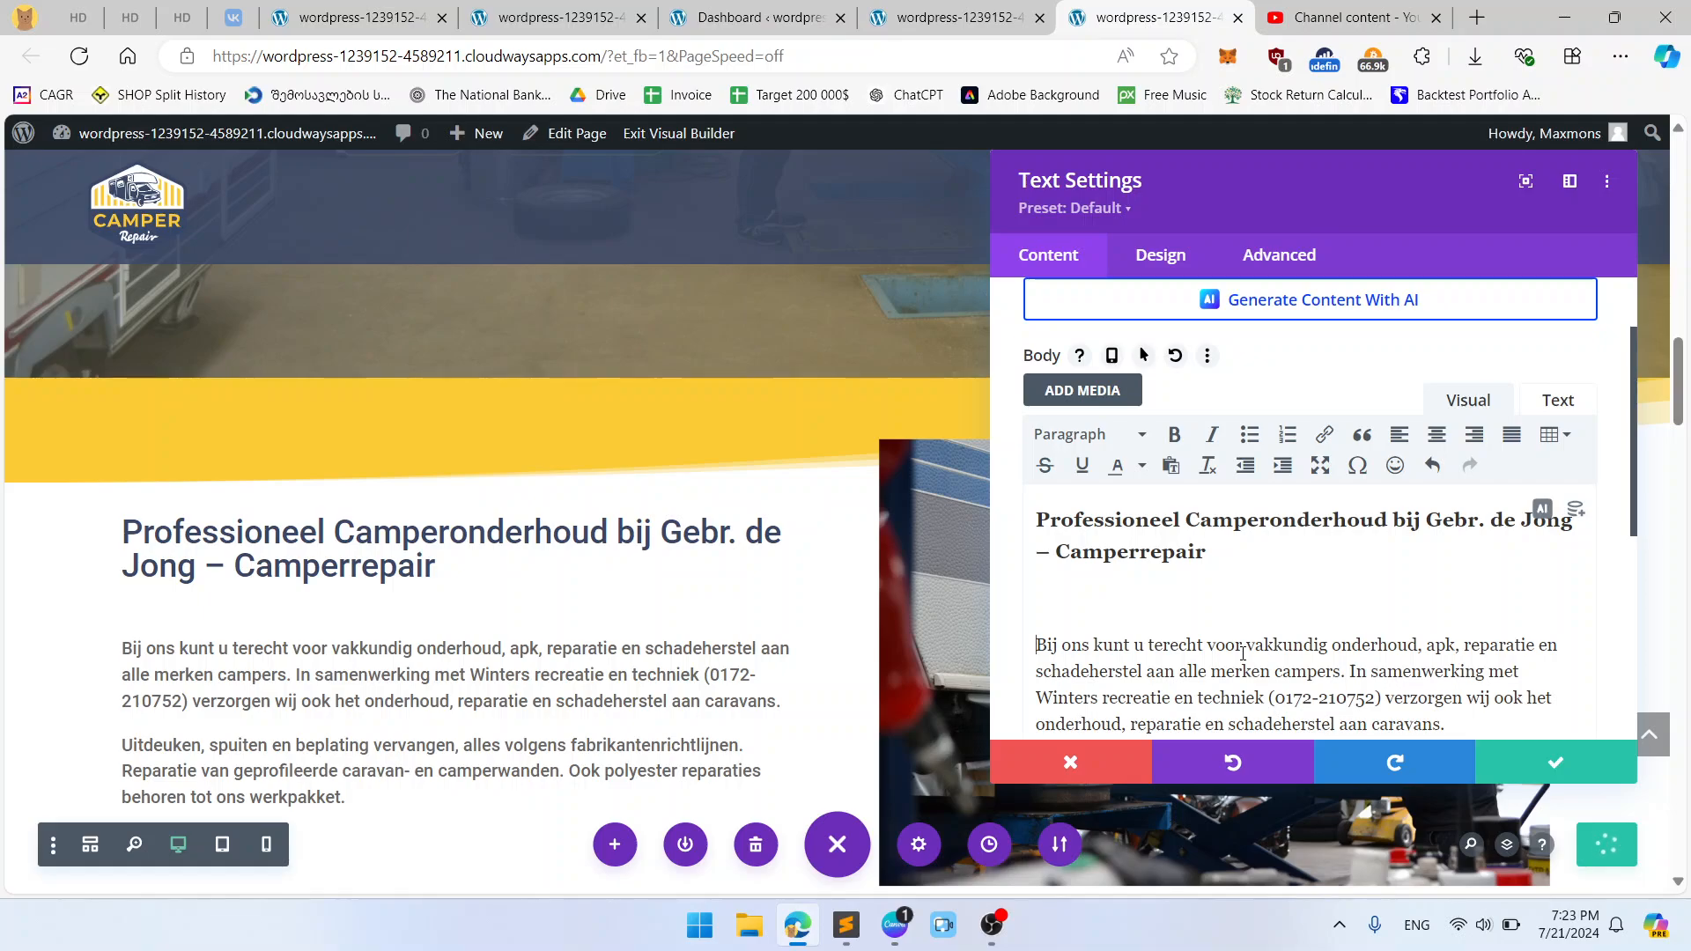
left_click(1533, 751)
Step: Save the page and review the layout of the section with the "Professioneel Camperonderhoud" heading
scroll(591, 663, "down", 1)
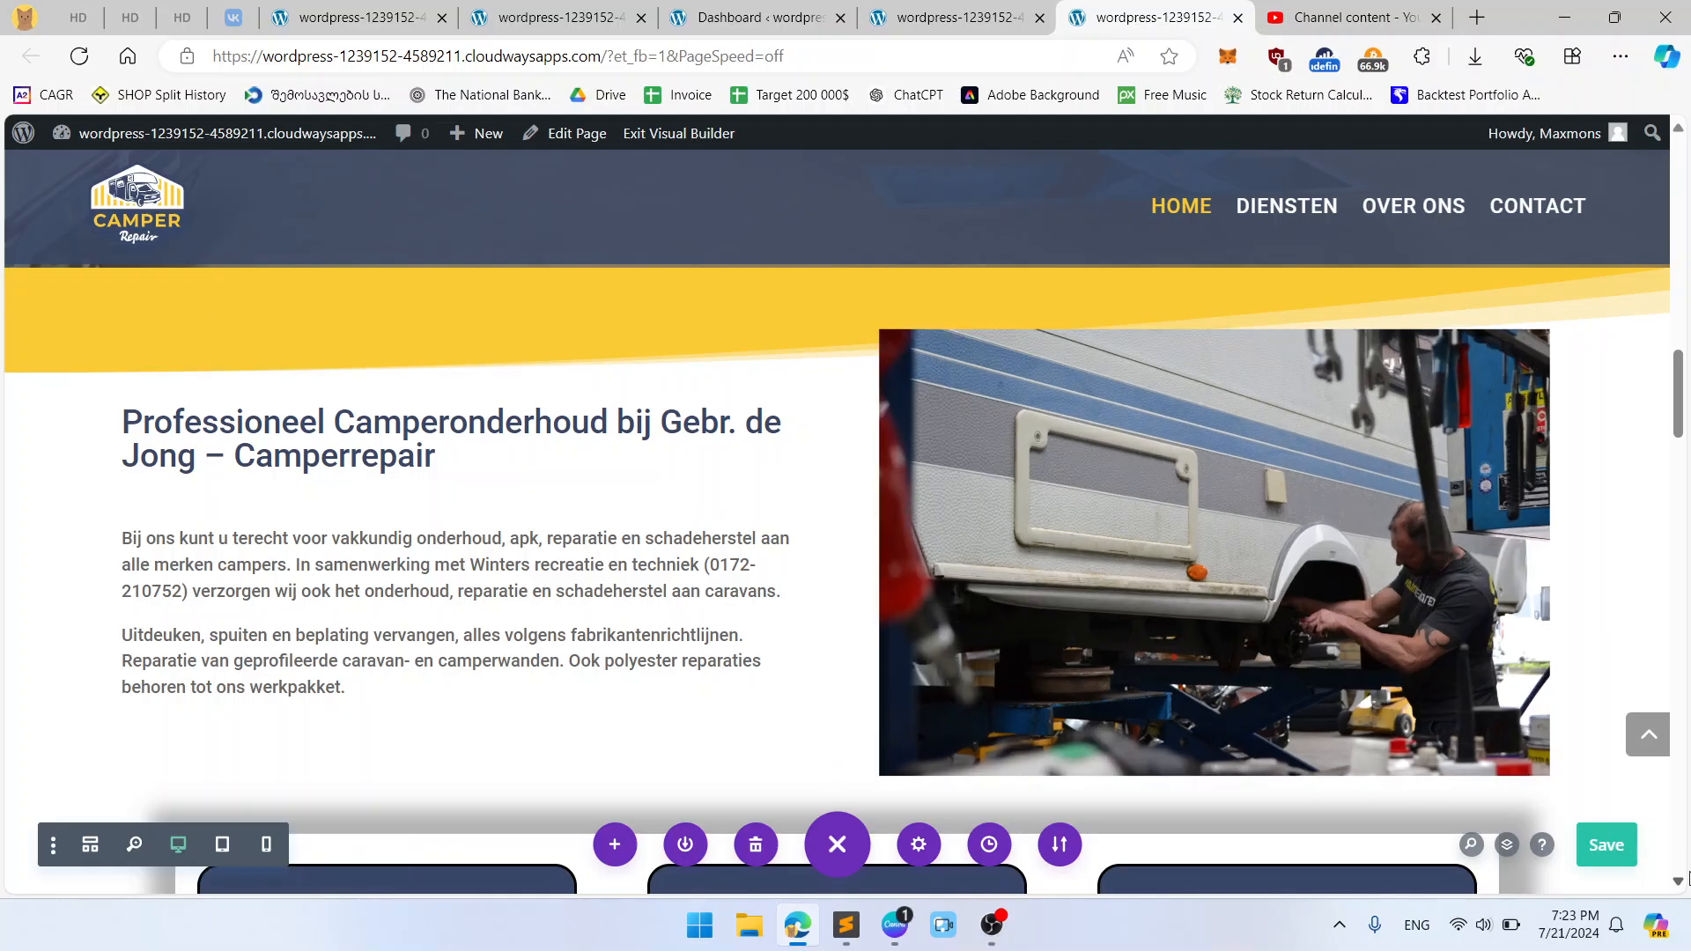
left_click(1615, 849)
scroll(475, 521, "up", 1)
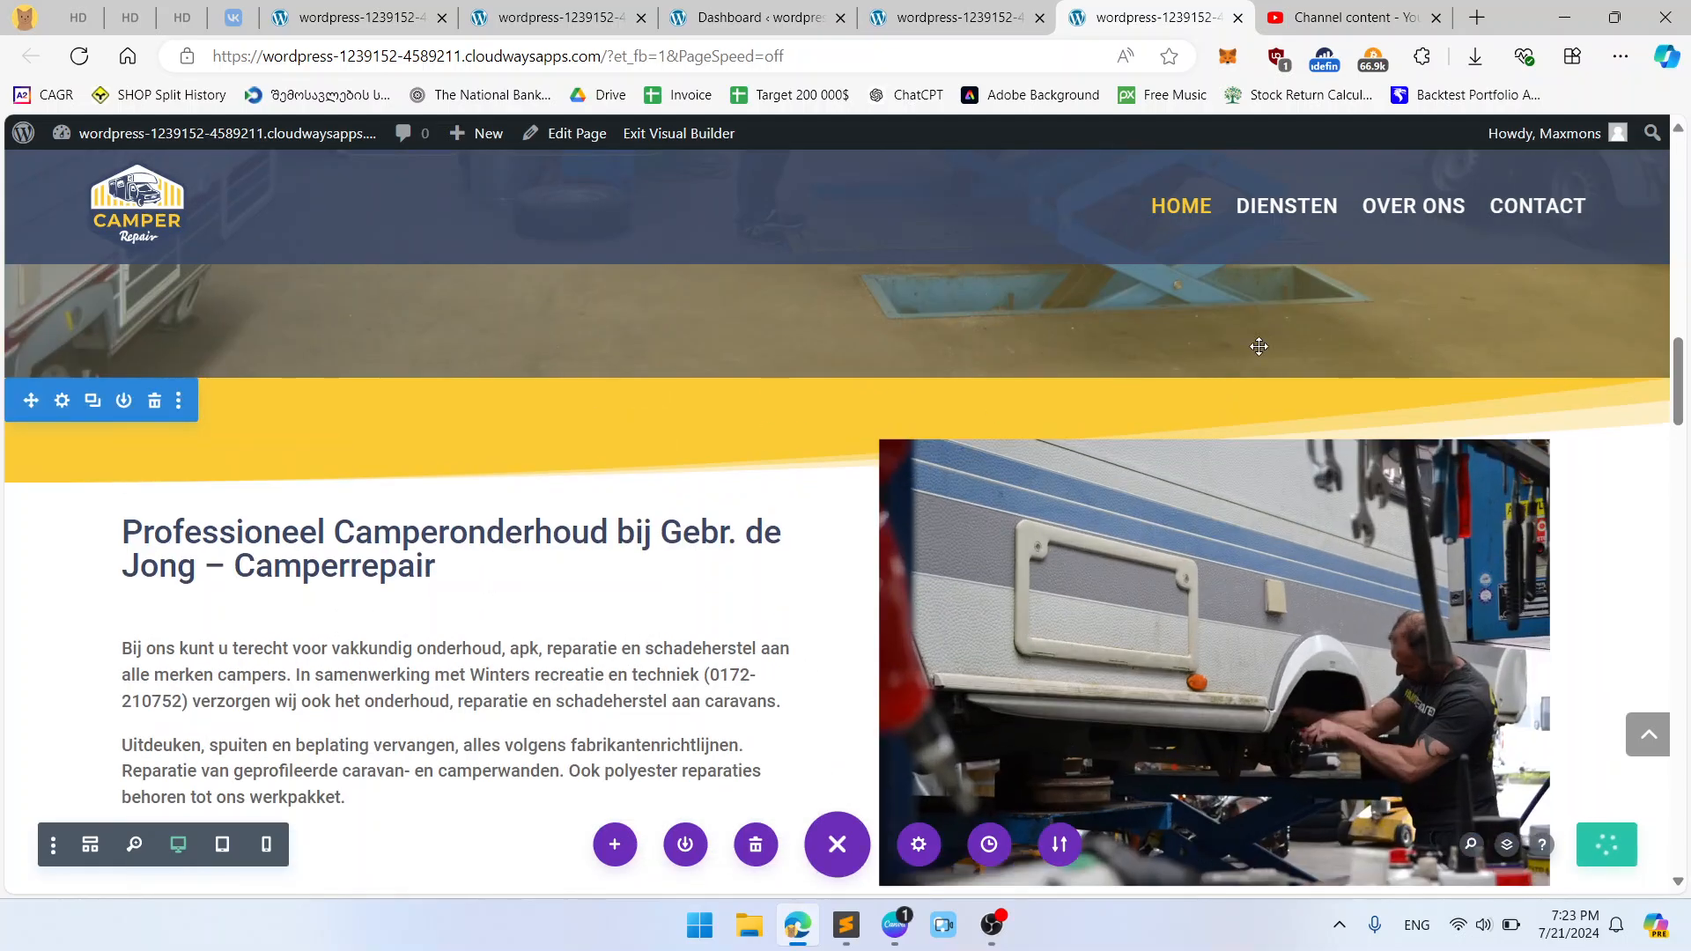
scroll(1257, 347, "down", 2)
scroll(1264, 501, "up", 1)
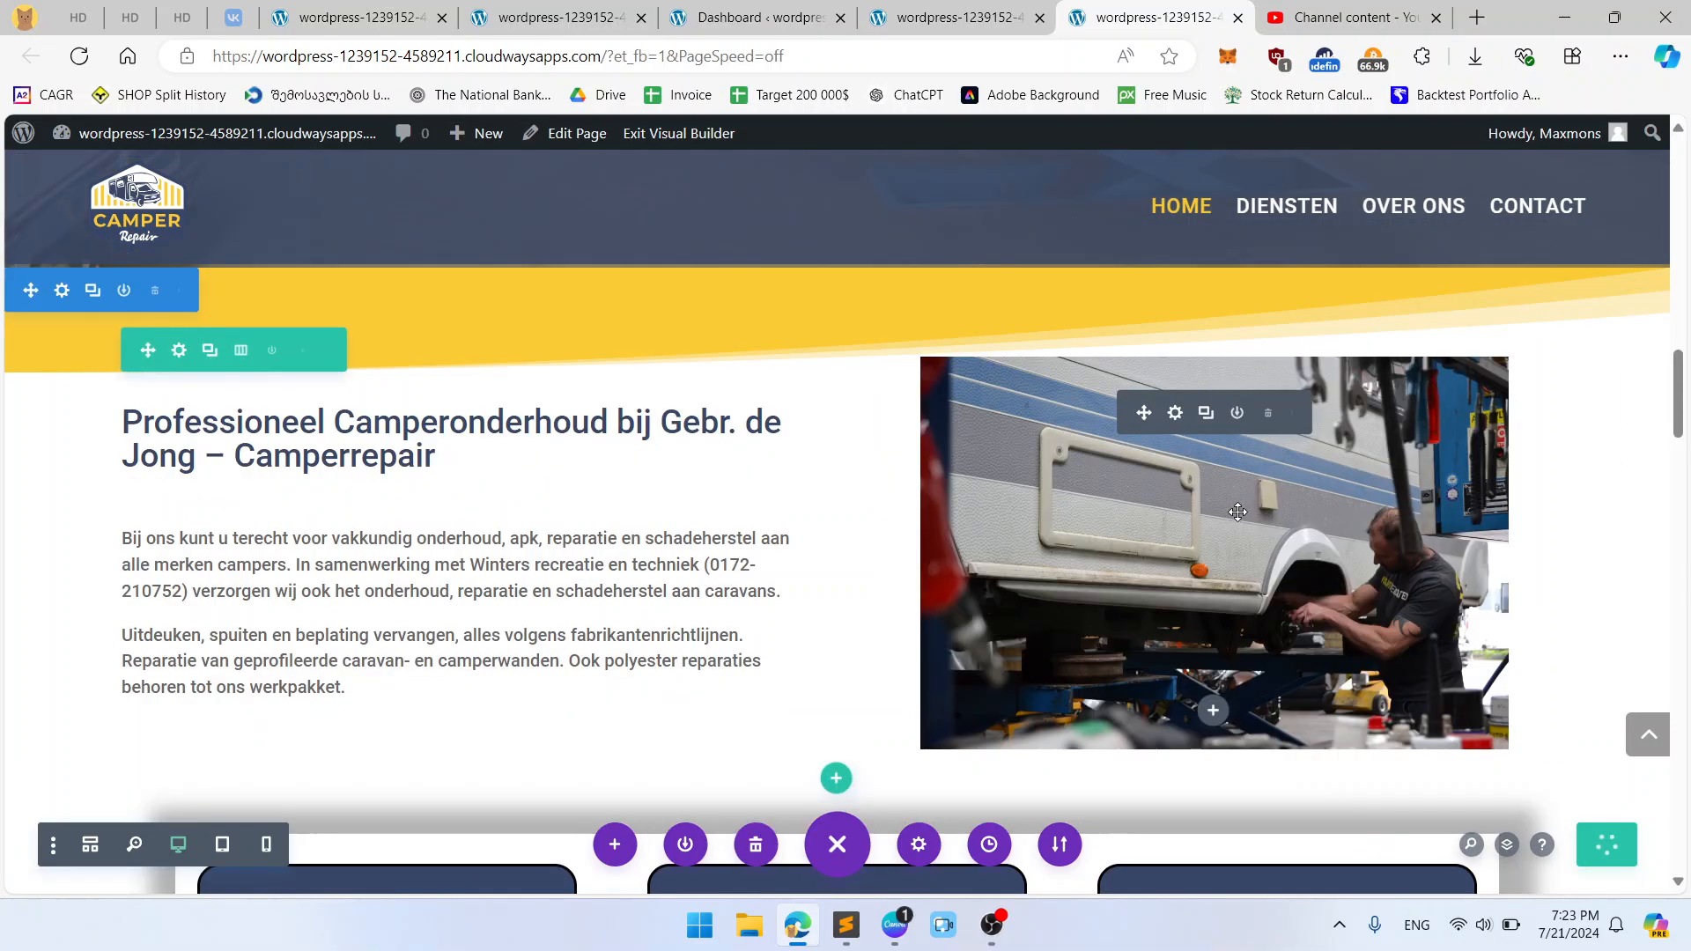
left_click(172, 350)
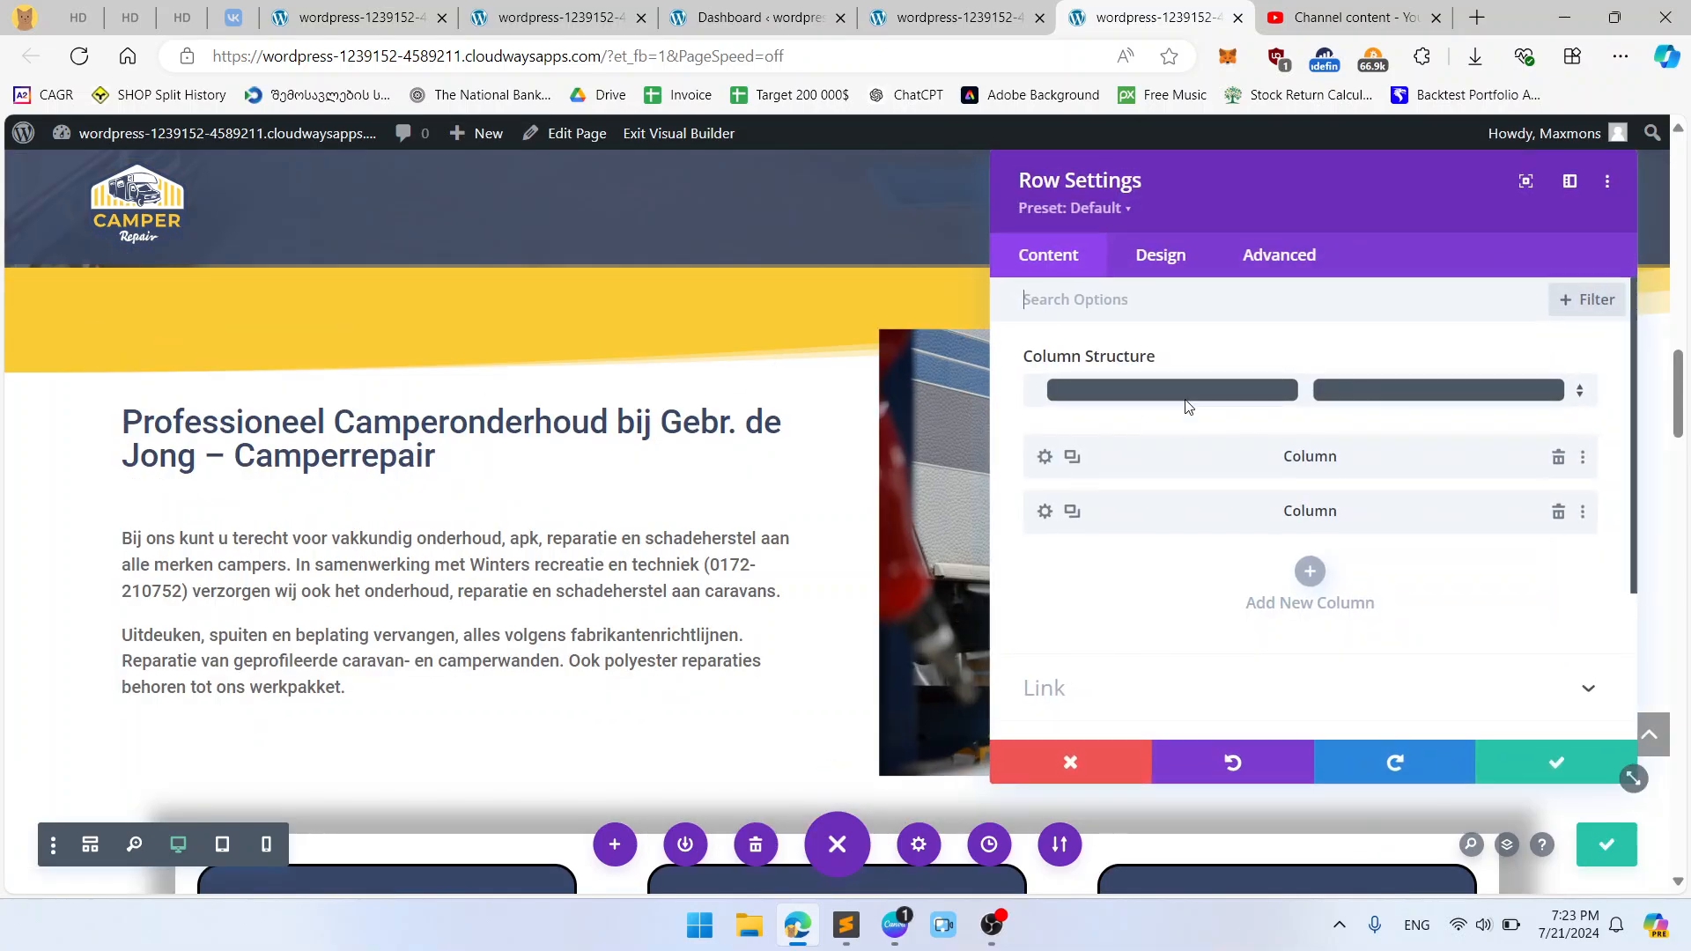
left_click(1044, 511)
left_click(1159, 256)
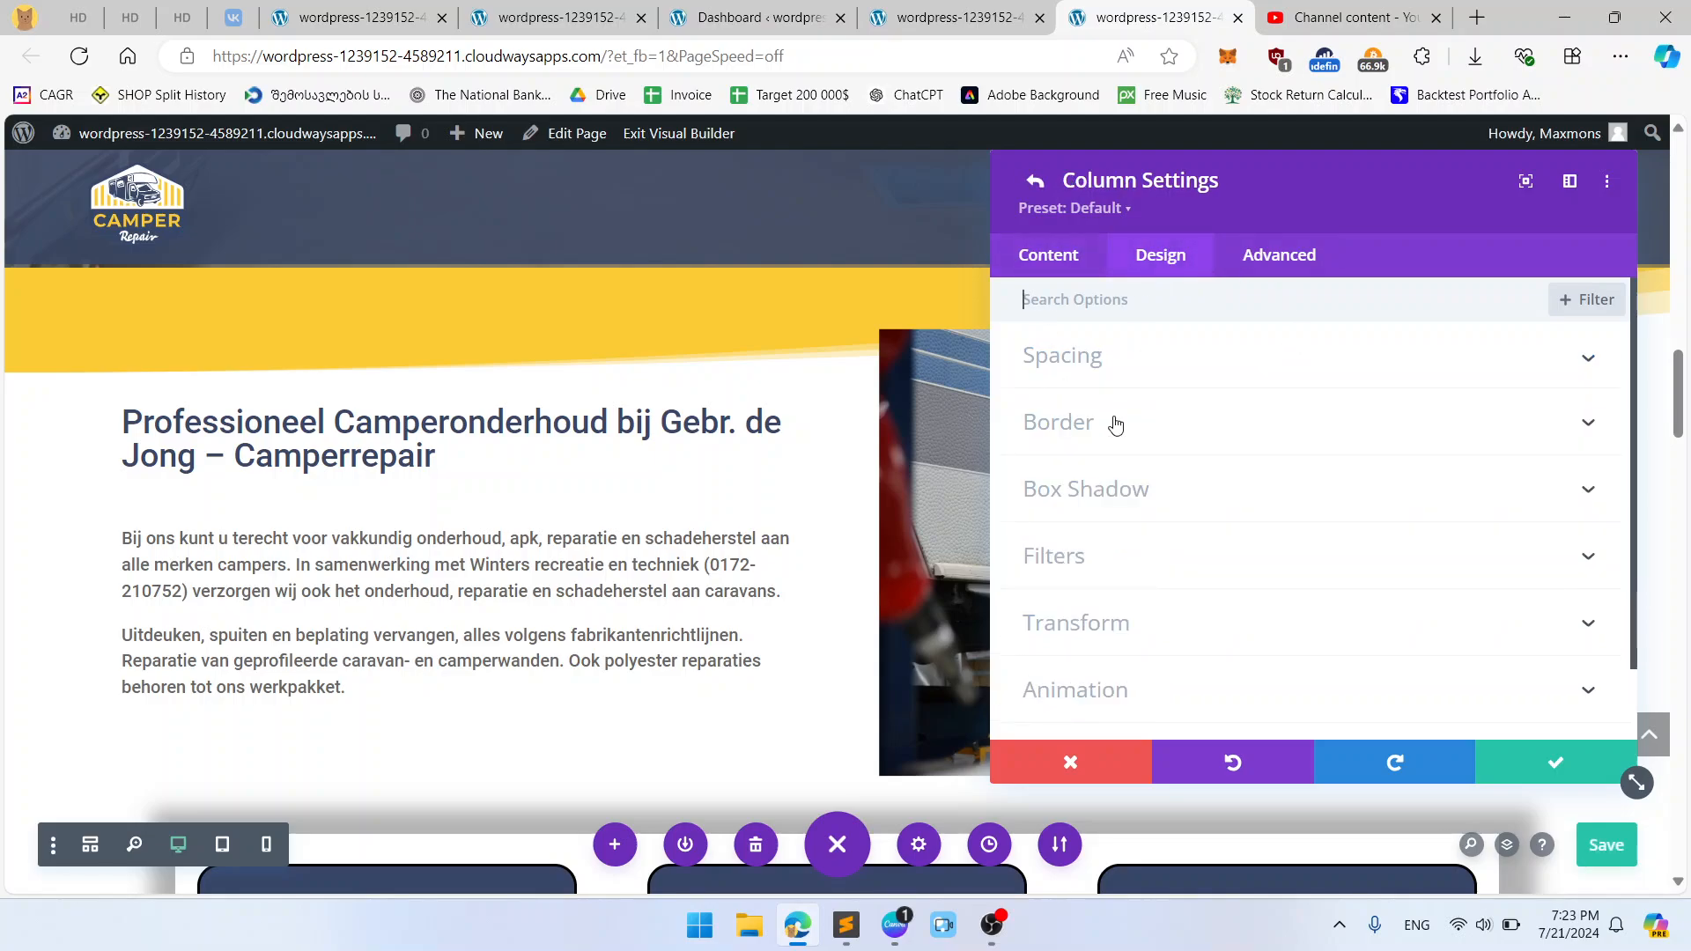
left_click(1121, 369)
left_click(1068, 761)
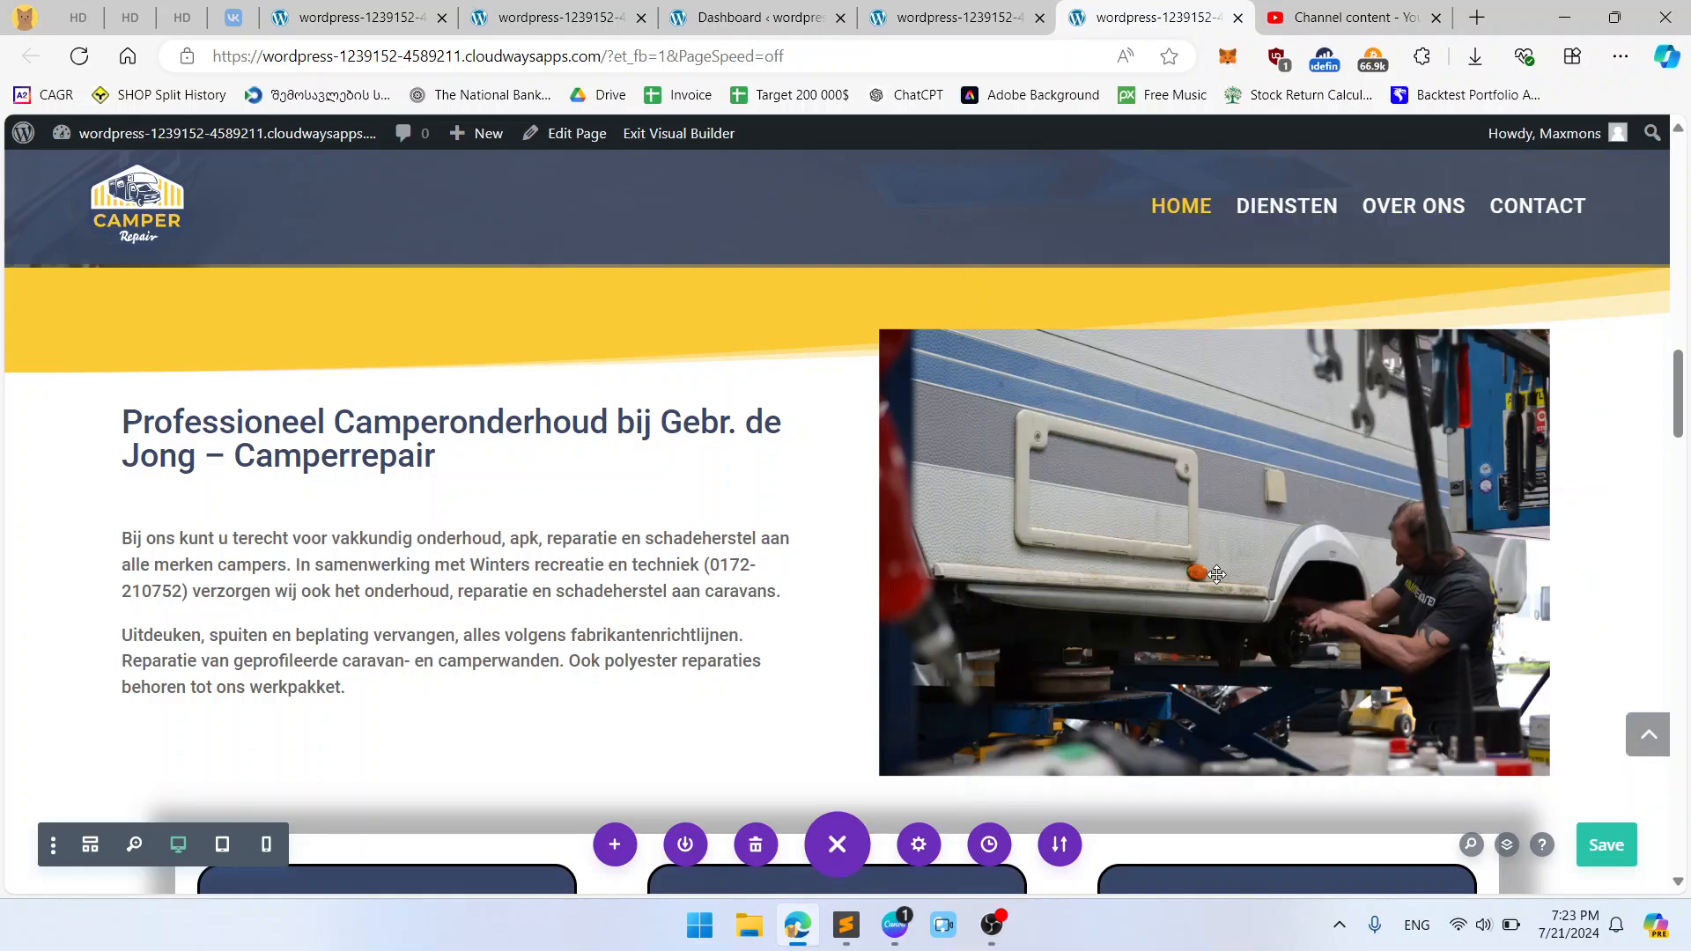
Step: Turn off Show Space Below The Image in the spacing settings of the camper repair image and save the module
scroll(1322, 484, "up", 1)
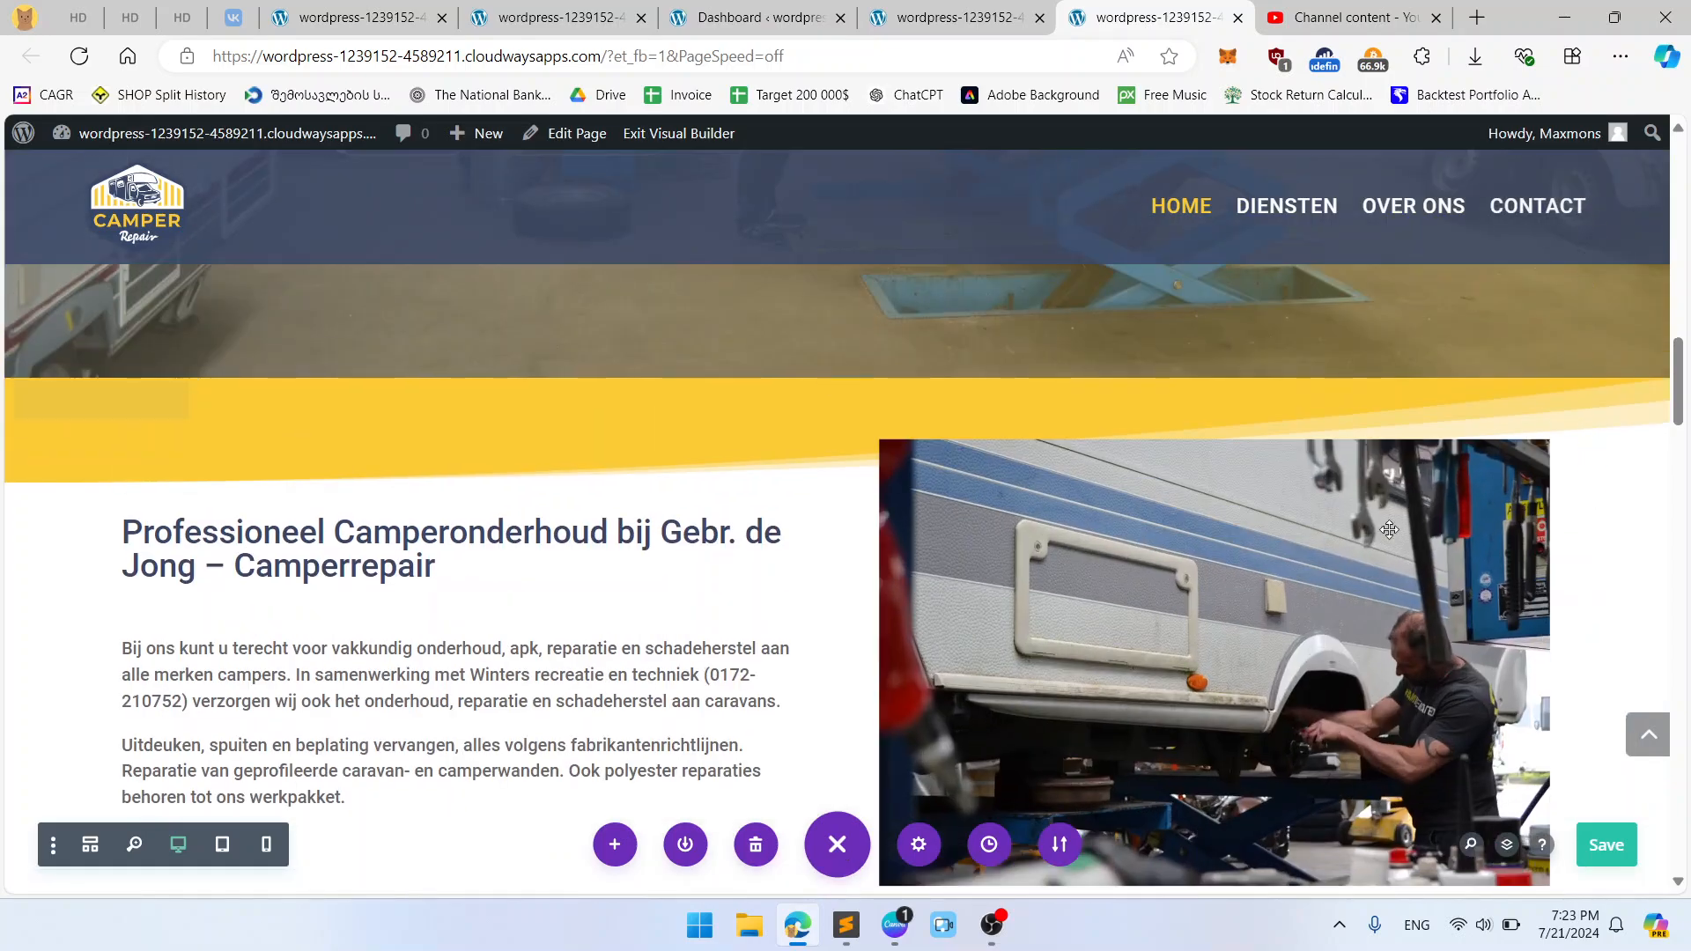
left_click(1176, 526)
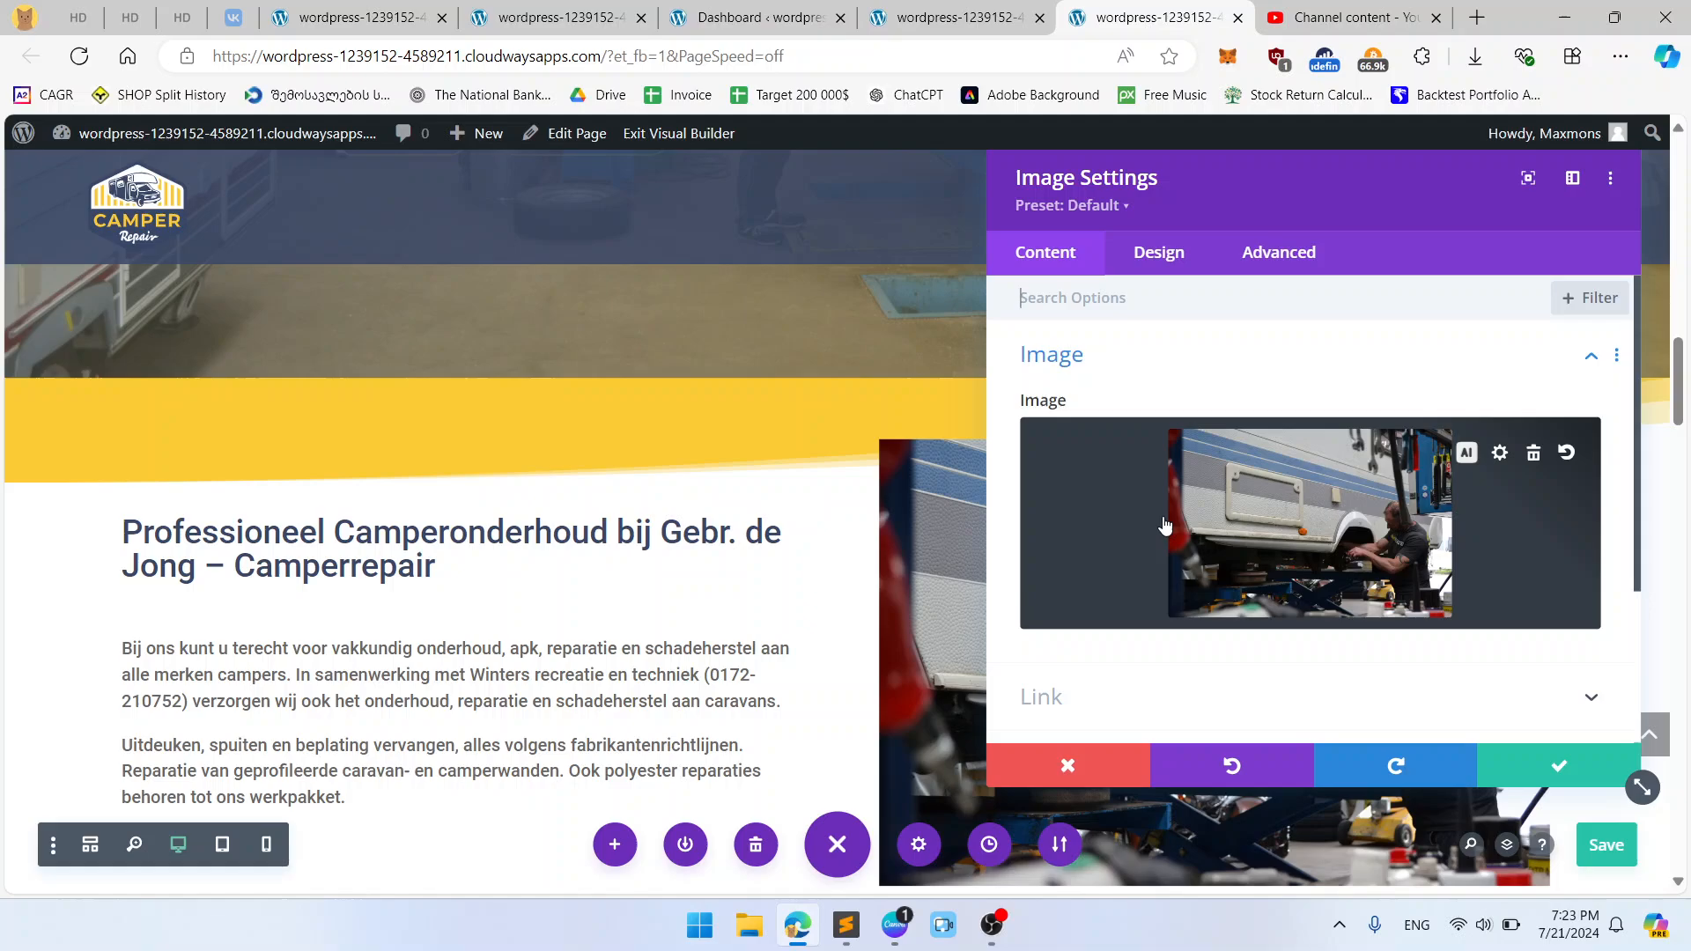
left_click(1164, 277)
left_click(1082, 494)
scroll(1124, 506, "down", 1)
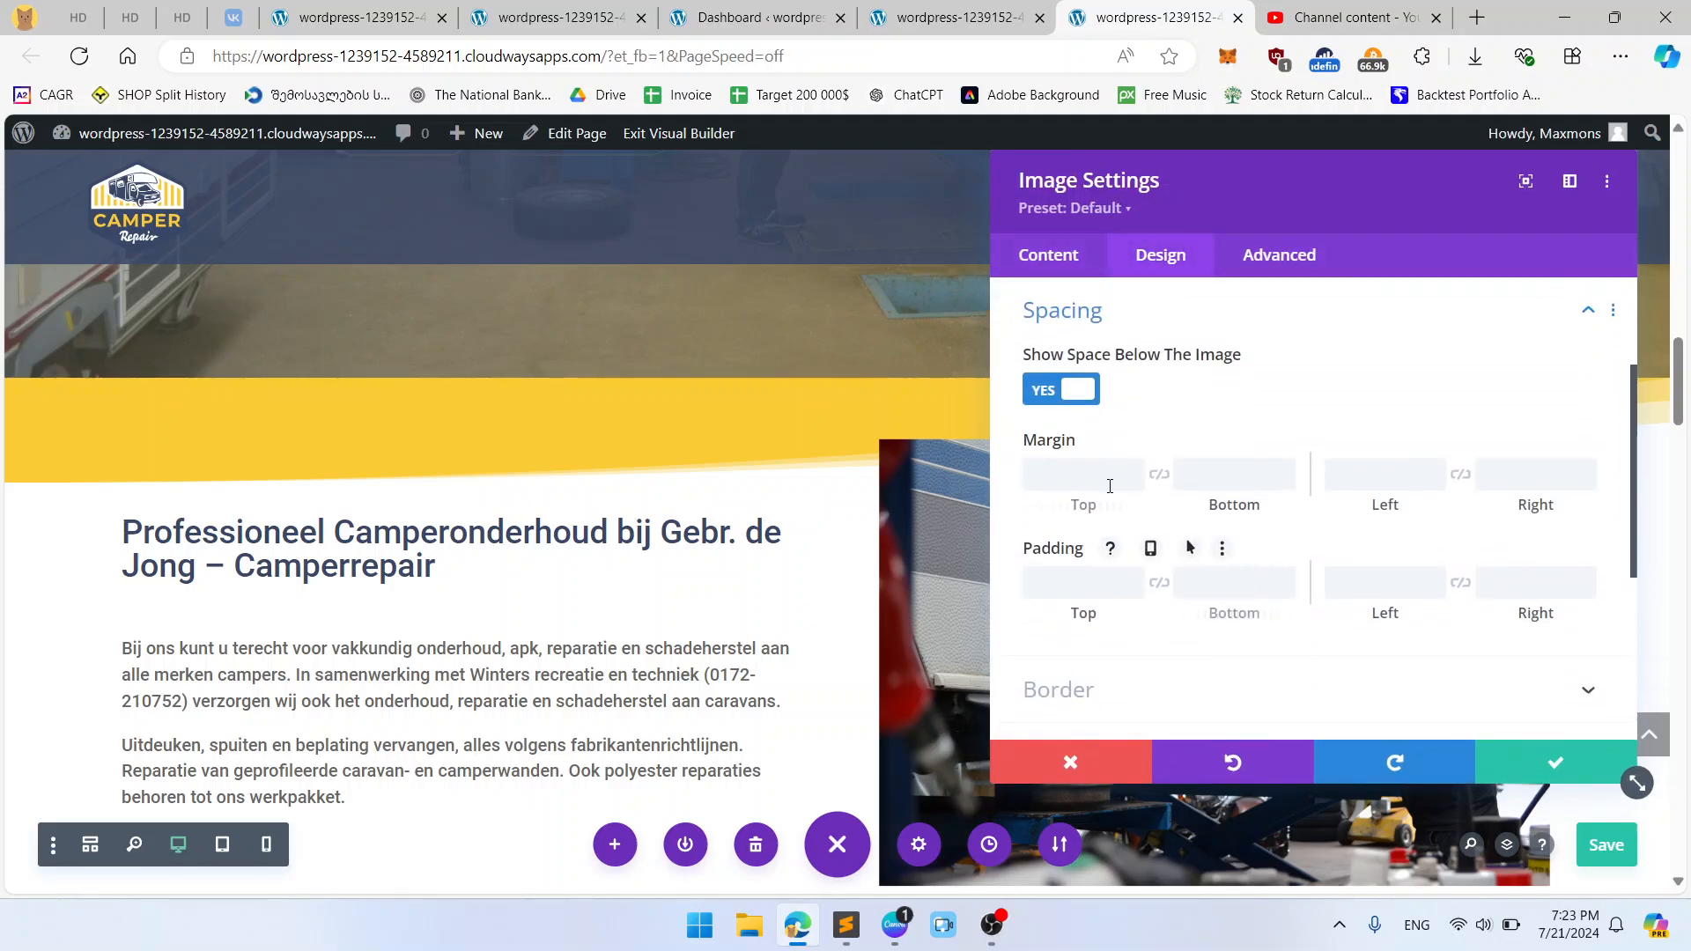
left_click(1076, 390)
left_click(1548, 762)
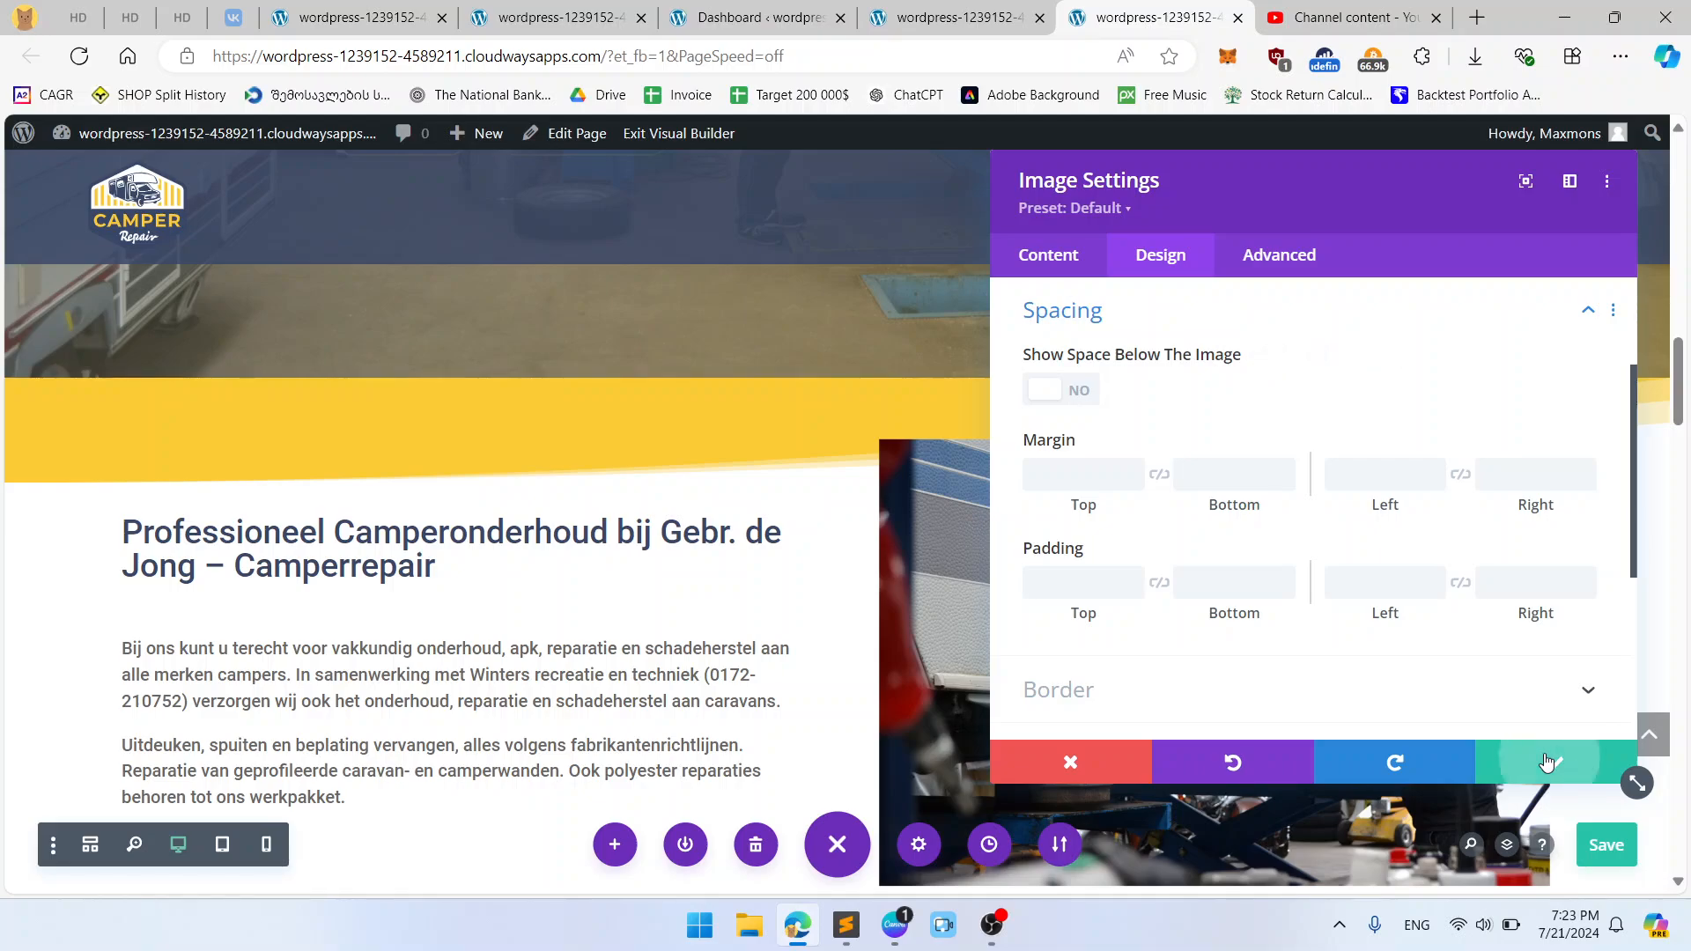
Step: Compare the section with the "Professioneel Camperonderhoud" heading in the builder with the published page
scroll(800, 452, "down", 1)
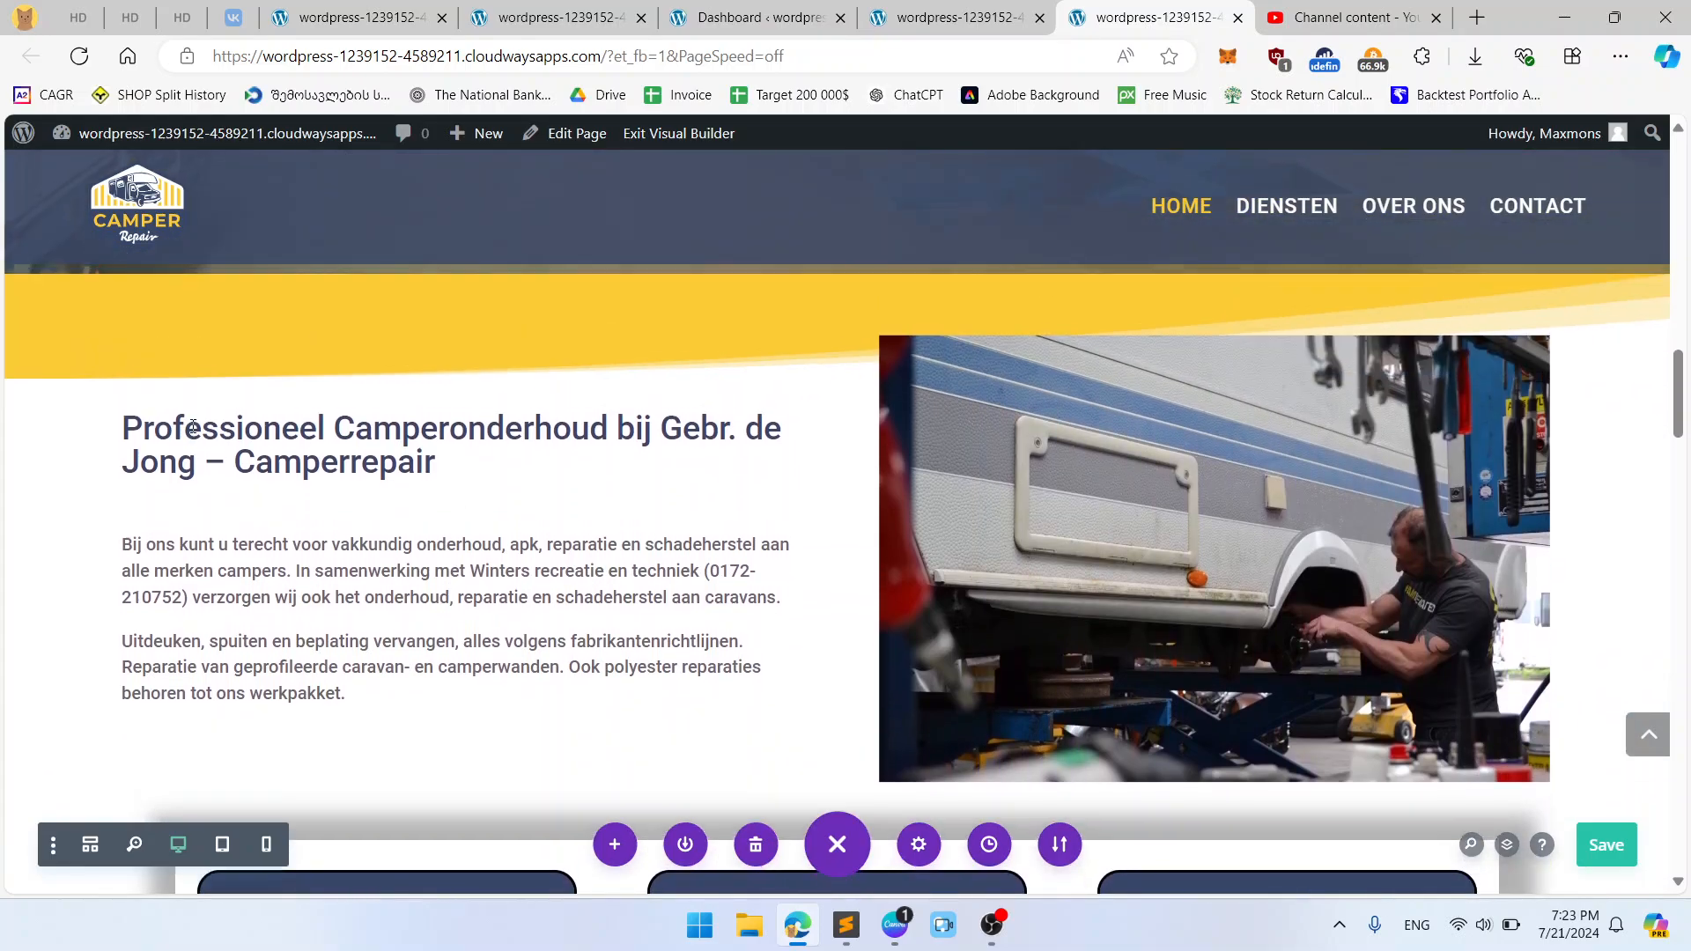
scroll(193, 429, "up", 1)
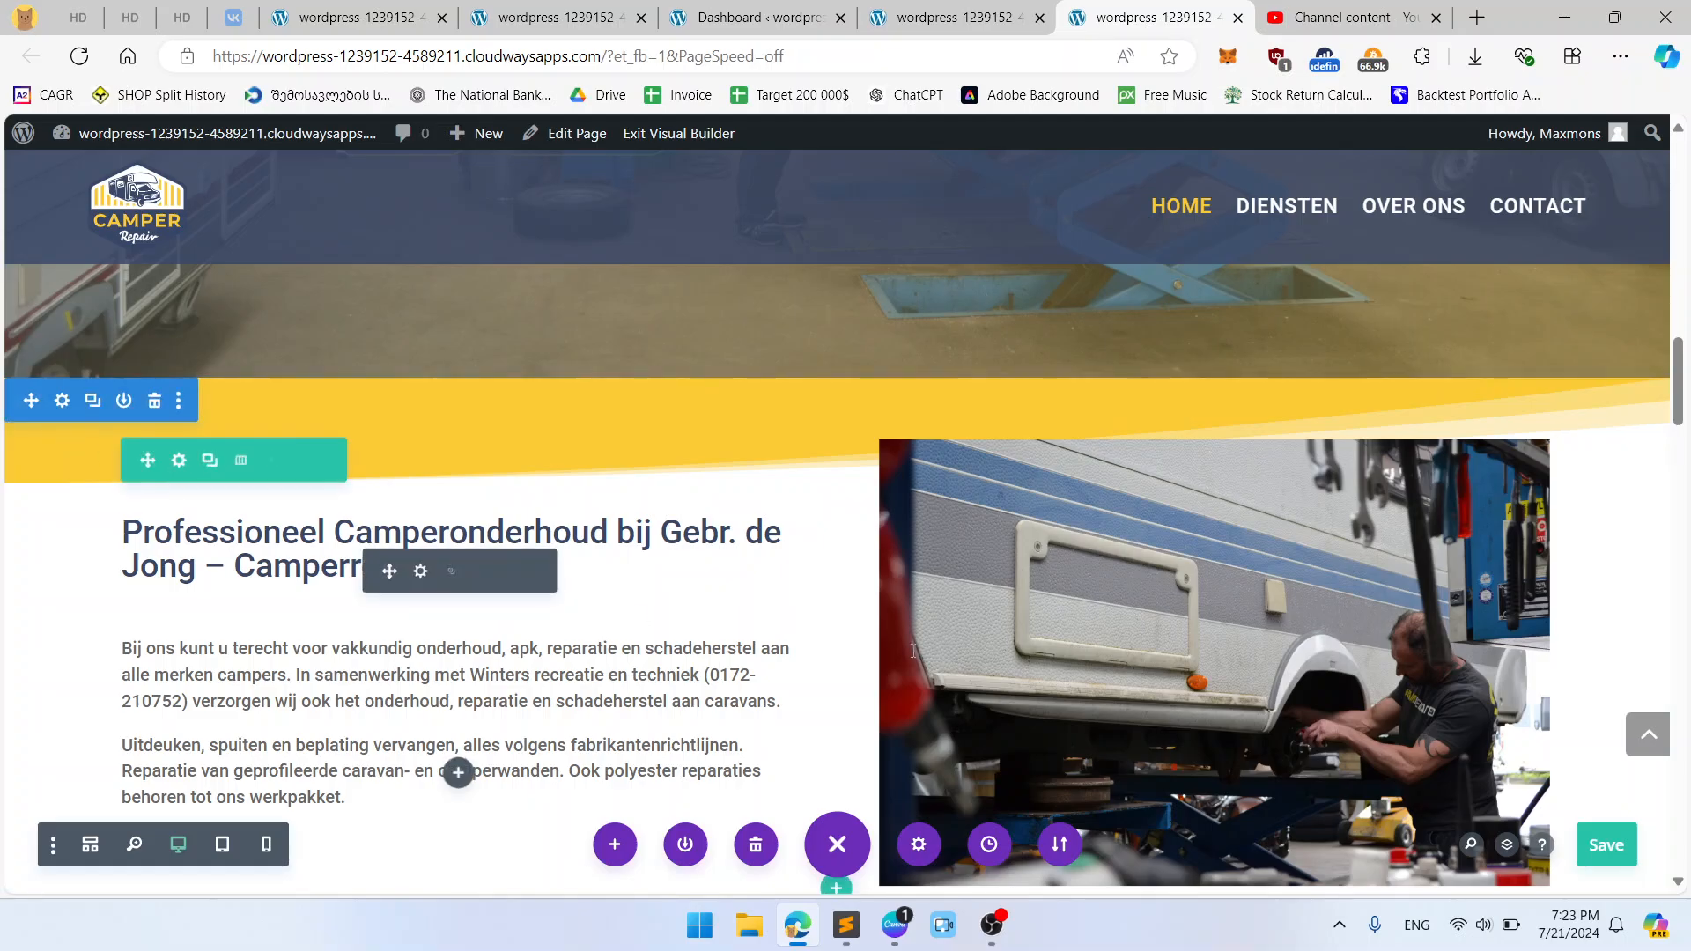
left_click(946, 17)
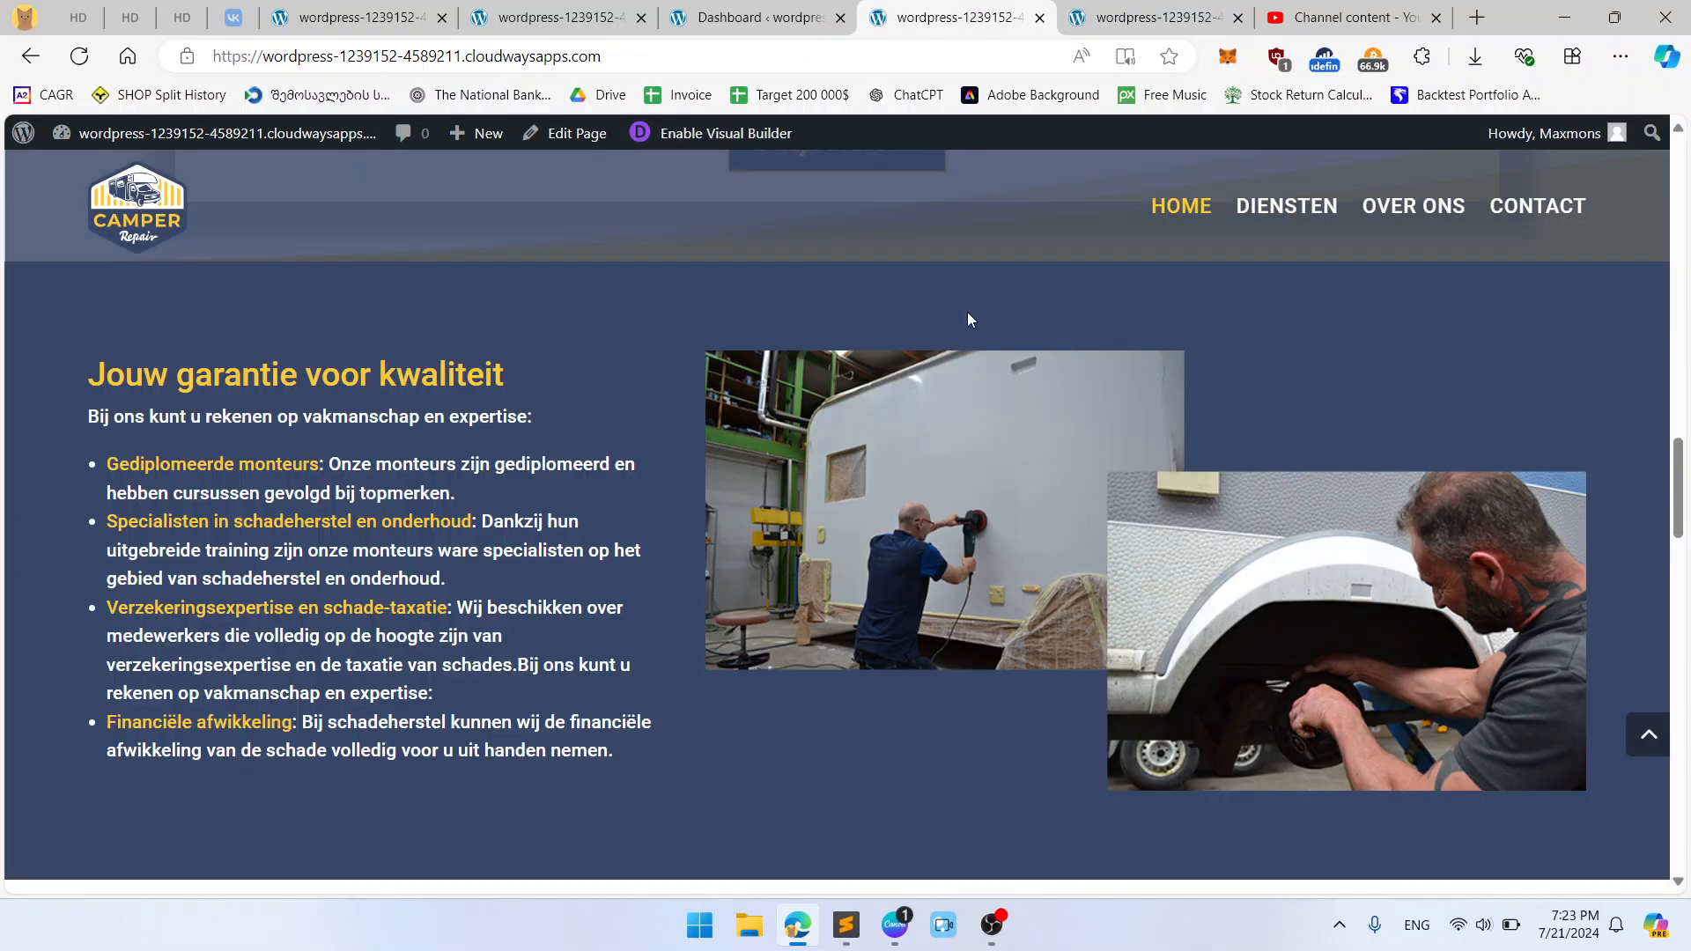
scroll(1312, 554, "up", 7)
scroll(1312, 554, "down", 3)
left_click(1102, 13)
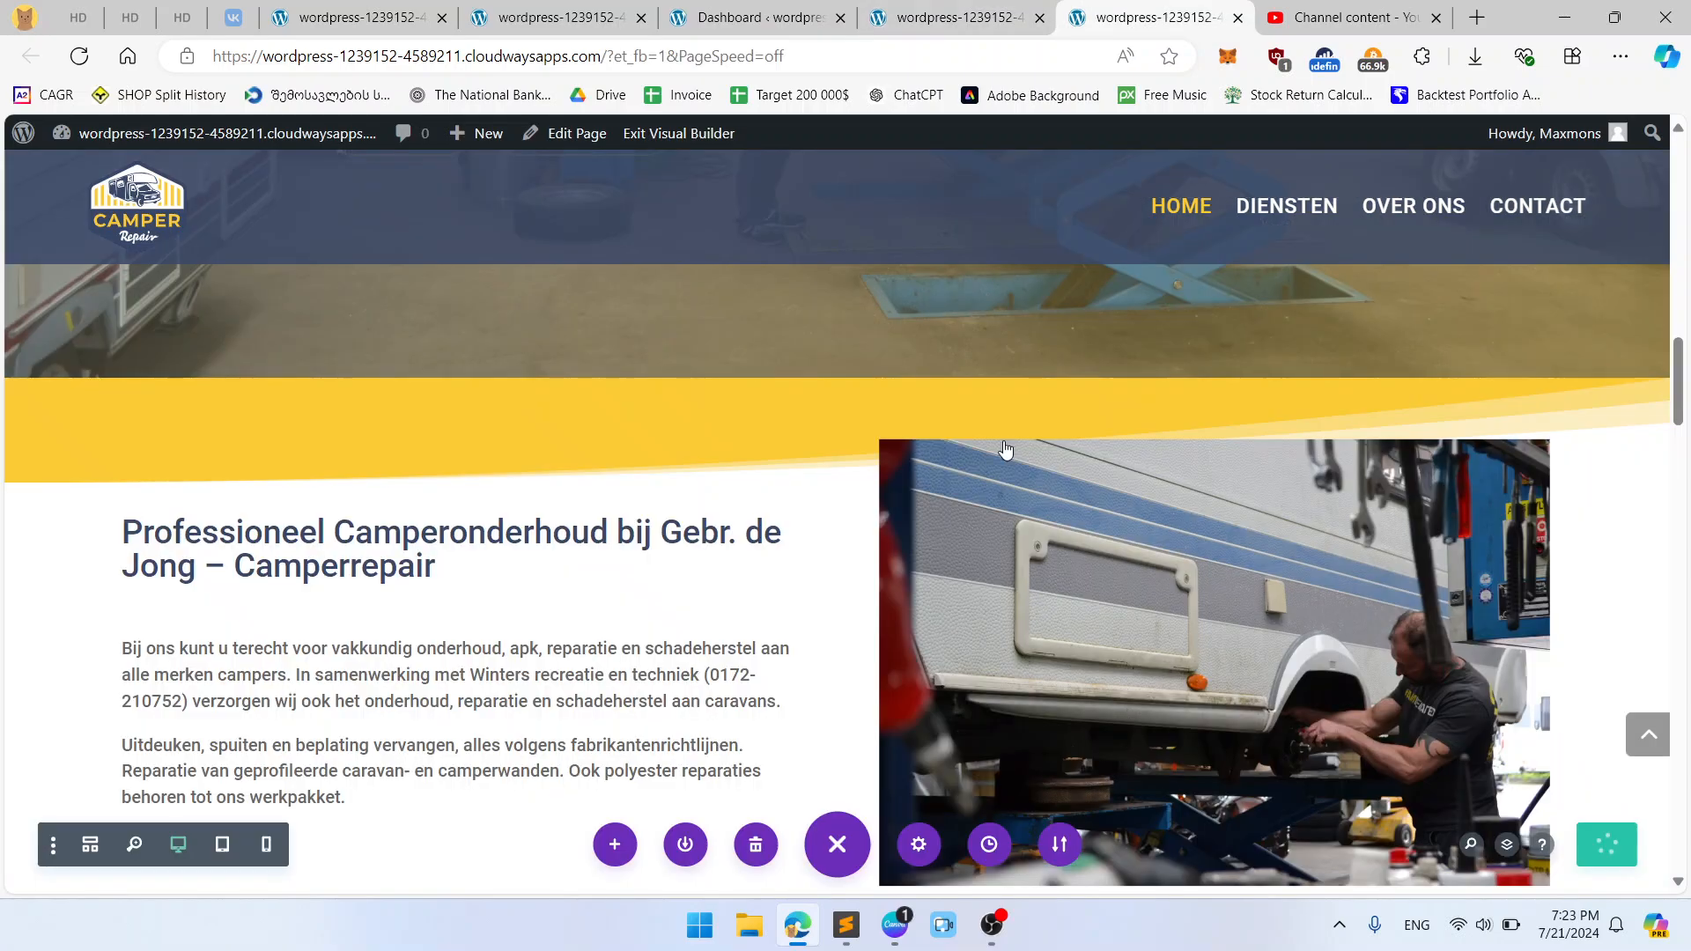
Step: Set the three-card services row's max width to 1300px and its width to 90%, and save the row settings
scroll(944, 499, "down", 6)
scroll(782, 541, "up", 1)
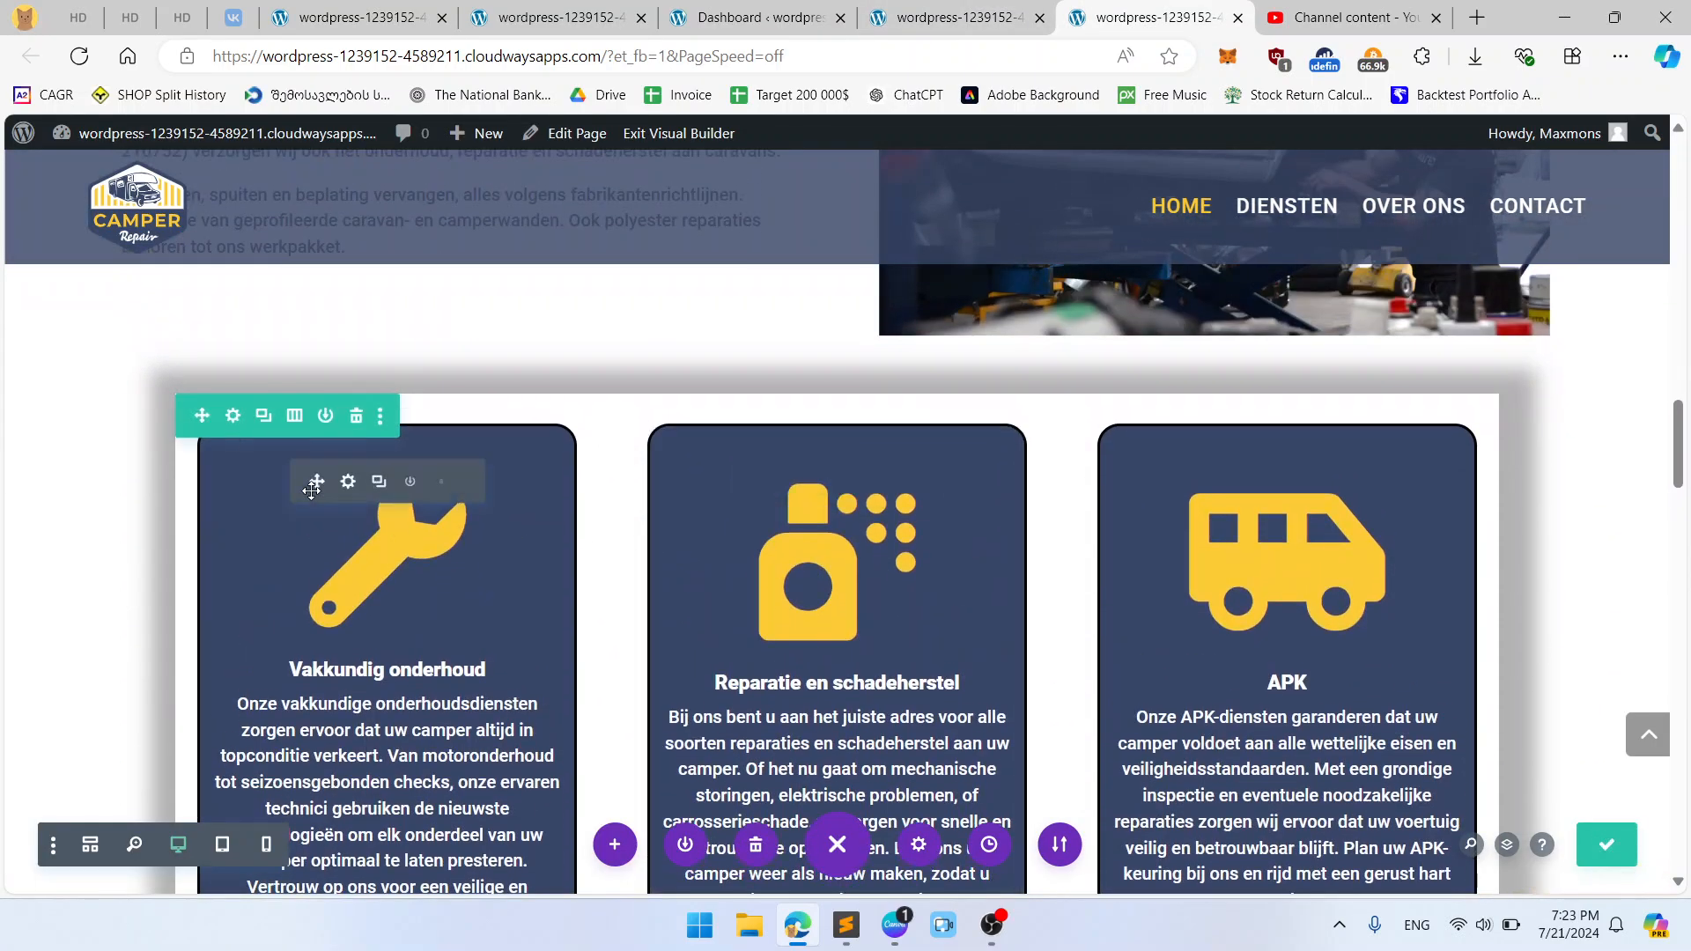
left_click(232, 424)
left_click(1135, 267)
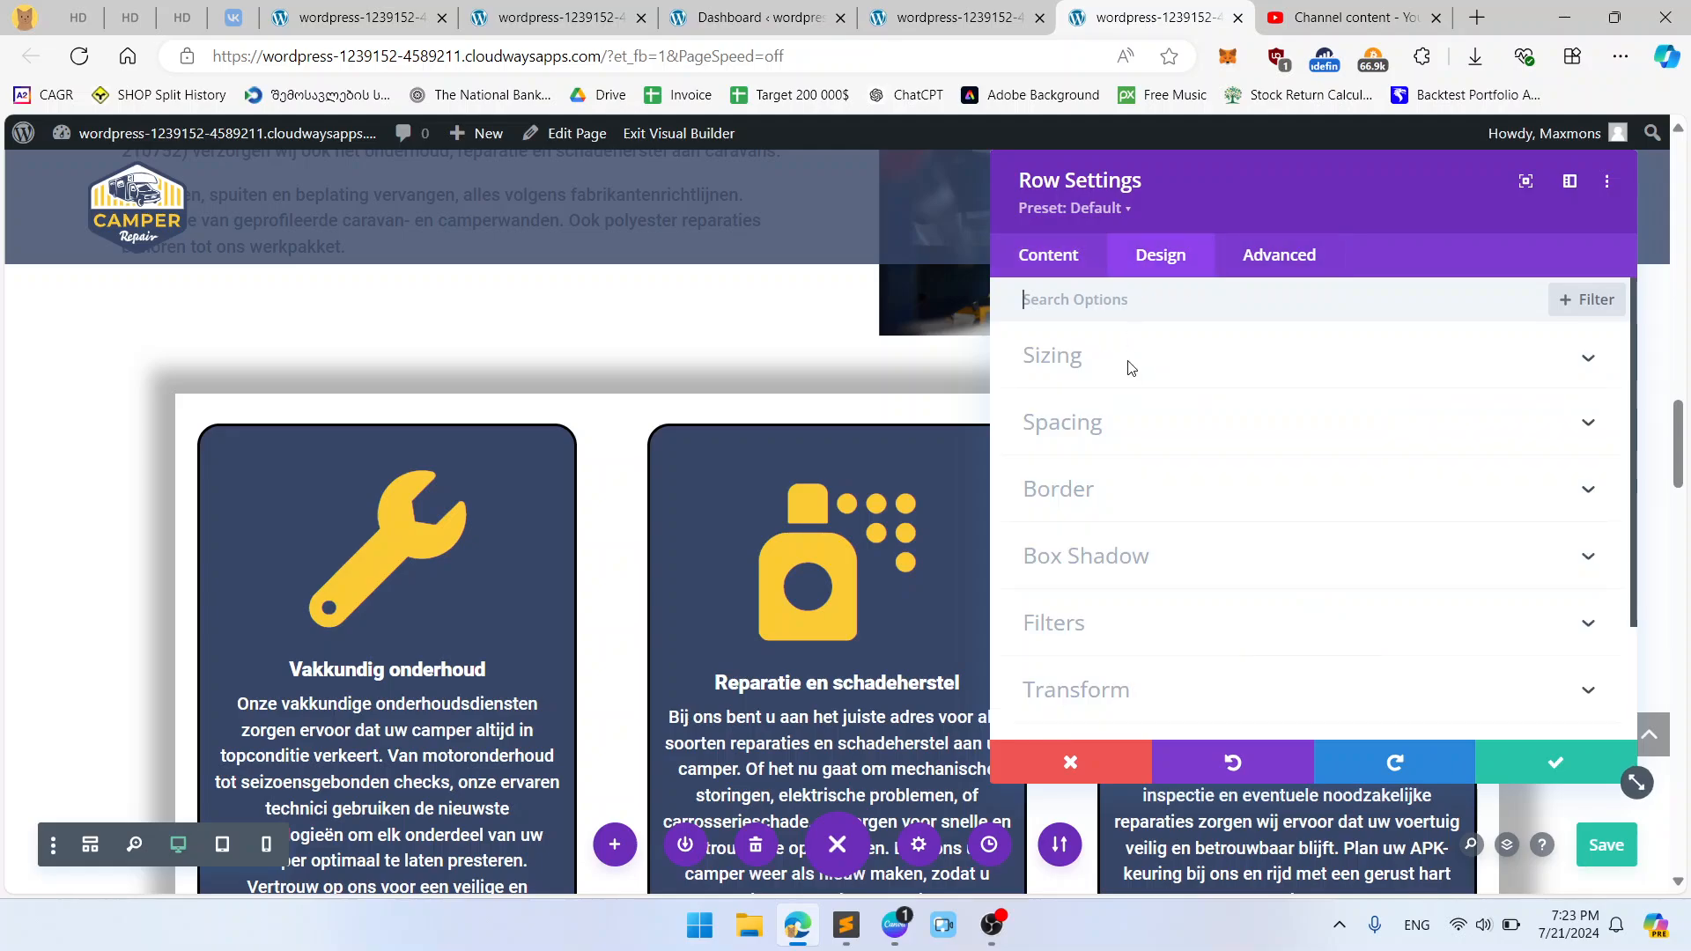
left_click(1108, 386)
scroll(1322, 466, "down", 1)
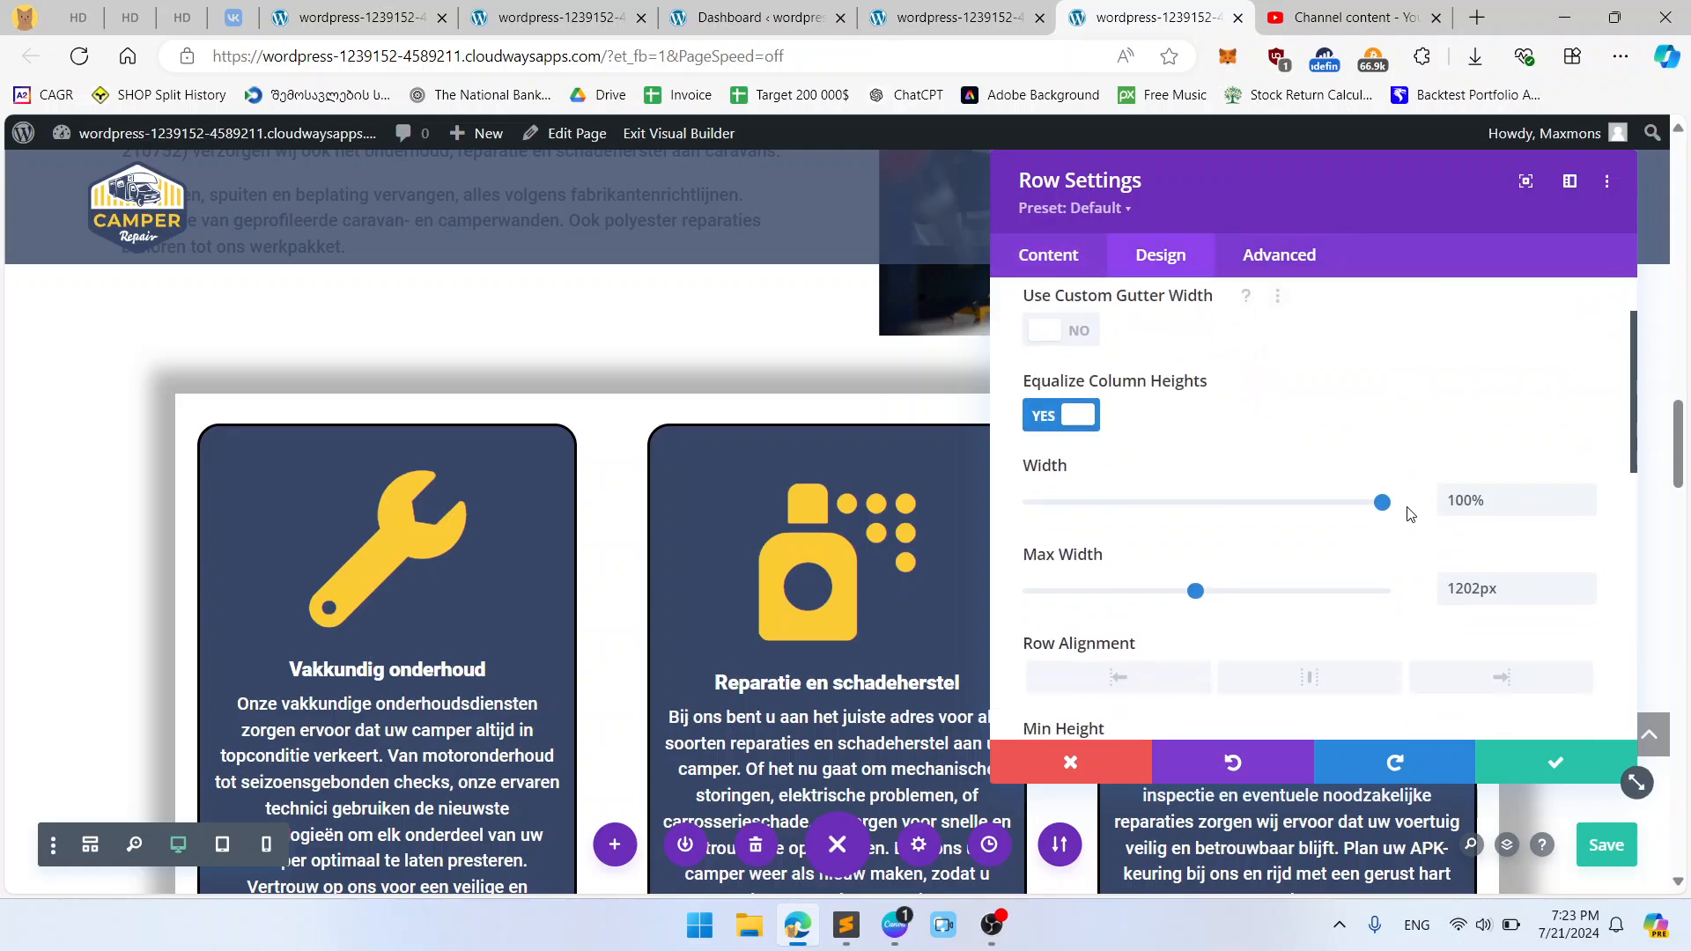
double_click(1491, 584)
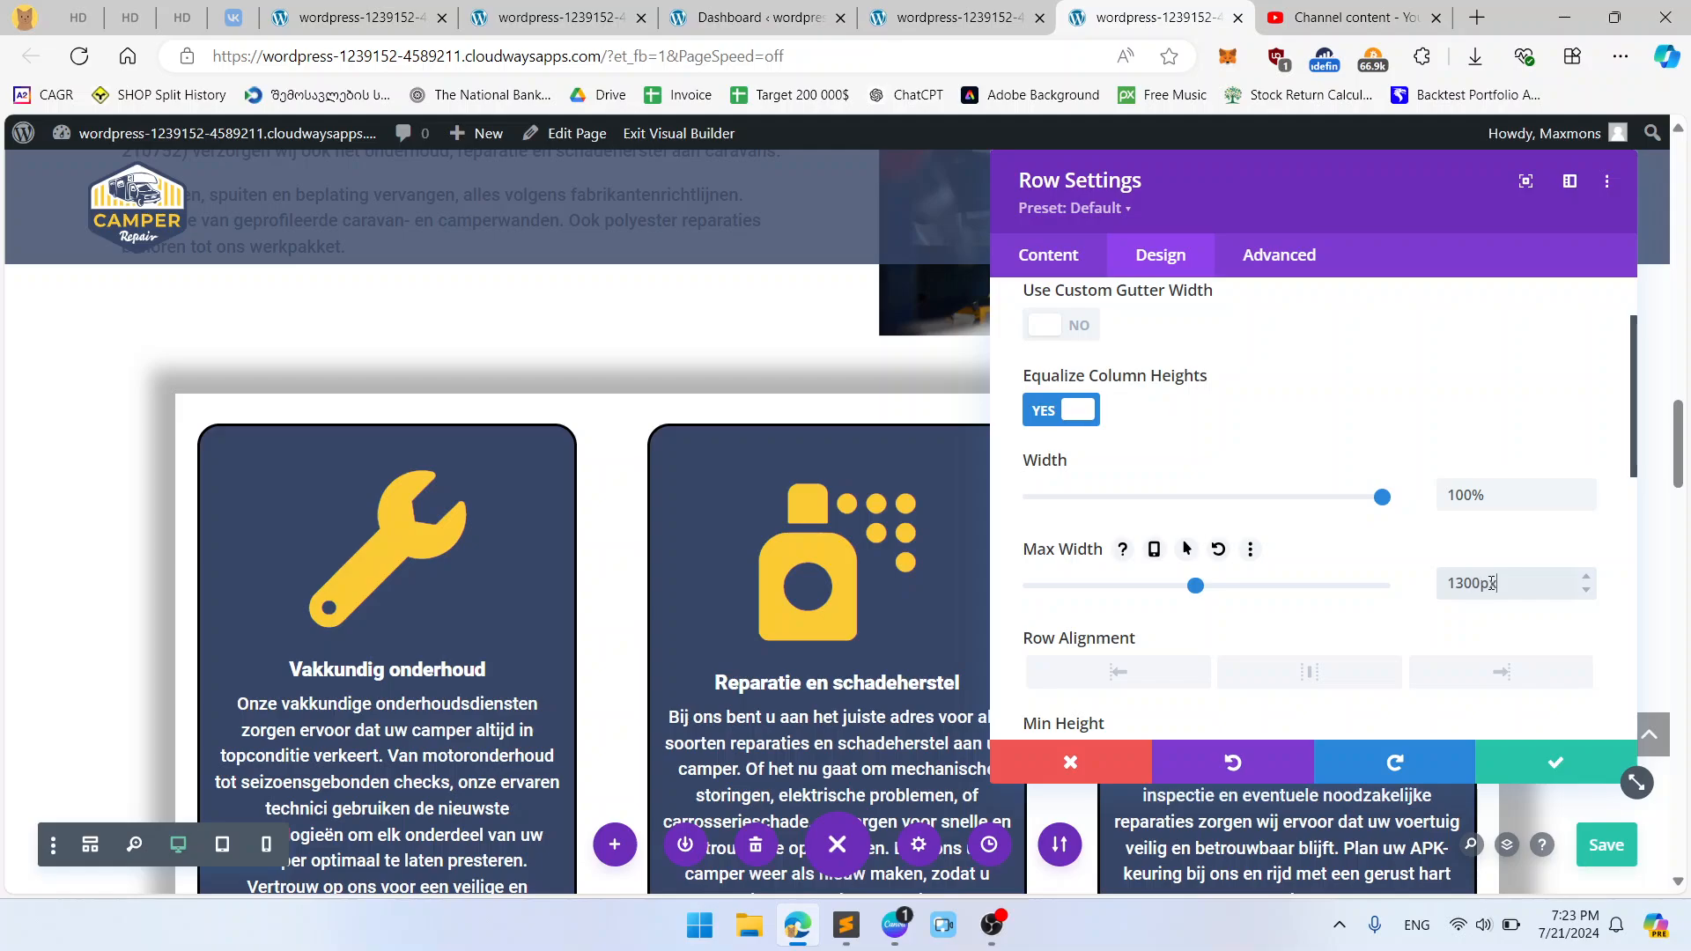
type("1300")
left_click(1511, 495)
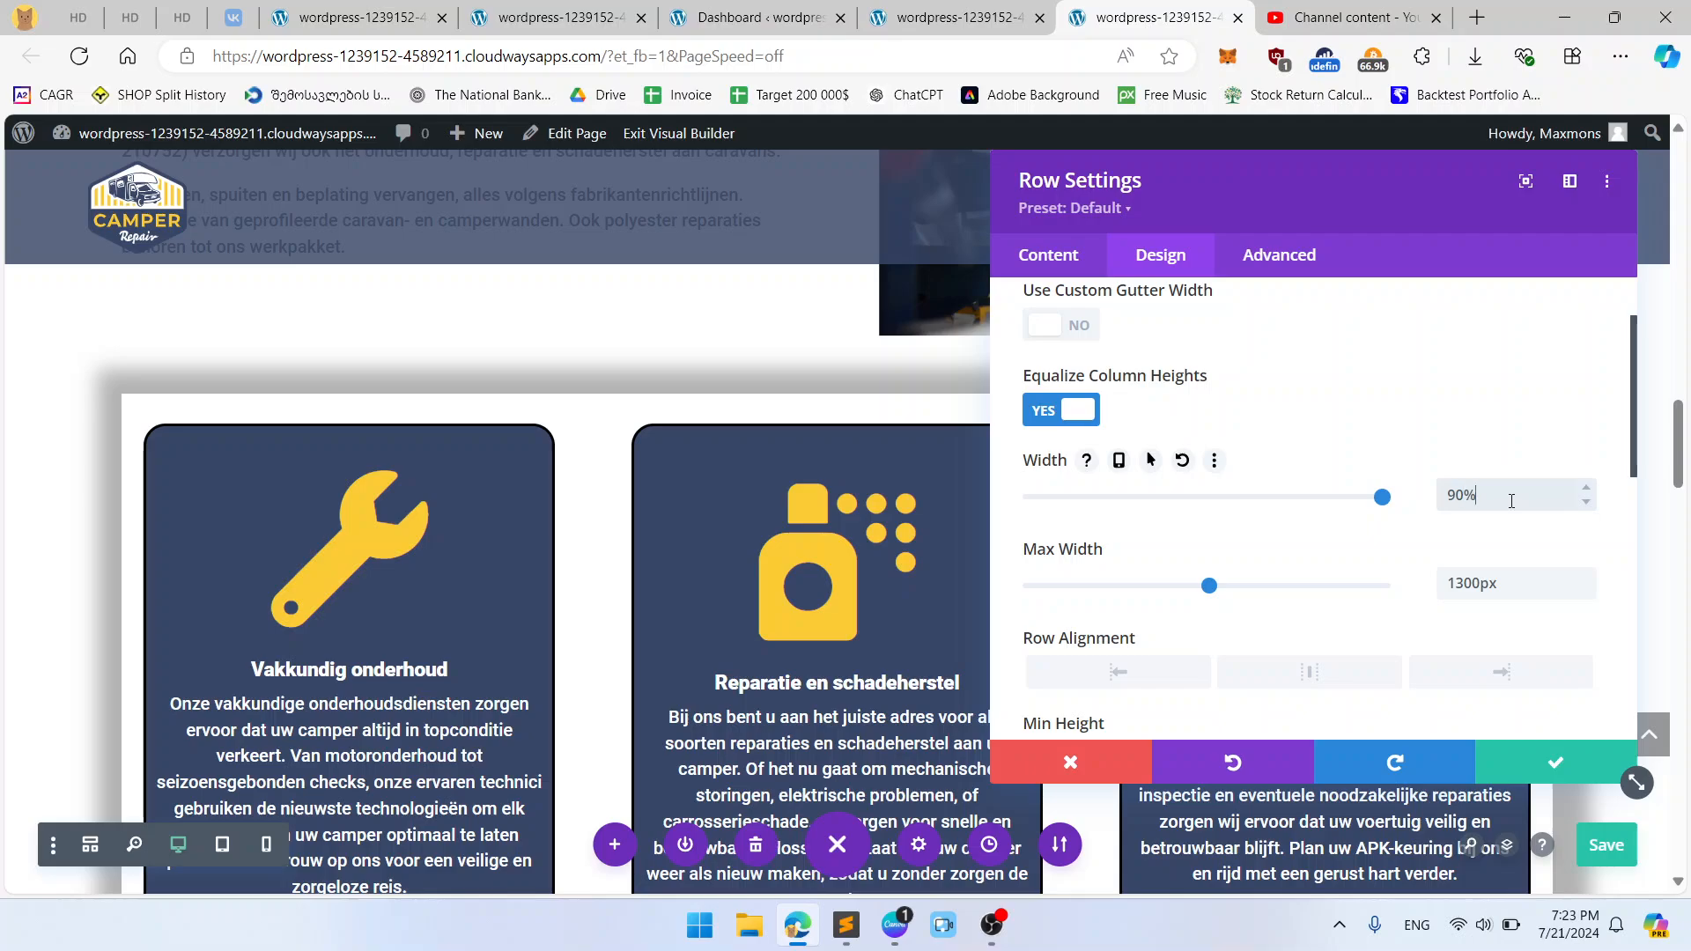
left_click(1549, 769)
Step: Copy the max width value from the sizing settings of the "Jouw garantie voor kwaliteit" row
scroll(1573, 527, "up", 2)
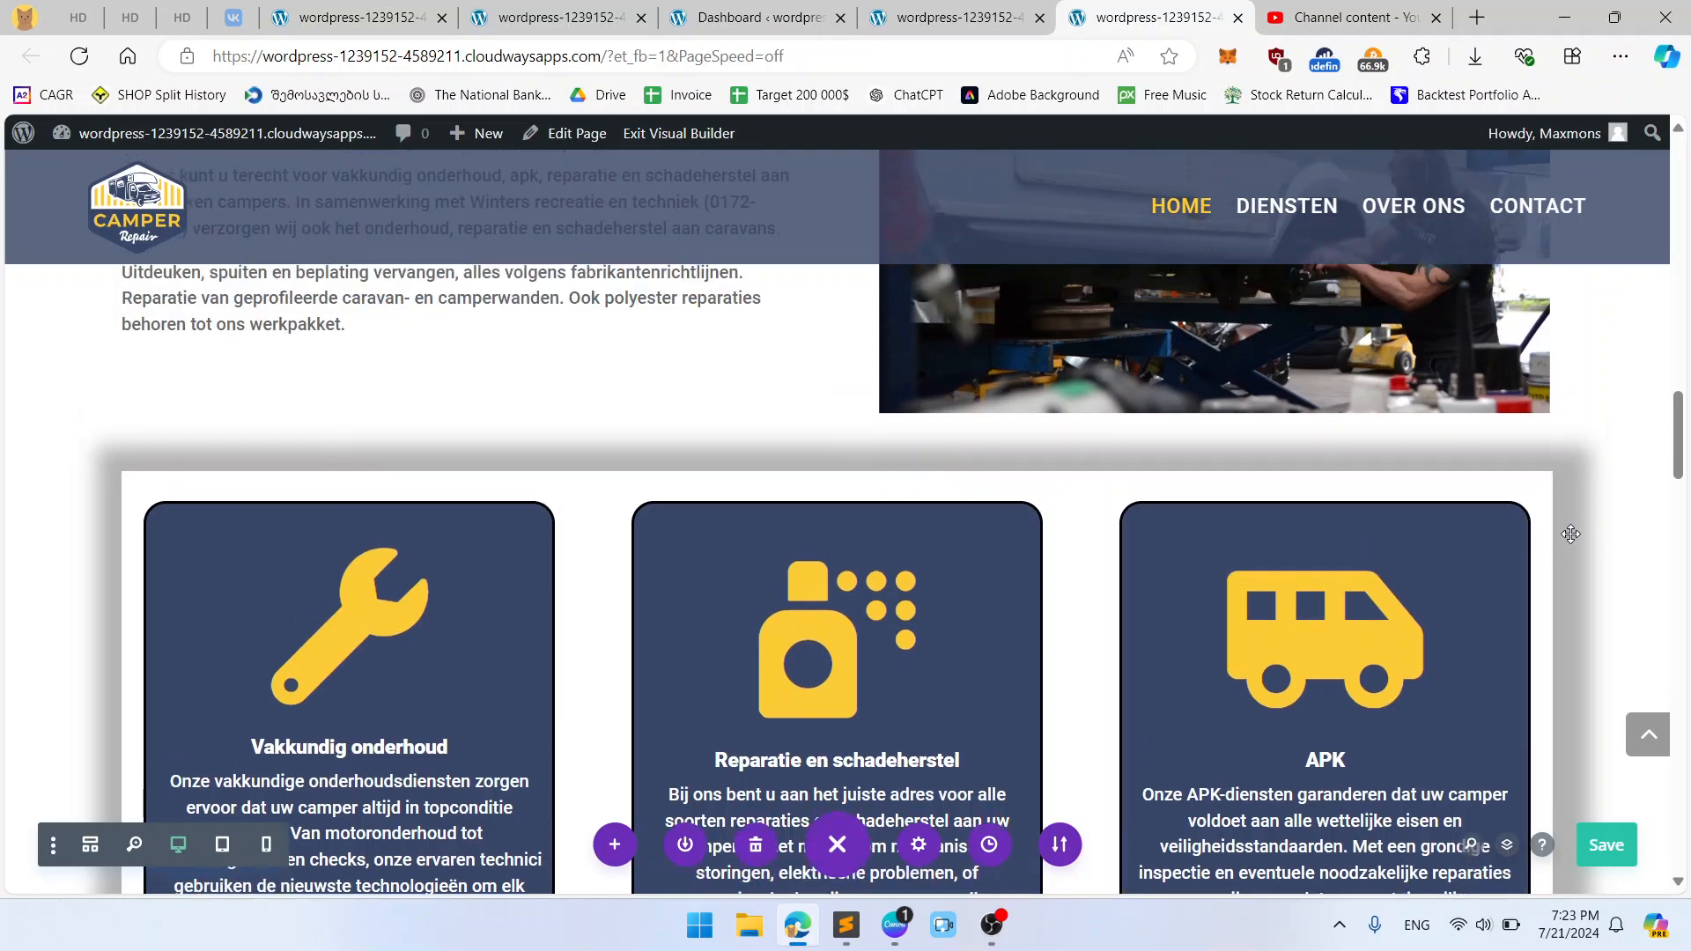
scroll(1537, 291, "down", 3)
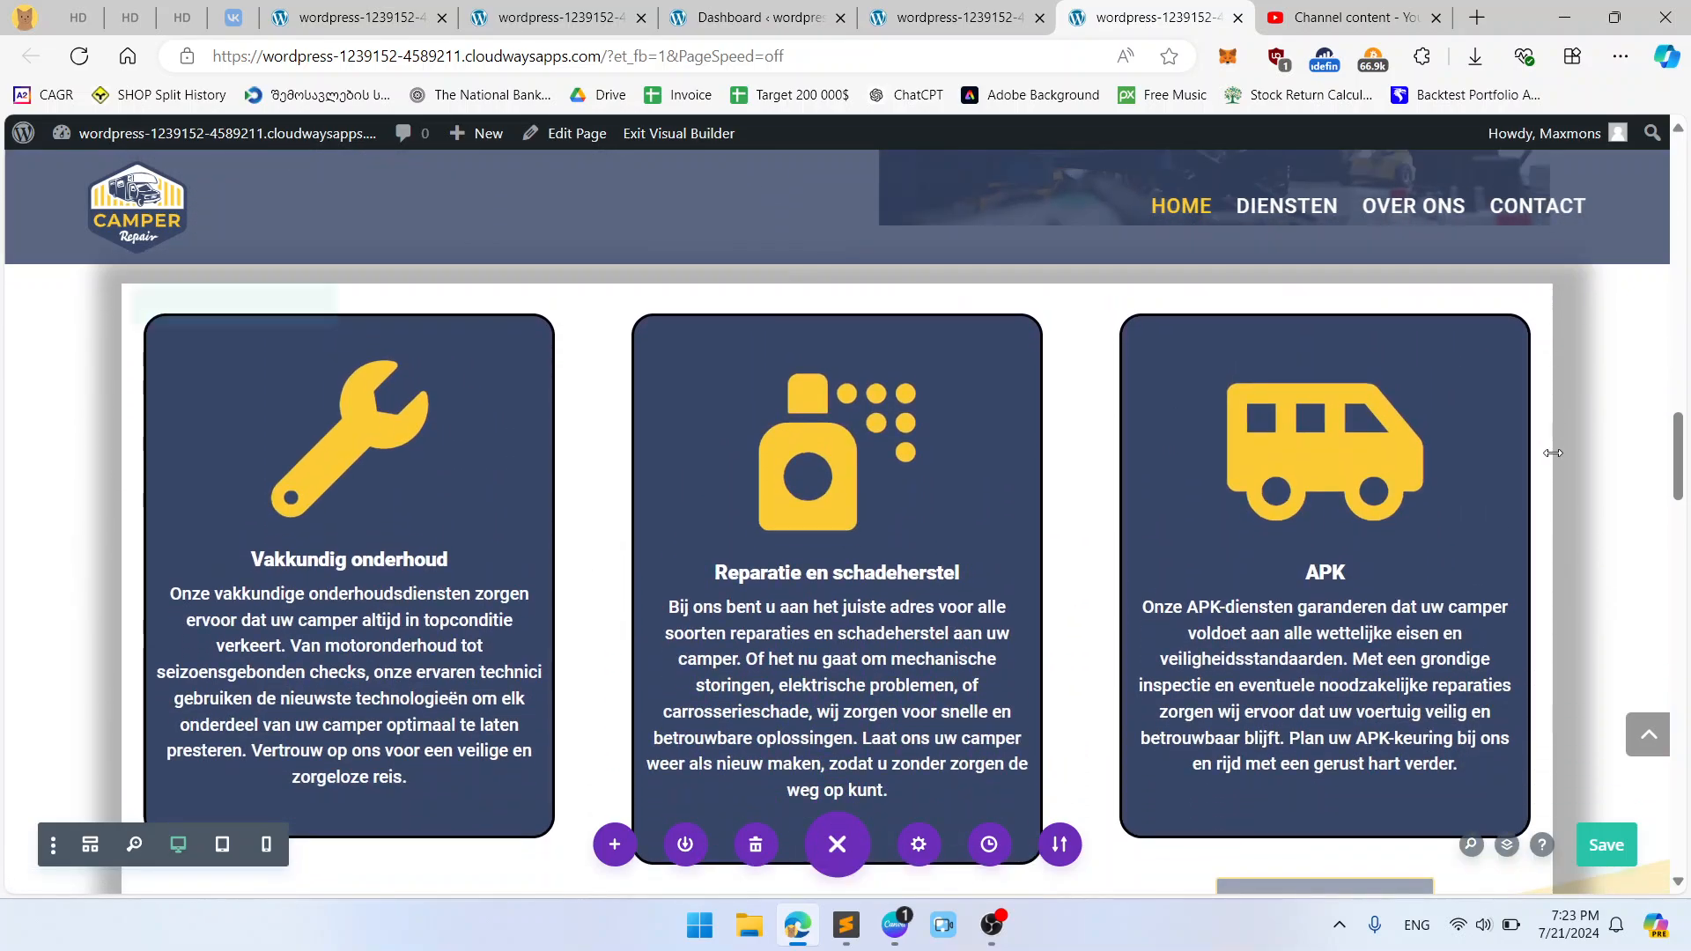
scroll(1551, 440, "down", 8)
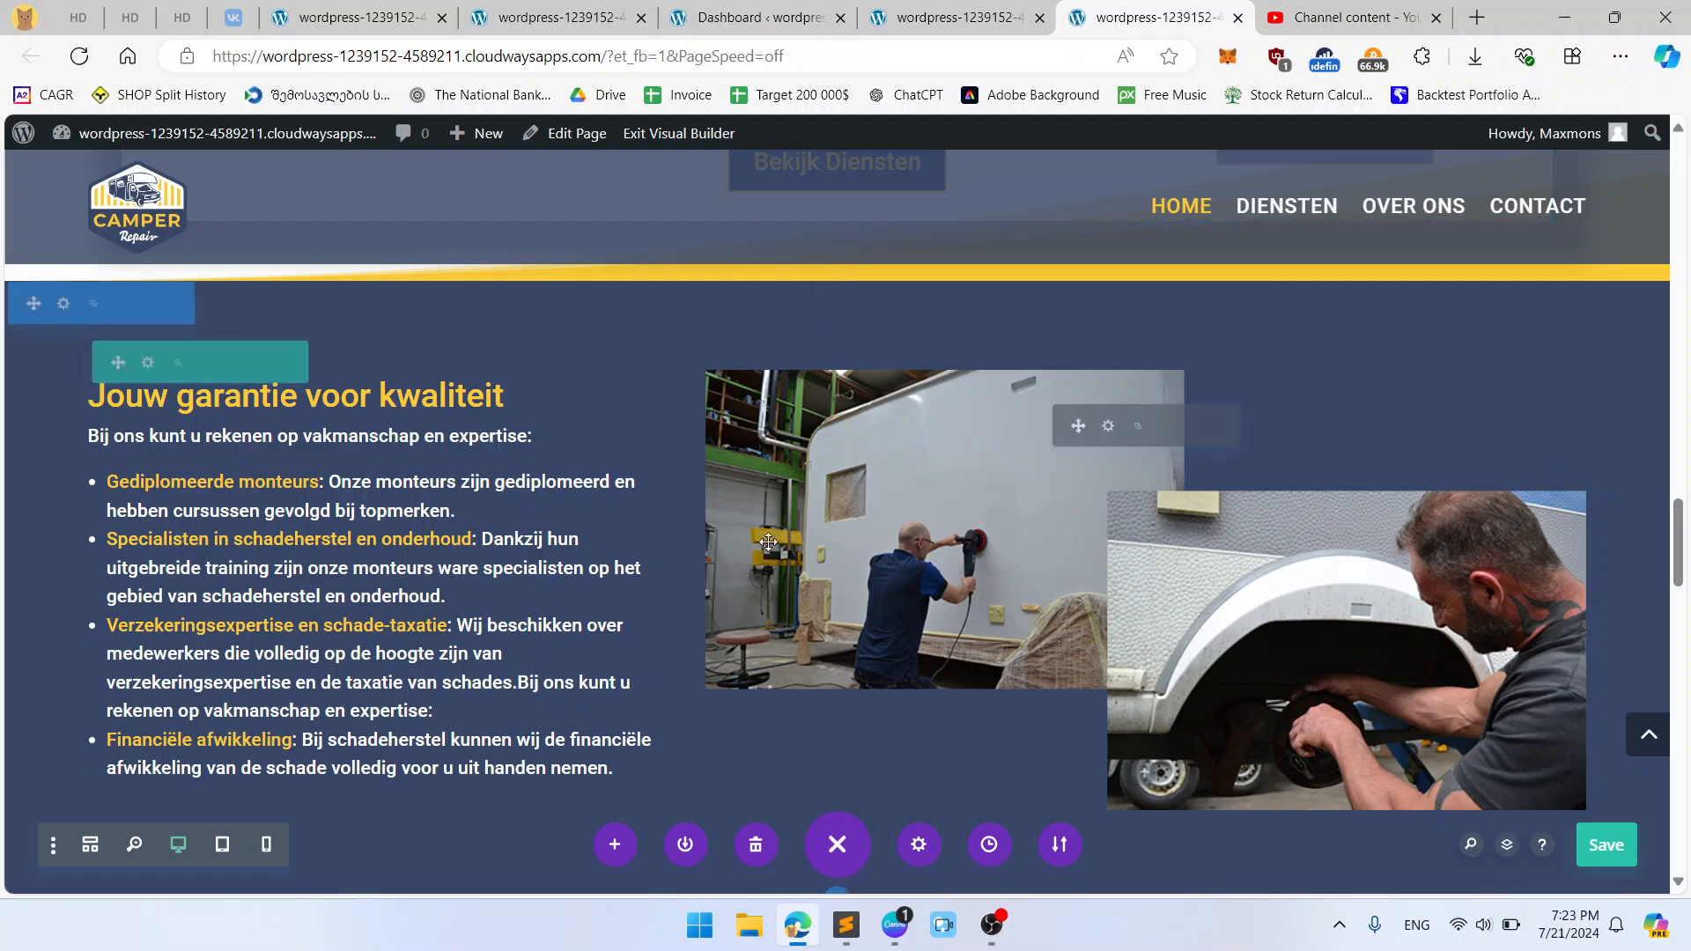
left_click(143, 367)
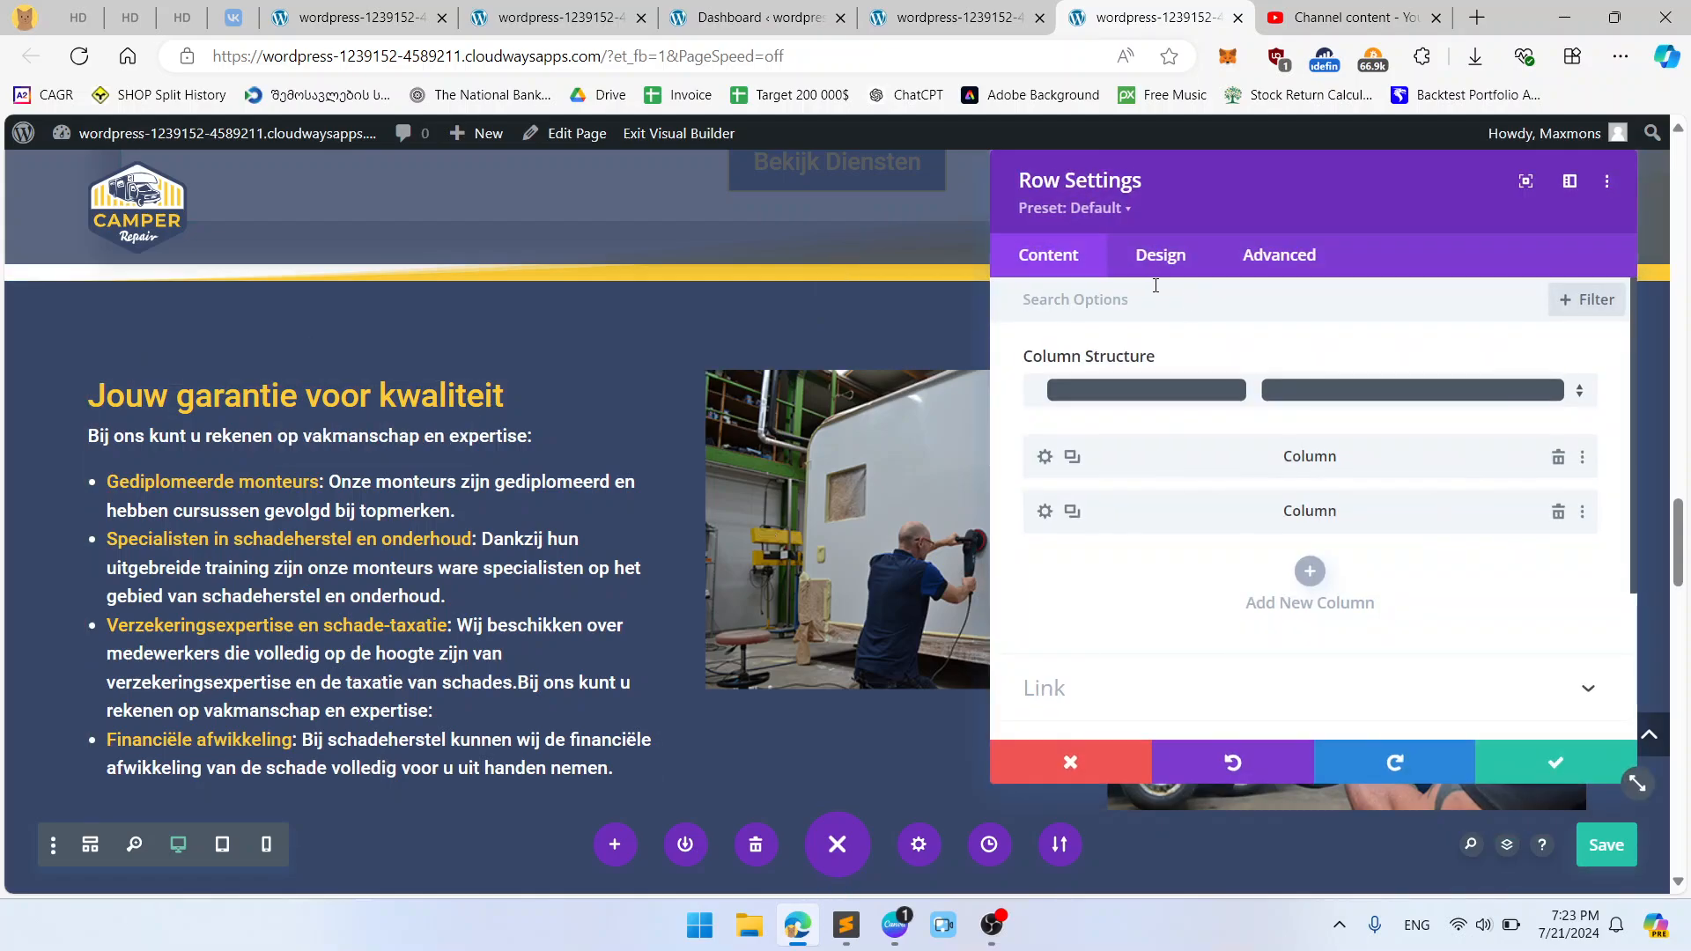
left_click(1160, 255)
left_click(1103, 359)
scroll(1428, 589, "down", 3)
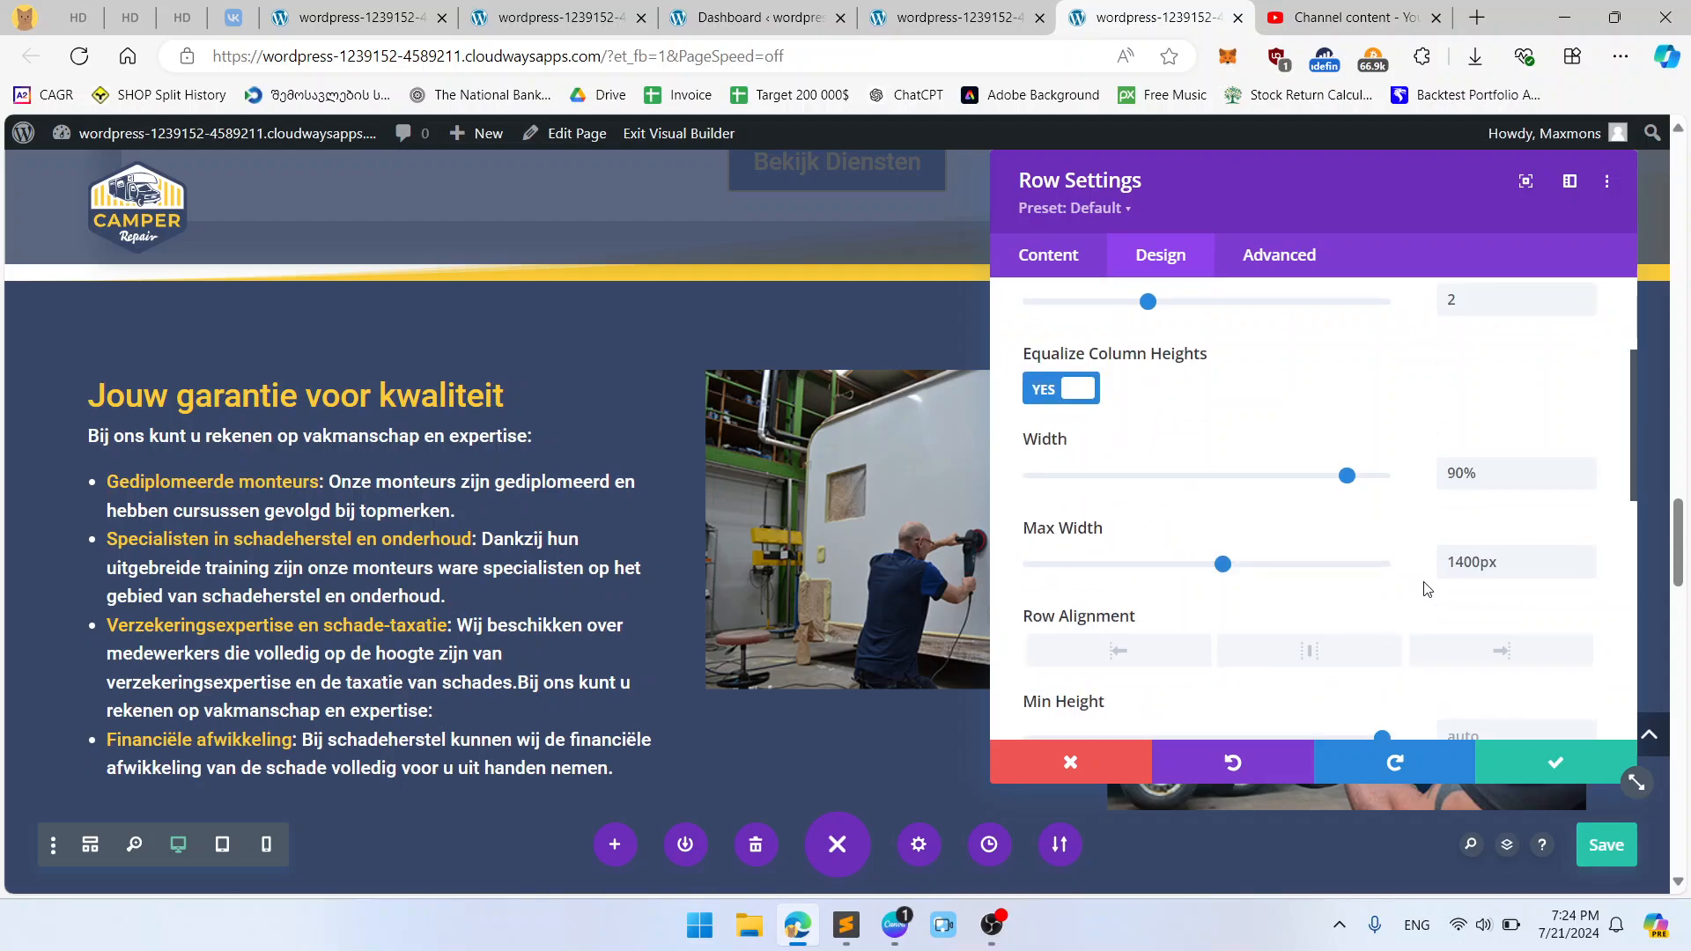
double_click(1492, 564)
key("ctrl+c")
left_click(1552, 763)
Step: Save the page and check the width and max width in the three-card services row's sizing settings
scroll(476, 558, "up", 11)
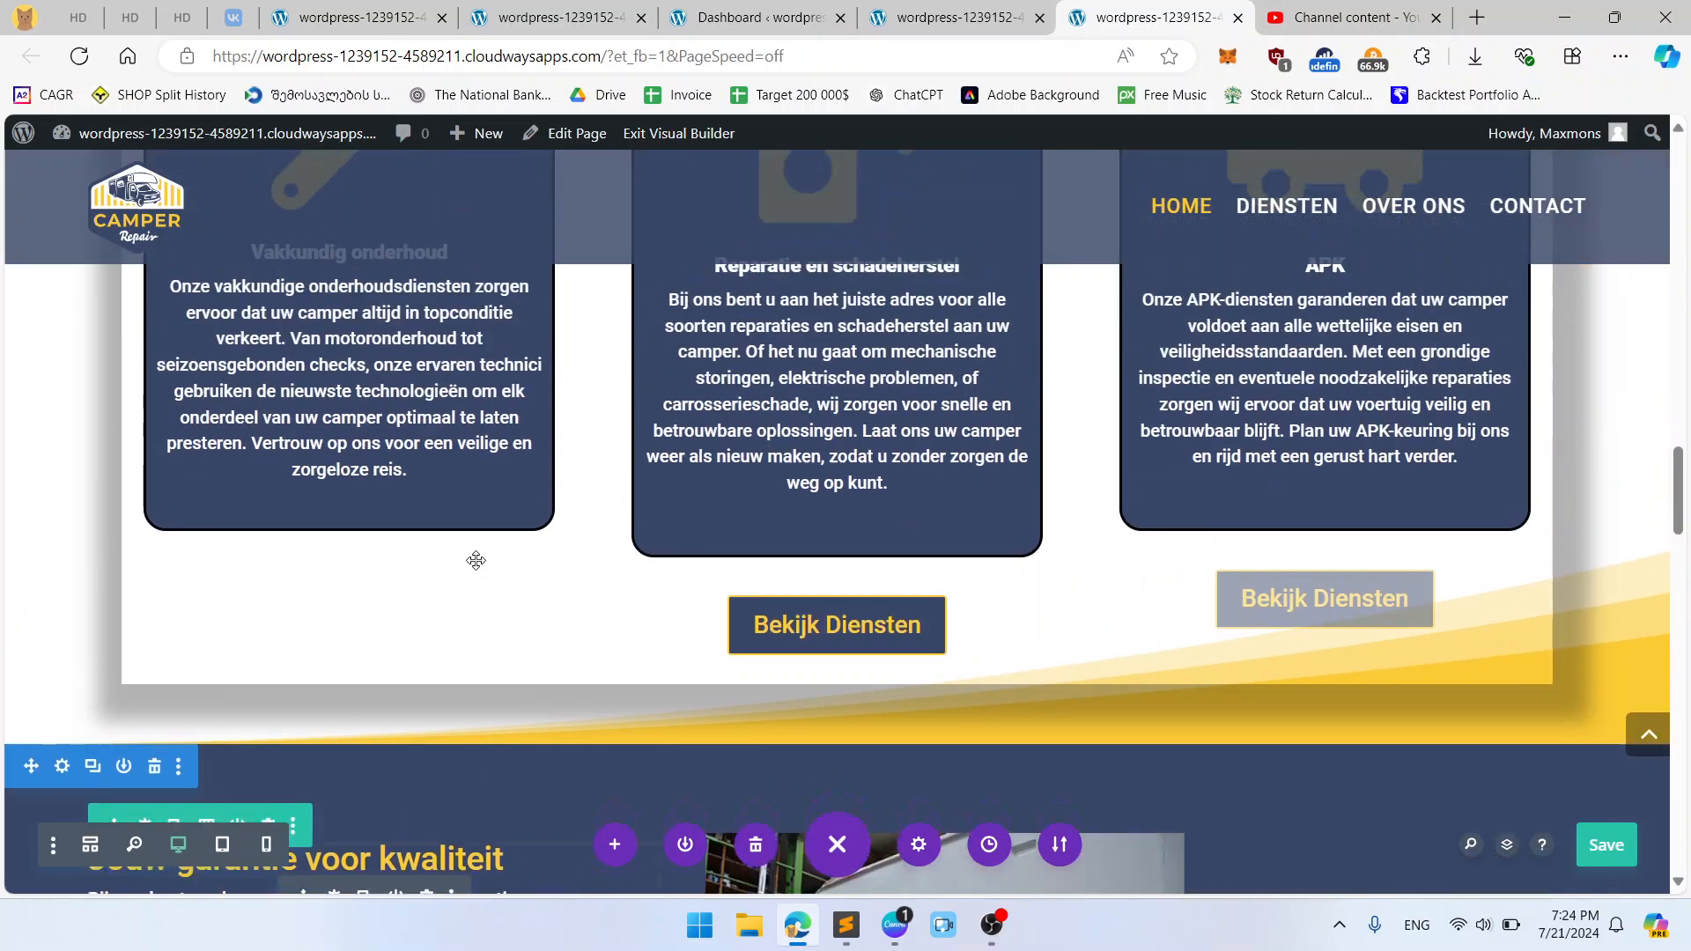
key("ctrl+s")
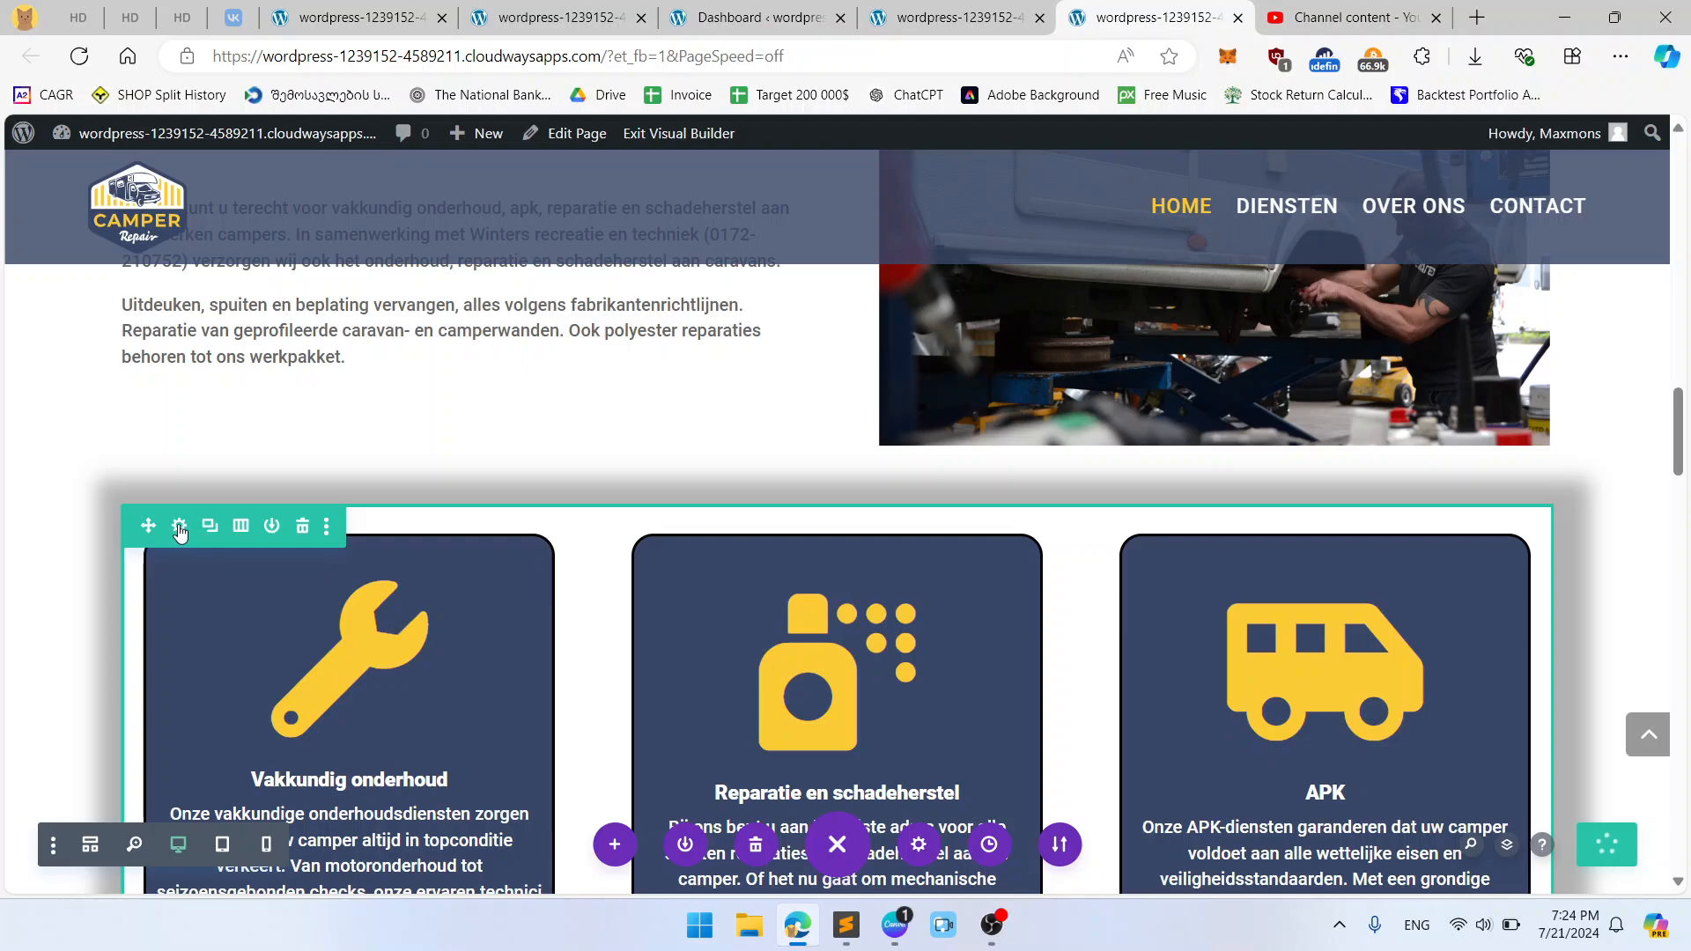
left_click(180, 528)
left_click(1161, 257)
left_click(1128, 365)
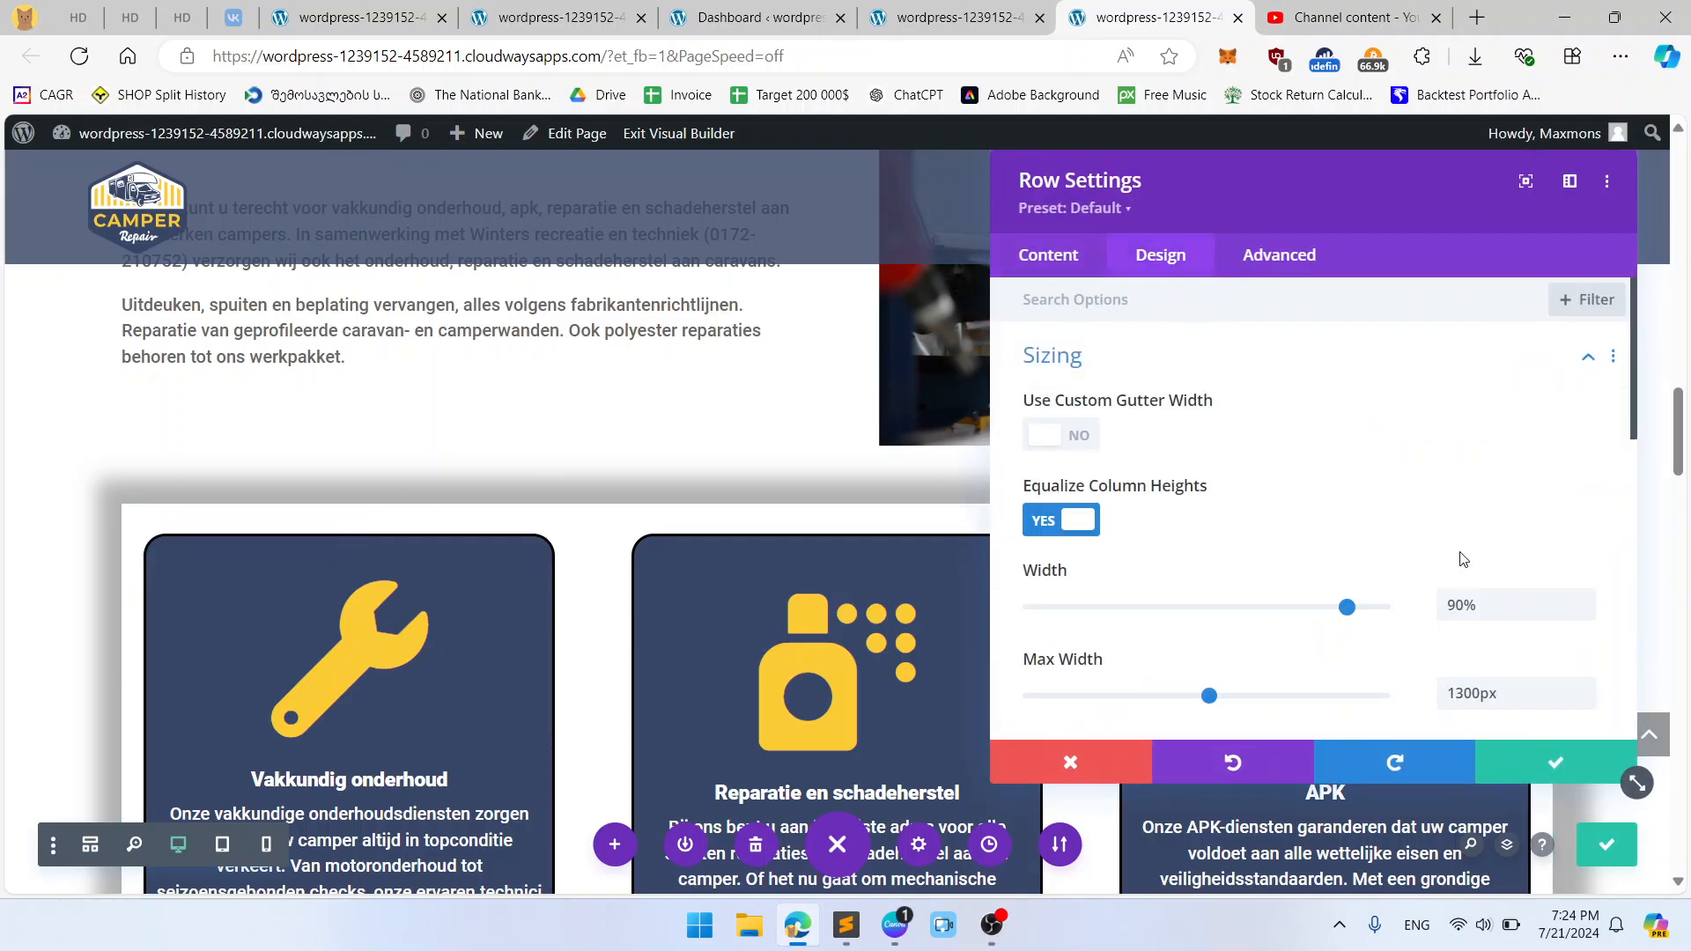
left_click(1555, 763)
Step: Open the design settings of the row with the "Professioneel Camperonderhoud" heading
scroll(701, 644, "up", 3)
scroll(701, 644, "up", 3)
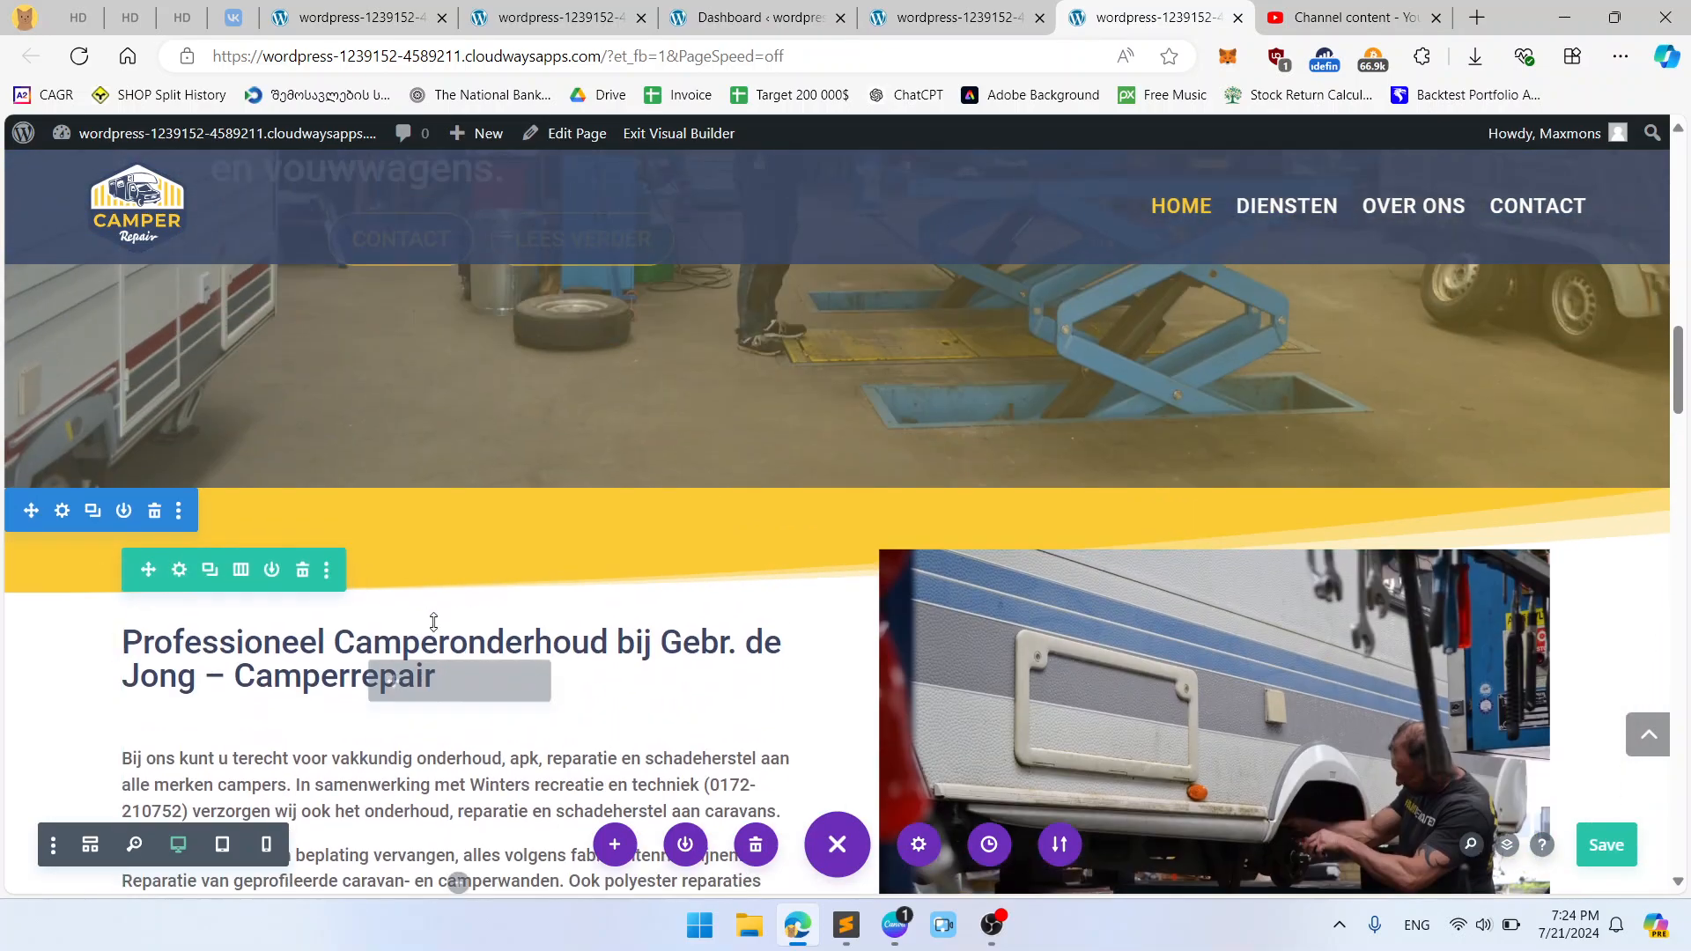
left_click(177, 566)
left_click(1140, 254)
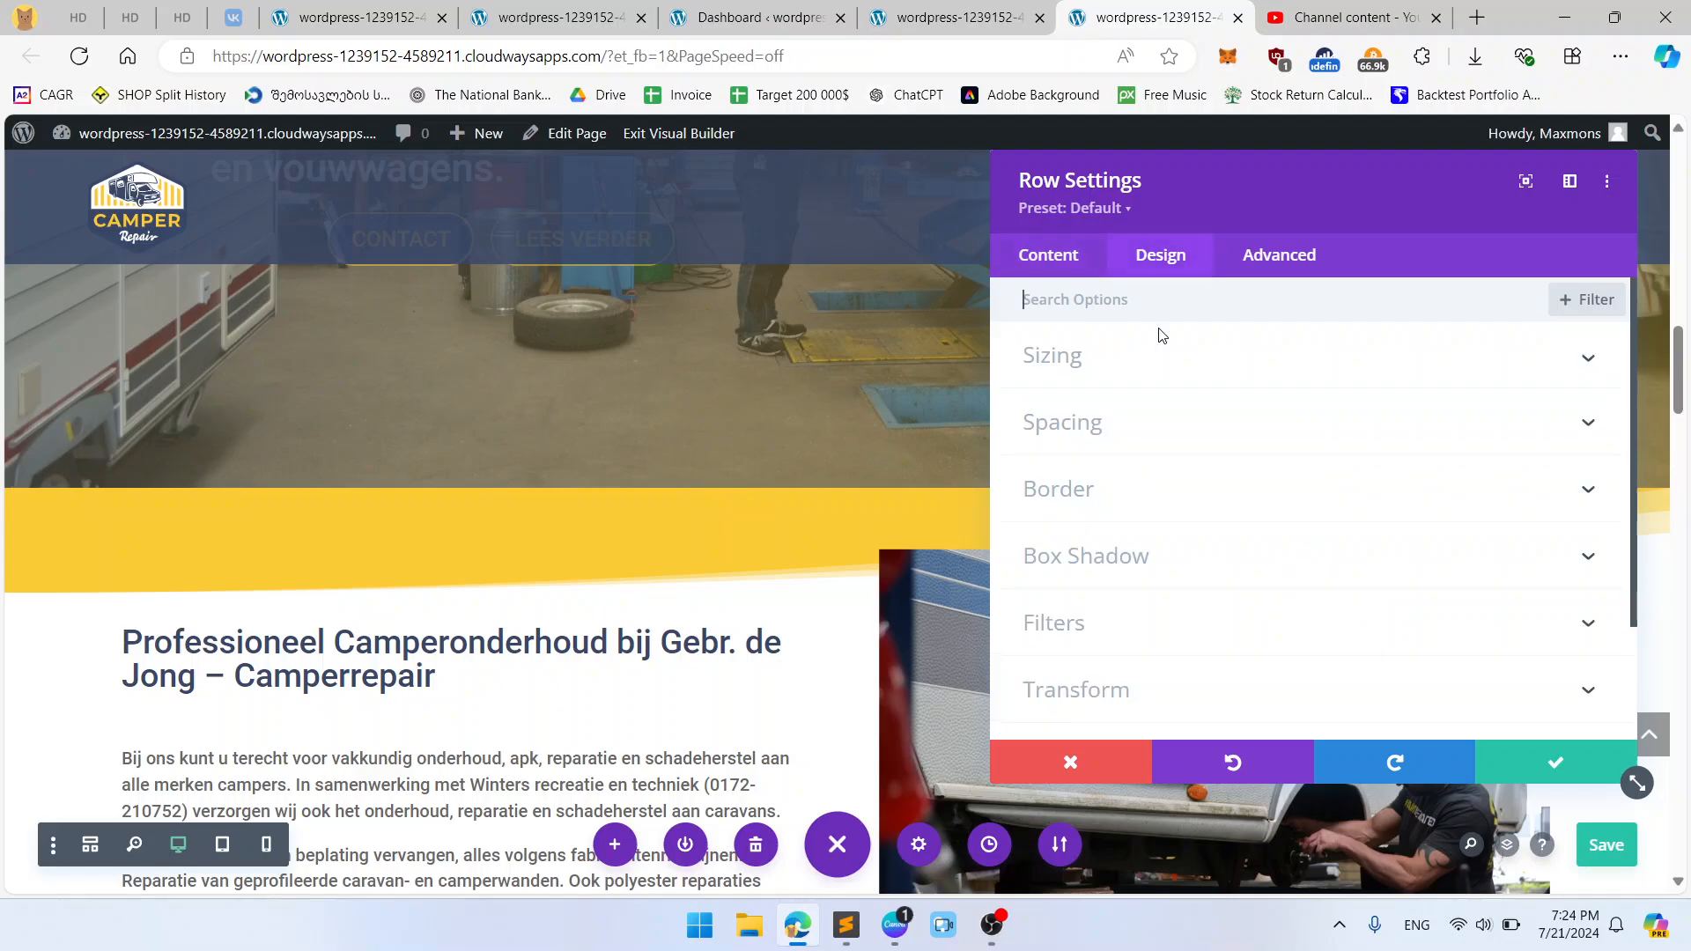
Step: Set the maximum width of the row with the Professioneel Camperonderhoud text and photo to 1400px and apply the row settings
left_click(1145, 353)
scroll(1445, 572, "down", 1)
double_click(1482, 583)
key("ctrl+v")
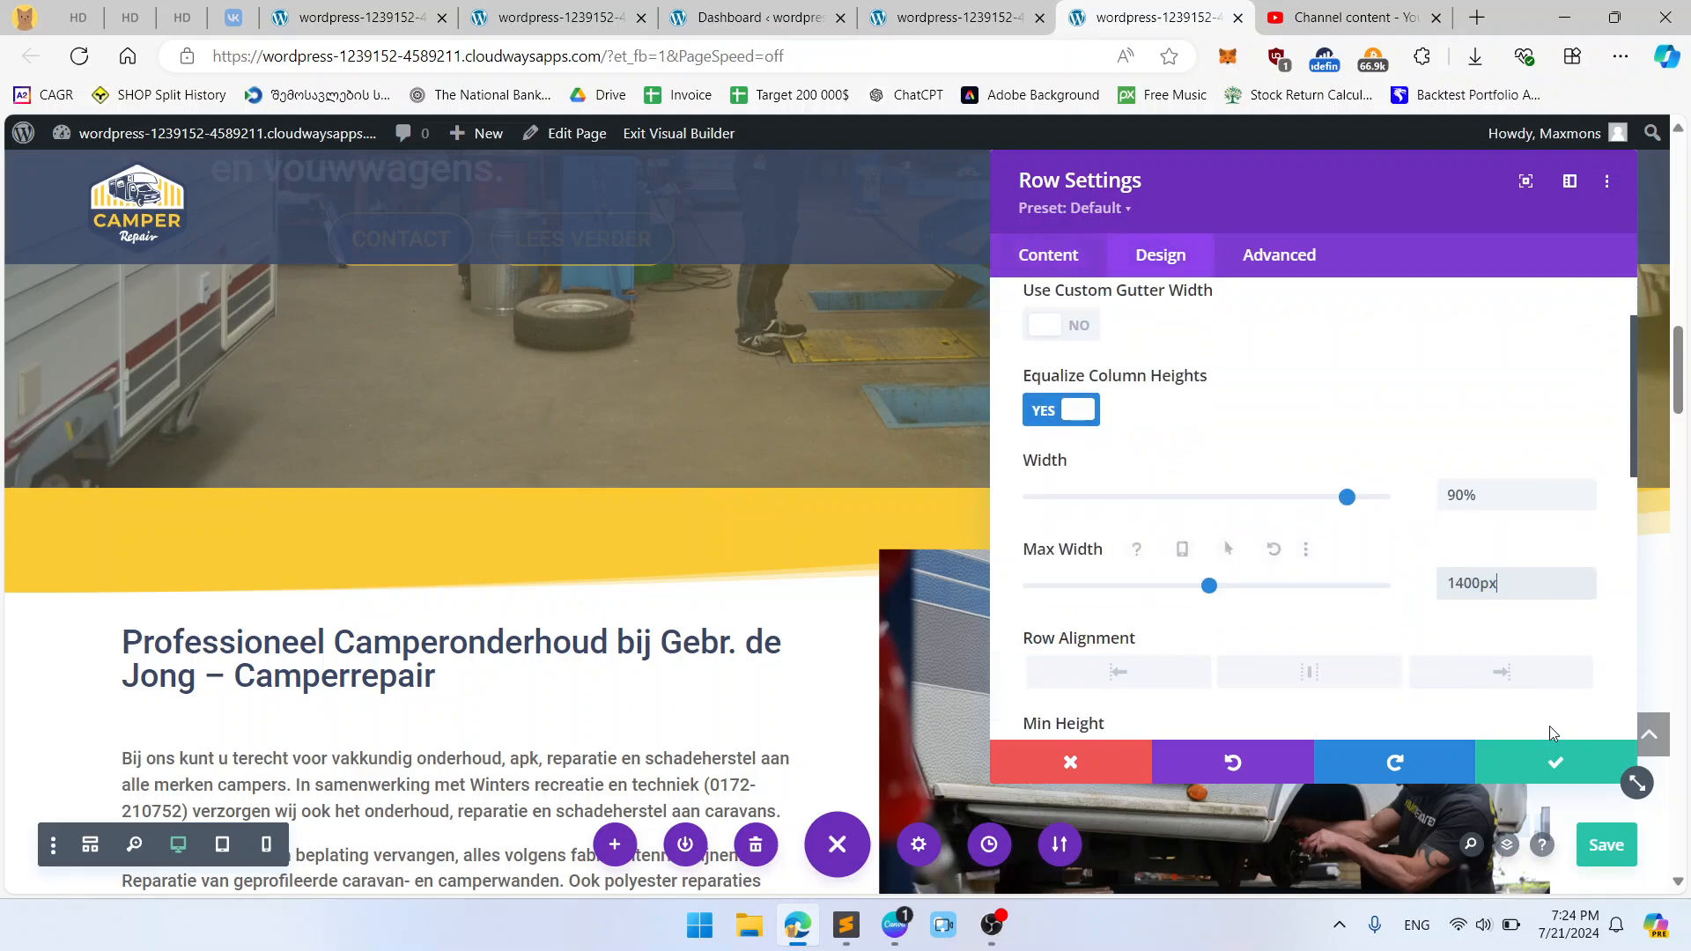
left_click(1555, 762)
Step: Examine the page from the hero section to the service cards for content alignment, card heights and button placement
scroll(1631, 211, "down", 3)
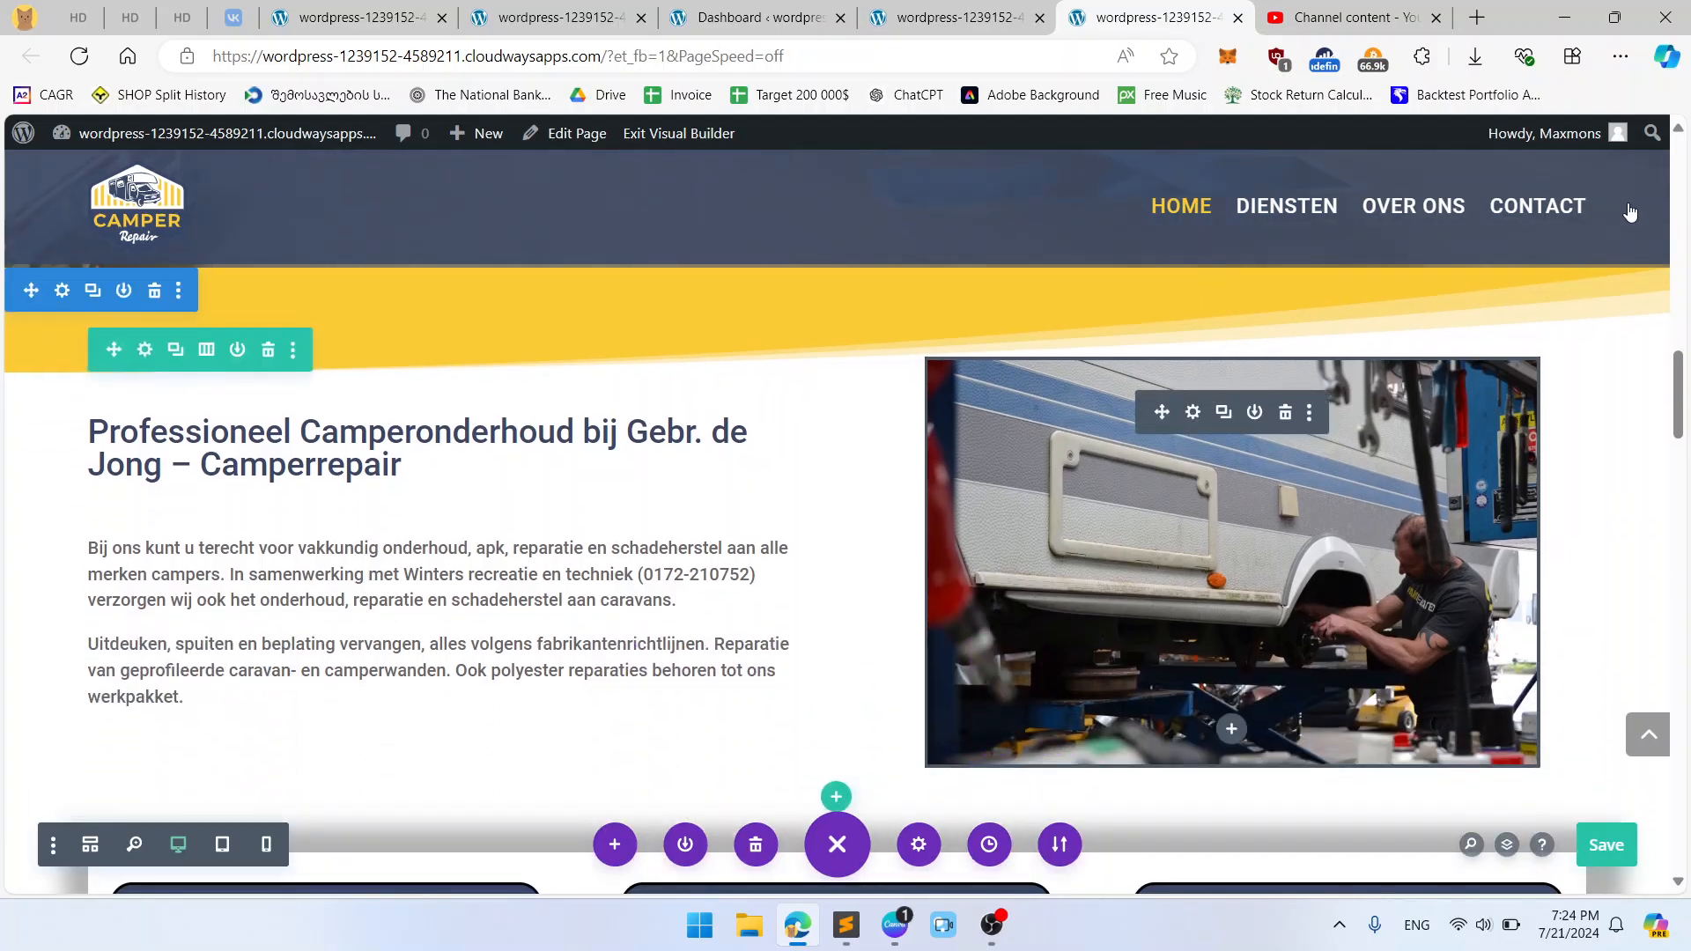
scroll(1588, 207, "up", 7)
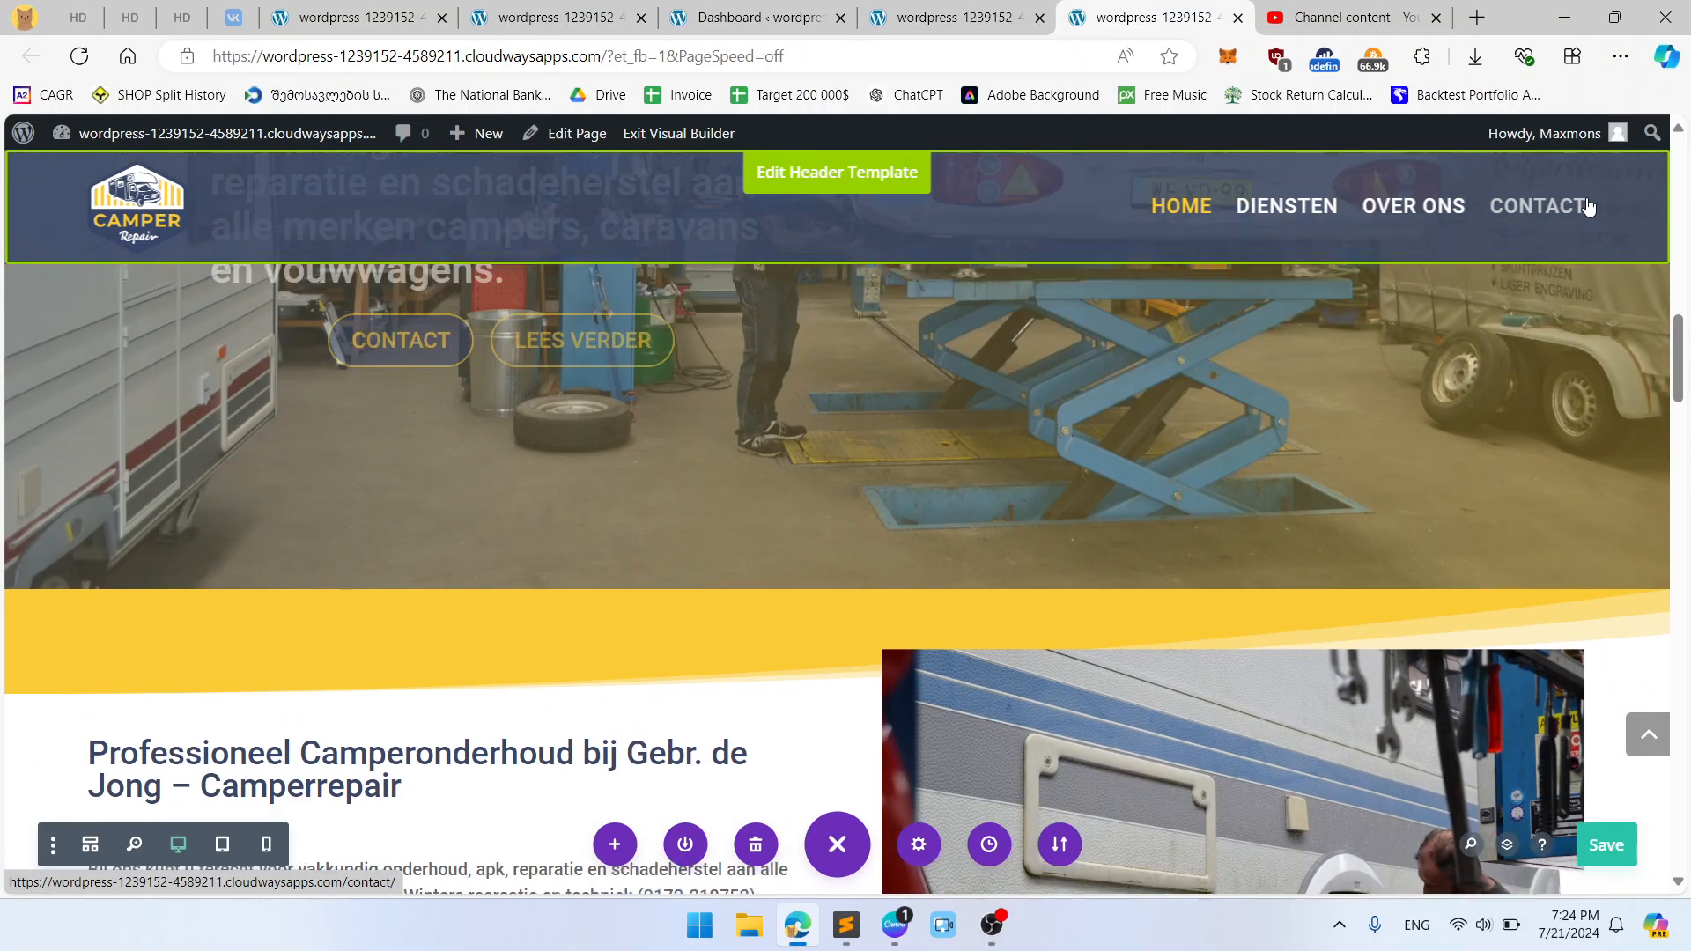
scroll(1034, 455, "up", 11)
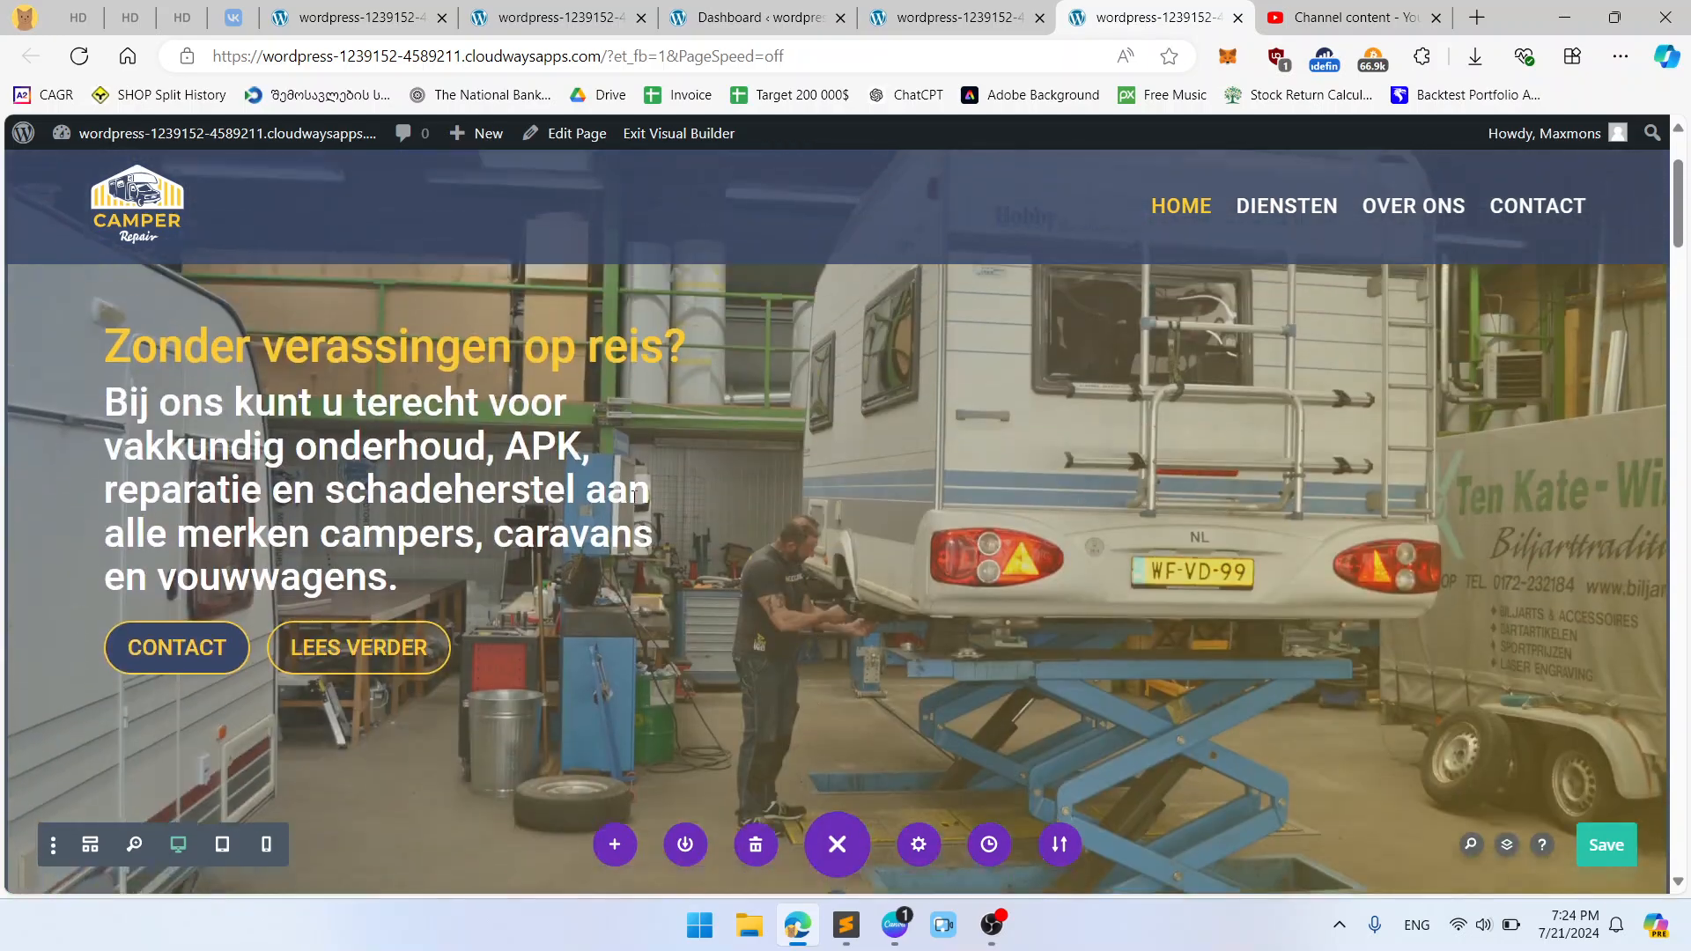
scroll(133, 288, "down", 10)
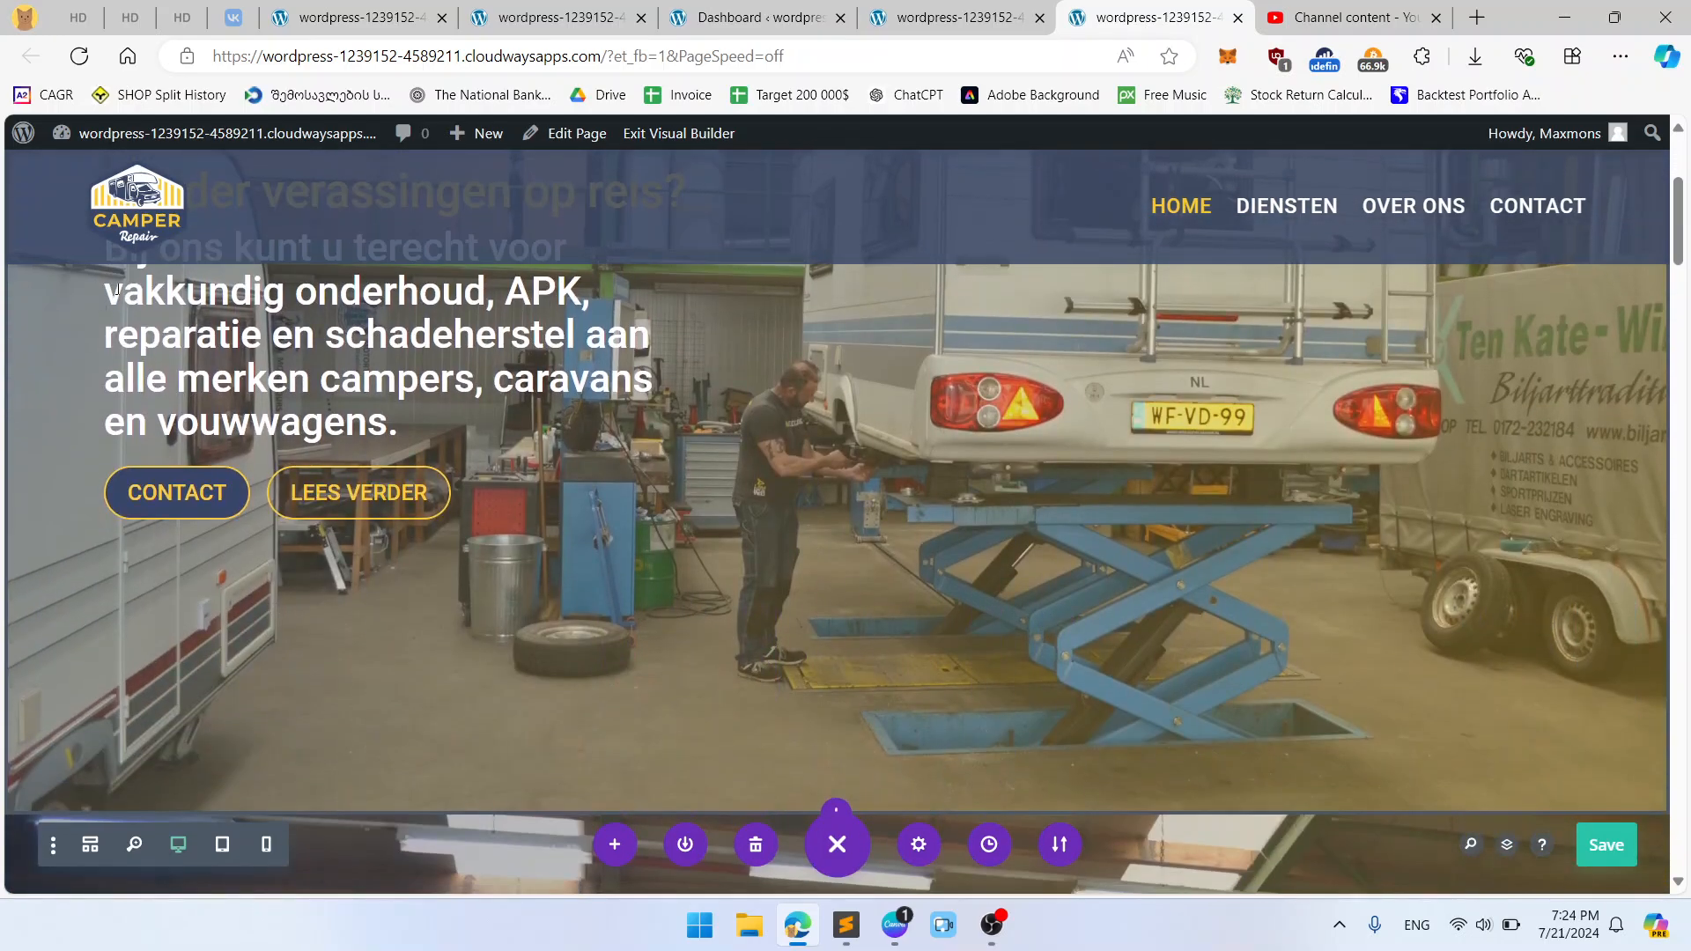
scroll(118, 315, "down", 4)
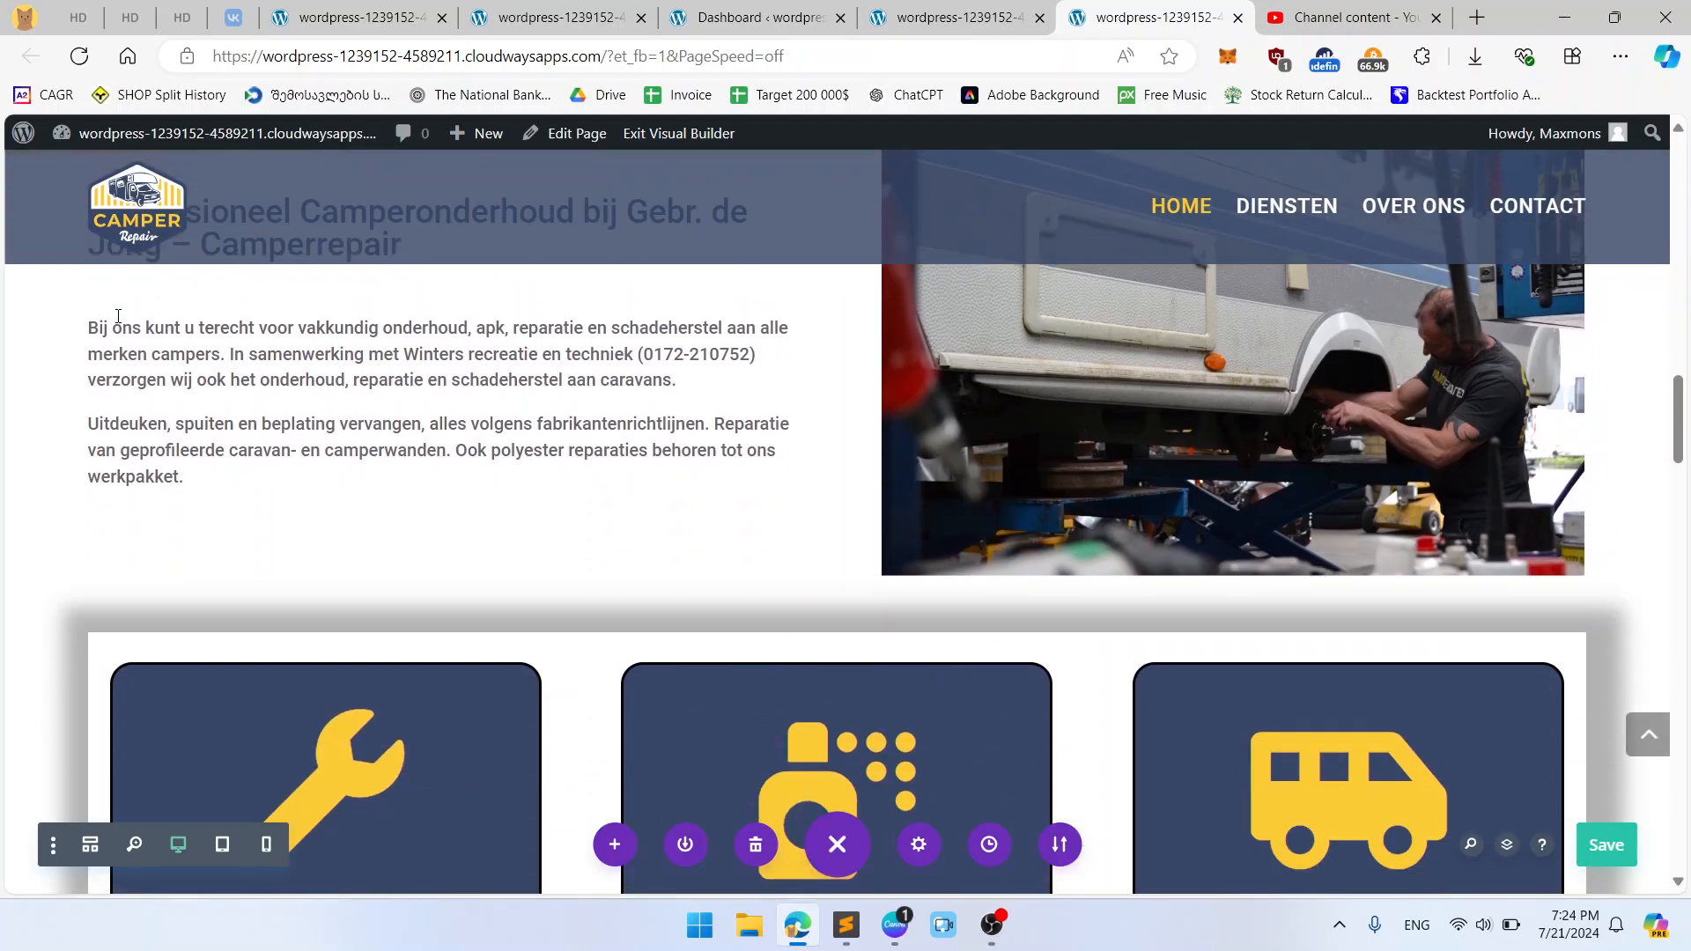
scroll(118, 315, "down", 6)
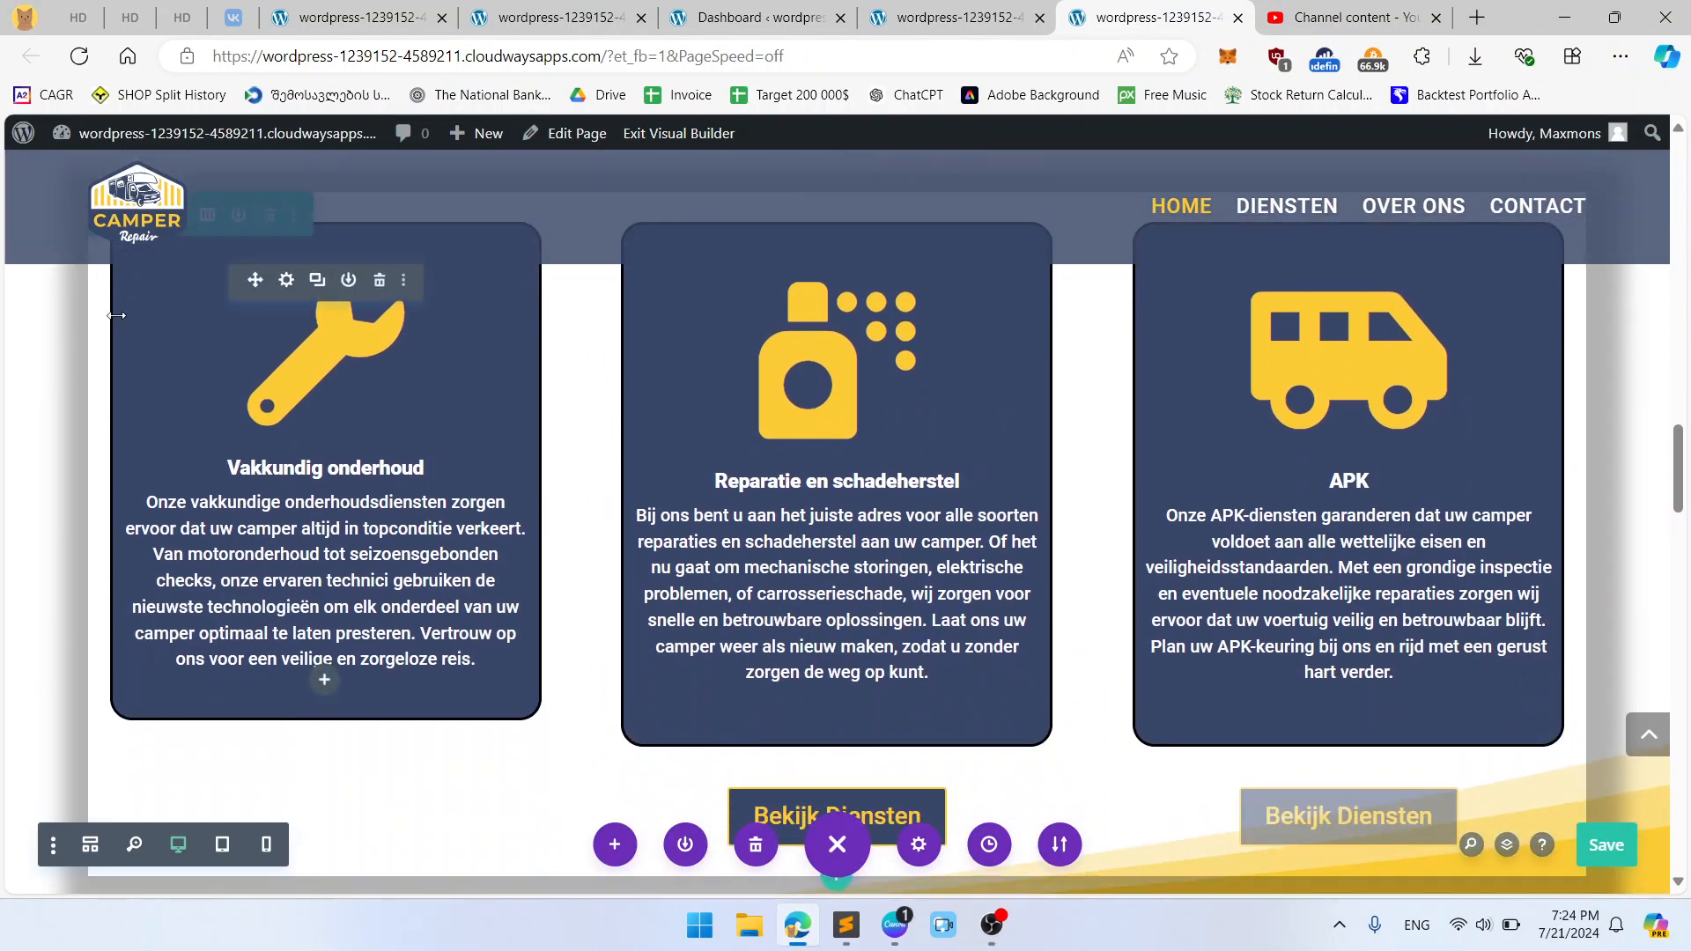
scroll(118, 316, "down", 2)
scroll(117, 315, "up", 3)
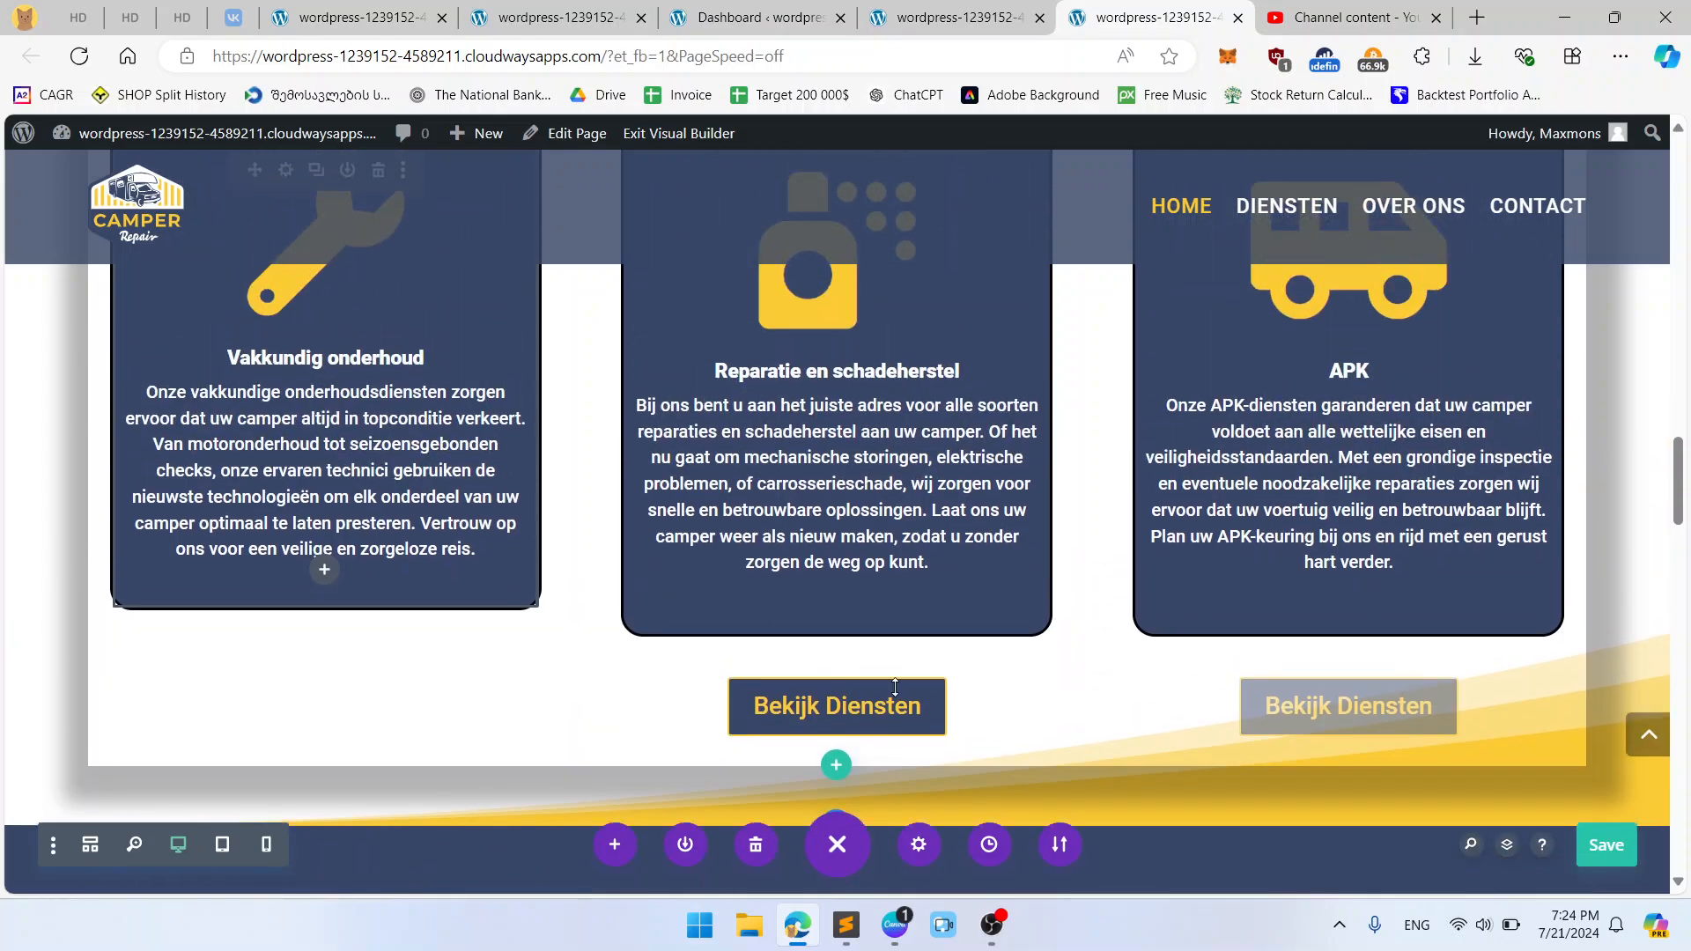
scroll(1057, 722, "up", 1)
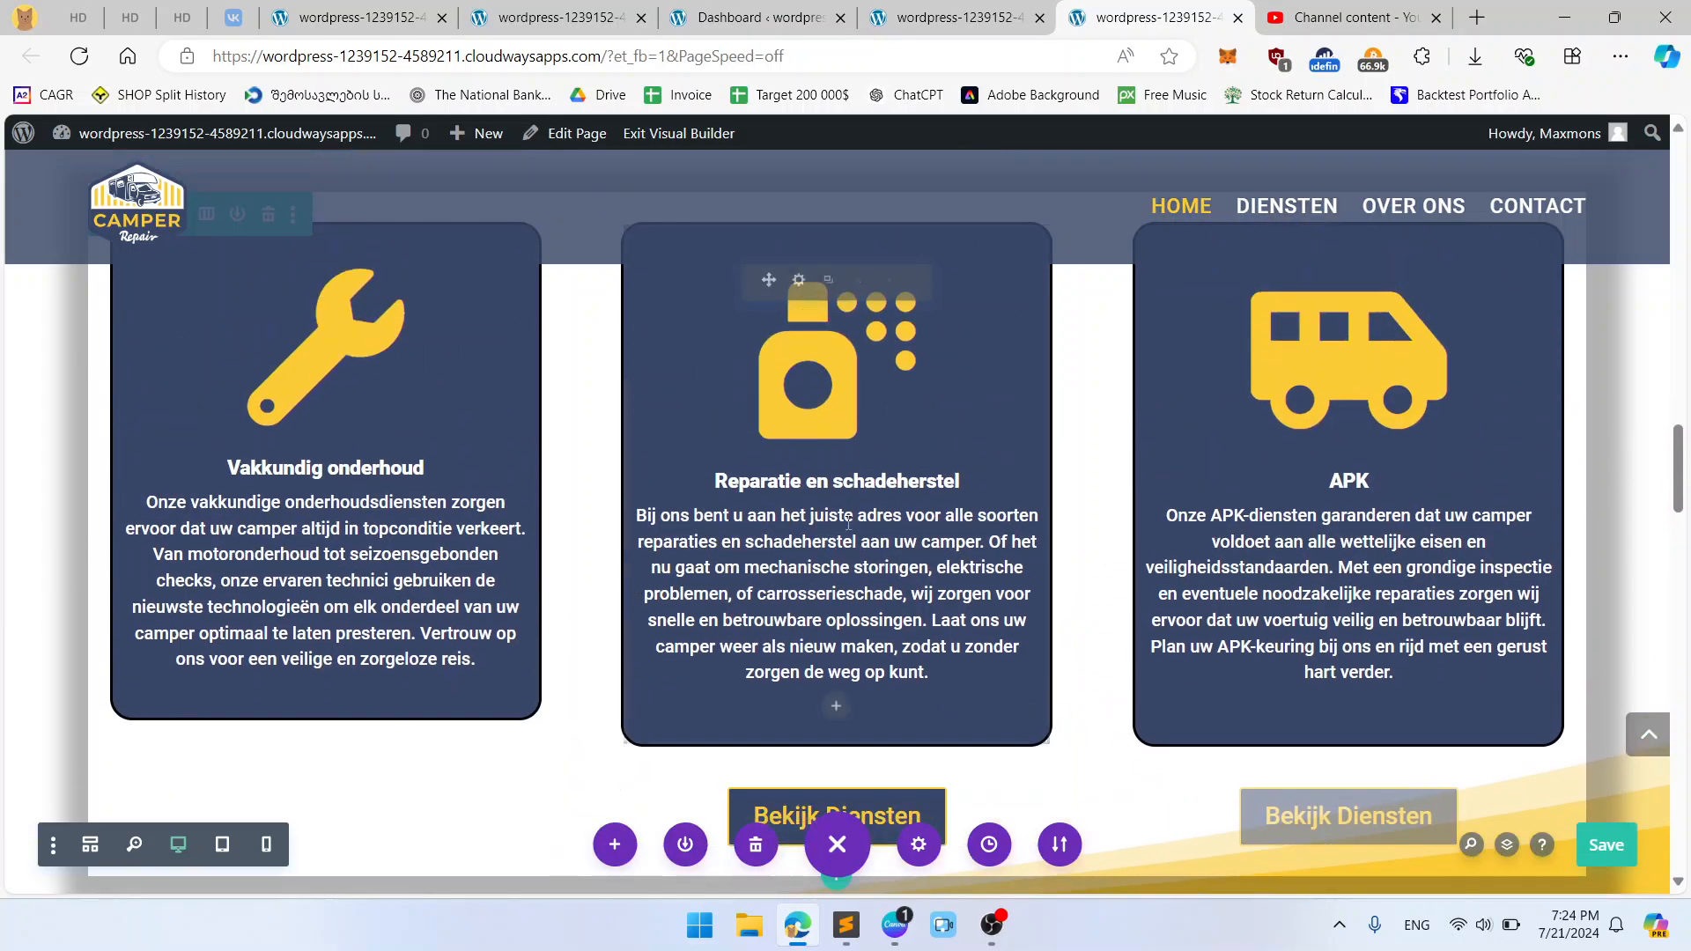
scroll(723, 670, "down", 1)
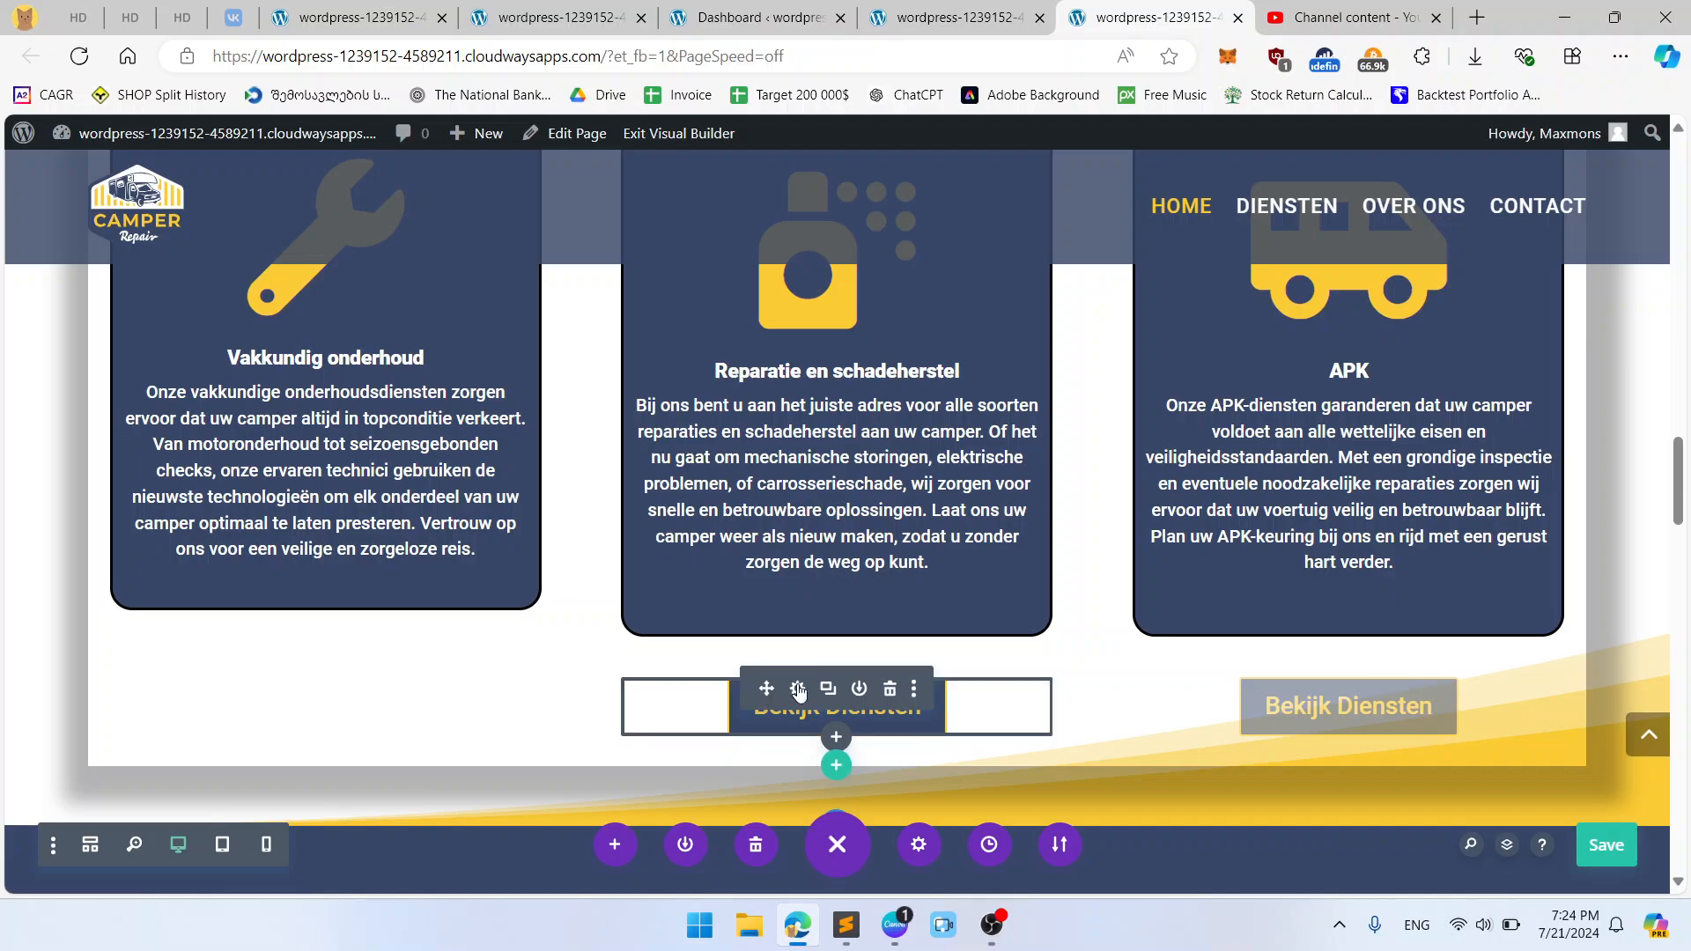
scroll(849, 595, "up", 1)
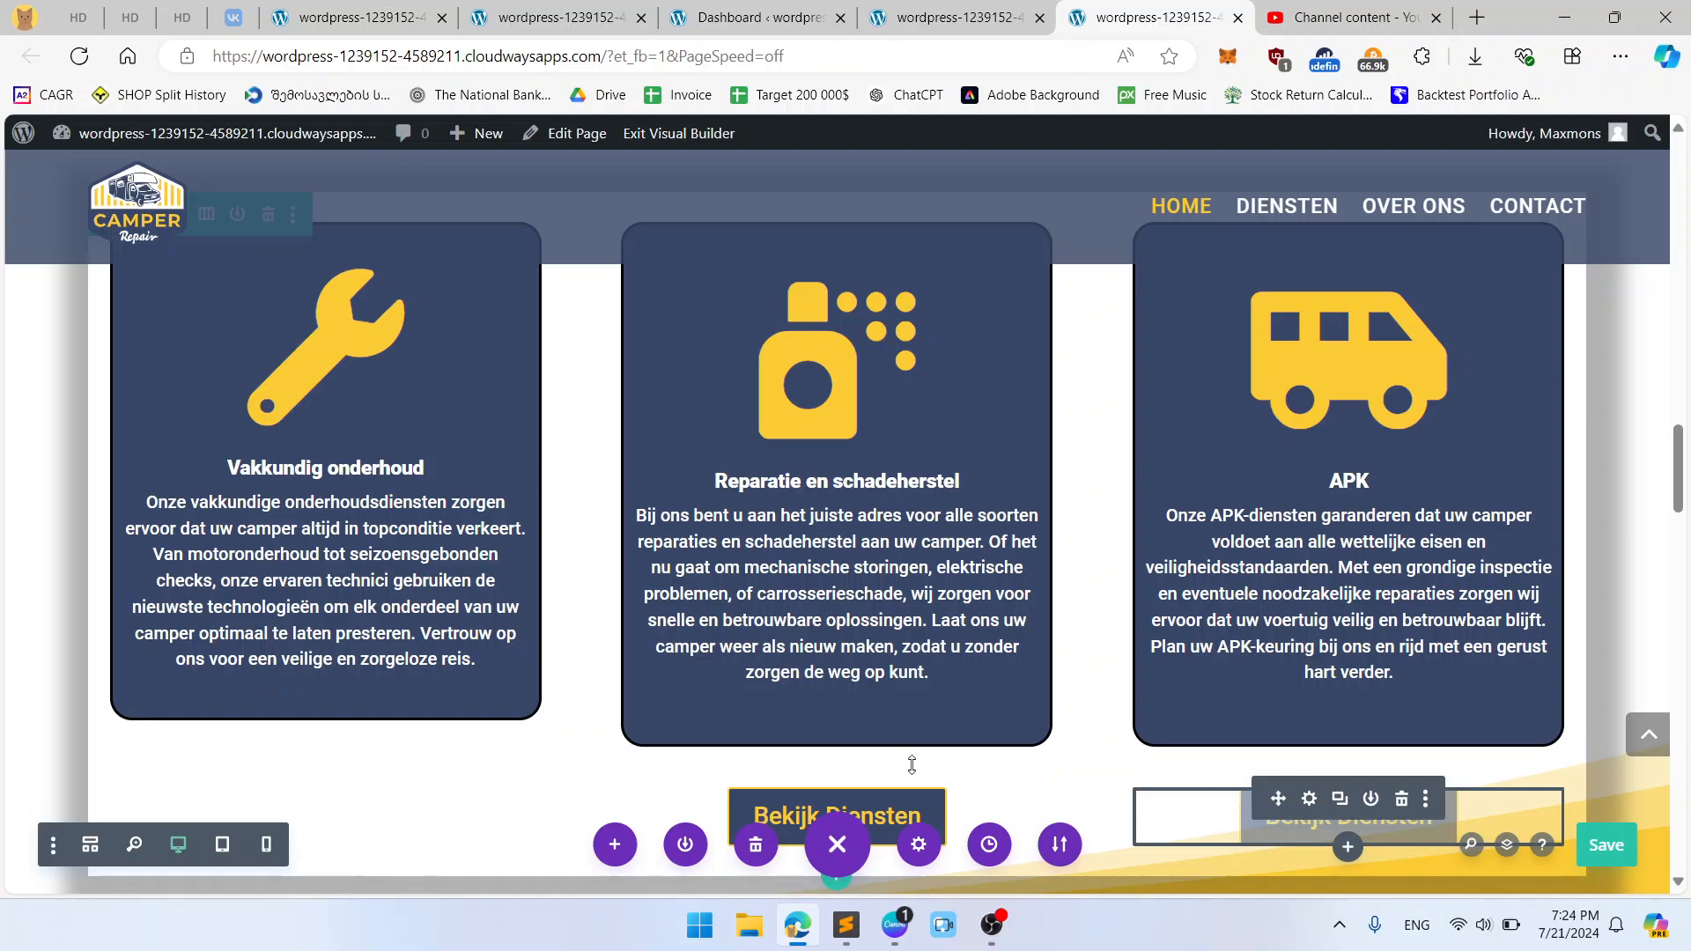
scroll(986, 731, "up", 1)
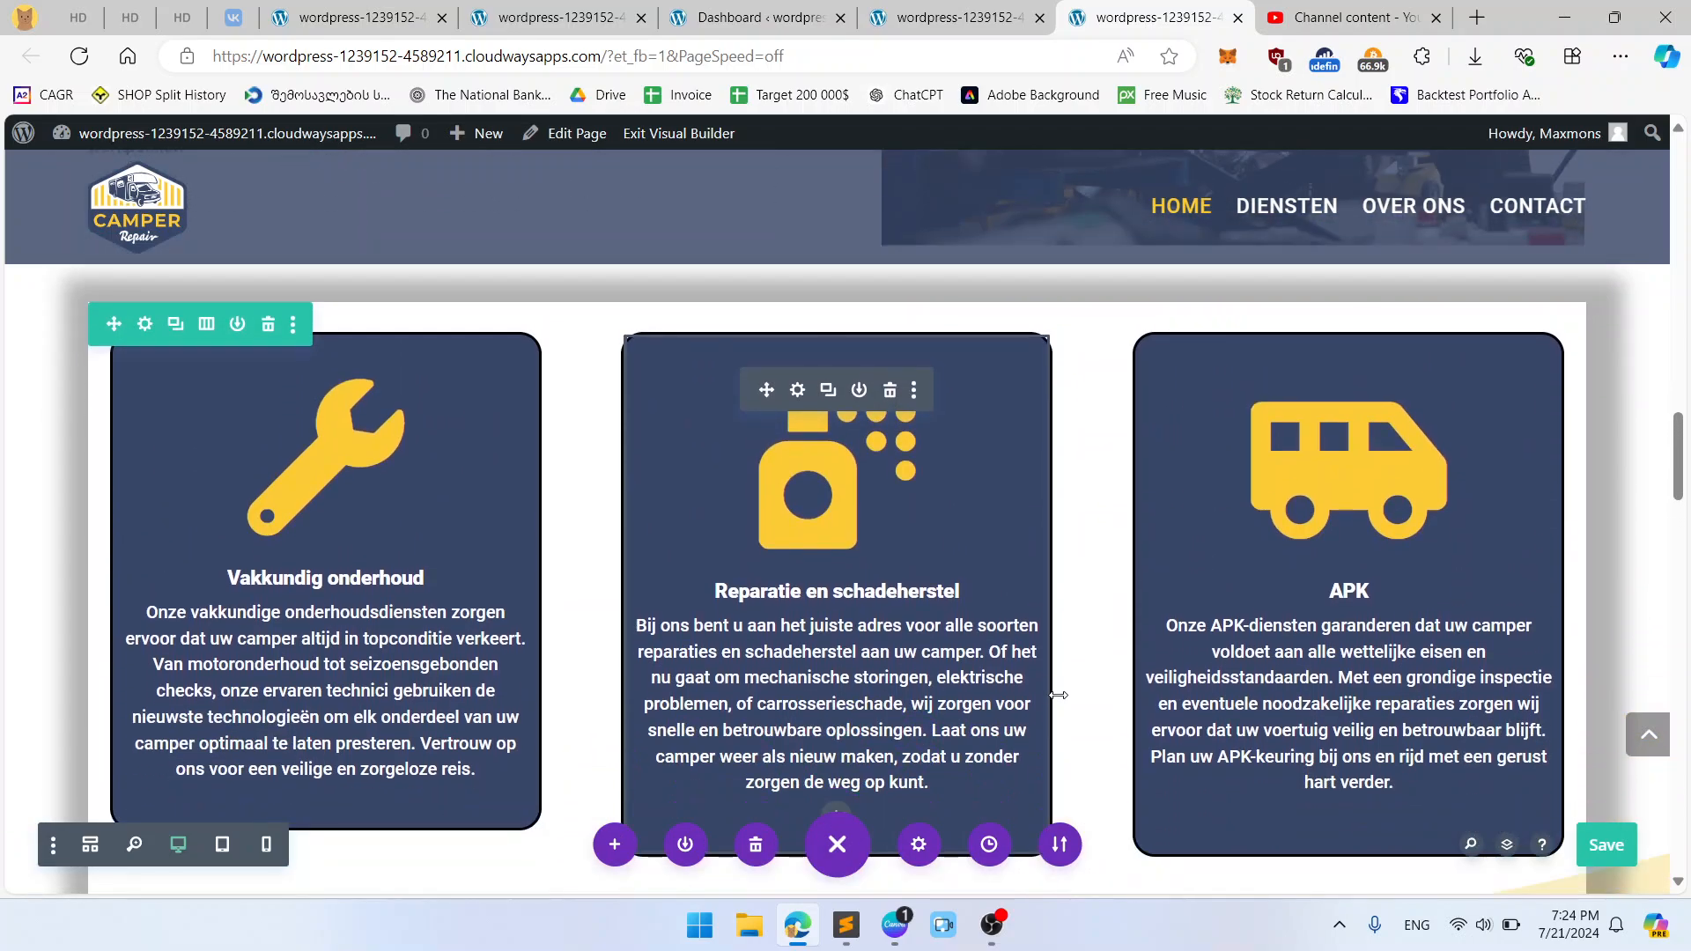
Step: Open the image and icon design options of the Reparatie en schadeherstel blurb
left_click(796, 392)
left_click(1162, 255)
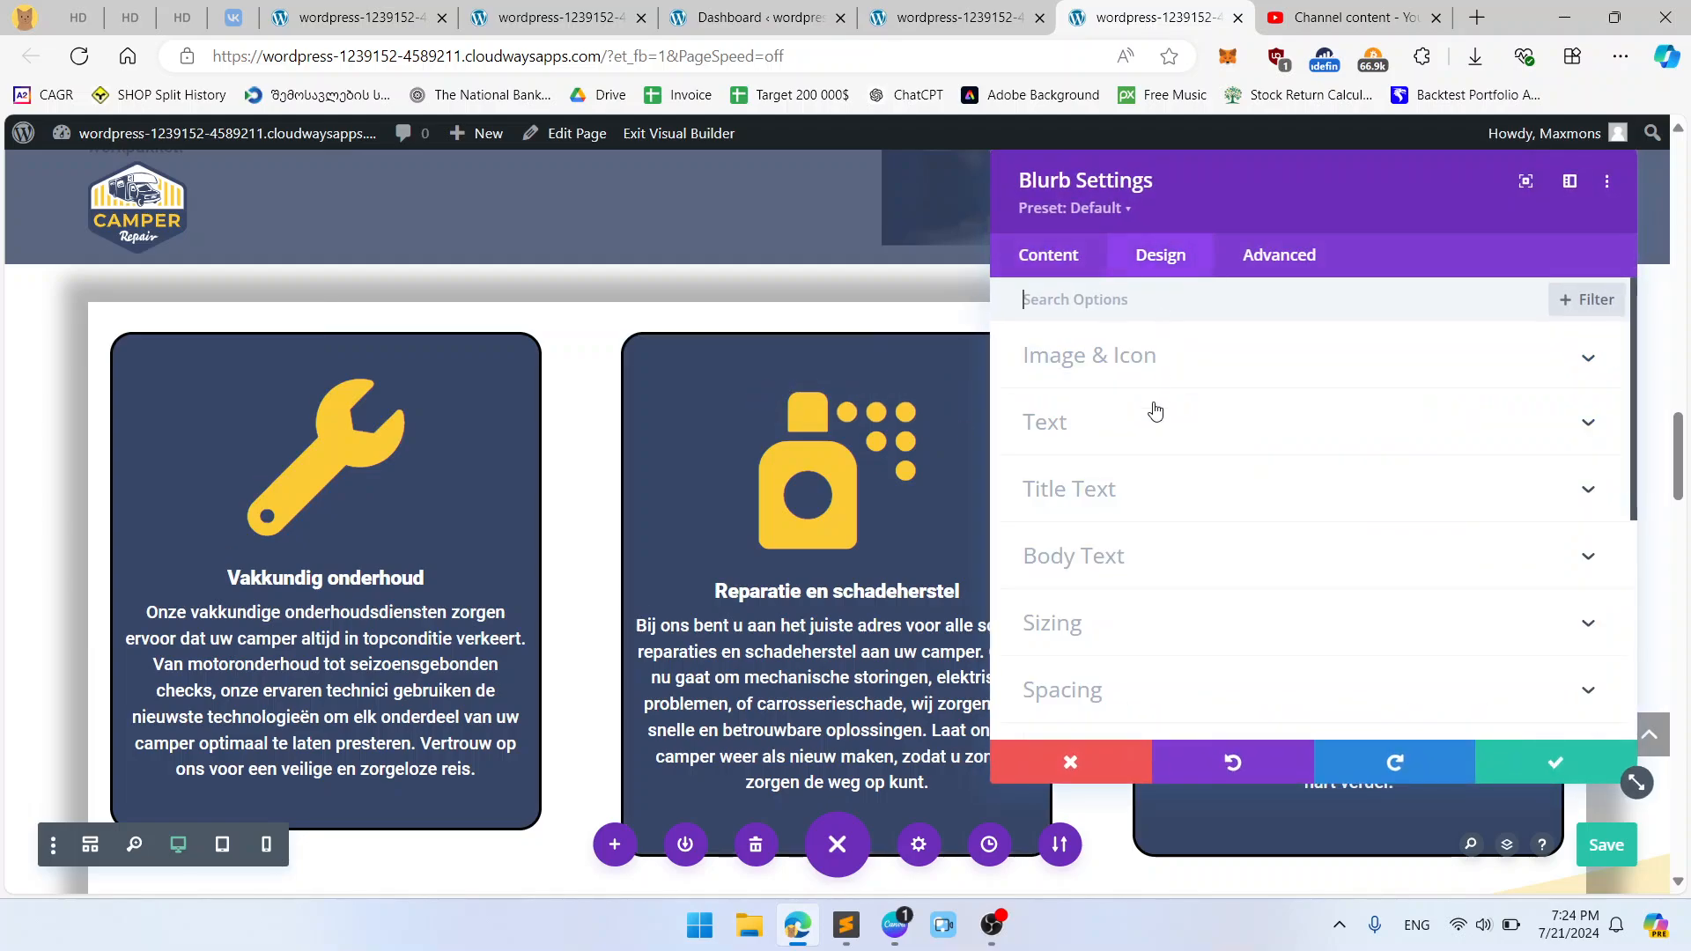
left_click(1124, 356)
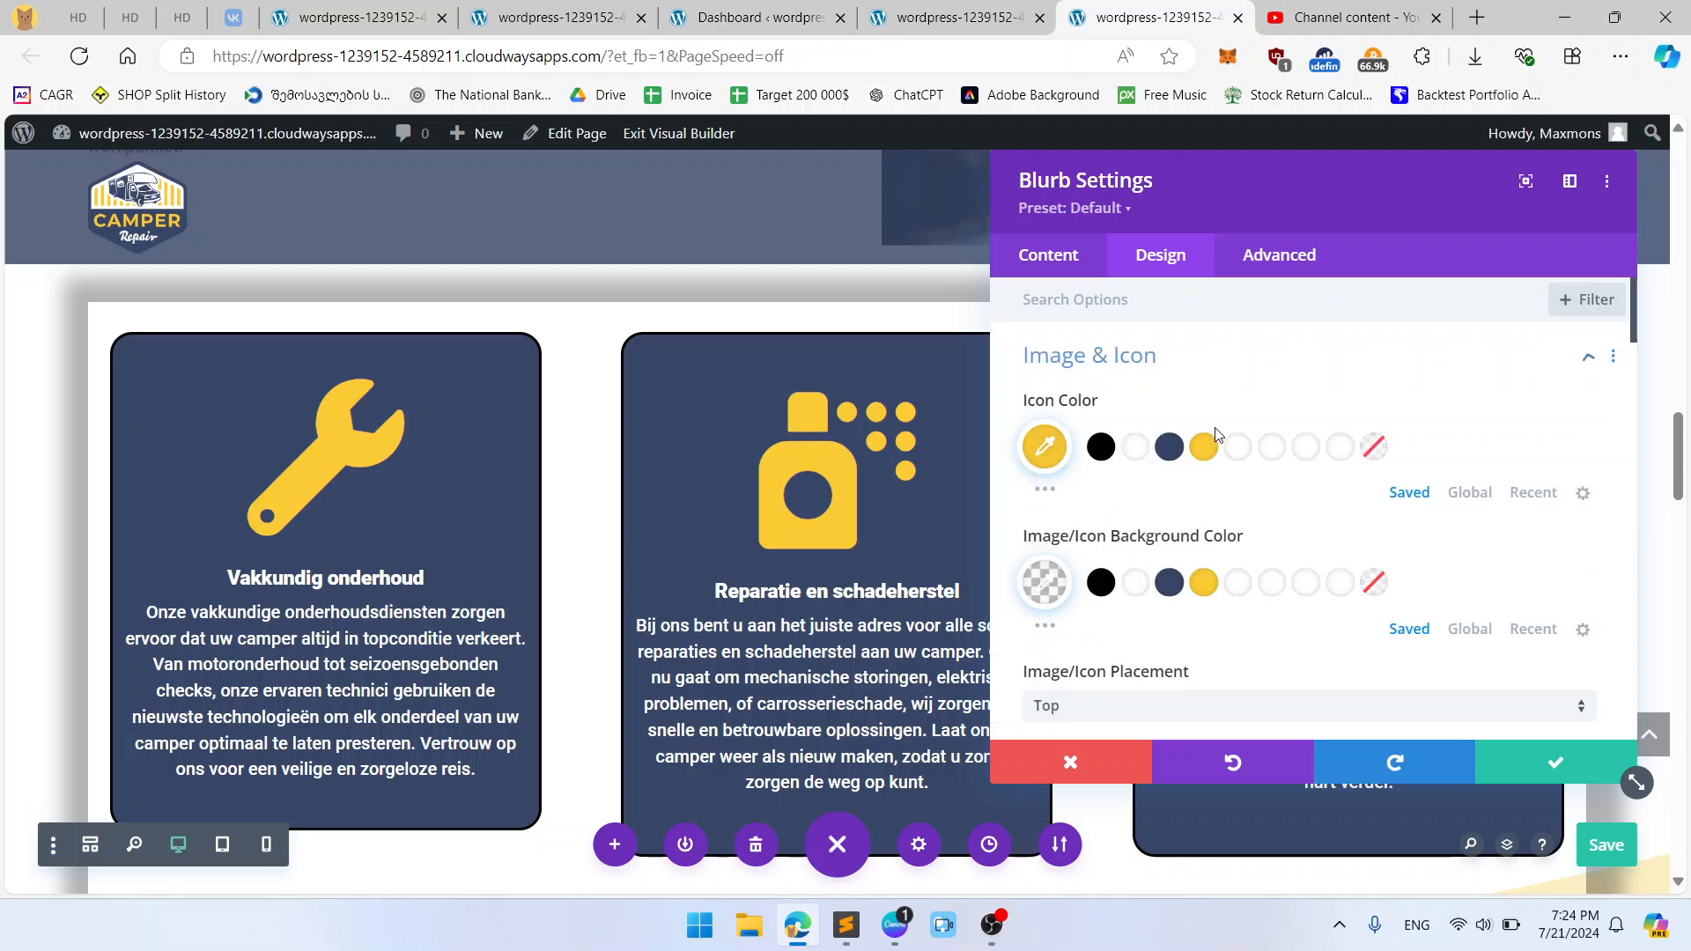
Step: Try a narrower content width in the sizing options of the Reparatie en schadeherstel blurb
scroll(1193, 425, "down", 10)
scroll(1193, 425, "down", 15)
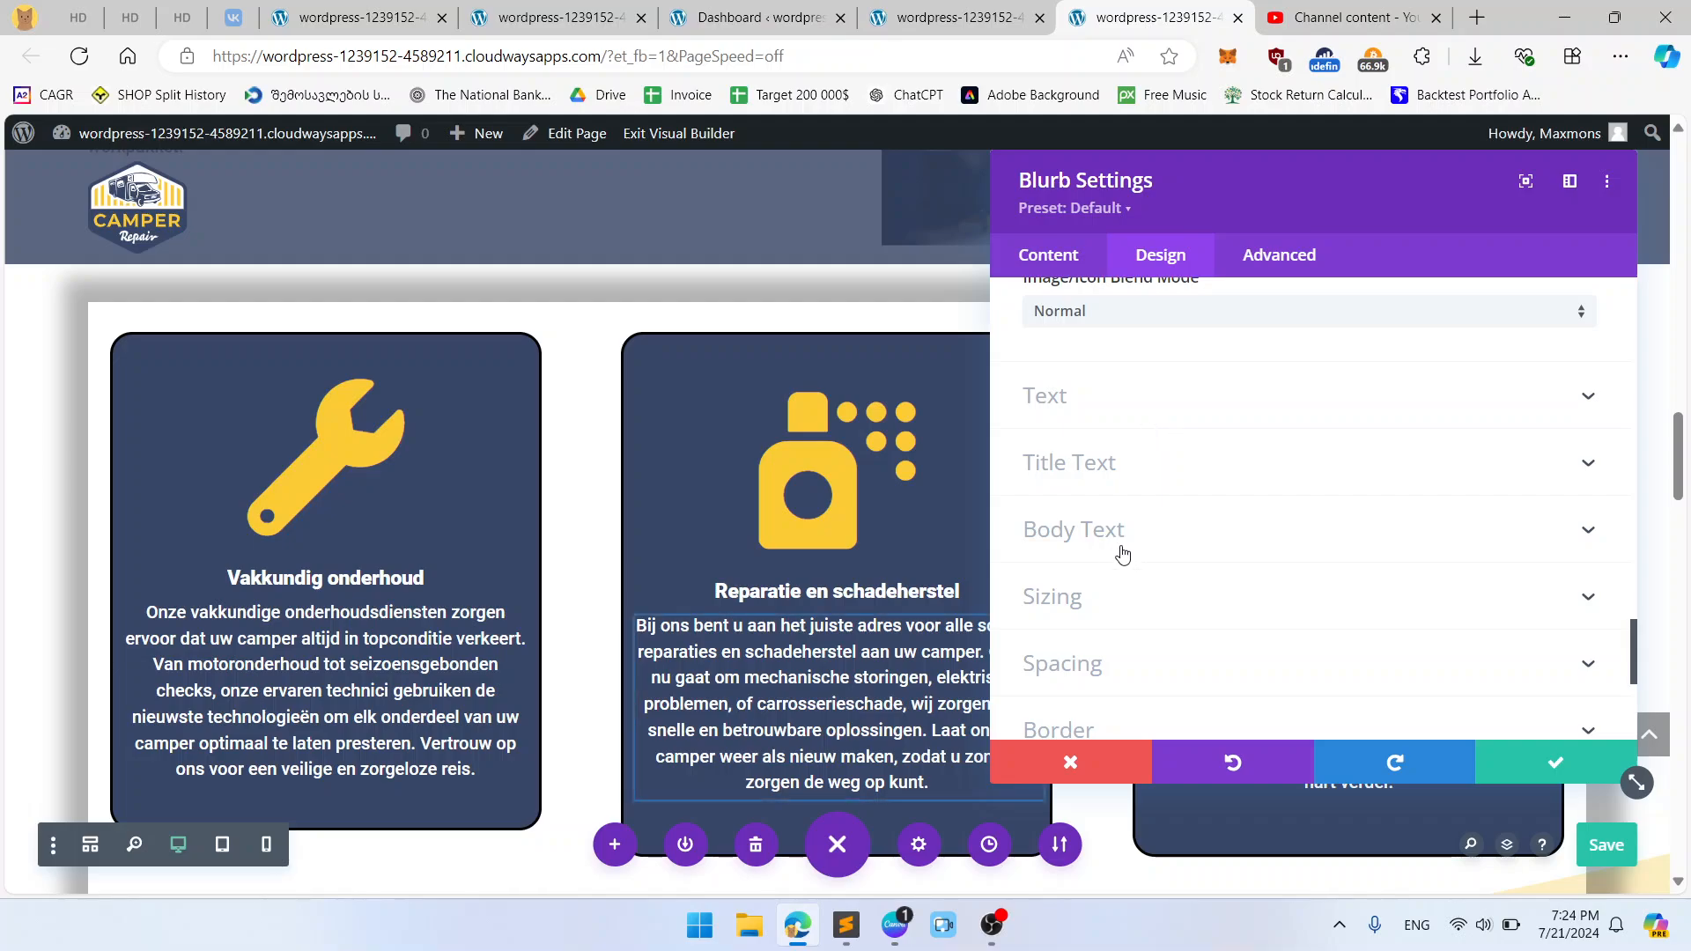
left_click(1121, 596)
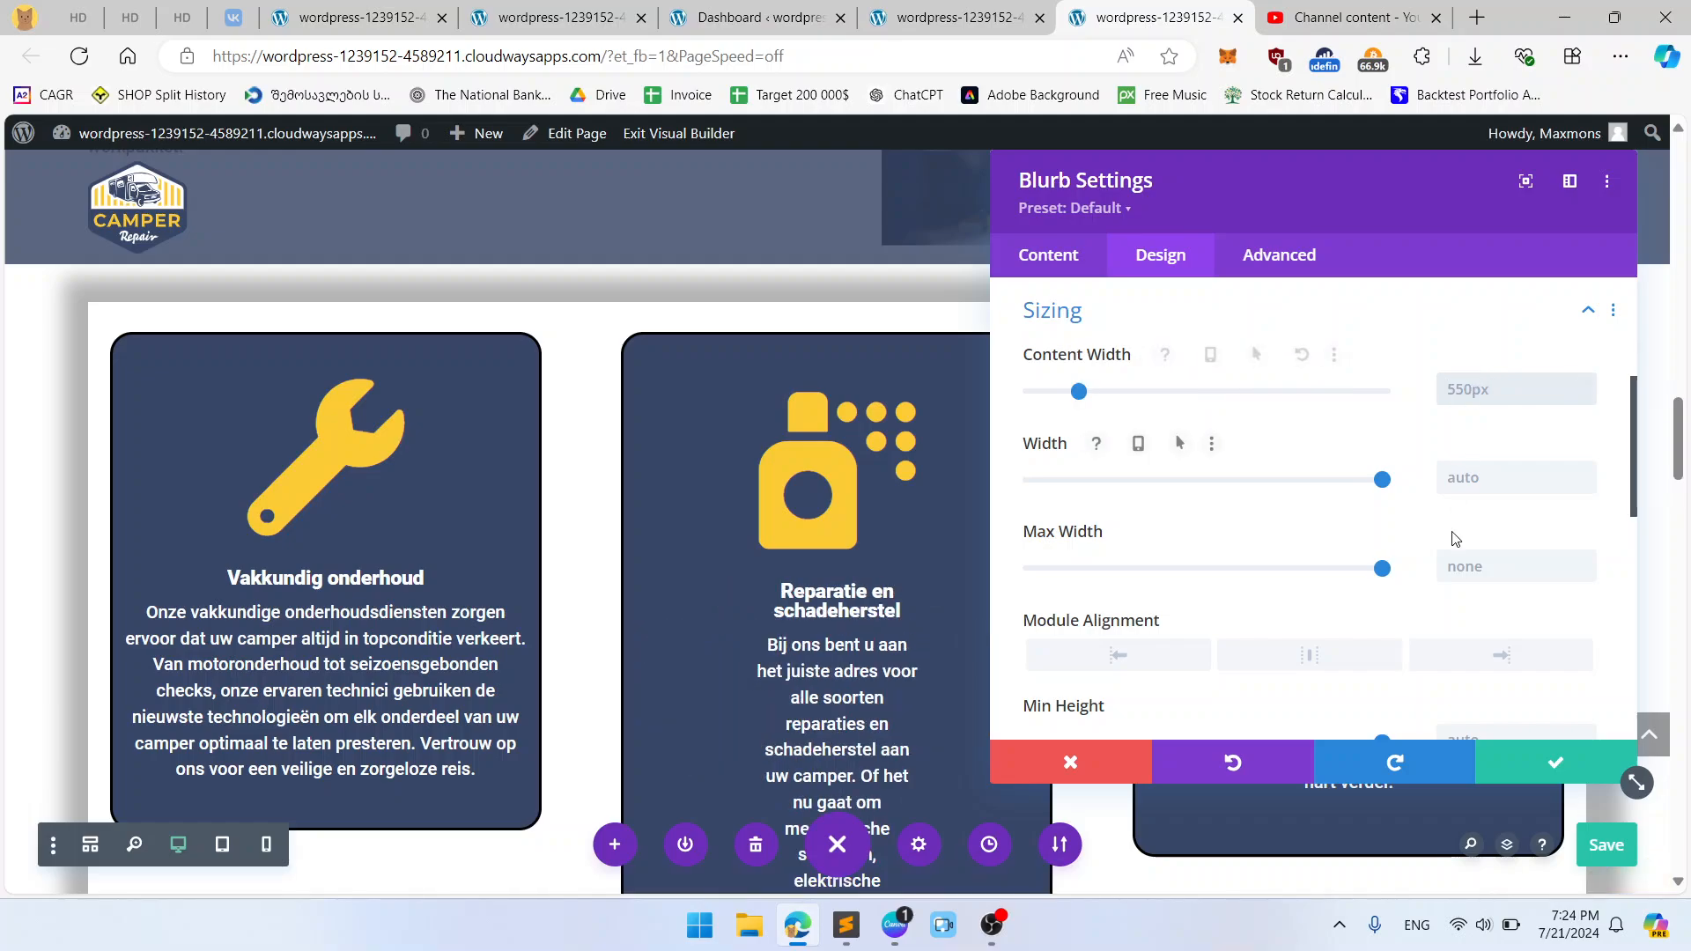
scroll(1454, 536, "down", 5)
scroll(1452, 541, "up", 5)
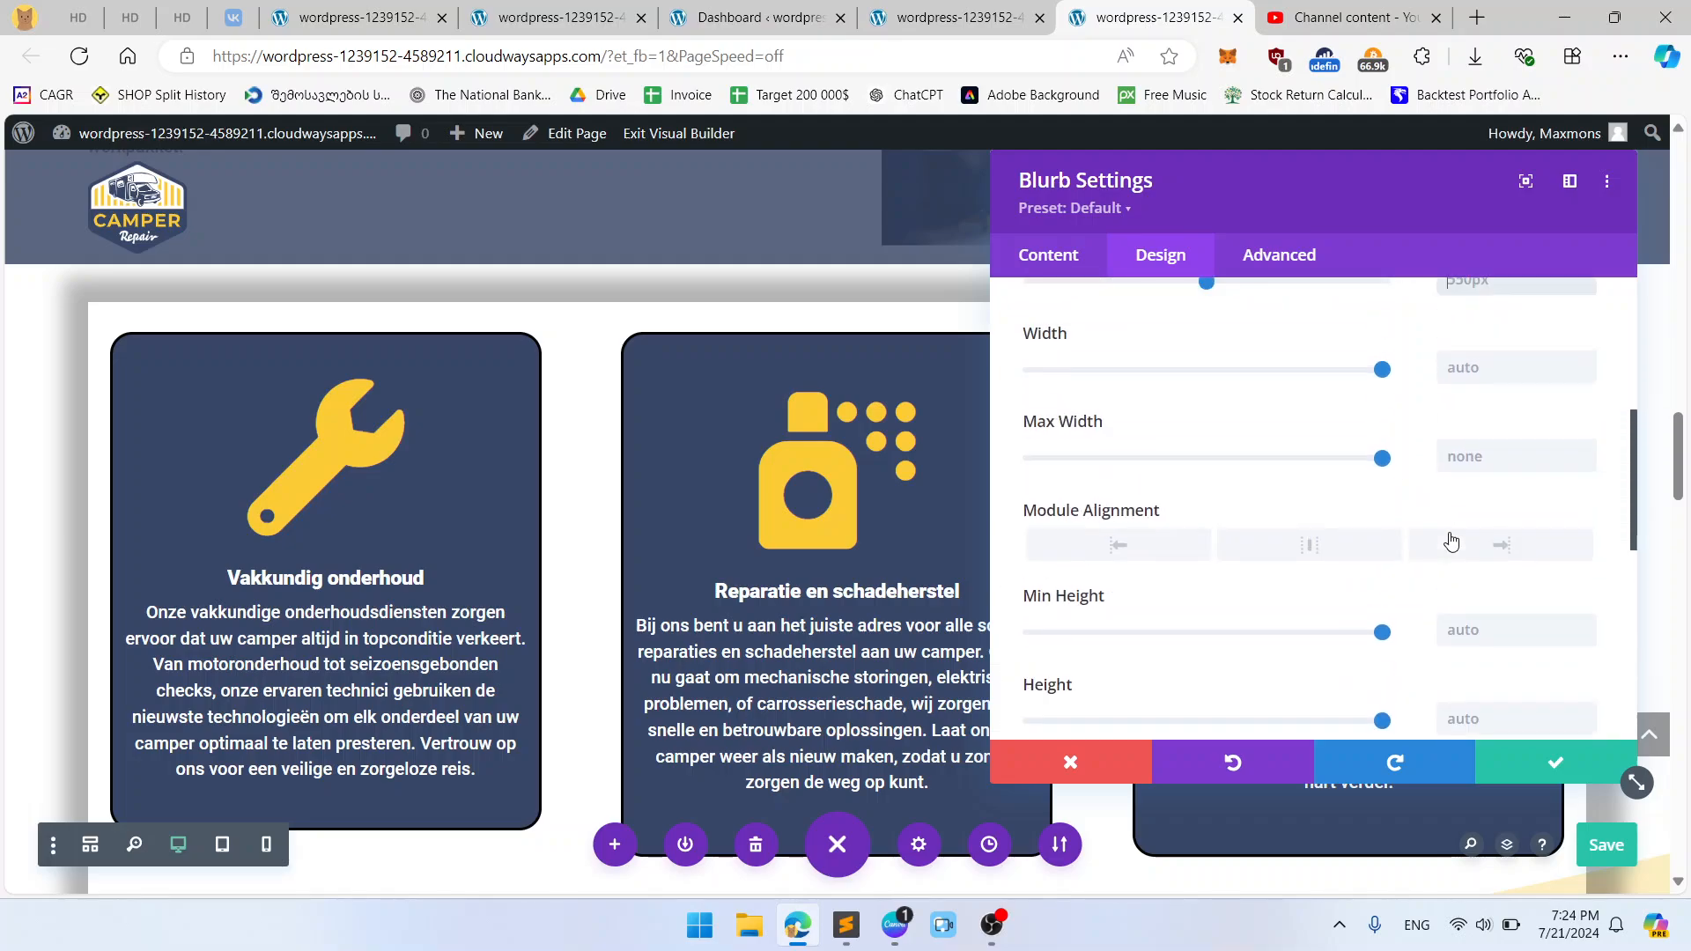
scroll(1452, 540, "down", 2)
scroll(1452, 540, "up", 5)
Step: Set the image/icon width of the Reparatie en schadeherstel blurb to 70px and apply the module settings
left_click(1233, 380)
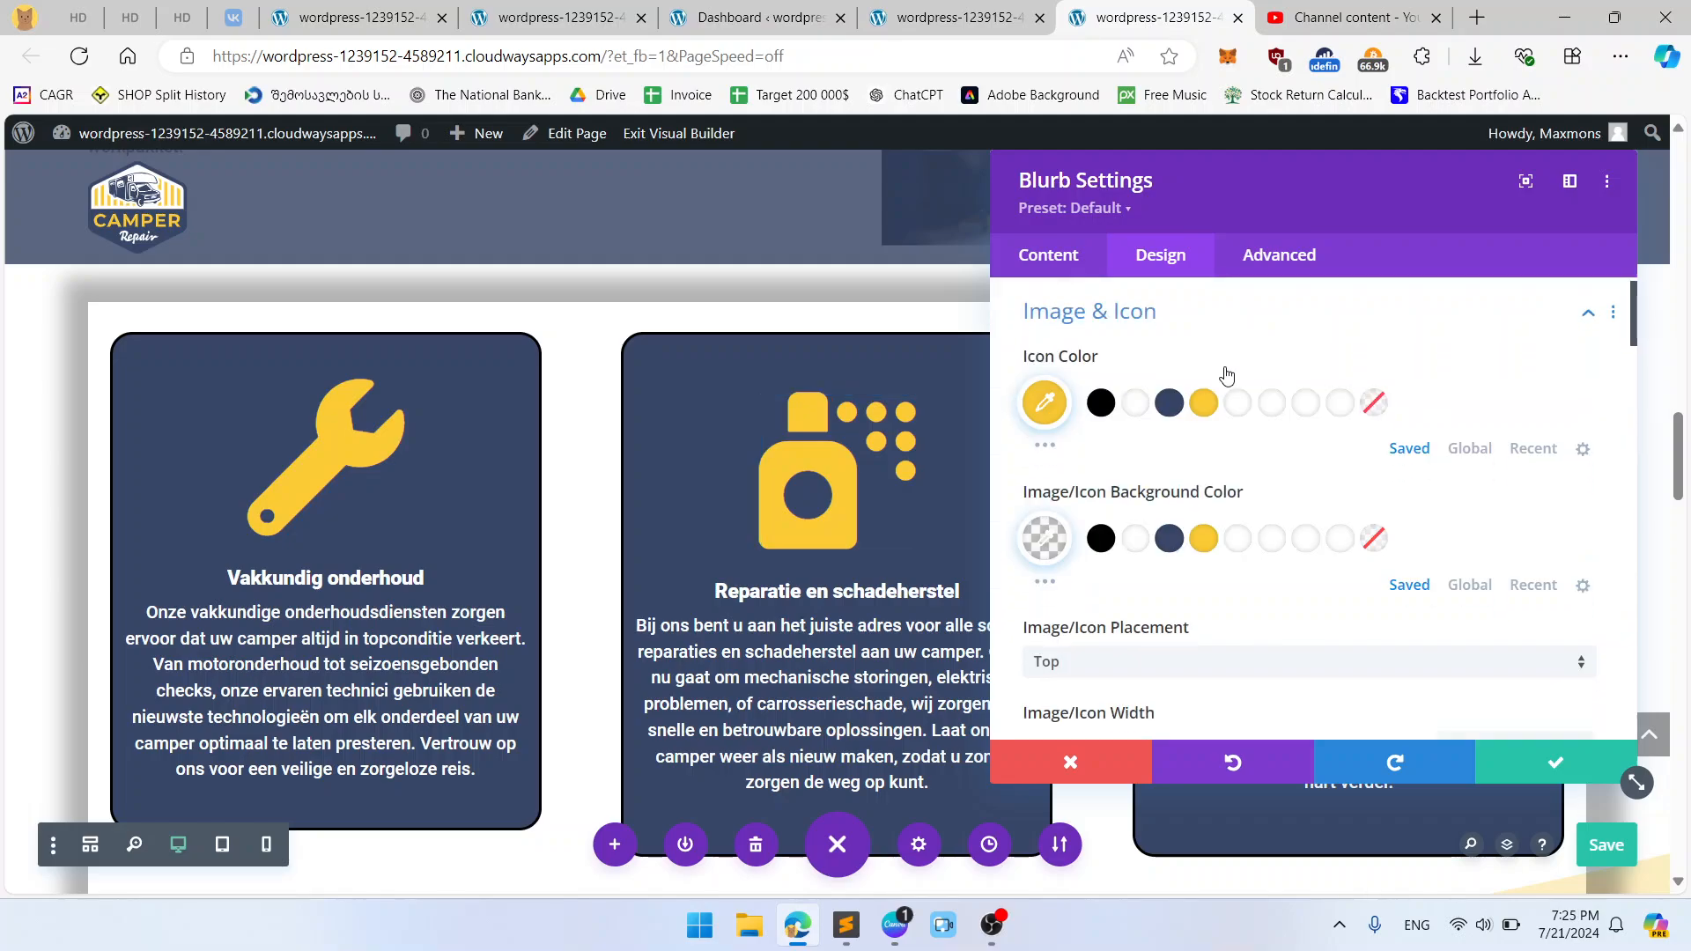
scroll(1233, 381, "down", 3)
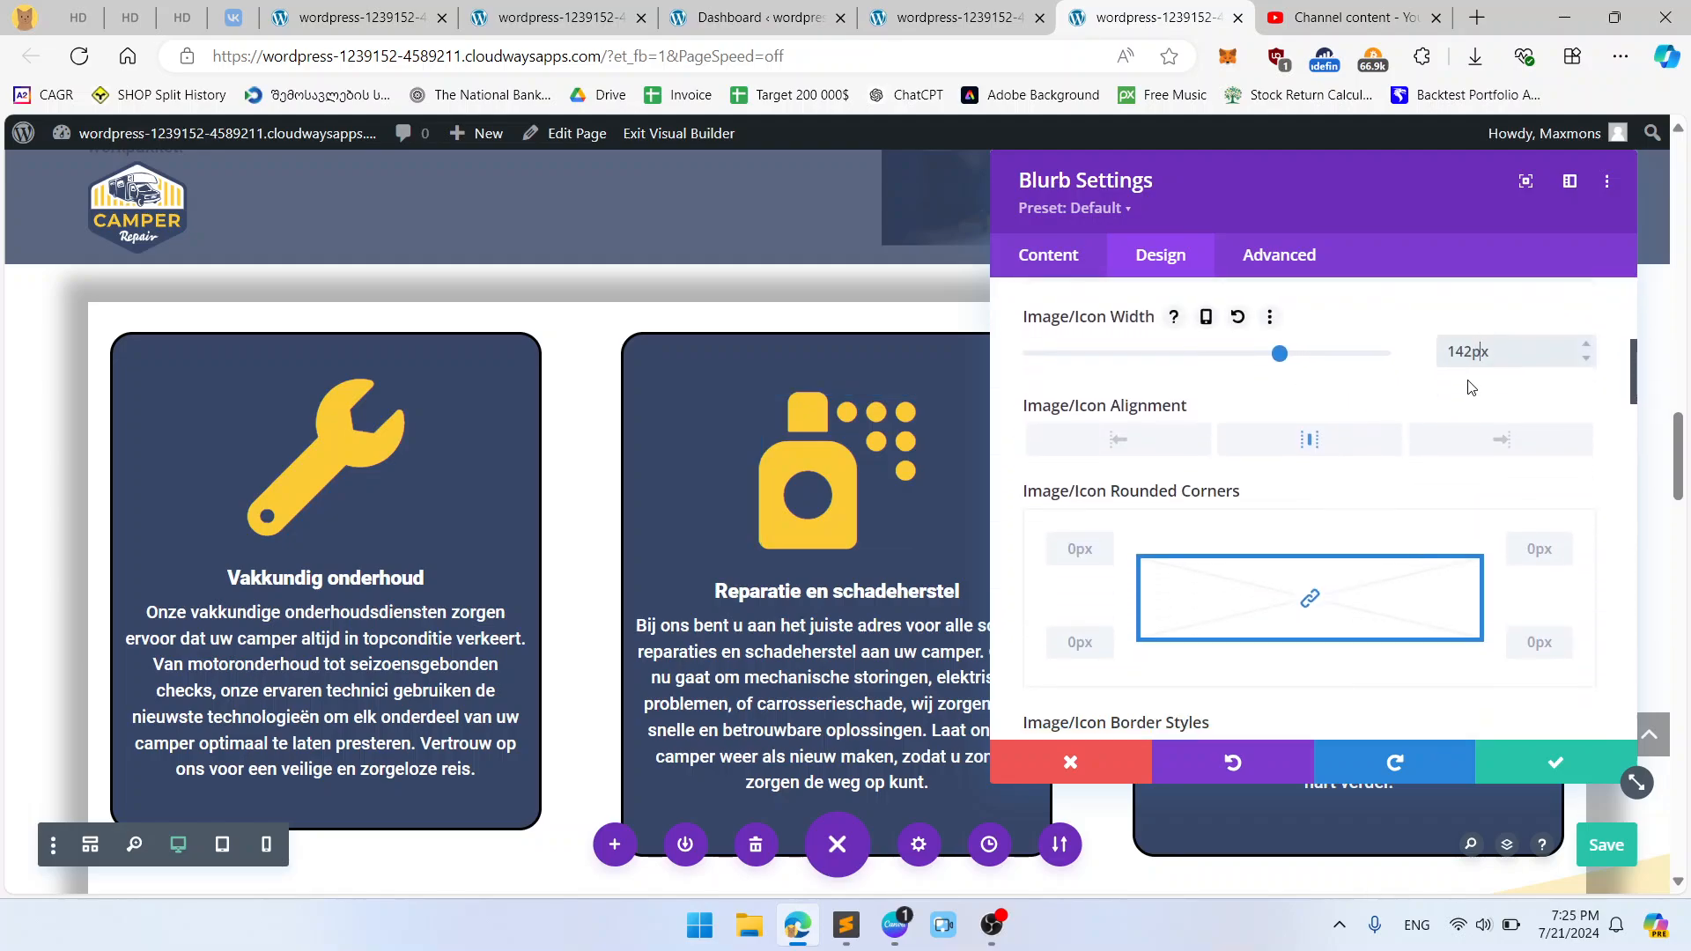
key("ctrl+a")
scroll(1467, 386, "down", 5)
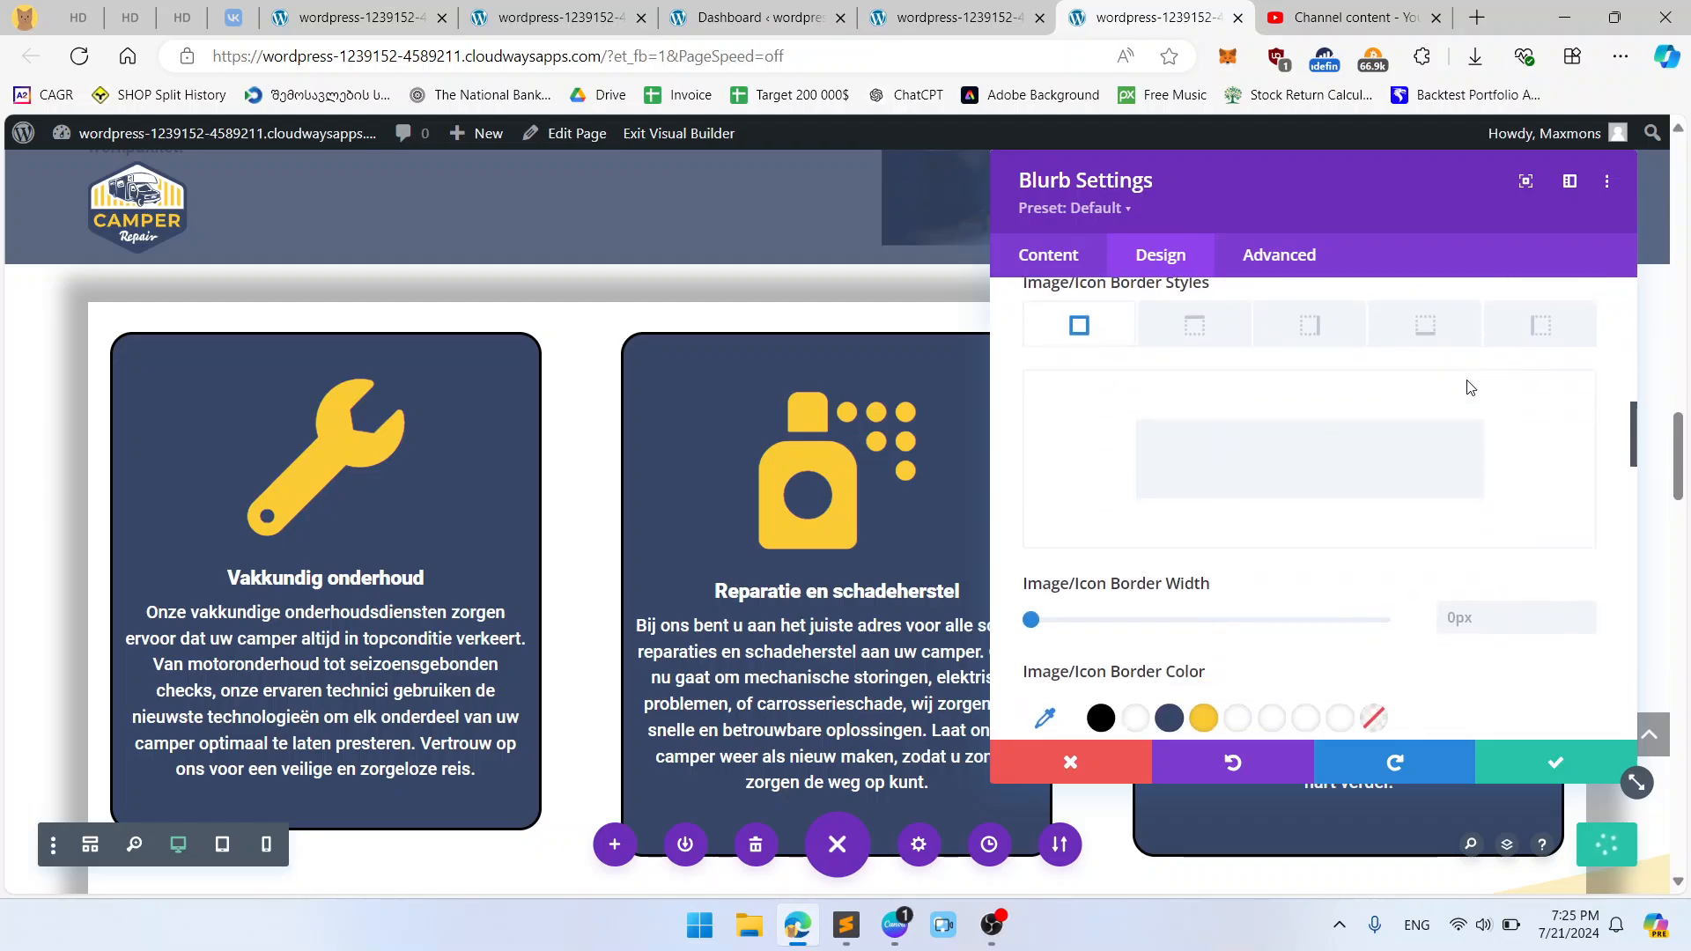
scroll(1468, 386, "up", 4)
scroll(1468, 386, "down", 4)
scroll(1466, 378, "up", 5)
scroll(1465, 379, "up", 1)
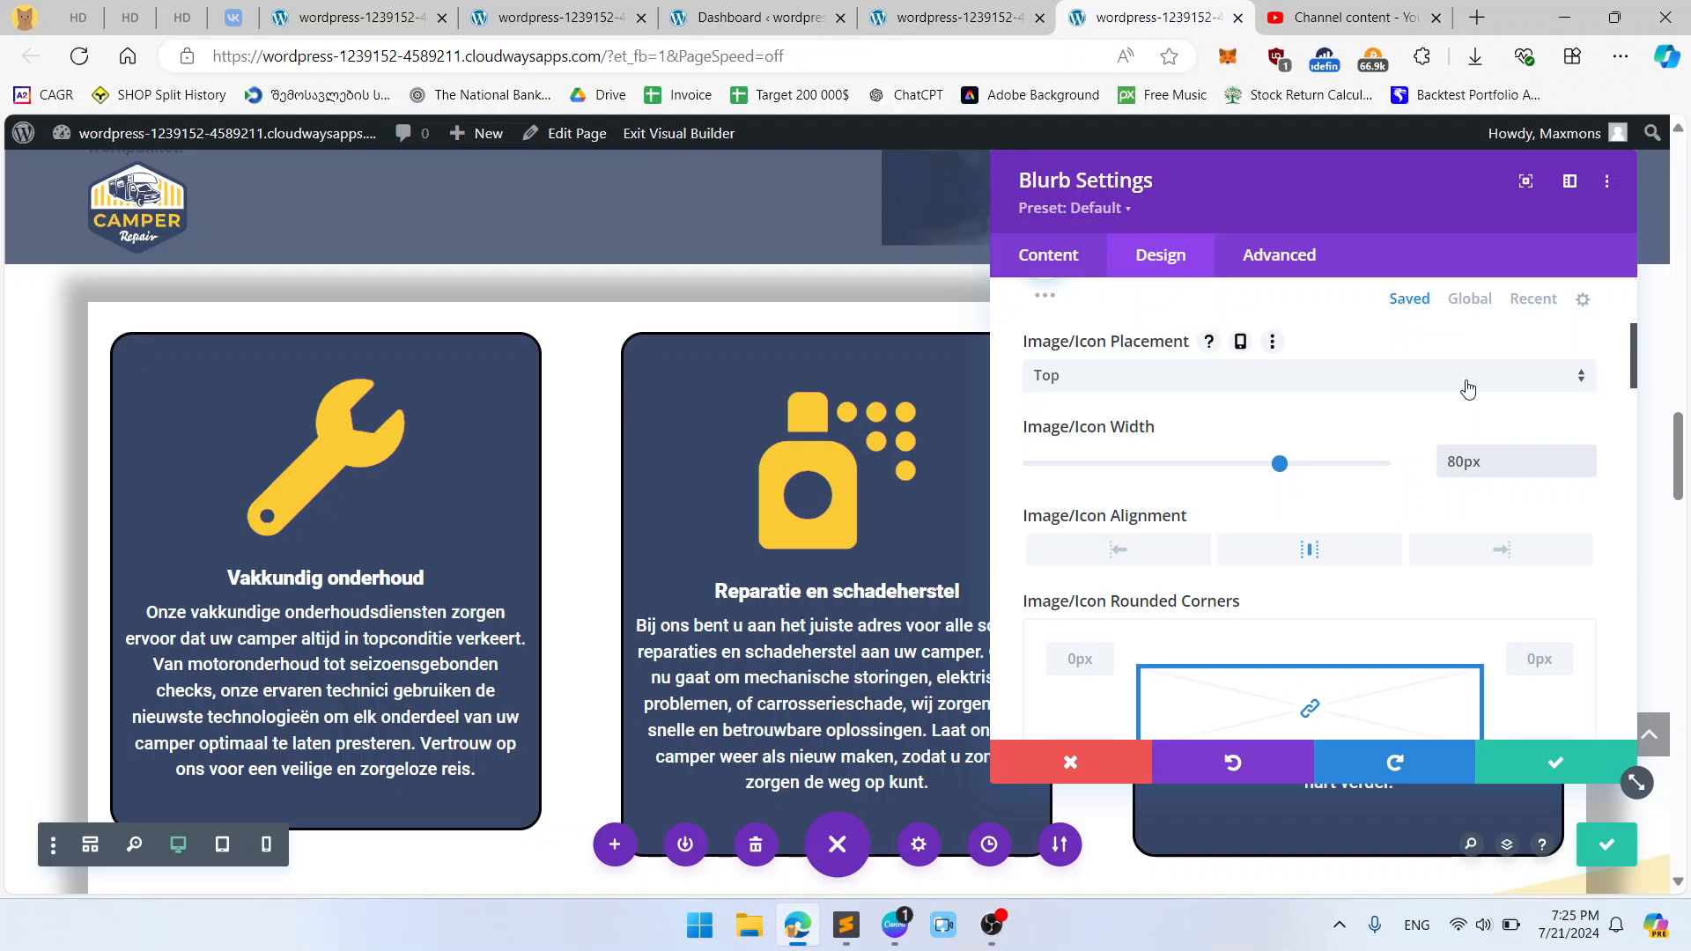
left_click(1475, 447)
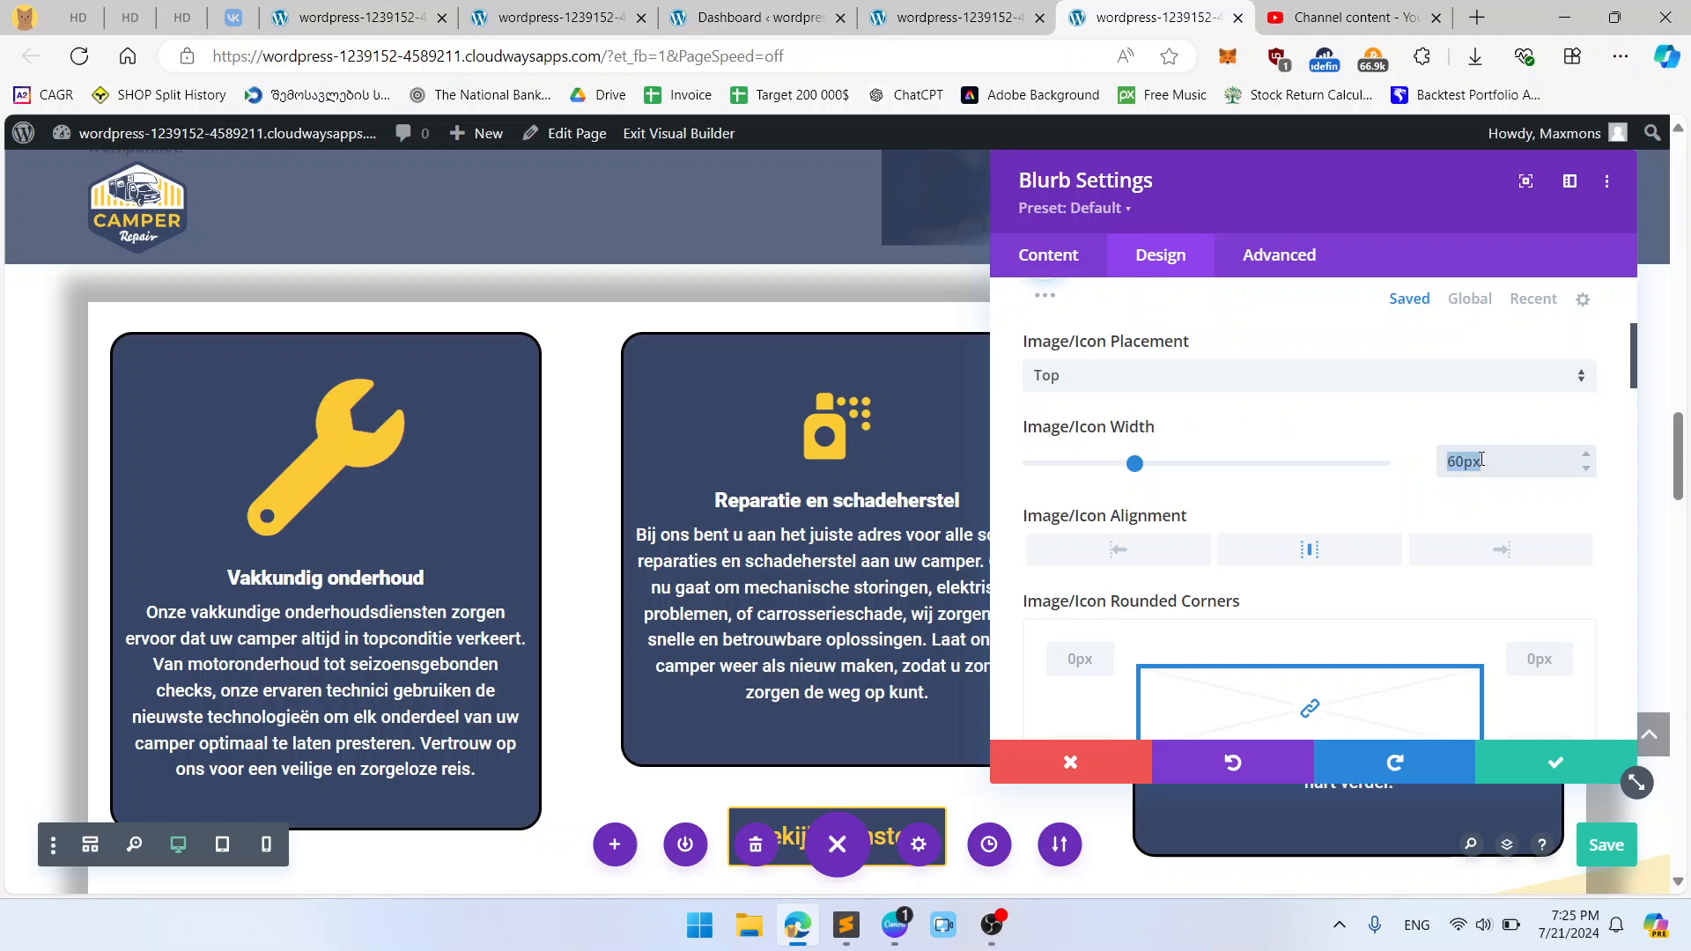
key("Return")
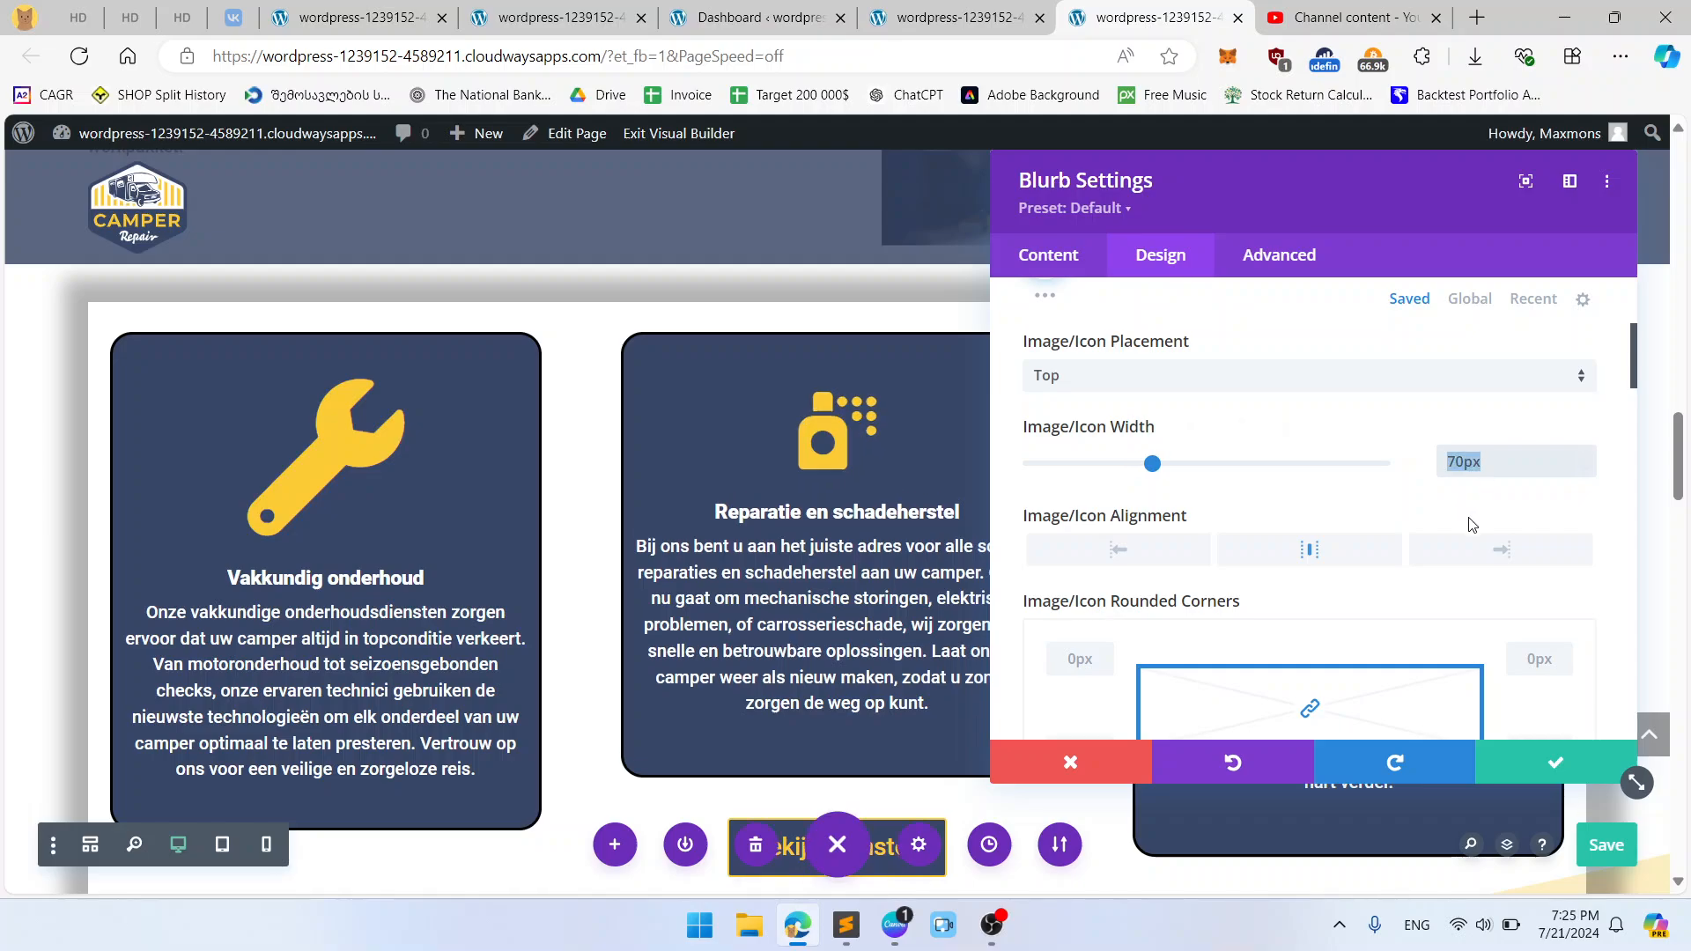
left_click(1557, 764)
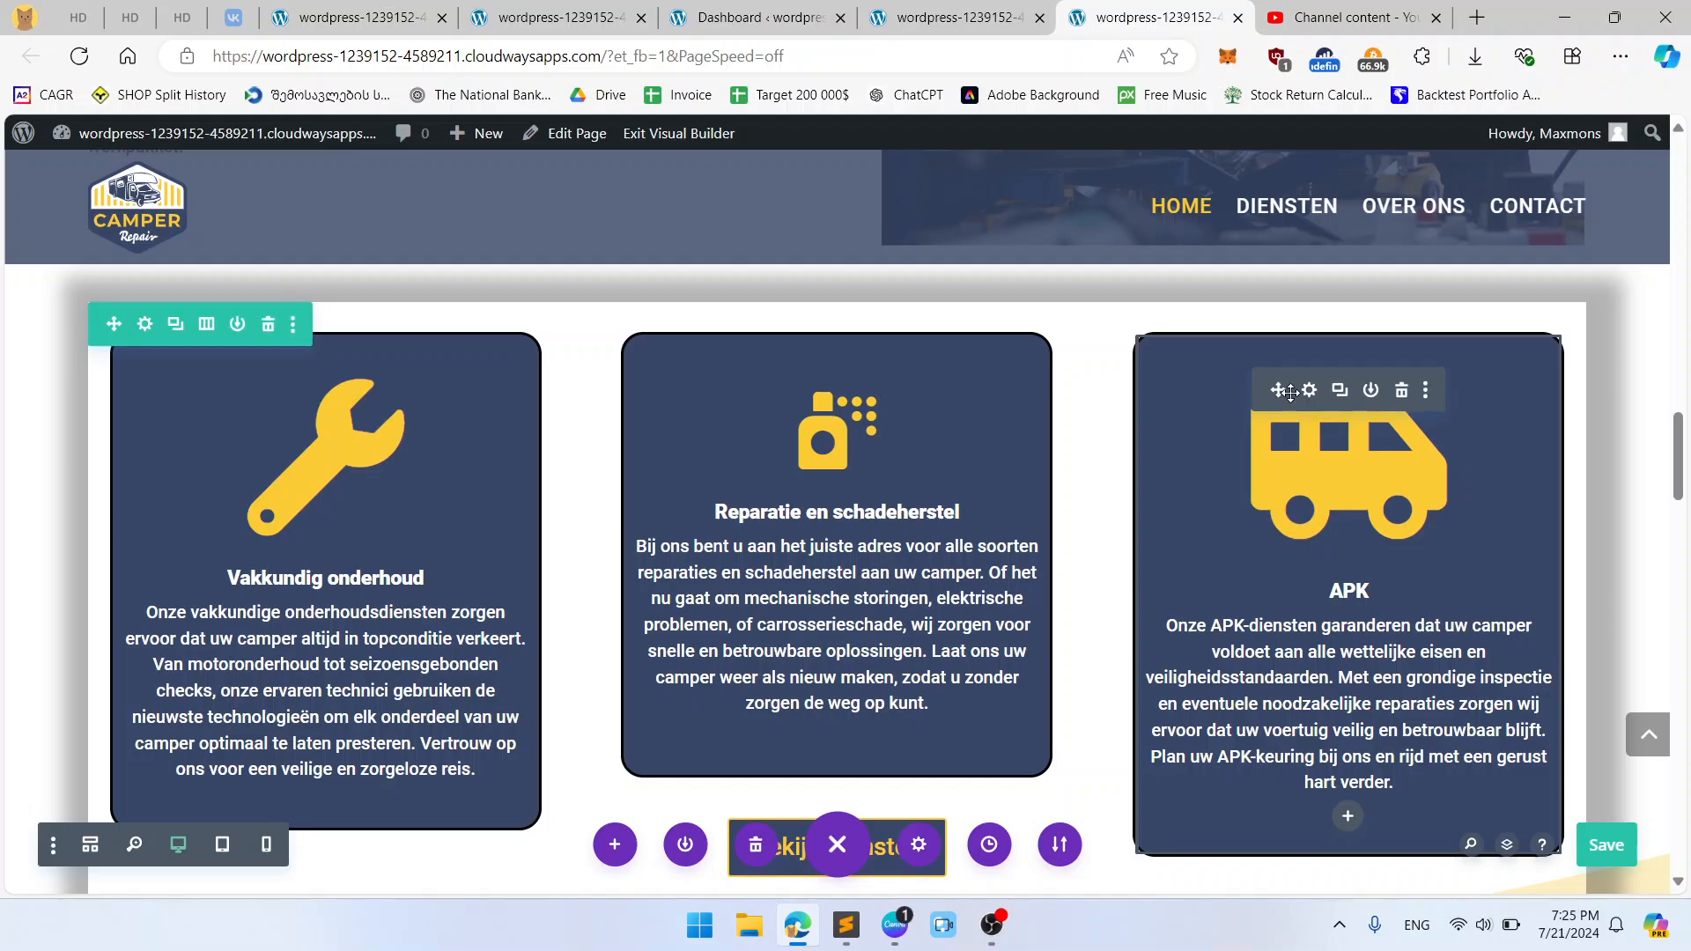
Step: Match the APK blurb's image/icon width to the 70px of the Reparatie en schadeherstel blurb and apply the module settings
left_click(1307, 393)
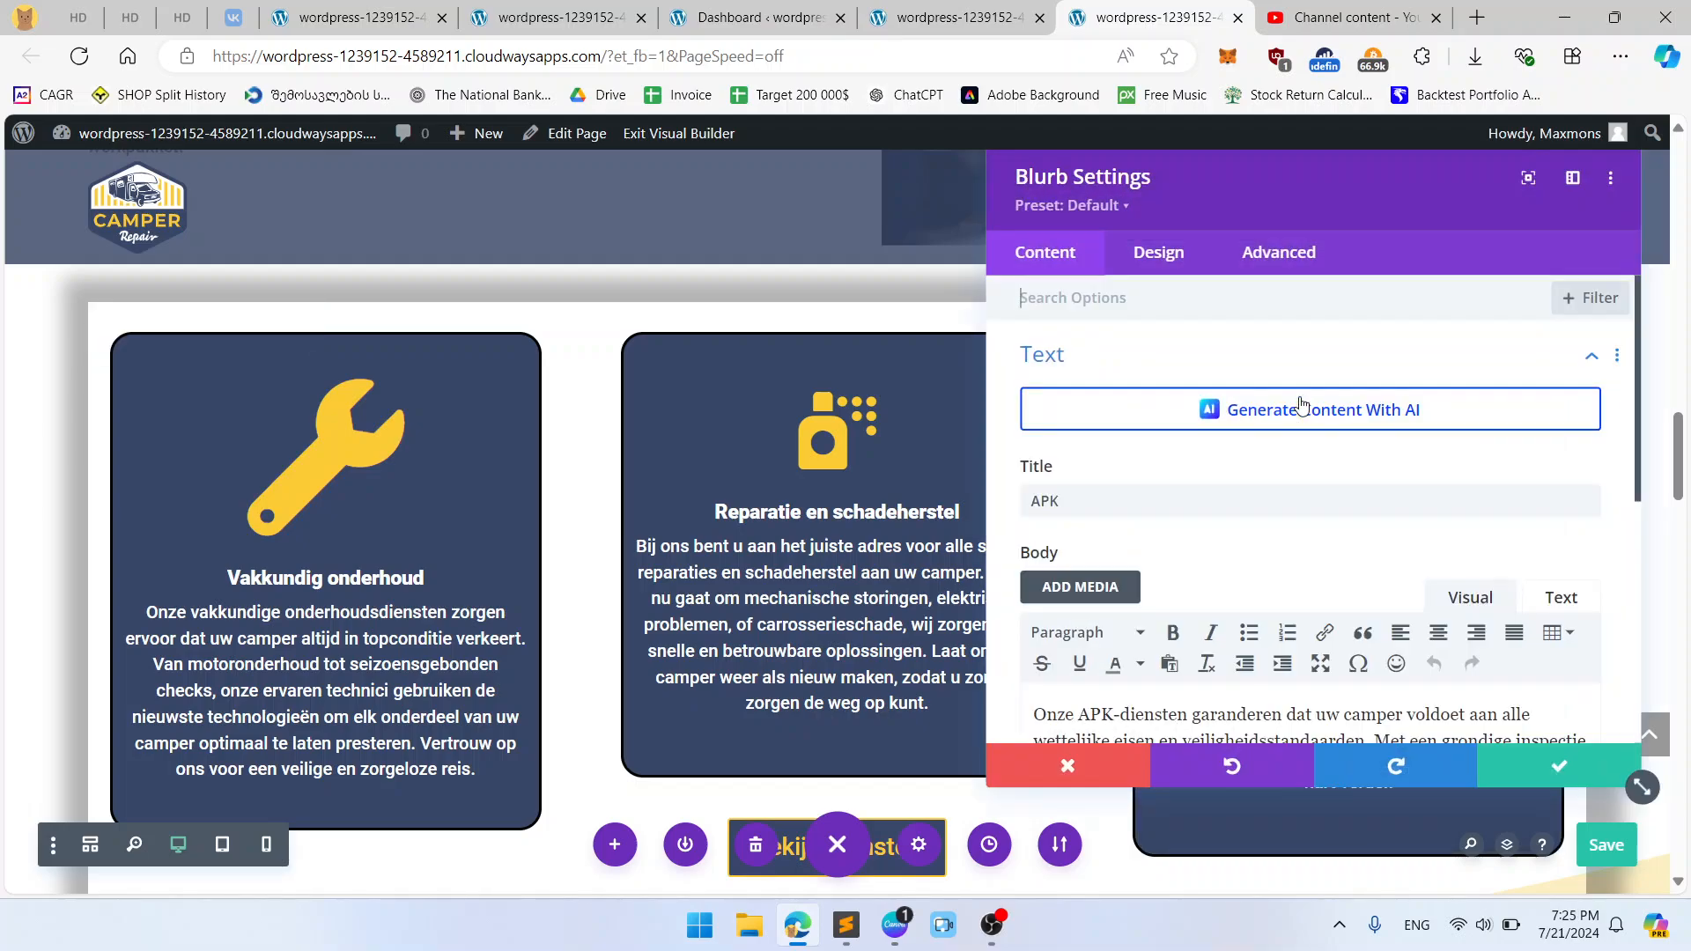
left_click(1175, 260)
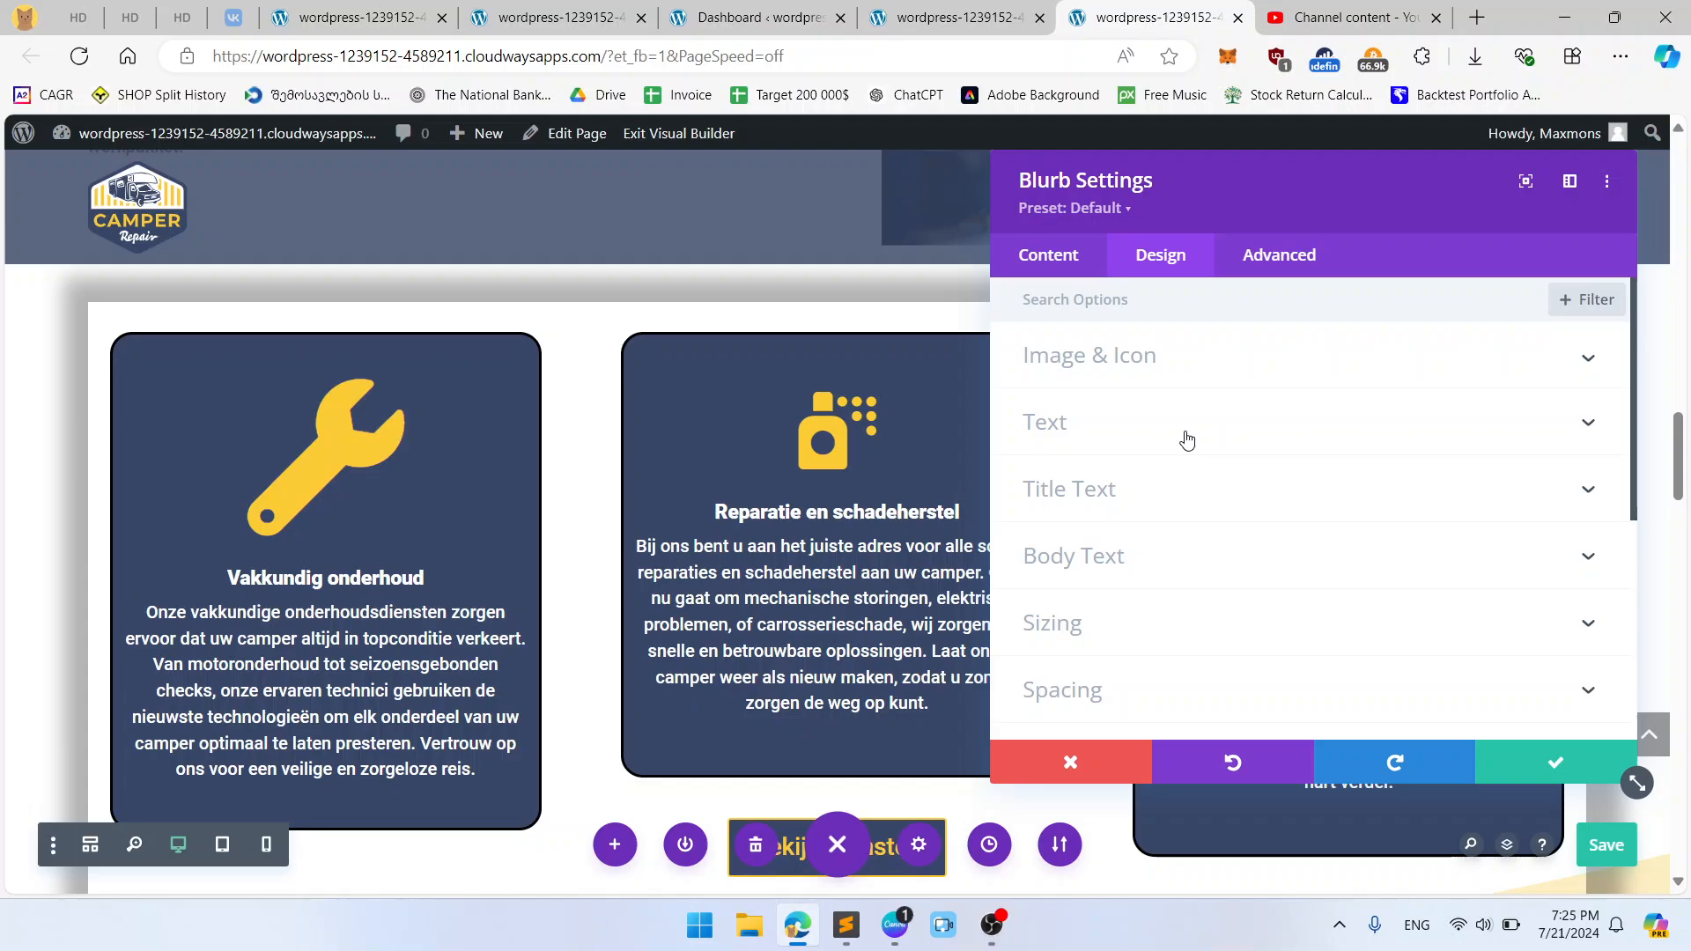
left_click(1165, 384)
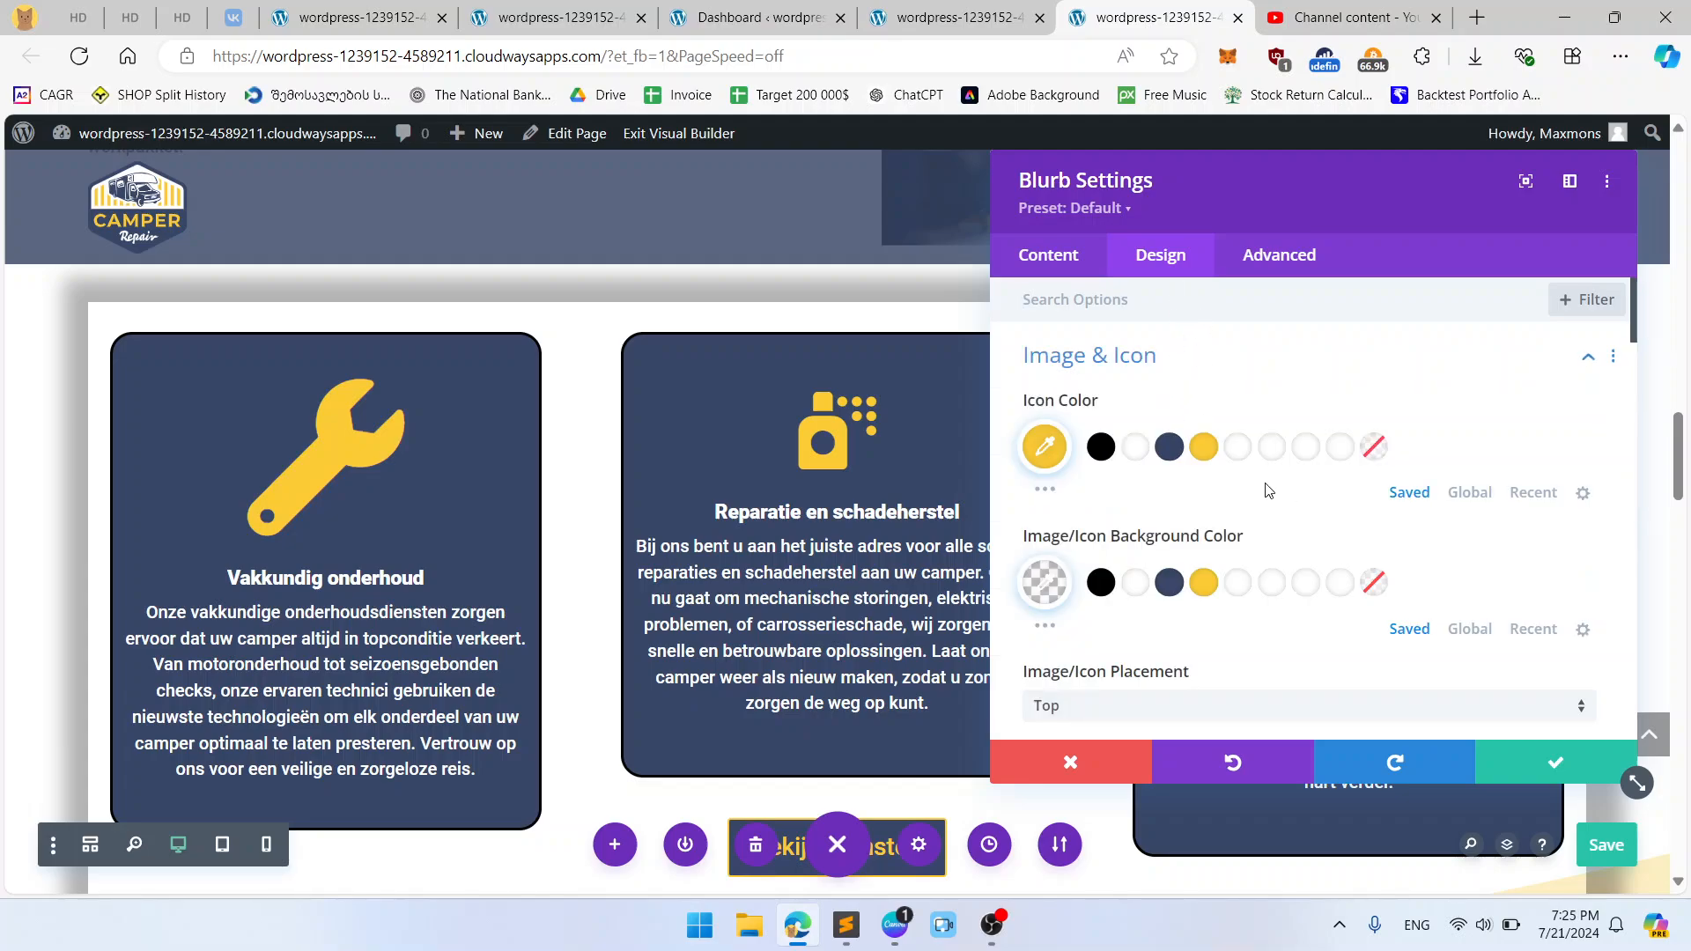
scroll(1409, 528, "down", 3)
double_click(1496, 583)
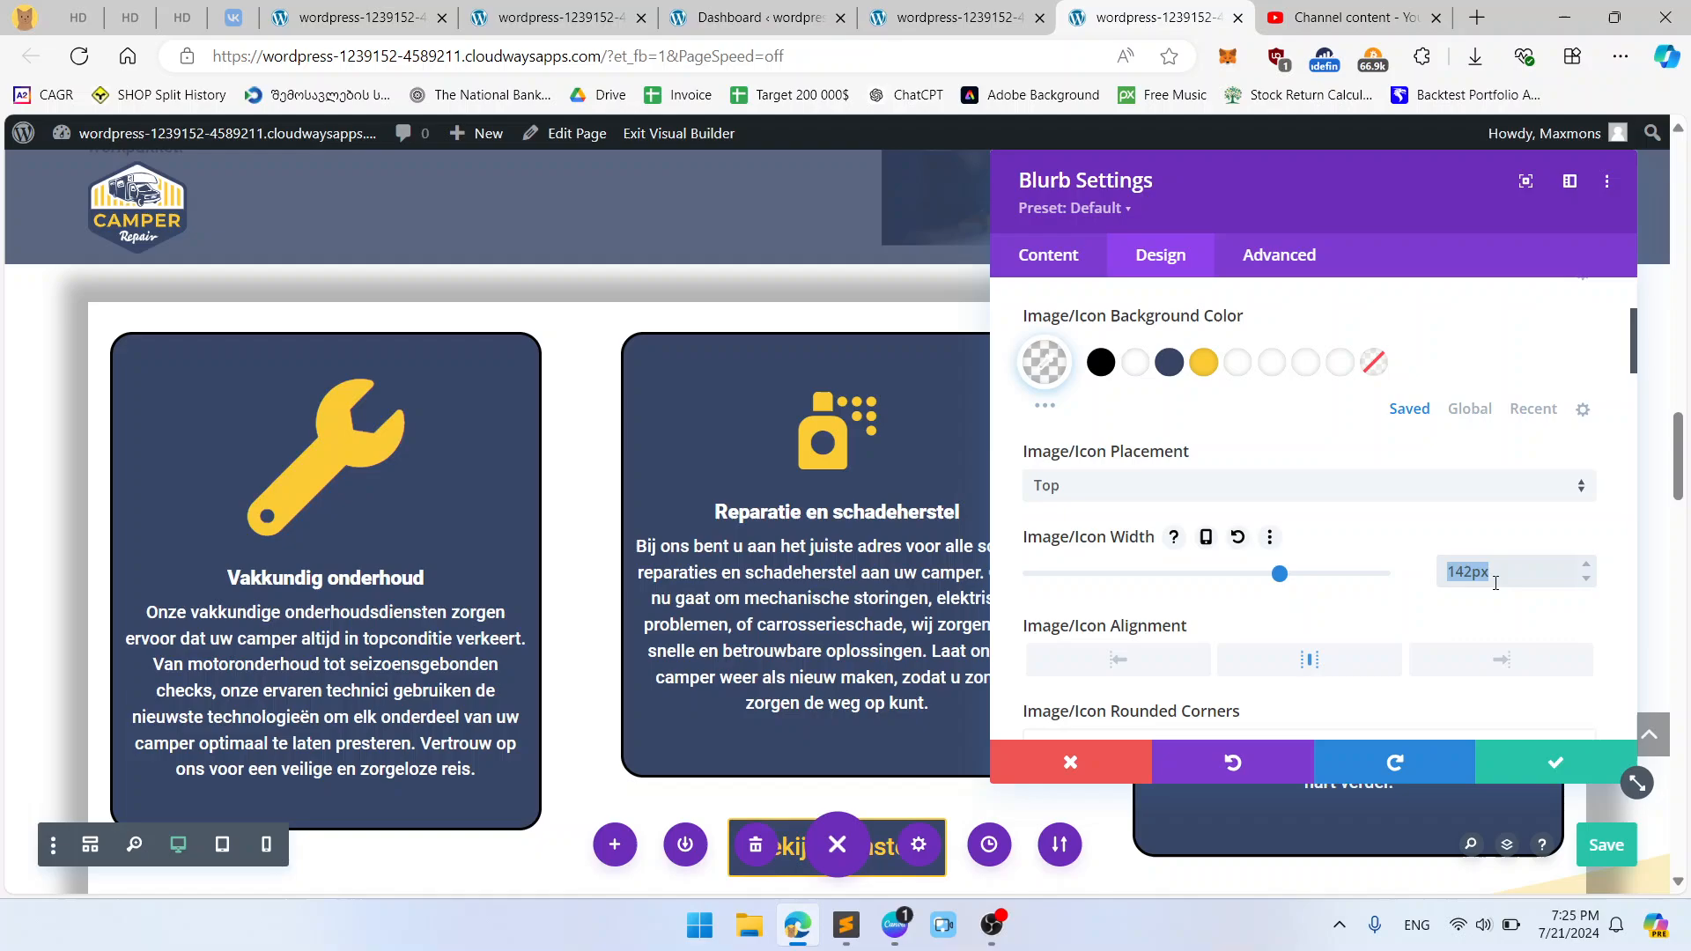
left_click(1548, 772)
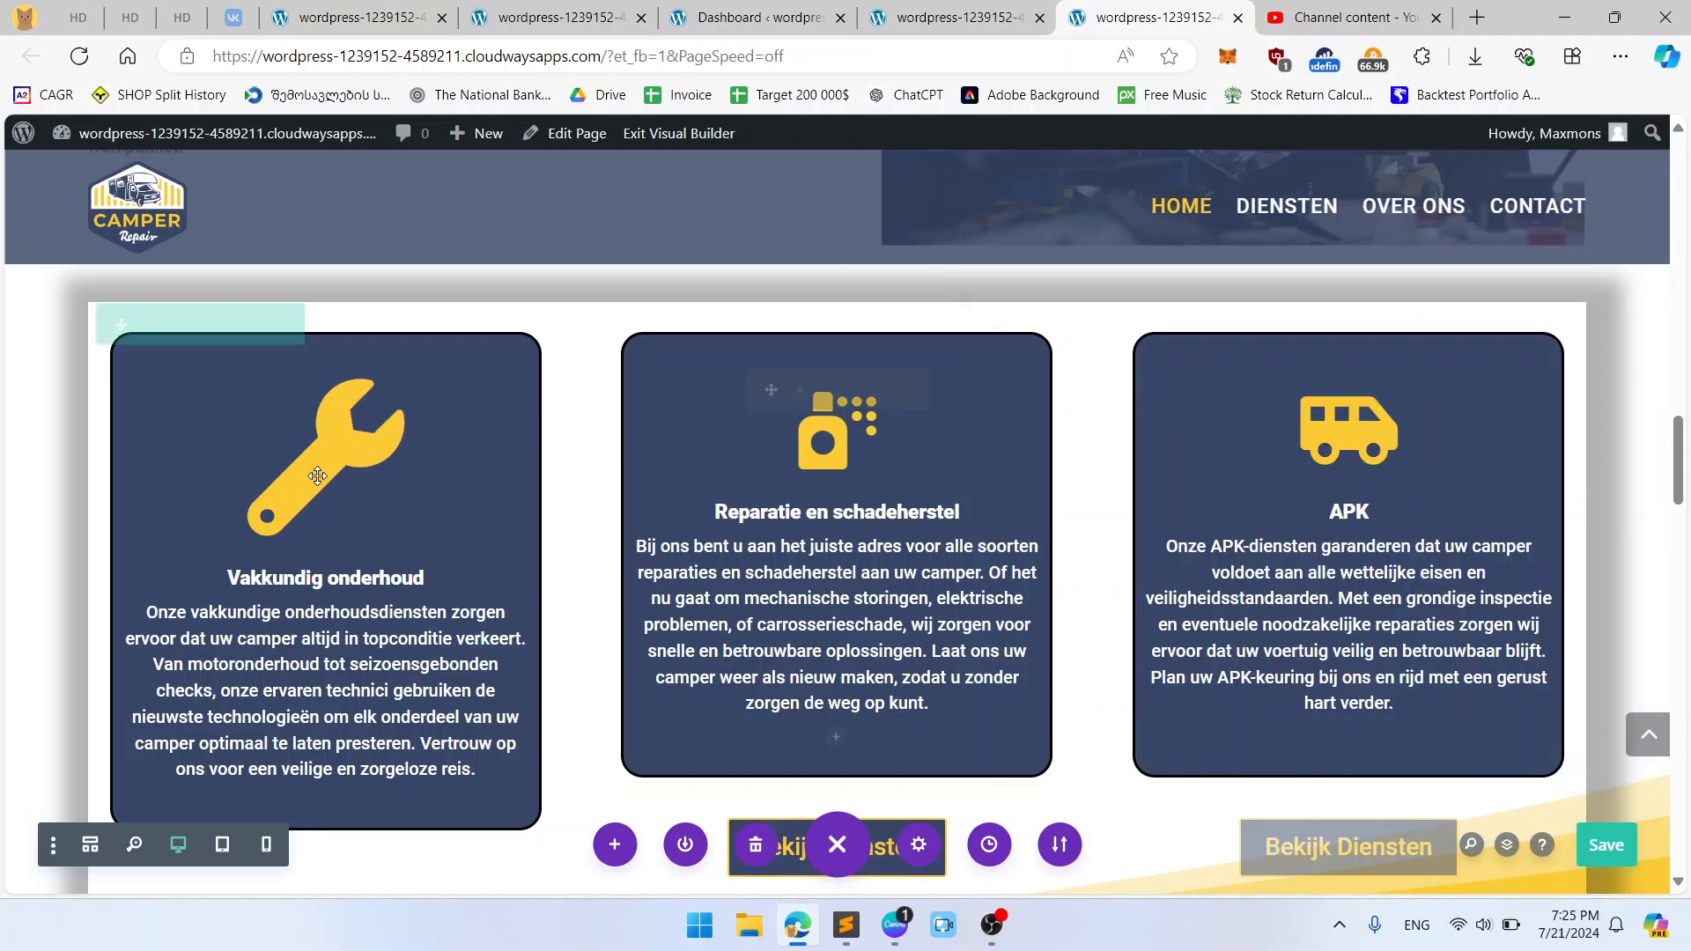
Step: Set the image/icon width of the Vakkundig onderhoud blurb to 70px and apply the module settings
left_click(286, 391)
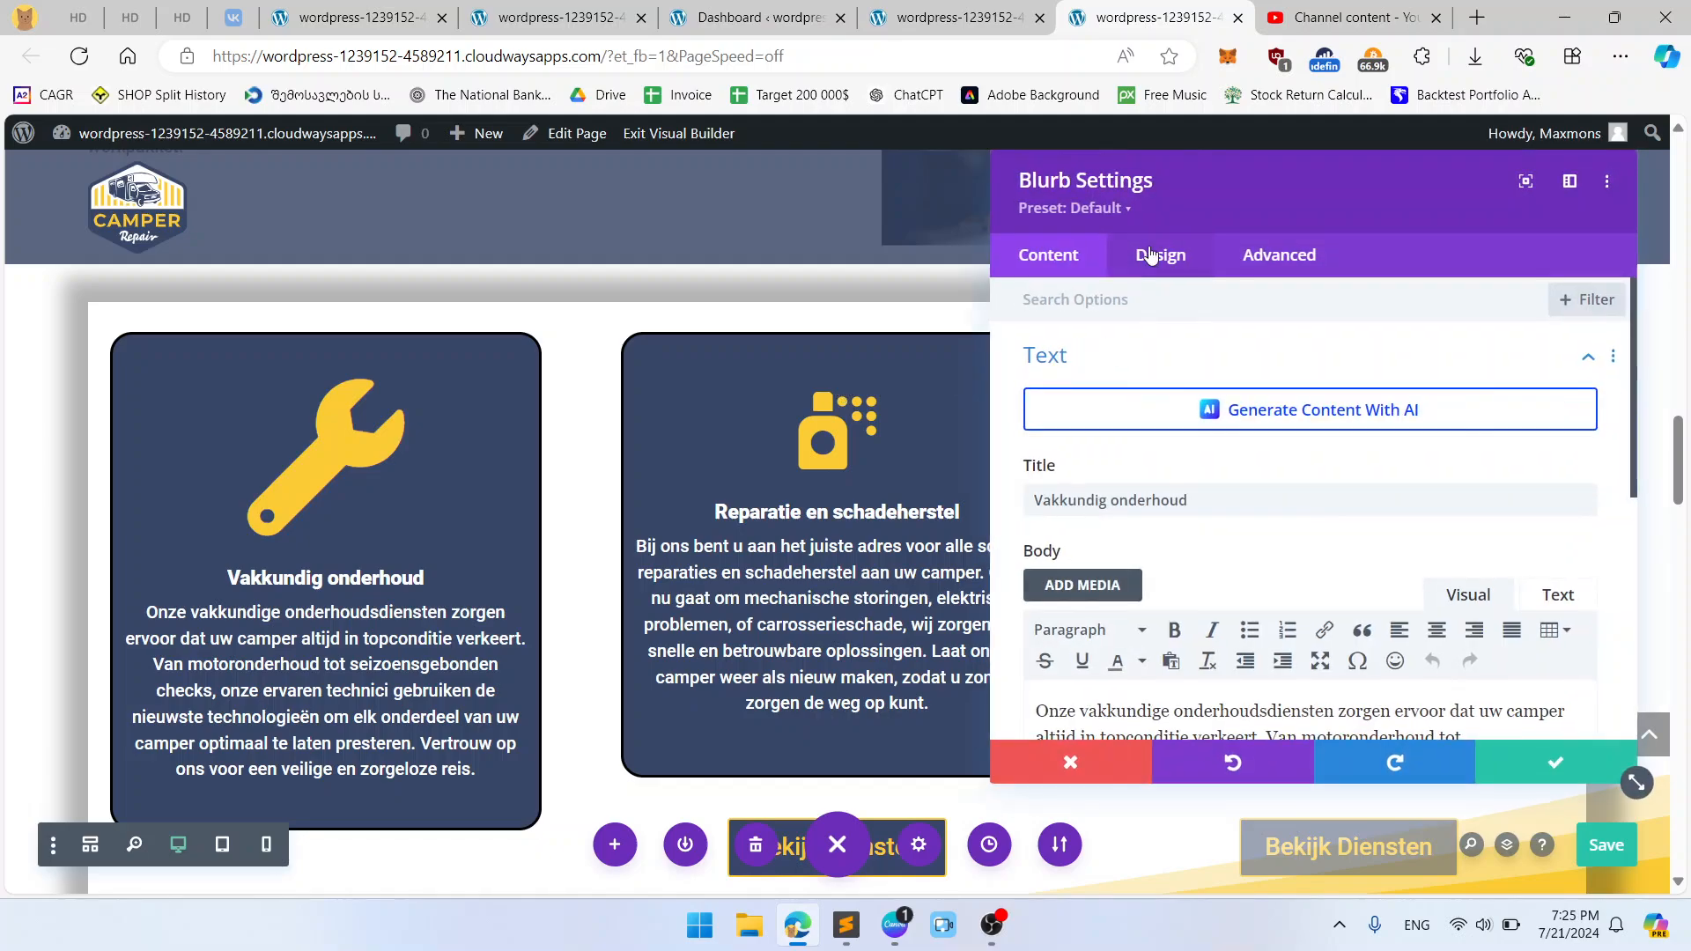
left_click(1154, 255)
left_click(1181, 365)
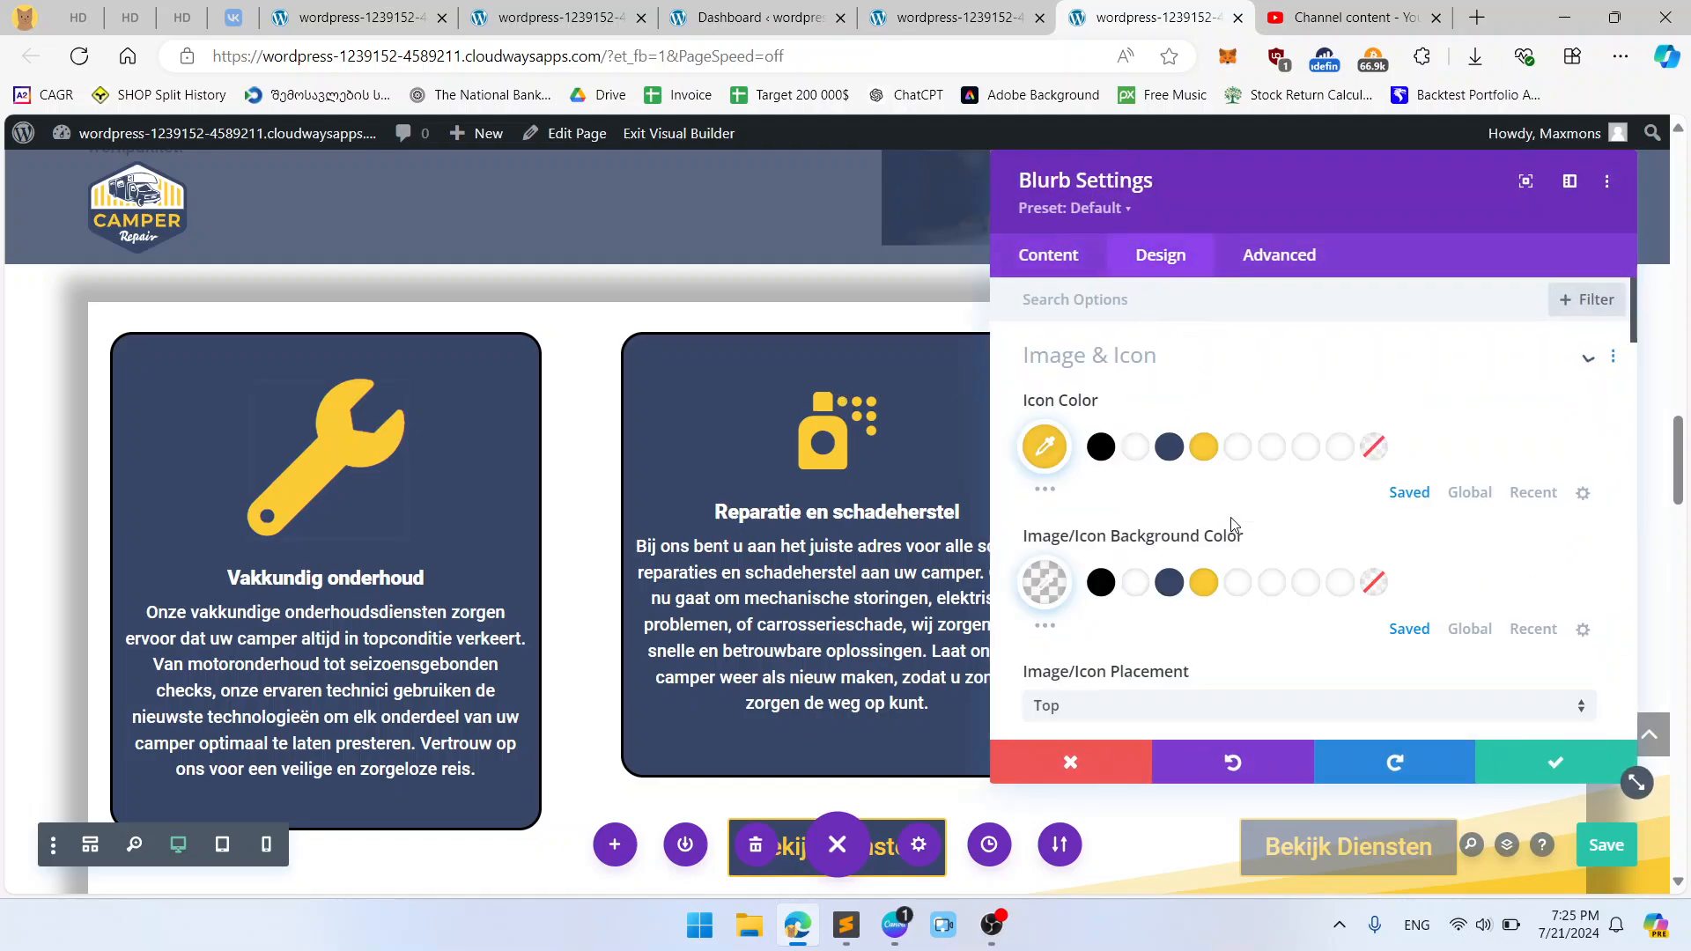
scroll(1483, 616, "down", 4)
double_click(1485, 462)
type("70px")
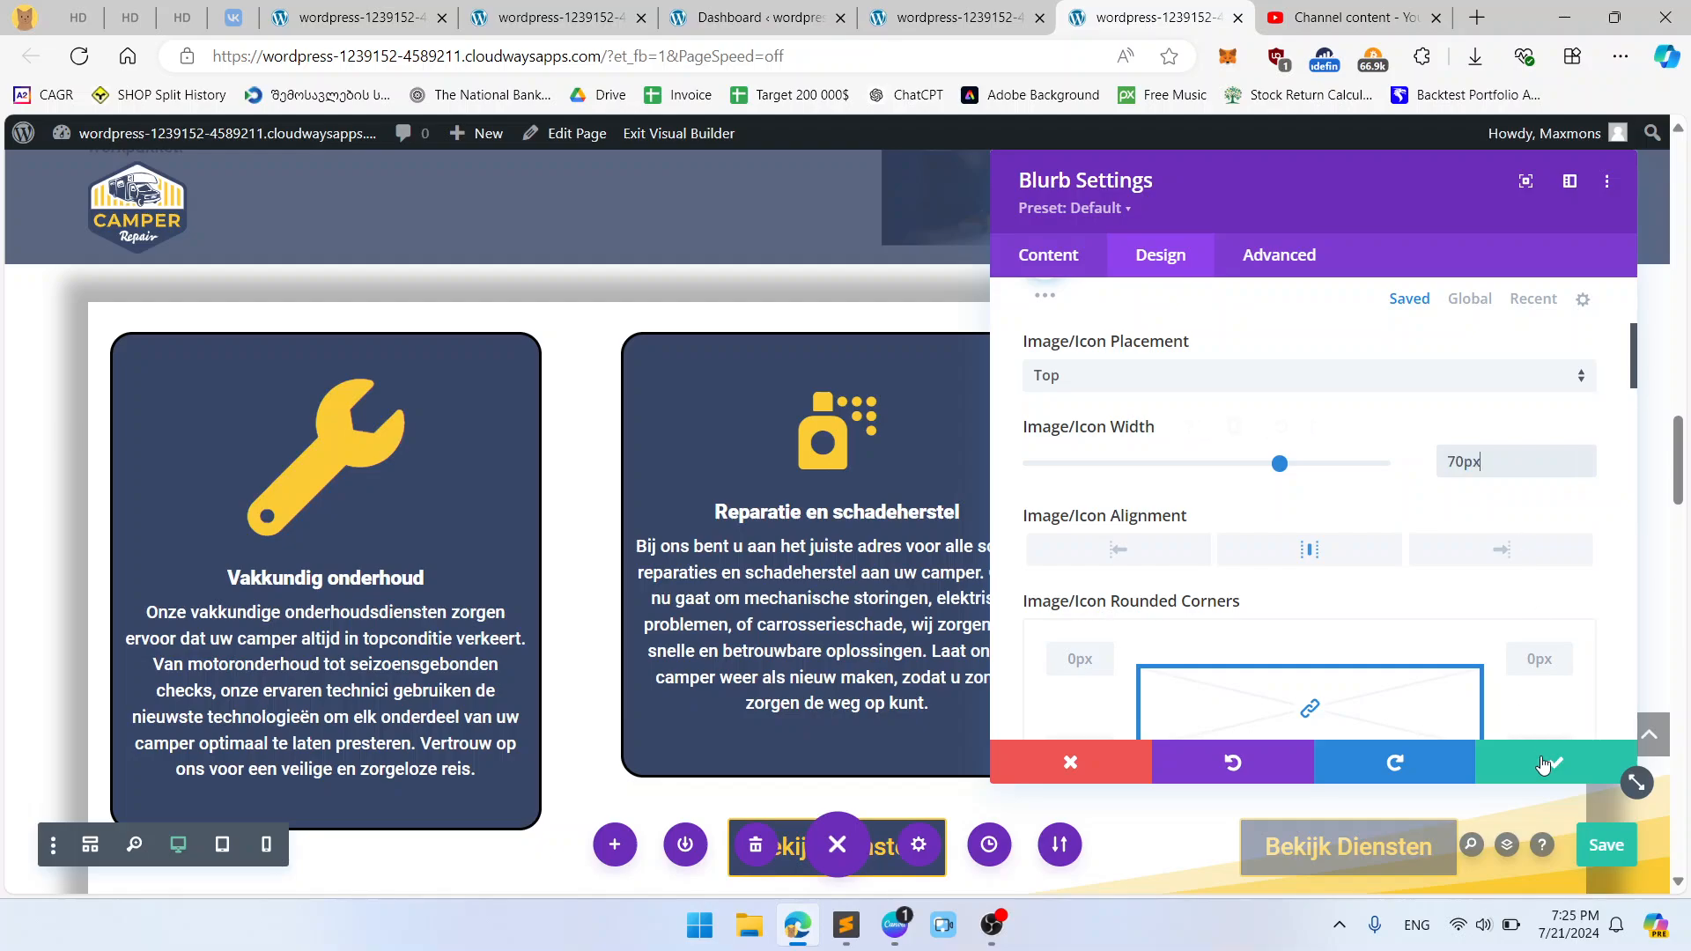
left_click(1547, 767)
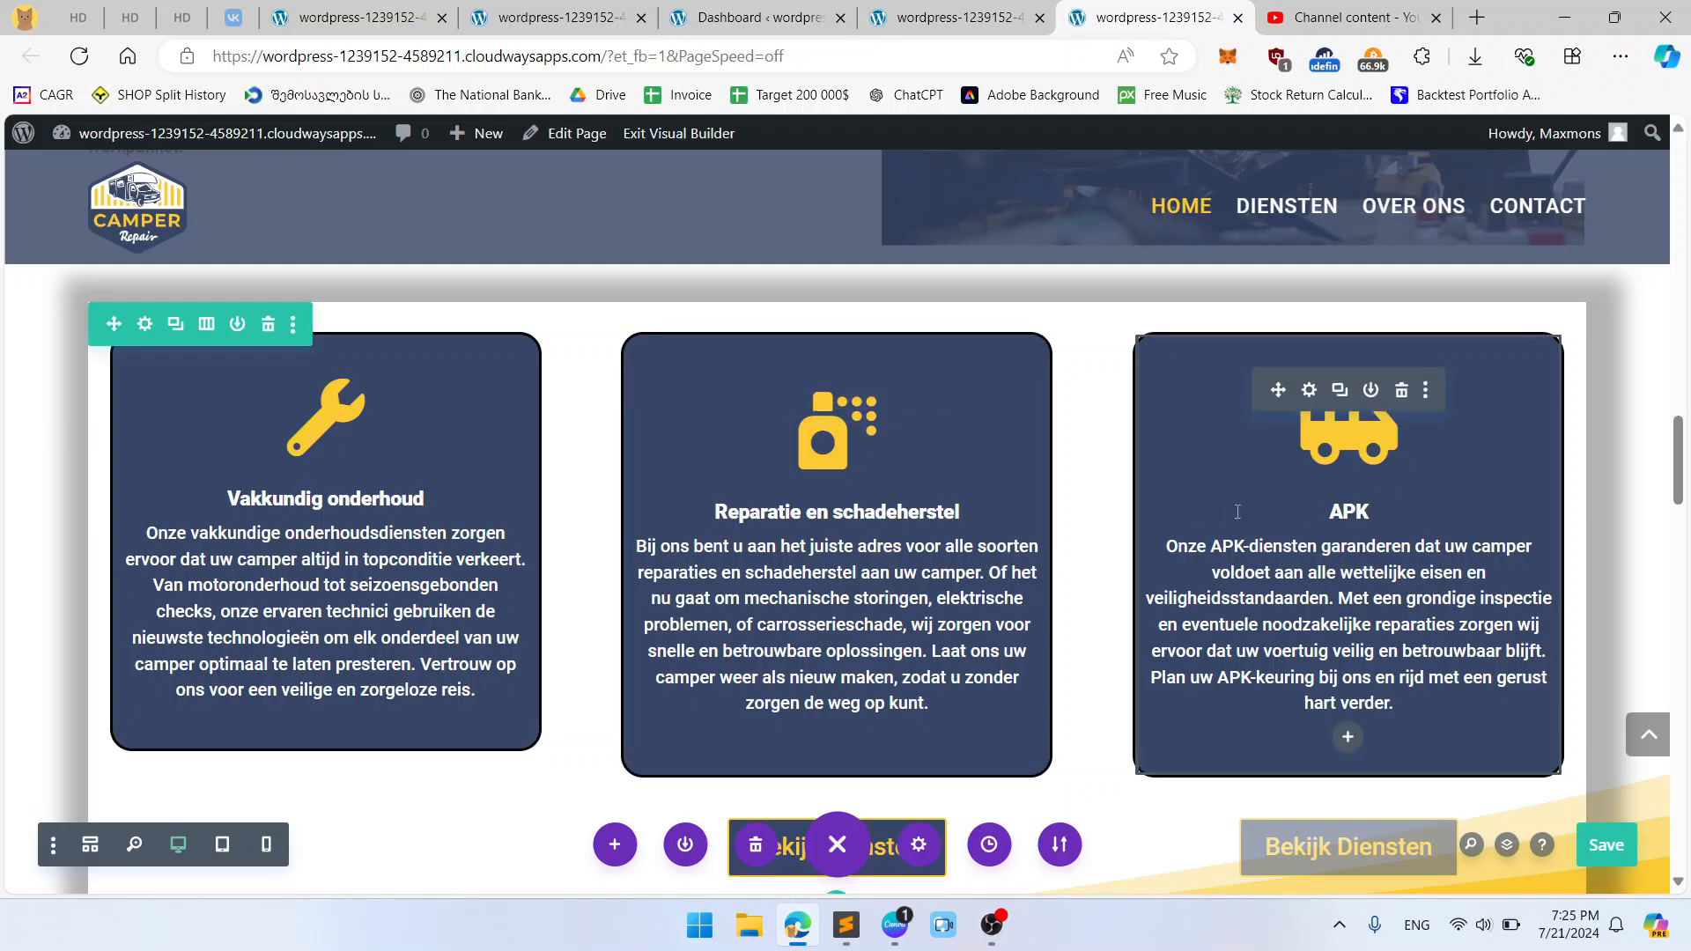
Step: Examine the image and icon design options of the Vakkundig onderhoud blurb for controls affecting the icon's size
left_click(288, 398)
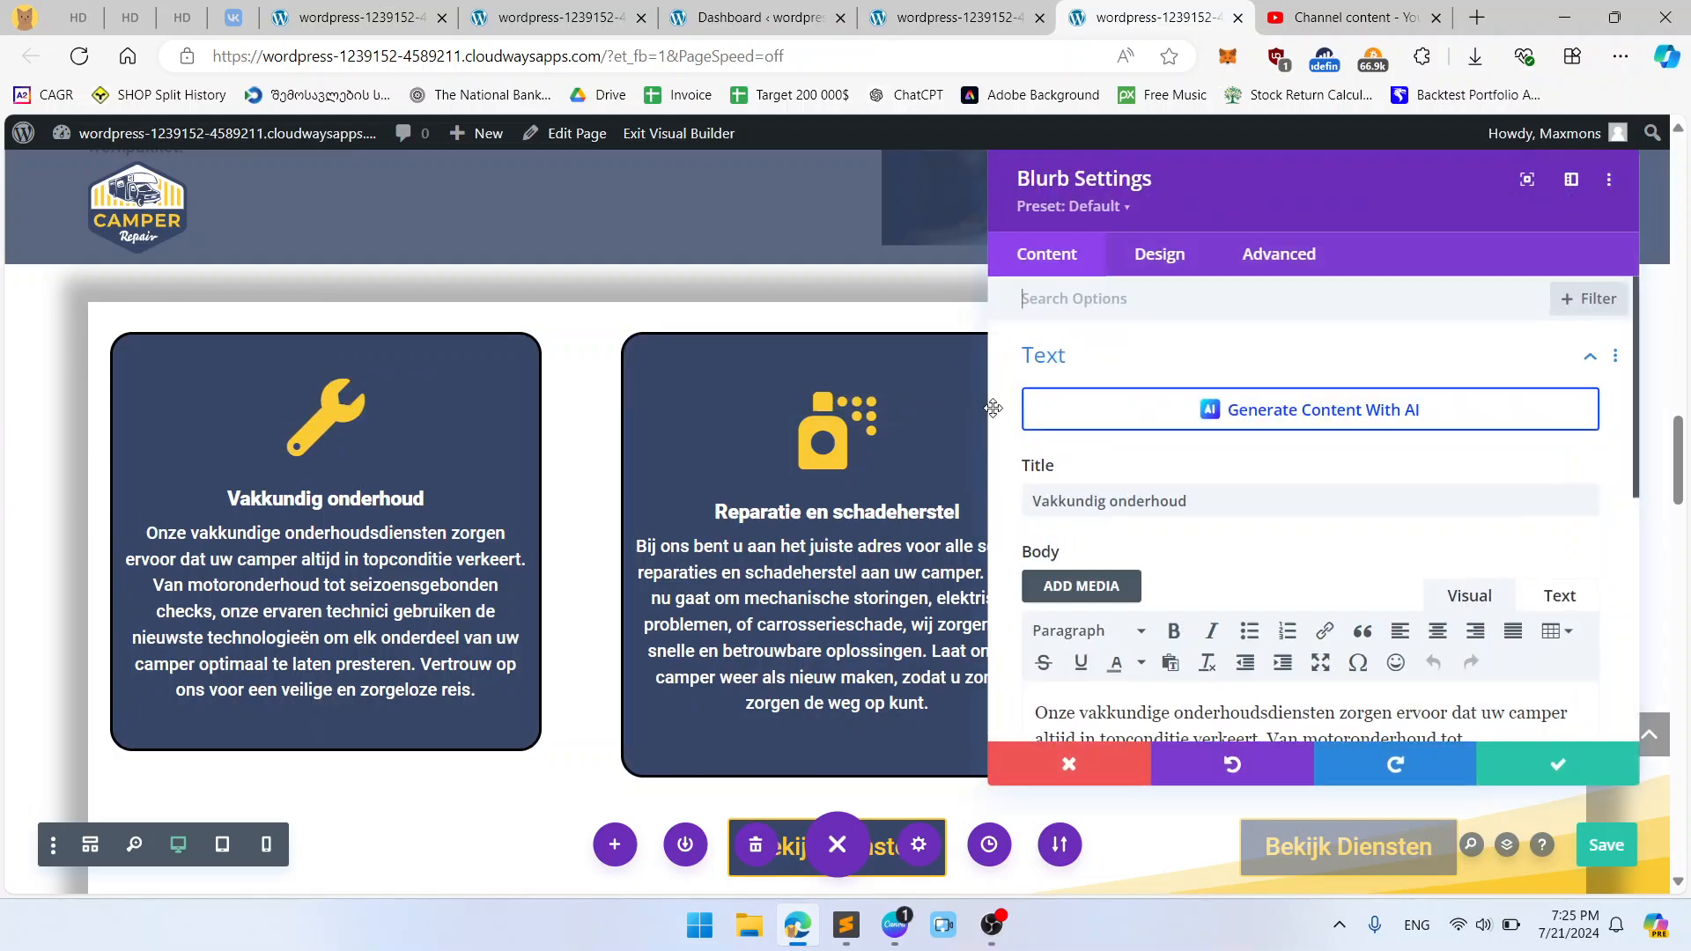
left_click(1148, 255)
left_click(1224, 356)
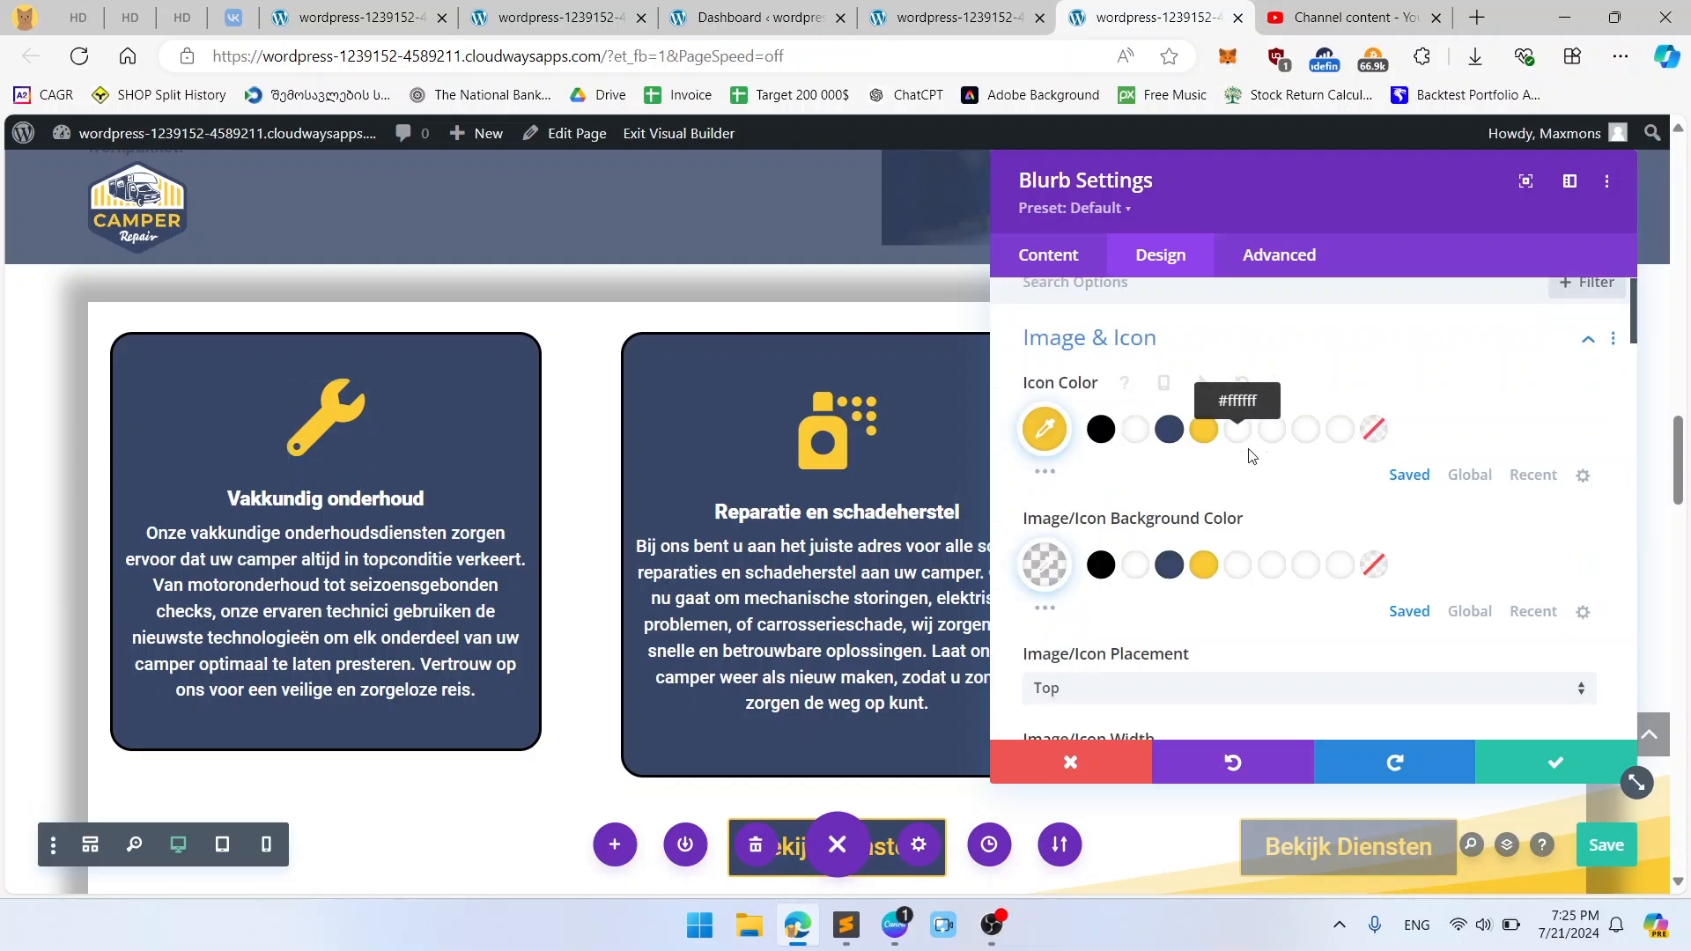
scroll(1256, 456, "down", 4)
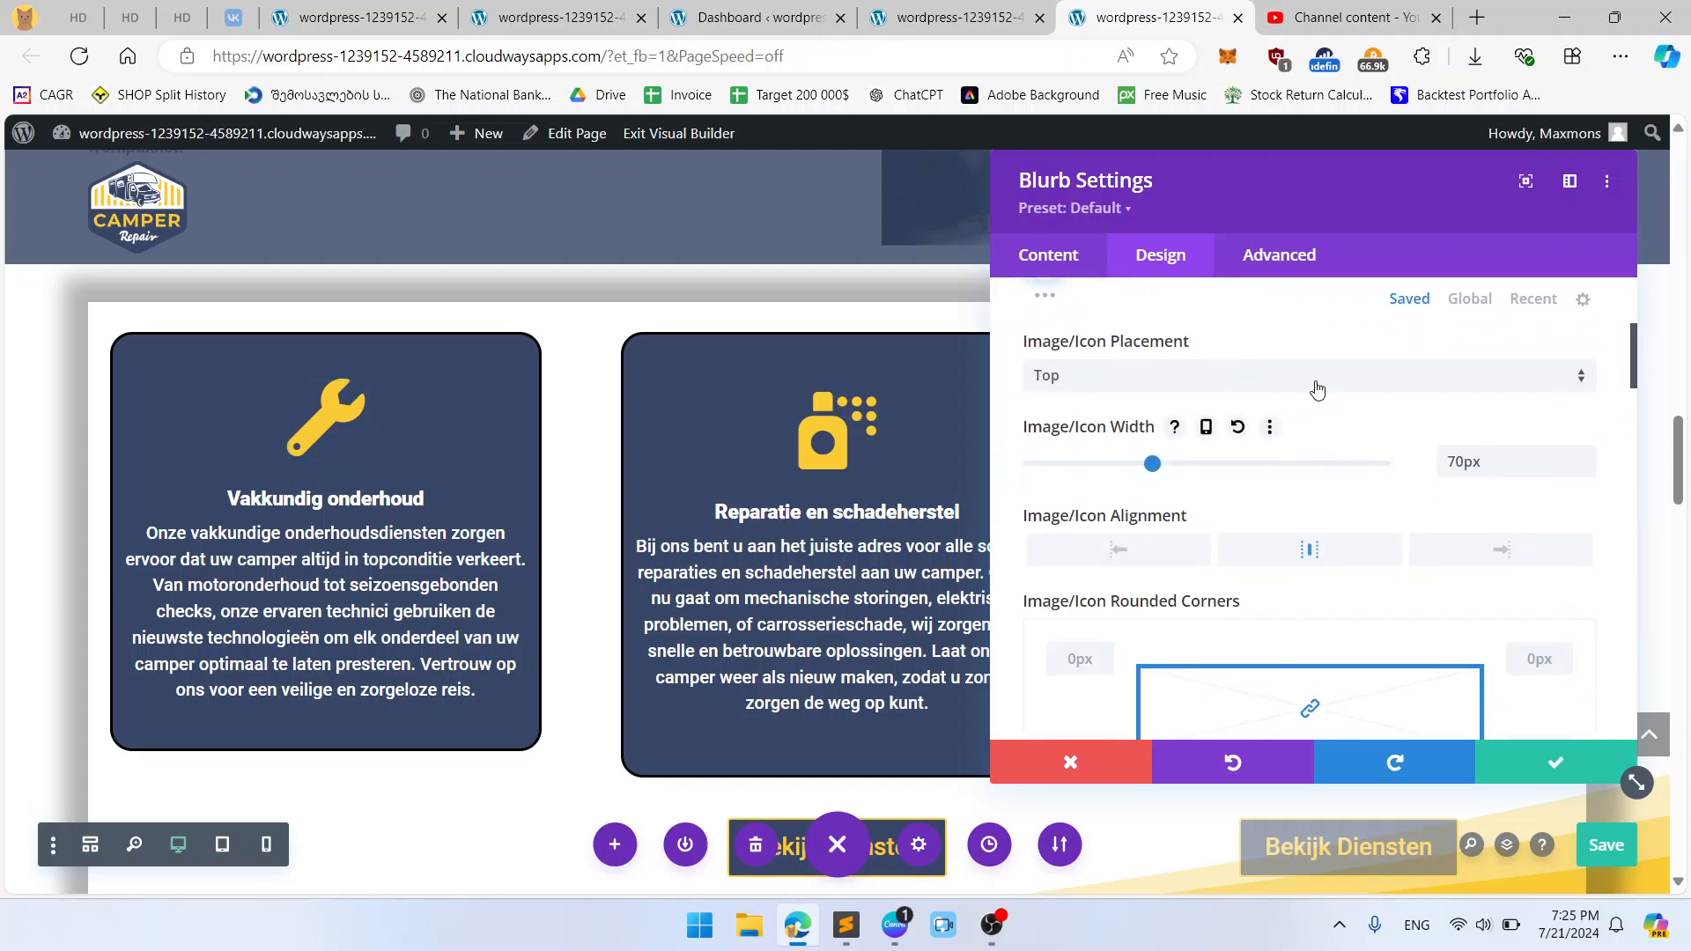
scroll(1317, 388, "down", 2)
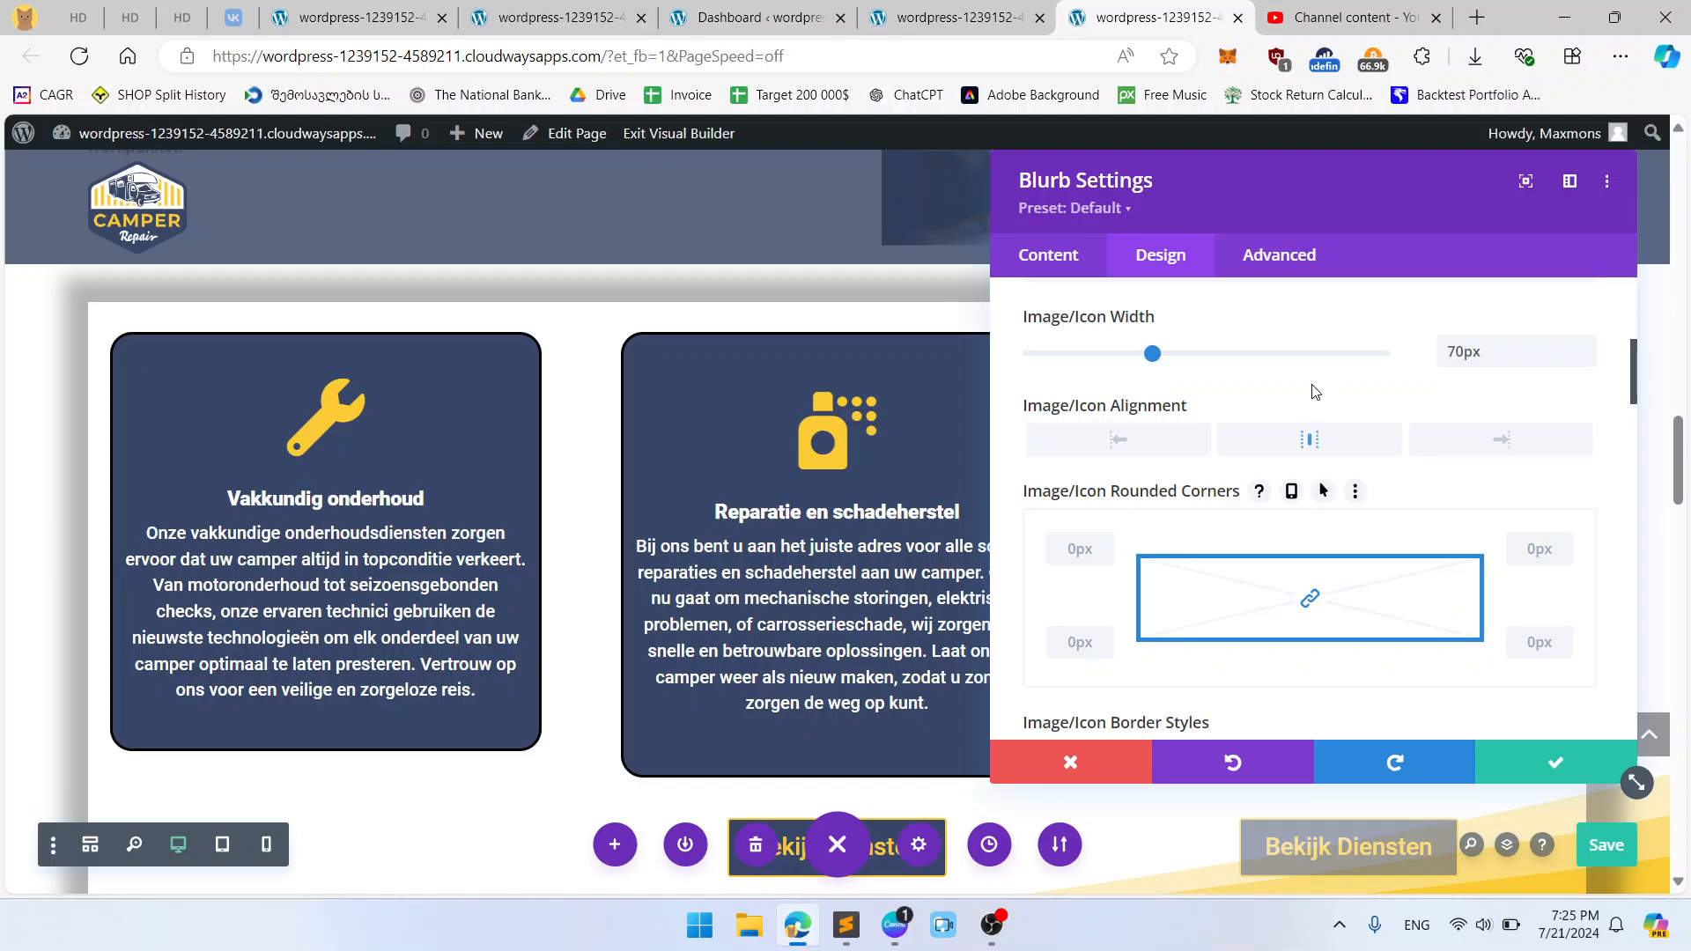
scroll(1315, 391, "down", 10)
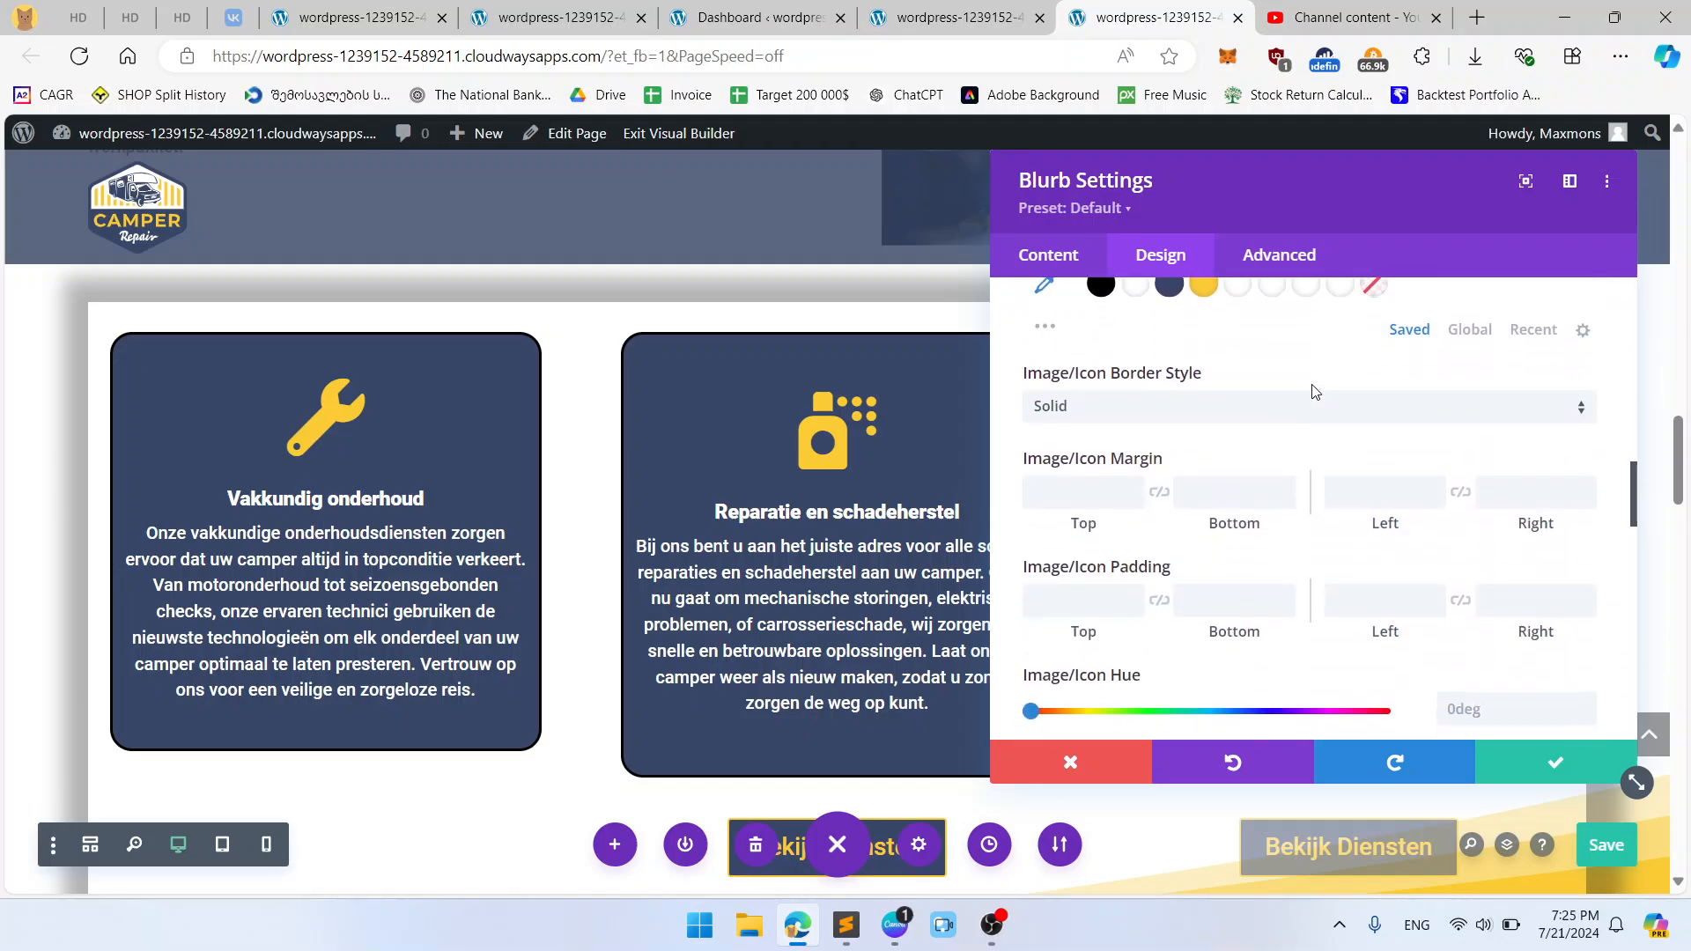
scroll(1313, 388, "down", 5)
scroll(1312, 388, "up", 7)
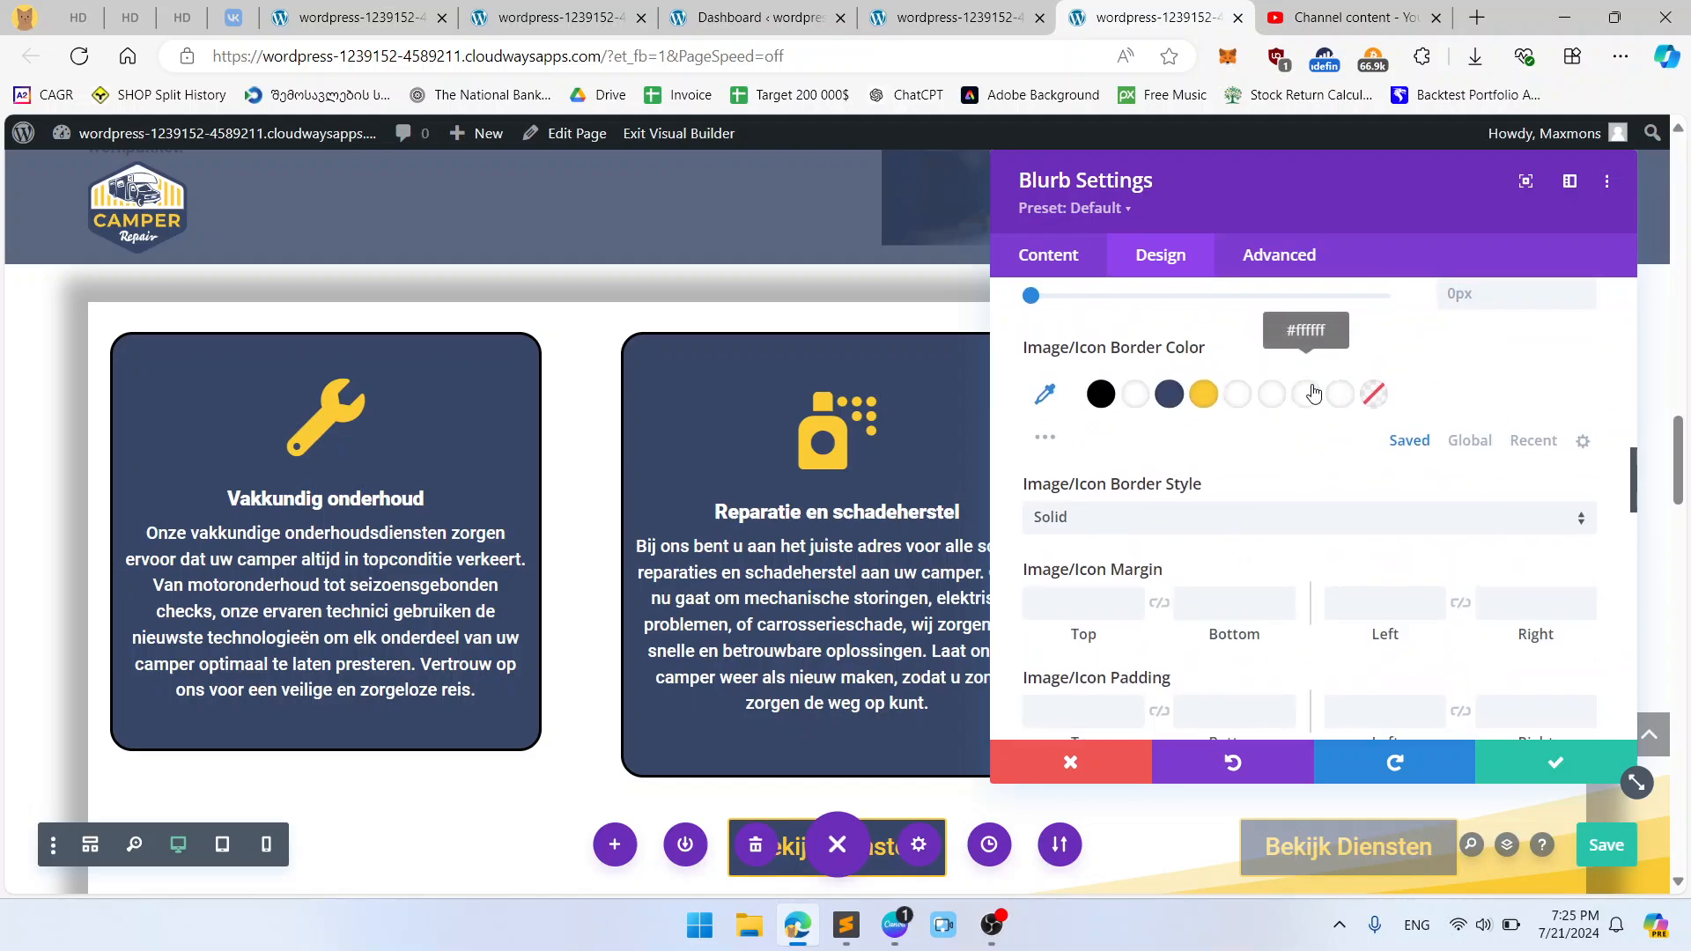
scroll(1314, 393, "up", 5)
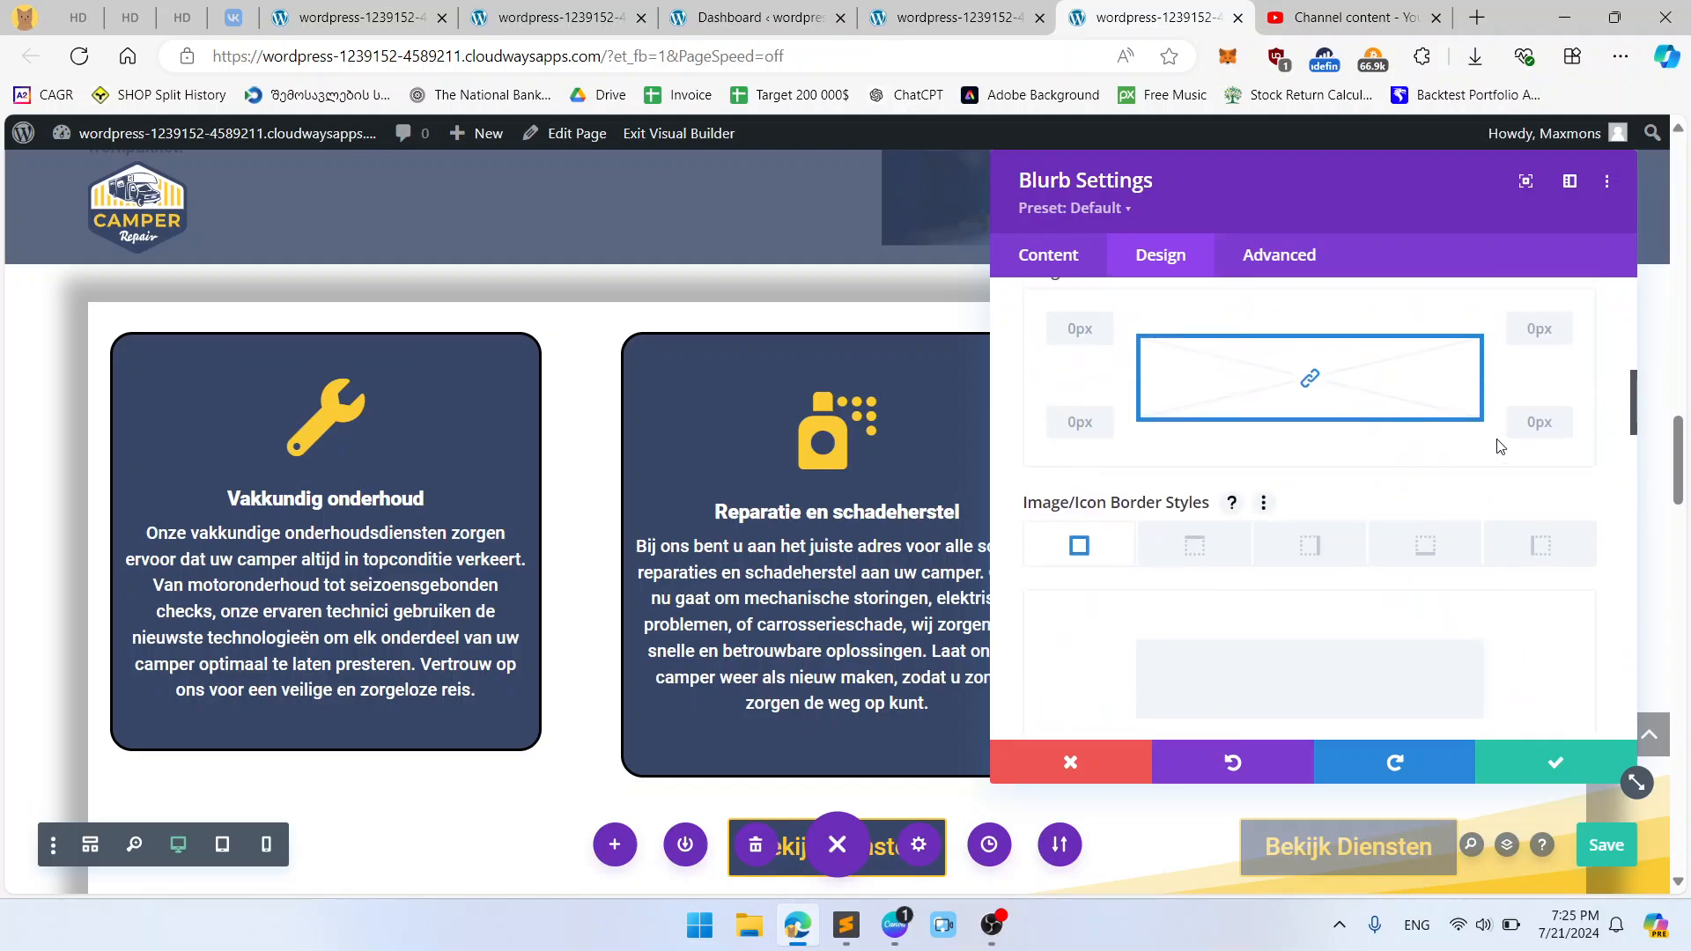
Step: Open the module element fields in the custom CSS settings of the Vakkundig onderhoud blurb
left_click(1304, 264)
left_click(1185, 454)
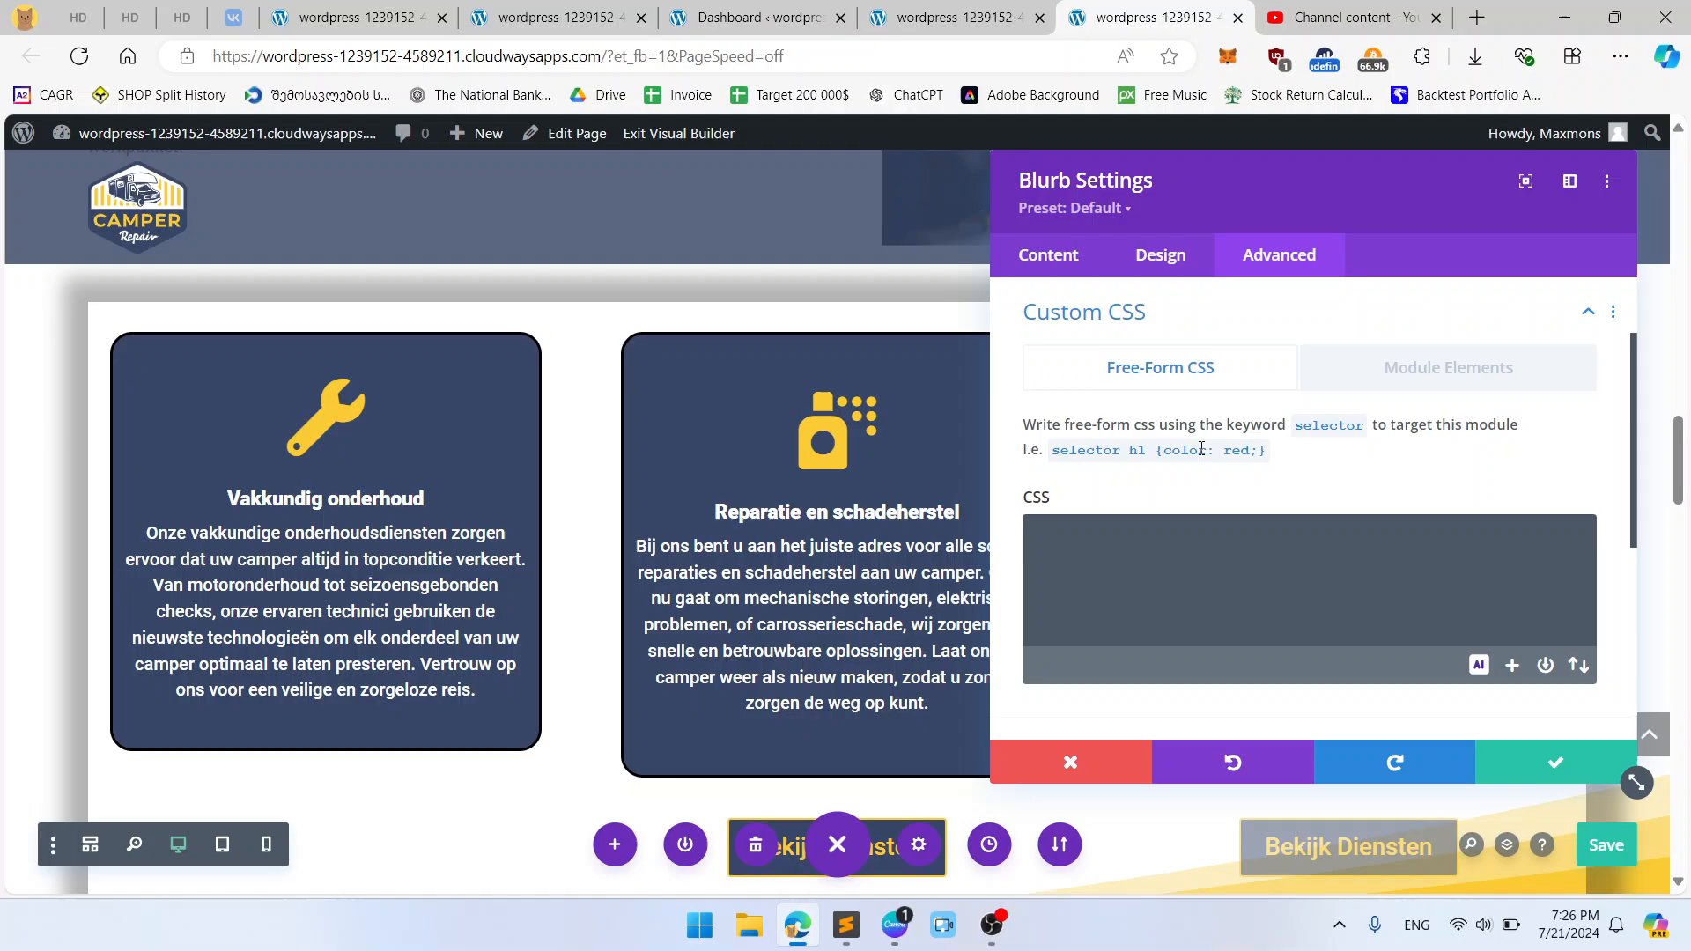
left_click(1449, 369)
Step: Inspect the Vakkundig onderhoud wrench icon on the live homepage with the browser's developer tools
left_click(828, 11)
left_click(907, 12)
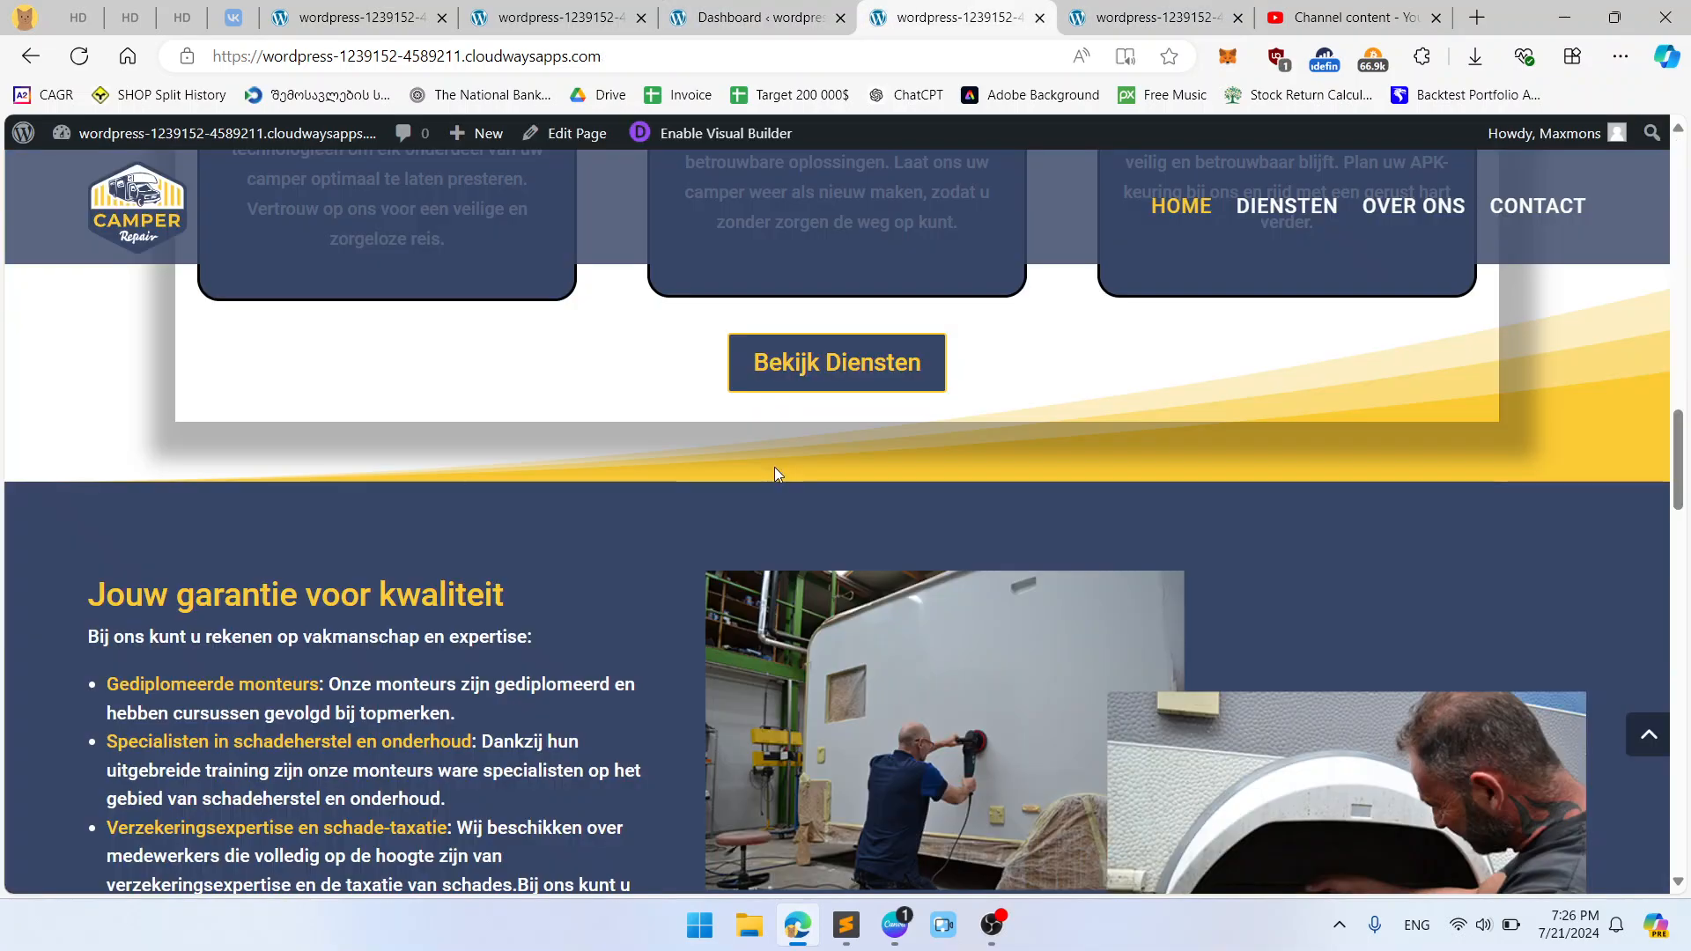
scroll(775, 467, "up", 6)
right_click(380, 564)
left_click(456, 872)
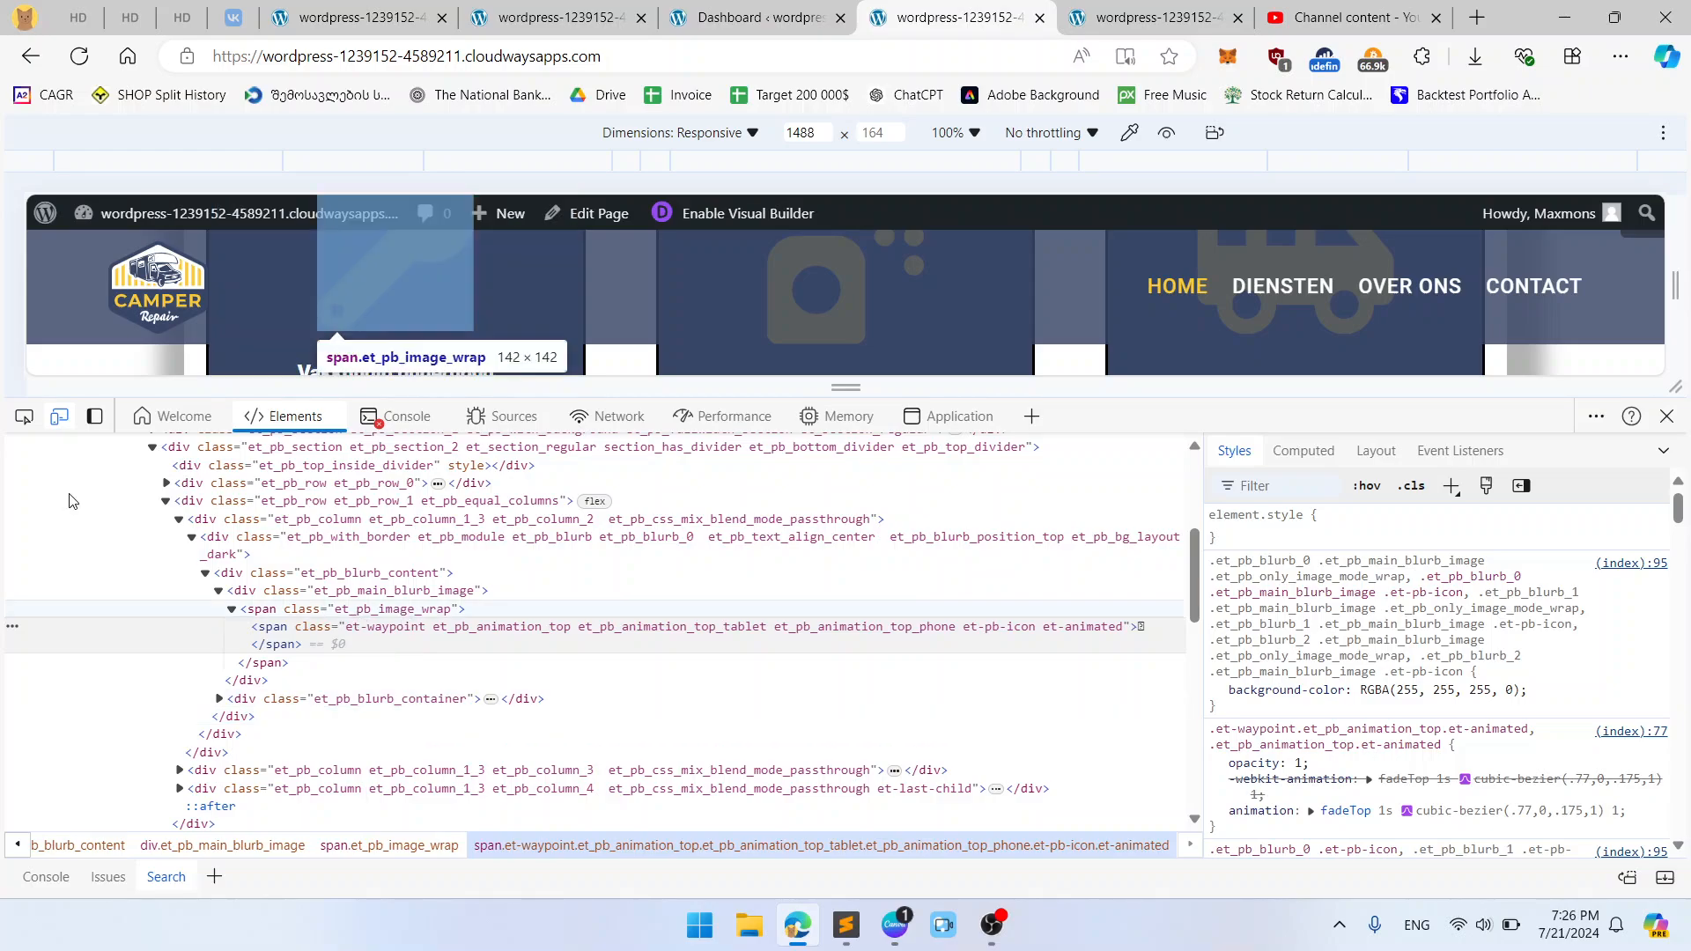
Step: Return to the Visual Builder and add height:70px!important; to the Blurb Image custom CSS of the Vakkundig onderhoud blurb
left_click(1133, 18)
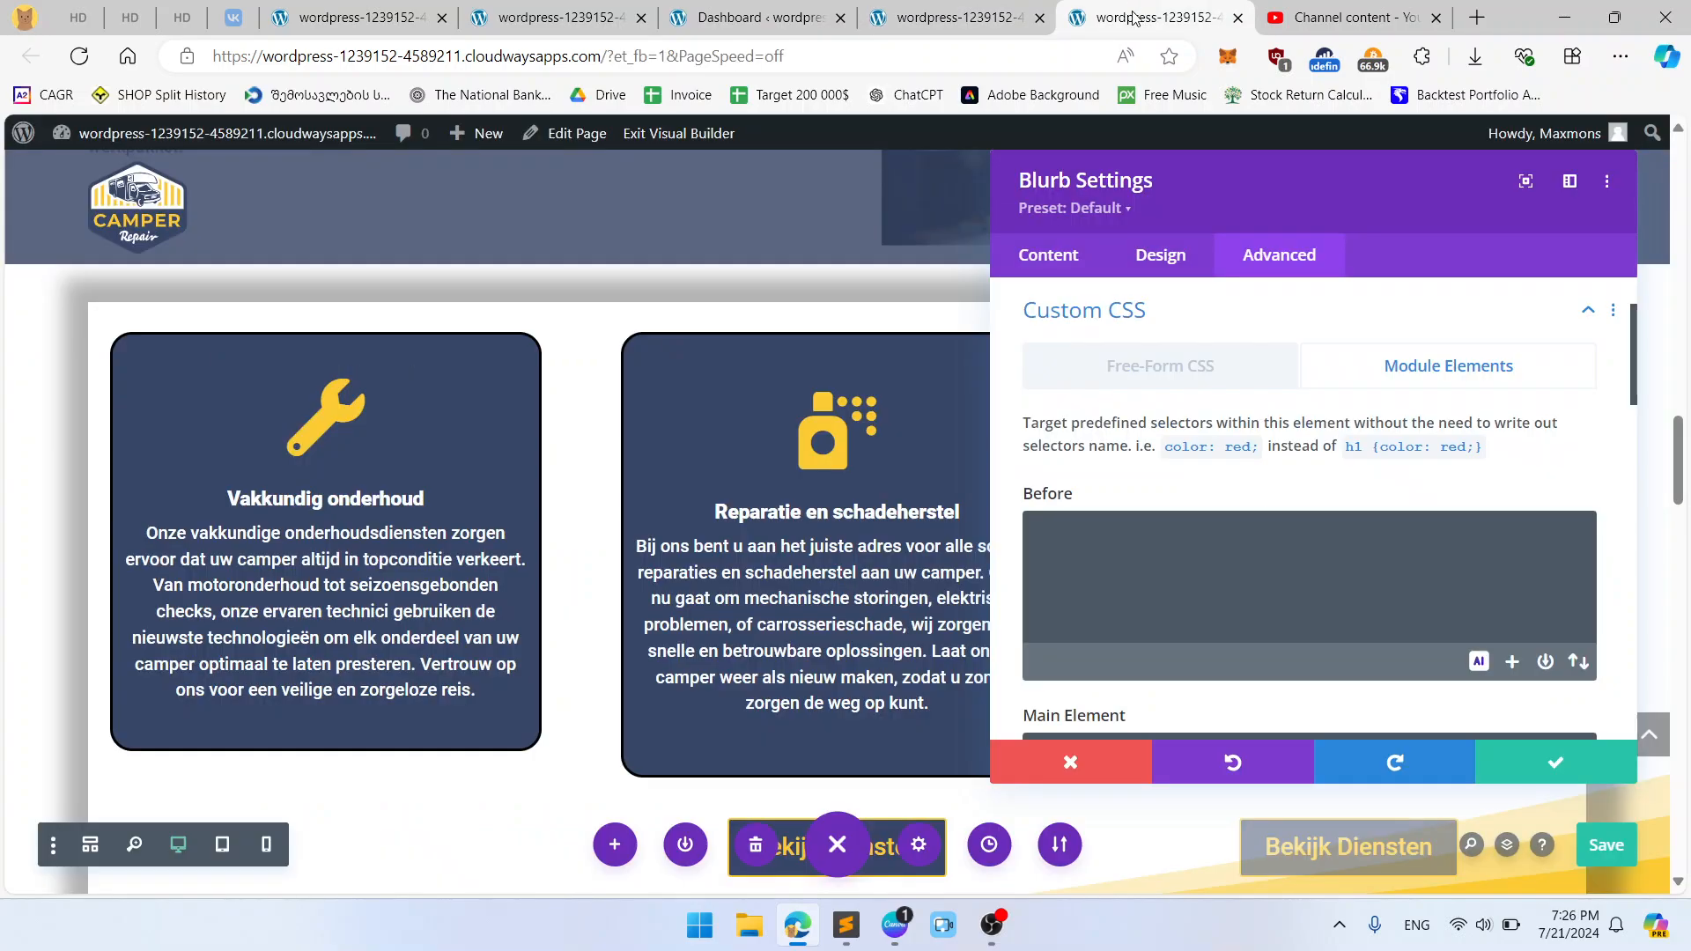
scroll(1380, 532, "down", 8)
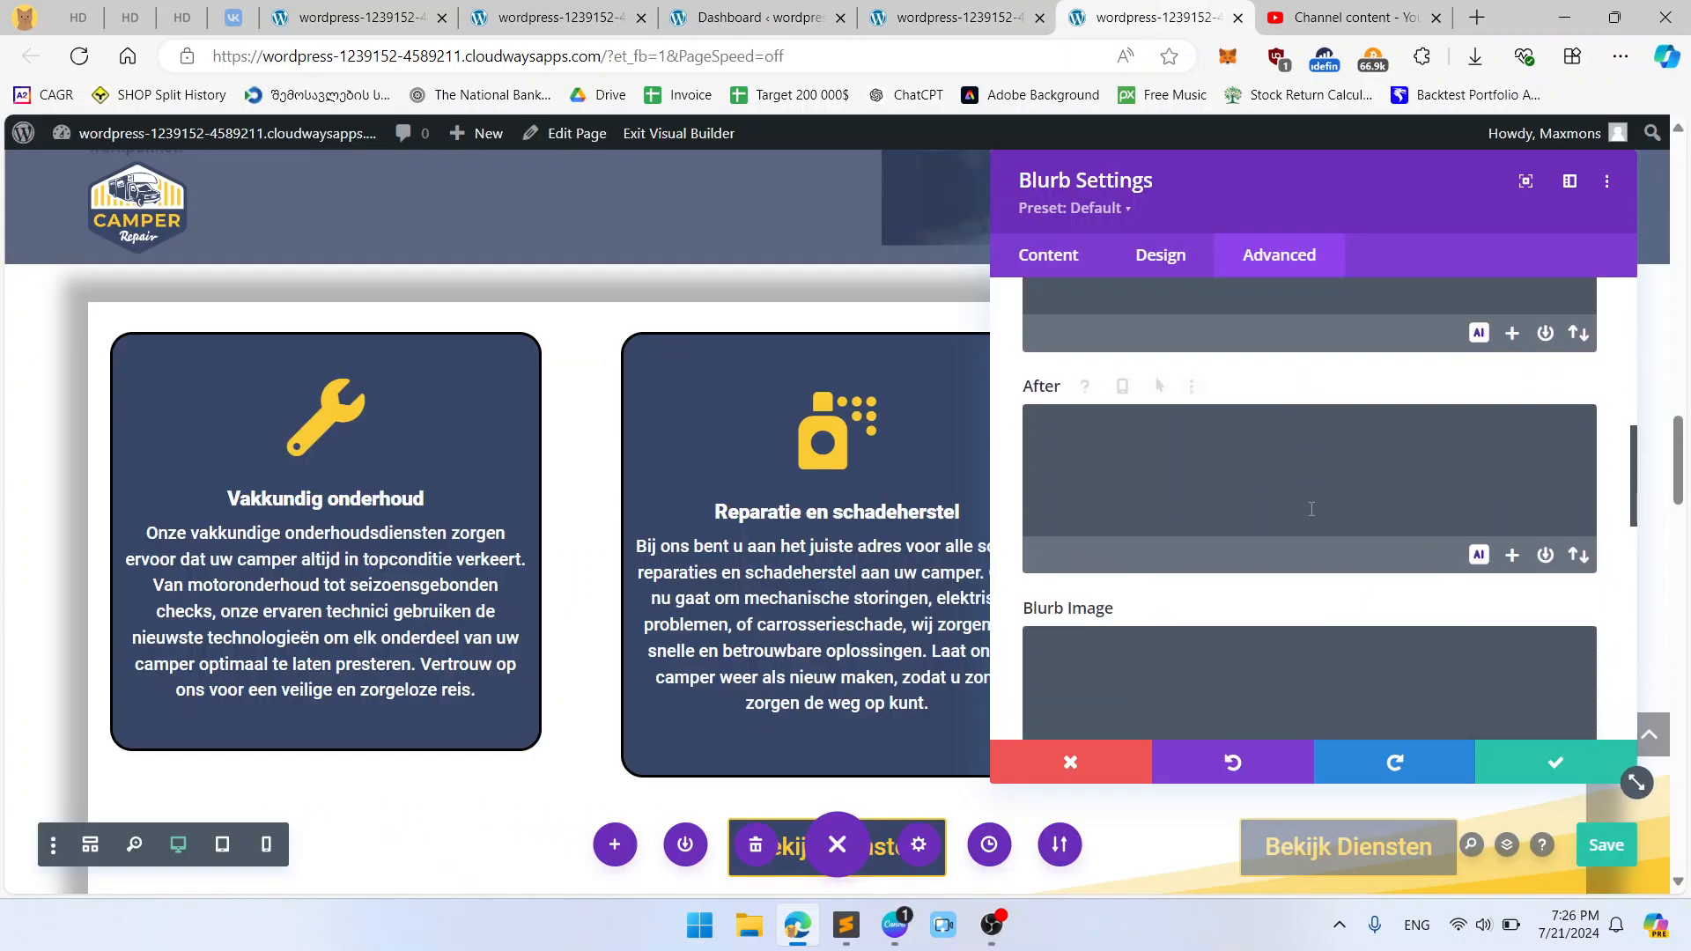
left_click(1311, 510)
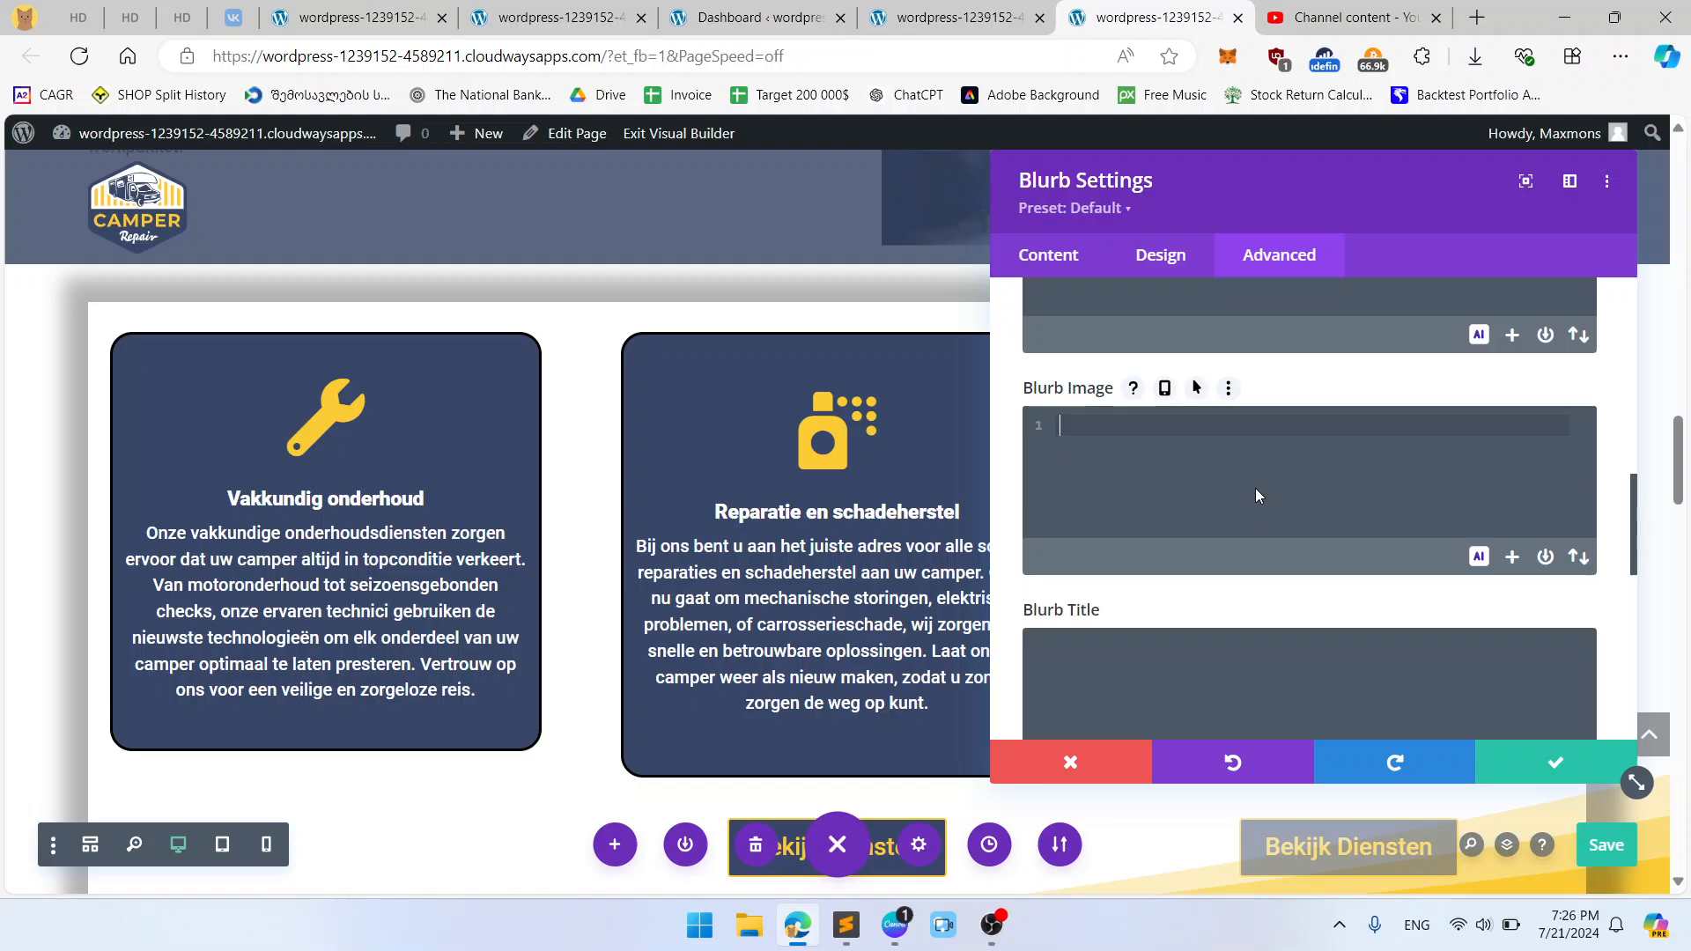
type("height:70px;")
key("Left")
type("!important")
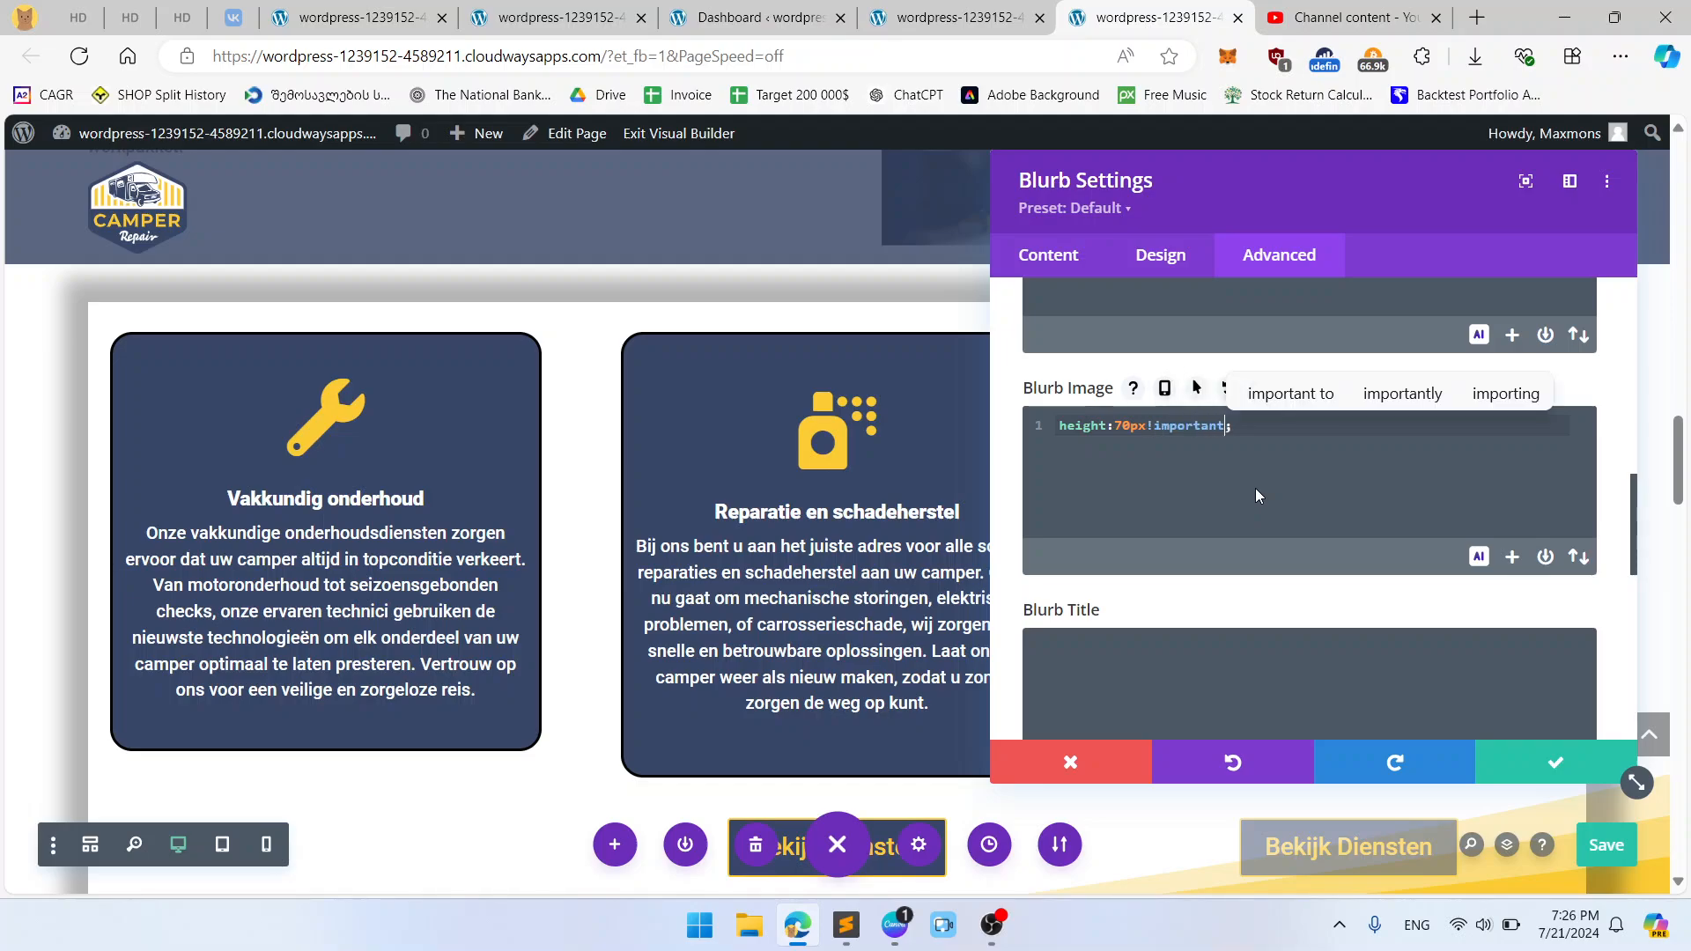
key("End")
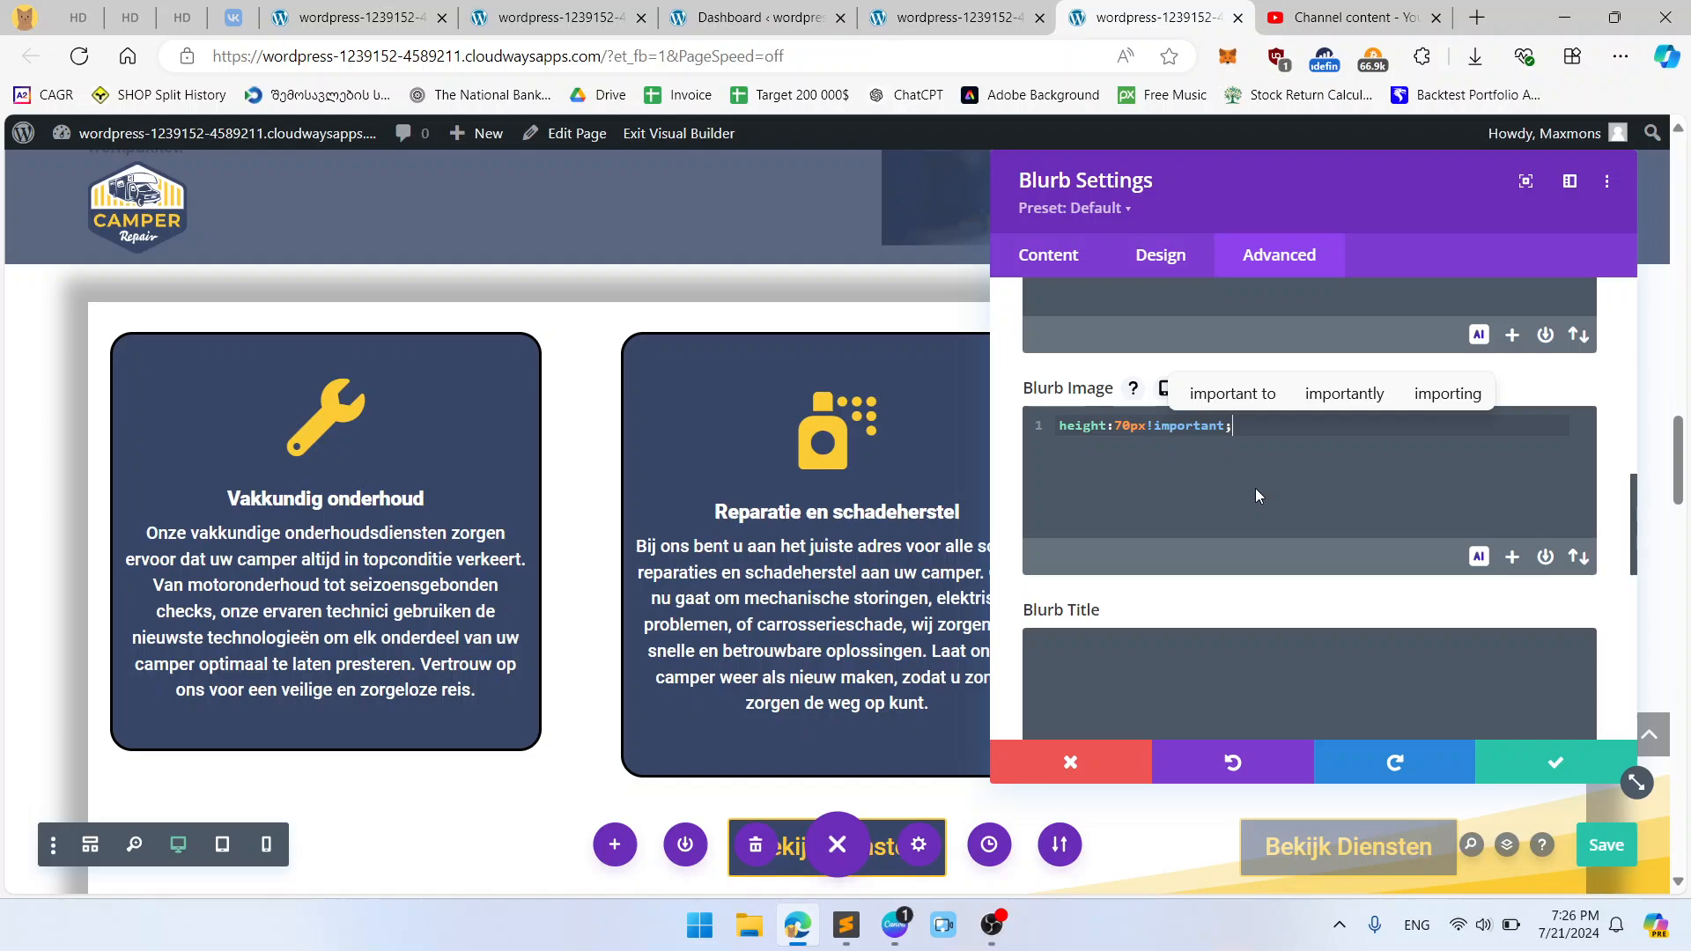
left_click(1124, 425)
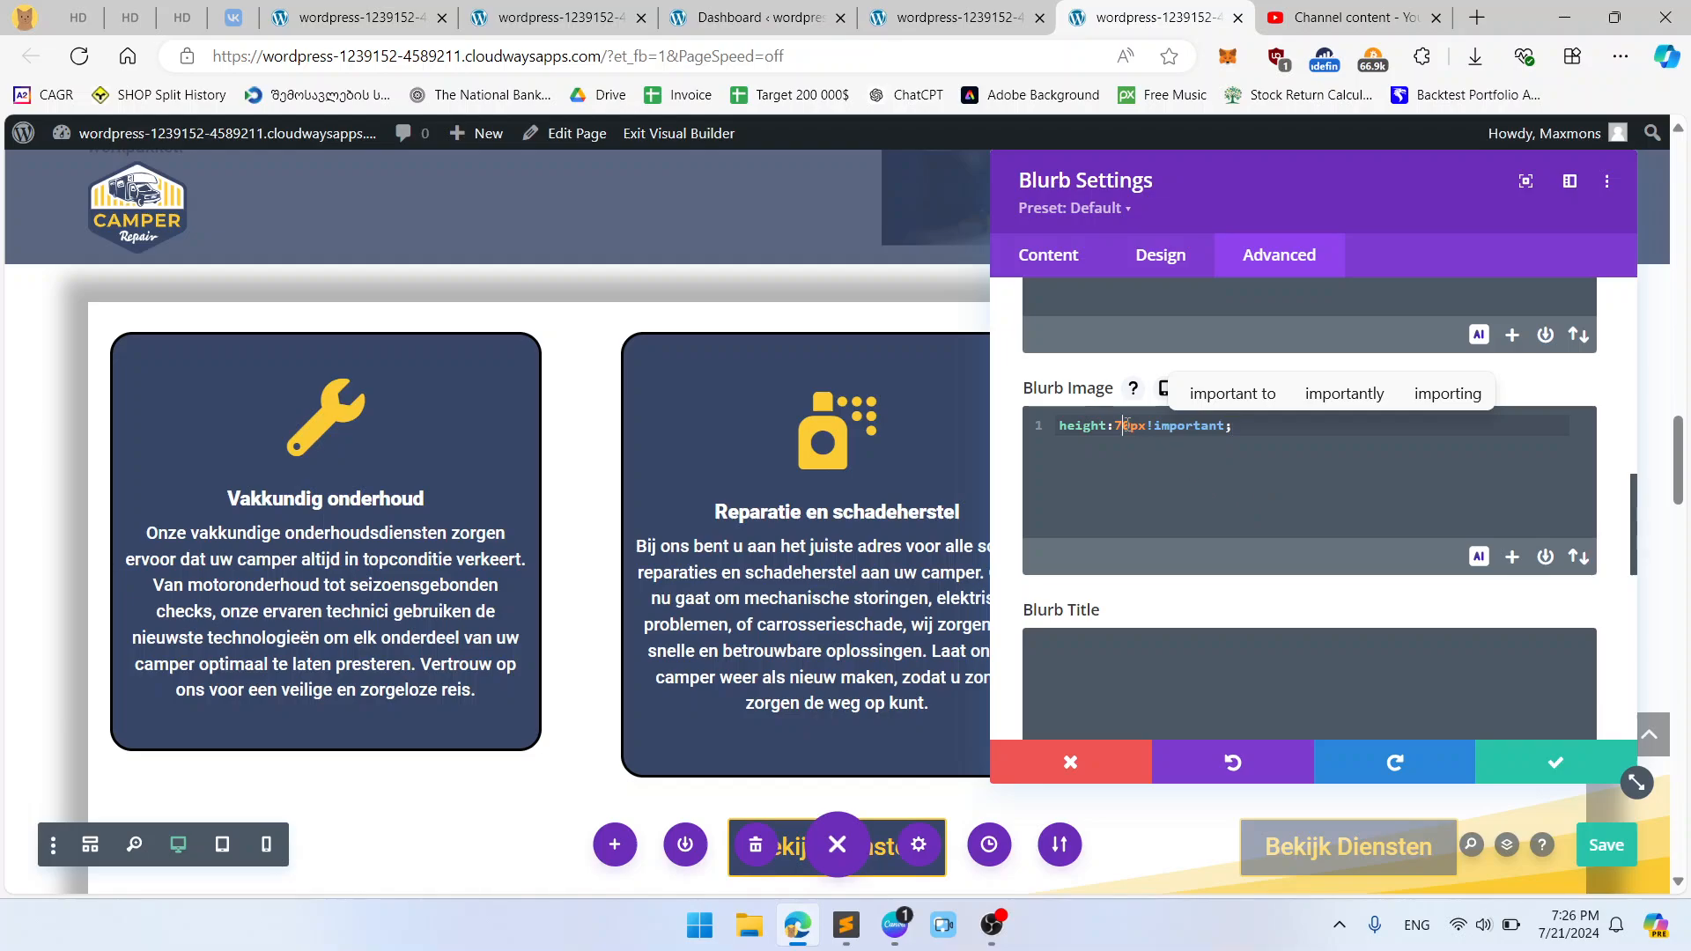
Step: Add a second declaration, width:auto!important;, to the Blurb Image custom CSS
left_click(1248, 436)
key("Return")
type("width:auto")
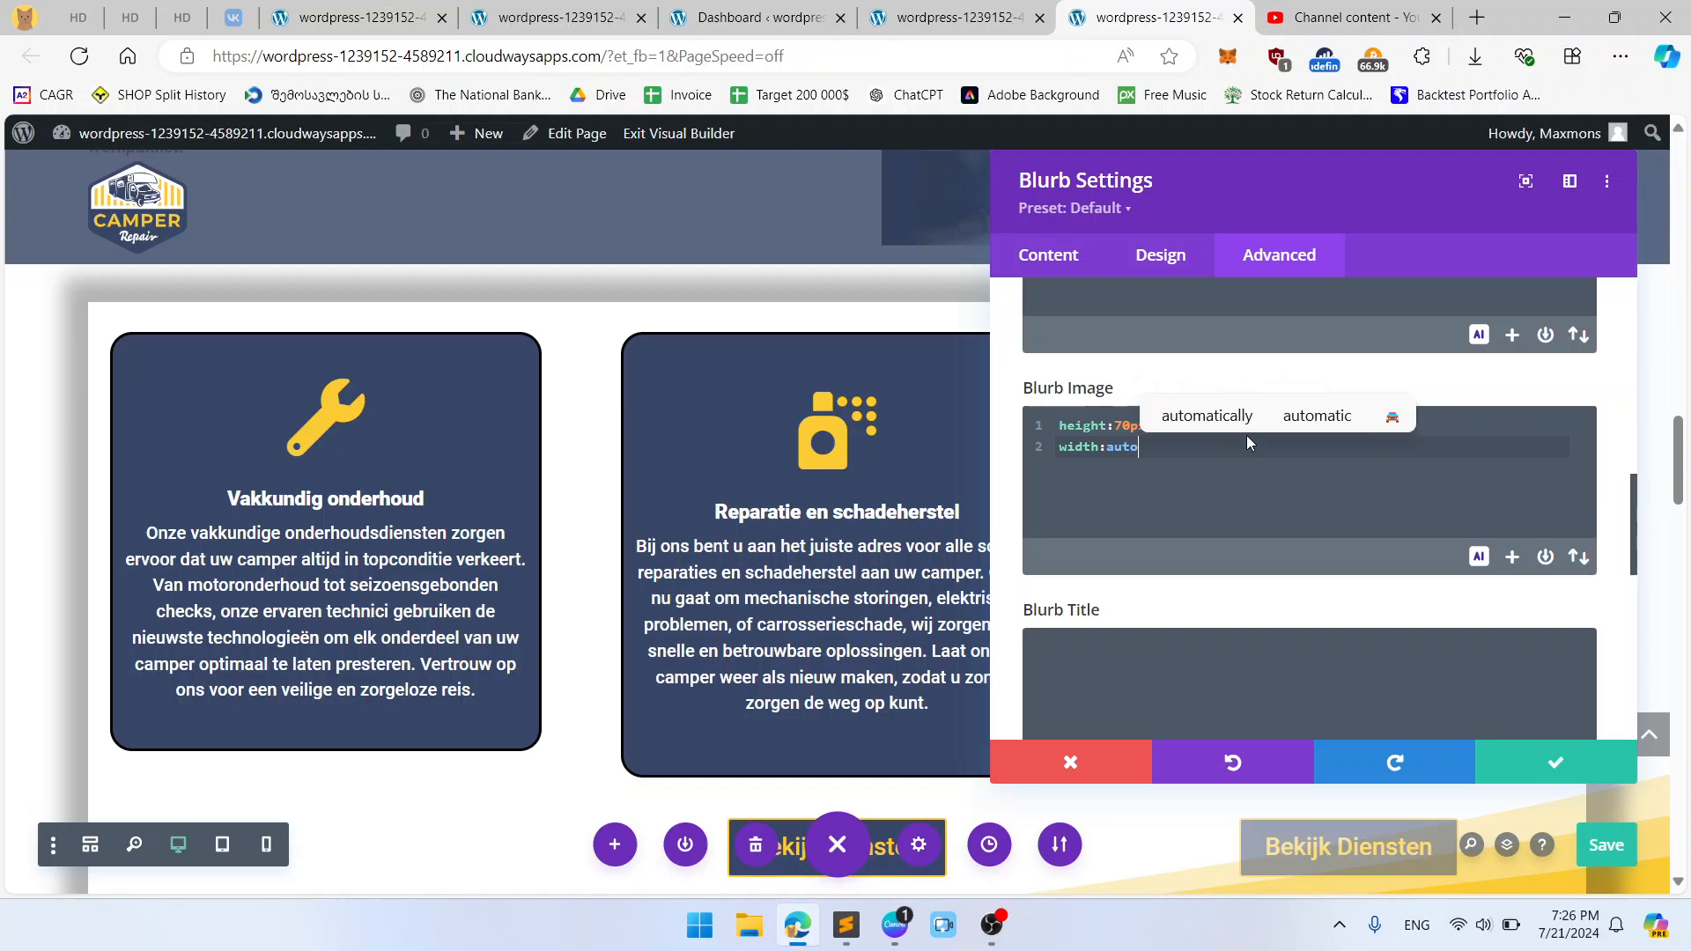
type("!important;")
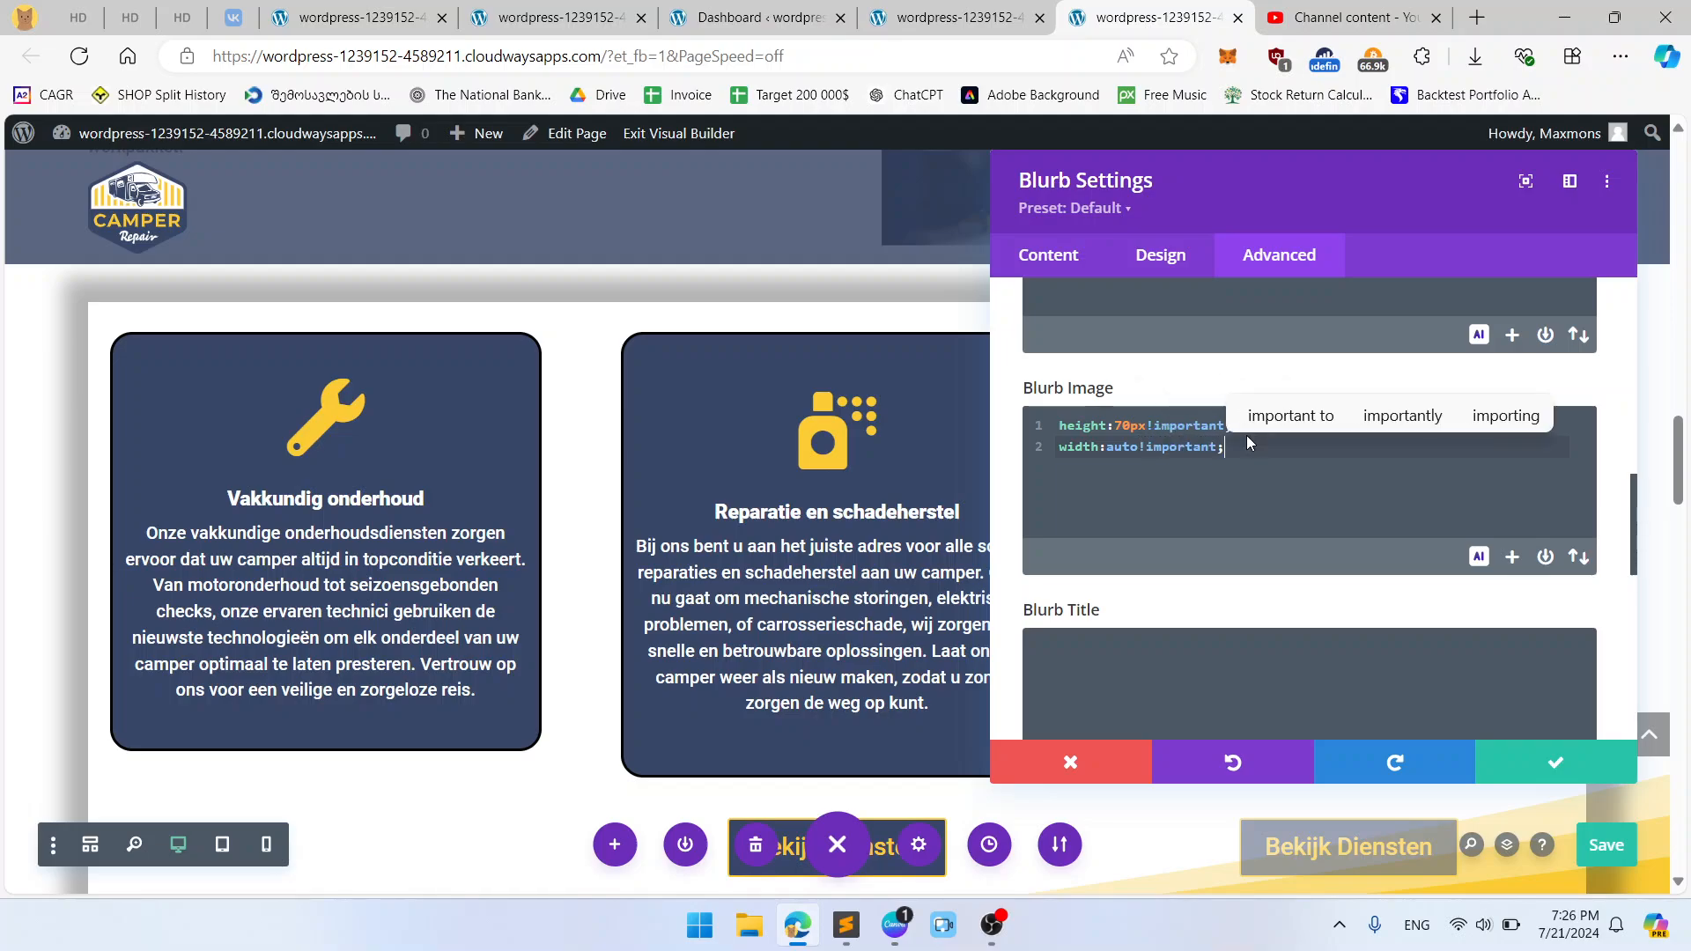
scroll(1099, 476, "down", 5)
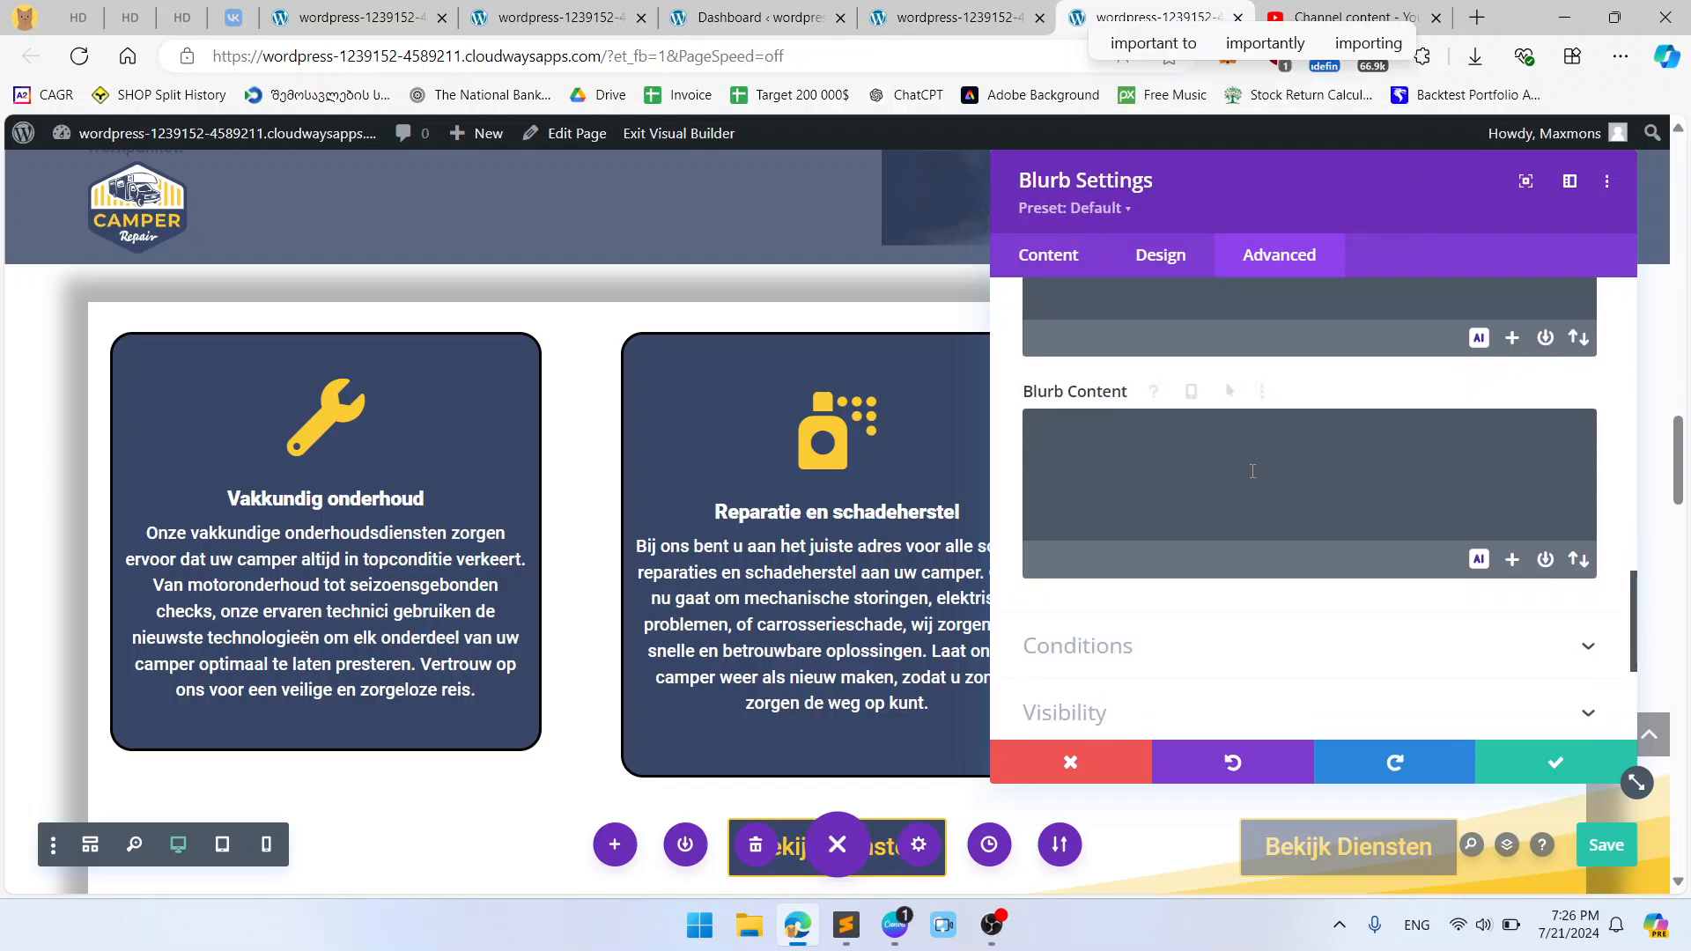
scroll(1252, 474, "up", 5)
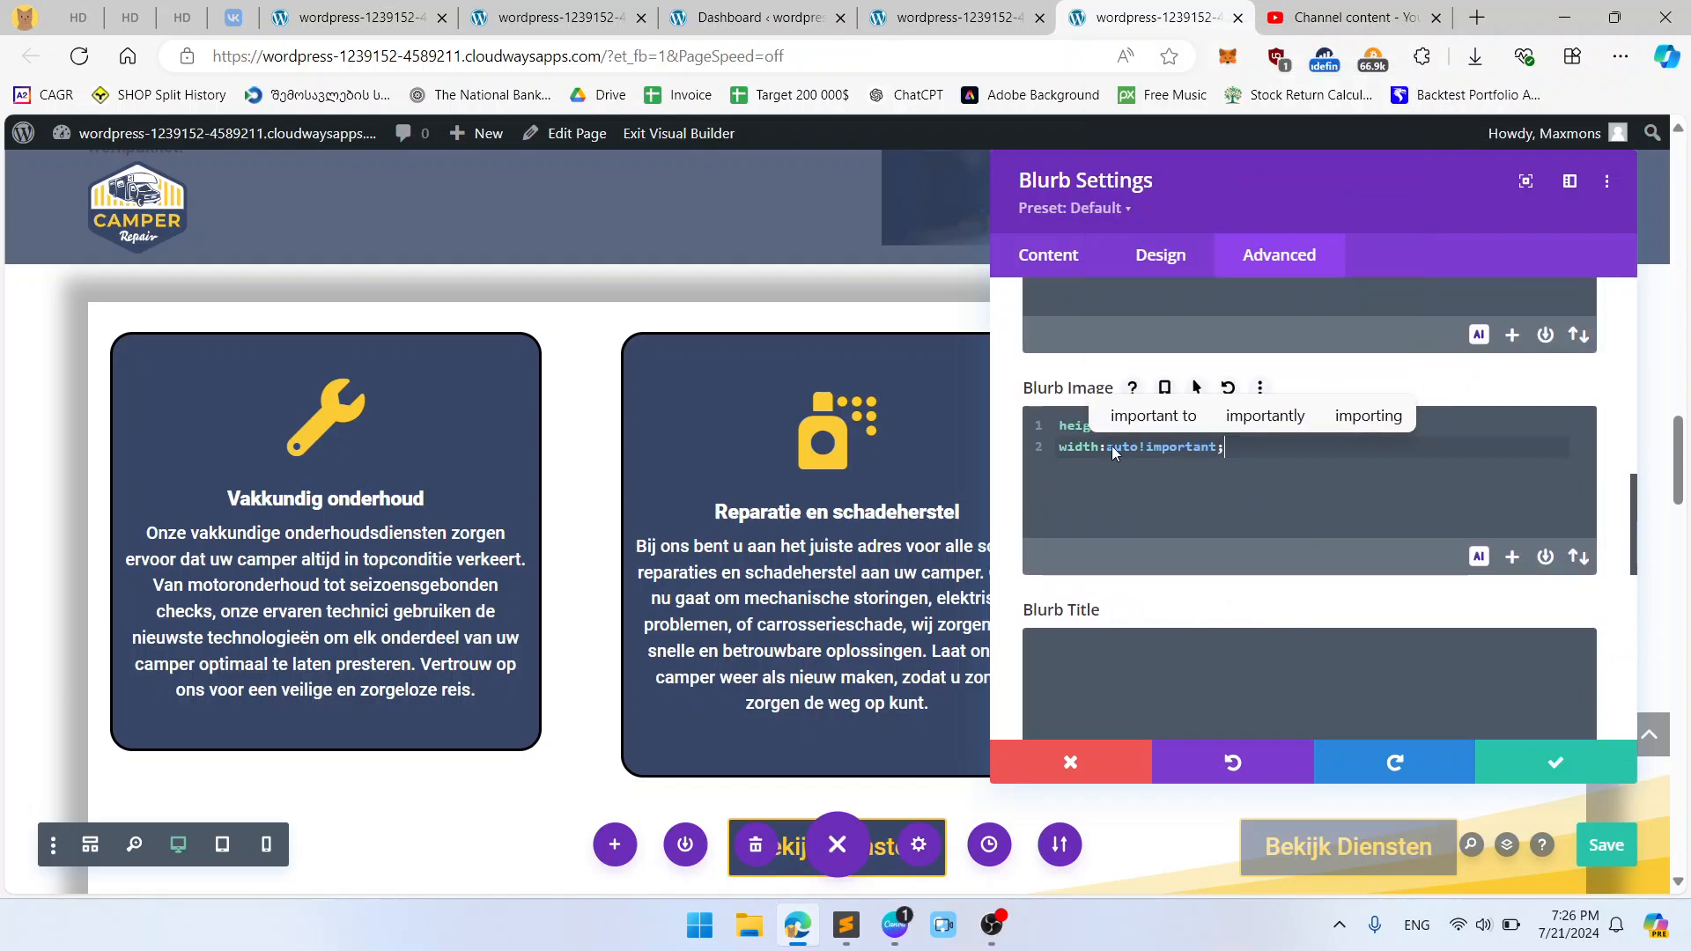
Step: Clear the custom image/icon width of the Vakkundig onderhoud blurb so it uses the default
left_click(1120, 257)
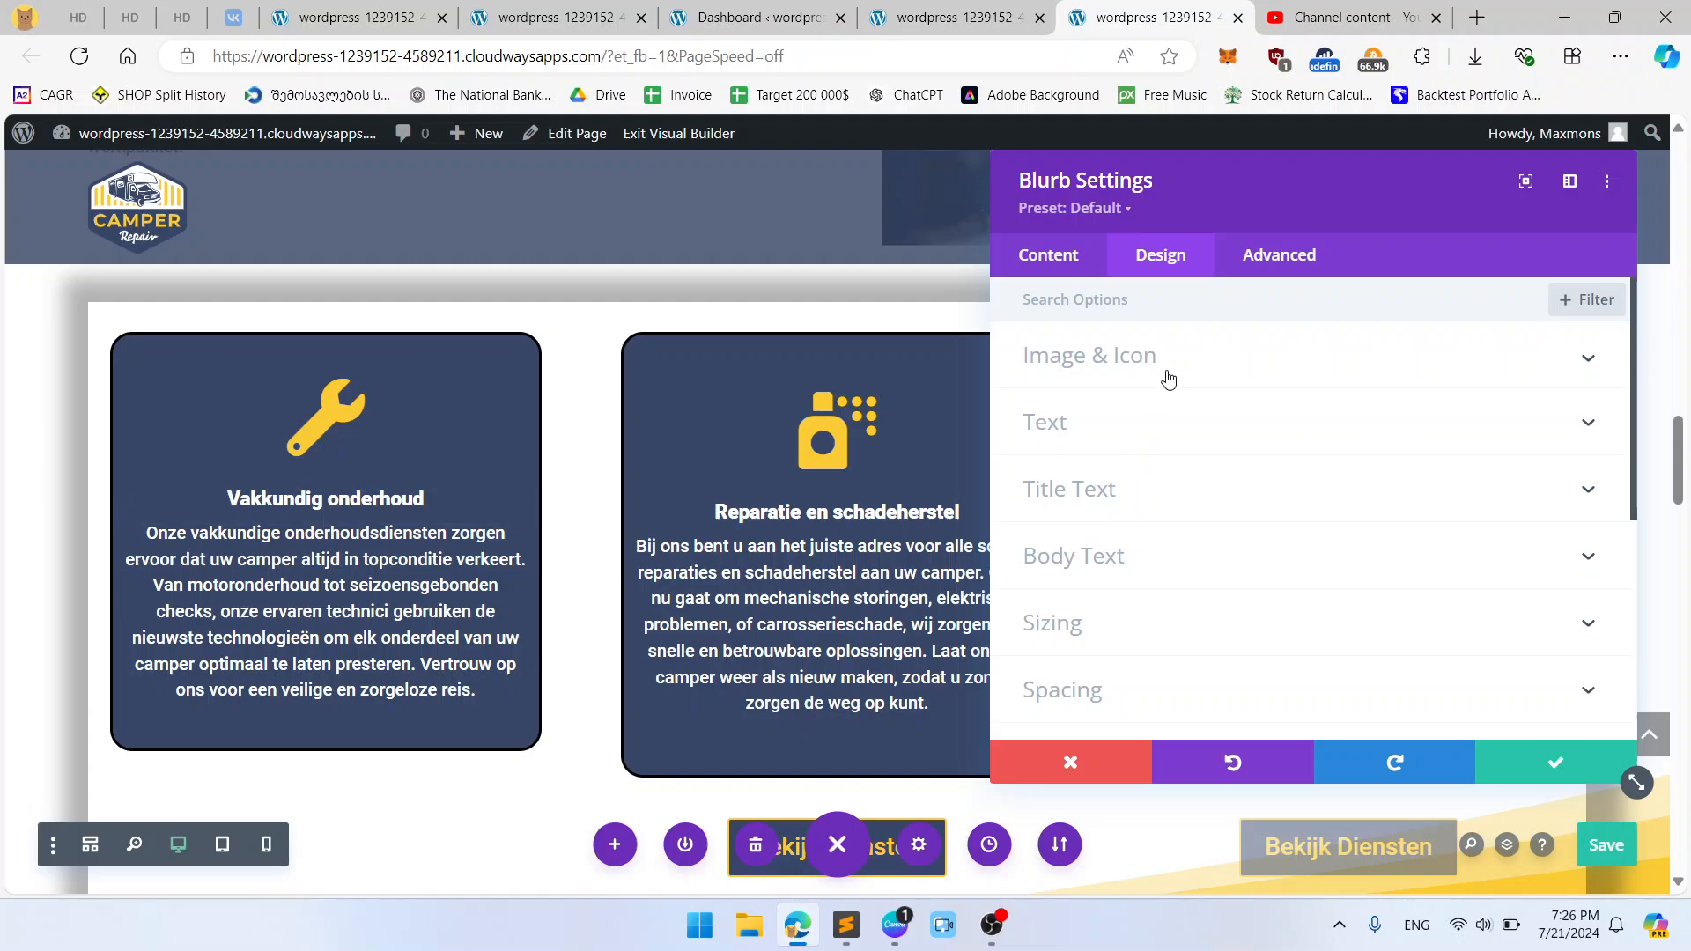
left_click(1164, 368)
scroll(1206, 422, "down", 2)
scroll(1233, 458, "down", 1)
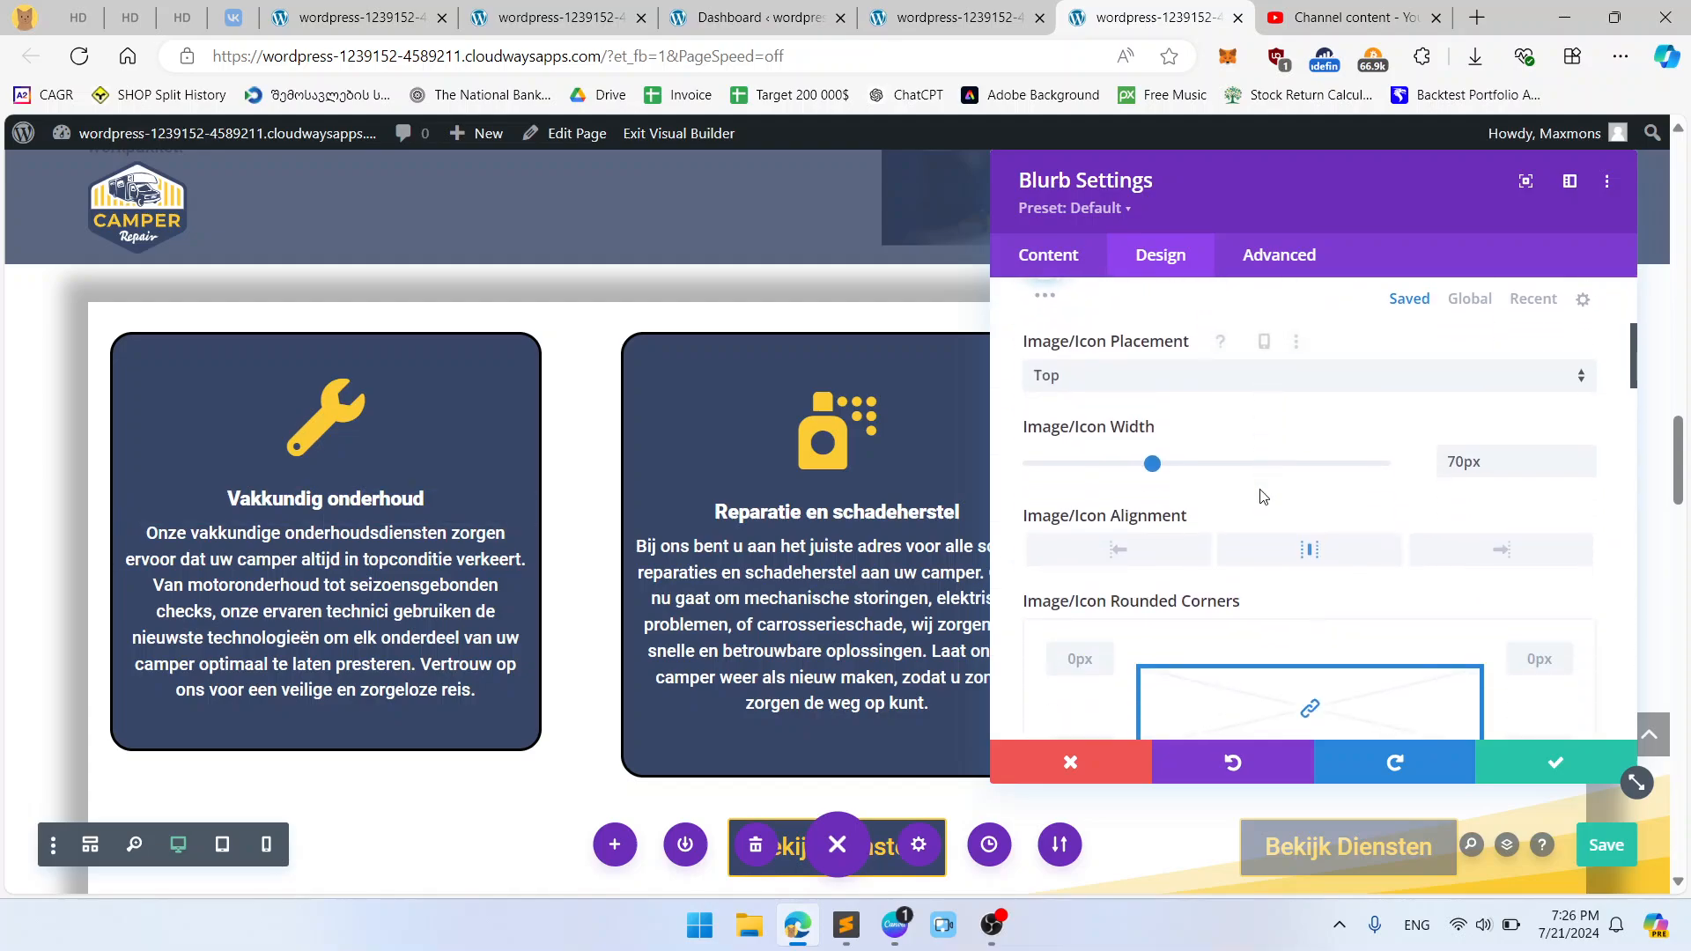
double_click(1475, 472)
key("BackSpace")
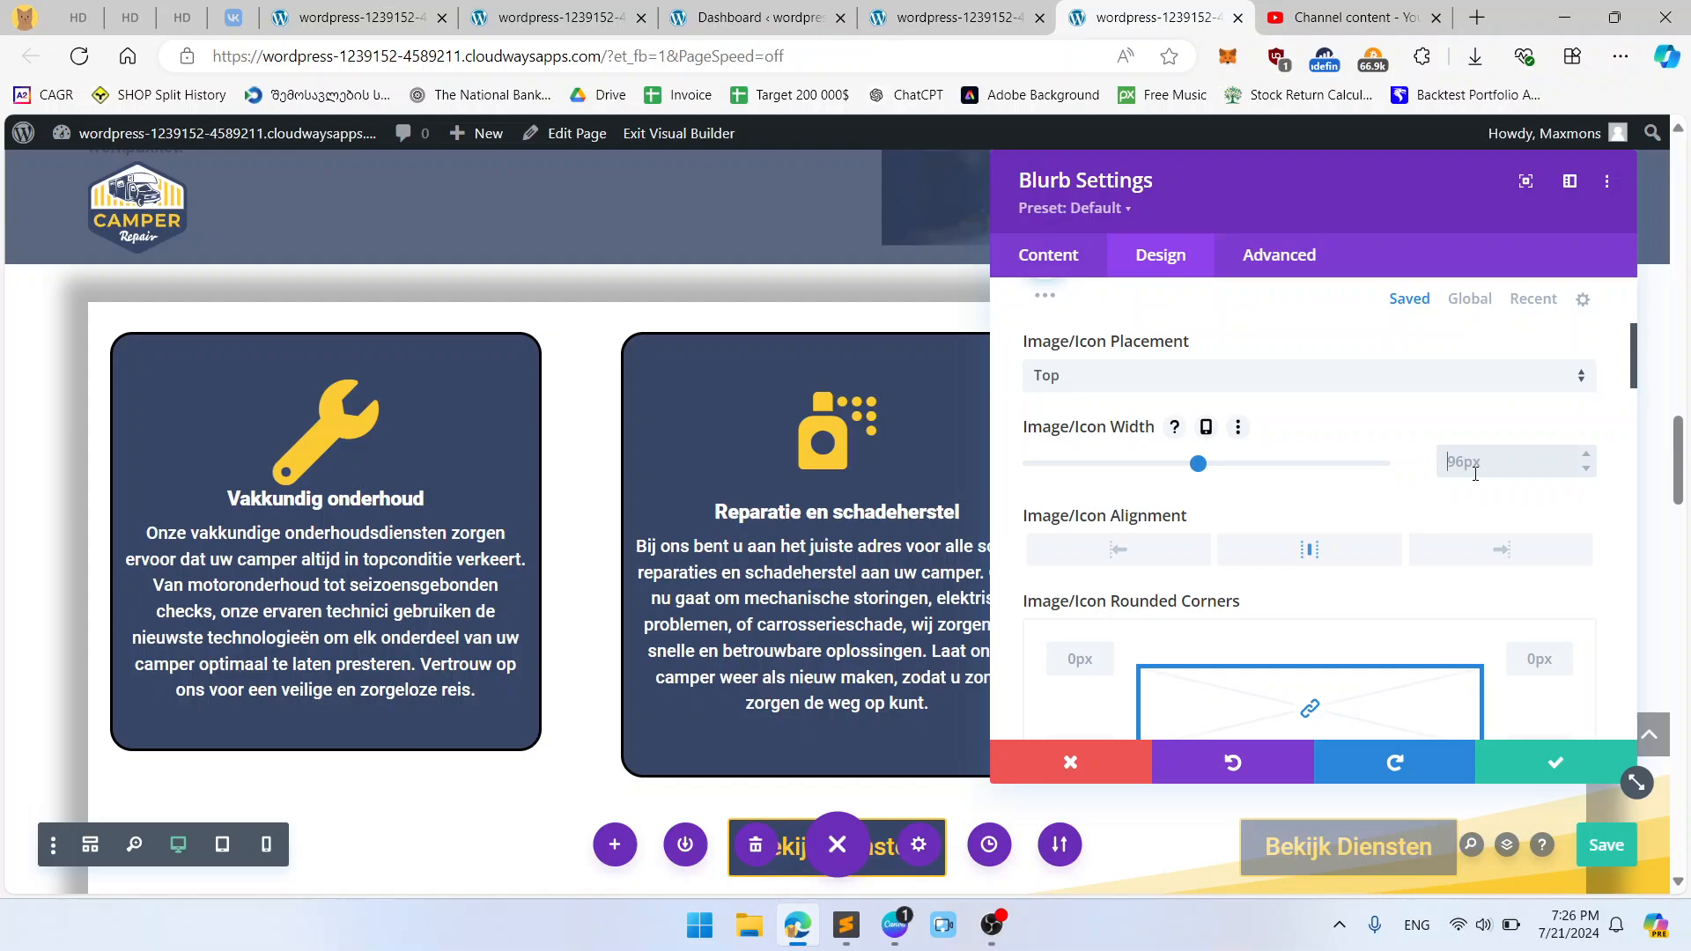
Step: Look through the remaining design options of the Vakkundig onderhoud blurb, including its sizing settings
scroll(1396, 520, "down", 5)
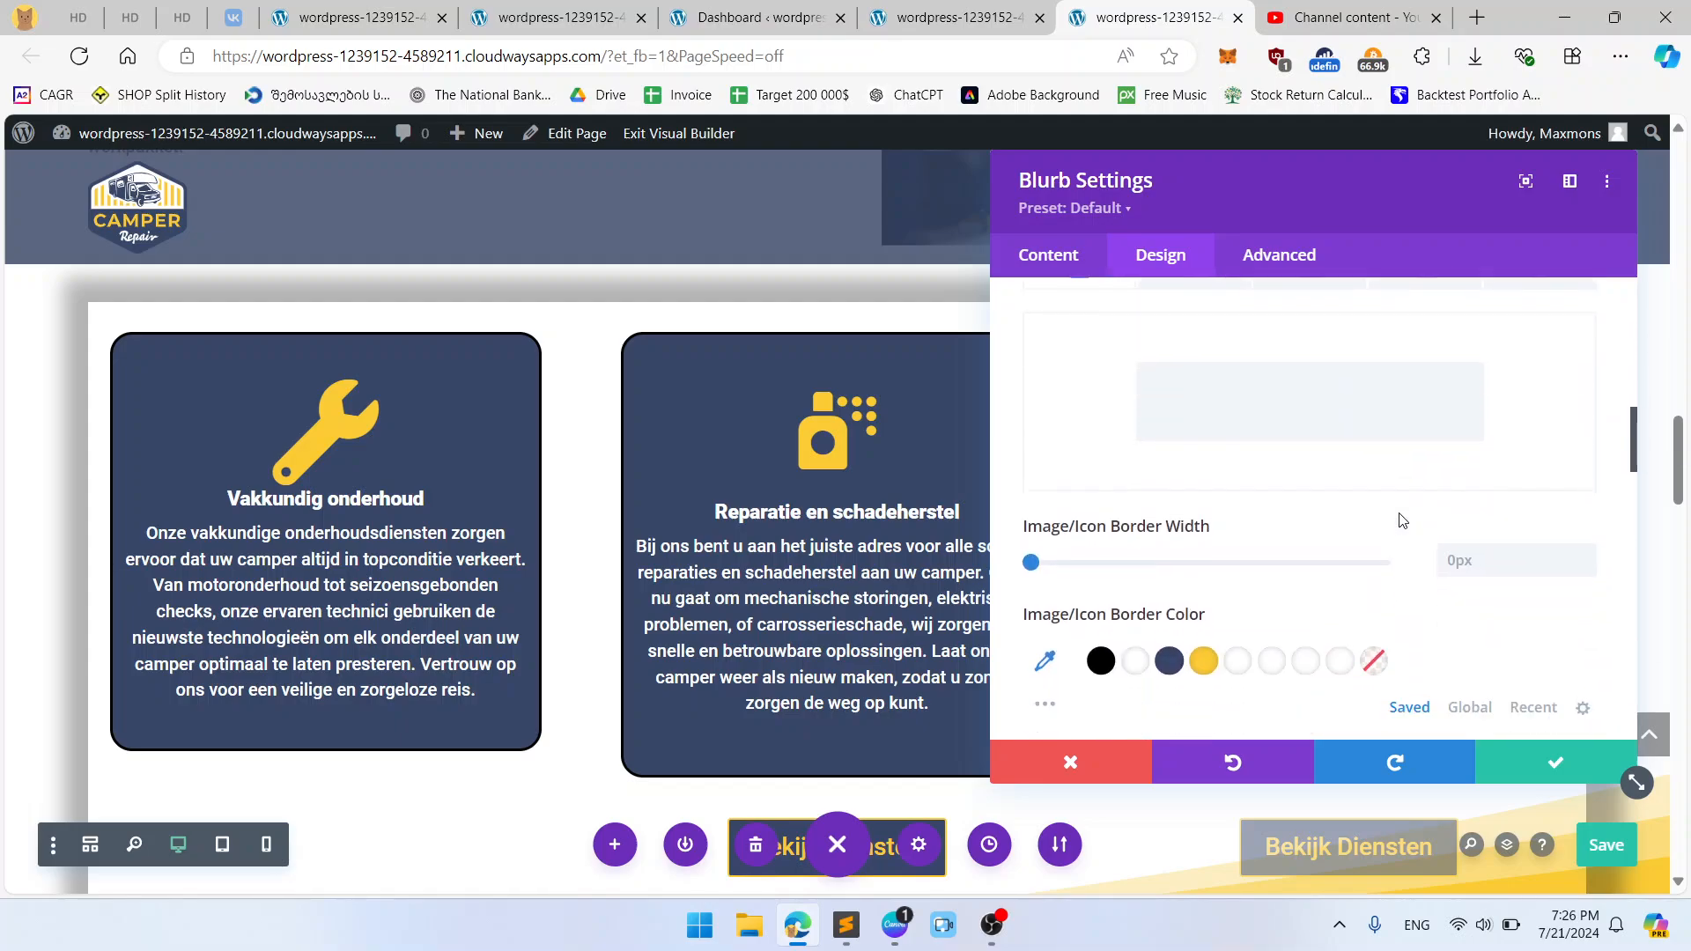
scroll(1400, 521, "down", 10)
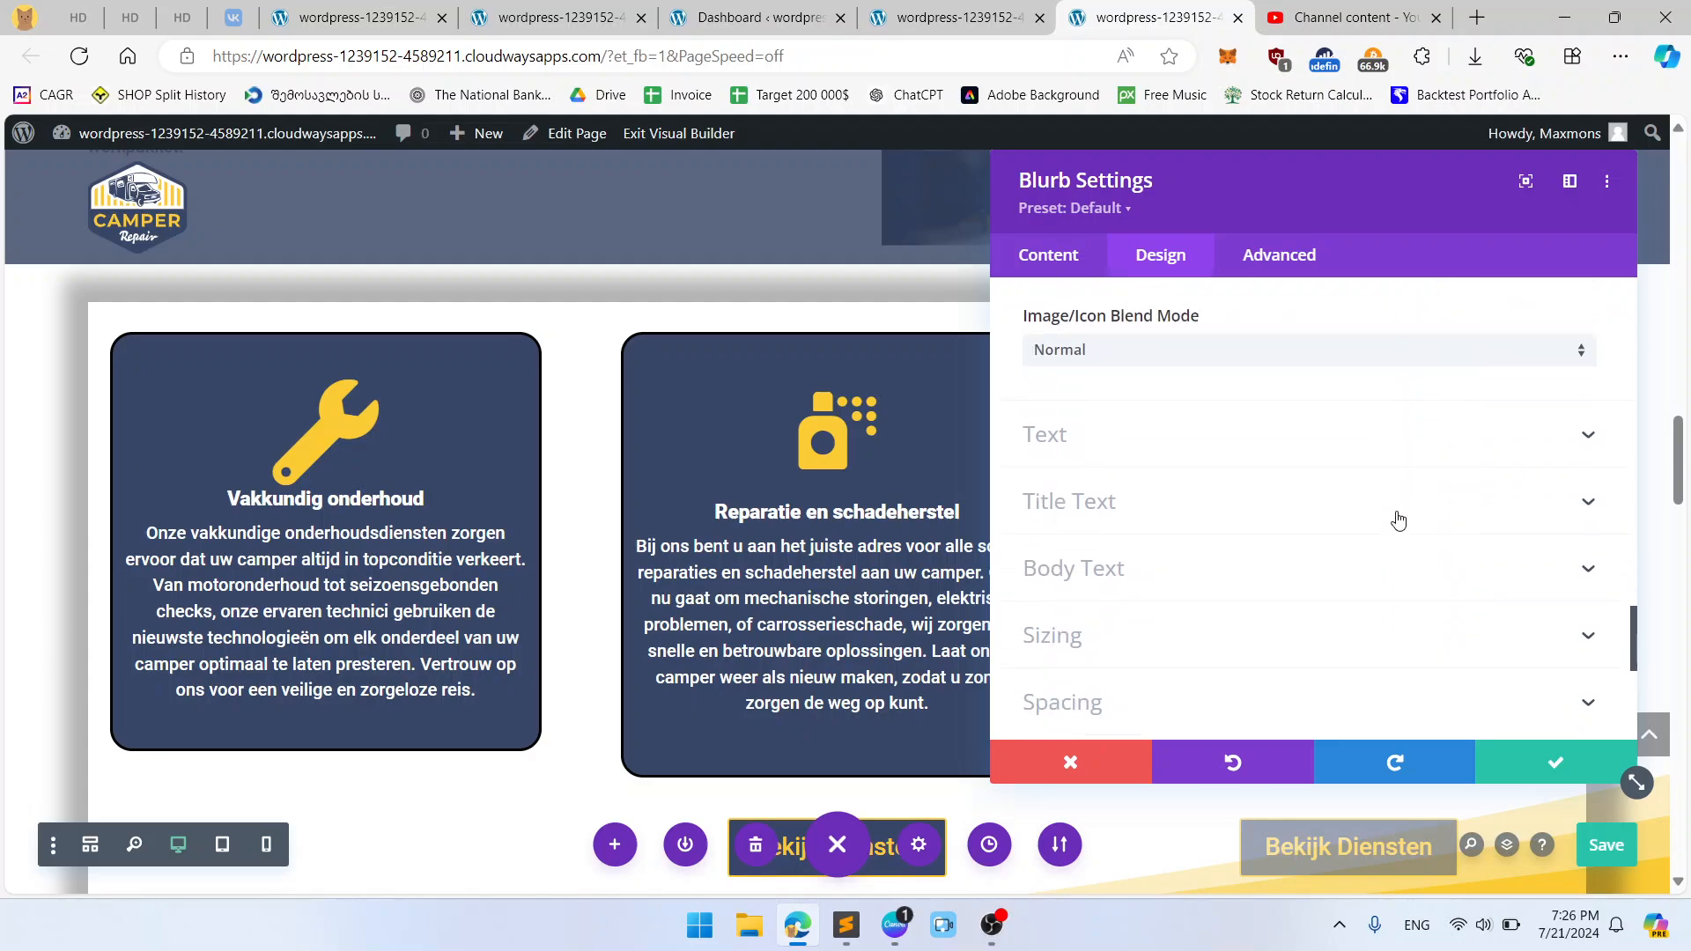
scroll(1399, 521, "down", 3)
left_click(1095, 378)
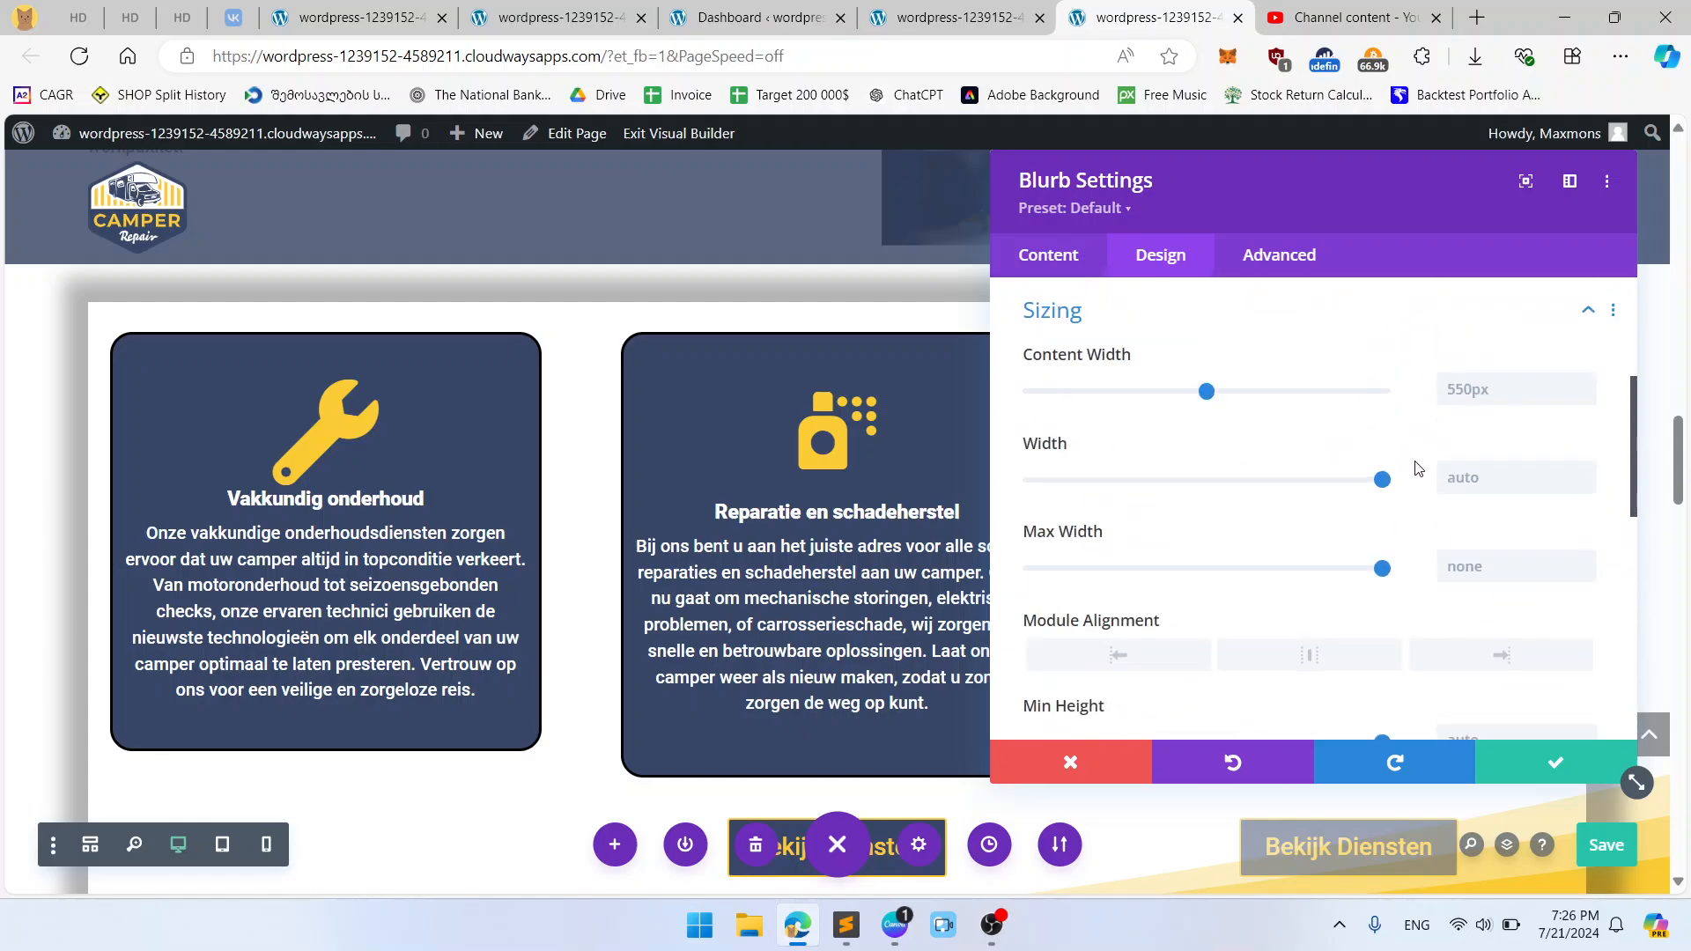
scroll(1418, 466, "down", 6)
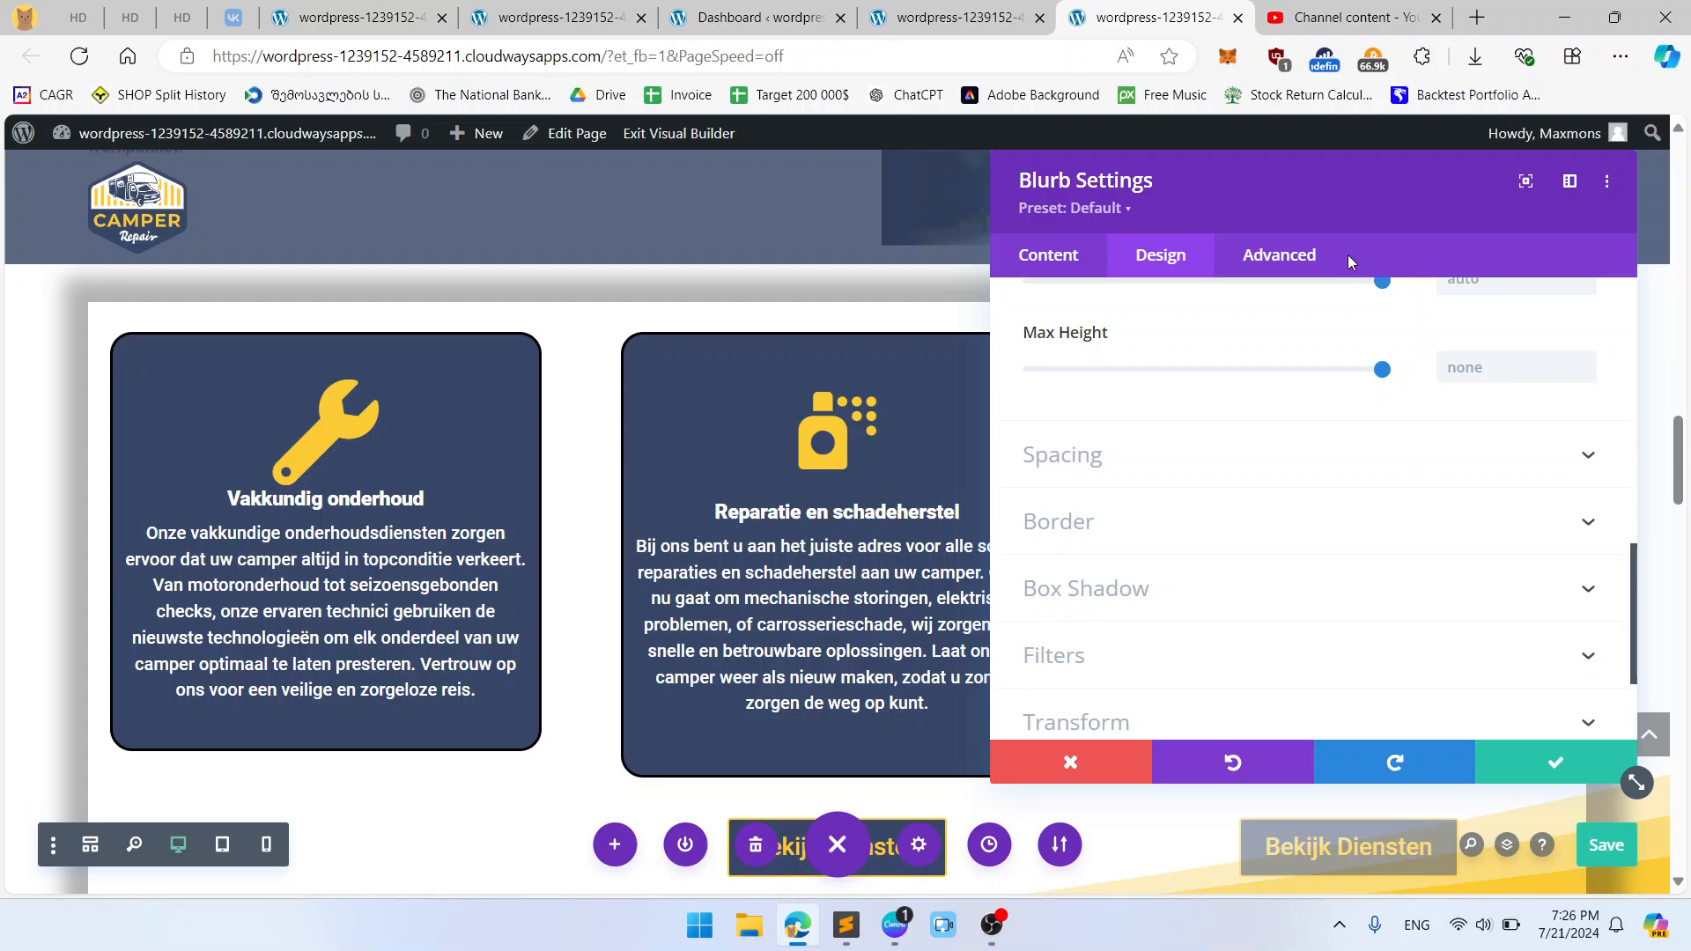
Step: Try a height of 50px in the Blurb Image custom CSS and restore it to 70px
left_click(1305, 255)
left_click(1123, 439)
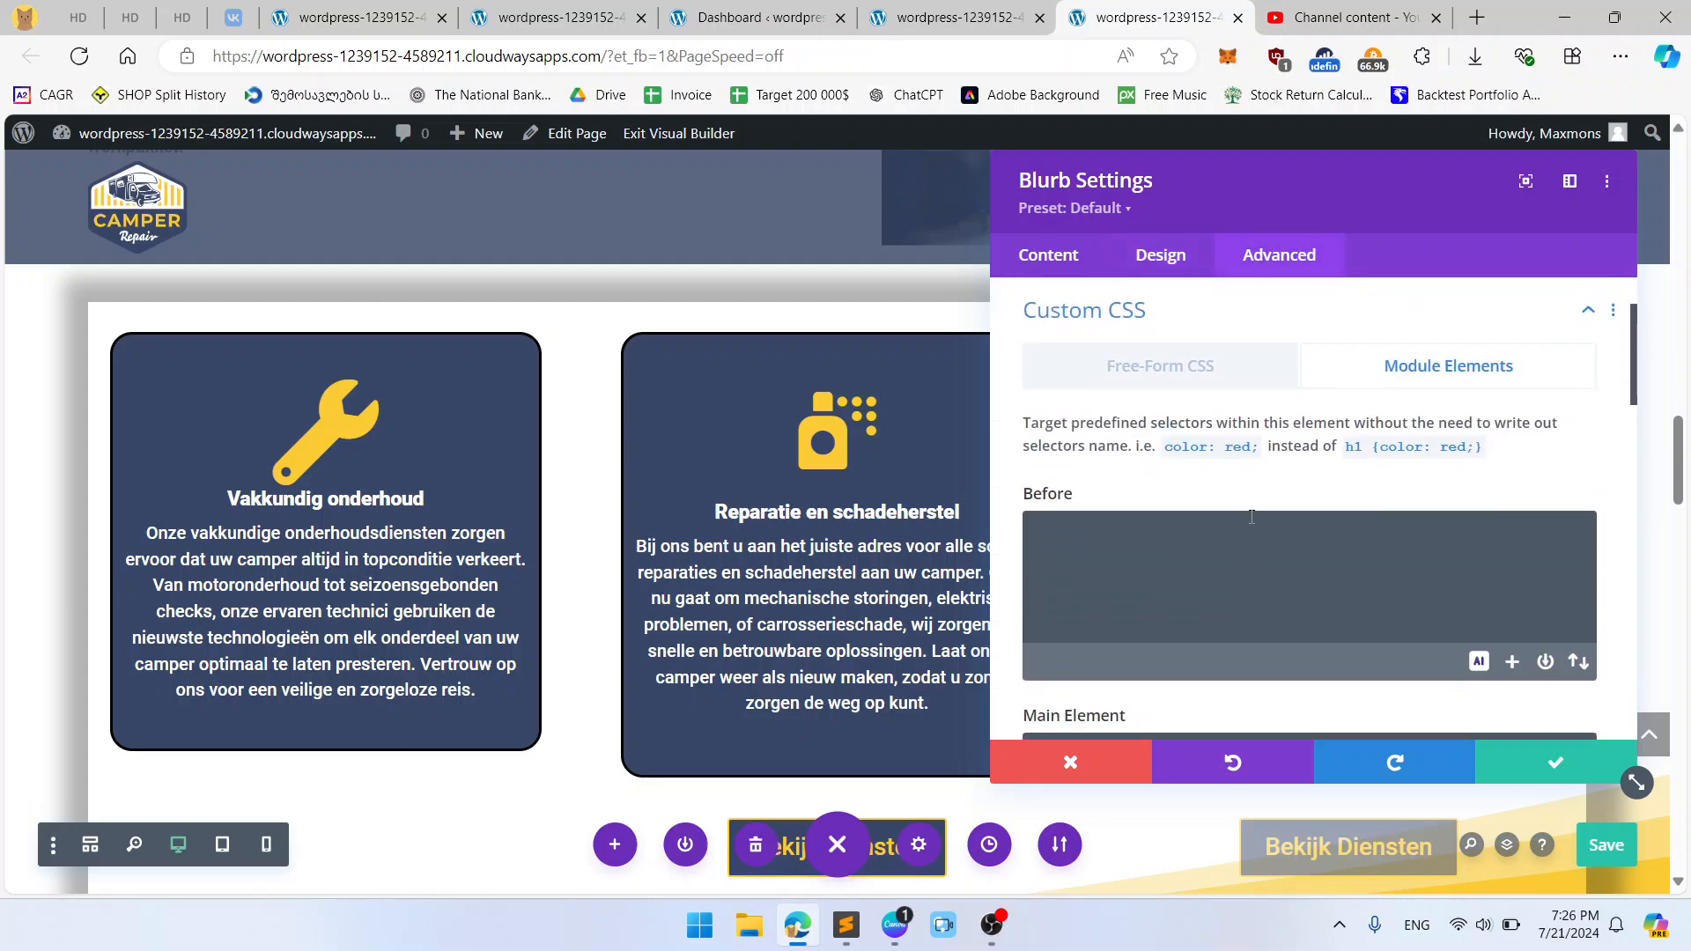
scroll(1253, 517, "down", 8)
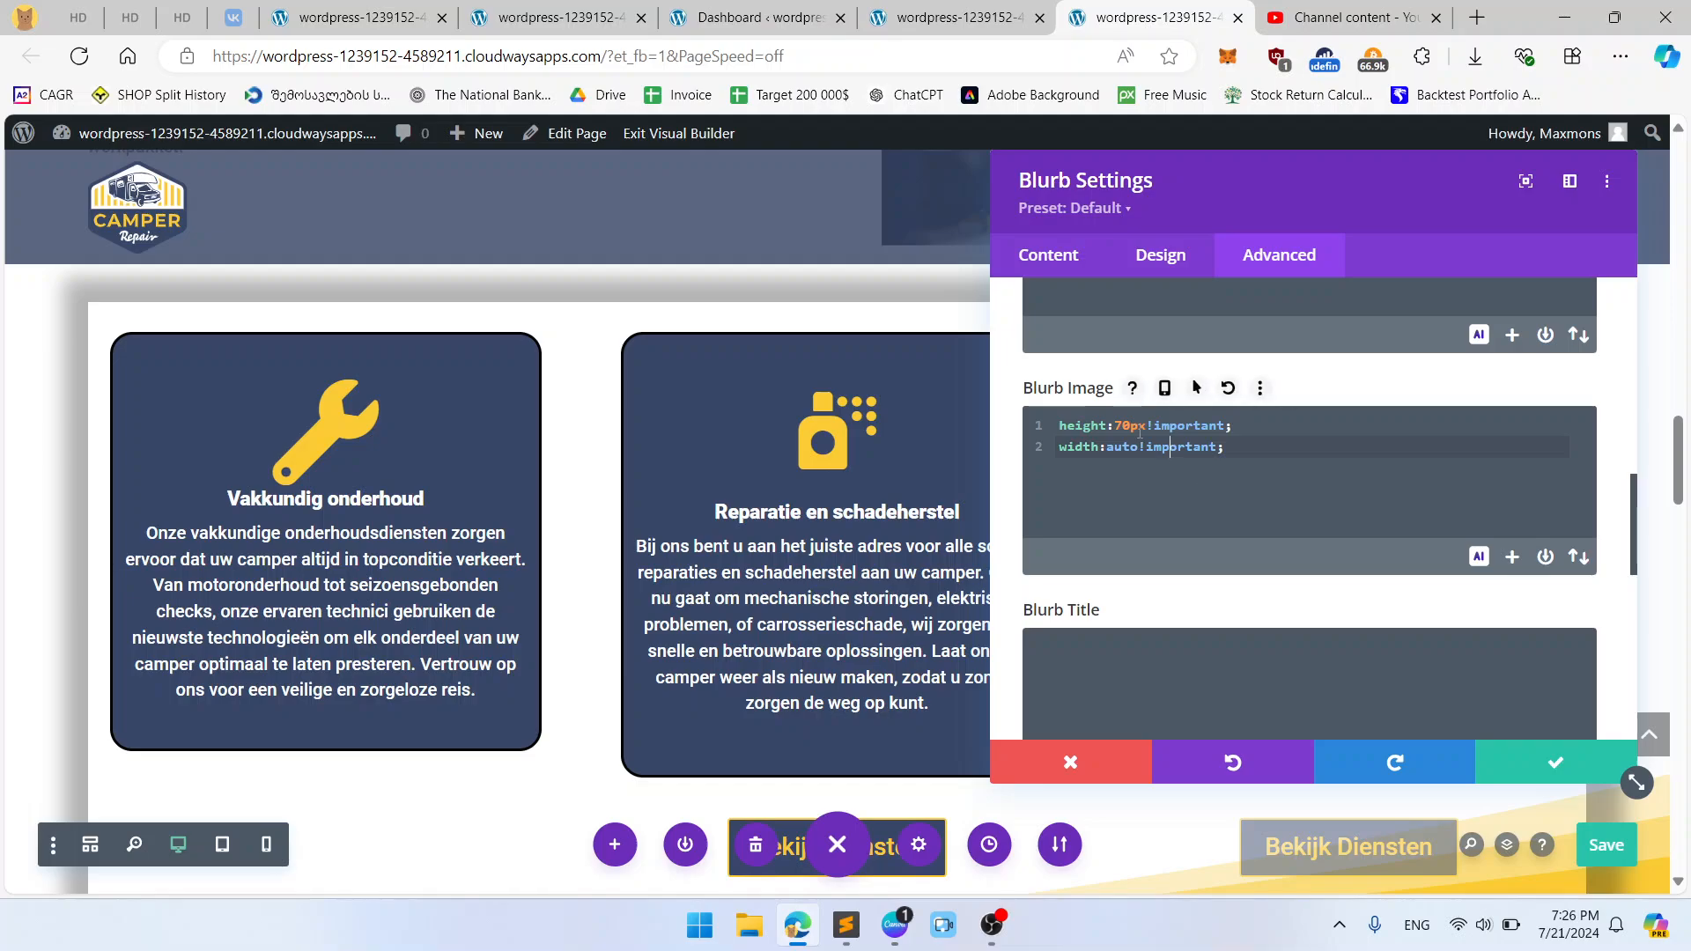
key("BackSpace")
type("5")
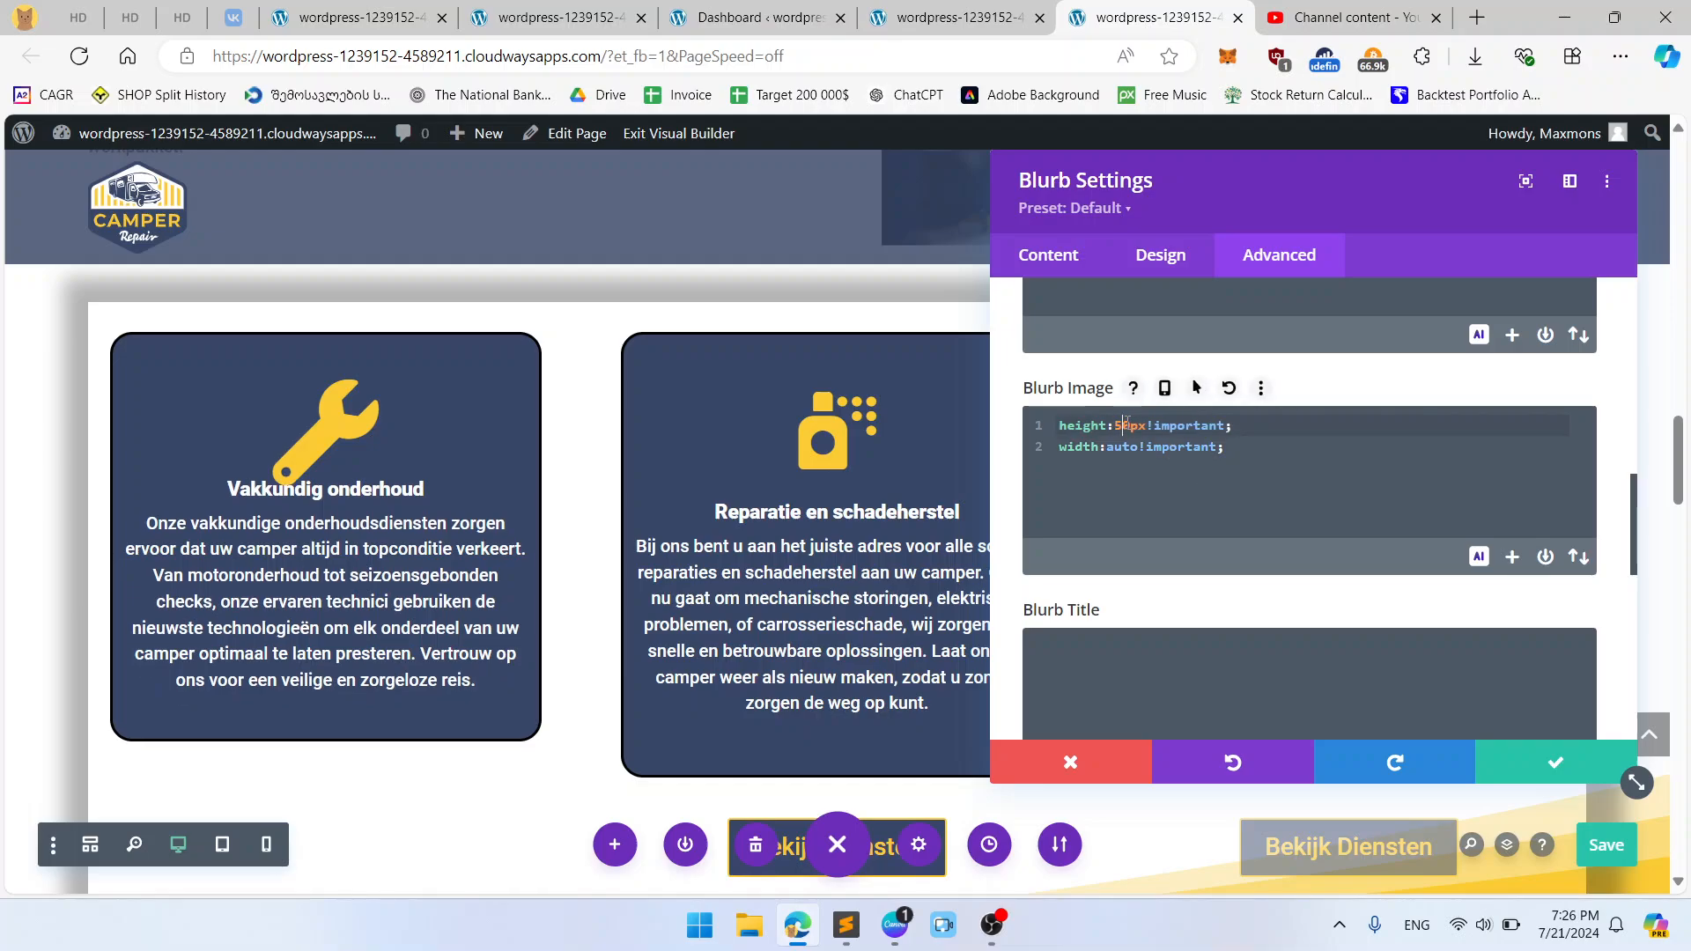
key("BackSpace")
type("5")
key("BackSpace")
type("7")
scroll(1145, 467, "down", 5)
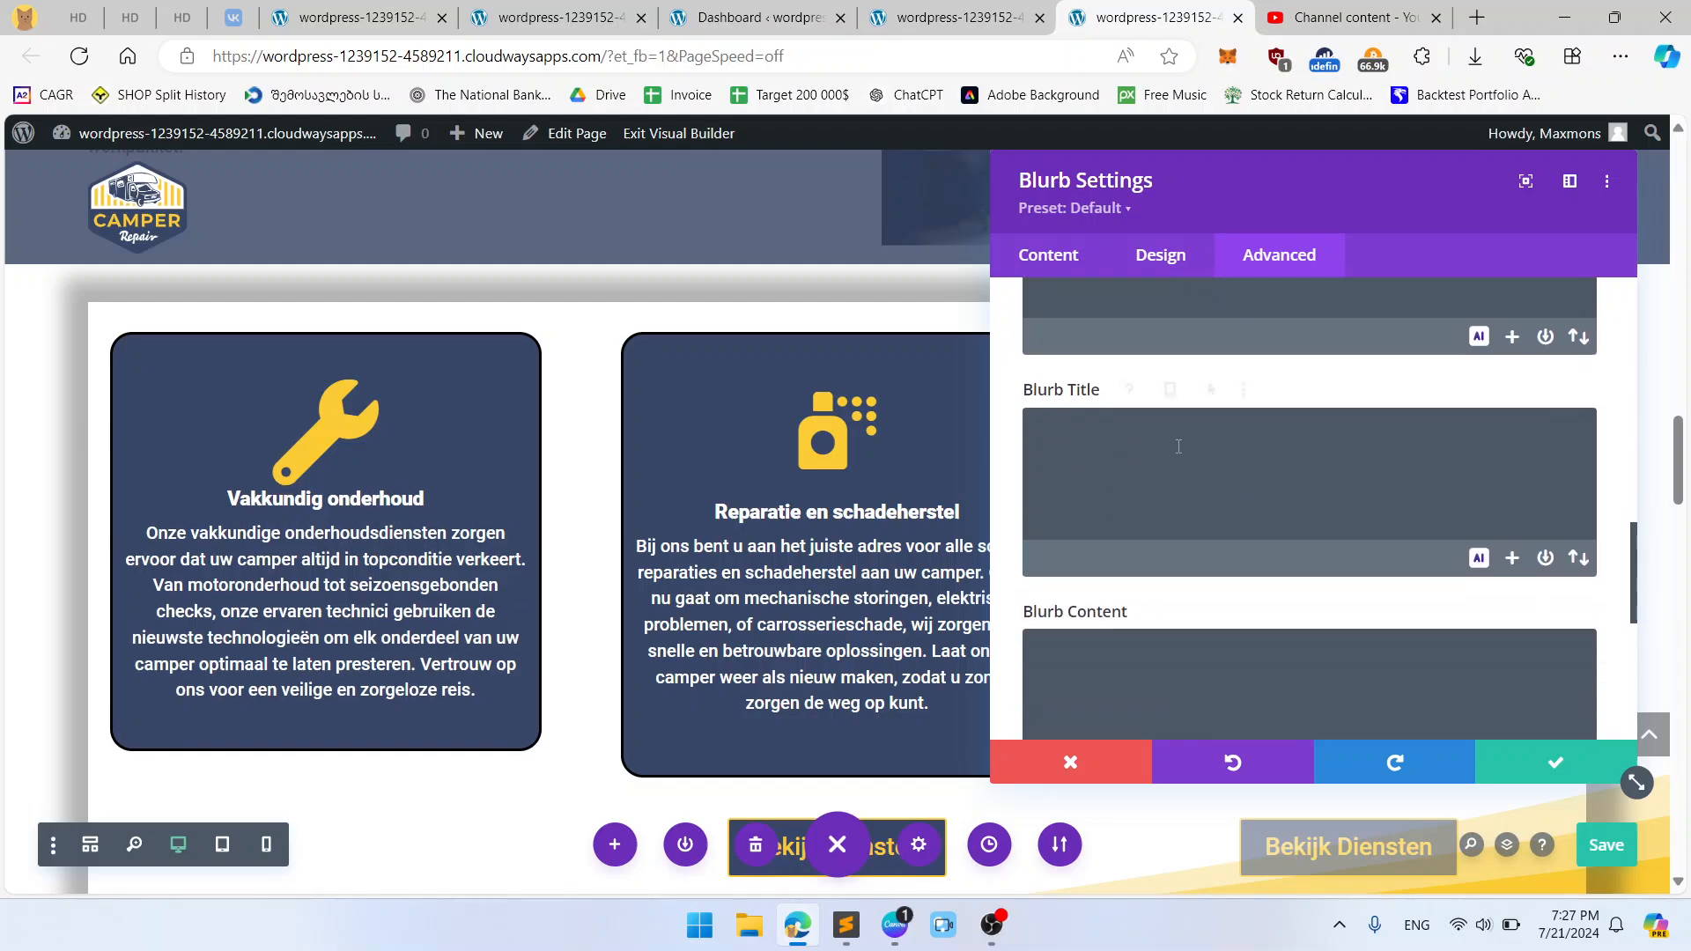
scroll(1189, 449, "up", 6)
scroll(1220, 467, "down", 2)
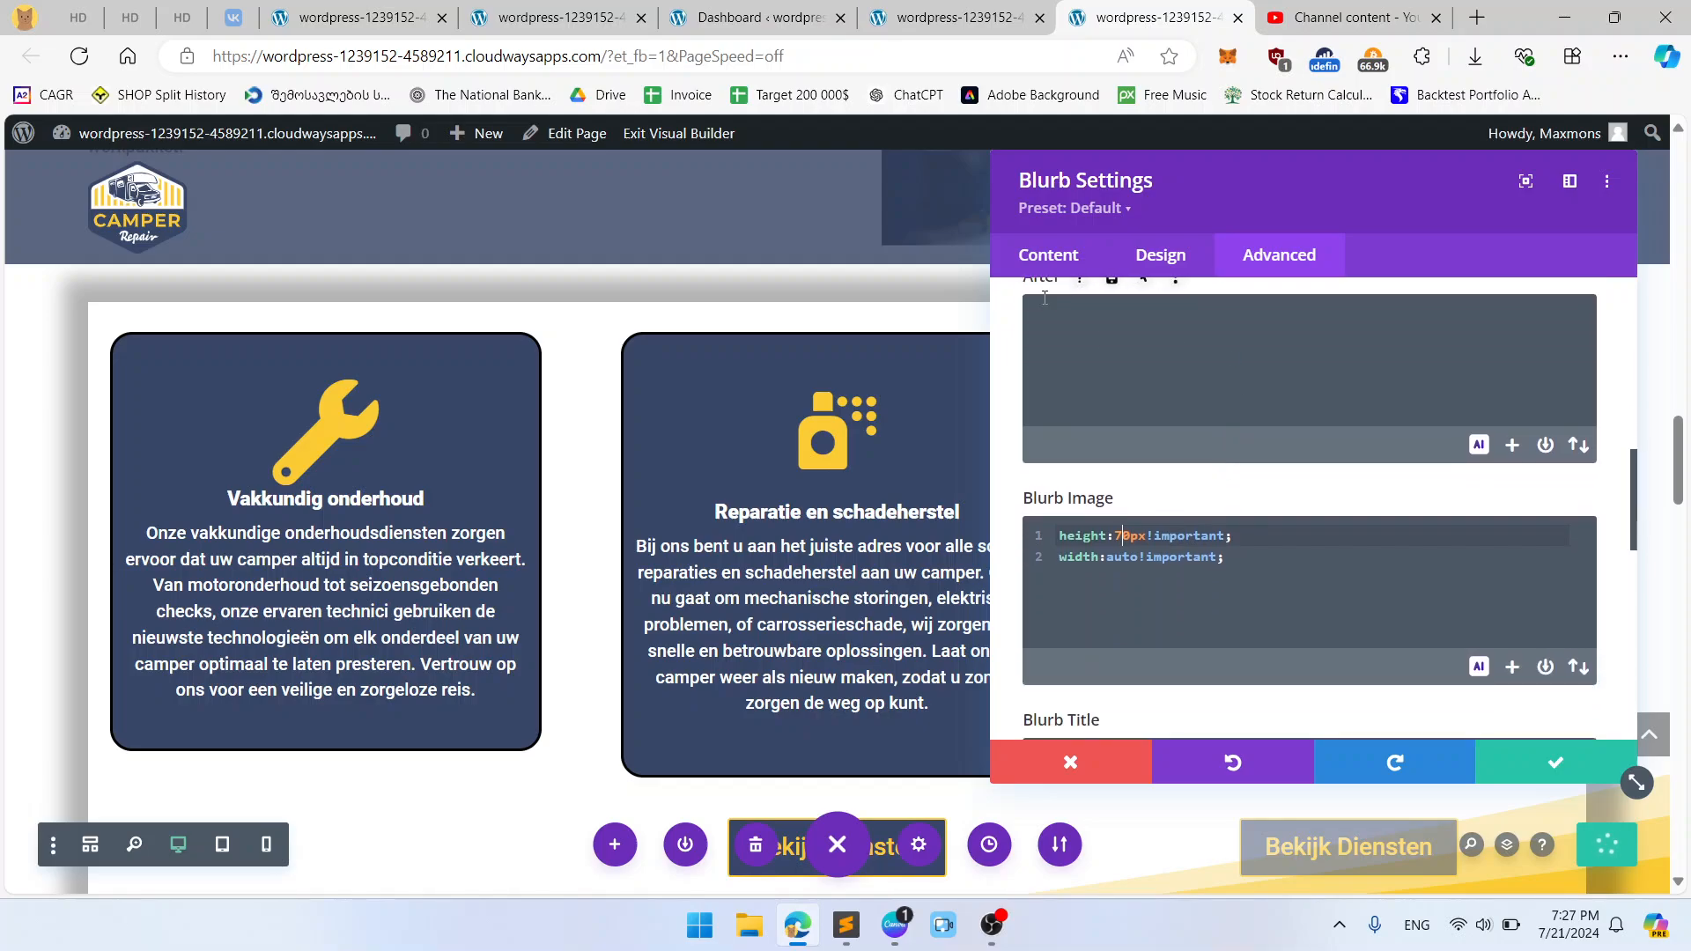
Step: Examine the CSS rules of the wrench icon's image wrapper and et-pb-icon span on the live homepage
key("ctrl+shift+Tab")
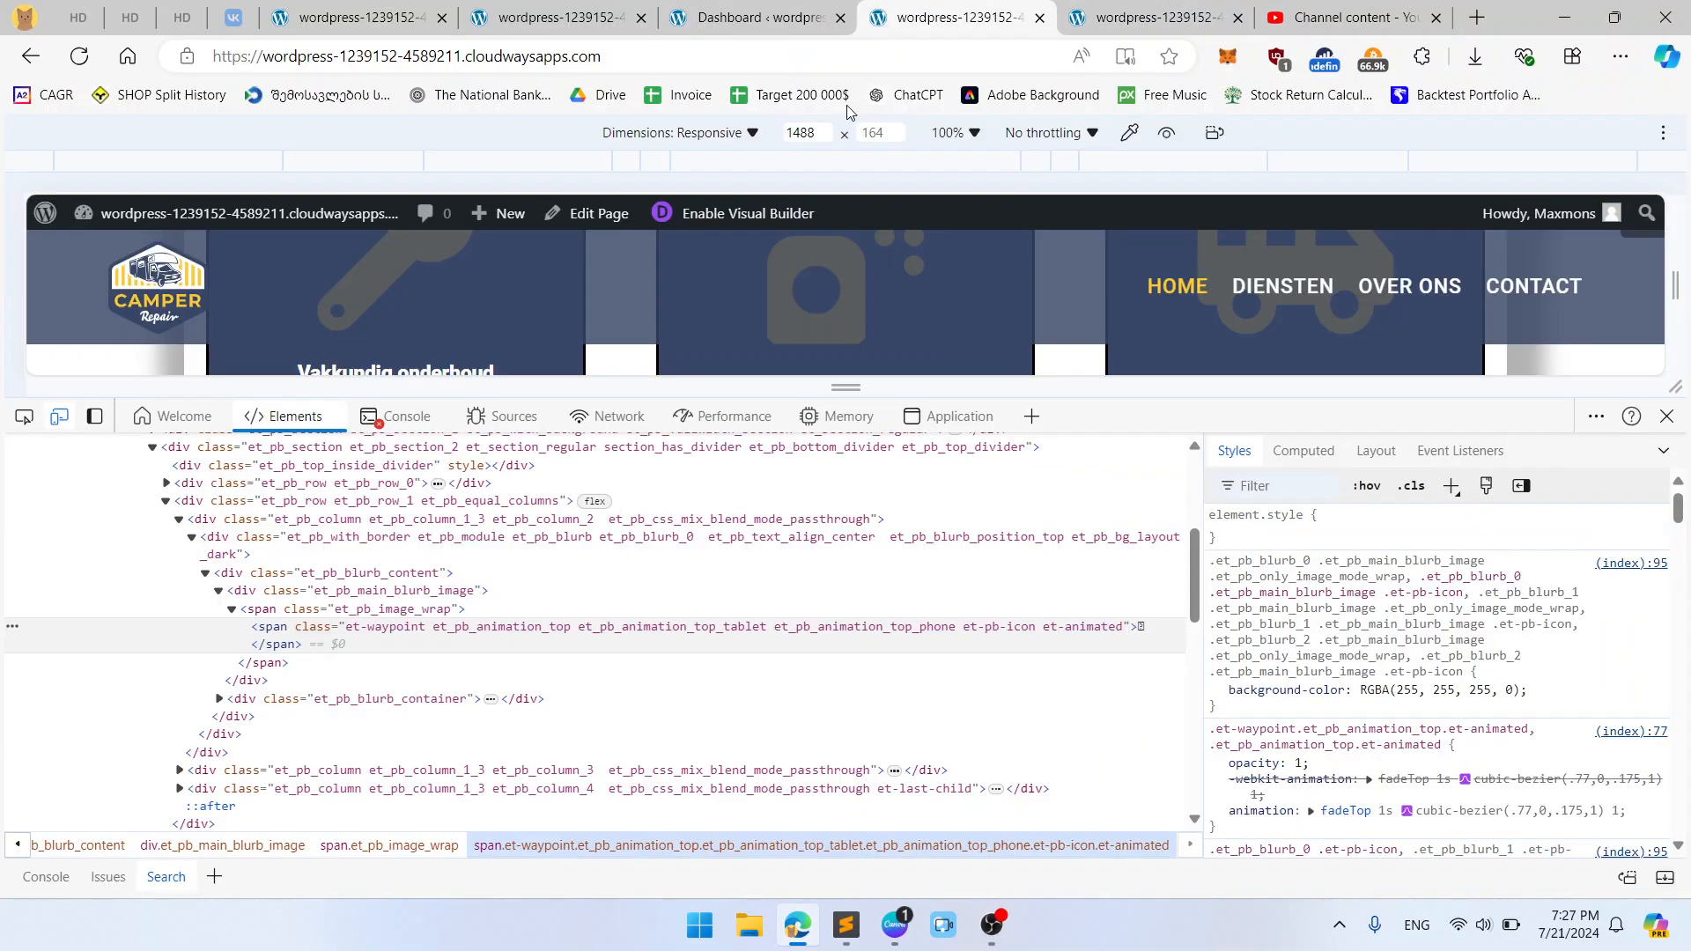
left_click(507, 613)
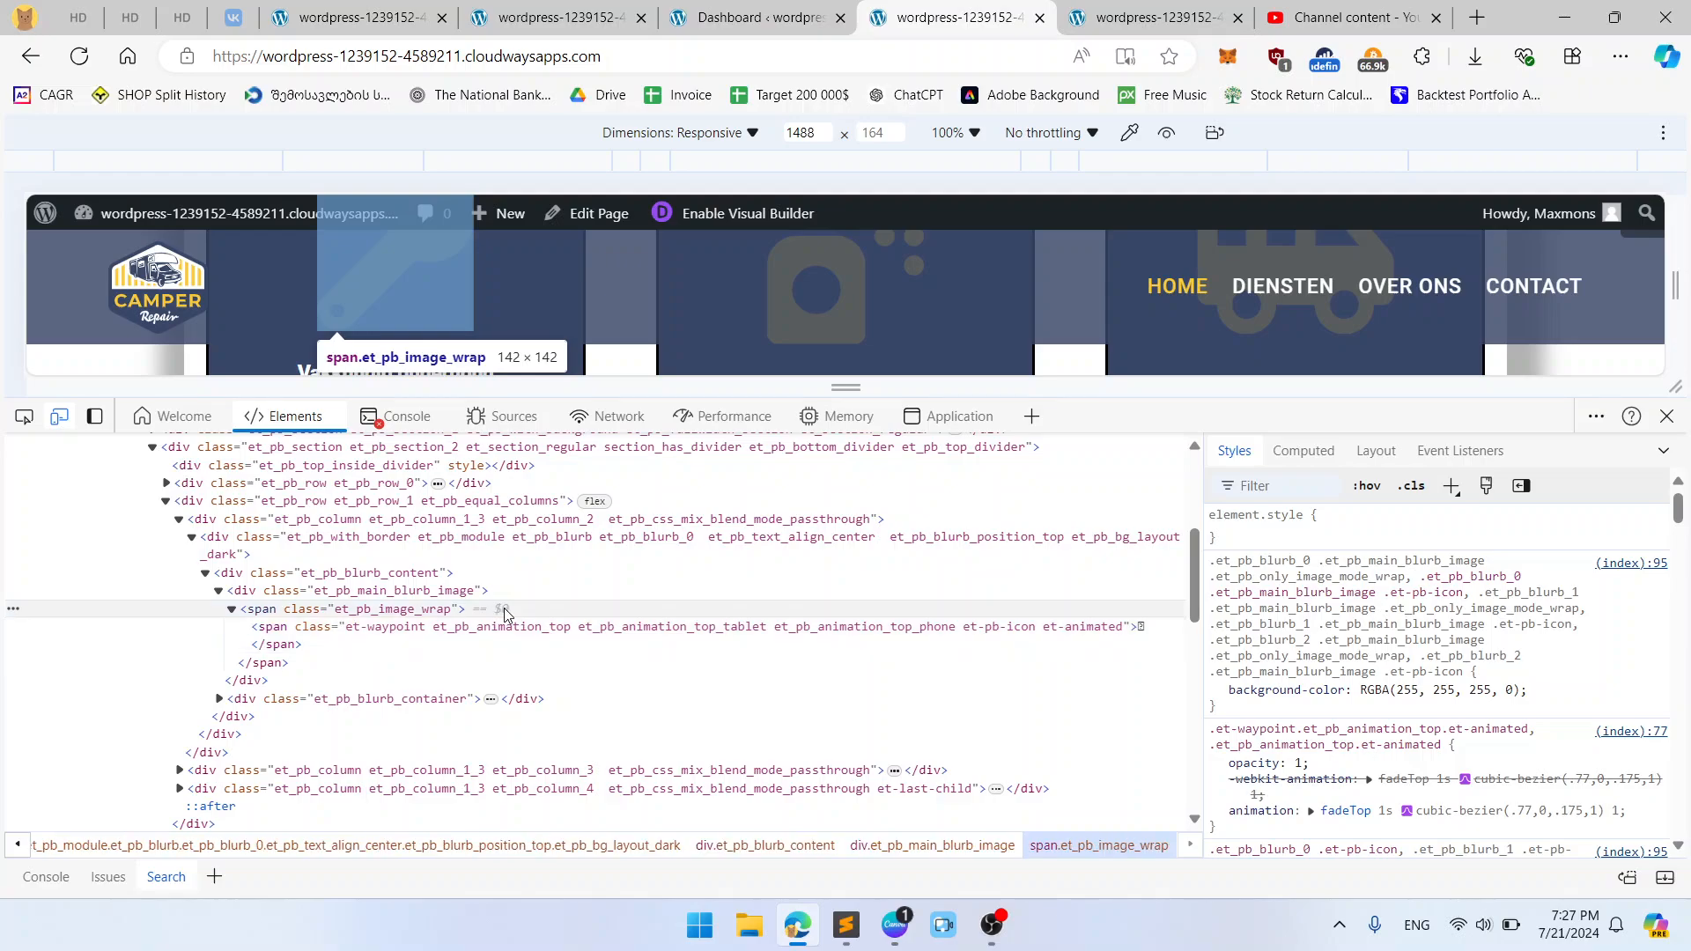
left_click(508, 632)
scroll(1443, 676, "down", 3)
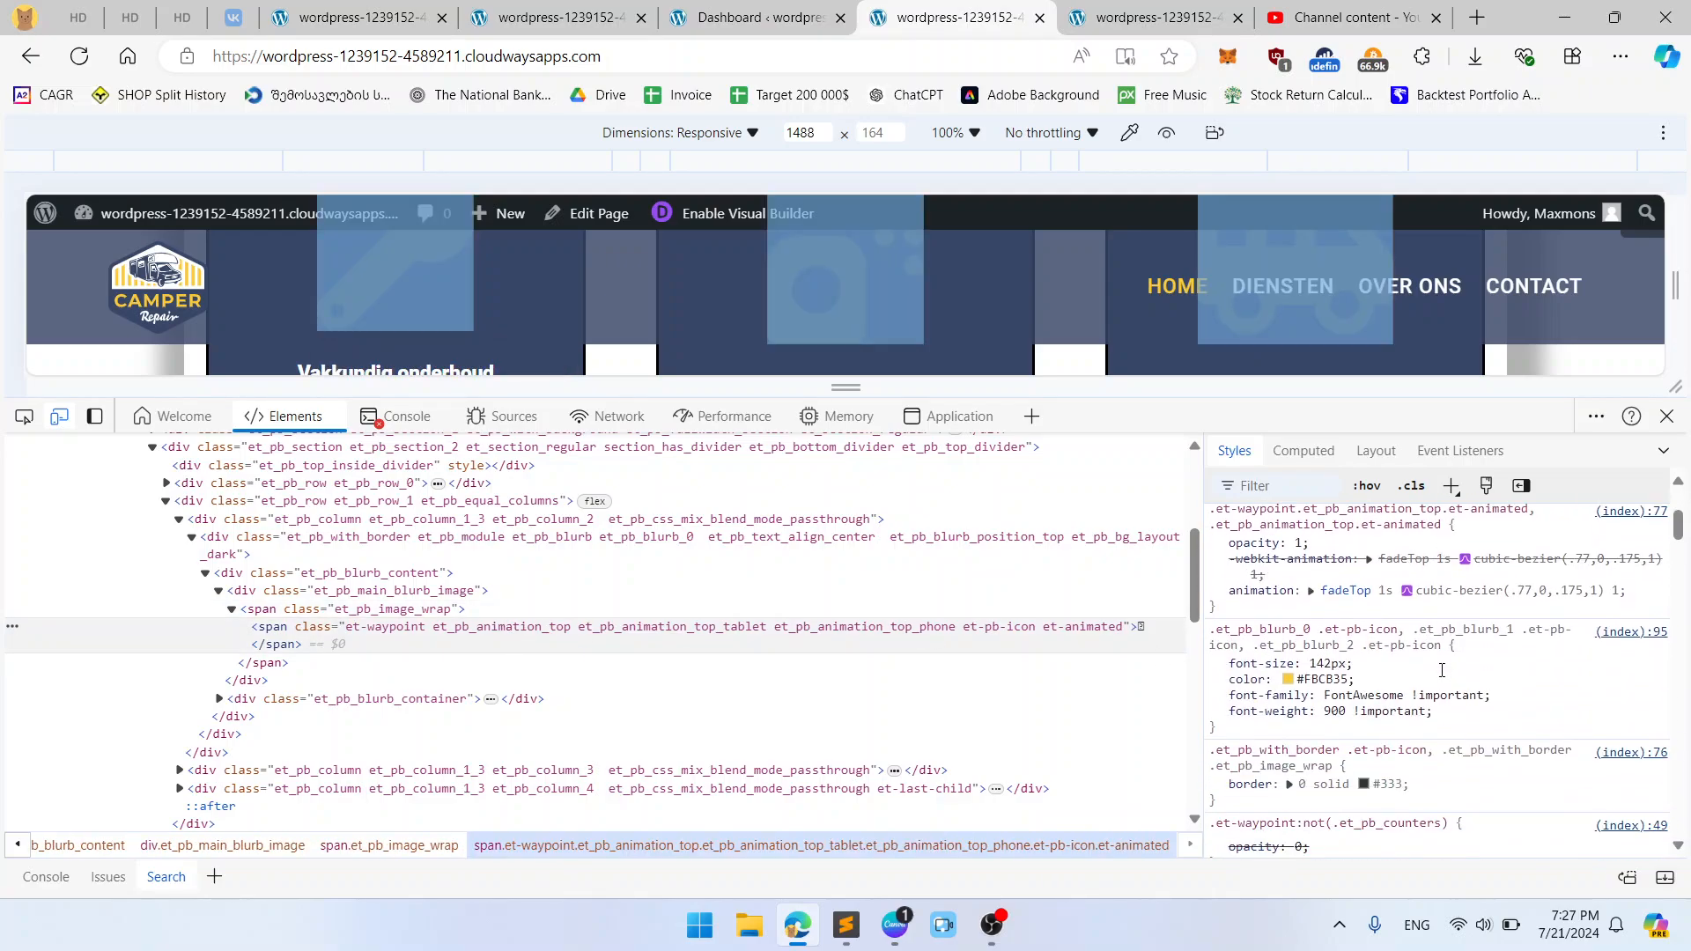
Step: Try a font-size of 70px !important in the Blurb Image custom CSS of the Vakkundig onderhoud blurb
scroll(1444, 677, "up", 1)
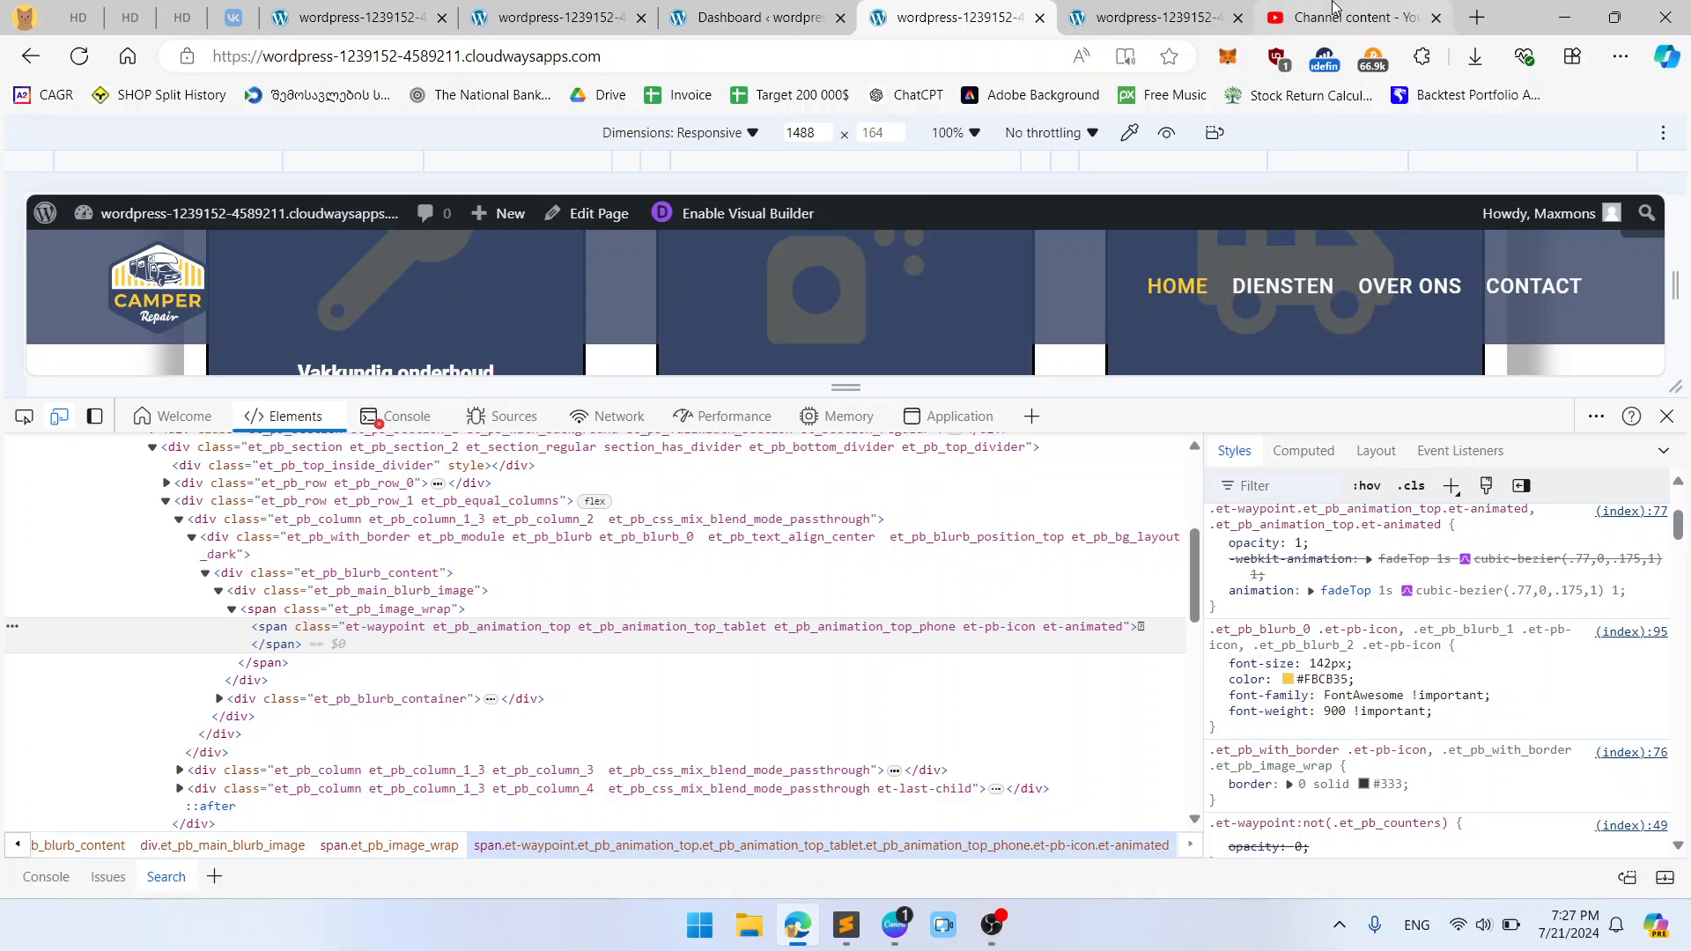
left_click(1197, 9)
left_click(1262, 564)
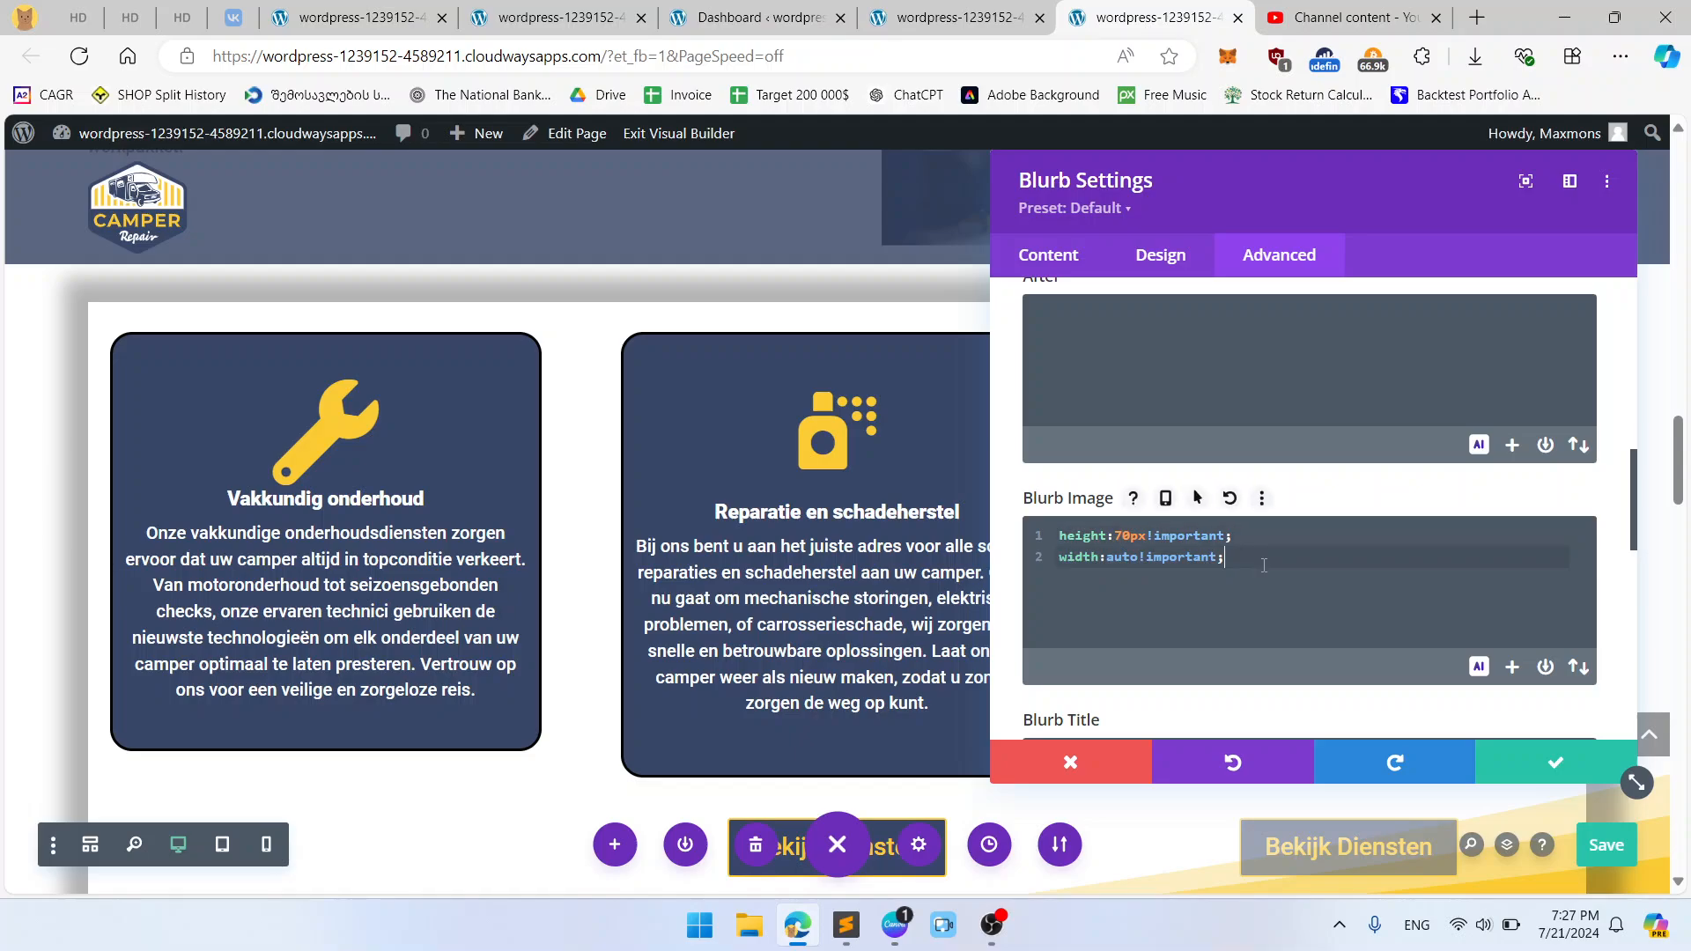
key("Return")
type("font")
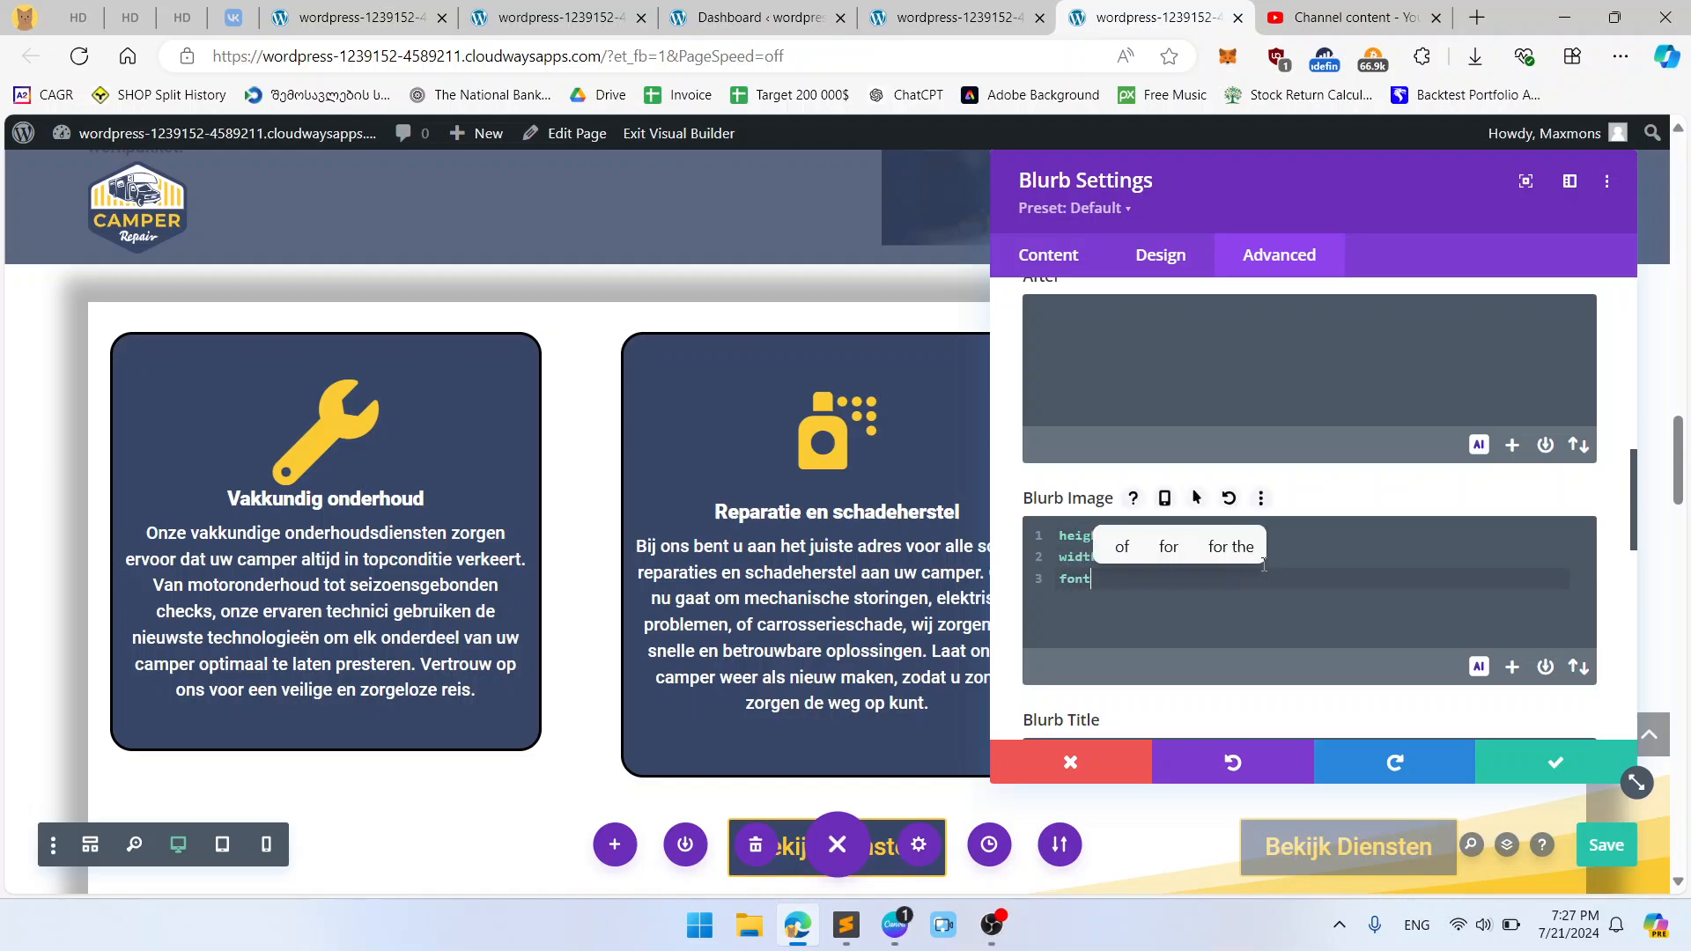
type("-size:70px;")
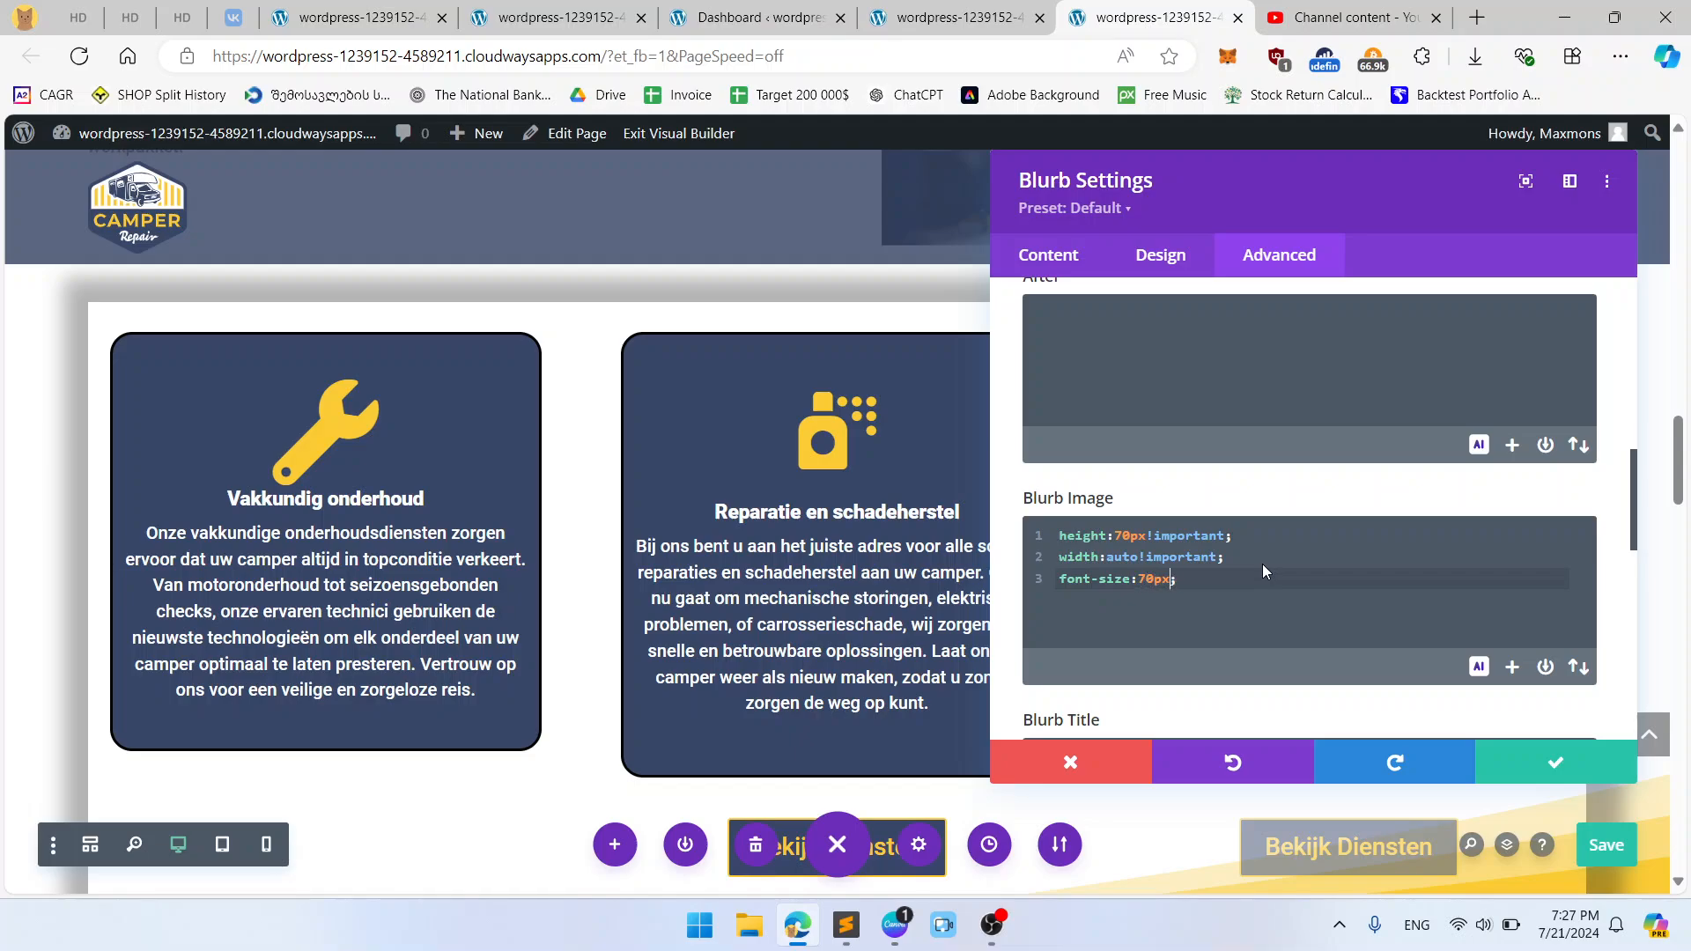
key("Left")
type("!important")
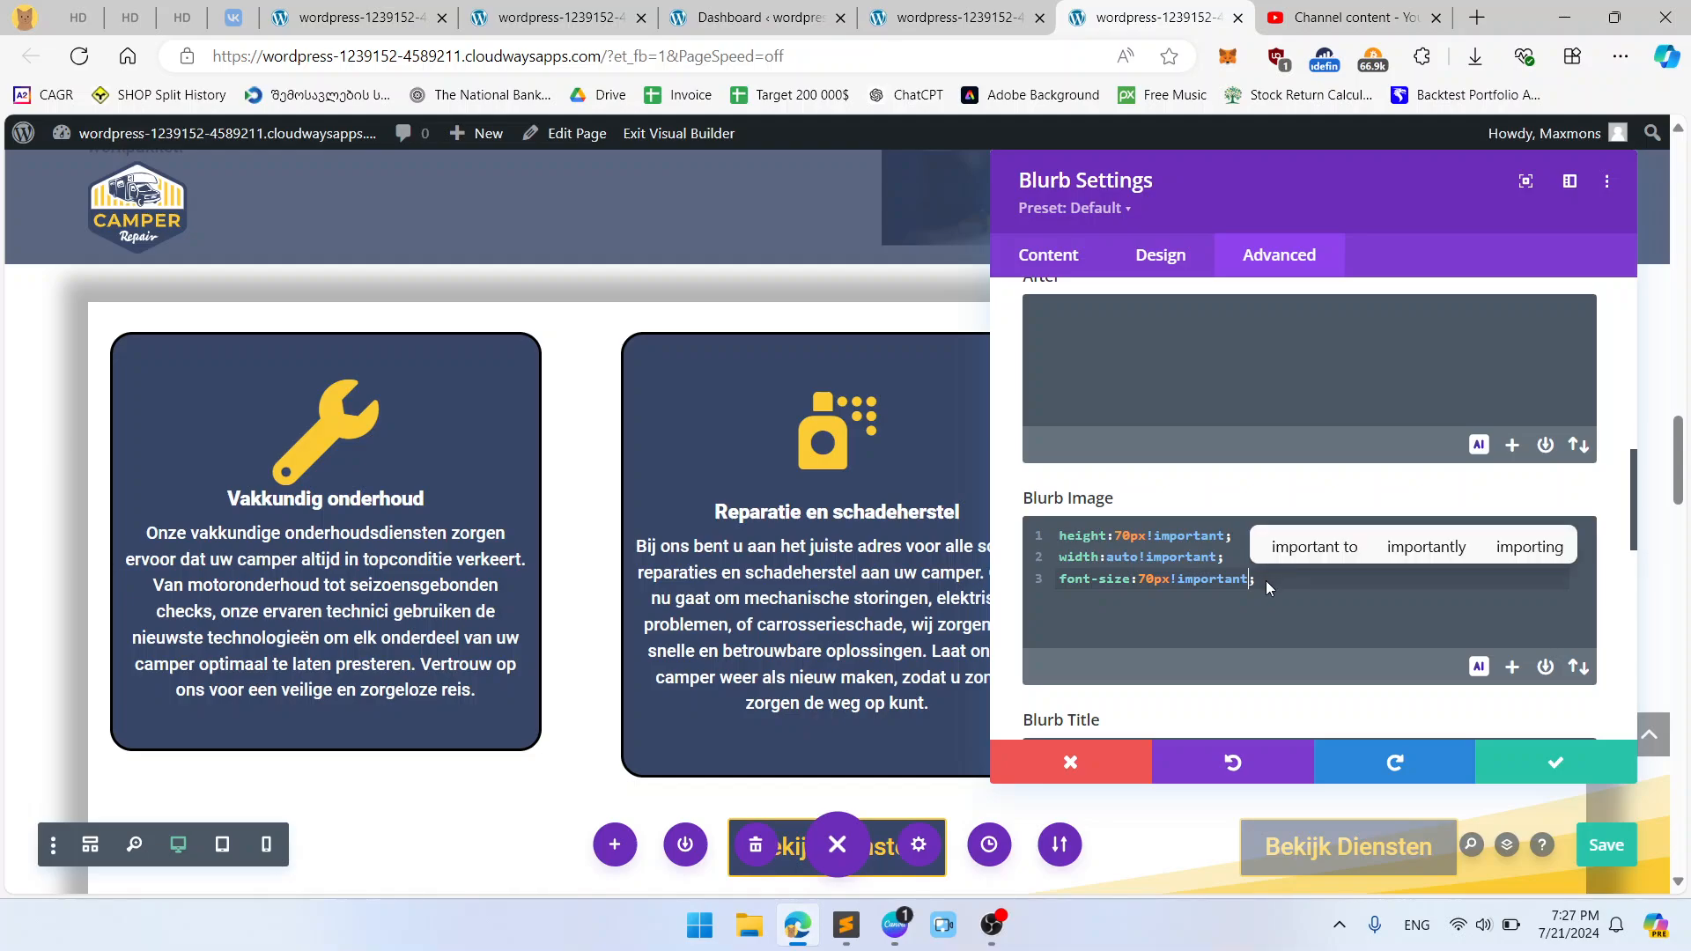
left_click_drag(1266, 580, 1070, 584)
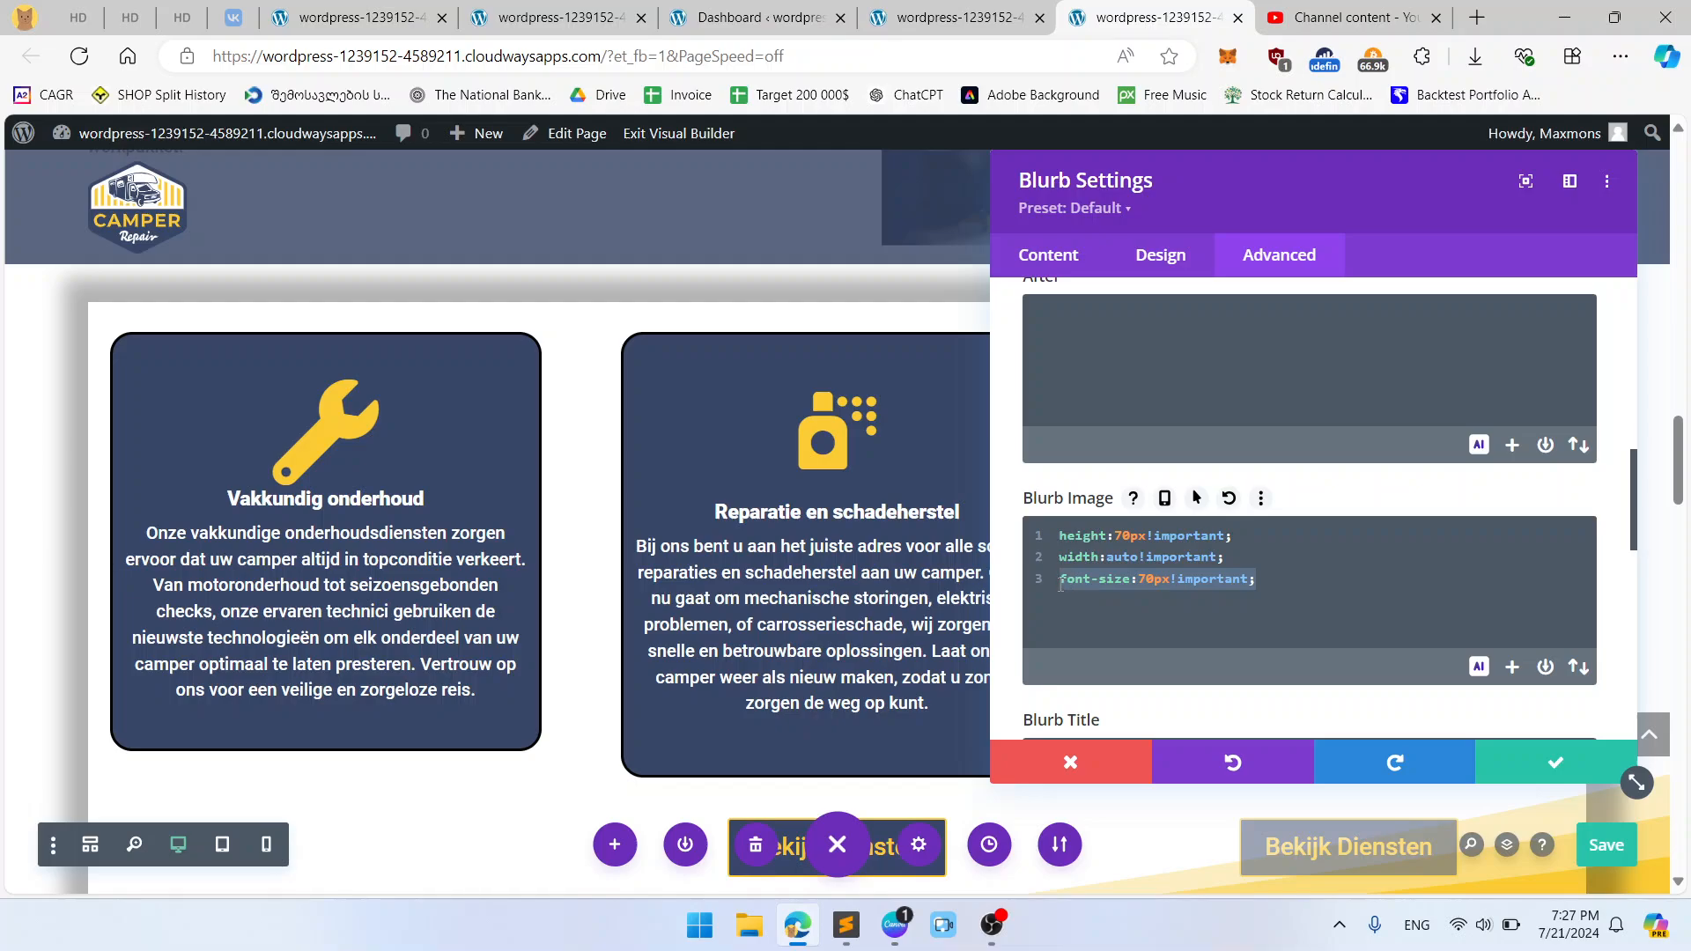
key("BackSpace")
Step: Try overflow:hidden in the Blurb Image custom CSS and remove the rule again
type("ove")
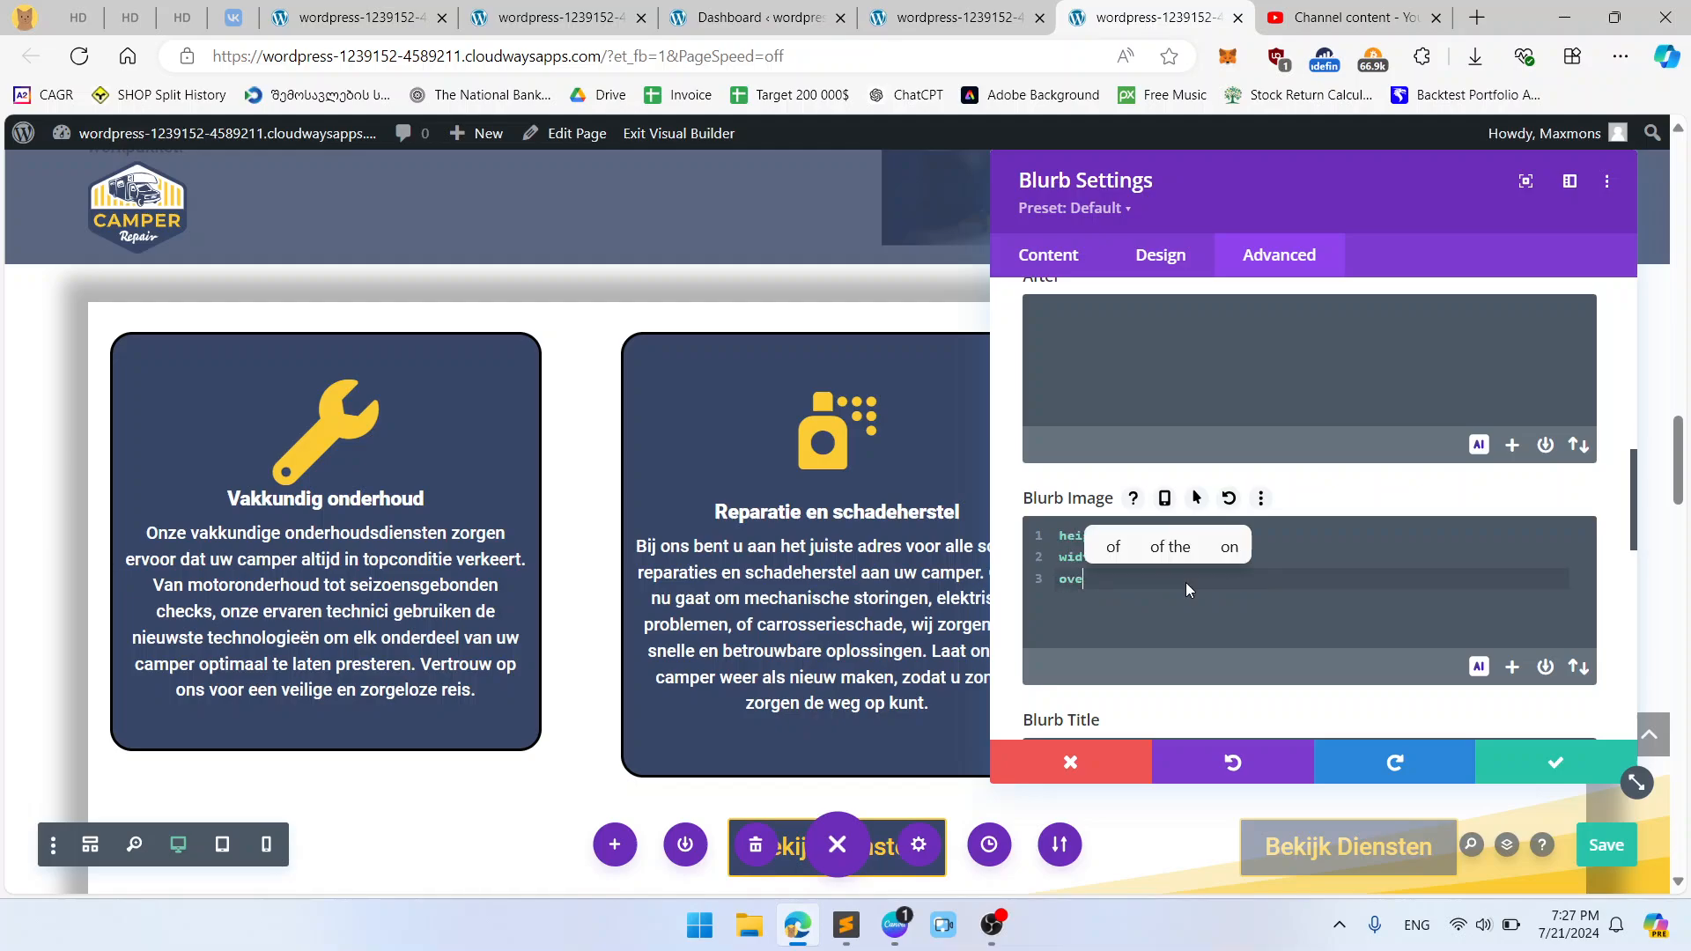
type("rflow:hidden")
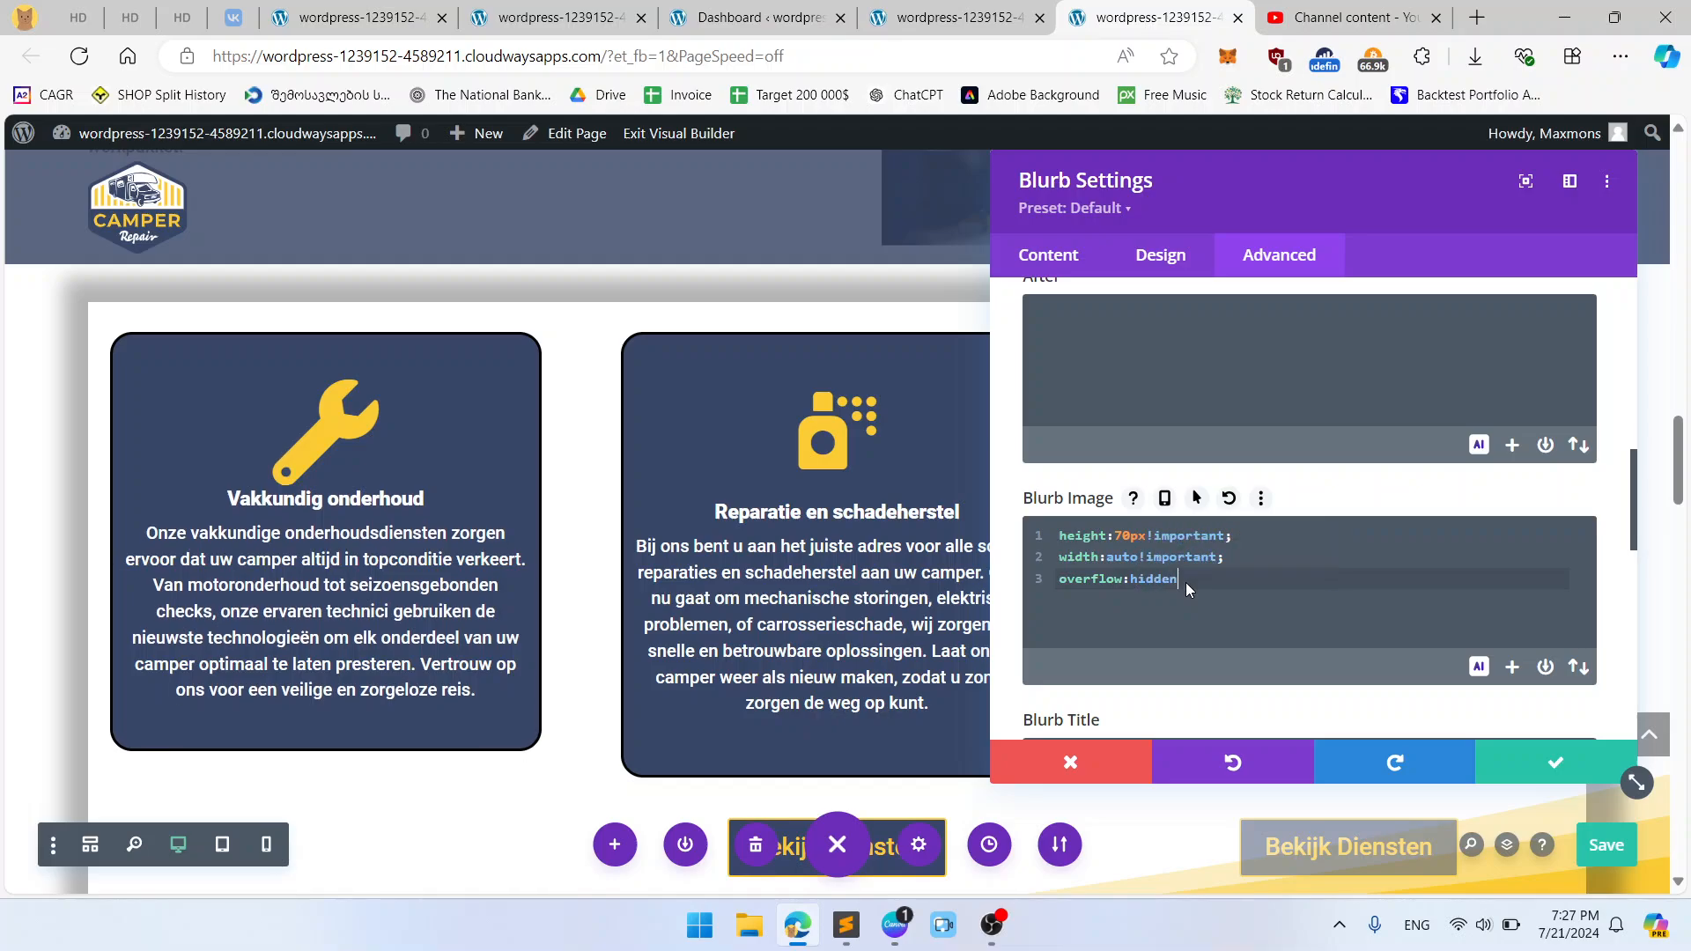
type(";;")
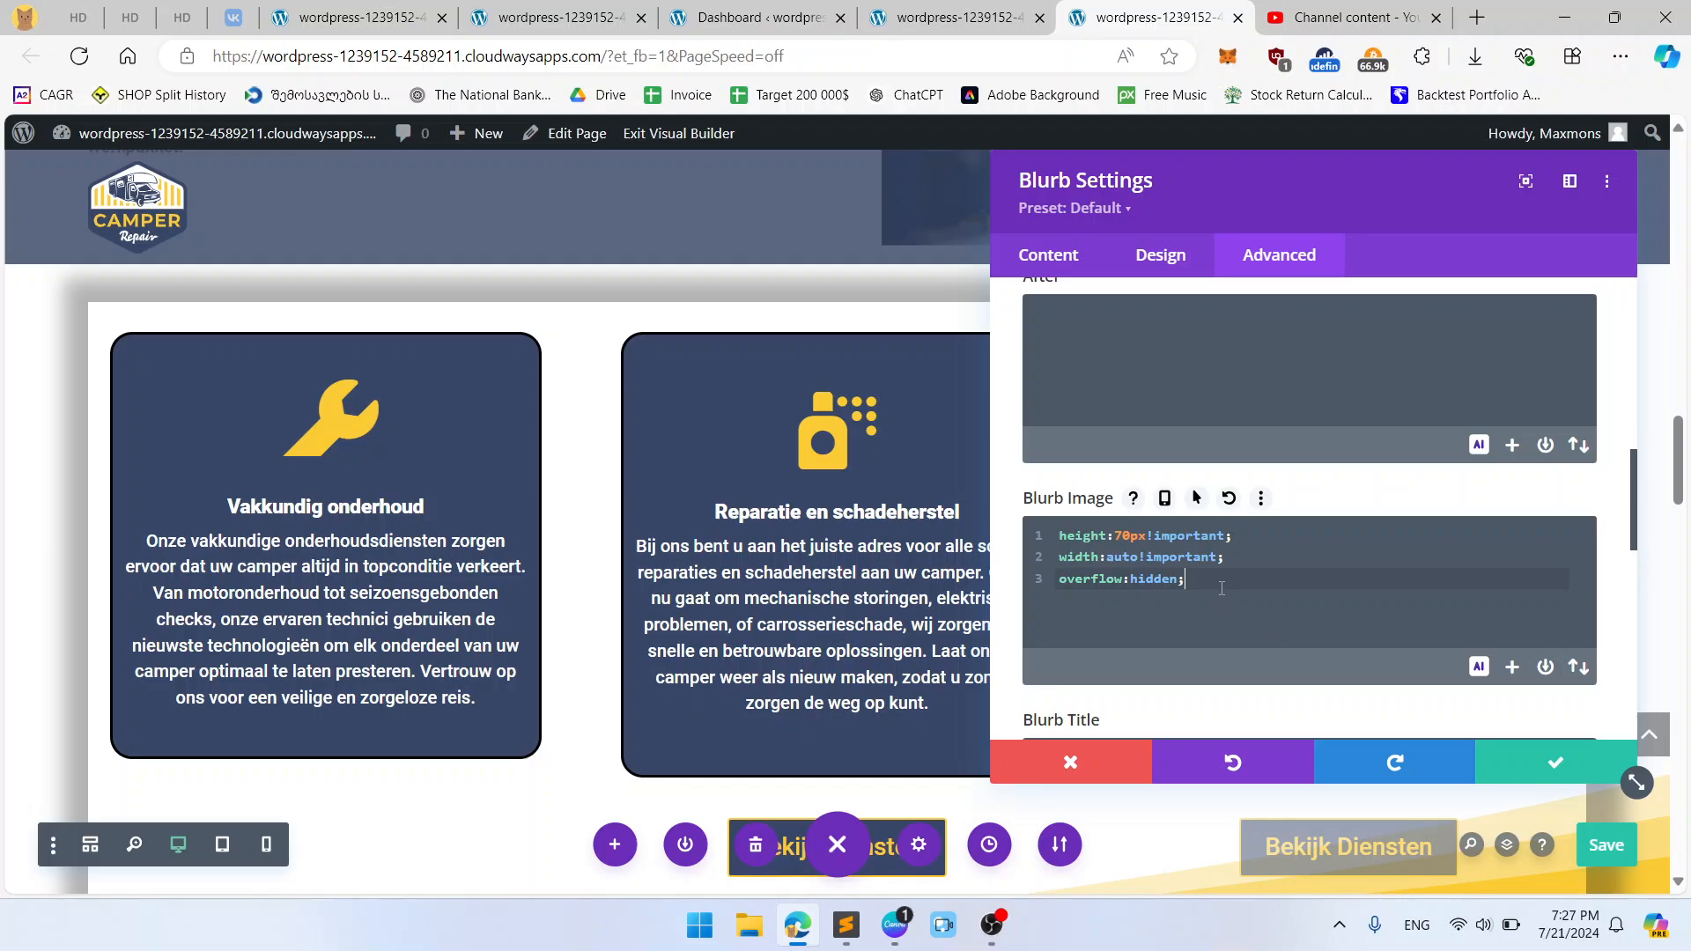
left_click_drag(1222, 589, 1084, 578)
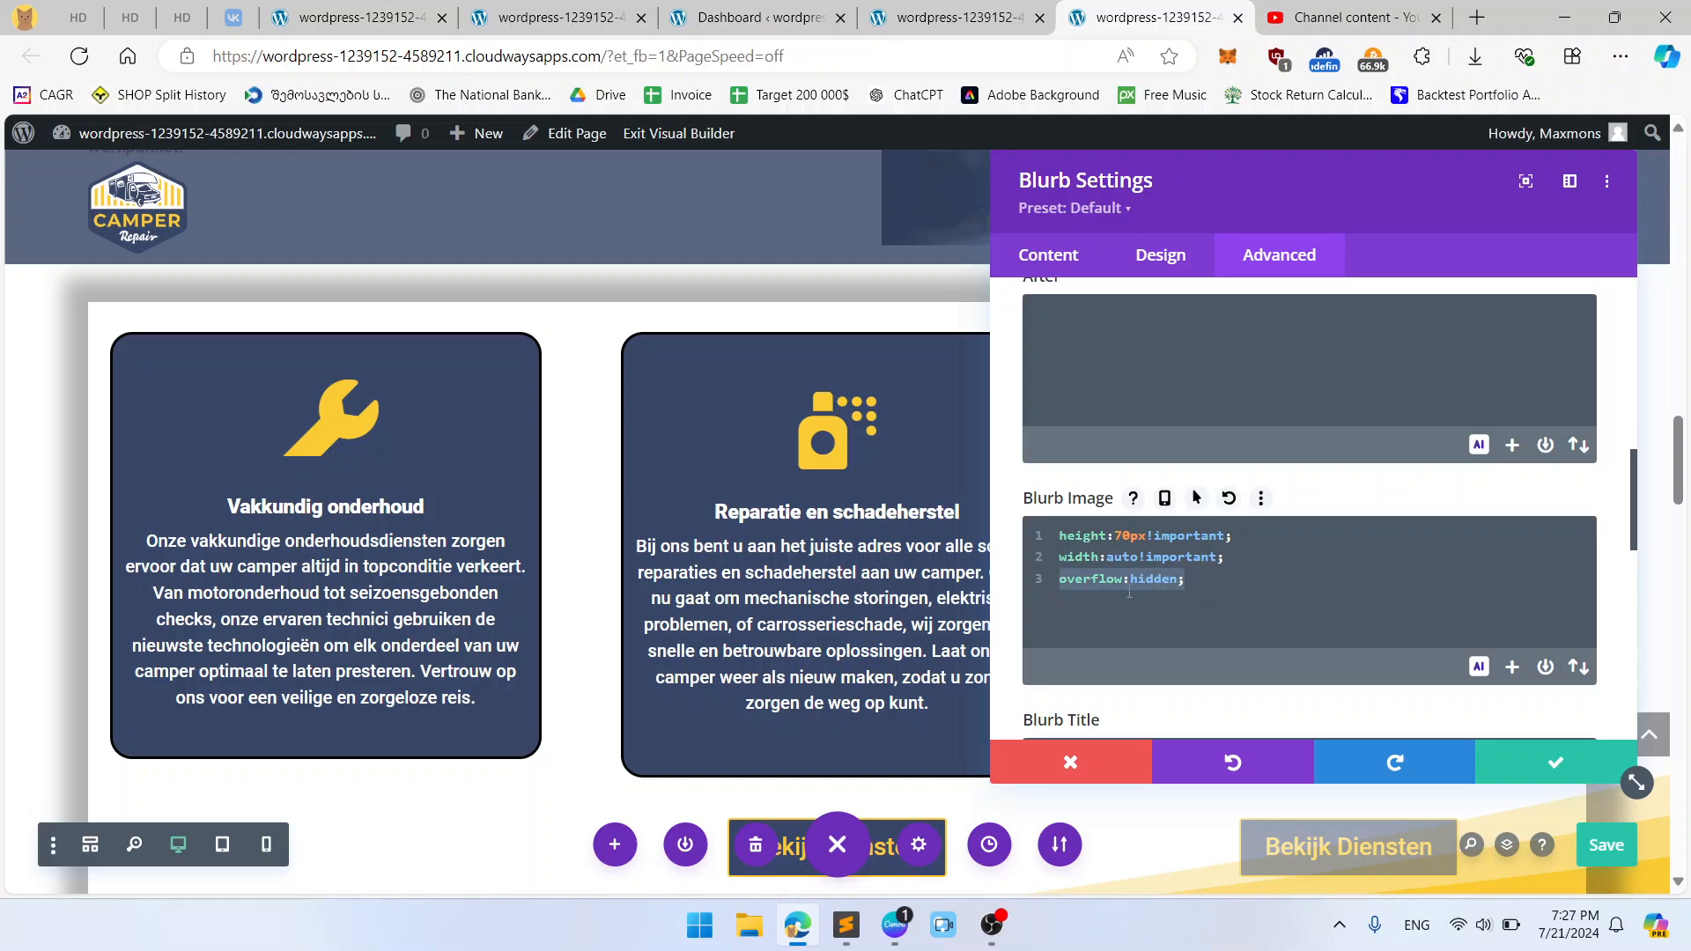
key("BackSpace")
Step: Try image/icon widths from 75px up to 96px for the Vakkundig onderhoud blurb
left_click(1149, 257)
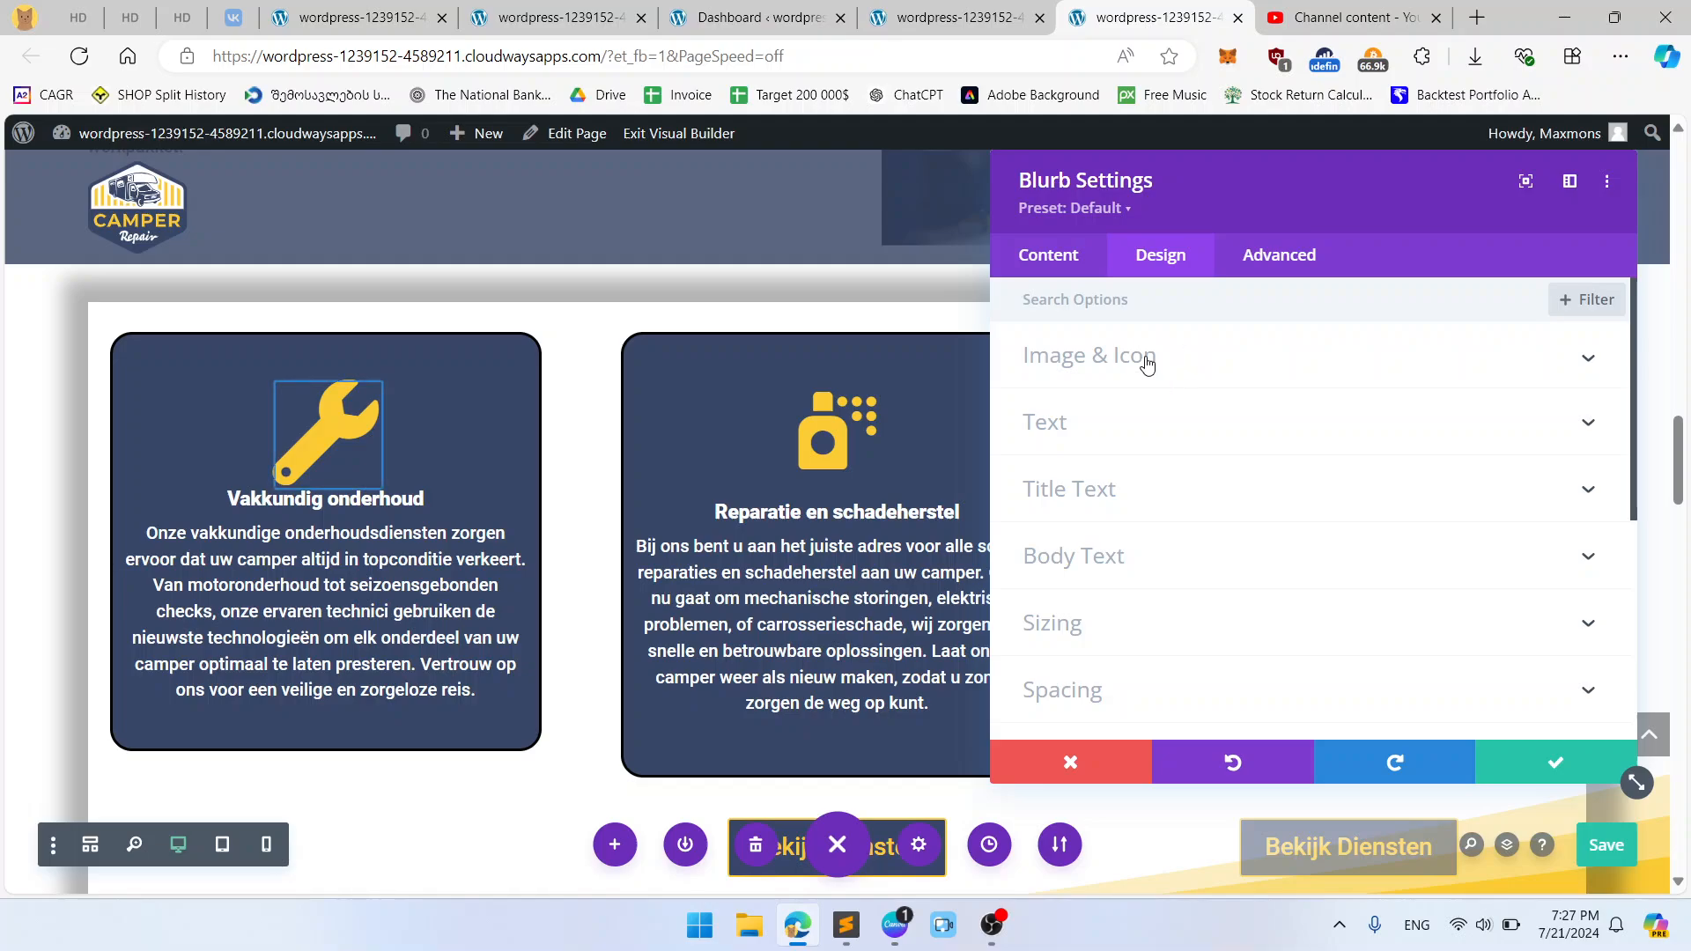
left_click(1145, 357)
scroll(1424, 537, "down", 4)
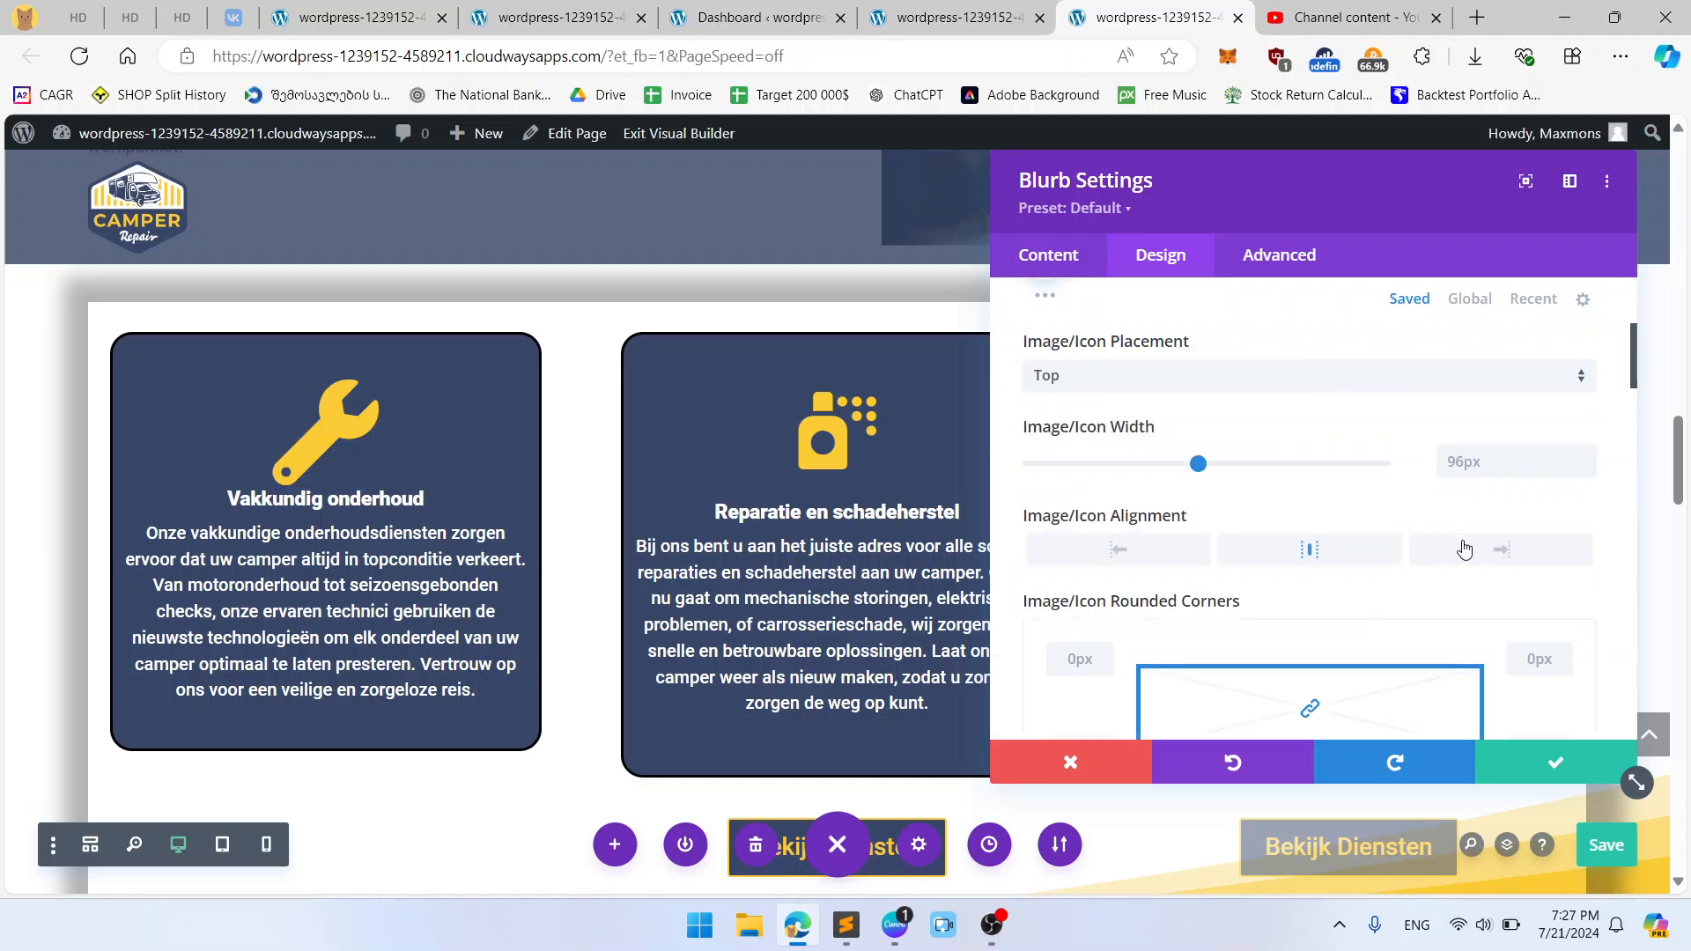
left_click(1492, 461)
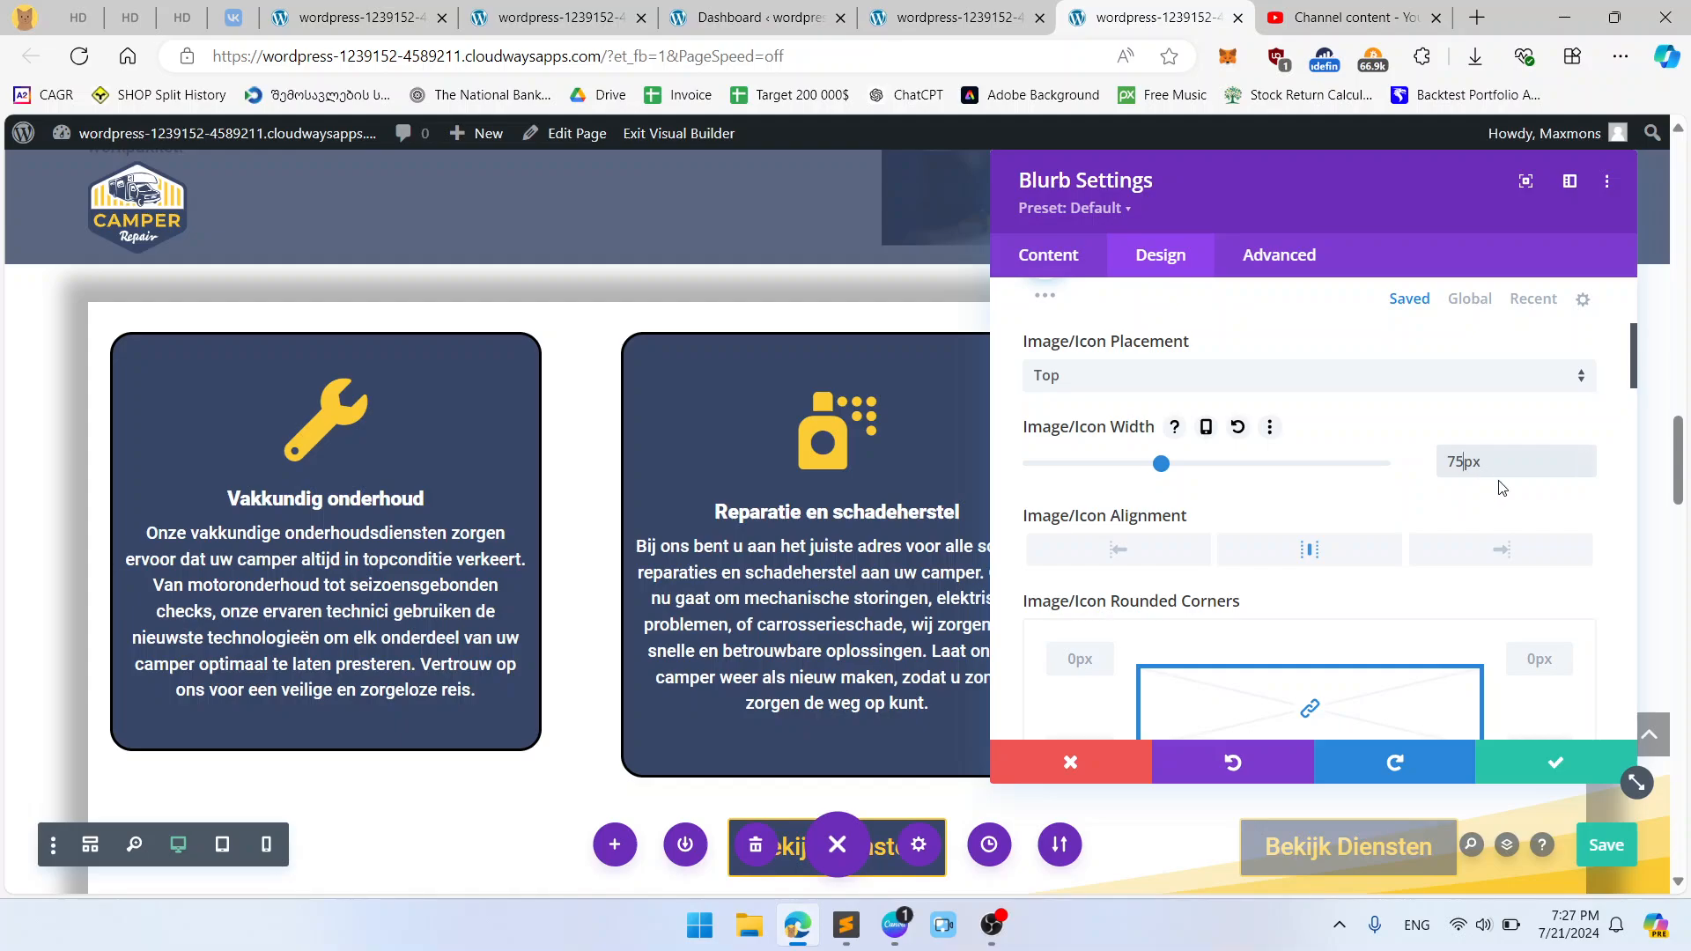
key("Up")
key("Up")
key("Up")
key("Up")
key("Up")
key("Up")
key("Up")
key("Up")
key("Up")
key("Up")
key("Up")
key("Up")
key("Up")
key("Up")
key("Up")
key("Up")
key("Up")
key("Up")
key("Up")
key("Up")
key("Up")
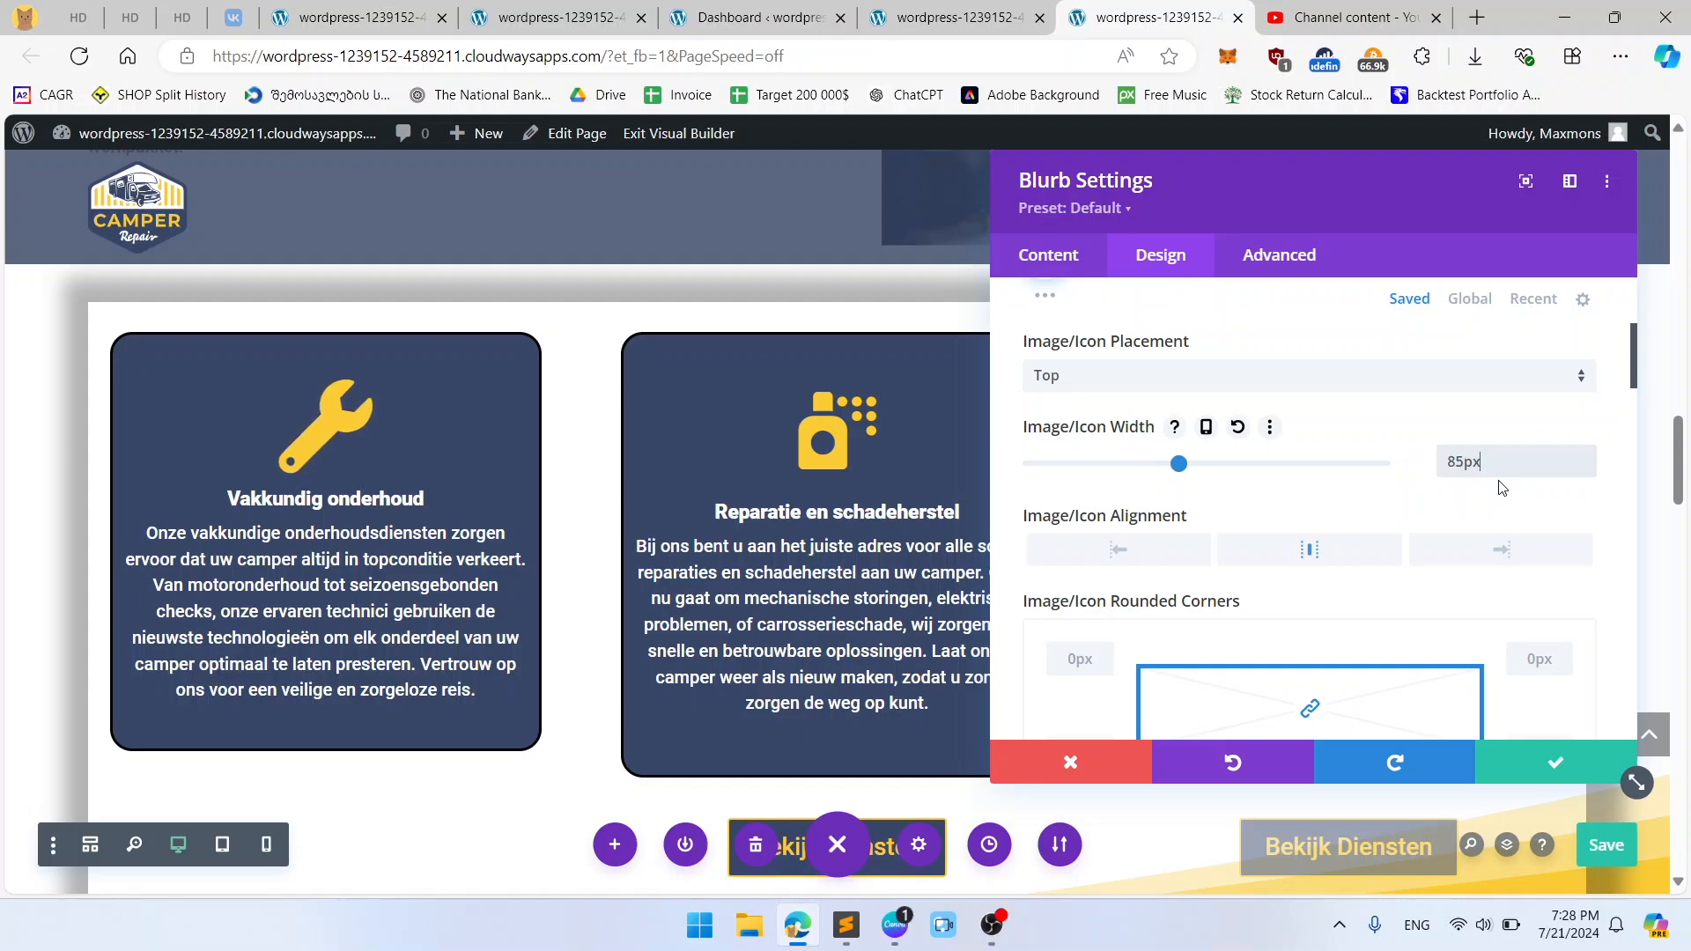
scroll(1378, 576, "down", 1)
scroll(1379, 576, "down", 10)
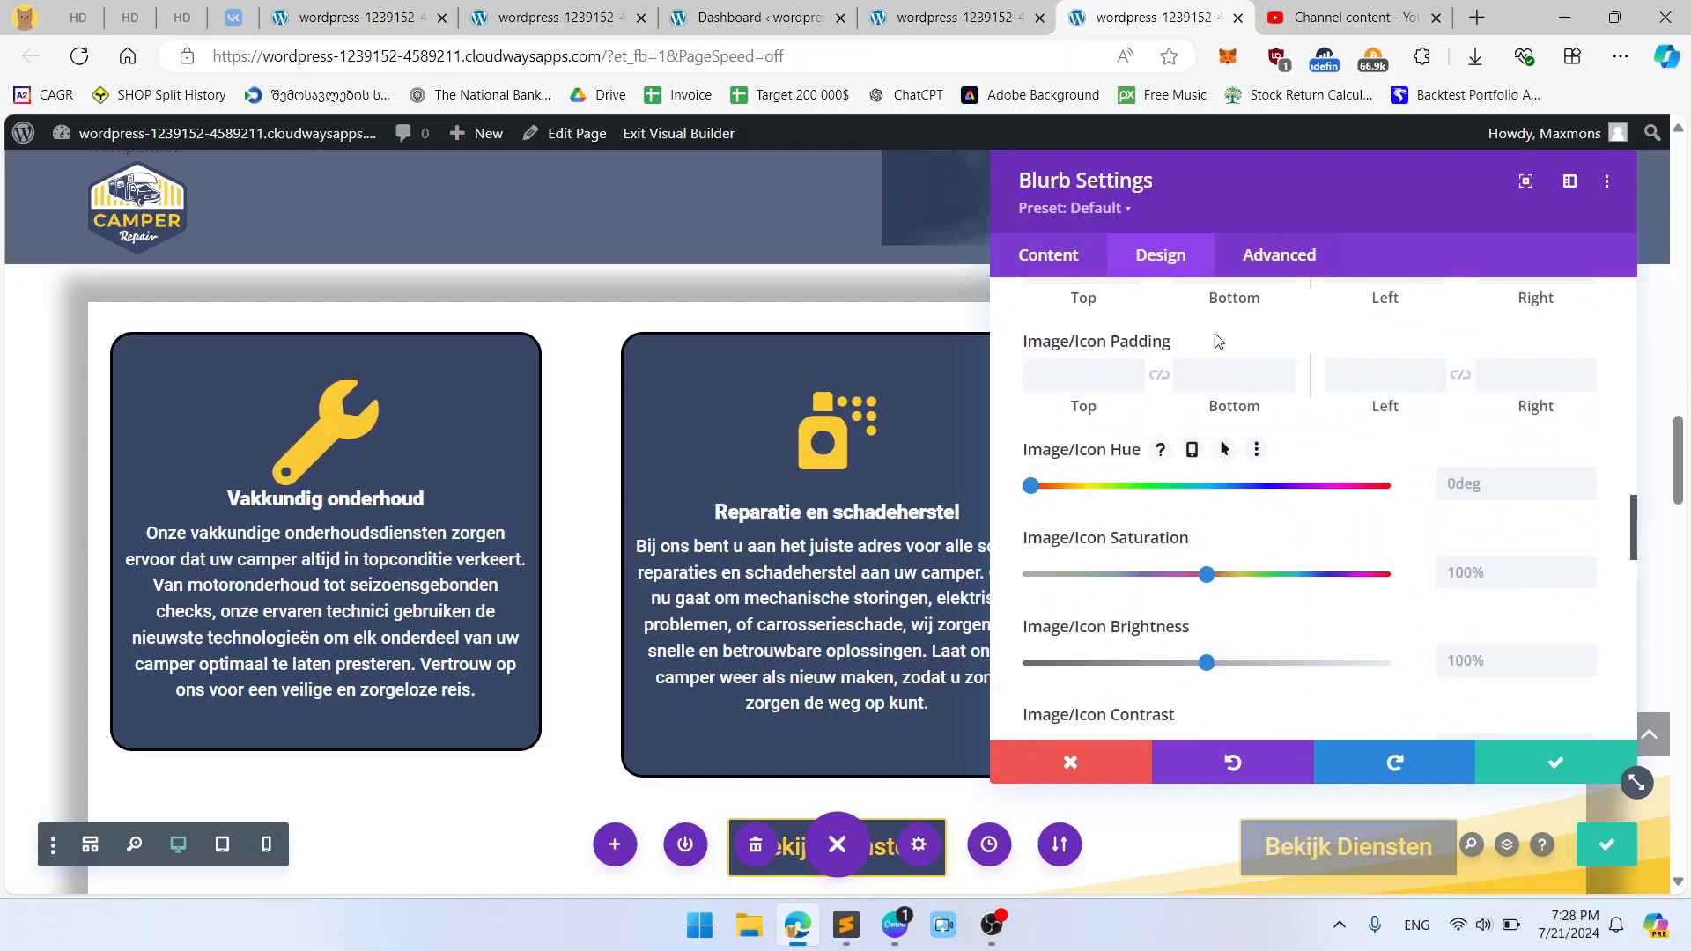
scroll(1263, 400, "up", 10)
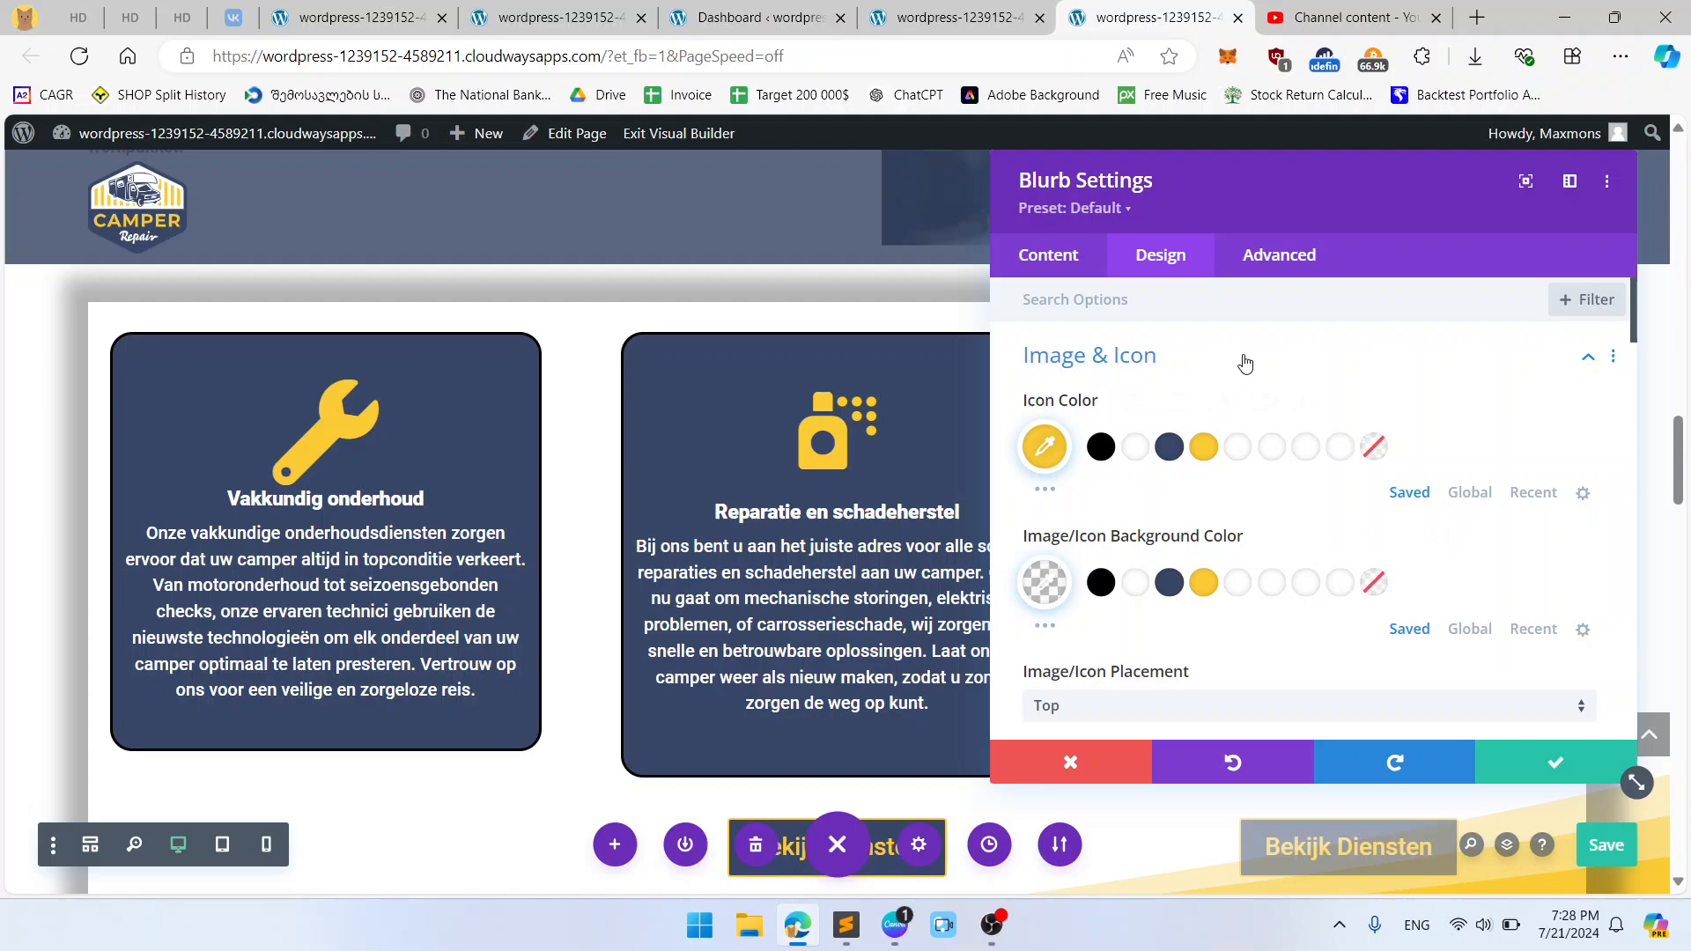
Step: Delete all the Blurb Image custom CSS of the Vakkundig onderhoud blurb
left_click(1276, 258)
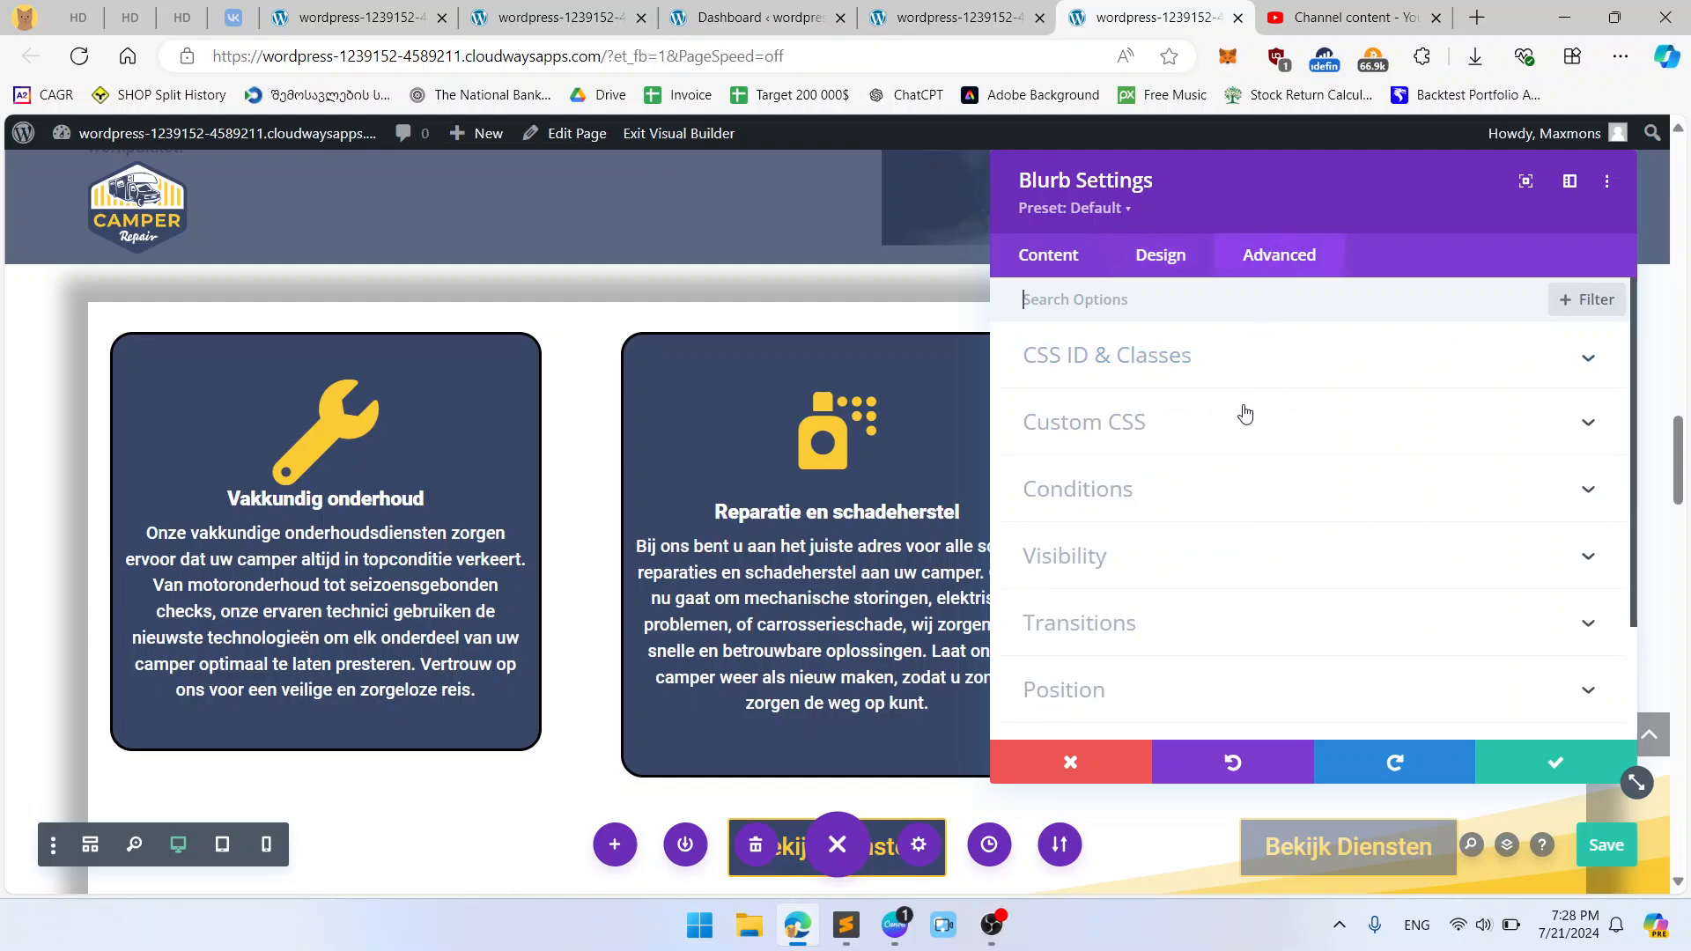
left_click(1245, 421)
scroll(1256, 483, "down", 6)
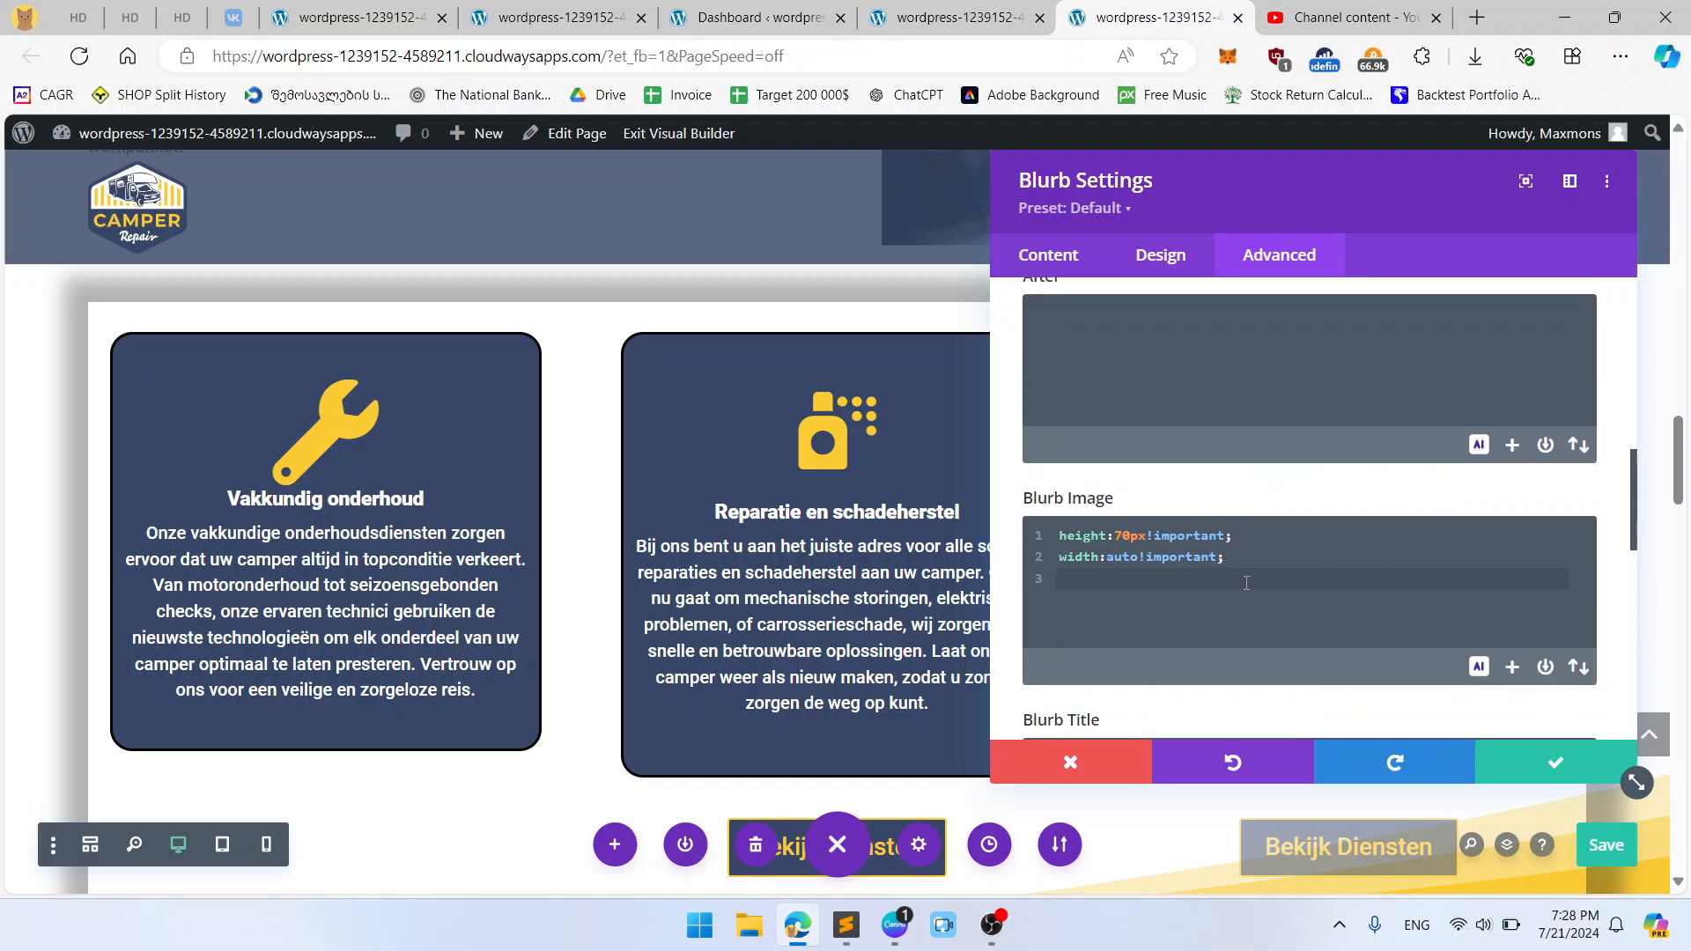
key("ctrl+a")
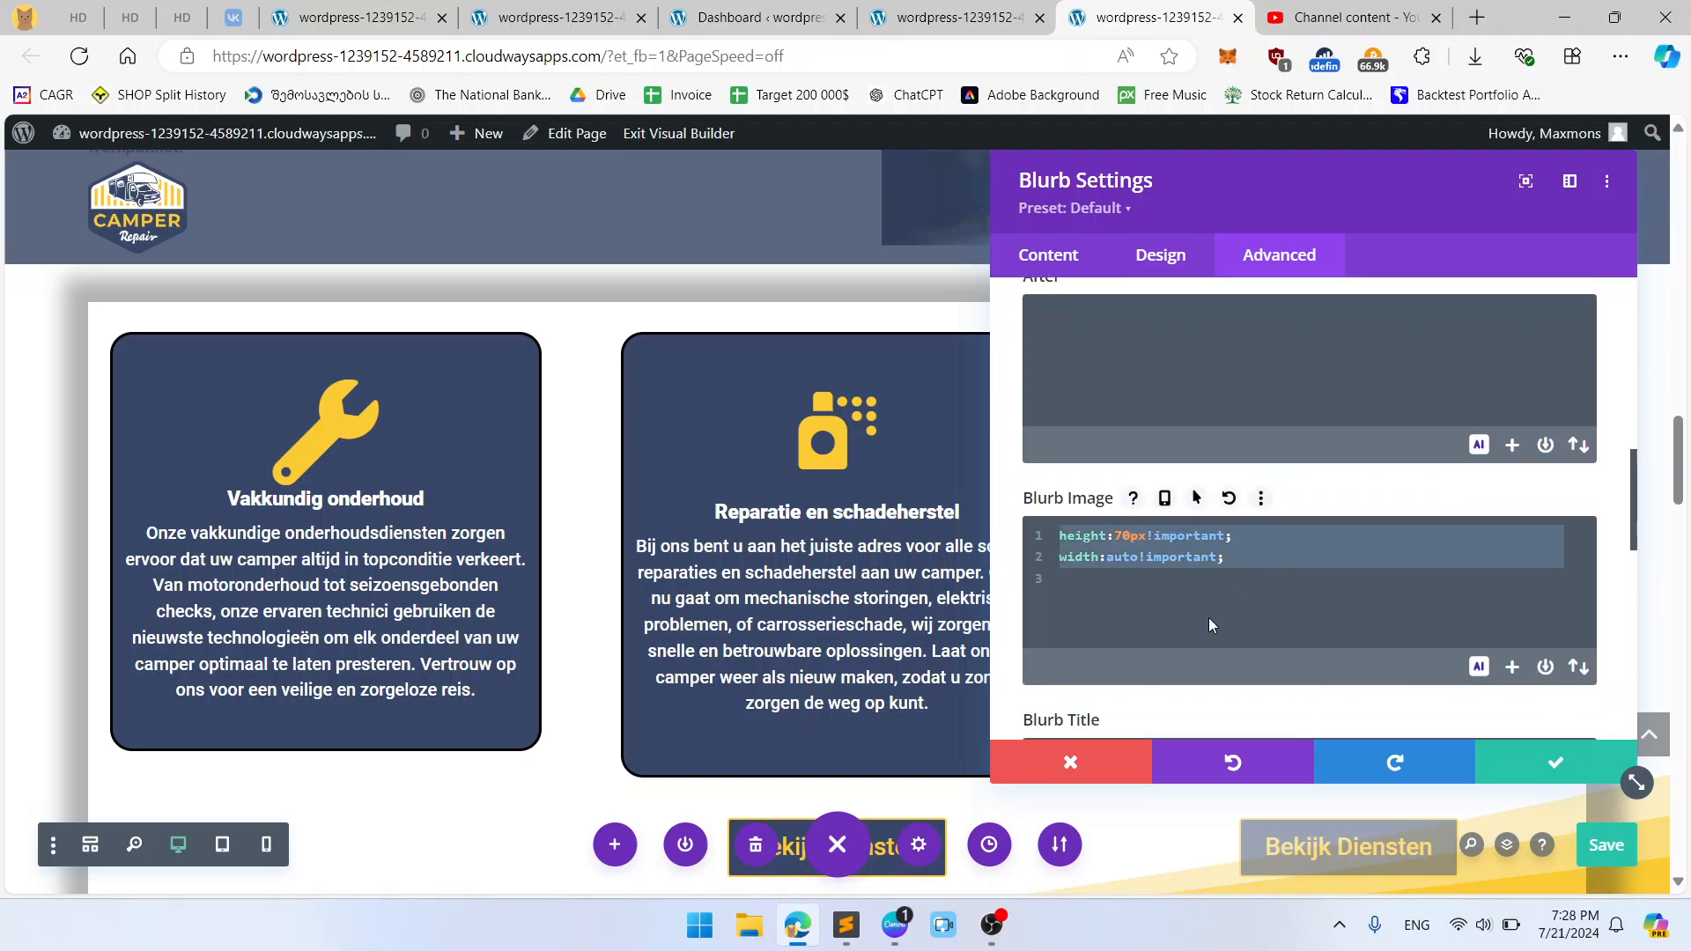
key("BackSpace")
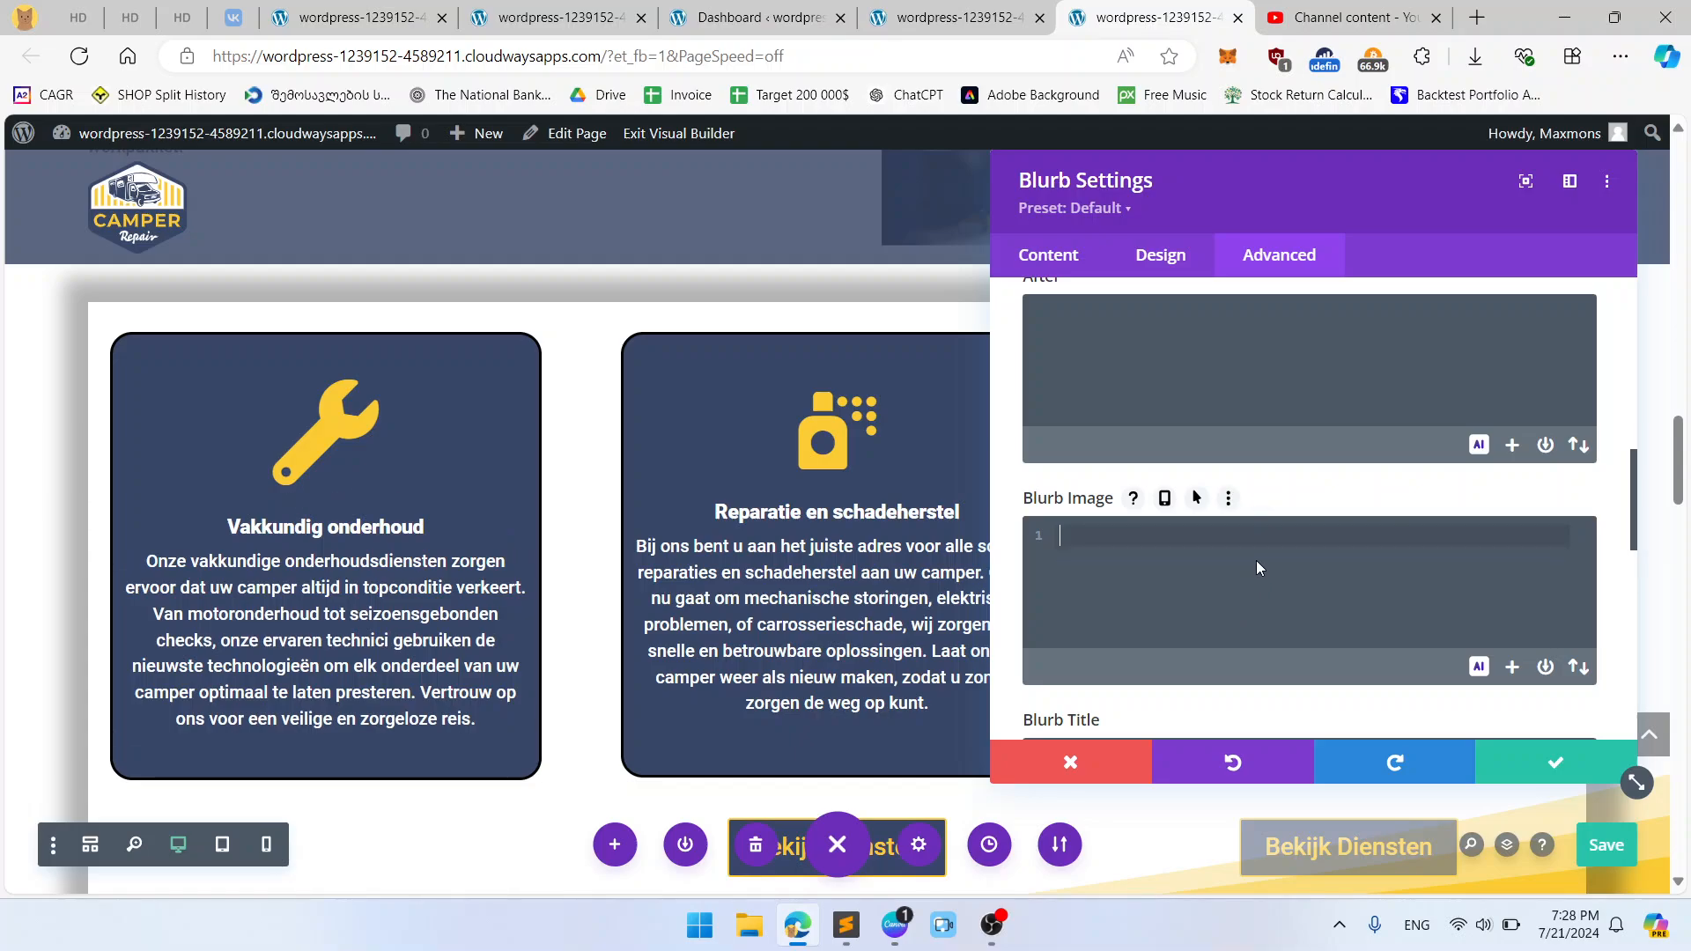
Step: Set the image/icon width of the Vakkundig onderhoud blurb to 81px
left_click(1171, 264)
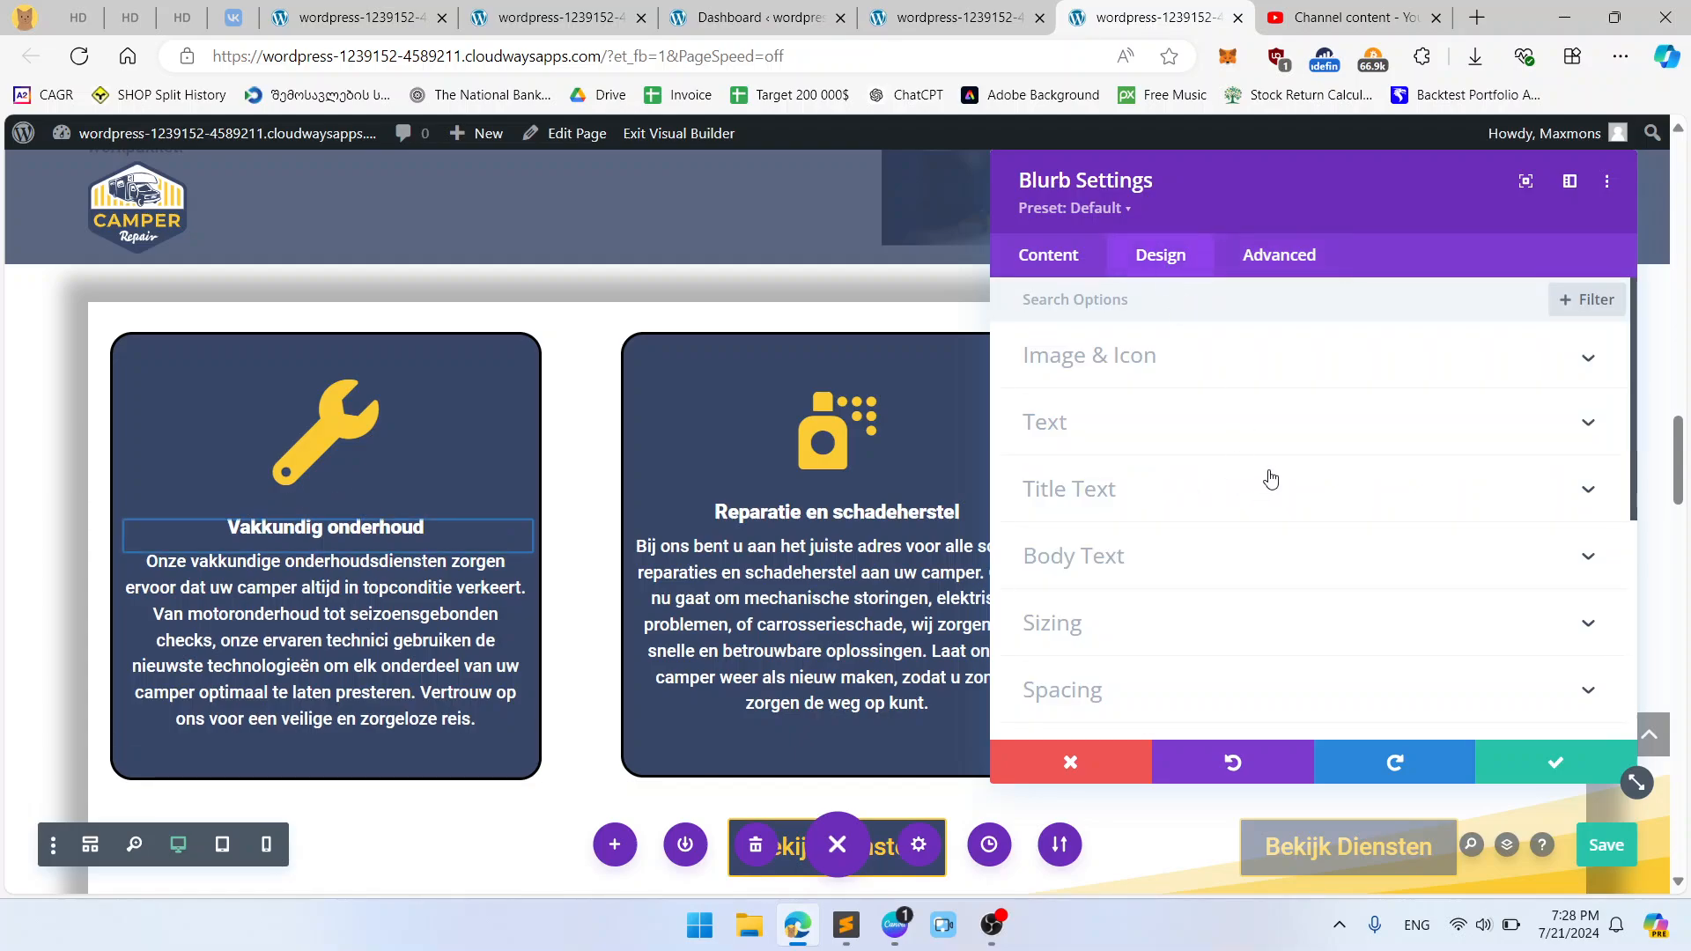
left_click(1159, 362)
scroll(1315, 520, "down", 3)
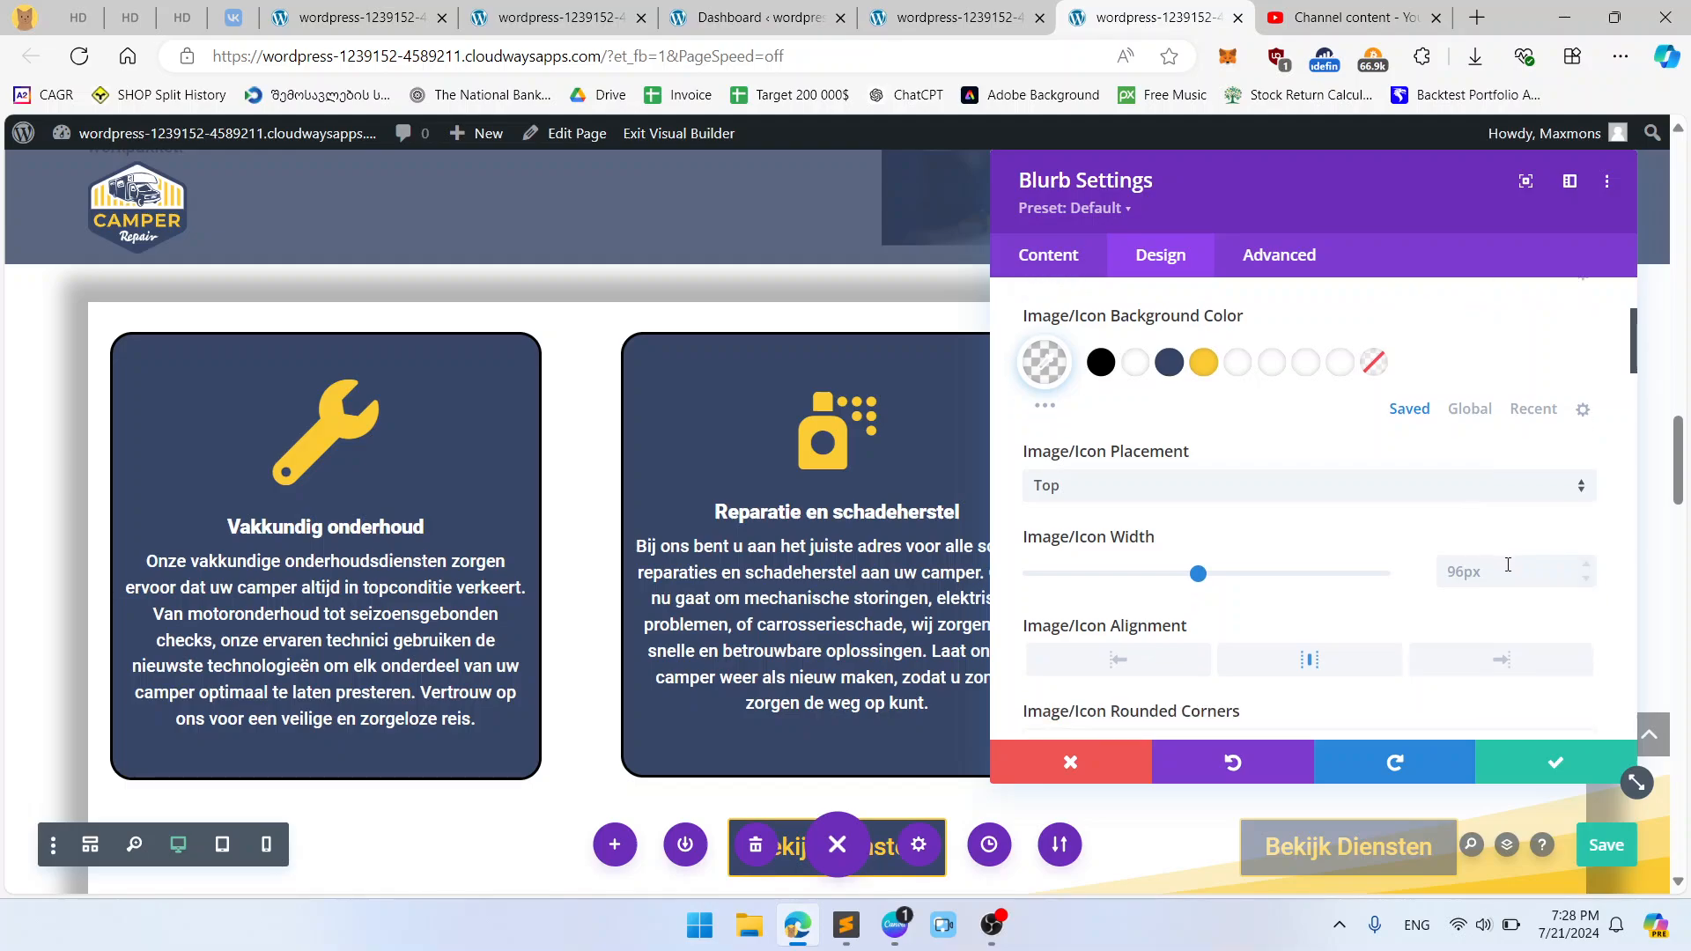
left_click(1512, 573)
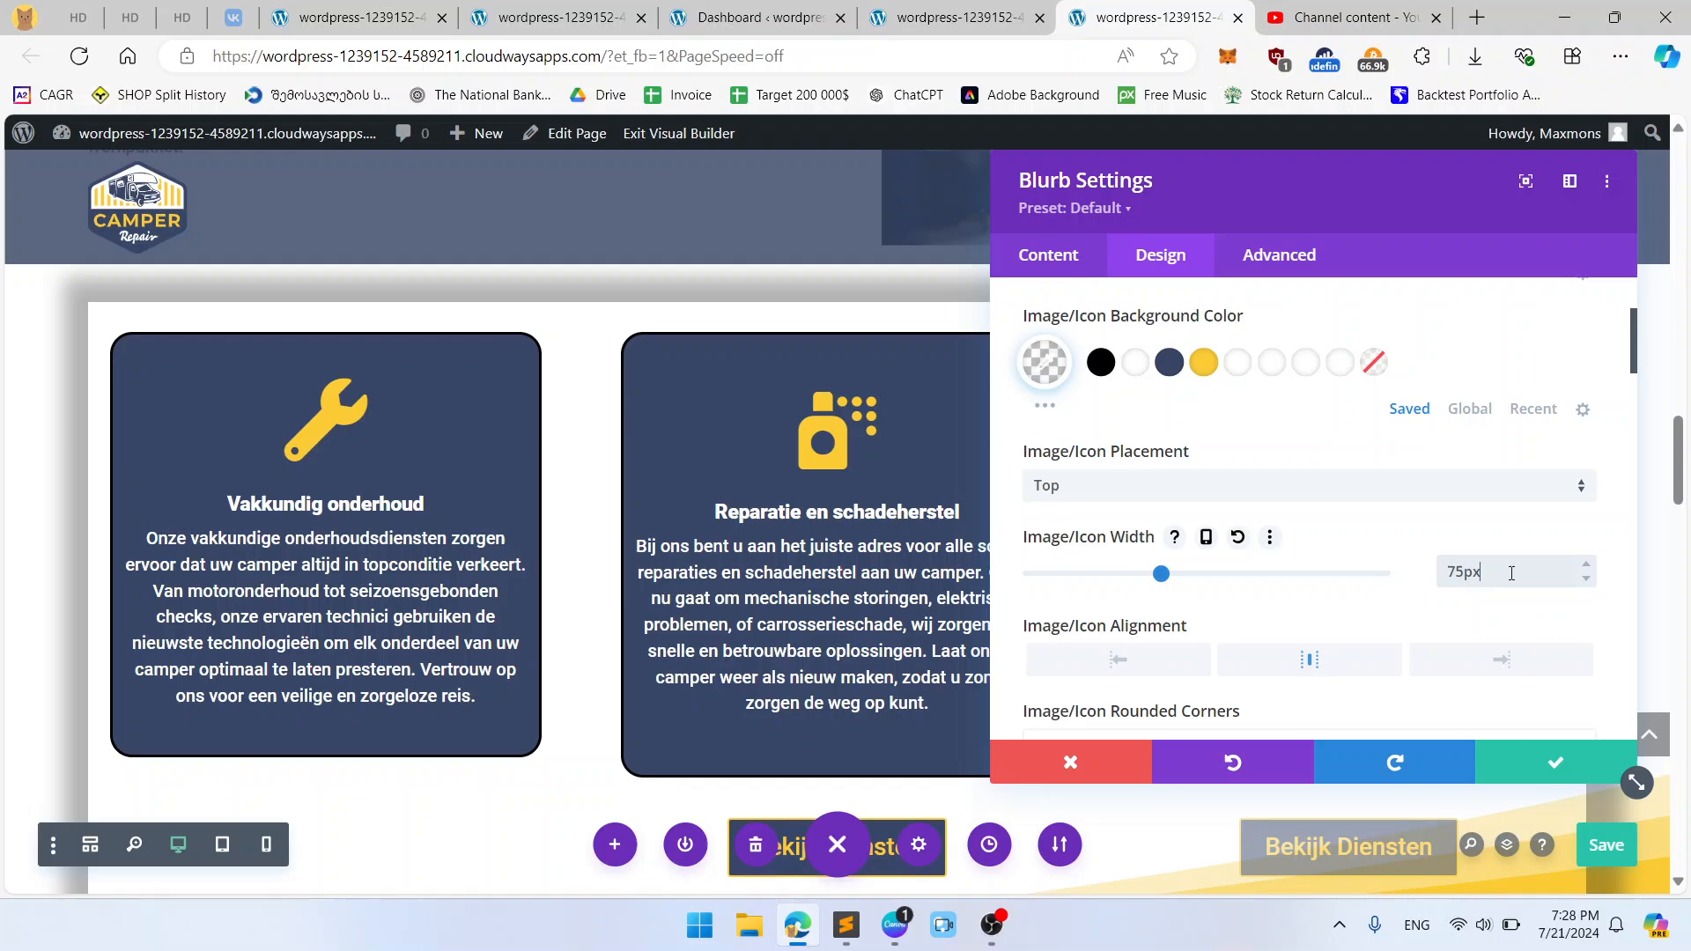
key("Up")
key("Up")
key("Up")
key("Up")
key("Up")
key("Up")
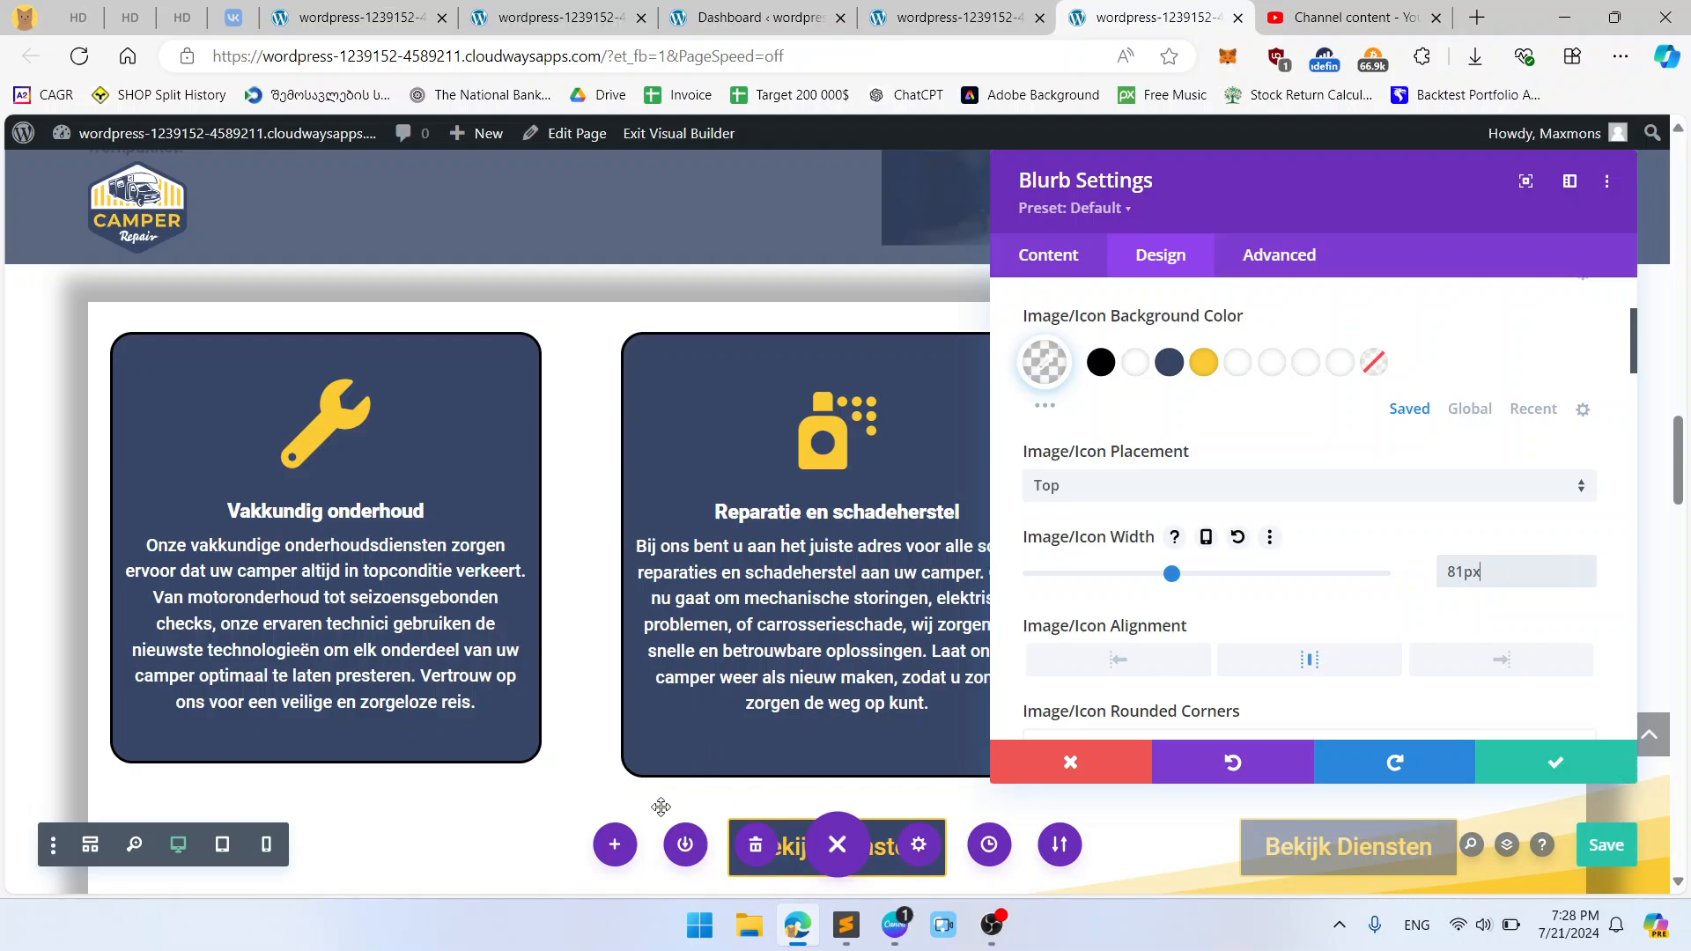
Step: Set the left and right padding of the Vakkundig onderhoud blurb to 25px
left_click(1165, 255)
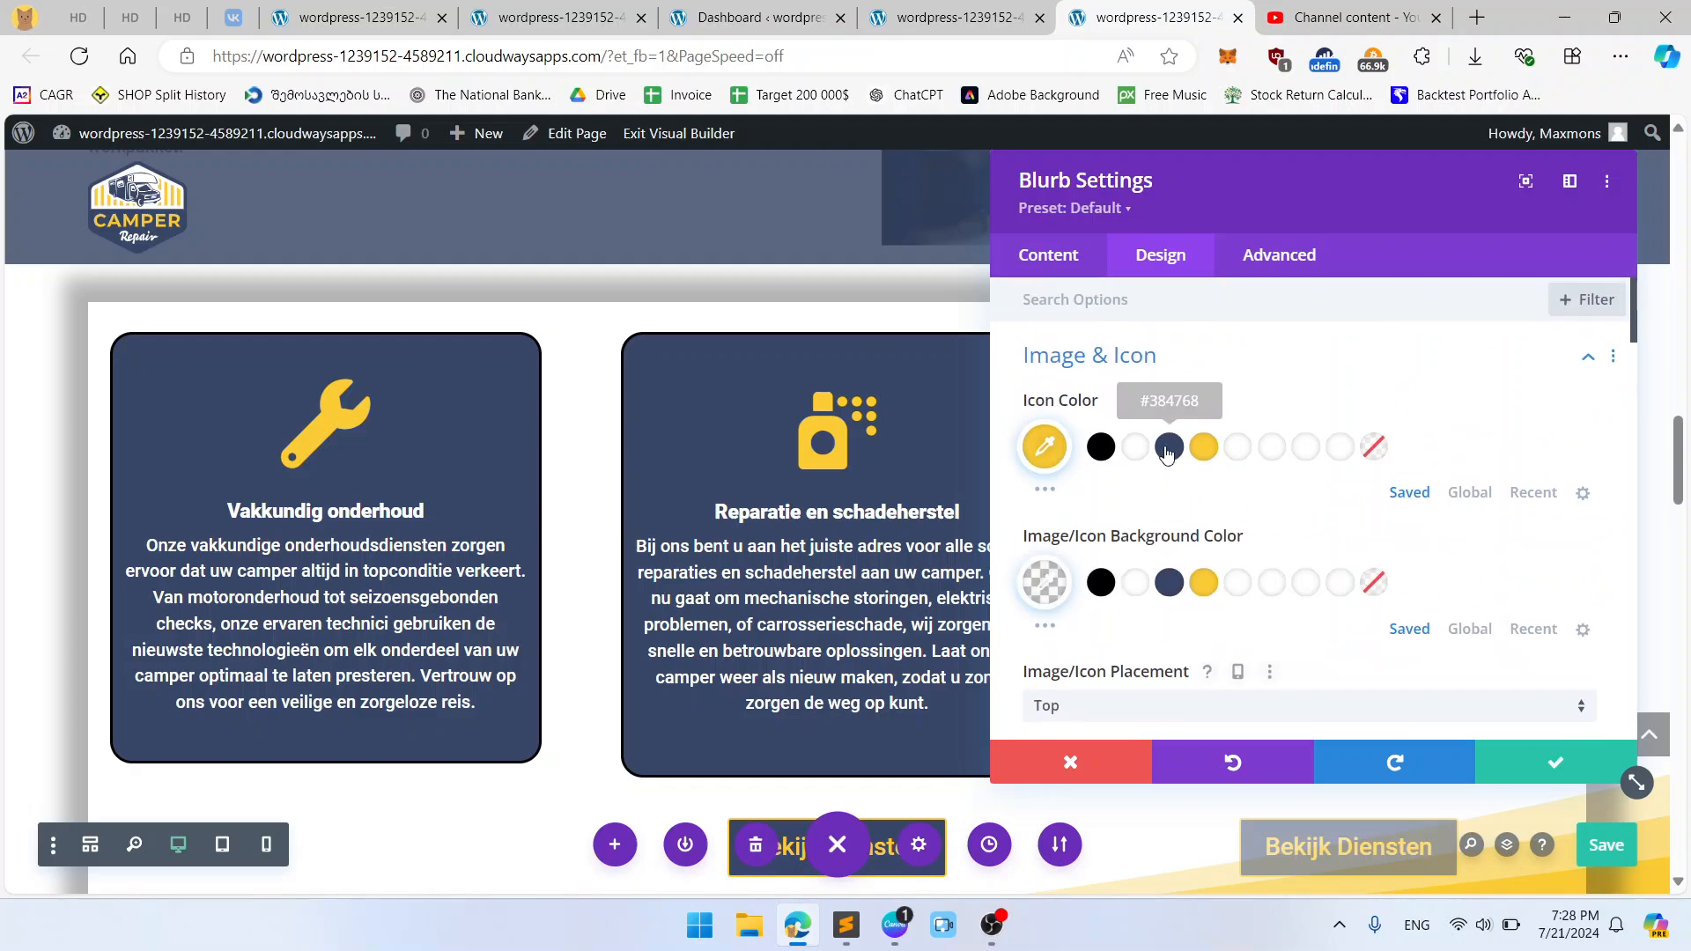
left_click(1230, 351)
scroll(1122, 596, "down", 1)
left_click(1121, 599)
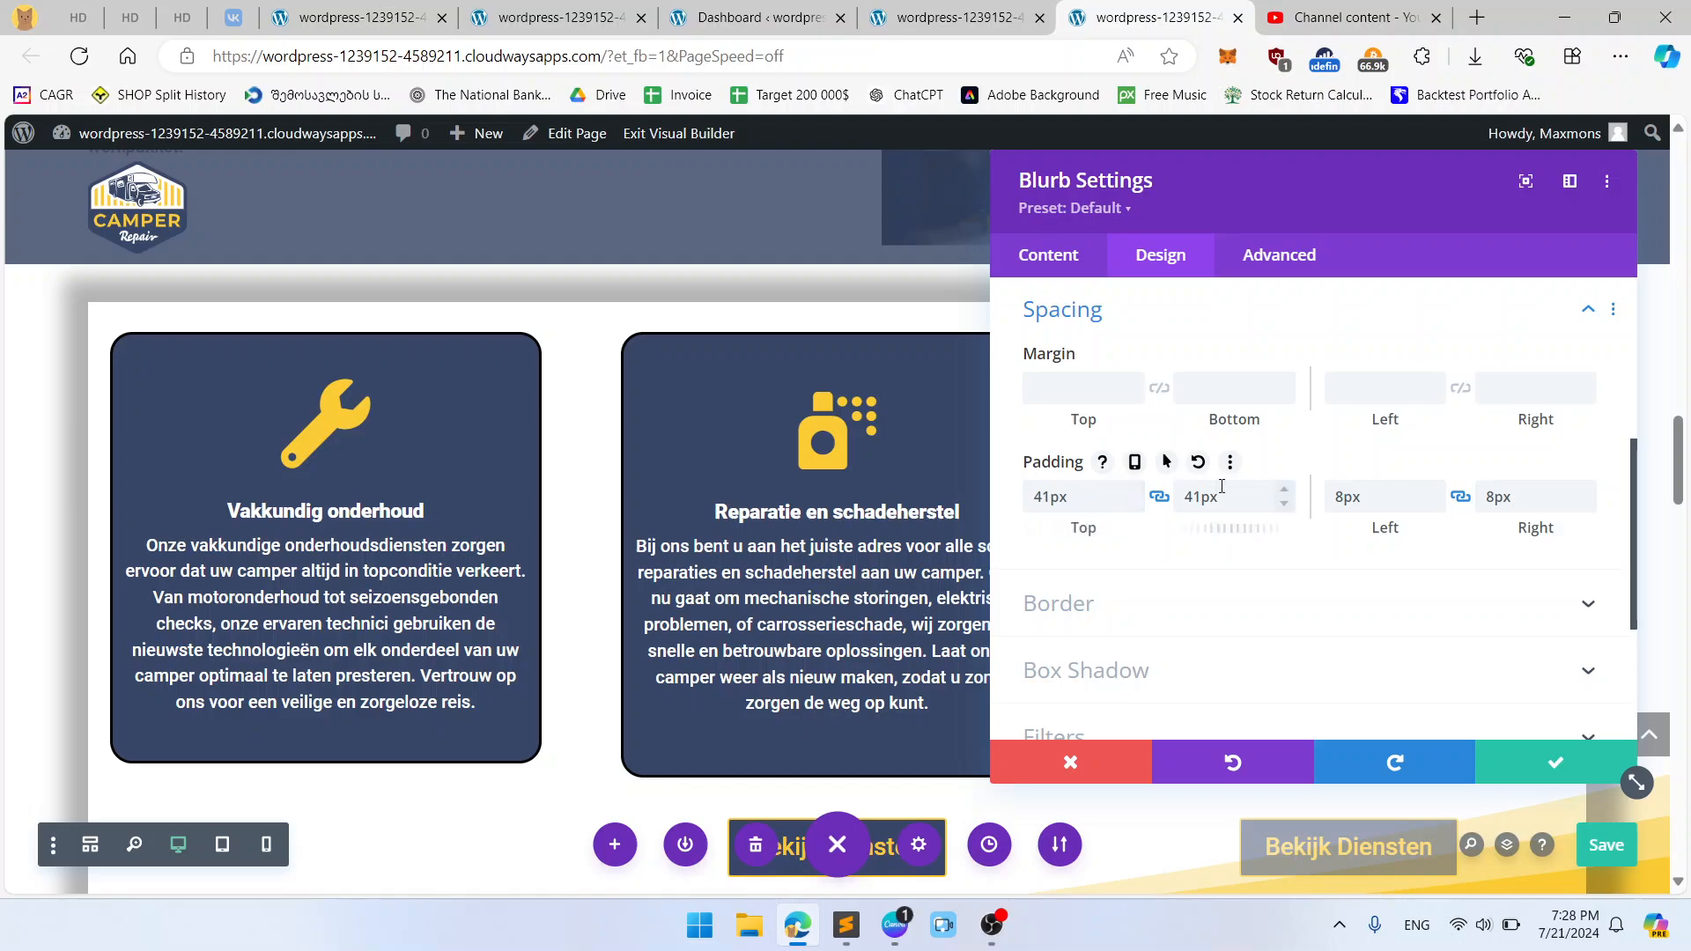
left_click(1366, 498)
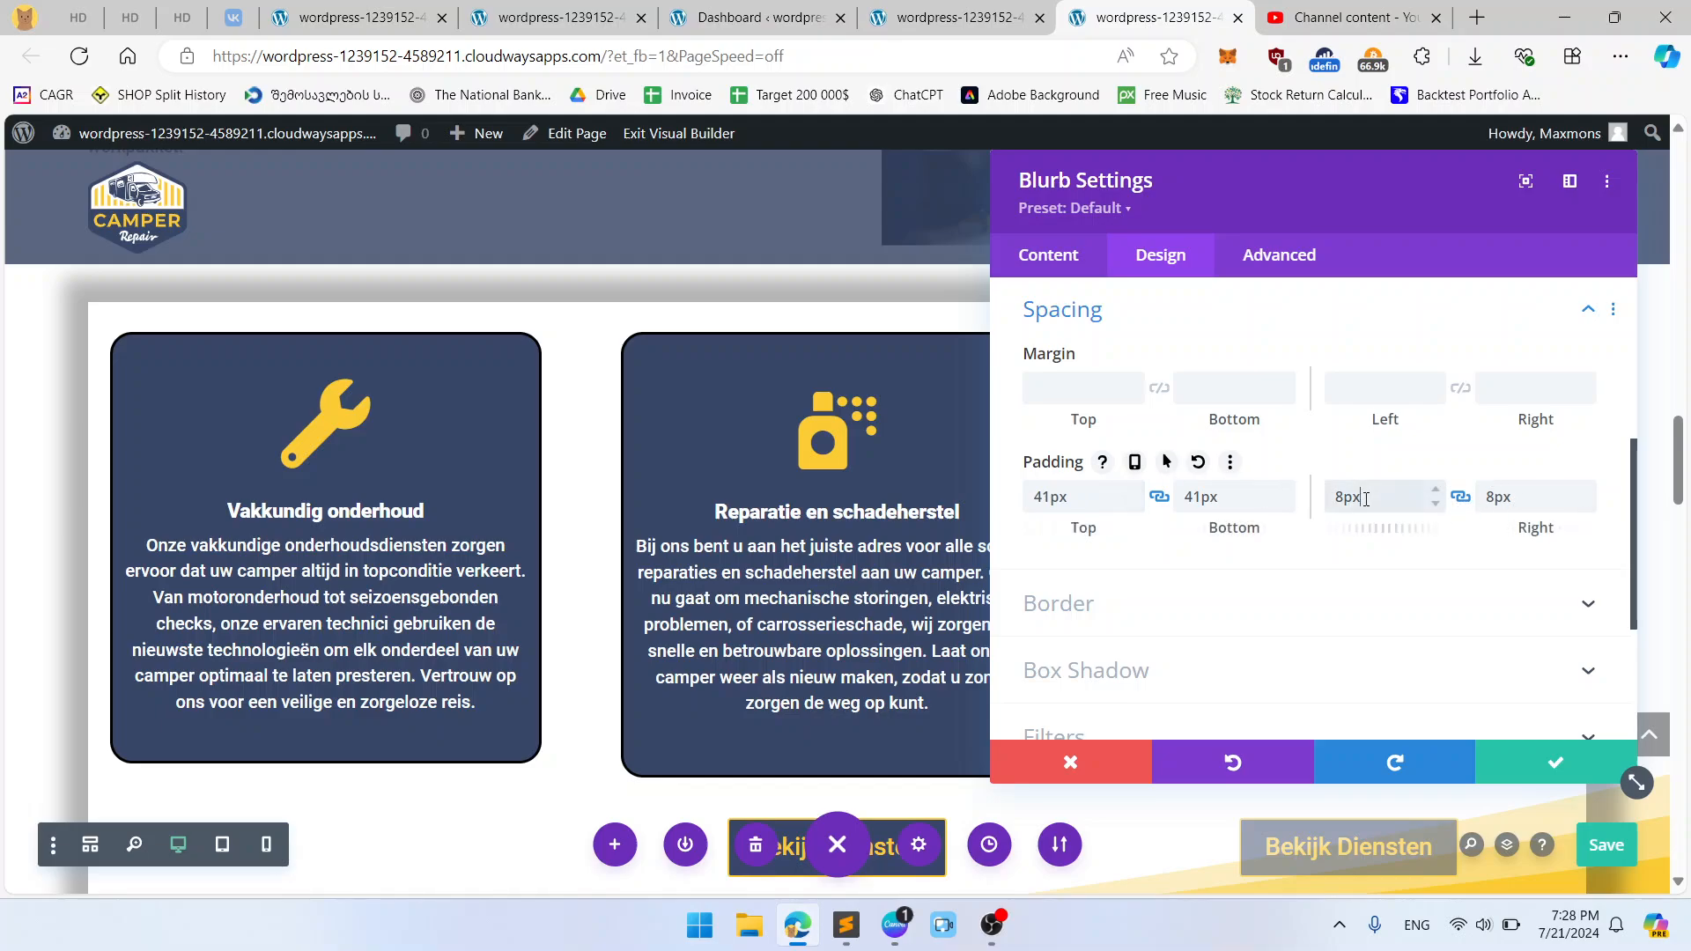
type("15px")
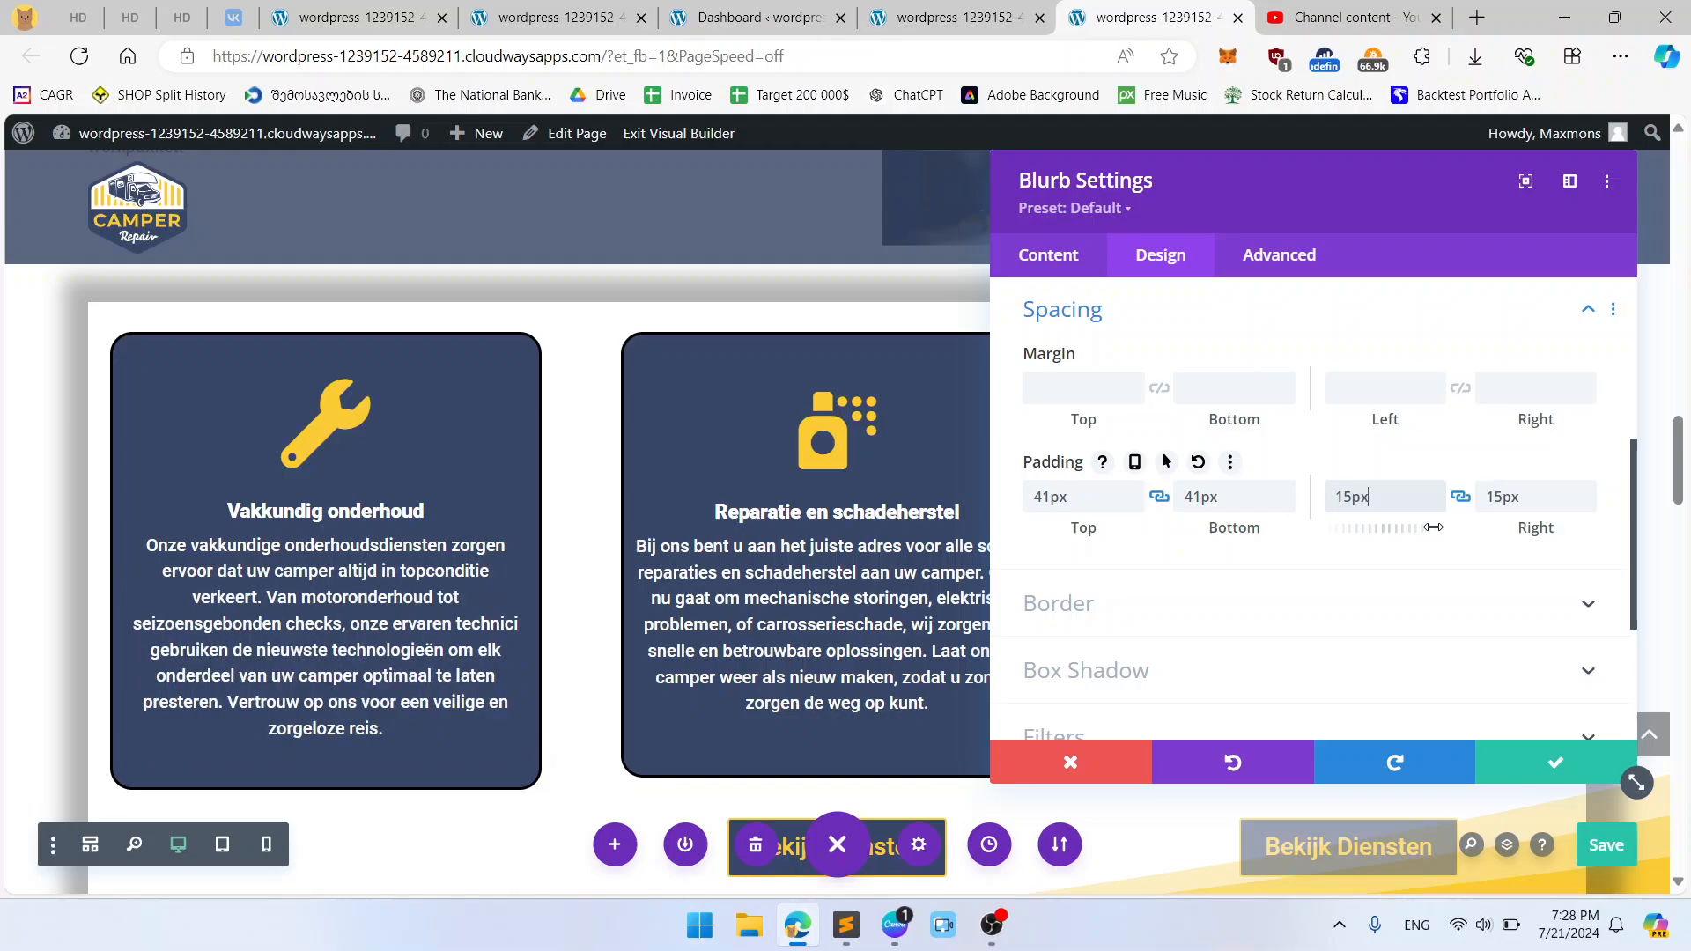
key("Up")
key("Up")
key("Up")
key("Up")
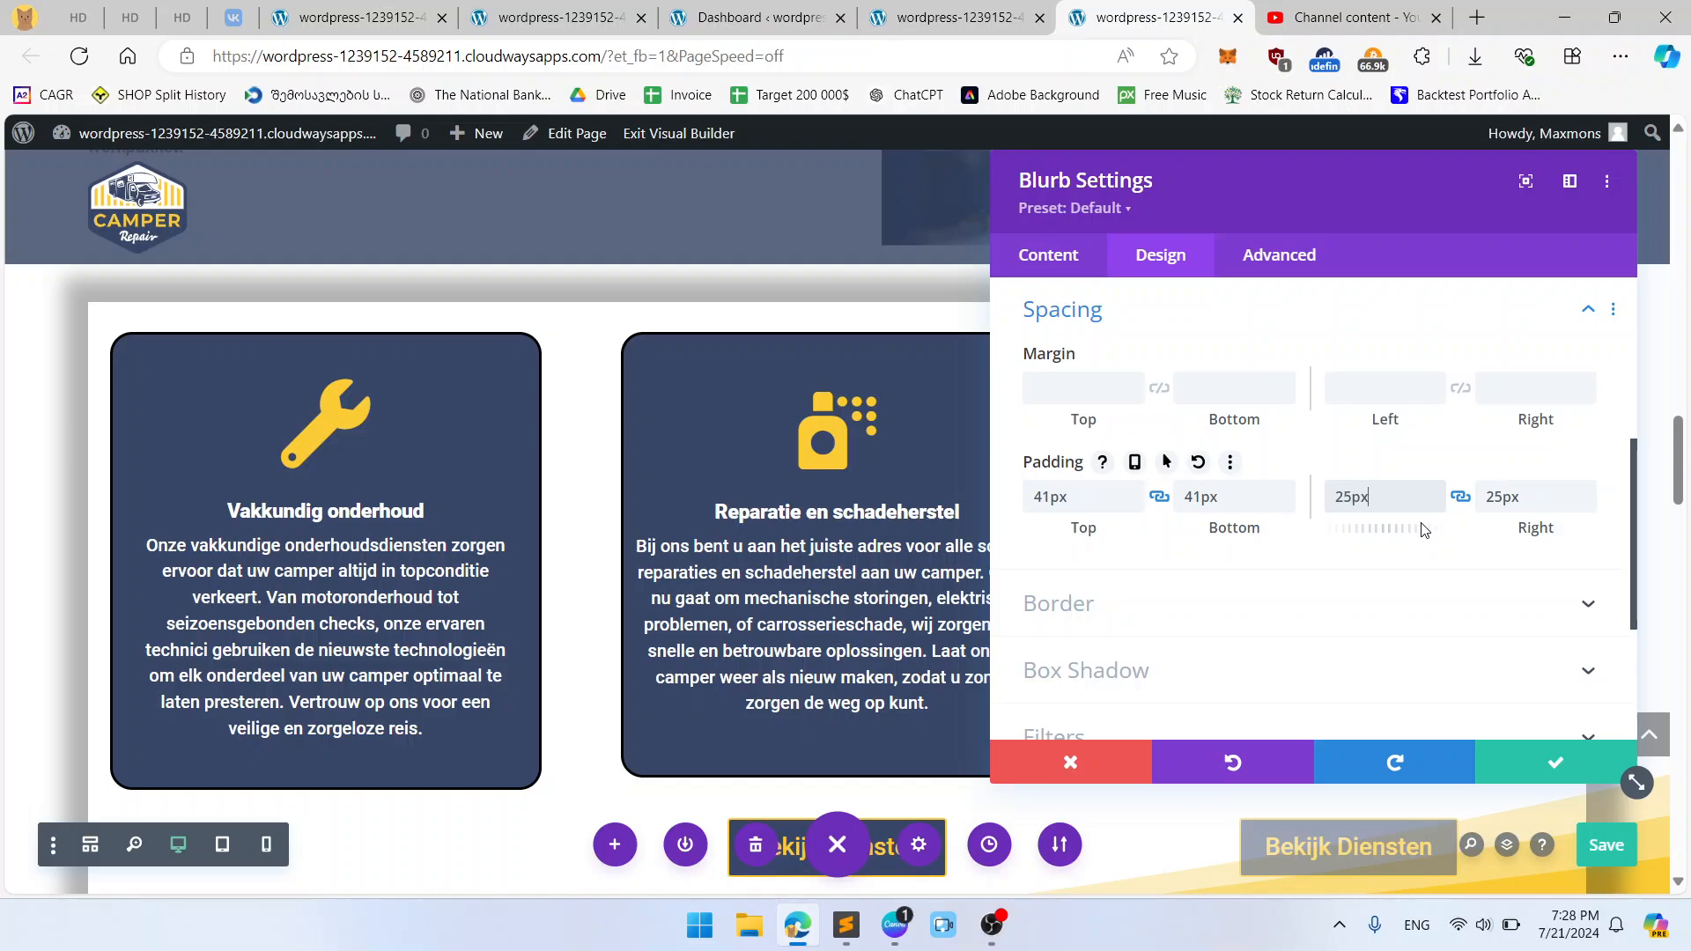
Step: Set the blurb's top and bottom padding to 40px and its left and right padding to 20px, and save the blurb settings
left_click(1065, 500)
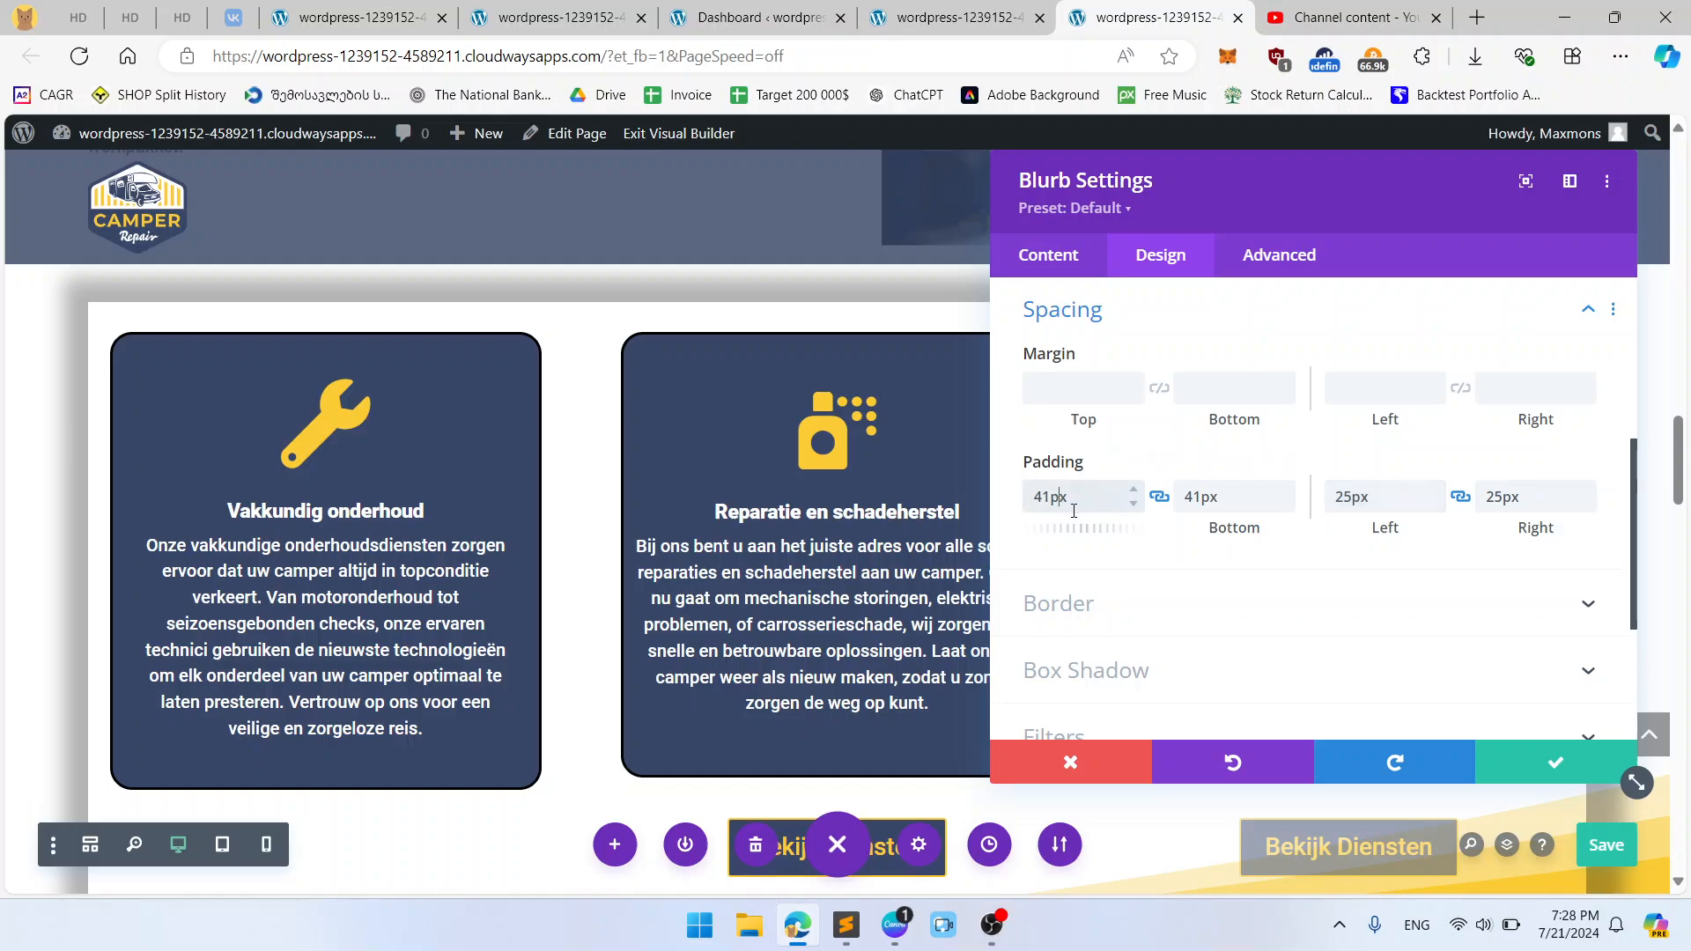
key("Up")
key("Up")
key("Up")
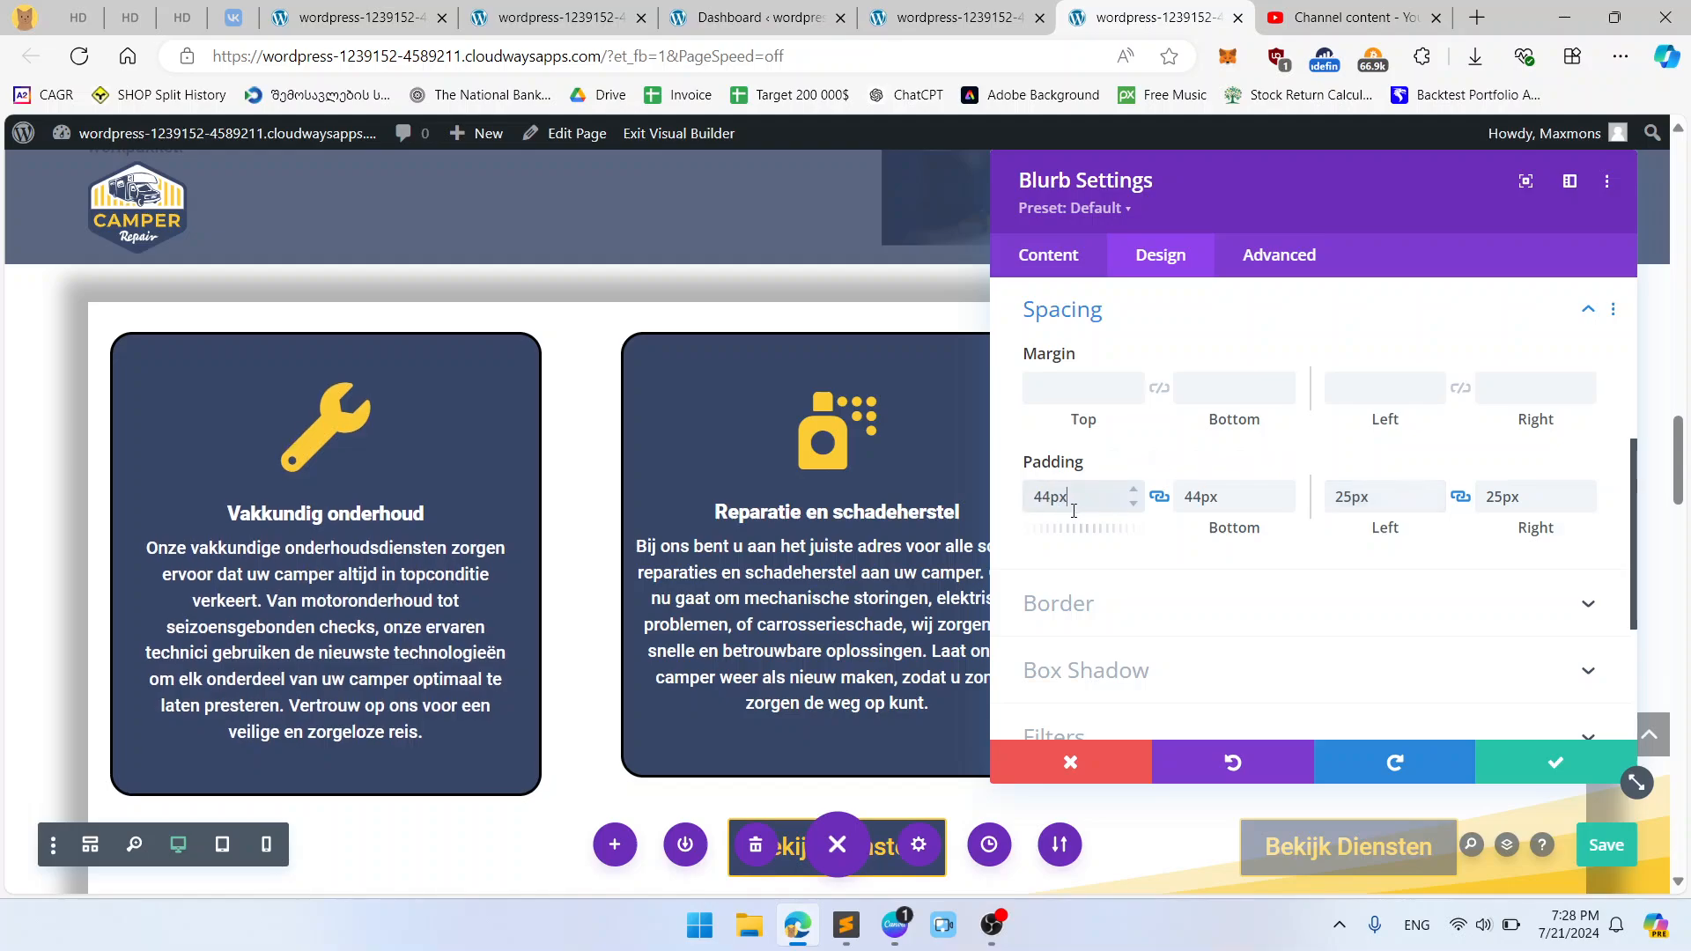
key("Down")
key("Down")
key("Down")
key("Down")
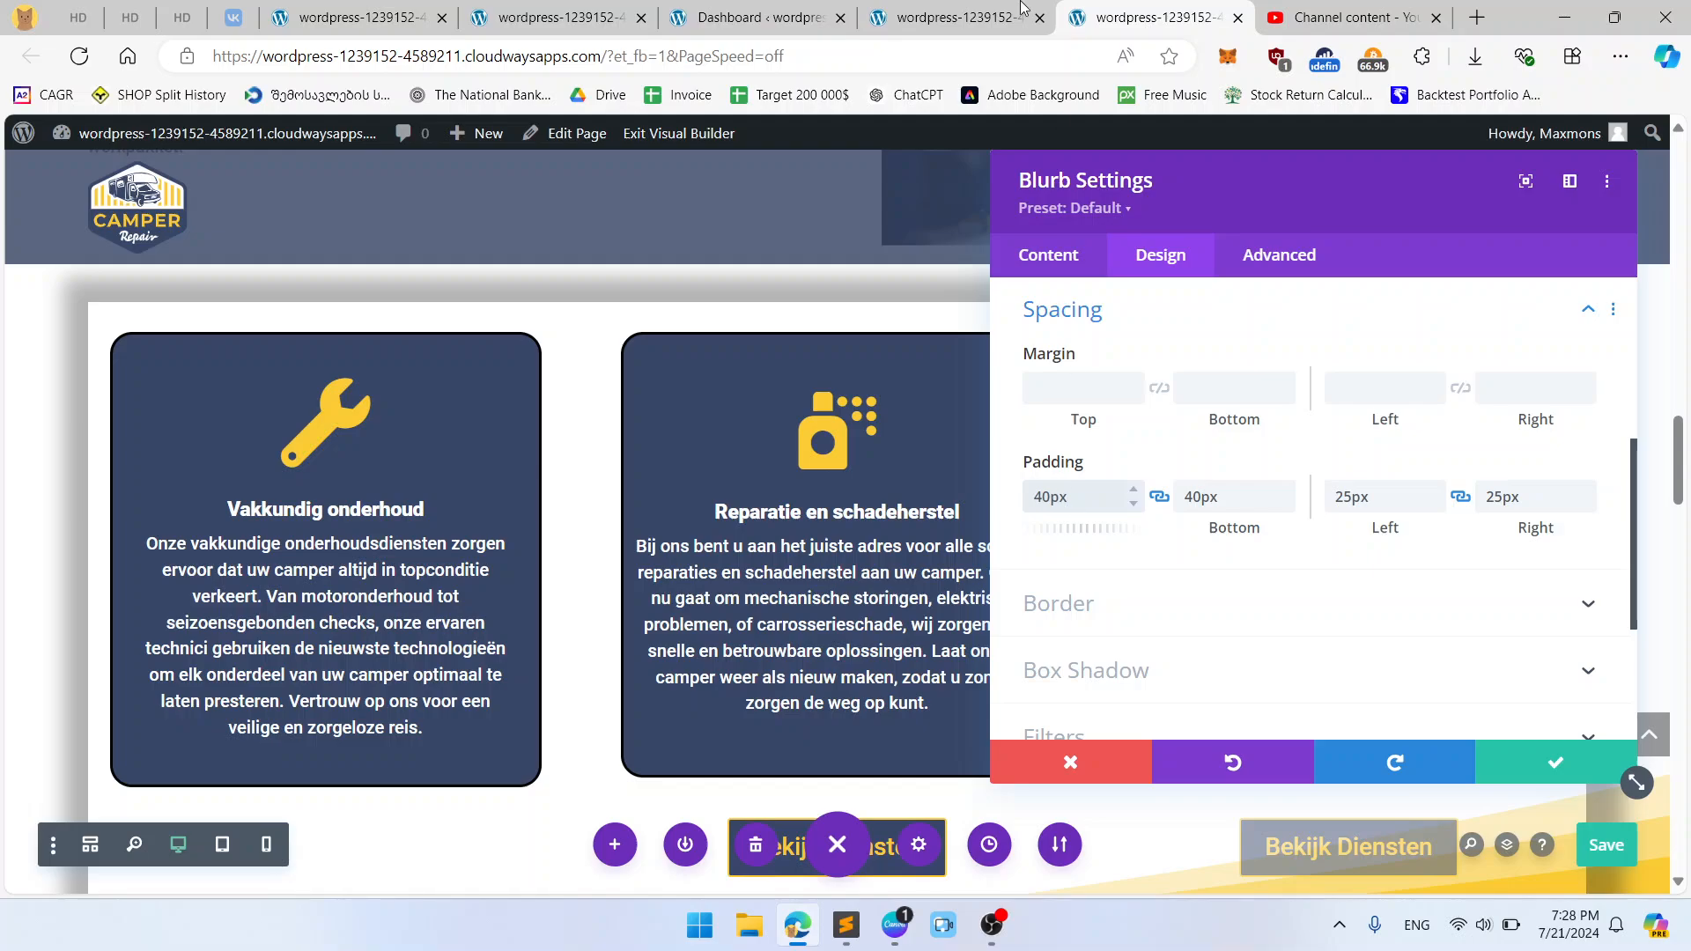
left_click(1365, 495)
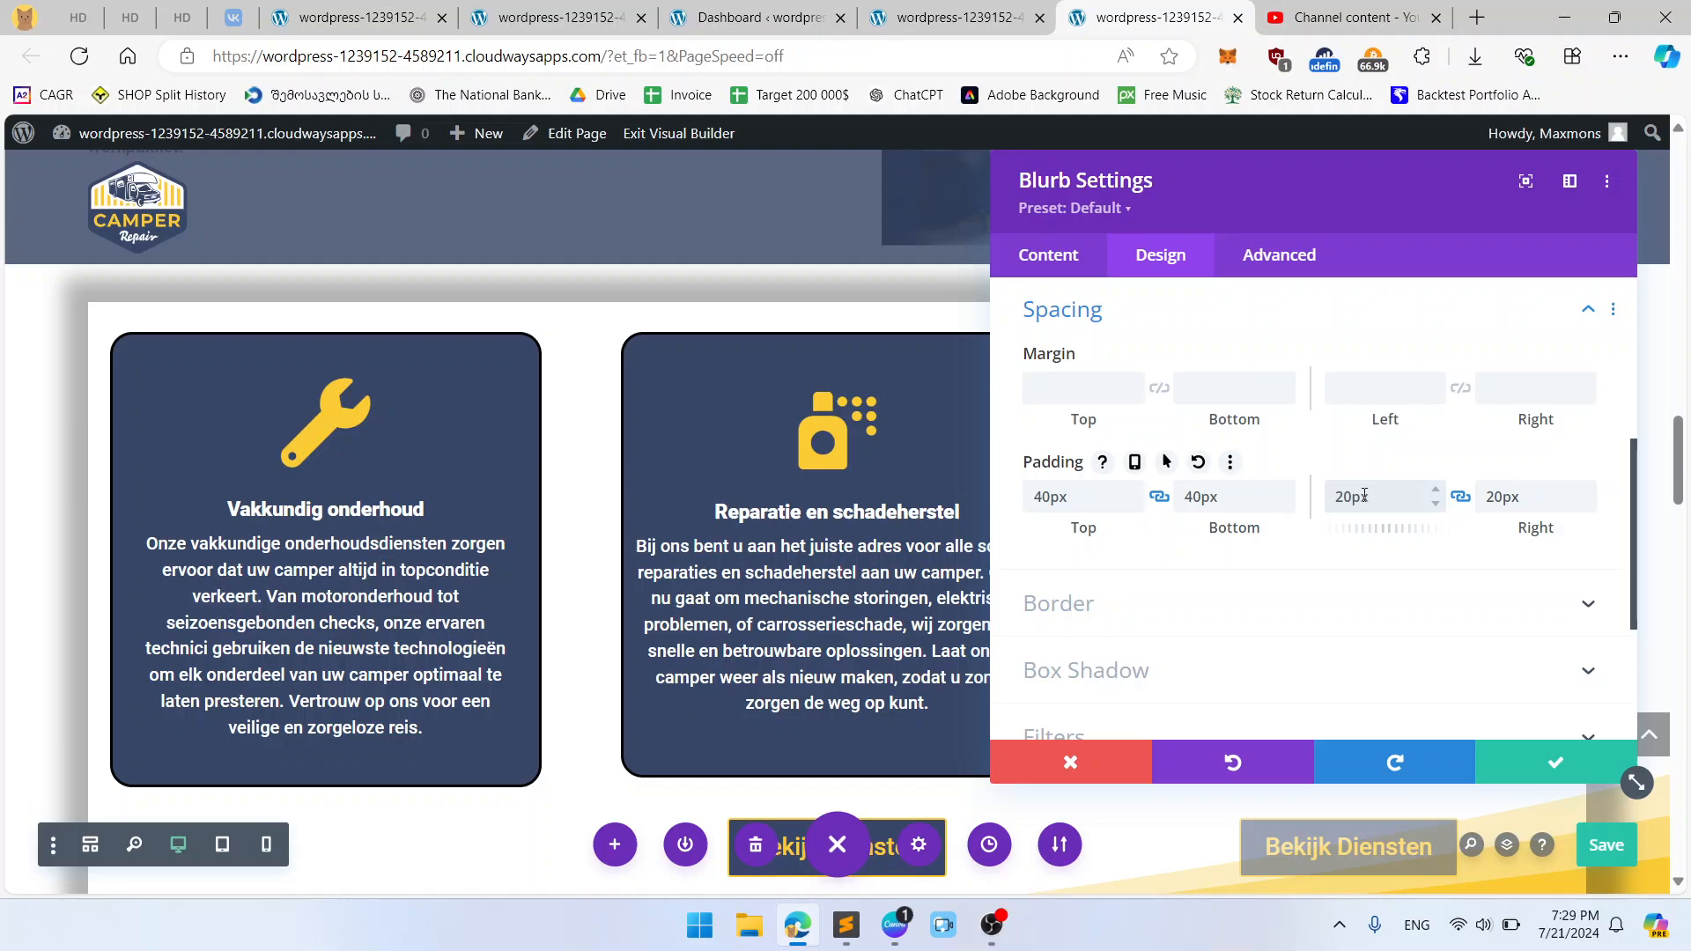
left_click(1555, 763)
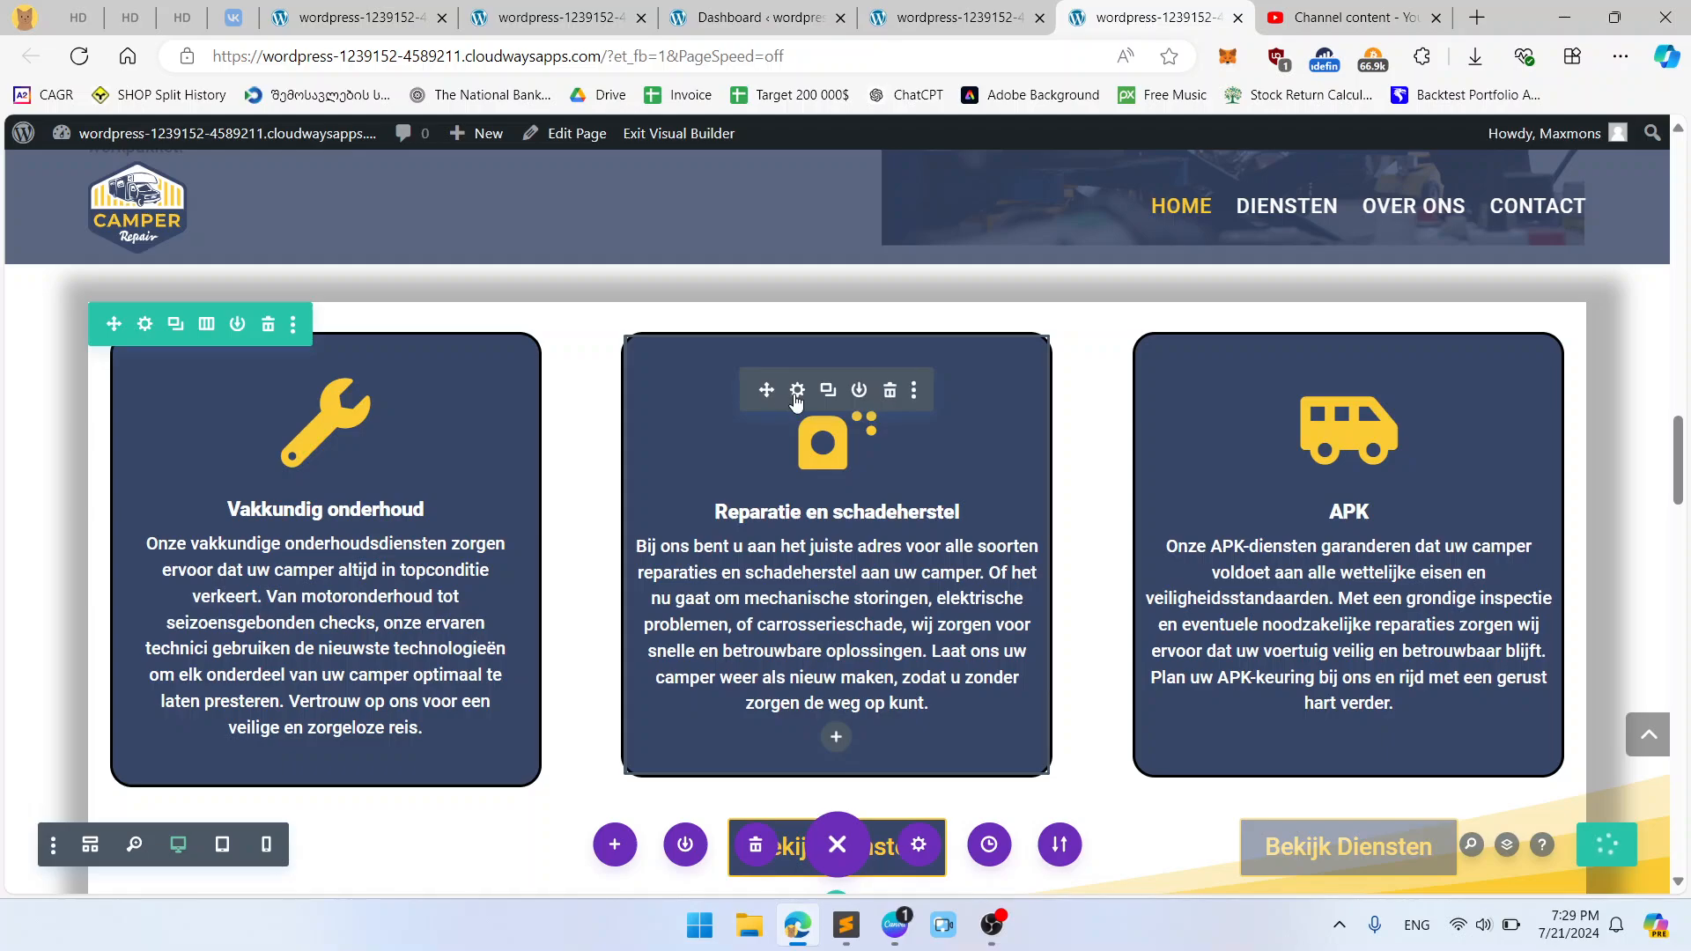
Step: Set the Reparatie en schadeherstel blurb's top and bottom padding to 40px and left and right padding to 20px, and save its settings
left_click(798, 392)
left_click(1172, 258)
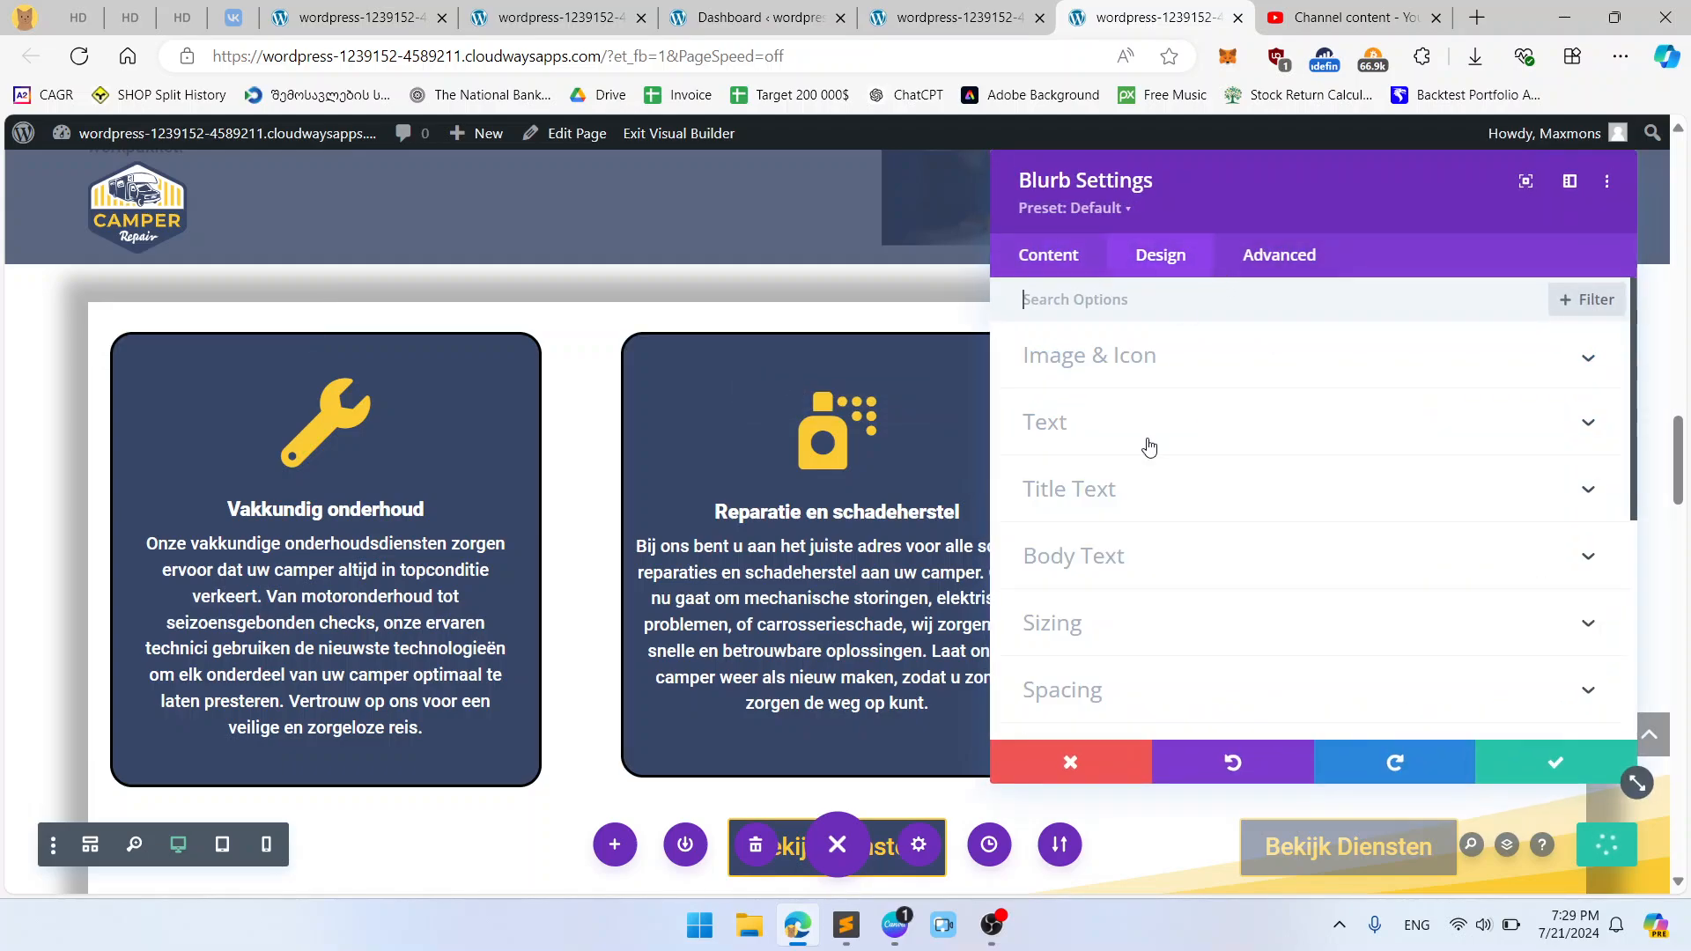
scroll(1129, 592, "down", 1)
left_click(1129, 582)
double_click(1064, 564)
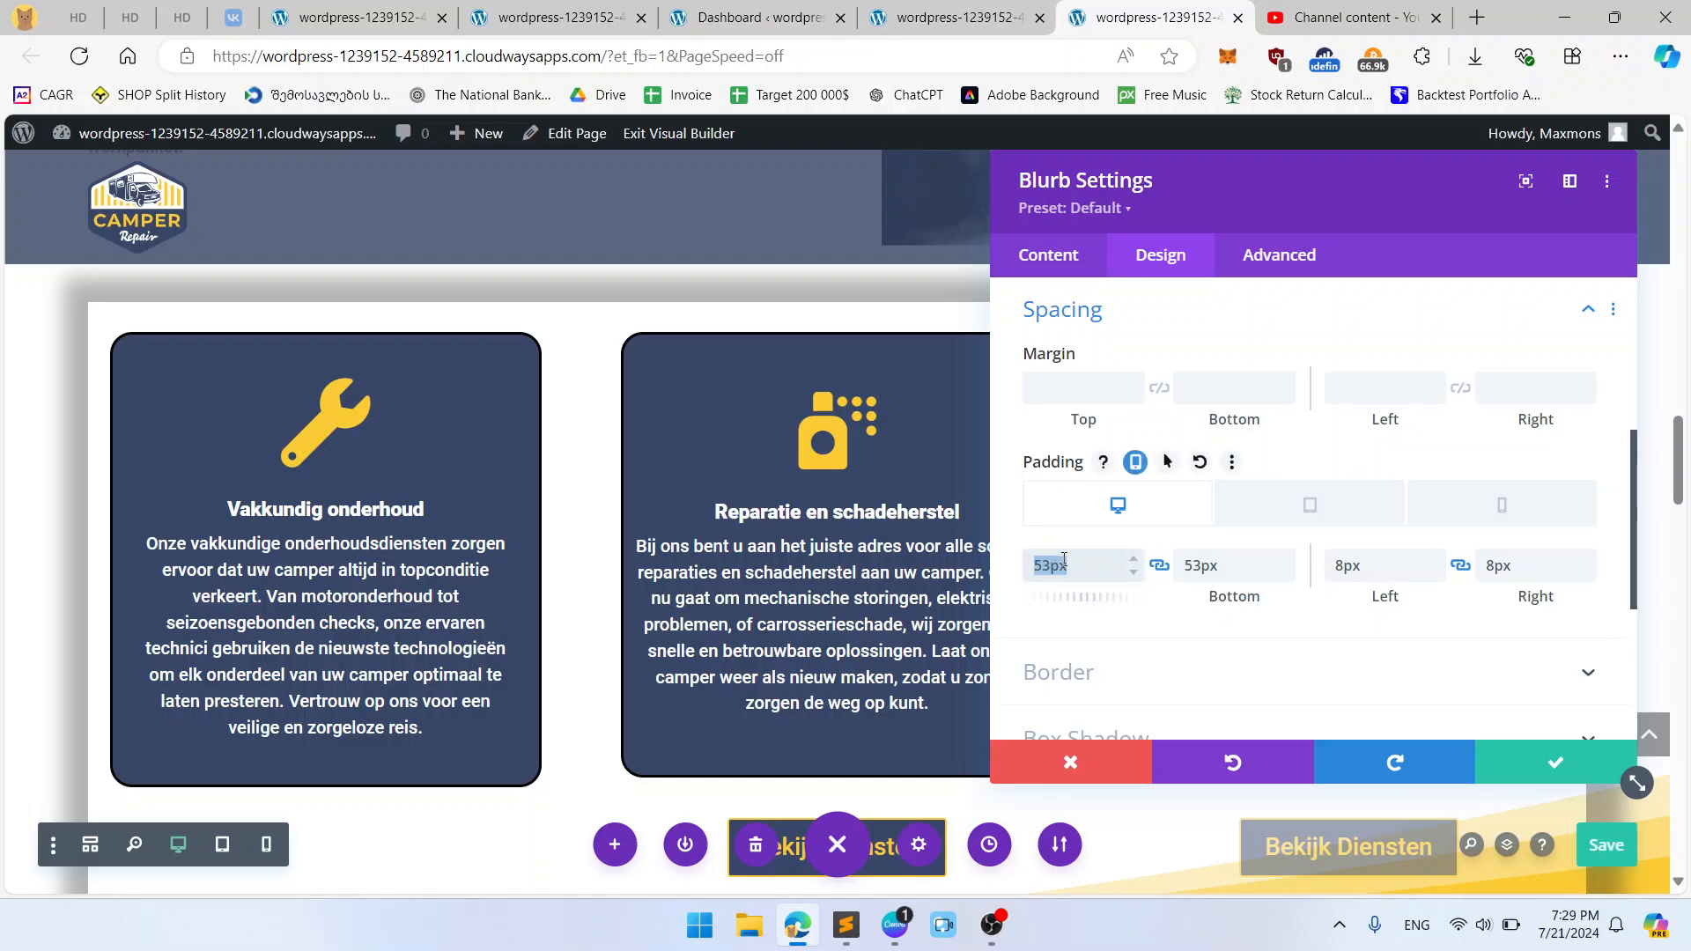
type("40")
key("Tab")
key("Tab")
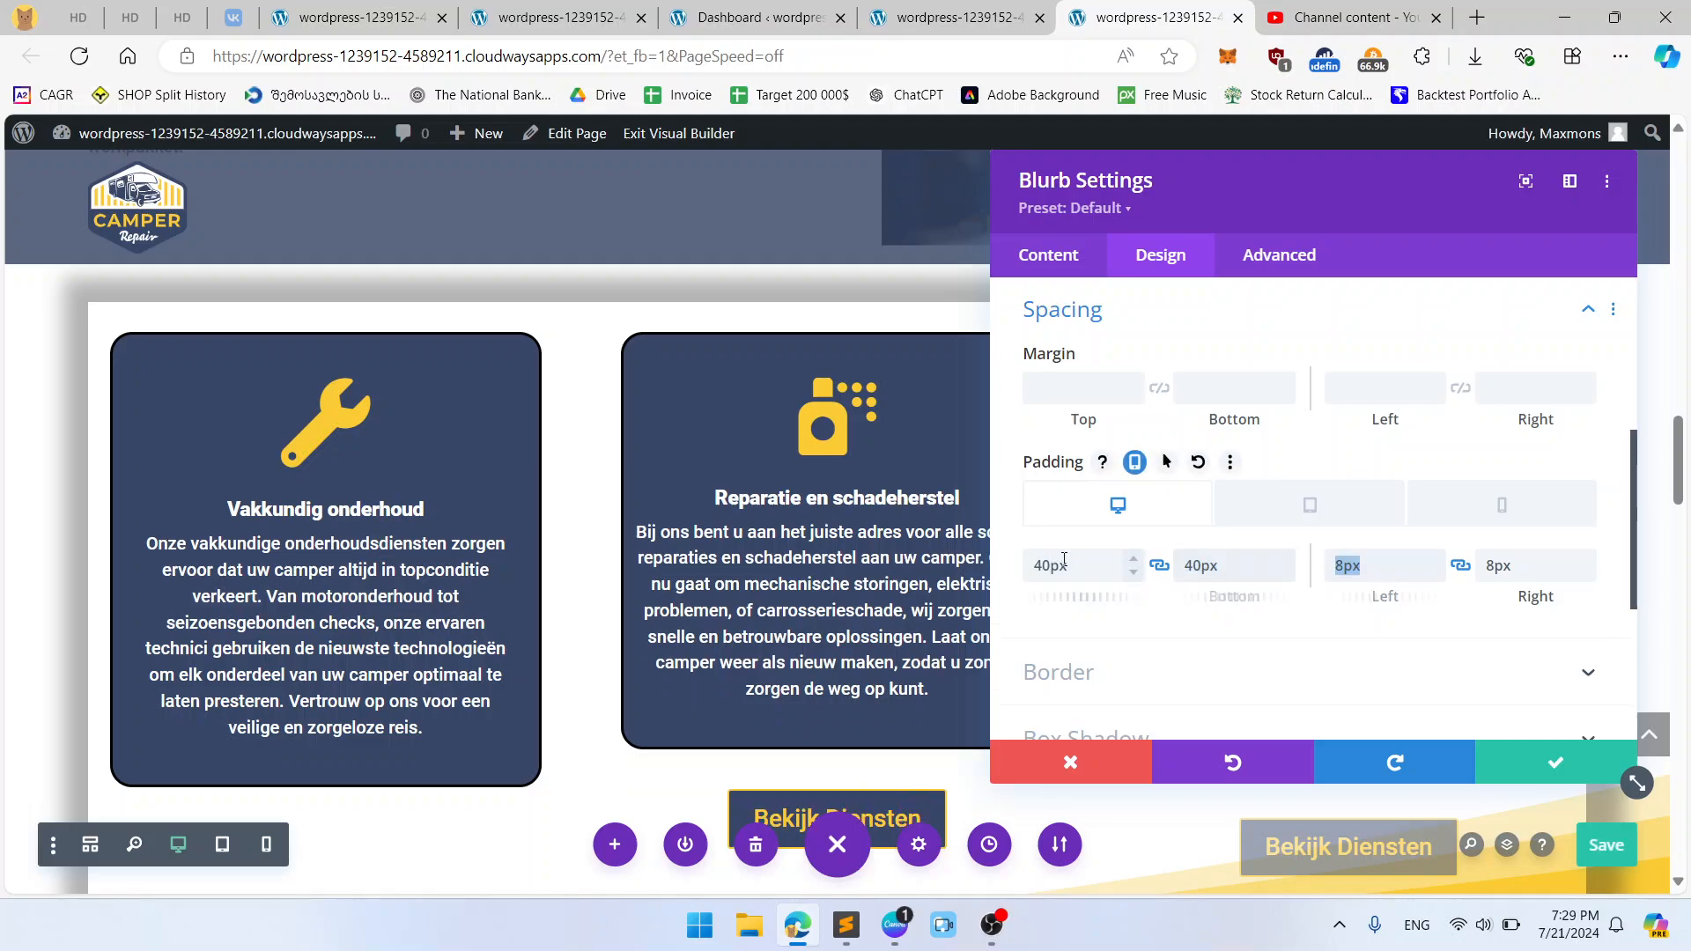
type("20")
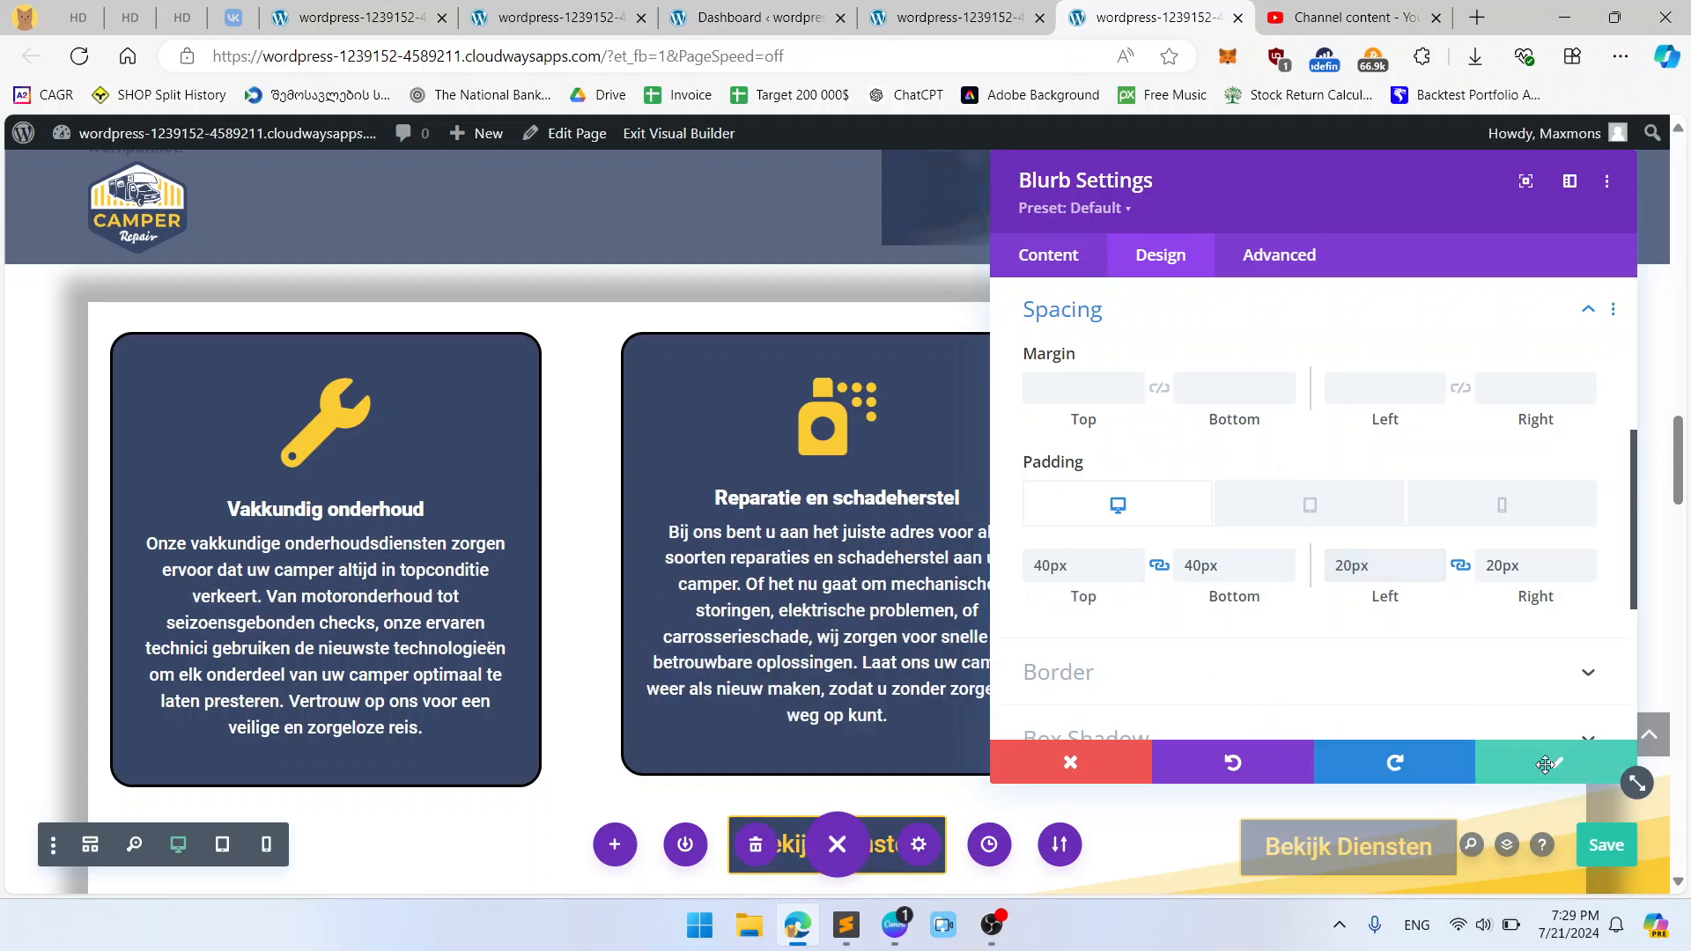
left_click(1545, 765)
Step: Set the APK blurb's top and bottom padding to 40px and left and right padding to 20px, and save its settings
left_click(1304, 403)
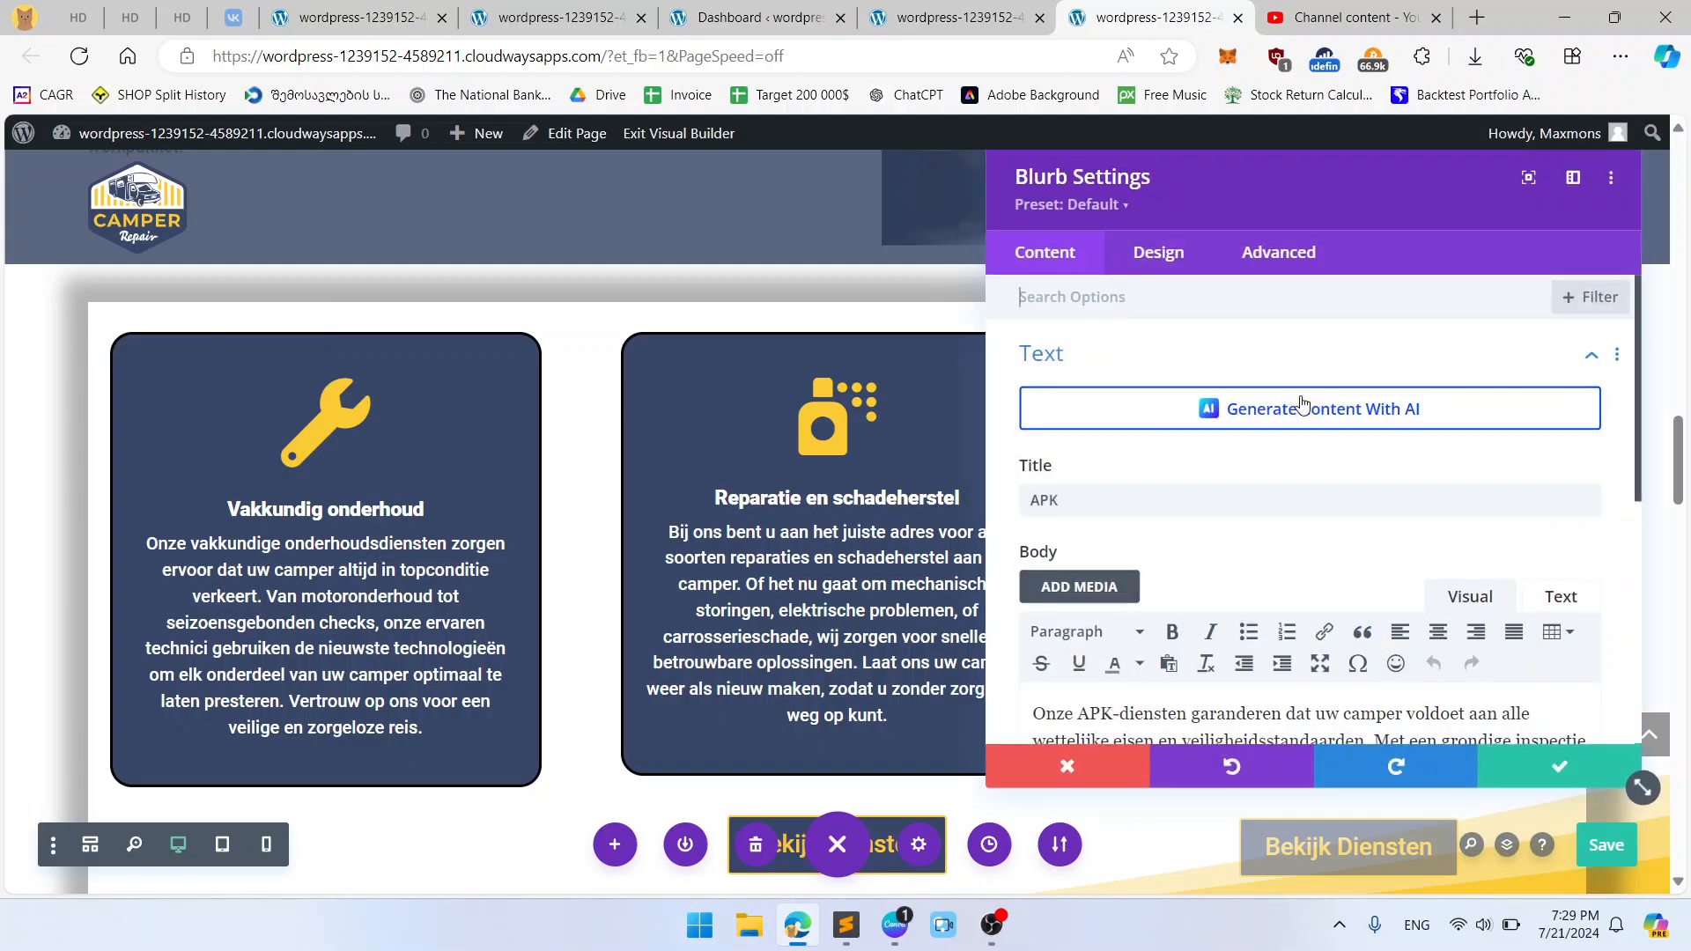
left_click(1159, 254)
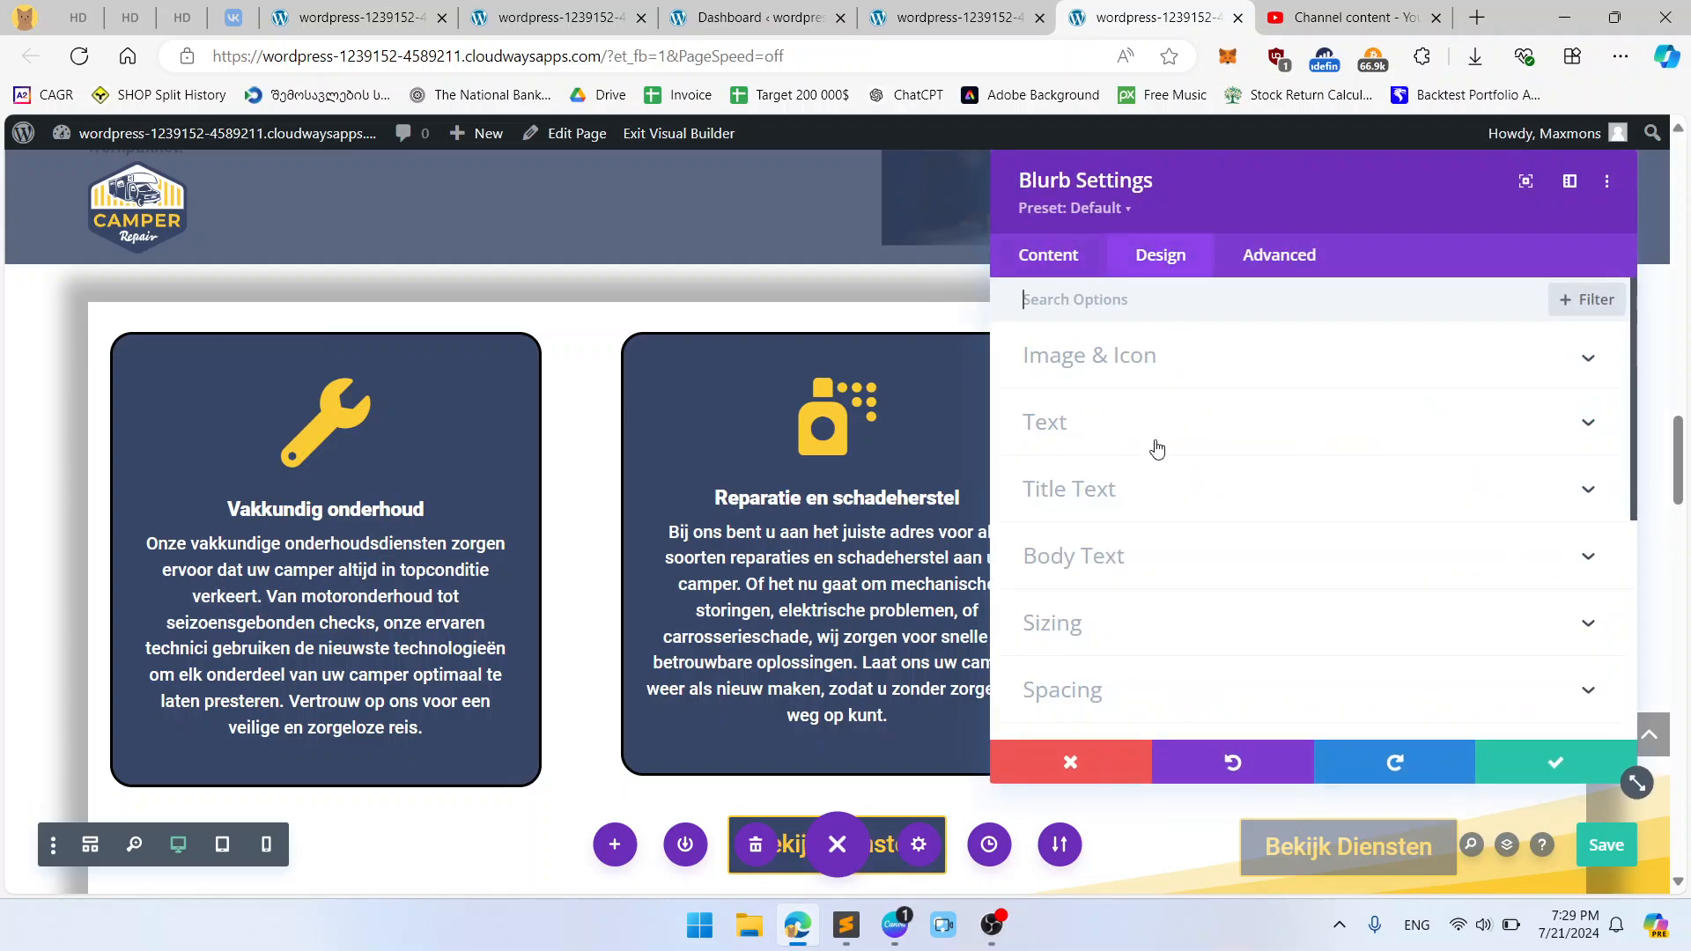
left_click(1189, 617)
scroll(1180, 625, "down", 3)
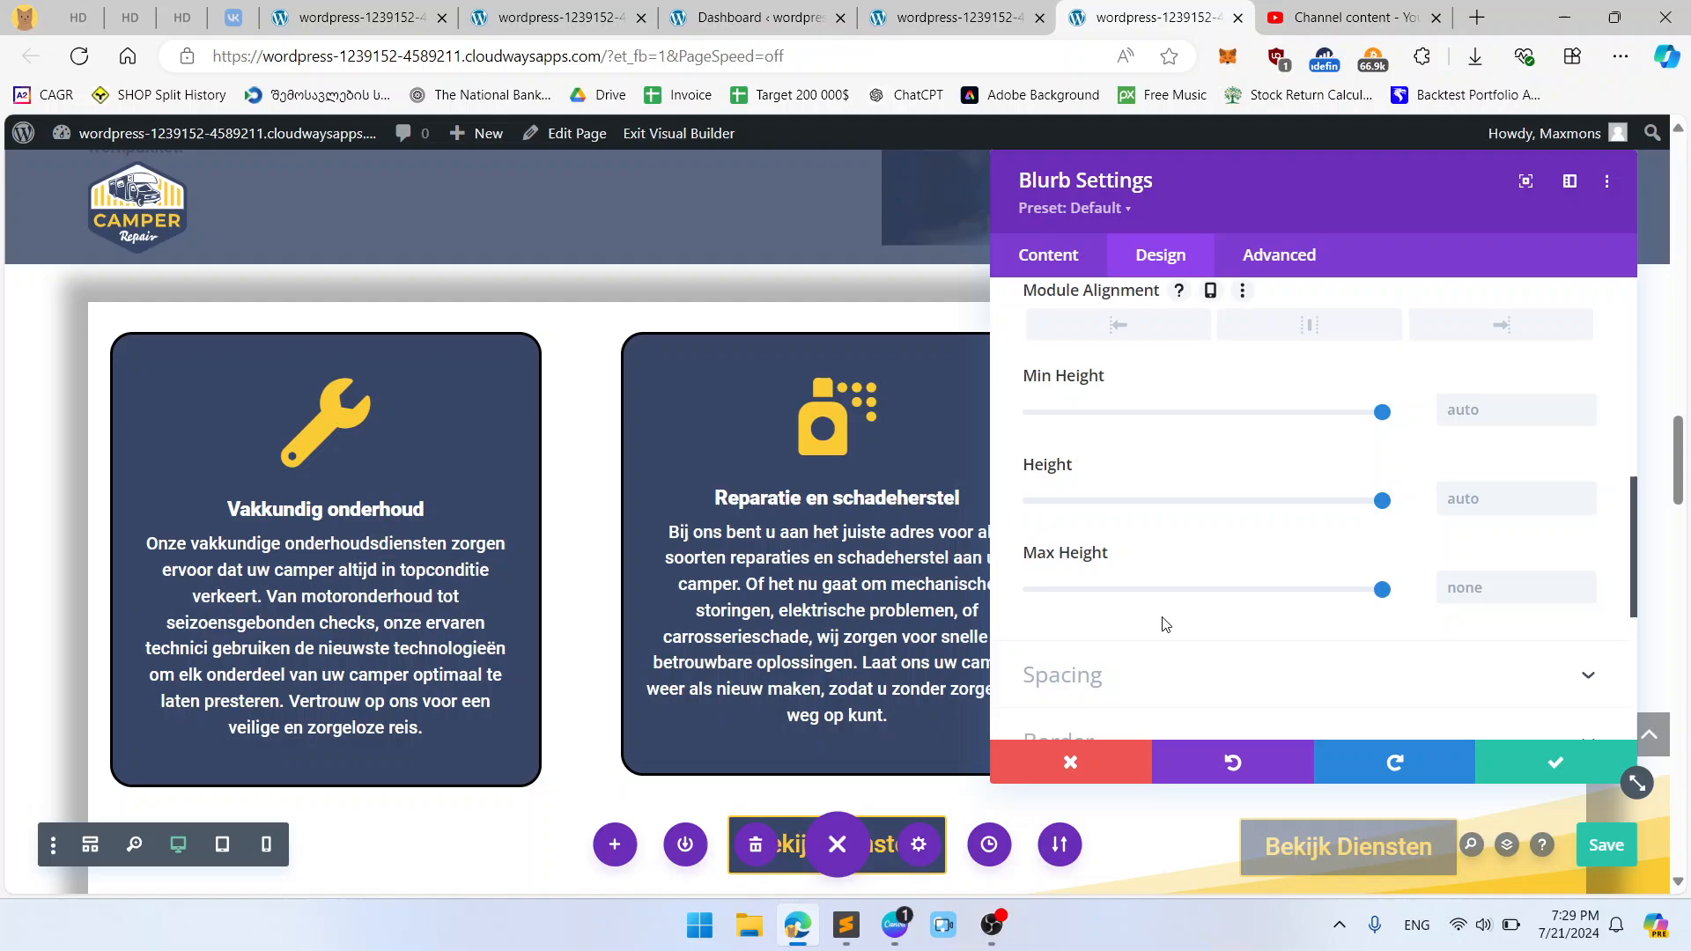
left_click(1108, 676)
double_click(1054, 564)
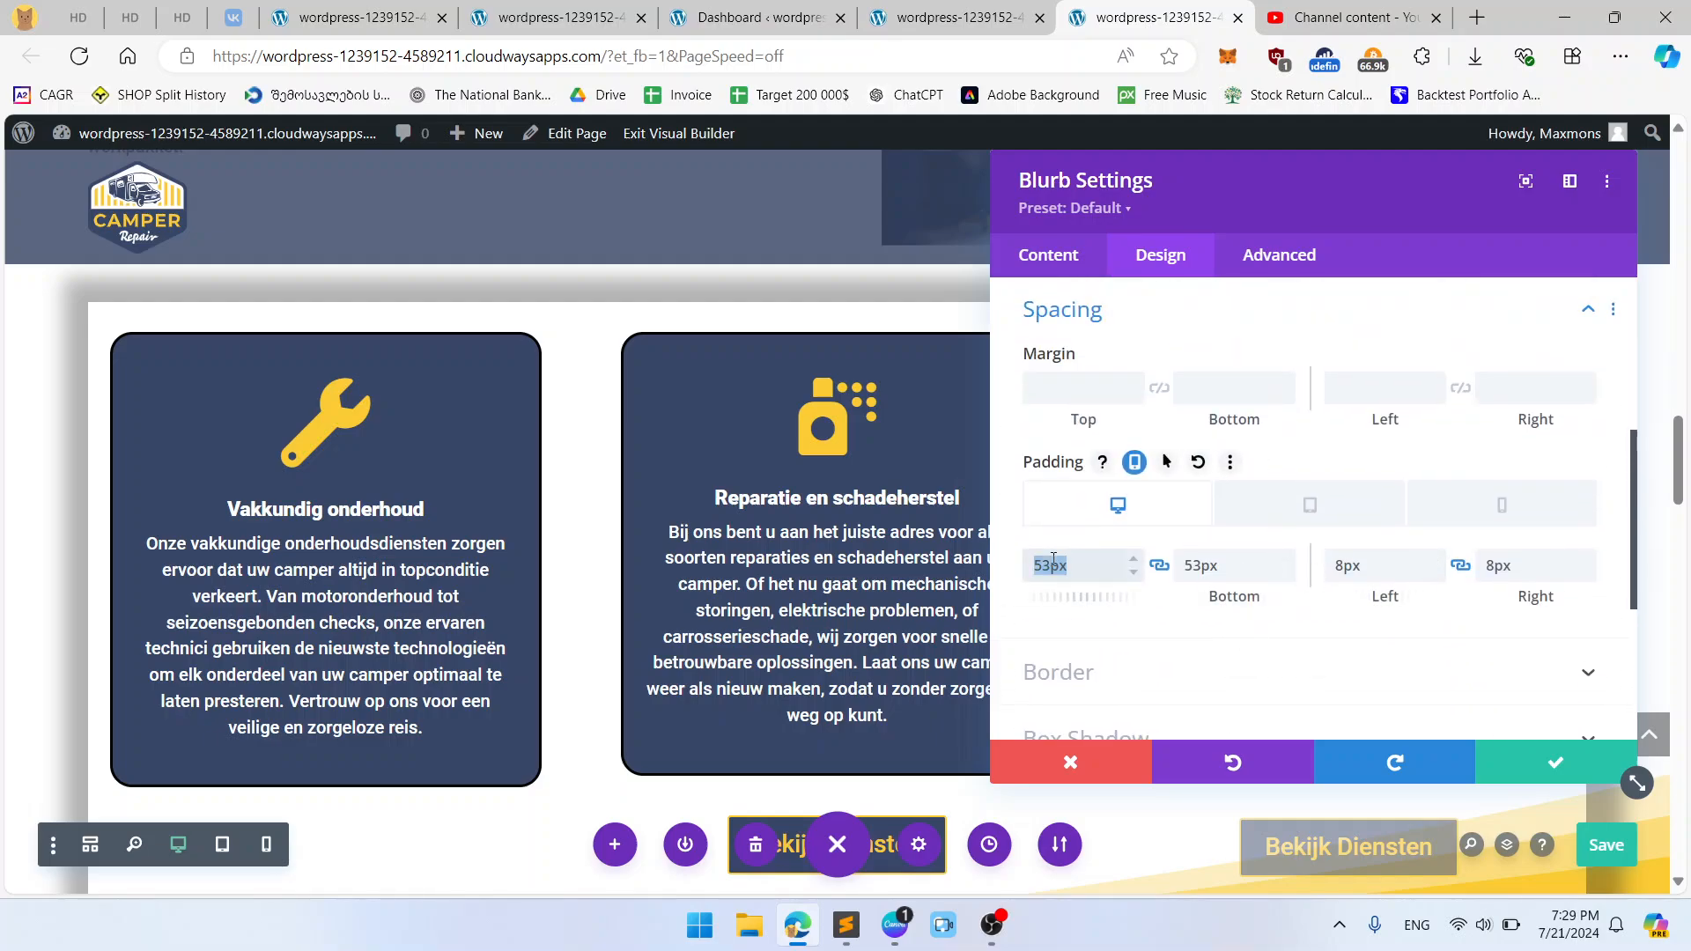
type("40p")
key("Tab")
key("Tab")
type("20")
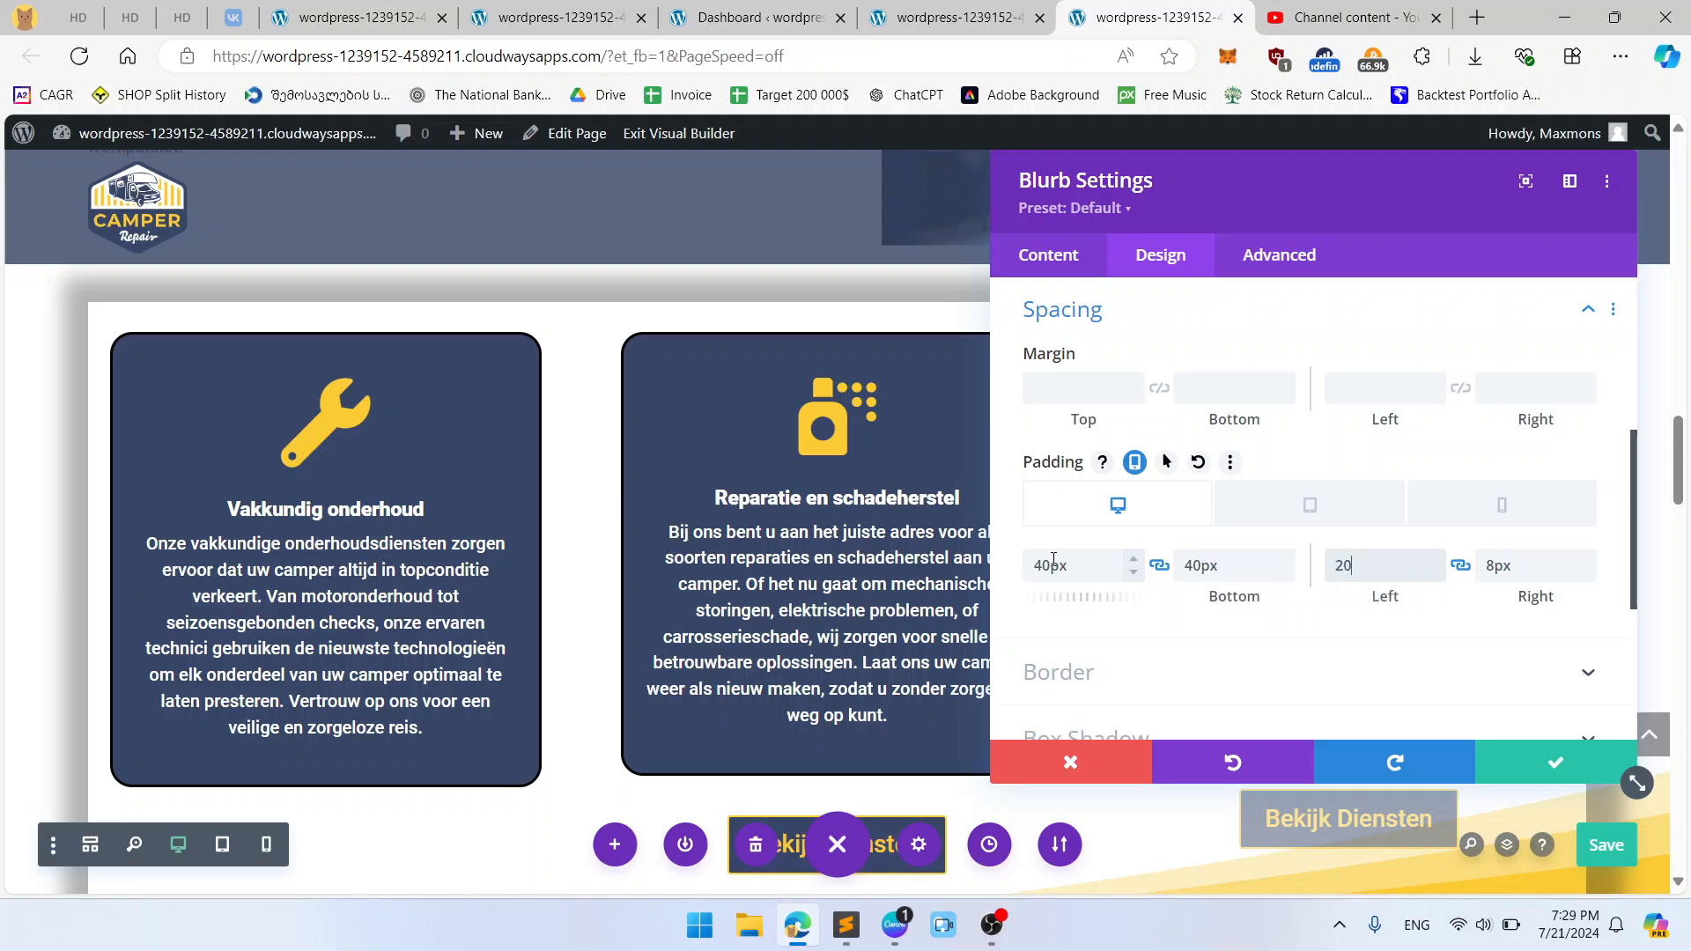
scroll(1367, 576, "up", 1)
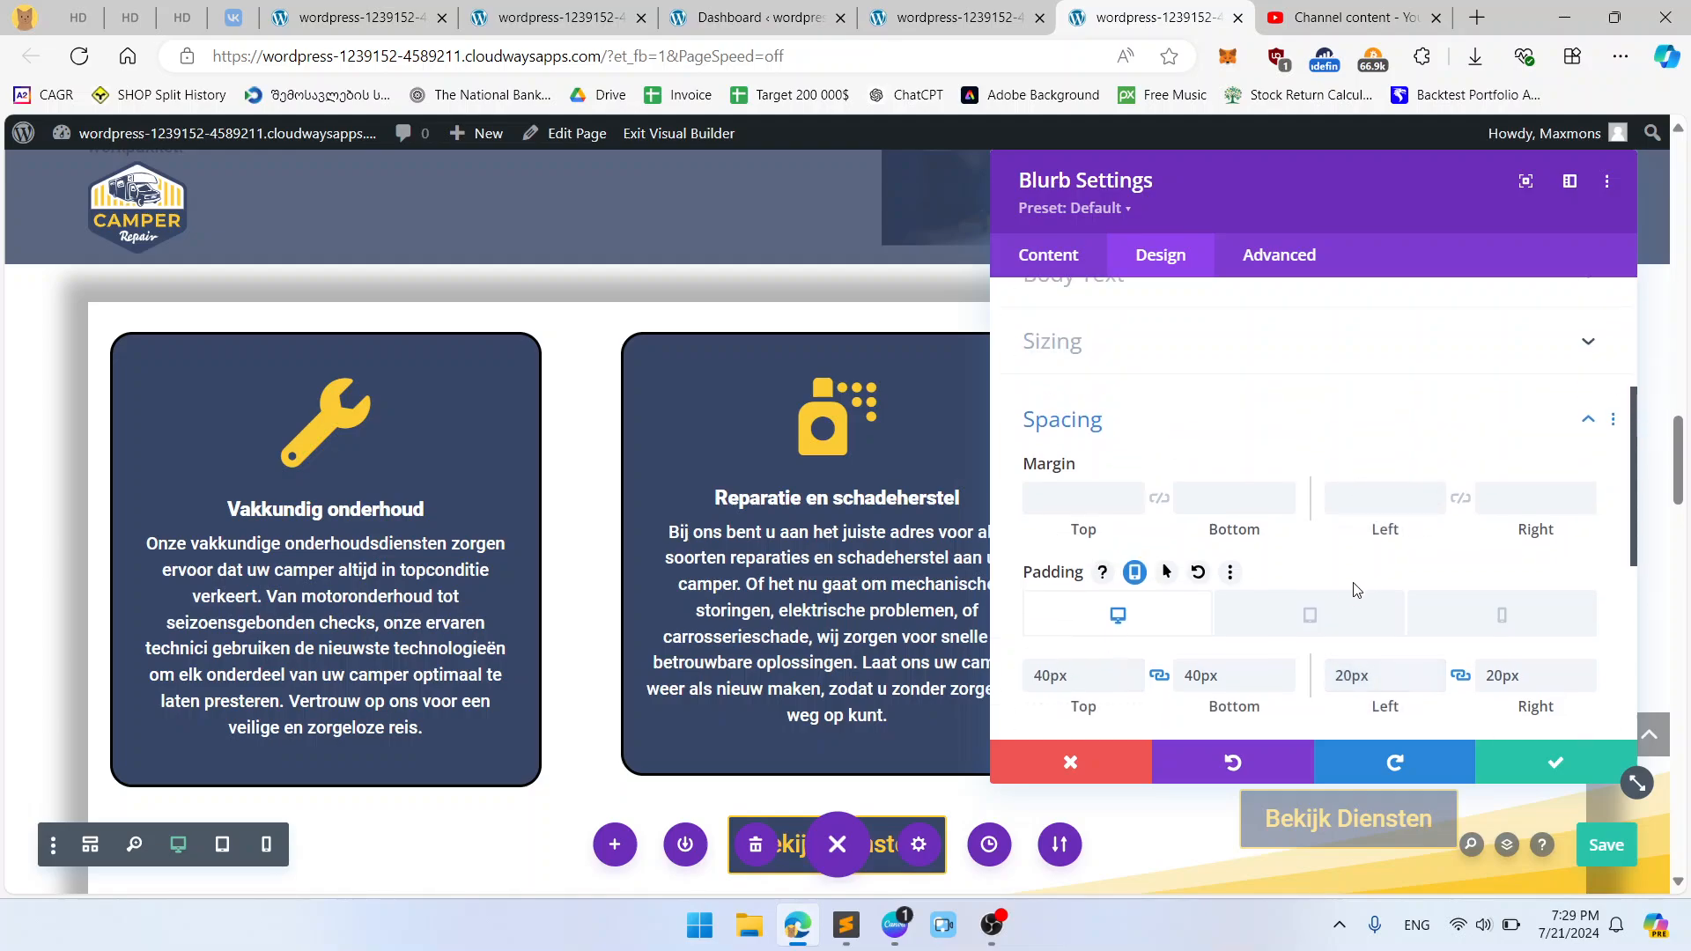
left_click(1521, 760)
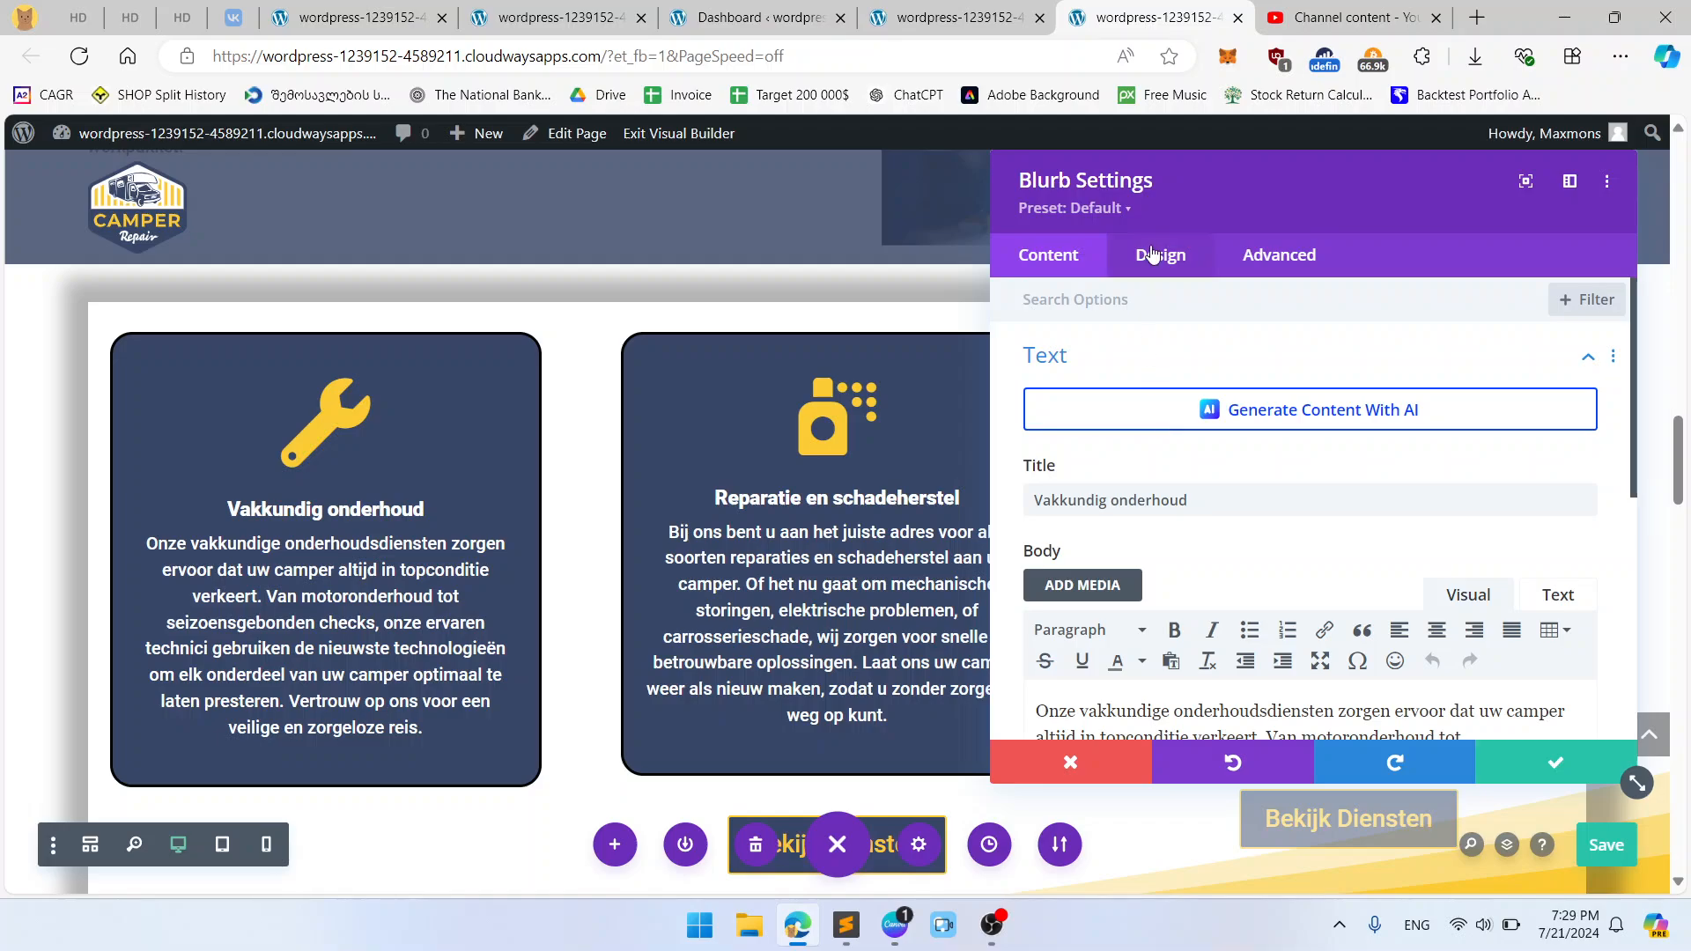
Step: Open the sizing options in the Vakkundig onderhoud blurb's design settings
left_click(1153, 255)
scroll(1174, 529, "down", 1)
left_click(1174, 534)
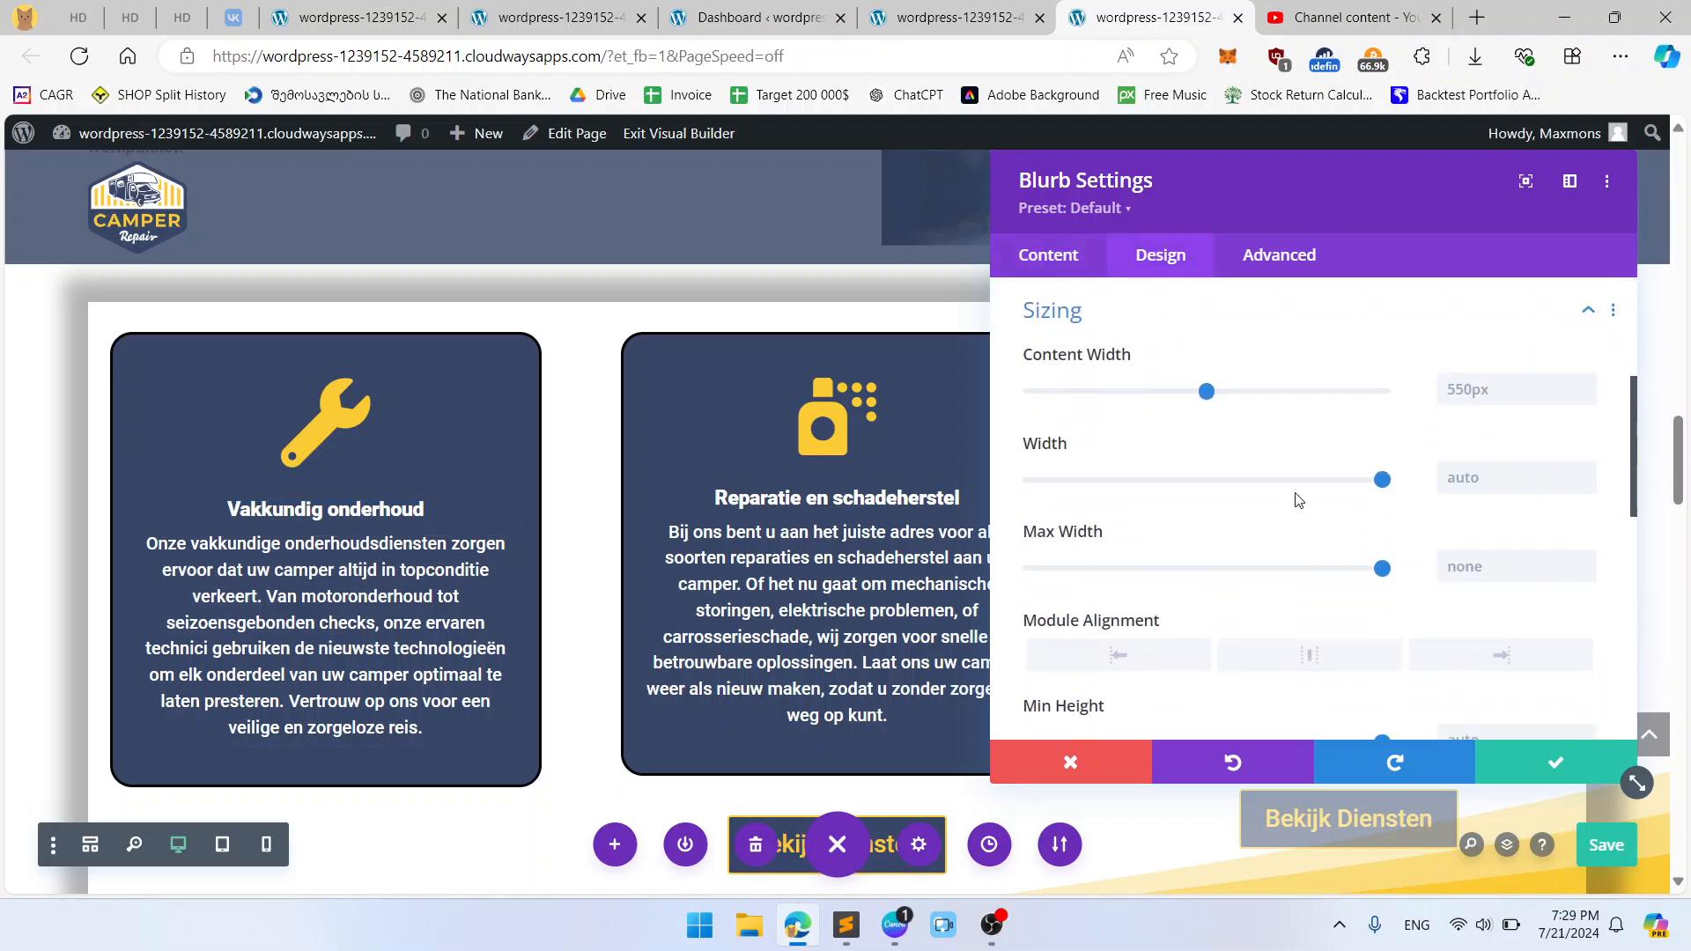
scroll(1269, 495, "down", 2)
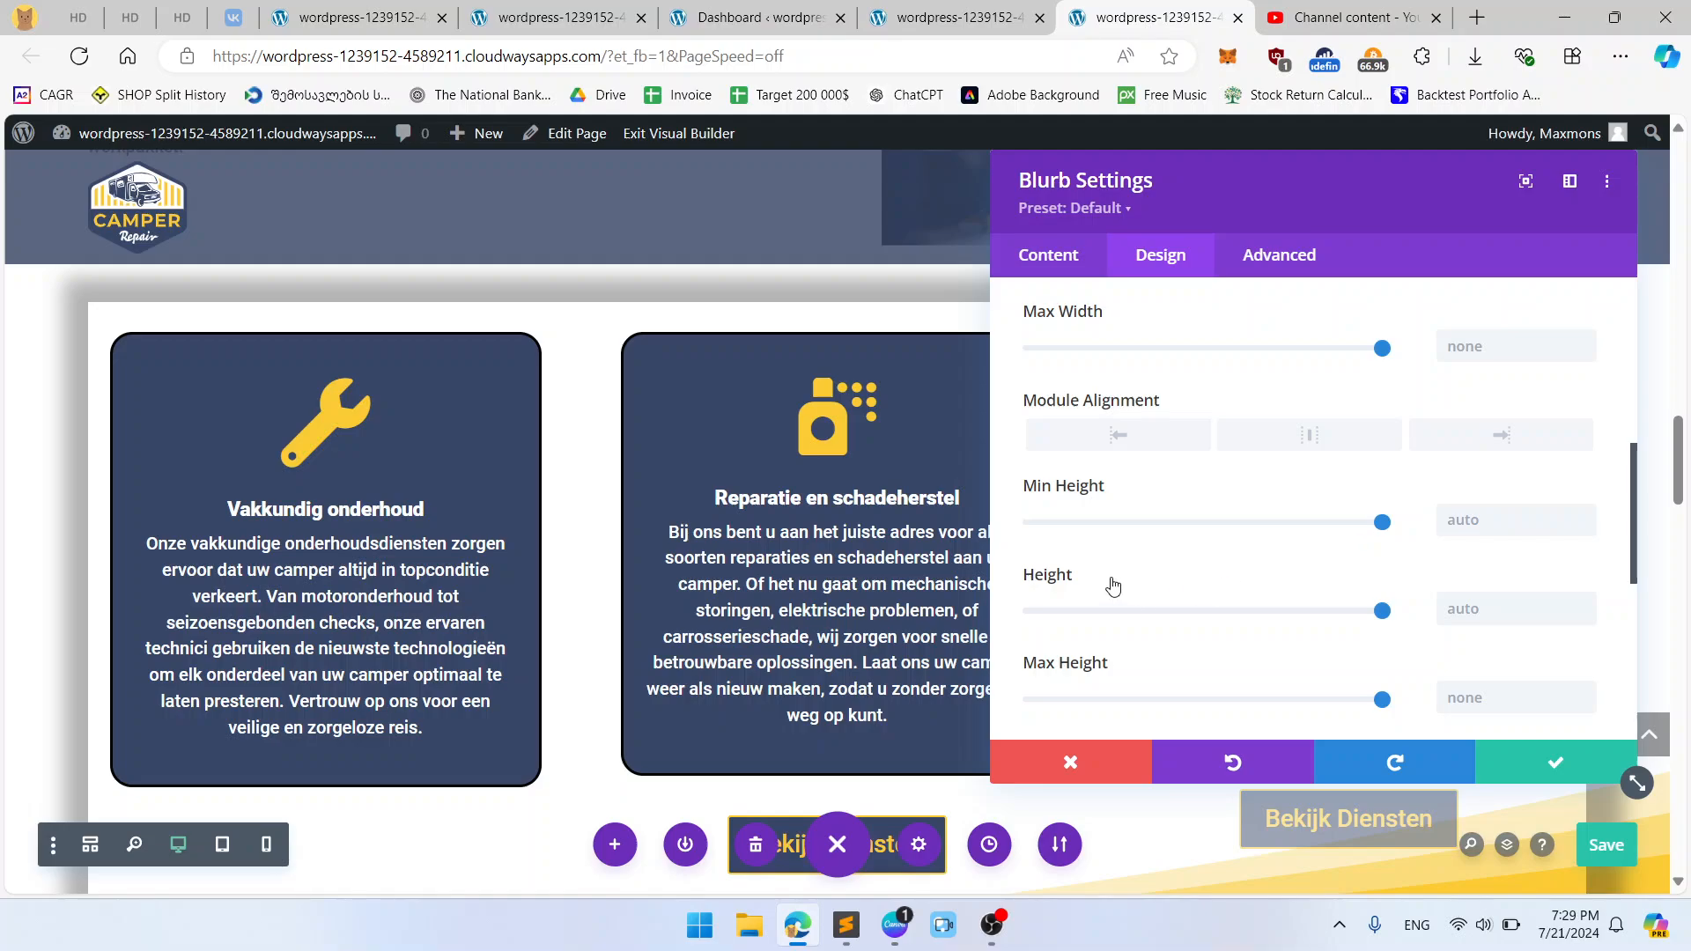
Step: Switch to the live homepage with developer tools and examine the box and styles of the Vakkundig onderhoud blurb element
left_click(956, 18)
left_click(758, 18)
left_click(962, 10)
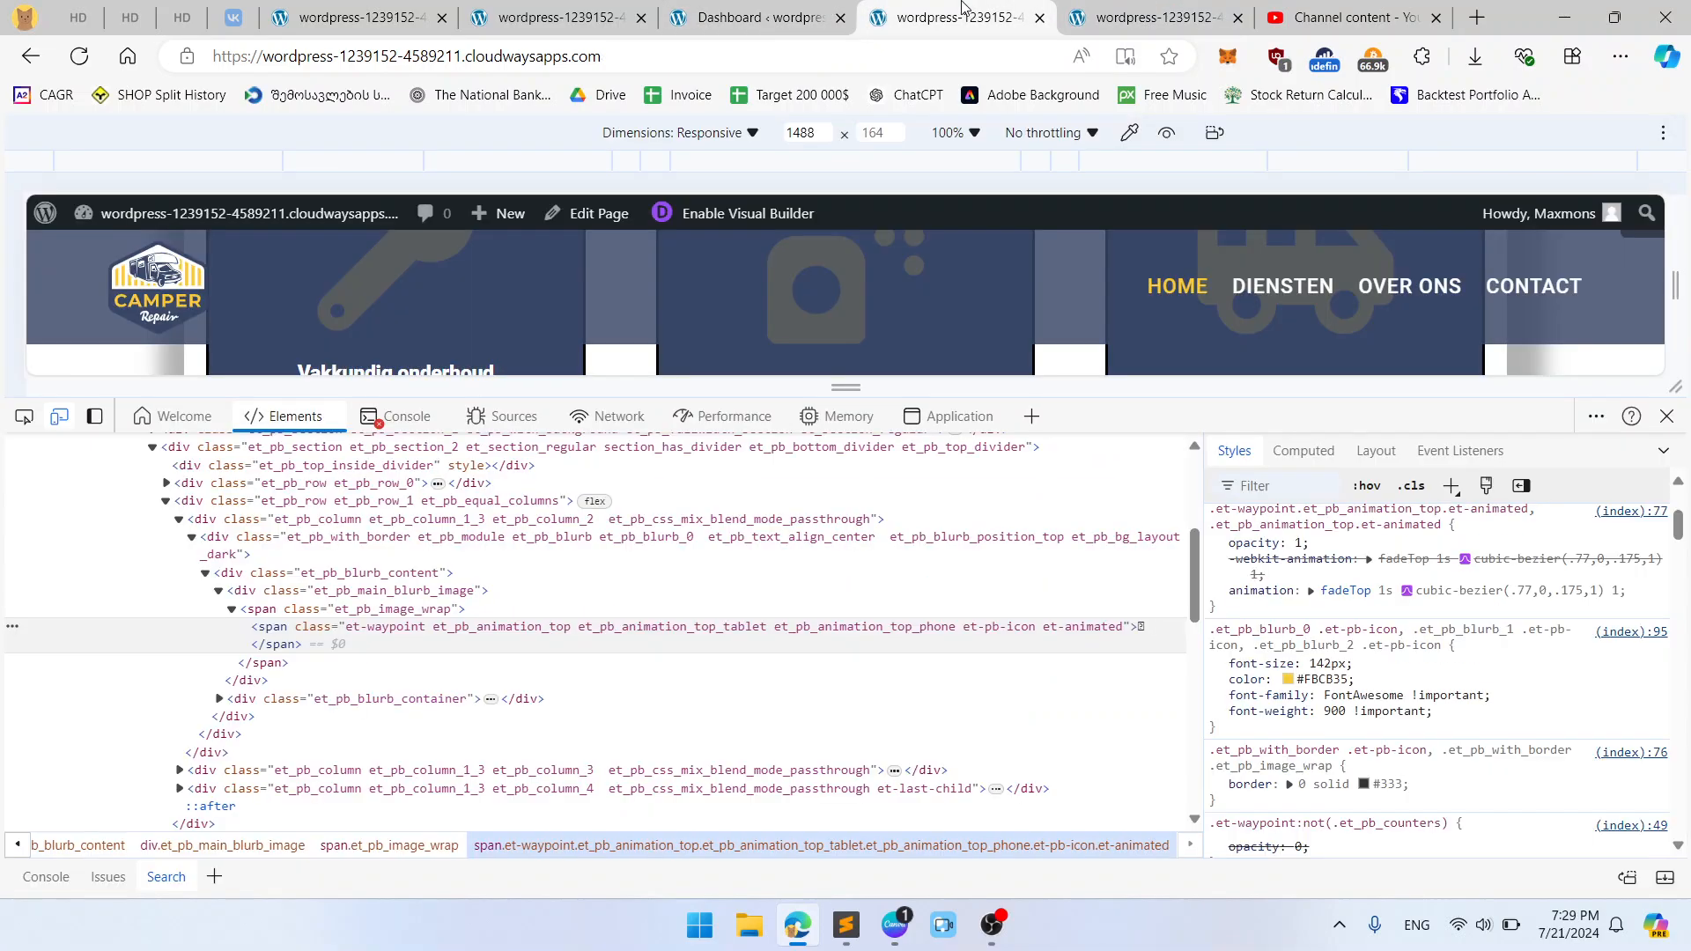
scroll(923, 330, "down", 5)
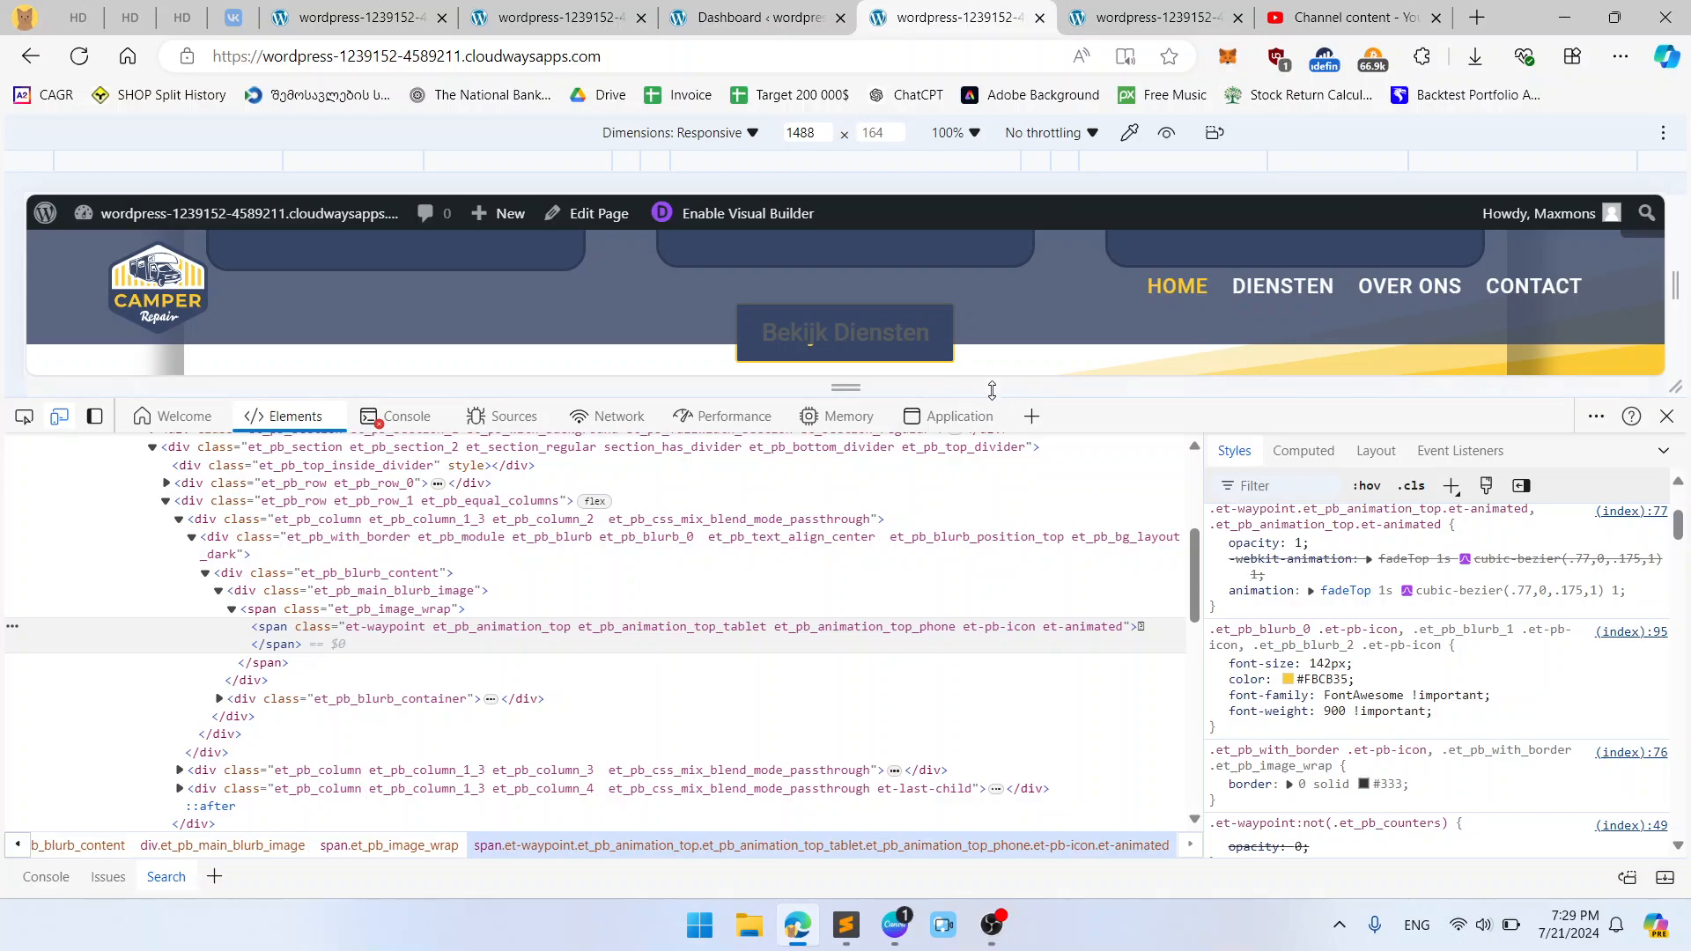
scroll(672, 358, "up", 1)
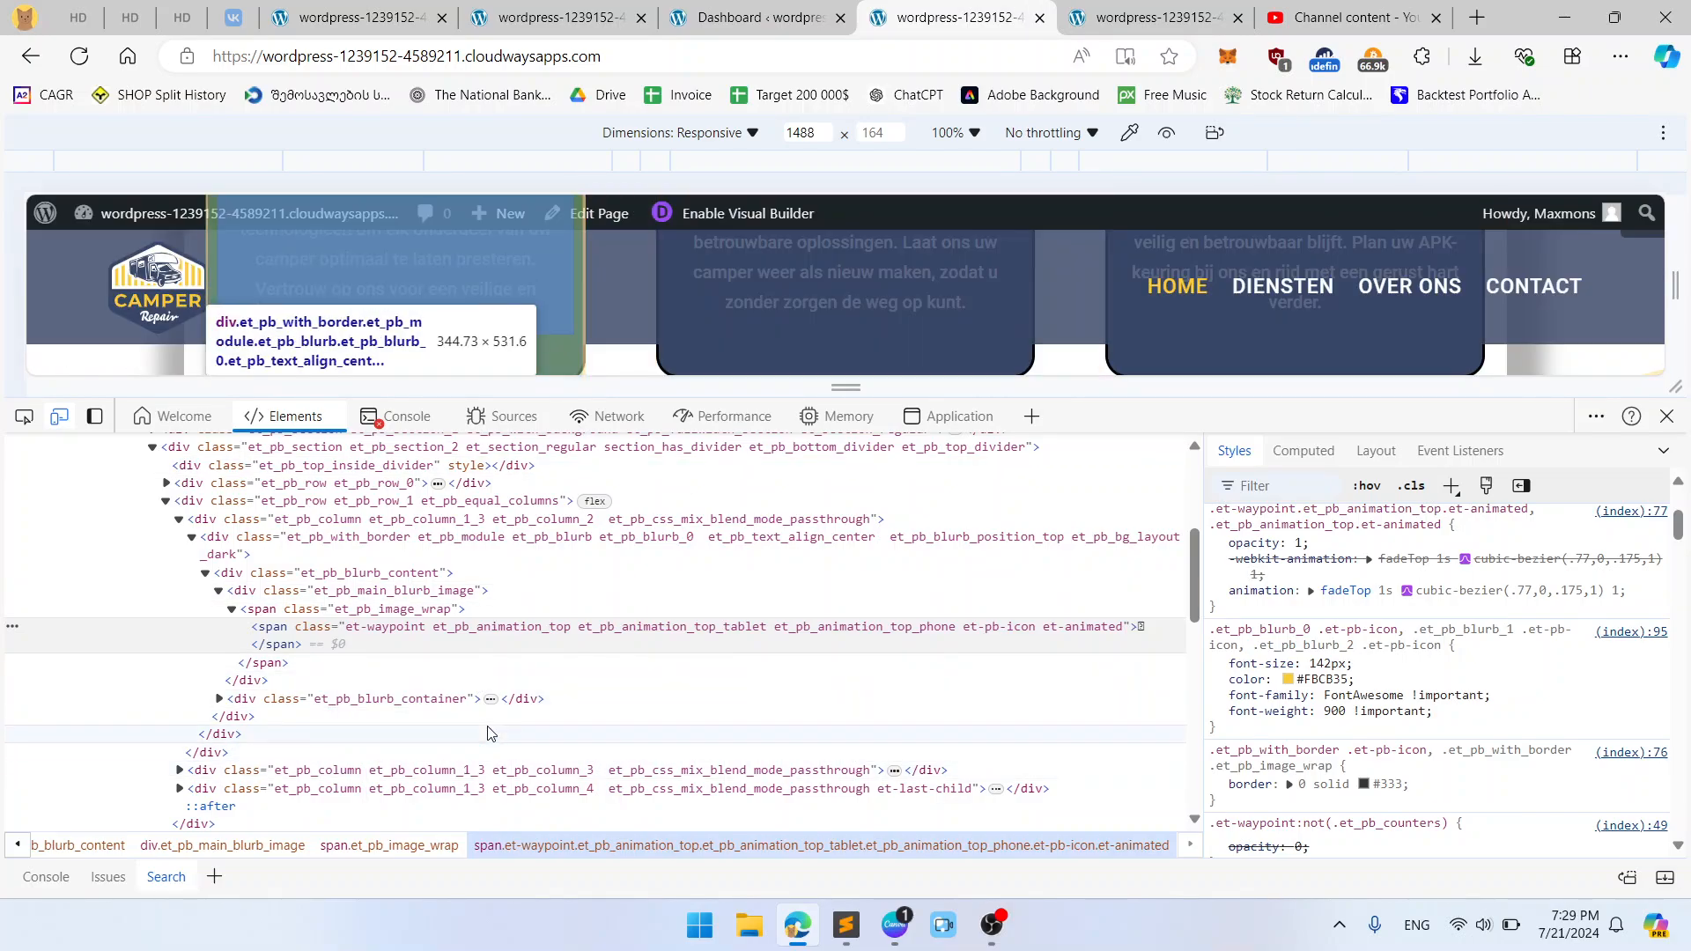
left_click(491, 734)
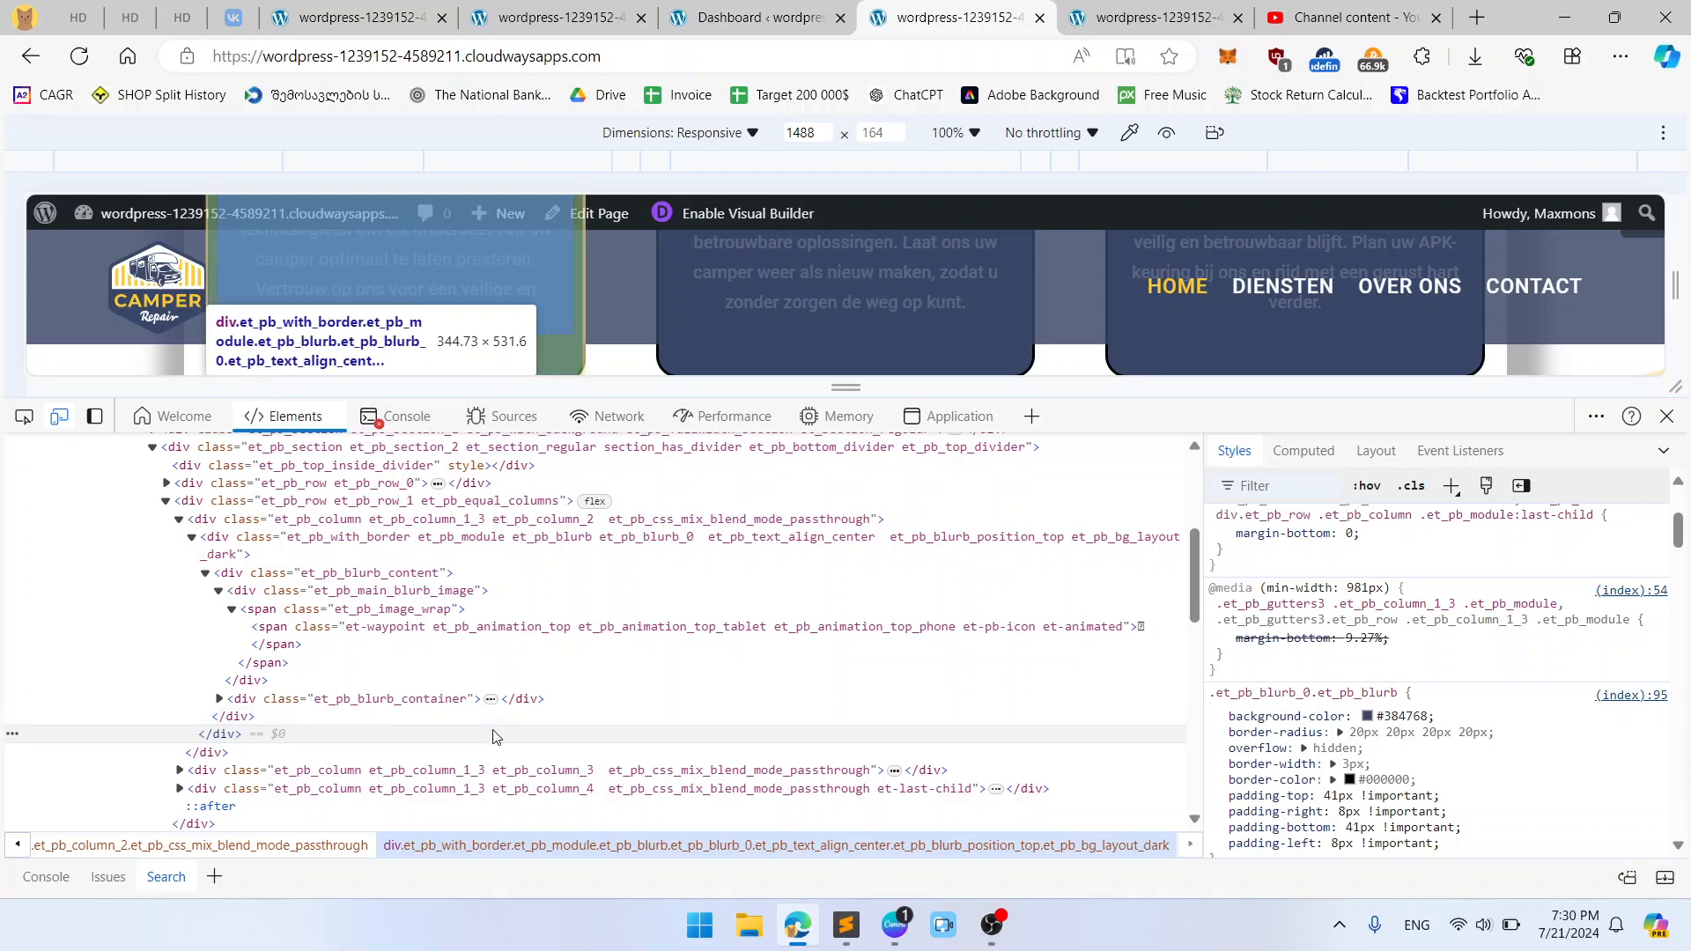
Step: Return to the Visual Builder, set the Vakkundig onderhoud blurb's minimum height to 415px, and save the blurb settings
left_click(1198, 16)
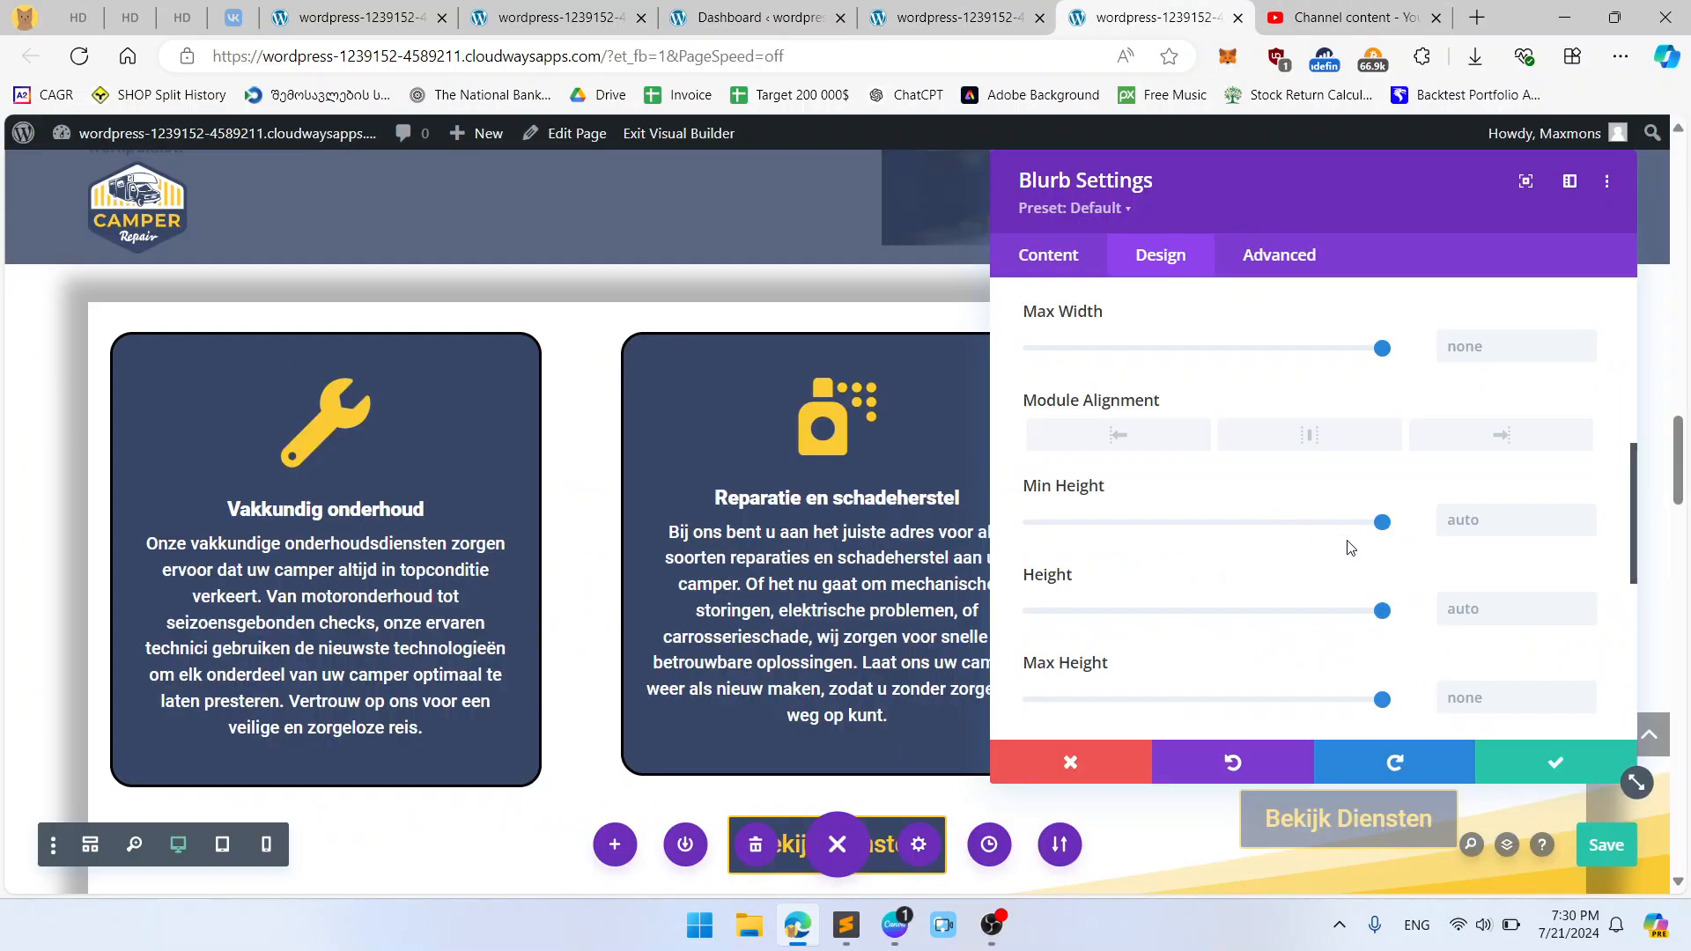
scroll(1375, 573, "down", 2)
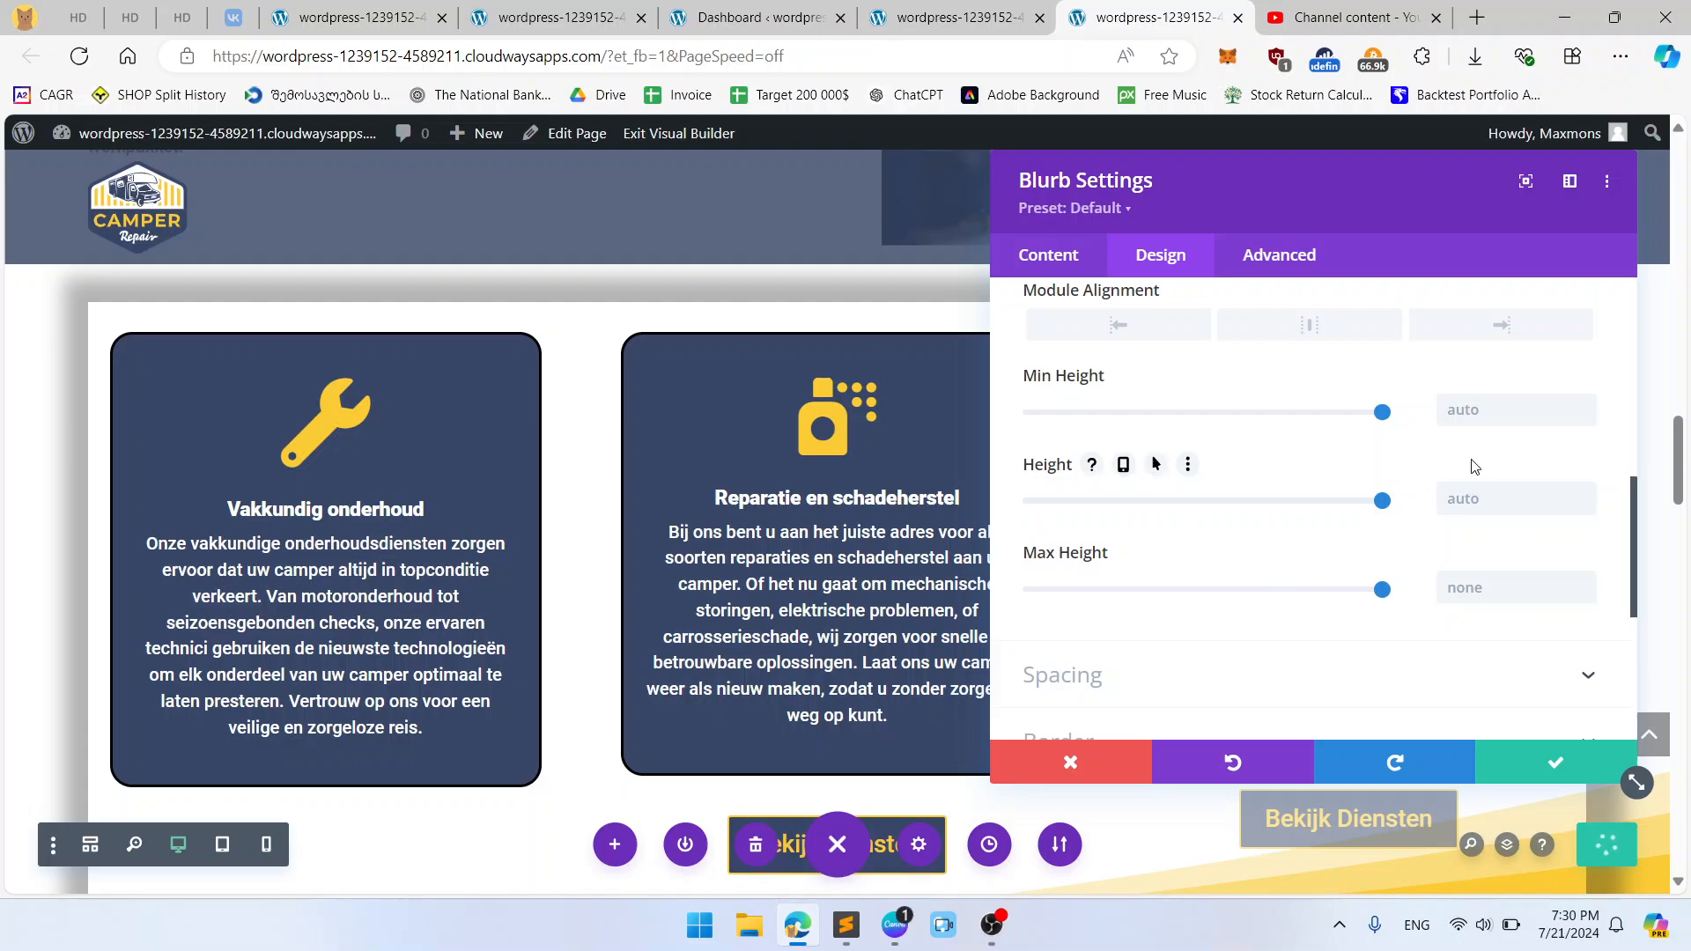
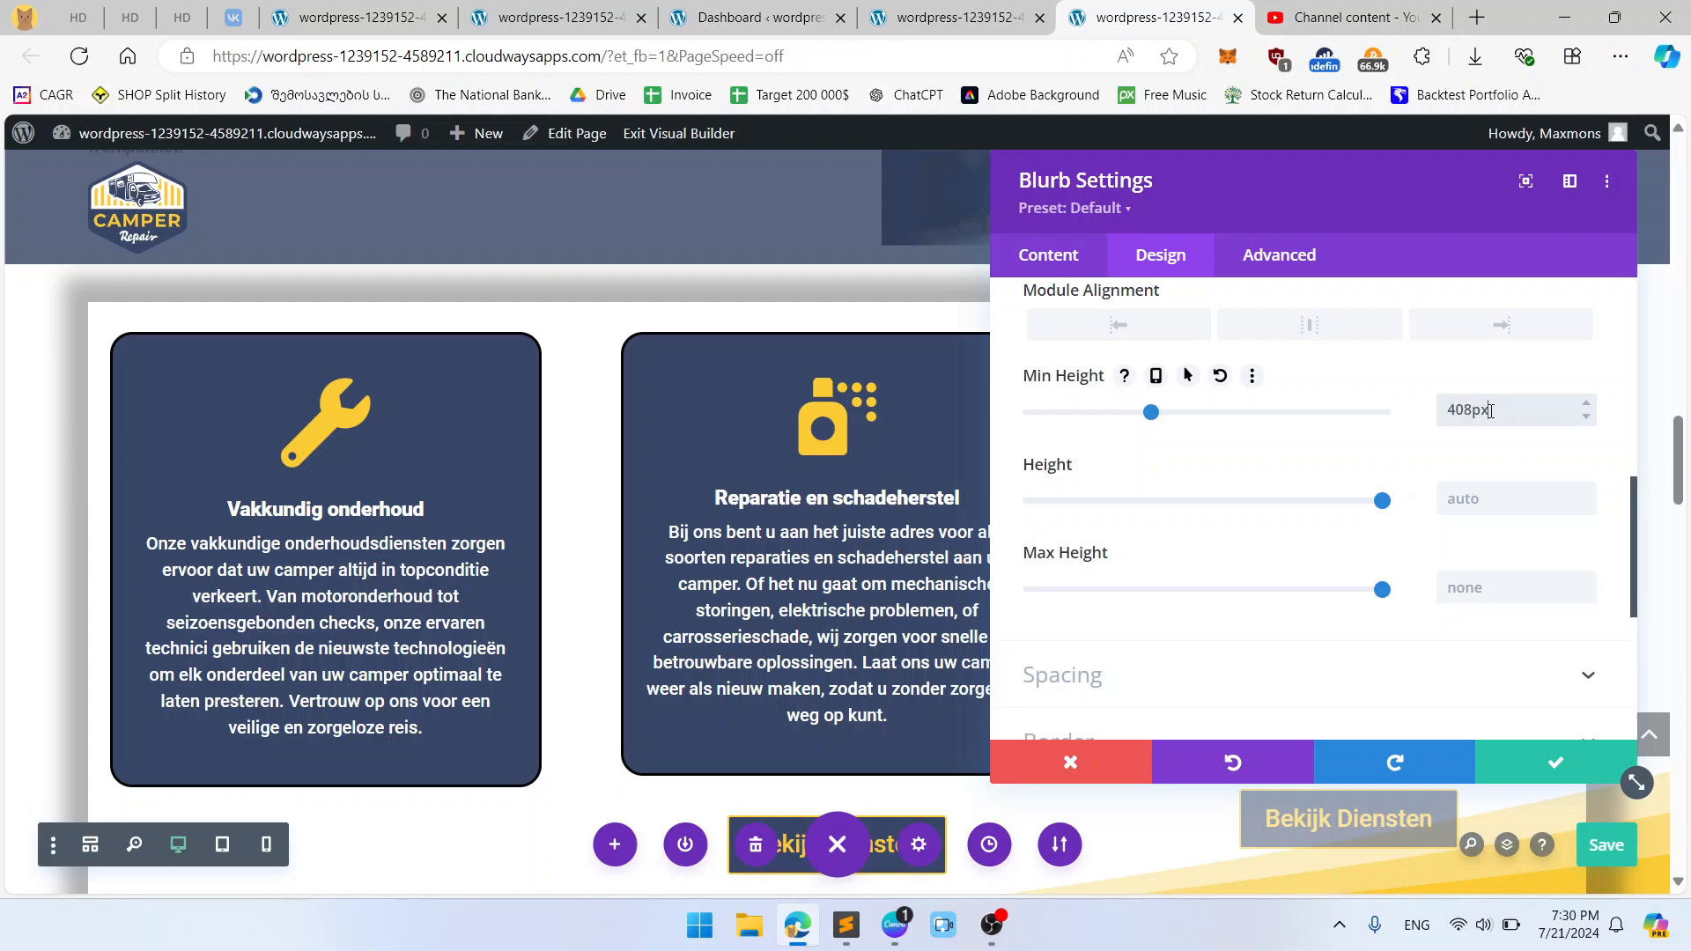
key("Up")
key("Up")
key("Up")
key("Up")
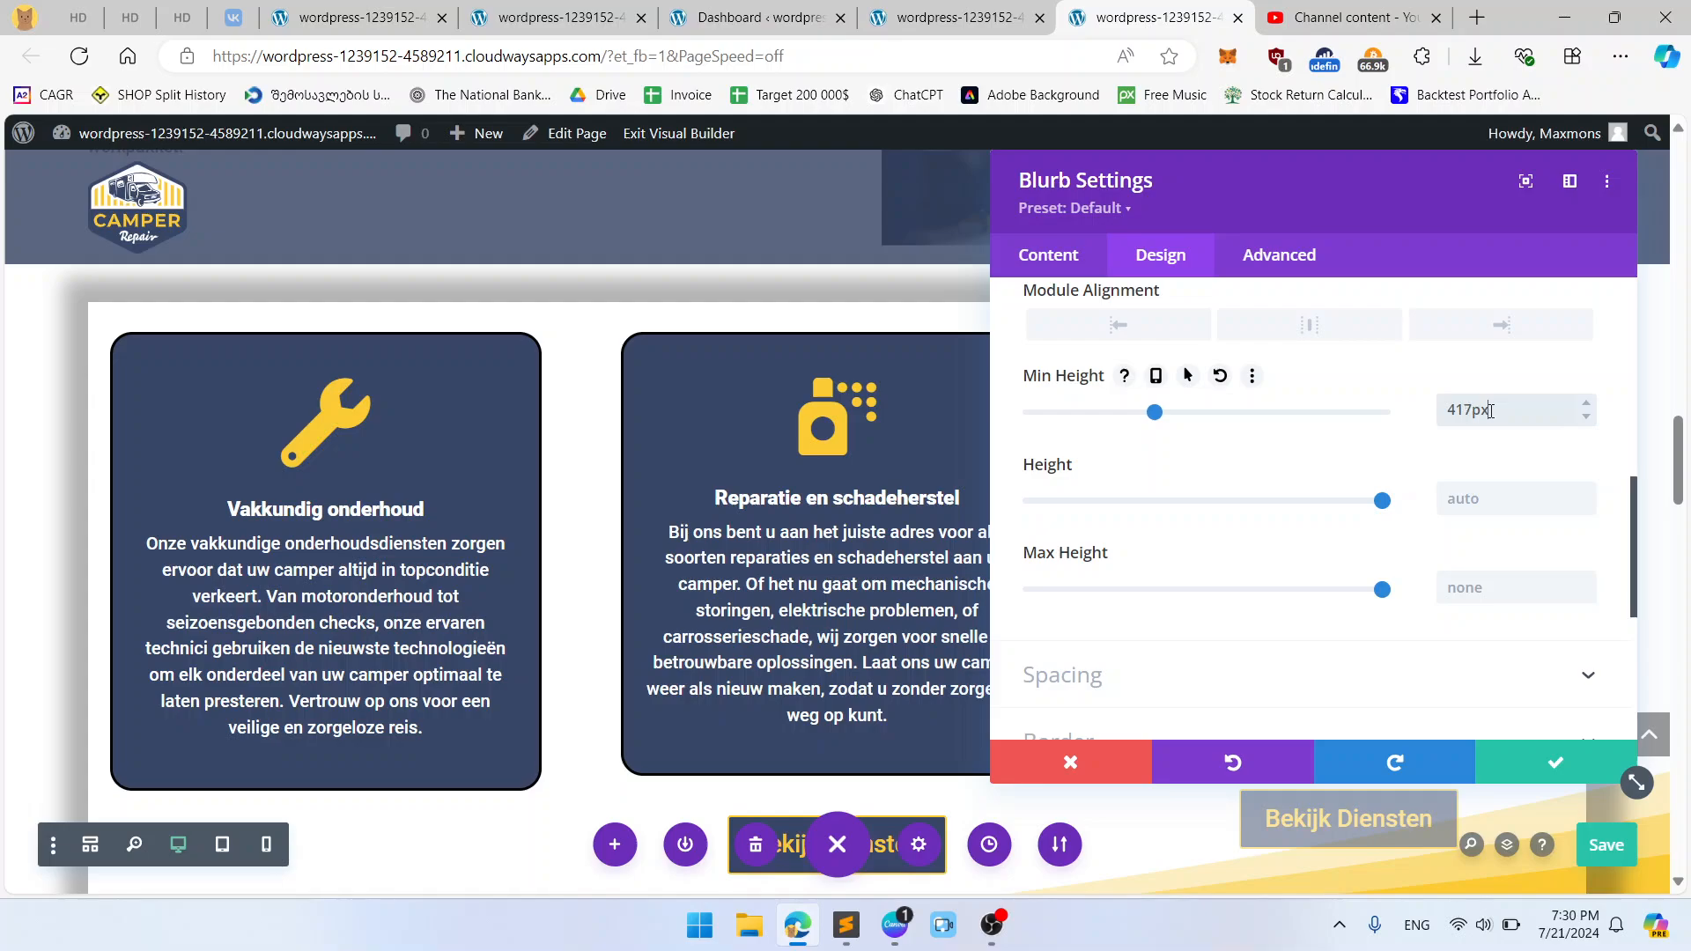
key("Down")
key("Down")
key("Down")
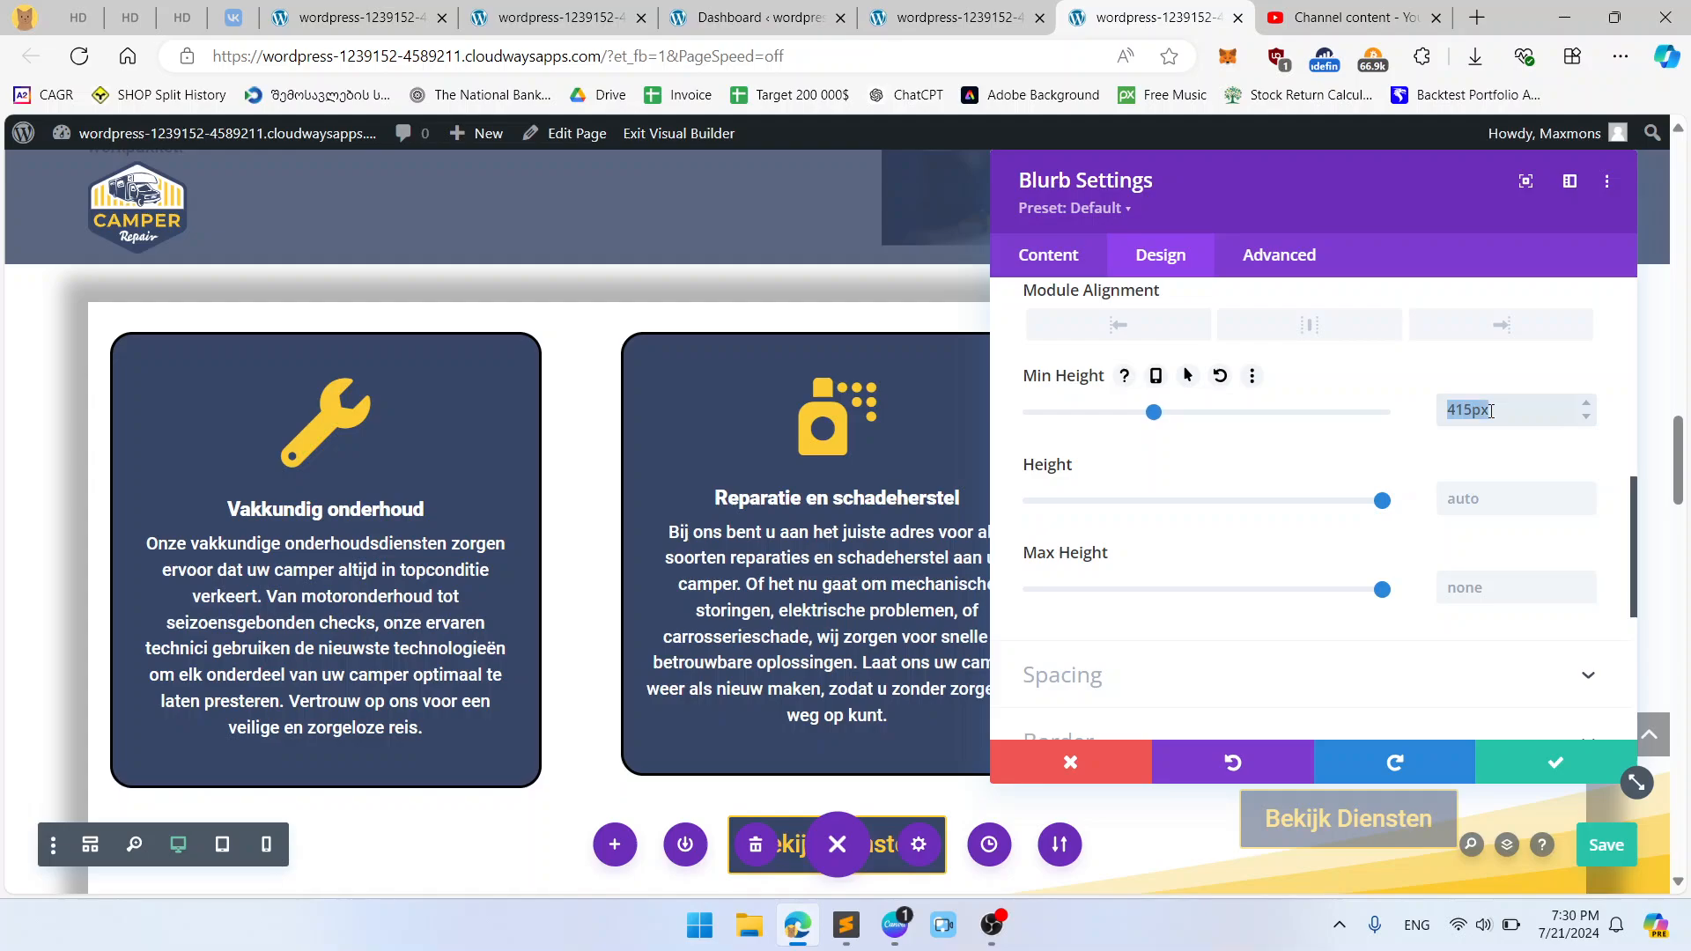
left_click(1556, 773)
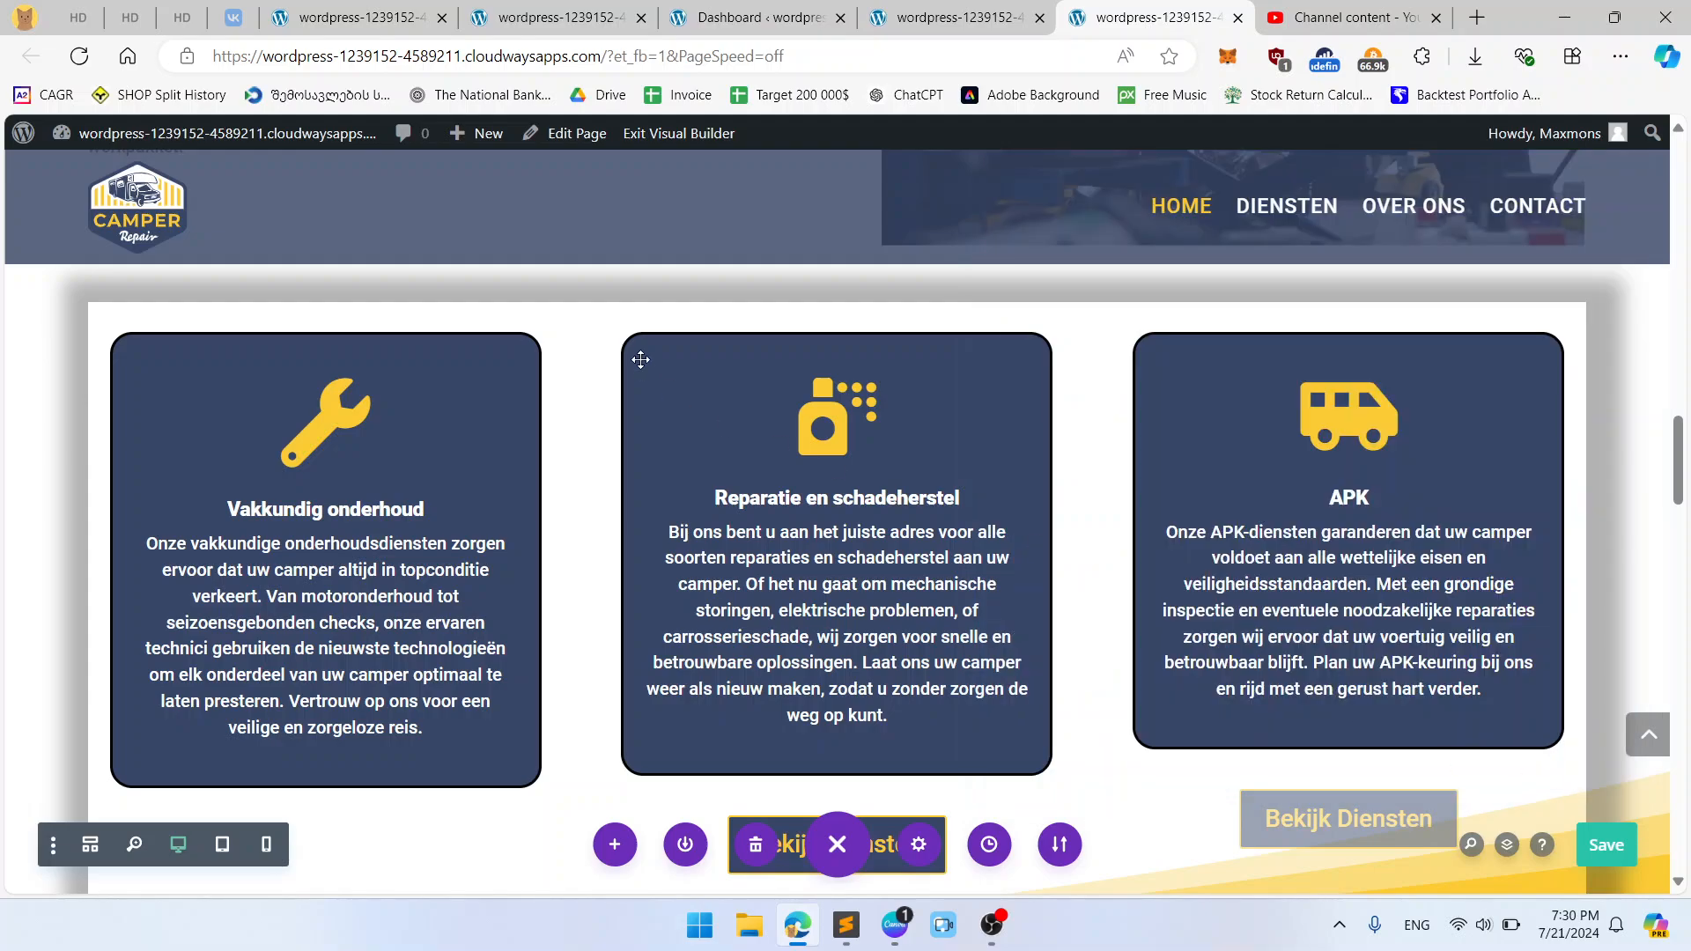
Step: Set the minimum height of the Reparatie en schadeherstel blurb to 415px and save its settings
left_click(797, 390)
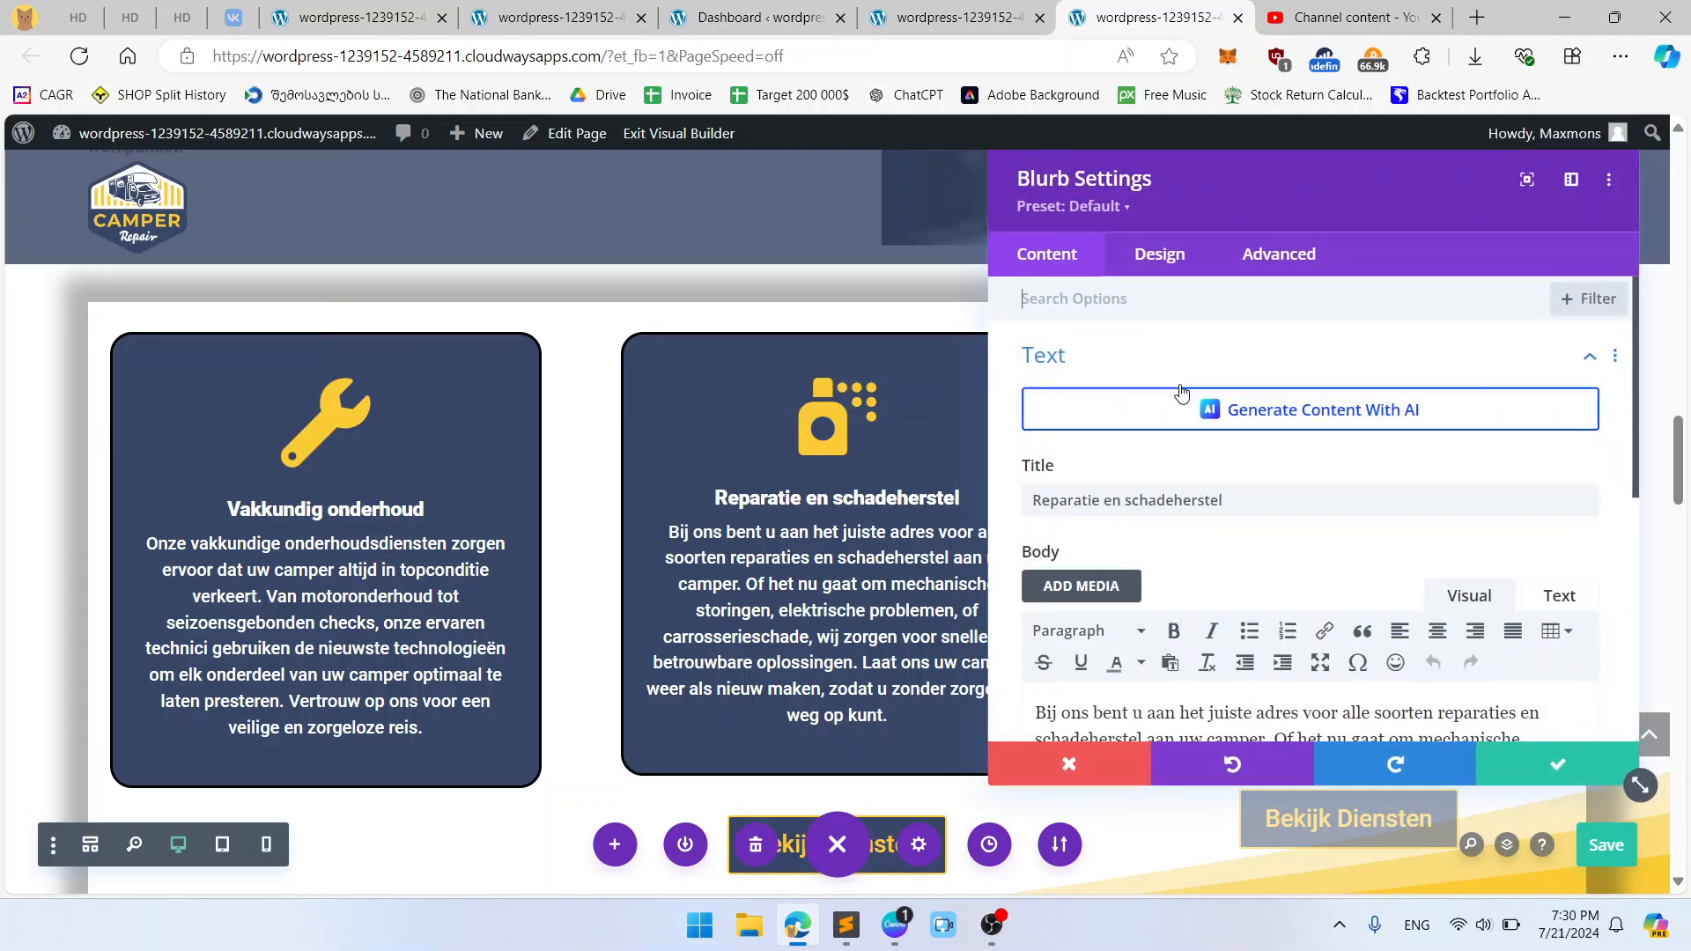
left_click(1155, 257)
scroll(1139, 593, "down", 1)
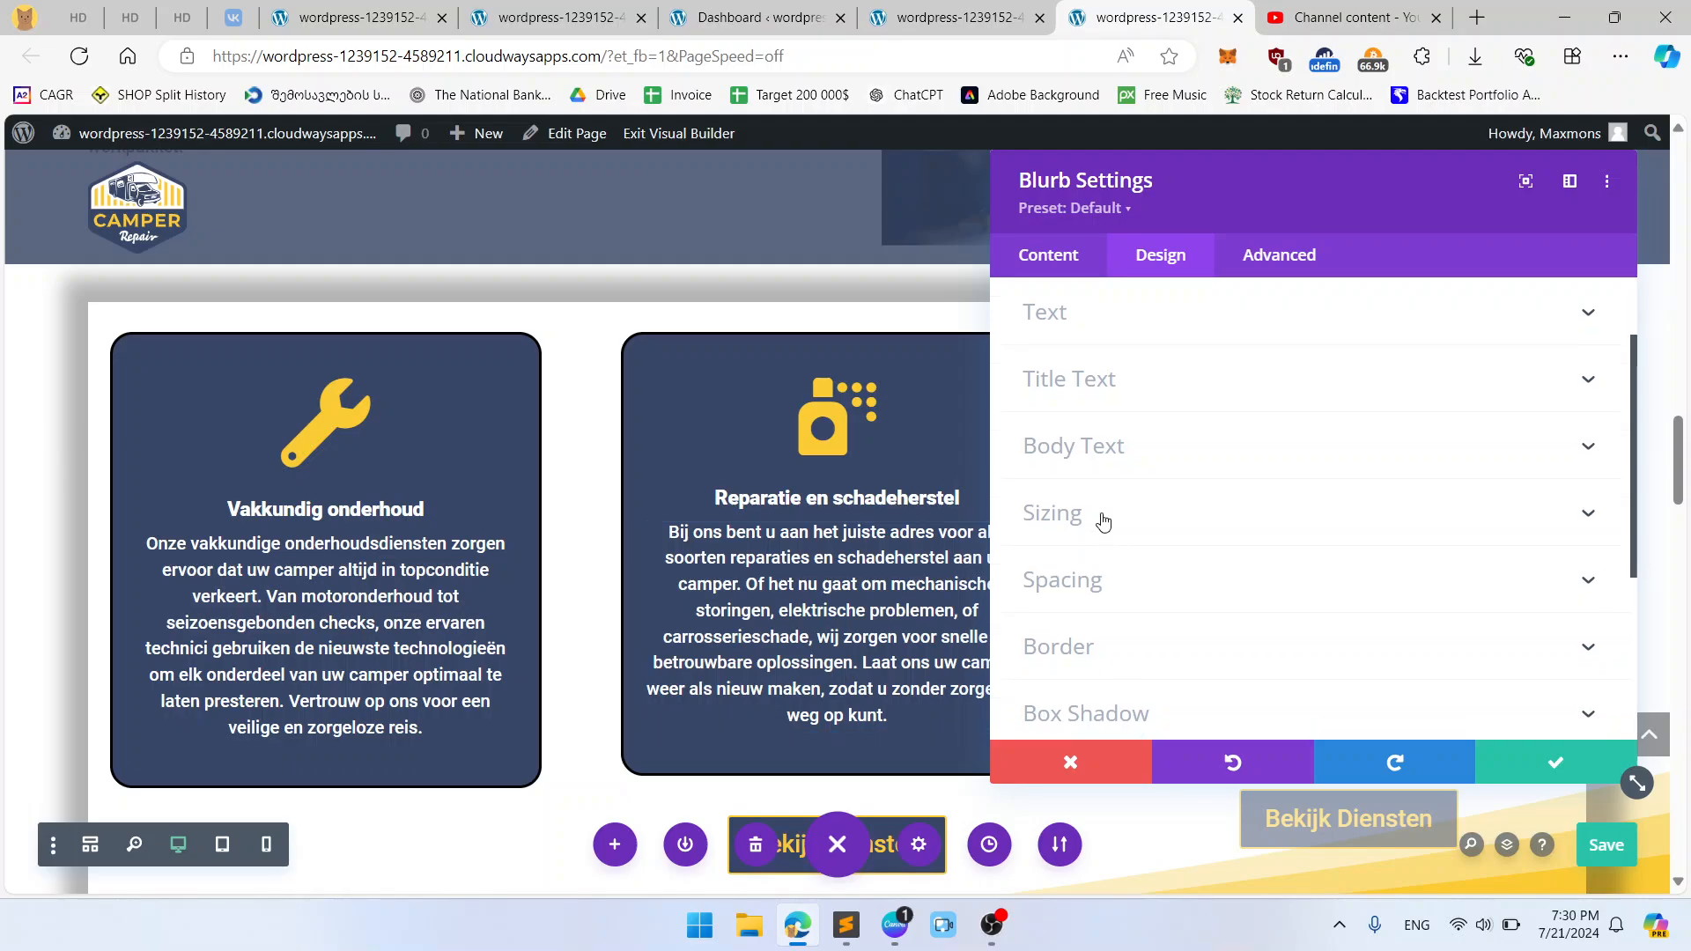
left_click(1102, 525)
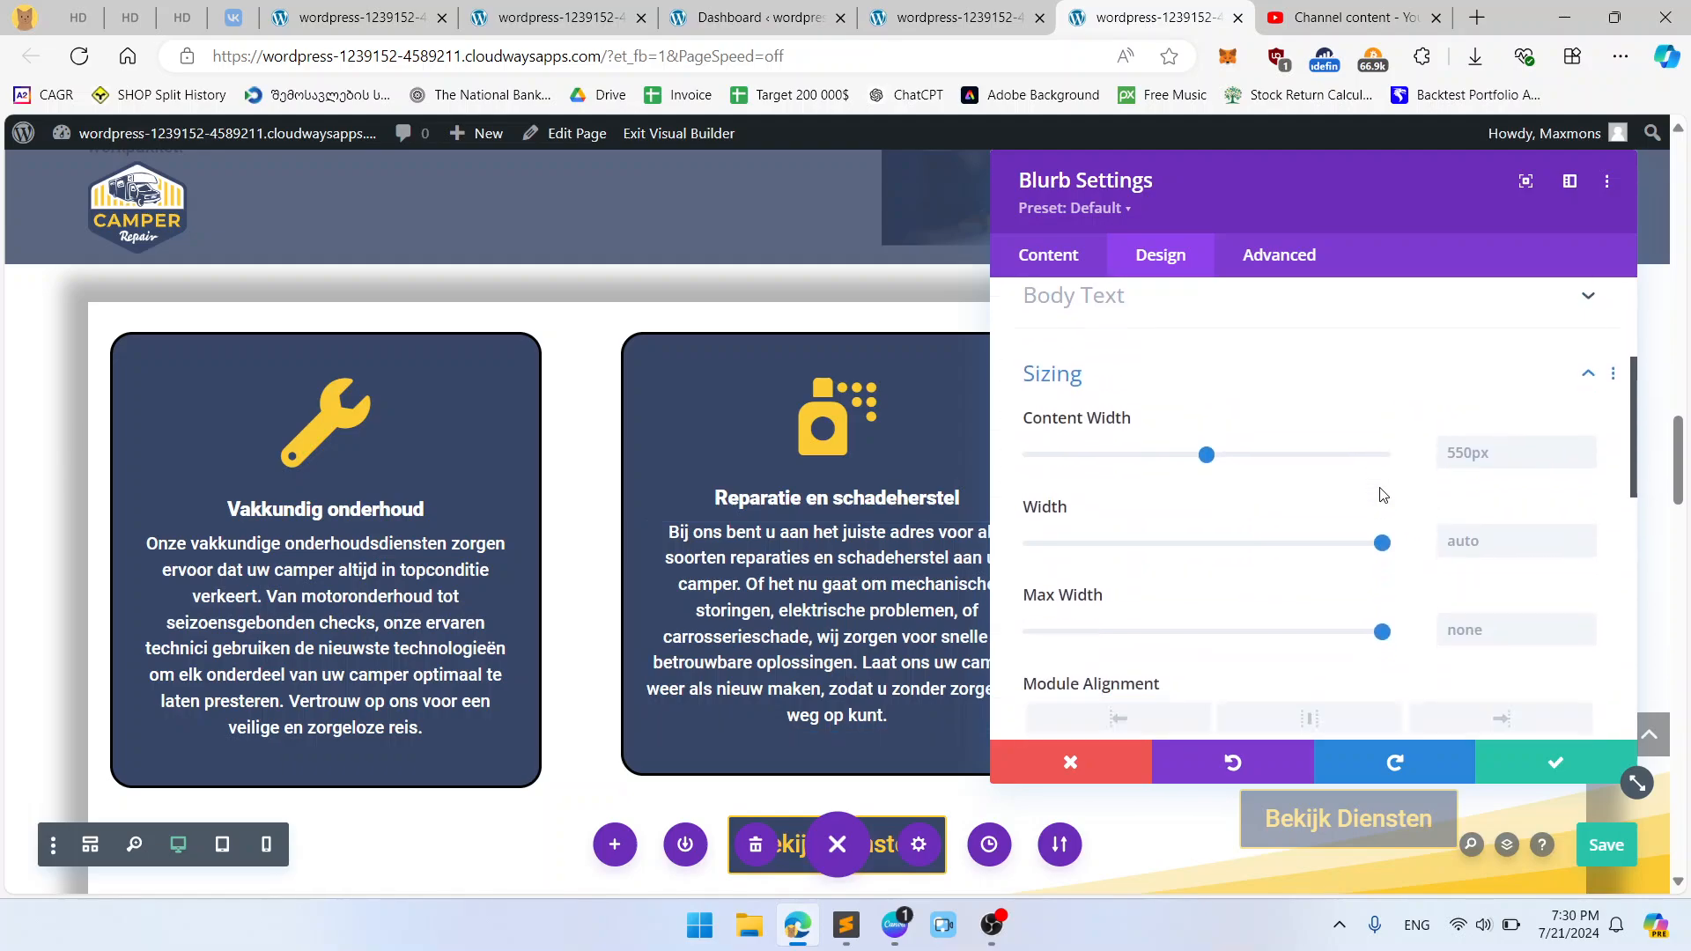
scroll(1392, 498, "down", 3)
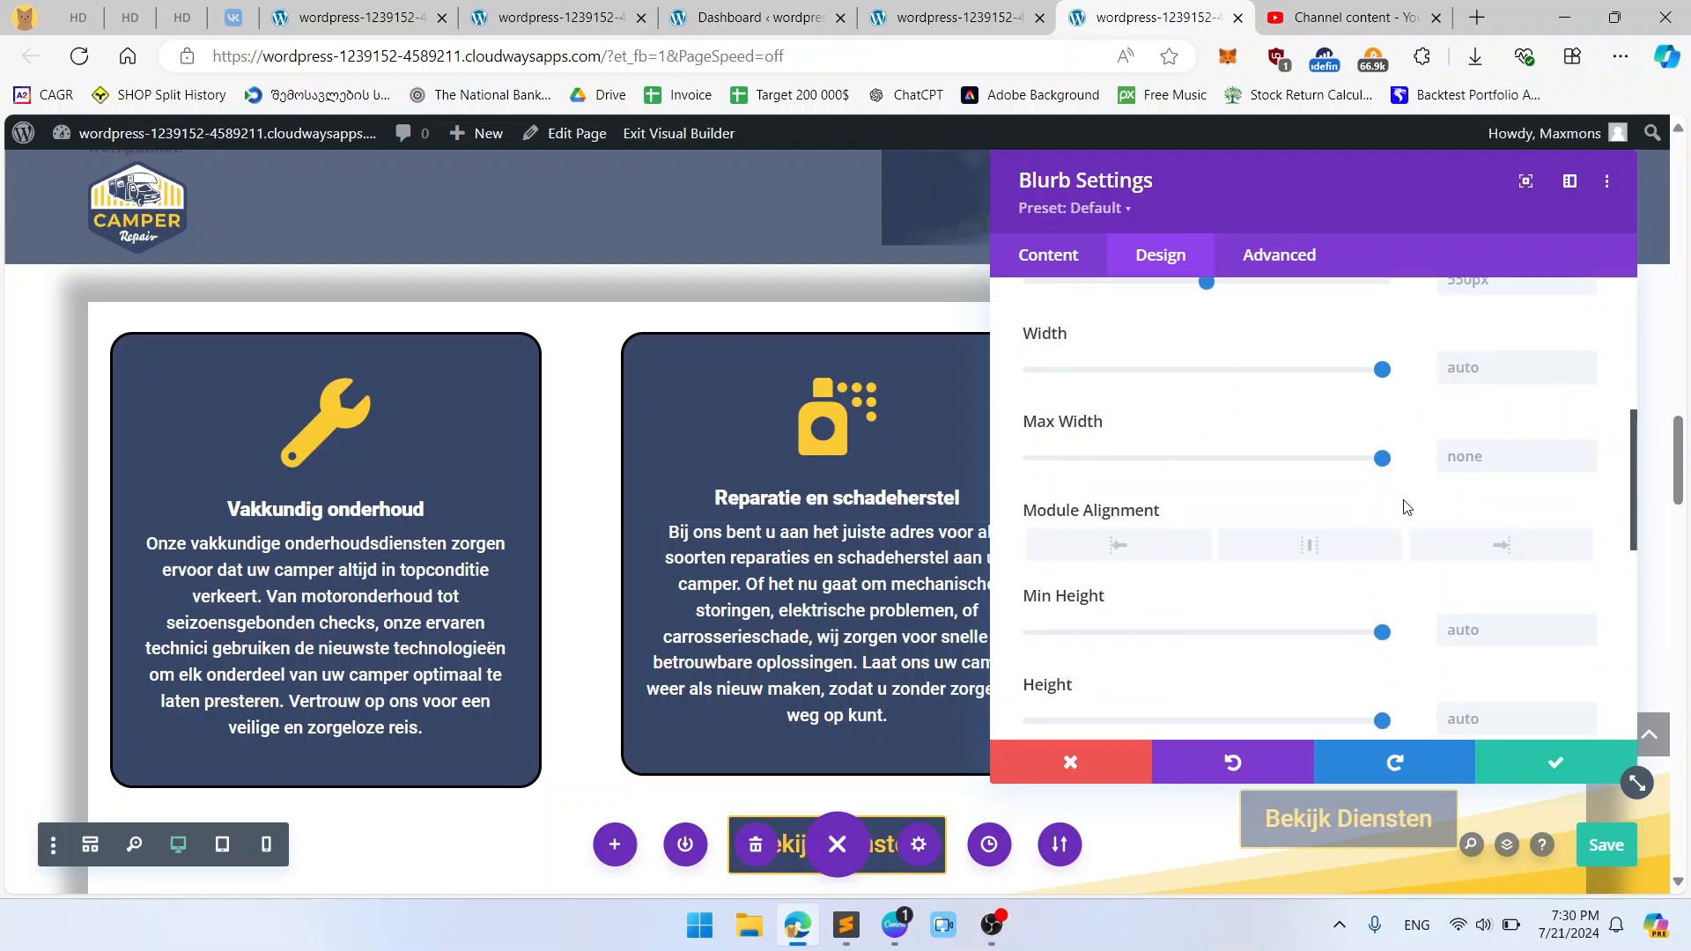
left_click(1537, 768)
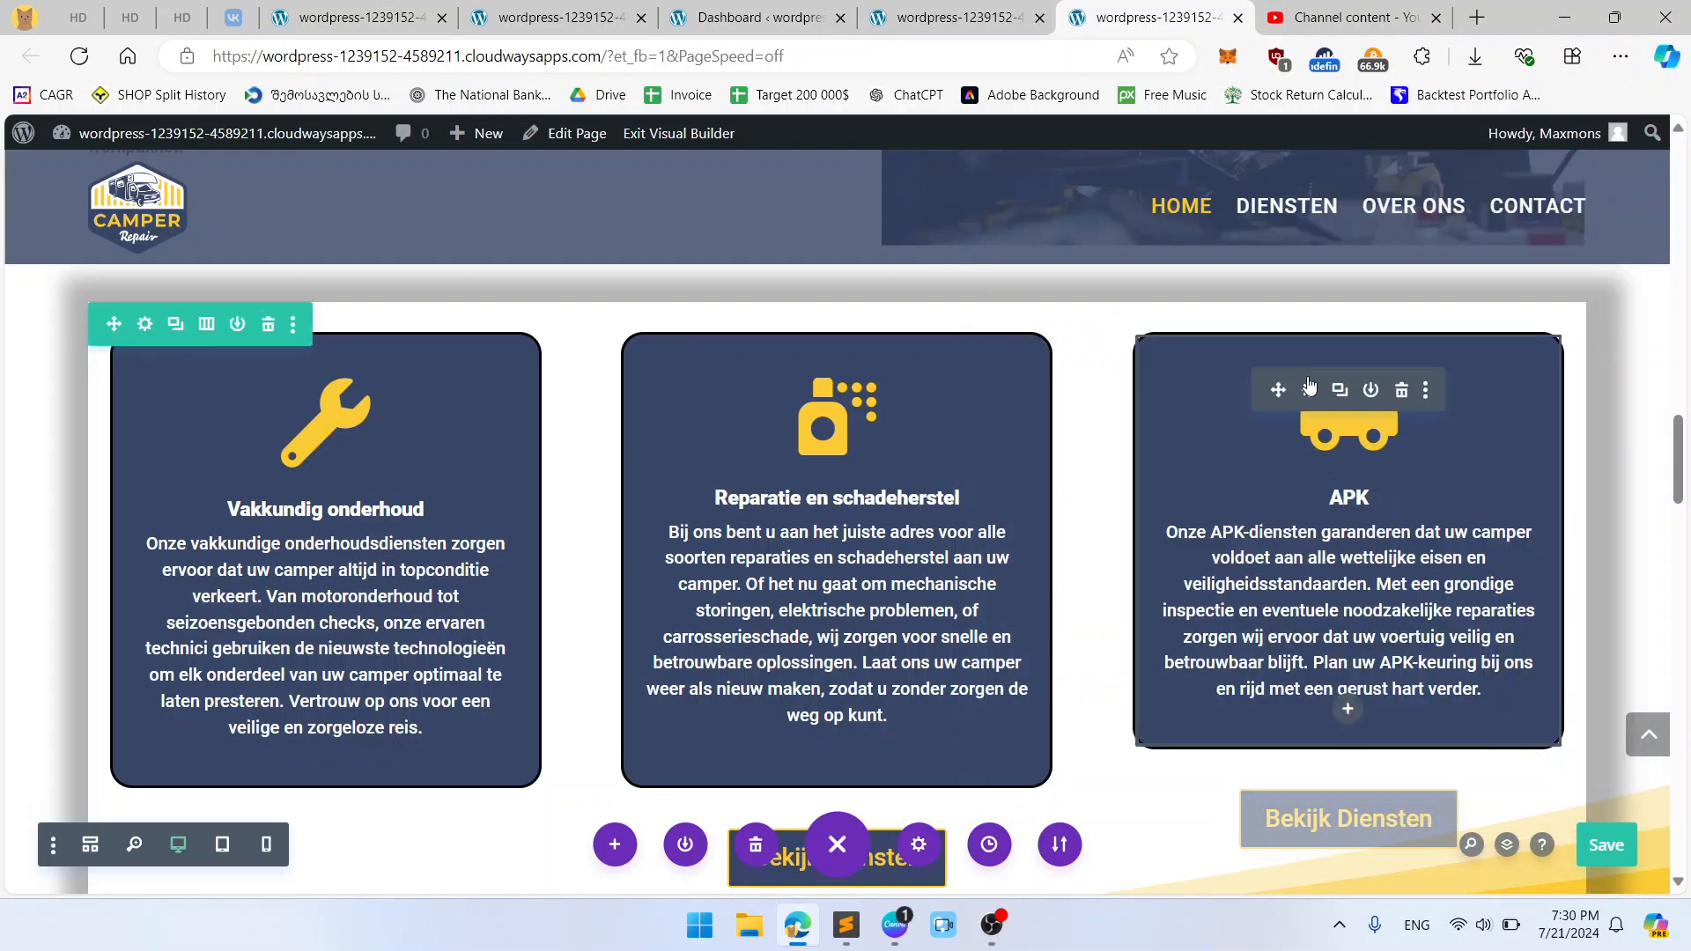
Step: Set the minimum height of the APK blurb to 415px and save its settings
left_click(1310, 388)
left_click(1153, 255)
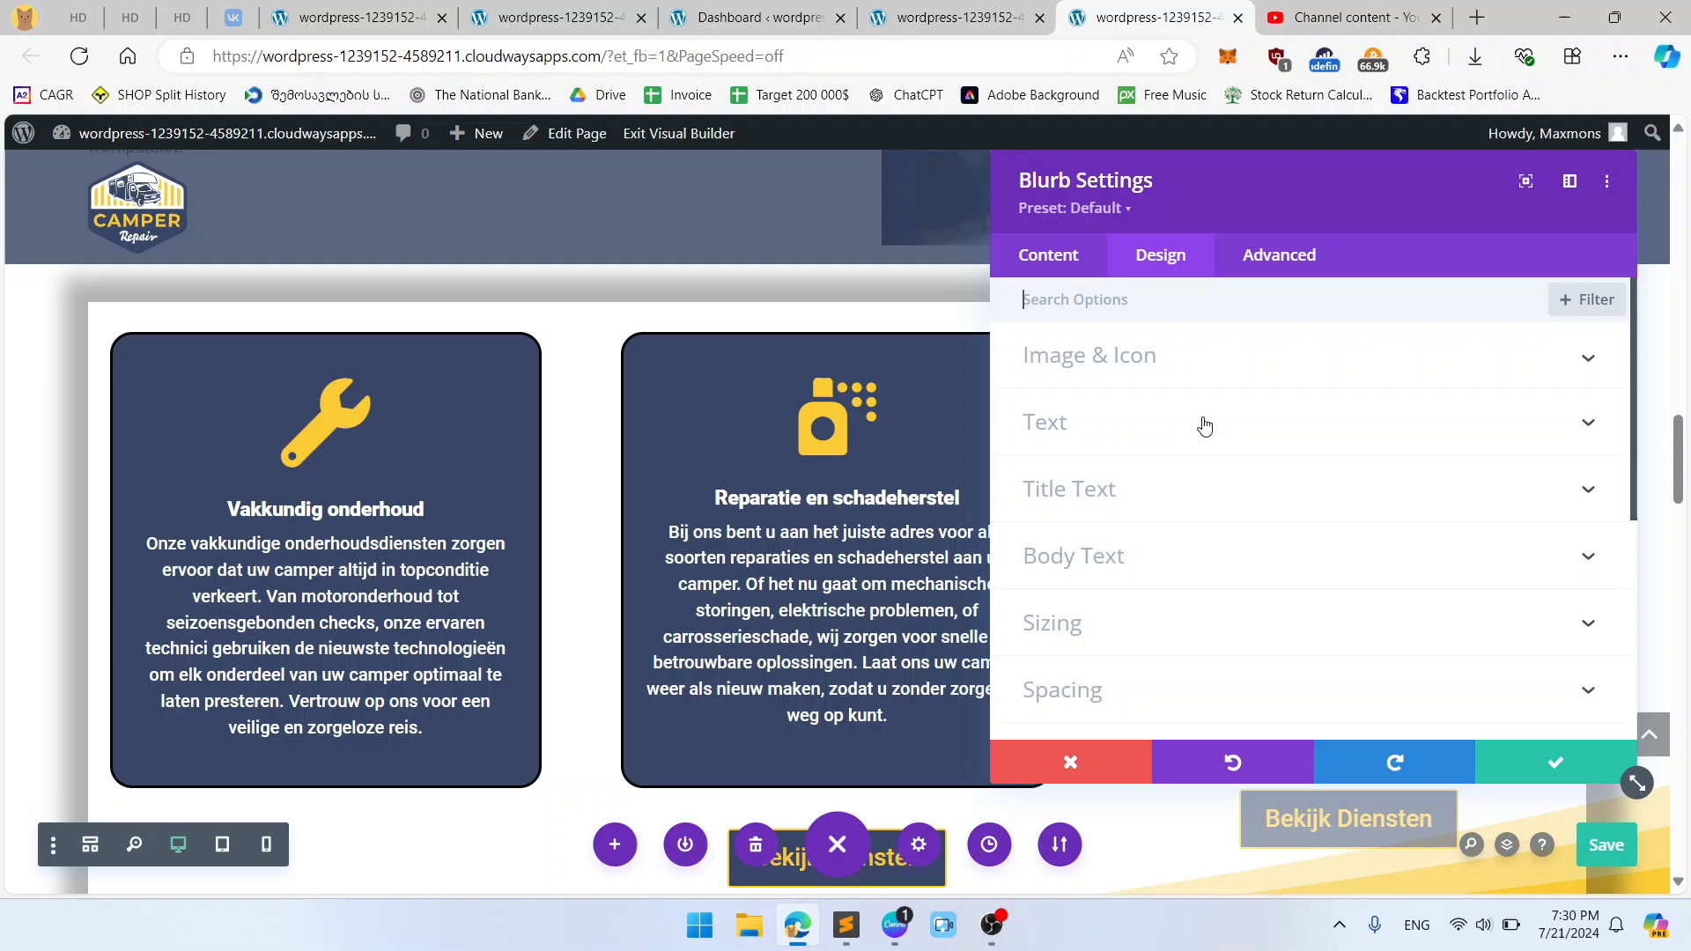
left_click(1151, 643)
scroll(1269, 520, "down", 3)
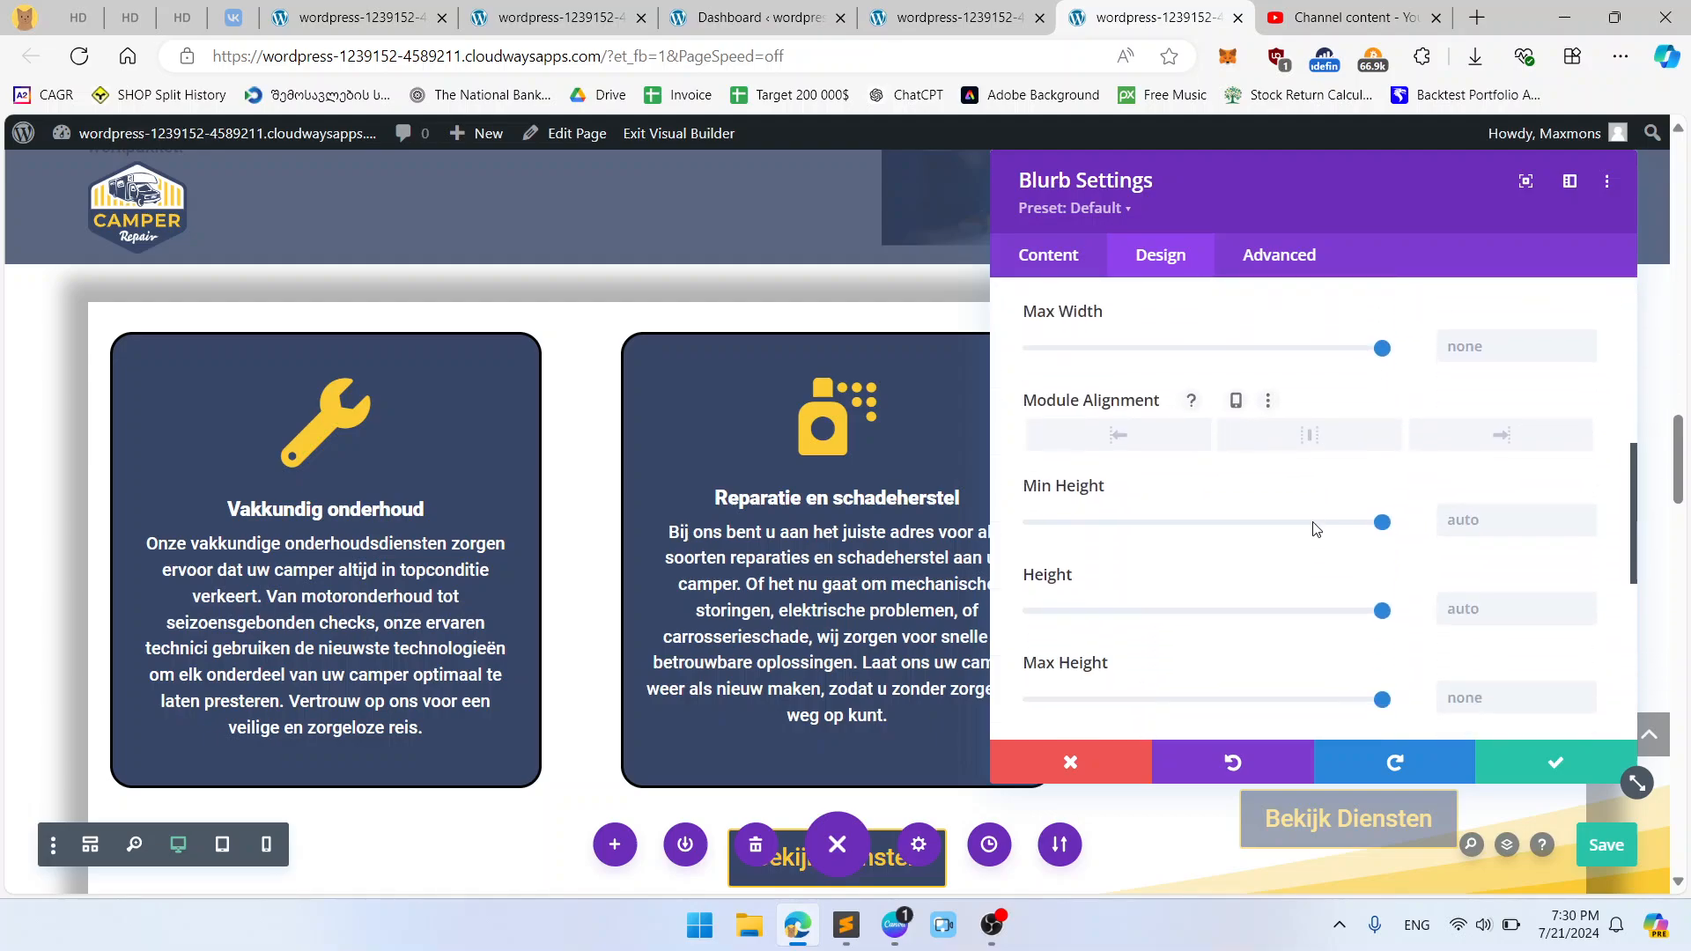
scroll(1429, 610, "down", 1)
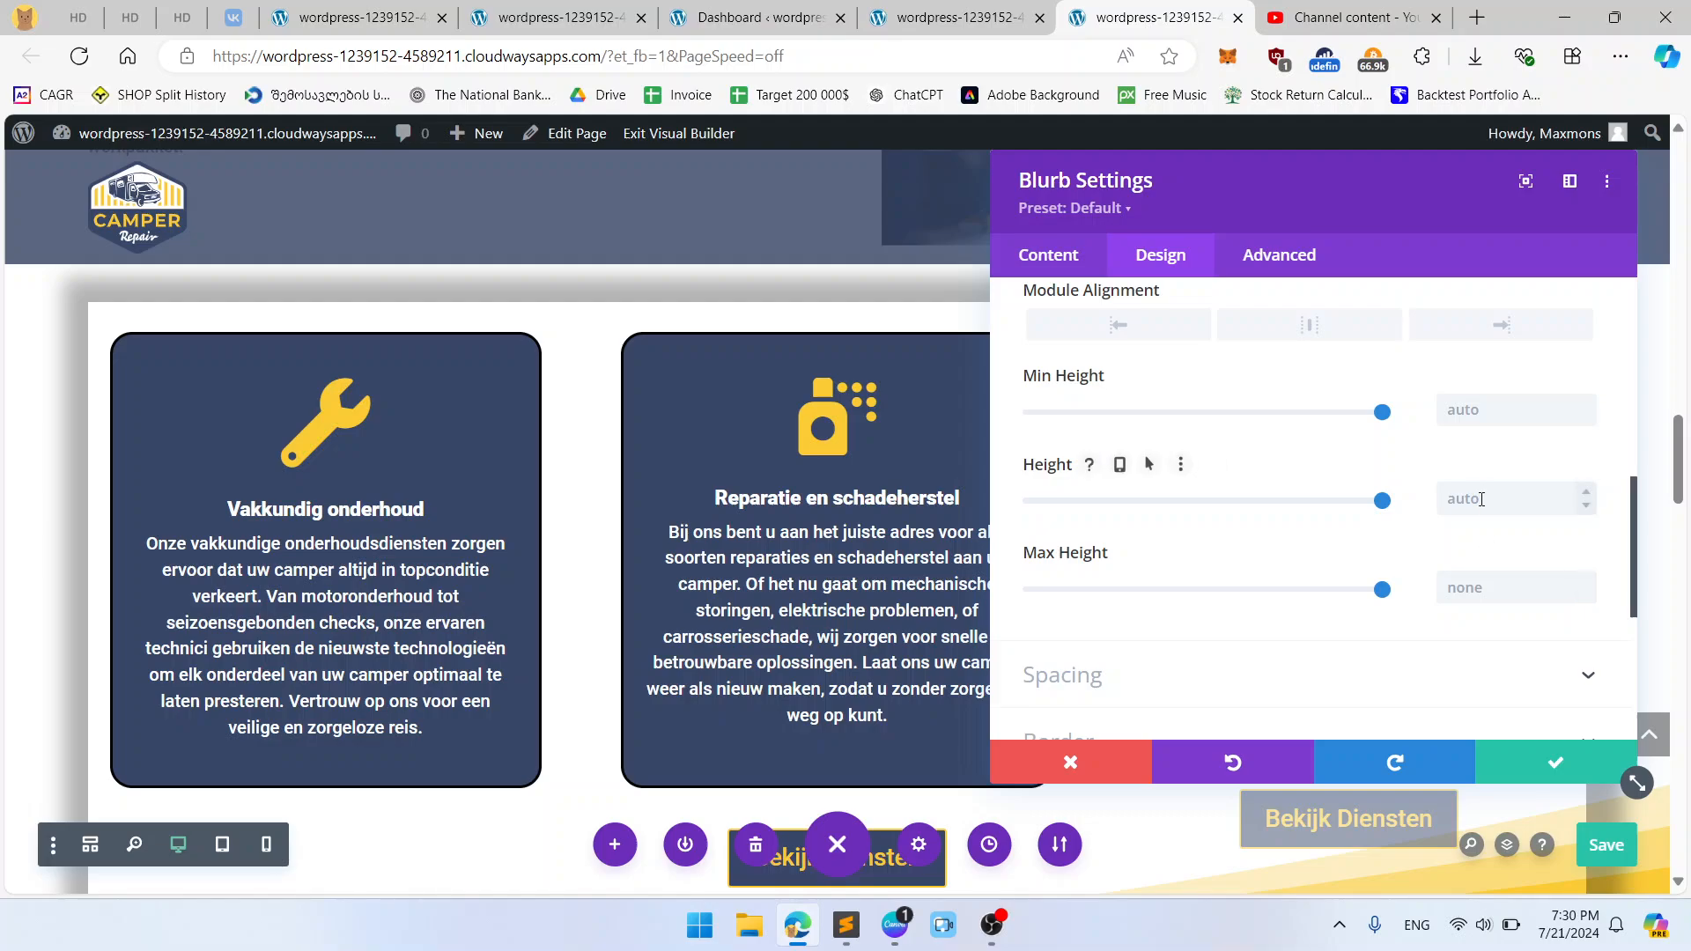
left_click(1474, 411)
type("415px")
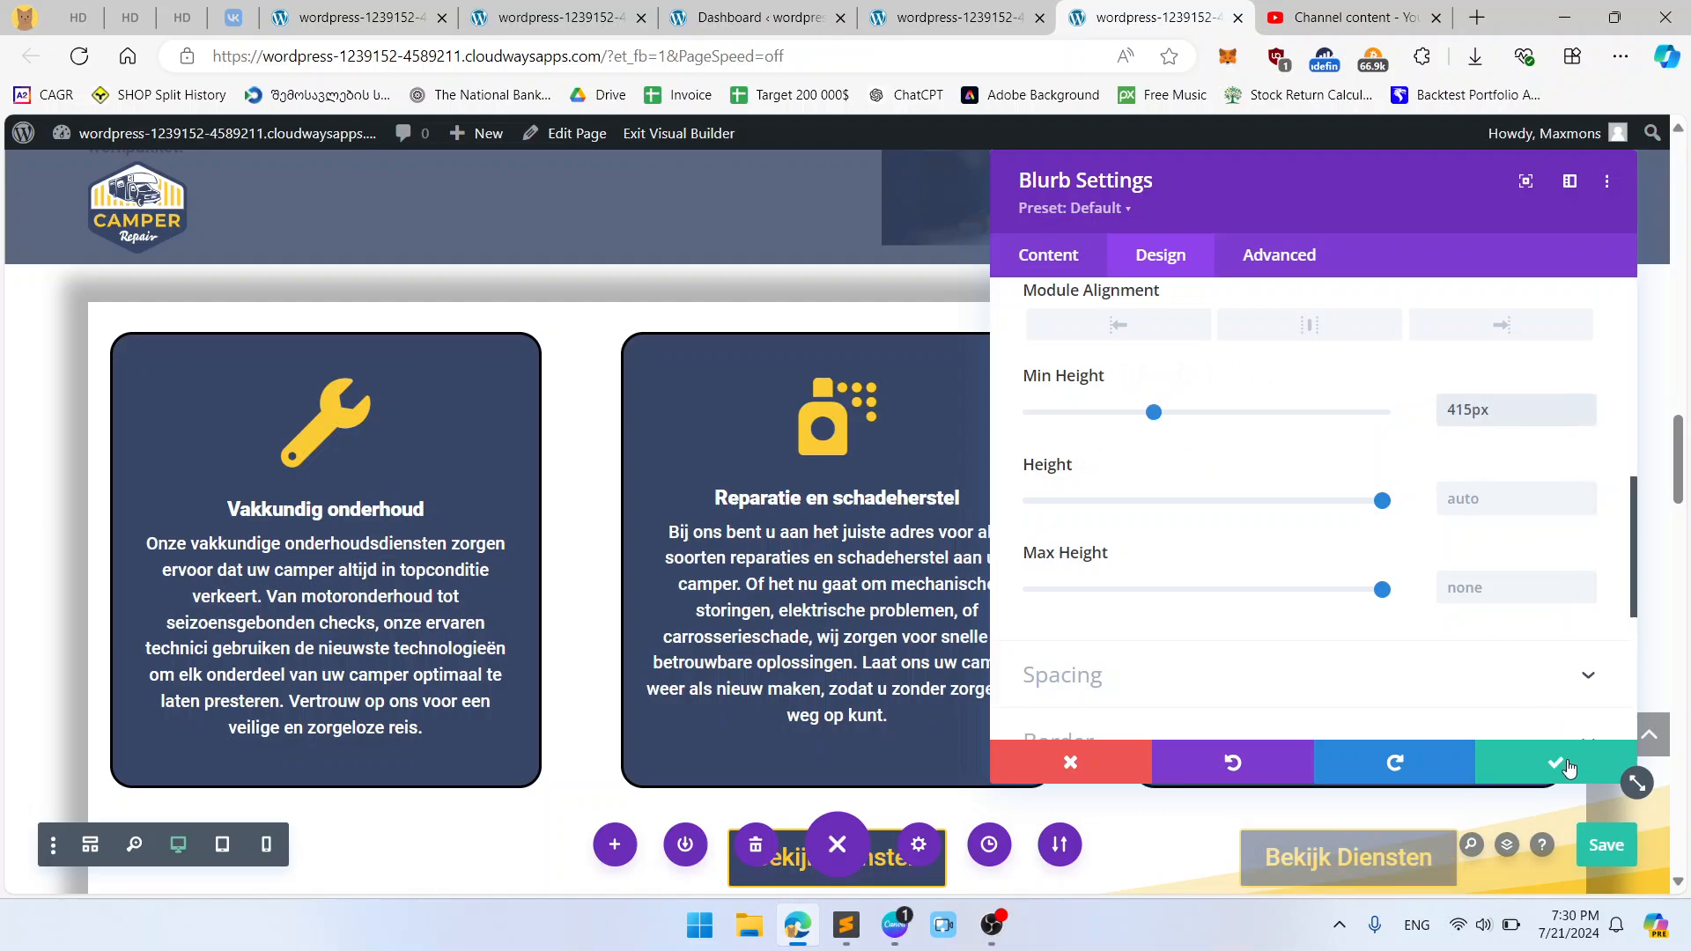
left_click(1561, 762)
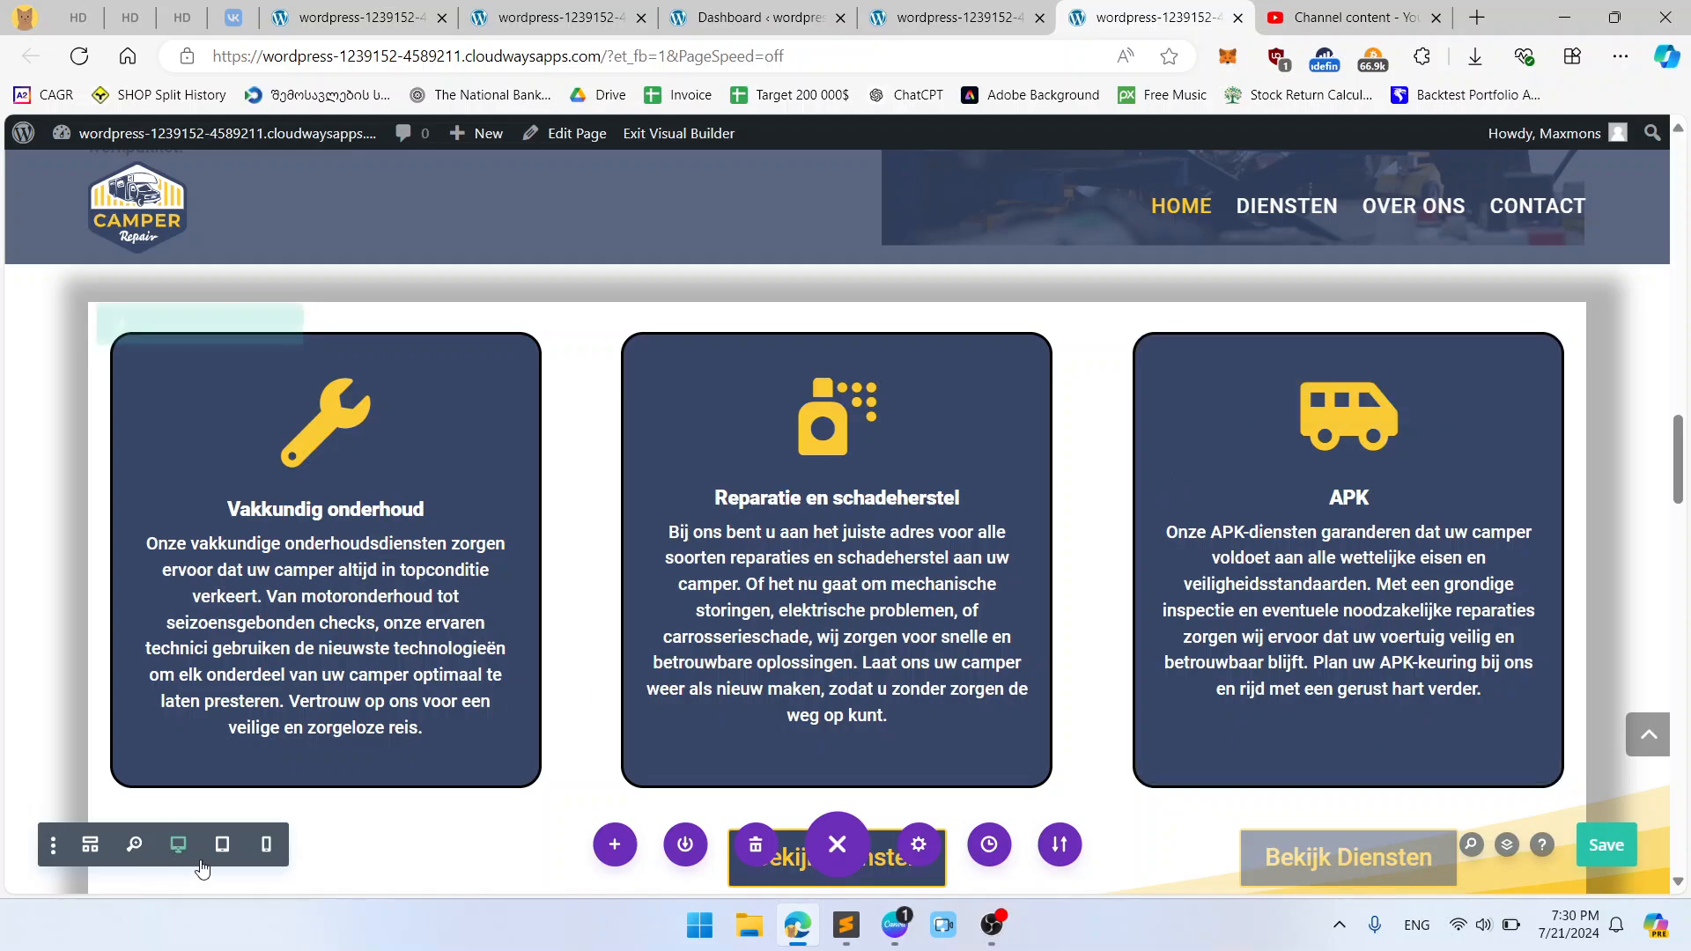
Step: Check the service cards in the tablet preview and return to the desktop view
scroll(1066, 546, "down", 10)
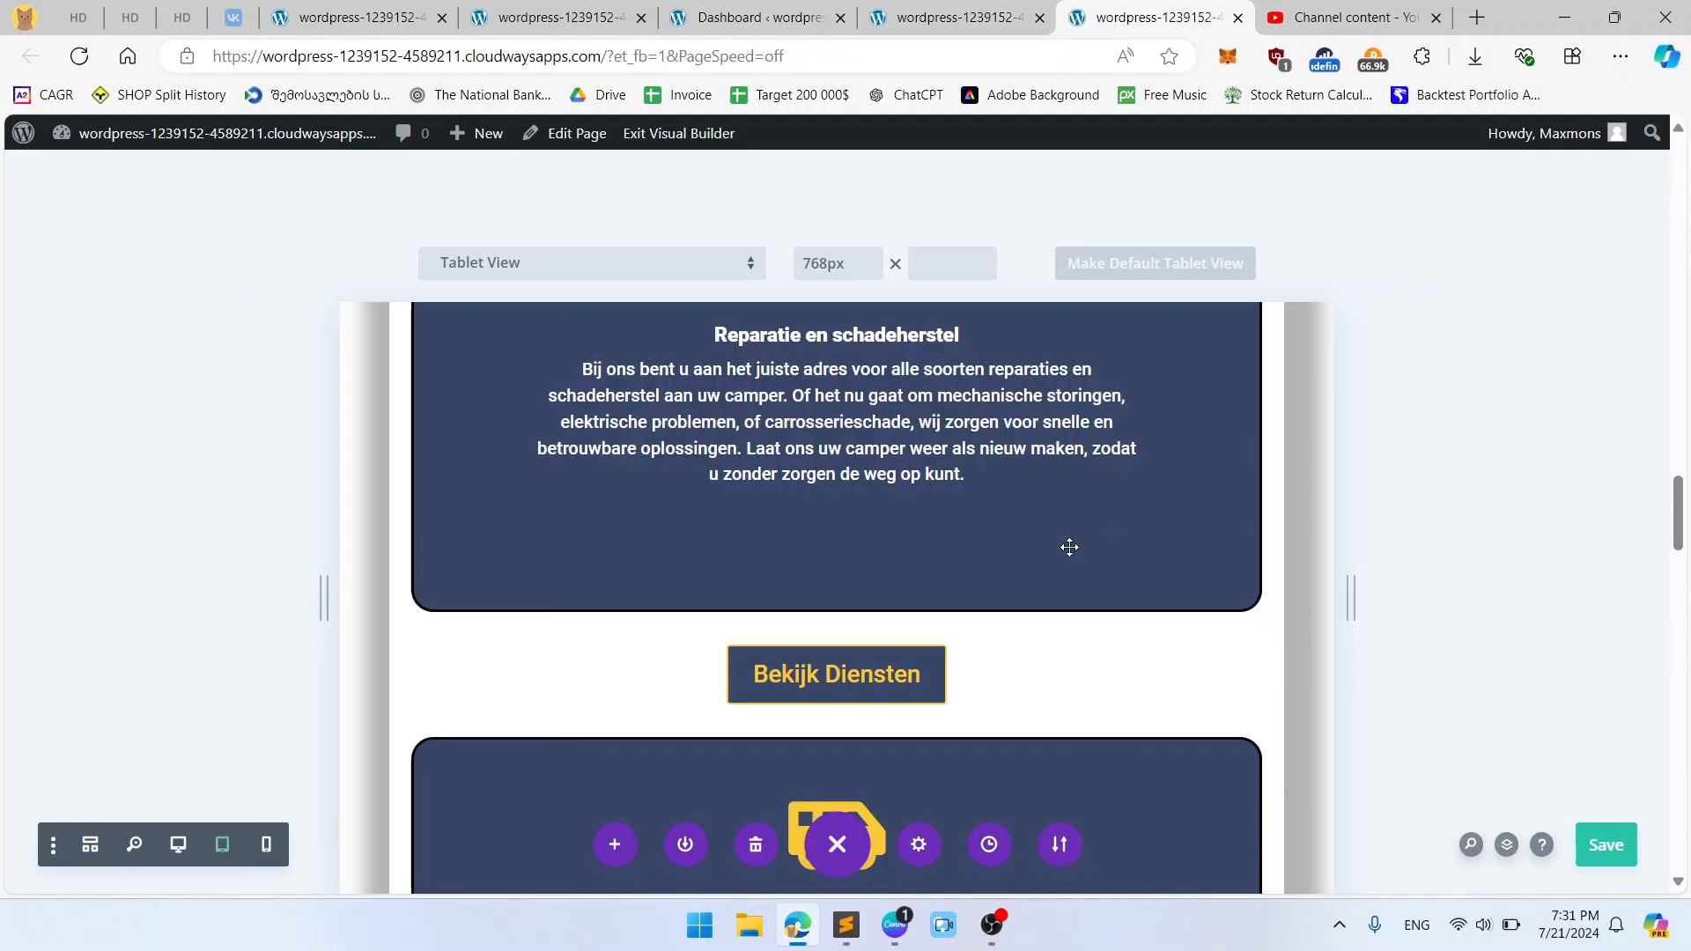
scroll(1015, 556, "up", 10)
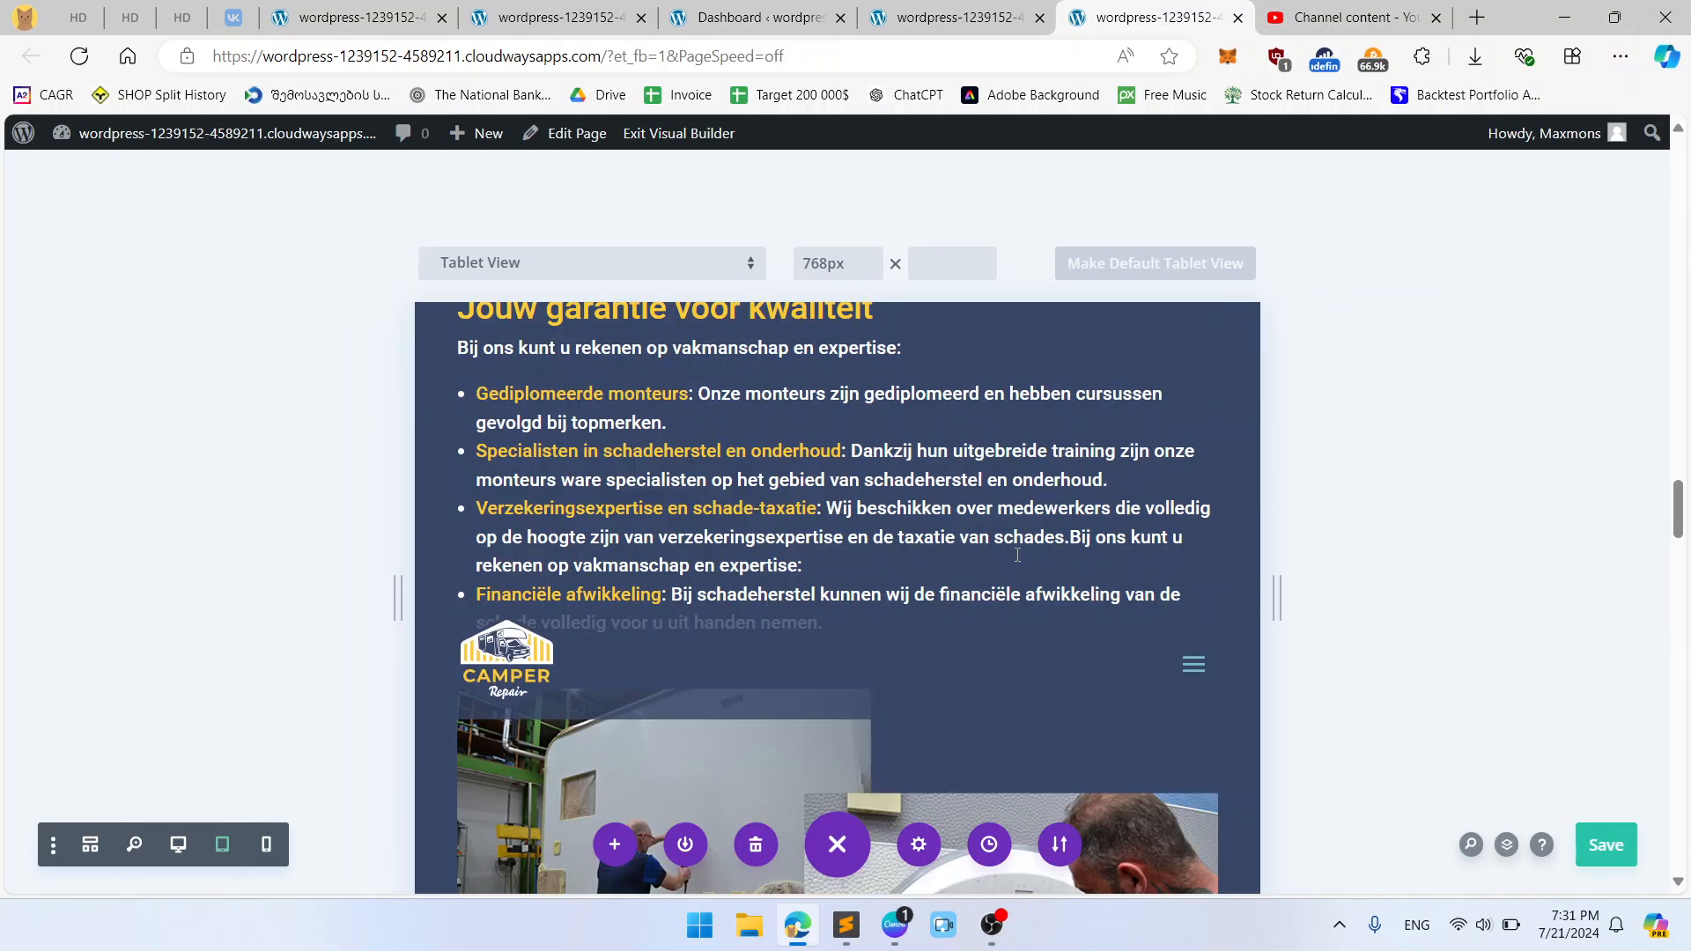
scroll(1013, 557, "up", 5)
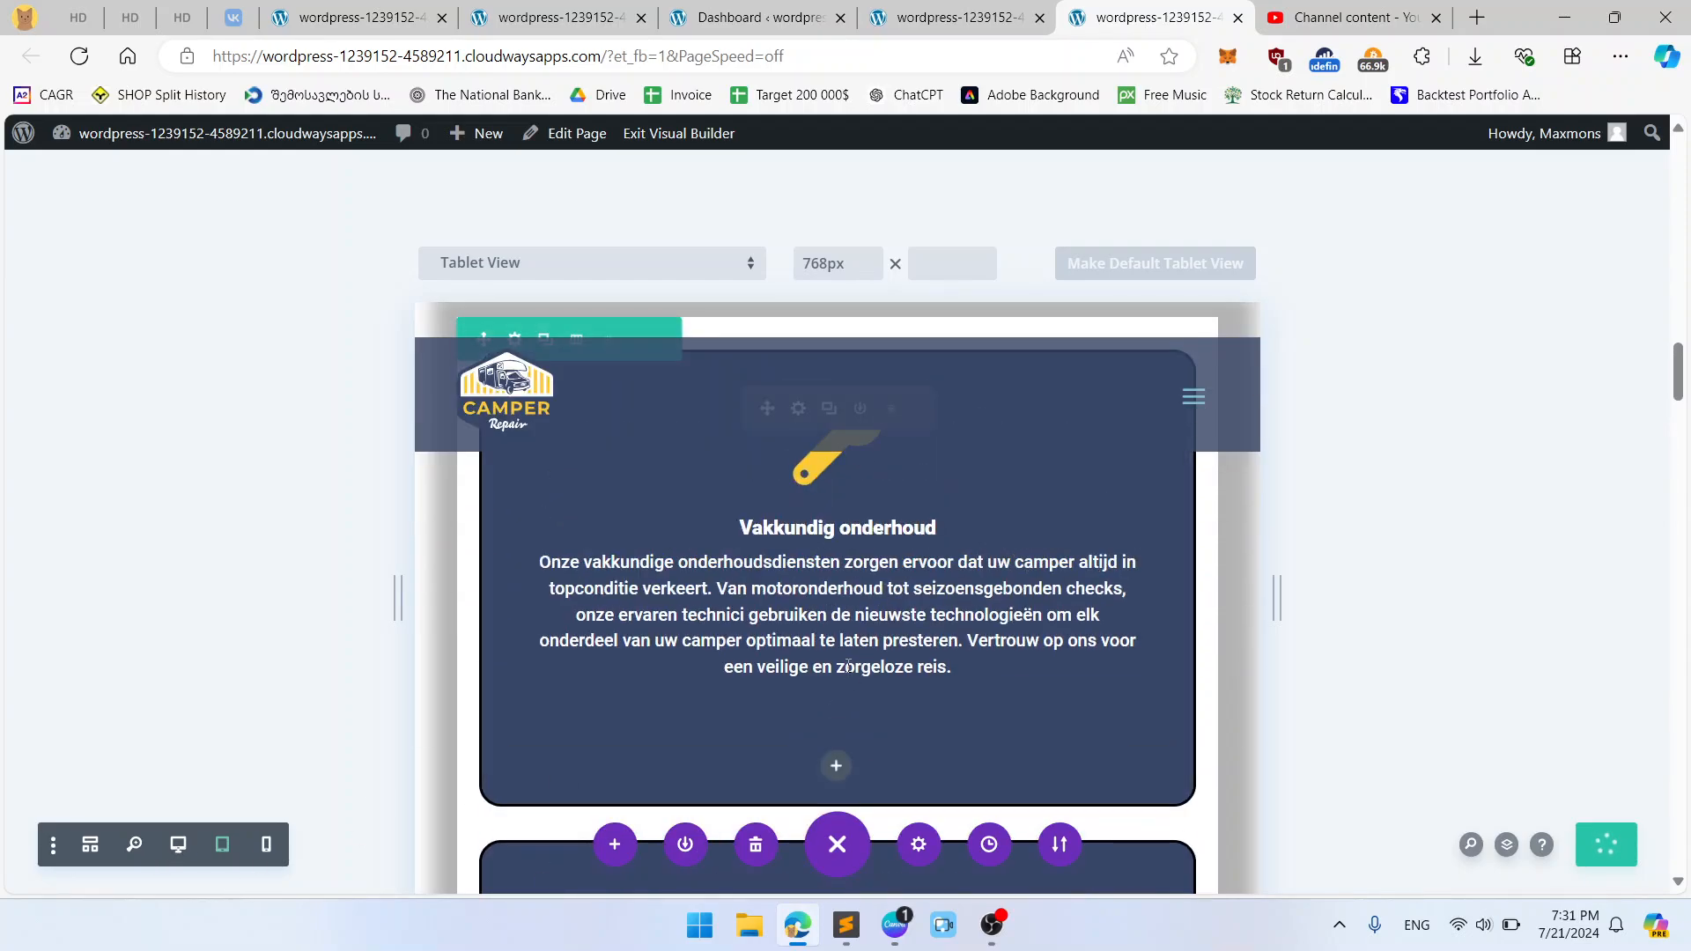
left_click(189, 846)
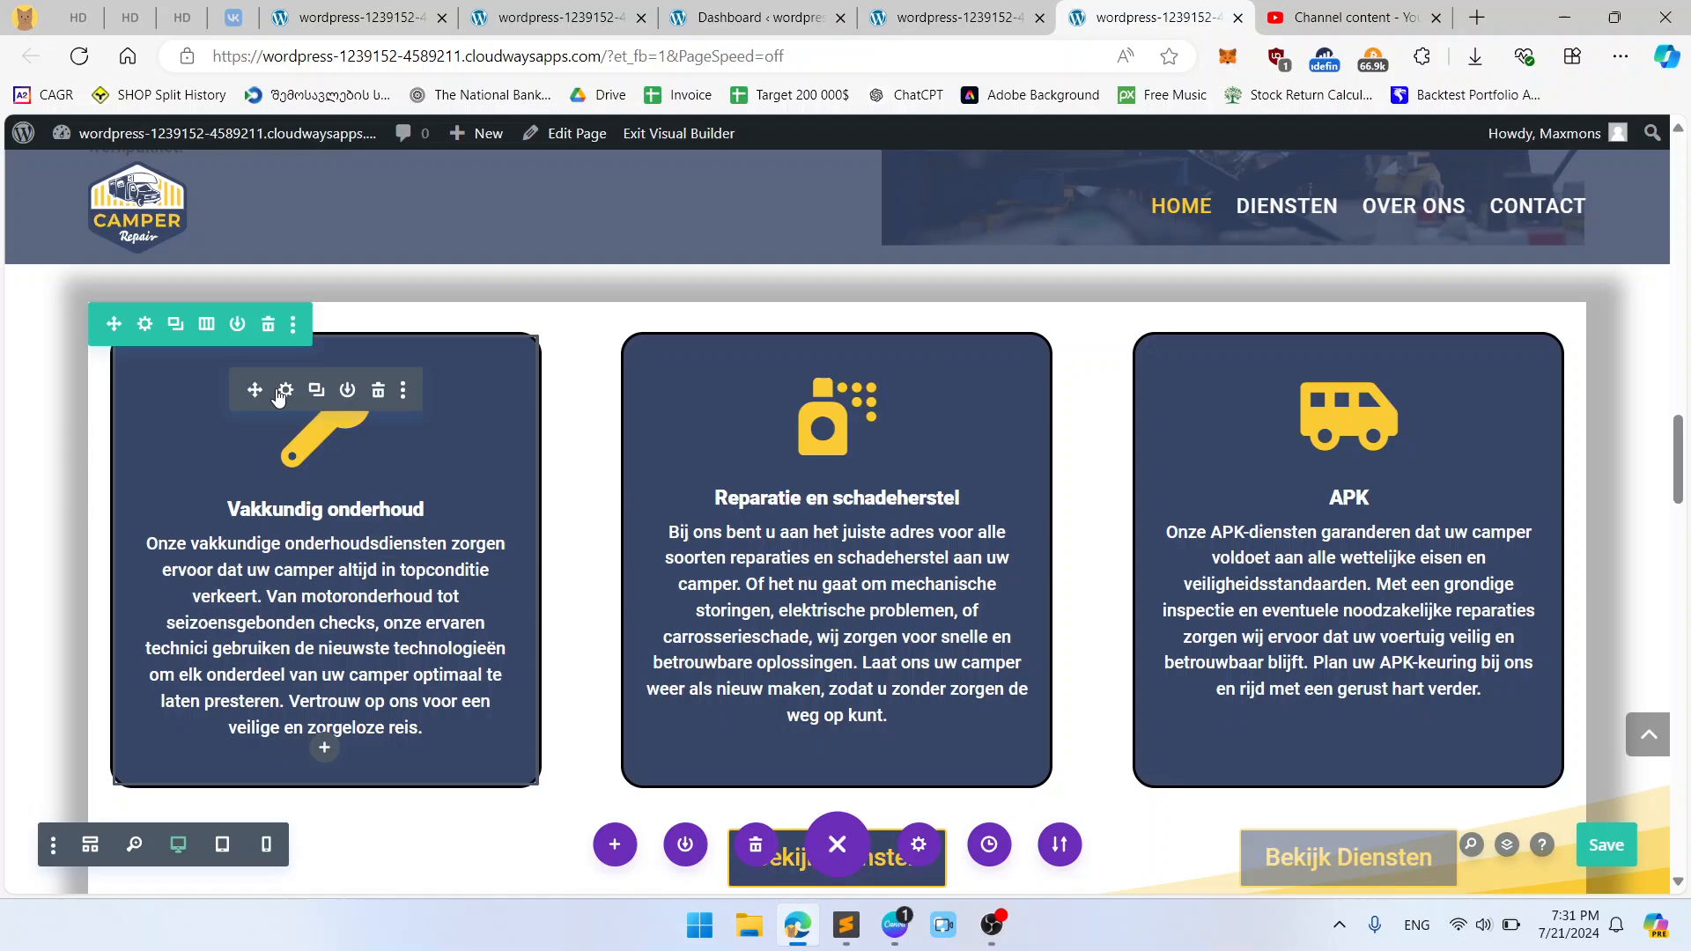
Step: Set the tablet minimum height of the Vakkundig onderhoud blurb to auto, then compare the service cards in the desktop and tablet previews
left_click(285, 391)
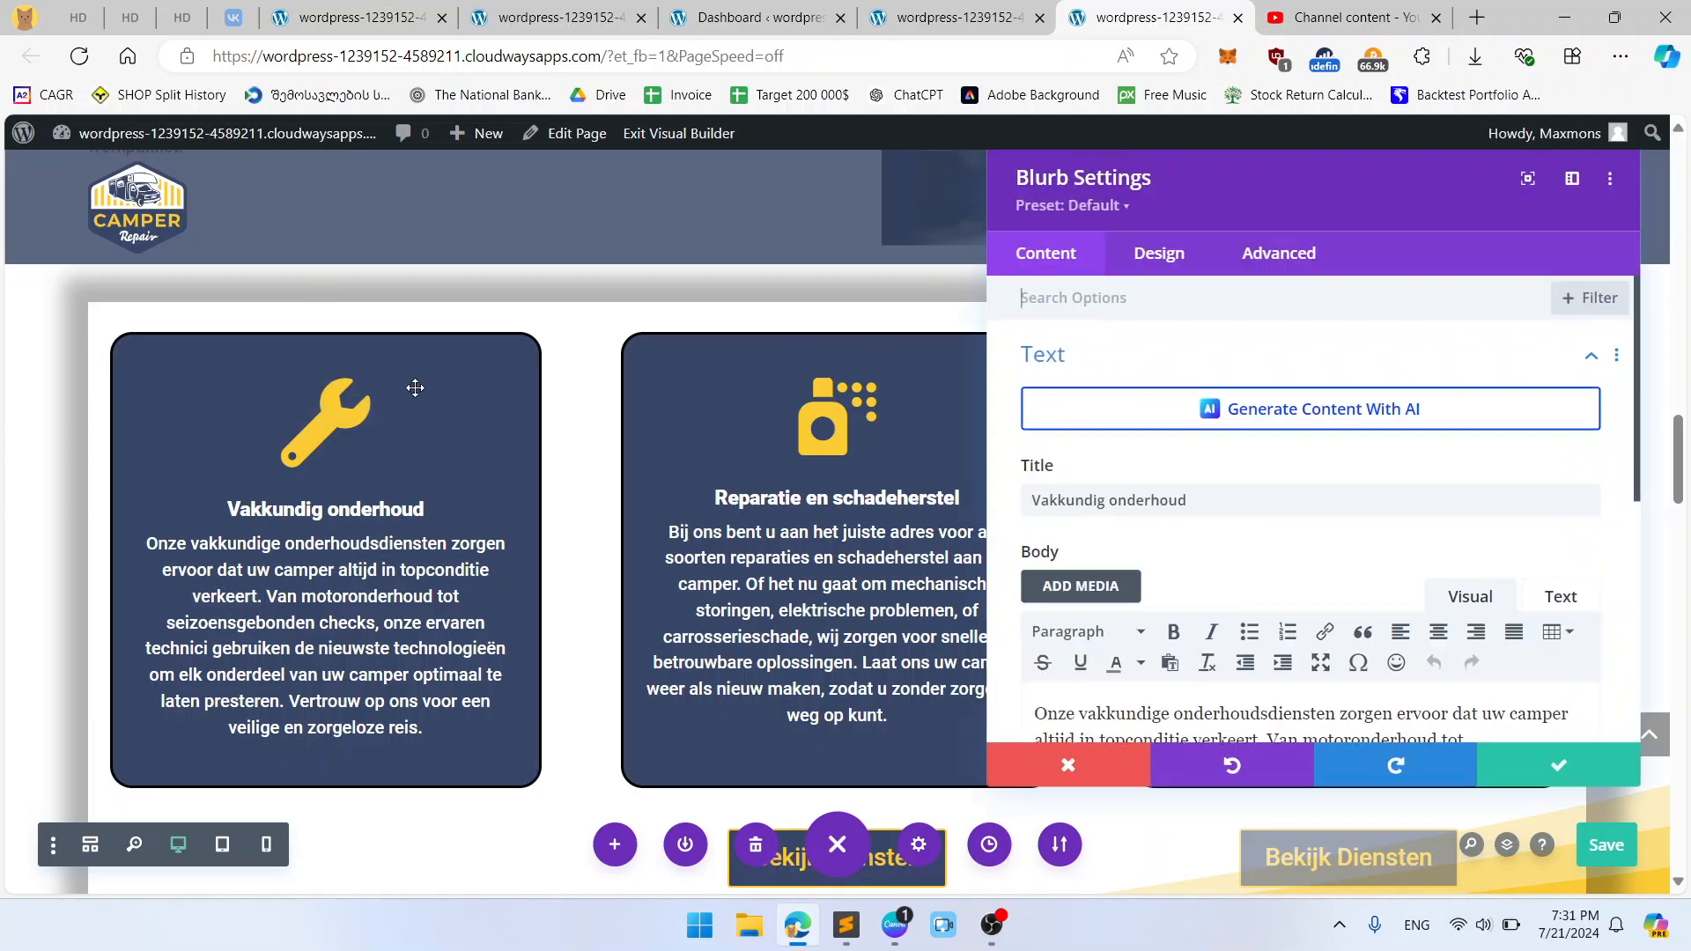
left_click(1159, 264)
scroll(1102, 472, "down", 2)
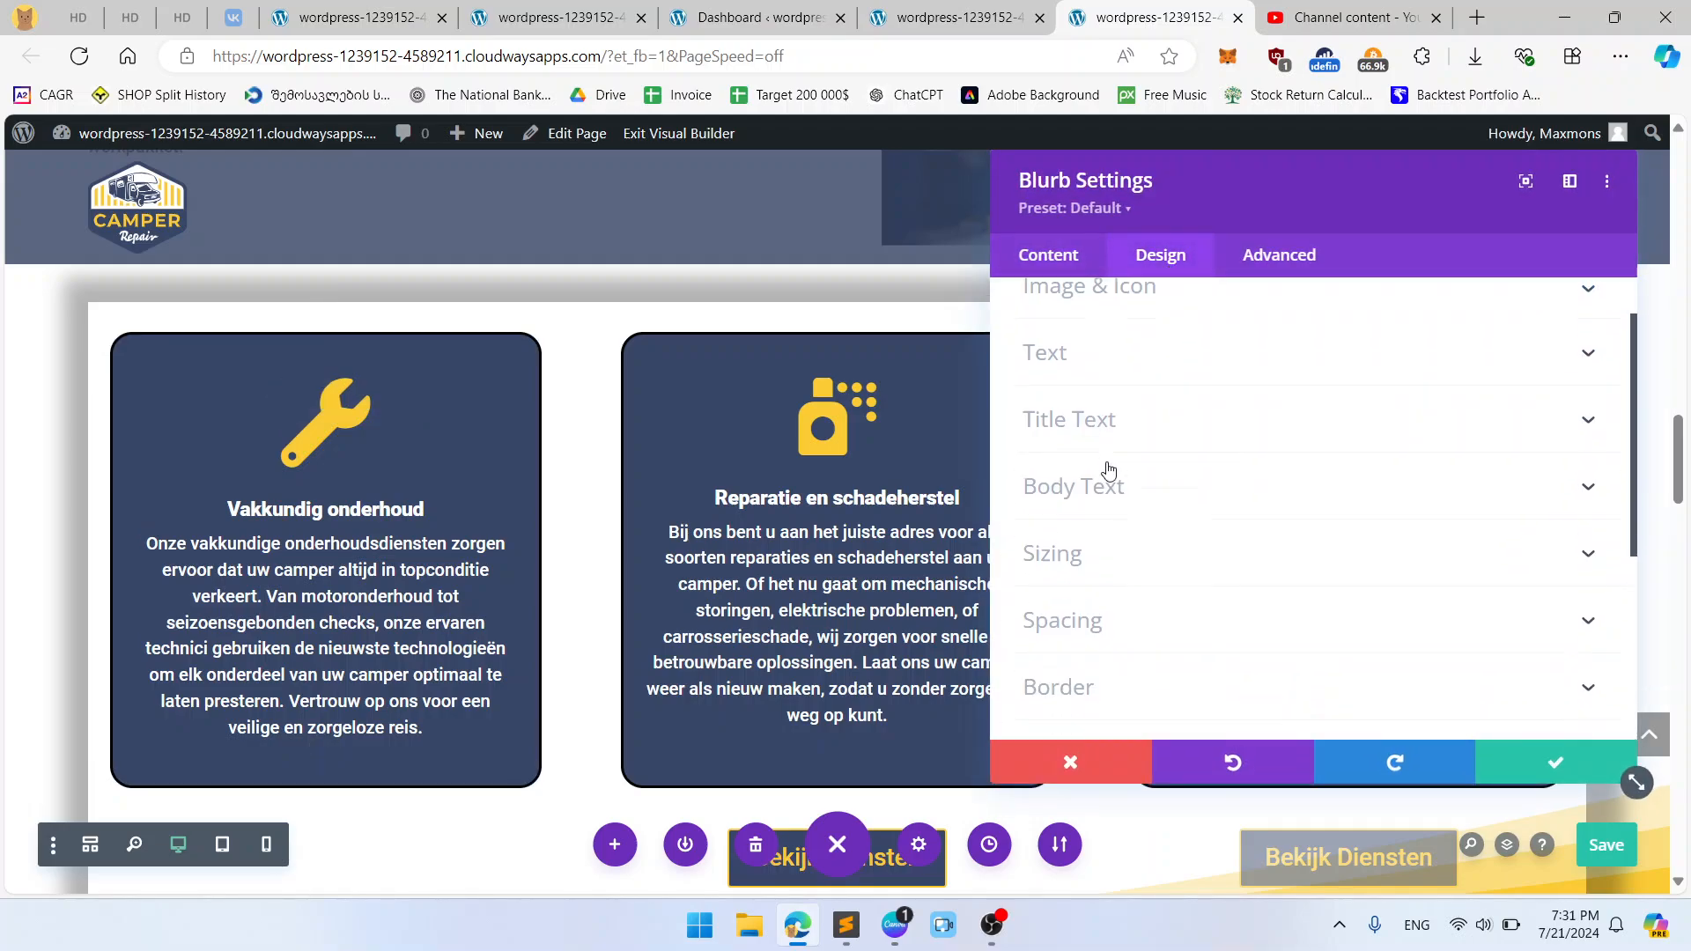
left_click(1111, 519)
scroll(1152, 464, "down", 4)
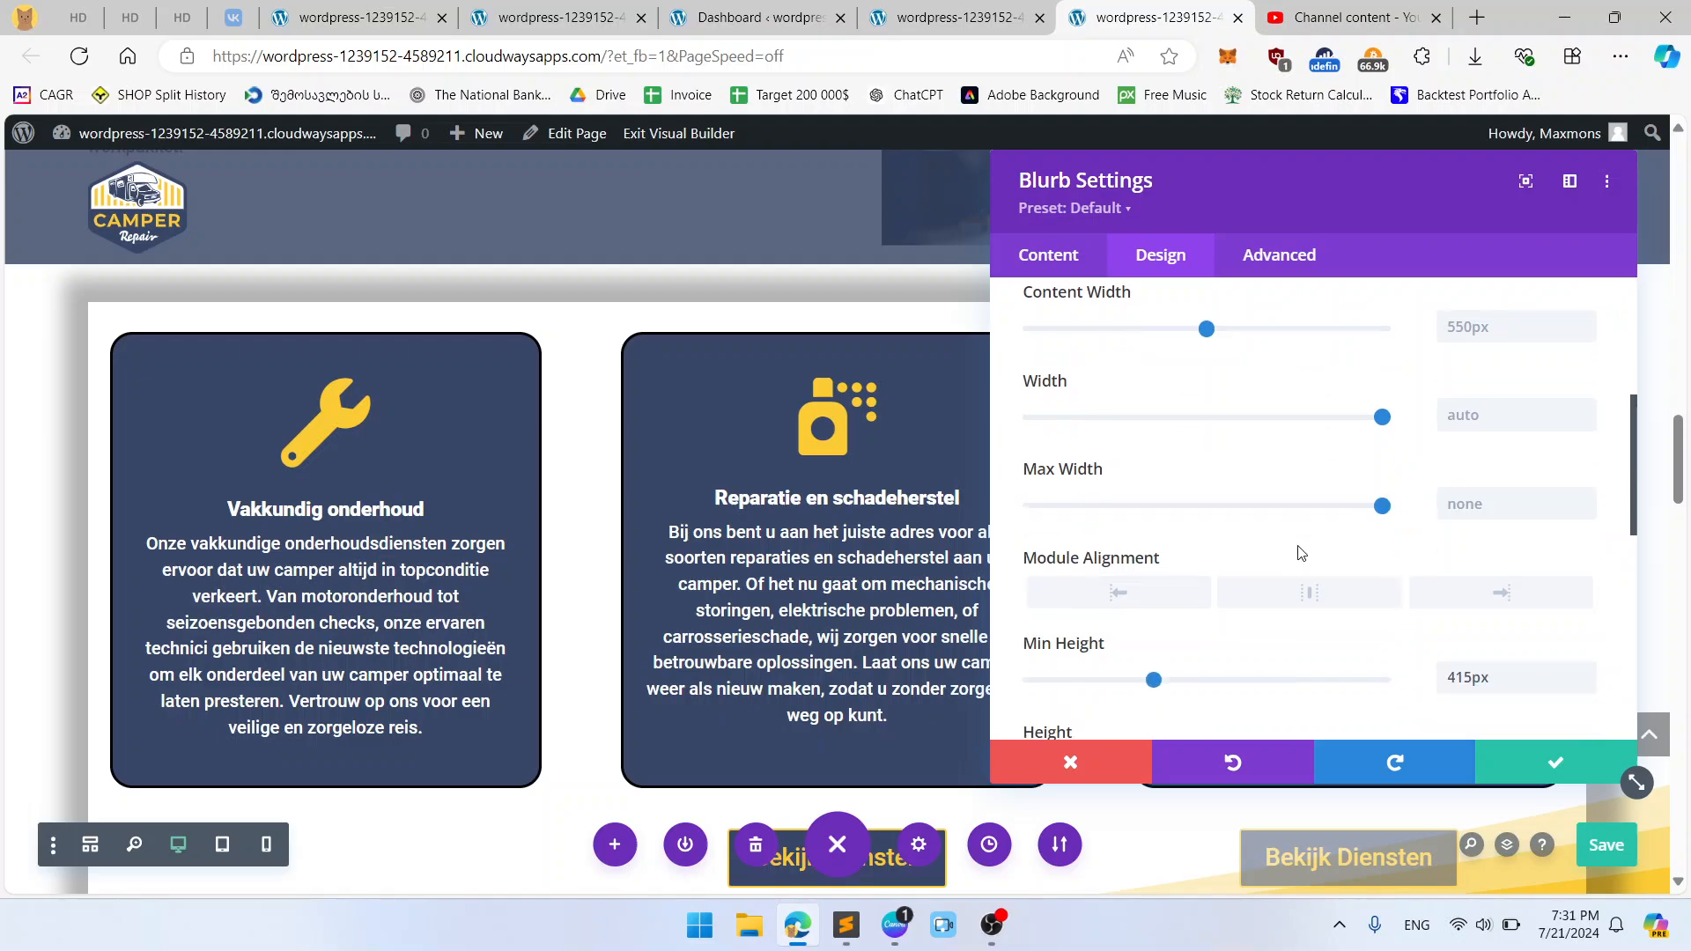
left_click(1157, 377)
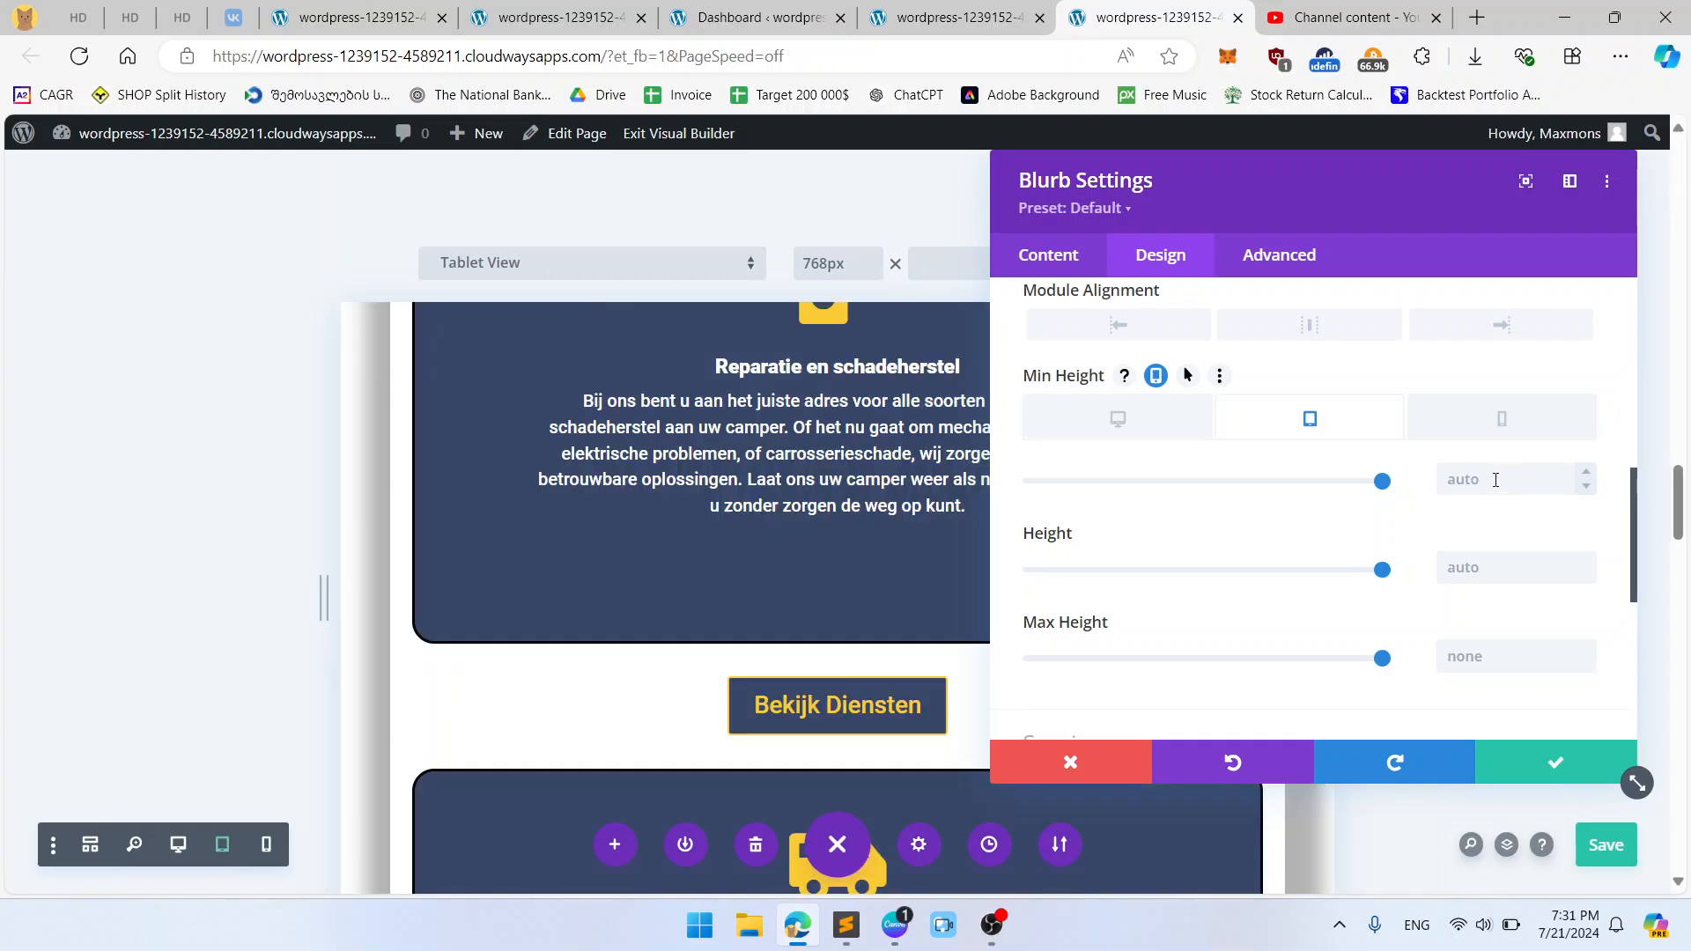
left_click(1496, 480)
type("auto")
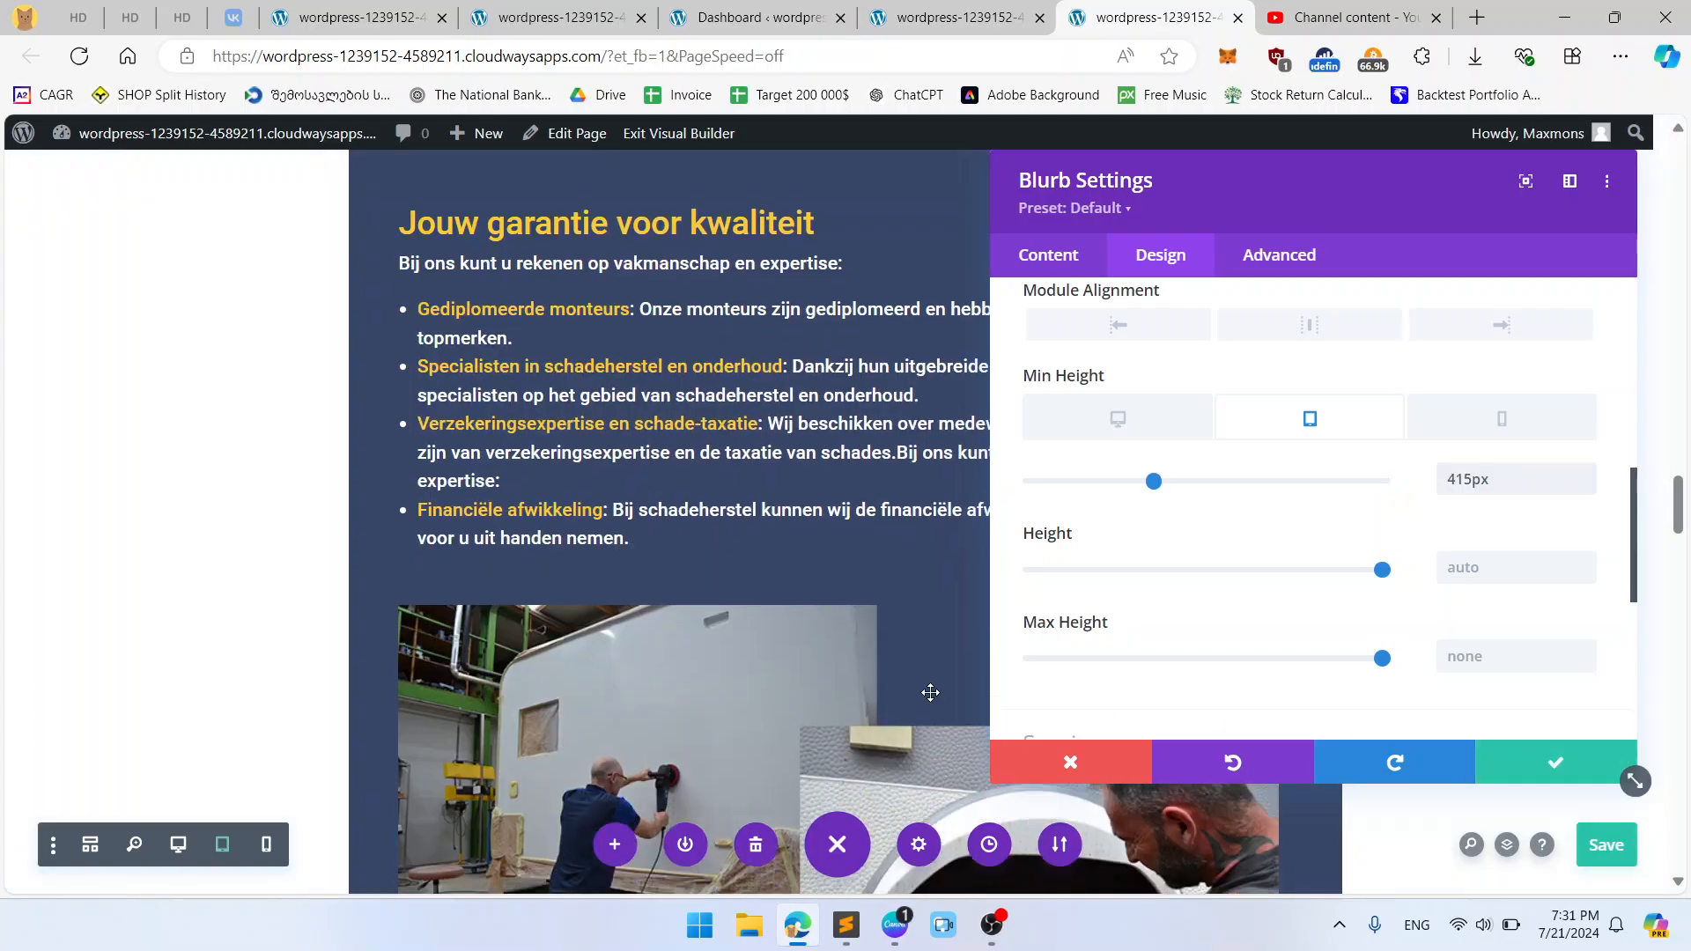
left_click(178, 843)
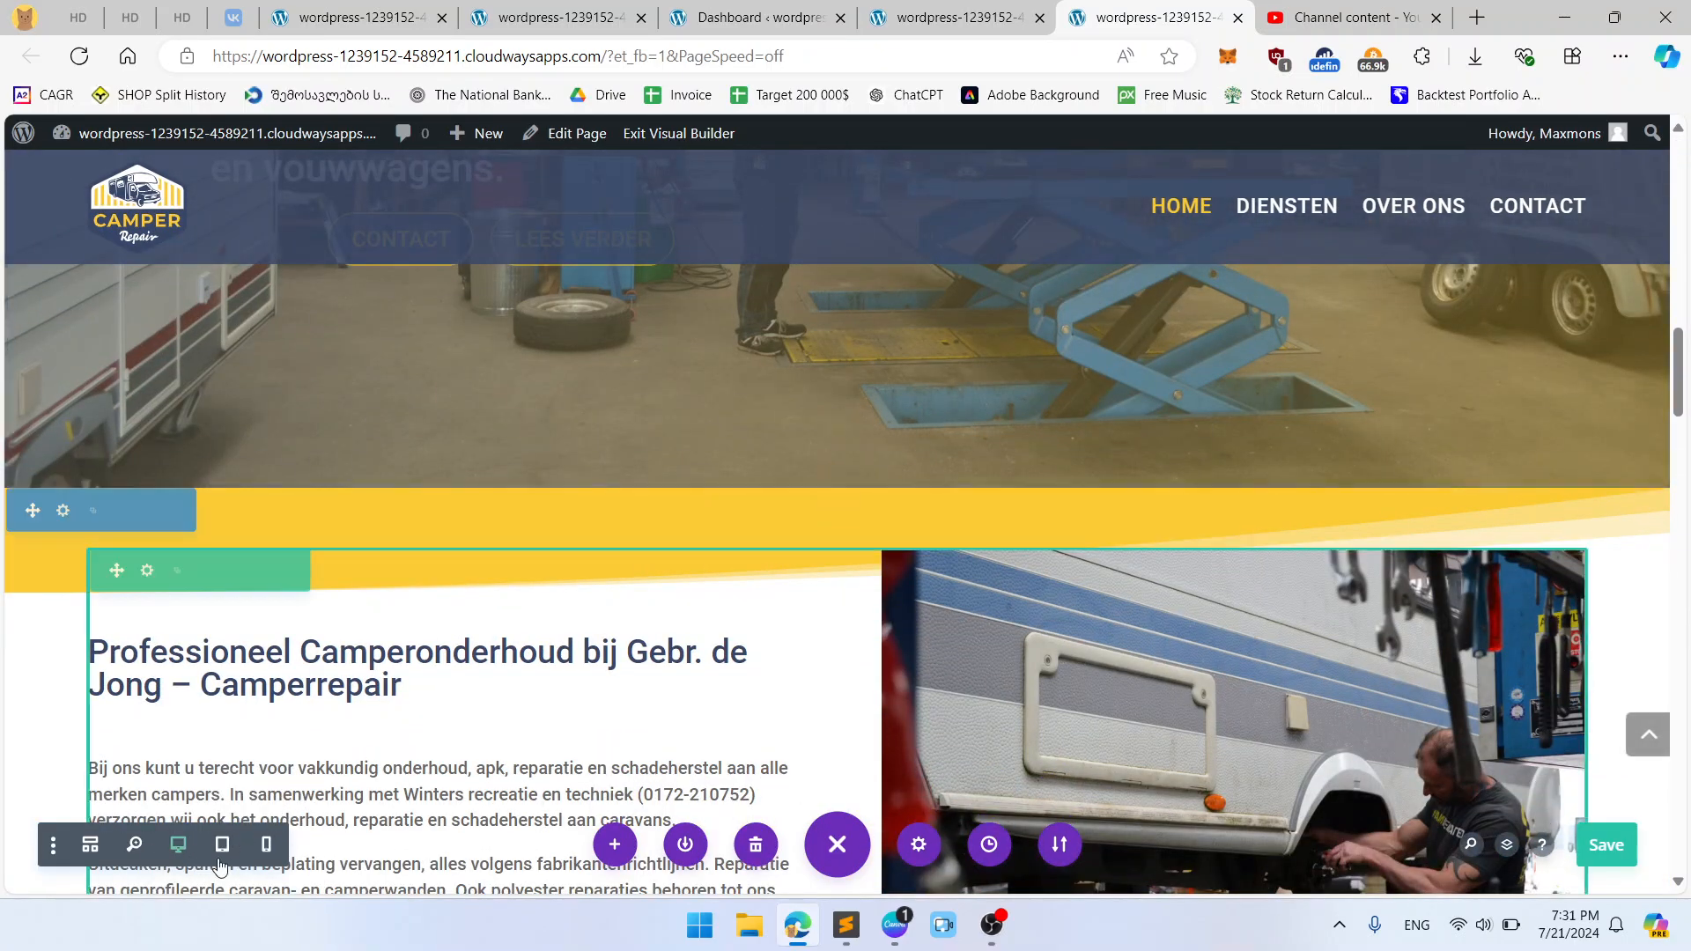
left_click(222, 847)
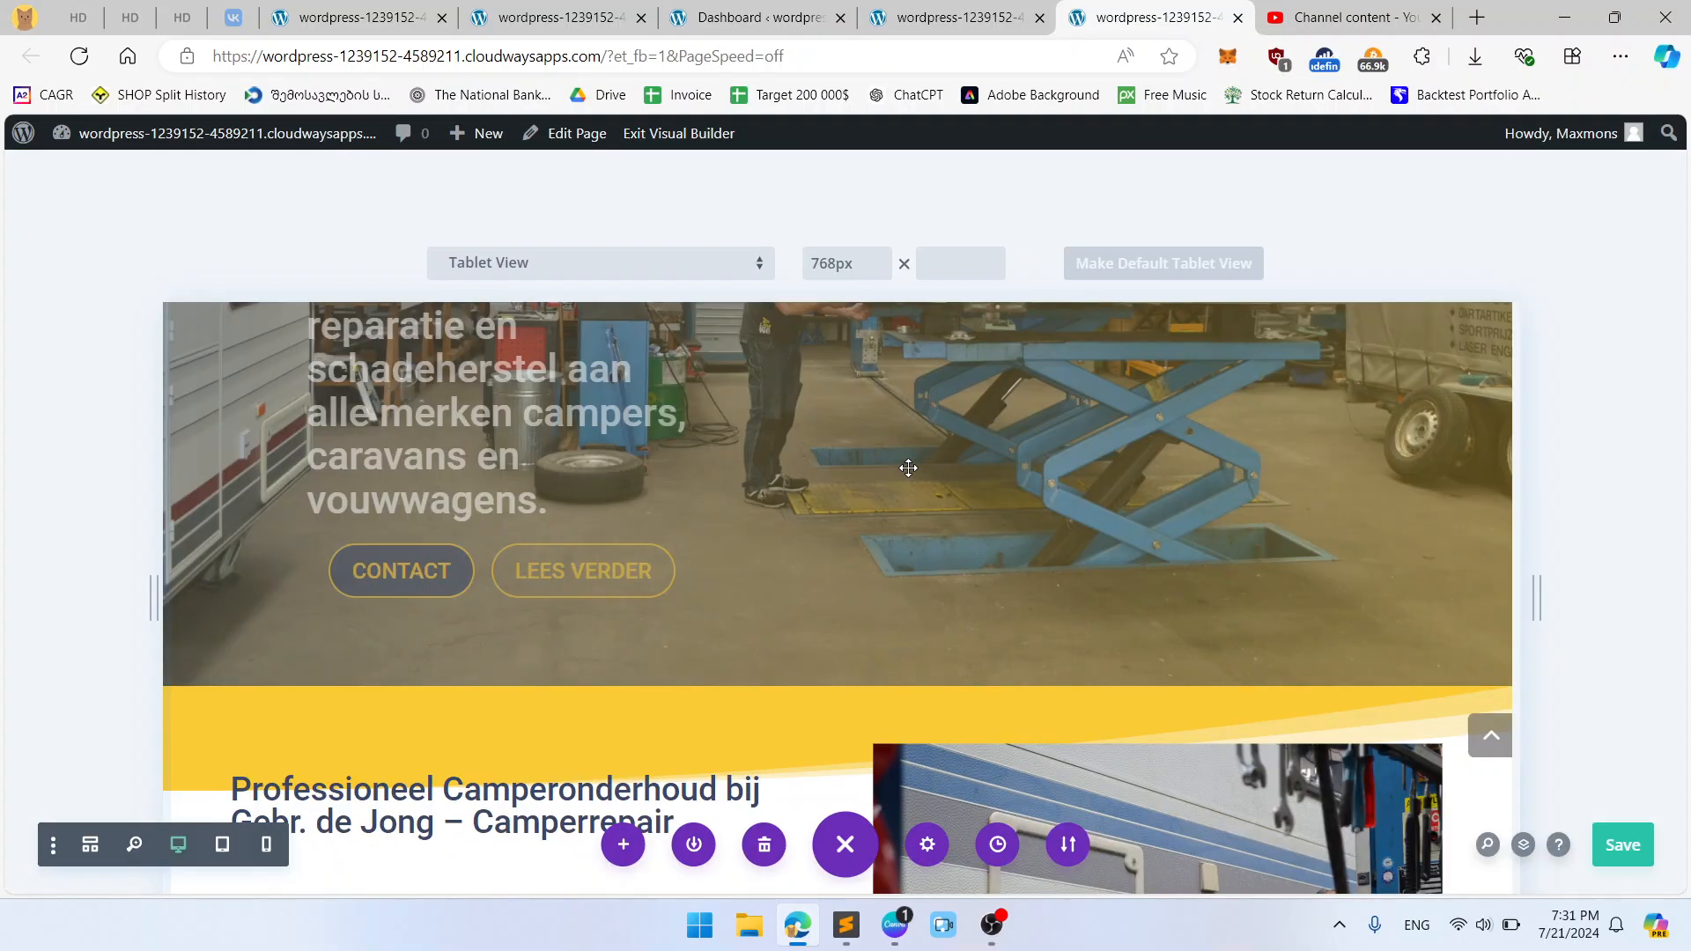
scroll(876, 540, "up", 10)
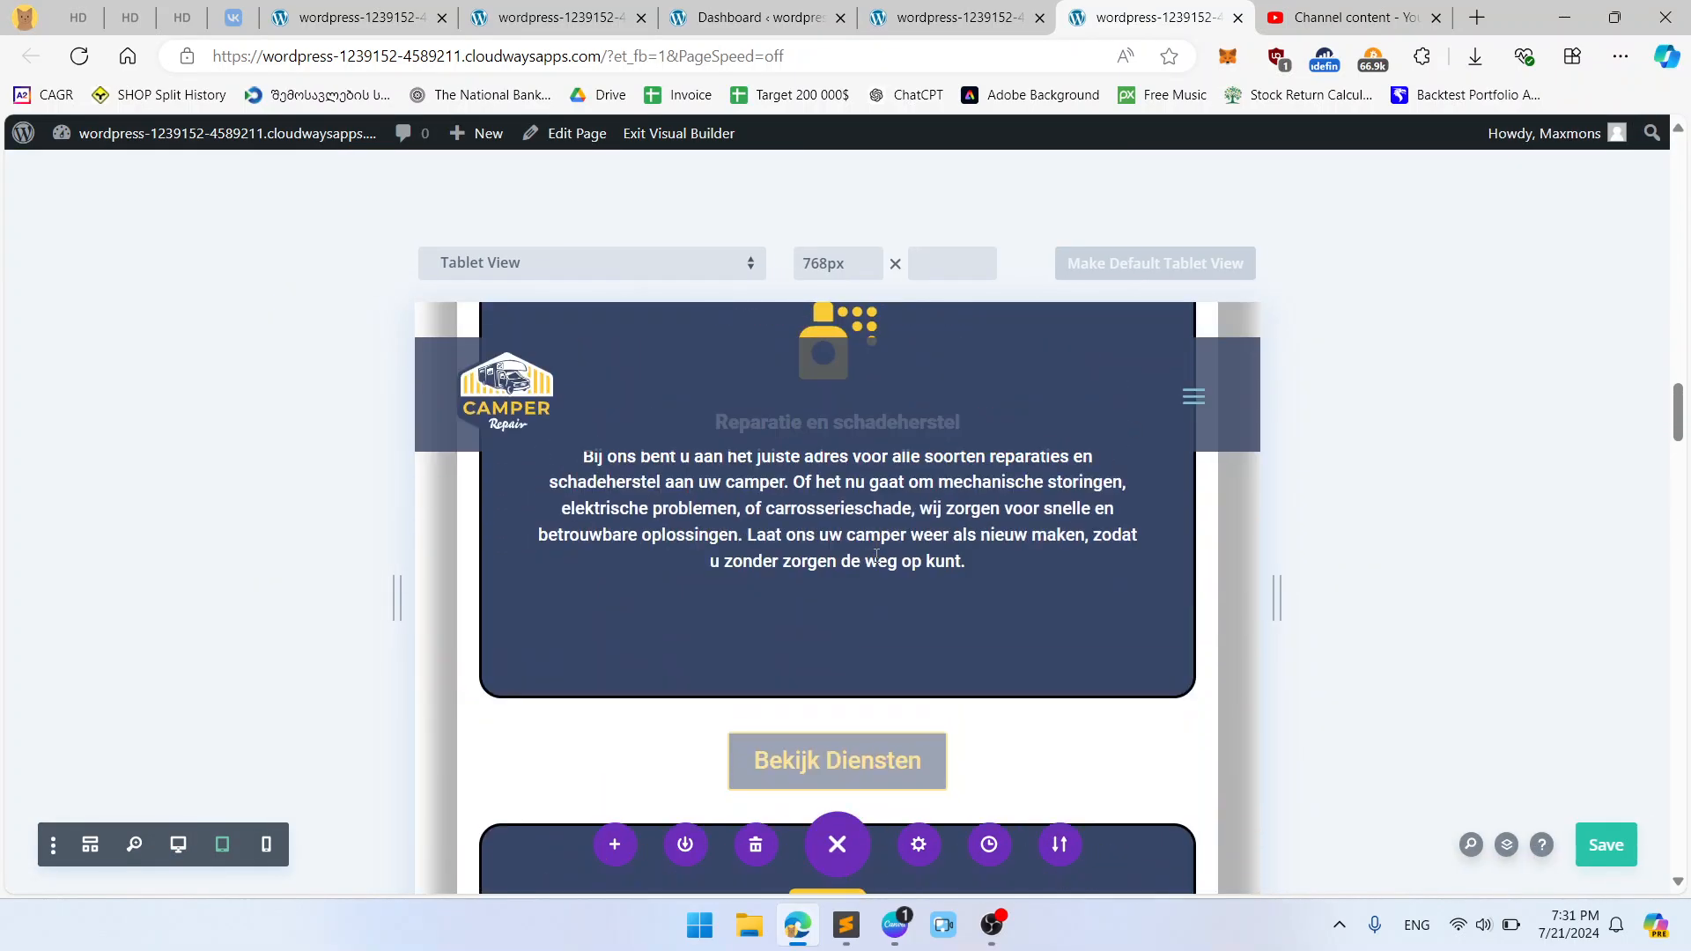
scroll(672, 773, "down", 3)
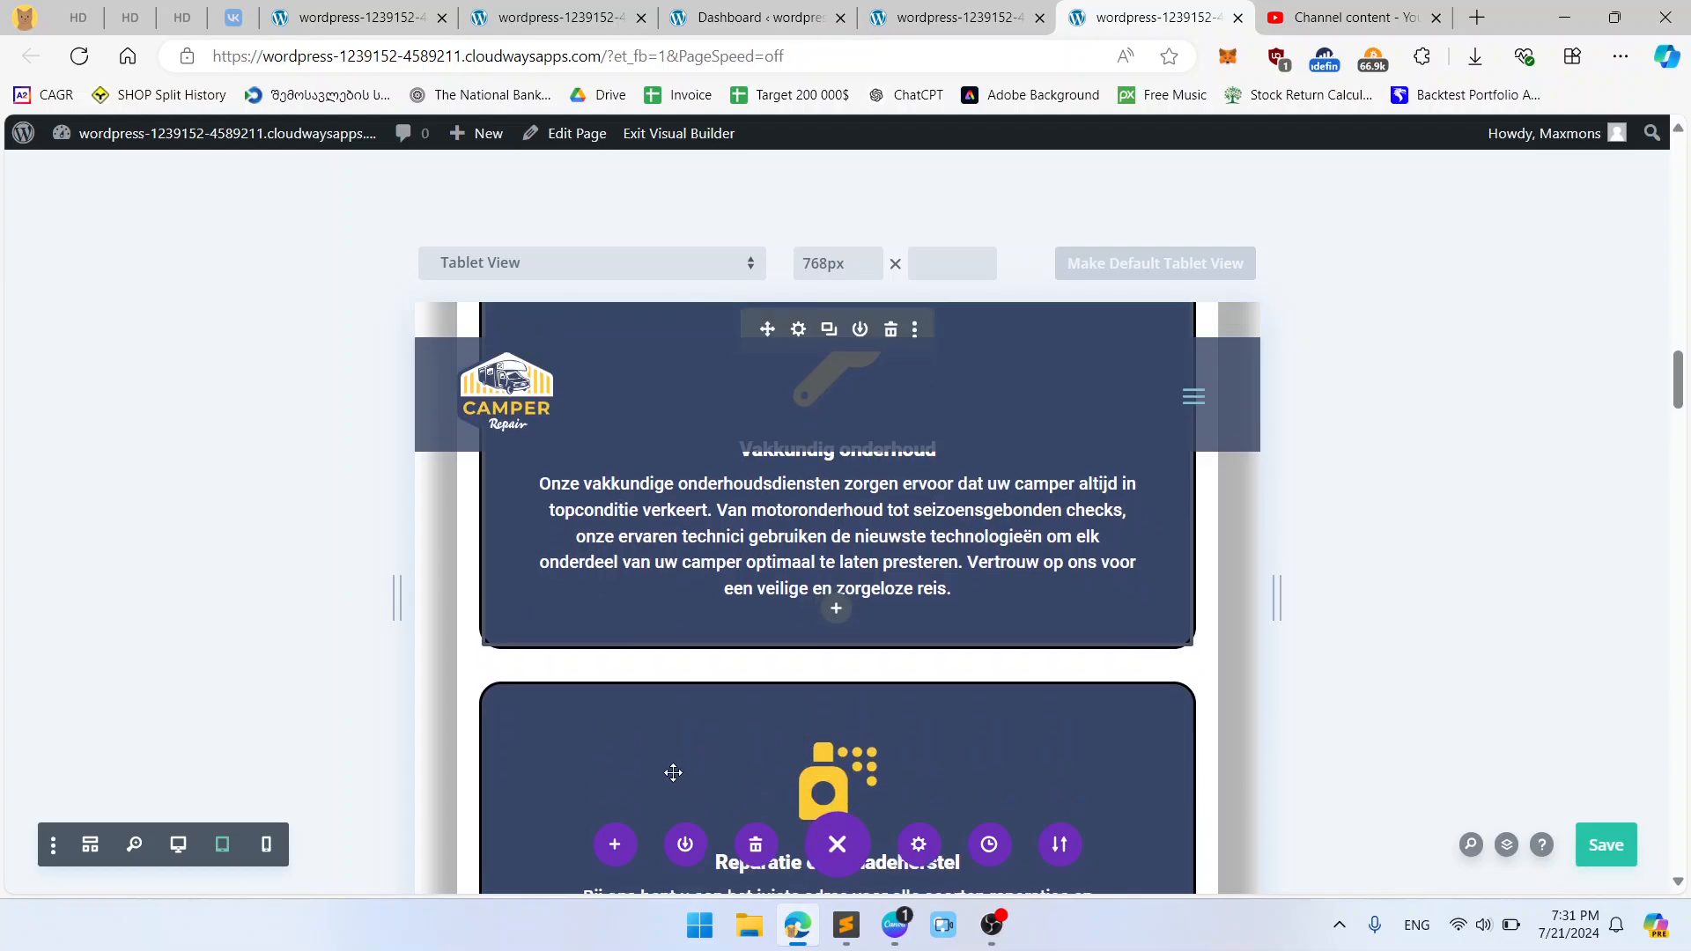
Step: Set the tablet minimum height of the Reparatie en schadeherstel blurb to auto and save its settings
left_click(797, 630)
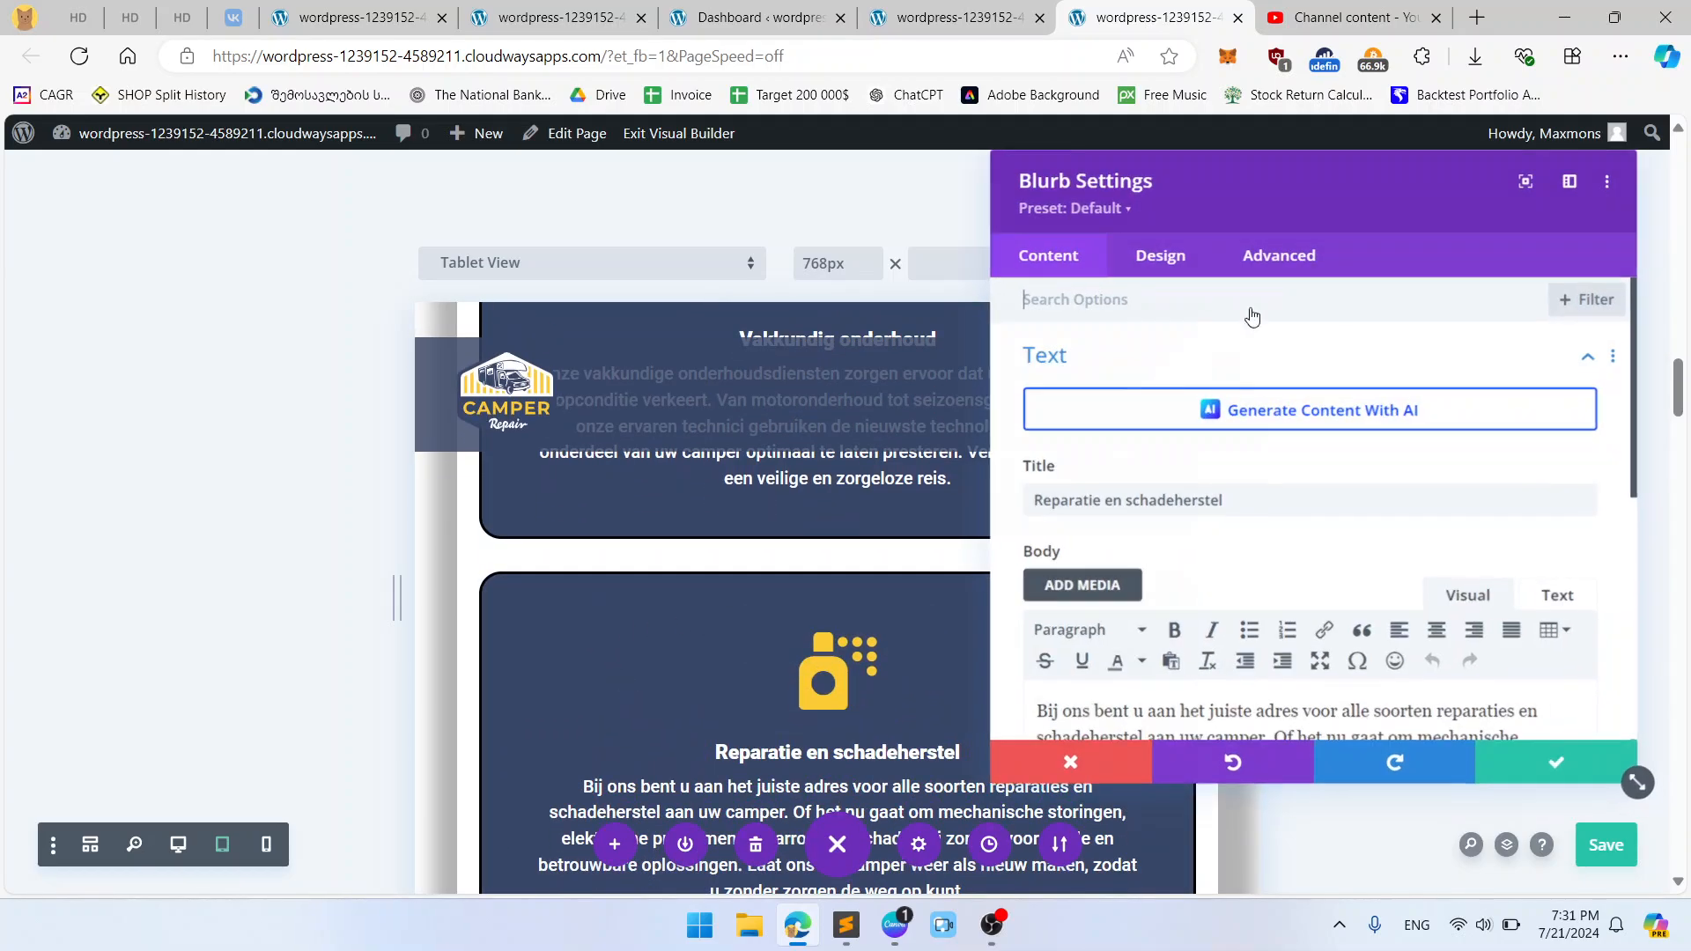
left_click(1160, 254)
left_click(1117, 711)
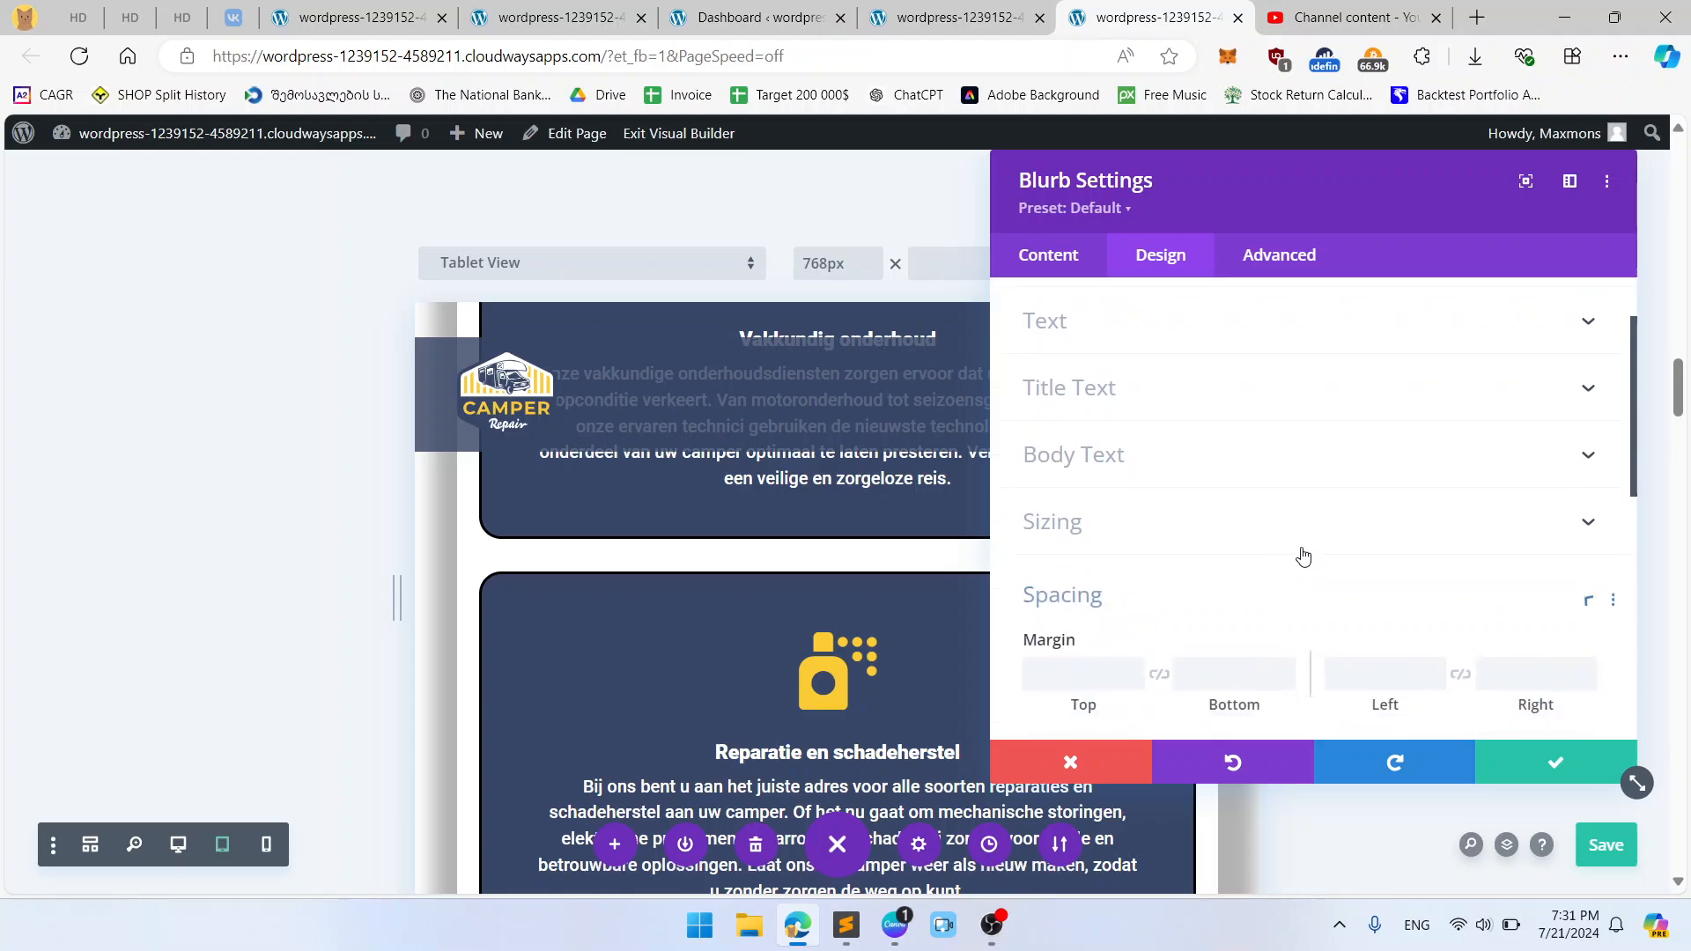
scroll(1308, 542, "down", 5)
scroll(1198, 523, "up", 4)
left_click(1100, 333)
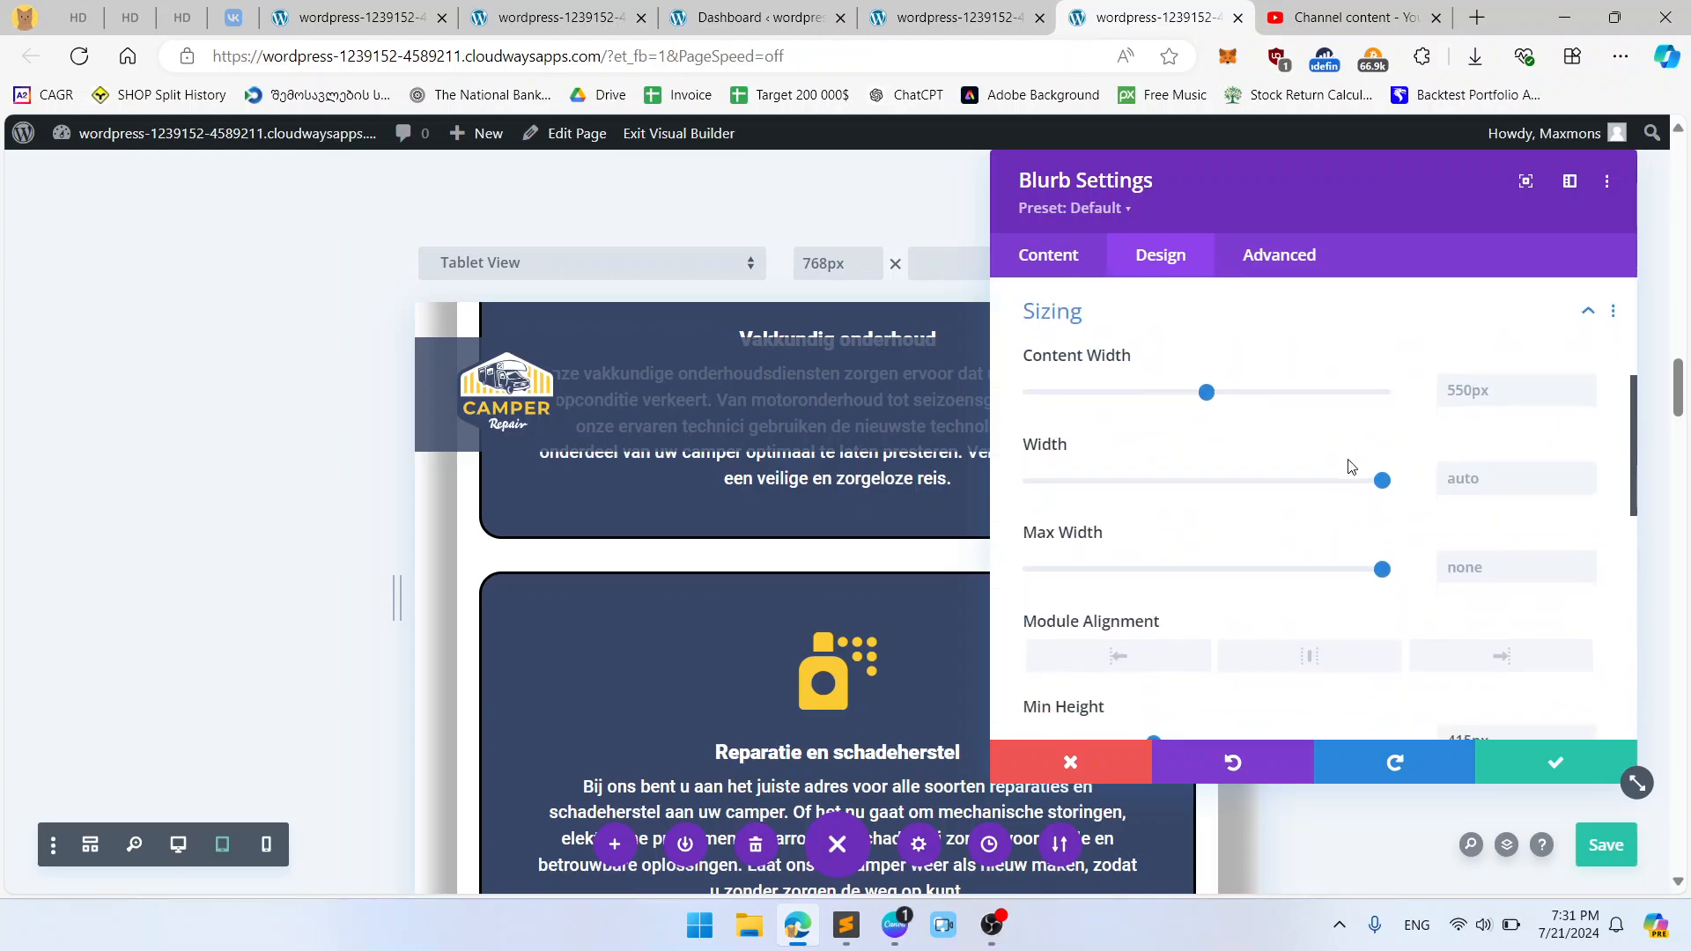
scroll(1377, 484, "down", 4)
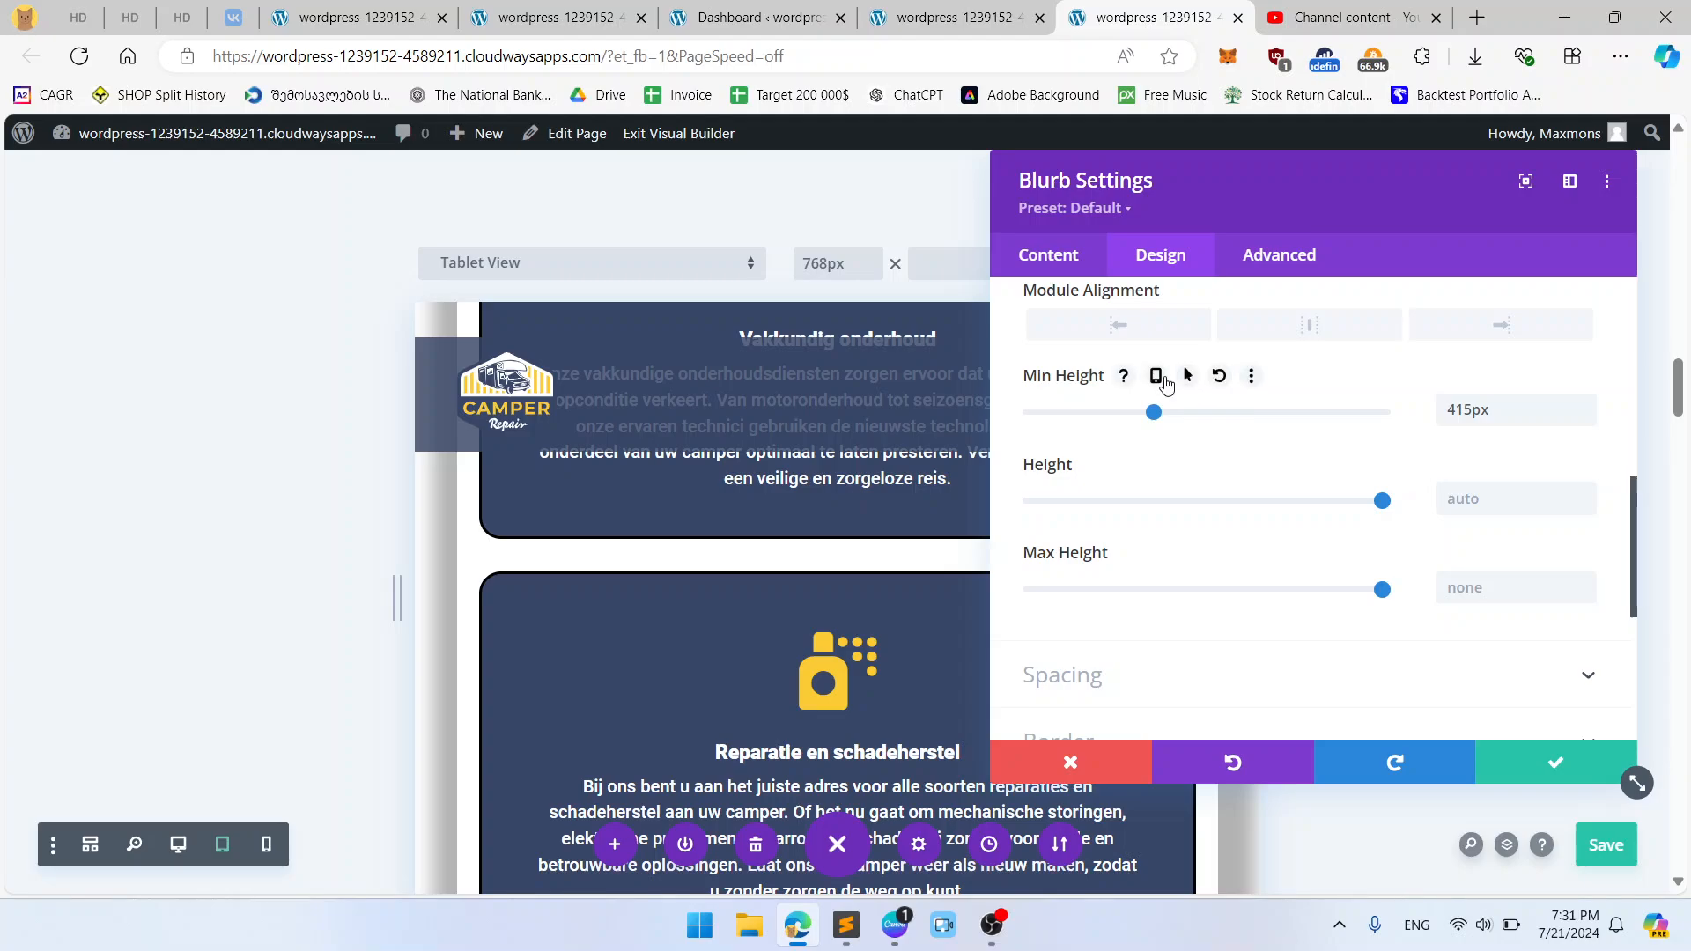
left_click(1156, 376)
left_click(1486, 479)
type("auto")
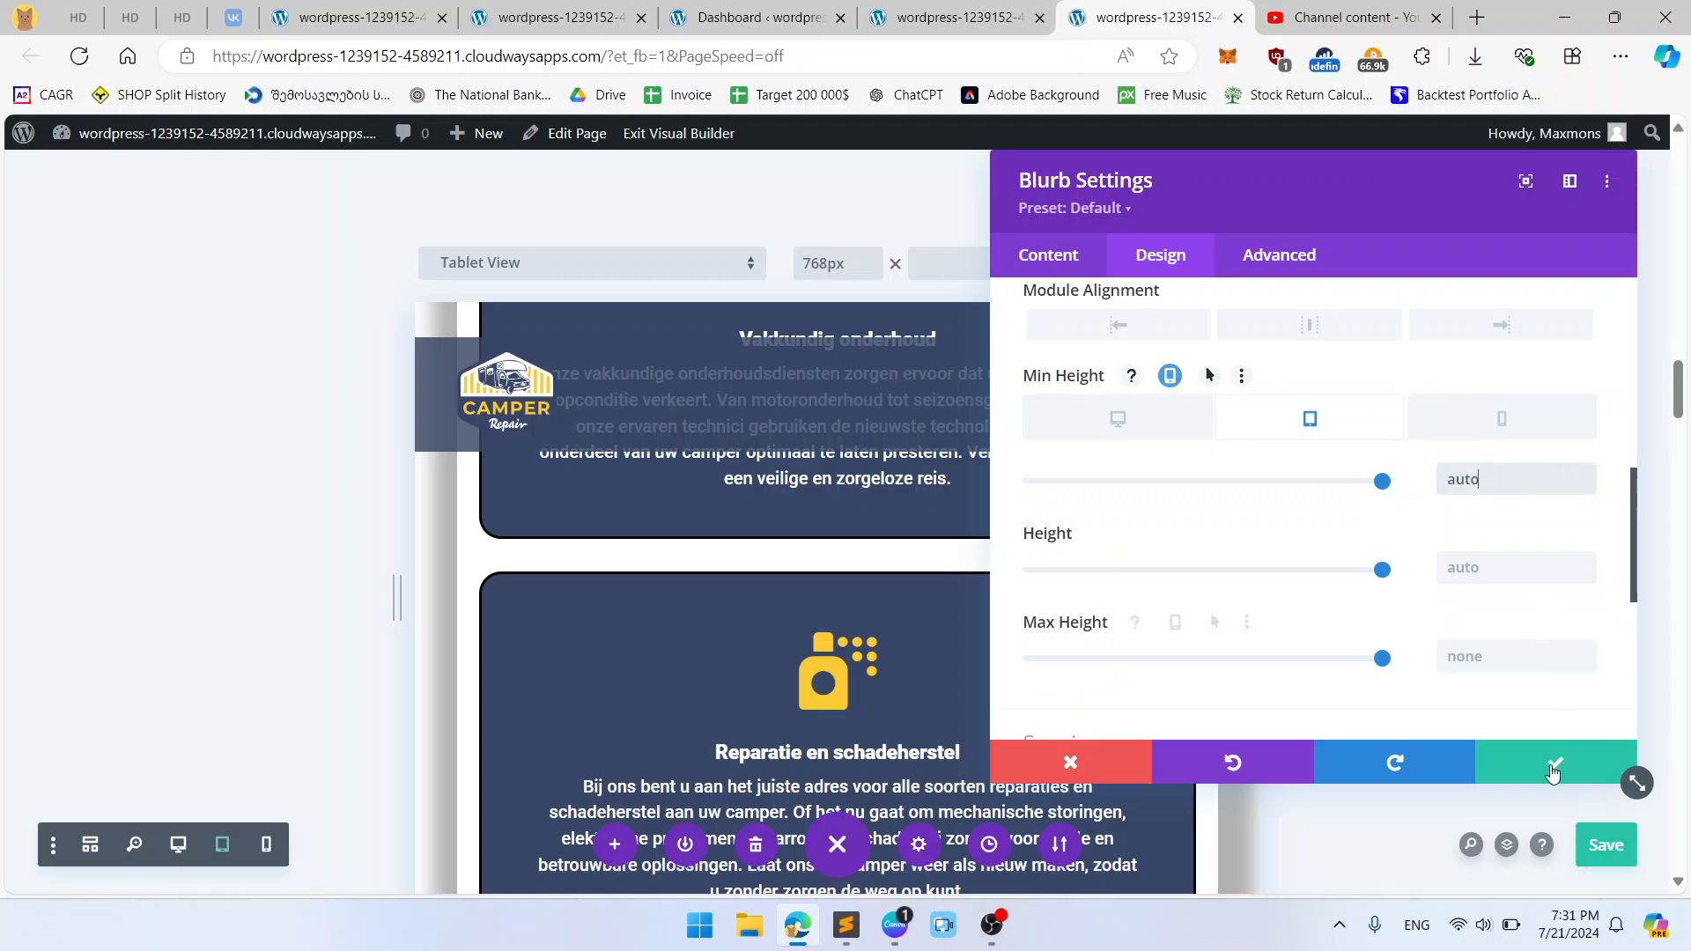
left_click(1552, 773)
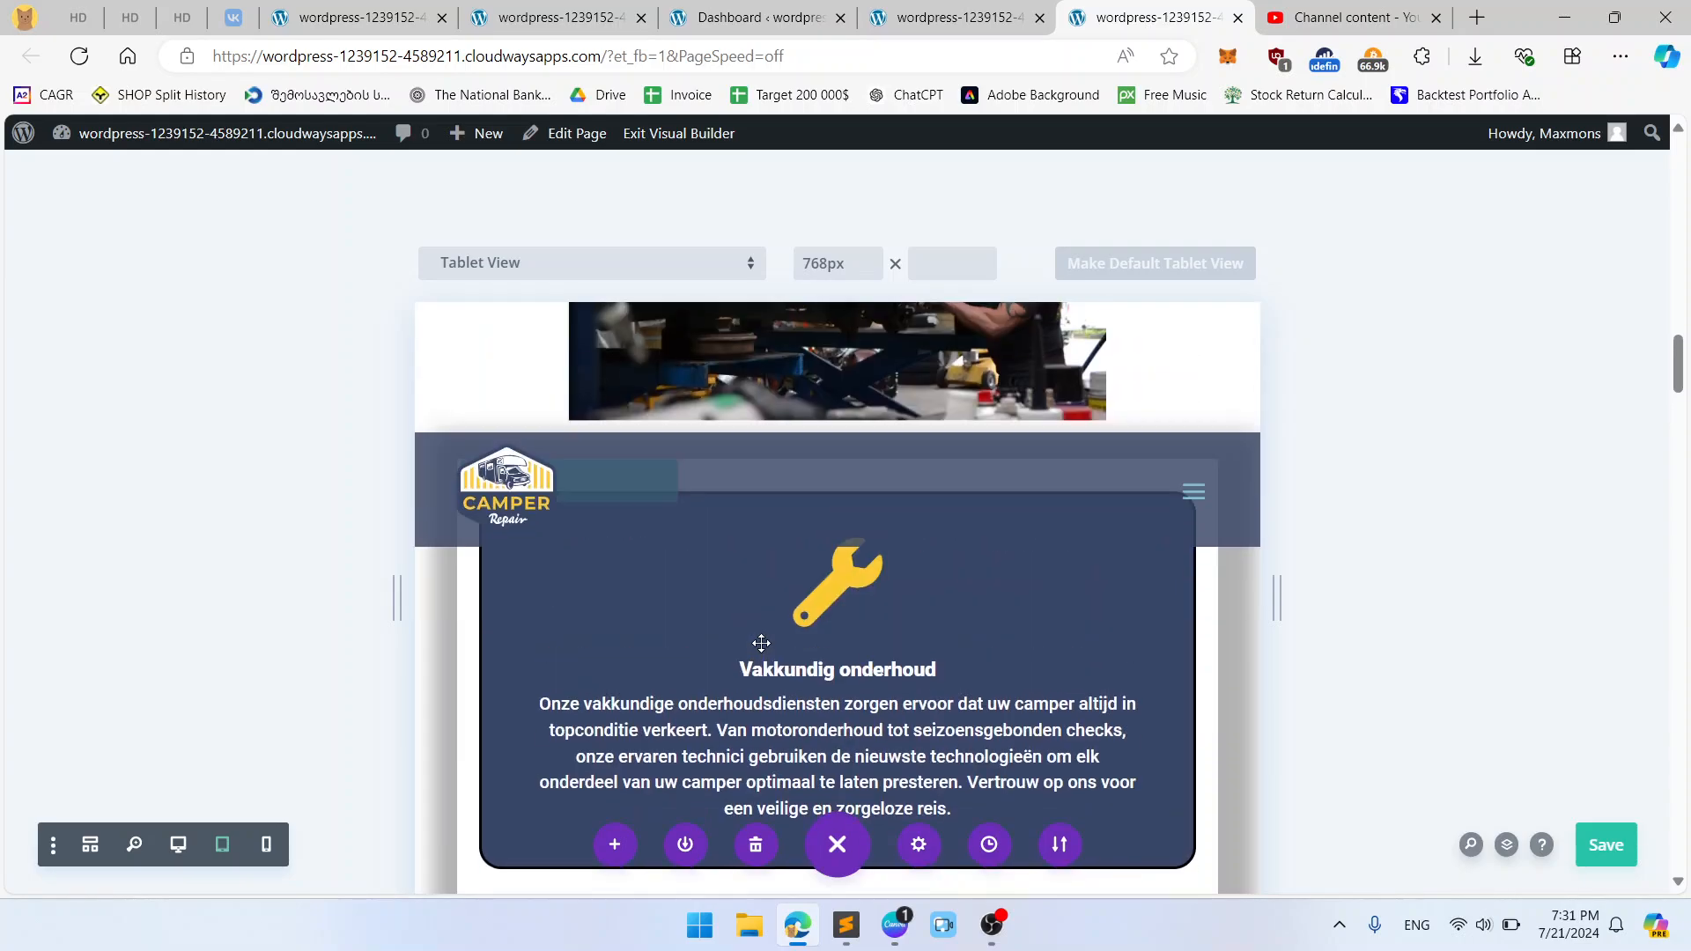
Step: Set the tablet minimum height of the APK blurb to auto, then save its settings and the page
scroll(759, 646, "down", 5)
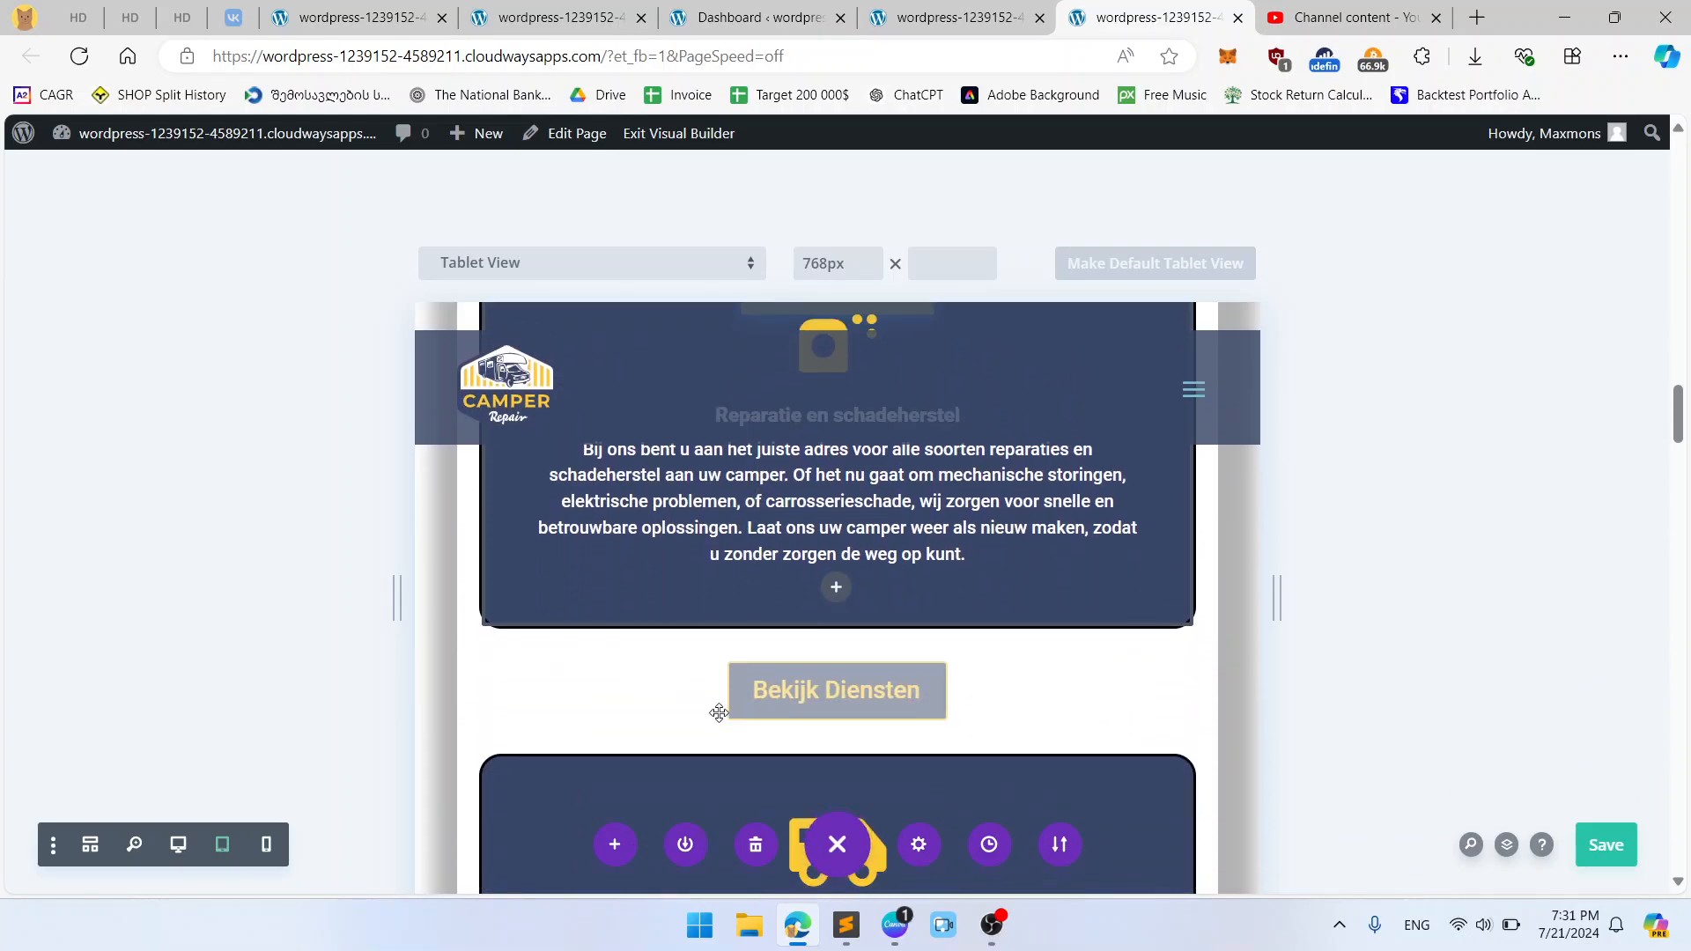
scroll(720, 713, "down", 3)
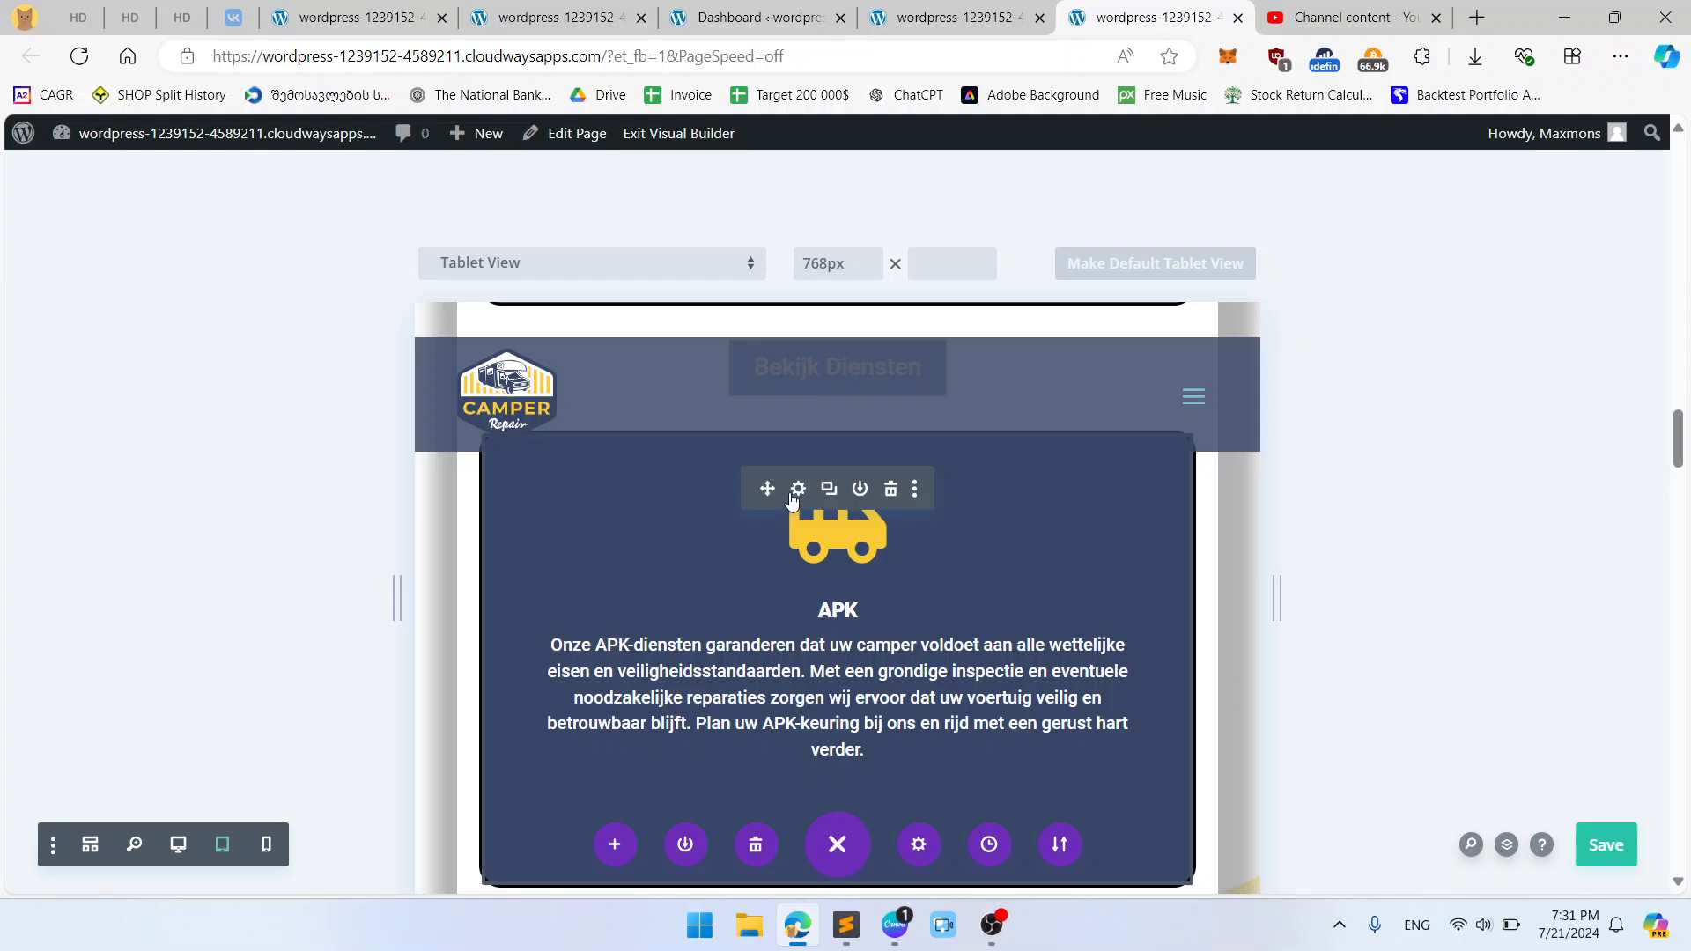
left_click(798, 488)
left_click(1176, 259)
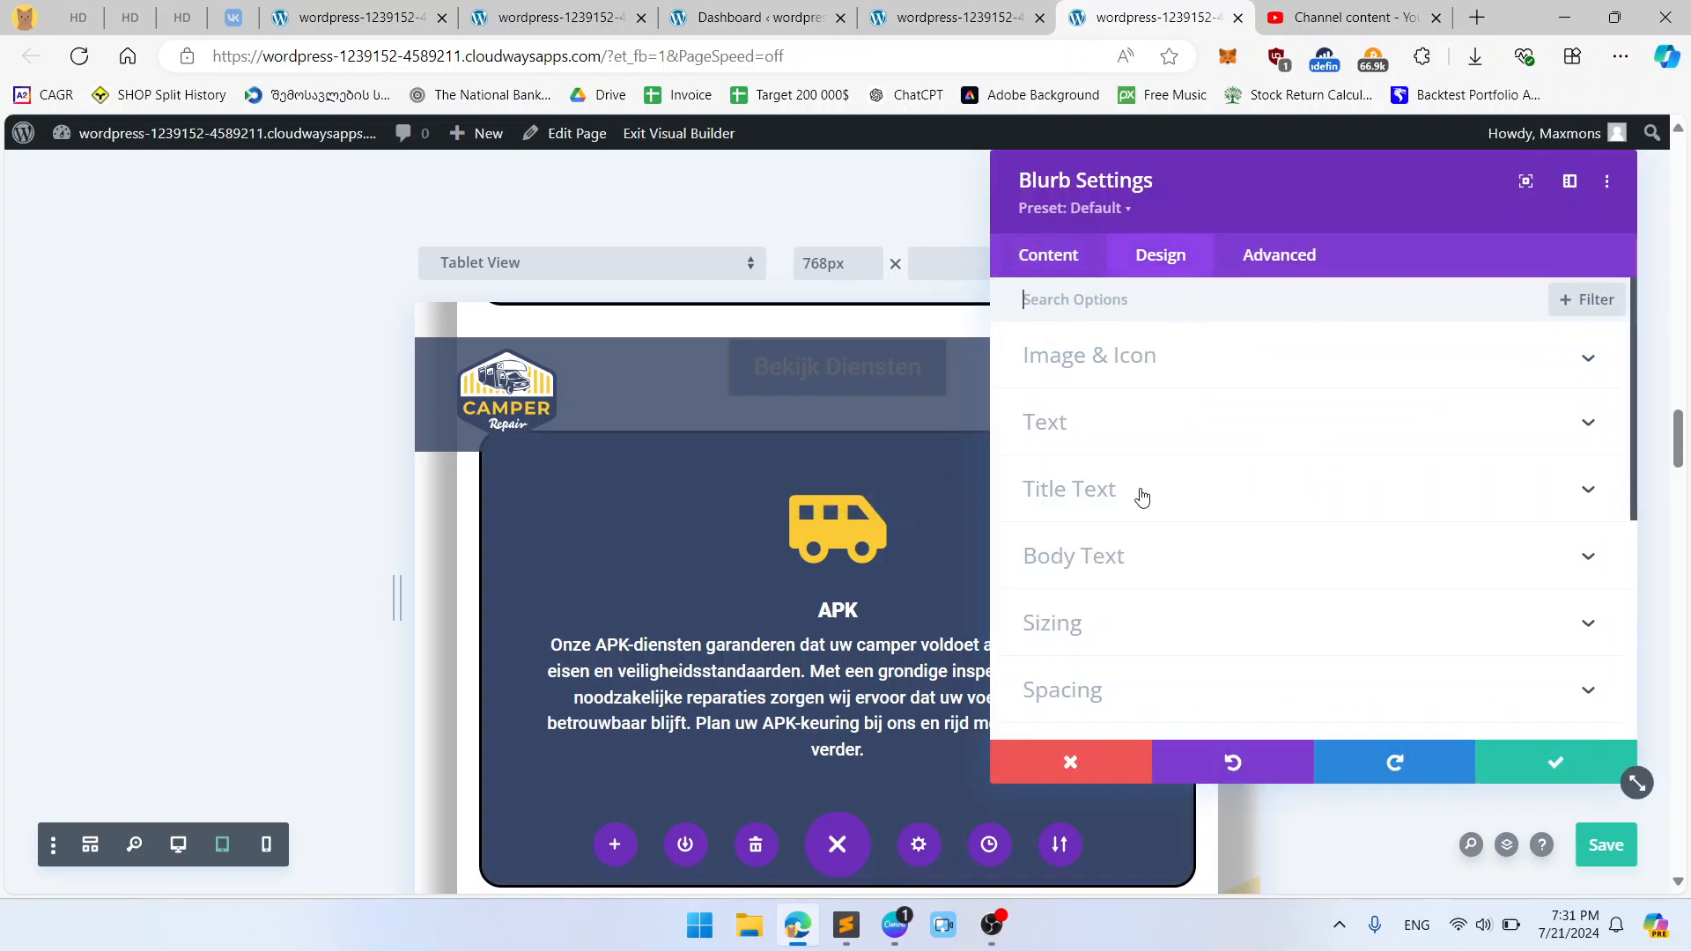
left_click(1116, 621)
scroll(1177, 540, "down", 2)
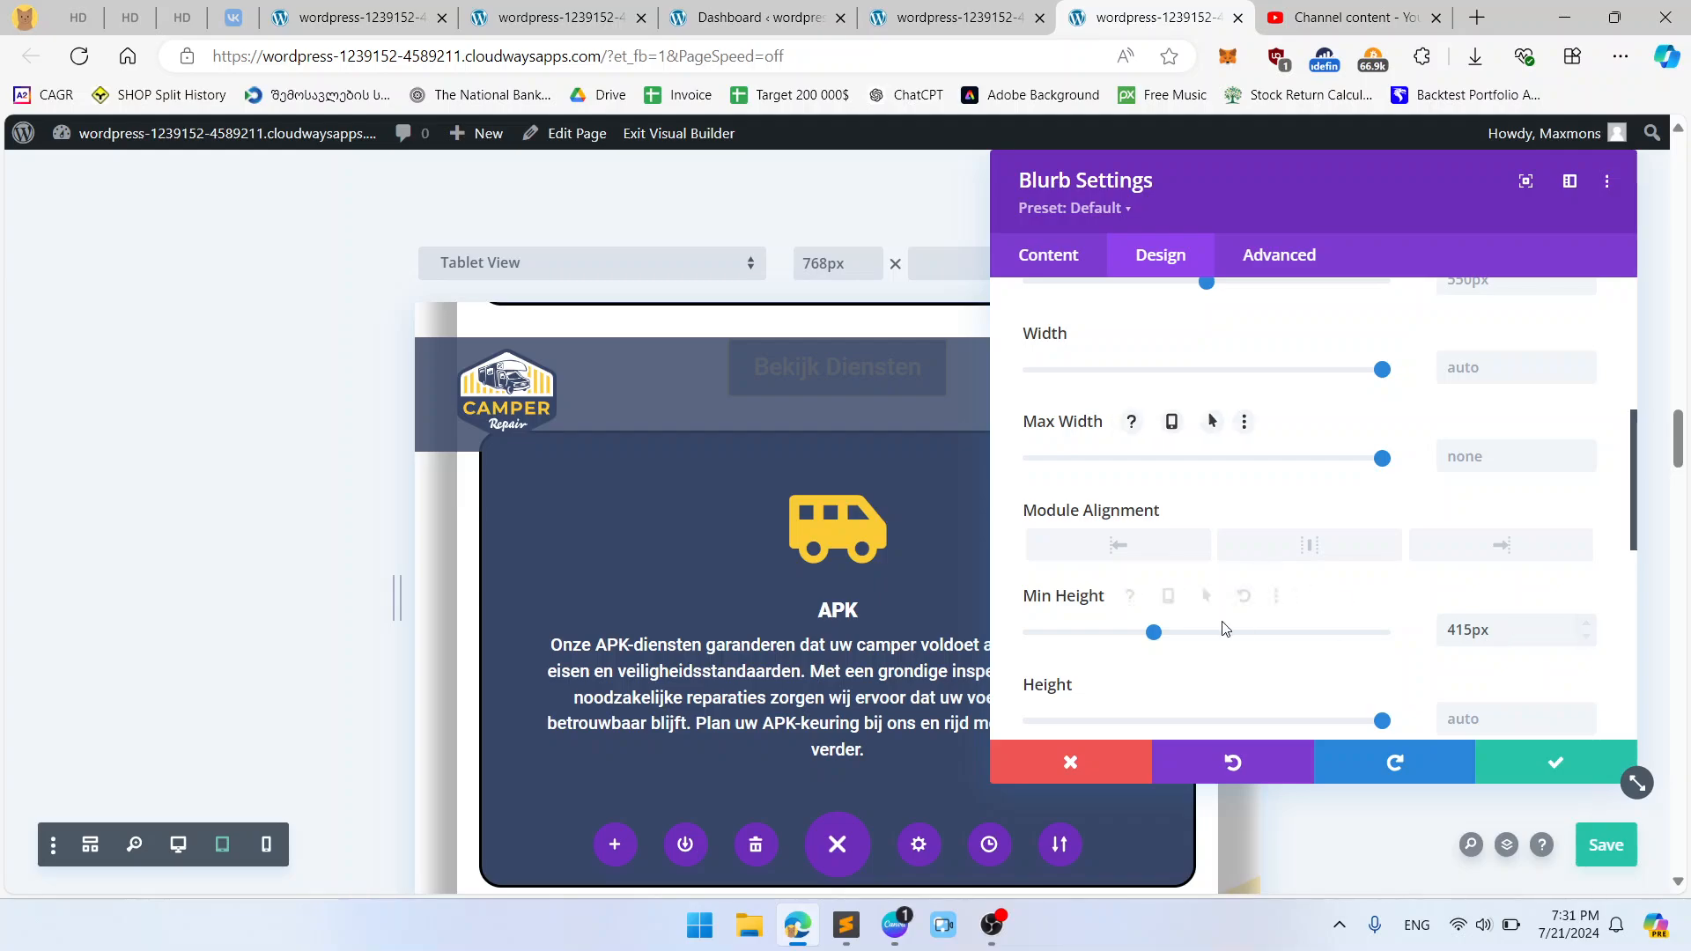
left_click(1168, 596)
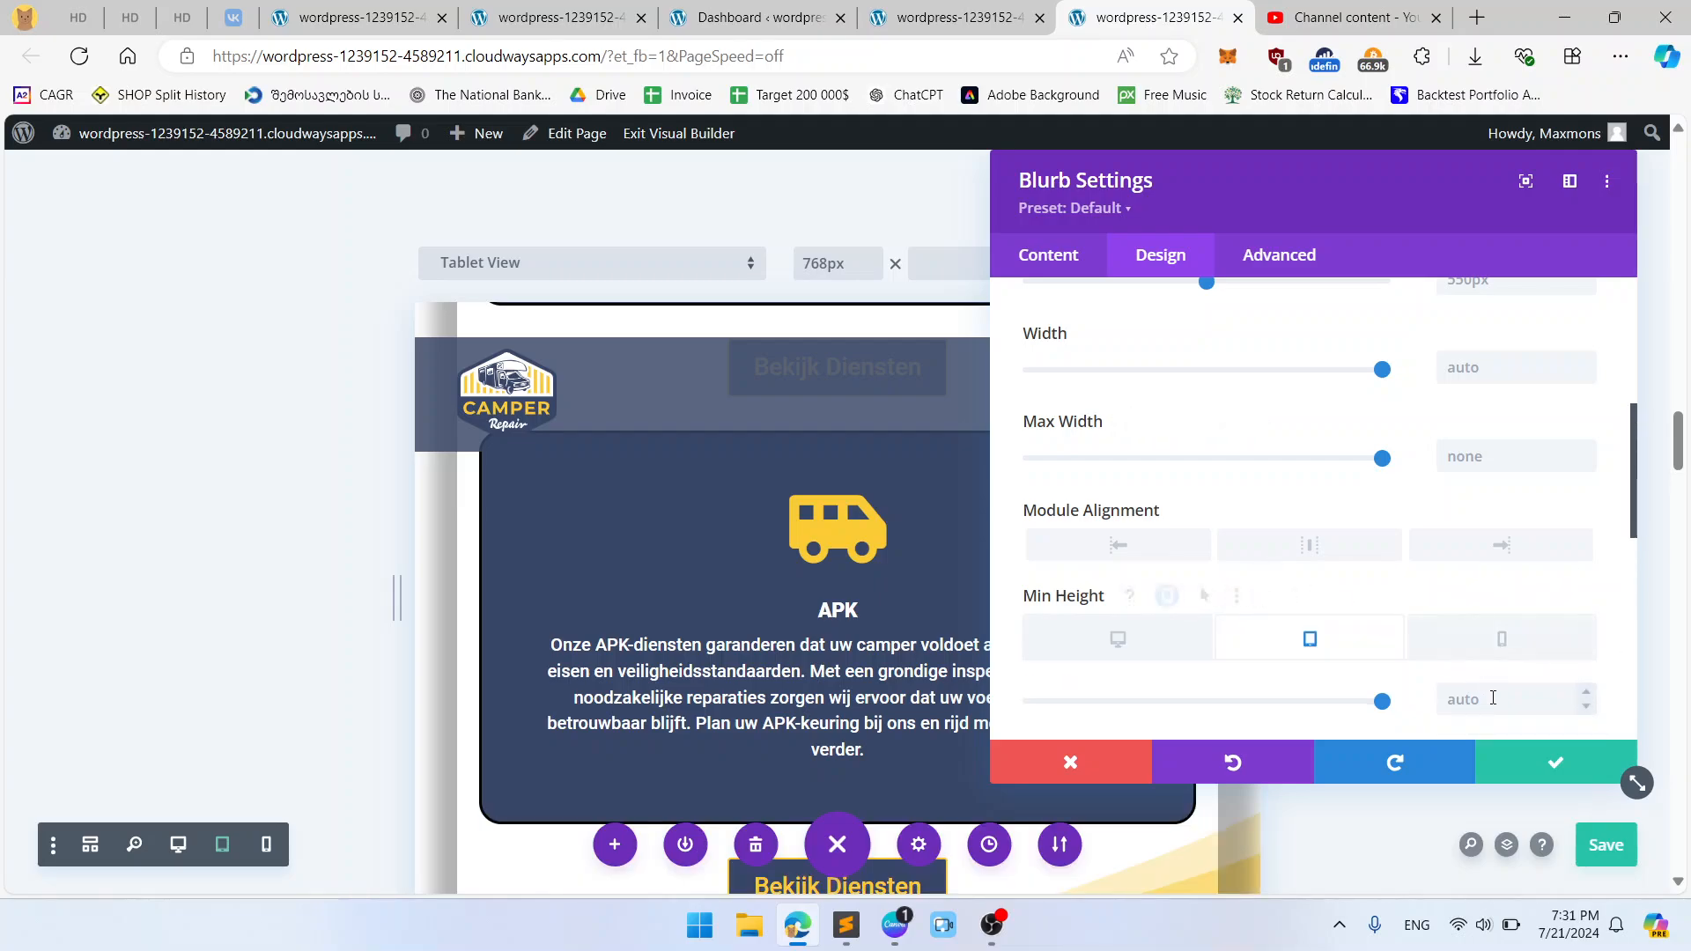
left_click(1527, 764)
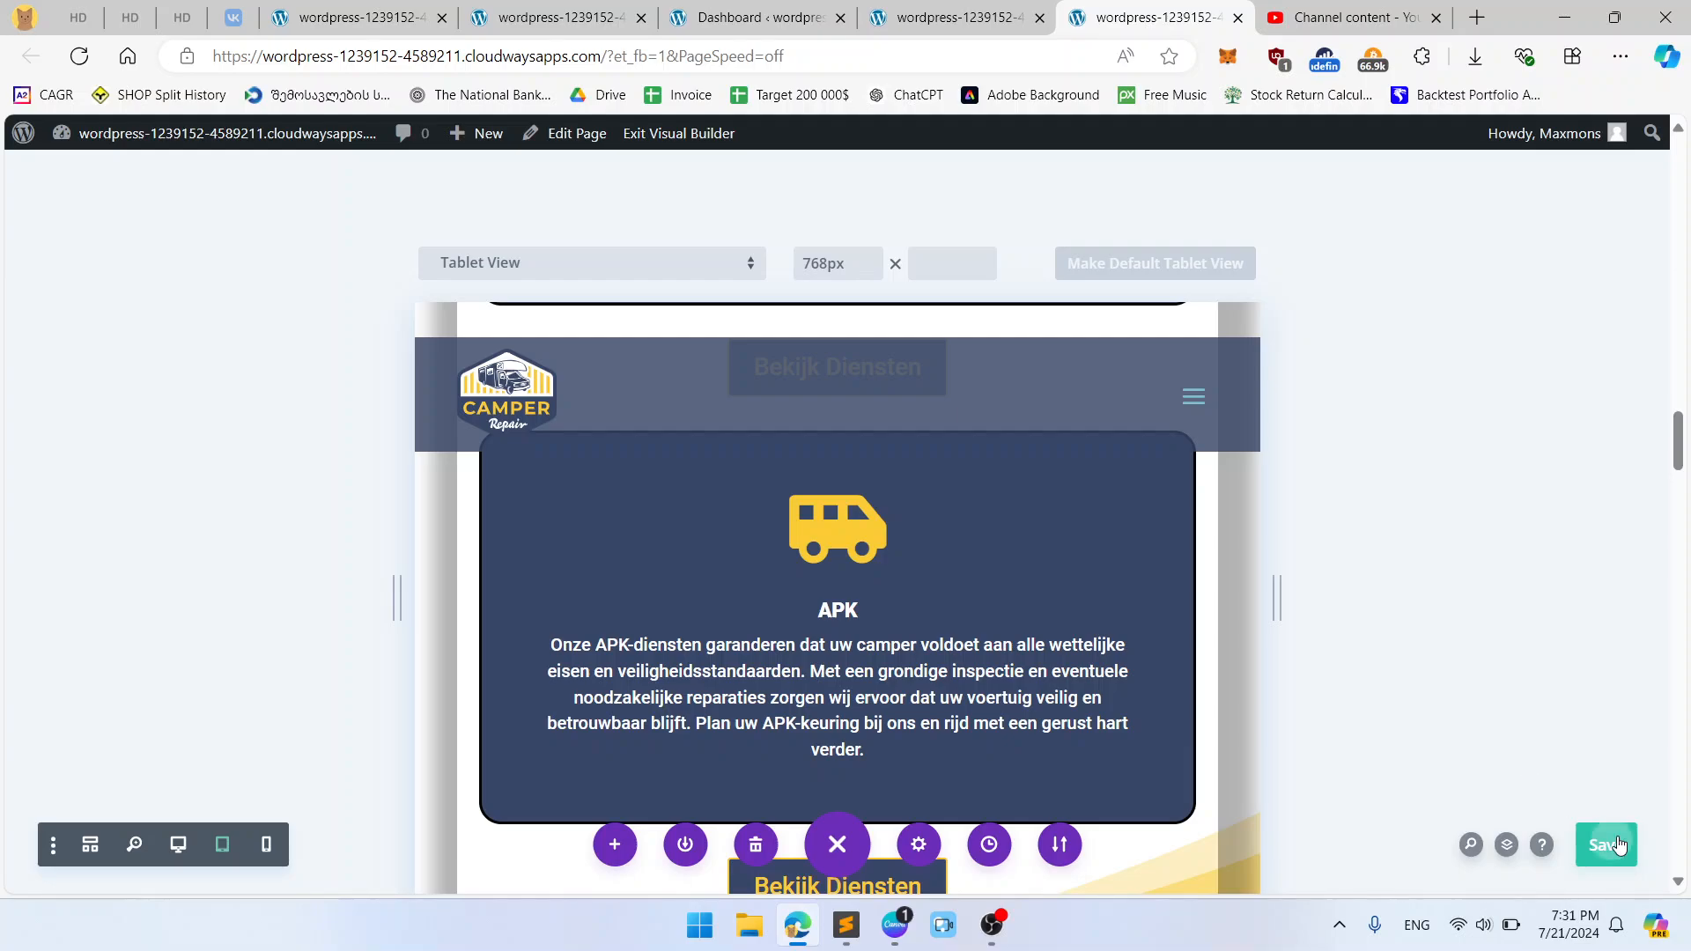
Step: Review the spacing of the service cards in the tablet preview and again in the desktop view
scroll(1066, 712, "up", 3)
scroll(1111, 574, "down", 6)
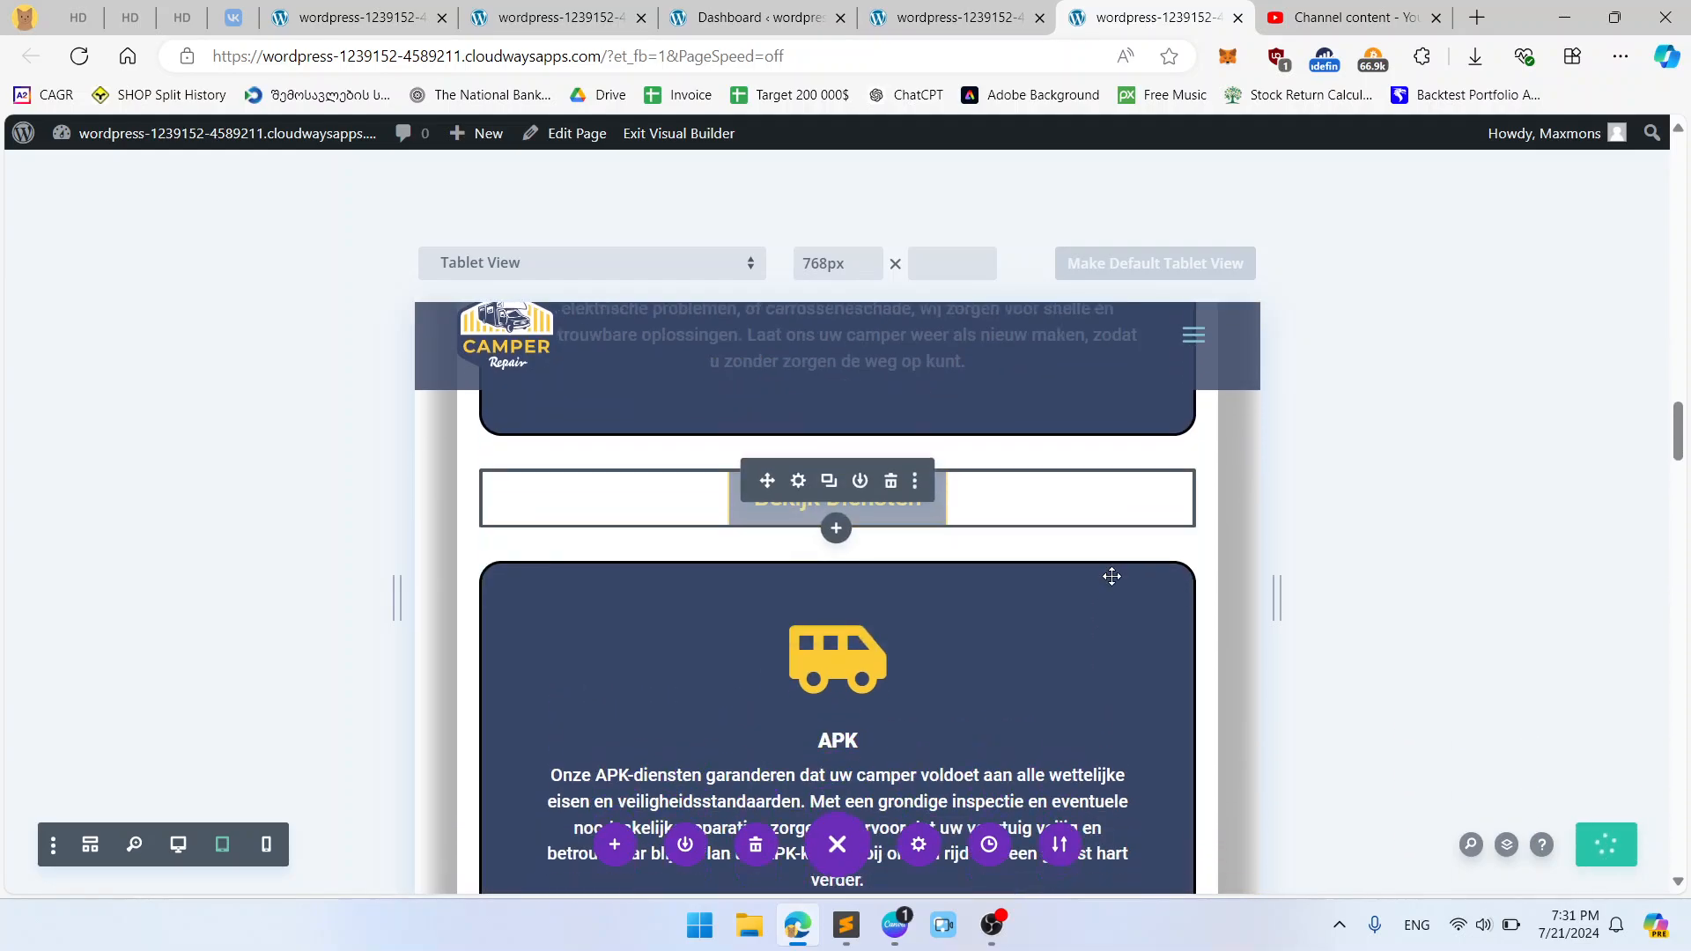
left_click(178, 844)
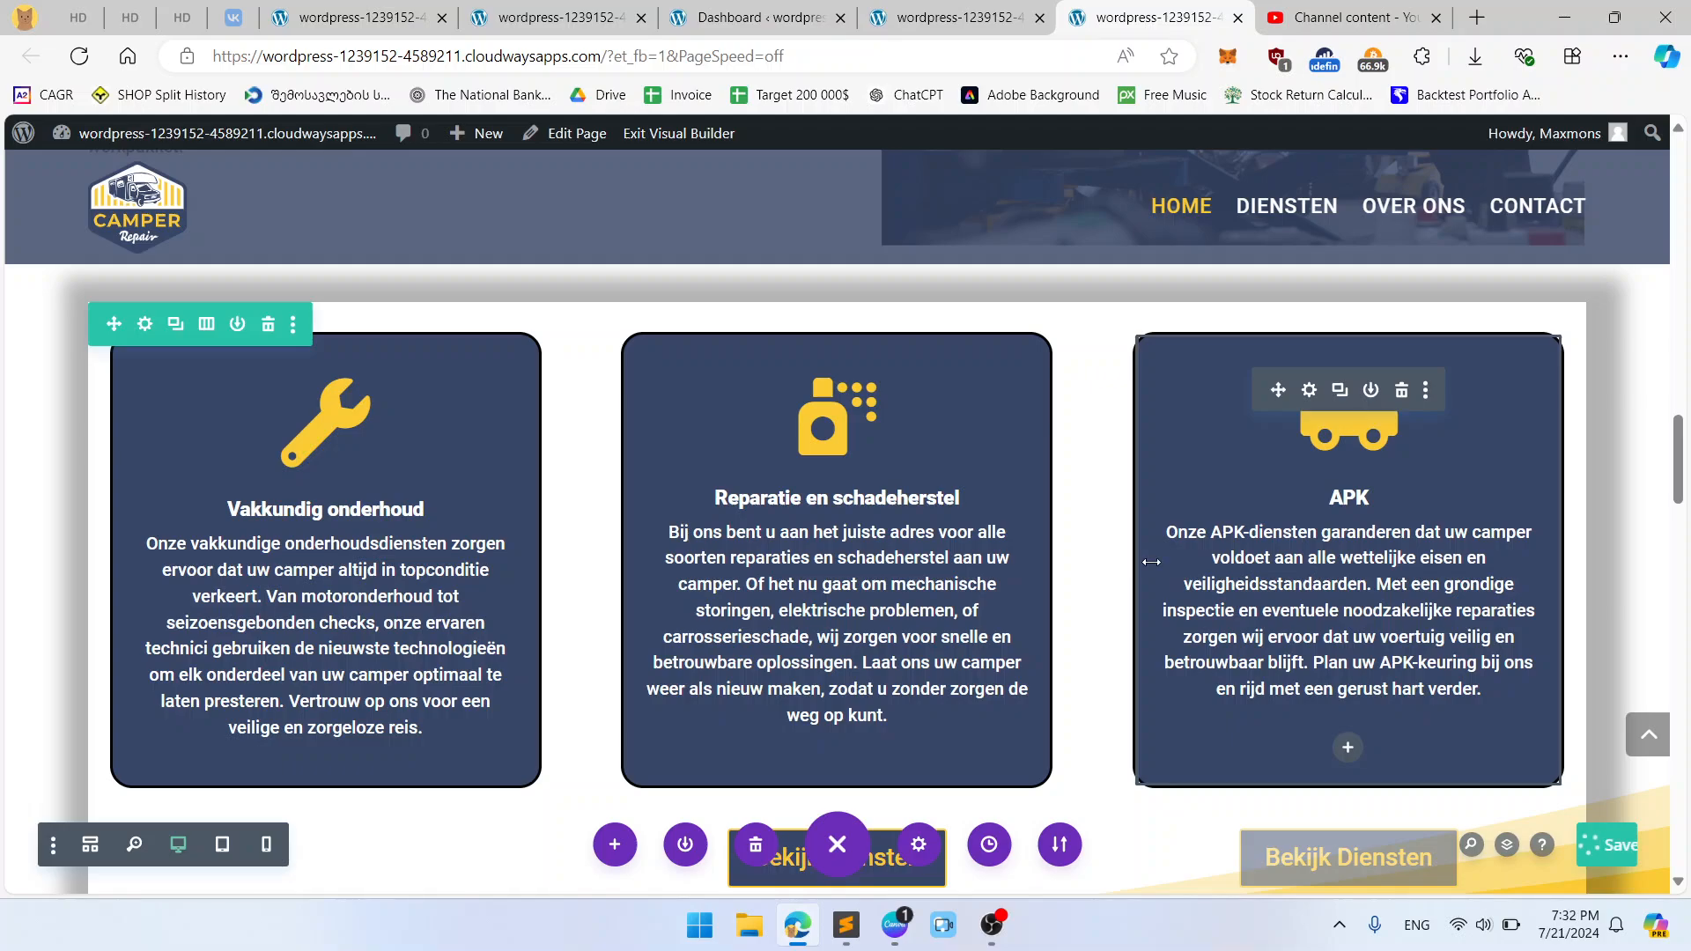
scroll(380, 416, "up", 4)
scroll(608, 490, "down", 3)
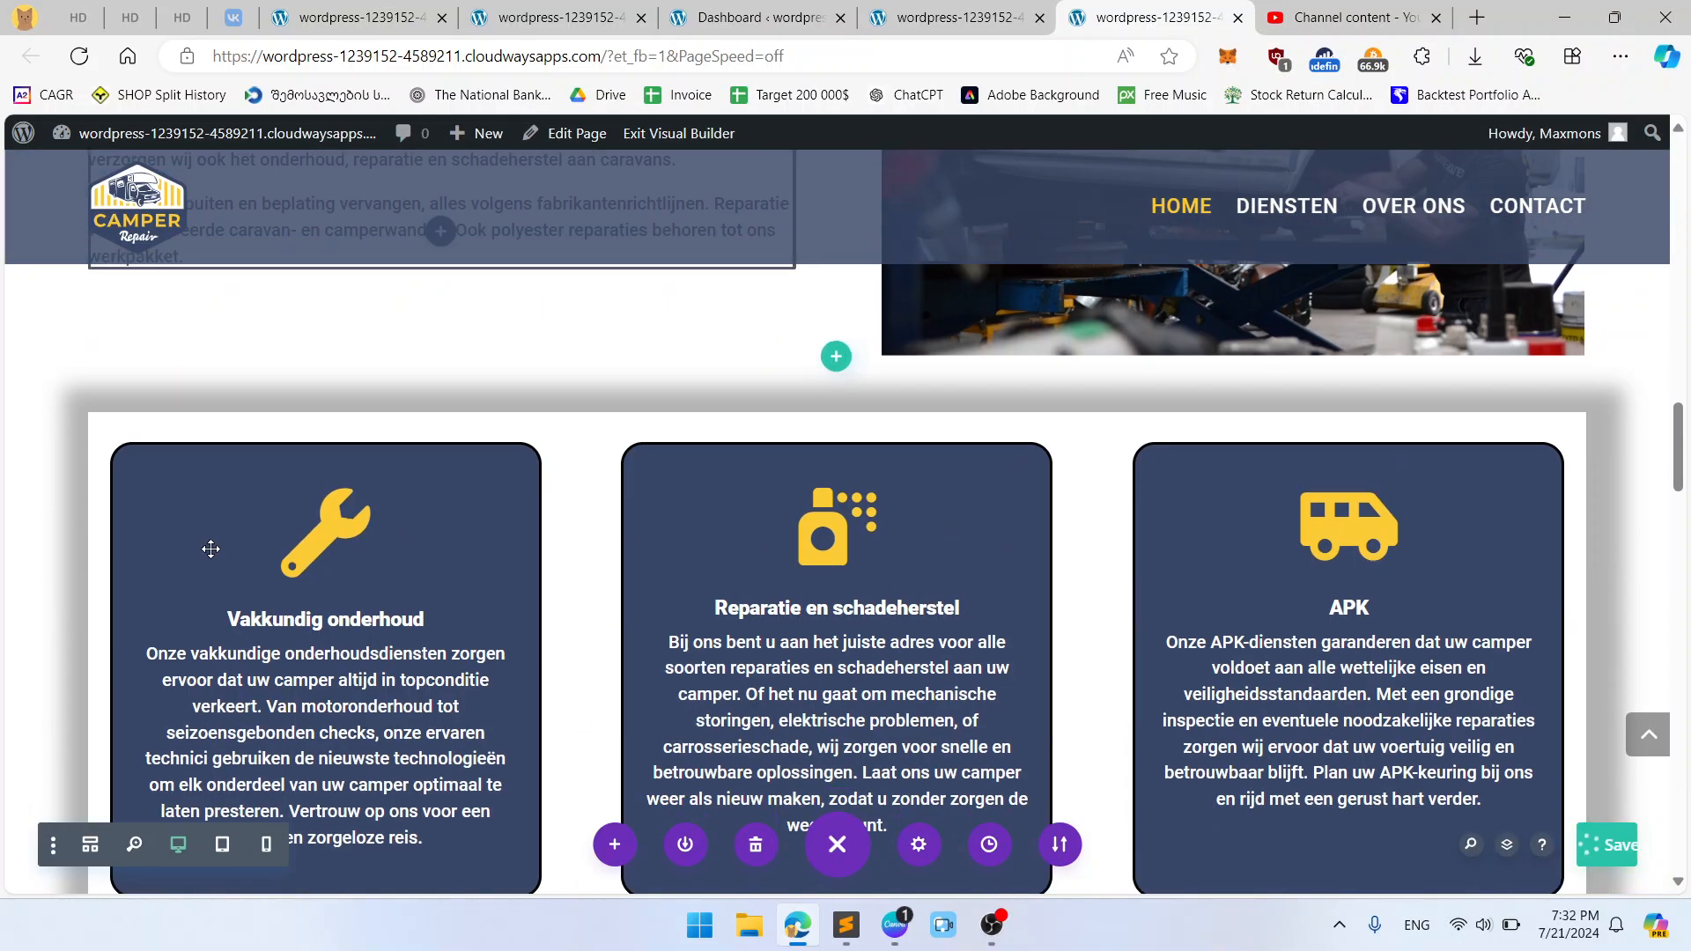
left_click(127, 436)
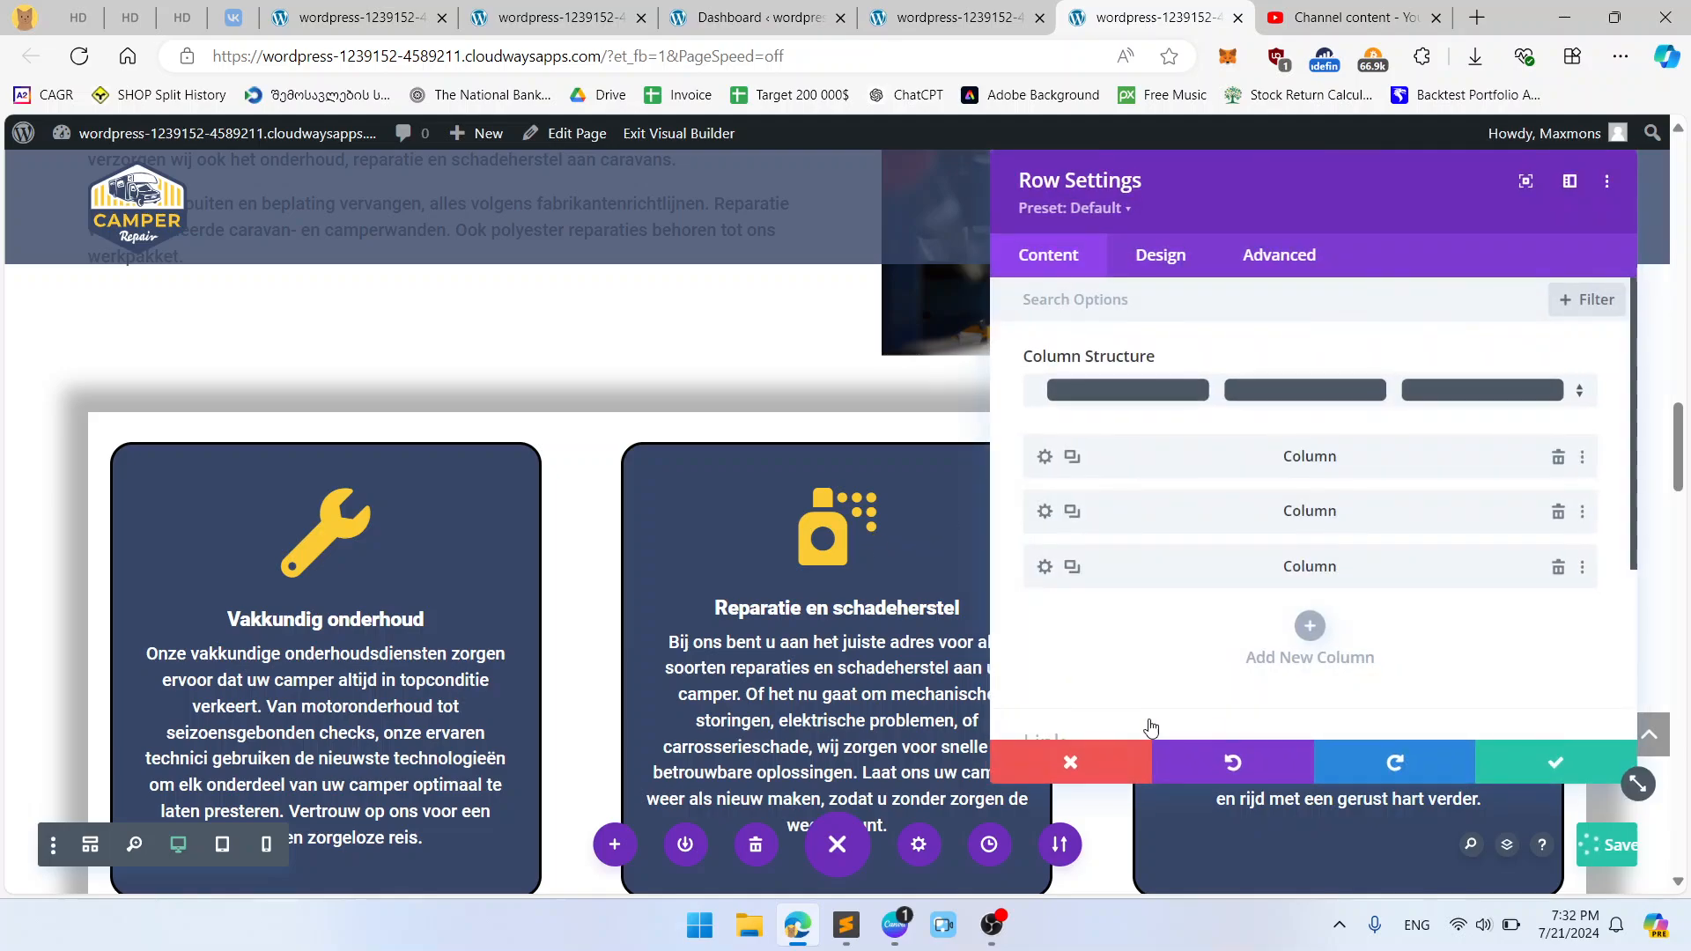
scroll(1189, 687, "down", 3)
left_click(1175, 589)
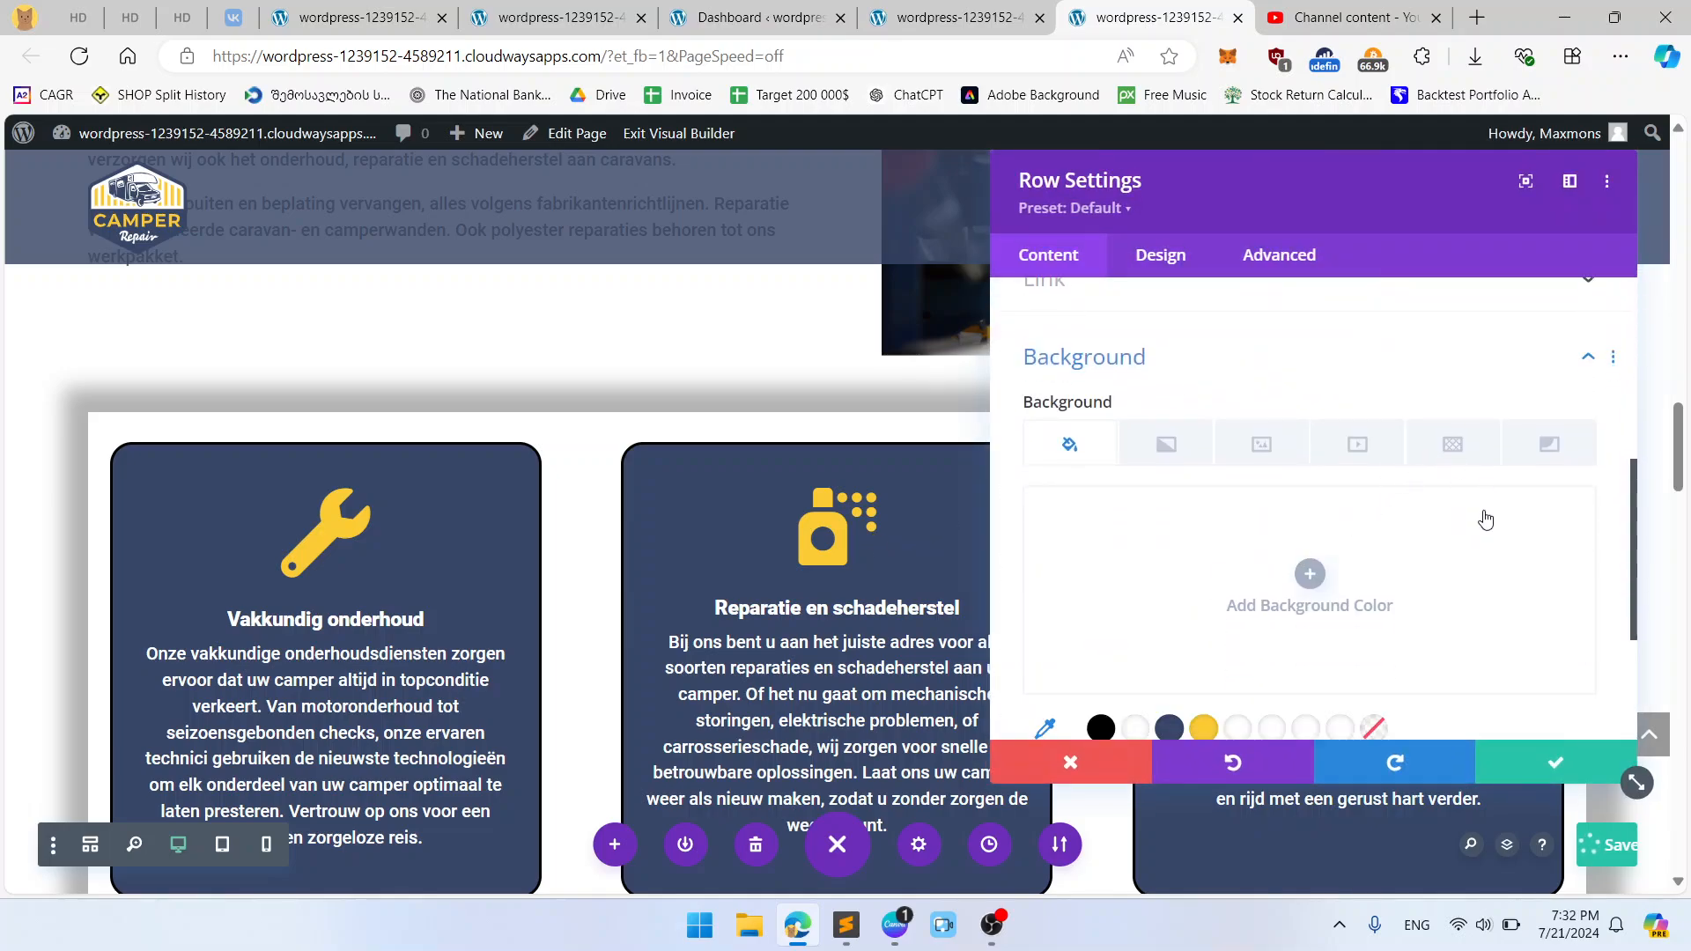
scroll(1423, 578, "down", 2)
left_click(1065, 766)
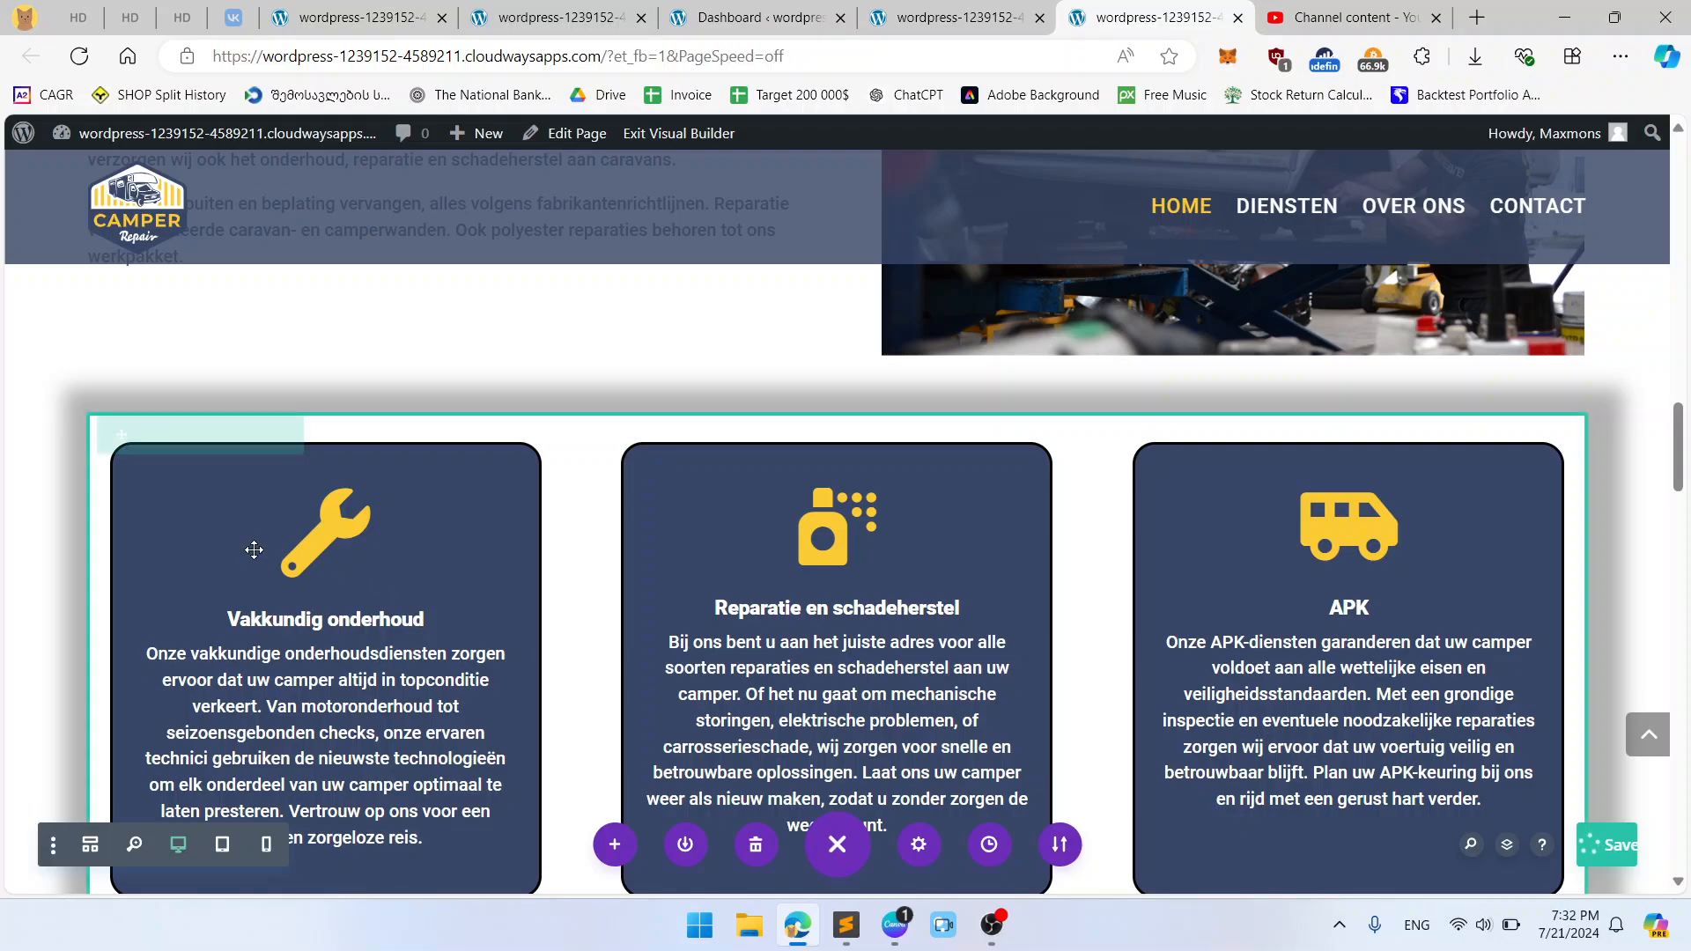
Step: Try black and white backgrounds on the service cards row, then set its background to transparent
left_click(145, 433)
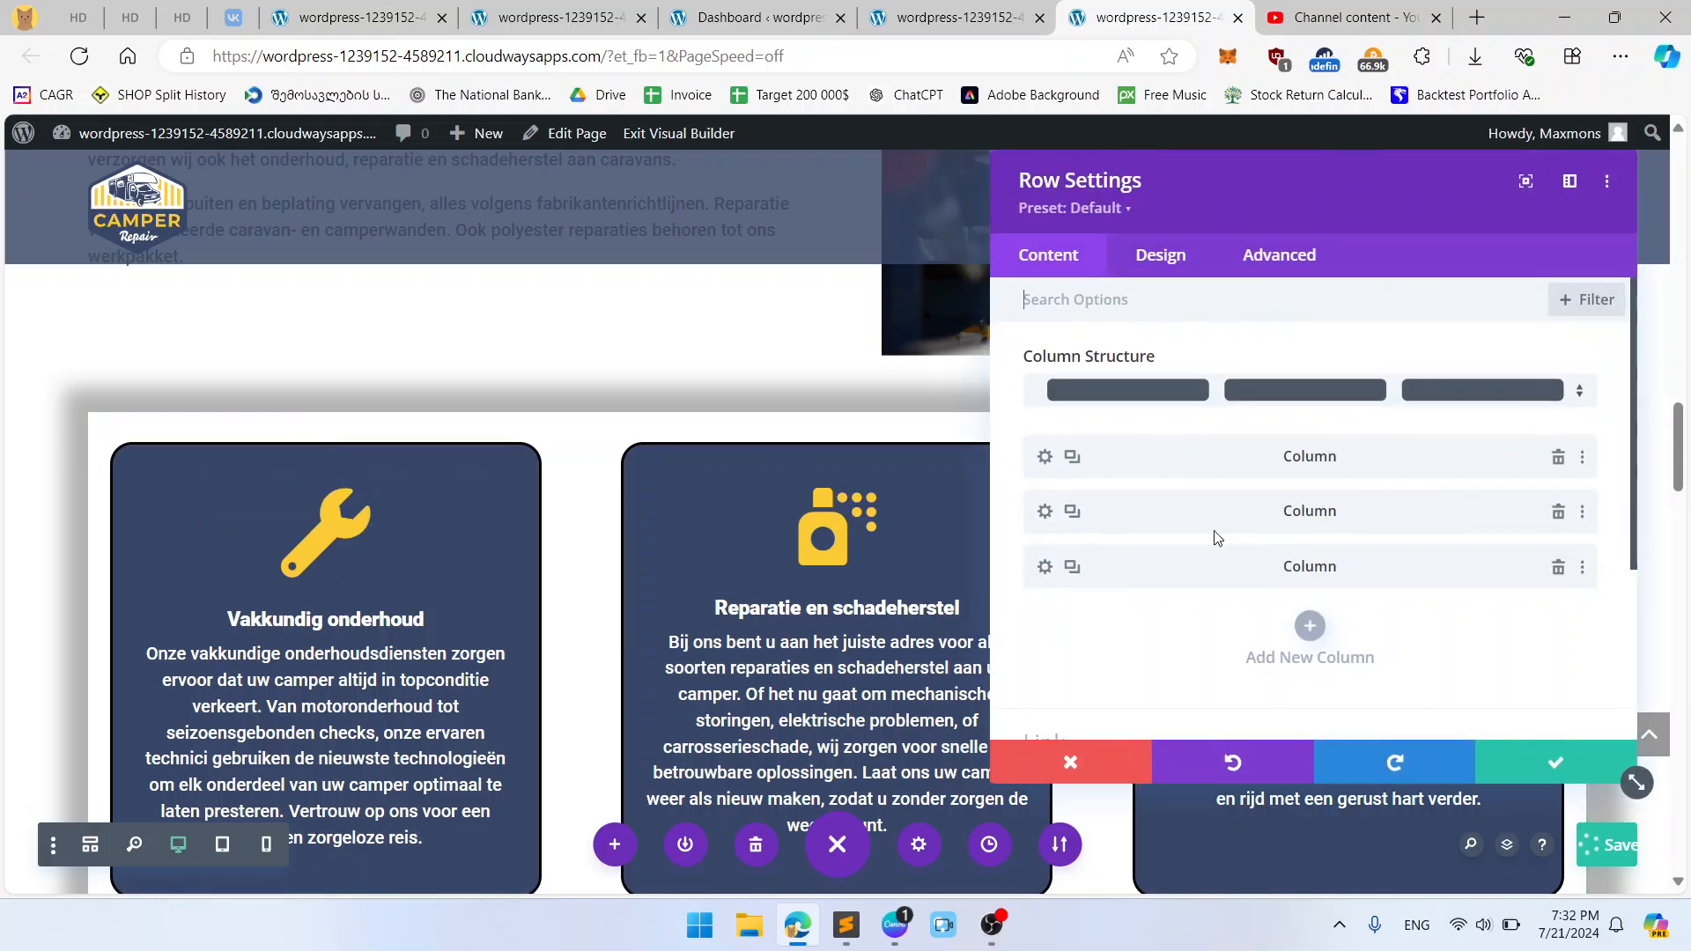
scroll(1171, 515, "down", 2)
scroll(1171, 515, "down", 2)
left_click(1155, 599)
scroll(1329, 596, "down", 2)
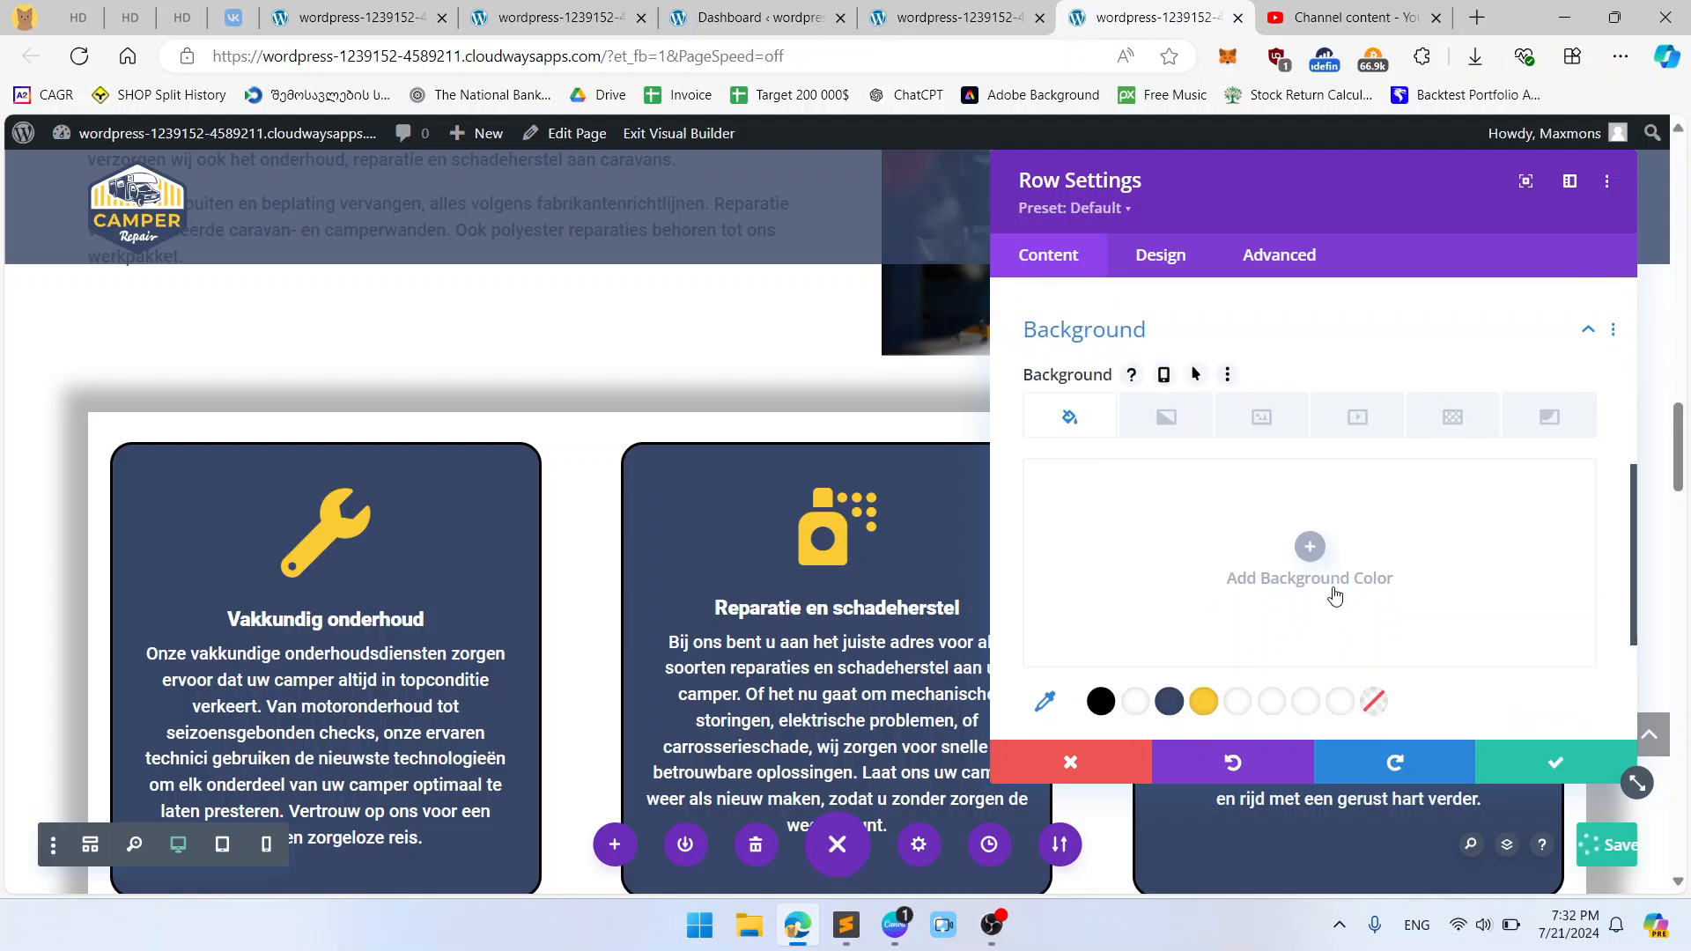
left_click(1102, 620)
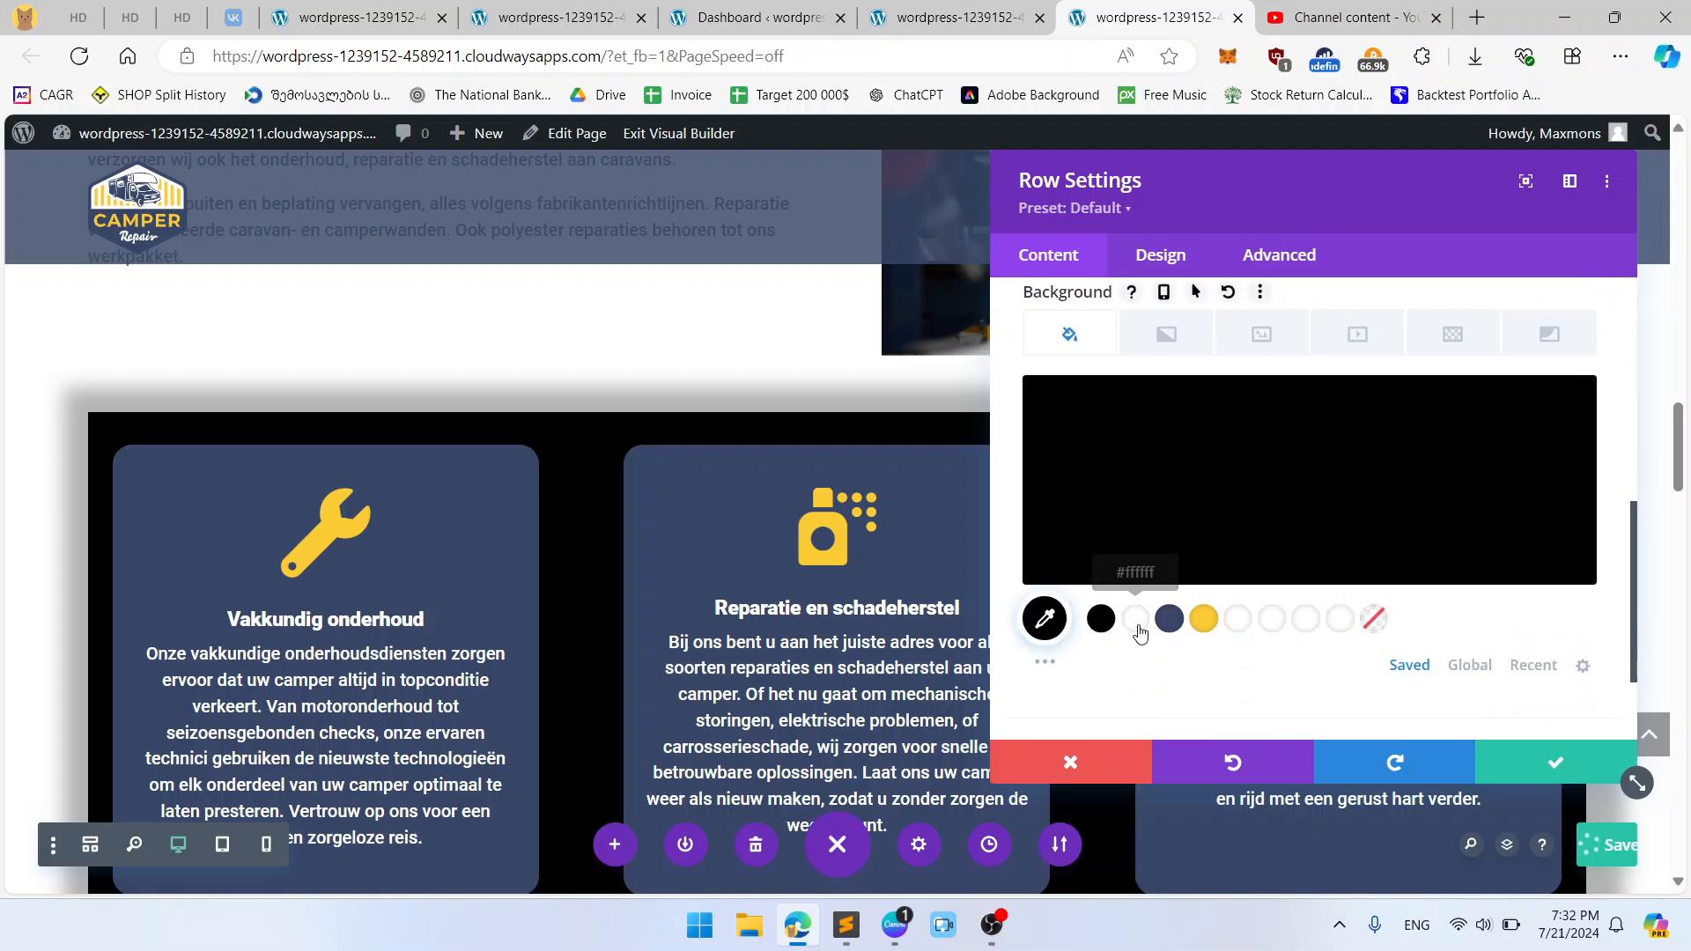
left_click(1137, 620)
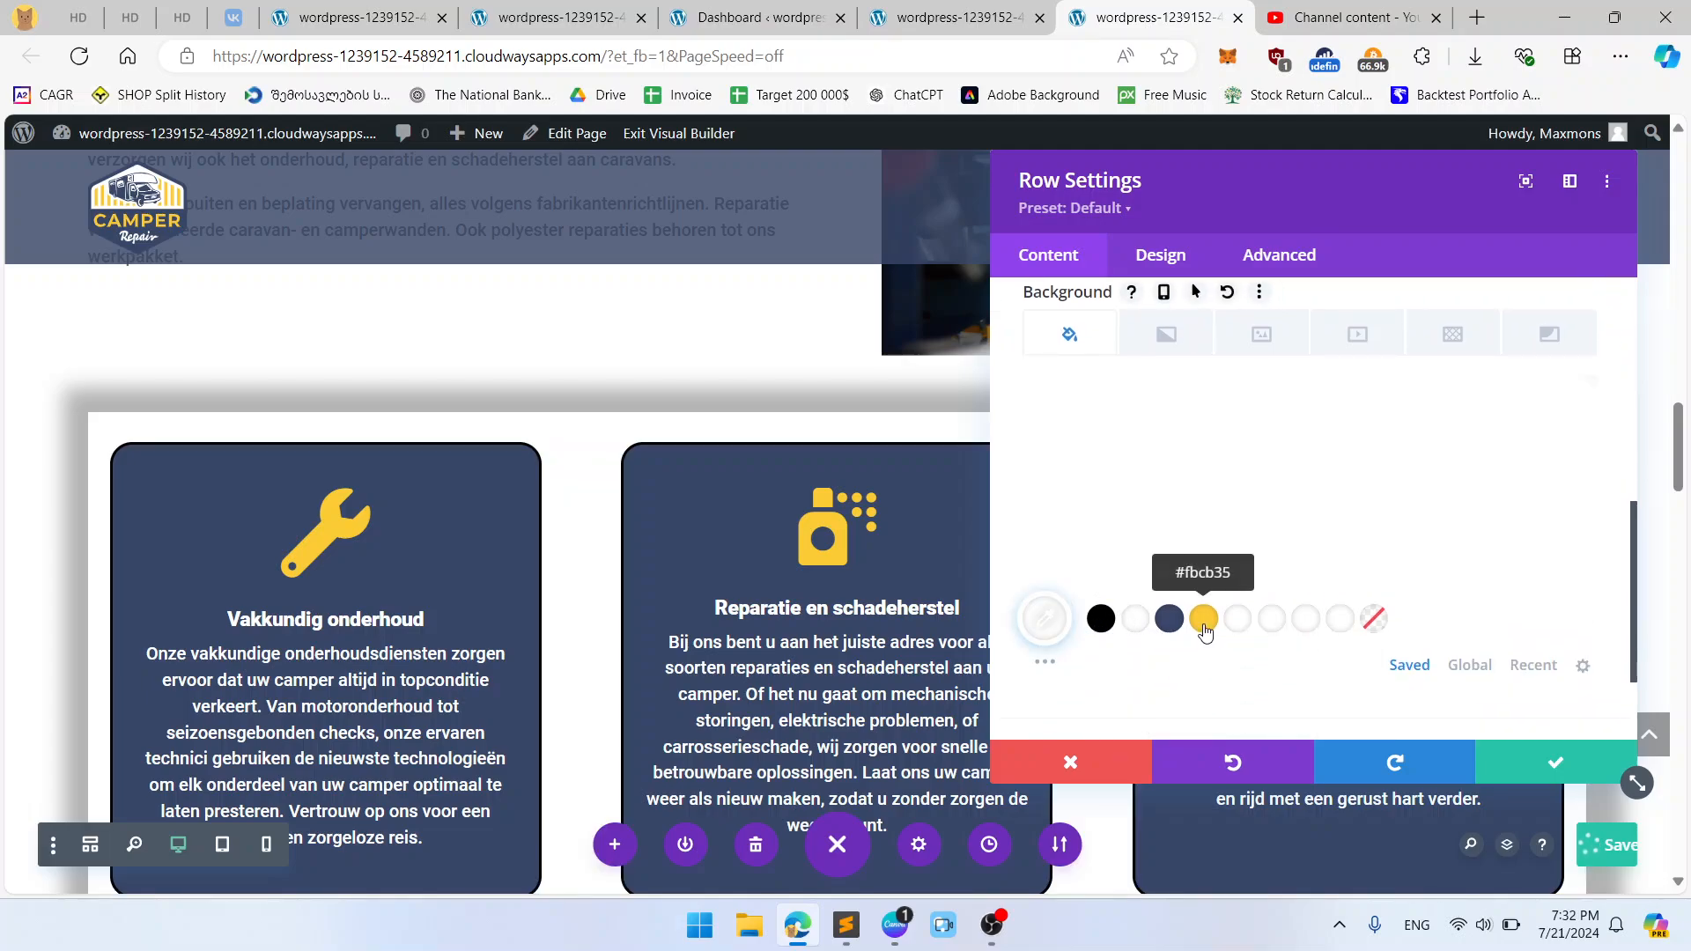
left_click(1368, 627)
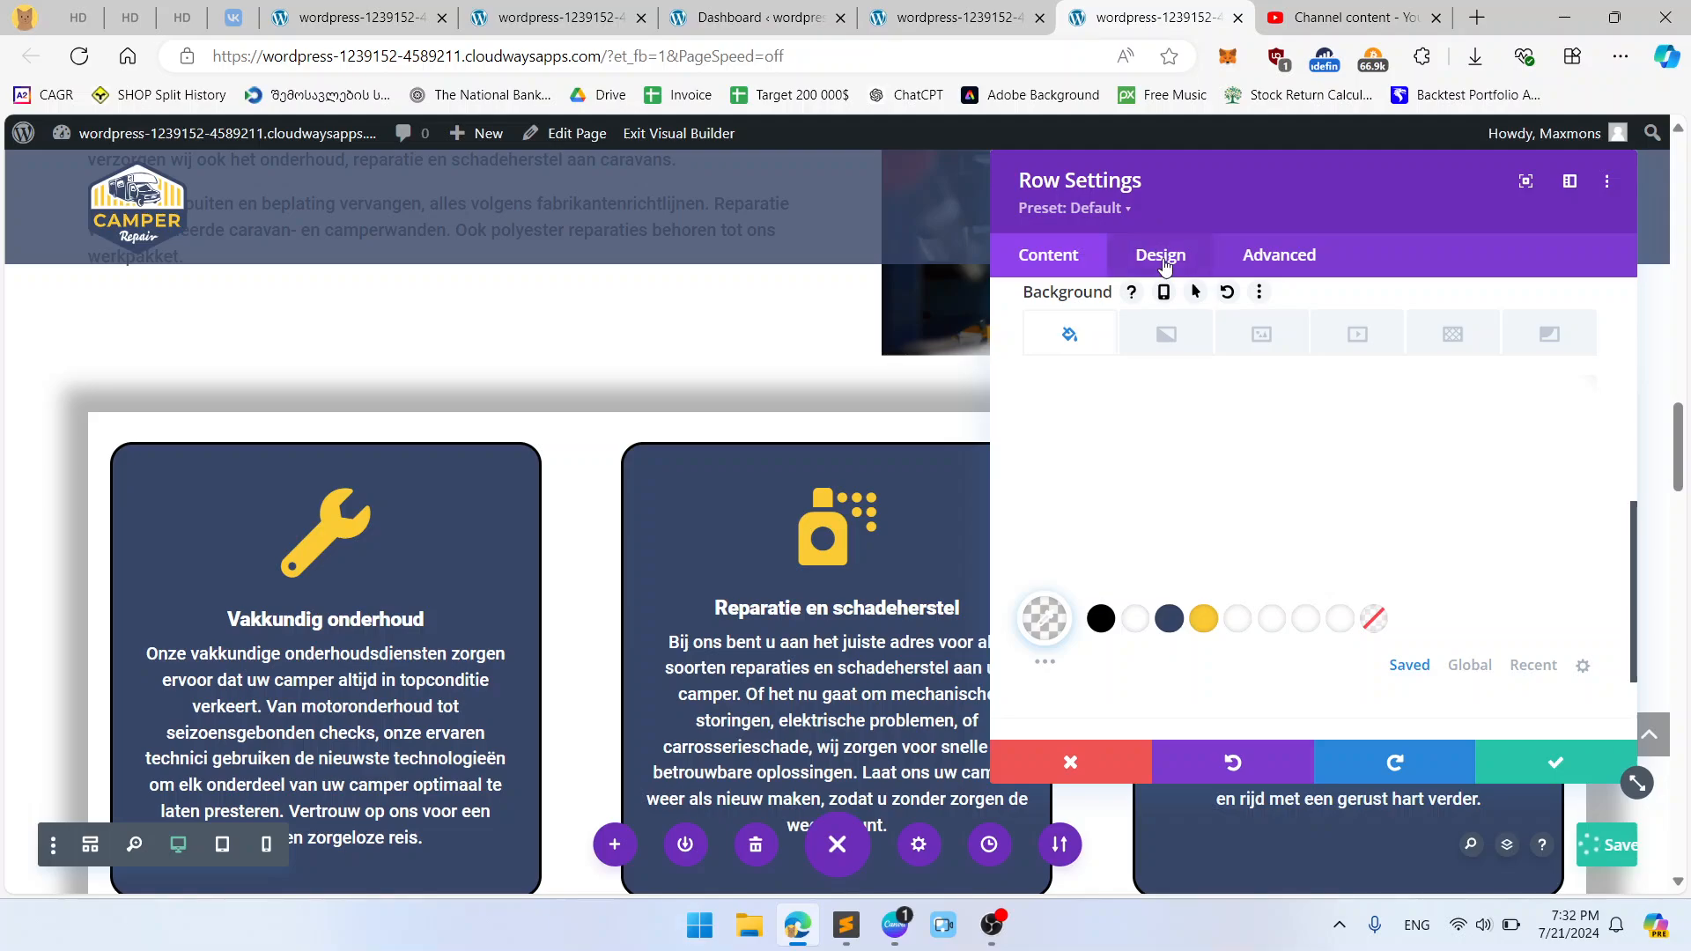
Step: Remove the box shadow from the service cards row and save the row settings
left_click(1161, 255)
scroll(1276, 415, "down", 3)
scroll(1118, 513, "up", 2)
left_click(1118, 514)
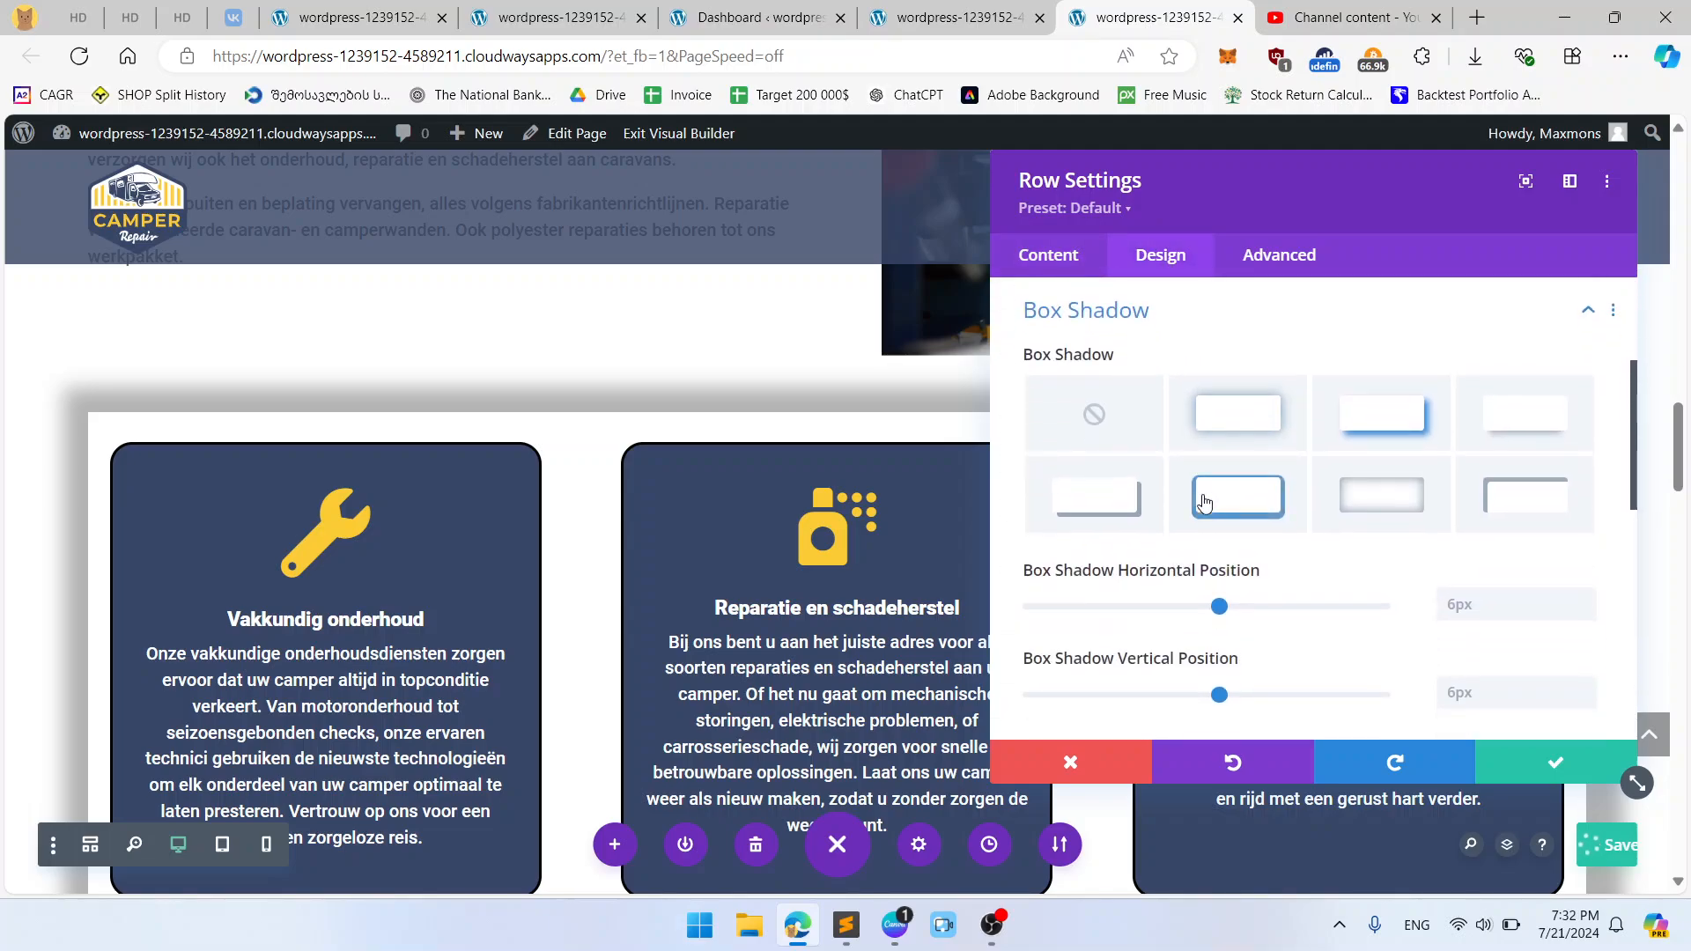
left_click(1085, 430)
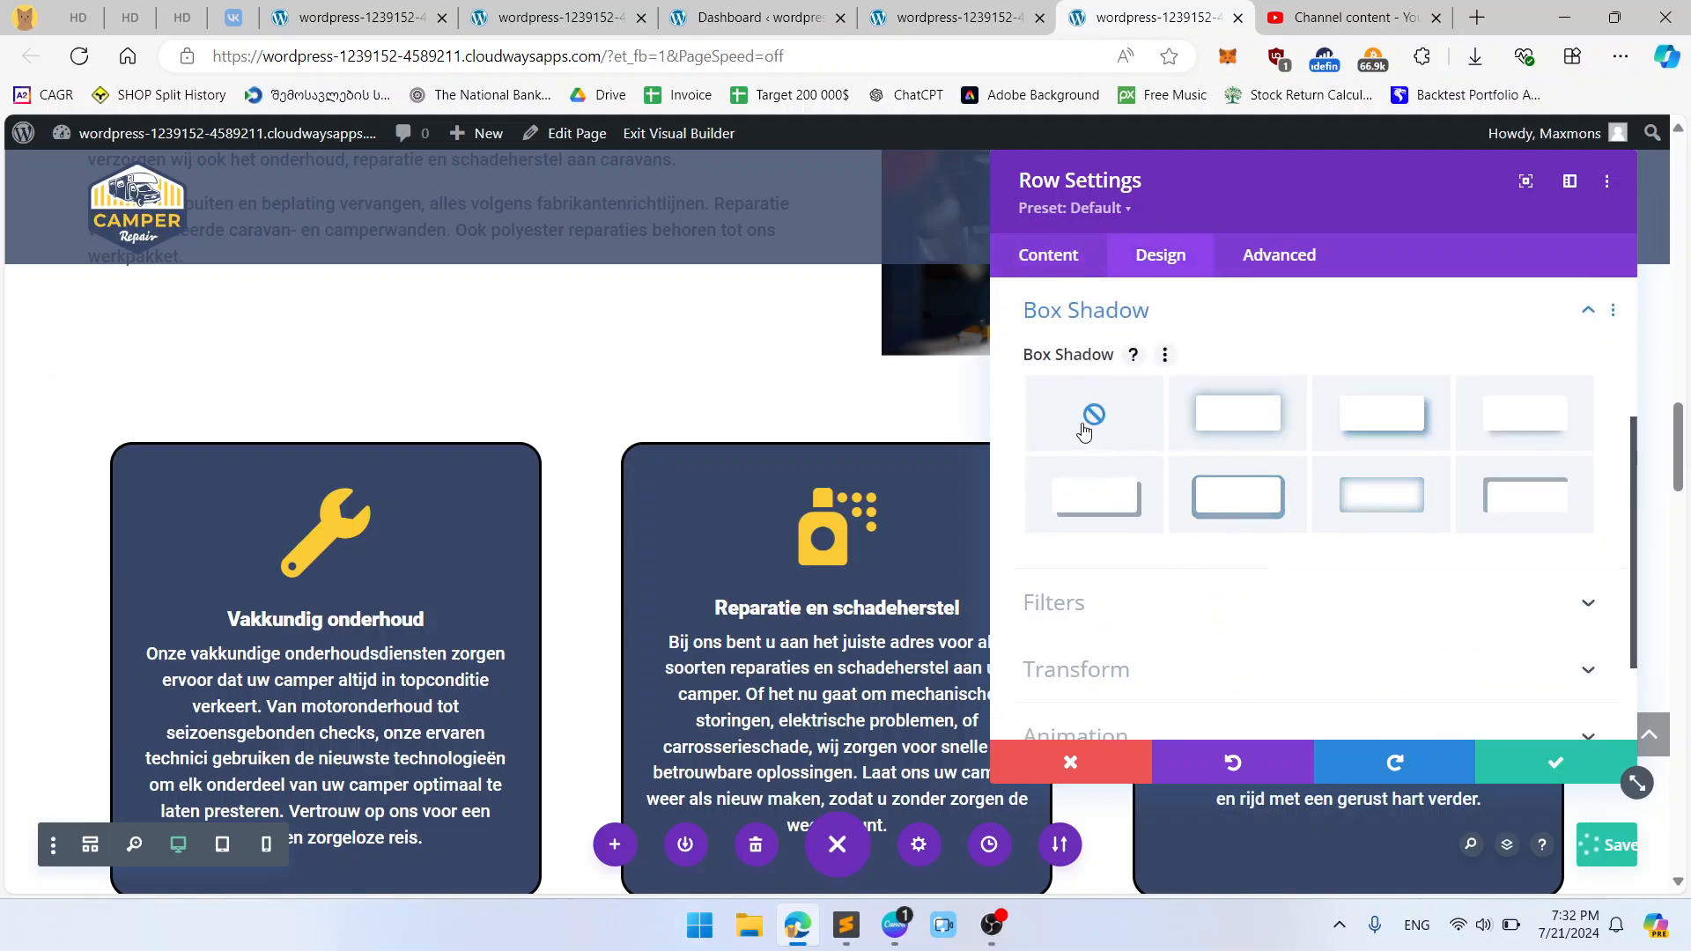
left_click(1557, 763)
Step: Examine the layout and spacing between the Professioneel Camperonderhoud introduction and the service cards in the same section
scroll(1494, 535, "up", 4)
scroll(1494, 534, "down", 3)
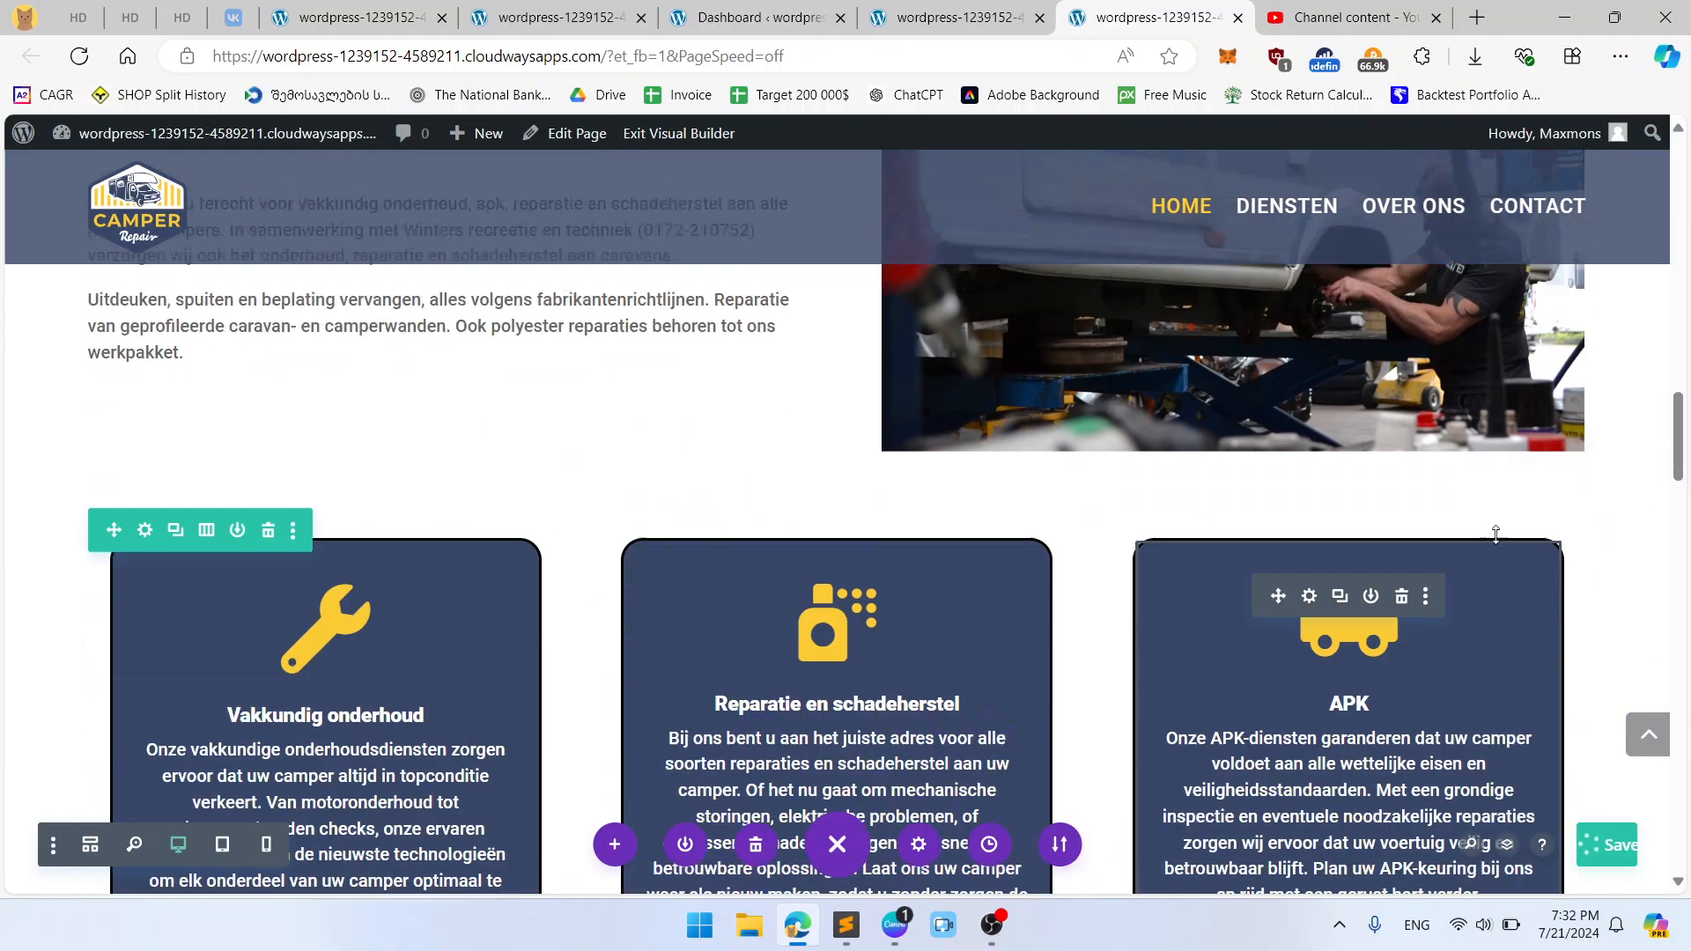
scroll(1494, 535, "down", 1)
scroll(917, 520, "up", 3)
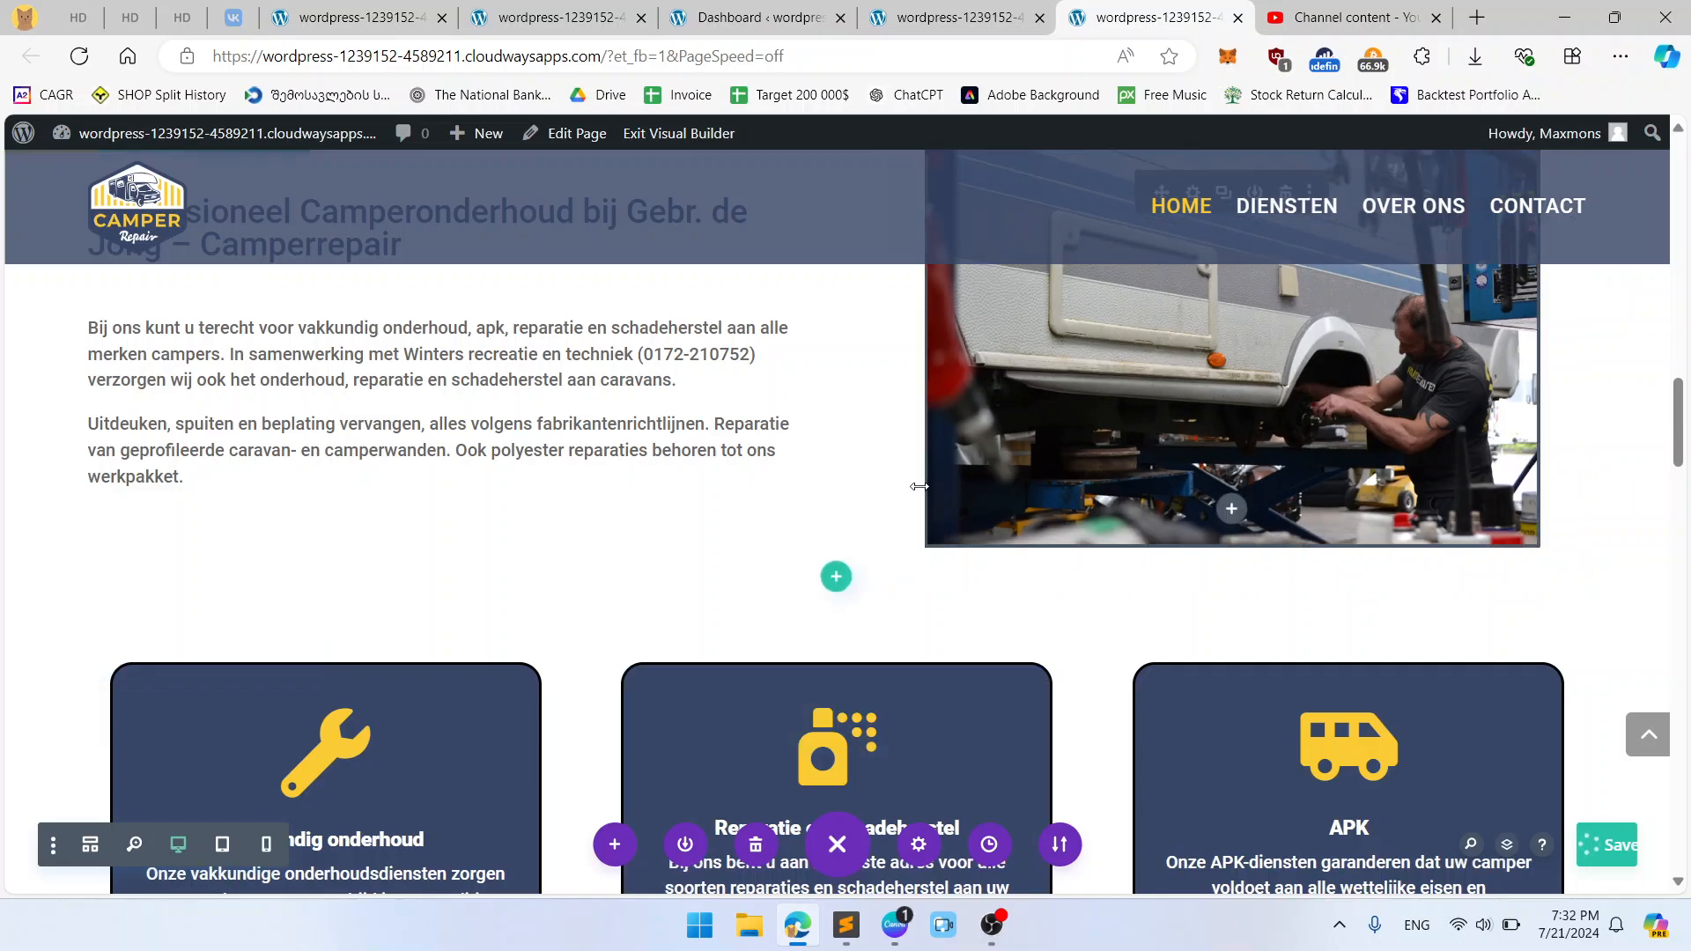
scroll(919, 486, "down", 1)
scroll(819, 536, "down", 1)
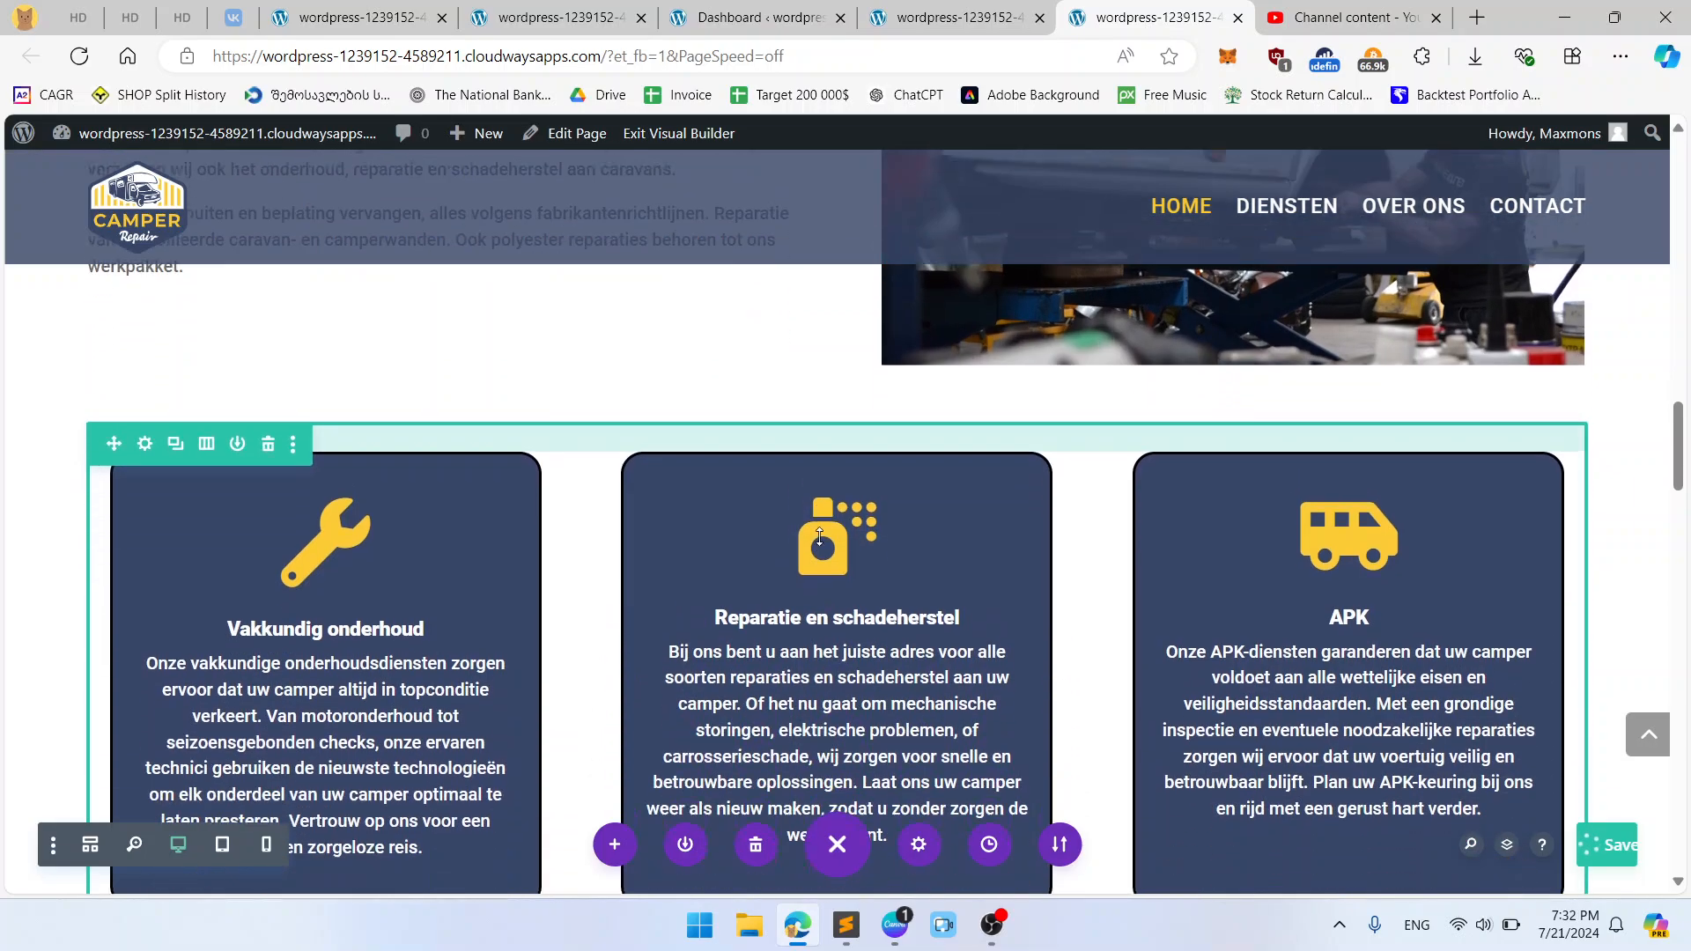
scroll(793, 529, "up", 3)
scroll(768, 523, "down", 1)
scroll(291, 484, "up", 3)
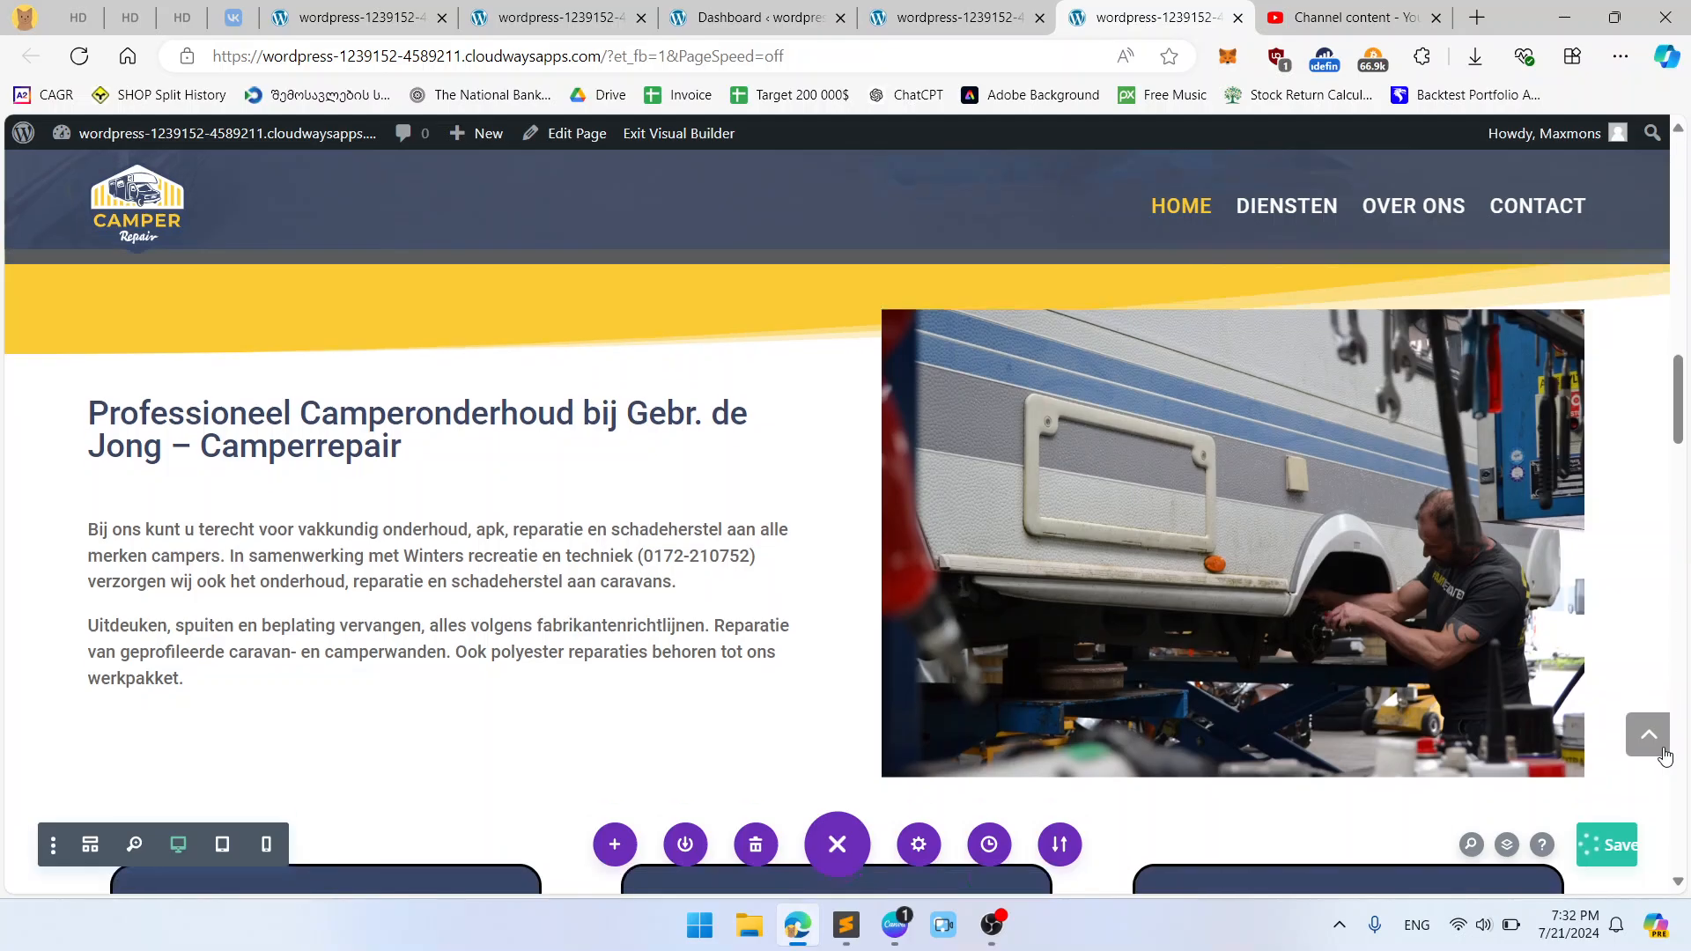
scroll(1364, 689, "down", 1)
scroll(397, 483, "up", 1)
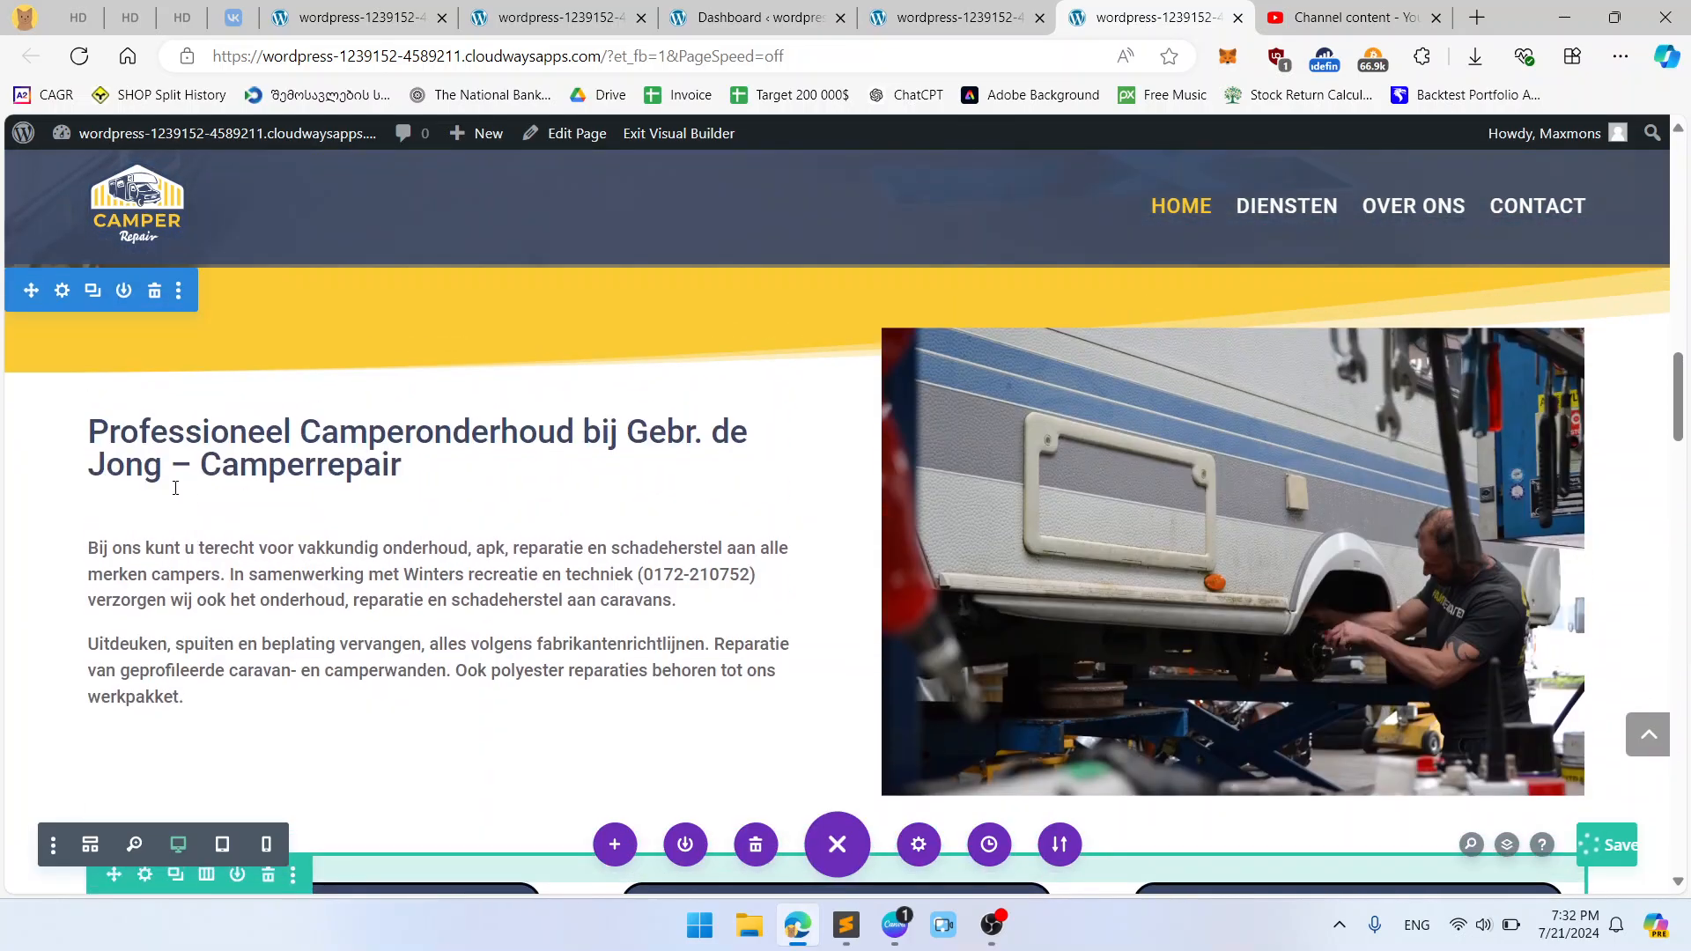
scroll(68, 305, "down", 3)
scroll(332, 634, "down", 4)
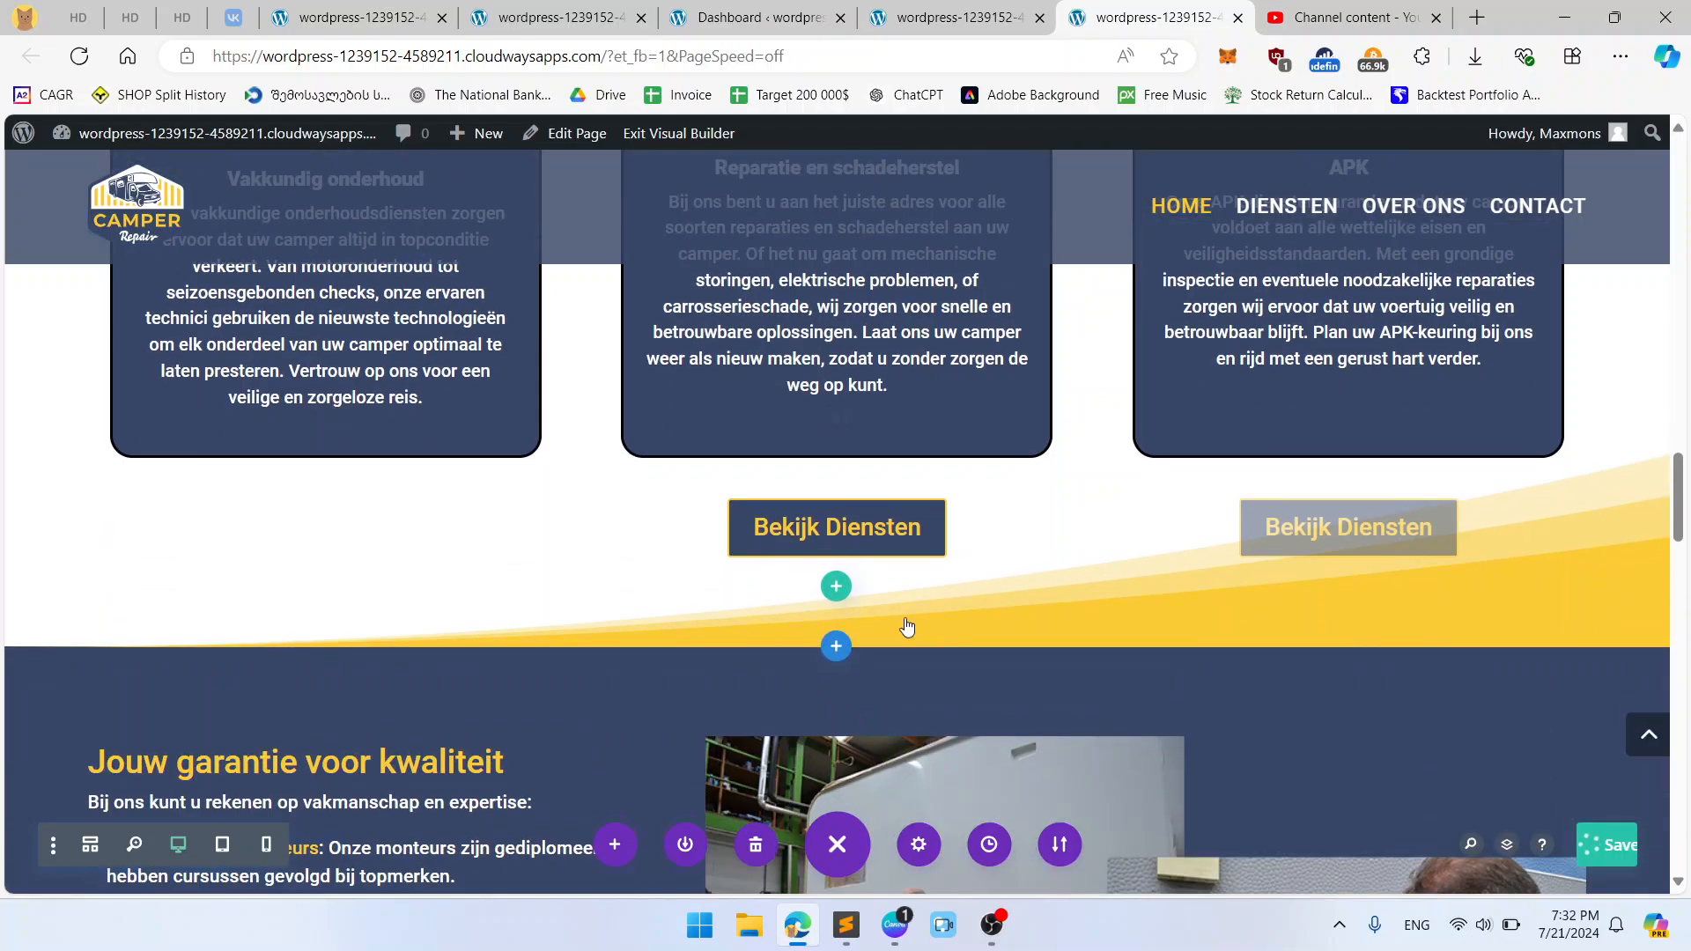
left_click(833, 650)
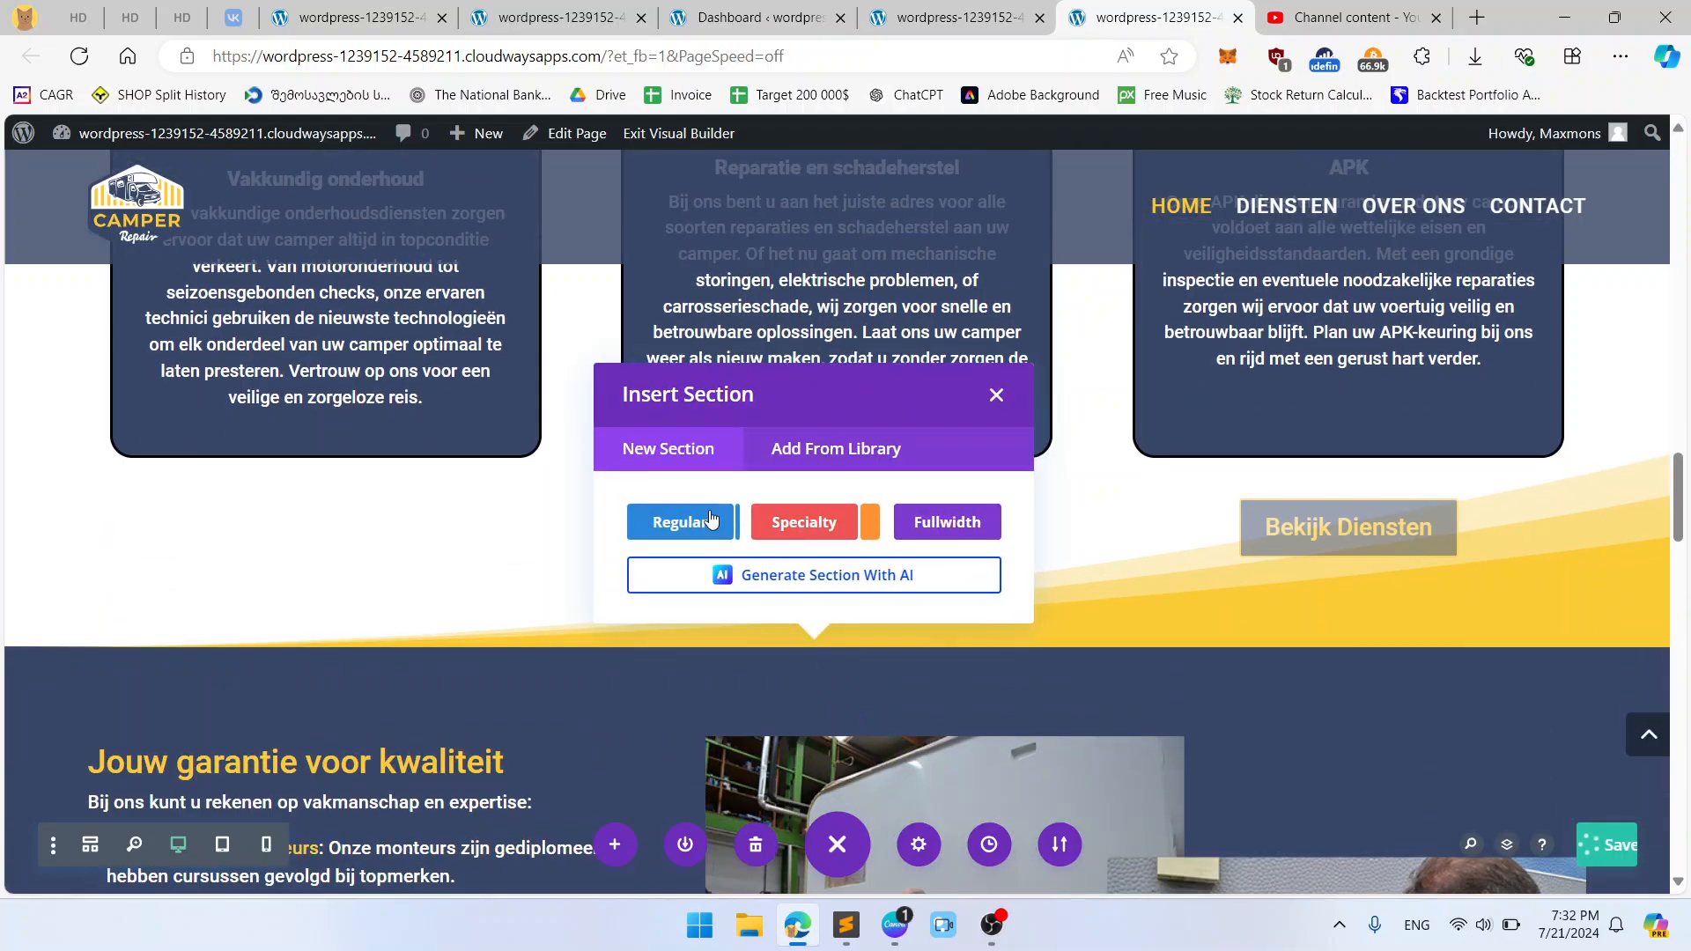
left_click(860, 500)
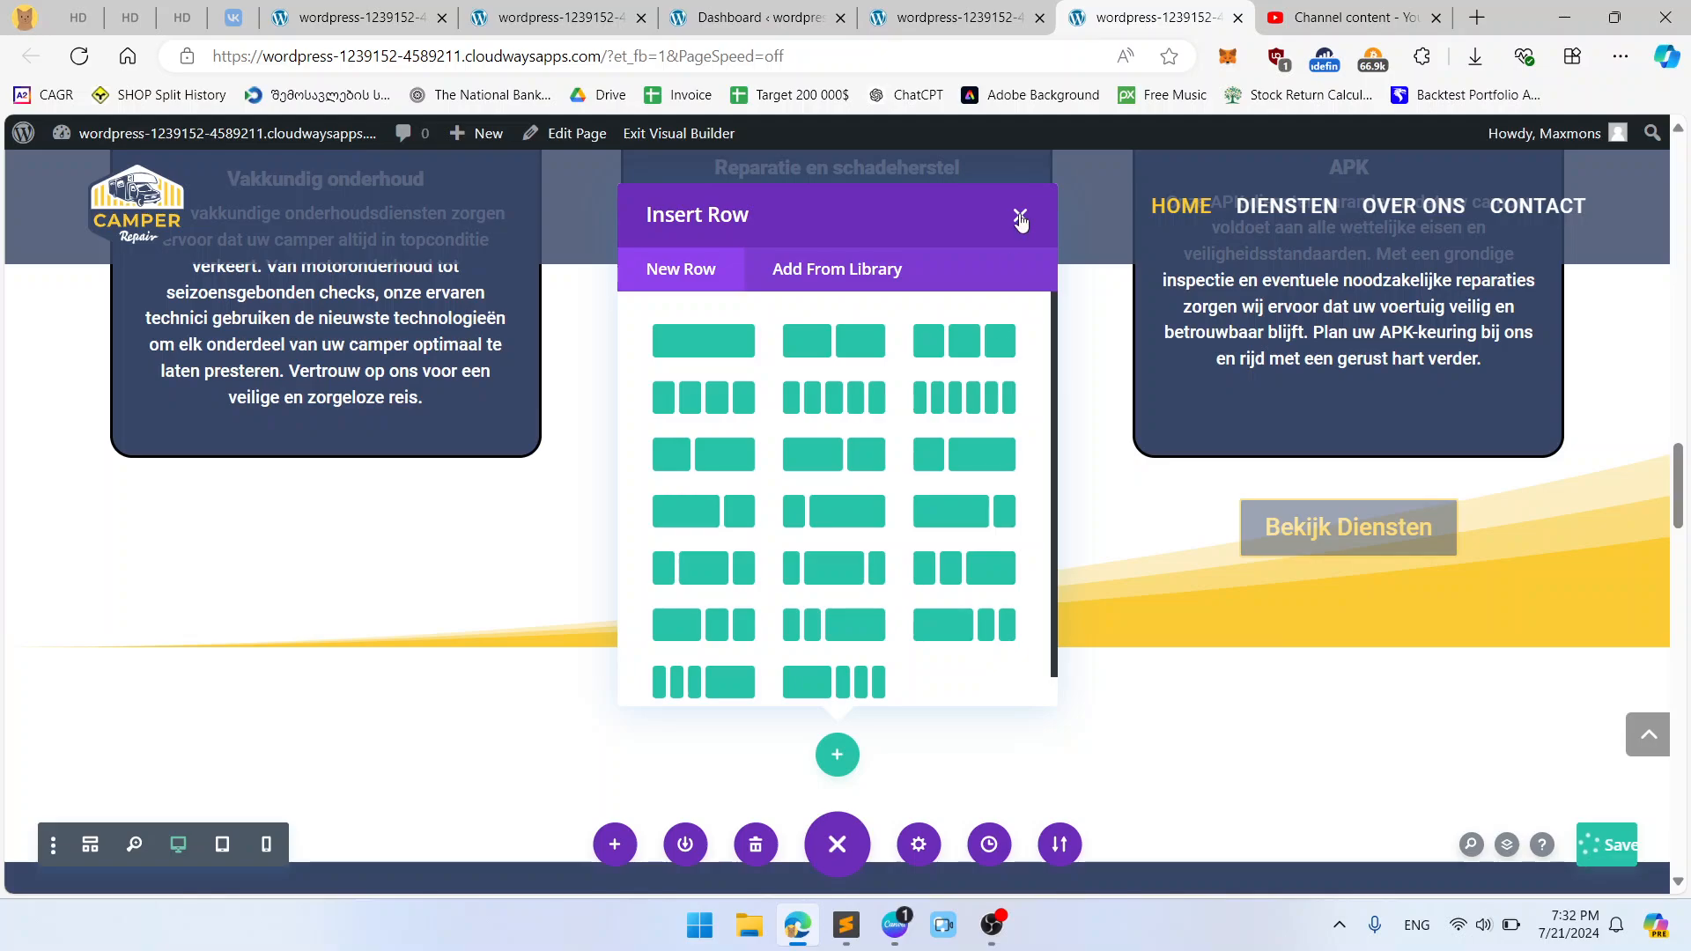
left_click(1020, 217)
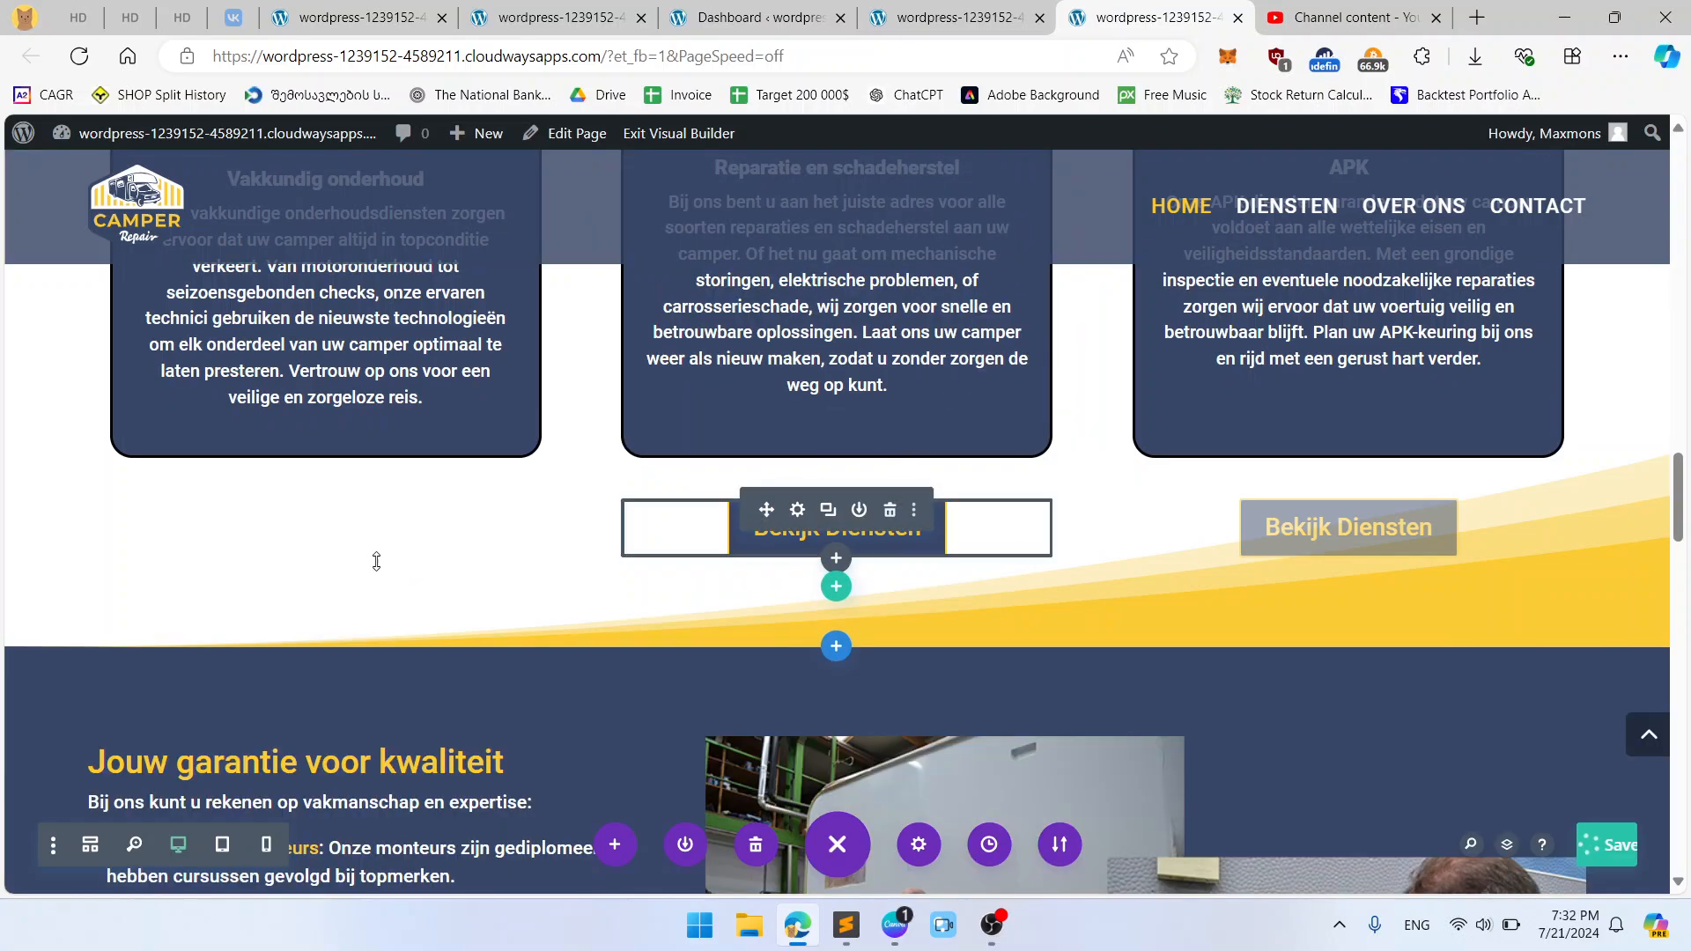
Step: Duplicate the Professioneel Camperonderhoud section and delete the service cards row from the original section
scroll(376, 561, "up", 10)
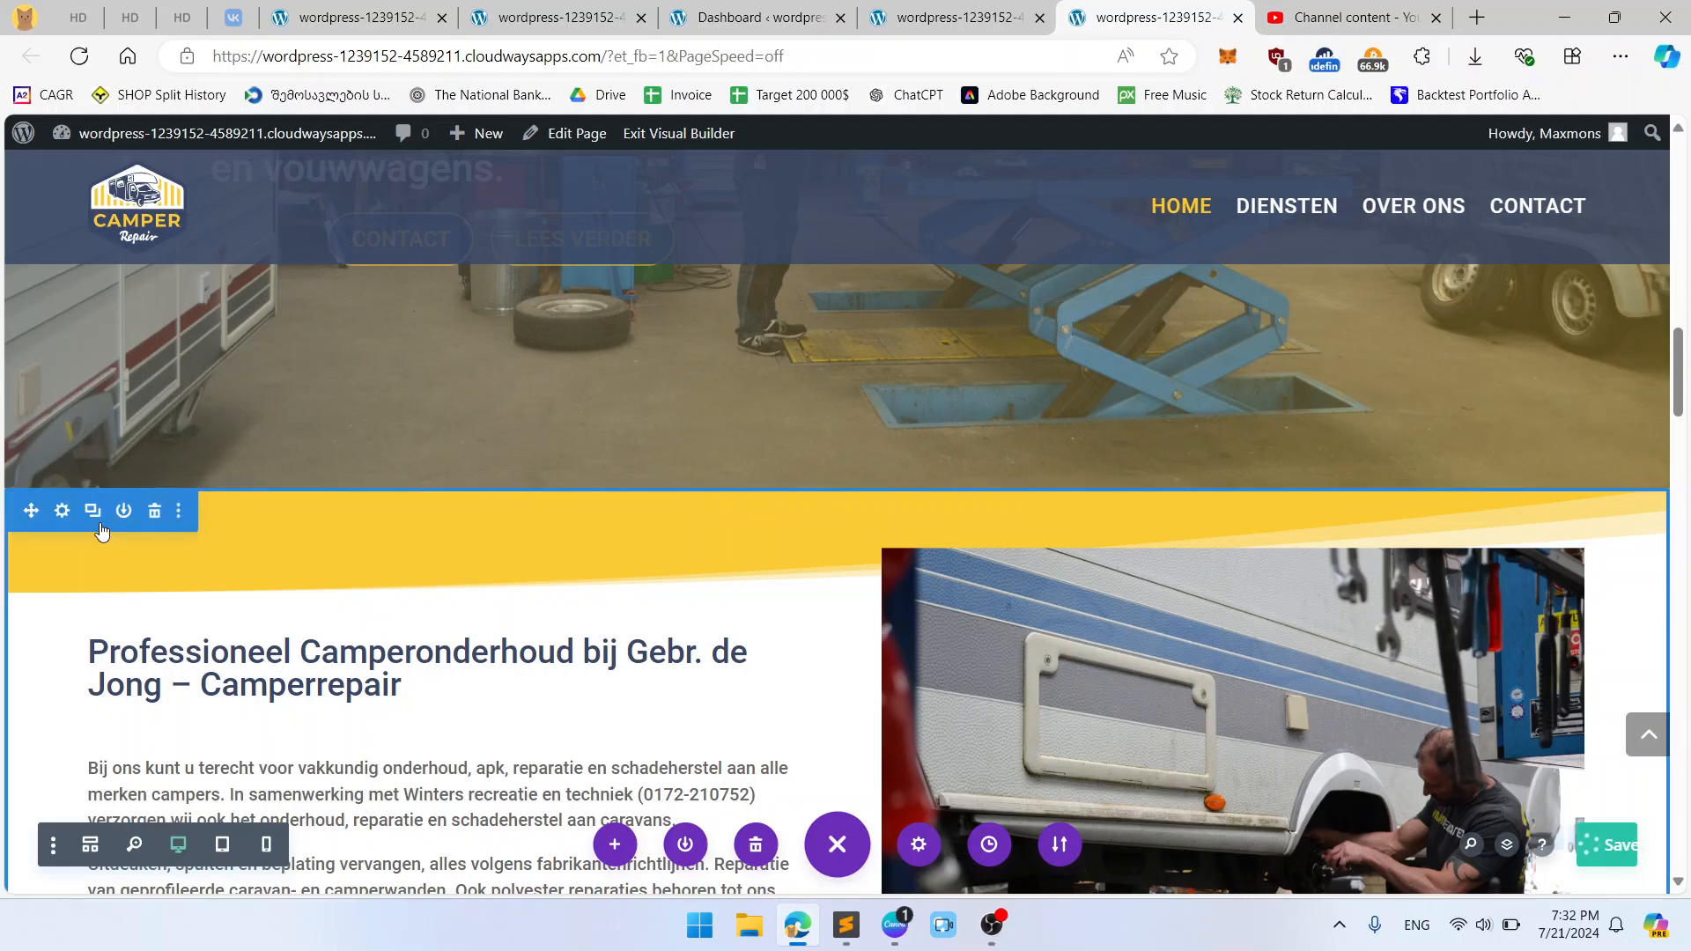
scroll(943, 617, "down", 10)
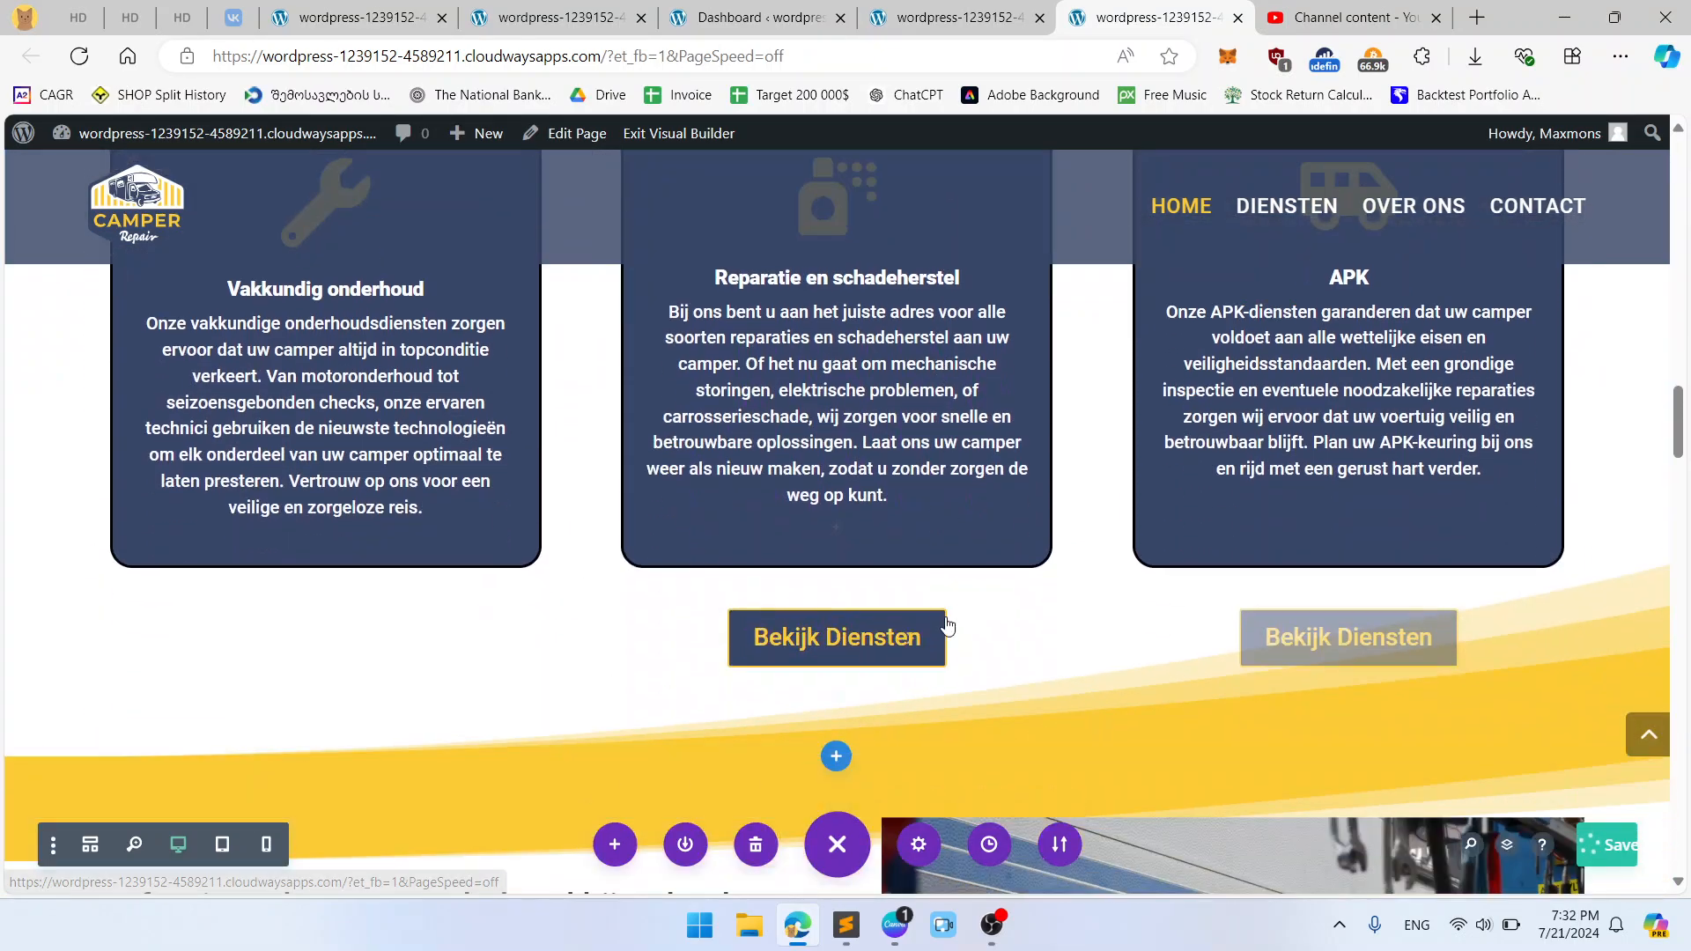
scroll(239, 532, "up", 5)
left_click_drag(239, 532, 266, 545)
left_click_drag(271, 643, 934, 725)
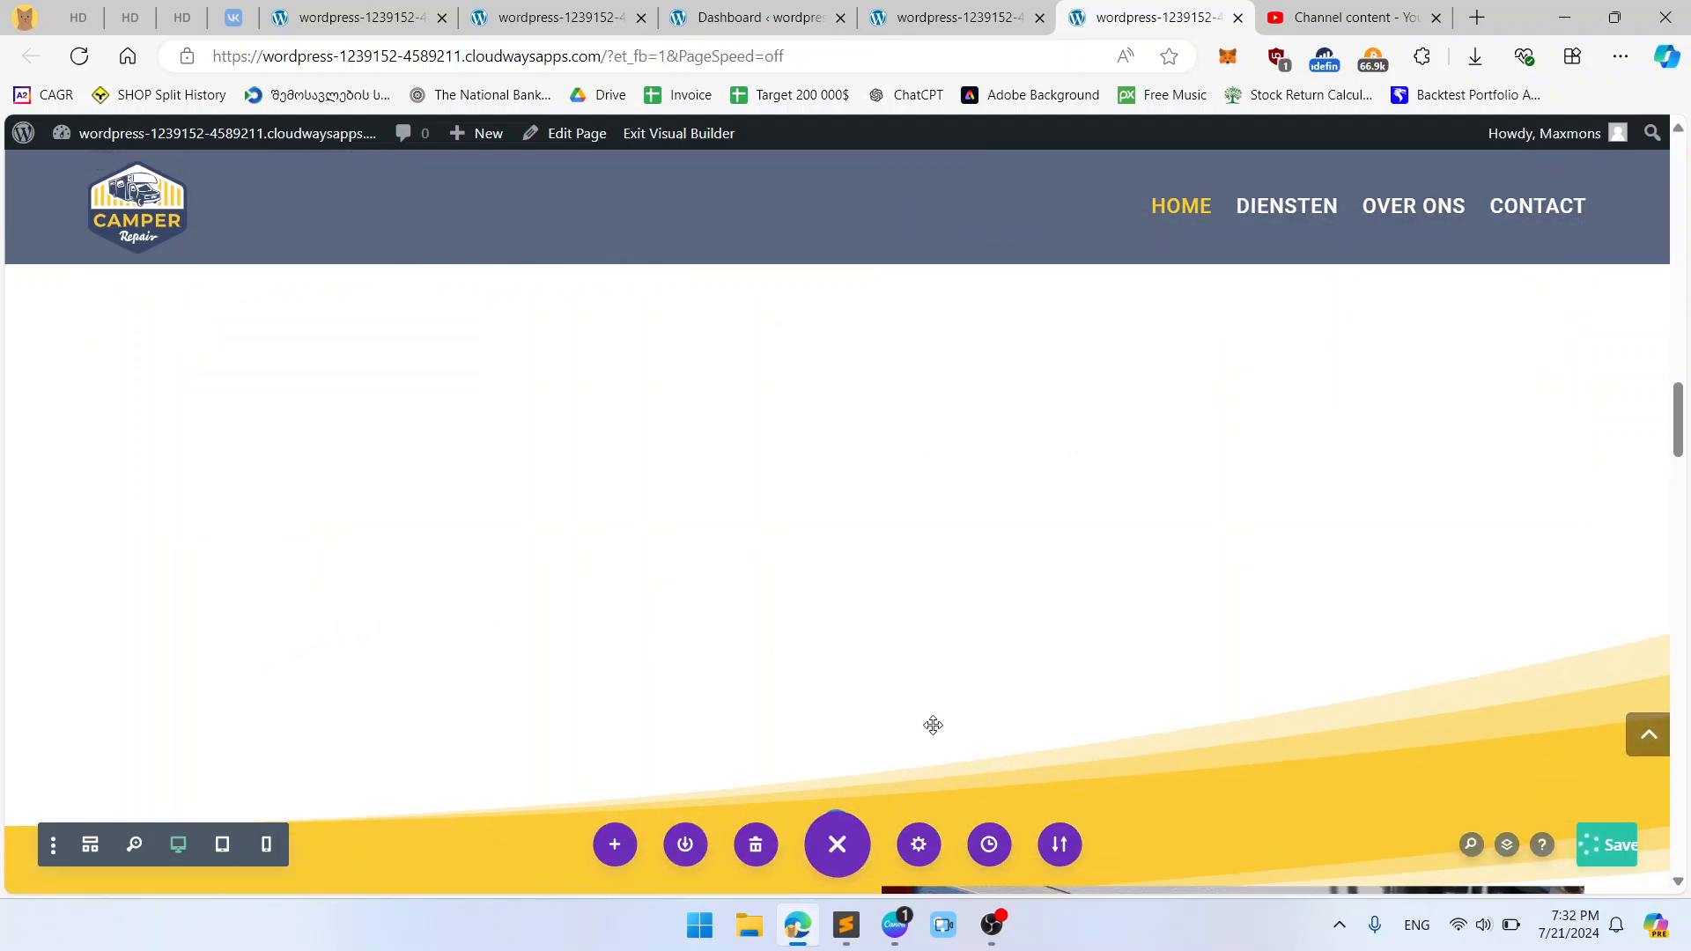
Step: Save the page, then delete the Professioneel Camperonderhoud introduction row from the duplicated section
scroll(1525, 710, "down", 2)
scroll(1140, 495, "up", 5)
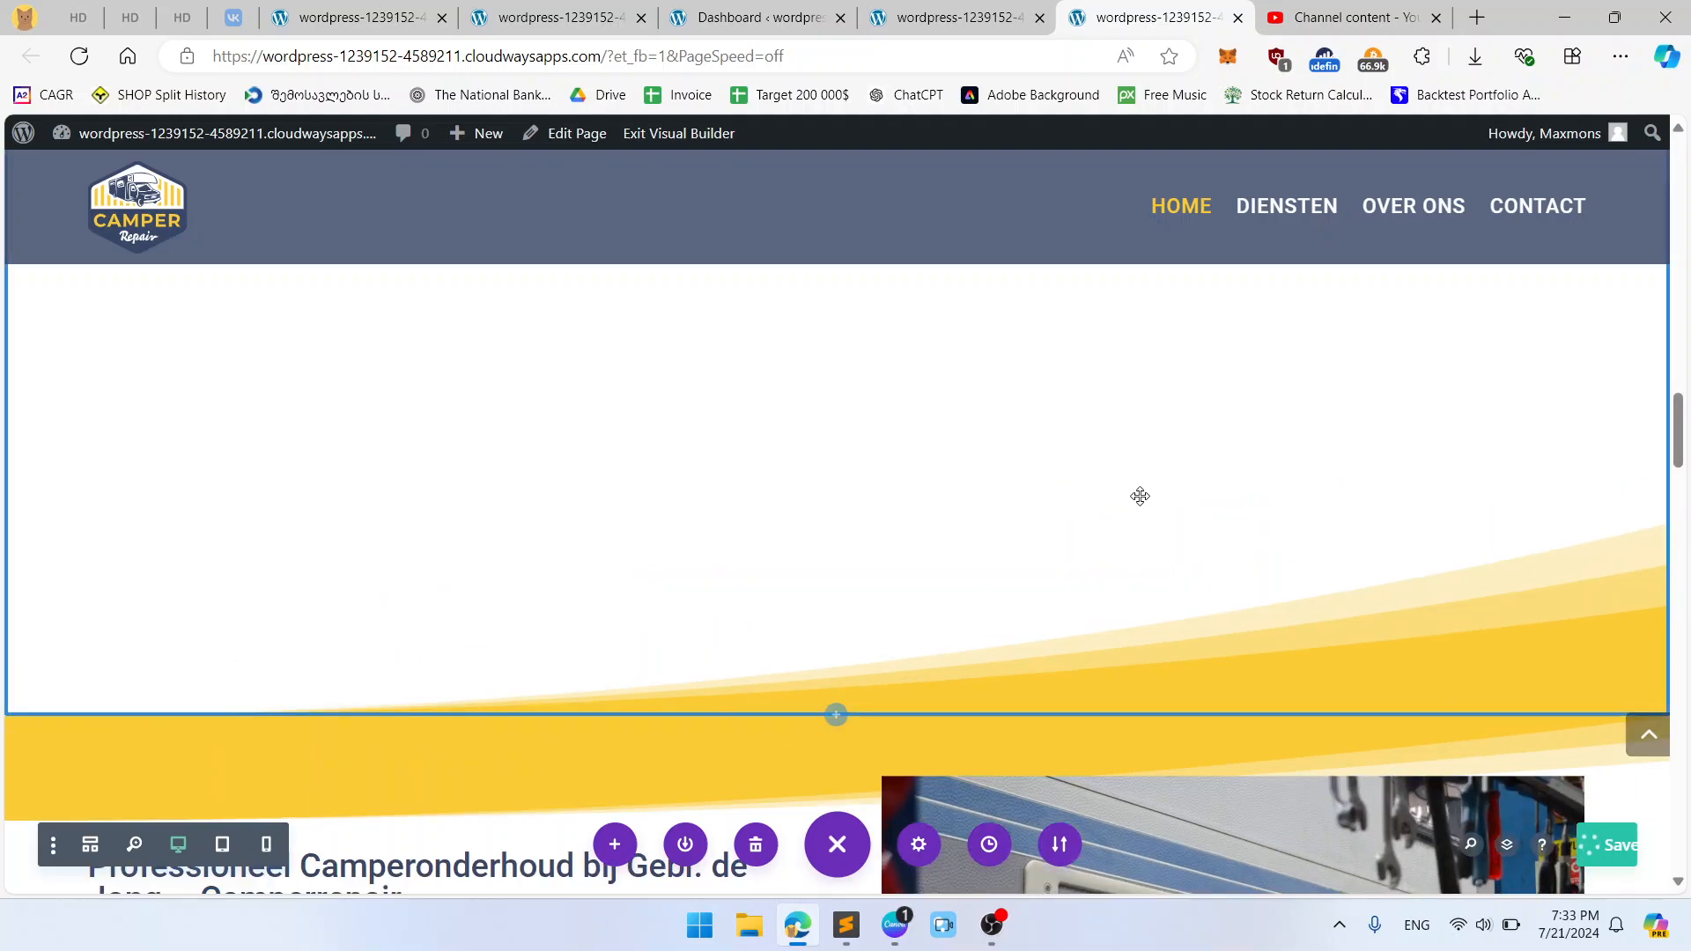
scroll(1162, 563, "up", 7)
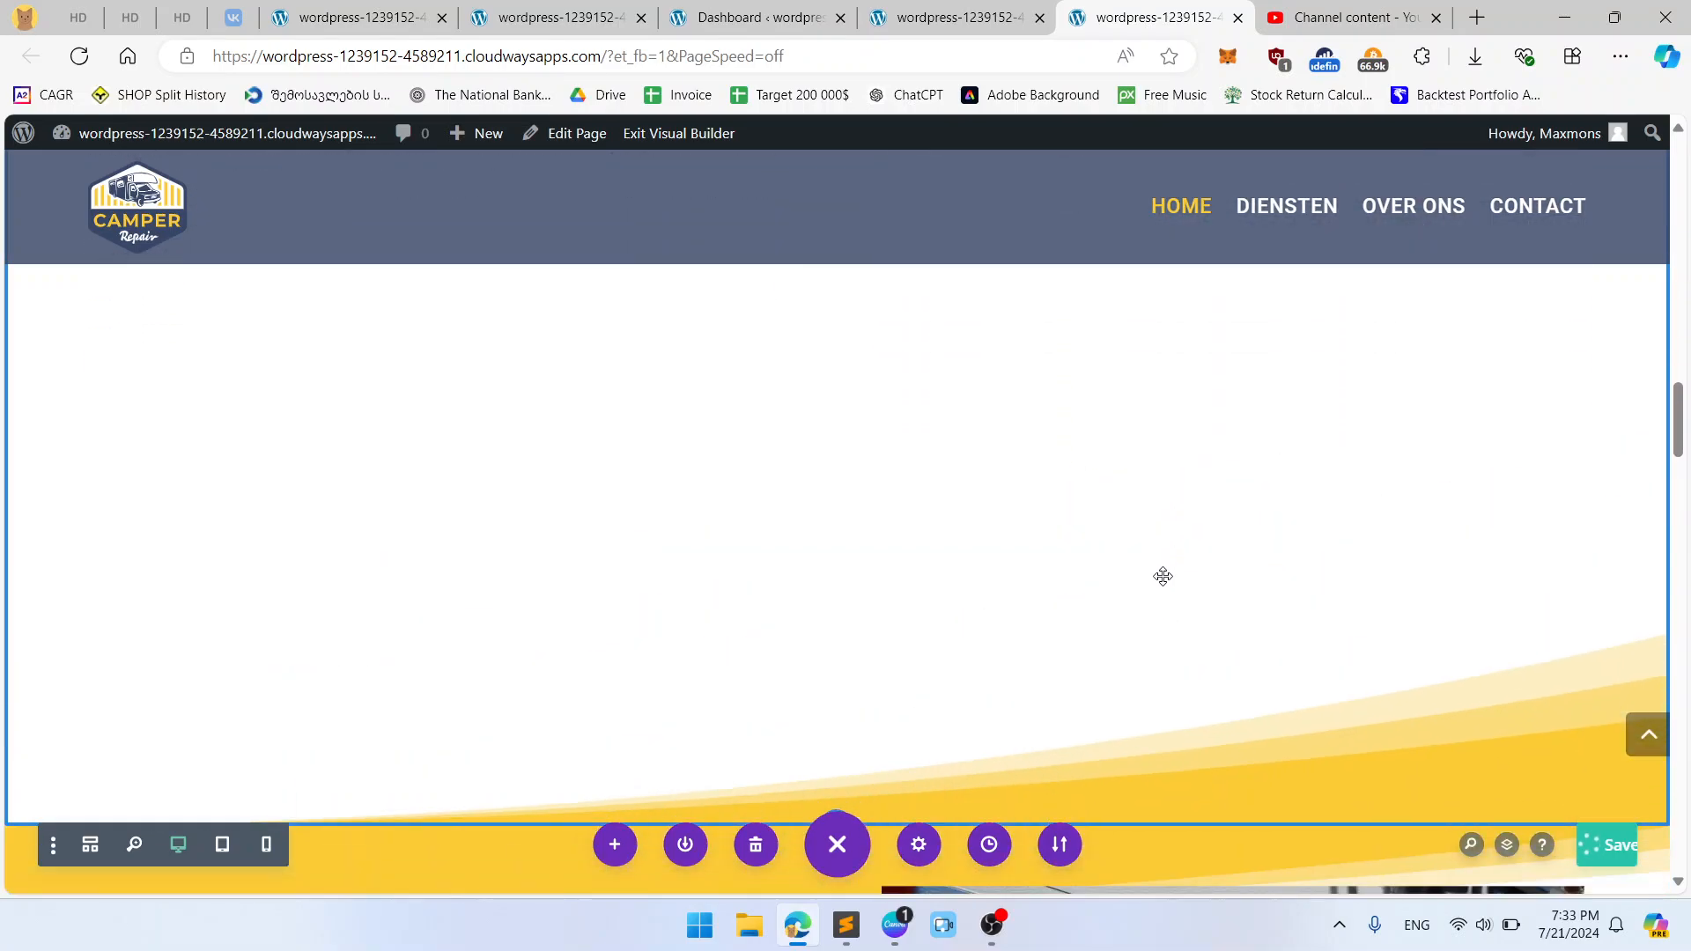
scroll(1556, 732, "down", 4)
scroll(1164, 567, "up", 4)
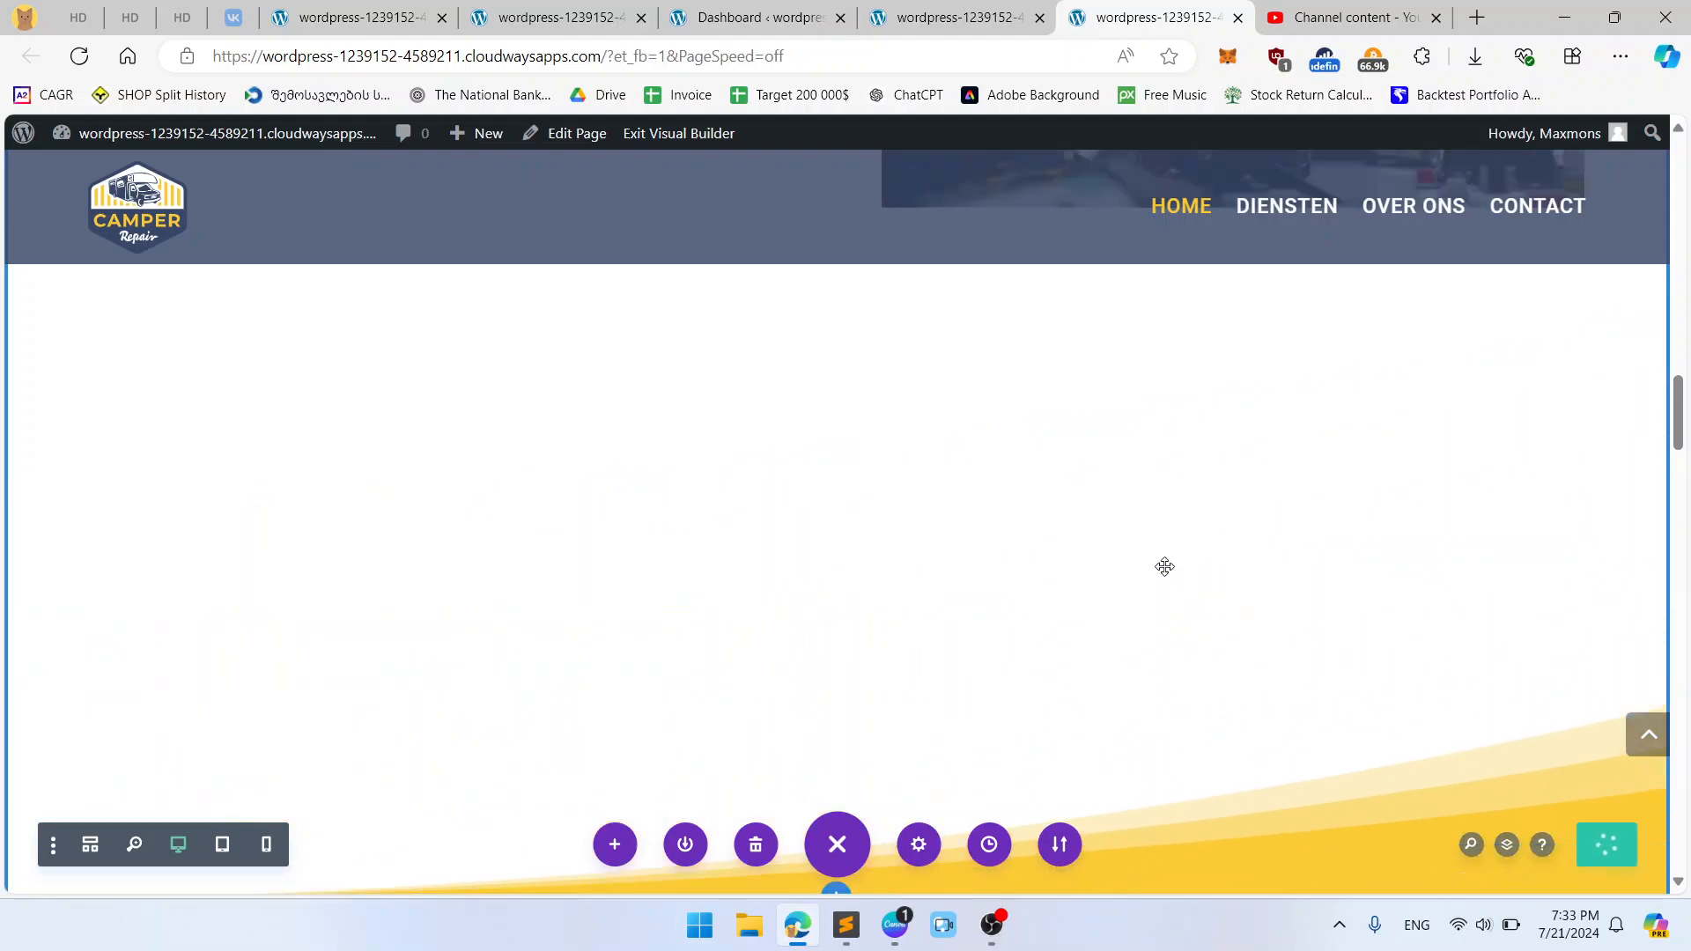
scroll(1043, 395, "down", 9)
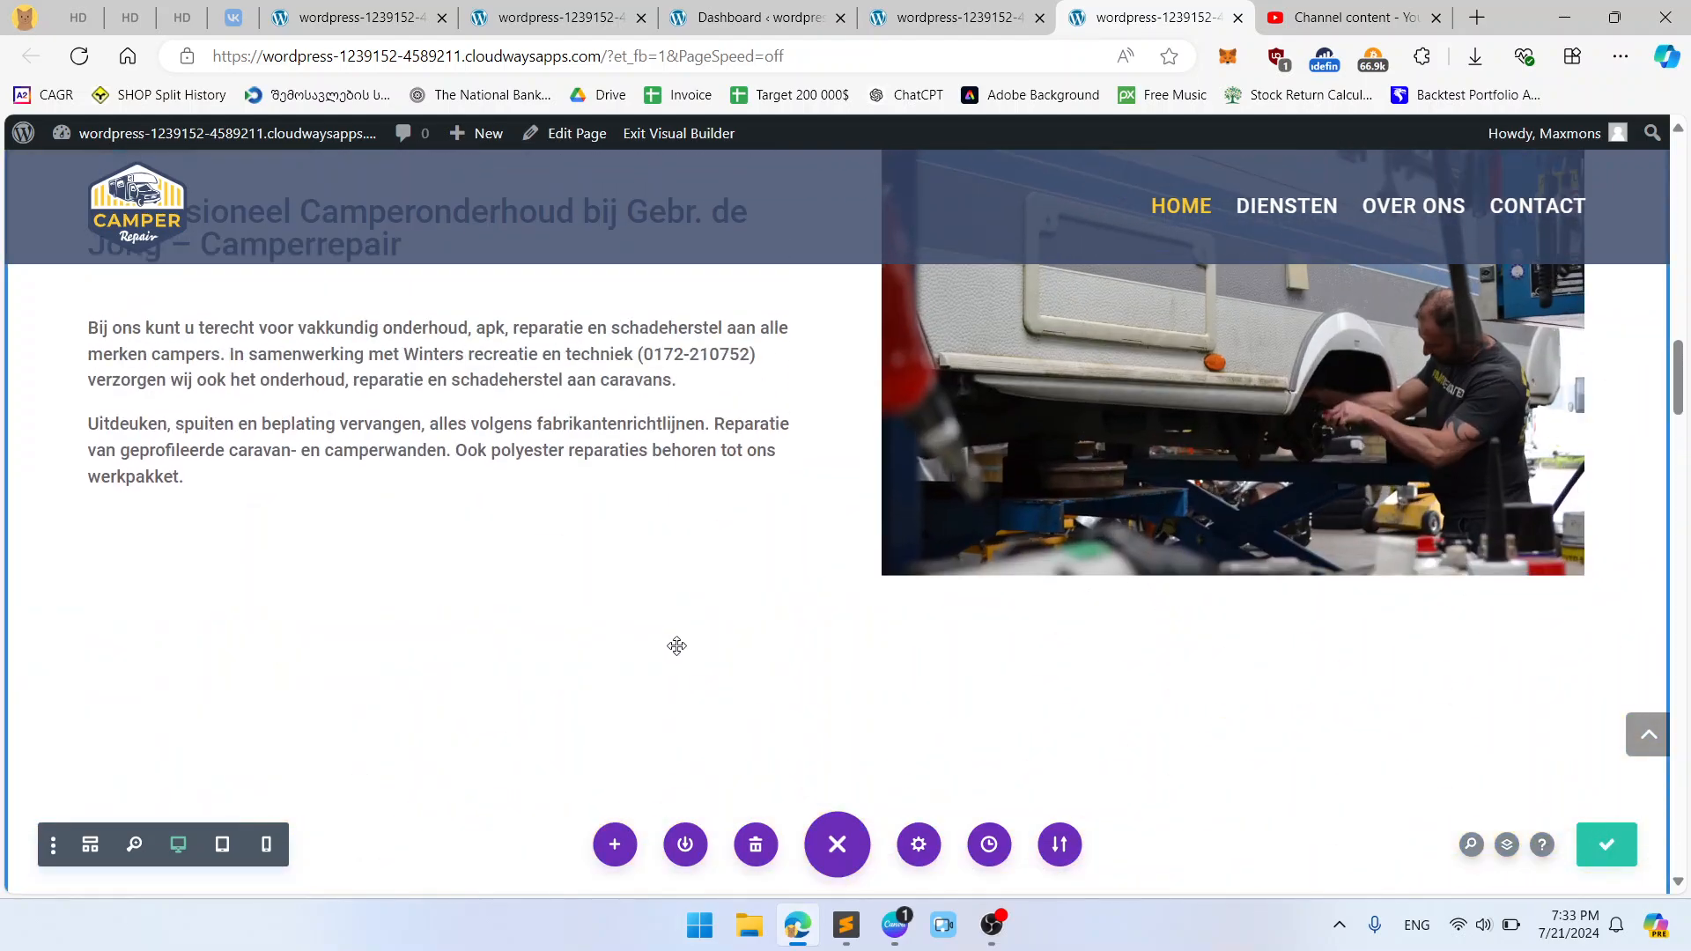
scroll(677, 644, "down", 5)
mouse_move(181, 581)
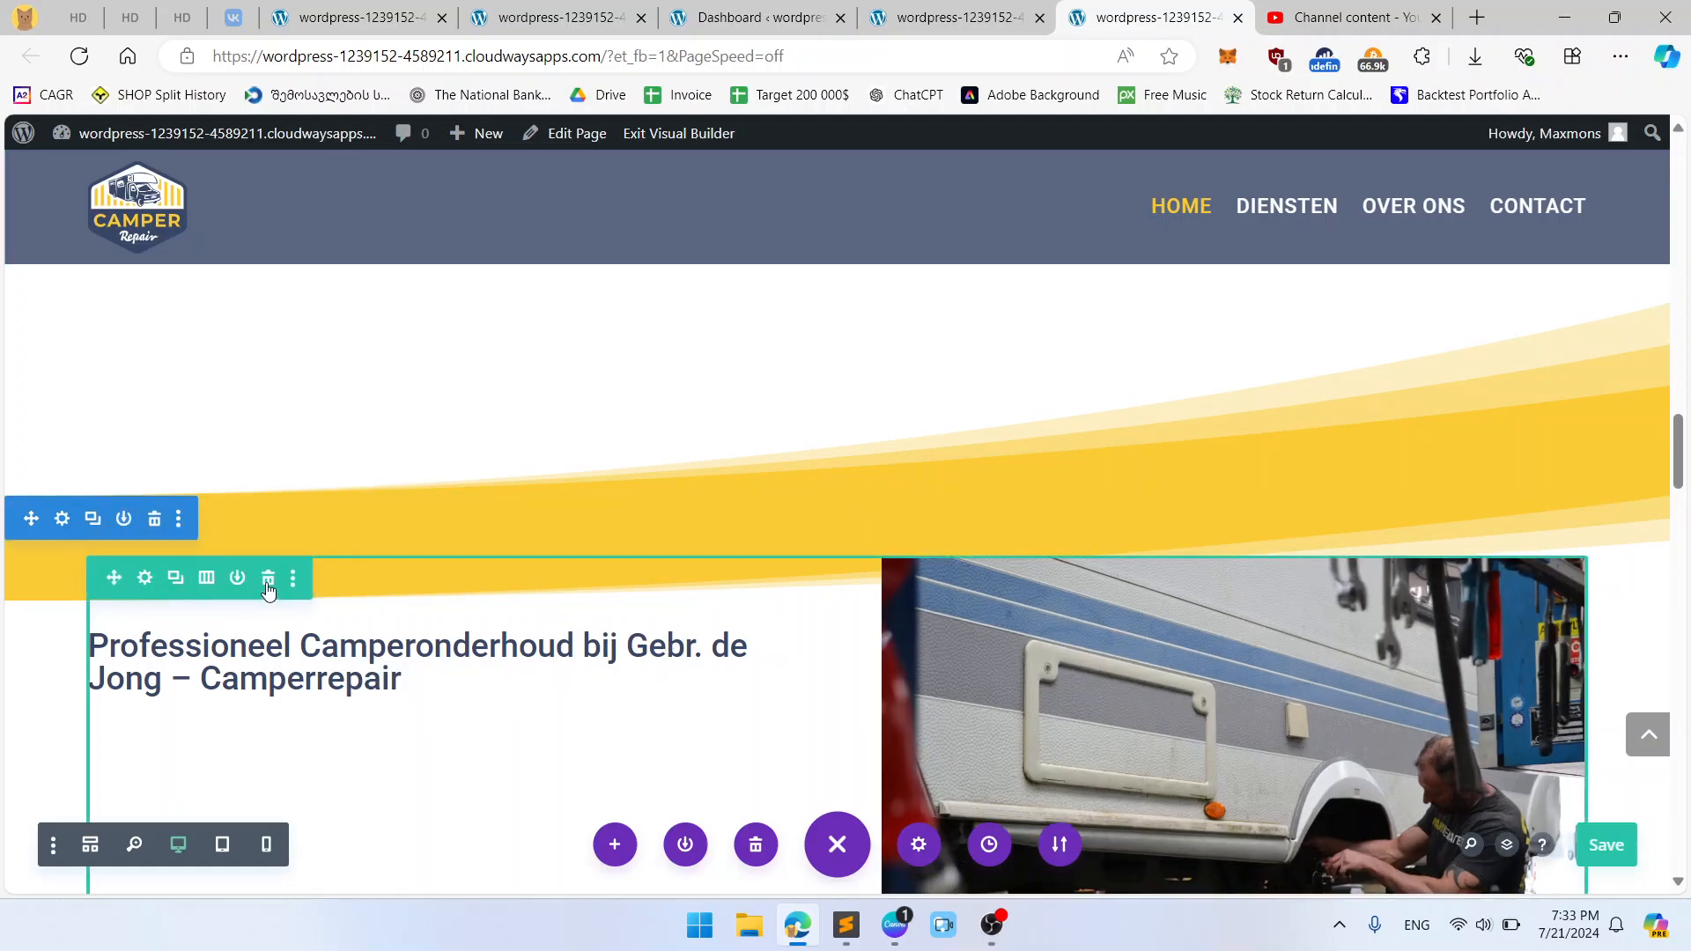
left_click(269, 578)
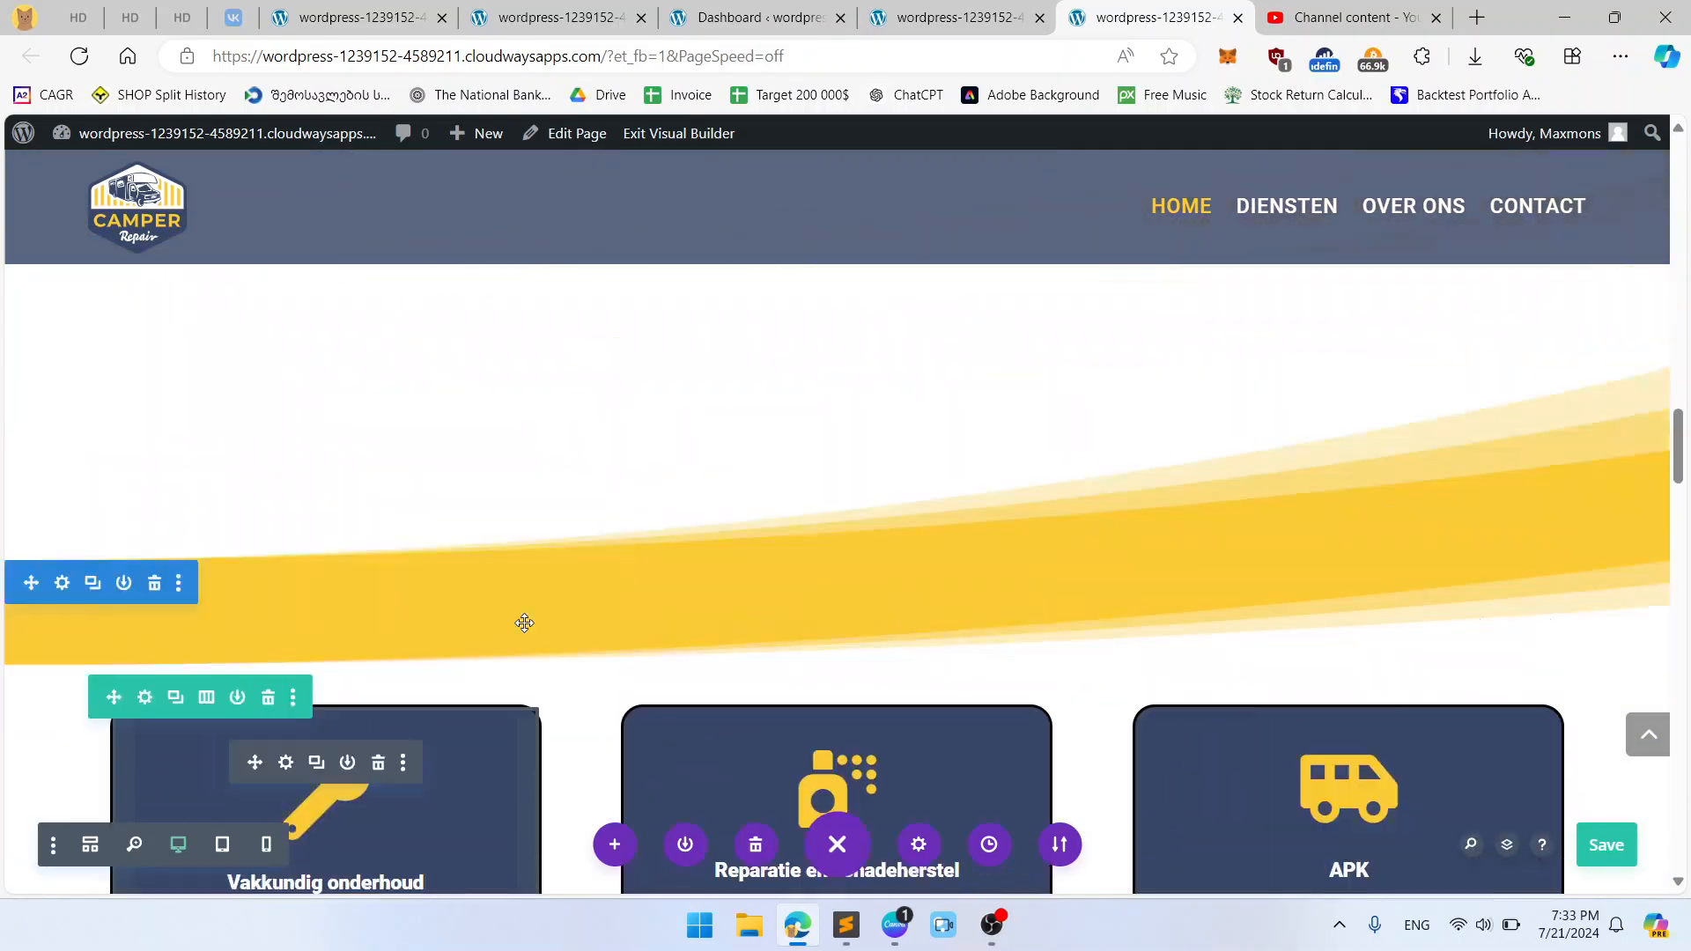
key("ctrl+z")
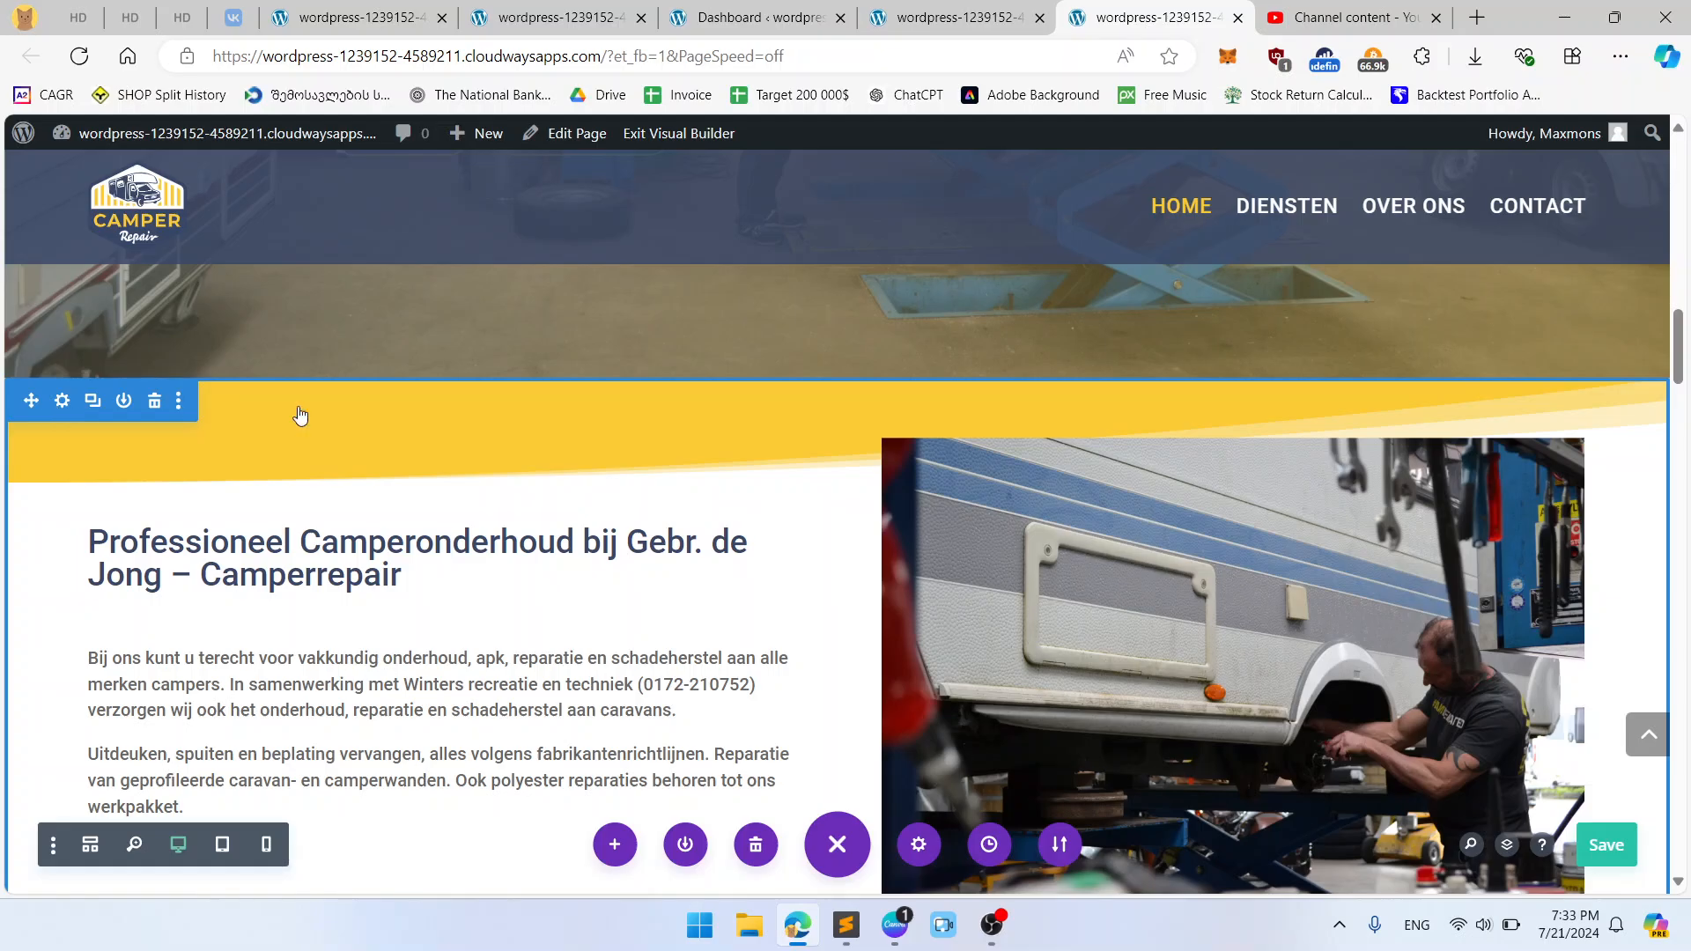
Step: Reset the minimum height of the original Professioneel Camperonderhoud section to auto
left_click(62, 400)
left_click(1159, 254)
left_click(1128, 419)
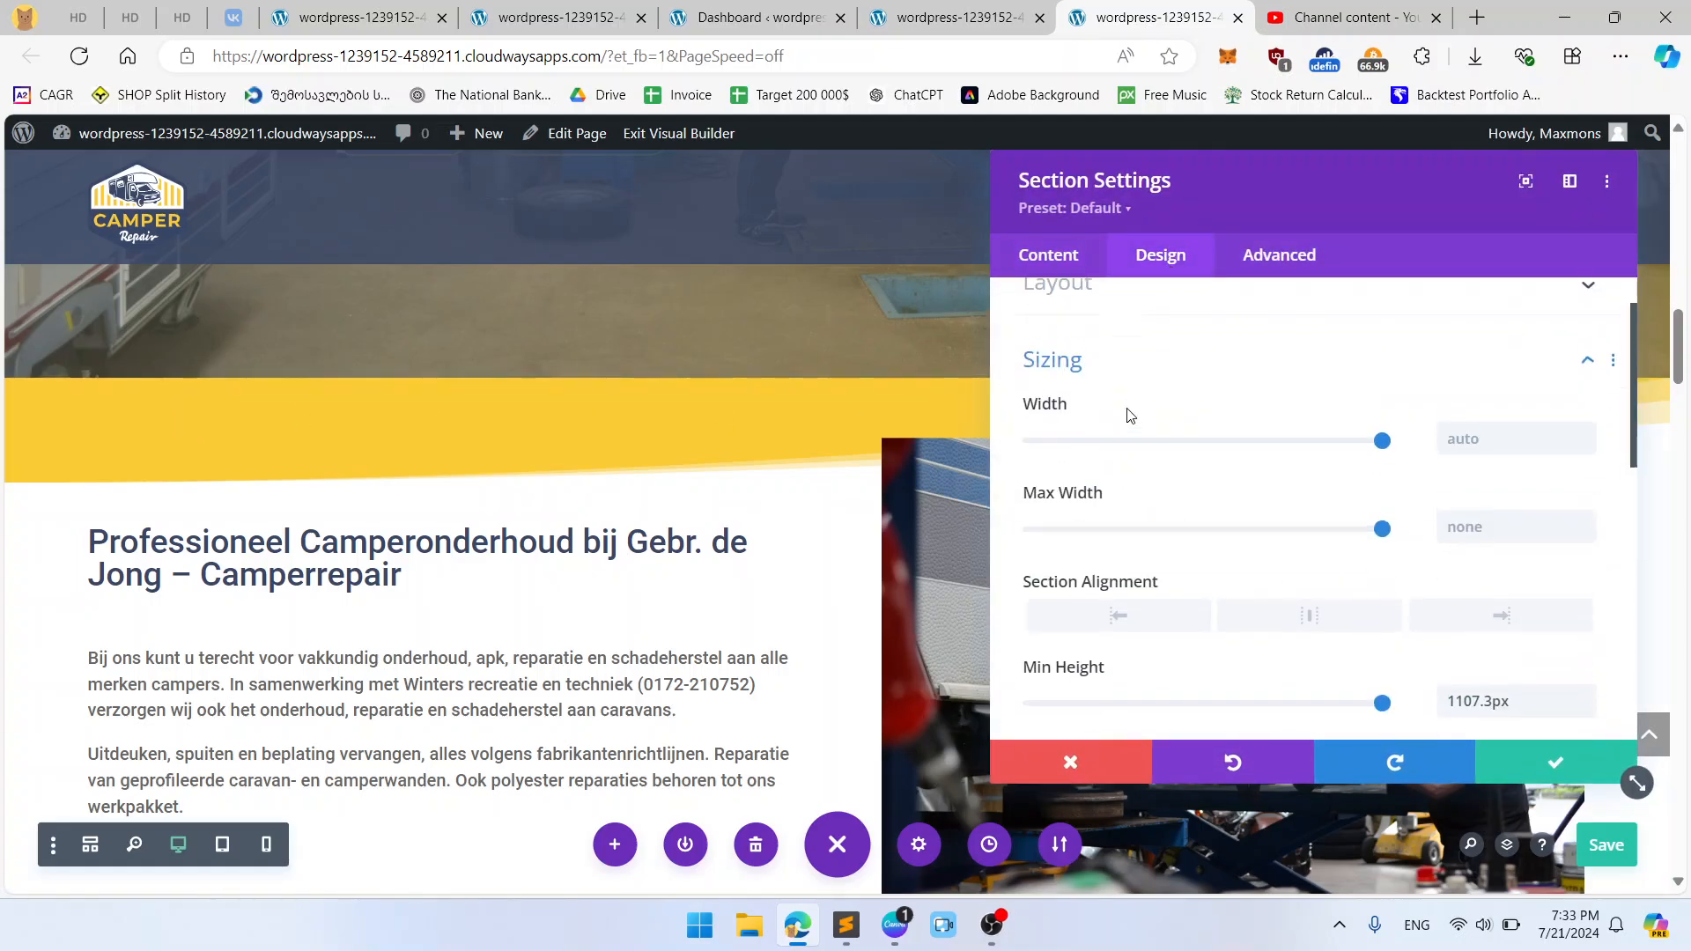
scroll(1130, 415, "down", 2)
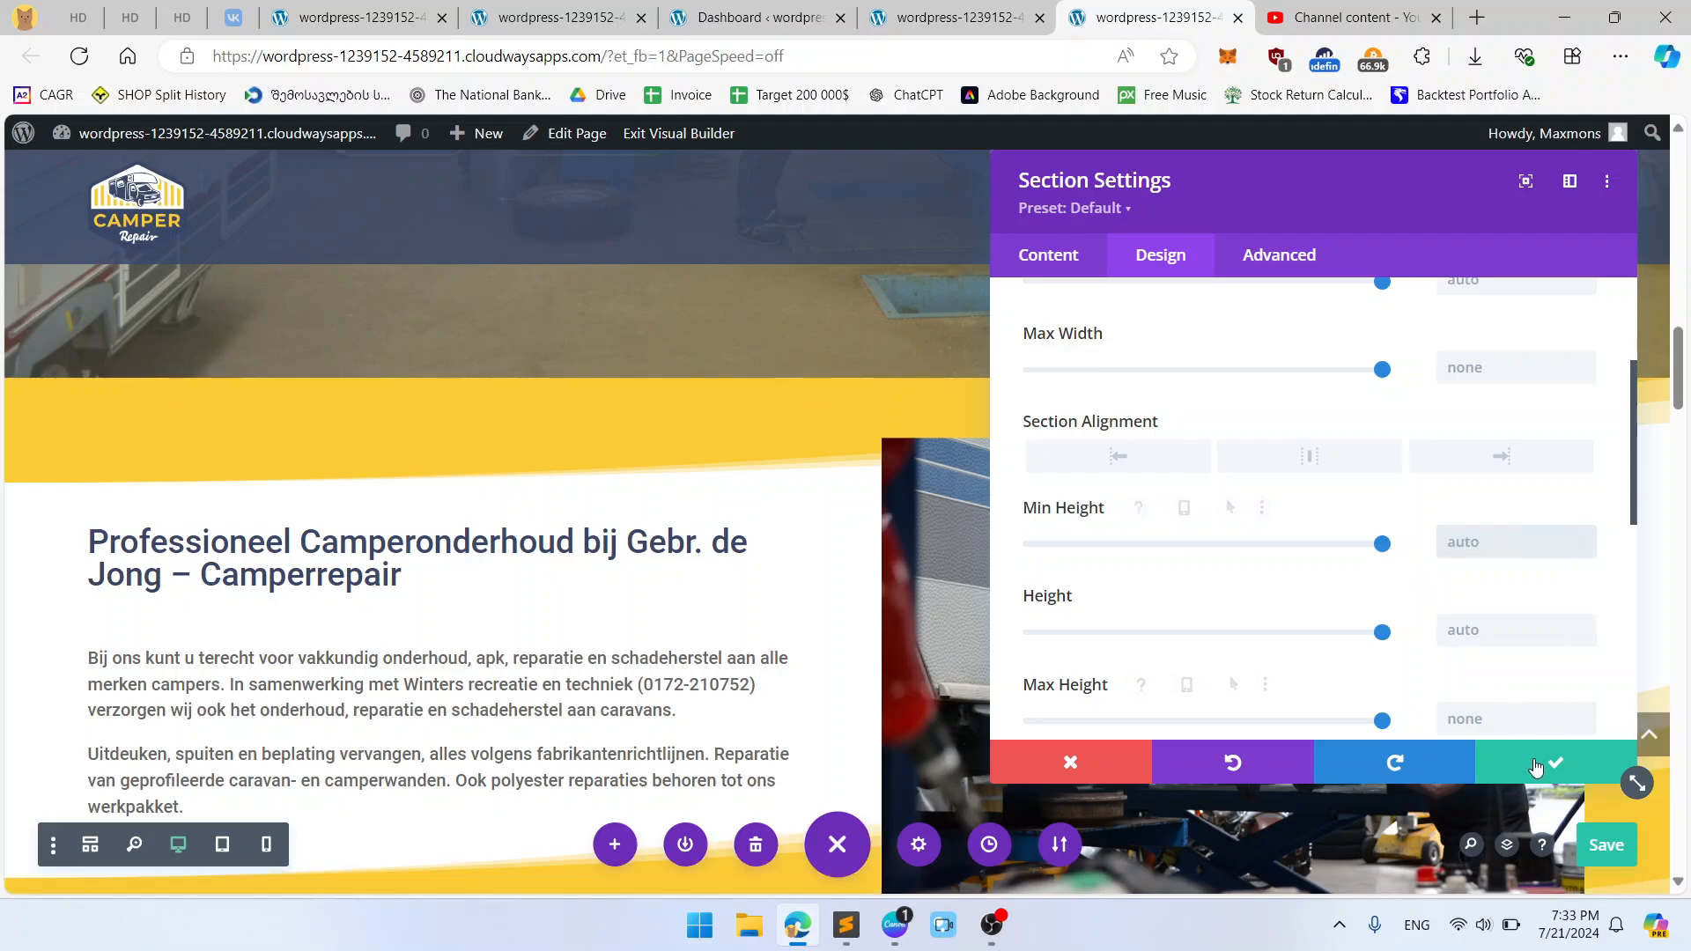
Step: Check the section's remaining design, background and custom CSS options, then save the section settings
scroll(1388, 546, "down", 5)
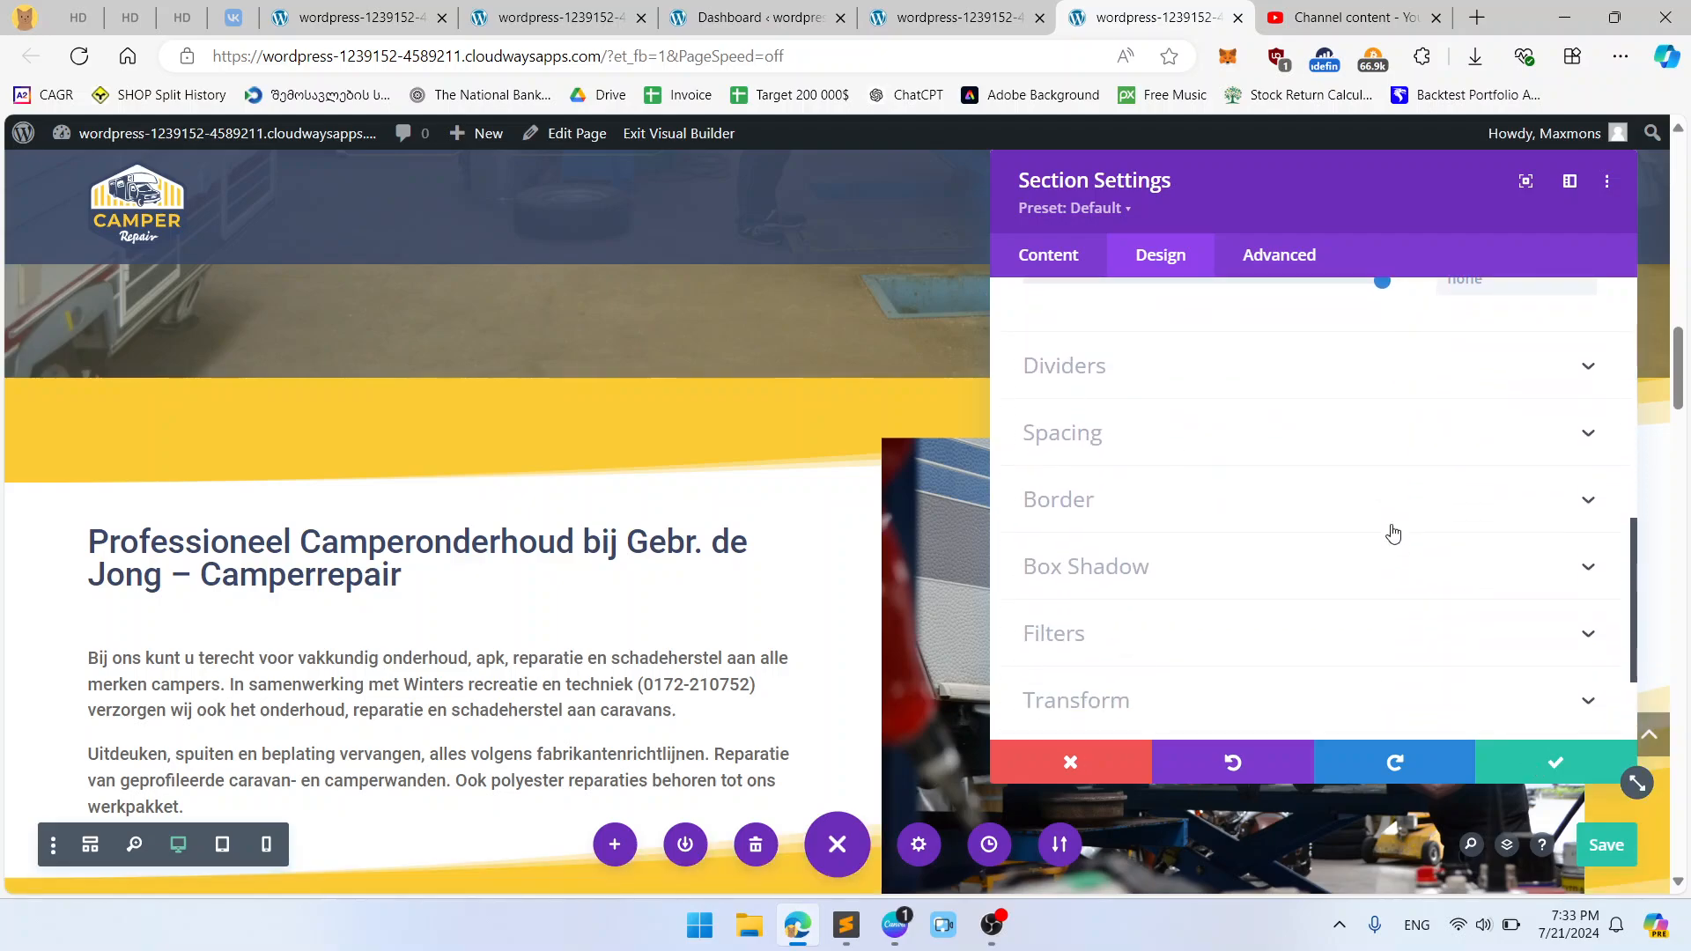
left_click(1049, 258)
left_click(1144, 422)
scroll(1294, 458, "down", 1)
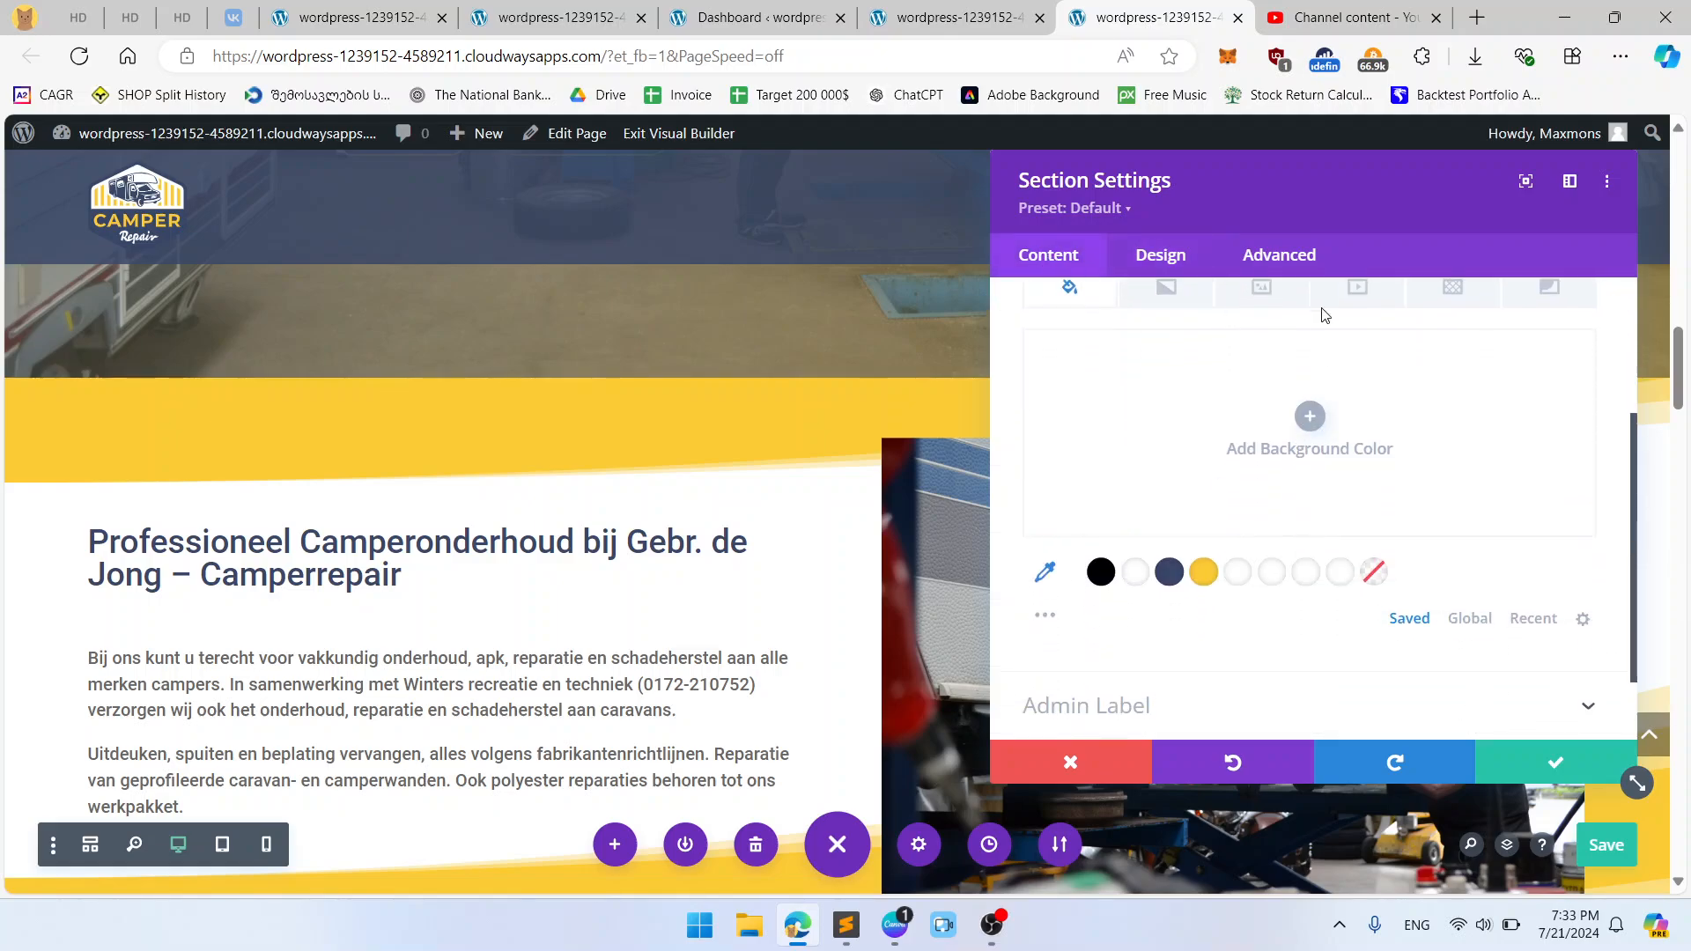
left_click(1282, 262)
left_click(1174, 426)
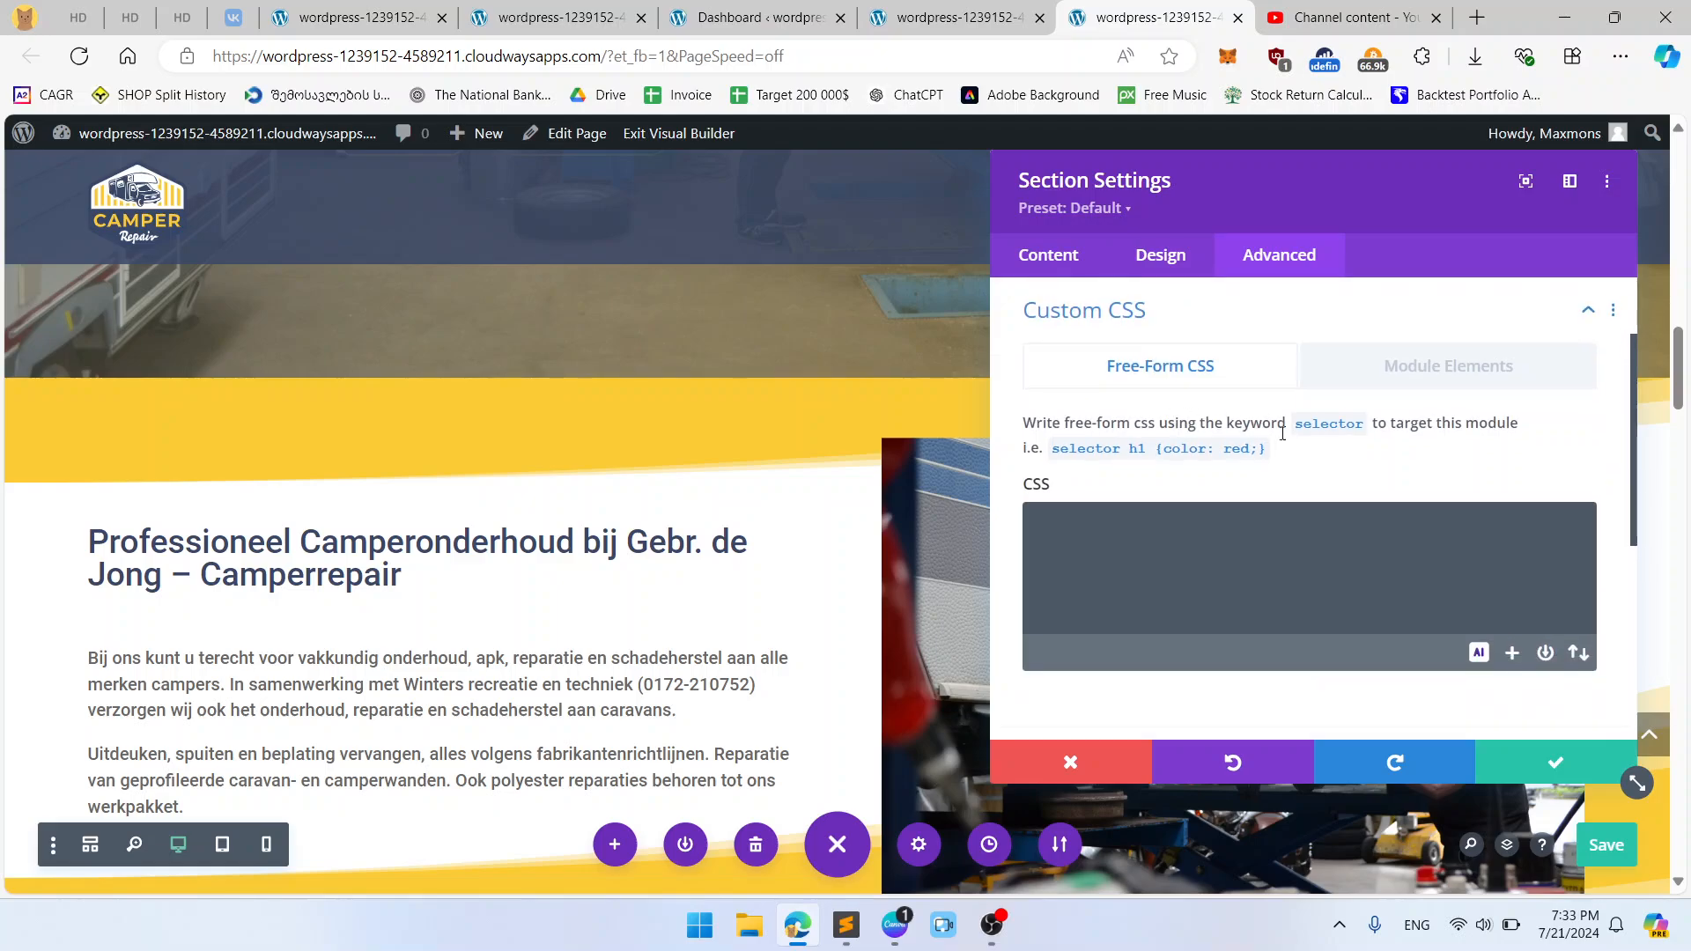
left_click(1361, 370)
scroll(1299, 450, "down", 3)
scroll(1299, 451, "down", 4)
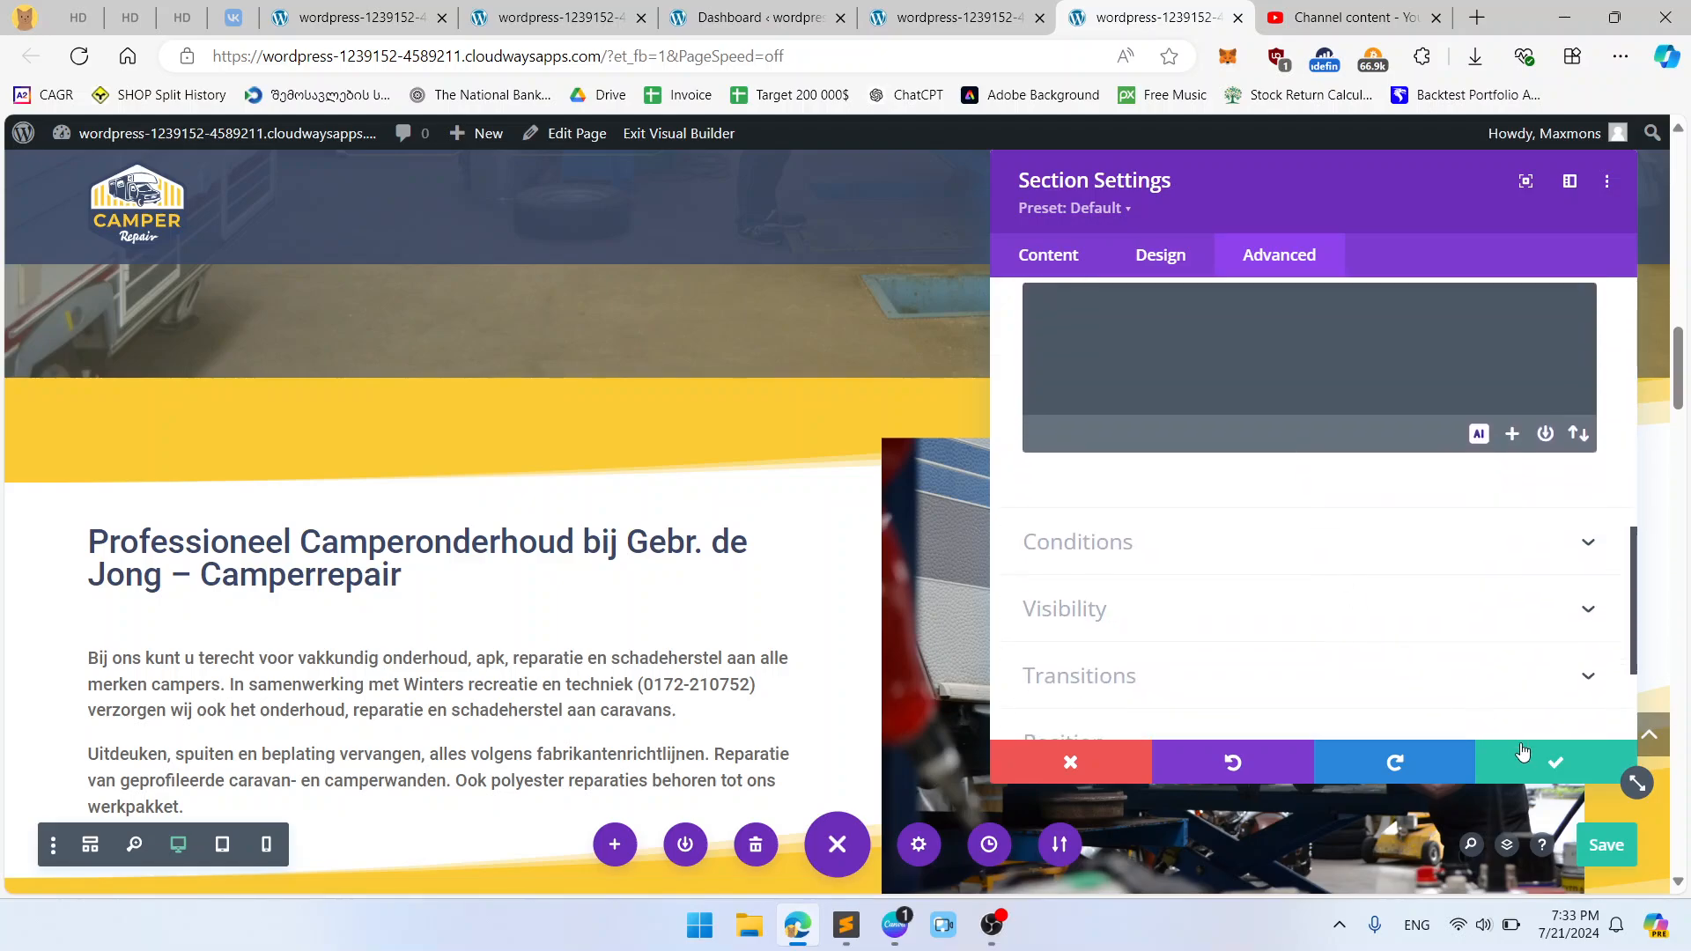
left_click(1556, 763)
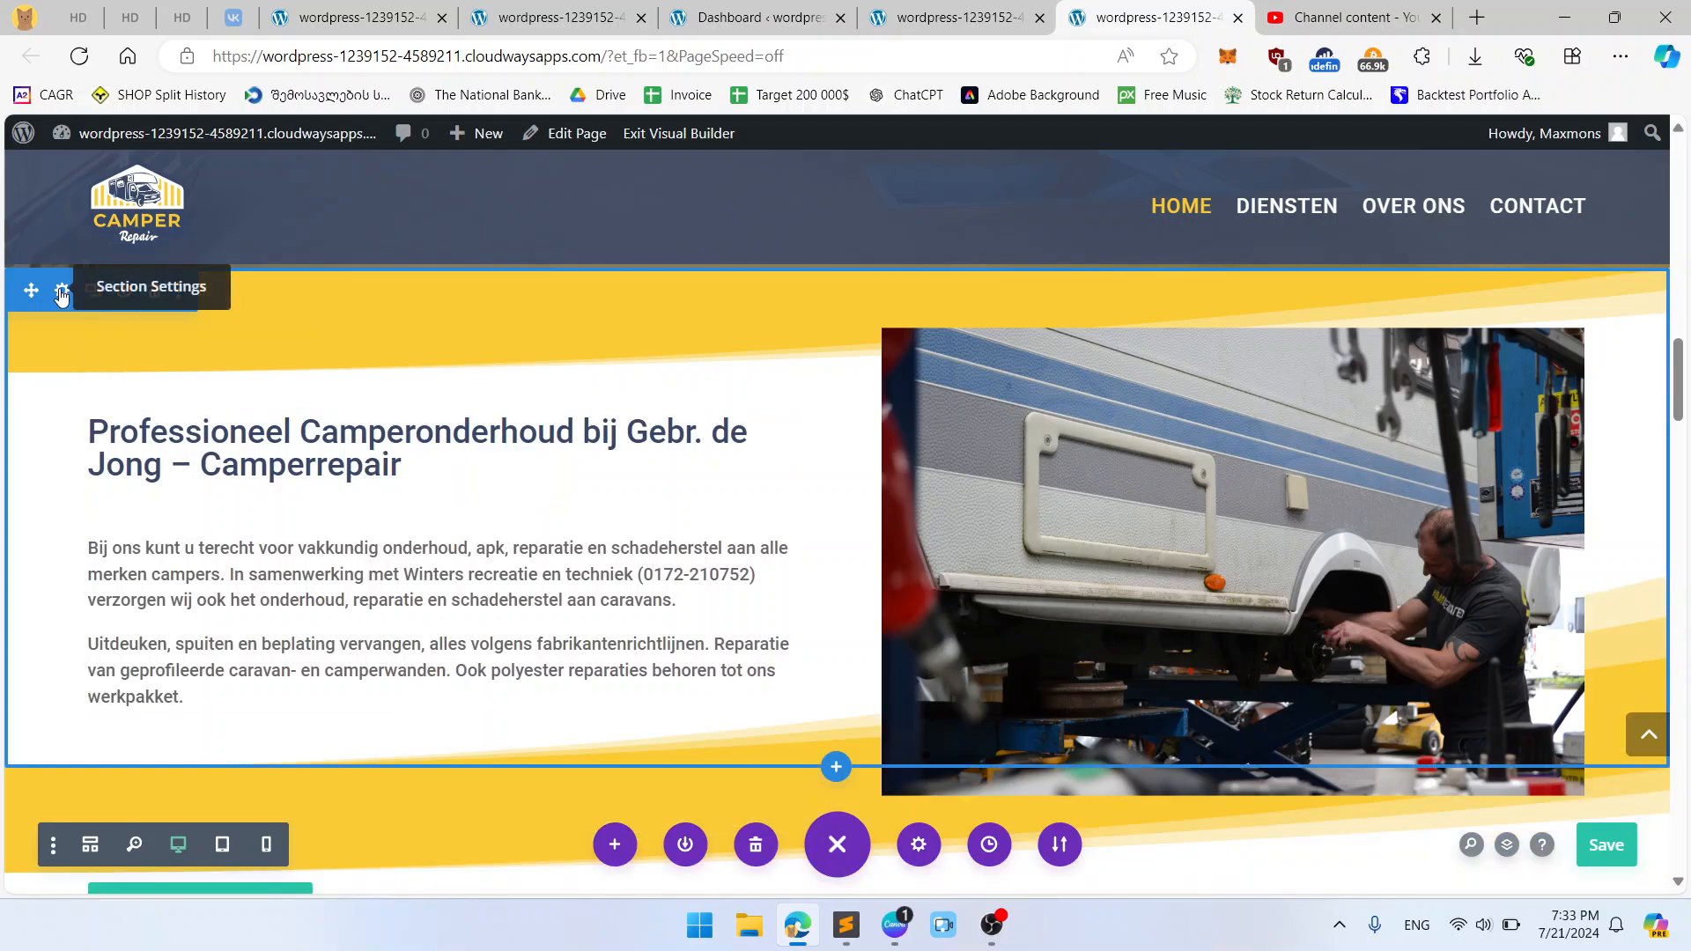
Step: Examine the Professioneel Camperonderhoud introduction section's background settings and its list of design options
left_click(61, 293)
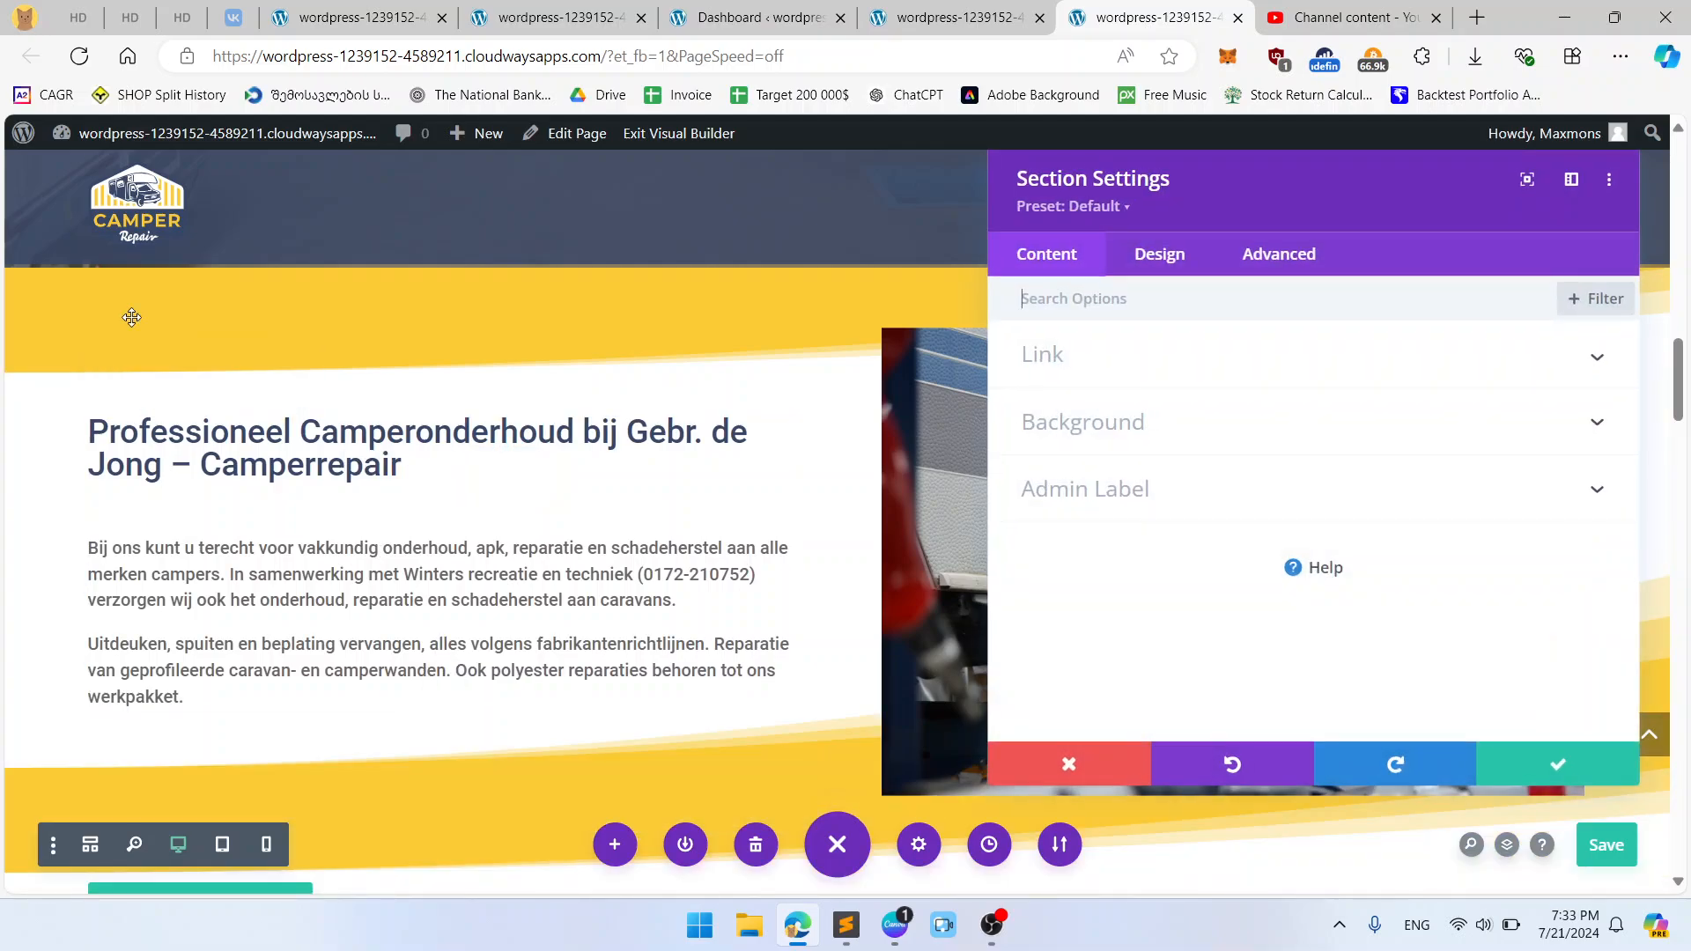
left_click(1114, 427)
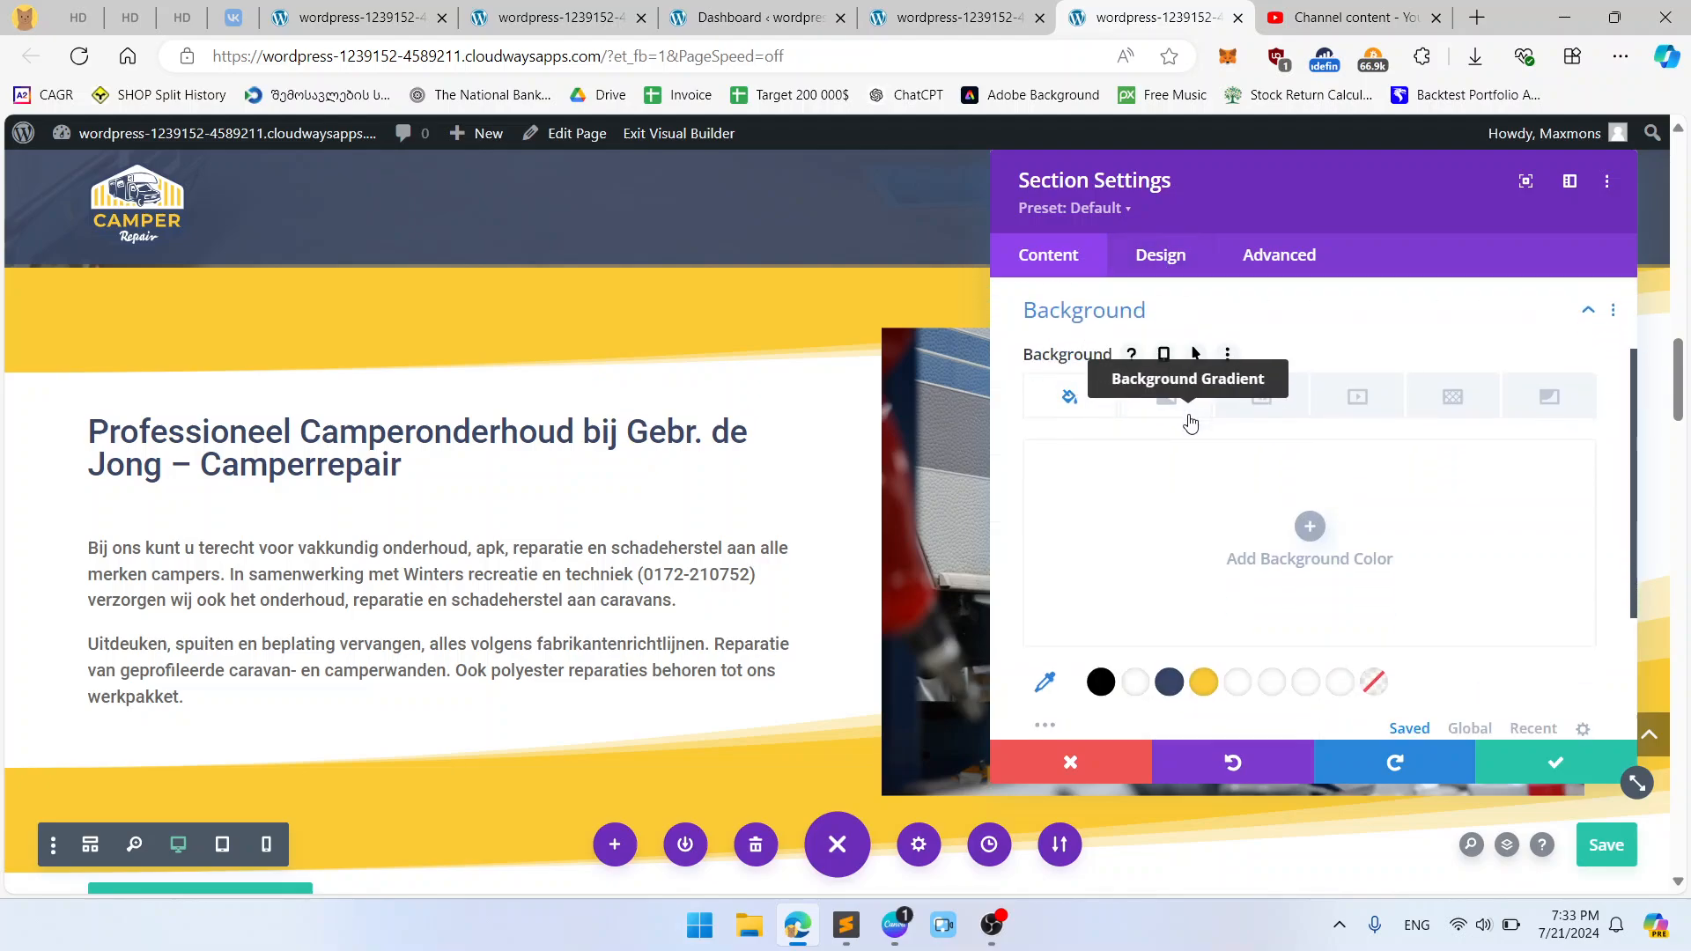
left_click(1154, 257)
scroll(1167, 482, "down", 2)
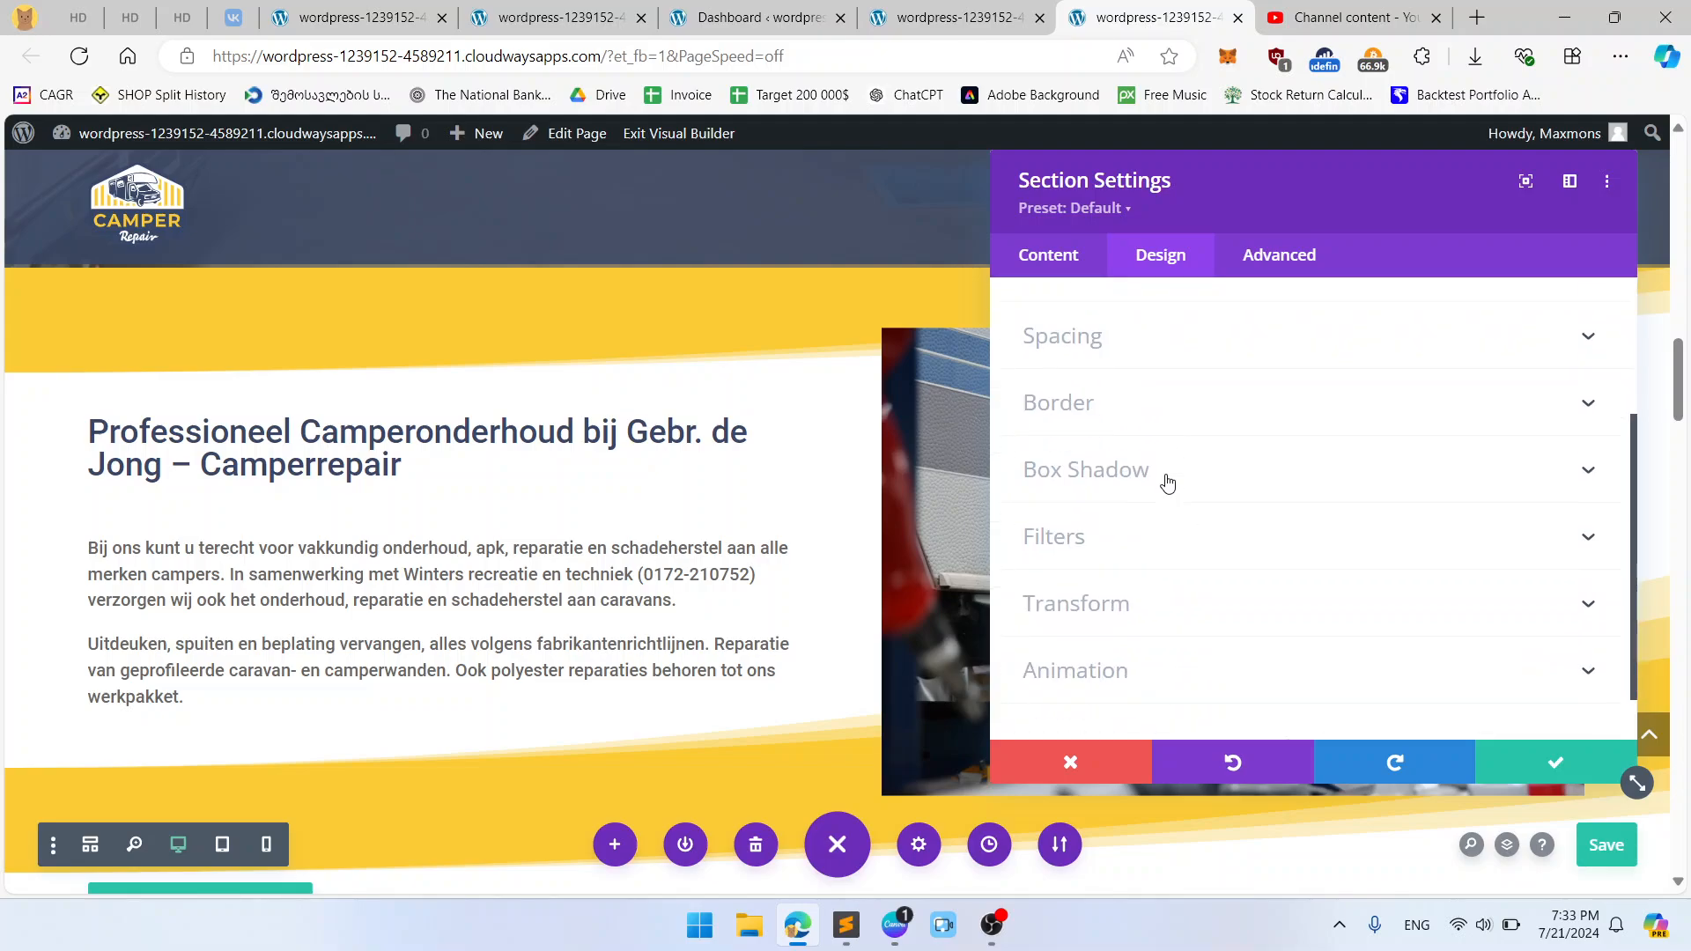
scroll(1168, 483, "down", 1)
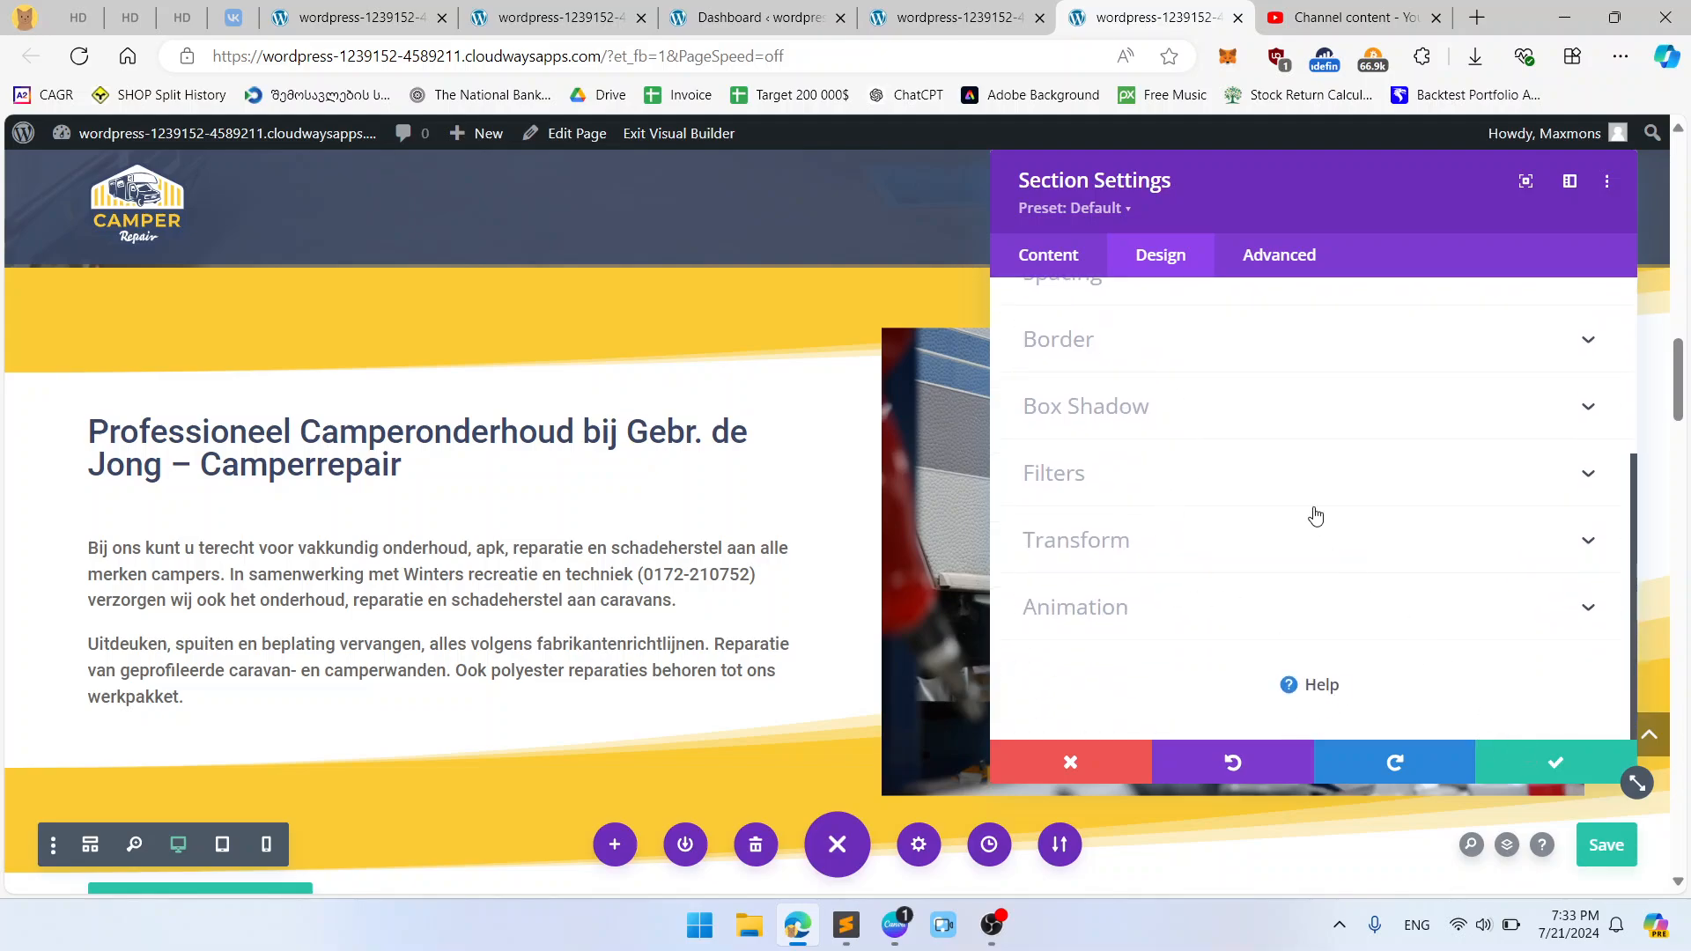
scroll(1161, 480, "up", 2)
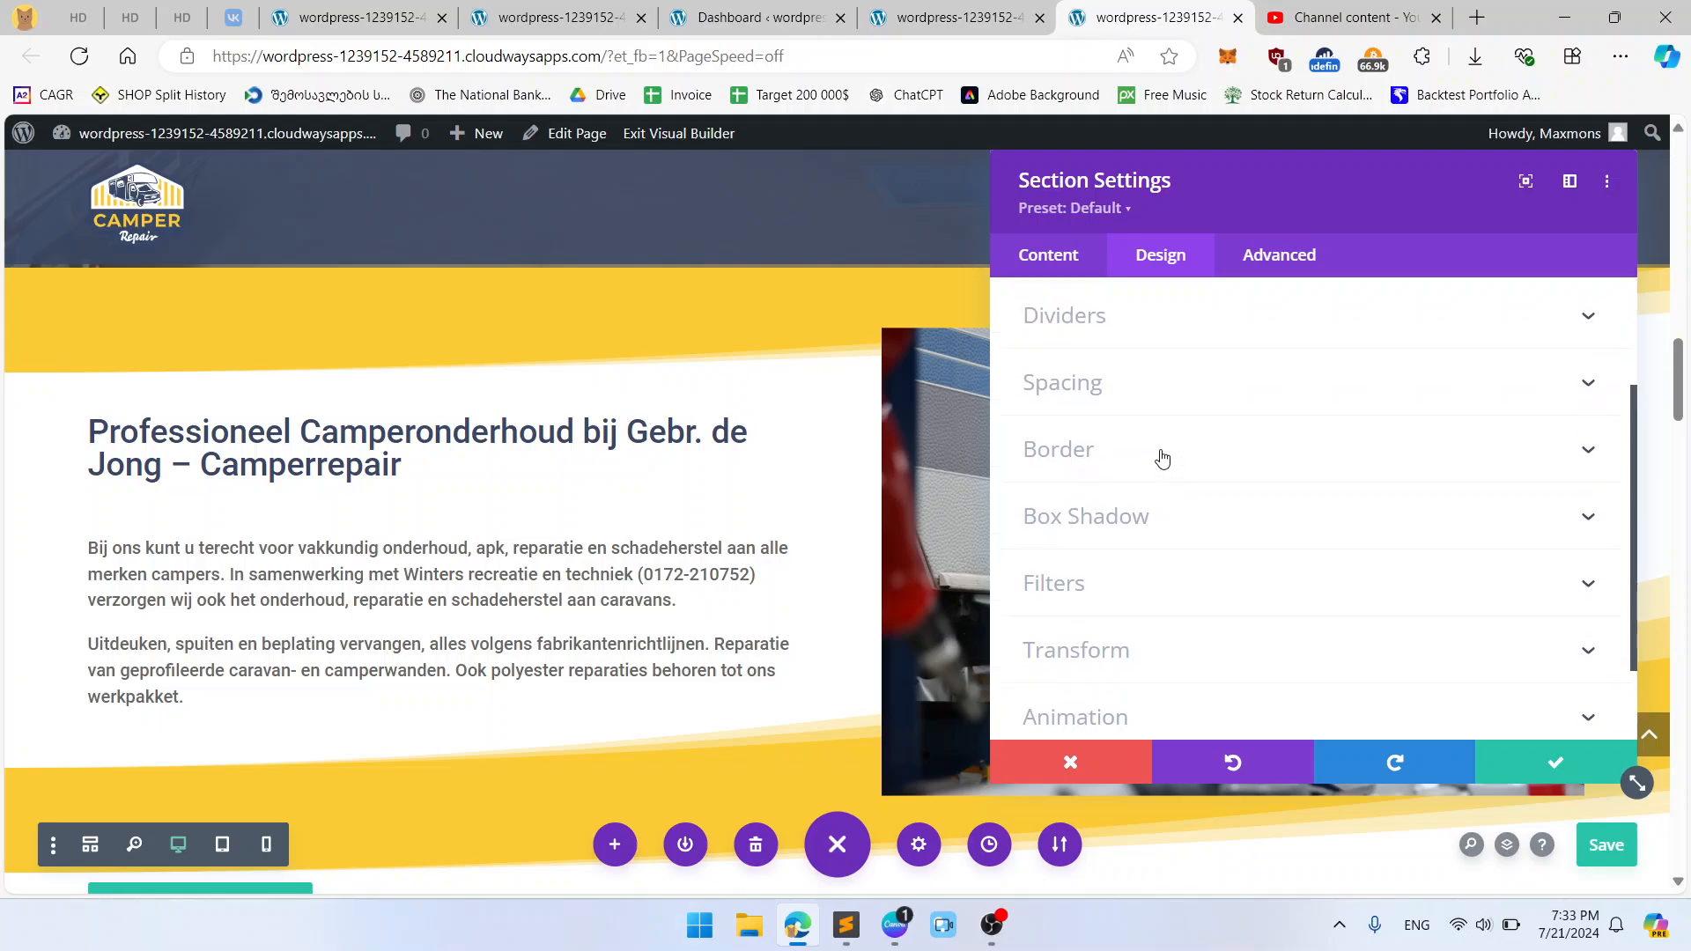
scroll(1117, 432, "up", 3)
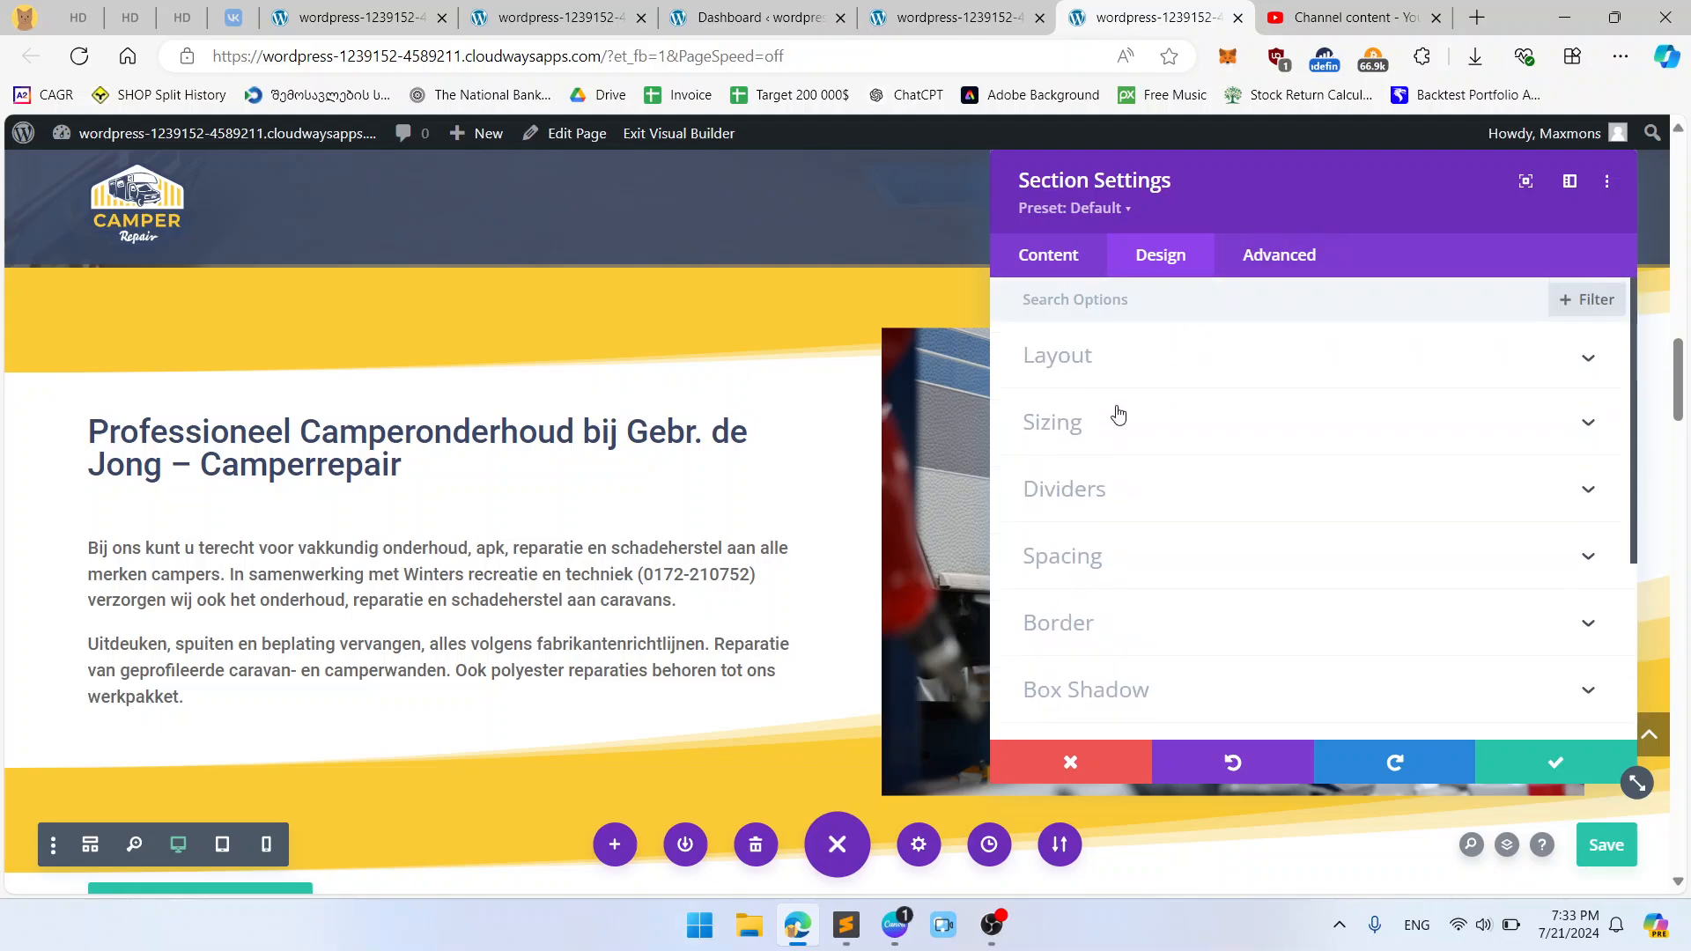
Step: Examine the introduction section's advanced options, including the custom CSS and visibility settings
left_click(1264, 258)
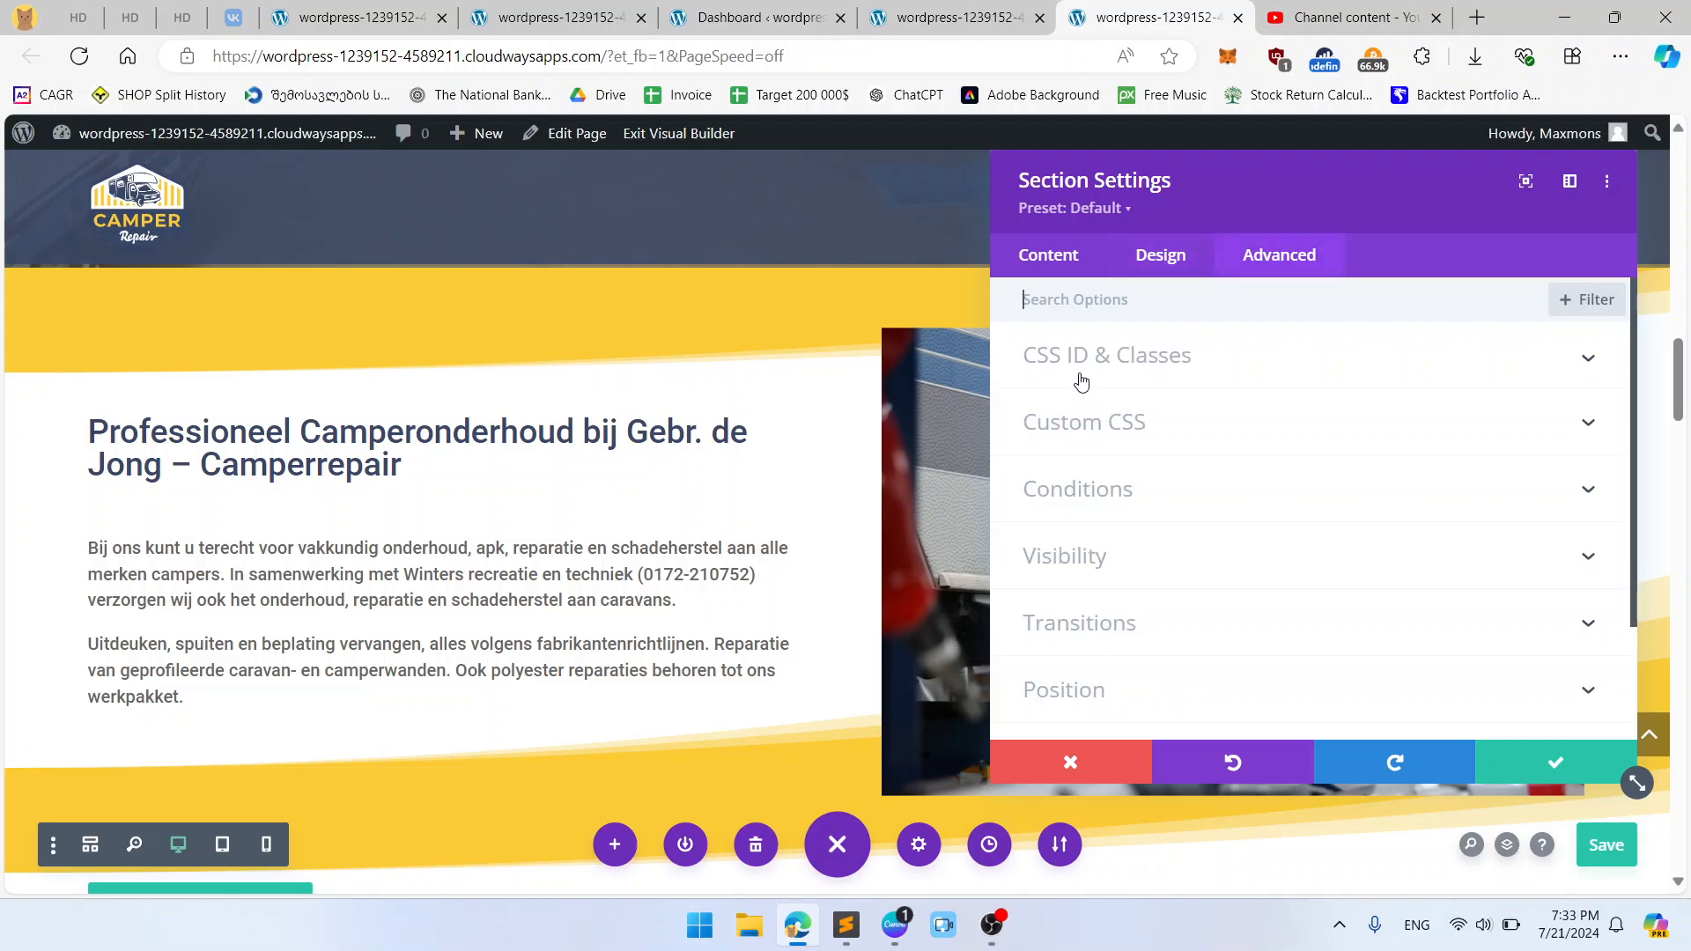
left_click(1086, 377)
left_click(1104, 605)
scroll(1347, 365, "down", 2)
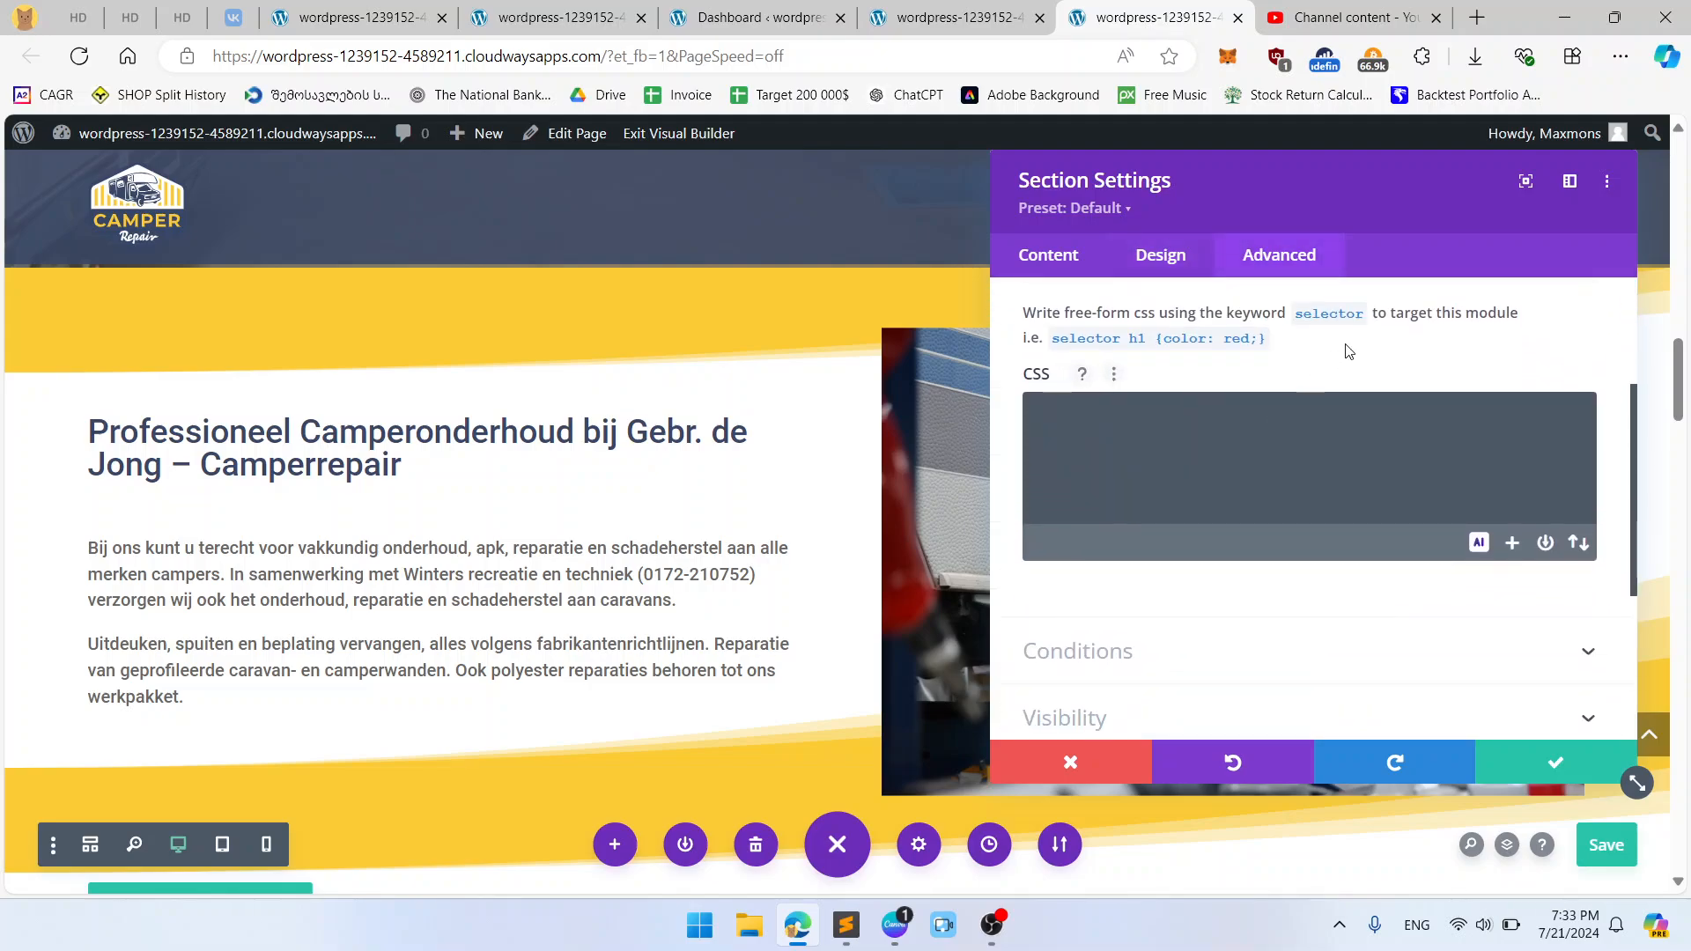
scroll(1348, 365, "up", 2)
left_click(1356, 364)
scroll(1292, 435, "down", 10)
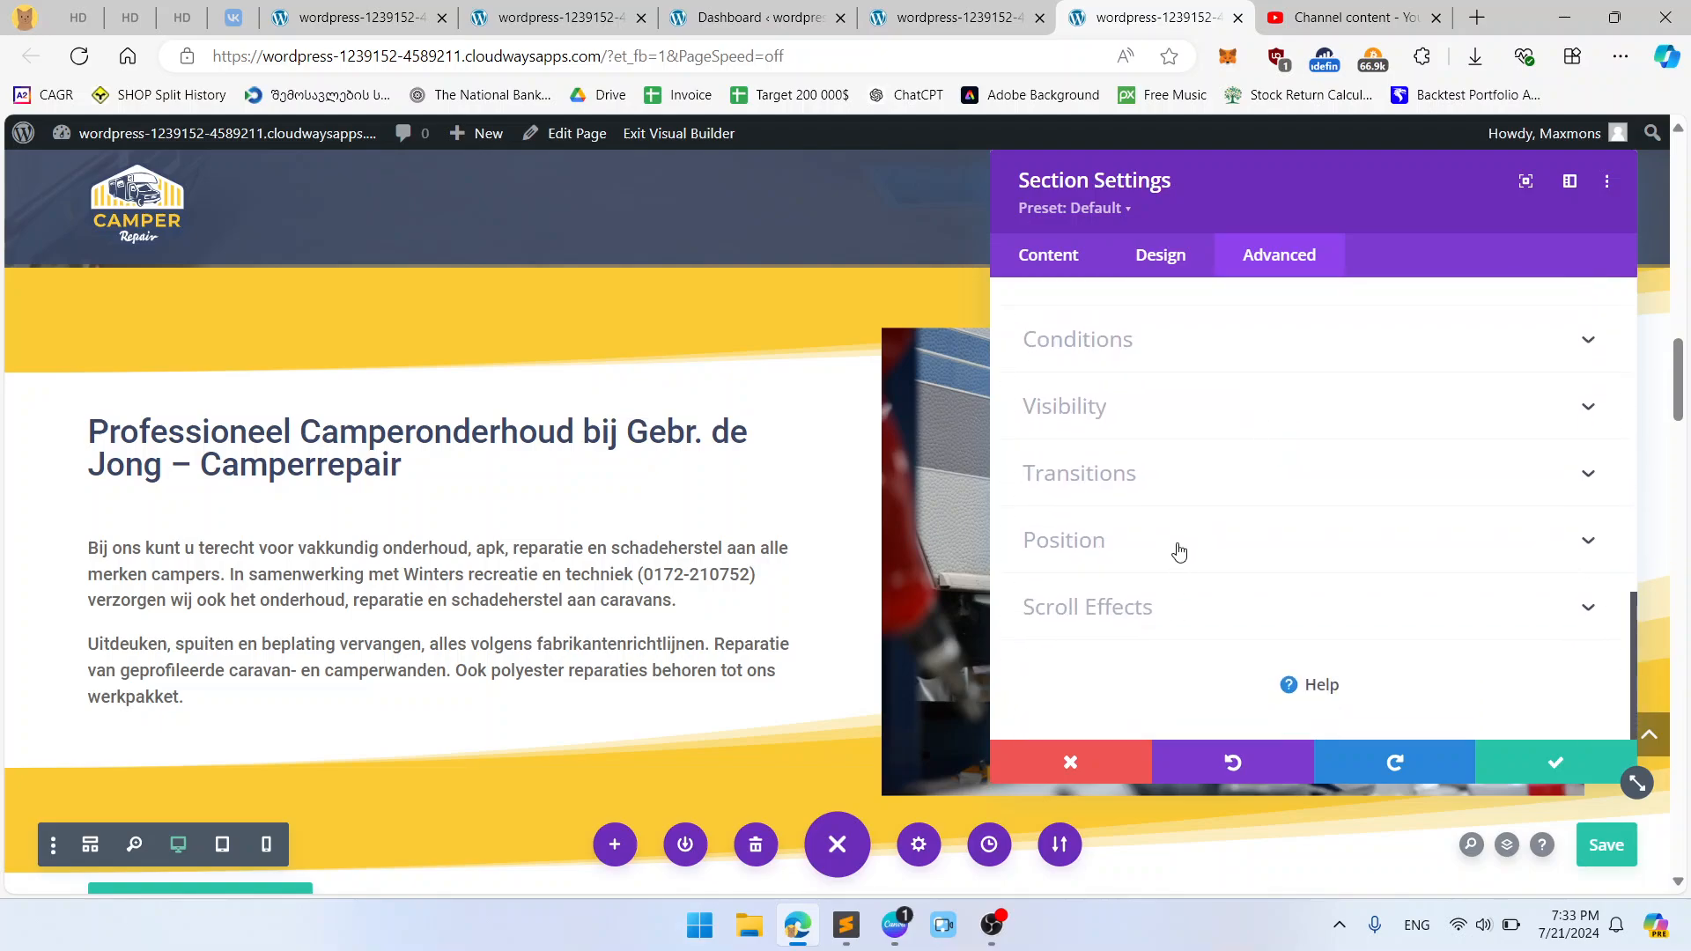
left_click(1179, 551)
scroll(1155, 517, "up", 5)
left_click(1138, 497)
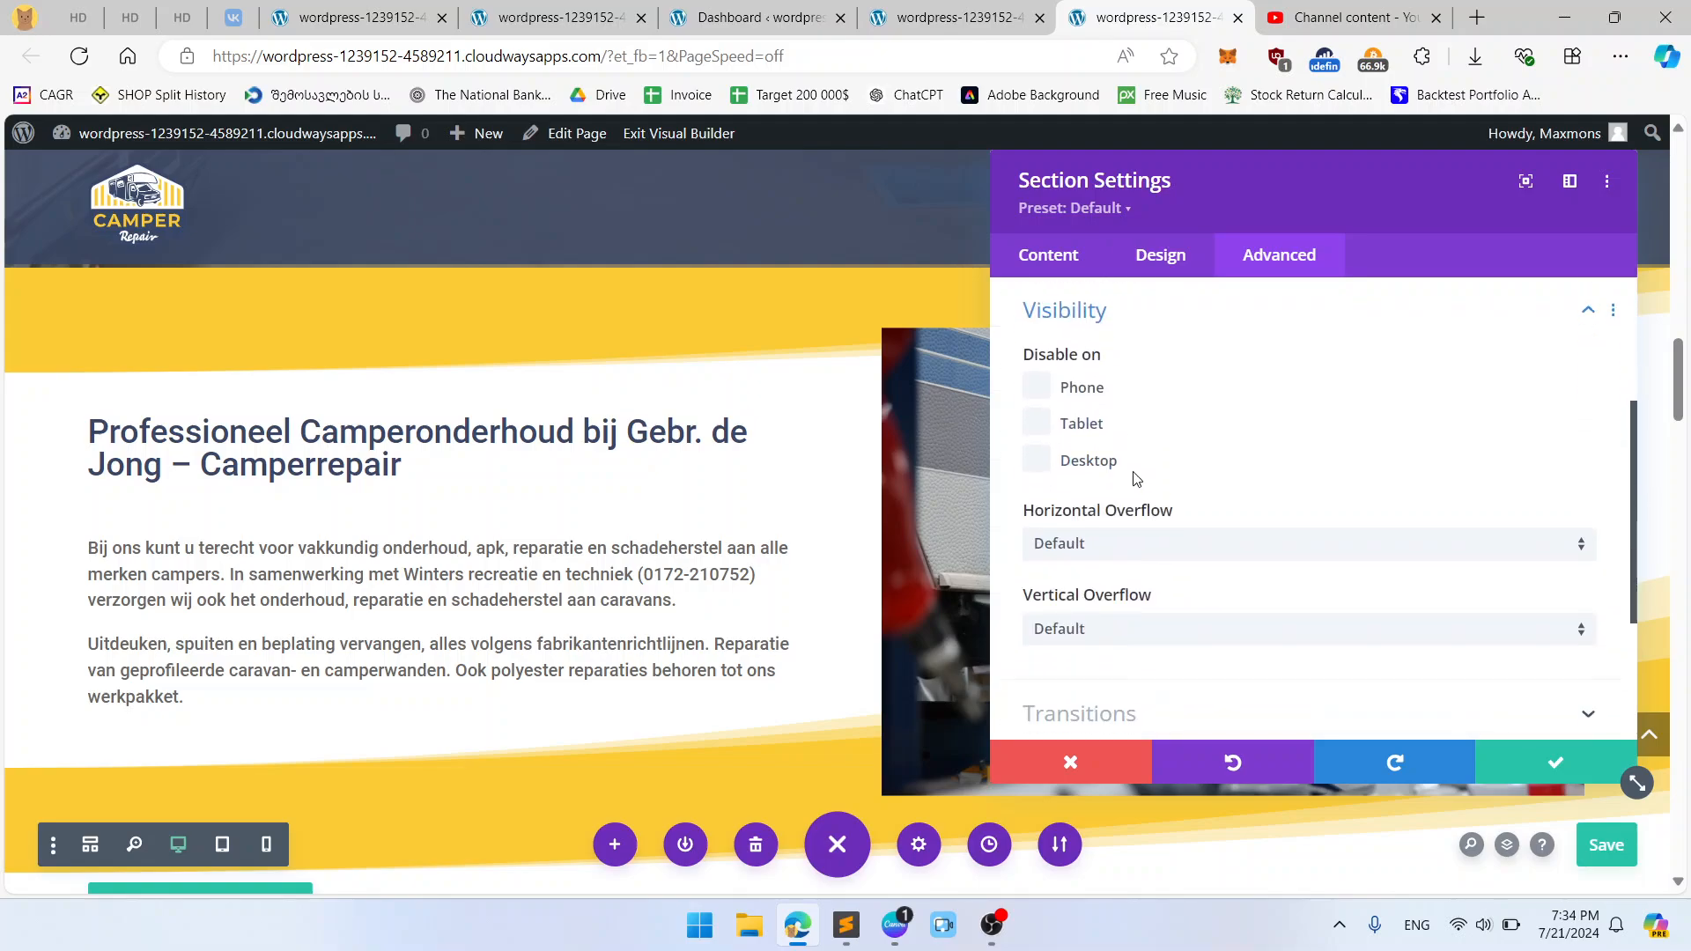
Step: Recheck the introduction section's background and admin label, then examine its border, filter and transform settings
left_click(1061, 267)
left_click(1130, 421)
scroll(1143, 457, "down", 3)
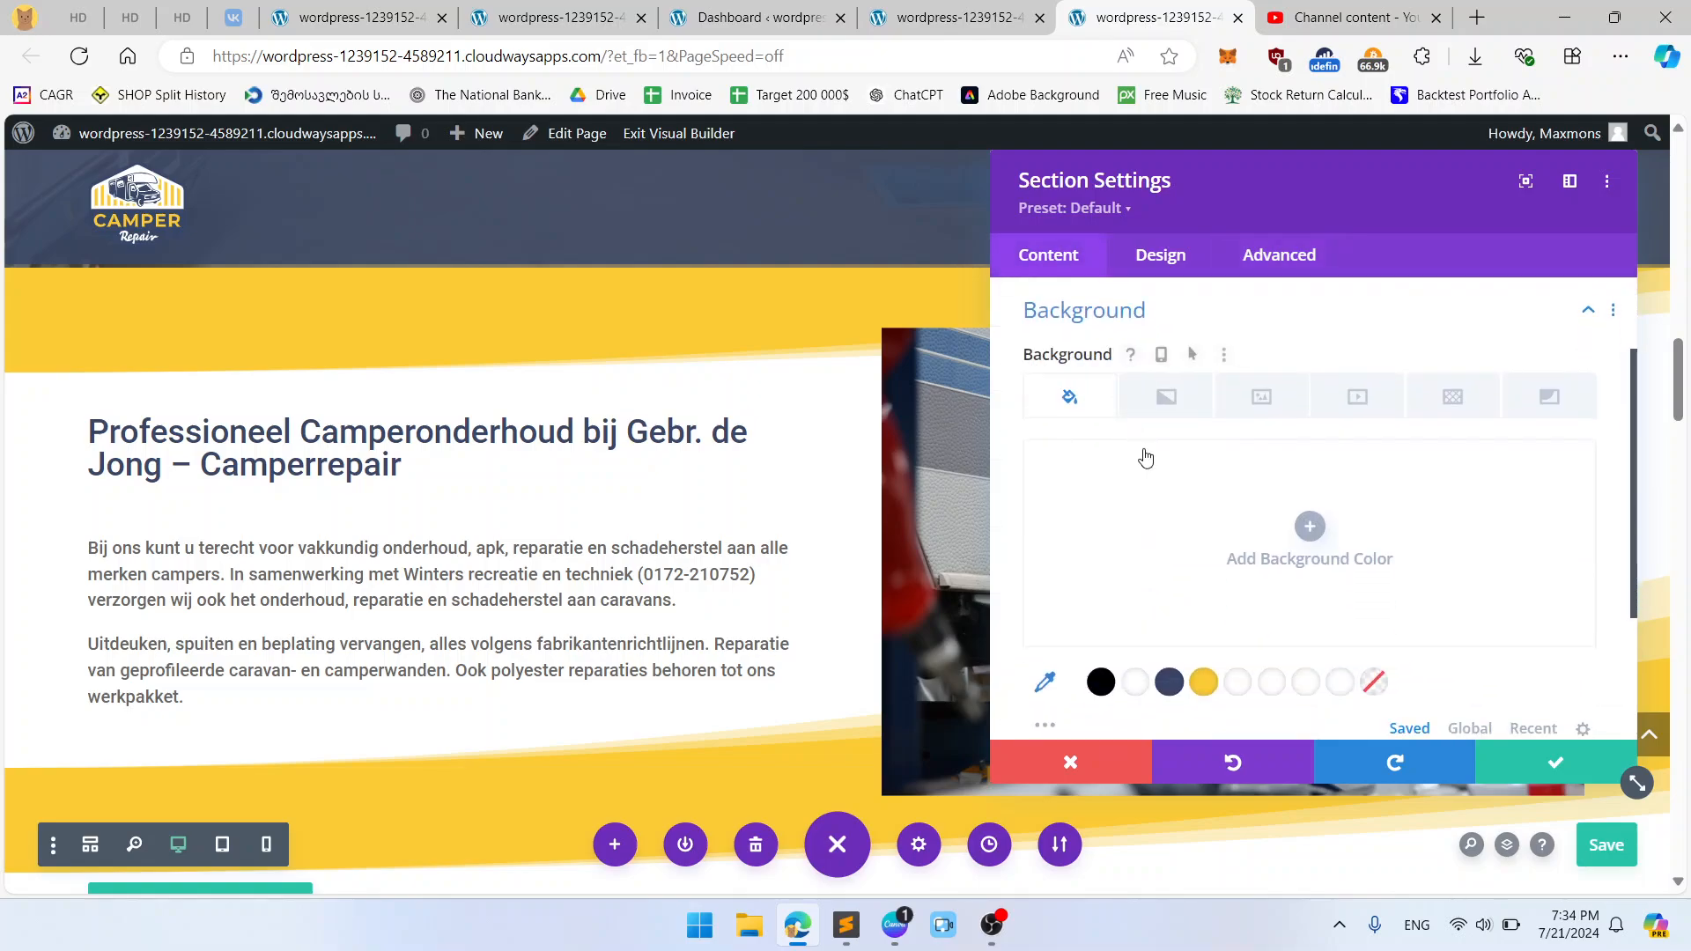
scroll(1180, 529, "down", 2)
left_click(1147, 610)
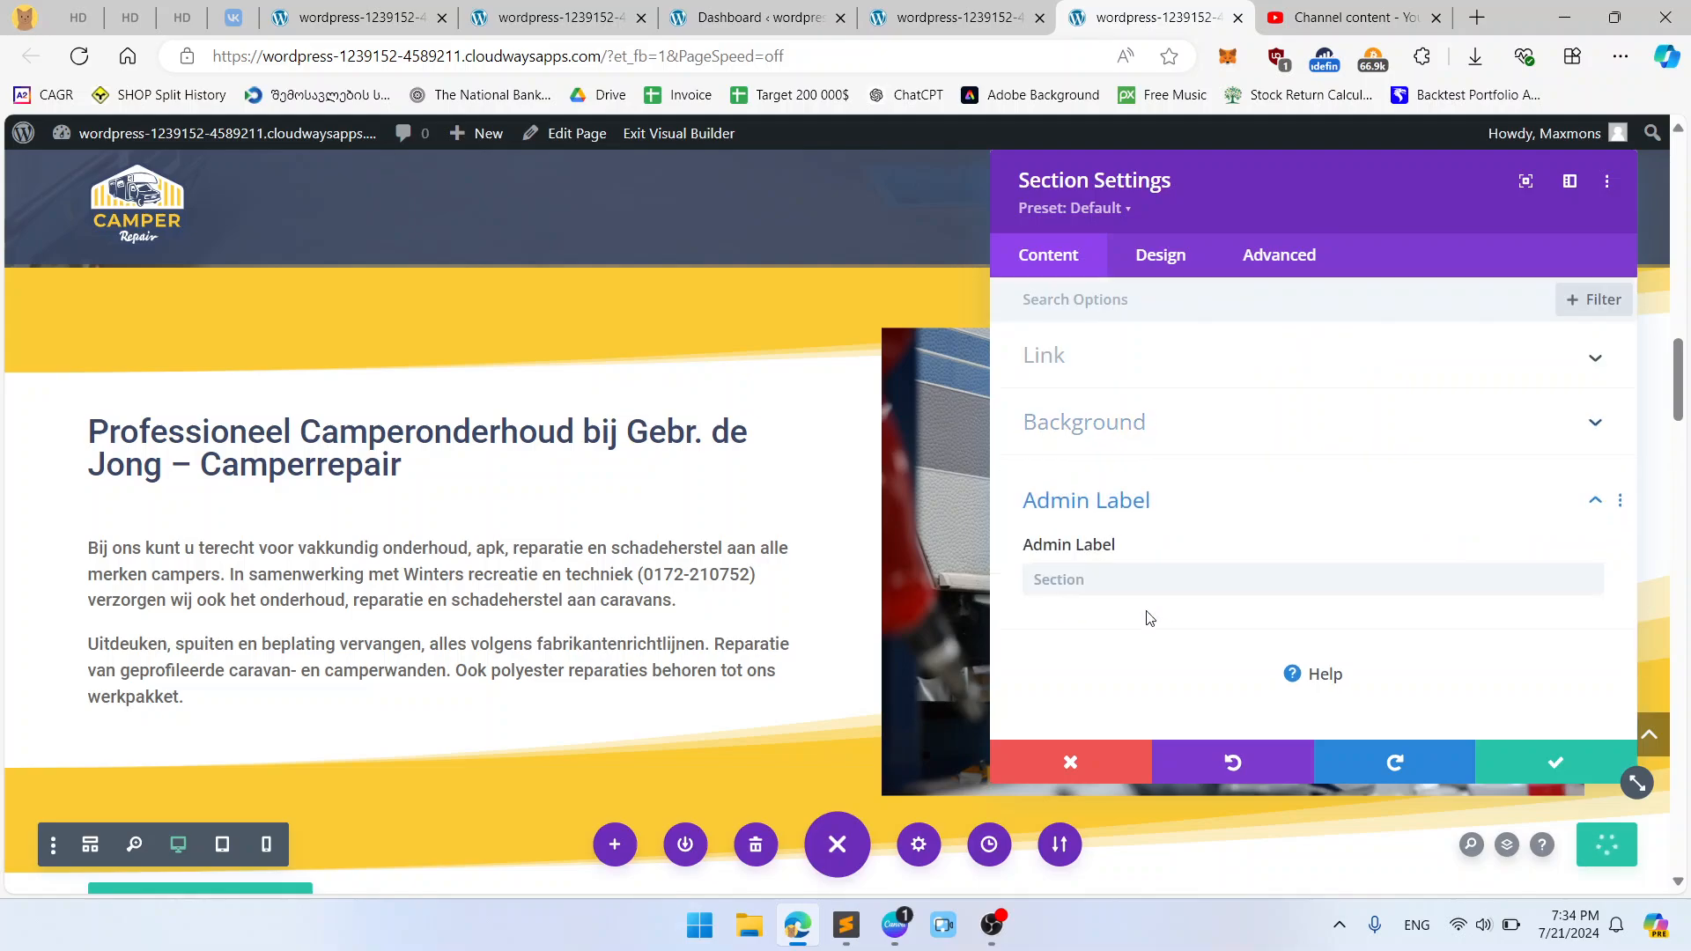
left_click(1140, 267)
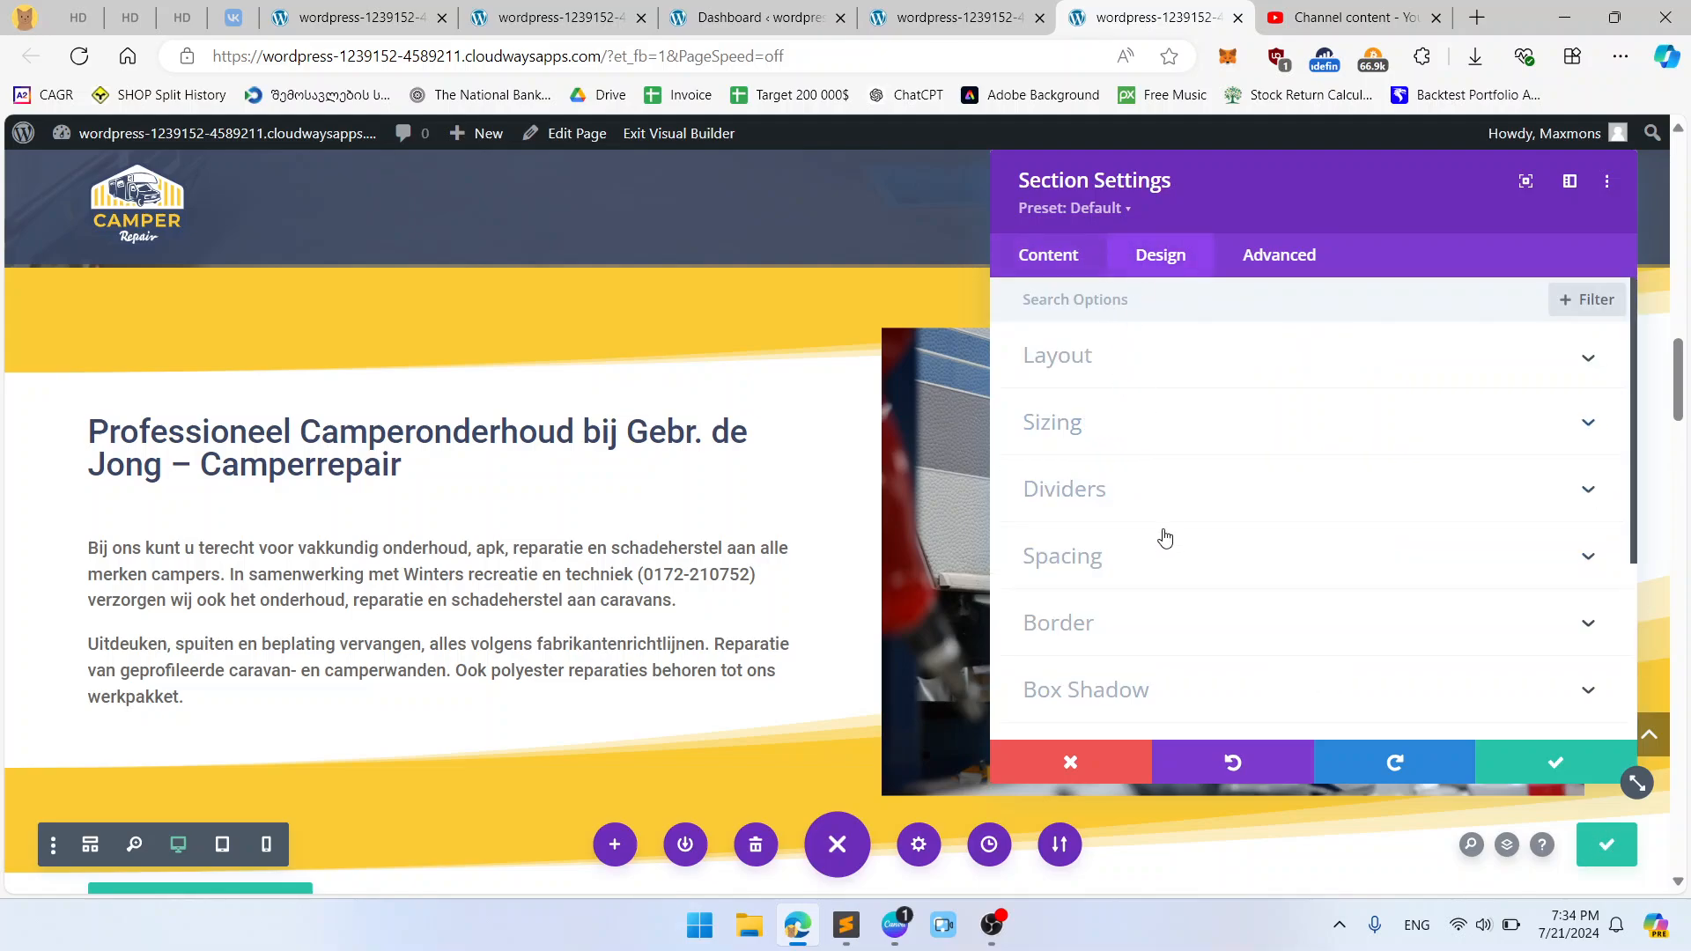
scroll(1142, 506, "down", 2)
left_click(1118, 515)
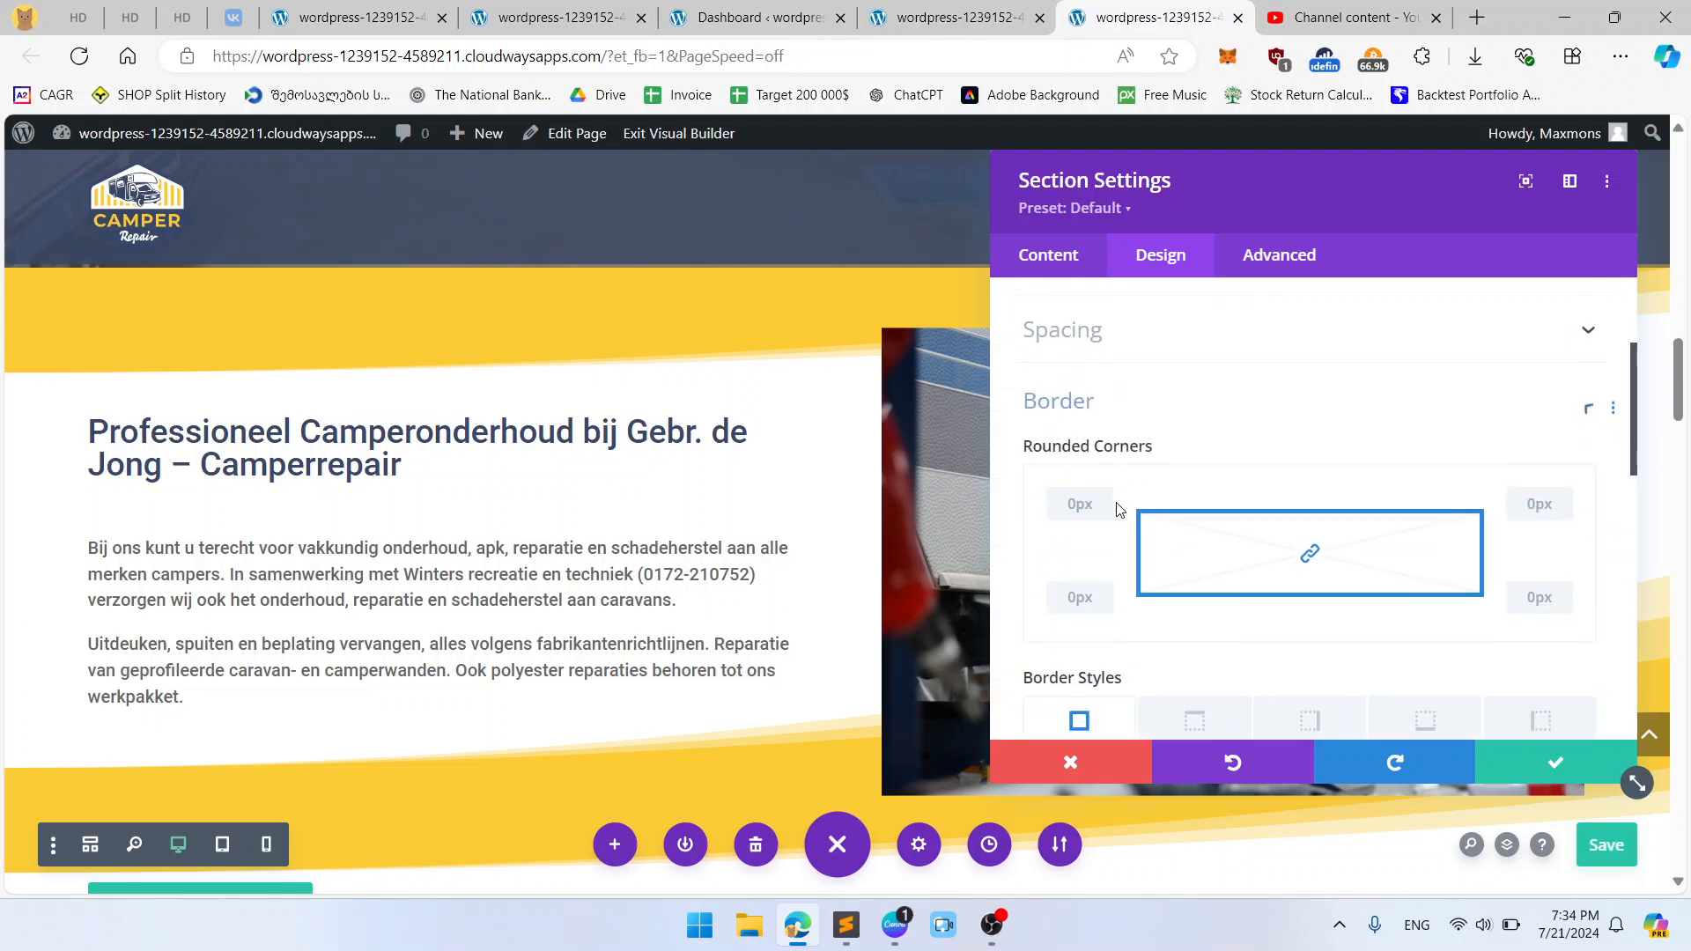
scroll(1159, 514, "down", 3)
scroll(1160, 517, "down", 5)
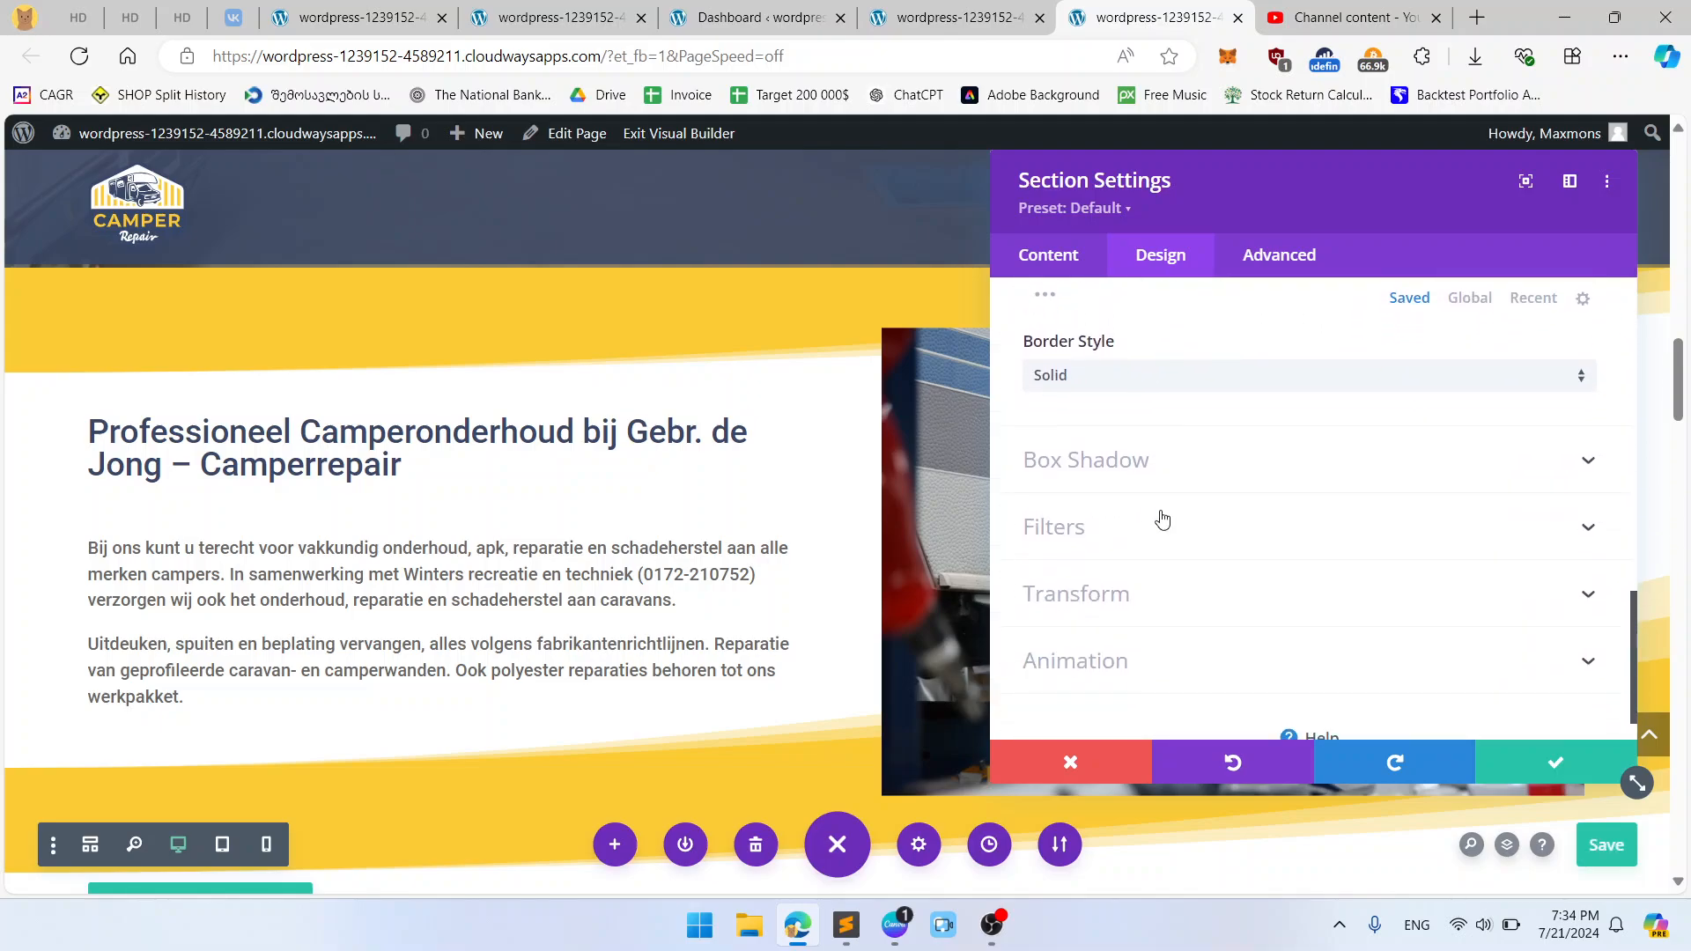
left_click(1166, 499)
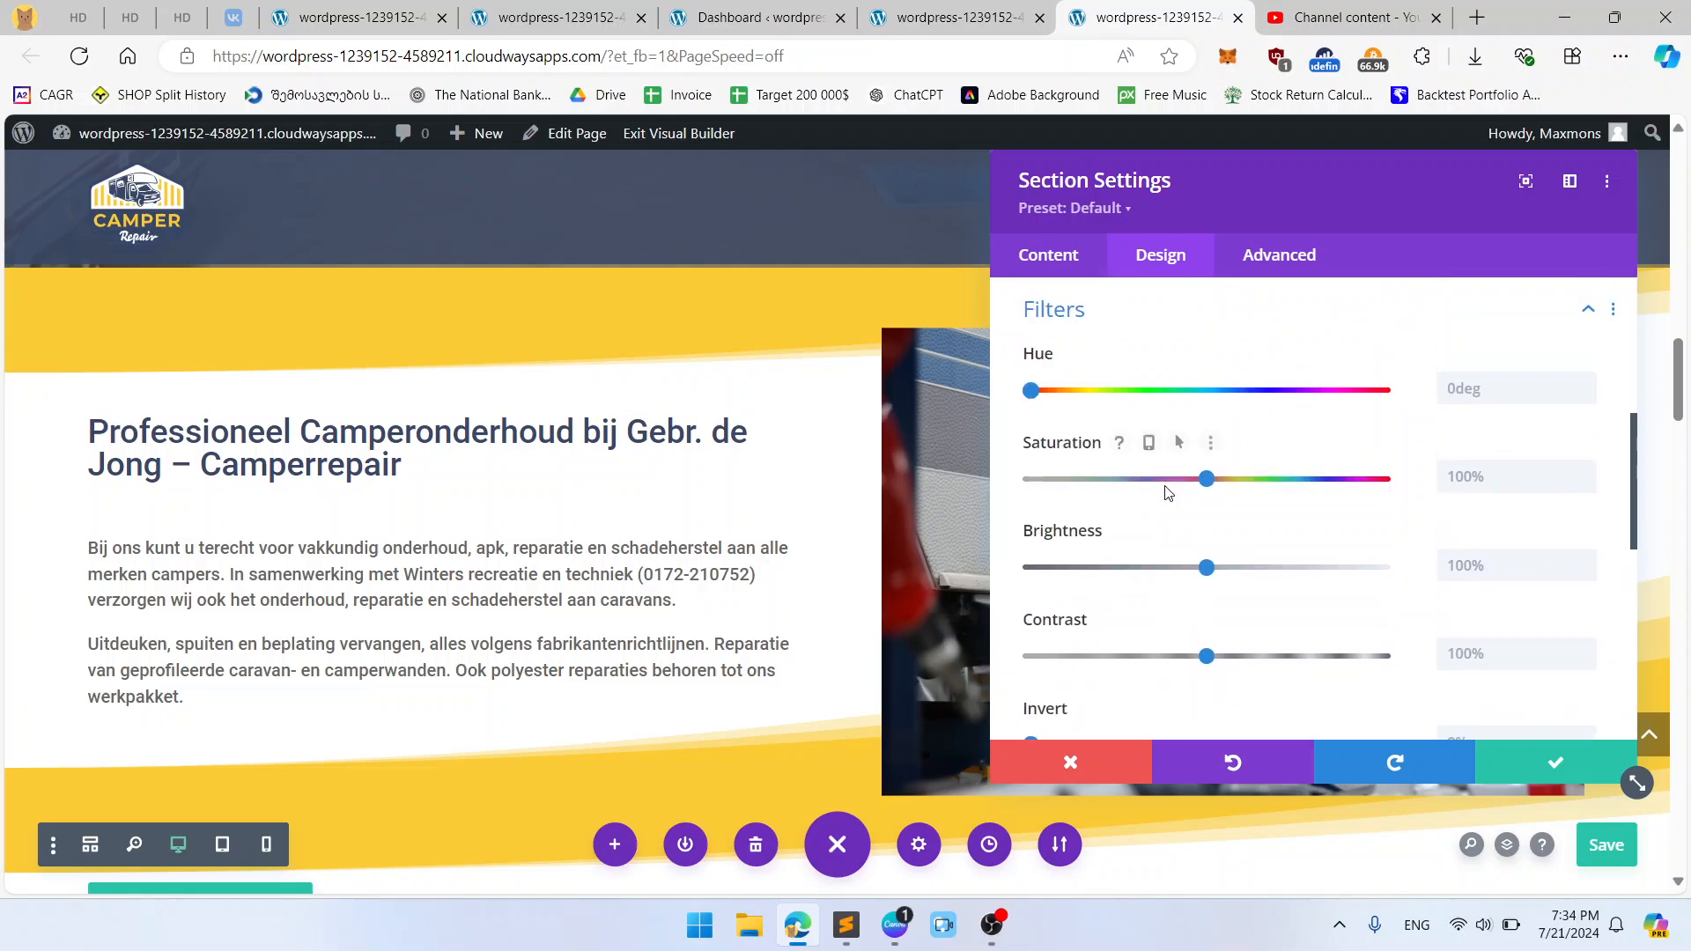
scroll(1163, 488, "down", 3)
left_click(1163, 548)
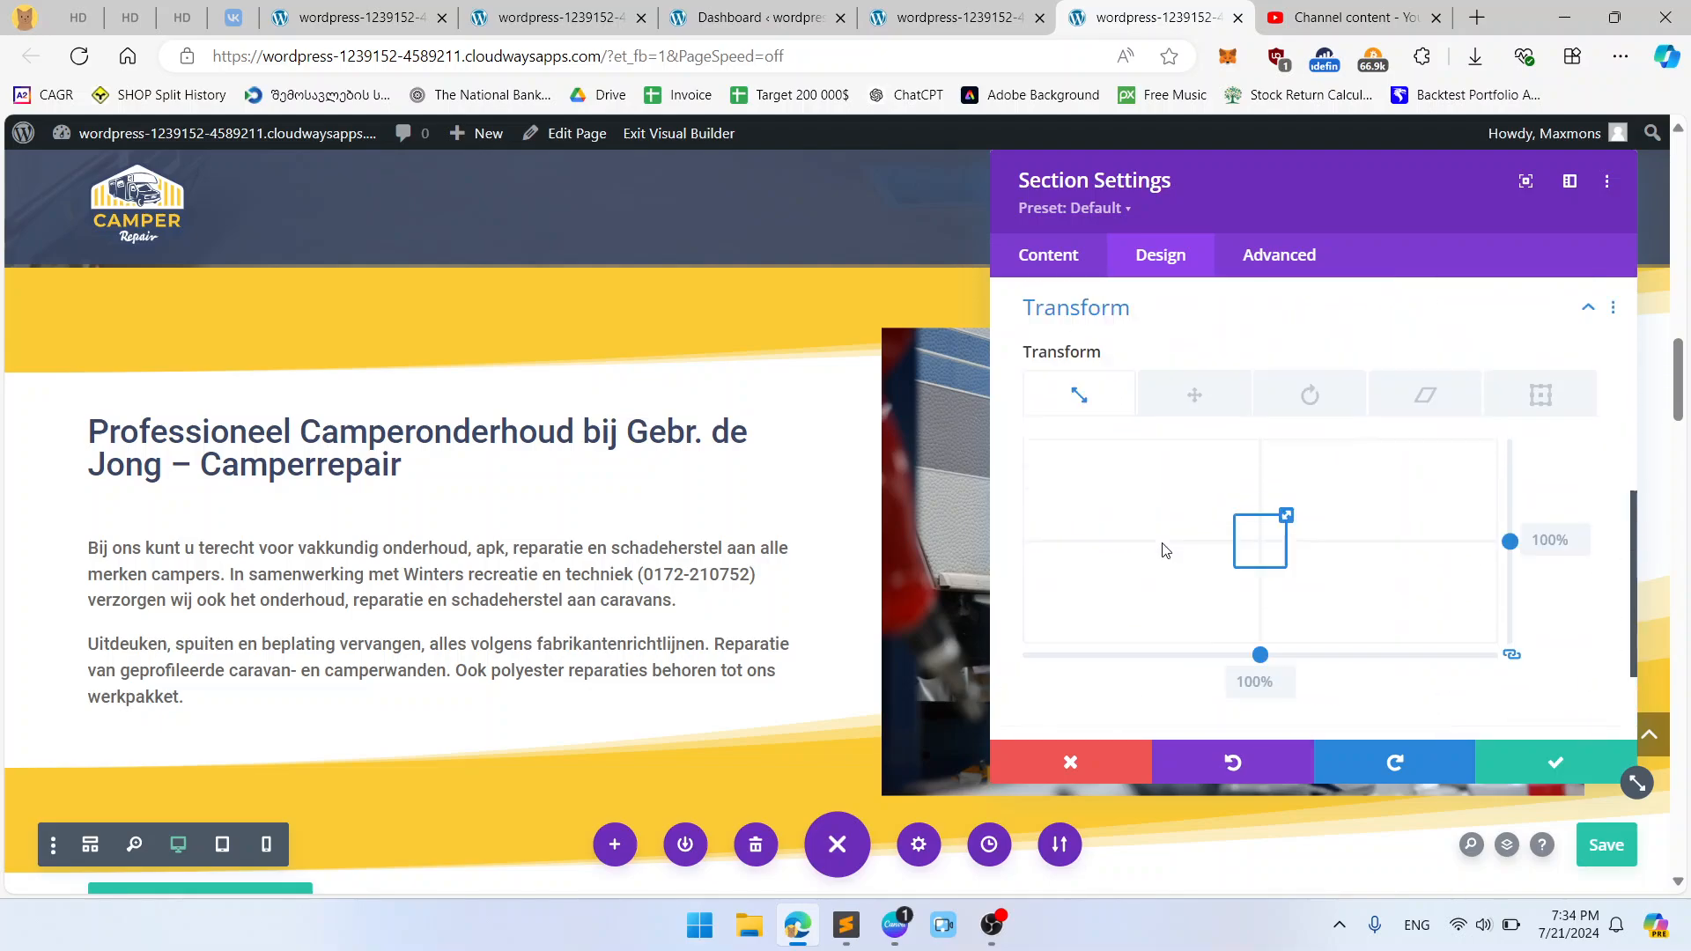
scroll(1159, 529, "up", 10)
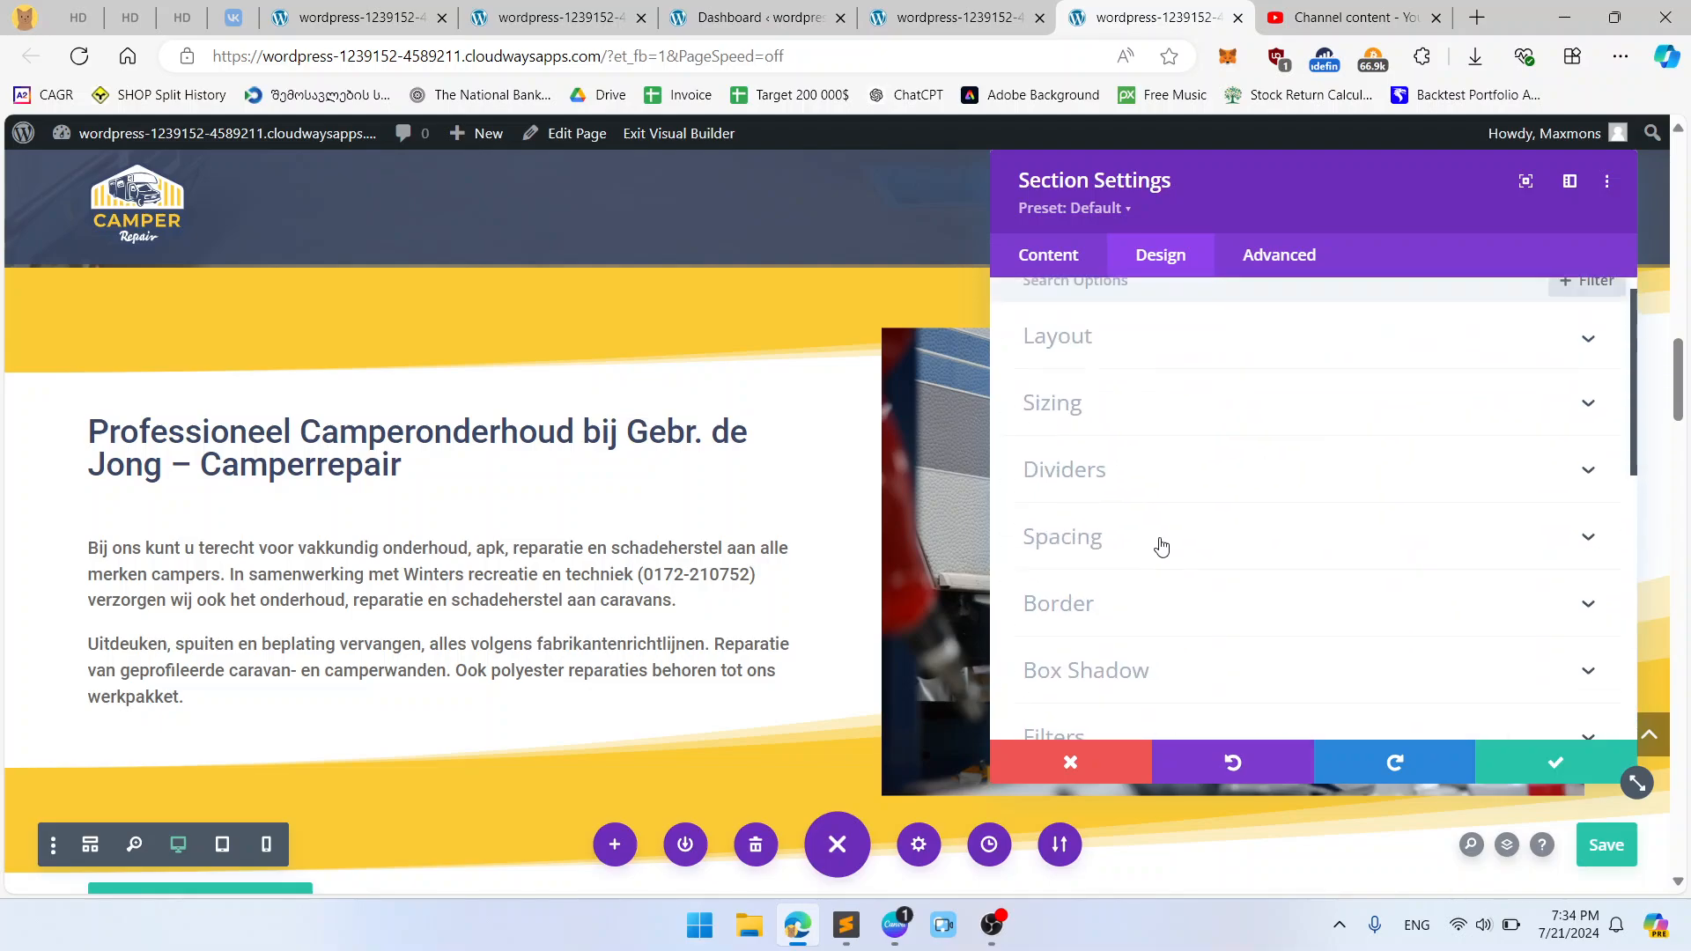
Step: Try setting the introduction section's top divider style to None
left_click(1138, 487)
left_click(1470, 406)
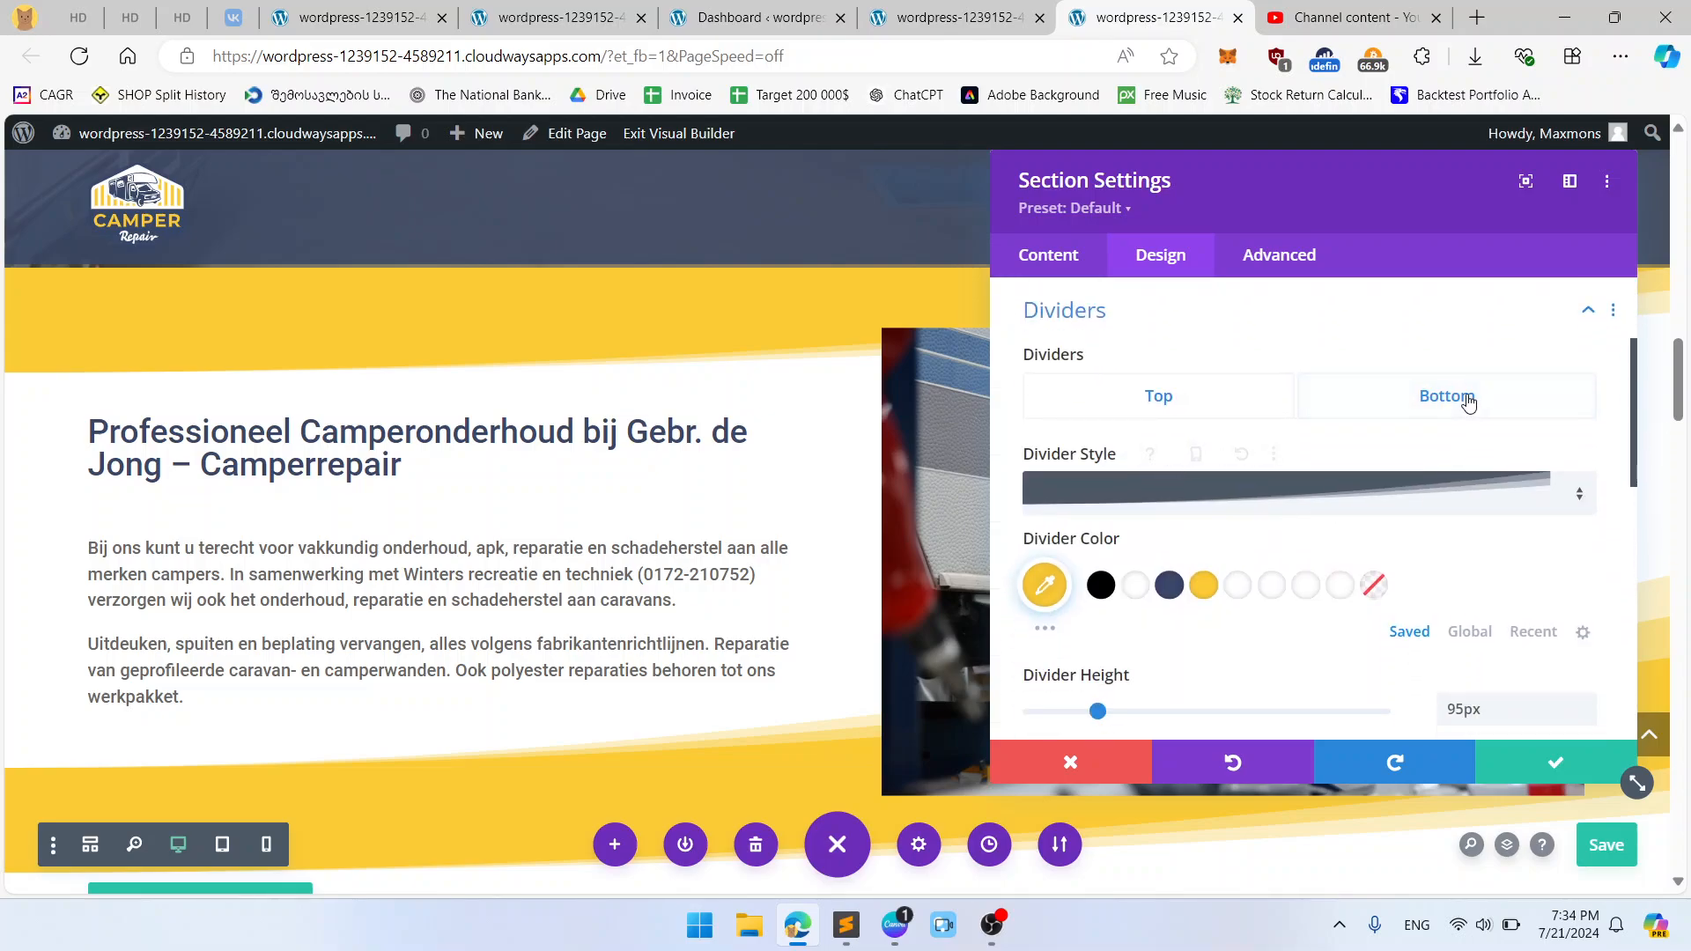
left_click(1491, 493)
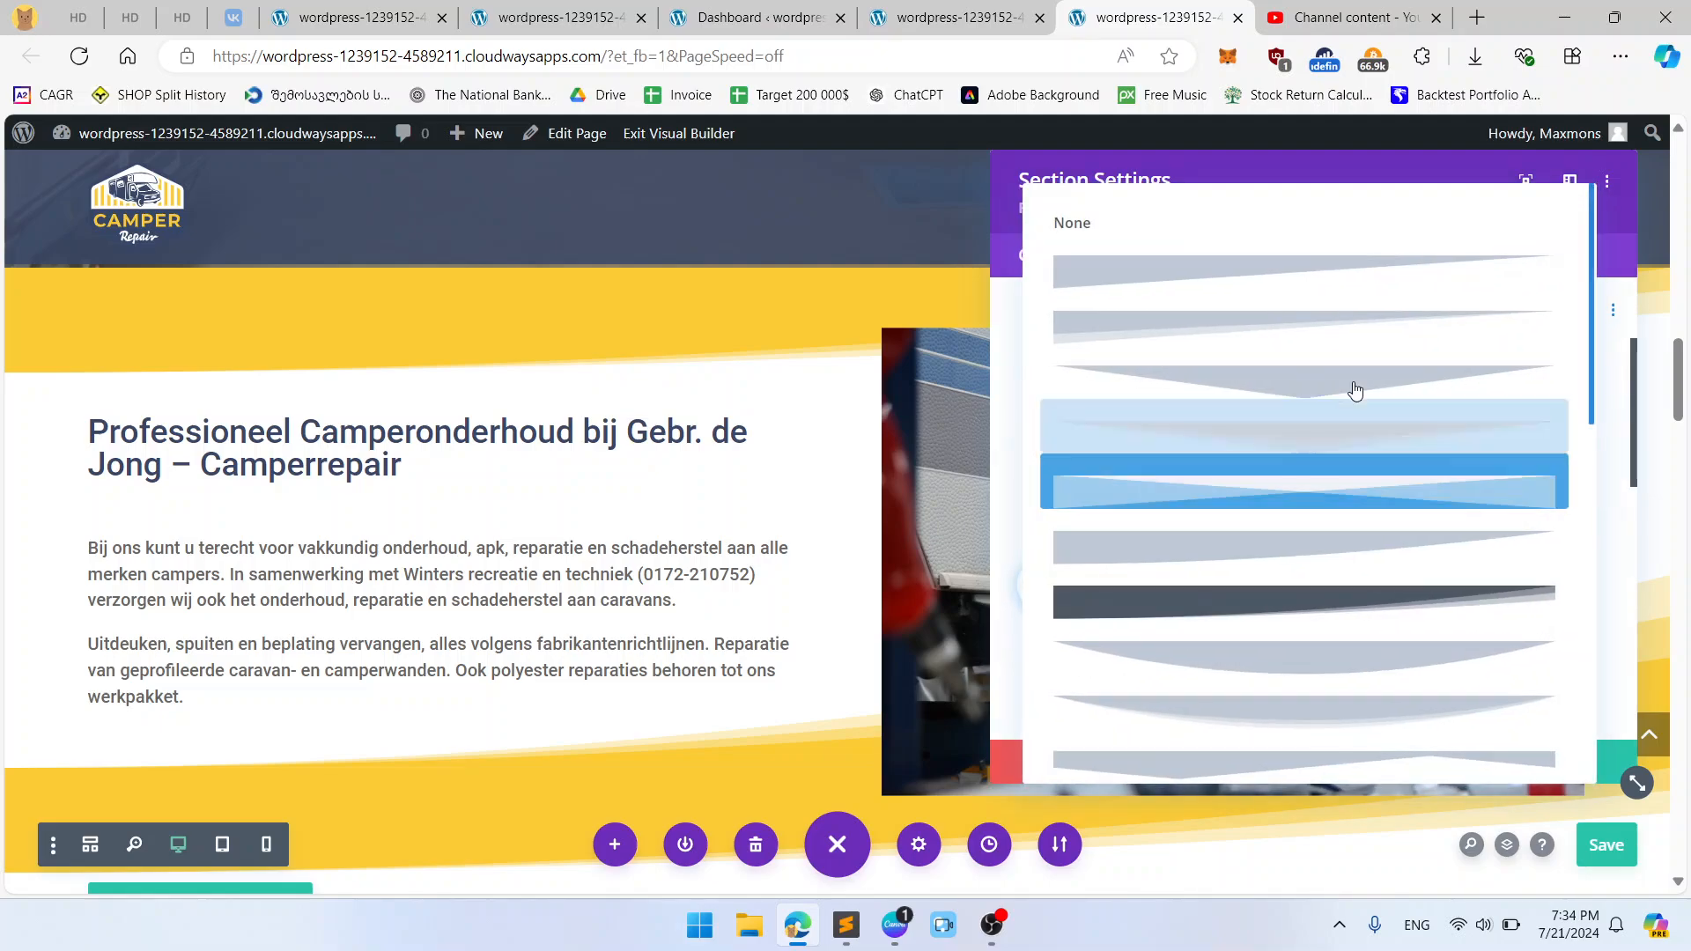
left_click(1347, 231)
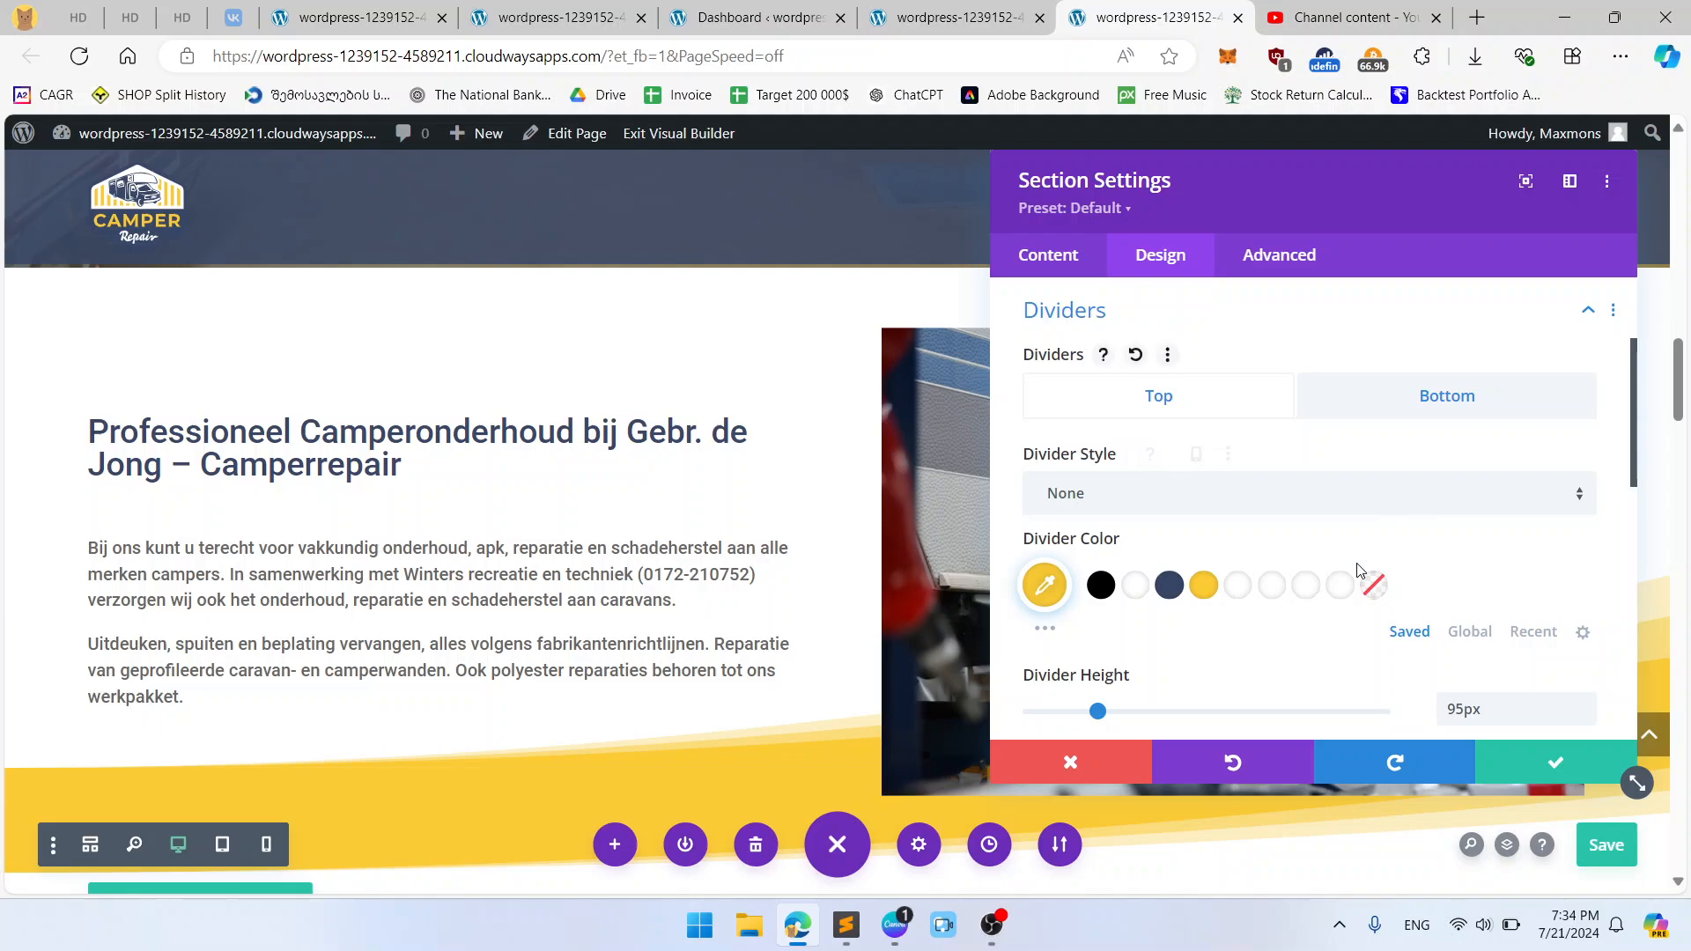
Step: Set the introduction section's bottom divider style to None and save the section settings
left_click(1423, 415)
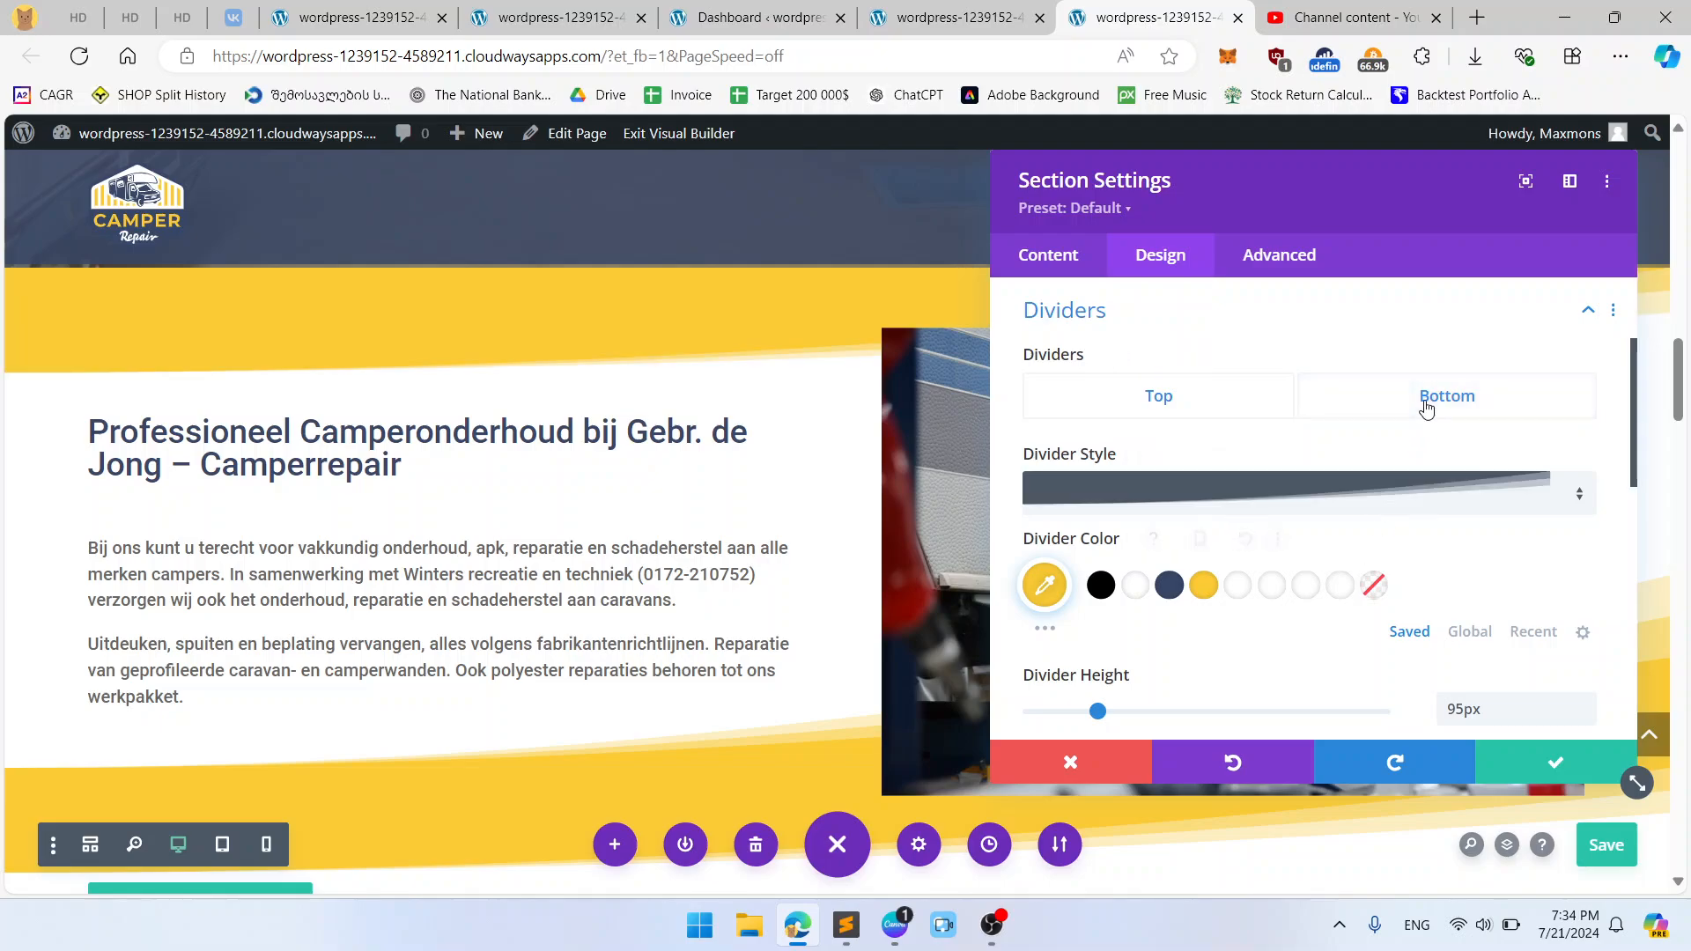
left_click(1383, 489)
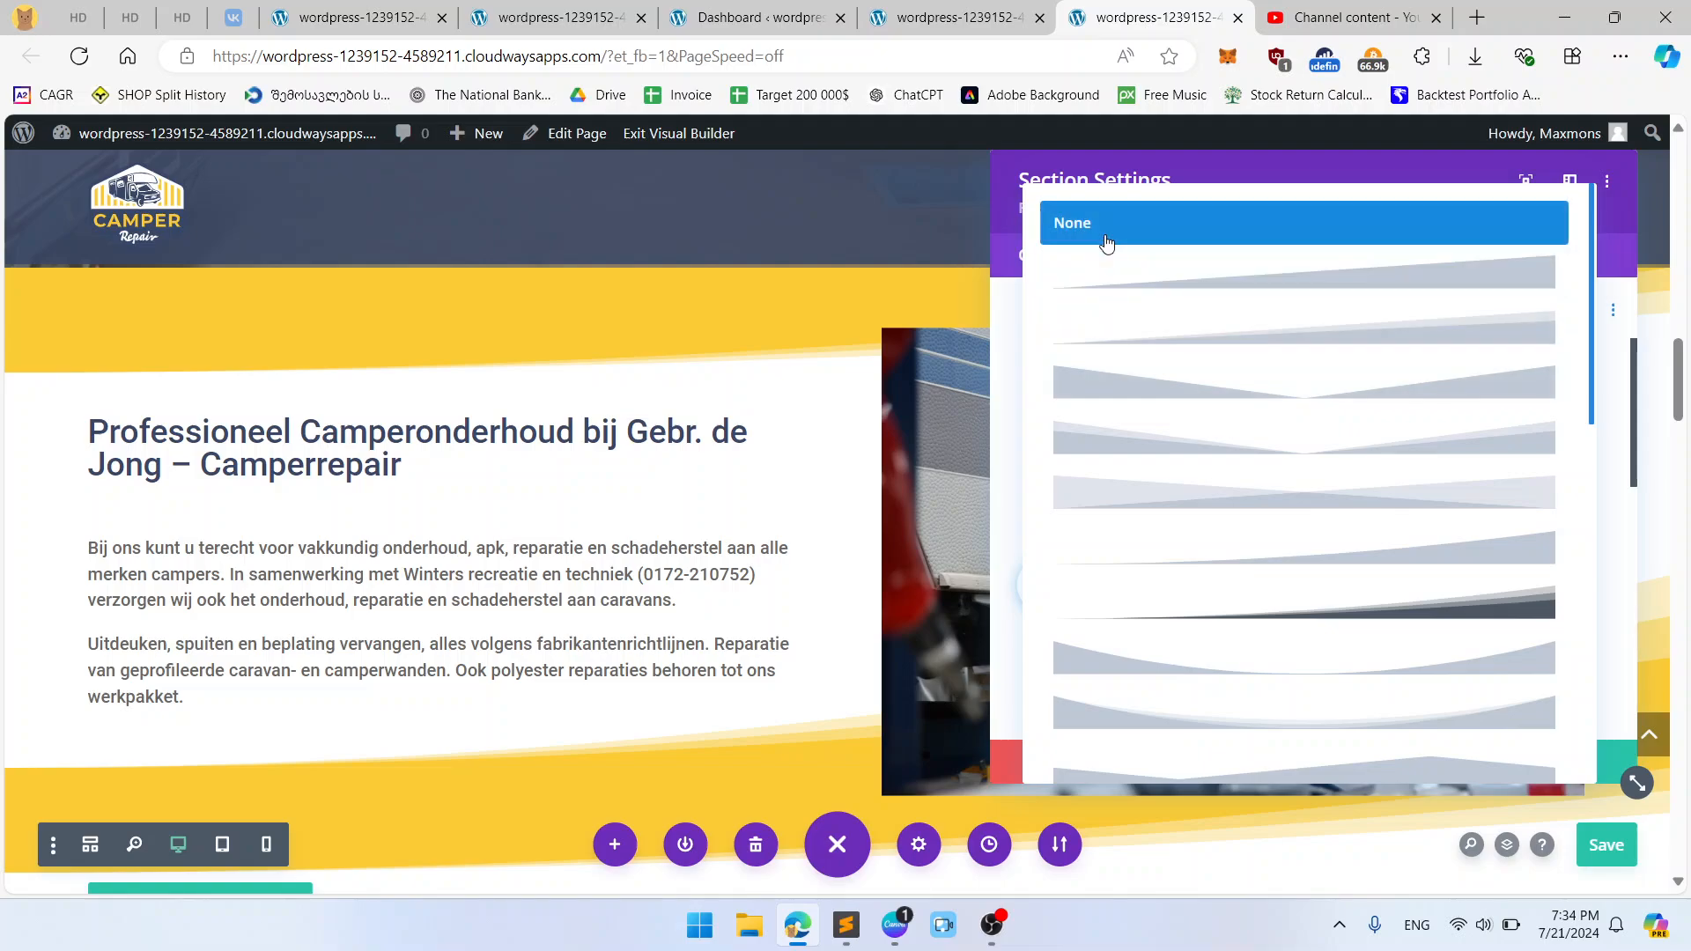
left_click(1123, 222)
left_click(1548, 766)
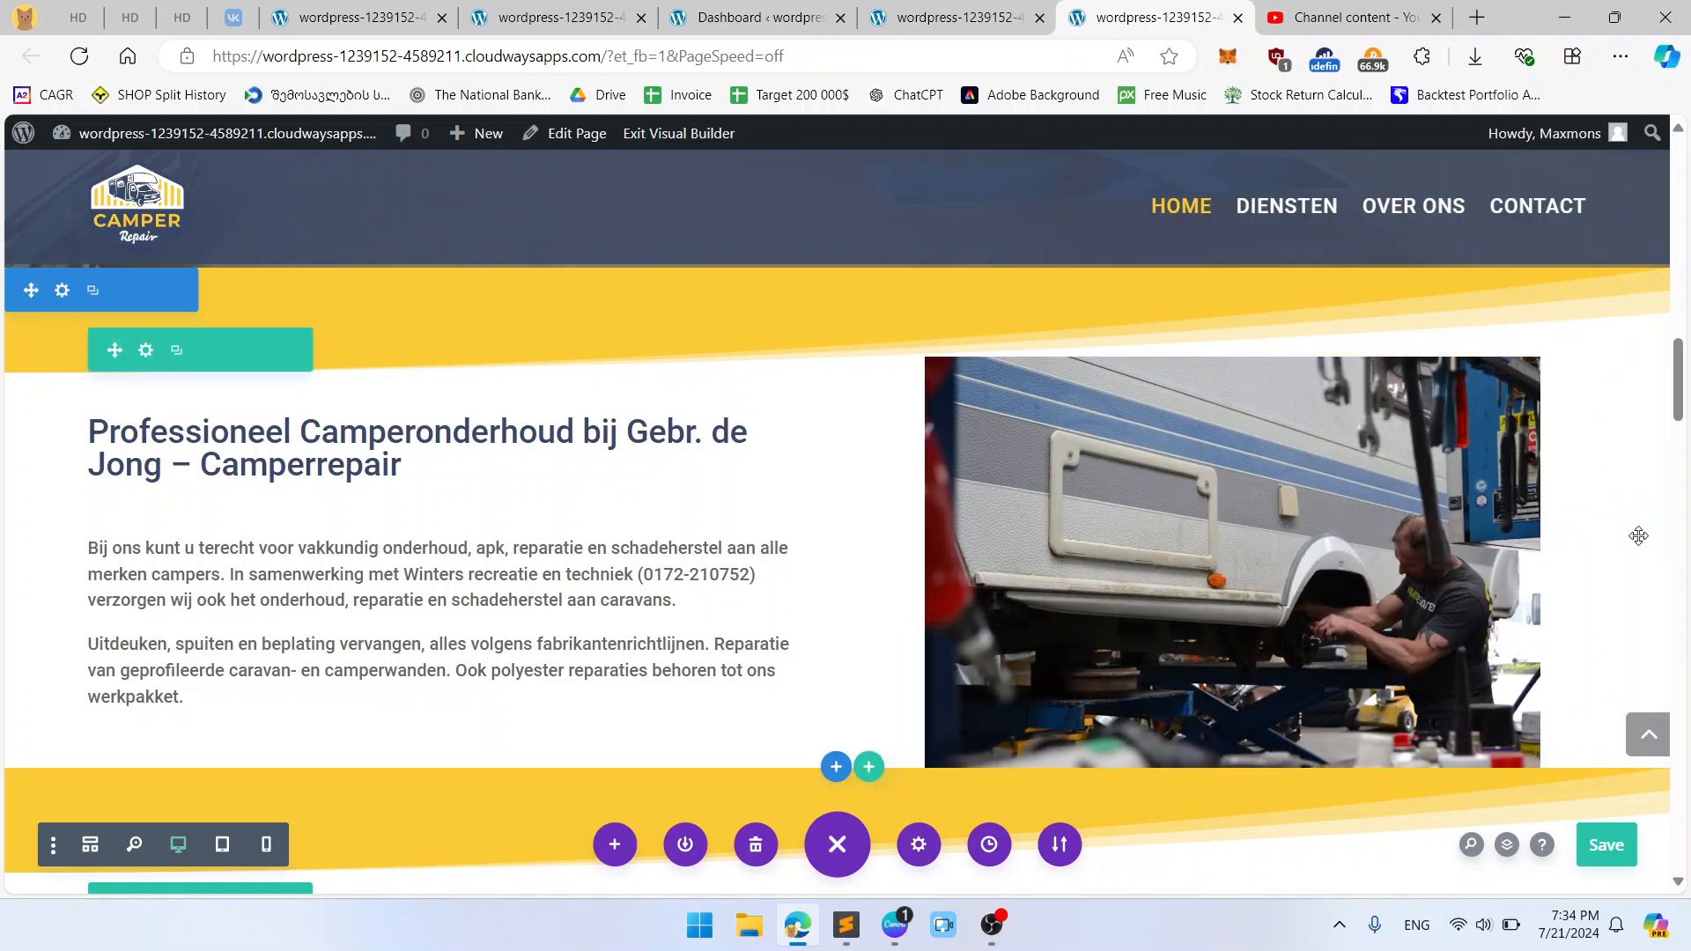
Step: Set the top divider style of the service cards section to None and save the section settings
scroll(1649, 524, "up", 3)
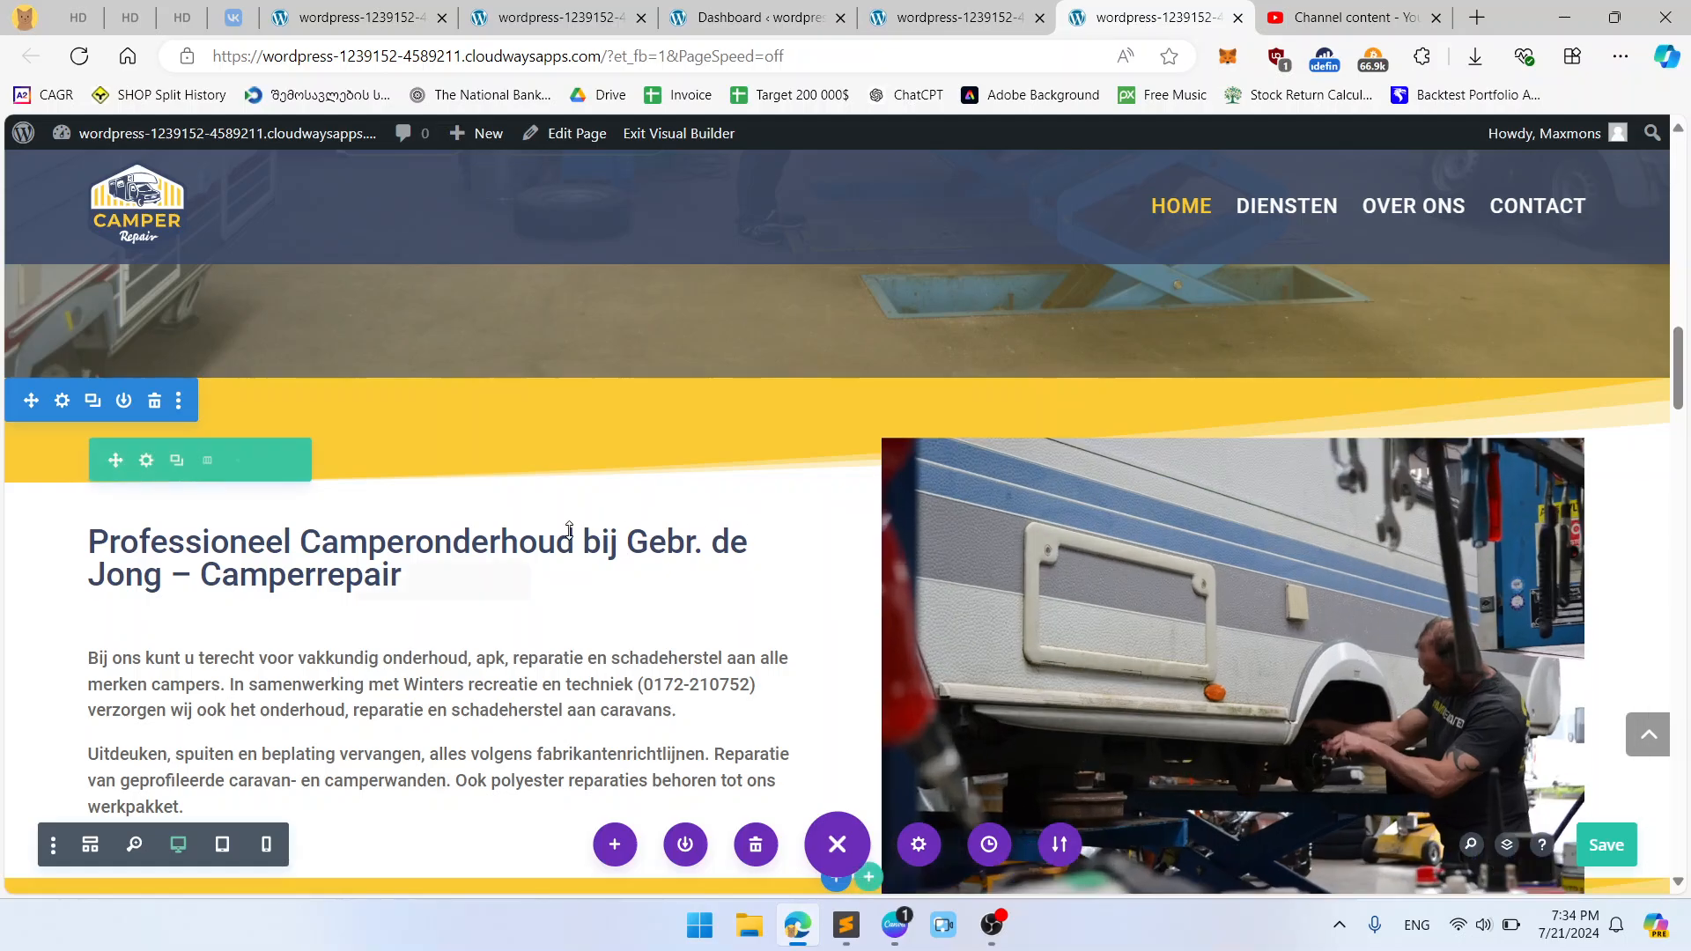
scroll(318, 514, "down", 6)
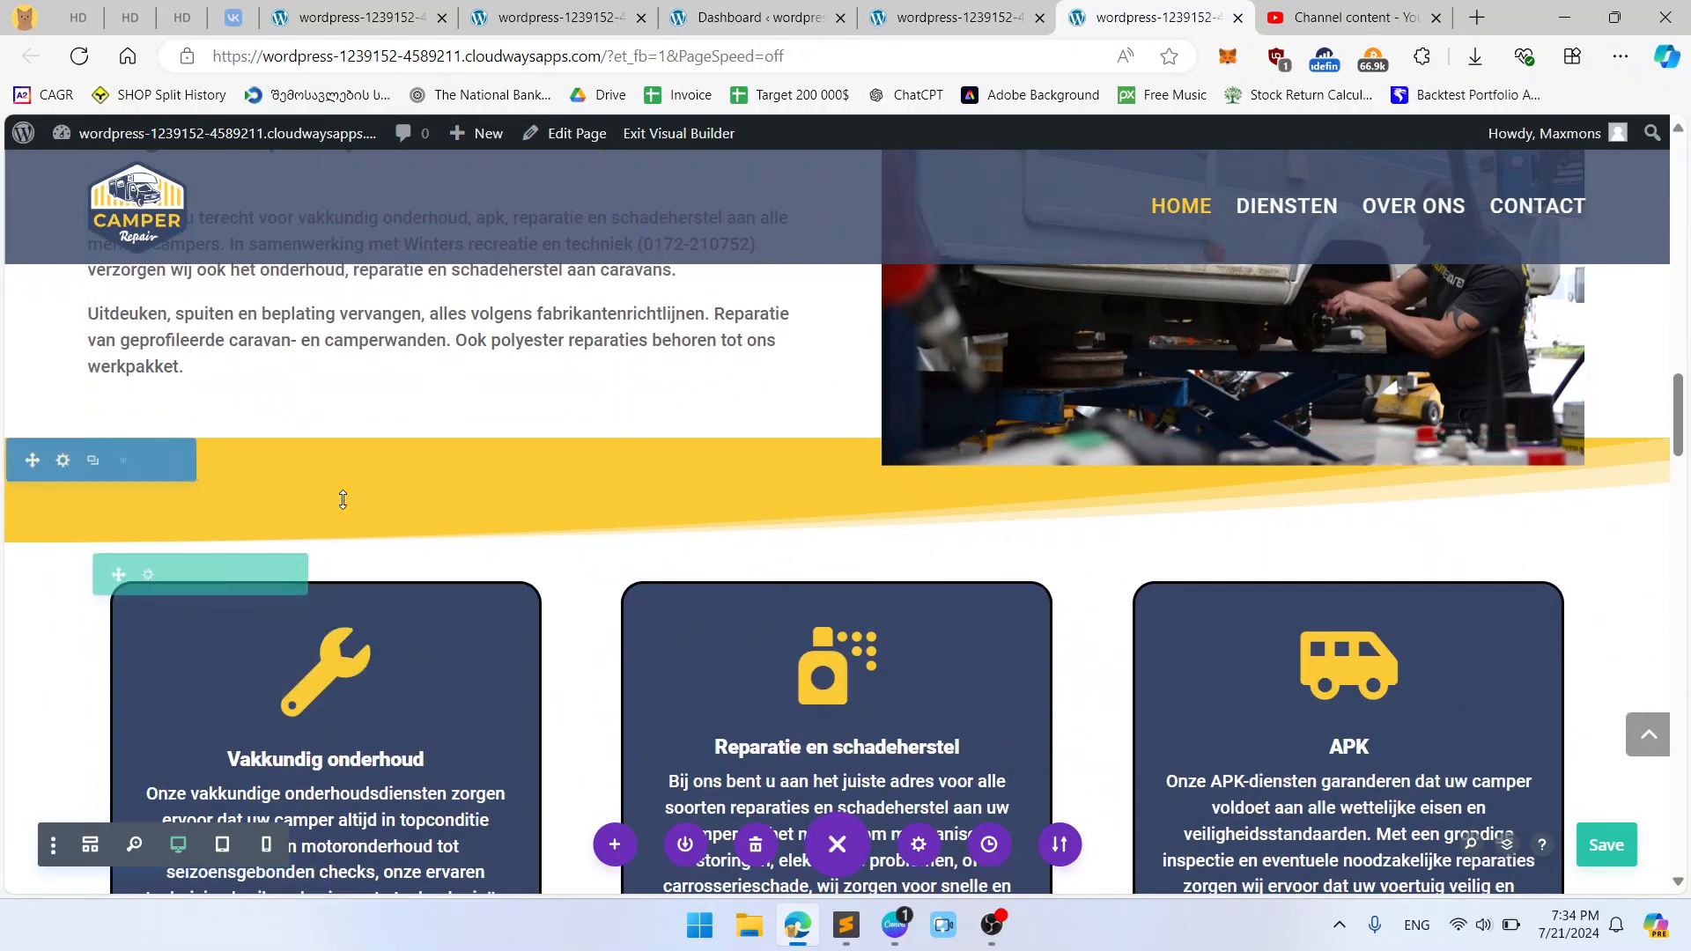
scroll(343, 500, "up", 9)
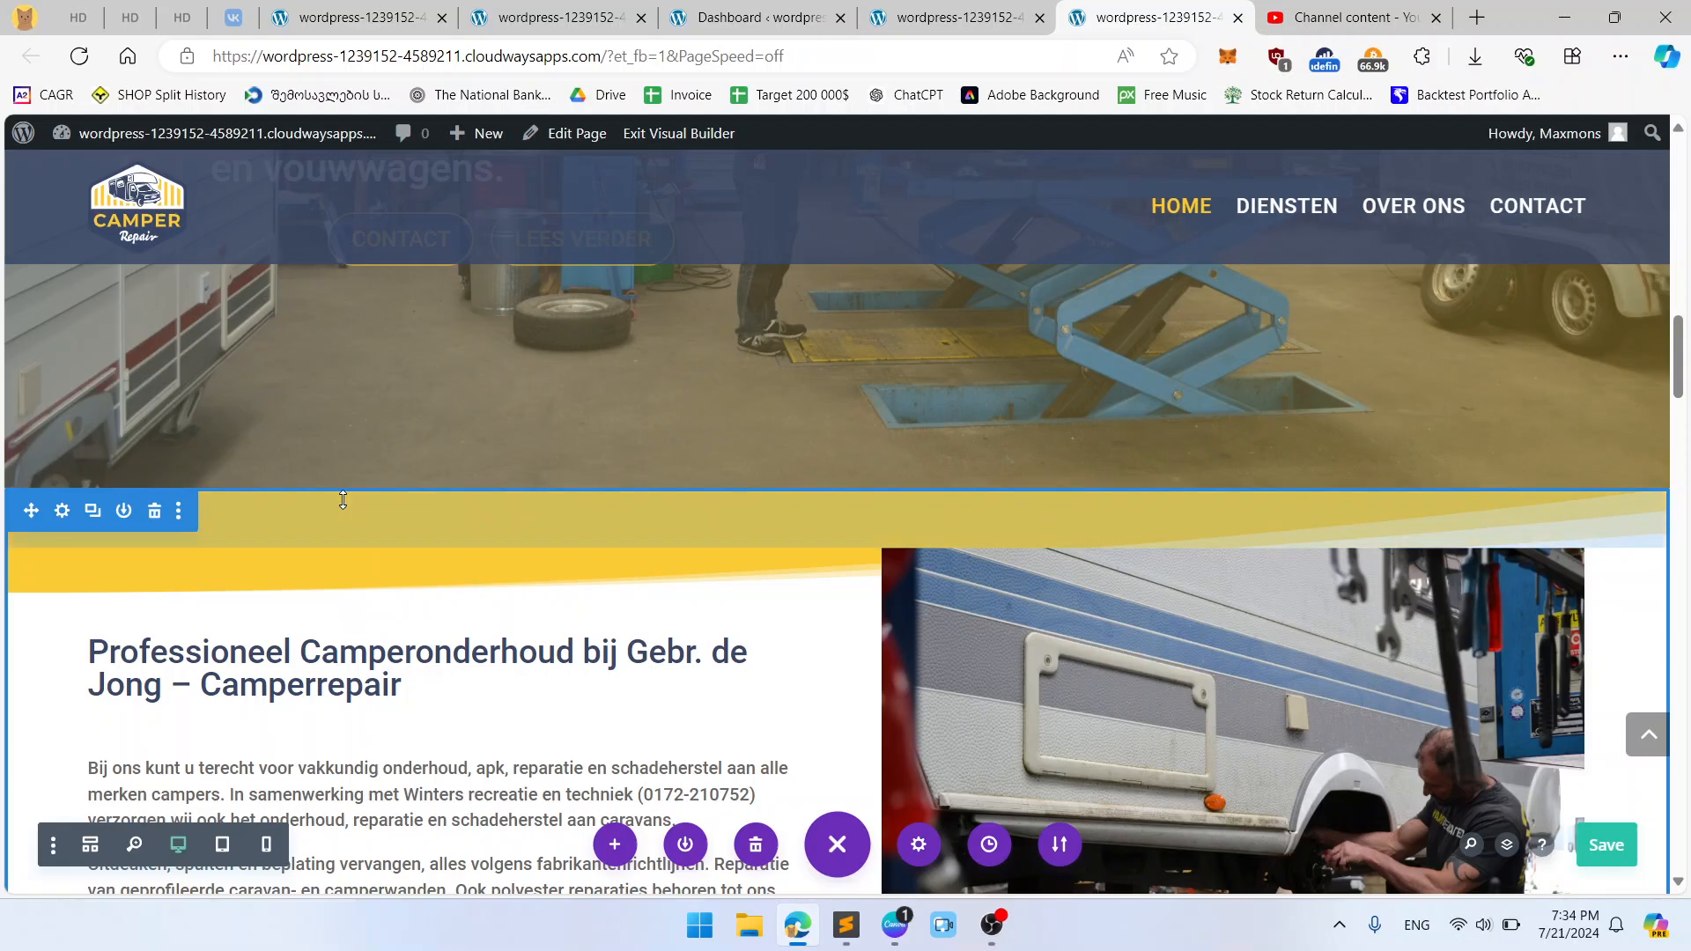
scroll(661, 660, "down", 5)
scroll(660, 659, "down", 1)
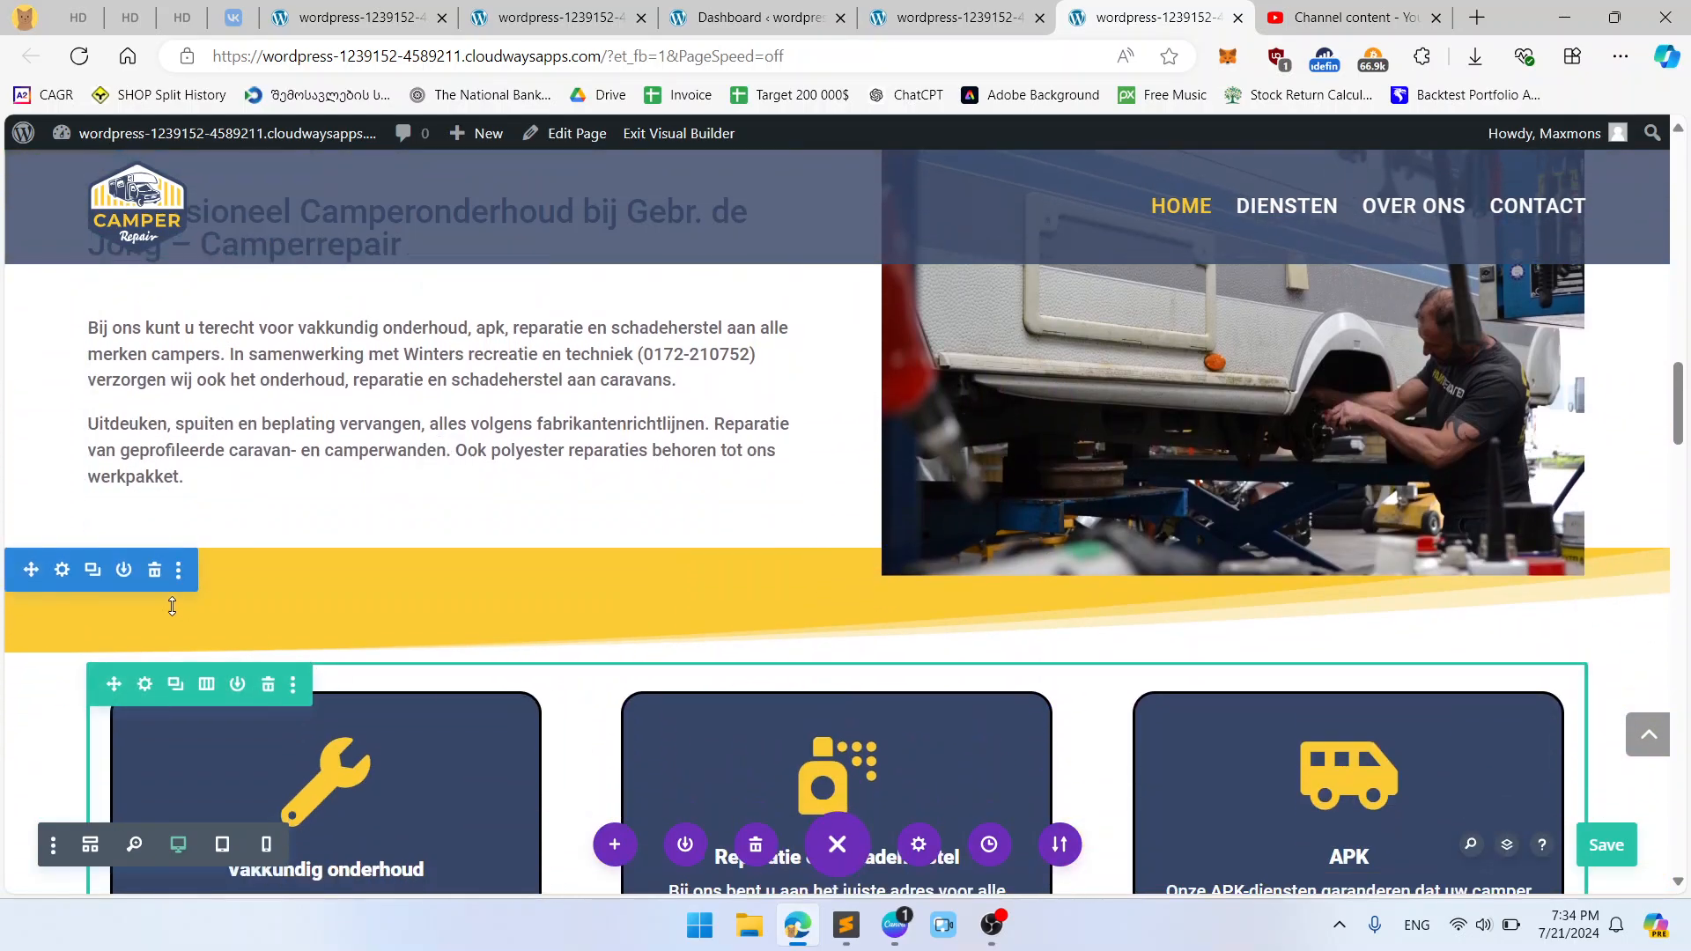
left_click(61, 572)
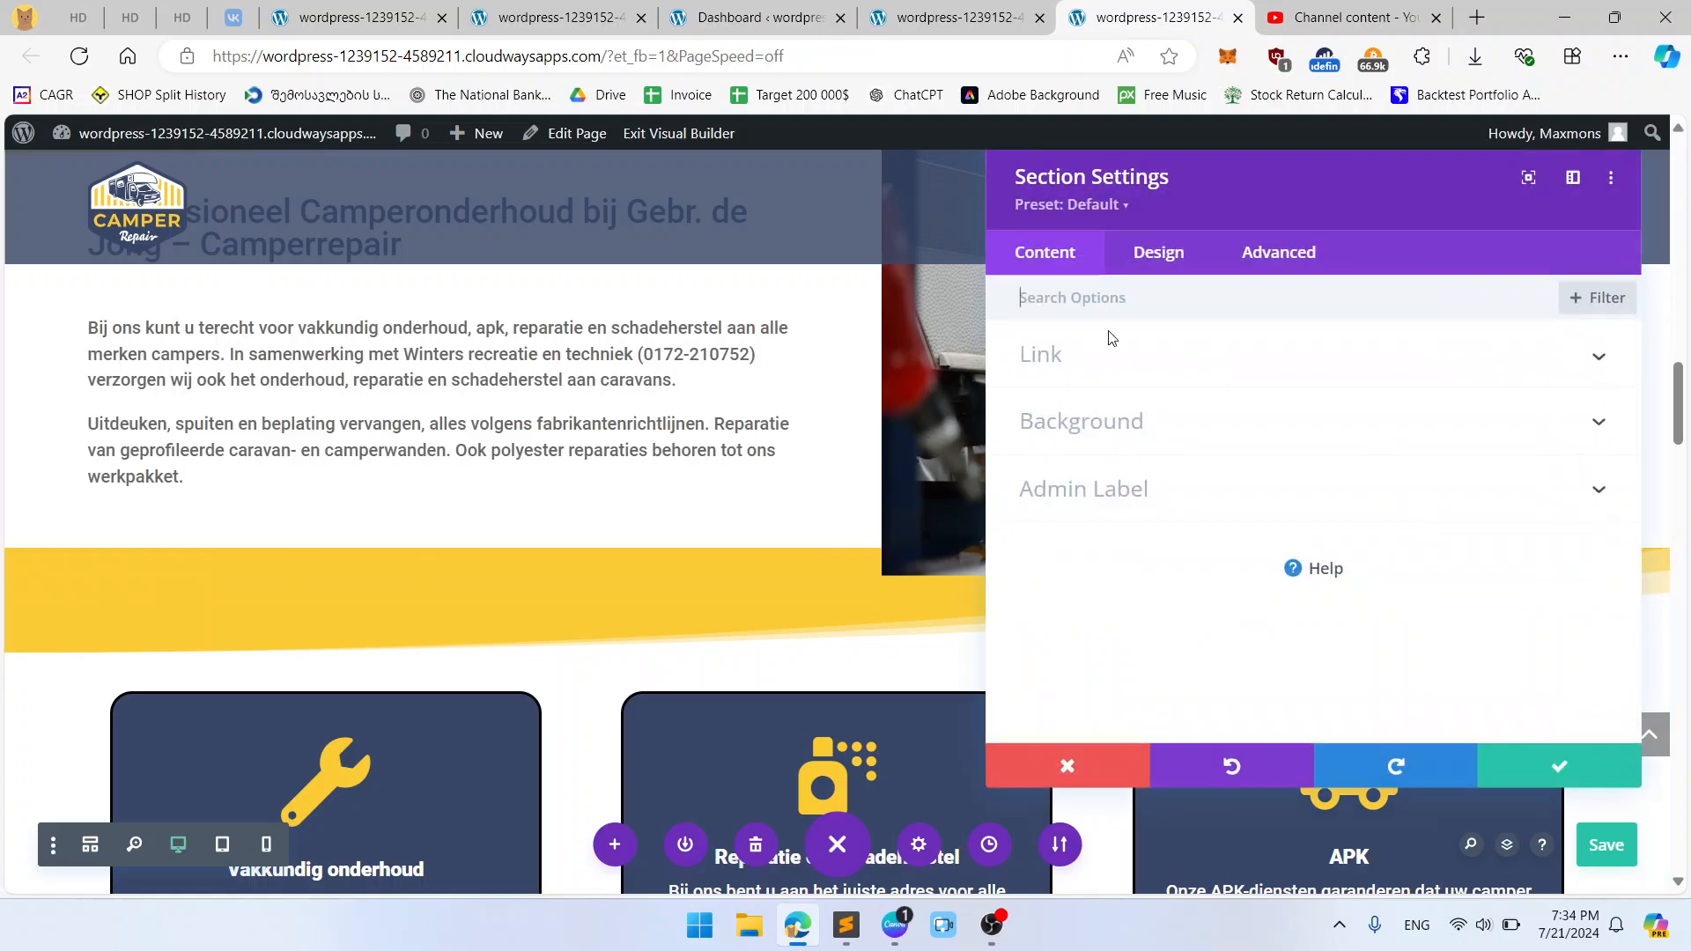
left_click(1160, 254)
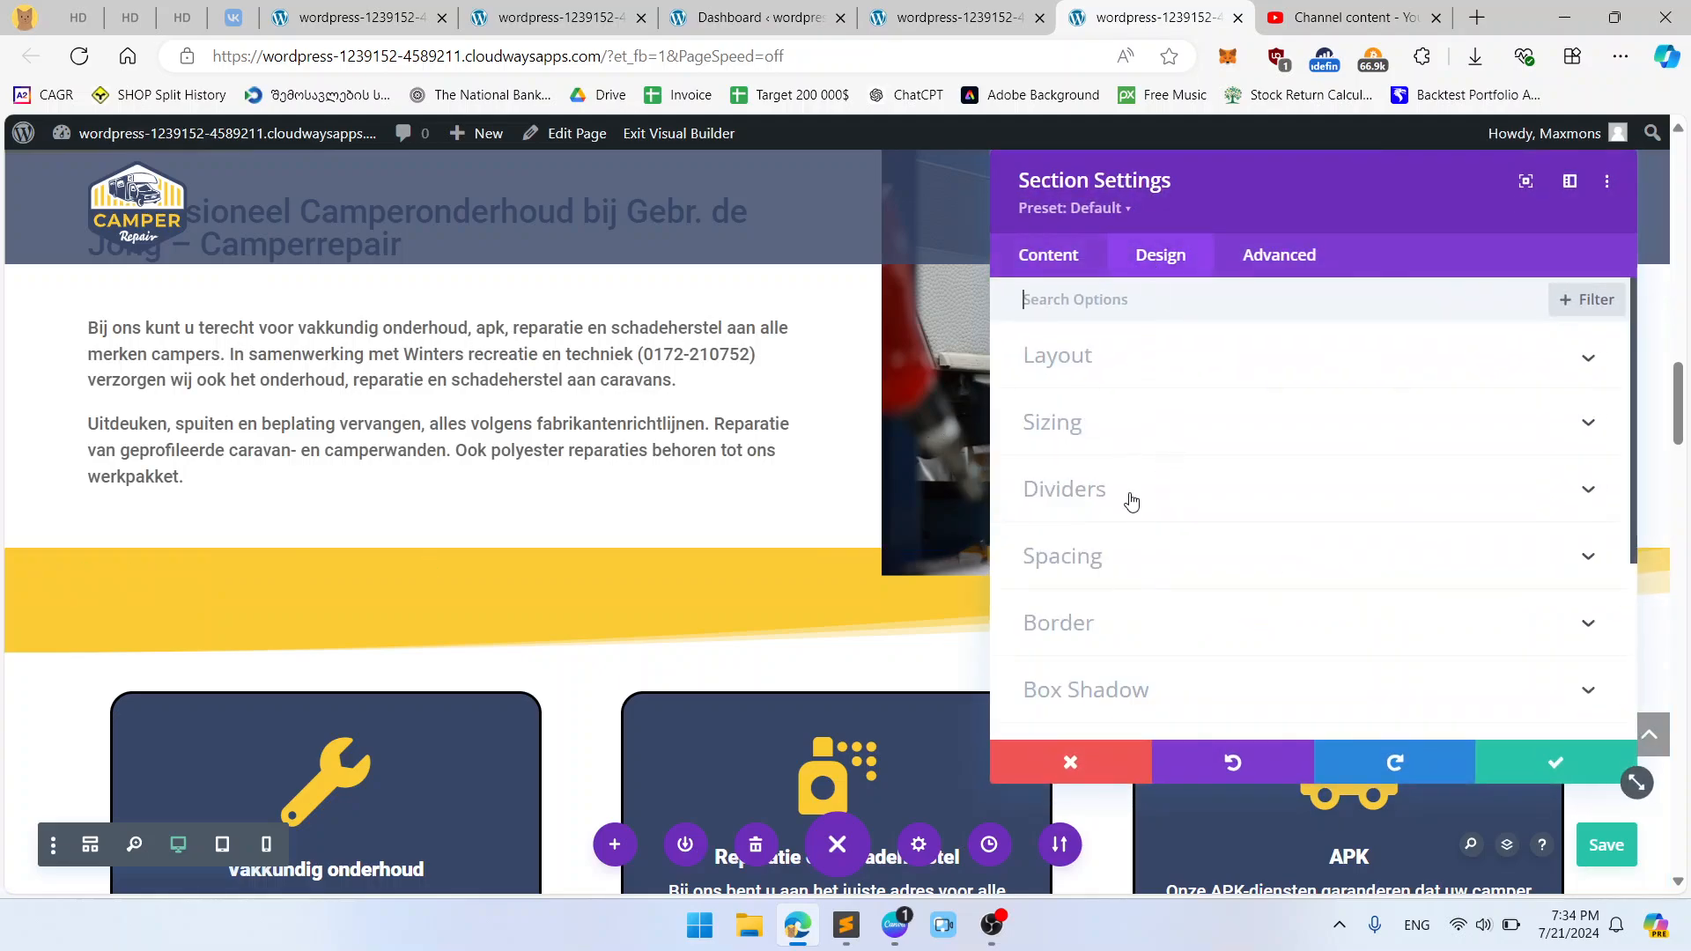
left_click(1131, 502)
scroll(1342, 526, "down", 1)
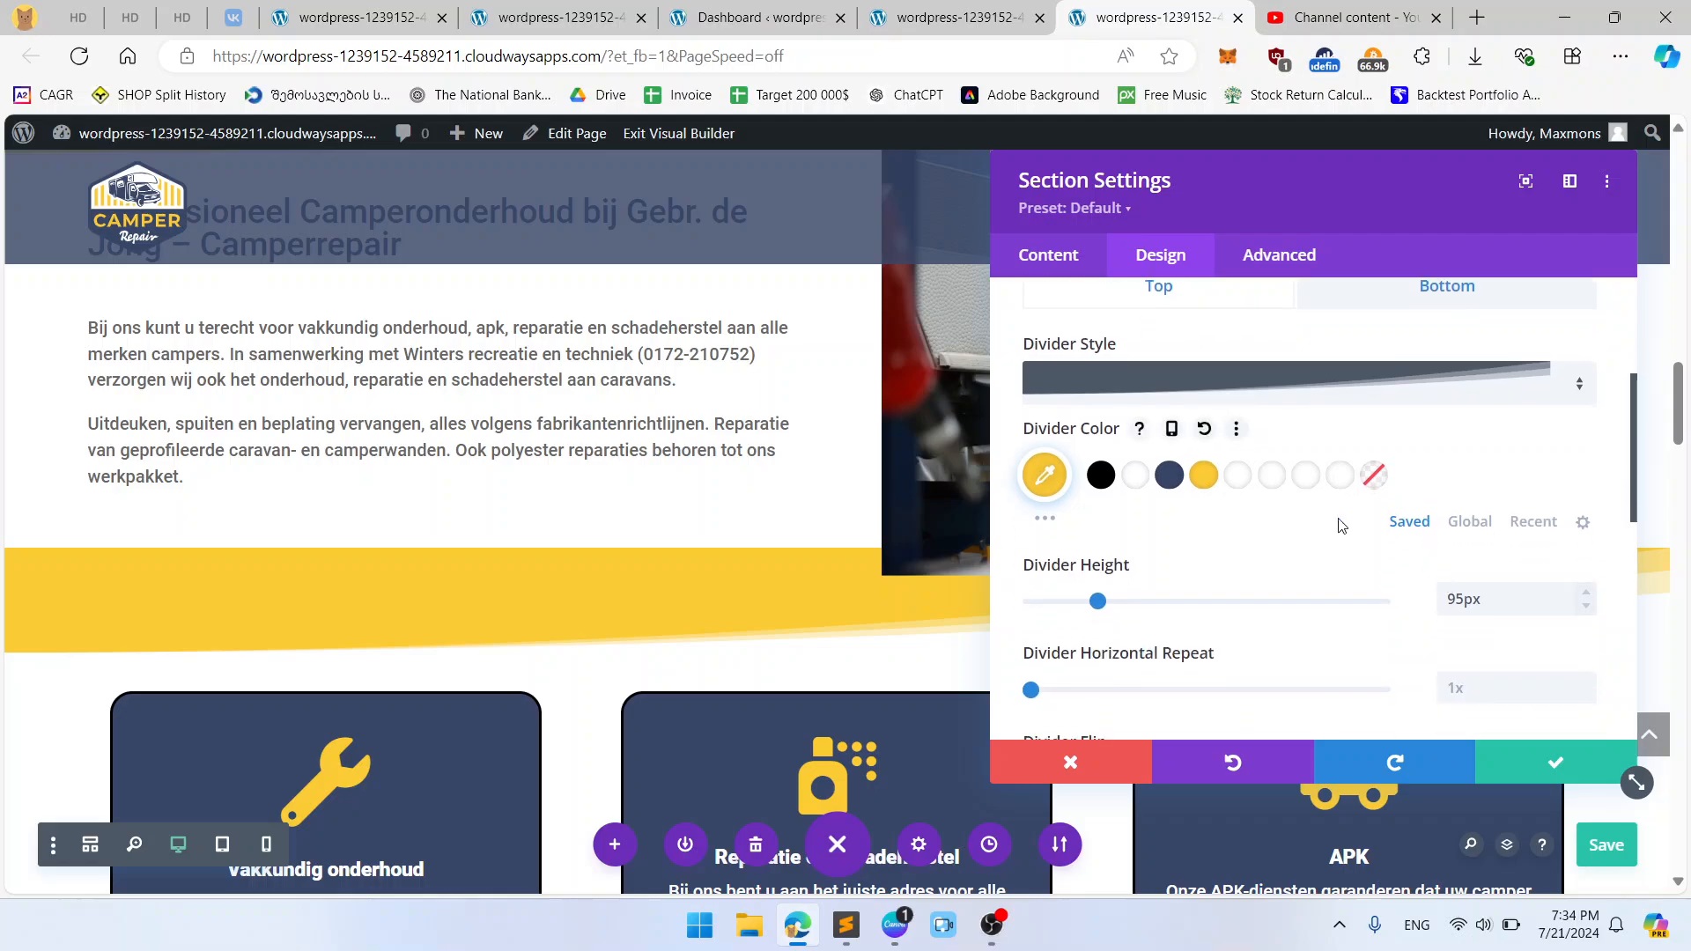
scroll(1308, 544, "down", 1)
scroll(1340, 553, "down", 1)
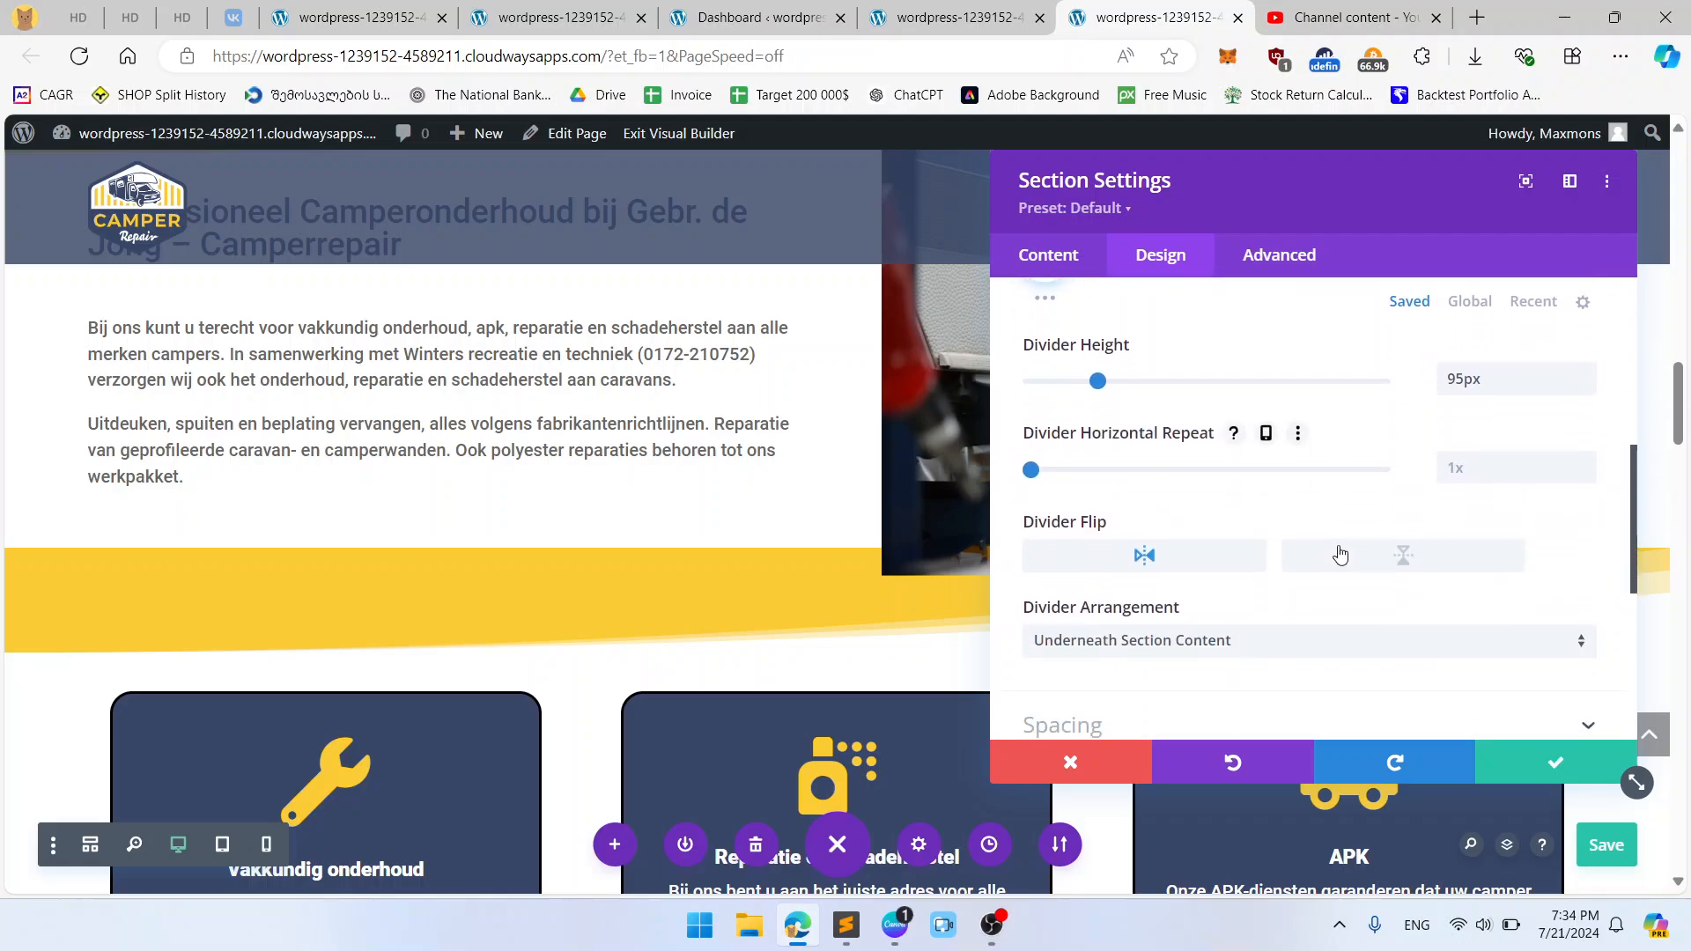
scroll(1341, 553, "up", 5)
scroll(1395, 471, "down", 2)
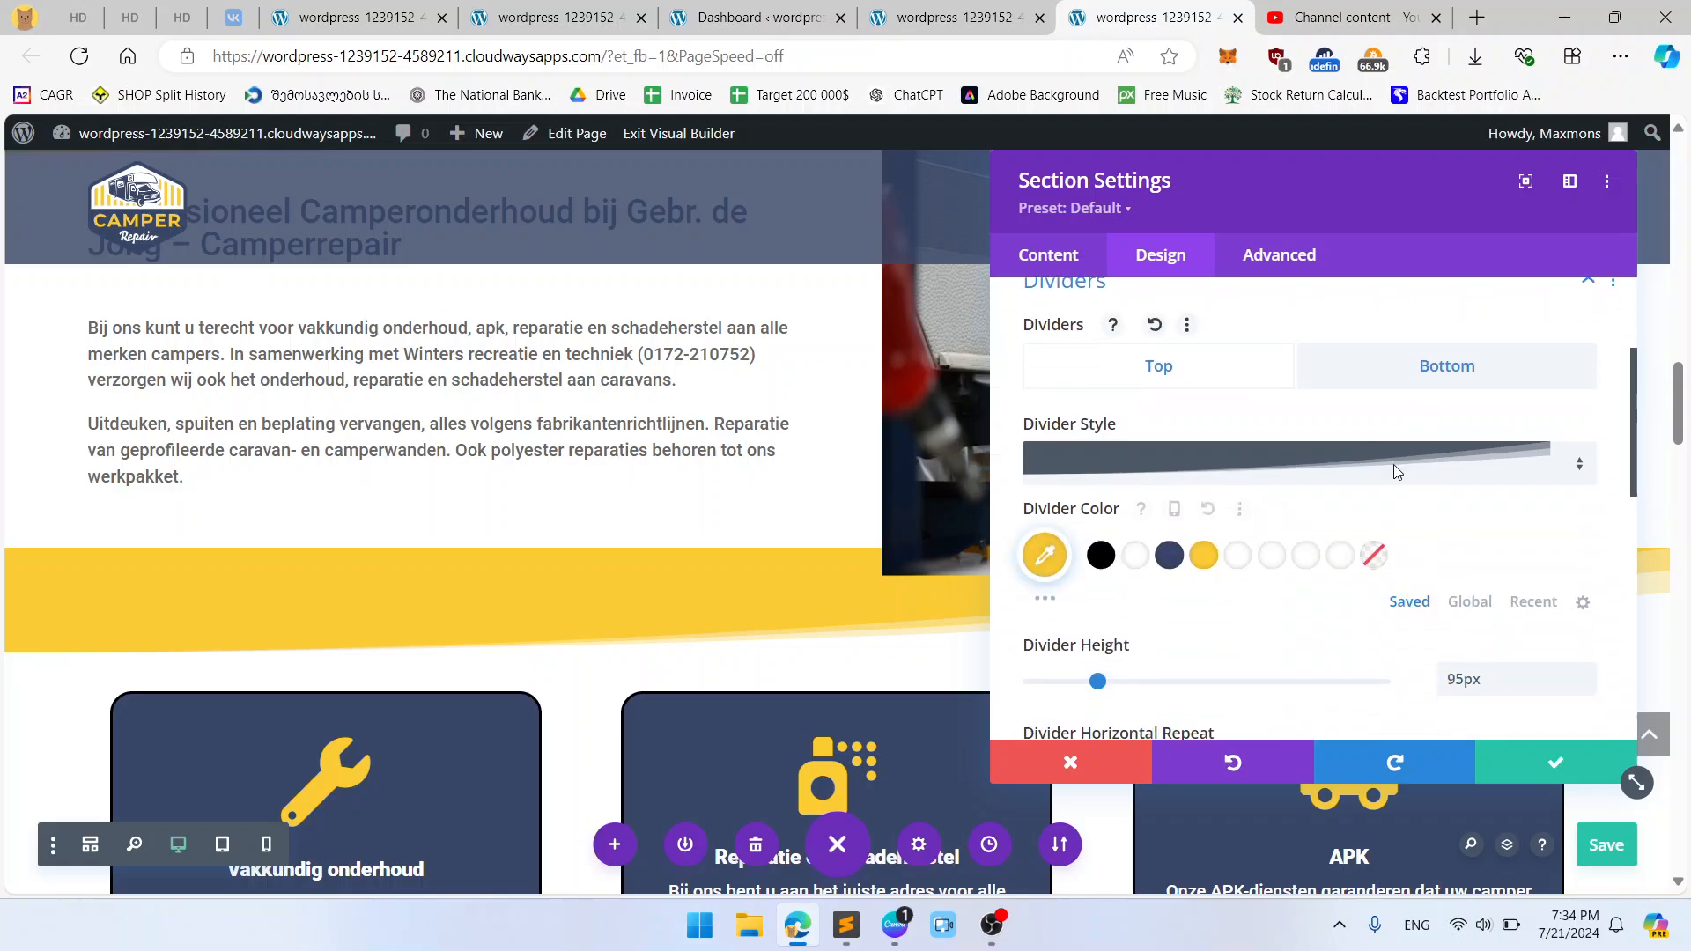
left_click(1388, 469)
left_click(1192, 239)
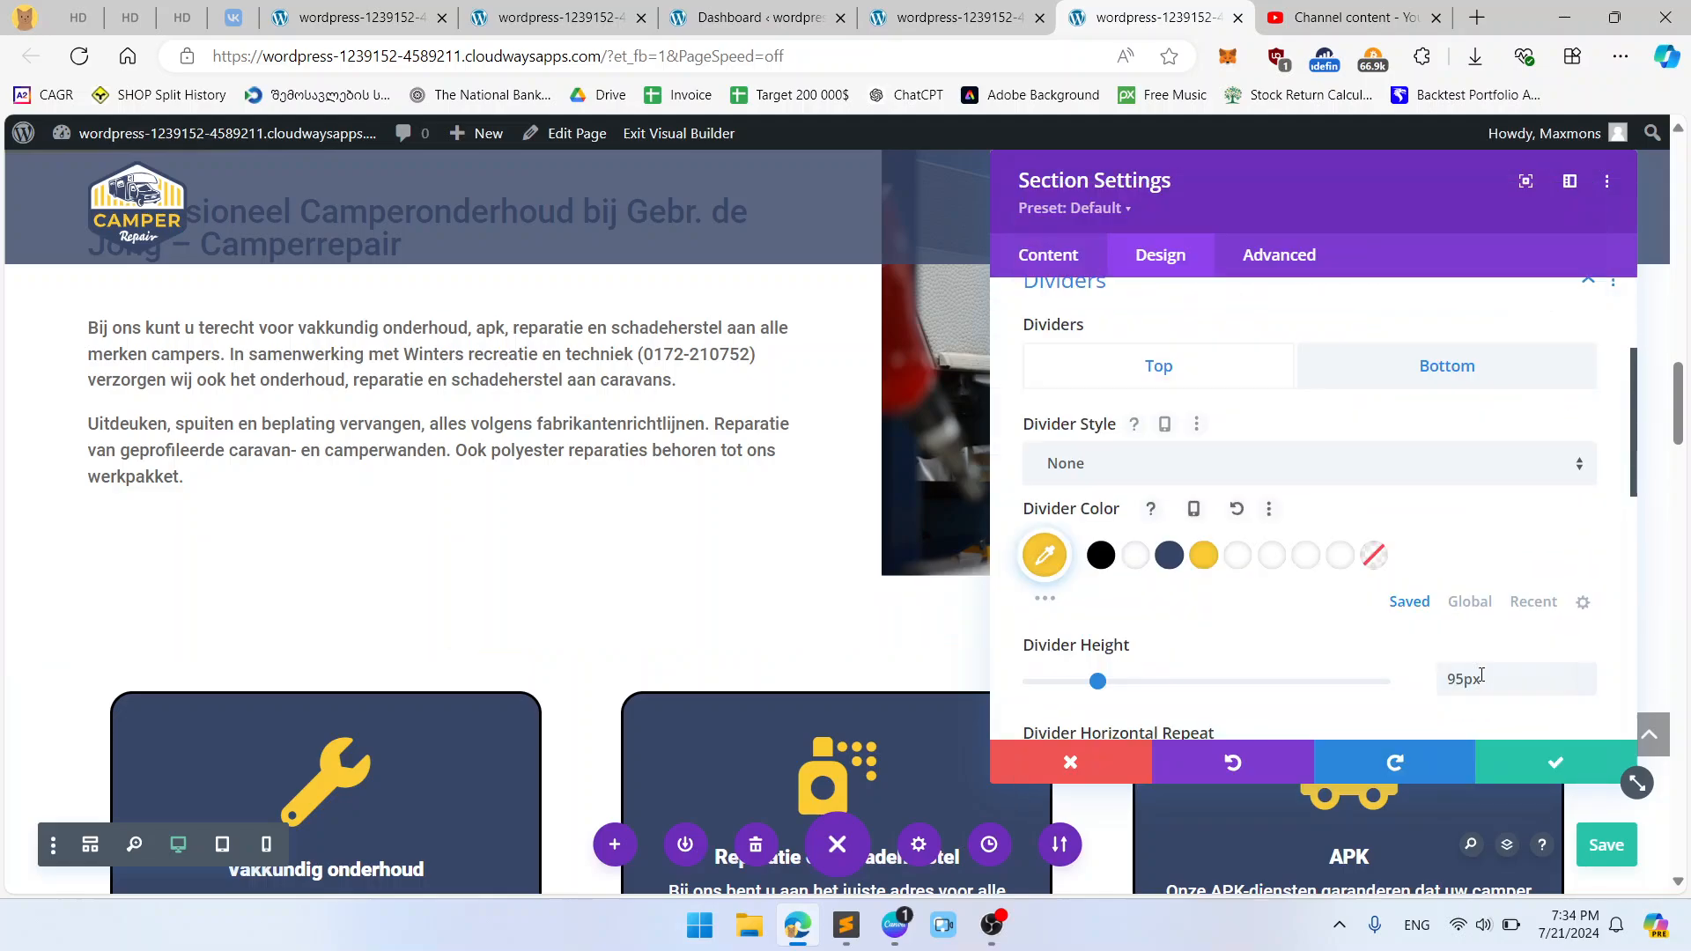
left_click(1522, 754)
scroll(592, 502, "up", 9)
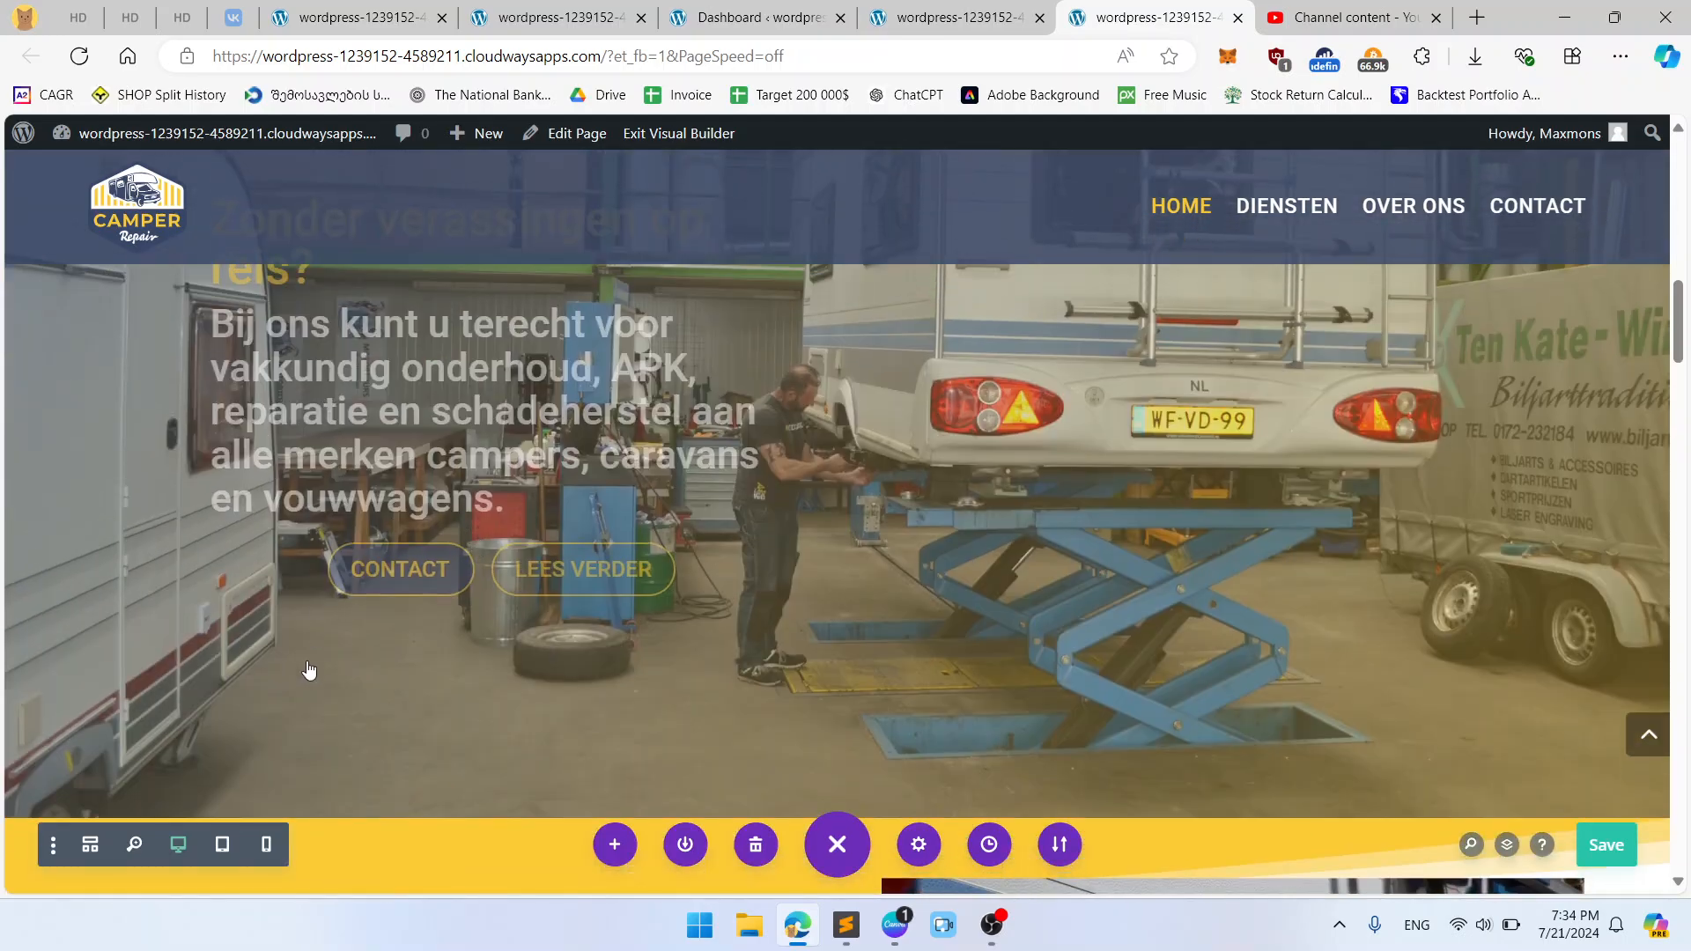
Step: Examine the top divider style, color and height settings of the introduction section, then close the section settings
scroll(402, 621, "down", 3)
mouse_move(580, 643)
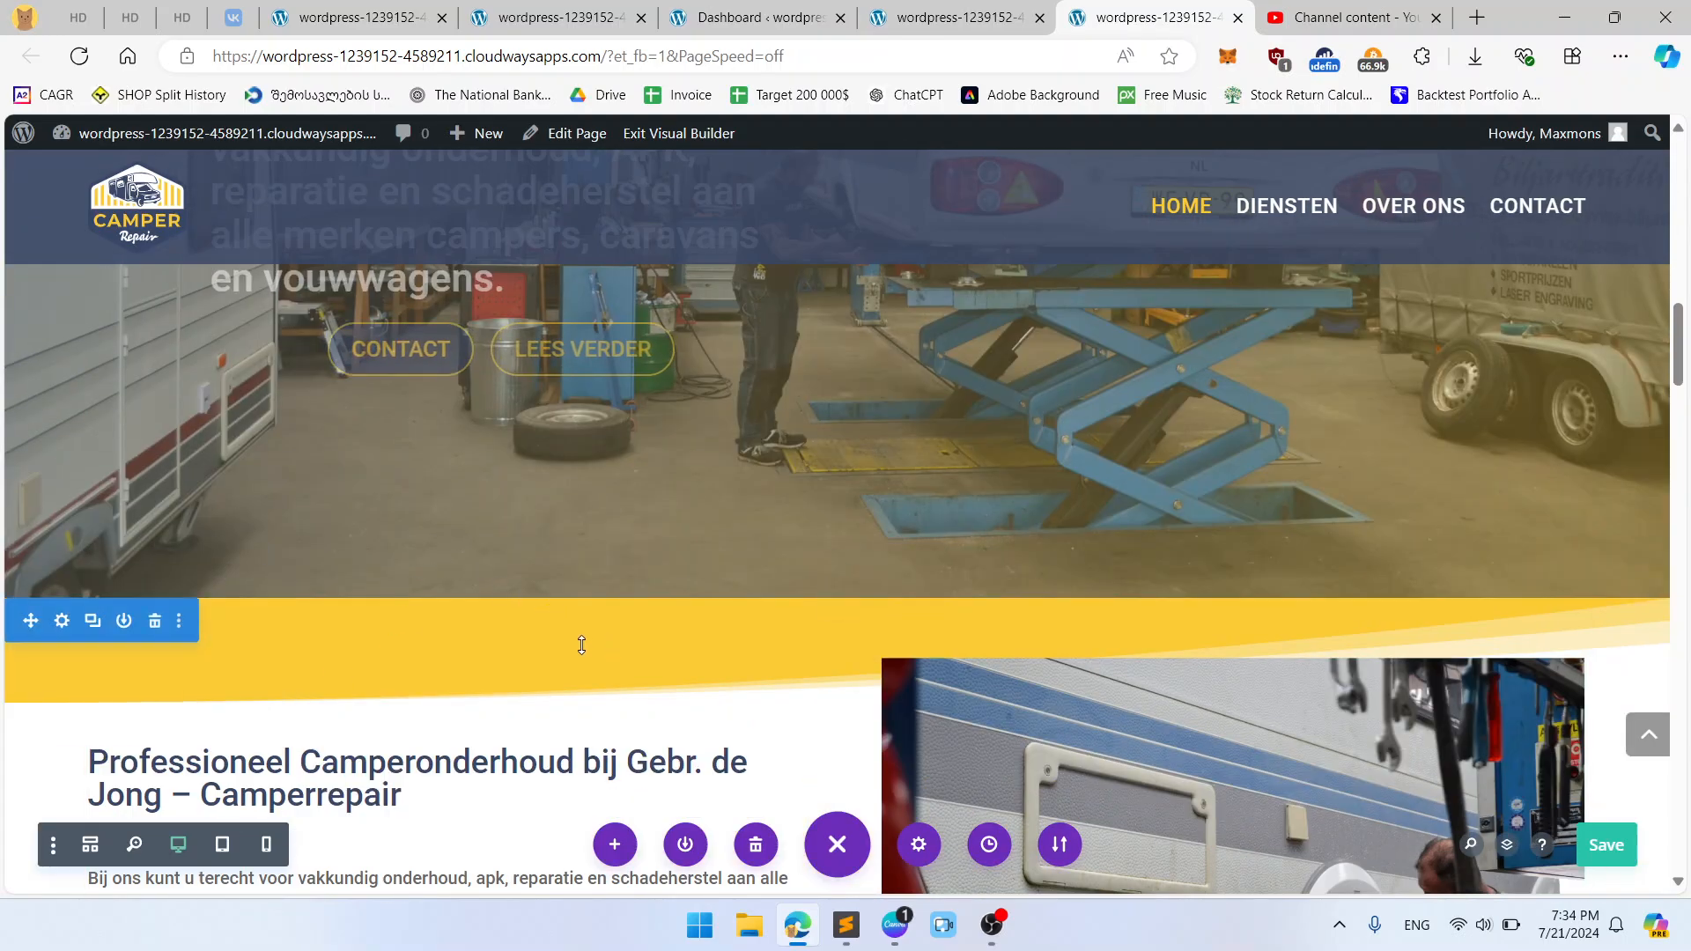
left_click(63, 623)
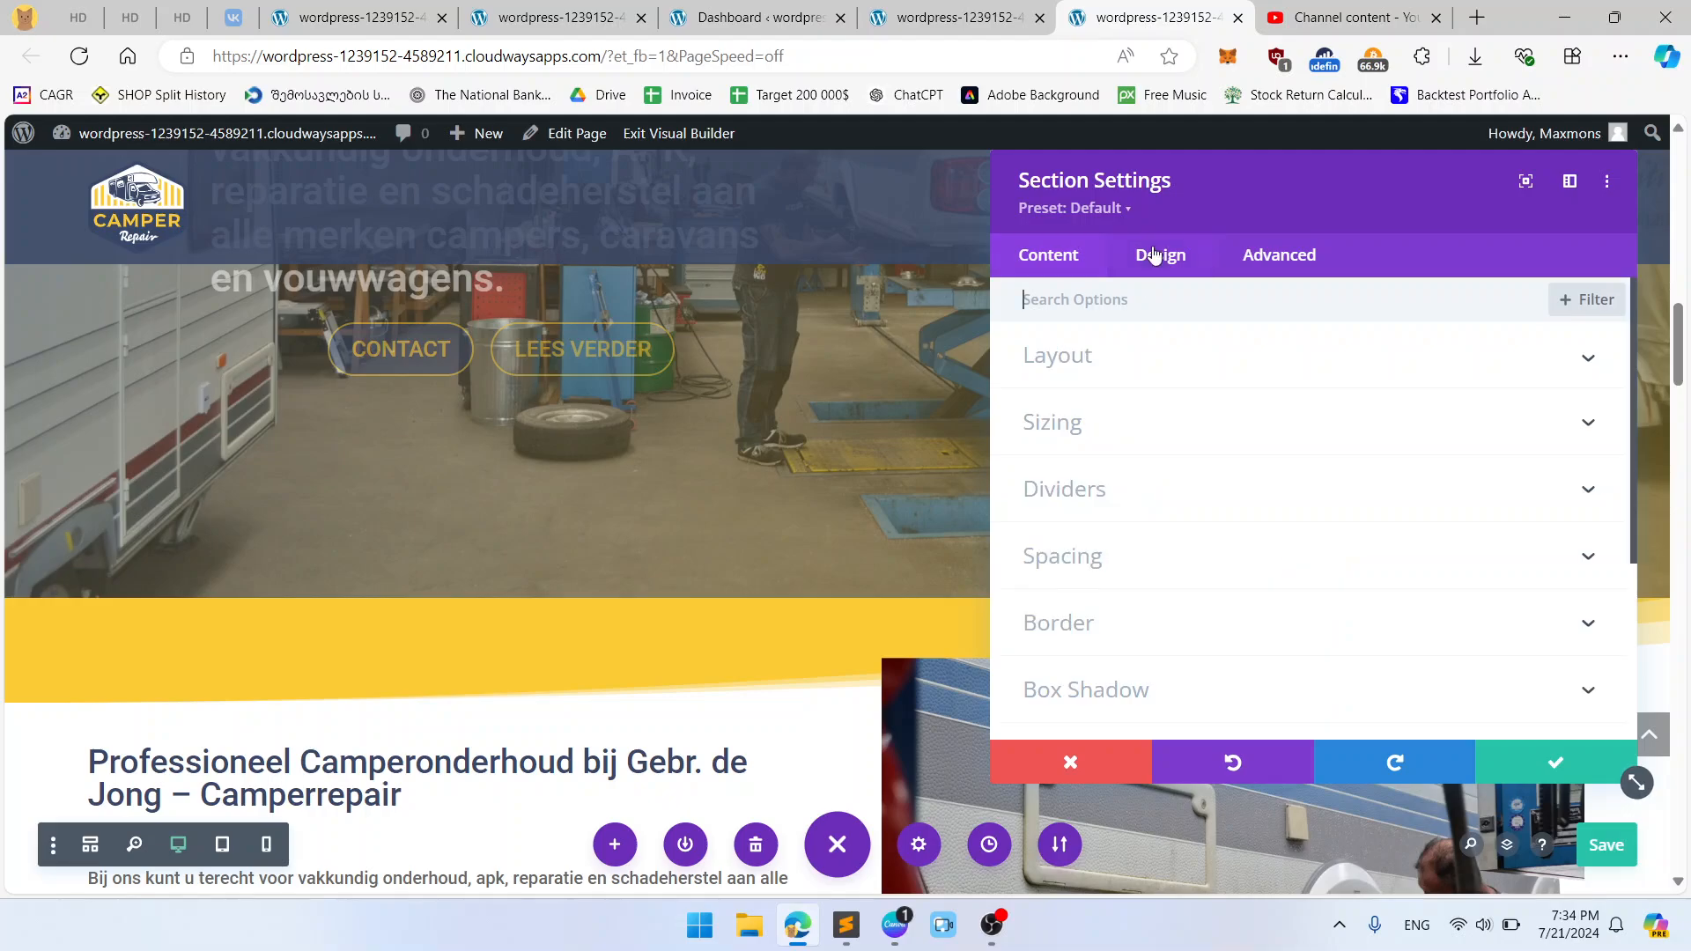
left_click(1108, 489)
scroll(1233, 528, "down", 2)
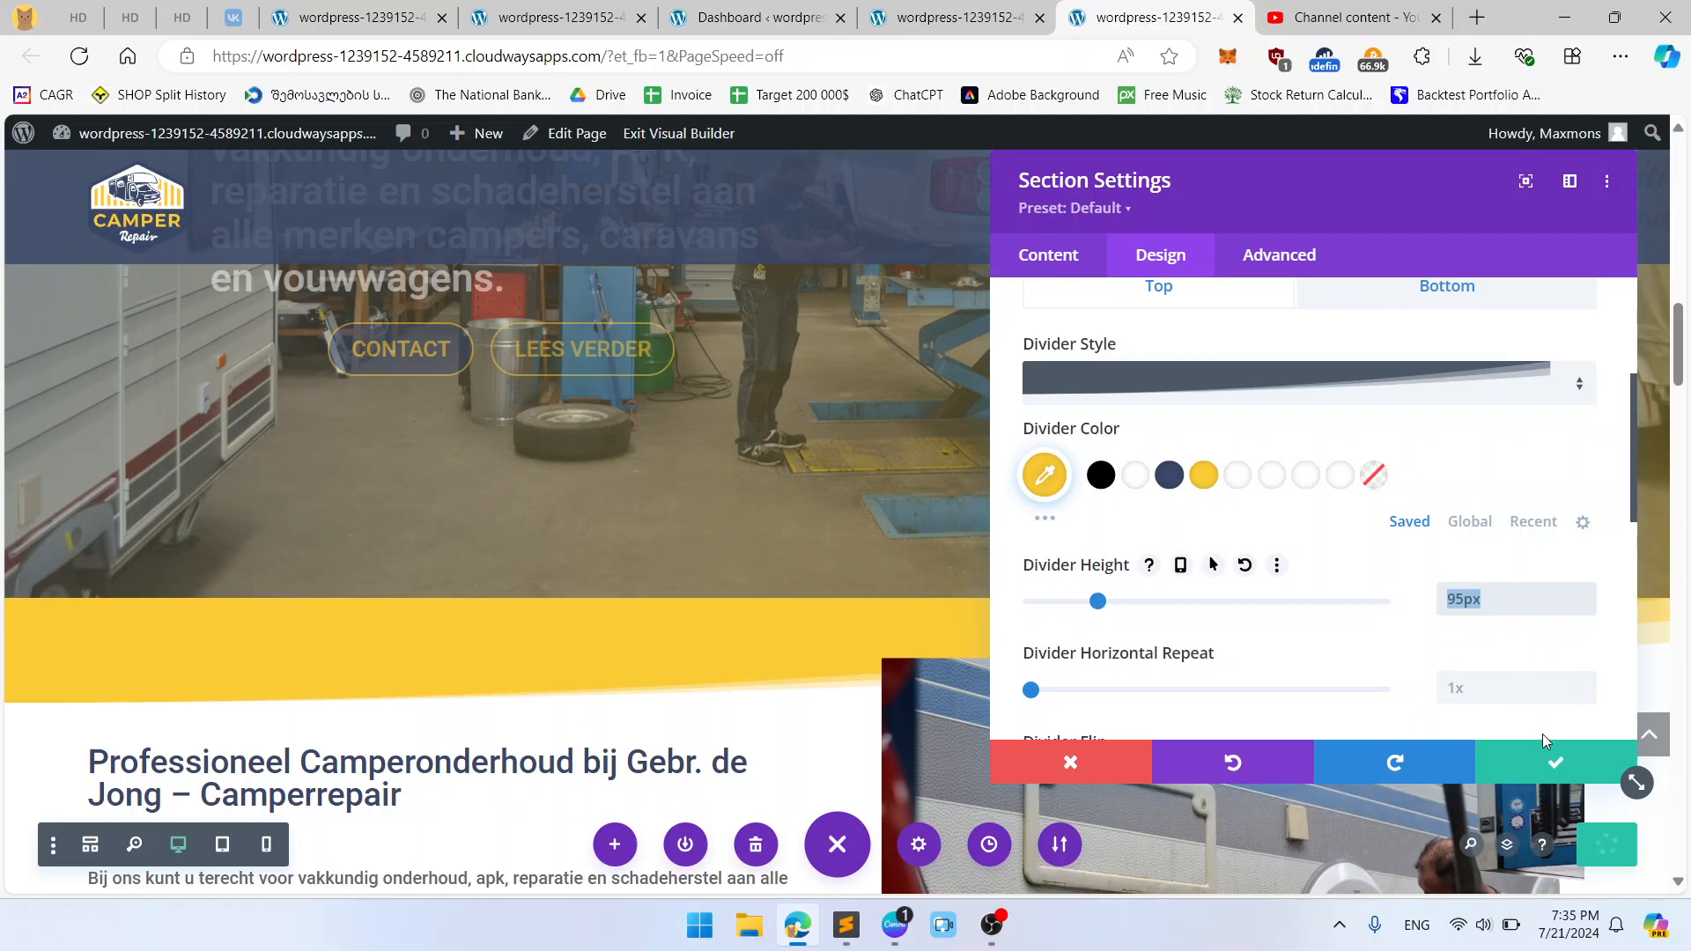
left_click(1555, 762)
Step: Add a single-column row below the service cards' Bekijk Diensten buttons and insert a Text module in it
scroll(1492, 431, "down", 3)
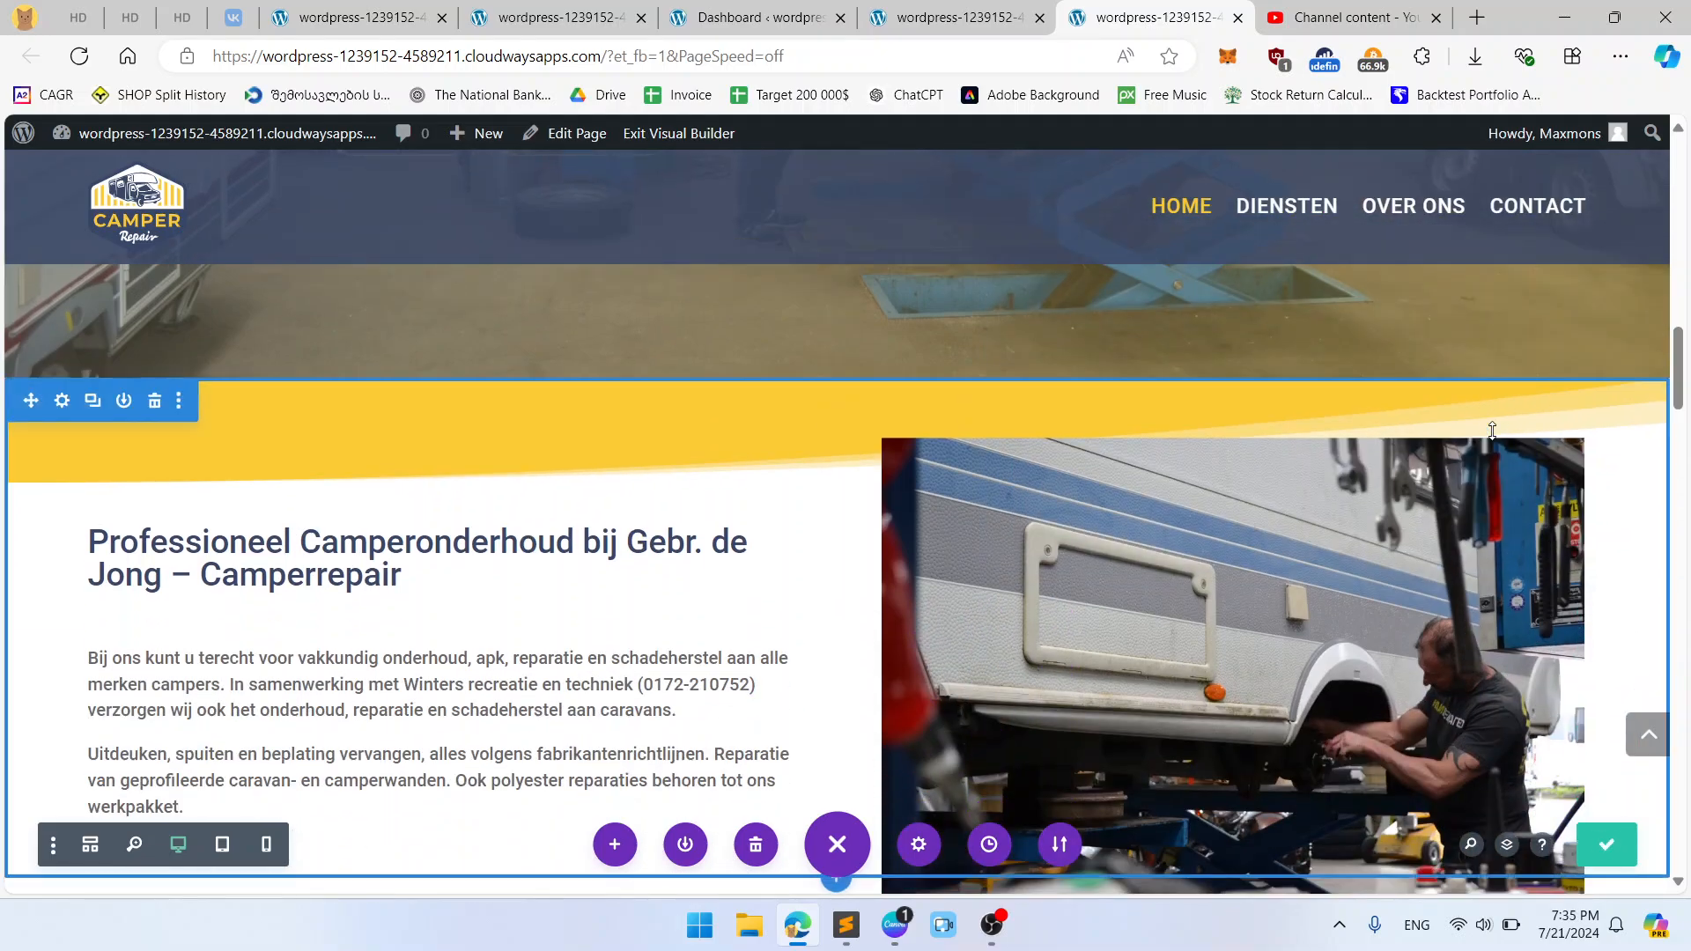
scroll(1498, 440, "down", 5)
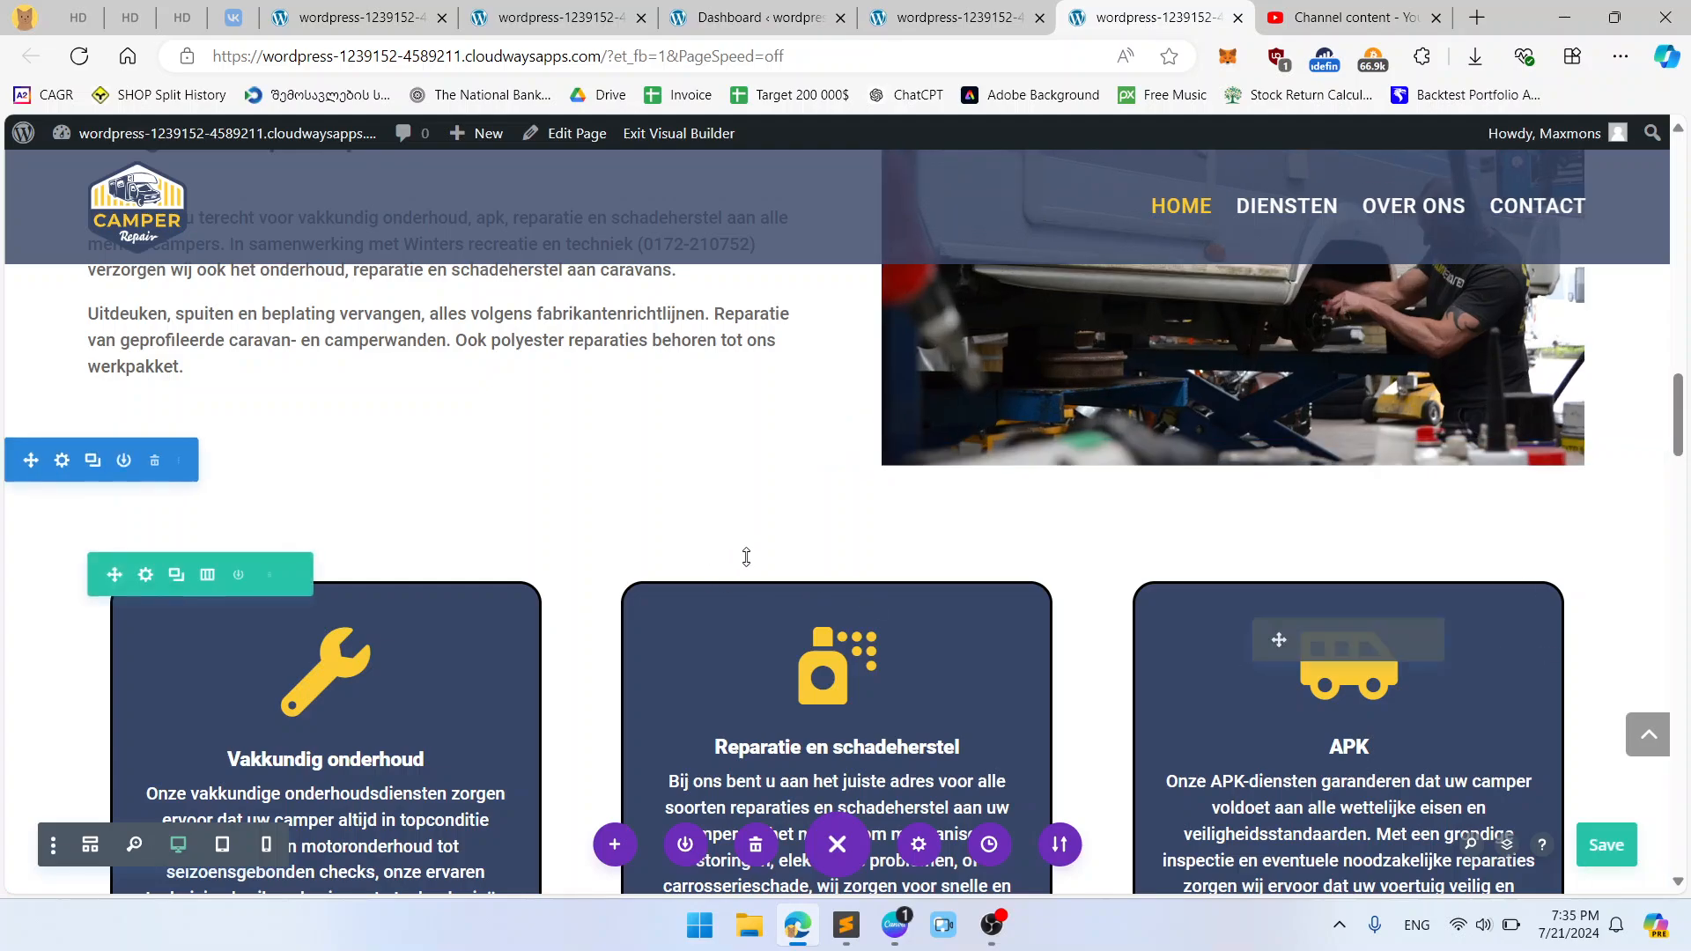
scroll(766, 564, "down", 3)
scroll(825, 777, "down", 2)
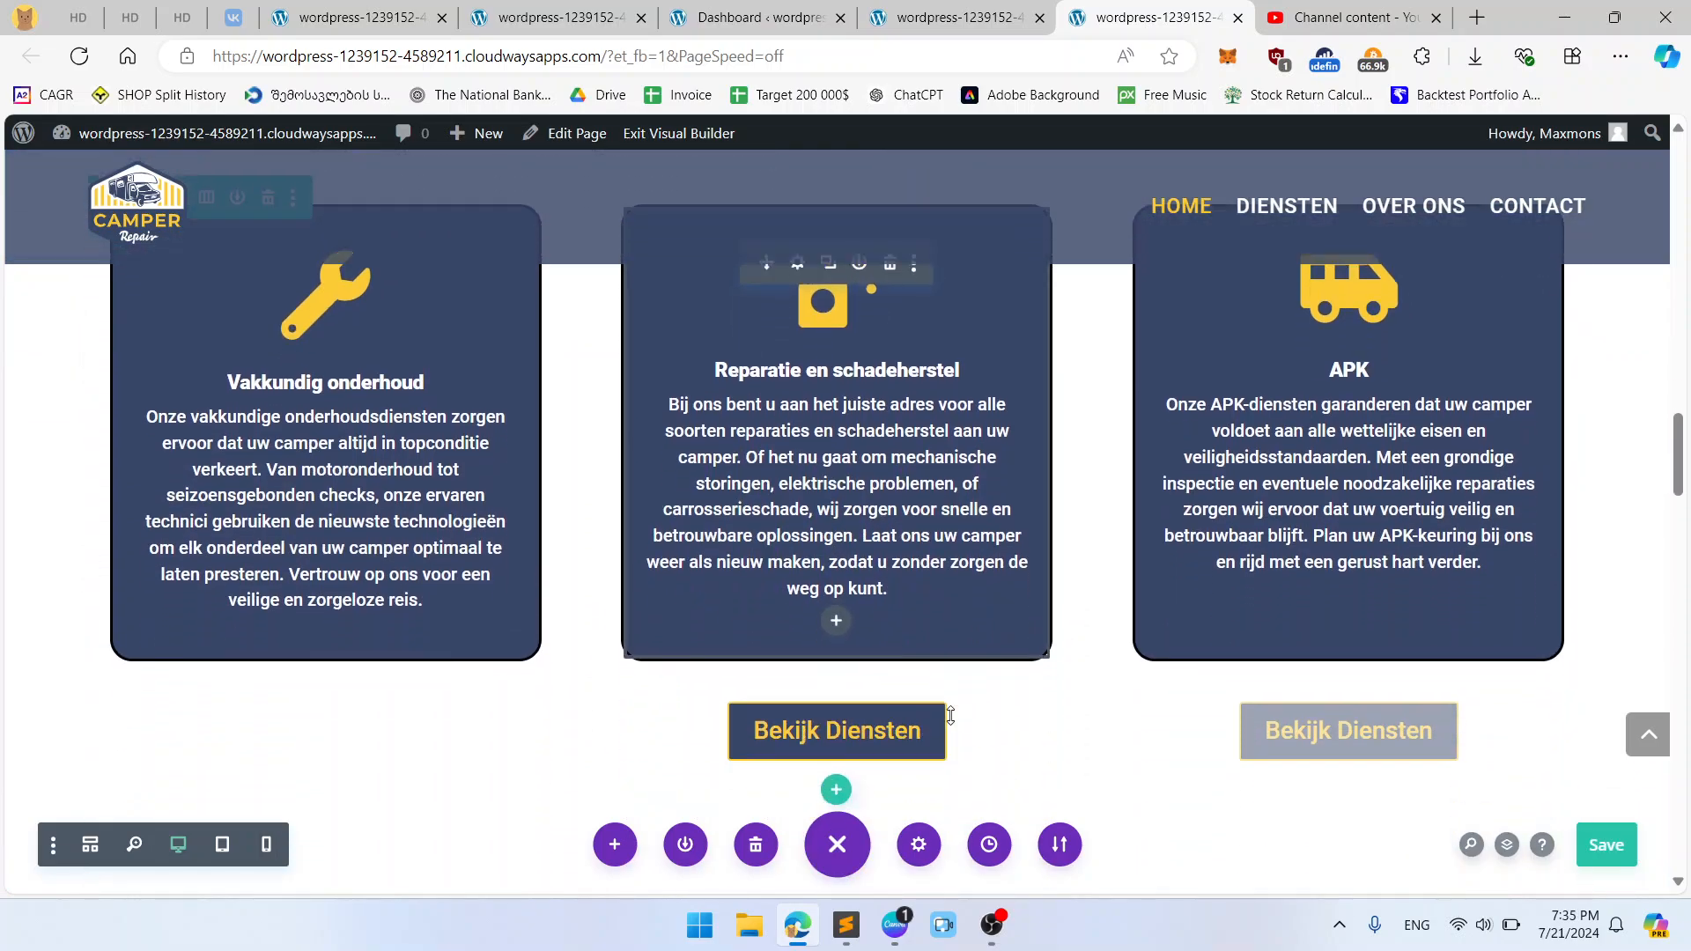
scroll(1109, 657, "up", 2)
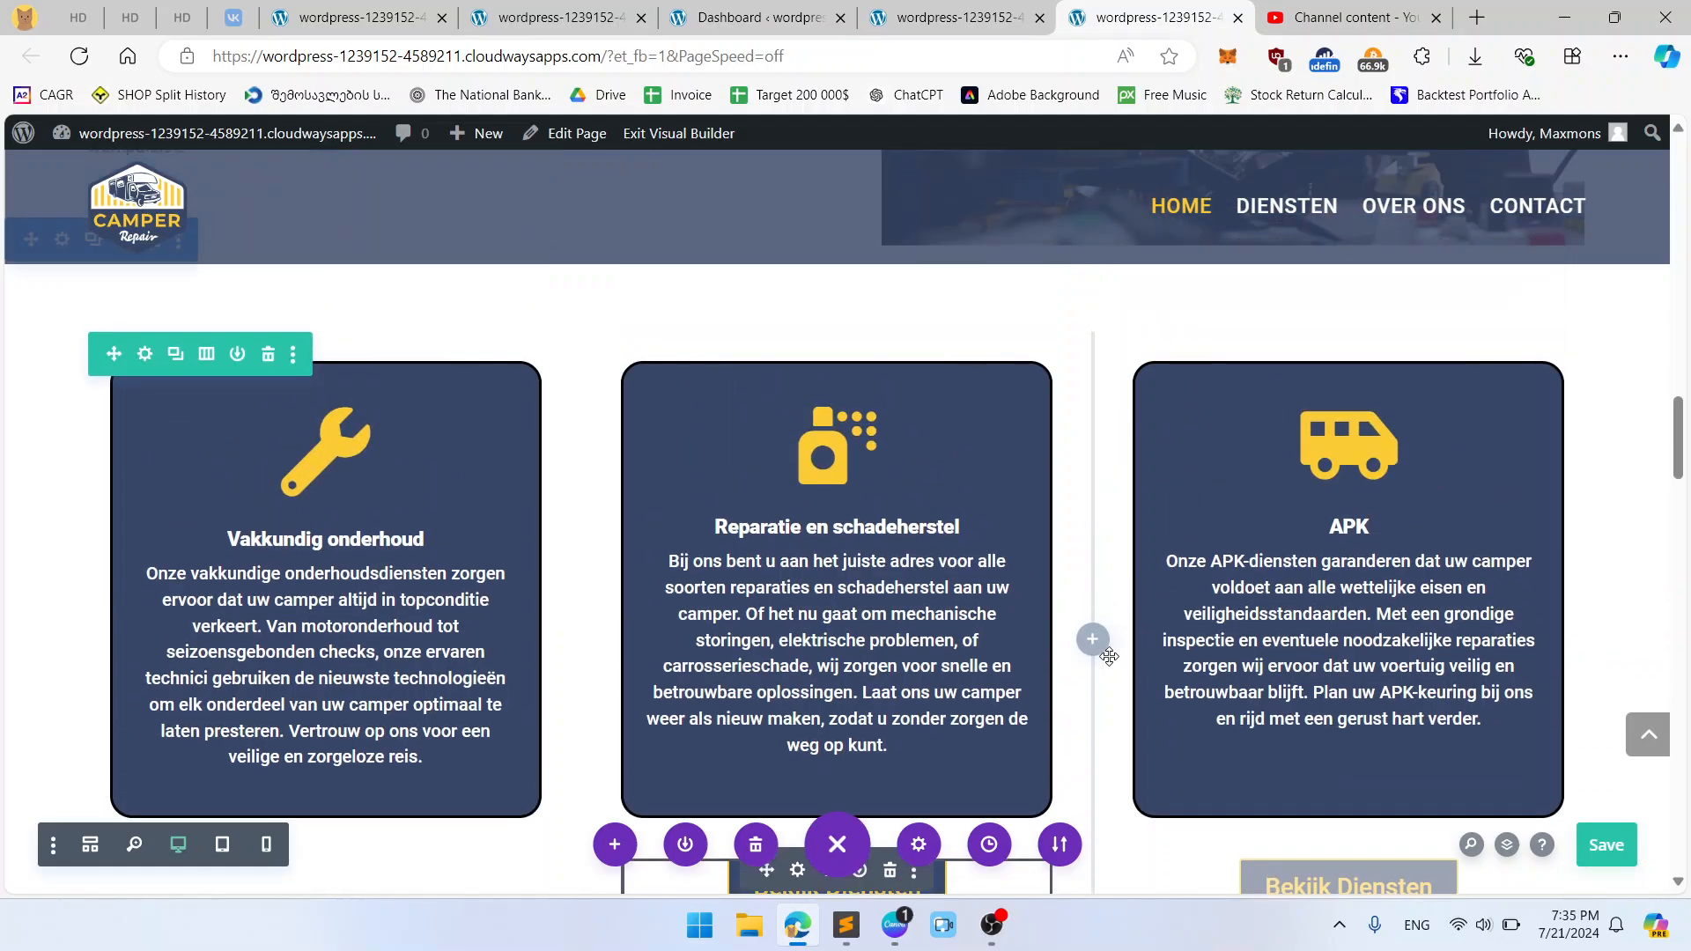
scroll(1109, 657, "down", 2)
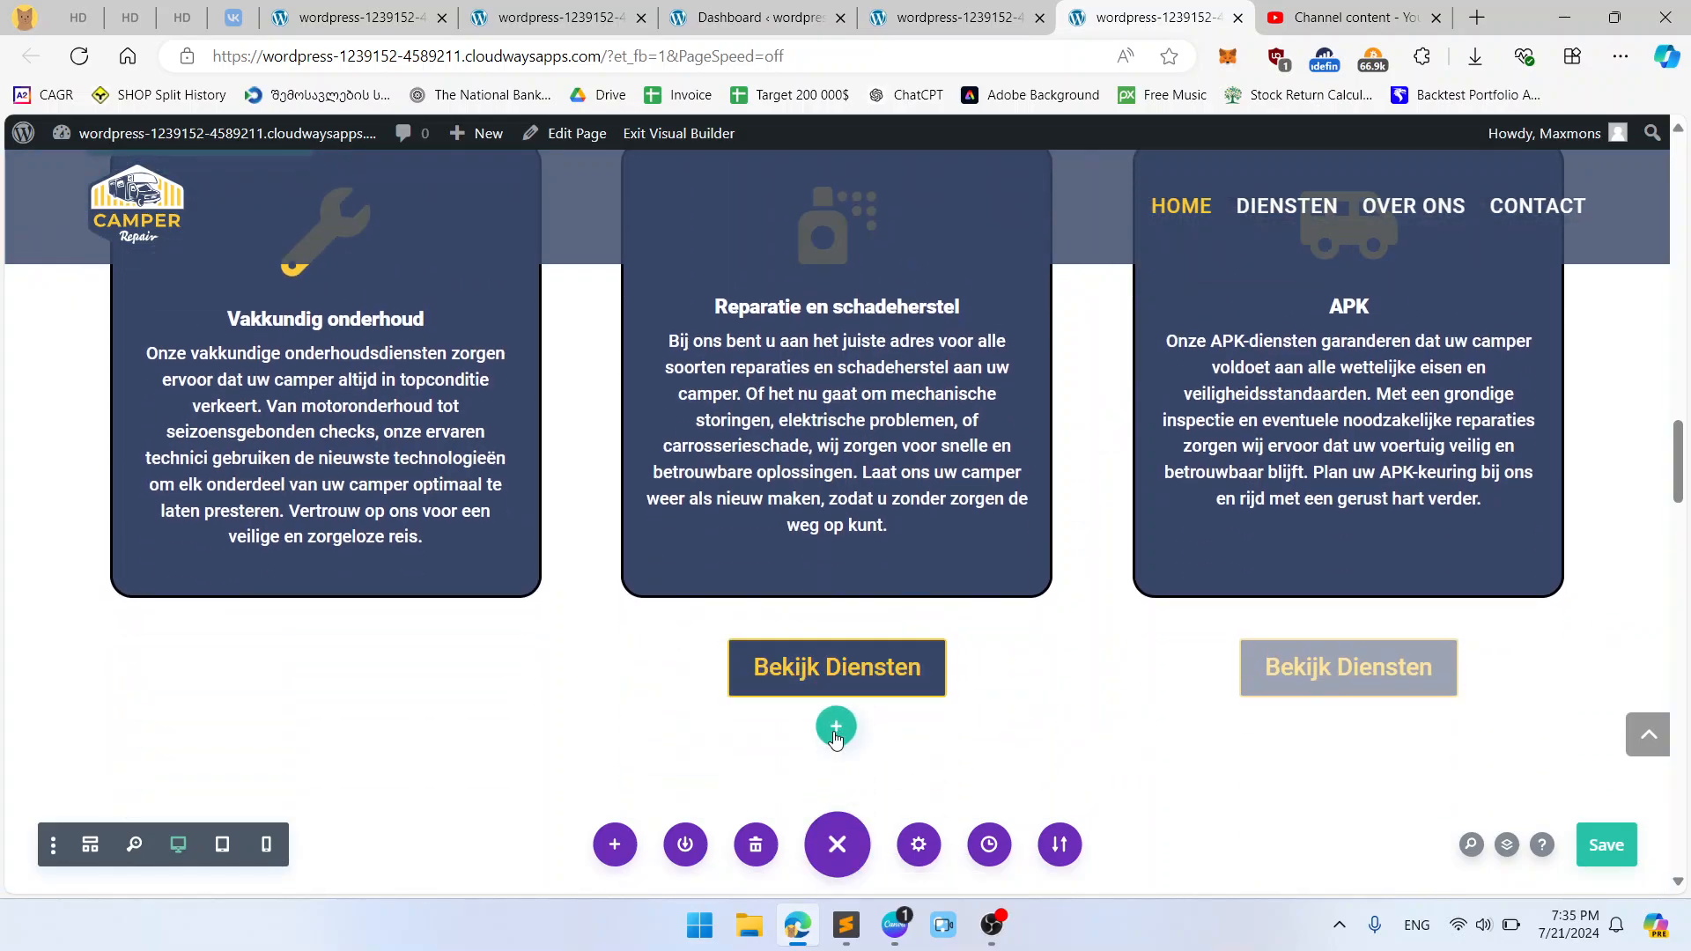
left_click(835, 726)
left_click(692, 352)
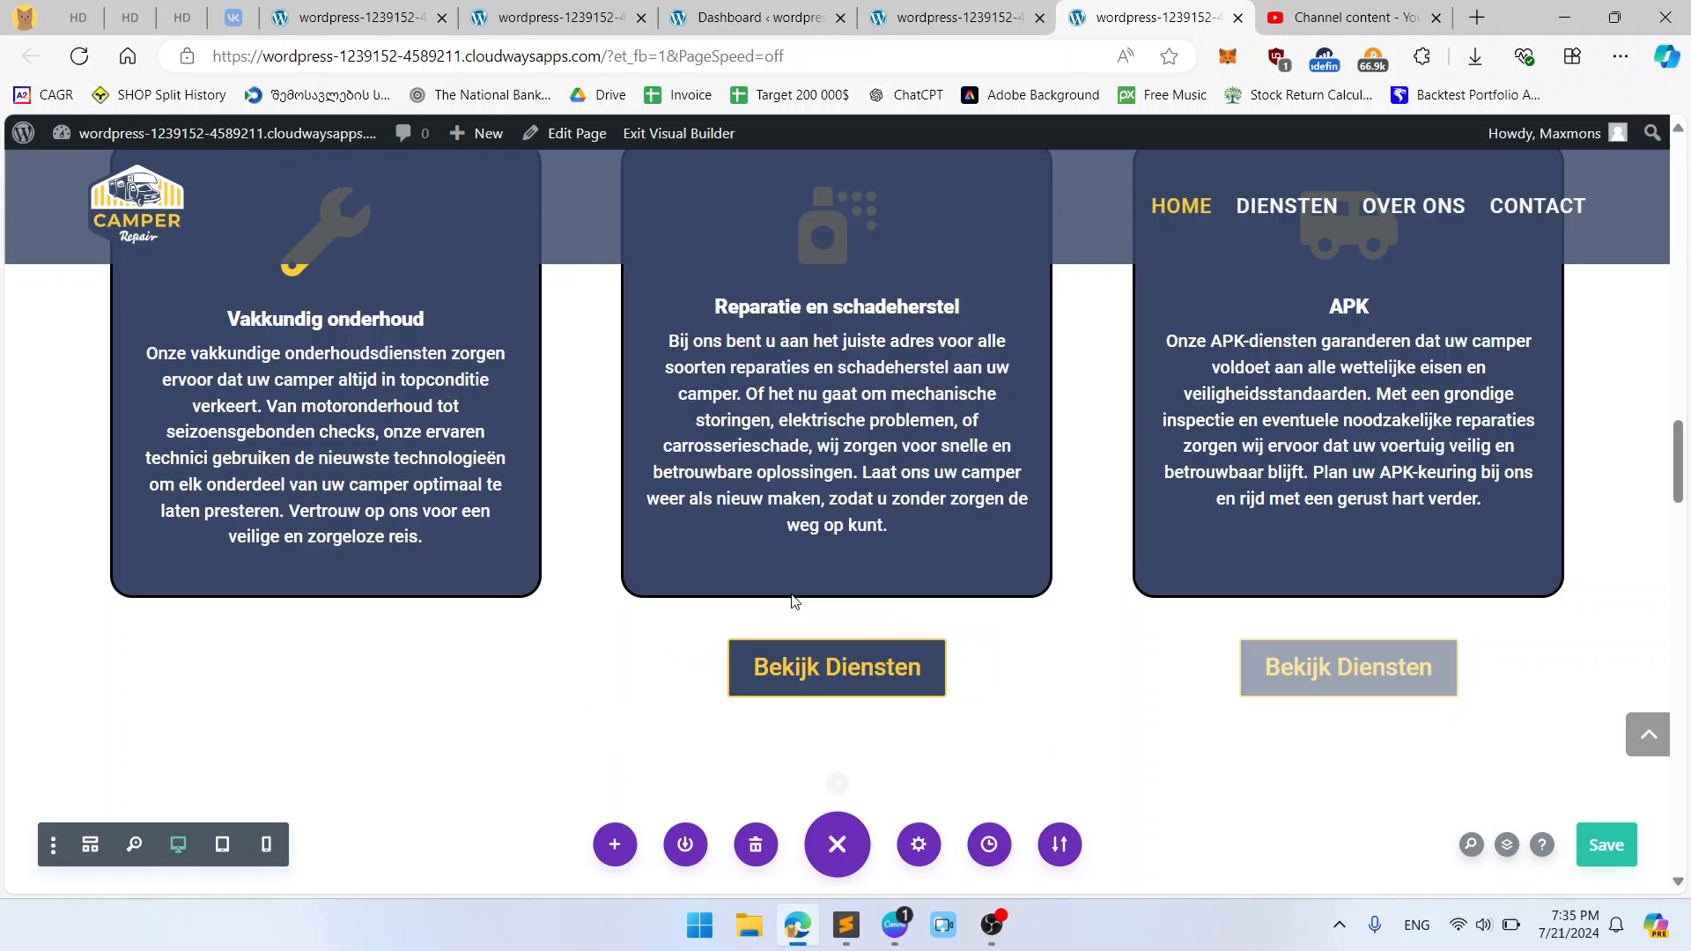
type("text")
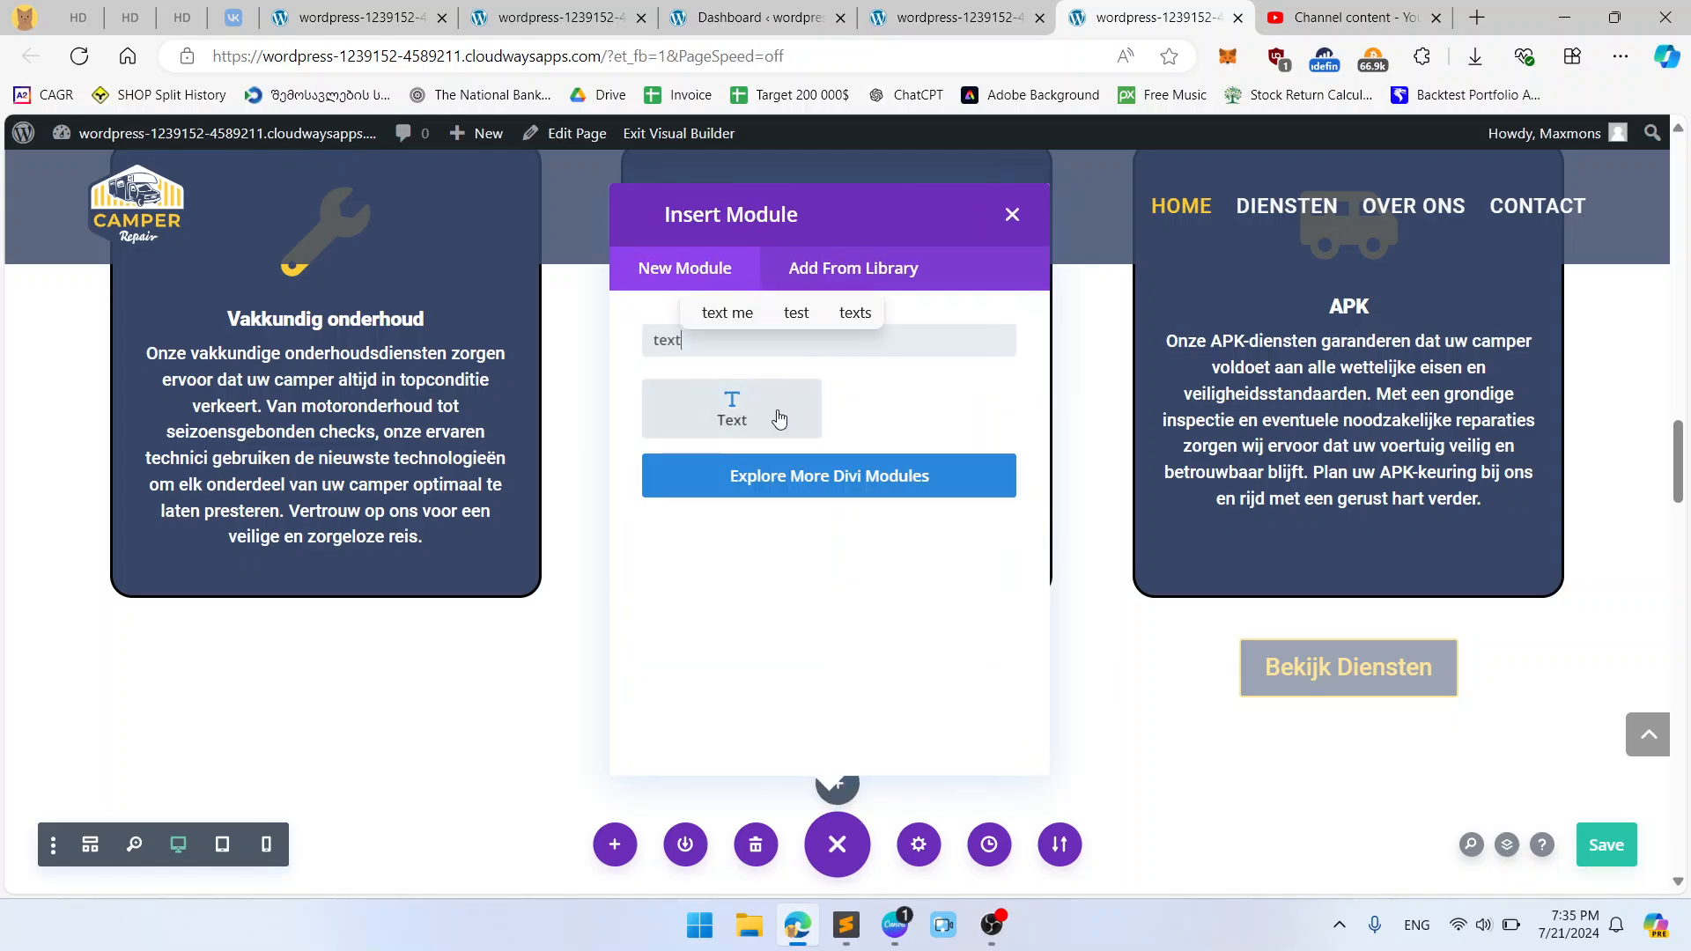
left_click(780, 415)
Step: Replace the module's placeholder text with "ADD SOME SECTION TITLE", center it, and save the module
triple_click(1286, 680)
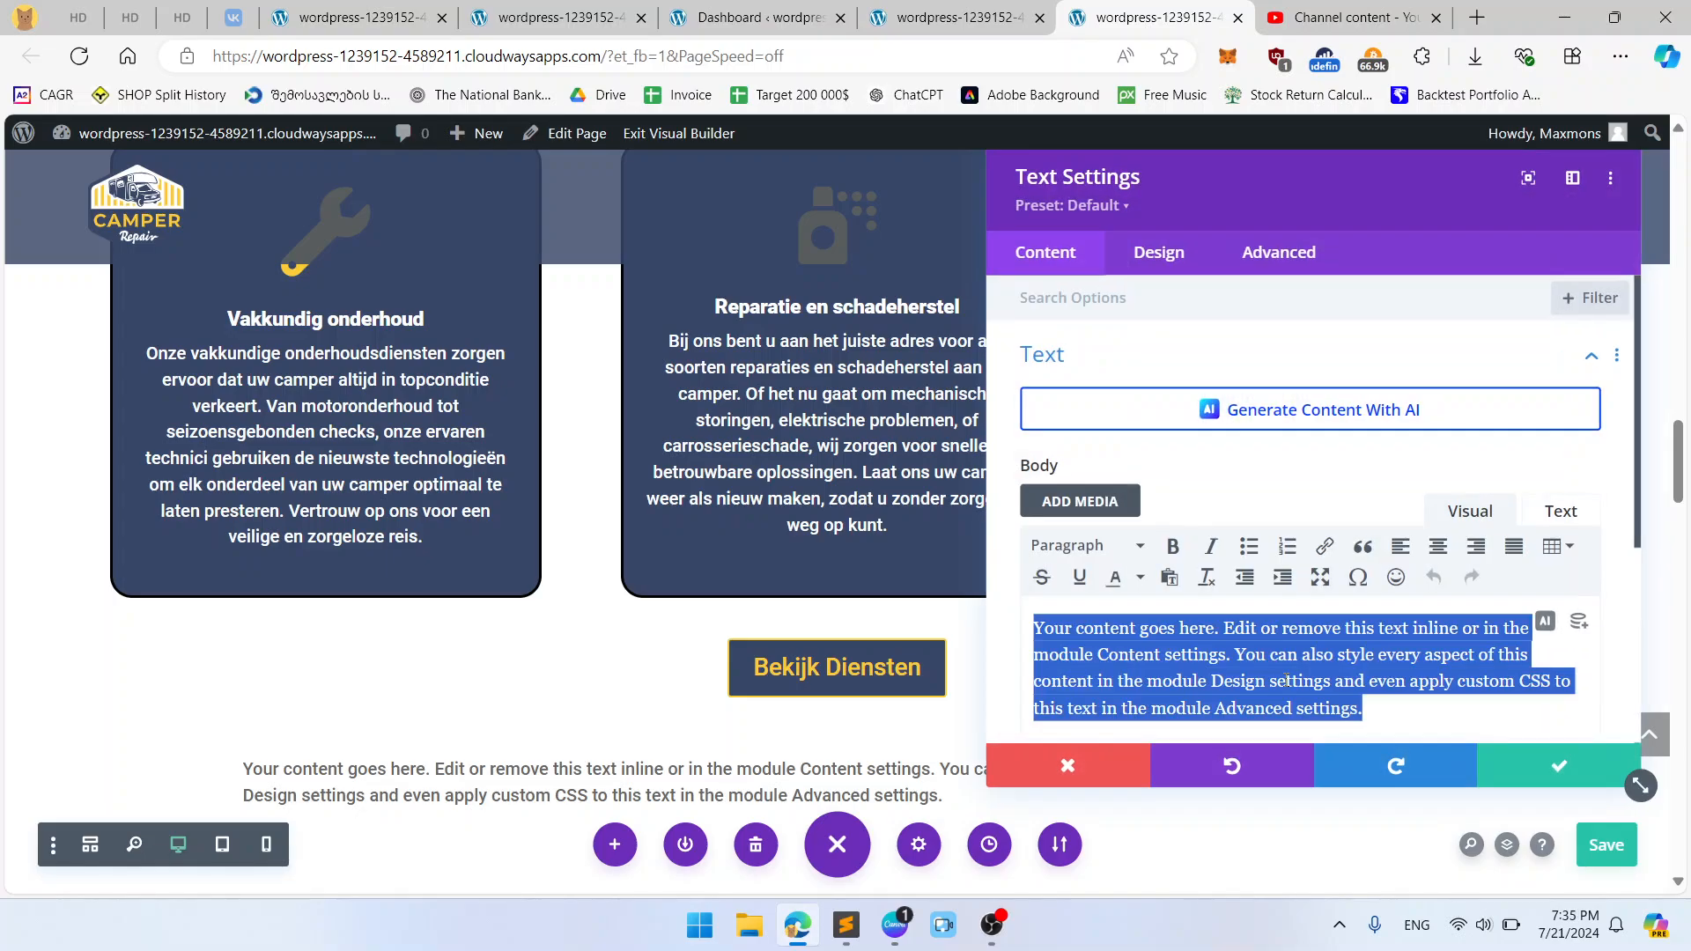
type("ADD SOME")
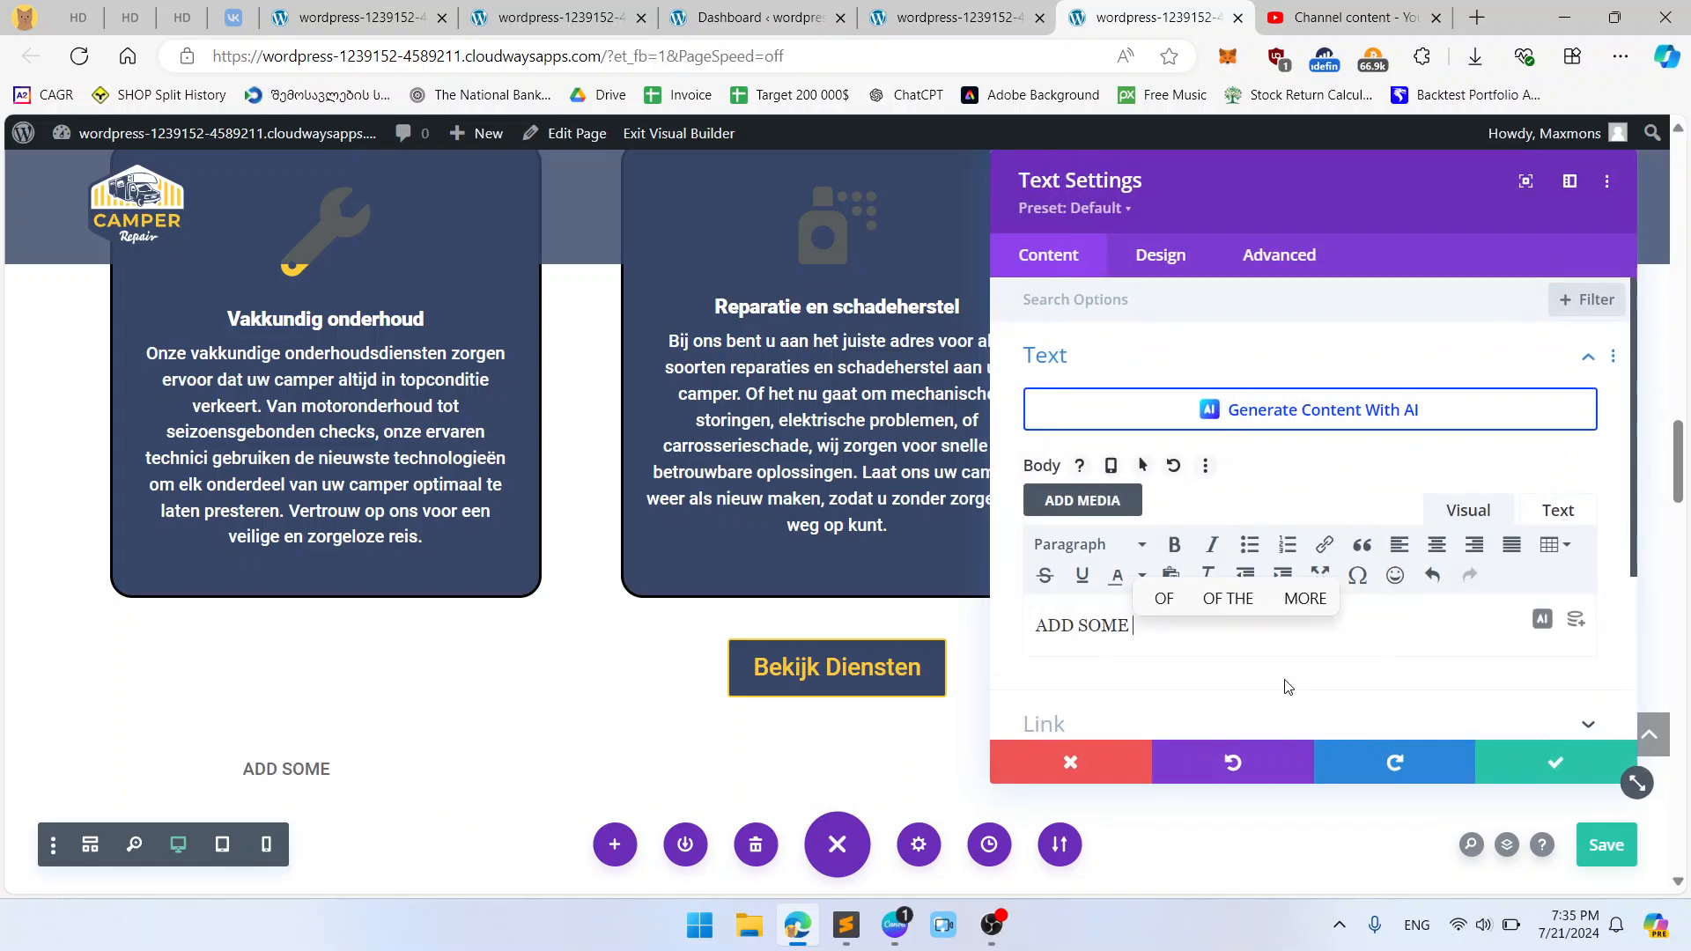
type(" SECTION TITLE")
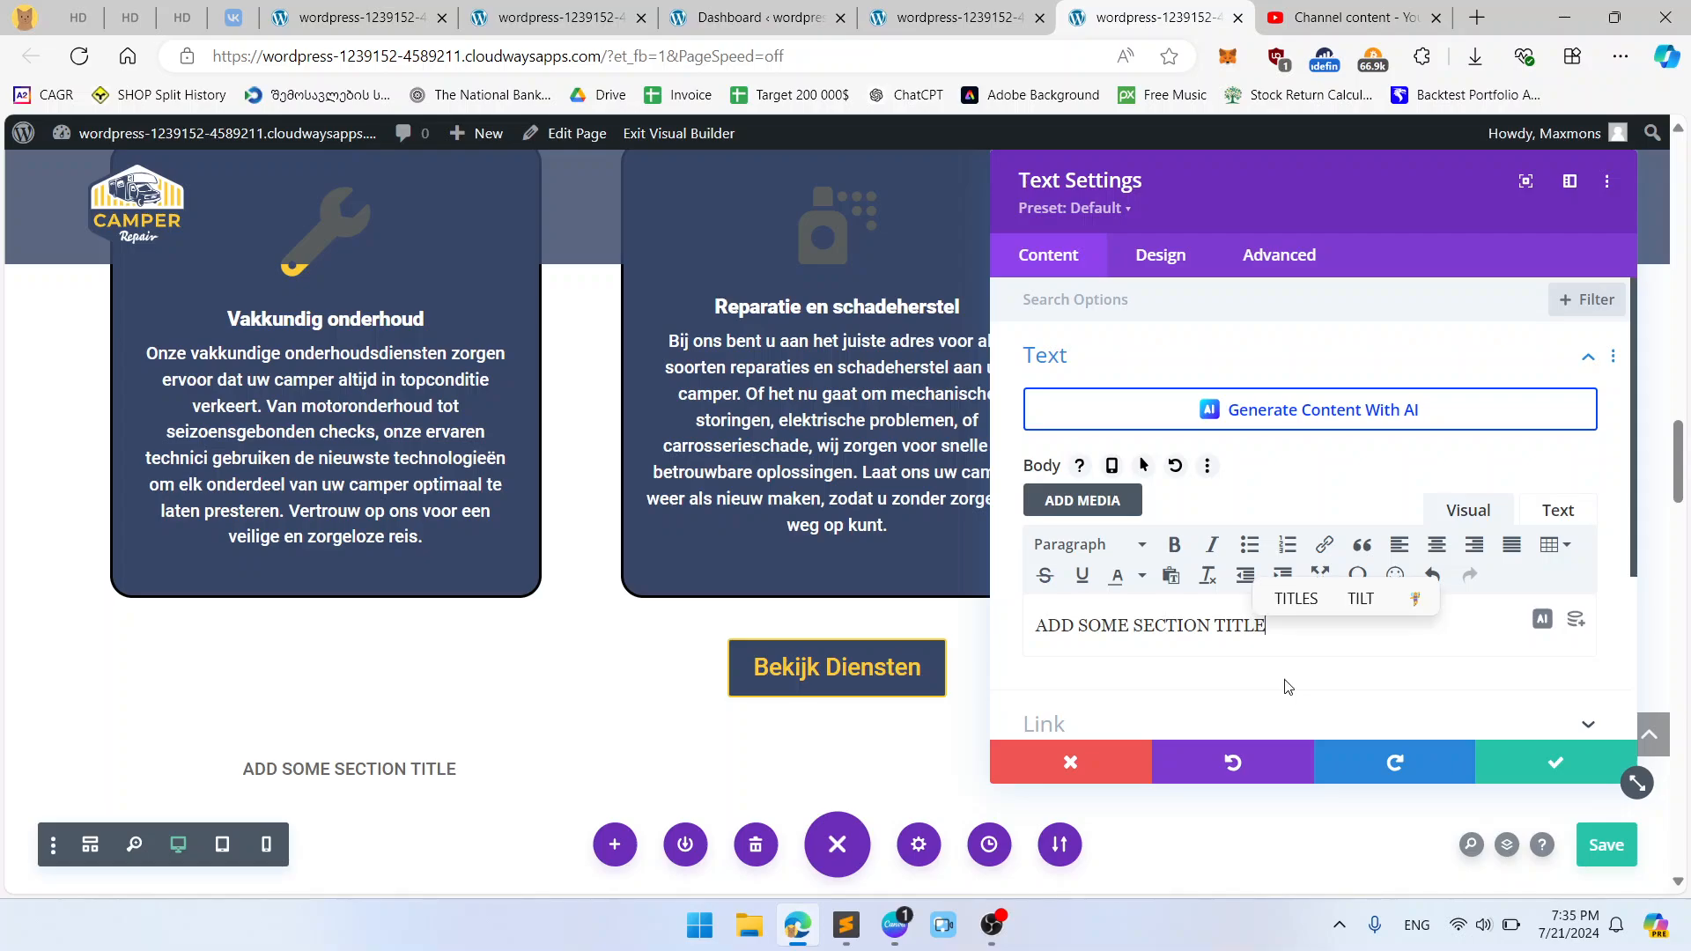
key("ctrl+a")
left_click(1436, 544)
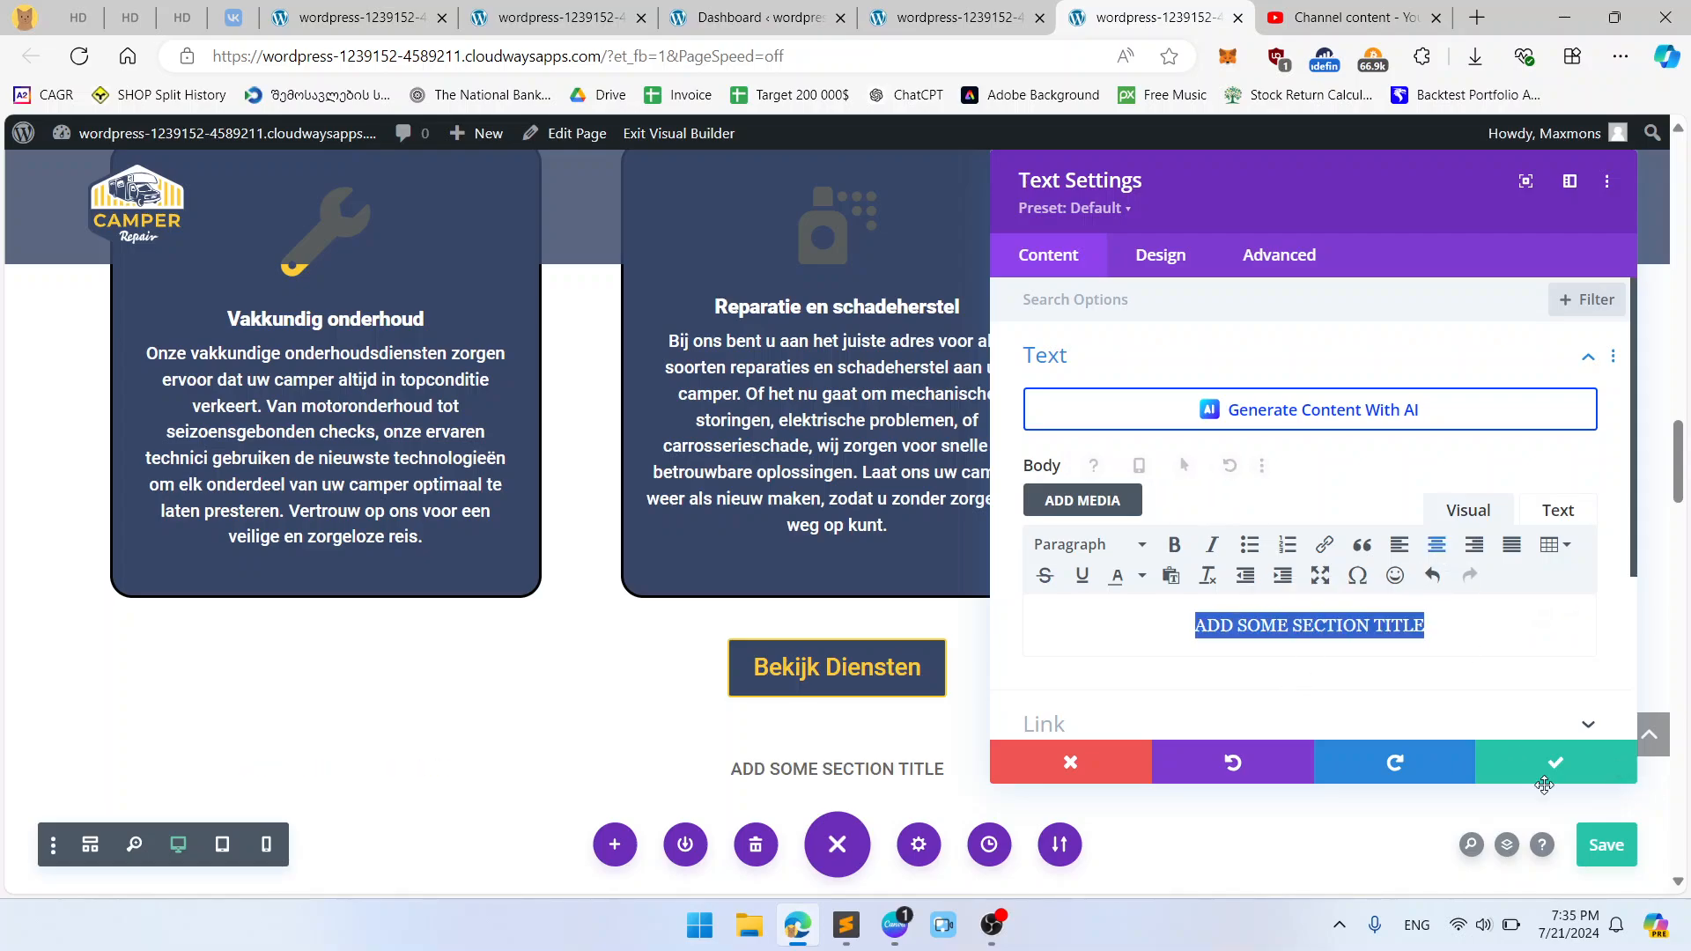
left_click(1555, 763)
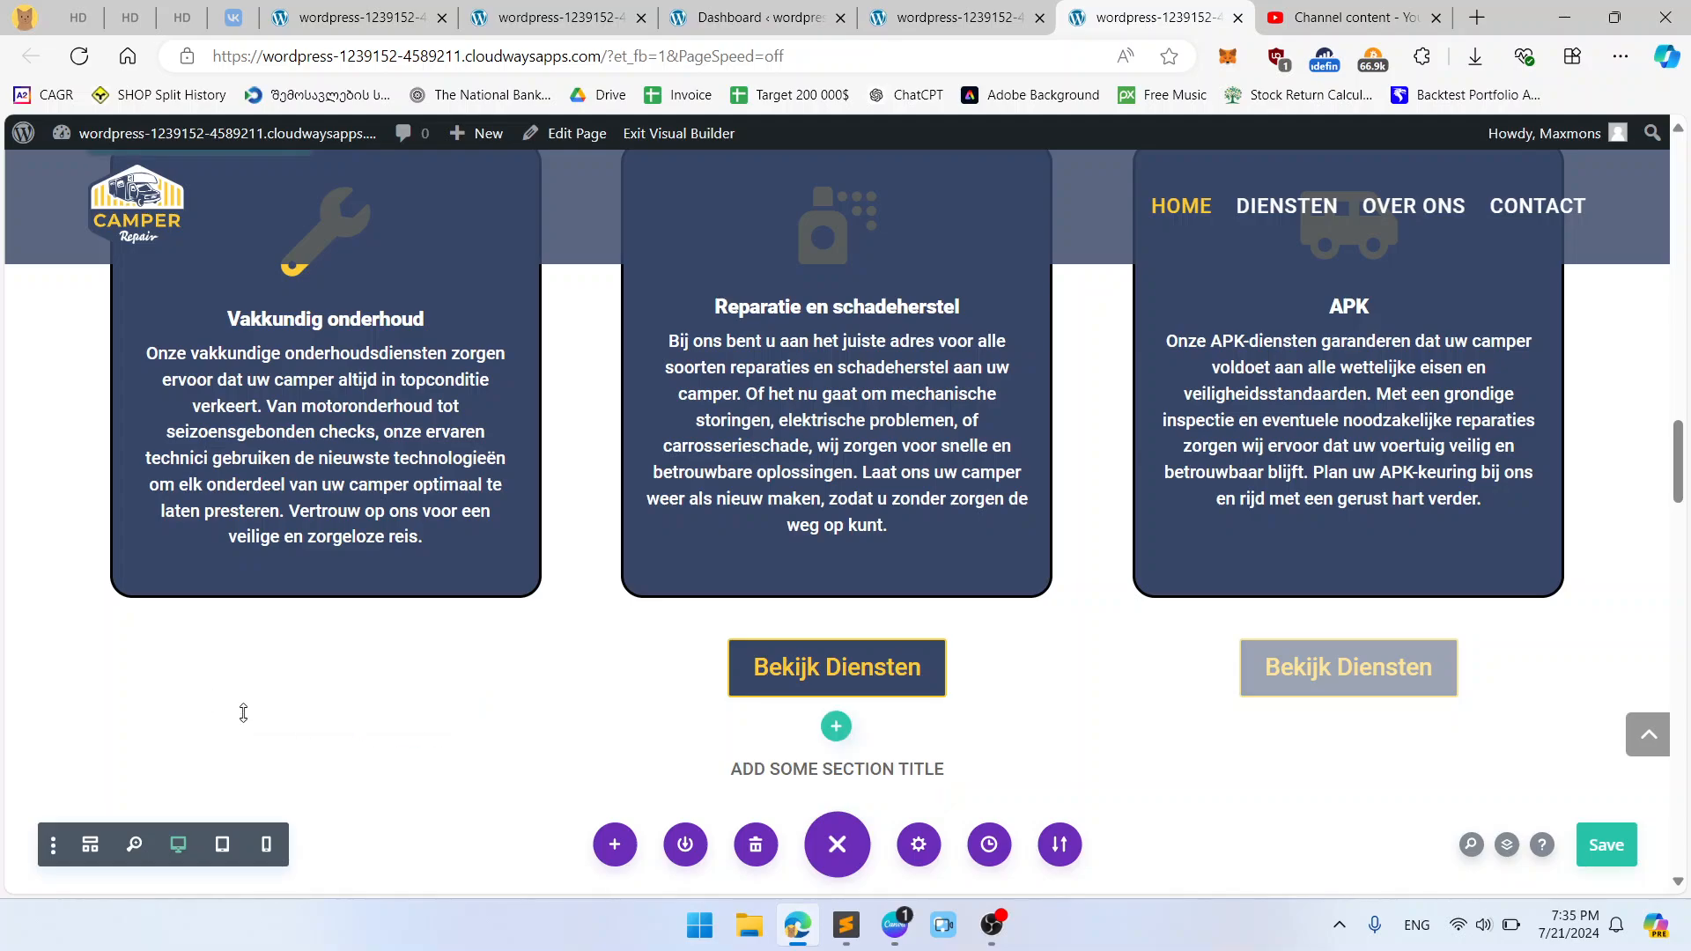
Step: Move the section title row above the service cards, directly below the introduction
scroll(310, 684, "down", 1)
scroll(310, 685, "up", 6)
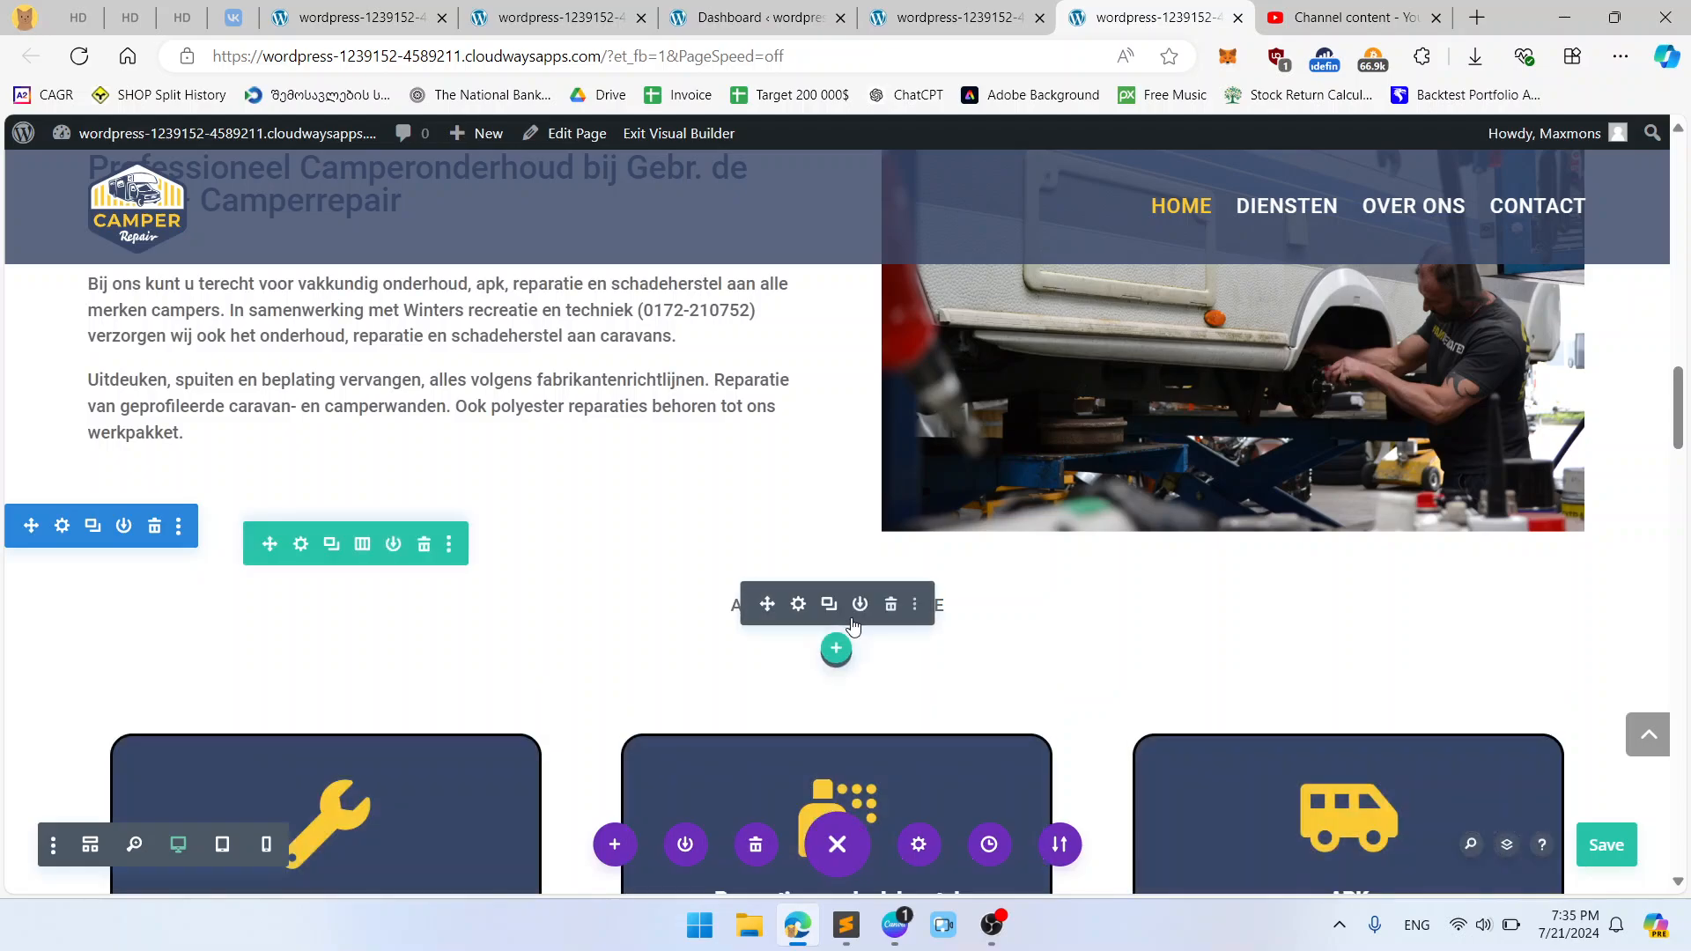
scroll(414, 499, "down", 1)
scroll(413, 500, "up", 1)
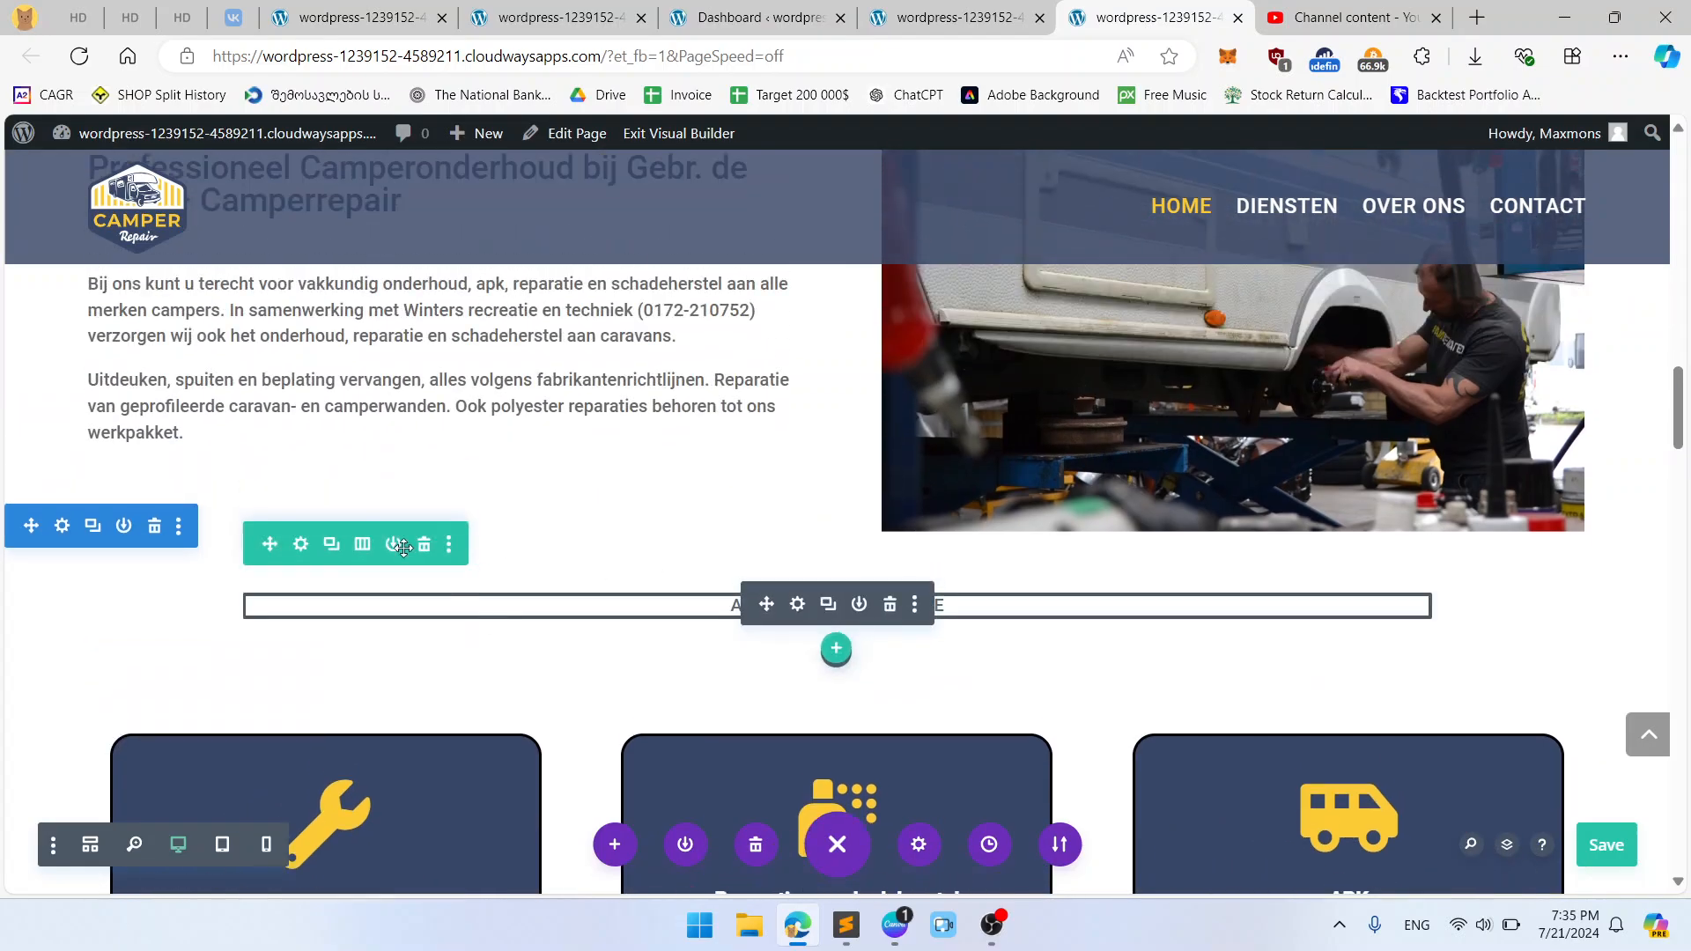
Step: Clear the top margin of the three-column service cards row and save the row settings
left_click(146, 727)
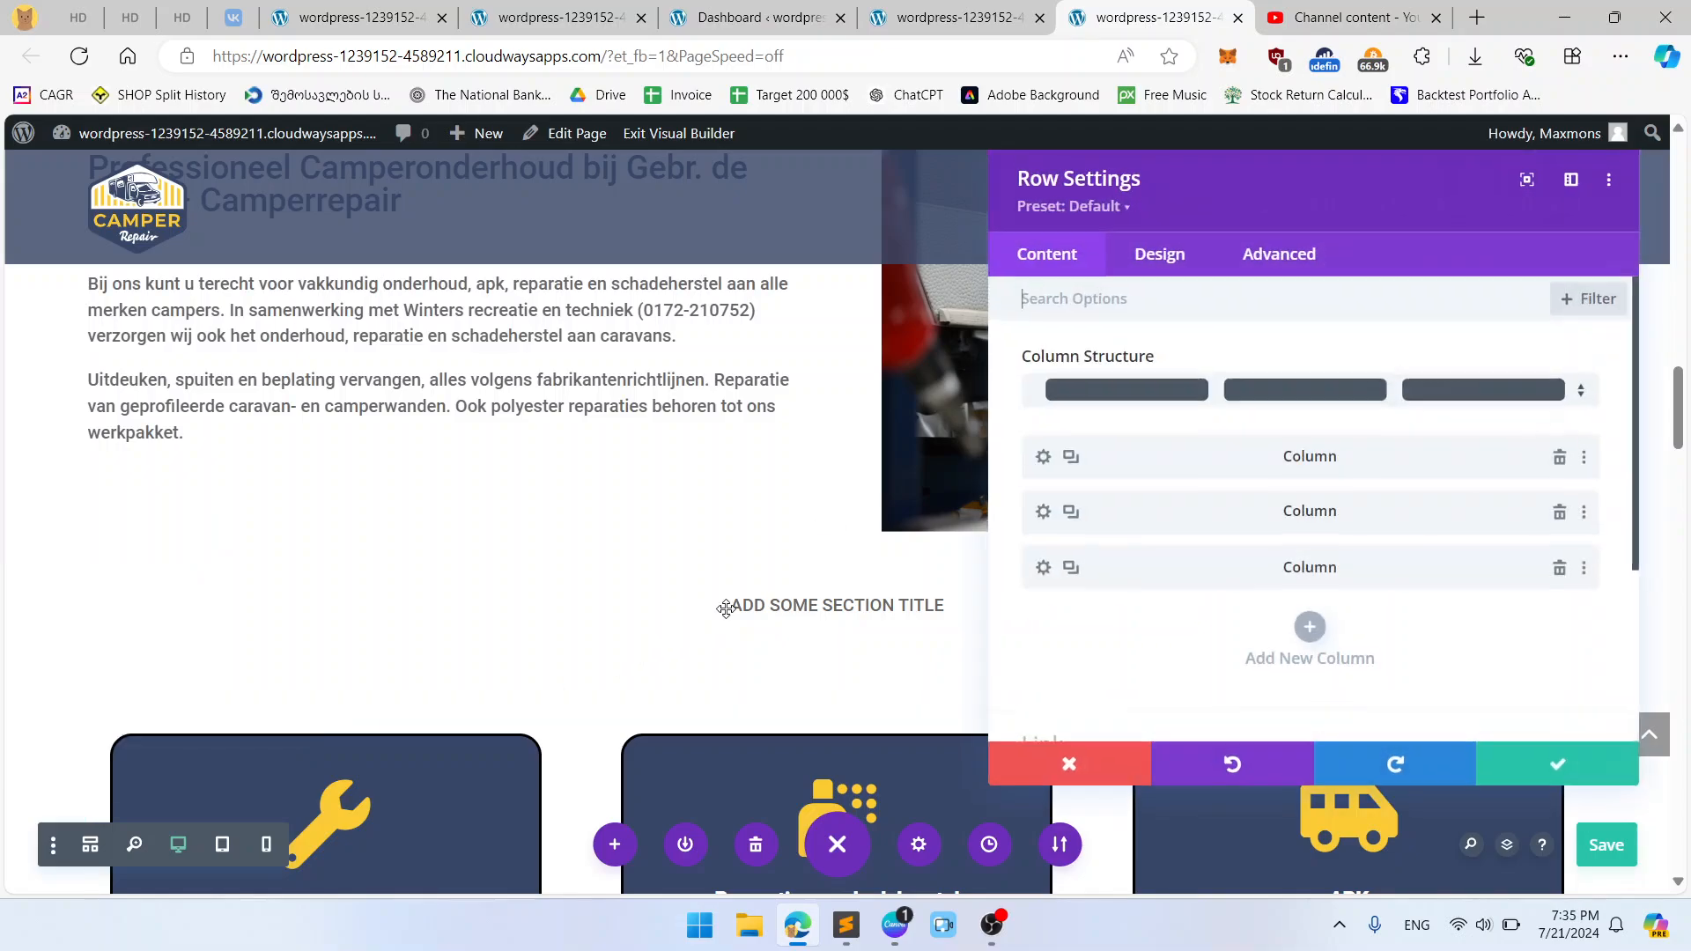
left_click(1163, 259)
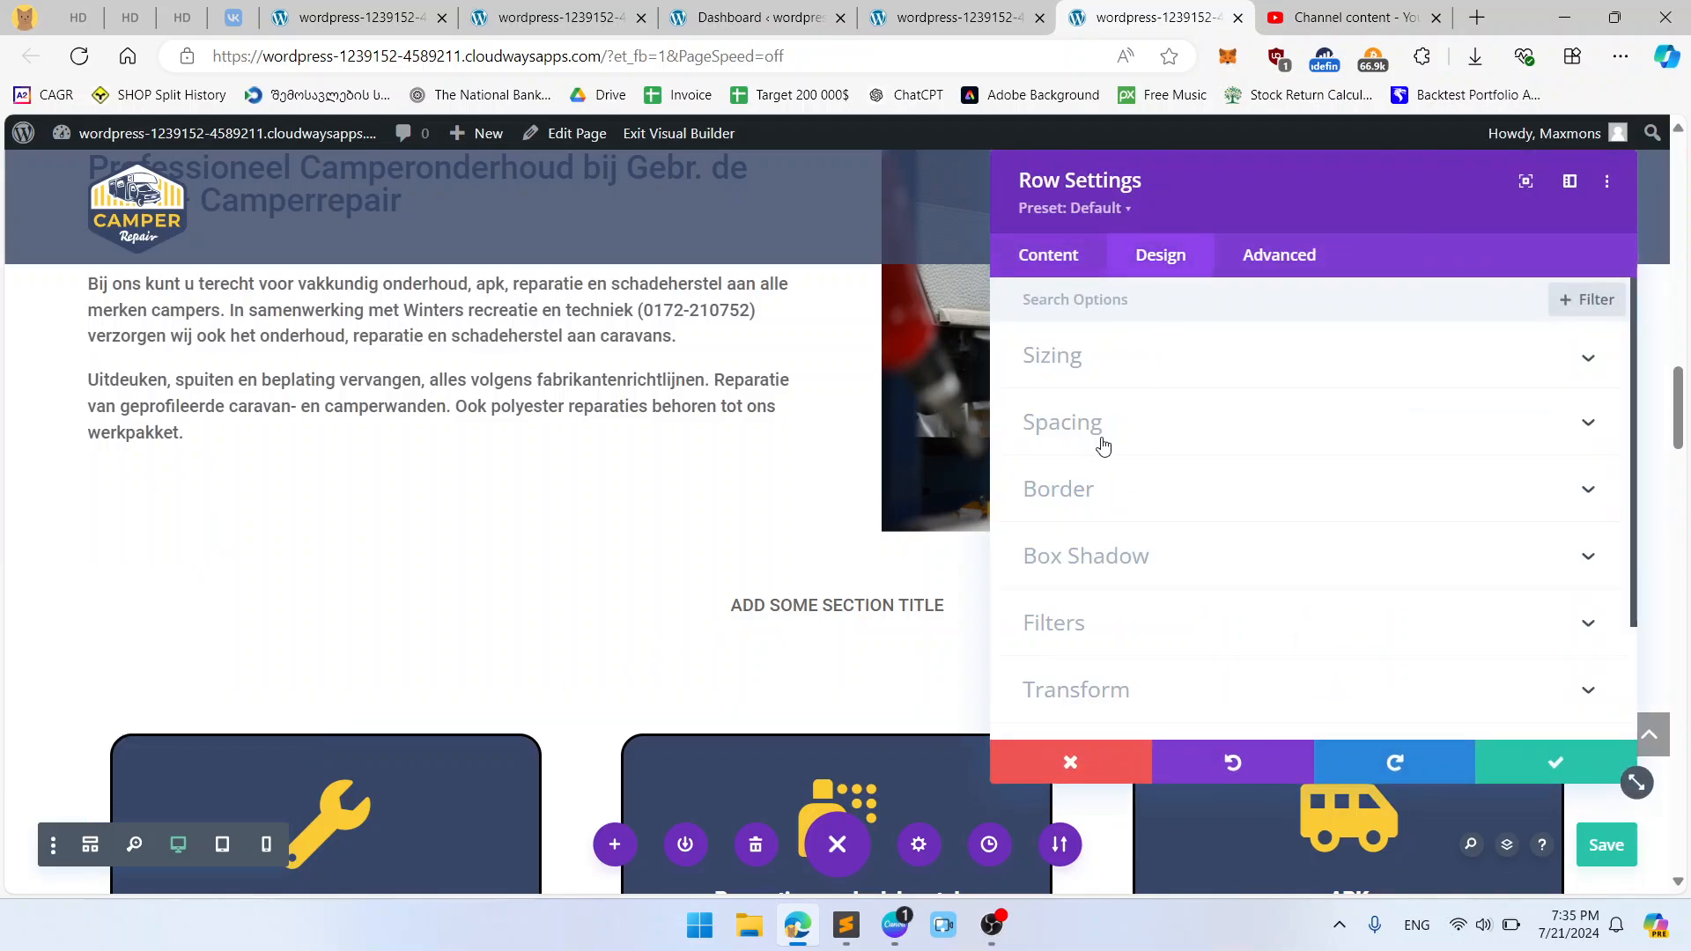
left_click(1103, 447)
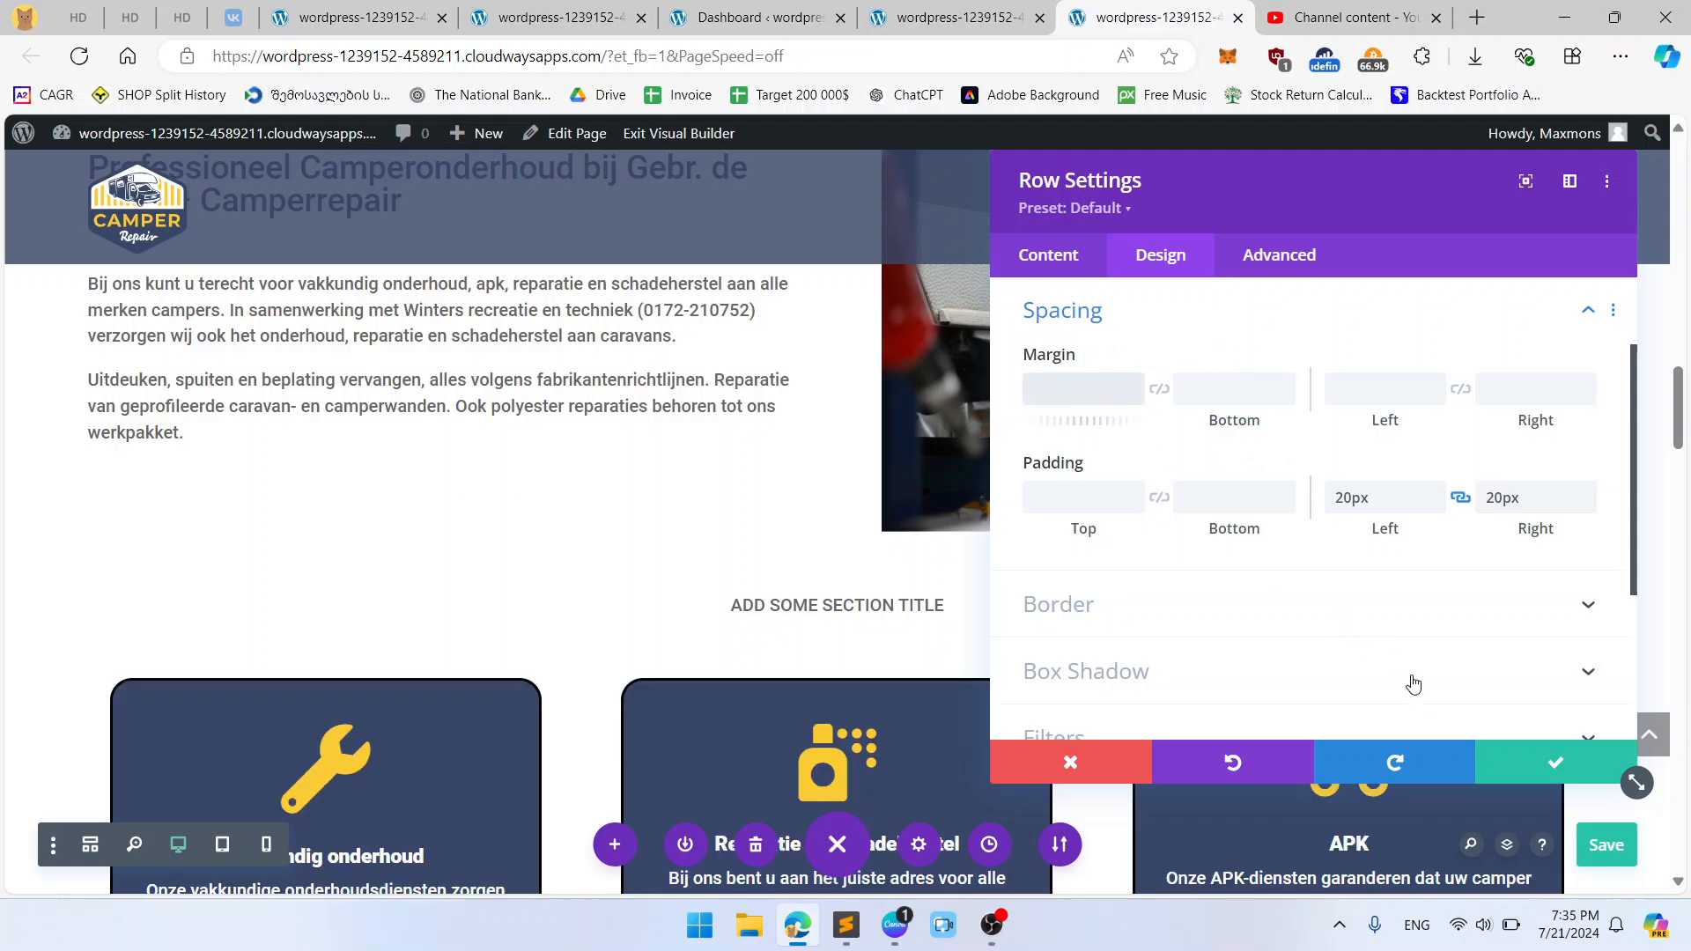
left_click(1552, 766)
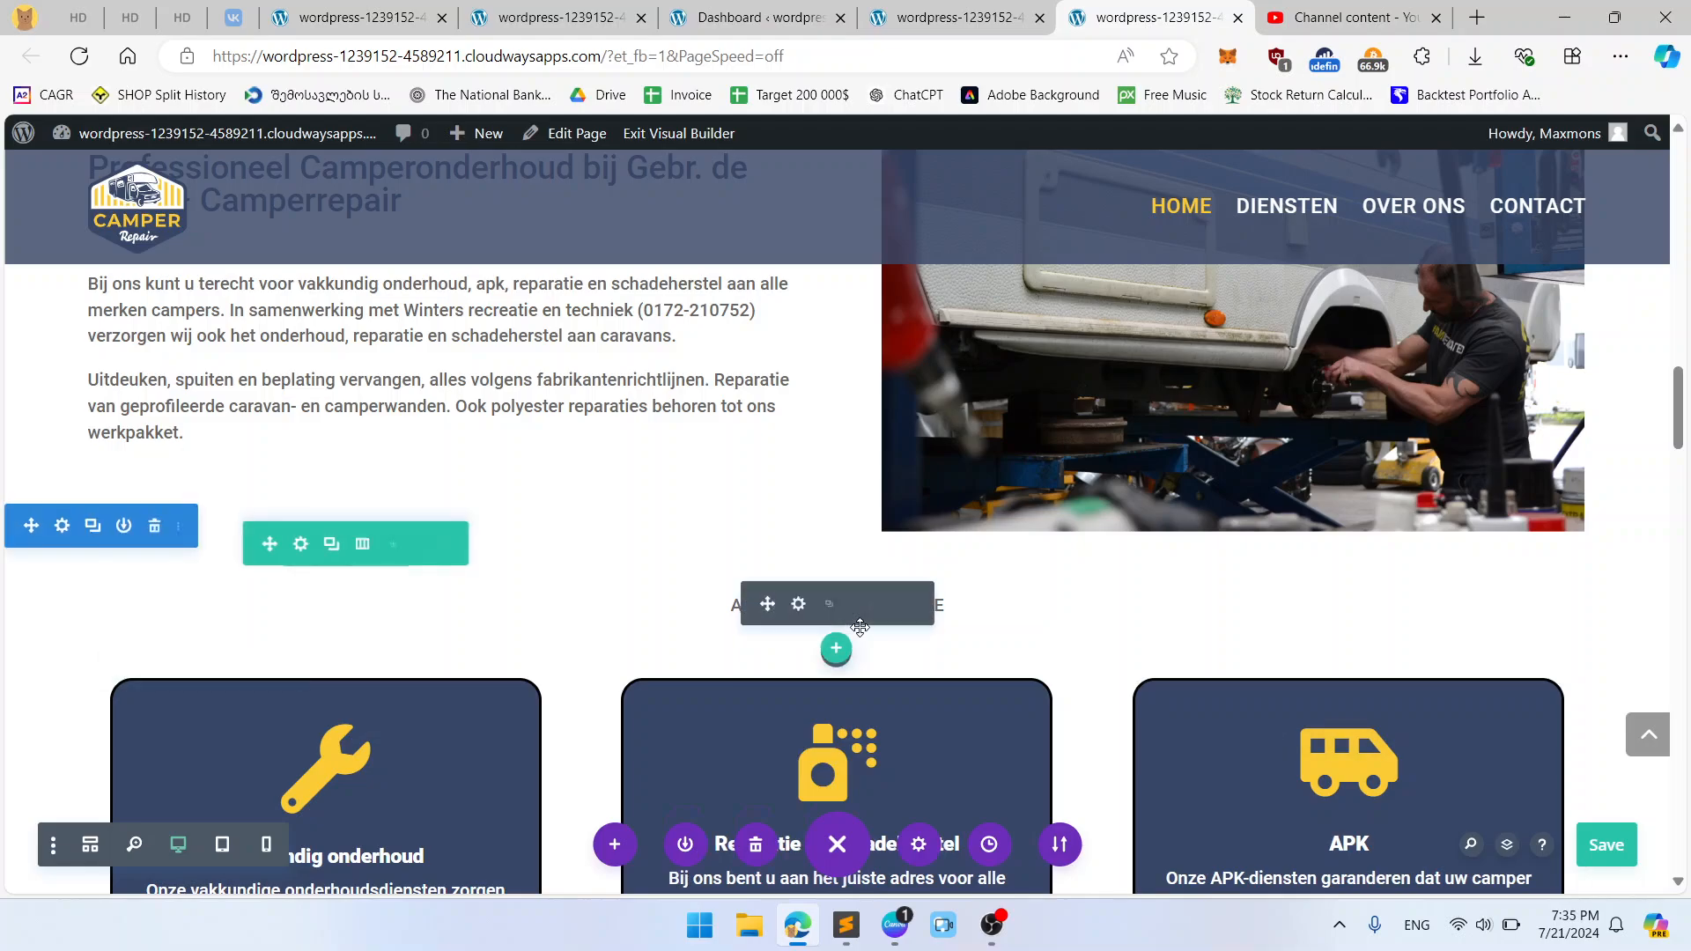
Step: Format the entire "ADD SOME SECTION TITLE" text above the service cards as Heading 3
scroll(849, 675, "up", 1)
left_click(799, 712)
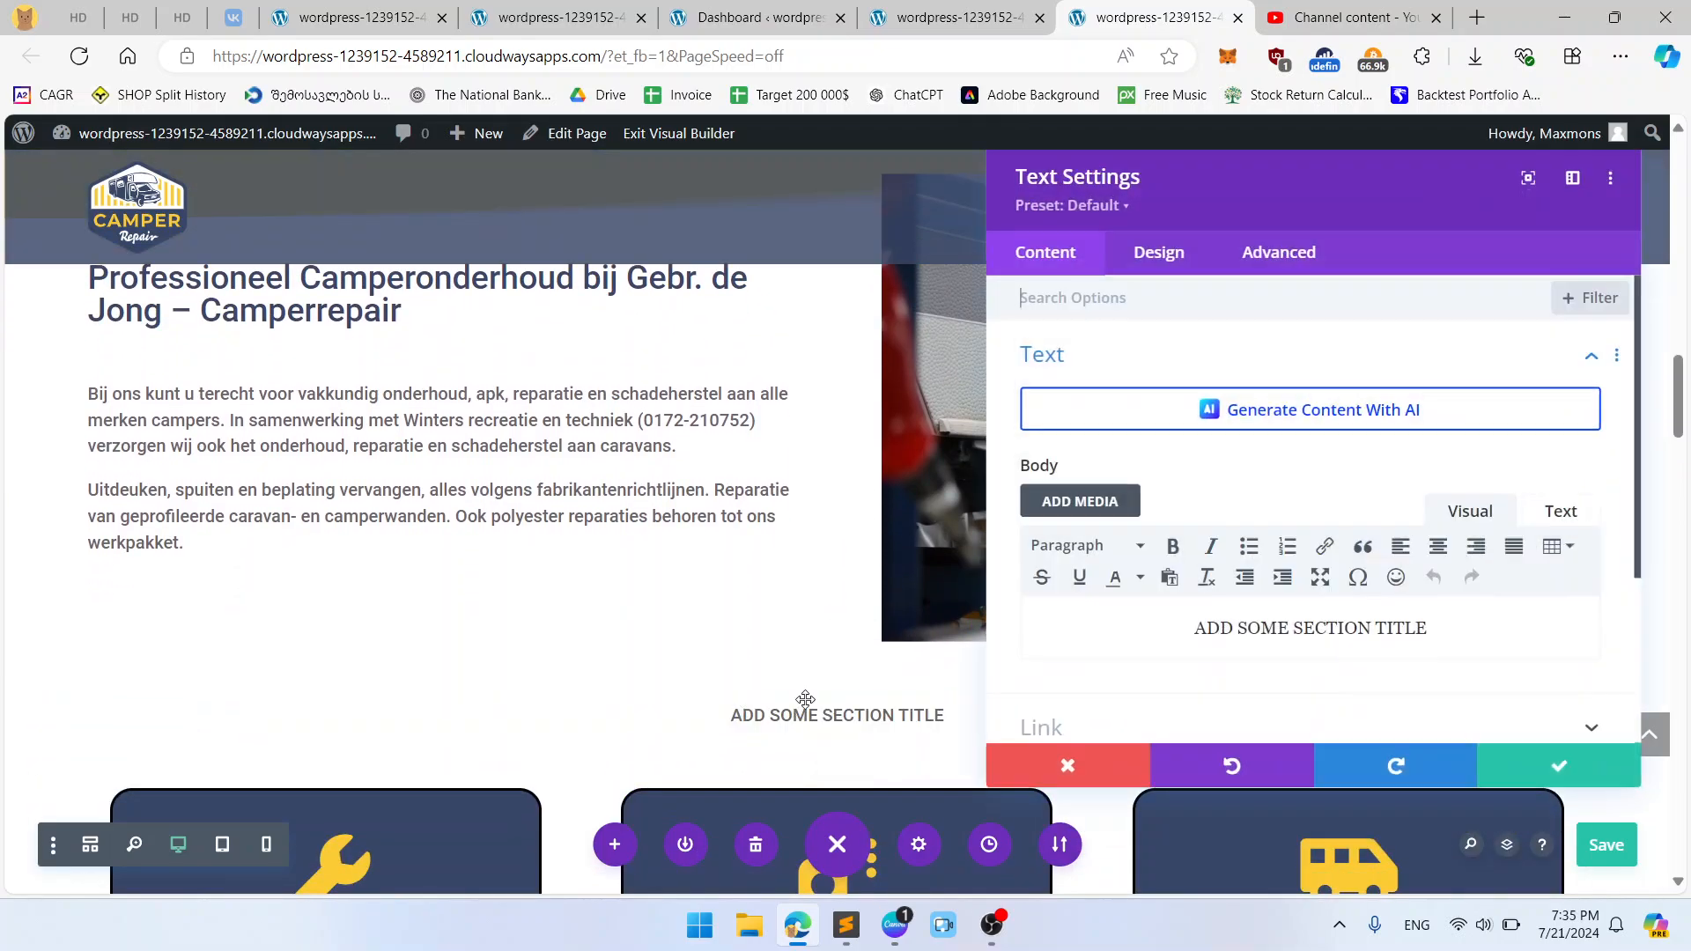
key("ctrl+a")
left_click(1088, 544)
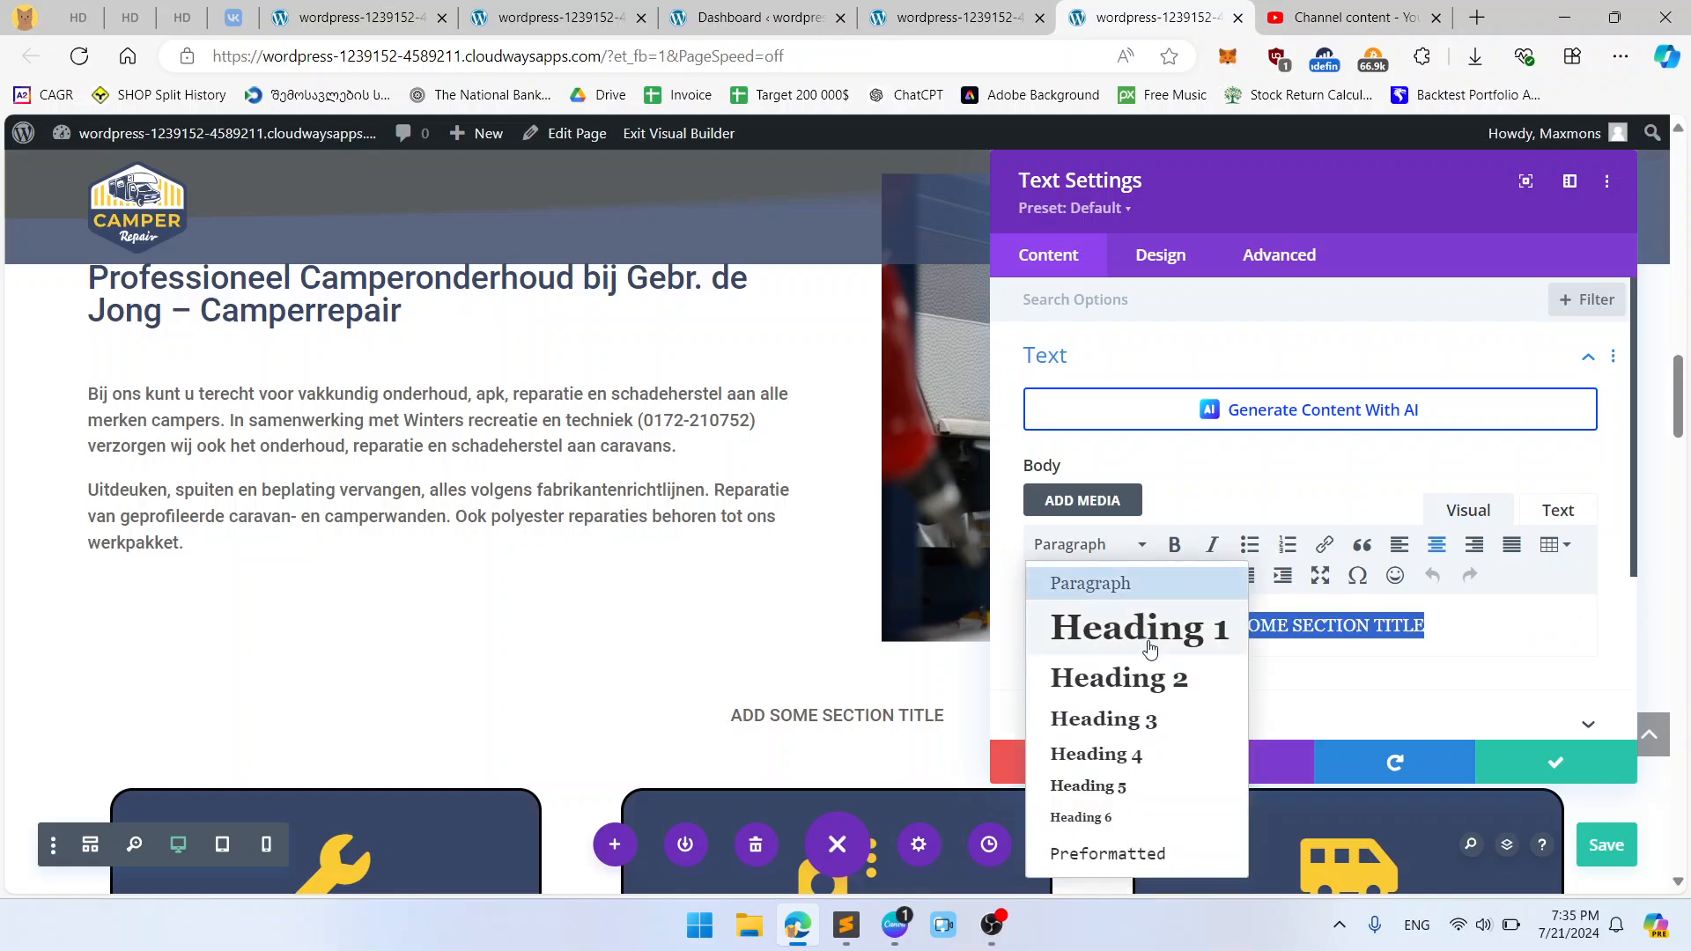
left_click(1146, 715)
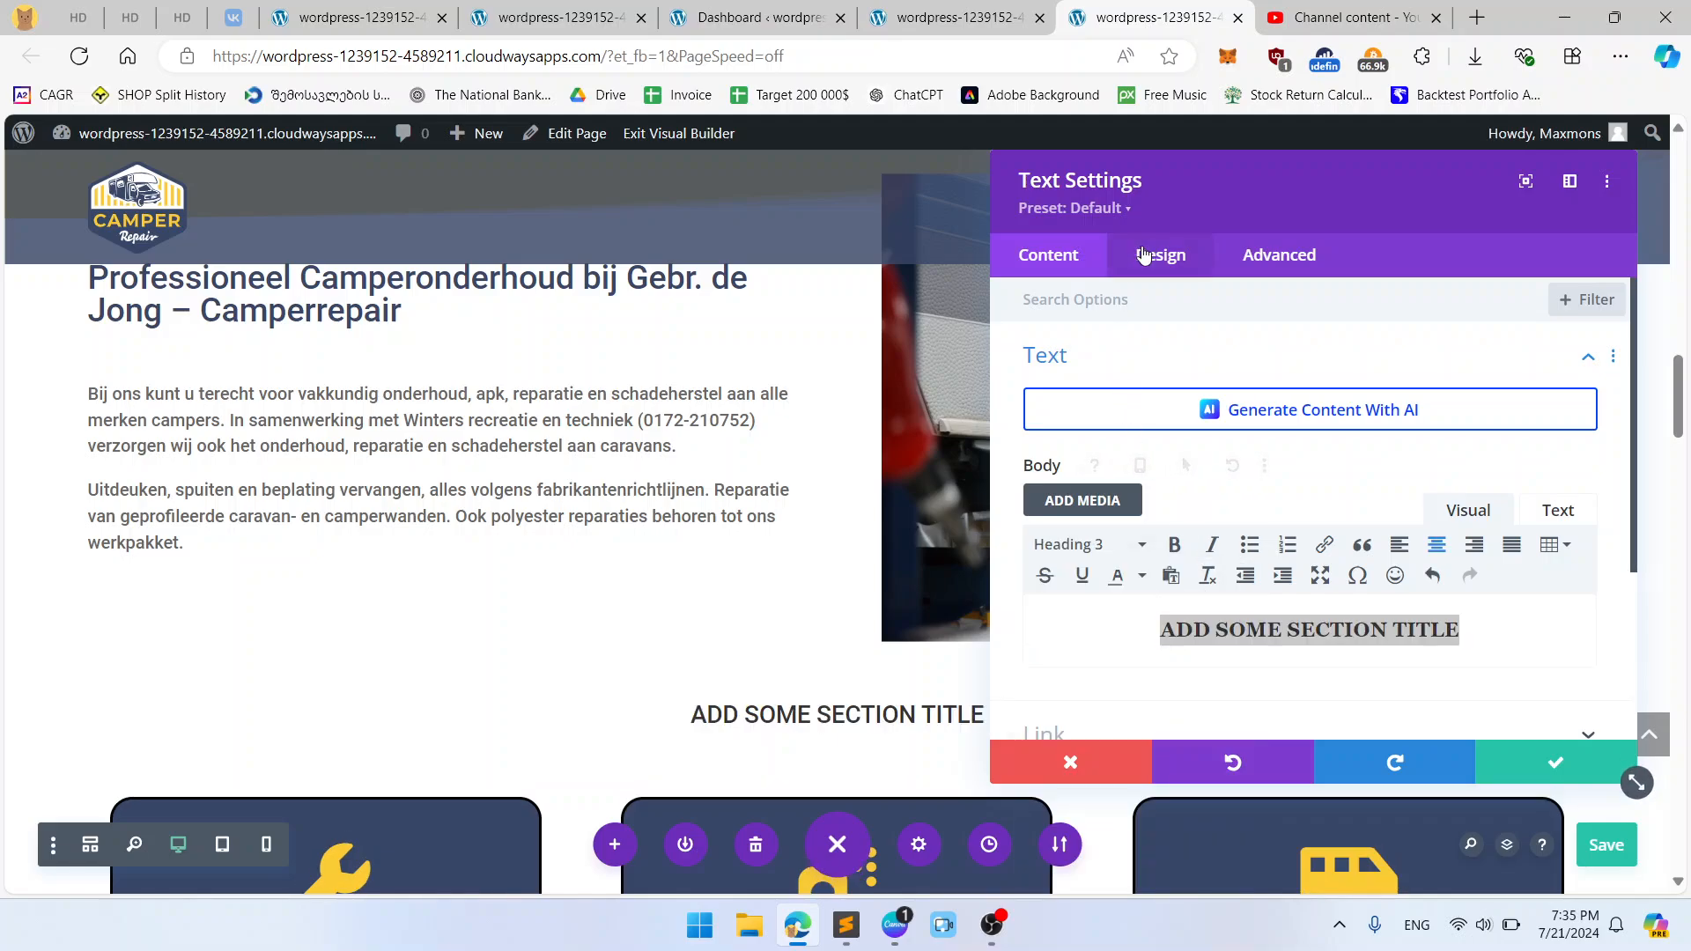
Step: Set the section title's Heading 3 text color to #384768 and save the module
left_click(1150, 257)
left_click(1152, 427)
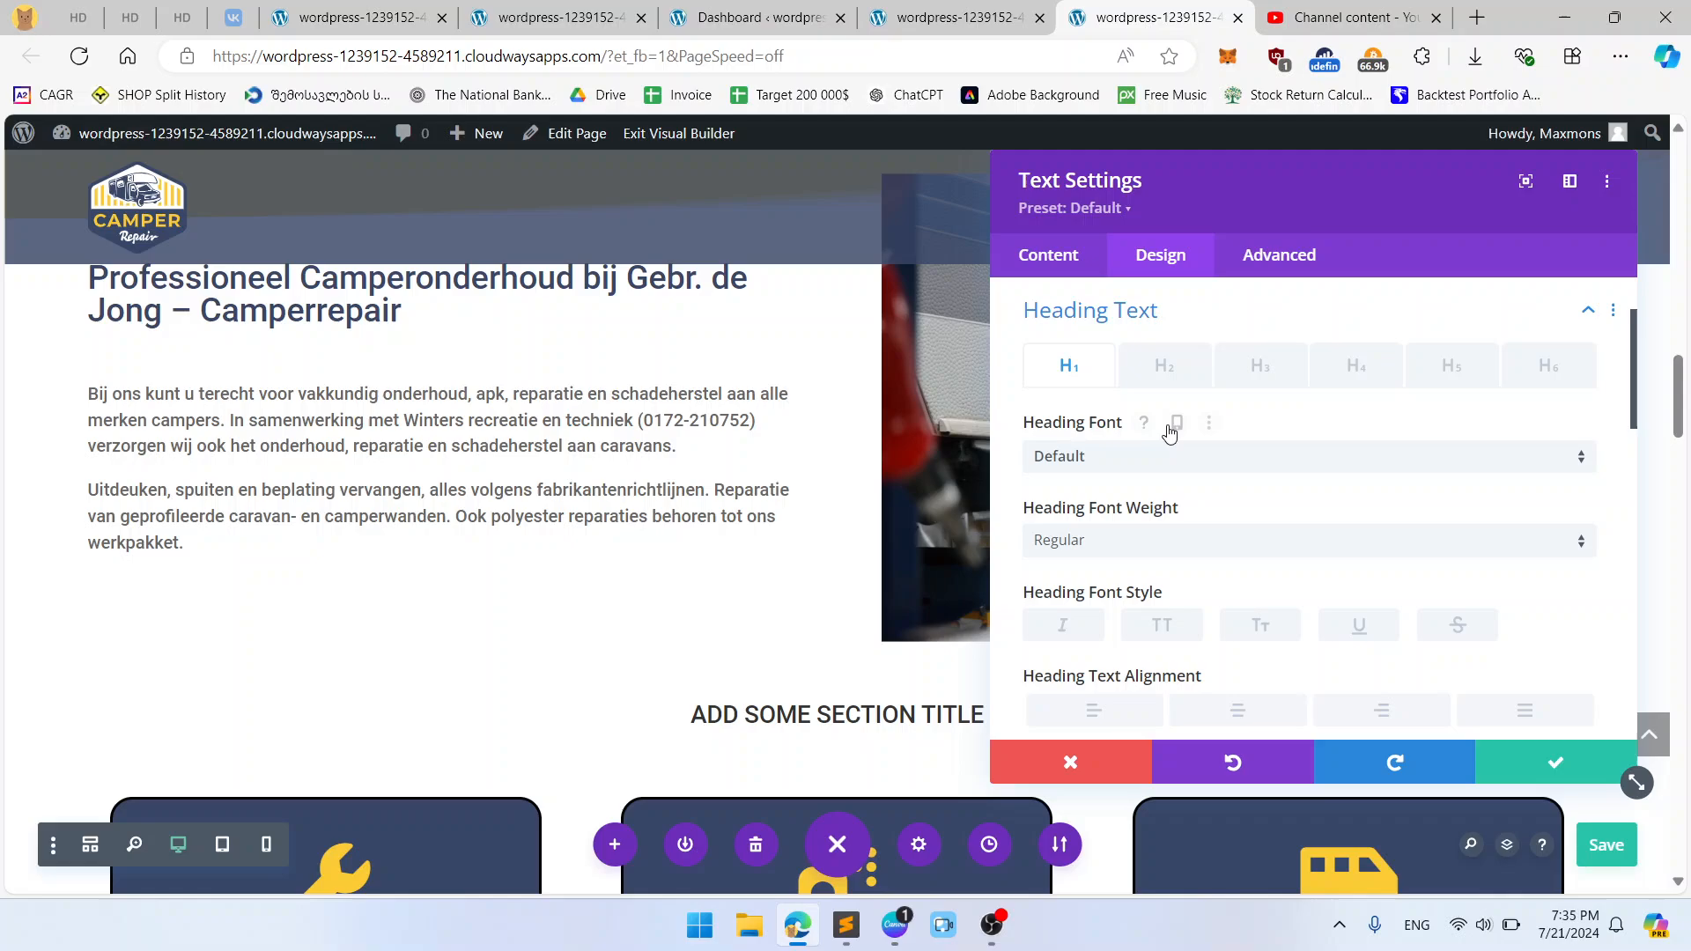
left_click(1268, 374)
scroll(1259, 449, "down", 3)
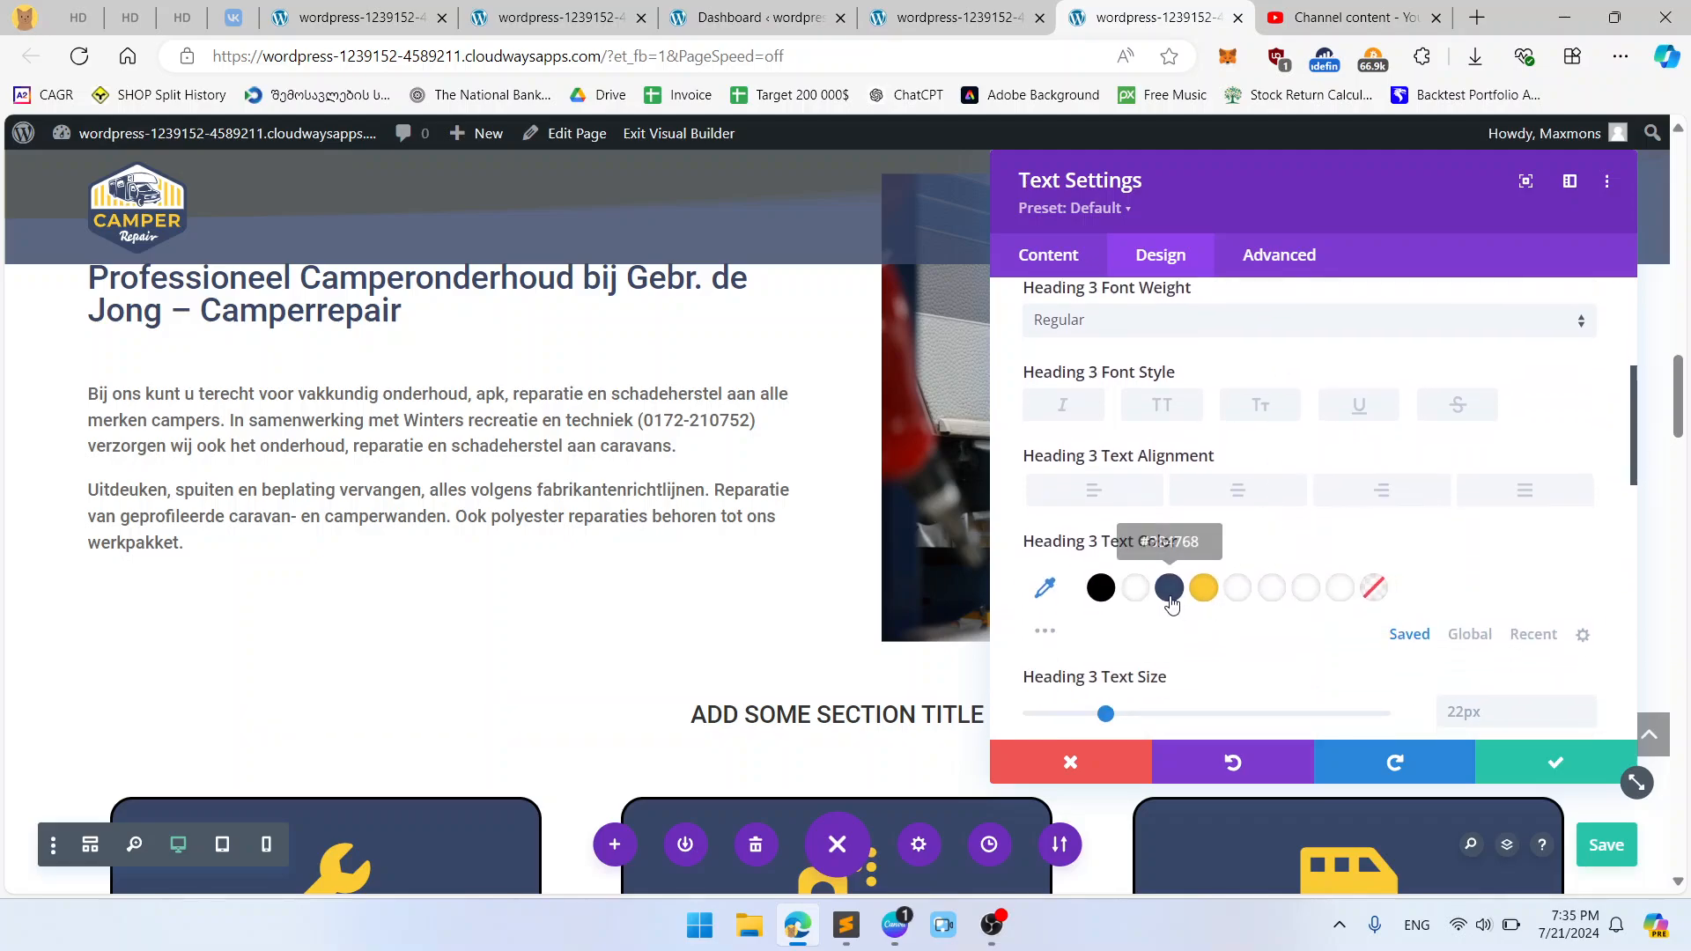
left_click(1169, 600)
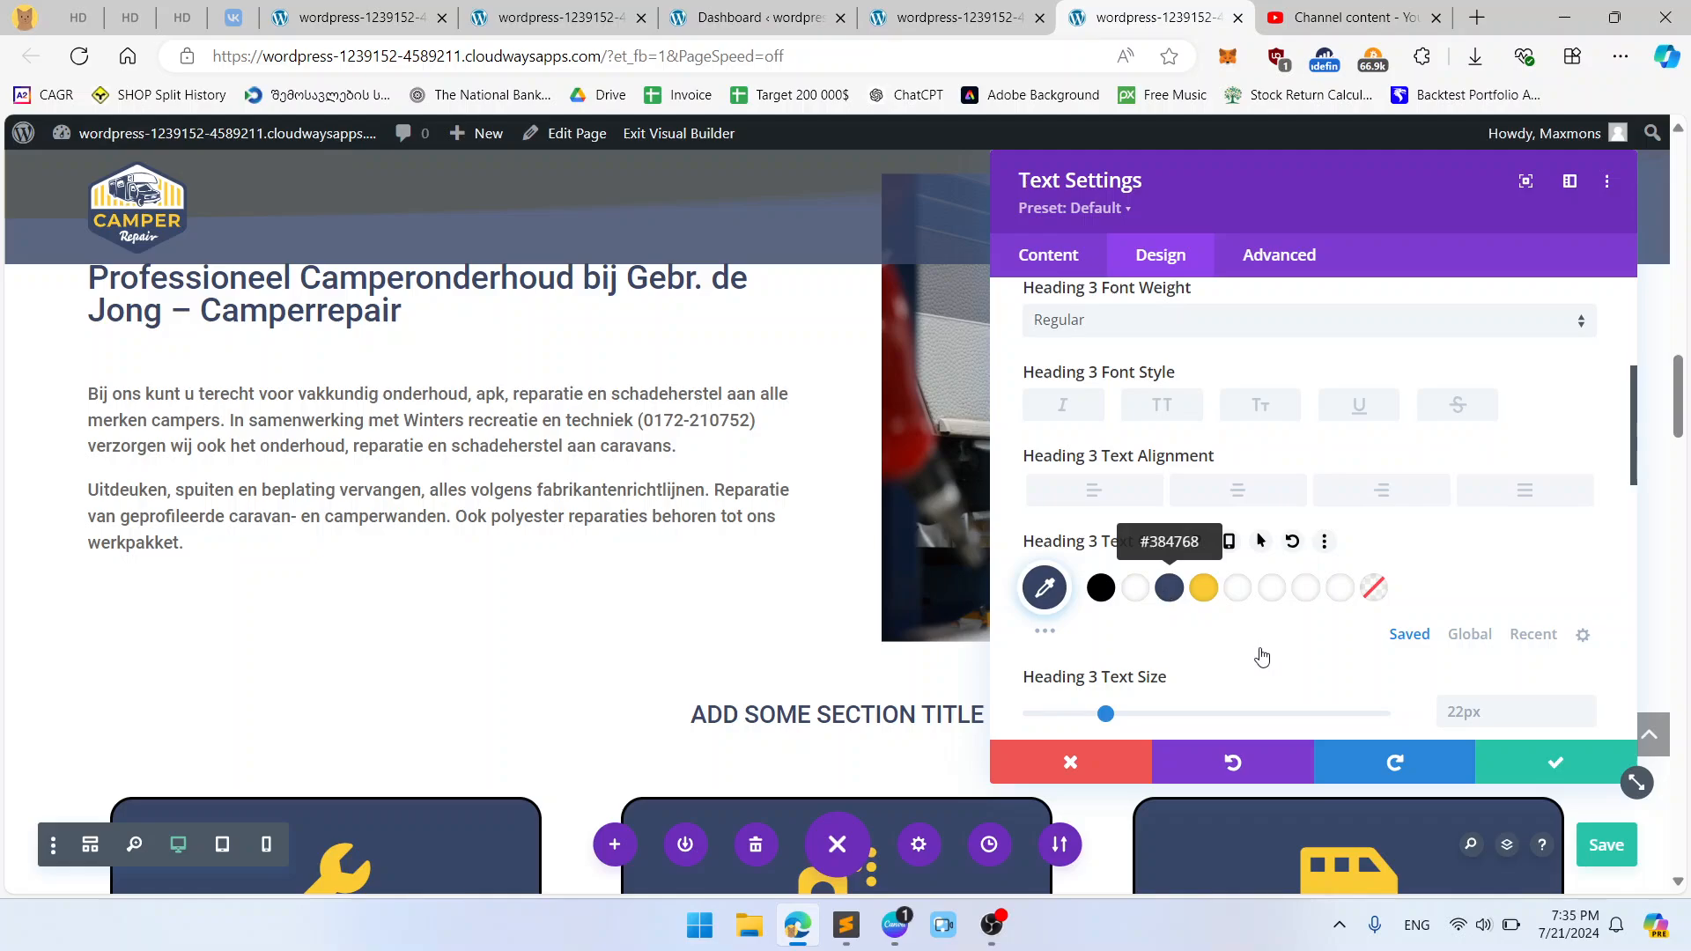
left_click(1556, 763)
Step: Check the Heading 3 font, color and size settings of the "Professioneel Camperonderhoud" text module, then close its settings
scroll(337, 381, "up", 2)
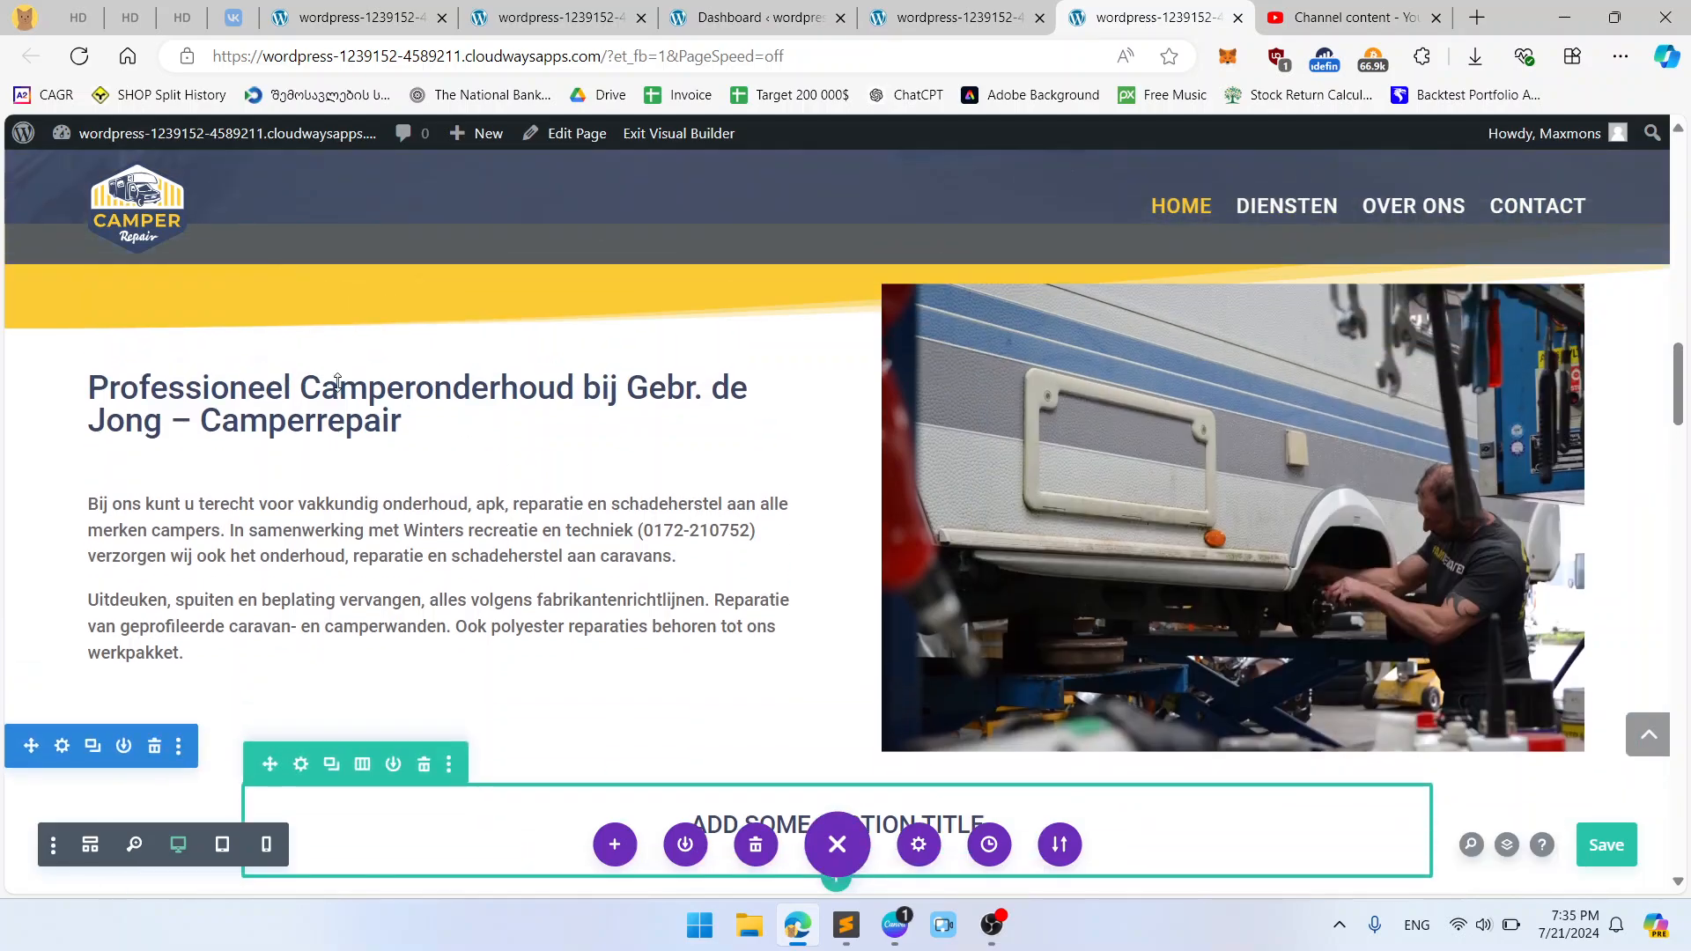
left_click(399, 427)
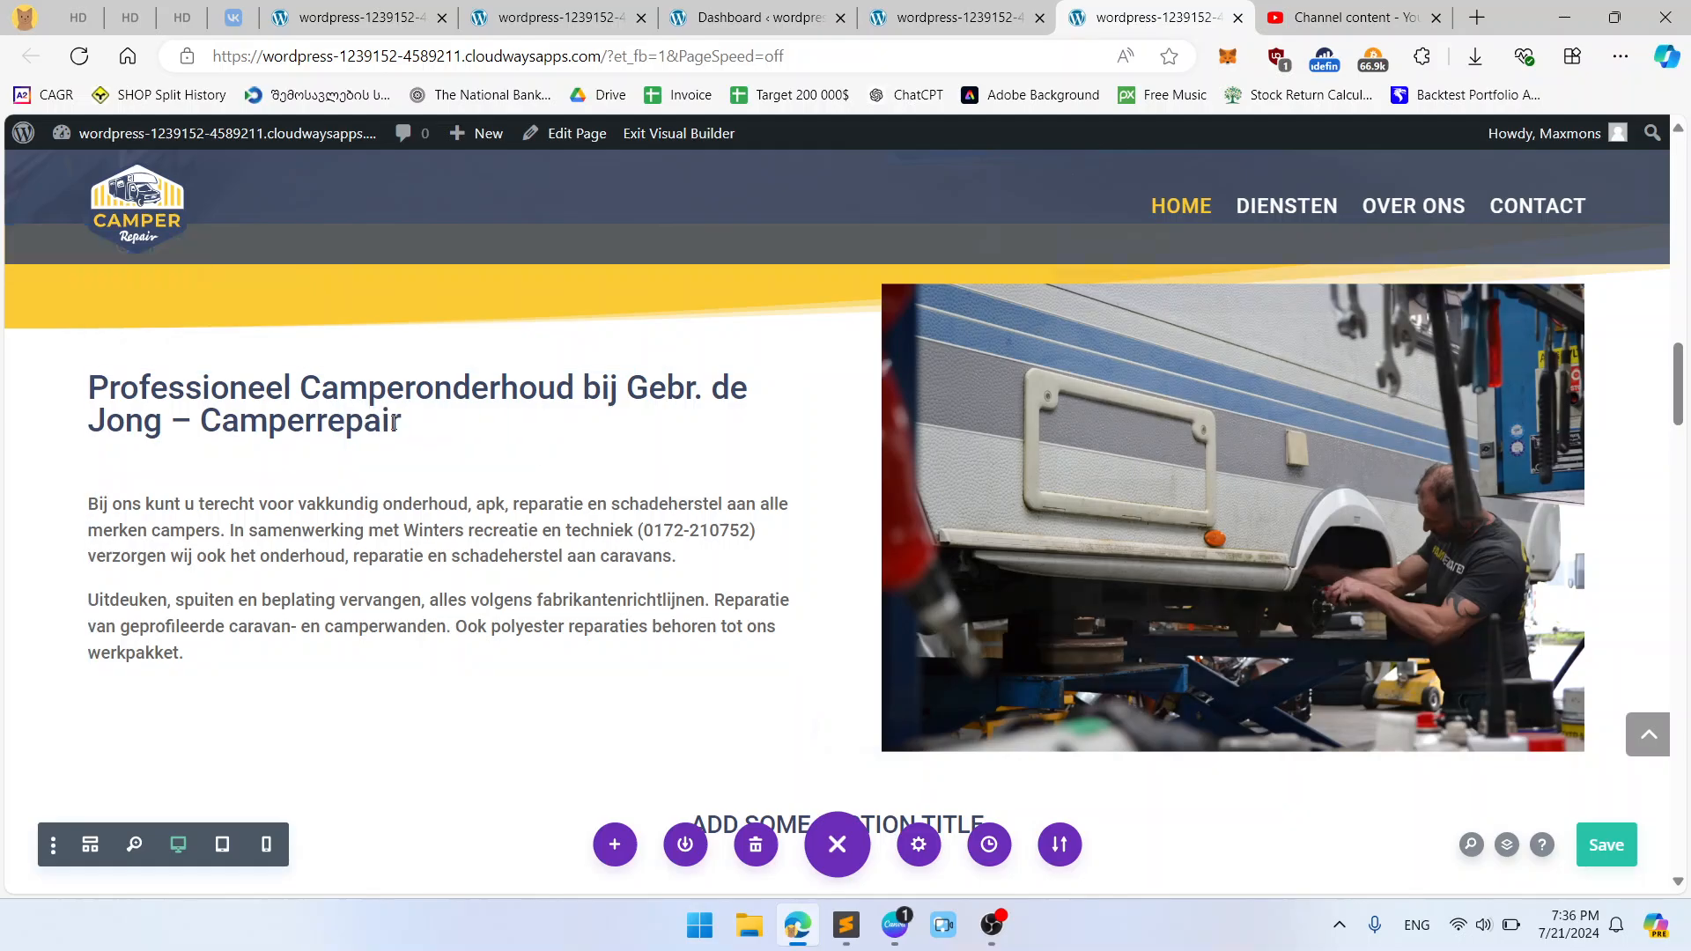
left_click(1161, 255)
left_click(1154, 421)
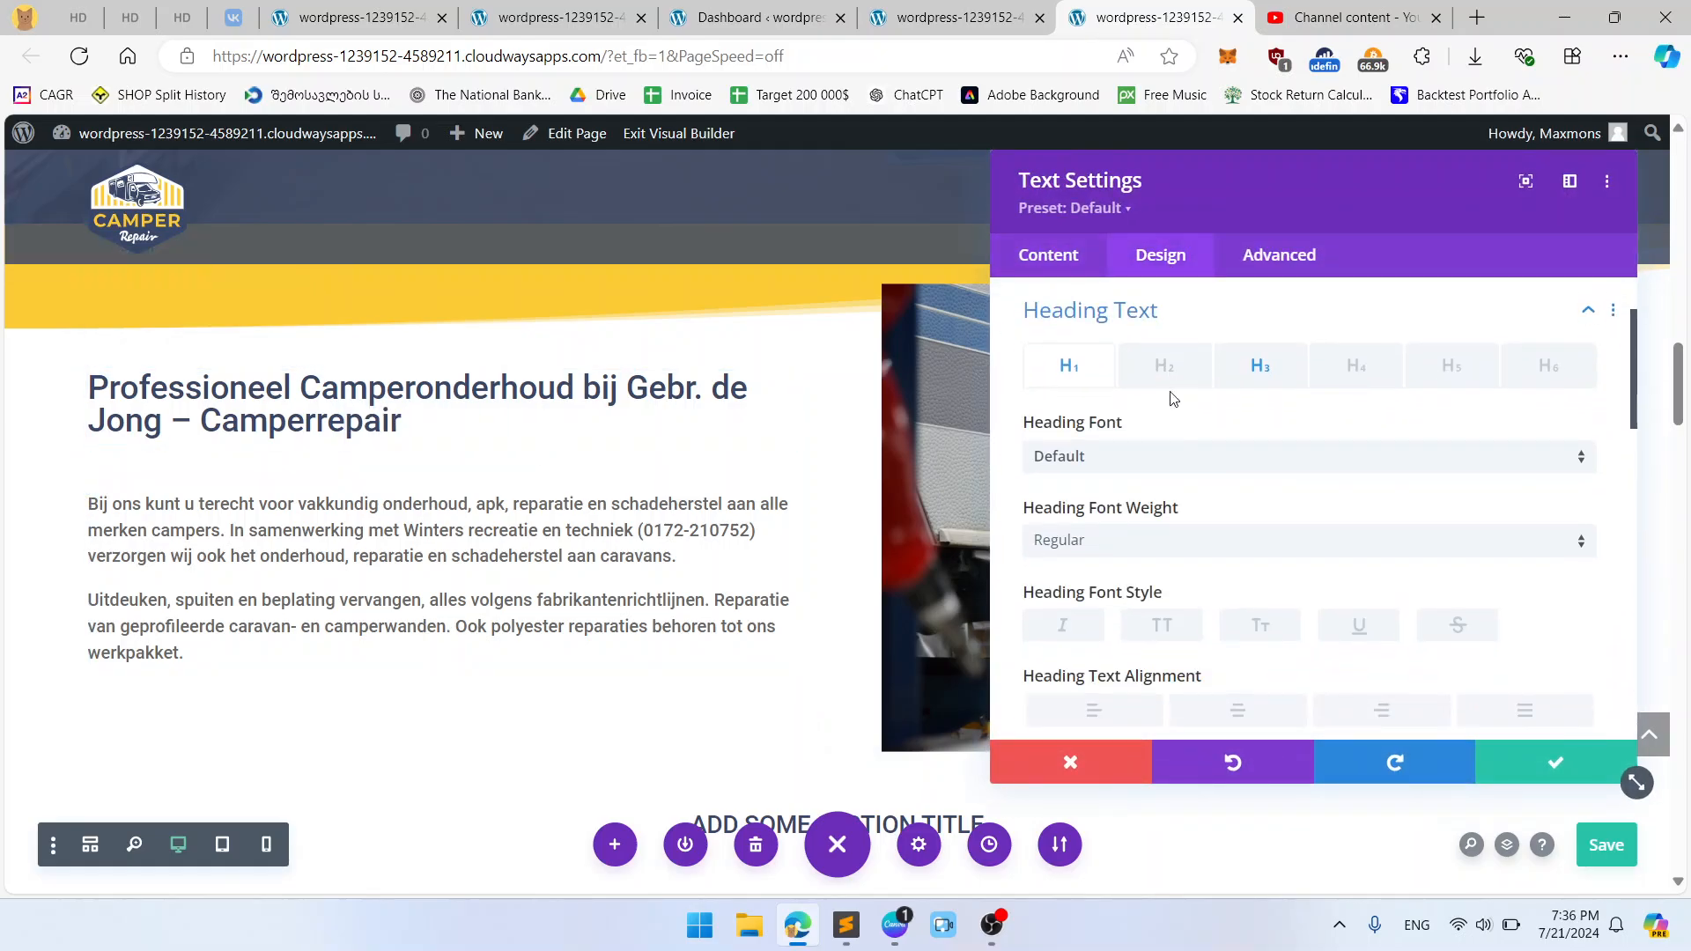
left_click(1258, 362)
scroll(1263, 423, "down", 2)
scroll(1263, 425, "up", 2)
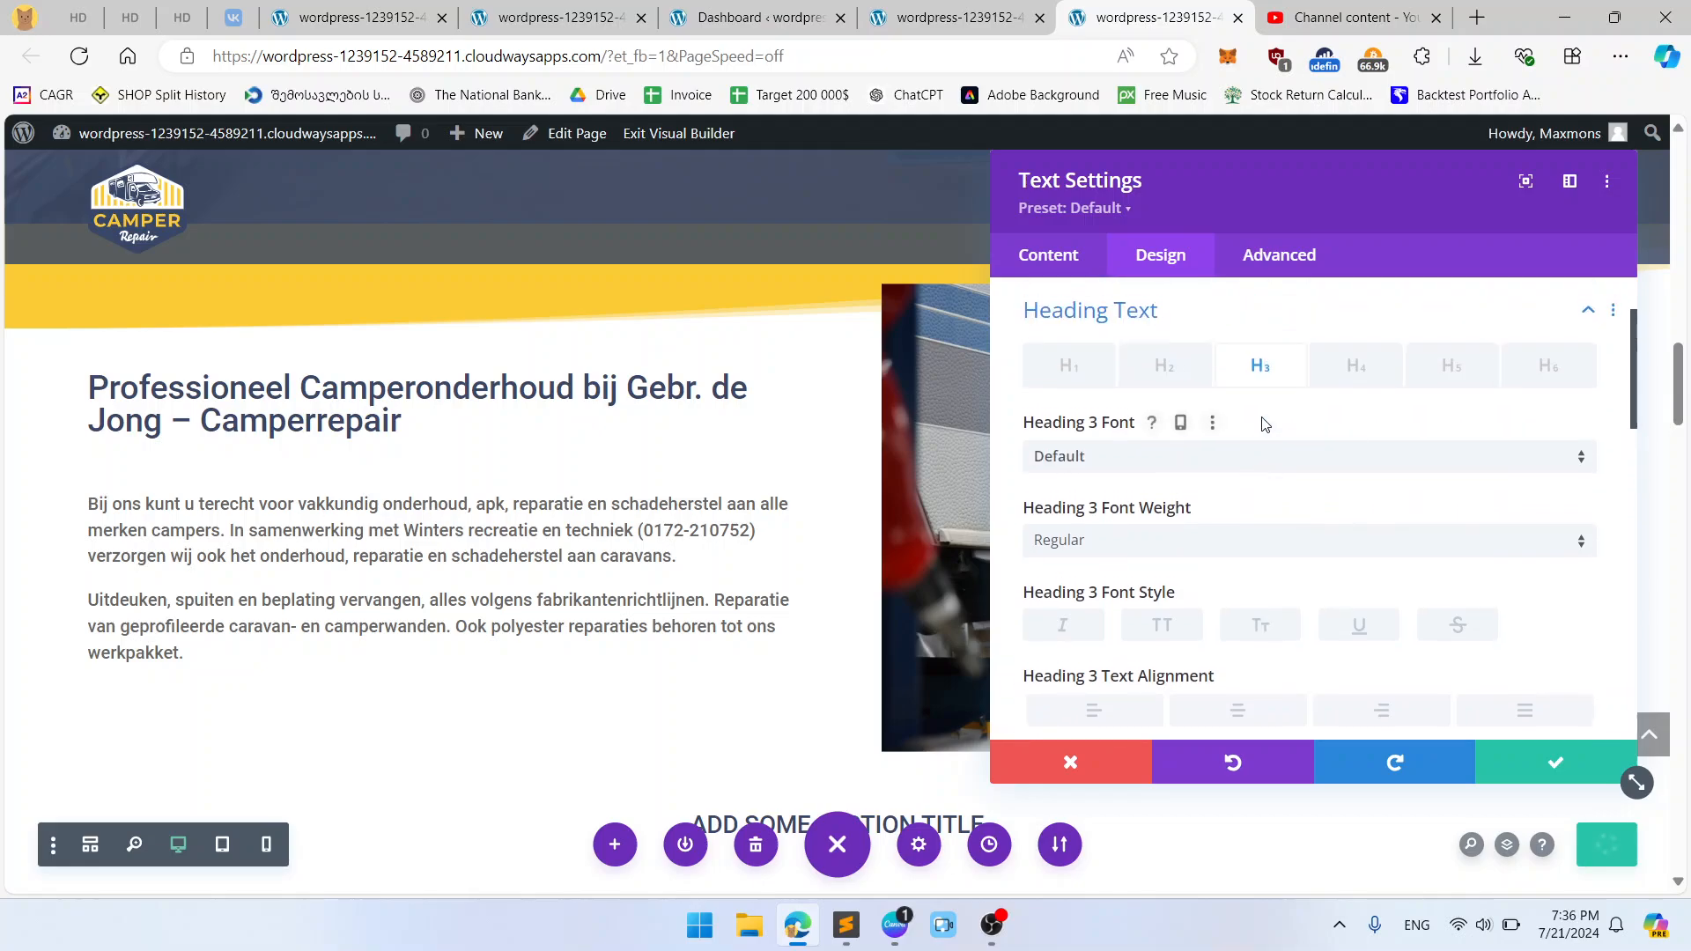
scroll(1208, 460, "down", 7)
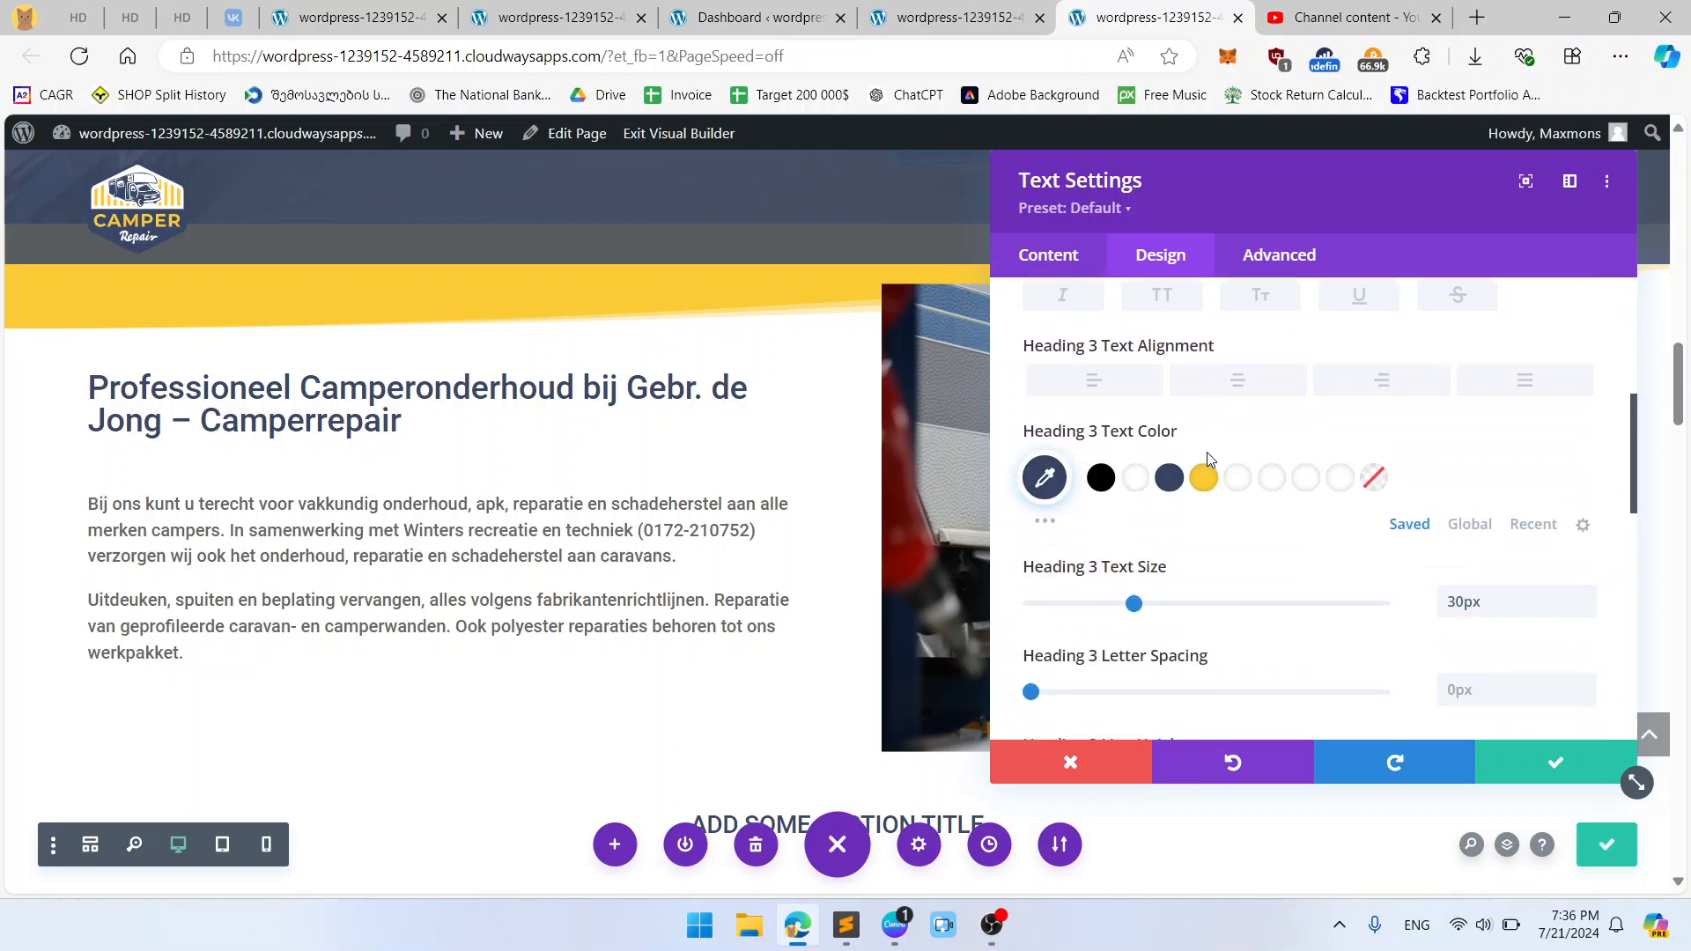
scroll(1290, 520, "down", 3)
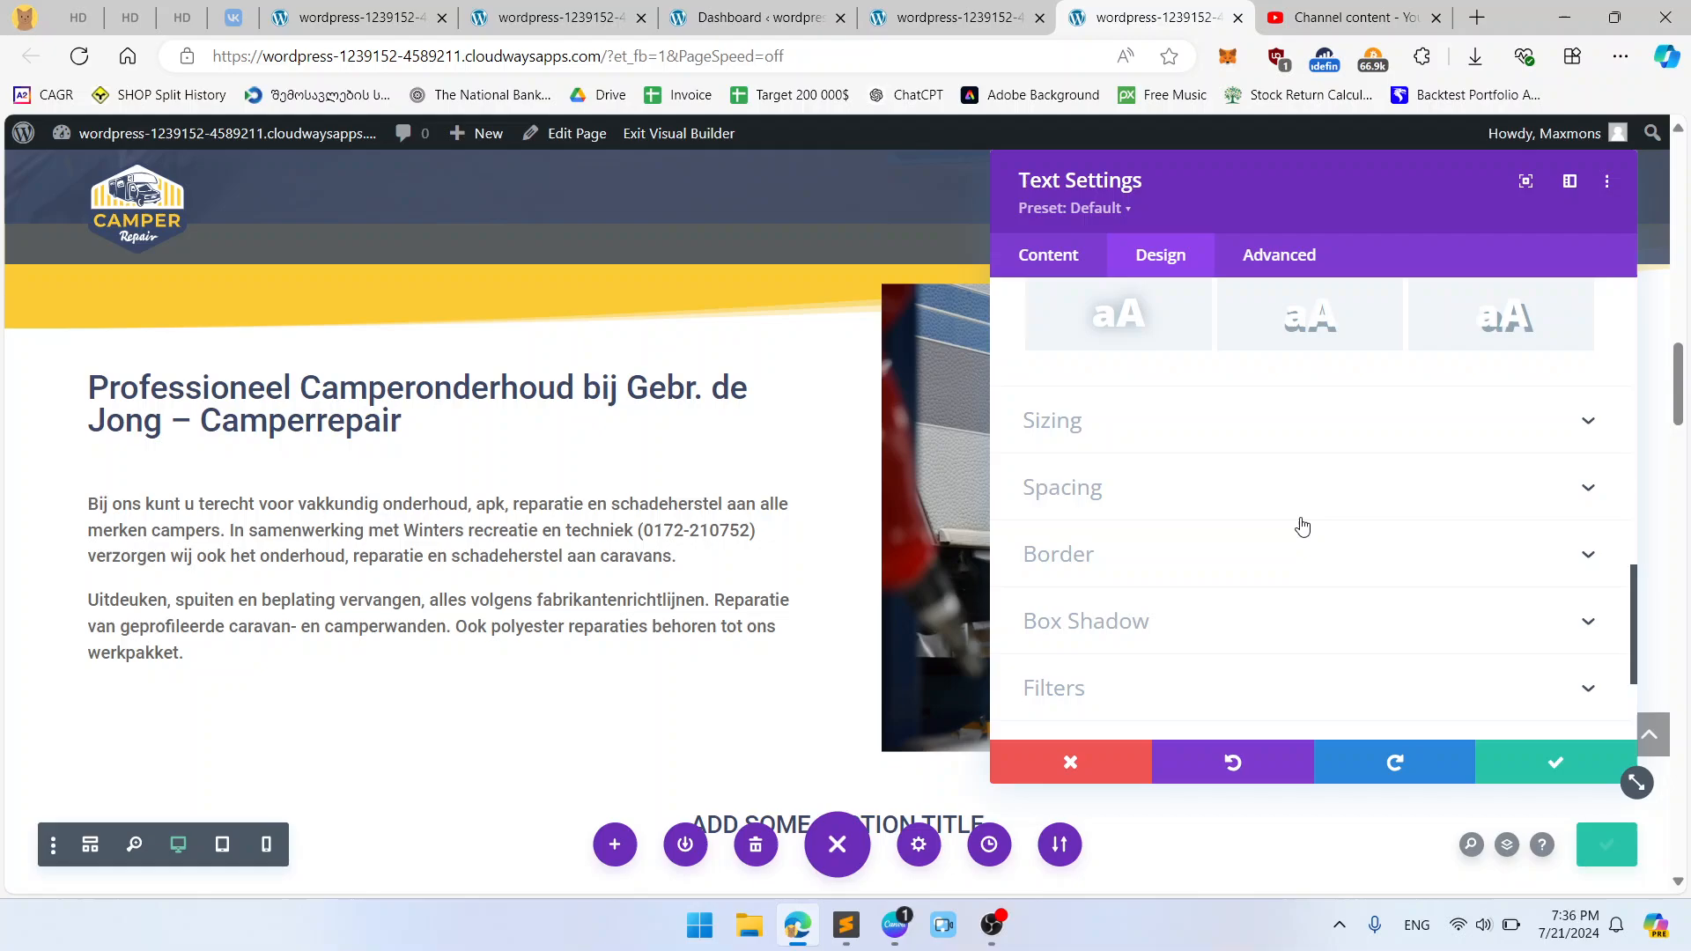
left_click(1548, 769)
Step: Set the "ADD SOME SECTION TITLE" module's Heading 3 font weight to the global Headings: Medium and save the module
scroll(803, 722, "down", 1)
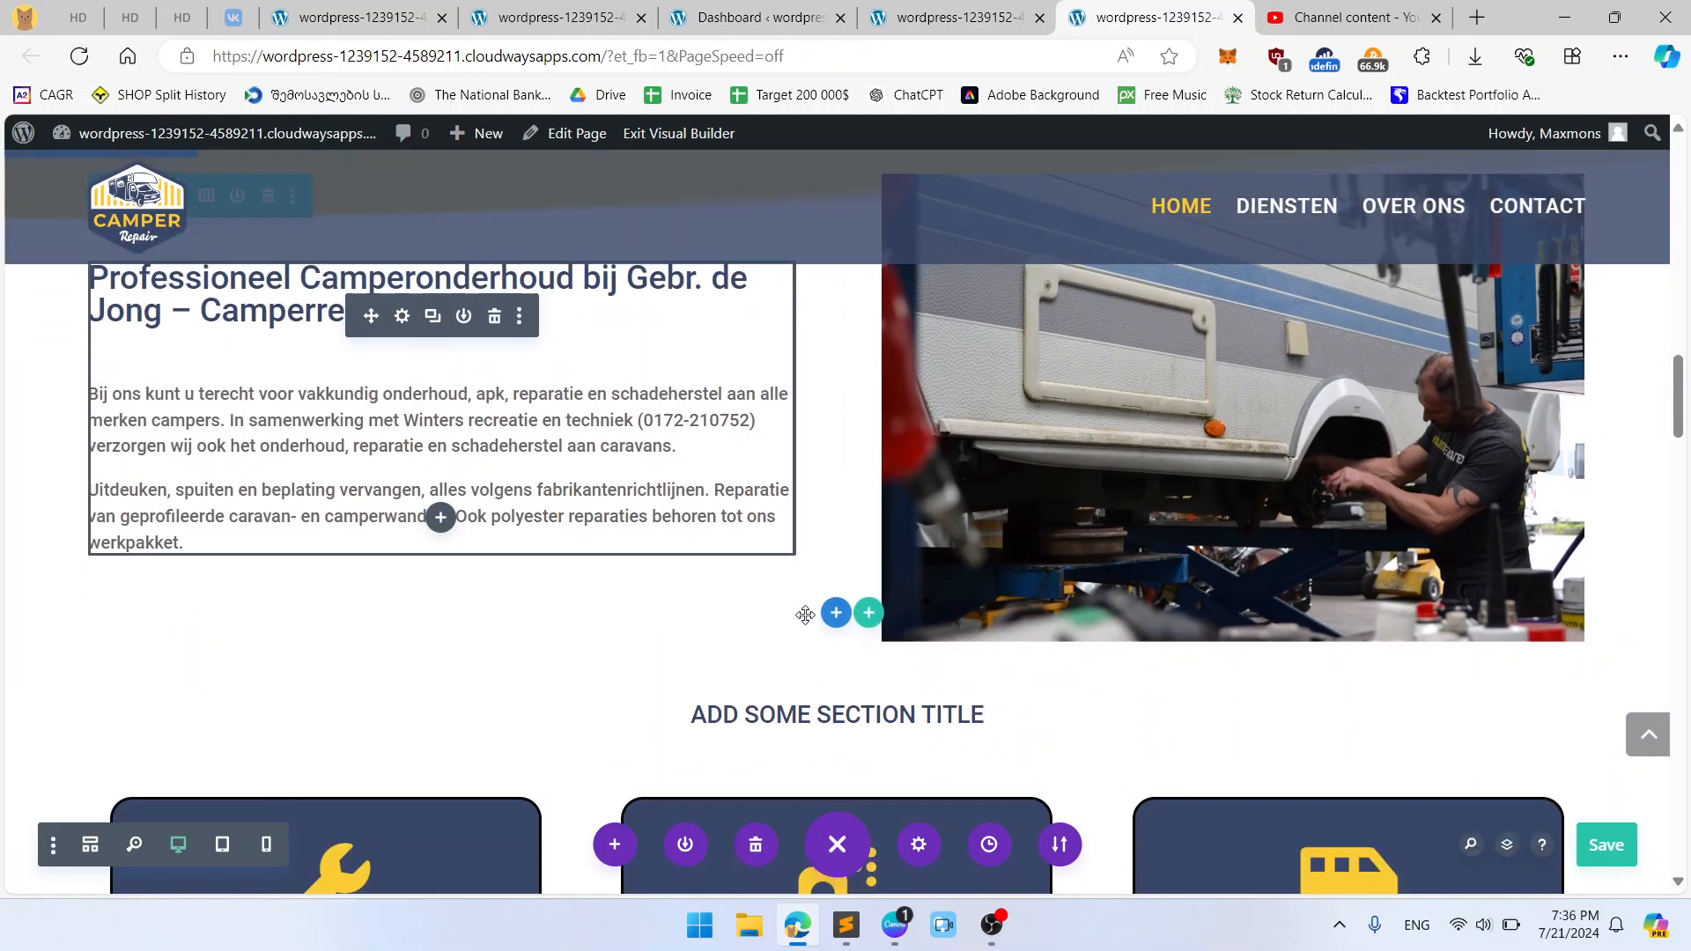
left_click(801, 716)
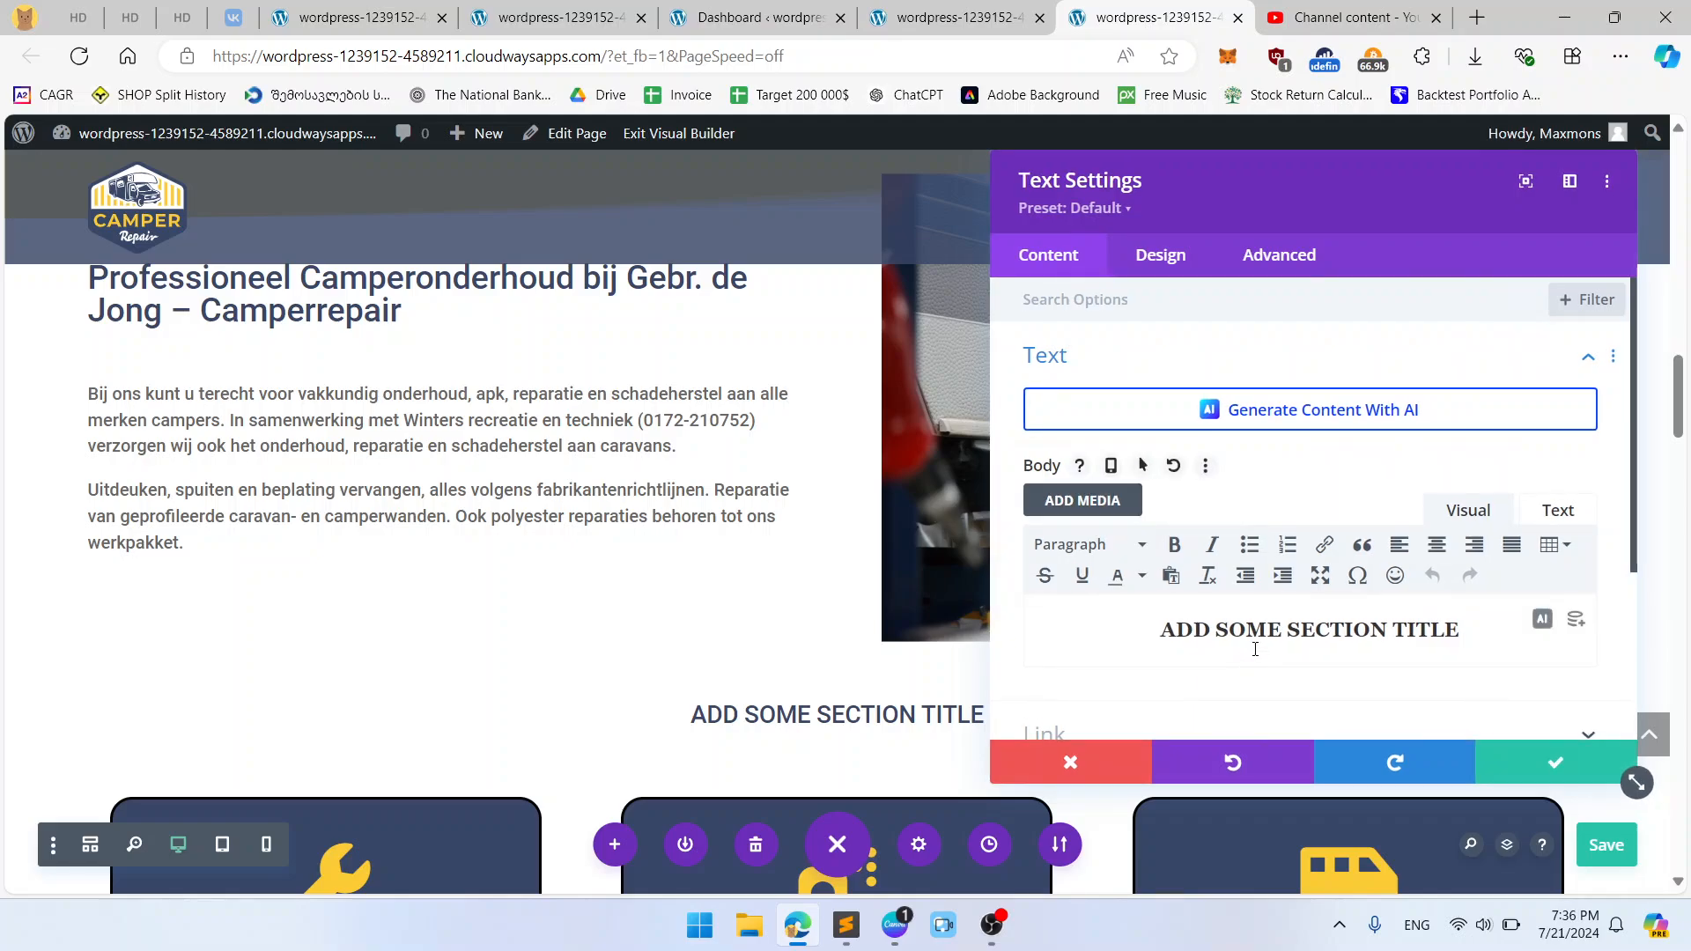
left_click(1136, 261)
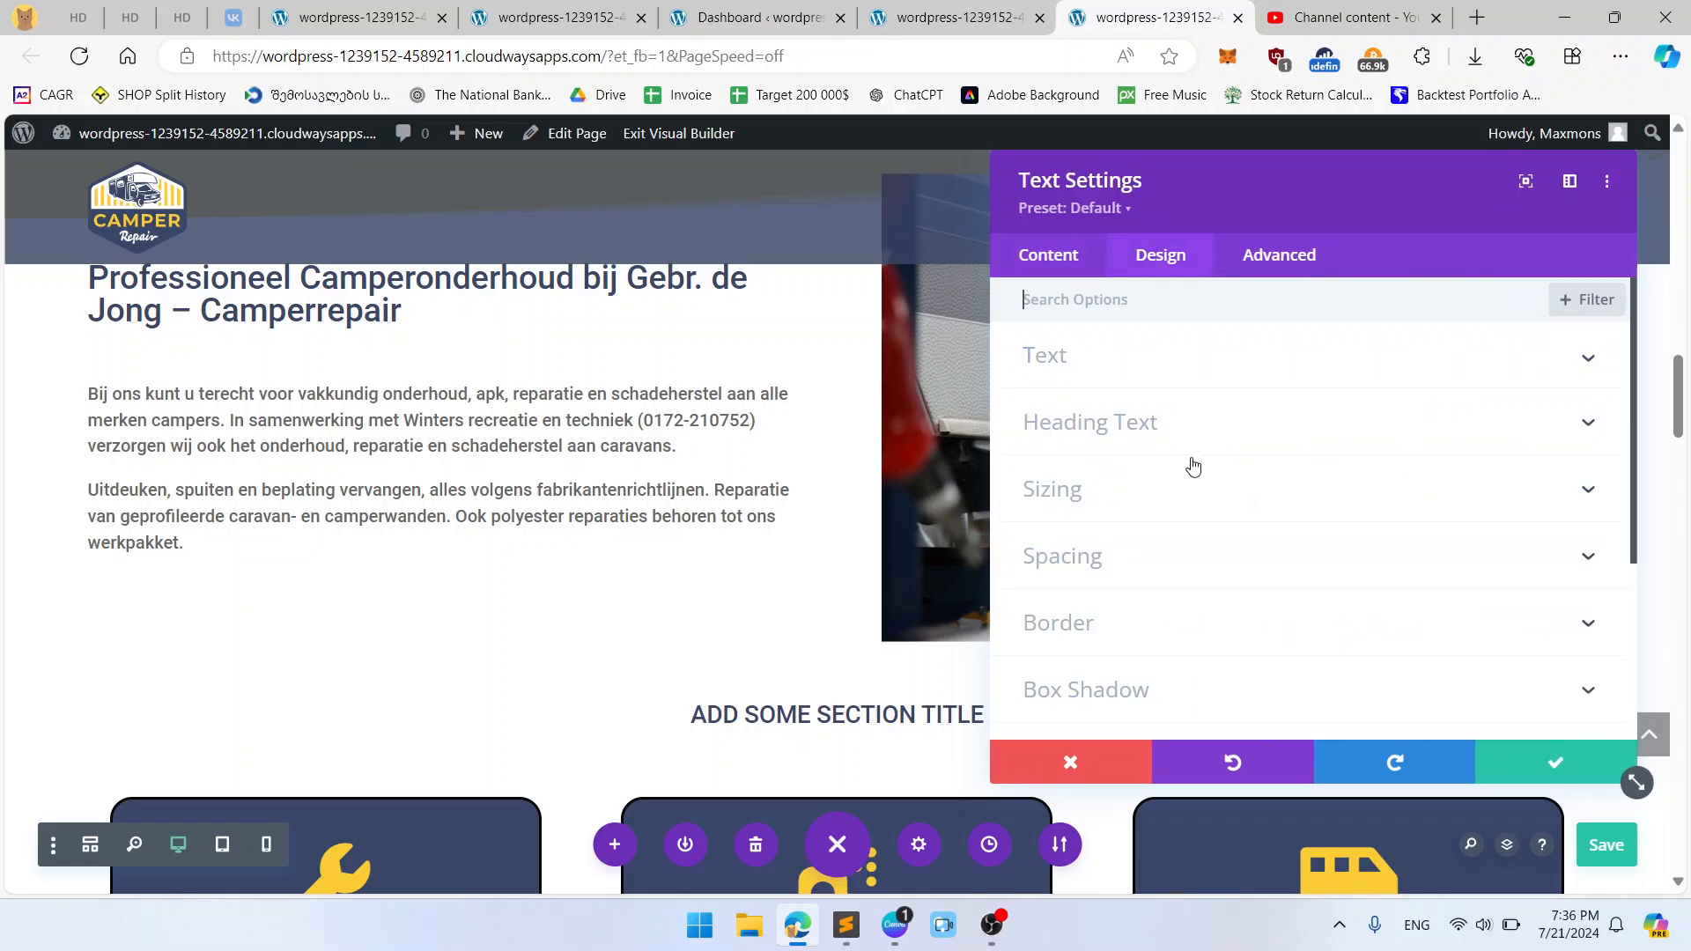
left_click(1143, 499)
scroll(1154, 458, "up", 2)
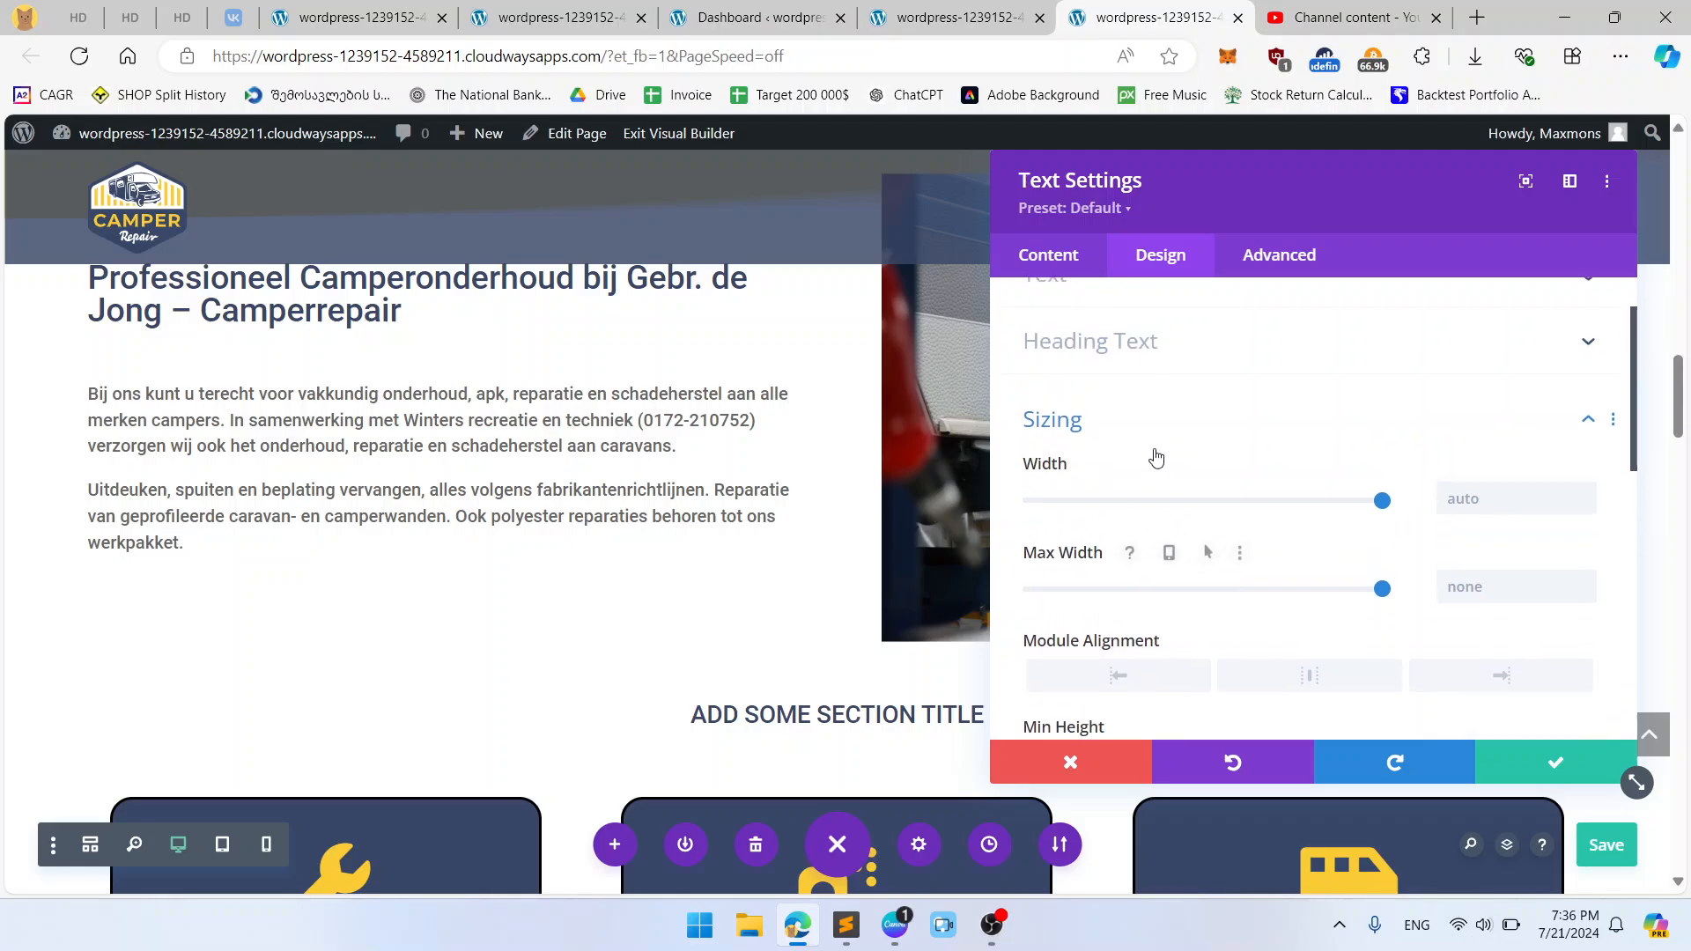
left_click(1153, 345)
left_click(1261, 368)
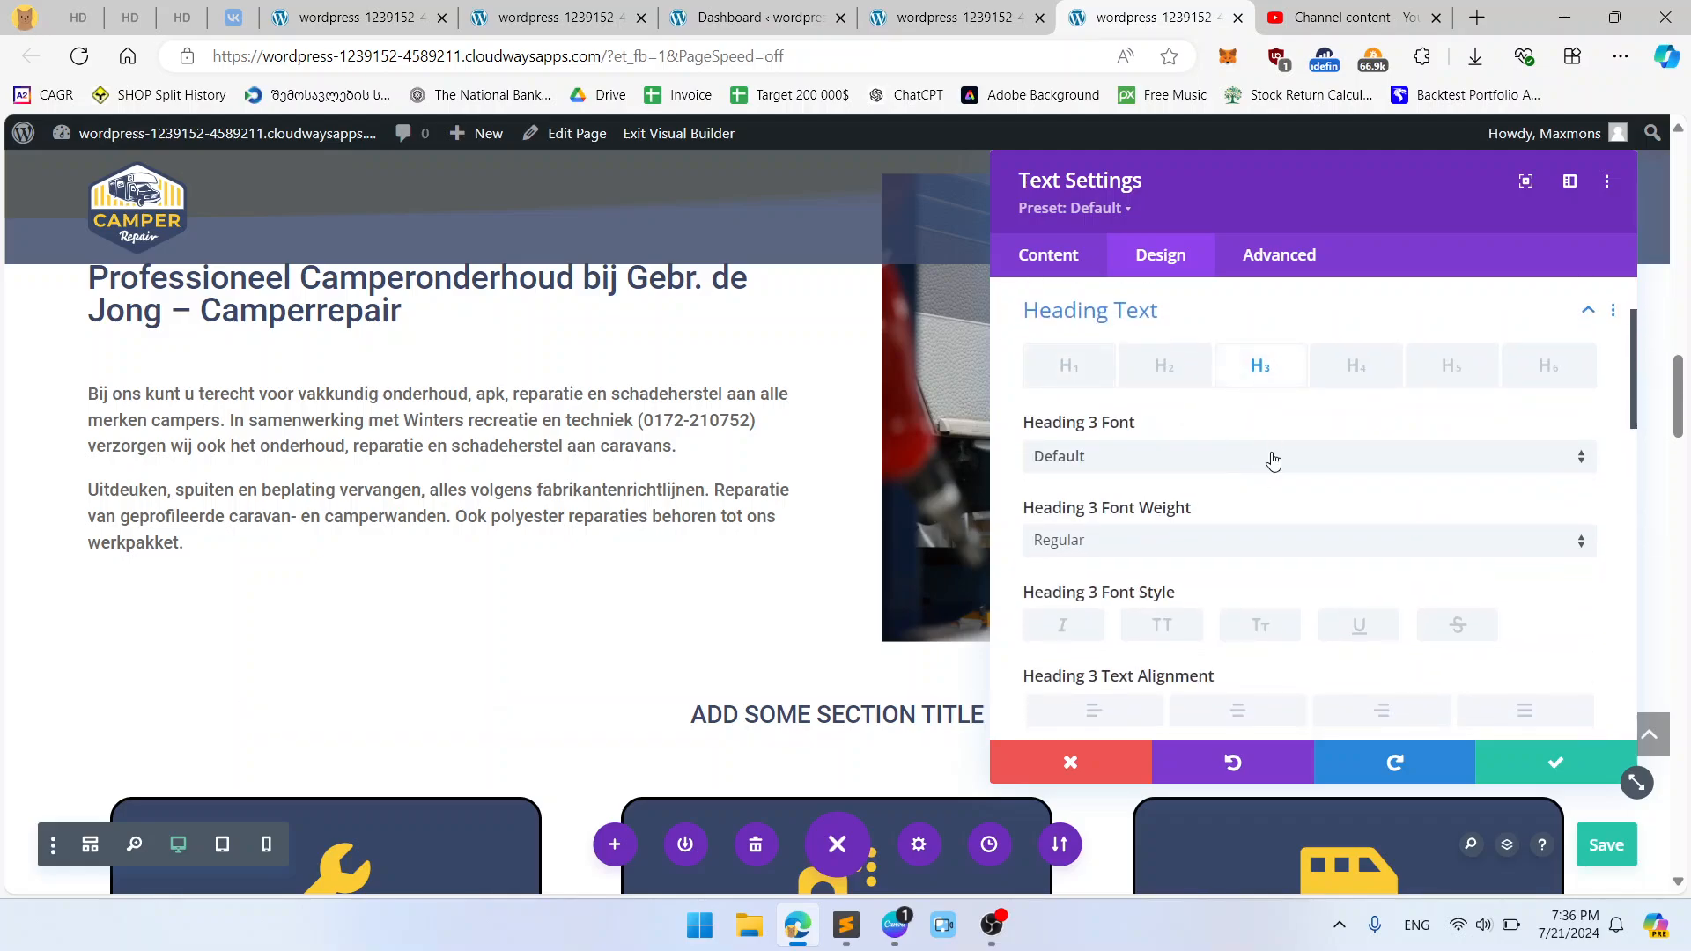
left_click(1246, 539)
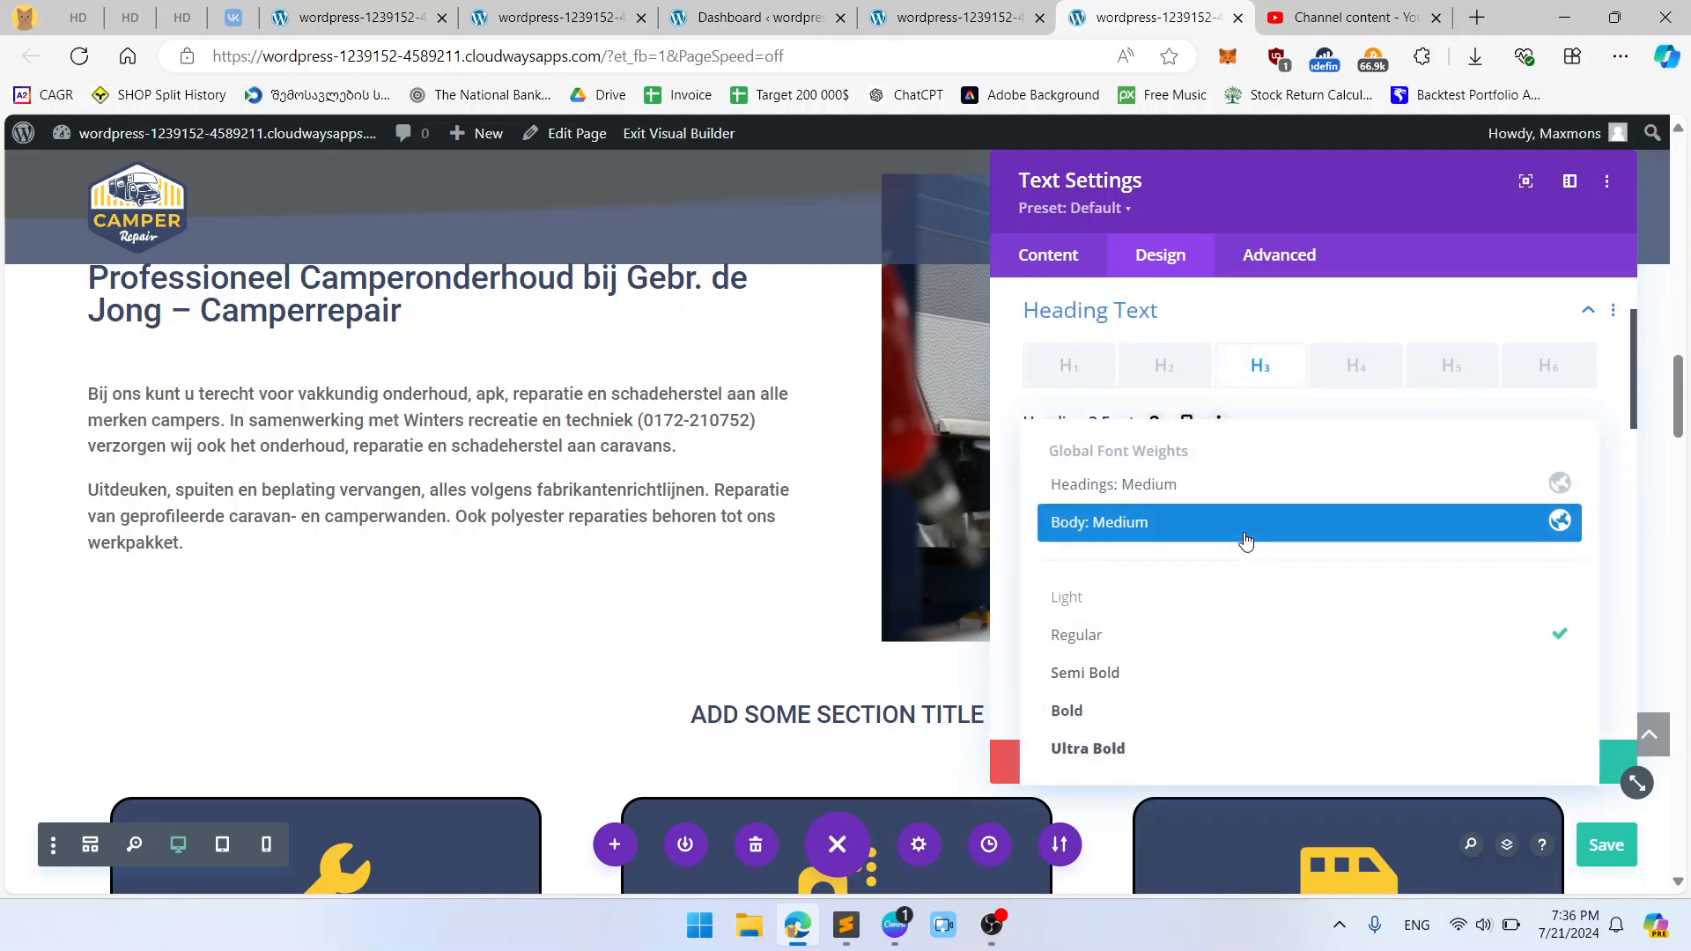
left_click(1241, 486)
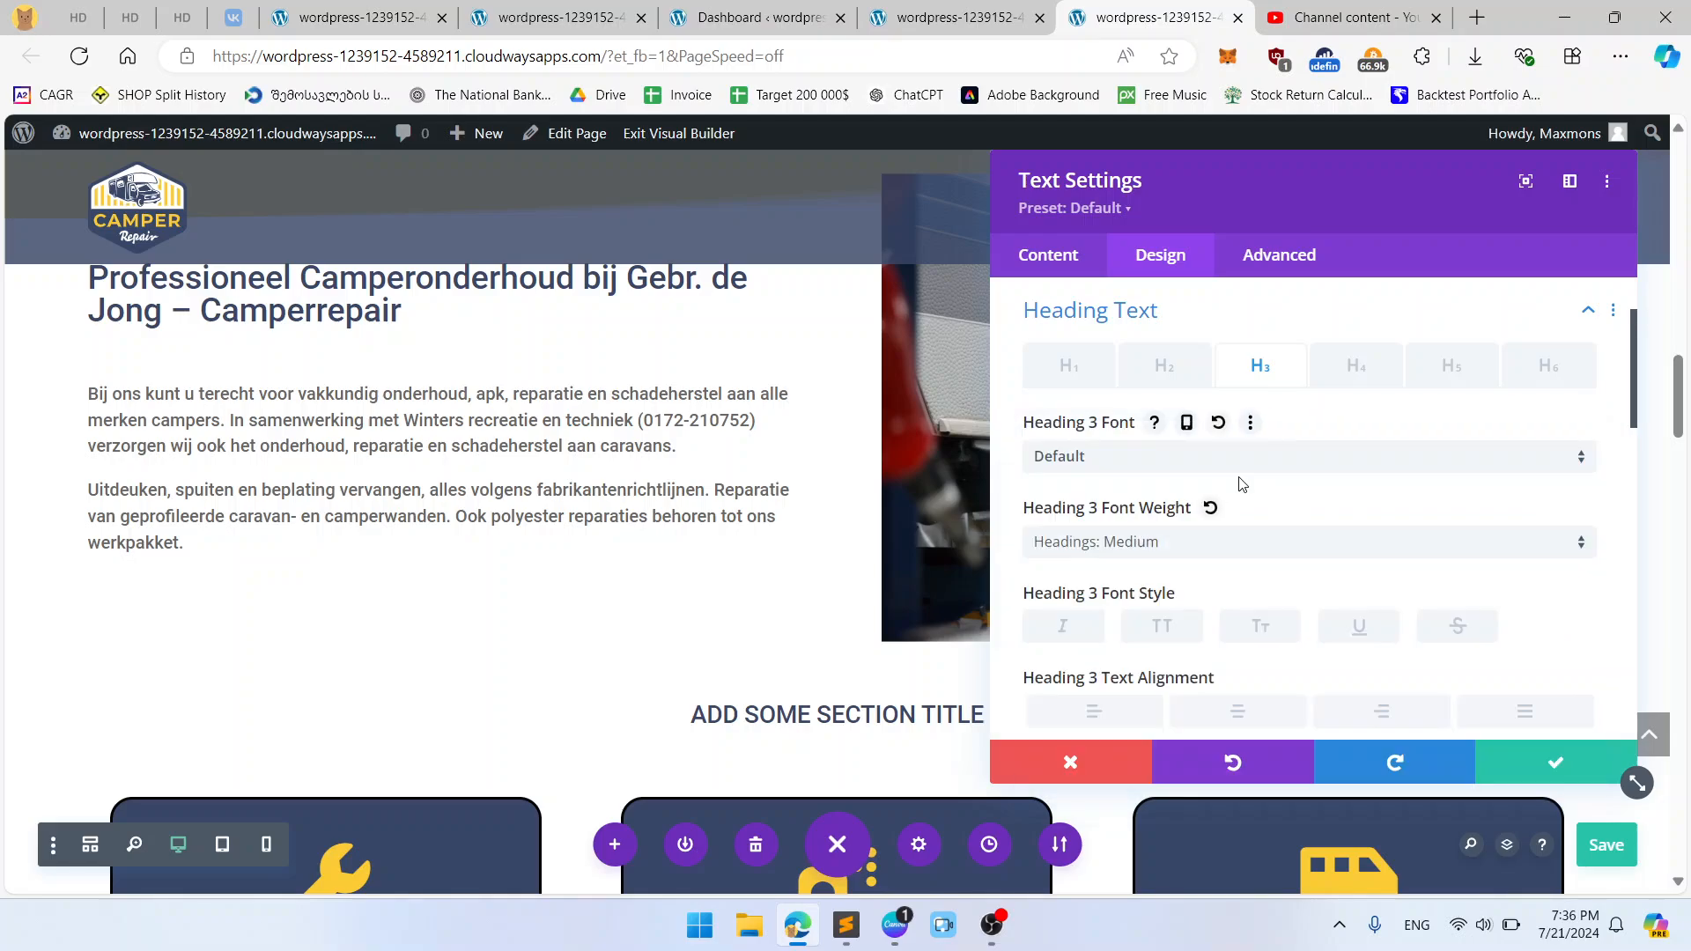
left_click(1233, 555)
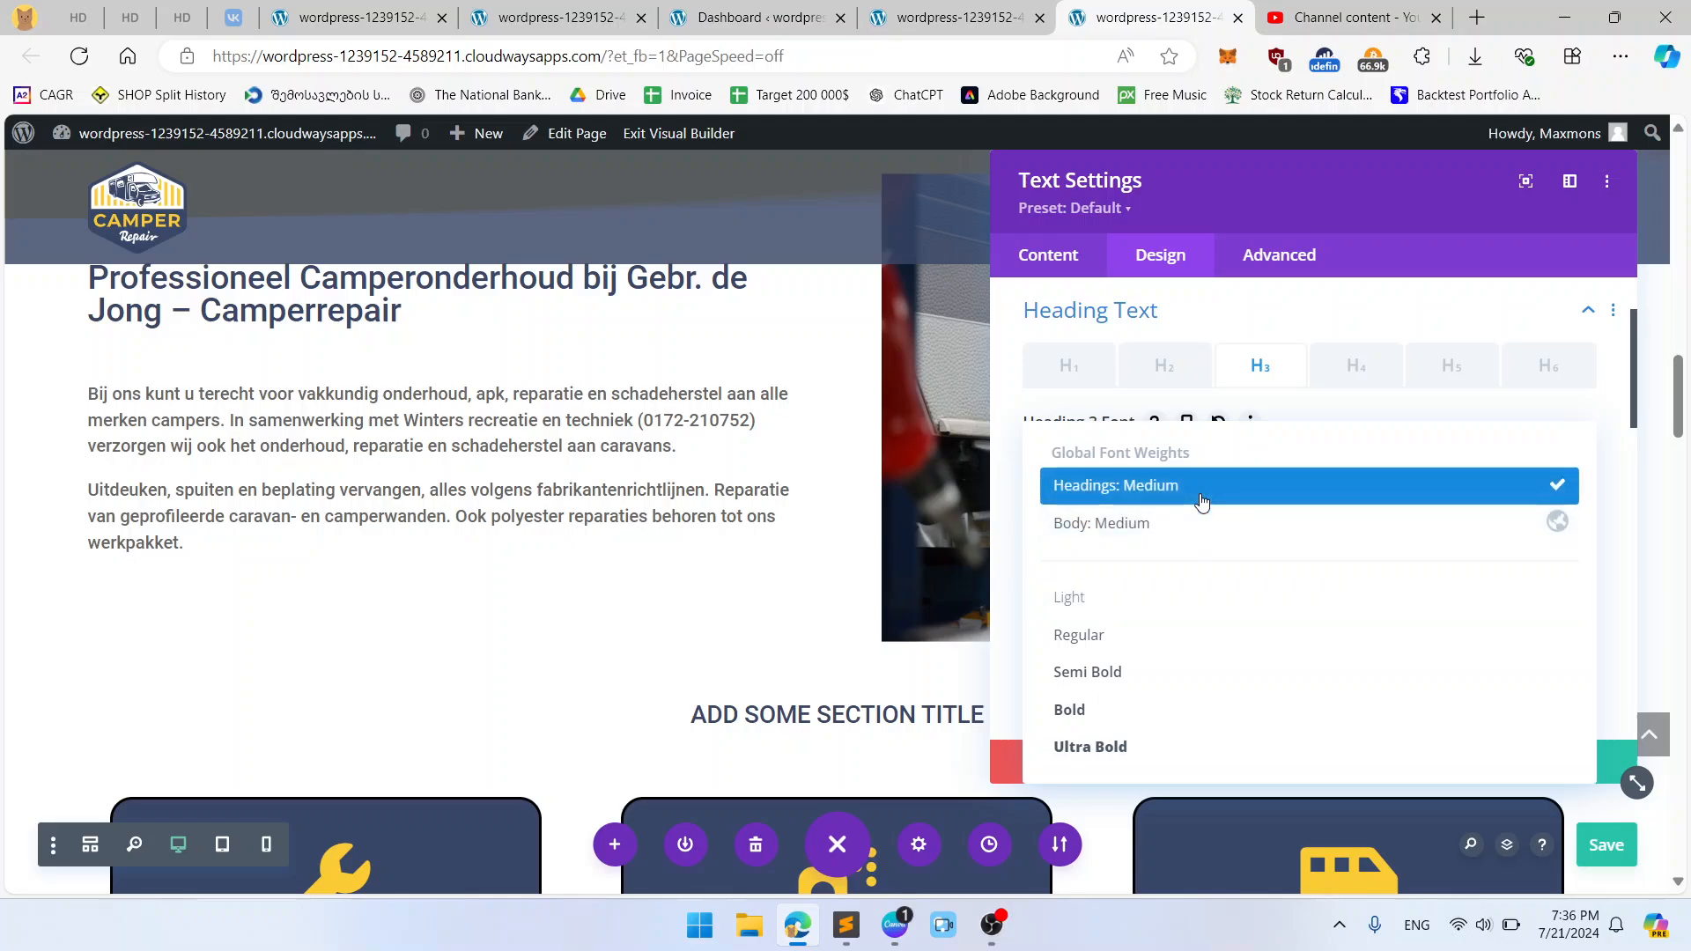
left_click(1204, 546)
left_click(1201, 553)
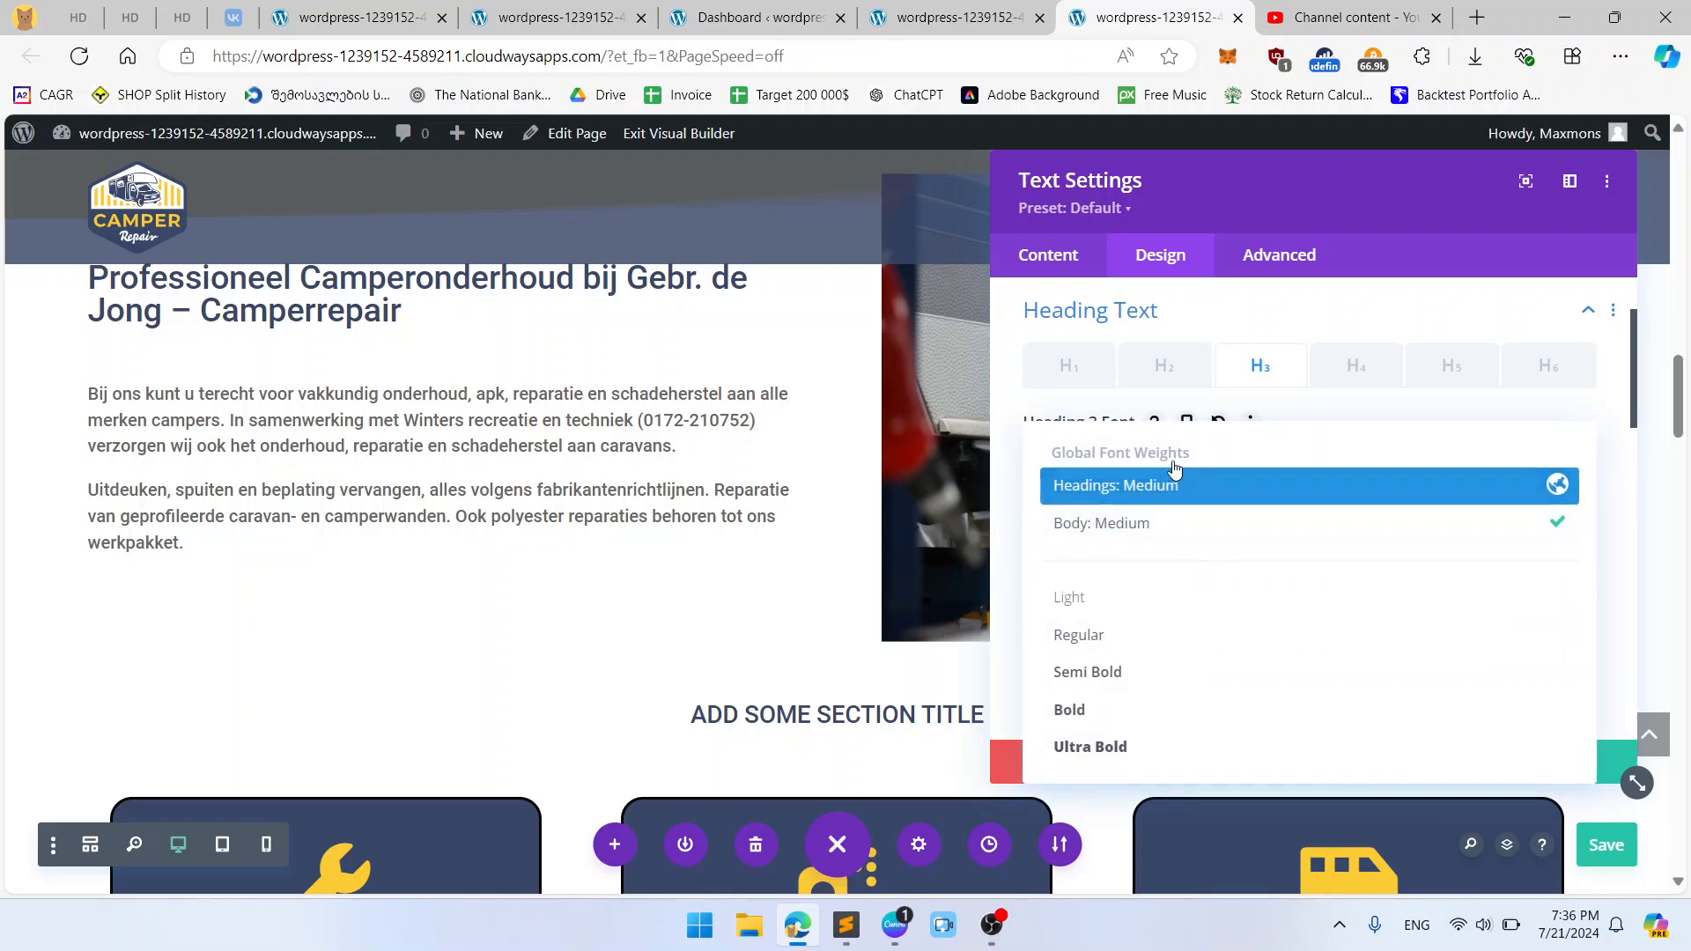
left_click(1198, 493)
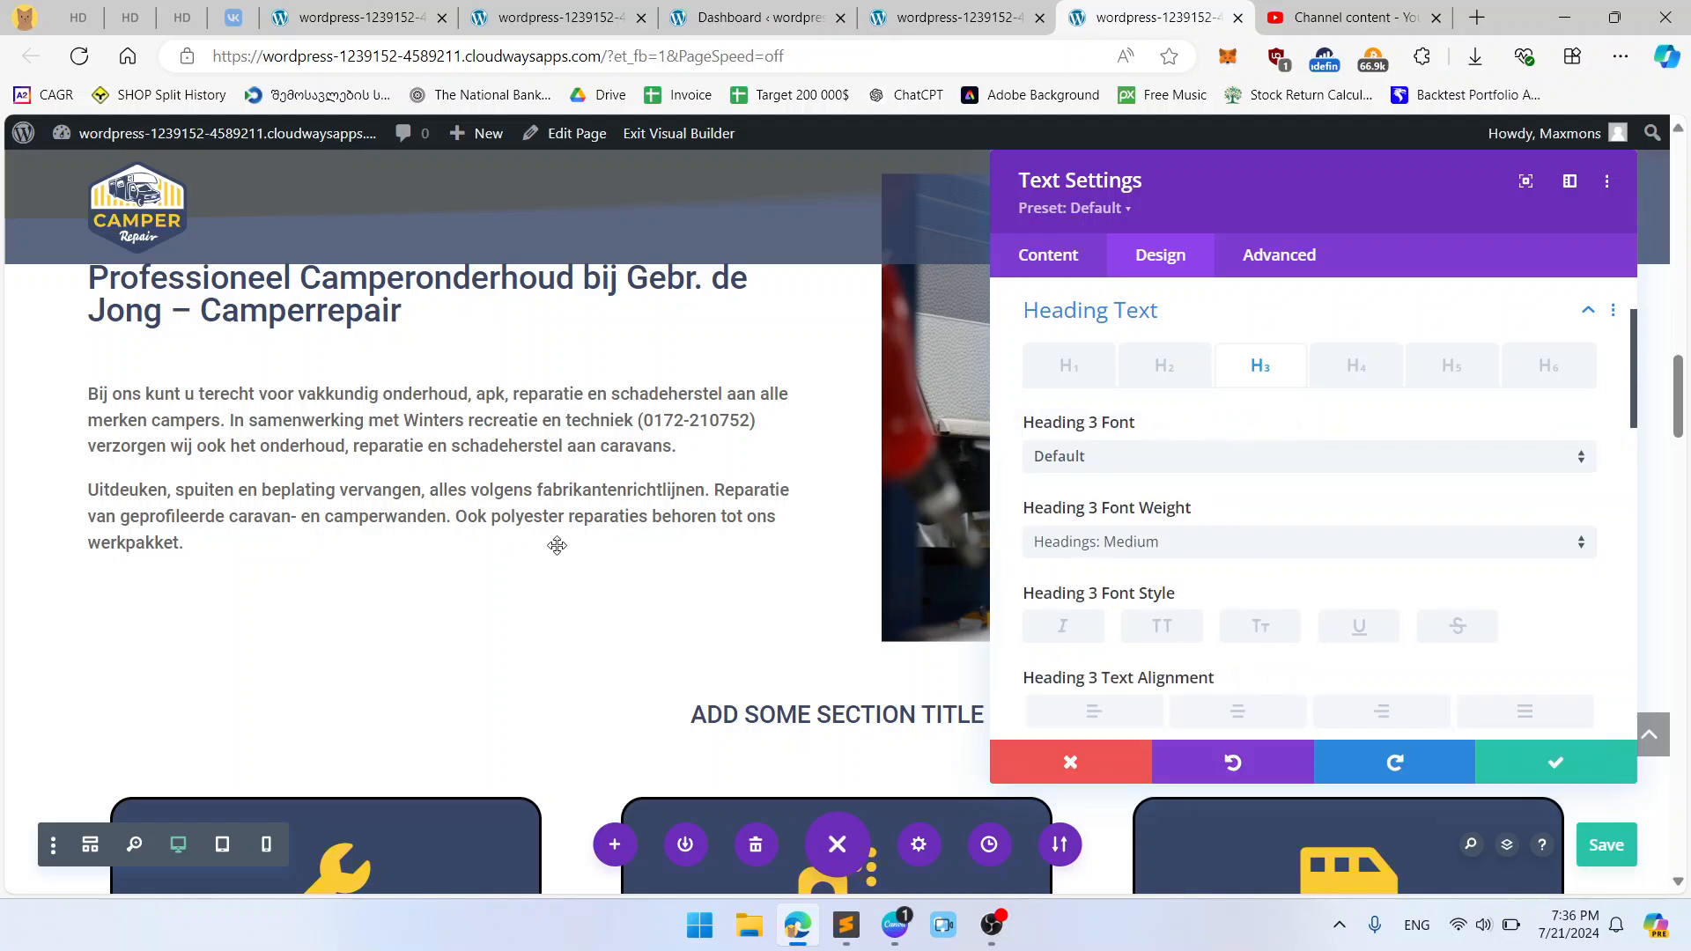
left_click(1592, 768)
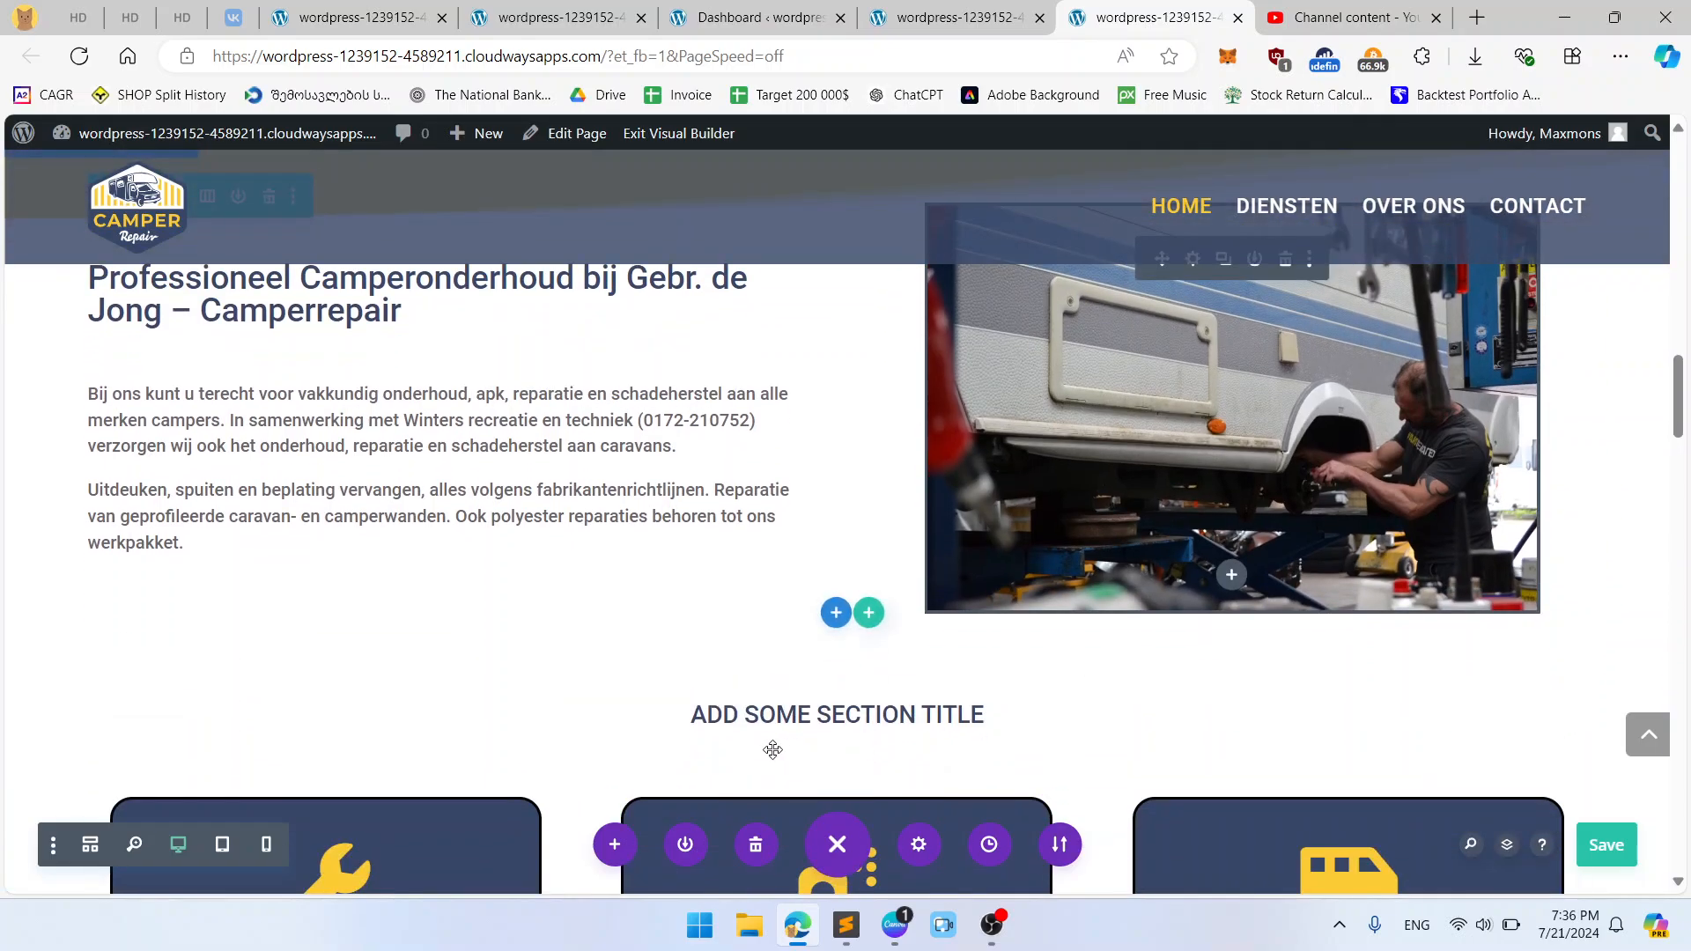
Step: Check the section title's Heading 3 settings against the other headings on the page, then close the module settings
left_click(799, 714)
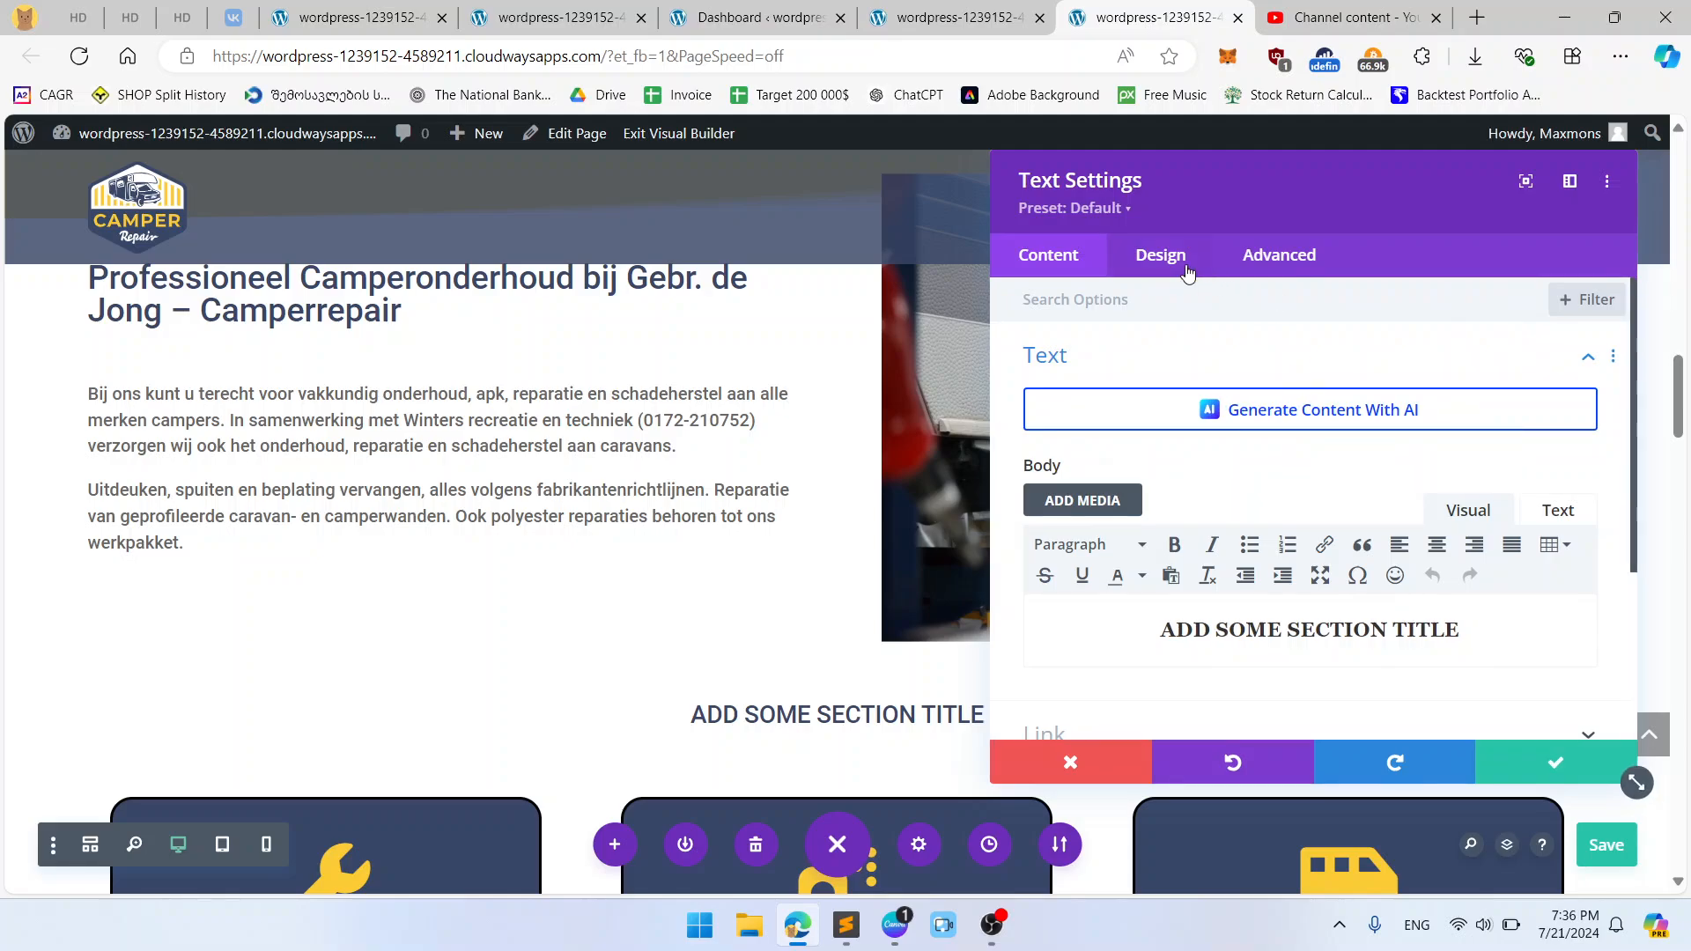
left_click(1171, 264)
left_click(1227, 436)
left_click(1255, 367)
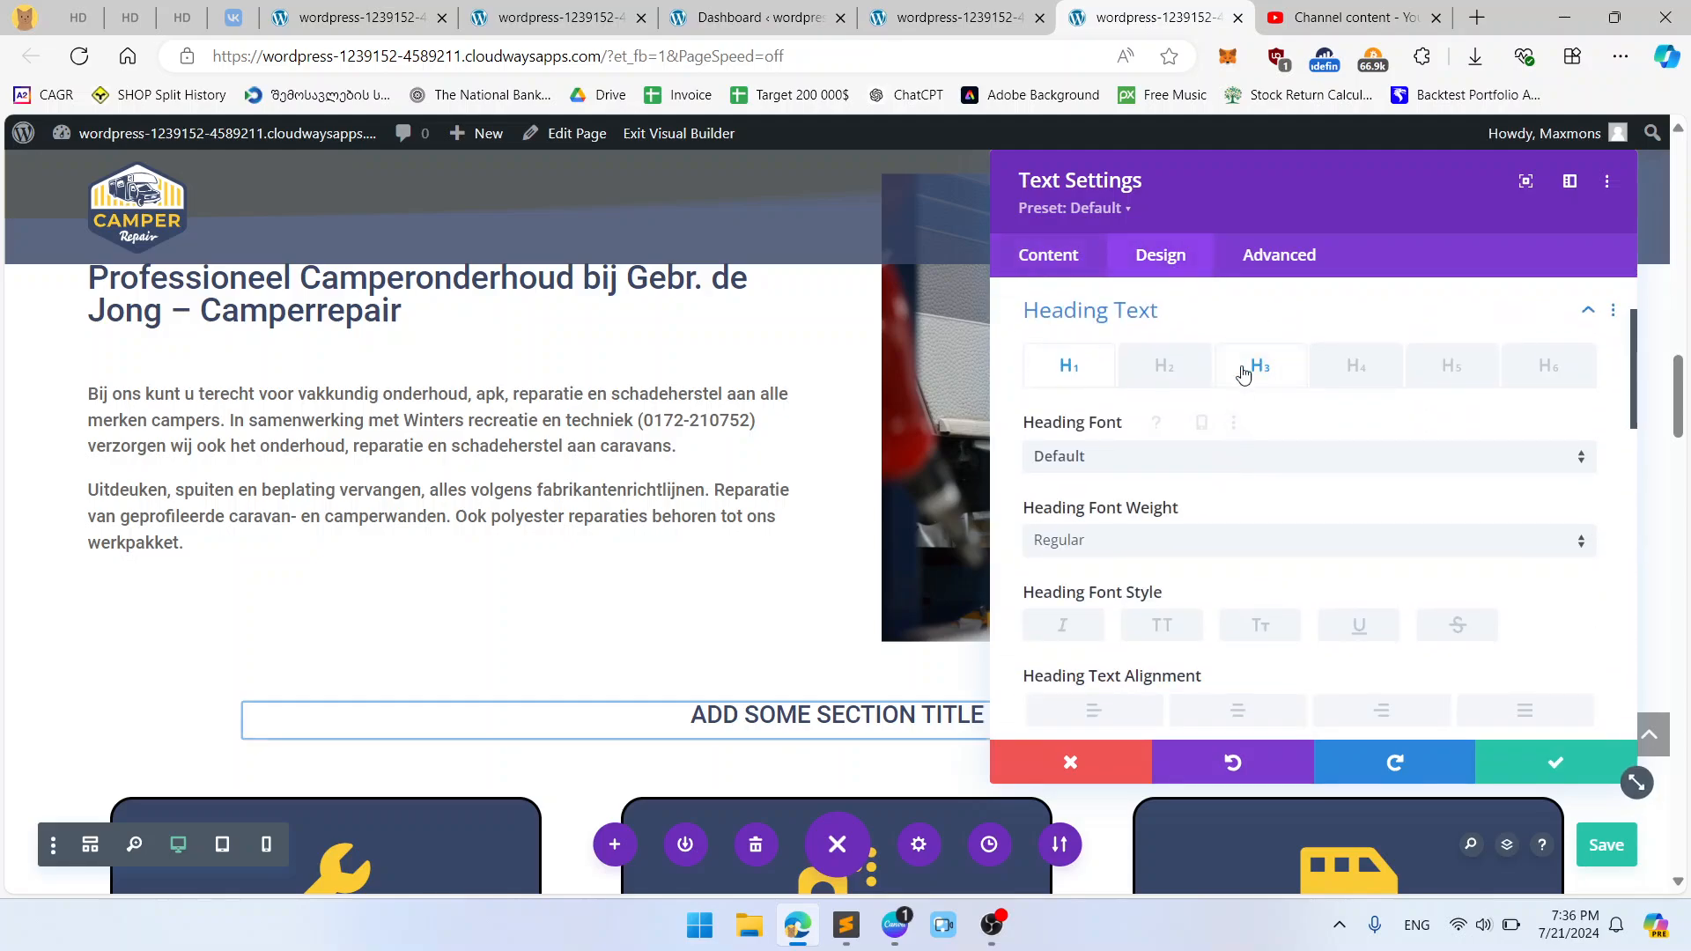
scroll(659, 430, "up", 3)
scroll(659, 431, "down", 12)
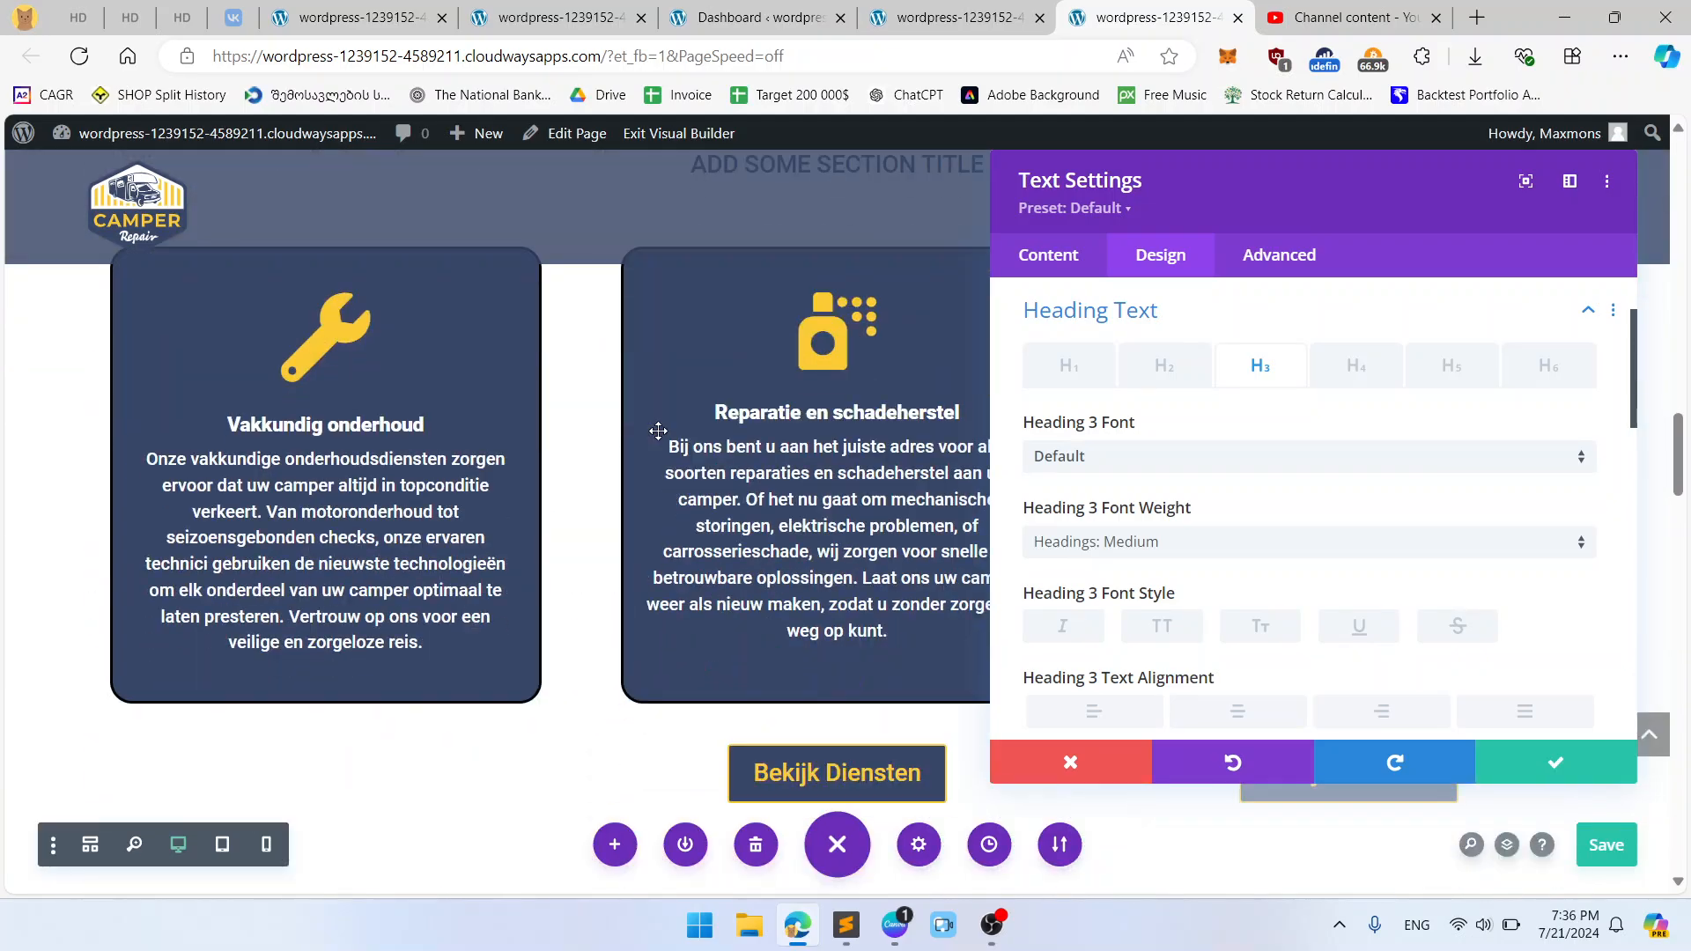
scroll(660, 436, "down", 8)
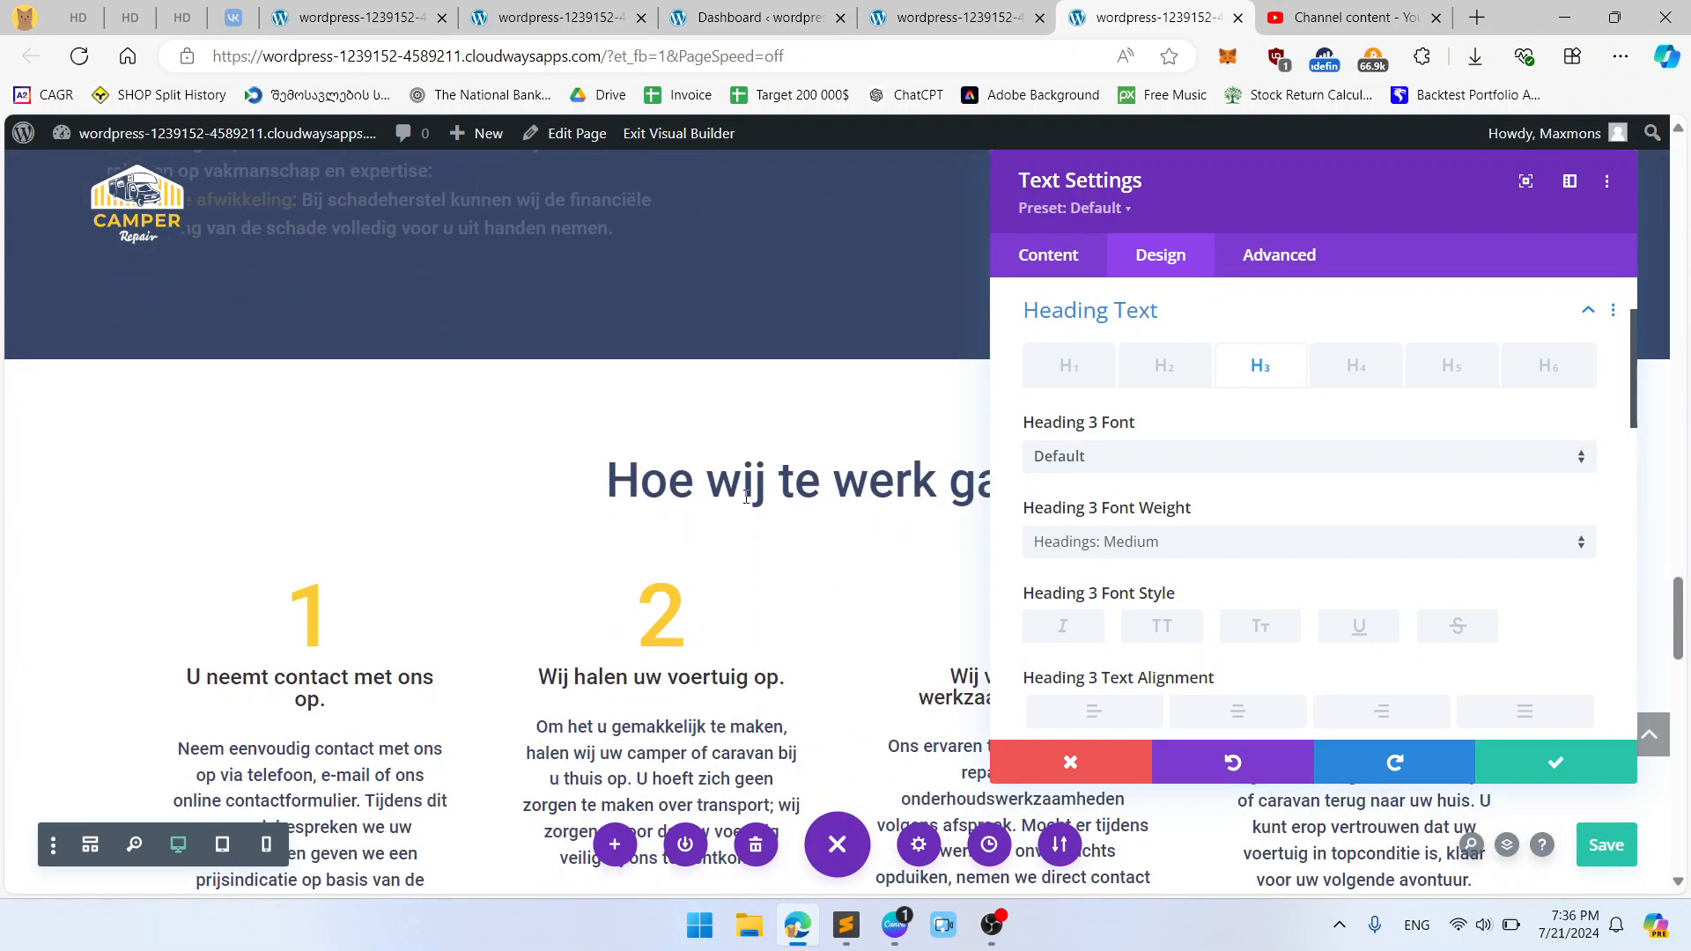
left_click(1015, 772)
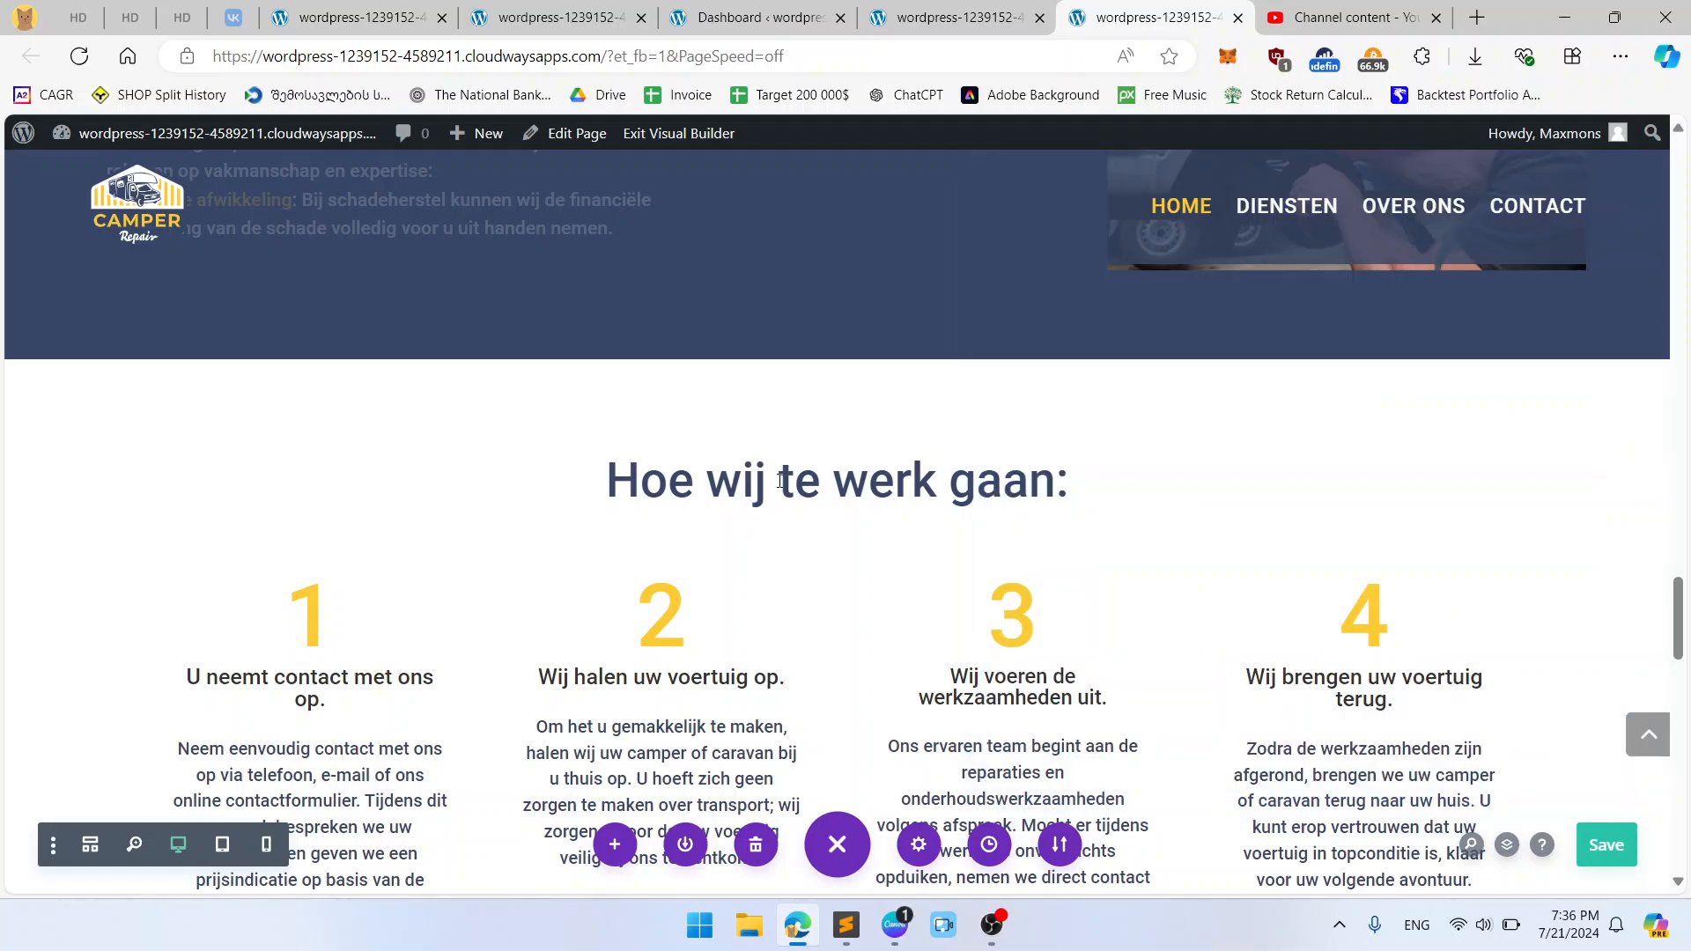
Step: Replace the "ADD SOME SECTION TITLE" module above the service cards with a duplicate of the "Hoe wij te werk gaan:" heading
left_click(828, 468)
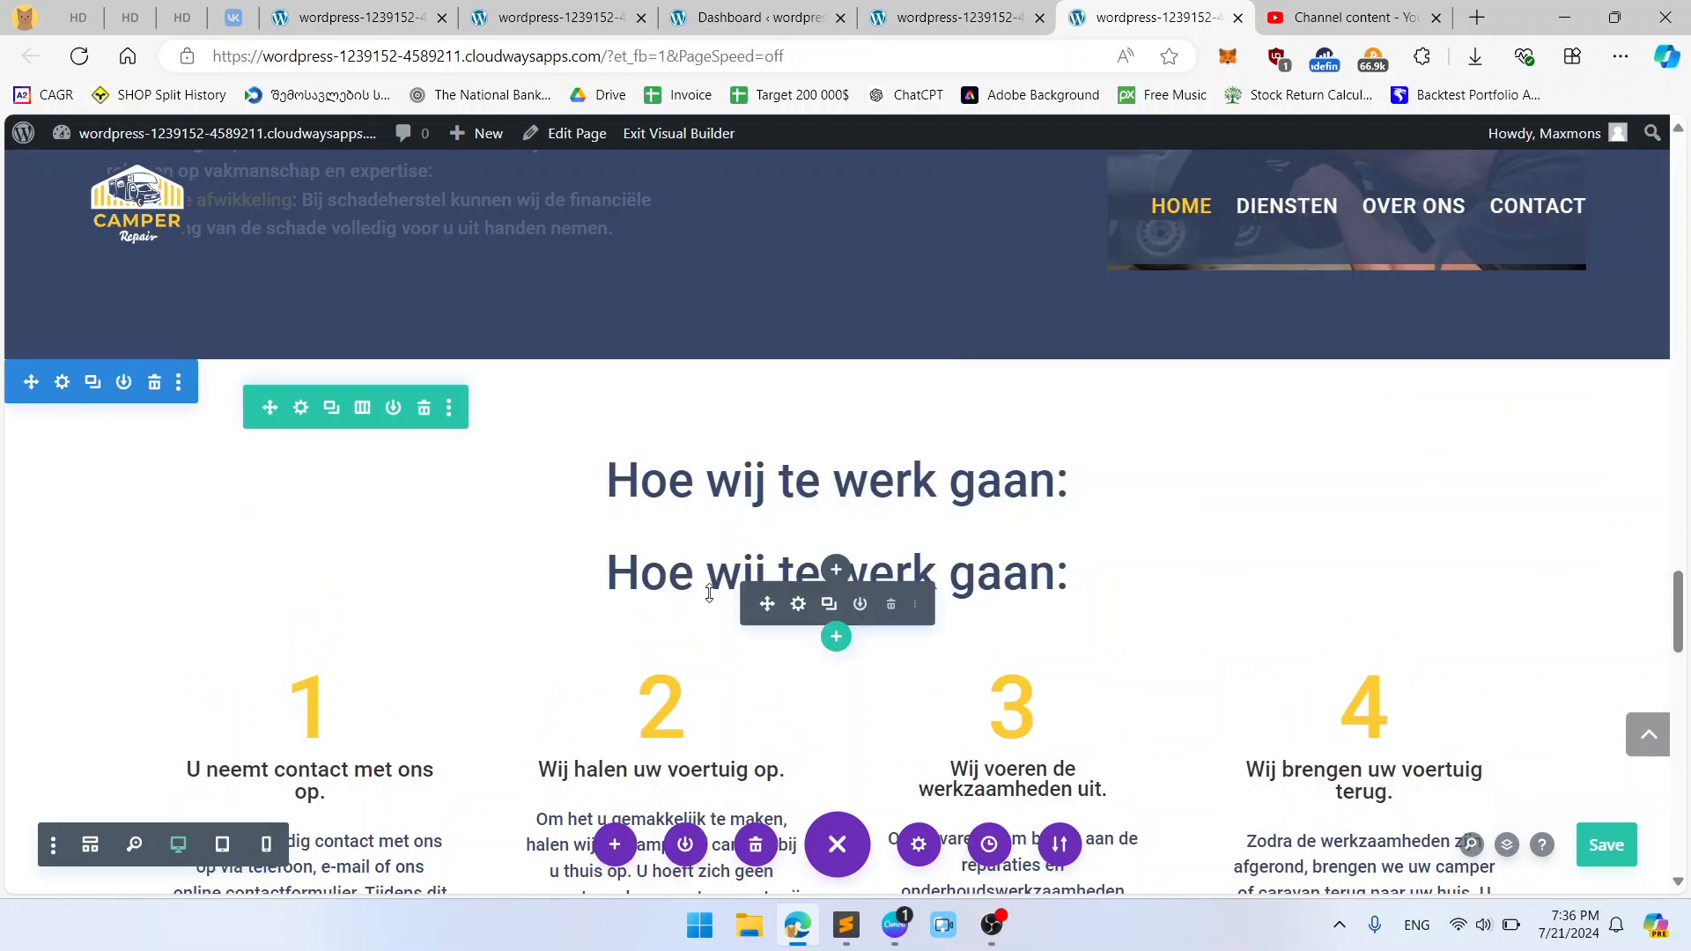
scroll(807, 526, "up", 15)
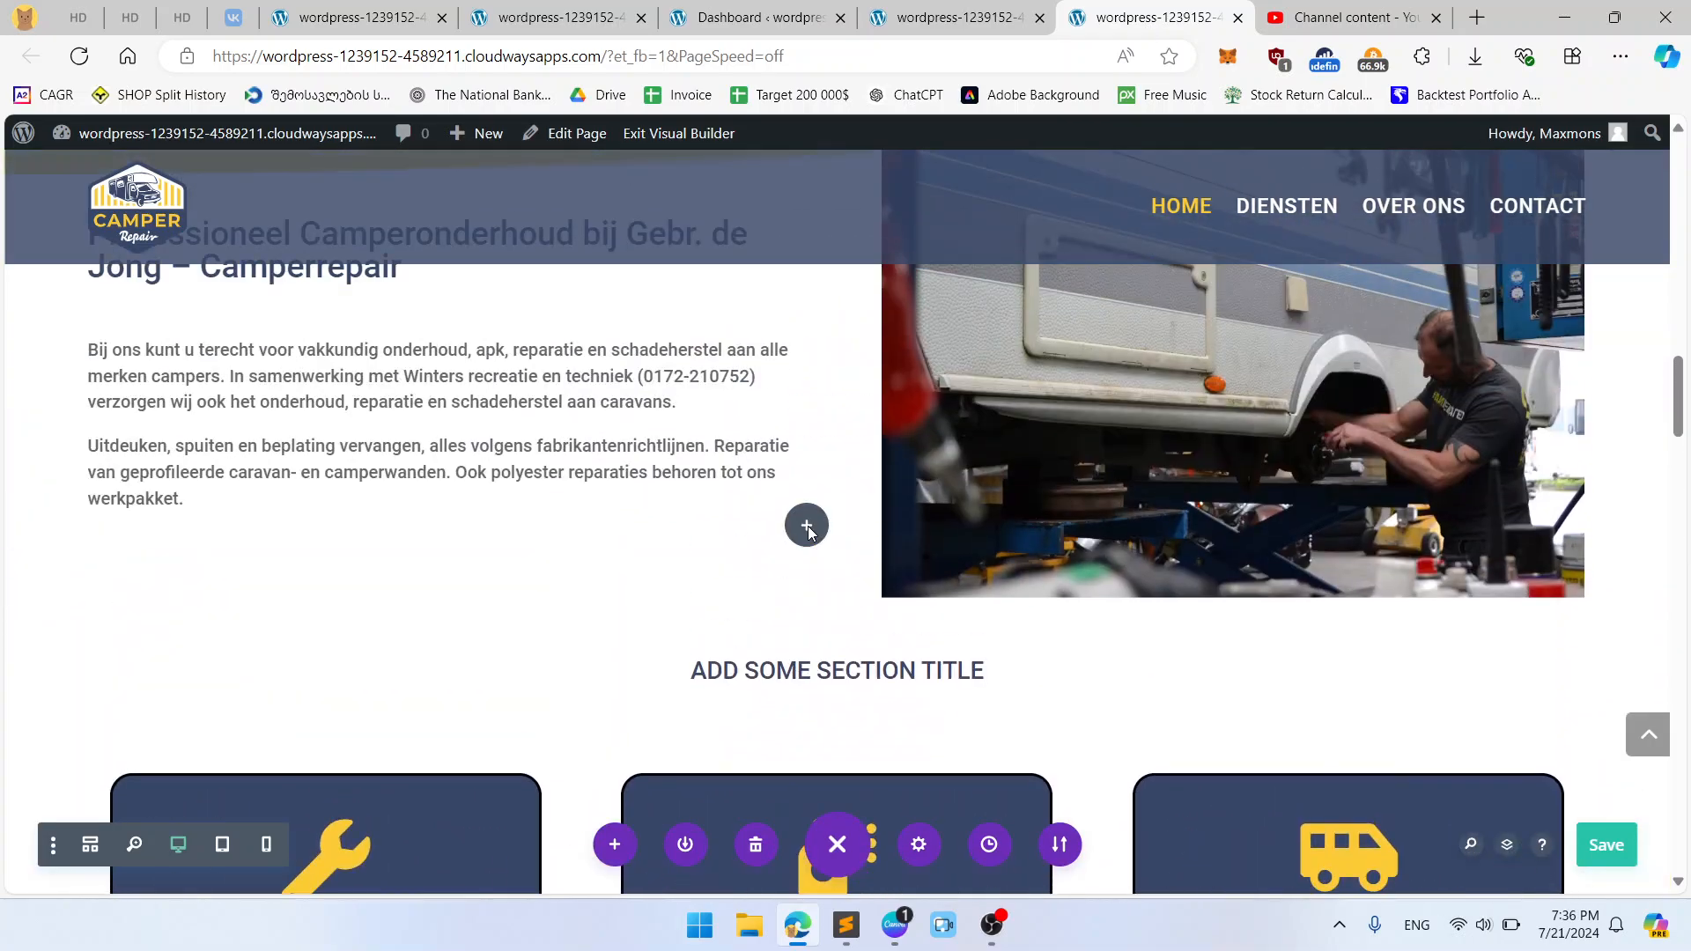
left_click_drag(807, 526, 784, 726)
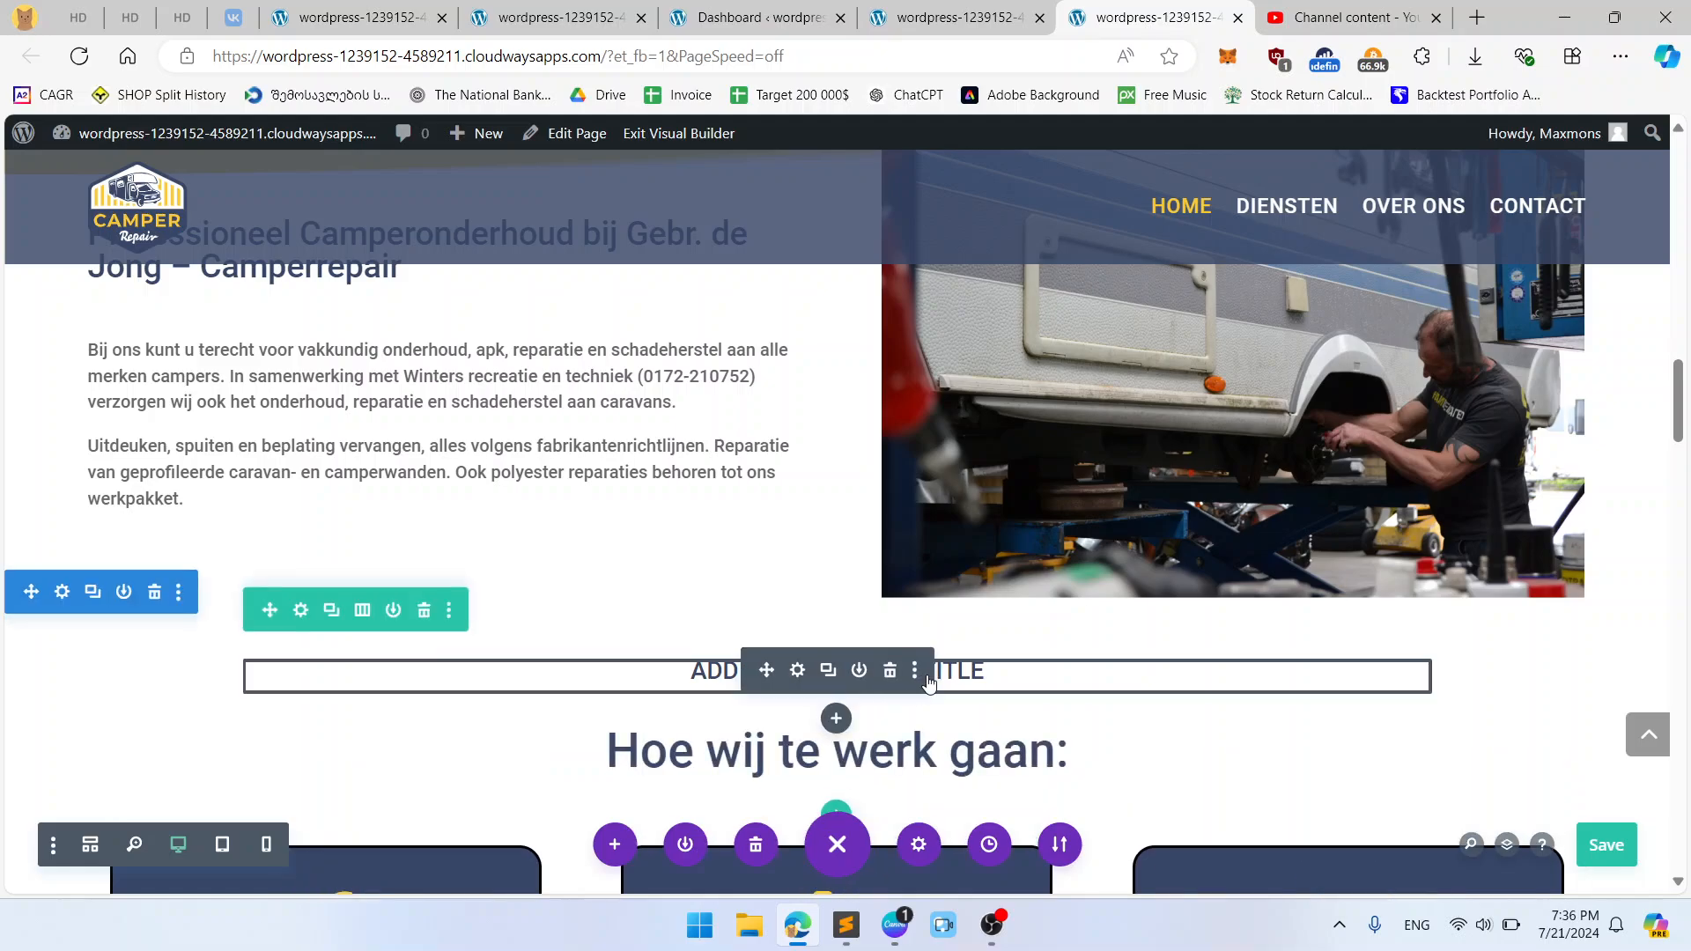
left_click(893, 673)
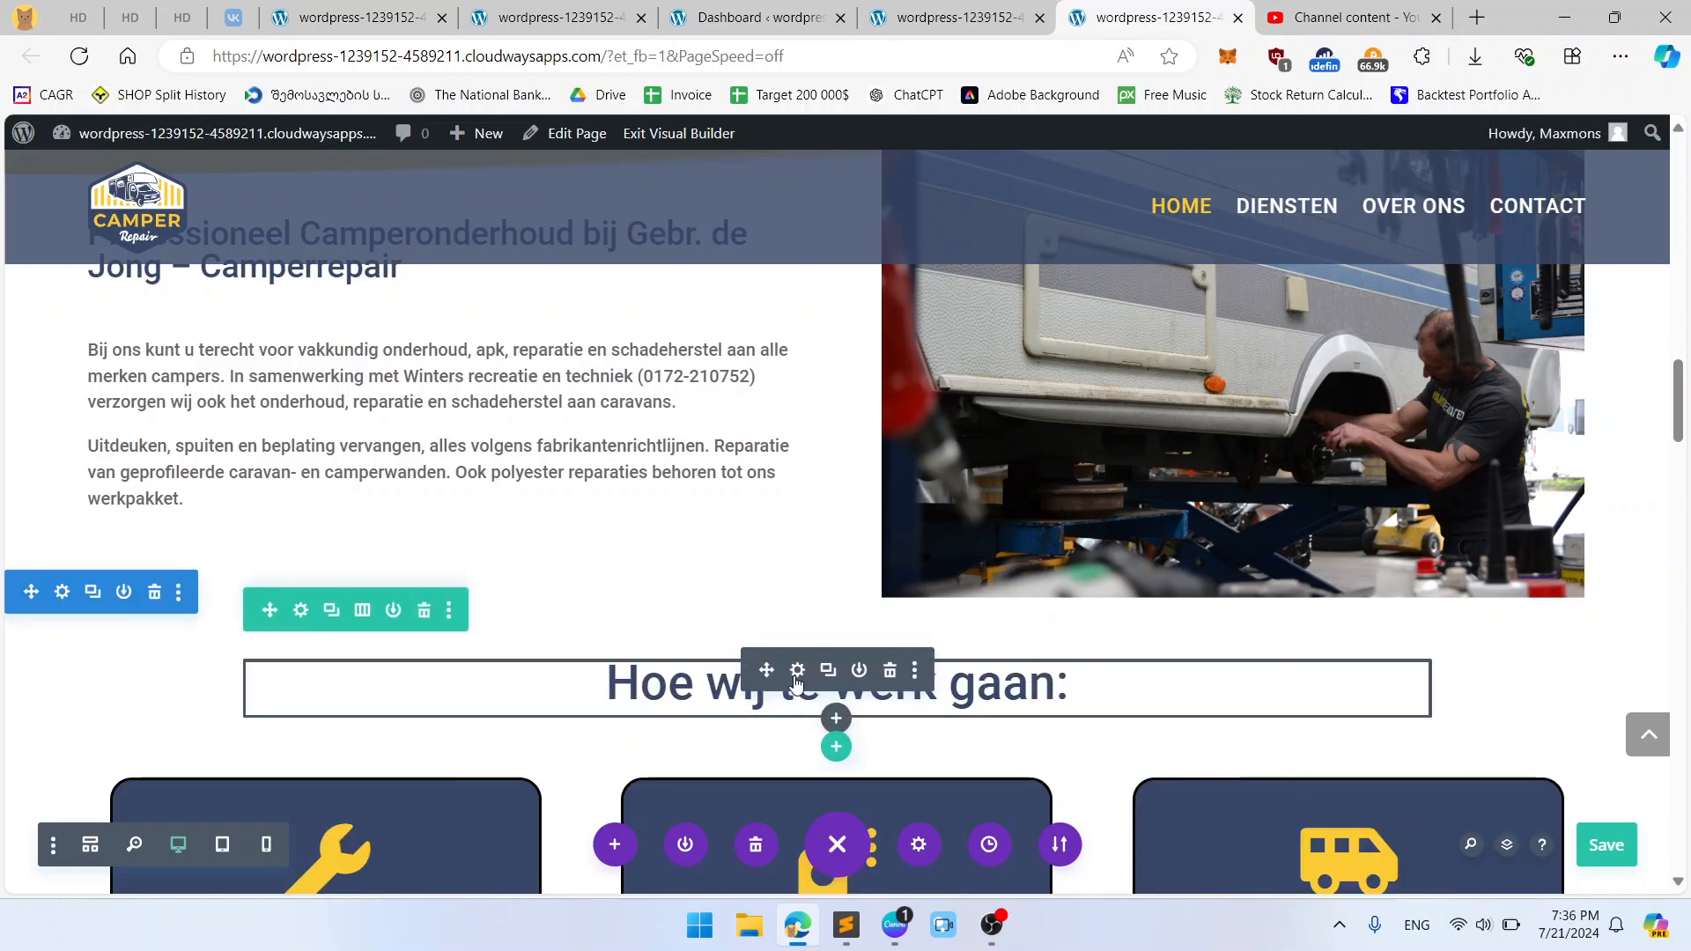
Step: Change the copied heading's text above the service cards to "Some Section Title Here" and save the module
left_click(797, 671)
triple_click(1222, 501)
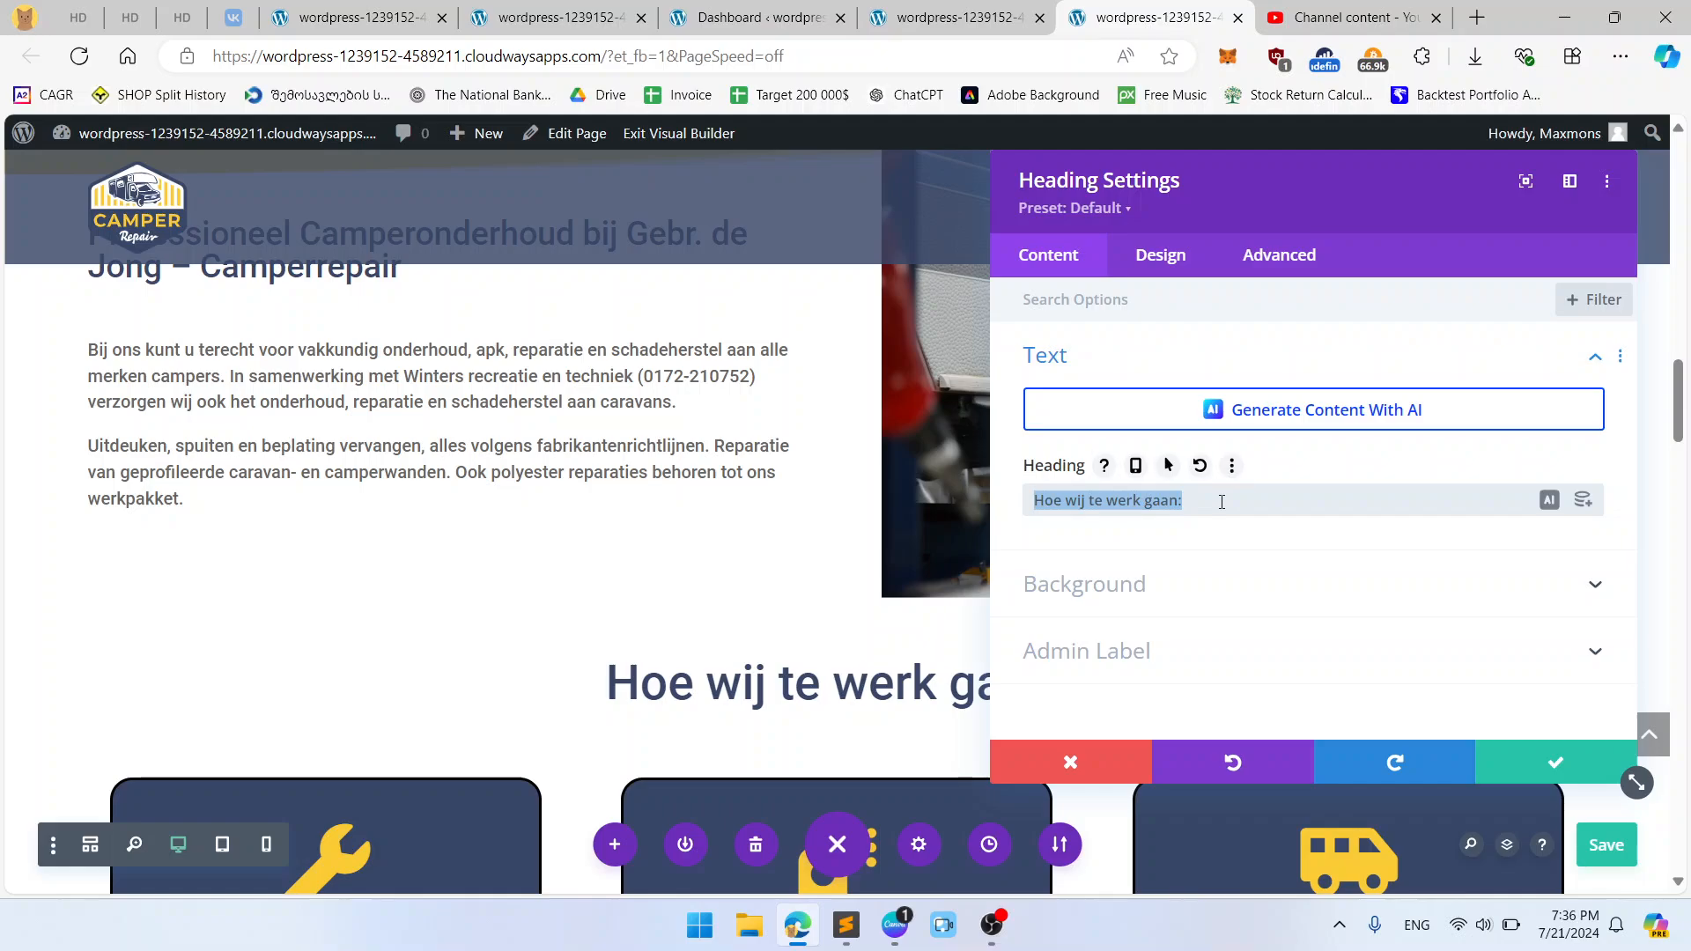
type("SOME SECTION")
key("ctrl+a")
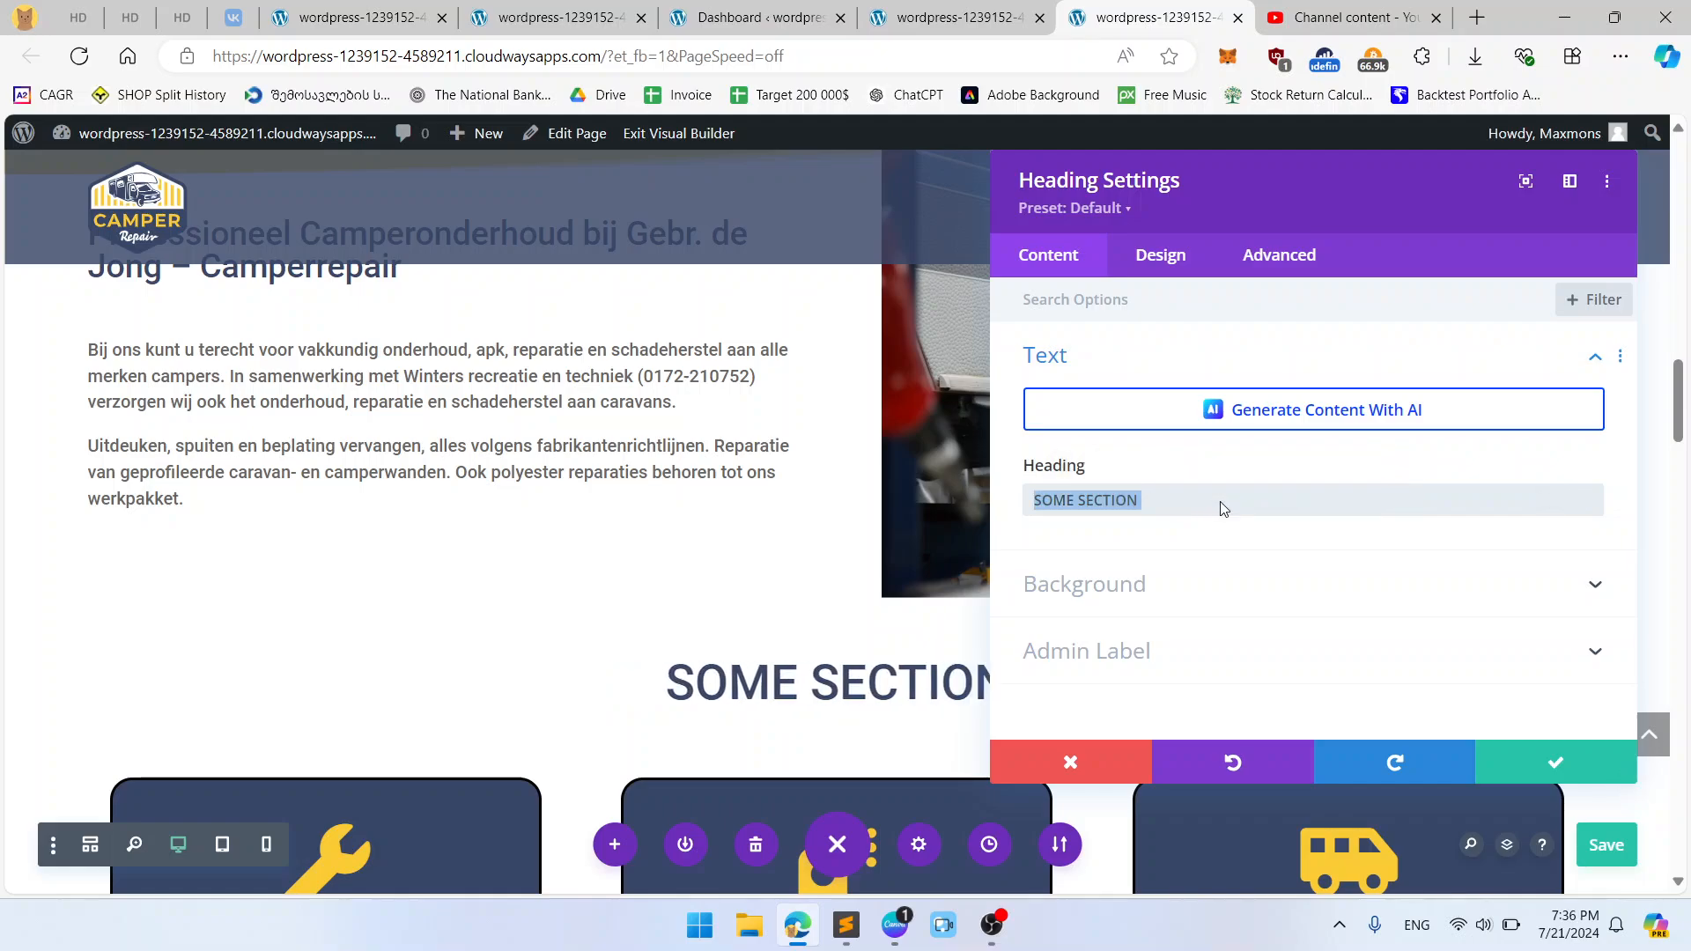
type("ss")
key("BackSpace")
type("ome S")
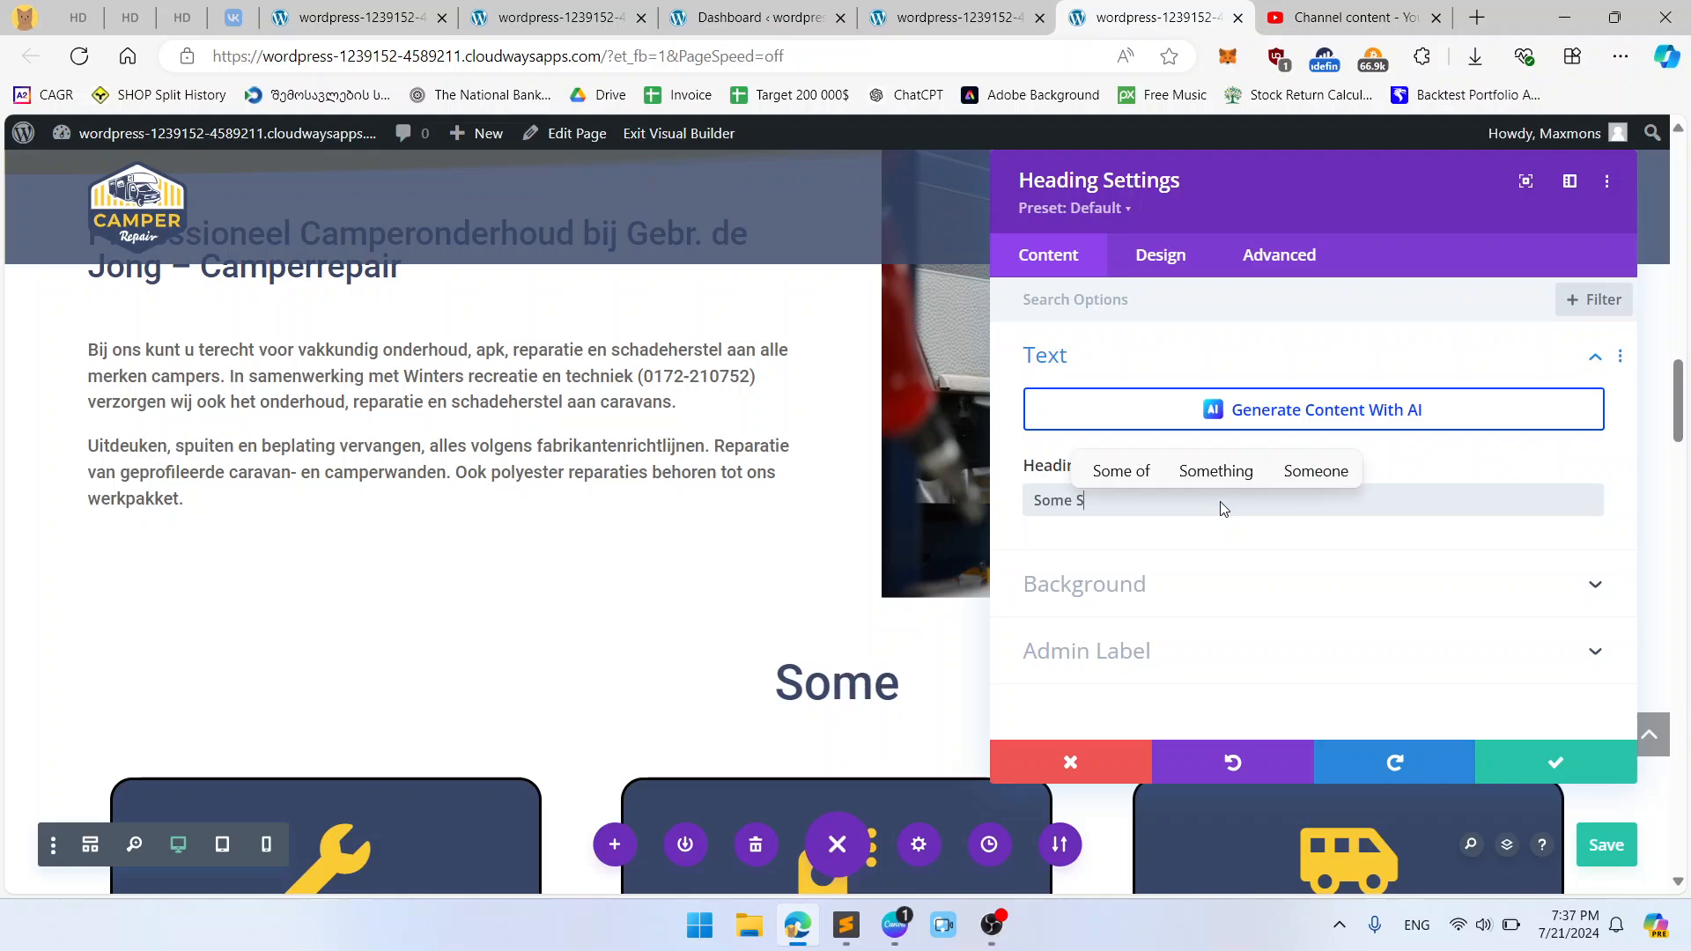
type("ection Ti")
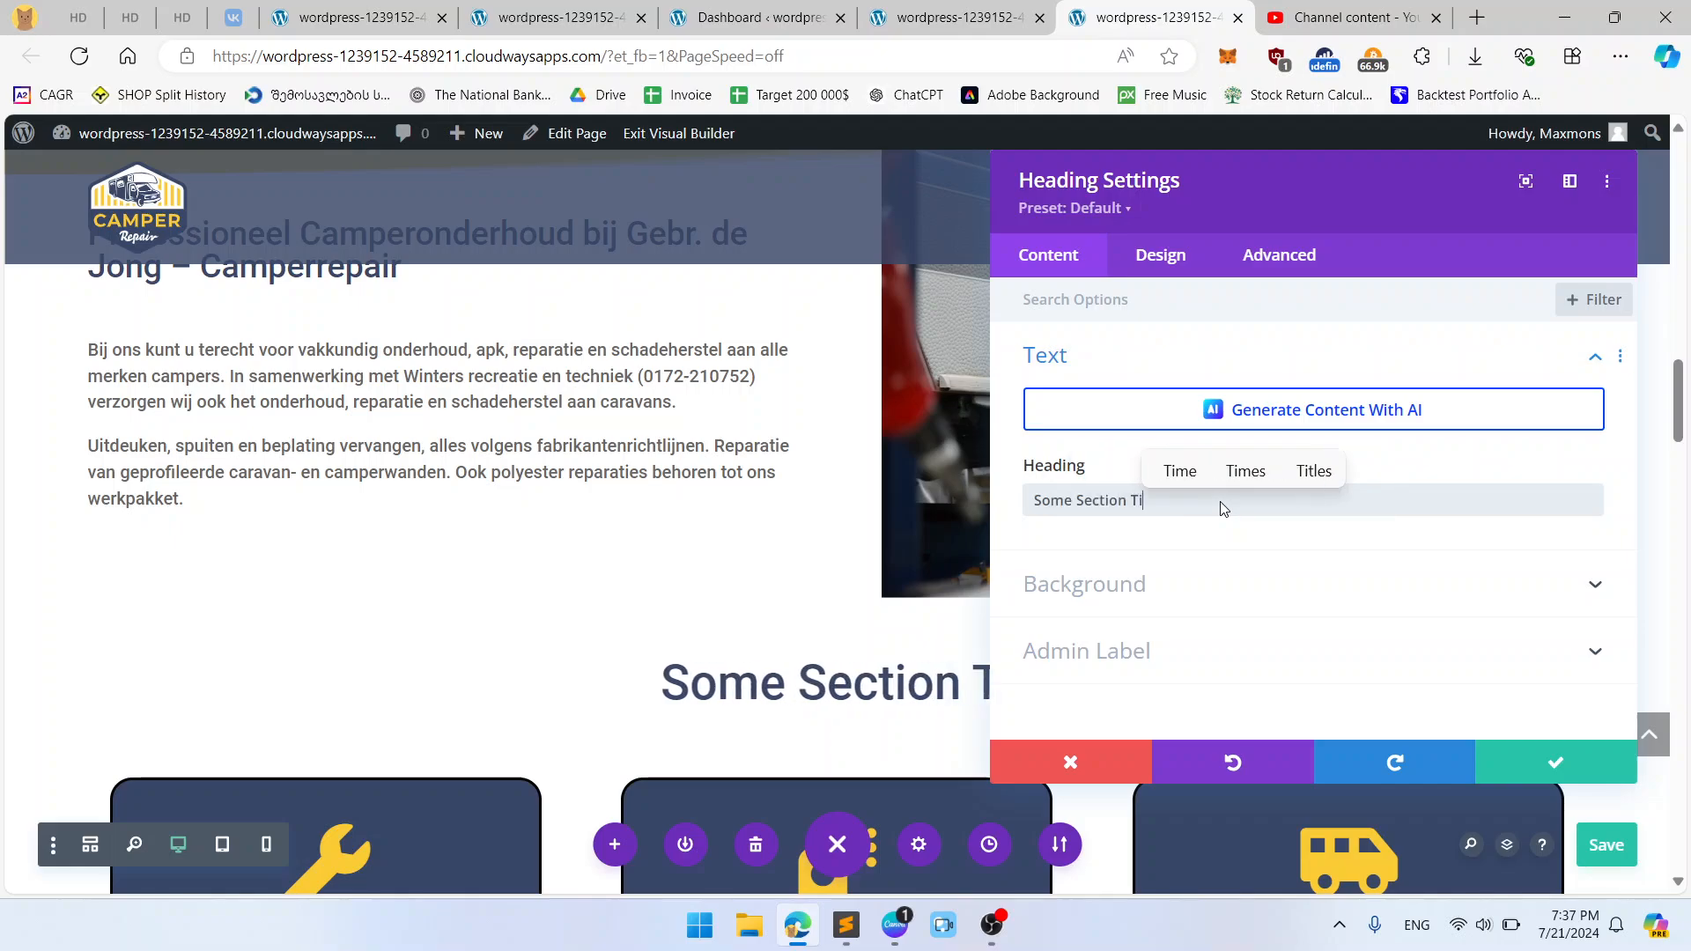
type("tle Here")
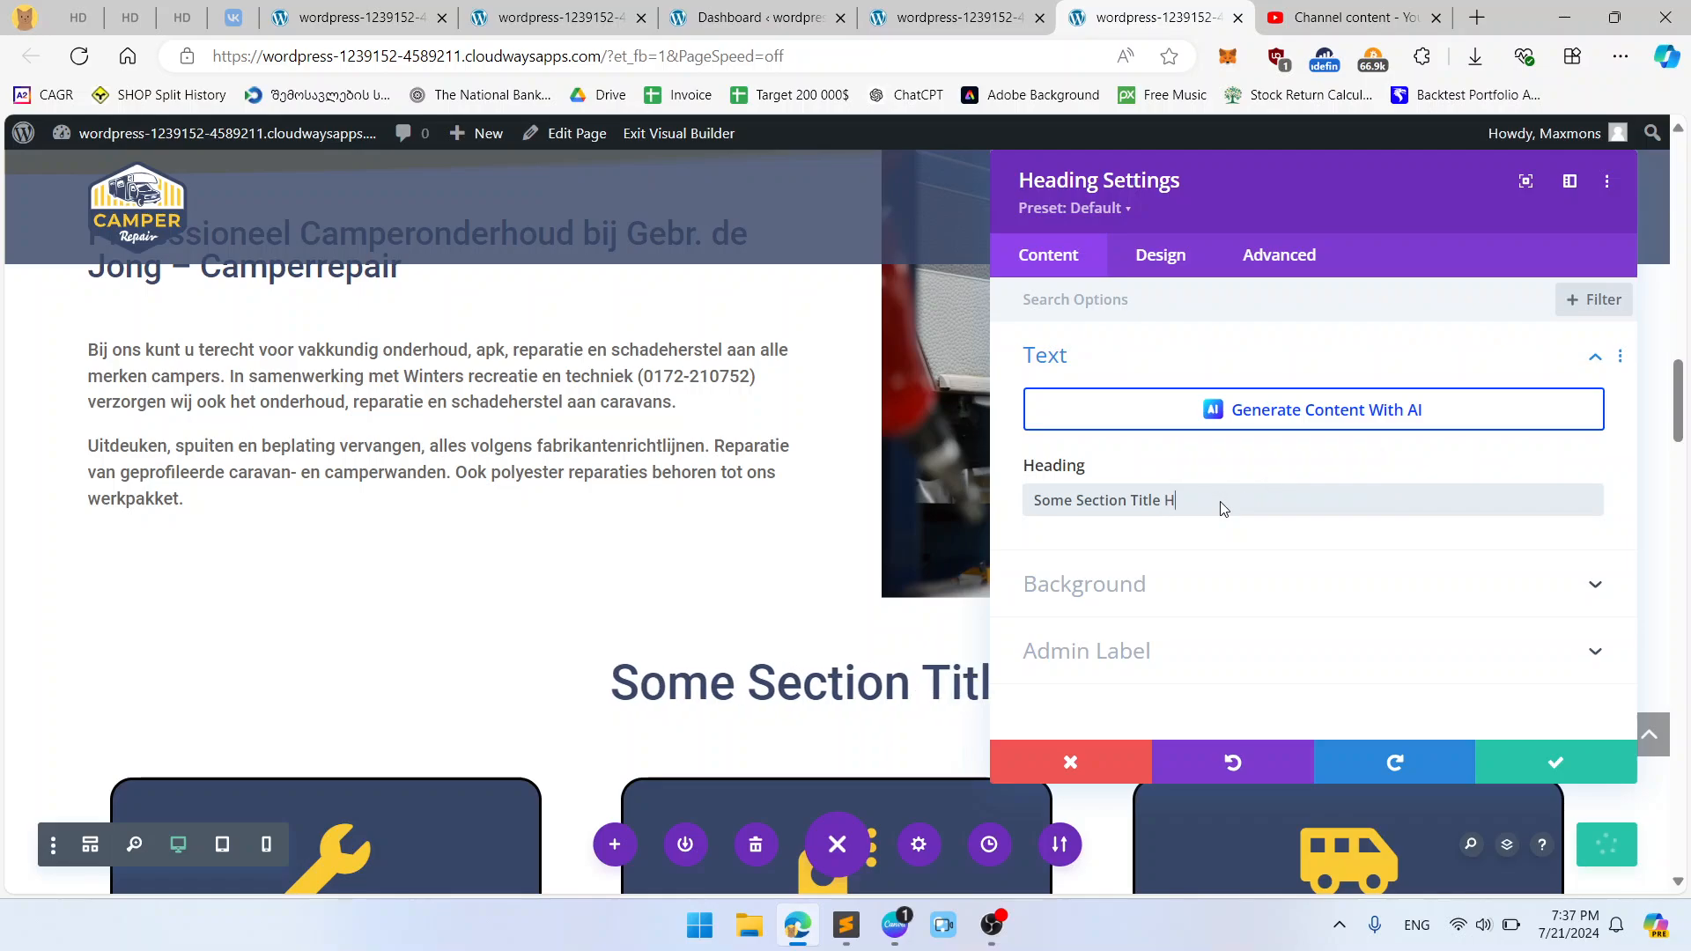
left_click(1522, 759)
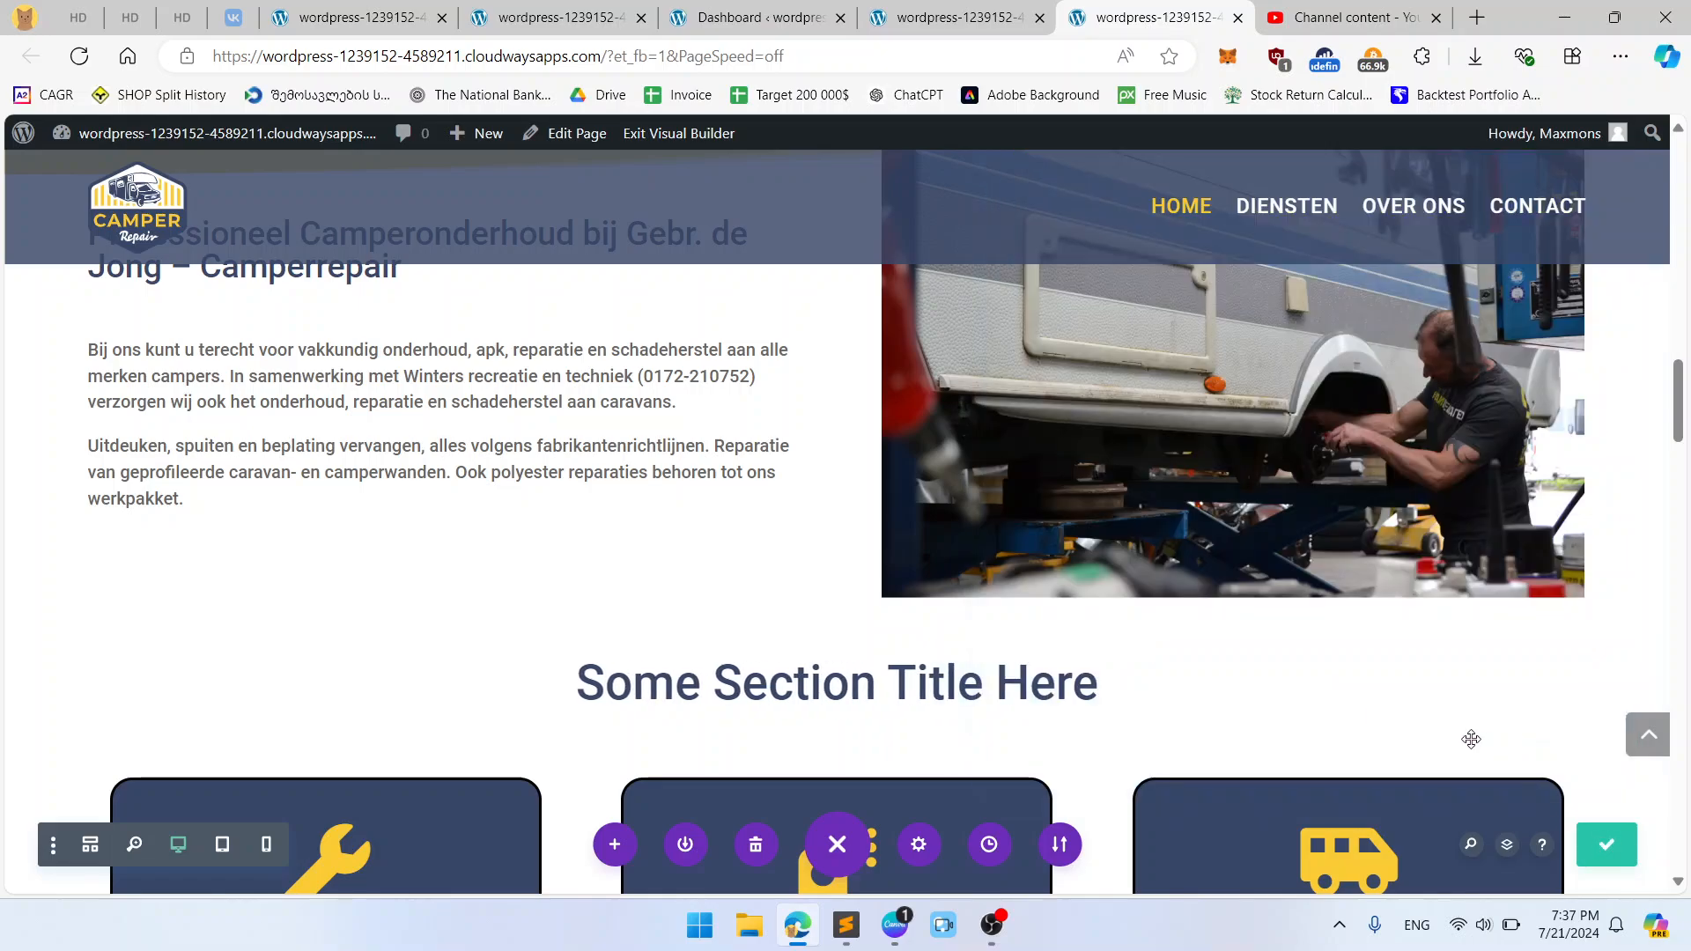
Step: Clear the minimum height of the service cards section to remove the empty space beneath its buttons, and save the section settings
scroll(1192, 546, "down", 8)
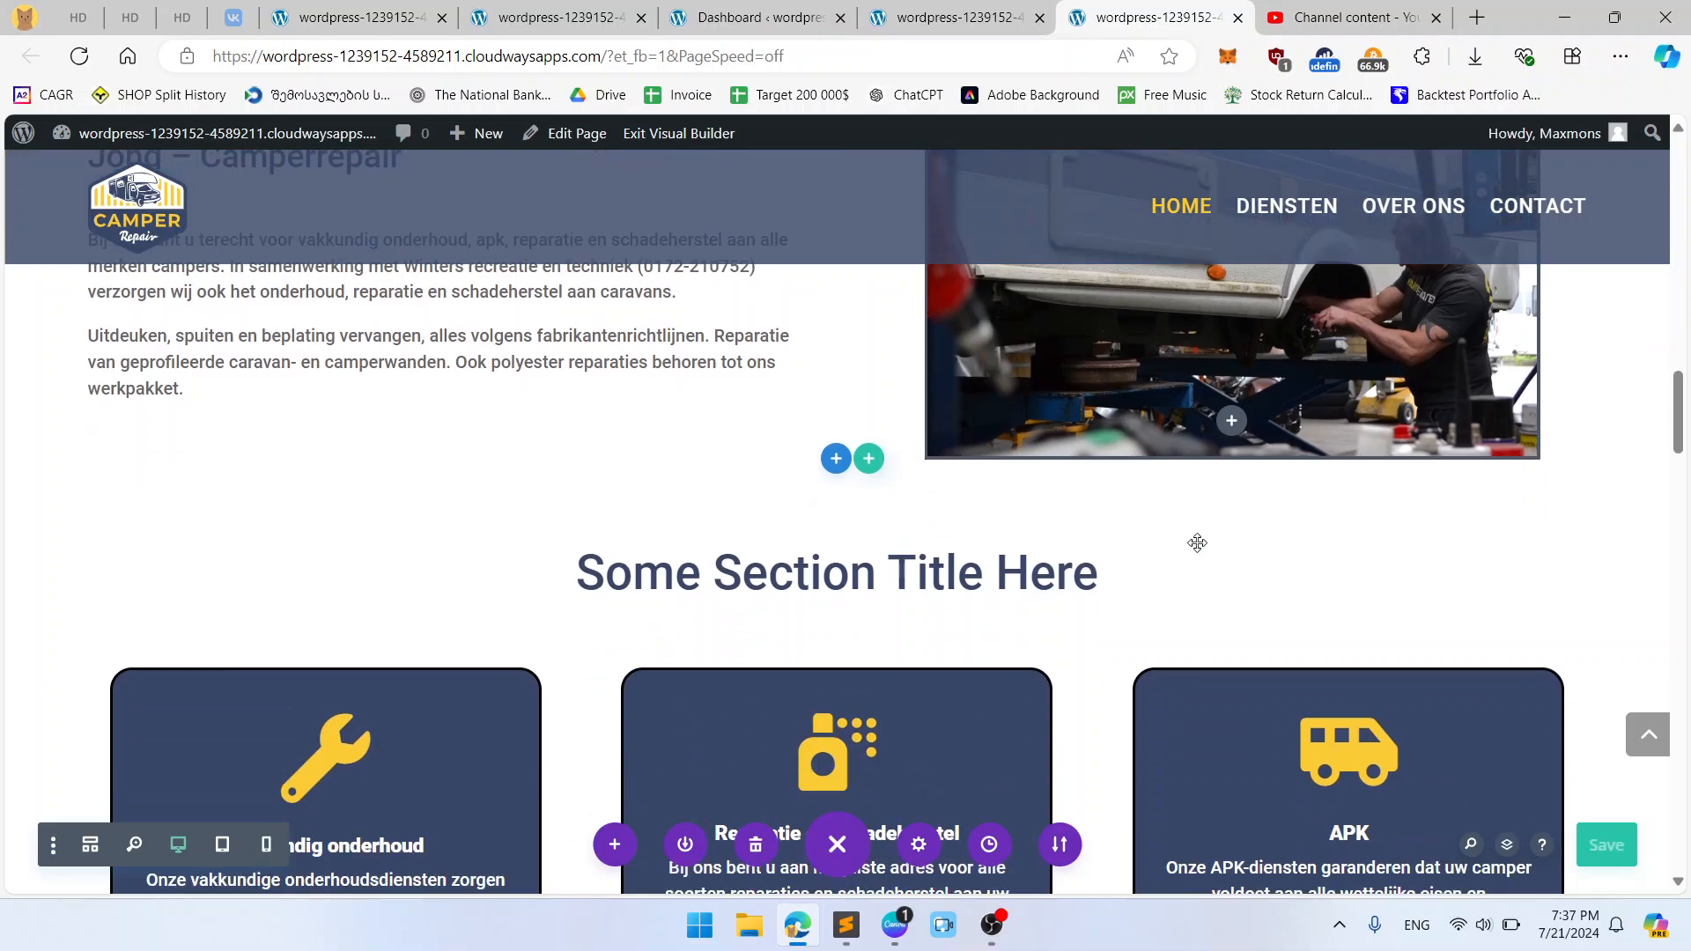
scroll(1378, 524, "down", 5)
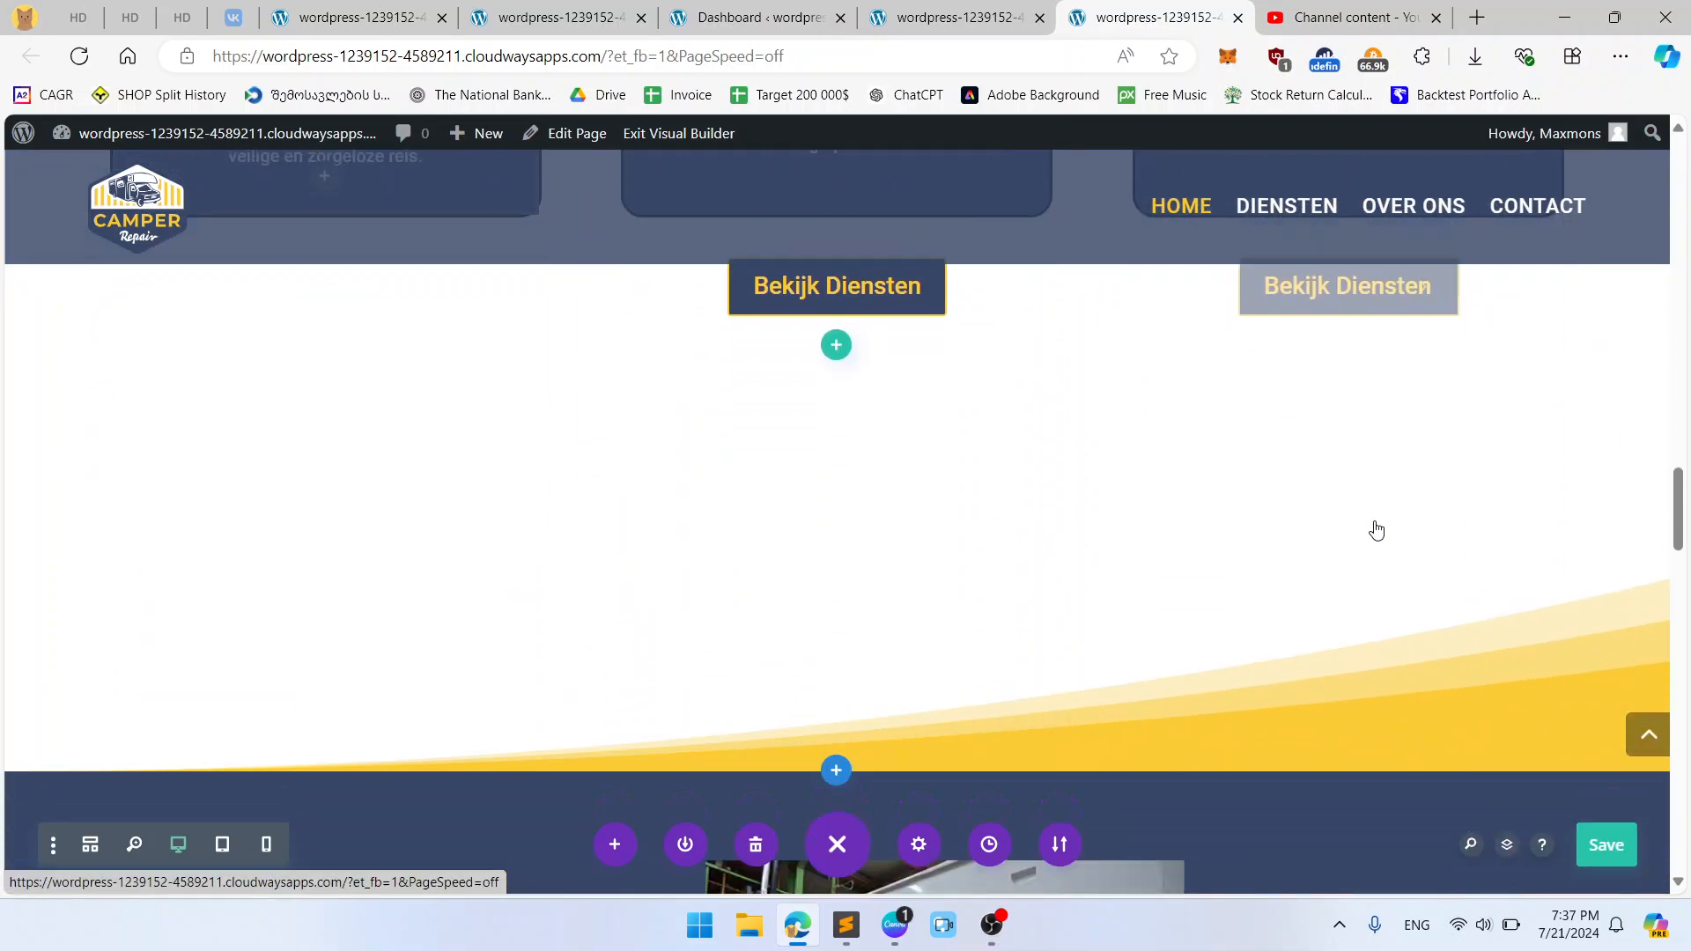
scroll(807, 582, "up", 3)
scroll(734, 599, "up", 7)
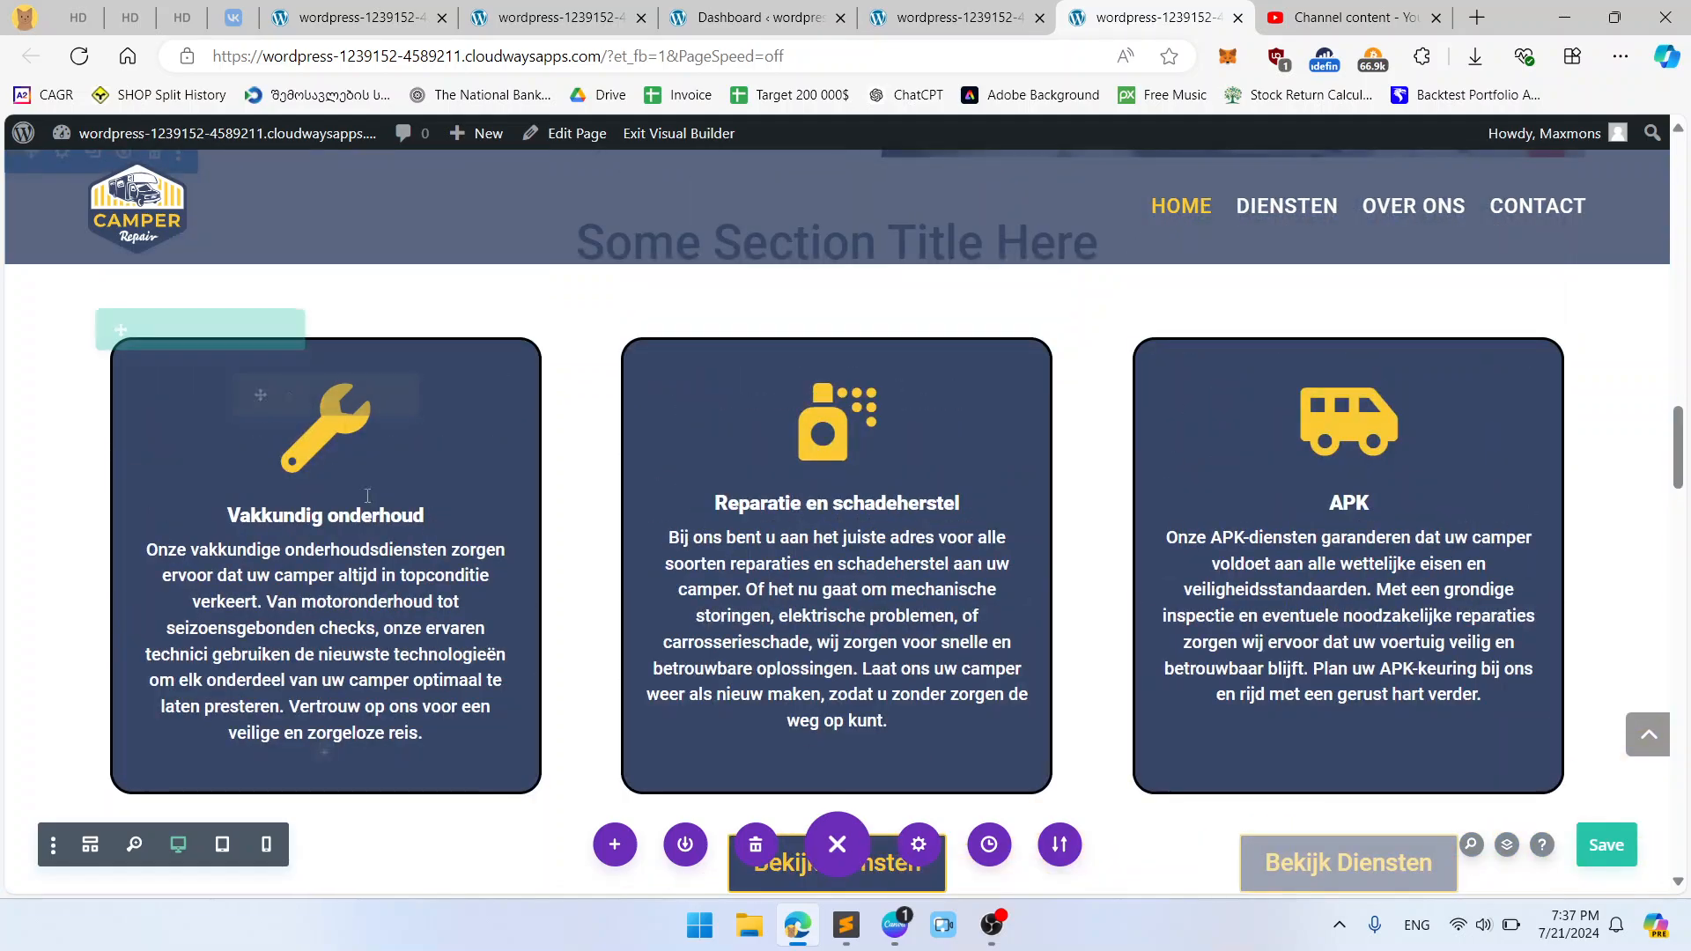
left_click(59, 384)
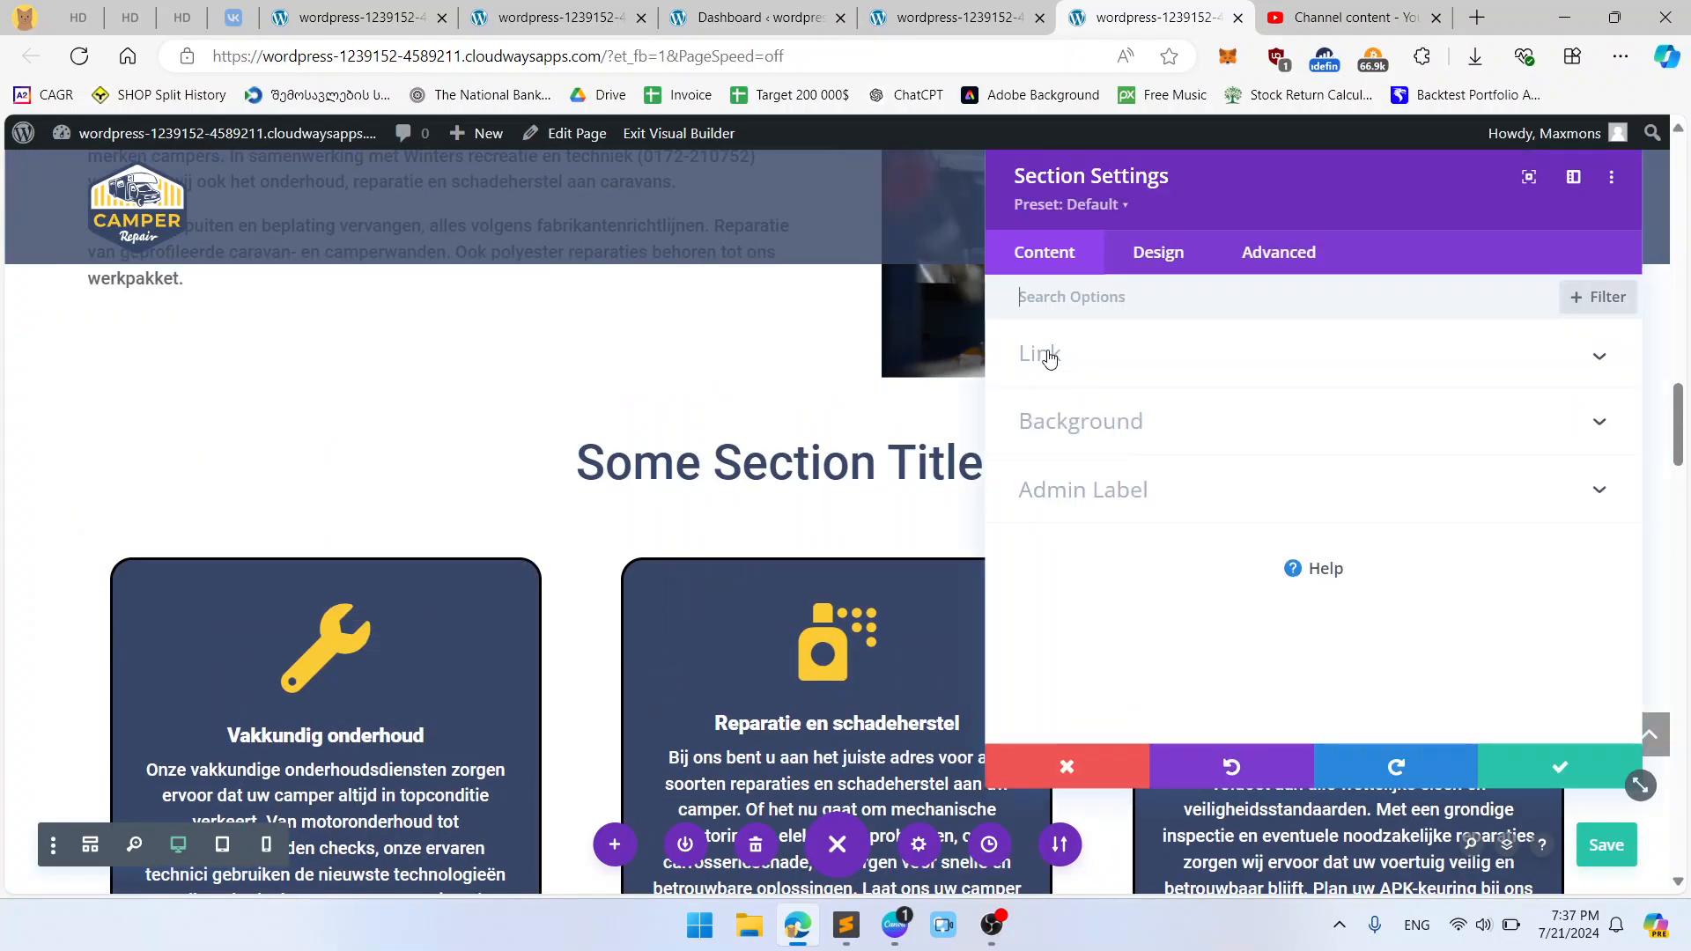
left_click(1155, 255)
left_click(1112, 558)
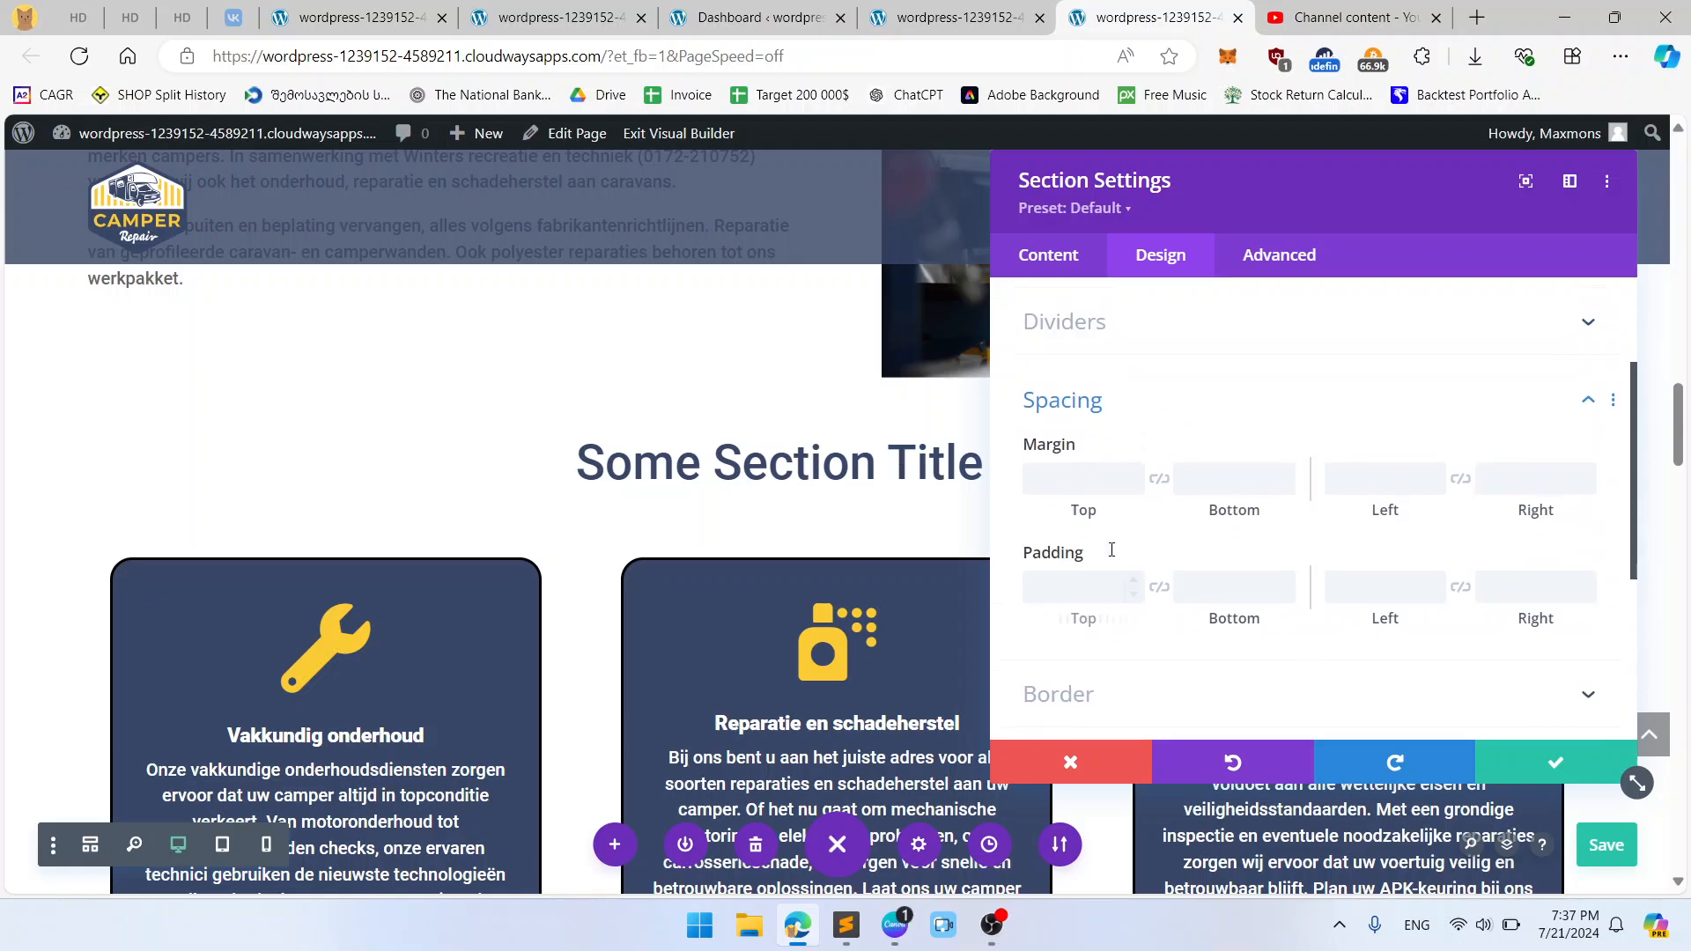
scroll(1101, 577, "down", 3)
scroll(1101, 572, "up", 5)
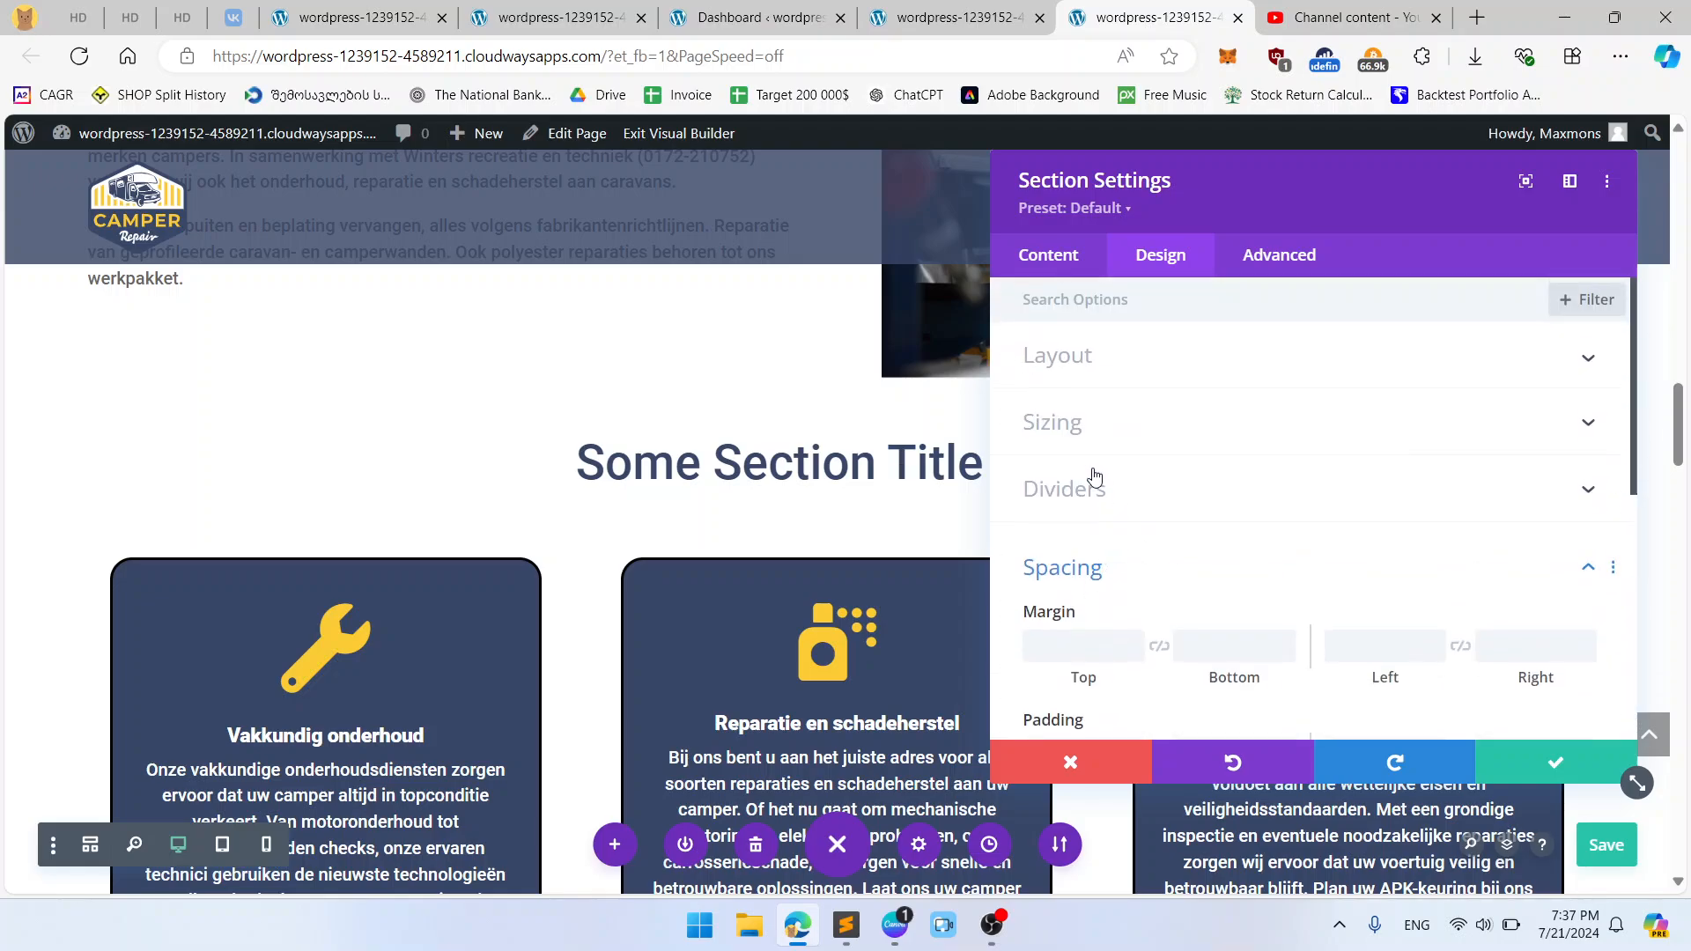
left_click(1101, 430)
scroll(1145, 494, "down", 1)
scroll(1199, 541, "down", 1)
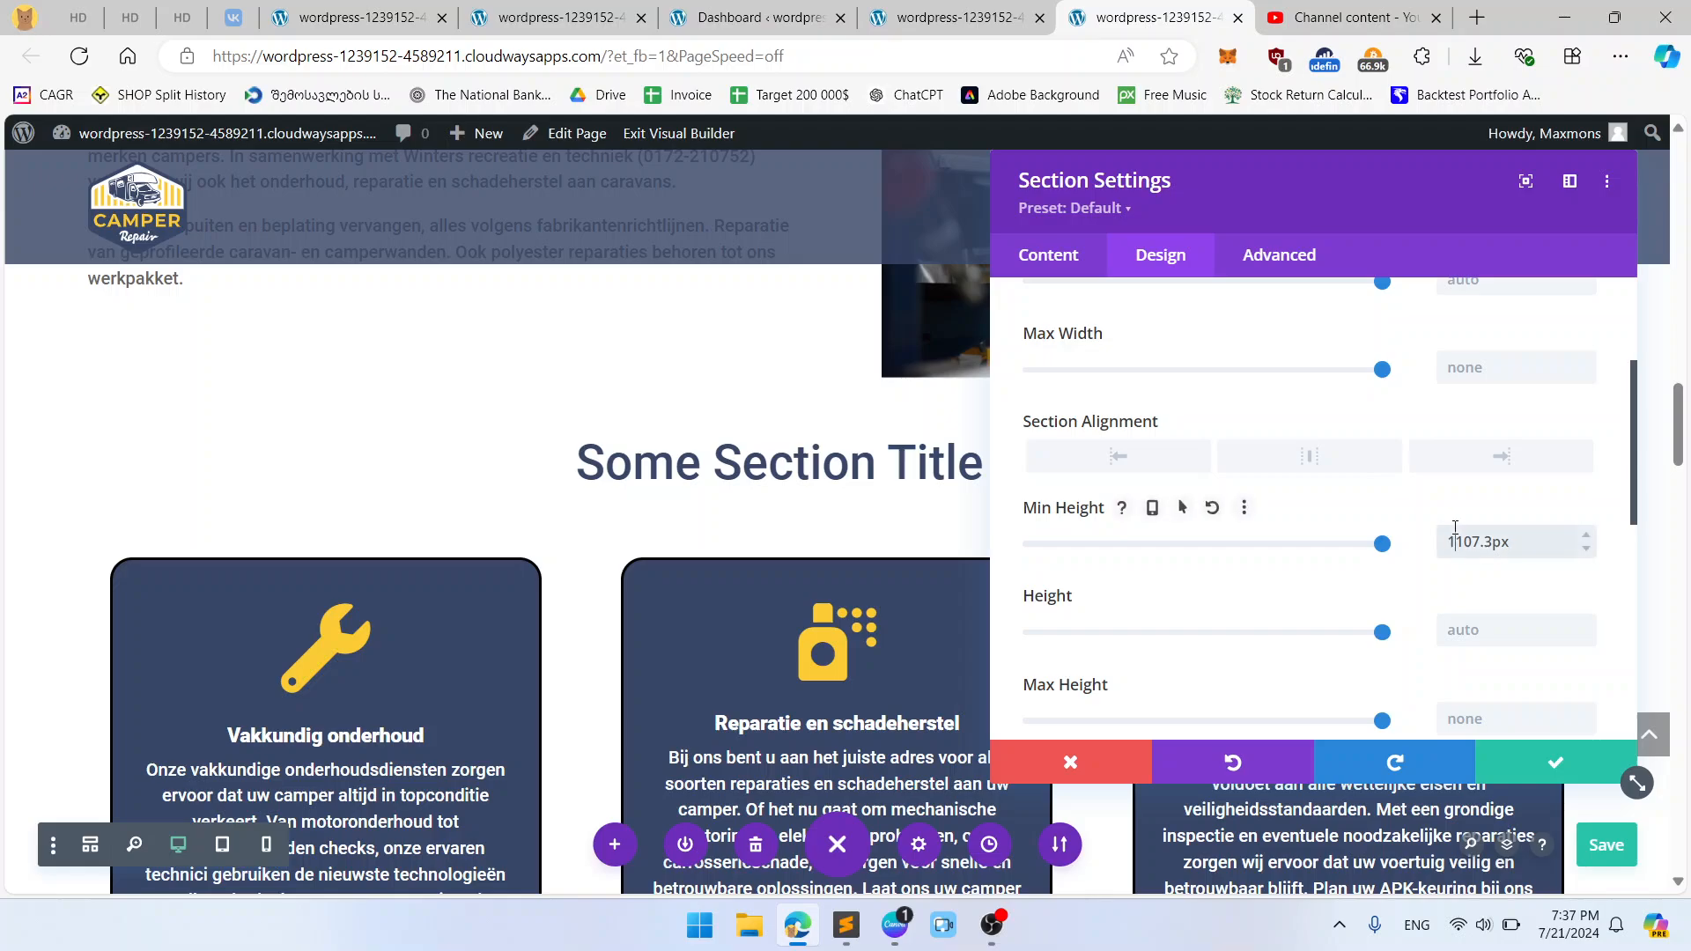
left_click(1554, 763)
scroll(1168, 702, "down", 5)
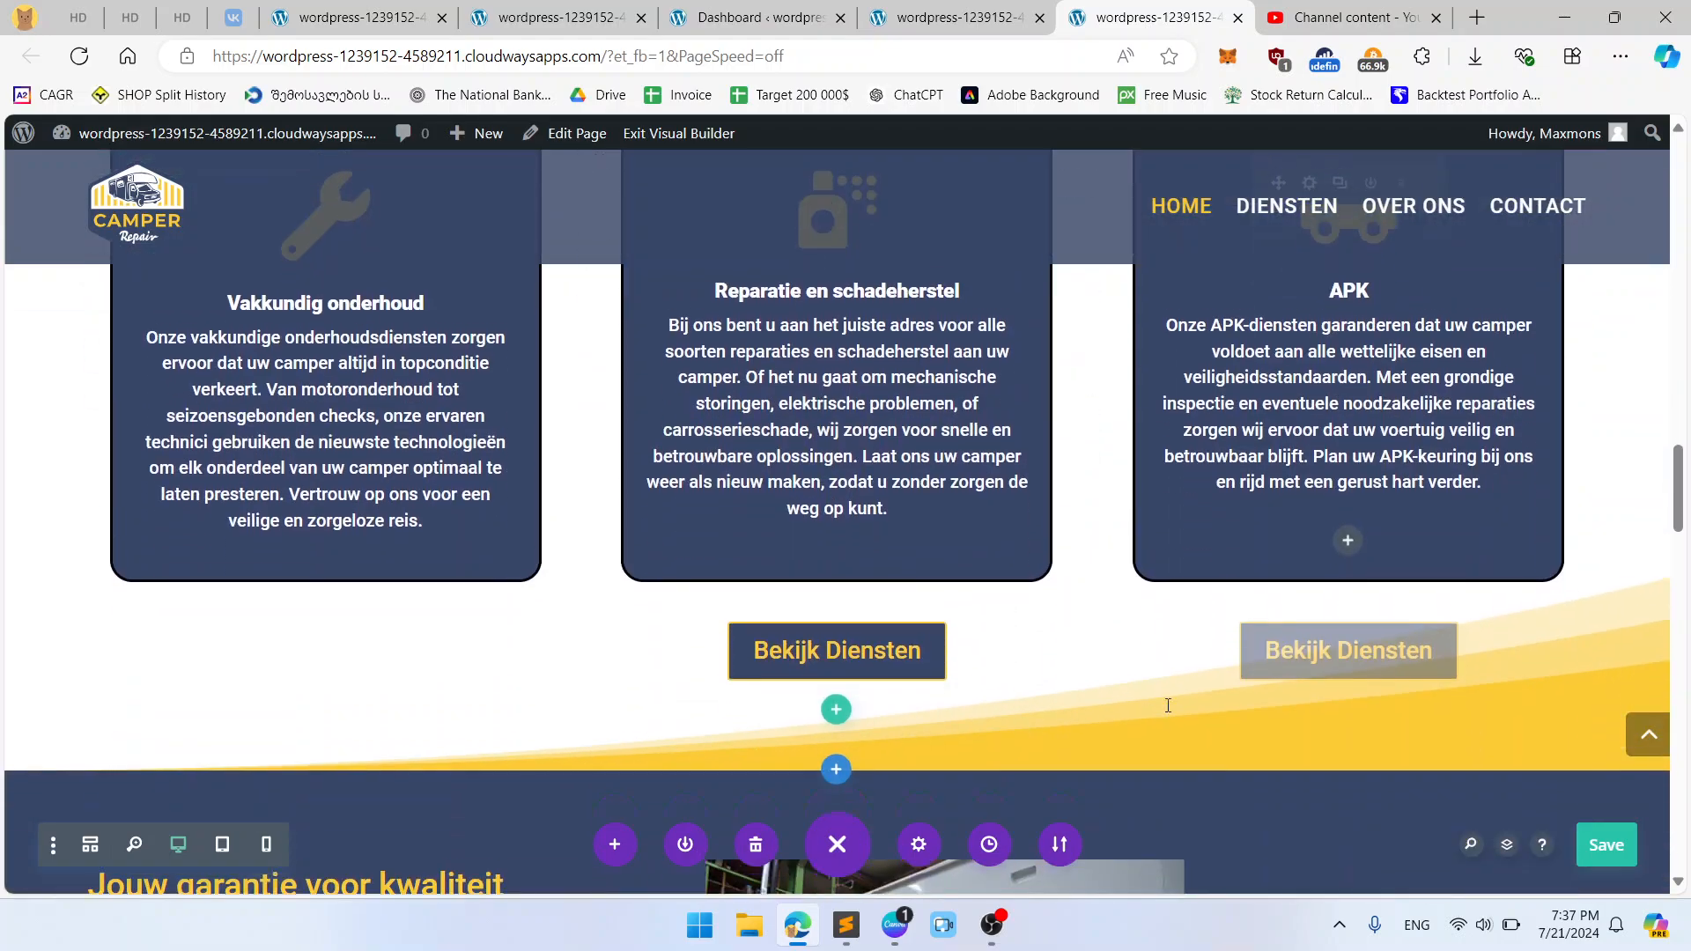
scroll(1166, 702, "up", 4)
scroll(1166, 701, "up", 6)
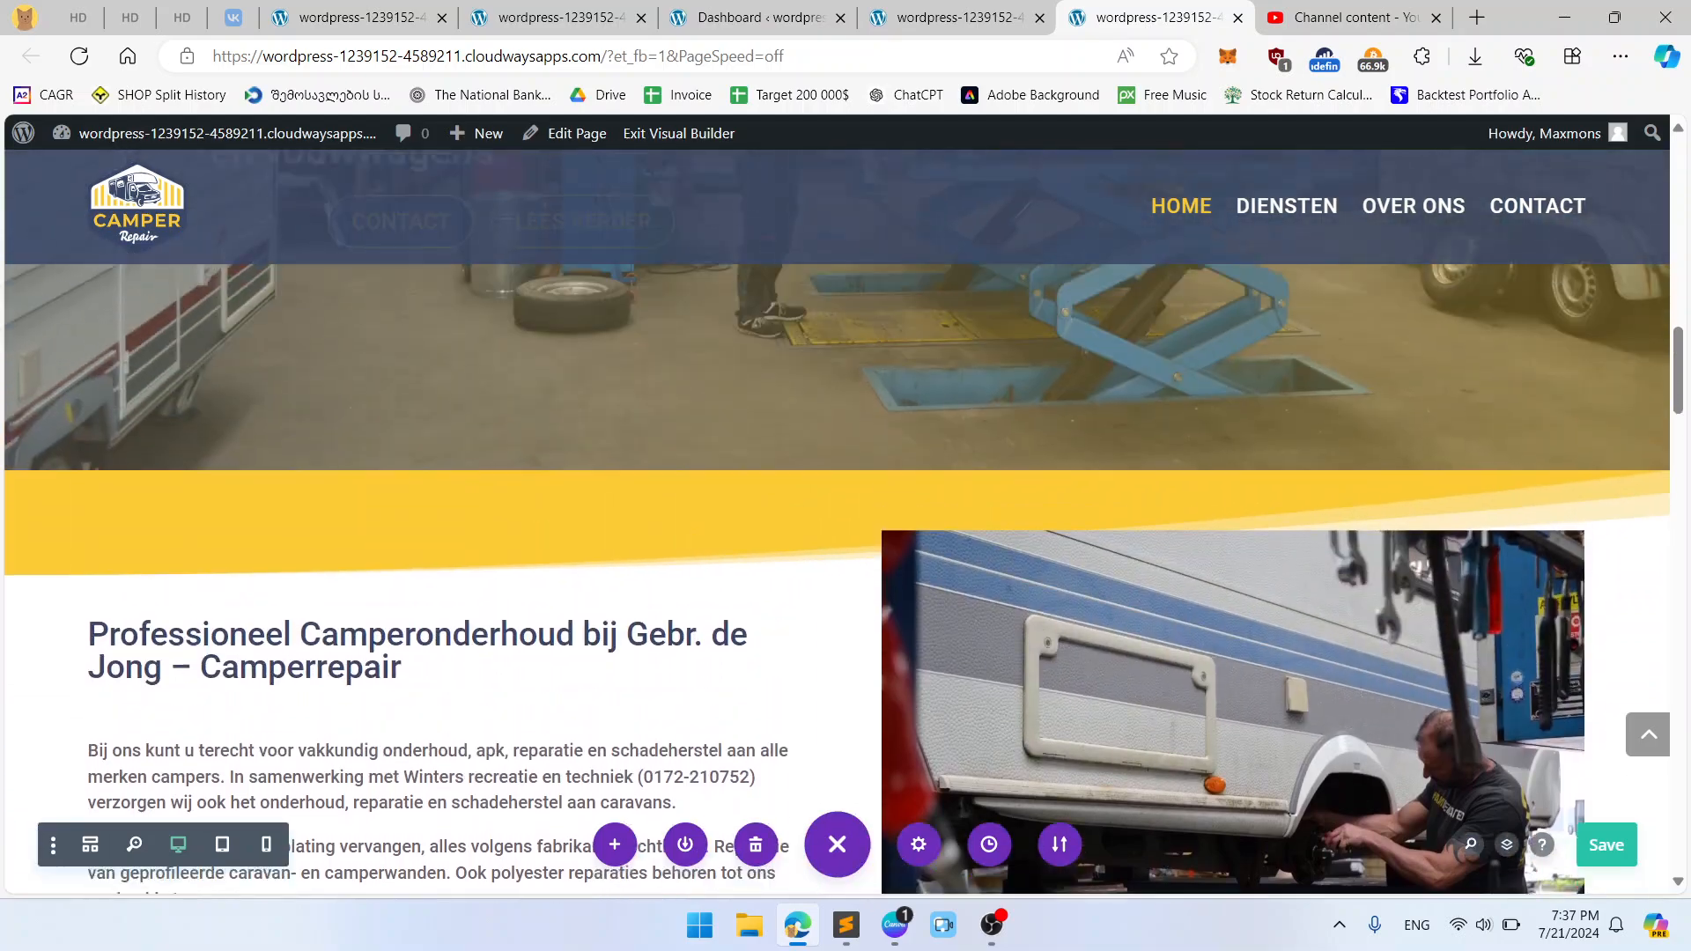
Step: Review the page layout from the intro text through the service cards and quality guarantee section to the four work steps
scroll(1166, 701, "down", 4)
scroll(1166, 701, "down", 1)
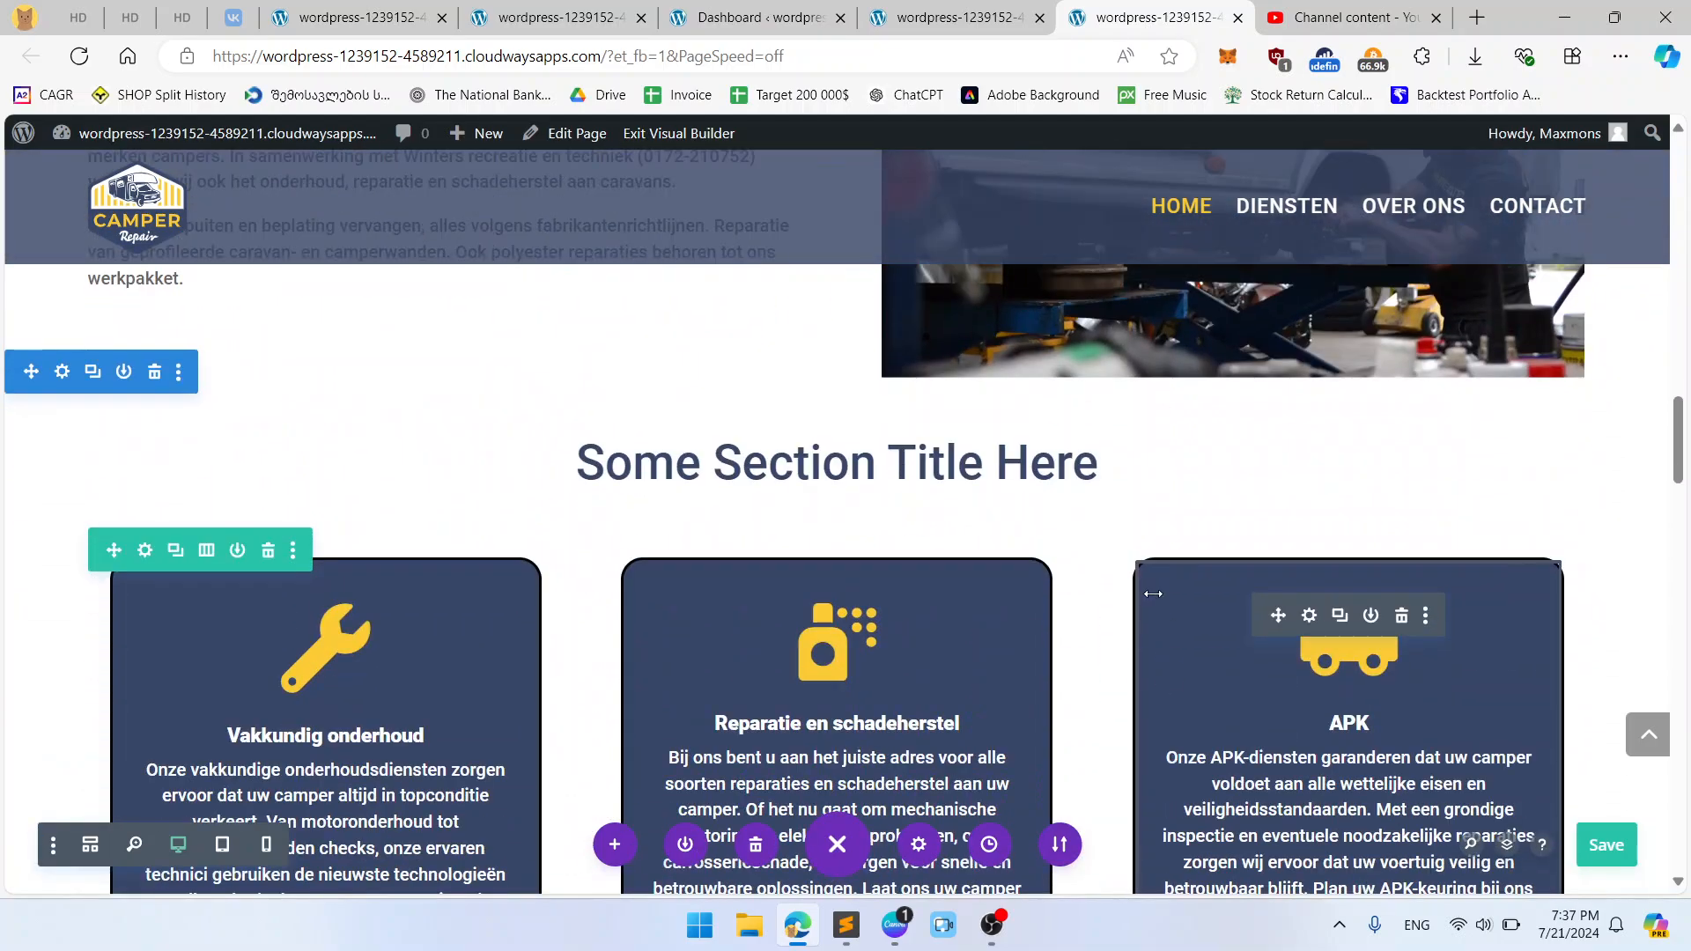
scroll(1153, 591, "down", 2)
scroll(1153, 591, "down", 3)
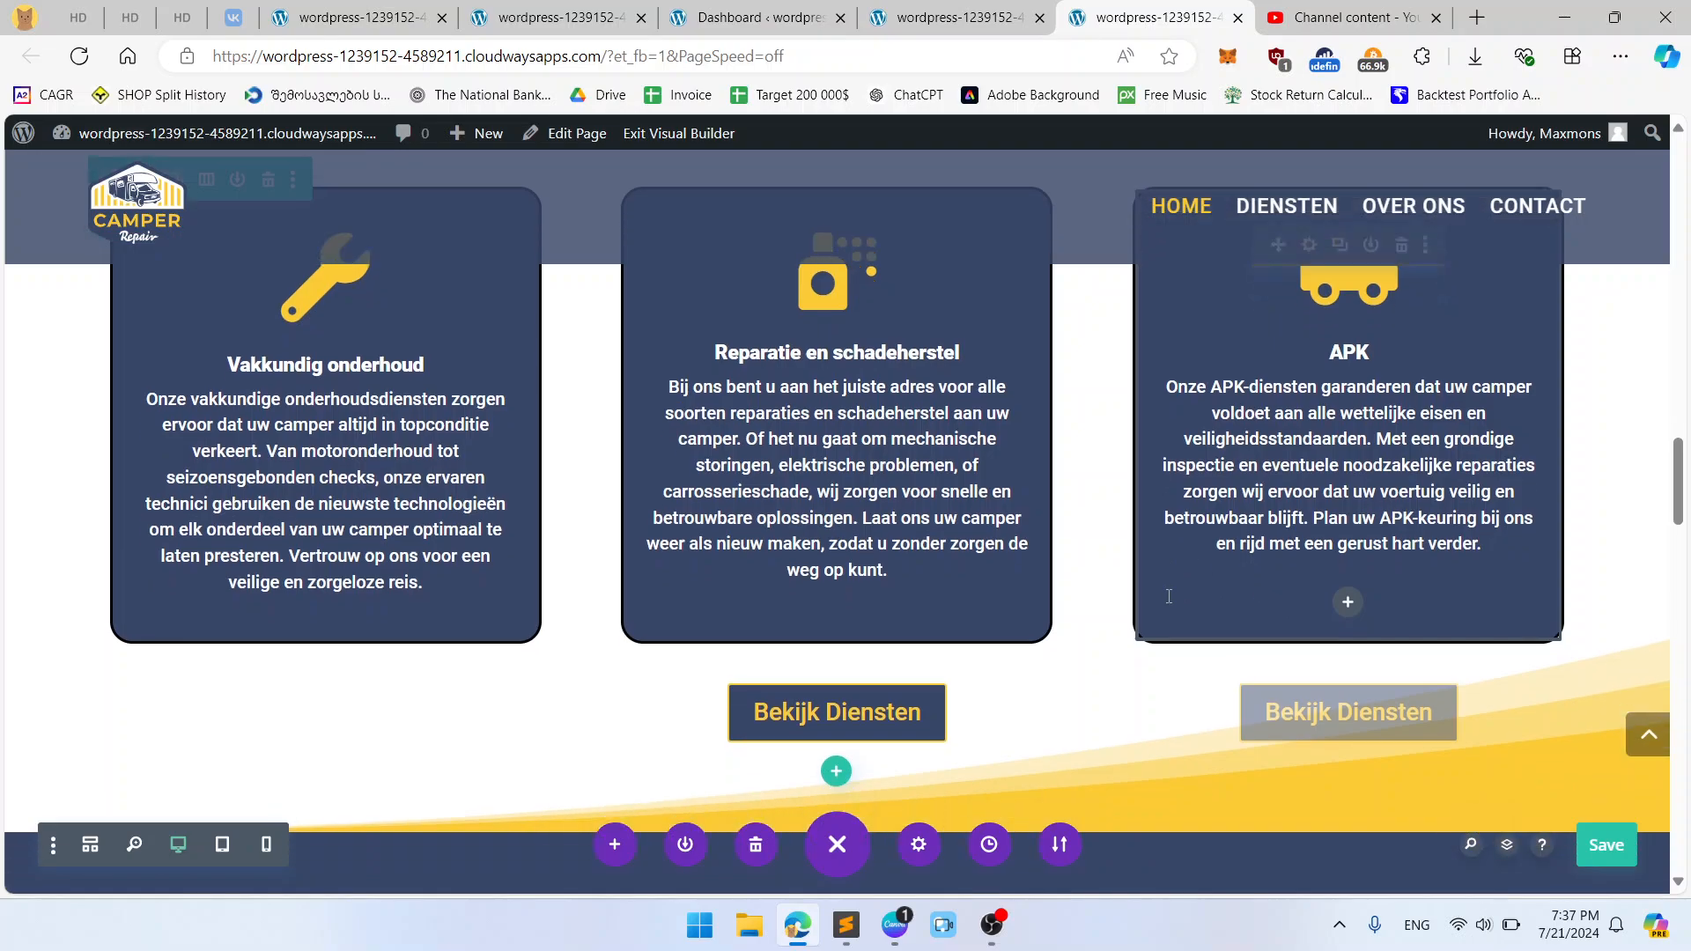
scroll(1387, 397, "up", 1)
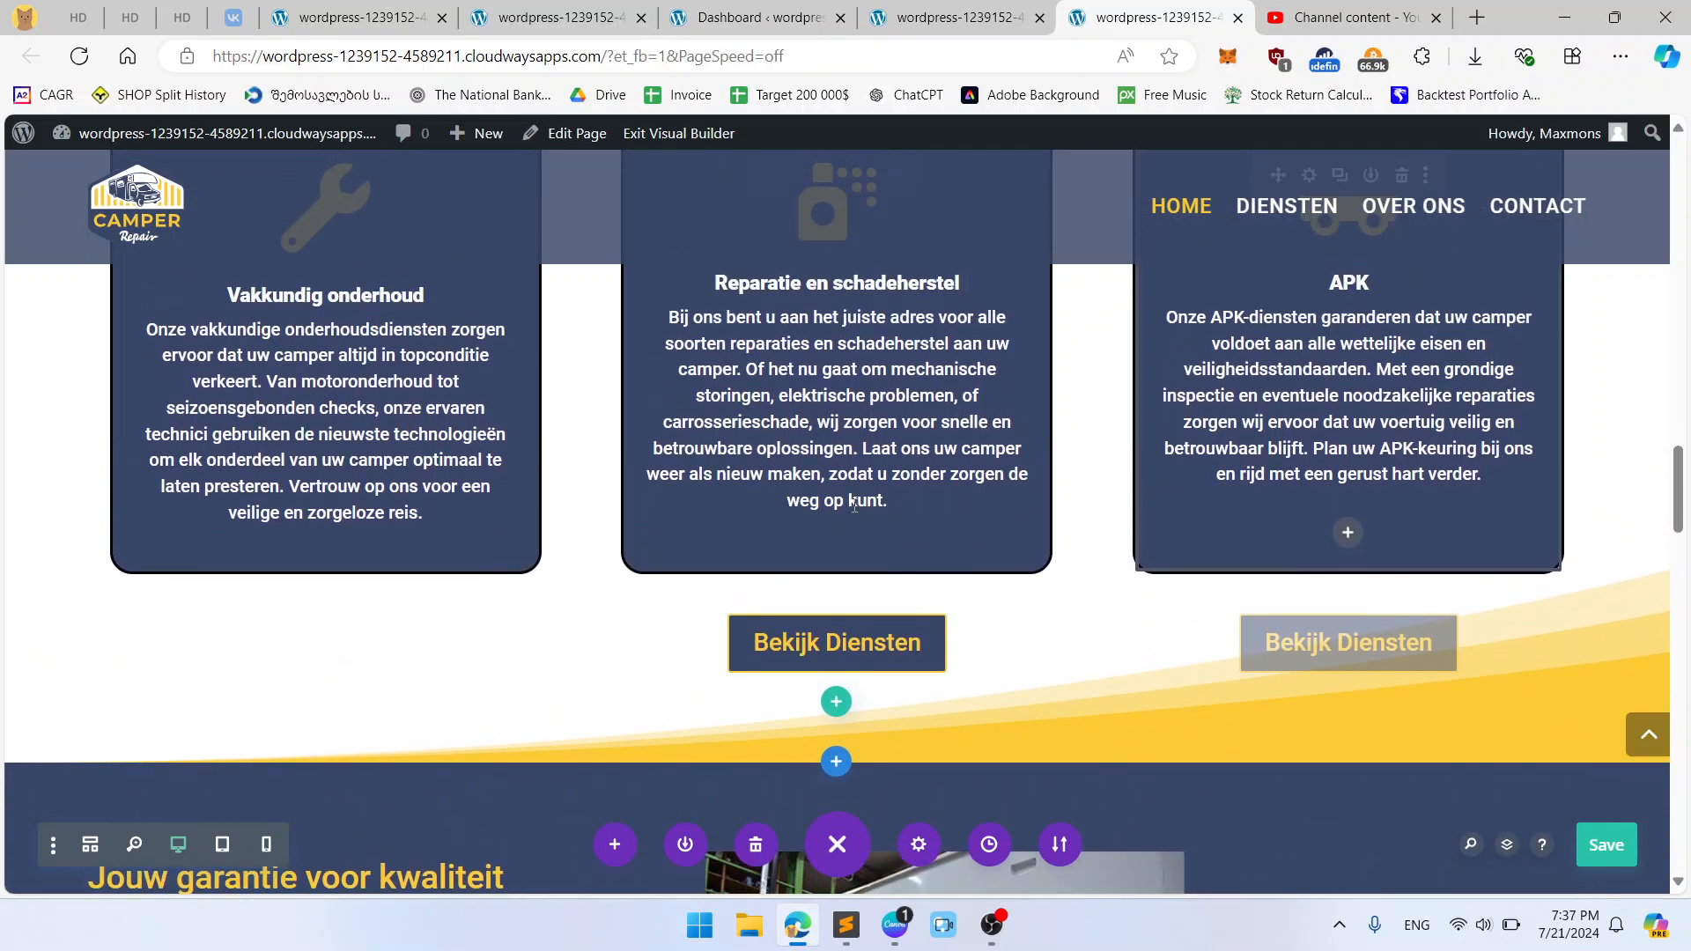
scroll(1239, 530, "down", 2)
scroll(1238, 529, "down", 2)
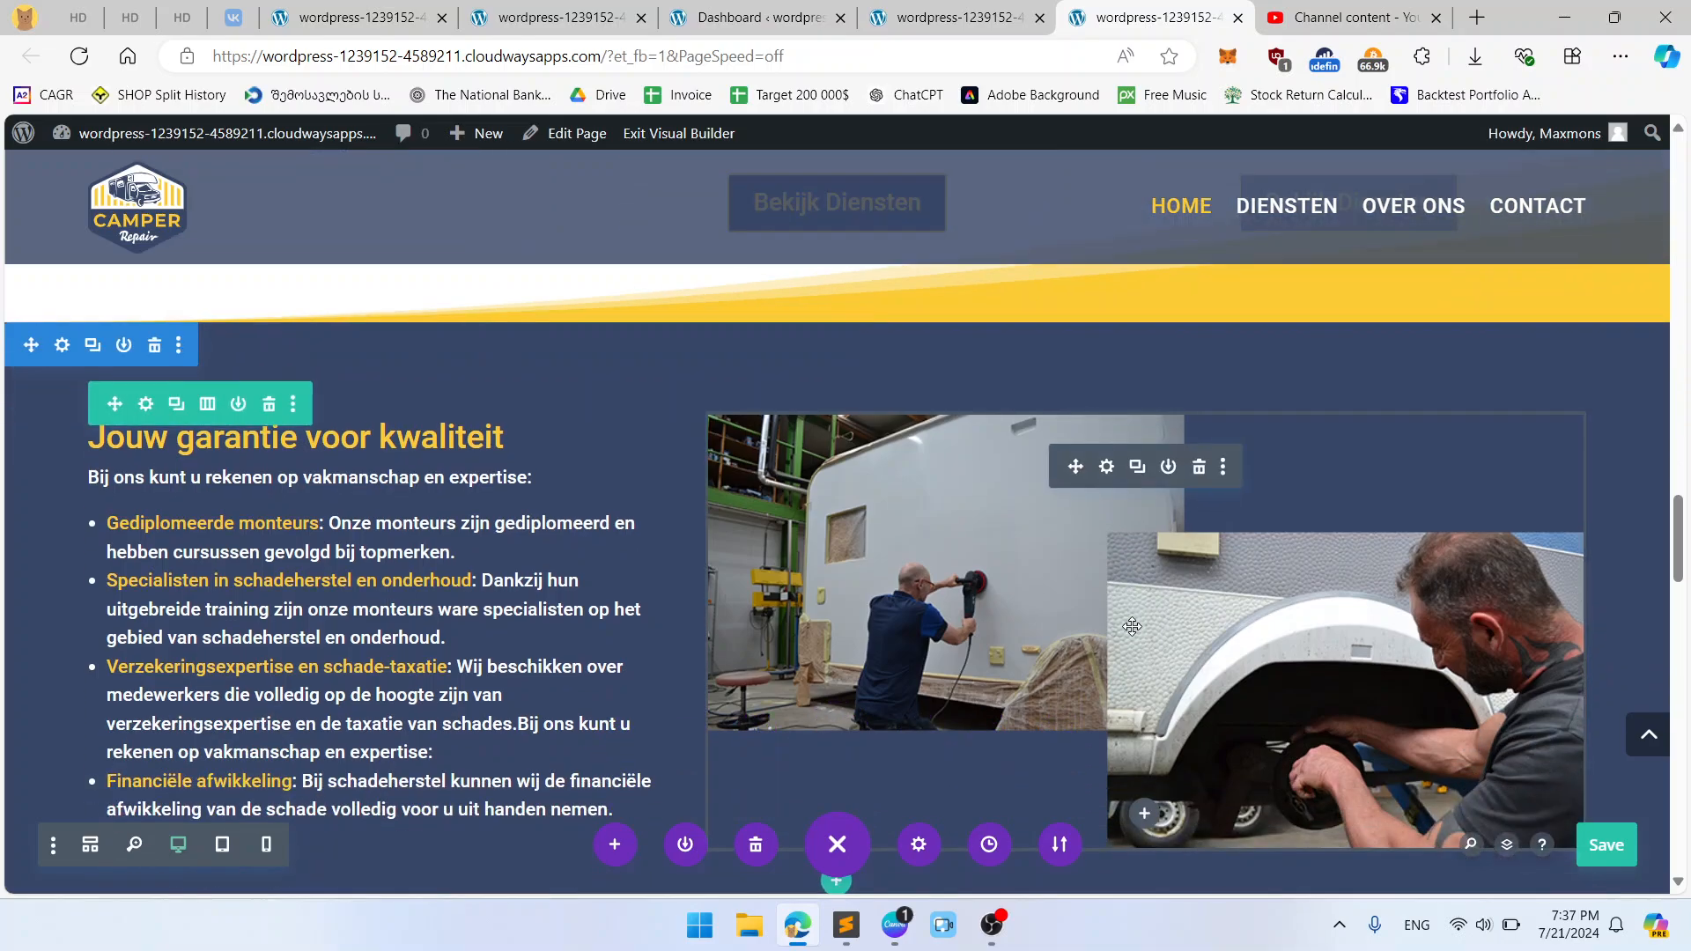
scroll(420, 617, "up", 2)
scroll(110, 361, "down", 6)
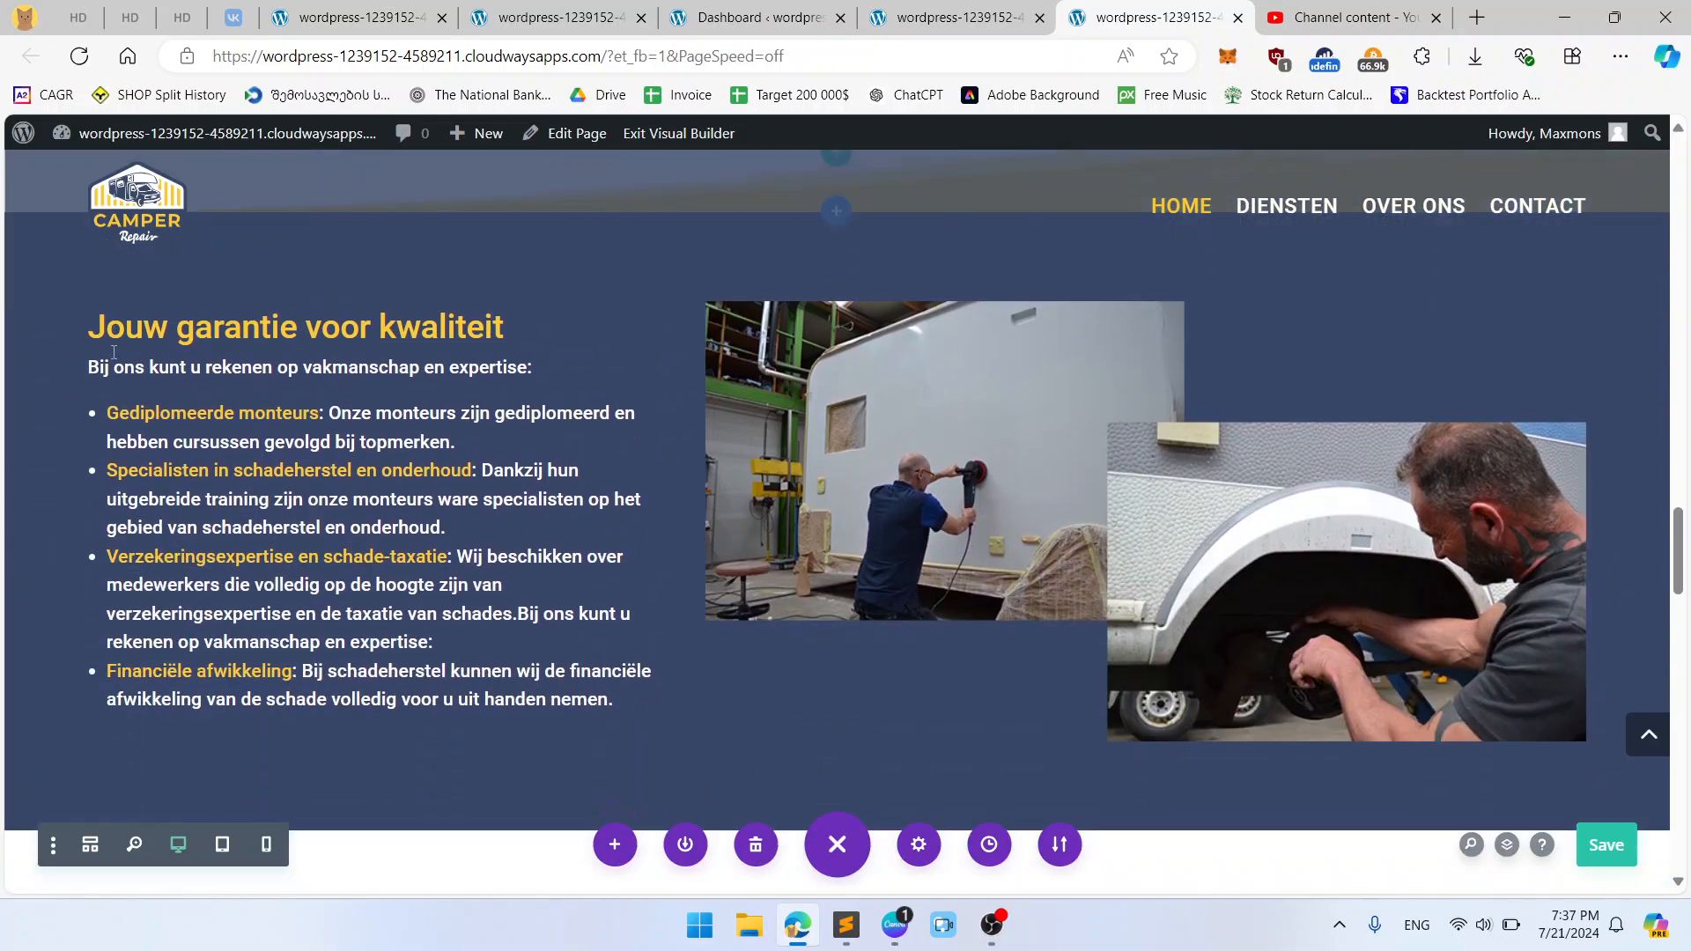
scroll(114, 352, "down", 4)
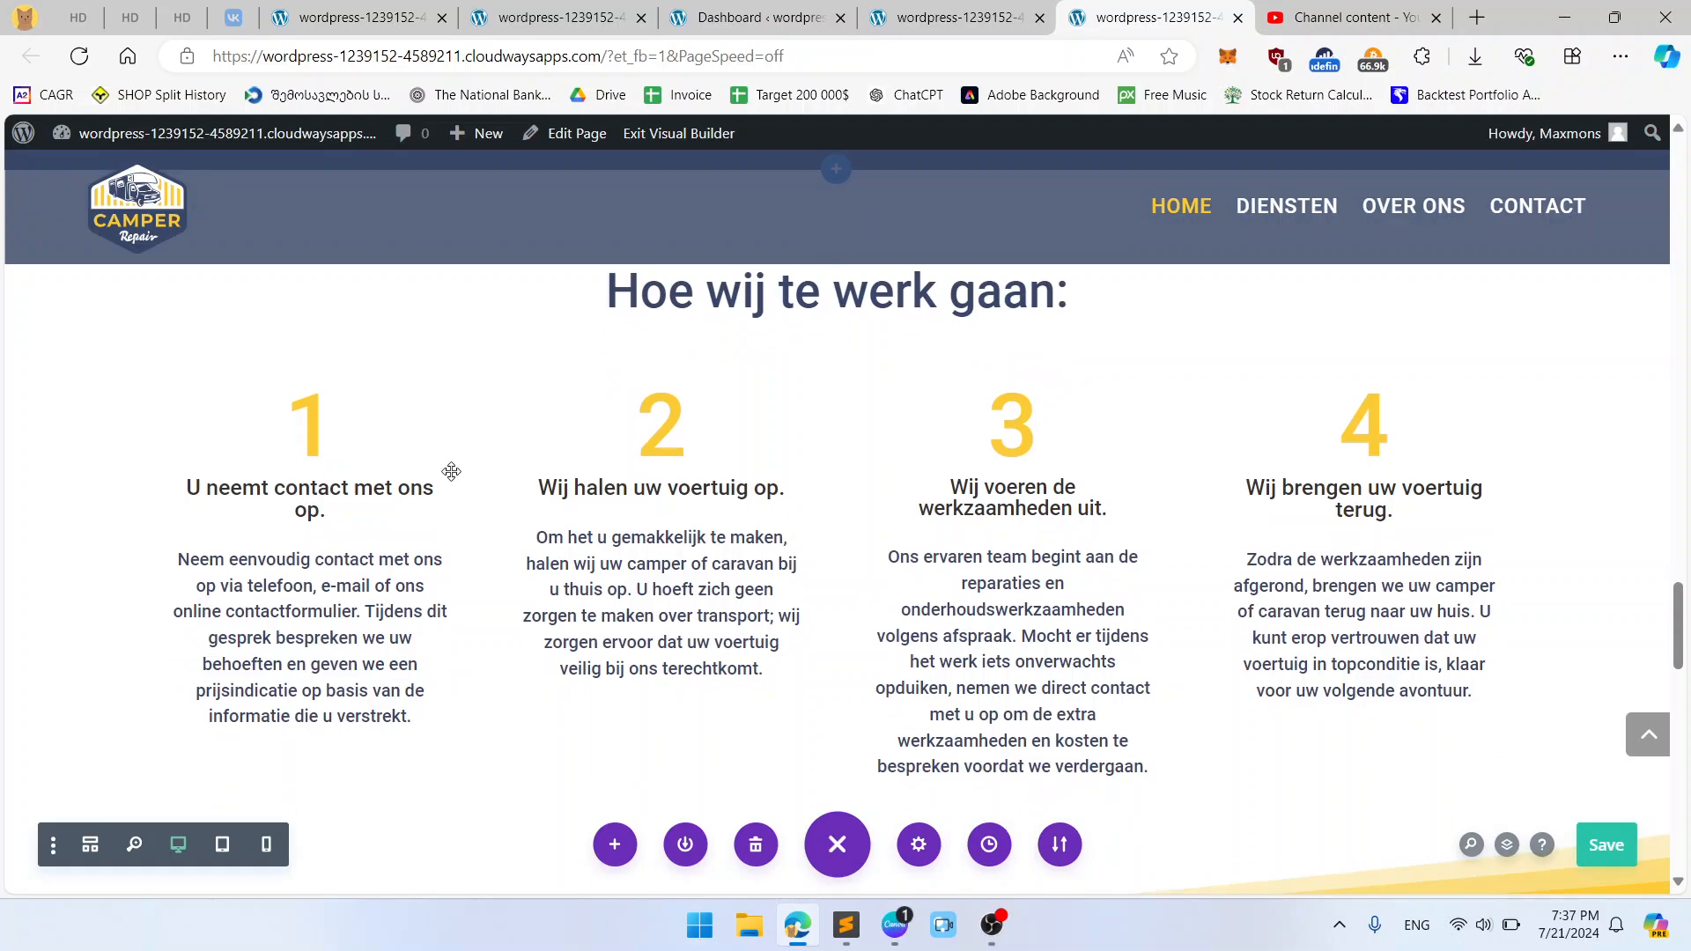
Step: Set the width of the four-column row under "Hoe wij te werk gaan:" to 90% and save the row settings
scroll(455, 475, "up", 1)
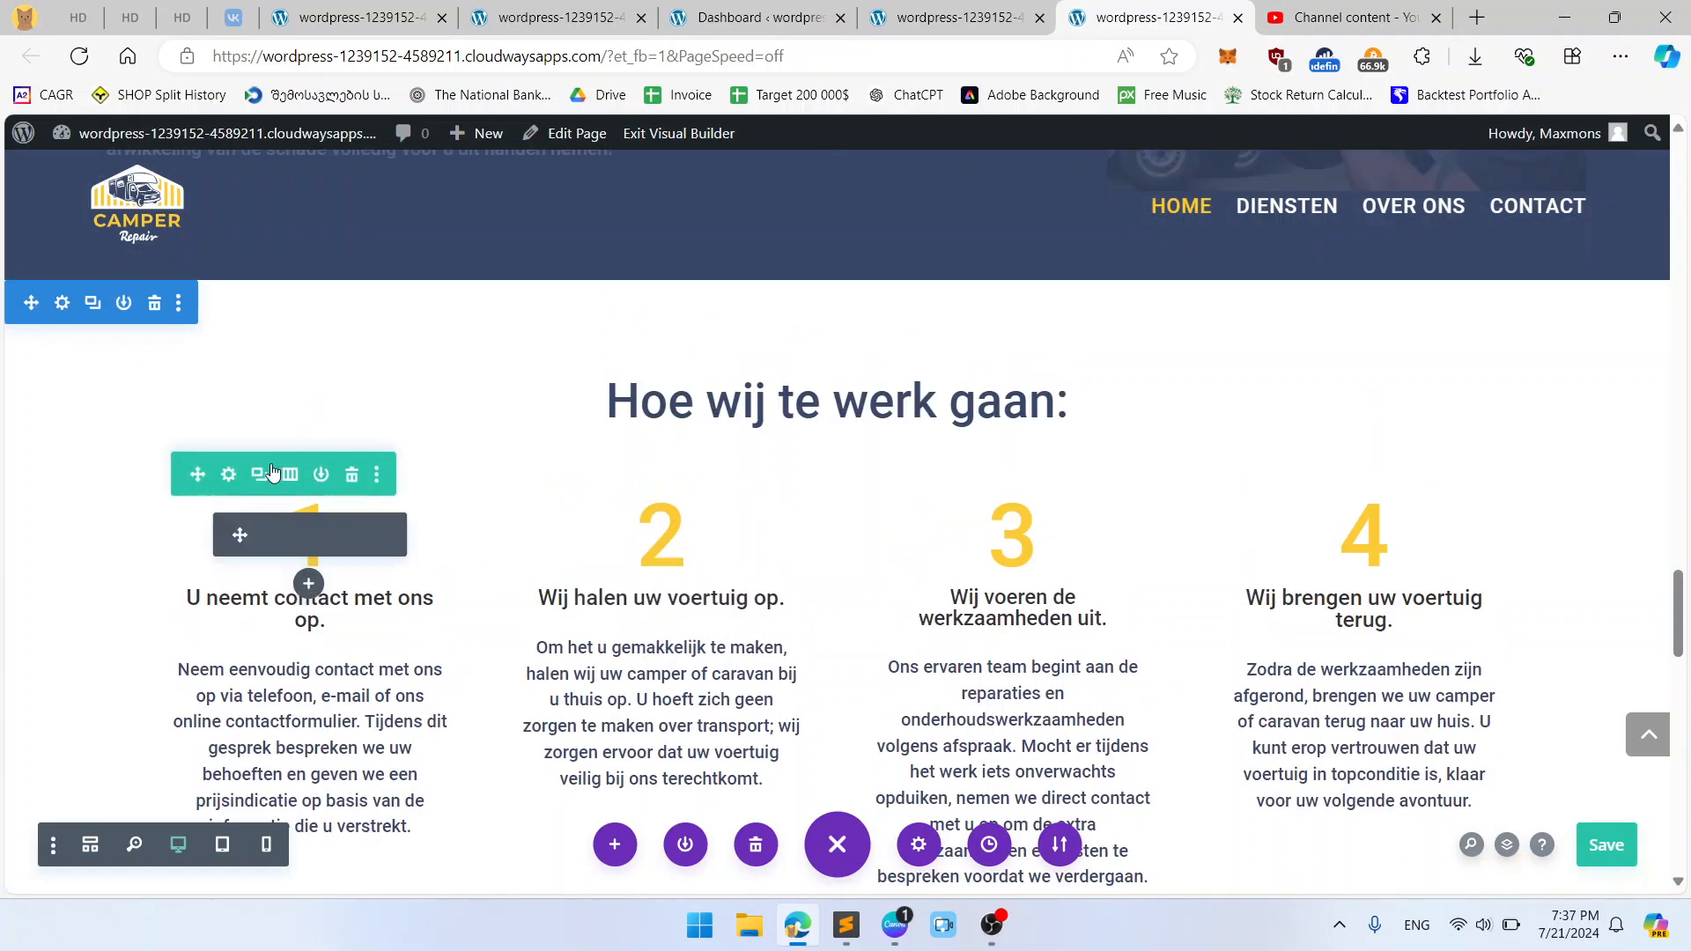
left_click(230, 476)
left_click(1161, 254)
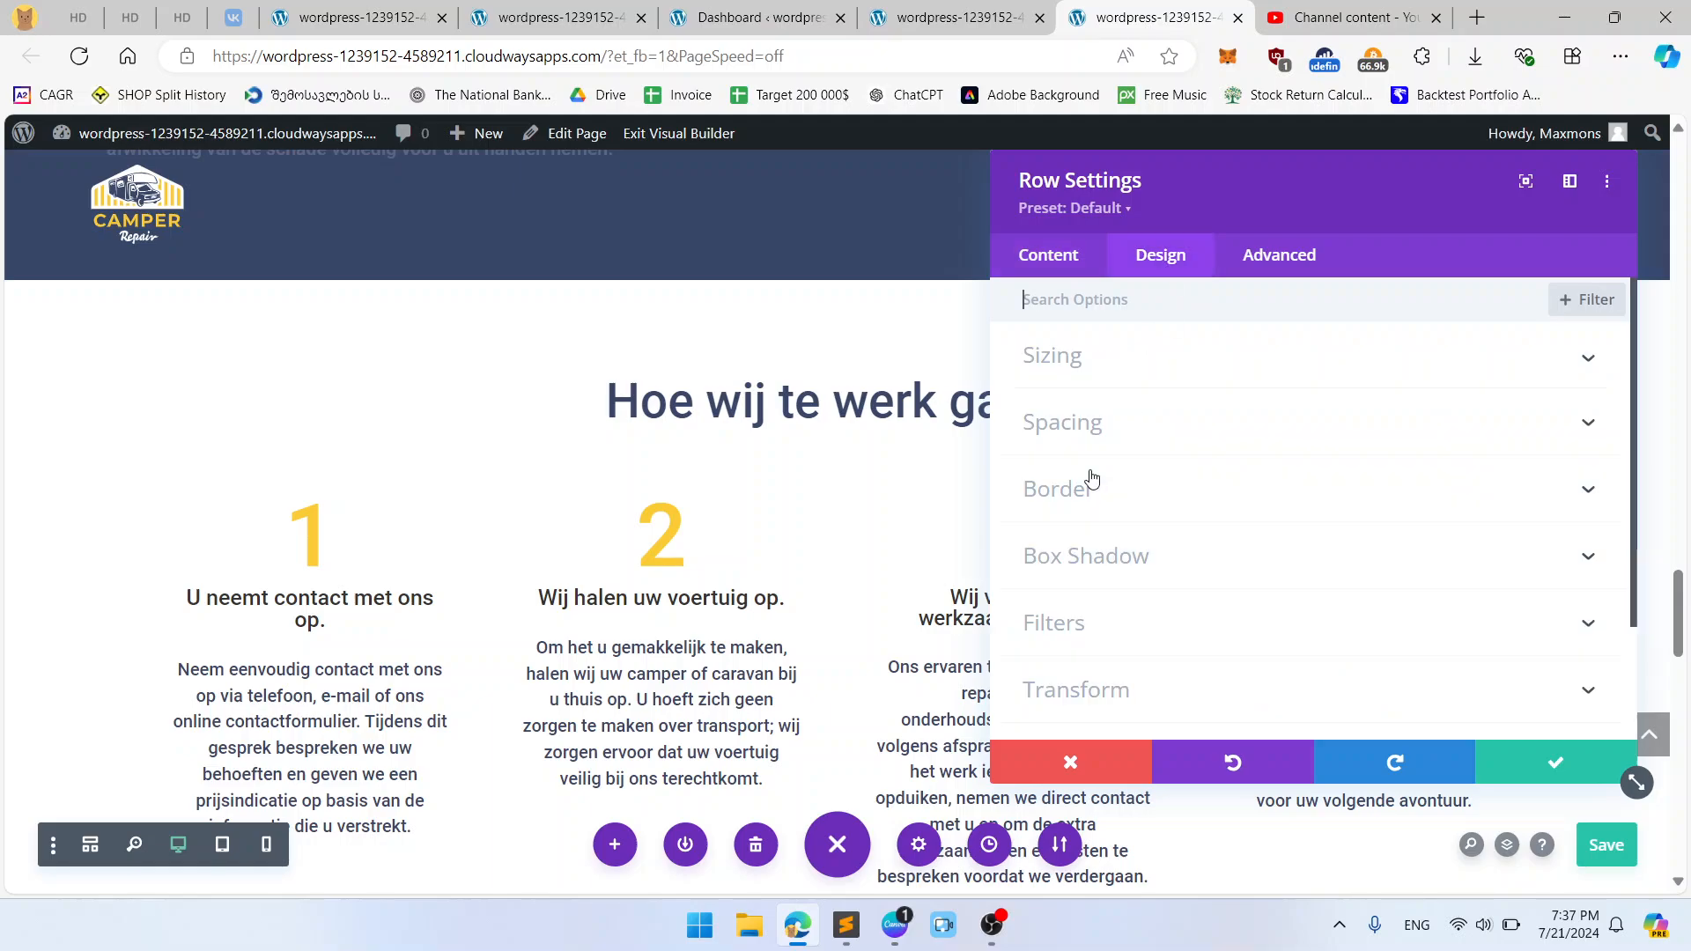
left_click(1107, 374)
scroll(1410, 564, "down", 1)
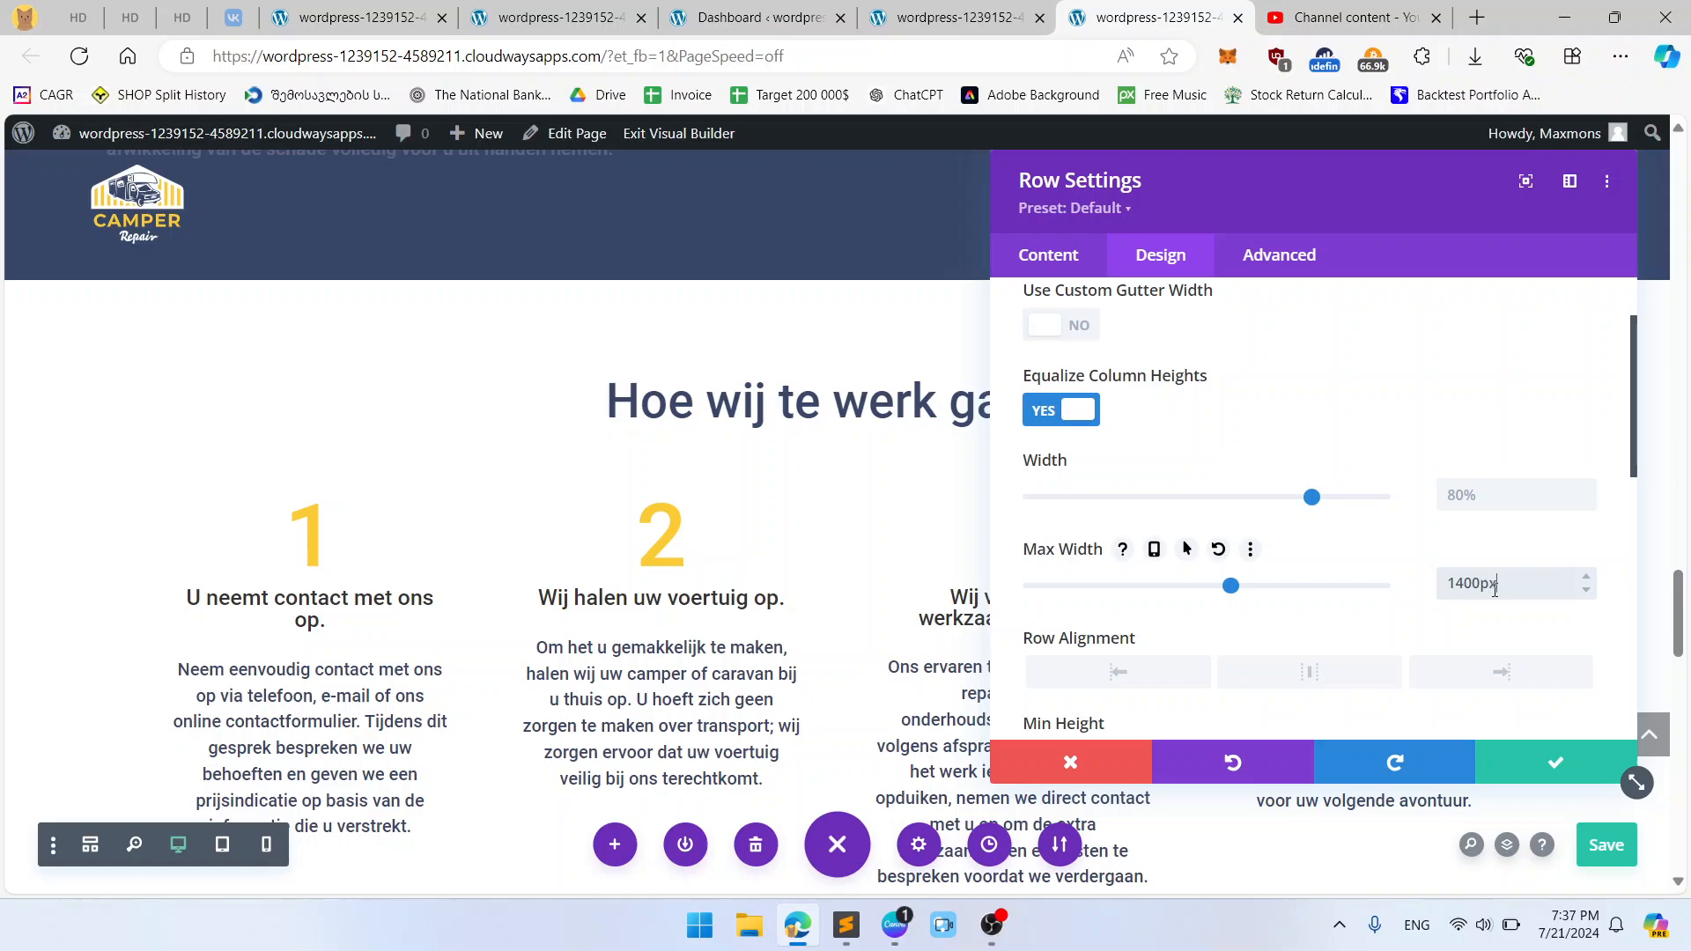
left_click(1464, 500)
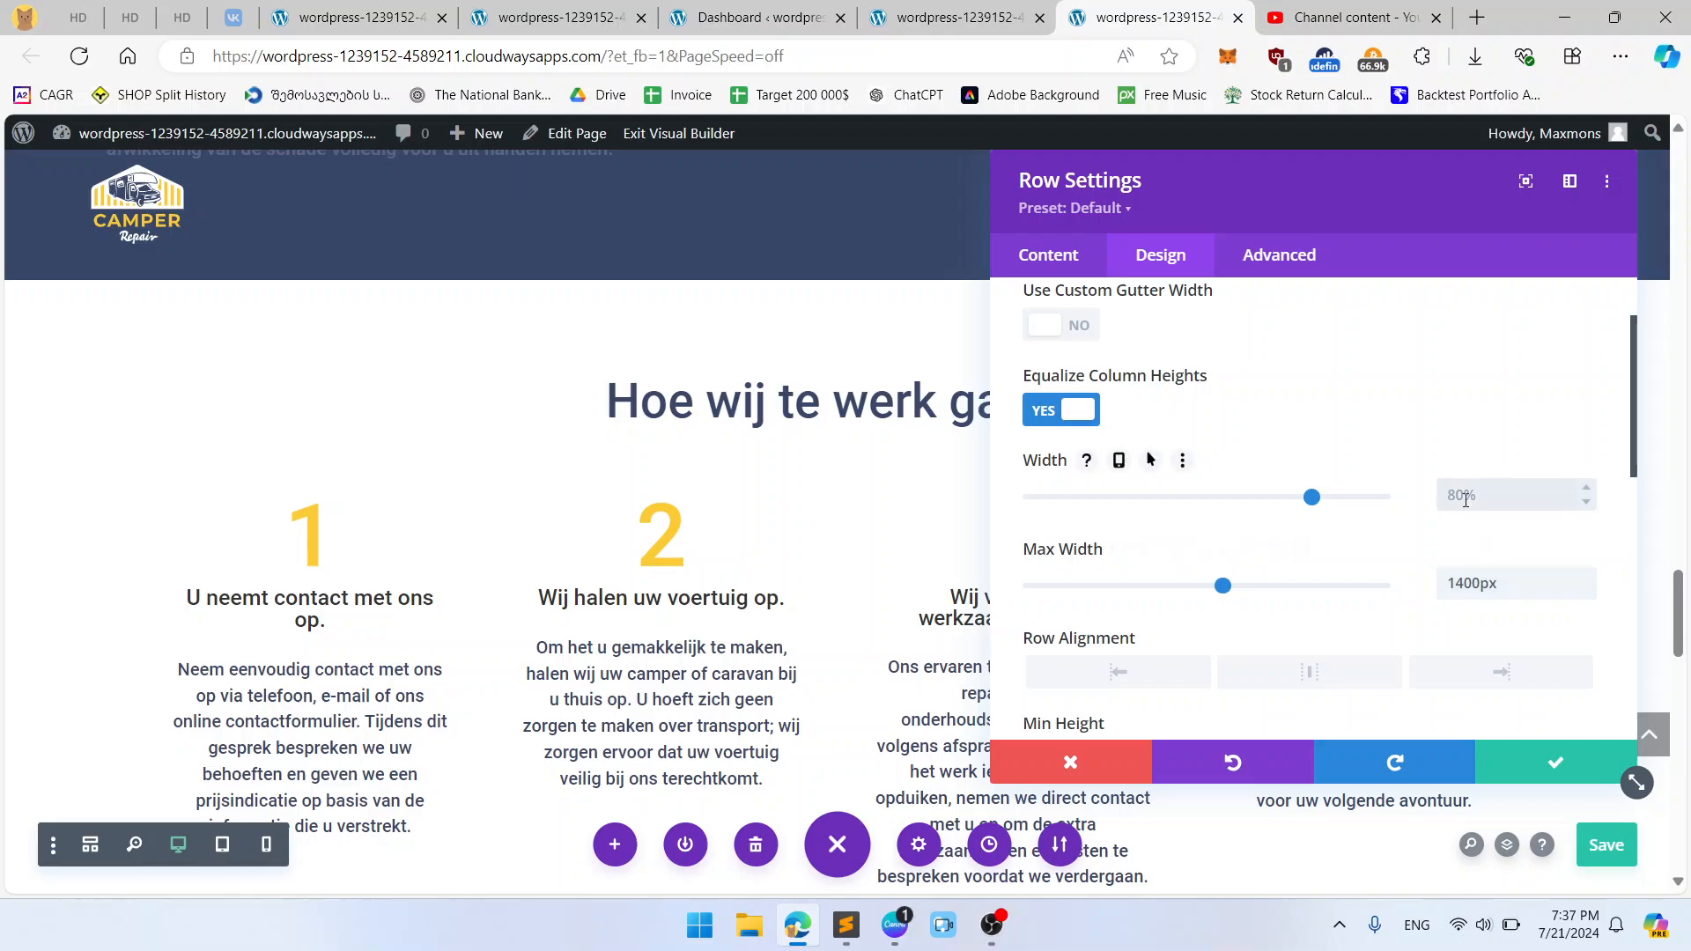
left_click(1544, 754)
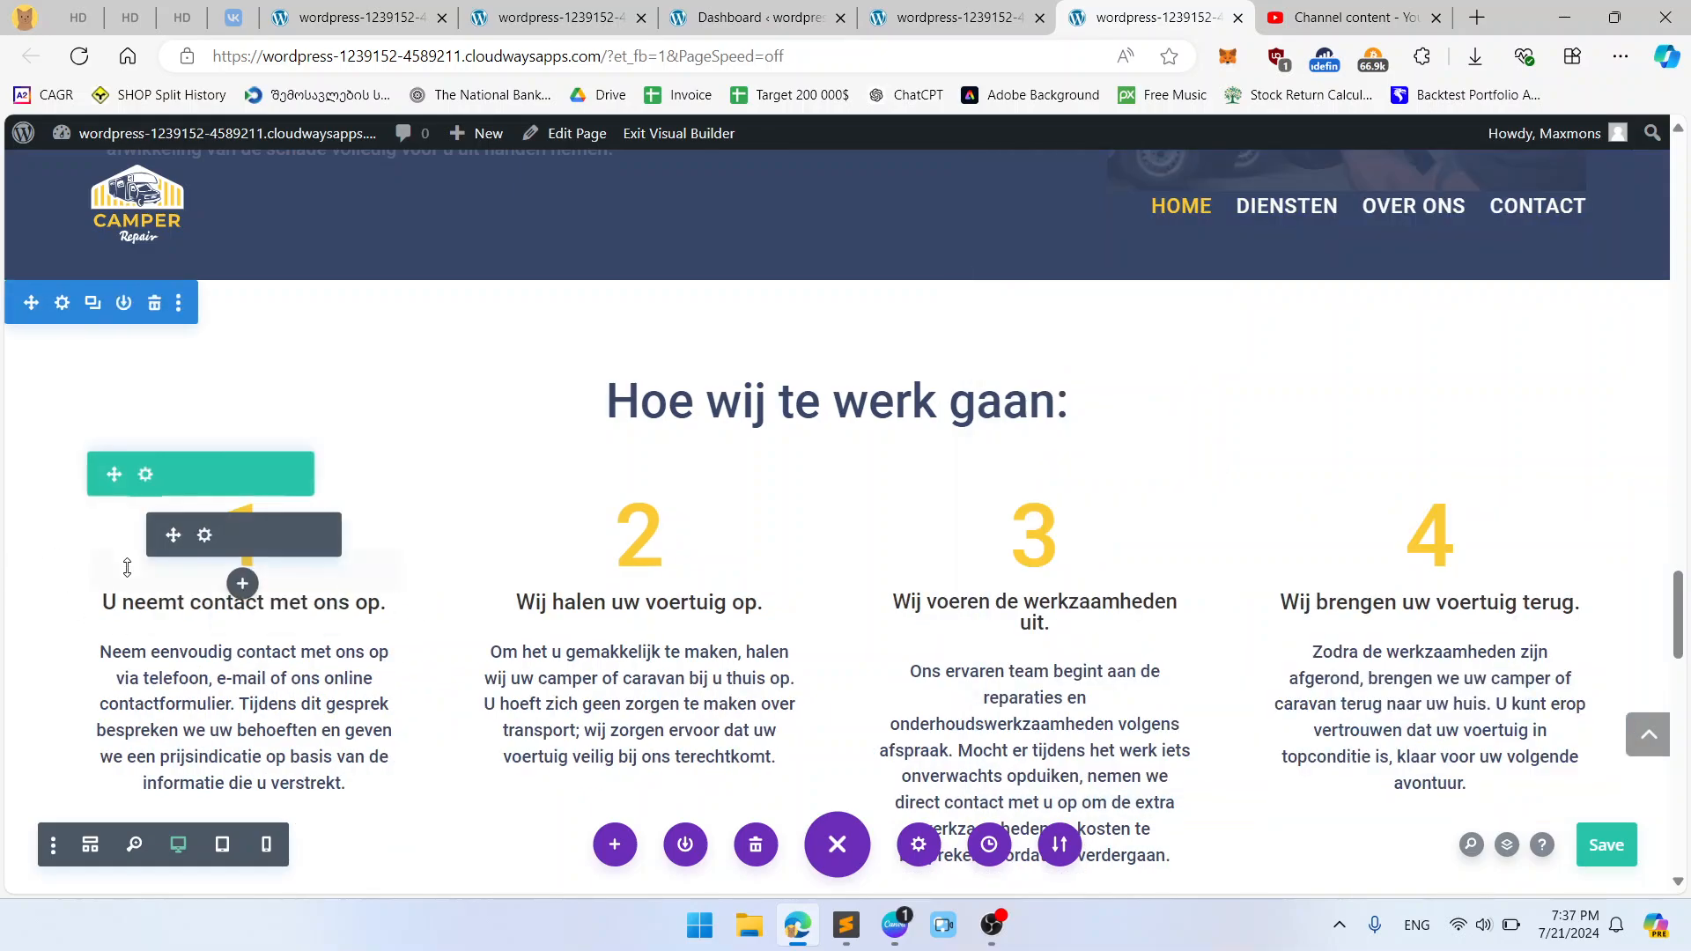
Step: Enable a custom gutter width of 2 for the four-column work steps row and save the row settings
scroll(1690, 556, "down", 1)
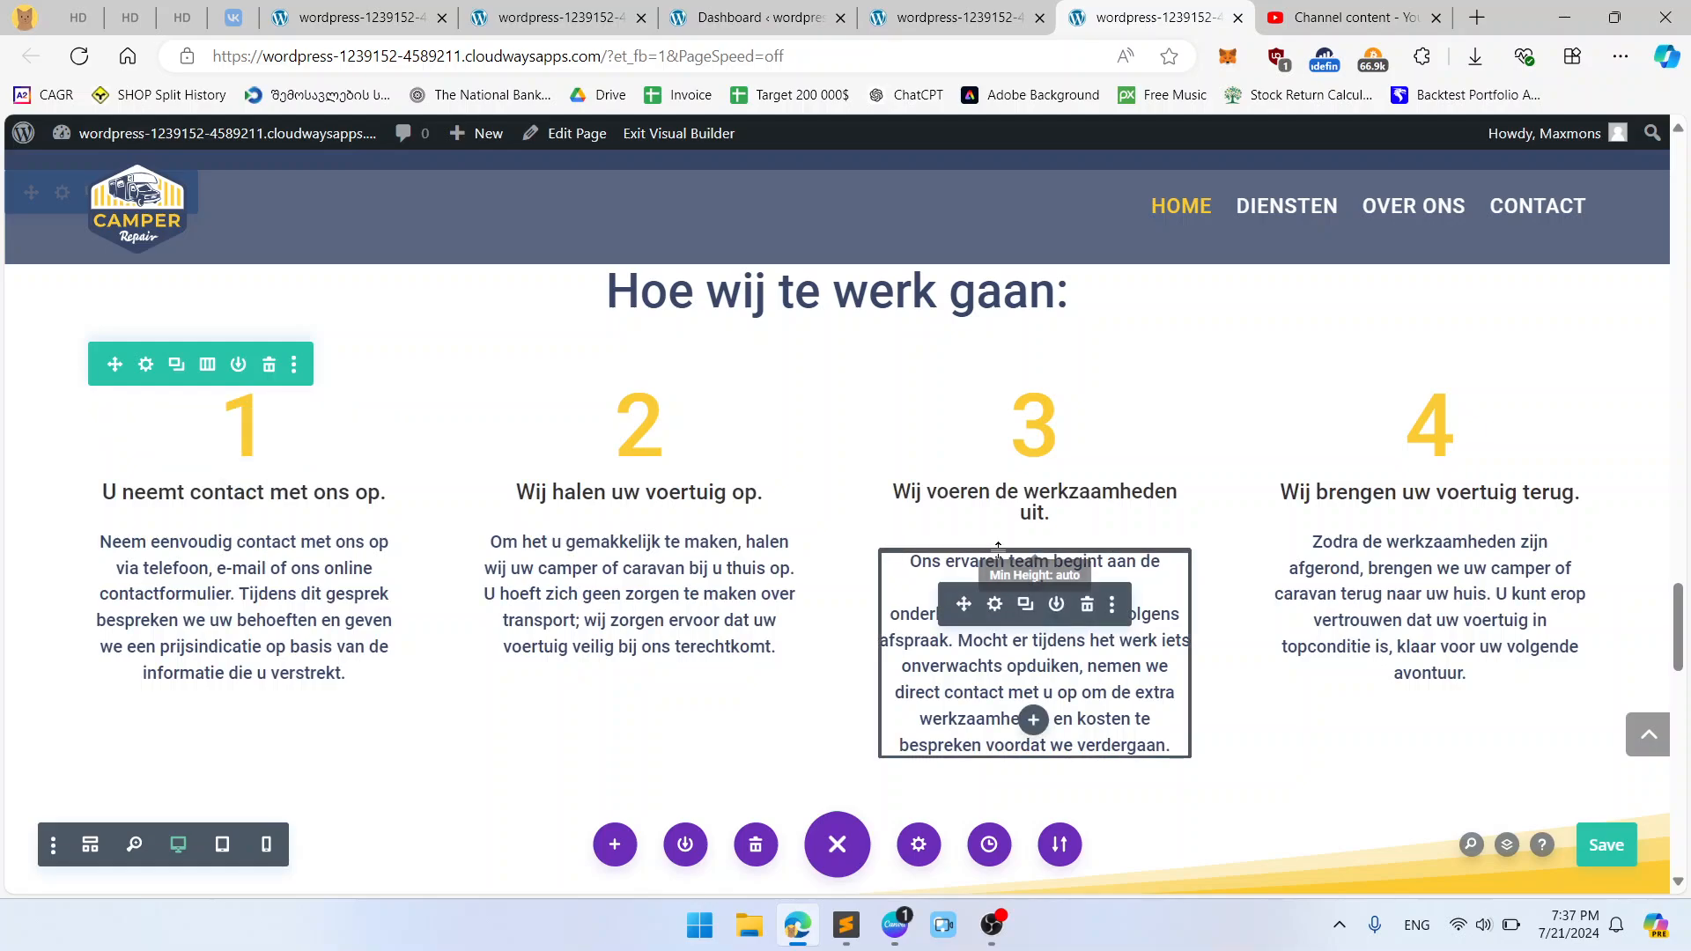
left_click(948, 384)
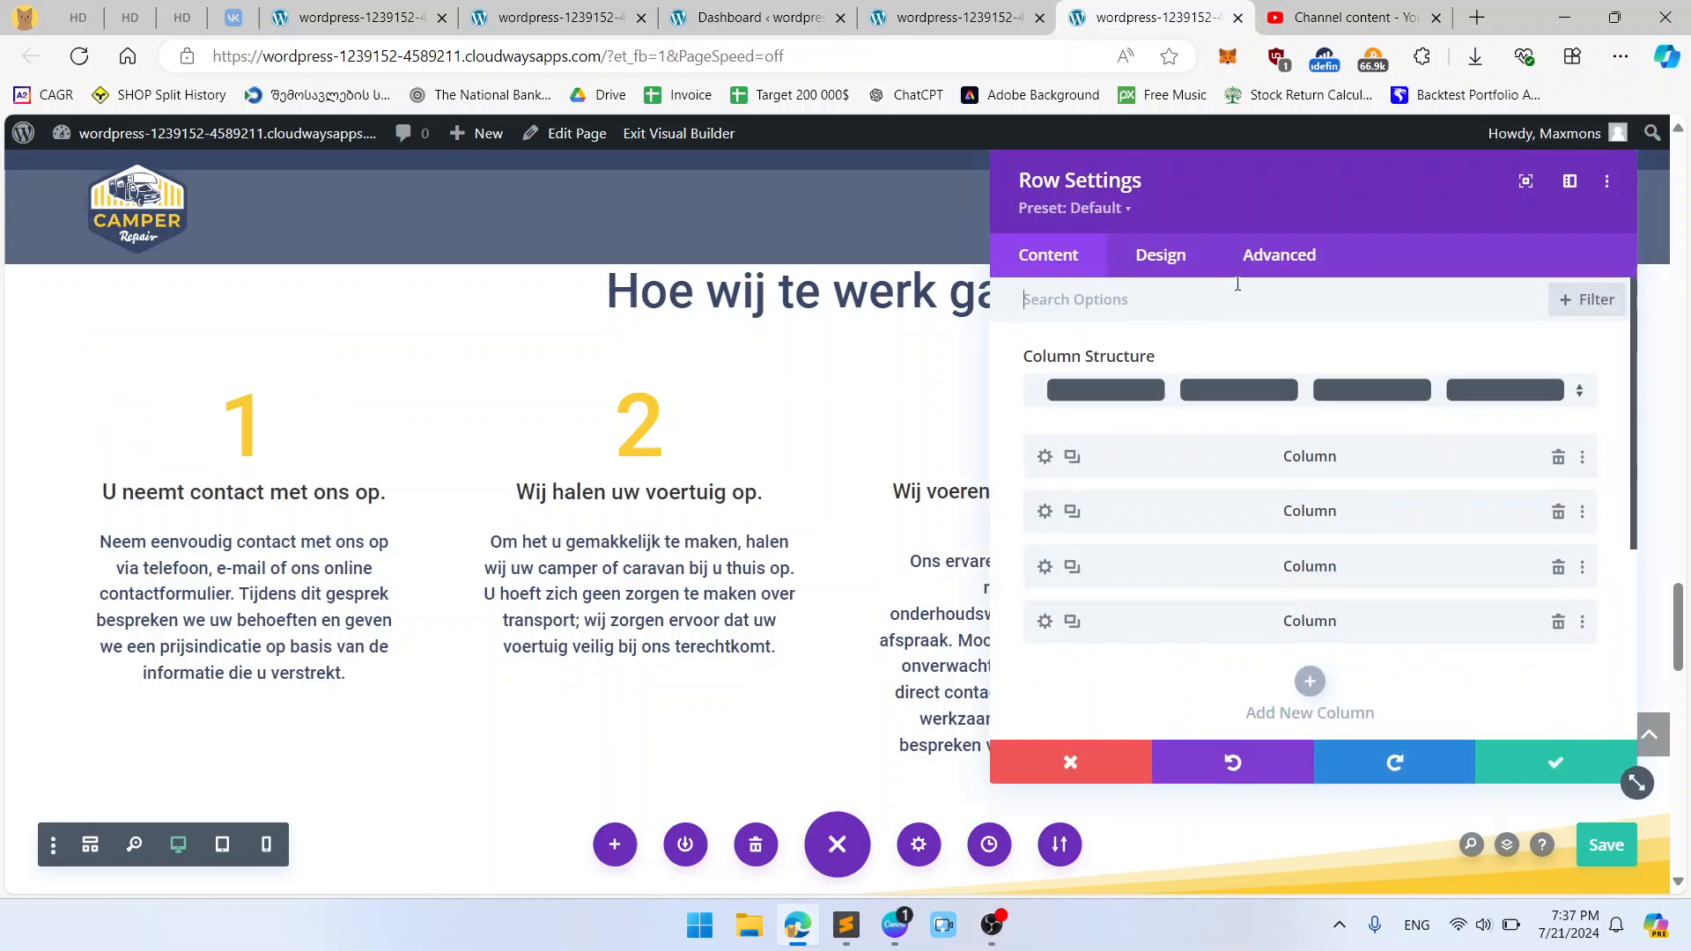
left_click(1144, 256)
left_click(1180, 377)
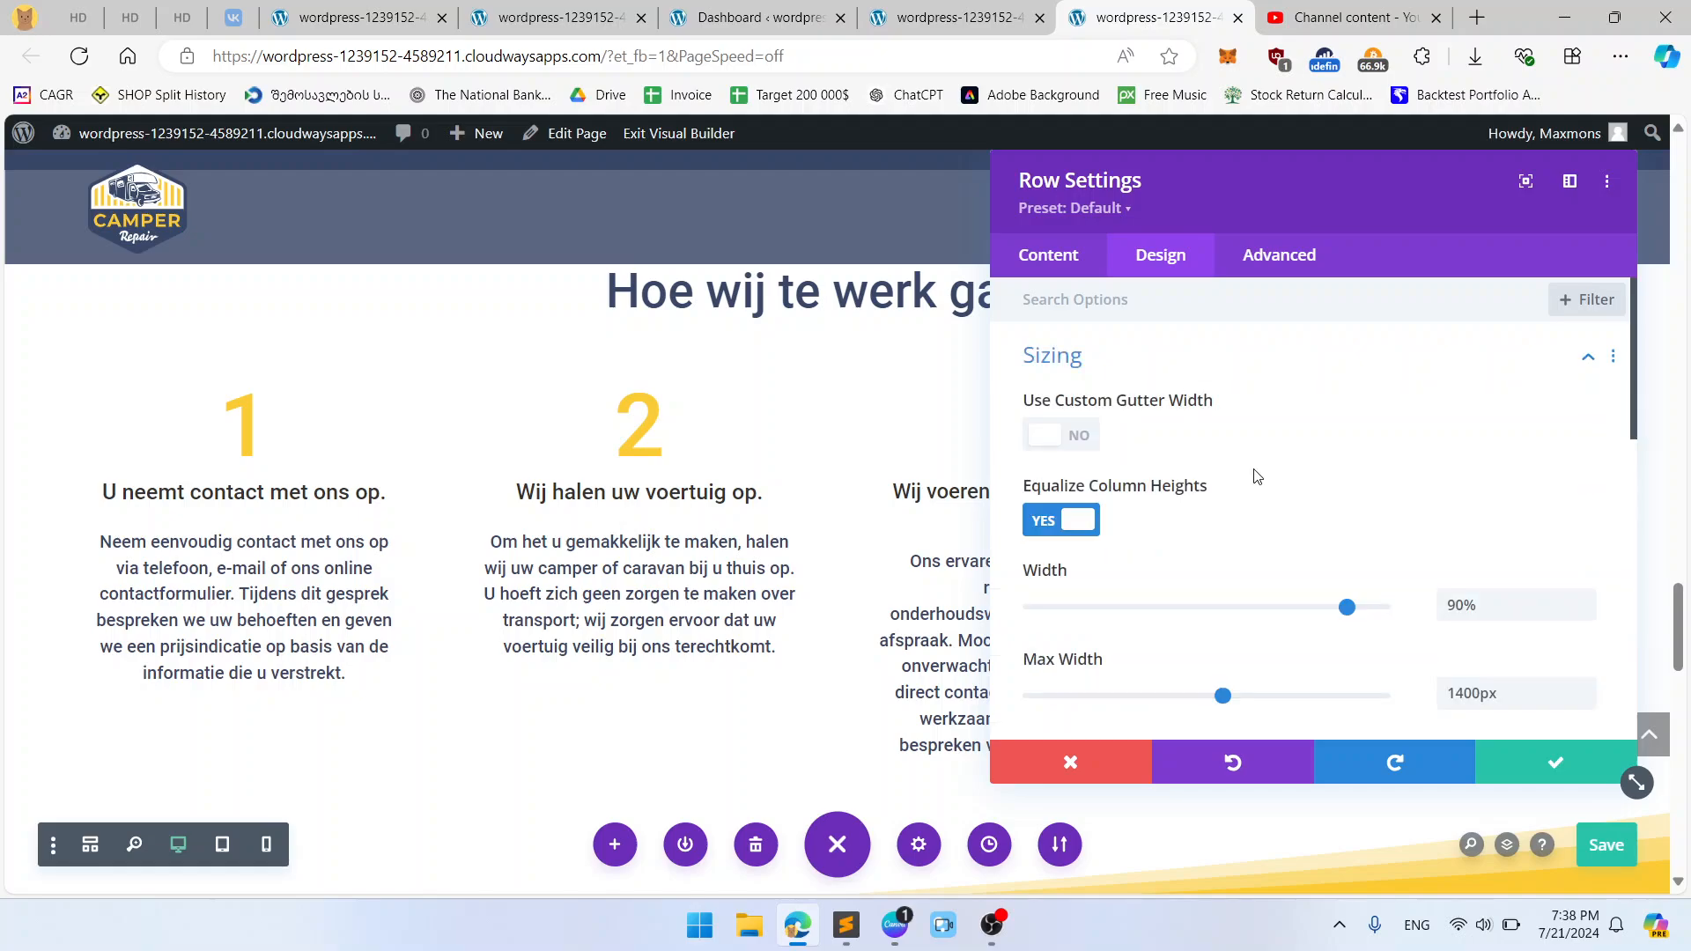
left_click(1107, 451)
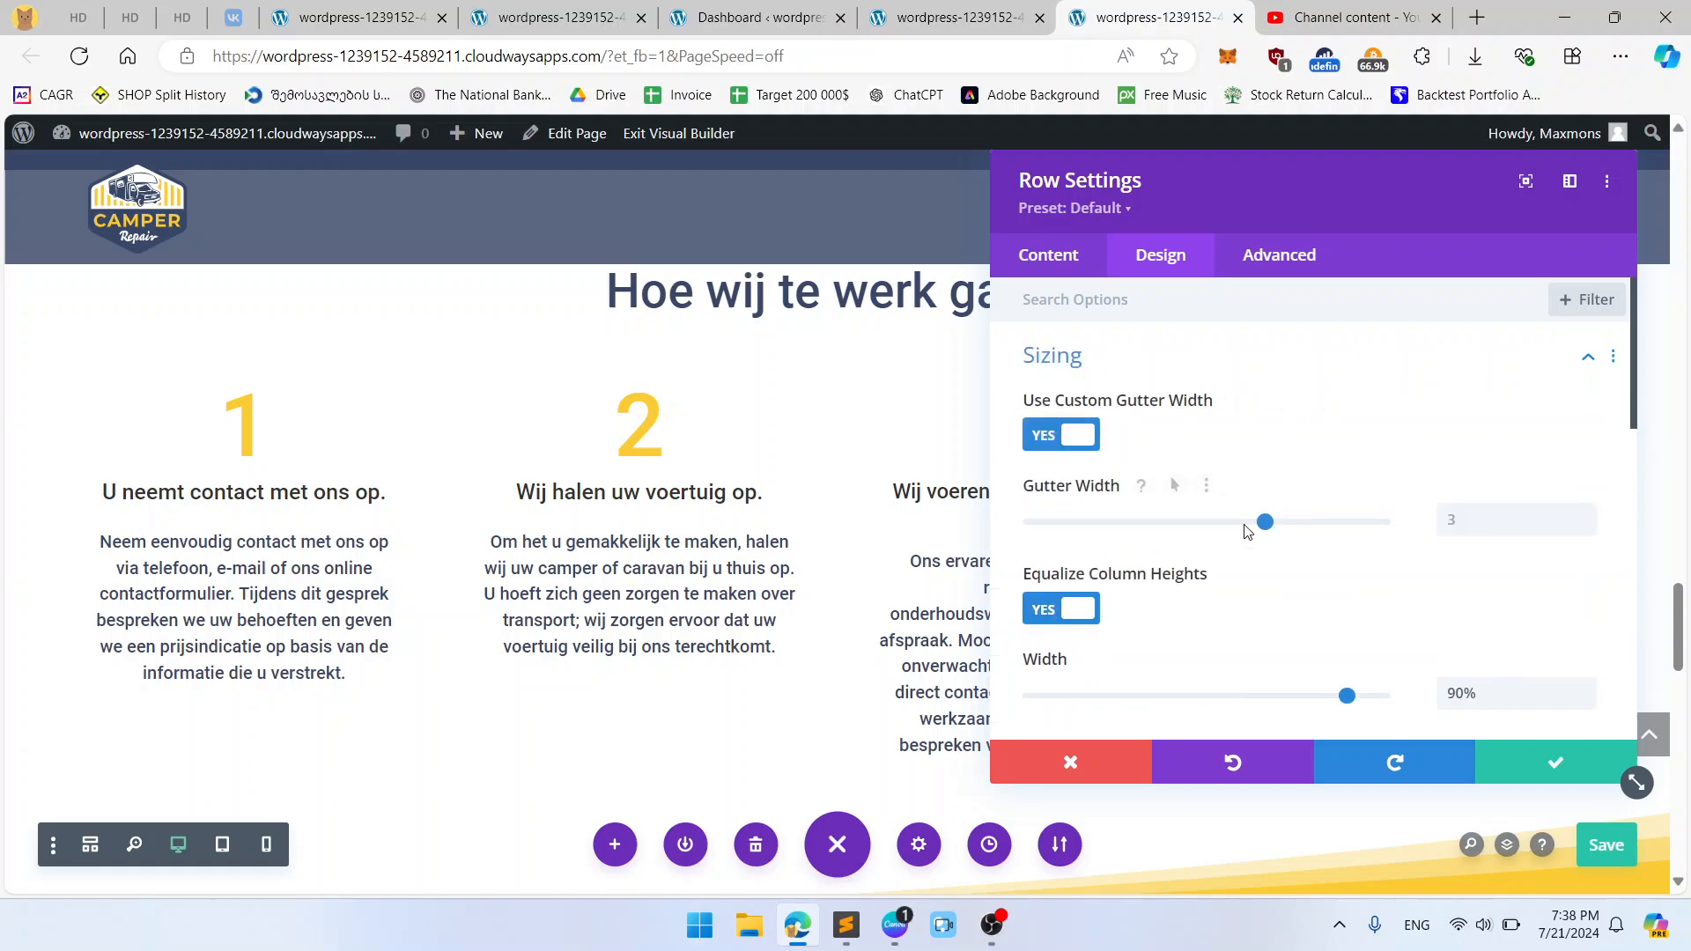
left_click(1168, 528)
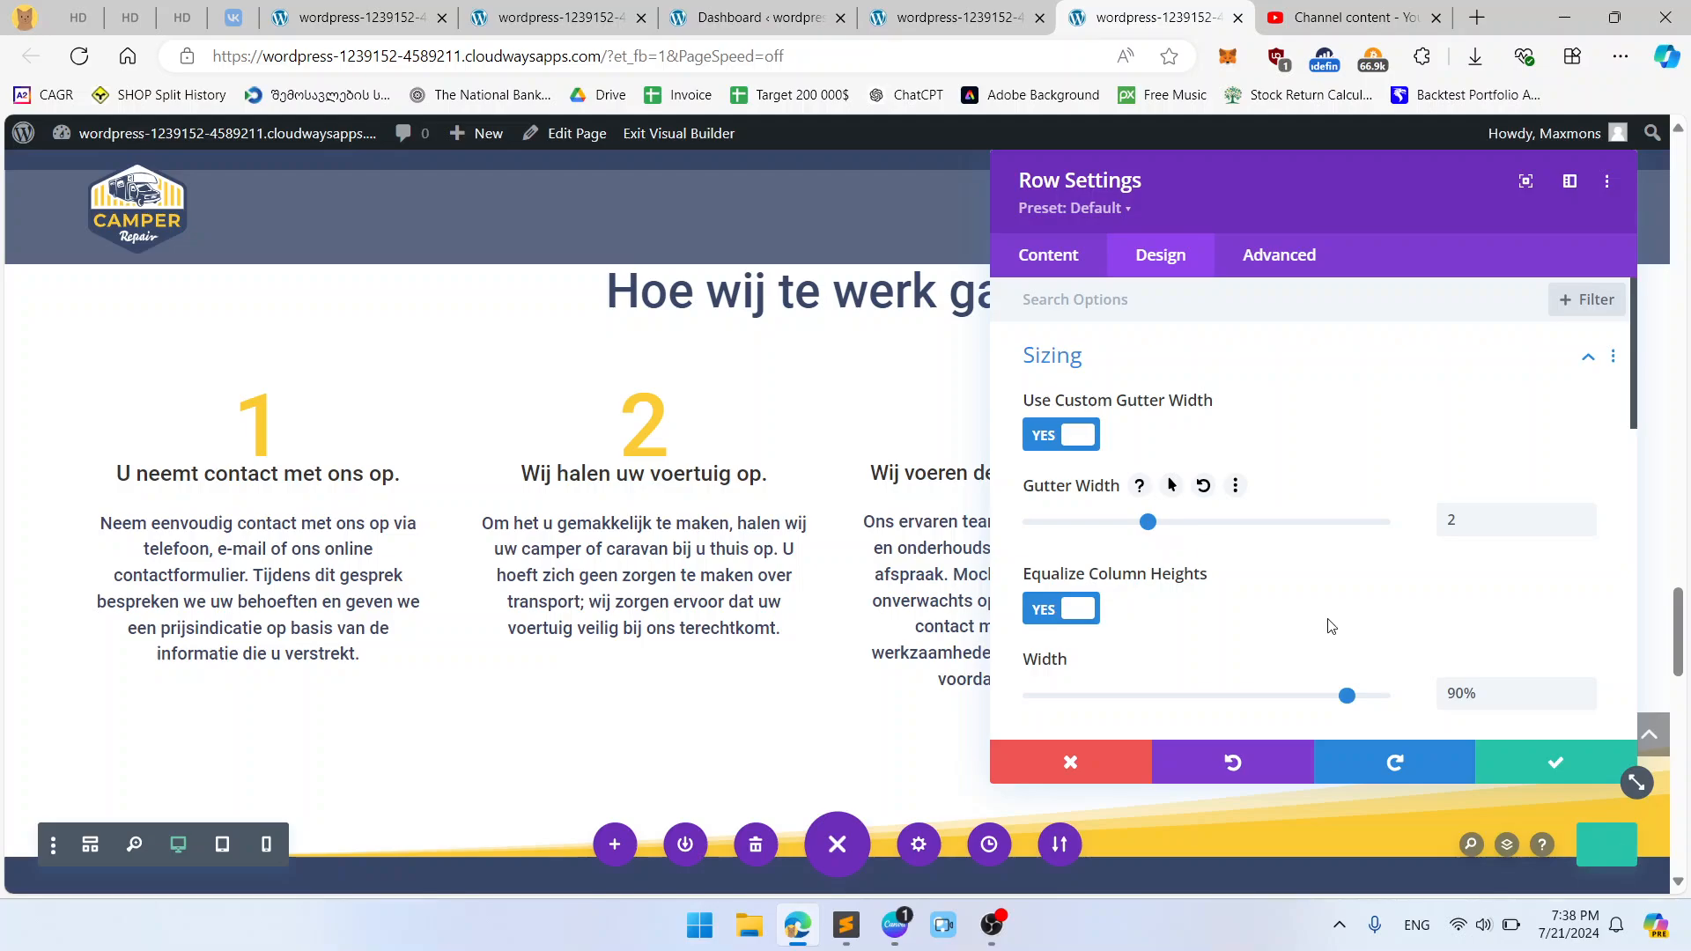
mouse_move(1149, 526)
left_mouse_down()
mouse_move(1223, 532)
mouse_move(1176, 527)
left_mouse_up()
left_click(1559, 764)
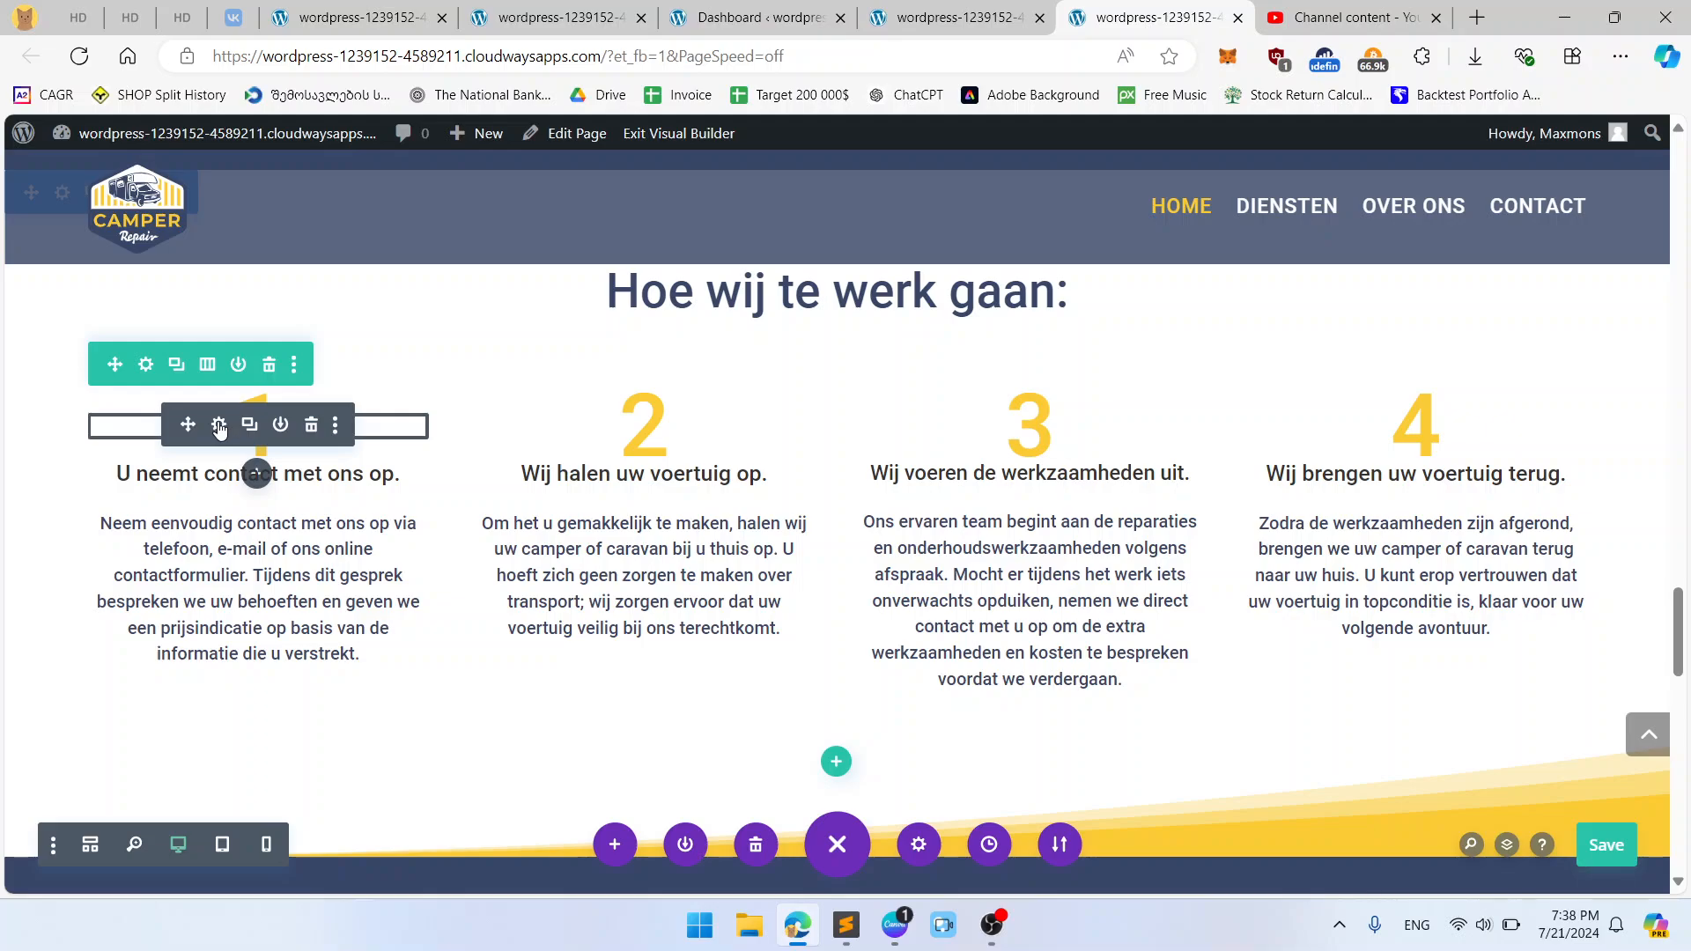
left_click(220, 426)
left_click(1160, 255)
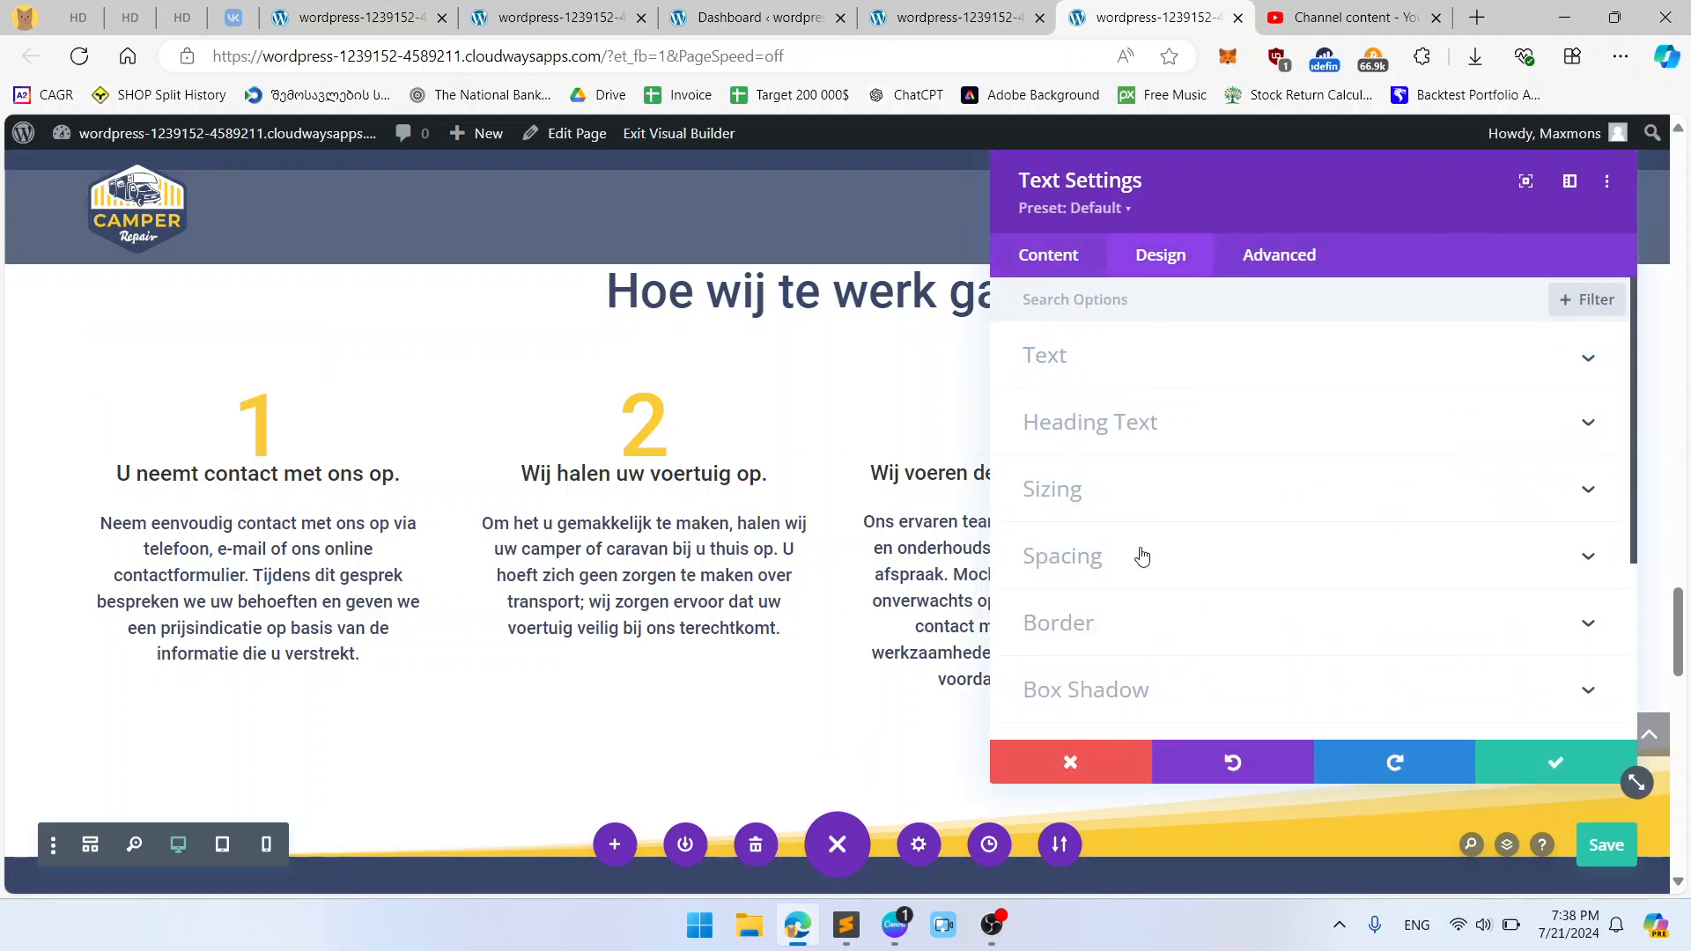
left_click(1143, 557)
scroll(1233, 489, "up", 3)
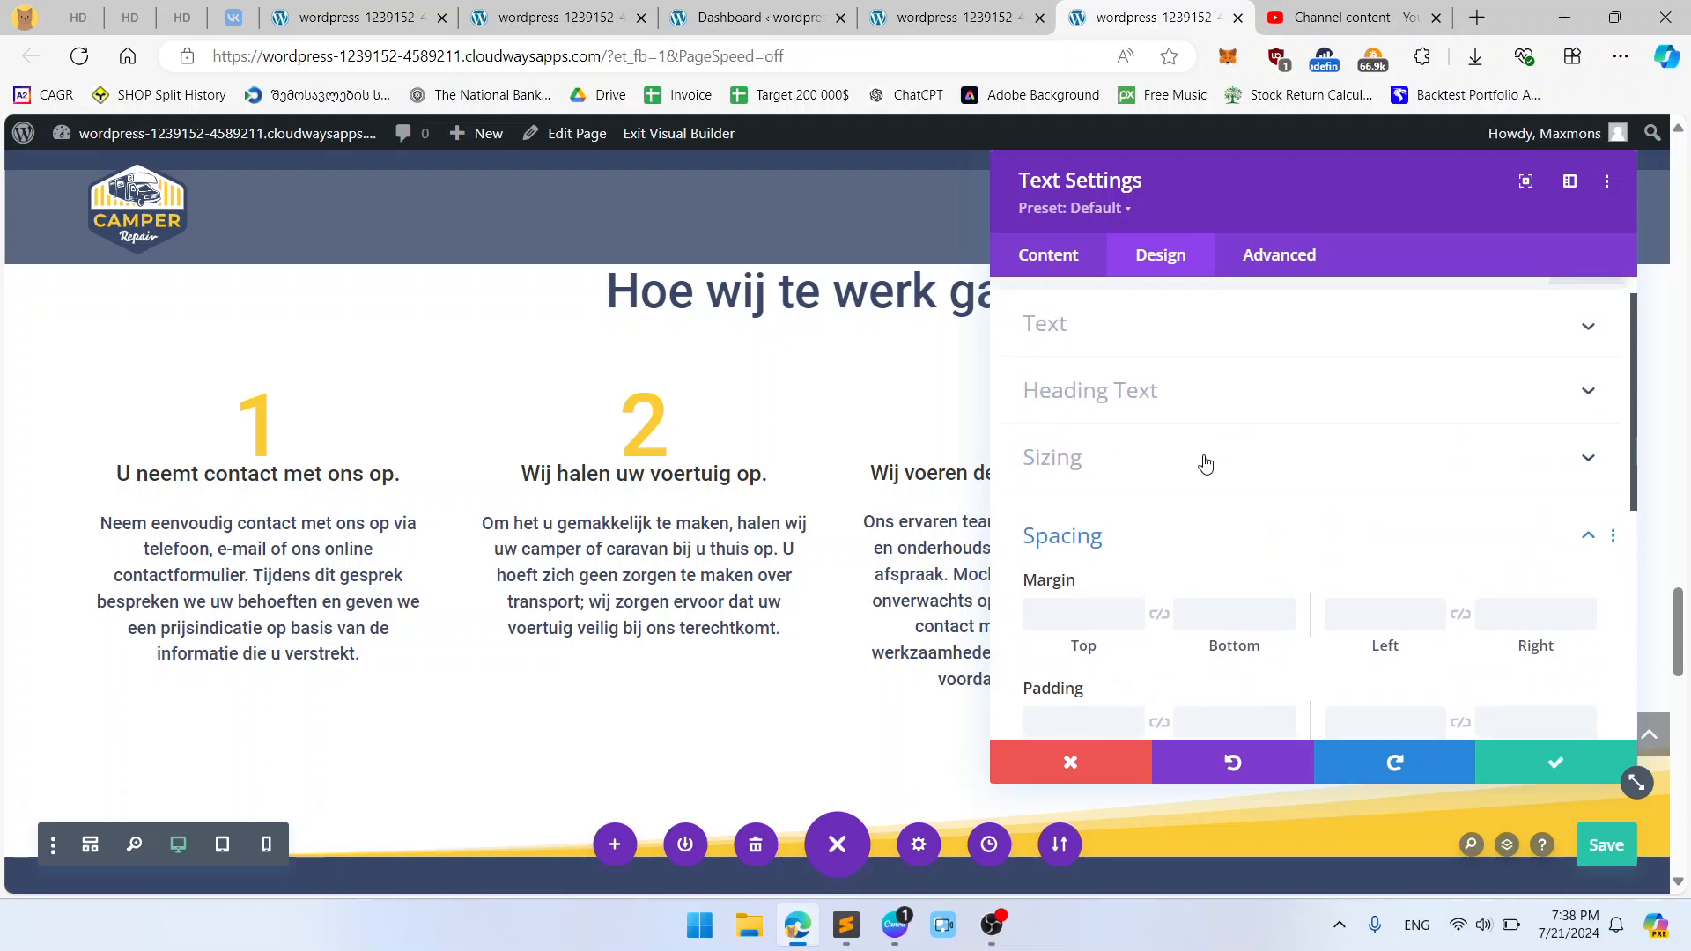
left_click(1105, 765)
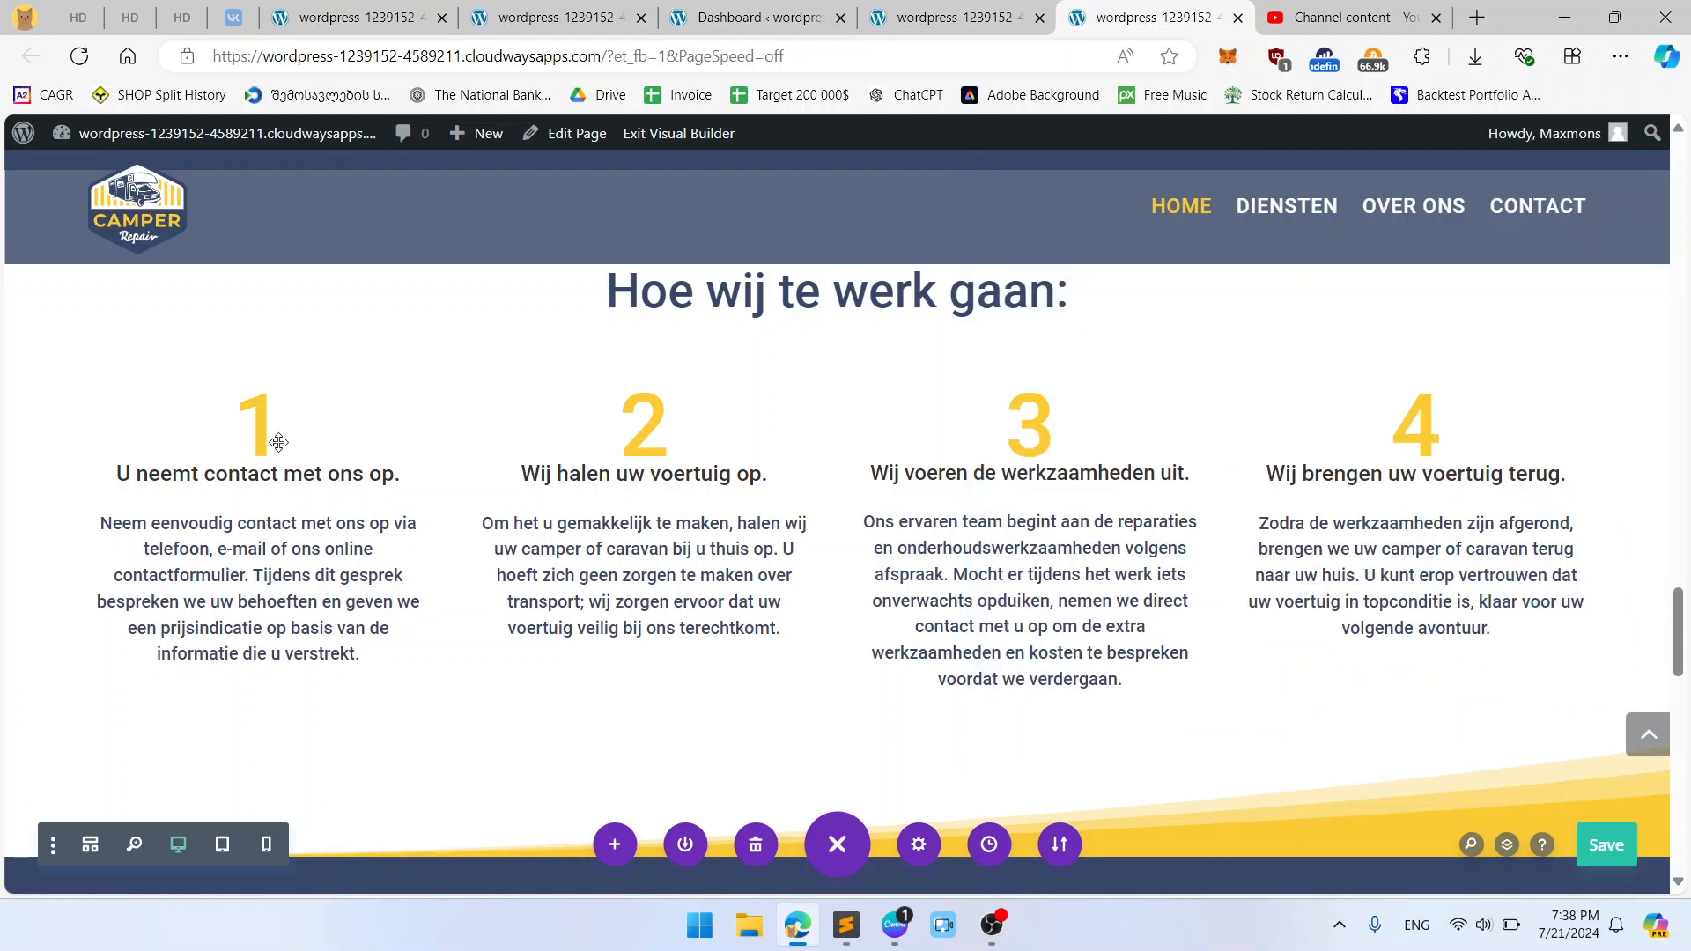
Step: Try a 60px bottom margin on the number 1 text module and clear it again
left_click(219, 426)
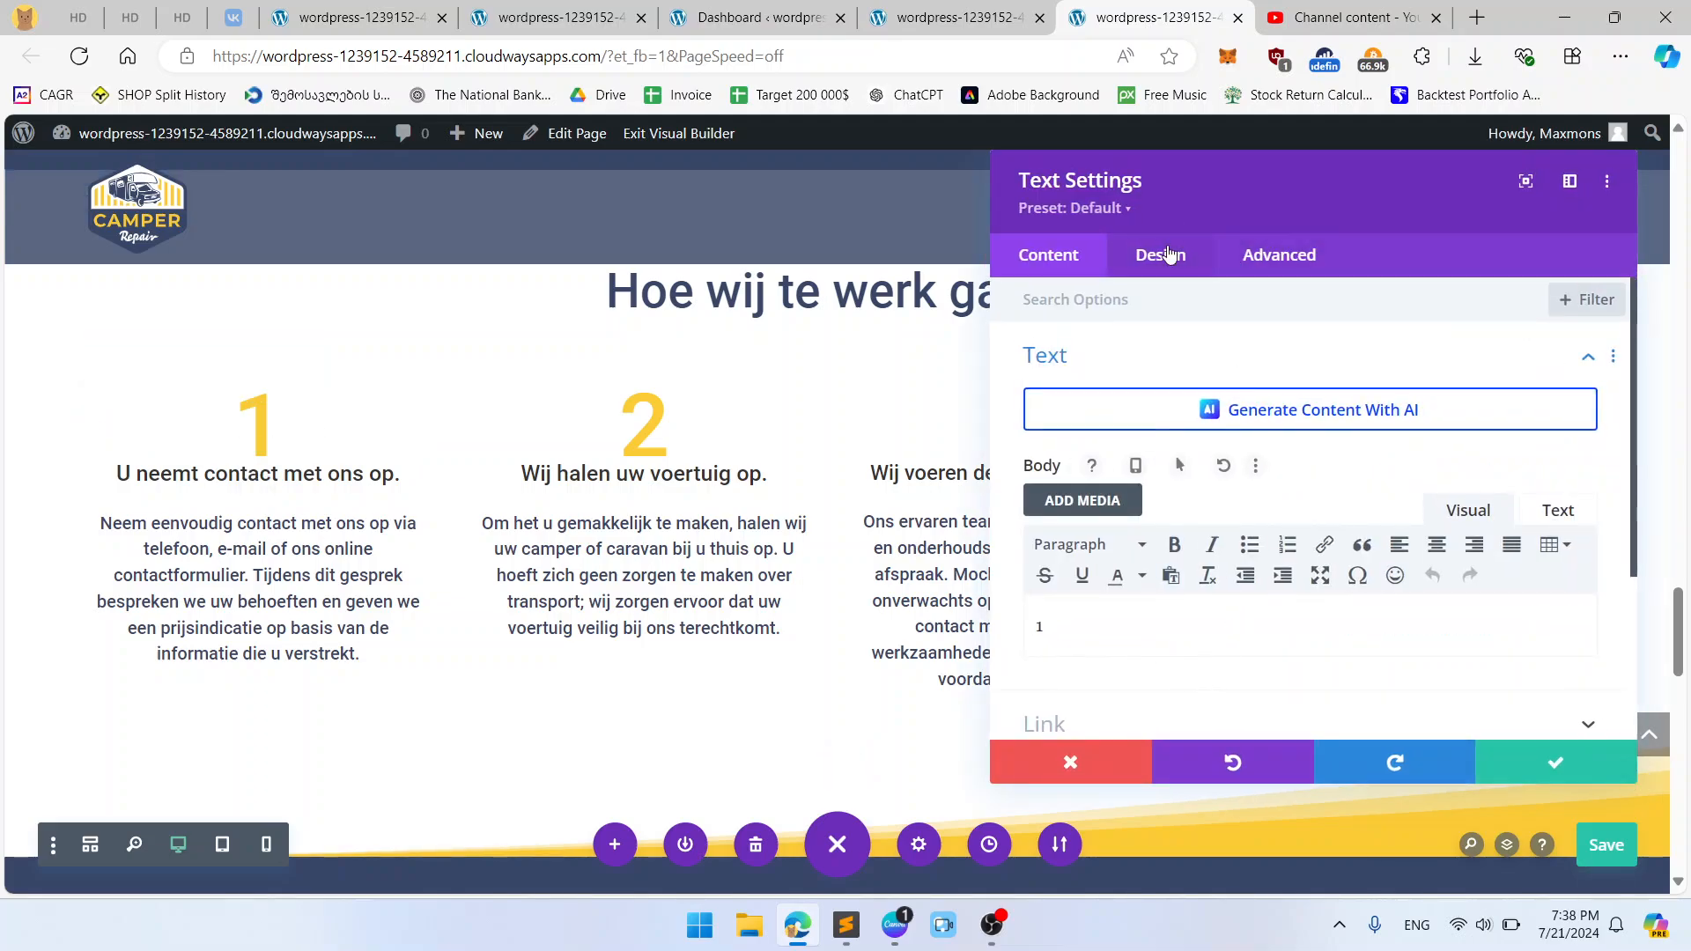
left_click(1169, 255)
left_click(1152, 551)
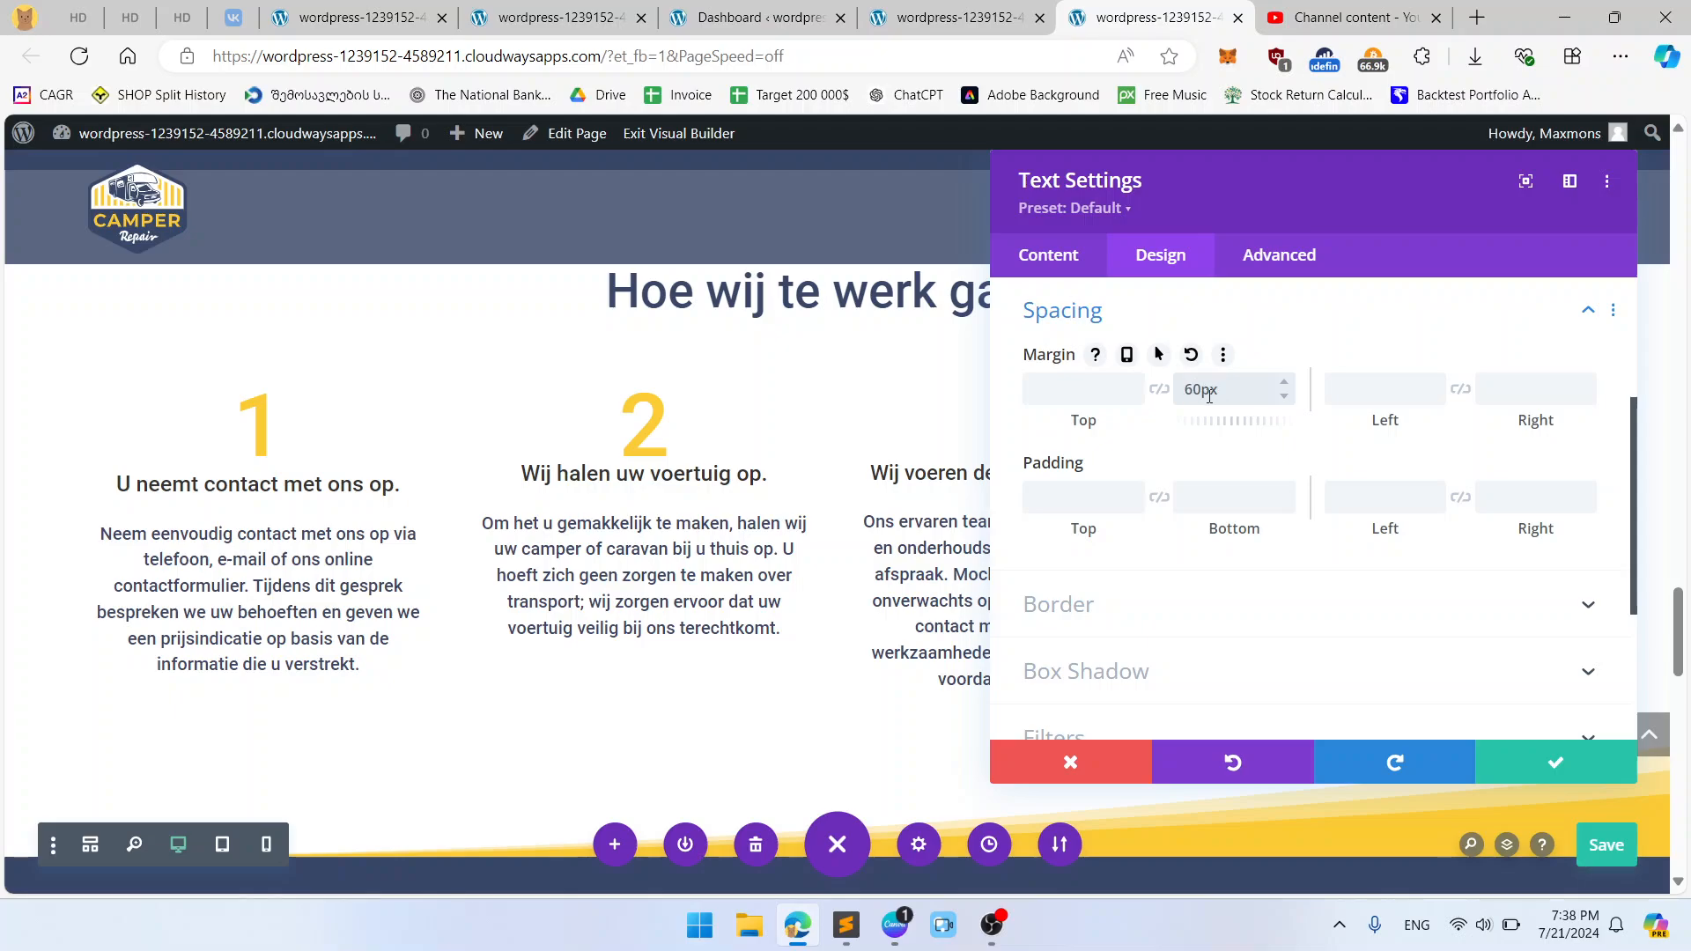
double_click(1210, 396)
key("BackSpace")
Step: Set the number 1 module's text line height to 80px and save the module
scroll(1208, 393, "up", 3)
left_click(1114, 365)
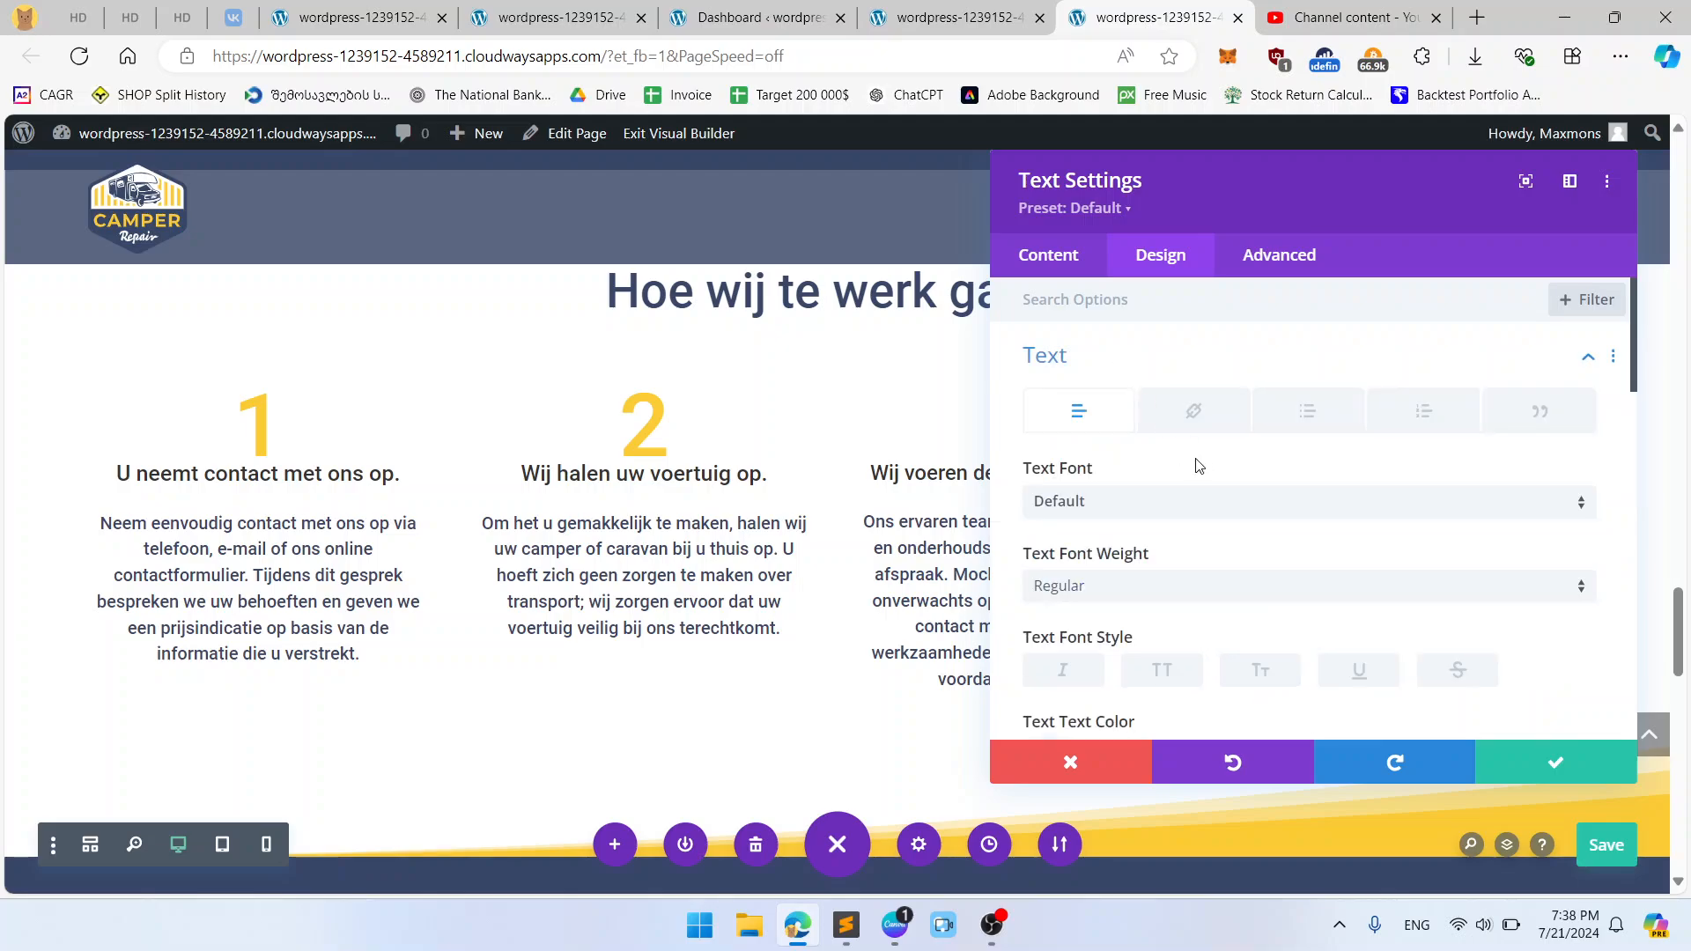
scroll(1198, 465, "down", 3)
scroll(1479, 571, "down", 1)
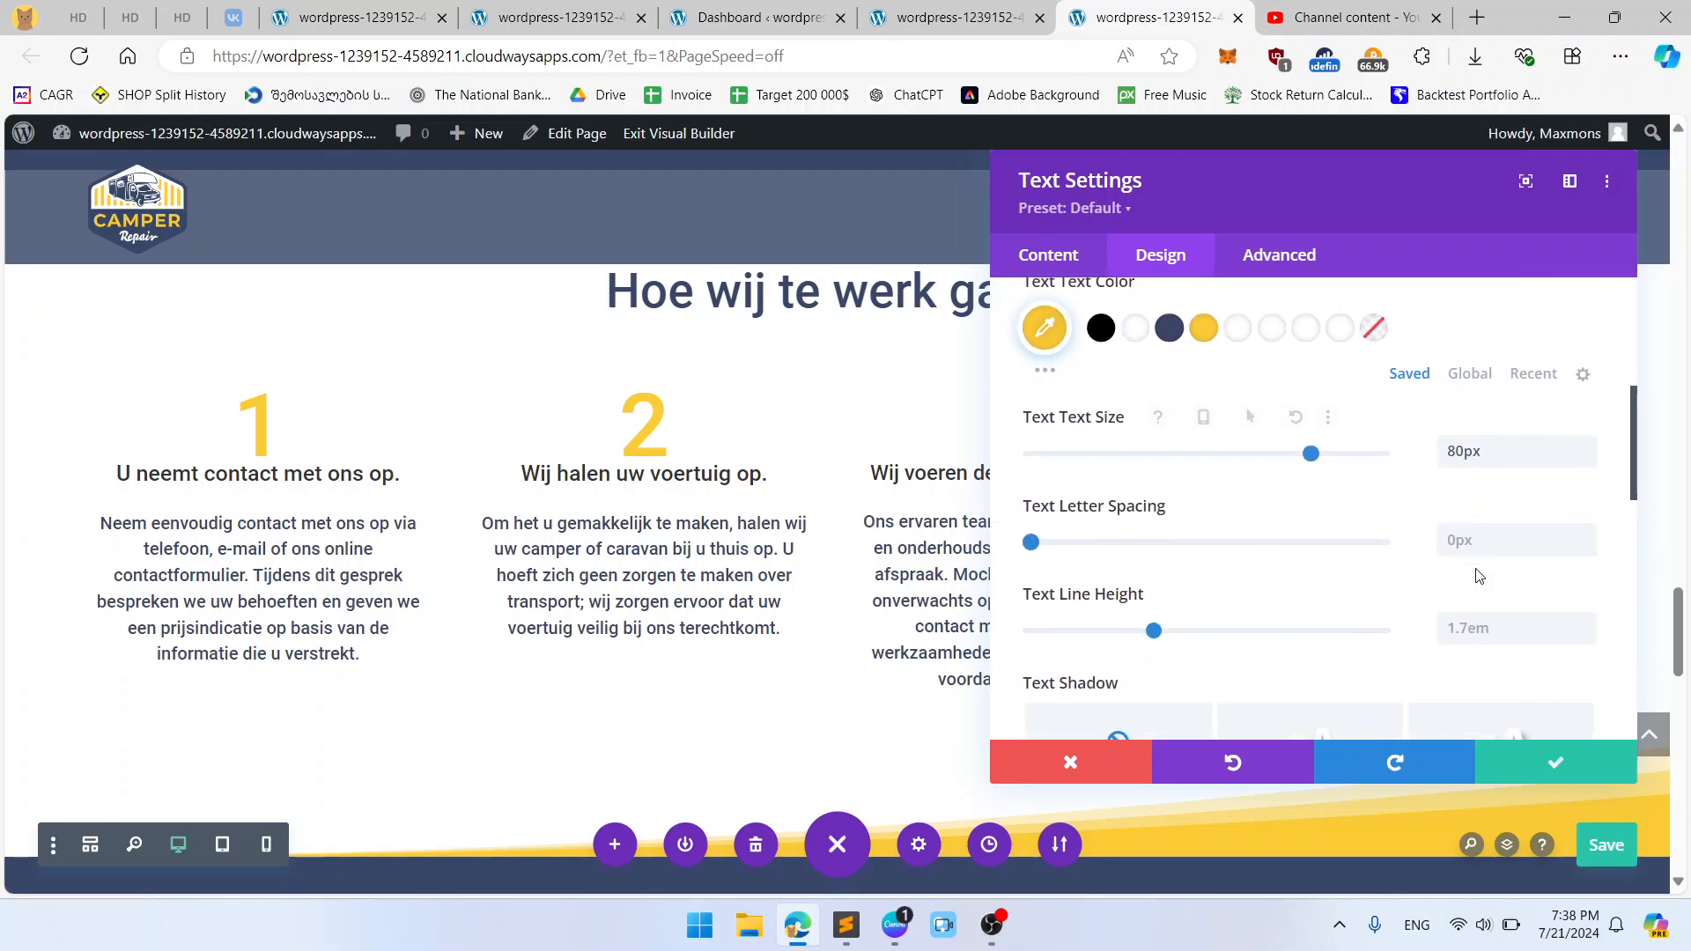
left_click(1478, 632)
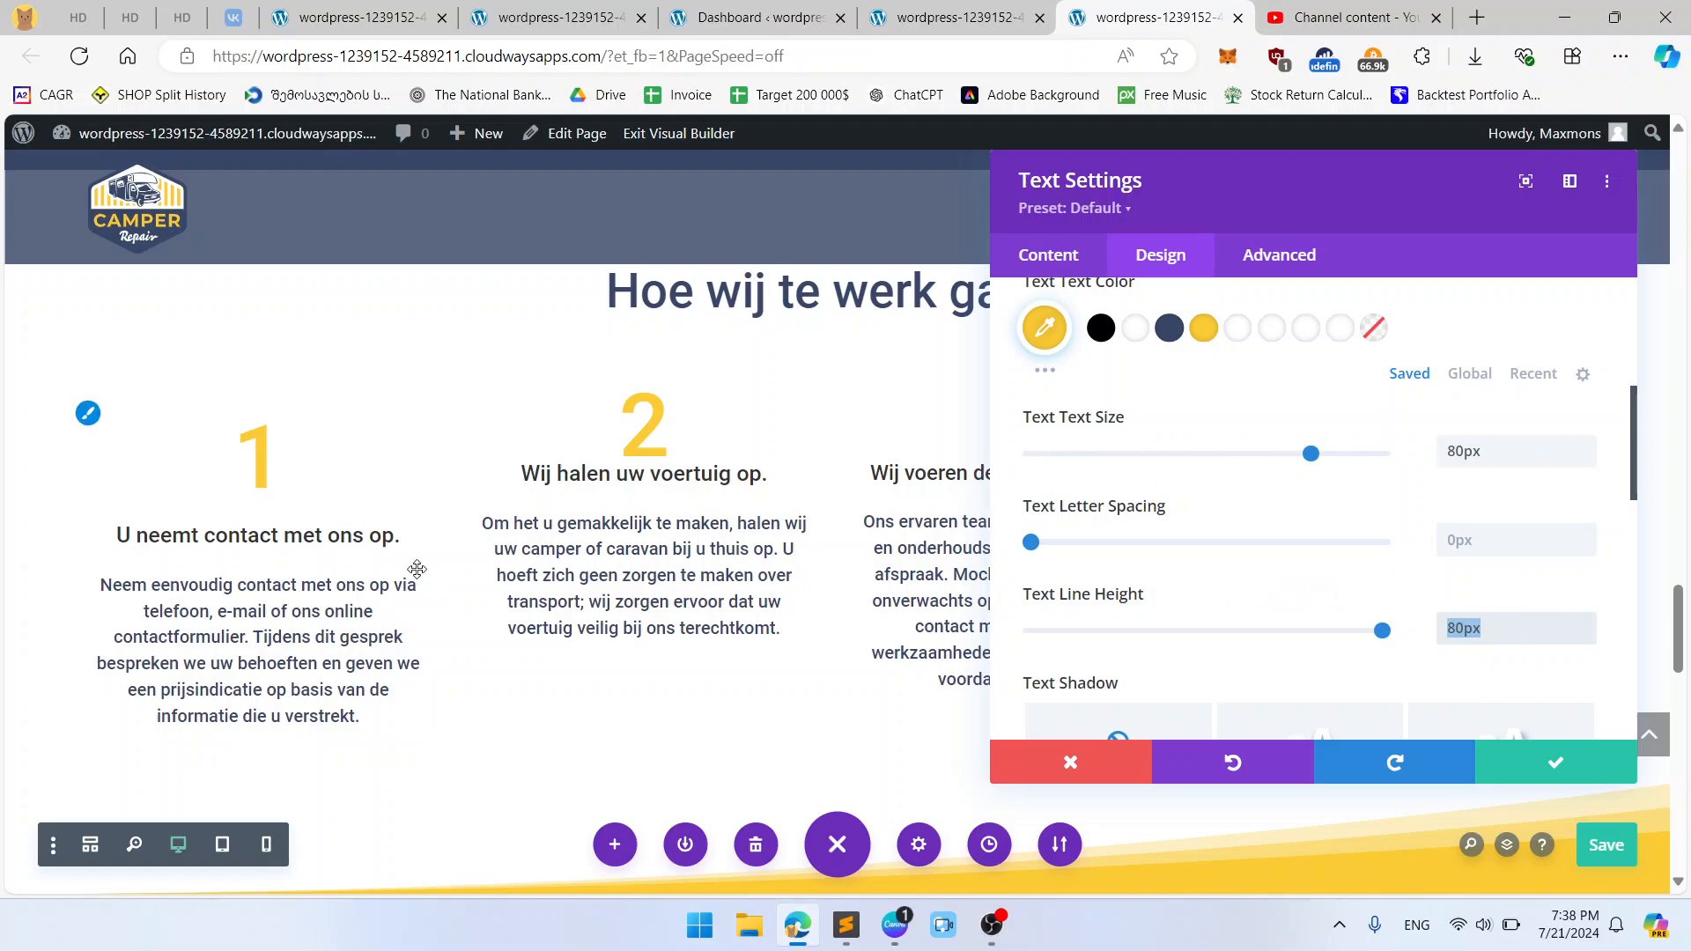
left_click(1537, 771)
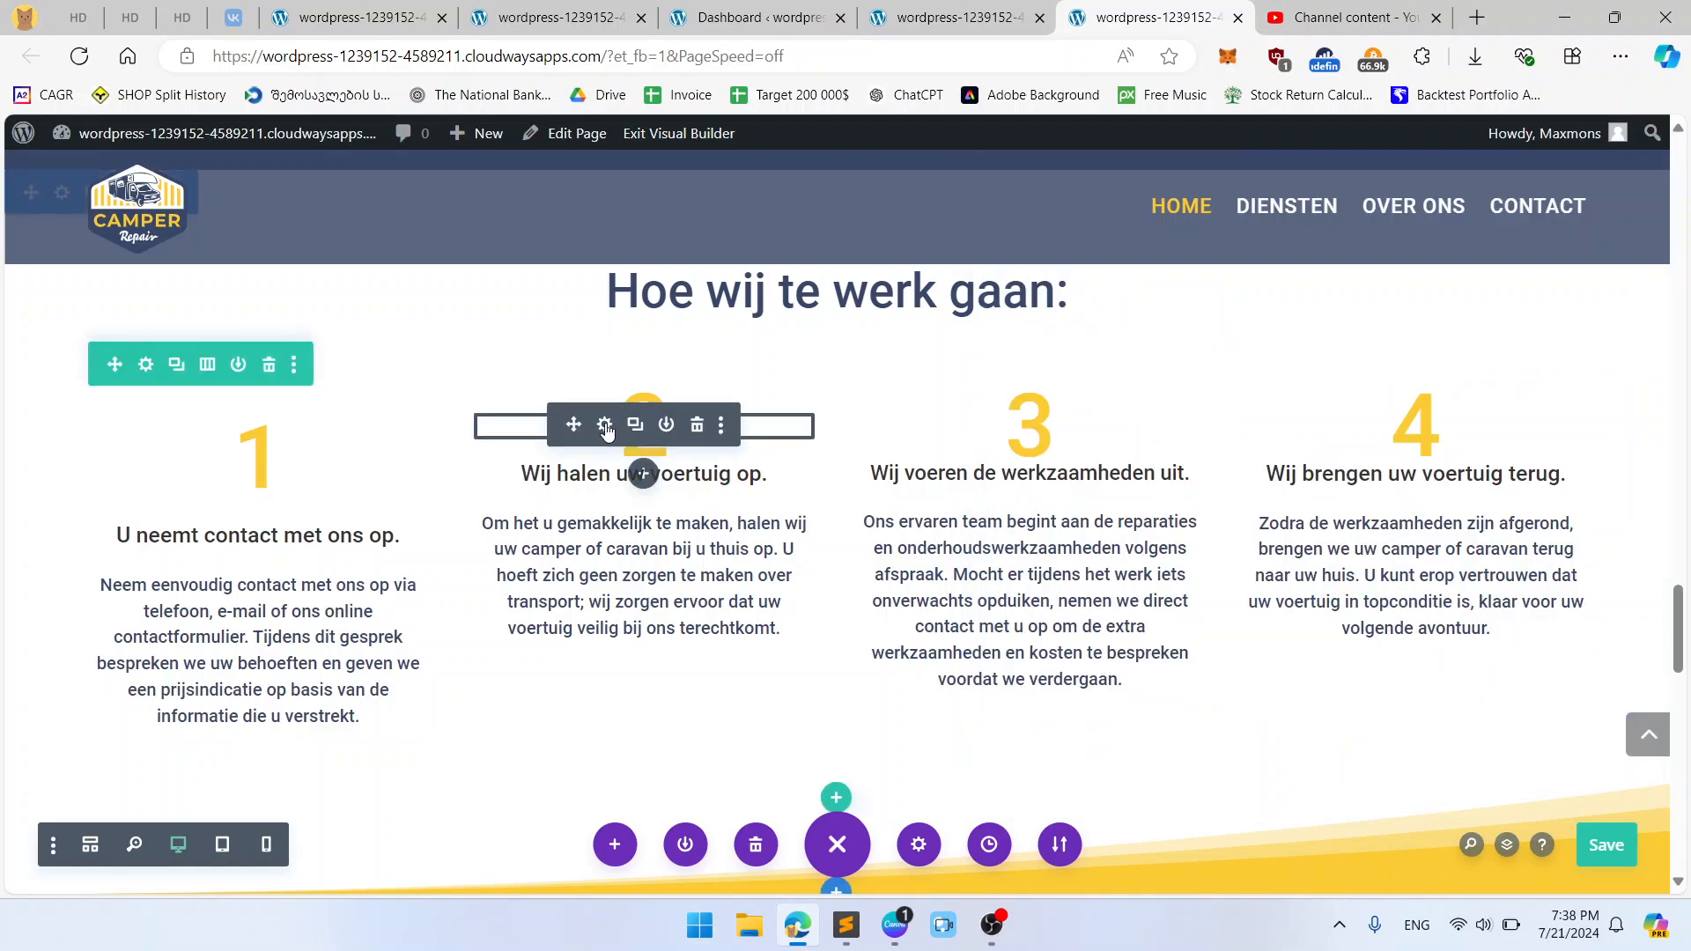
Step: Set the number 2 module's text line height to 80px and save the module
left_click(605, 425)
left_click(1160, 255)
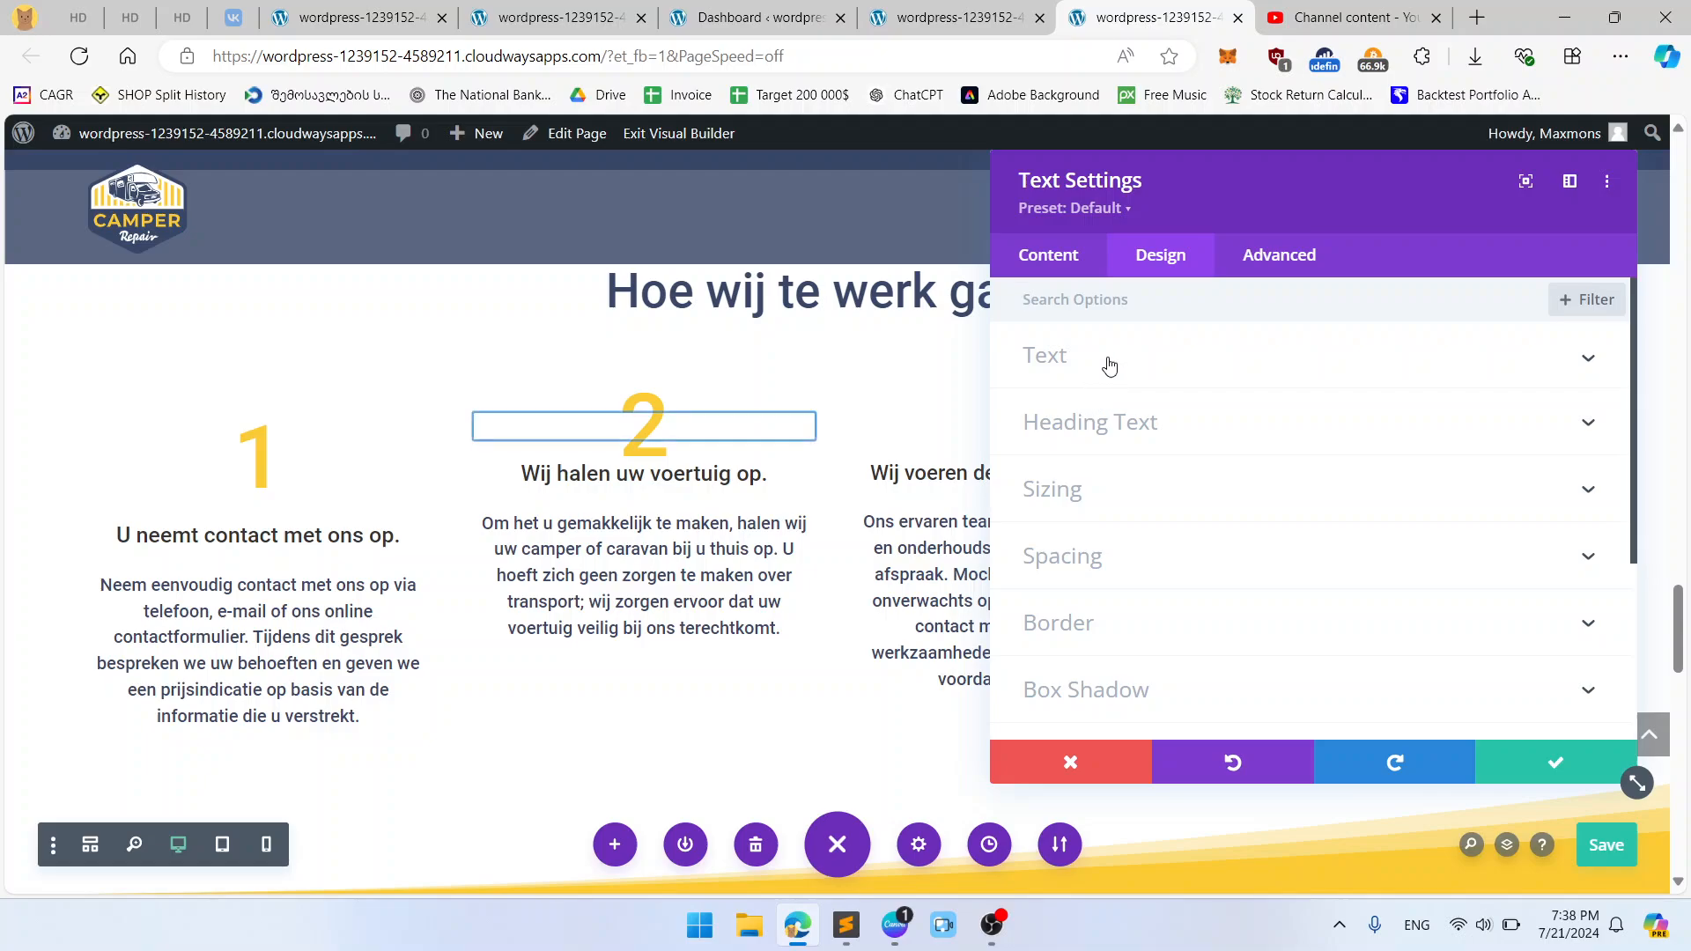
left_click(1109, 366)
scroll(1431, 498, "down", 4)
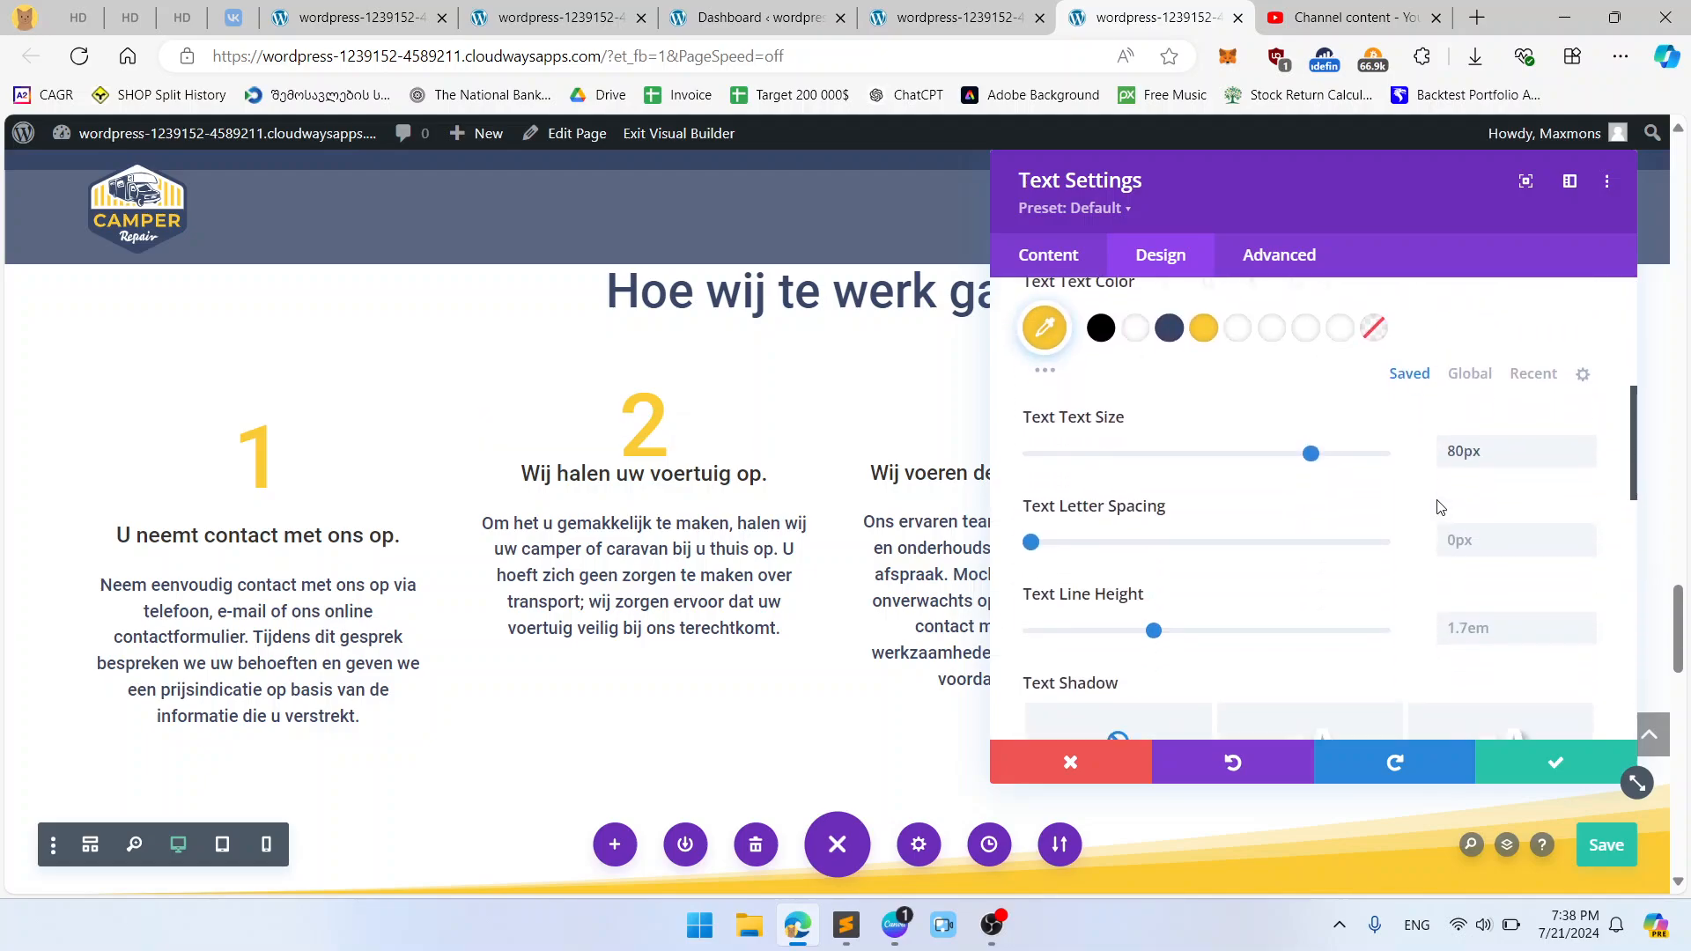
left_click(1491, 633)
type("80px")
left_click(1564, 761)
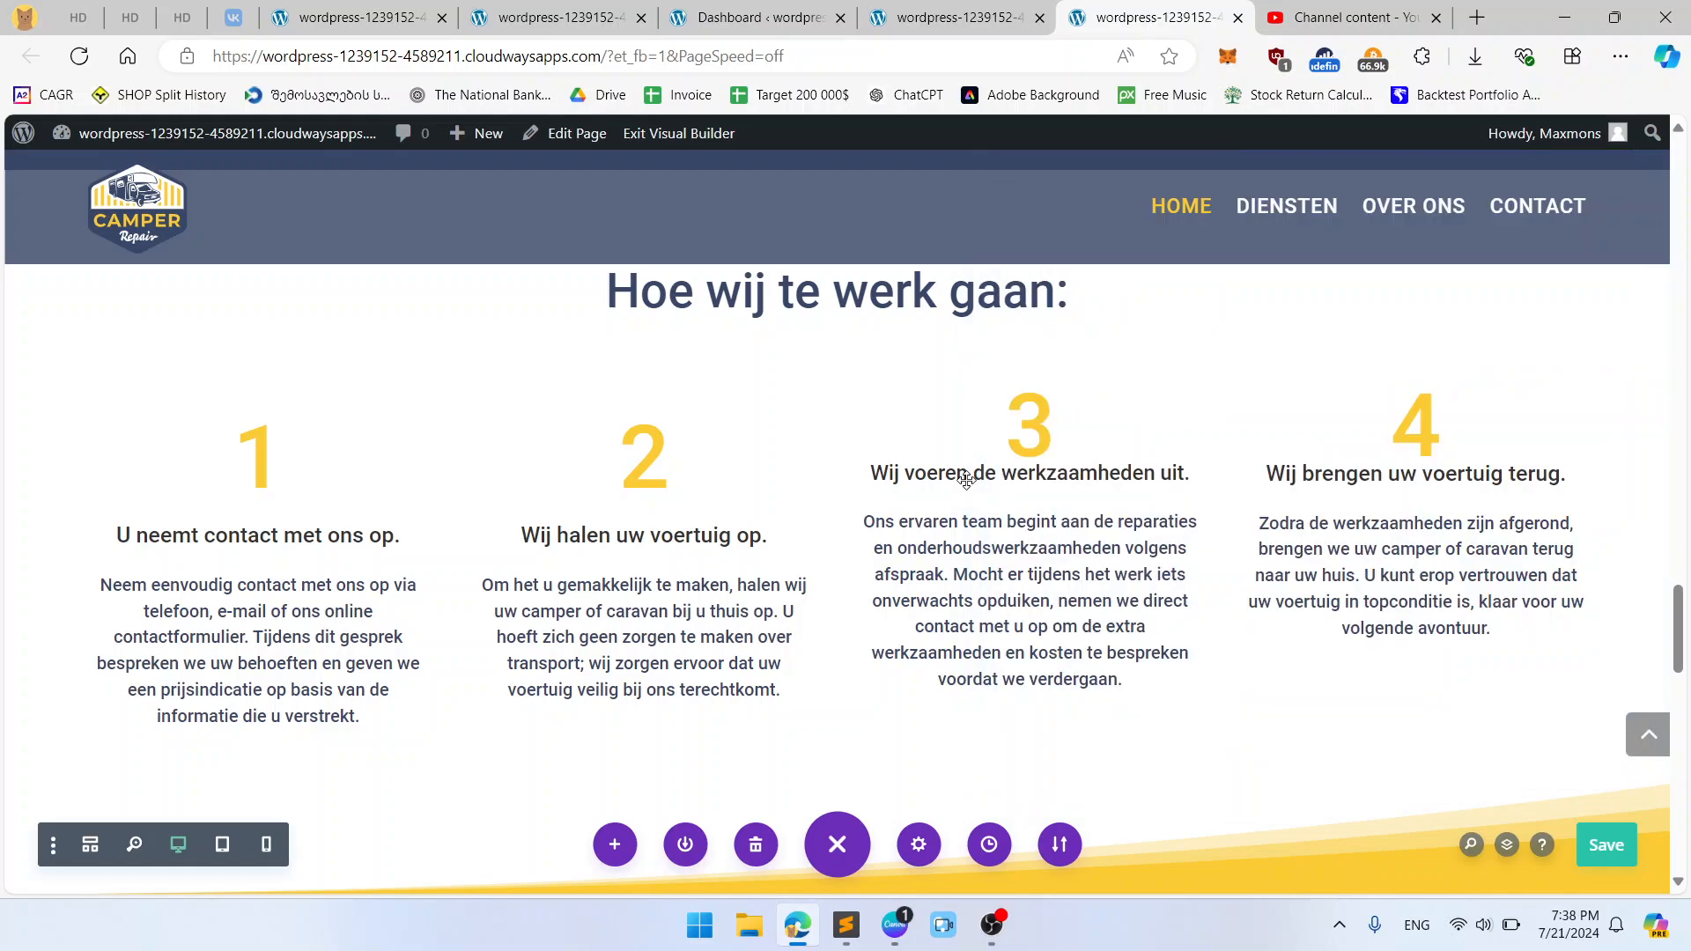
Step: Set the number 3 module's text line height to 80px and save the module
left_click(991, 426)
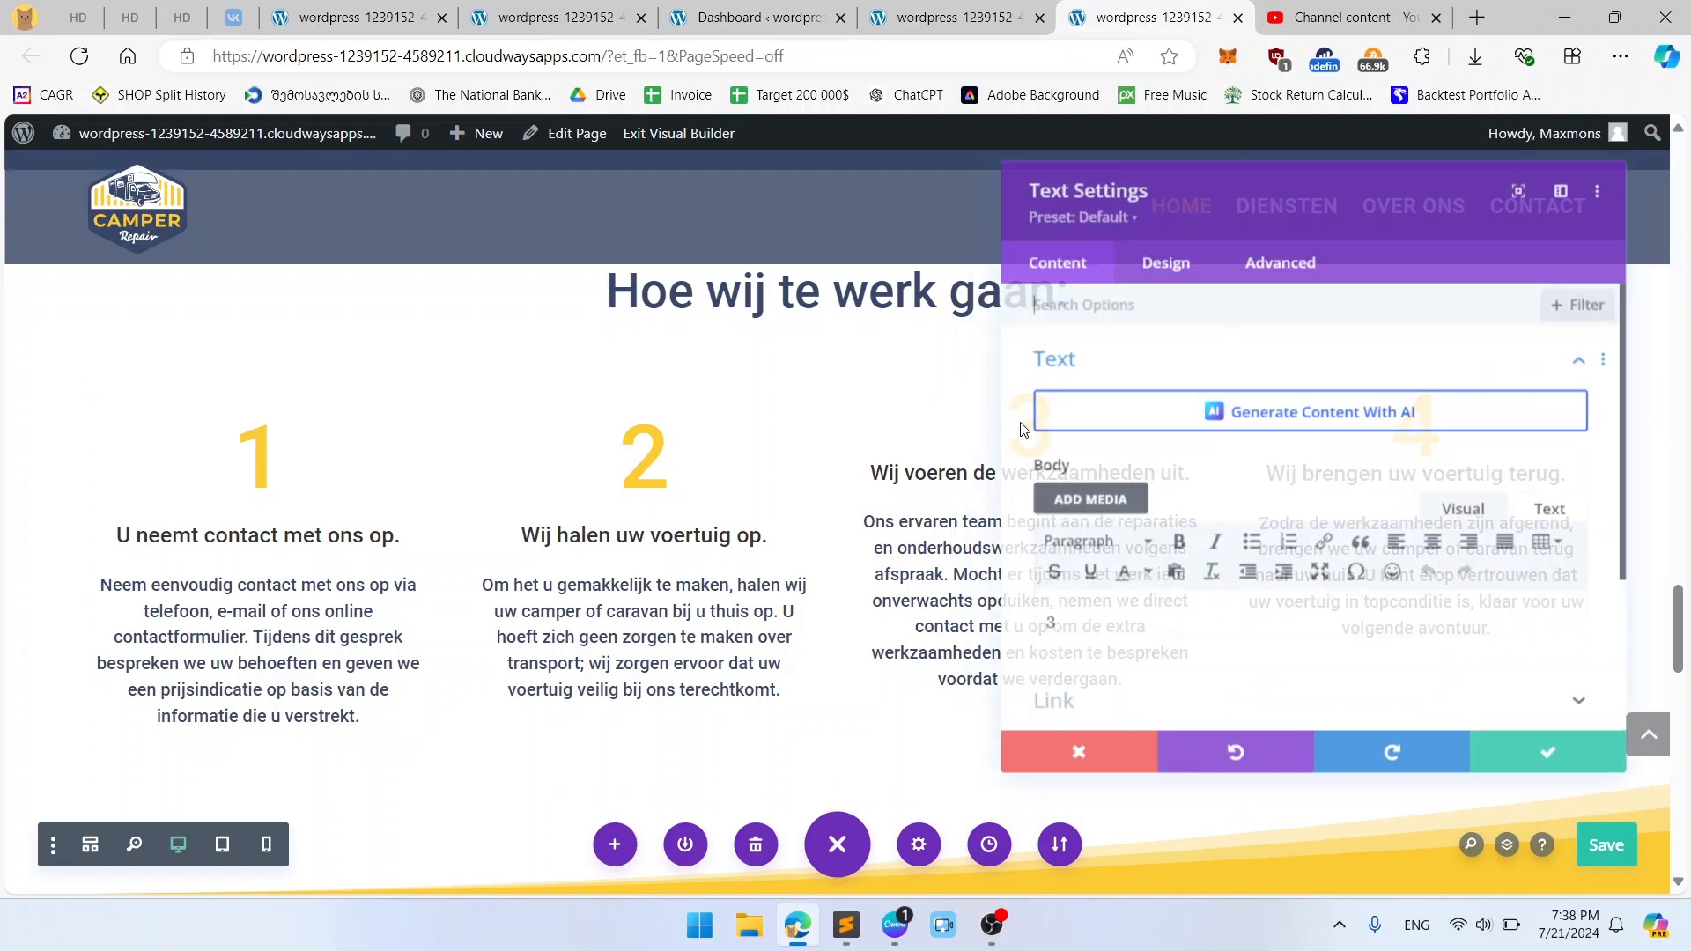
left_click(1158, 258)
left_click(1119, 357)
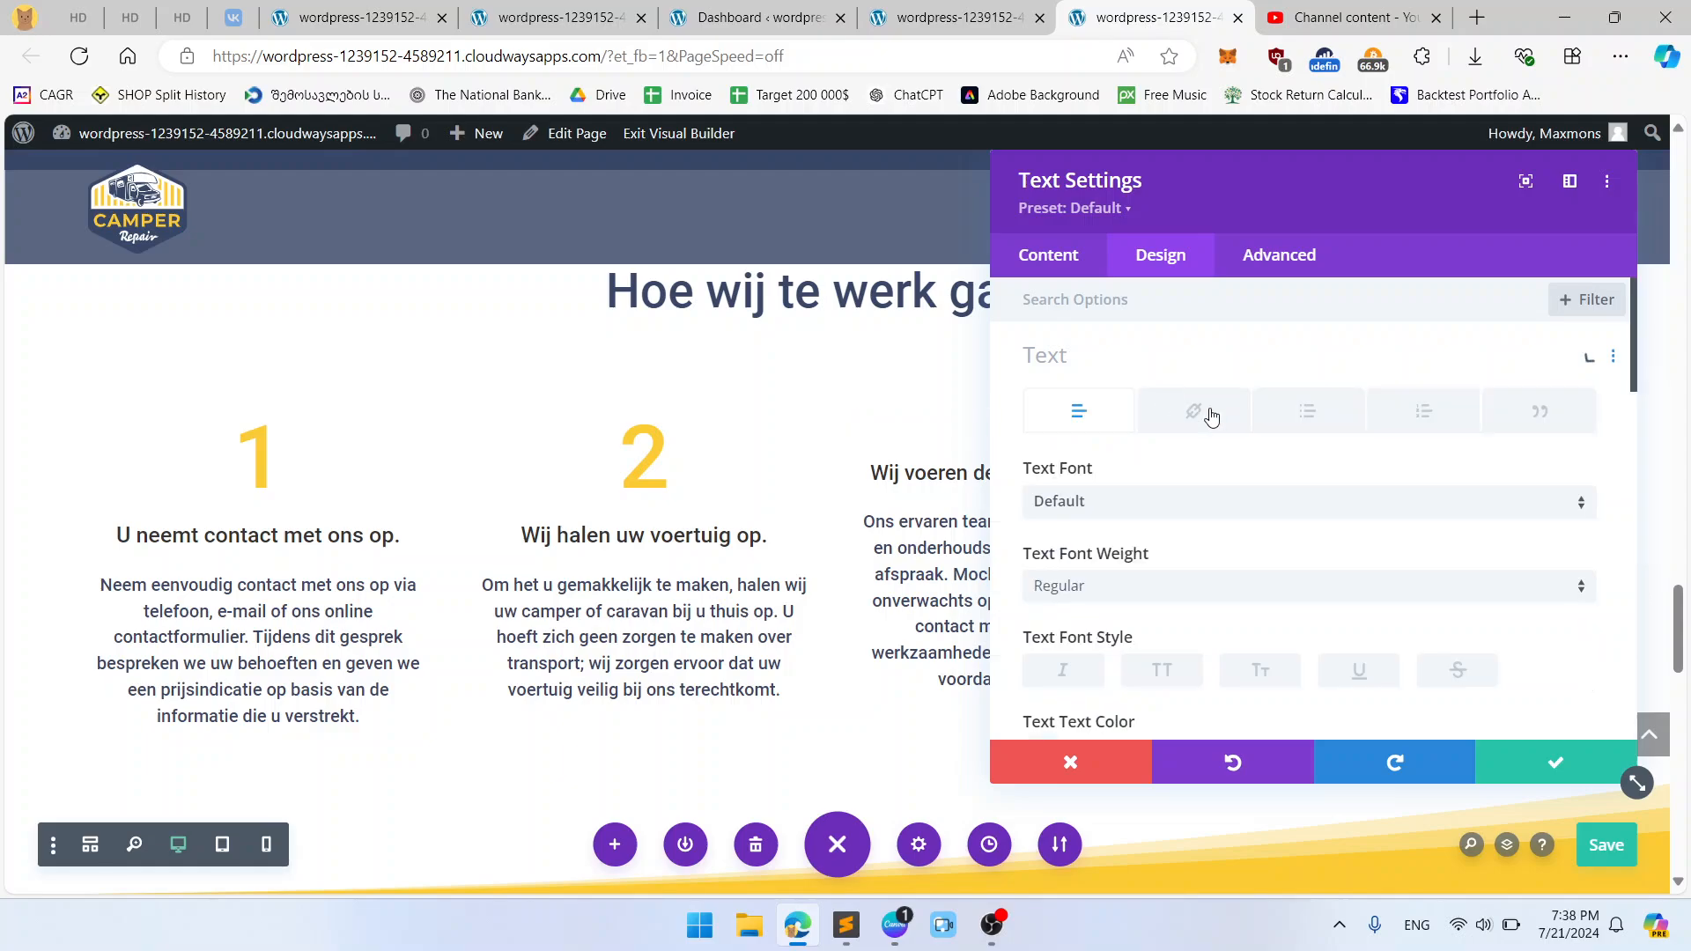
scroll(1321, 458, "down", 5)
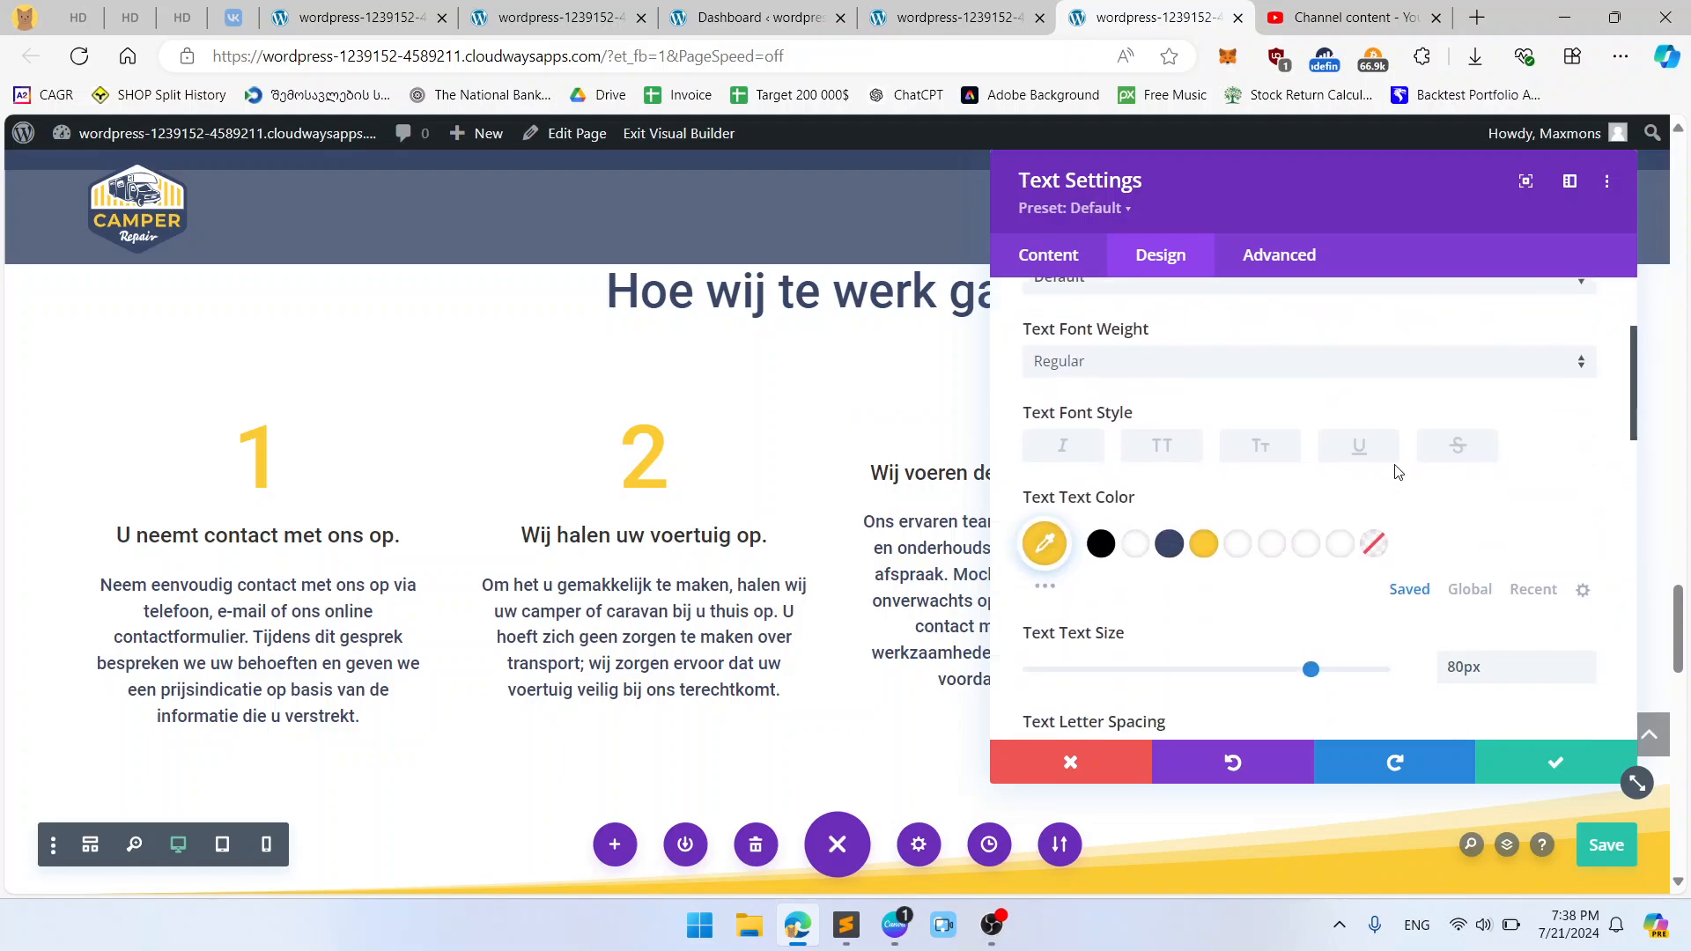
left_click(1541, 764)
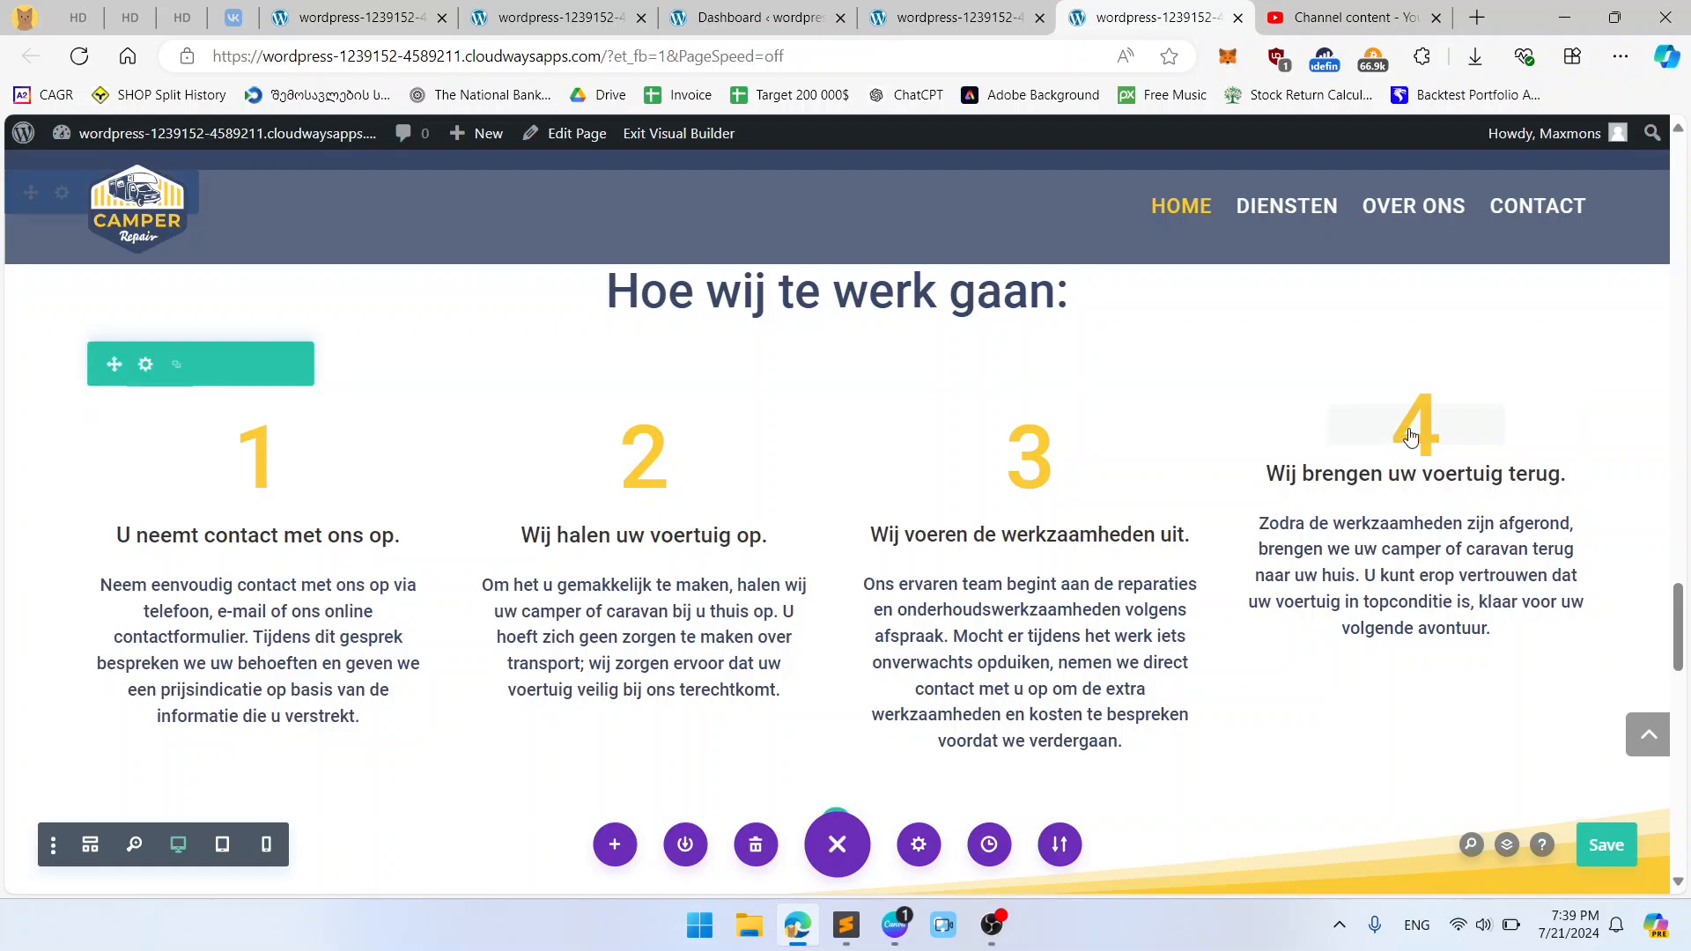
Step: Set the number 4 module's text line height to 80px and save the module
left_click(1377, 429)
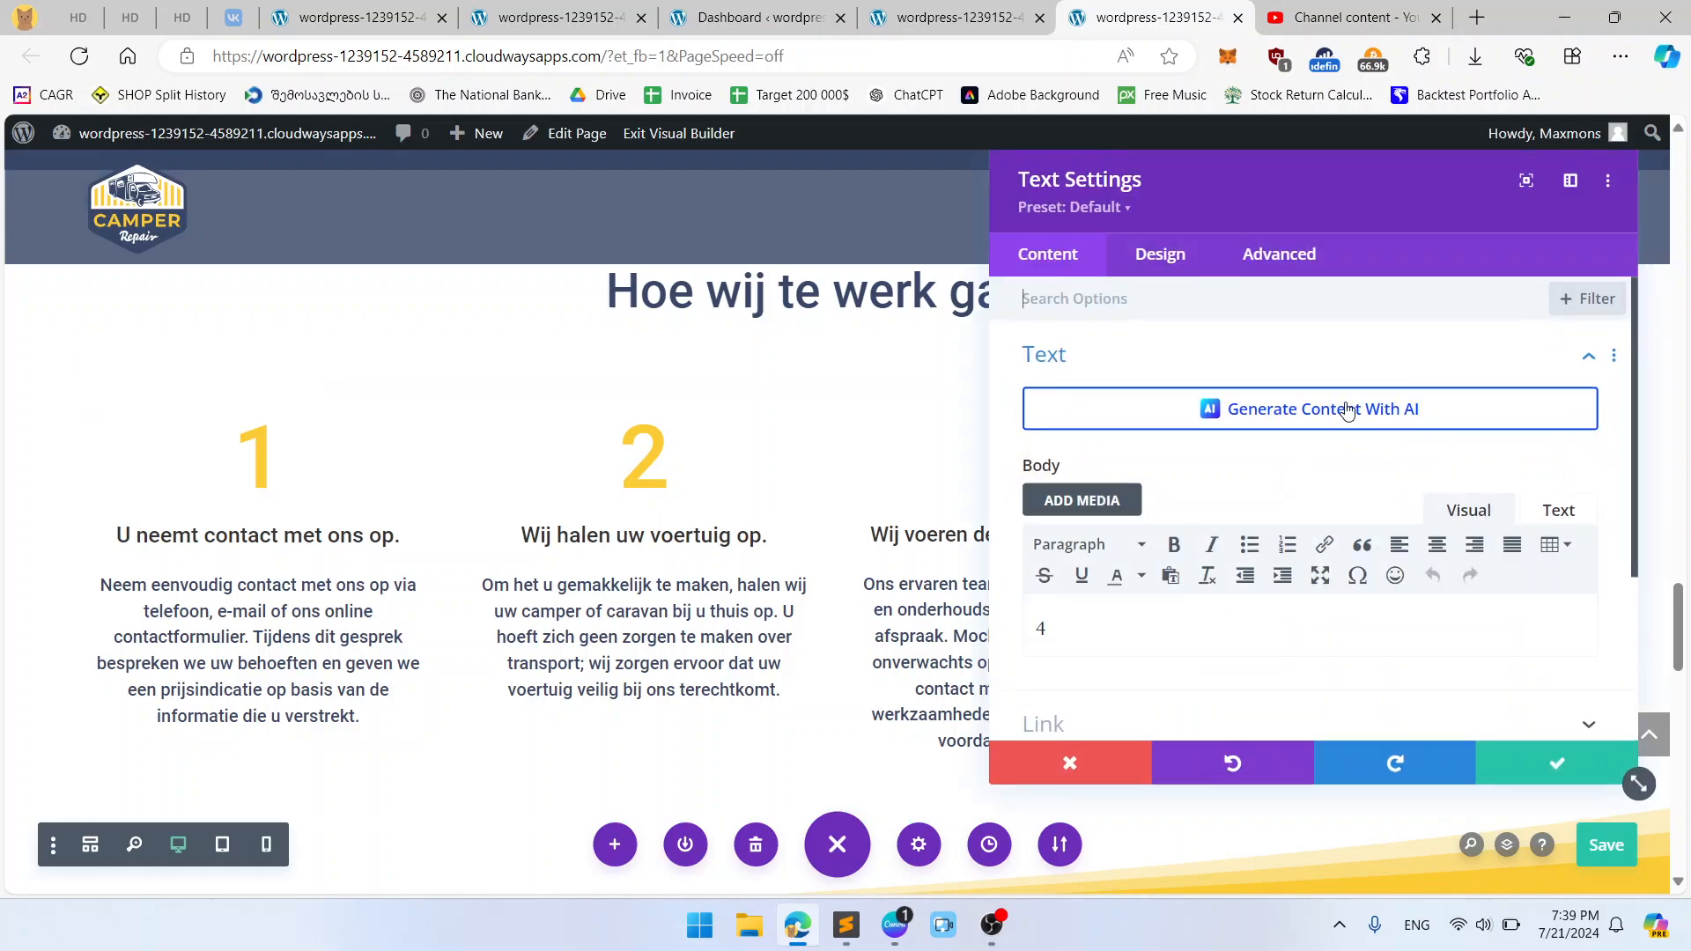
left_click(1161, 256)
left_click(1111, 386)
scroll(1366, 525, "down", 5)
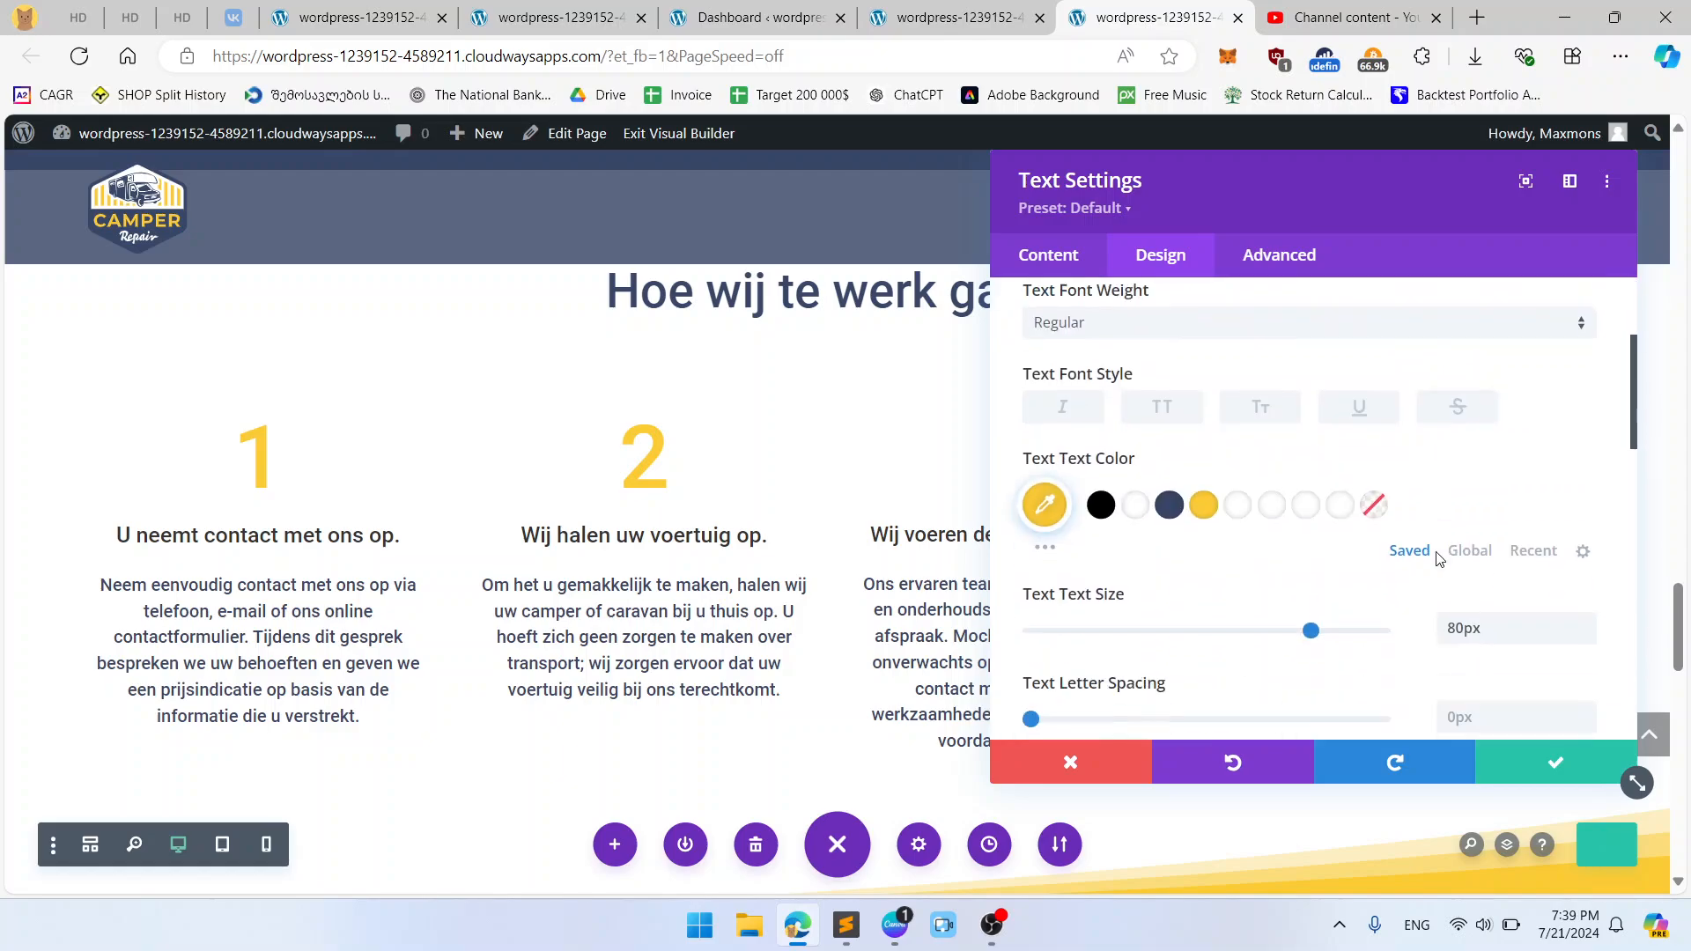
left_click(1550, 766)
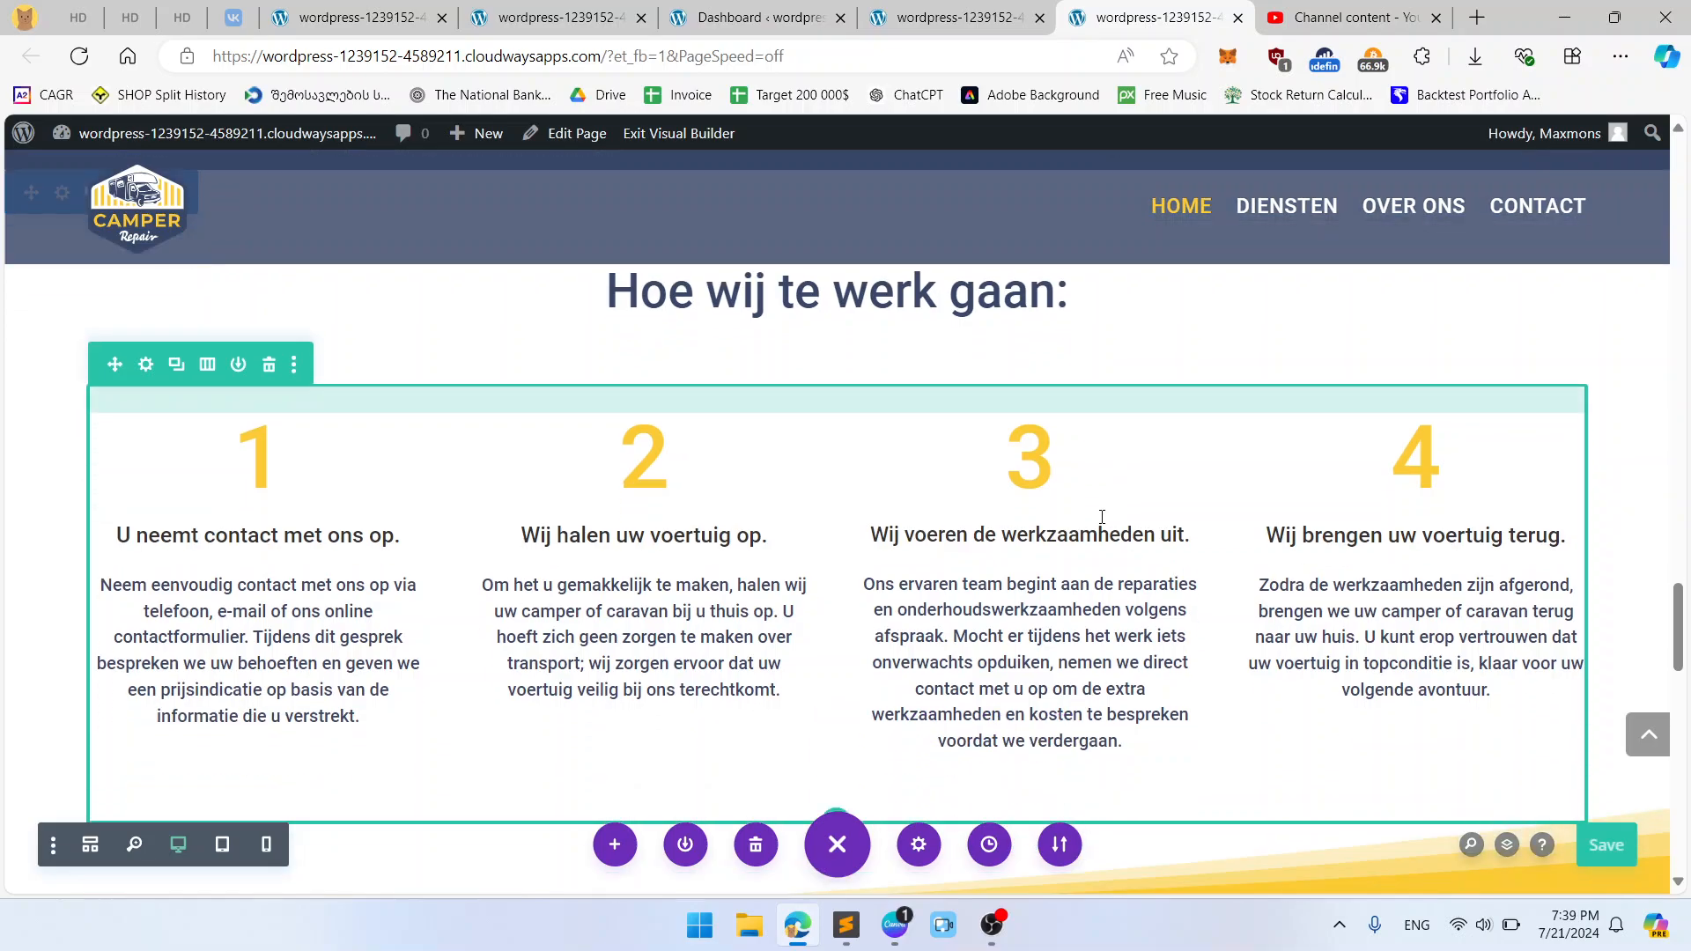
Step: Compare the heading and spacing of the work process section with those of the repair and maintenance services section below it
scroll(1593, 534, "up", 1)
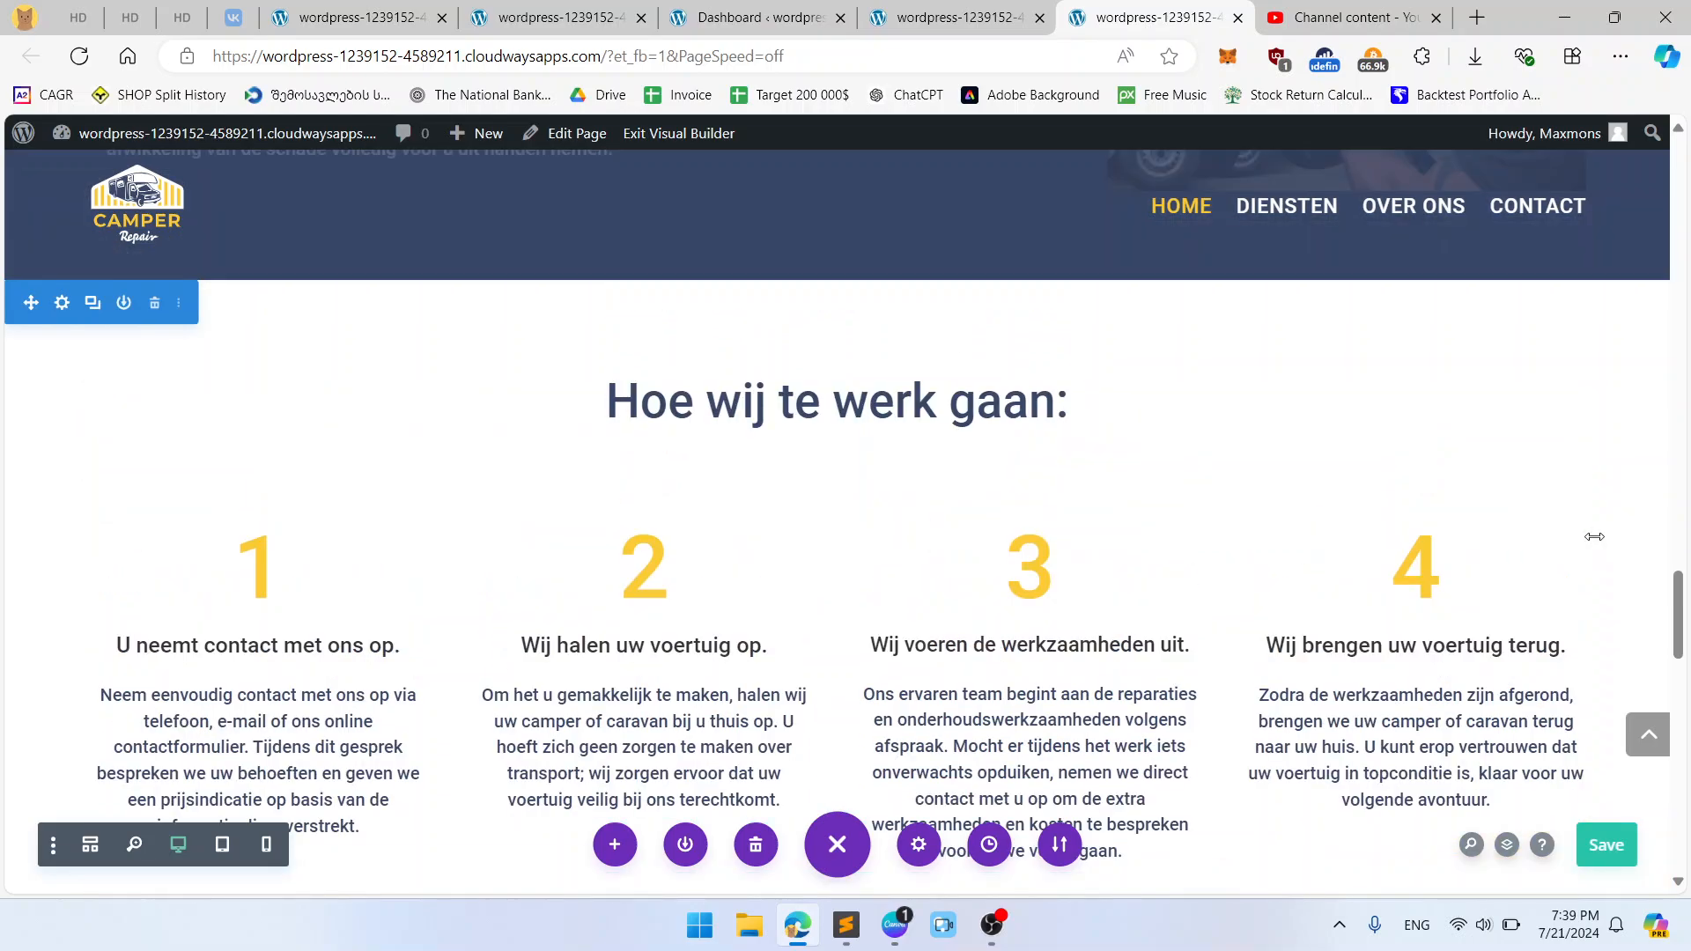
scroll(1594, 537, "down", 2)
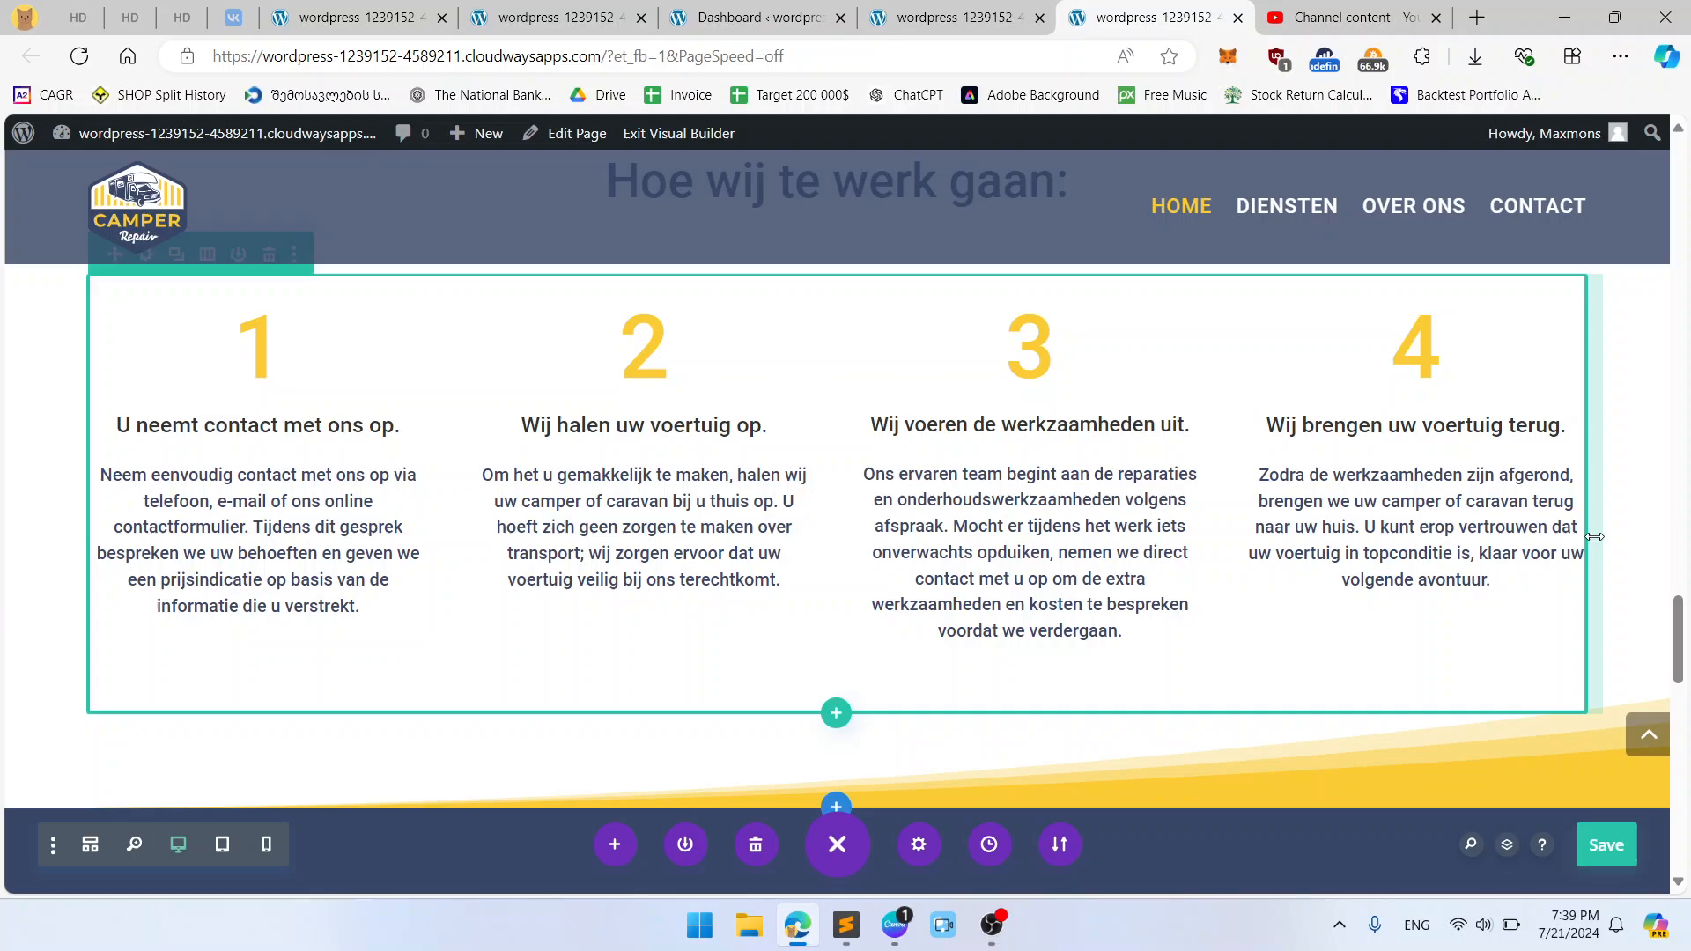
scroll(1594, 537, "down", 5)
scroll(1595, 536, "up", 4)
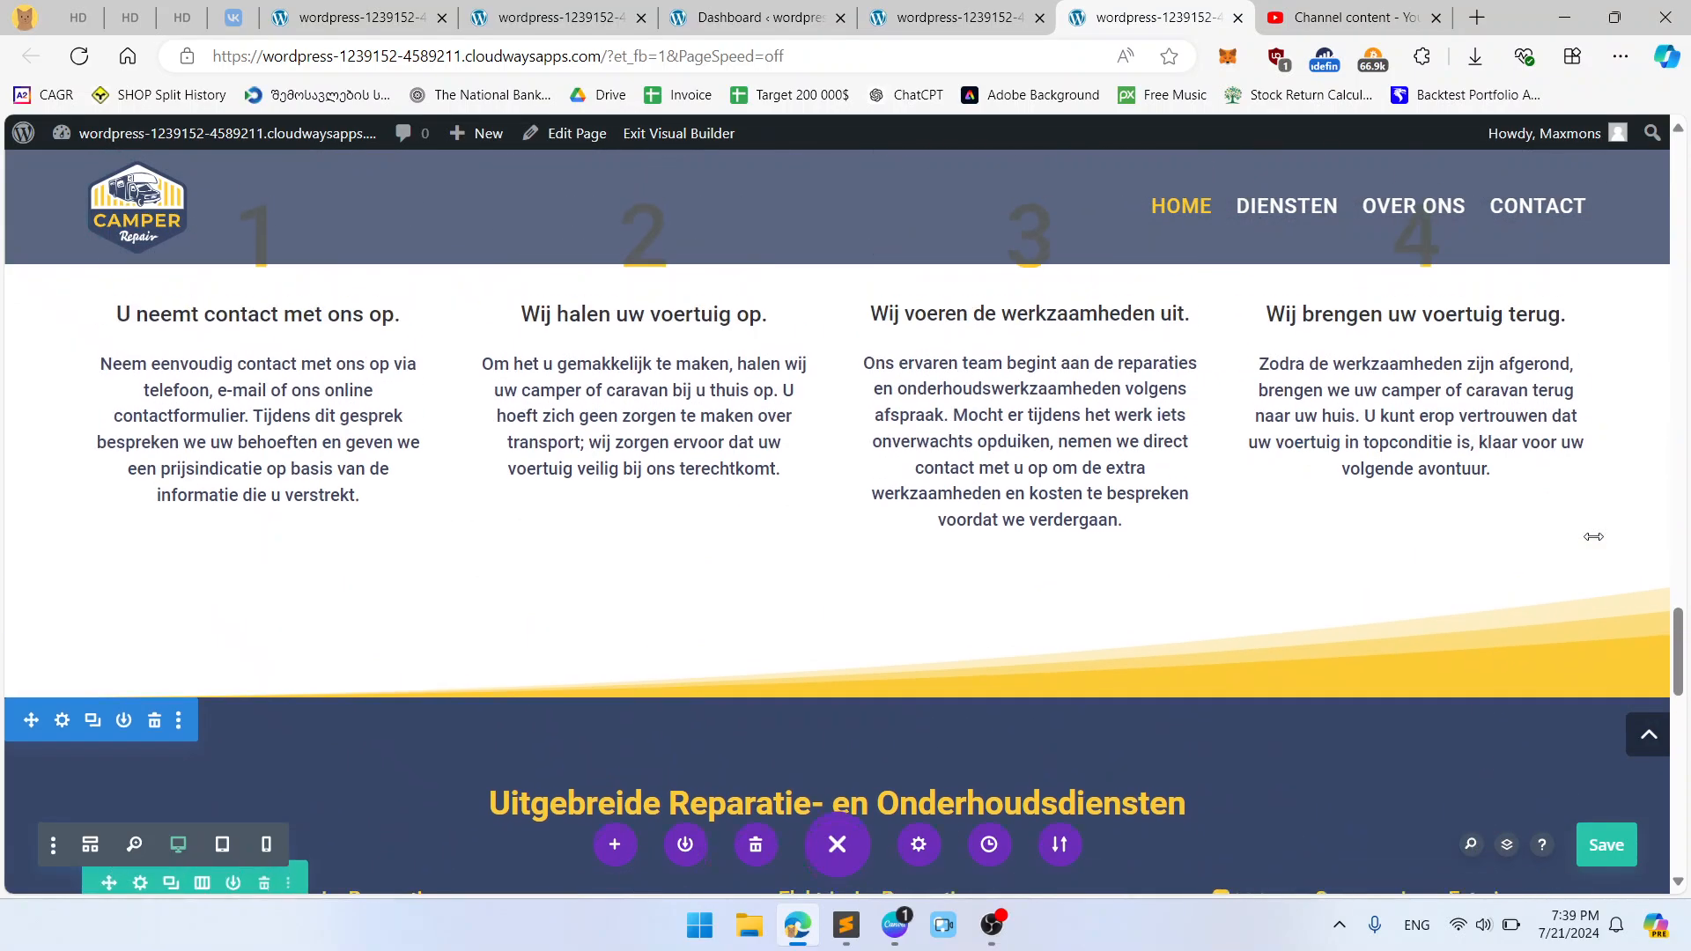
scroll(989, 604, "down", 1)
scroll(346, 537, "up", 3)
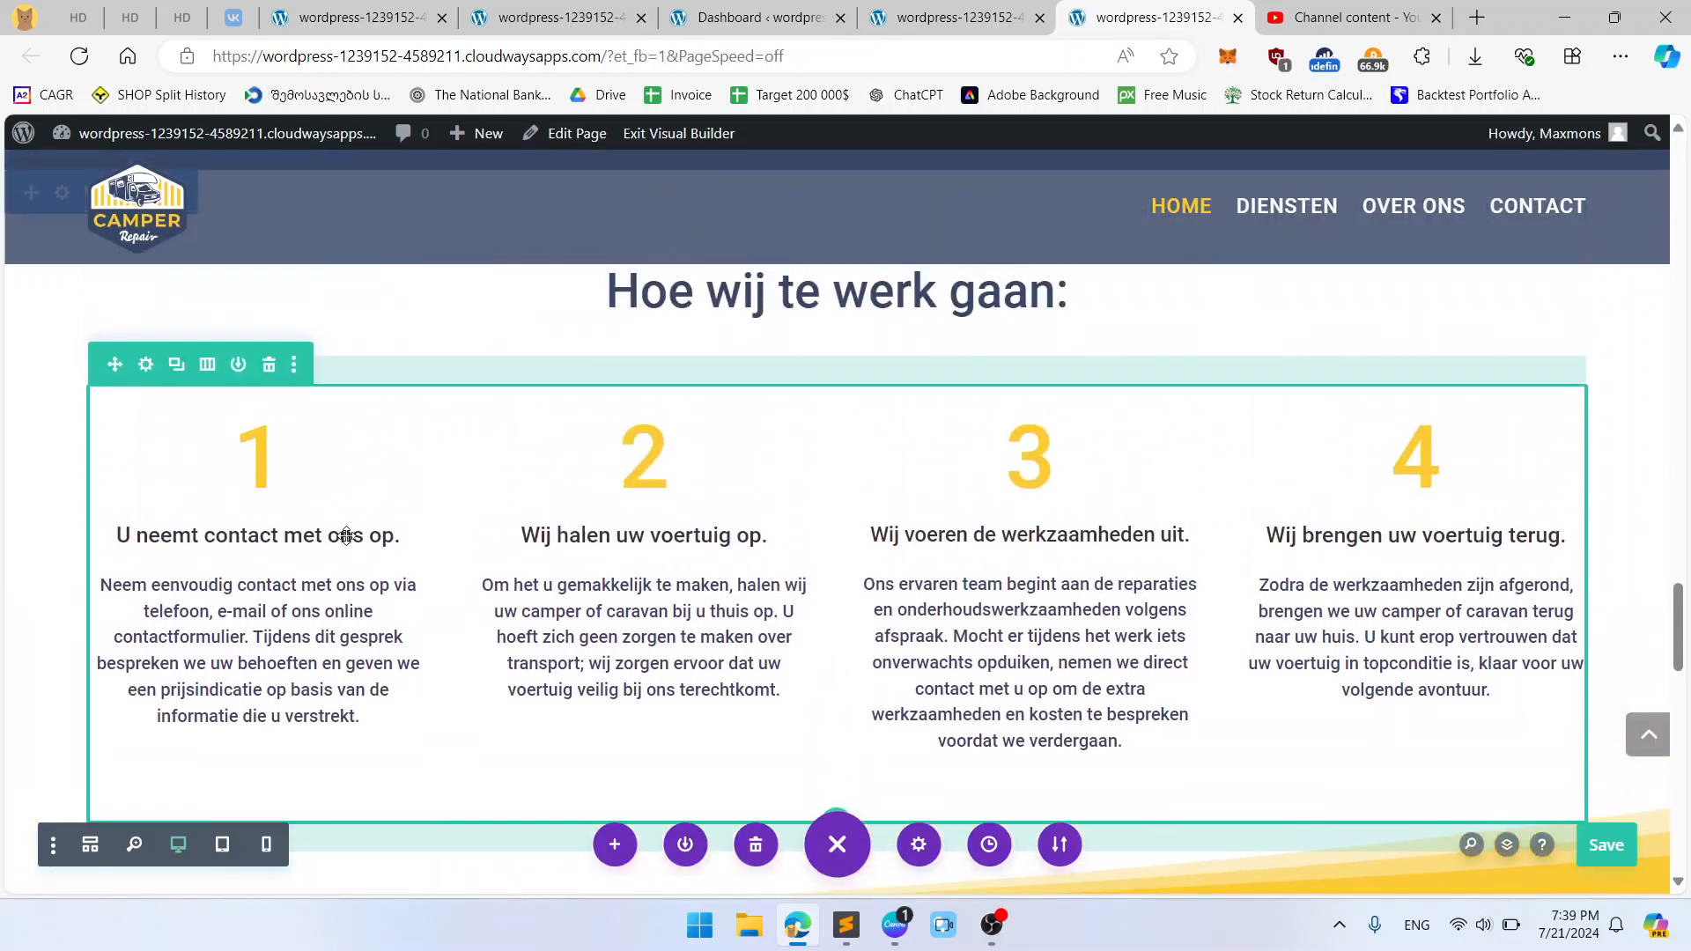
scroll(72, 397, "up", 1)
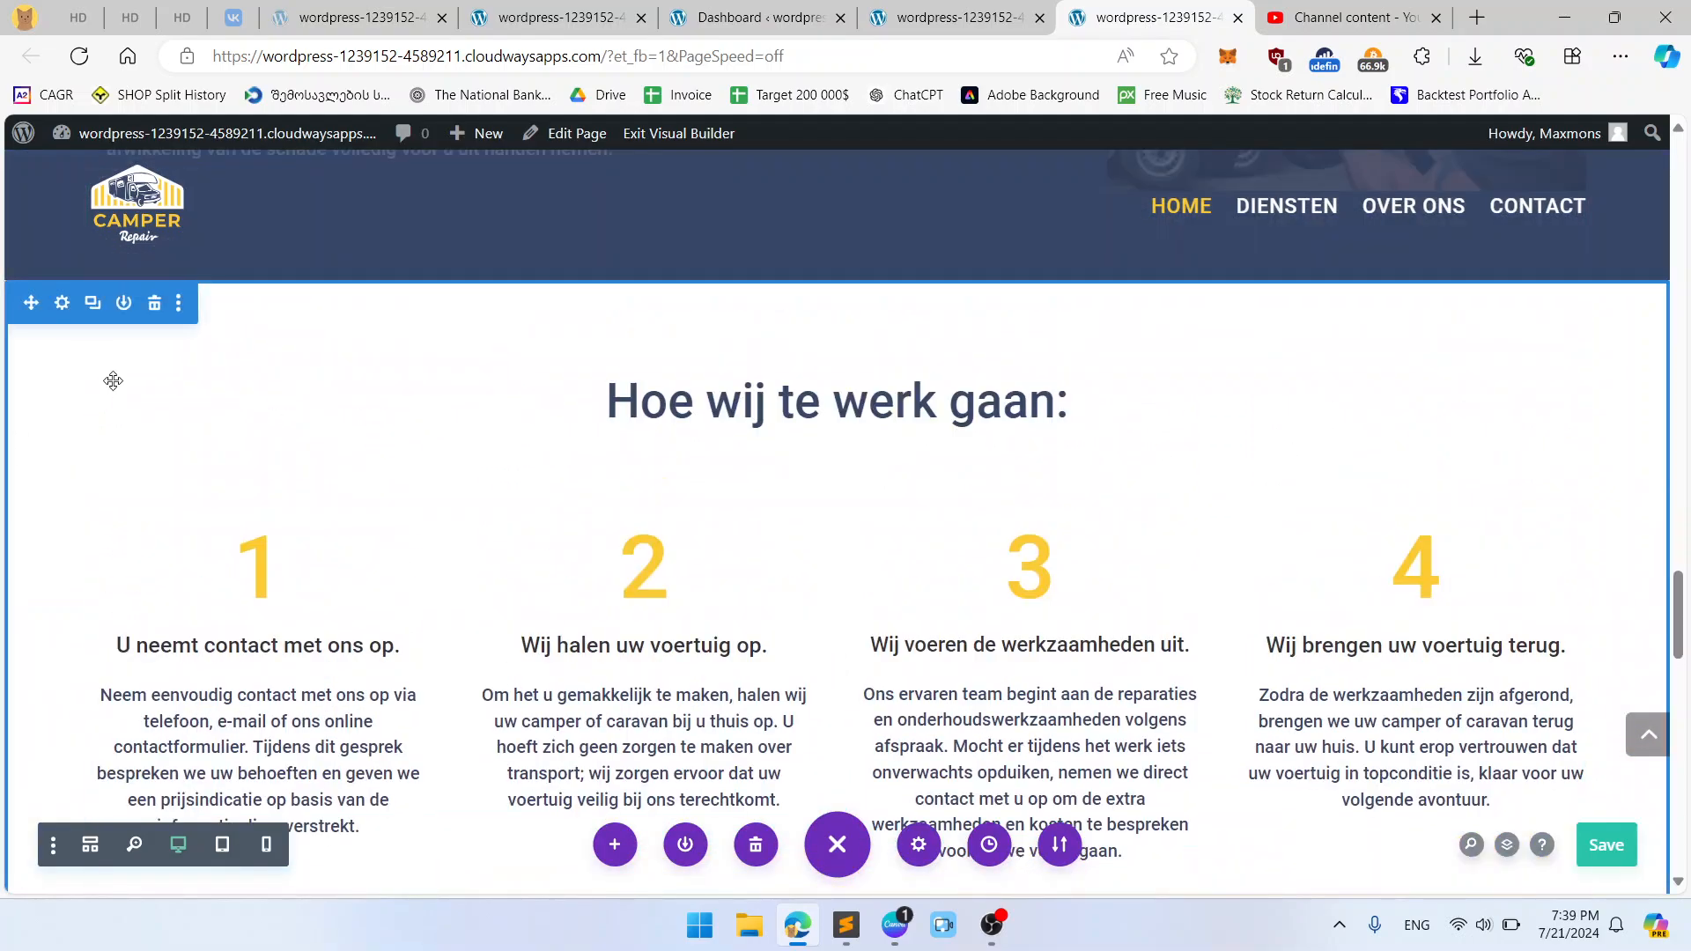
scroll(112, 381, "down", 8)
scroll(737, 506, "up", 3)
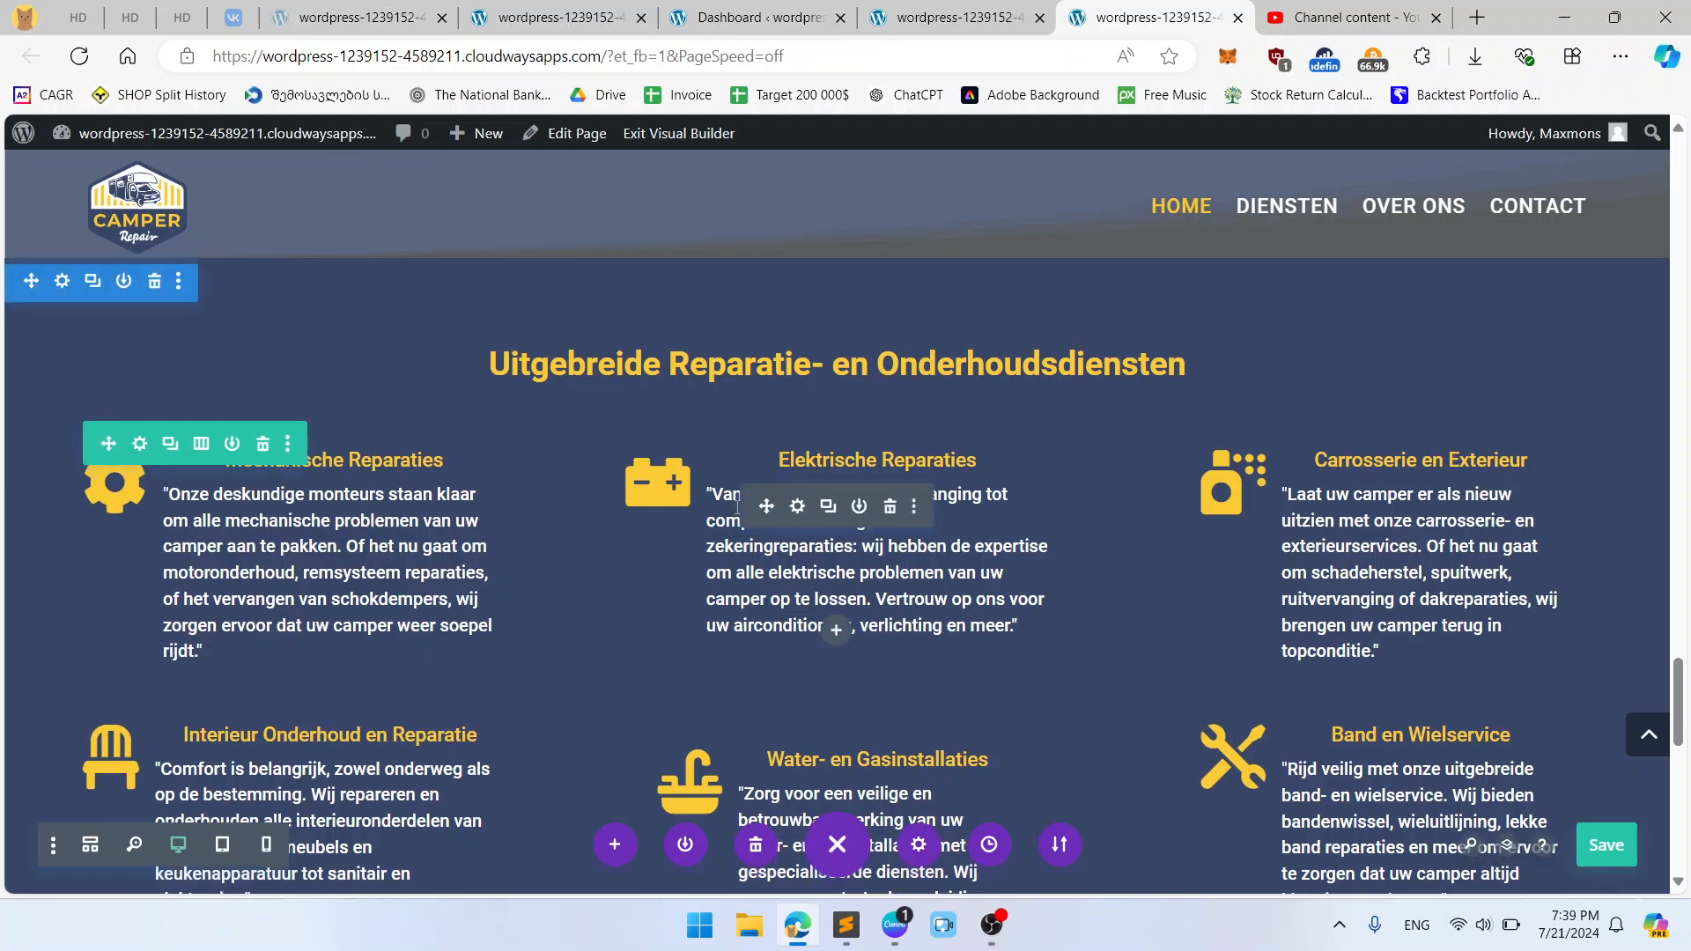
scroll(737, 506, "up", 1)
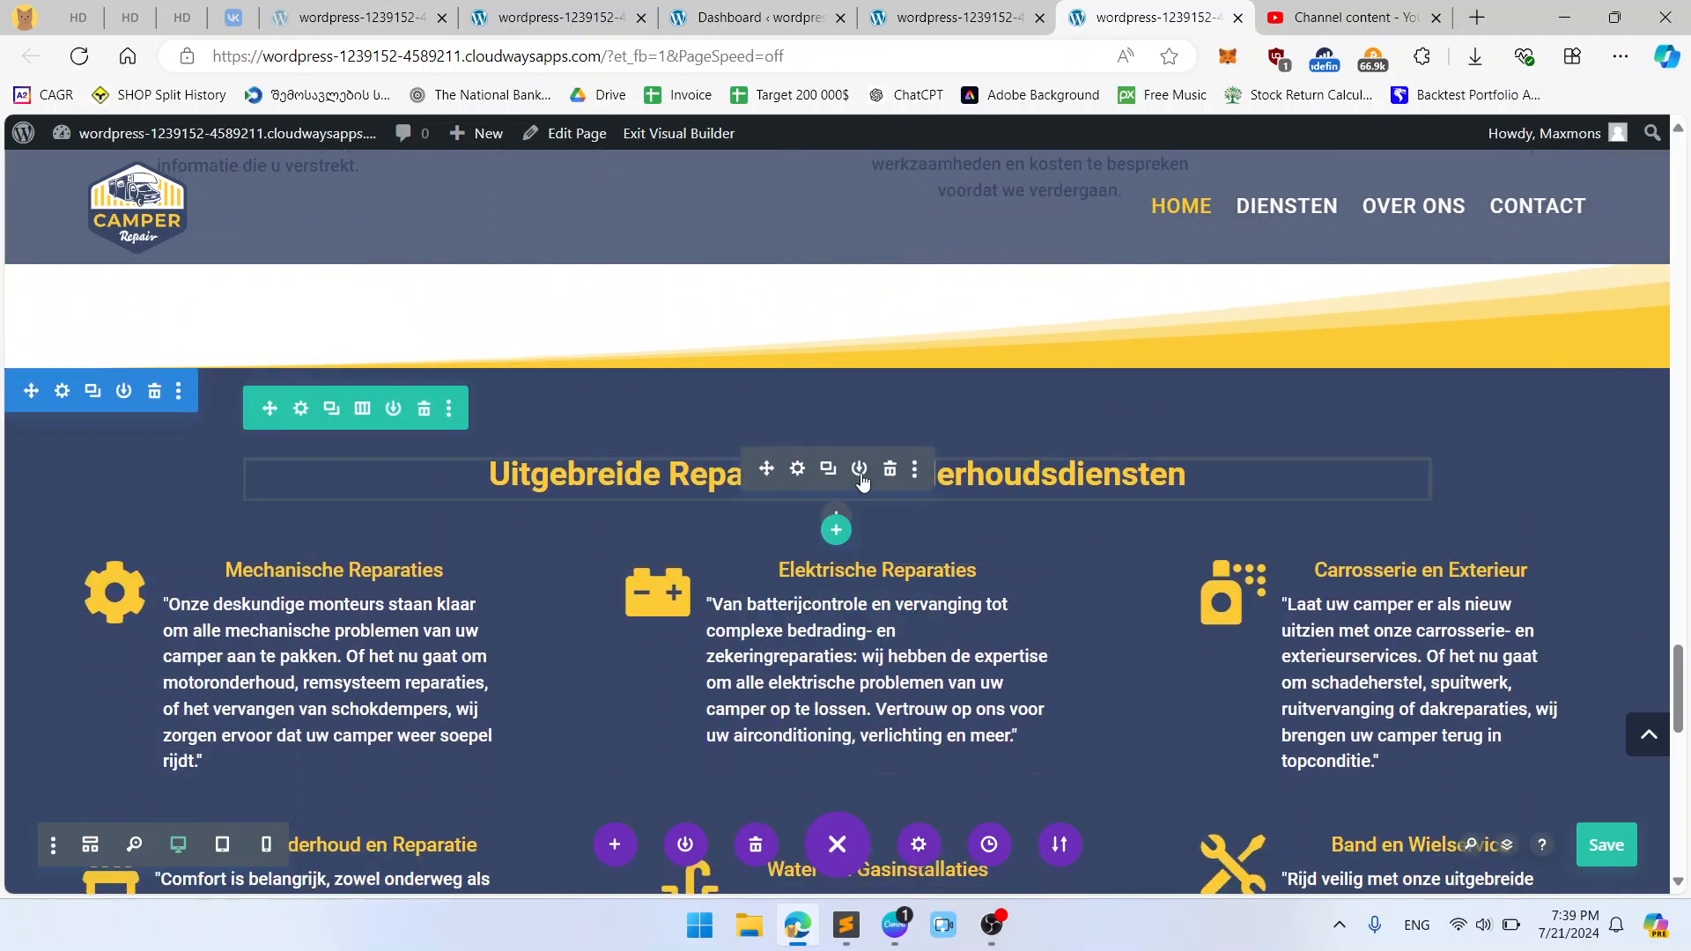
scroll(772, 478, "up", 4)
scroll(810, 523, "up", 2)
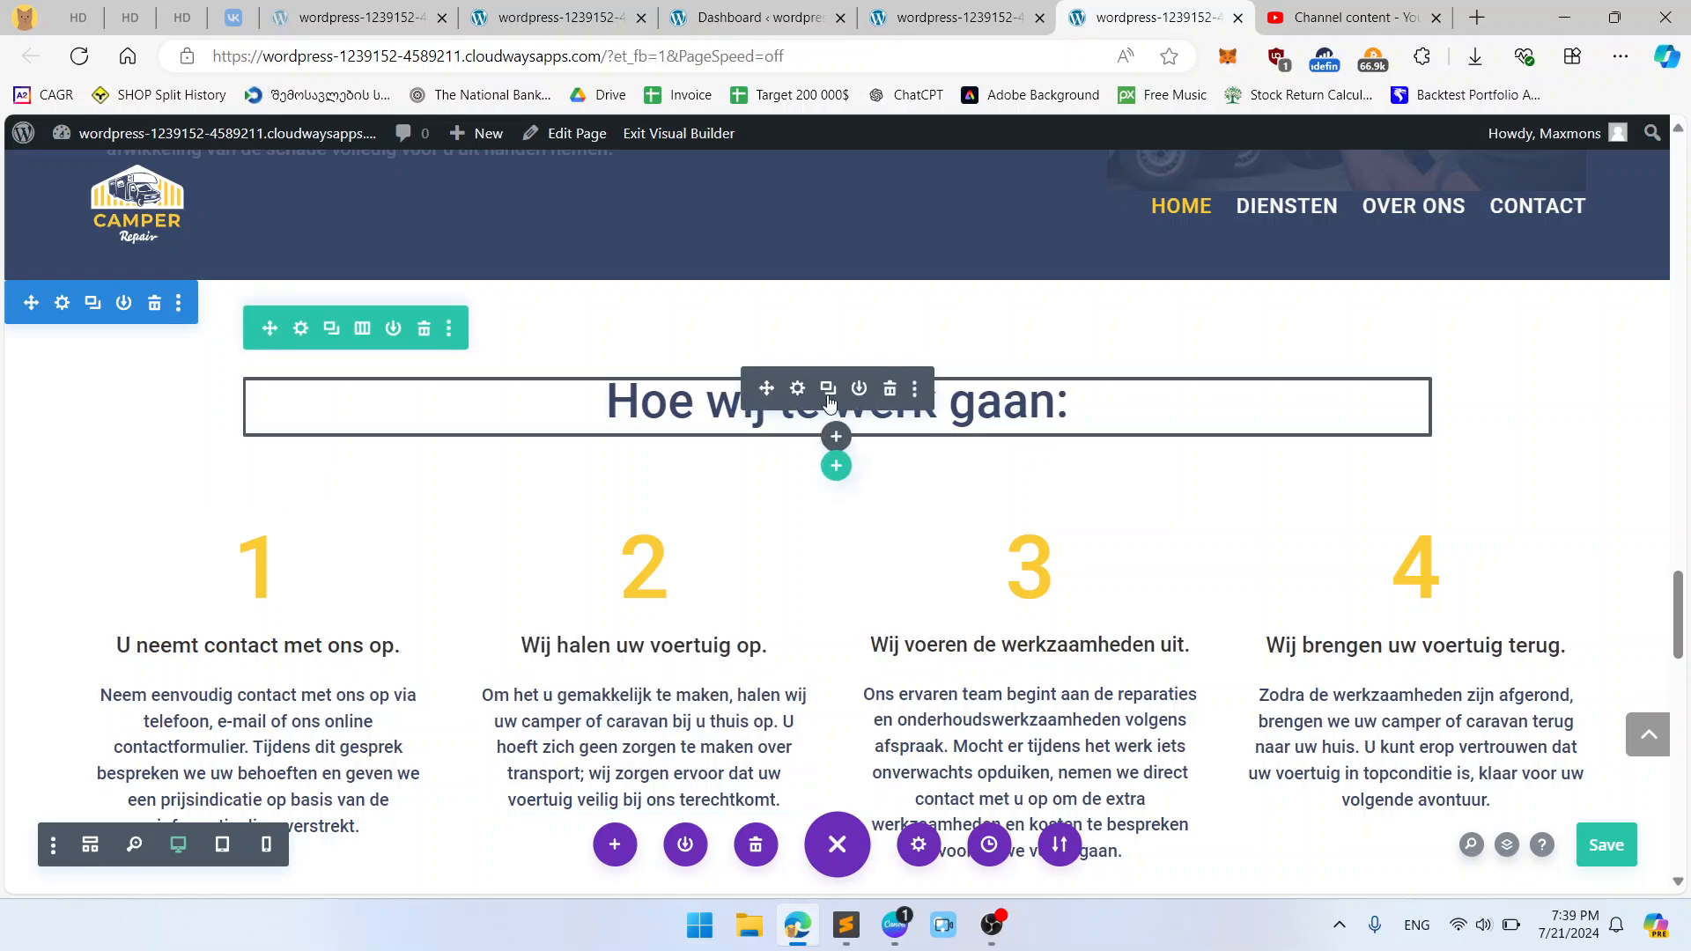
scroll(794, 386, "down", 6)
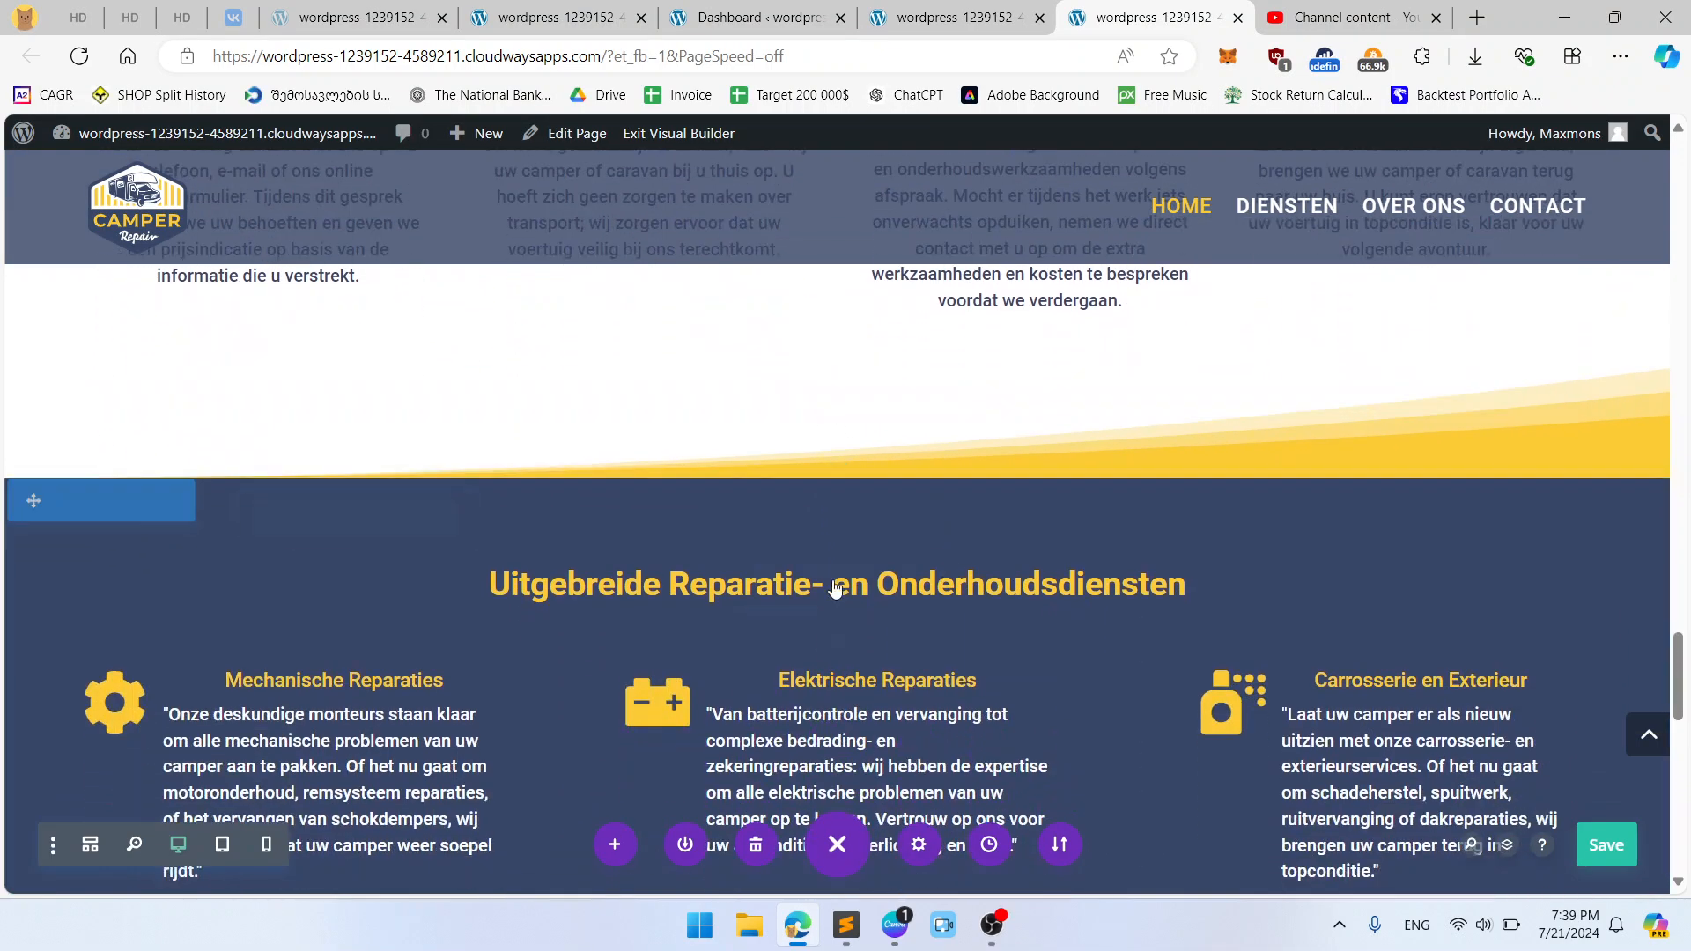
scroll(832, 581, "up", 5)
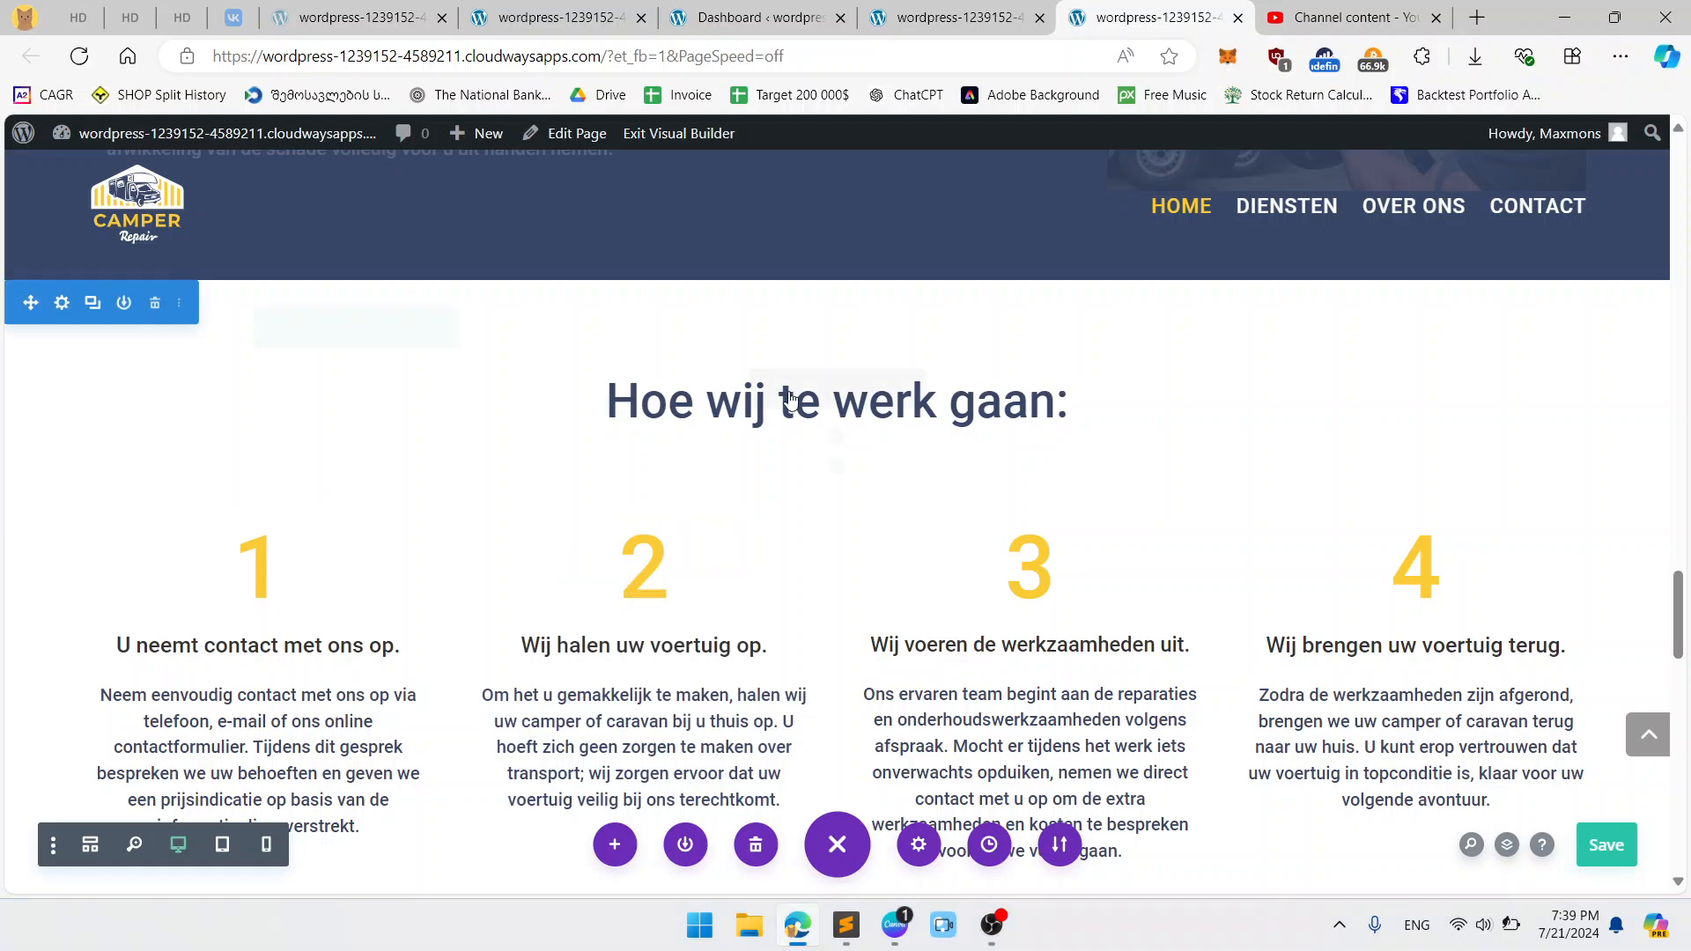
Step: Look over the services grid, the location section with its map and the footer, and dismiss the battery notification
right_click(793, 394)
left_click(1179, 399)
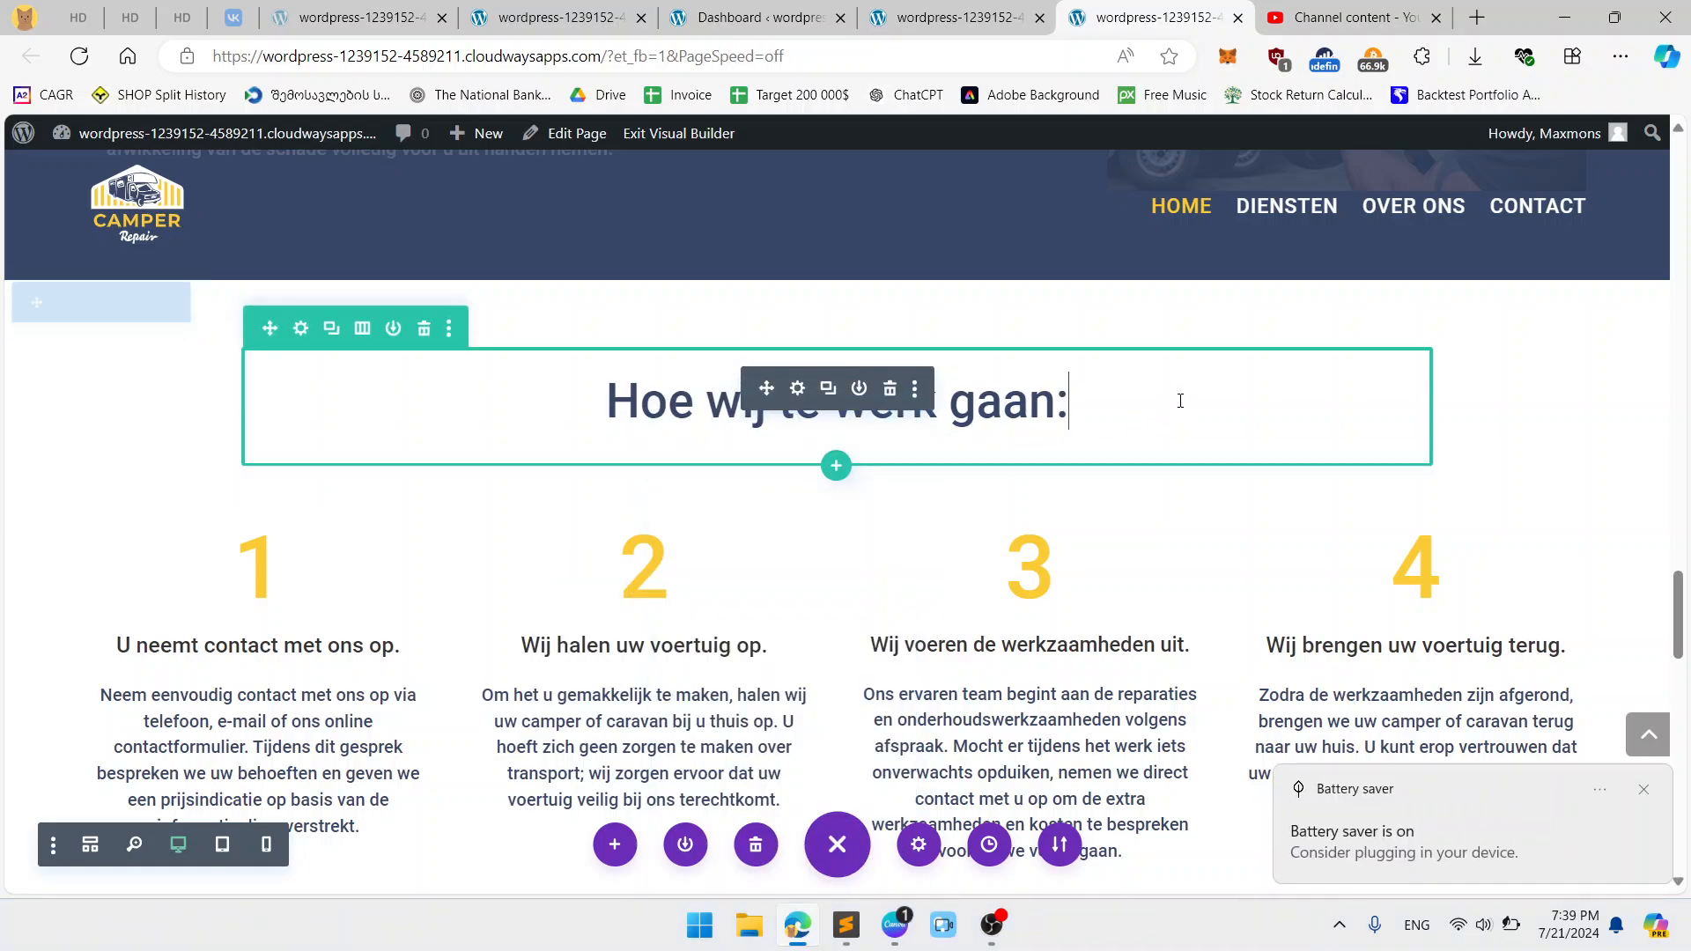
scroll(1163, 403, "down", 8)
scroll(1132, 408, "down", 4)
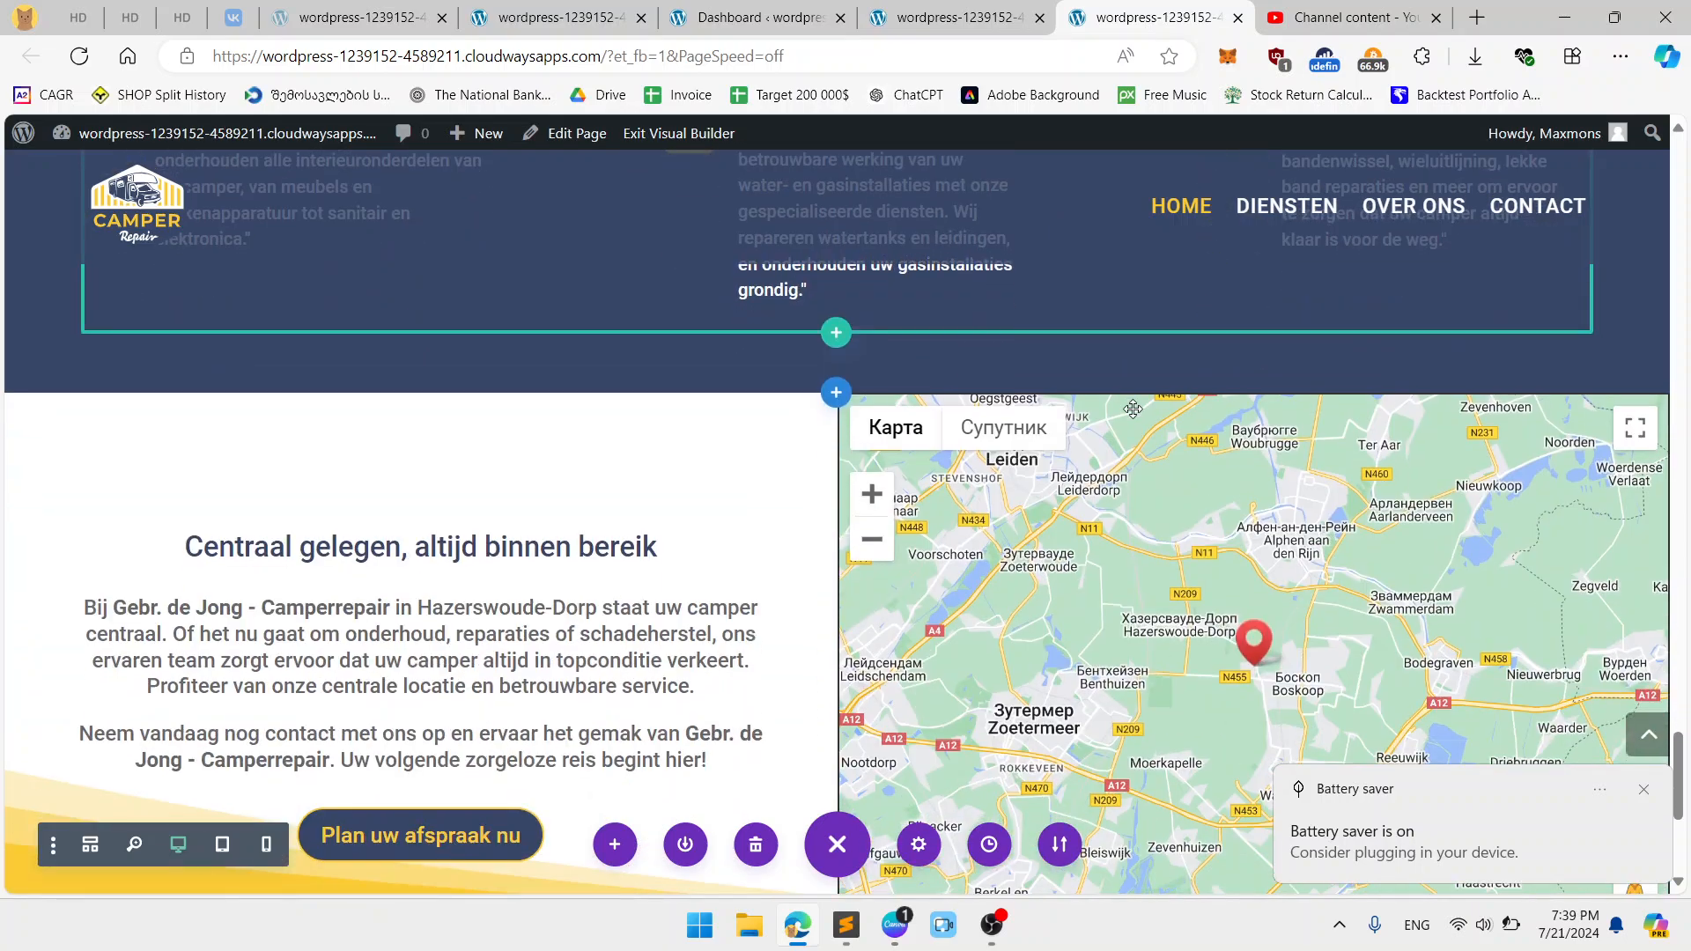
scroll(1133, 409, "down", 3)
scroll(429, 452, "up", 2)
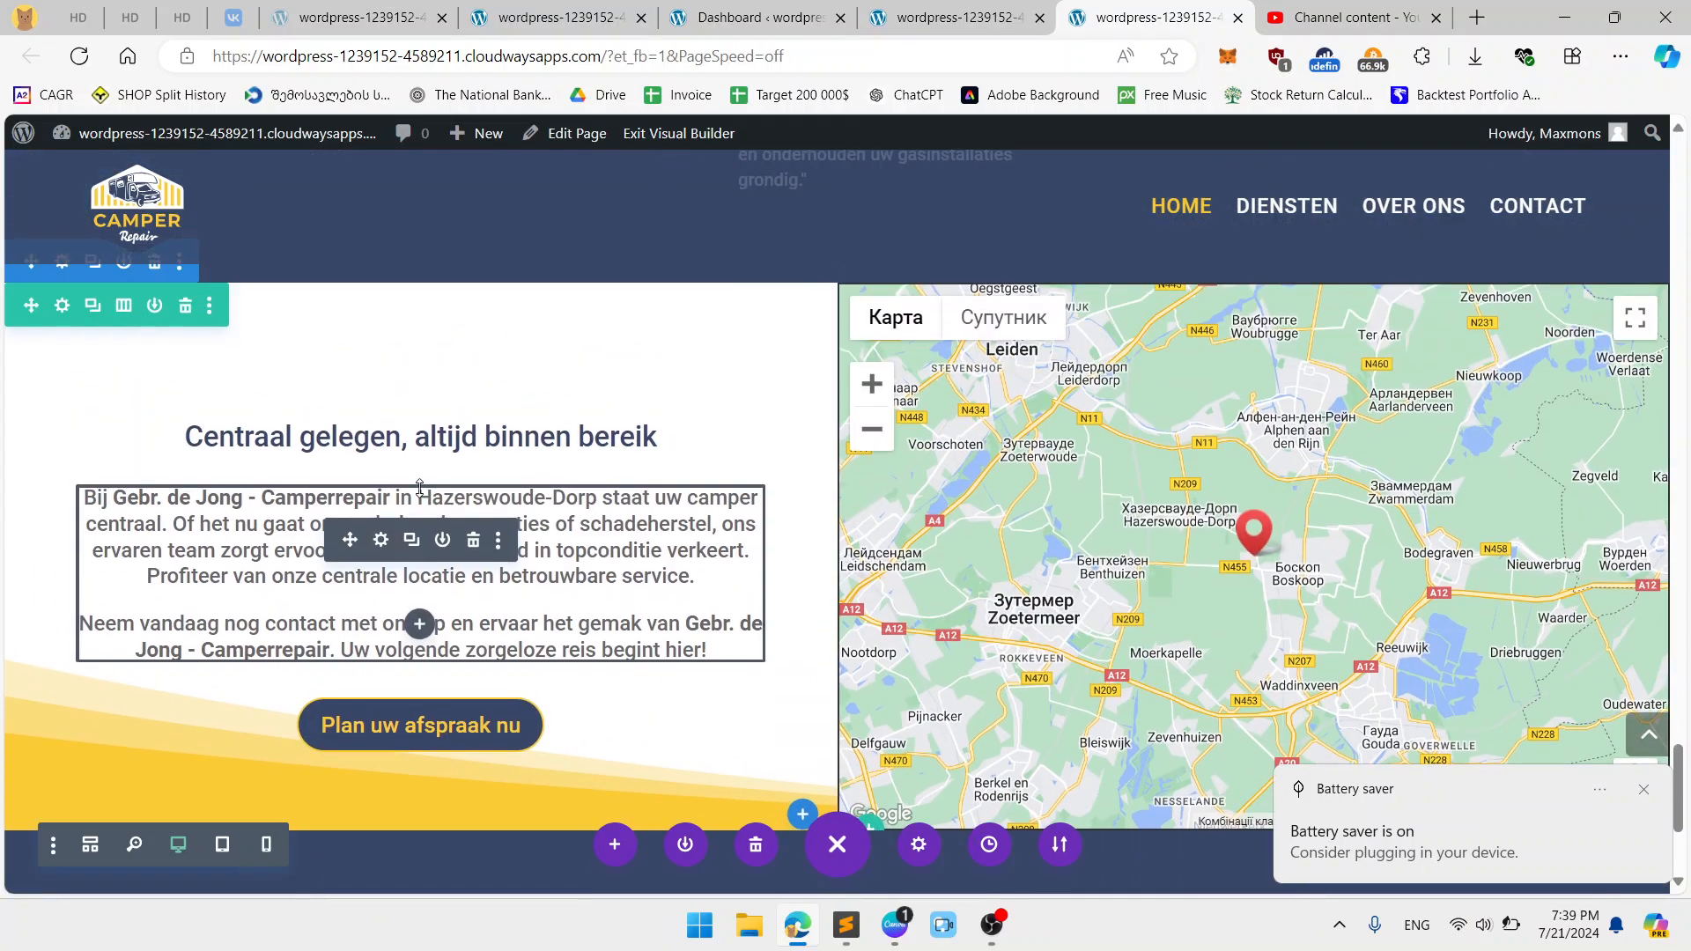
scroll(710, 528, "down", 3)
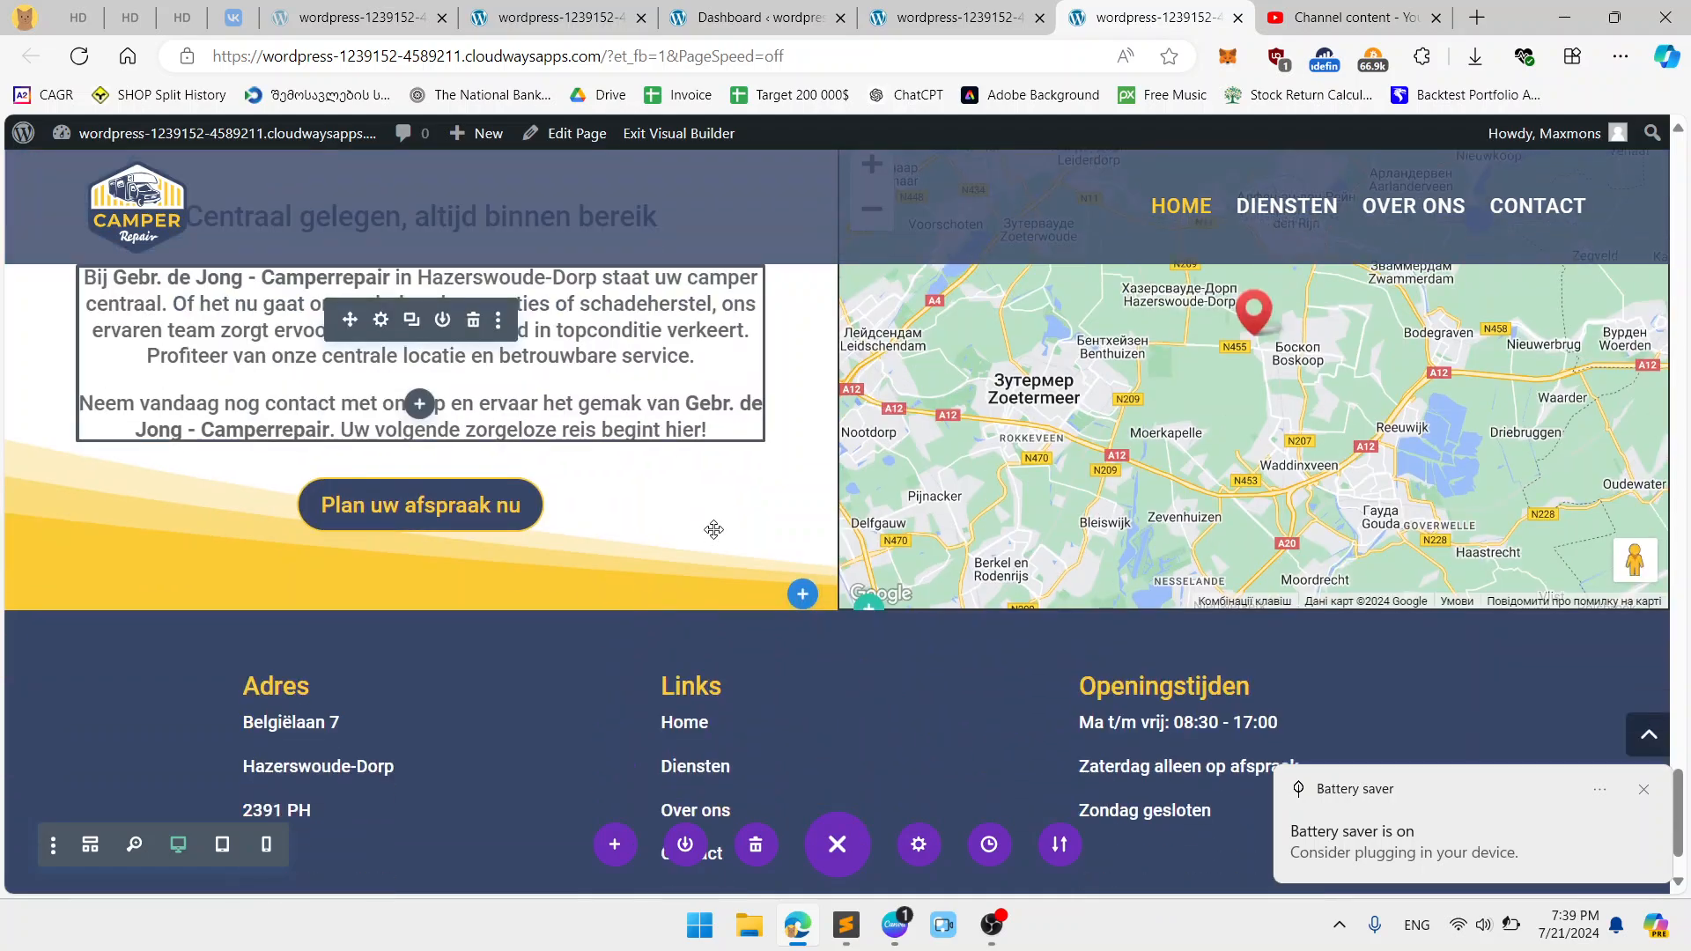
scroll(863, 640, "down", 1)
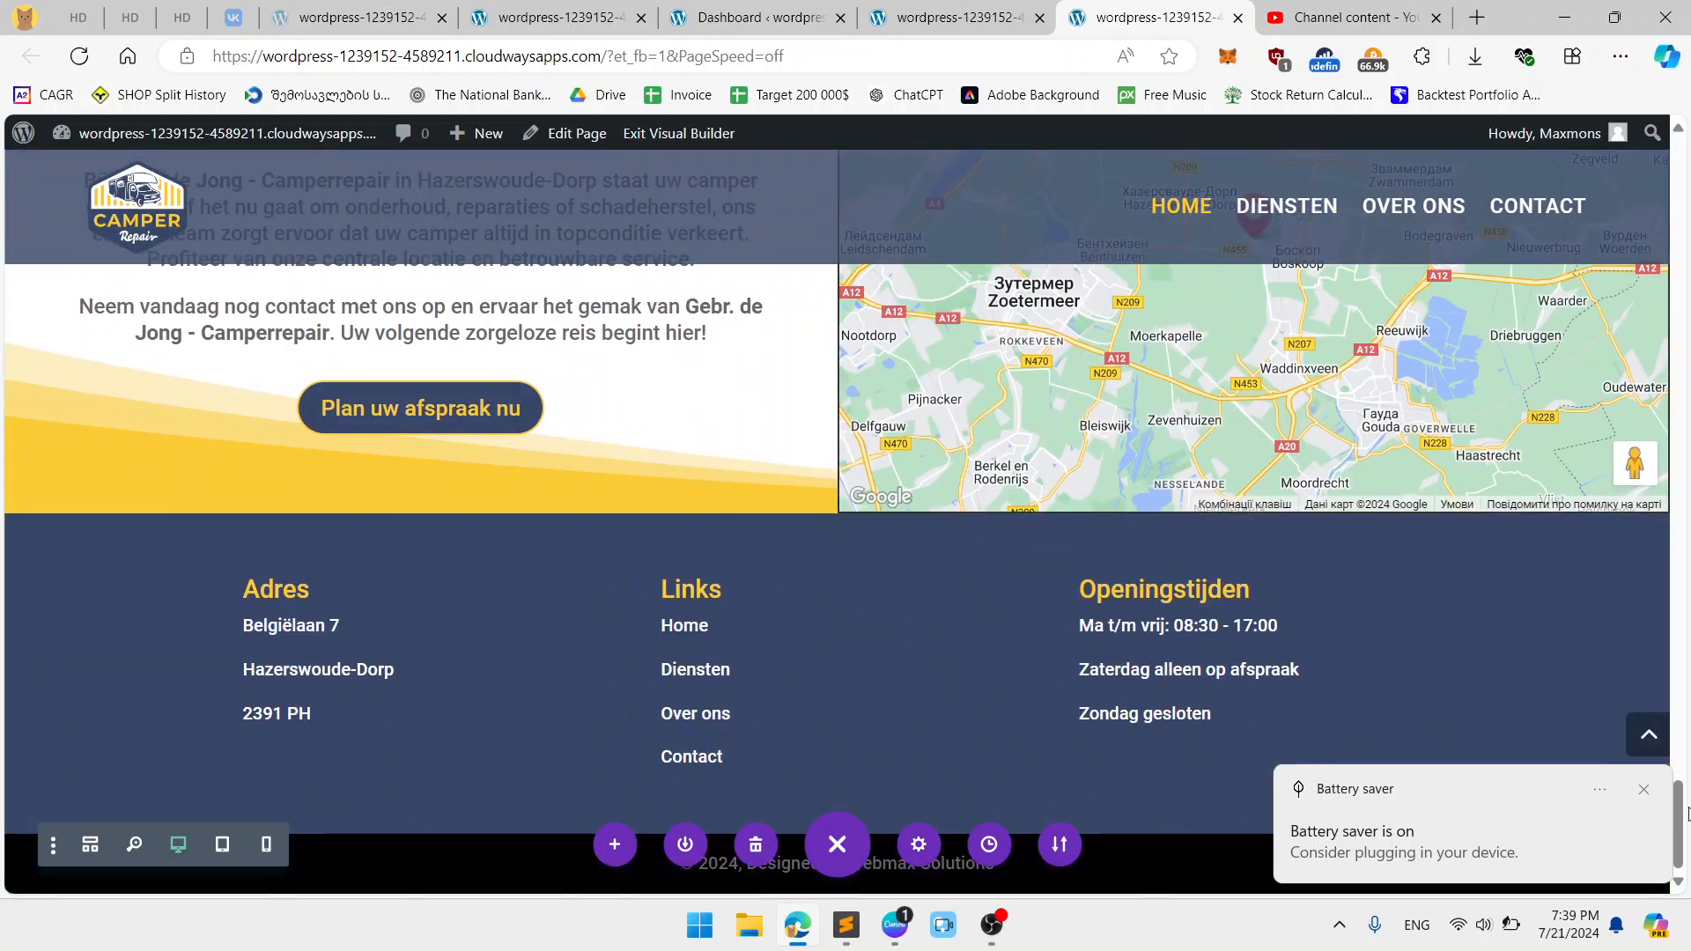
left_click(1645, 790)
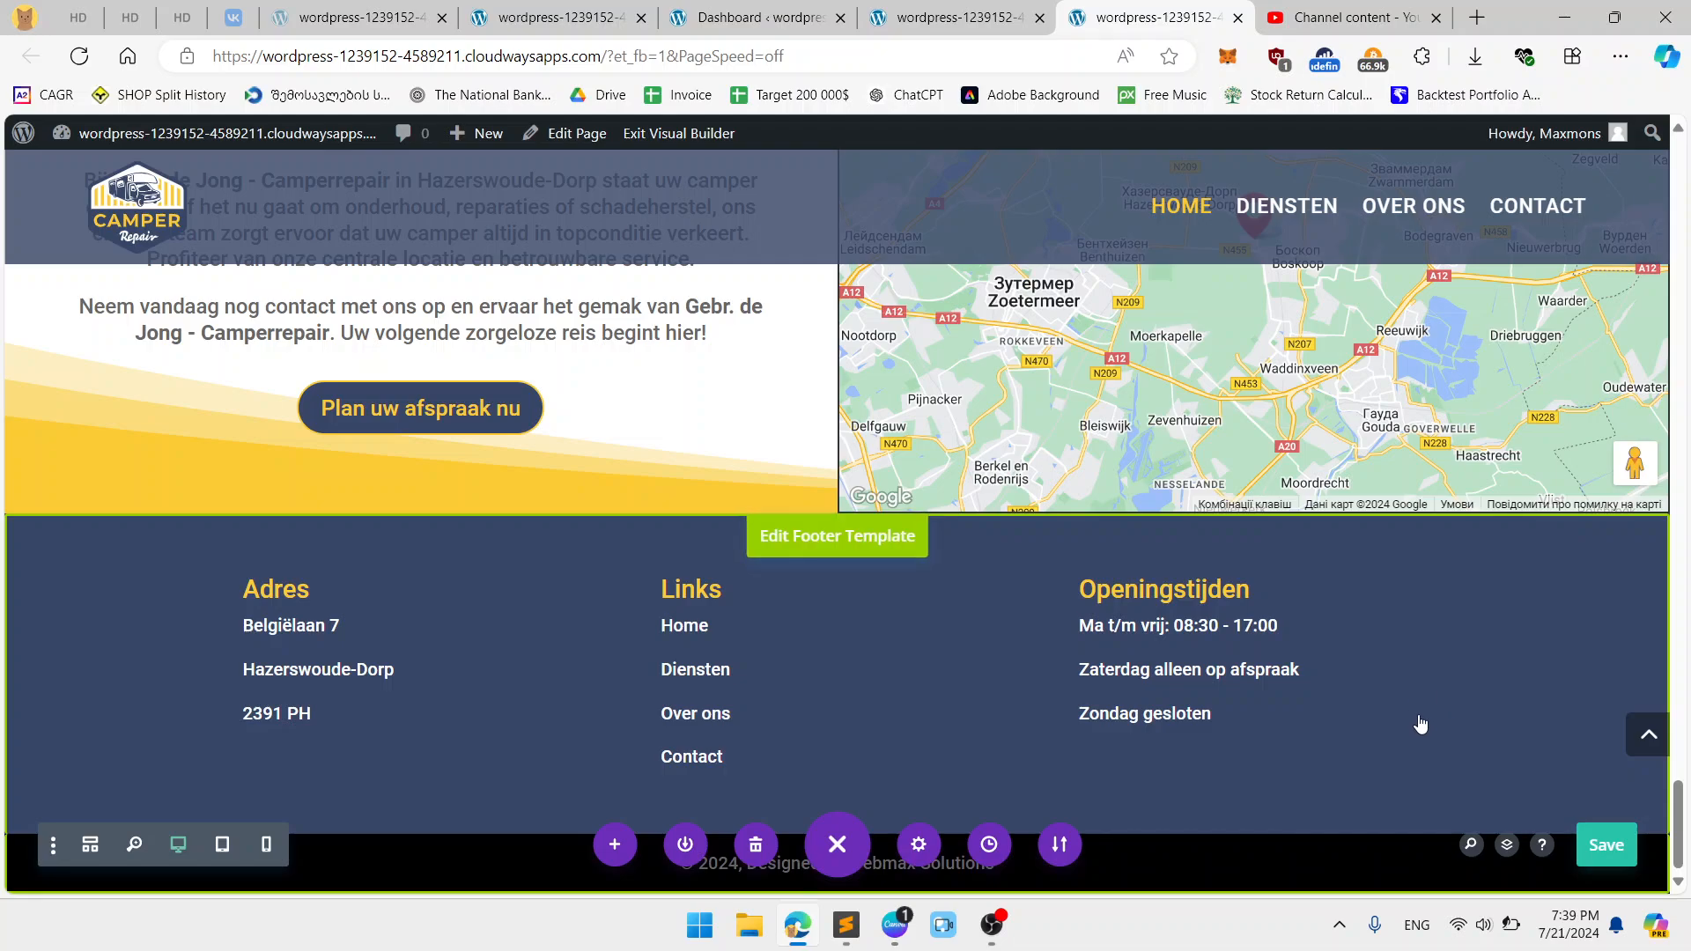
Step: Review the homepage from the service cards down to the footer and save the page
scroll(1366, 737, "up", 20)
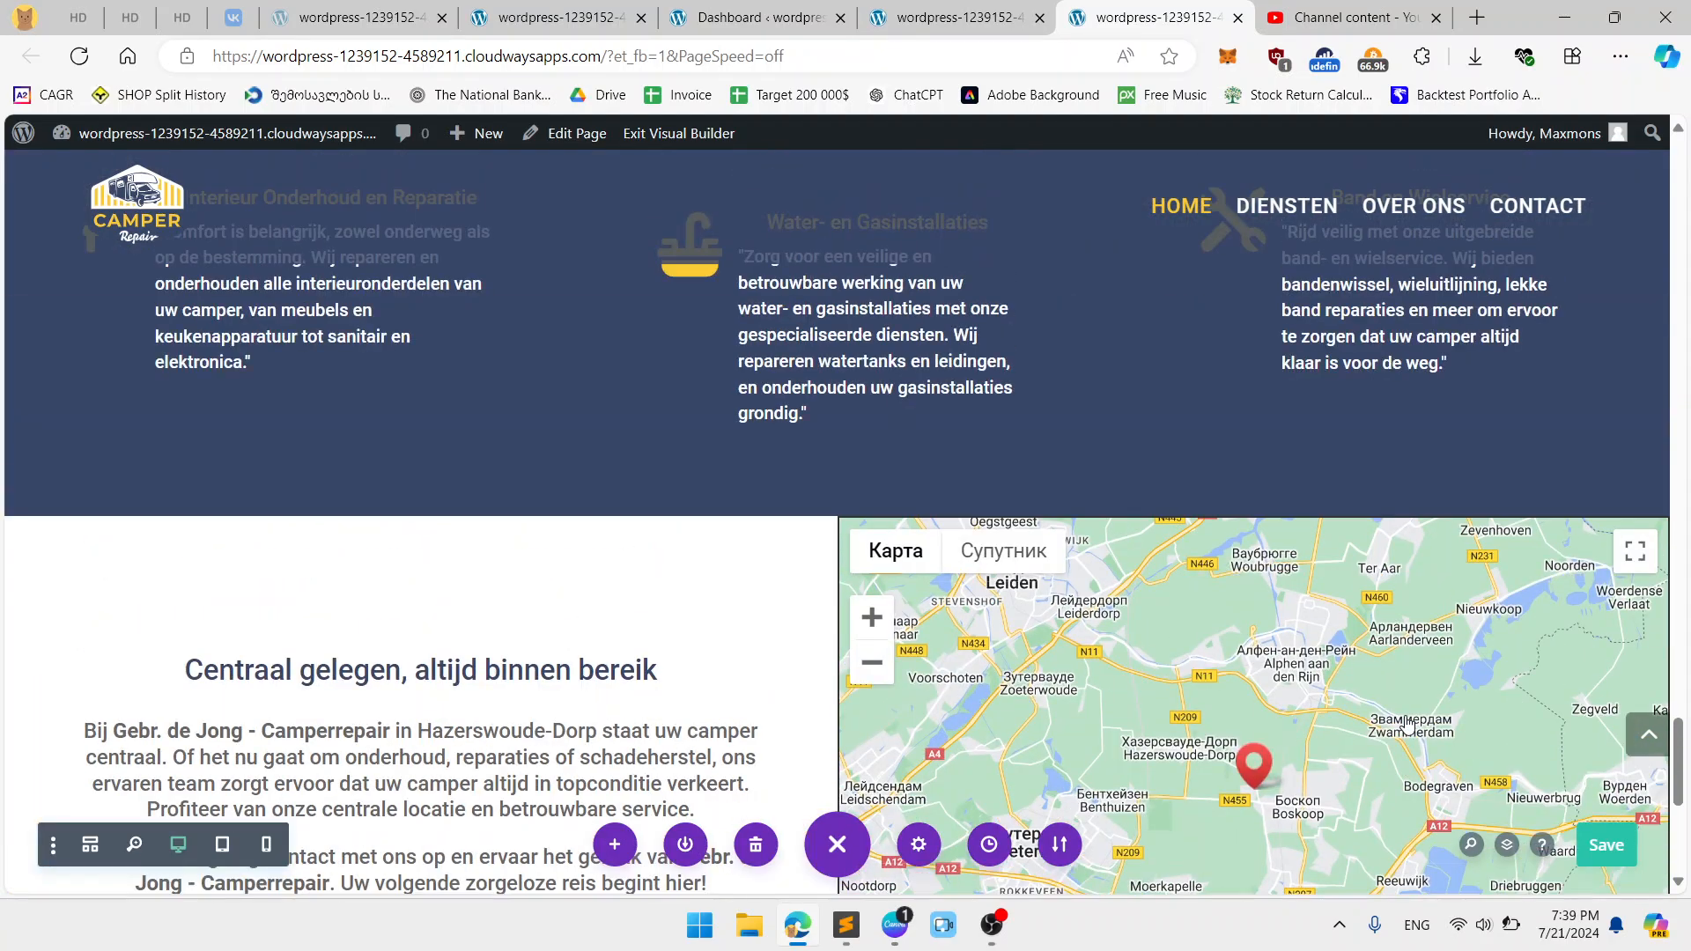
scroll(1344, 750, "up", 15)
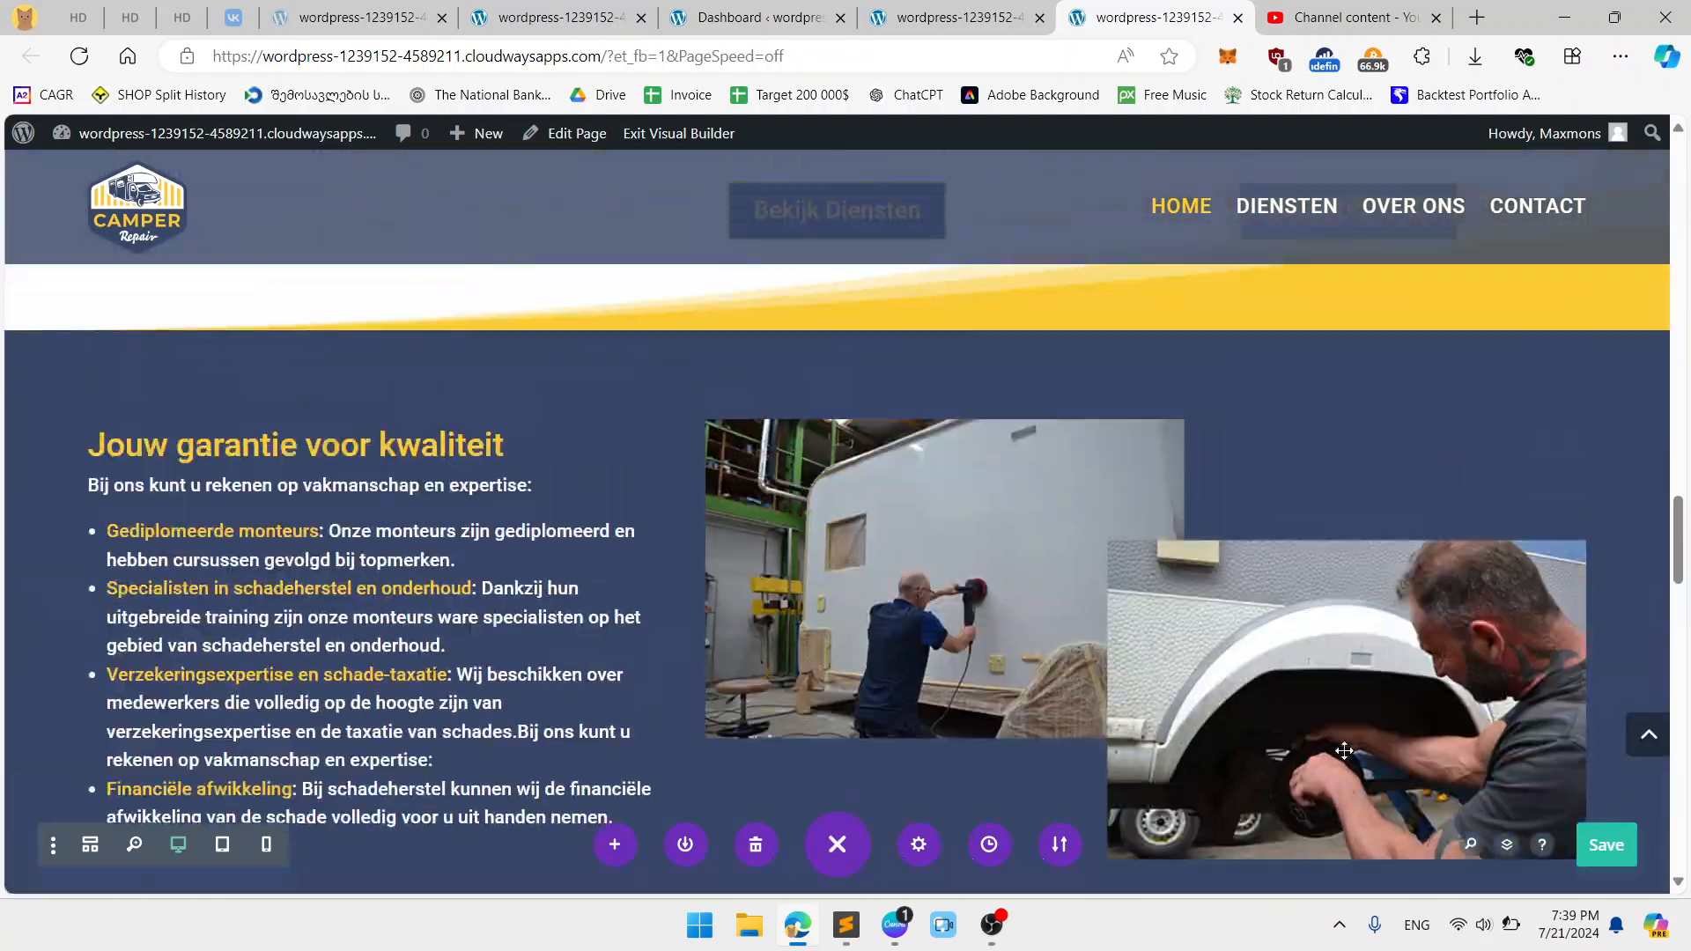
scroll(1344, 749, "down", 10)
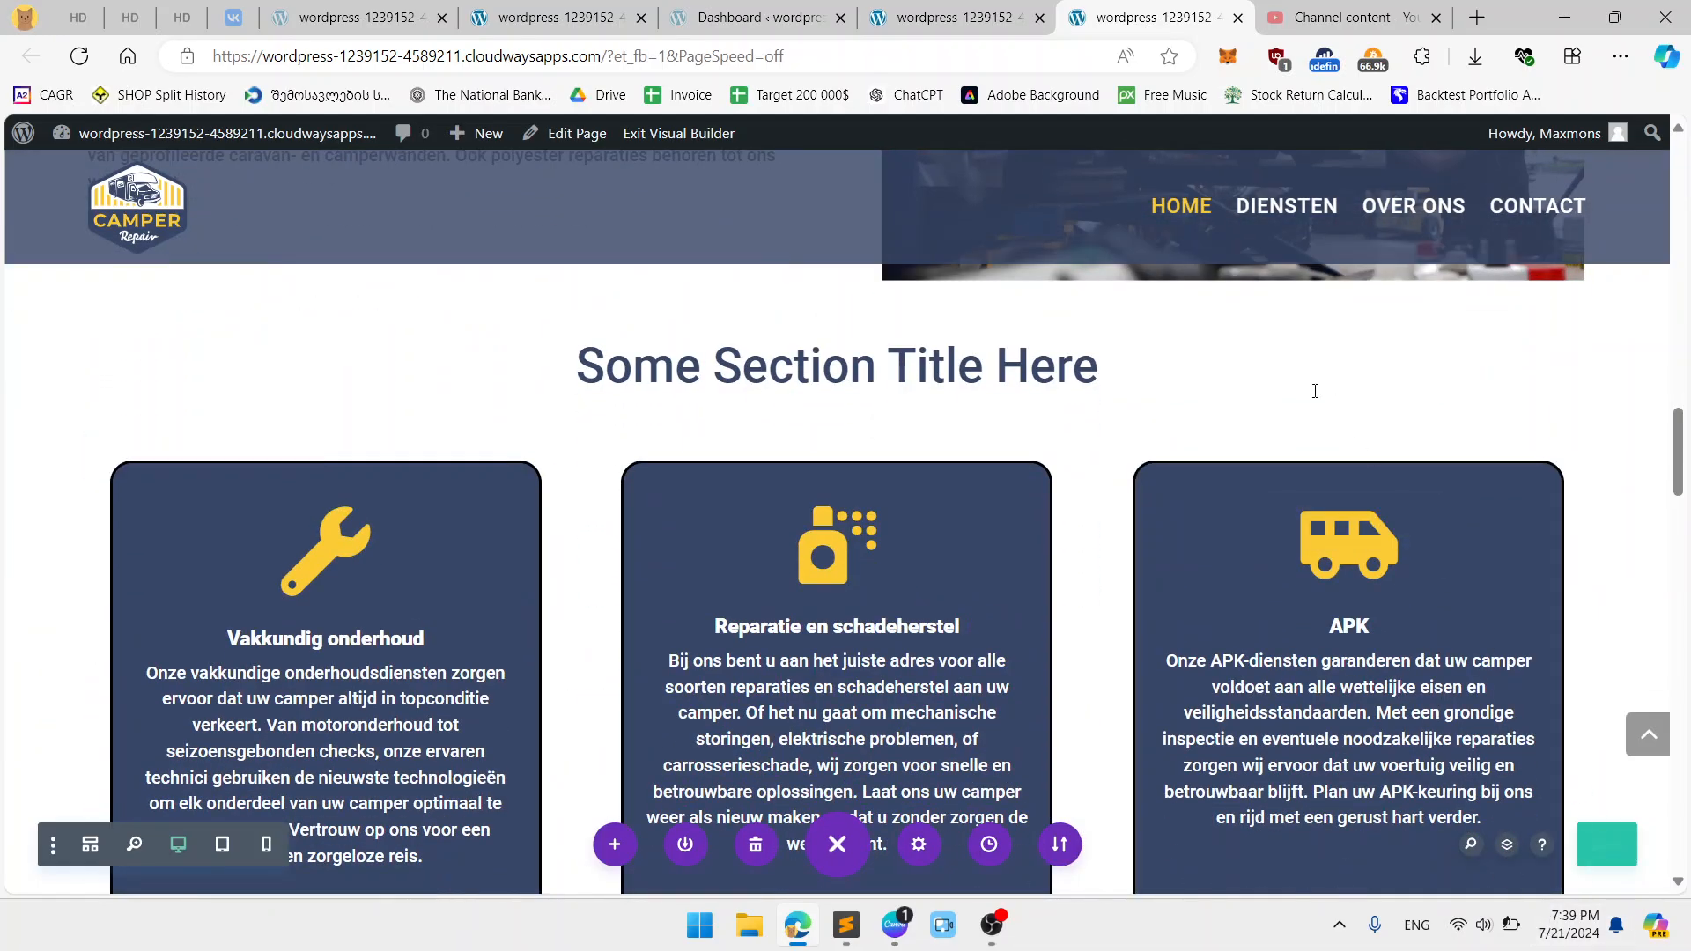
scroll(1315, 391, "down", 8)
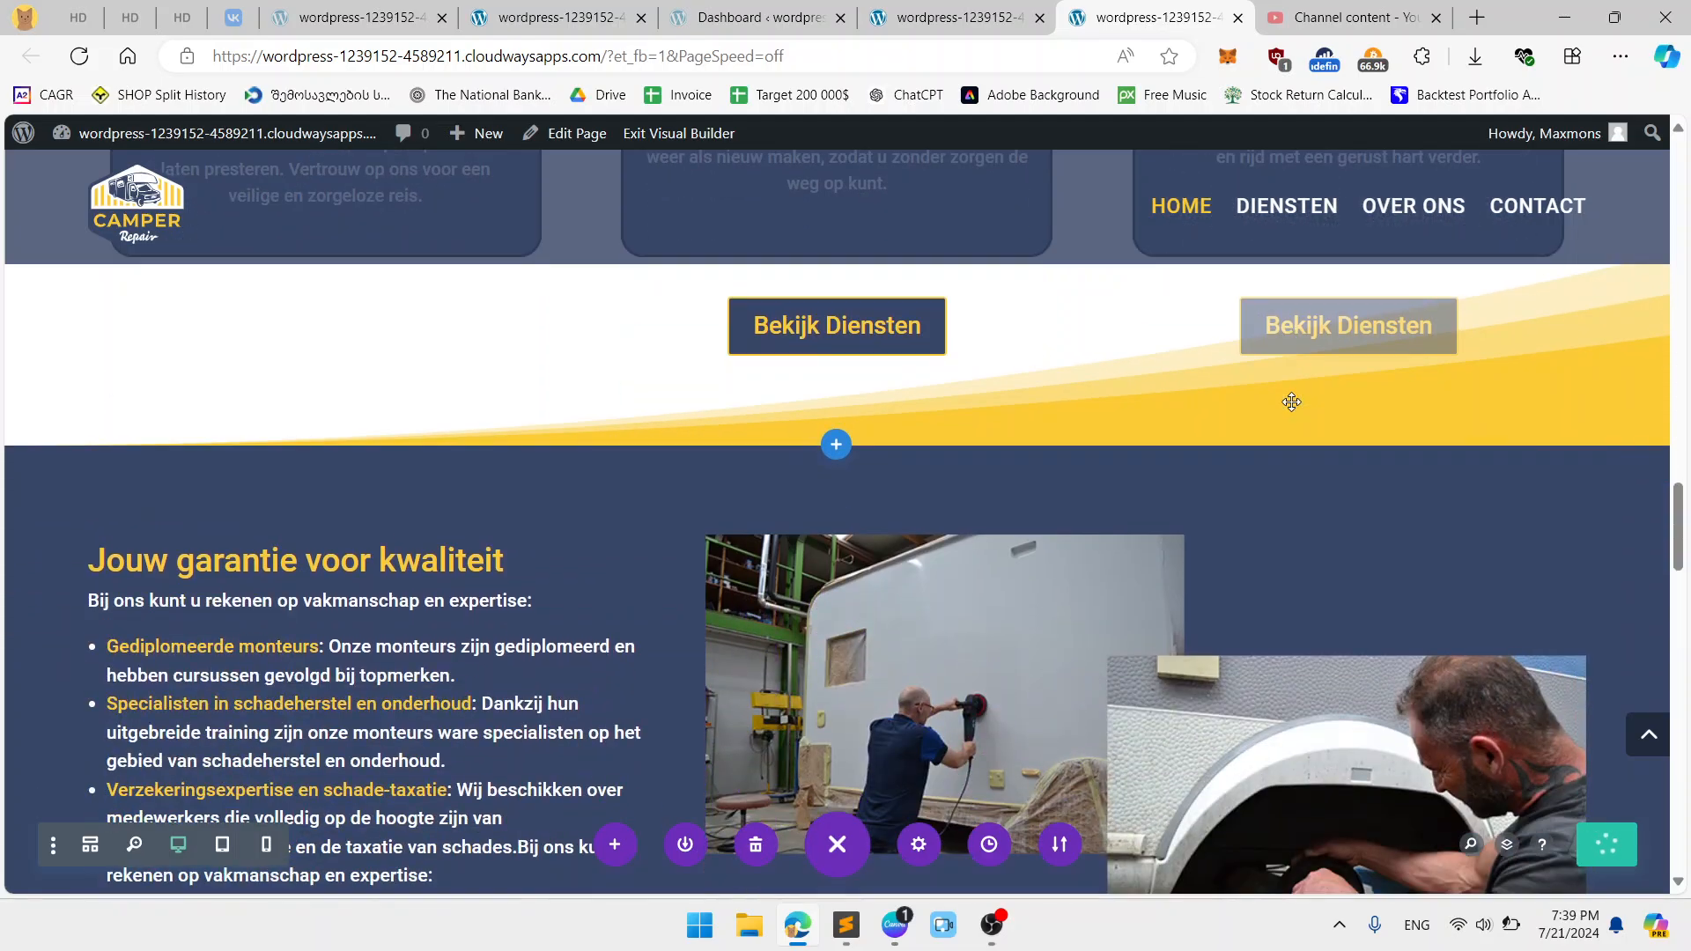
scroll(1291, 401, "down", 10)
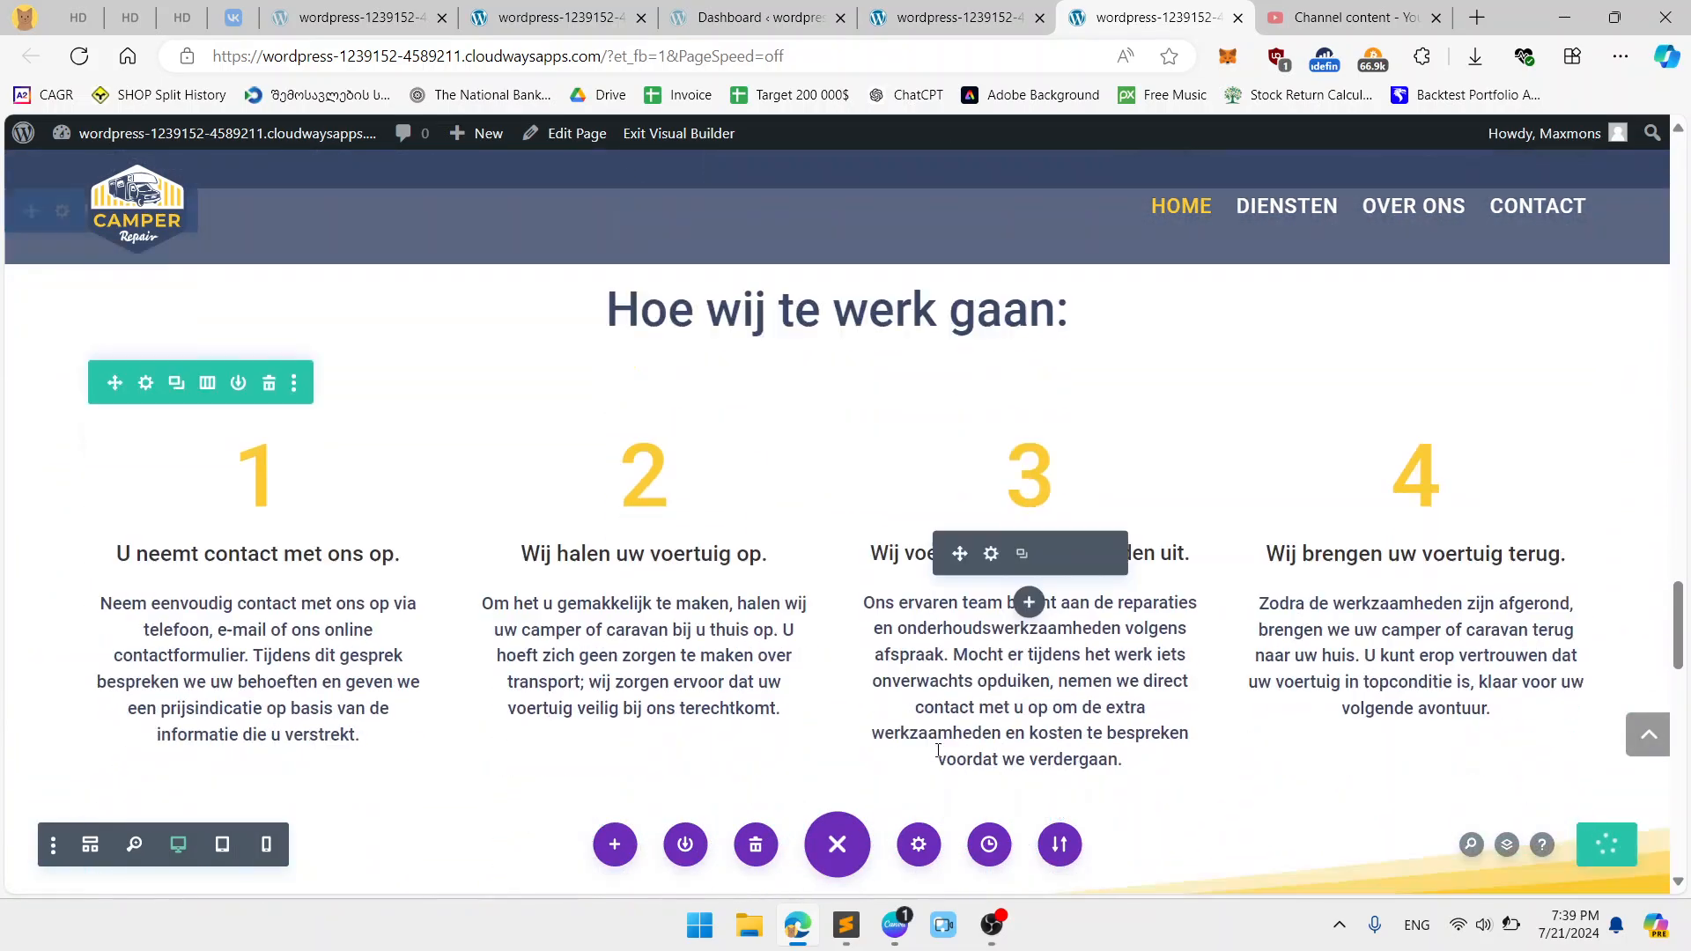
scroll(938, 751, "down", 12)
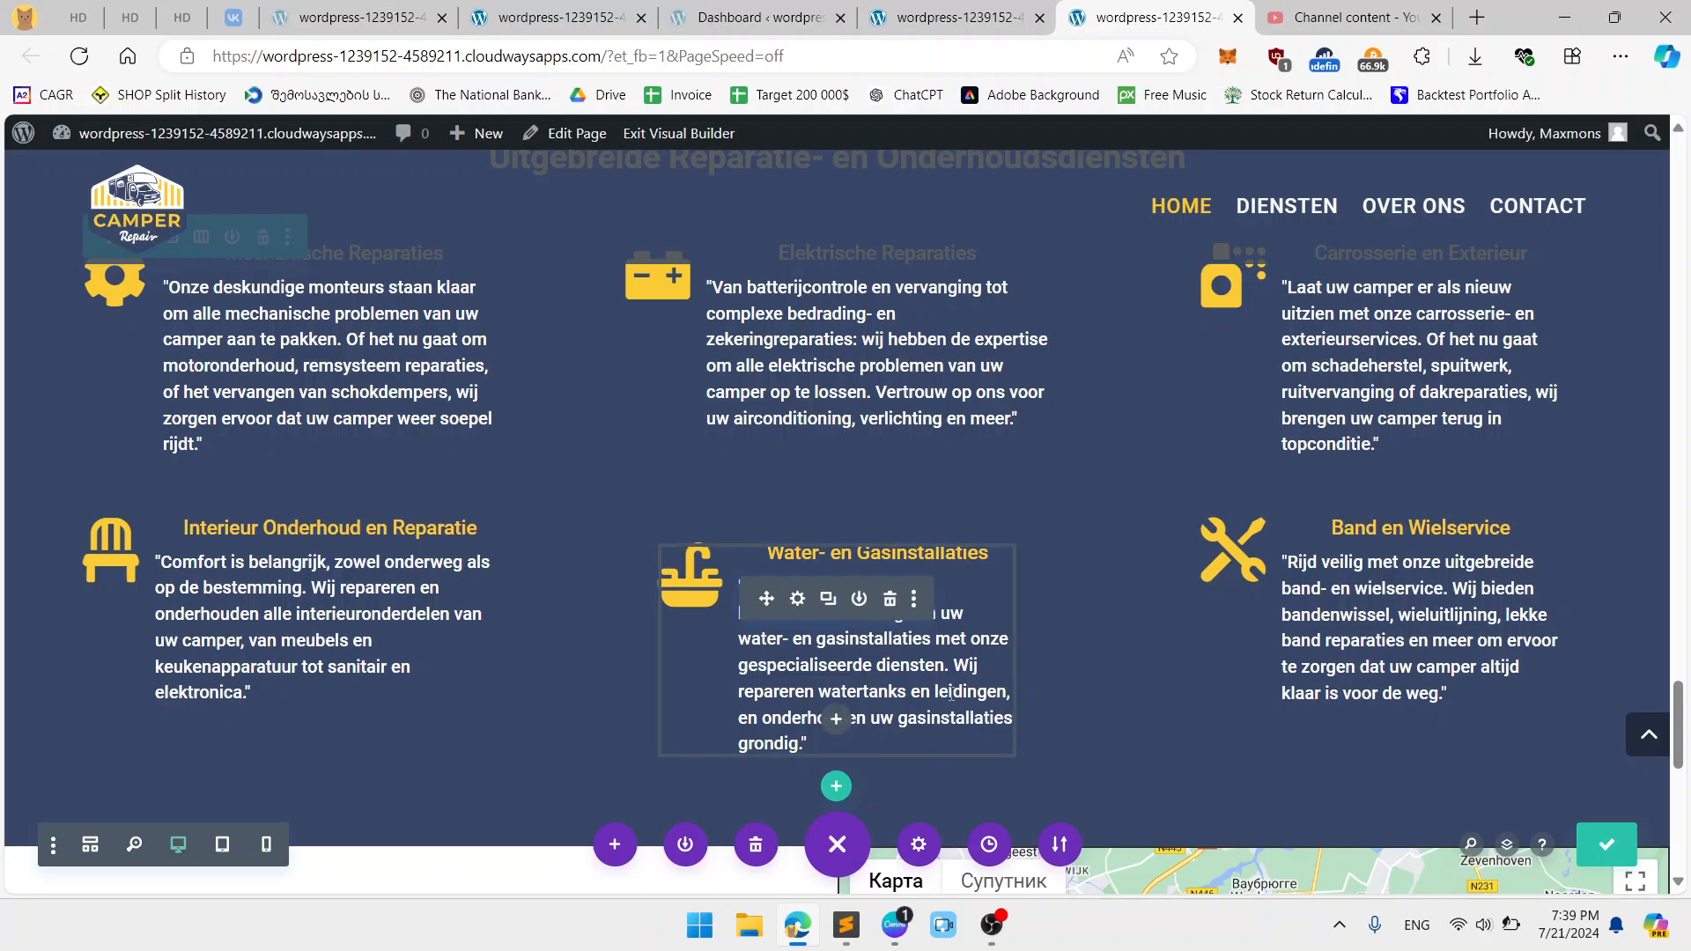
scroll(1051, 682, "down", 2)
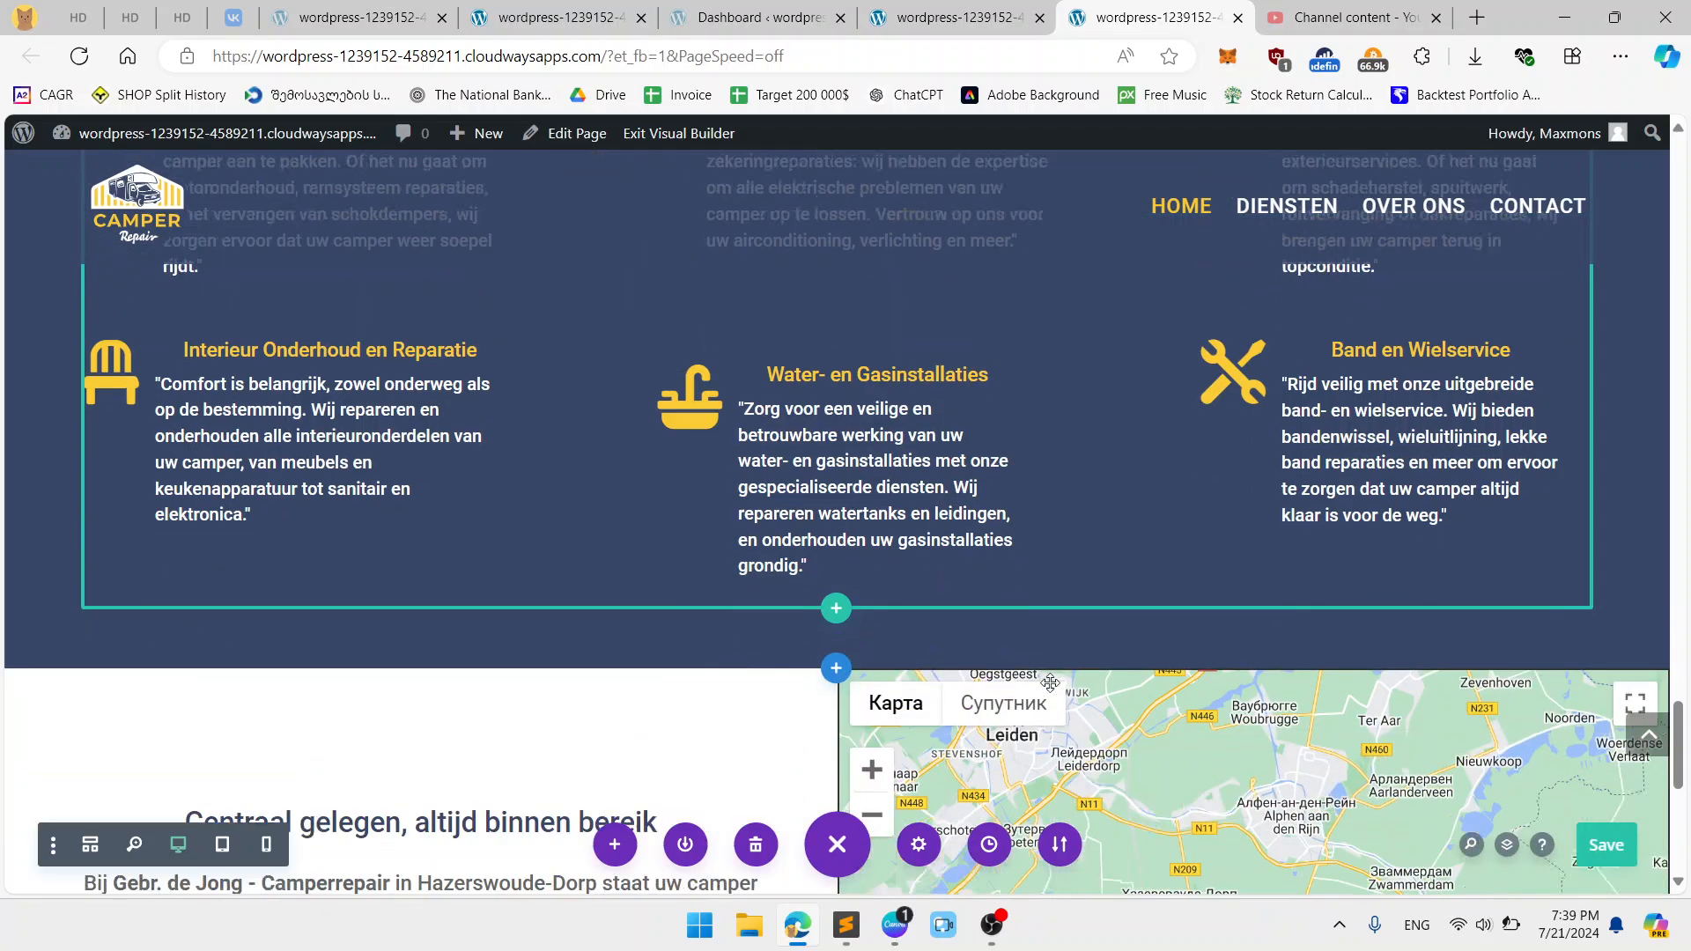
scroll(1051, 683, "down", 7)
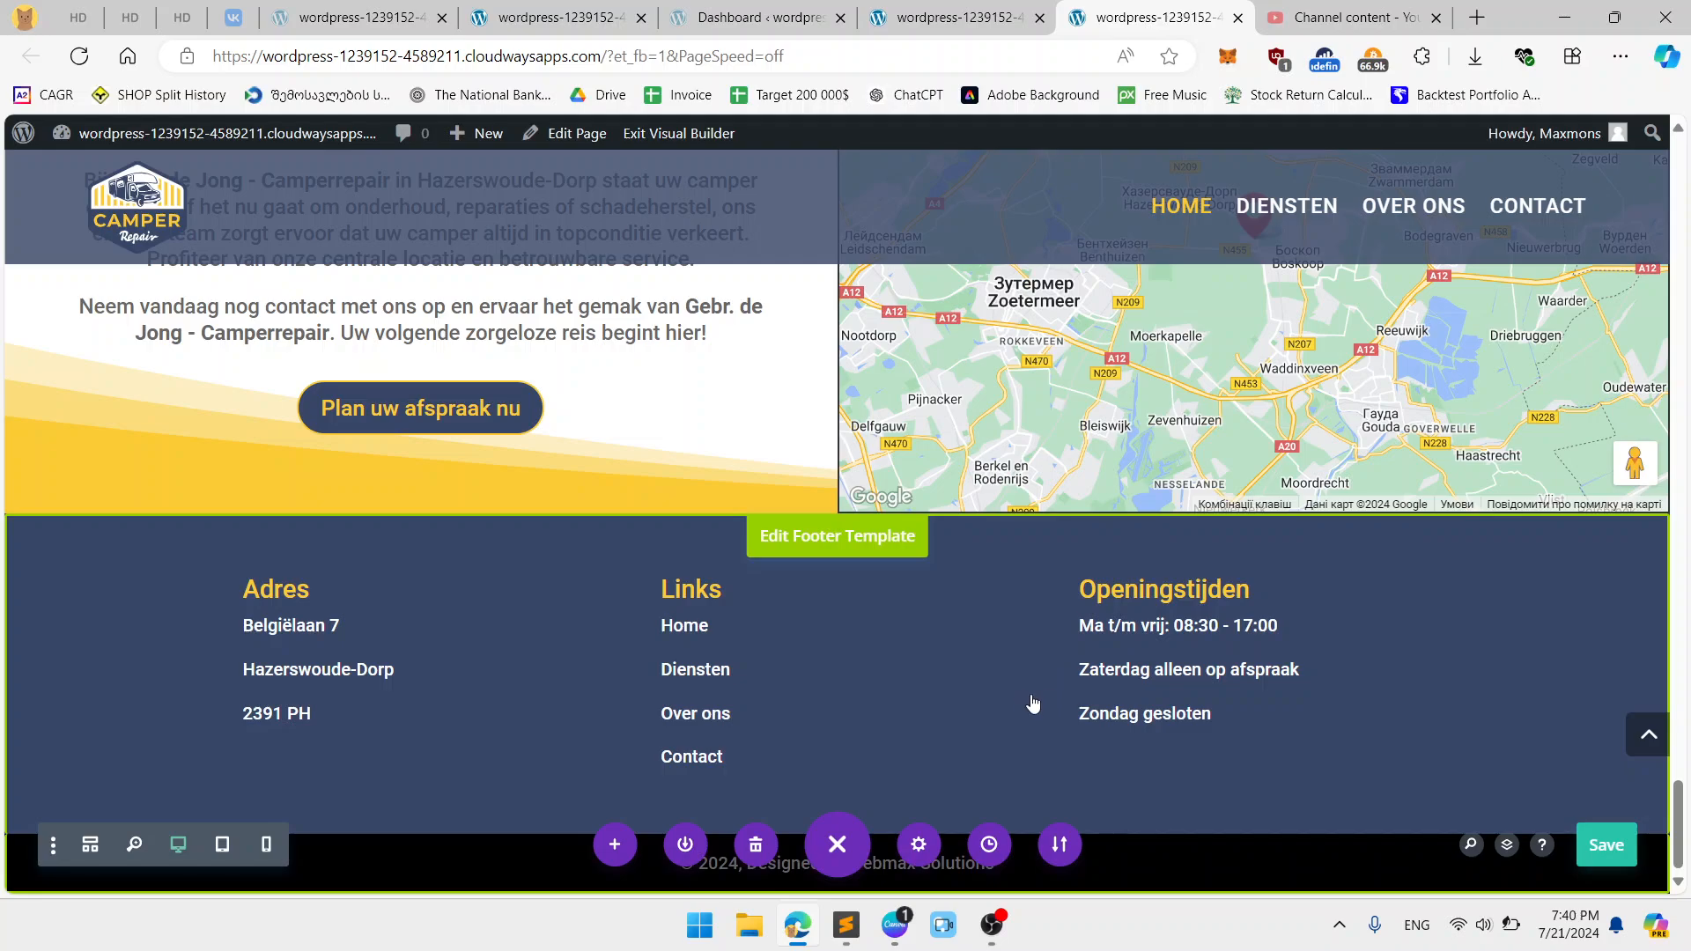
key("ctrl+s")
Step: Recheck the work process row and the step 3 description's text settings without changing them, and save the page
scroll(1000, 714, "up", 5)
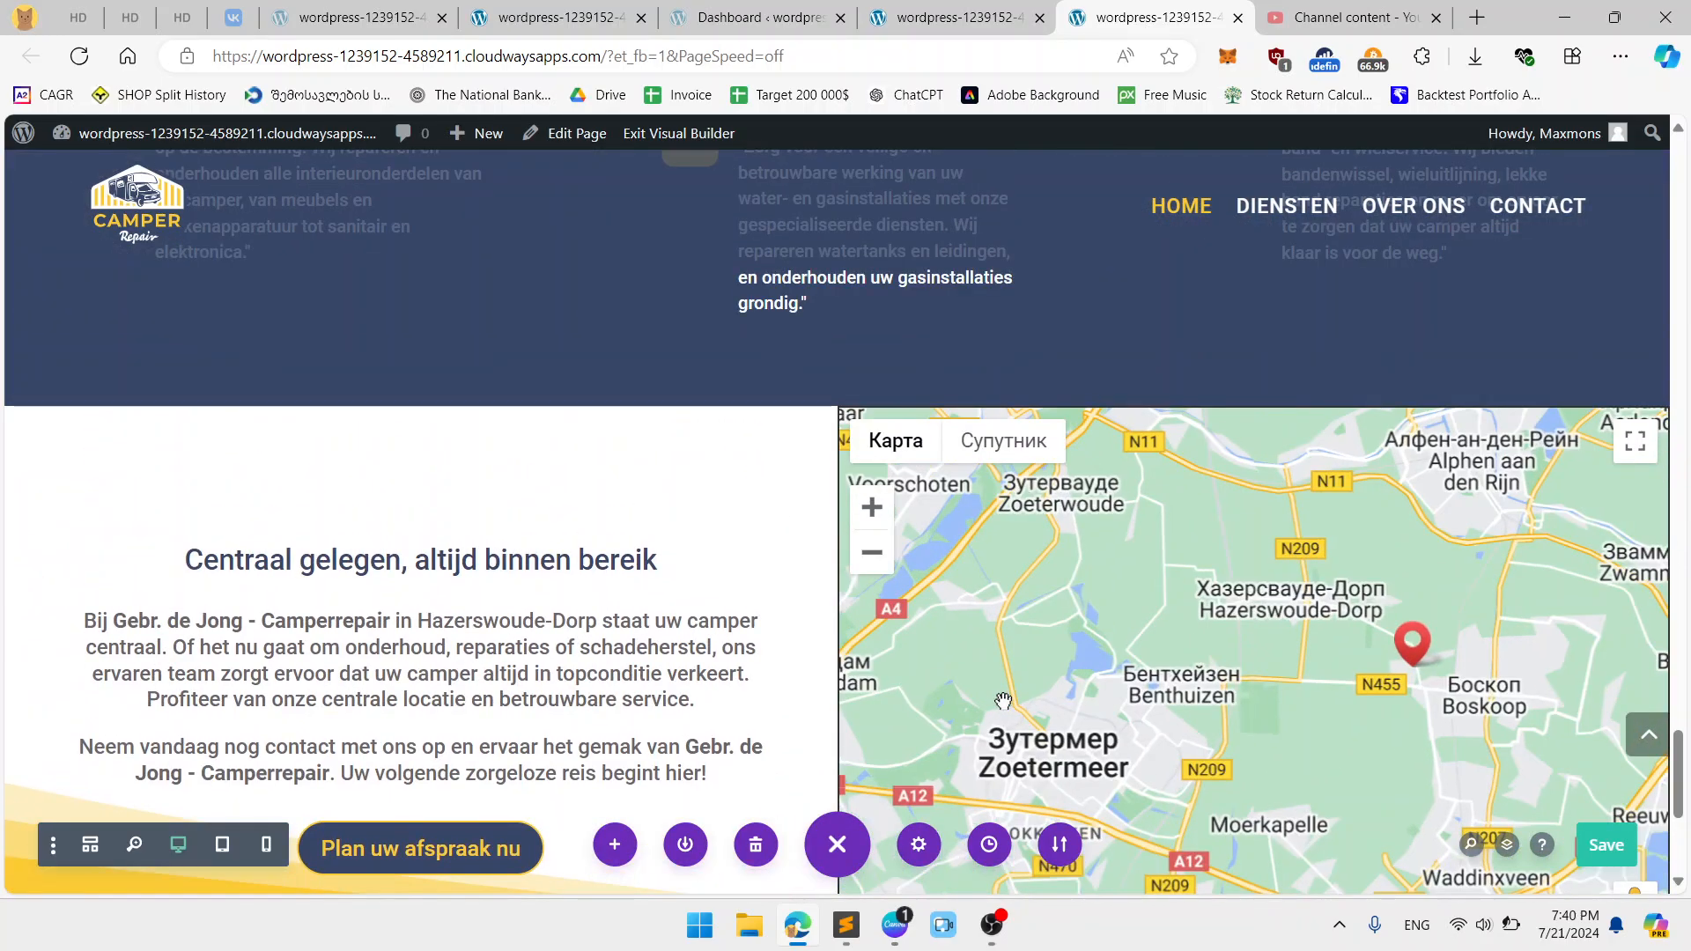
scroll(1003, 701, "up", 2)
scroll(423, 745, "up", 9)
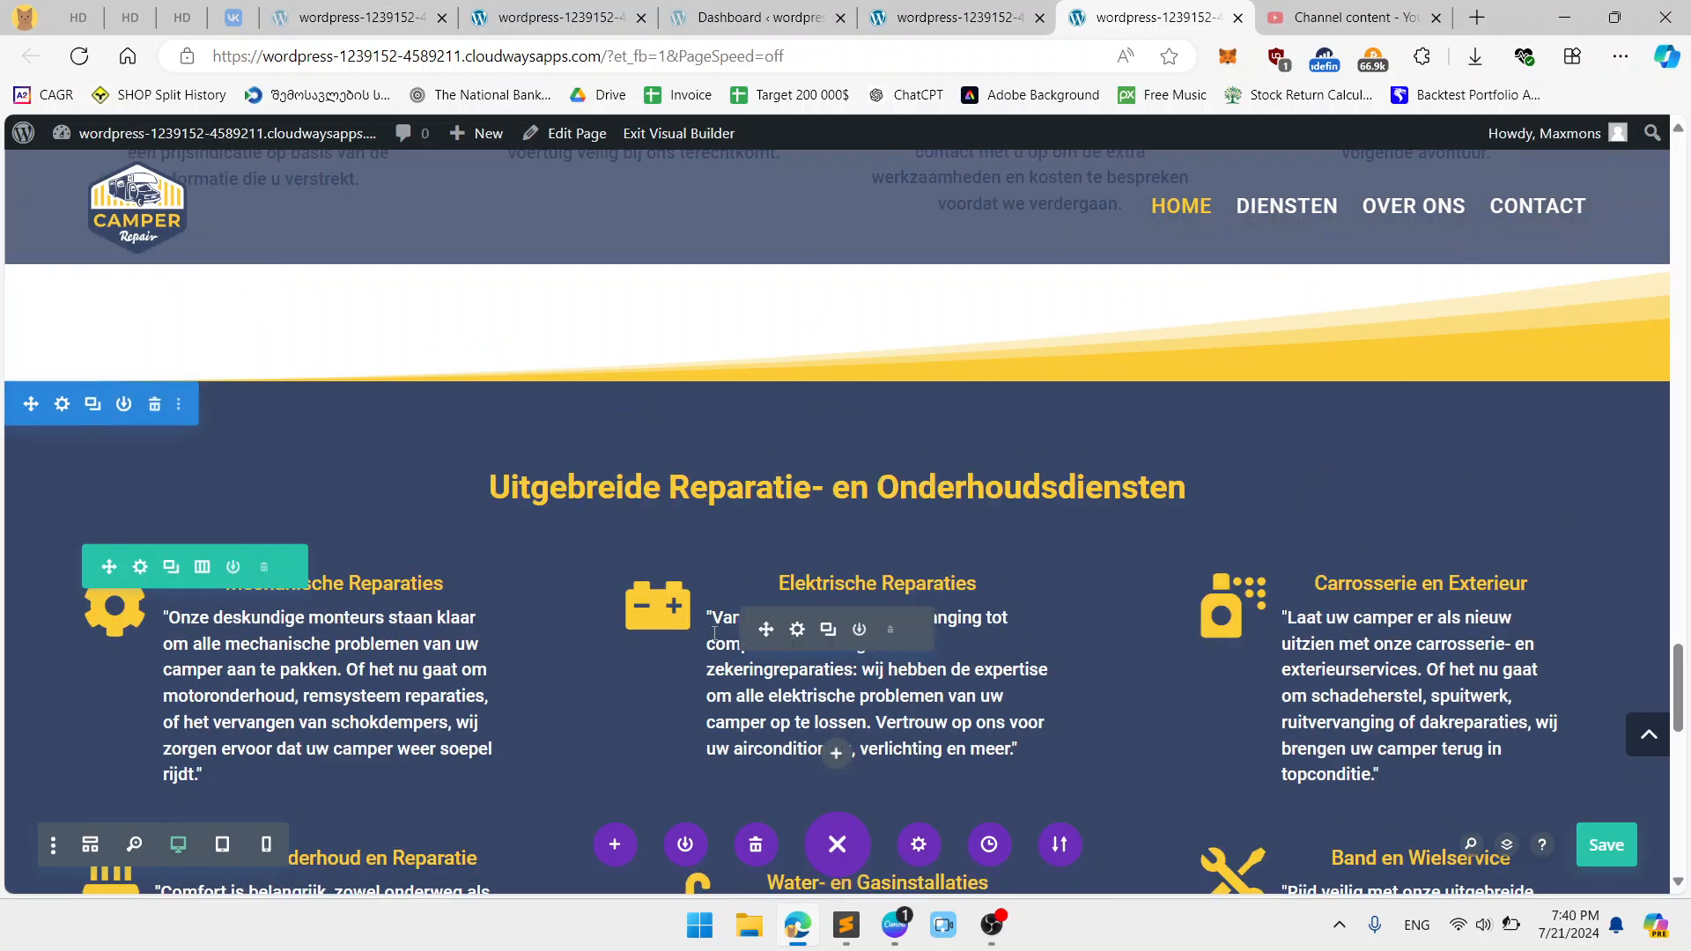
scroll(714, 633, "up", 10)
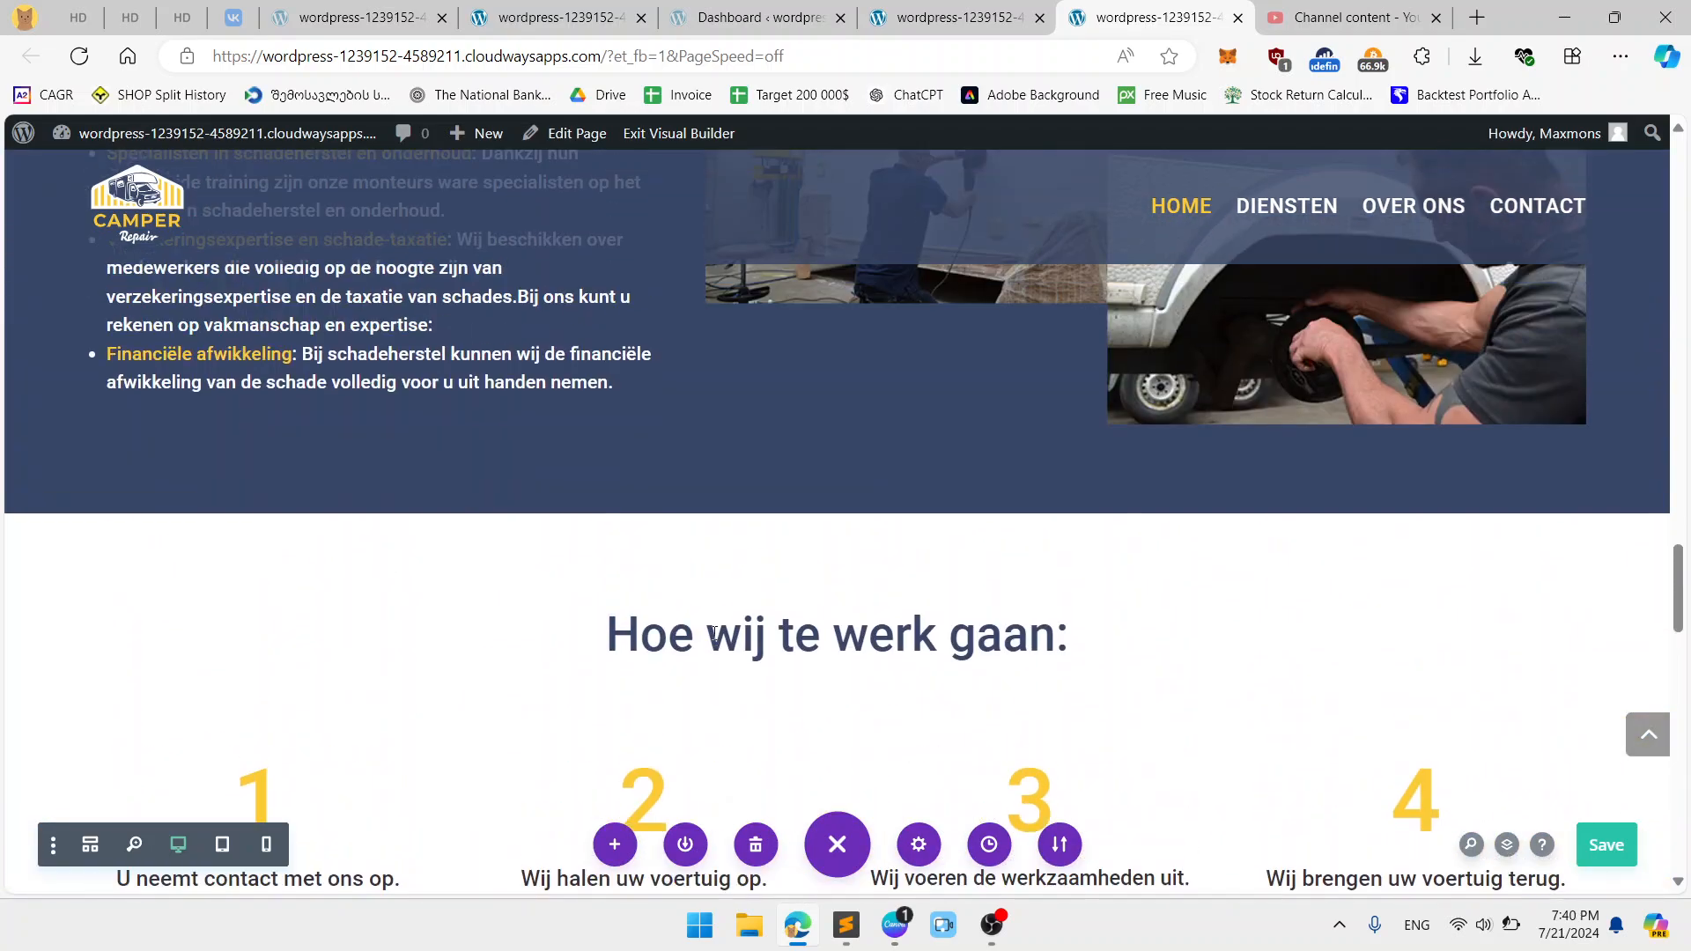
scroll(714, 633, "down", 7)
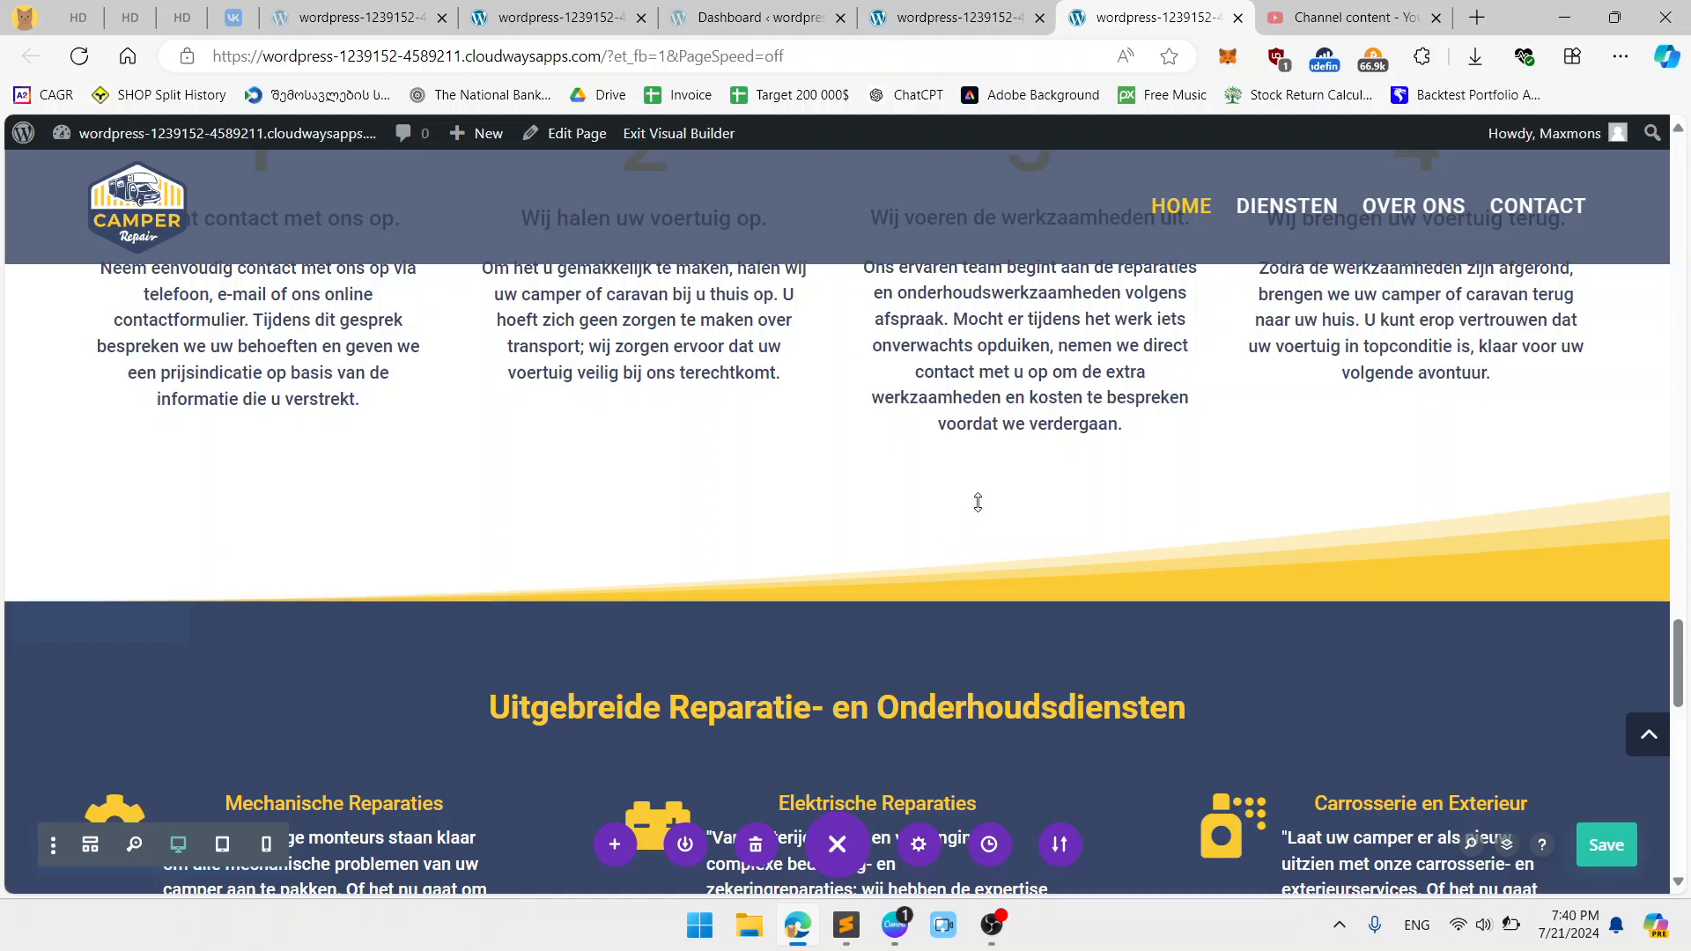
scroll(977, 502, "up", 1)
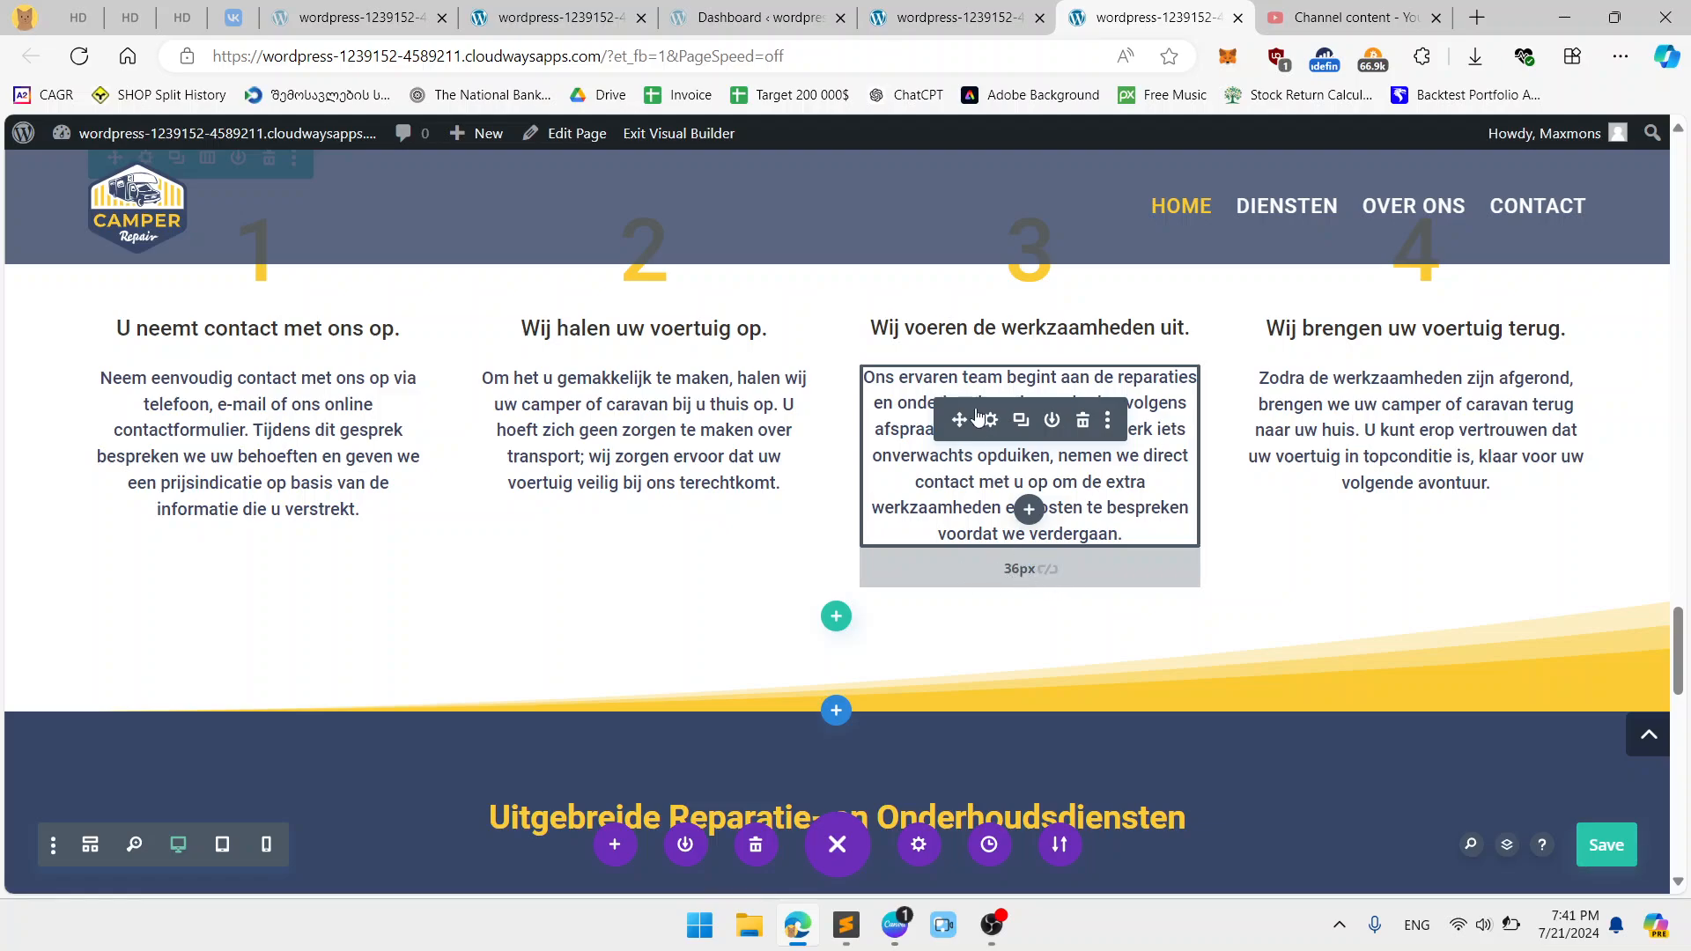
left_click(990, 427)
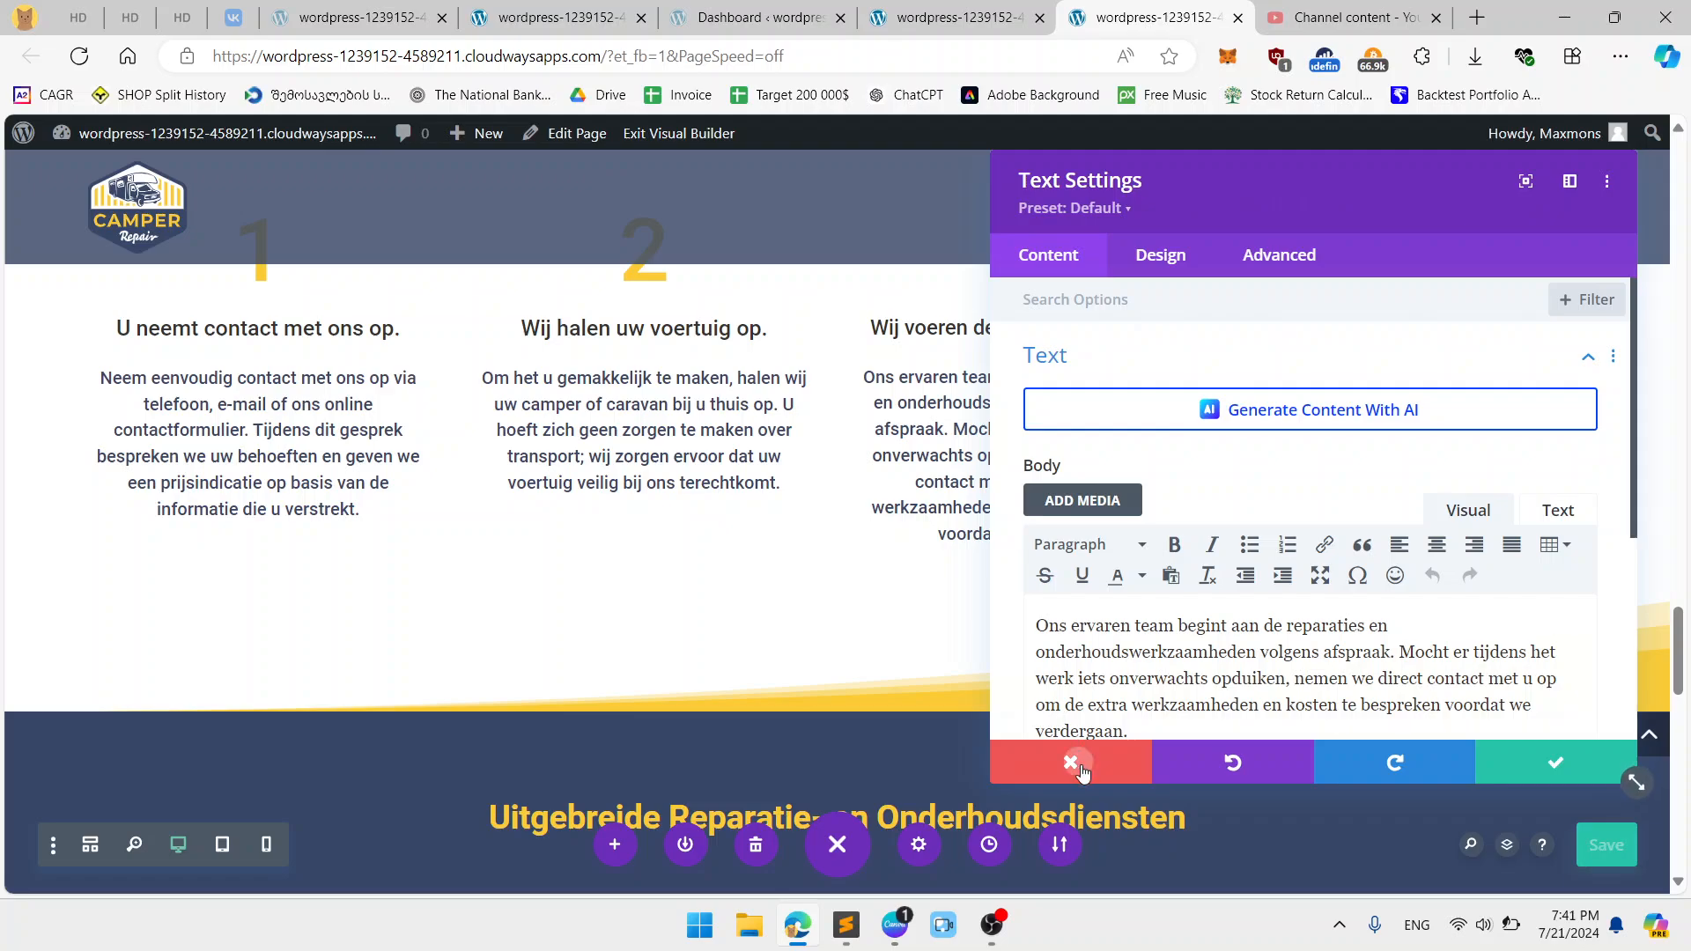
left_click(1075, 750)
scroll(1079, 704, "down", 2)
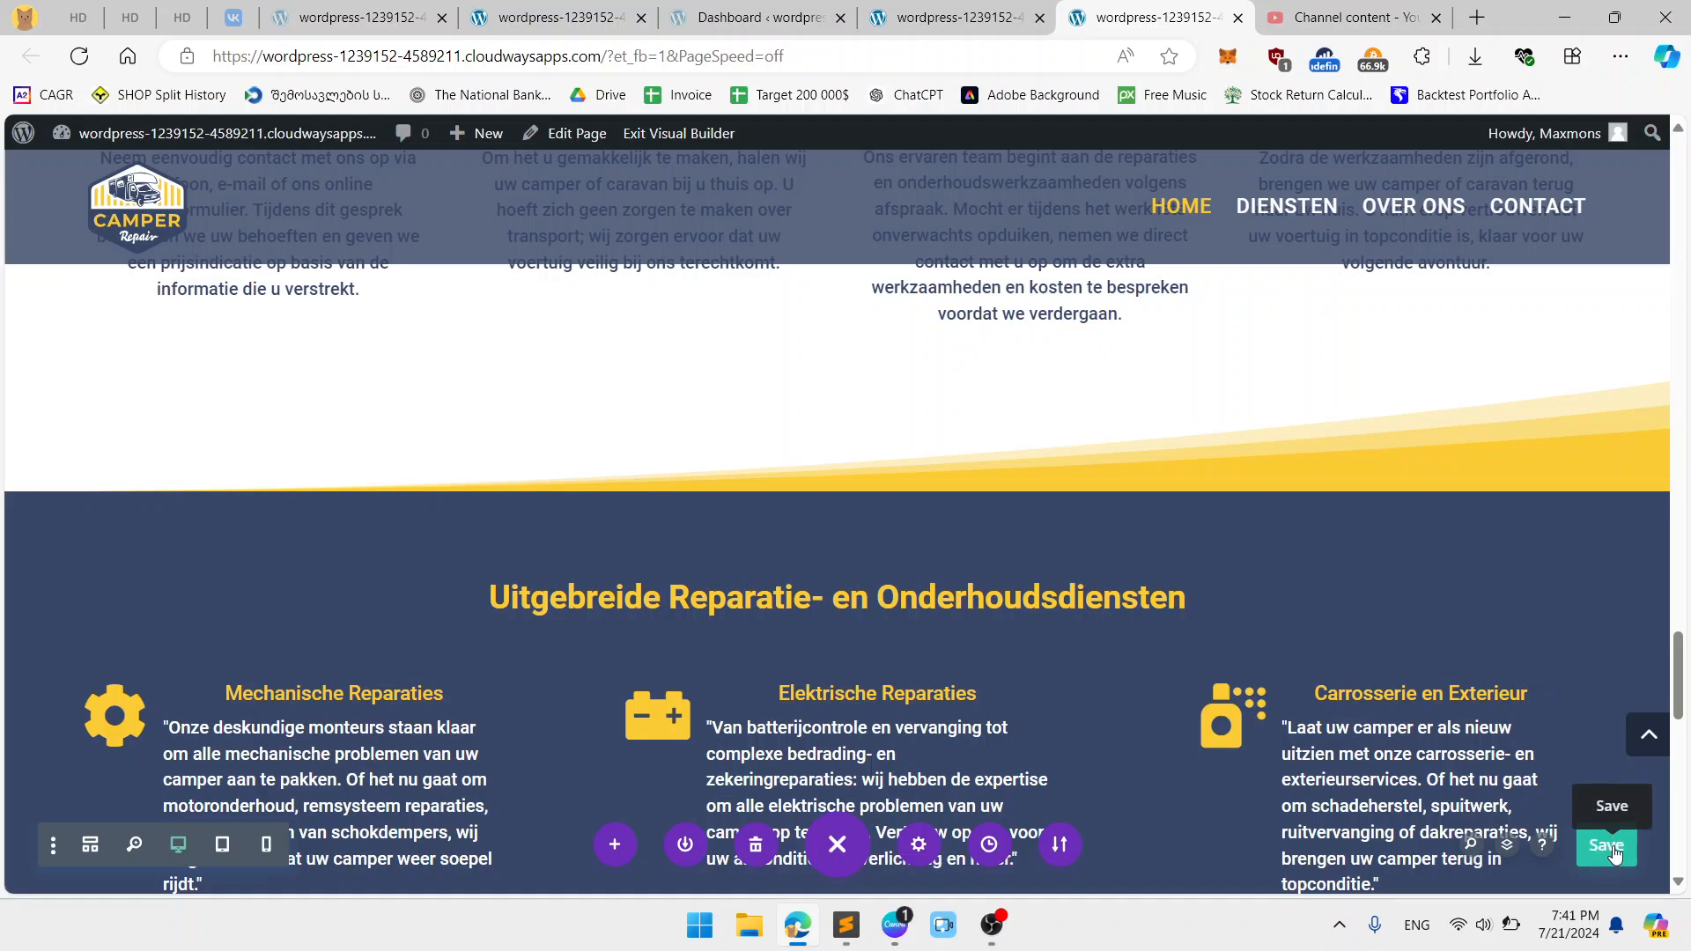
left_click(1612, 845)
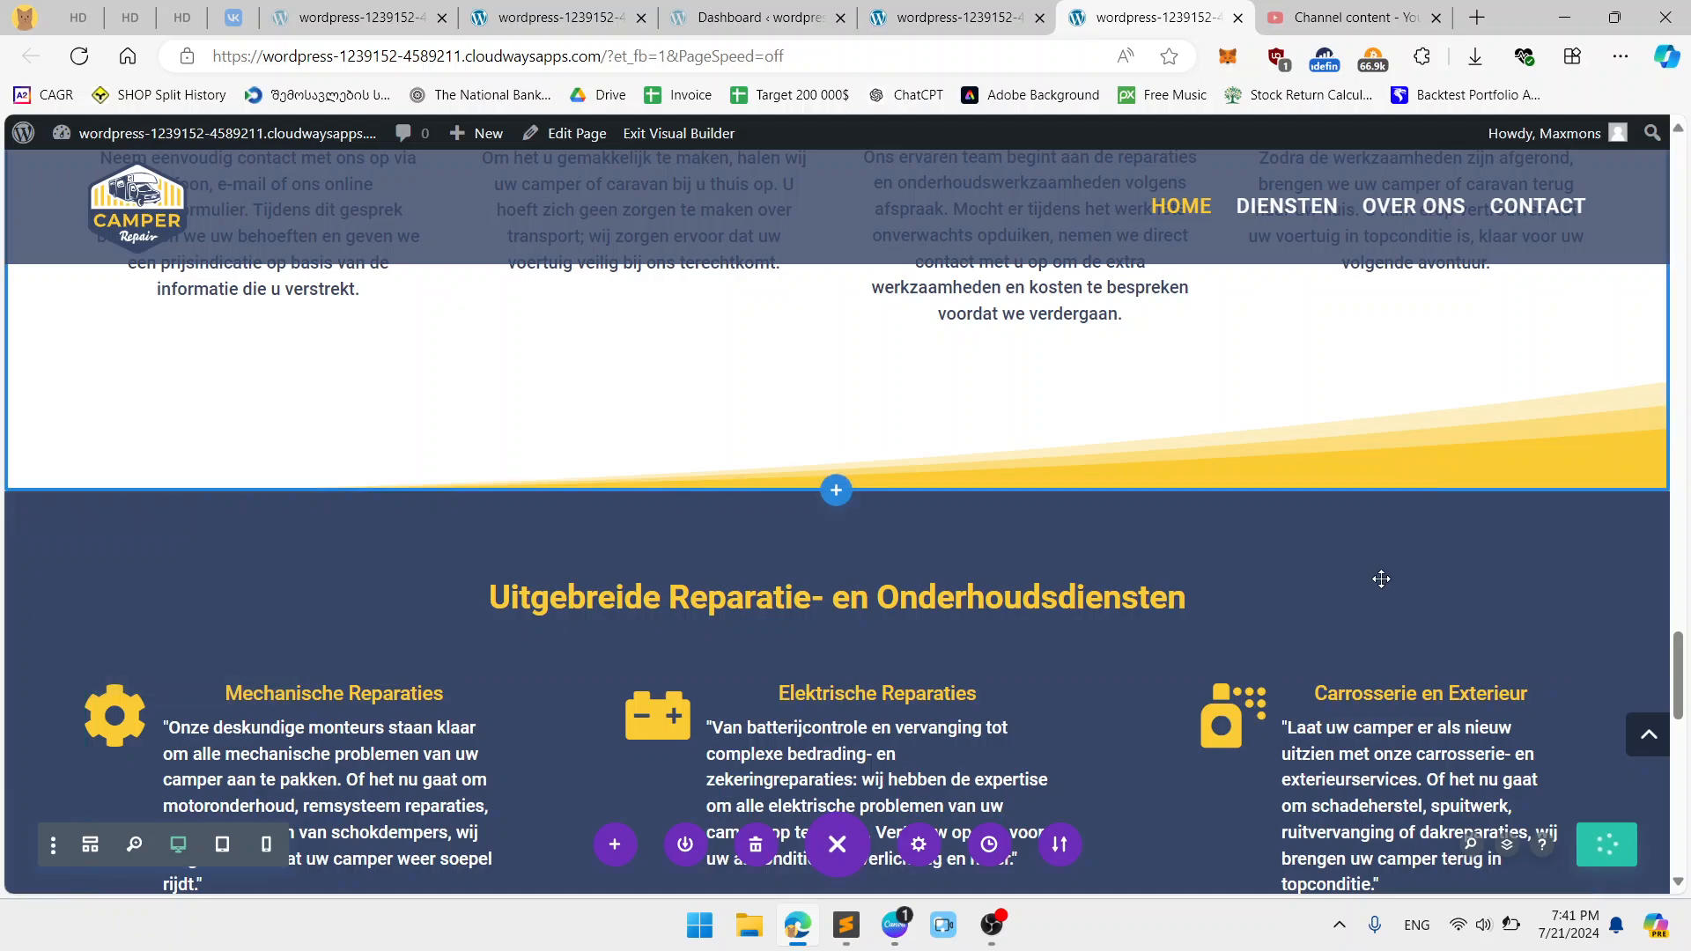